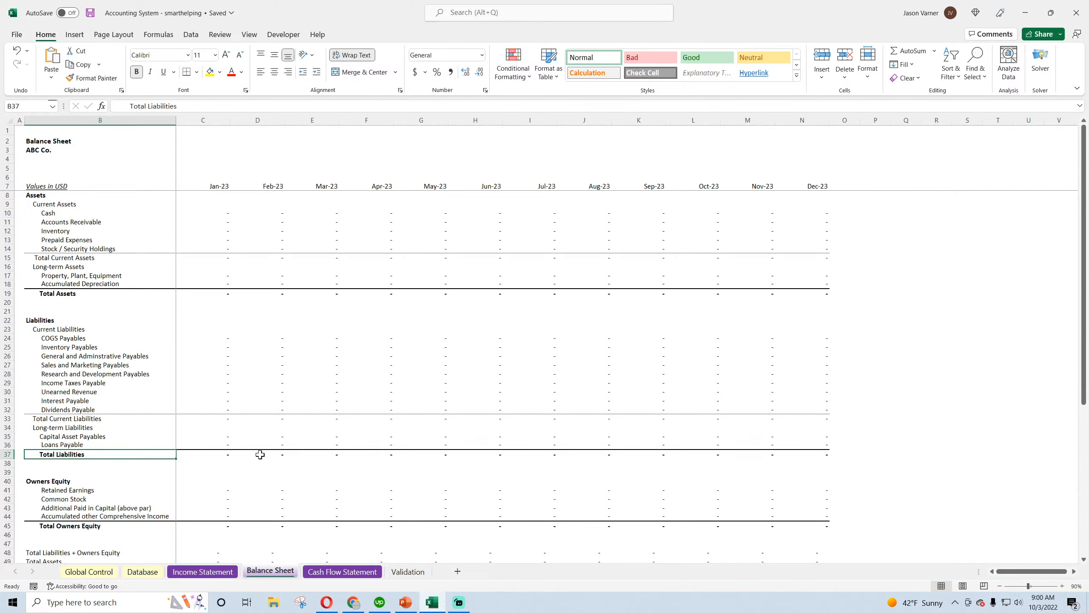
Look through the Database, Balance Sheet and Income Statement sheets down to Net Income, and save the workbook
click(142, 575)
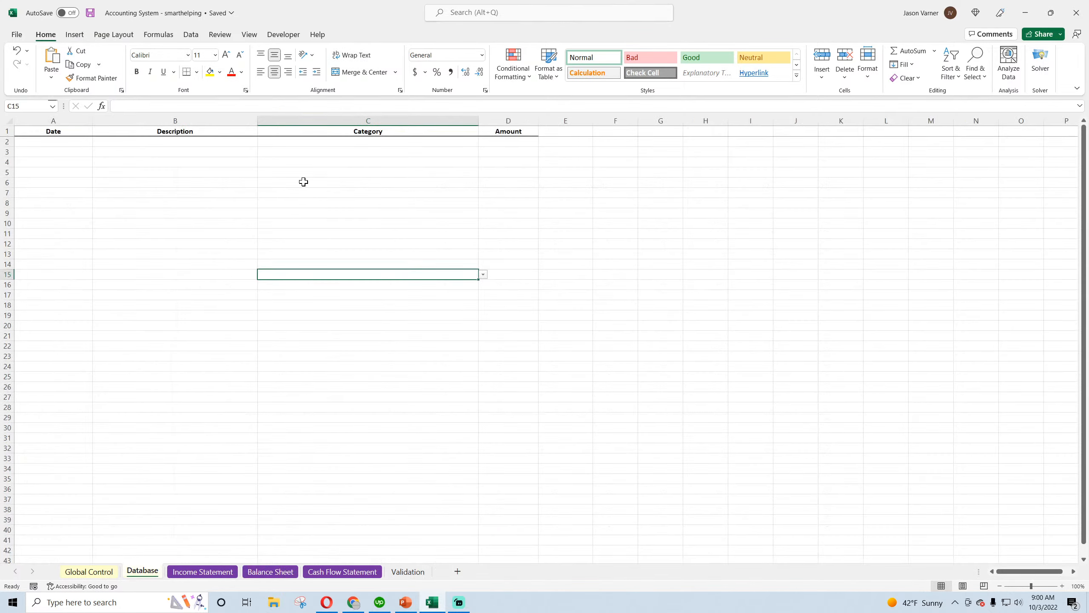
click(362, 142)
click(195, 575)
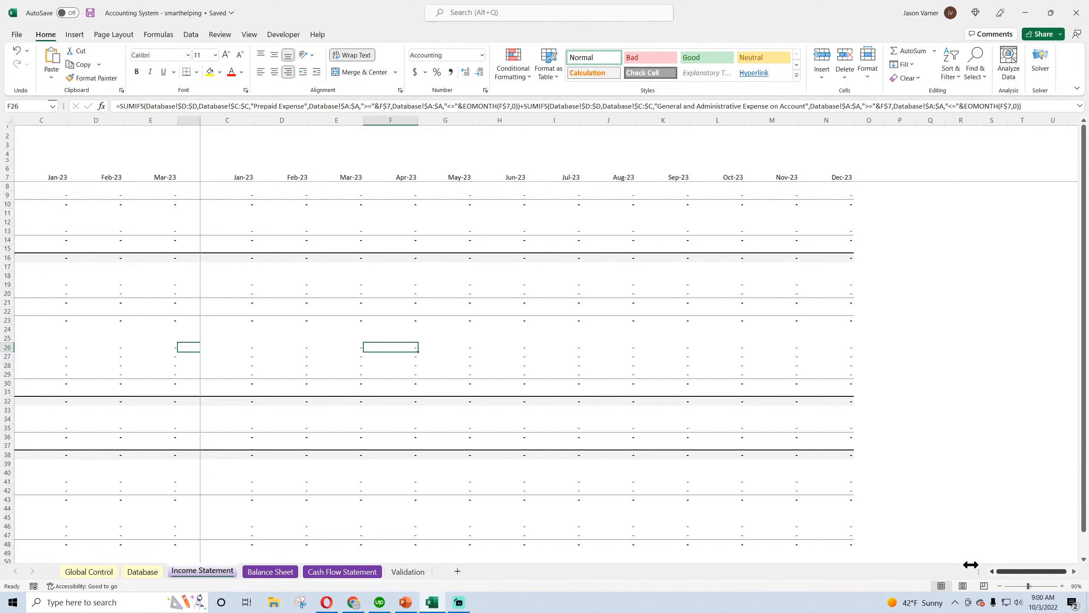
click(281, 572)
click(210, 572)
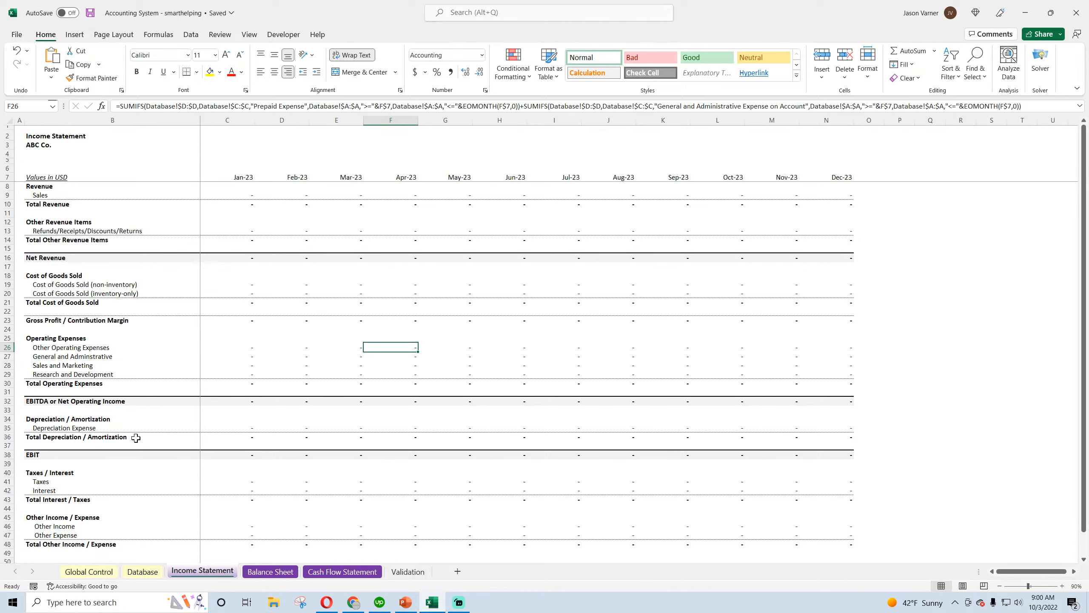
scroll(136, 438, down, 4)
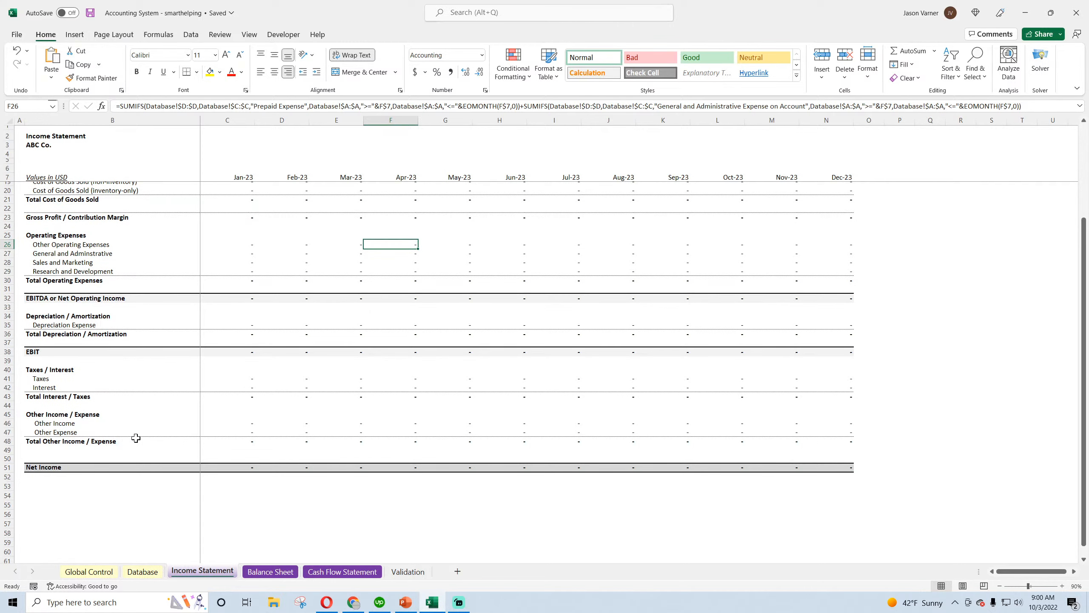
scroll(136, 438, up, 4)
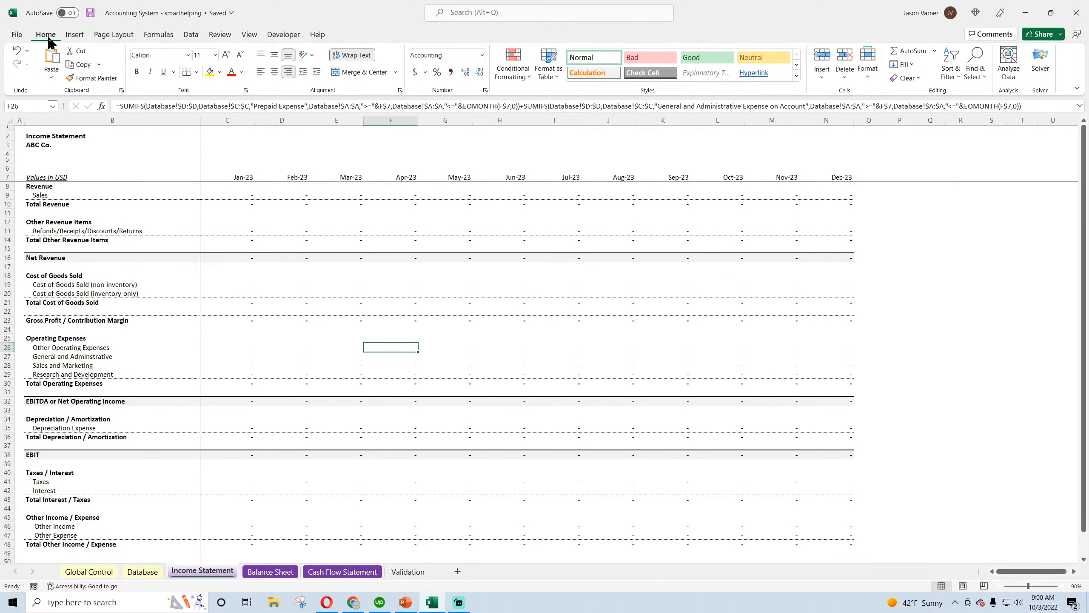
click(91, 13)
Switch to Chrome and open the smarthelping YouTube channel page in a new tab
mouse_move(356, 610)
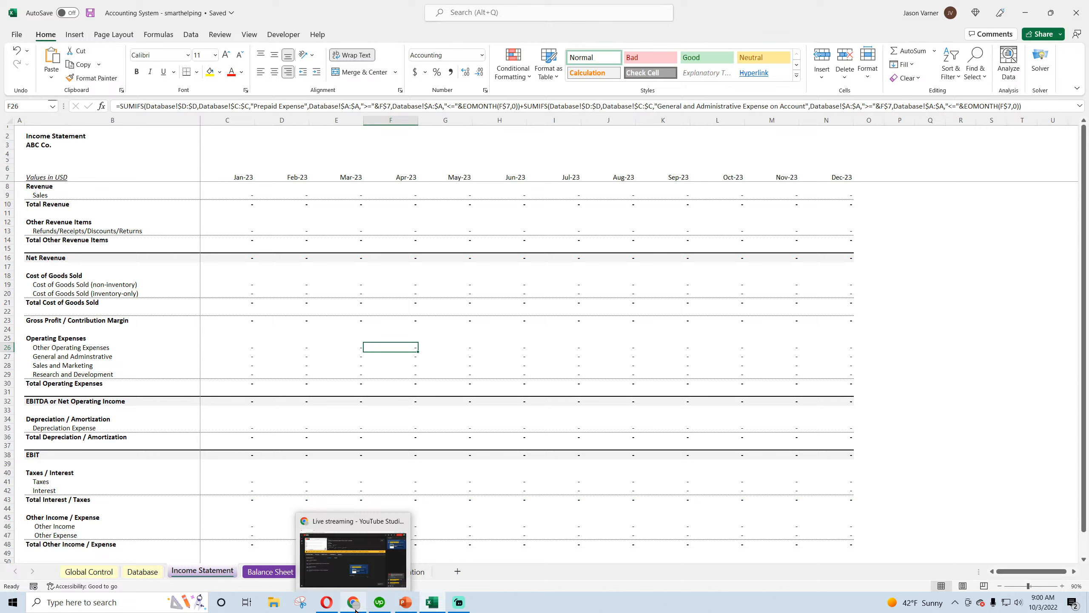
click(327, 609)
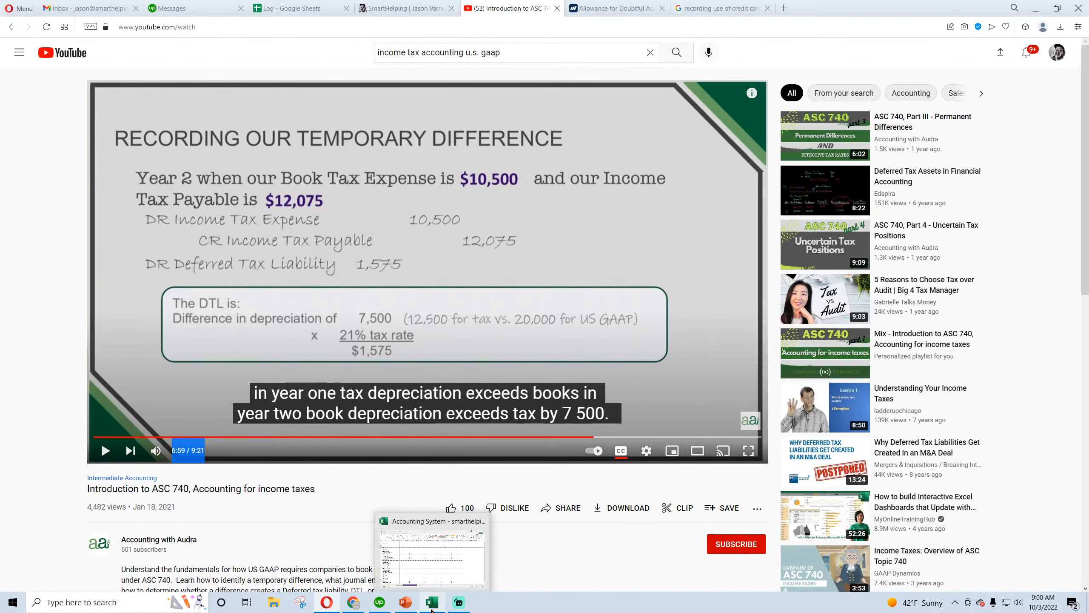
click(354, 609)
click(145, 10)
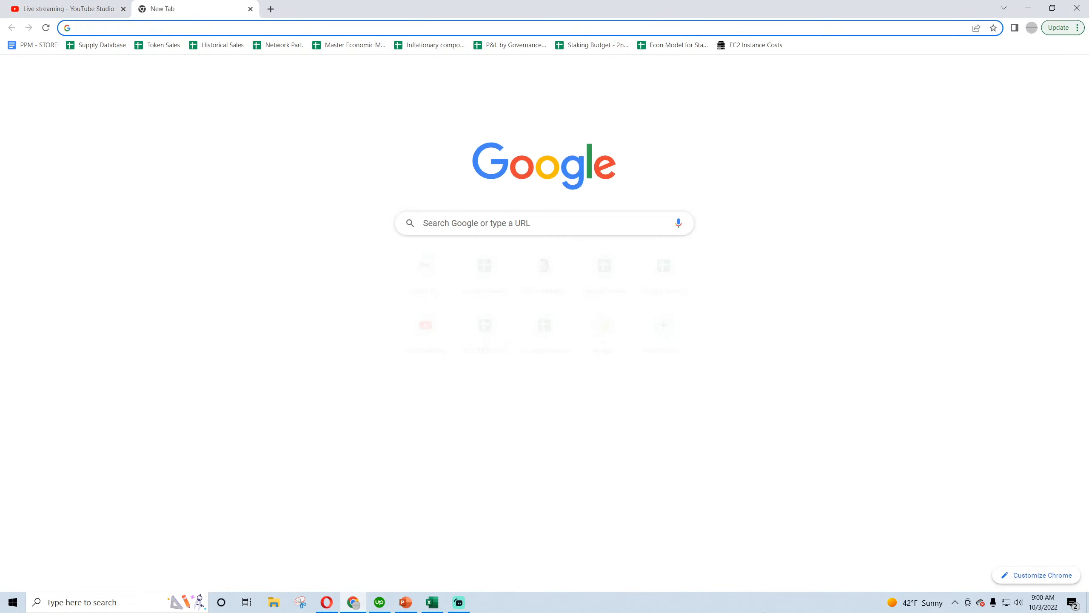
text(you)
key(Return)
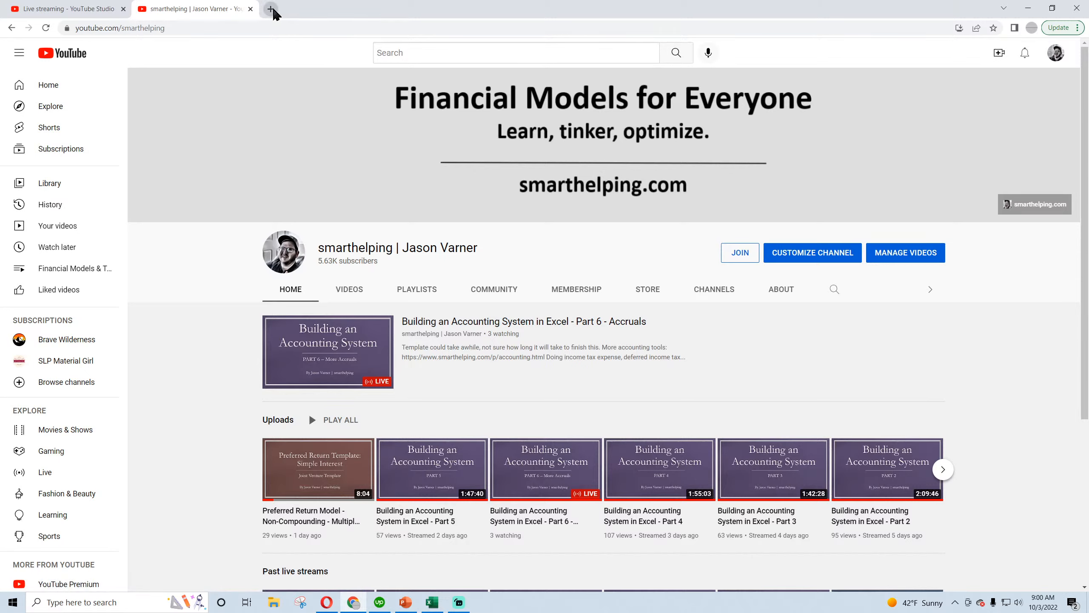
Open smarthelping.com in a new tab and view the price of the Accounting Spreadsheets Bundle on its Accounting page
click(270, 9)
text(s)
click(150, 50)
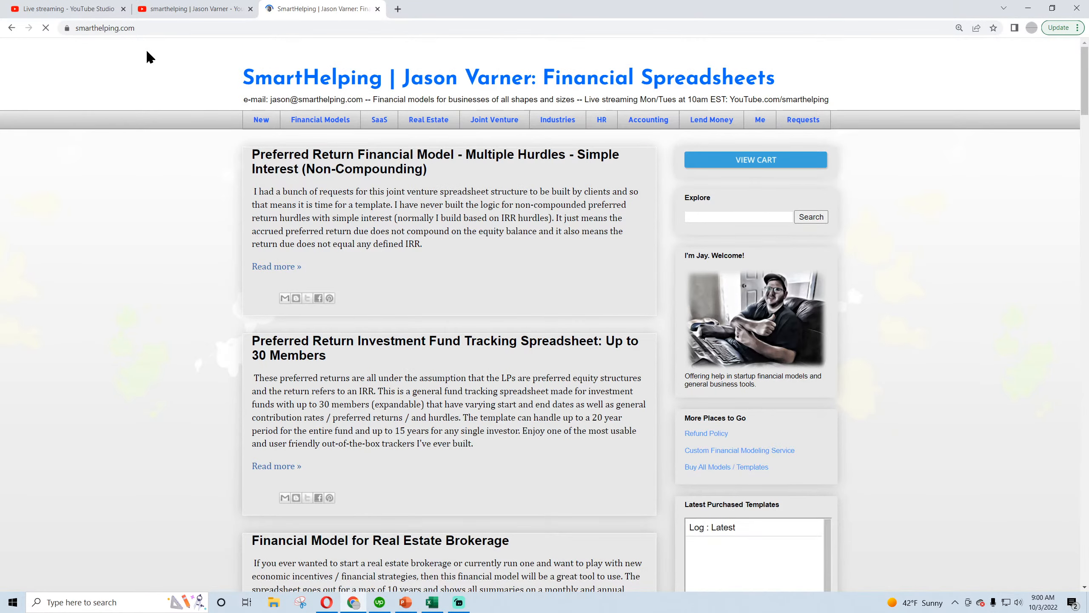
click(646, 128)
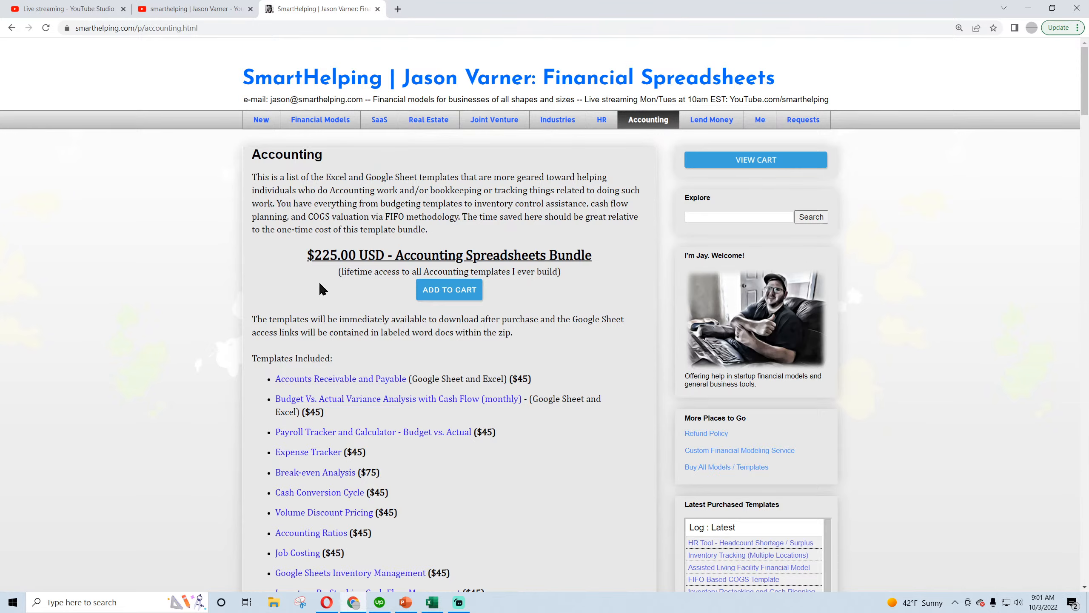
scroll(321, 288, down, 5)
scroll(321, 289, up, 5)
drag(314, 255, 391, 255)
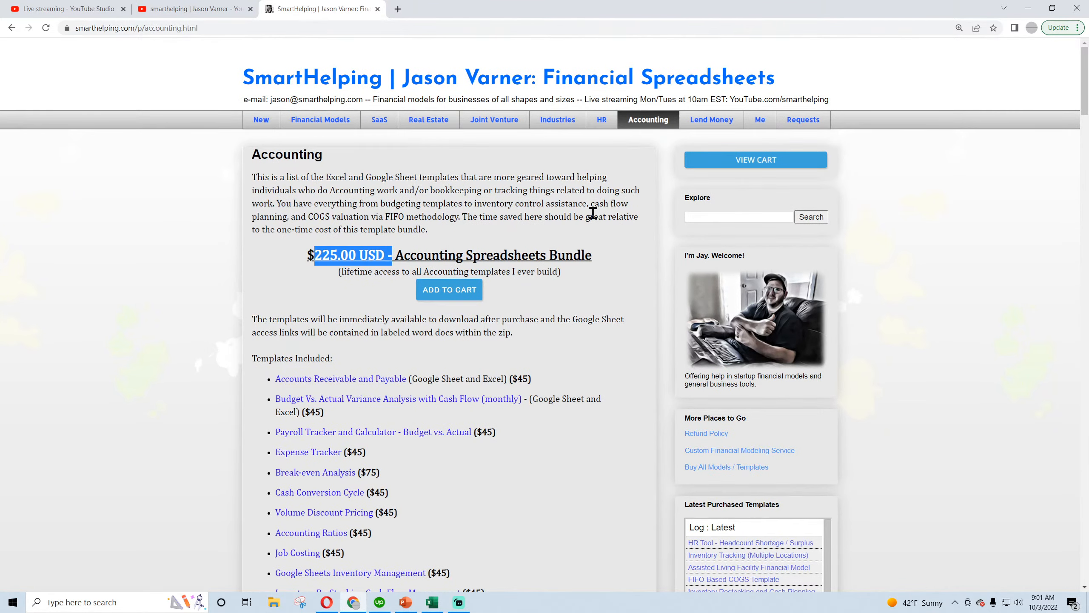
Open the site's Financial Models page and highlight the price and lifetime access note of the offer covering all spreadsheets
click(321, 124)
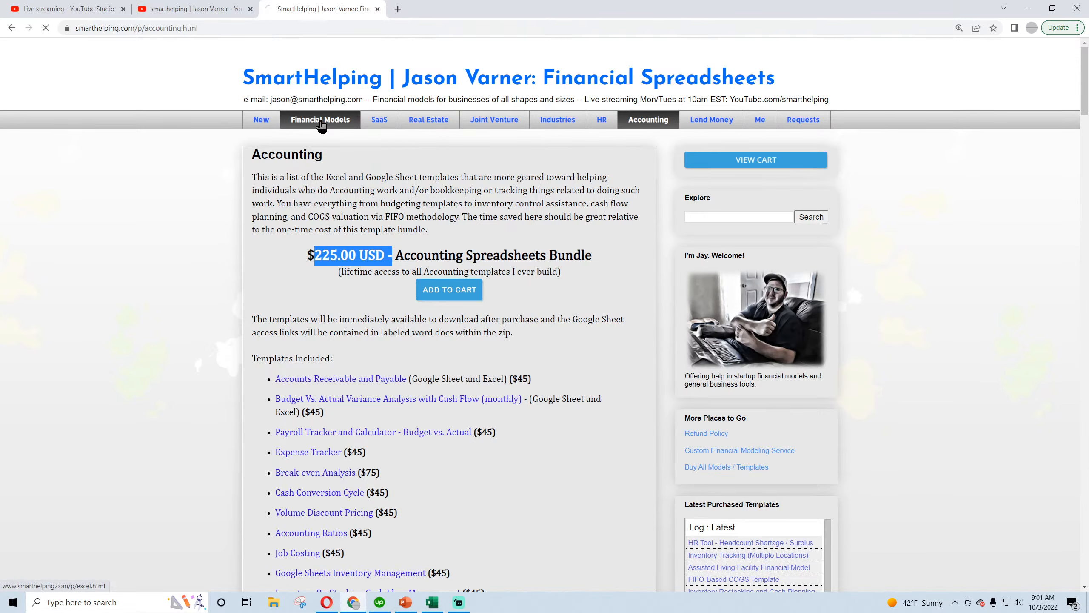
drag(424, 303, 484, 306)
click(454, 303)
drag(341, 319, 407, 317)
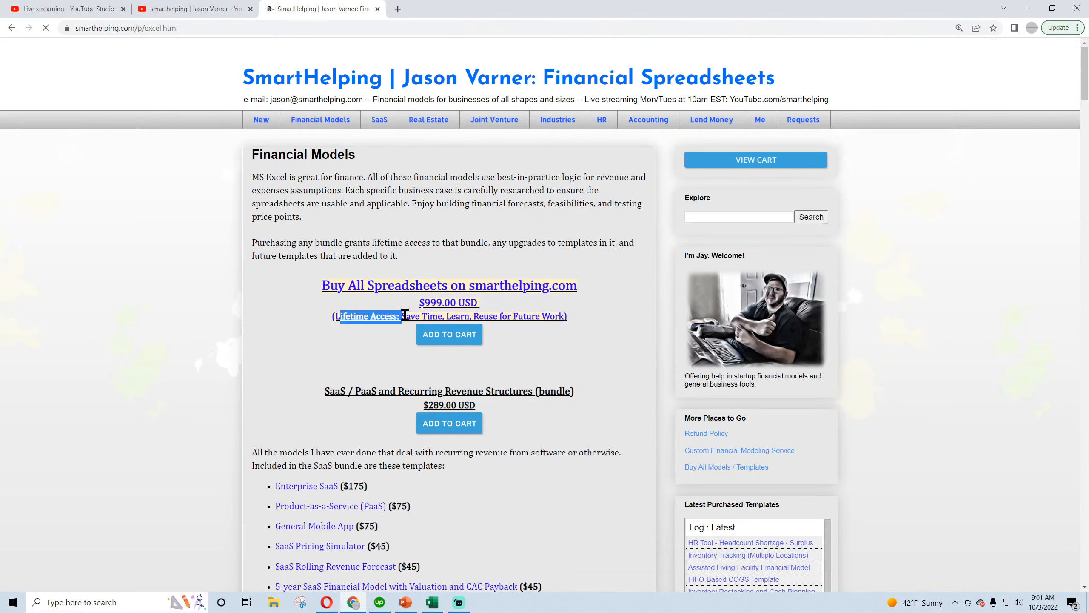
Open the live stream "Building an Accounting System in Excel - Part 6 - Accruals" from the YouTube channel and copy its link
click(194, 9)
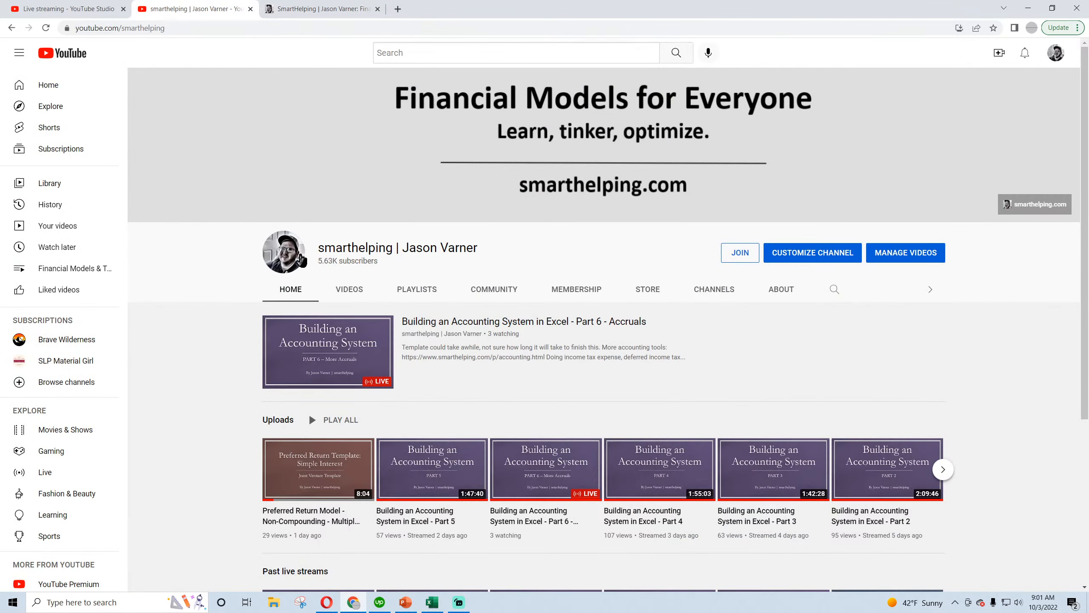
click(419, 319)
click(207, 28)
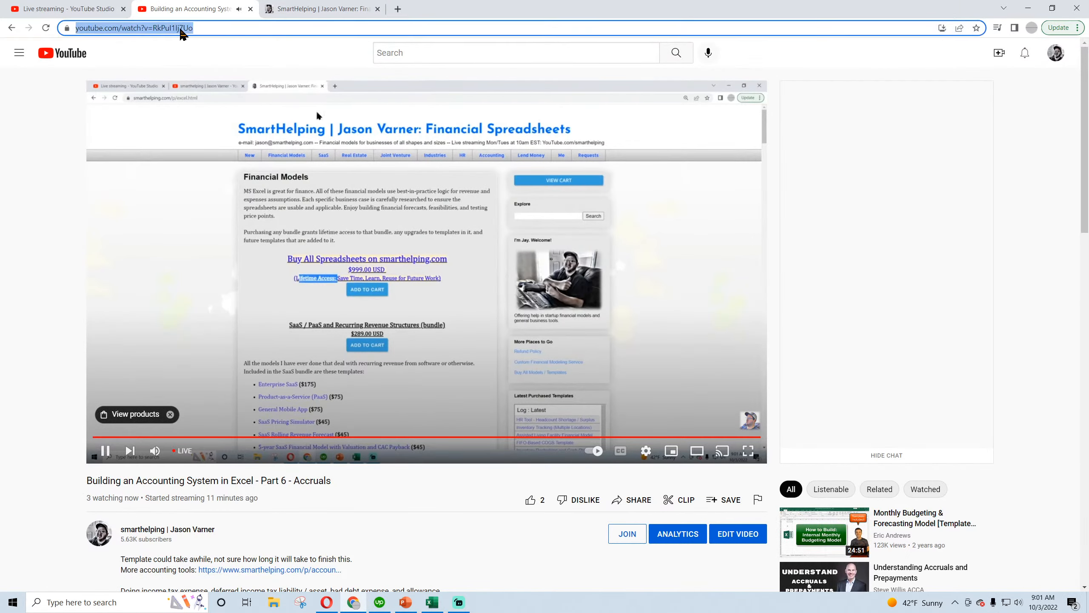
right_click(184, 29)
click(223, 74)
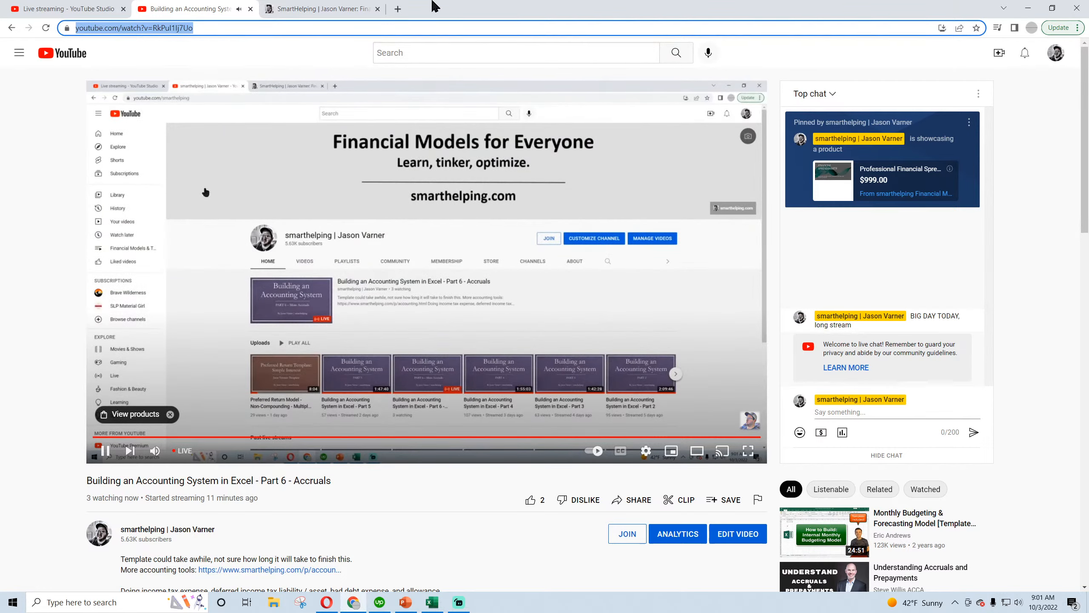
Open Twitter in a new tab and close the tab playing the live stream
click(398, 9)
text(tw)
key(Return)
click(208, 8)
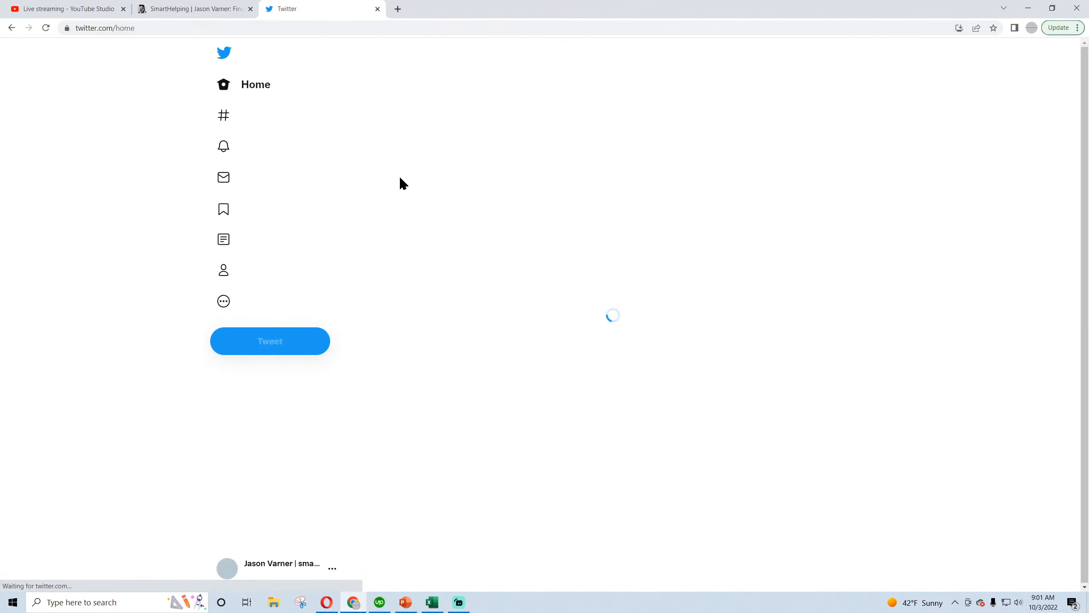
Post a tweet reading "doing complex accruals live accounting -" followed by the copied YouTube link
click(277, 341)
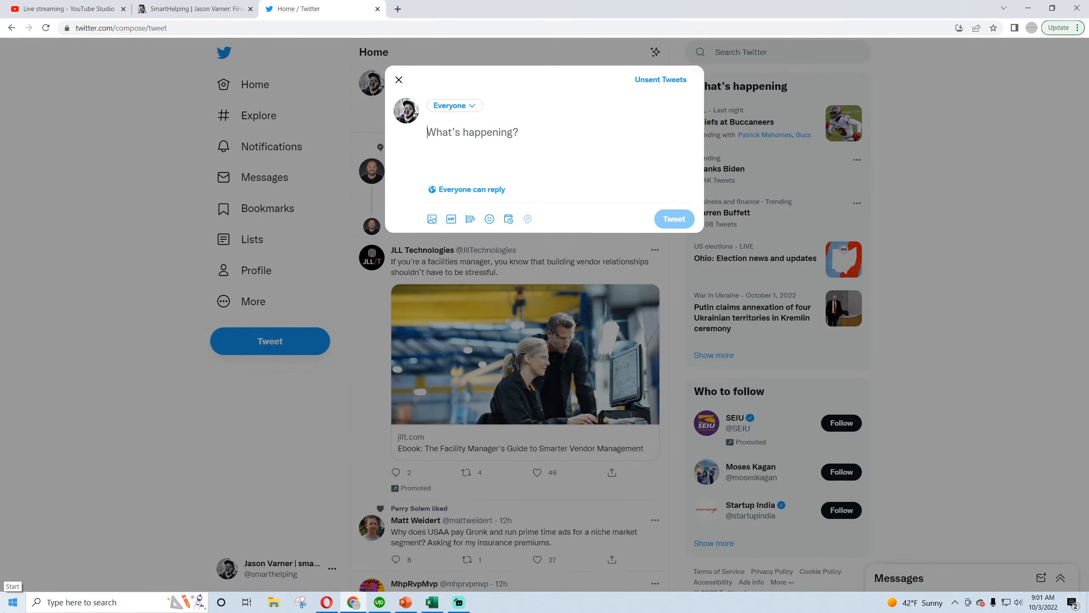
text(doing complex accruals live)
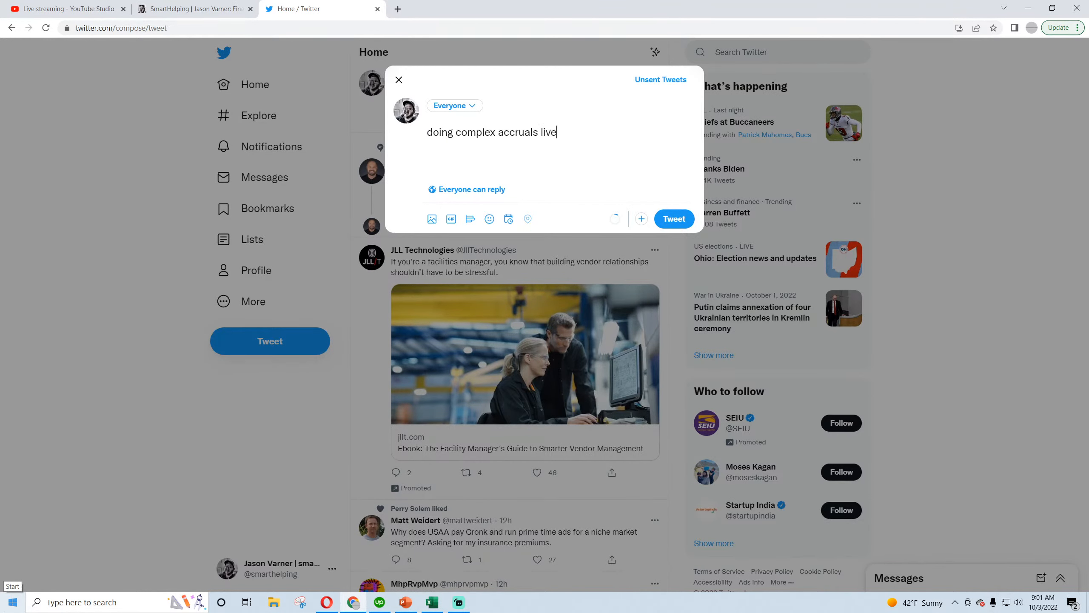
text(accounting -)
text(https://www.youtube.com/watch?v=RkPuI1lj7Uo)
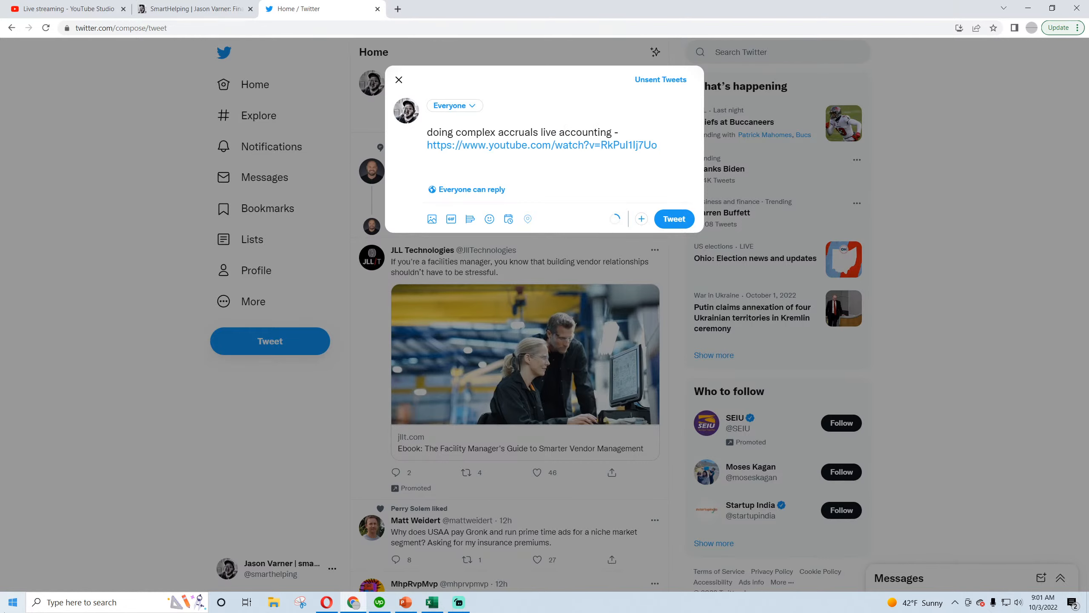
click(663, 220)
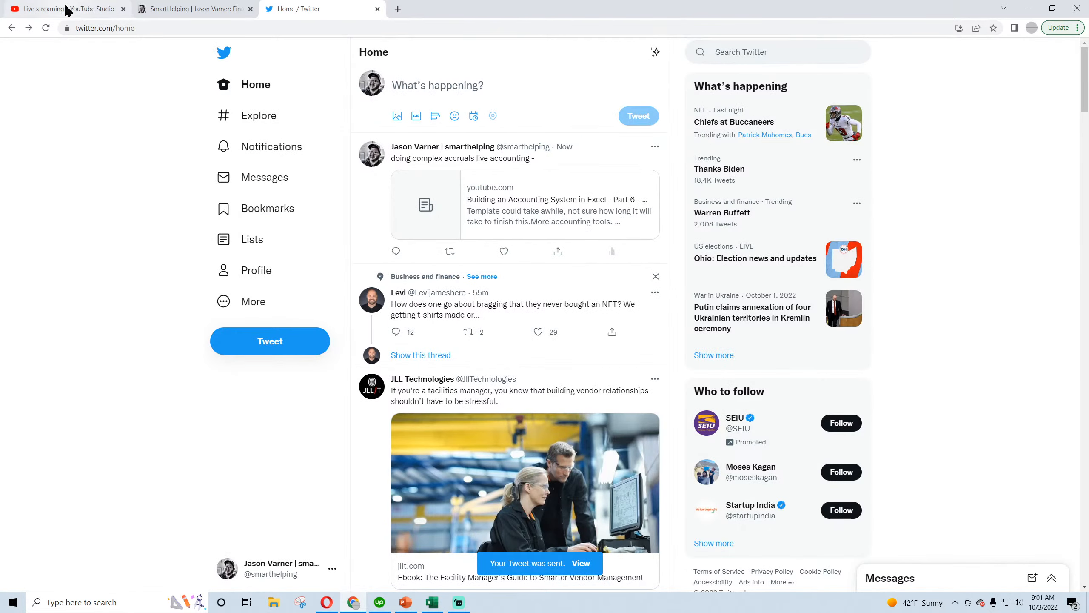
Check the live stream's analytics in YouTube Studio and return to the Excel workbook
click(95, 9)
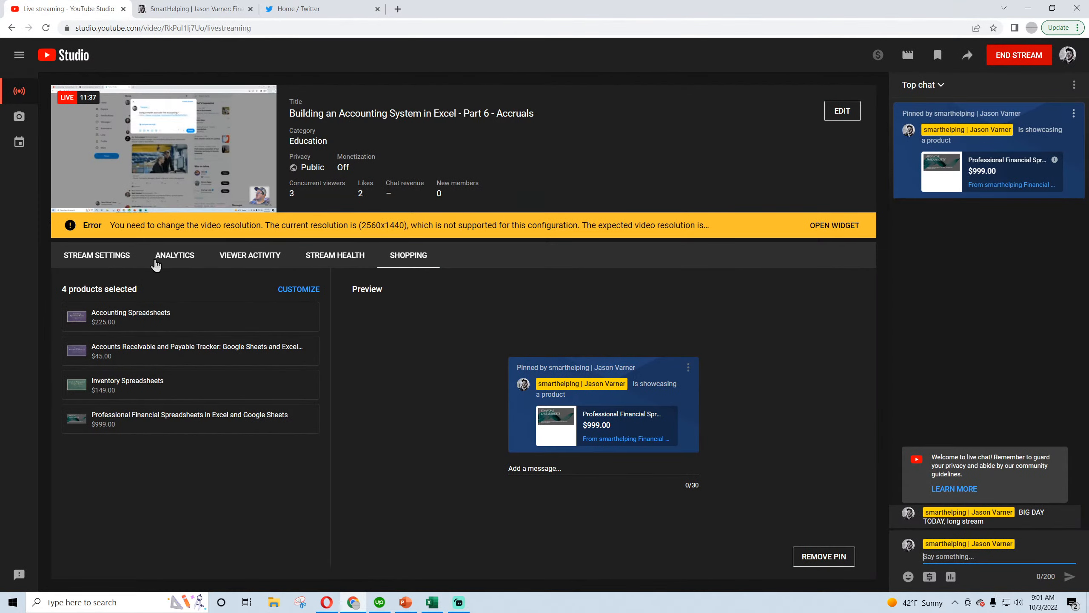
click(178, 262)
click(432, 603)
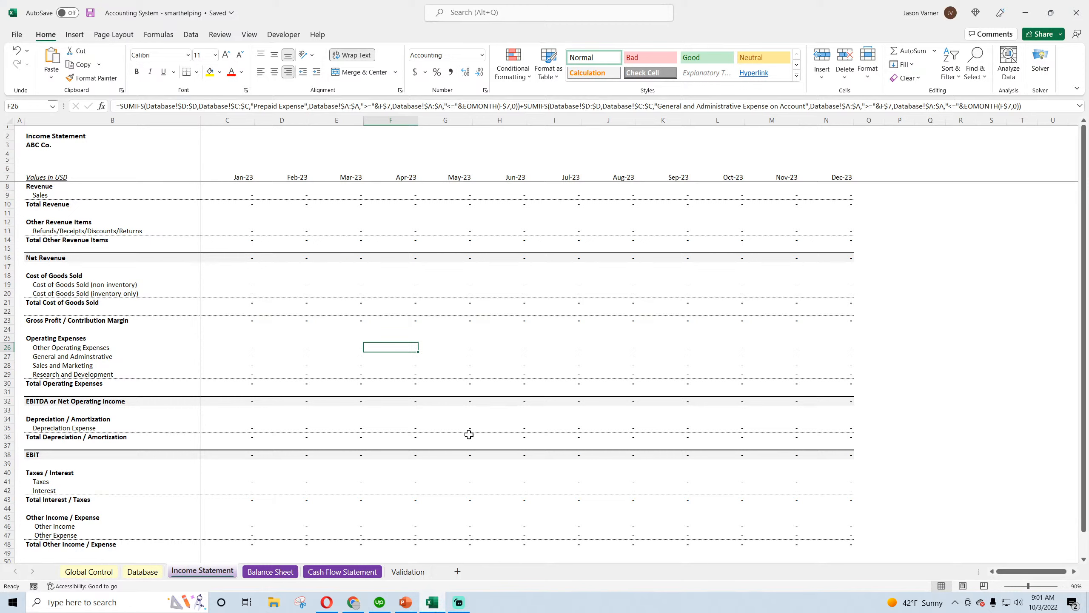
View the ASC 740 income tax accounting video in Opera and switch back to the Excel workbook
click(331, 605)
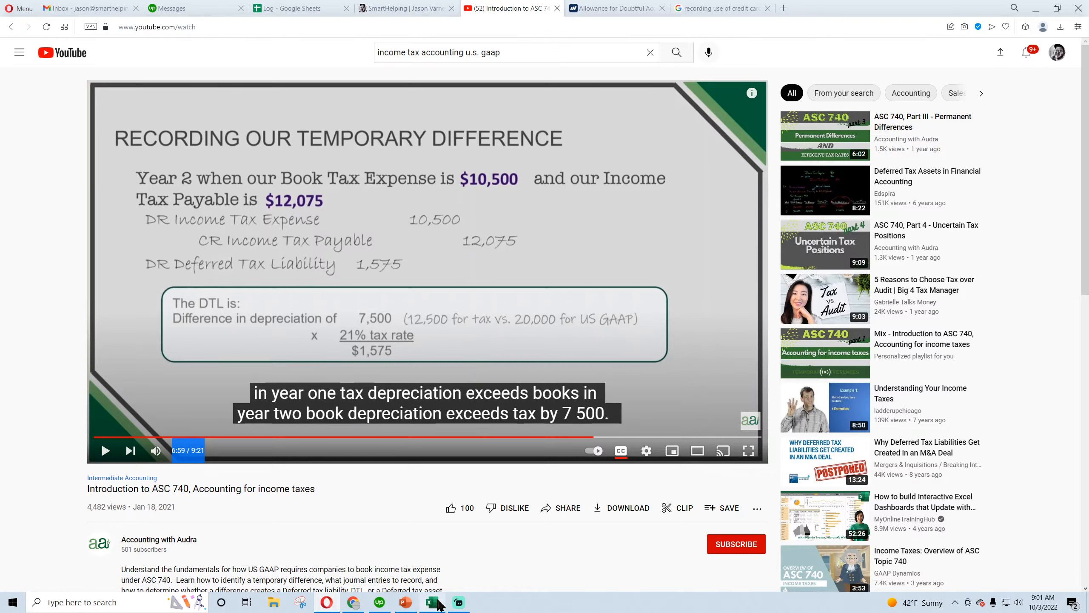
mouse_move(435, 605)
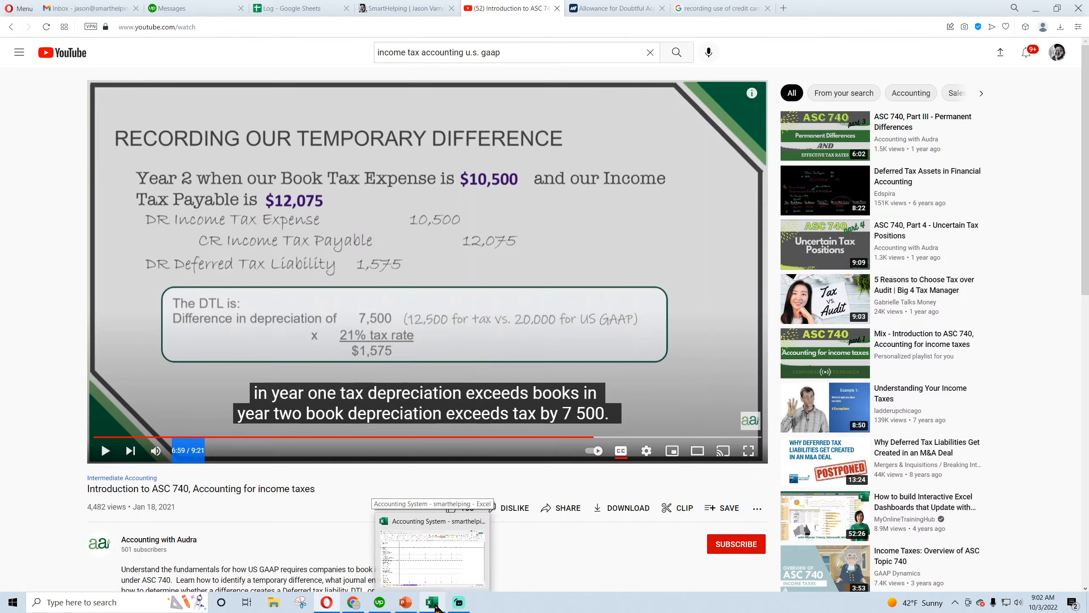
click(436, 605)
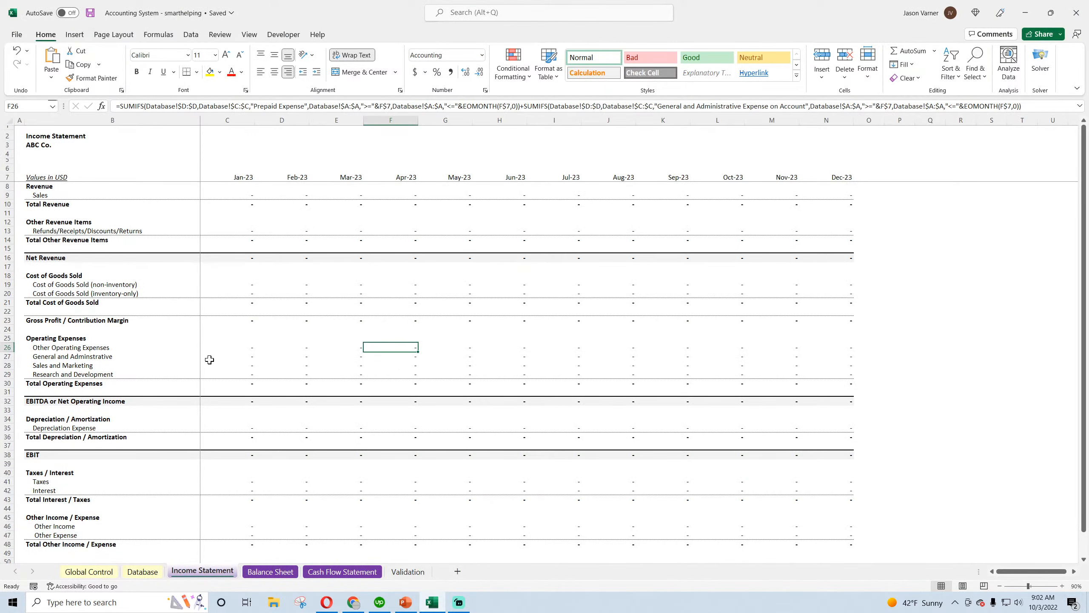
Review the full length of the Income Statement and compare it with the Database sheet
scroll(209, 359, down, 4)
scroll(209, 360, up, 4)
click(143, 572)
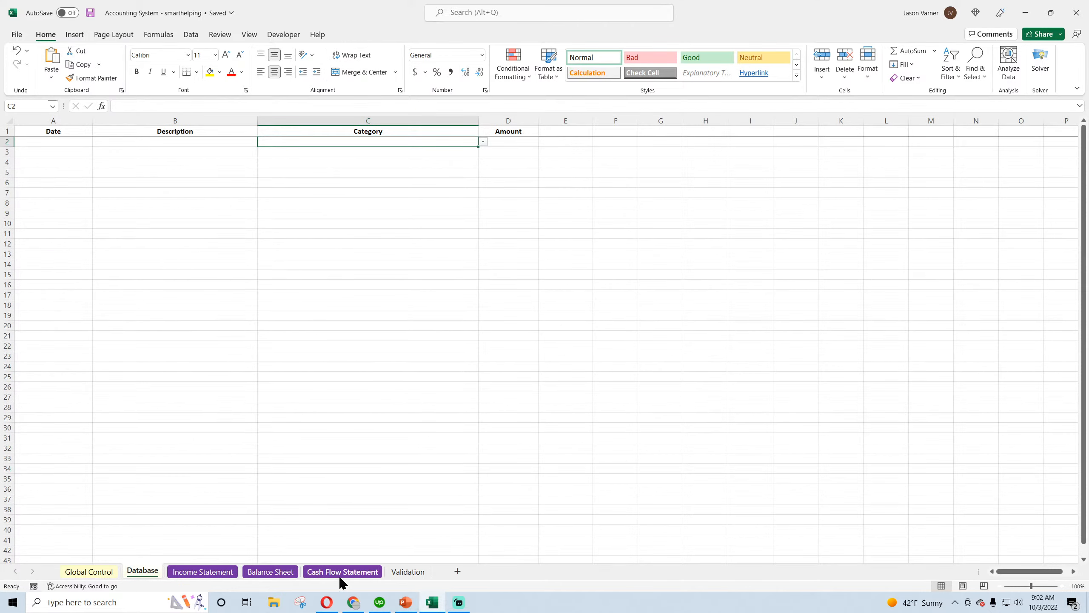
click(210, 572)
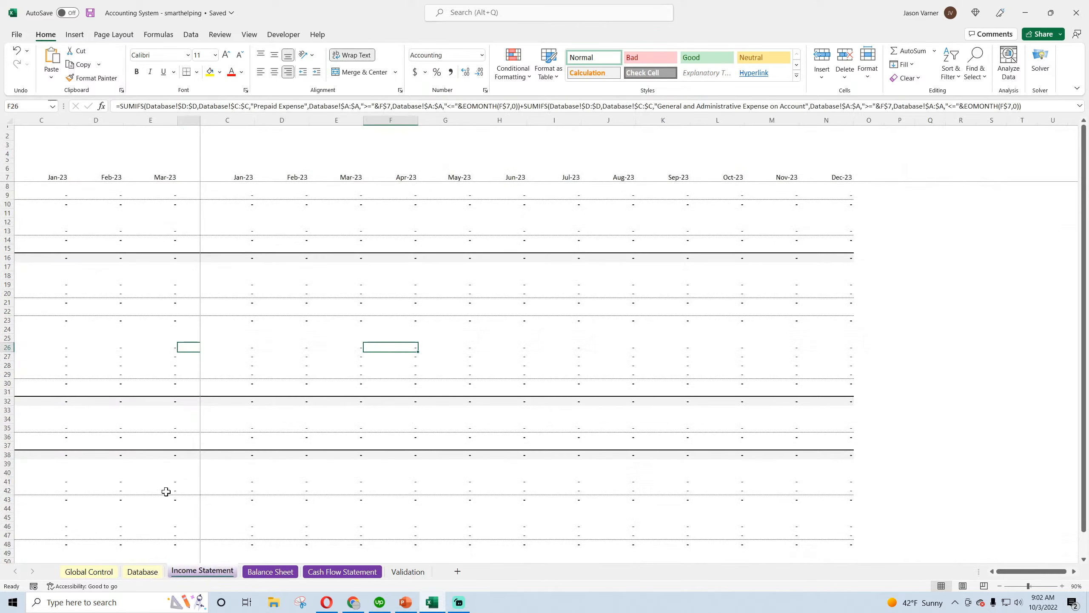
Examine the Balance Sheet's line items, from Accumulated Depreciation through the current liabilities to Owners Equity
click(271, 572)
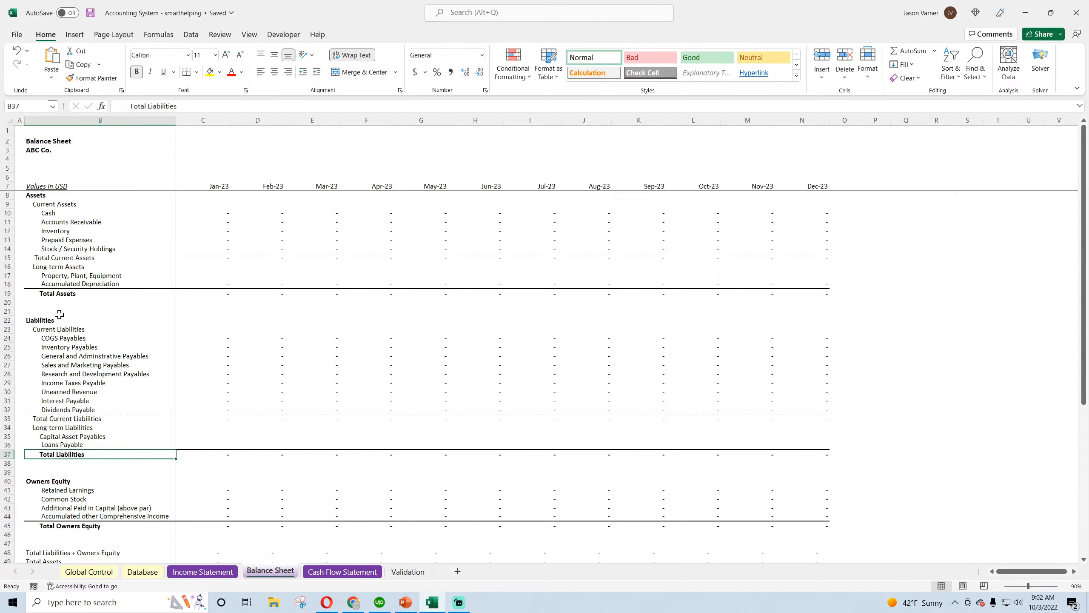
click(68, 282)
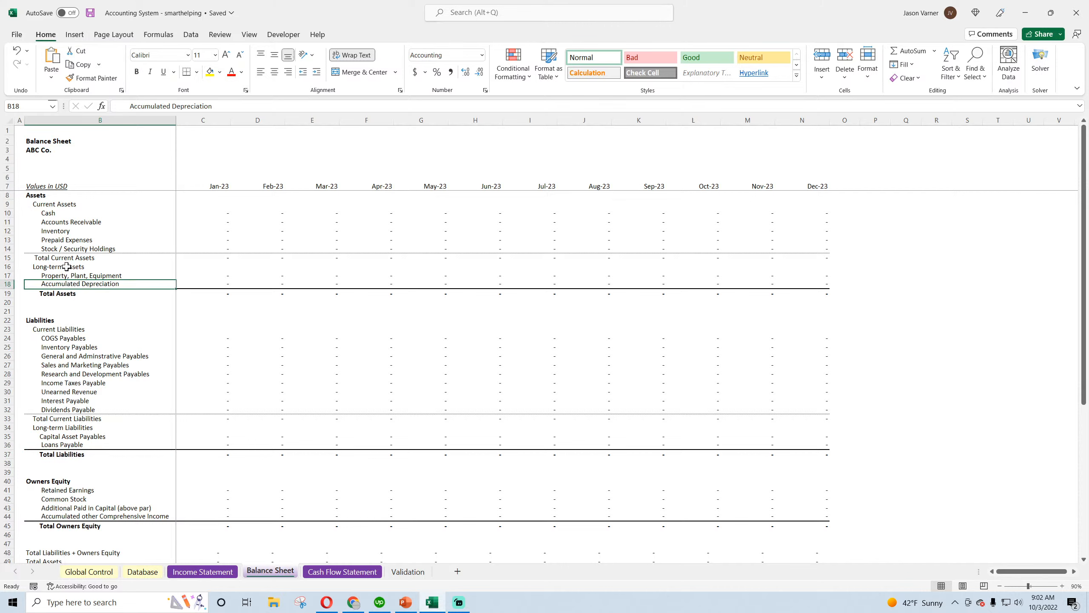
click(65, 330)
key(Down)
key(Down)
key(Down)
key(Down)
key(Down)
key(Down)
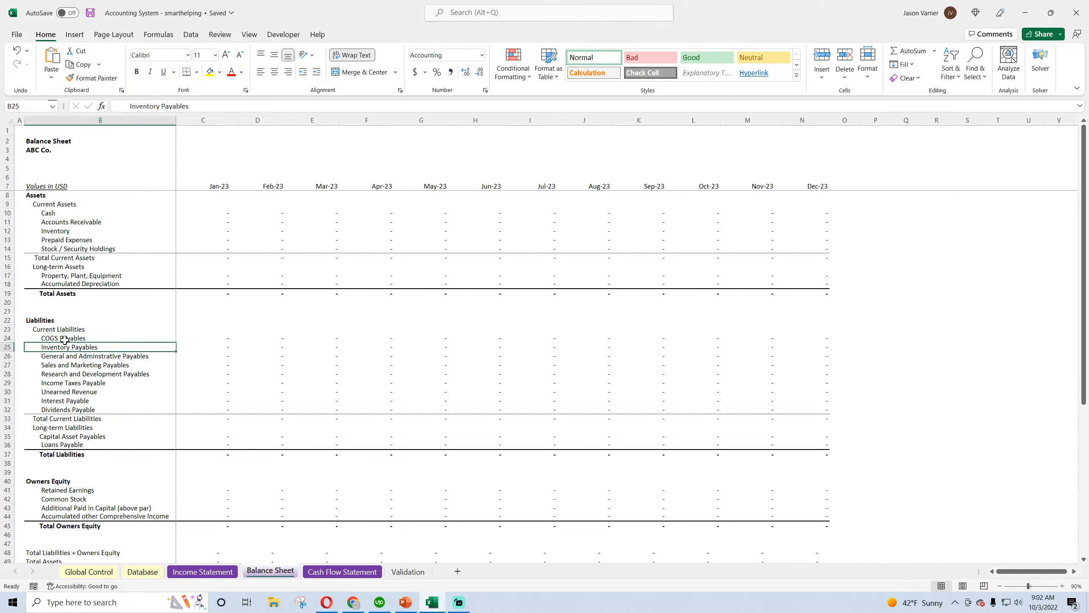
key(Down)
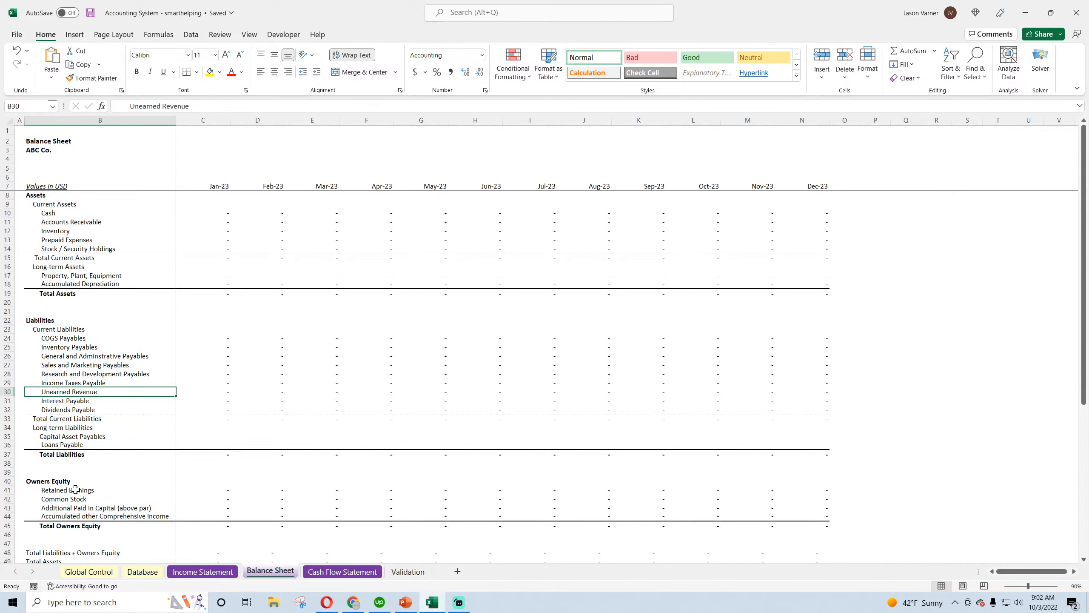
scroll(76, 490, down, 4)
scroll(73, 481, up, 4)
Open the Cash Flow Statement sheet and bring its Operating Activities section into view
click(342, 572)
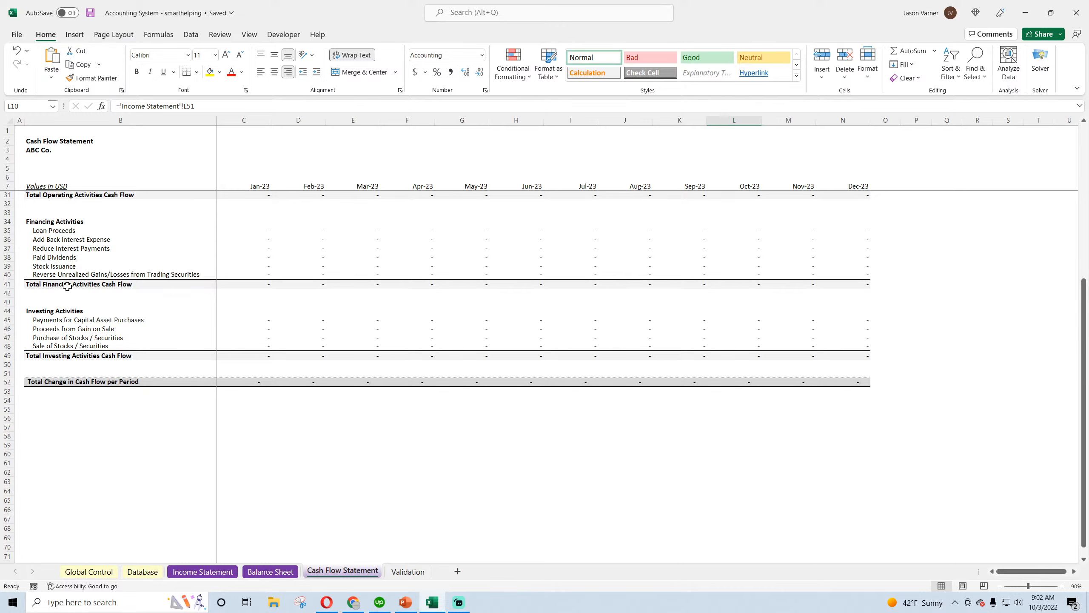
key(Up)
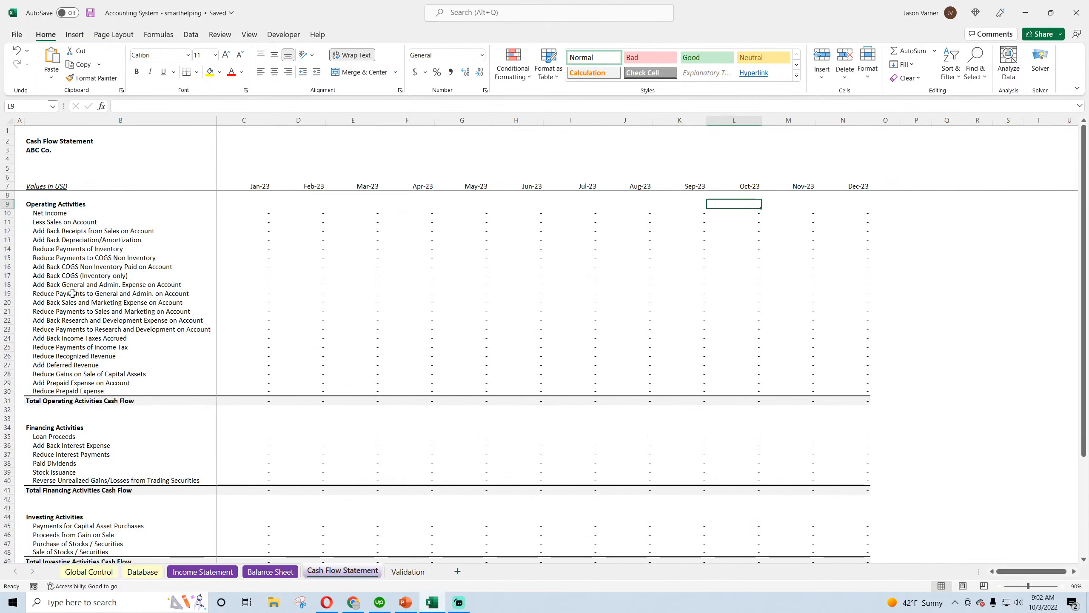
Clear the January formula for Add Back Income Taxes Accrued on the Cash Flow Statement and fill its cell yellow
scroll(72, 293, down, 5)
scroll(68, 308, up, 5)
click(64, 338)
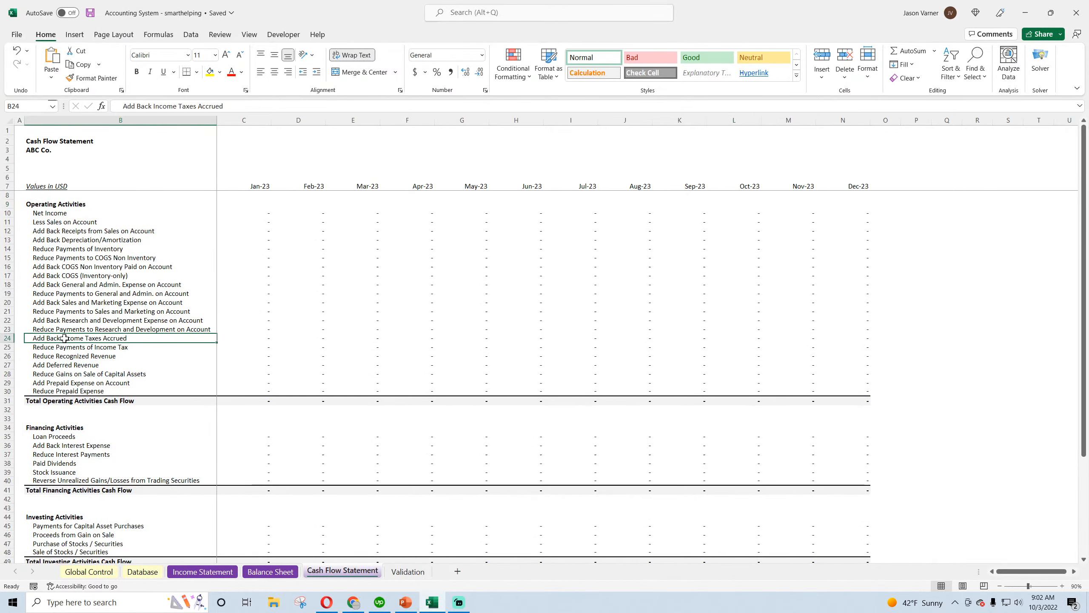
key(Right)
key(Right)
key(Left)
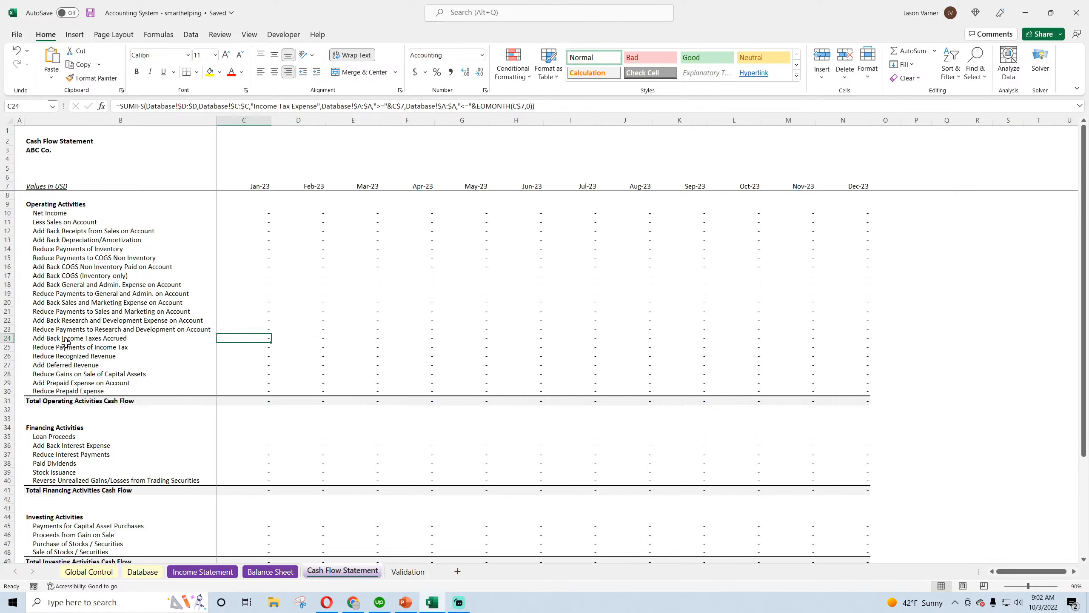
key(Return)
click(270, 338)
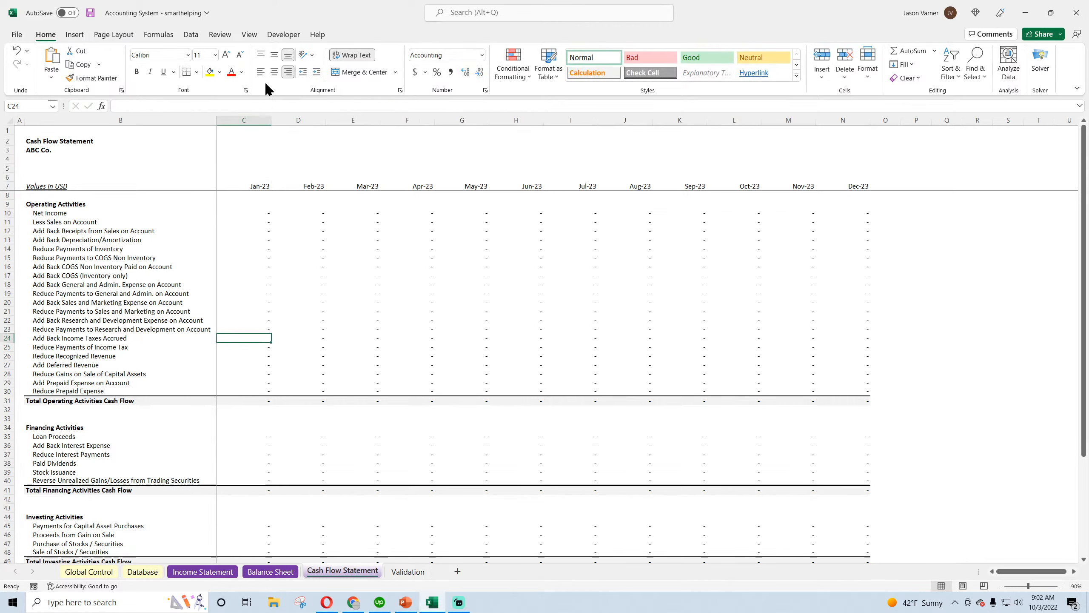
click(210, 71)
Clear the January formula for Reduce Payments of Income Tax on the Cash Flow Statement
click(114, 340)
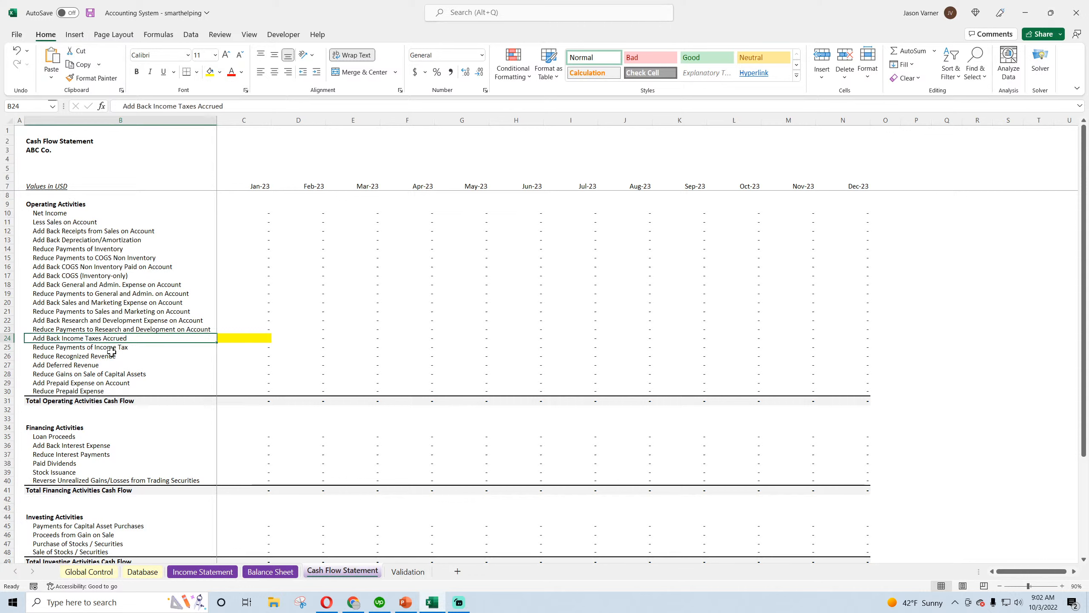
click(258, 348)
click(259, 355)
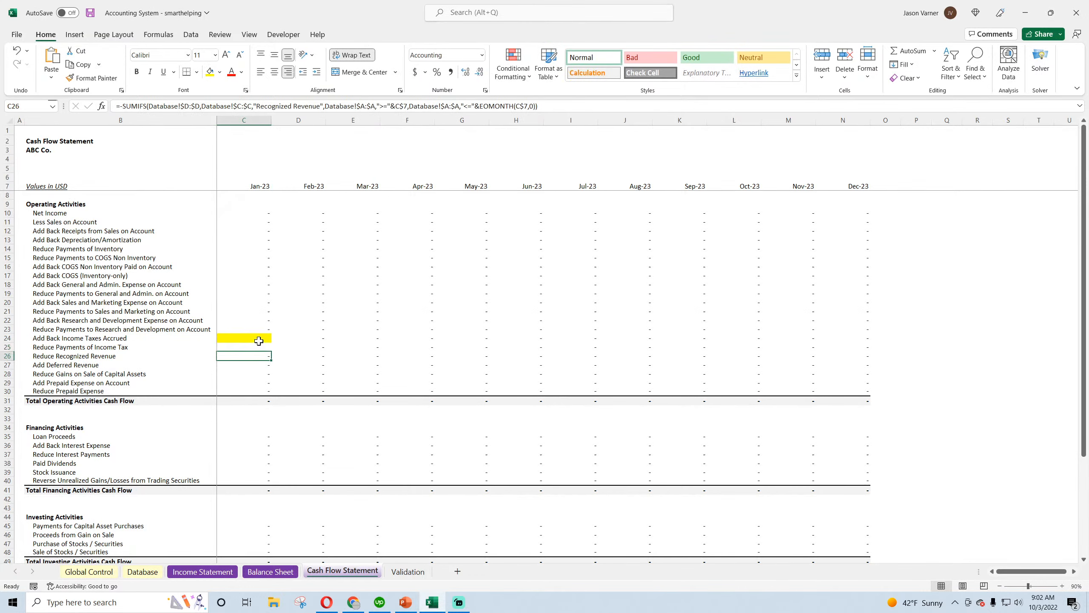
click(258, 341)
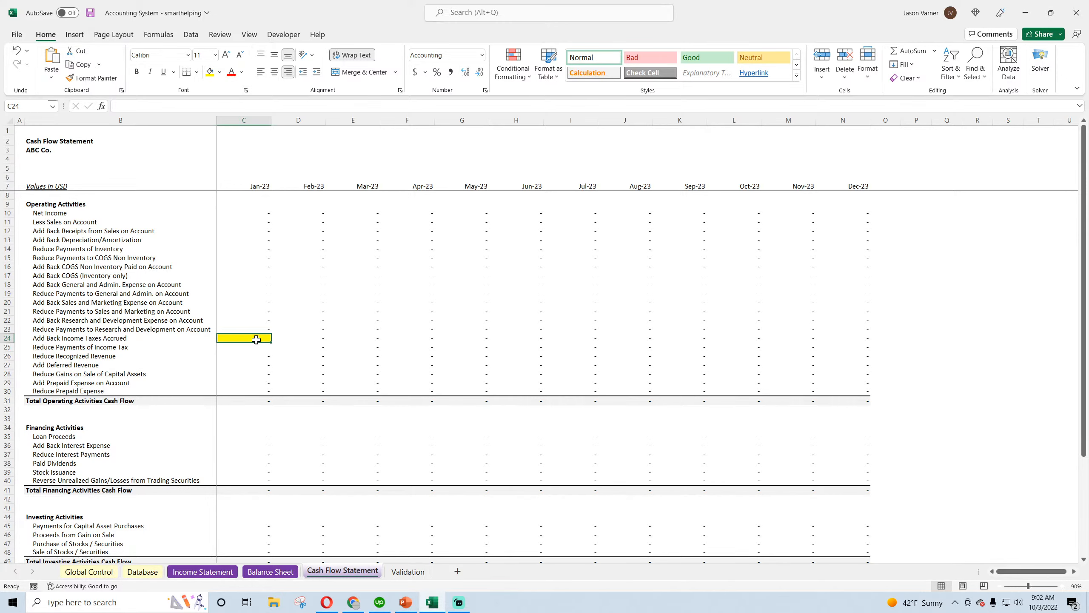
Bring up YouTube Studio in Chrome behind the Excel workbook and size the workbook window so the live chat stays visible
click(1051, 12)
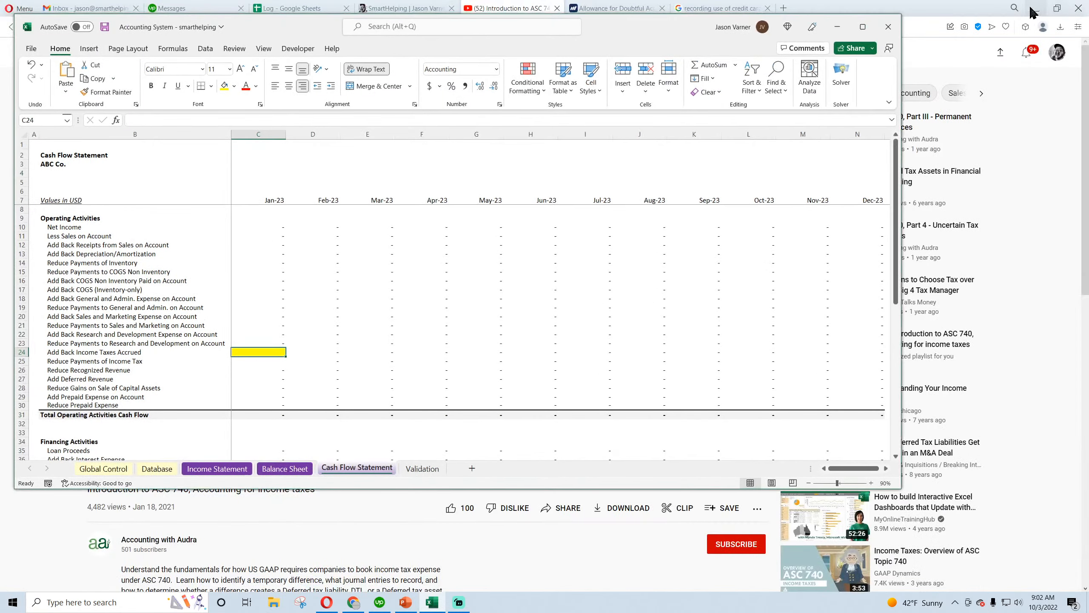
click(353, 602)
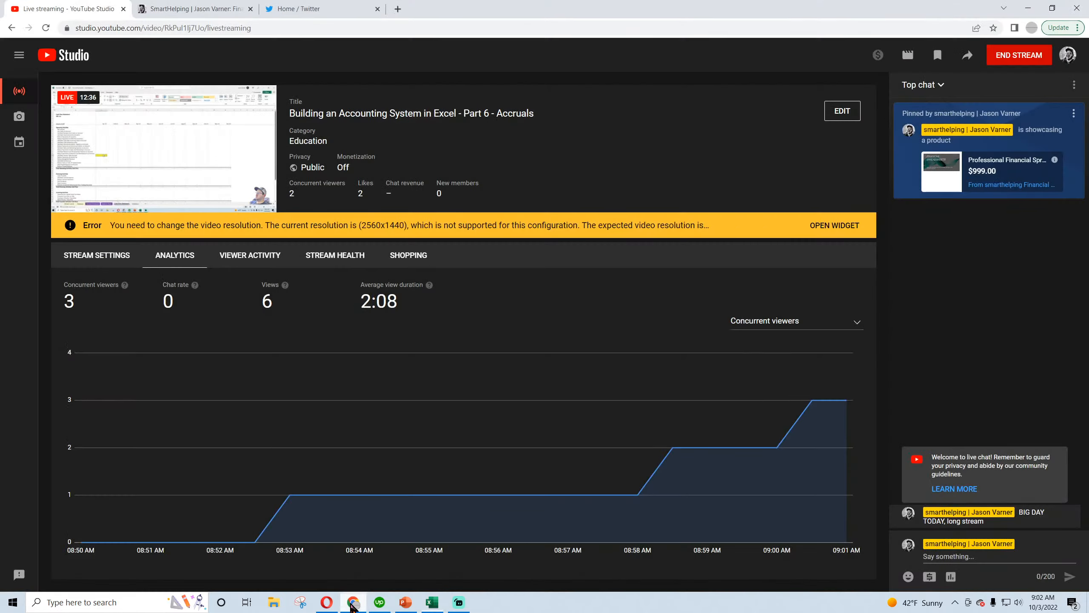
click(432, 602)
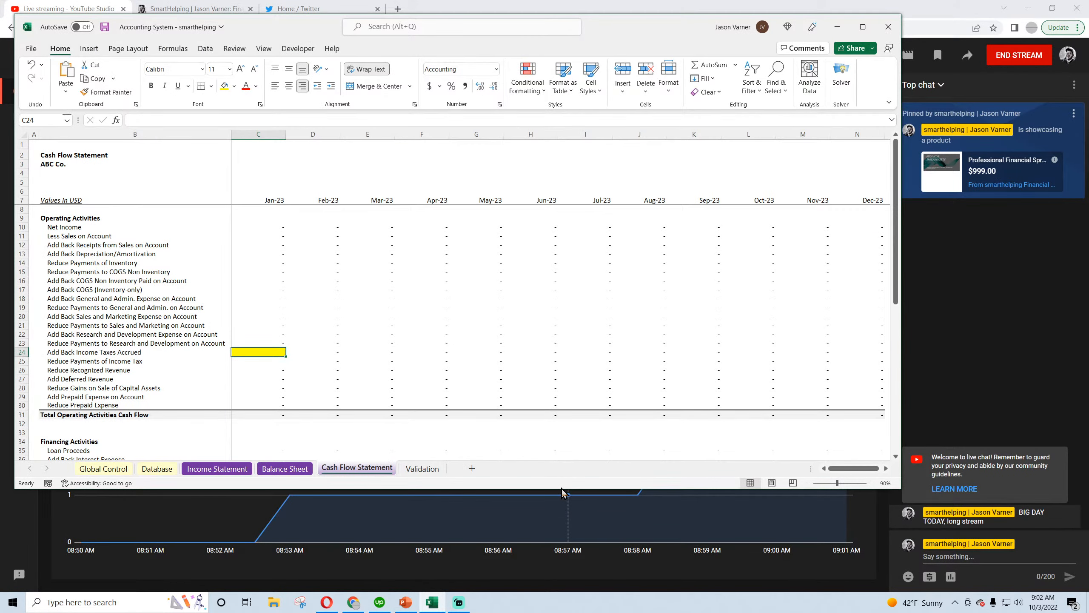
drag(561, 489, 560, 590)
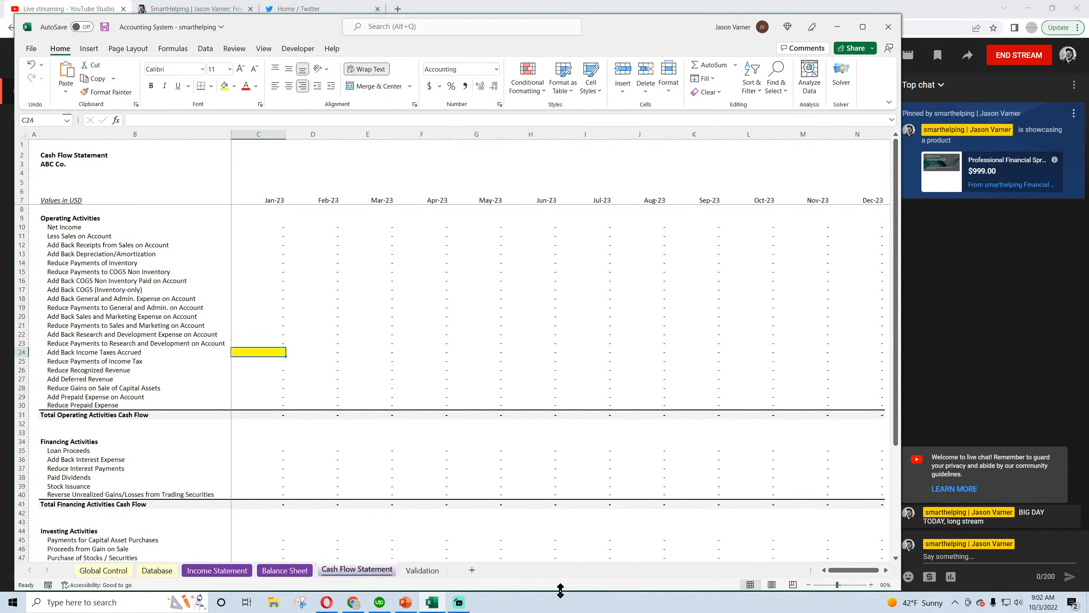
mouse_move(901, 293)
mouse_down()
mouse_move(835, 292)
mouse_move(891, 295)
mouse_up()
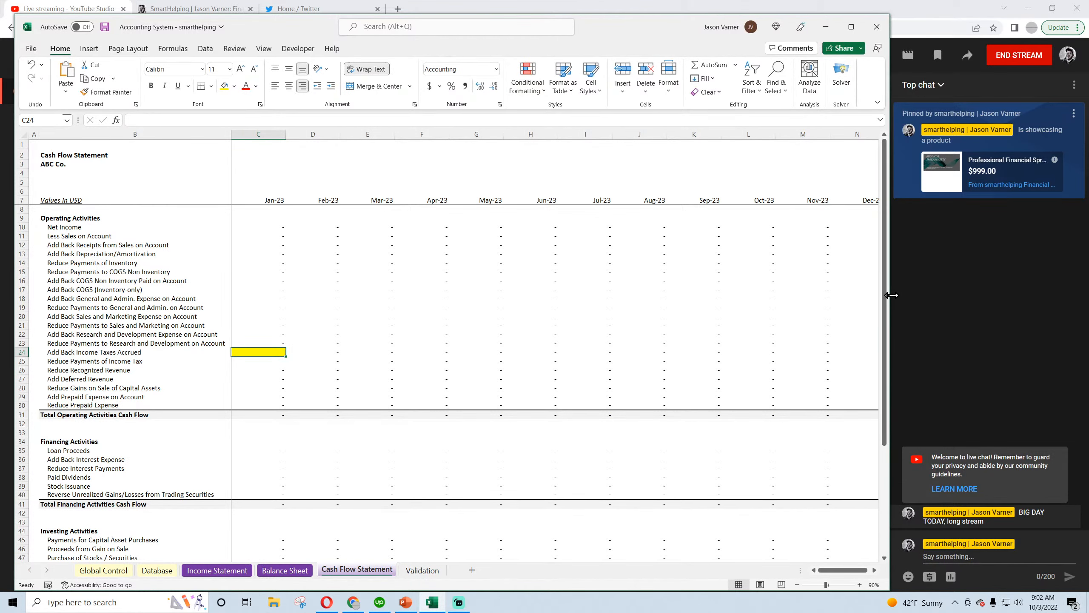
Fill the emptied January cell for Reduce Payments of Income Tax yellow
click(274, 361)
click(223, 85)
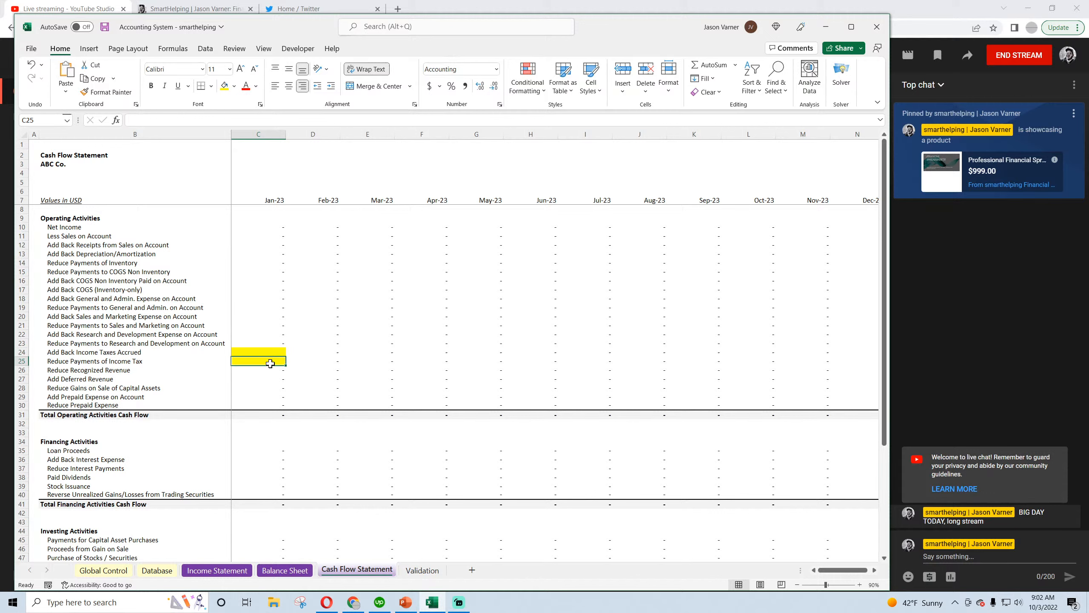
click(259, 352)
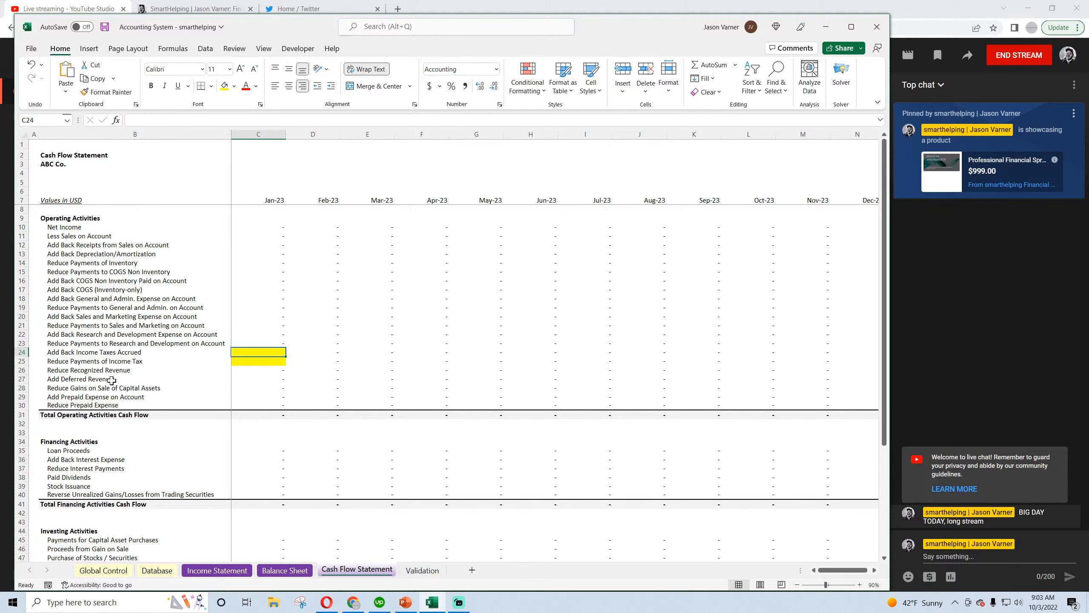
Look over the Cash Flow Statement's lower sections and enlarge the workbook window to the screen's edges beside the live chat
scroll(112, 412, down, 4)
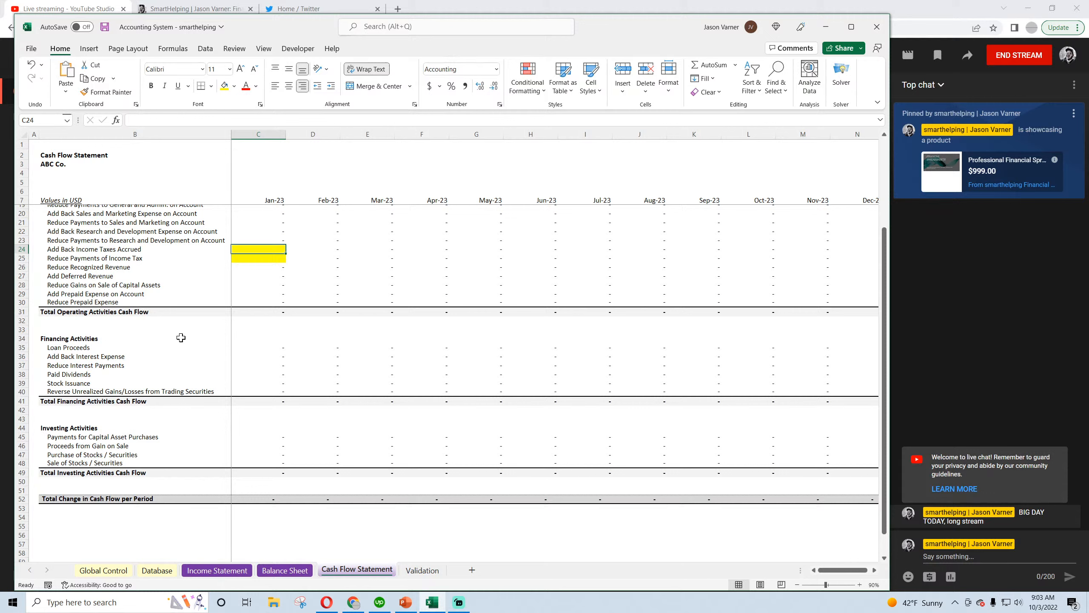
scroll(264, 337, up, 4)
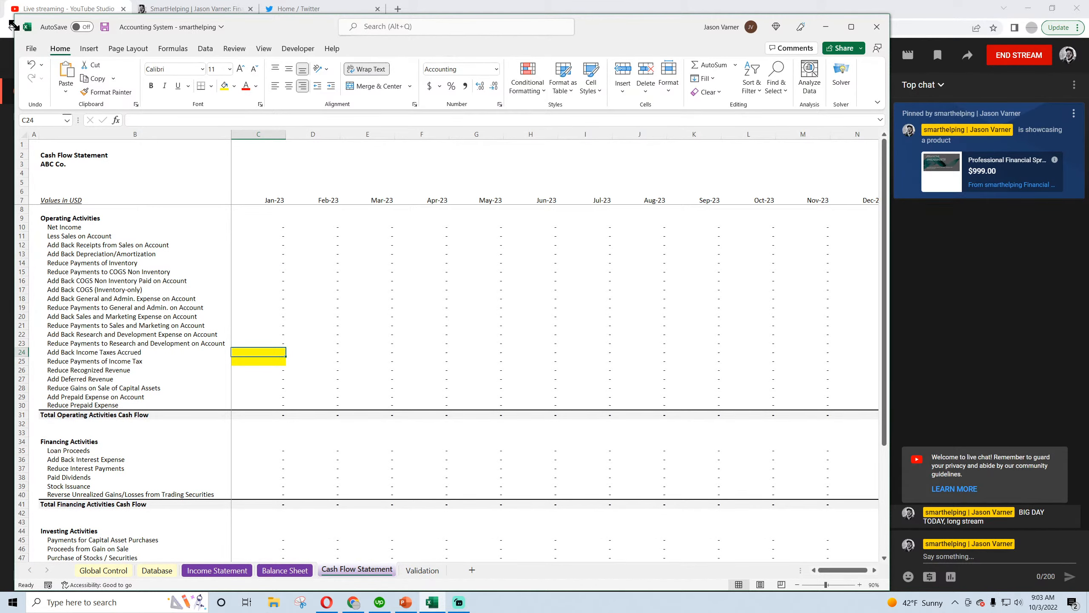
drag(12, 27, 0, 13)
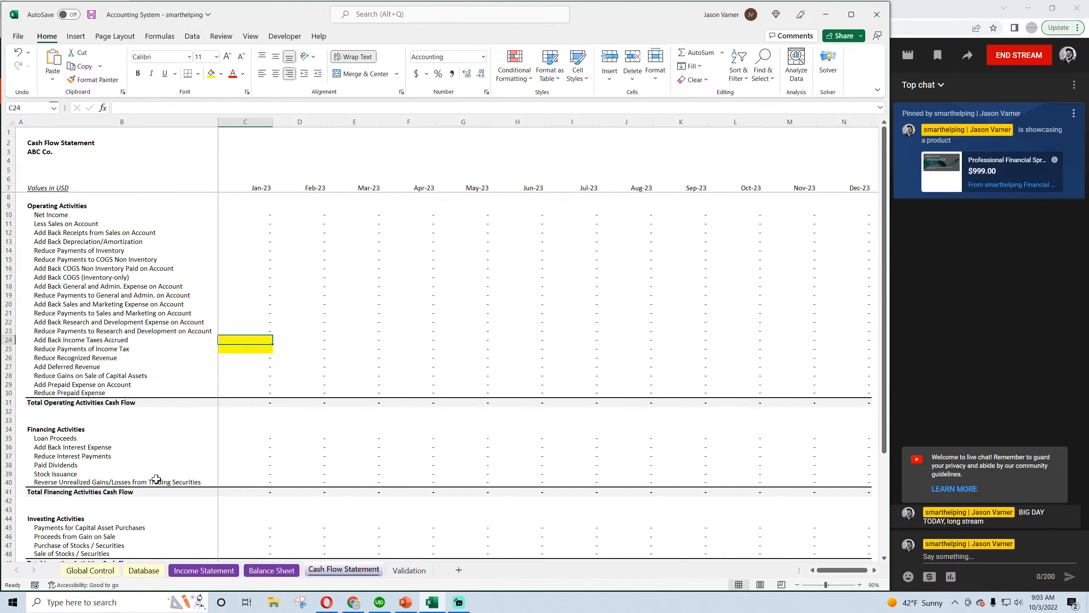
Clear the January formula for Income Taxes Payable on the Balance Sheet and fill its cell yellow
click(262, 571)
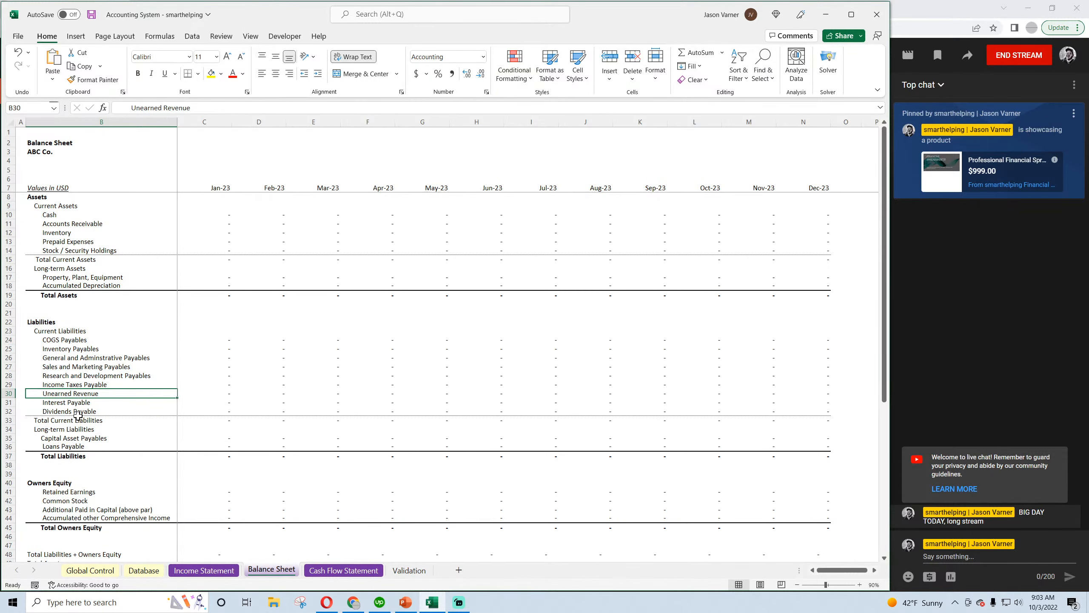
click(77, 385)
click(212, 384)
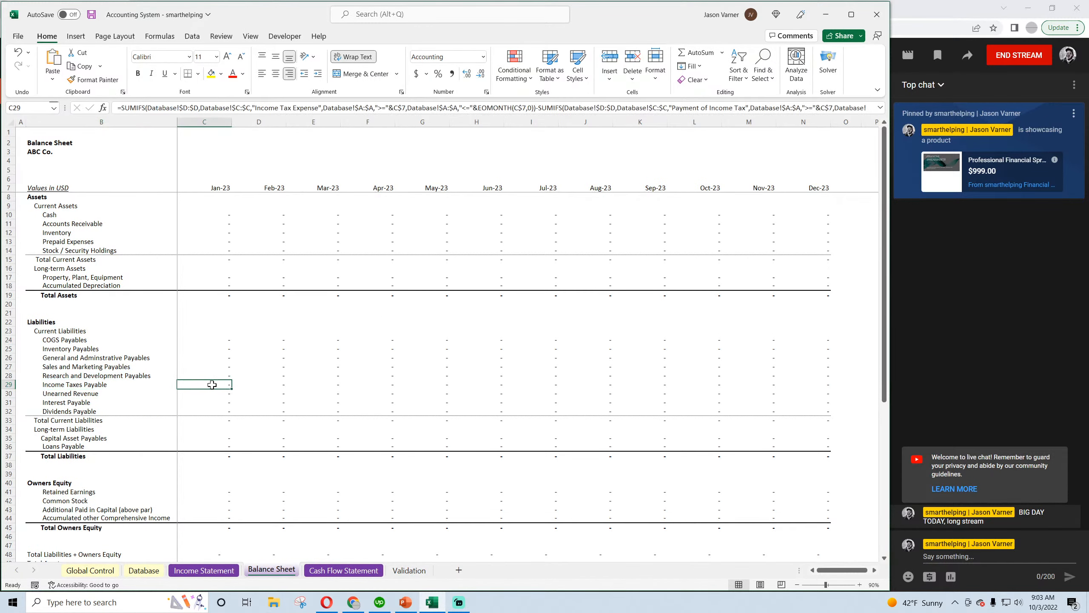
key(Delete)
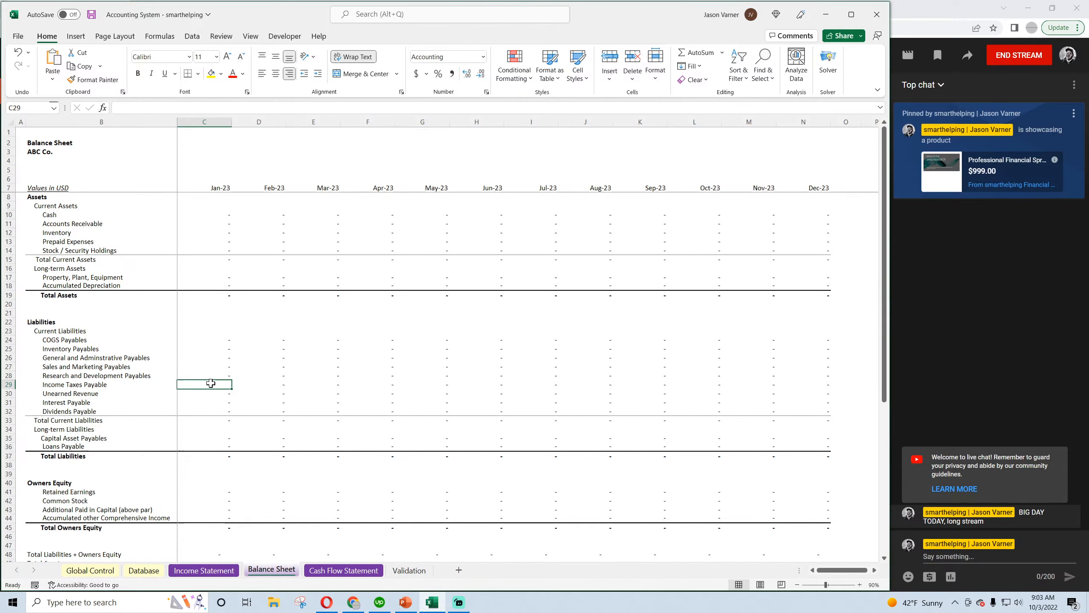
click(211, 73)
click(88, 381)
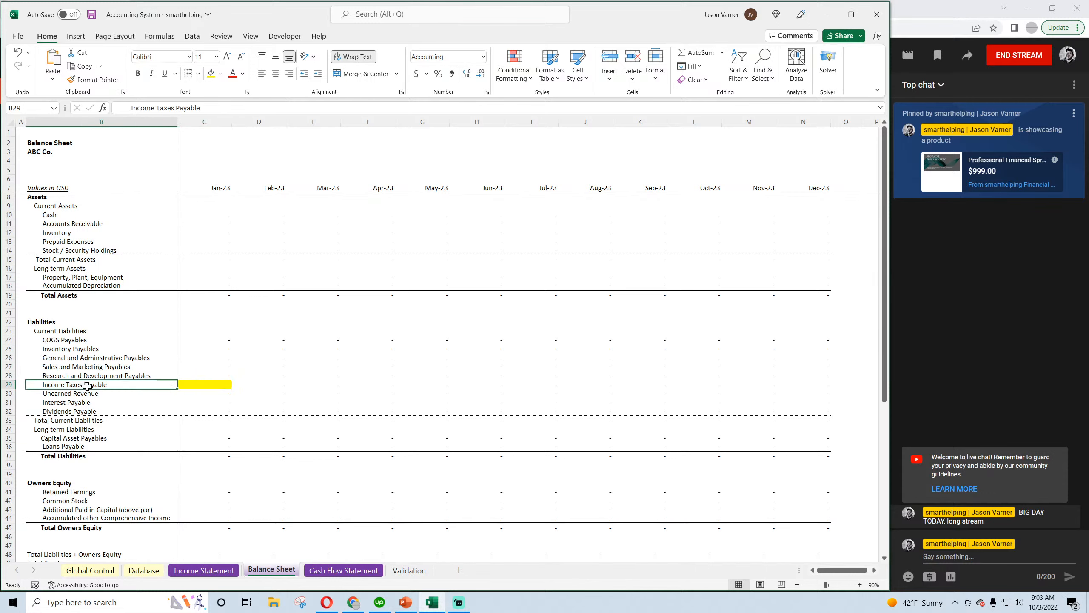
Check the Balance Sheet's long-term liabilities and Owners Equity lines, and save the workbook
click(78, 419)
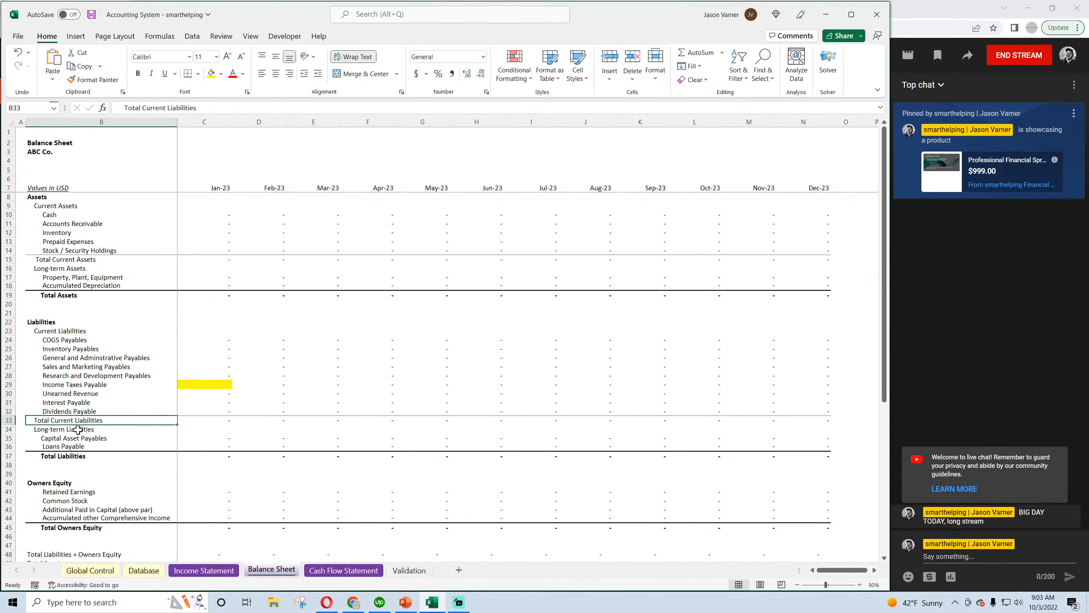
click(79, 430)
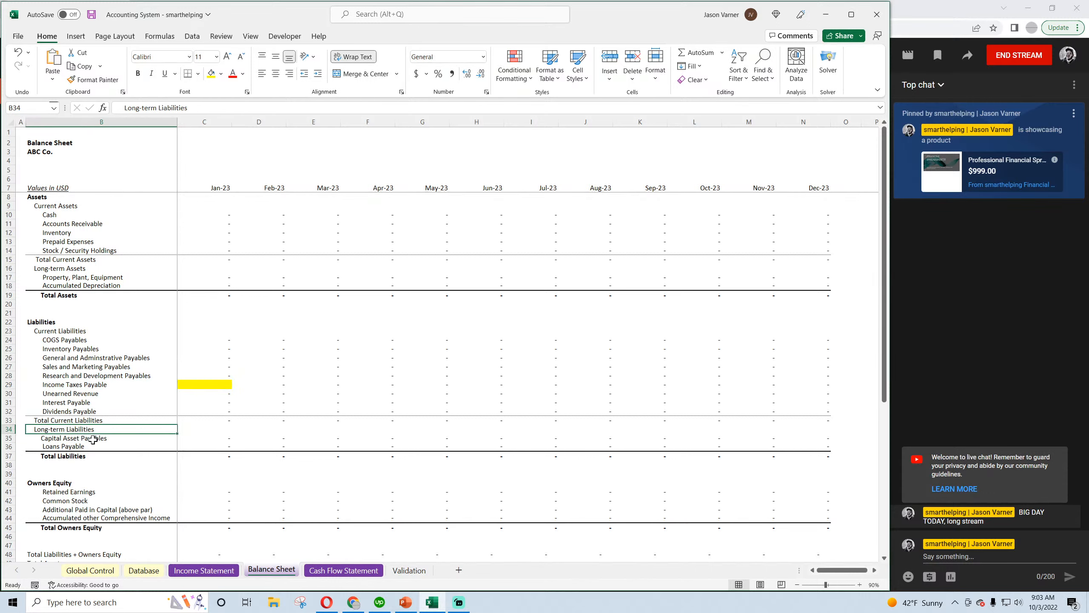
click(71, 439)
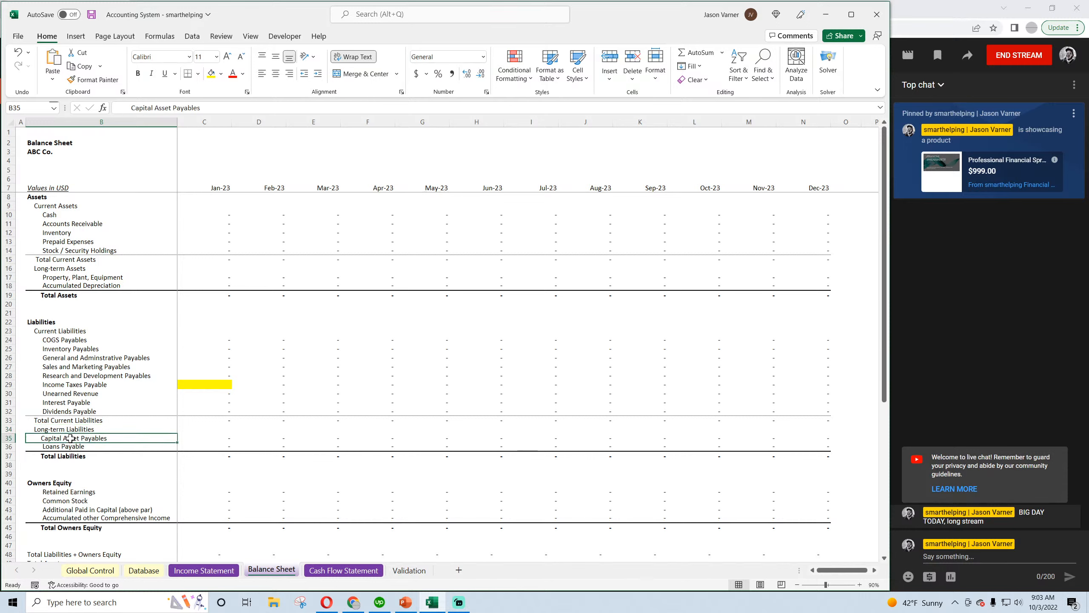
click(72, 447)
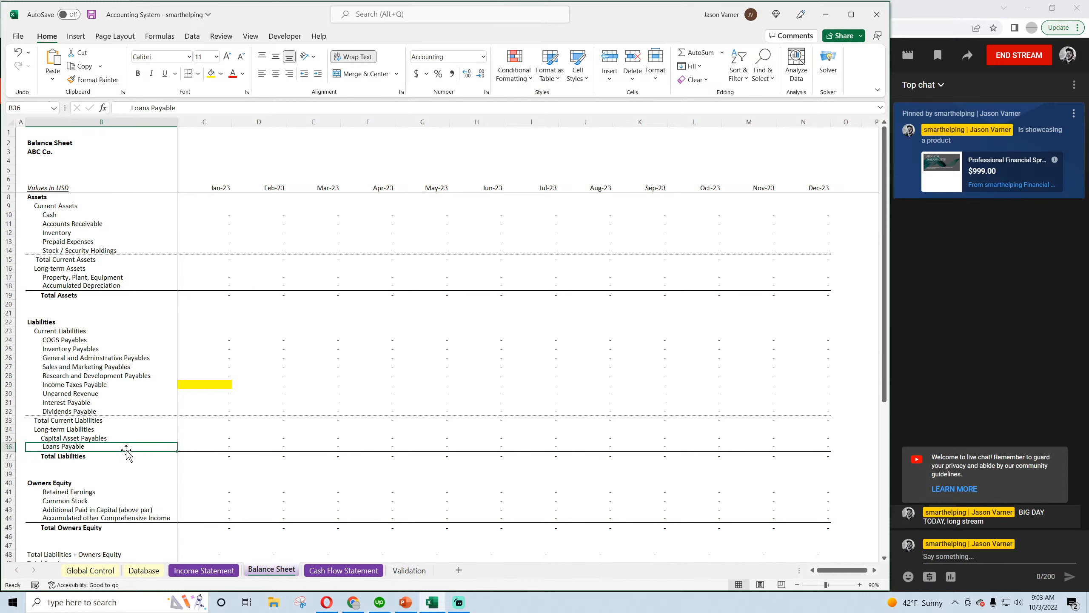
click(92, 14)
scroll(115, 413, down, 4)
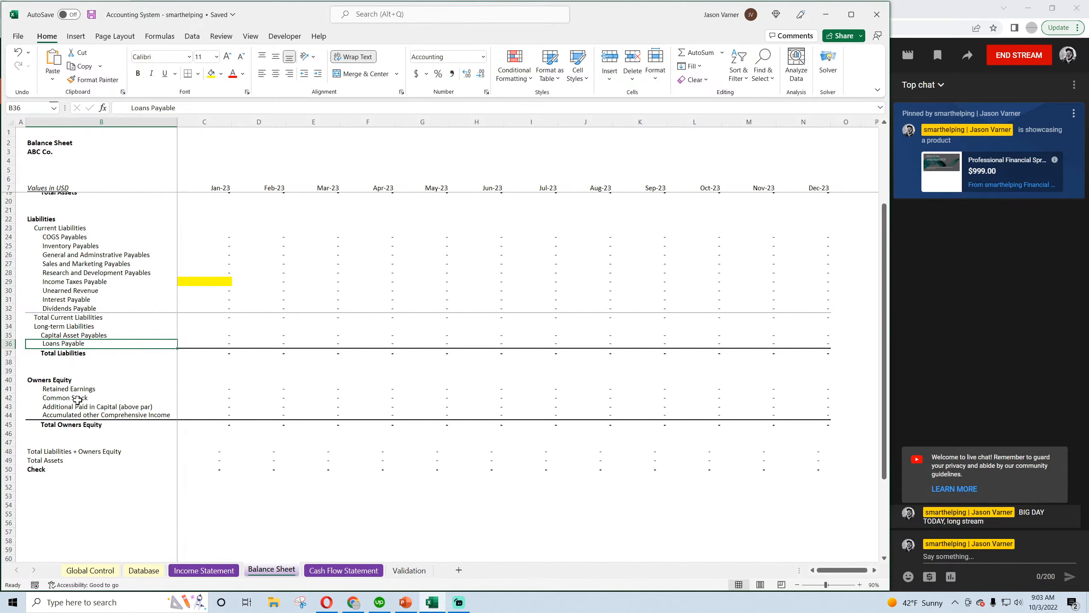
scroll(73, 389, up, 4)
Clear the January Taxes formula on the Income Statement and fill its cell yellow
click(203, 571)
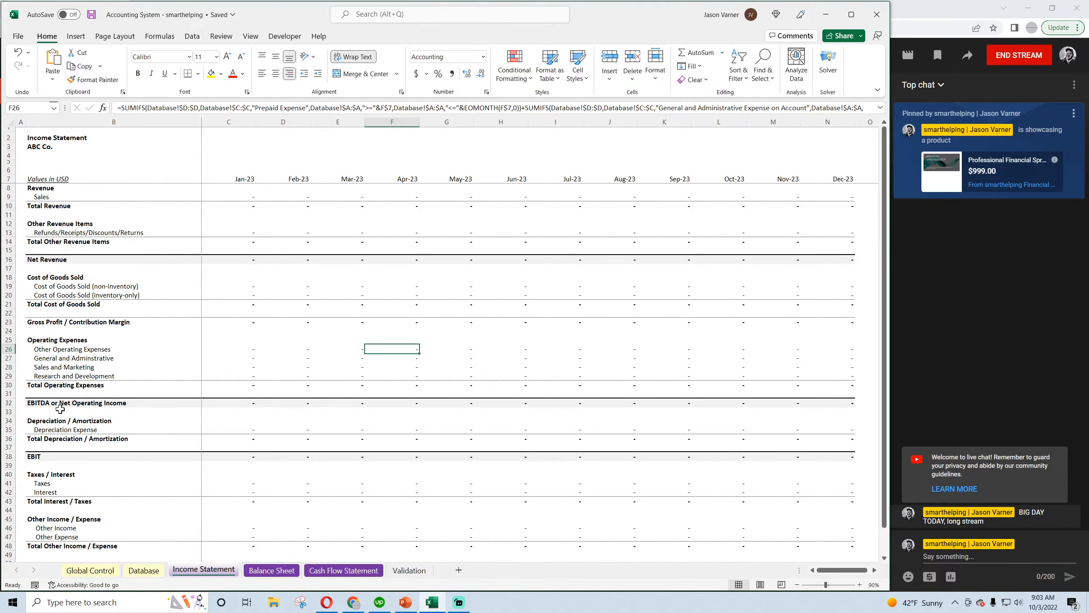
click(250, 492)
click(237, 483)
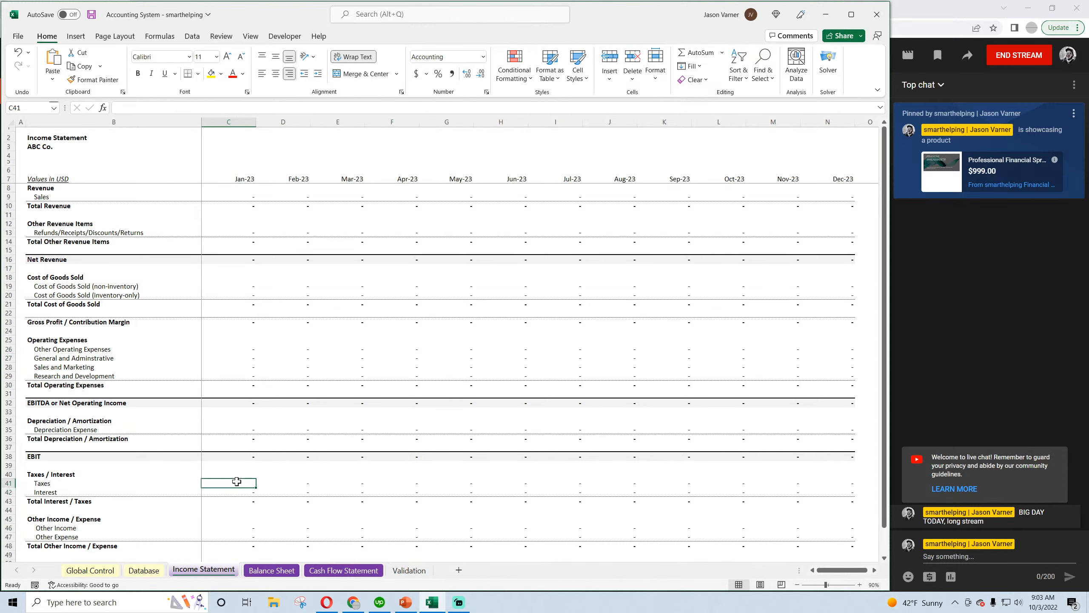
click(210, 74)
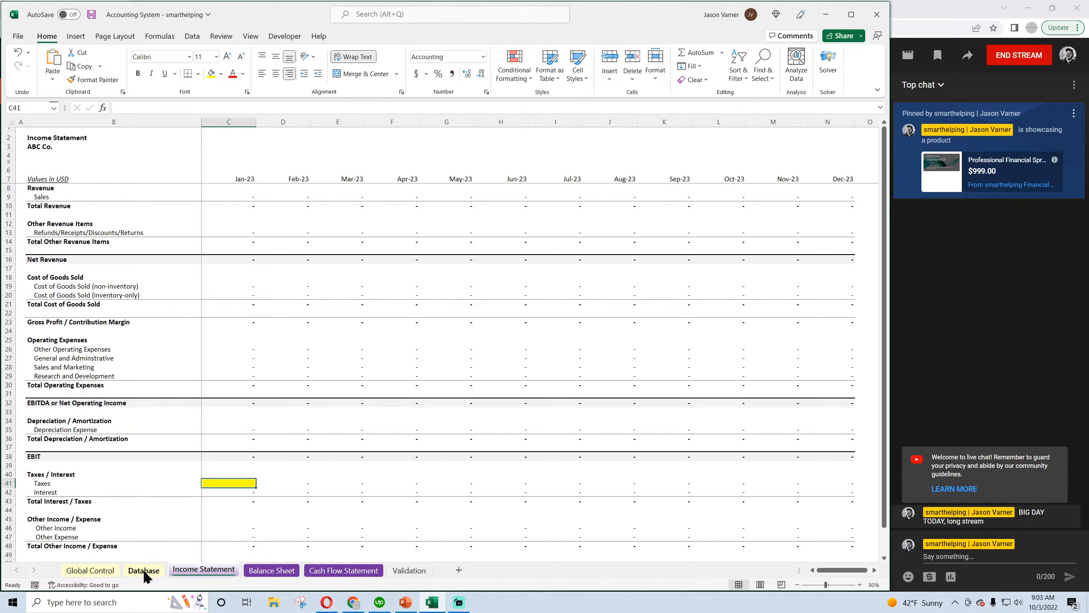
Fill the Payment of Income Tax and Income Tax Expense categories on the Validation sheet yellow
click(401, 572)
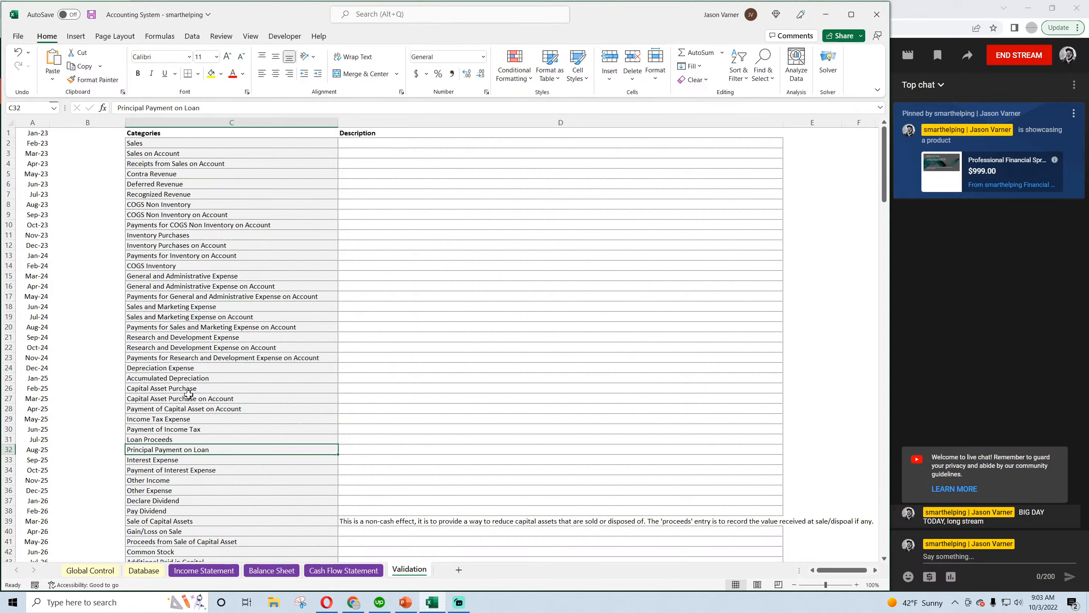
click(180, 429)
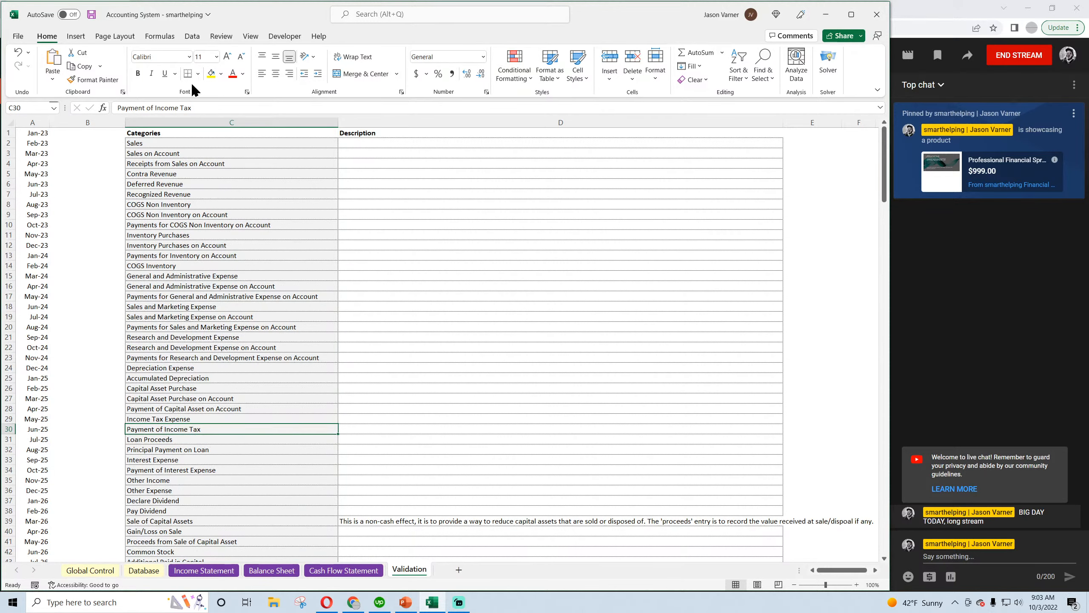
click(214, 76)
click(174, 418)
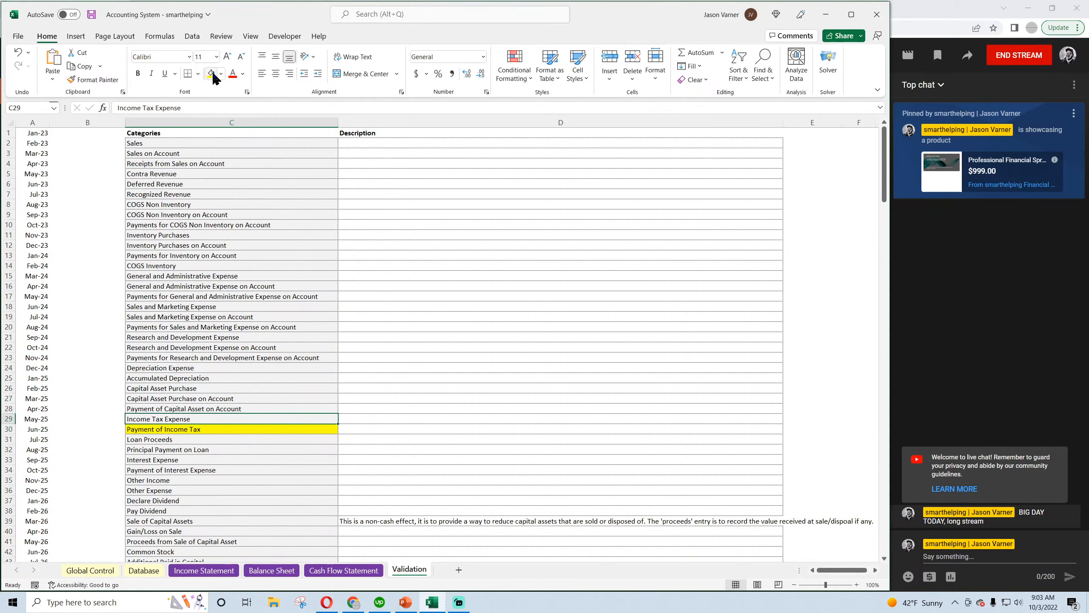
click(211, 76)
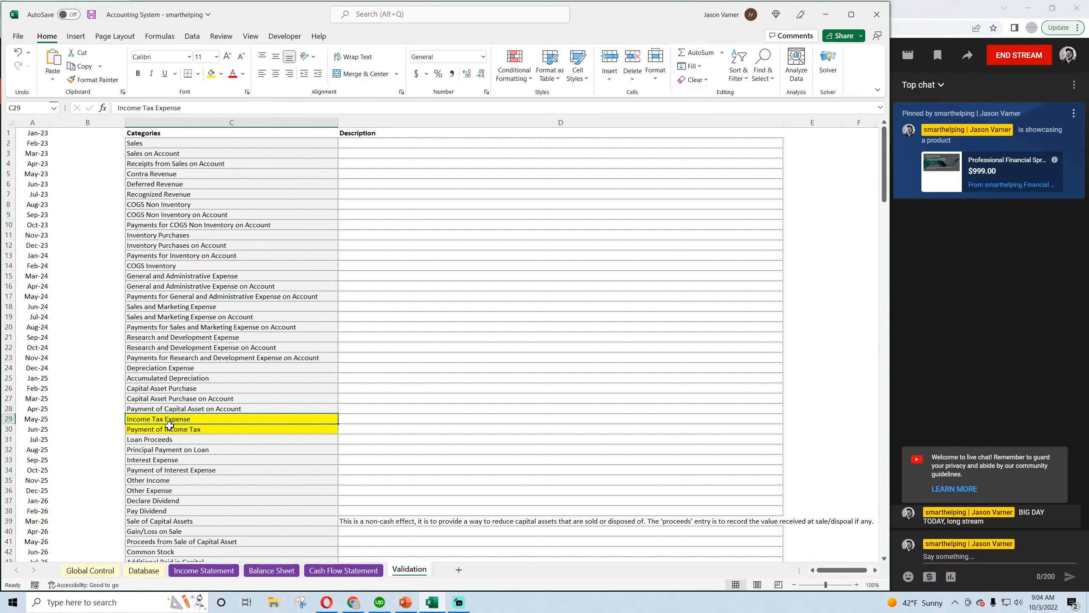
Try inserting cells from Loan Proceeds through Prepaid Expense with existing categories shifted down, and undo the insertion
drag(168, 439, 179, 541)
right_click(179, 541)
click(217, 245)
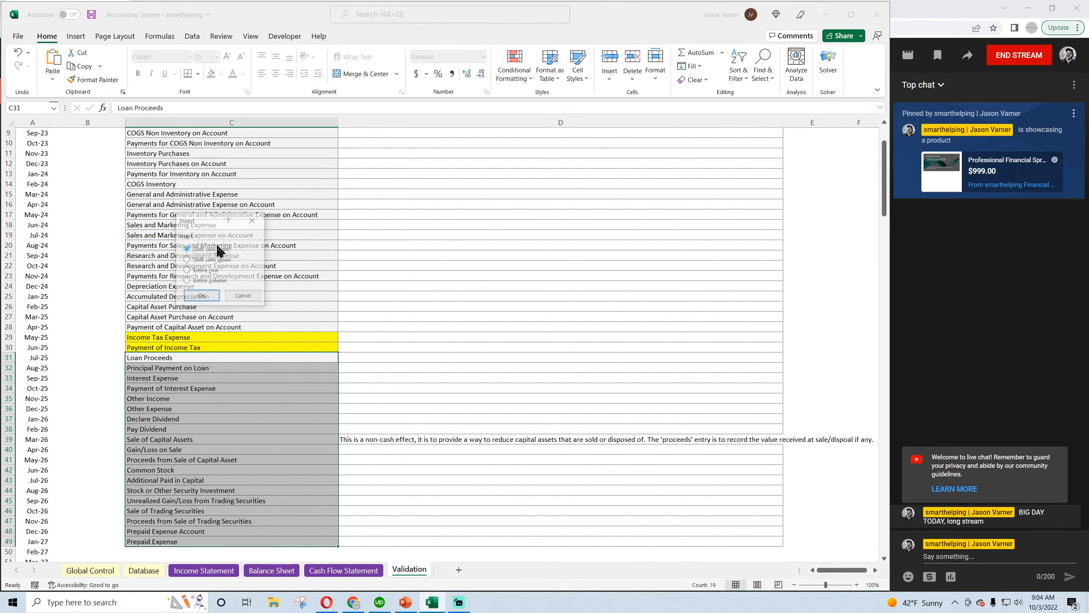
click(212, 259)
click(202, 297)
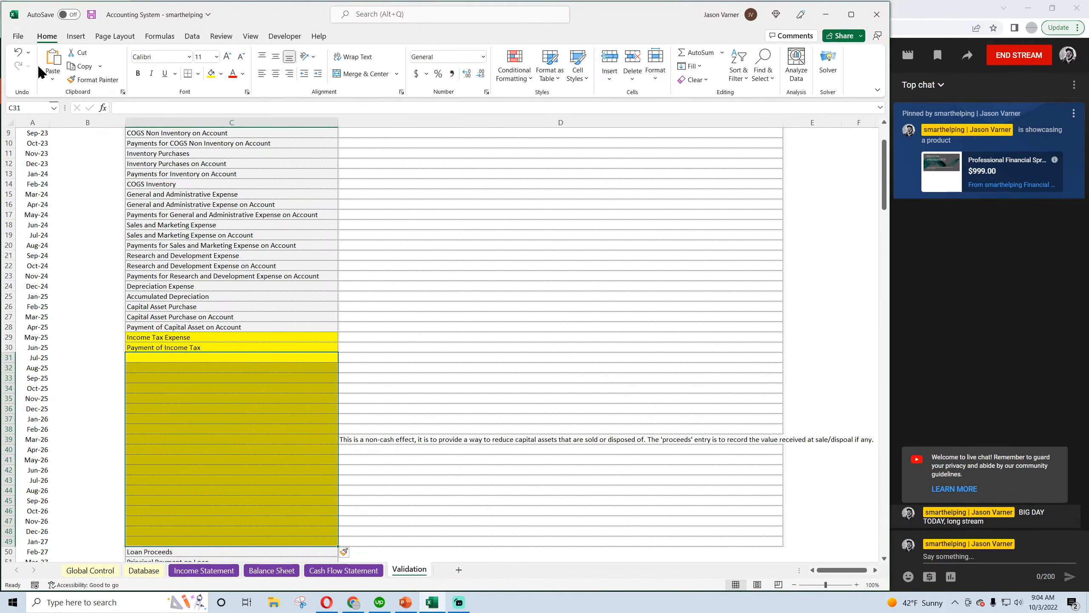
click(19, 52)
click(179, 347)
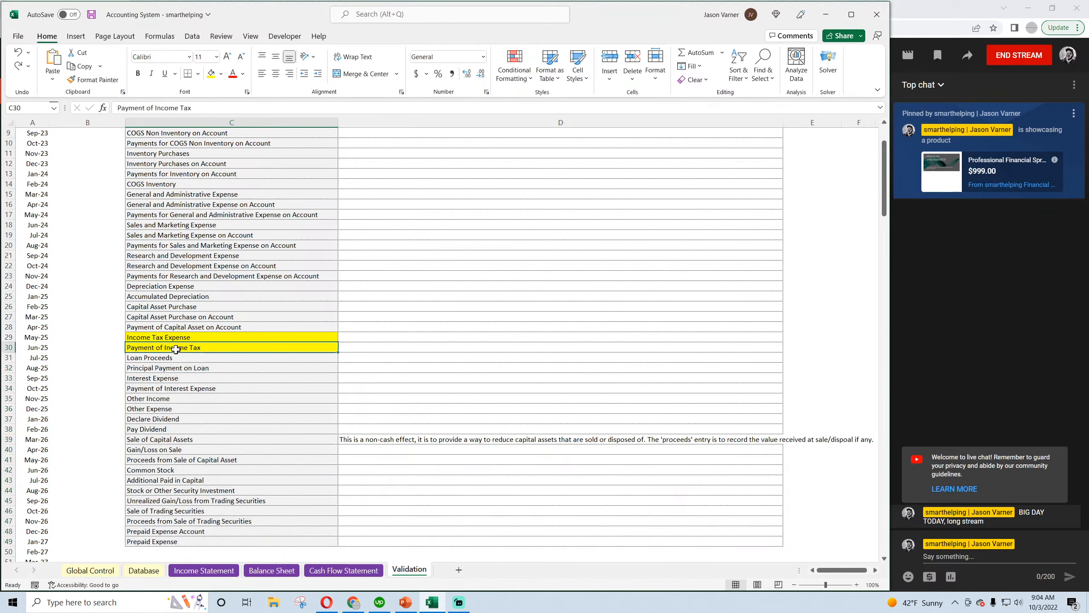
Insert four cells above Loan Proceeds in the Validation category list, shifting the existing categories down, and save the workbook
drag(179, 357, 179, 389)
right_click(180, 388)
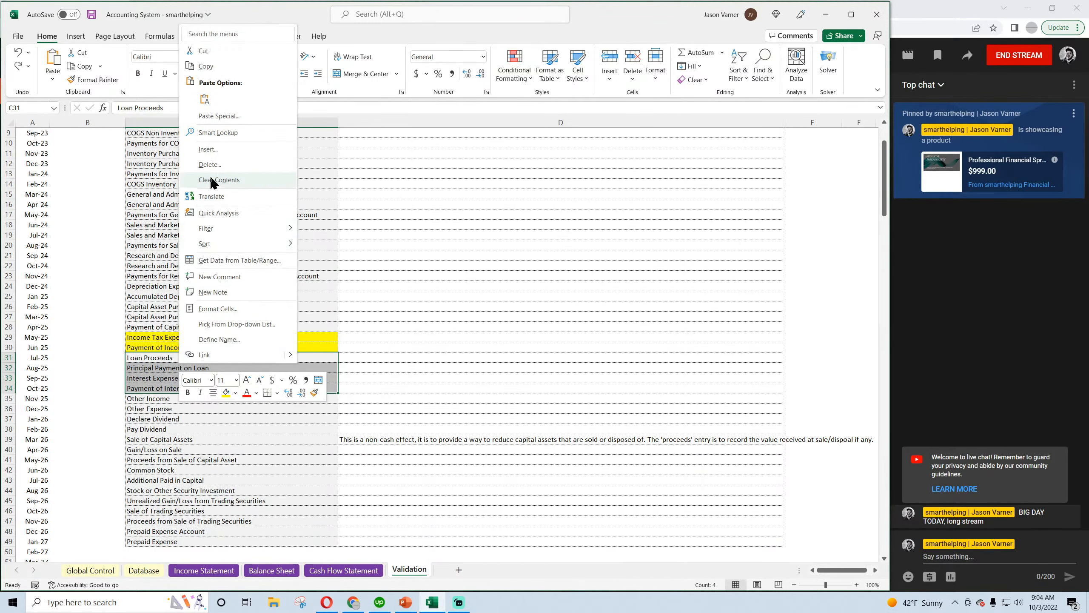
click(212, 155)
click(180, 164)
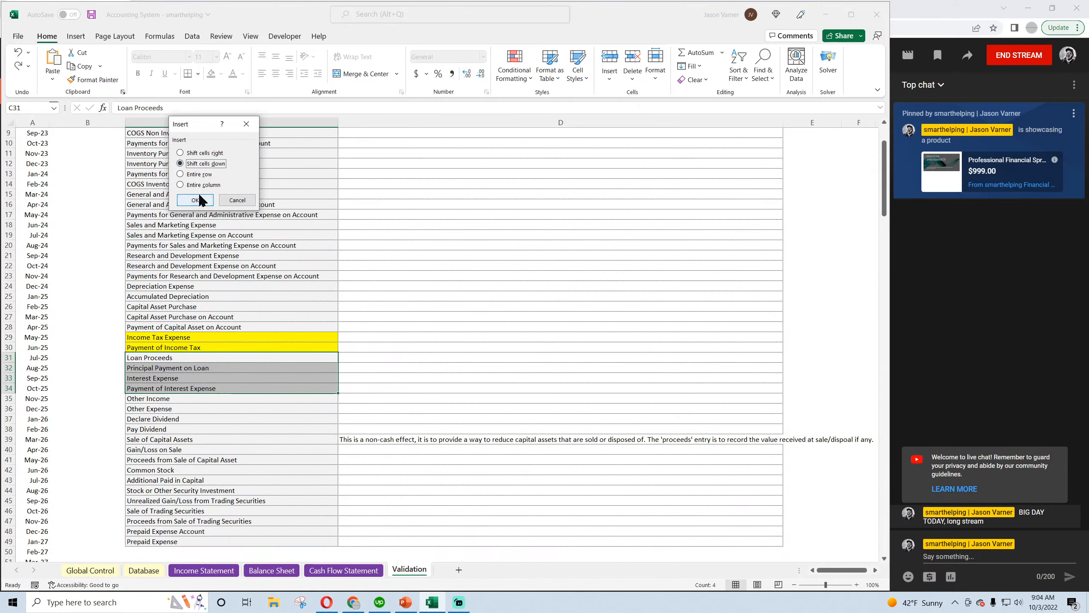
click(196, 200)
click(182, 339)
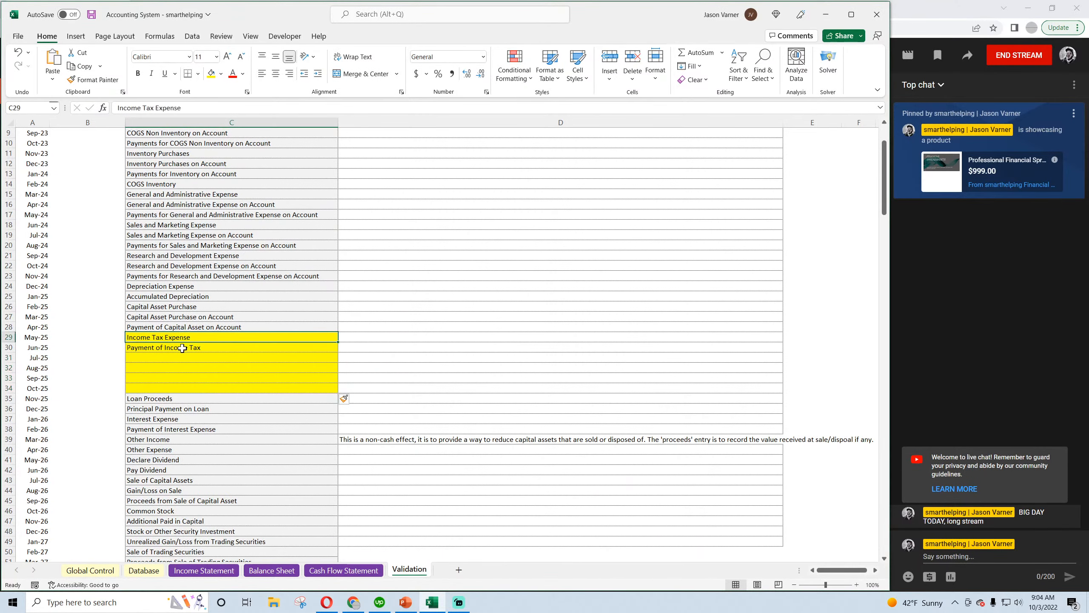
click(182, 358)
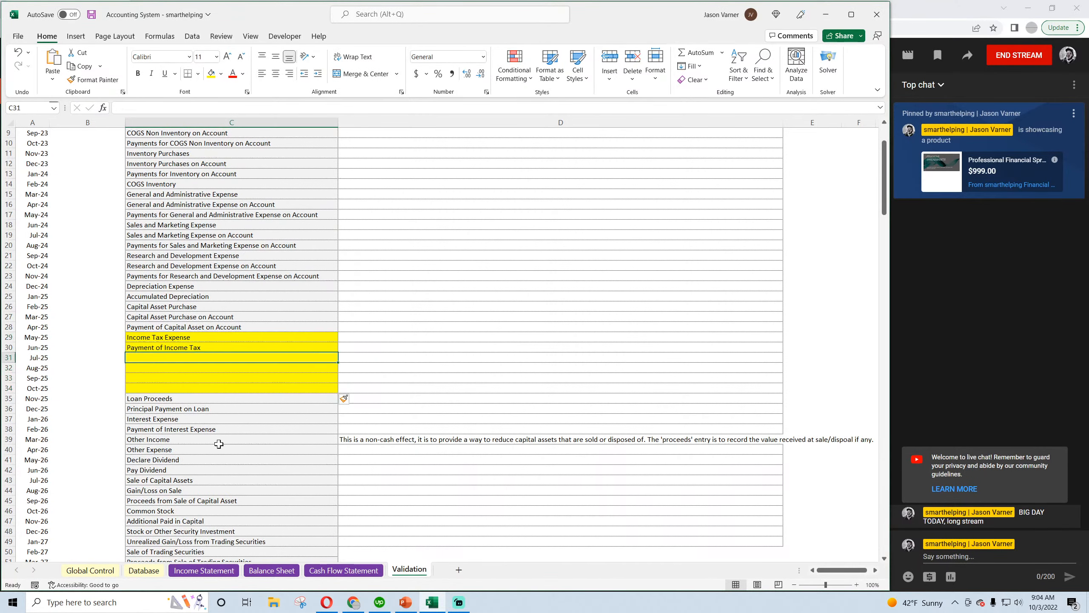
click(238, 337)
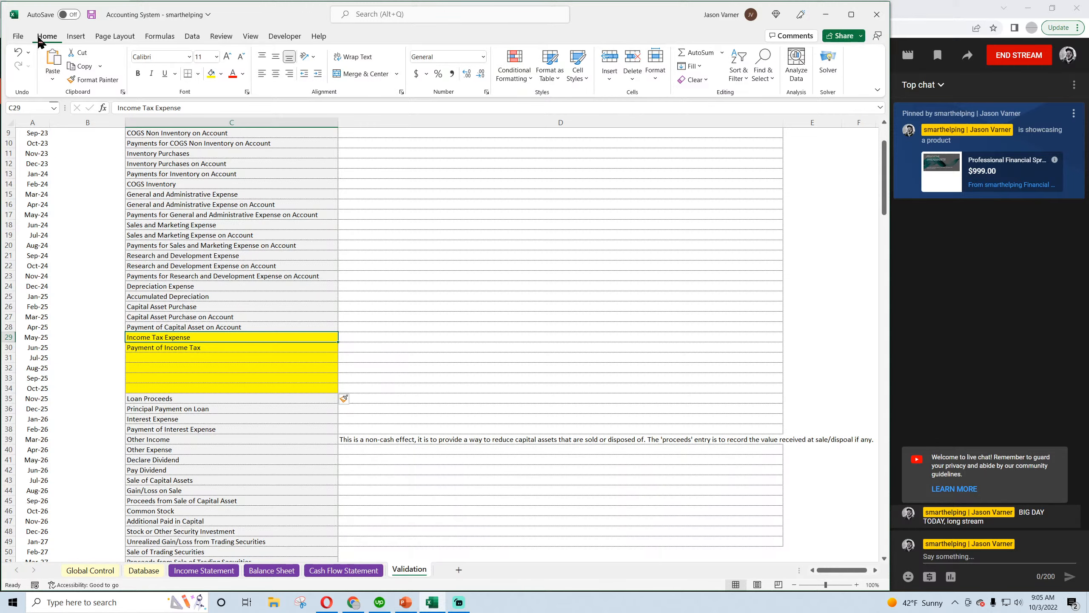
click(91, 15)
click(92, 15)
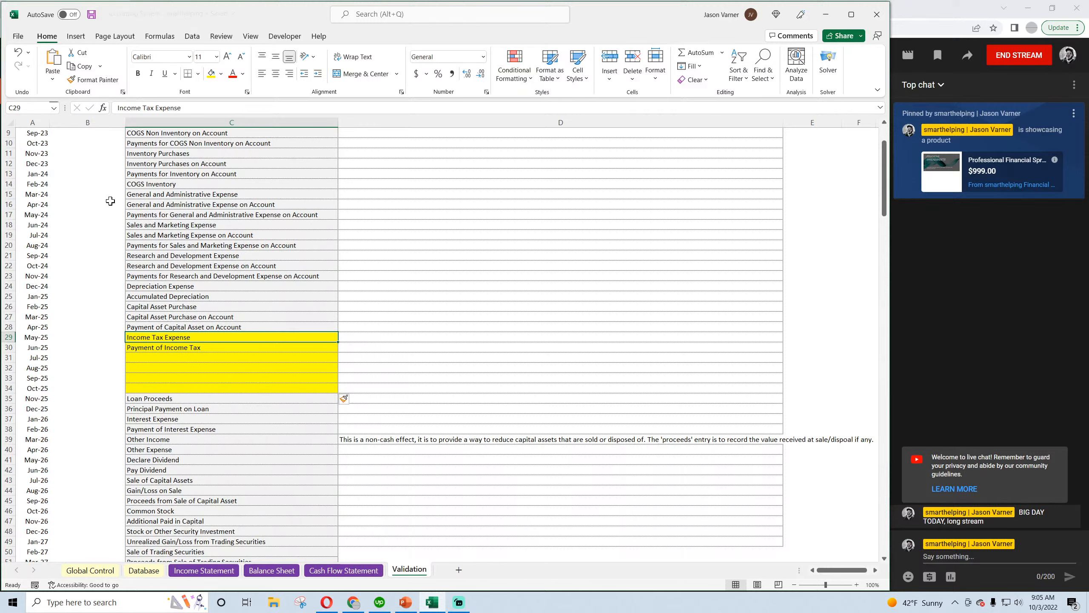
Replace the Payment of Income Tax category with Income Tax Payable
click(183, 348)
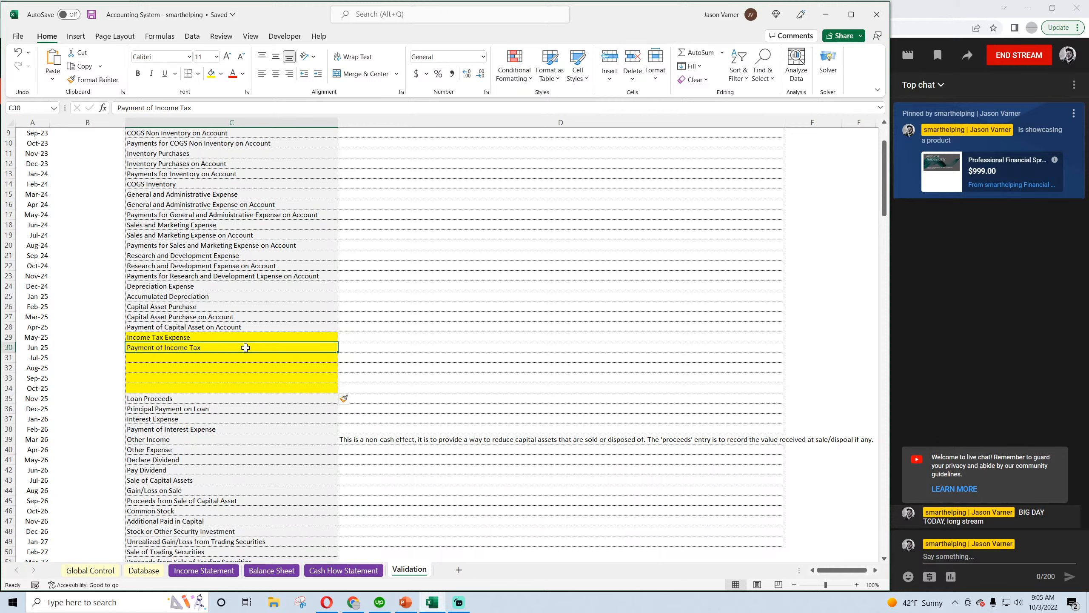
text(Incom)
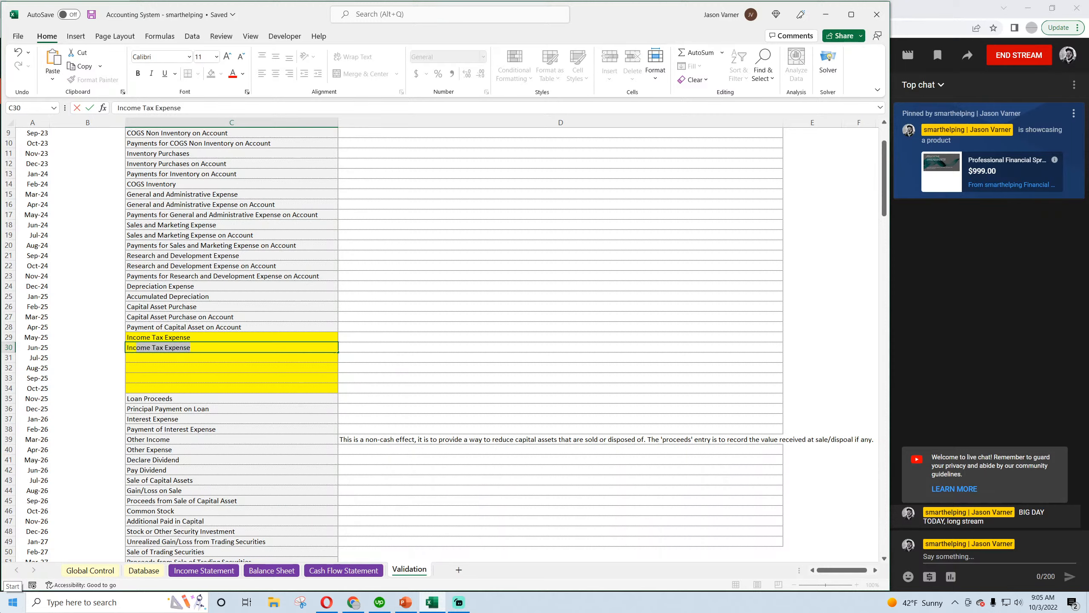
text(e Tax Payable)
key(Return)
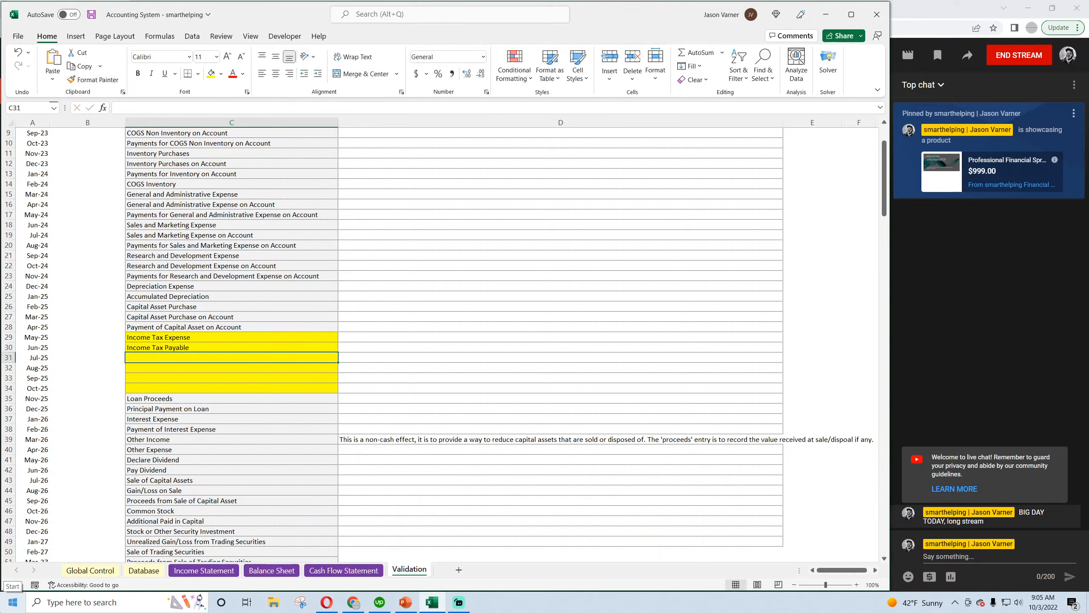
Add the categories Deferred Tax Asset and Deferred Tax Liability below Income Tax Payable, and save the workbook
key(Up)
key(Up)
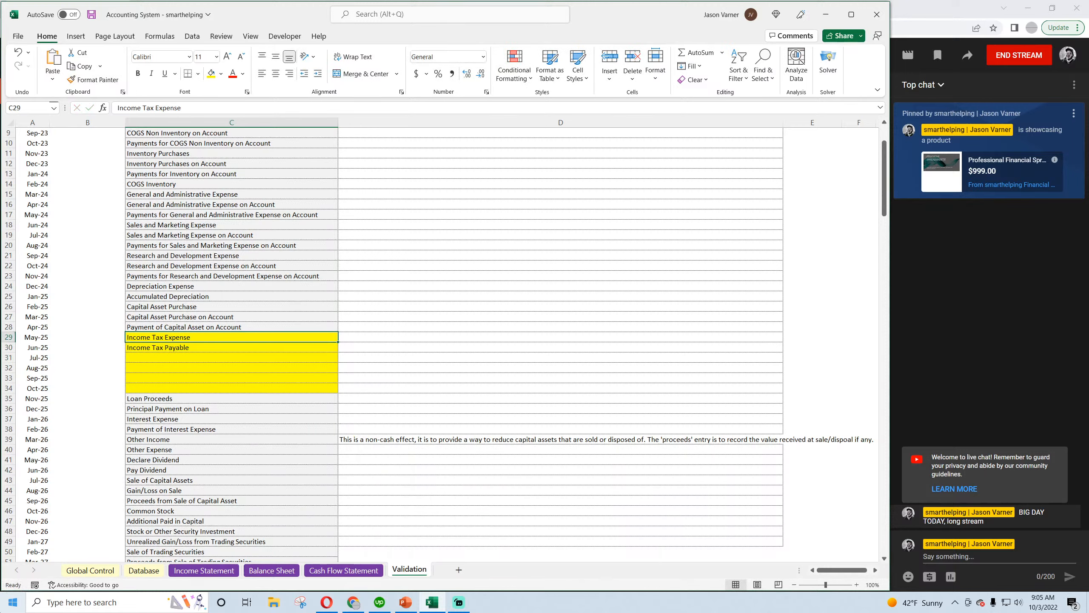
key(Down)
key(Up)
key(Down)
key(Down)
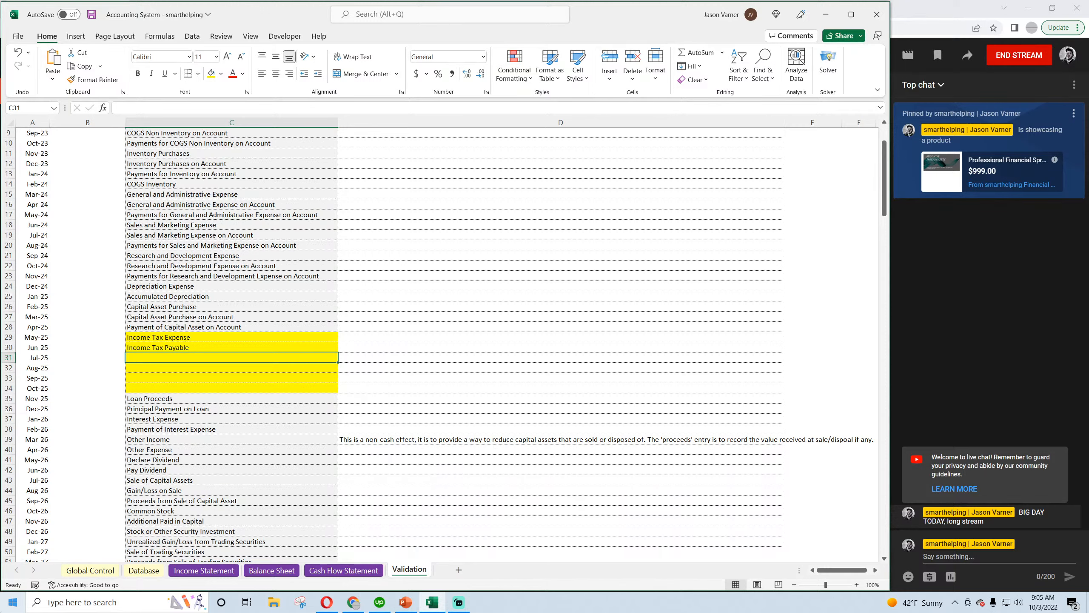
text(Deferred Tax Asset)
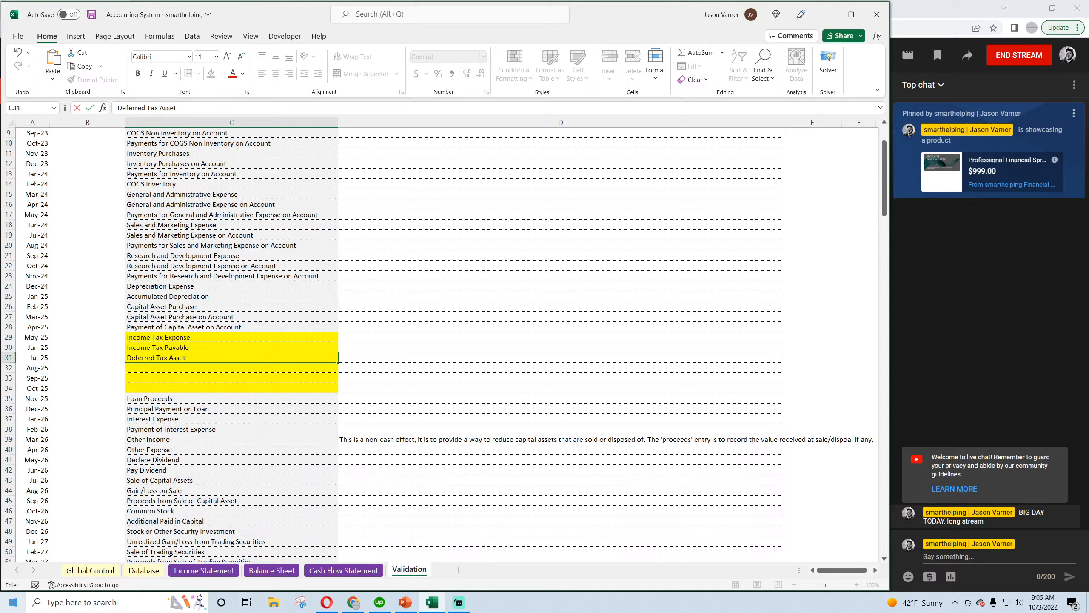
key(Return)
text(Deferred)
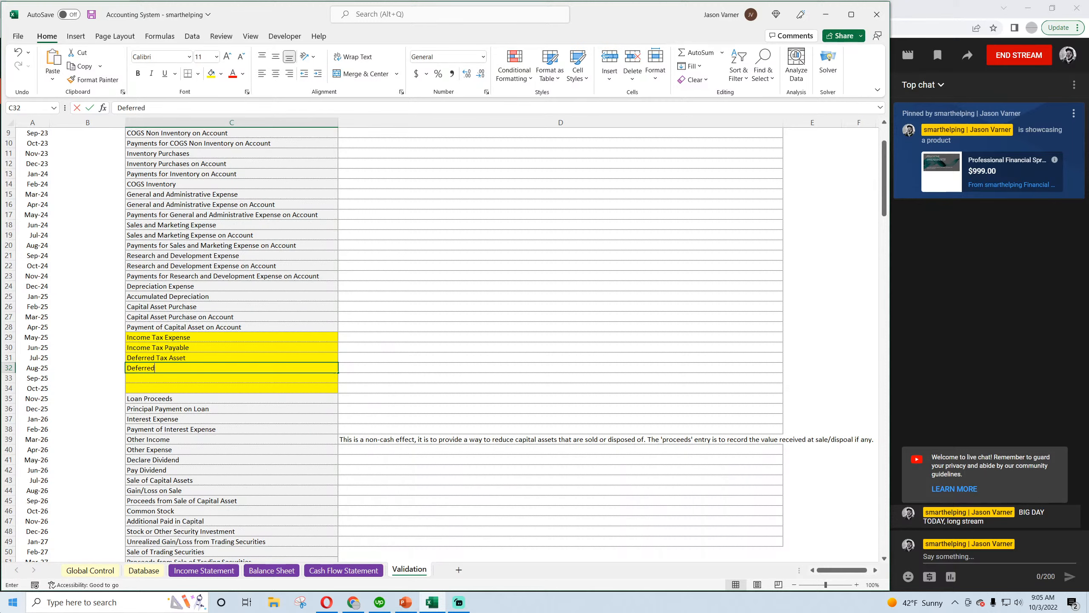
text( Tax Liability)
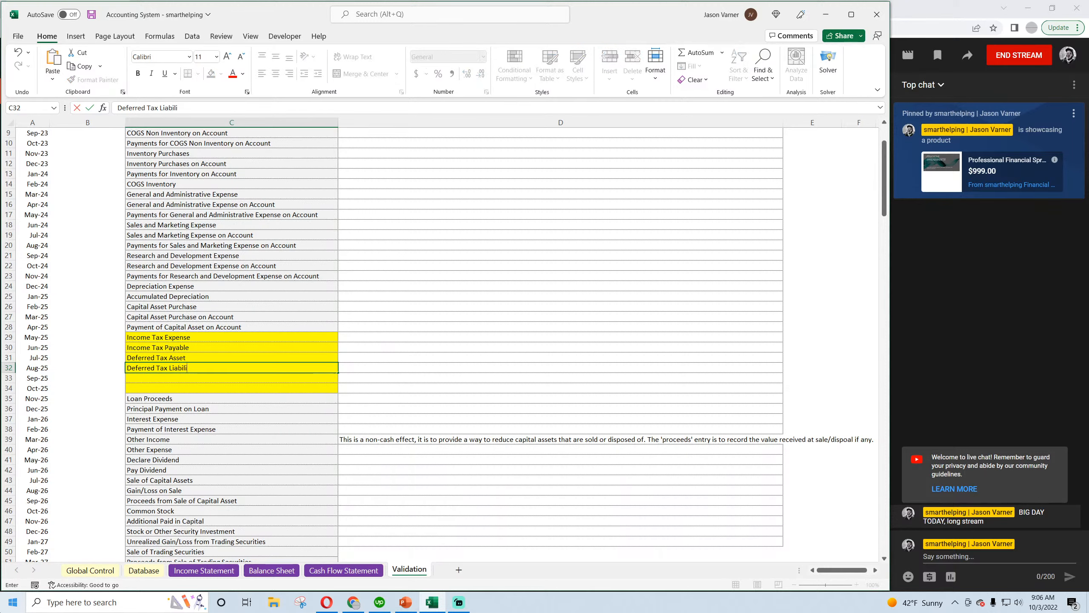
key(Return)
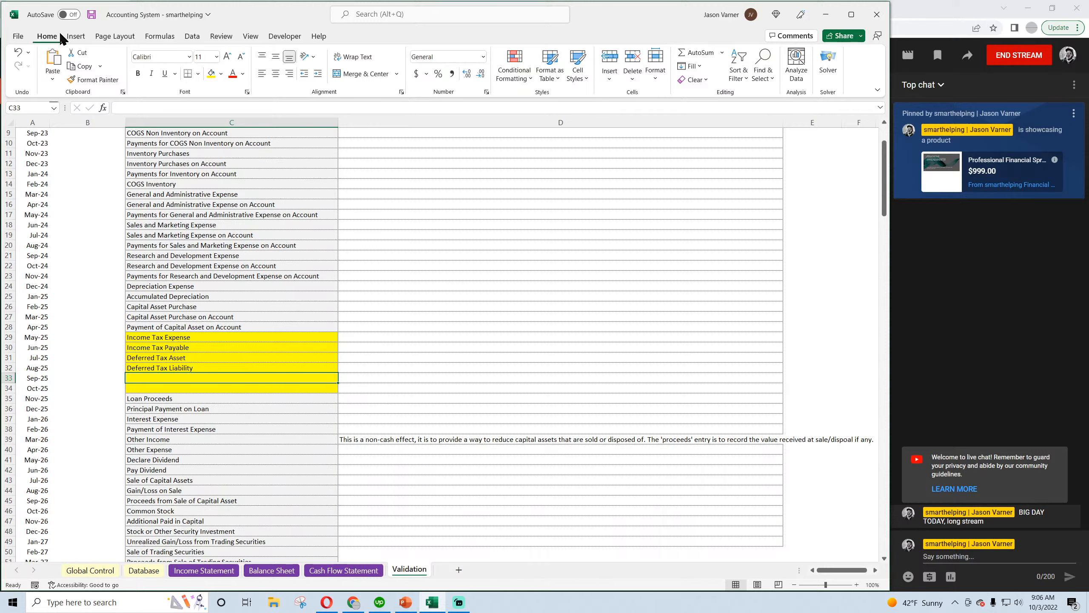
click(91, 15)
Switch to the ASC 740 YouTube video in Opera and compare its Year 1 and Year 2 temporary difference journal entries
click(189, 357)
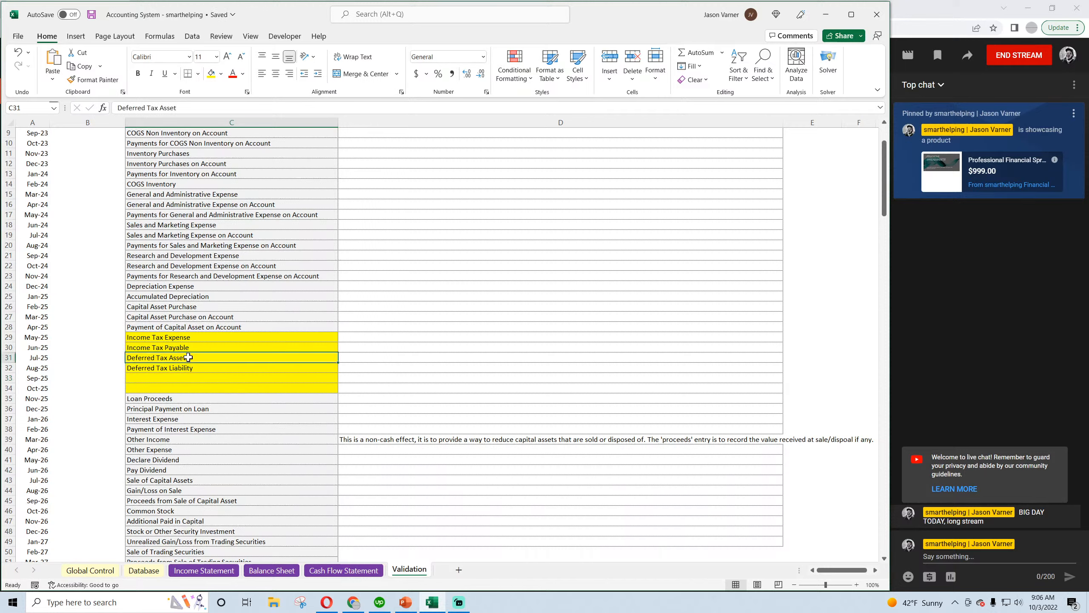
click(183, 338)
click(326, 603)
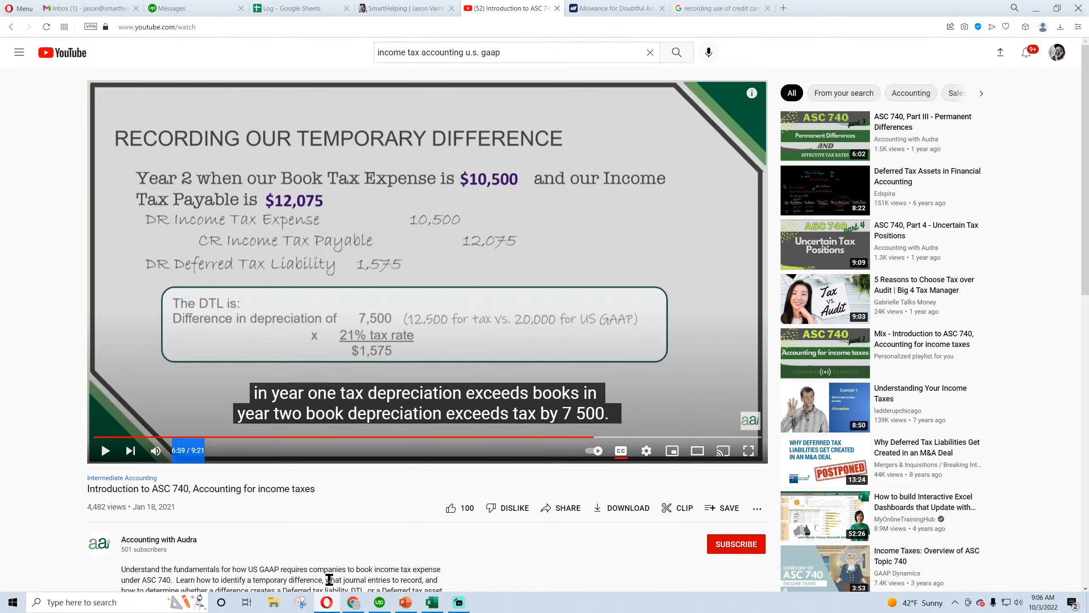
click(522, 438)
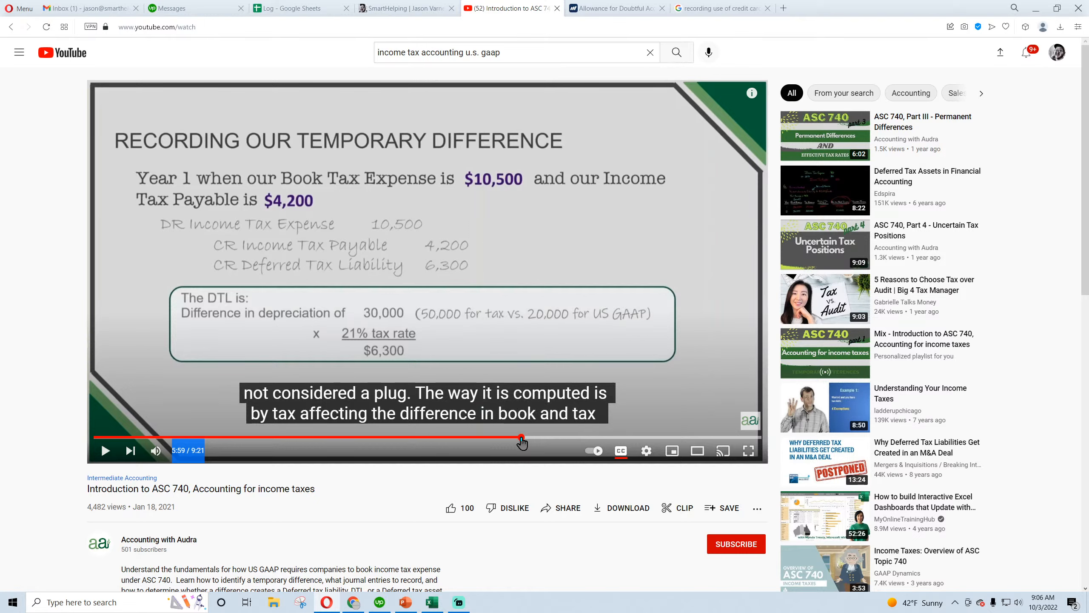
click(595, 437)
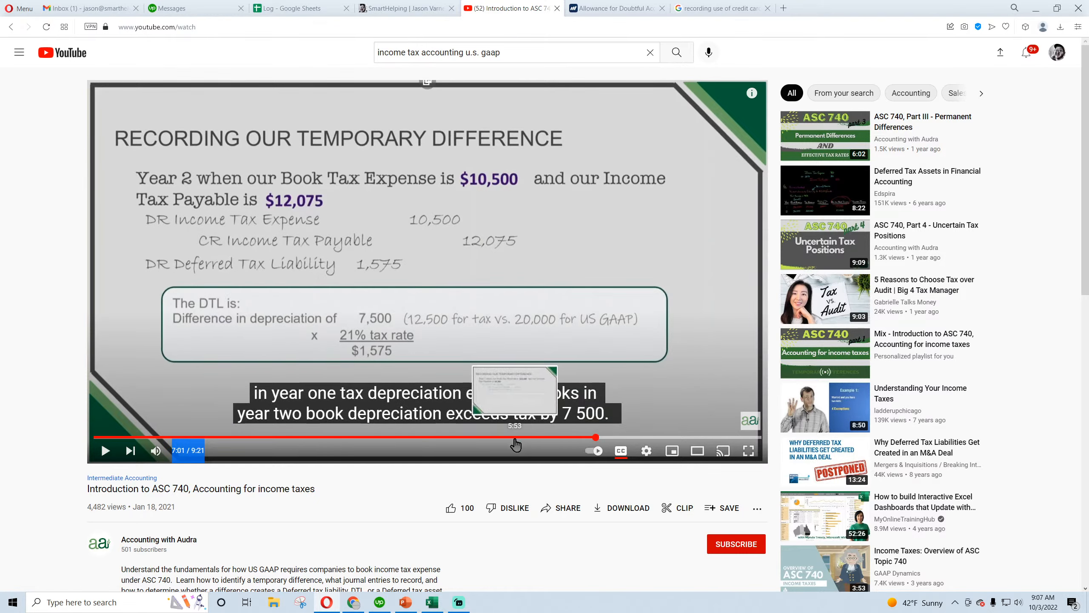
click(515, 438)
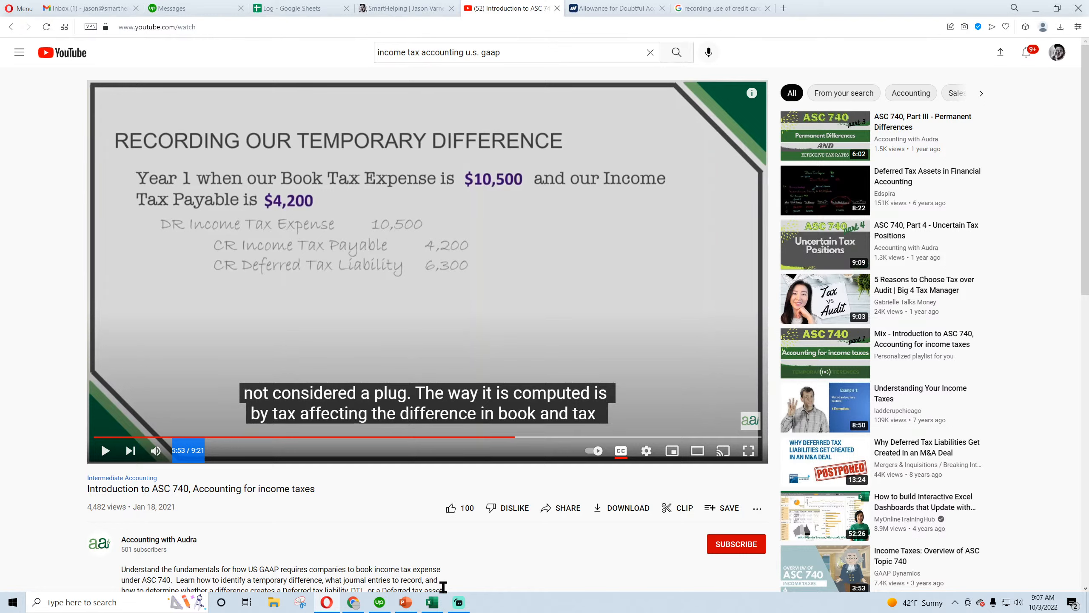
Return to the Excel workbook and review the four tax categories from Income Tax Expense through Deferred Tax Liability
mouse_move(434, 605)
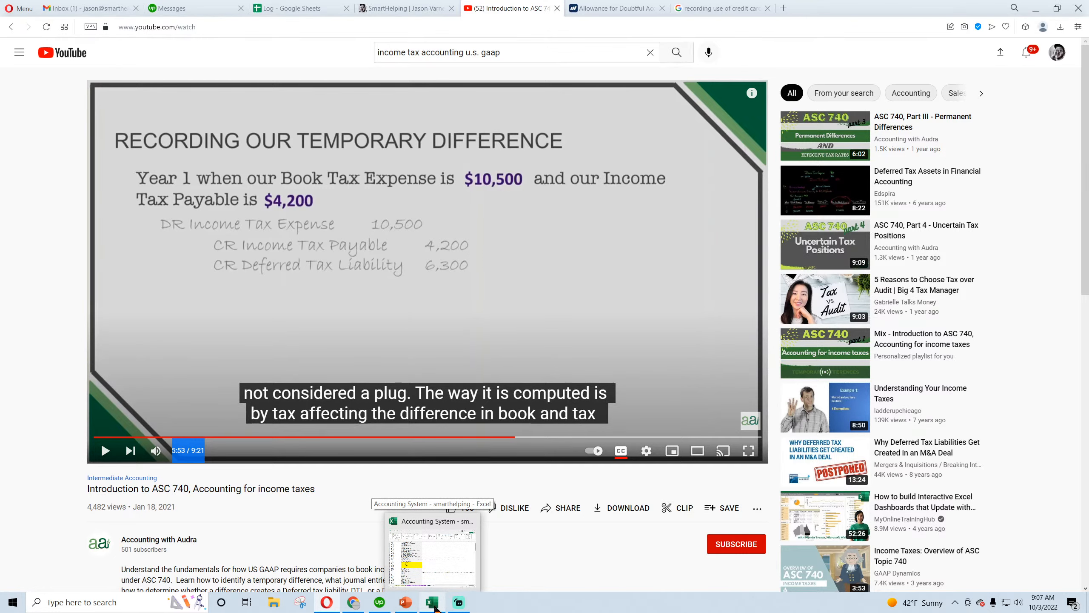
click(434, 605)
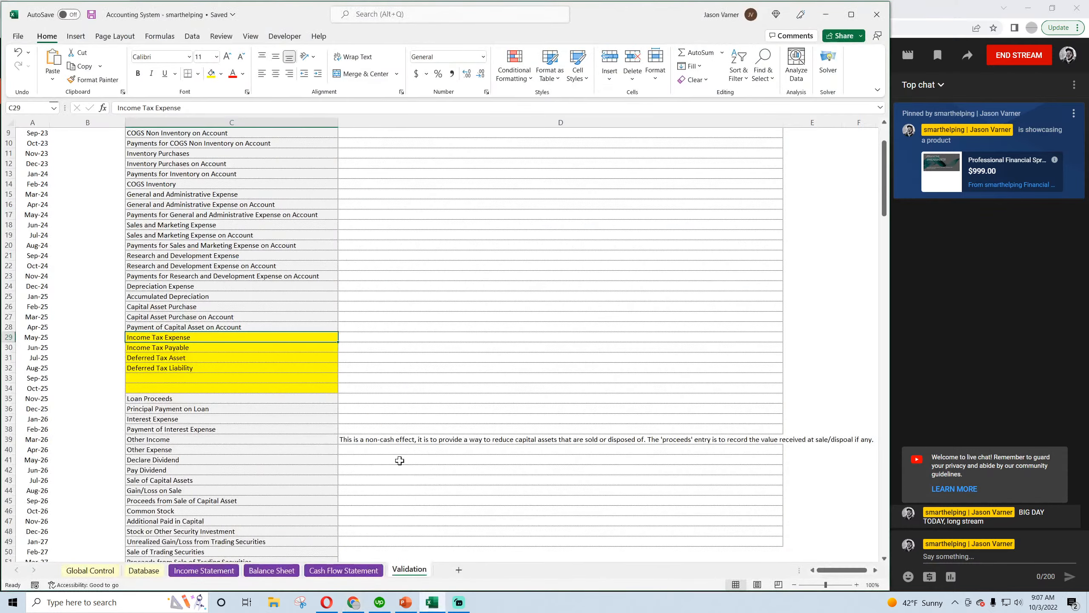
click(175, 347)
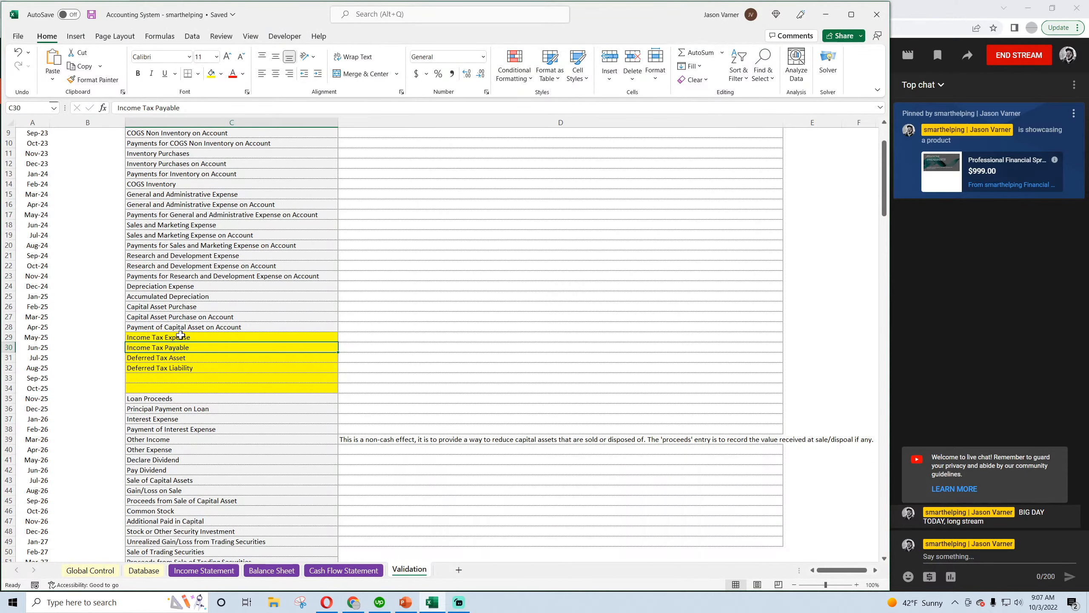
click(181, 337)
click(198, 349)
click(198, 359)
click(198, 368)
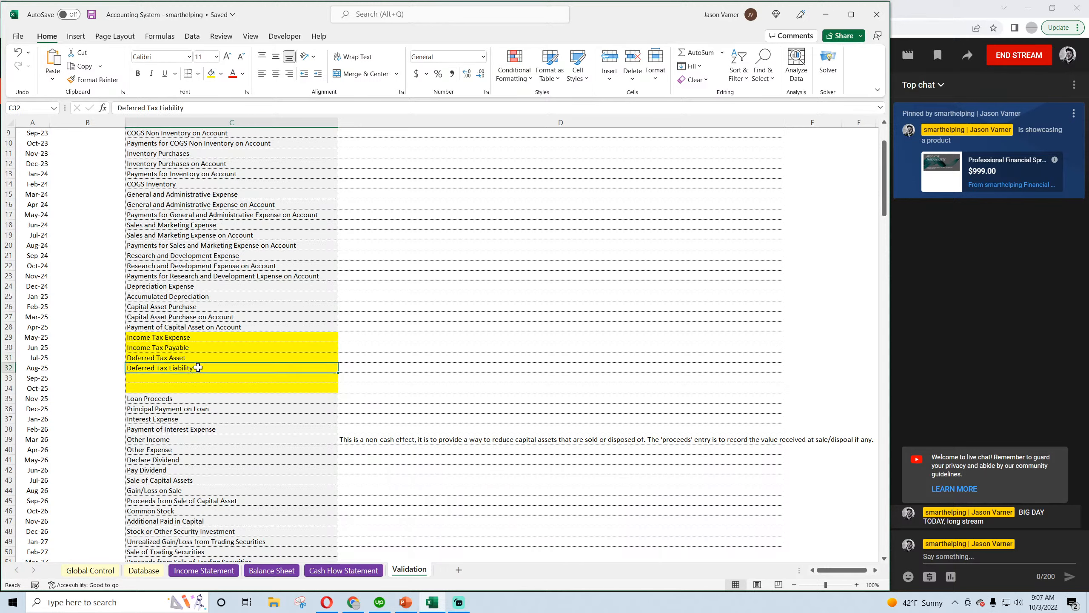
drag(196, 340, 199, 367)
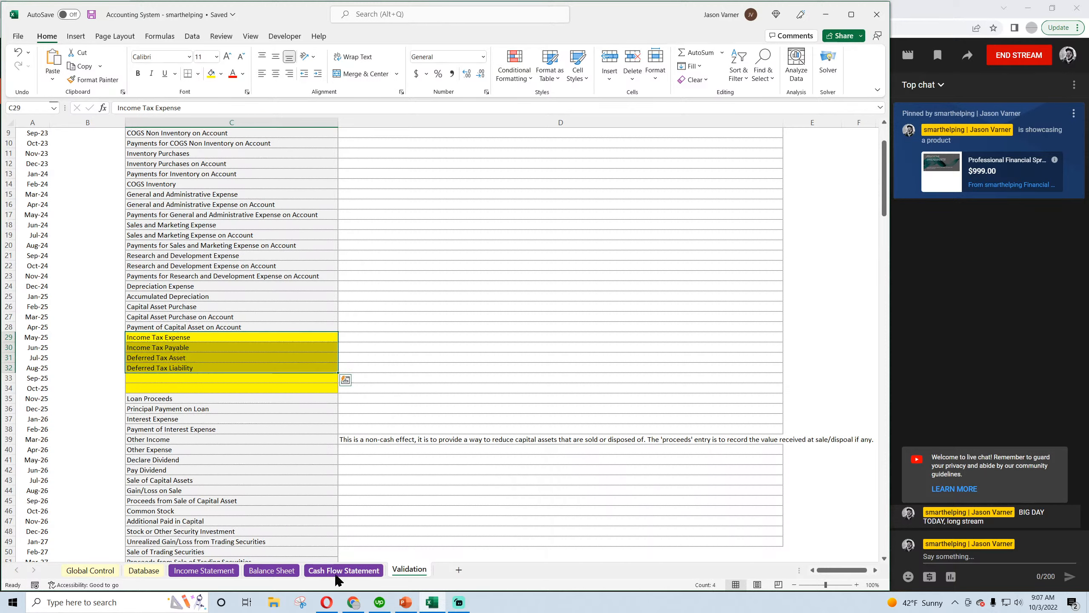
On the Balance Sheet, insert a row above Long-term Assets and label it Deferred Tax Asset
click(268, 572)
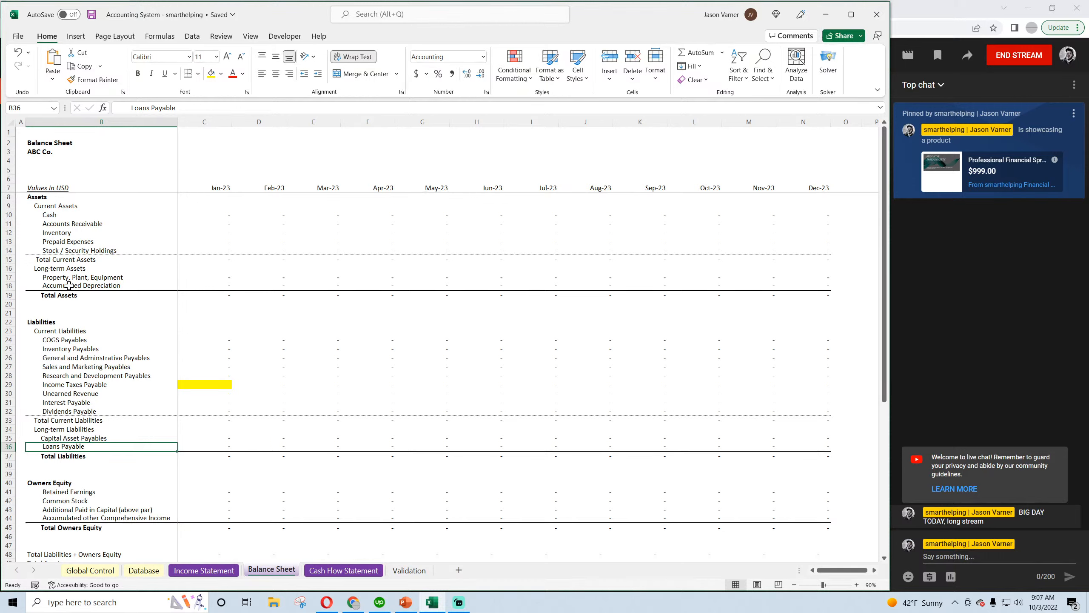
right_click(4, 269)
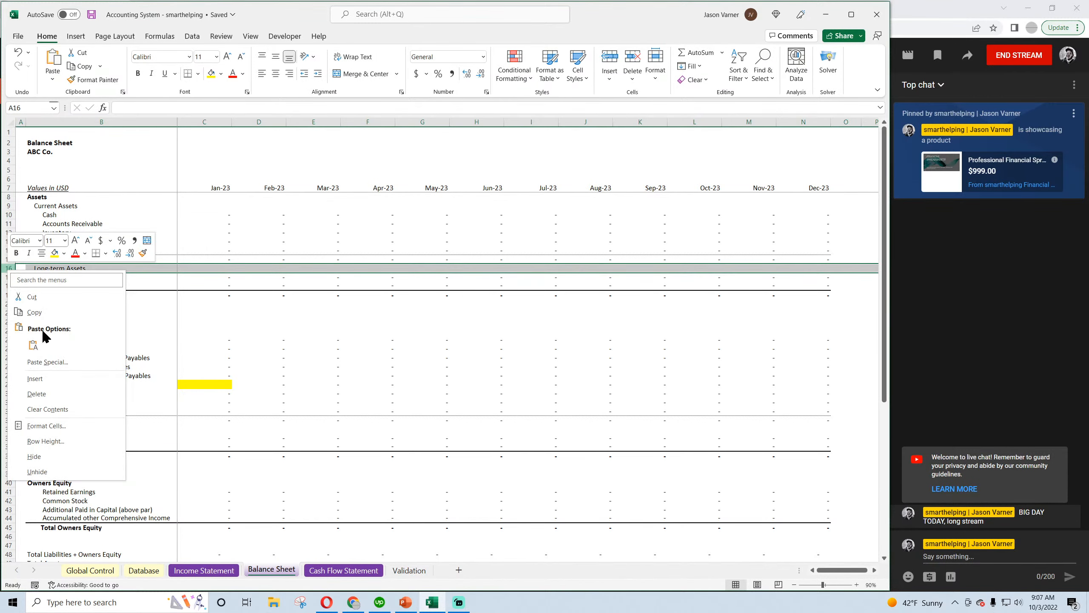
click(36, 377)
click(59, 270)
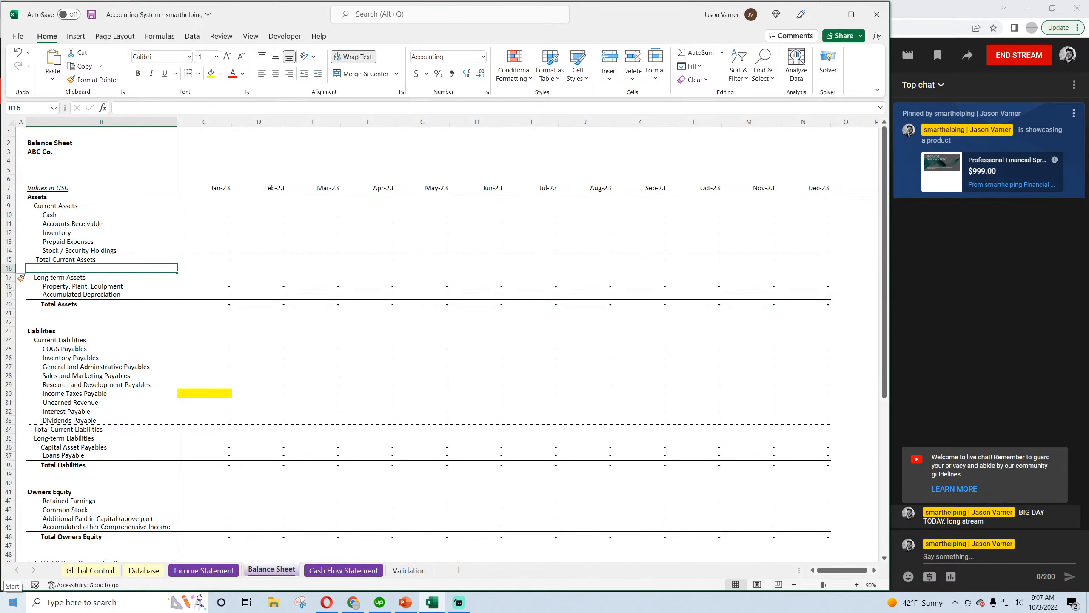
text(Deferred Tax Asset)
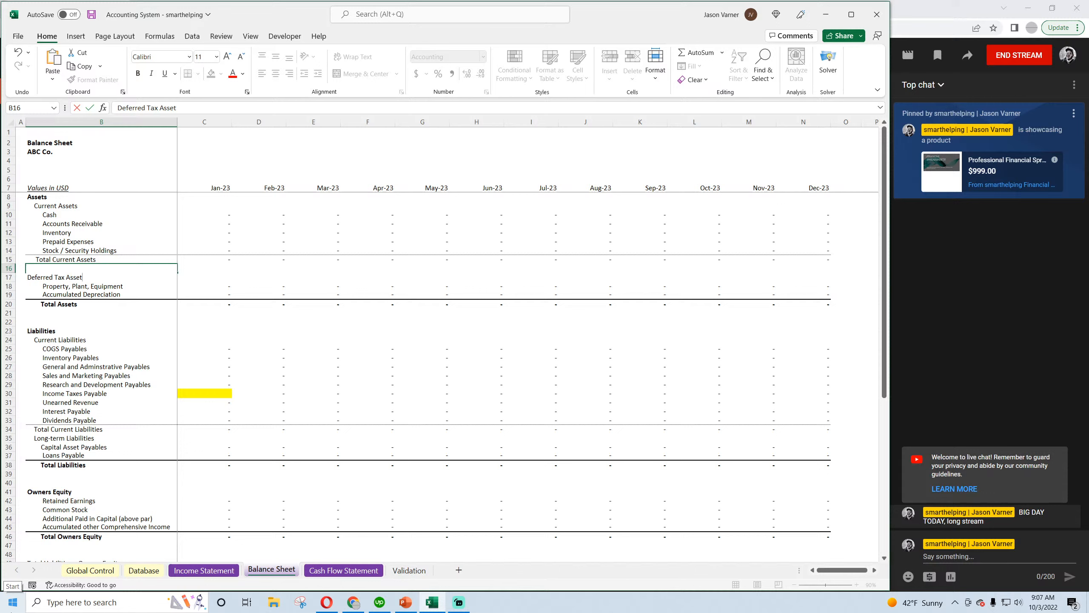
key(Return)
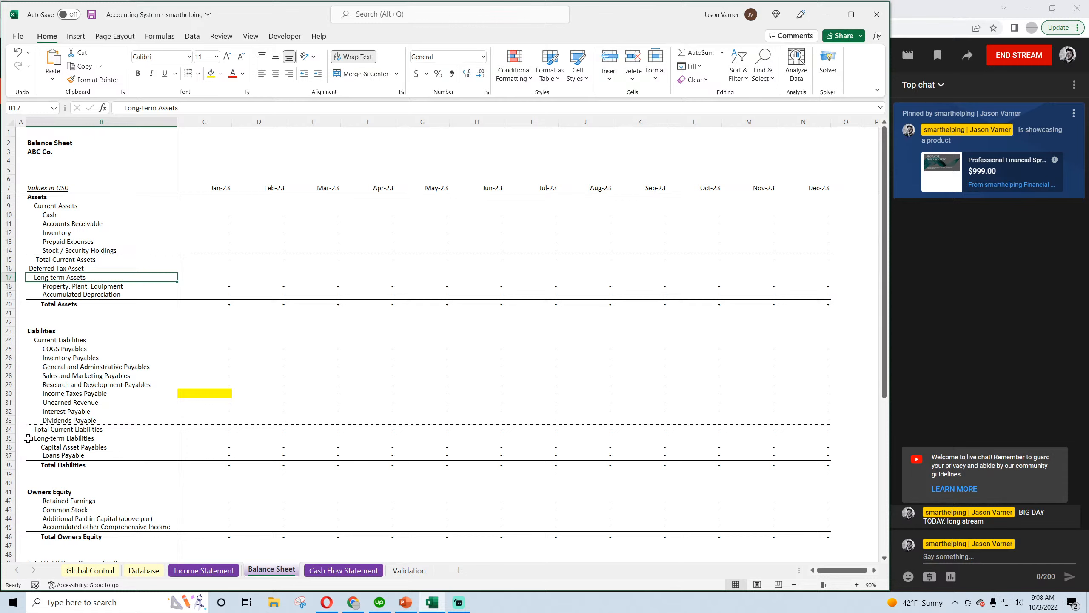
On the Balance Sheet, insert a row above Long-term Liabilities and label it Deferred Tax Liability
right_click(8, 438)
click(34, 339)
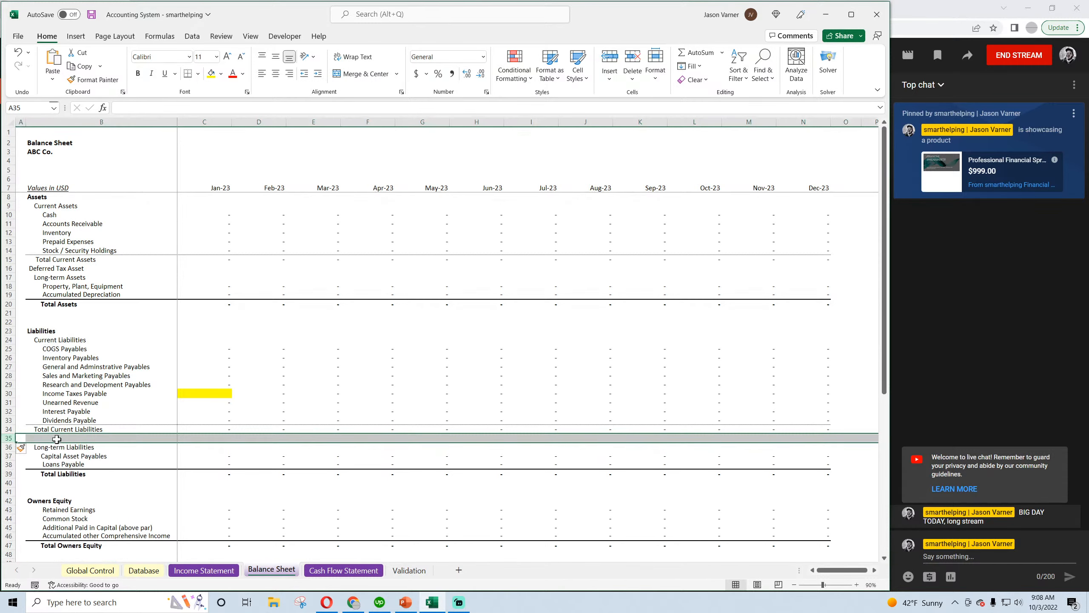
click(72, 435)
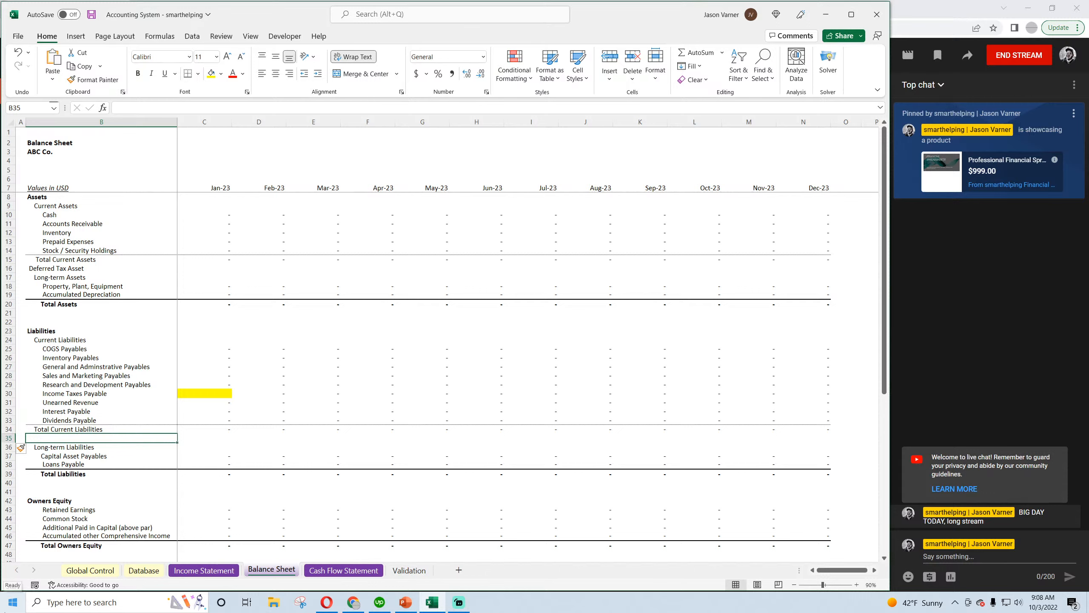
text(Deferred Ta)
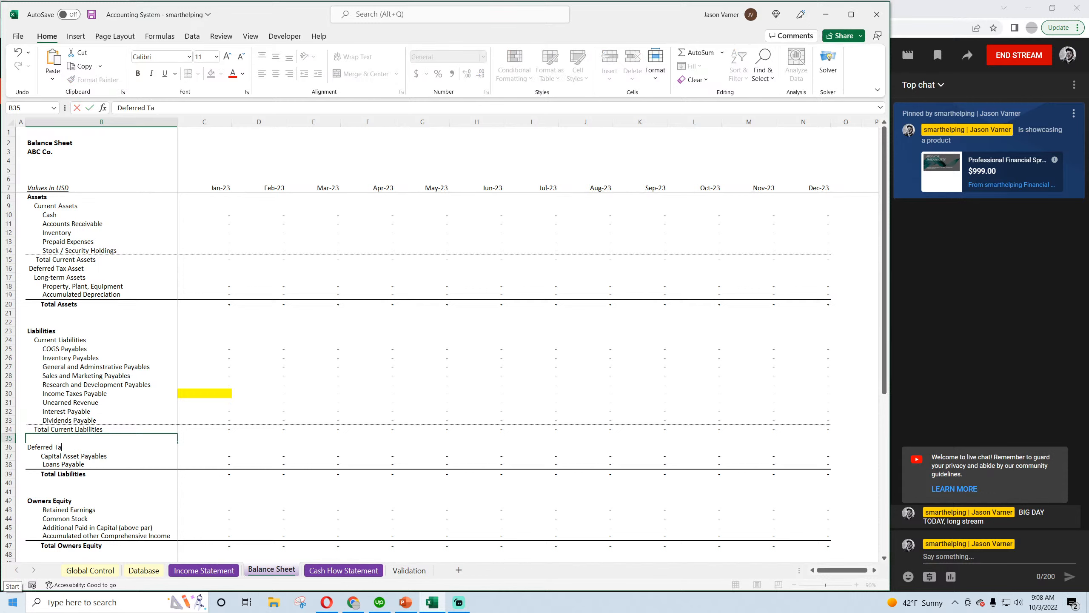
text(x Liability)
key(Return)
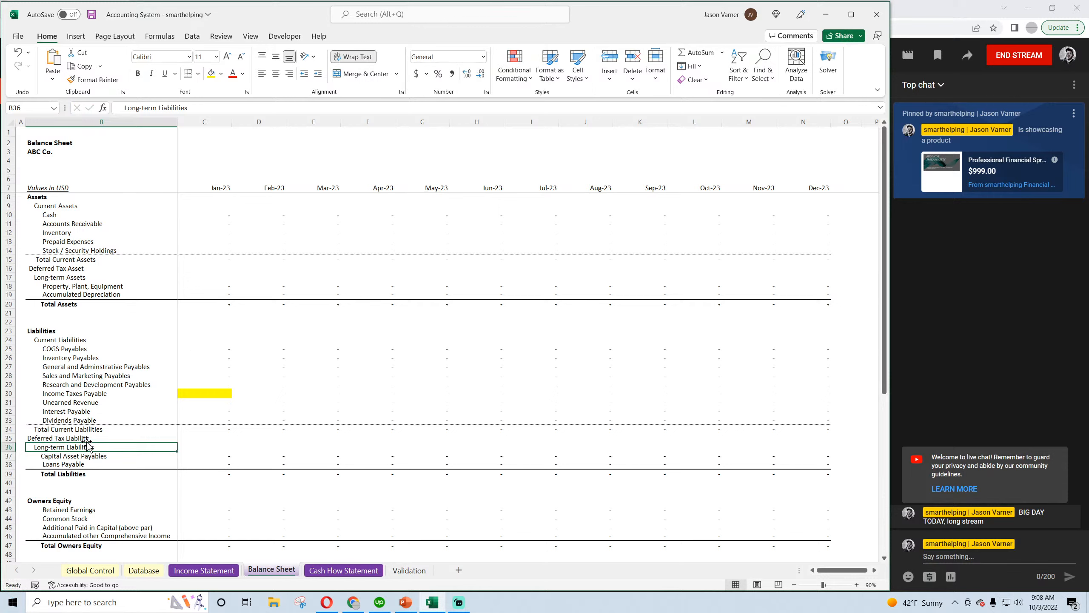
Indent the Deferred Tax Liability and Deferred Tax Asset labels with leading spaces in line with the neighbouring line items
click(67, 439)
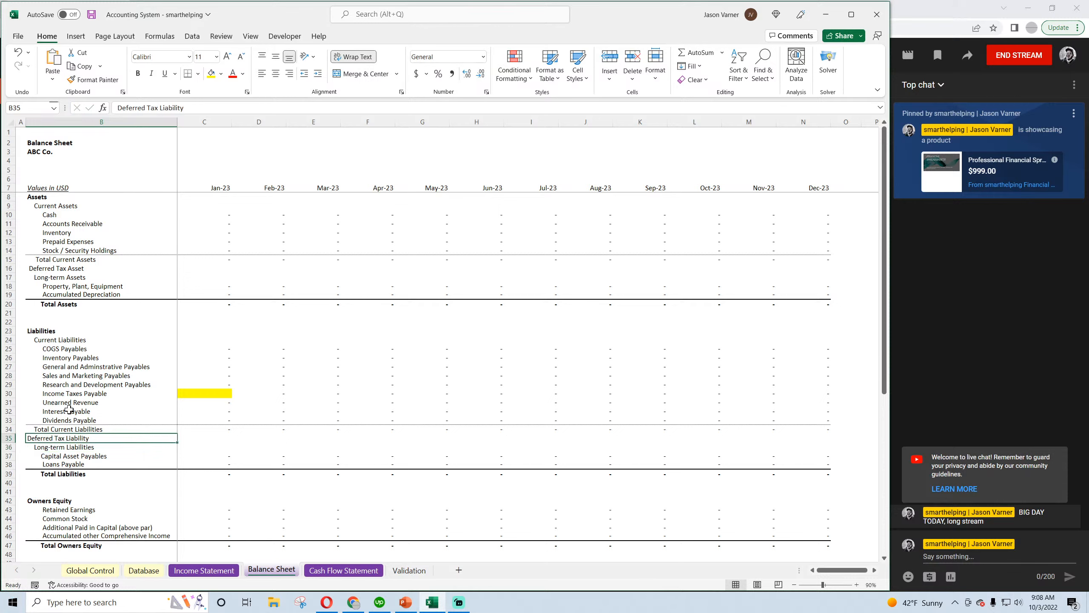
click(118, 108)
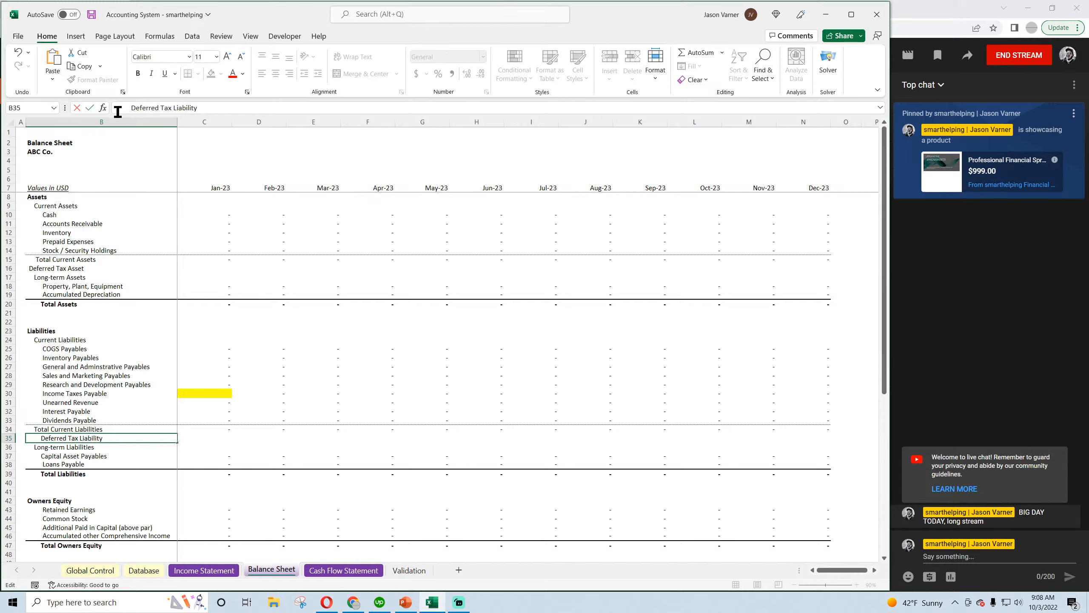
key(Return)
click(60, 268)
click(116, 108)
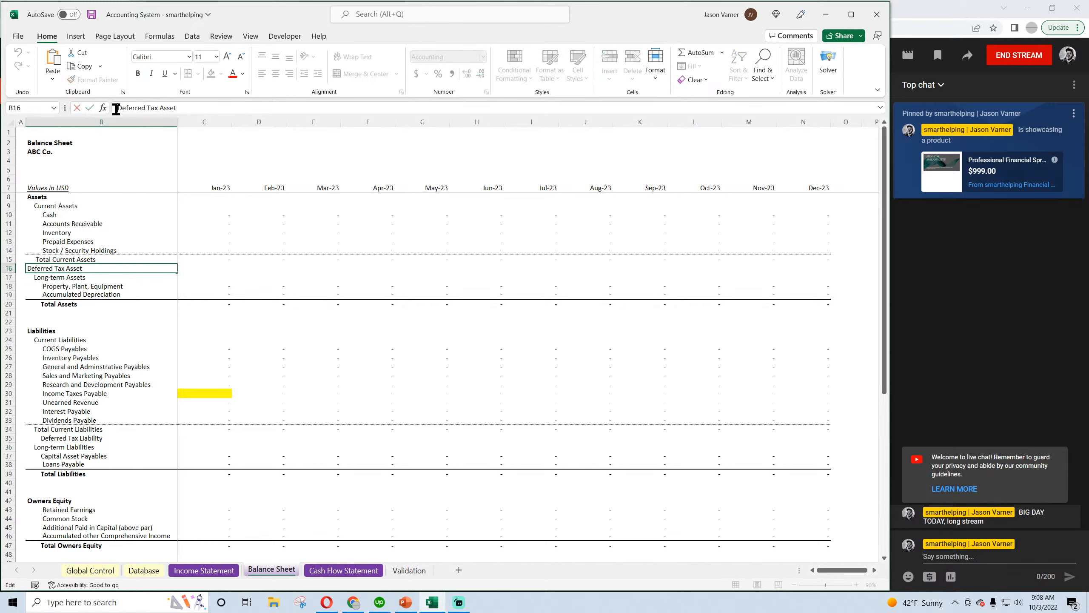
click(69, 367)
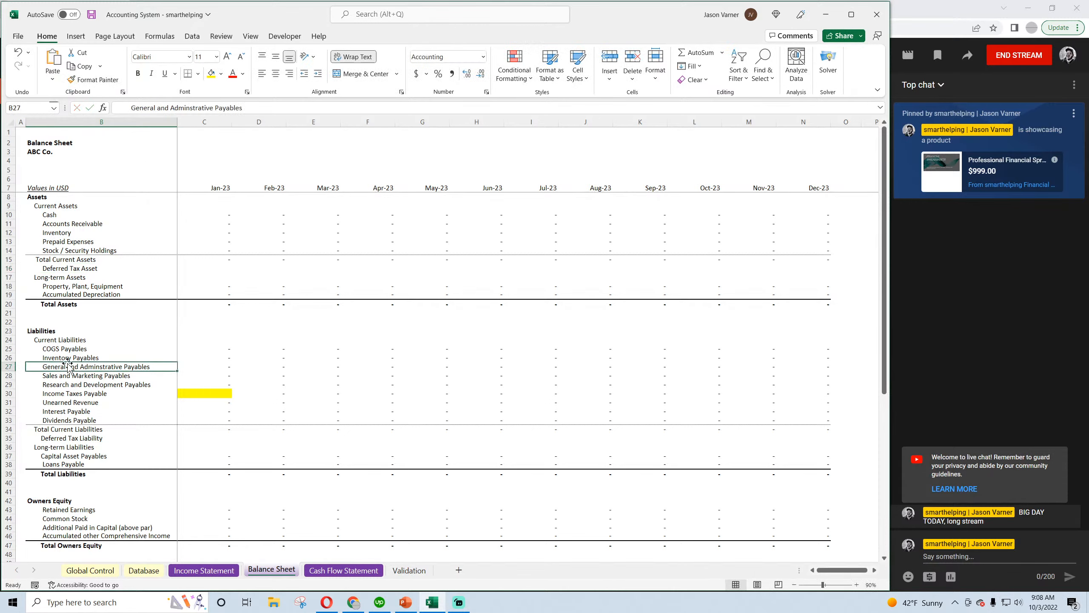
Examine the Balance Sheet's deferred tax and Income Taxes Payable lines together with the January Total Assets and Total Liabilities formulas
click(71, 268)
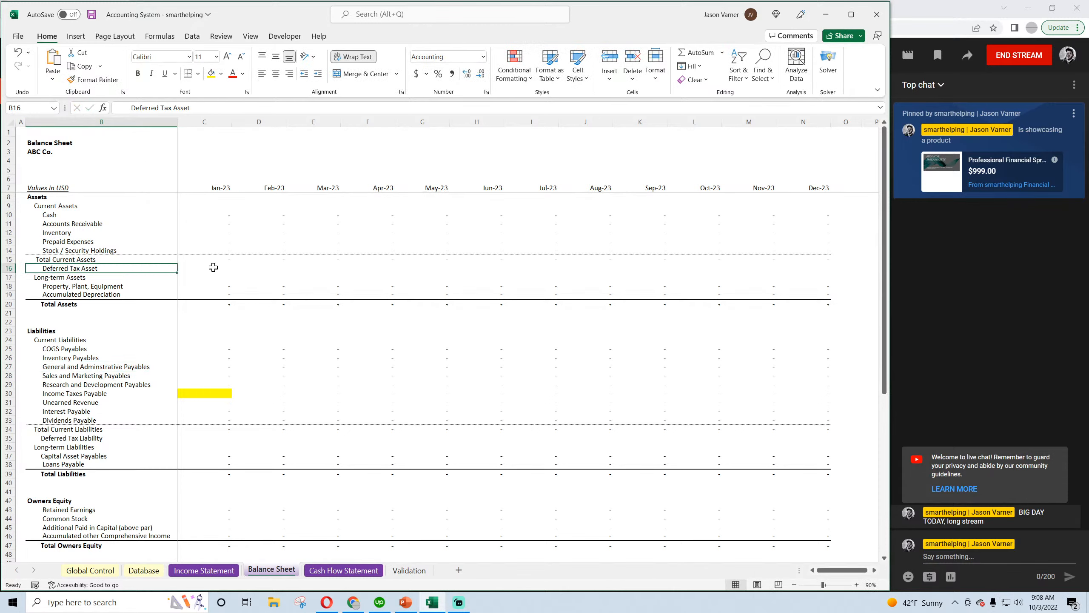
click(215, 304)
click(212, 473)
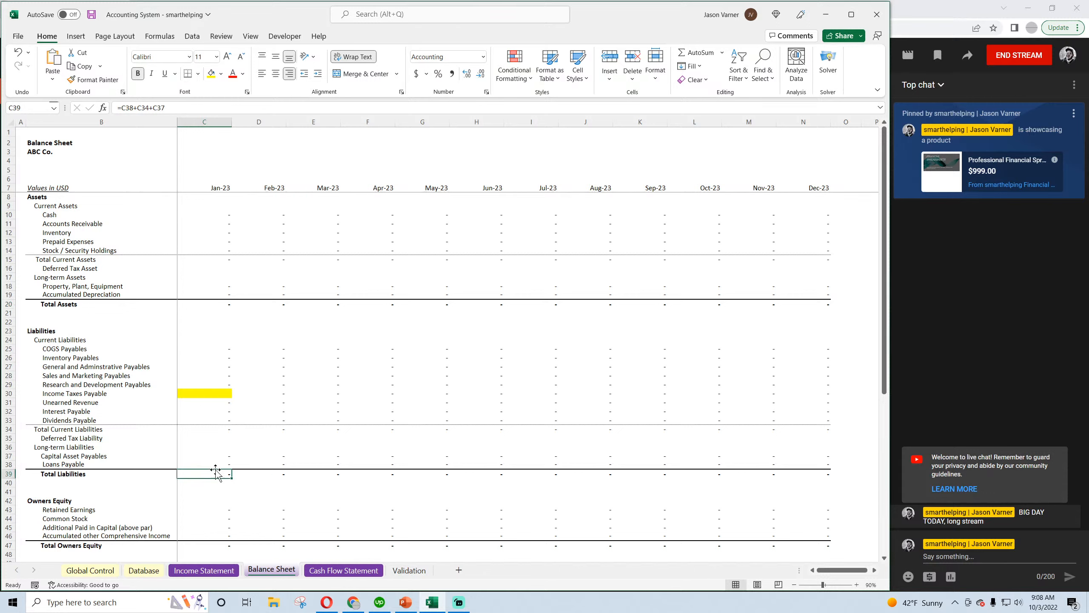
click(211, 394)
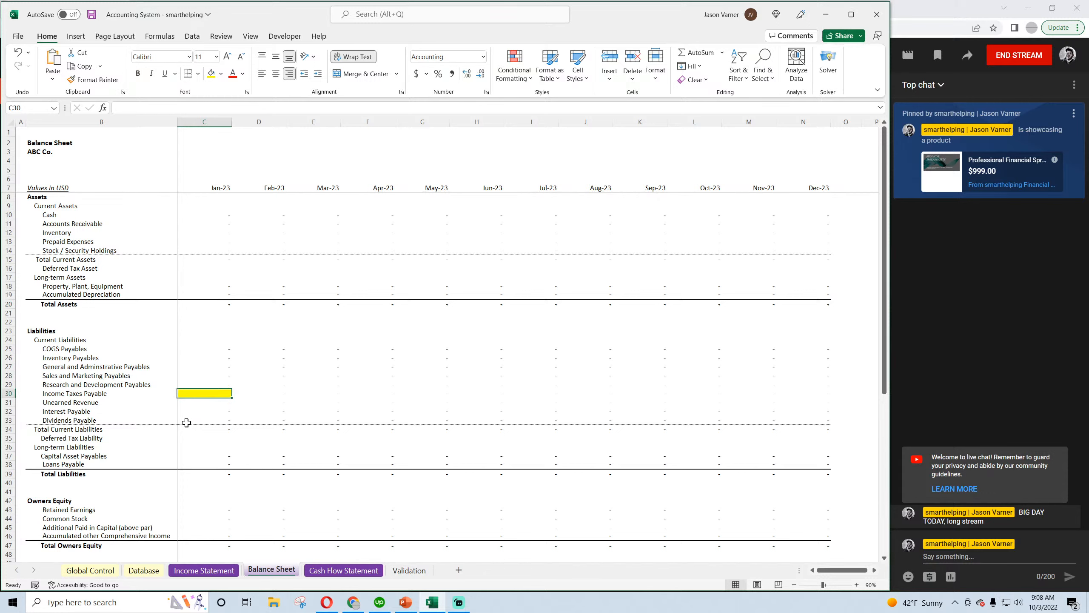
click(72, 438)
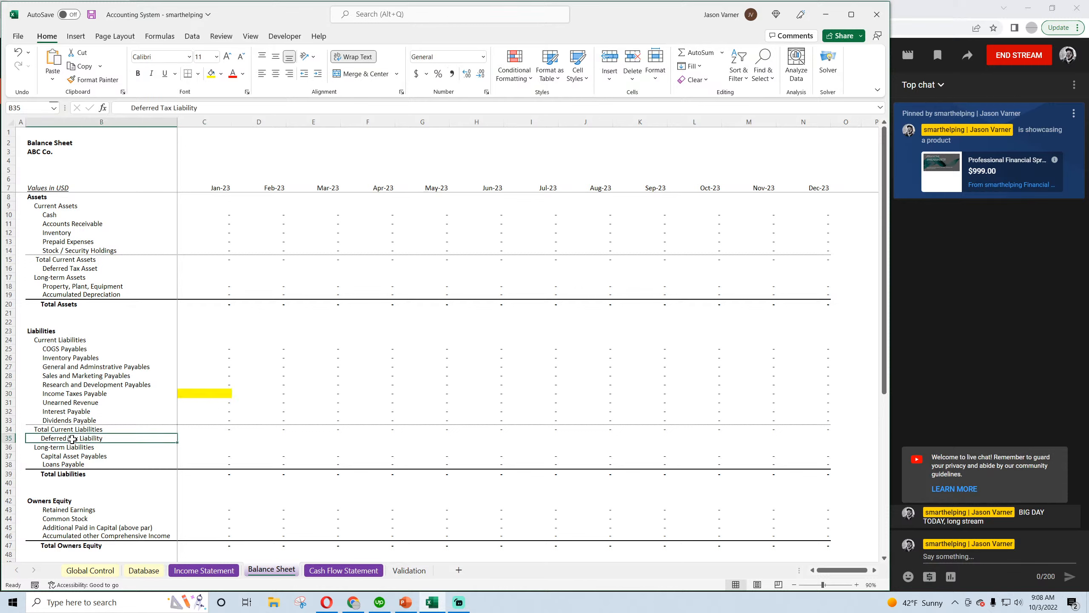
click(80, 394)
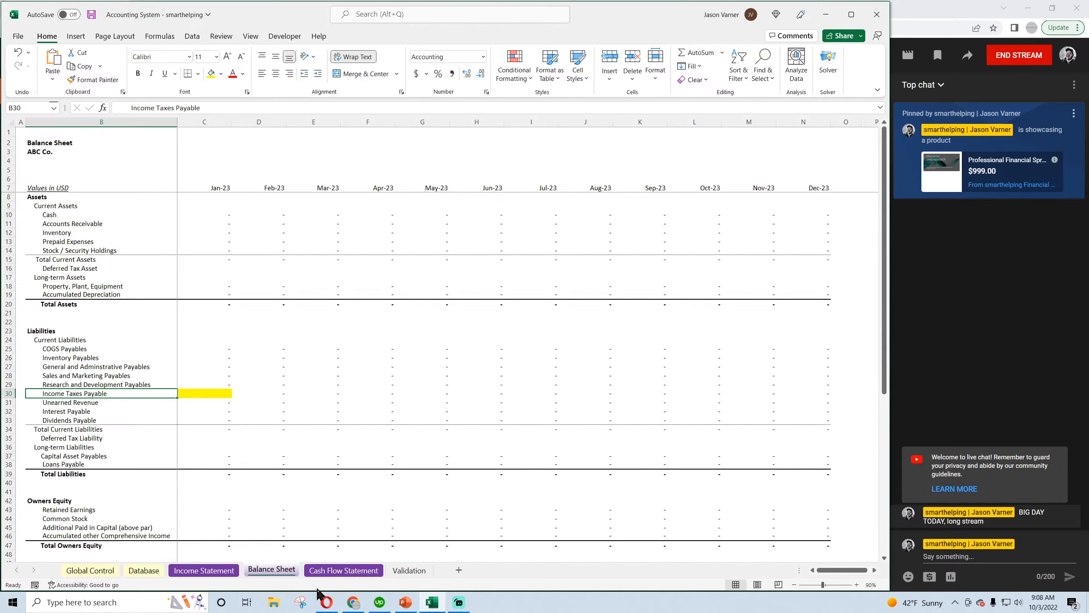
click(325, 608)
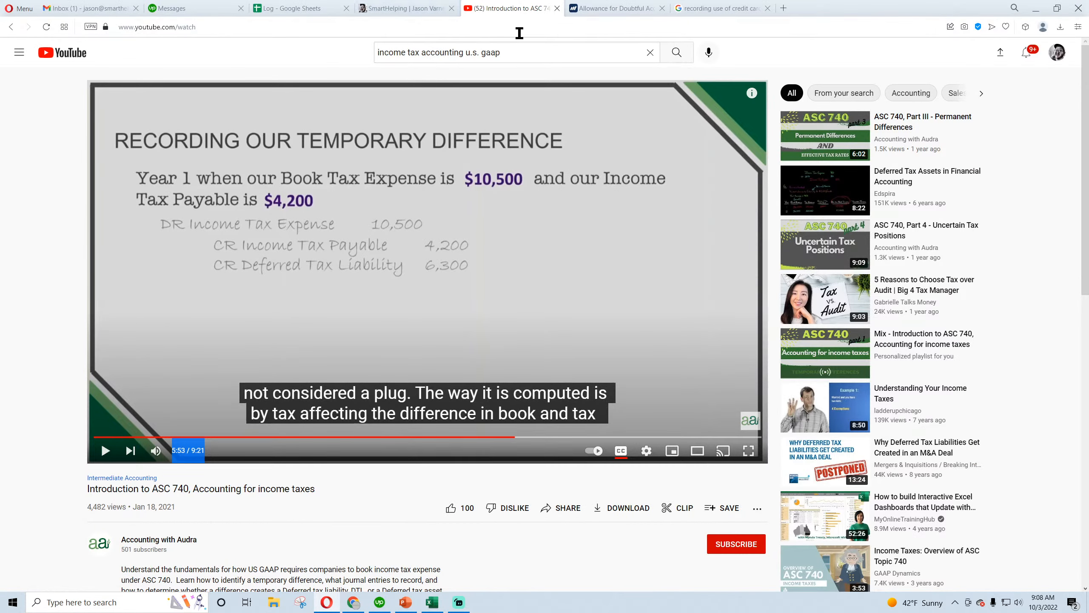
click(737, 16)
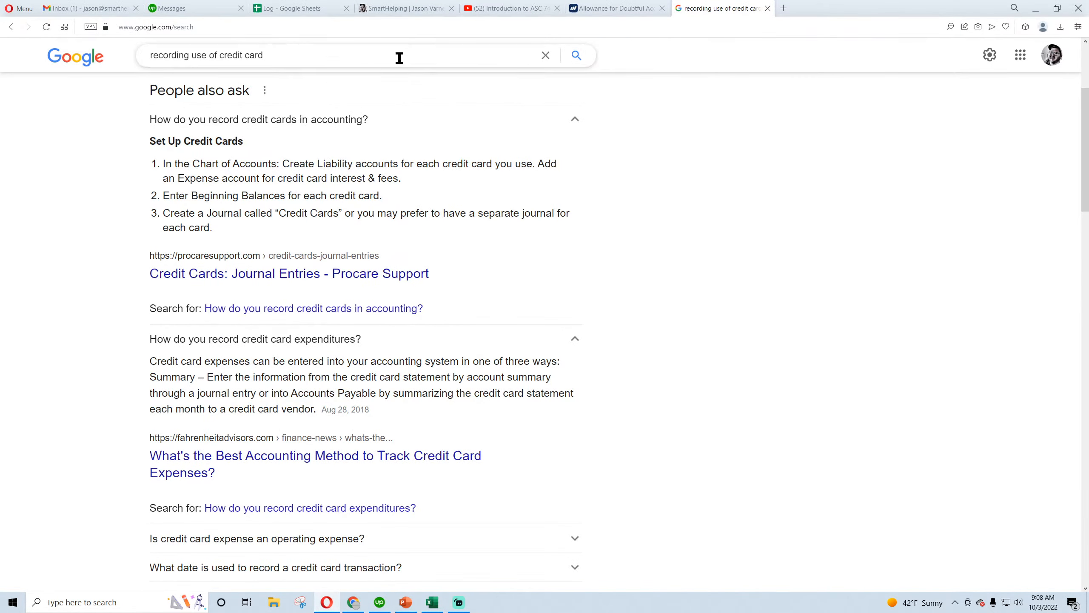
triple_click(284, 54)
text(r)
key(BackSpace)
text(income t)
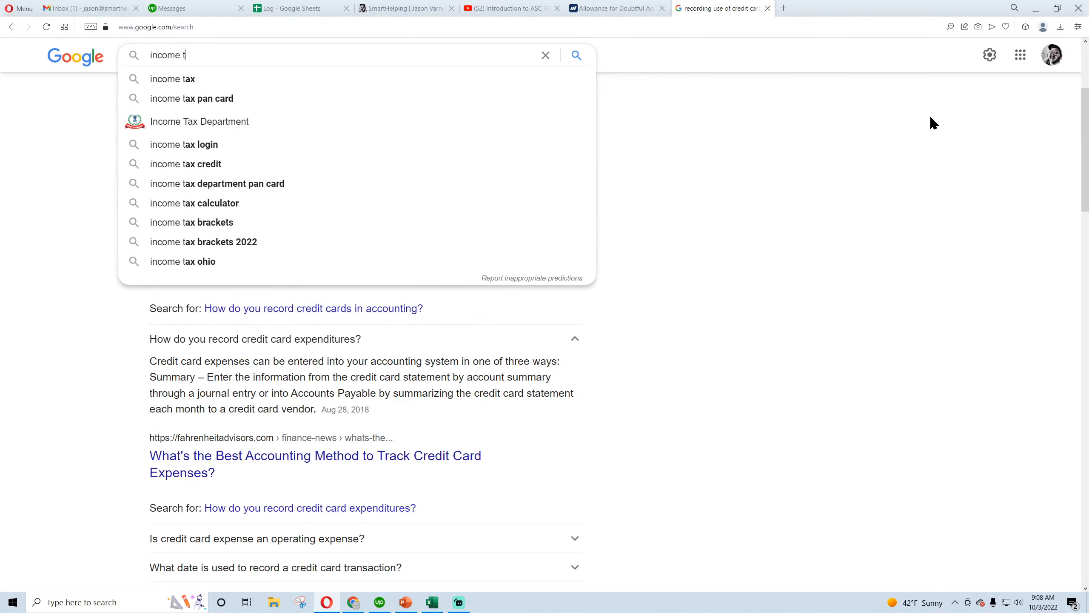
click(768, 8)
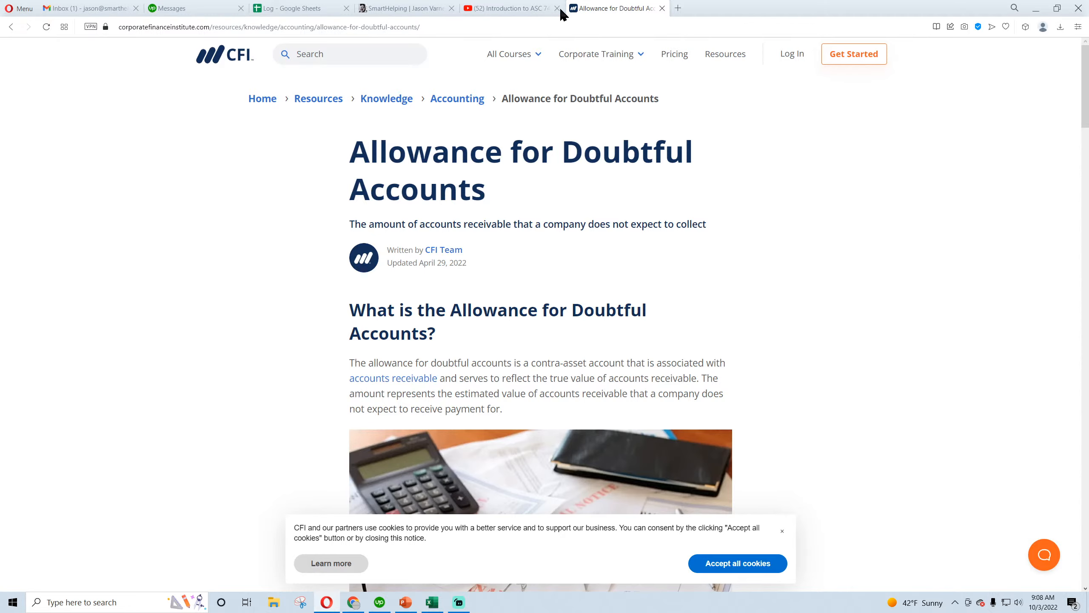
click(523, 8)
click(432, 602)
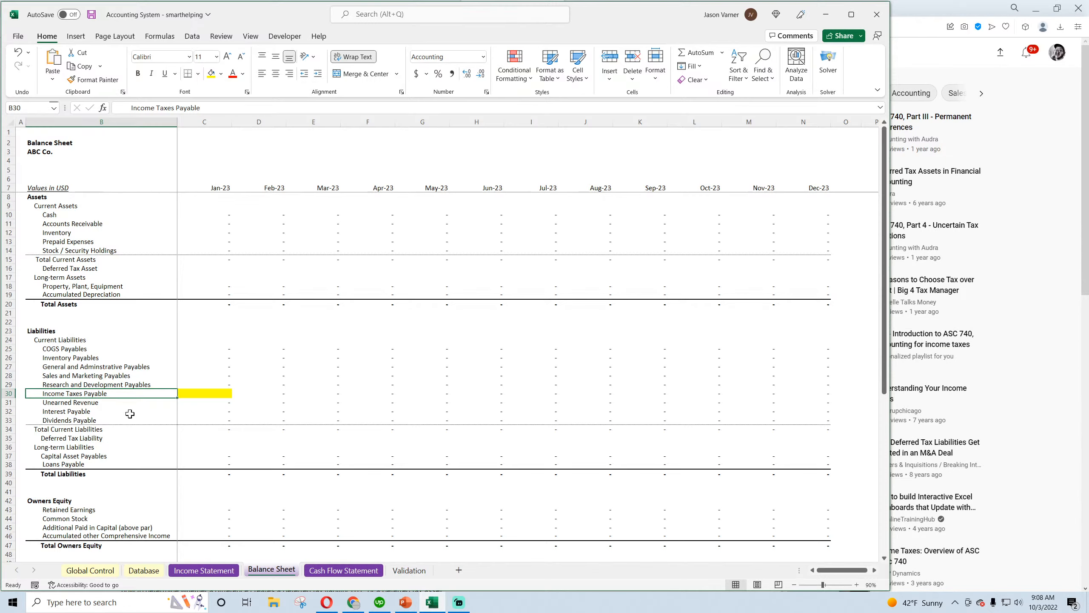
On the Cash Flow Statement, examine the Add Back Income Taxes Accrued and Reduce Payments of Income Tax lines and the January Net Income formula
click(196, 395)
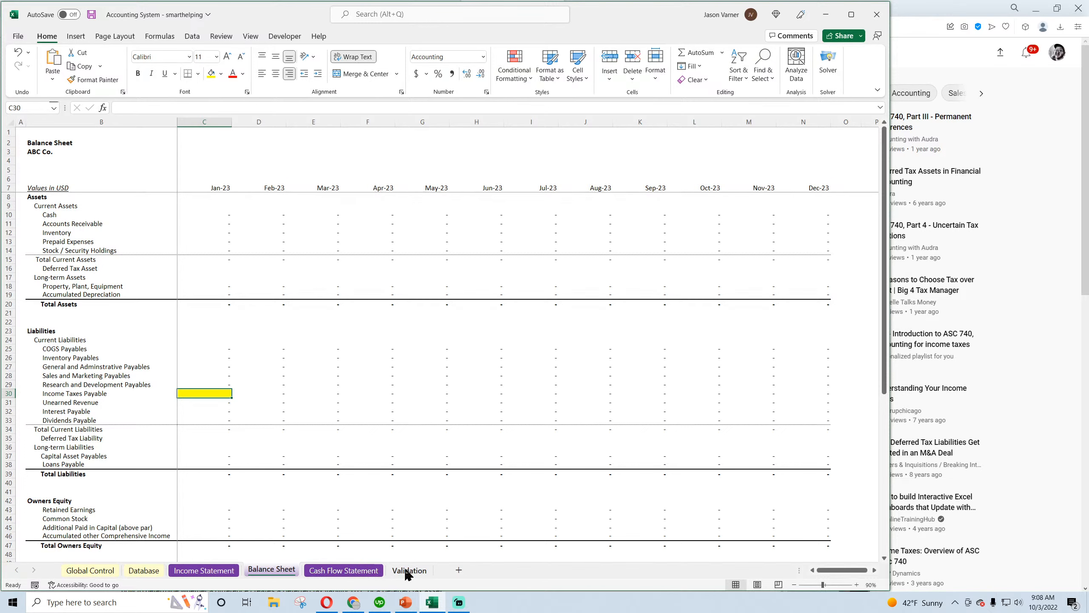
click(353, 572)
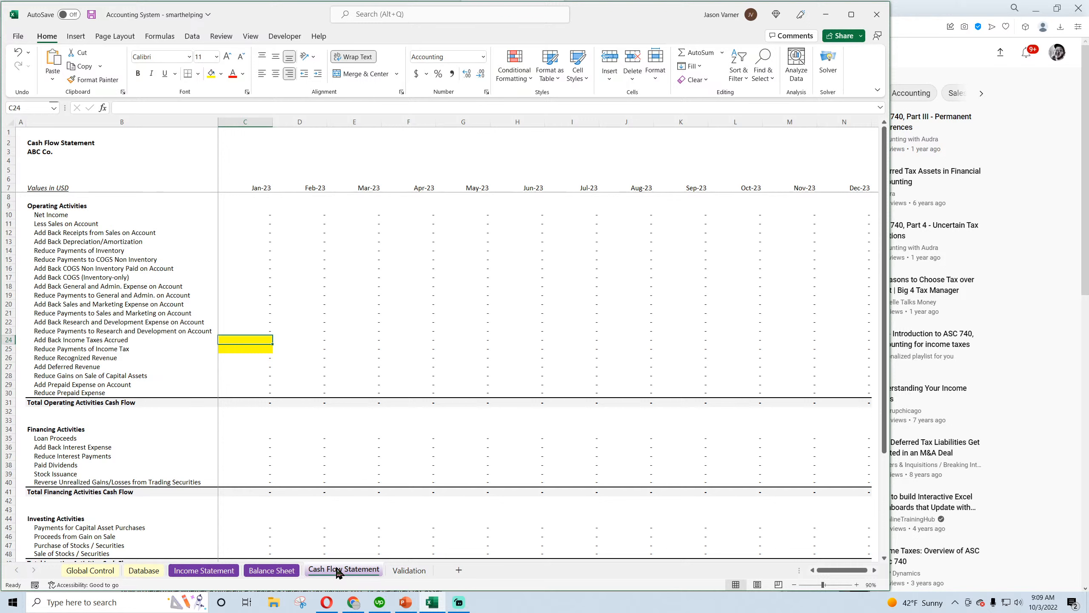
click(78, 341)
click(78, 349)
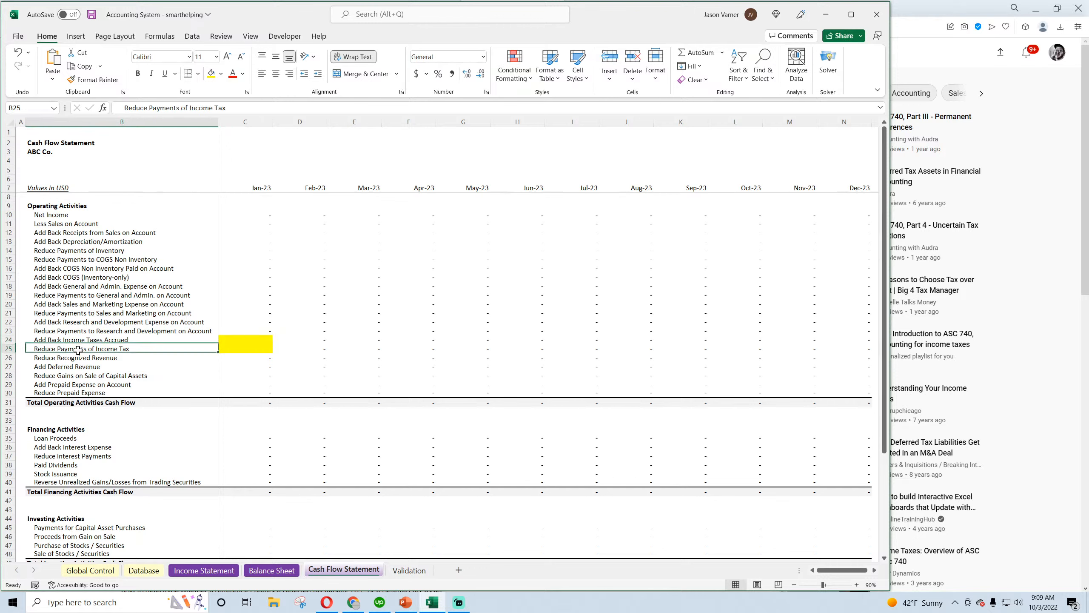
click(85, 340)
click(85, 349)
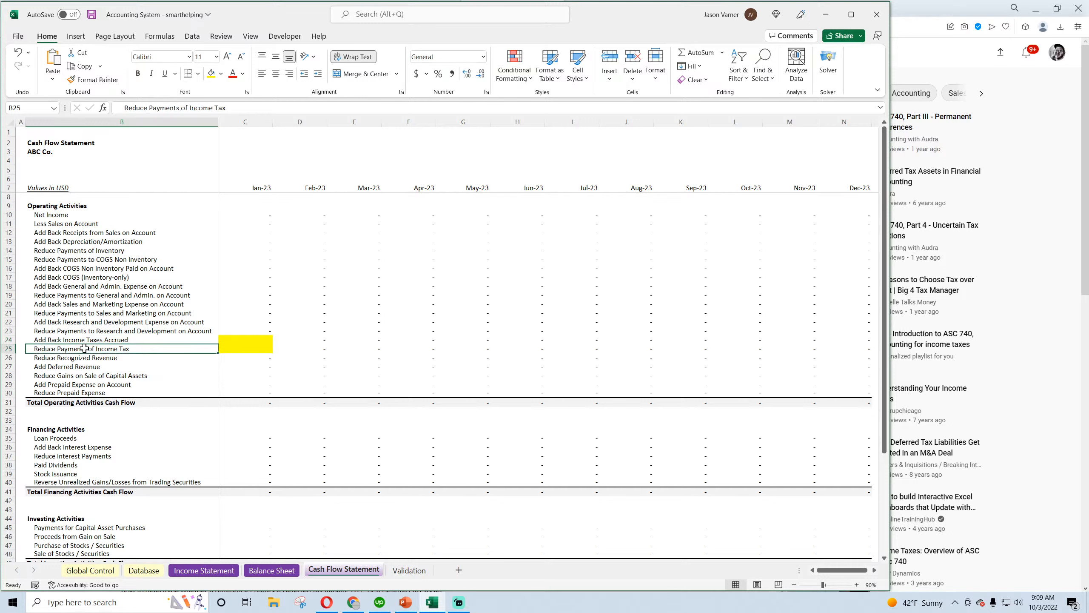
click(262, 215)
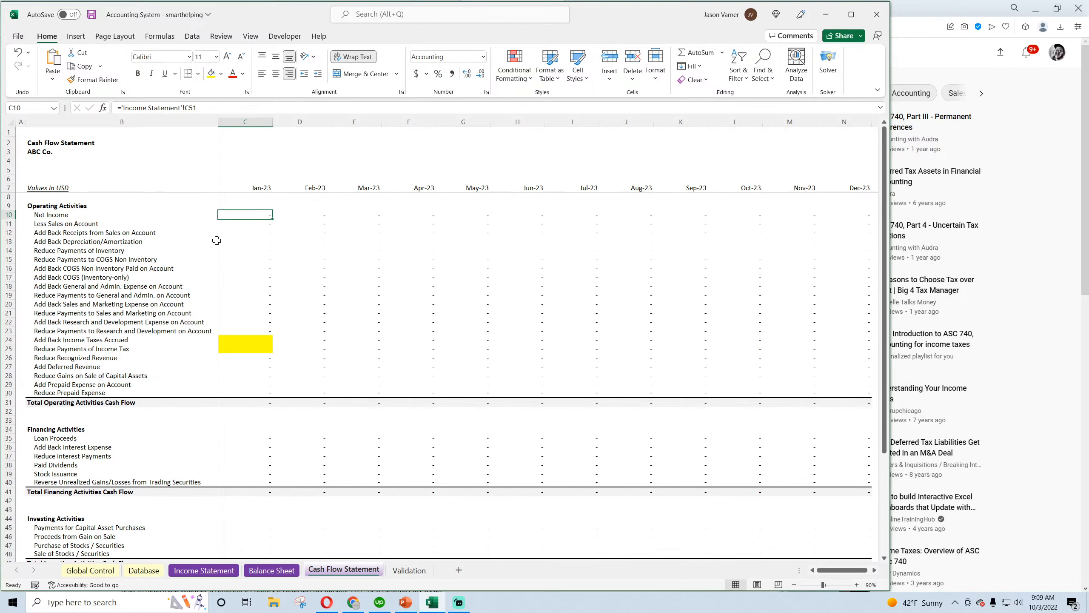
On the Database sheet, enter the date 1/1/2023 in the first entry row
click(144, 570)
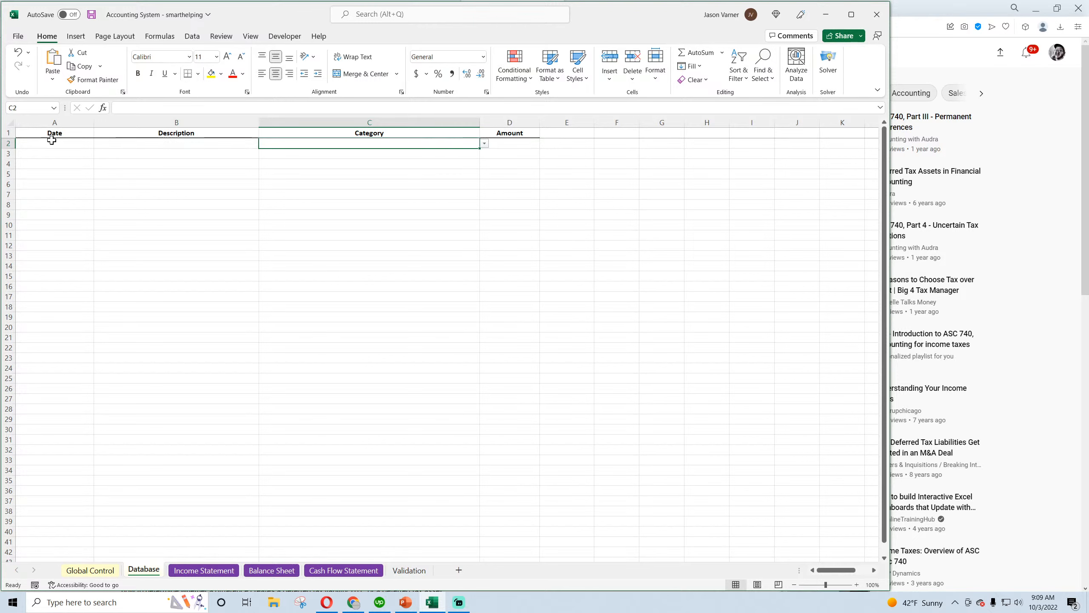
text(1/1/2022)
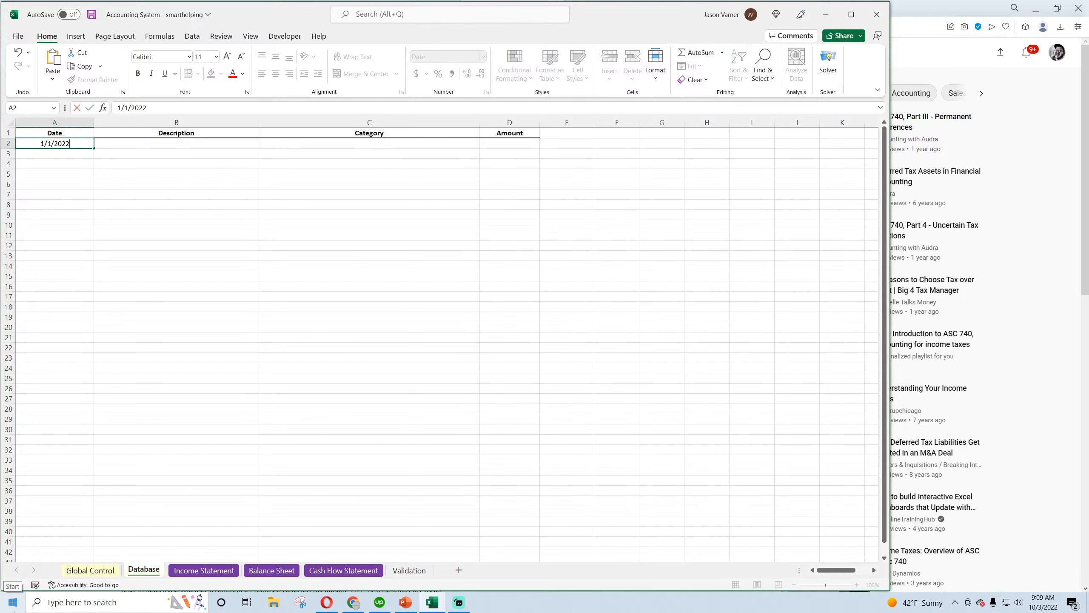
key(BackSpace)
text(3)
key(Return)
key(Up)
key(Right)
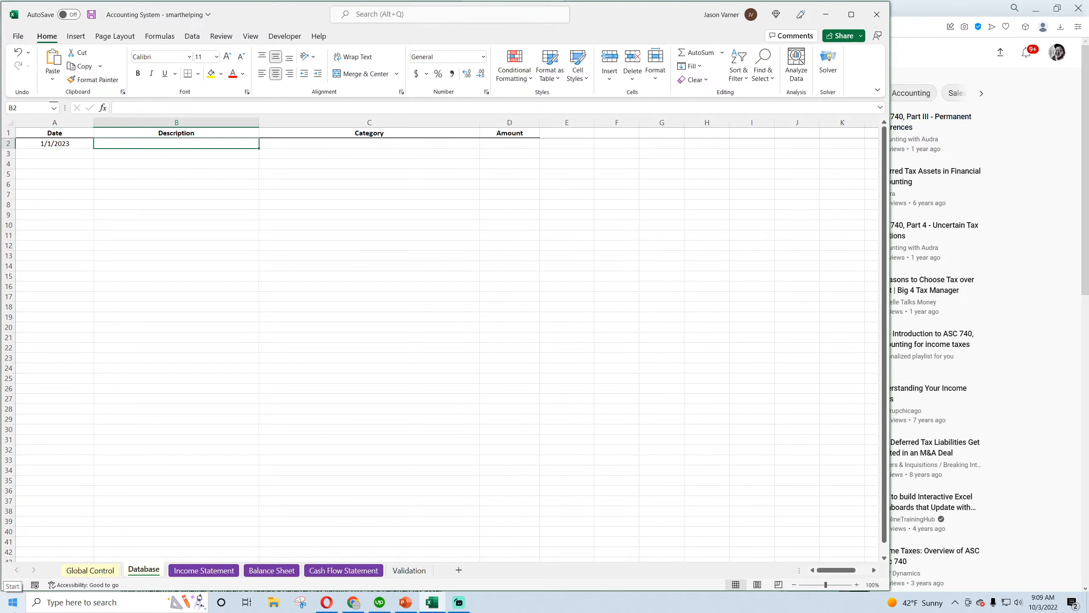
Set the category of the 1/1/2023 entry to Income Tax Expense
click(463, 144)
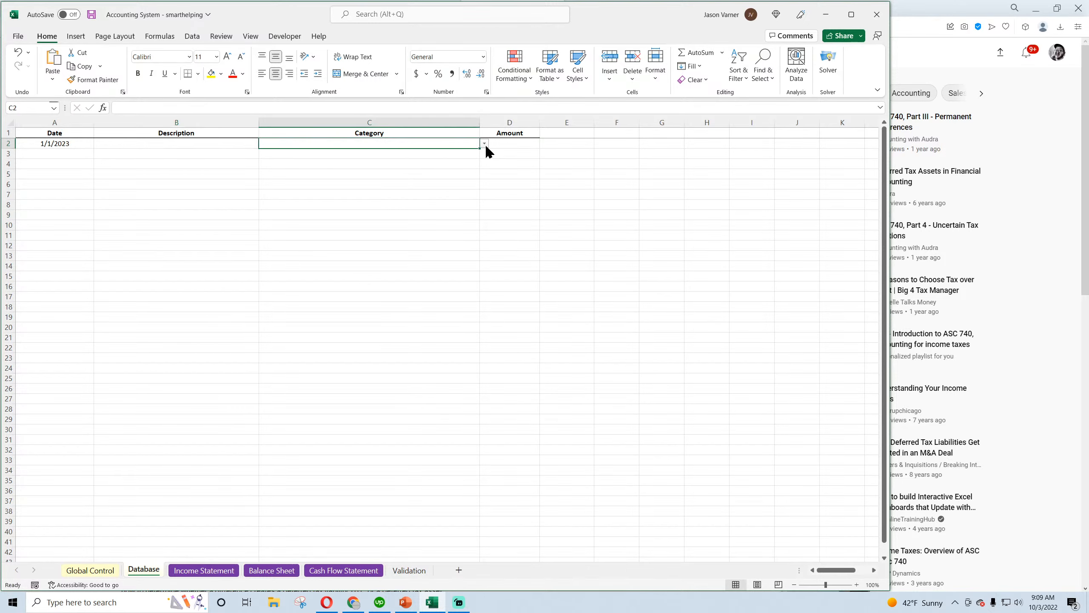
click(353, 602)
click(432, 602)
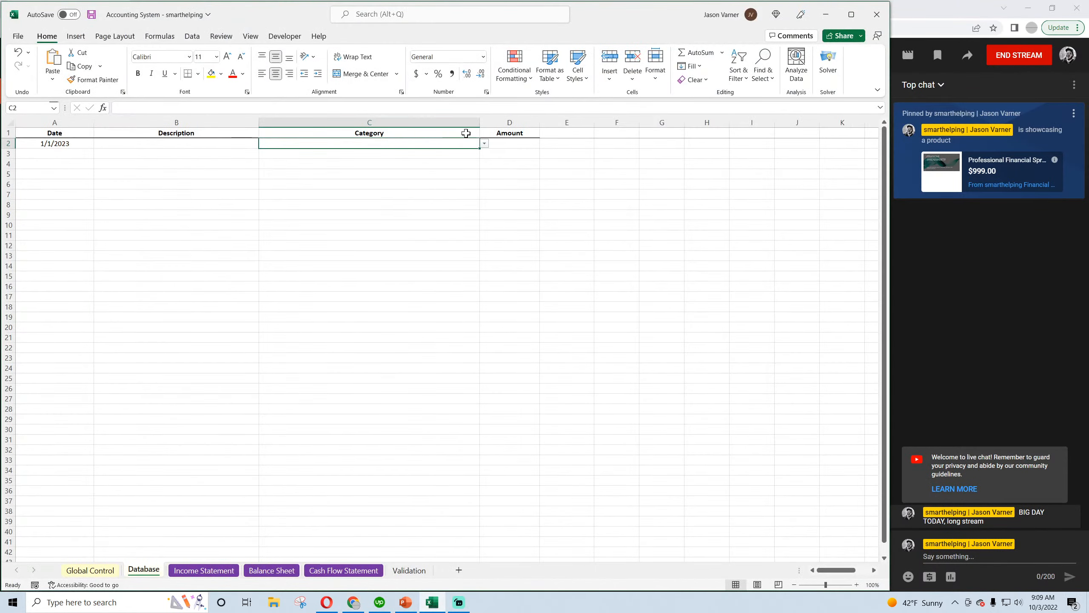
click(484, 144)
scroll(485, 155, up, 4)
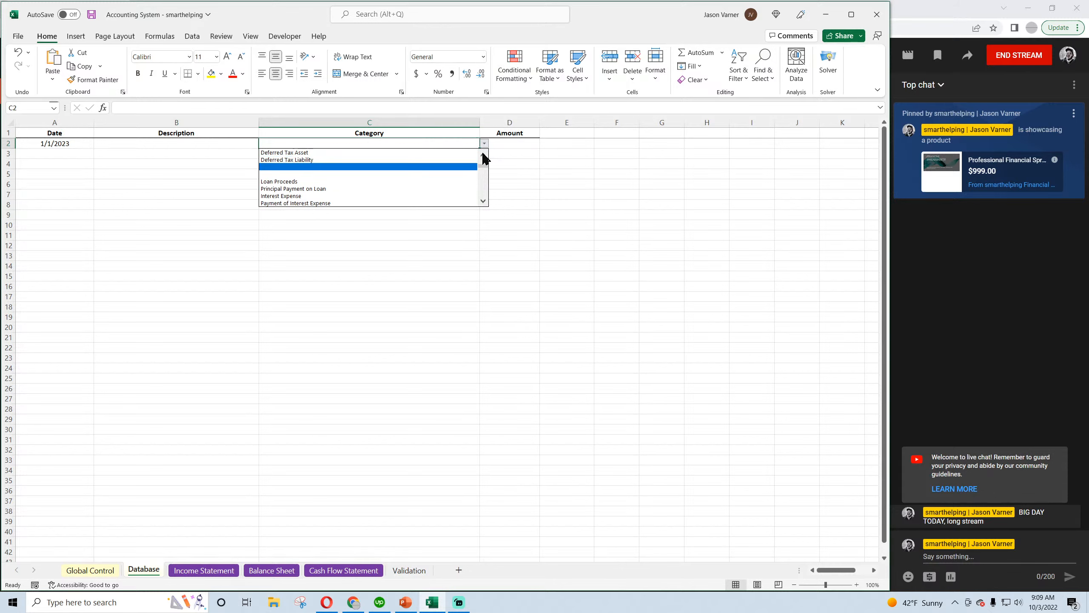
click(483, 156)
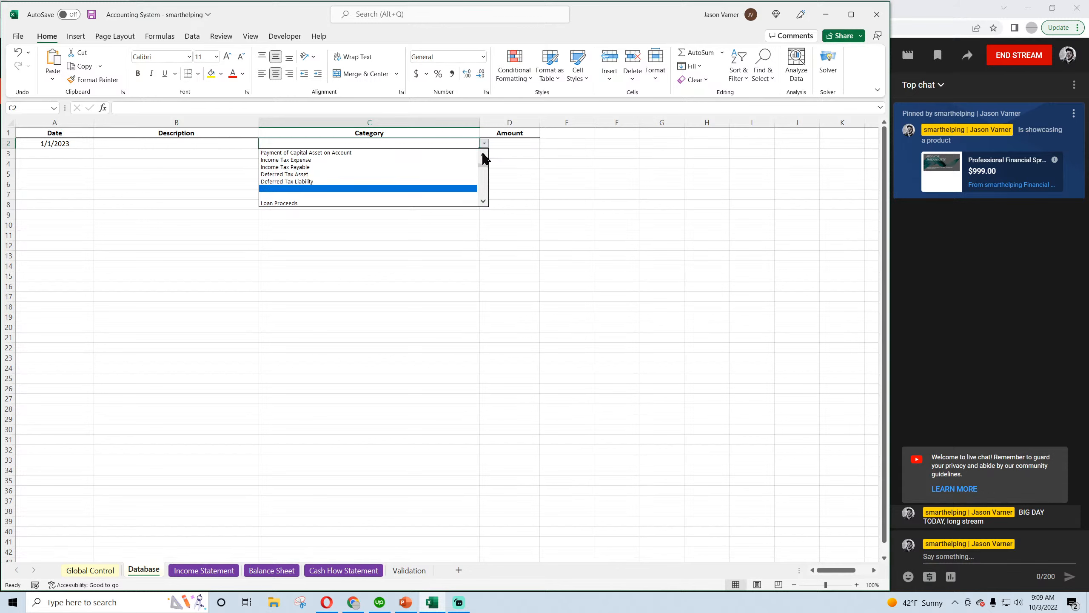
click(312, 159)
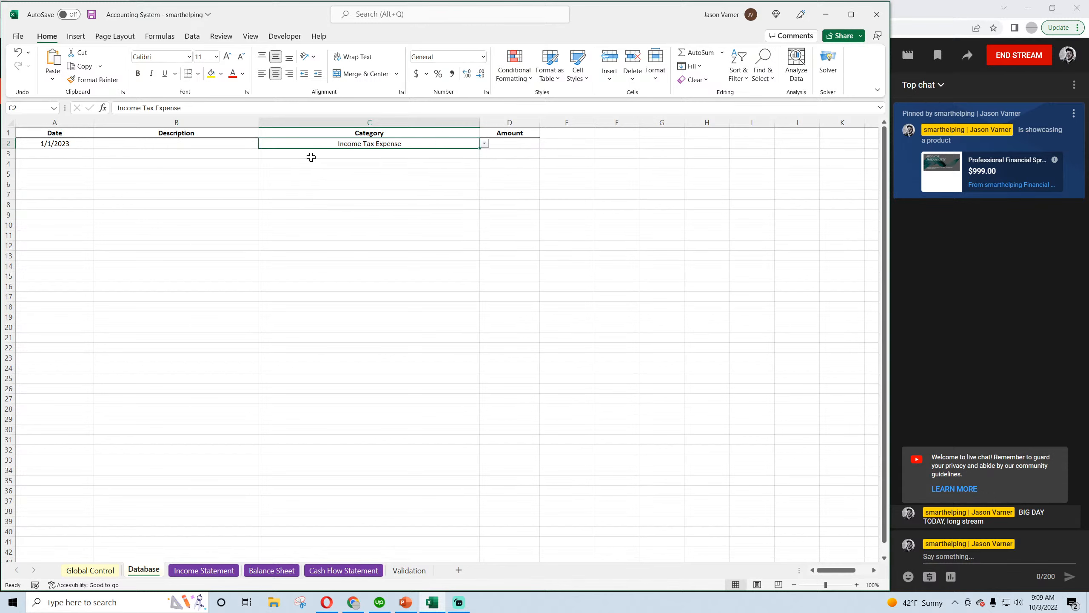
Enter 18,000 as the amount of the Income Tax Expense entry and save the workbook
click(508, 147)
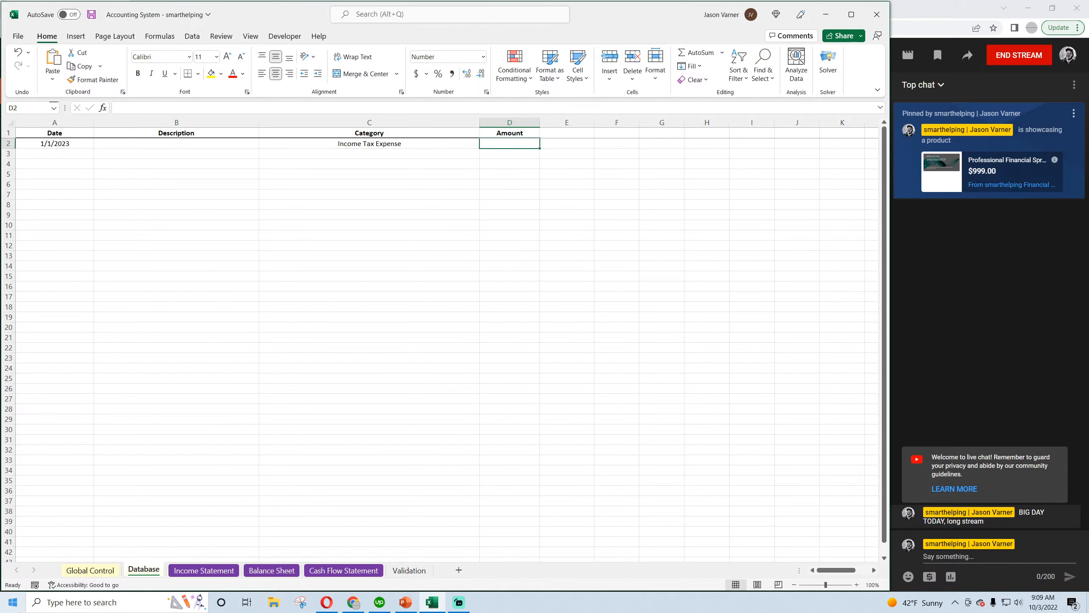
text(18,000)
key(Return)
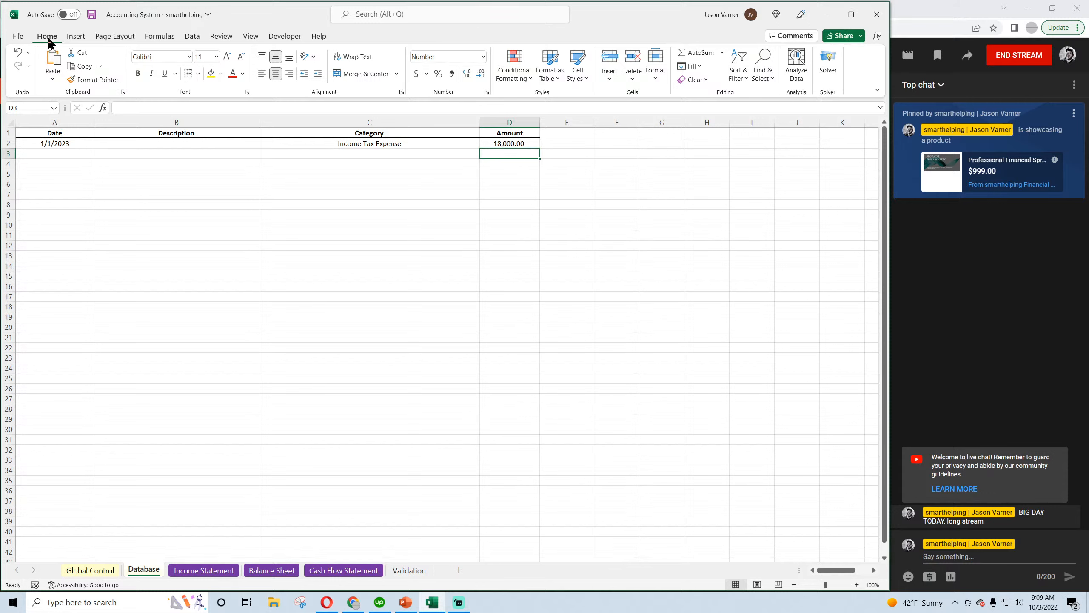
click(90, 16)
On the Income Statement, fill the February Taxes formula back into January and across the row through December
mouse_move(325, 610)
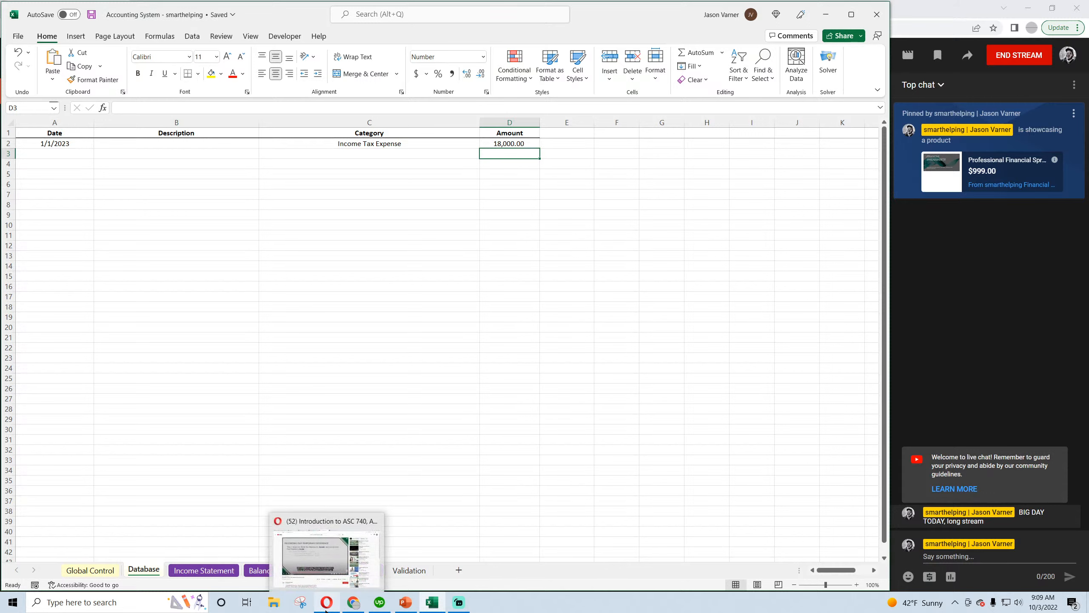
click(499, 146)
click(370, 146)
click(191, 570)
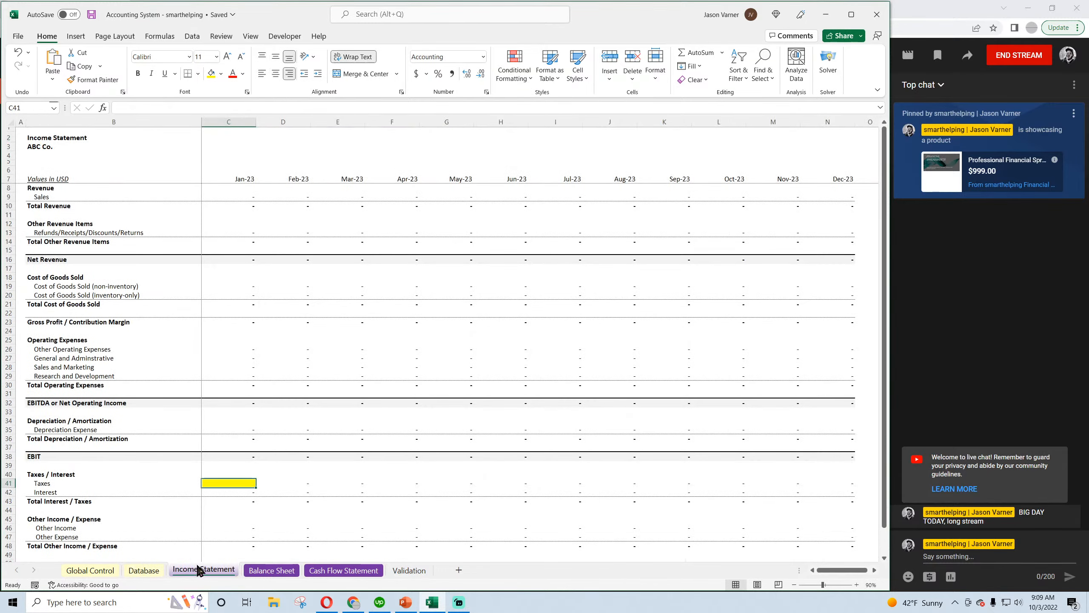
scroll(336, 476, down, 4)
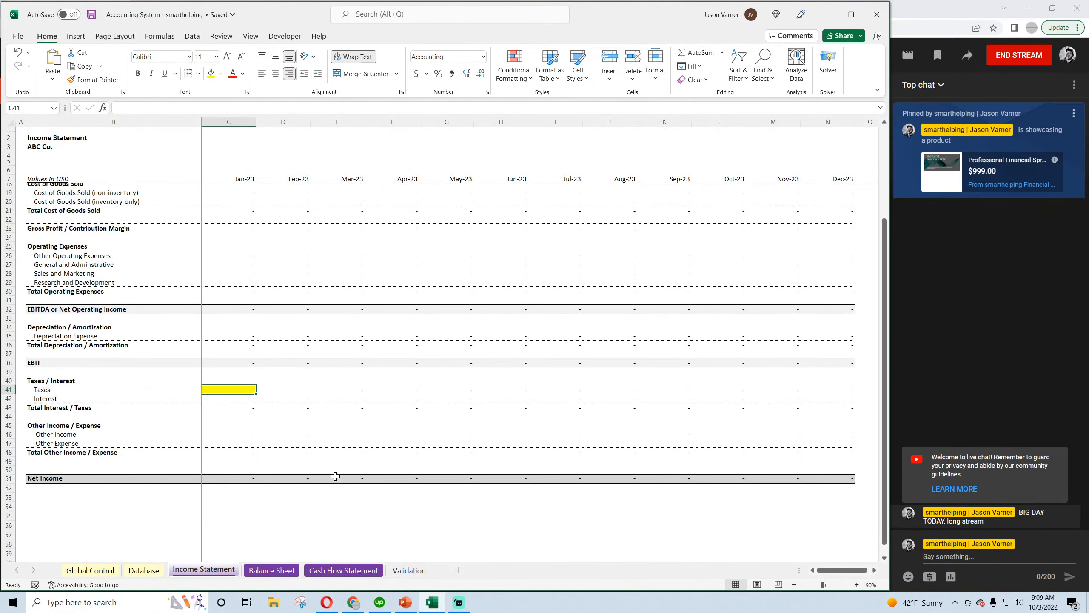
scroll(336, 476, up, 2)
scroll(336, 476, up, 2)
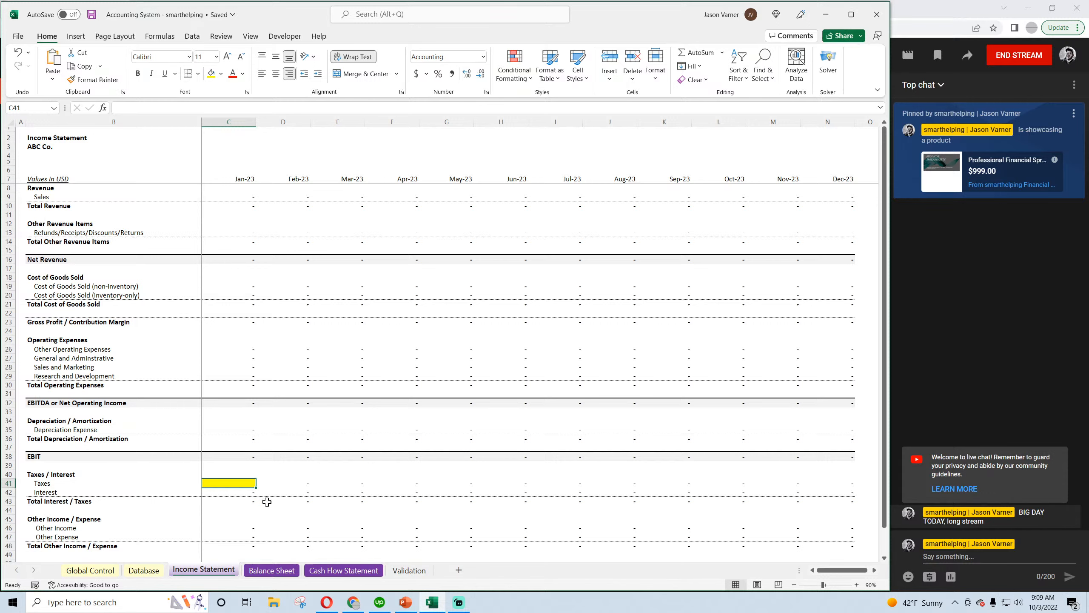
click(291, 482)
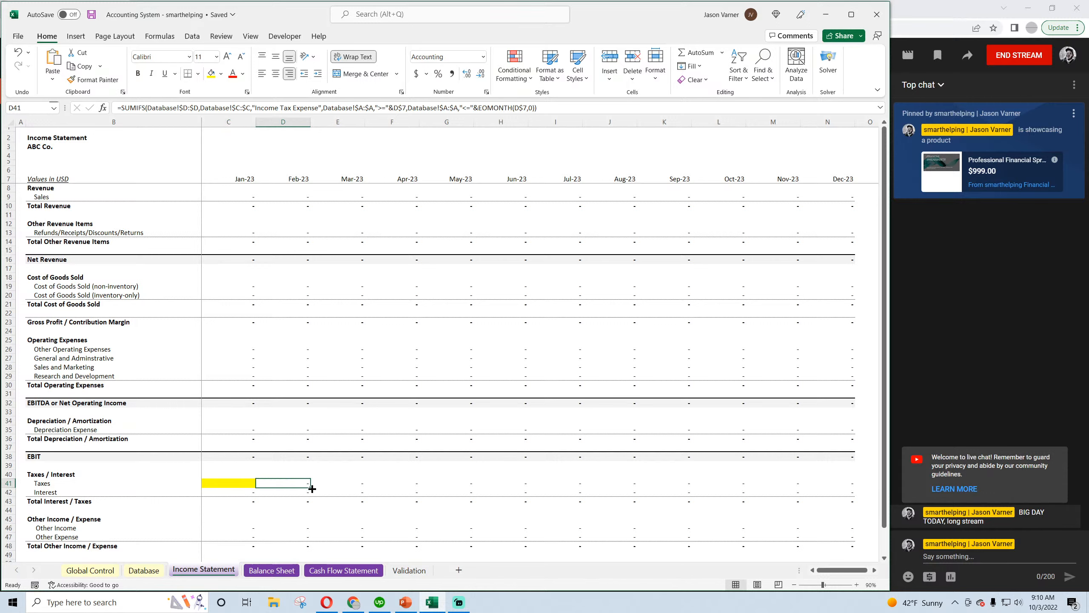
drag(311, 487, 221, 490)
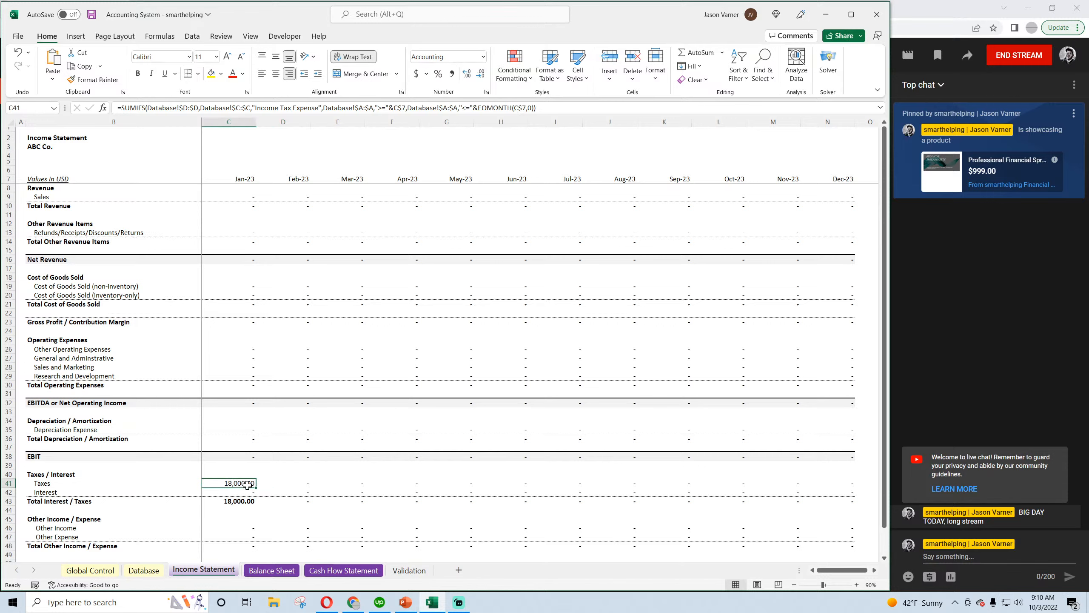
drag(320, 490, 841, 486)
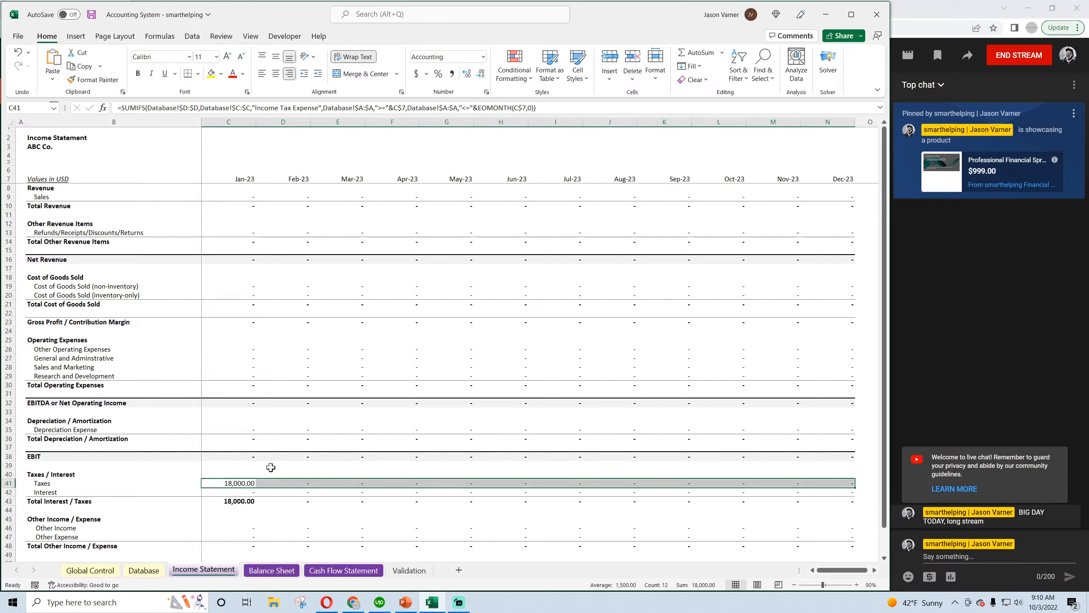
click(238, 482)
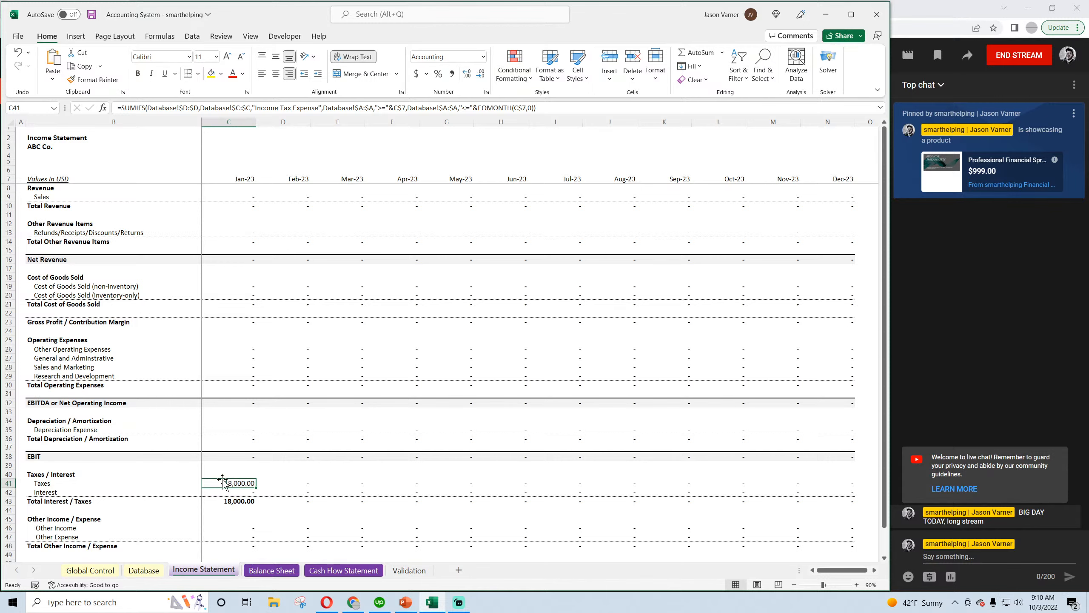
Examine Net Income and the Balance Sheet lines, and consult the temporary difference journal entry in the browser's YouTube video
scroll(244, 485, down, 2)
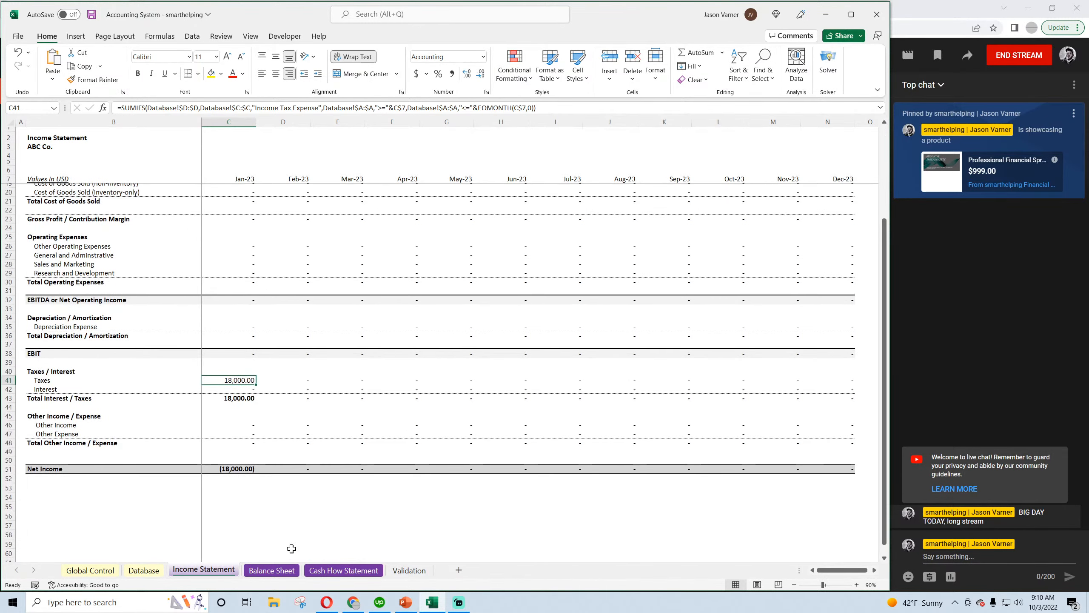
click(287, 572)
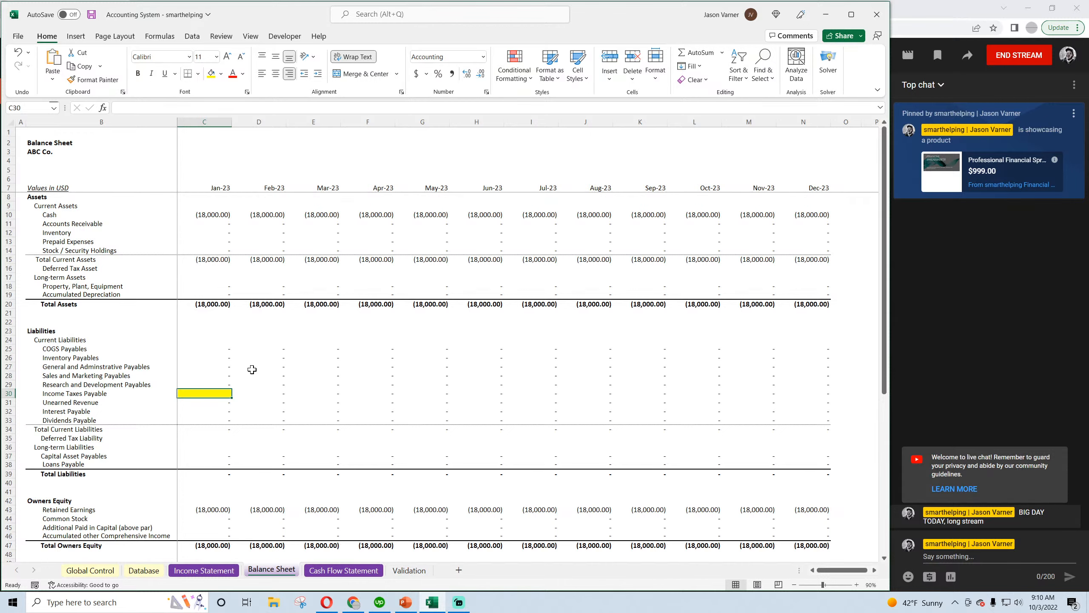
scroll(251, 369, down, 4)
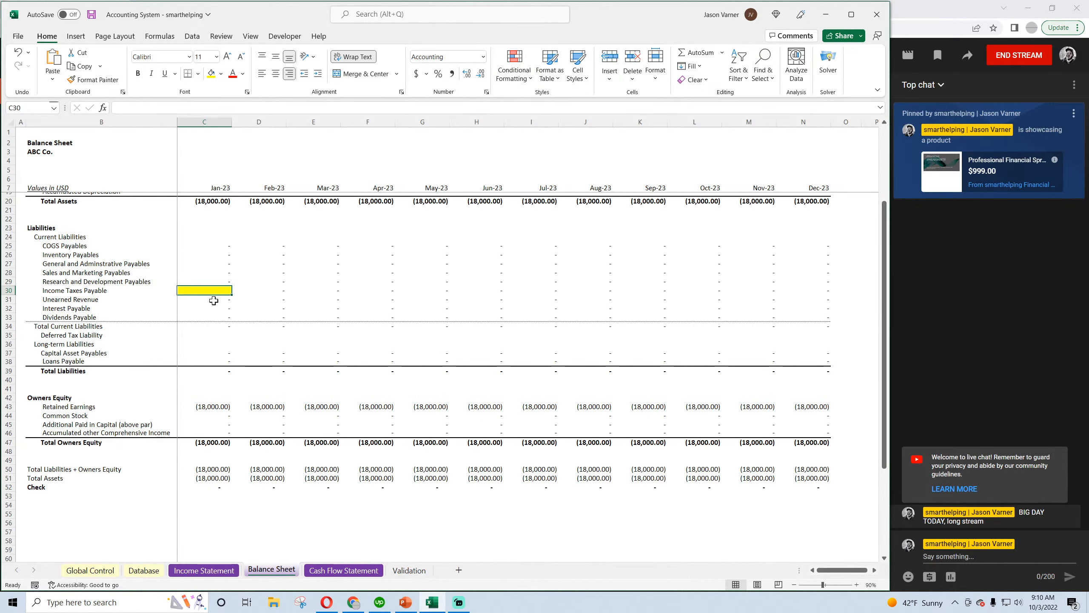
scroll(274, 425, up, 4)
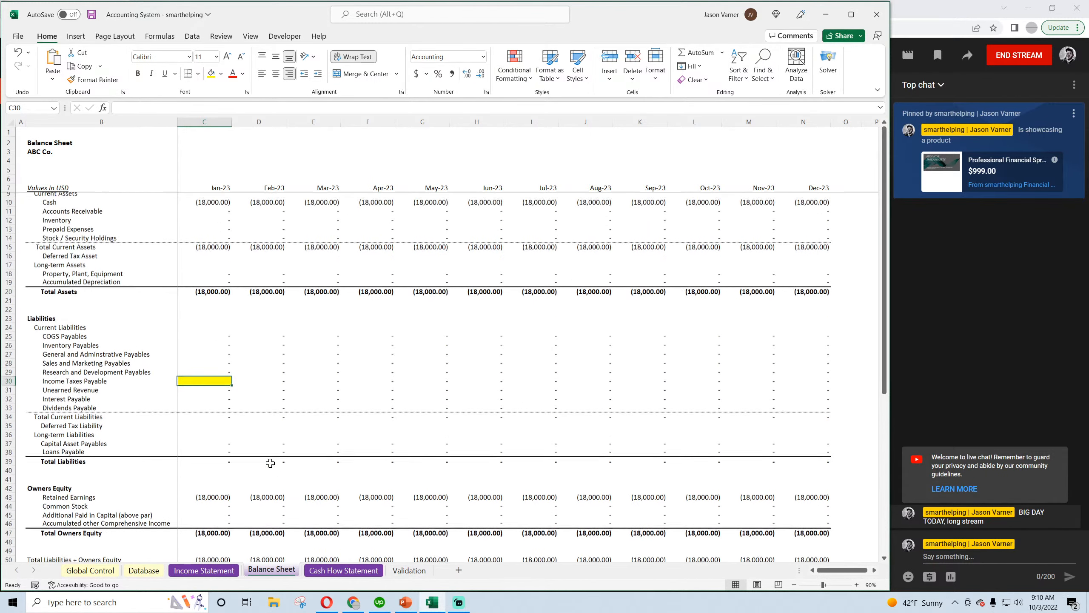
click(144, 570)
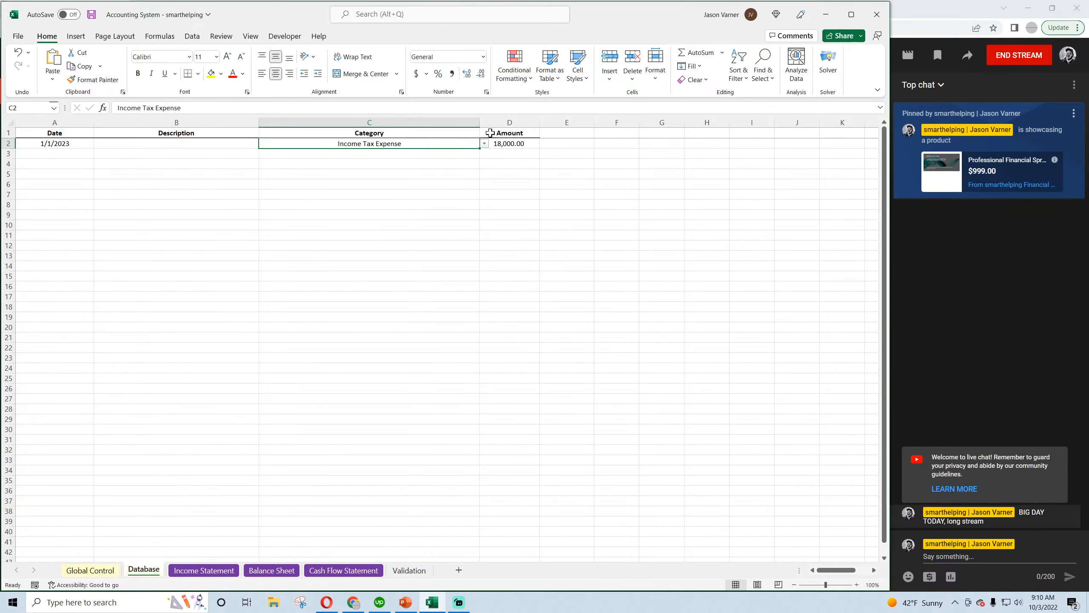
click(327, 602)
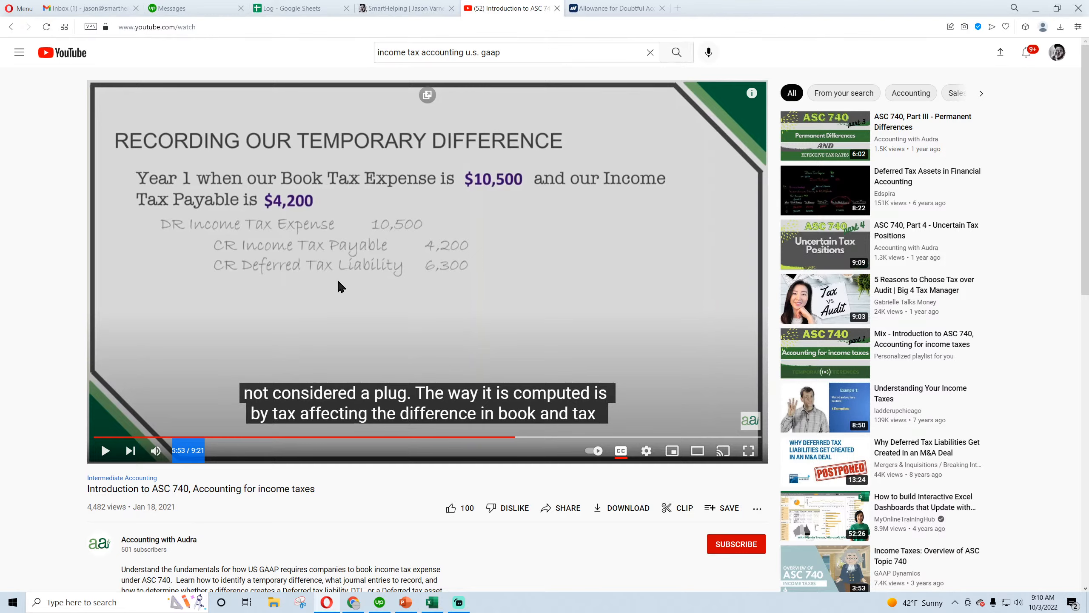
click(333, 609)
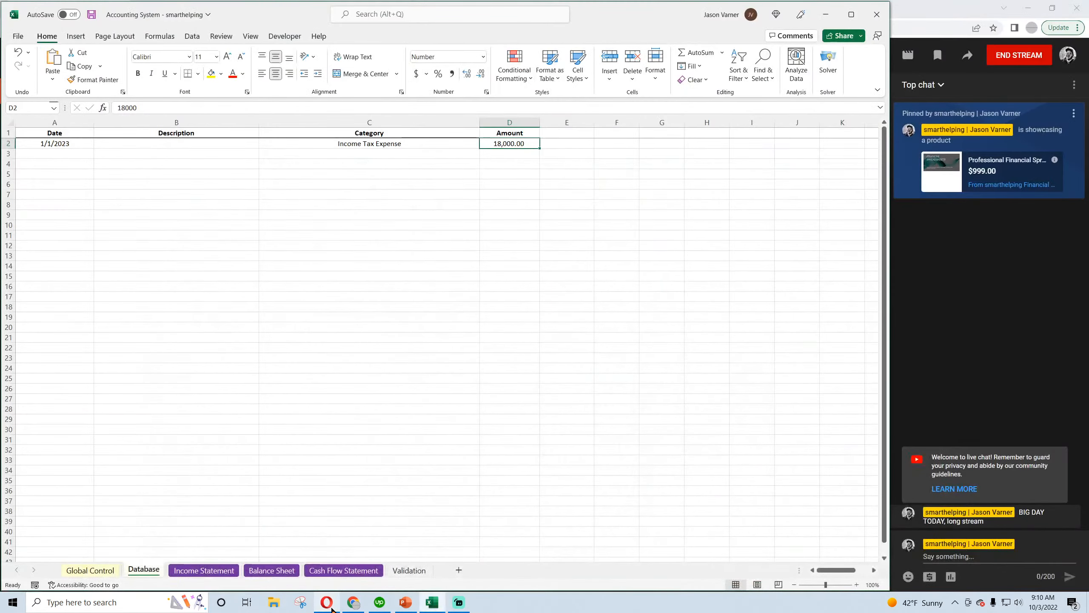
On the Database sheet, set the category of the second entry row to Income Tax Payable
click(362, 154)
click(485, 154)
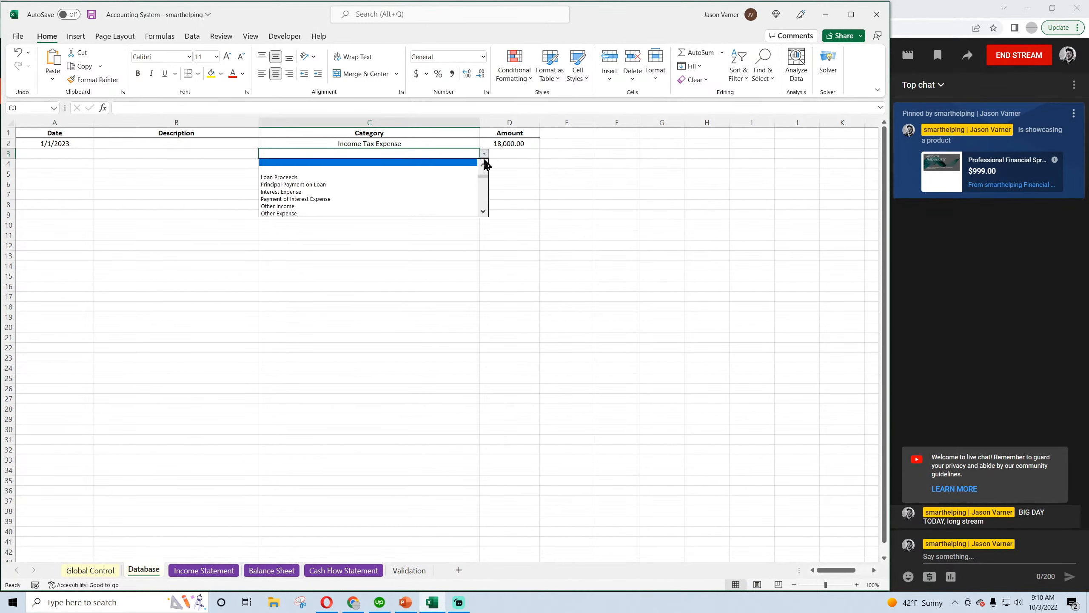
click(483, 167)
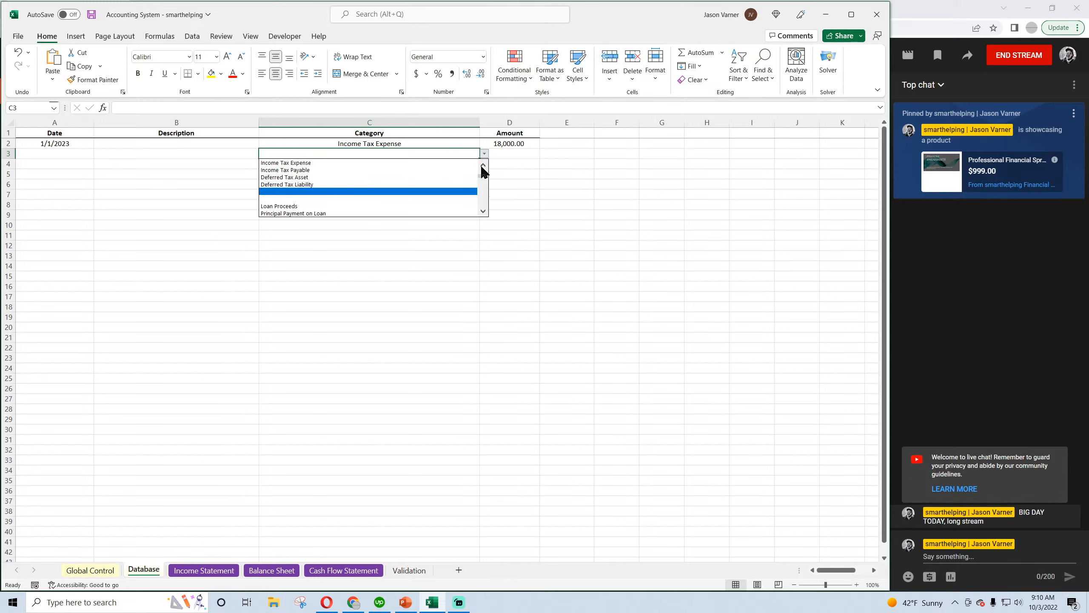
click(425, 172)
click(401, 144)
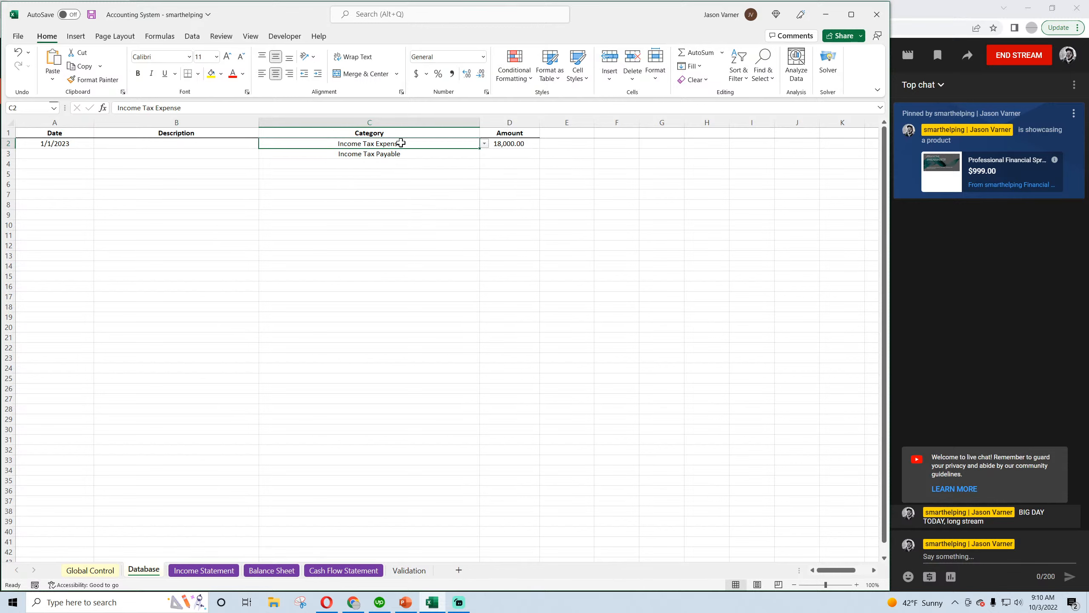
click(398, 154)
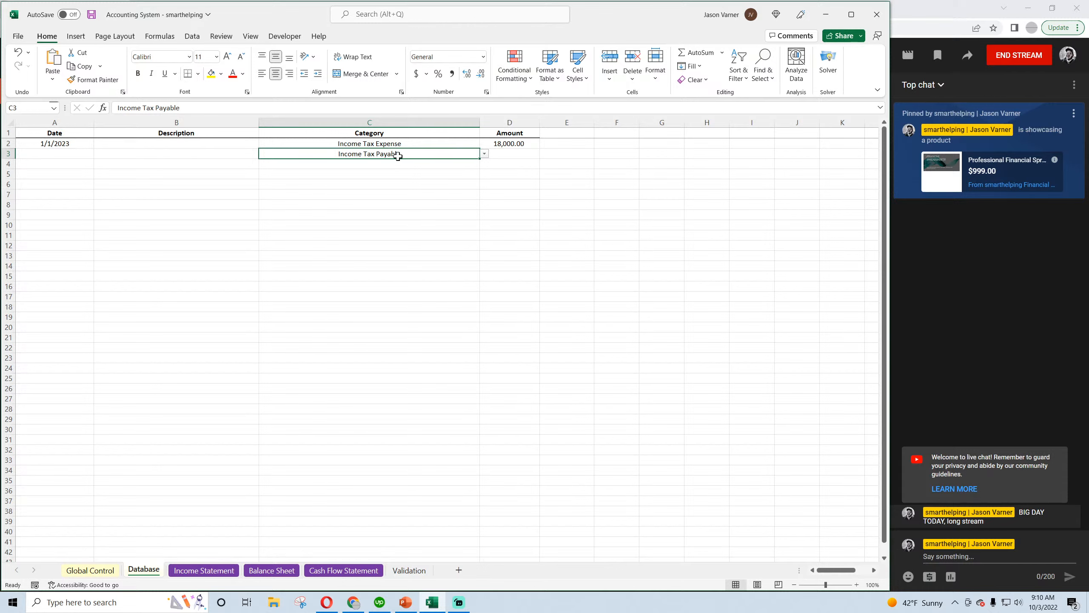
click(397, 172)
click(393, 154)
Enter the date 1/1/2023 for the Income Tax Payable entry
click(53, 153)
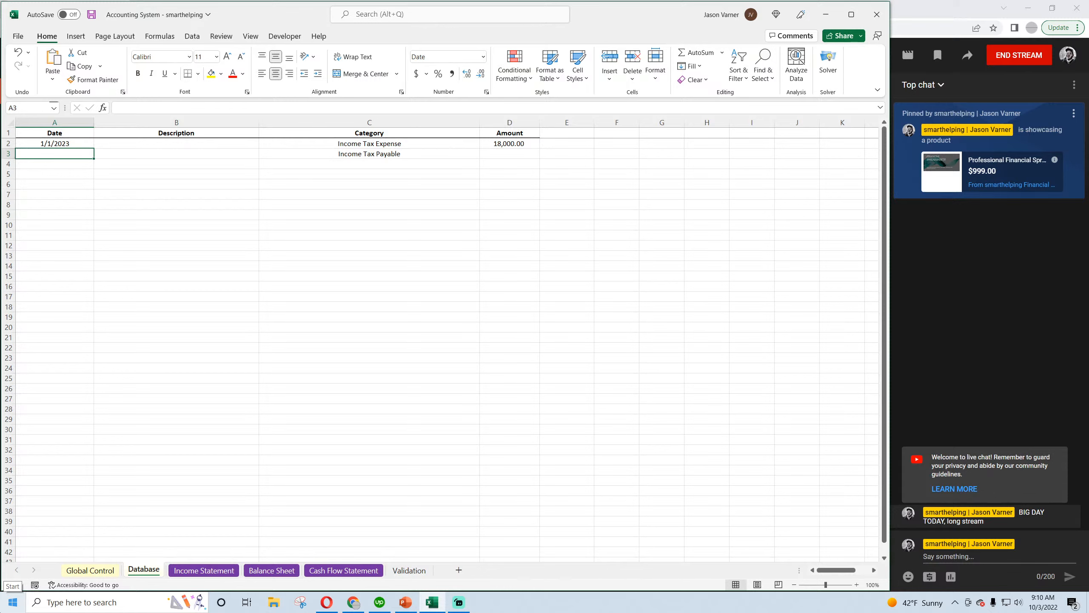
text(1/1/2023)
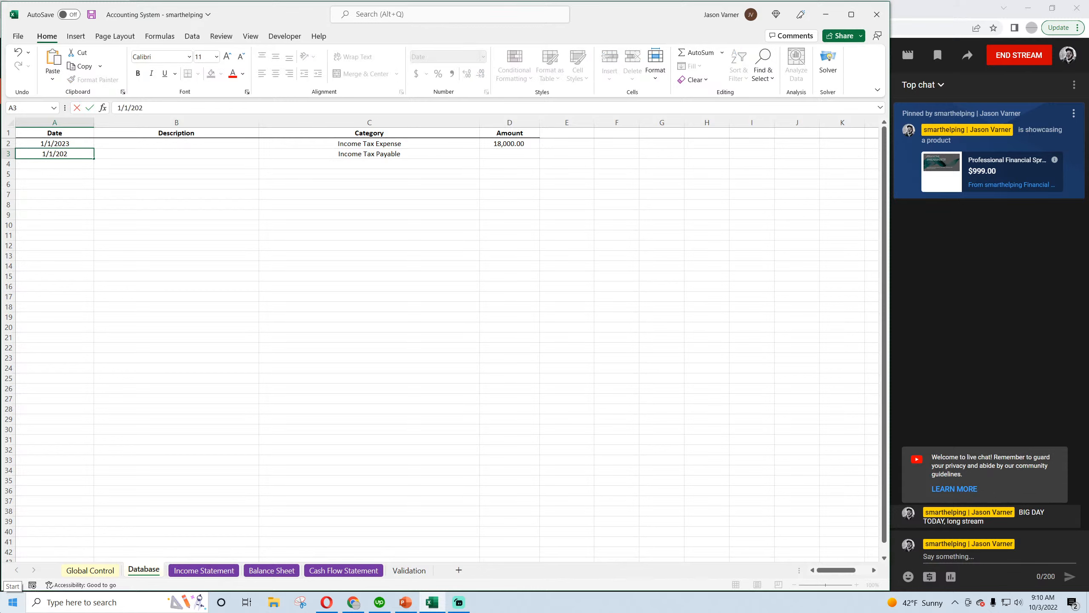
key(Return)
Enter the amount of the Income Tax Payable entry
key(Up)
key(Right)
key(Right)
key(Right)
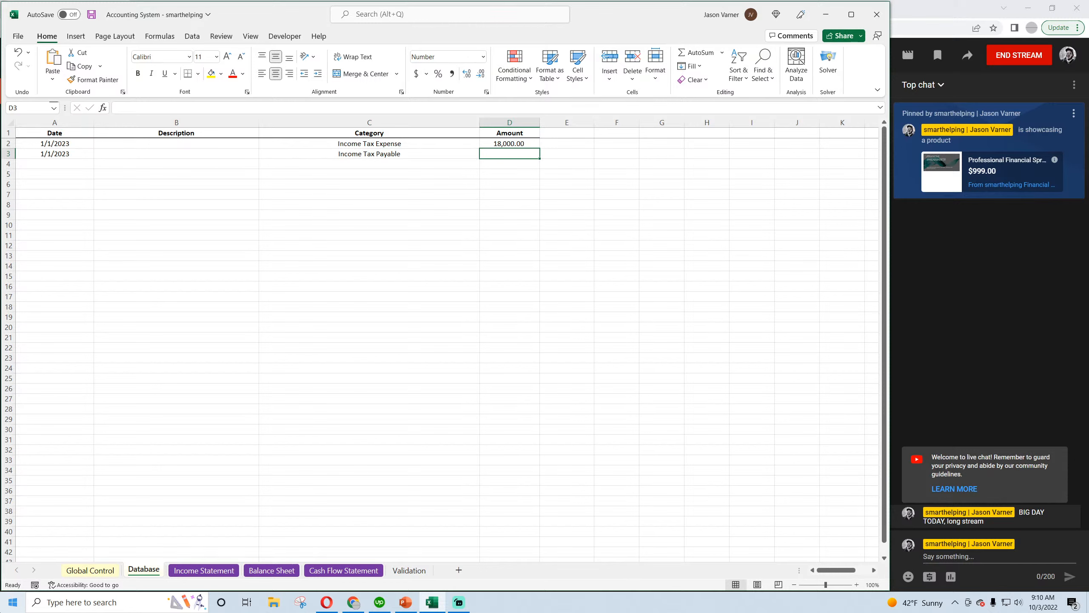
text(5,)
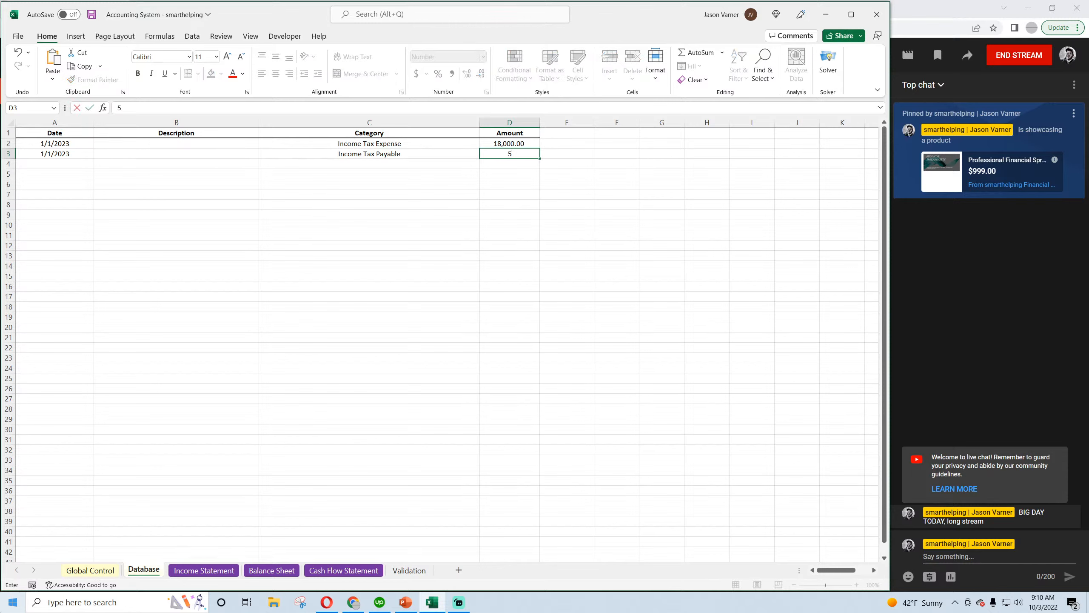
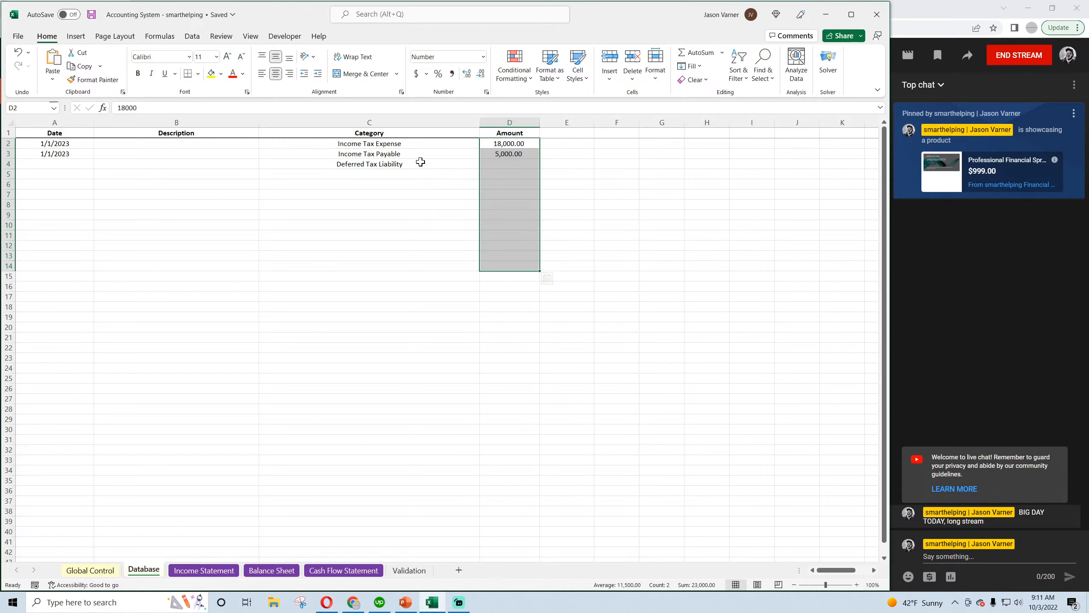
Examine the categories and amounts of the Income Tax Expense, Income Tax Payable and Deferred Tax Liability entries
click(411, 163)
click(505, 164)
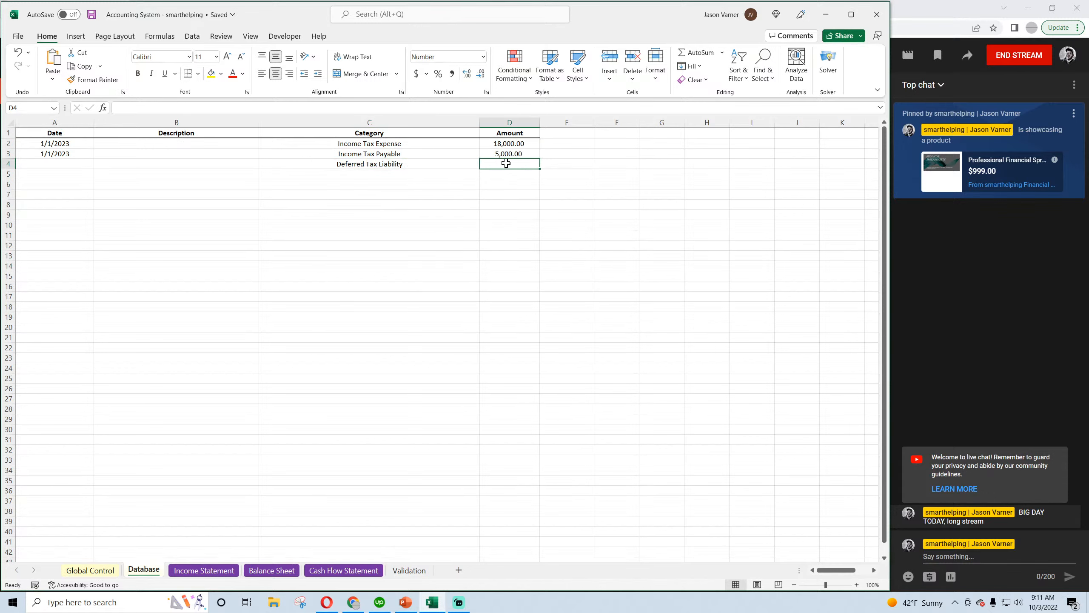
click(426, 165)
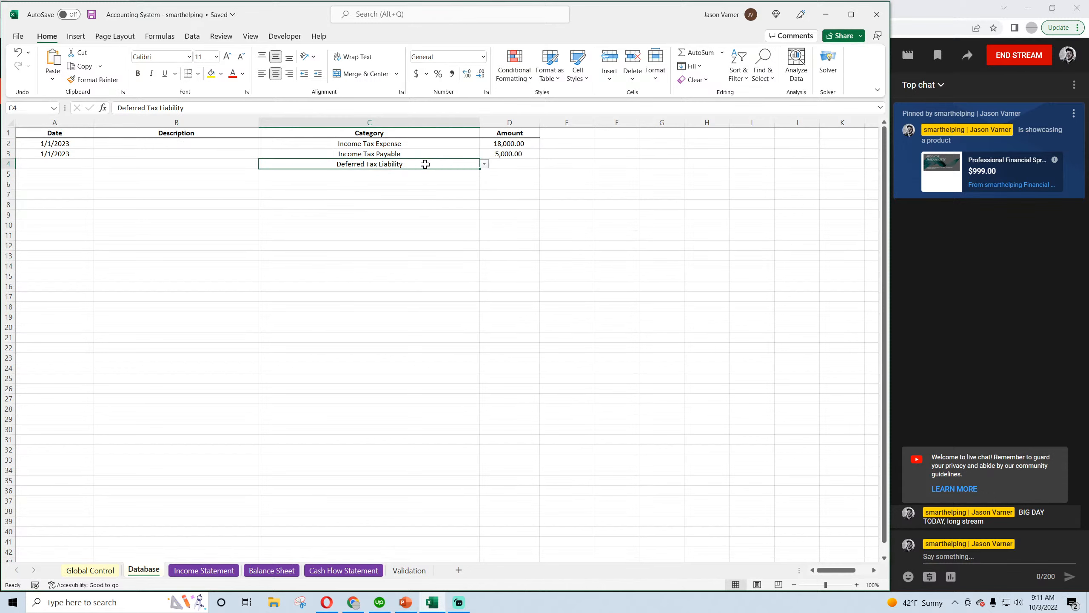
click(512, 154)
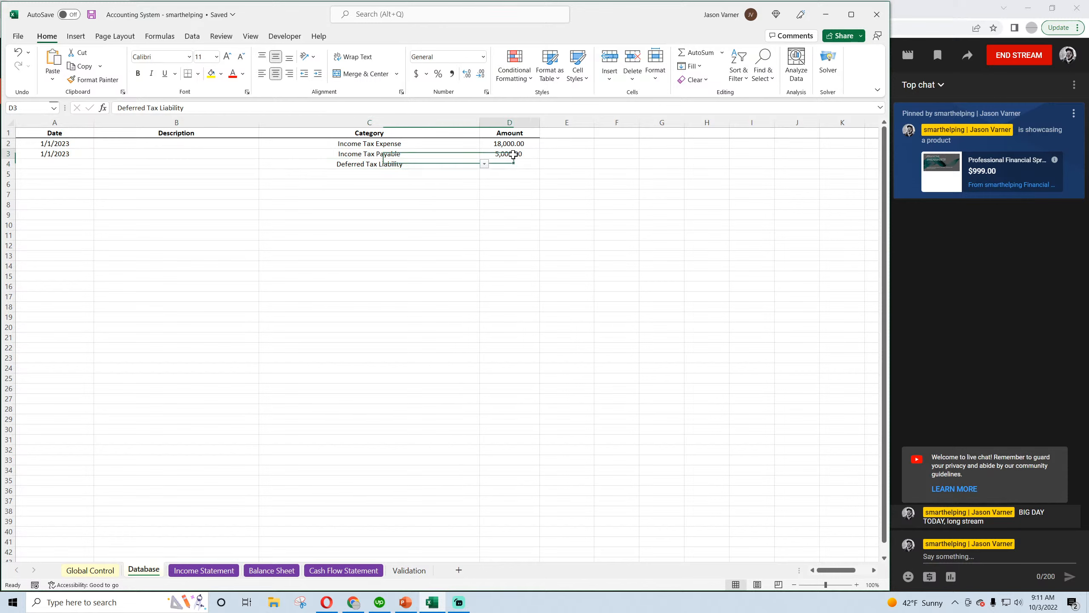
click(514, 166)
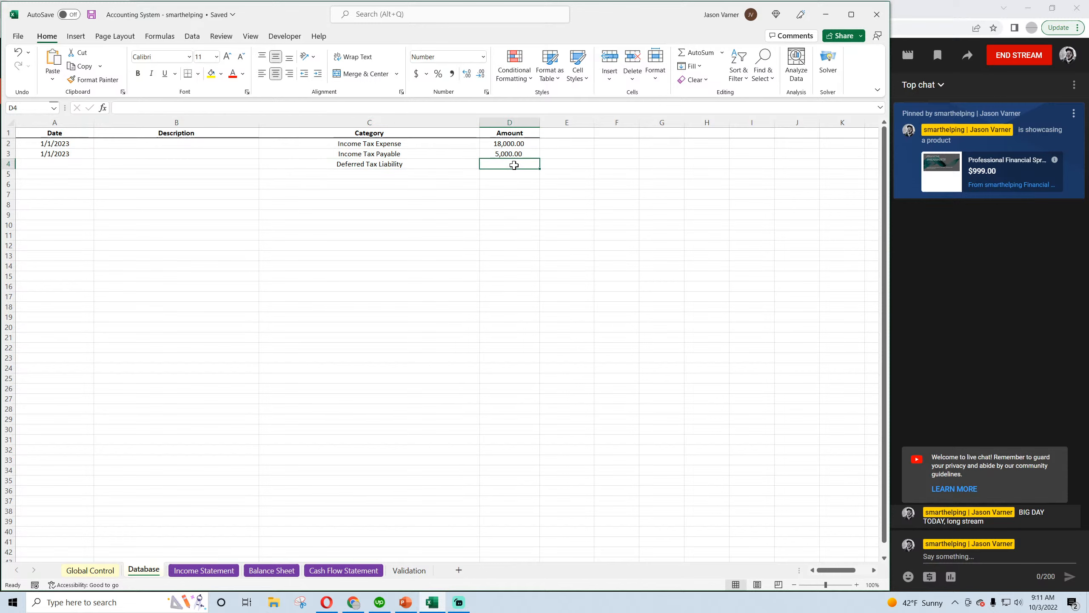
click(602, 286)
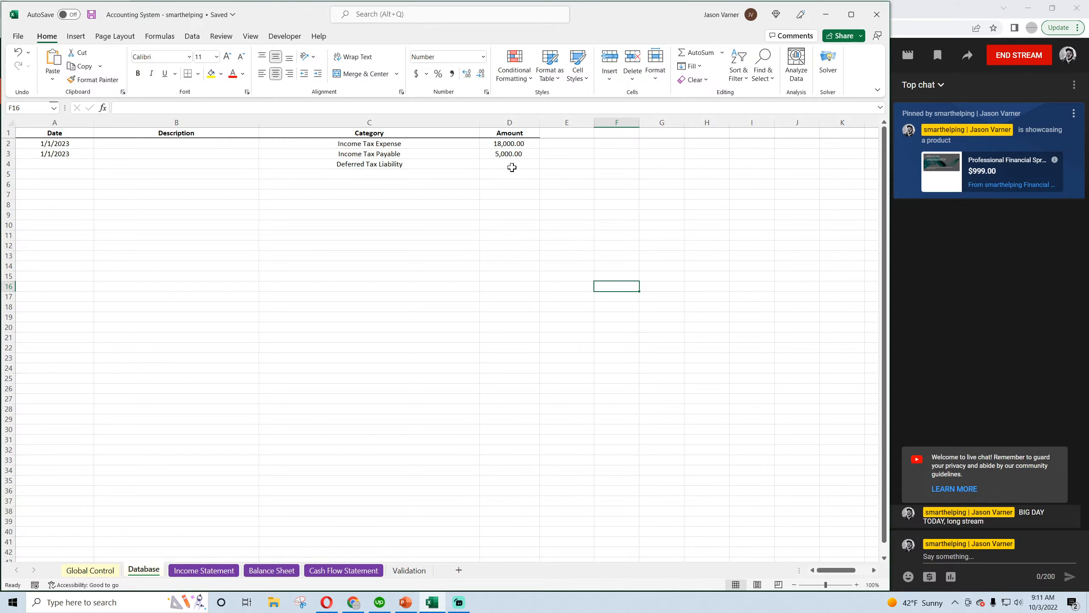
click(411, 166)
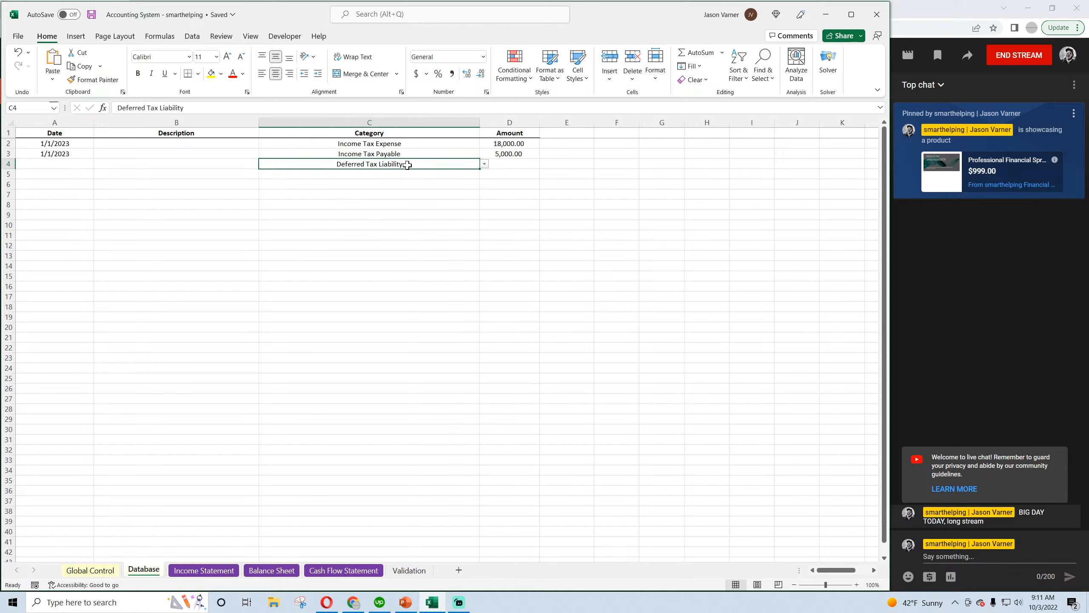
click(515, 163)
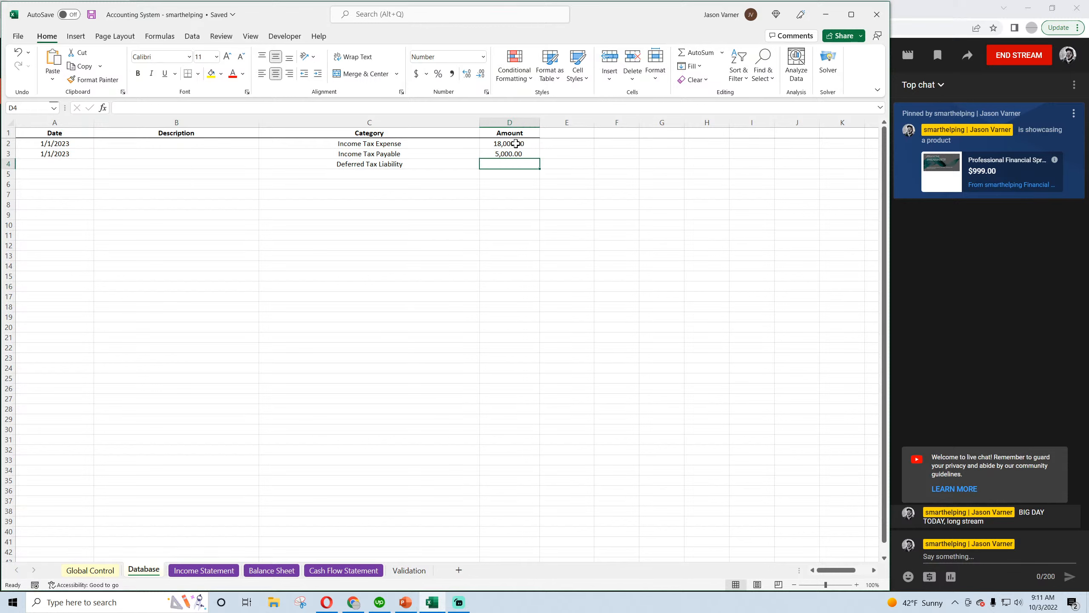
drag(511, 143, 446, 141)
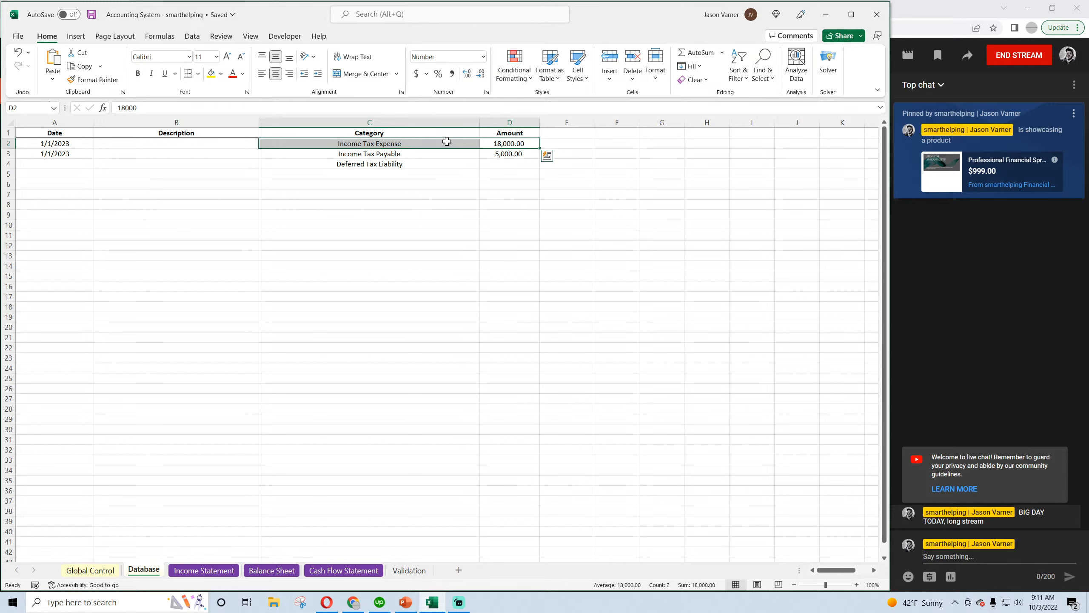
click(511, 145)
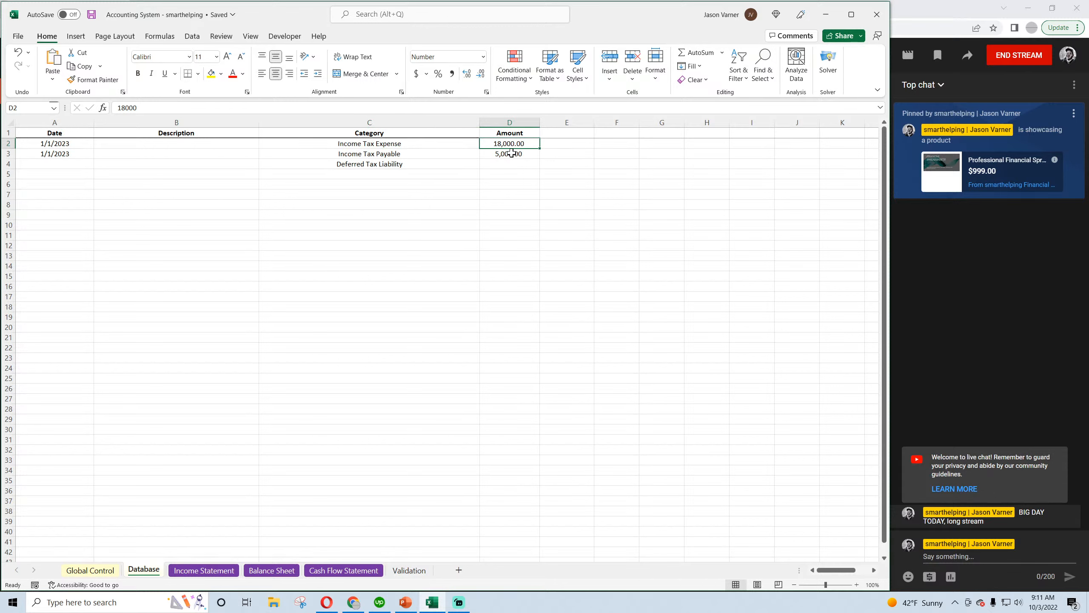
click(513, 157)
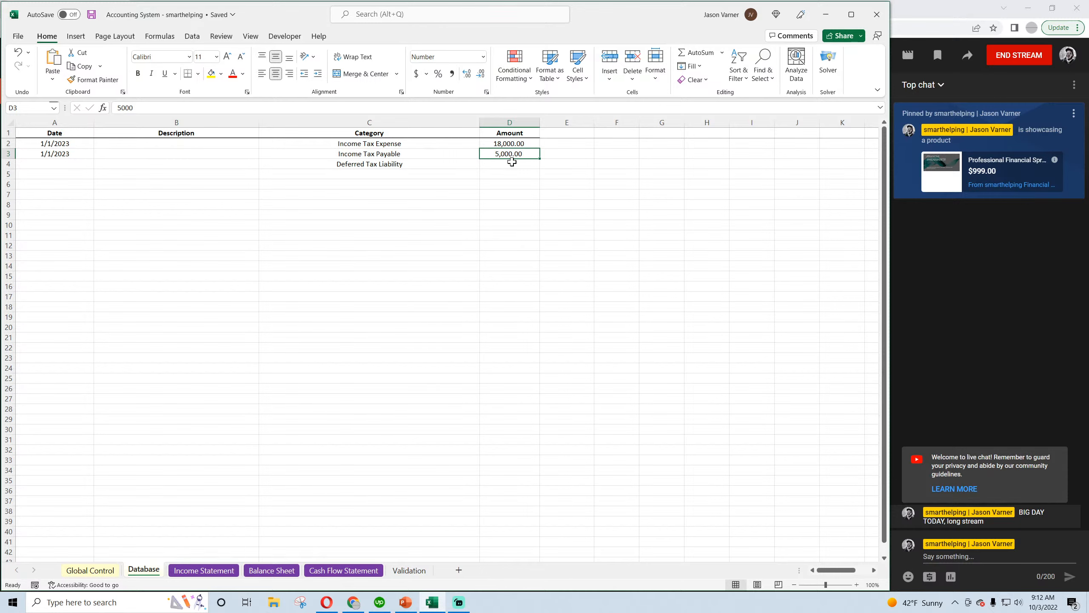
Copy the 1/1/2023 date from the Income Tax Payable entry to the Deferred Tax Liability entry and save the workbook
click(64, 165)
click(80, 153)
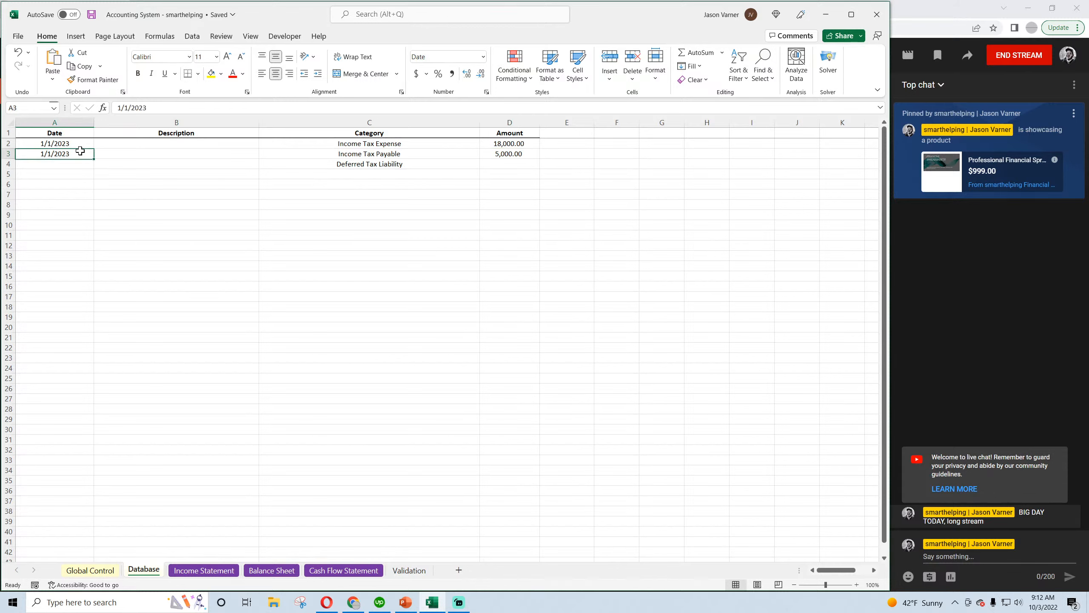
right_click(85, 155)
click(109, 198)
right_click(66, 165)
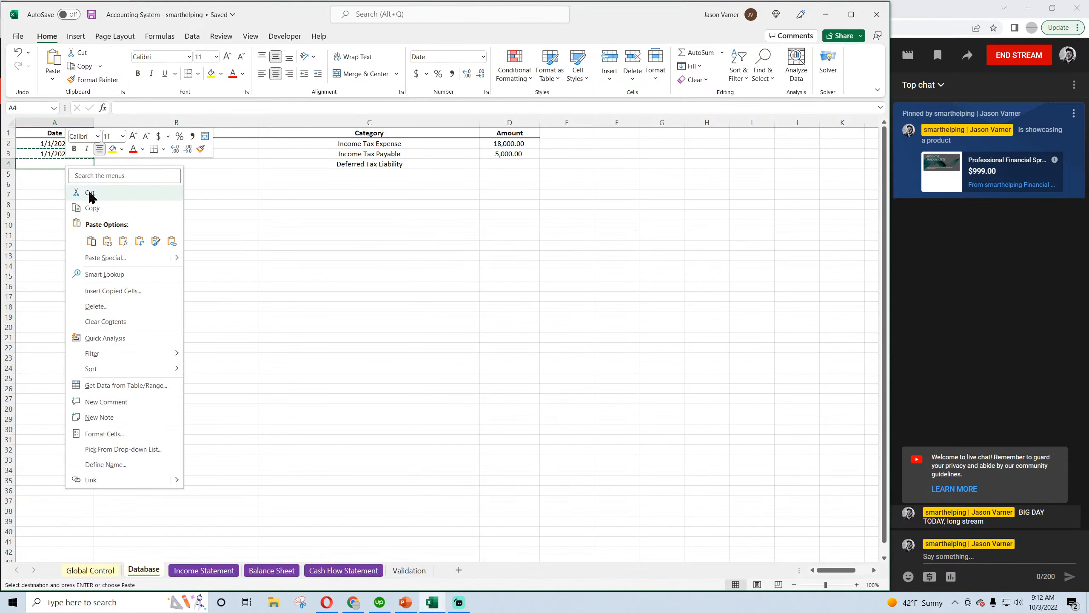
click(91, 241)
click(101, 235)
click(91, 14)
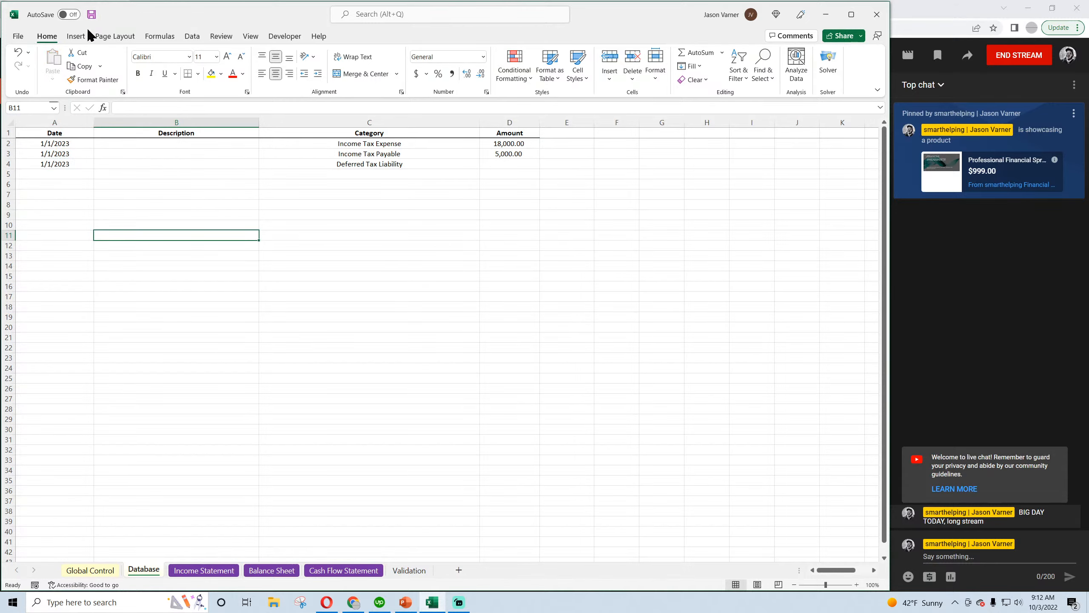
Examine how far the monthly columns extend on the Income Statement, Balance Sheet and Cash Flow Statement sheets, and view the Global Control assumptions
click(204, 570)
drag(849, 572, 866, 572)
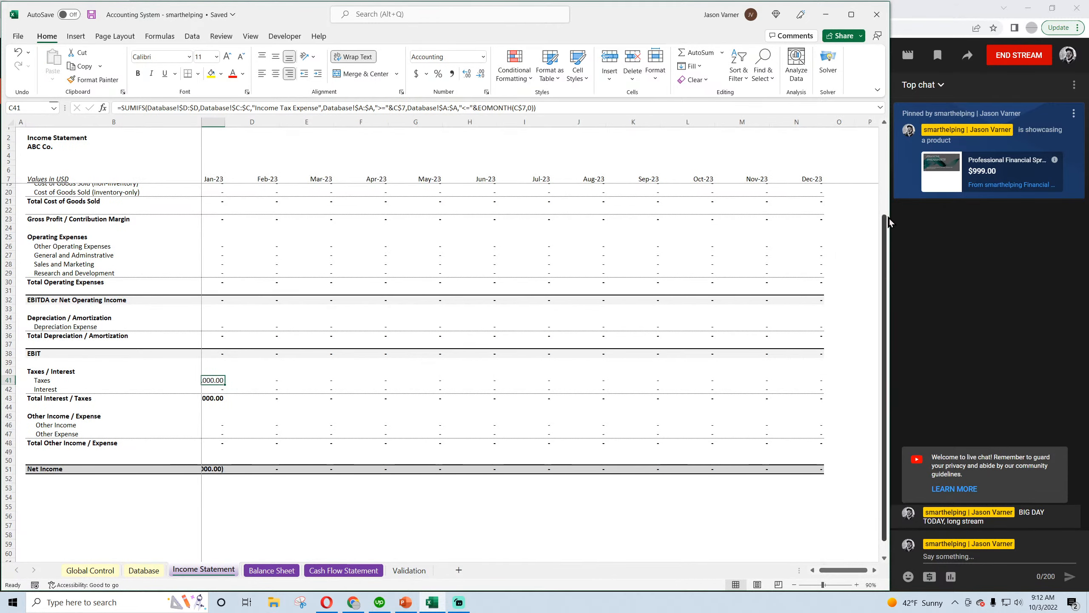
drag(807, 180, 1038, 519)
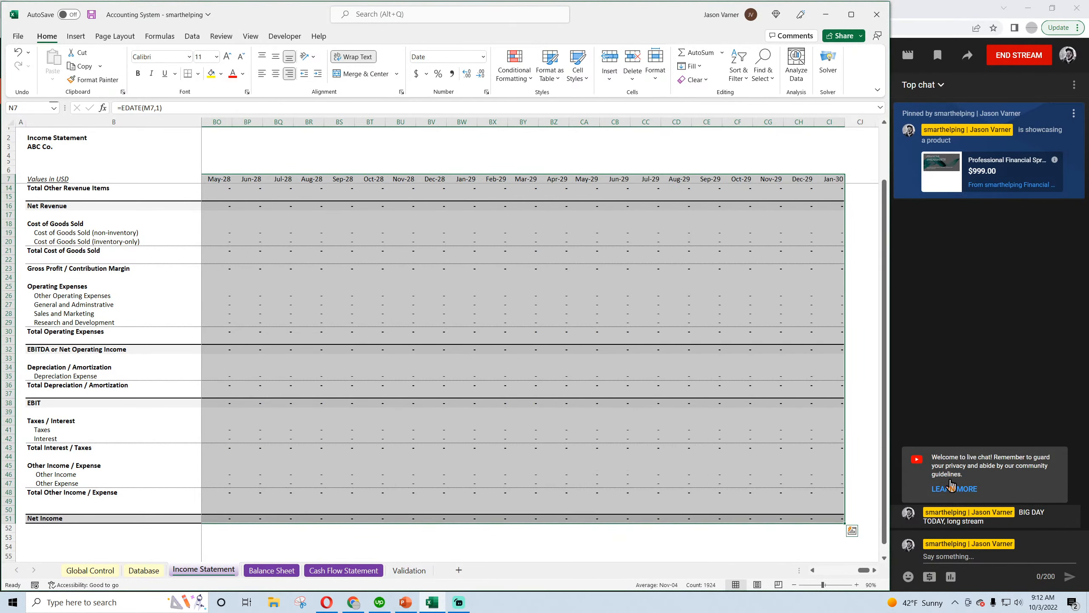
click(272, 570)
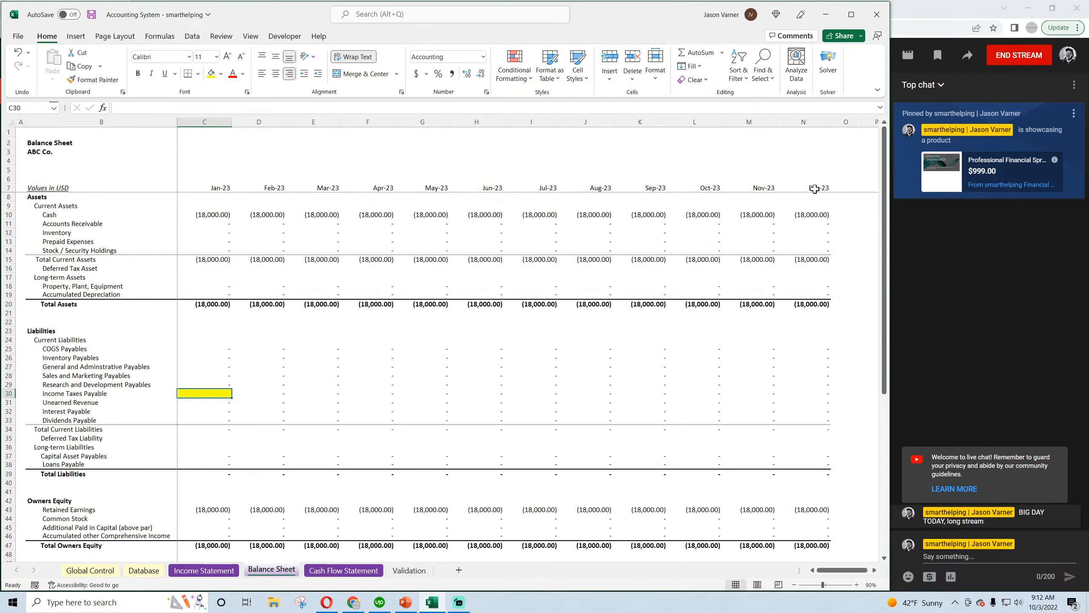
drag(817, 188, 1004, 428)
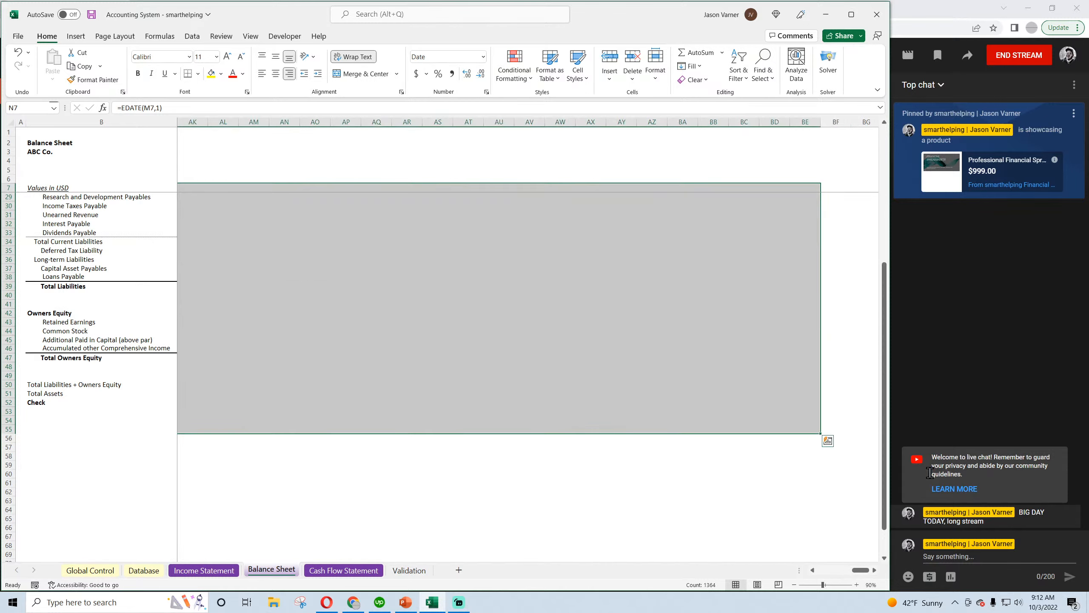
drag(861, 570, 828, 572)
click(341, 570)
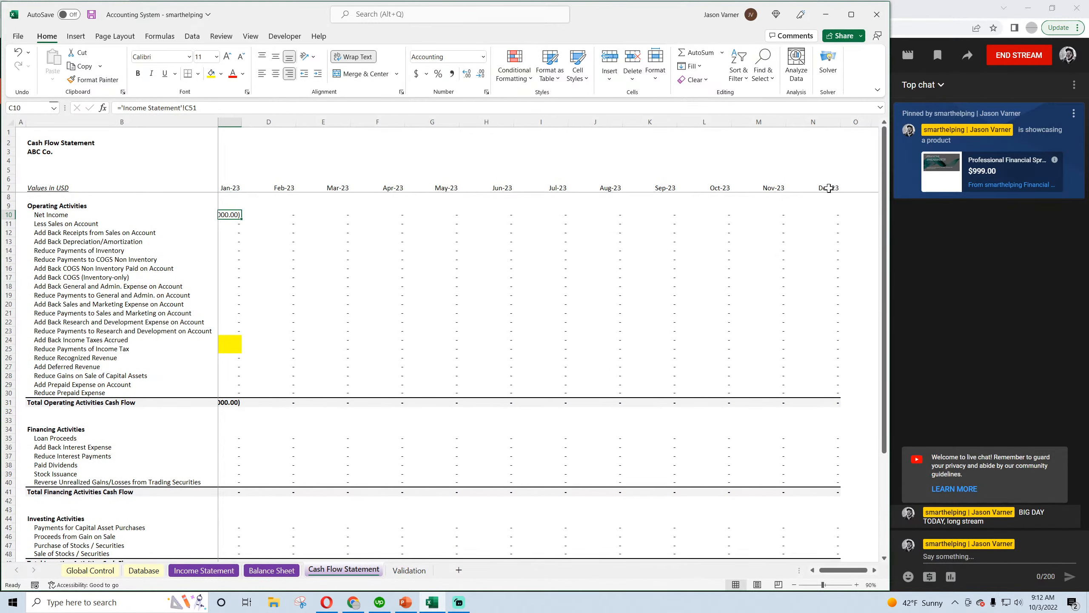
drag(829, 188, 817, 518)
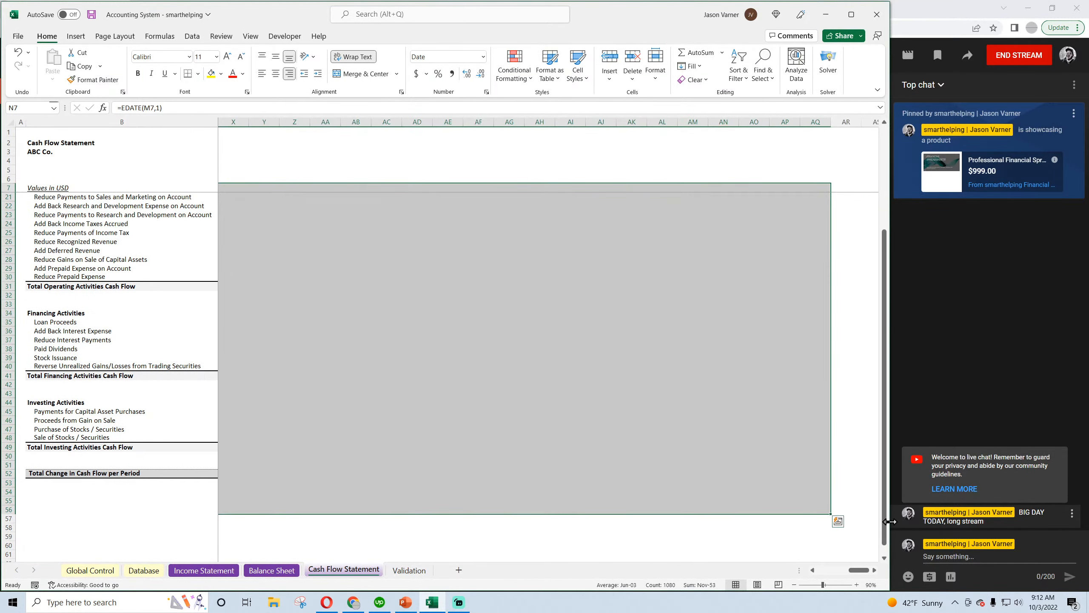
drag(861, 570, 812, 572)
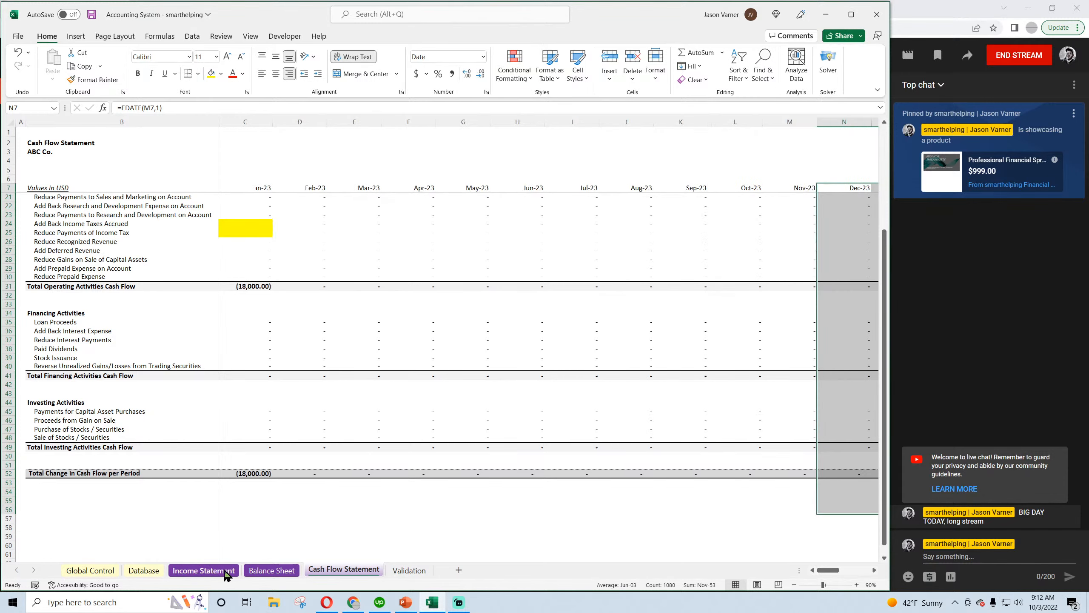
click(189, 571)
click(91, 571)
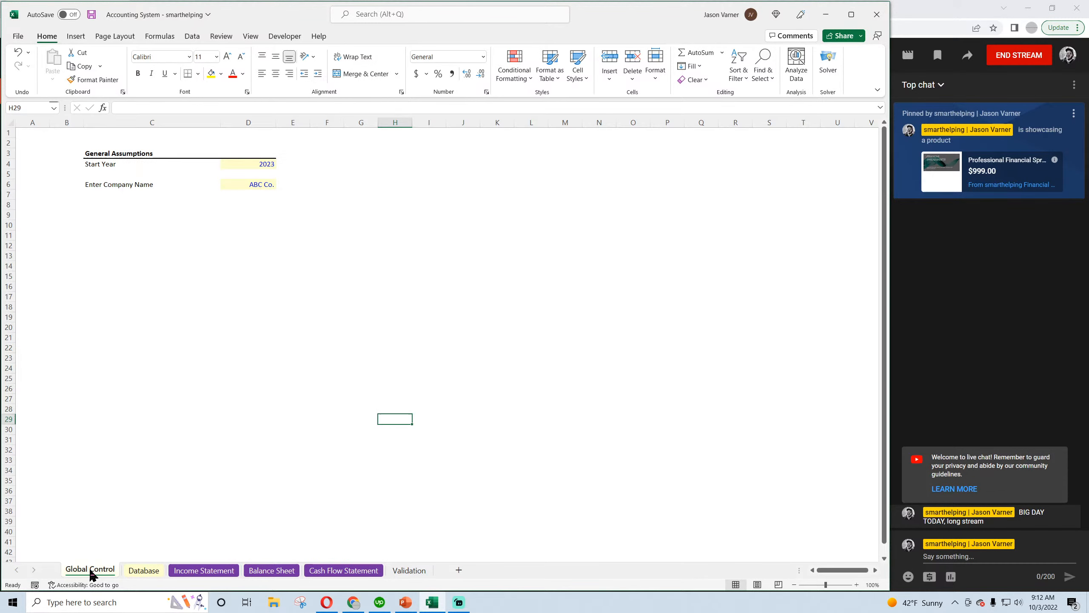
Review the Deferred Tax Liability entry on the Database sheet and consult the temporary difference journal entry in the browser's YouTube video
click(143, 571)
click(62, 165)
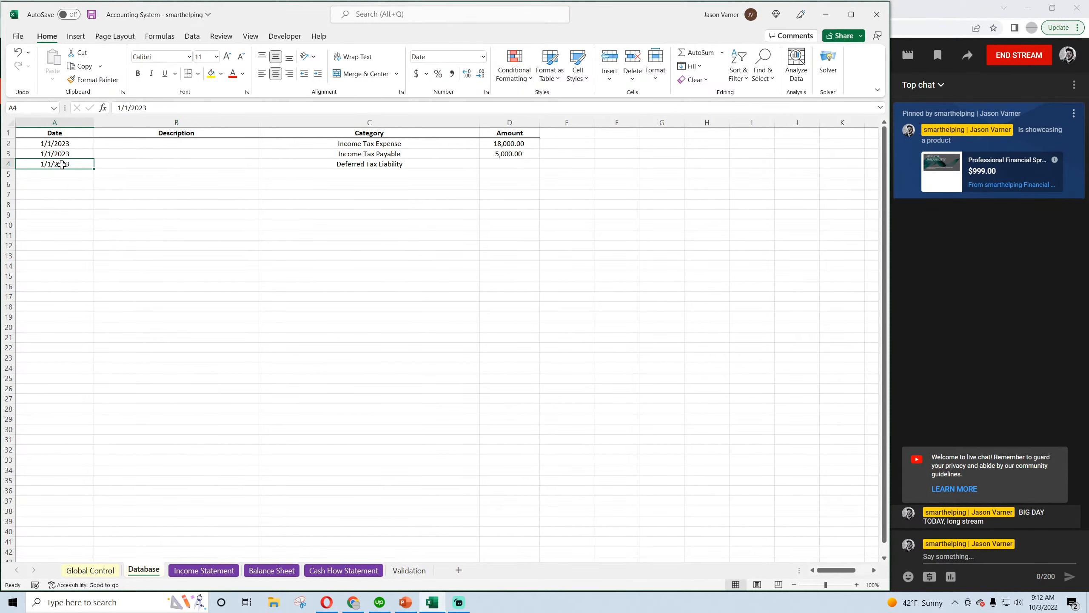
click(508, 163)
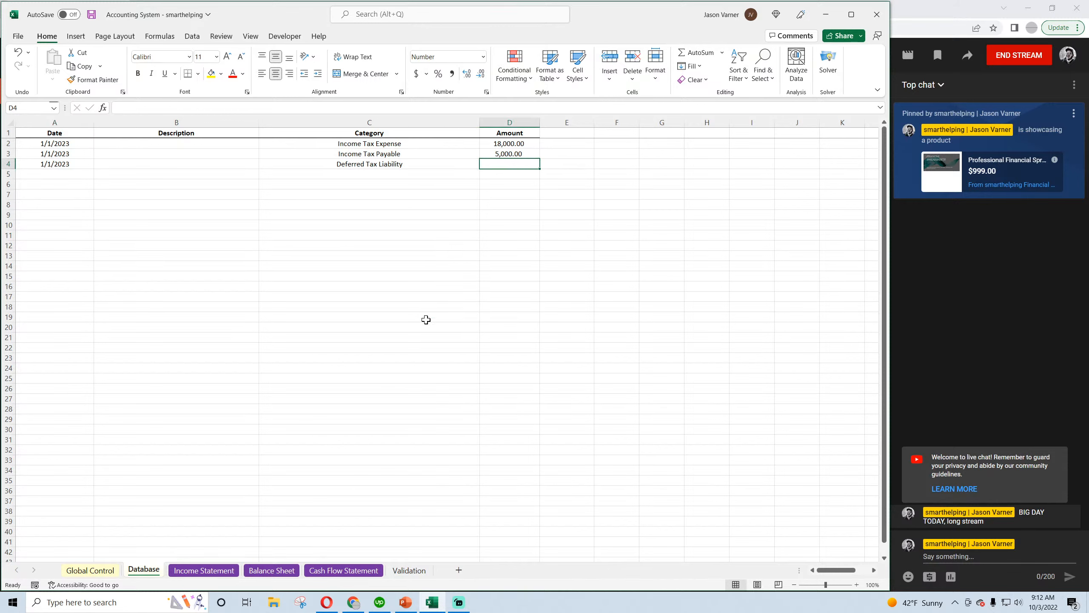
click(330, 608)
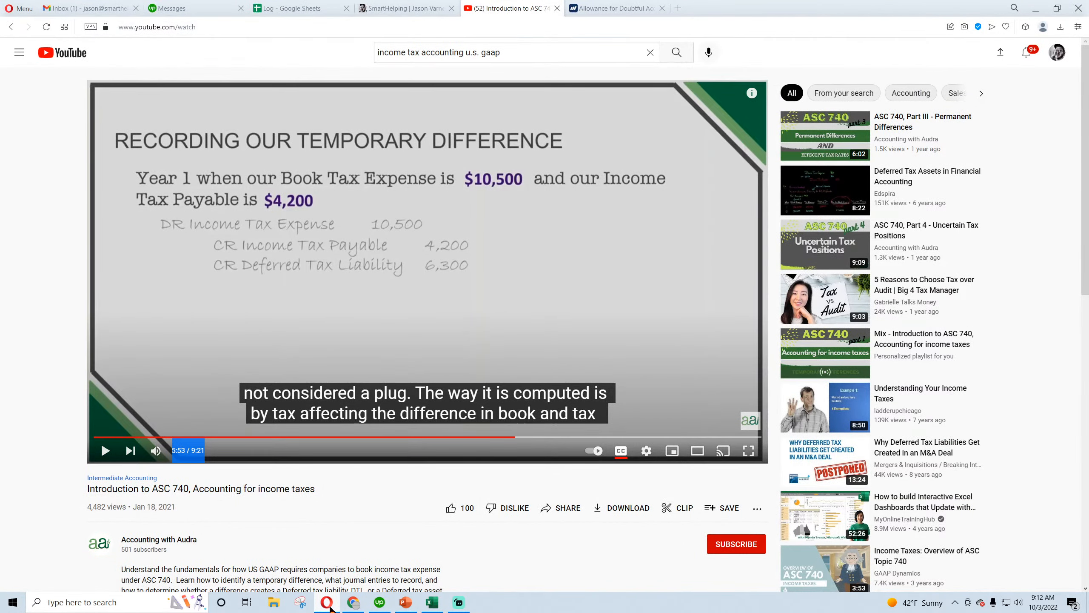
click(331, 608)
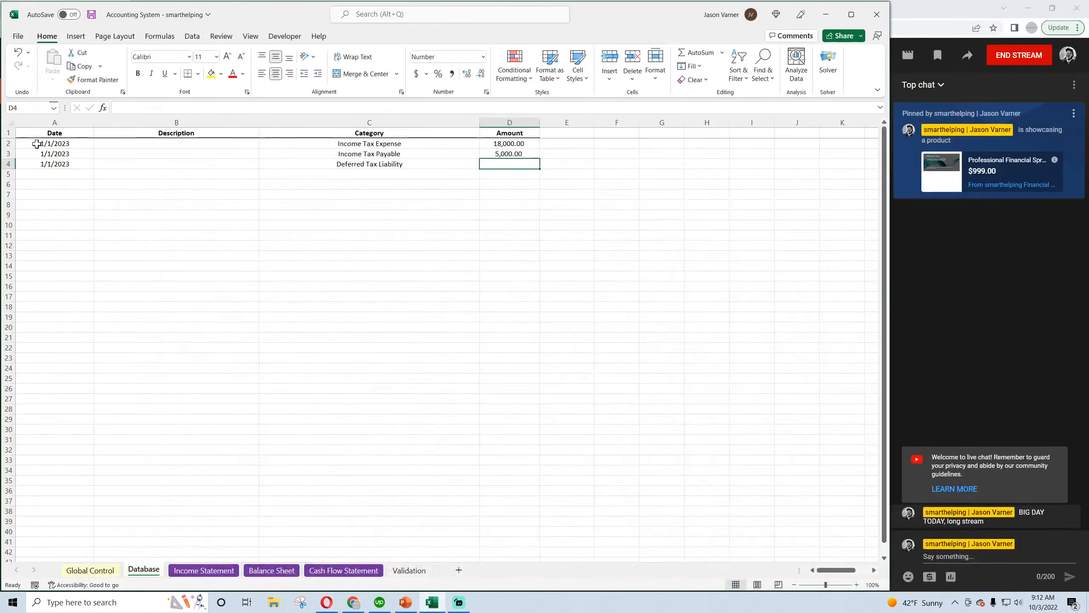
Set the dates of all three tax entries on the Database sheet to 12/1/2023
click(37, 144)
click(123, 109)
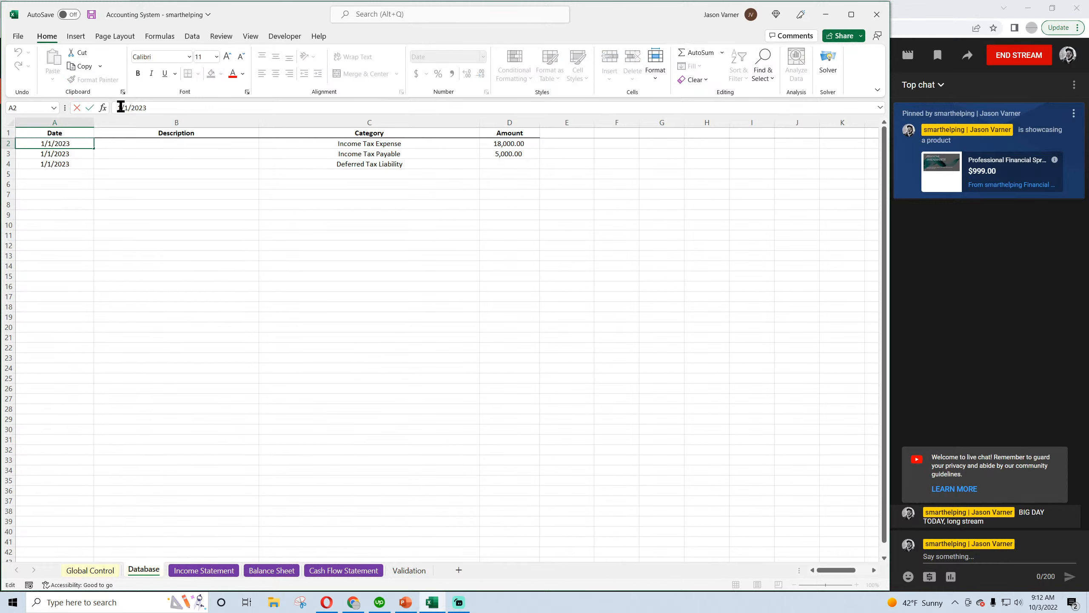
text(2)
click(67, 152)
click(120, 108)
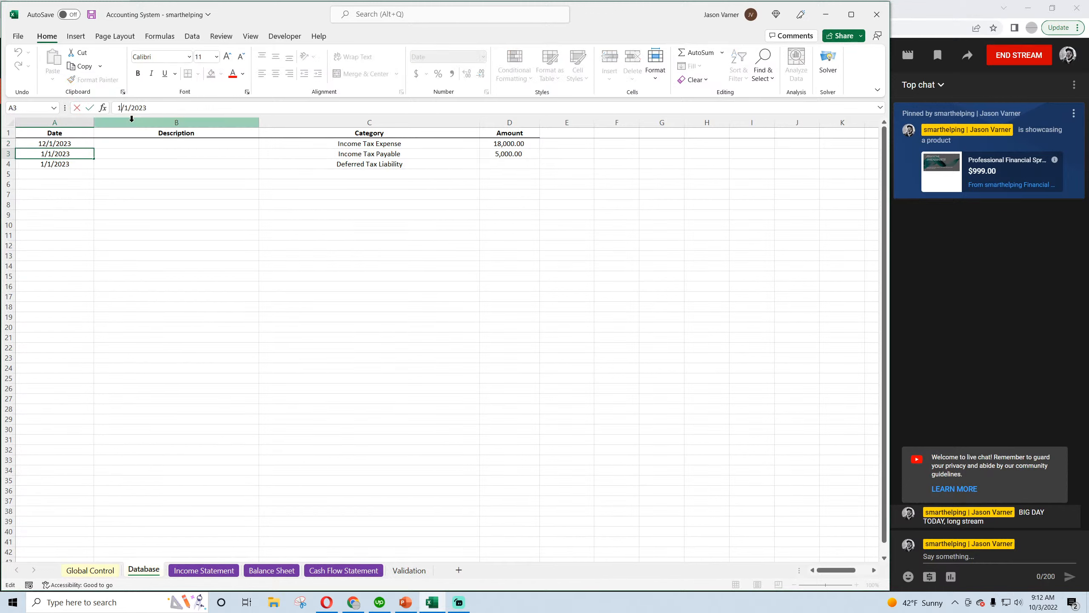
text(2)
key(Return)
click(122, 108)
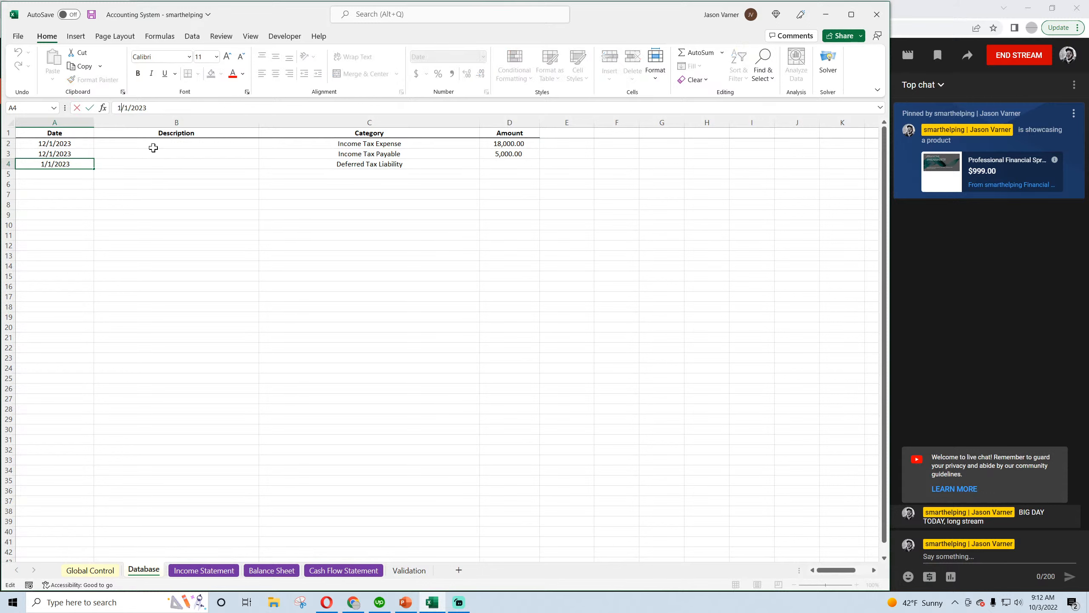
text(2)
click(240, 307)
Check the tax expense and payable amounts, and enter 13000 as the Deferred Tax Liability amount
click(518, 144)
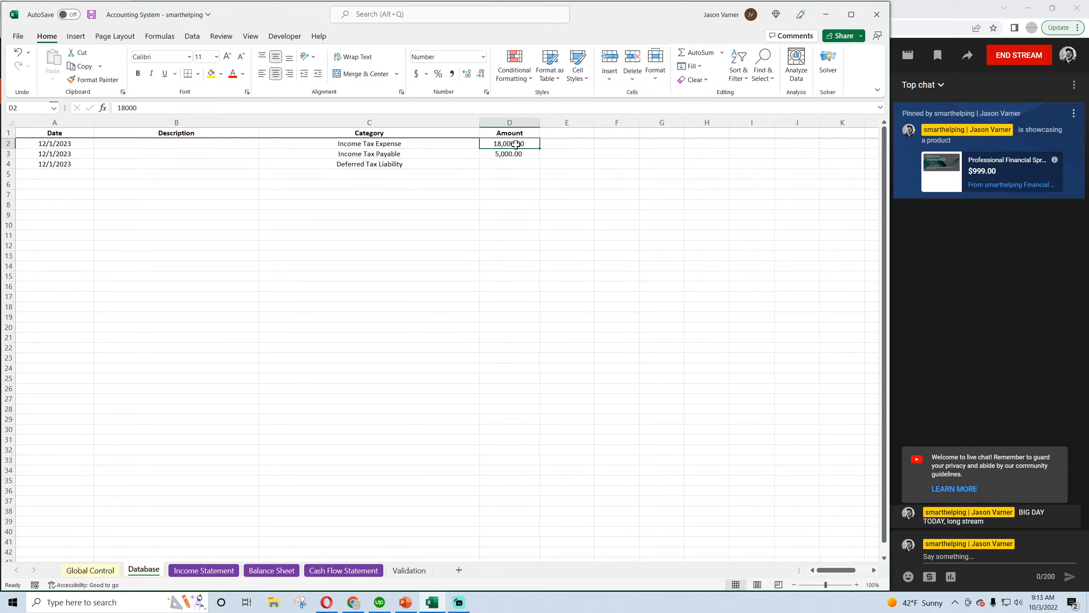
click(394, 153)
click(527, 155)
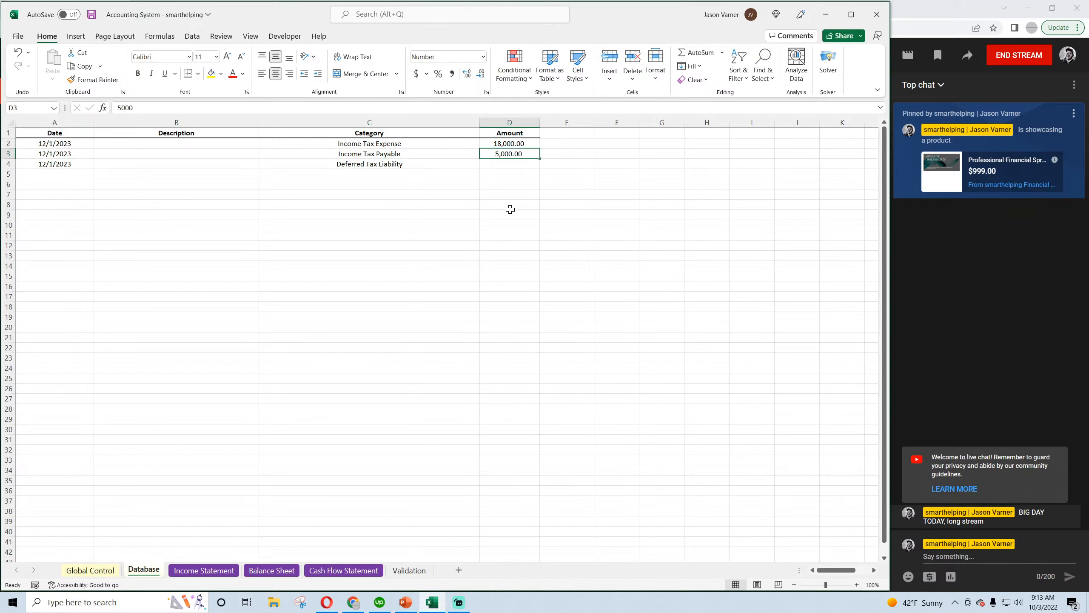
click(508, 166)
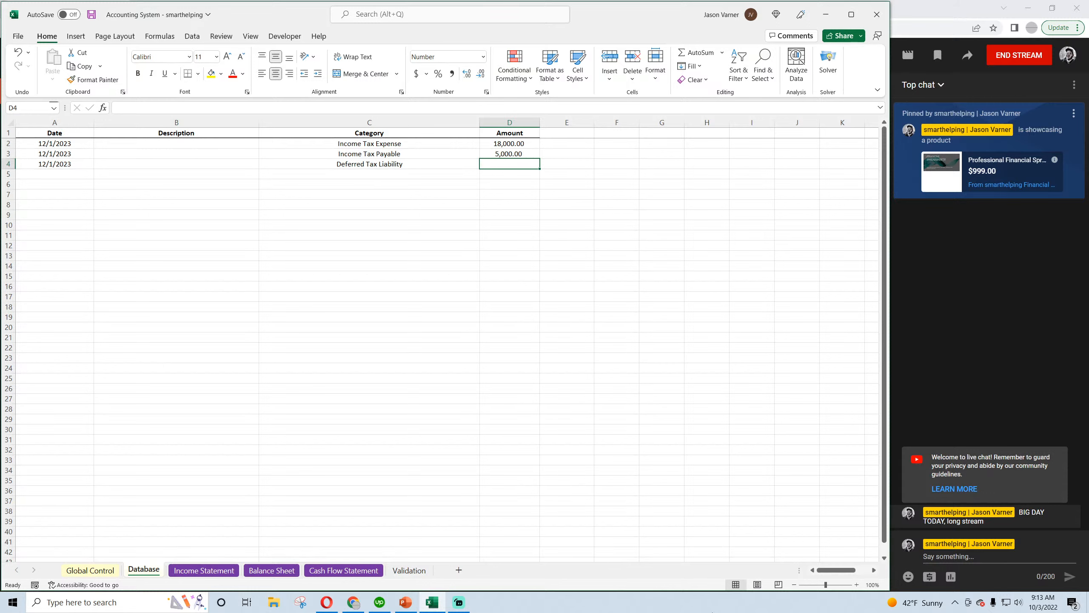
mouse_move(327, 602)
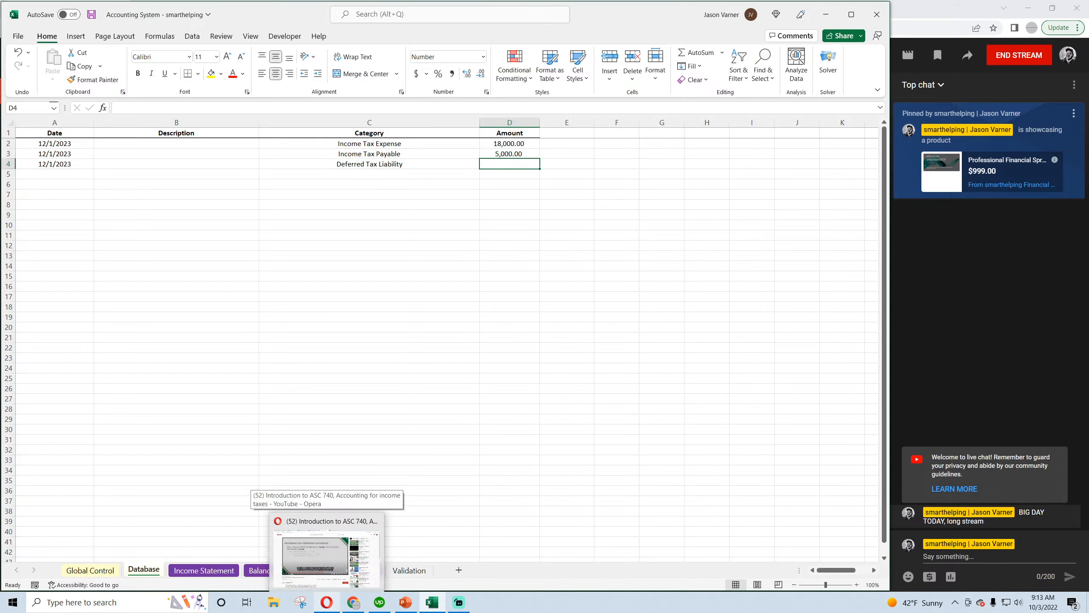
text(13000)
key(Return)
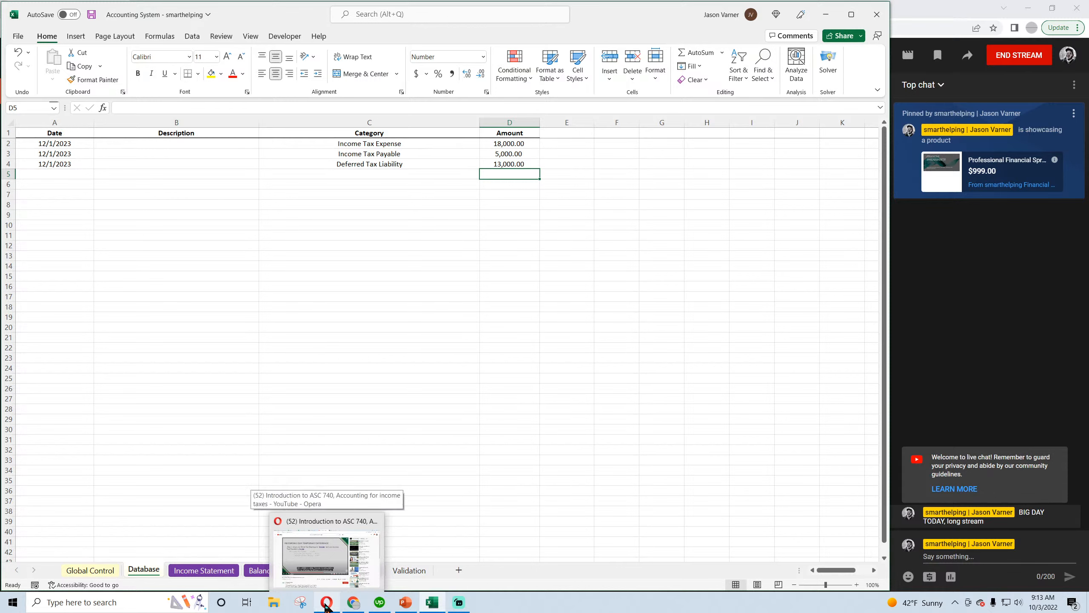
Duplicate the three 12/1/2023 tax entries into the empty rows directly below them
drag(64, 144, 482, 160)
key(ctrl+c)
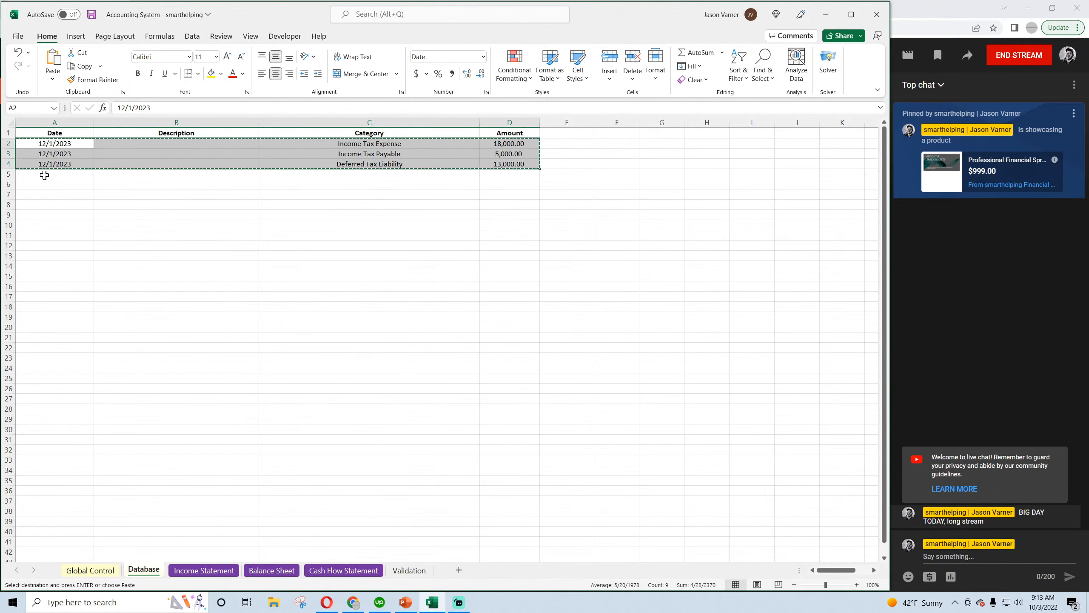
click(52, 174)
key(ctrl+v)
Set the date of the duplicated Income Tax Expense entry to 12/1/2024
click(51, 174)
click(155, 107)
key(BackSpace)
text(4)
key(Return)
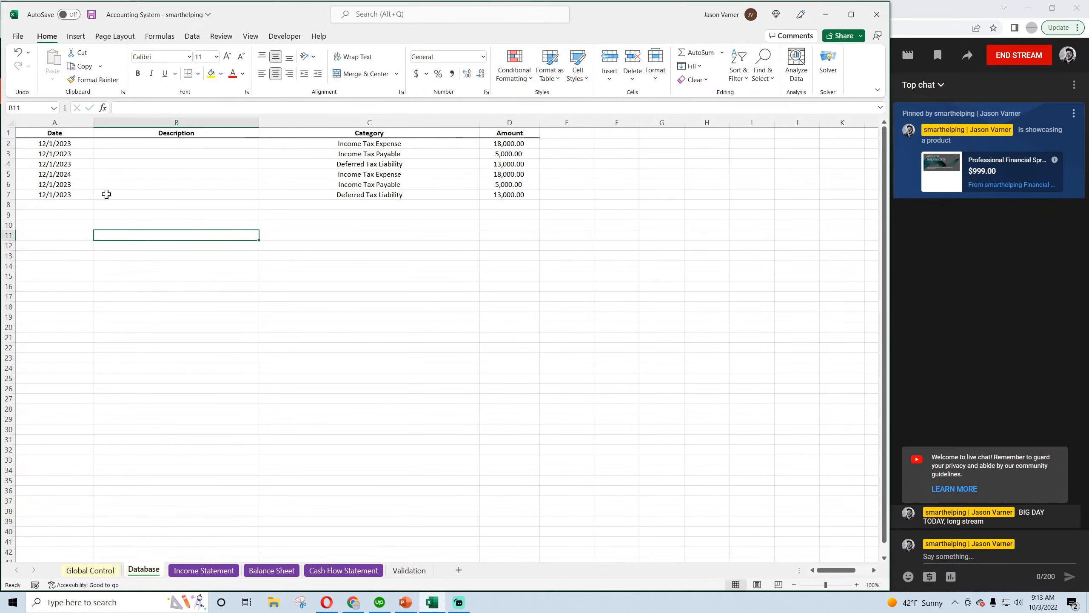
Set the dates of the duplicated Income Tax Payable and Deferred Tax Liability entries to 12/1/2024
click(156, 107)
key(BackSpace)
text(4)
key(Return)
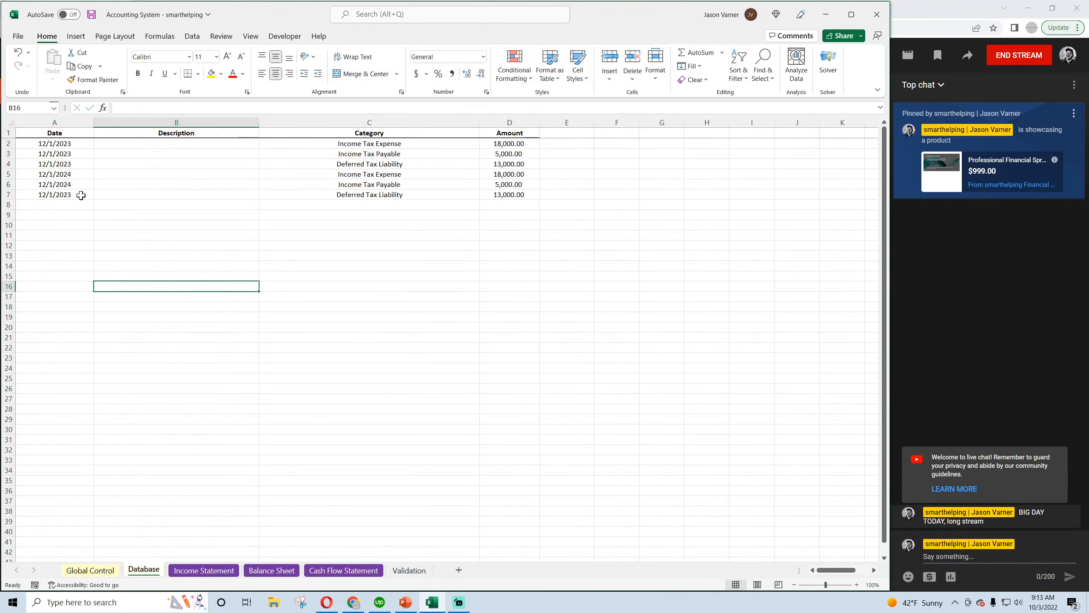
click(154, 107)
key(BackSpace)
text(4)
key(Return)
click(191, 294)
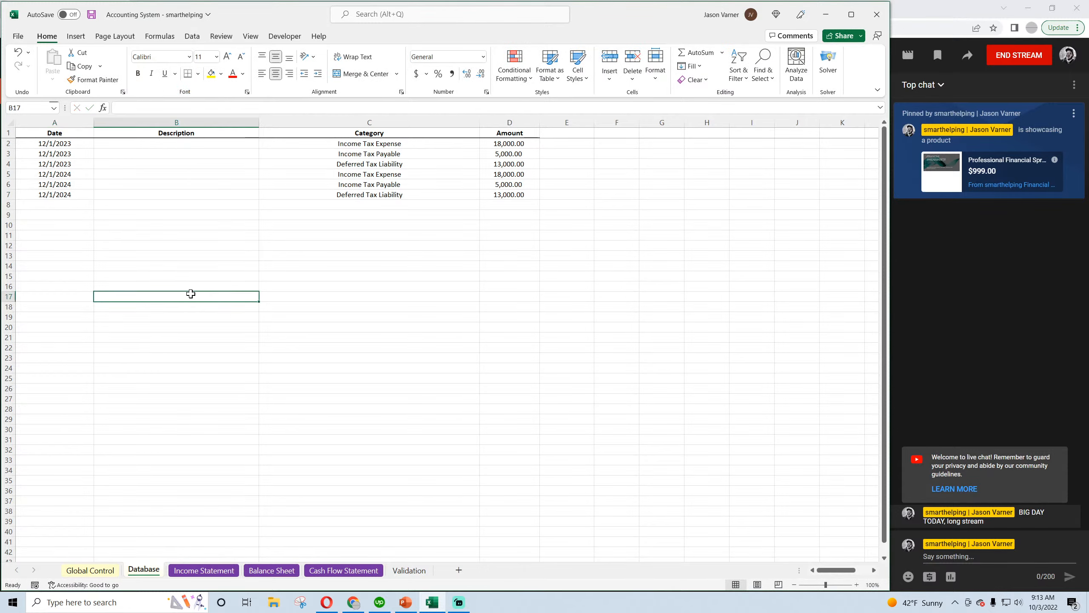
Switch to the ASC 740 video in Opera to read the Year 2 temporary difference journal entry, and return to Excel
click(326, 602)
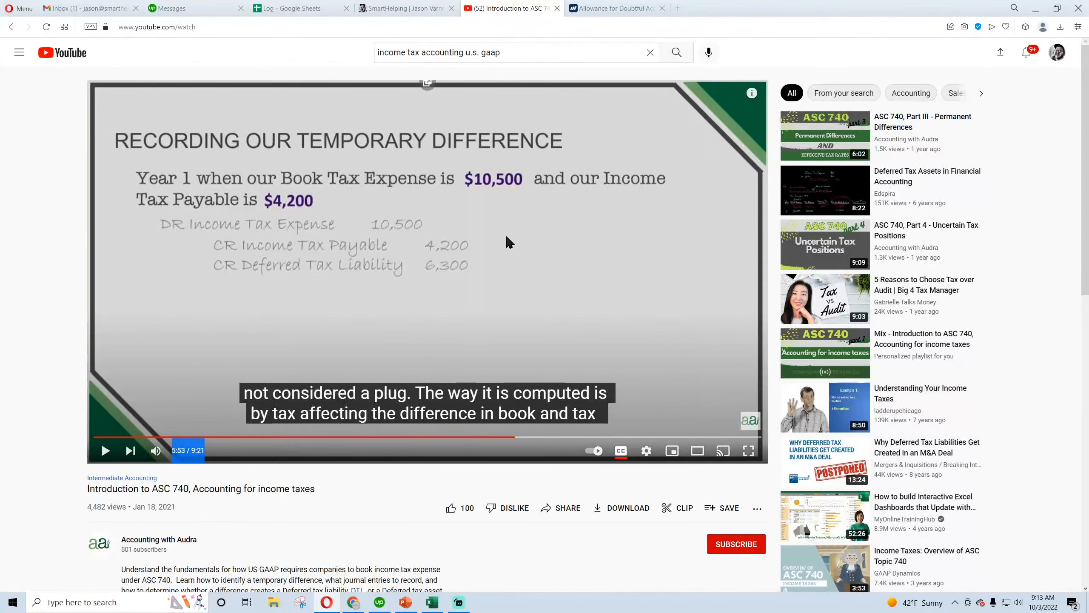
click(587, 437)
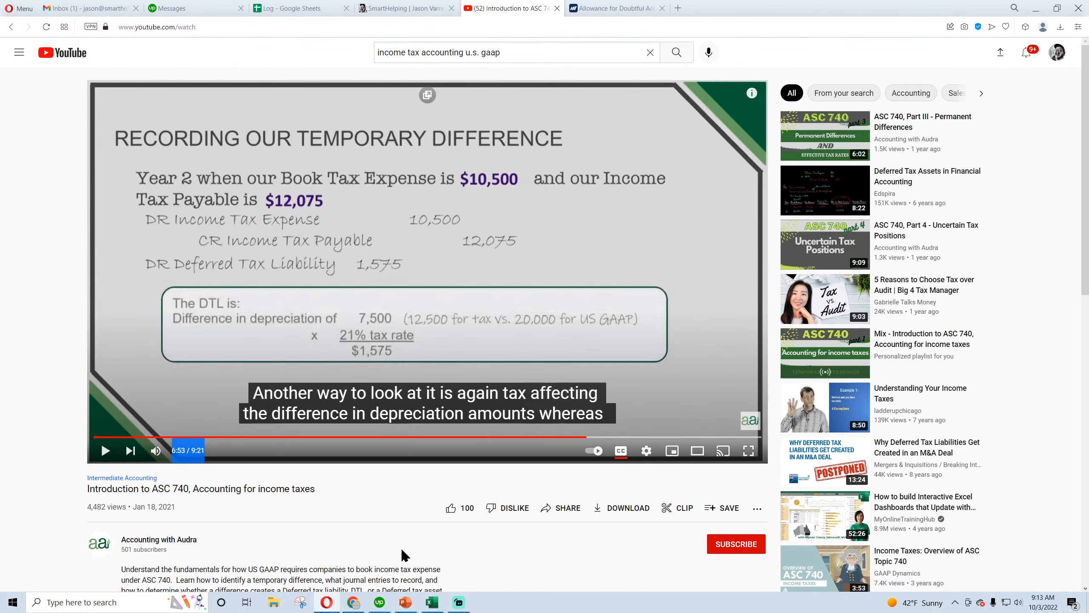
click(432, 602)
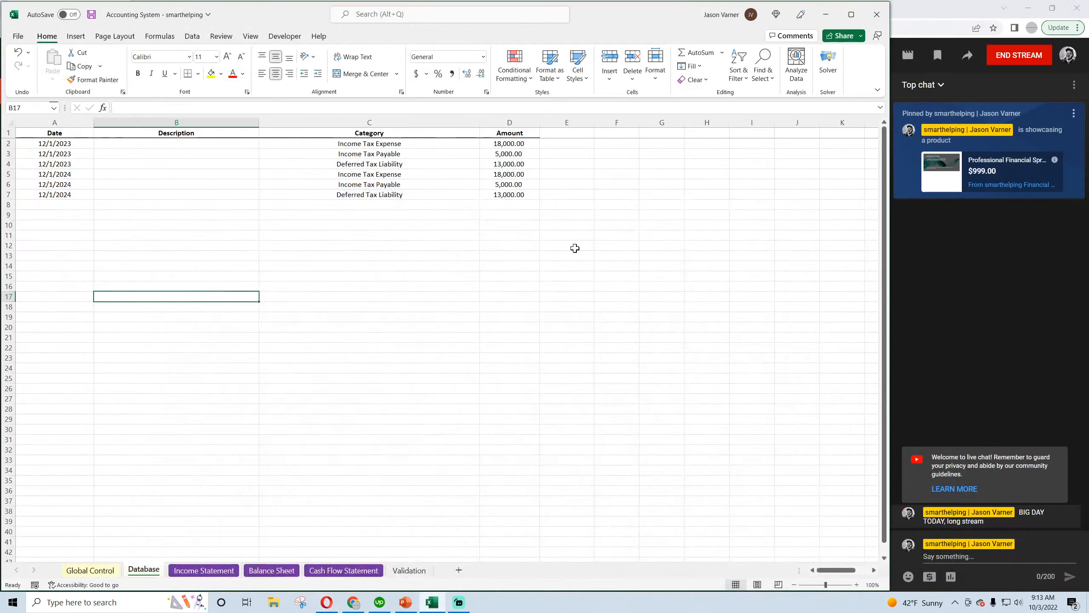
For the 12/1/2024 entries, enter 18000 as the Income Tax Expense and 19,000 as the Income Tax Payable, checking against the video's example
click(511, 173)
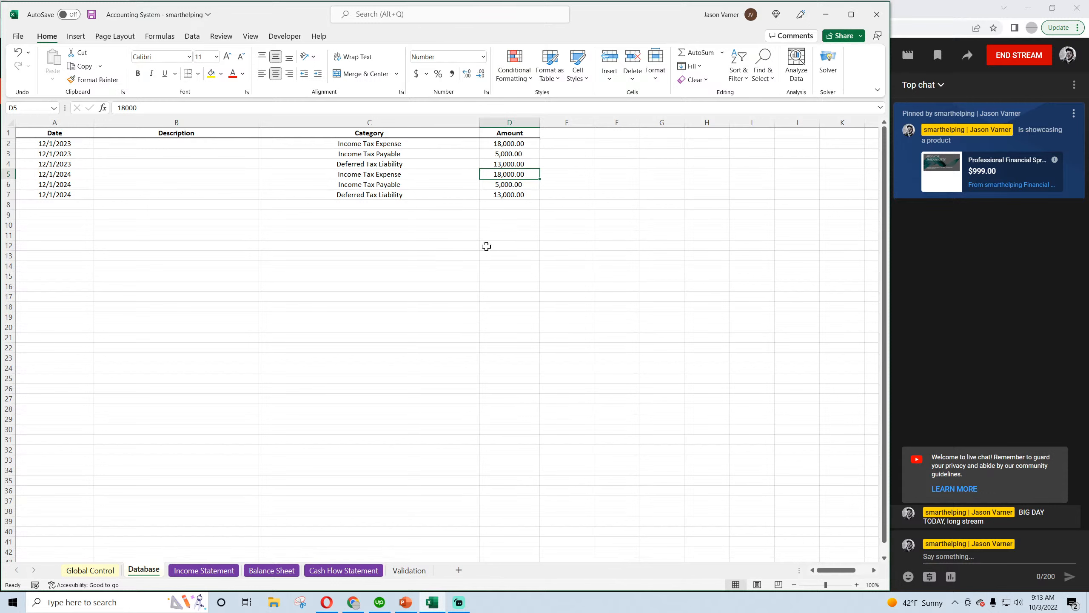
text(180)
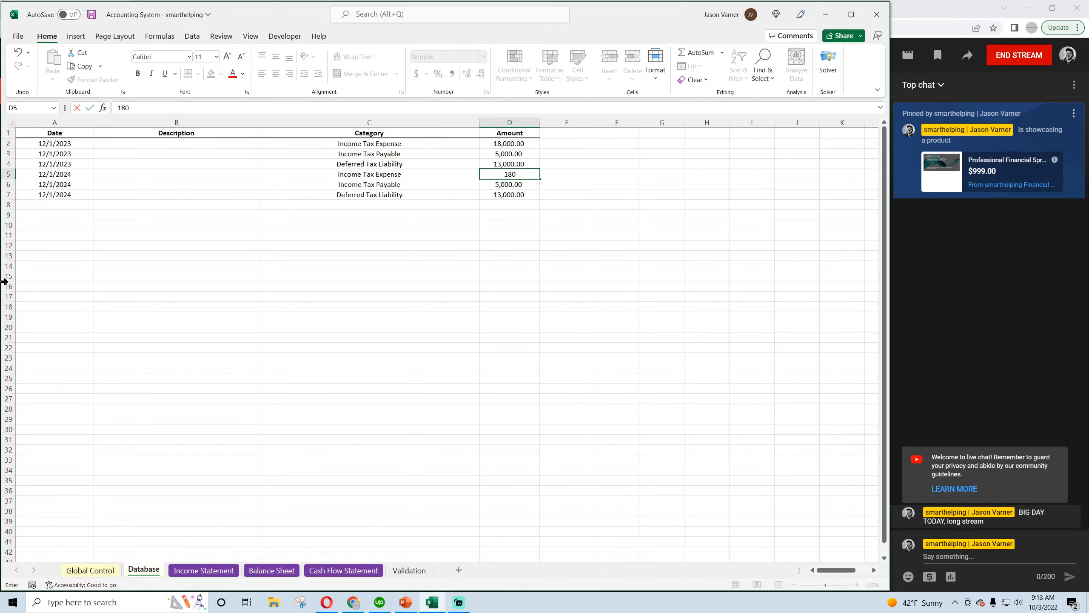
key(Return)
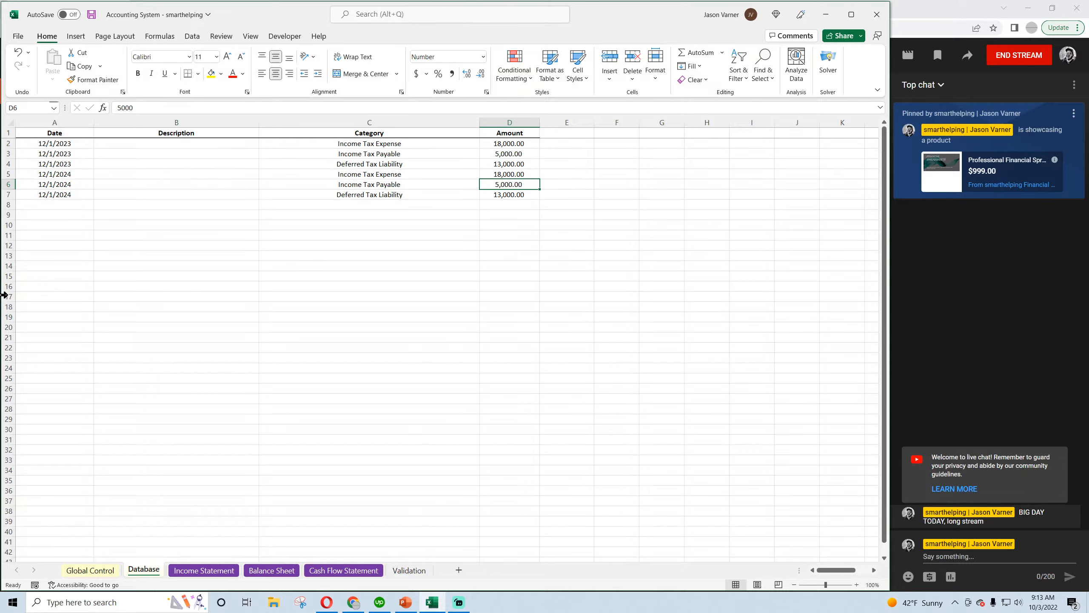
click(328, 603)
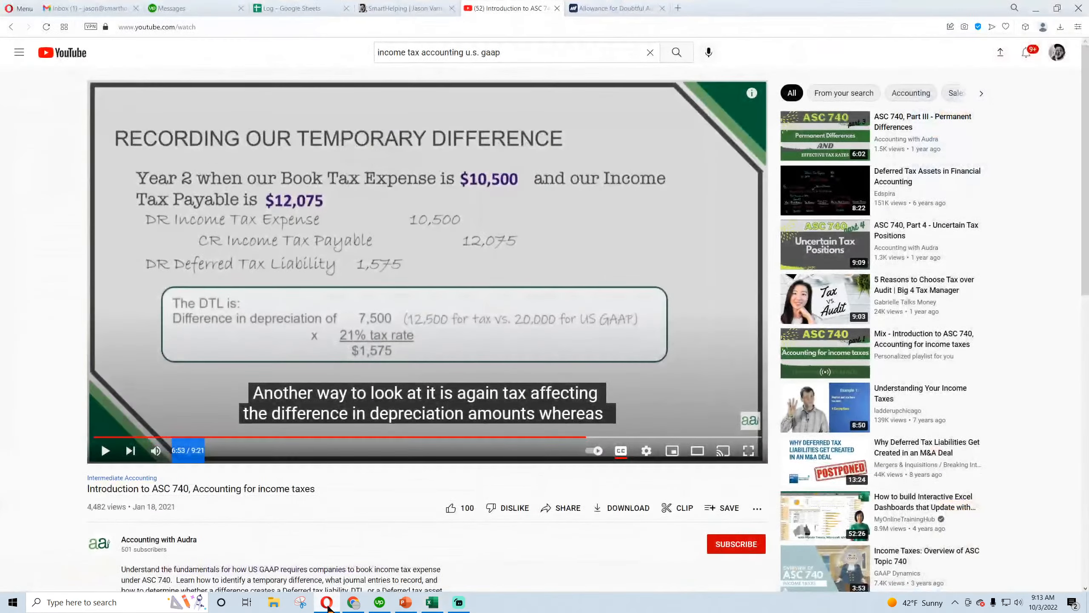
click(328, 603)
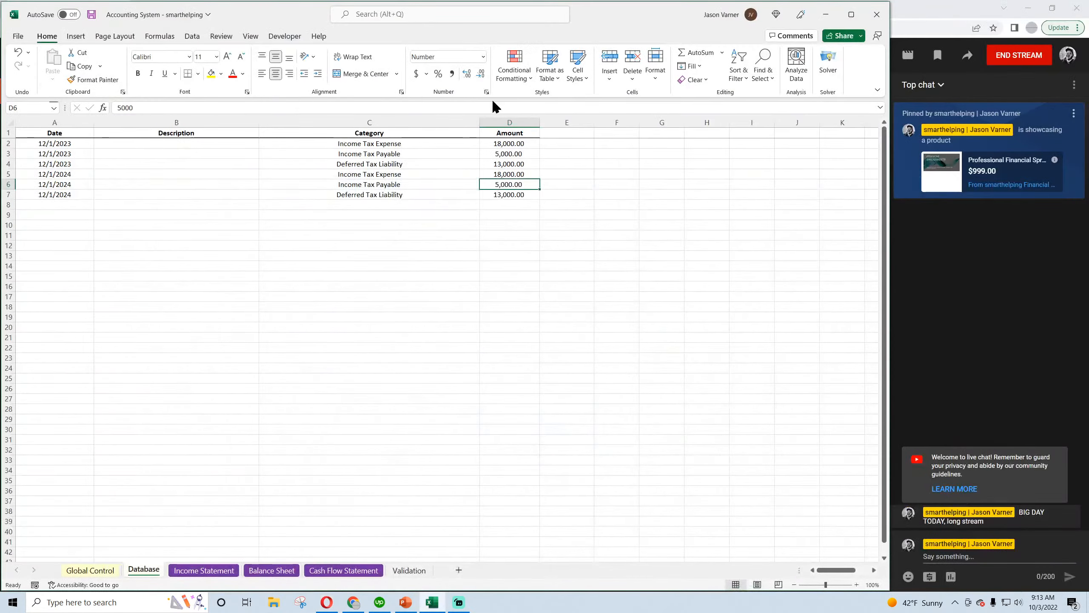
text(1)
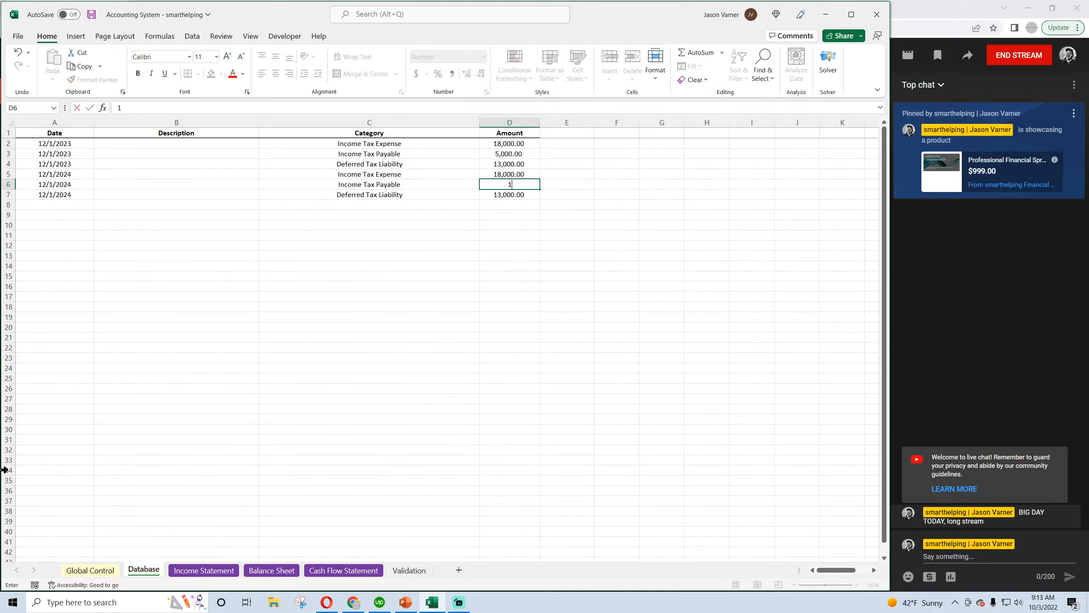
text(9,000)
key(Return)
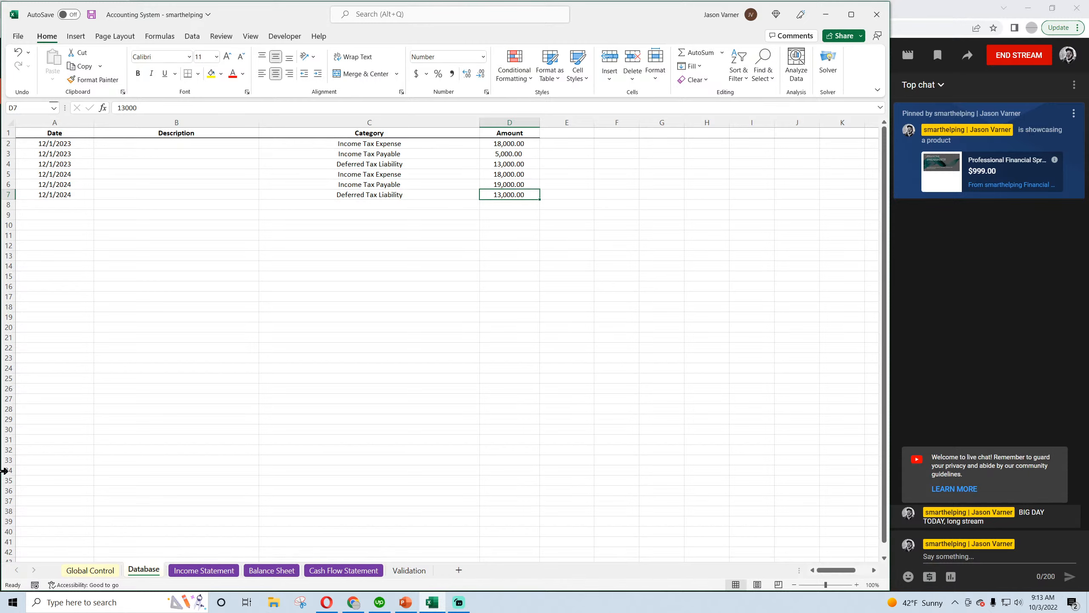
Examine the video's book tax versus income tax payable table and the Year 1 temporary difference entry in Opera, and return to Excel
click(328, 606)
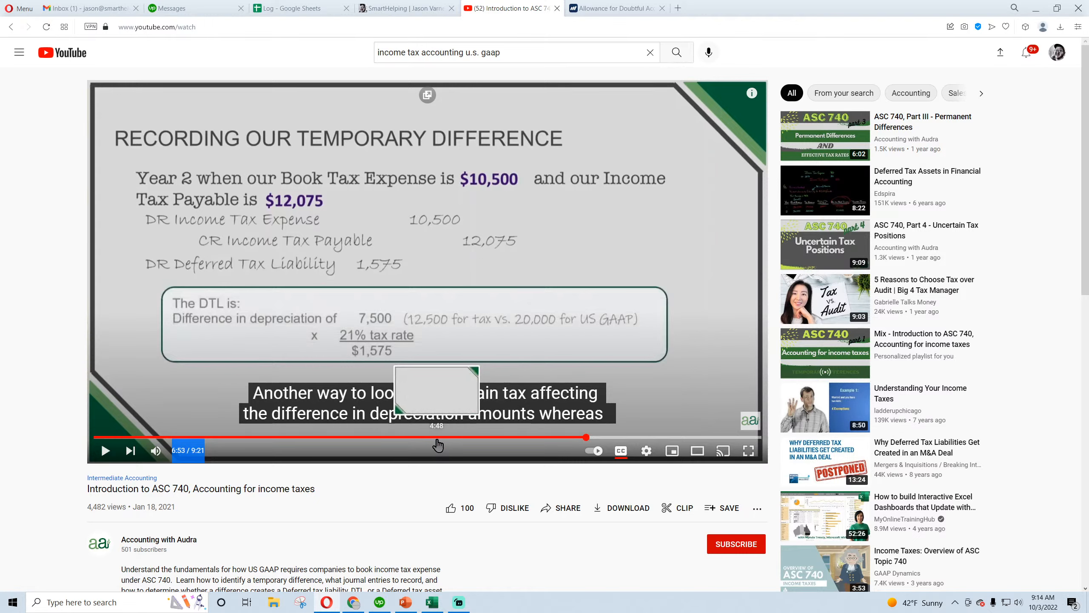
drag(437, 445, 483, 440)
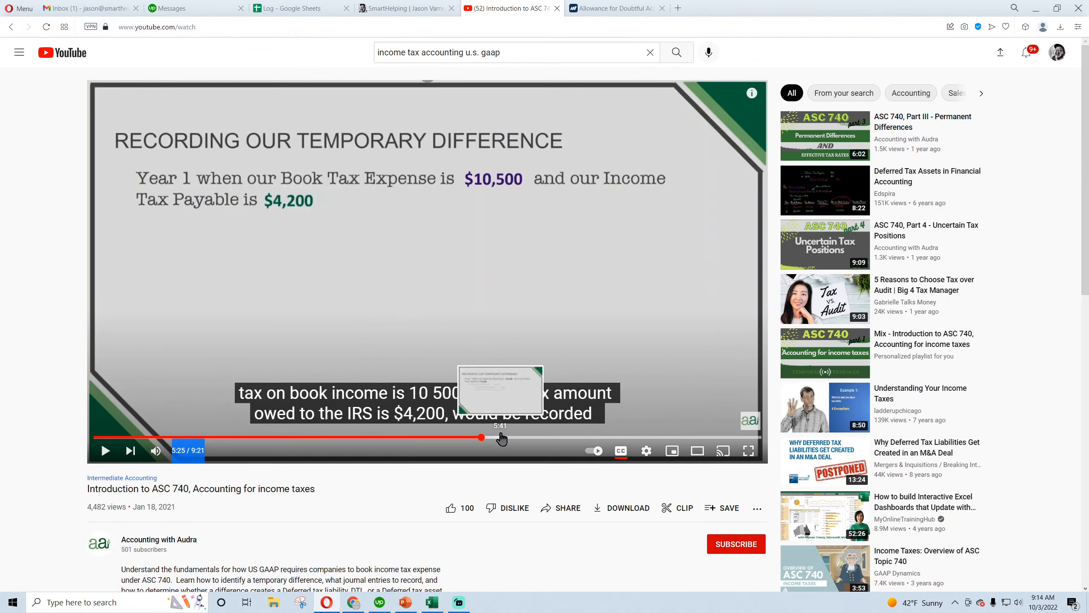
click(446, 440)
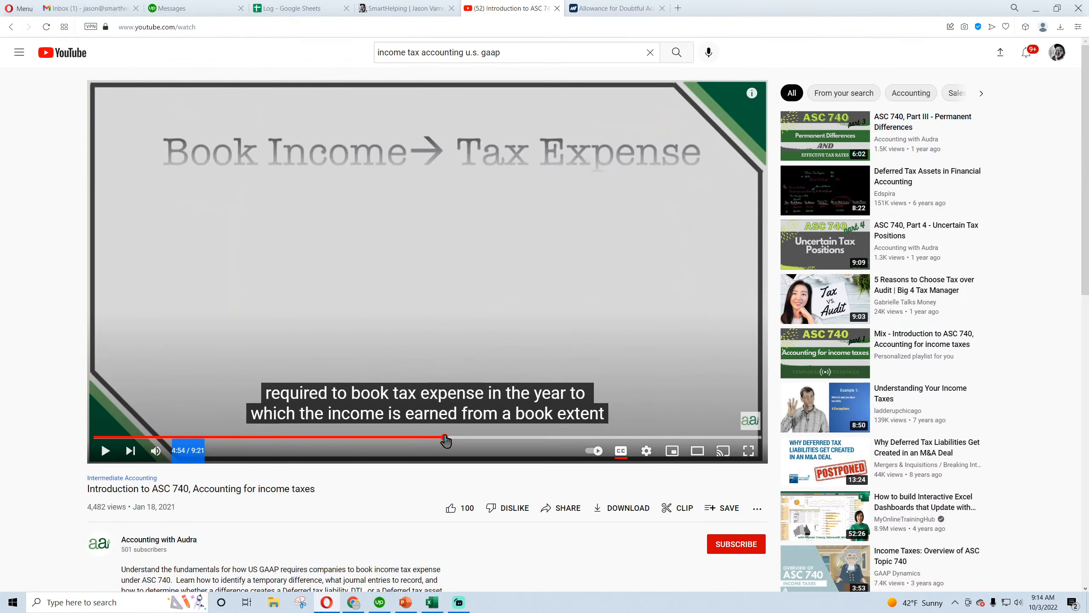
click(437, 438)
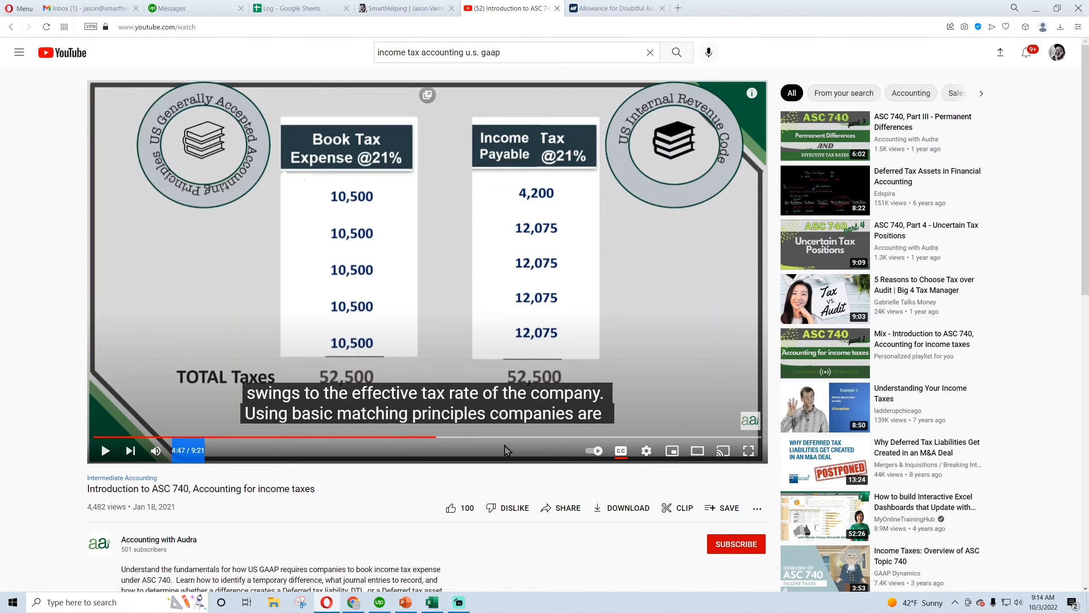
click(517, 438)
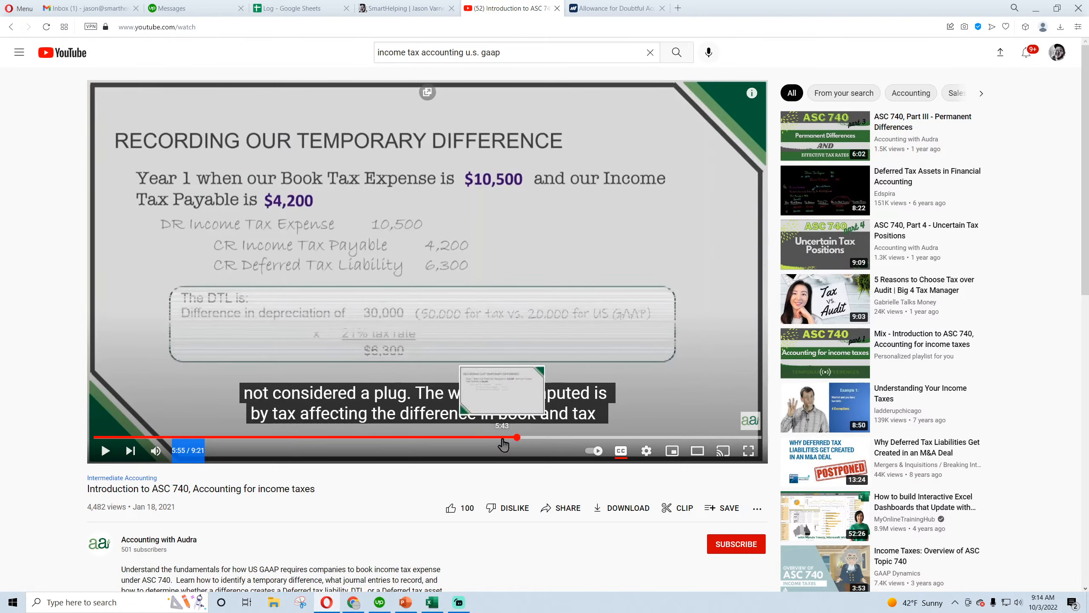
click(502, 438)
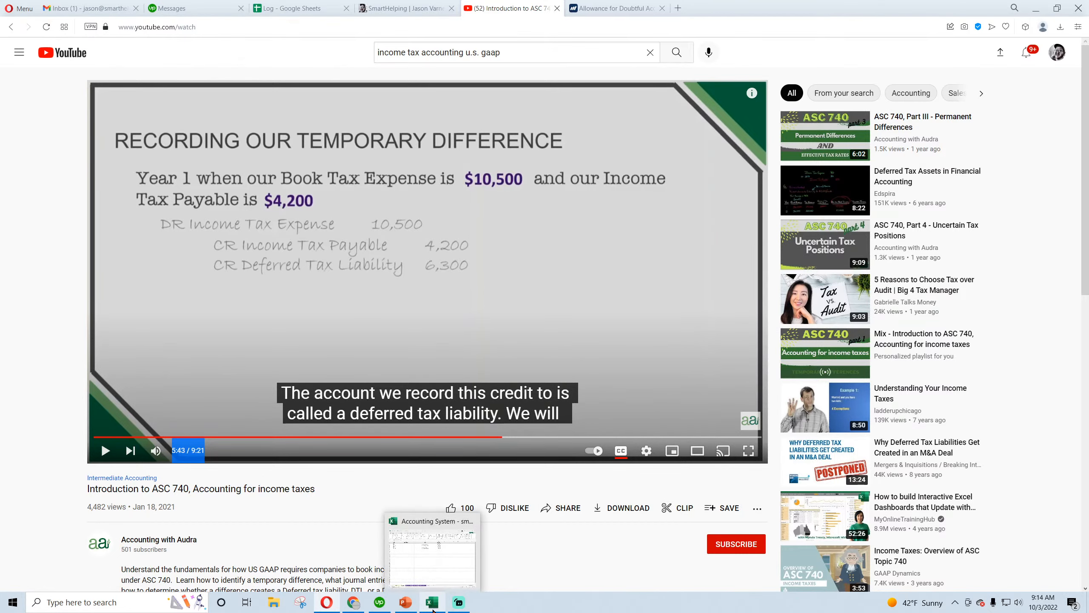
click(433, 543)
Compare the 2023 and 2024 tax entries, and set the 12/1/2024 Deferred Tax Liability amount to -1000
click(493, 253)
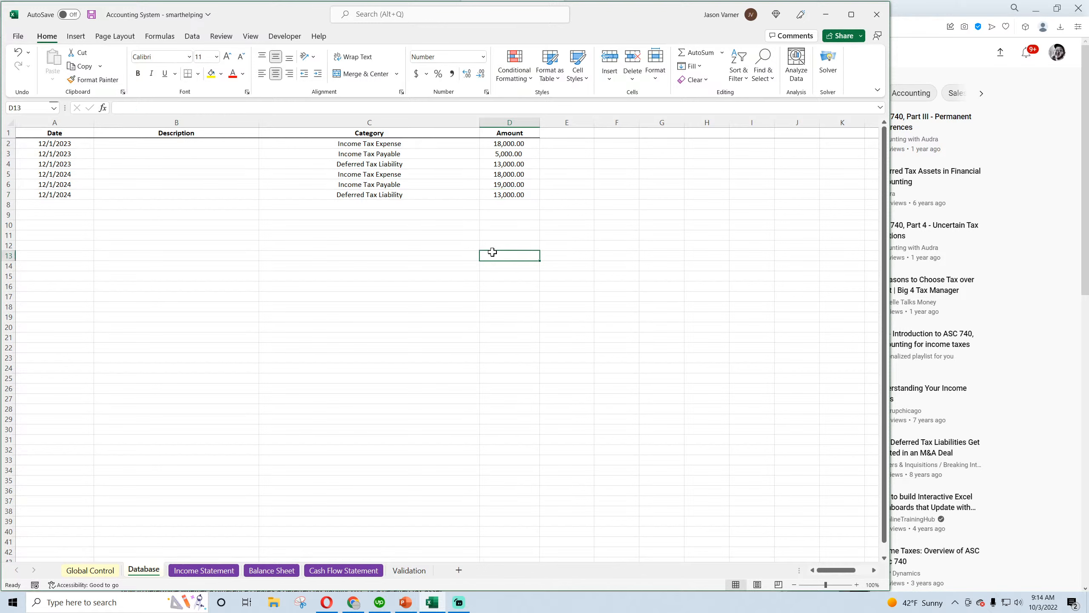
click(521, 154)
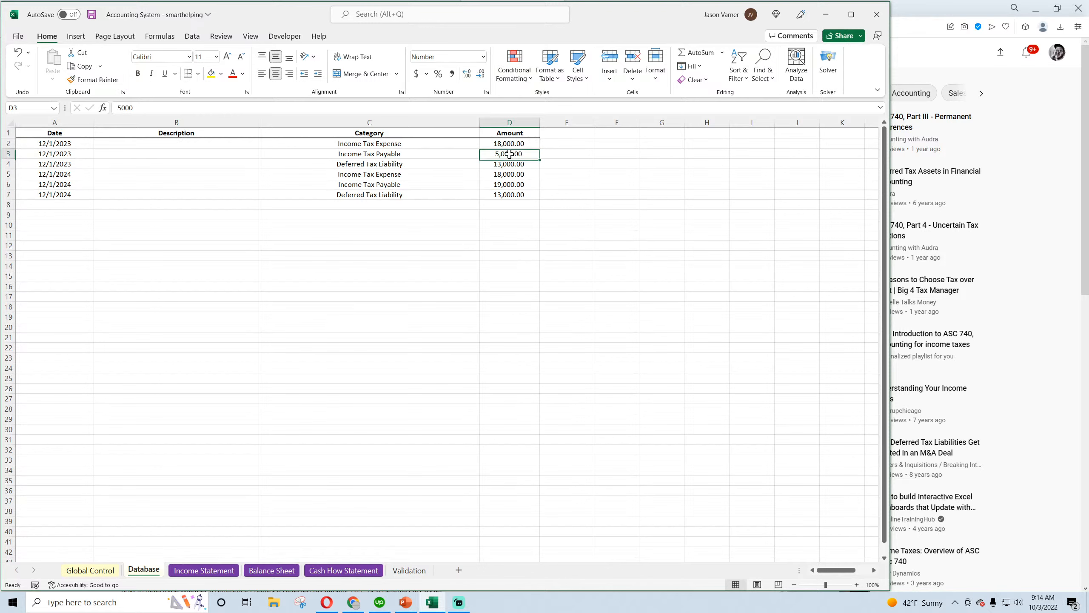
drag(514, 165, 429, 161)
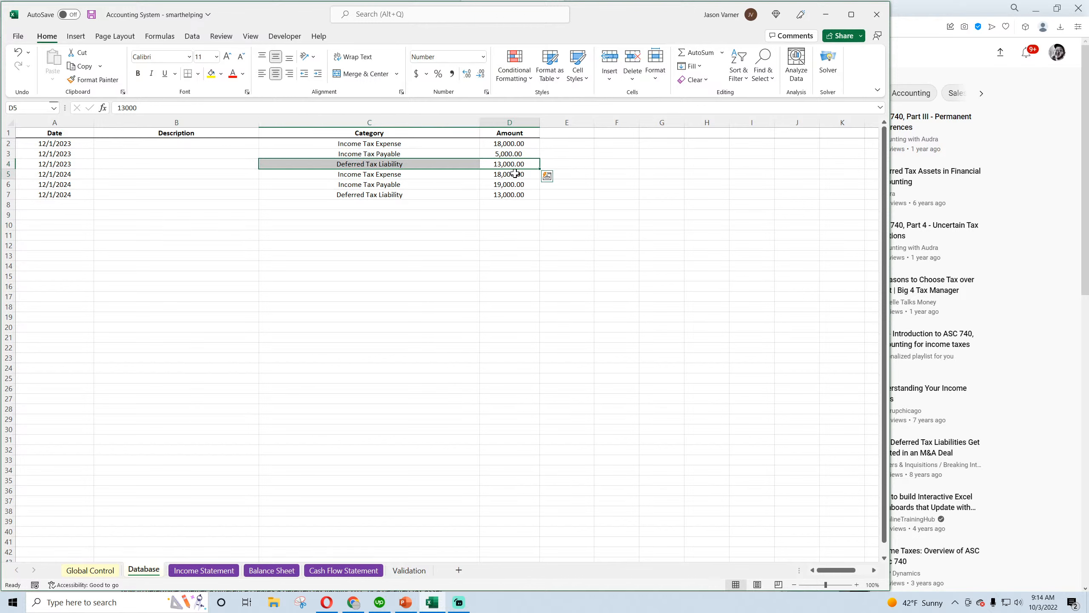
click(510, 175)
click(510, 186)
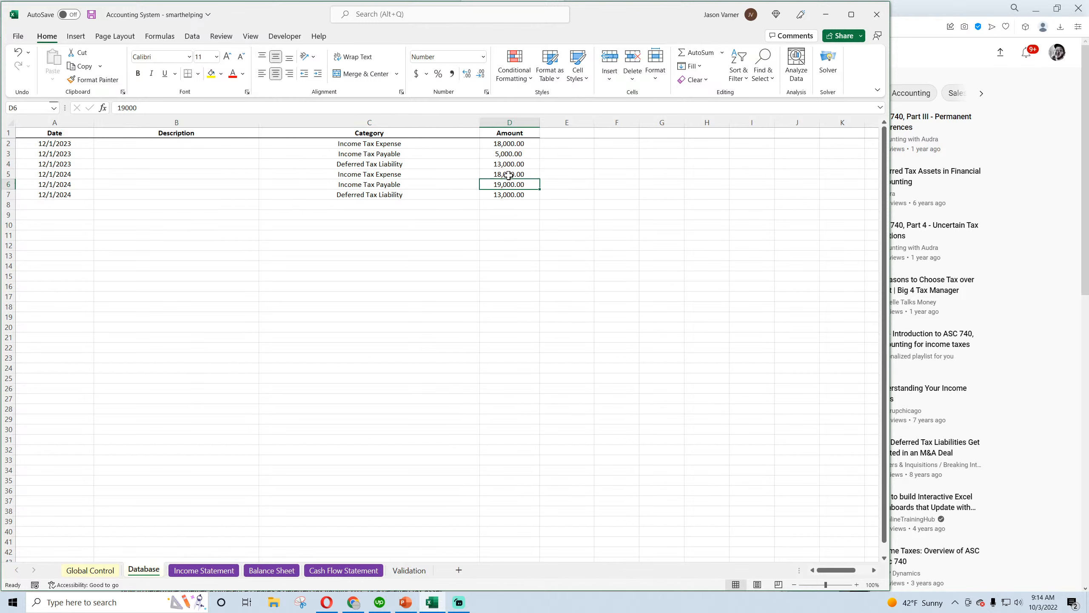
mouse_move(62, 175)
mouse_down()
mouse_move(498, 173)
mouse_move(74, 184)
mouse_up()
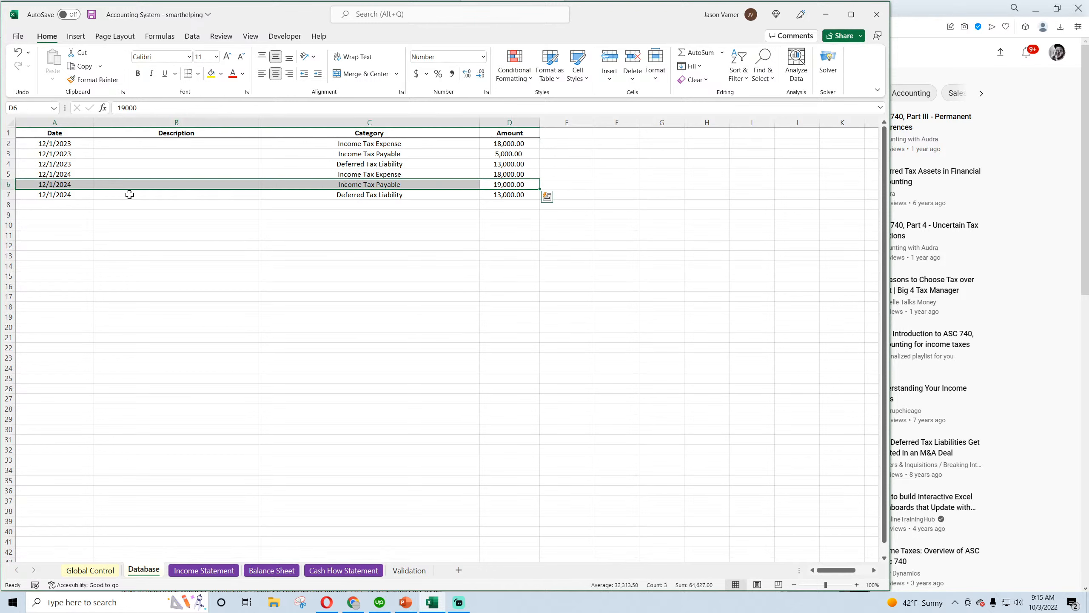
click(510, 195)
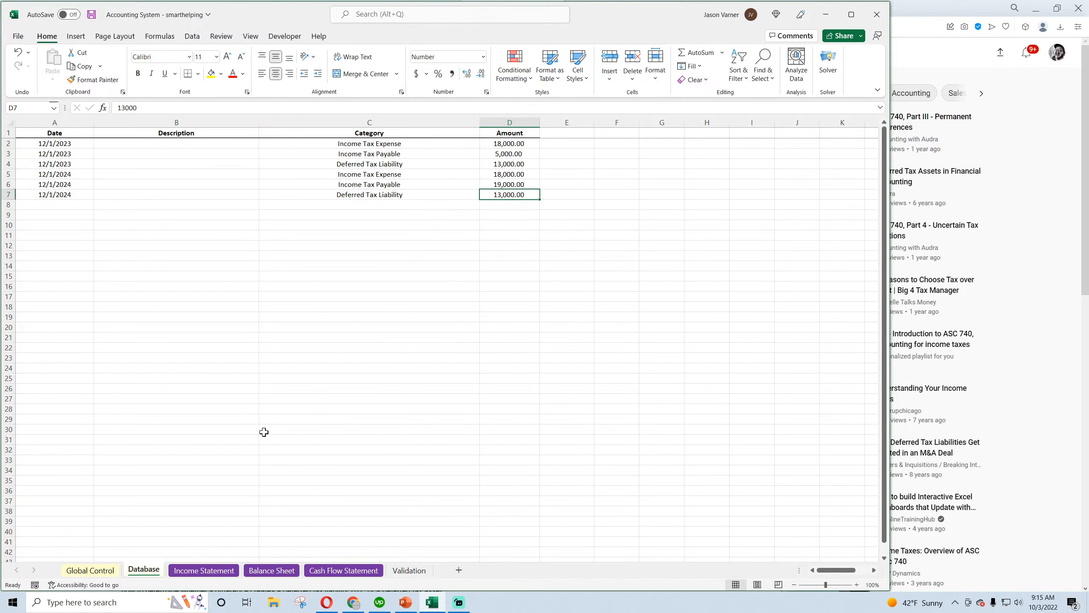
text(-)
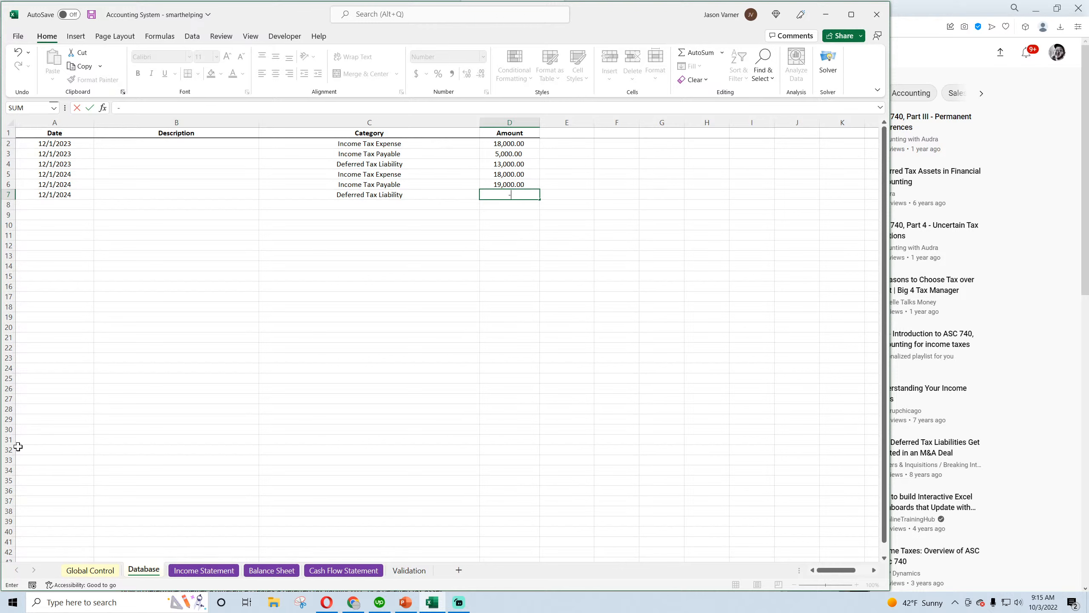
text(1000)
key(Return)
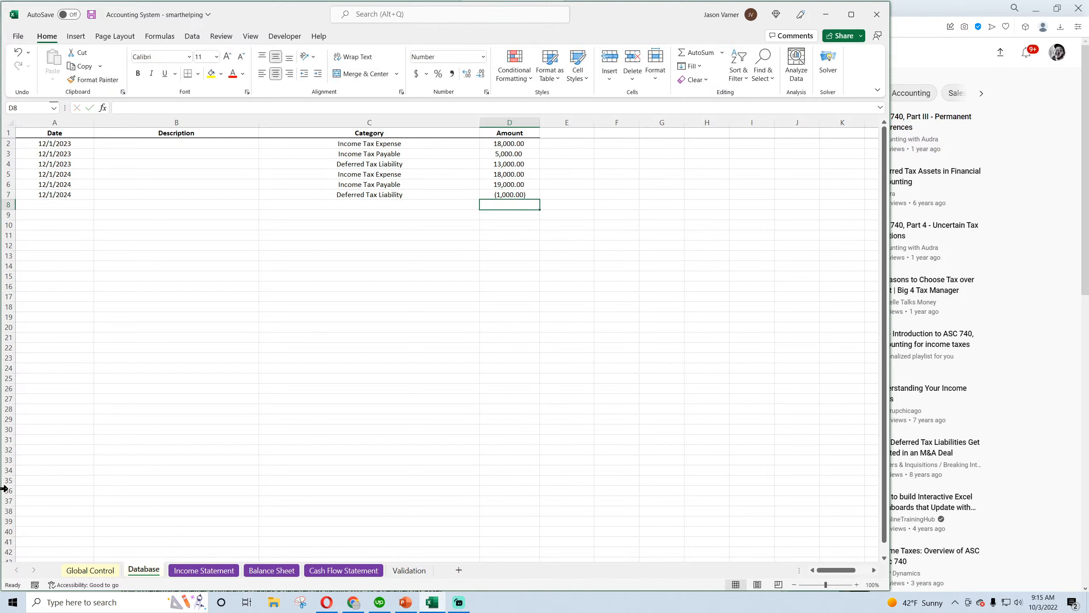
Review the three 12/1/2024 tax entries and save the workbook
drag(507, 174, 505, 195)
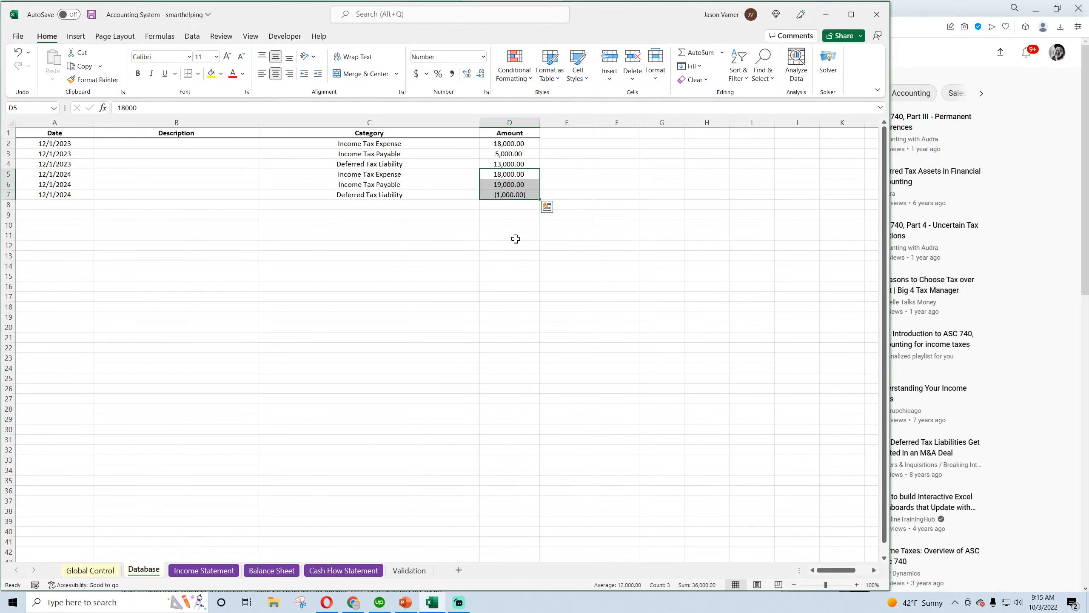
click(515, 239)
click(91, 15)
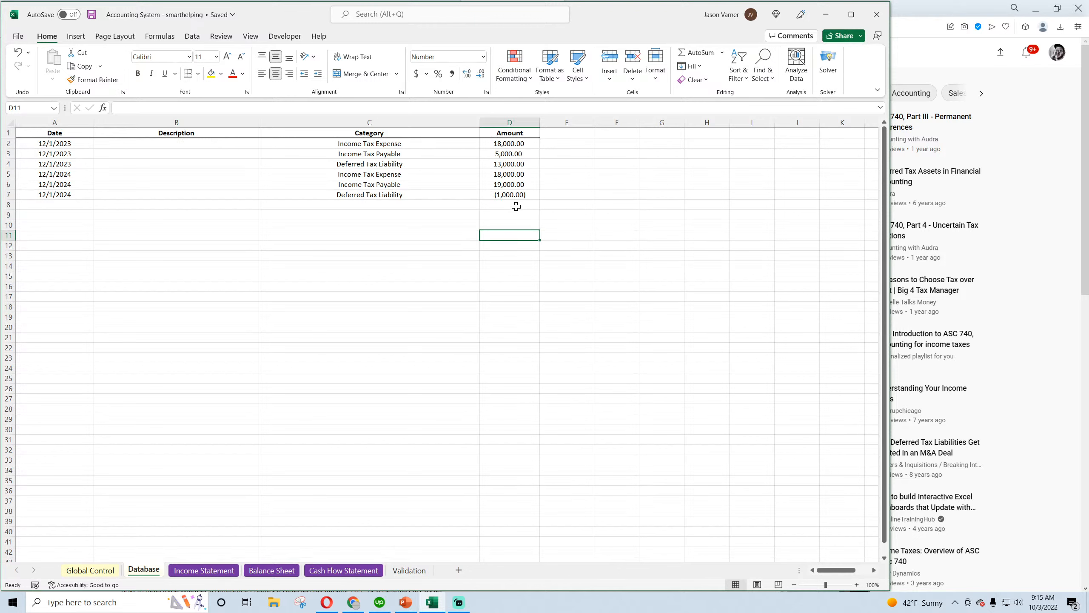
drag(63, 174, 497, 197)
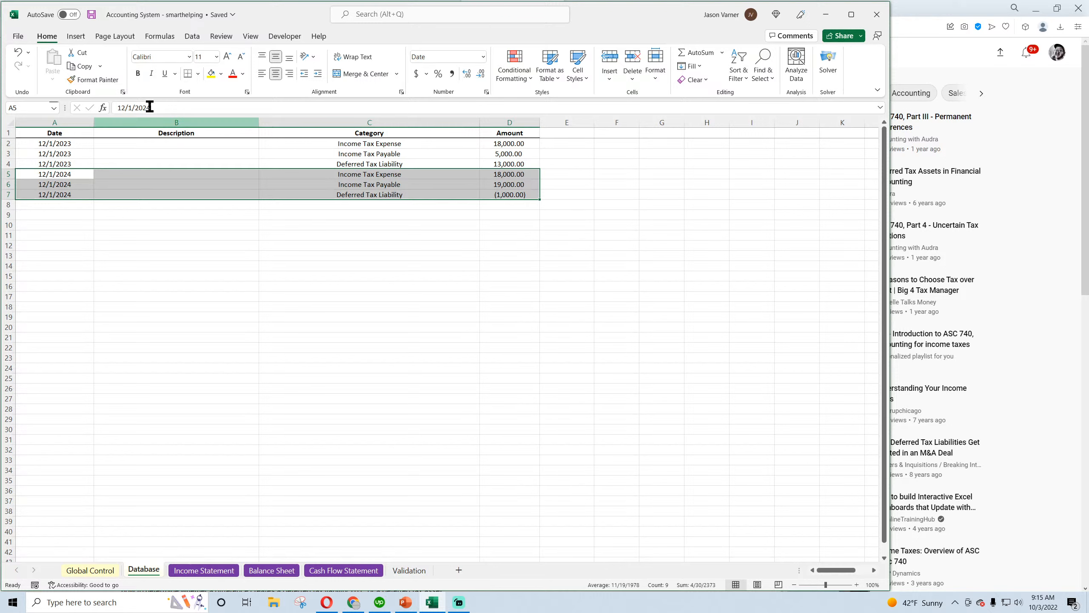
click(88, 17)
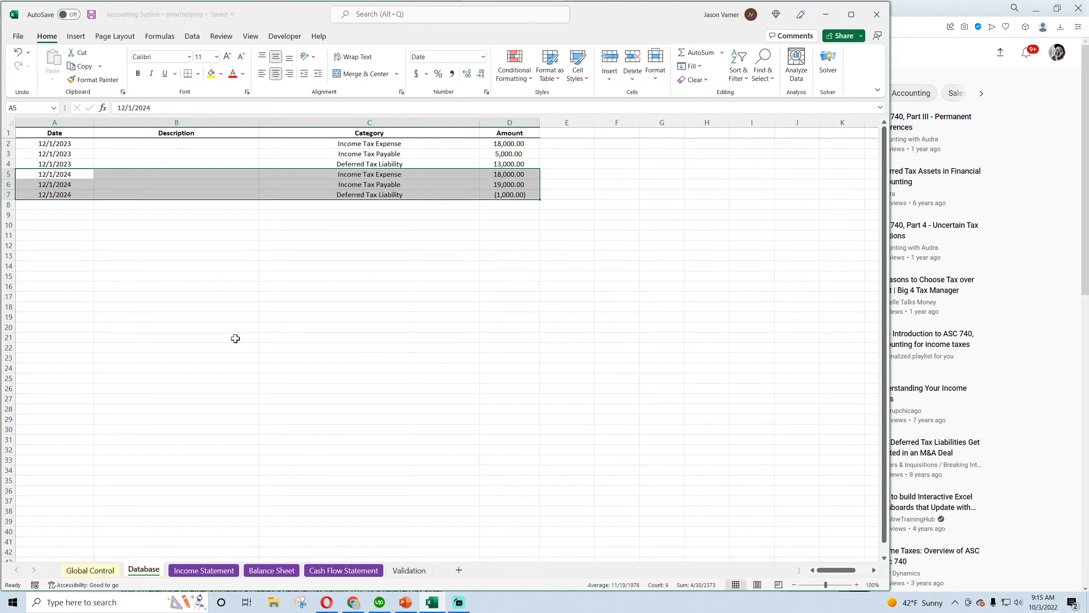
Check the live stream's analytics in YouTube Studio in Chrome, return to Excel and save the workbook again
mouse_move(357, 609)
click(352, 561)
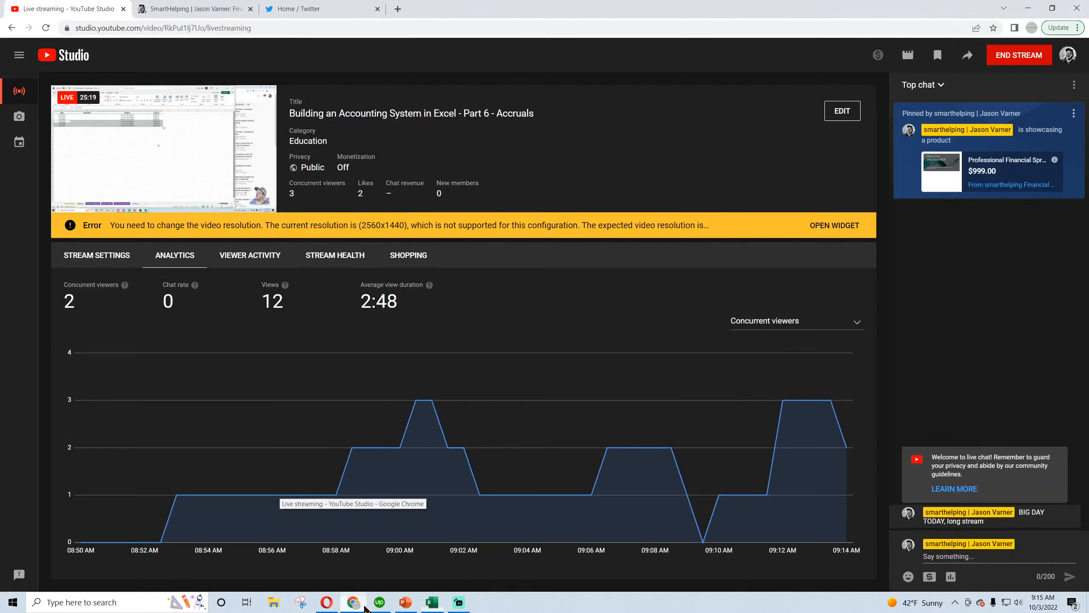
click(431, 602)
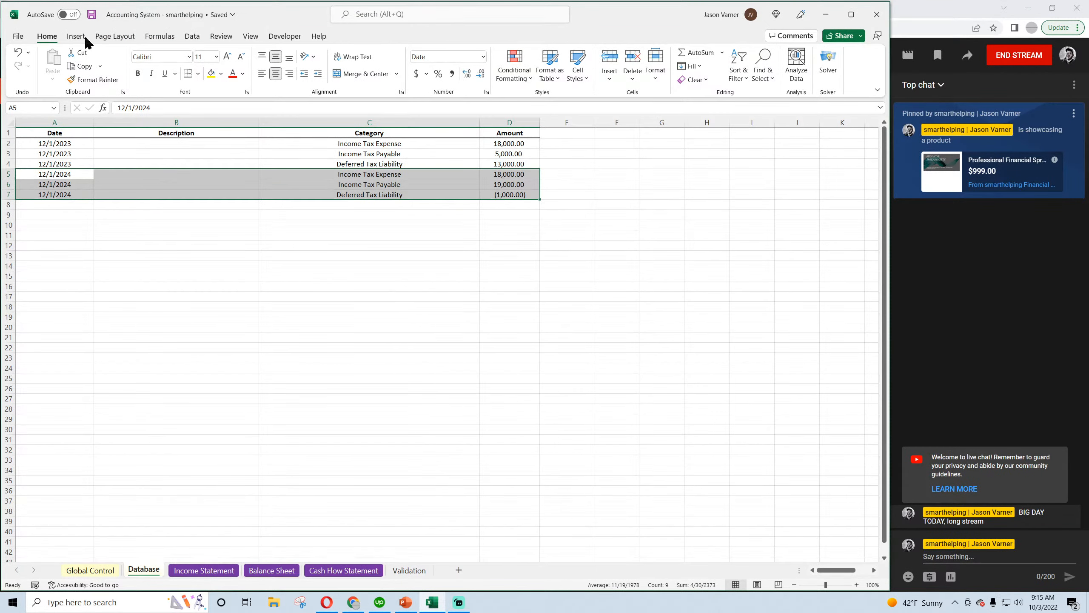
click(91, 14)
click(340, 285)
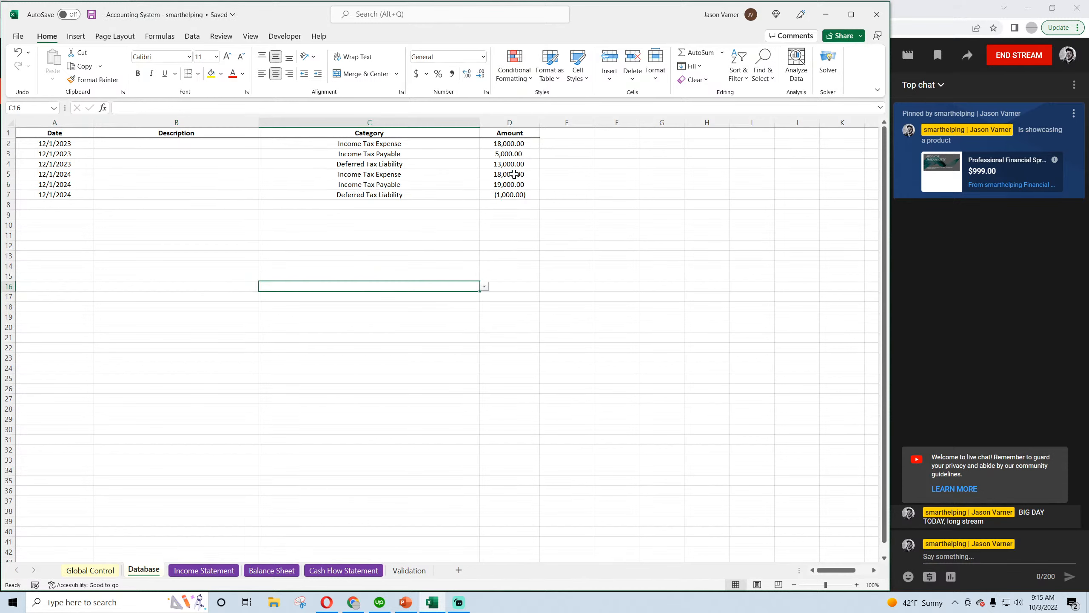
Duplicate the three 12/1/2024 tax entries into the empty rows directly below them
drag(70, 143, 72, 195)
key(ctrl+v)
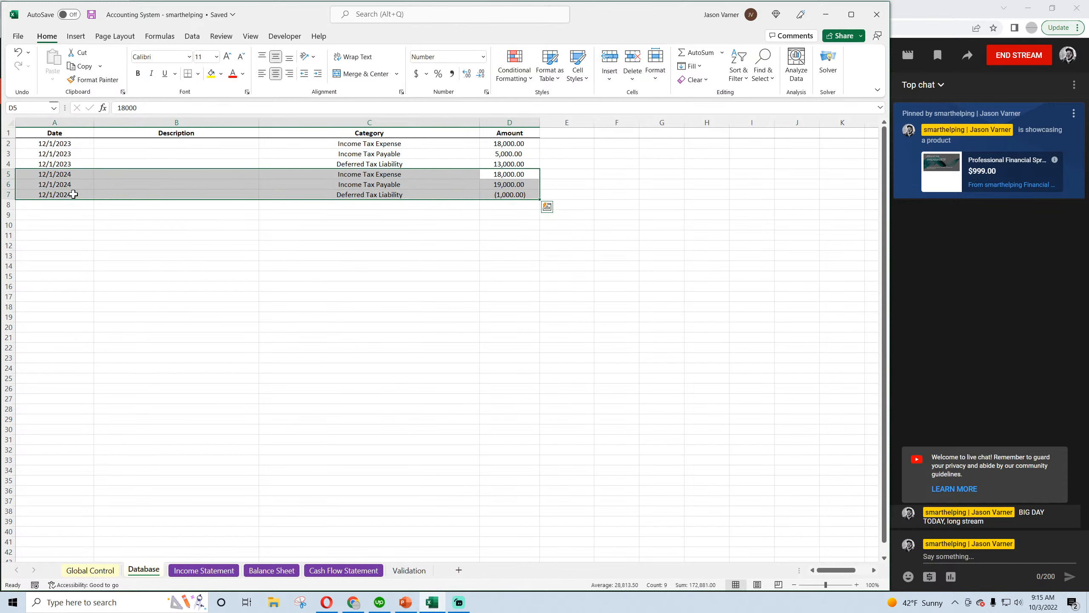
key(ctrl+c)
click(65, 205)
key(ctrl+v)
click(65, 204)
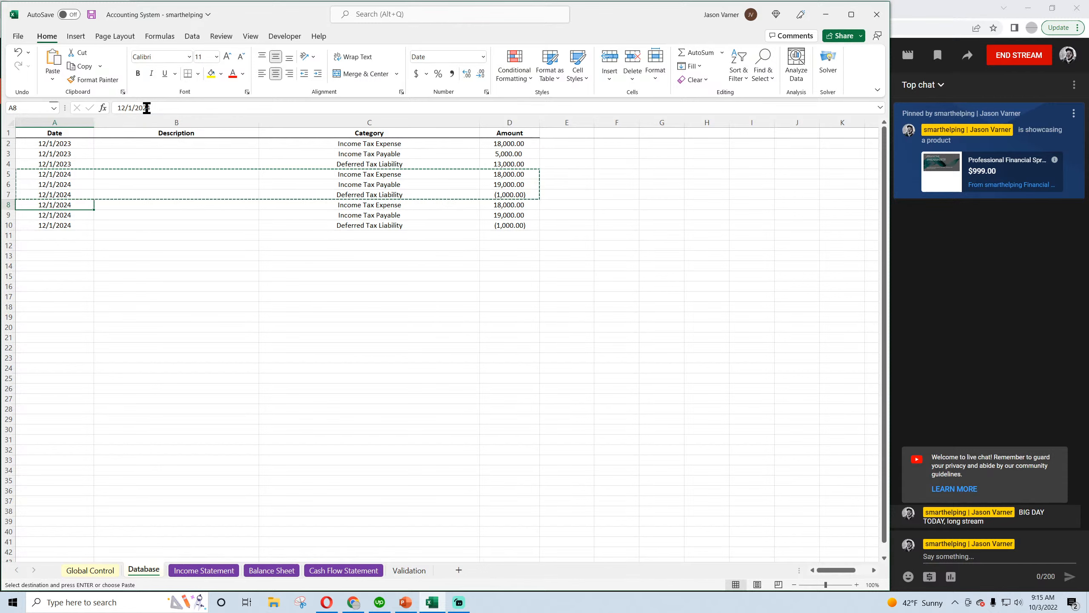
Change the dates of the three duplicated tax entries in rows 8 to 10 to 12/1/2025 and save the workbook
click(147, 107)
key(BackSpace)
text(5)
key(Return)
click(147, 107)
key(BackSpace)
text(5)
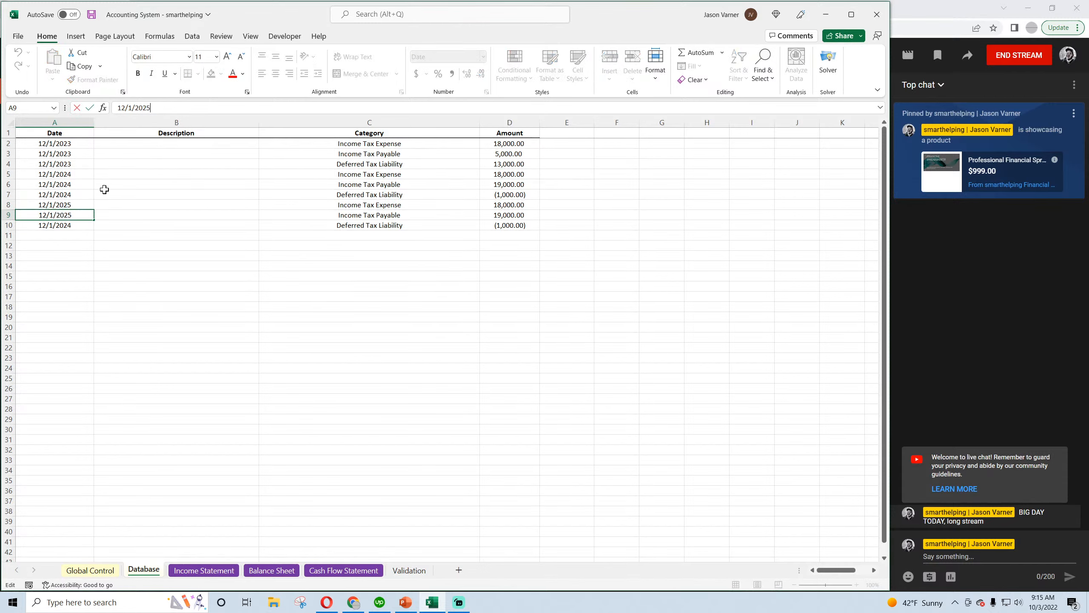
key(Return)
click(147, 108)
key(BackSpace)
text(5)
click(176, 296)
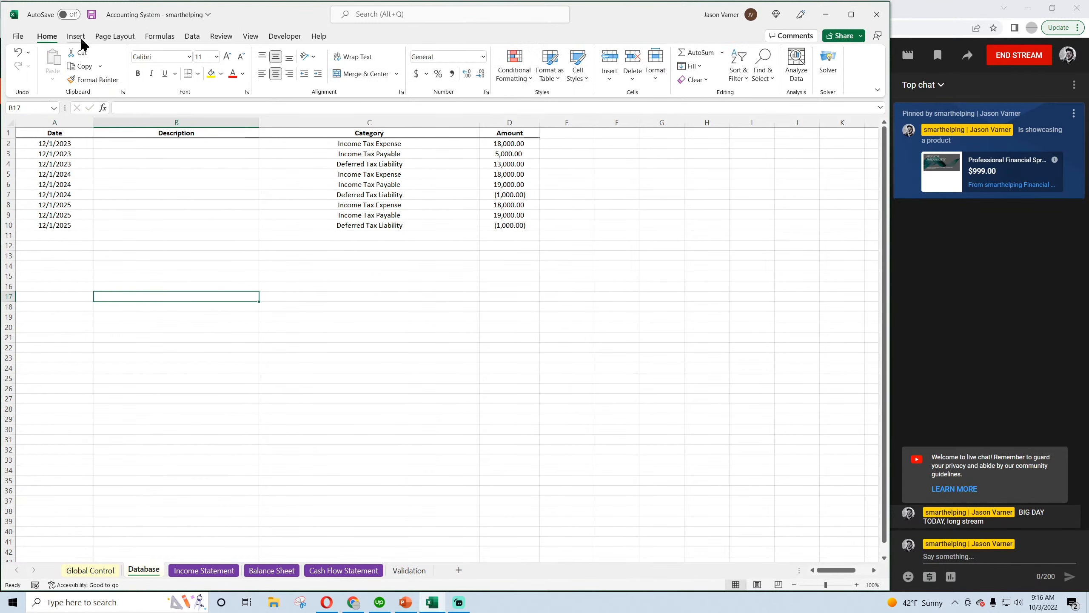
click(93, 15)
click(91, 14)
Review the 2023, 2024 and 2025 groups of tax entries on the Database sheet and save the workbook
click(513, 143)
click(509, 154)
click(508, 162)
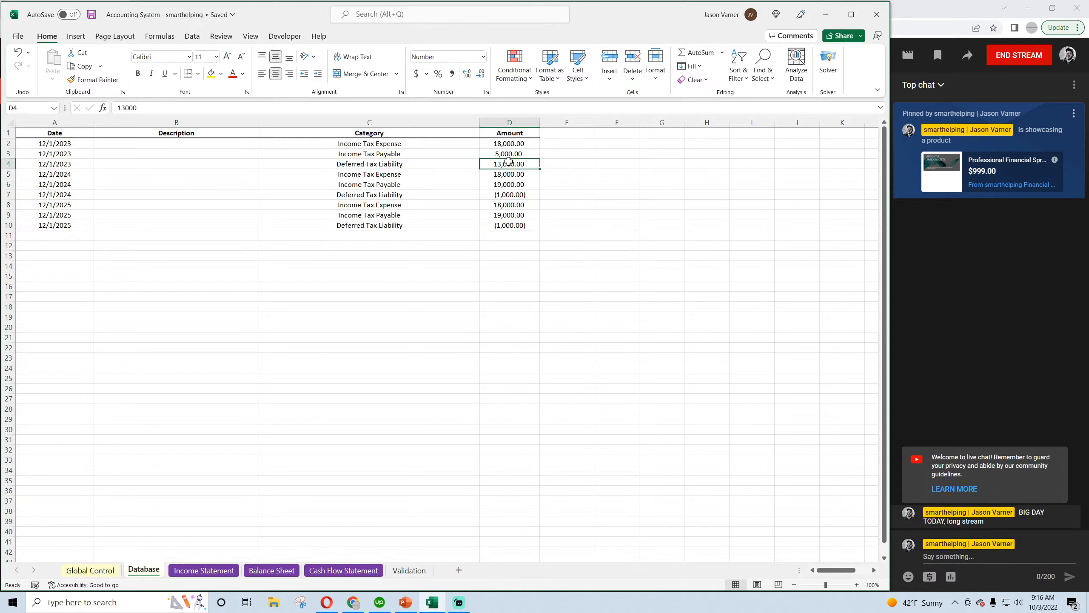
click(512, 143)
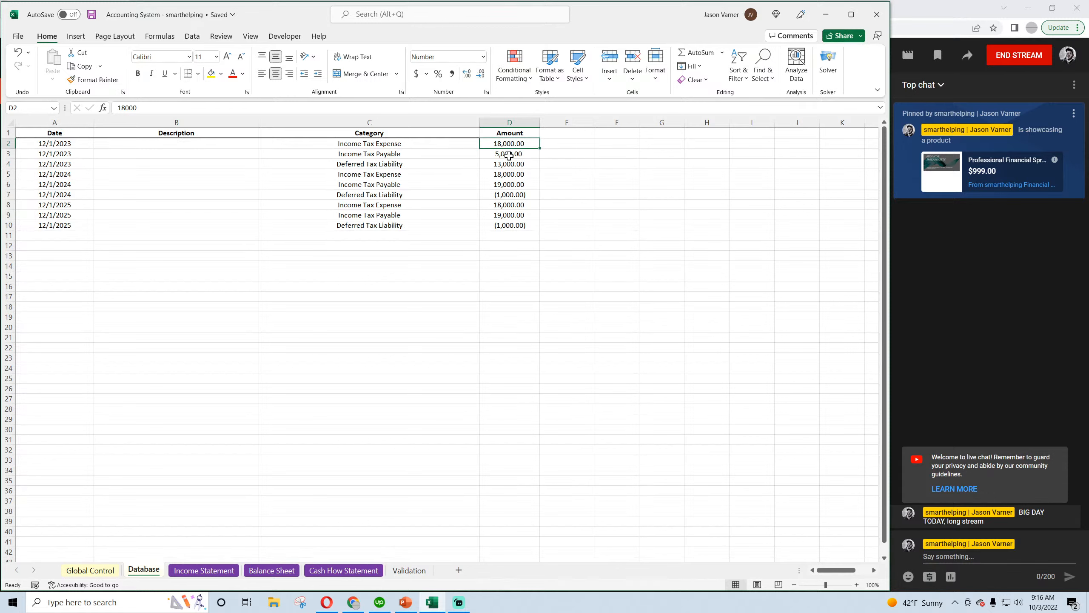
drag(360, 143, 541, 164)
drag(385, 174, 511, 194)
drag(388, 206, 488, 224)
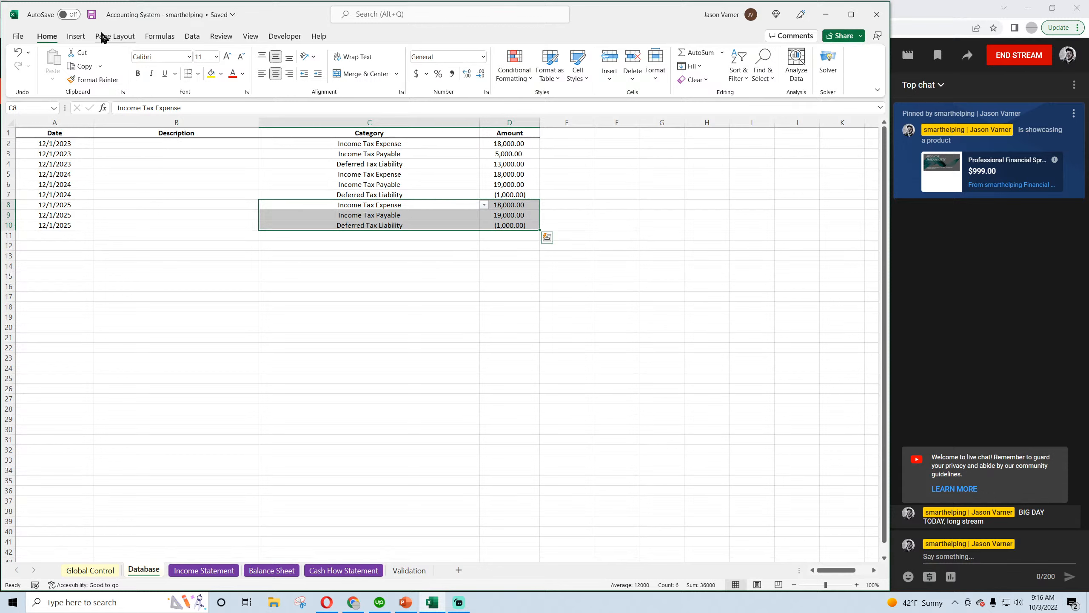
click(92, 15)
click(439, 300)
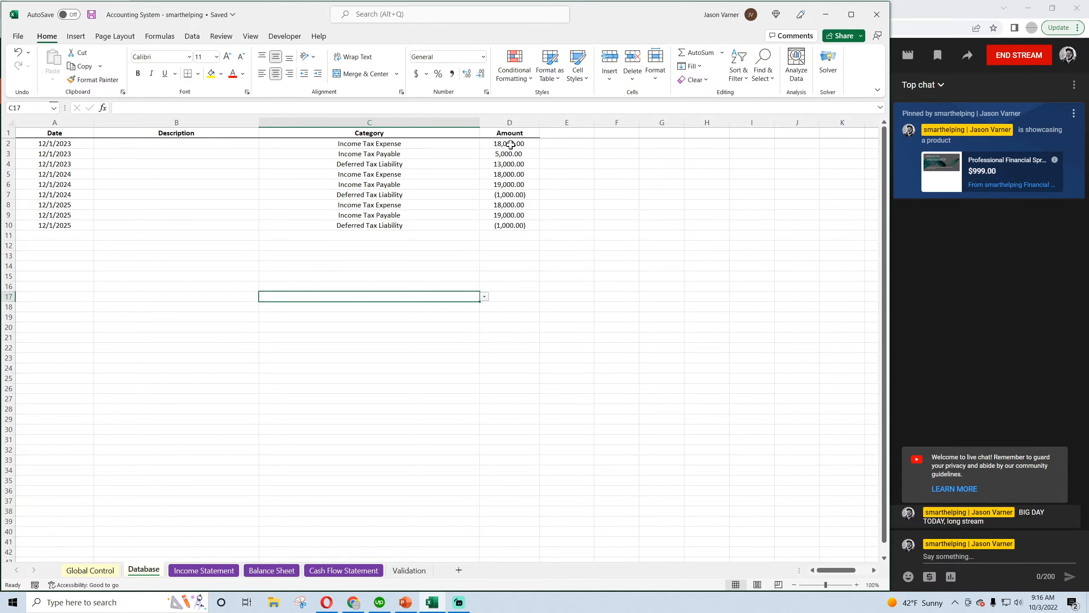
Compare the Deferred Tax Liability entries across the 2023, 2024 and 2025 dates
drag(510, 163, 463, 199)
click(513, 163)
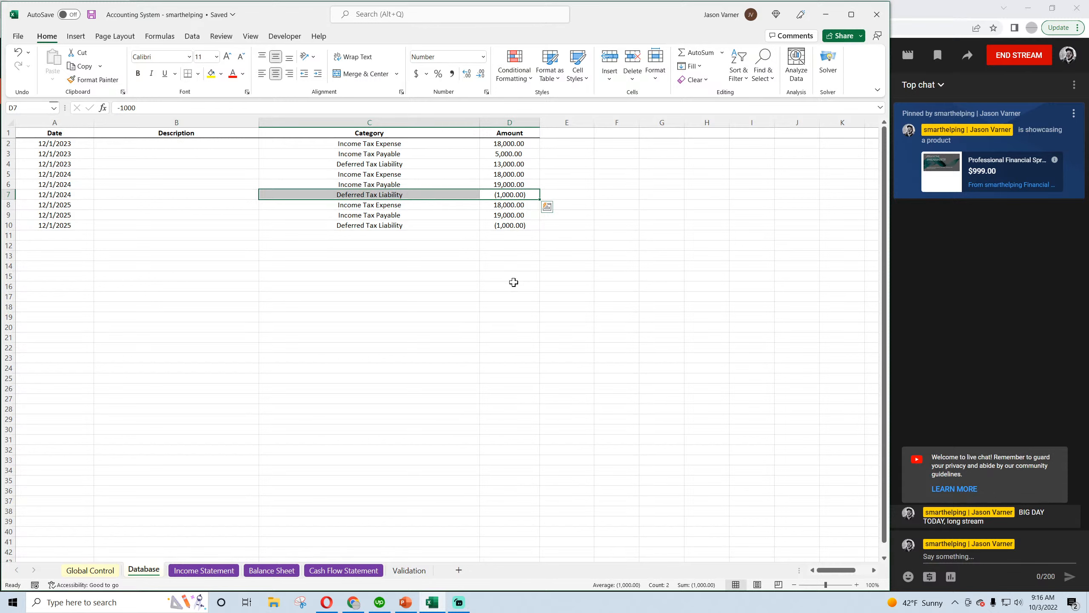
click(391, 226)
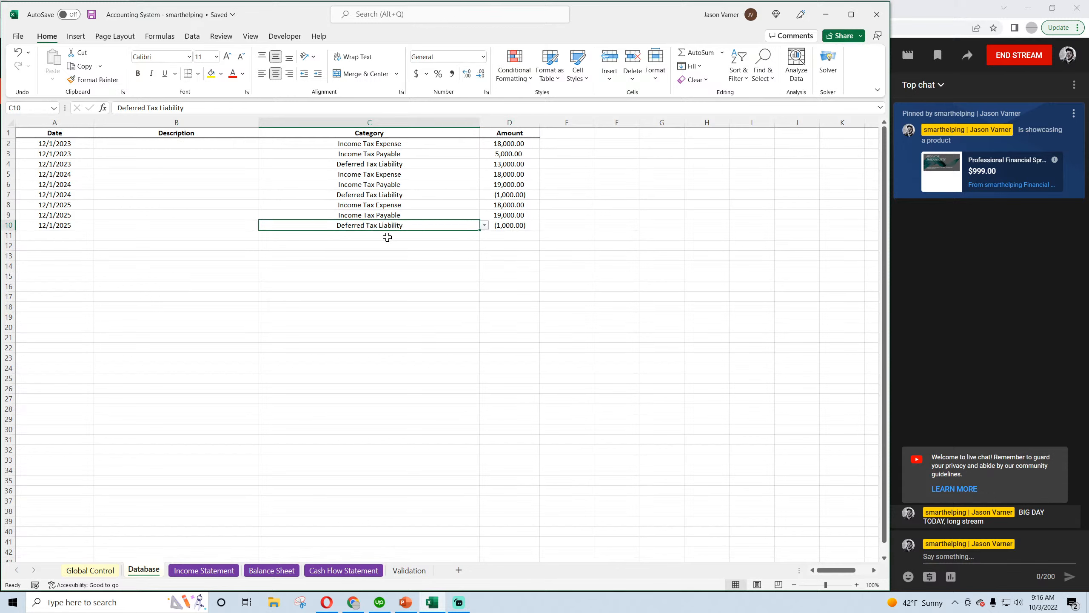
Duplicate all nine tax entries in A2:D10 into the empty rows starting at A11
drag(52, 146, 503, 222)
right_click(424, 175)
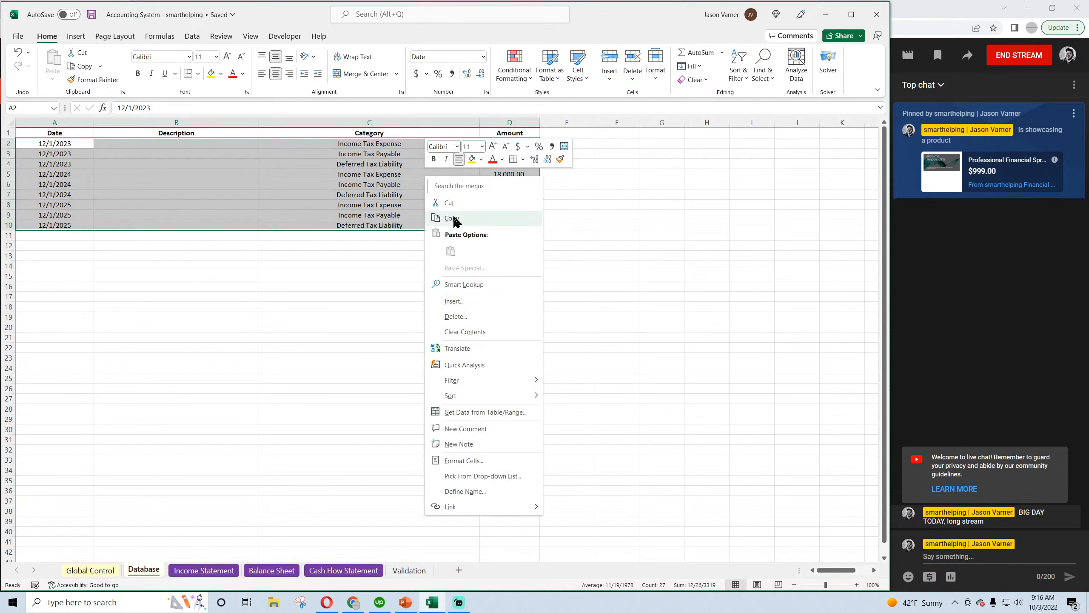
click(450, 216)
right_click(39, 237)
click(65, 311)
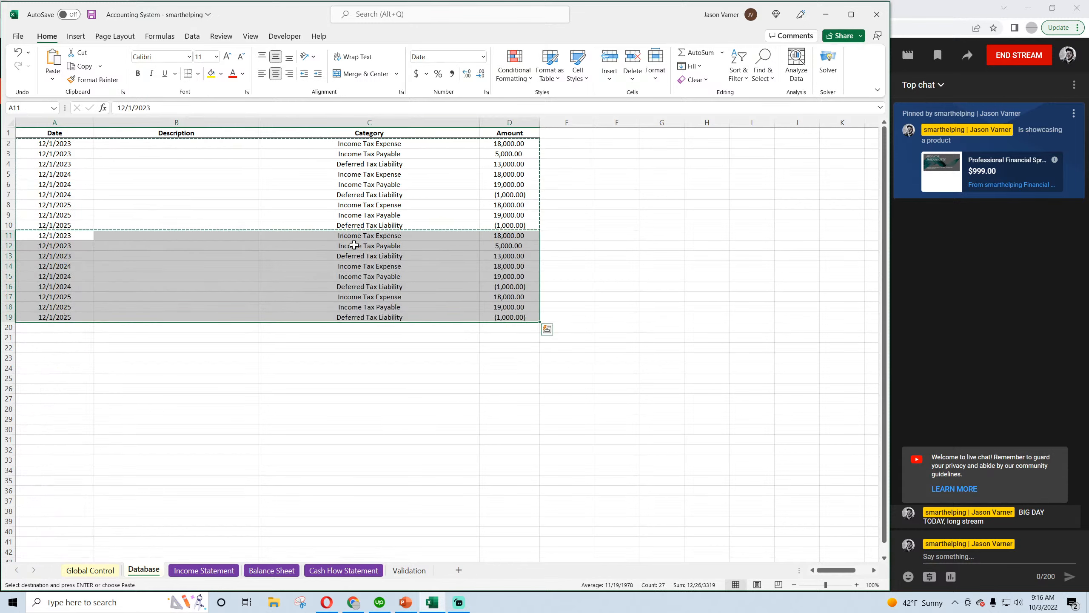
Set the Income Tax Payable amount in row 12 to 25,000 and compare it with the Income Tax Expense above
click(374, 237)
click(526, 234)
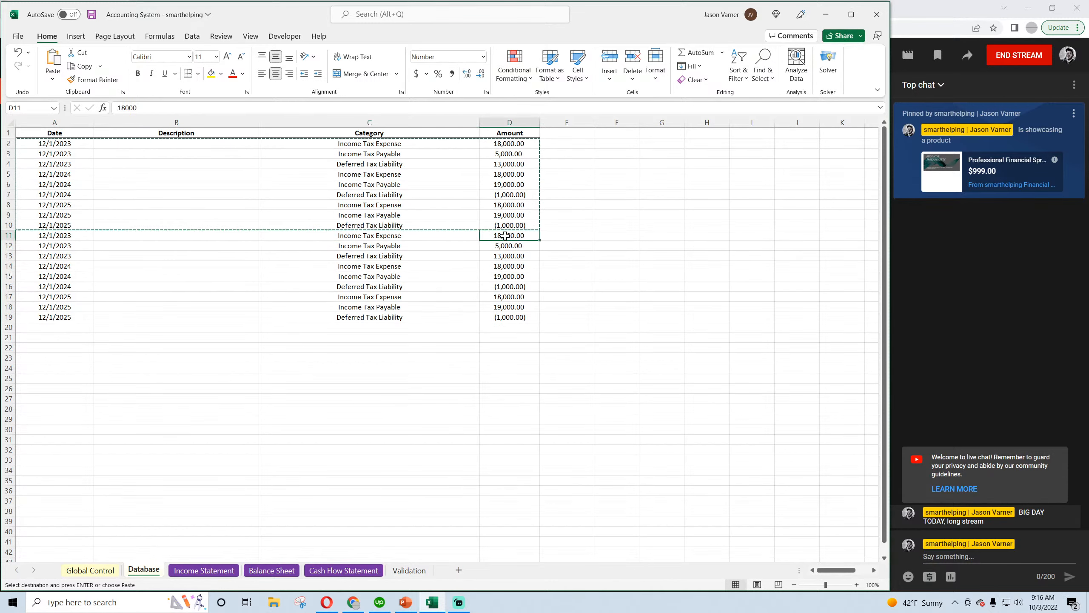
click(418, 245)
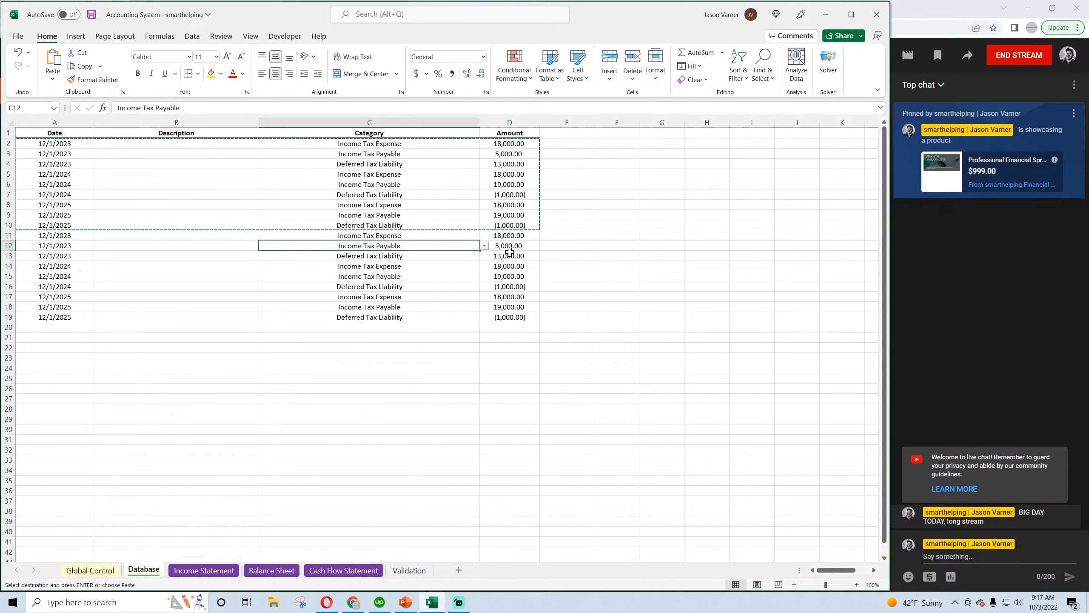
click(511, 245)
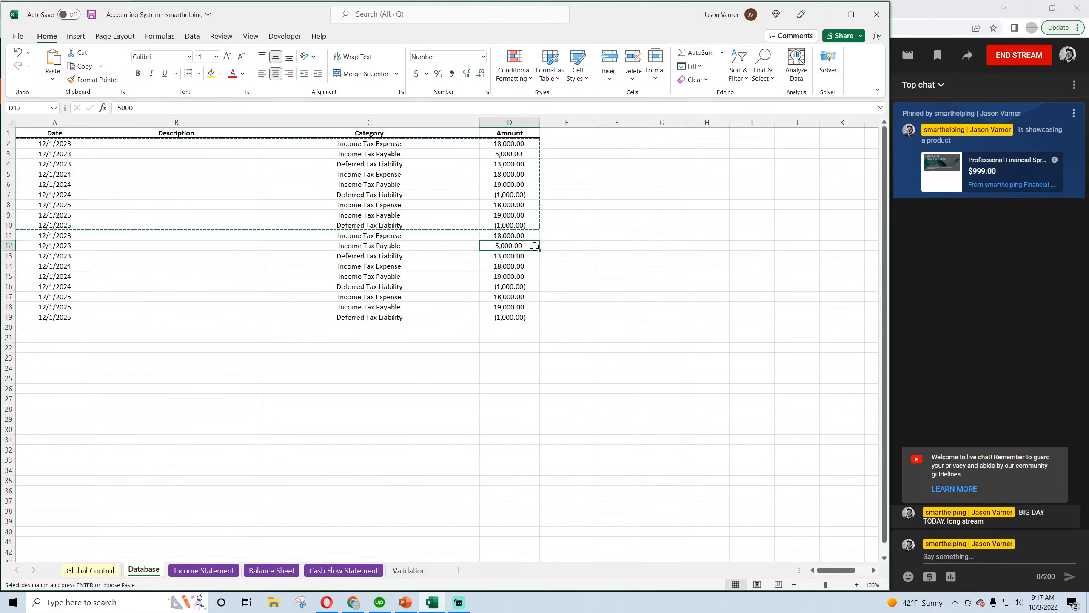
click(424, 245)
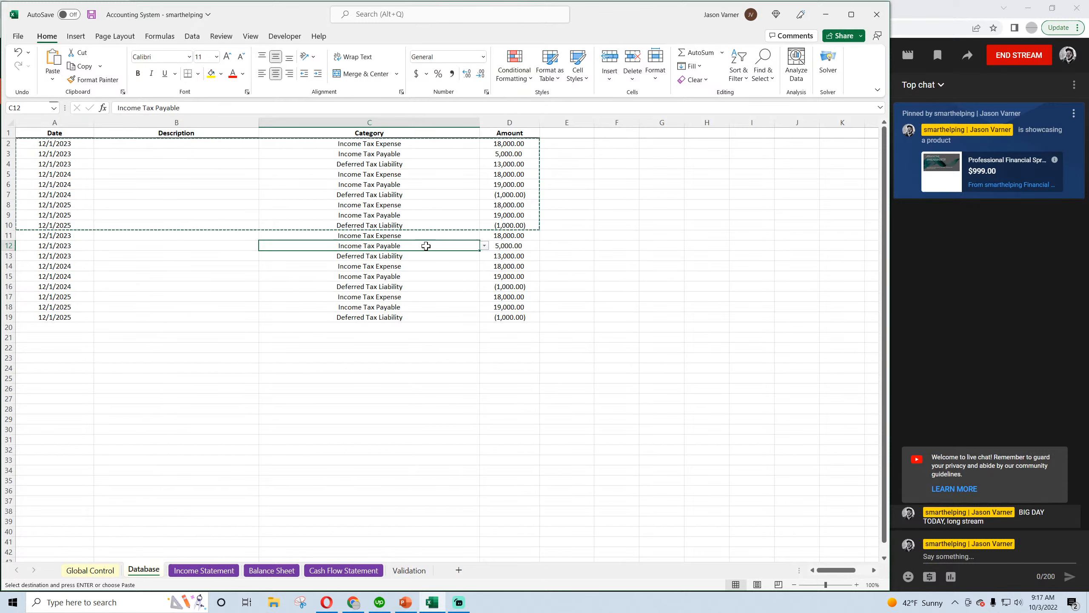
click(485, 245)
click(485, 246)
click(487, 248)
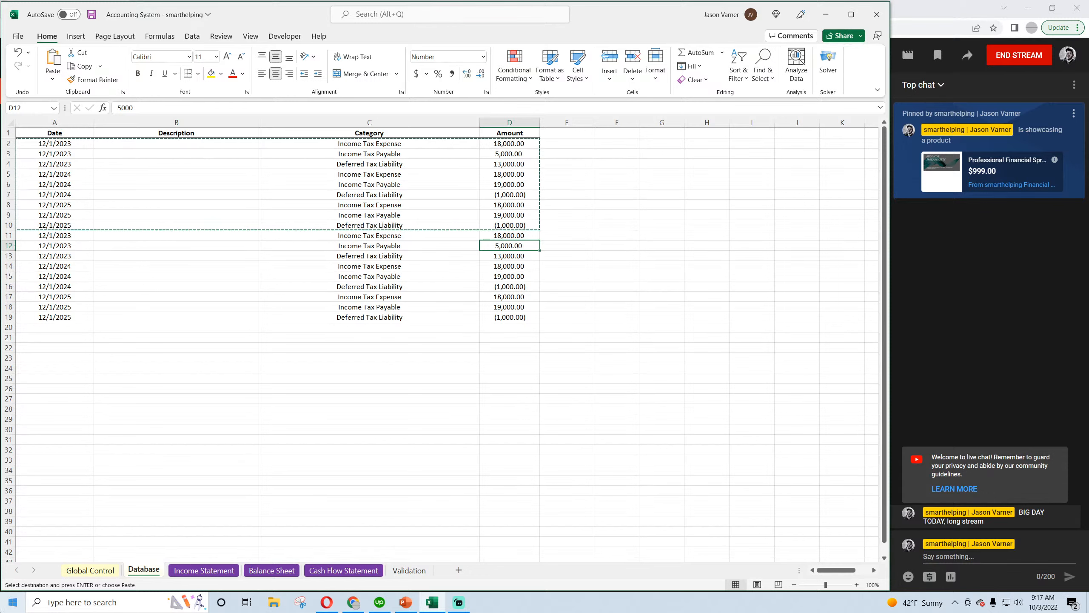
text(25,000)
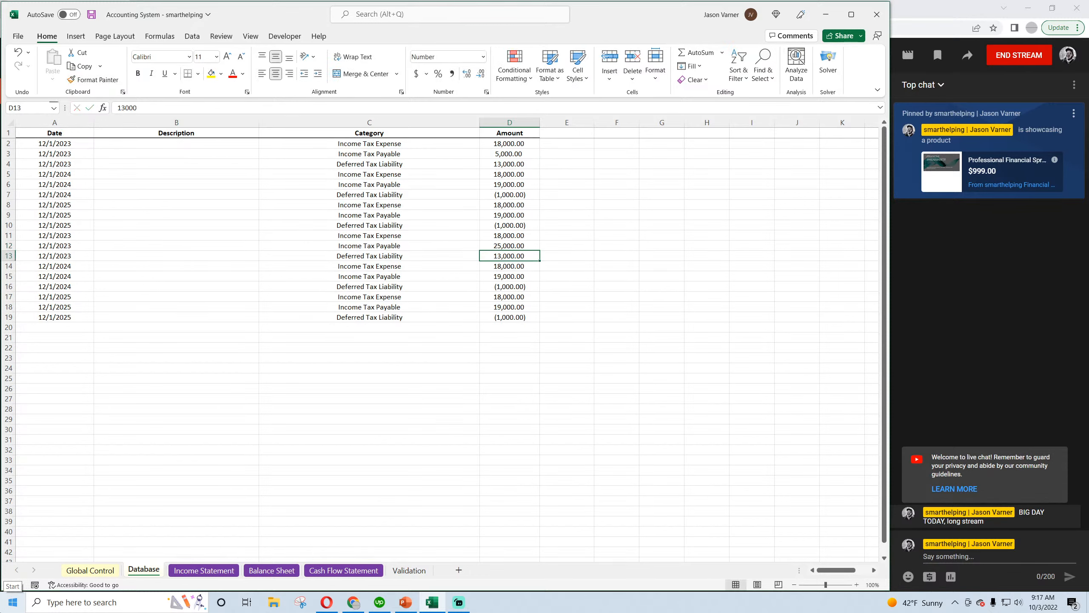
key(Return)
drag(437, 235, 508, 243)
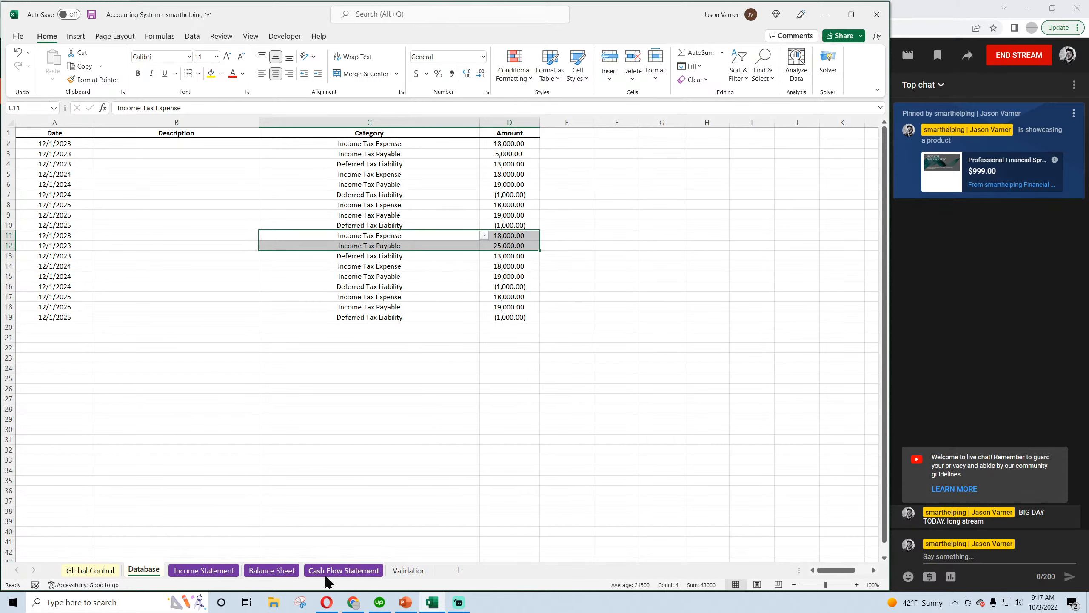
Review the temporary difference journal entry in the ASC 740 YouTube video in Opera, then return to the Excel workbook
click(330, 604)
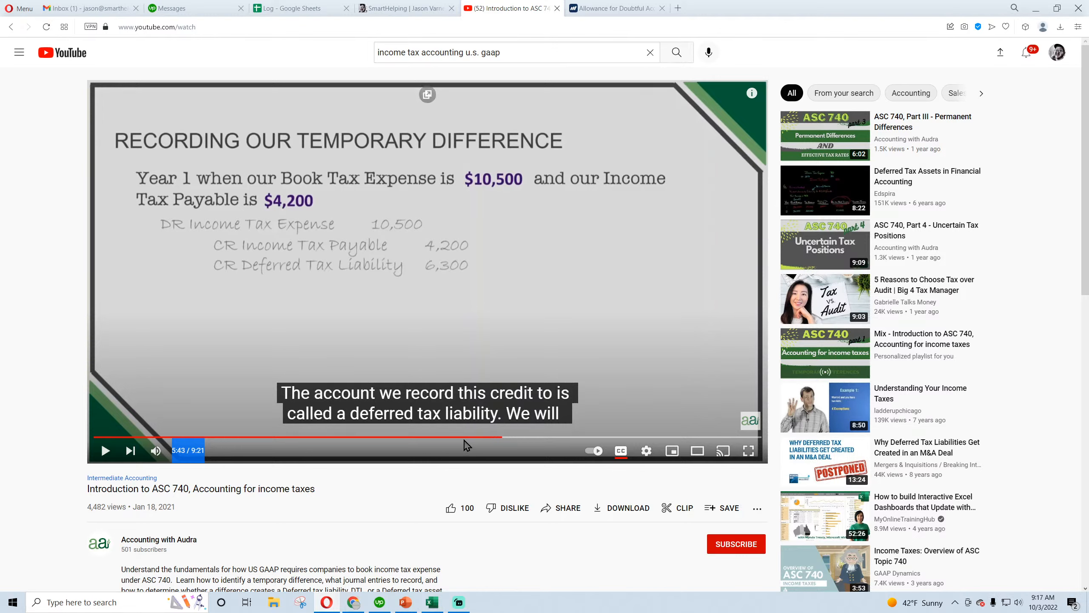
drag(459, 442, 491, 446)
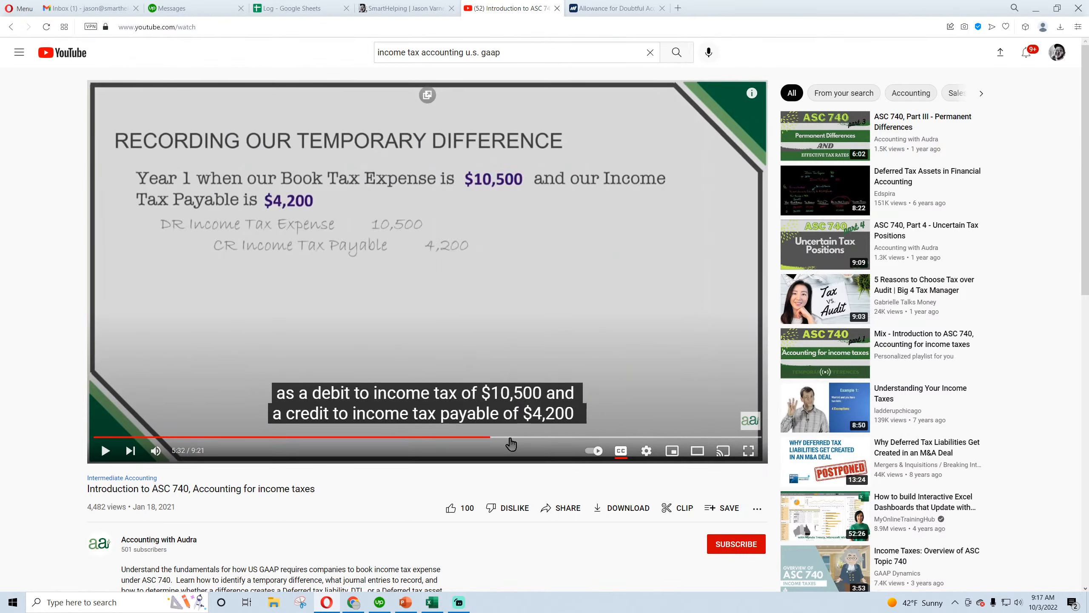
click(503, 443)
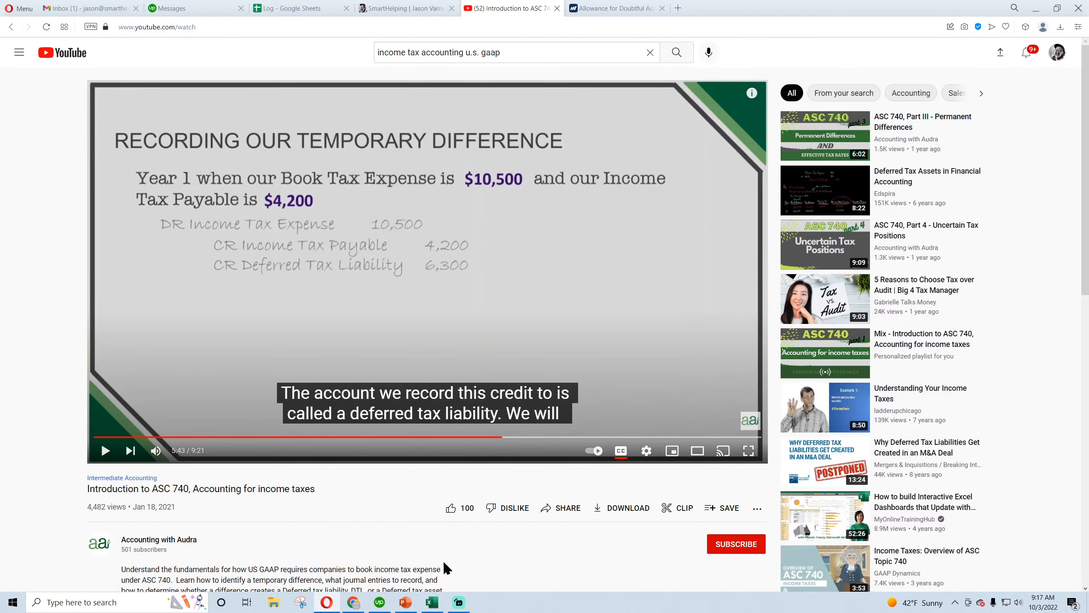
click(439, 605)
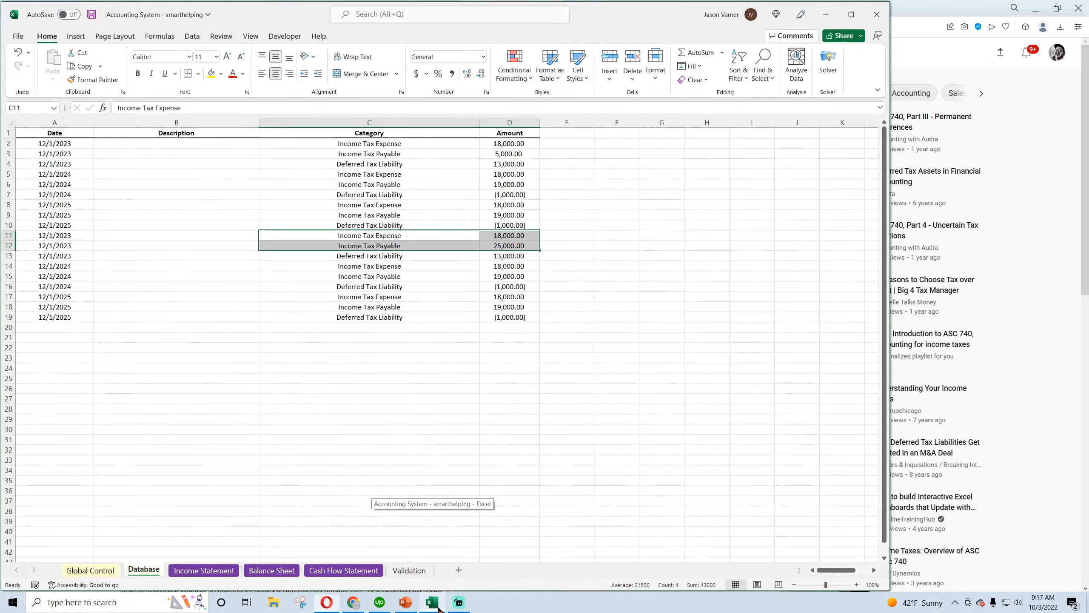
click(353, 603)
click(432, 606)
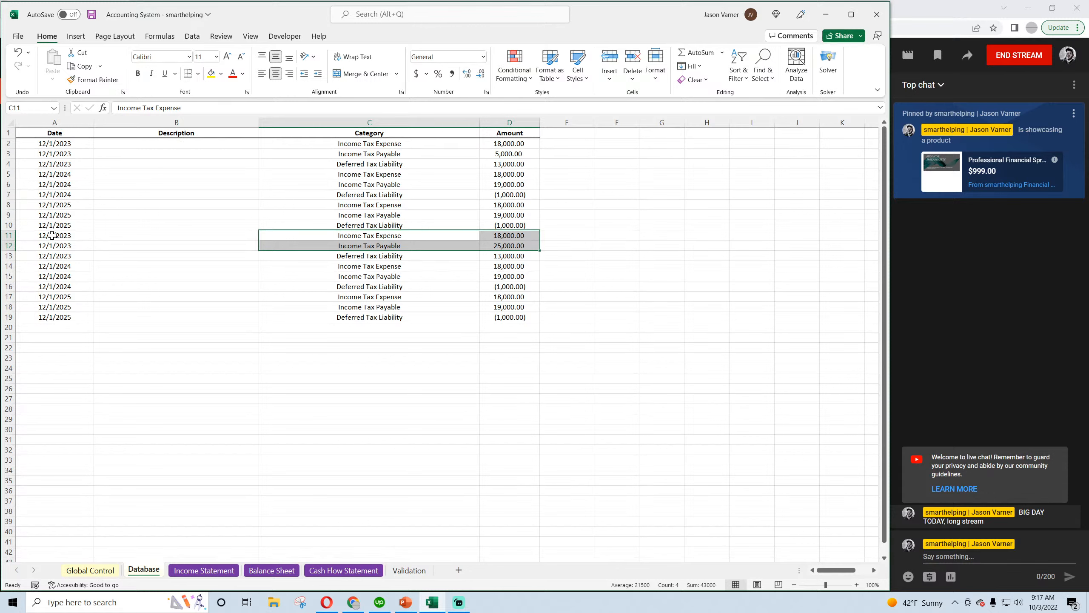
Check the dates of the copied entries against the final month covered by the Income Statement, then return to the Database sheet
drag(52, 235, 343, 243)
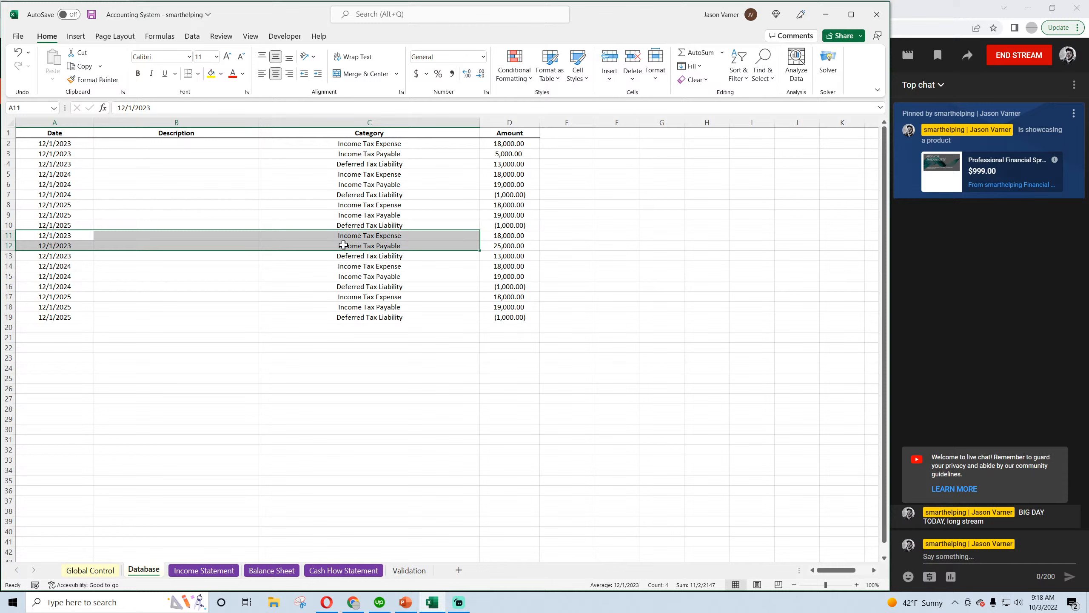
click(73, 235)
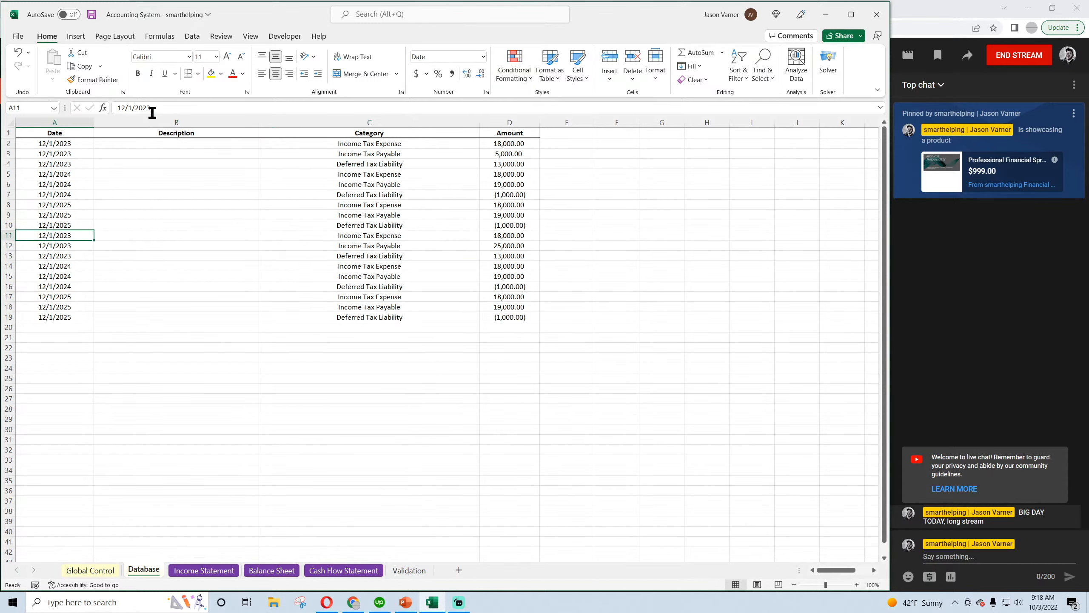
click(206, 570)
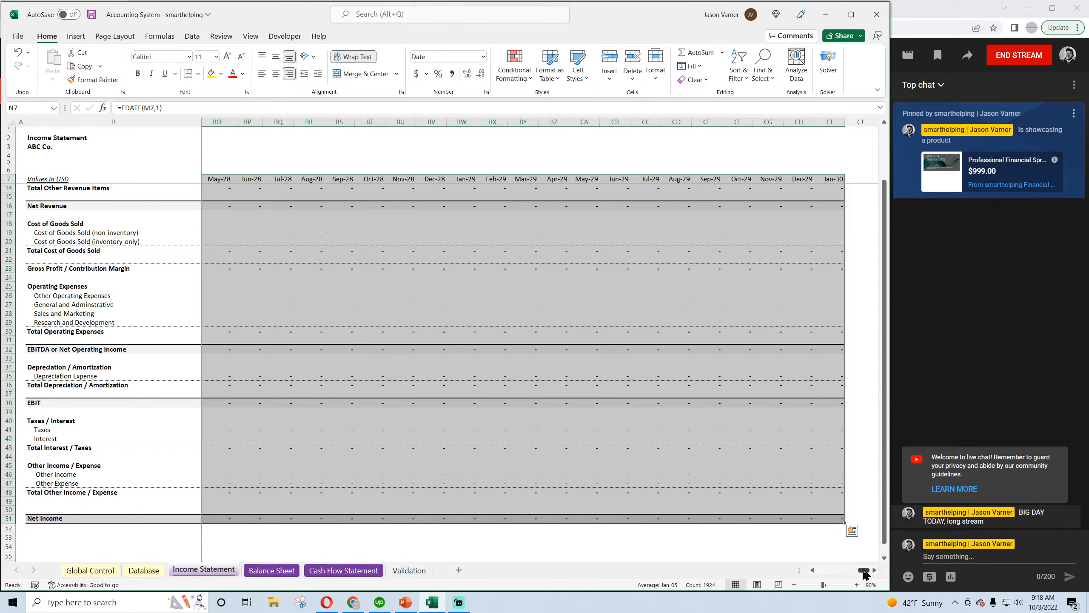
drag(865, 573, 871, 574)
click(143, 570)
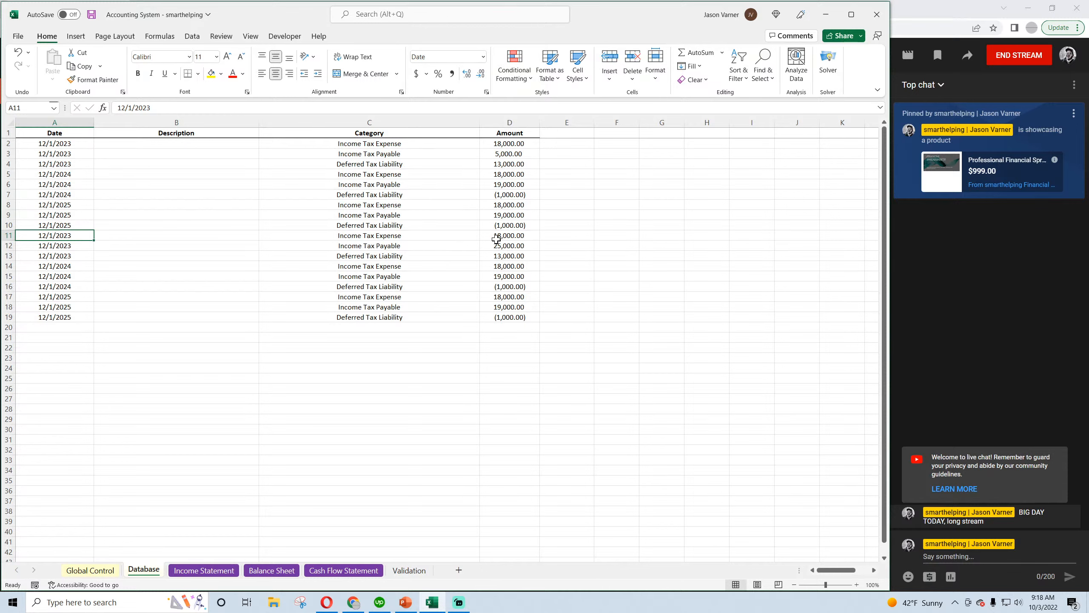
Change the dates of the Income Tax Expense, Income Tax Payable and Deferred Tax Liability entries in rows 11 to 13 to 12/1/2026
drag(510, 236, 76, 237)
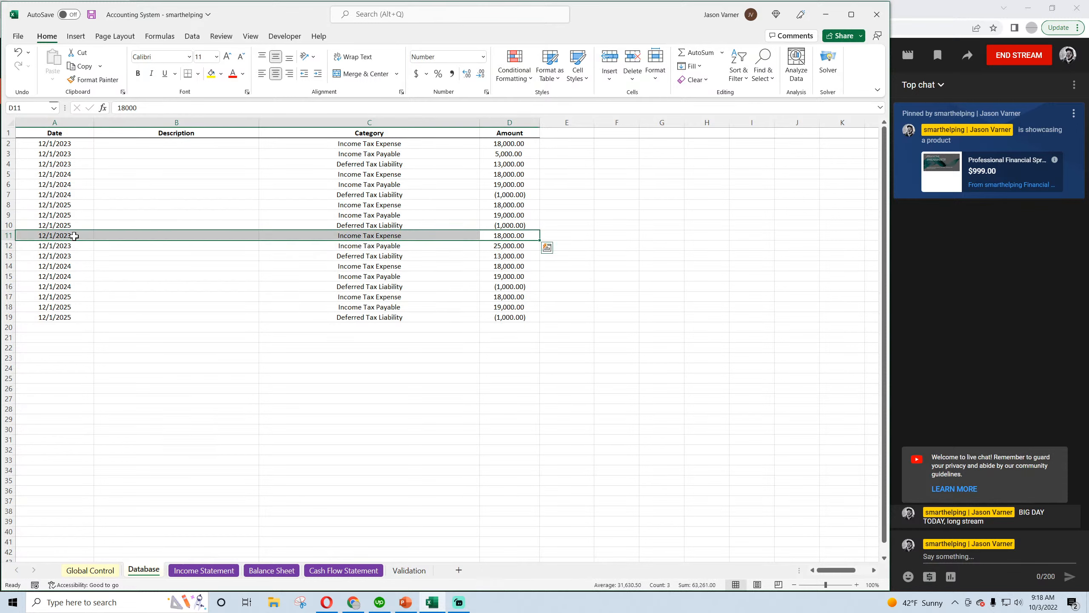
click(71, 236)
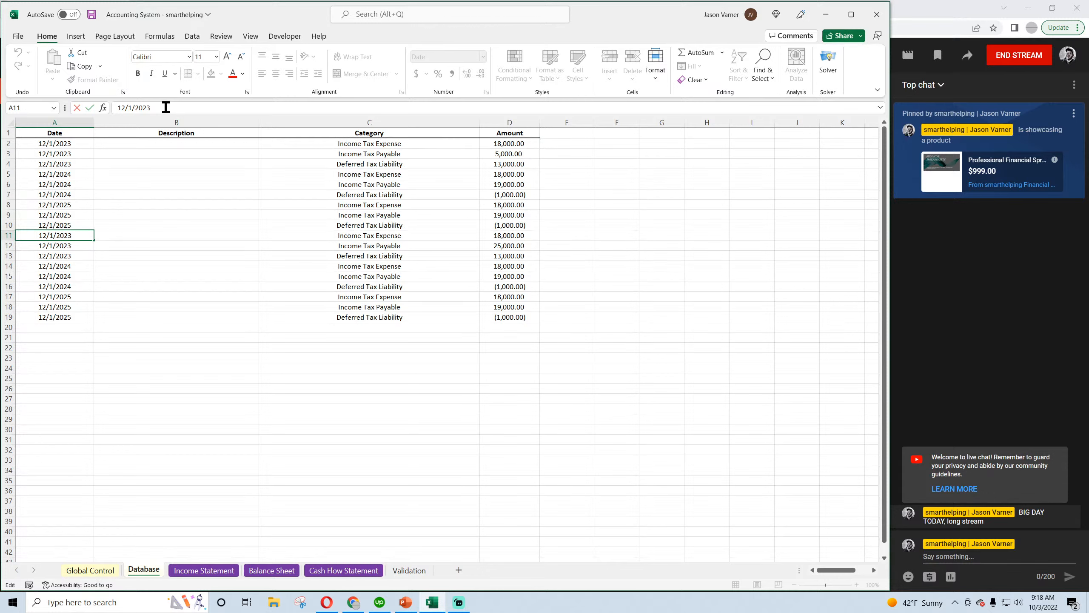
key(BackSpace)
click(85, 243)
click(150, 108)
key(BackSpace)
text(6)
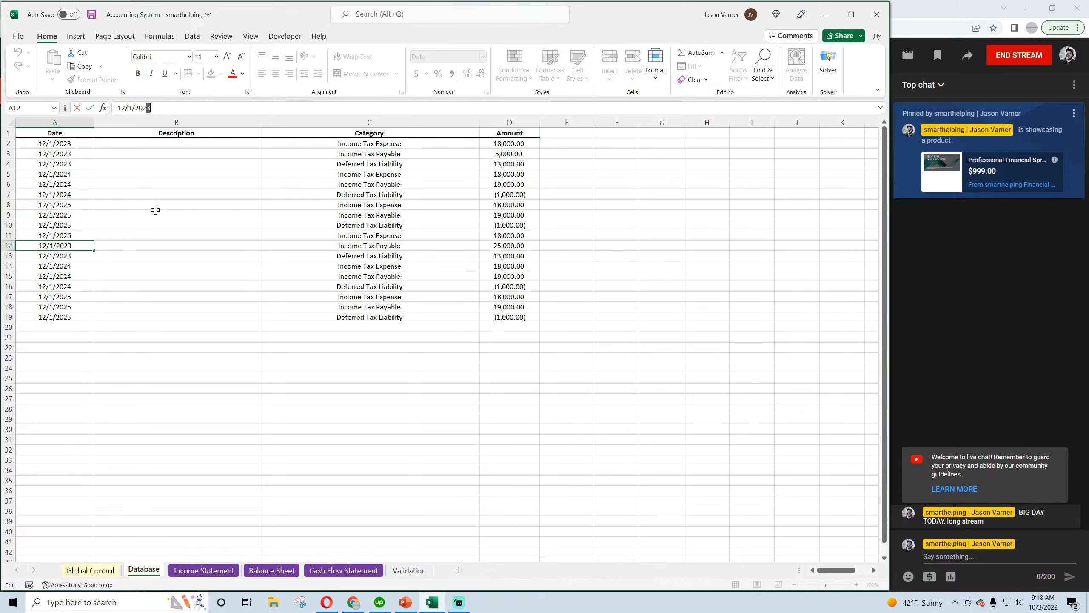
click(155, 255)
click(81, 253)
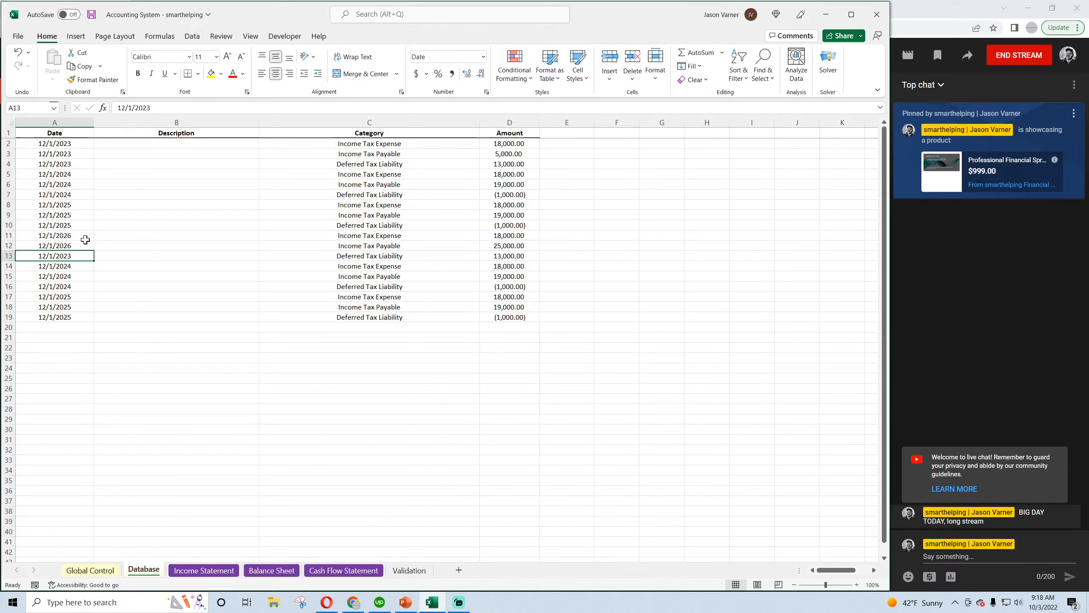
click(149, 107)
key(BackSpace)
text(6)
click(142, 306)
Change the dates of the three tax entries in rows 14 to 16 to 12/1/2027
click(81, 266)
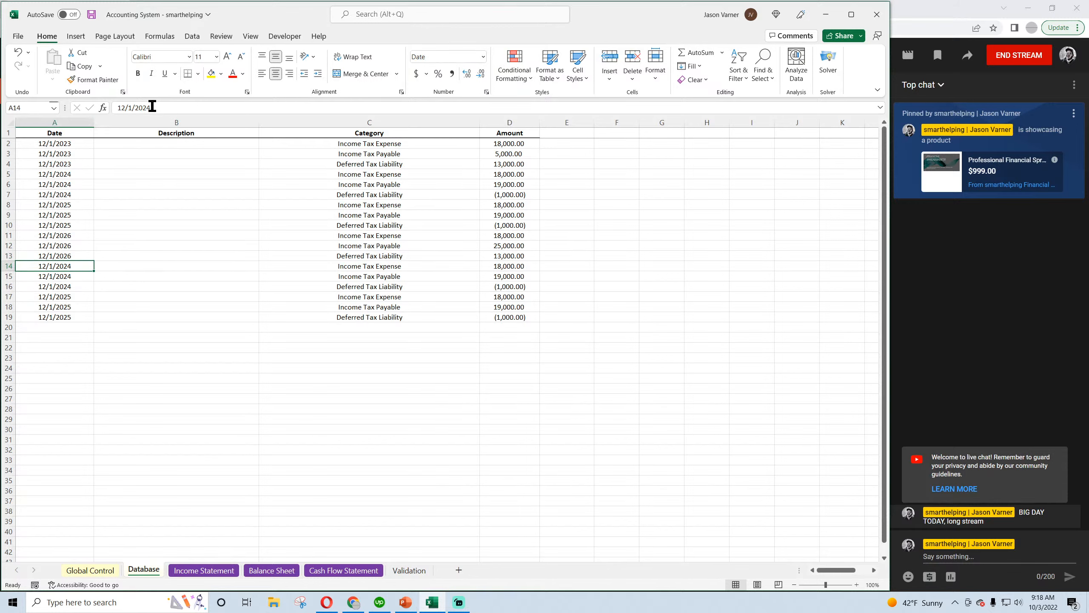
click(169, 108)
key(BackSpace)
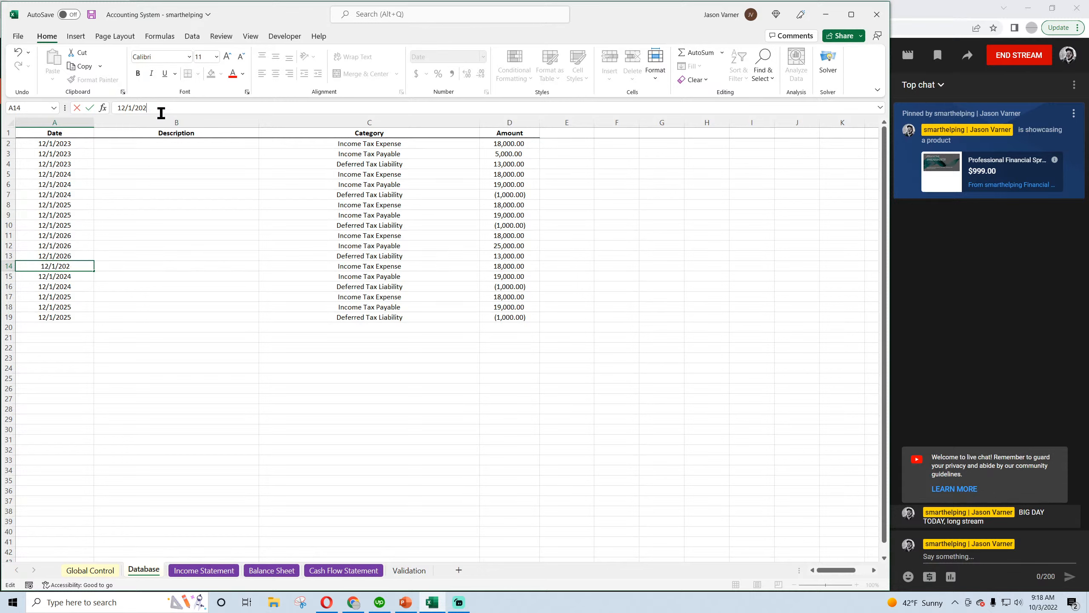
key(Return)
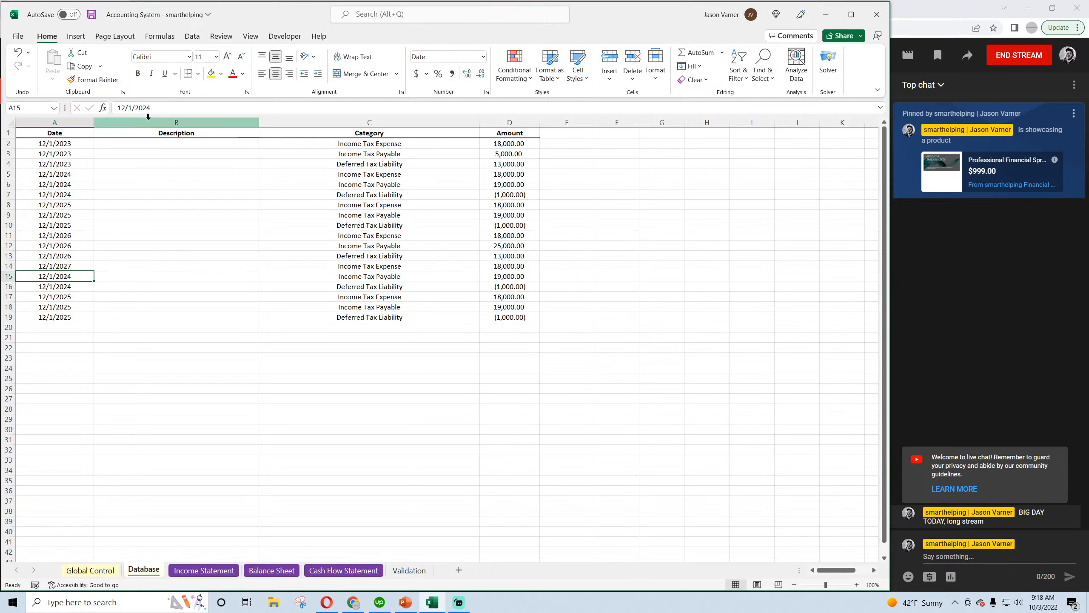
click(148, 108)
key(BackSpace)
text(7)
key(Return)
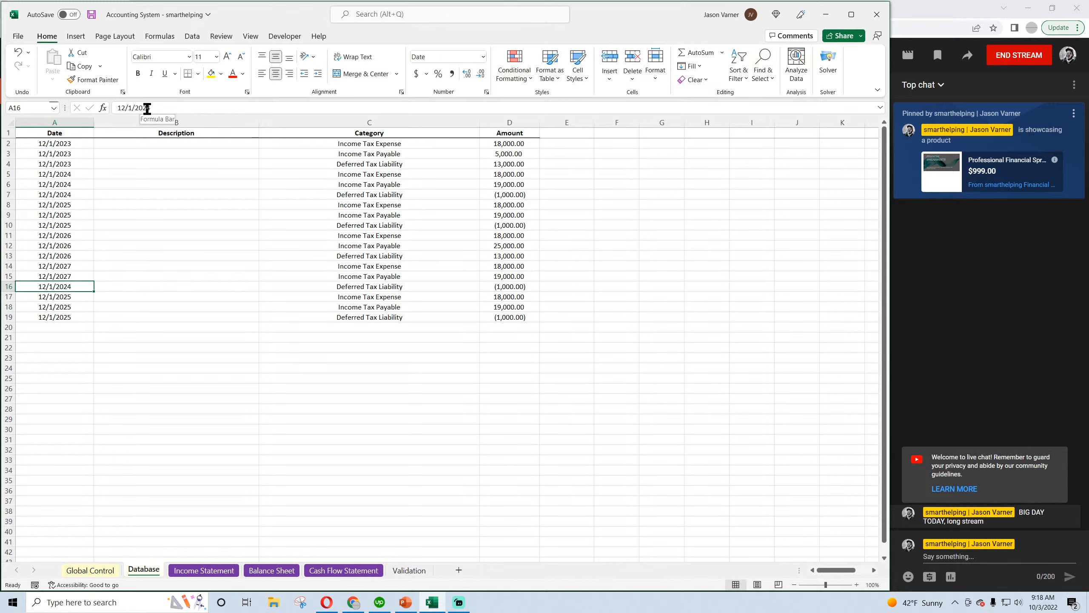
click(148, 107)
key(BackSpace)
text(7)
key(Return)
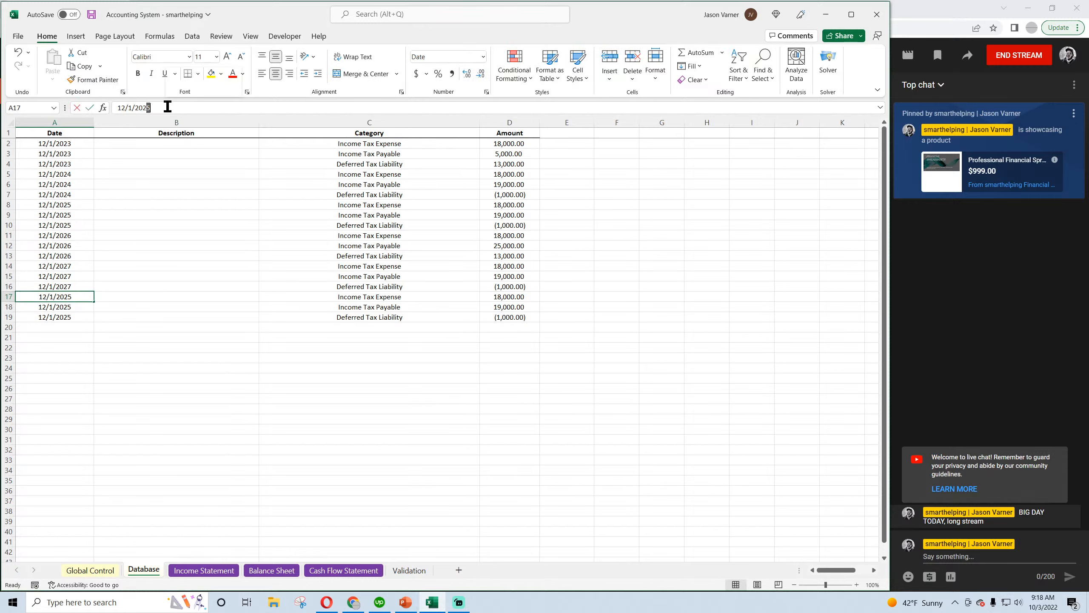
Change the dates of the three tax entries in rows 17 to 19 to 12/1/2028 and save the workbook
drag(148, 107, 164, 106)
text(8)
key(Return)
click(148, 108)
key(BackSpace)
text(8)
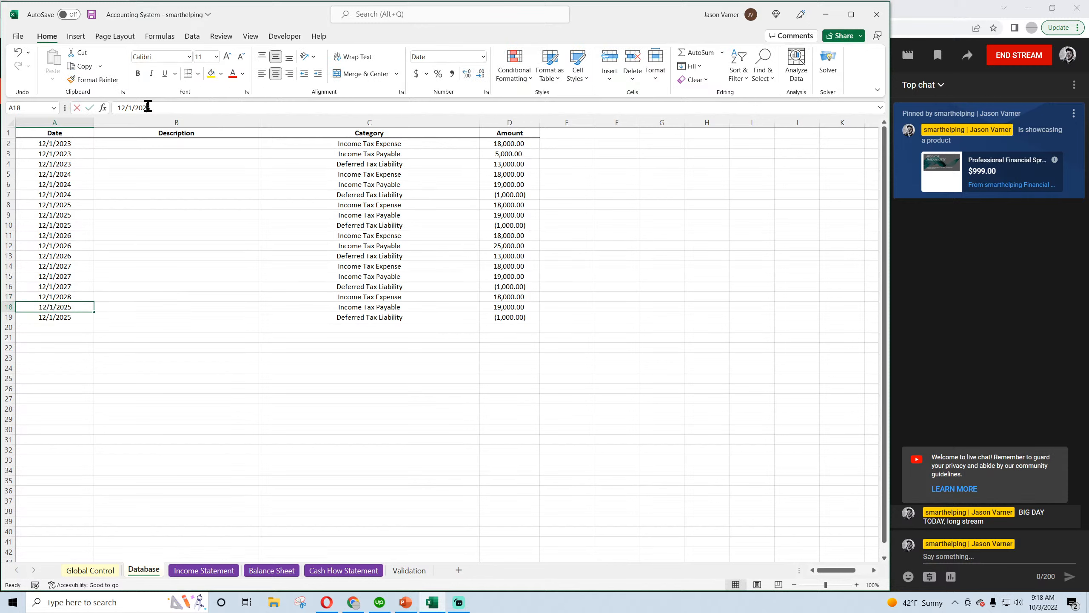
key(Return)
click(146, 108)
key(BackSpace)
text(8)
key(Return)
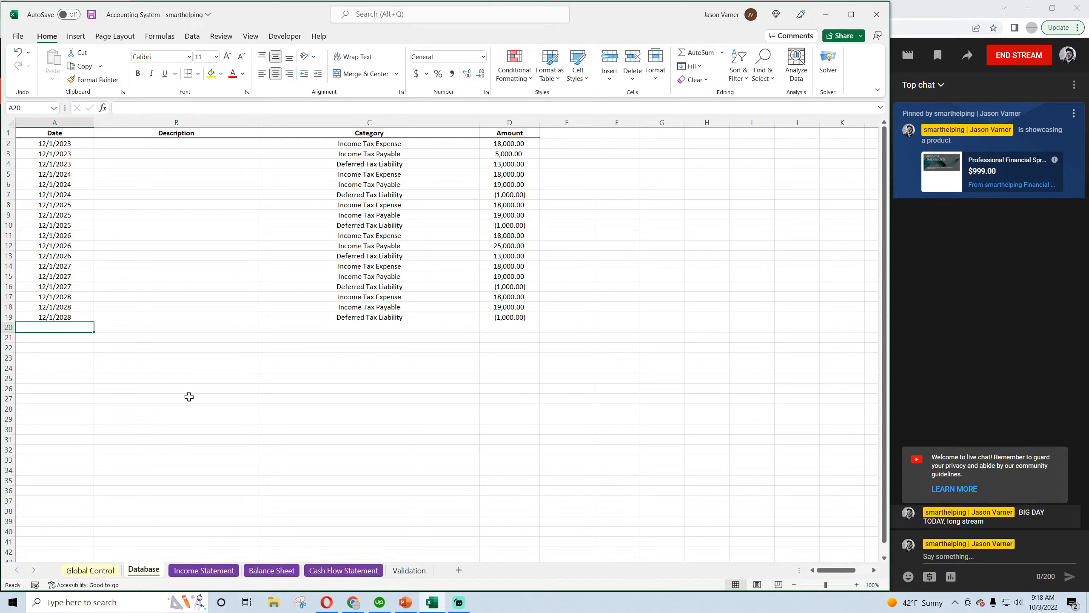
click(90, 15)
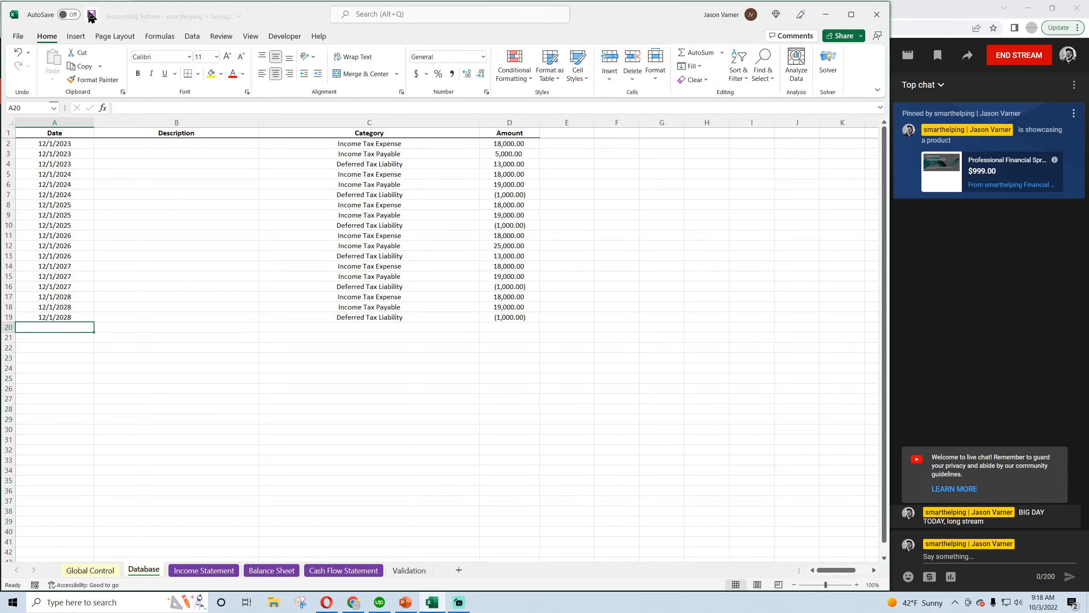
click(382, 398)
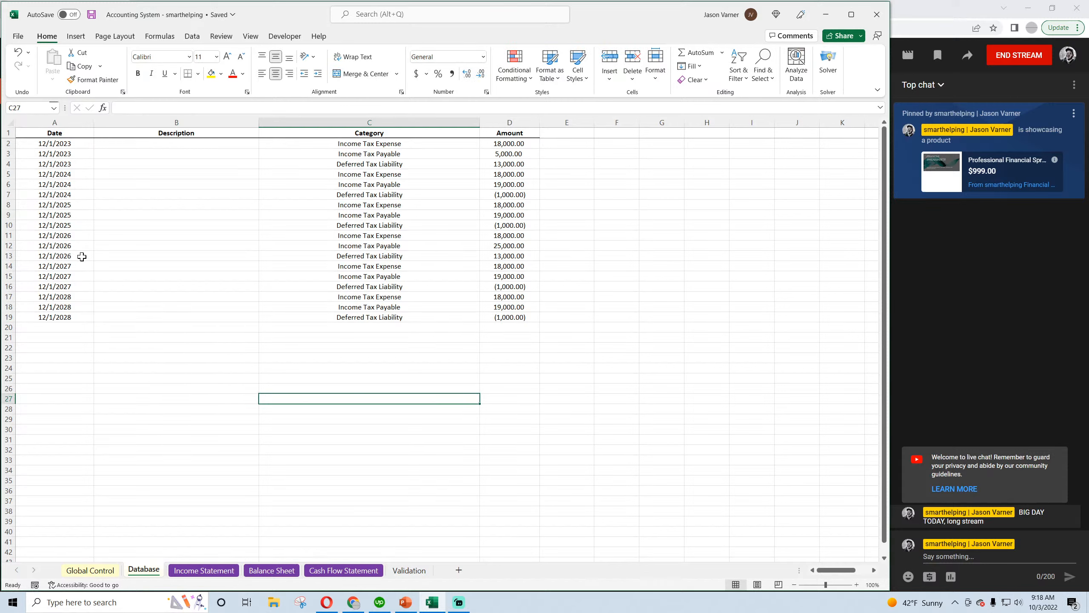
Change the category of the 12/1/2026 entry in row 13 to Deferred Tax Asset and check it against the related expense and payable amounts
drag(71, 235, 503, 243)
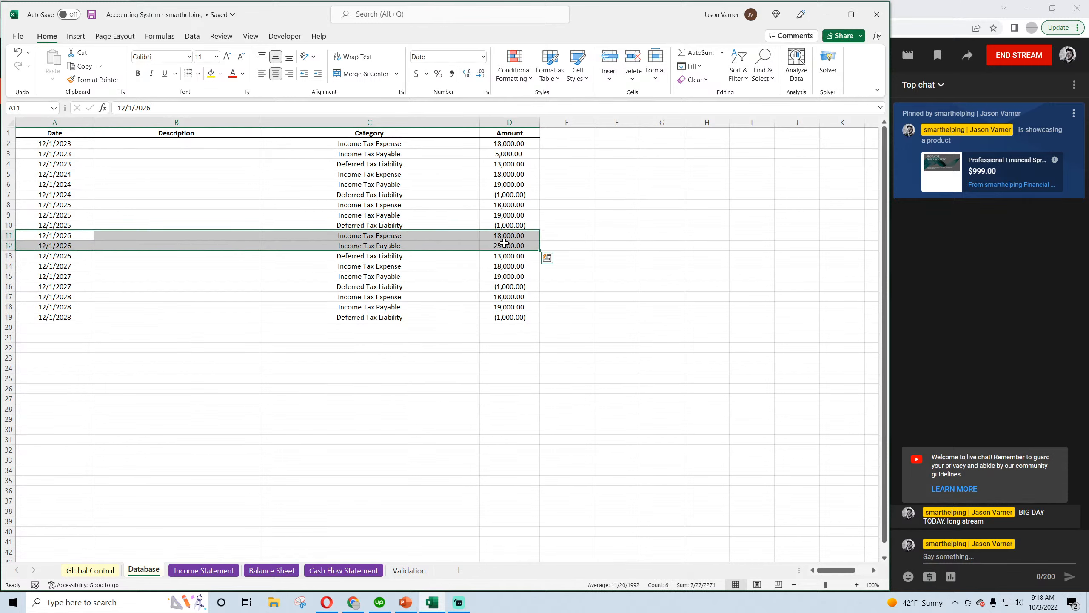
click(423, 256)
click(484, 256)
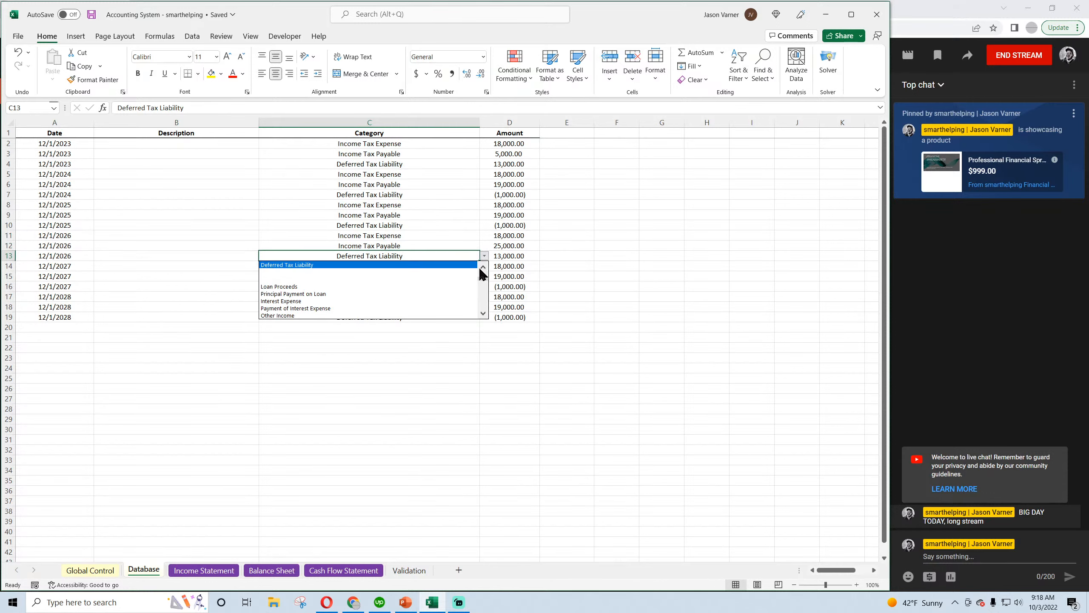
scroll(461, 268, up, 1)
click(459, 266)
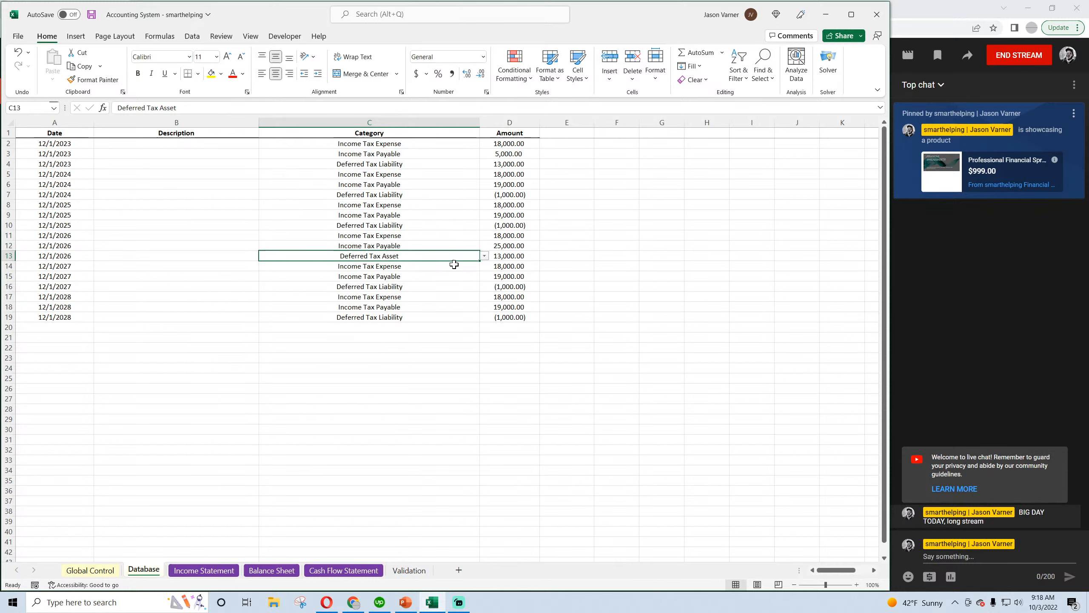
click(511, 258)
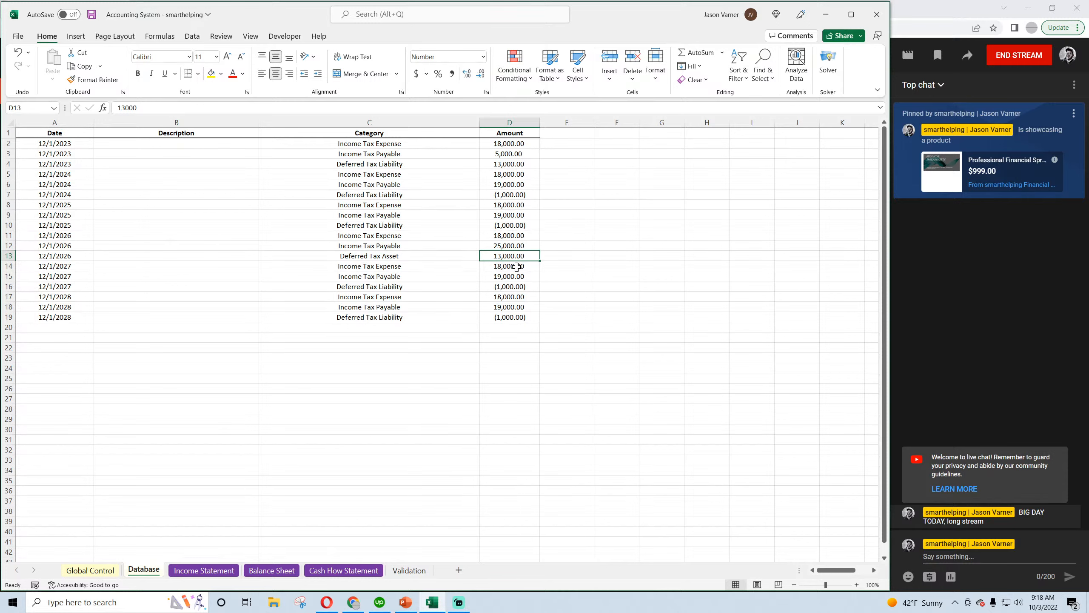
click(509, 246)
drag(509, 235, 448, 256)
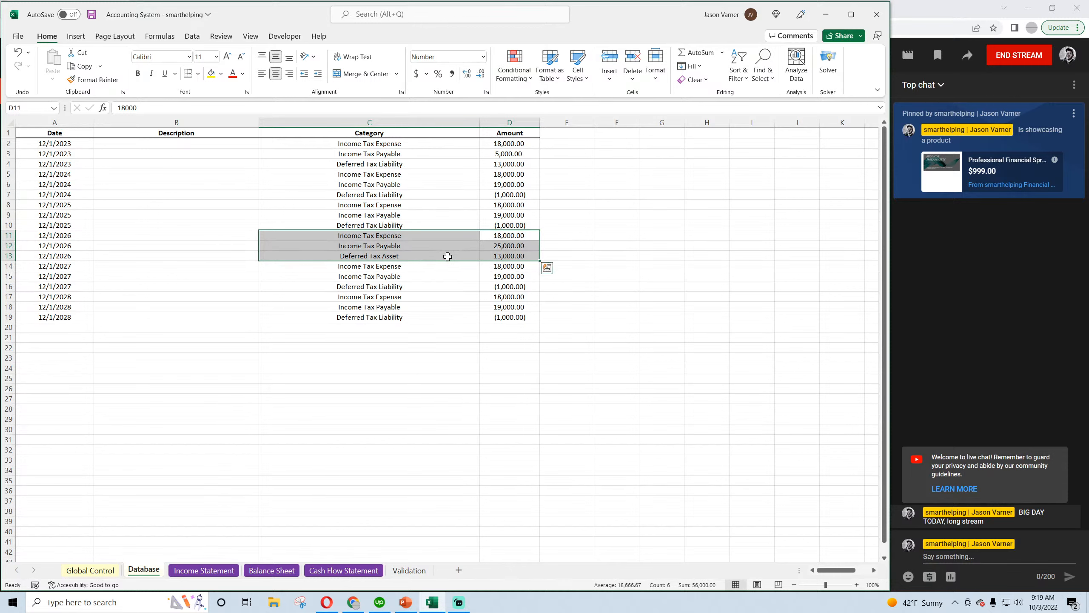
click(438, 268)
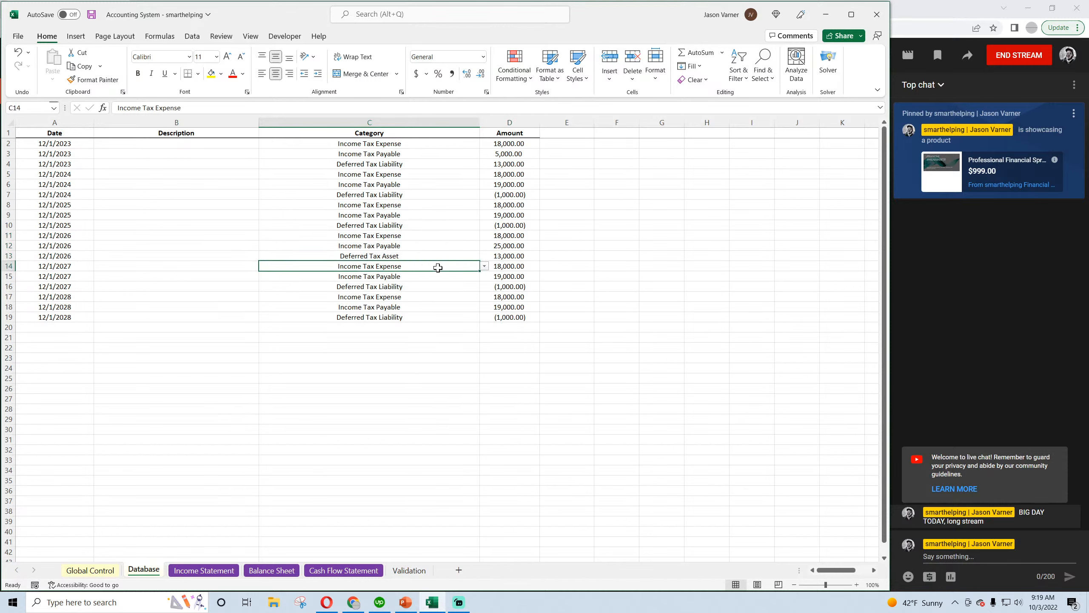
Set the 12/1/2027 Income Tax Payable amount to 15,000 and the deferred tax amount below it to -3,000
click(514, 266)
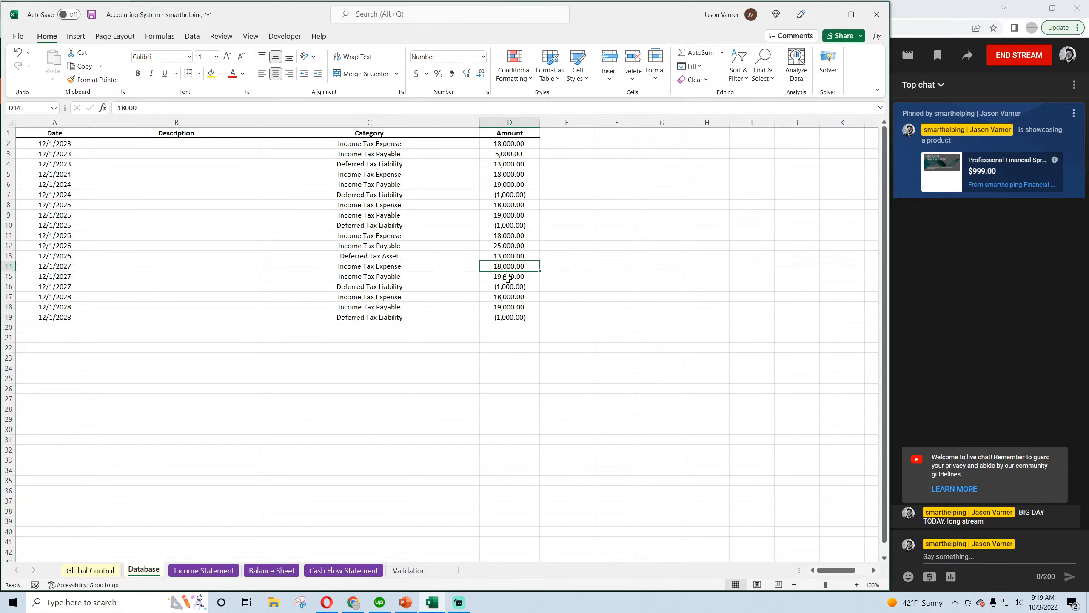
click(507, 278)
text(15)
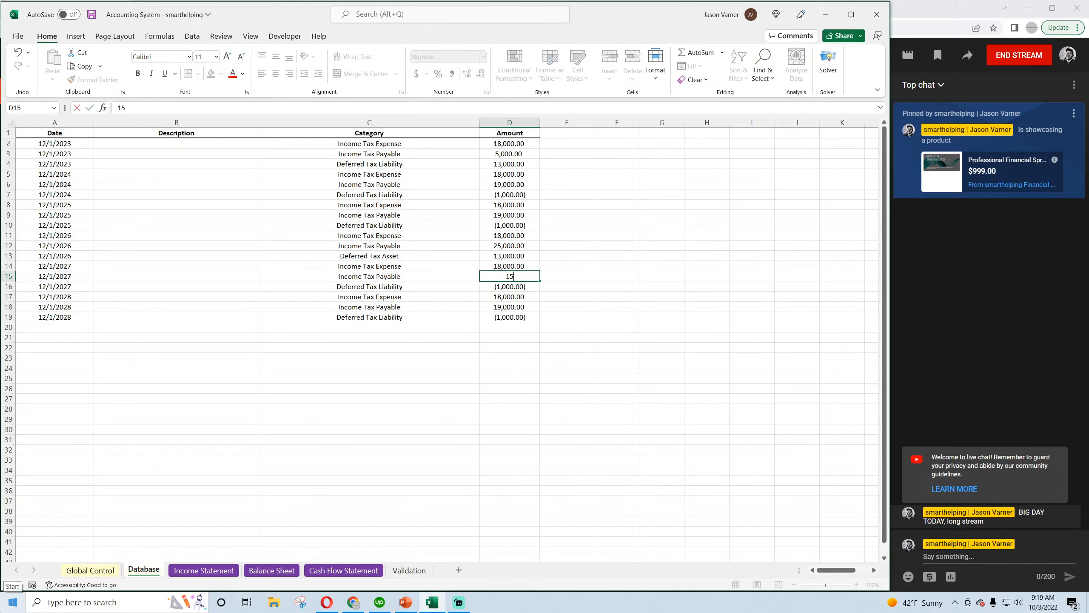
text(,000)
key(Return)
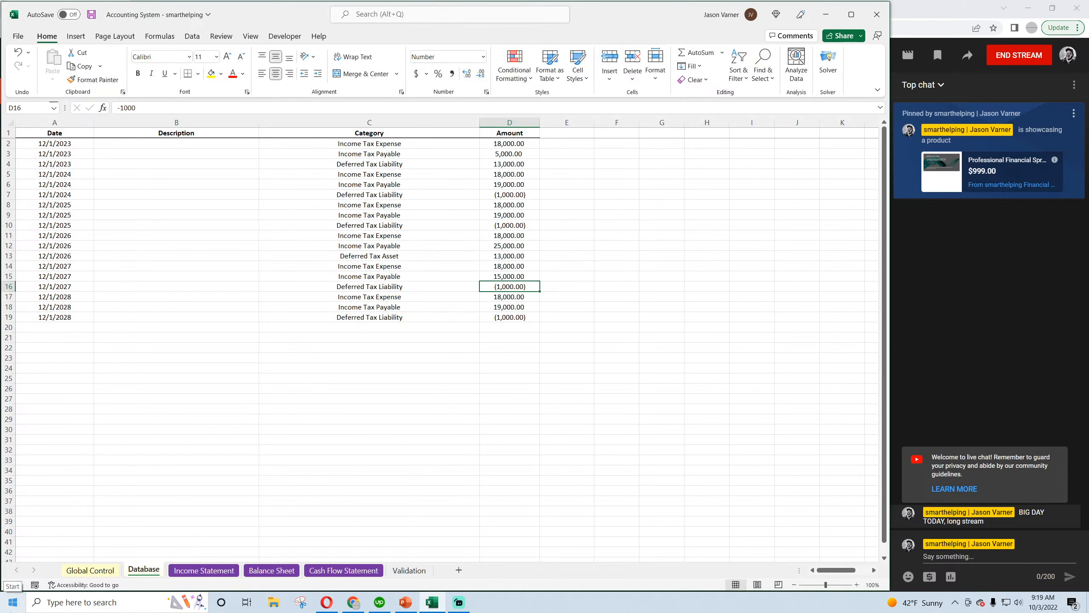
text(-300)
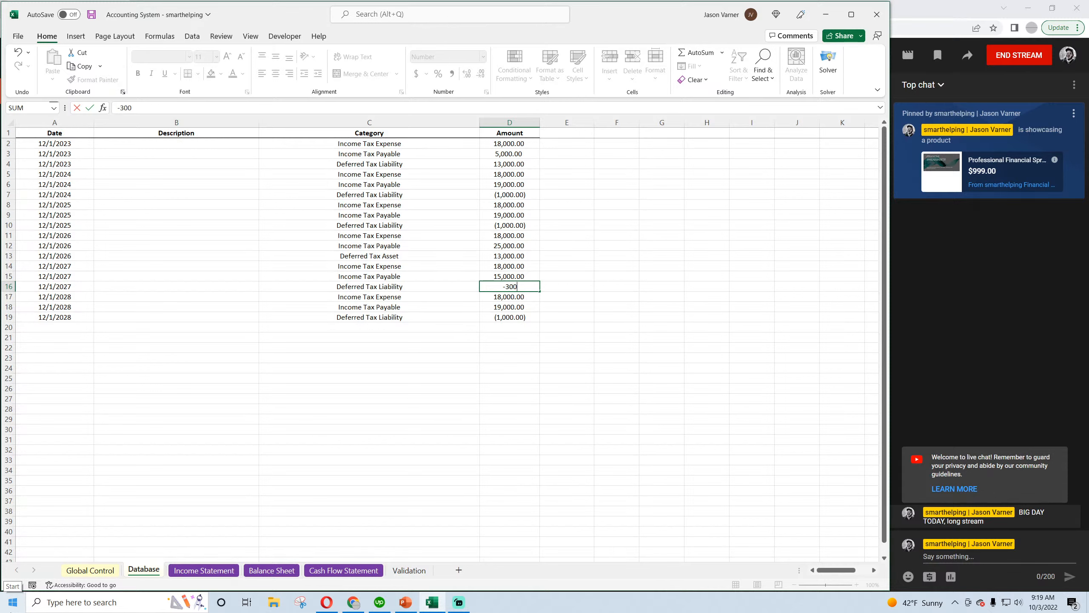
text(0)
key(Return)
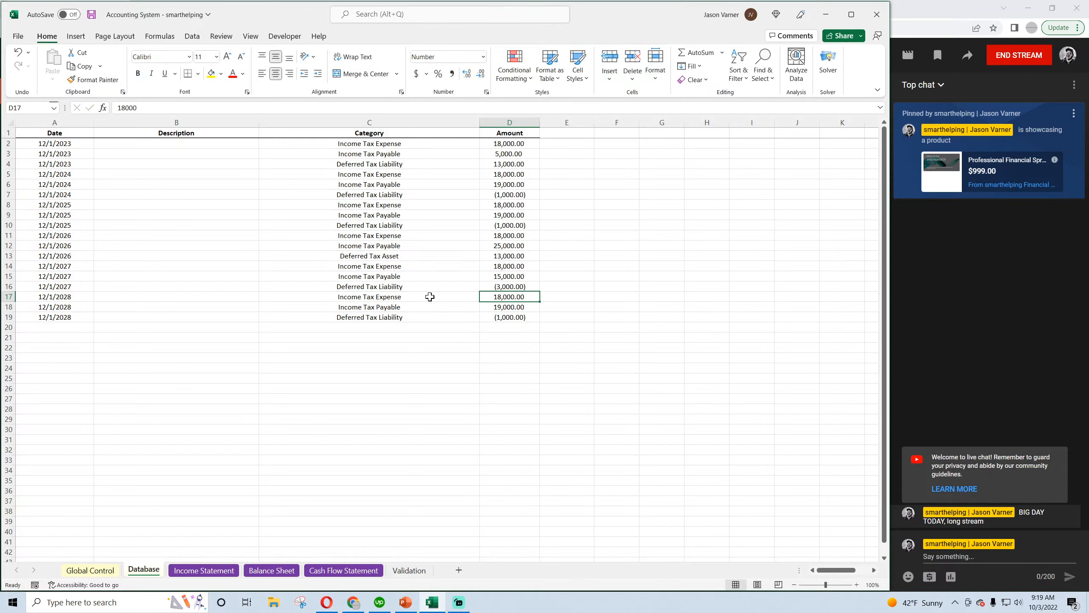
Change the category of the 12/1/2027 deferred tax entry in row 16 to Deferred Tax Asset
click(432, 285)
click(485, 287)
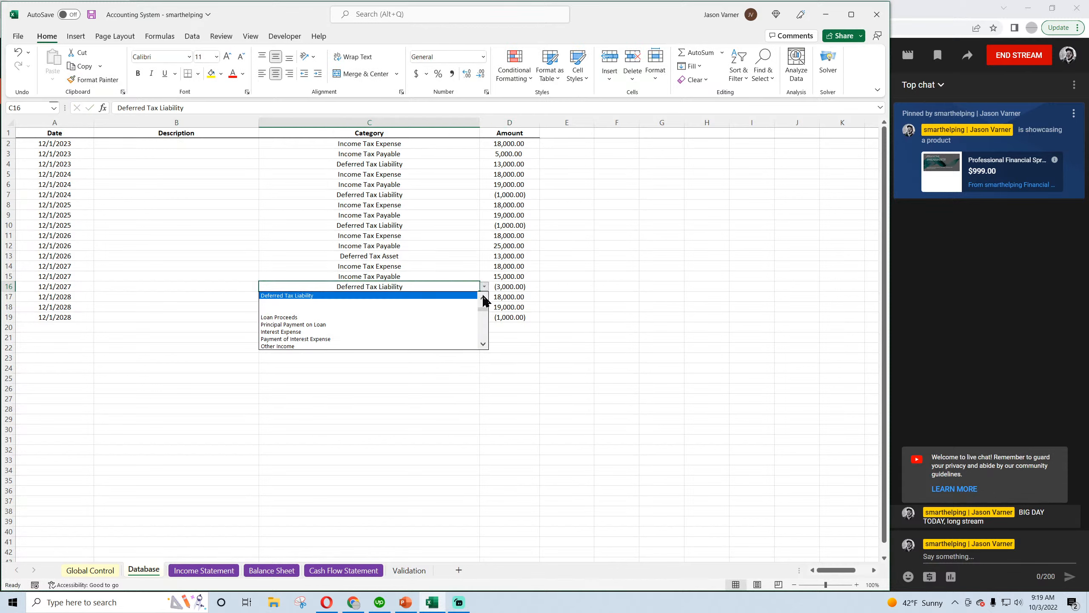
click(484, 298)
click(484, 298)
click(452, 303)
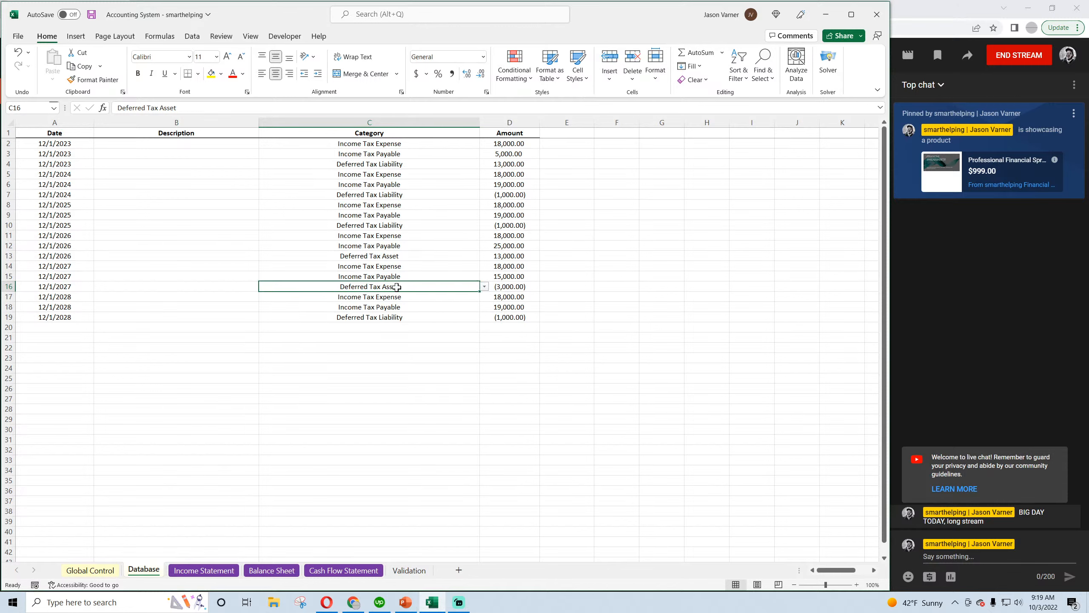
Copy the three 12/1/2027 amounts onto the 12/1/2028 entries in rows 17 to 19, then save the workbook
drag(511, 266, 511, 283)
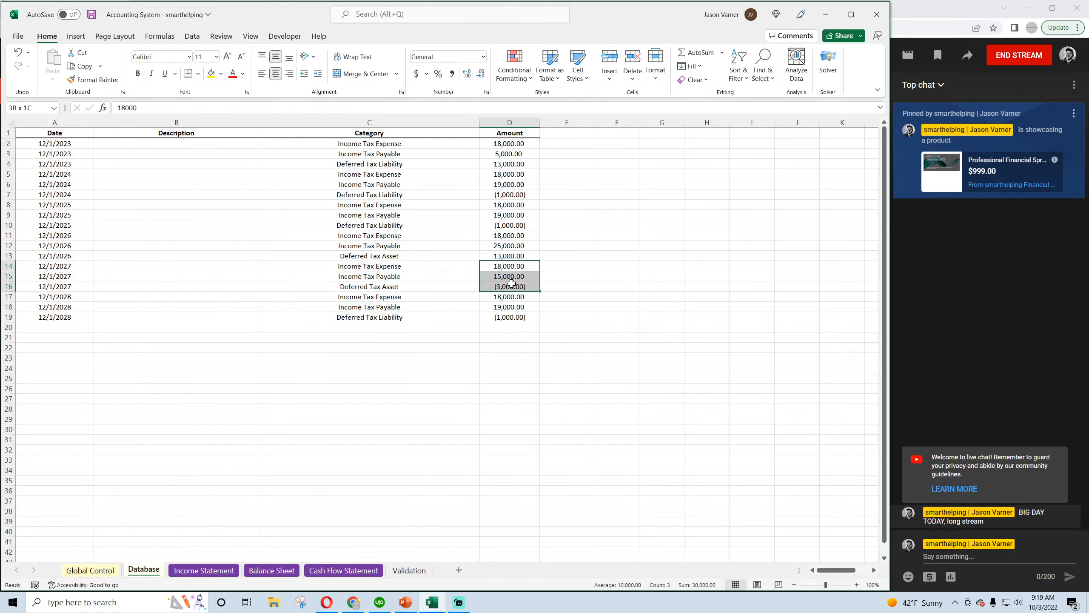
key(ctrl+c)
click(517, 297)
key(ctrl+v)
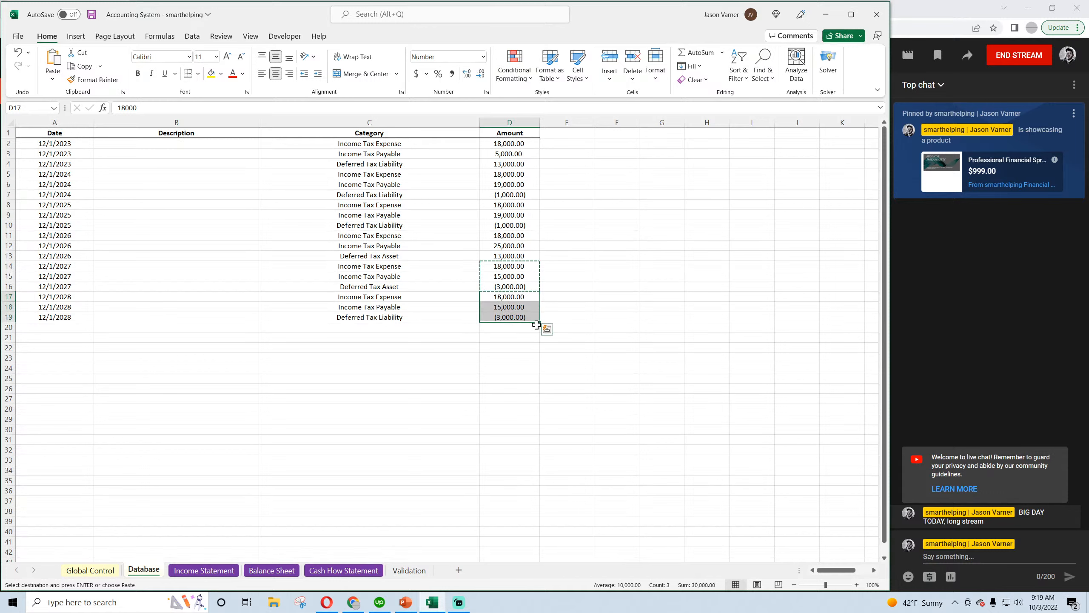
click(516, 297)
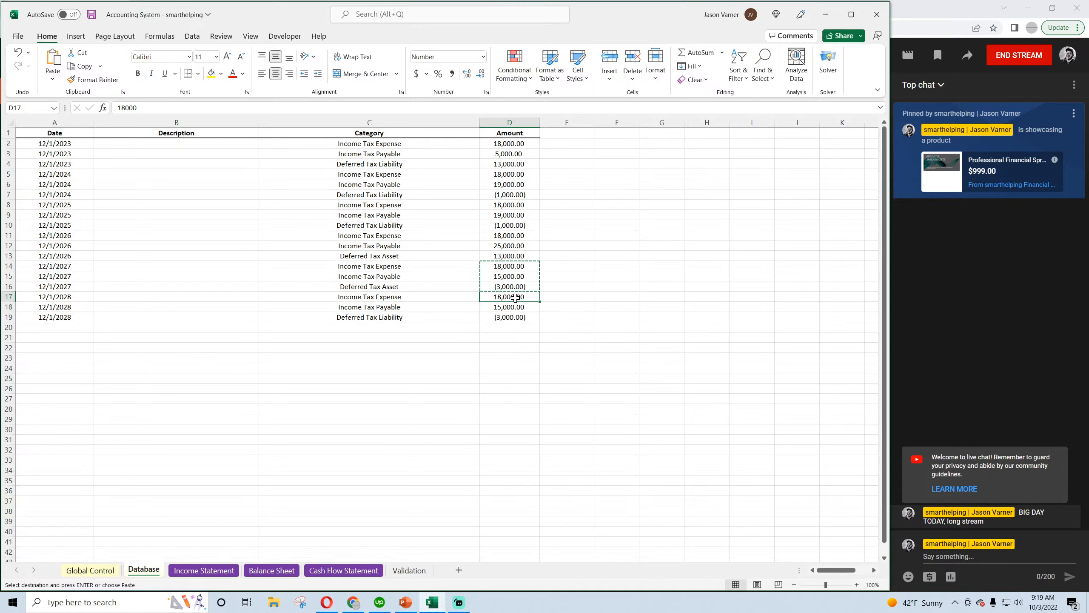
click(91, 15)
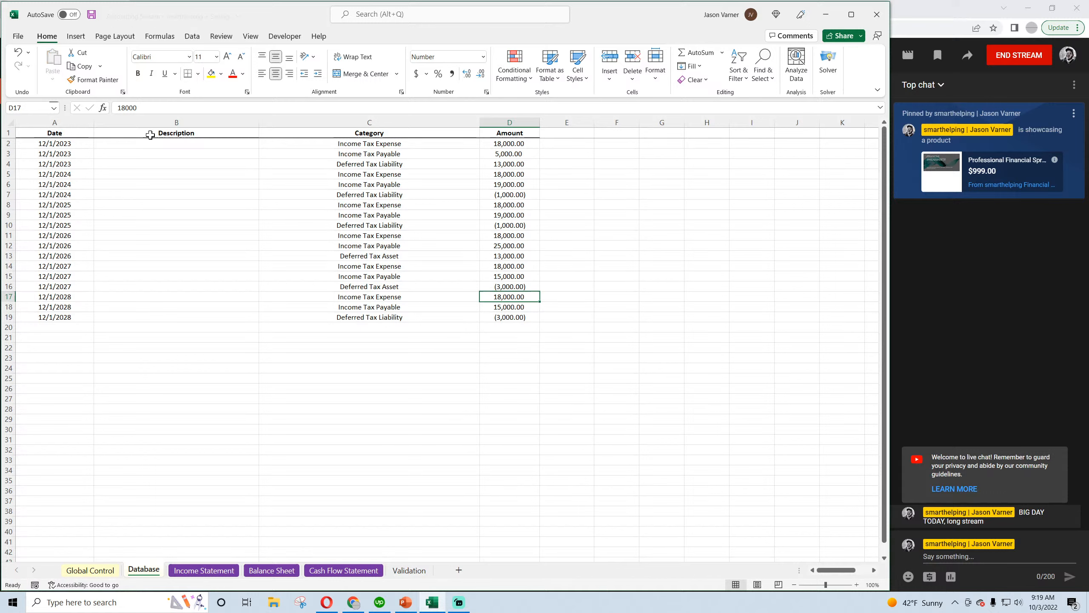
click(521, 306)
click(514, 317)
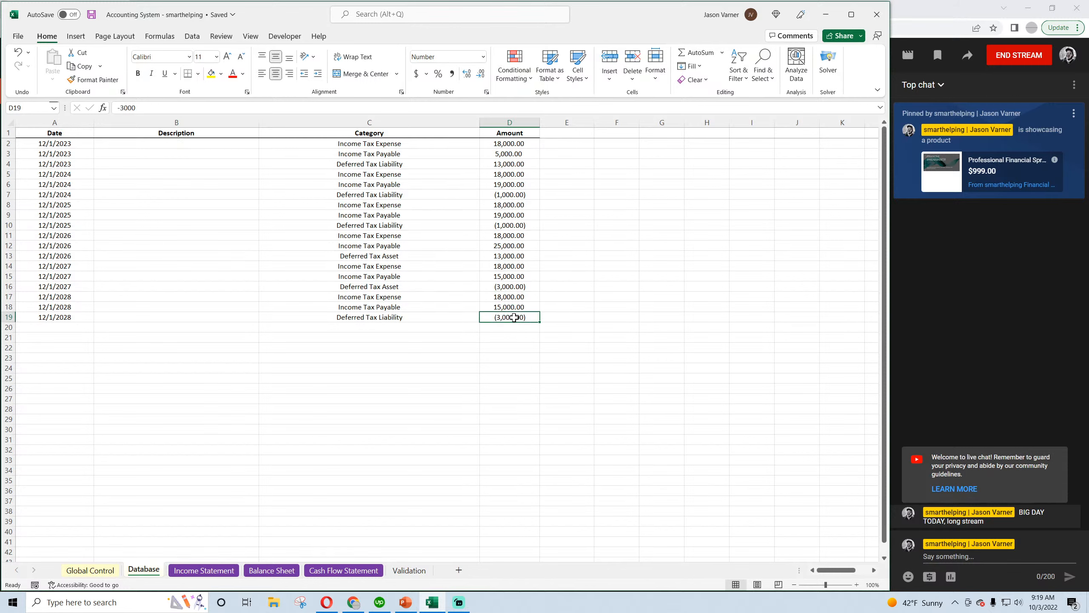
click(519, 256)
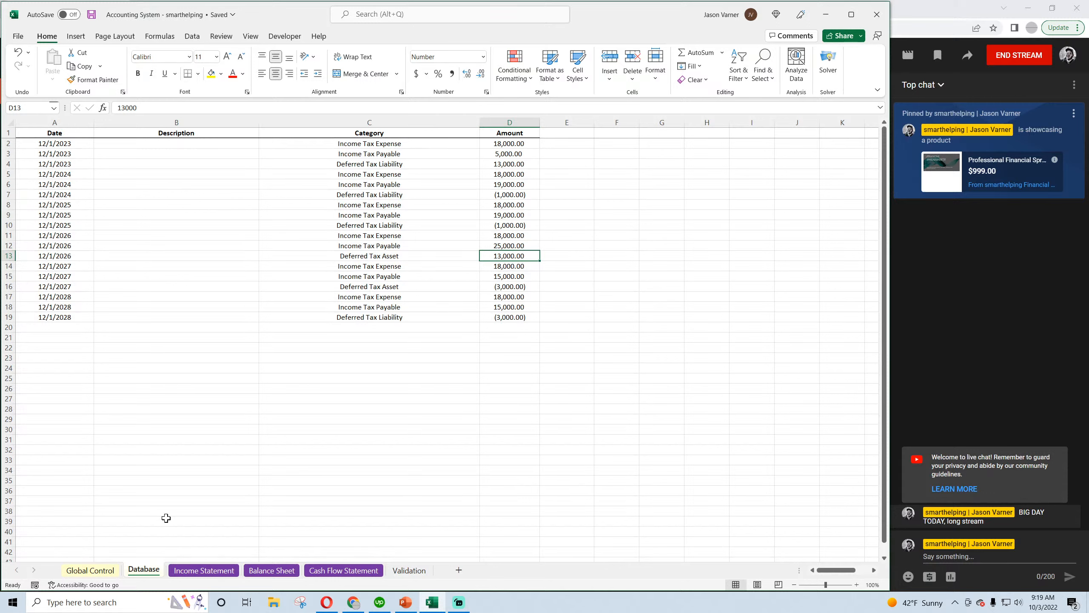
Widen the monthly columns C through CI on the Income Statement to one uniform width
click(197, 571)
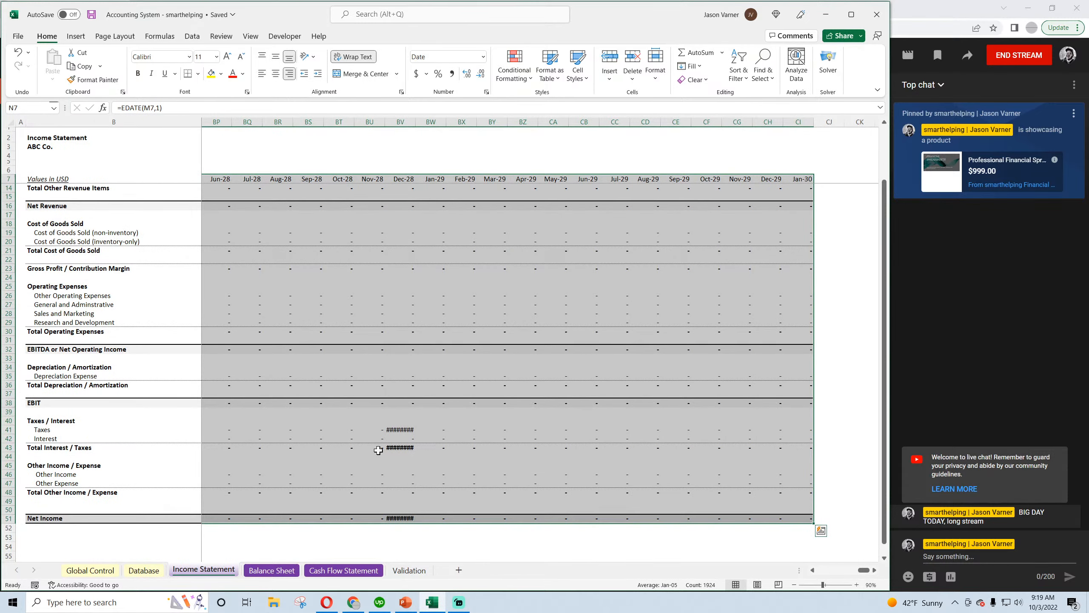
drag(801, 118, 237, 174)
right_click(286, 115)
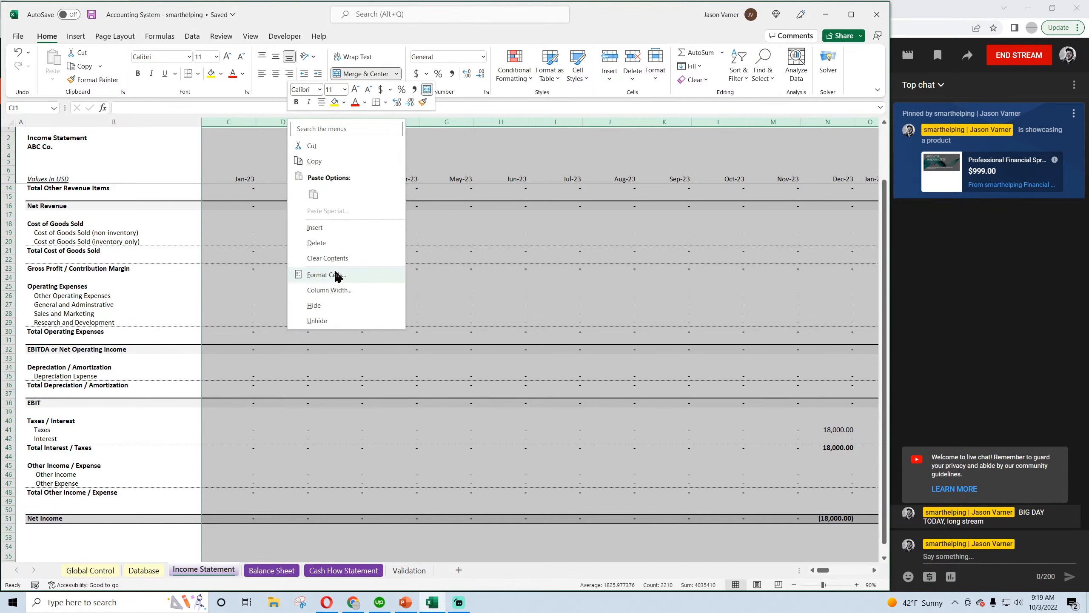
click(330, 275)
key(Return)
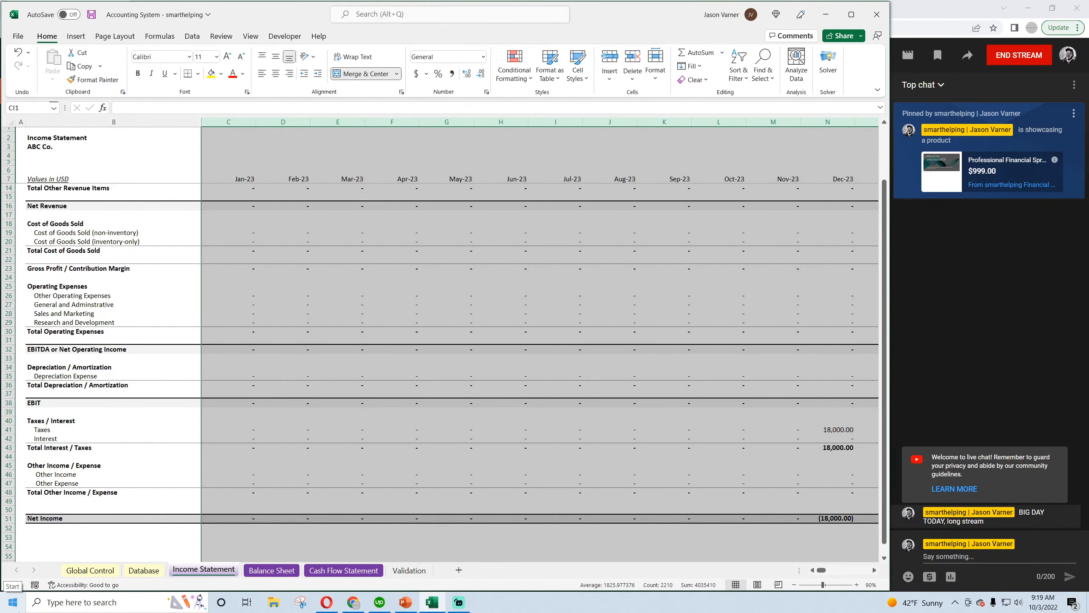
Examine the Income Statement's Taxes row month by month from Dec-23 through the end of the timeline
click(818, 429)
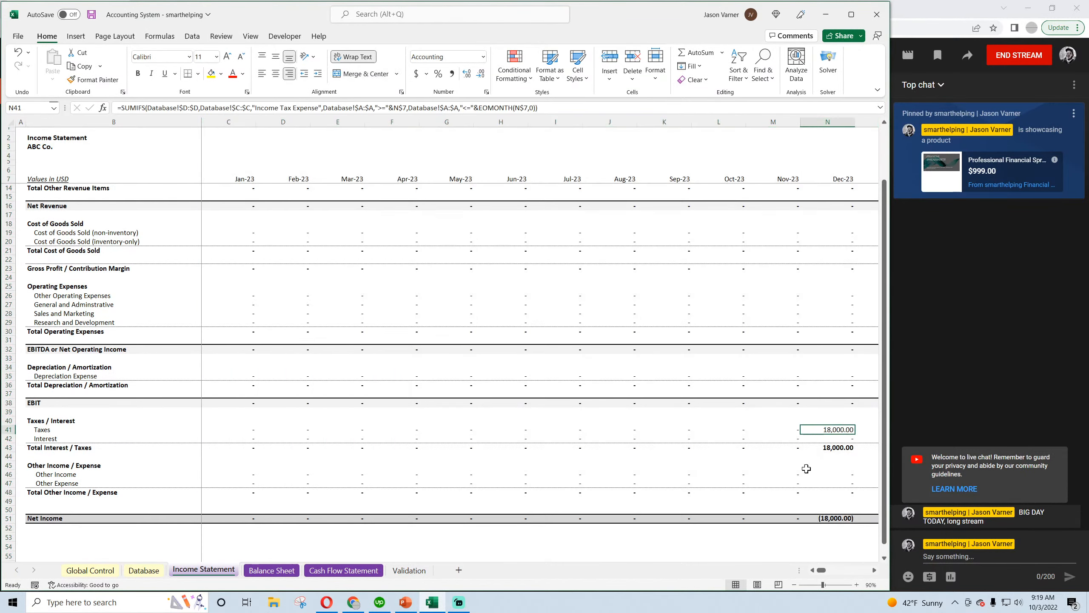
key(Right)
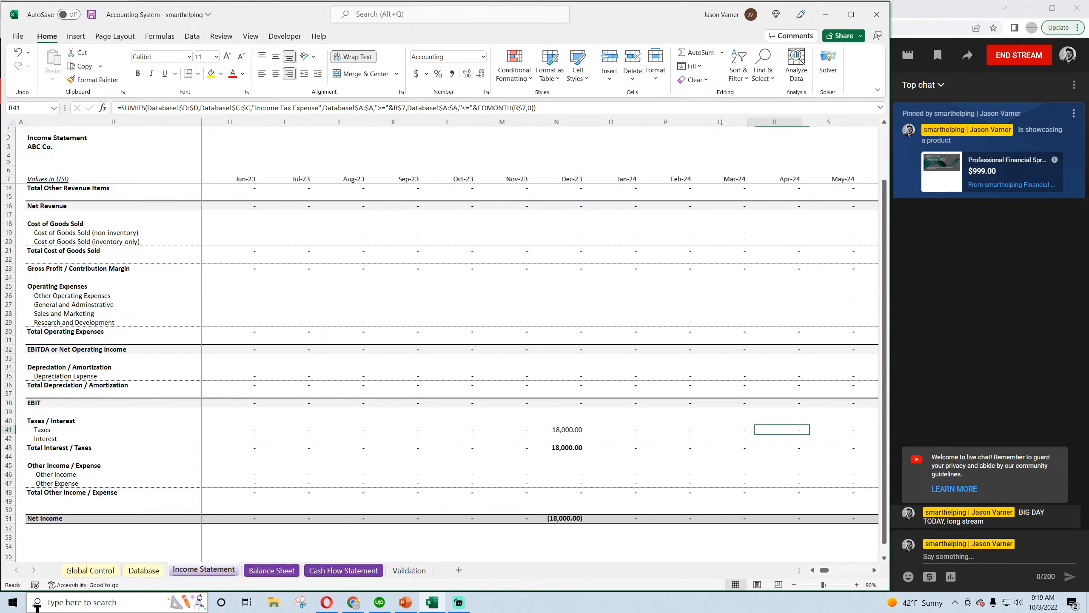
key(Right)
key(Right)
key(Right)
key(Right)
key(Right)
key(Right)
key(Right)
key(Right)
key(Right)
key(Right)
key(Right)
key(Right)
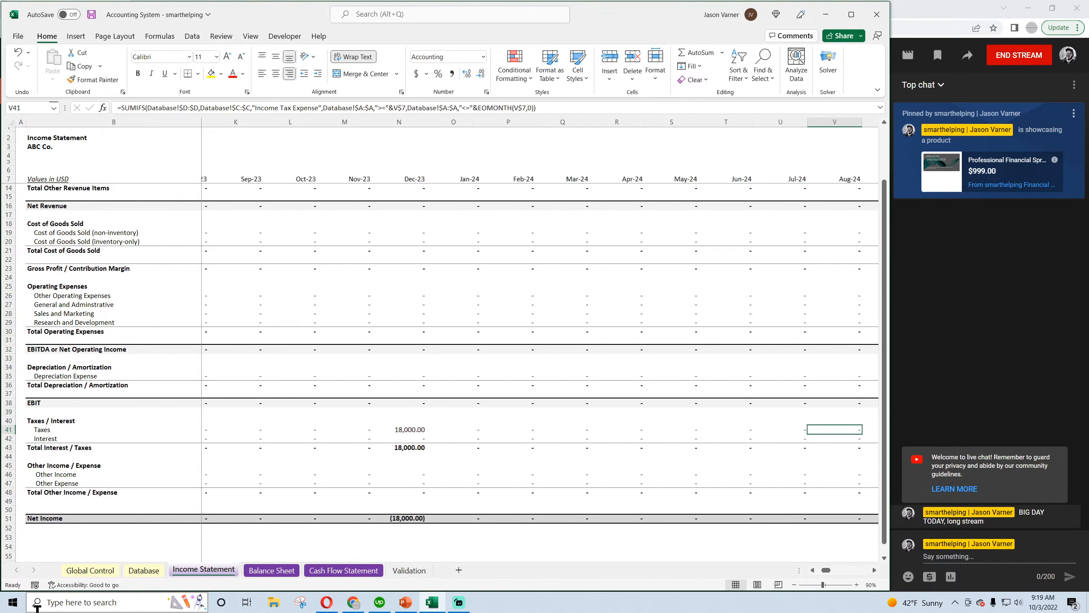
key(Left)
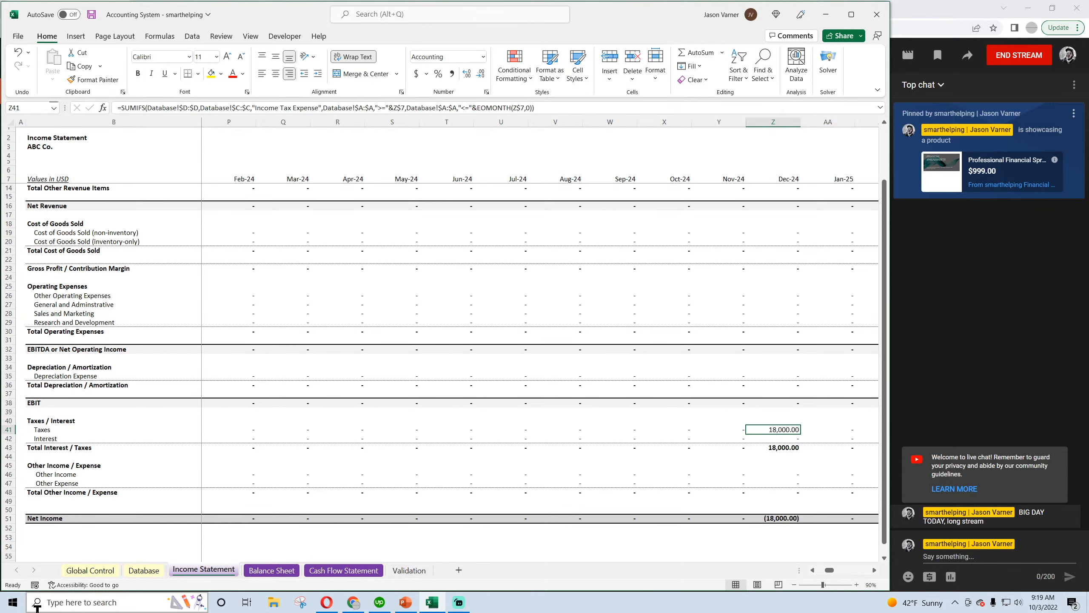
key(Left)
key(Left)
key(Left)
key(Left)
key(Left)
key(Left)
key(Left)
key(Left)
key(Left)
key(Left)
key(Left)
key(Left)
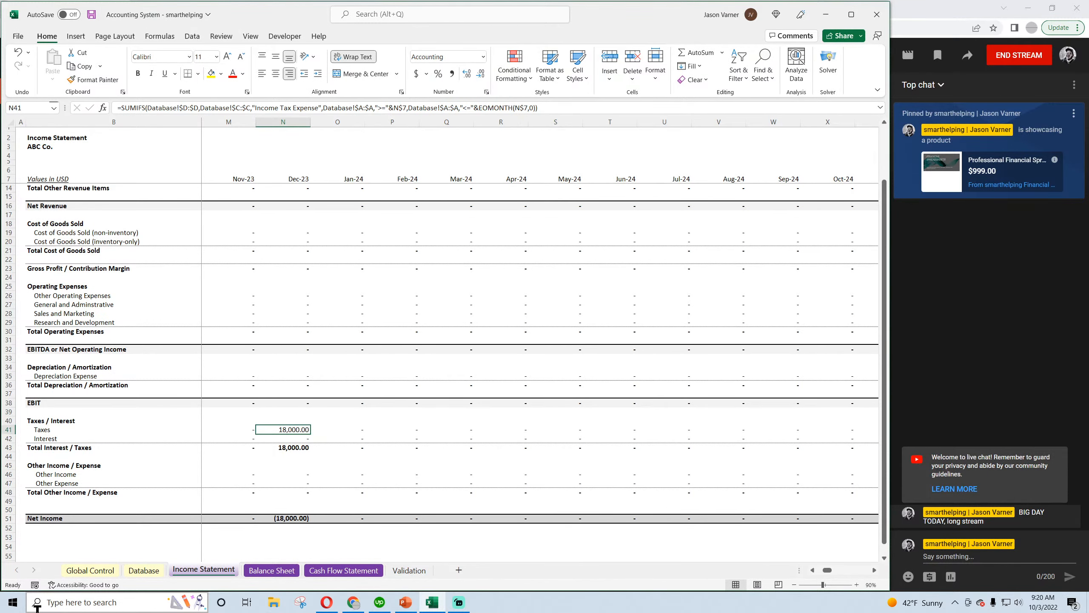
key(Right)
key(Right)
key(Right)
key(Right)
key(Right)
key(Right)
key(Right)
key(Right)
key(Right)
key(Right)
key(Right)
key(Right)
key(Right)
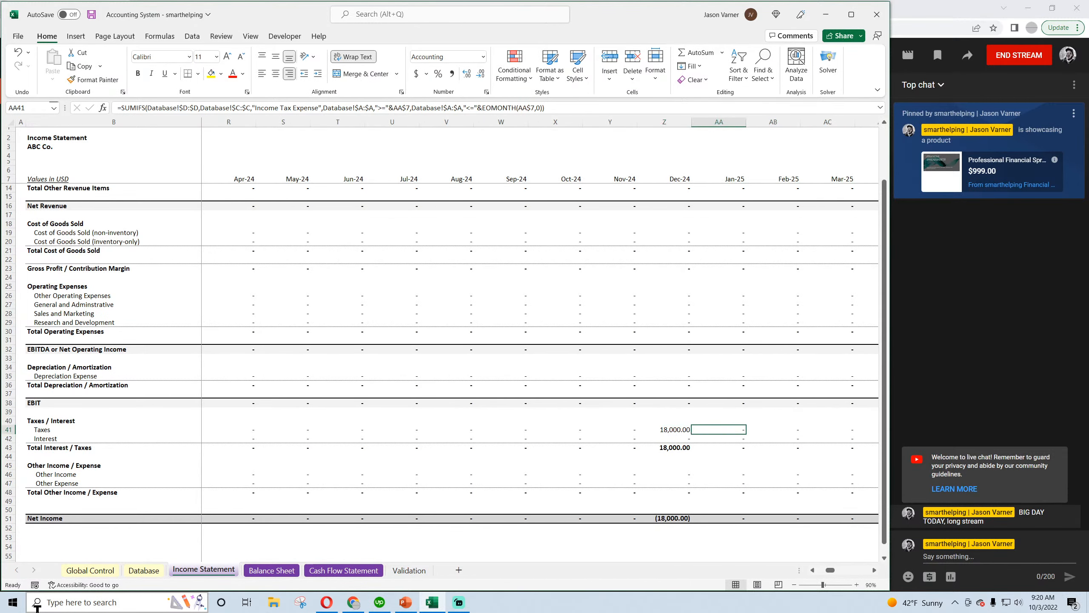
key(Right)
key(Right)
key(Right)
key(Right)
key(Right)
key(Right)
key(Right)
key(Right)
key(Right)
key(Right)
key(Right)
key(Right)
key(Right)
key(Right)
key(Right)
key(Right)
key(Right)
key(Right)
key(Right)
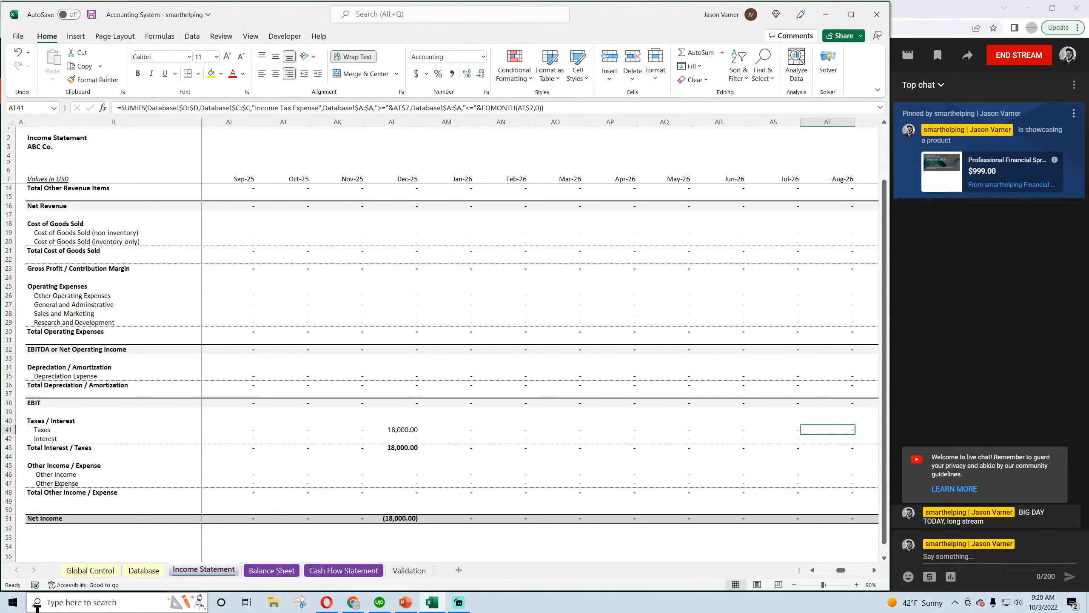
key(Right)
key(Right)
key(Right)
key(Right)
key(Right)
key(Right)
key(Right)
key(Right)
key(Right)
key(Right)
key(Right)
key(Right)
key(Right)
key(Right)
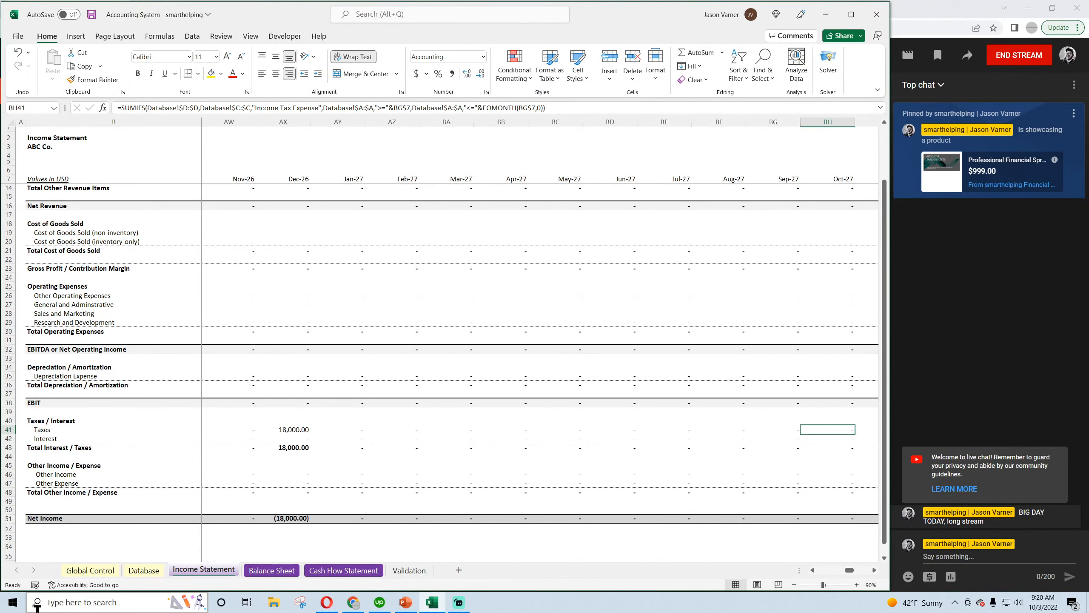
key(Right)
key(Right)
key(Right)
key(Right)
key(Right)
key(Right)
key(Right)
key(Right)
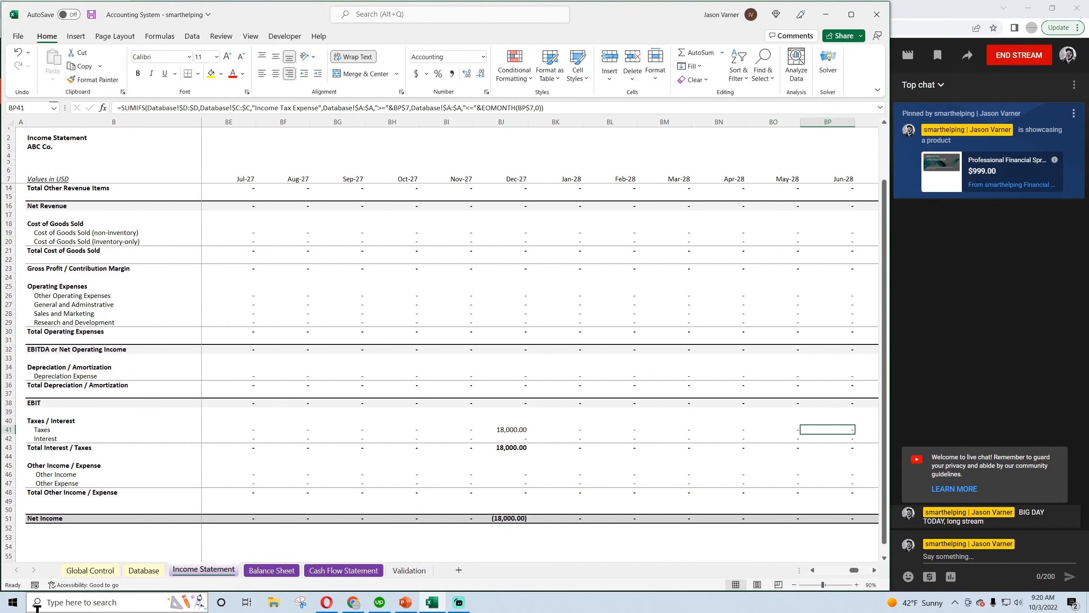
key(Right)
key(Right)
key(Right)
key(Right)
key(Right)
key(Right)
key(Right)
key(Right)
key(Right)
key(Right)
key(Right)
key(Right)
key(Right)
key(Right)
key(Right)
key(Right)
key(Right)
key(Right)
key(Right)
key(Right)
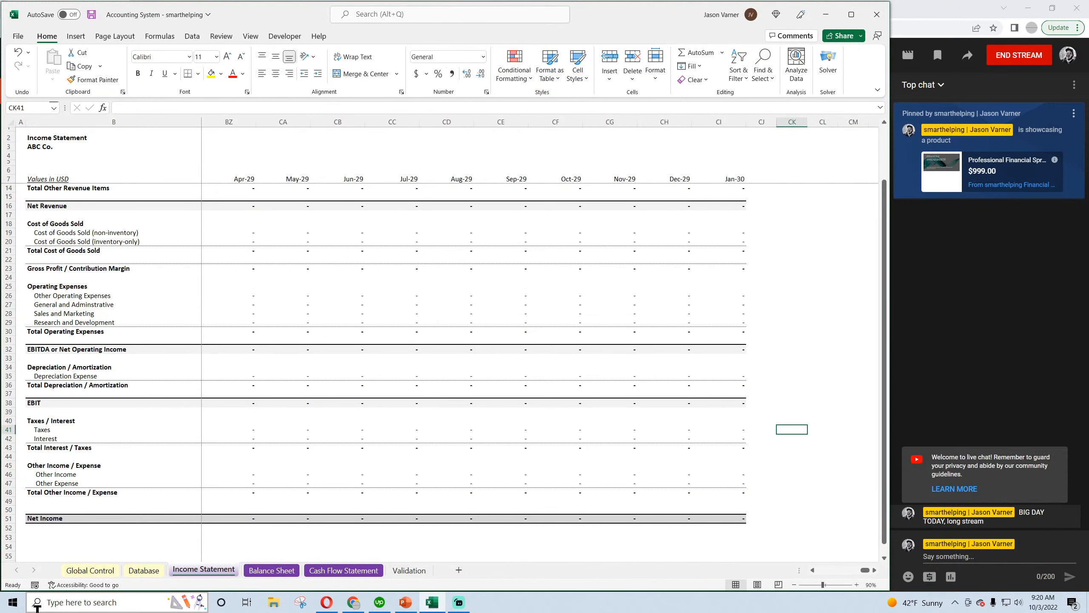
key(Left)
key(Left)
key(Left)
key(Left)
key(Left)
key(Left)
key(Left)
key(Left)
key(Left)
key(Left)
key(Left)
key(Left)
key(Left)
key(Left)
key(Left)
key(Left)
key(Left)
key(Left)
key(Left)
key(Left)
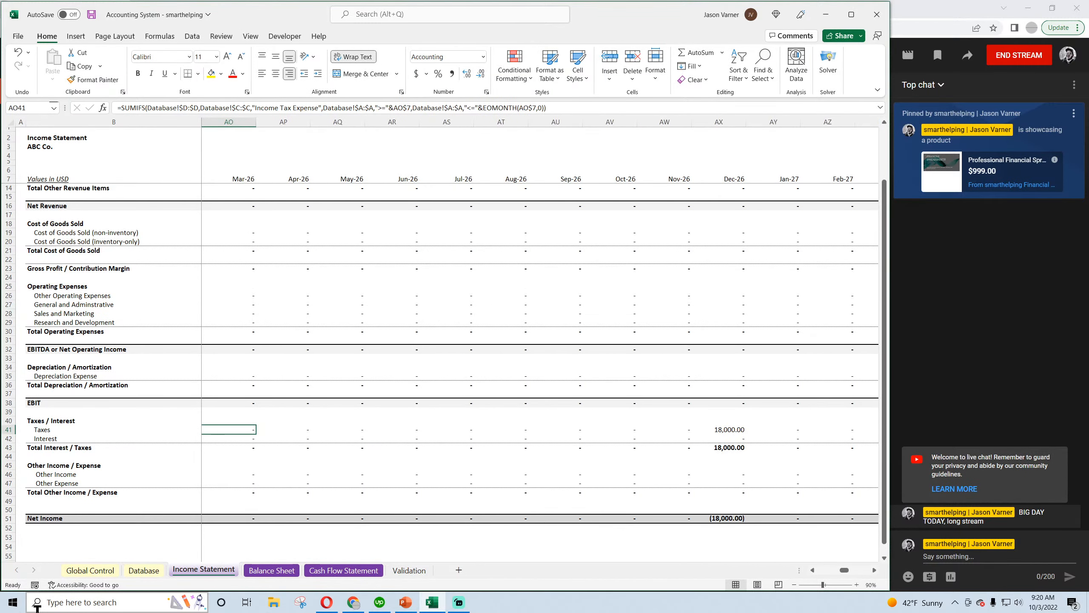
Inspect the Balance Sheet from the assets down and view the Jan-23 Cash and Accounts Receivable formulas
click(287, 572)
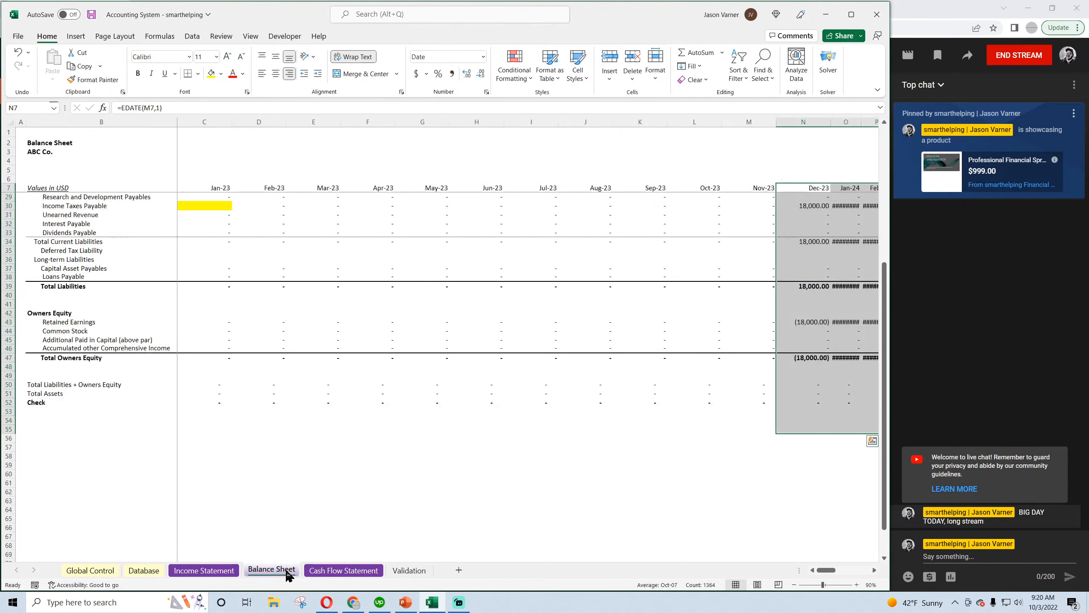
scroll(264, 440, up, 7)
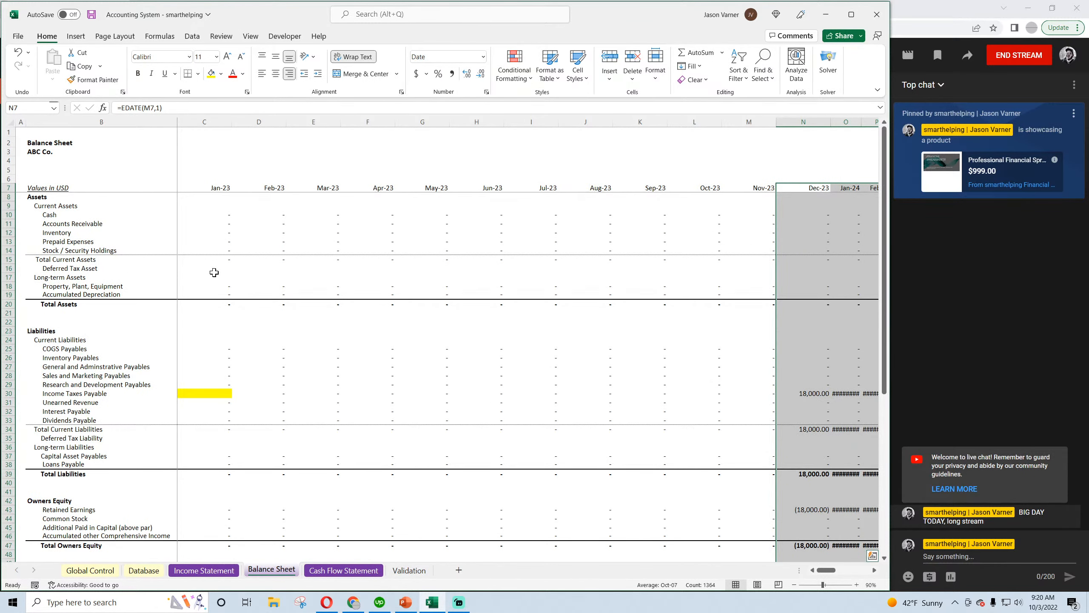
click(221, 215)
click(220, 224)
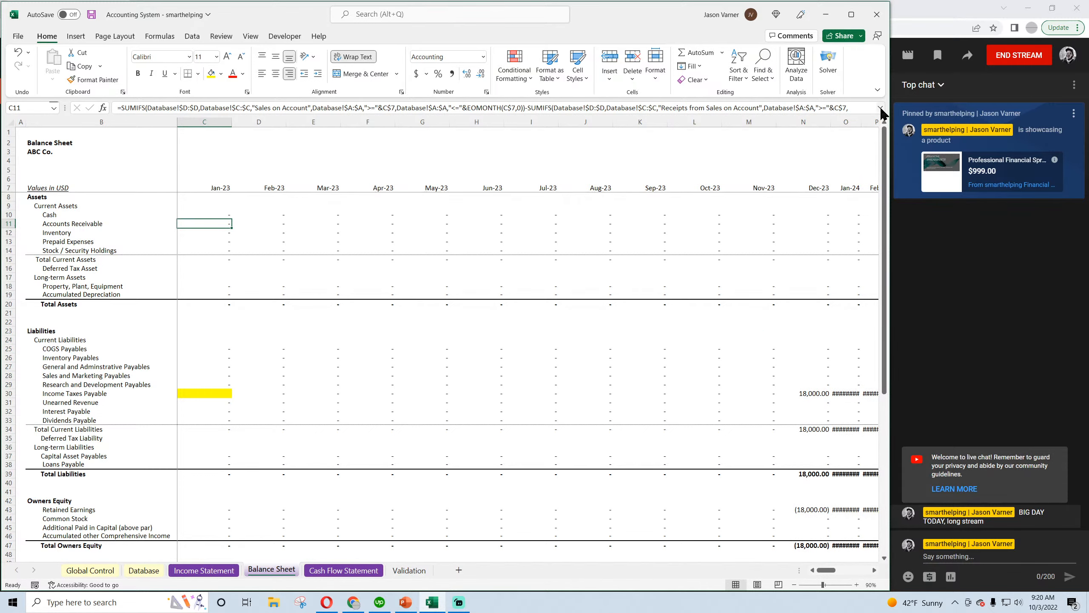
Review the income tax category entries on the Database sheet, including the three 12/1/2023 entries
click(144, 571)
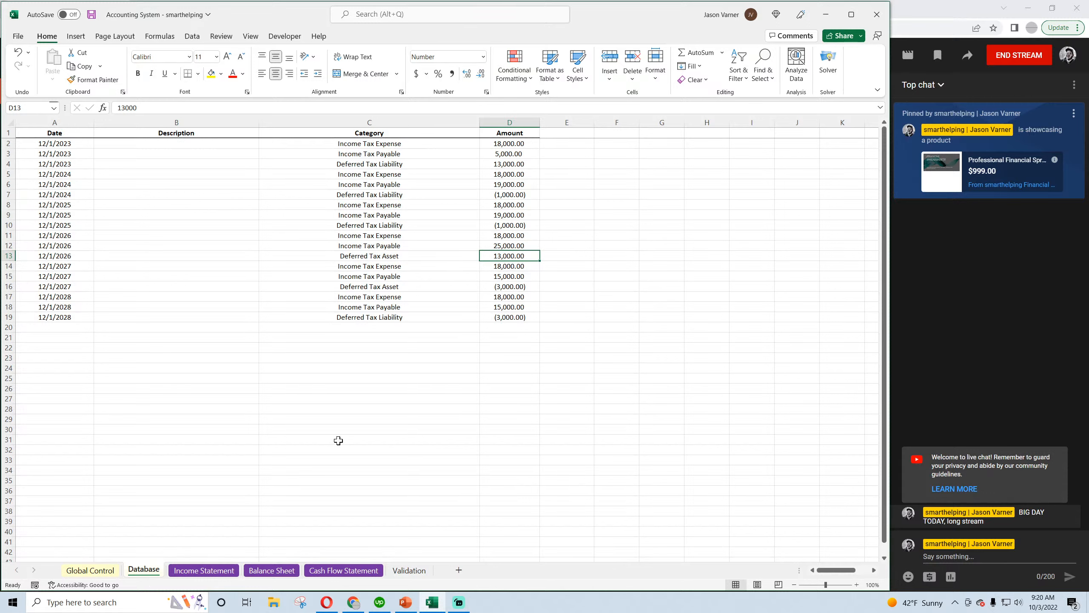
click(391, 324)
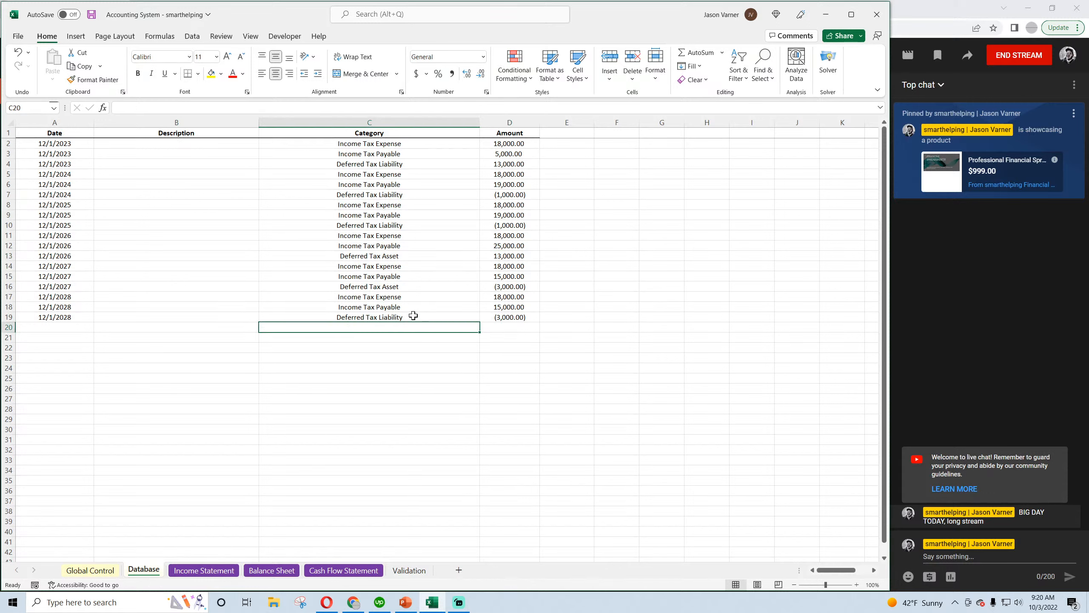
click(413, 316)
click(403, 297)
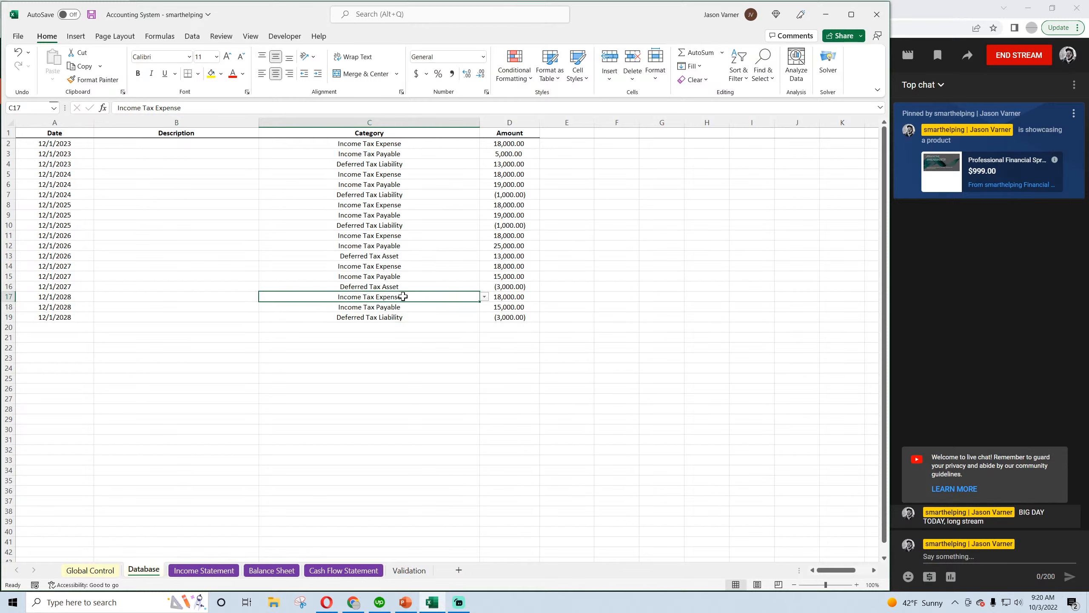
click(382, 164)
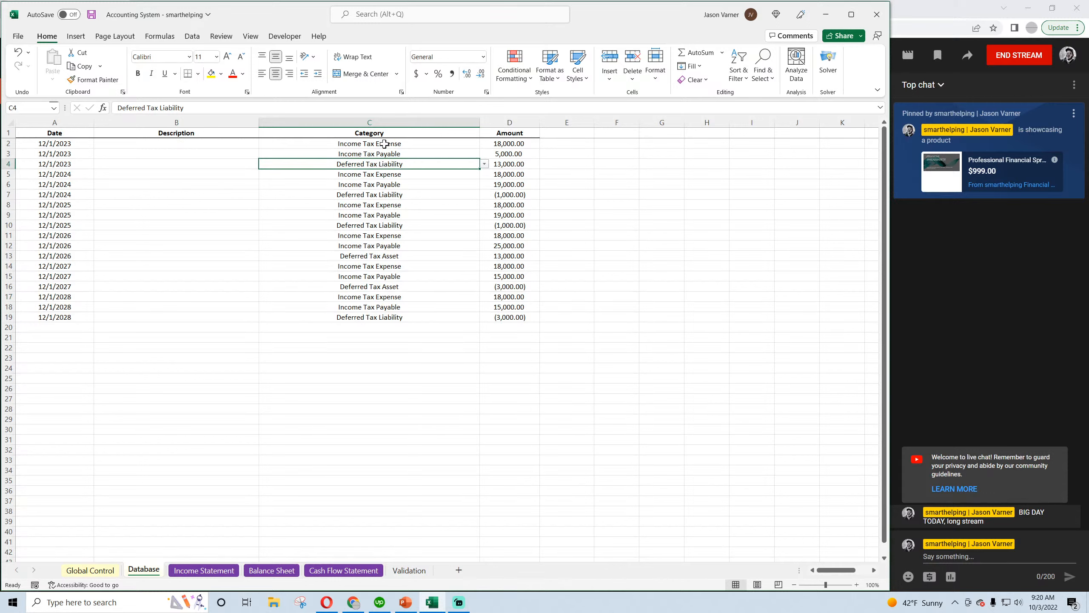
click(384, 143)
click(385, 154)
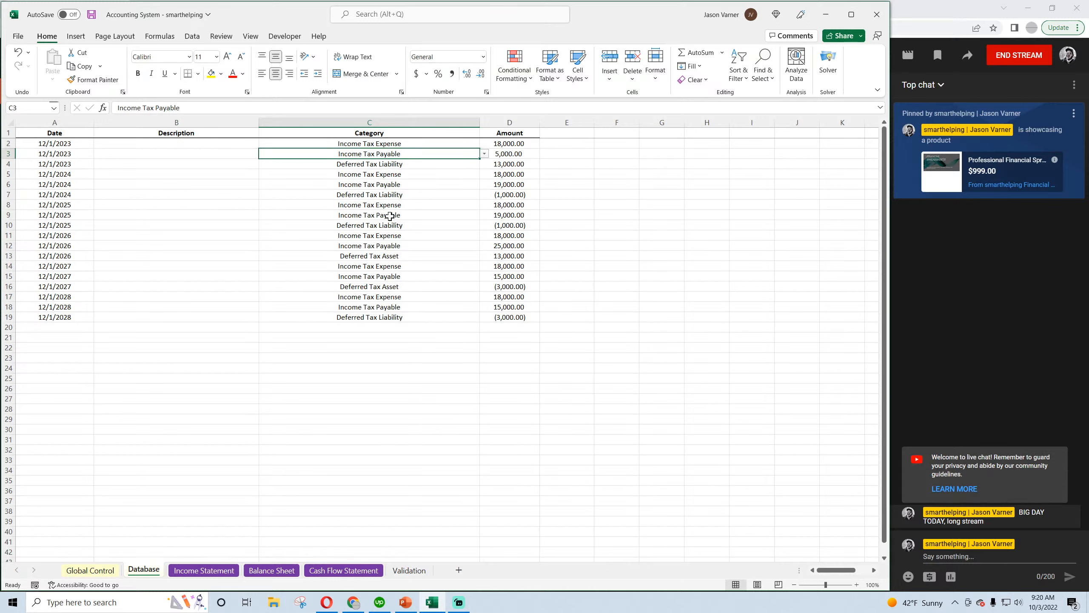
Add yearly dates from 12/1/2023 to 12/1/2028 in A20:A25 of the Database, clearing any extra dates below
click(69, 144)
key(ctrl+c)
click(52, 327)
key(ctrl+v)
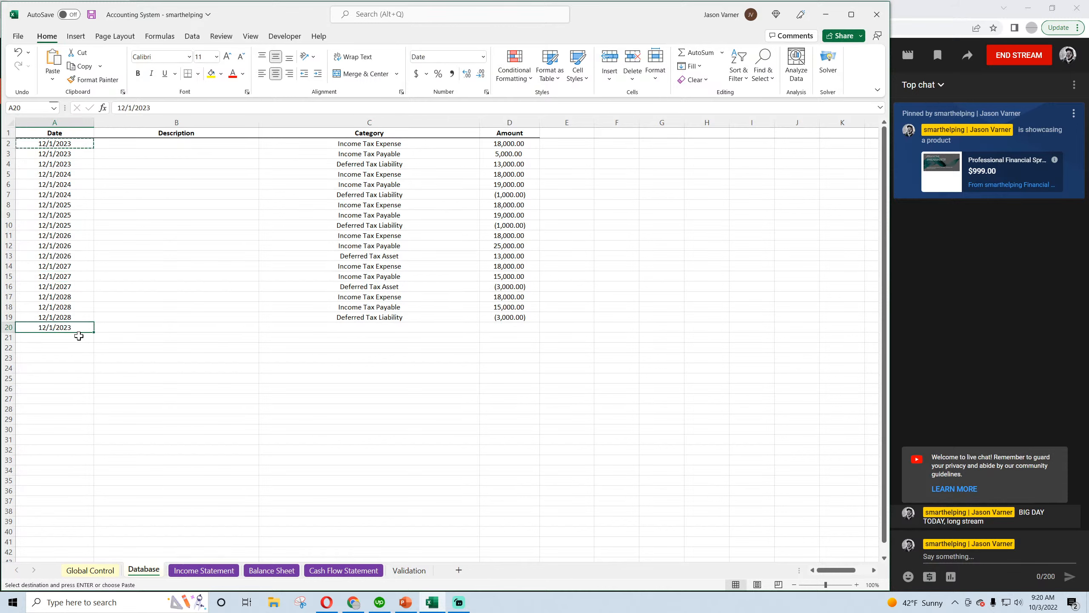
click(71, 174)
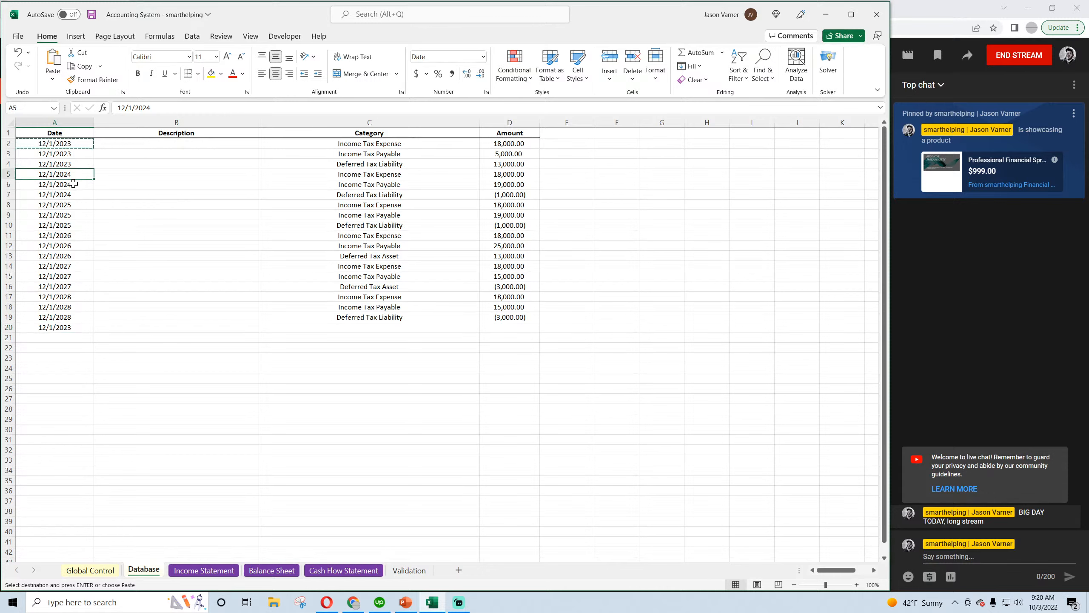
key(ctrl+c)
click(62, 337)
key(ctrl+v)
drag(55, 327, 84, 399)
right_click(79, 398)
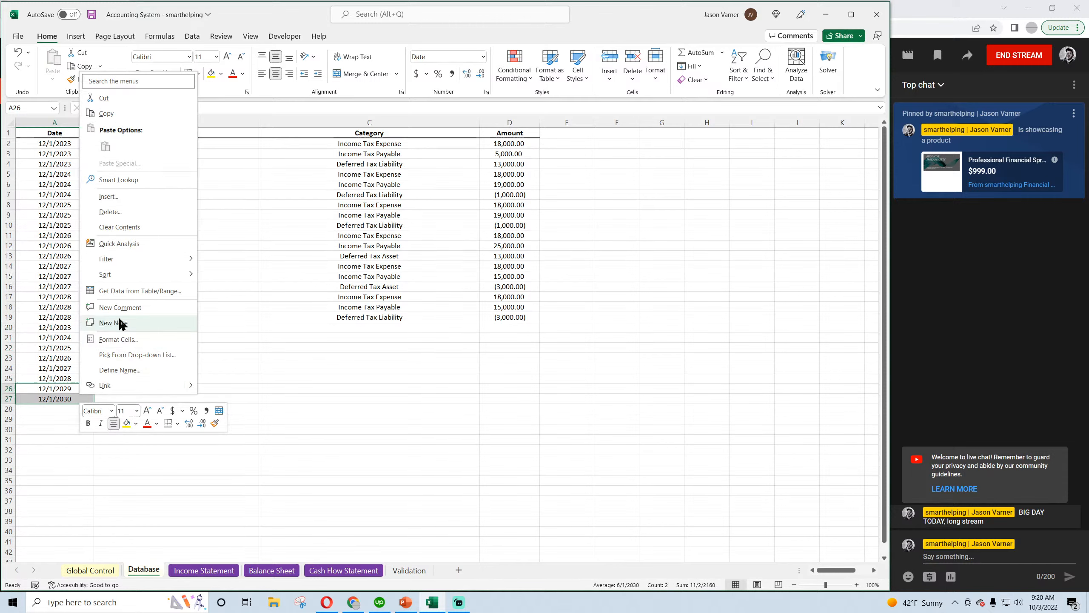
click(125, 228)
Fill the Deferred Tax Liability category from row 19 down through the new entries in rows 20 to 25
drag(73, 327, 297, 326)
click(363, 328)
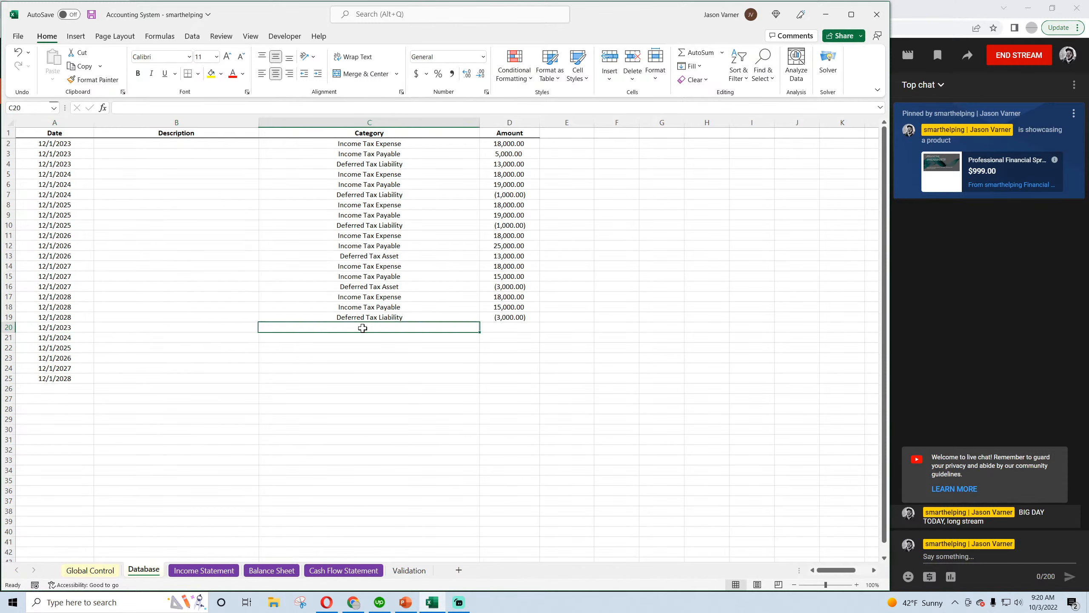
click(434, 317)
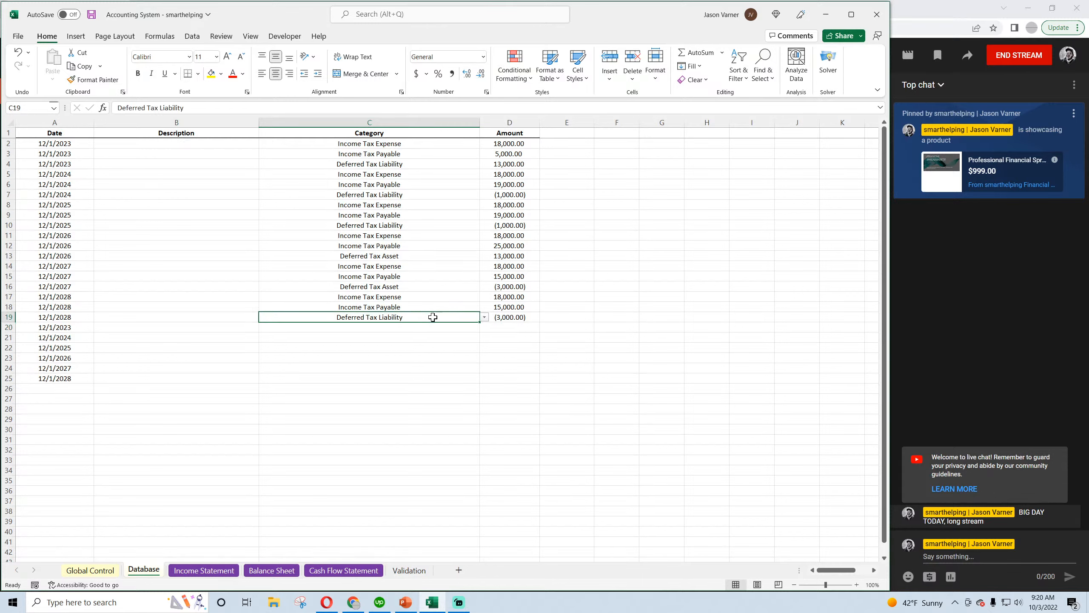
drag(480, 322, 470, 386)
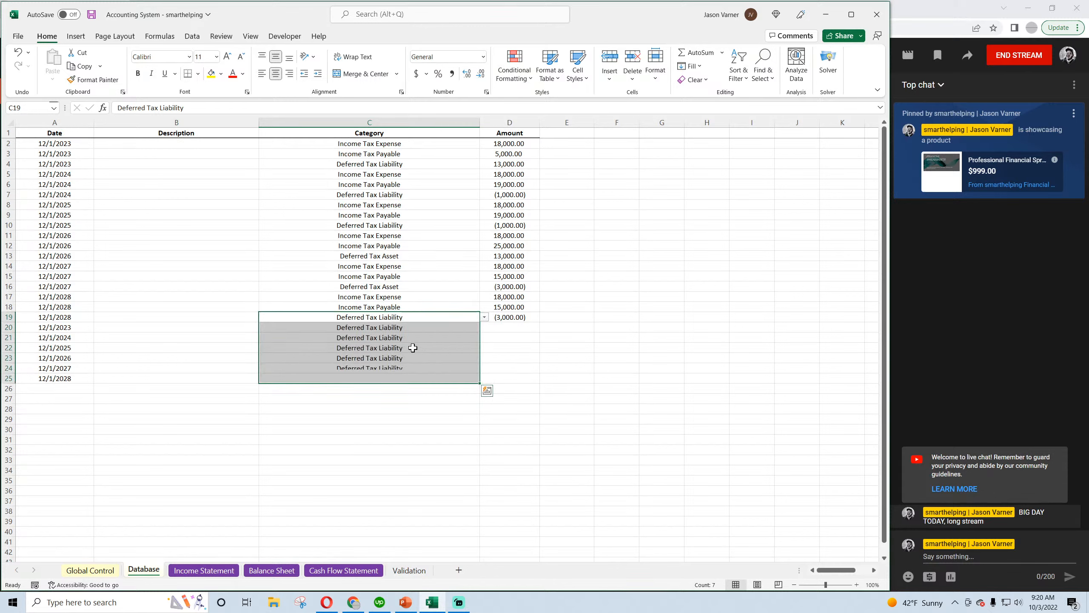
Look through the available income tax categories for the new 12/1/2023 entry in row 20
click(414, 329)
click(485, 327)
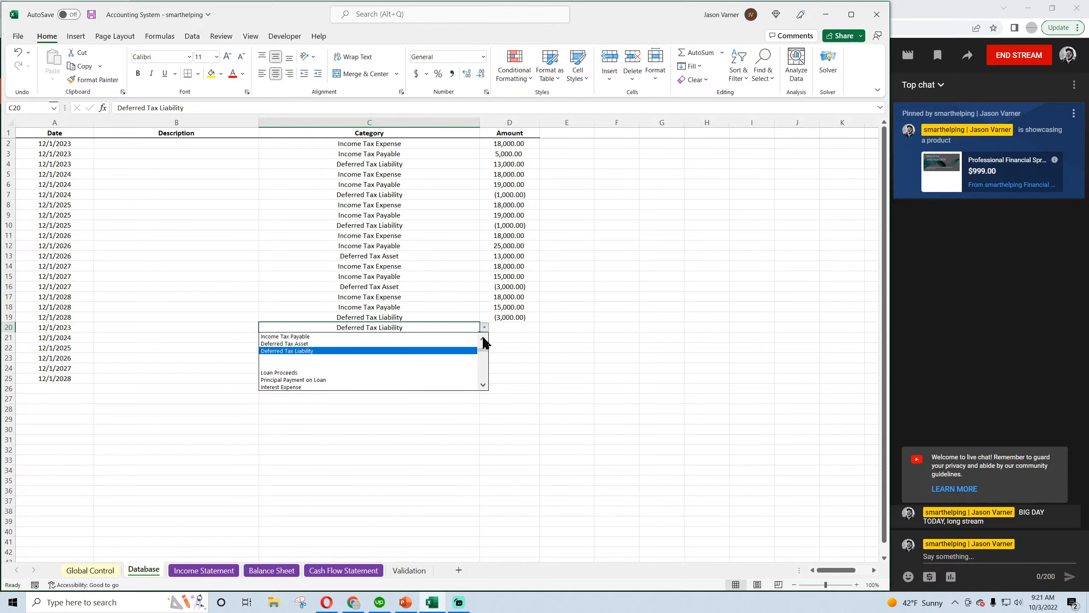
click(484, 341)
click(484, 342)
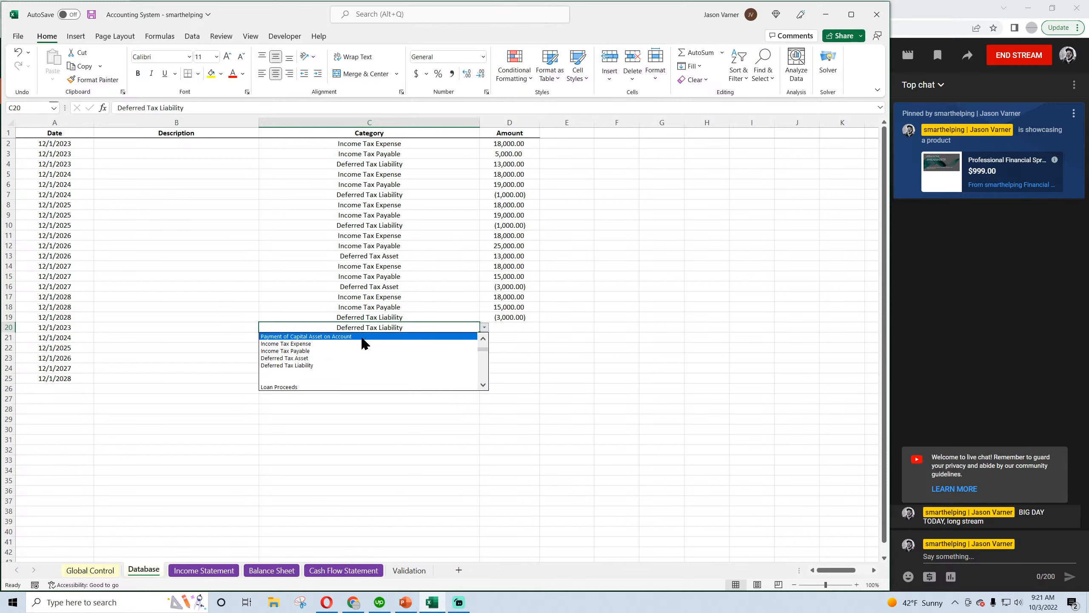
click(339, 345)
Add the category "Payment of Income Tax" in C33 of the Validation sheet, below Deferred Tax Liability, and save the workbook
click(409, 569)
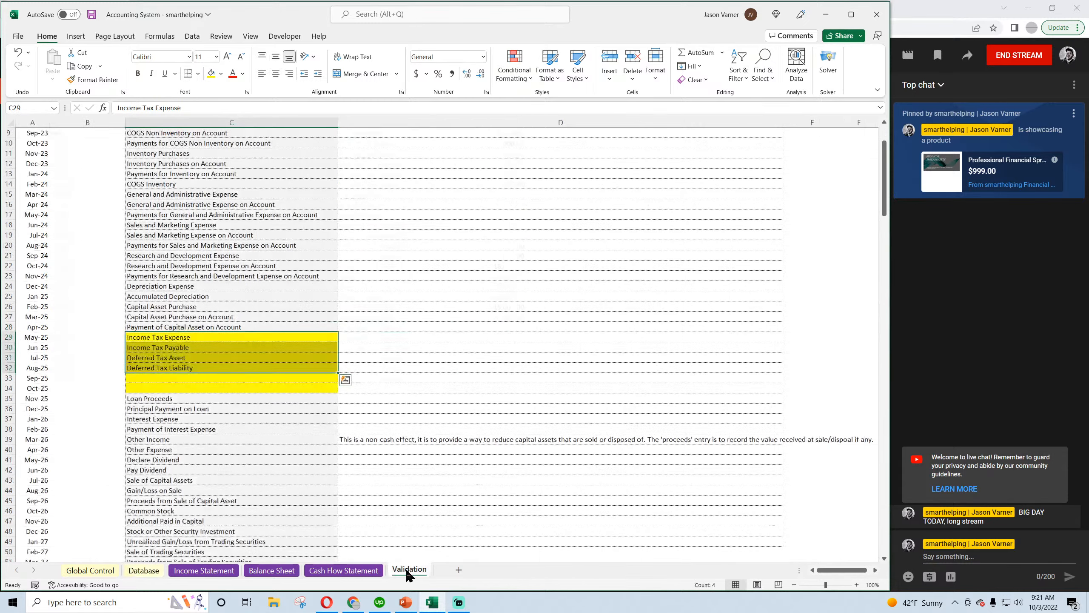
click(169, 341)
click(173, 377)
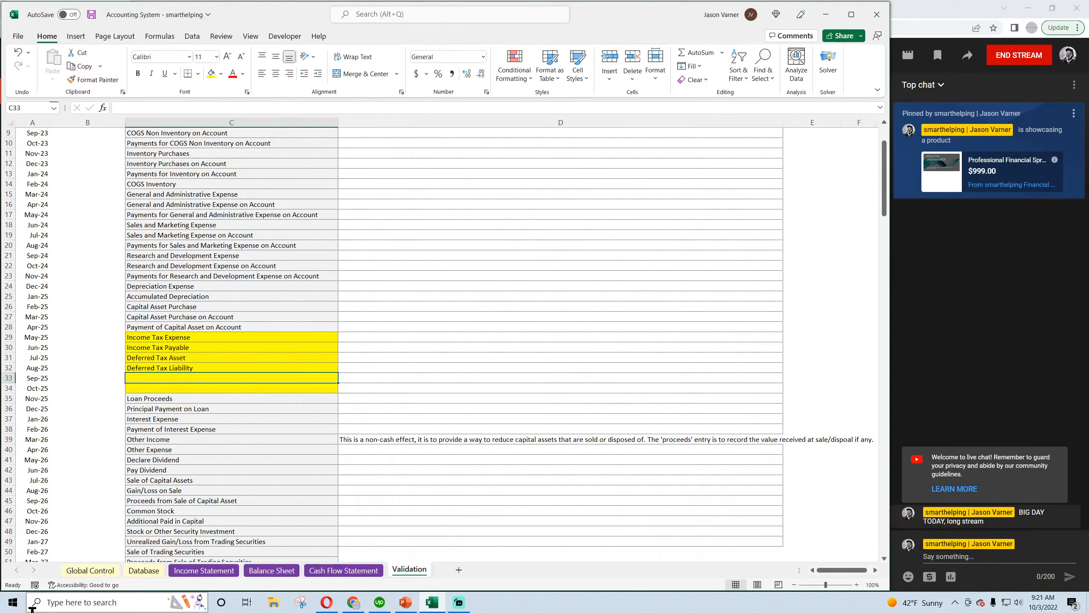
text(Payment)
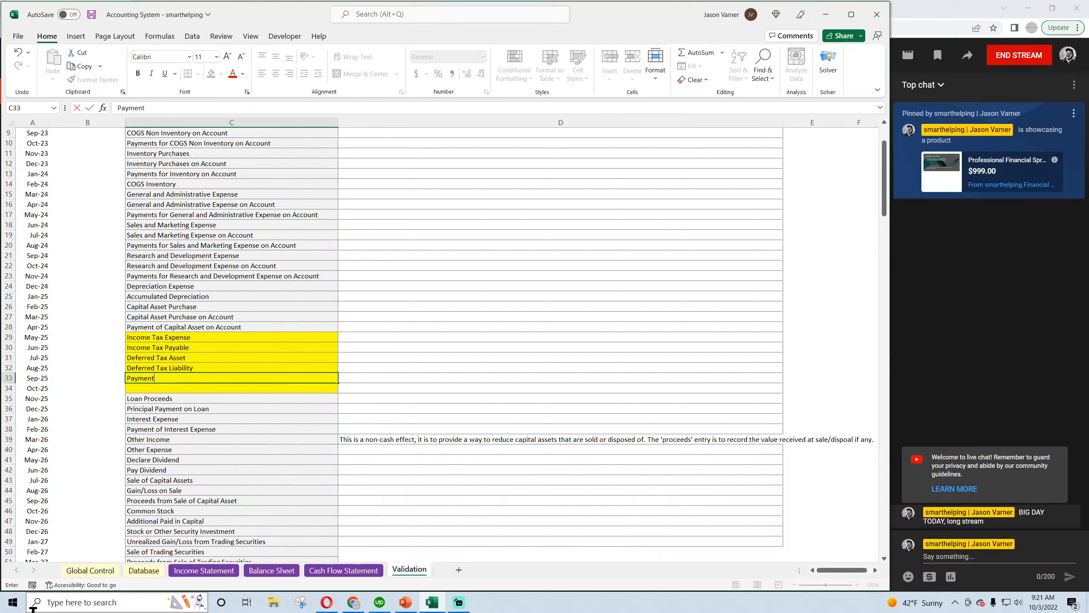
text( of Income Tax)
key(Return)
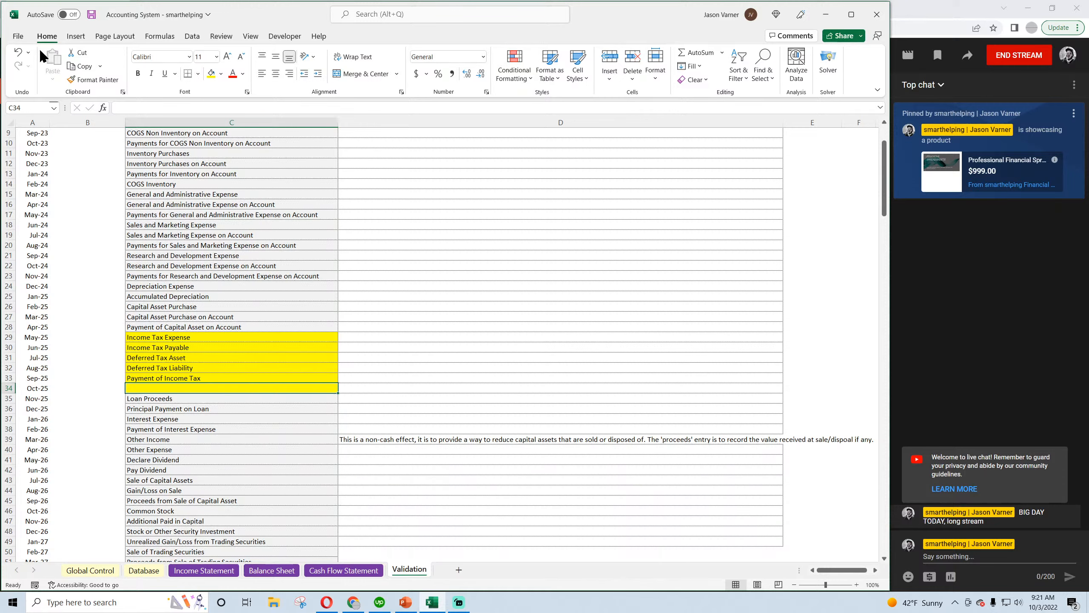
click(91, 14)
click(219, 377)
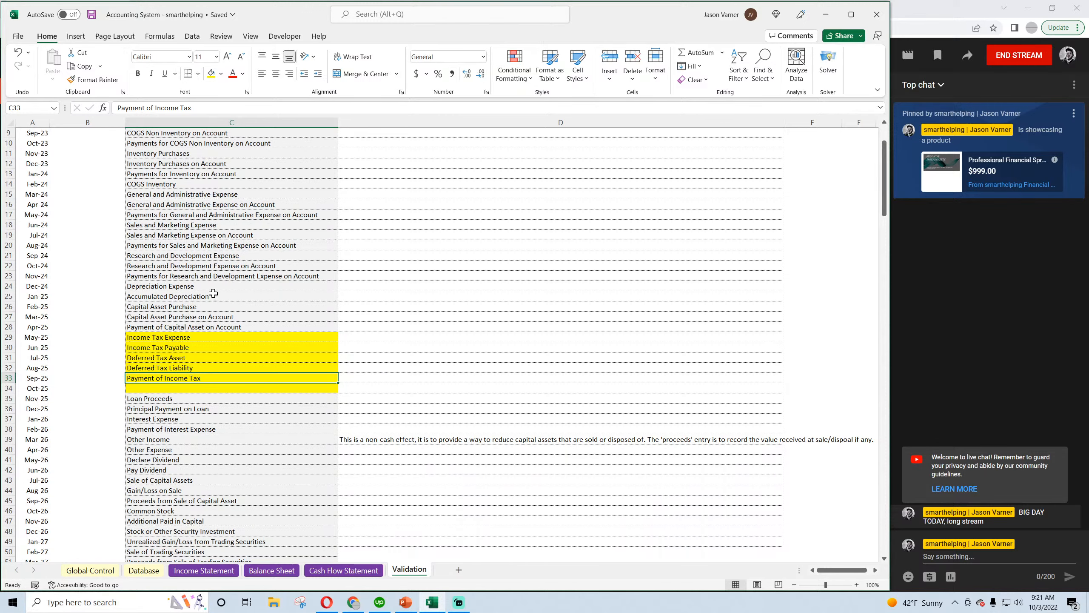
Change the category of Database rows 20 to 25 to "Payment of Income Tax" and save the workbook
click(143, 570)
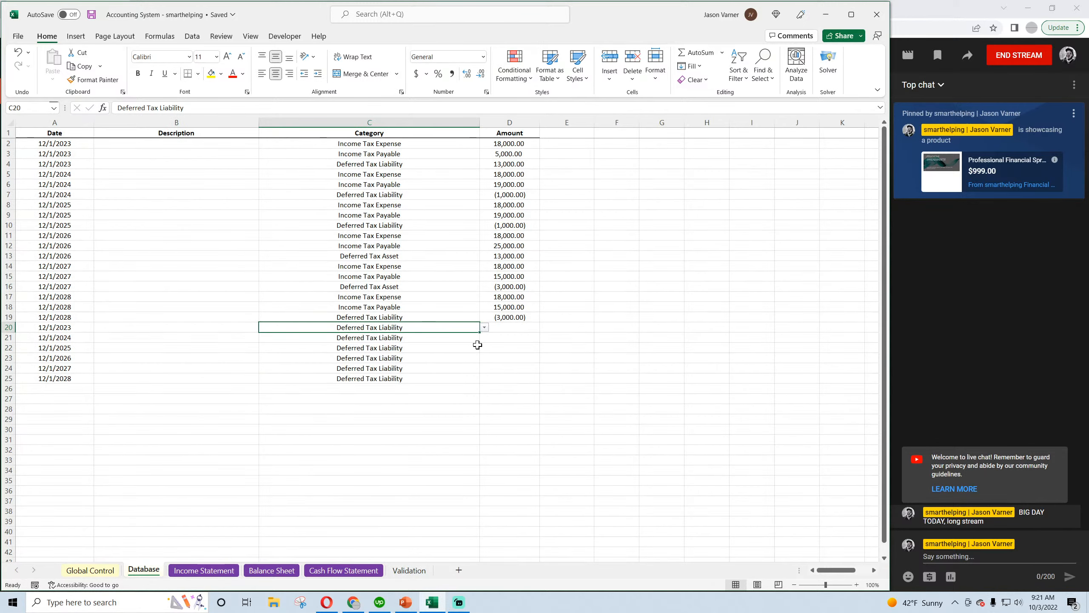
click(394, 317)
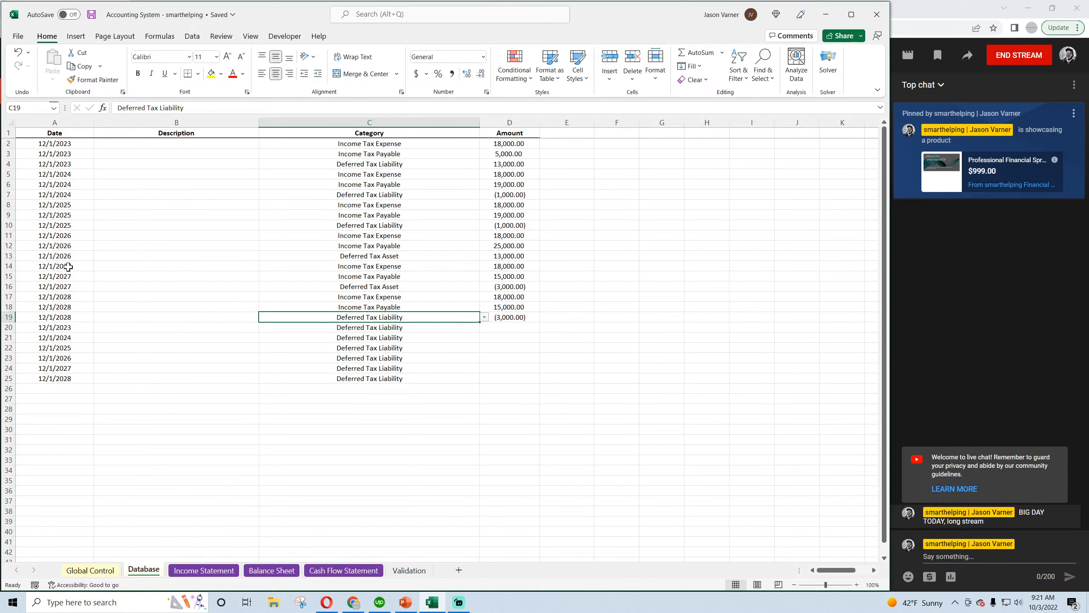
drag(68, 267, 485, 317)
click(71, 297)
click(425, 327)
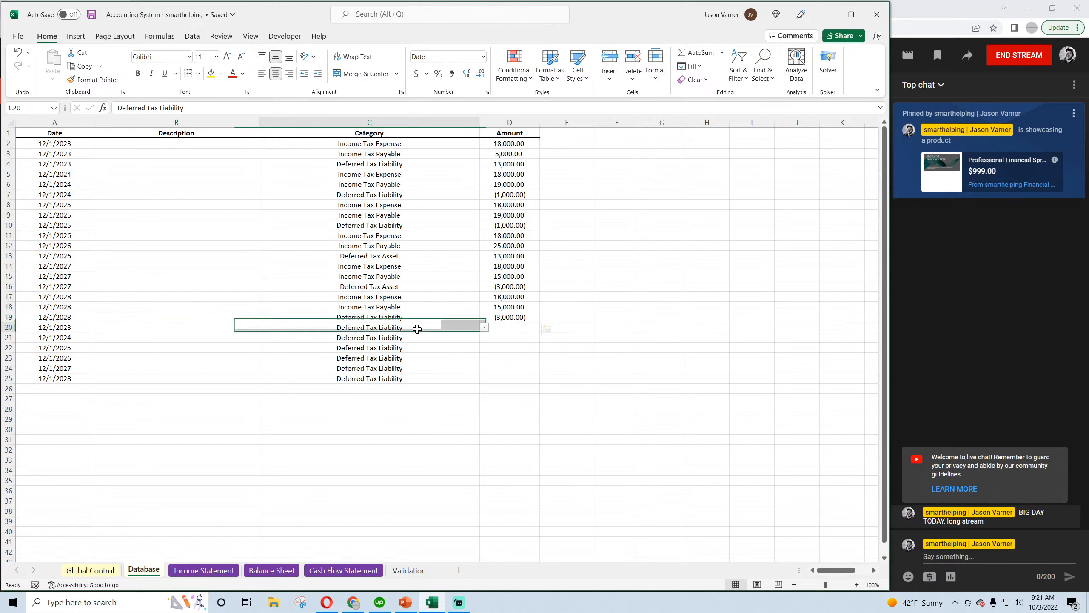
click(484, 327)
click(375, 344)
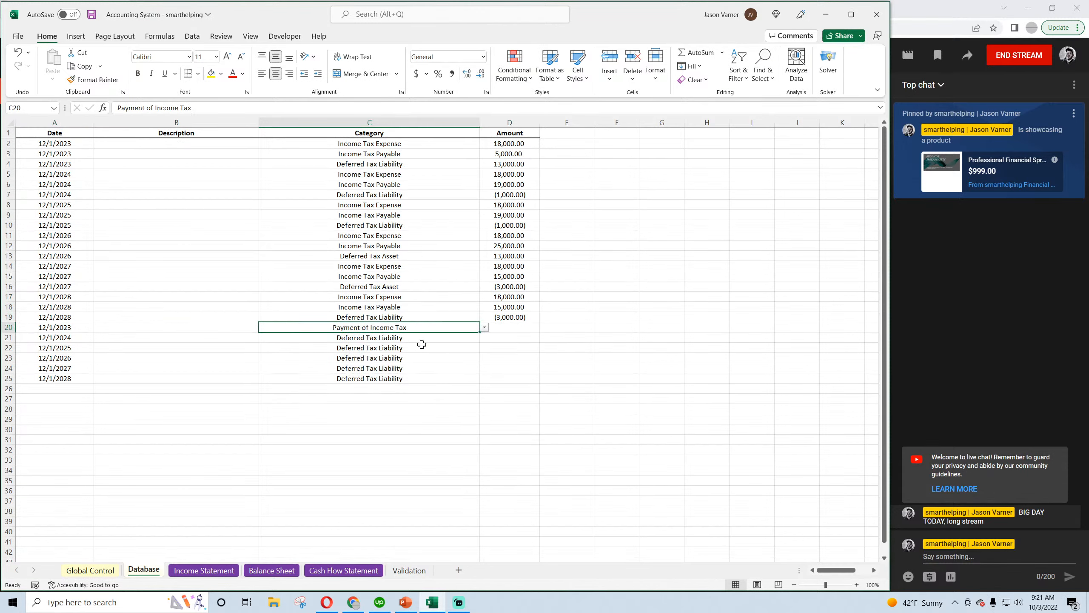
click(472, 339)
click(484, 337)
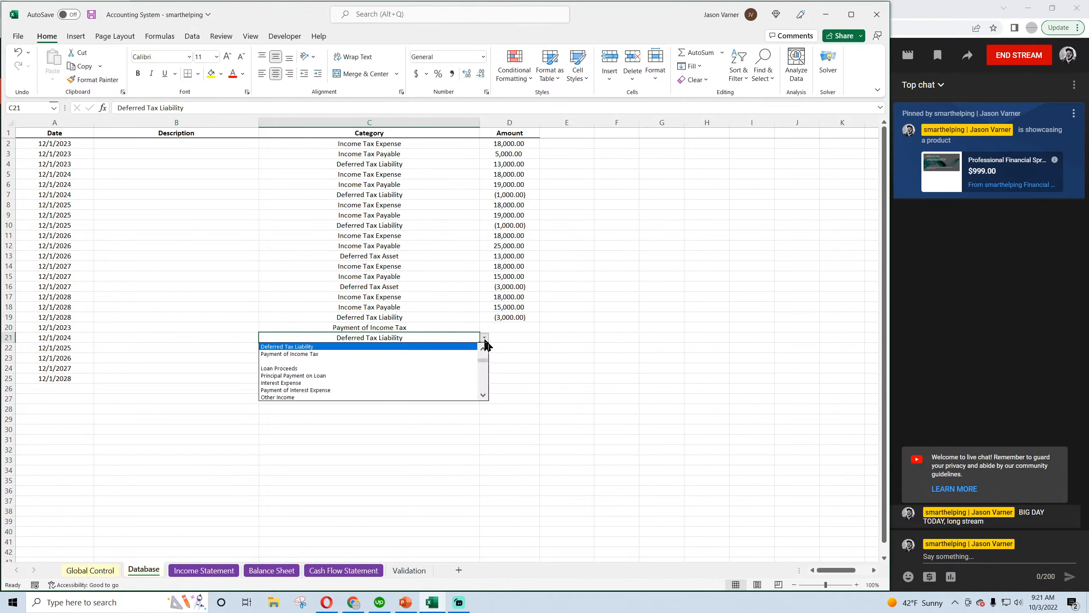
click(450, 355)
drag(417, 329, 473, 378)
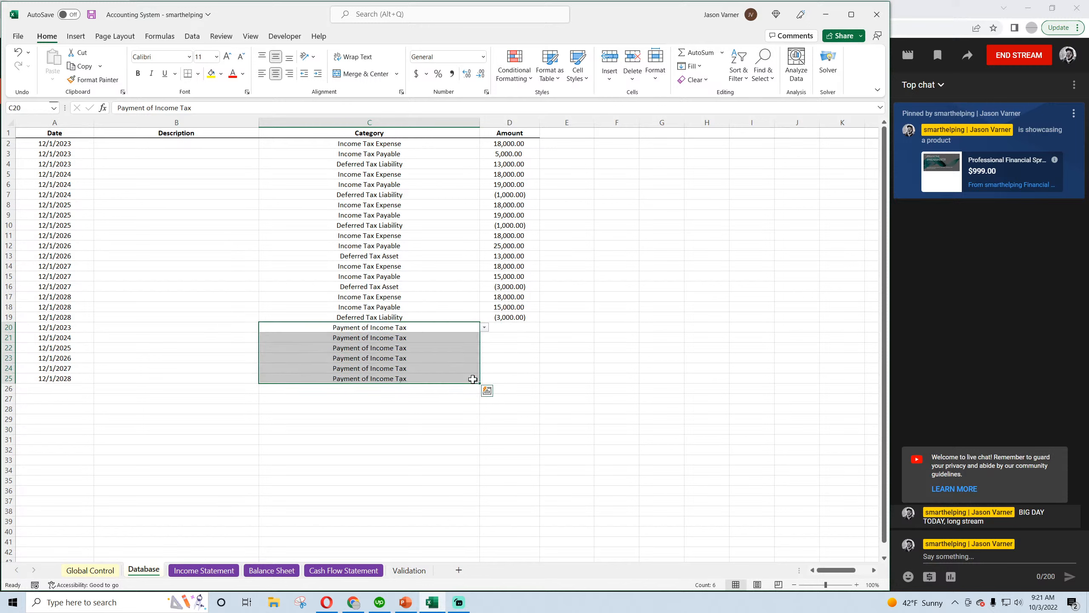
click(92, 14)
Enter income tax payment amounts of 13,000 for 2023, 19,000 for 2024 and 19,000 for 2025 in D20:D22
click(507, 327)
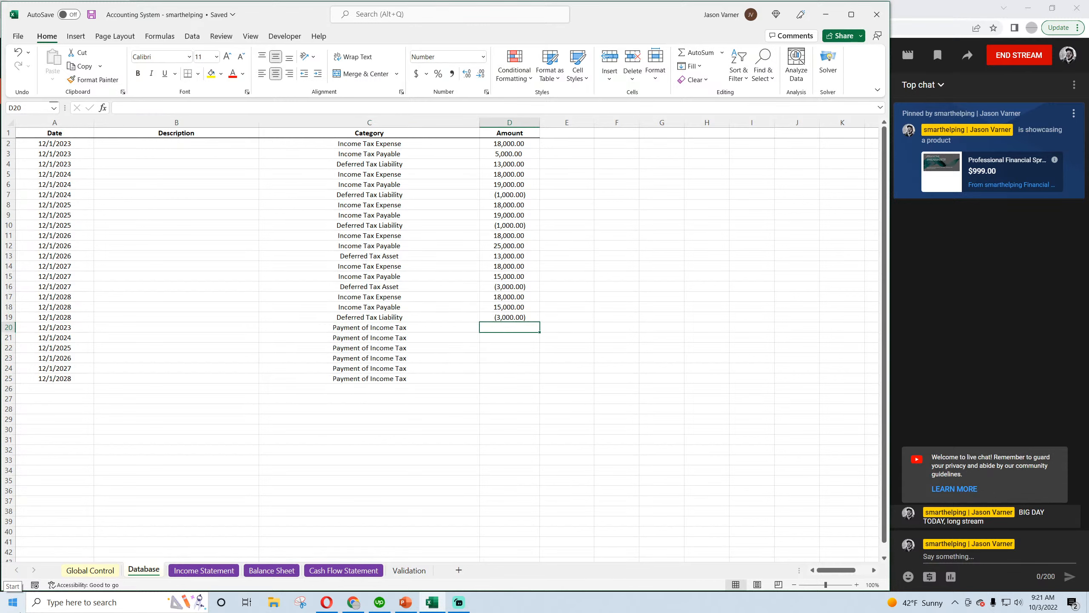
text(13000)
key(Return)
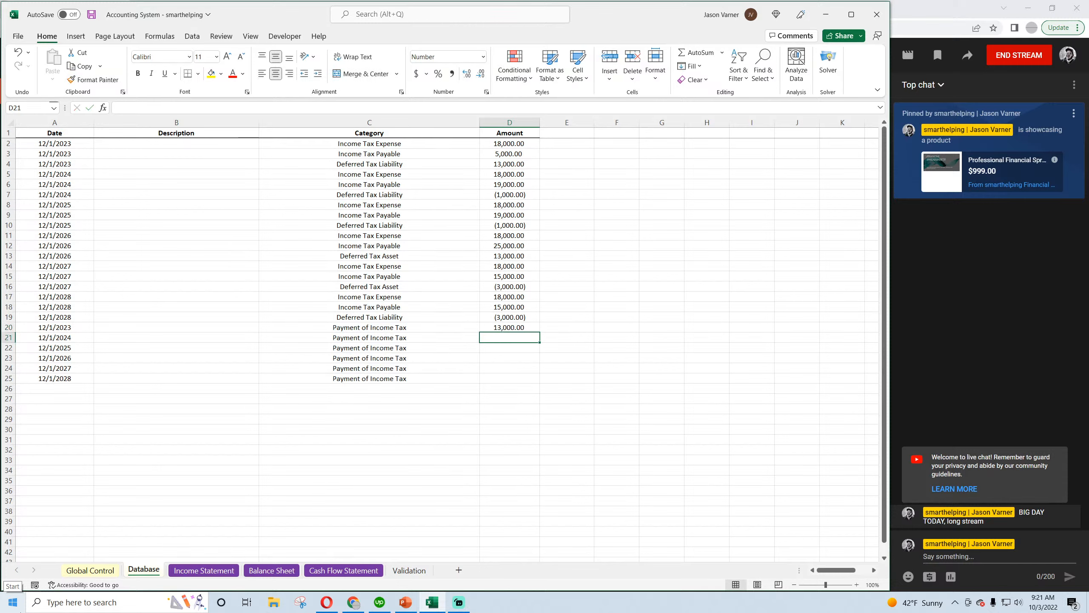
text(19000)
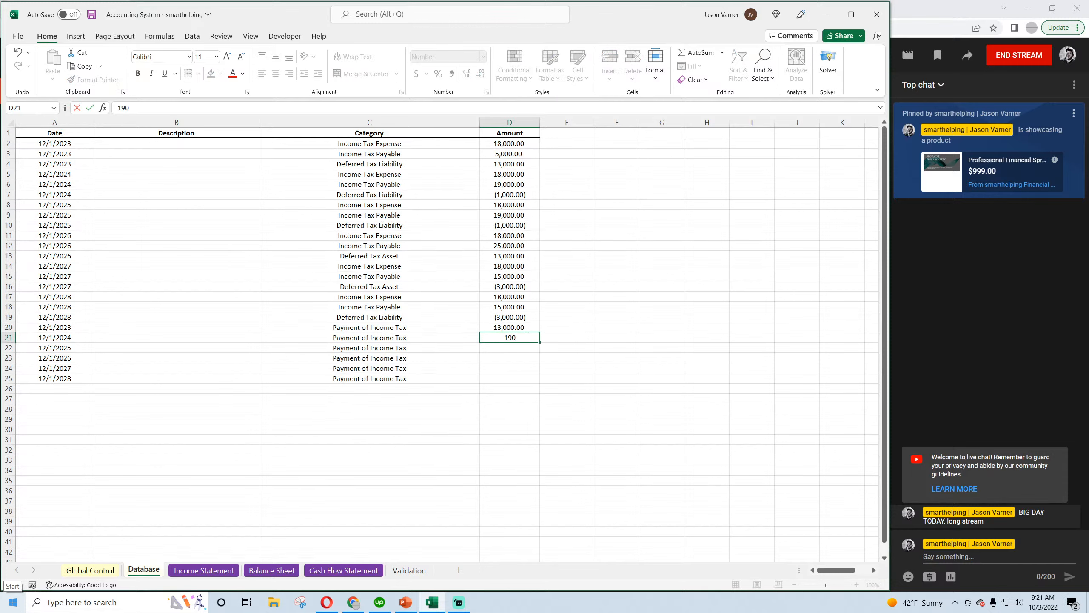
key(Return)
text(19000)
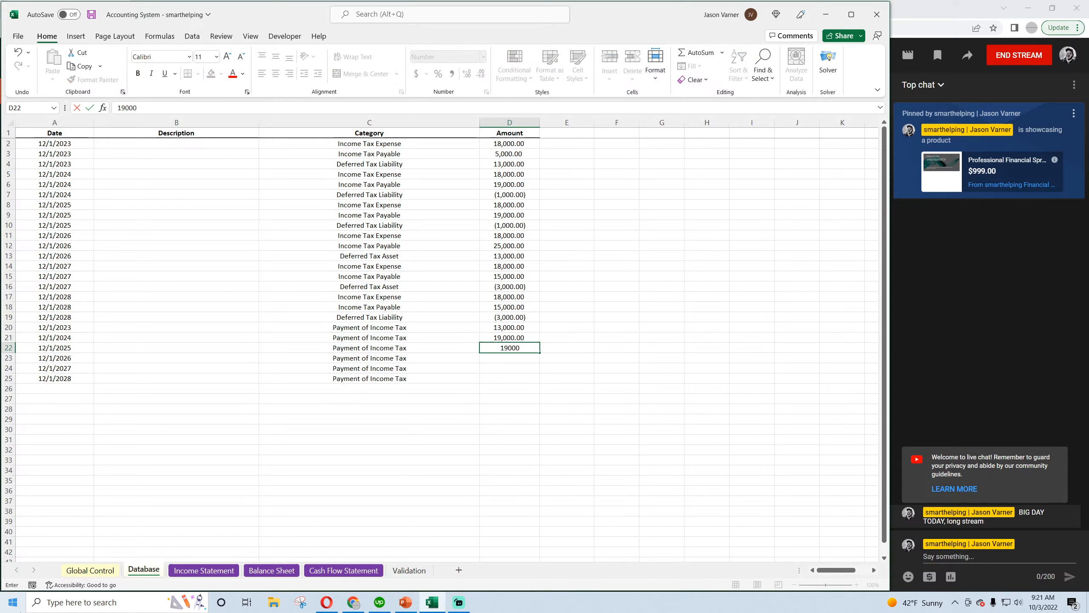
key(Return)
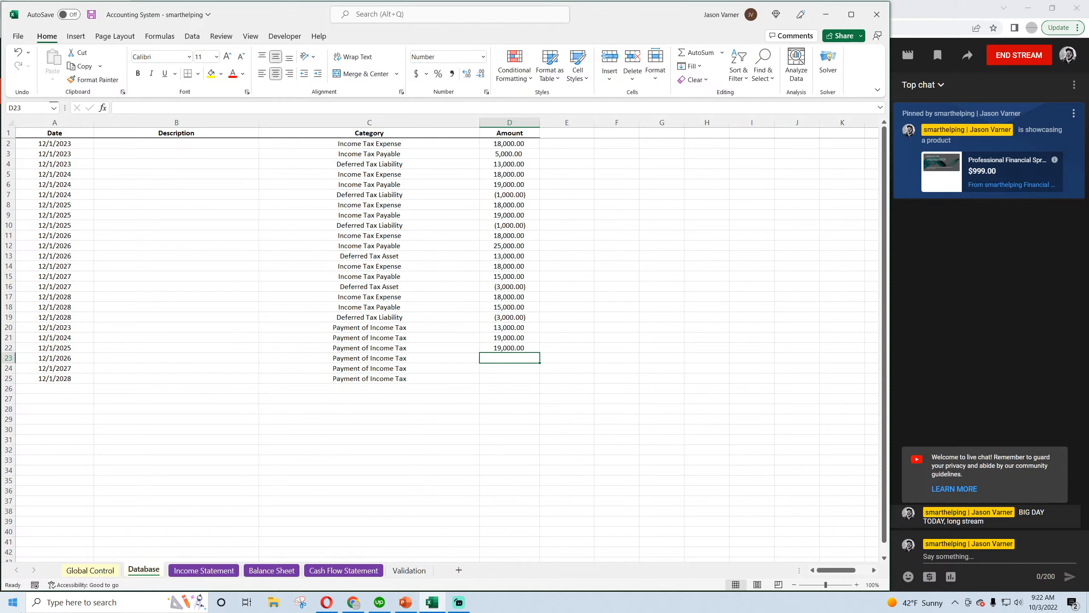
Enter income tax payment amounts of 25,000 for 2026, 15,000 for 2027 and 15,000 for 2028 in D23:D25
text(25,)
text(00)
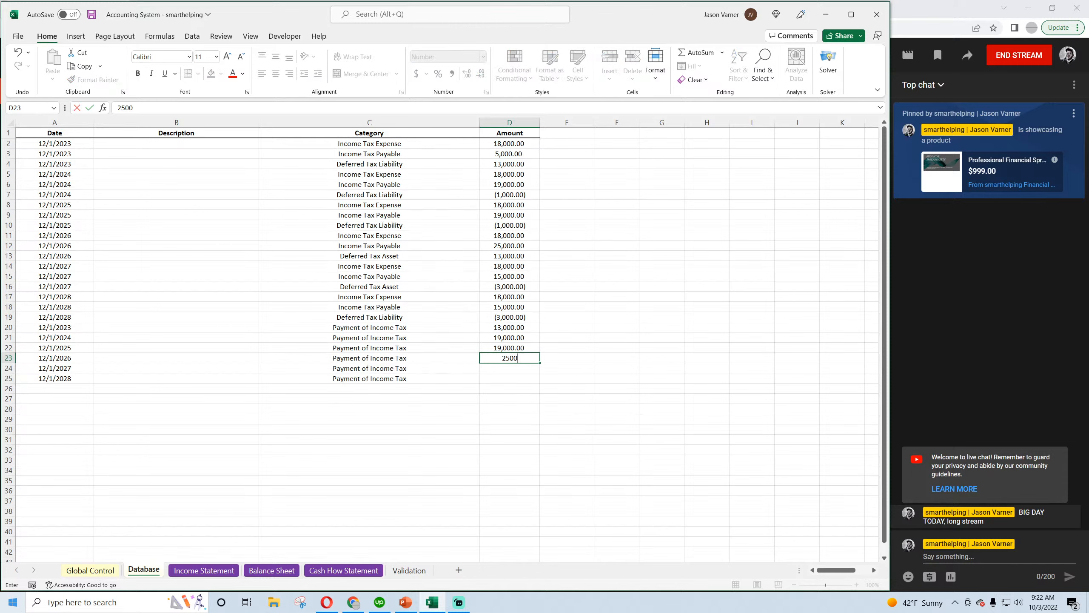
text(0)
key(Return)
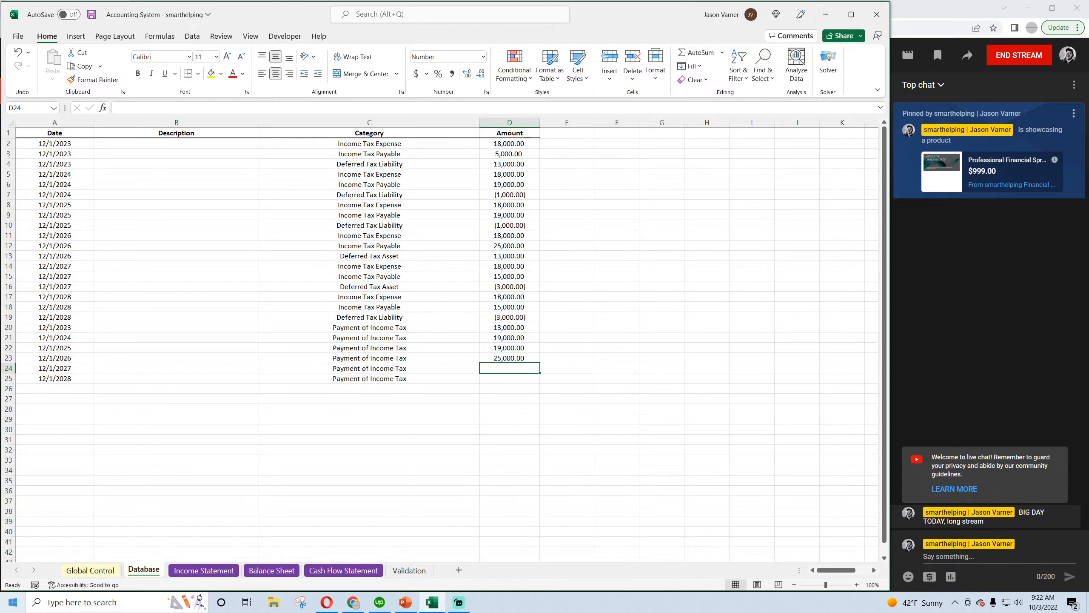
text(15,000)
key(Return)
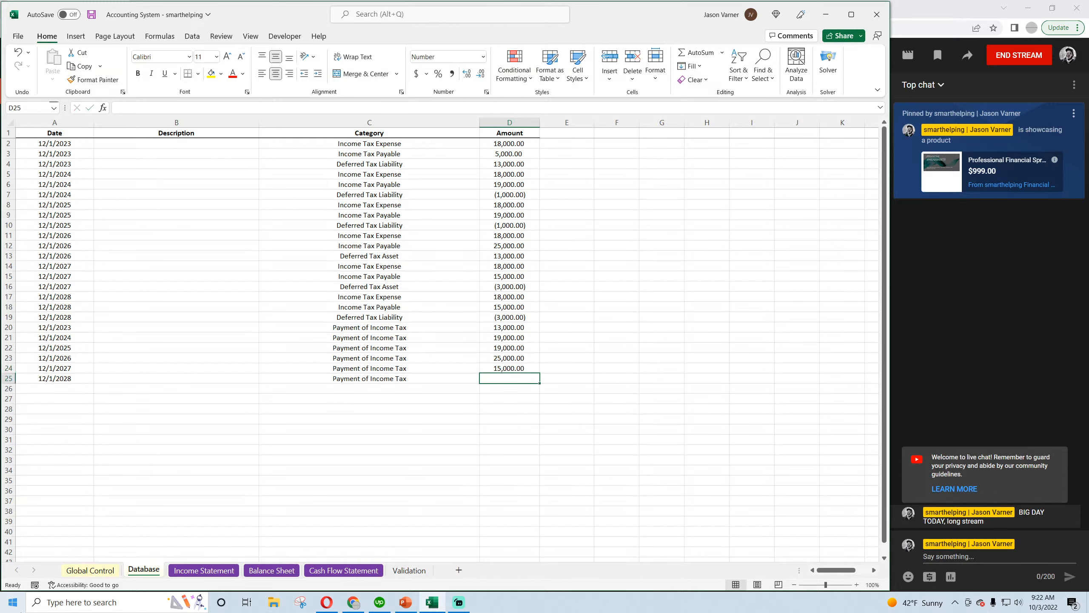
text(15,000)
key(Return)
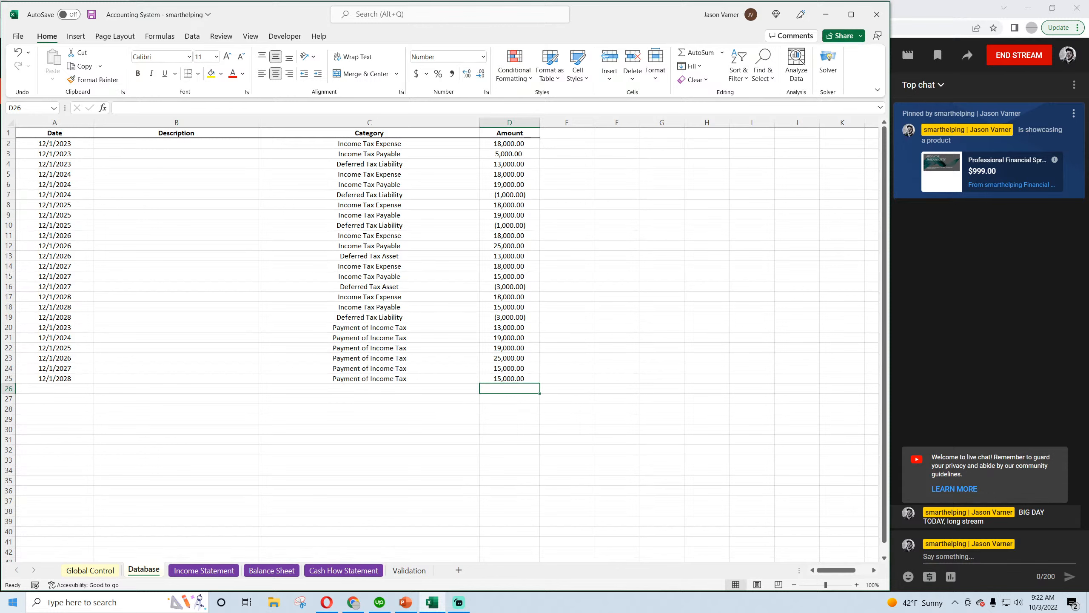
text(15)
key(BackSpace)
key(BackSpace)
key(Return)
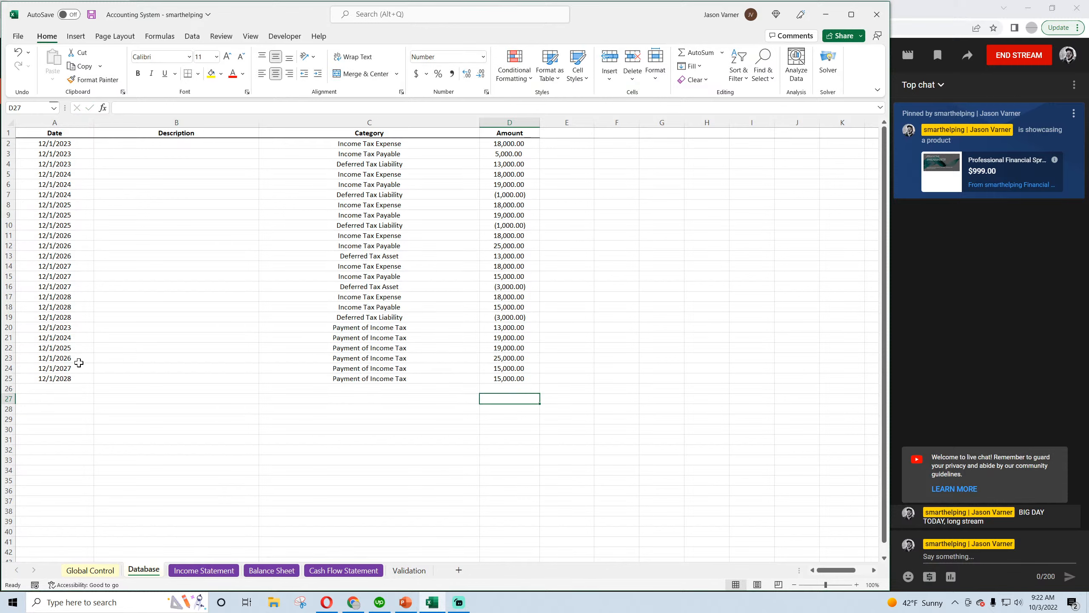
Review the income tax payments in rows 20 to 25 against the yearly expense, payable and deferred tax amounts above
drag(69, 337, 515, 377)
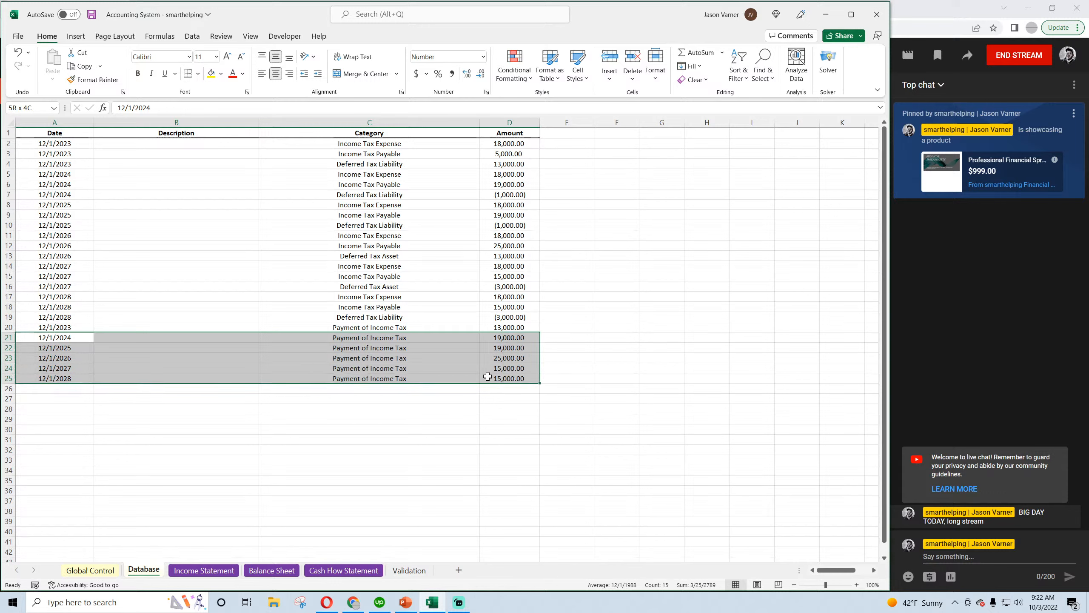
click(68, 327)
drag(69, 327, 520, 377)
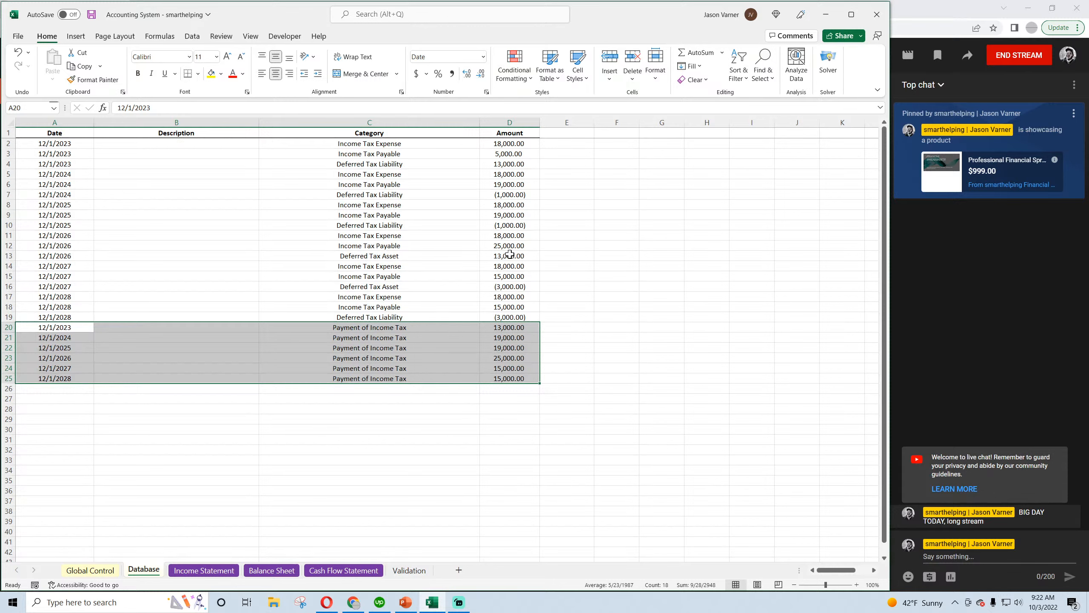
drag(511, 144, 510, 251)
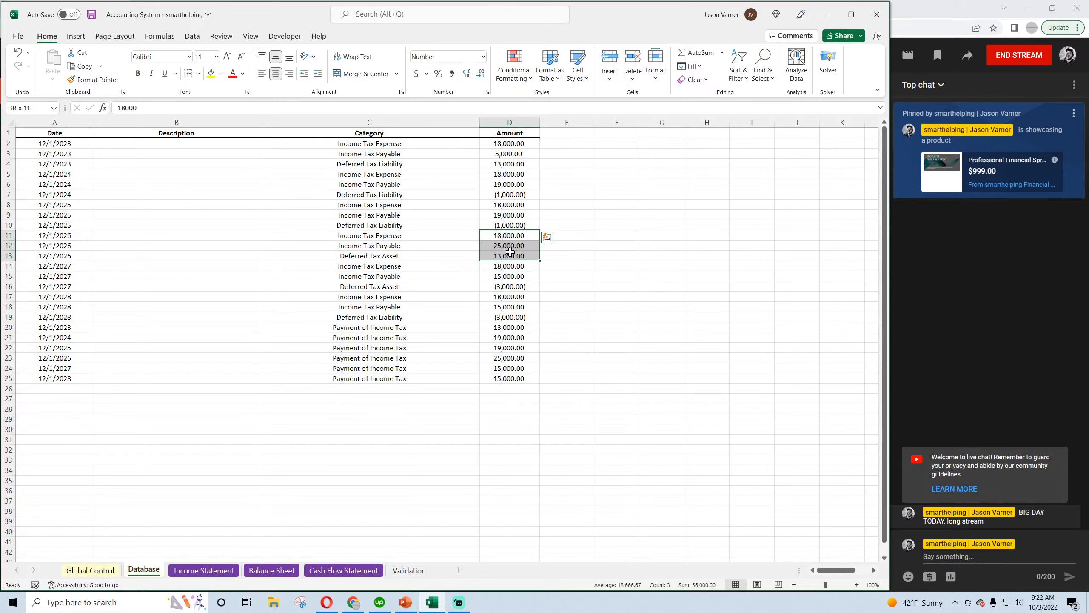
drag(510, 266, 510, 285)
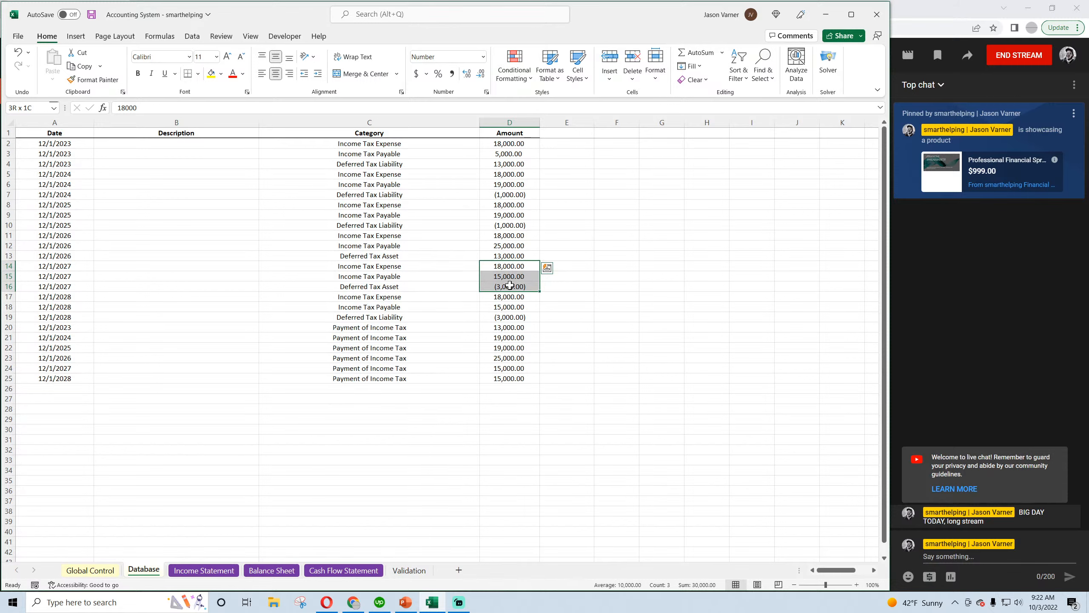
drag(509, 296, 508, 317)
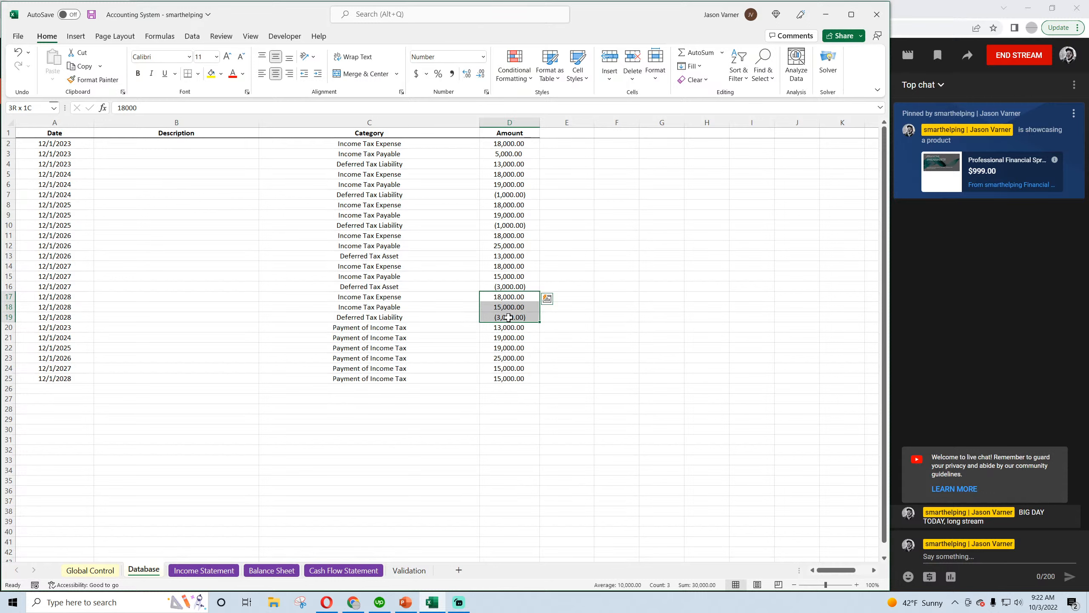
drag(509, 317, 508, 317)
click(510, 357)
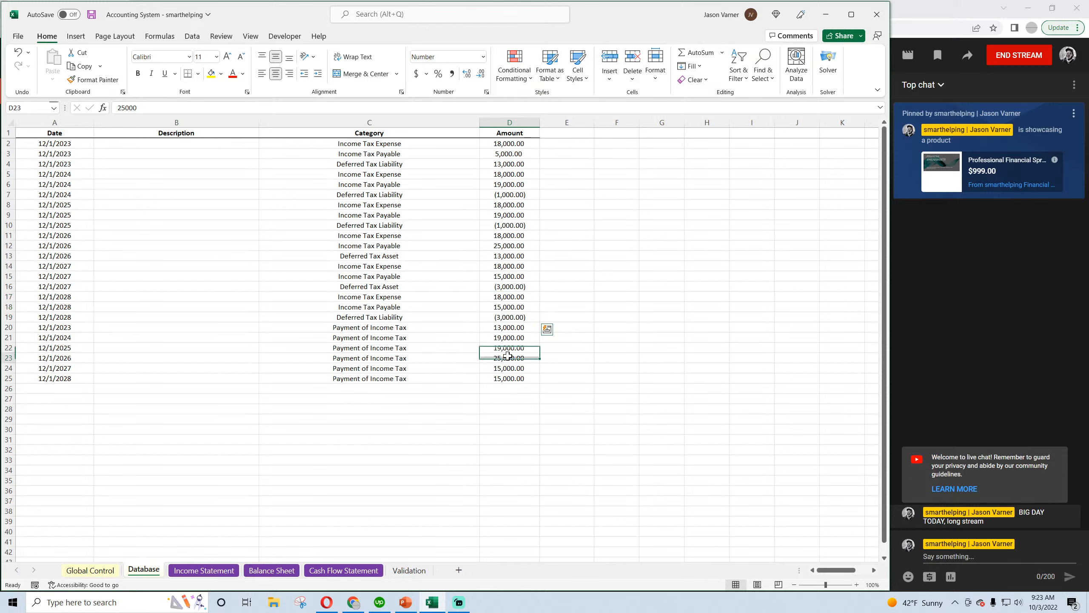
drag(515, 327, 509, 377)
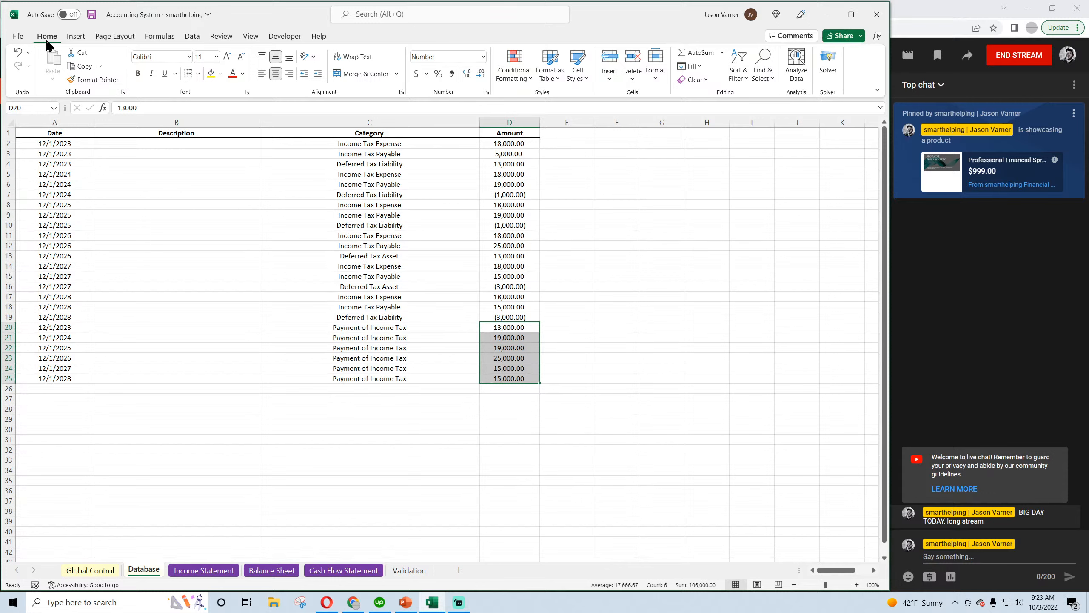
Save the workbook and copy the Accounts Receivable formula from C11 of the Balance Sheet into the Deferred Tax Asset cell C16
click(91, 14)
click(203, 571)
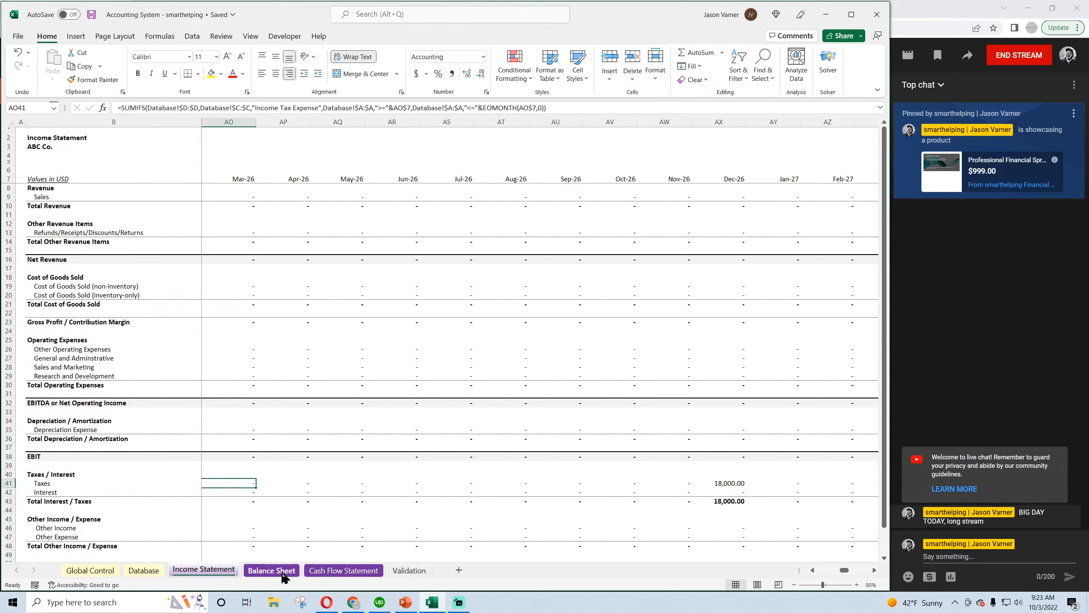
click(272, 571)
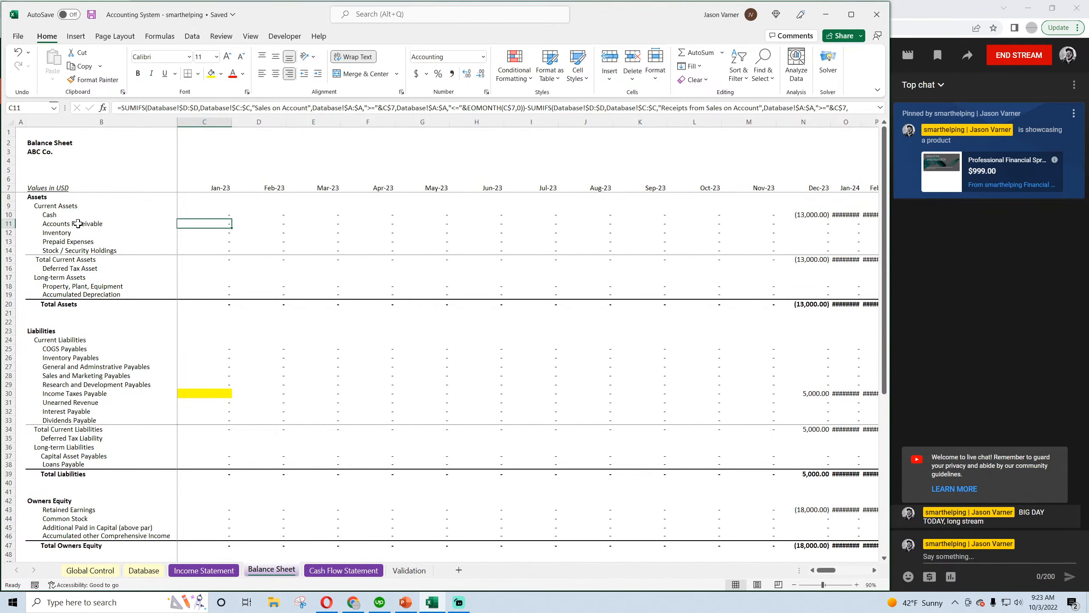
click(205, 268)
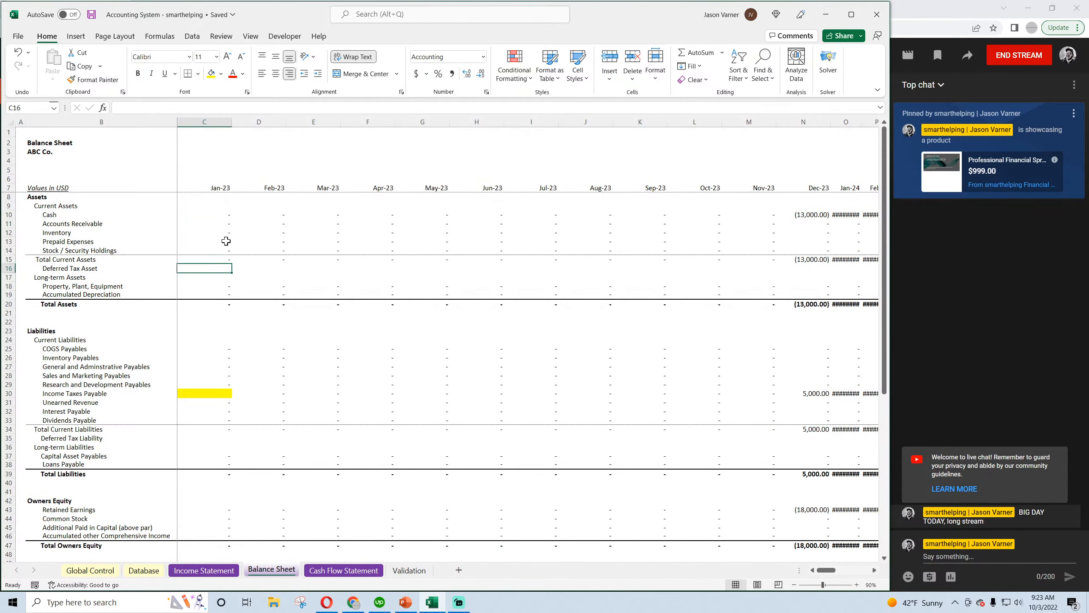
right_click(220, 226)
click(240, 259)
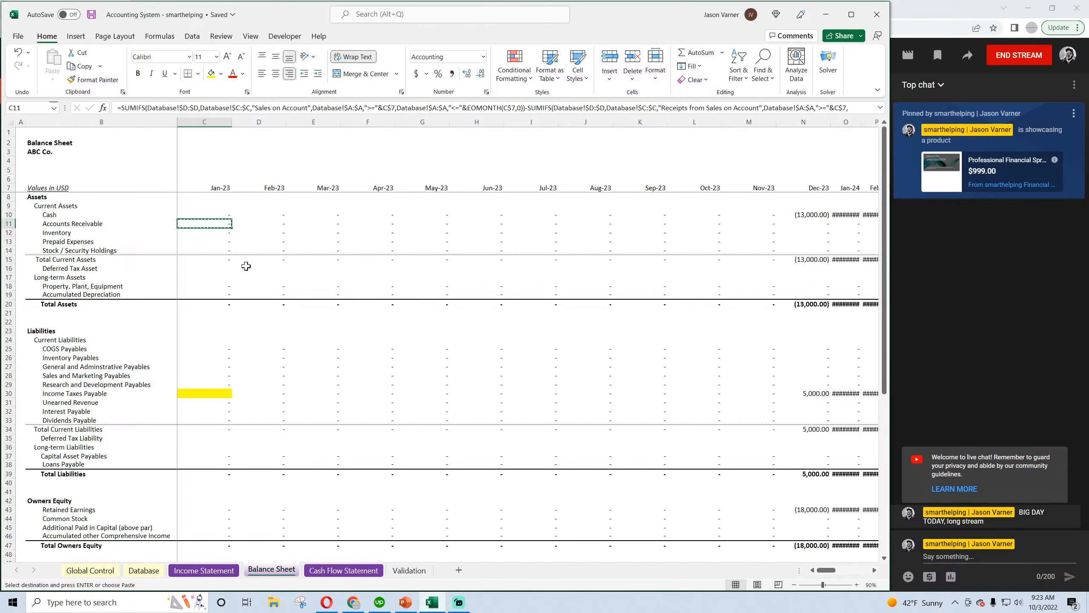
click(206, 275)
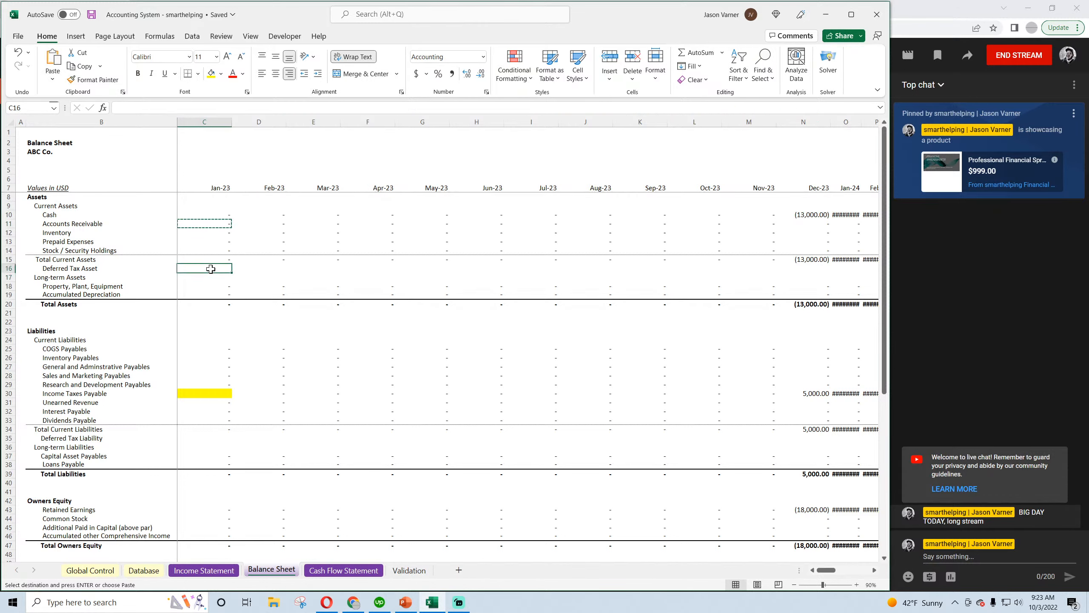
right_click(213, 268)
click(237, 342)
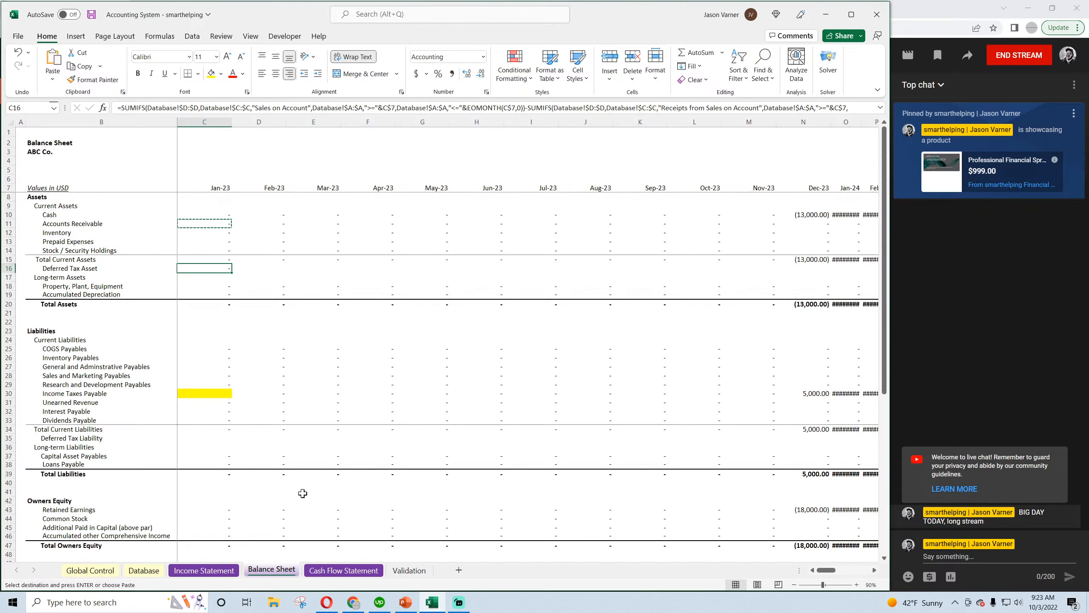
Review the income tax payable, payment and deferred tax entries in the Database sheet before returning to the Balance Sheet
click(144, 571)
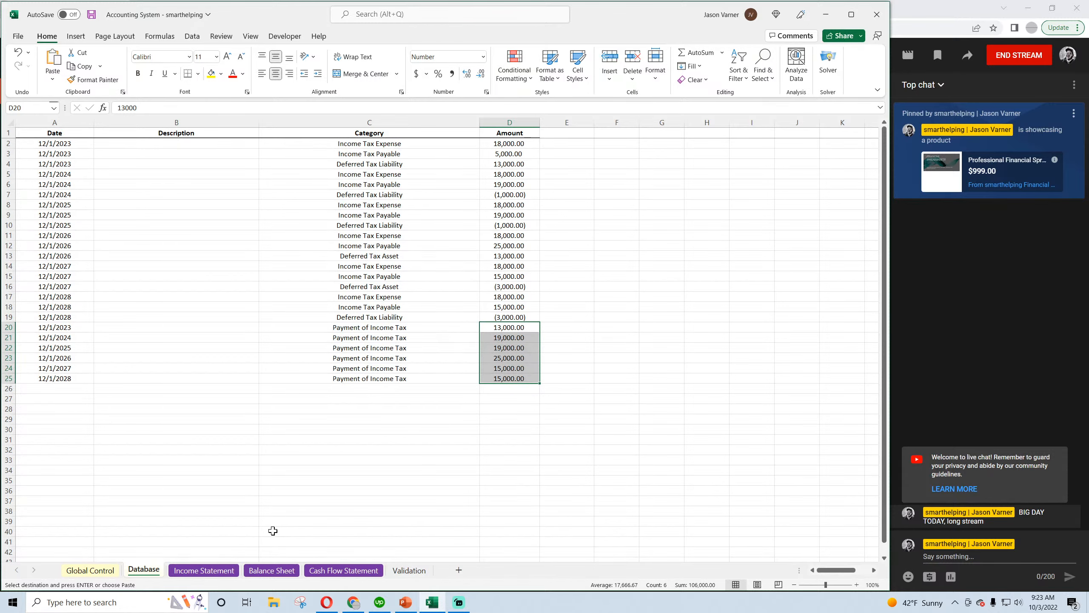
click(273, 571)
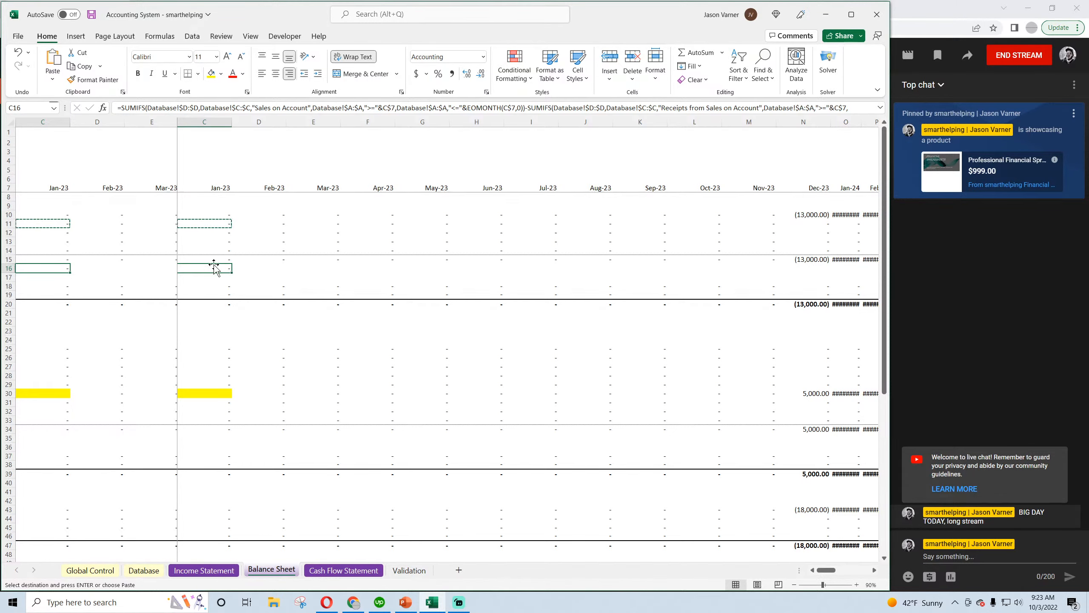
click(227, 572)
click(262, 574)
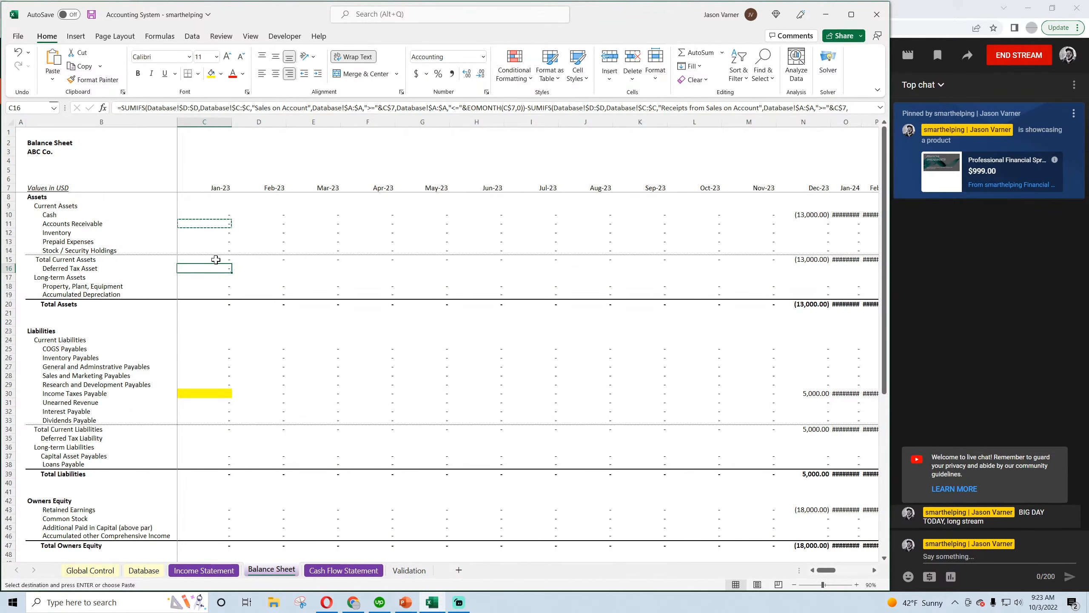
Change the SUMIFS criterion in Balance Sheet cell C16 to "Deferred Tax Asset" and remove the subtracted "Receipts from Sales on Account" SUMIFS
click(214, 221)
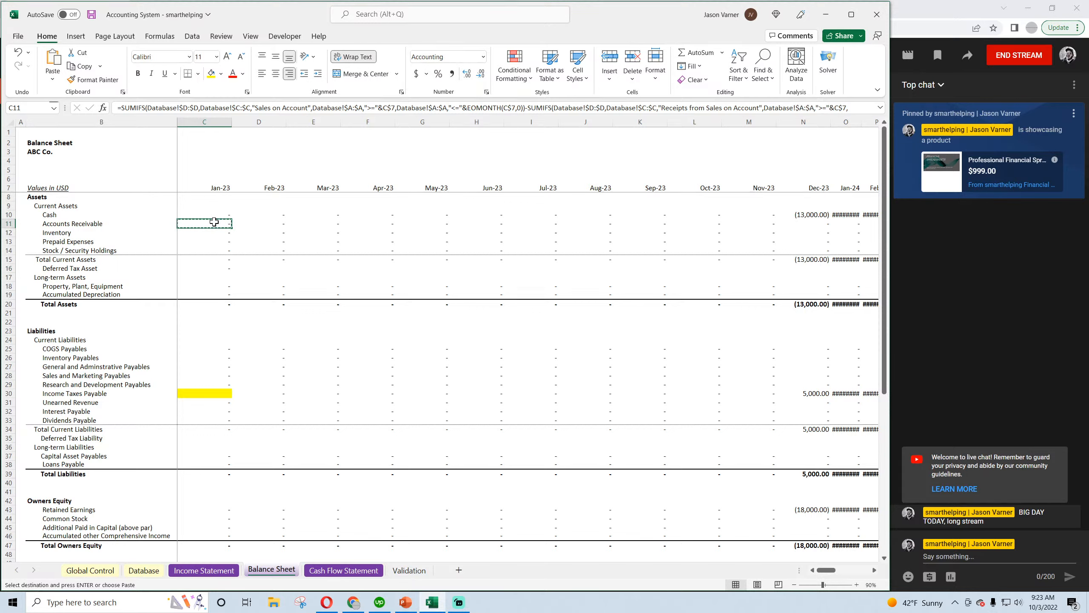
double_click(214, 268)
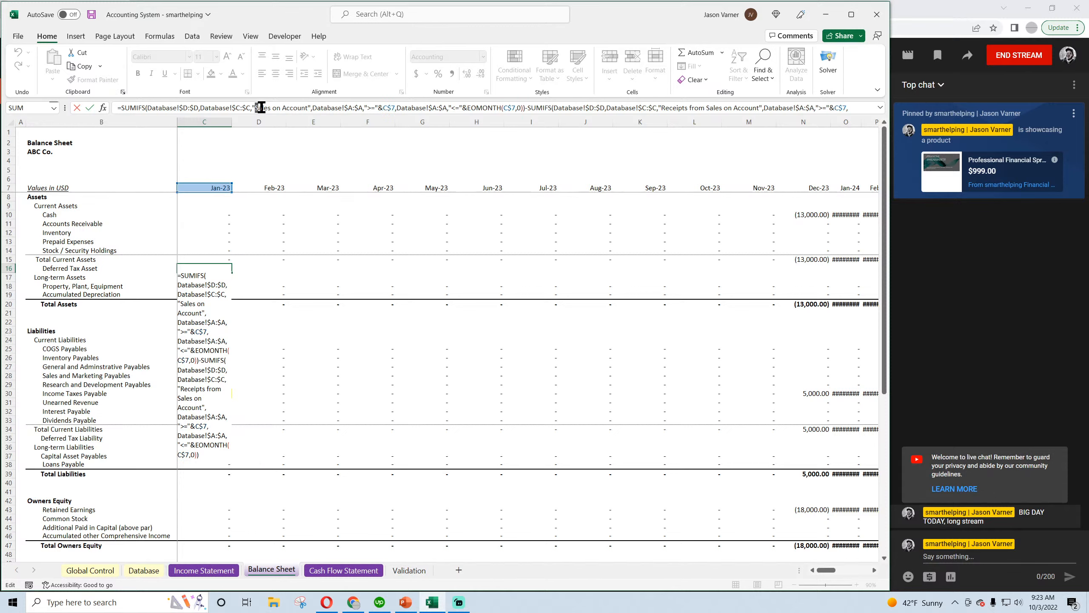
drag(256, 107, 308, 107)
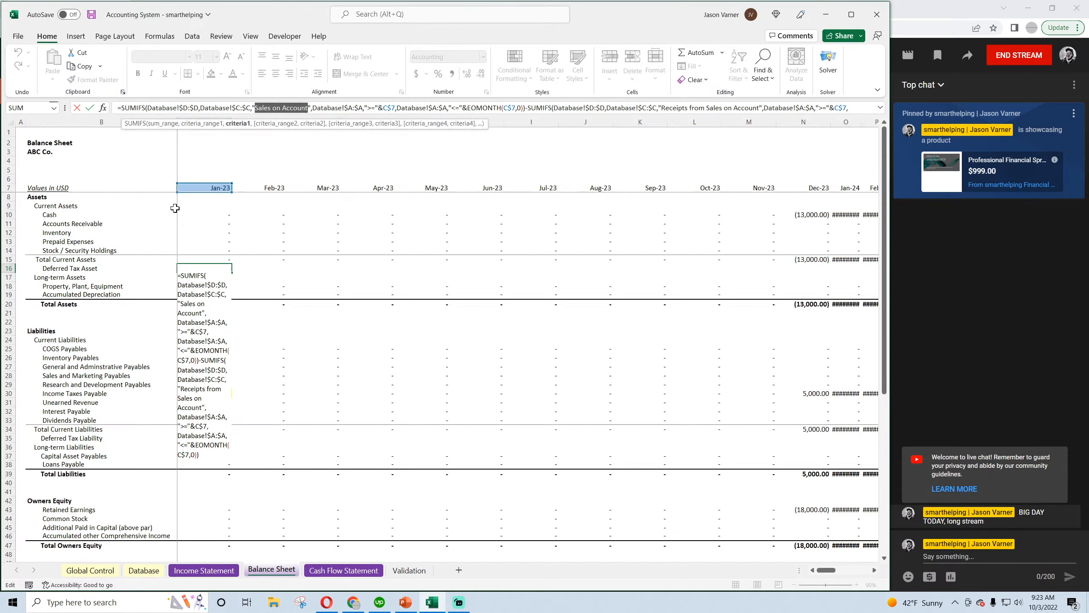
text(Deferred T)
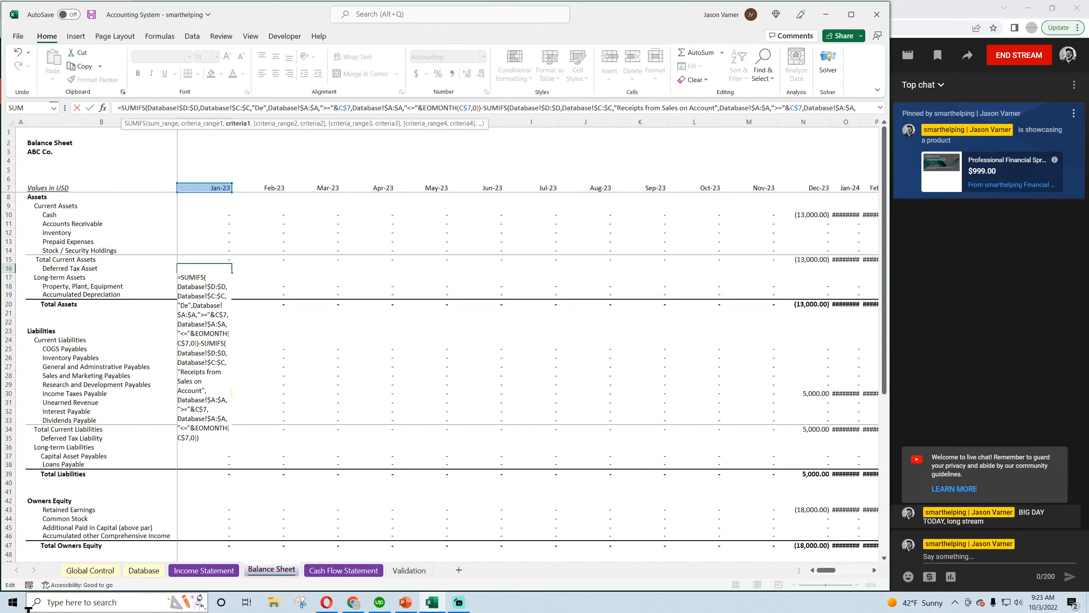
text(ax Asset)
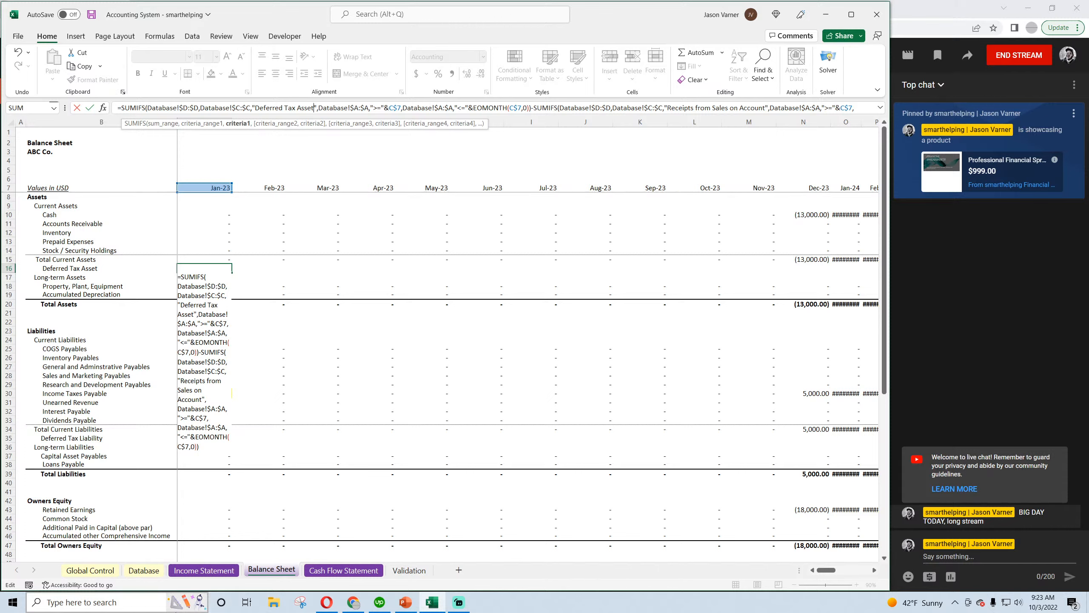
click(144, 603)
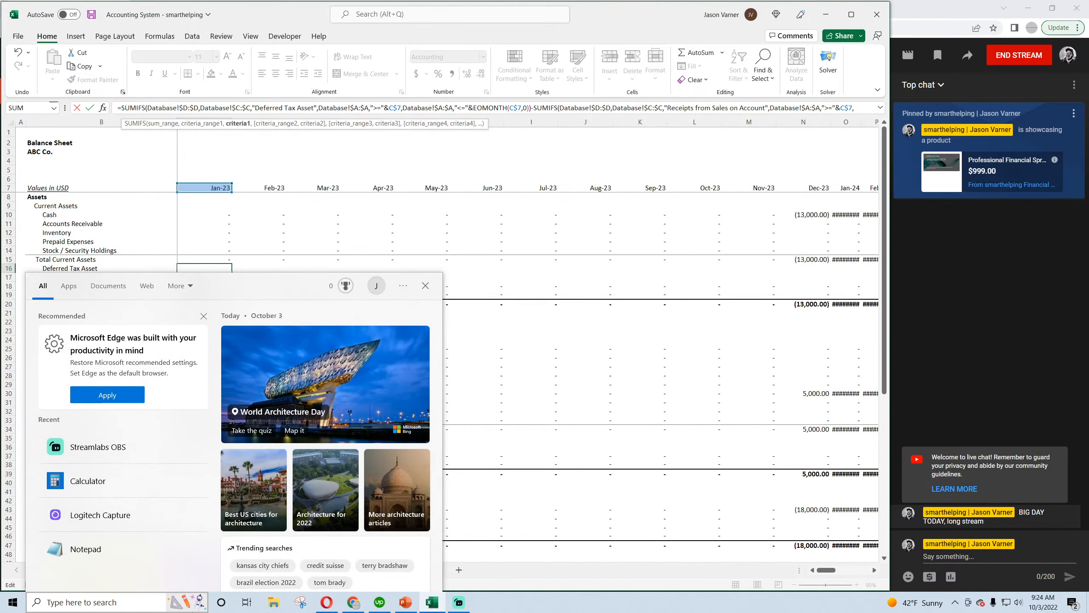
click(535, 256)
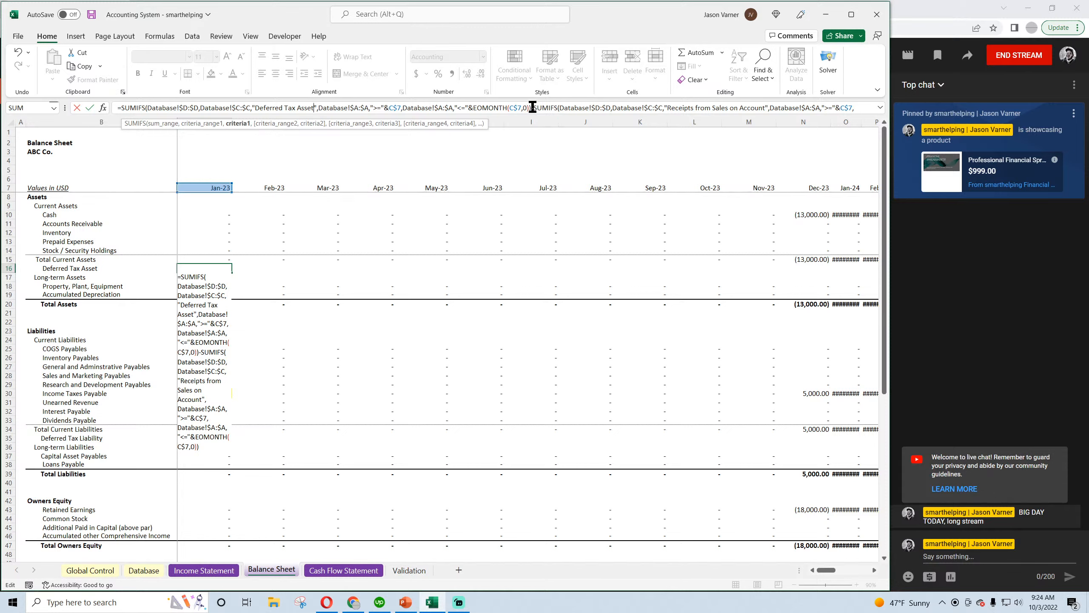
drag(533, 107, 768, 124)
key(Delete)
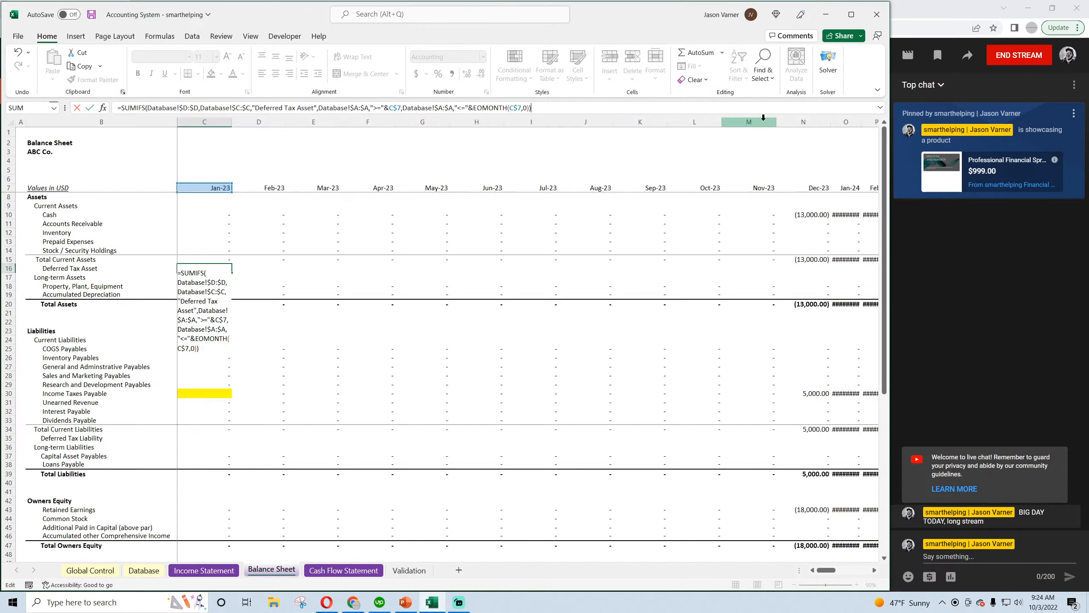
key(Return)
Copy the Deferred Tax Asset formula from C16 into D16 and add the prior month's balance with +C16
click(227, 268)
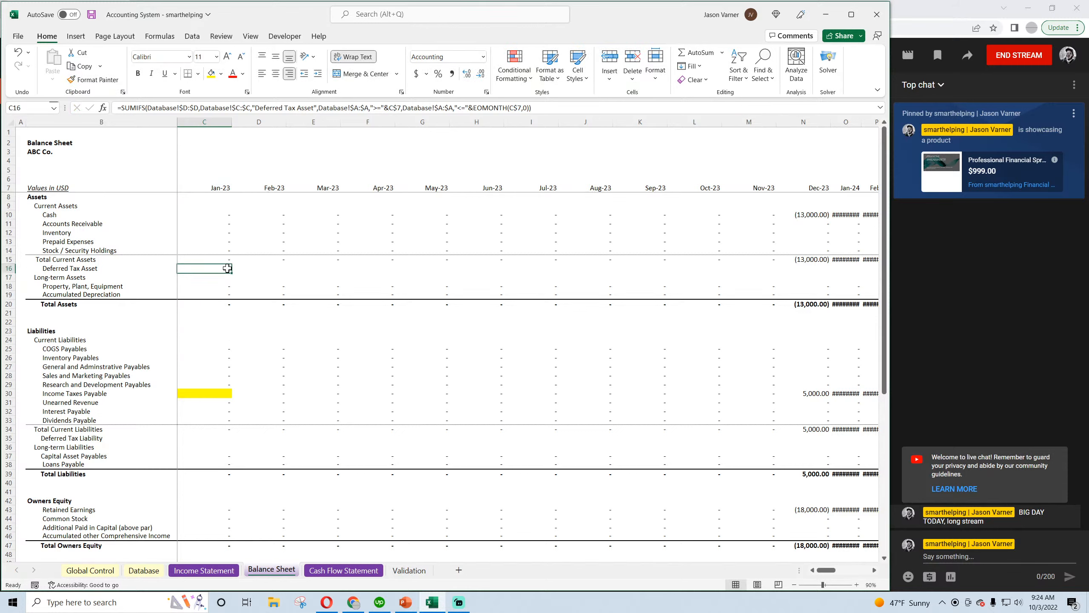
drag(233, 273, 271, 275)
click(270, 270)
click(569, 108)
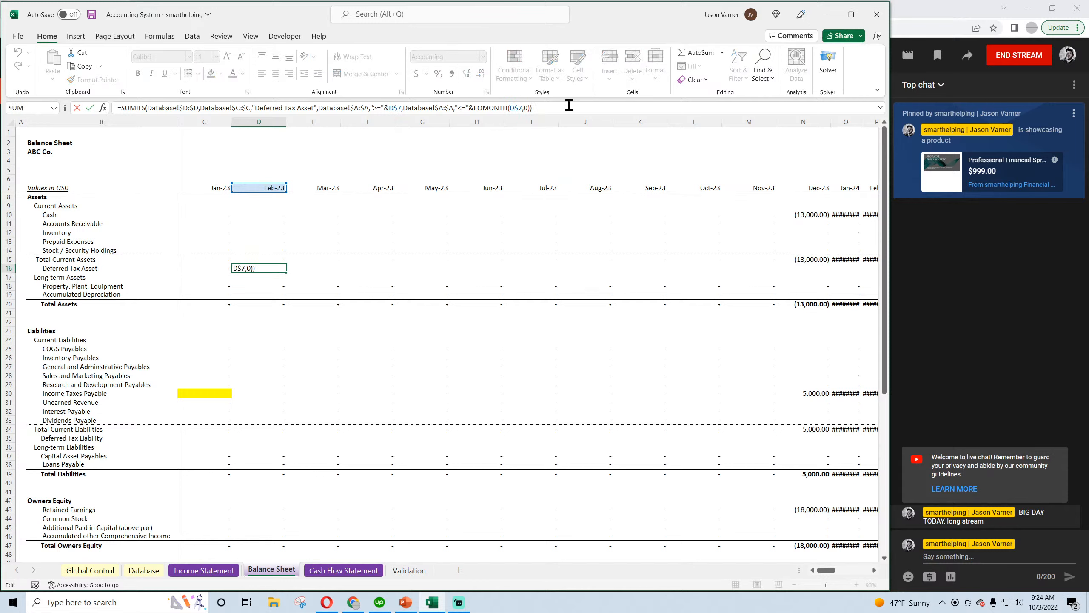
click(215, 268)
key(ctrl+Return)
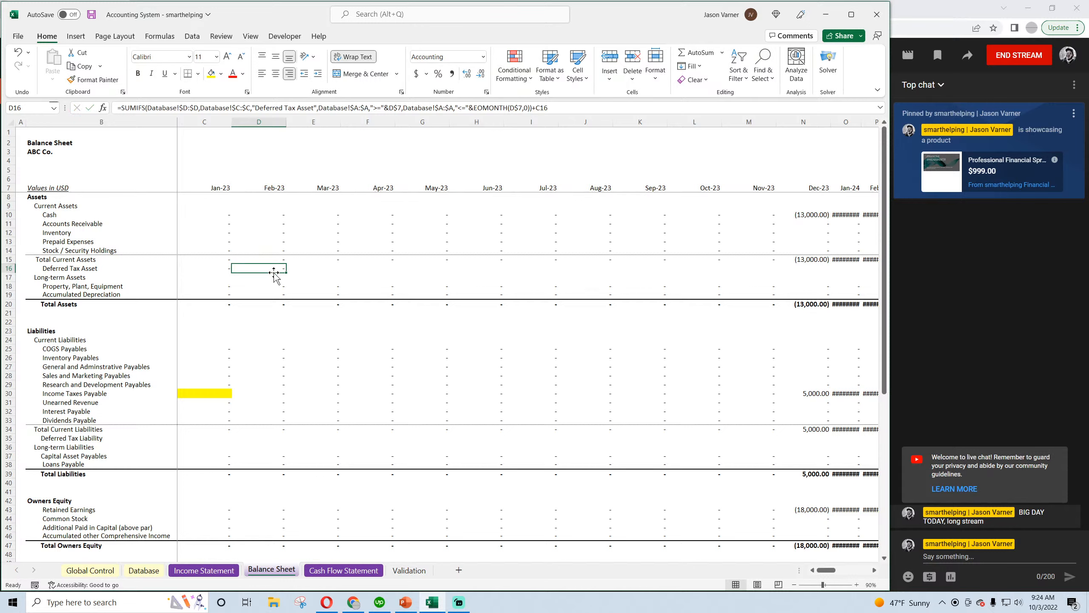
Fill the cumulative Deferred Tax Asset formula from D16 across row 16 through Jul-27
drag(286, 275, 822, 270)
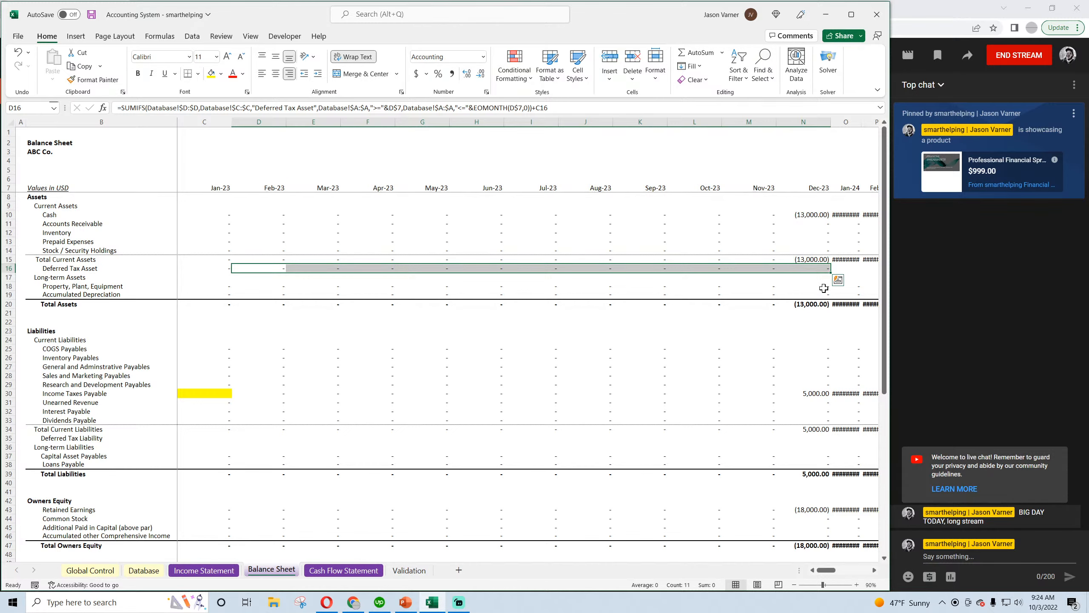
click(820, 269)
drag(830, 273, 862, 285)
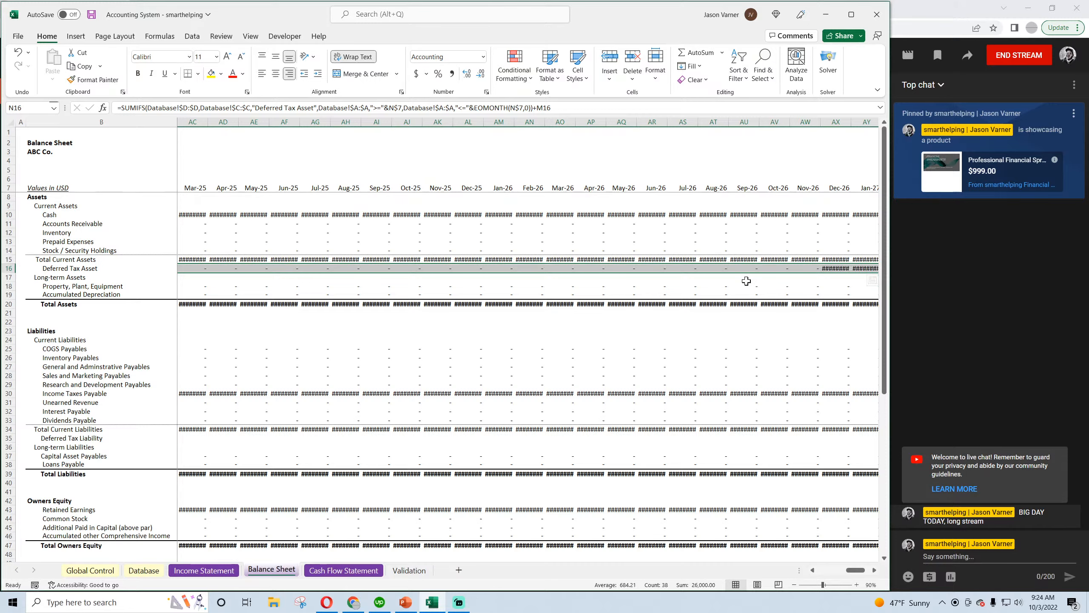
click(837, 270)
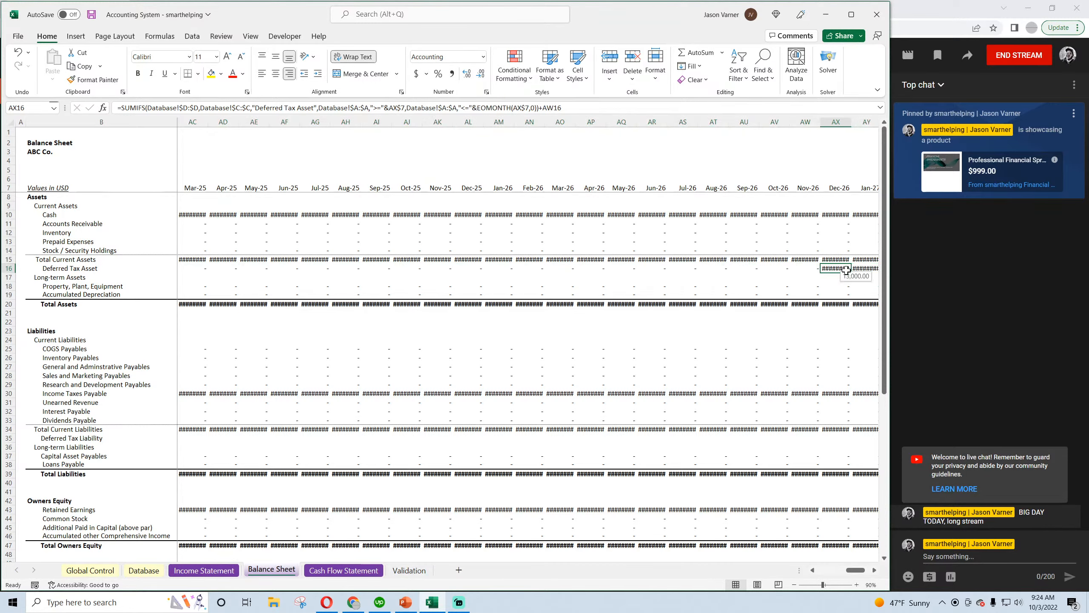
mouse_move(852, 273)
mouse_down()
mouse_move(960, 278)
mouse_move(830, 274)
mouse_up()
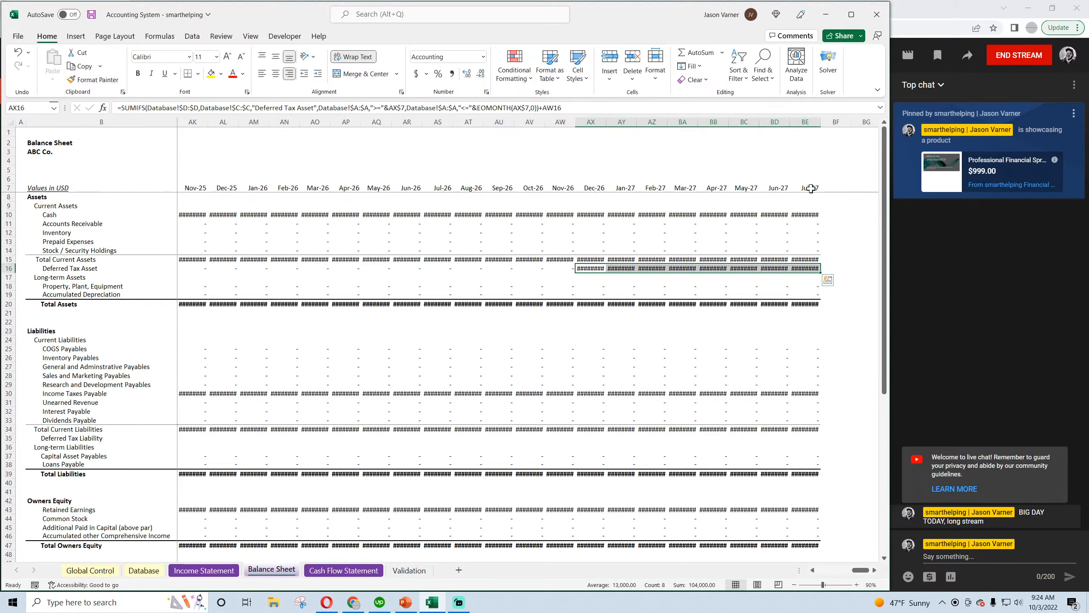
Extend all Balance Sheet monthly columns, from the date header to the Check row, from Jul-27 through Dec-28
drag(807, 188, 871, 435)
drag(860, 570, 868, 570)
drag(830, 484, 854, 482)
drag(839, 187, 877, 414)
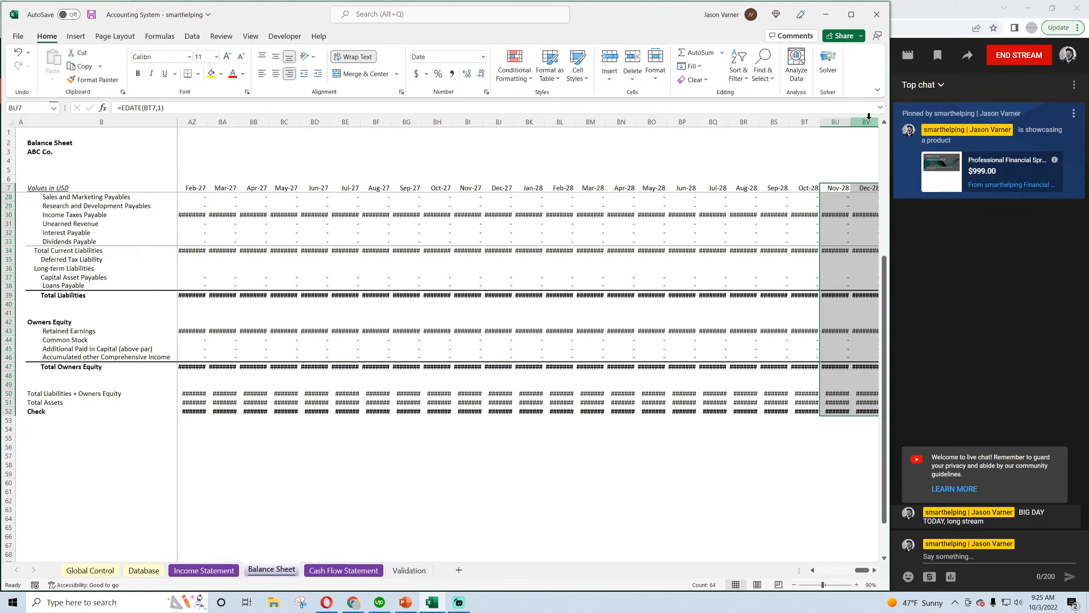
Set the width of Balance Sheet columns D through BV to 15
drag(869, 120, 257, 124)
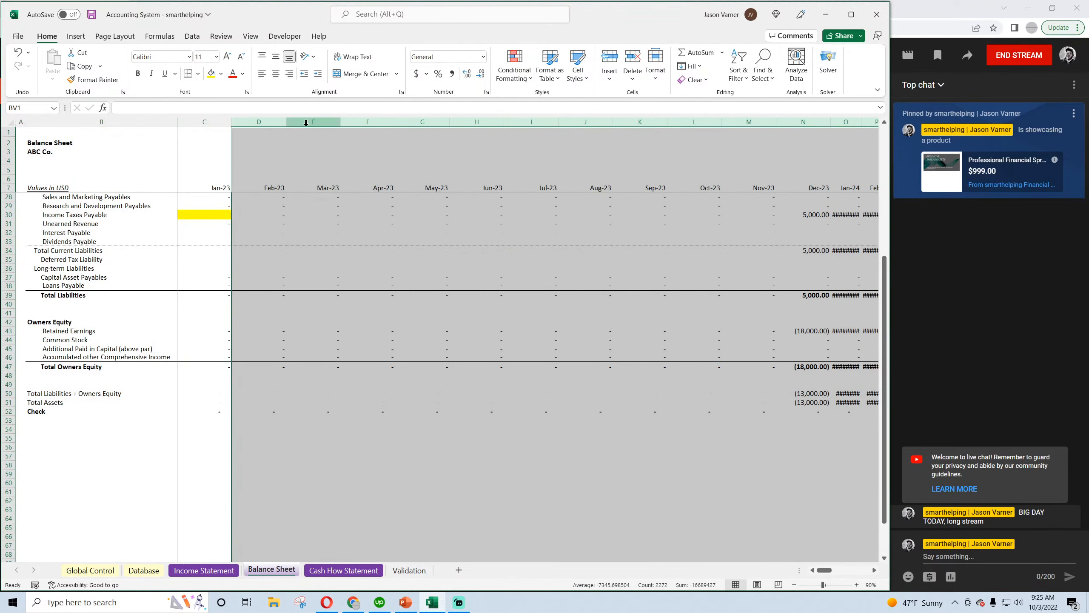
right_click(311, 122)
click(376, 292)
text(15)
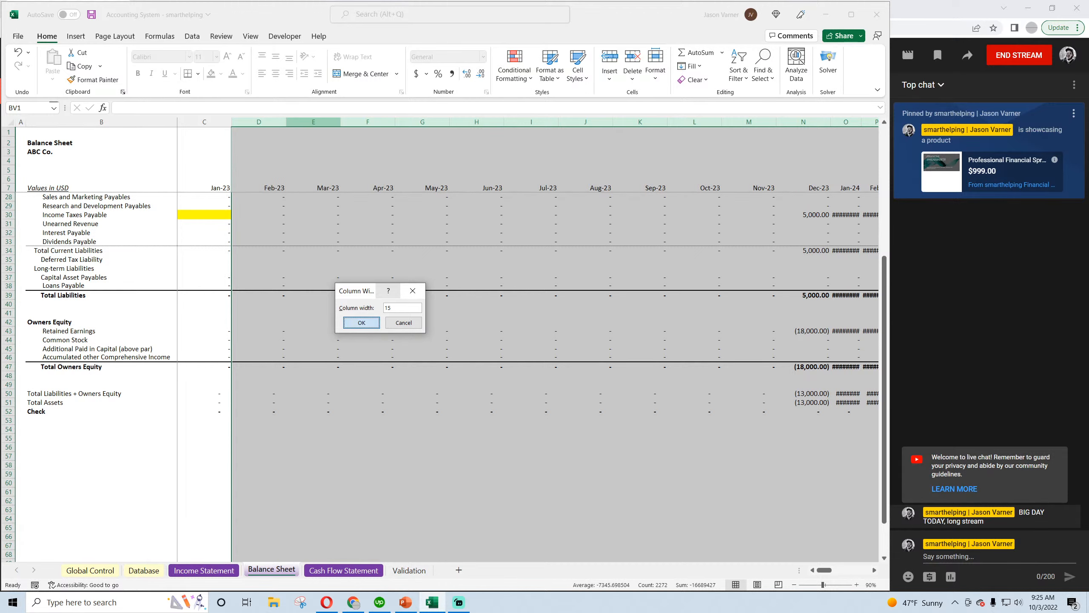
key(Return)
Check the later months on the Income Statement and extend the Cash Flow Statement's monthly columns through Mar-29
click(220, 574)
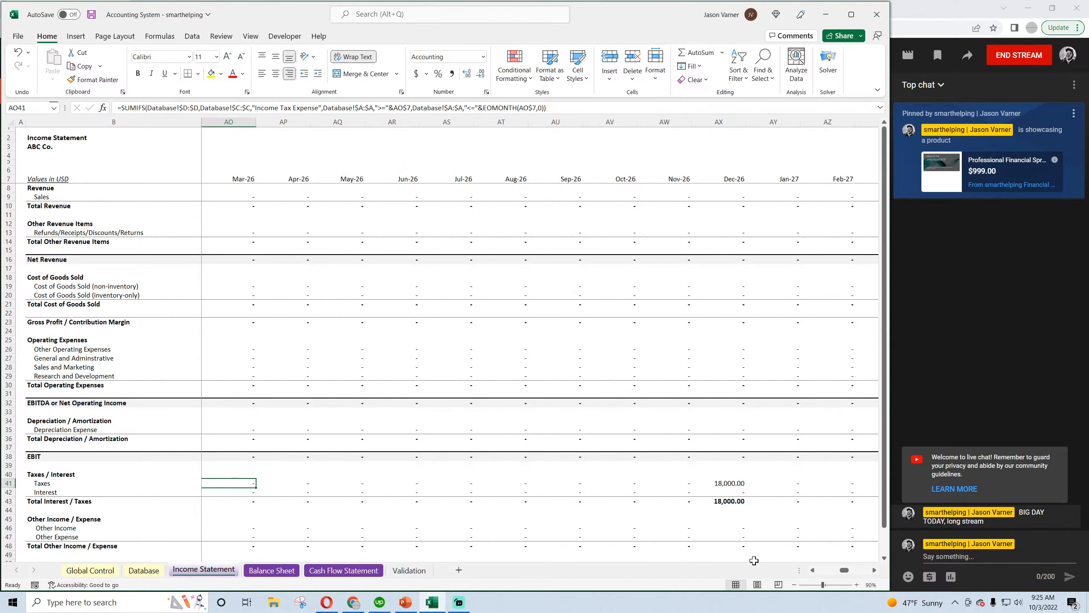
drag(845, 571, 871, 574)
click(272, 570)
click(338, 573)
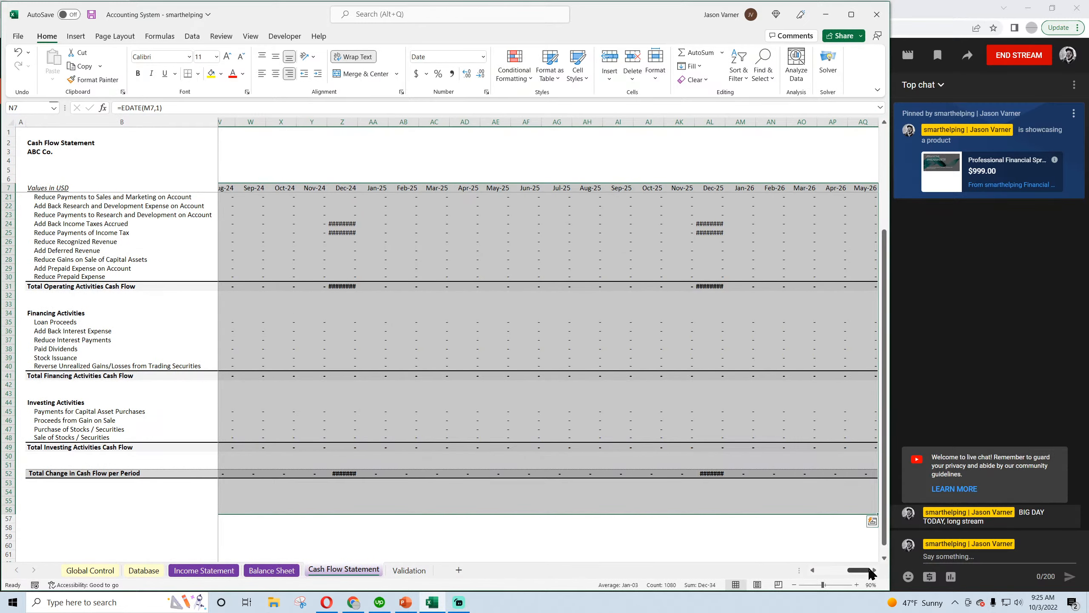
drag(863, 188, 822, 215)
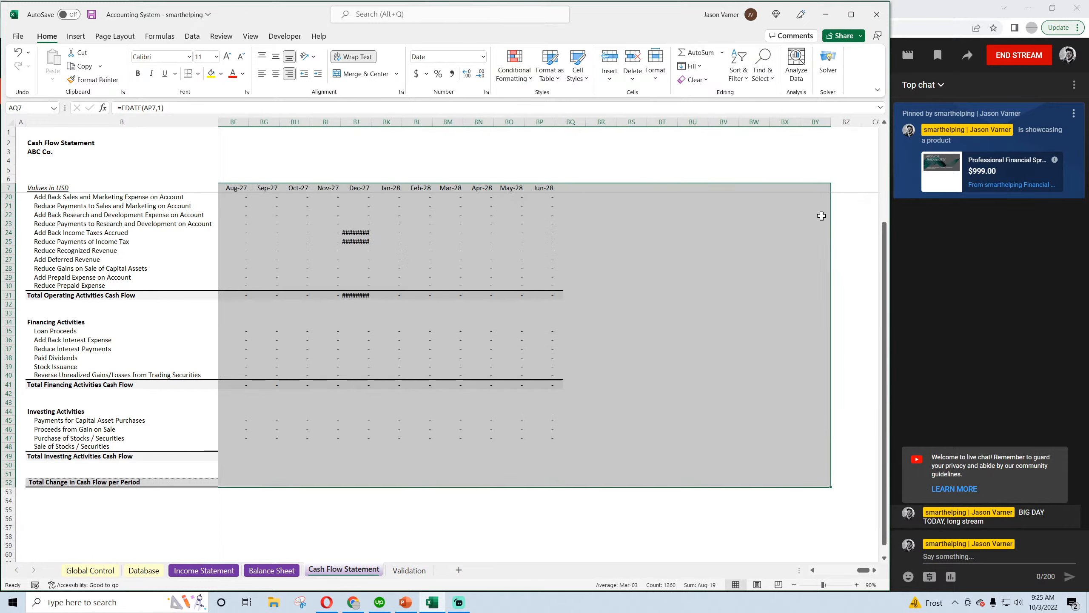
Set the width of Cash Flow Statement columns E through BY to 15
click(797, 121)
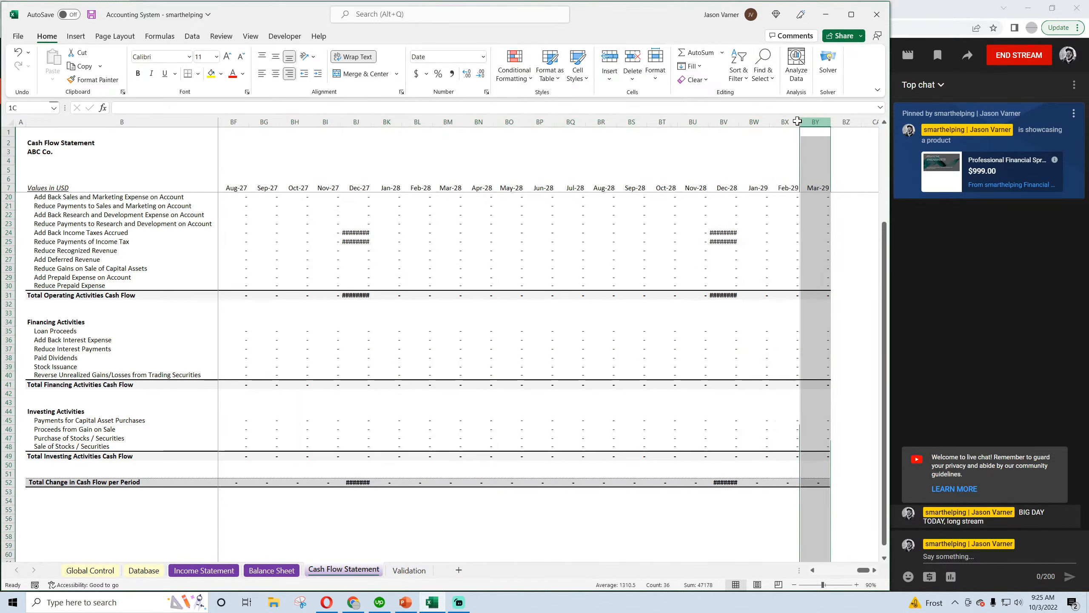
drag(798, 122, 358, 117)
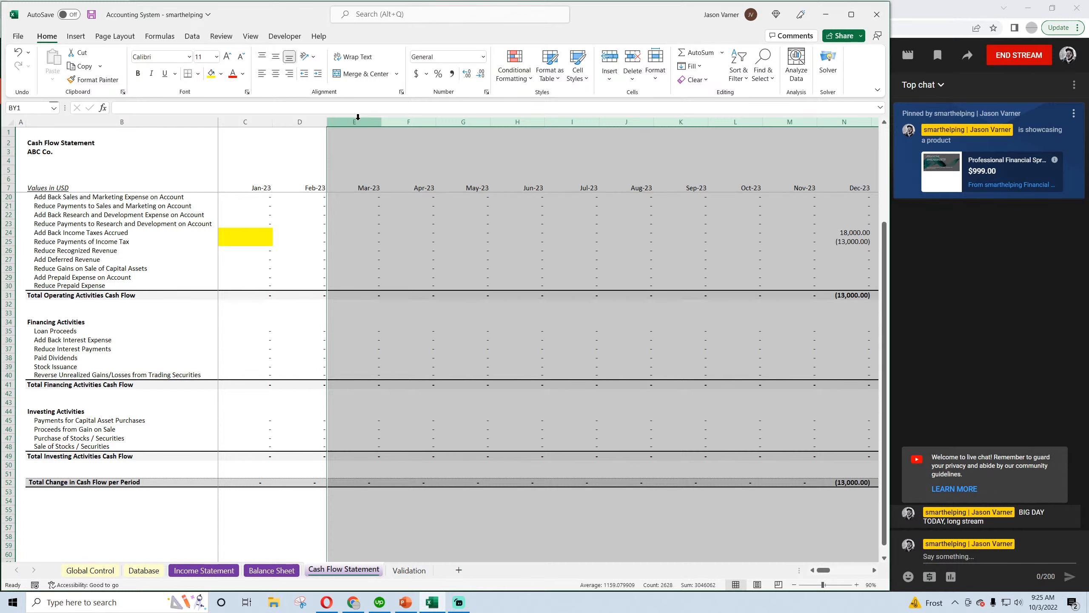
right_click(358, 116)
click(405, 292)
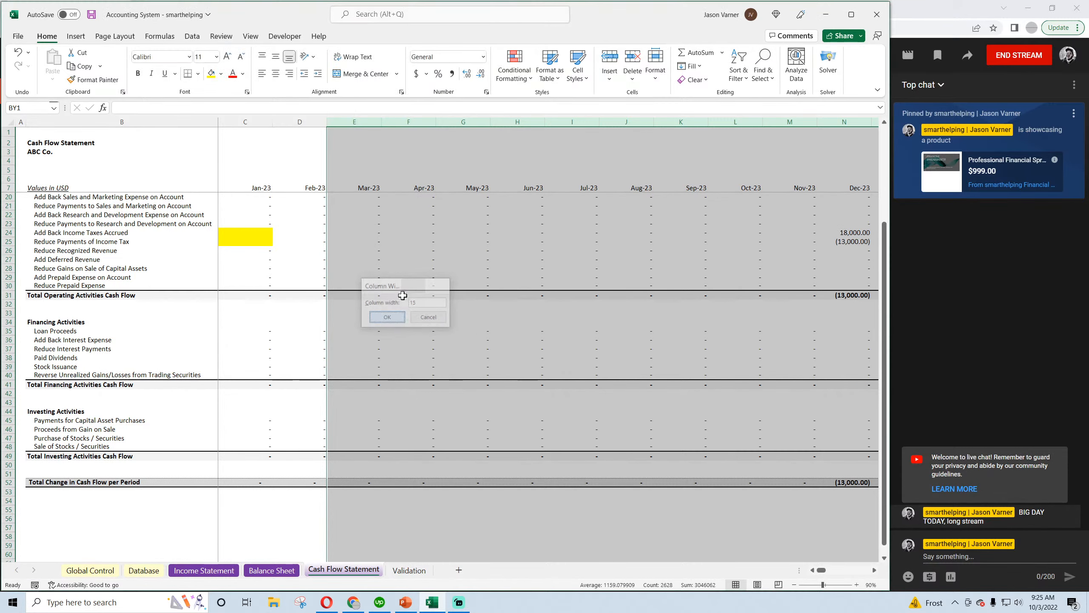
key(Return)
click(441, 374)
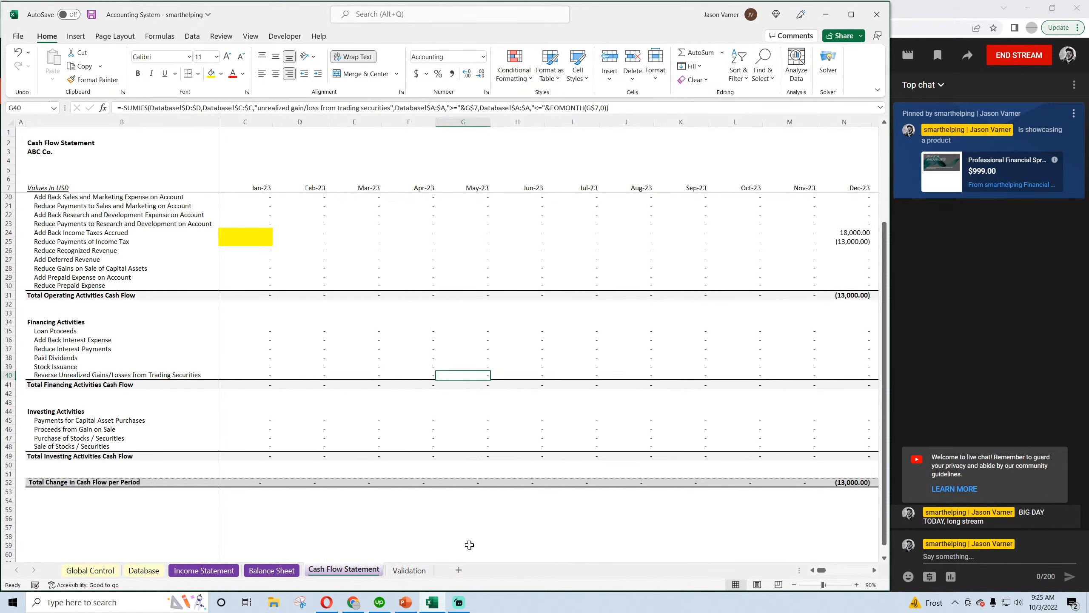
Examine the Deferred Tax Asset balances month by month across row 16 of the Balance Sheet, around Dec-26 and 2027
click(271, 570)
drag(822, 570, 832, 573)
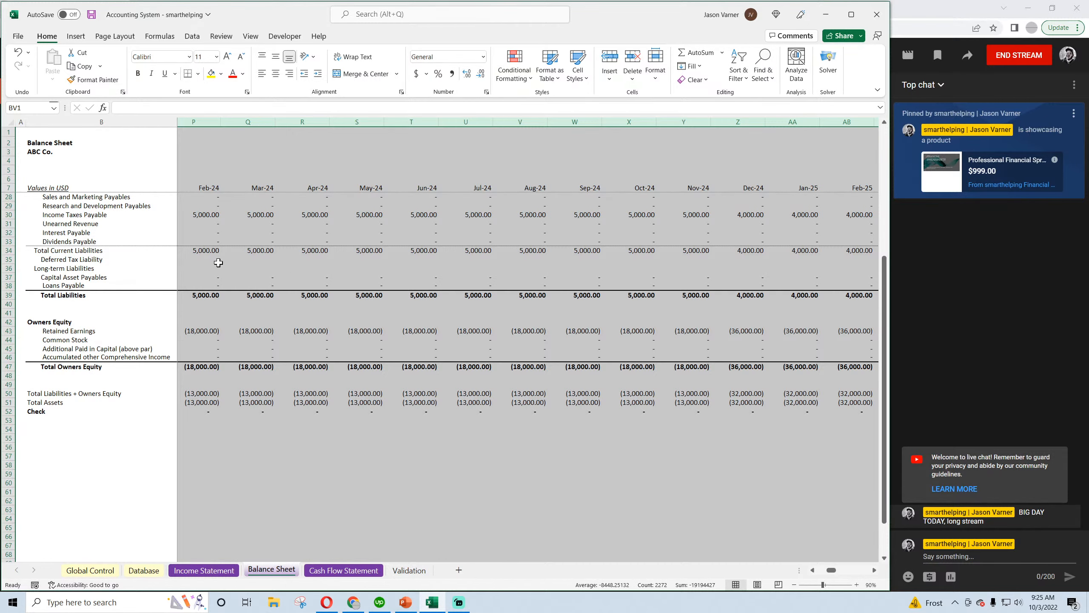
scroll(215, 268, up, 7)
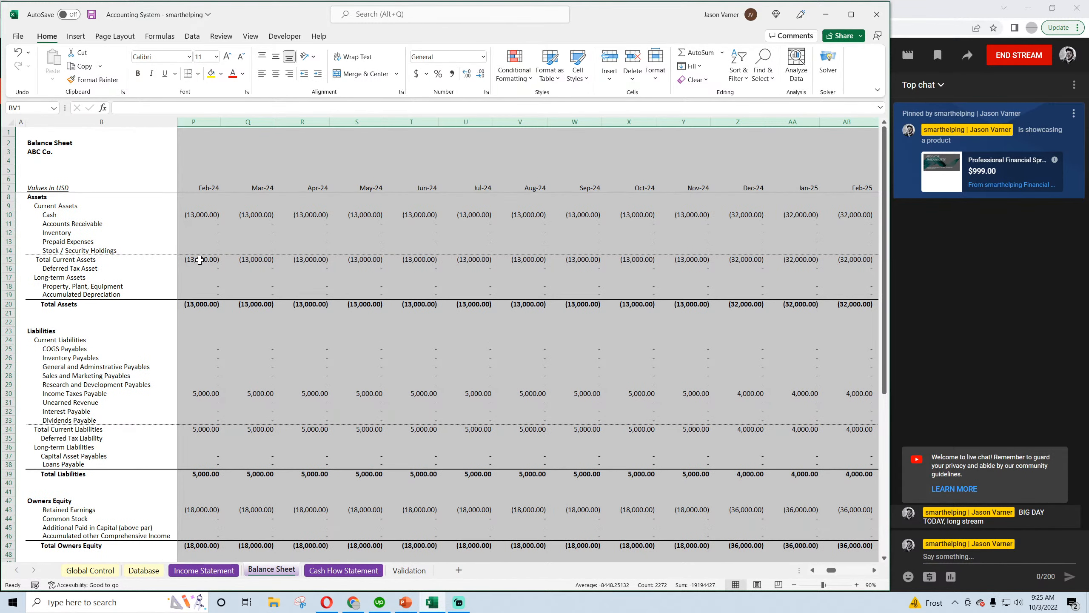
click(200, 260)
click(813, 570)
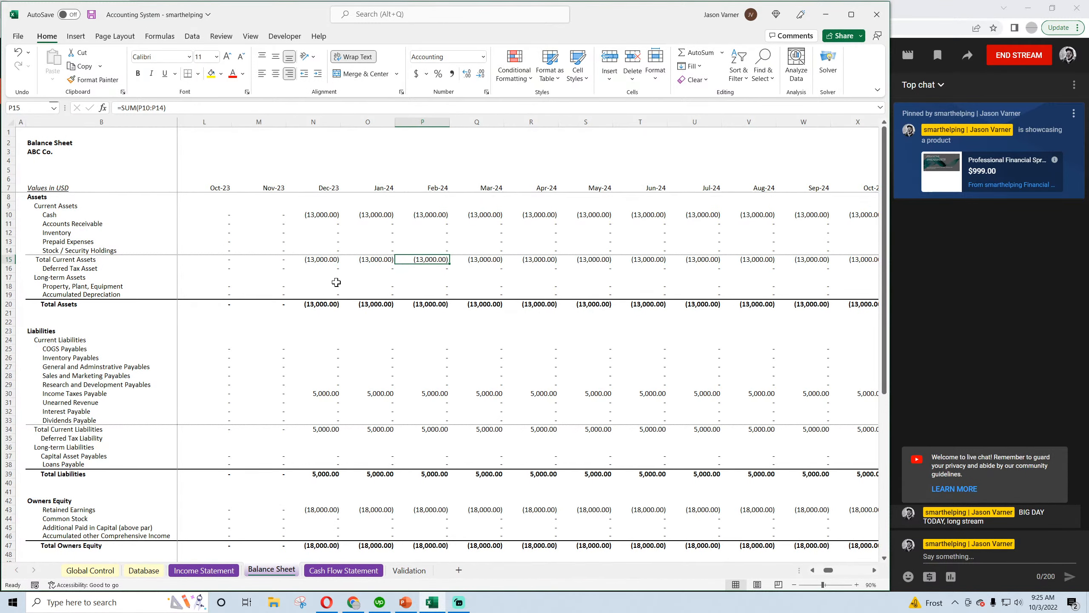
click(323, 269)
key(Right)
key(Right)
key(Right)
key(Right)
key(Right)
key(Right)
key(Right)
key(Right)
key(Right)
key(Right)
key(Right)
key(Right)
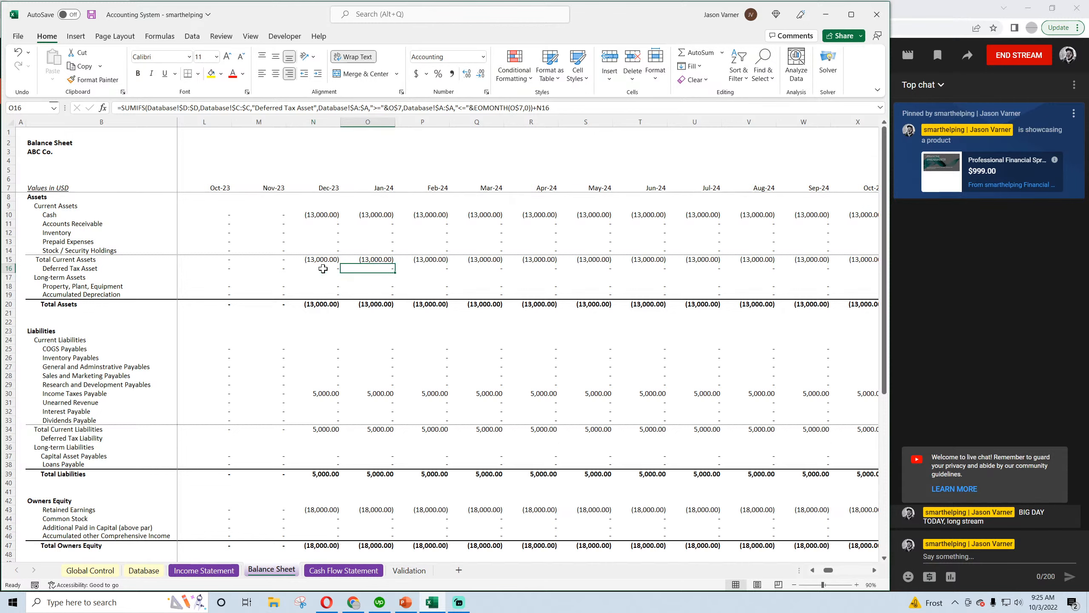
key(Right)
key(Right)
key(Right)
key(Right)
key(Right)
key(Right)
key(Right)
key(Right)
key(Right)
key(Right)
key(Right)
key(Right)
key(Right)
key(Right)
key(Right)
key(Right)
key(Right)
key(Right)
key(Right)
key(Right)
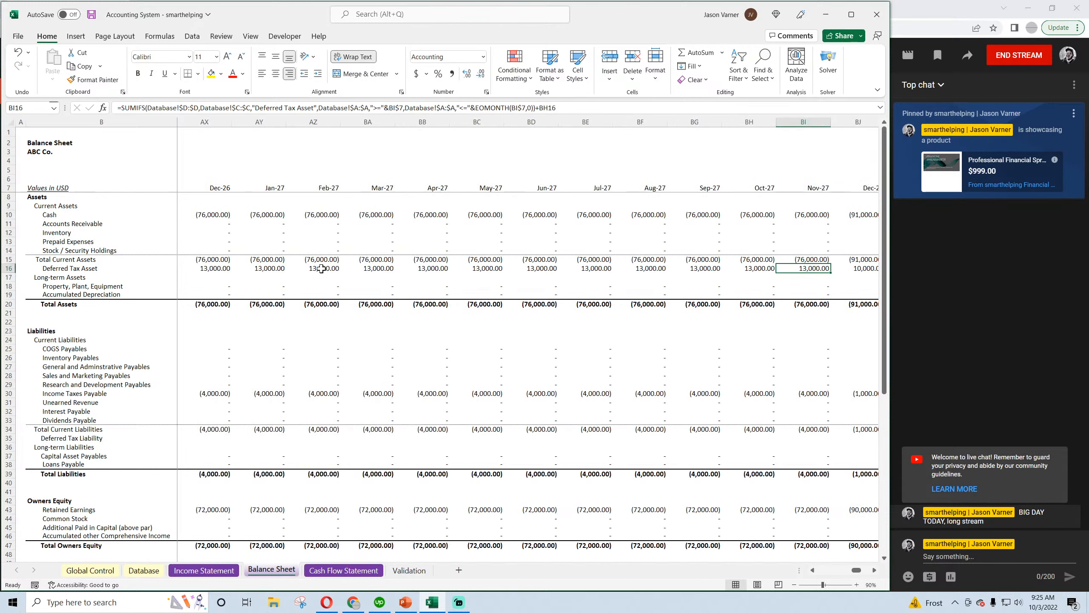
key(Left)
key(Left)
key(Left)
key(Left)
key(Left)
key(Left)
key(Left)
key(Left)
key(Left)
key(Left)
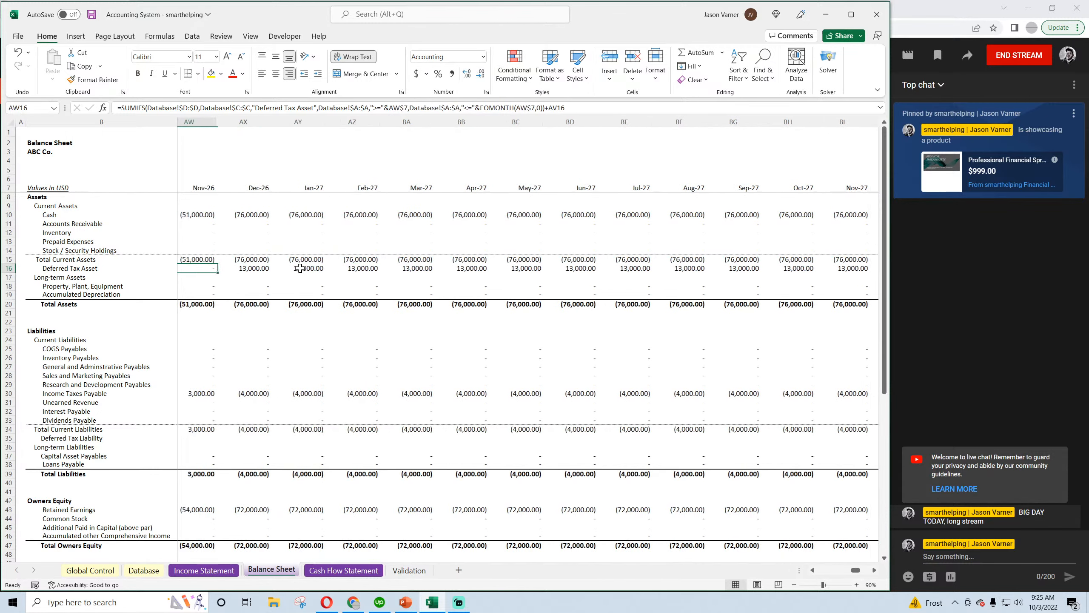
Add the Deferred Tax Asset cell AX16 to the Dec-26 Total Assets formula in AX20
double_click(265, 304)
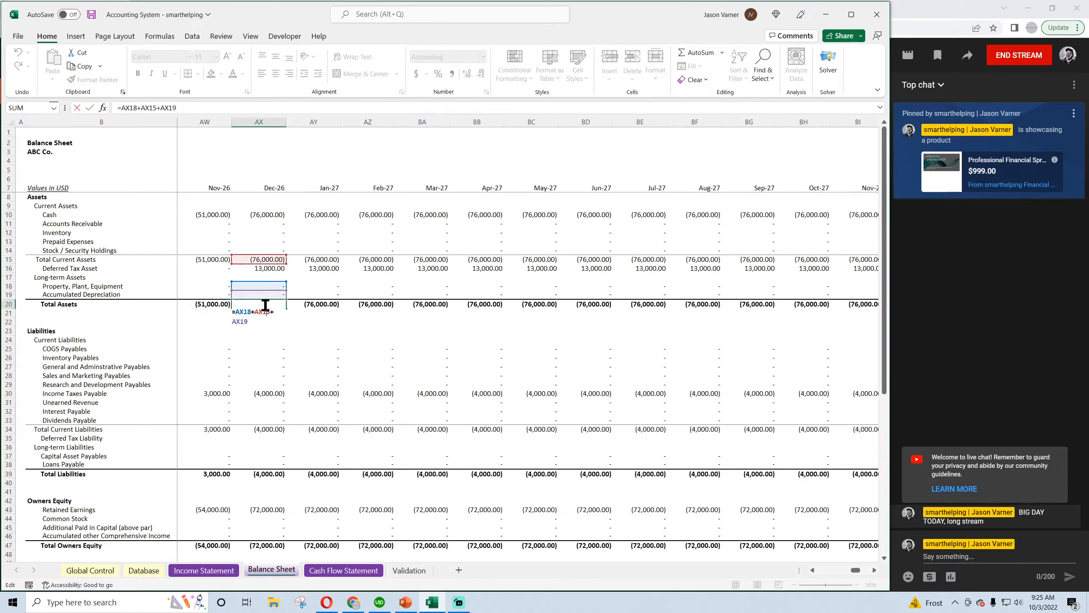
key(Escape)
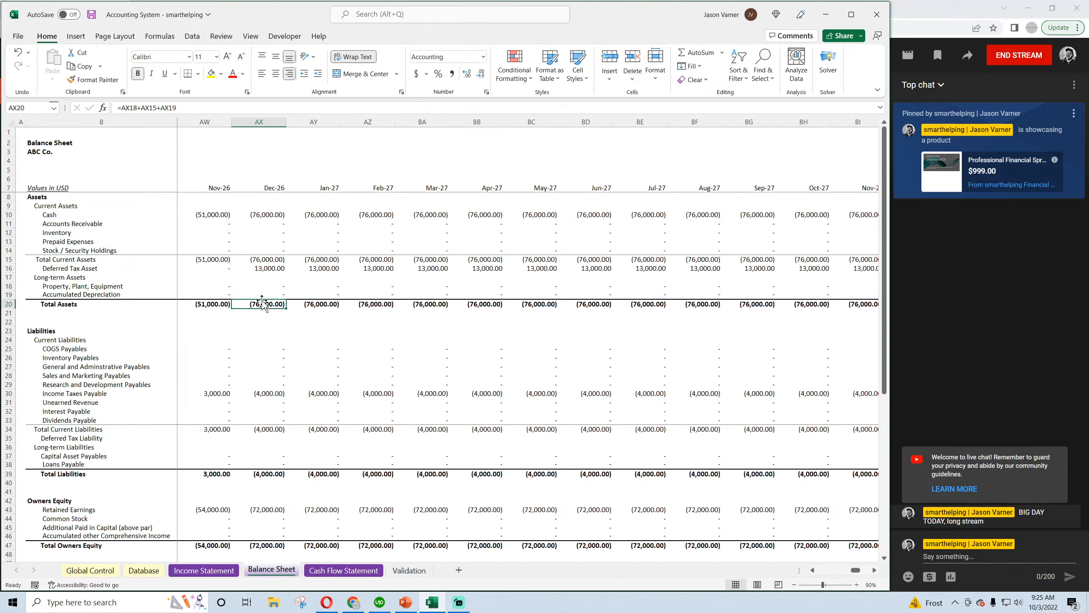
click(223, 105)
text(+)
click(263, 267)
key(Return)
Copy the updated Total Assets formula across row 20 from column C through BV and save the workbook
click(262, 305)
drag(286, 308, 194, 316)
click(759, 304)
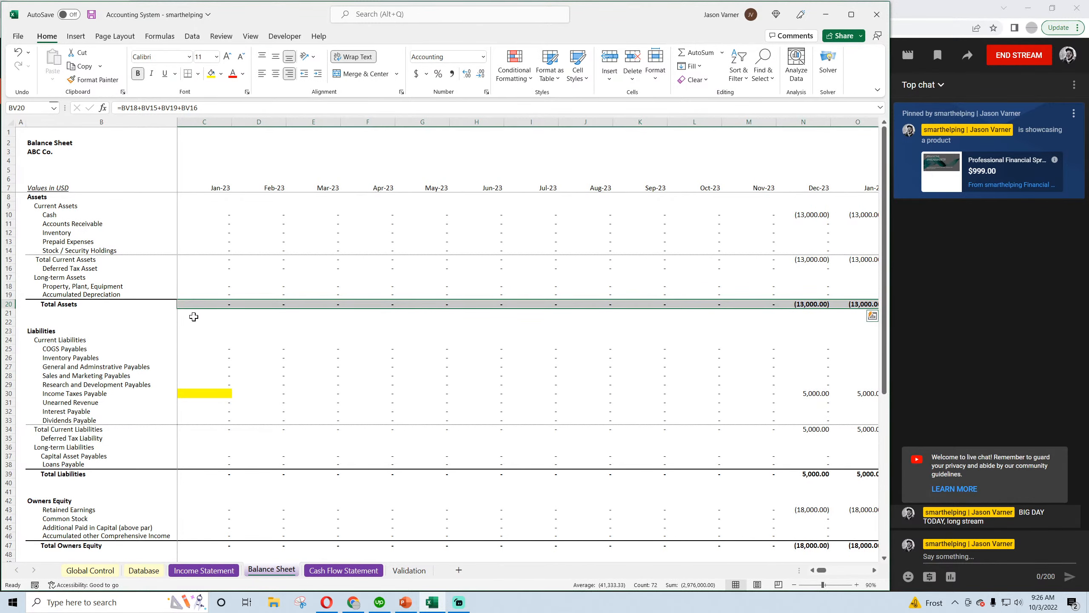
click(91, 16)
click(95, 268)
click(208, 268)
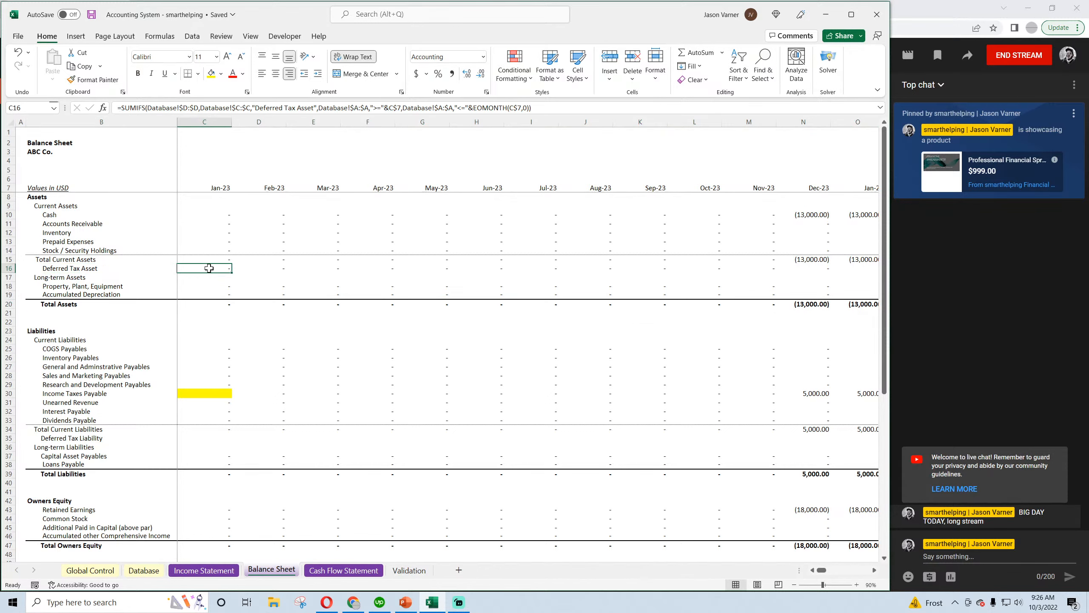
click(86, 271)
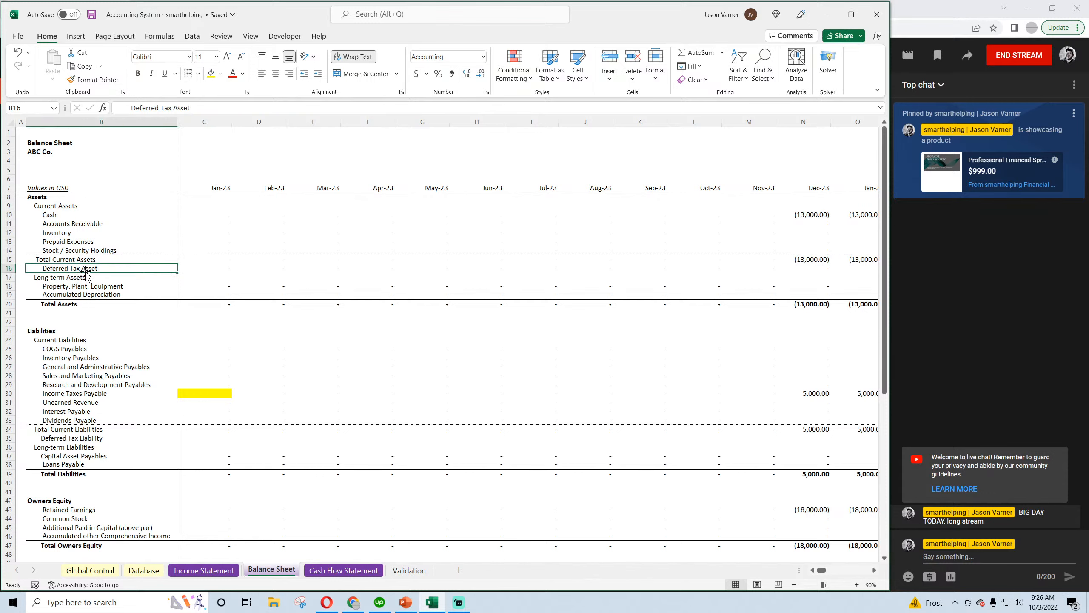
click(203, 268)
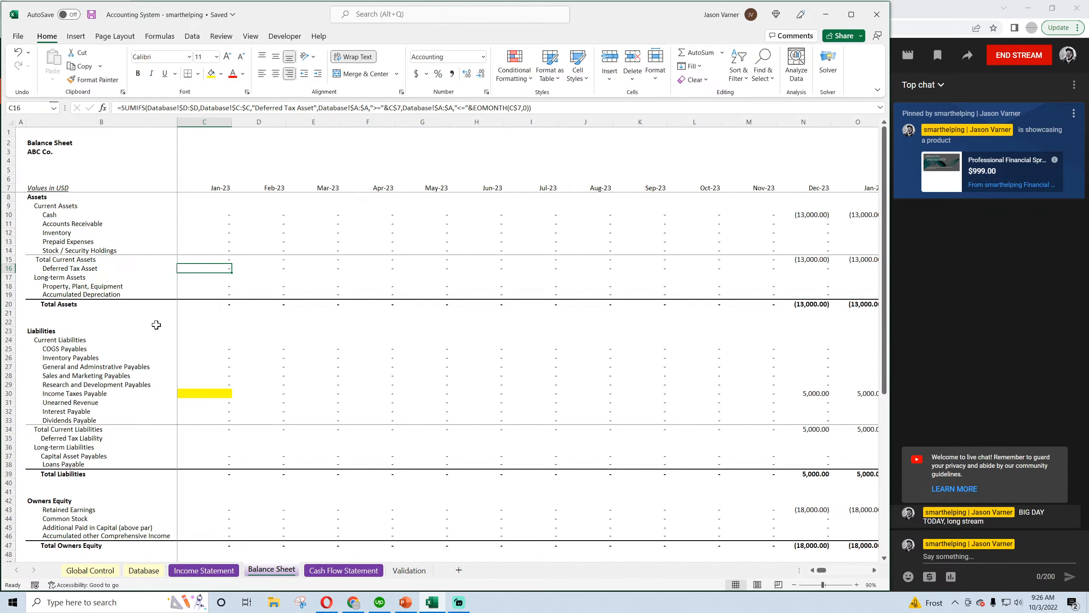
Fill the Income Taxes Payable formula from D30 back into the highlighted Jan-23 cell C30 and remove its prior-month reference
click(205, 394)
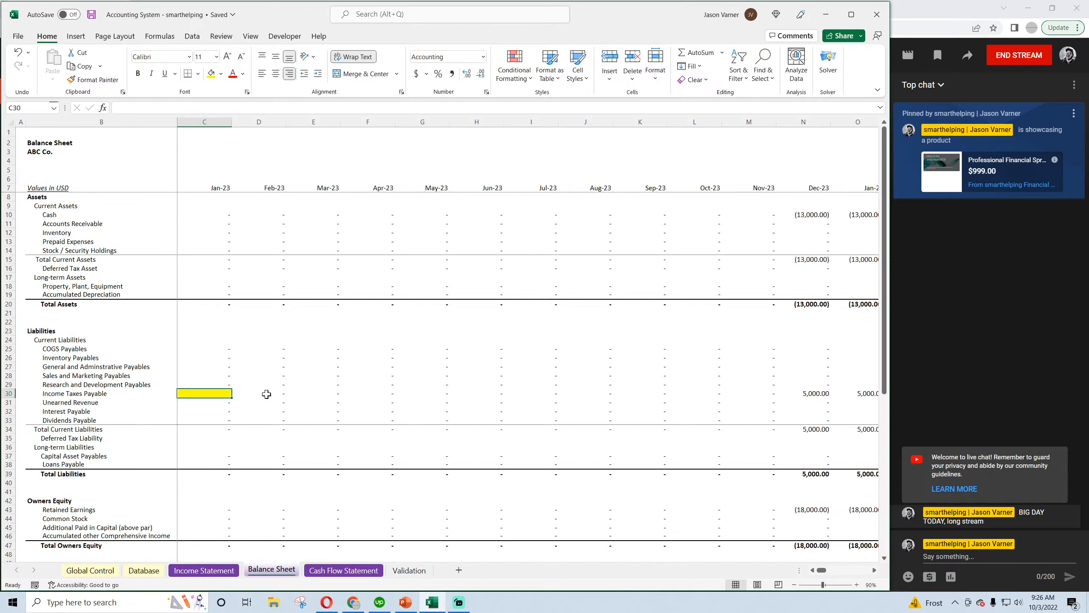
click(274, 395)
drag(286, 399, 213, 394)
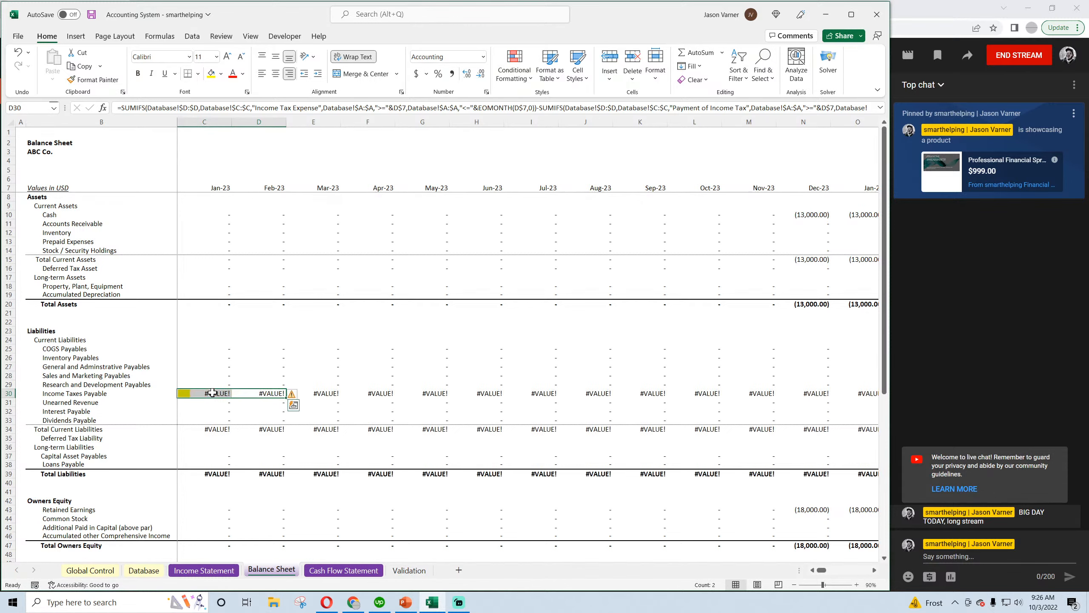
click(212, 393)
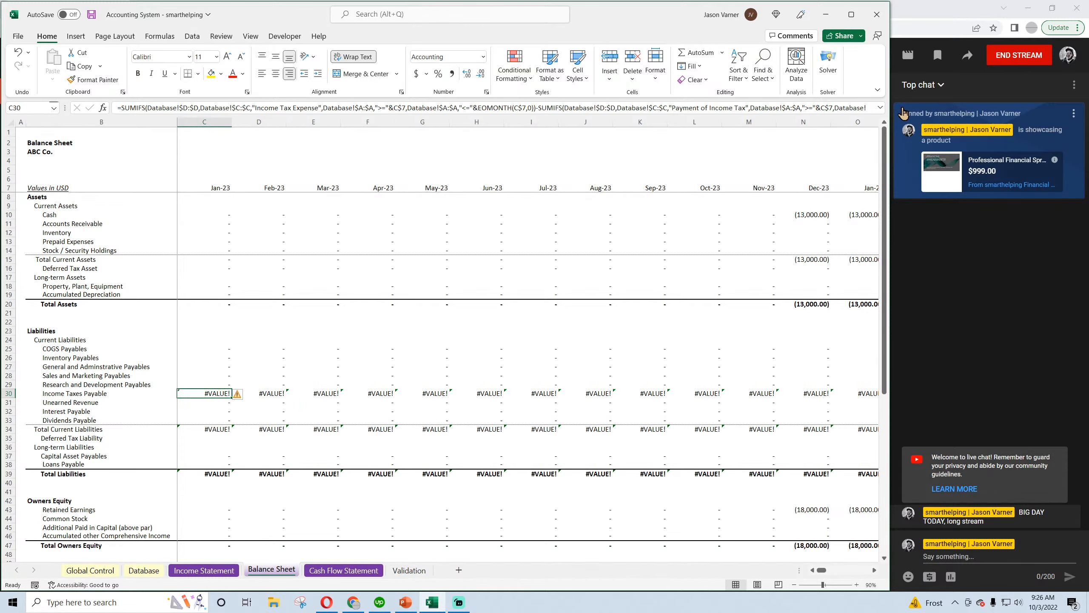
click(881, 107)
double_click(219, 403)
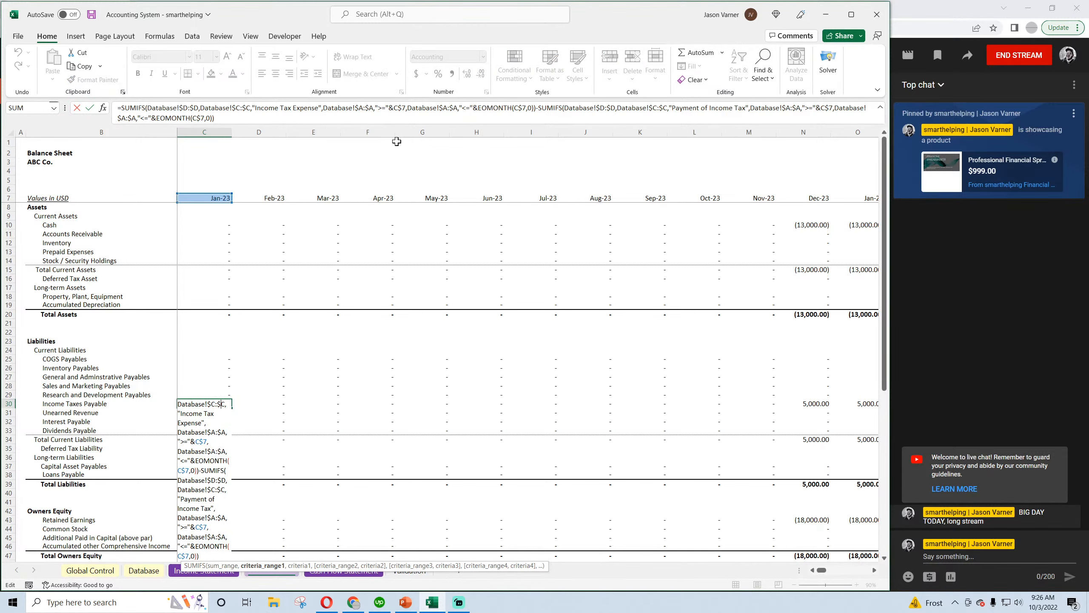
key(Escape)
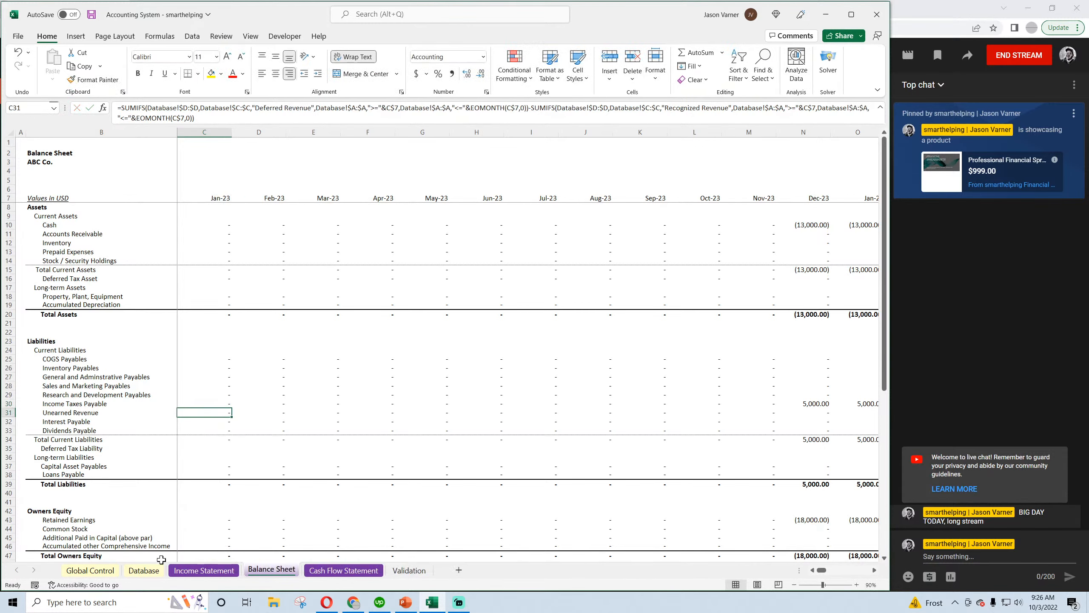
Examine the Income Taxes Payable formulas and monthly balances across row 30 of the Balance Sheet, and save the workbook
click(146, 571)
click(272, 570)
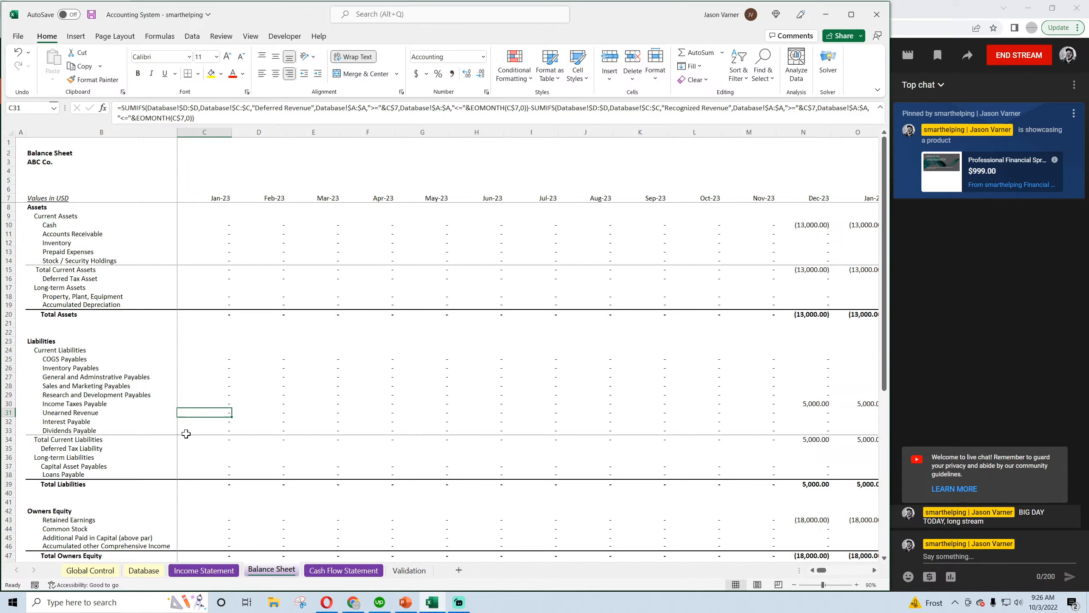
click(120, 404)
click(207, 404)
click(254, 402)
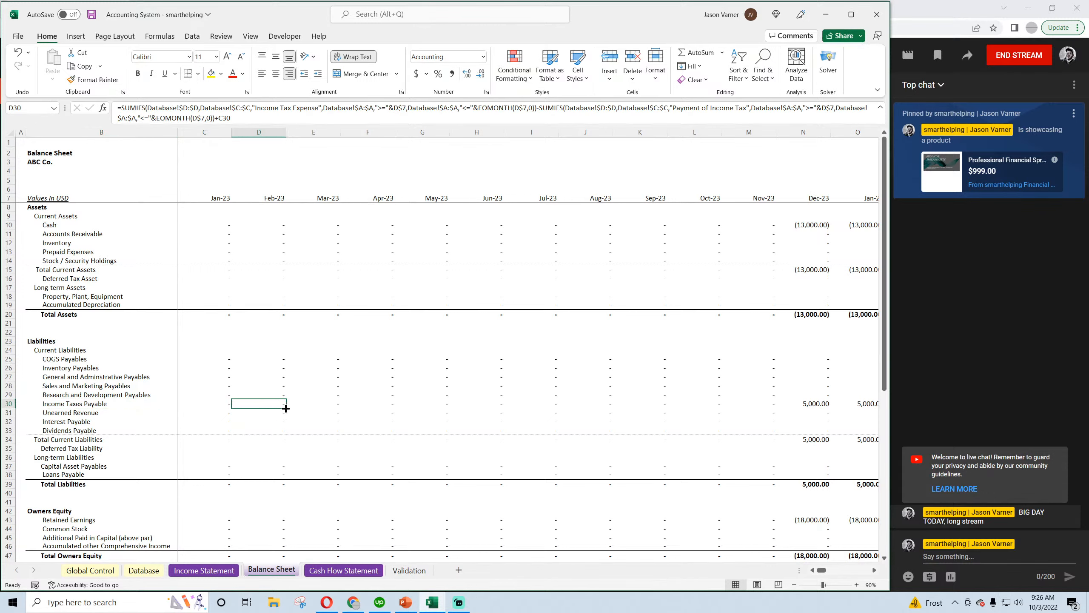
key(Right)
key(Right)
key(Right)
key(Right)
key(Right)
key(Right)
key(Right)
key(Right)
key(Right)
key(Right)
key(Right)
key(Right)
key(Right)
key(Right)
key(Right)
key(Right)
key(Right)
key(Right)
key(Right)
key(Right)
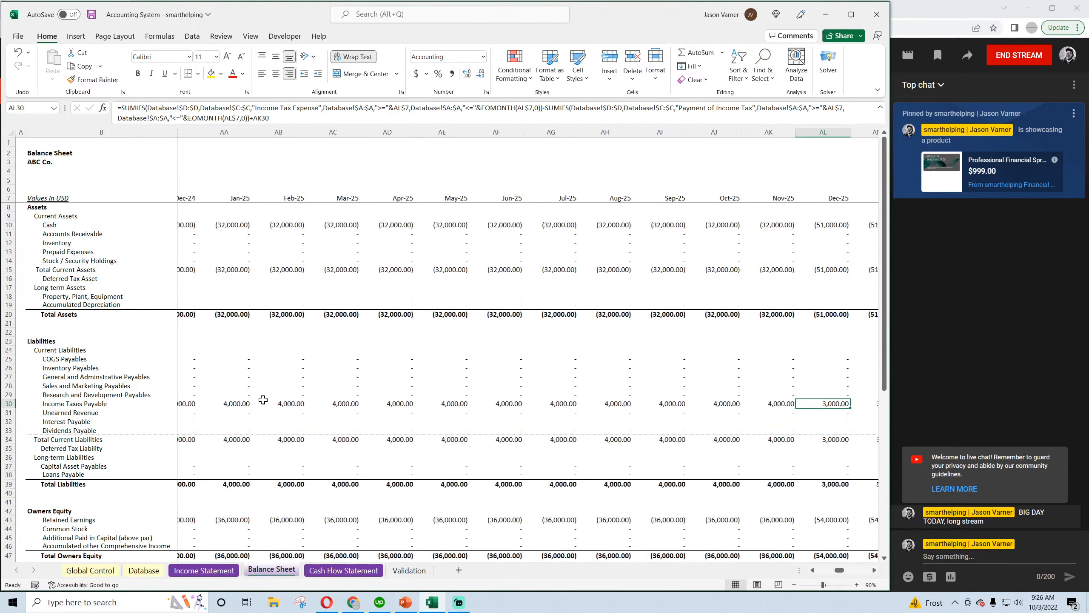
key(Right)
key(Right)
key(Right)
key(Right)
key(Right)
key(Right)
key(Right)
key(Right)
key(Right)
key(Right)
key(Right)
key(Right)
key(Right)
key(Right)
key(Right)
key(Right)
key(Right)
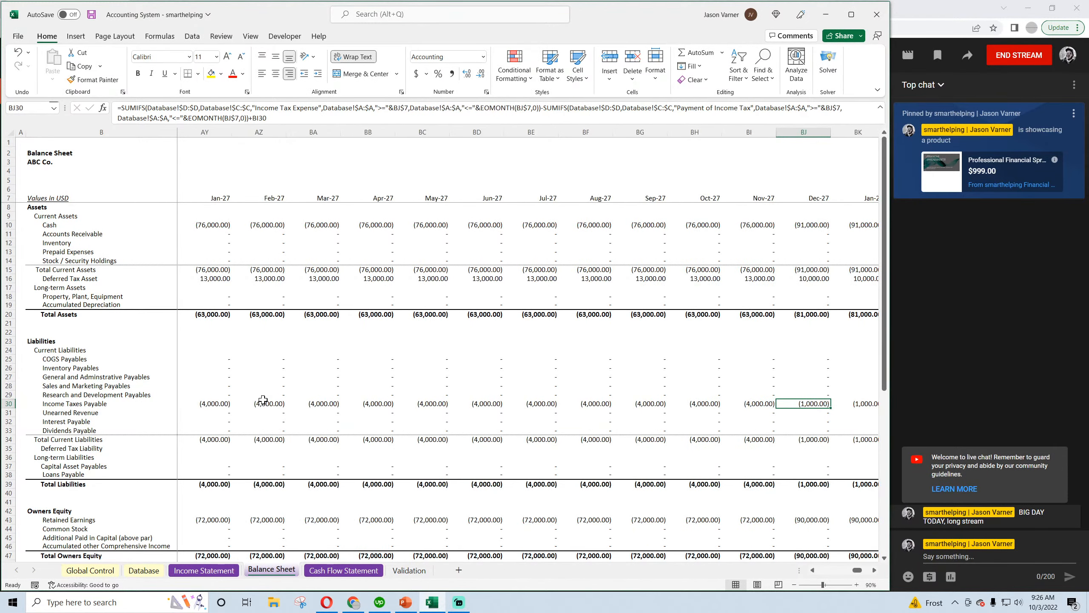
key(Left)
key(Left)
key(Left)
key(Left)
key(Left)
key(Left)
key(Left)
key(Left)
key(Left)
key(Left)
key(Left)
key(Left)
key(Left)
key(Left)
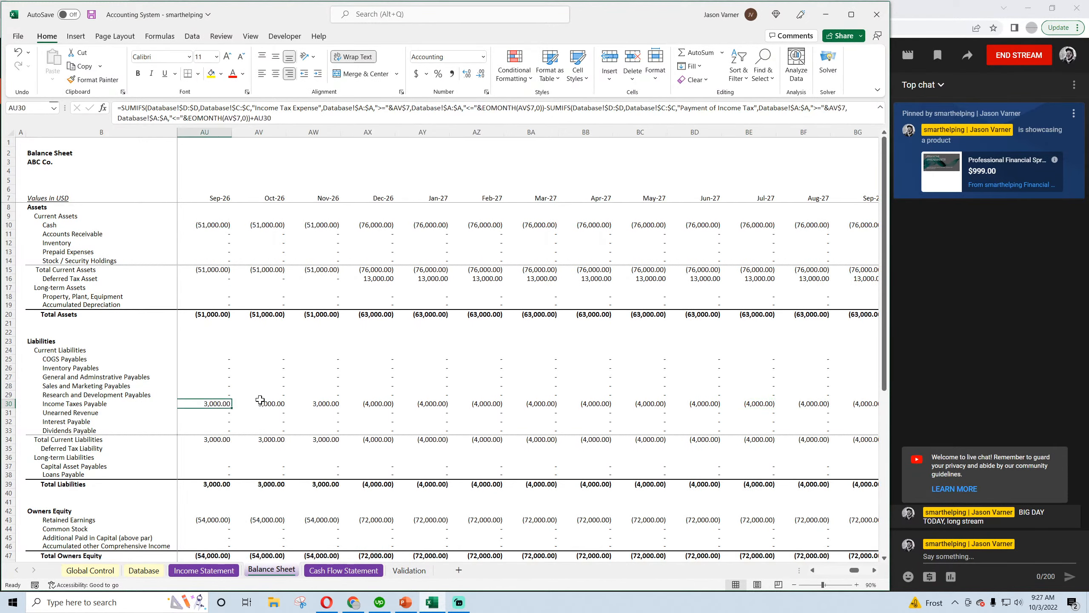
key(Left)
key(Left)
key(Left)
key(Left)
key(Left)
key(Left)
key(Left)
key(Left)
key(Left)
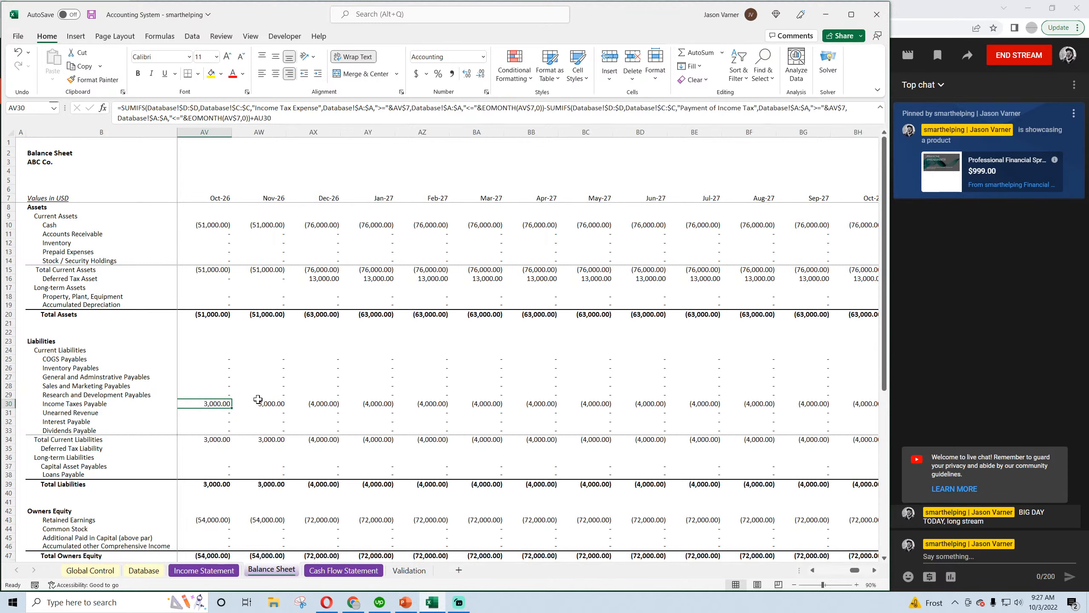
key(Left)
key(Left)
key(Left)
key(Left)
key(Left)
key(Left)
key(Left)
key(Left)
key(Left)
key(Left)
key(Left)
key(Left)
key(Left)
key(Left)
key(Left)
key(Left)
key(Left)
key(Left)
key(Left)
key(Left)
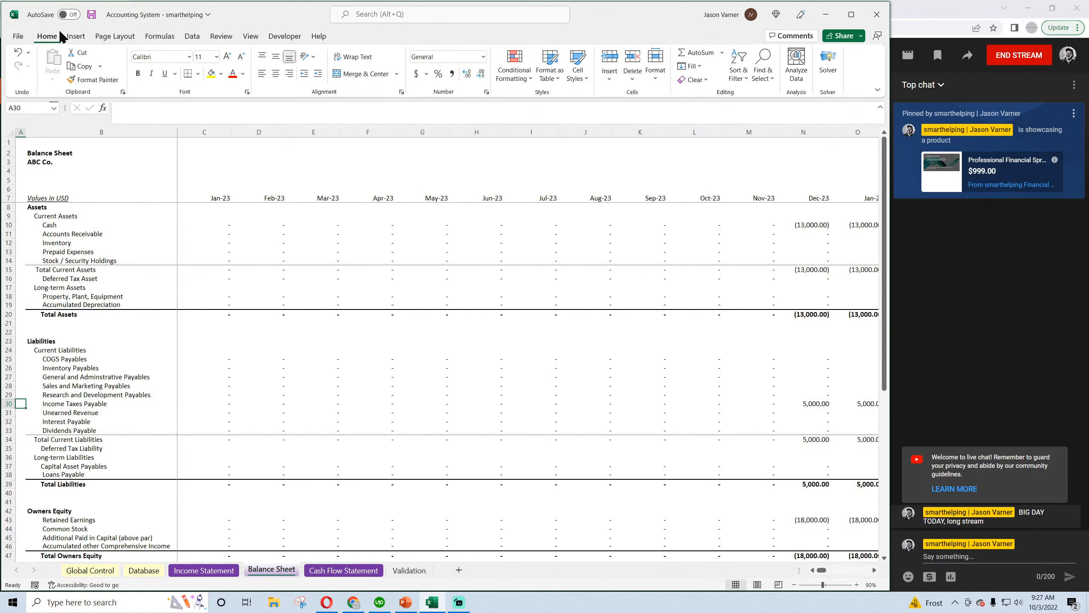
click(91, 14)
click(77, 447)
click(224, 394)
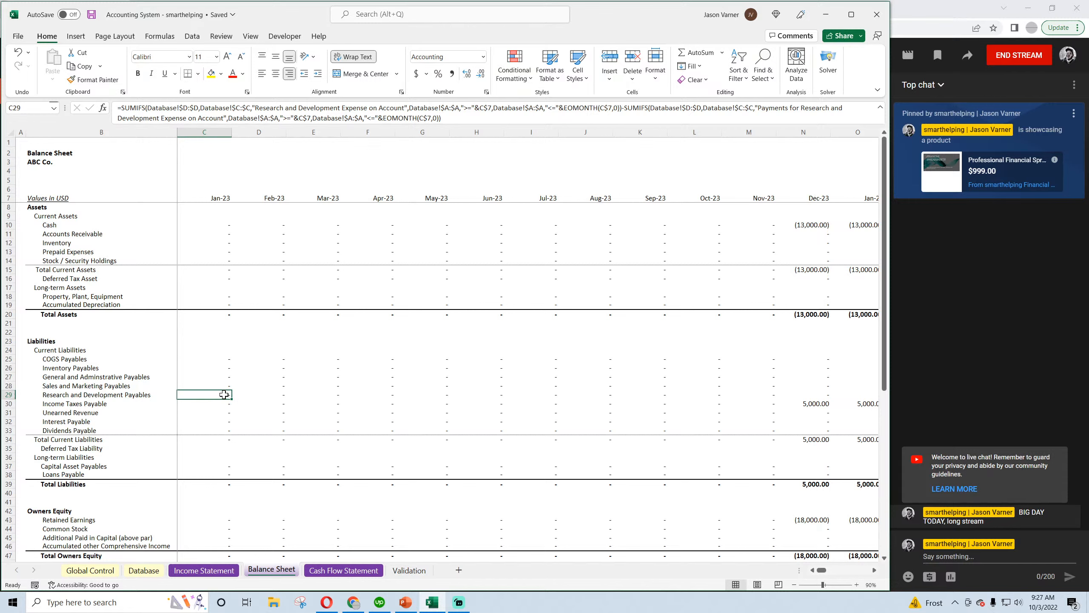
right_click(224, 394)
click(257, 116)
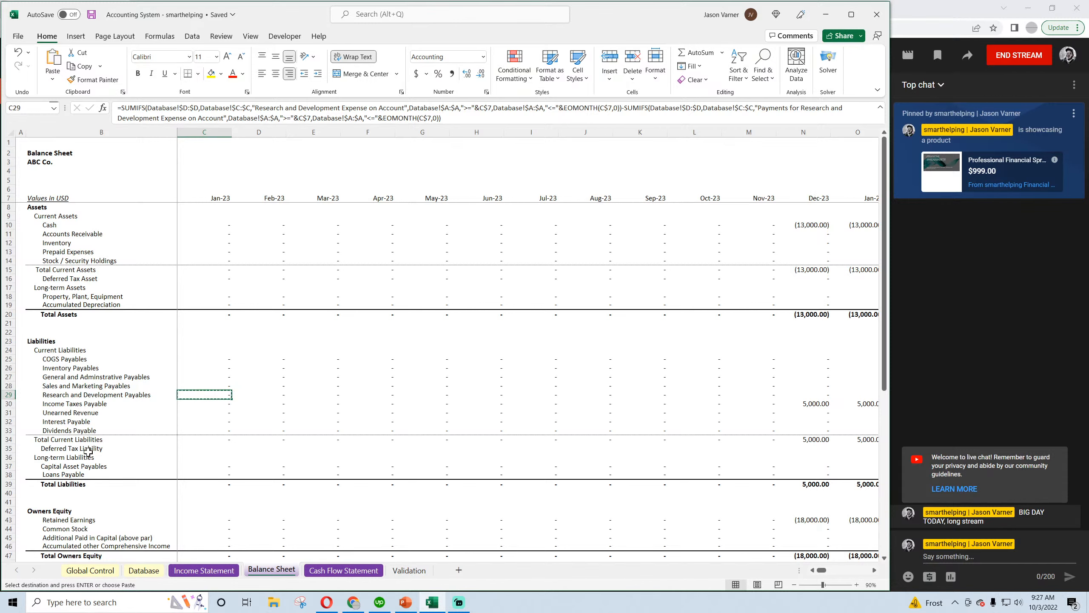
click(74, 449)
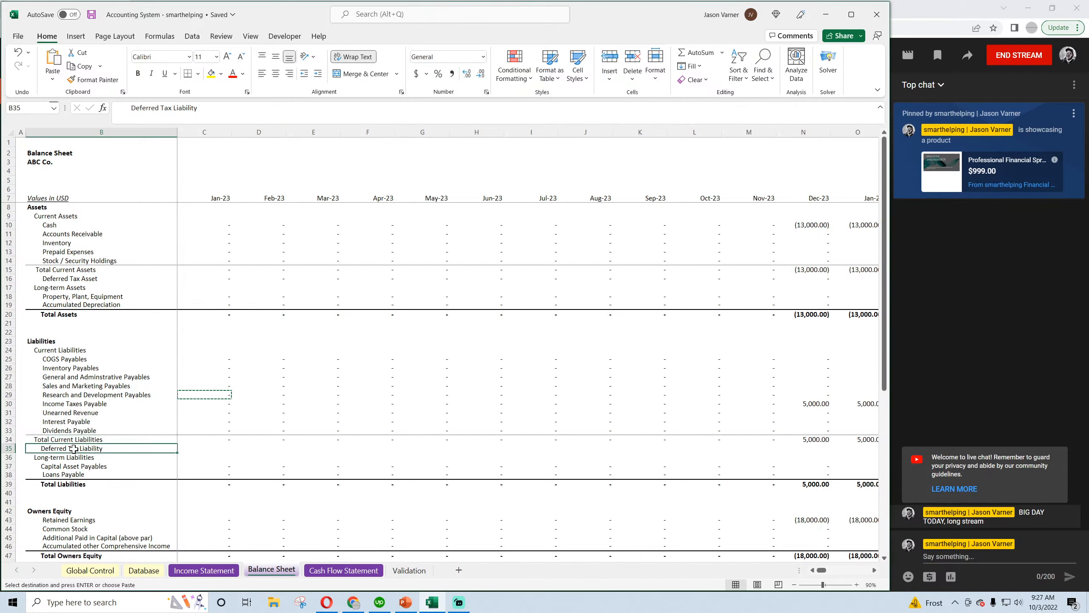
key(Right)
right_click(222, 110)
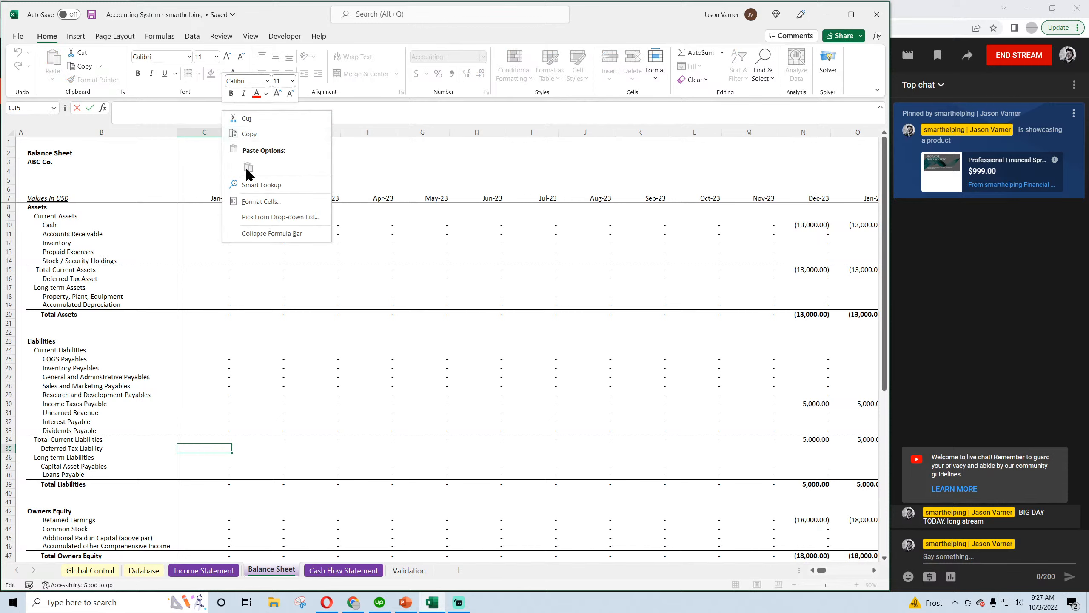
key(Escape)
click(243, 395)
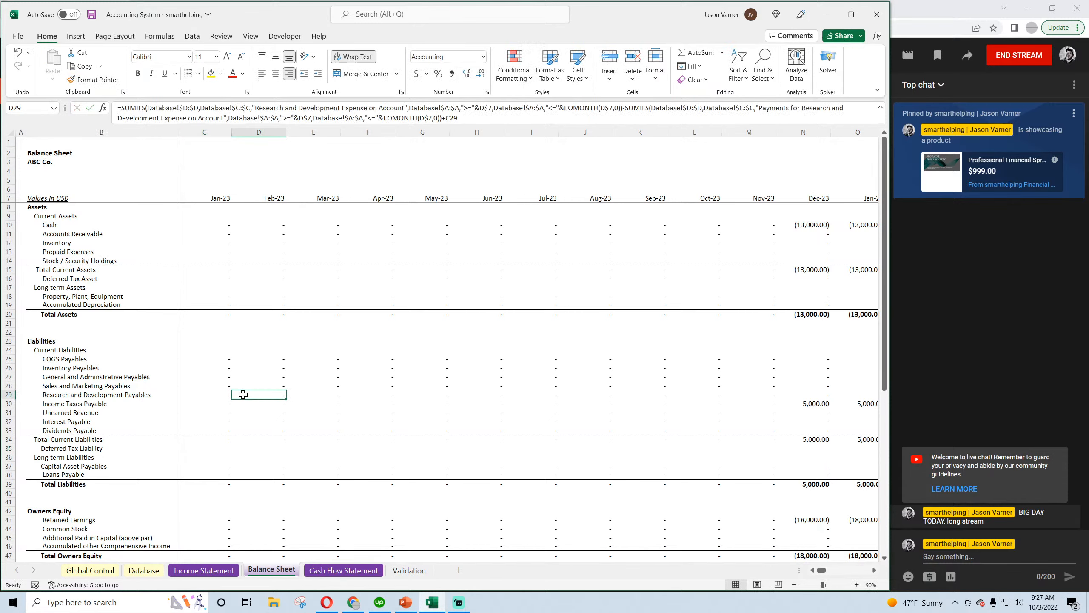
Reuse the COGS Payables formula in C35 with the category "Deferred Tax Liability", deleting the subtracted payments SUMIFS
right_click(221, 358)
click(248, 78)
click(144, 569)
click(408, 164)
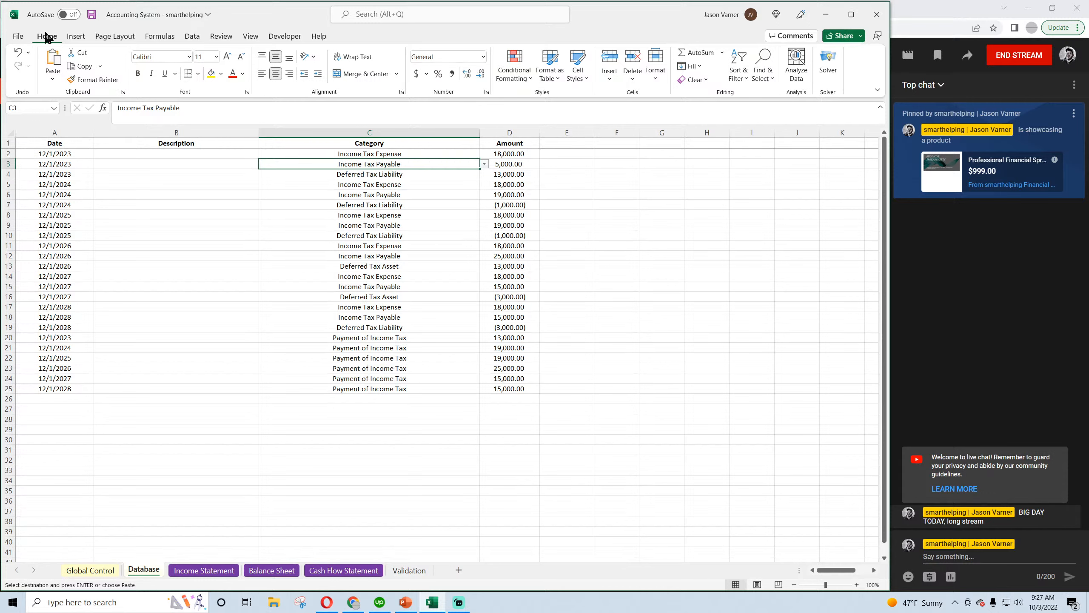
click(91, 15)
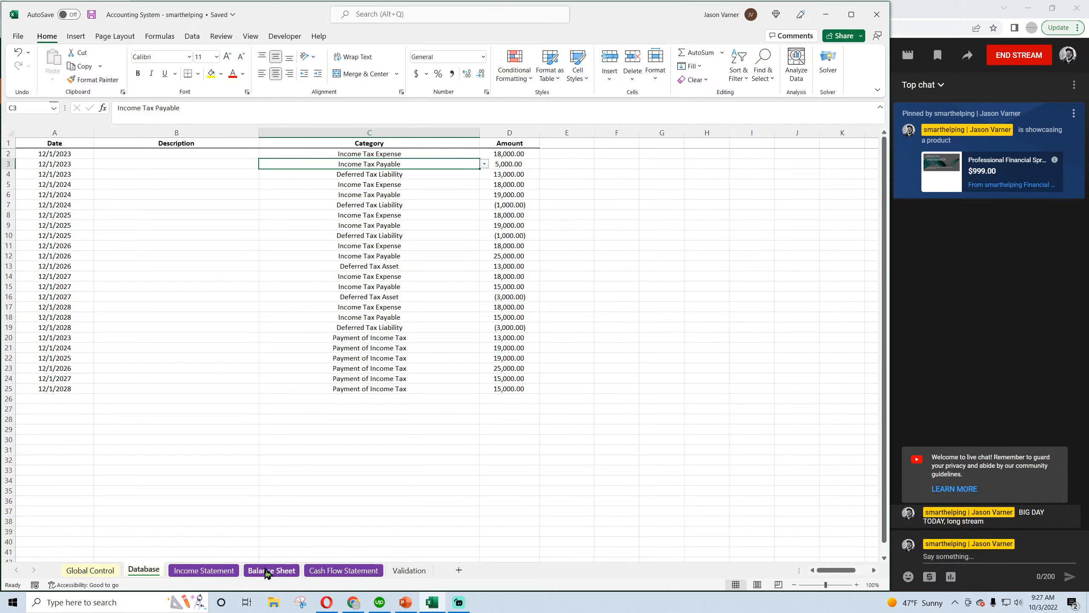
click(260, 571)
drag(256, 108, 357, 108)
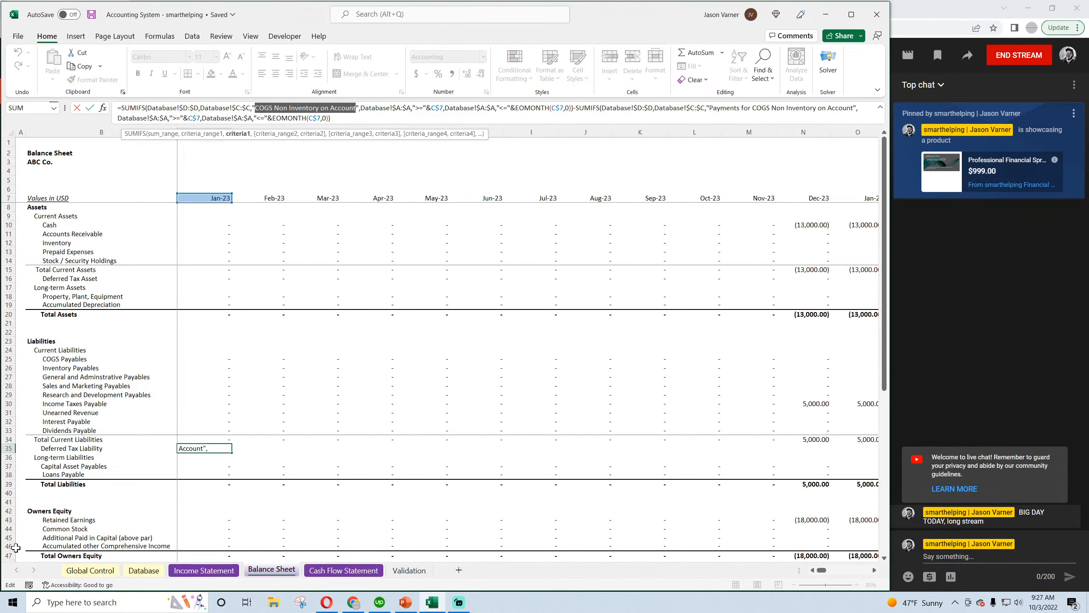
text(Deferred Tax)
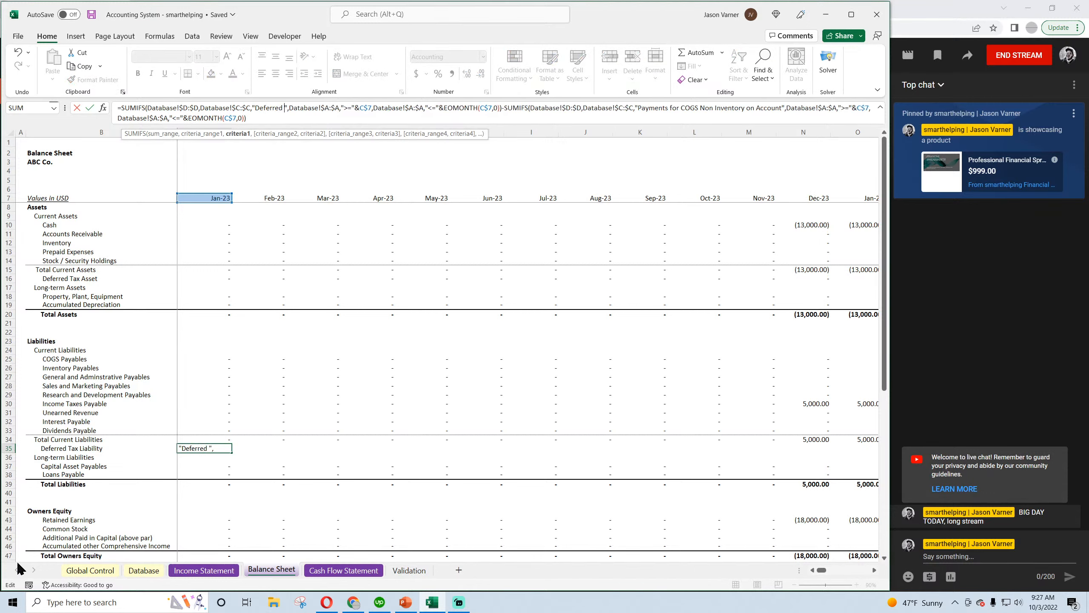
text( Liability)
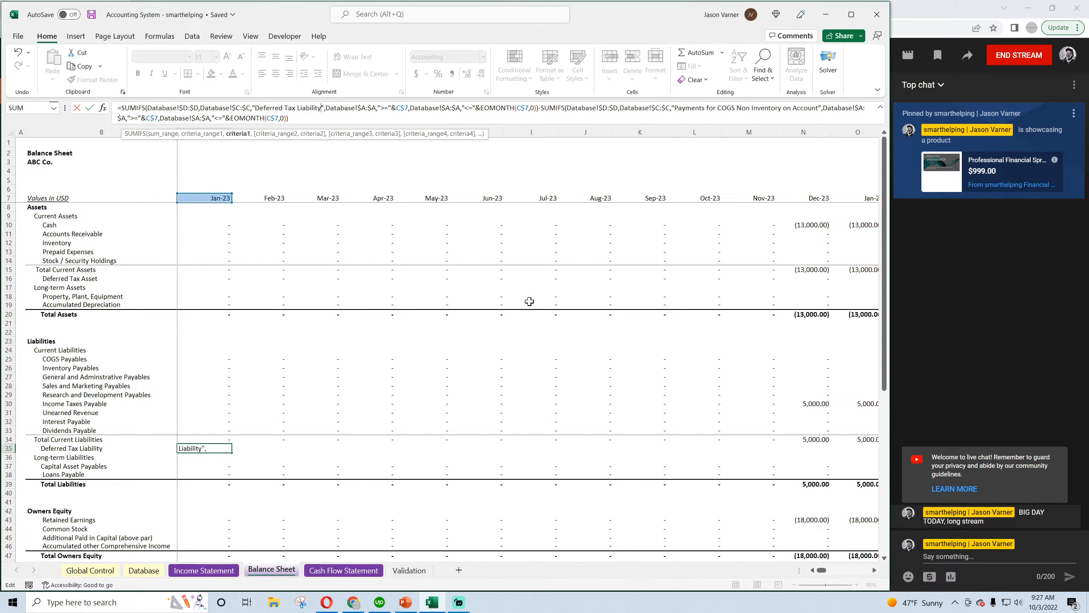
drag(609, 119, 539, 108)
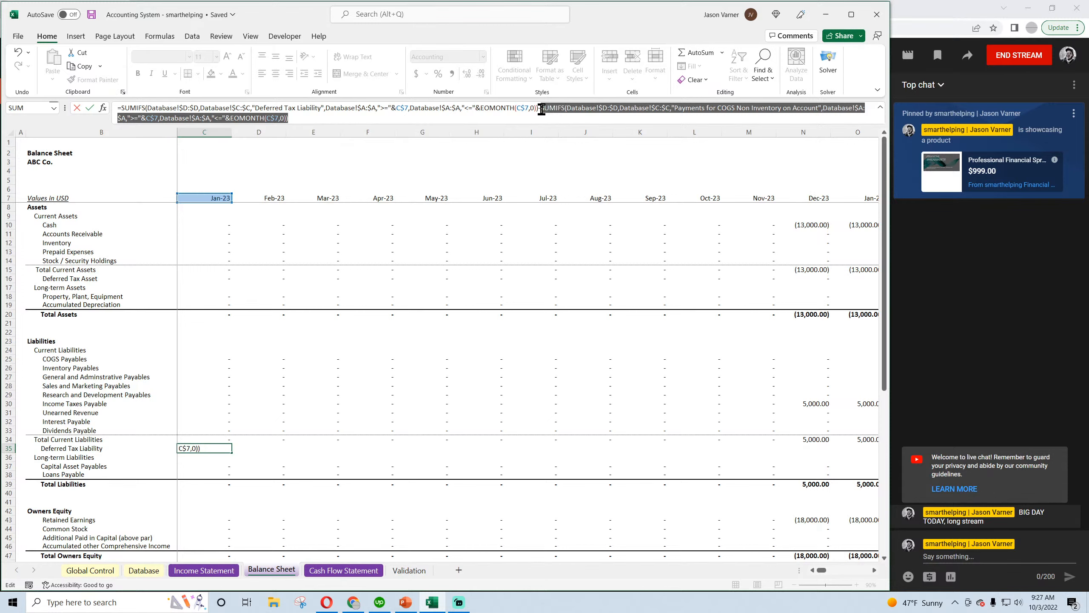
key(Delete)
key(Return)
Copy the Deferred Tax Liability formula into the Feb-23 cell D35 and add the prior month's balance, +C35
click(226, 448)
drag(232, 452, 272, 450)
click(272, 450)
click(557, 108)
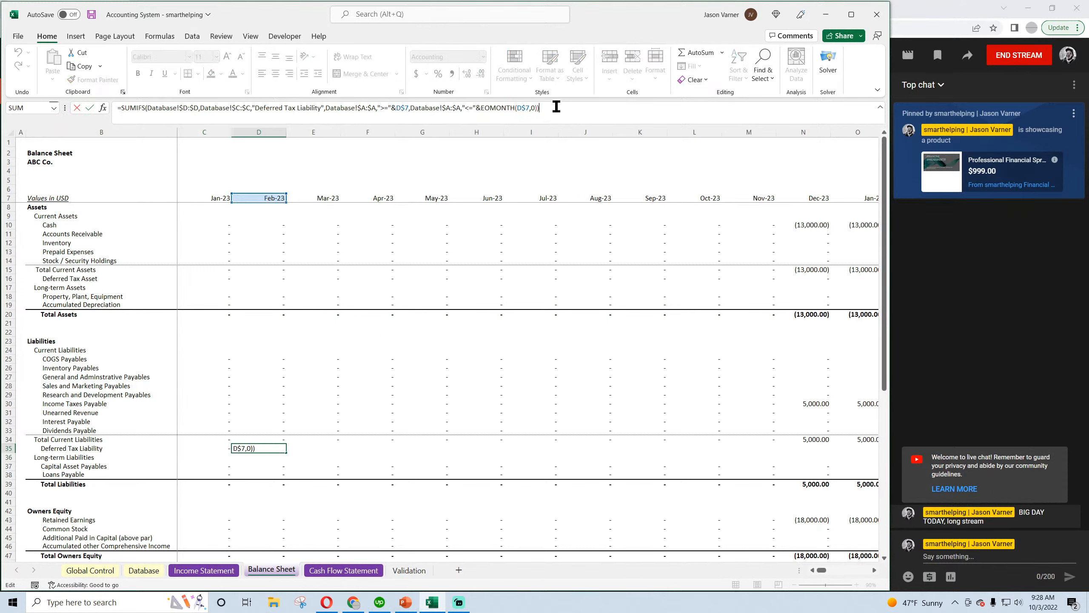
text(+)
click(219, 447)
key(Return)
click(270, 449)
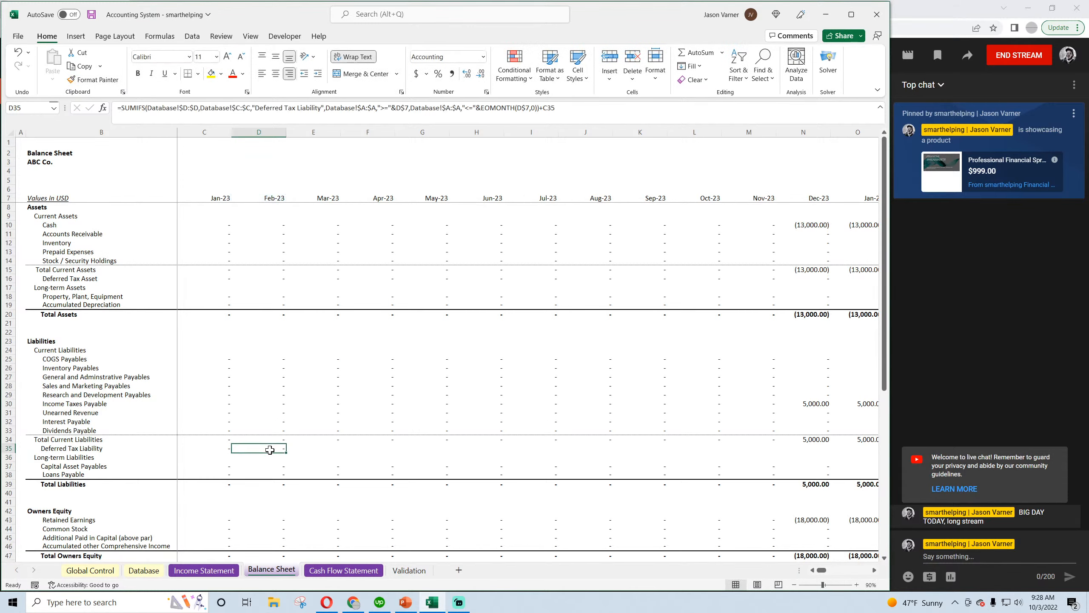
Fill the cumulative Deferred Tax Liability formula from D35 across the remaining months of row 35
drag(286, 454, 287, 454)
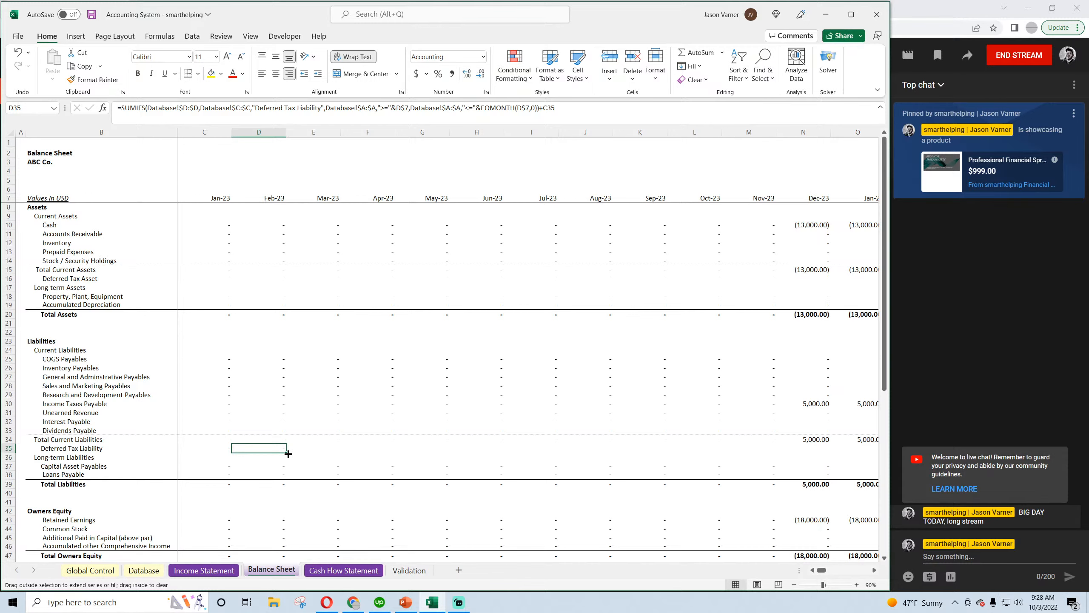
drag(289, 454, 843, 475)
key(ctrl+r)
Add +C35 to the Total Liabilities formula in C39, fill it across row 39 through BV, and save the workbook
double_click(204, 484)
text(+C35)
key(ctrl+Return)
key(ctrl+shift+Right)
key(ctrl+r)
click(92, 15)
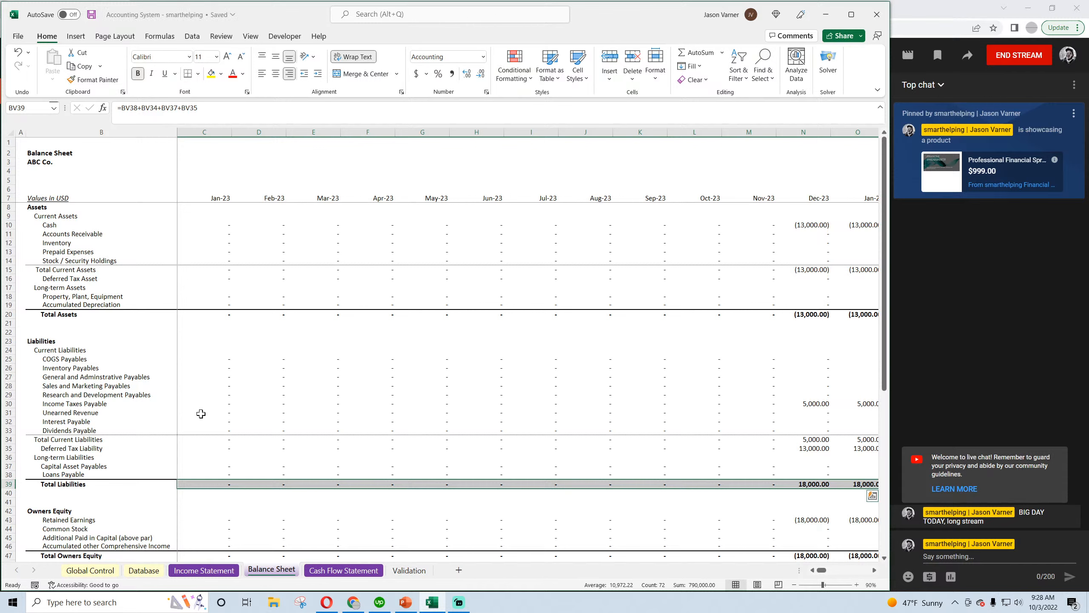
click(302, 405)
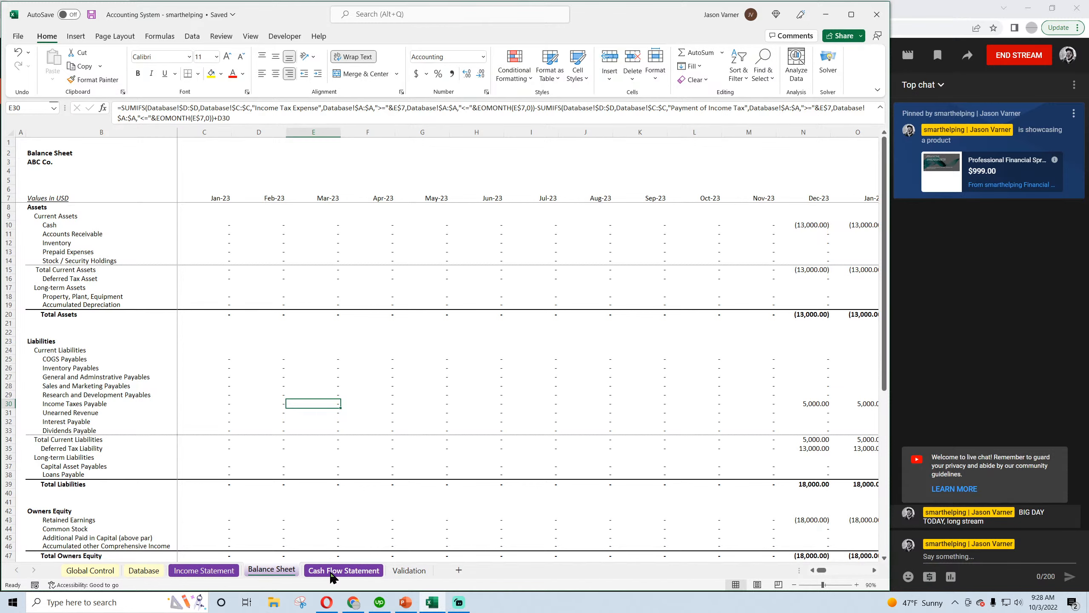
Check the Taxes formula for December 2026 on the Income Statement
click(205, 571)
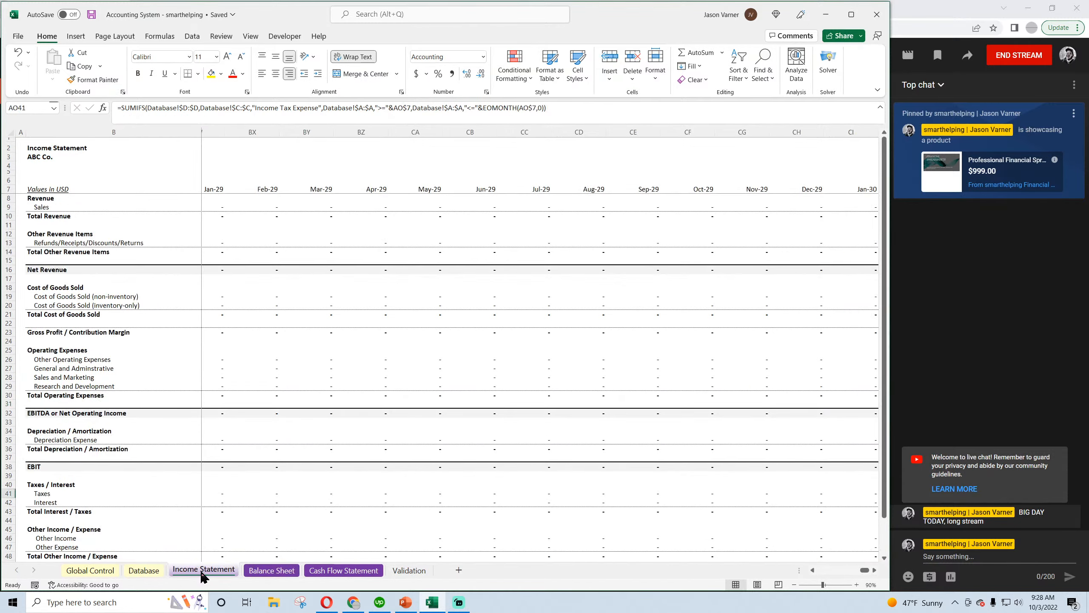
scroll(221, 512, down, 4)
drag(865, 570, 849, 577)
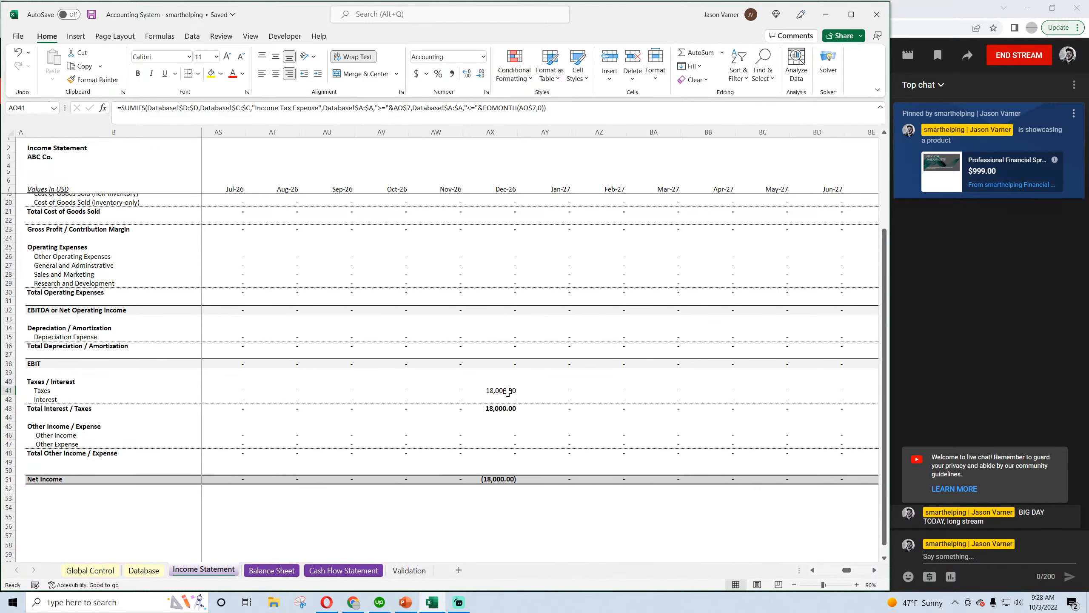
click(497, 390)
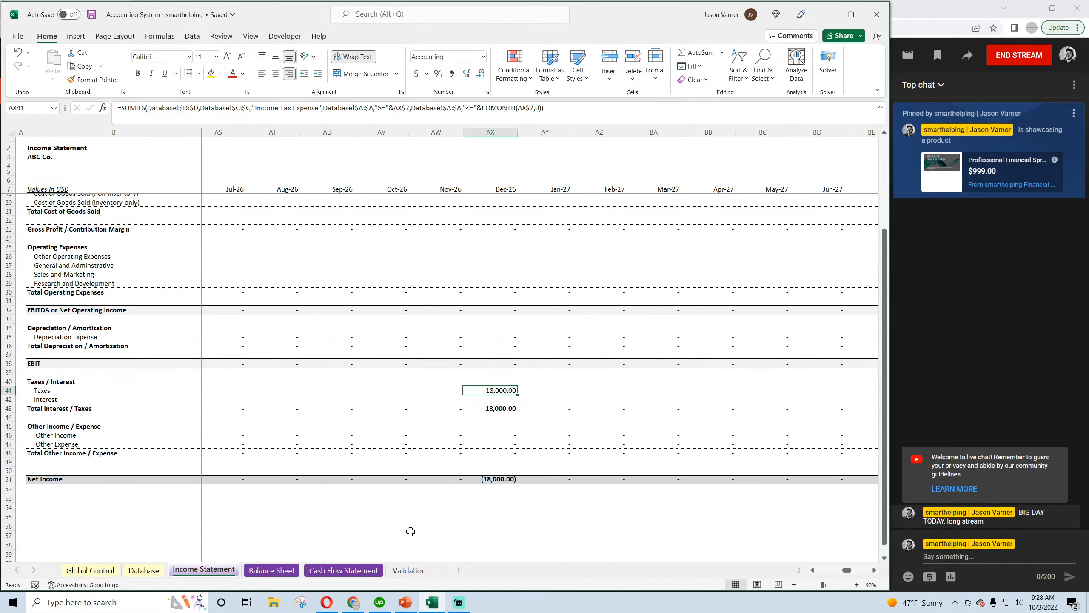
Fill the blank Jan-23 cell C24 for Add Back Income Taxes Accrued on the Cash Flow Statement with the D24 formula
click(344, 570)
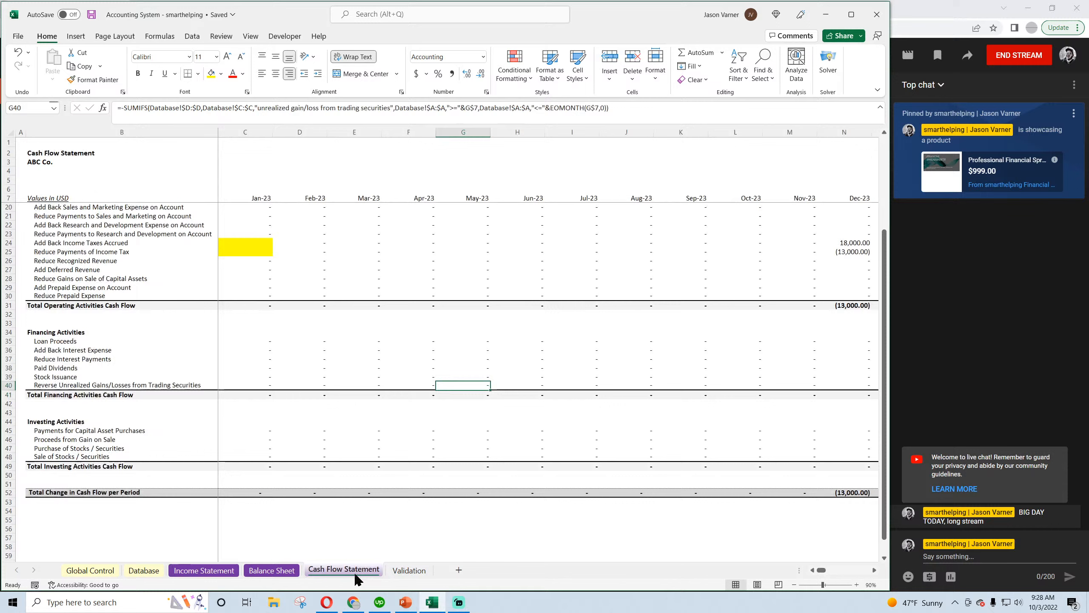
click(236, 242)
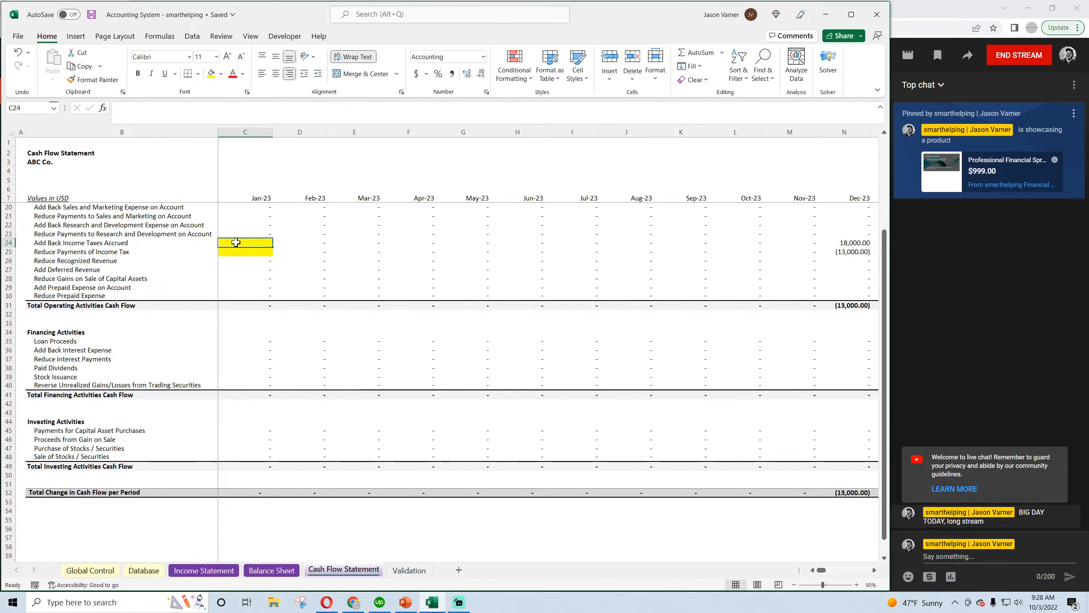
click(291, 242)
drag(318, 246, 239, 245)
click(256, 242)
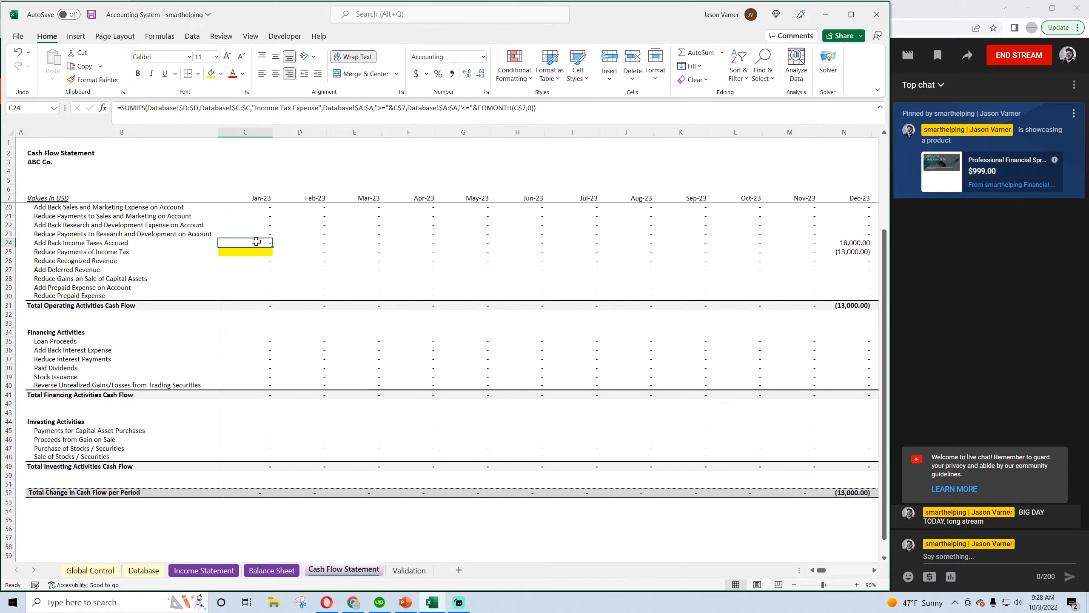
Fill the blank Jan-23 cell C25 for Reduce Payments of Income Tax with the D25 formula and save the workbook
click(305, 251)
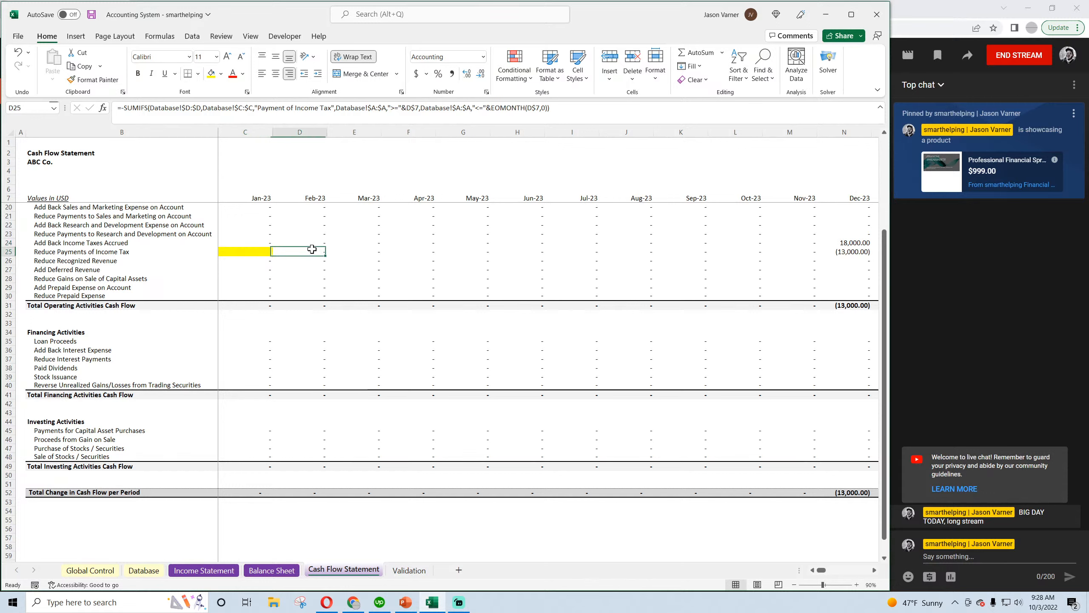
drag(327, 256, 240, 256)
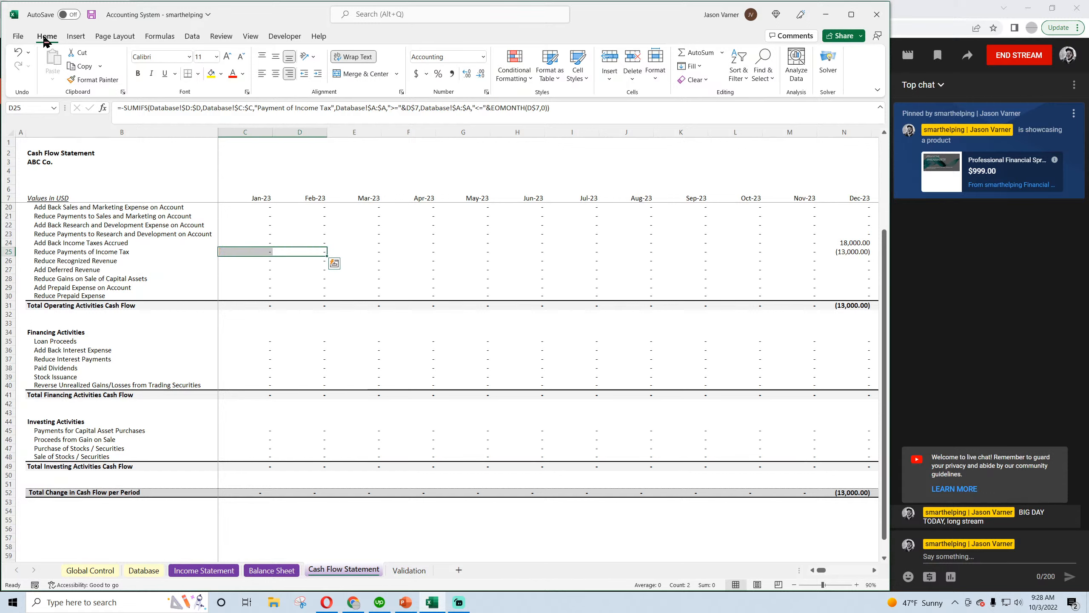
click(92, 14)
Examine the Add Back Income Taxes Accrued and Reduce Payments of Income Tax formulas across 2023 and 2024, especially December 2023
click(252, 254)
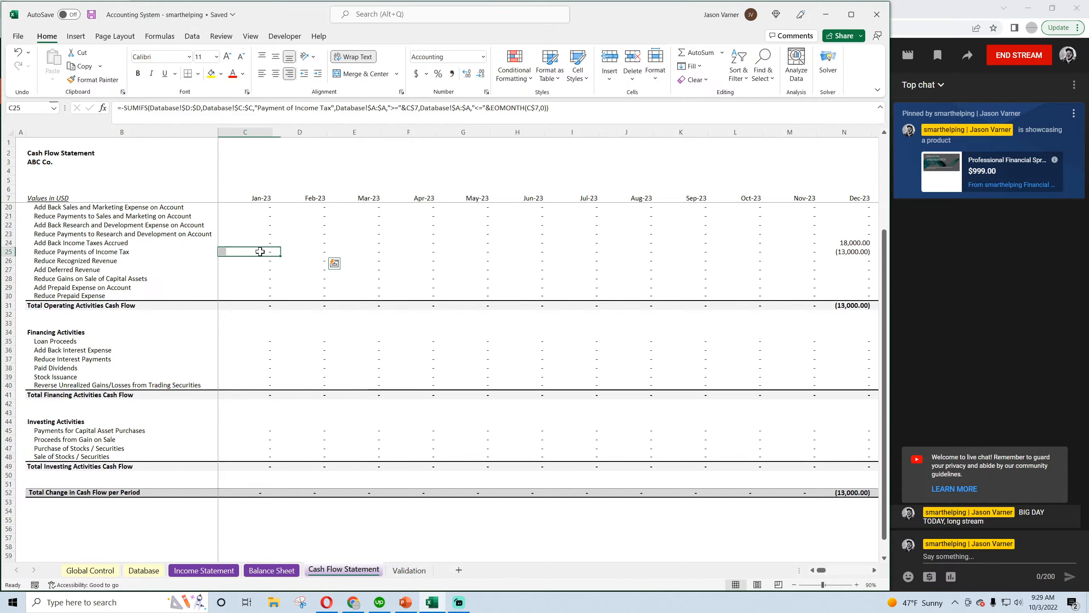
key(Right)
key(Right)
key(Right)
key(Right)
key(Right)
key(Right)
key(Right)
key(Right)
key(Right)
key(Right)
key(Right)
key(Right)
key(Right)
key(Right)
key(Right)
key(Right)
key(Right)
key(Right)
key(Right)
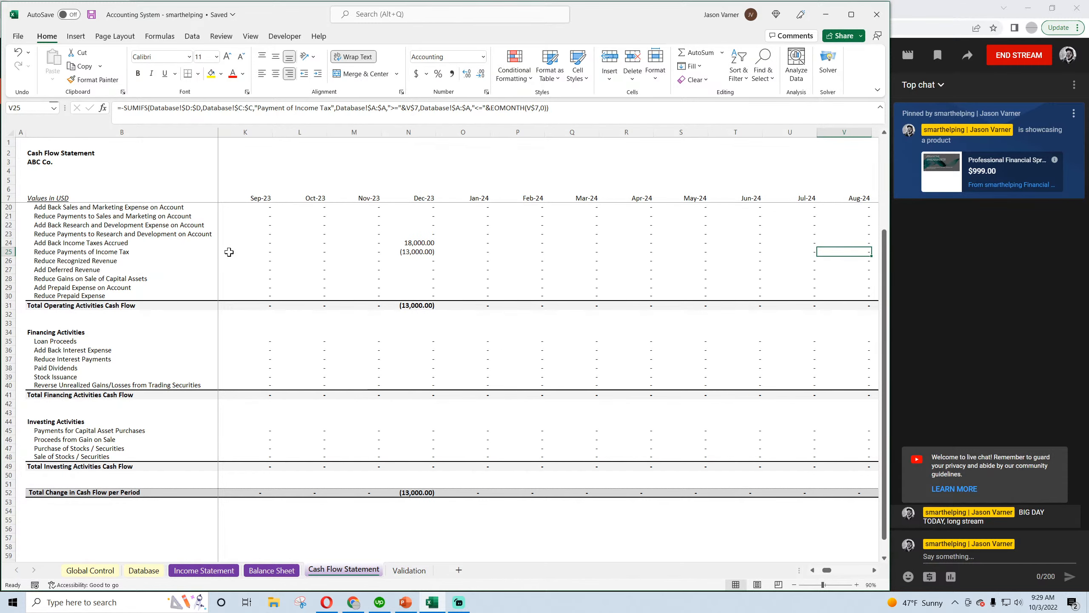
key(Left)
key(Left)
key(Left)
key(Left)
key(Left)
key(Left)
key(Left)
key(Left)
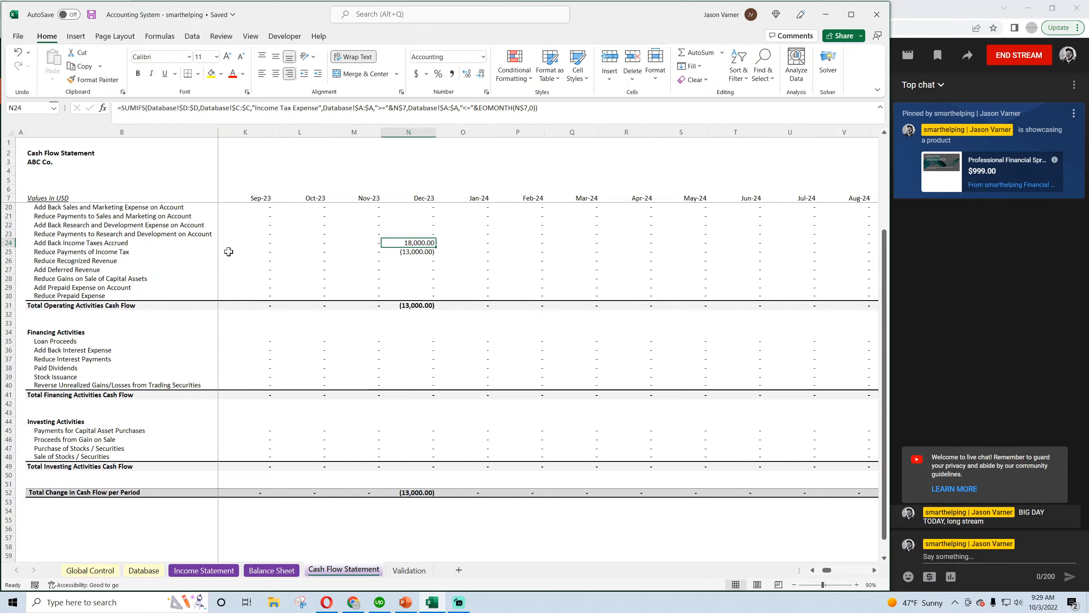
key(Up)
key(Down)
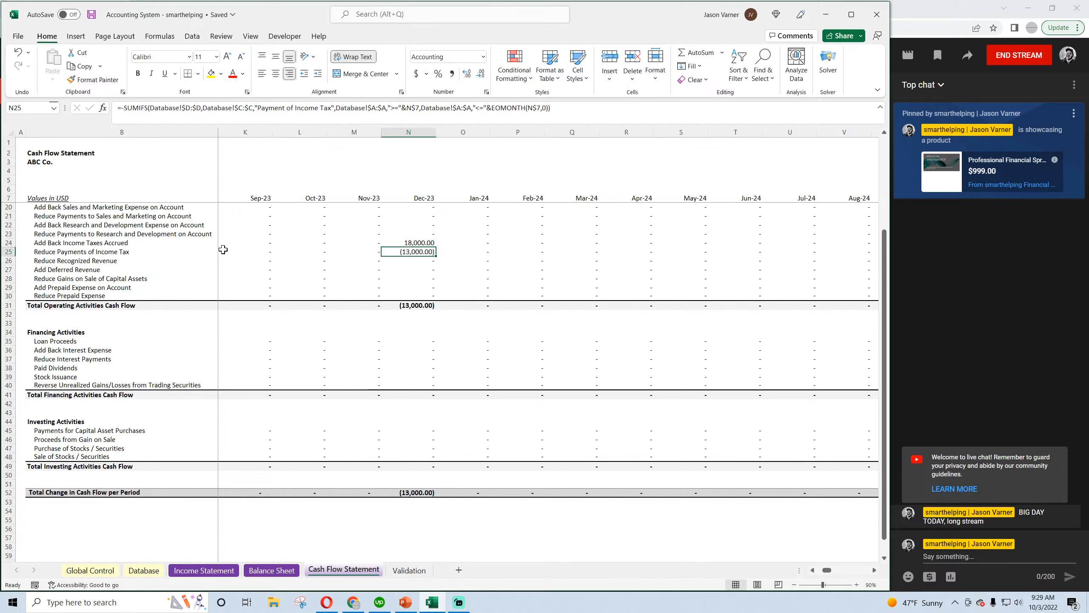
key(Right)
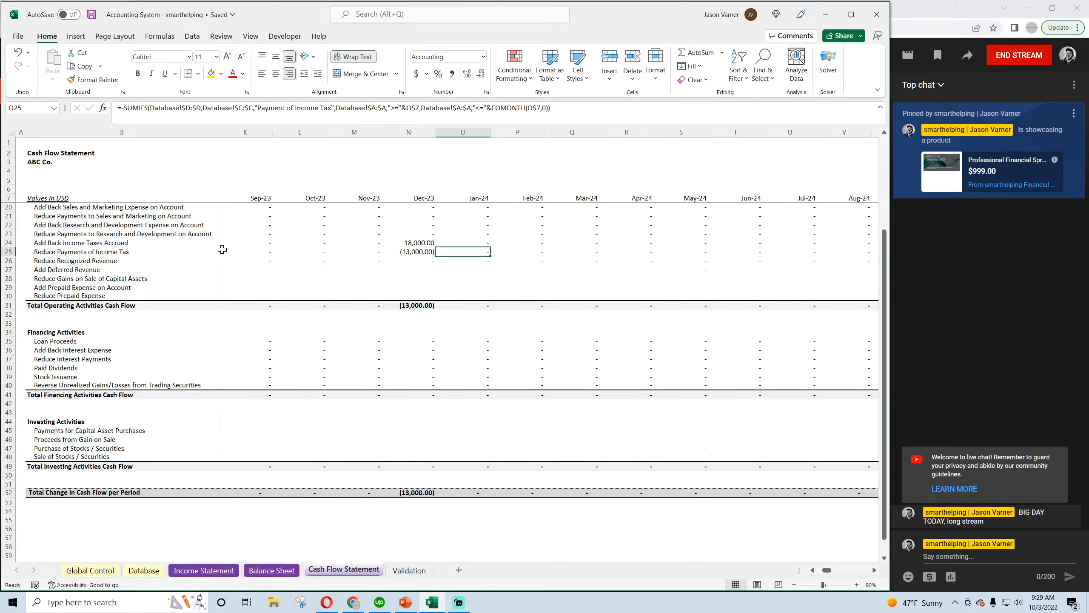
click(411, 244)
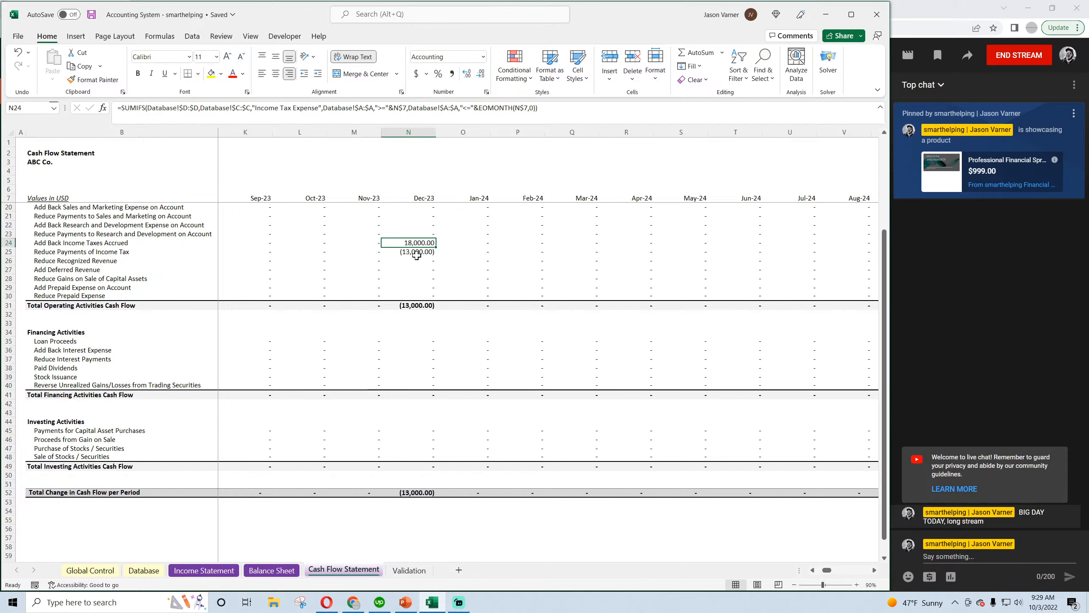
click(417, 254)
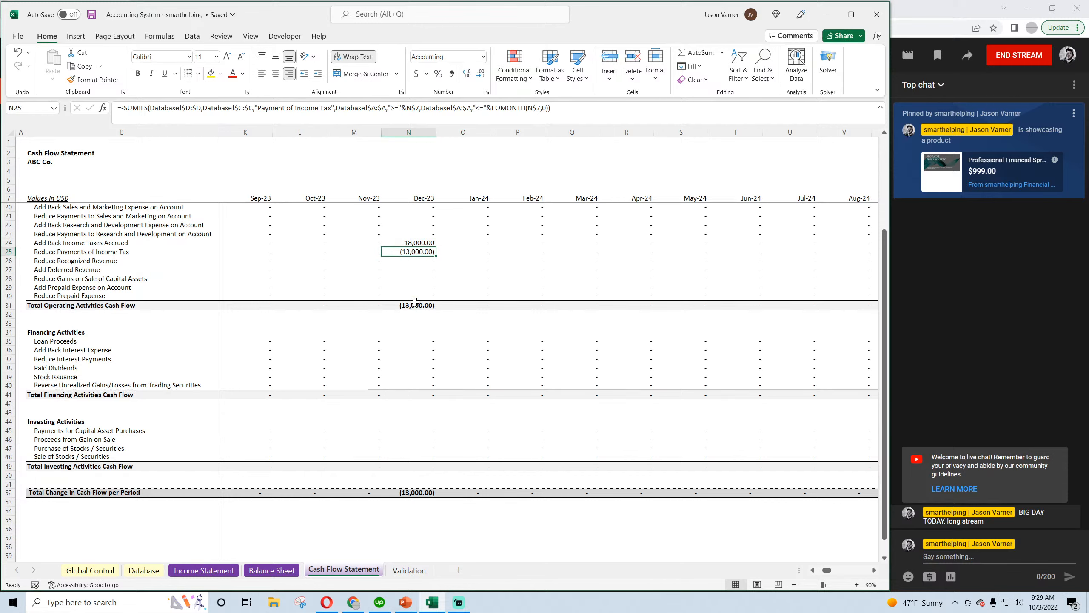
Set the date of the 13,000.00 Payment of Income Tax entry in Database cell A20 to 12/1/2024
click(143, 570)
click(69, 338)
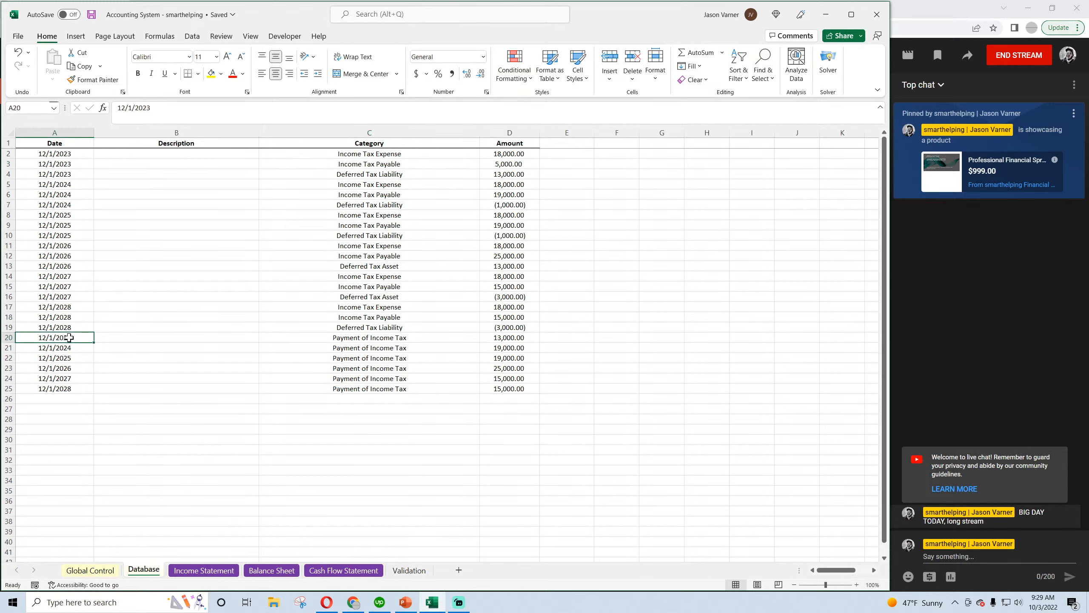
key(shift+Right)
key(shift+Right)
key(shift+Right)
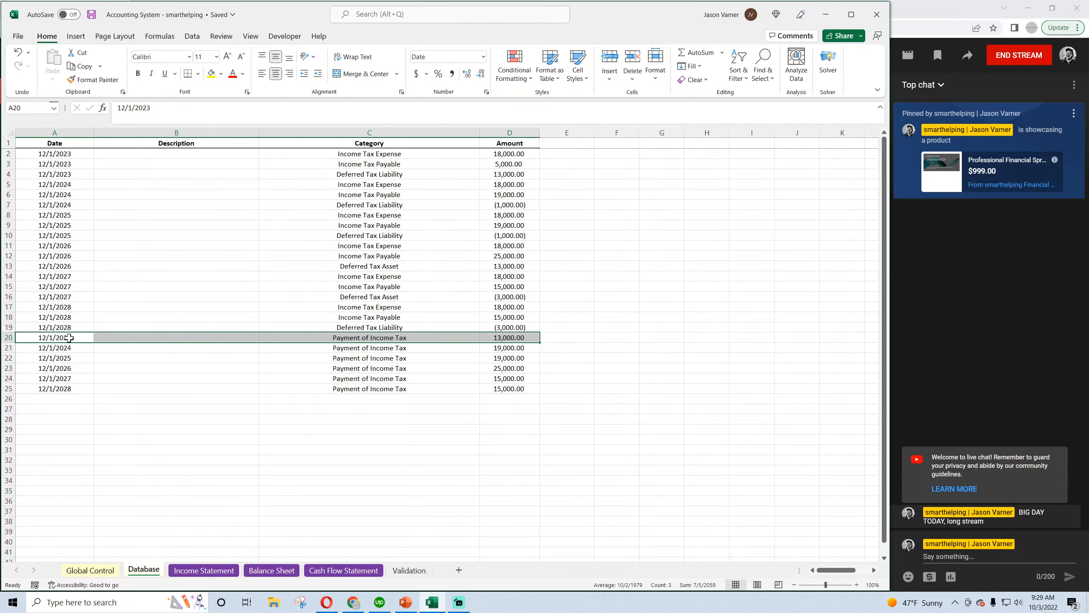
click(69, 337)
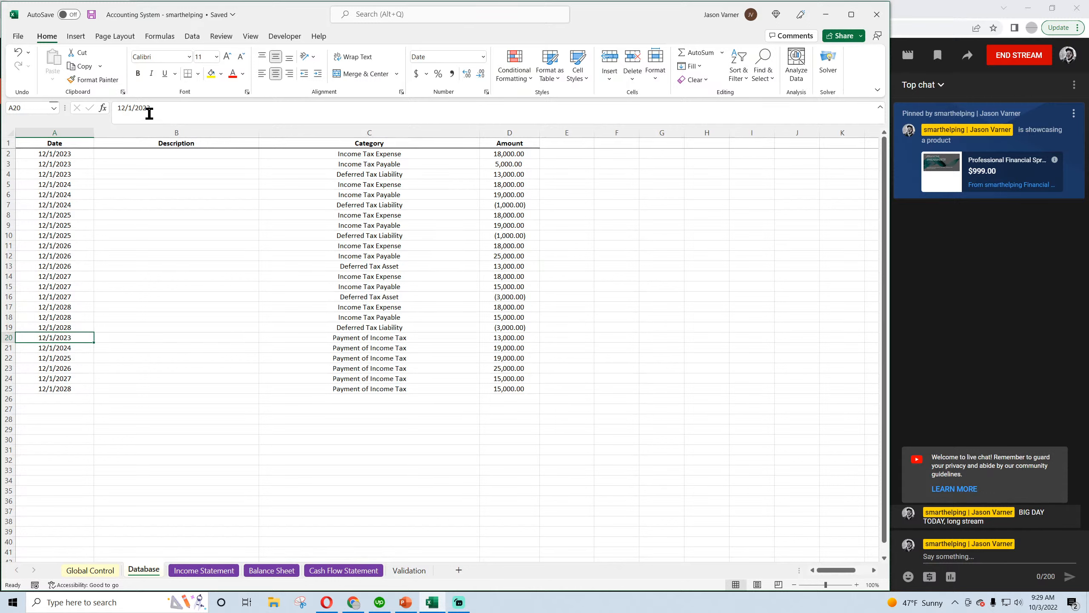
drag(146, 108, 161, 110)
text(4)
key(Return)
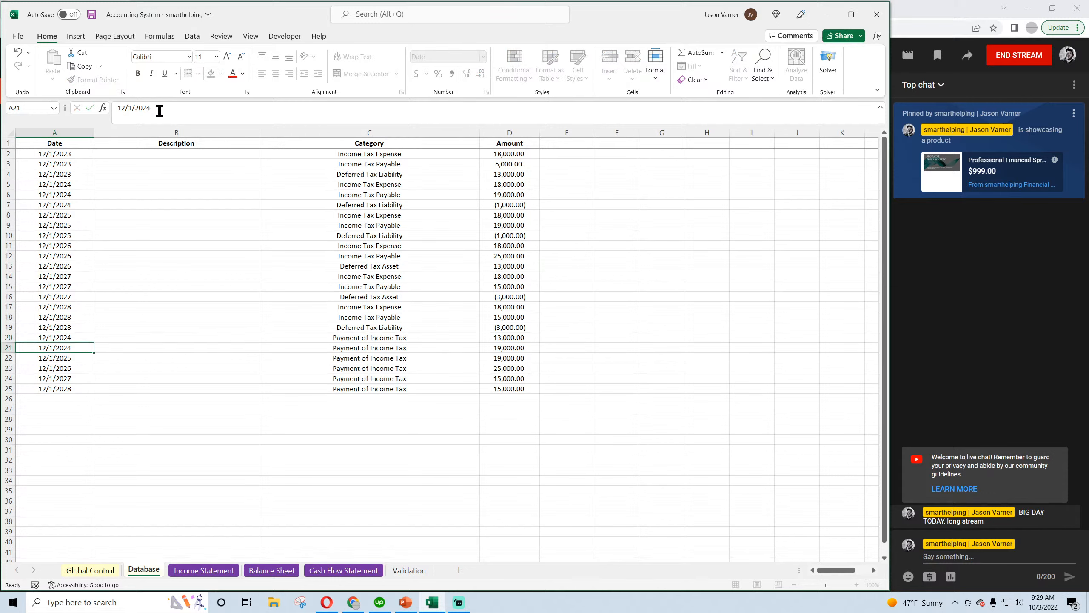
Set the remaining Payment of Income Tax dates in A21:A25 to 12/1/2025 through 12/1/2029, one year apart, and save the workbook
mouse_move(148, 107)
mouse_down()
mouse_move(175, 108)
mouse_move(162, 108)
mouse_up()
text(5)
key(Return)
text(6)
key(Return)
text(7)
key(Return)
text(8)
key(Return)
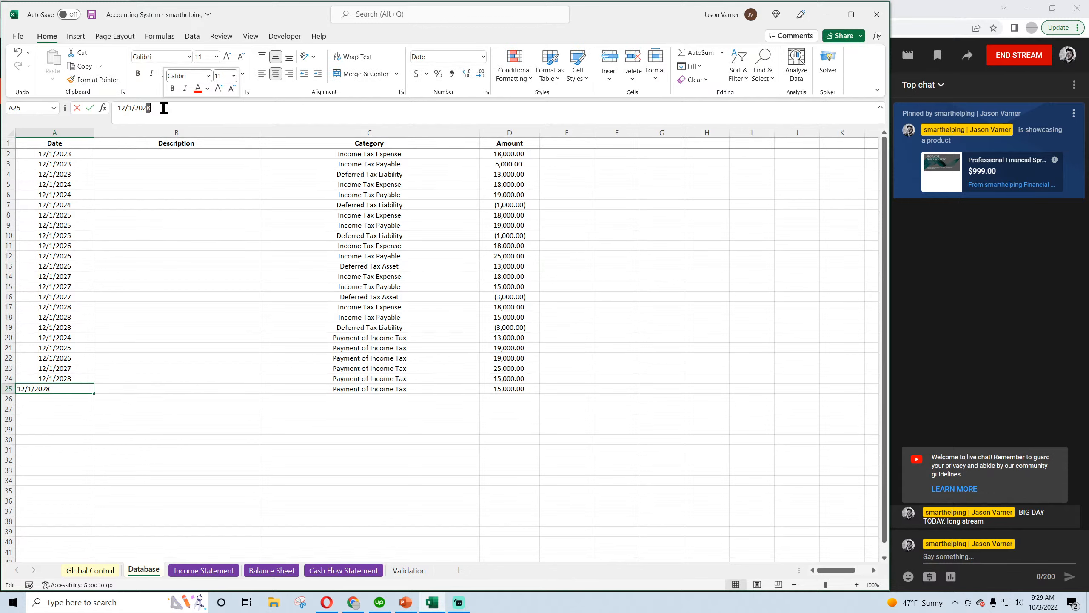
text(9)
key(Return)
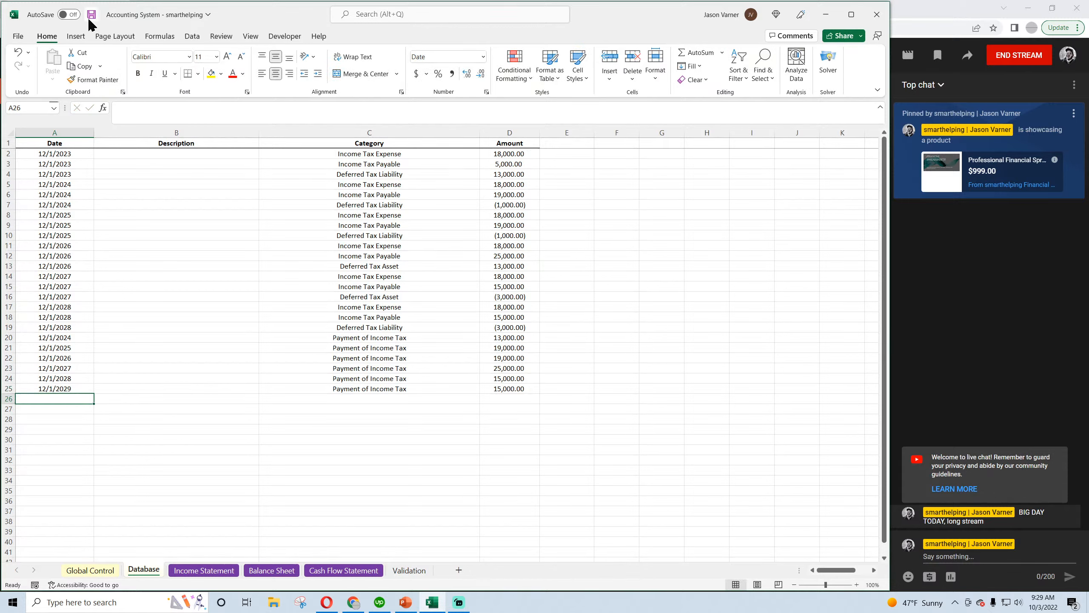
click(90, 16)
Compare Net Income with Add Back Income Taxes Accrued for December 2023 on the Cash Flow Statement
click(345, 570)
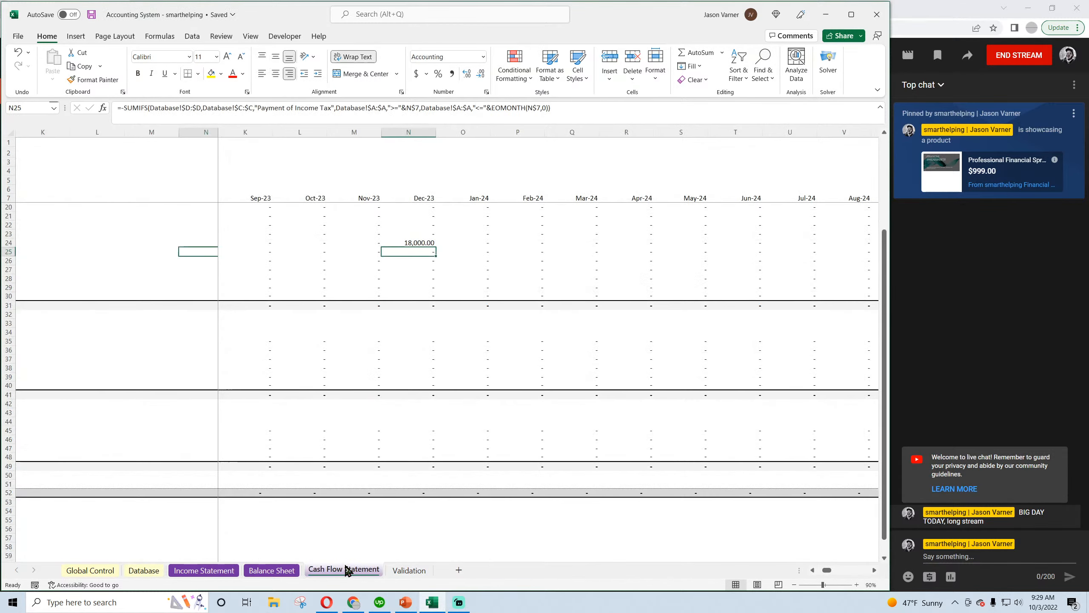
click(424, 244)
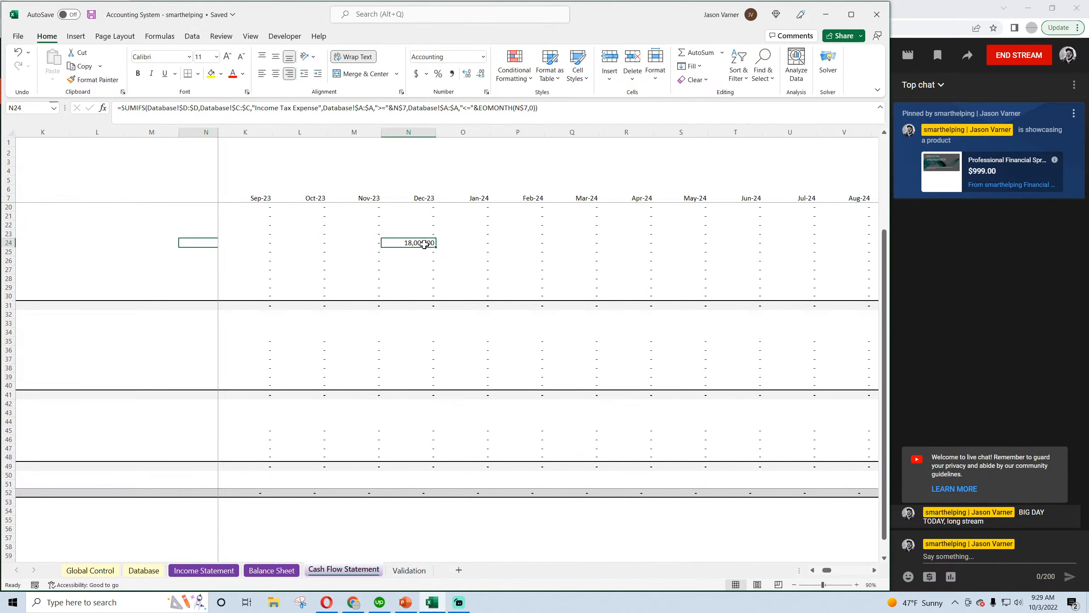
scroll(386, 313, up, 4)
click(423, 225)
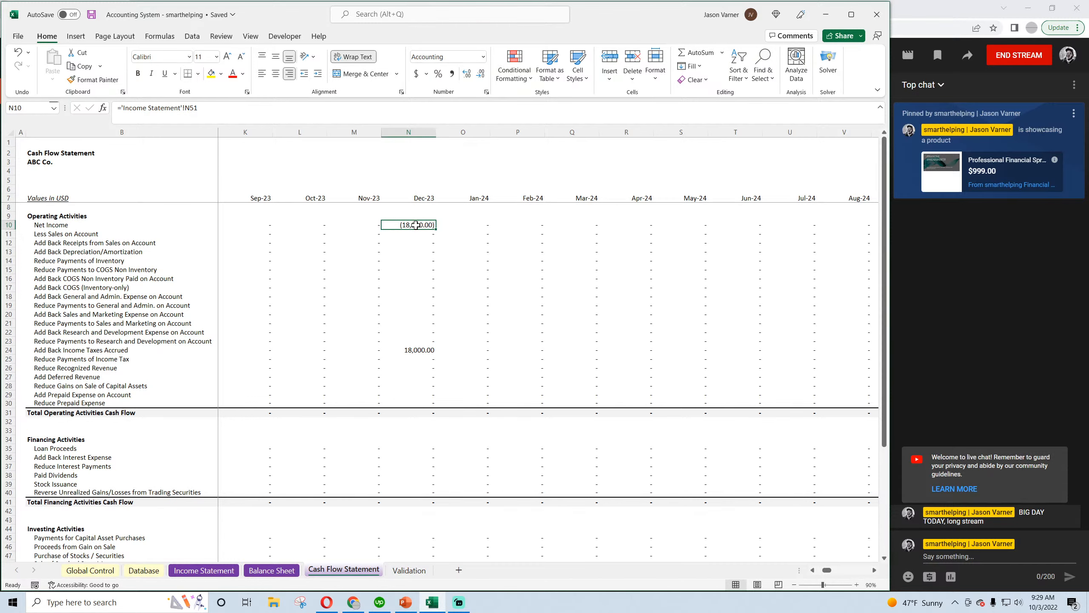
click(418, 349)
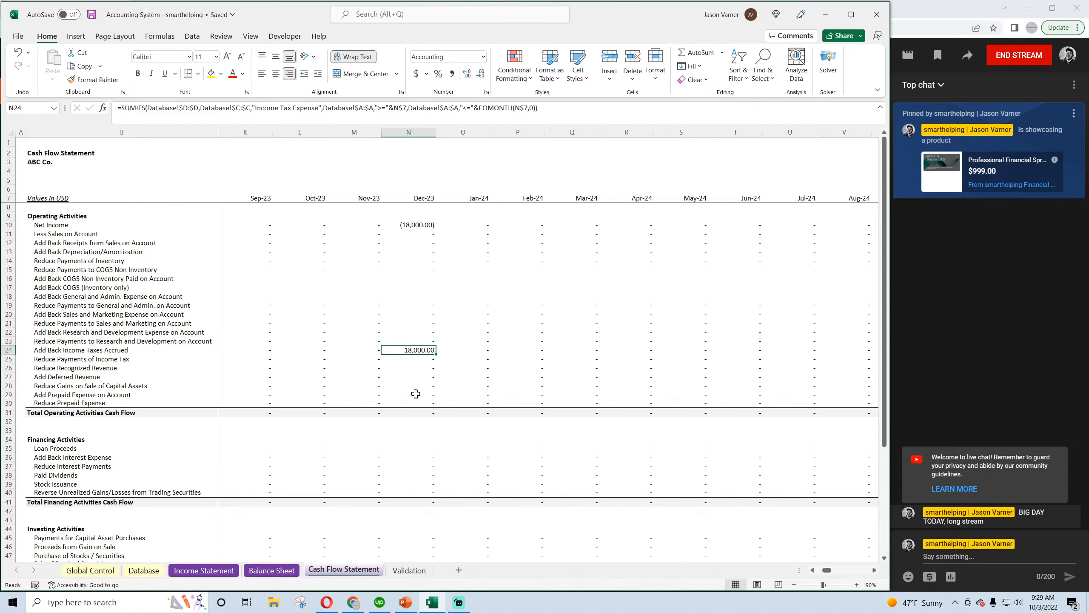
key(Right)
key(Right)
key(Right)
key(Right)
key(Right)
key(Right)
key(Right)
key(Right)
key(Right)
key(Right)
key(Right)
key(Right)
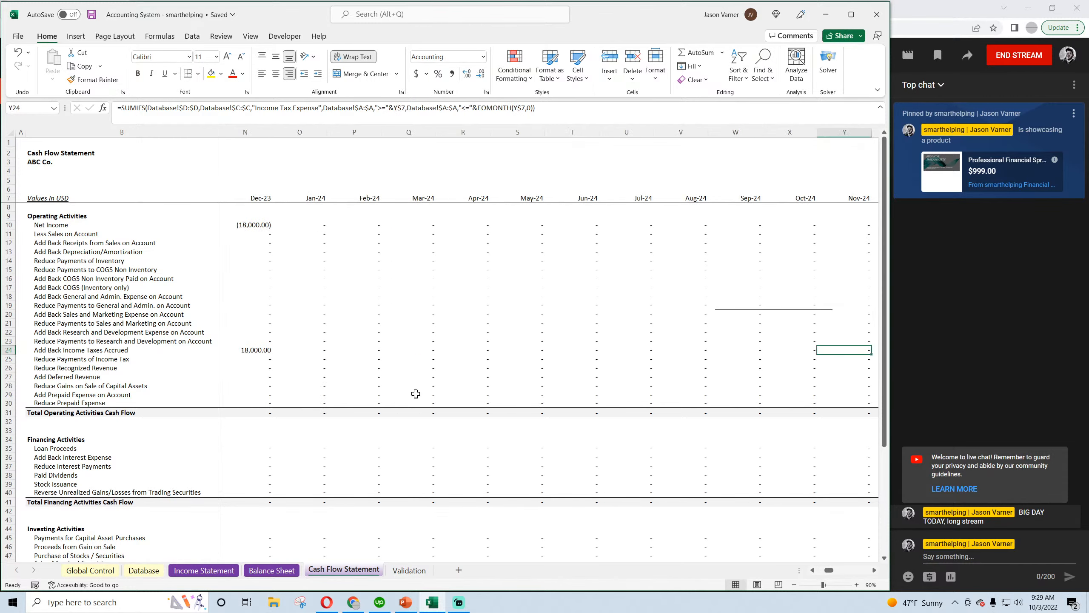
key(Left)
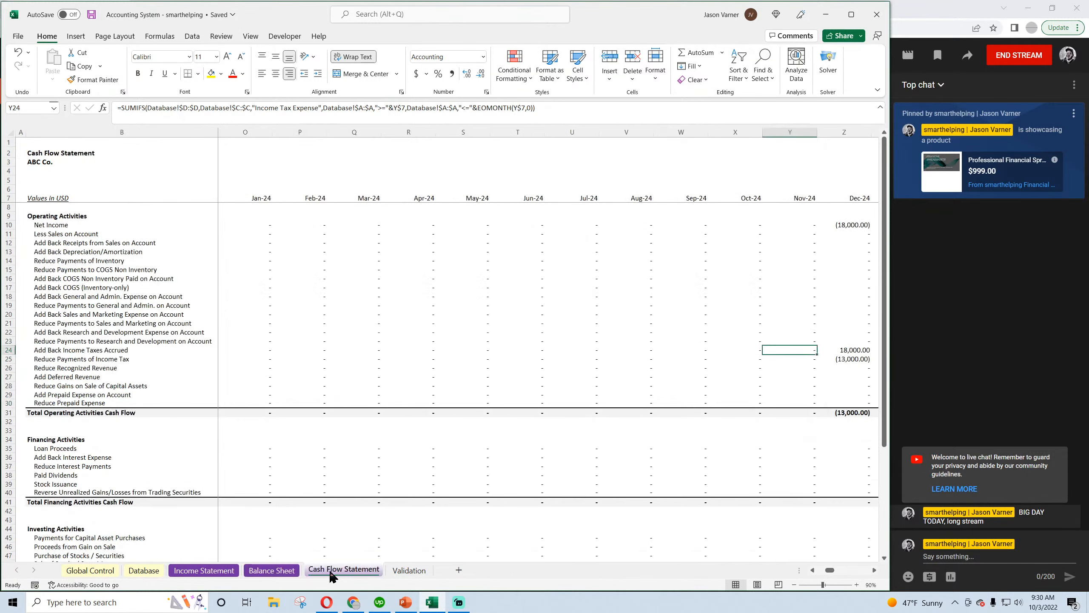
Review the December 2024 net income, accrued tax add-back and income tax payment against the total change in cash flow
click(854, 358)
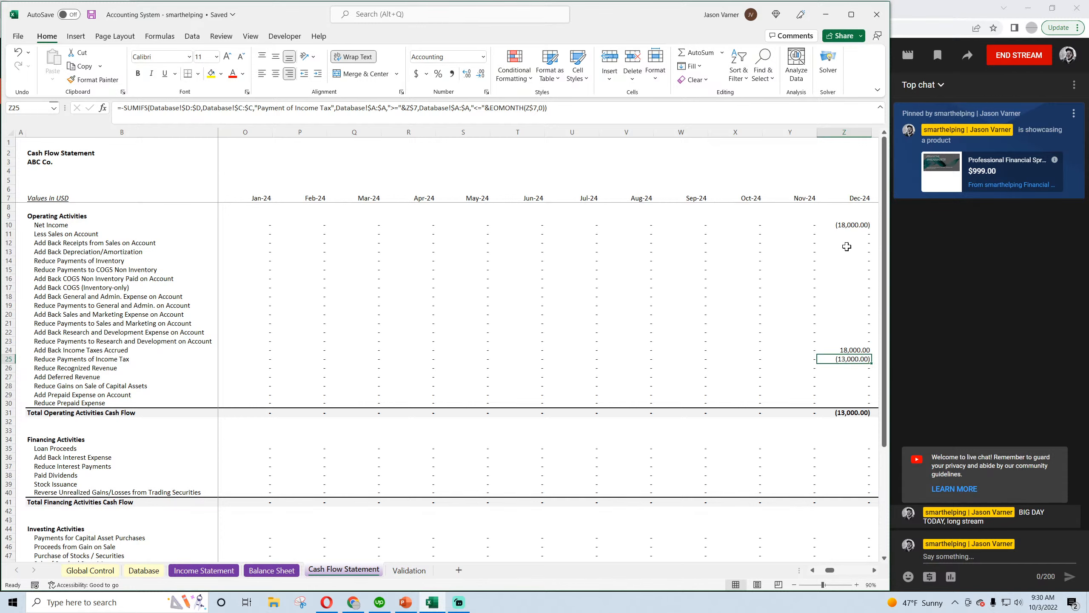
click(845, 223)
click(839, 348)
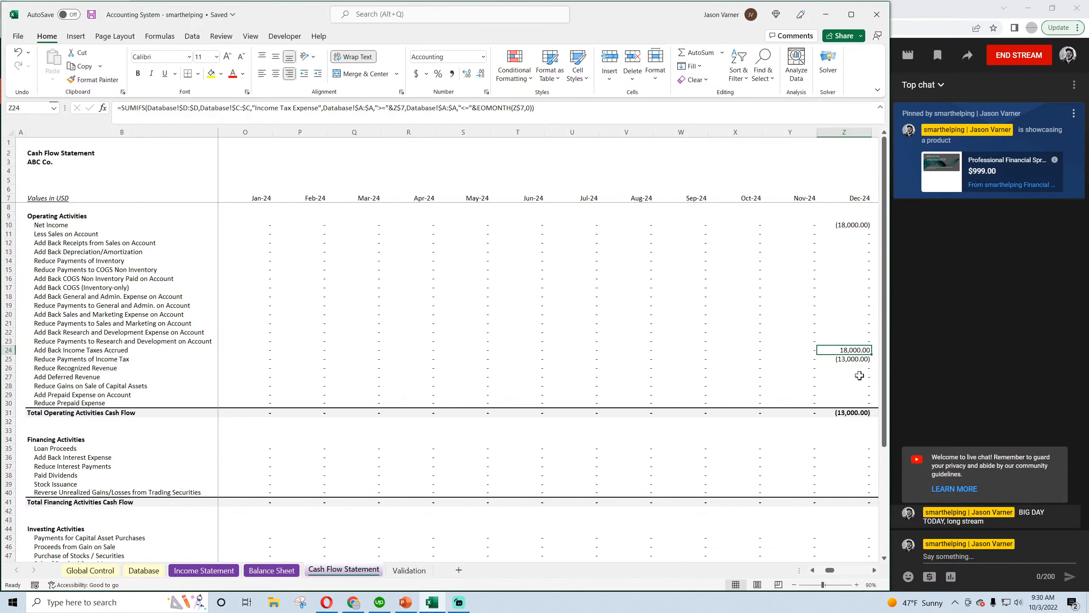
key(Right)
key(Down)
scroll(786, 373, down, 2)
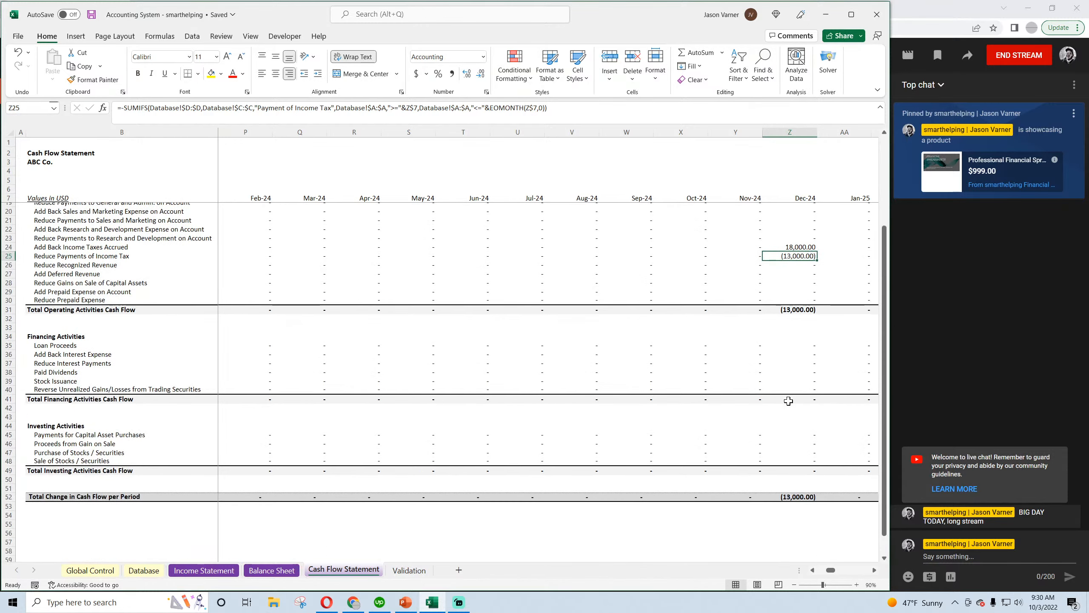
scroll(787, 391, up, 2)
Review the Reduce Payments of Income Tax line on the Cash Flow Statement from 2025 into early 2028
key(Right)
key(Right)
key(Right)
key(Right)
key(Right)
key(Right)
key(Right)
key(Right)
key(Right)
key(Right)
key(Right)
key(Right)
key(Right)
key(Right)
key(Right)
key(Right)
key(Right)
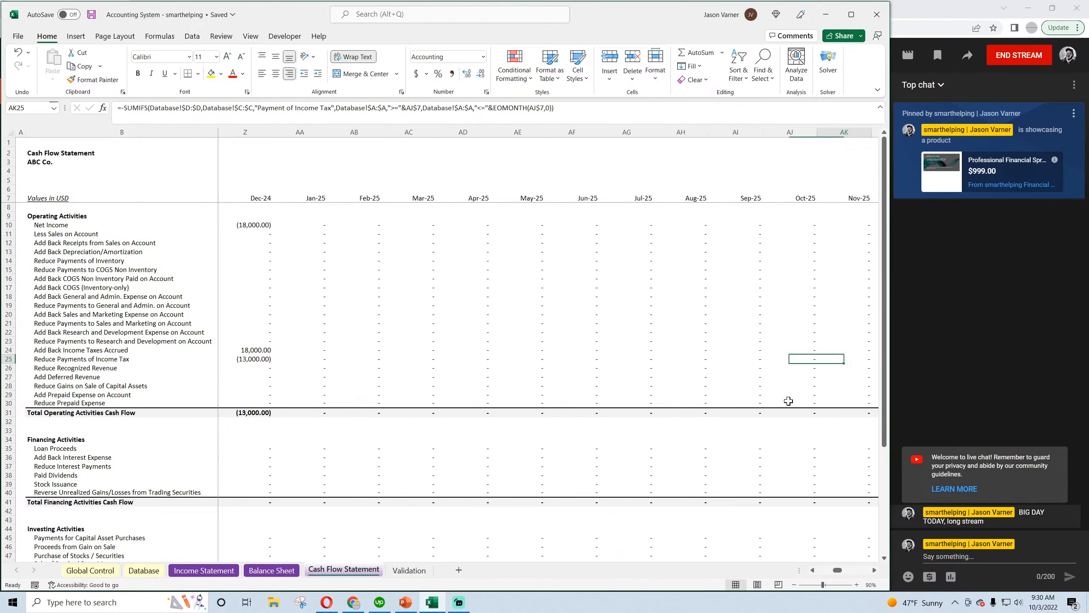
key(Right)
key(Right)
key(Right)
key(Right)
key(Right)
key(Right)
key(Right)
key(Right)
key(Right)
key(Right)
key(Right)
key(Right)
key(Right)
key(Right)
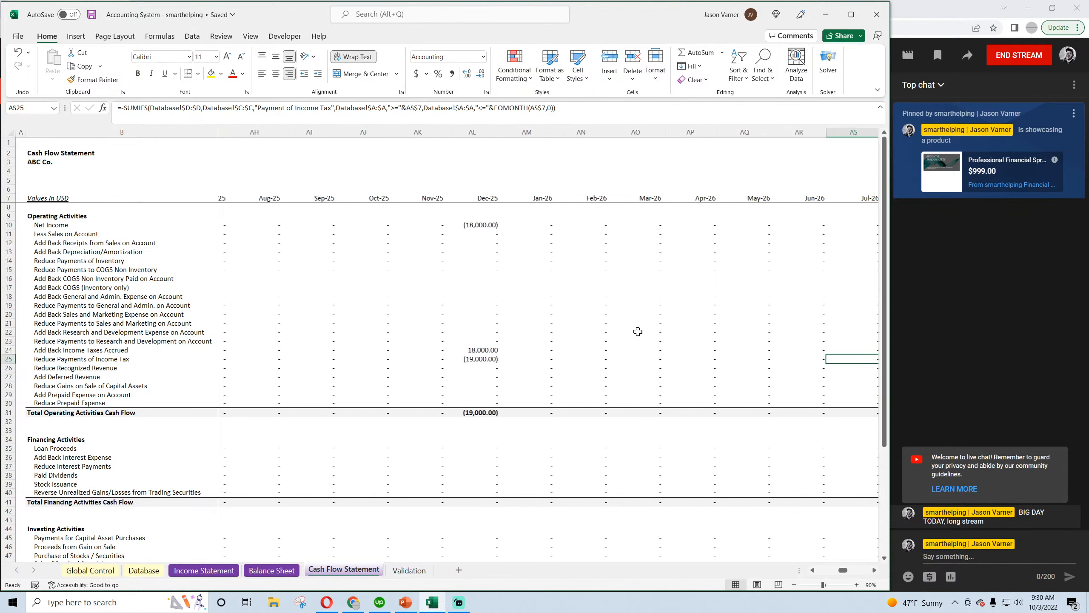
key(Right)
key(Right)
key(Right)
key(Right)
key(Right)
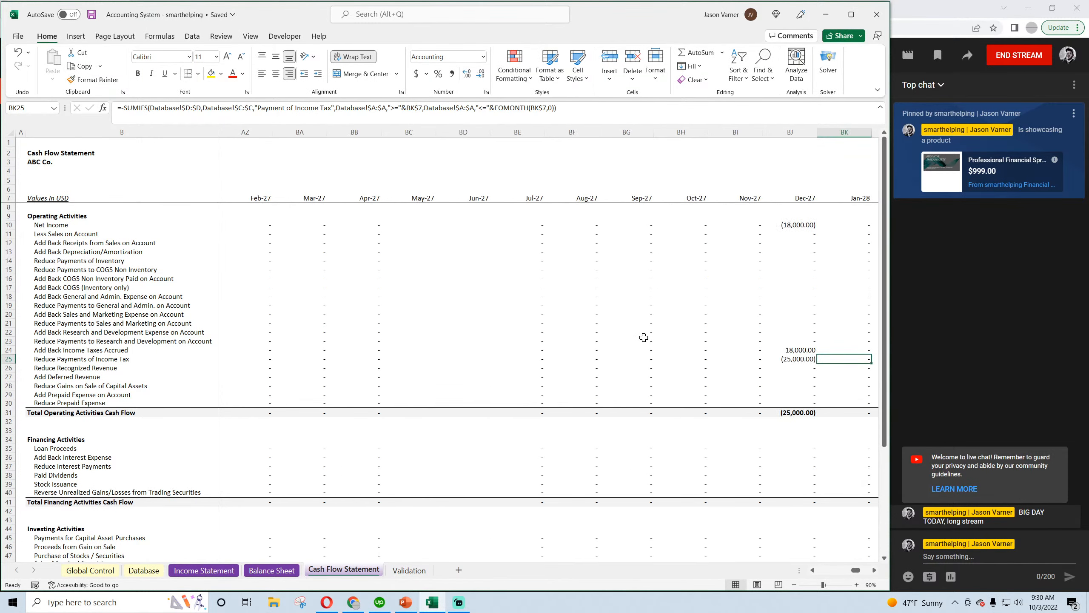
key(Right)
key(Right)
key(Right)
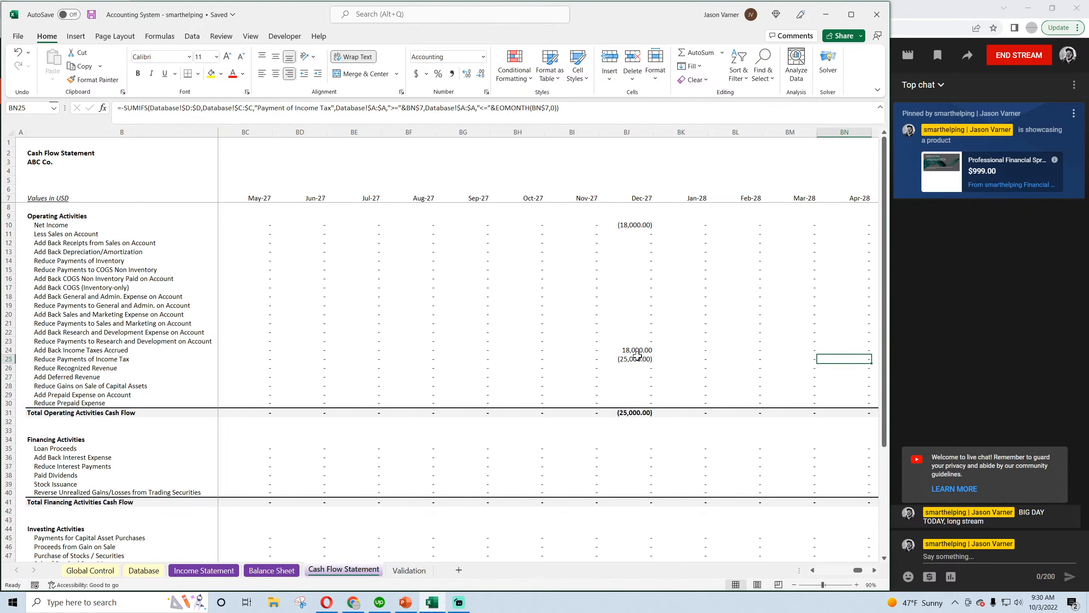
click(637, 358)
key(Right)
key(Right)
key(Right)
key(Right)
key(Right)
key(Right)
key(Right)
key(Right)
key(Right)
key(Right)
key(Right)
key(Right)
key(Right)
key(Right)
key(Right)
key(Right)
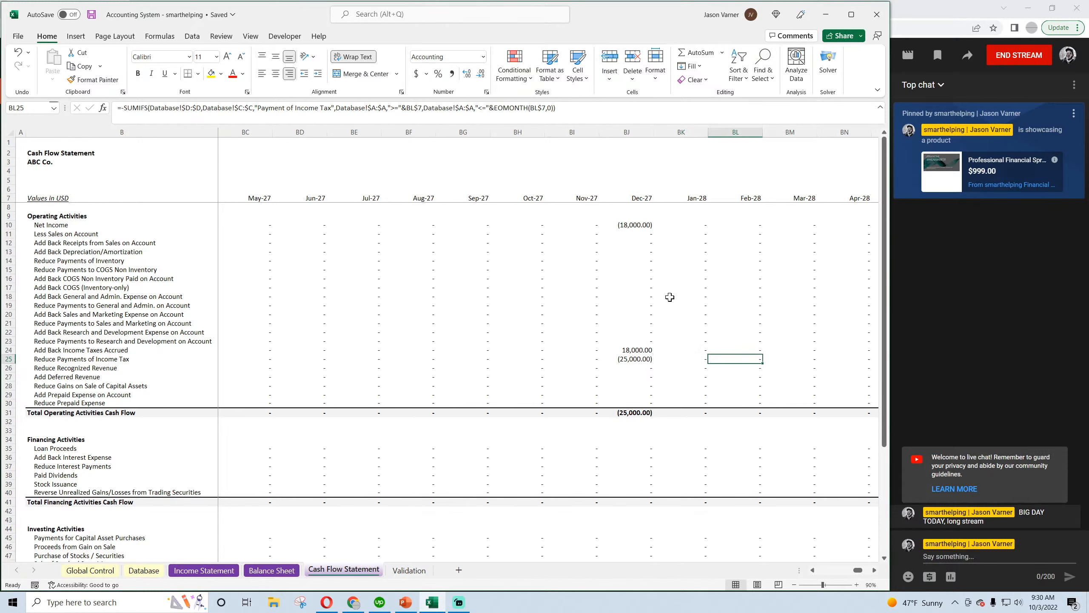
Review the Reduce Payments of Income Tax line on the Cash Flow Statement across December 2028, 2027 and 2026
key(Left)
key(Left)
key(Left)
key(Left)
key(Left)
key(Left)
key(Left)
key(Left)
key(Left)
key(Left)
key(Left)
key(Left)
key(Left)
key(Left)
key(Left)
key(Left)
key(Left)
key(Left)
key(Left)
key(Left)
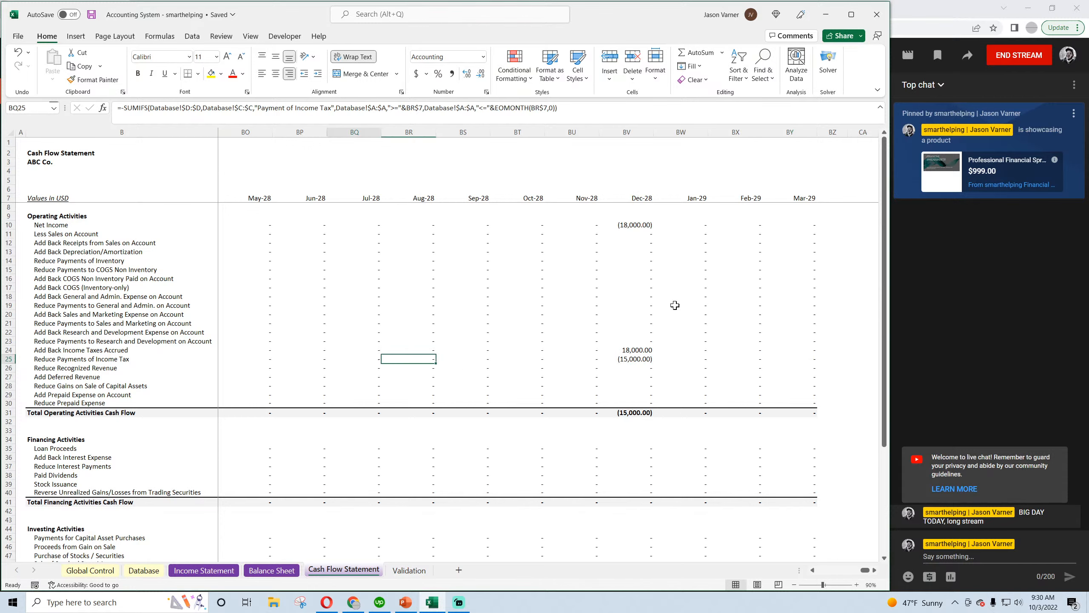
key(Left)
key(Left)
key(Left)
key(Left)
key(Left)
key(Left)
key(Left)
key(Left)
key(Left)
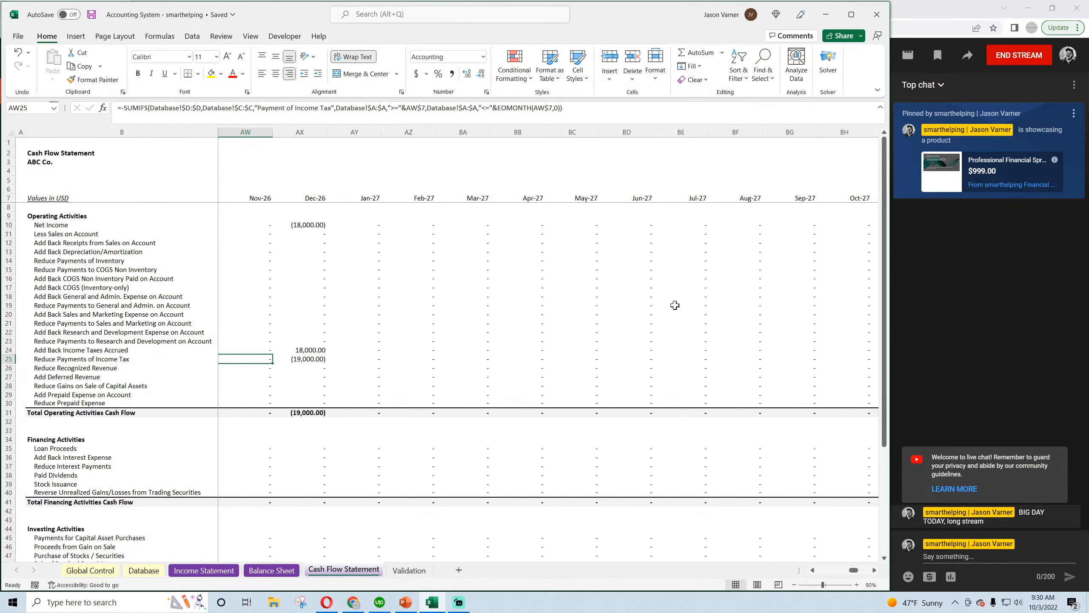
key(Left)
key(Left)
key(Left)
key(Left)
key(Left)
key(Left)
key(Left)
key(Left)
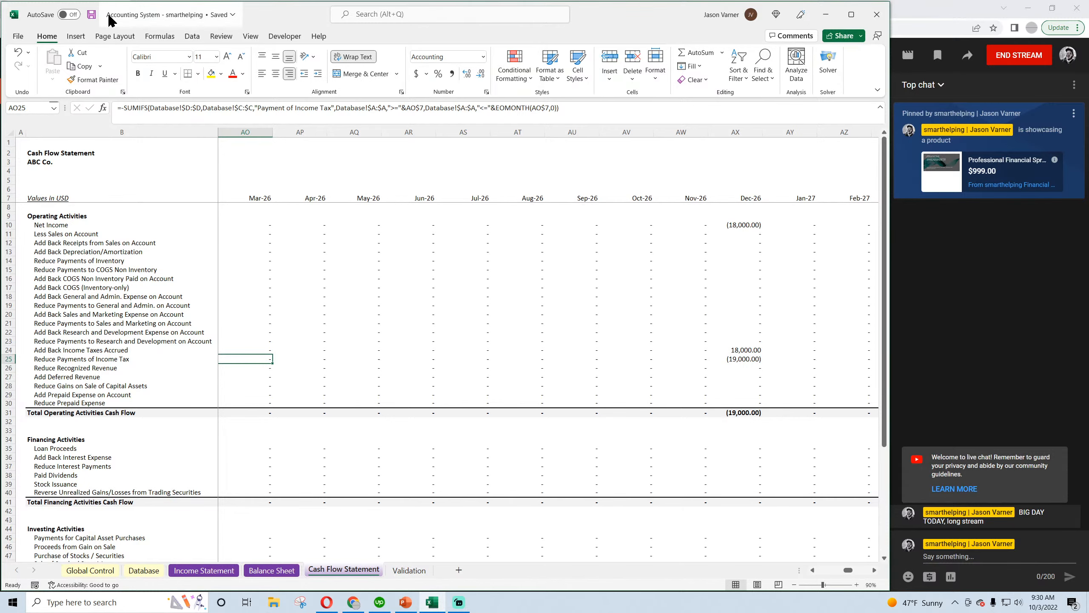
Review Income Taxes Payable and the Check row on the Balance Sheet from December 2023 into August 2024
click(283, 571)
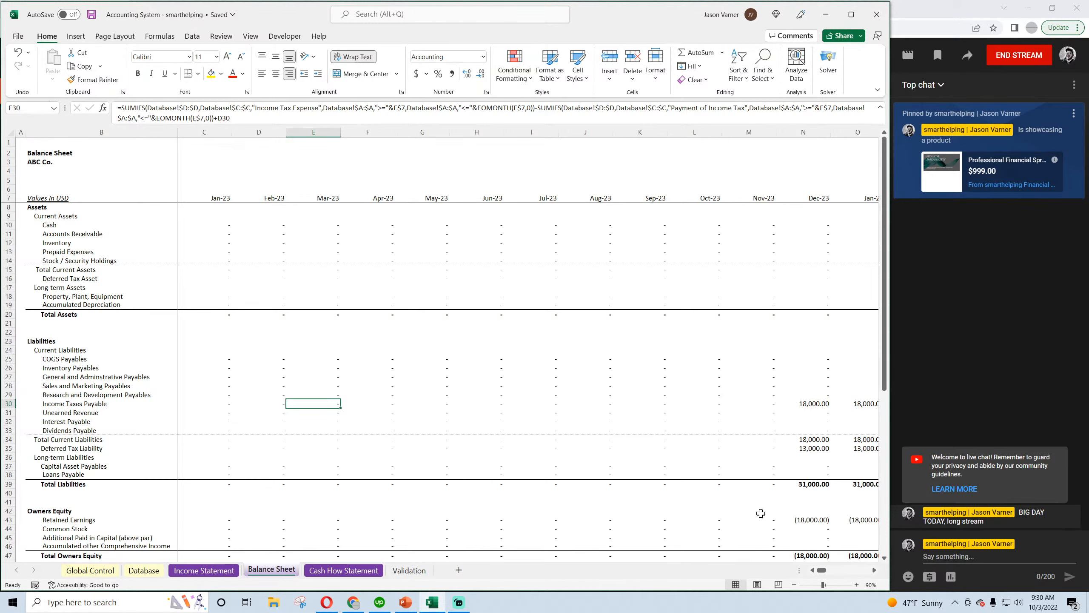
key(Right)
key(Right)
key(Right)
key(Right)
key(Right)
key(Right)
key(Right)
key(Right)
key(Right)
key(Right)
key(Right)
key(Right)
key(Right)
key(Right)
key(Right)
key(Right)
key(Right)
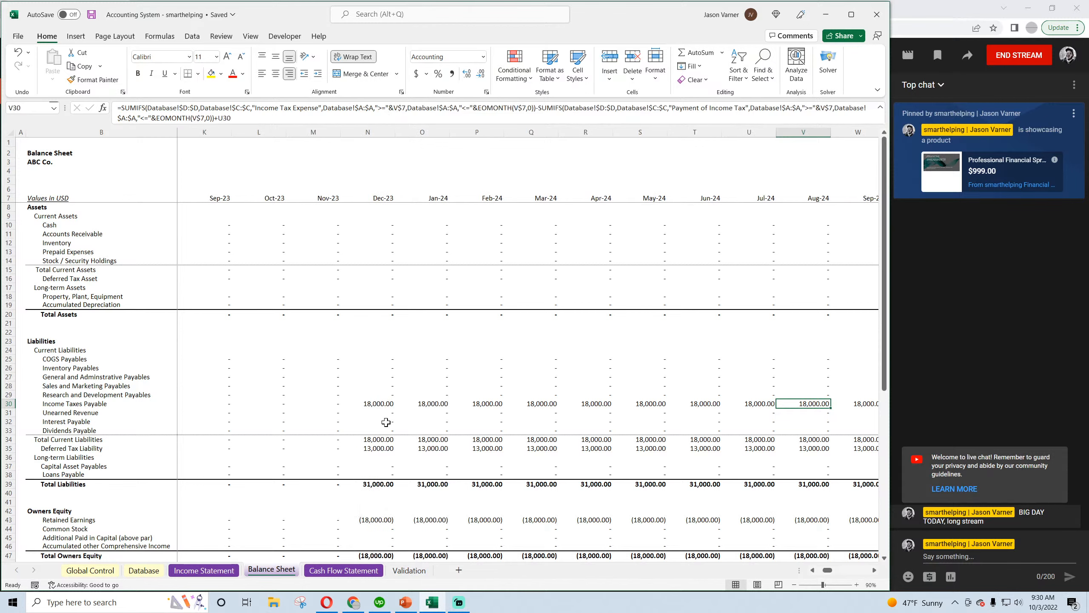
scroll(386, 422, down, 4)
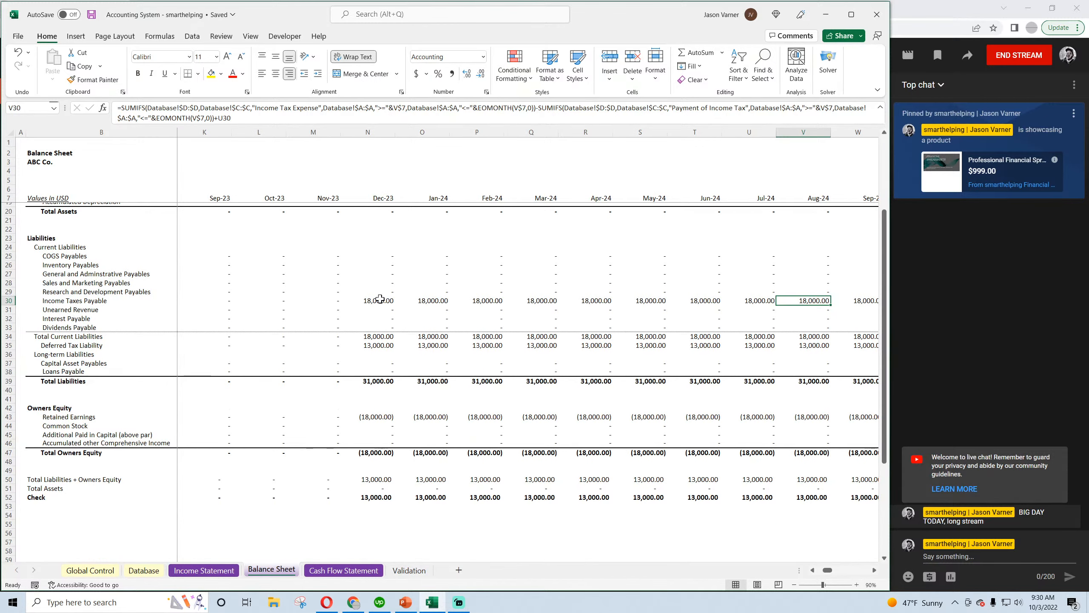
scroll(379, 300, up, 4)
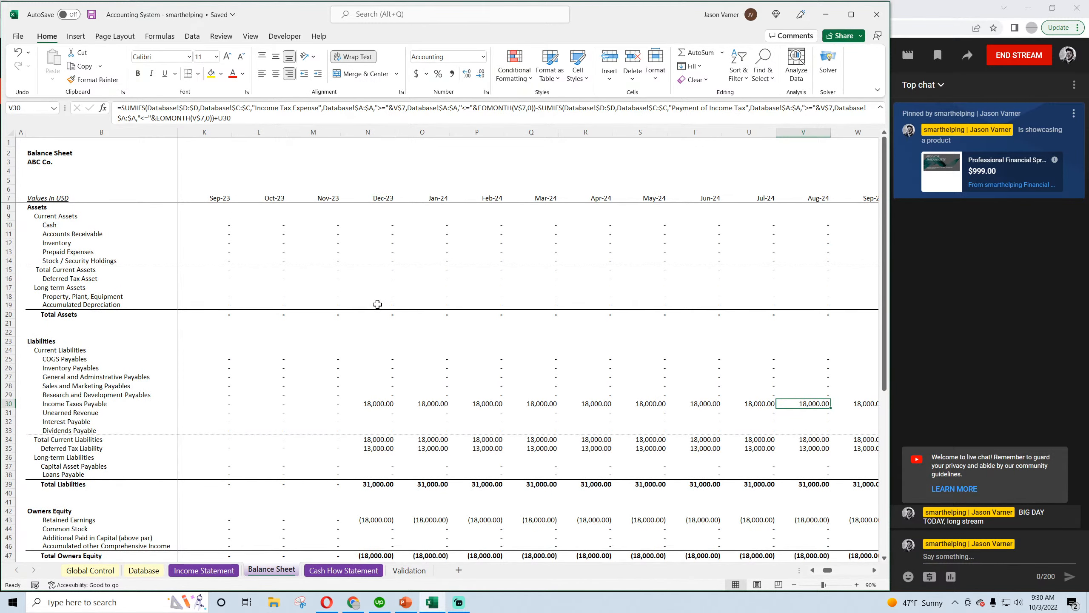
Inspect the December 2023 formulas for Income Taxes Payable, Total Current Liabilities and Deferred Tax Liability on the Balance Sheet
scroll(378, 305, down, 4)
key(Left)
key(Left)
key(Left)
key(Left)
key(Left)
key(Left)
key(Left)
key(Left)
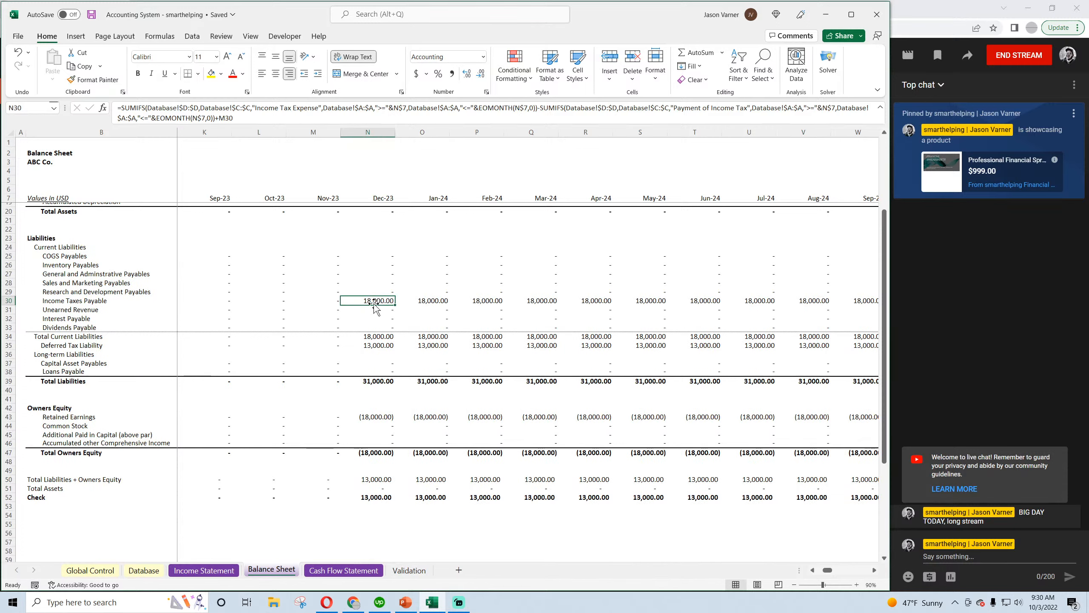
click(380, 336)
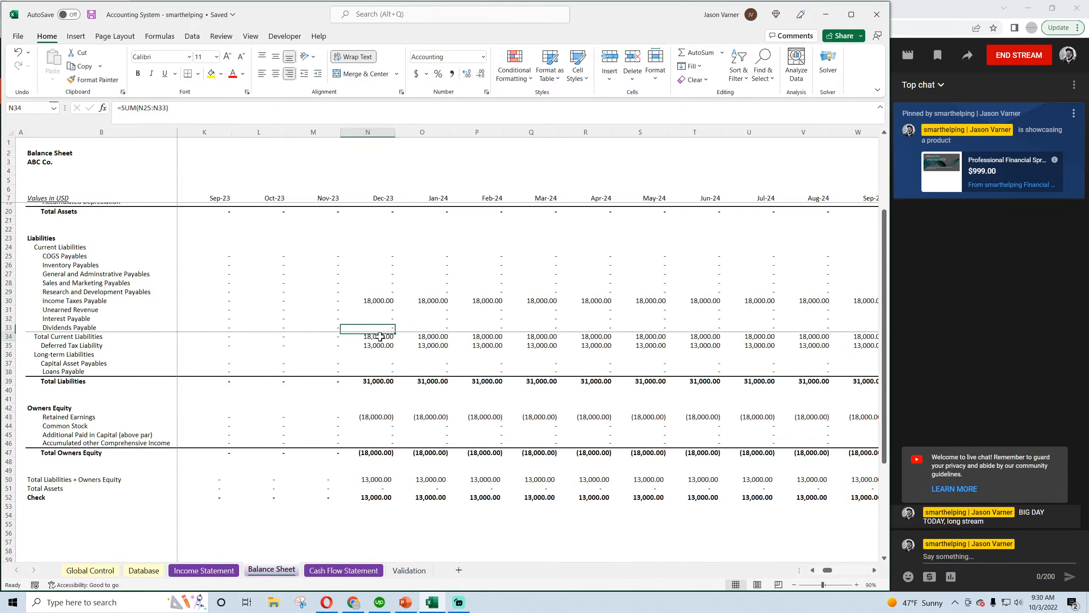
click(380, 301)
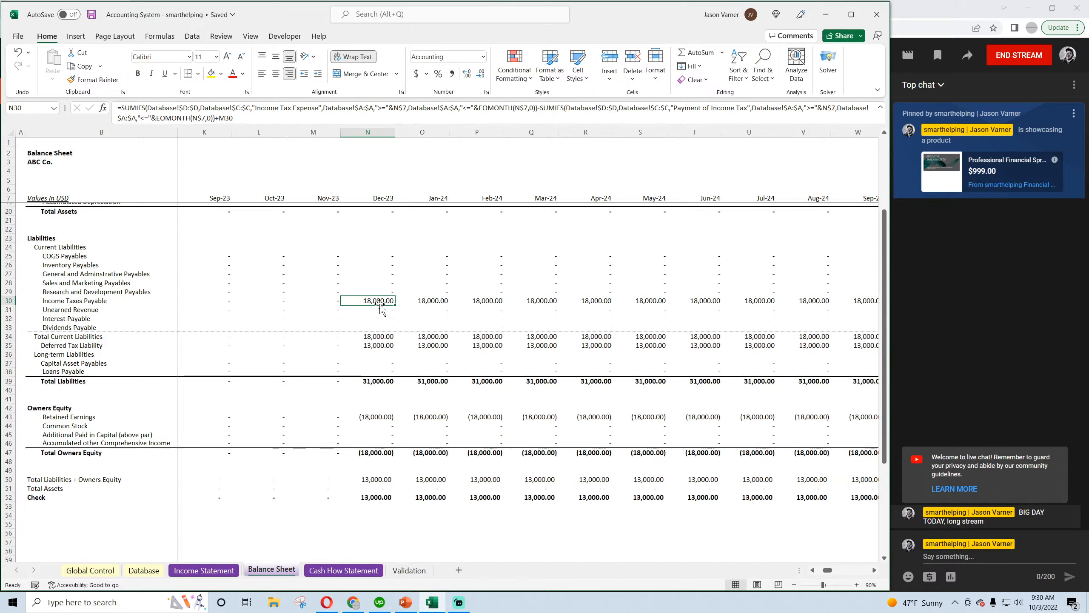
click(381, 346)
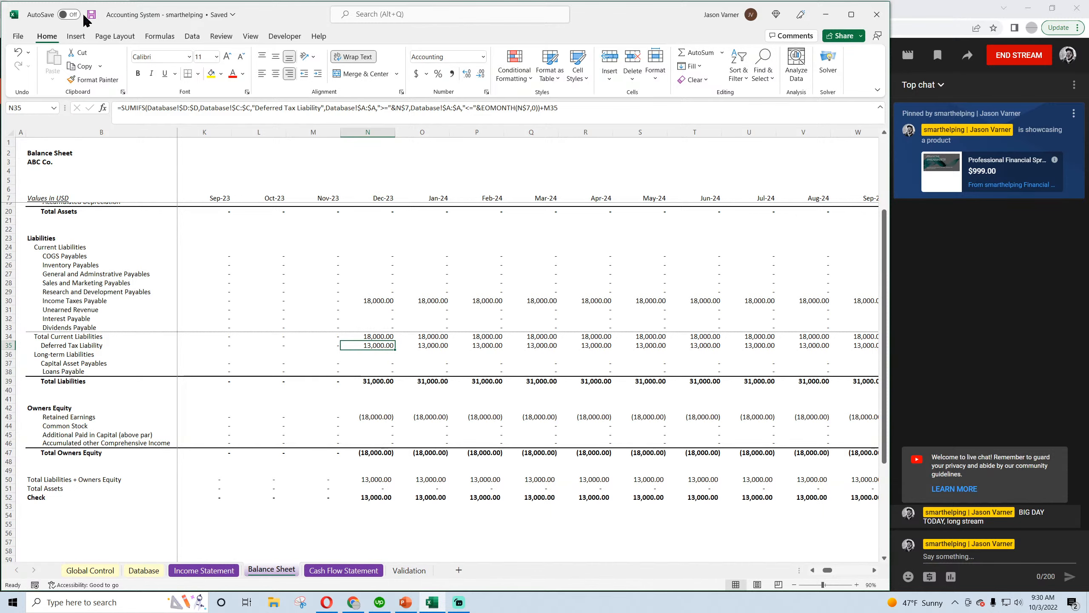
Compare the three 12/1/2023 tax entries in the Database with the tax liability lines on the Balance Sheet
click(144, 569)
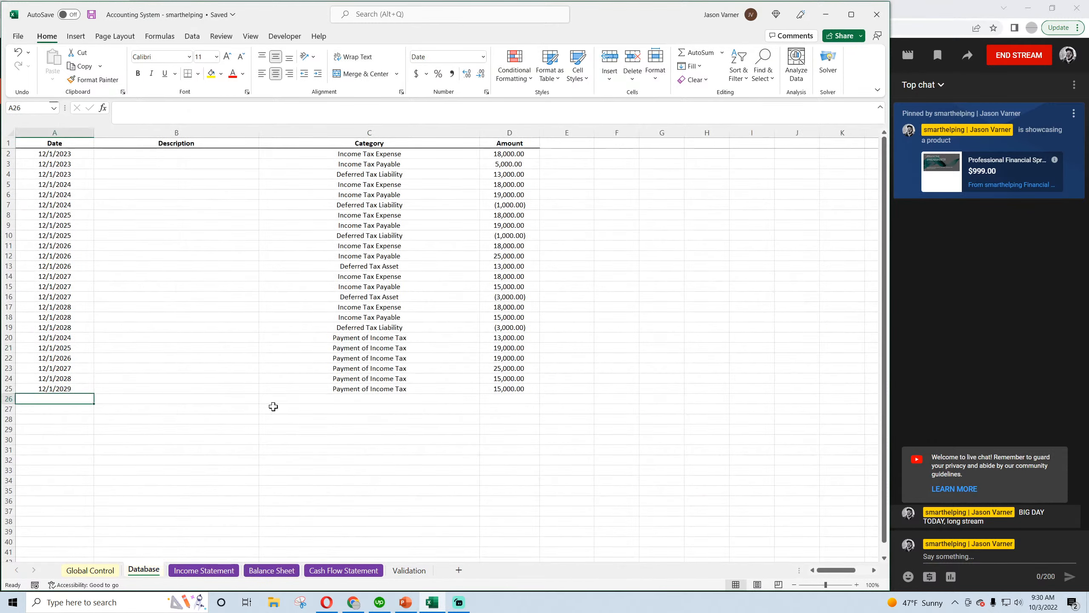
drag(498, 175, 55, 154)
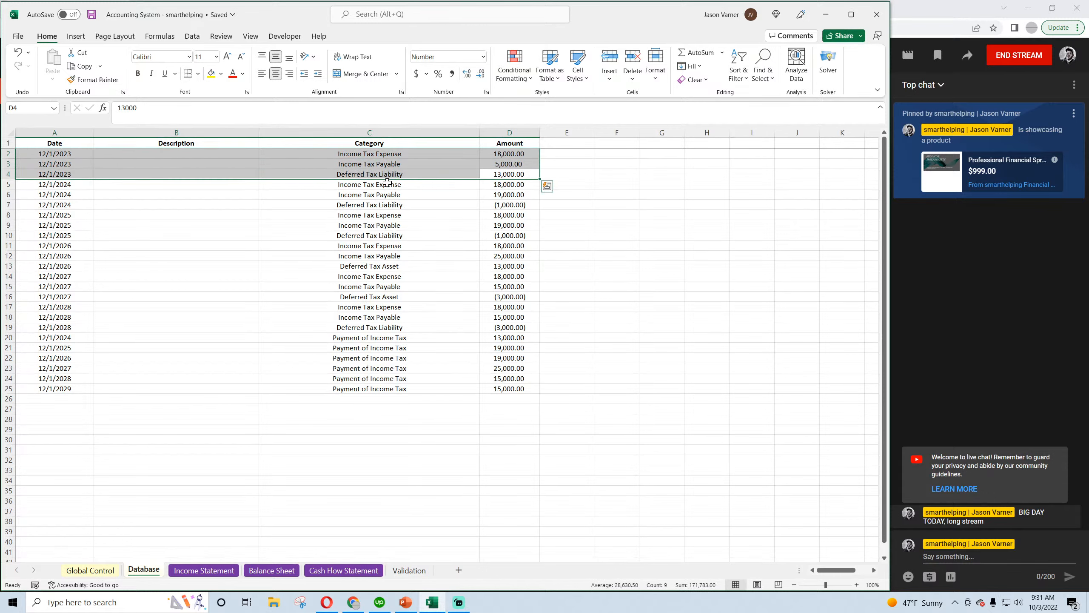
click(271, 570)
key(Left)
key(Left)
key(Left)
key(Left)
key(Left)
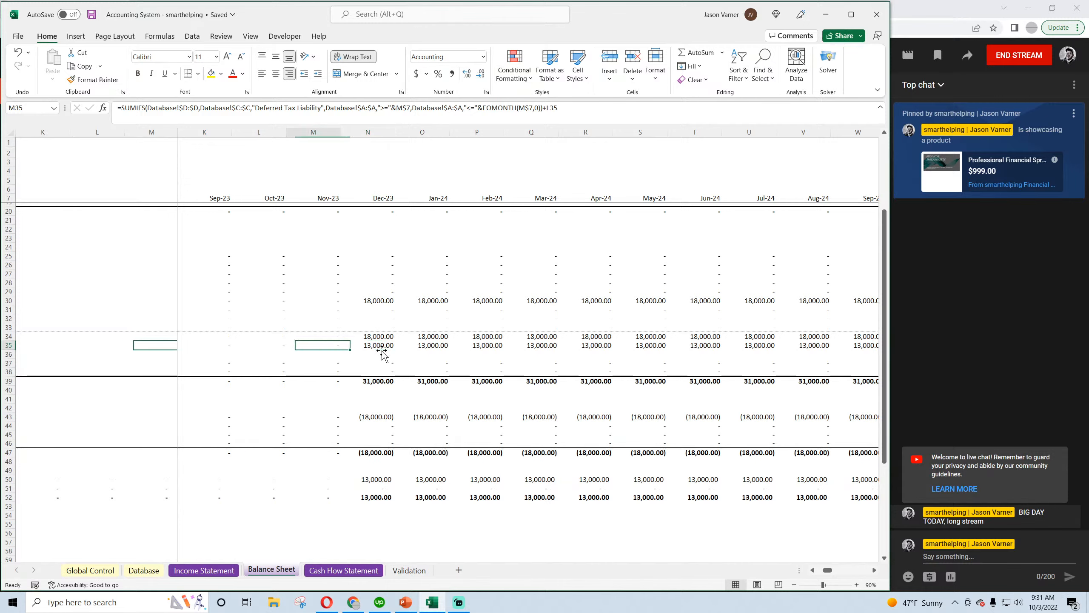
click(226, 573)
click(267, 573)
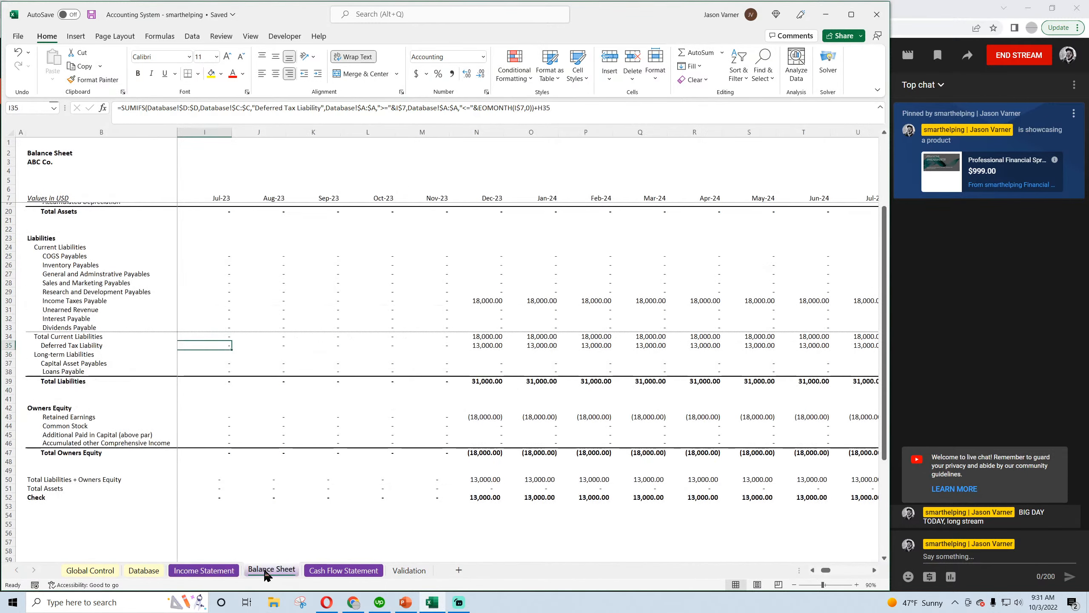
Change the first SUMIFS category in the January 2023 Income Taxes Payable formula (C30) to "Income Tax Payable"
click(85, 303)
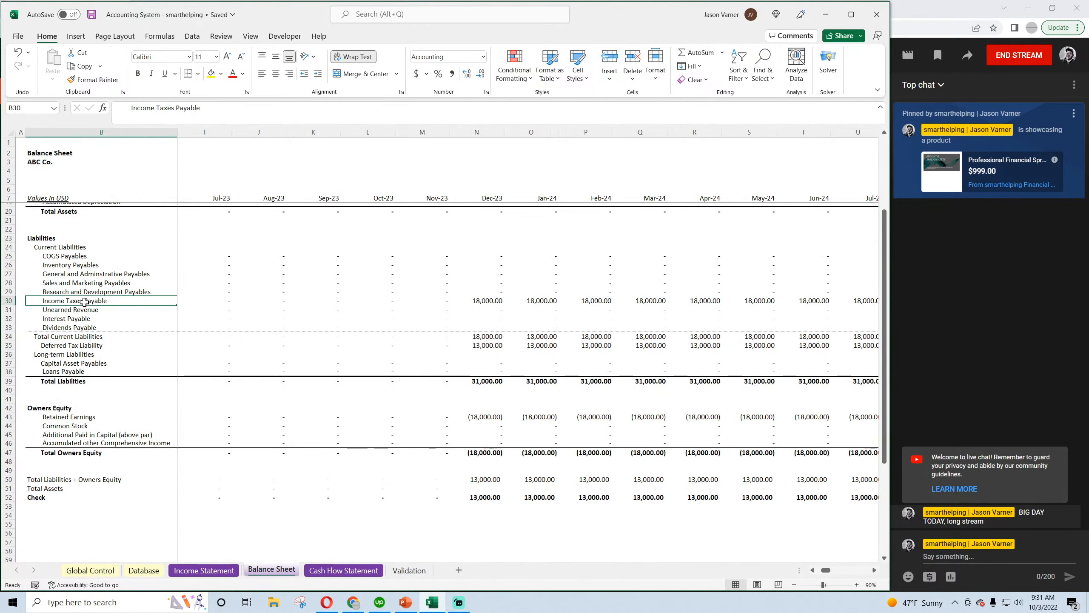
key(Right)
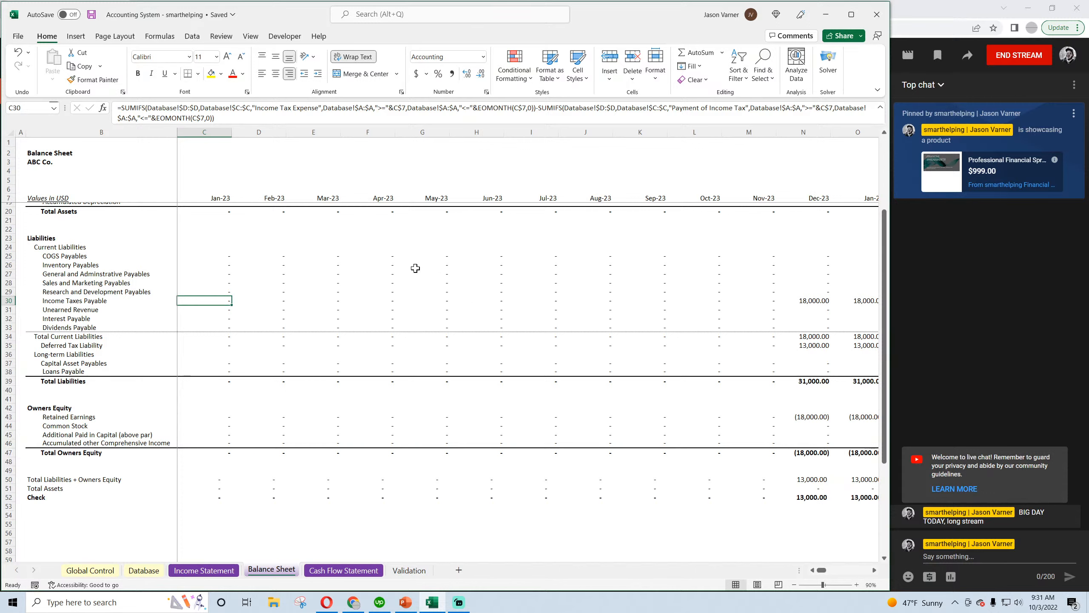
drag(294, 108, 318, 108)
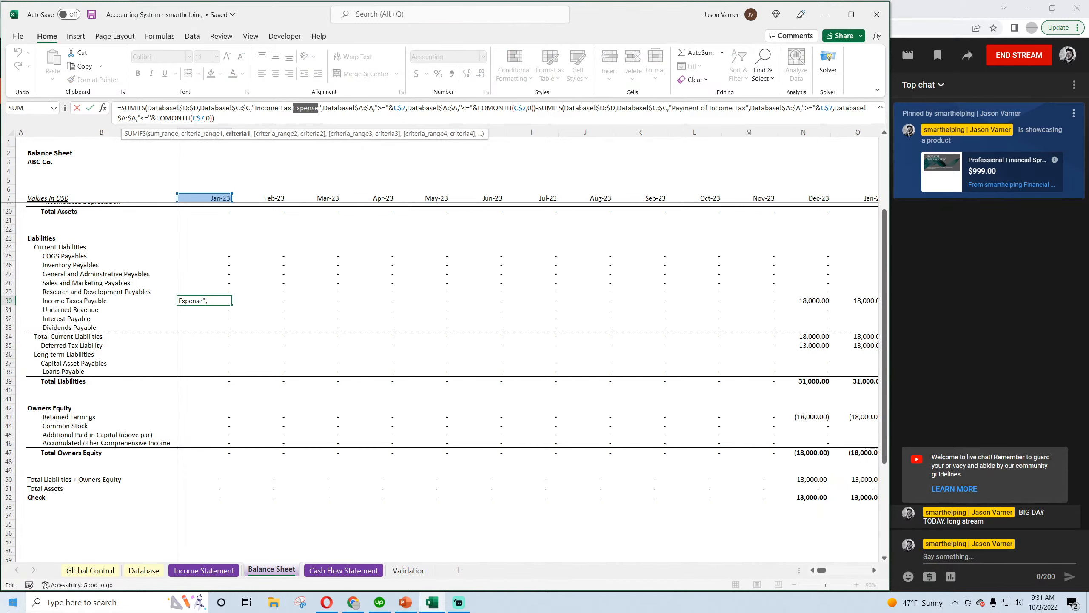
text(Payable)
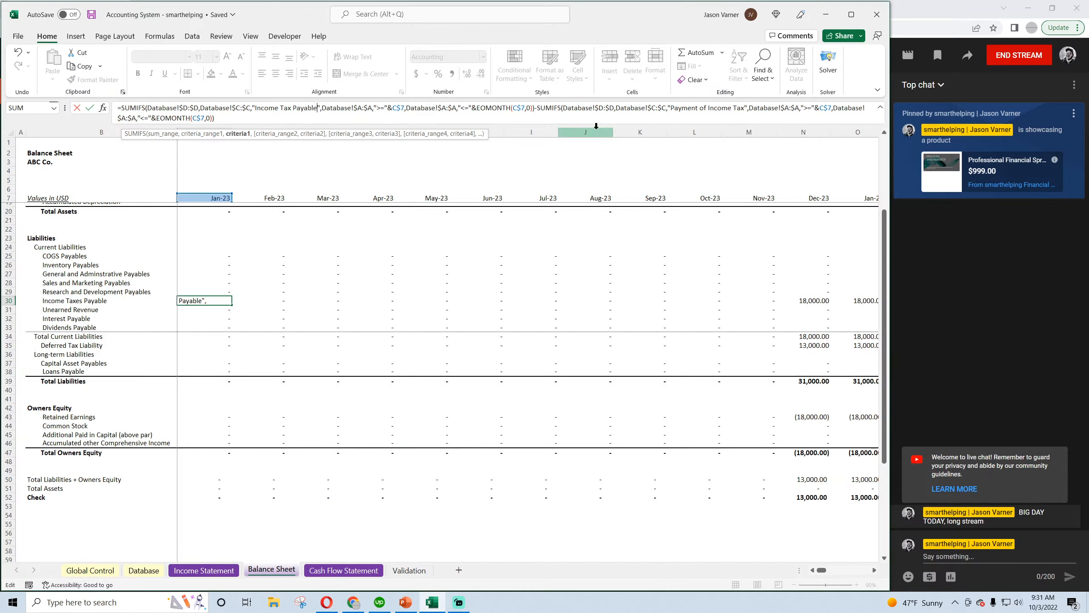
key(Return)
Copy the Income Taxes Payable formula from C30 into D30 and append +C30 to carry the prior month's balance
click(227, 302)
drag(230, 305, 284, 305)
click(281, 305)
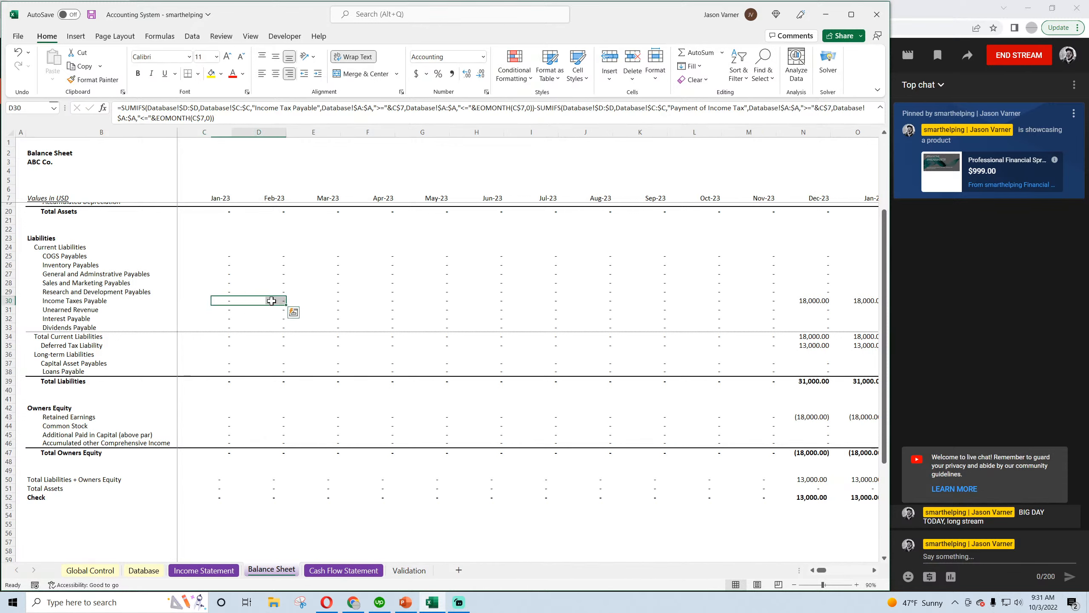
click(246, 116)
text(+)
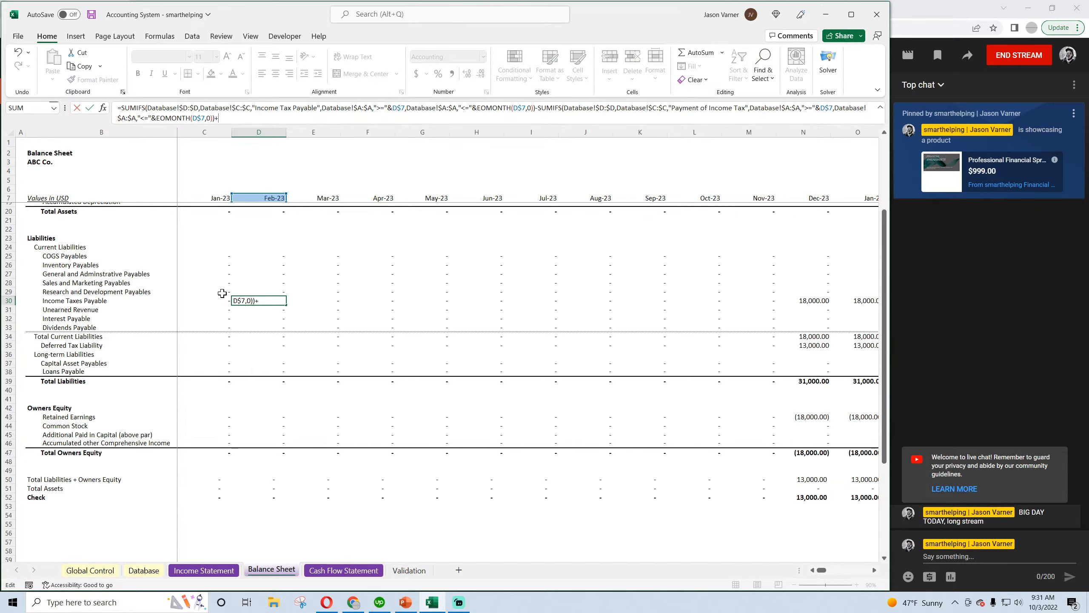
click(226, 301)
key(Return)
Fill the D30 Income Taxes Payable formula across the remaining months of the Balance Sheet and save the workbook
click(271, 301)
drag(286, 307, 1087, 317)
drag(1088, 317, 815, 302)
drag(865, 570, 824, 570)
click(92, 16)
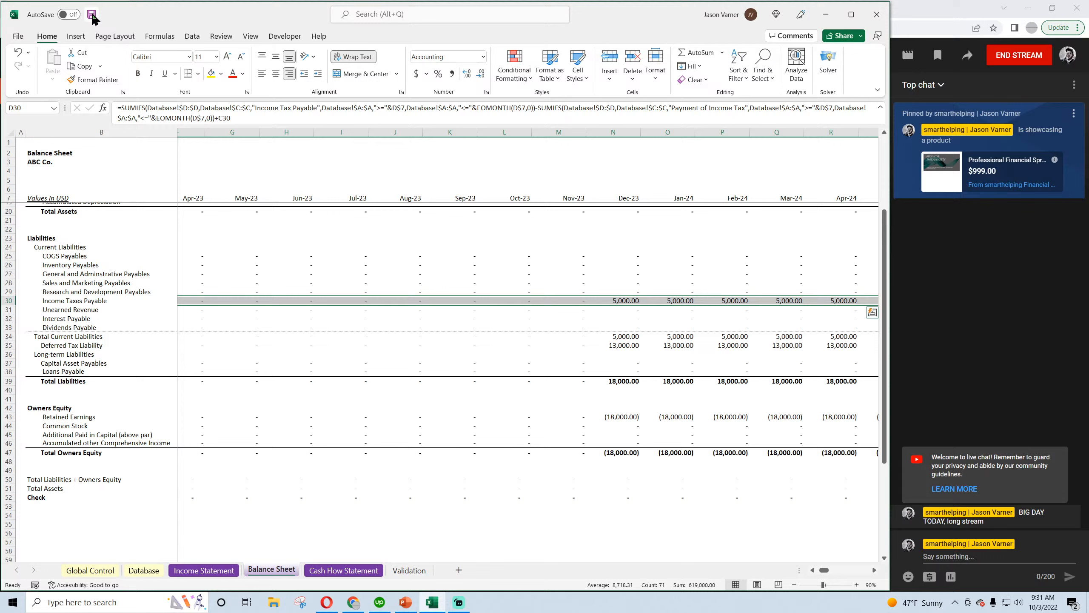
Check December 2023 Income Taxes Payable, Total Current Liabilities and Deferred Tax Liability on the Balance Sheet, and save the workbook
click(628, 301)
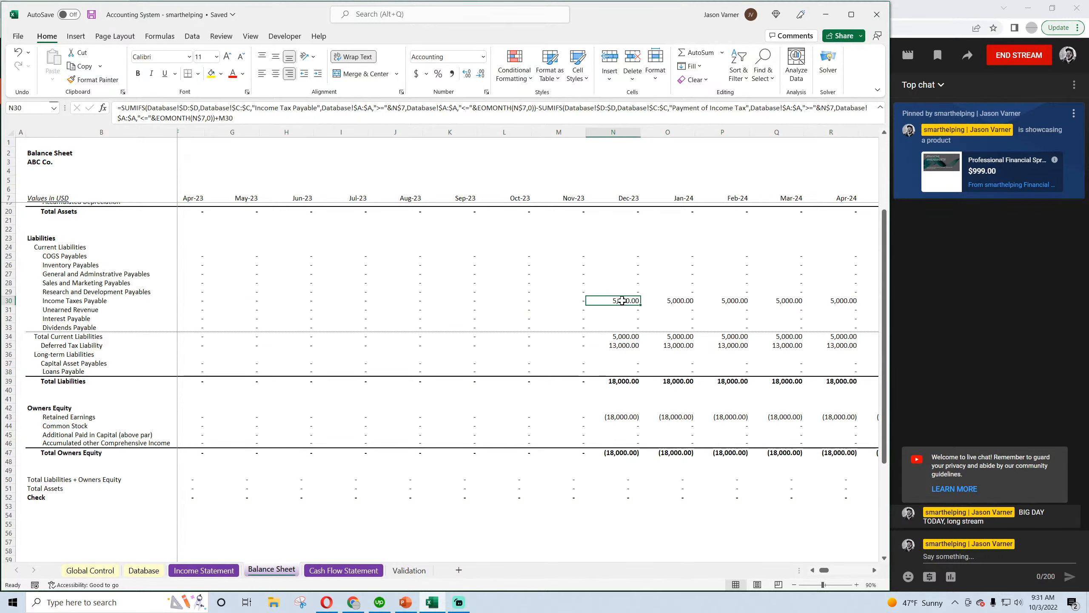
click(617, 336)
click(622, 346)
key(Right)
key(Right)
key(Right)
key(Right)
key(Right)
key(Right)
key(Right)
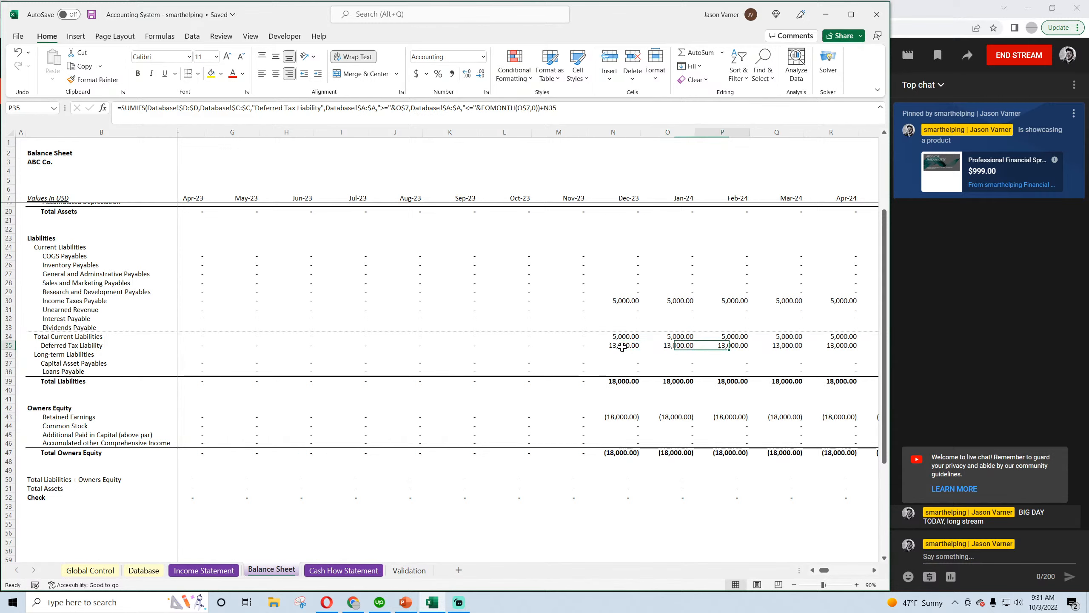
click(433, 345)
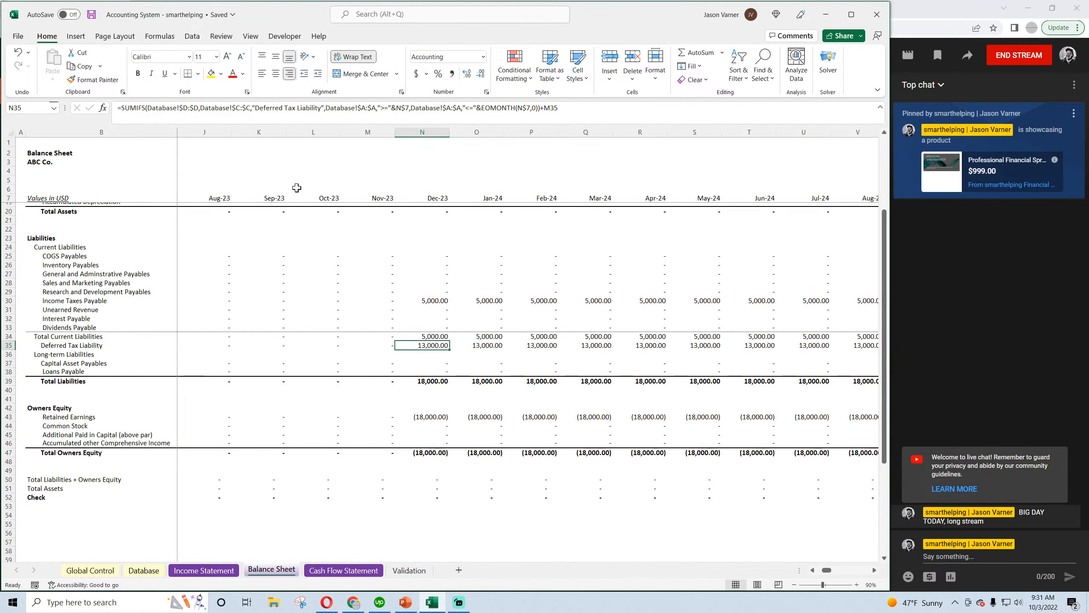
click(91, 14)
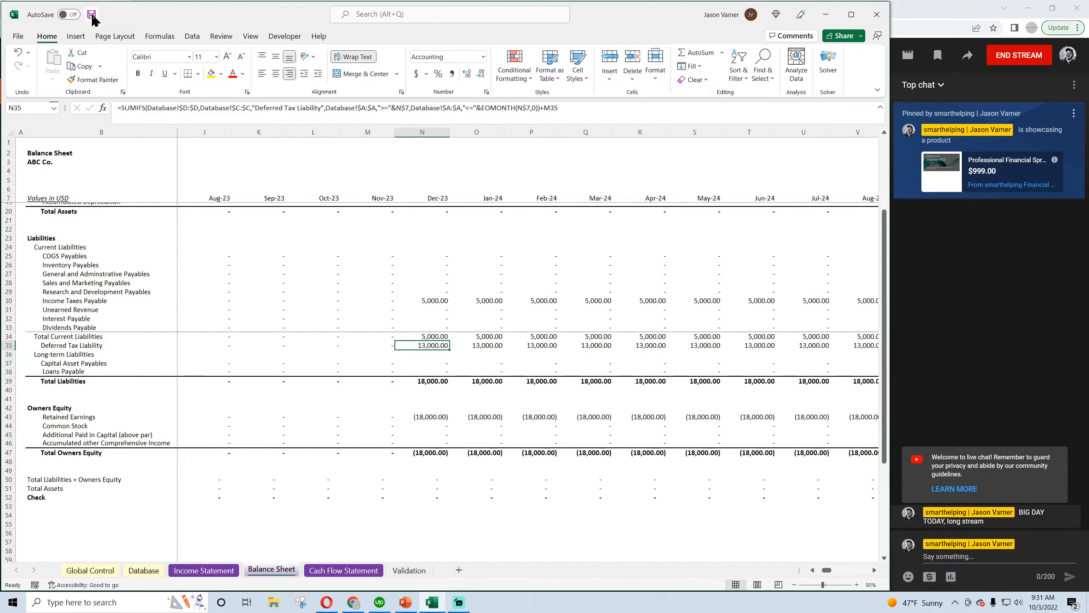
Compare the Balance Sheet's December 2023 tax liabilities with the Database entries and inspect the December 2024 Cash formula
scroll(478, 293, up, 4)
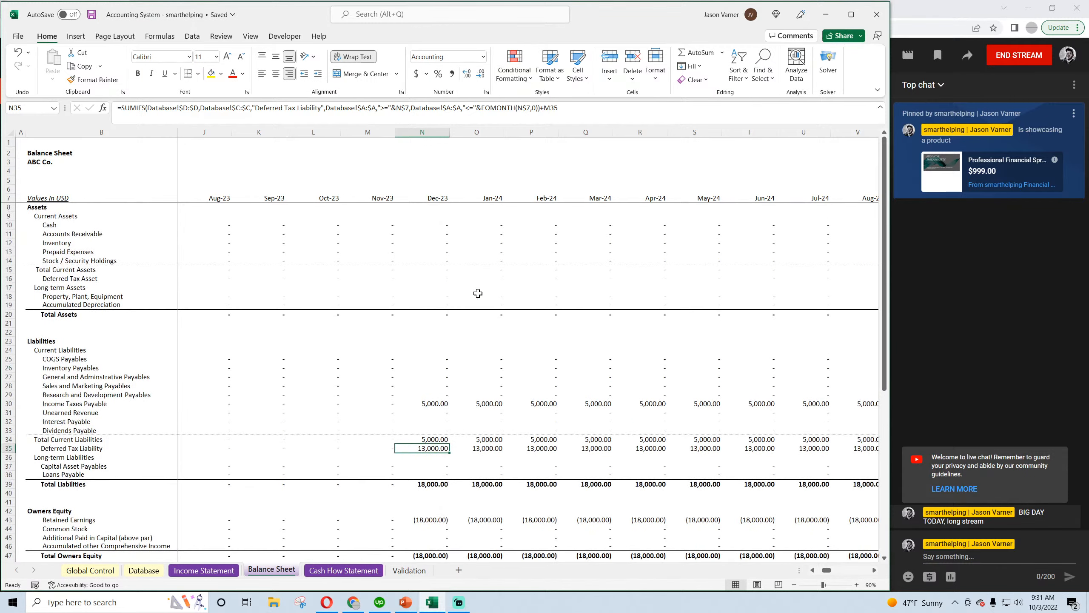
scroll(478, 293, down, 4)
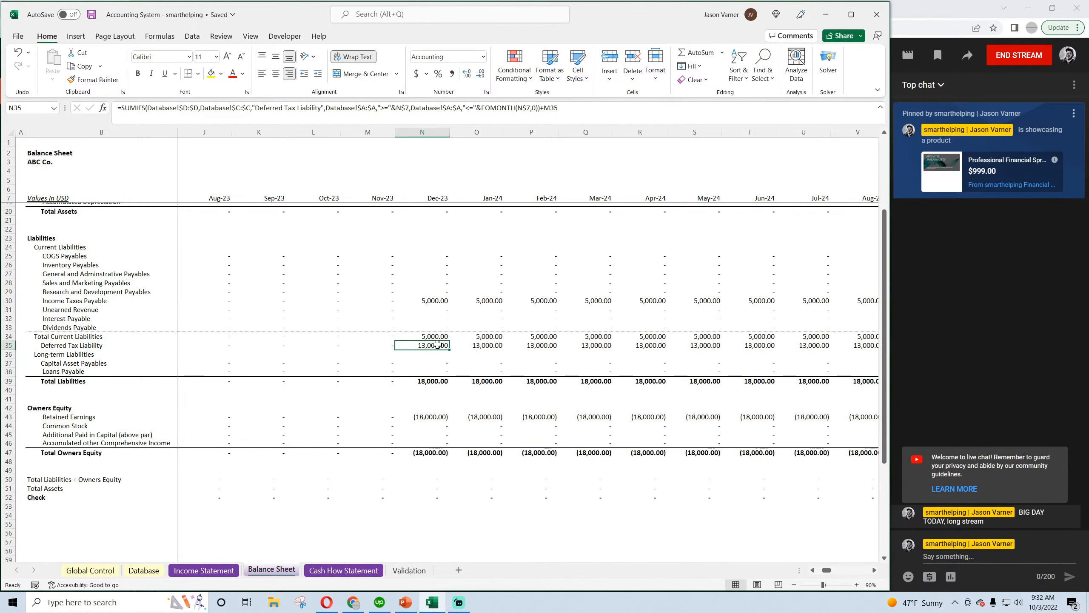
click(144, 570)
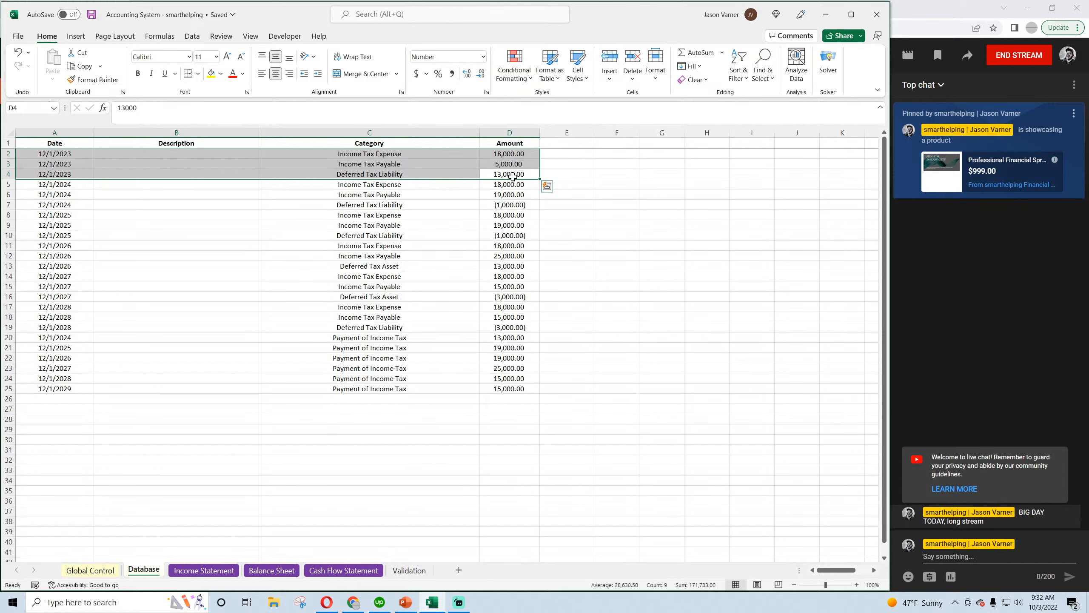
click(272, 570)
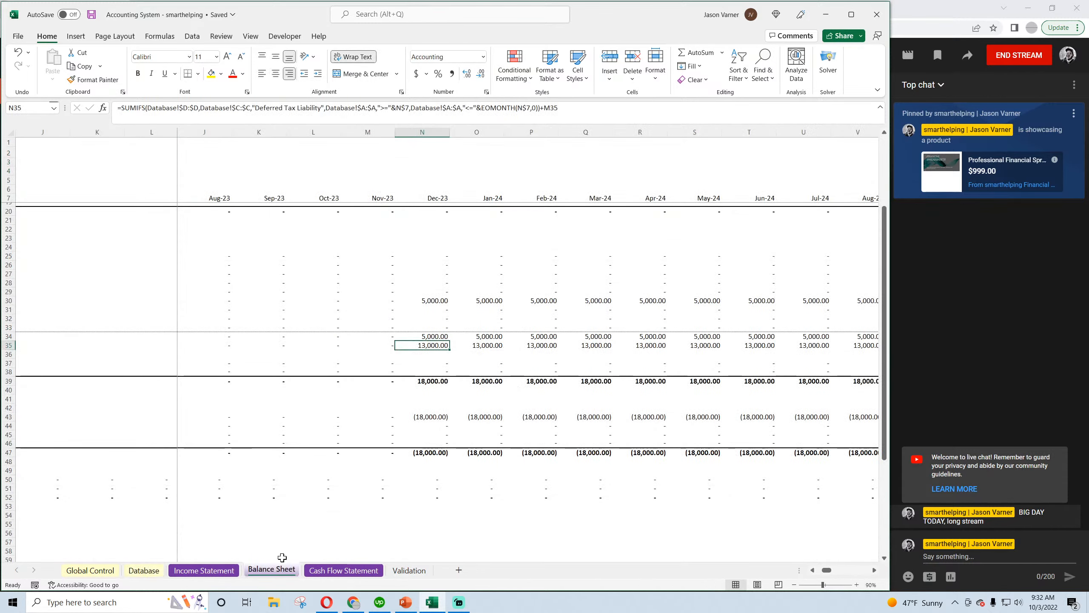
scroll(455, 395, up, 4)
scroll(455, 395, right, 7)
click(695, 225)
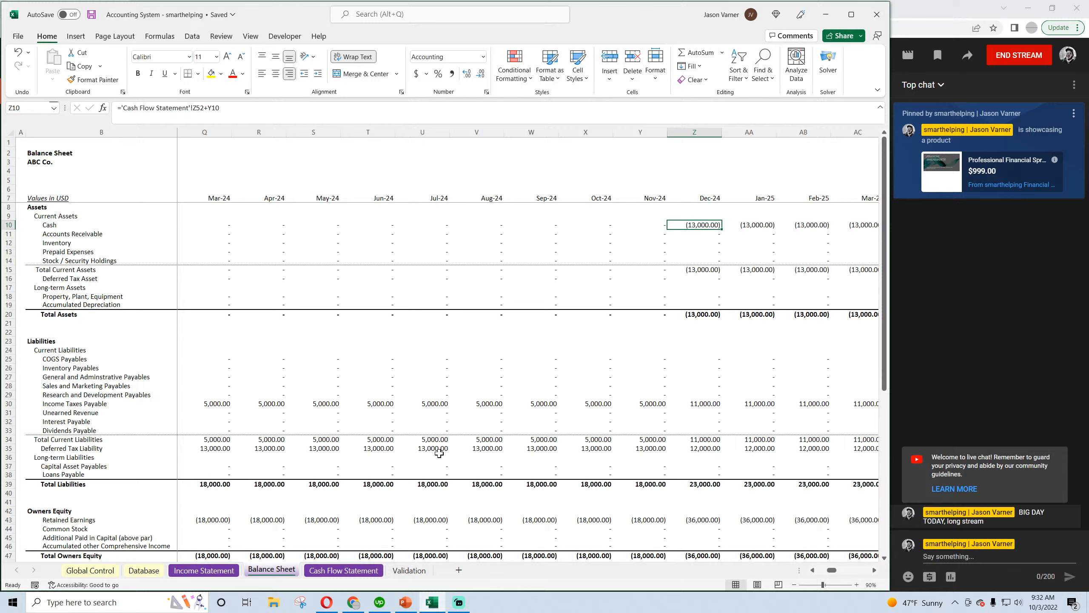
Set the 12/1/2024 Payment of Income Tax amount in Database cell D20 to 5,000, checking it against the 2023 Income Tax Payable
click(143, 571)
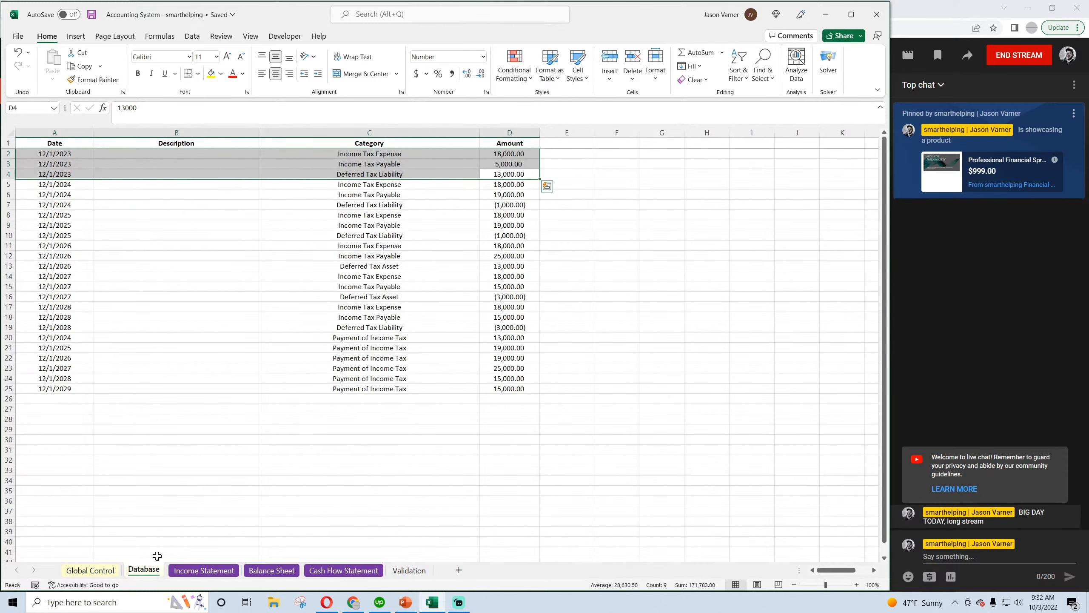
click(507, 339)
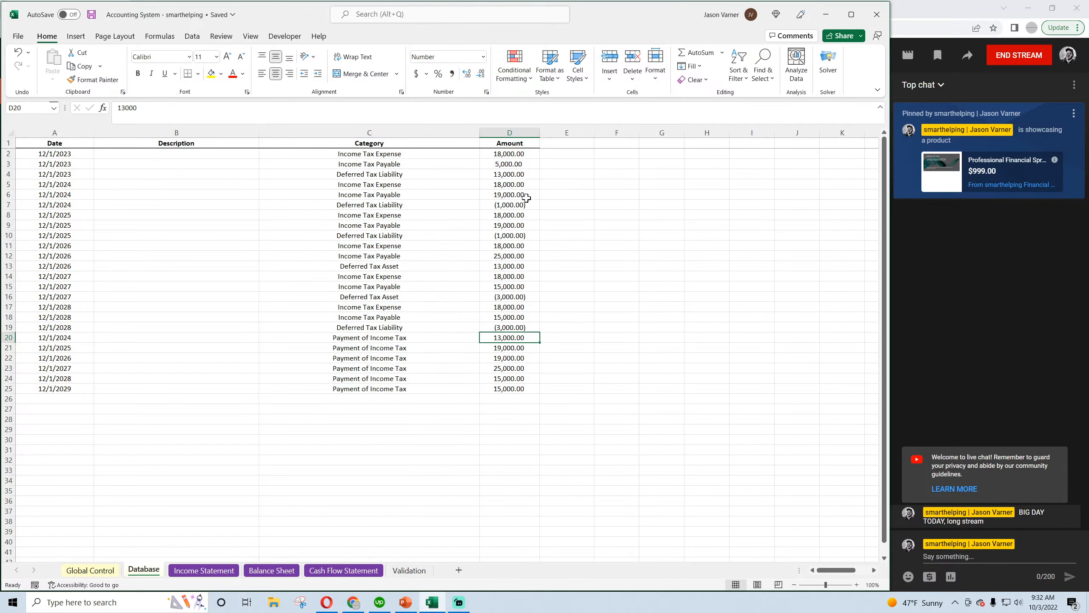
text(5000)
key(Return)
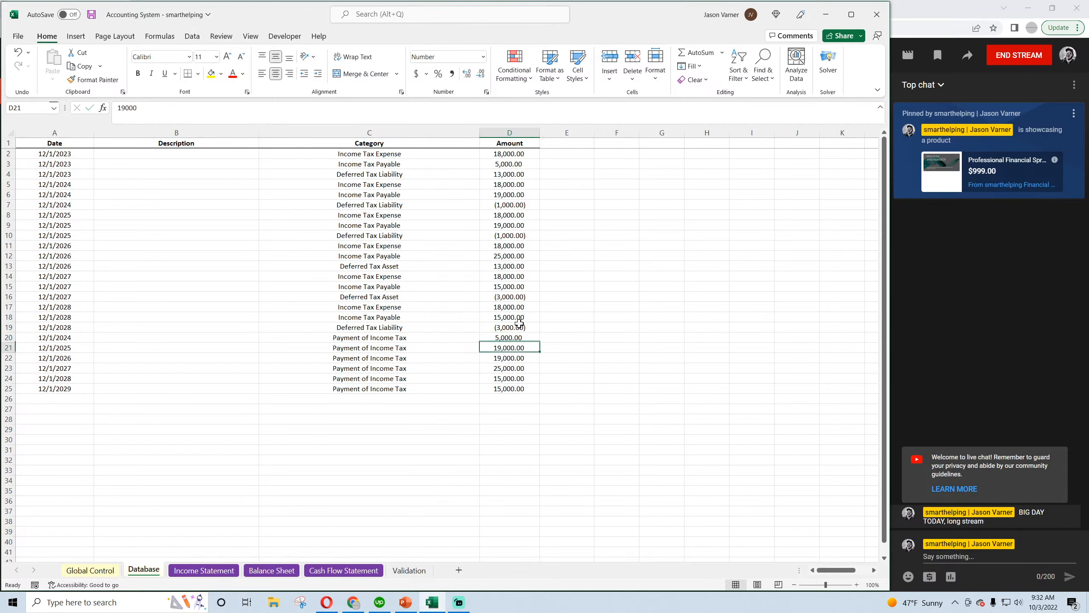
click(514, 164)
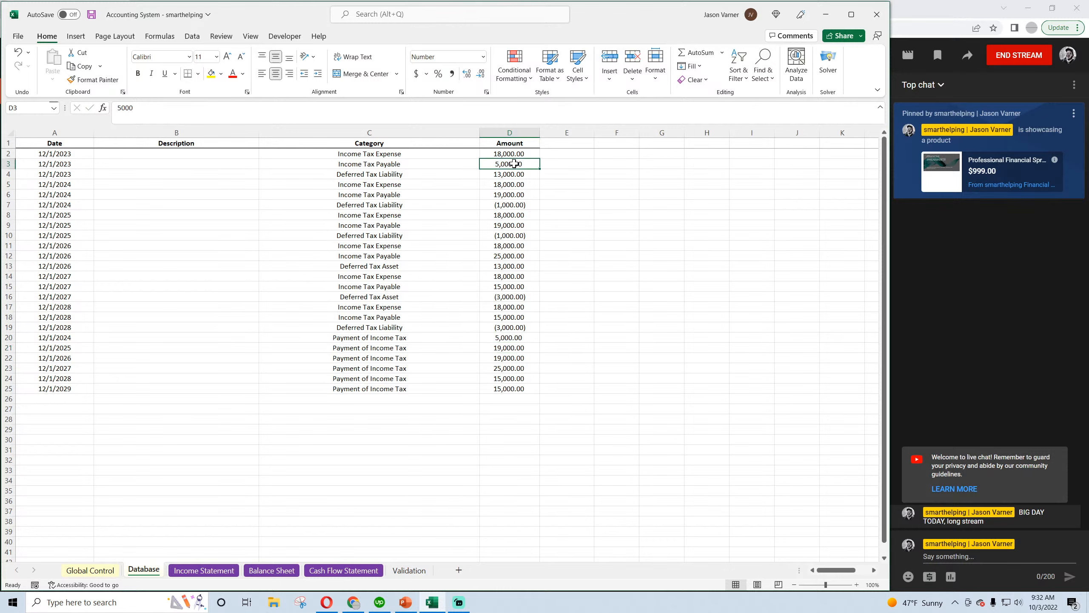
Save the workbook and inspect the December 2024 Income Taxes Payable and Deferred Tax Liability formulas on the Balance Sheet
click(510, 339)
click(271, 570)
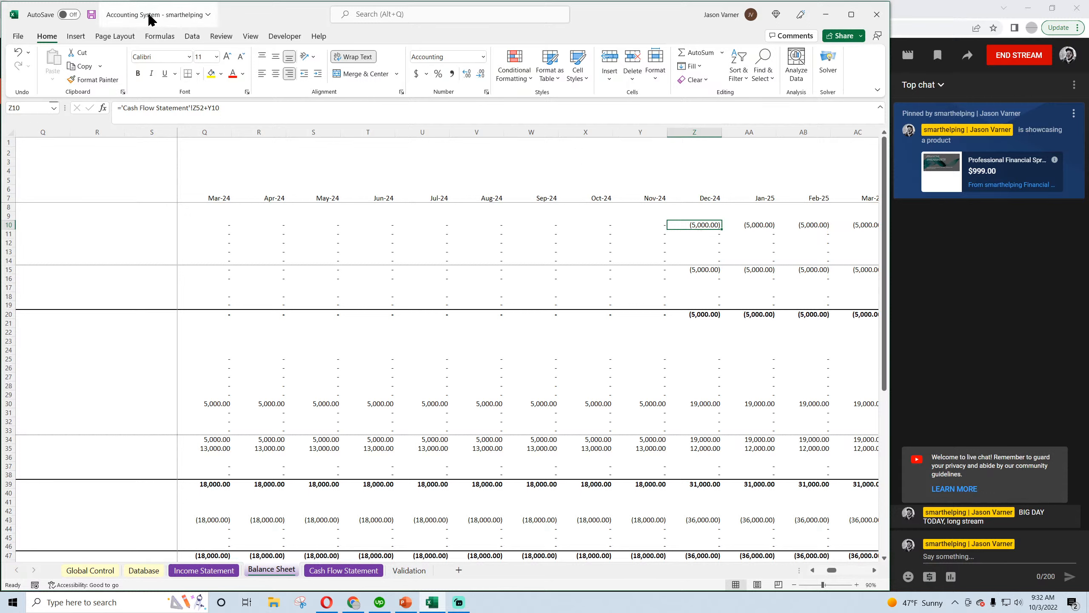
click(91, 16)
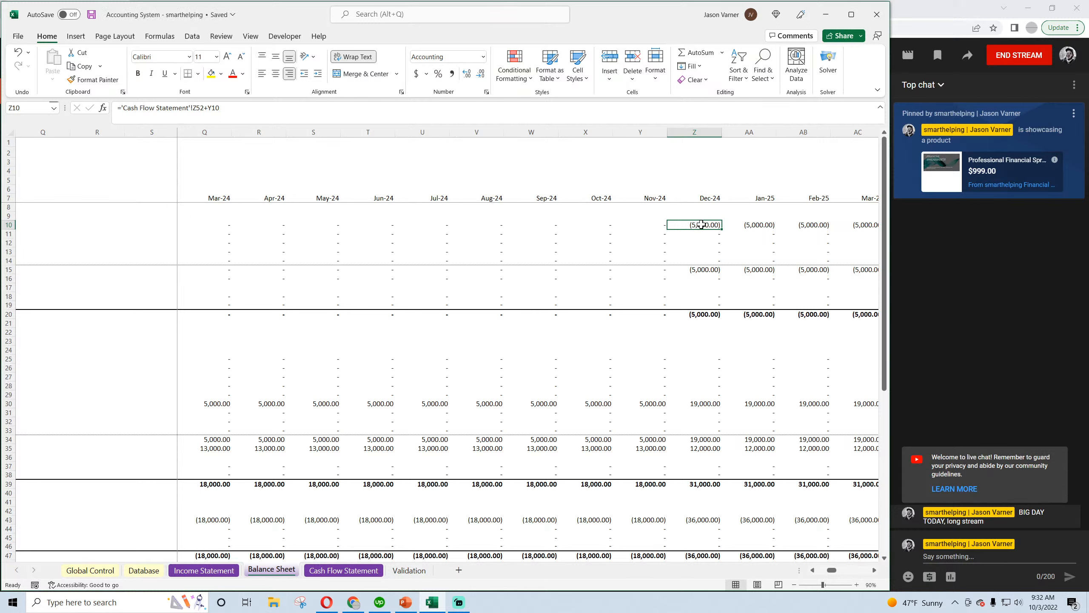
click(702, 403)
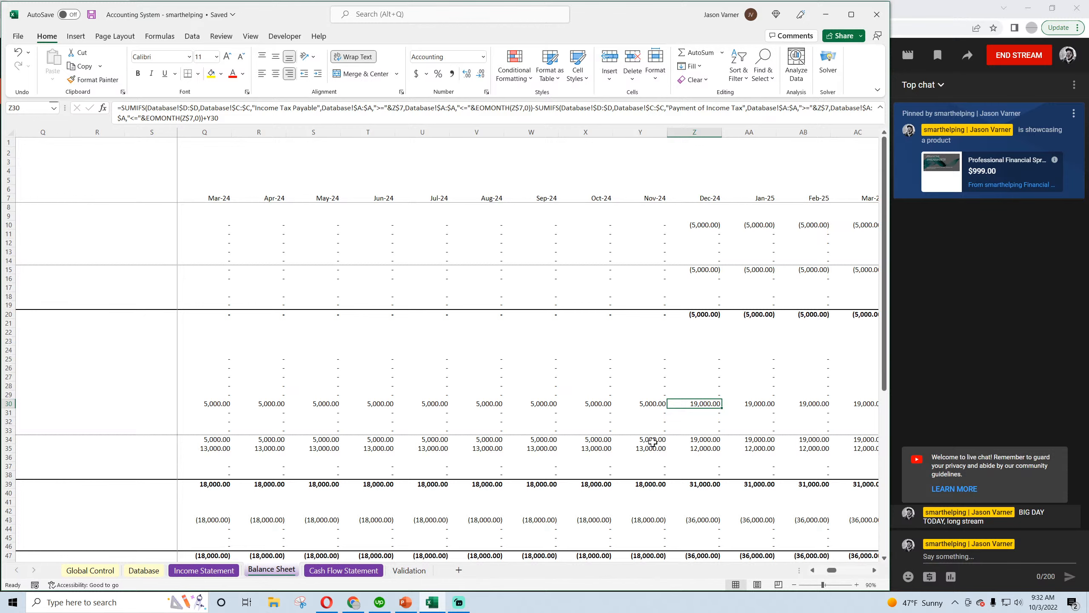
click(705, 448)
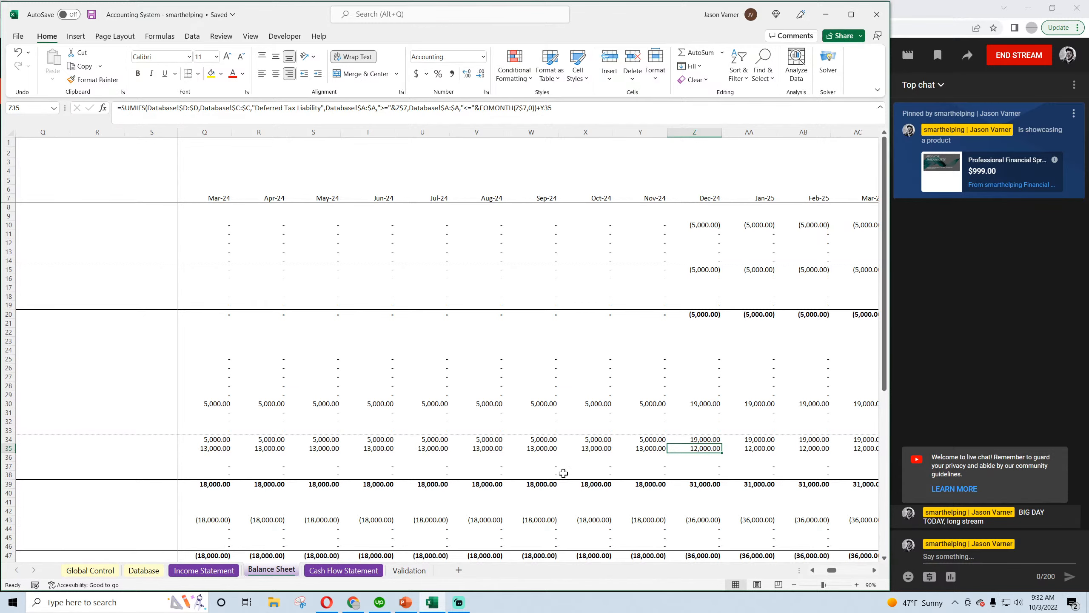
click(220, 572)
click(272, 574)
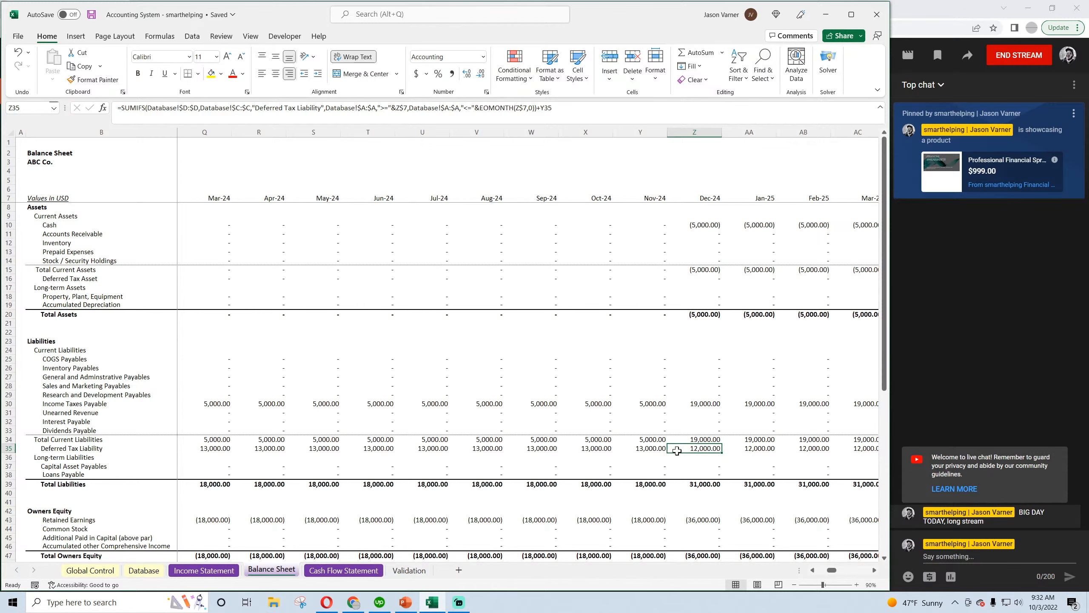
Review the three 12/1/2024 income tax entries in the Database against the Balance Sheet and Income Statement
click(144, 570)
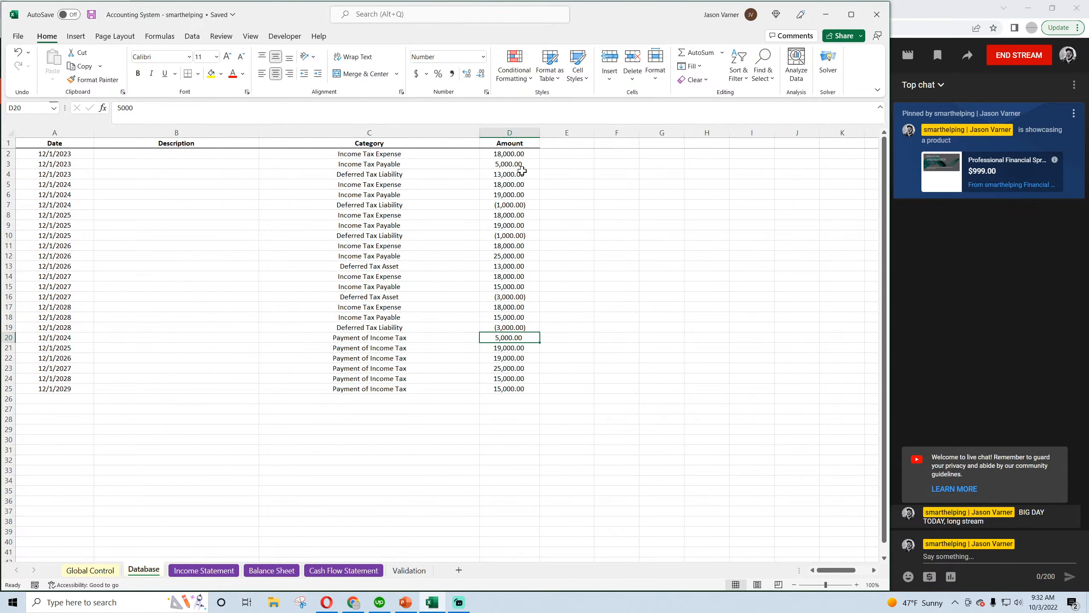
drag(508, 184, 64, 205)
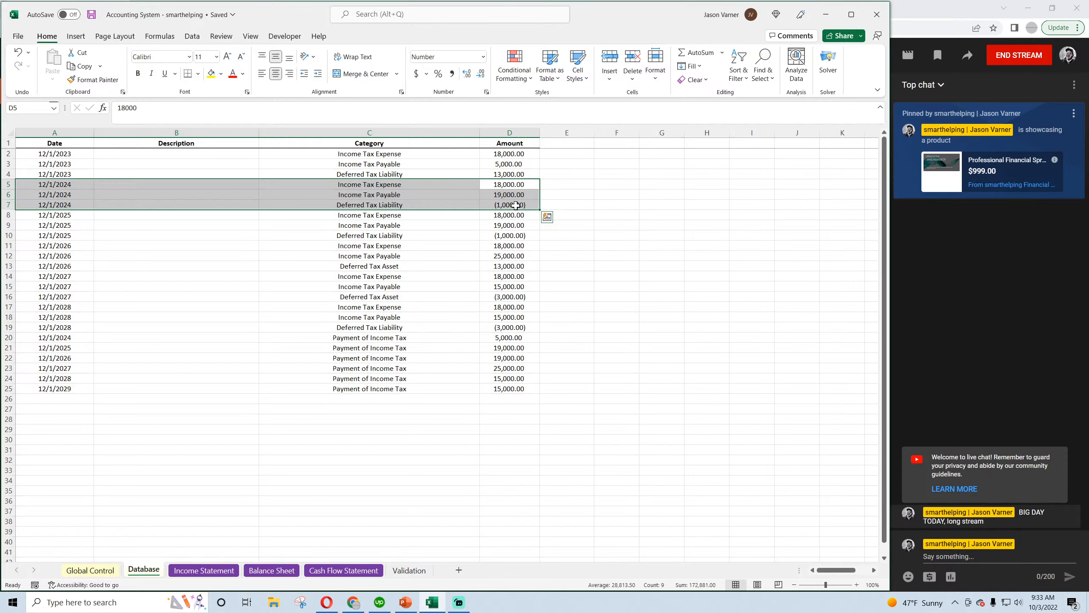
click(271, 570)
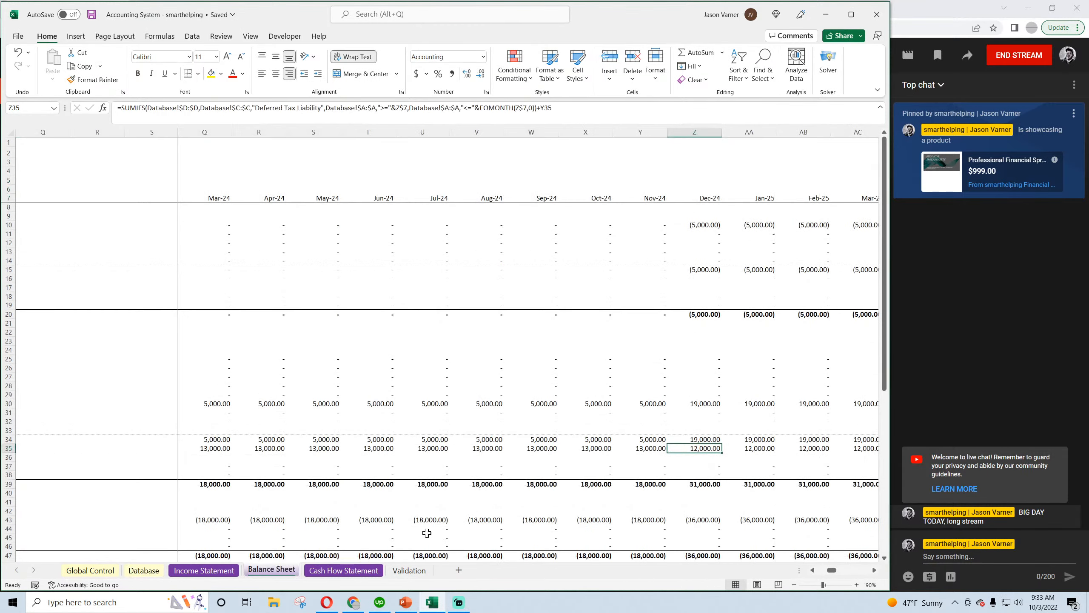
click(204, 571)
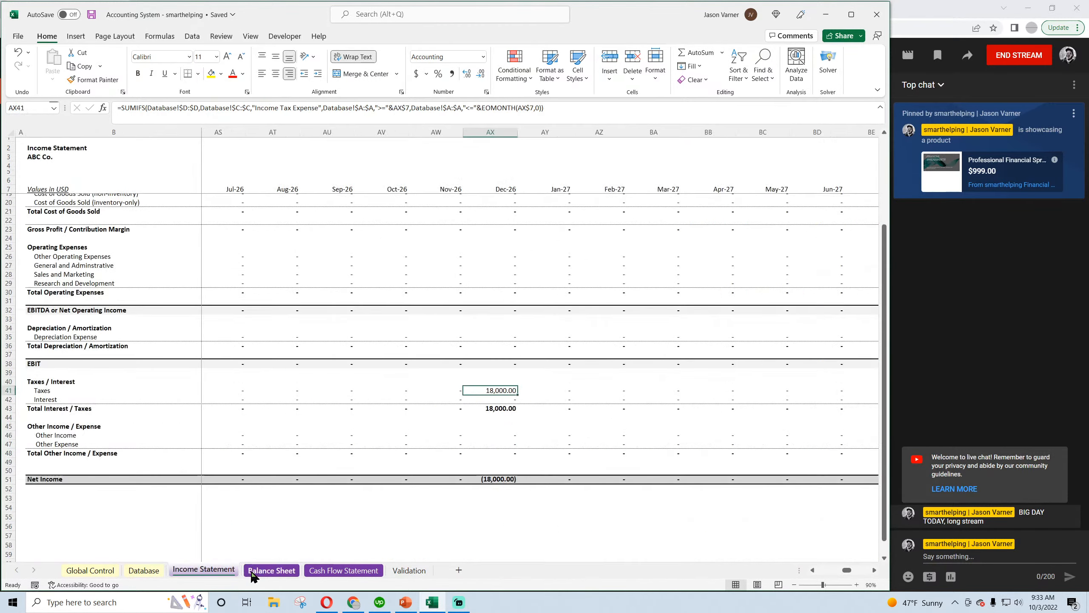
click(272, 570)
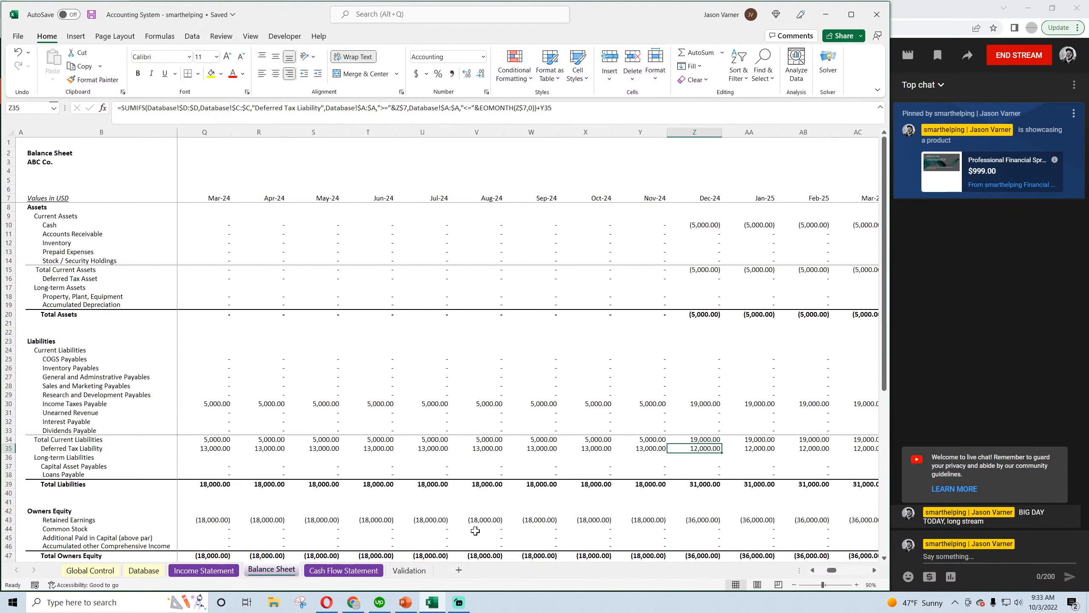
Save the workbook and check December 2024 Cash, Total Current Assets and Income Taxes Payable on the Balance Sheet
click(92, 14)
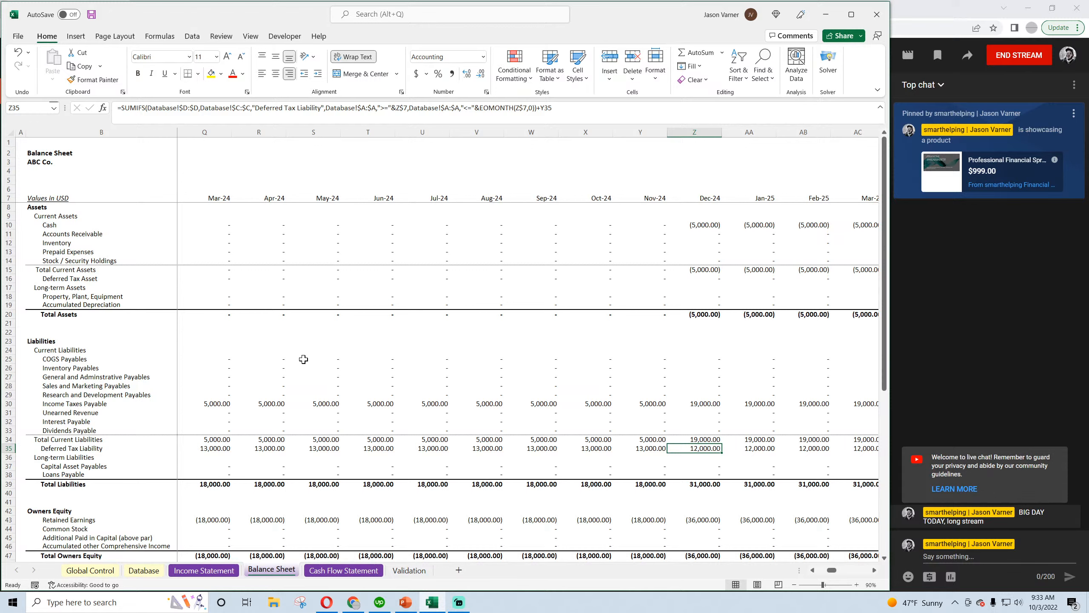
click(704, 402)
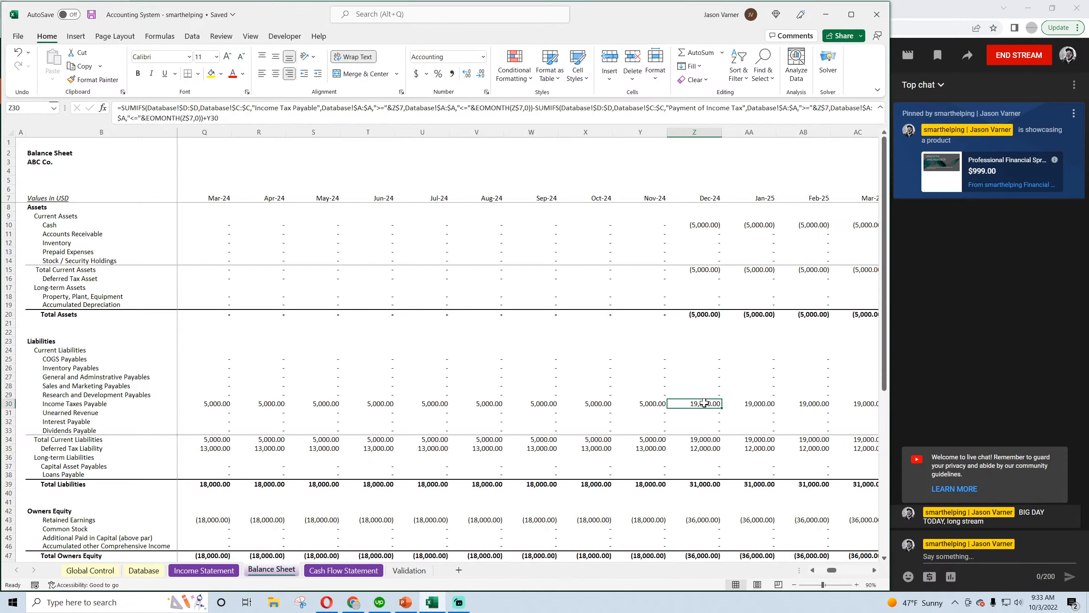
click(698, 224)
click(705, 271)
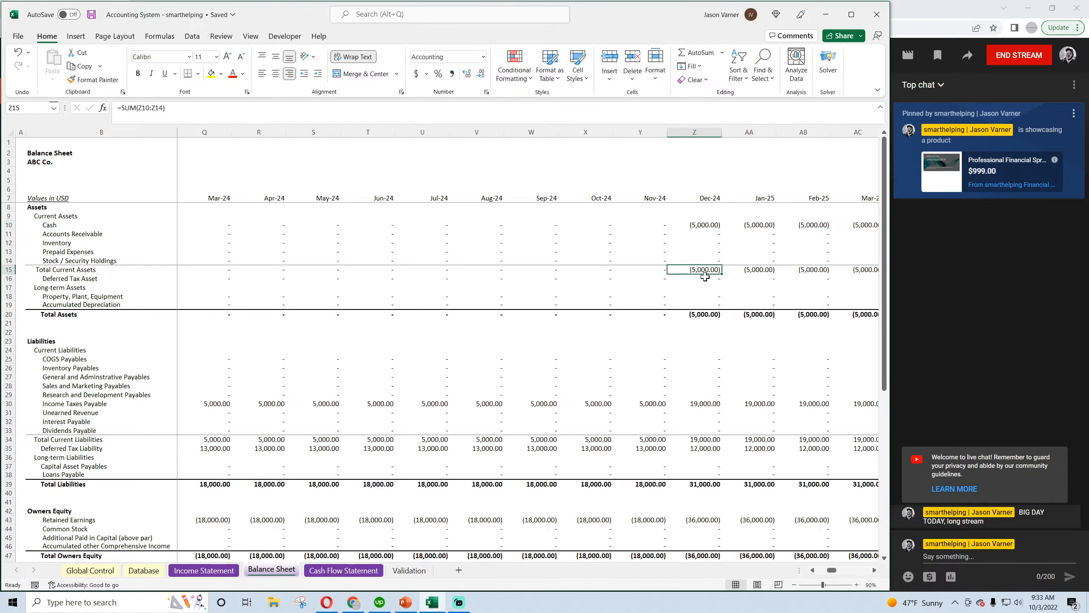
click(699, 405)
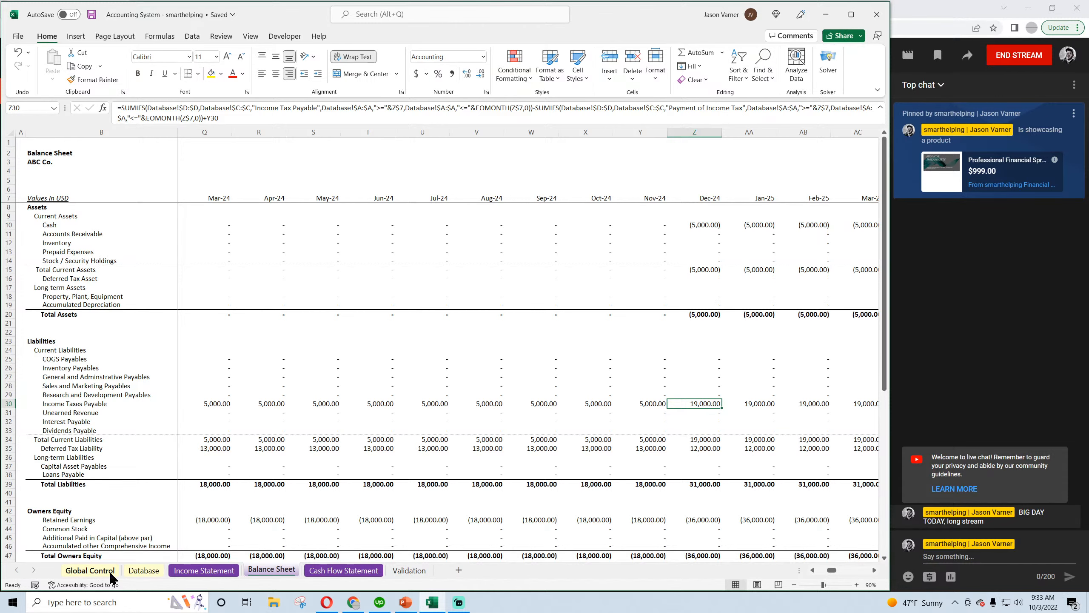
Compare the 12/1/2024 Database entries with the November and December 2024 Income Taxes Payable balances
click(144, 570)
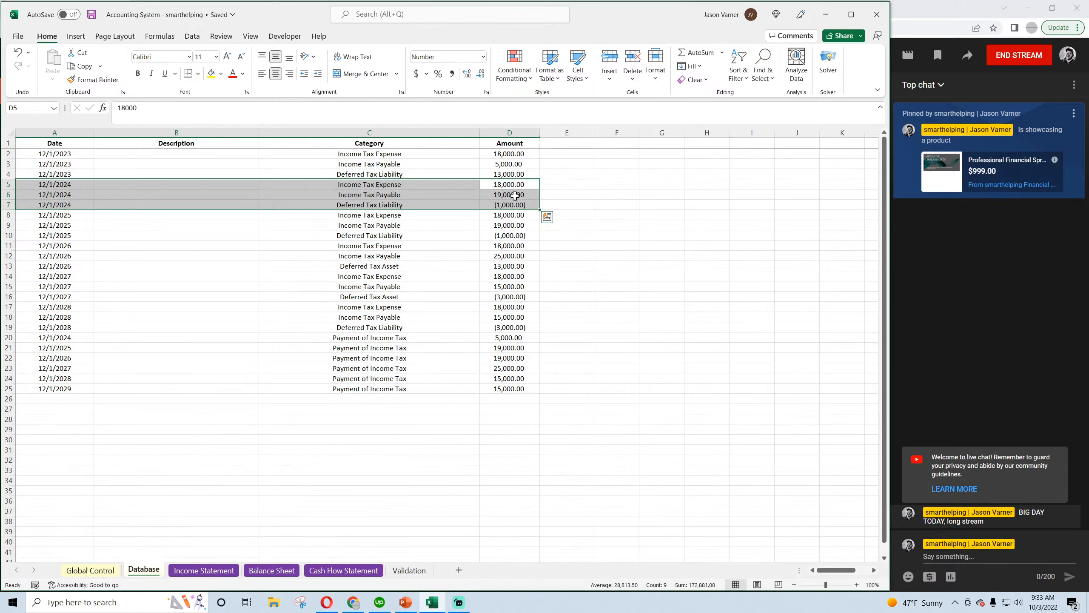
click(272, 570)
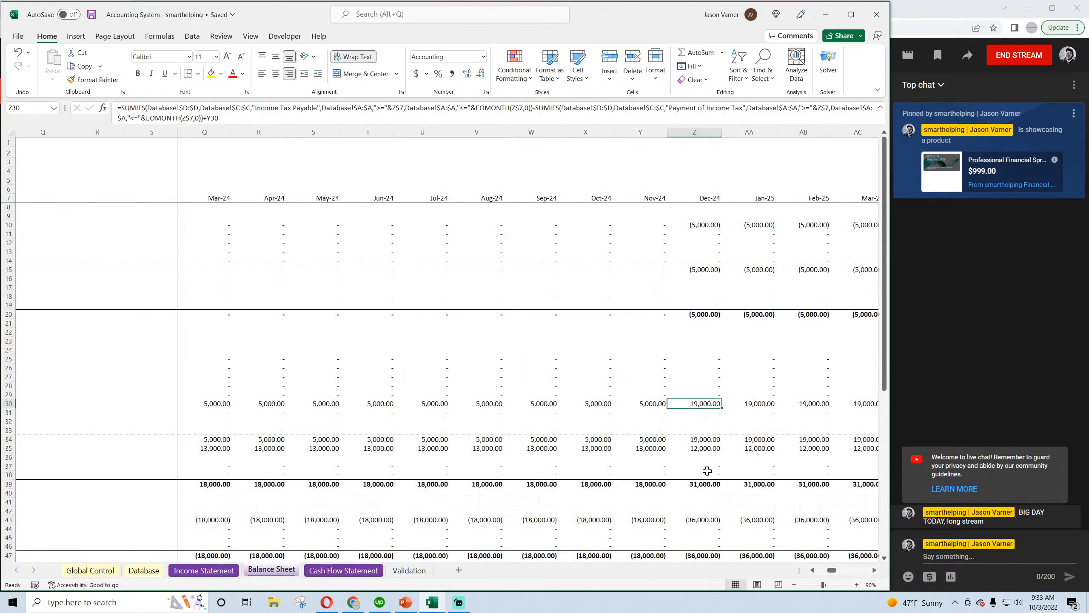
click(645, 405)
click(700, 402)
click(205, 571)
click(271, 569)
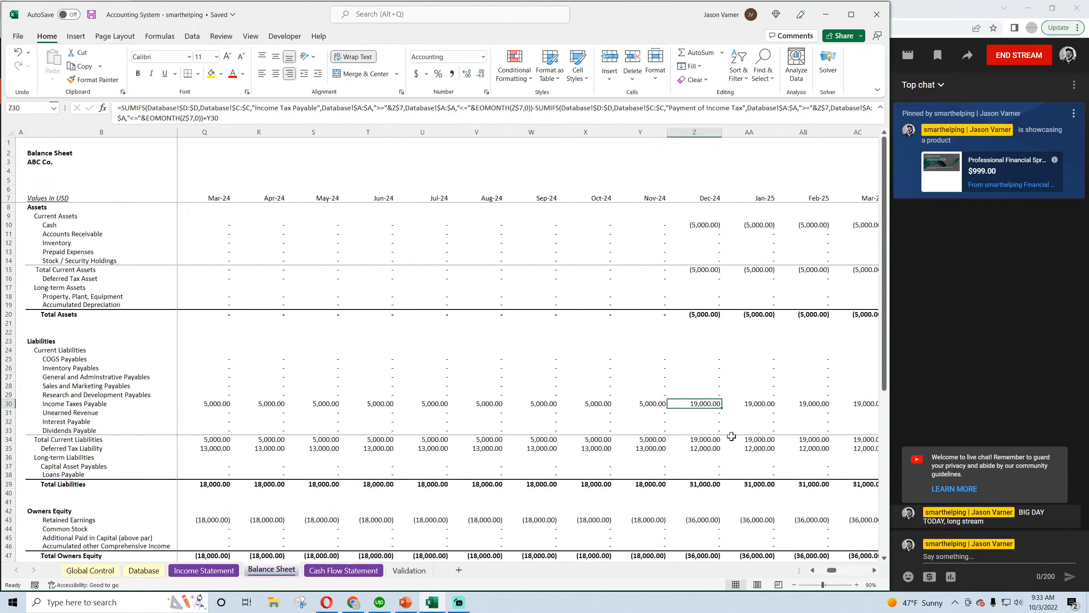
Check December 2024 Total Current Liabilities and compare Deferred Tax Liability between November and December 2024
click(702, 439)
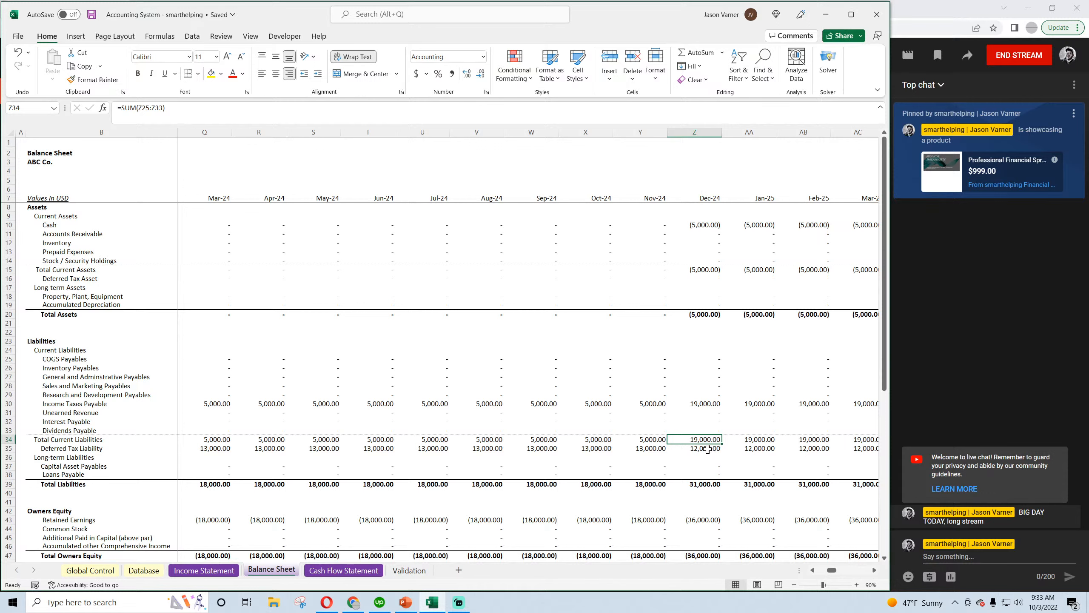
click(708, 449)
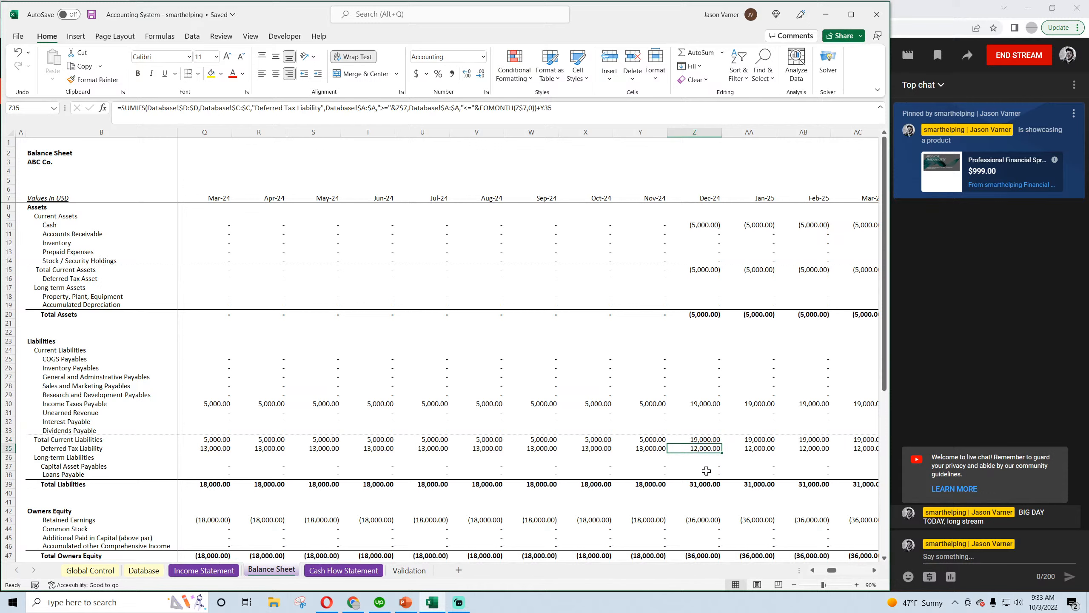
click(654, 449)
click(702, 448)
scroll(702, 474, down, 4)
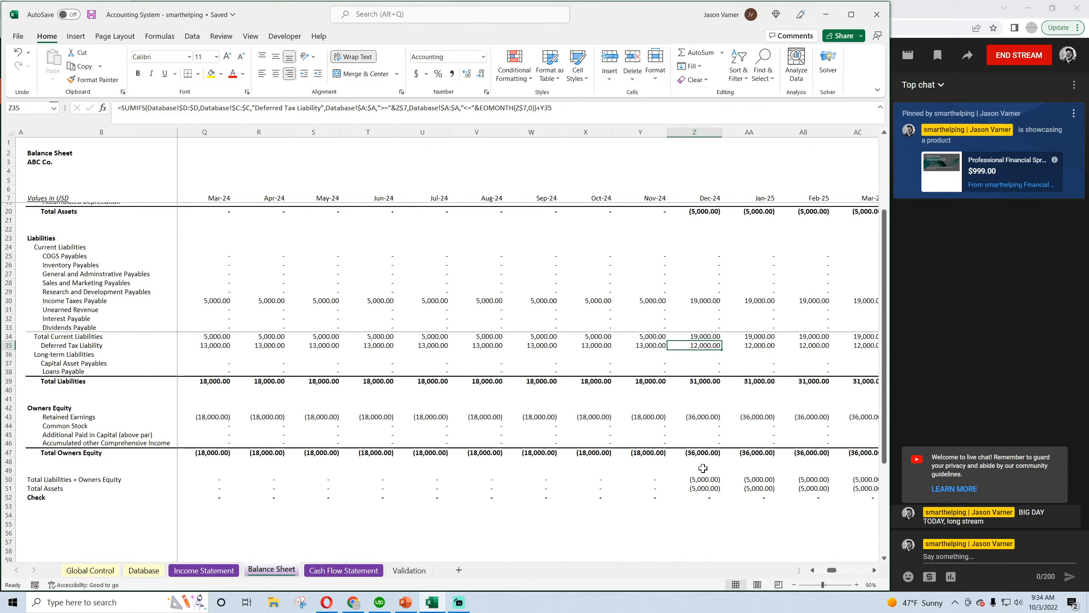
Inspect December 2024 Retained Earnings and Total Owners Equity on the Balance Sheet, consulting the Income Statement's Net Income row
click(704, 417)
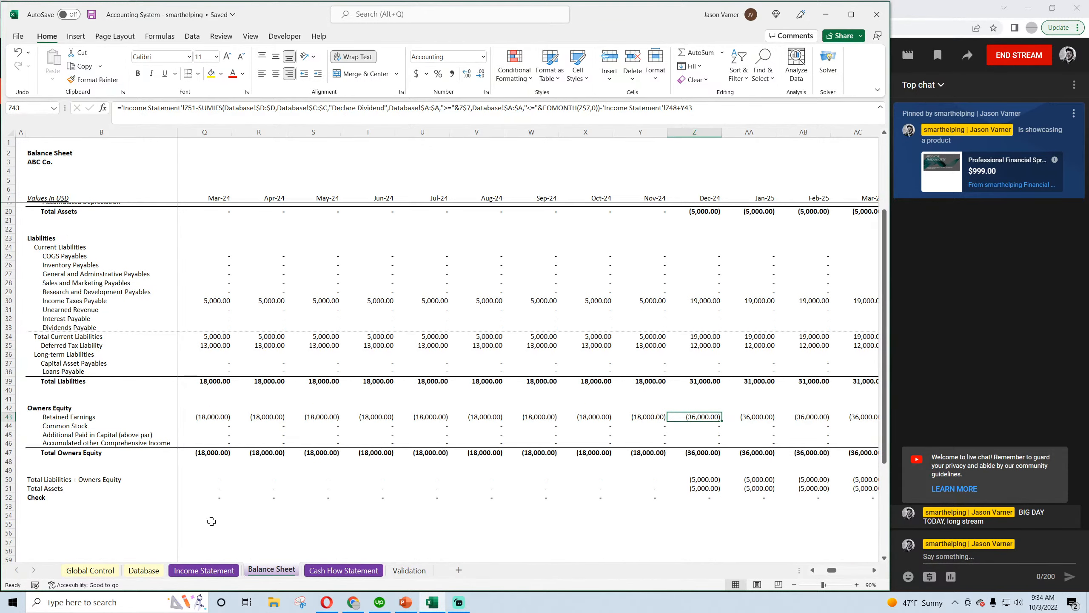
click(205, 572)
click(874, 570)
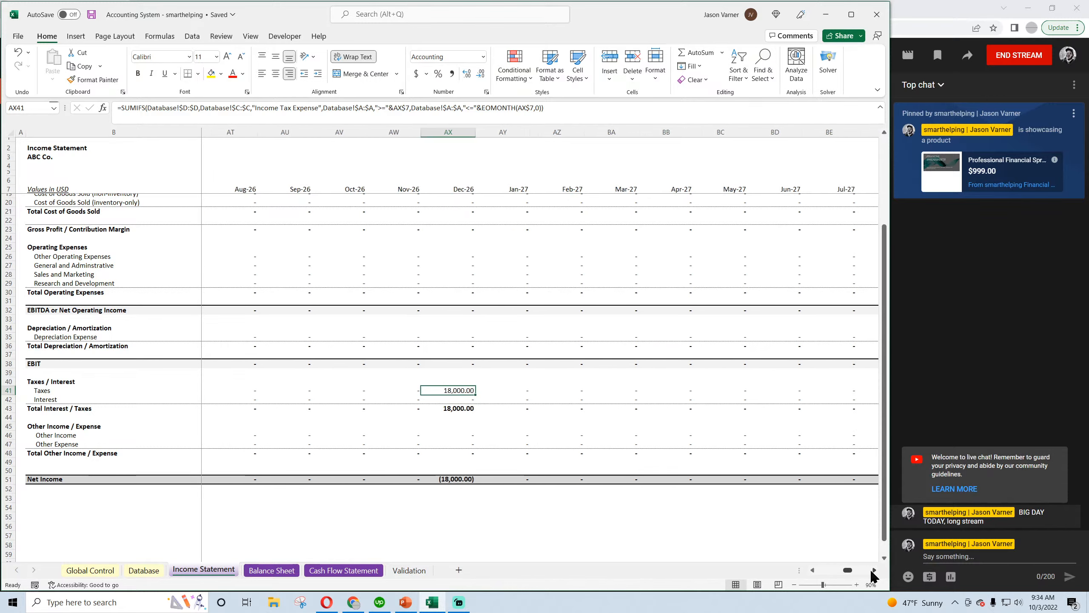
click(874, 570)
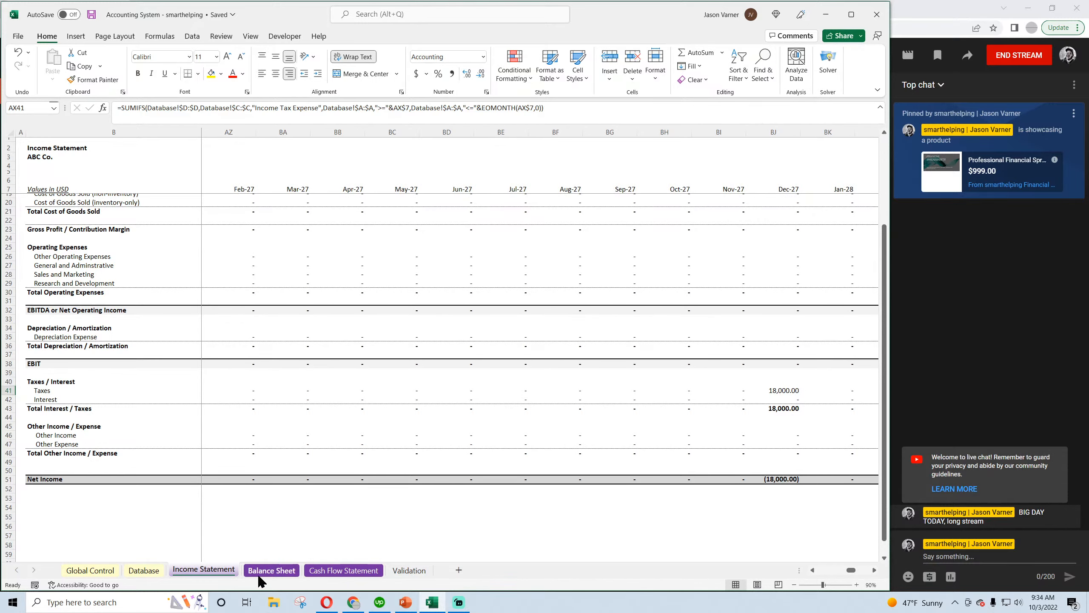
click(272, 570)
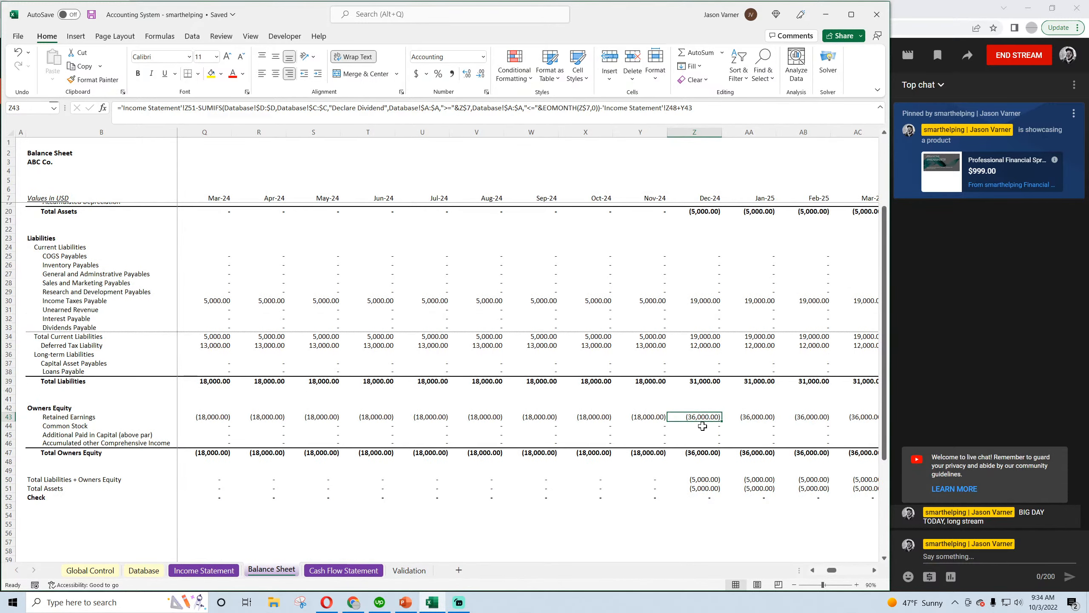
click(702, 453)
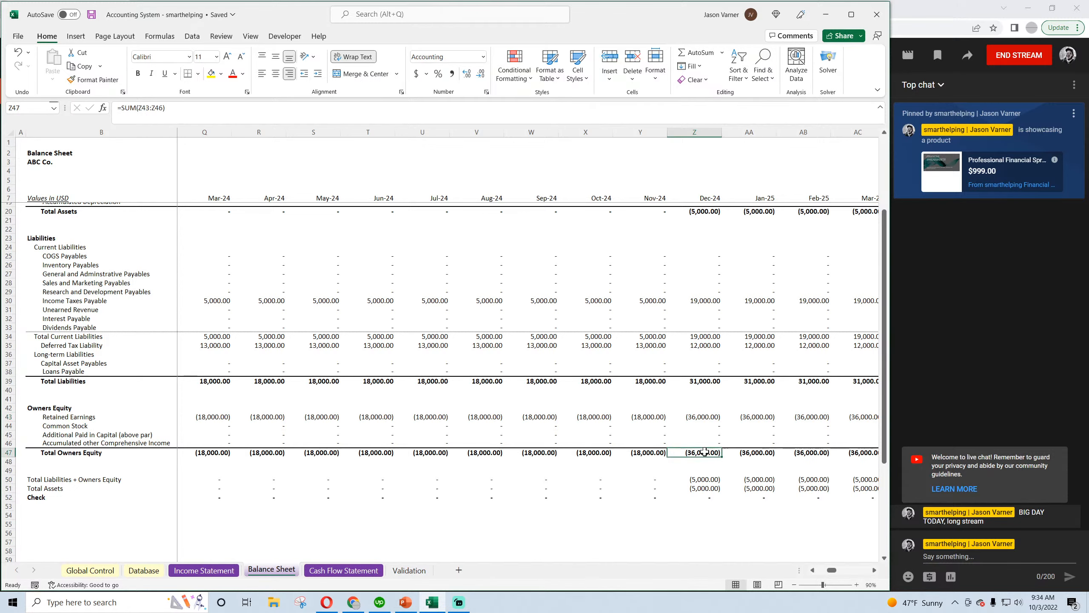
scroll(702, 466, up, 4)
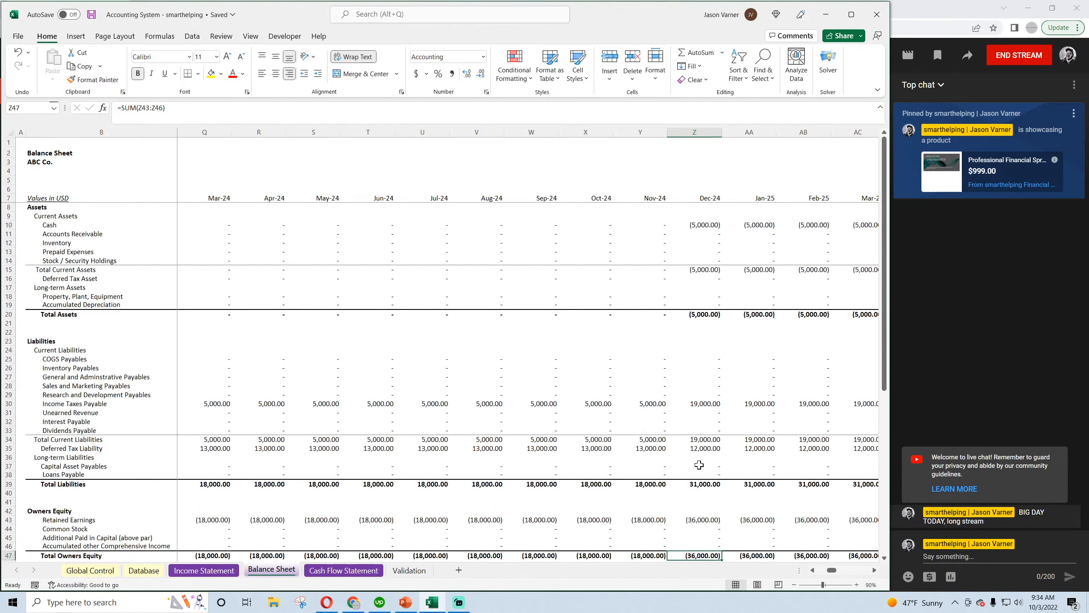
Look through the Cash Flow Statement's income tax payments and total change in cash flow for the December columns
click(333, 571)
key(Right)
key(Right)
key(Right)
key(Right)
key(Right)
key(Right)
key(Right)
key(Right)
key(Right)
key(Right)
key(Right)
key(Right)
key(Right)
key(Right)
key(Right)
key(Right)
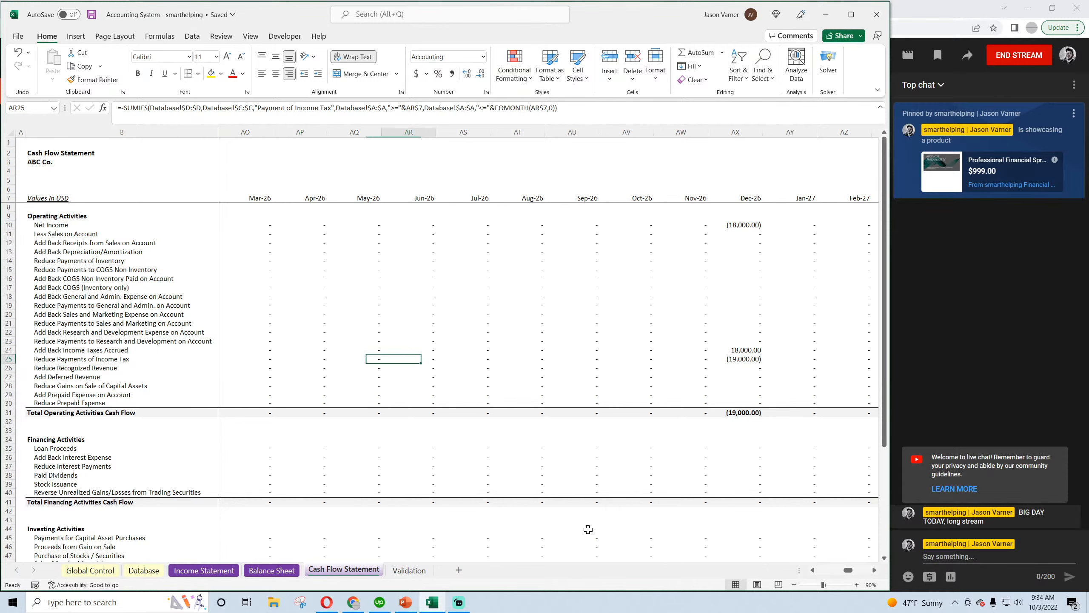
scroll(579, 525, down, 9)
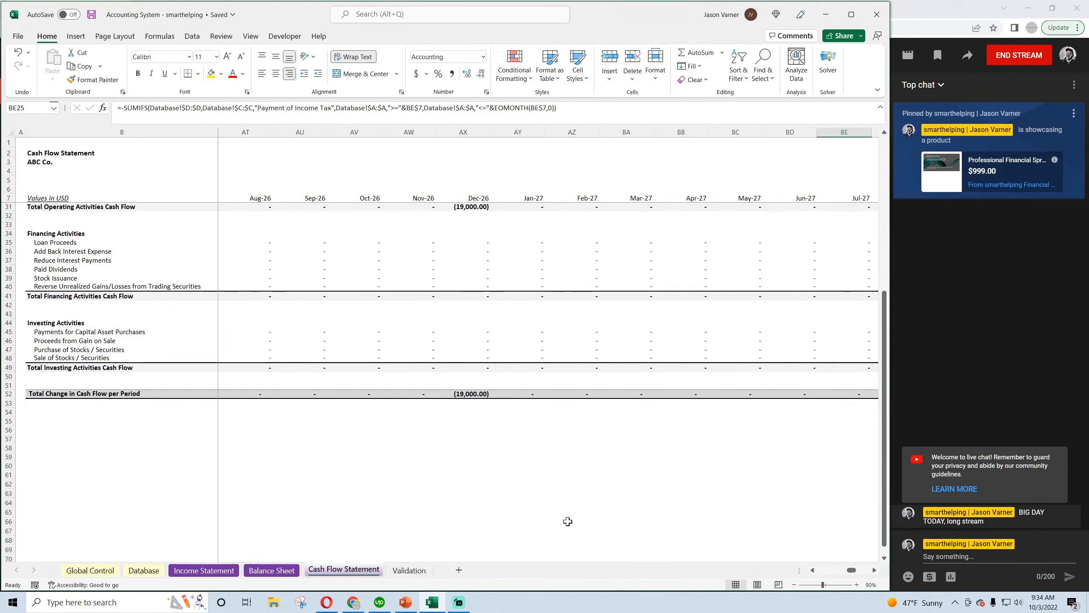
scroll(570, 522, up, 9)
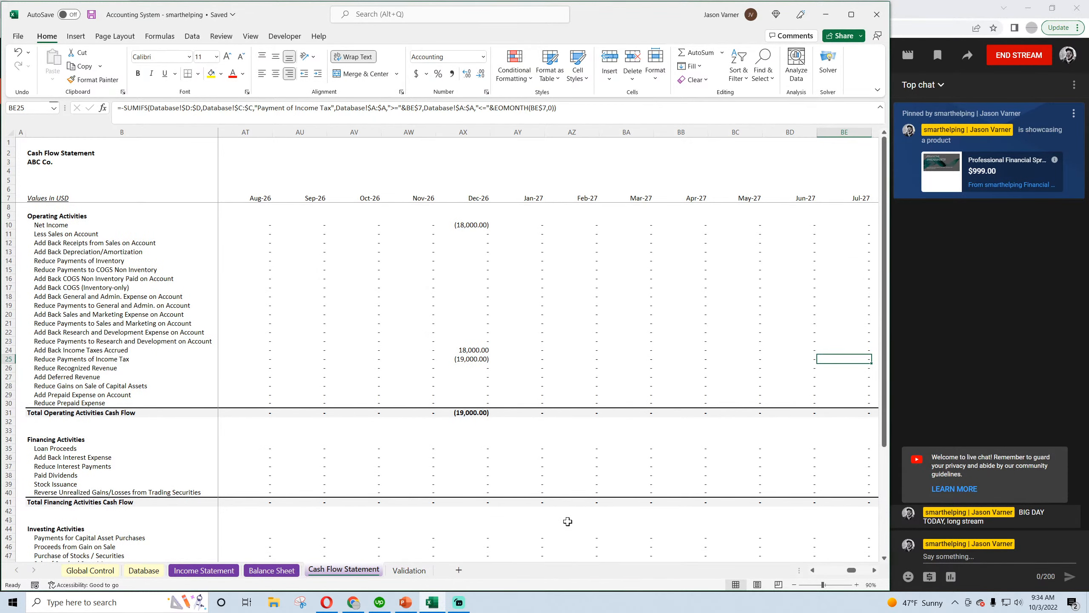
key(Left)
key(Left)
key(Left)
key(Left)
key(Left)
key(Left)
key(Left)
key(Left)
key(Left)
key(Left)
key(Left)
key(Left)
key(Left)
key(Left)
key(Left)
key(Left)
key(Left)
key(Left)
key(Left)
key(Left)
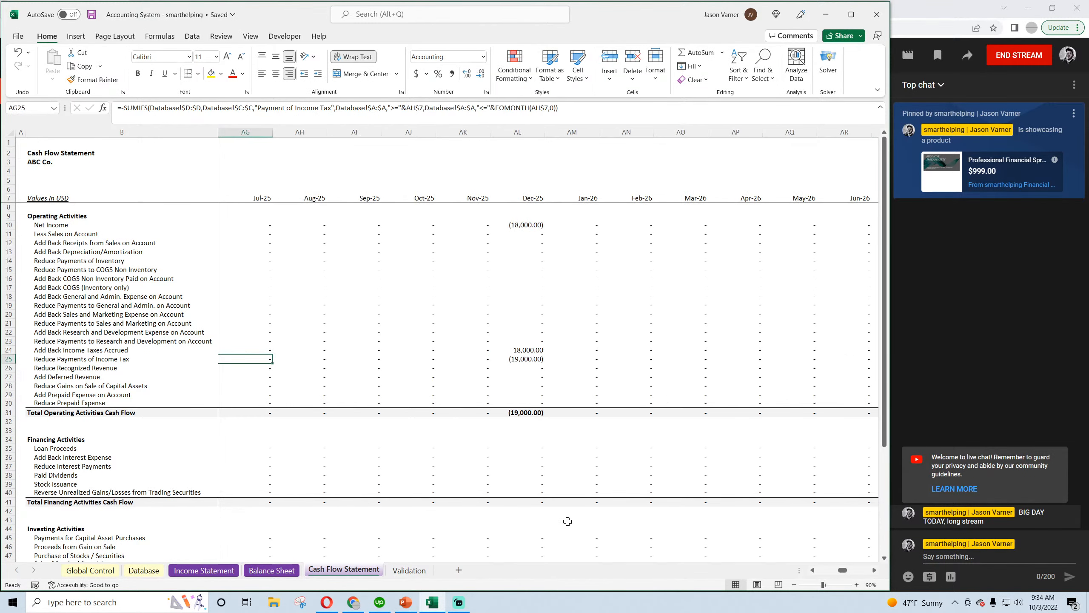
key(Left)
key(Left)
key(Left)
key(Left)
key(Left)
key(Left)
key(Left)
key(Left)
key(Left)
key(Left)
key(Left)
key(Left)
key(Left)
key(Left)
key(Left)
key(Left)
key(Left)
key(Left)
key(Left)
key(Left)
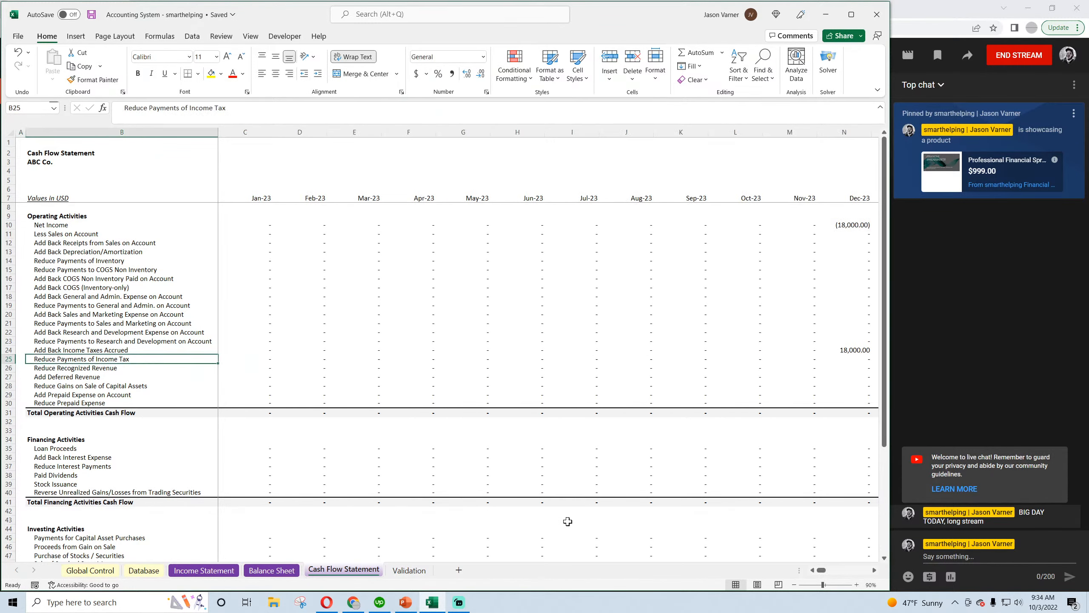
Inspect December 2024 Reduce Payments of Income Tax, Net Income and Add Back Income Taxes Accrued on the Cash Flow Statement
key(Right)
key(Right)
key(Right)
key(Right)
key(Right)
key(Right)
key(Right)
key(Right)
key(Right)
key(Right)
key(Right)
key(Right)
key(Right)
key(Right)
key(Right)
key(Right)
key(Right)
key(Right)
key(Right)
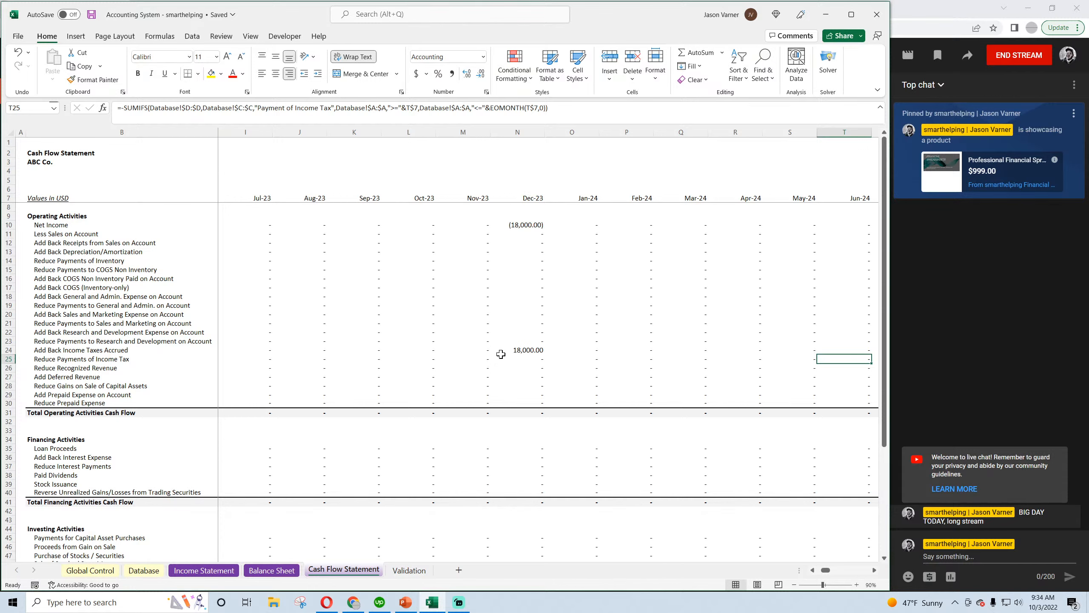
key(Right)
key(Right)
key(Right)
key(Right)
key(Right)
key(Right)
key(Right)
key(Right)
key(Right)
key(Right)
key(Right)
key(Right)
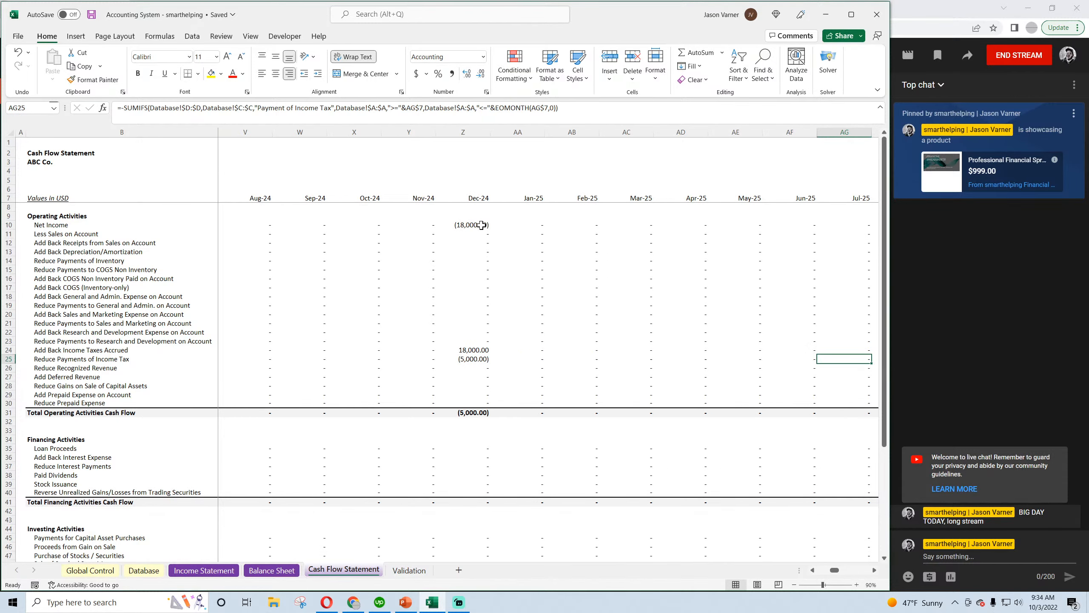
click(476, 360)
click(476, 225)
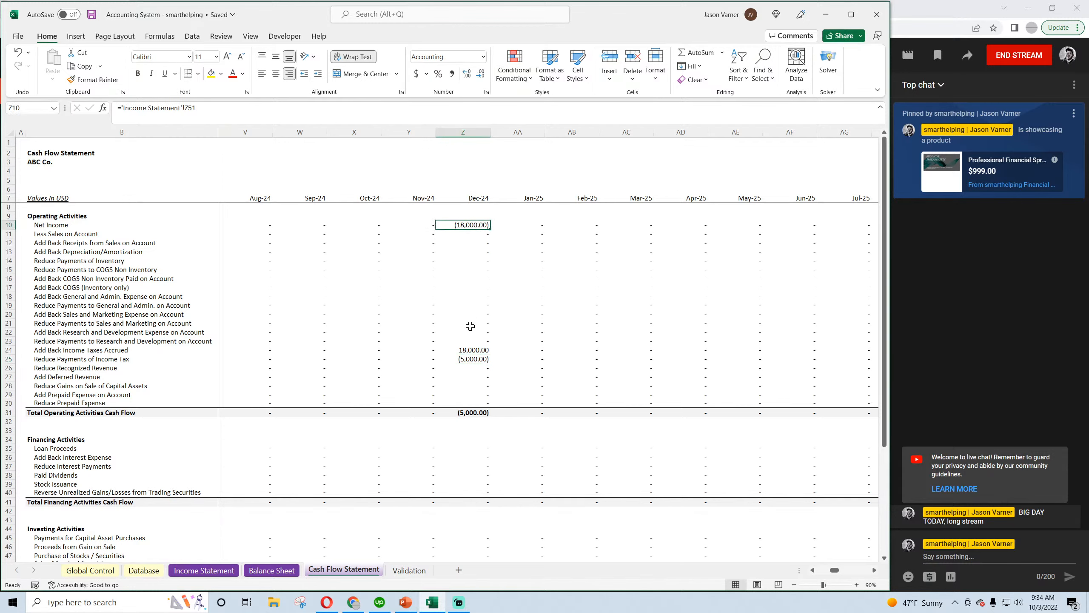
click(472, 350)
scroll(482, 384, down, 4)
Look through the Cash Flow Statement's income tax accruals, payments and total change in cash flow for December 2024 through December 2028
key(Right)
key(Right)
key(Right)
key(Right)
key(Right)
key(Right)
key(Right)
key(Right)
key(Right)
key(Right)
key(Right)
key(Right)
key(Right)
key(Right)
key(Right)
key(Right)
key(Right)
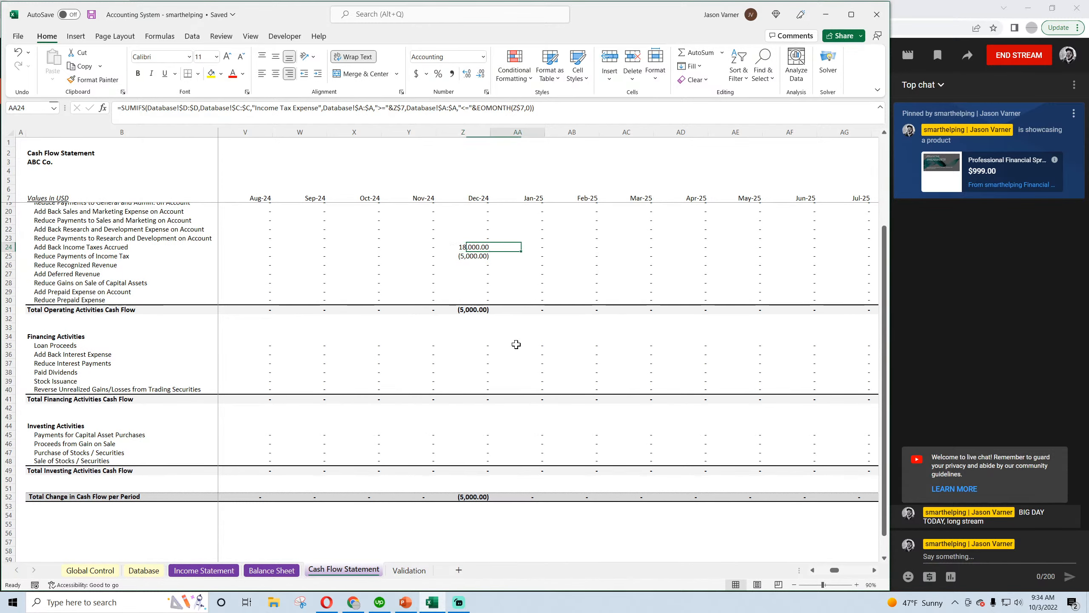
key(Right)
key(Right)
key(Right)
scroll(423, 310, up, 4)
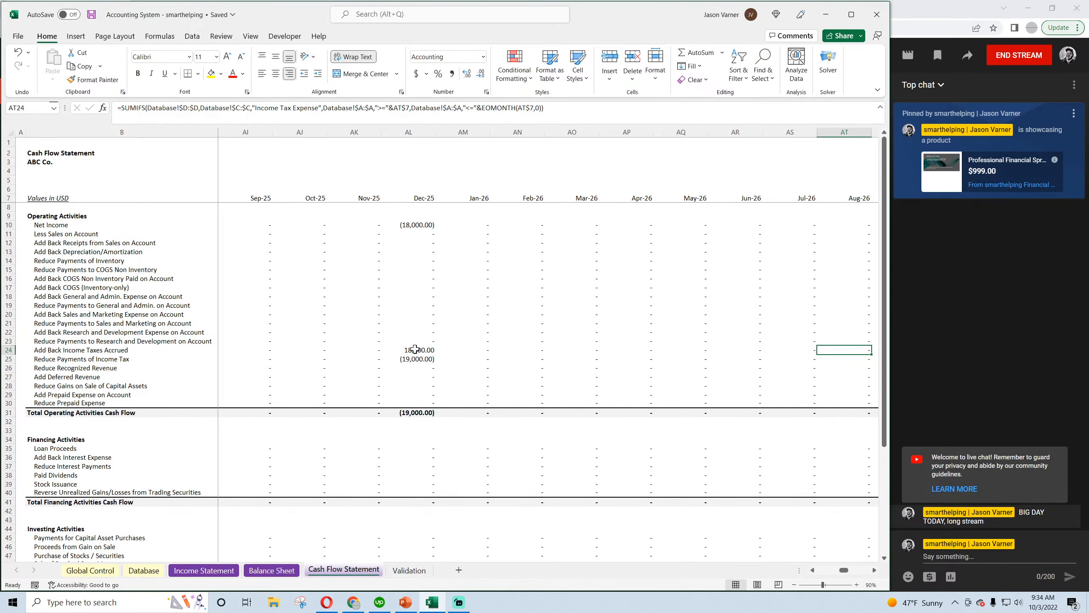
scroll(415, 354, down, 4)
key(Right)
key(Right)
key(Right)
key(Right)
key(Right)
key(Right)
key(Right)
key(Right)
key(Right)
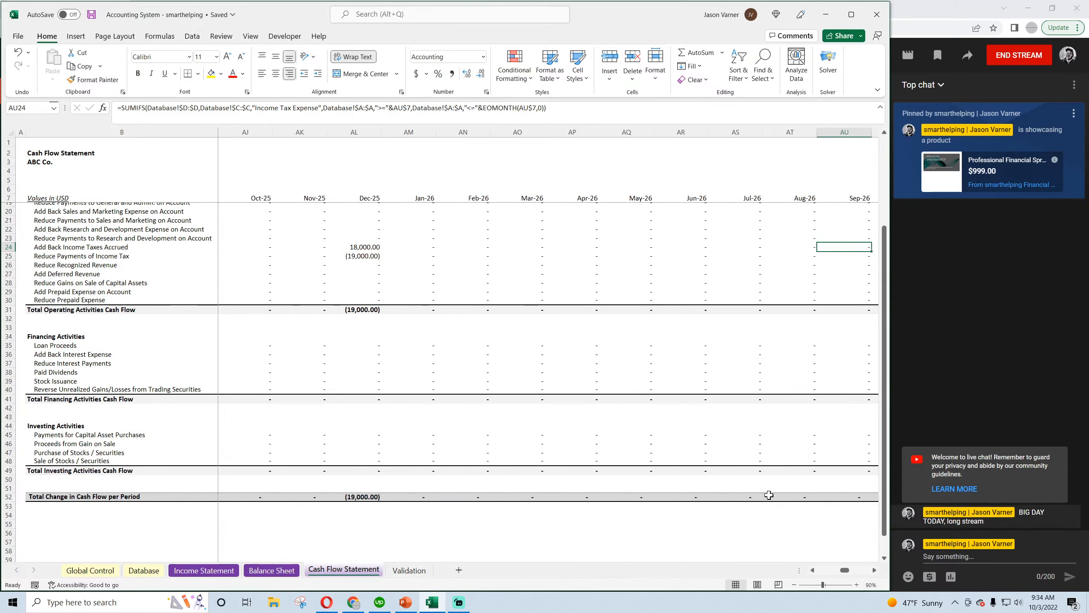
scroll(637, 328, up, 4)
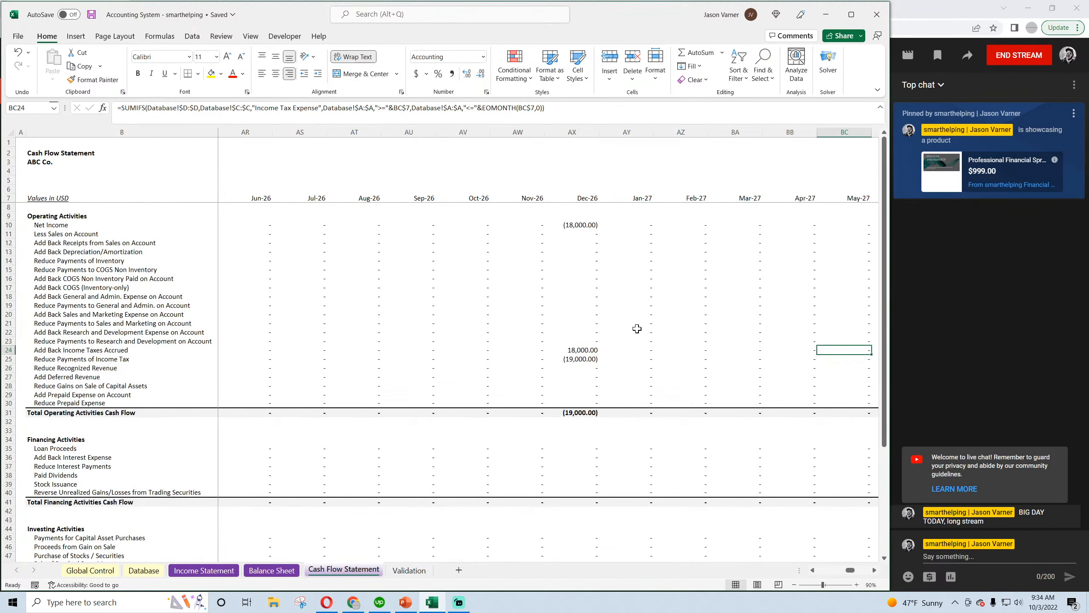
scroll(637, 328, down, 4)
key(Right)
key(Right)
key(Right)
key(Right)
key(Right)
key(Right)
key(Right)
key(Right)
key(Right)
key(Right)
key(Right)
key(Right)
key(Right)
key(Right)
key(Right)
key(Right)
key(Right)
key(Right)
key(Right)
key(Right)
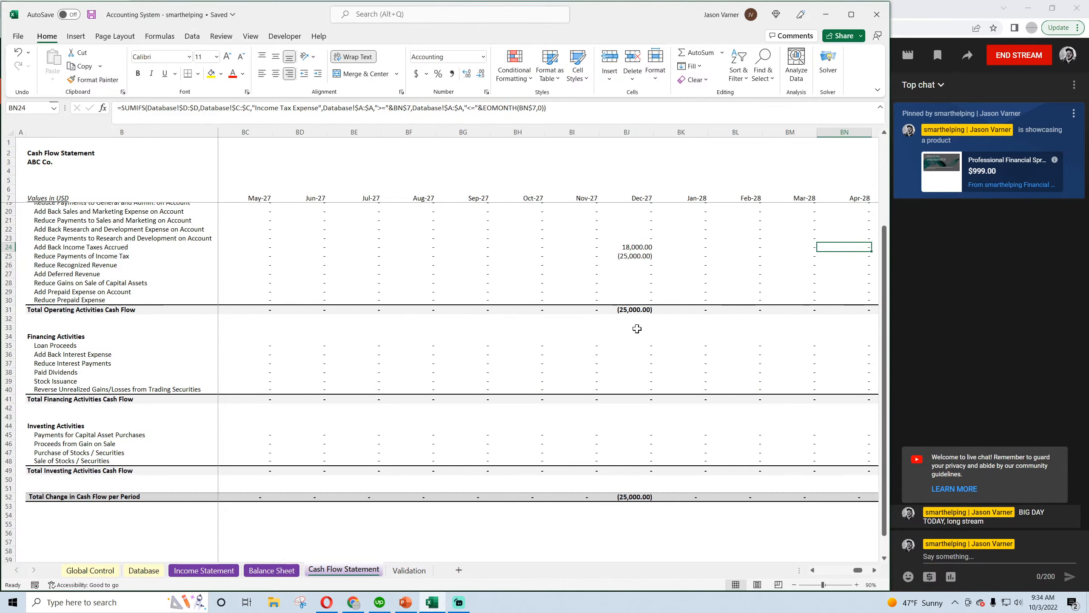
key(Right)
key(Right)
key(Right)
key(Right)
key(Right)
key(Right)
key(Right)
key(Right)
key(Right)
key(Right)
key(Right)
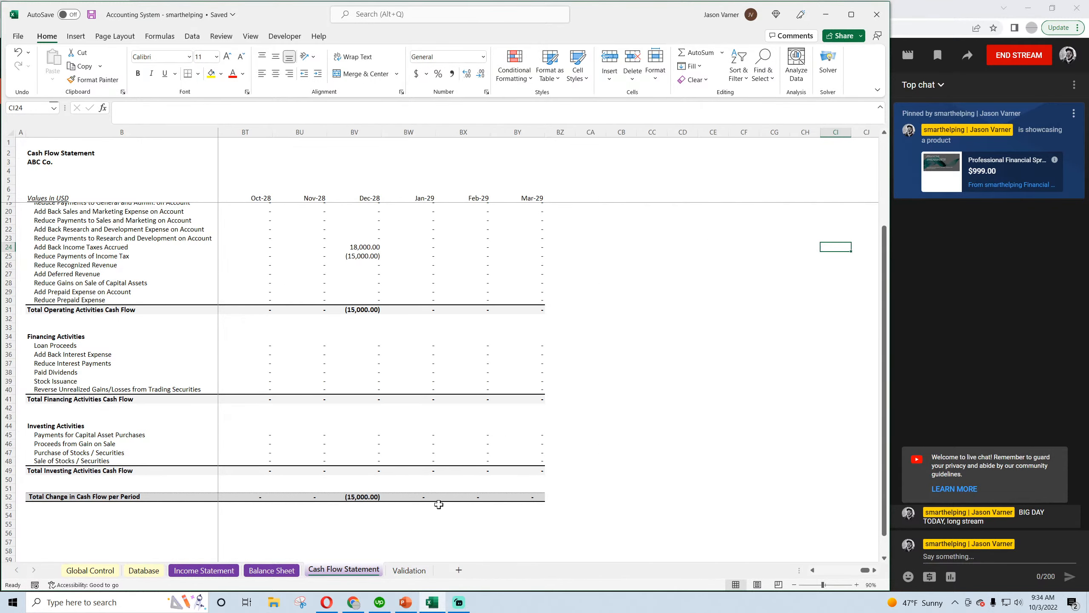
Examine the Balance Sheet's Check row across the 2025 to 2027 months to locate where the totals stop balancing
click(272, 570)
key(Right)
key(Right)
key(Right)
key(Right)
key(Right)
key(Right)
key(Right)
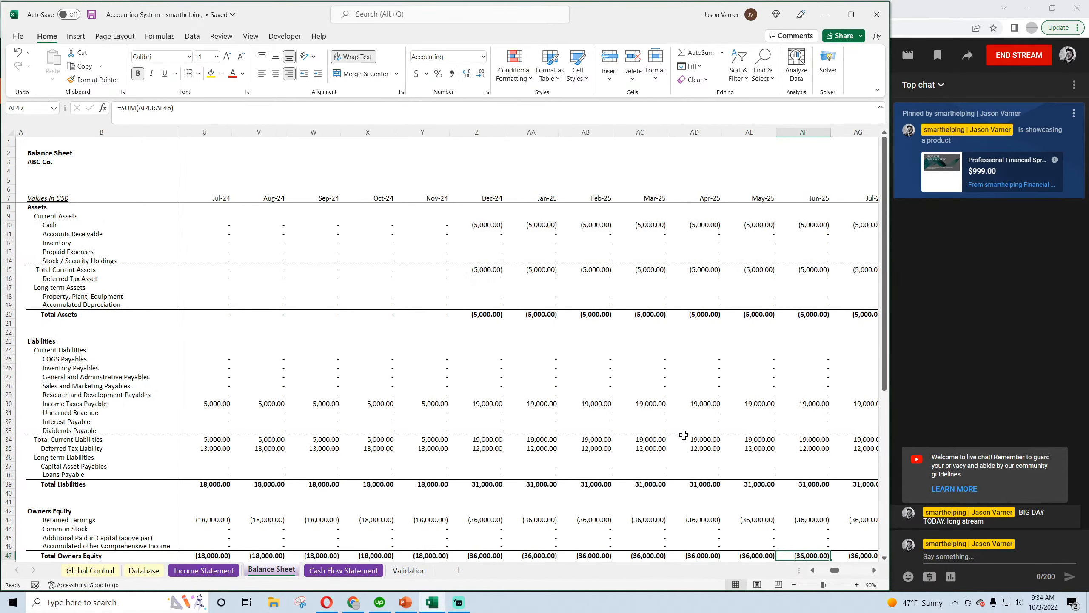
scroll(682, 432, down, 4)
key(Right)
key(Right)
key(Right)
key(Right)
key(Right)
key(Right)
key(Right)
key(Right)
key(Right)
key(Right)
key(Right)
key(Right)
key(Right)
key(Right)
key(Right)
key(Right)
key(Right)
key(Right)
key(Right)
key(Right)
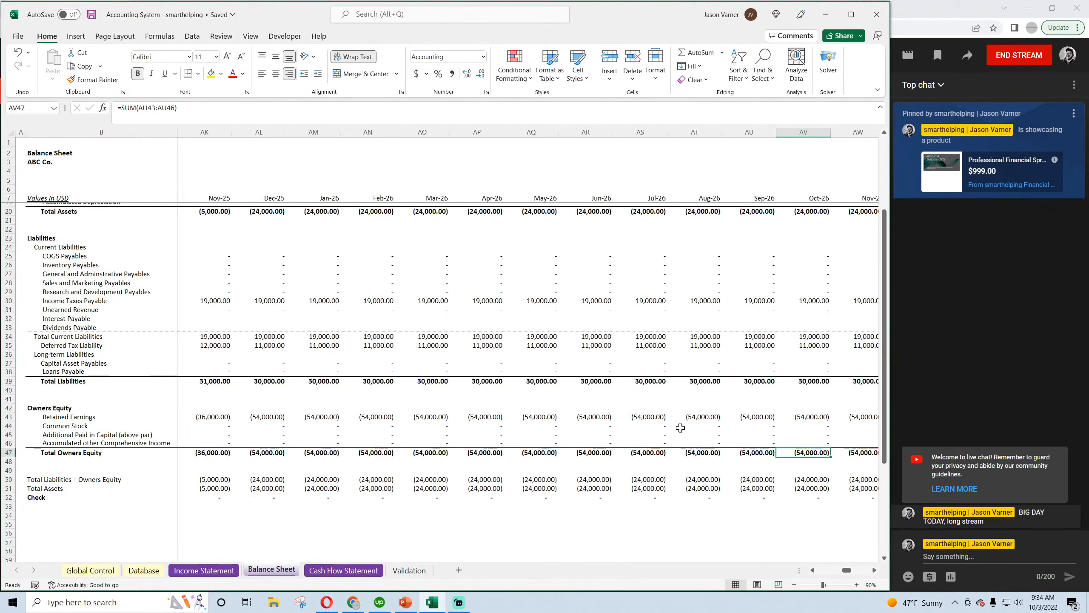
key(Left)
key(Left)
key(Left)
key(Left)
key(Left)
key(Left)
key(Left)
key(Left)
key(Left)
key(Left)
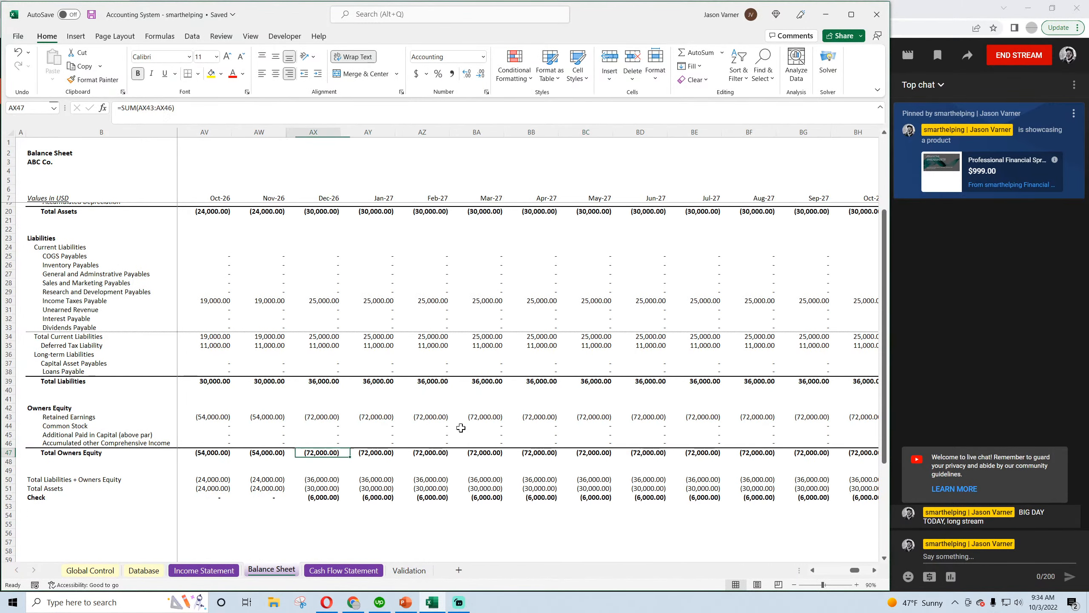
key(Left)
key(Left)
key(Left)
key(Left)
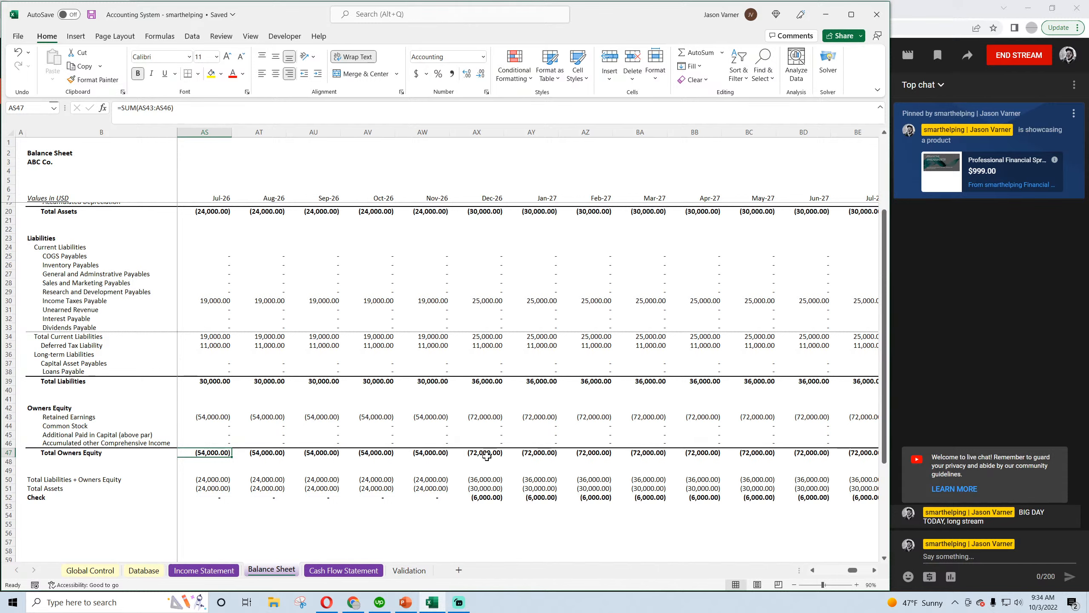
Inspect the December 2026 Deferred Tax Asset and Total Current Assets formulas on the Balance Sheet
scroll(489, 442, up, 4)
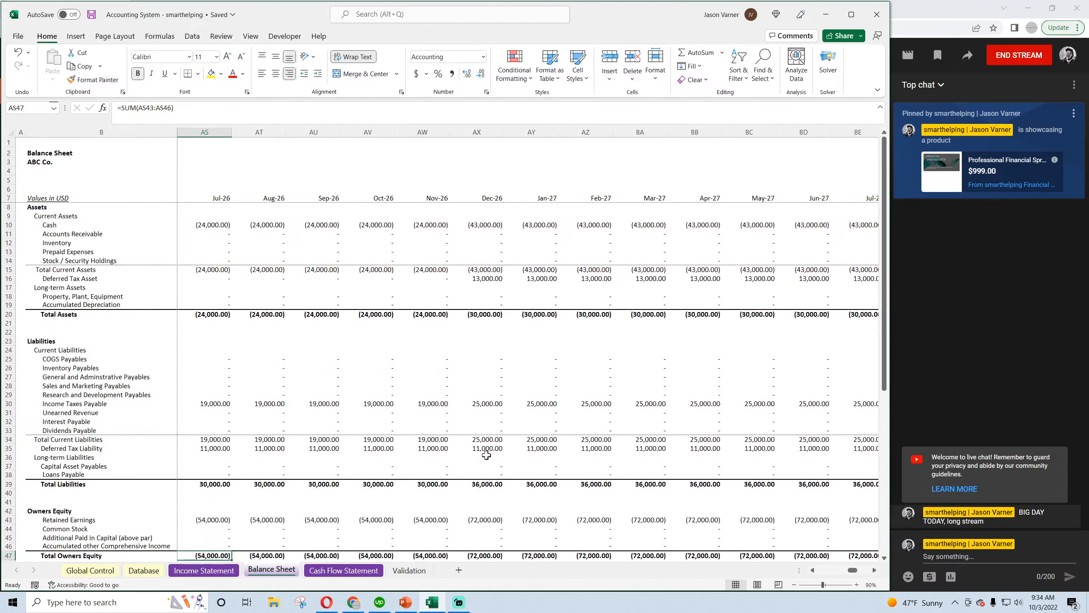
click(487, 280)
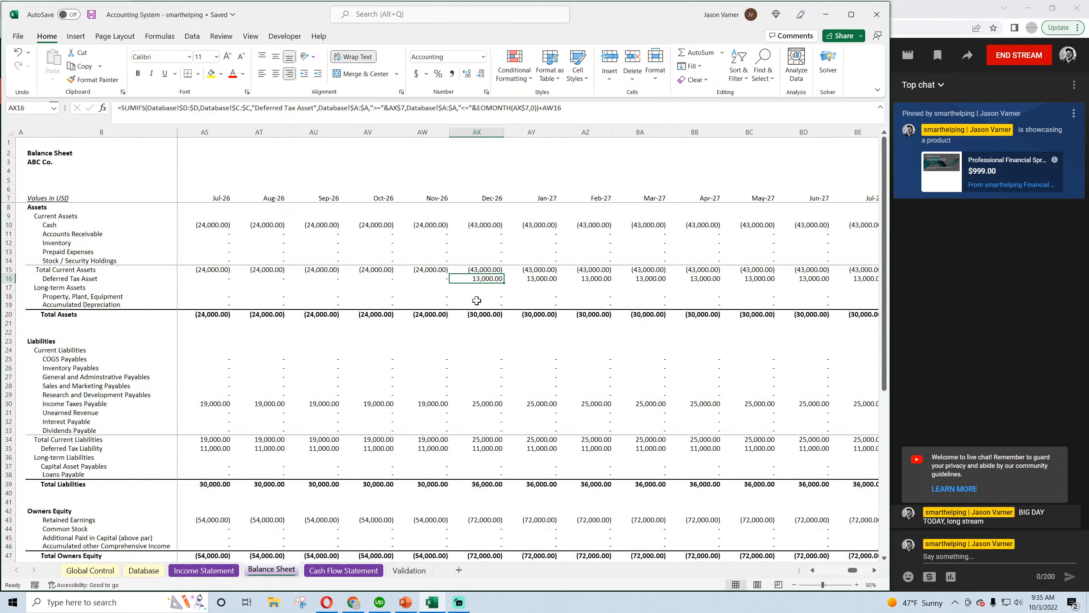
click(484, 269)
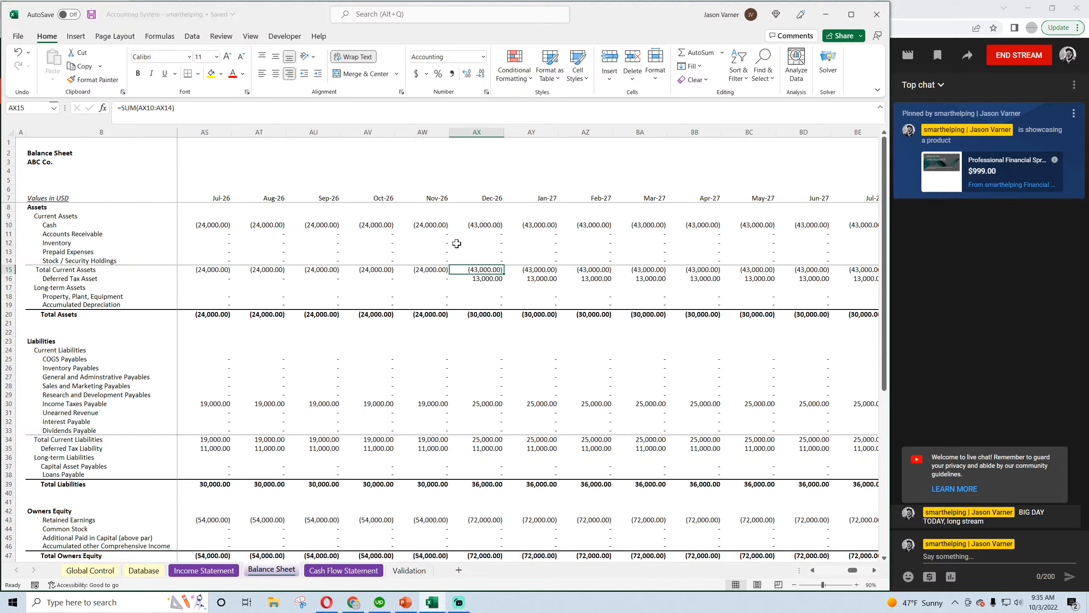
click(484, 278)
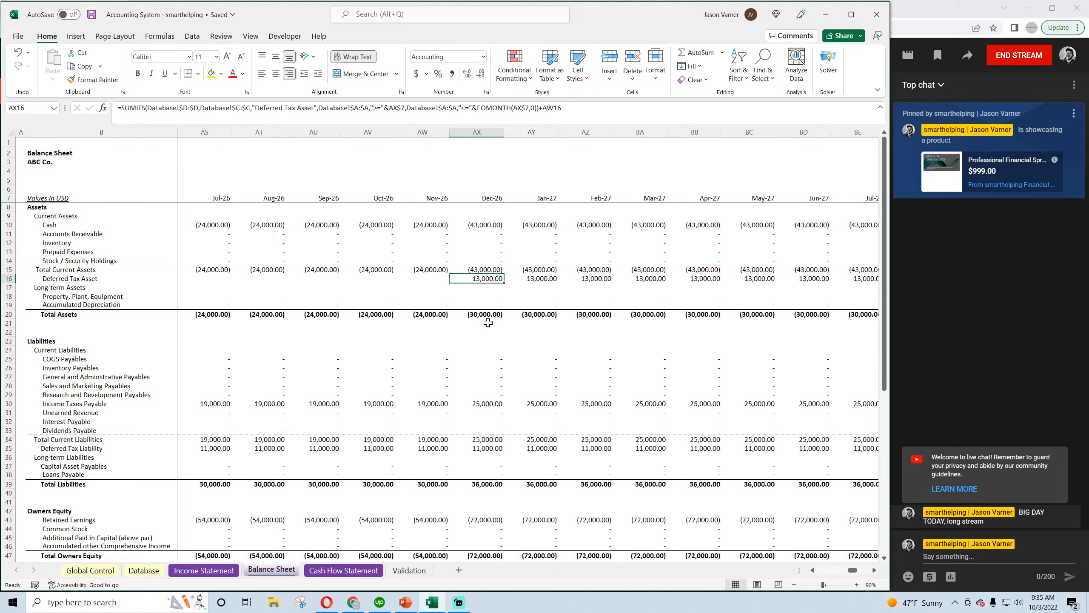
Review the 12/1/2026 Income Tax Expense, Income Tax Payable and Deferred Tax Asset entries in the Database
click(144, 570)
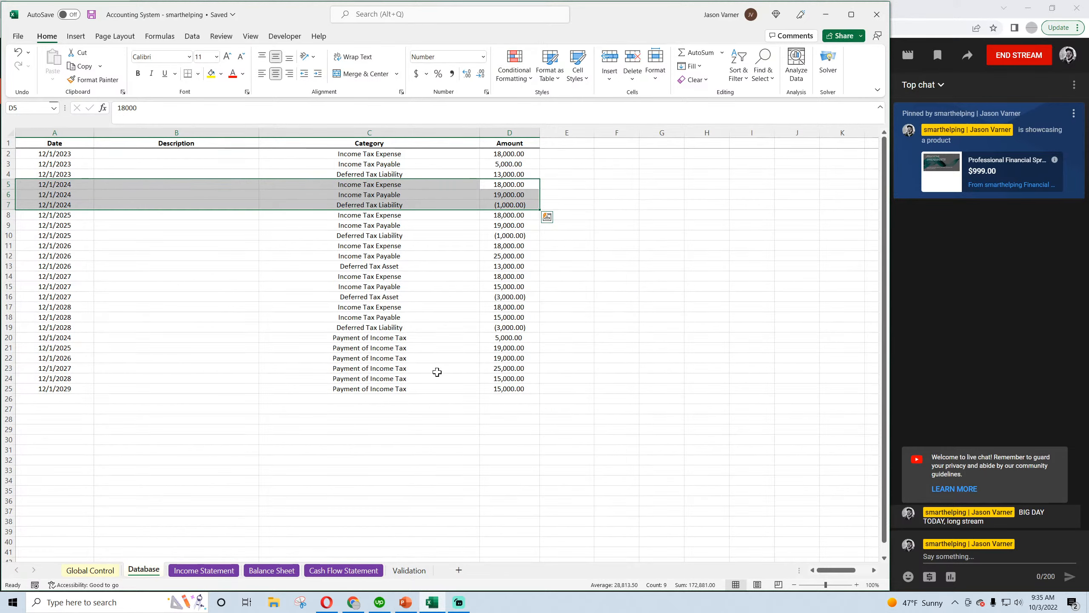
drag(59, 244, 496, 261)
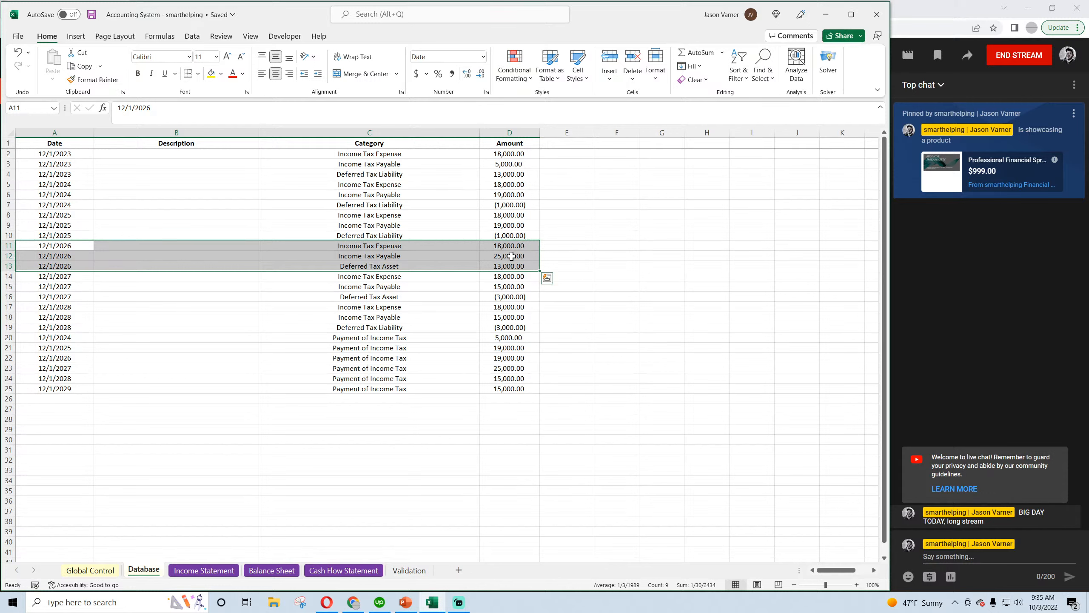
click(511, 256)
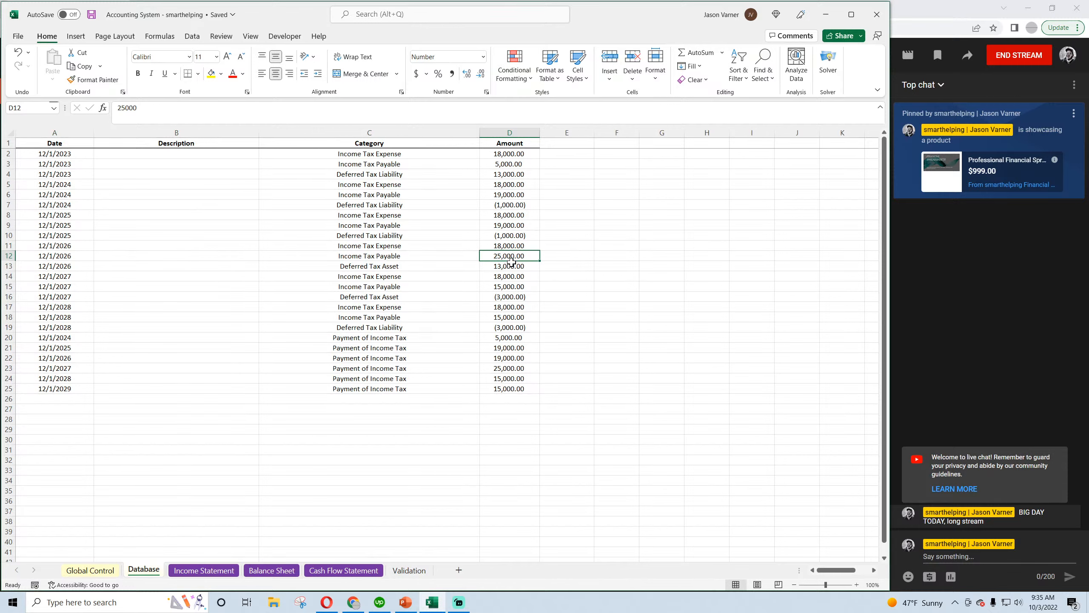
drag(513, 267, 75, 248)
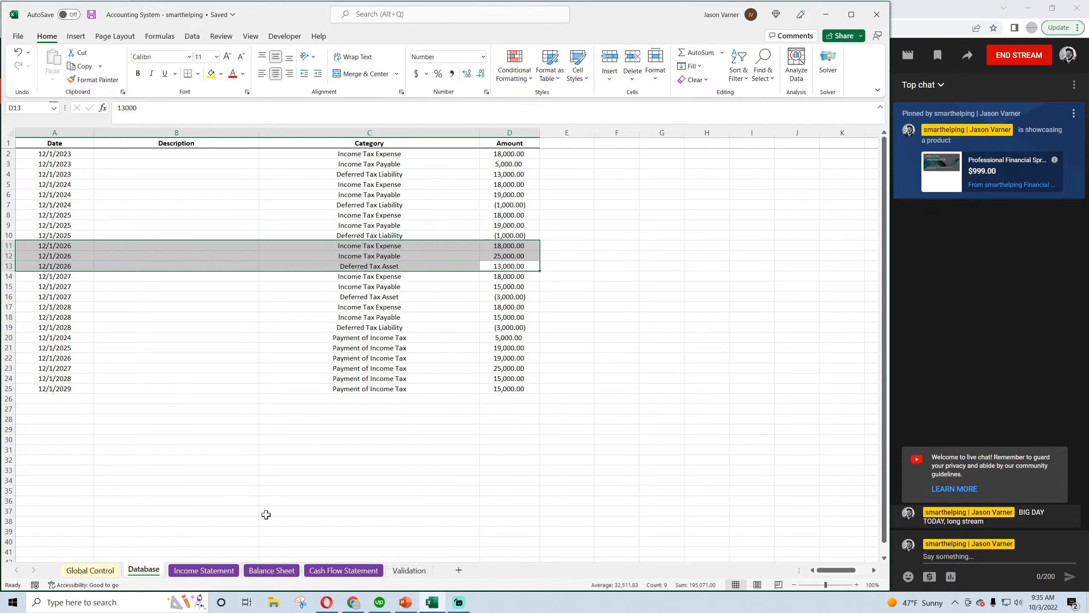
Inspect the December 2026 Income Taxes Payable and Total Assets formulas on the Balance Sheet
click(281, 571)
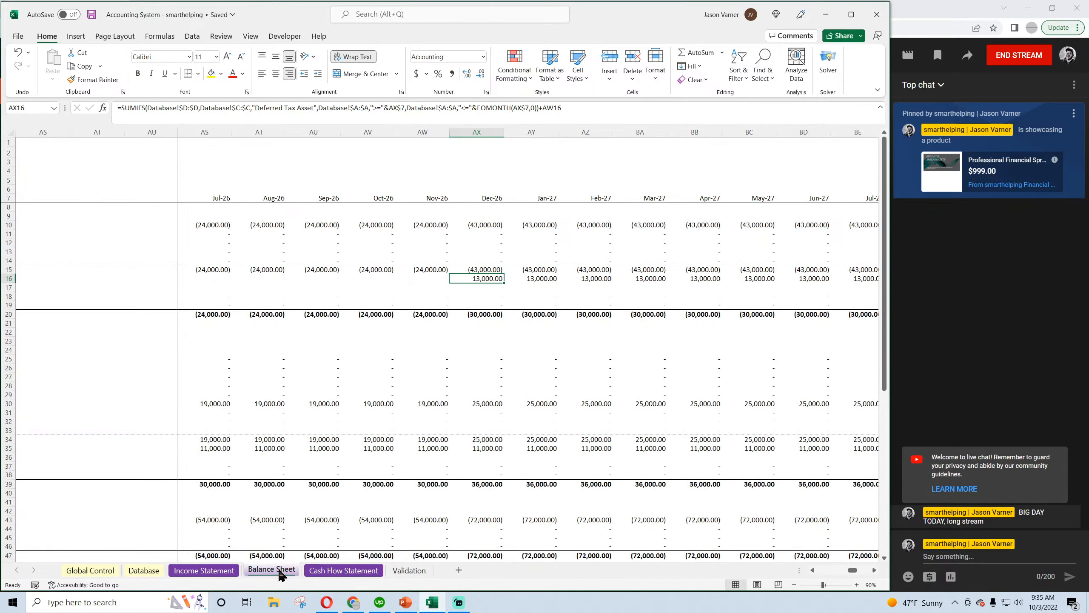
click(227, 571)
click(270, 572)
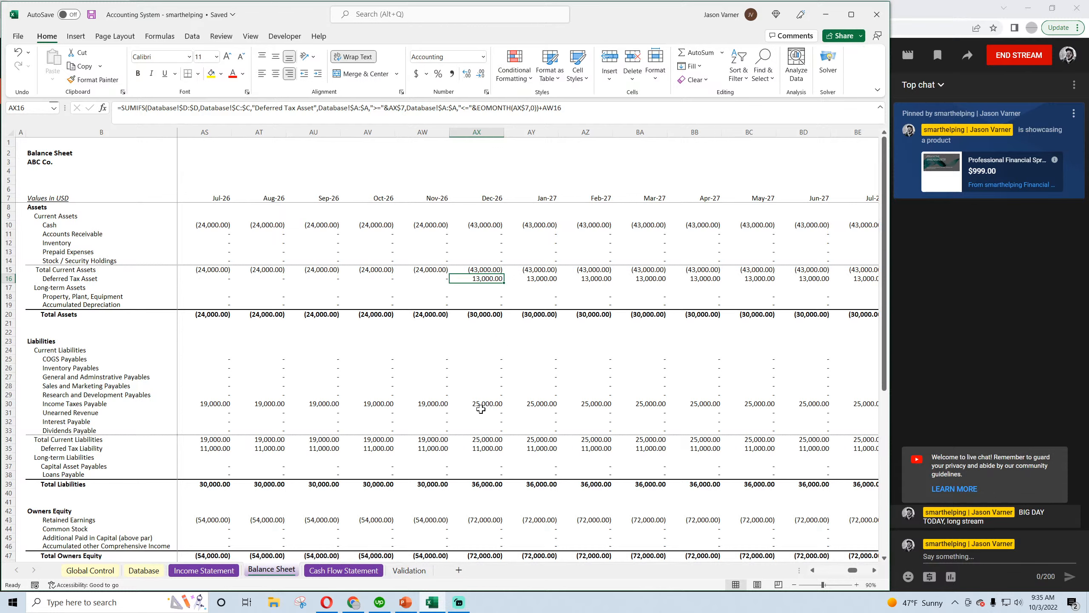
click(493, 407)
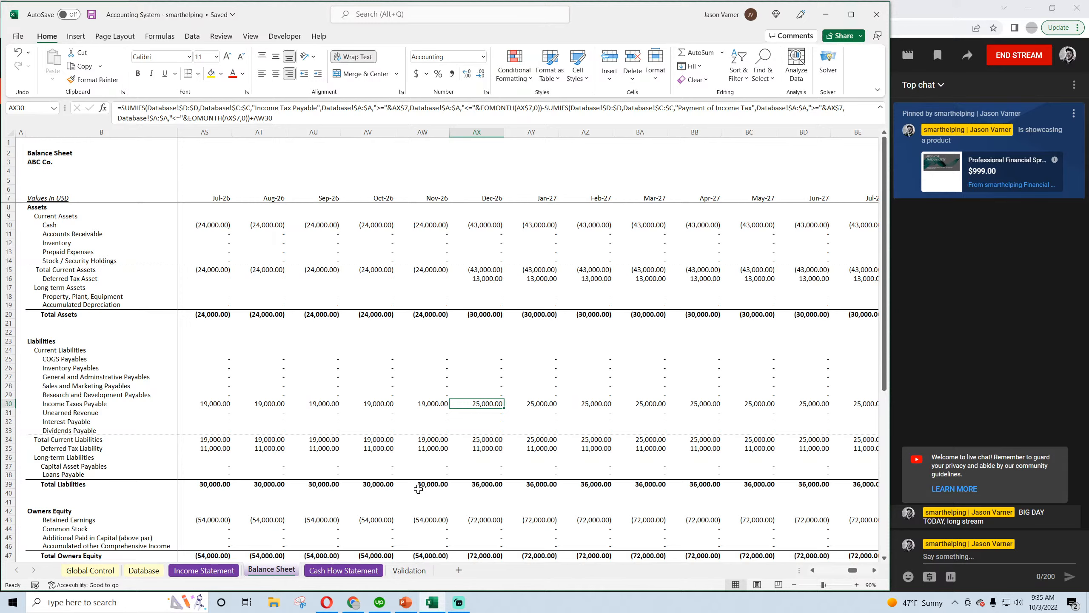
double_click(487, 315)
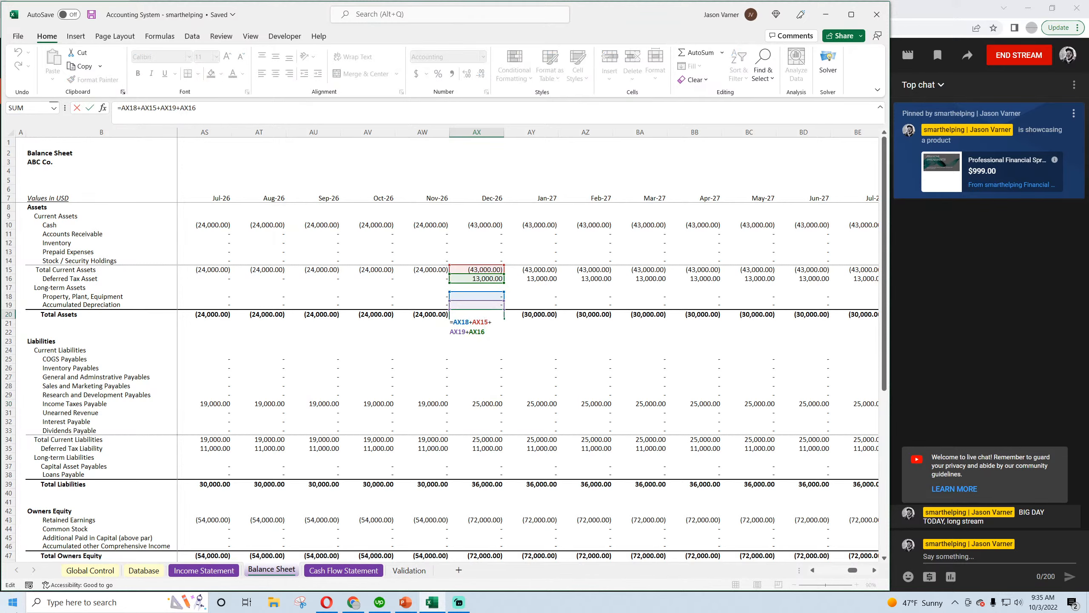
key(Return)
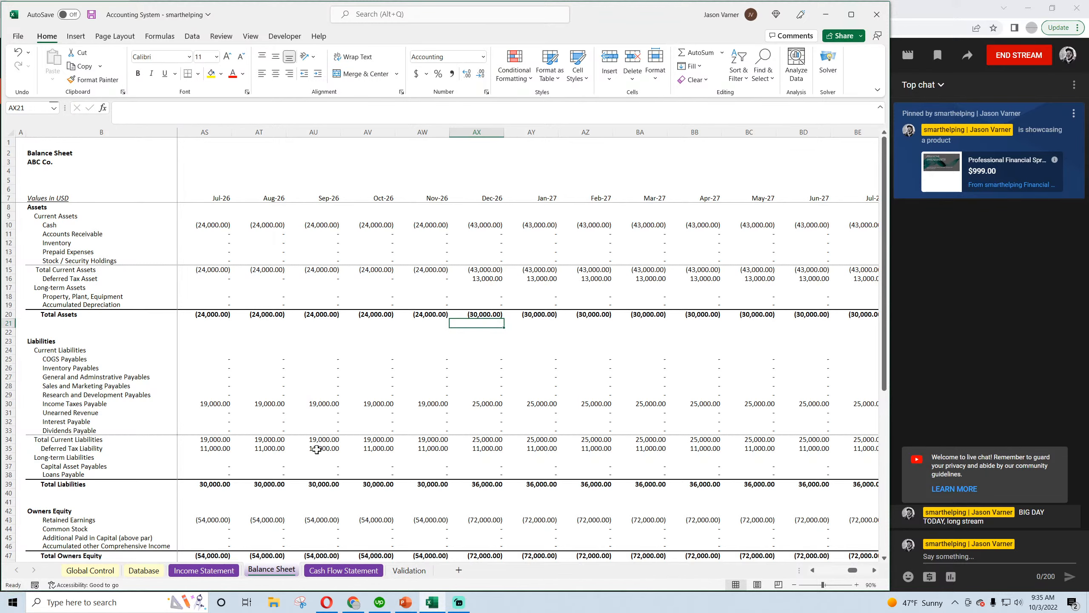
Clear the contents of the tax accrual entries dated 12/1/2023 through 12/1/2025 in Database rows 2 to 10
click(209, 571)
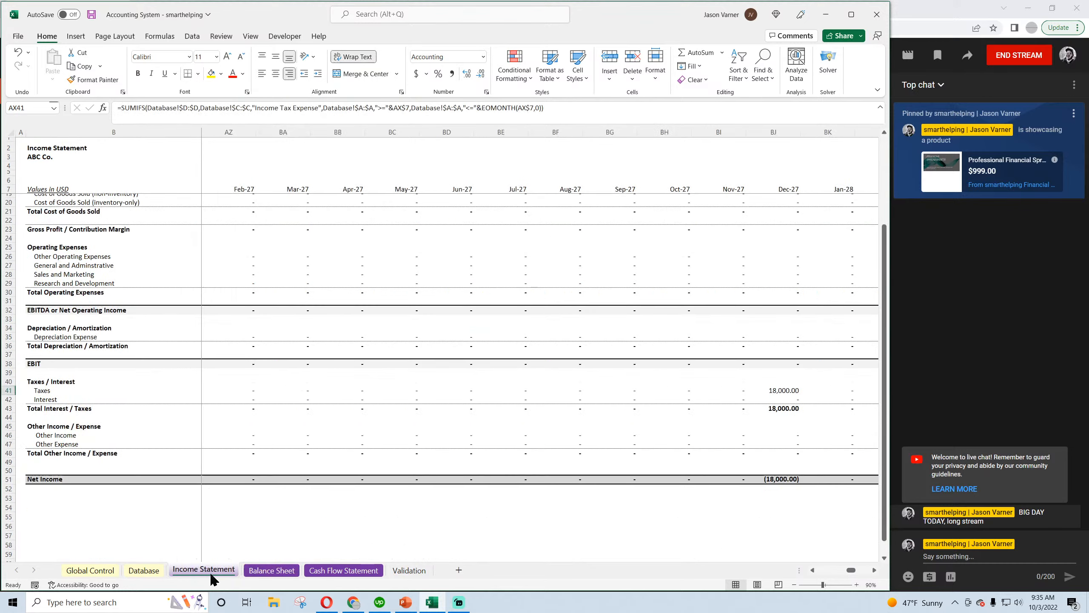
click(144, 570)
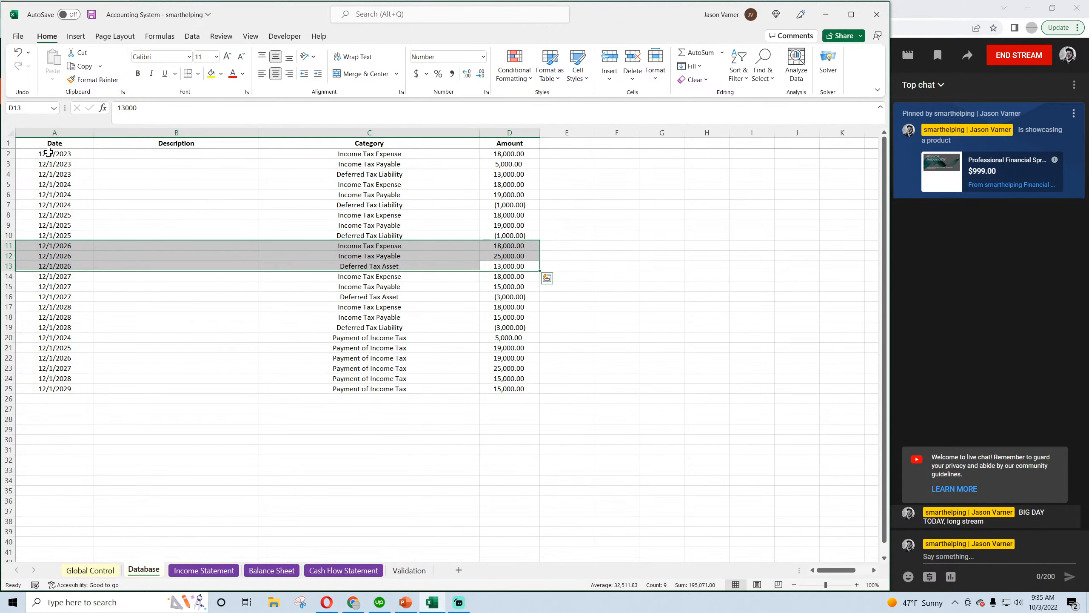
drag(48, 152, 513, 237)
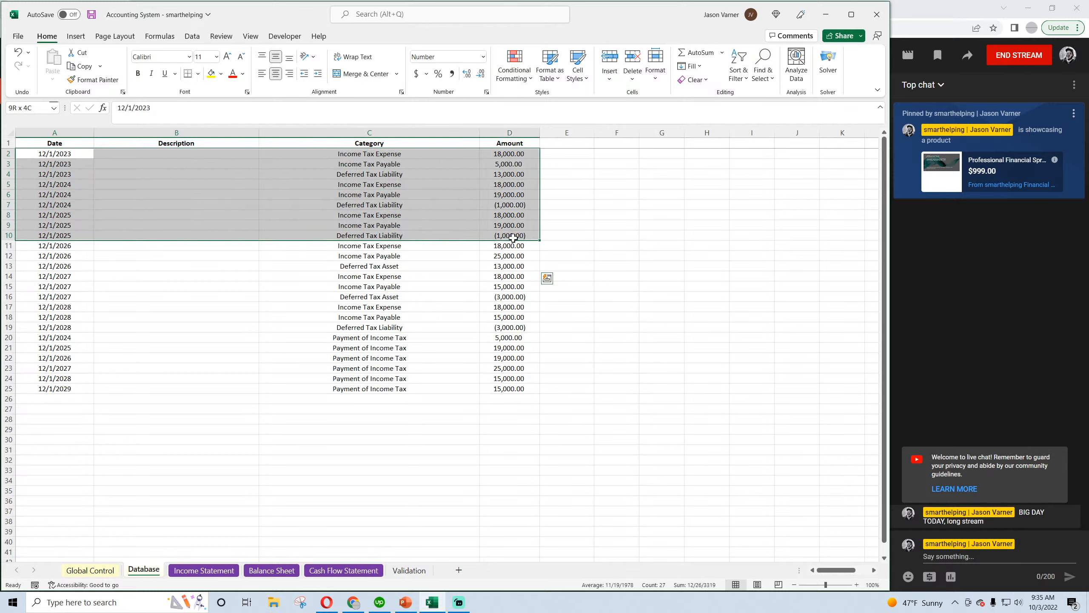
right_click(348, 185)
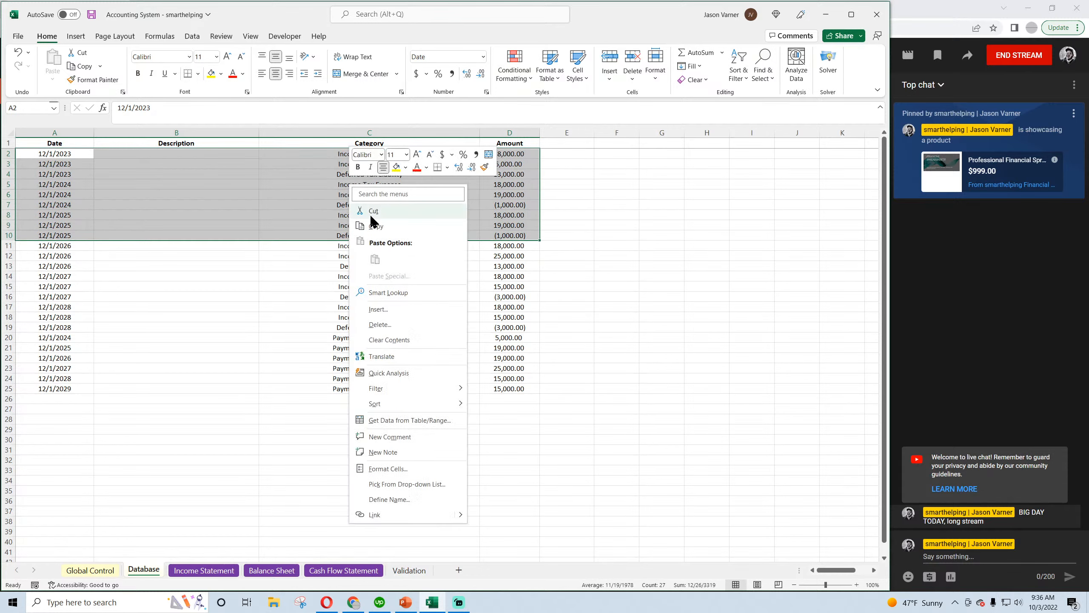
click(397, 339)
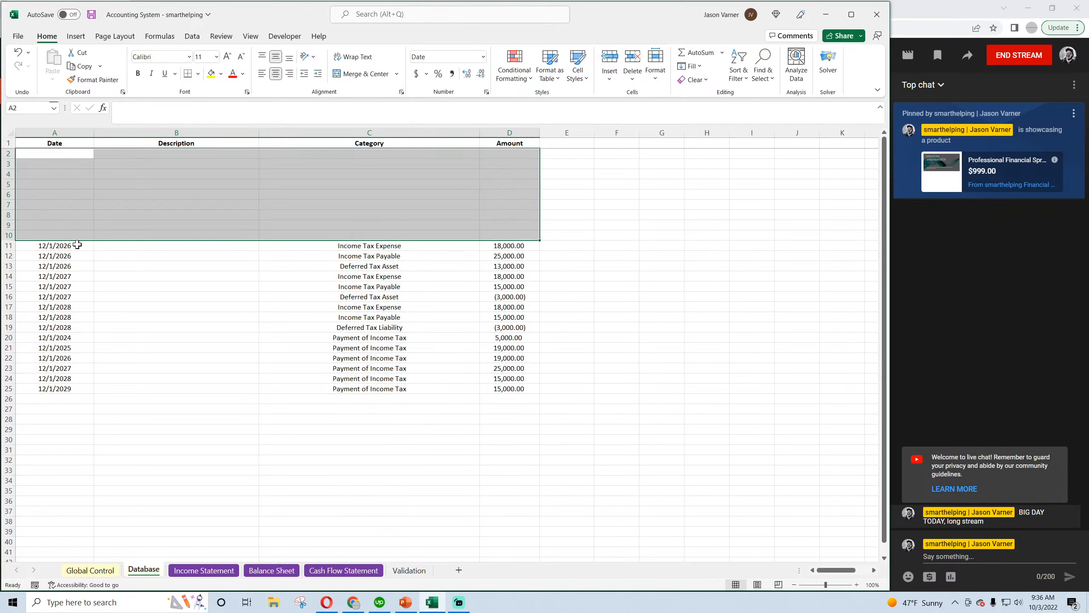
Clear the Payment of Income Tax entries dated 12/1/2024 through 12/1/2026 in the Database and save the workbook
drag(77, 244, 496, 353)
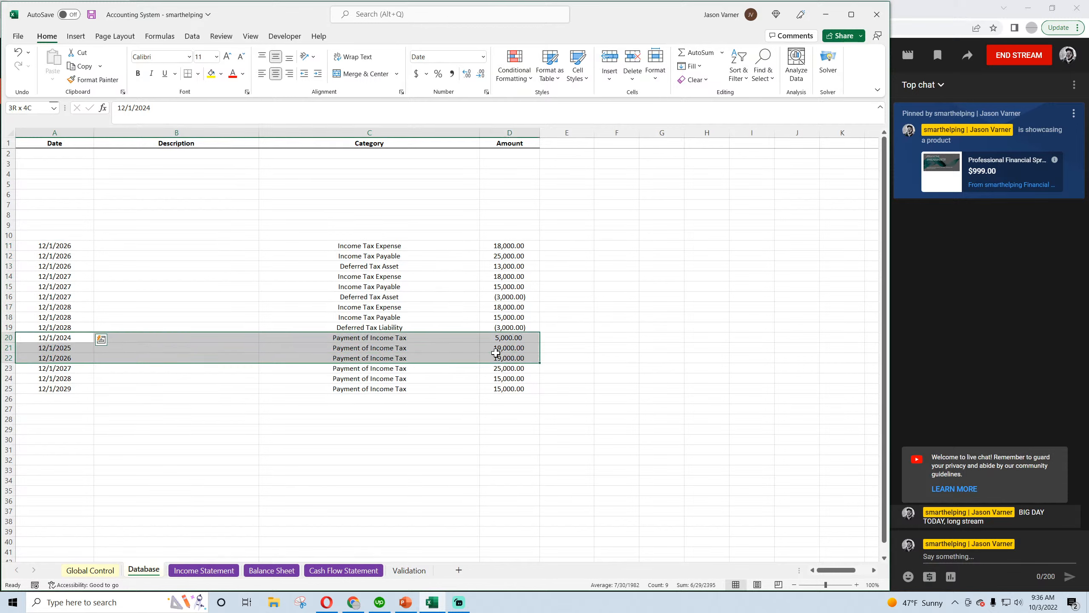
right_click(439, 348)
click(484, 178)
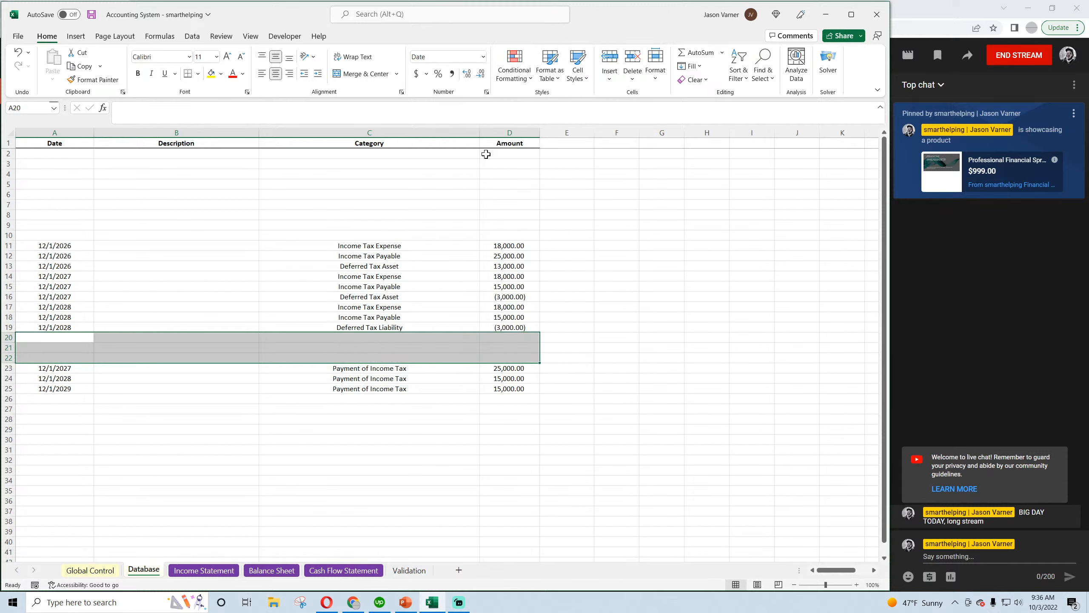
click(92, 15)
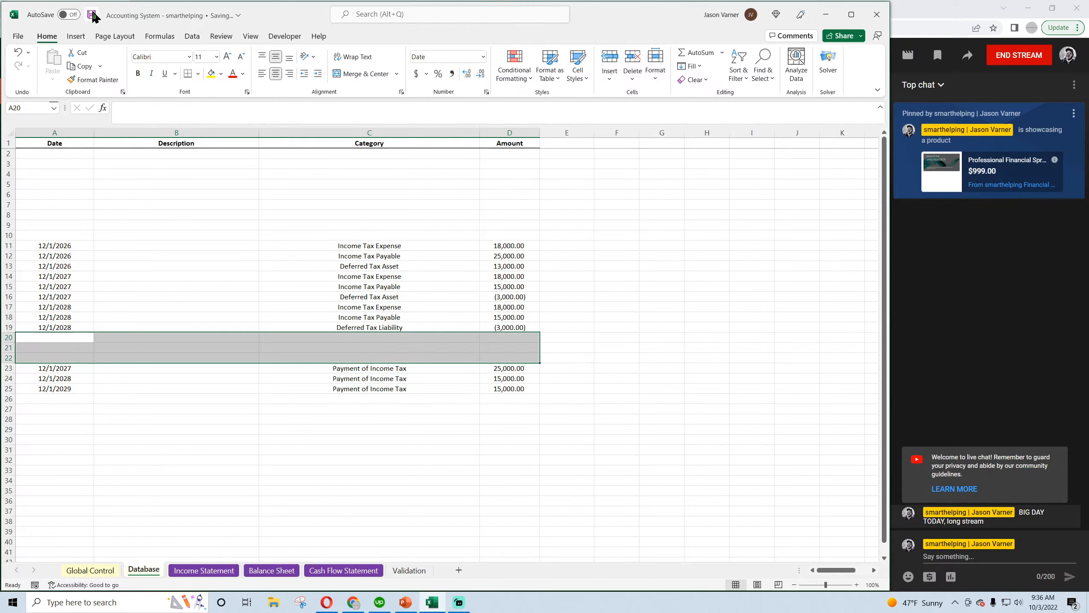
click(656, 471)
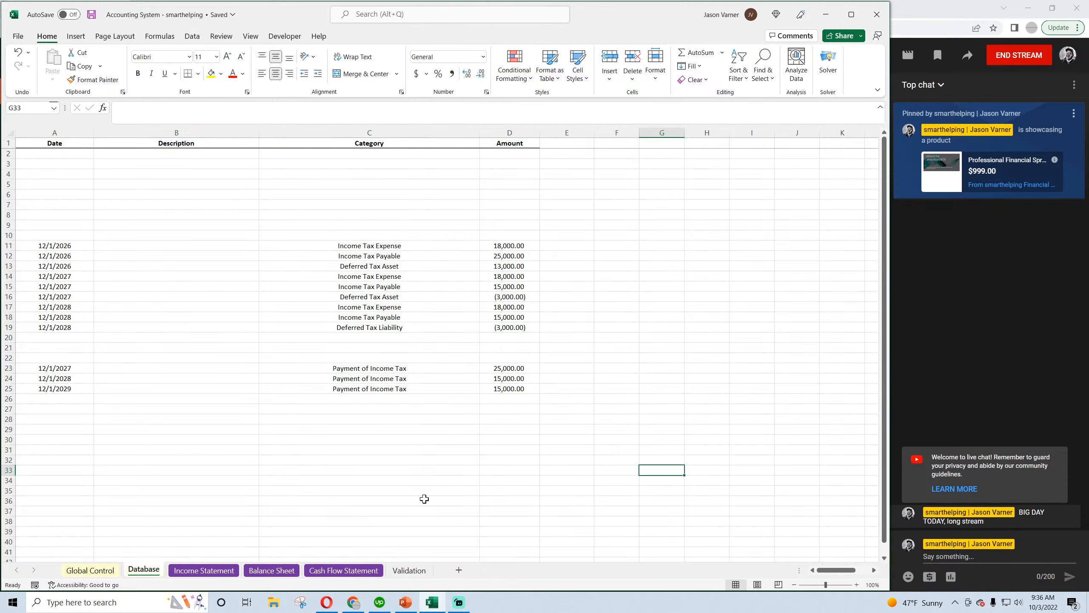
Review the Balance Sheet totals and inspect the December 2026 Deferred Tax Asset formula
click(272, 570)
scroll(345, 460, down, 4)
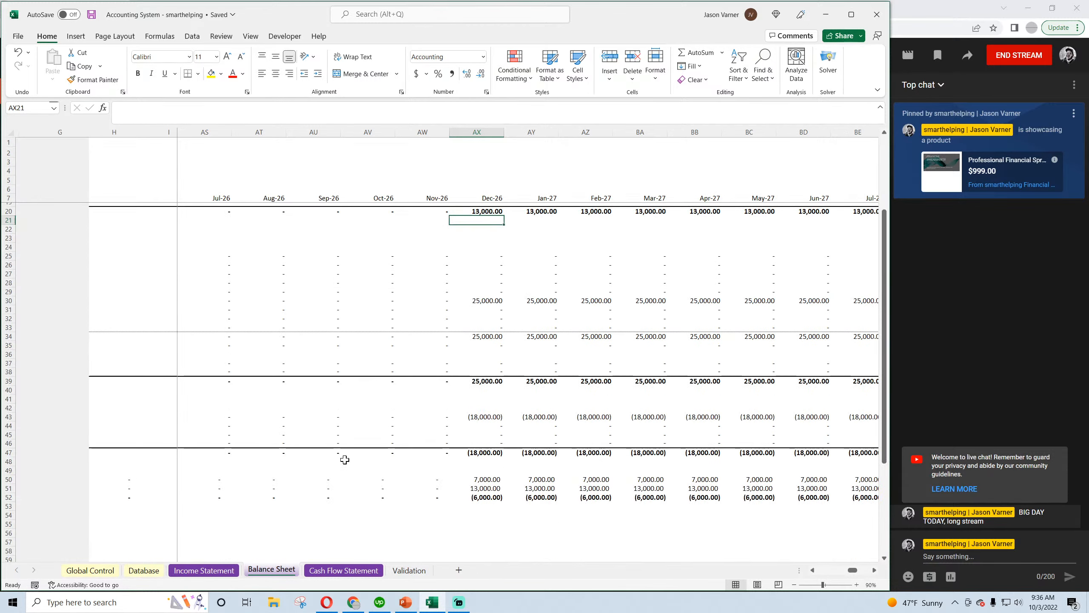
scroll(344, 459, up, 4)
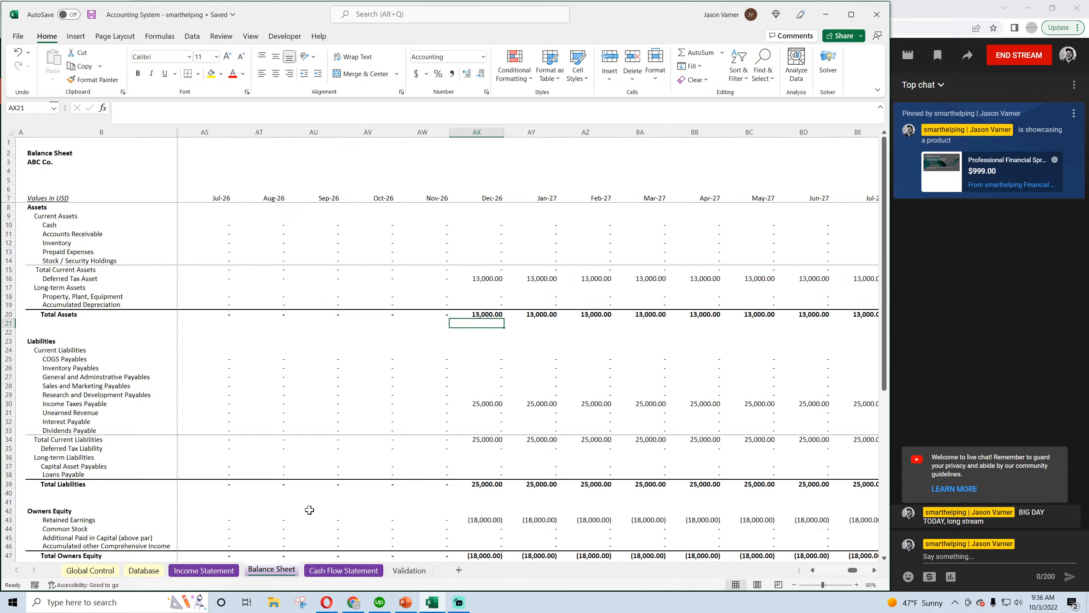
click(487, 279)
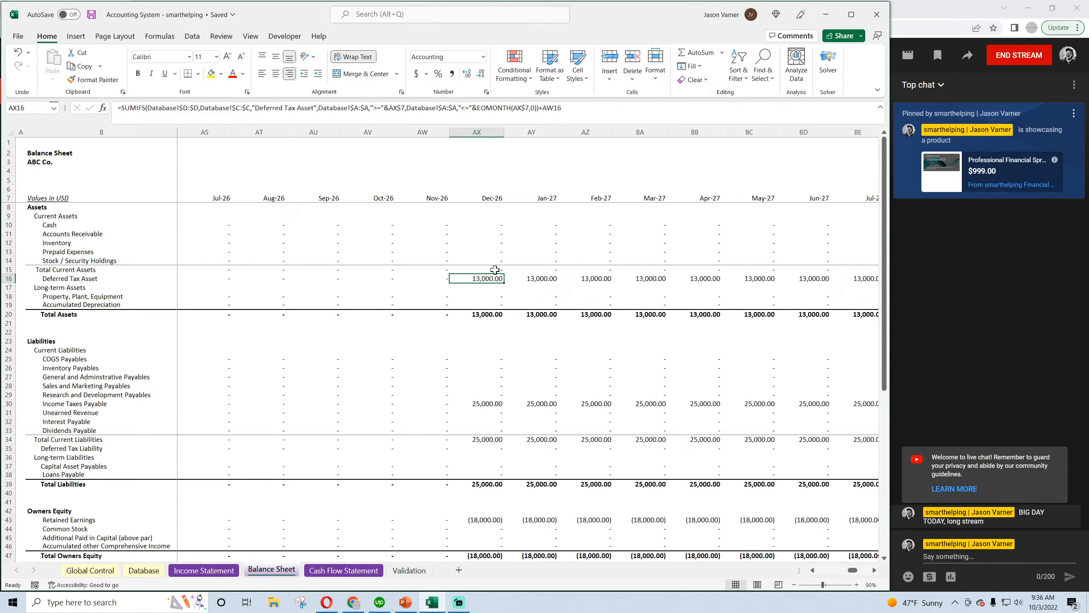
Check the December 2026 and December 2027 Taxes and Net Income amounts on the Income Statement
click(218, 570)
click(874, 570)
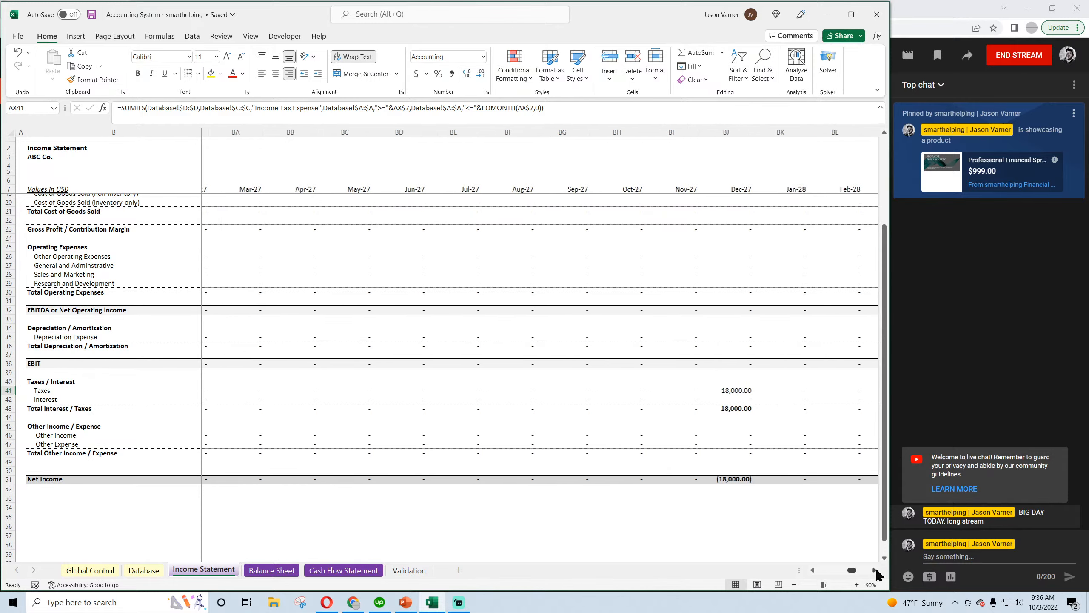
click(874, 570)
click(874, 569)
drag(814, 572, 874, 571)
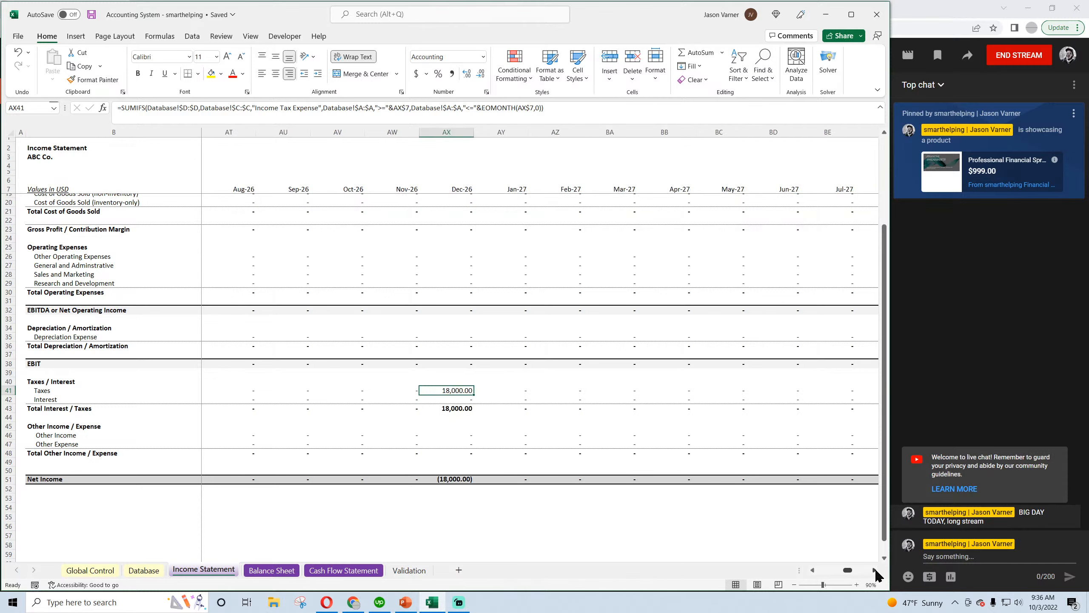
Inspect the December 2026 Income Taxes Payable and Retained Earnings formulas on the Balance Sheet
click(272, 571)
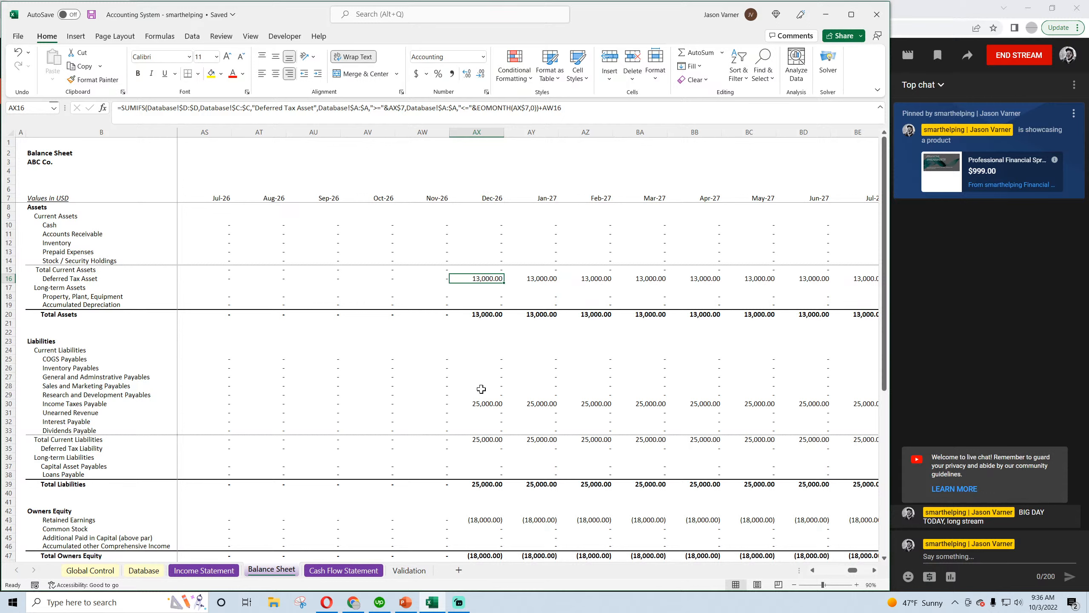
click(479, 405)
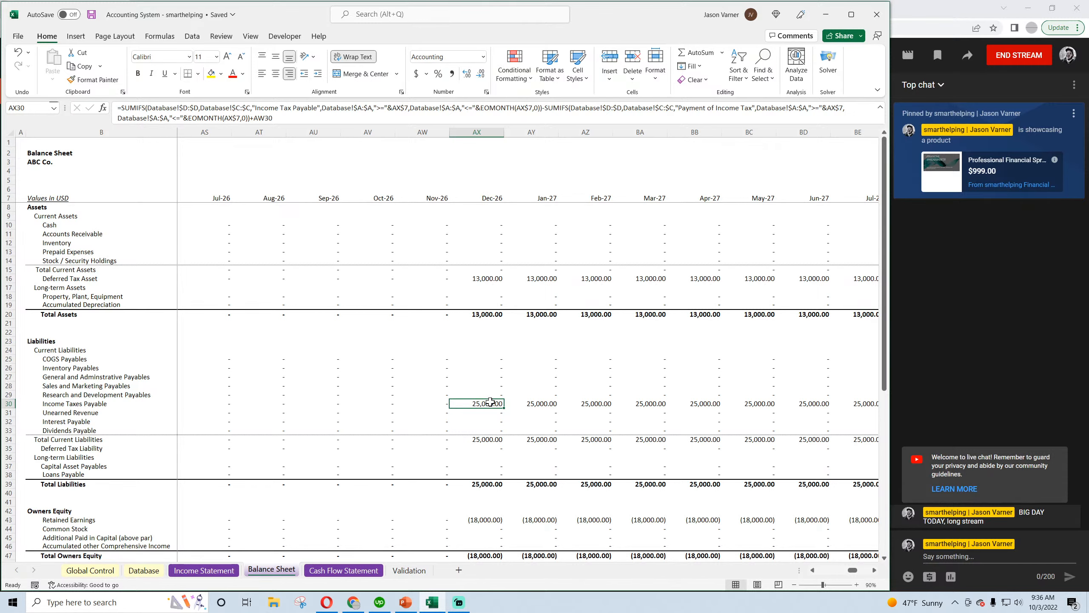
scroll(491, 401, down, 4)
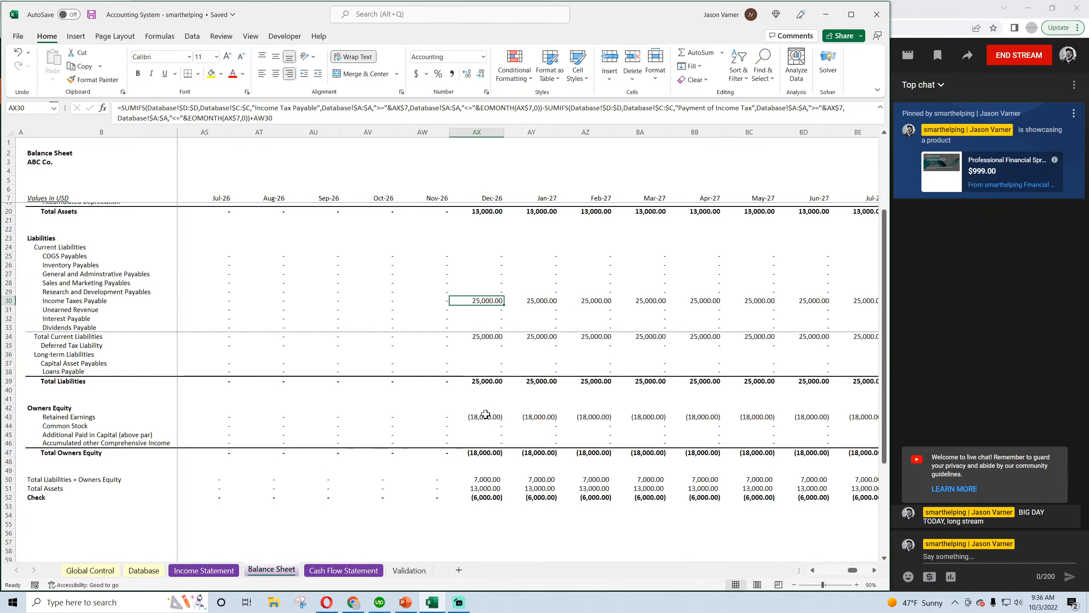
click(486, 415)
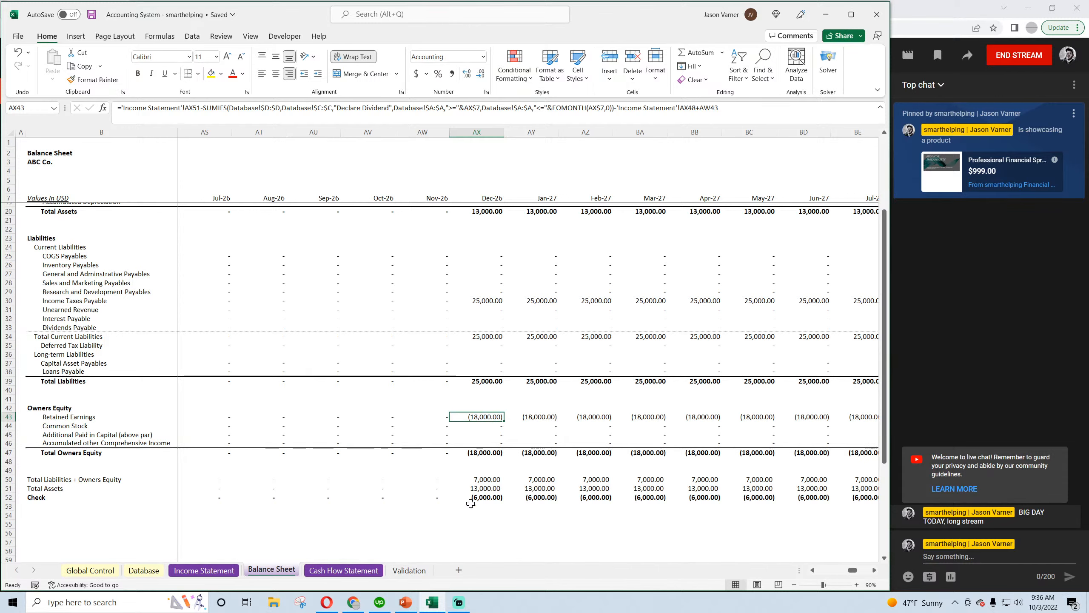
Review the December 2026 tax lines on the Cash Flow Statement and inspect the December 2027 Reduce Payments of Income Tax formula
click(343, 570)
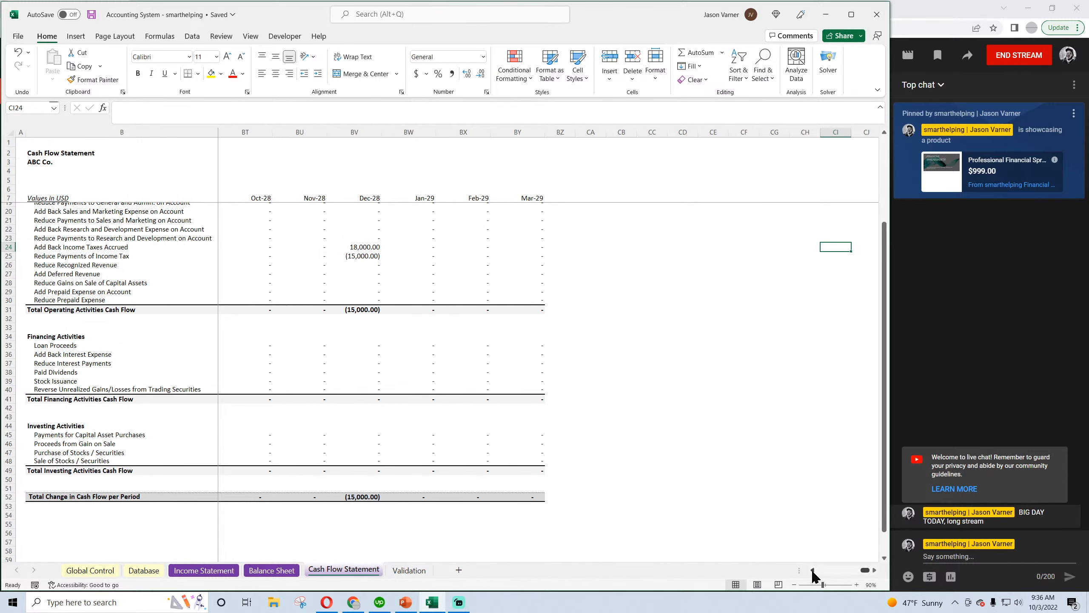
drag(812, 570, 874, 571)
click(875, 570)
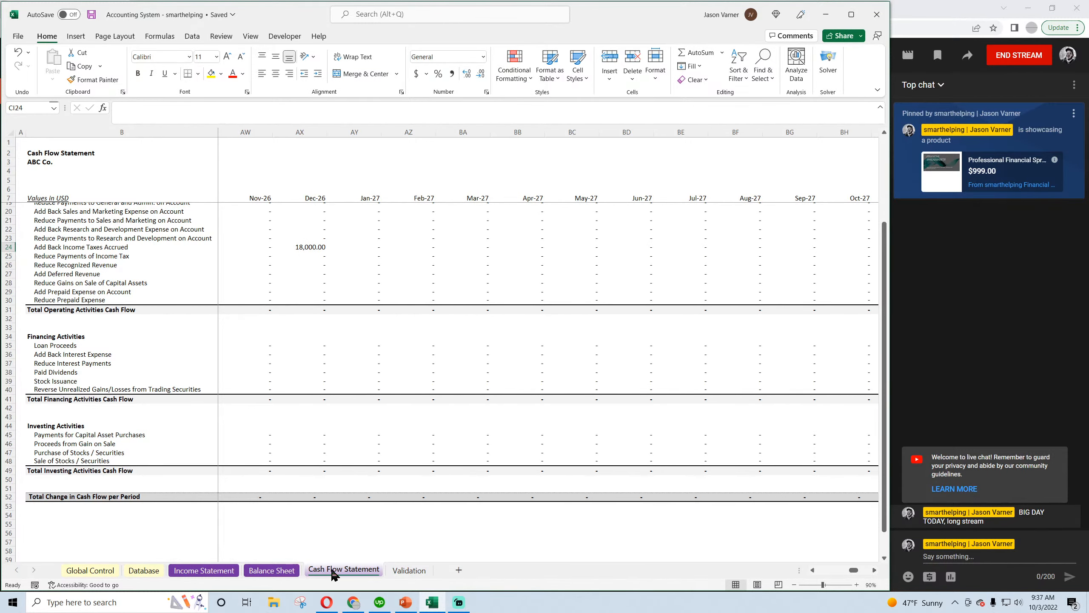
scroll(332, 485, up, 4)
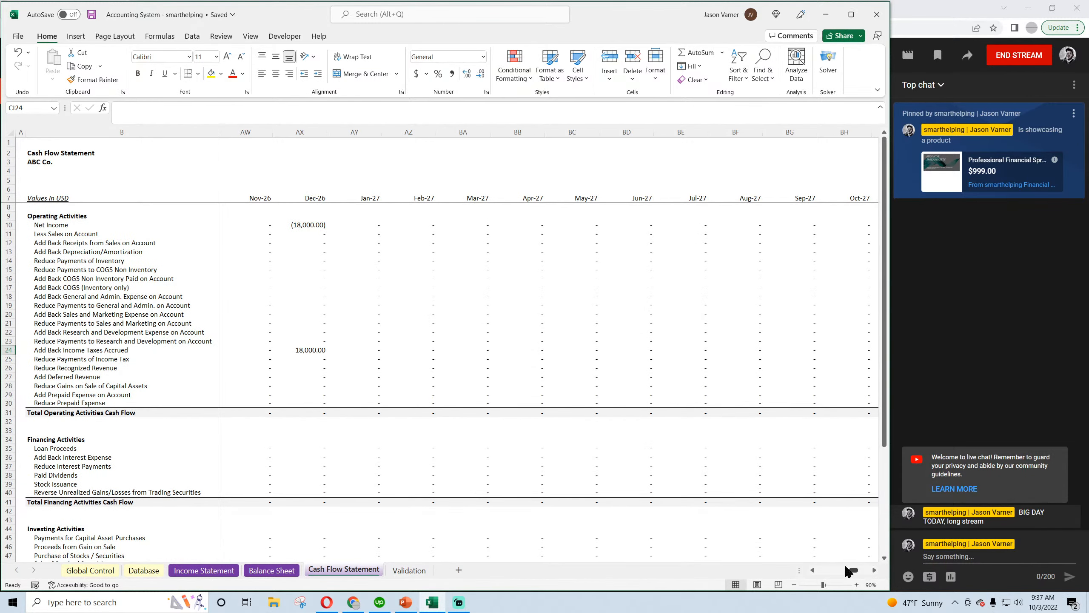
drag(875, 573, 875, 573)
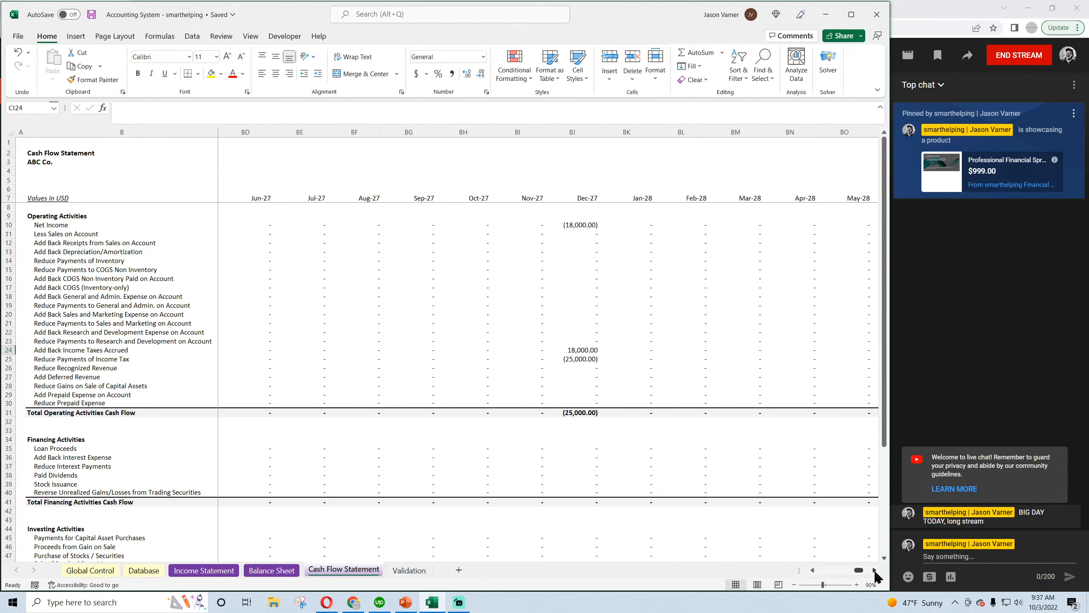
click(583, 361)
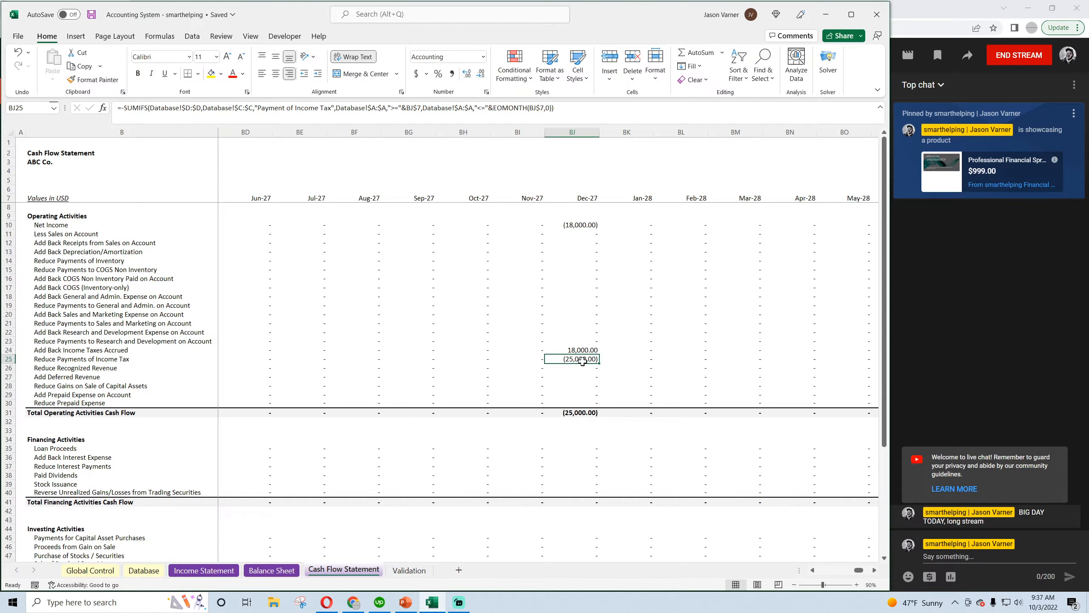
Compare the November and December 2027 Income Taxes Payable formulas on the Balance Sheet
click(263, 572)
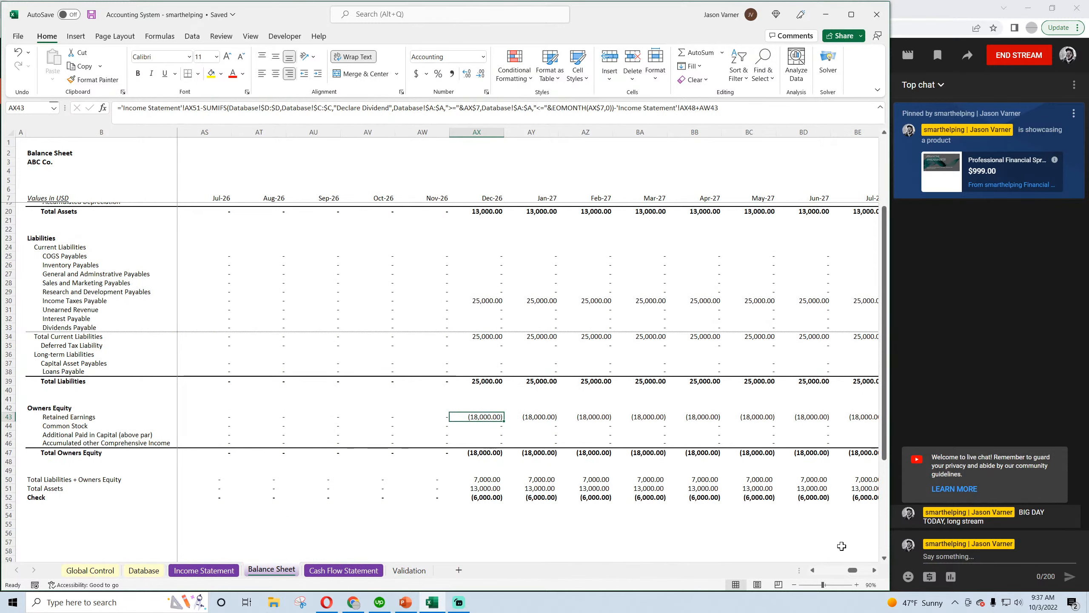
click(874, 571)
click(874, 571)
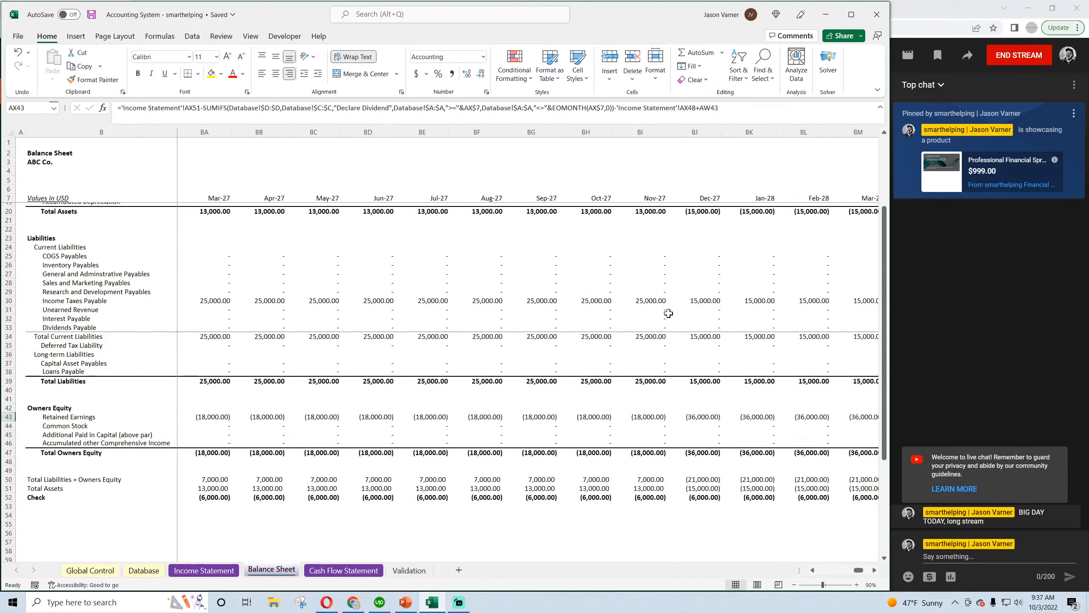
click(649, 302)
click(678, 303)
Recheck the December 2026 Retained Earnings and Deferred Tax Asset formulas on the Balance Sheet
drag(858, 571, 853, 574)
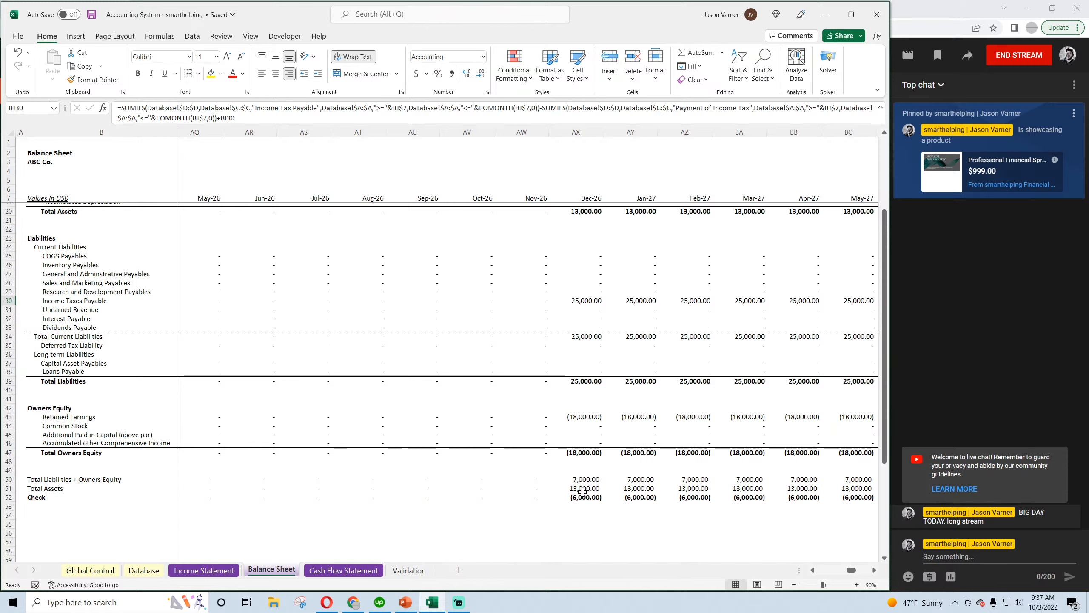
click(578, 419)
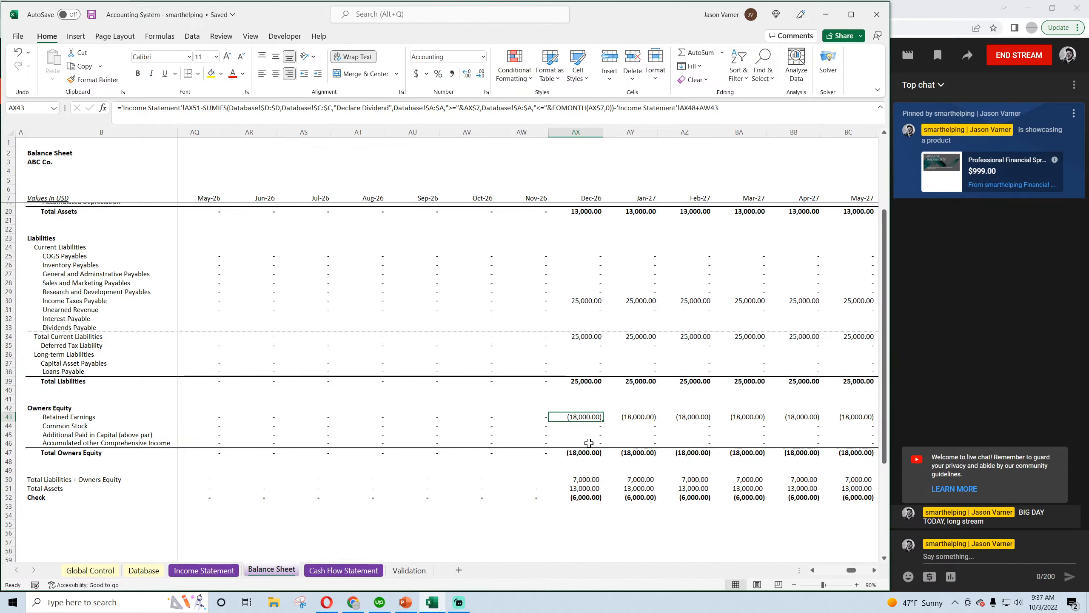
scroll(589, 438, up, 4)
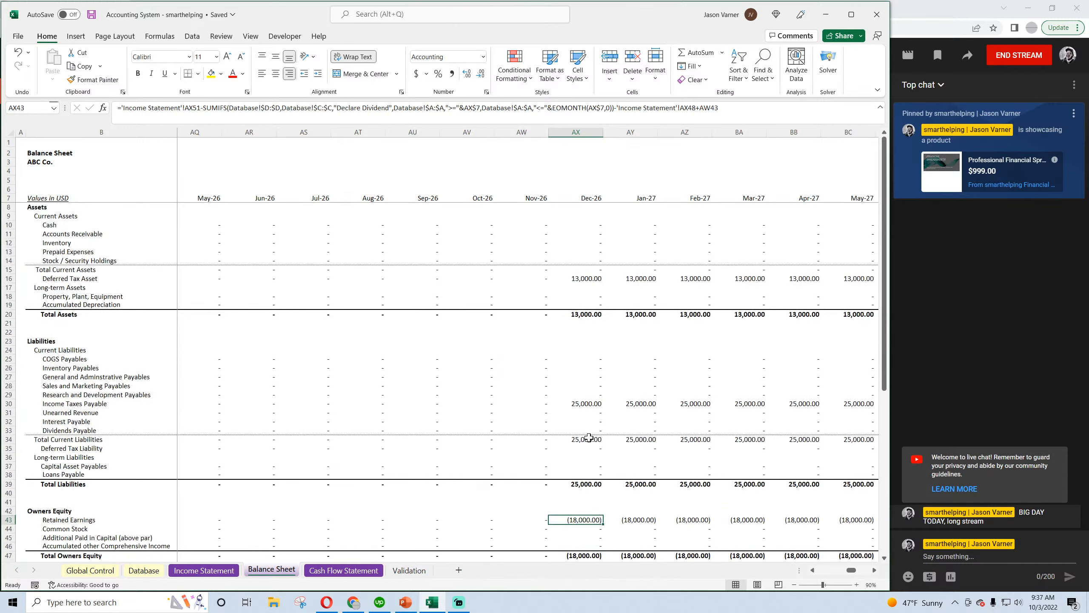
click(589, 279)
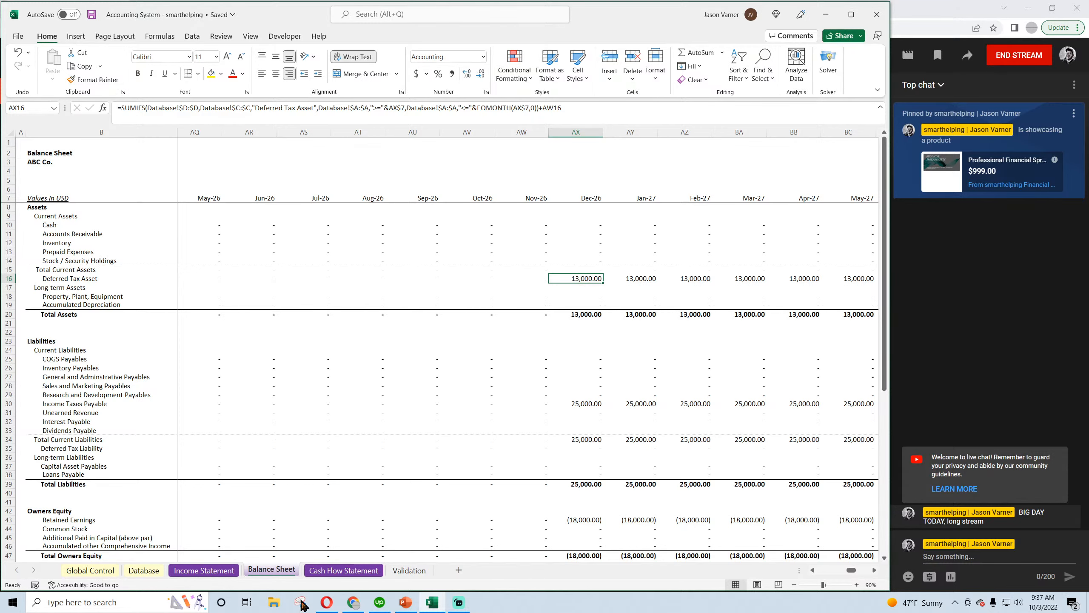
Switch to the Opera browser and search the web in a new tab for "journal entries for deferred tax asset"
click(327, 602)
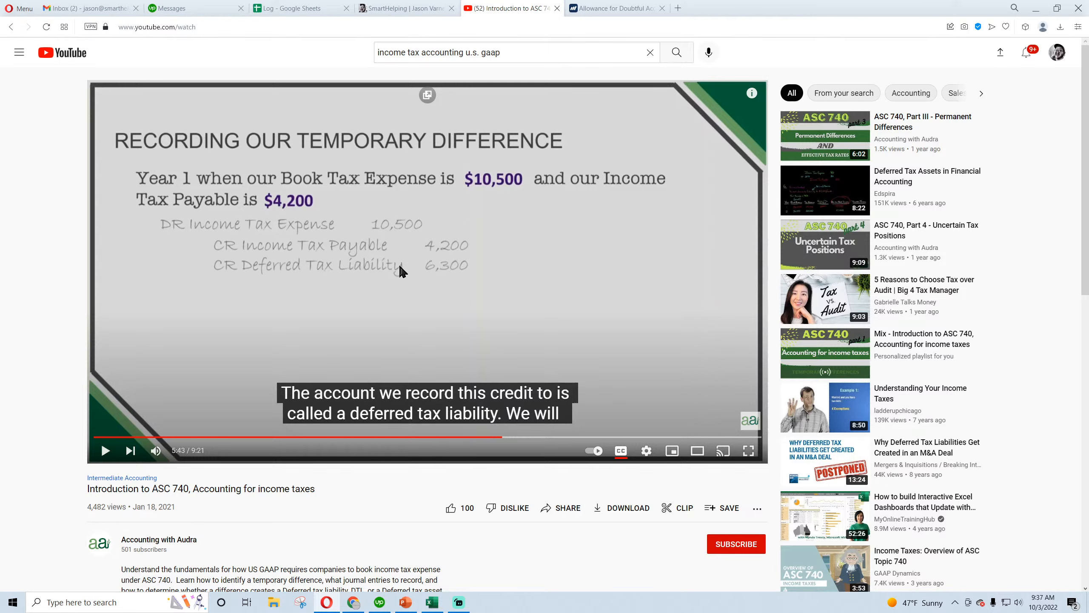
click(678, 8)
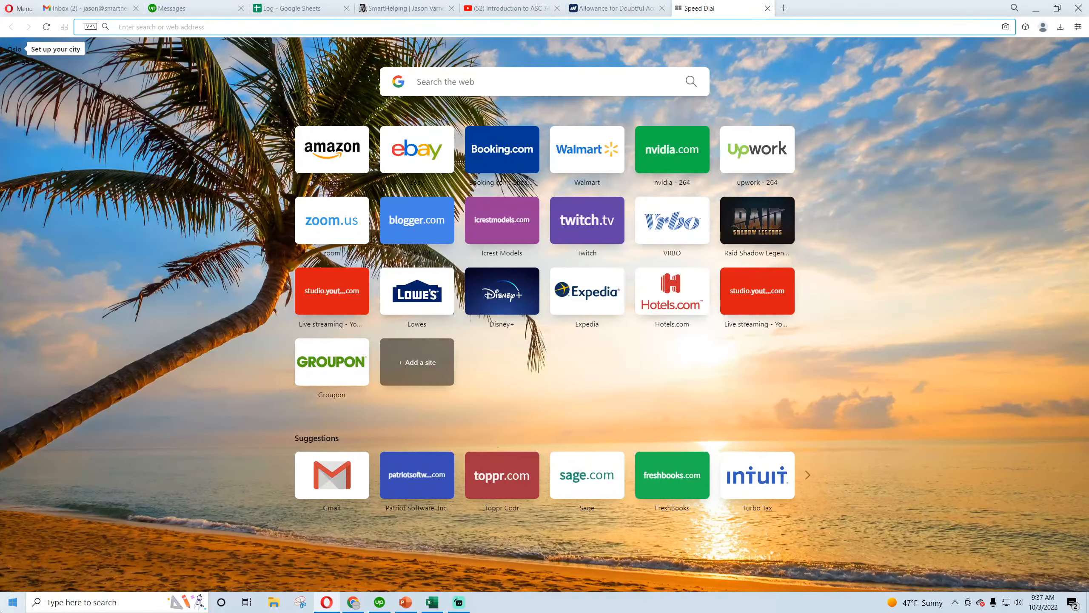
text(journal ent)
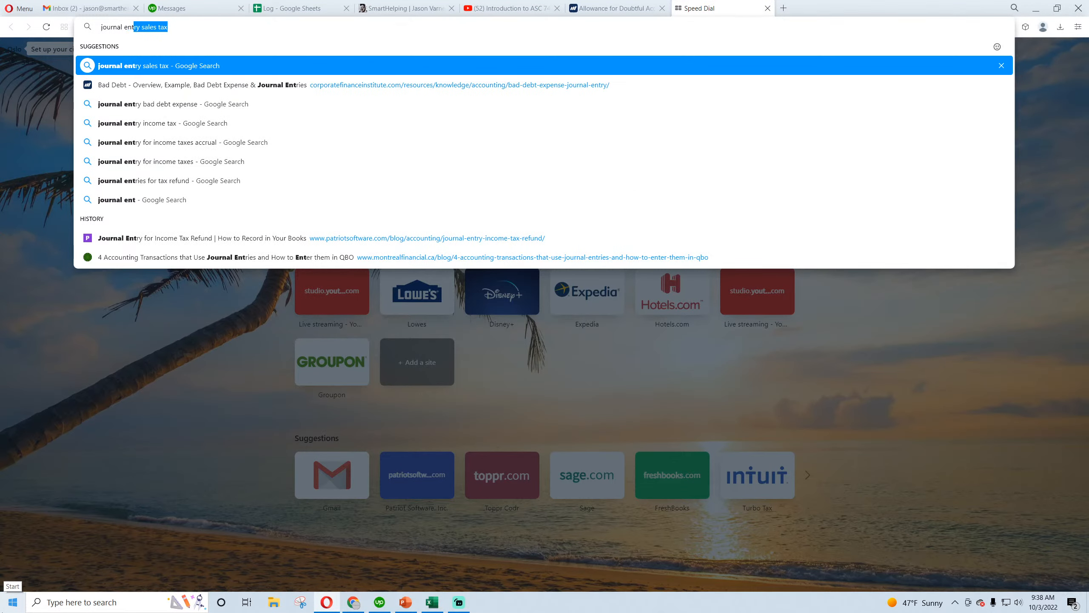
text(ries for def)
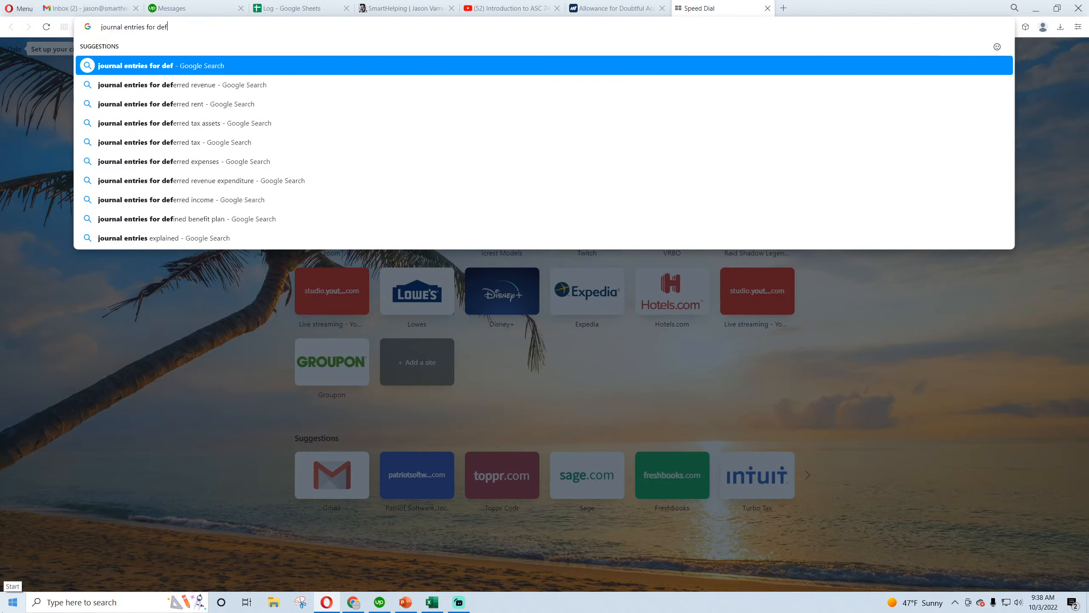
text(erred tax asset)
key(Return)
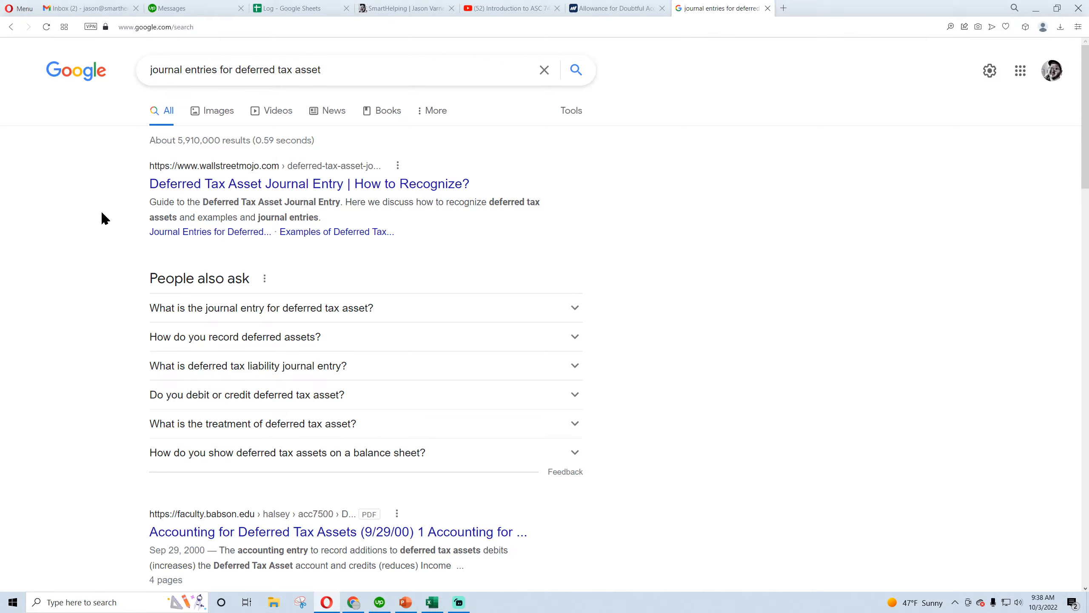
scroll(102, 213, down, 3)
scroll(103, 214, up, 3)
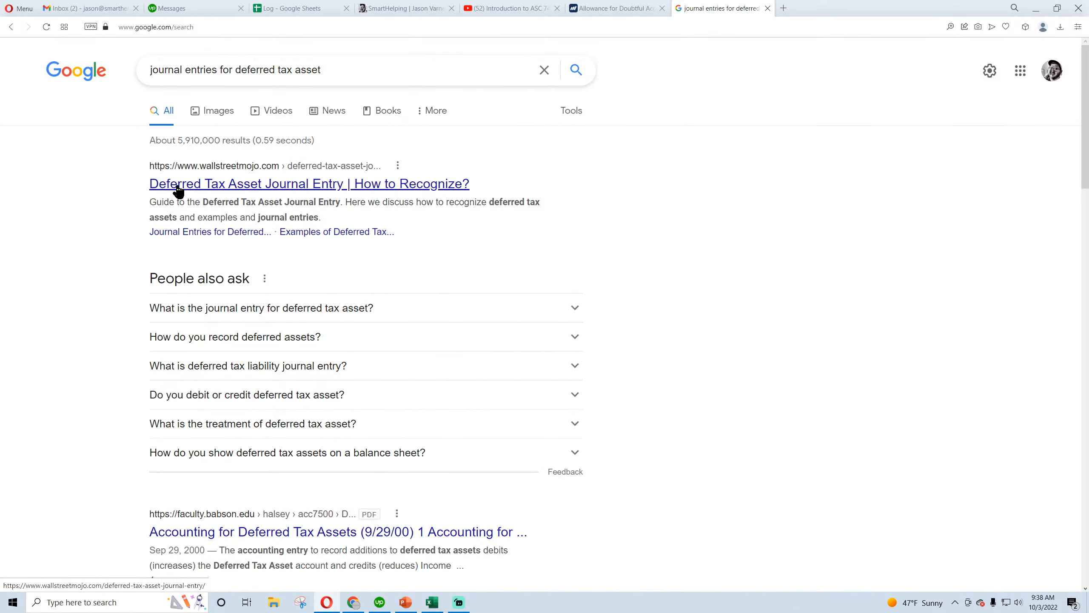
Open WallStreetMojo's Deferred Tax Asset Journal Entry article and look over its Year 1 to Year 3 journal entries
click(191, 185)
scroll(258, 245, down, 15)
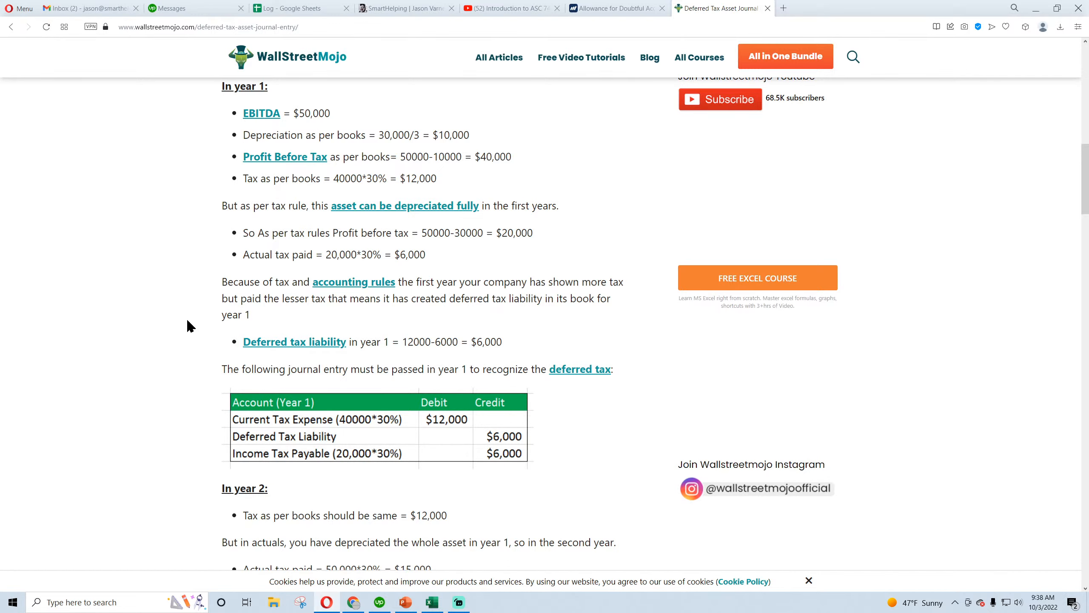
scroll(187, 318, down, 3)
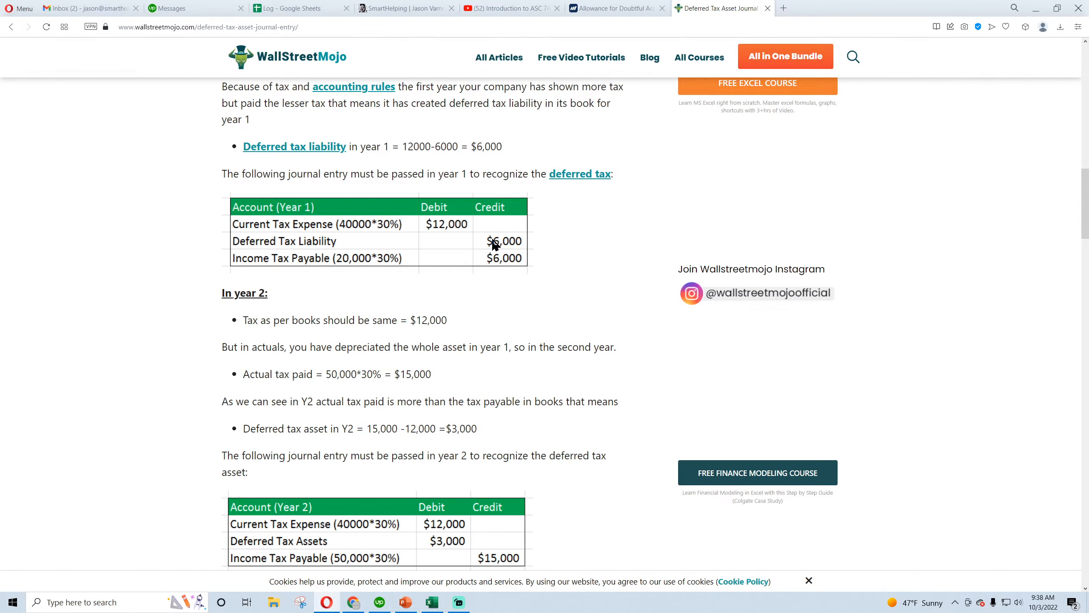
scroll(136, 306, down, 3)
scroll(136, 305, down, 3)
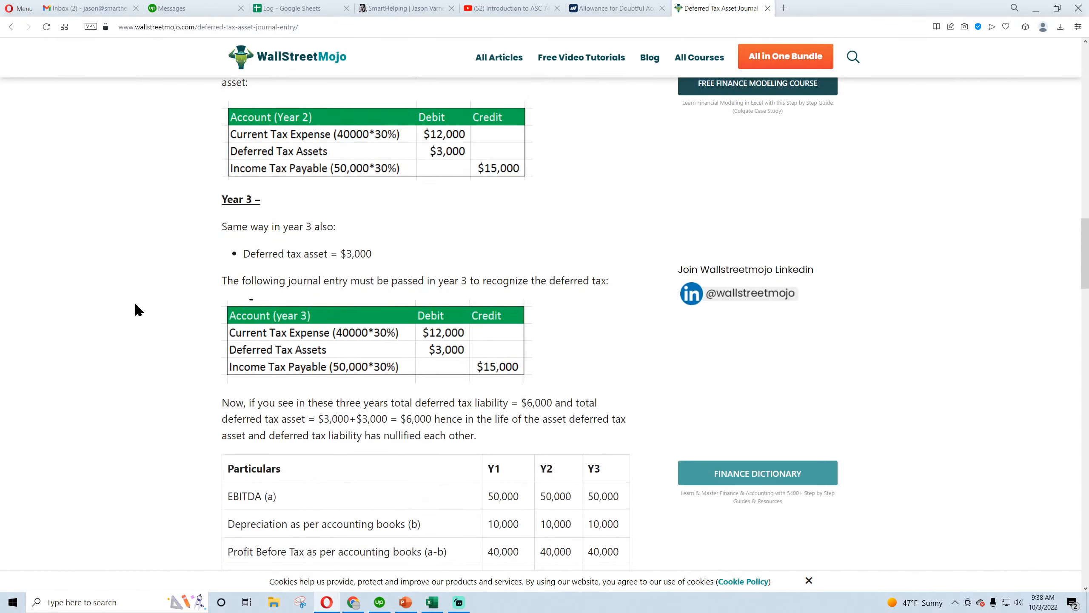
scroll(137, 306, up, 5)
scroll(136, 302, up, 4)
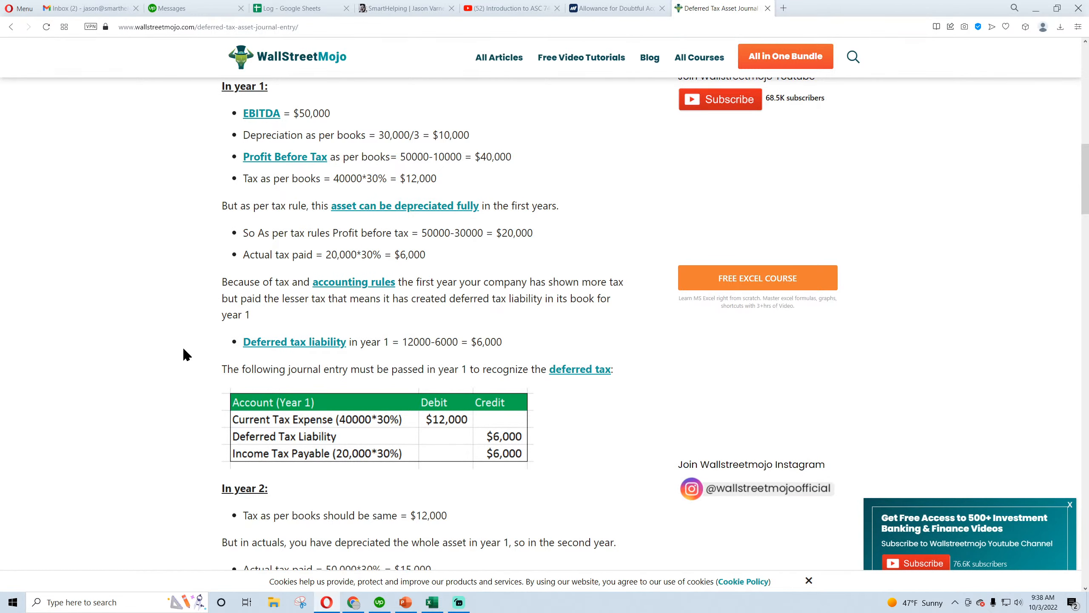
Read the article's Year 2 and Year 3 entries and highlight the Deferred tax asset (liability) label in the summary table
scroll(183, 350, down, 3)
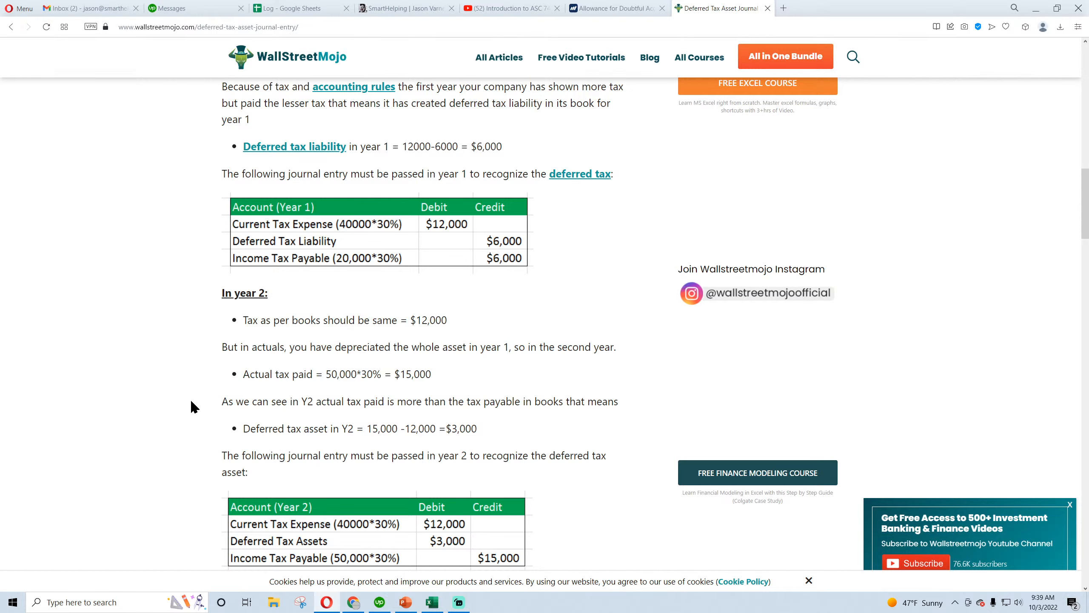
scroll(194, 406, down, 4)
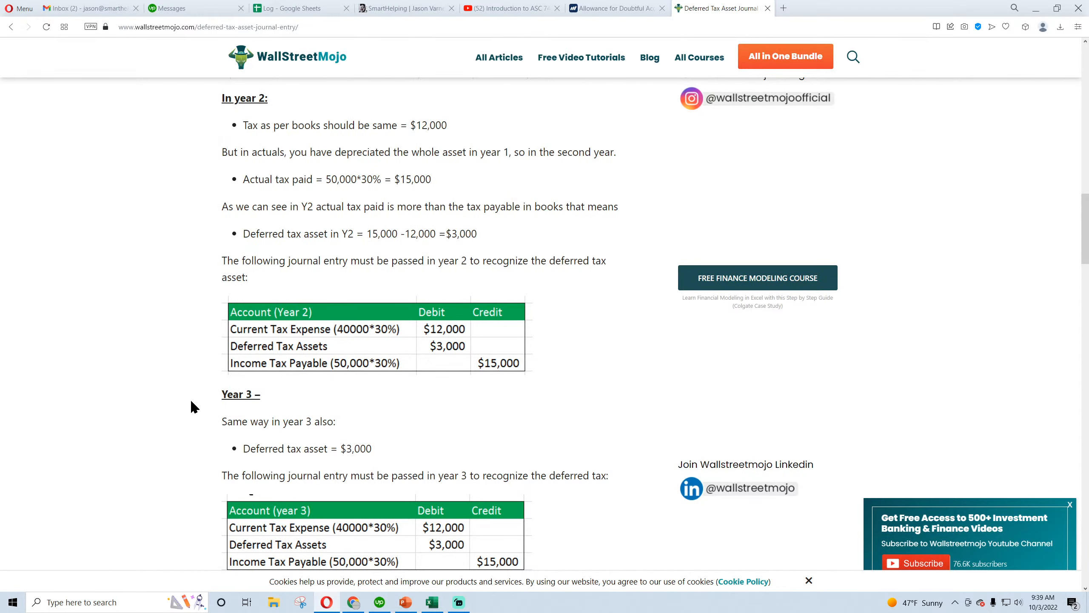
scroll(194, 406, down, 4)
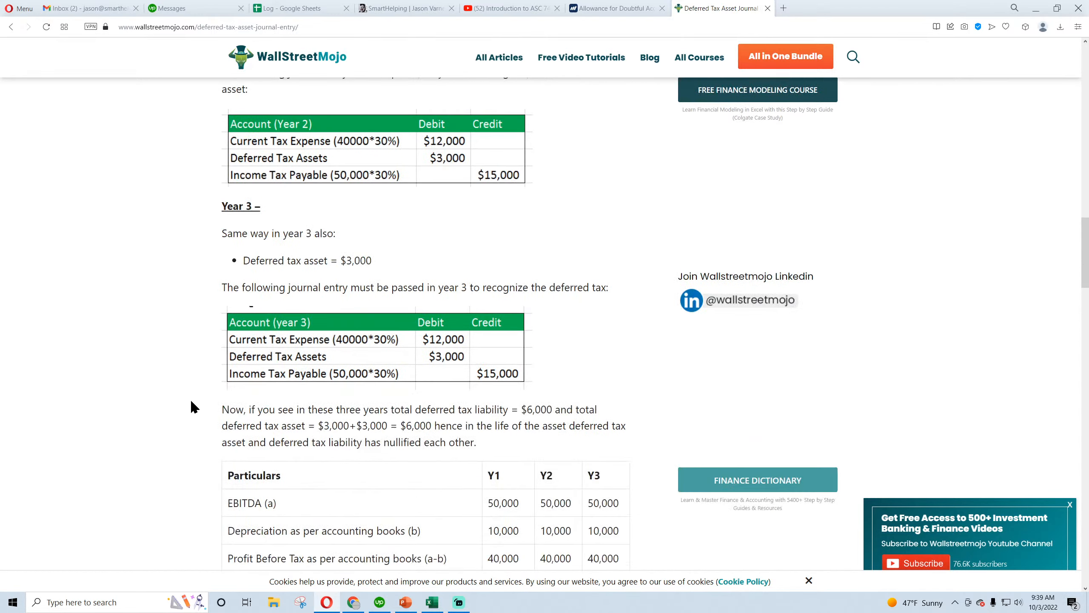
scroll(194, 407, down, 4)
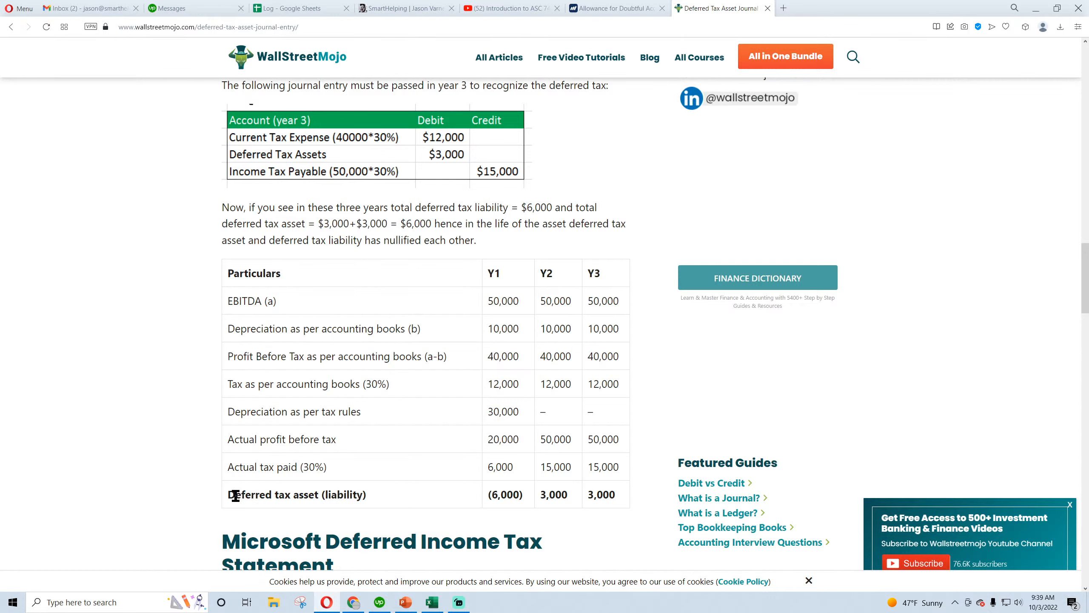
drag(236, 495, 358, 496)
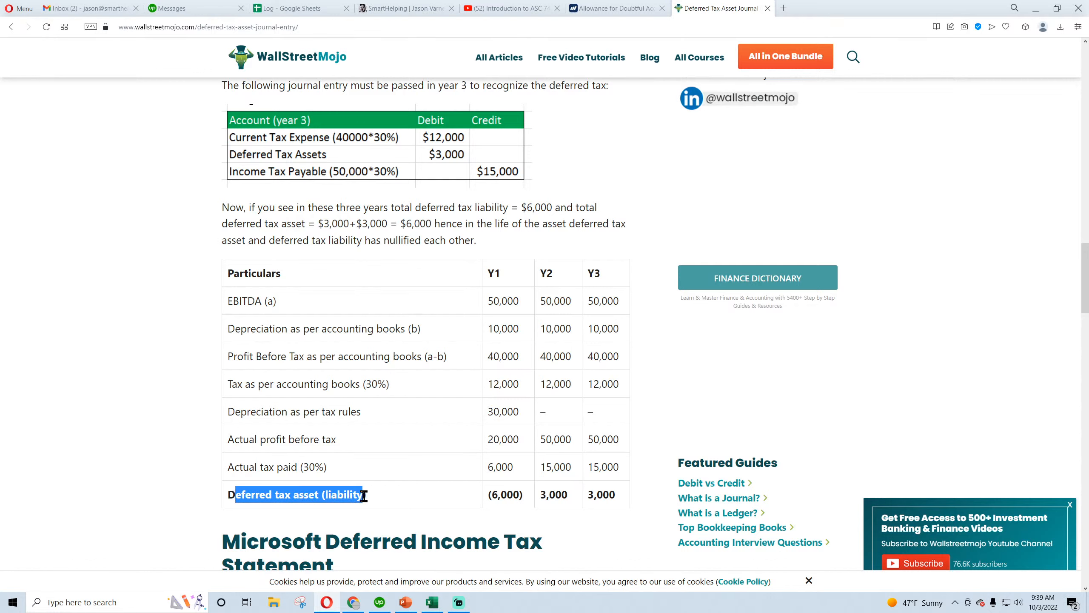
Search the web in a new tab for "where to put deferred taxes on balance sheet"
click(169, 503)
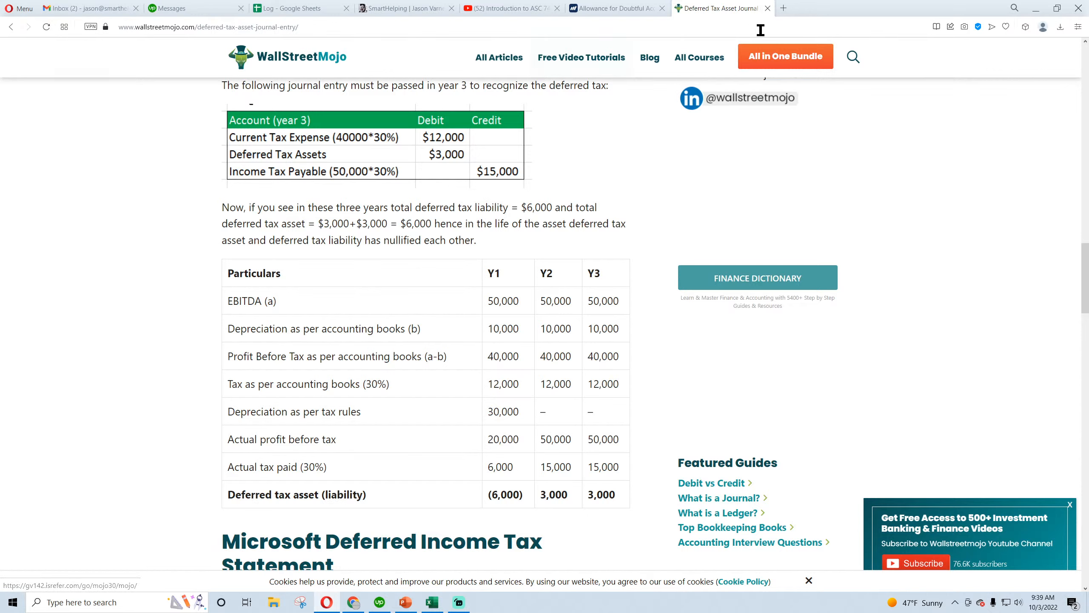
click(784, 12)
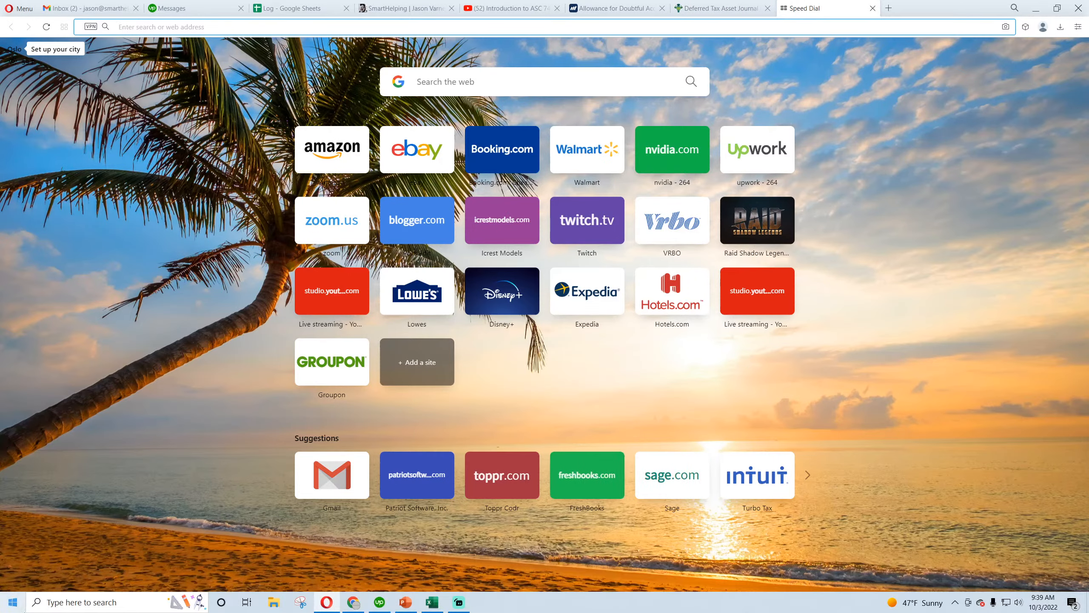
text(where to put defer)
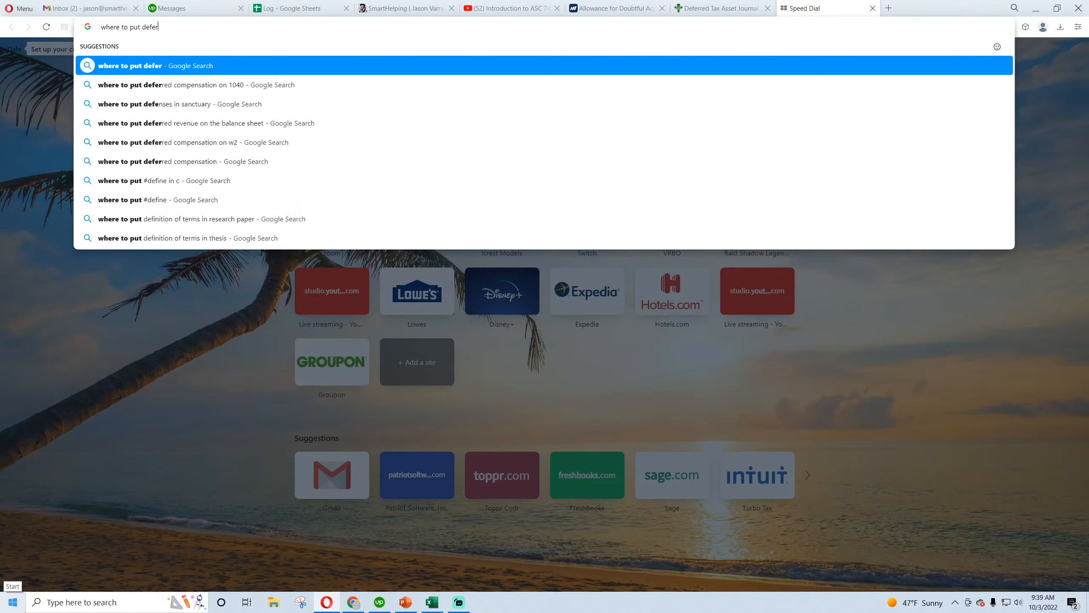
text(red taxes on ba)
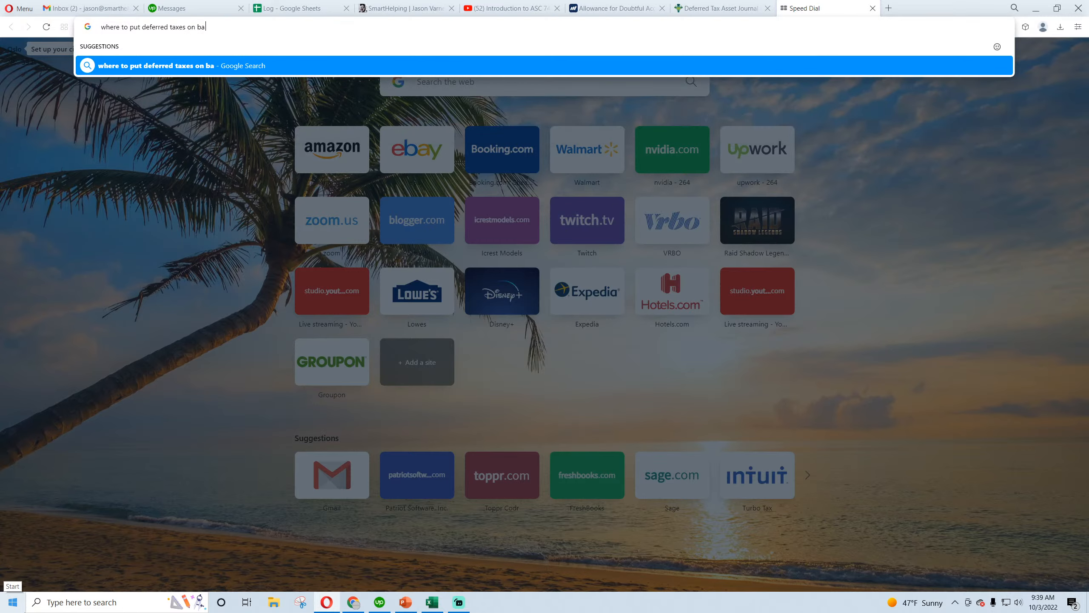
text(lance sheet)
key(Return)
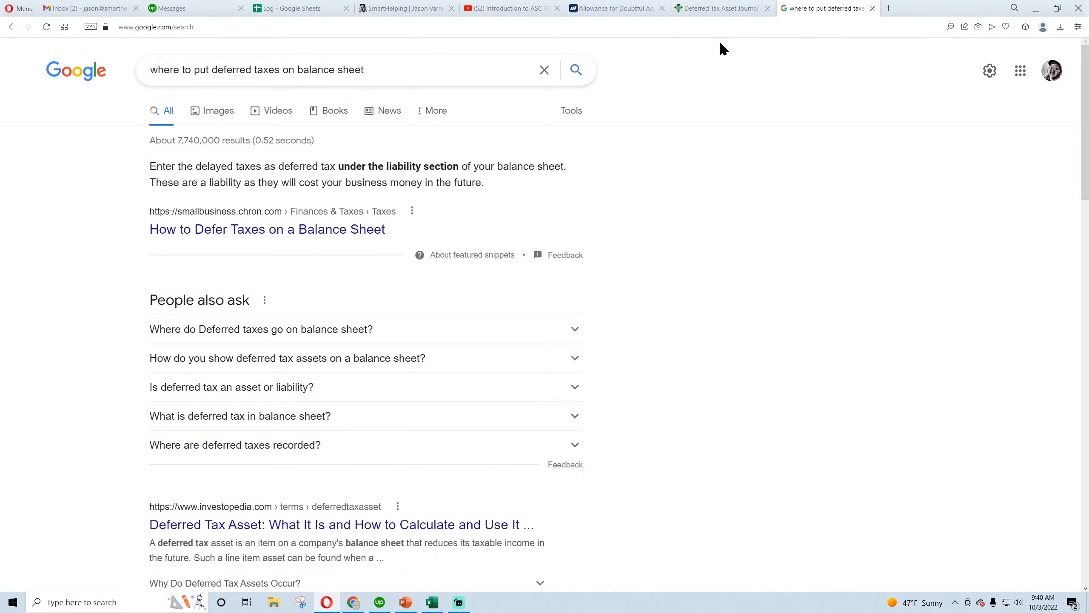
Return to the WallStreetMojo article and highlight the Y1 deferred tax asset (liability) amount in the summary table
click(715, 13)
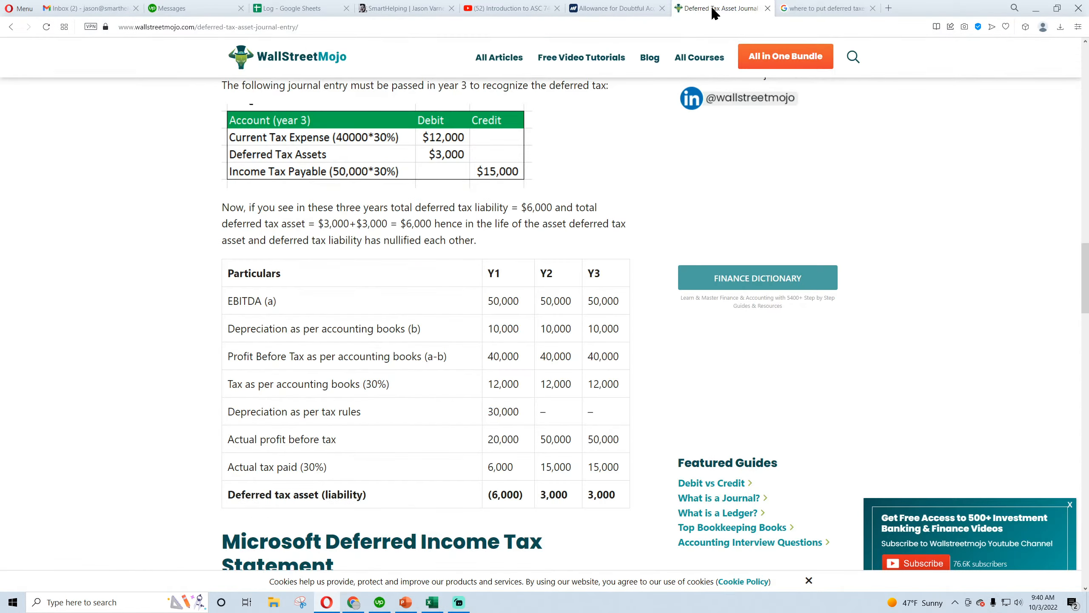
drag(524, 494, 489, 497)
scroll(98, 413, down, 4)
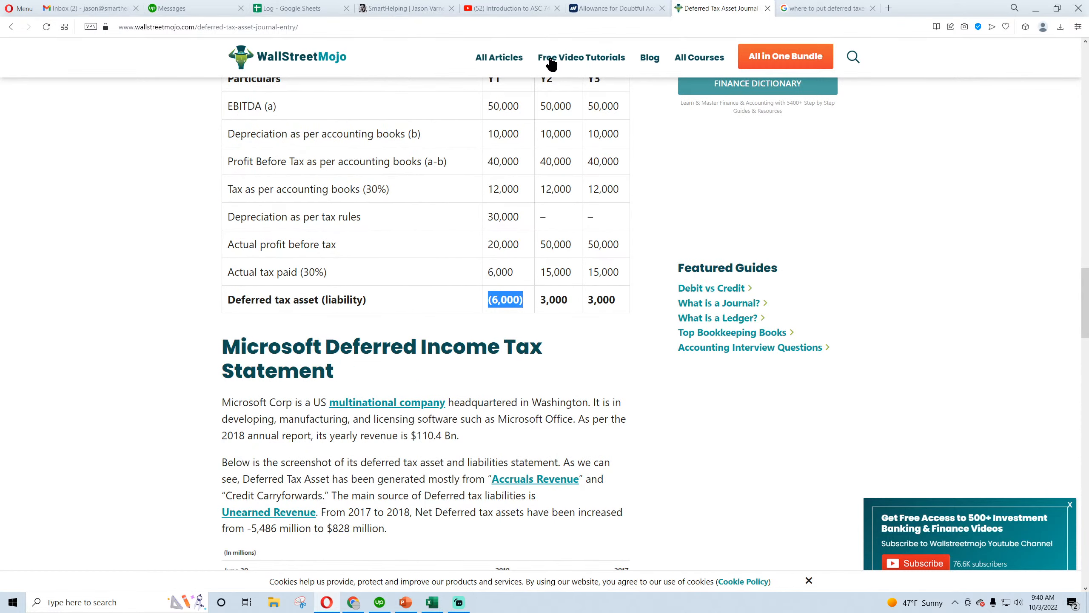
Show image results for the balance sheet search and preview the Breaking Into Wall Street, CPA Academy and WallStreetMojo examples
click(821, 8)
click(224, 111)
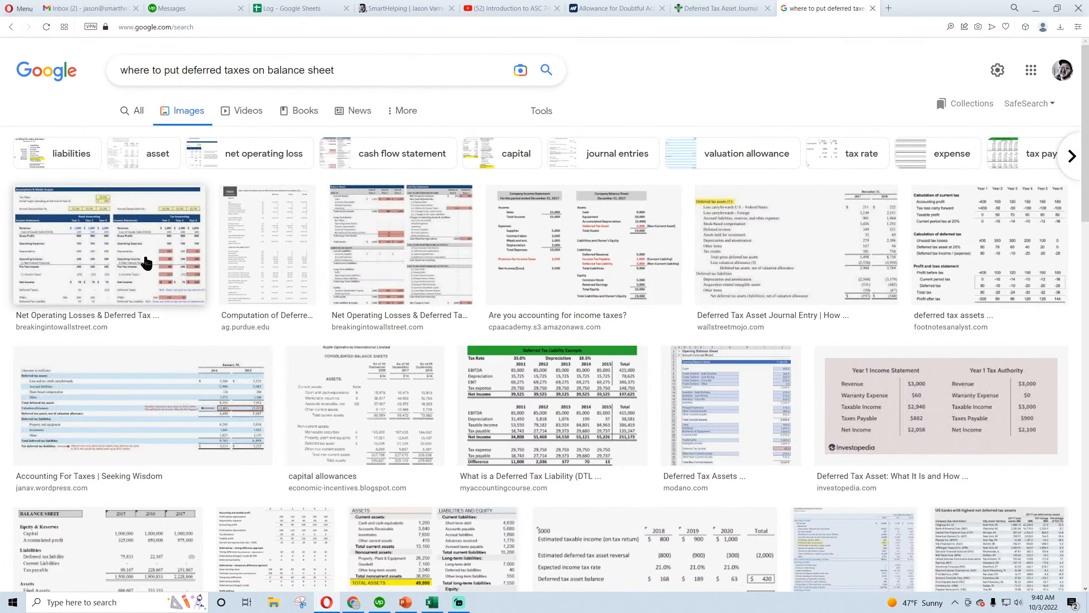
click(147, 262)
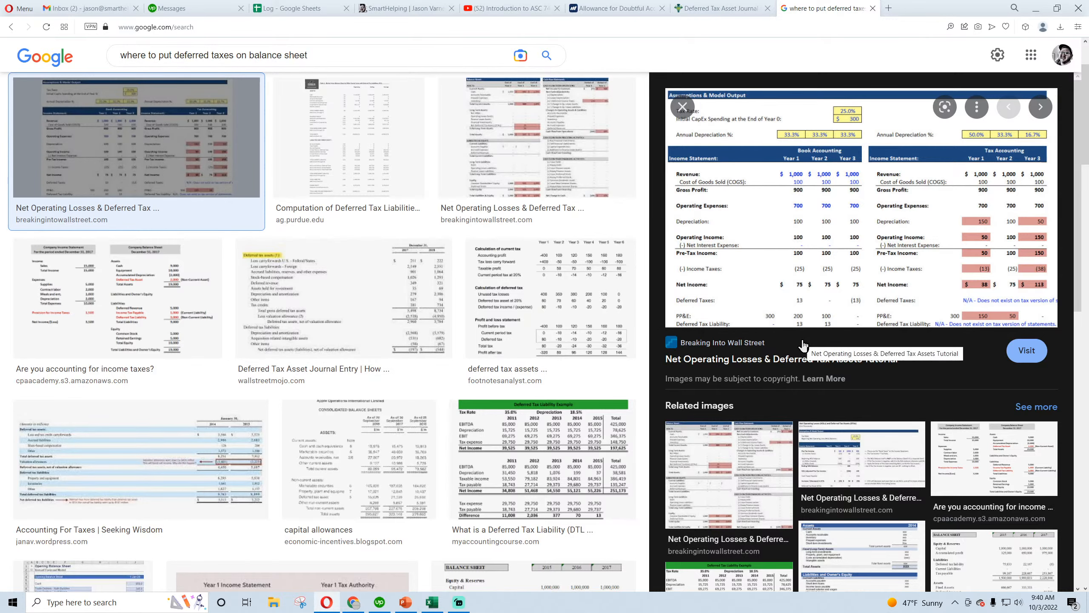
click(138, 292)
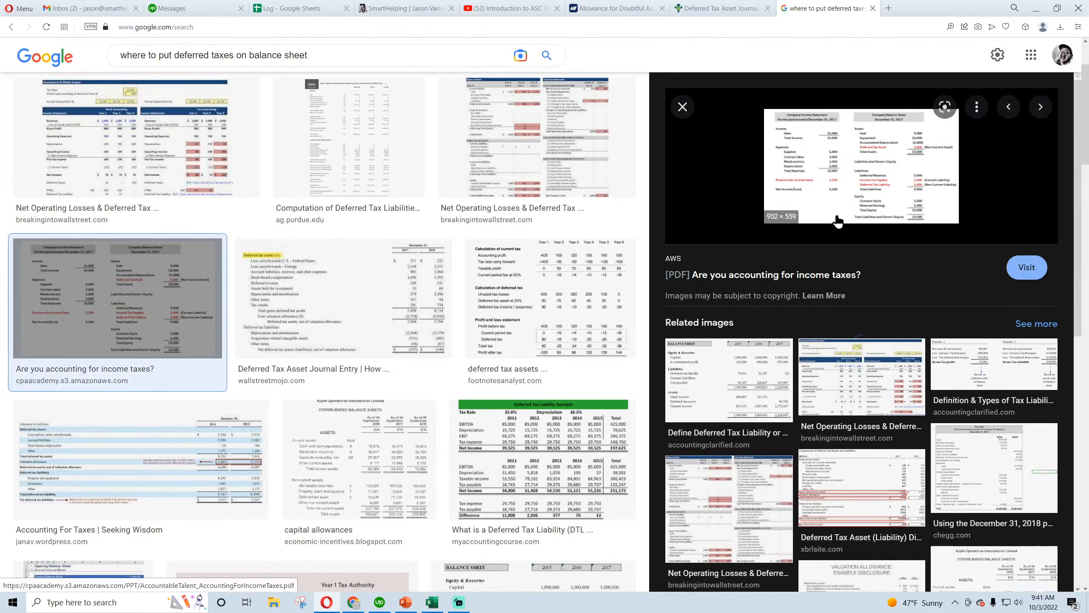
click(343, 298)
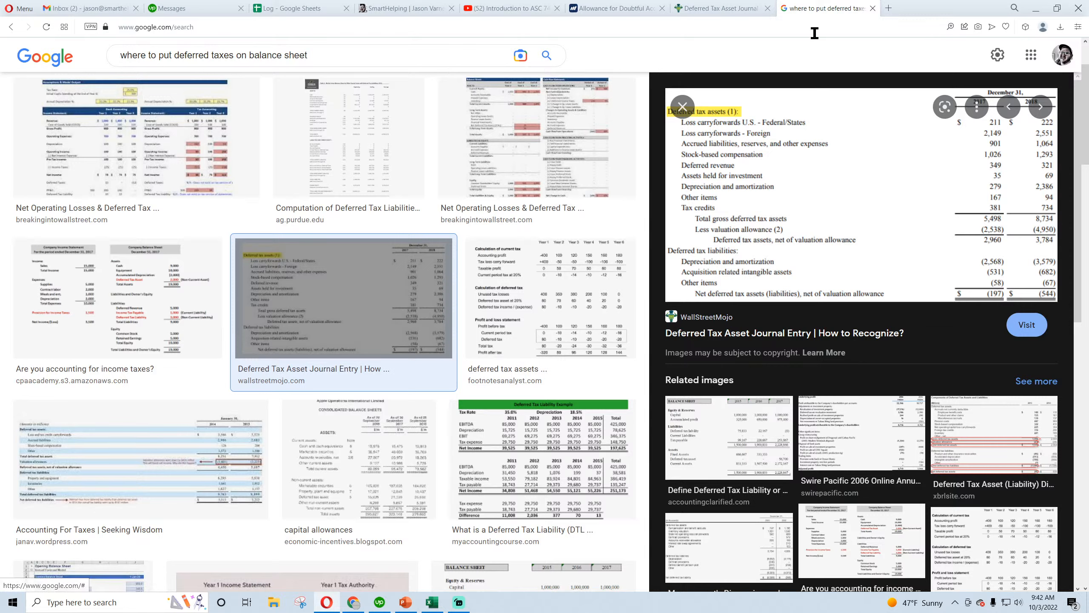
Switch back to the Excel accounting workbook and look over the income tax entries on the Database sheet
mouse_move(434, 605)
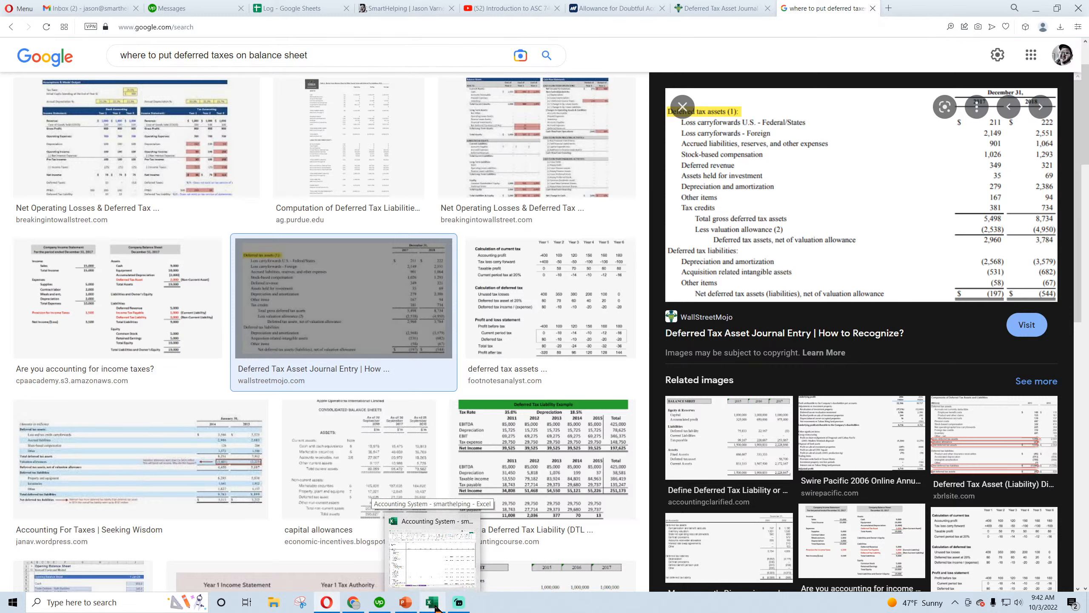
click(436, 608)
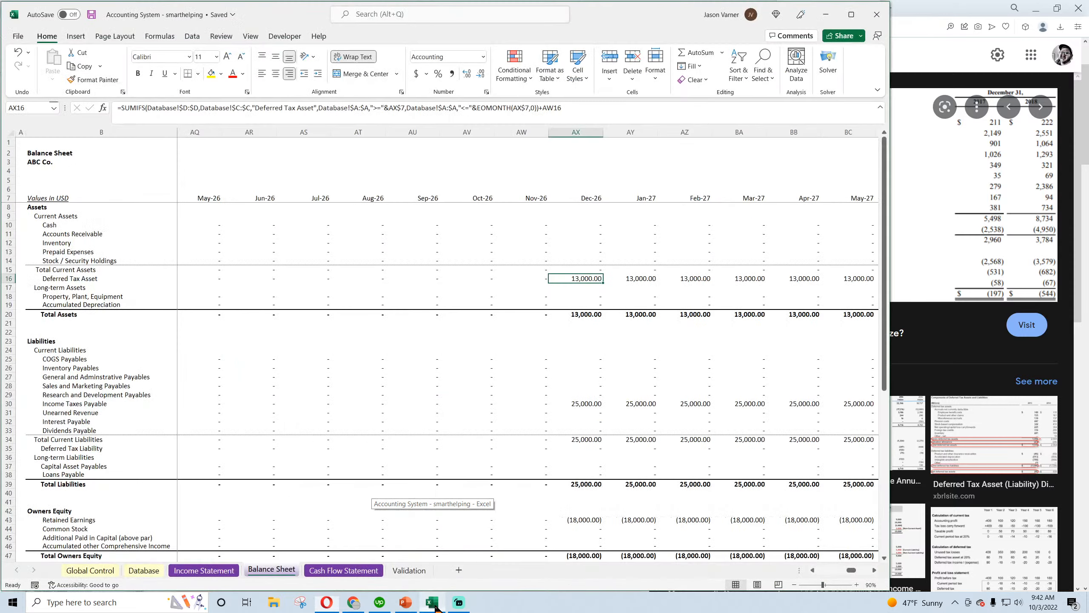
click(320, 604)
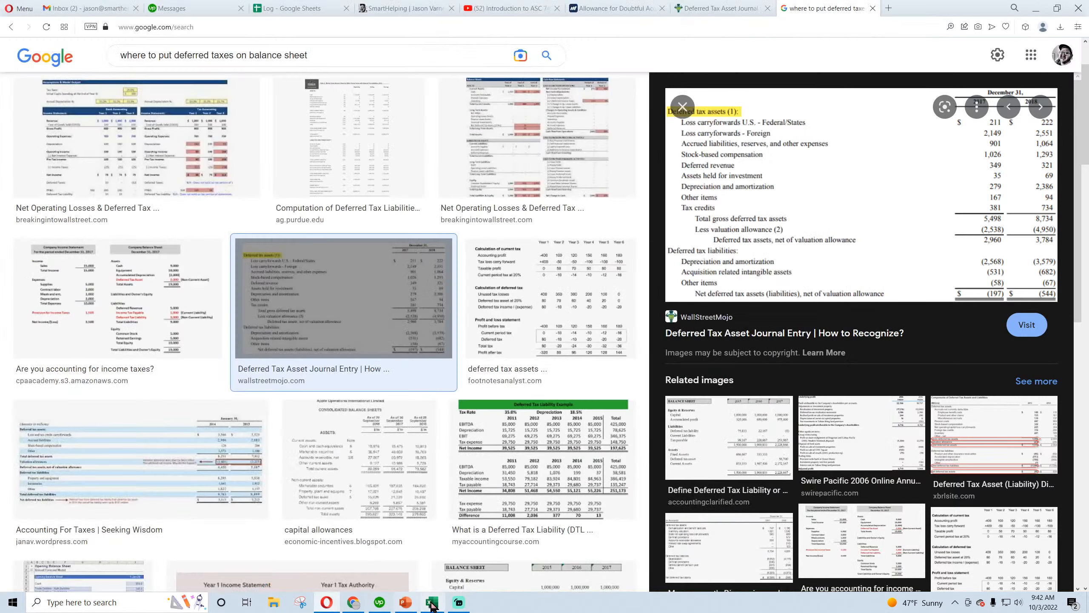
click(356, 603)
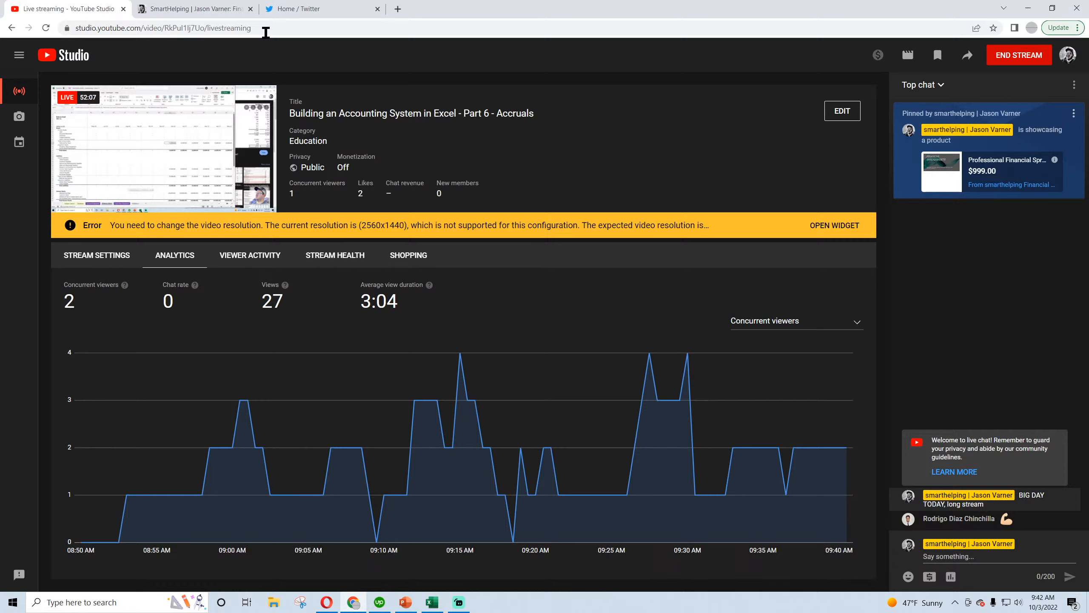
click(432, 602)
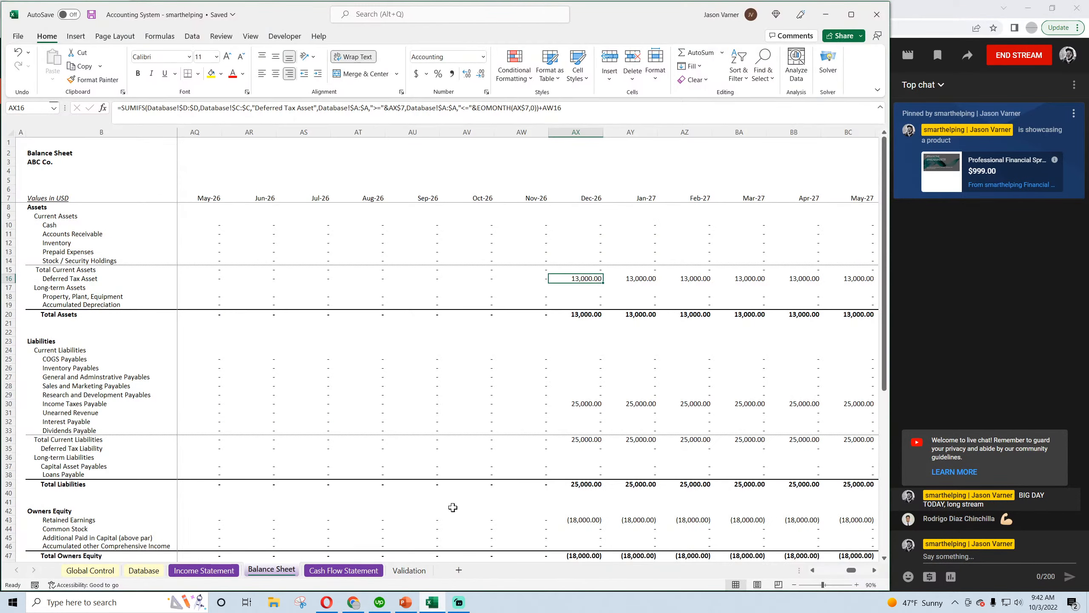
click(144, 569)
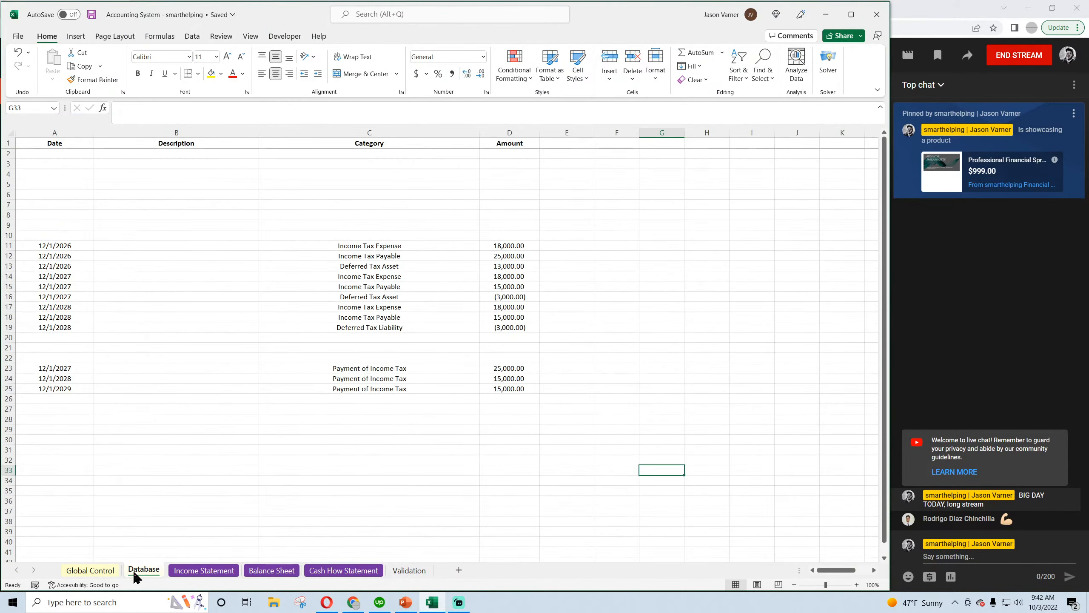
Clear the contents of the whole Deferred Tax Asset row on the Balance Sheet and collapse the formula bar
click(271, 570)
drag(852, 571, 810, 572)
click(217, 571)
click(277, 571)
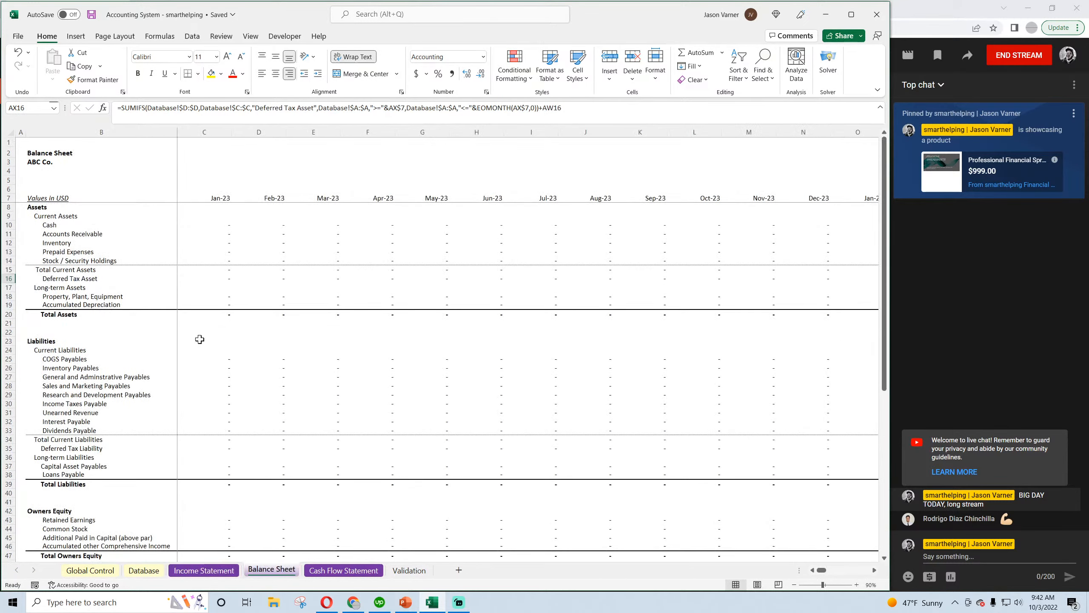
right_click(5, 279)
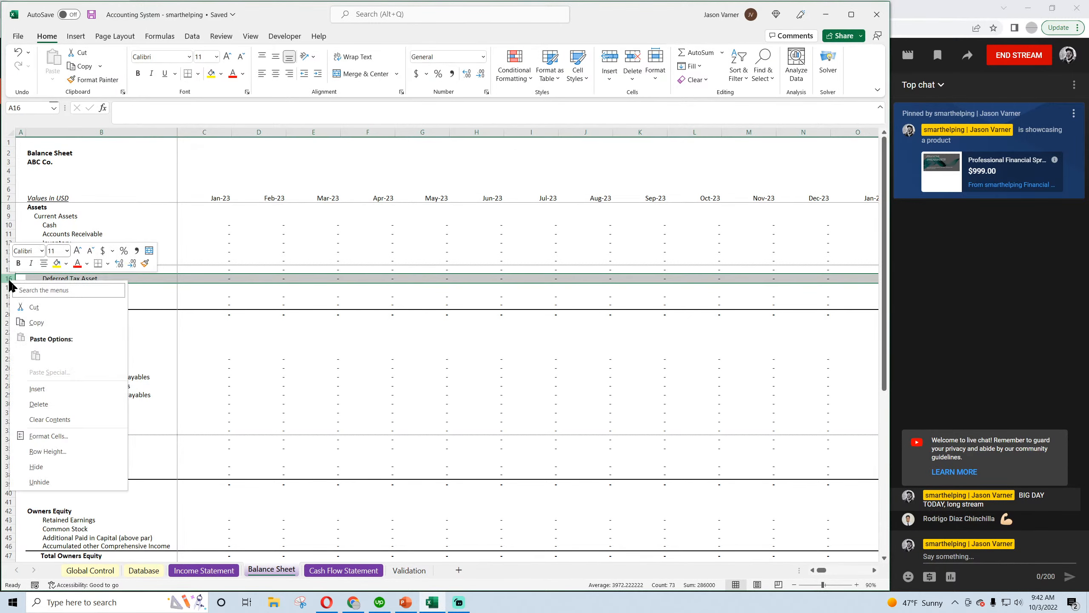
click(54, 423)
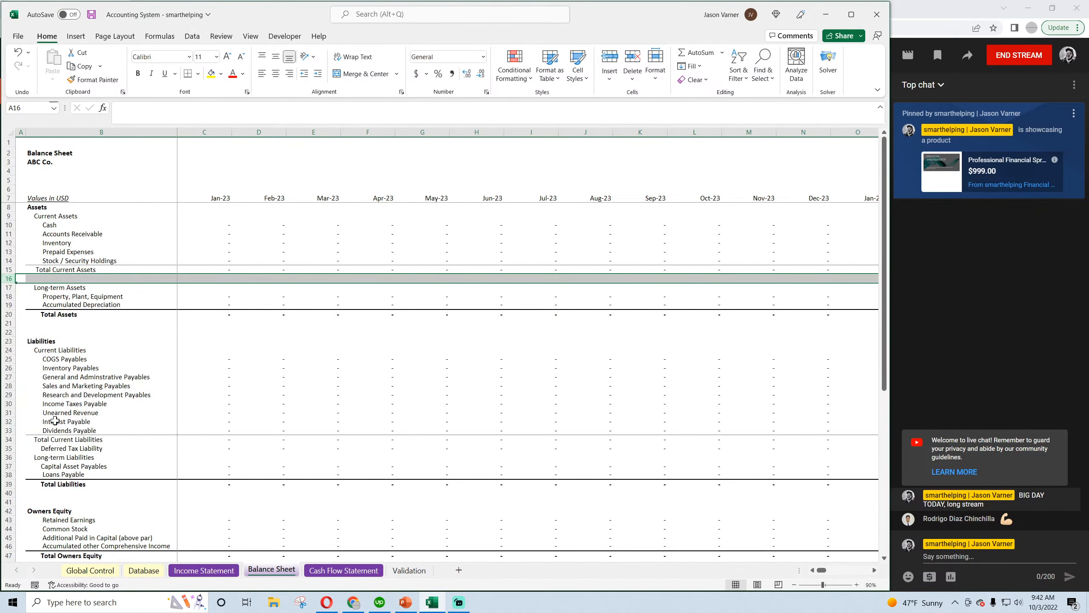
click(881, 107)
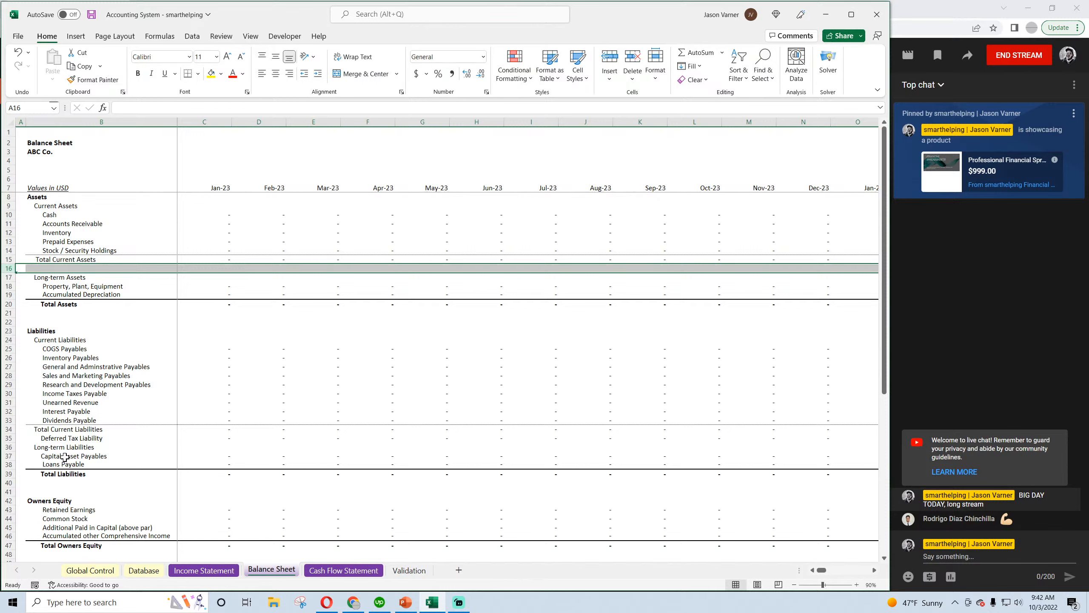
Rename the Deferred Tax Liability label on the Balance Sheet to "Deferred Tax Liability (asset)" and save the workbook
click(67, 438)
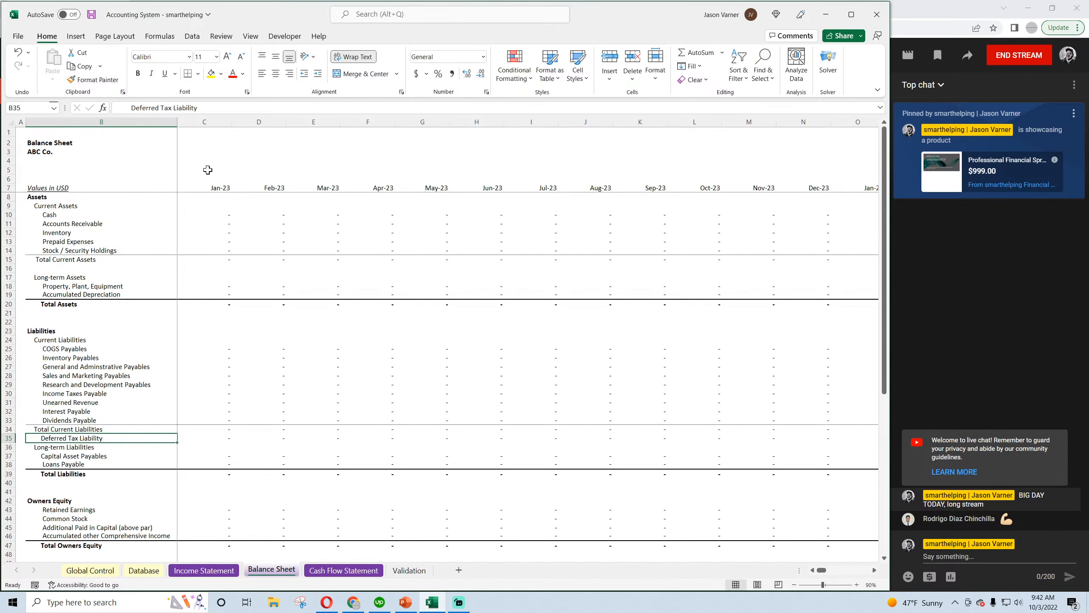
key(F2)
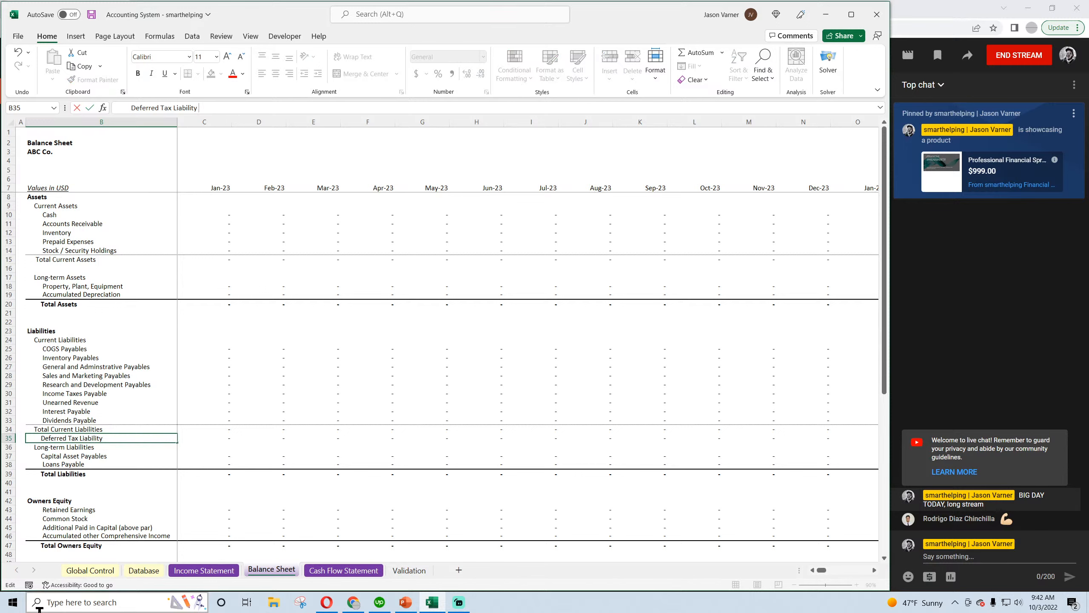
key(BackSpace)
key(BackSpace)
key(BackSpace)
key(BackSpace)
key(BackSpace)
key(BackSpace)
key(BackSpace)
key(BackSpace)
text(Assets ()
key(BackSpace)
key(BackSpace)
key(BackSpace)
key(BackSpace)
key(BackSpace)
key(BackSpace)
key(BackSpace)
key(BackSpace)
key(BackSpace)
key(BackSpace)
key(BackSpace)
key(BackSpace)
text(Liability (assets)
key(Return)
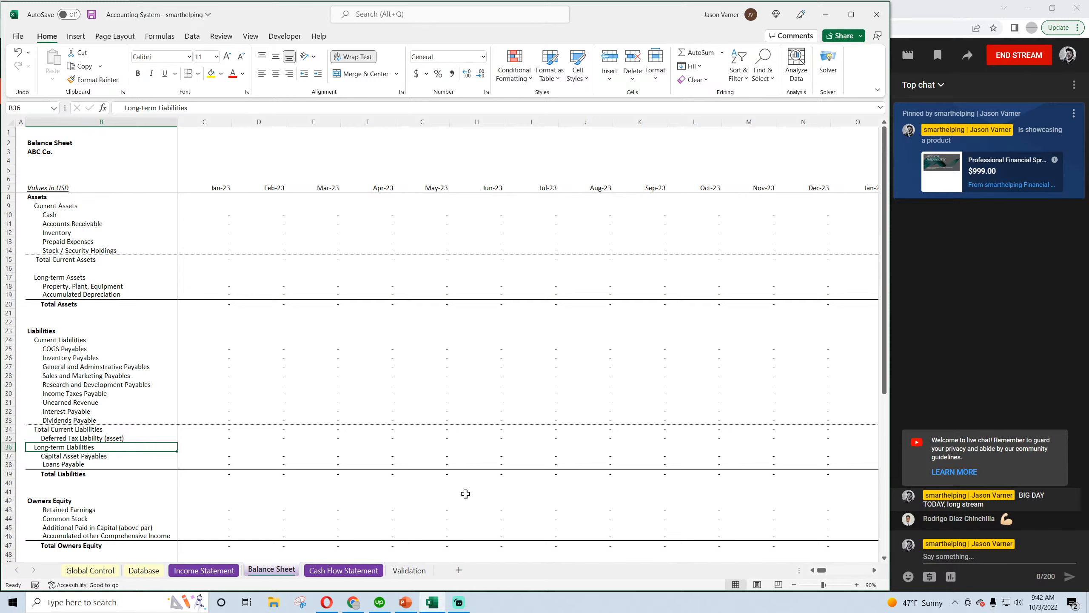
click(92, 14)
Examine the Deferred Tax Liability (asset) row's formulas across the months, including December 2026 and January 2023
click(124, 438)
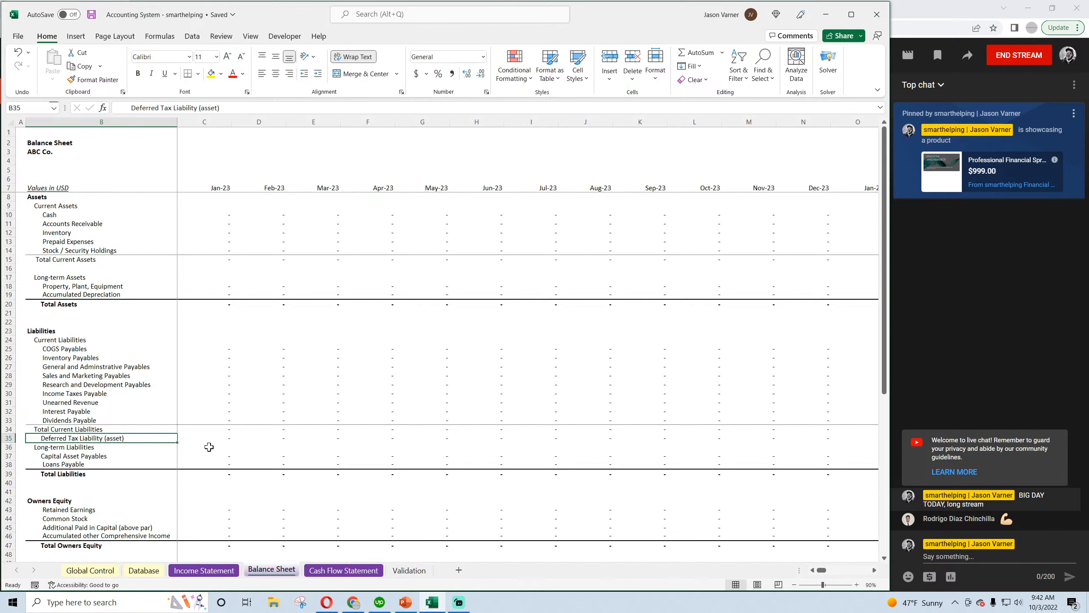
key(Right)
key(Right)
key(Right)
key(Right)
key(Right)
key(Right)
key(Right)
key(Right)
key(Right)
key(Right)
key(Right)
key(Right)
key(Right)
key(Right)
key(Right)
key(Right)
key(Right)
key(Right)
key(Right)
key(Right)
key(Right)
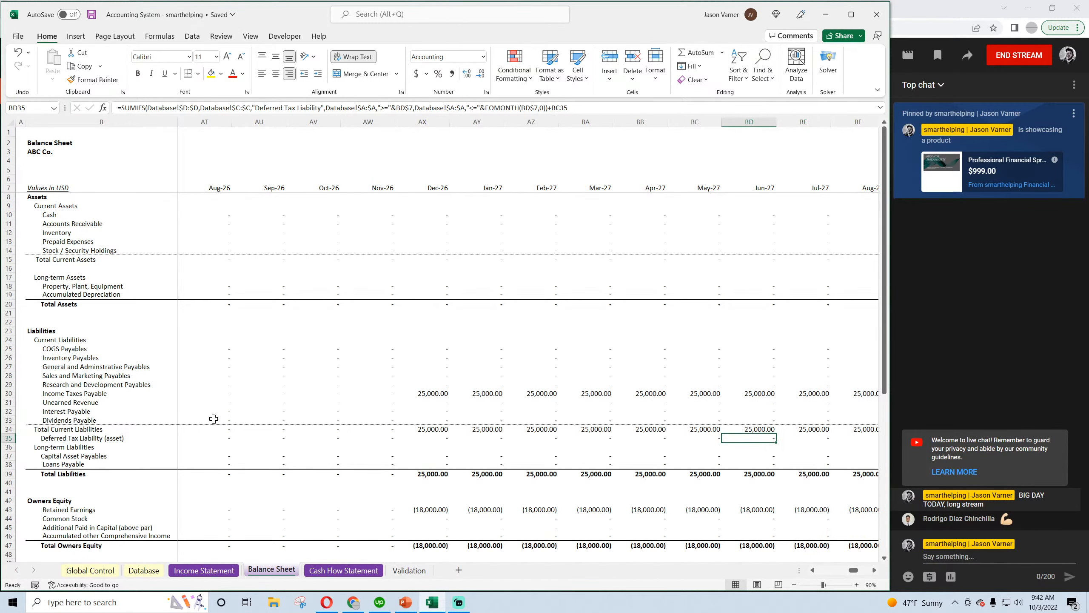
key(Left)
key(Left)
key(Left)
key(Left)
key(Left)
key(Left)
key(Left)
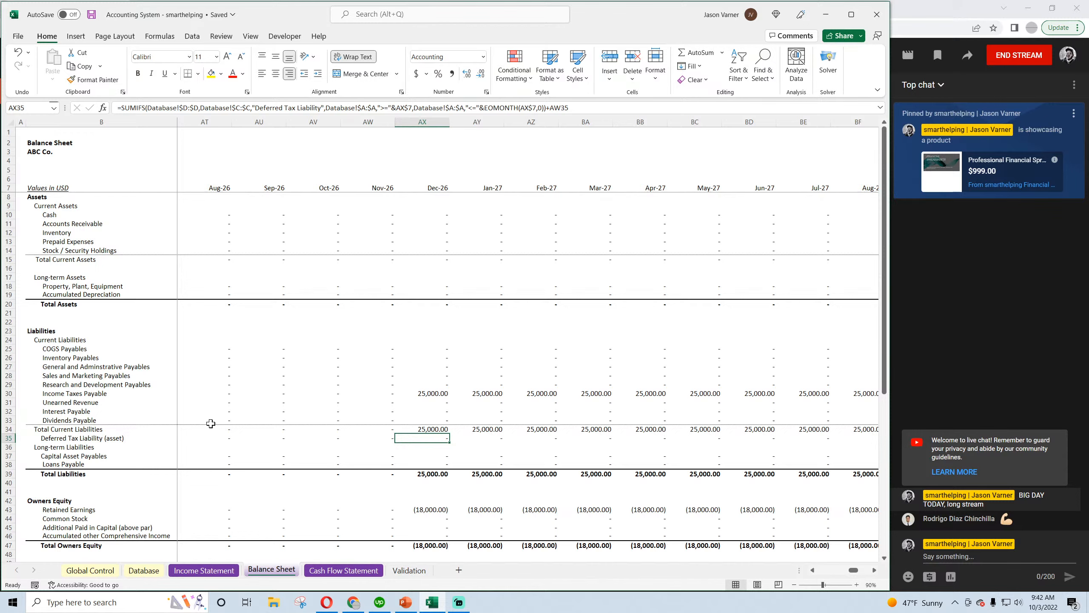
key(Left)
key(Left)
key(Left)
key(Left)
key(Left)
key(Left)
key(Left)
key(Left)
key(Left)
key(Left)
key(Left)
key(Left)
key(Left)
key(Left)
key(Left)
key(Left)
key(Left)
key(Left)
key(Left)
key(Left)
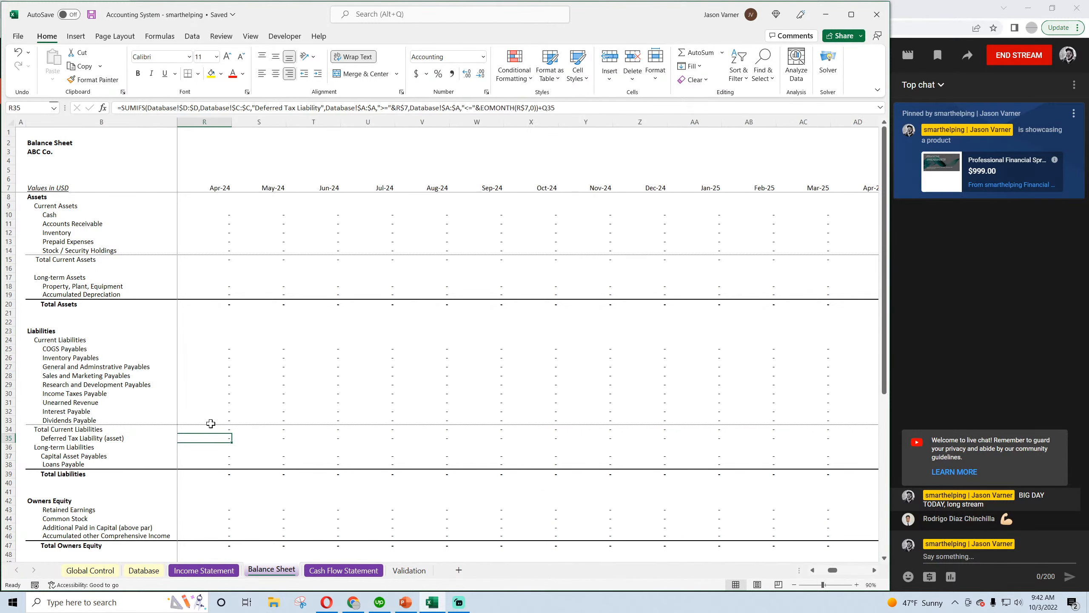
key(Left)
key(Left)
key(Left)
key(Left)
key(Left)
key(Left)
key(Left)
key(Left)
key(Left)
key(Left)
key(Left)
key(Left)
key(Left)
key(Left)
key(Left)
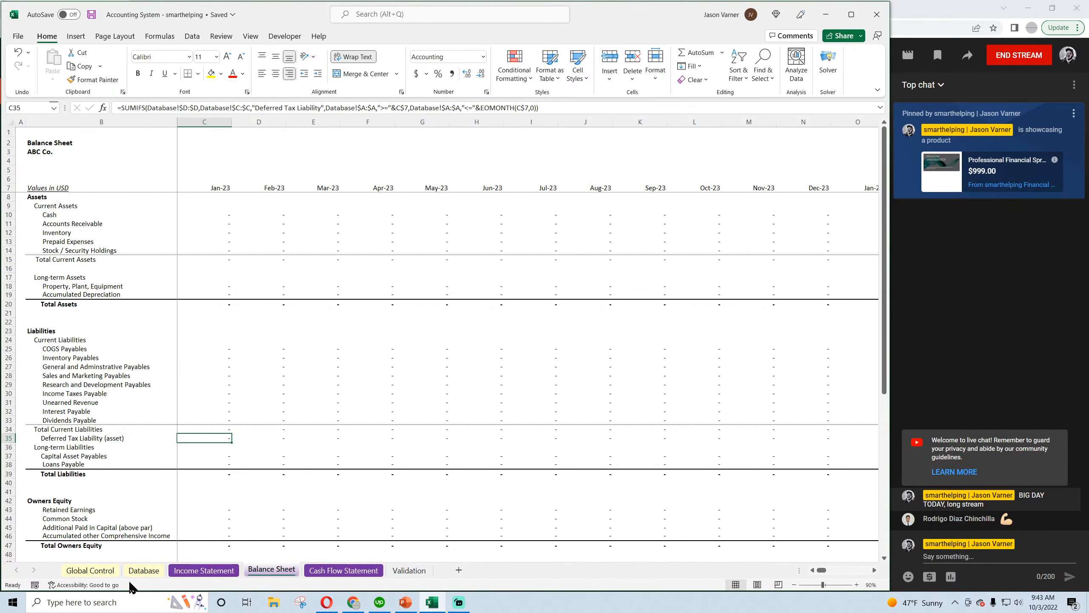
Review the December 2026 to 2028 income tax and deferred tax entries on the Database sheet and switch to Opera
click(144, 571)
click(366, 235)
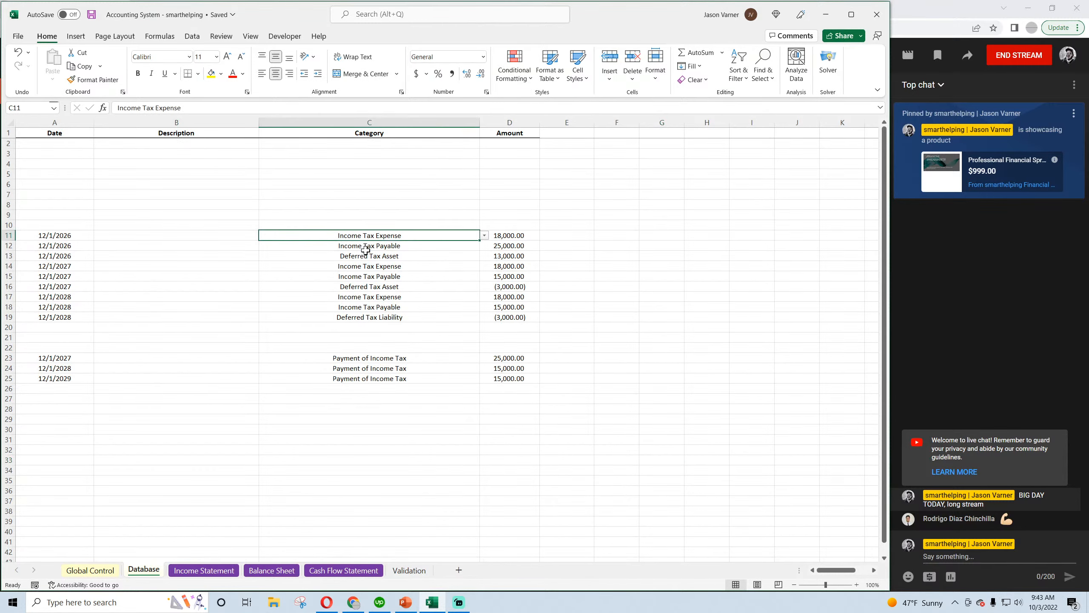
click(366, 250)
click(91, 15)
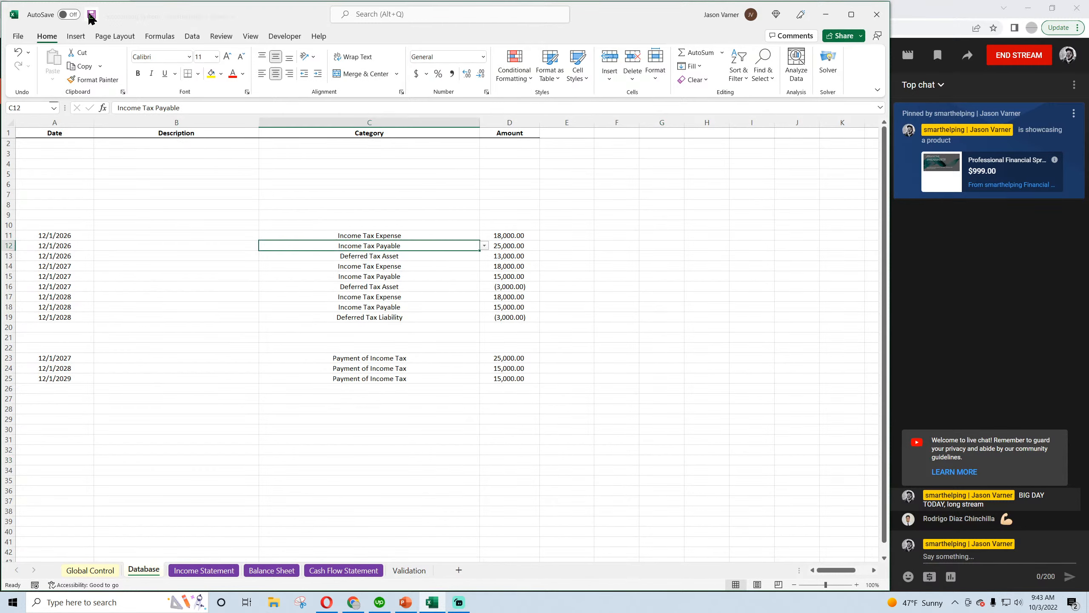
click(384, 257)
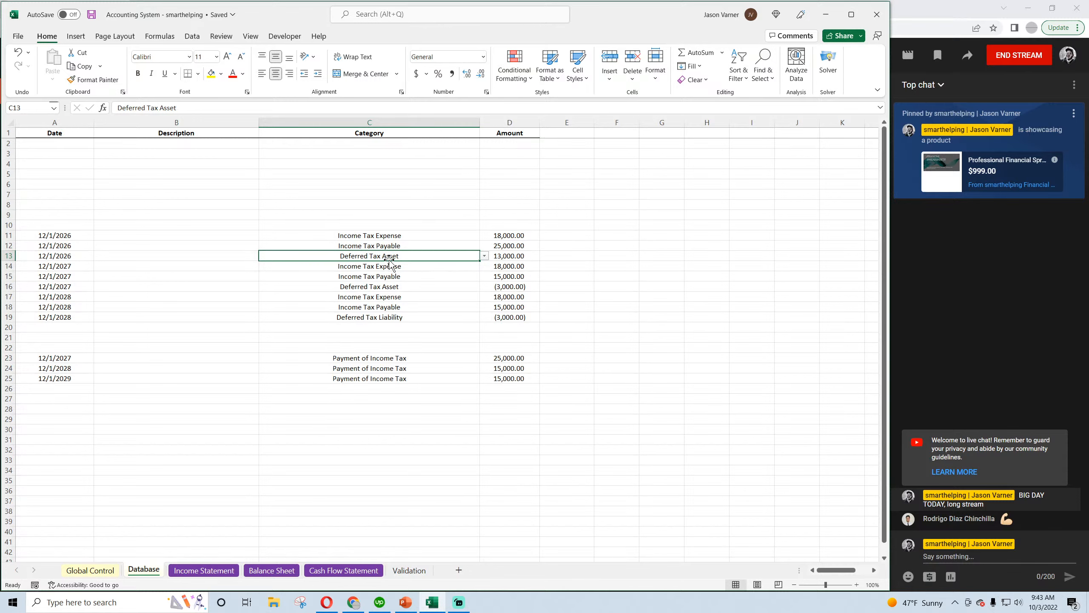
click(401, 317)
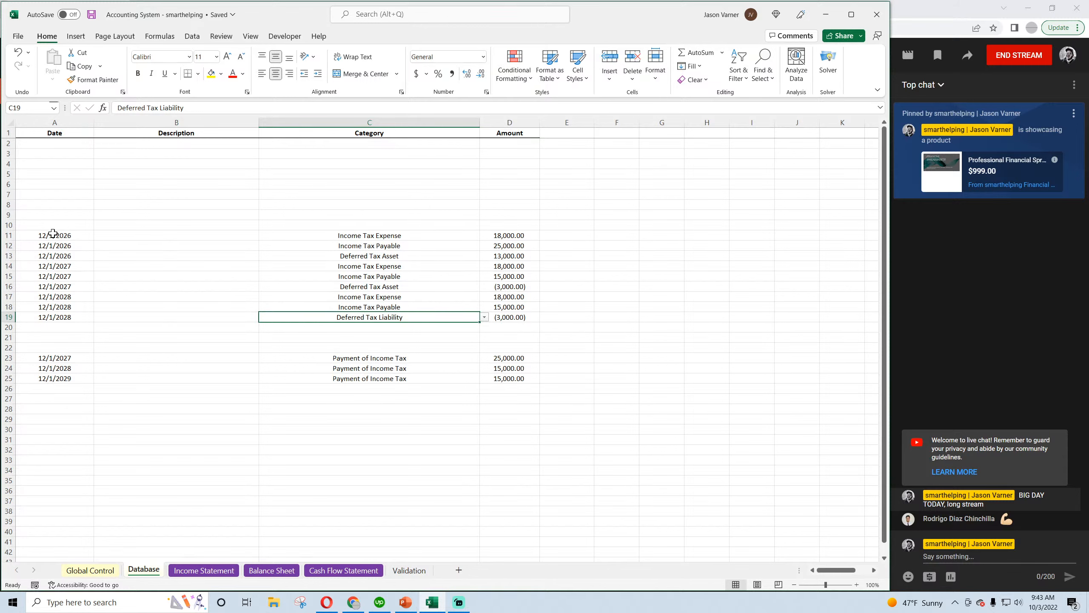
drag(54, 234, 493, 319)
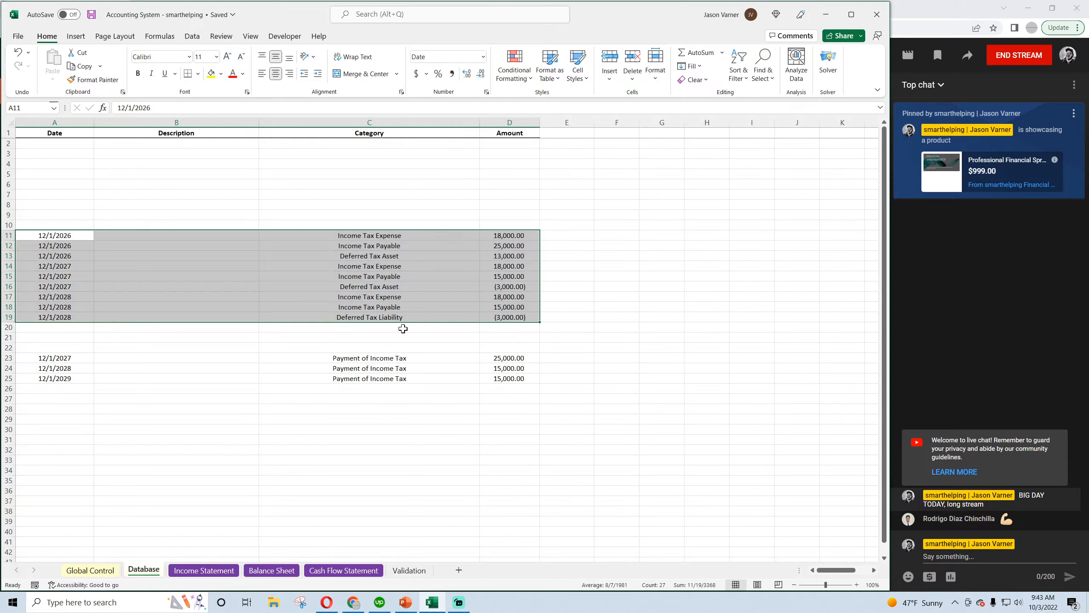
click(379, 237)
click(327, 602)
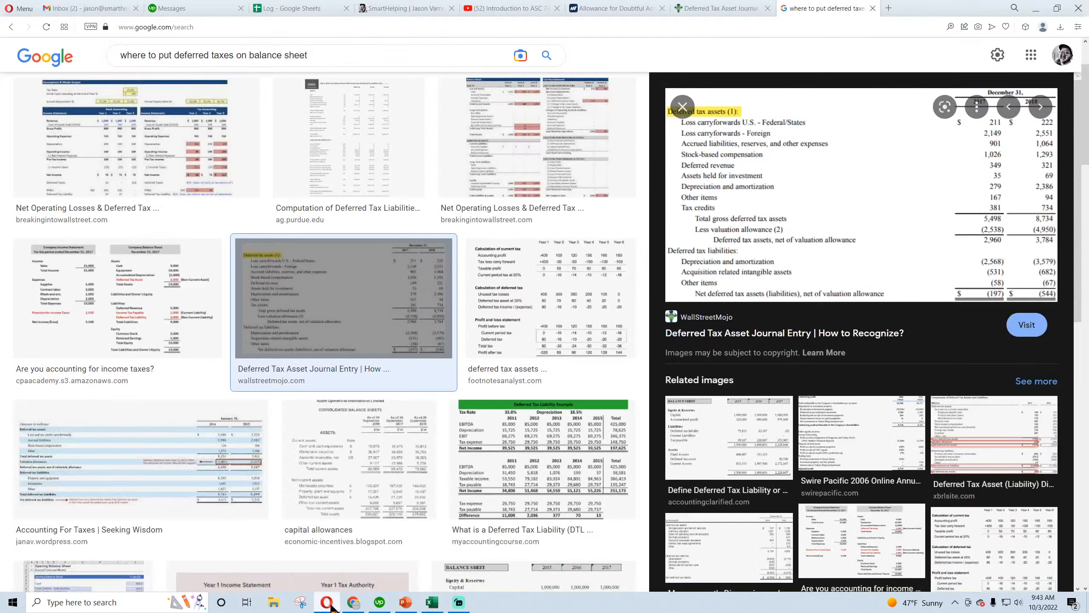
Examine how the WallStreetMojo article presents Microsoft's and Amazon's deferred tax assets and liabilities, including the net and "Reported As" lines
click(725, 8)
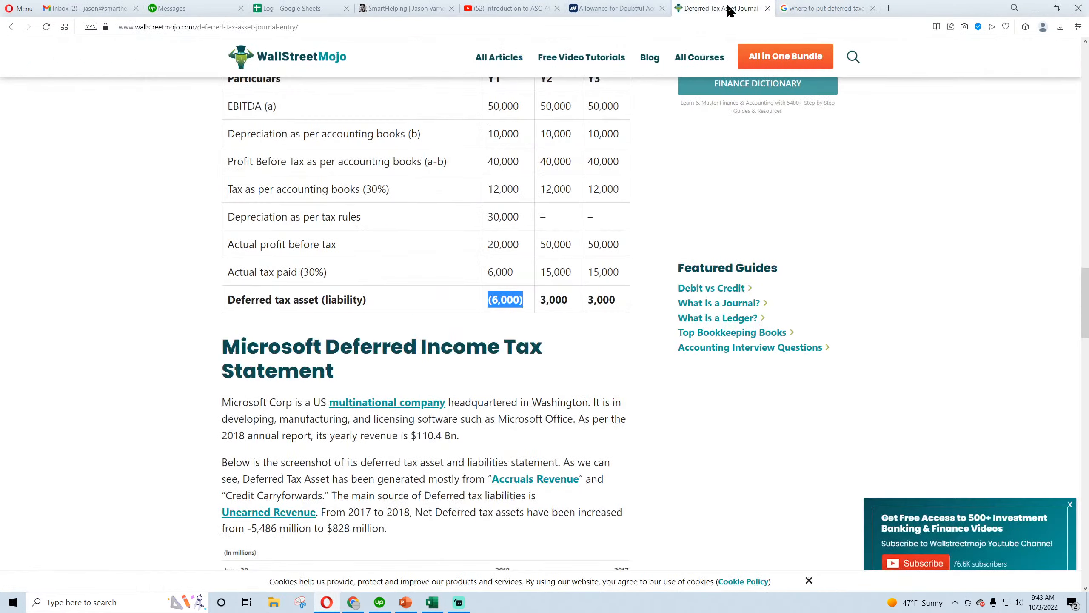
scroll(319, 294, down, 9)
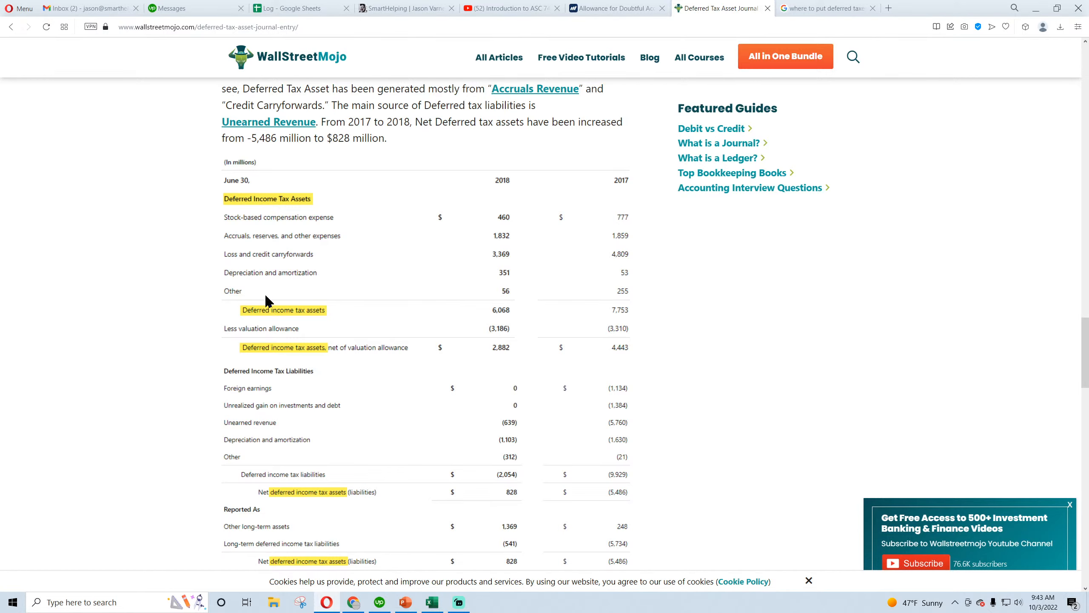
scroll(168, 340, down, 4)
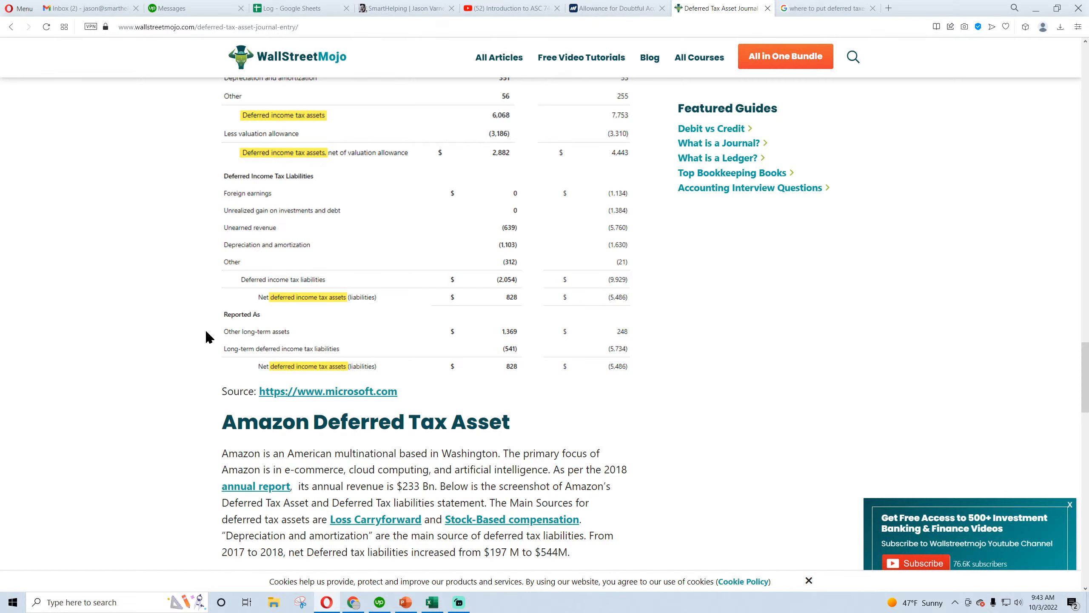
scroll(207, 336, up, 3)
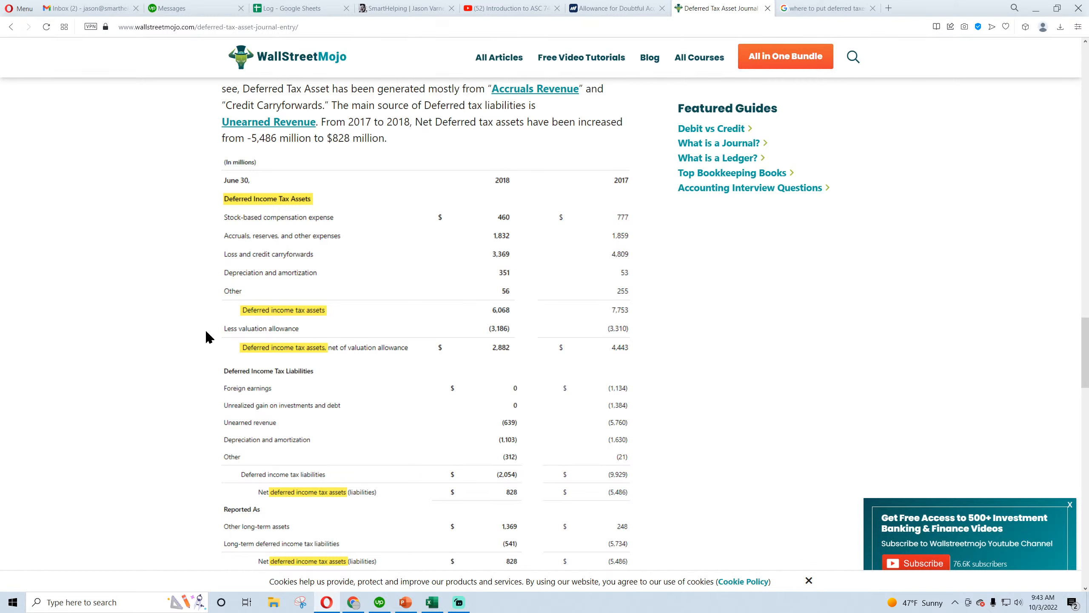
scroll(206, 328, up, 3)
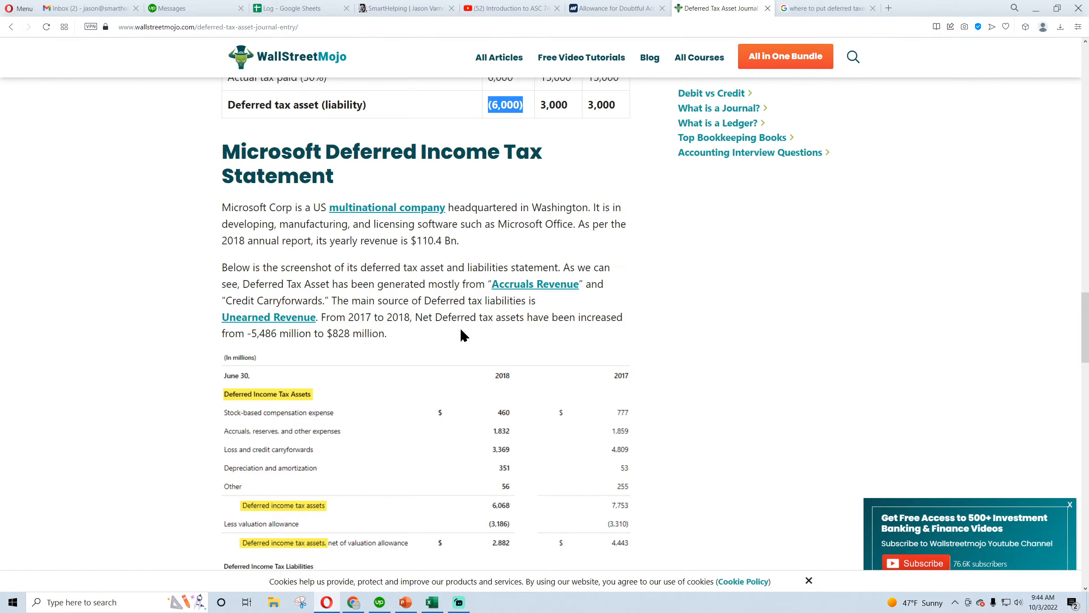
scroll(95, 365, down, 9)
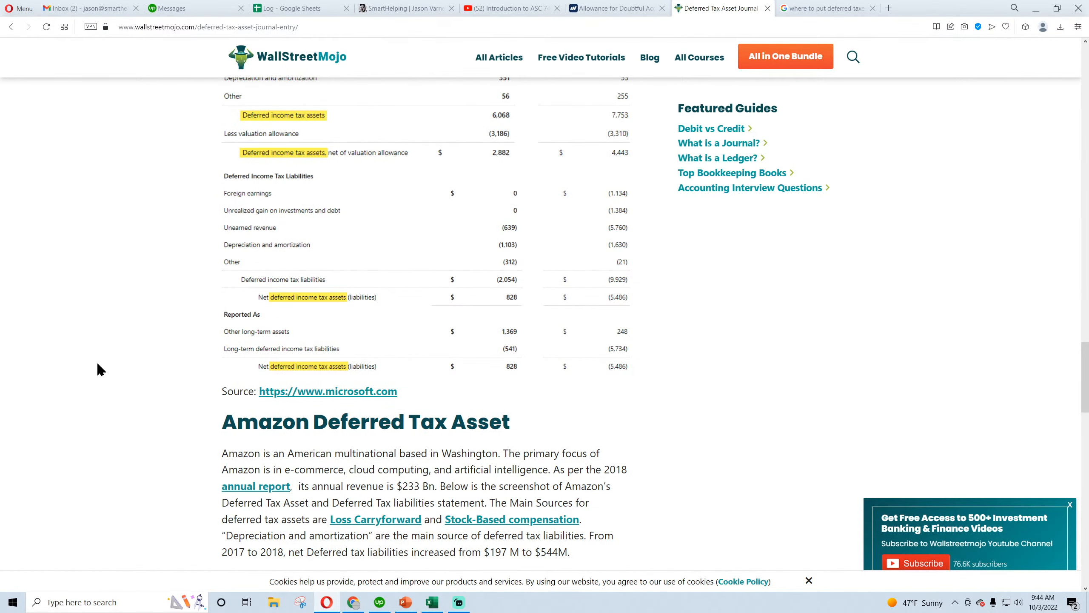
scroll(98, 365, down, 5)
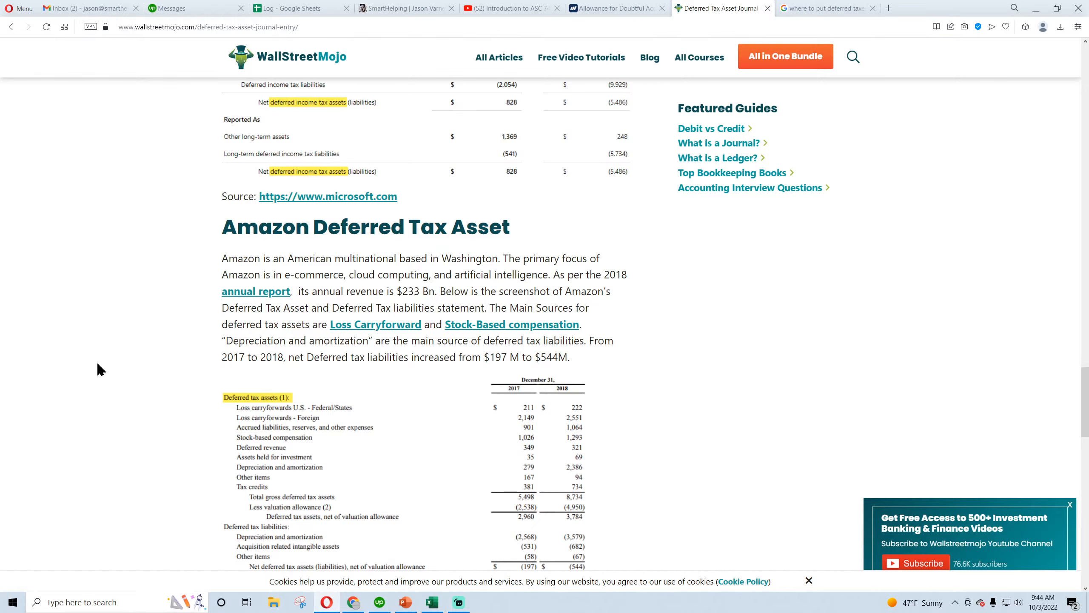
scroll(99, 365, down, 5)
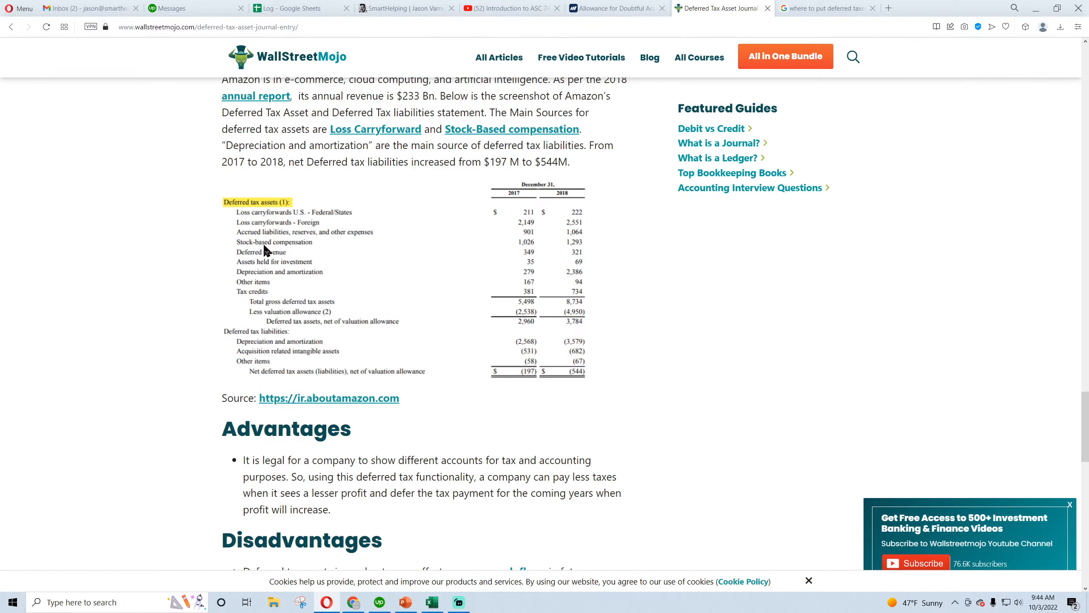
scroll(198, 352, down, 8)
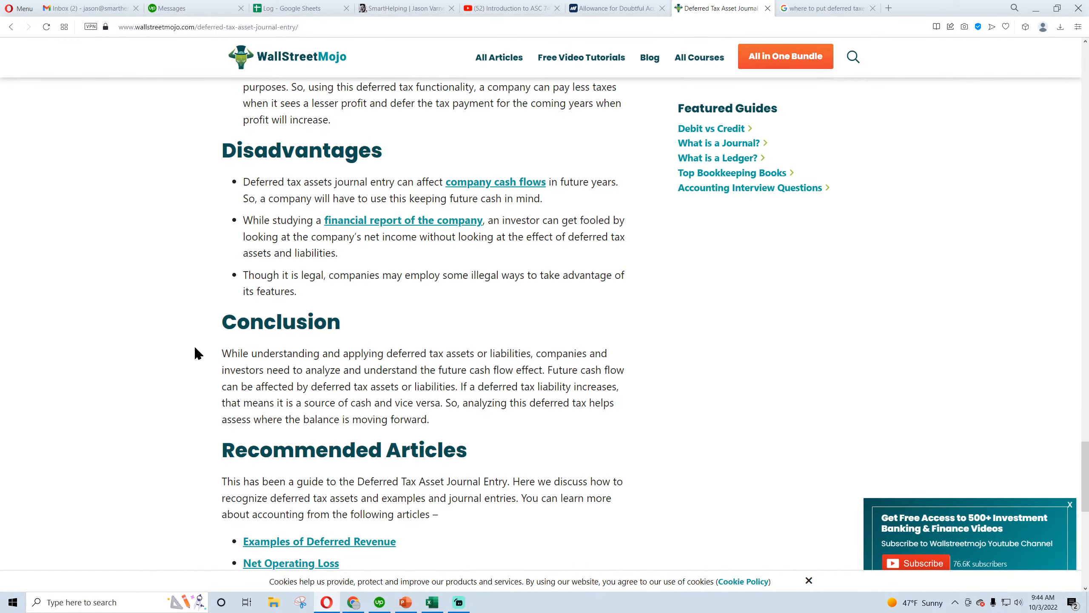
scroll(194, 346, up, 8)
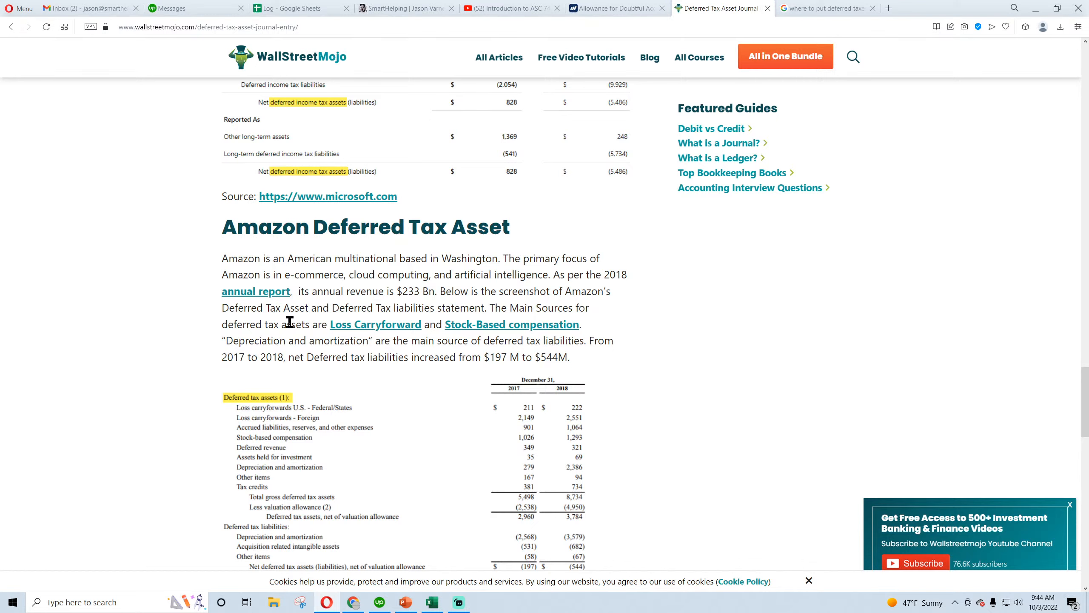
scroll(290, 322, down, 5)
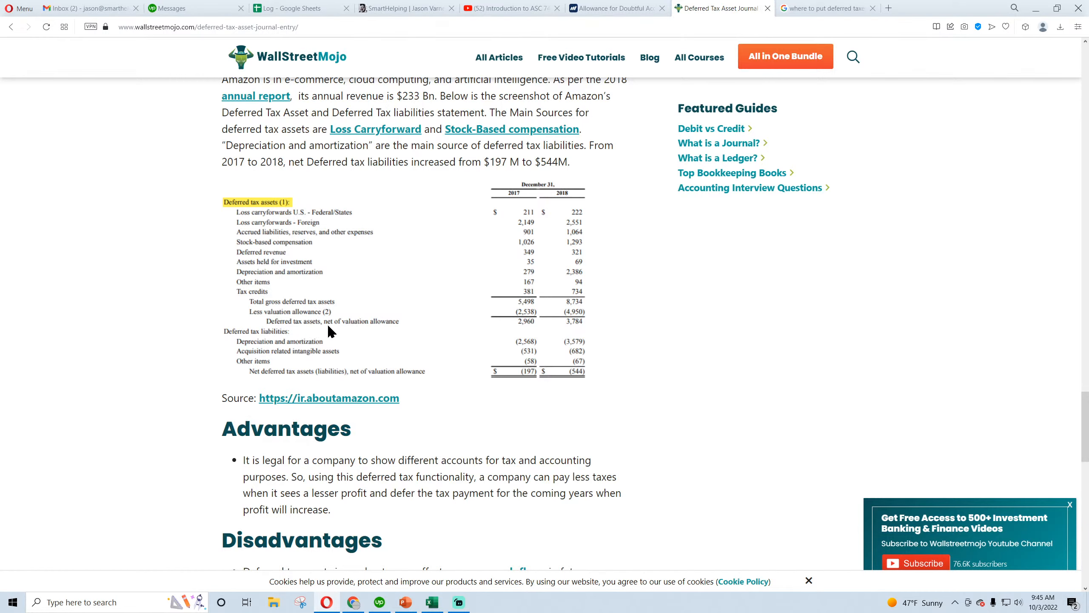
scroll(302, 346, up, 12)
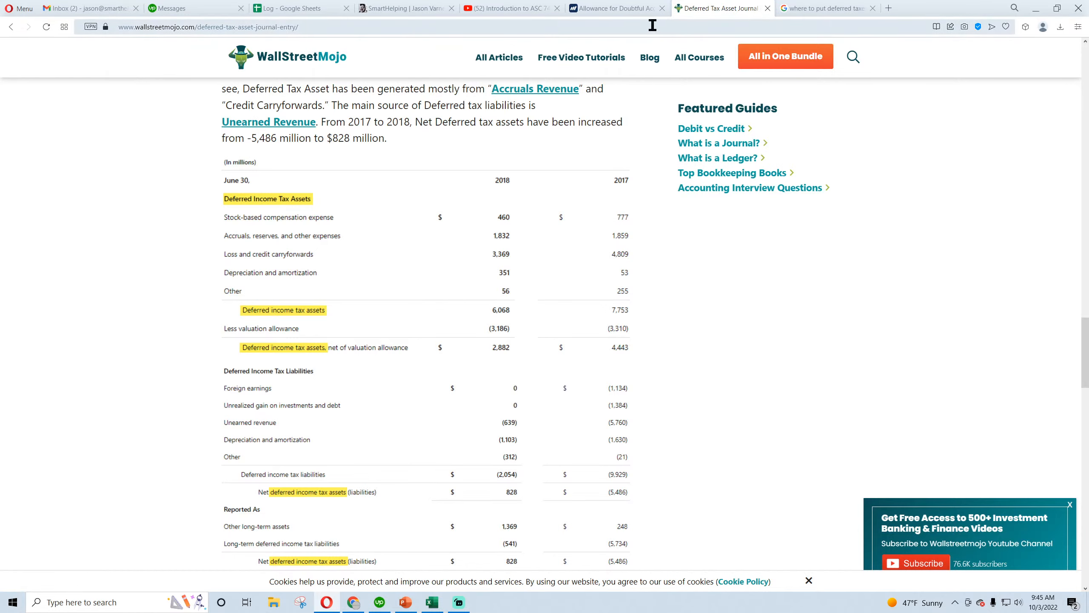
Compare the deferred tax image results for Apple's consolidated balance sheet, My Accounting Course, The Footnotes Analyst and Seeking Wisdom
click(831, 10)
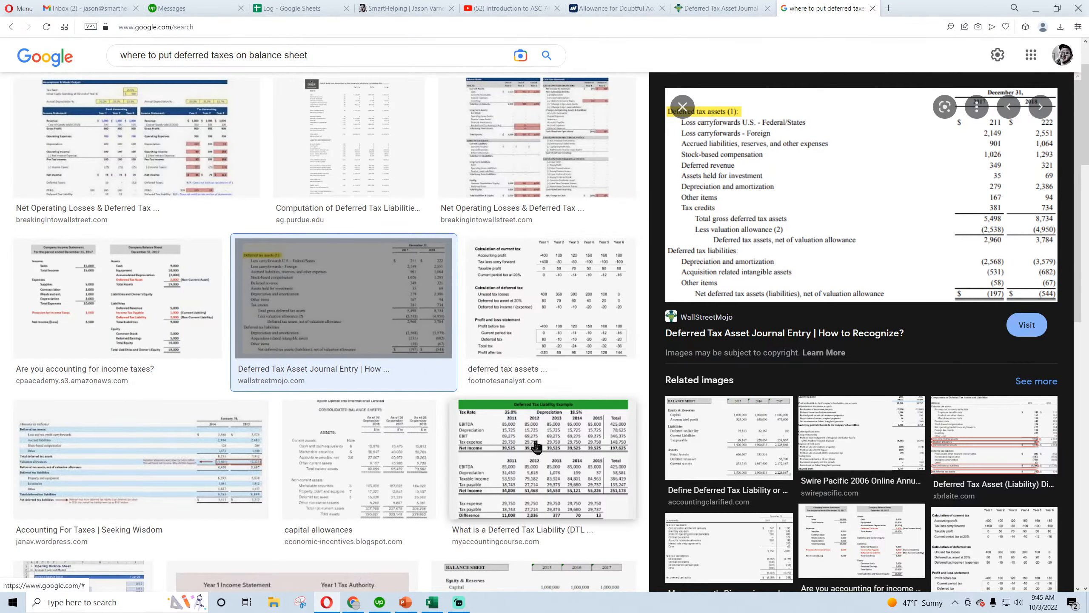
click(318, 463)
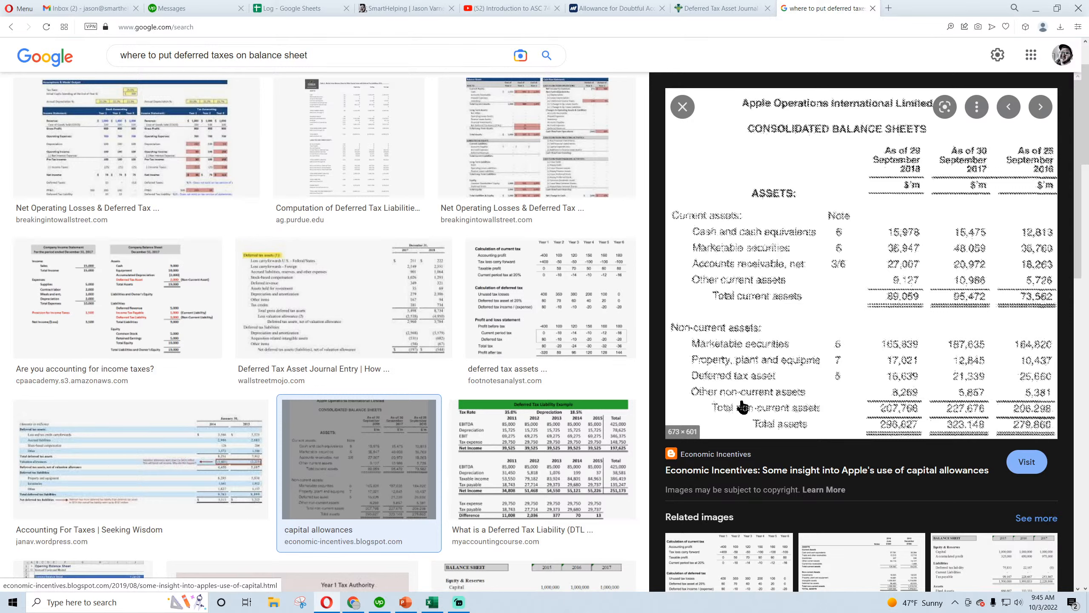
click(554, 471)
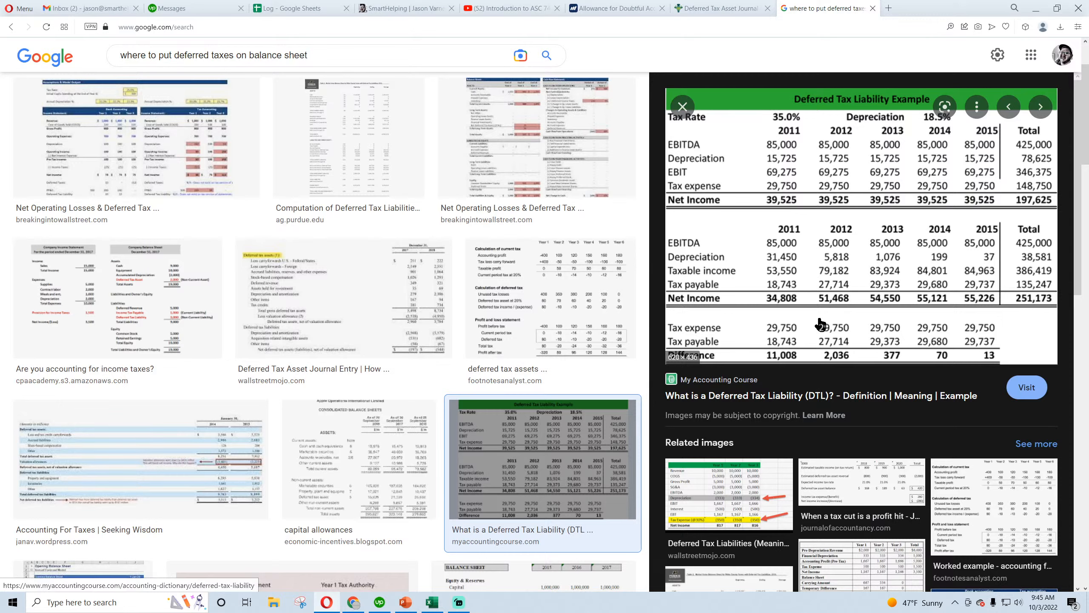
click(559, 303)
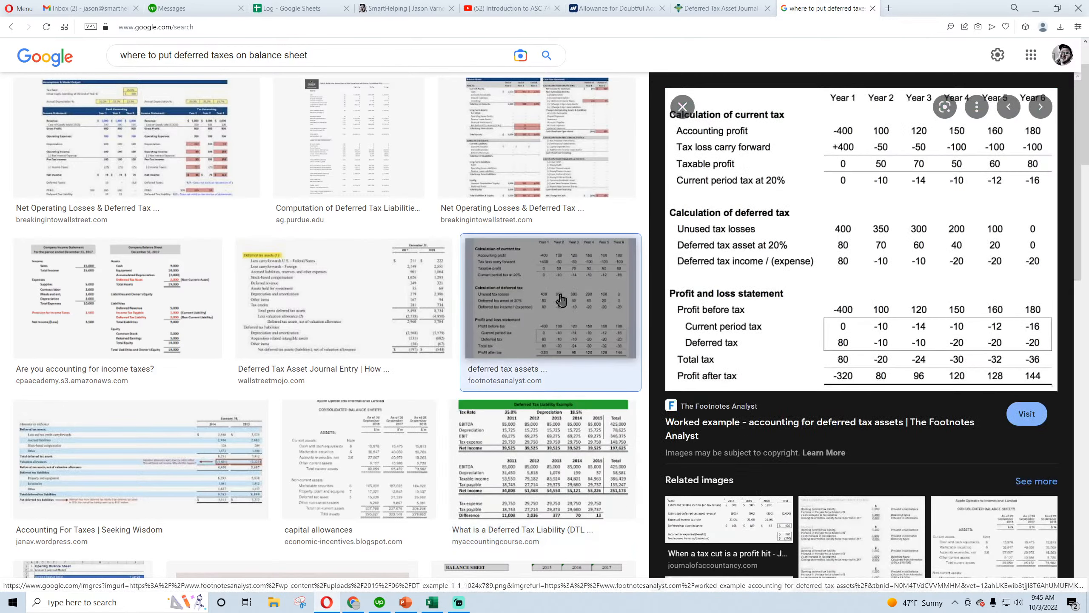
click(180, 493)
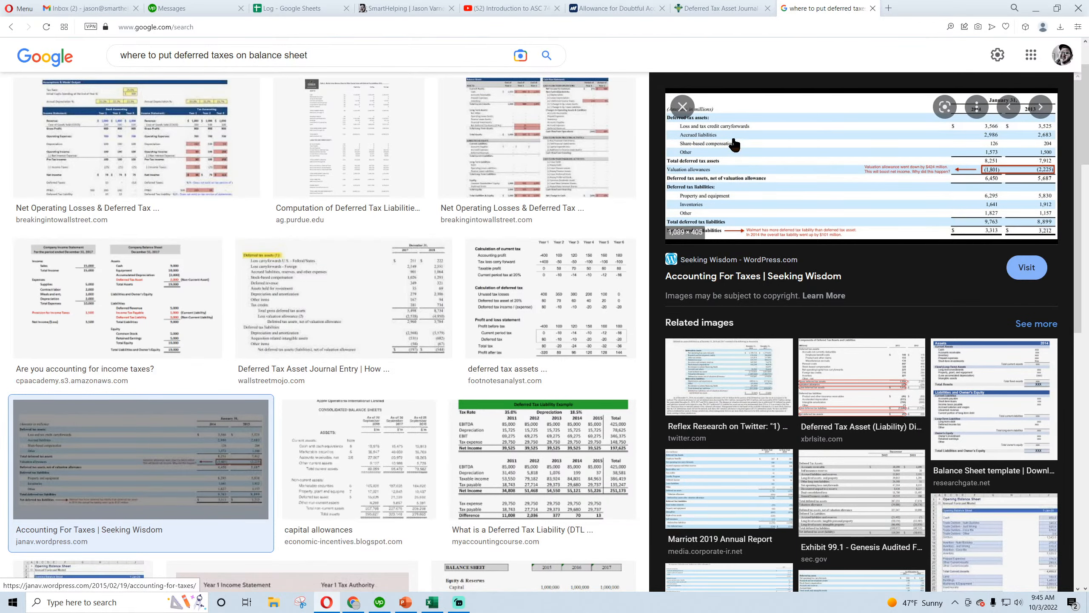
Read the Accounting For Taxes article's deferred tax journal entries and Walmart's net deferred tax liabilities table, and close the article
click(748, 171)
scroll(446, 255, down, 6)
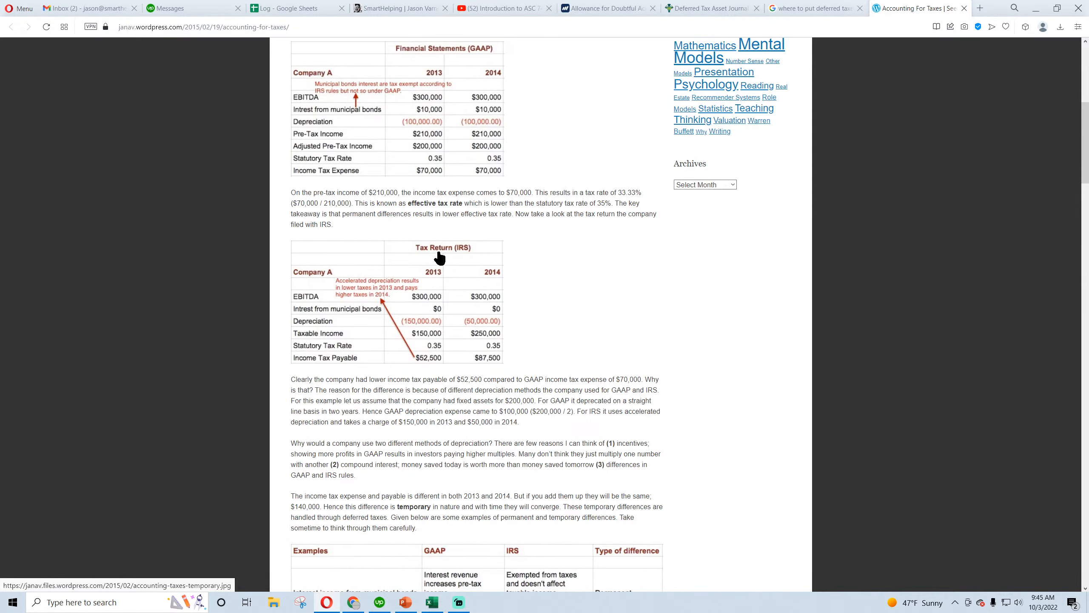
scroll(427, 253, down, 4)
scroll(425, 251, down, 6)
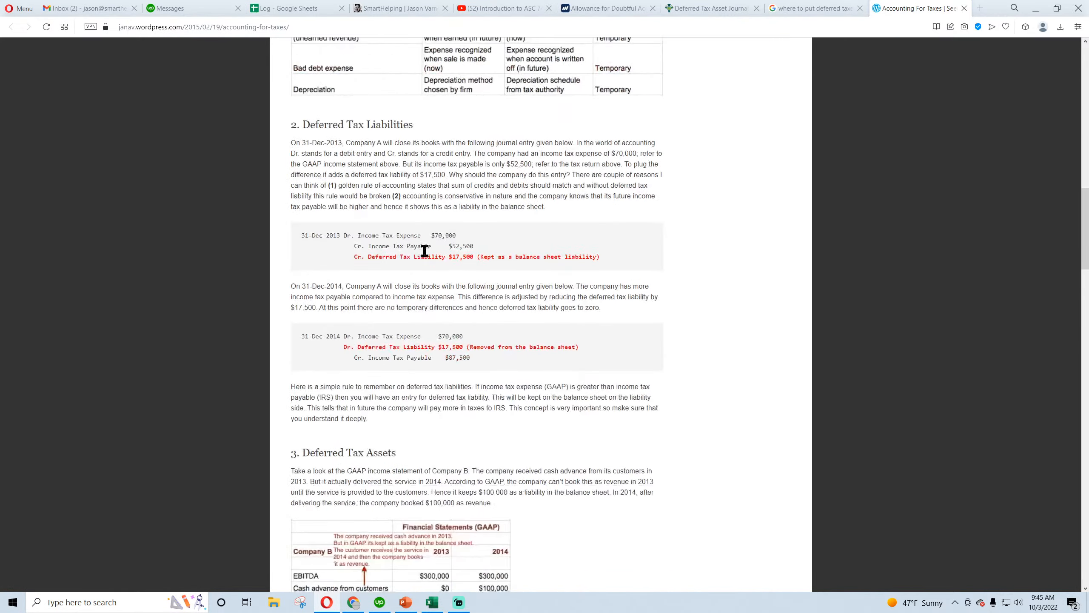
scroll(425, 251, down, 6)
scroll(426, 256, down, 15)
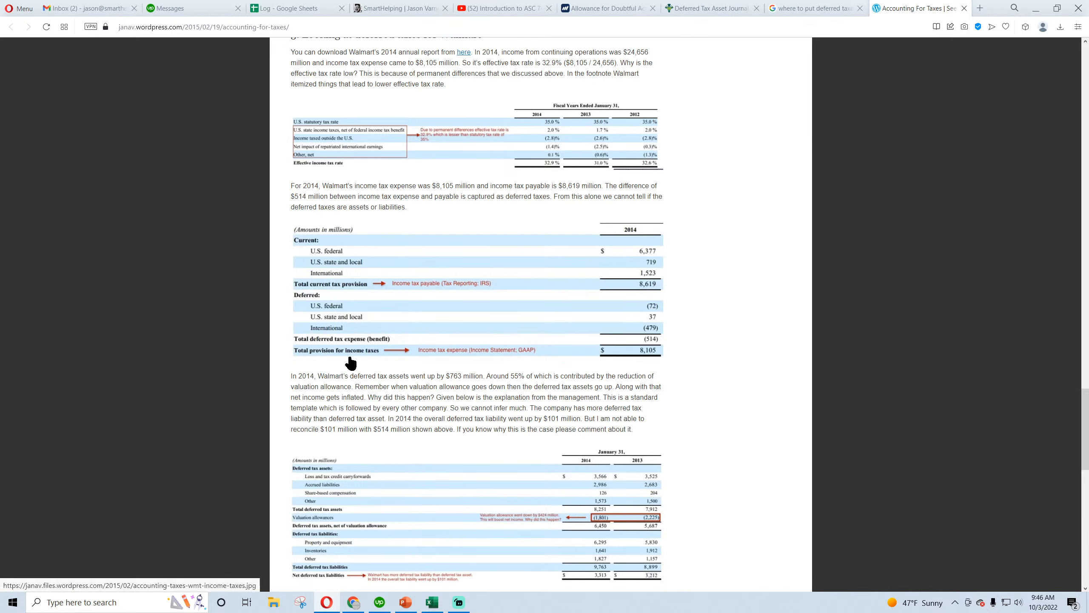
scroll(339, 317, down, 4)
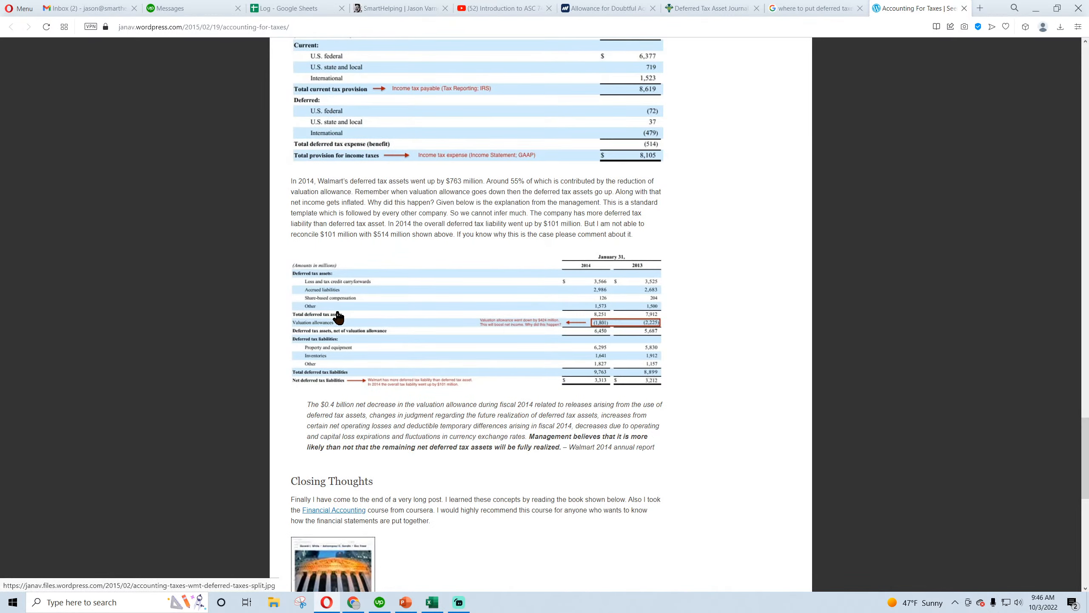
scroll(340, 287, down, 4)
scroll(342, 283, up, 4)
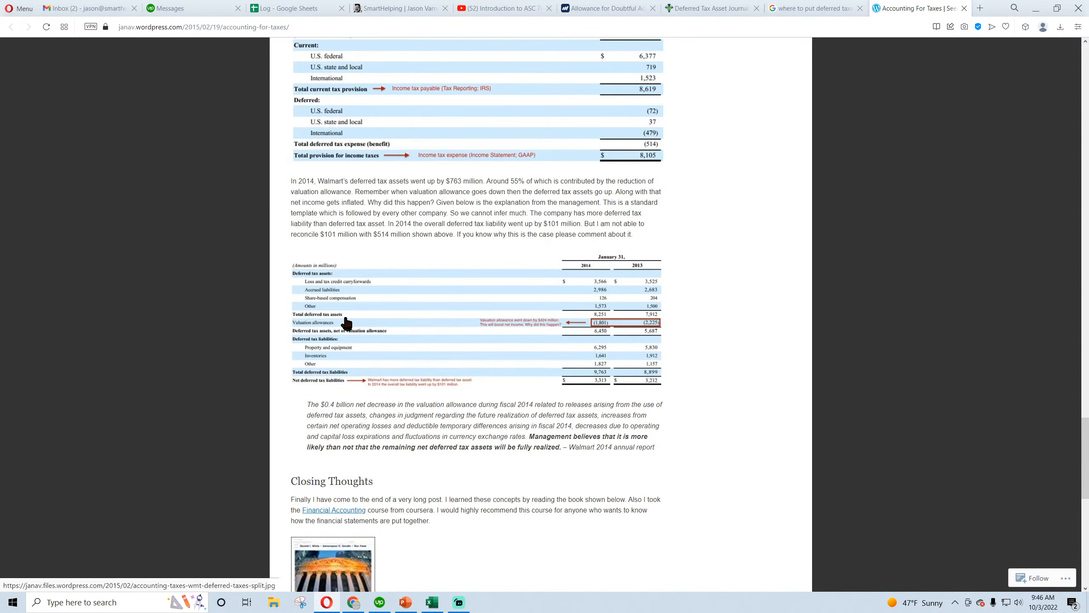
scroll(345, 322, down, 8)
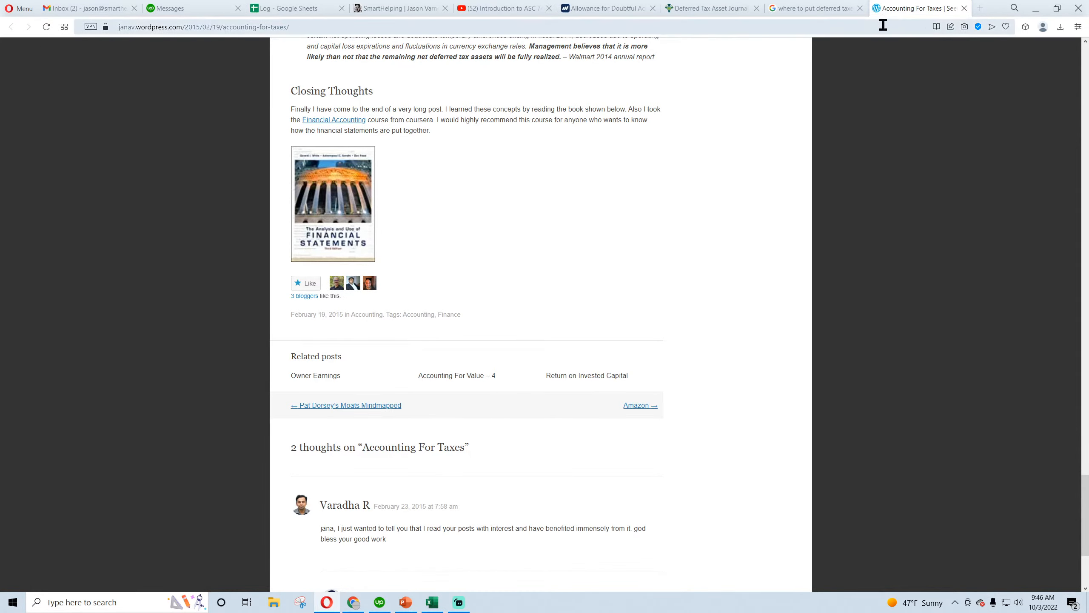
click(964, 8)
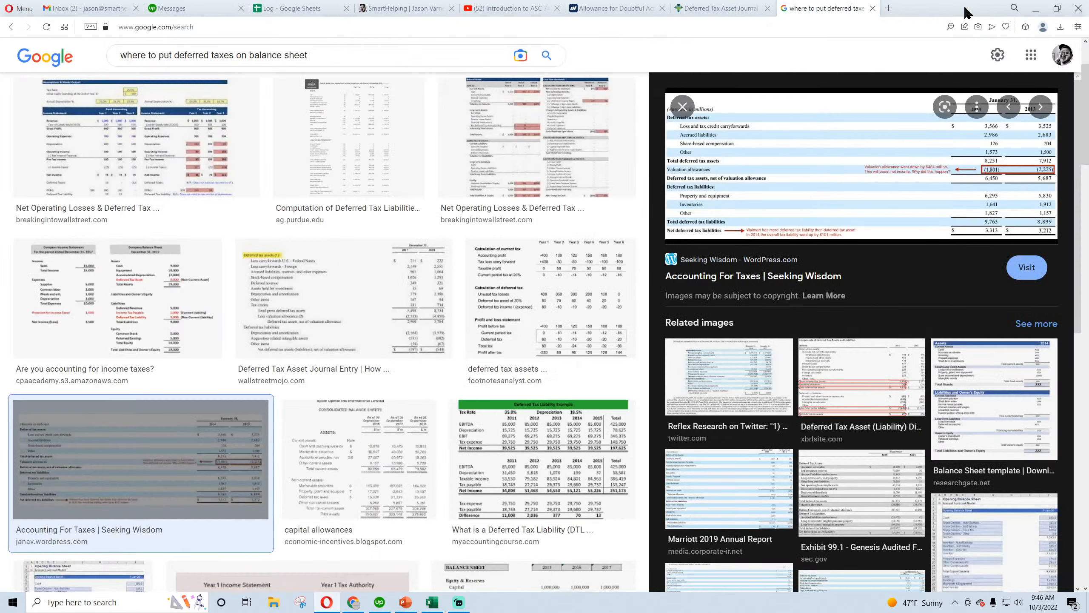
Find and preview the "Calculation of deferred tax example" image from SlidePlayer further down the image results
scroll(535, 334, down, 7)
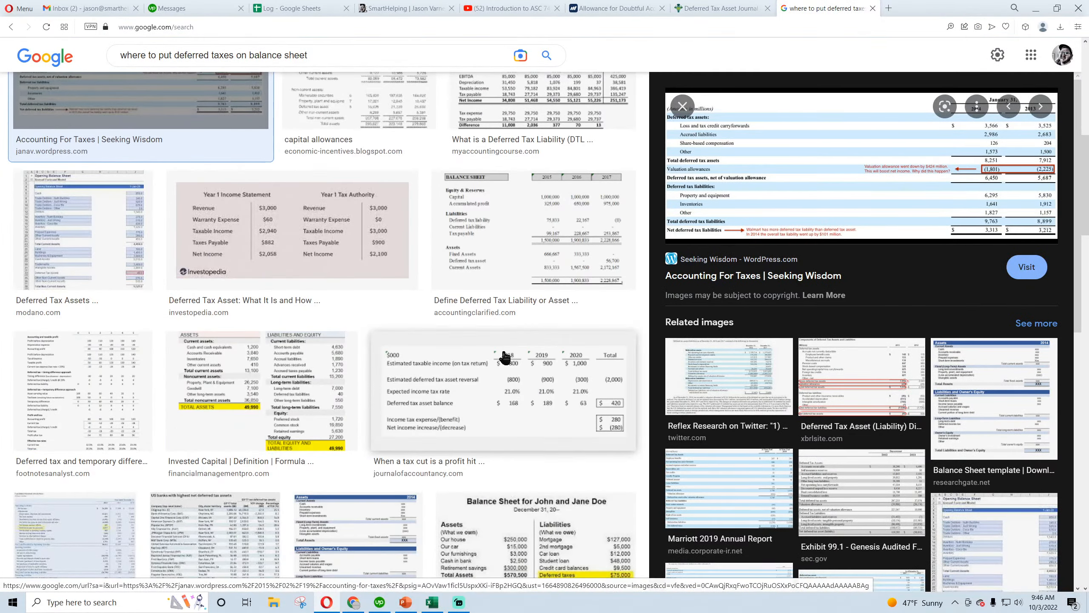
scroll(460, 424, down, 4)
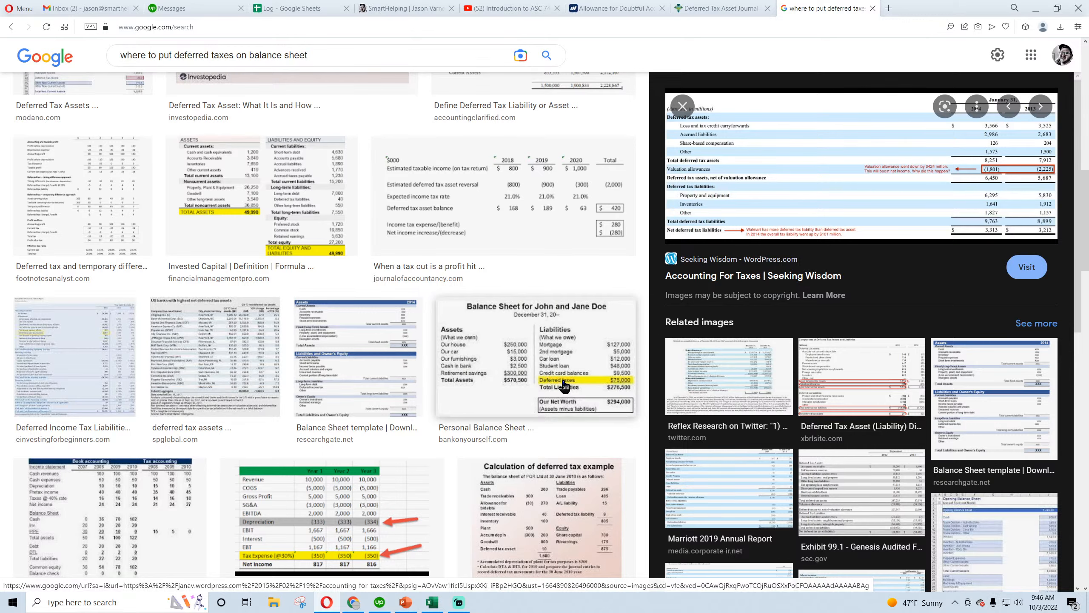
scroll(565, 386, down, 3)
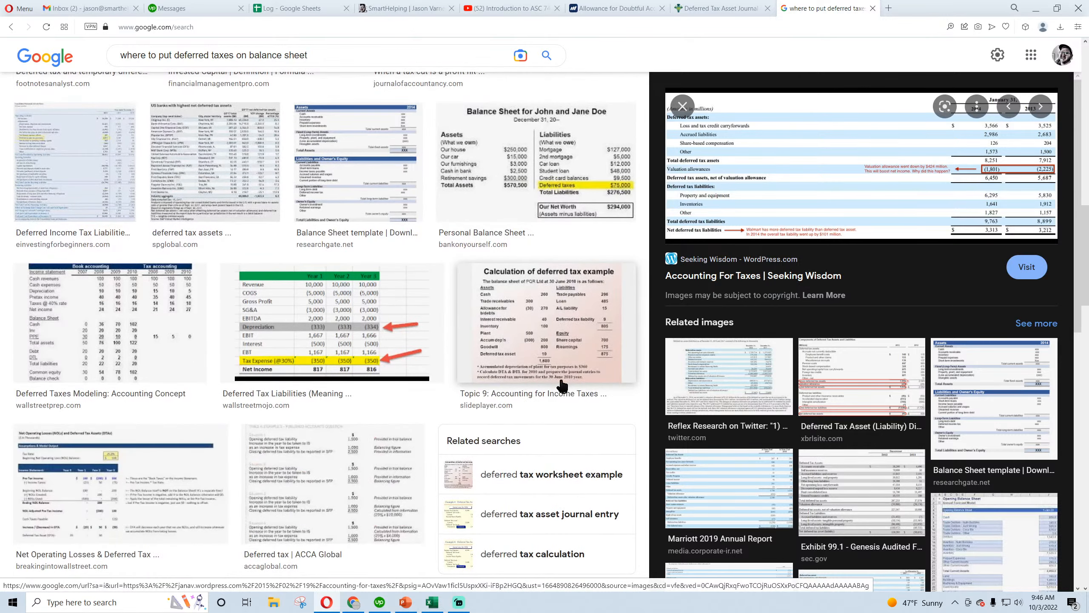
click(565, 357)
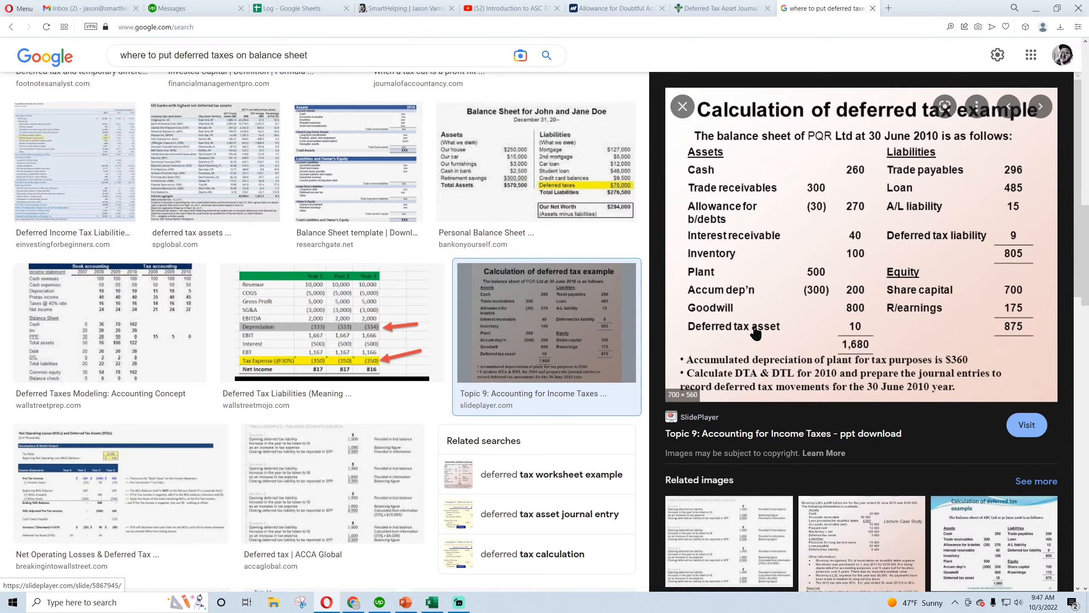
Switch to Excel, check the Income Statement's taxes and save the workbook from the Database sheet
click(353, 602)
click(432, 602)
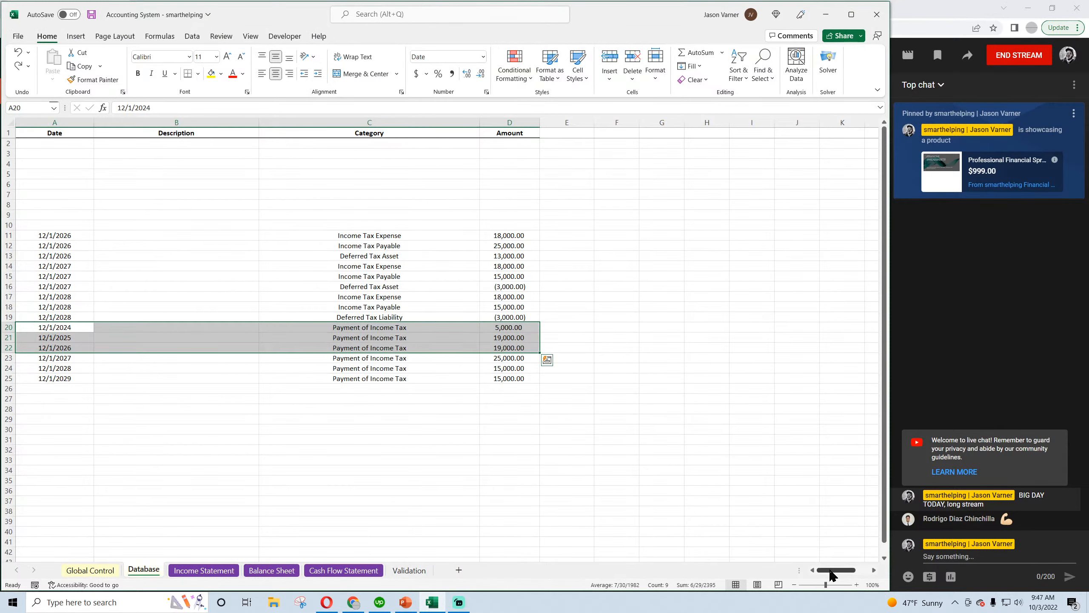
click(112, 571)
click(192, 572)
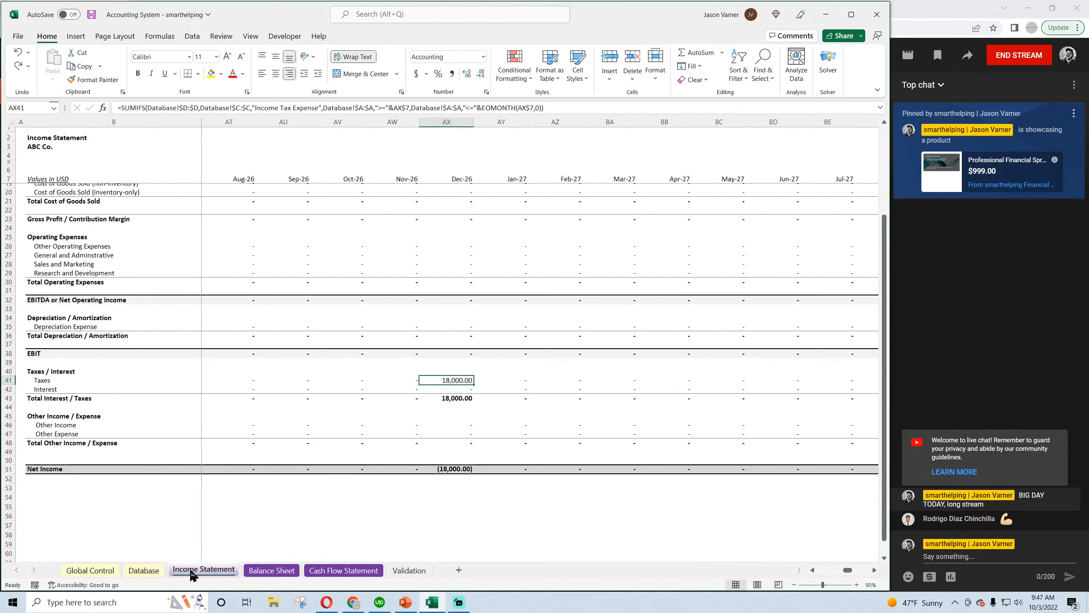
scroll(311, 389, up, 4)
click(144, 570)
click(91, 15)
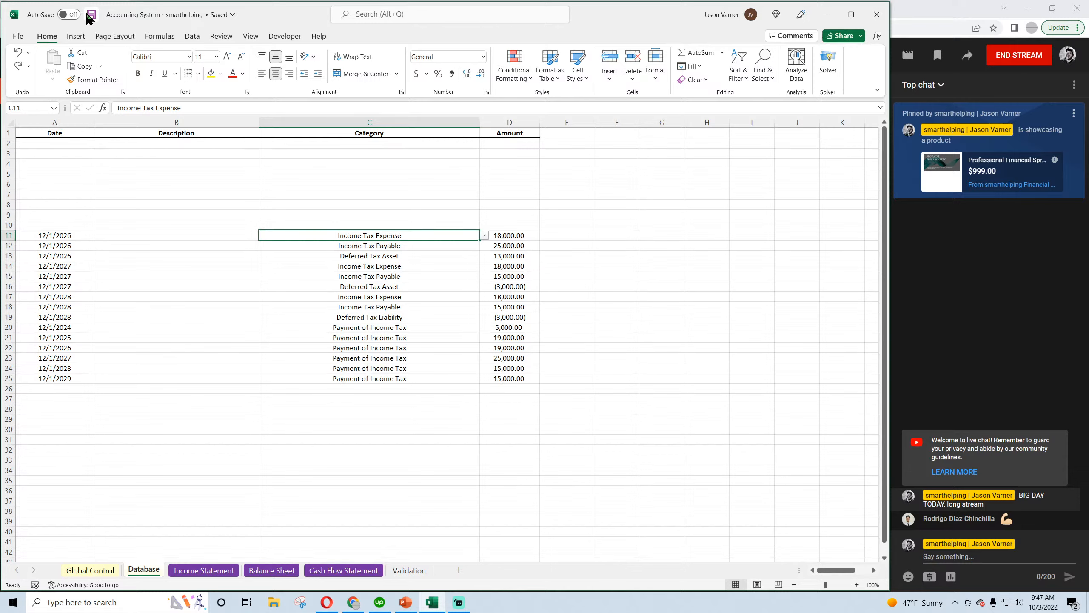
Check the temporary difference journal entry in the ASC 740 video in Opera and, back in Excel, undo the removal of the 2023 to 2025 accrual entries
click(326, 603)
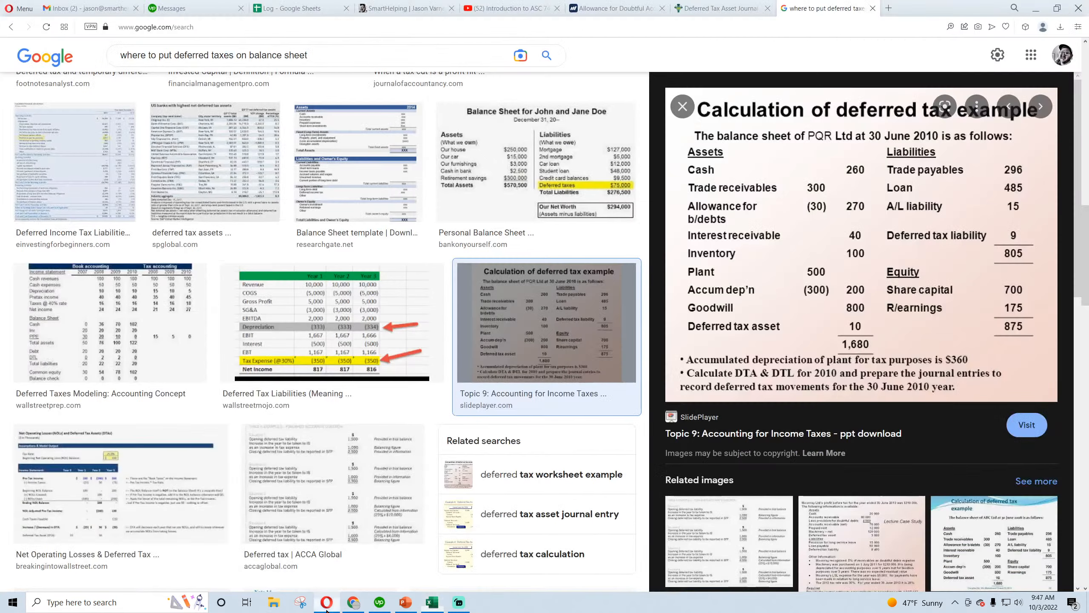
click(508, 8)
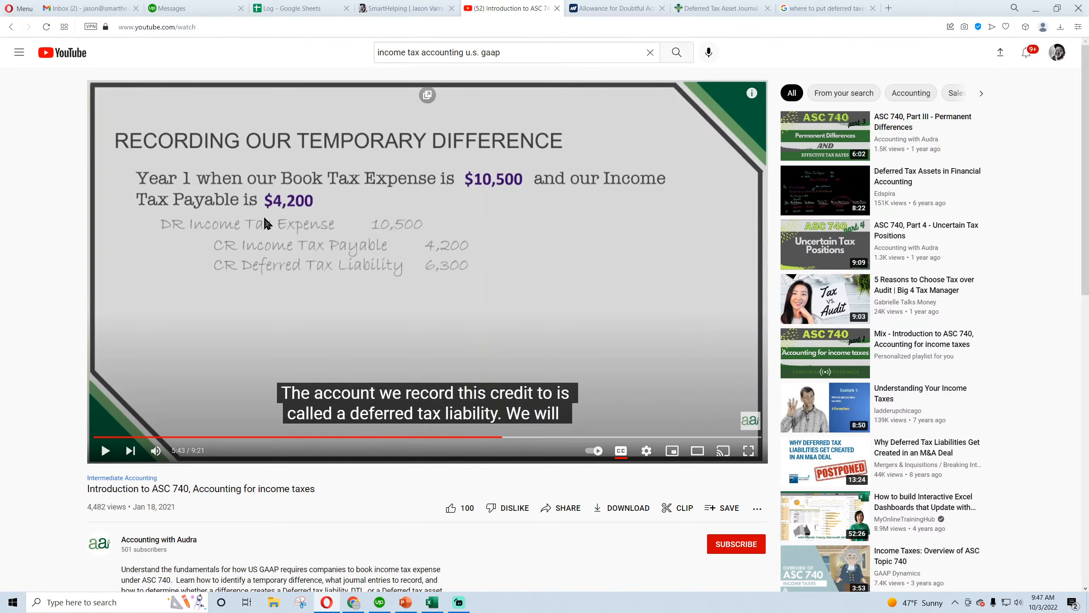
click(432, 602)
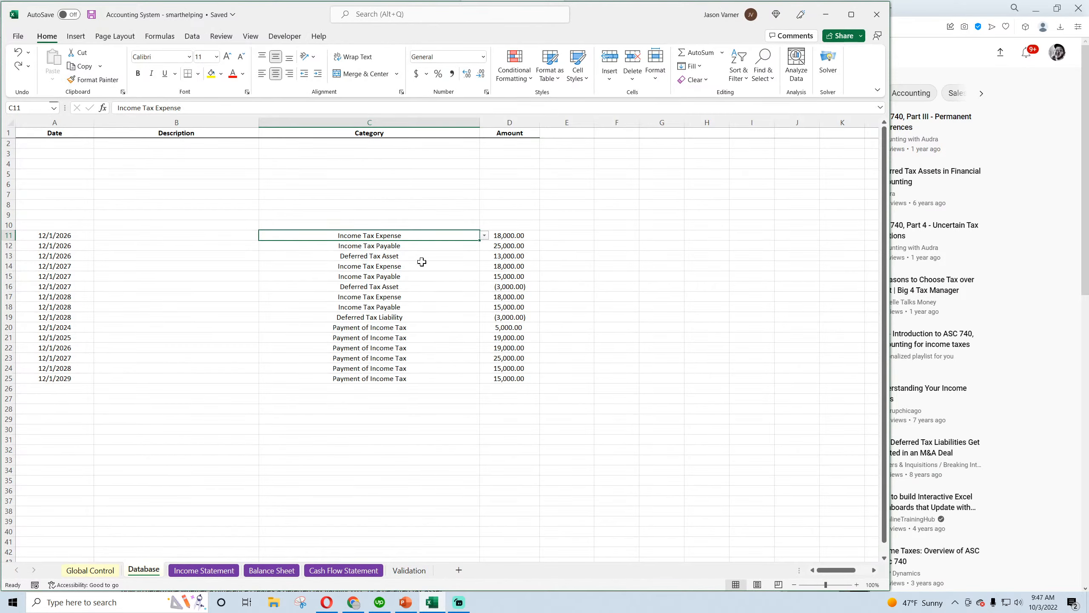
click(18, 53)
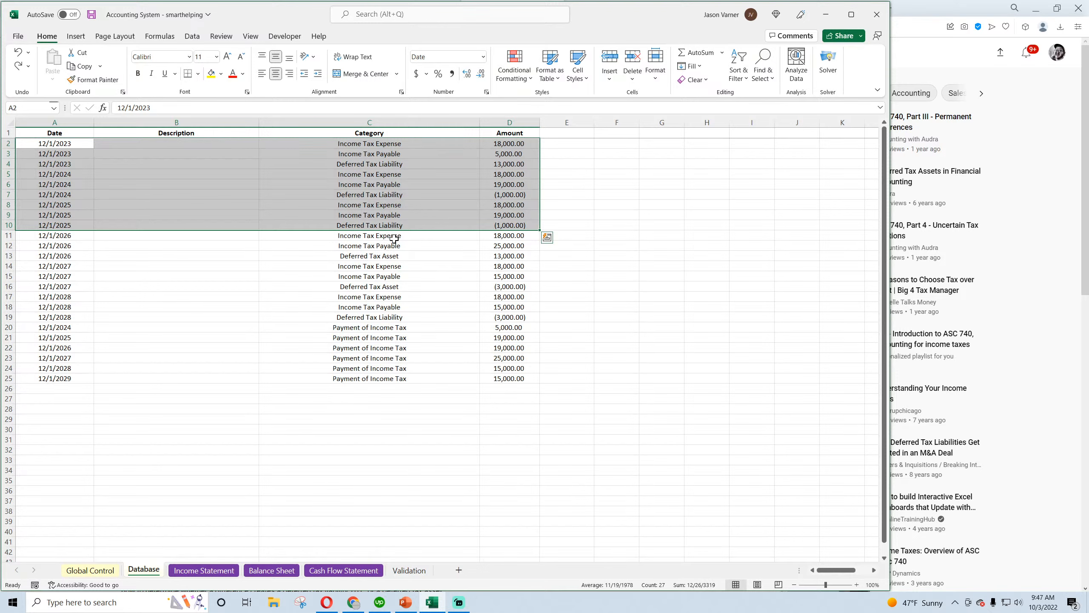
Clear the Database sheet entries in rows 11 to 25, covering the 2026 to 2028 accruals and all income tax payments
drag(514, 236, 63, 377)
right_click(260, 296)
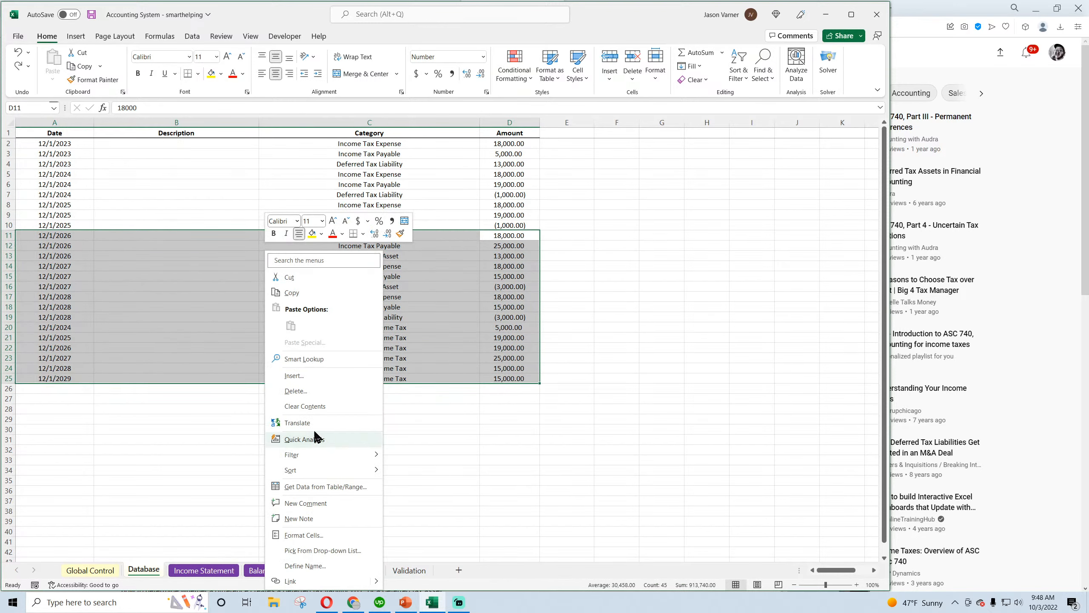
click(316, 406)
click(366, 306)
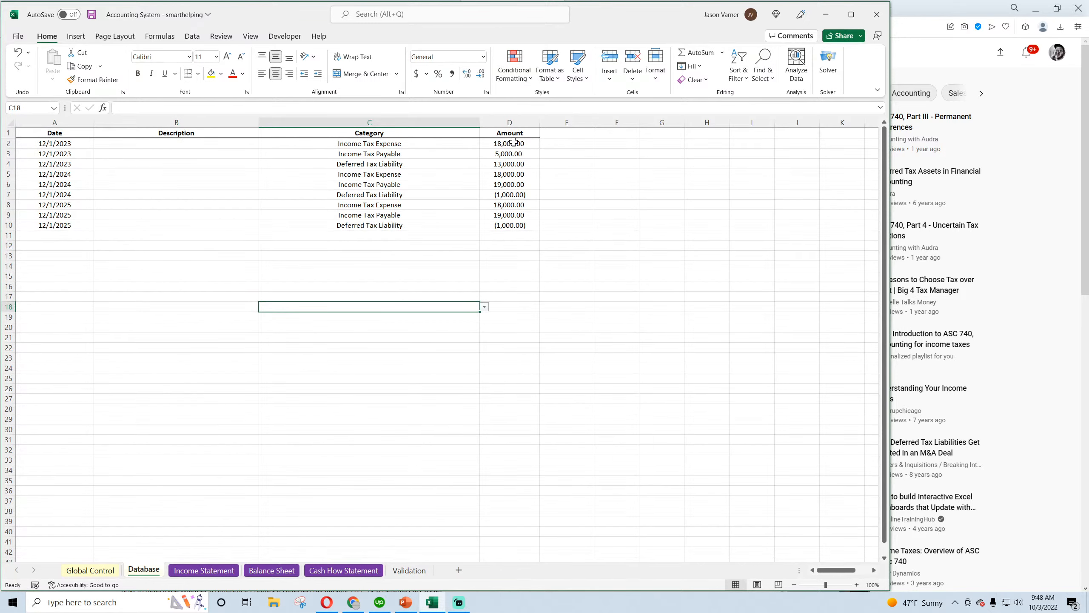
click(354, 602)
click(432, 602)
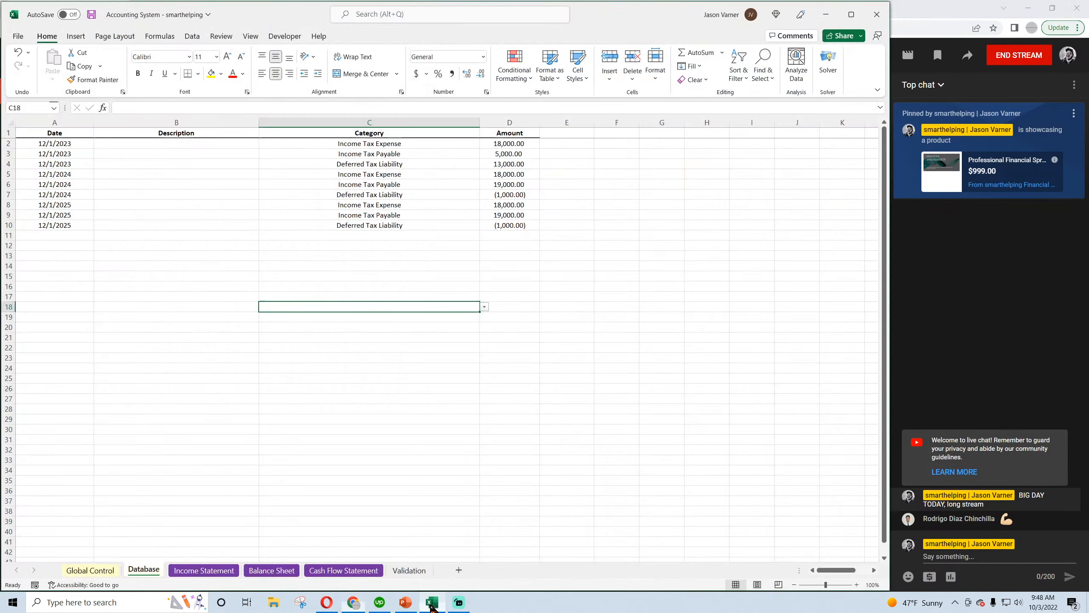
Review the three December 2023 tax accrual entries on the Database sheet and save the workbook
click(382, 145)
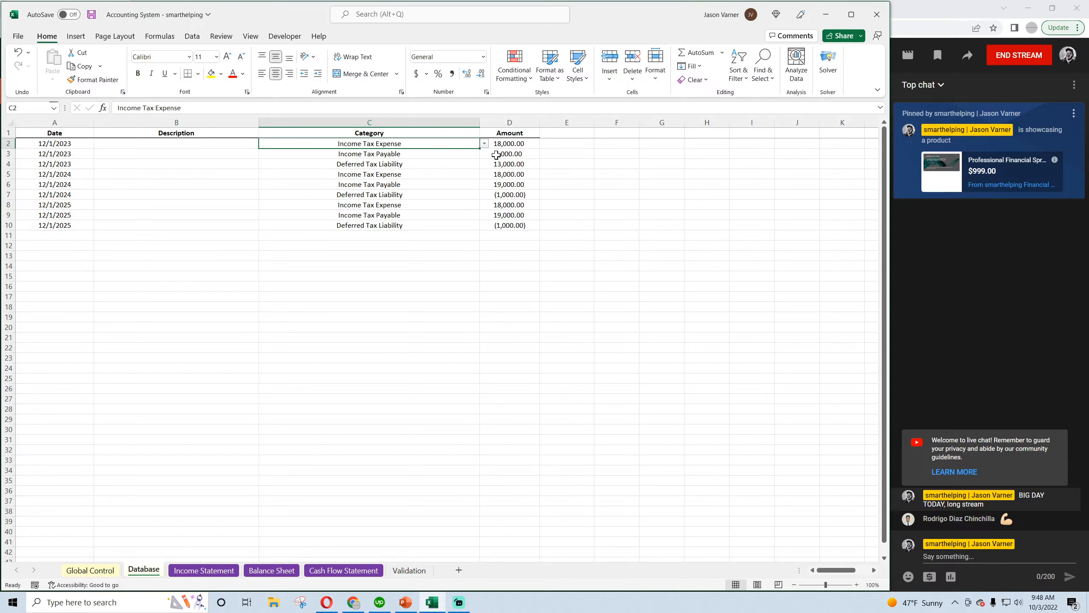
drag(381, 153, 501, 153)
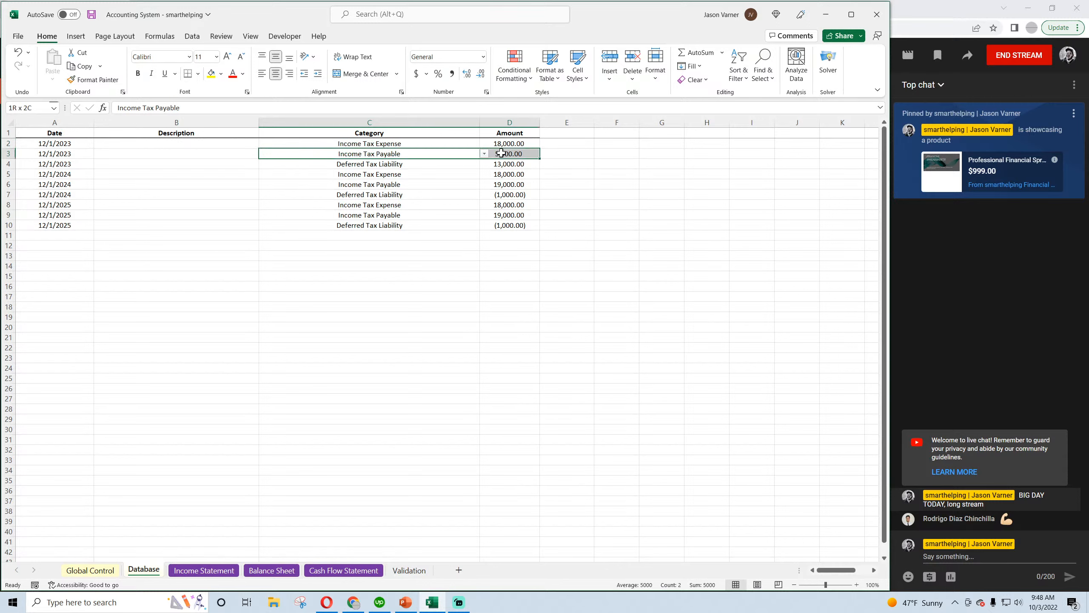
drag(378, 163, 510, 154)
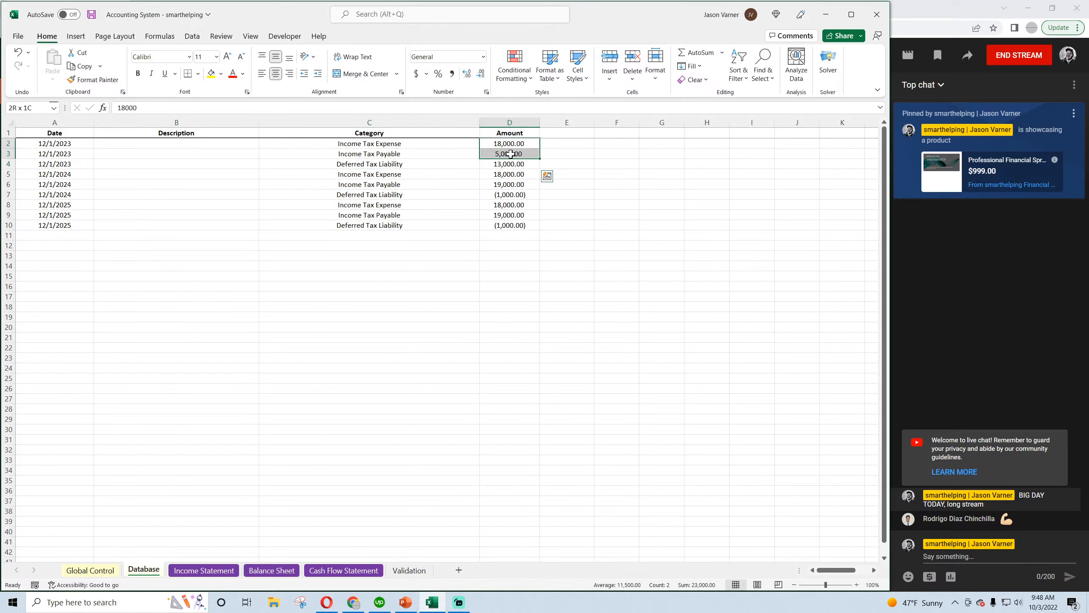
click(92, 16)
Compare the December 2023 and December 2024 accrual entries, focusing on Income Tax Payable, and save the workbook again
drag(506, 163, 51, 144)
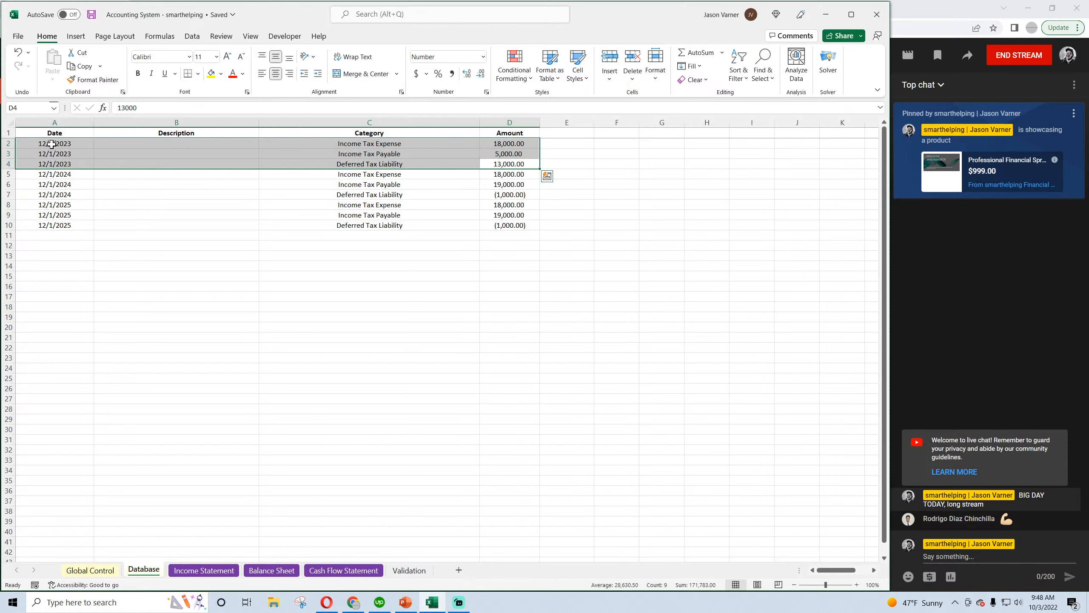
drag(519, 176, 57, 192)
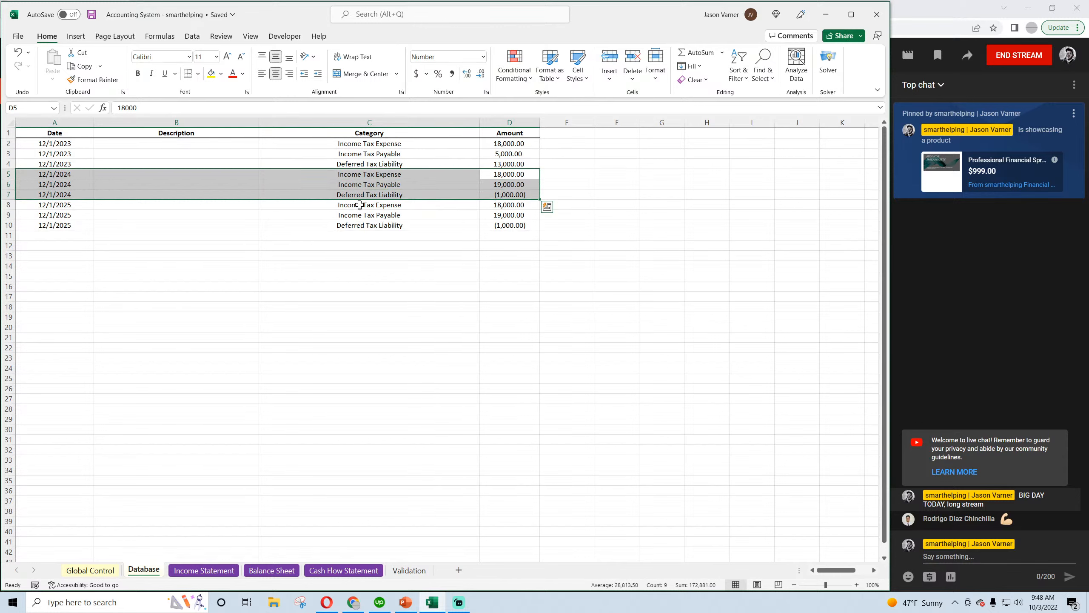
click(517, 175)
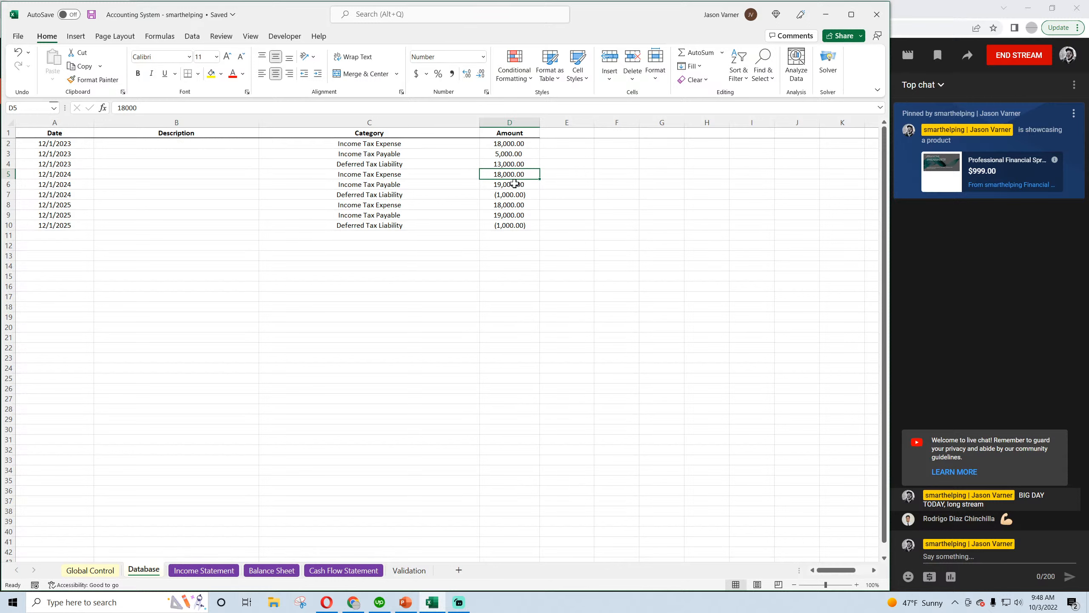
click(514, 185)
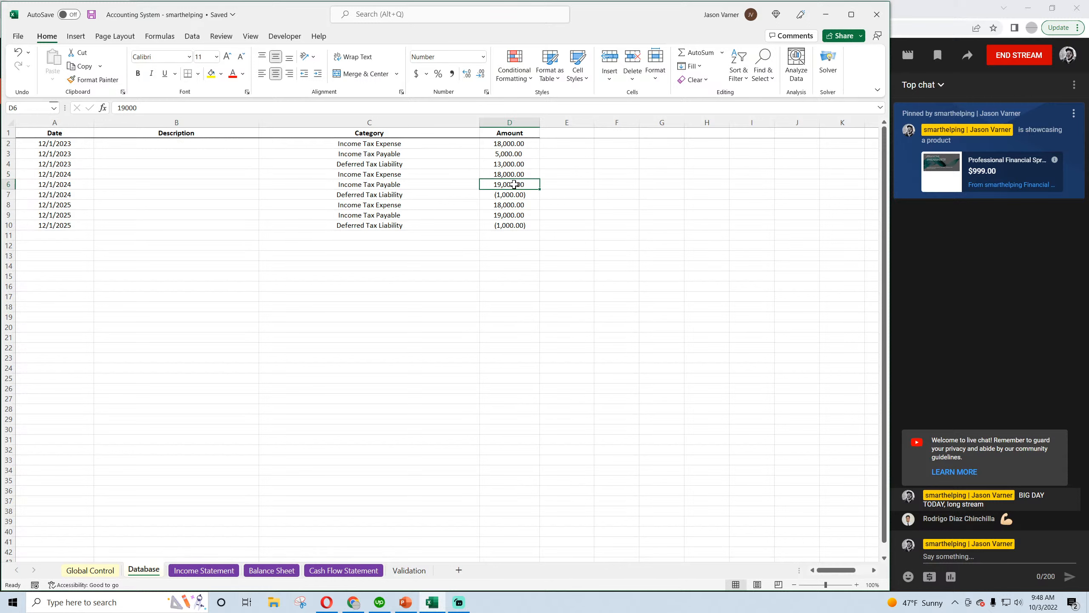
click(393, 154)
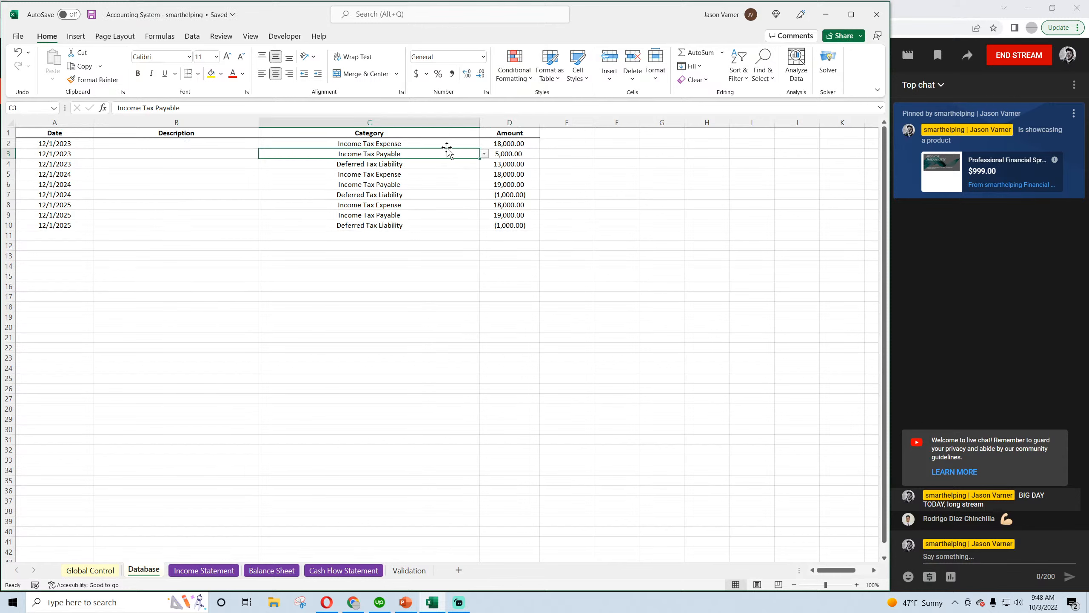
click(528, 155)
click(396, 155)
click(92, 14)
click(91, 14)
Check the Income Taxes Payable balance for Dec-23 on the Balance Sheet
click(269, 571)
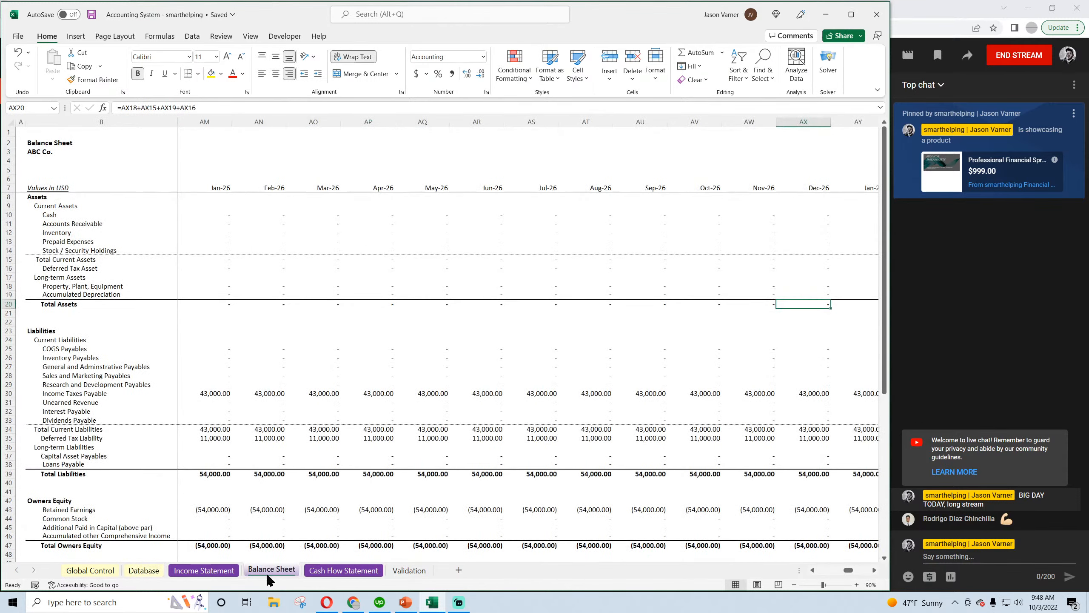
drag(848, 571, 820, 572)
click(875, 570)
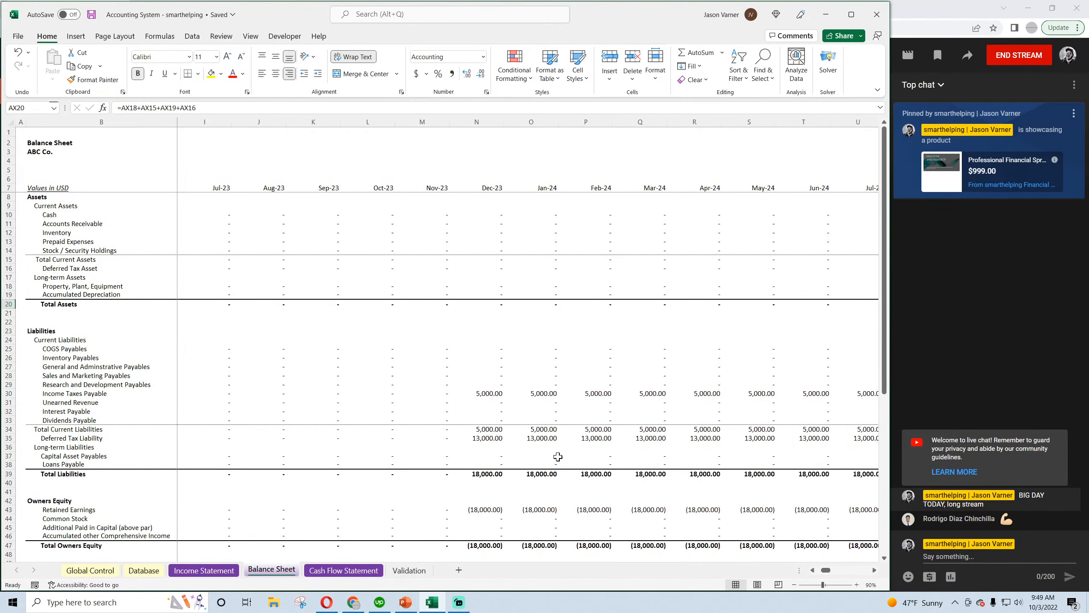
click(489, 393)
Add a Payment of Income Tax entry of 5,000 dated 12/1/2024 in Database row 11, starting from a copy of the 2024 expense row
click(144, 570)
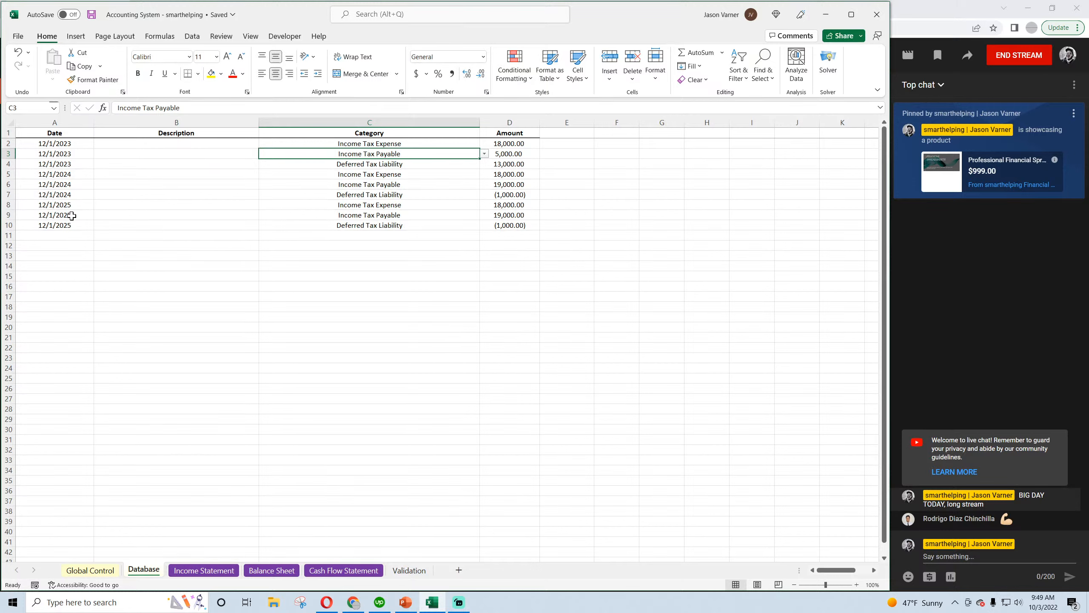
drag(56, 174, 509, 175)
right_click(509, 176)
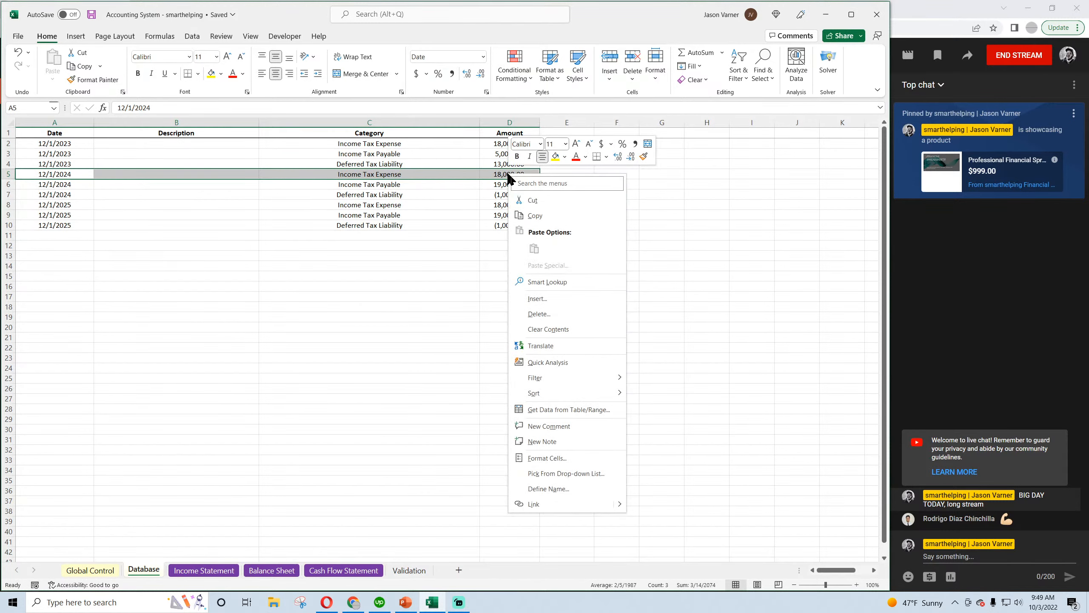
click(534, 215)
right_click(66, 237)
click(93, 312)
click(399, 236)
click(484, 236)
click(386, 266)
click(510, 236)
text(5000)
key(Return)
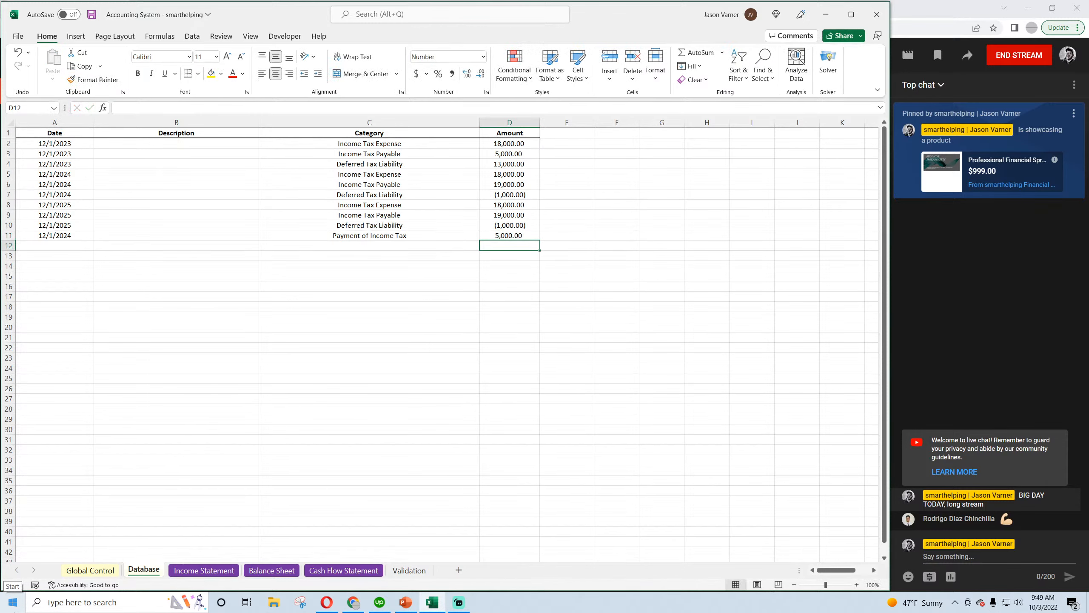
Compare Income Taxes Payable for Nov-24 and Dec-24 on the Balance Sheet and return to the Database sheet
click(268, 570)
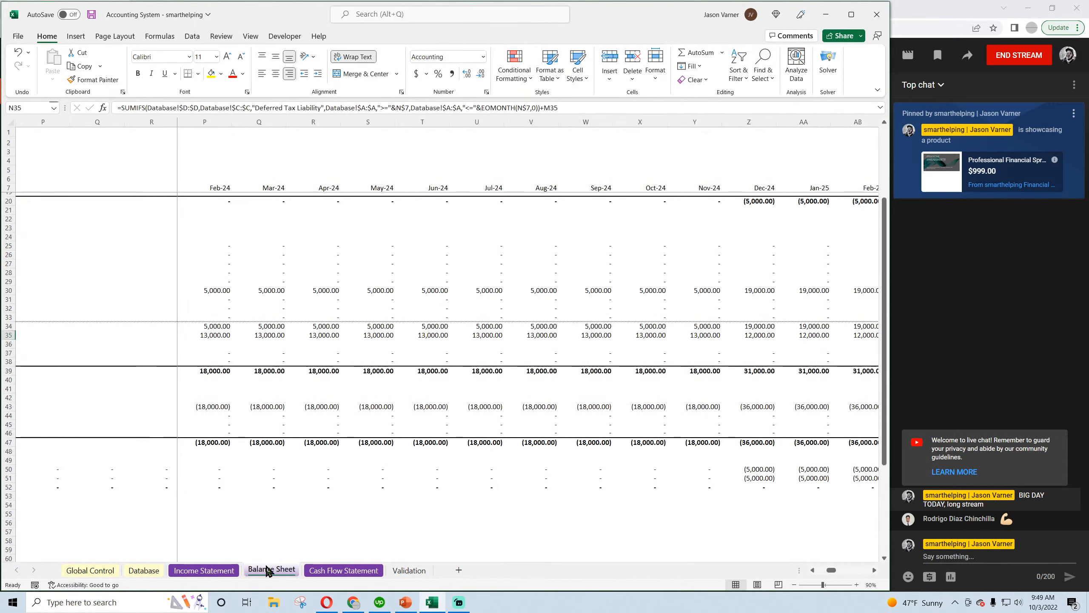
click(704, 291)
click(758, 292)
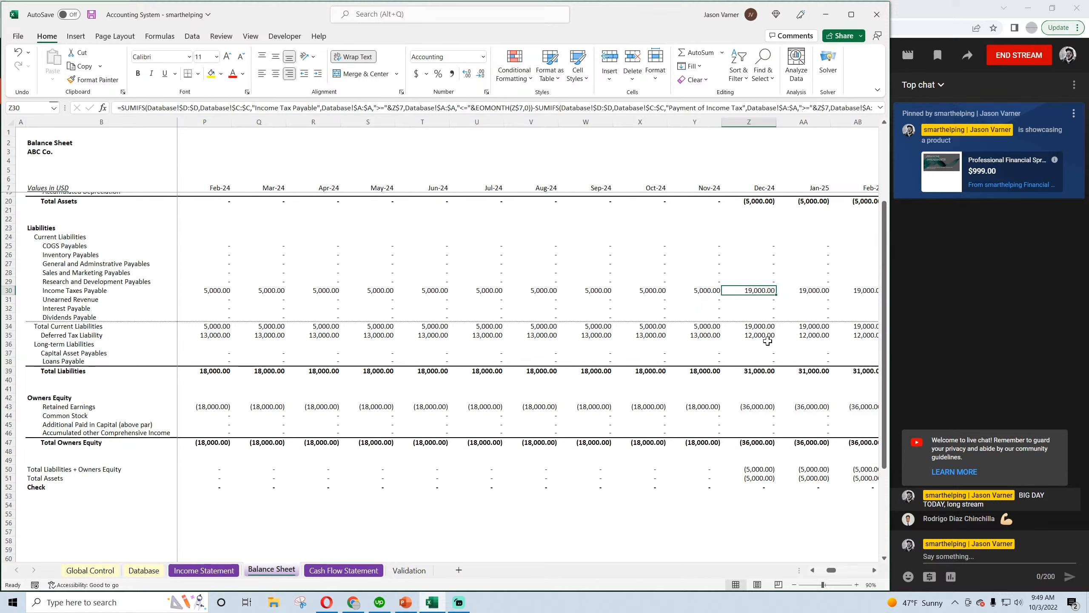
click(144, 569)
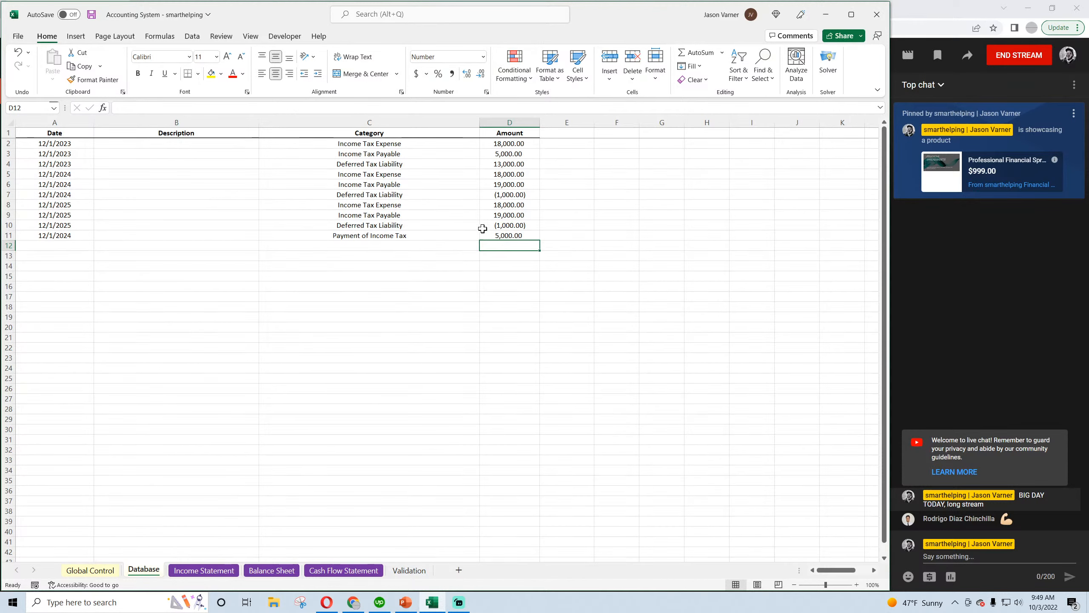
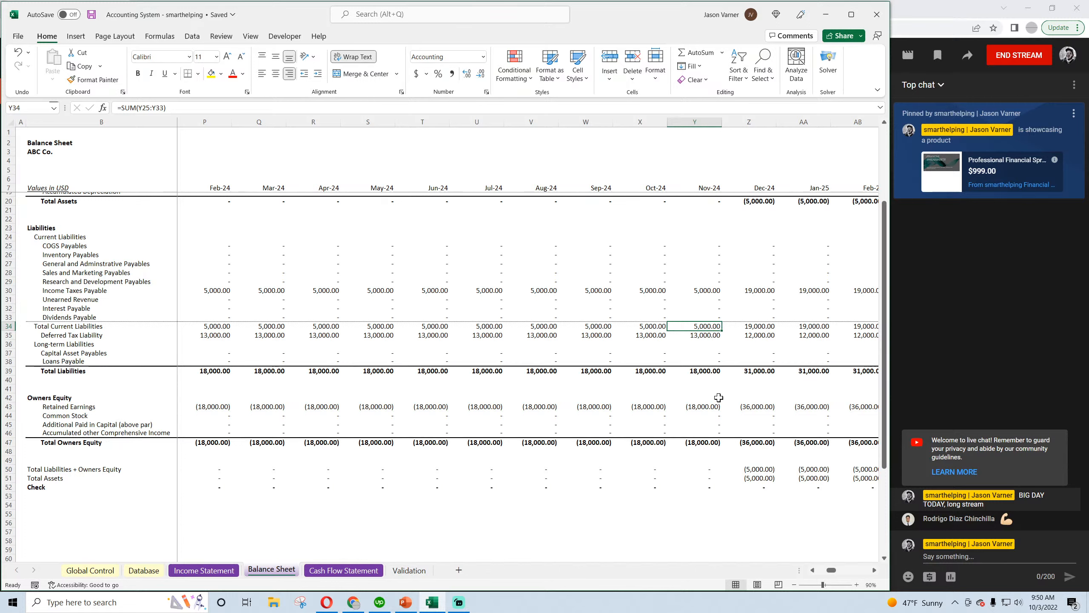
Rename the Balance Sheet's Deferred Tax Liability row as Deferred Tax Liability (asset) and save the workbook
click(702, 338)
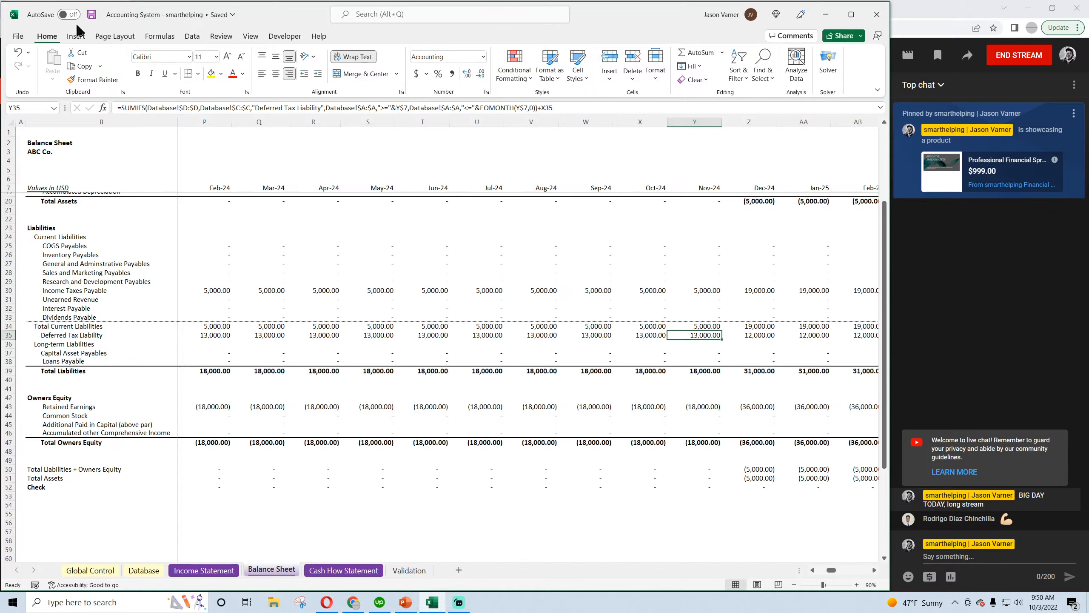
click(92, 15)
double_click(67, 335)
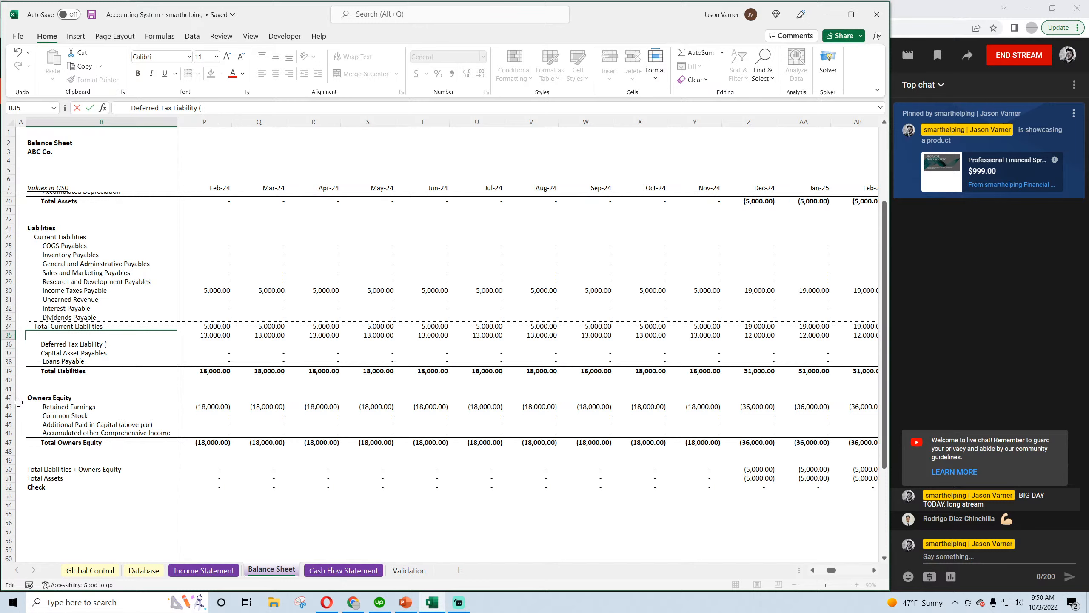
text(et))
key(Return)
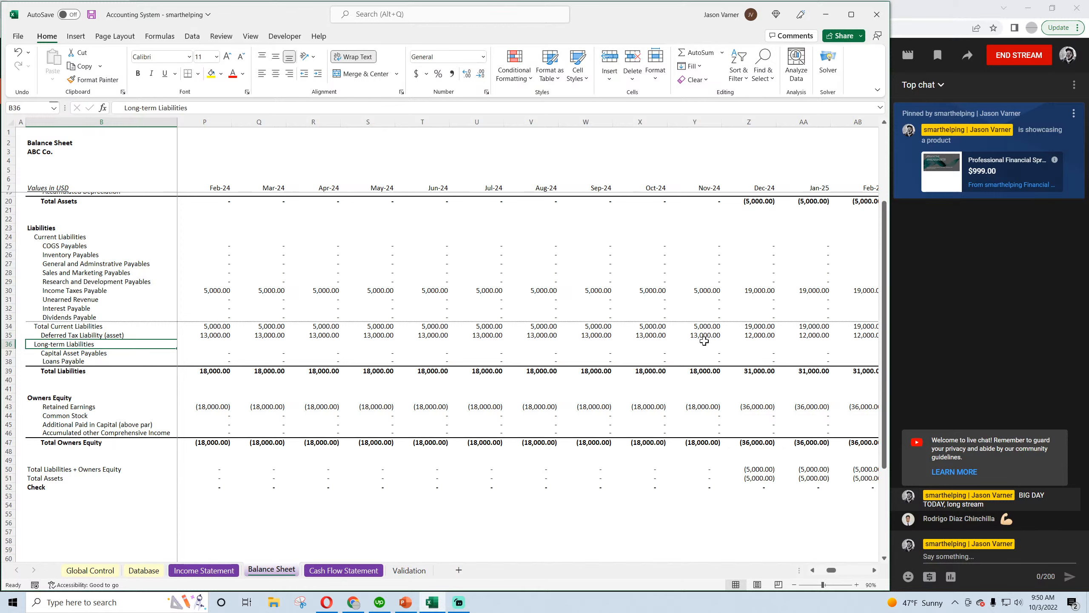
click(91, 14)
Clear the contents of Database rows 5 to 11, keeping only the 12/1/2023 tax entries
click(762, 335)
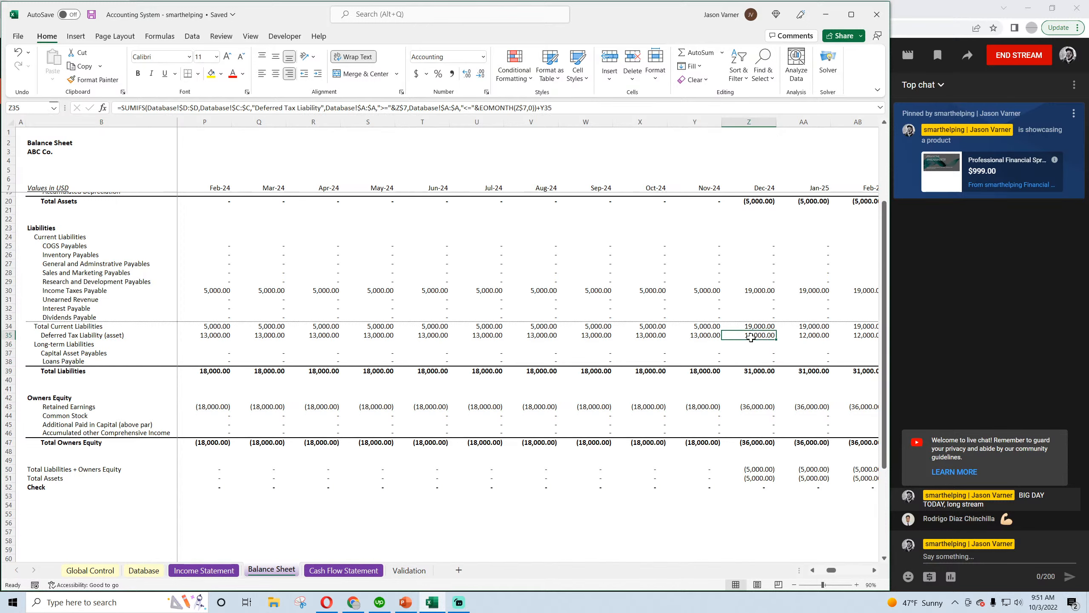
click(144, 570)
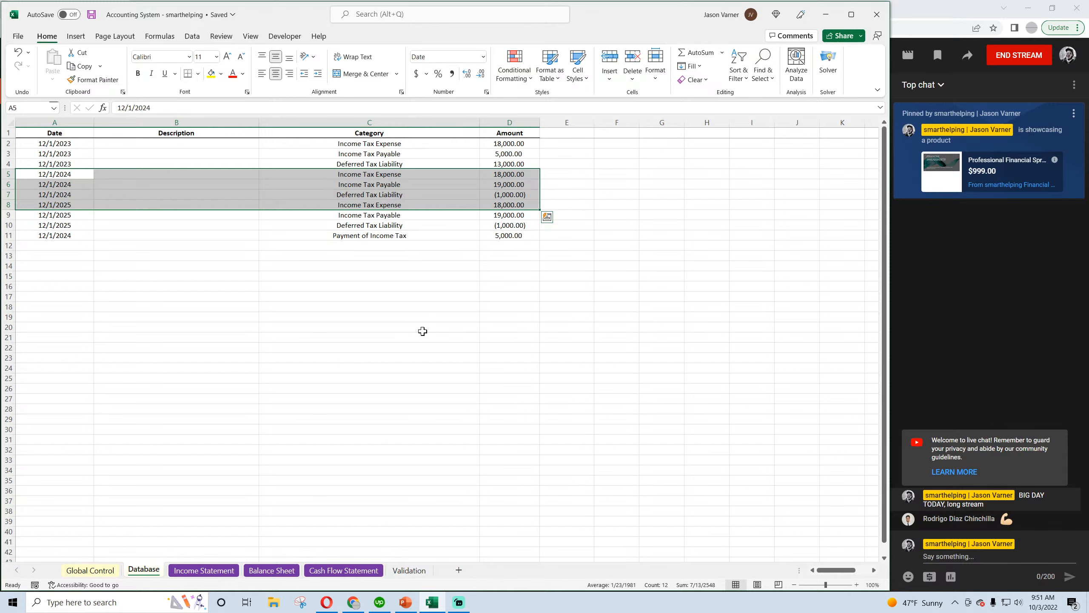
click(425, 328)
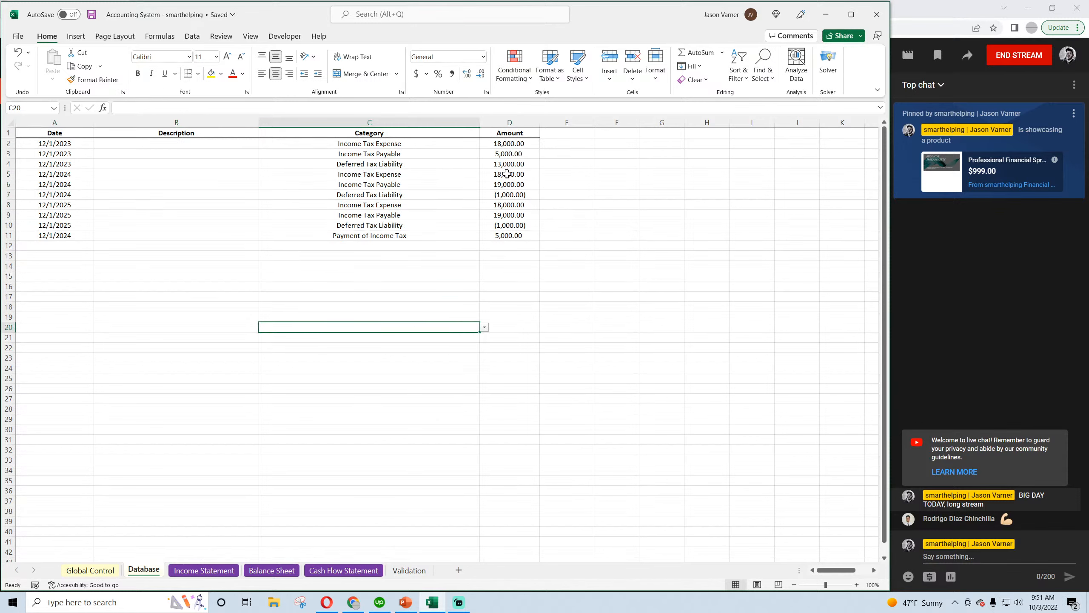
drag(504, 174, 59, 234)
right_click(170, 203)
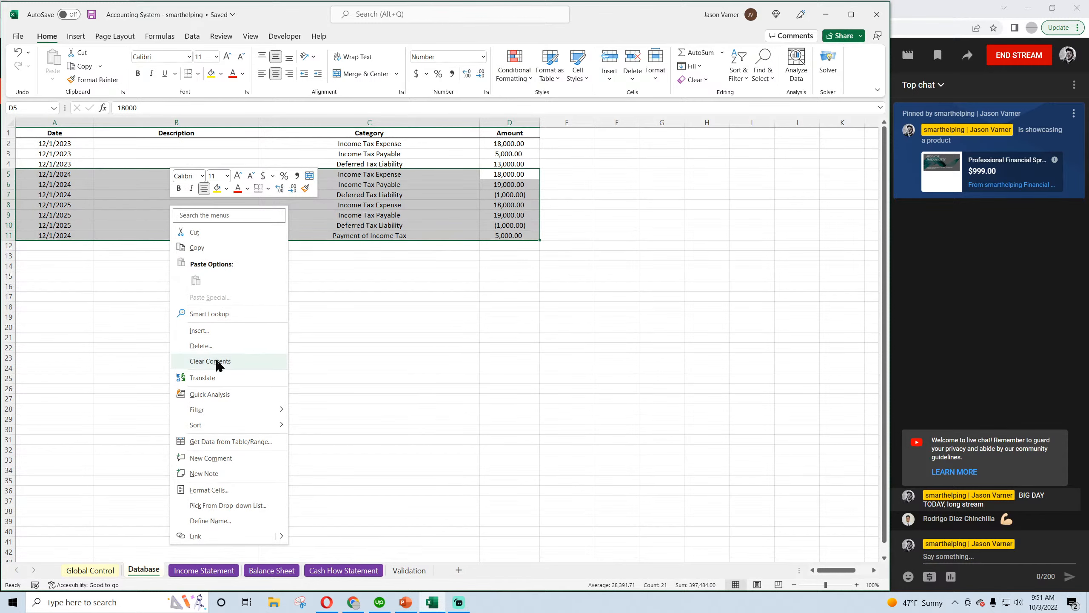
click(195, 366)
click(413, 398)
Check the 12/1/2023 Database amounts against Dec-23 Income Taxes Payable and Deferred Tax Liability on the Balance Sheet
drag(514, 143, 513, 163)
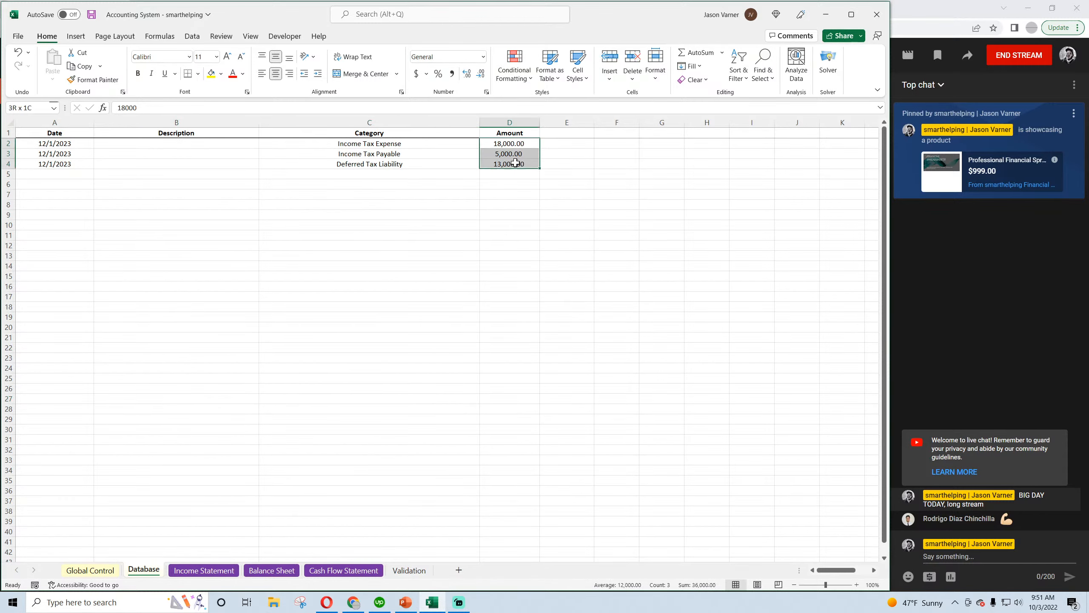
click(274, 570)
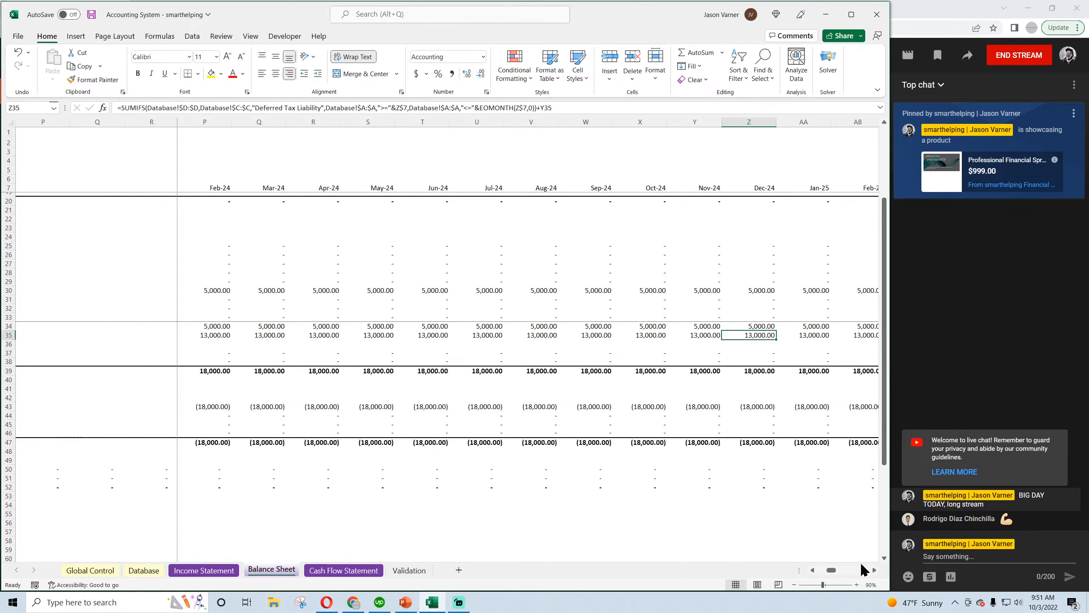
click(873, 571)
click(874, 570)
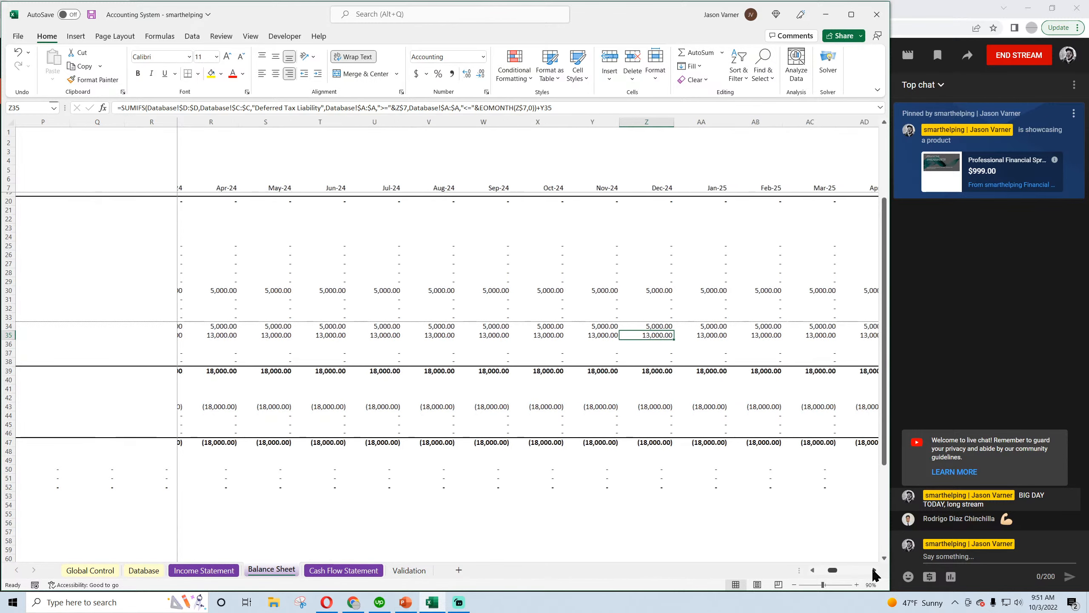
click(205, 570)
click(272, 569)
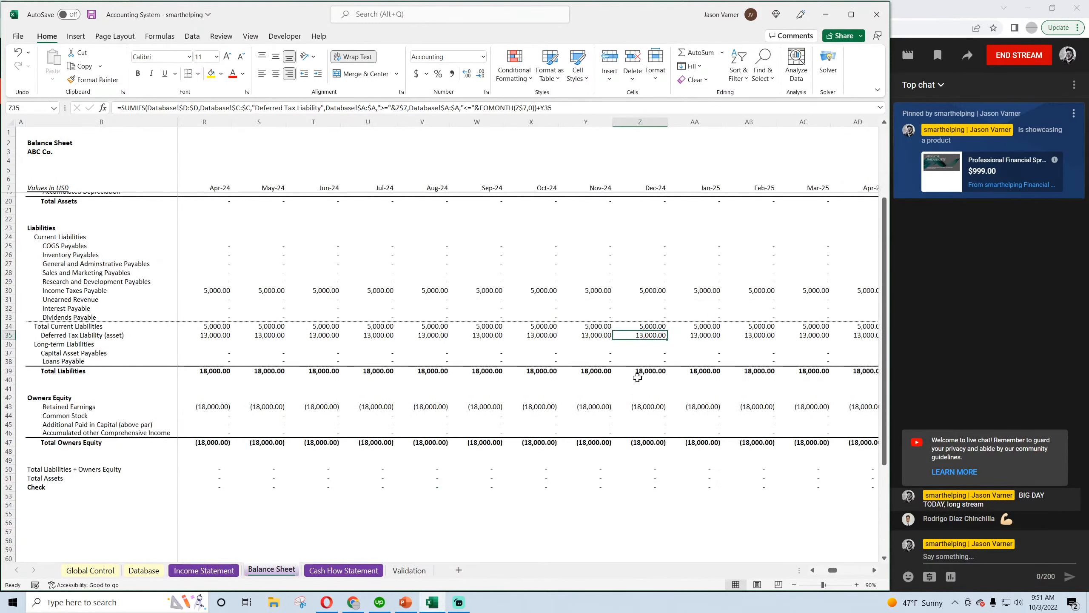
click(812, 571)
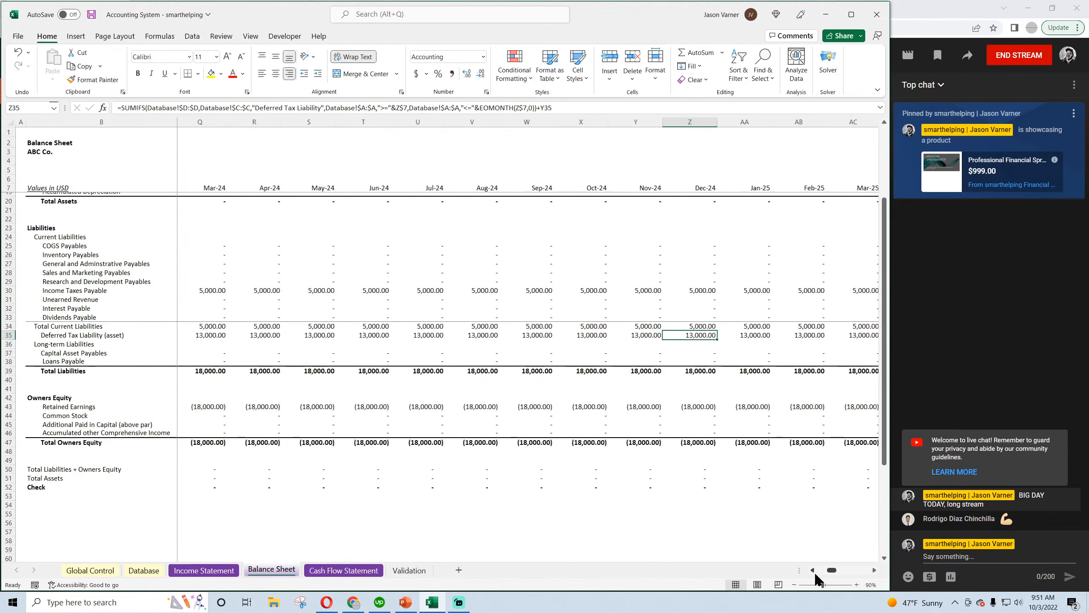
click(812, 570)
click(813, 570)
click(813, 570)
click(813, 570)
click(813, 570)
click(814, 571)
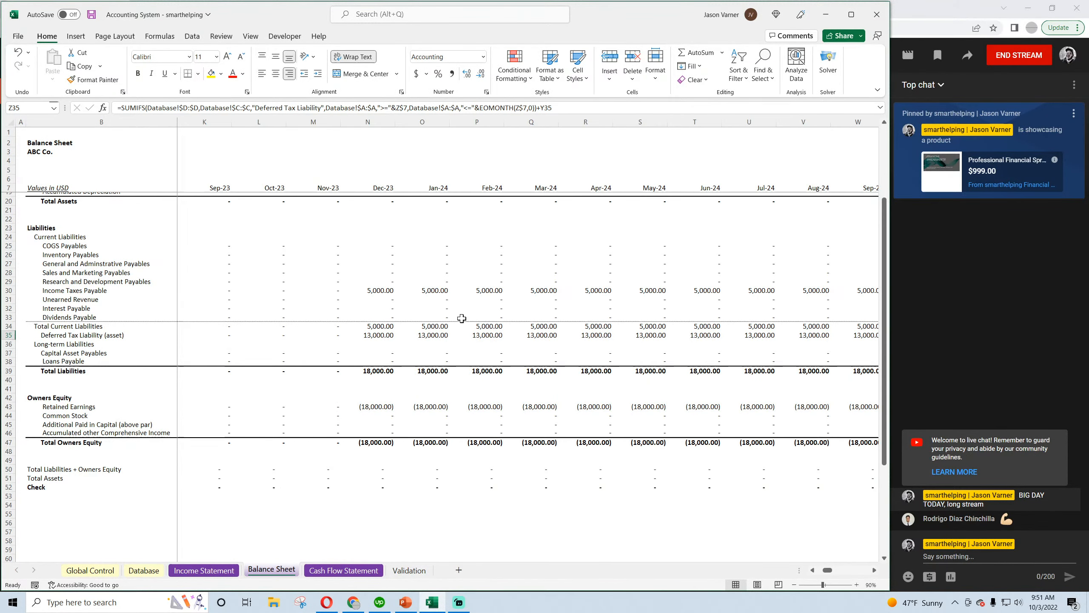
click(377, 290)
click(380, 335)
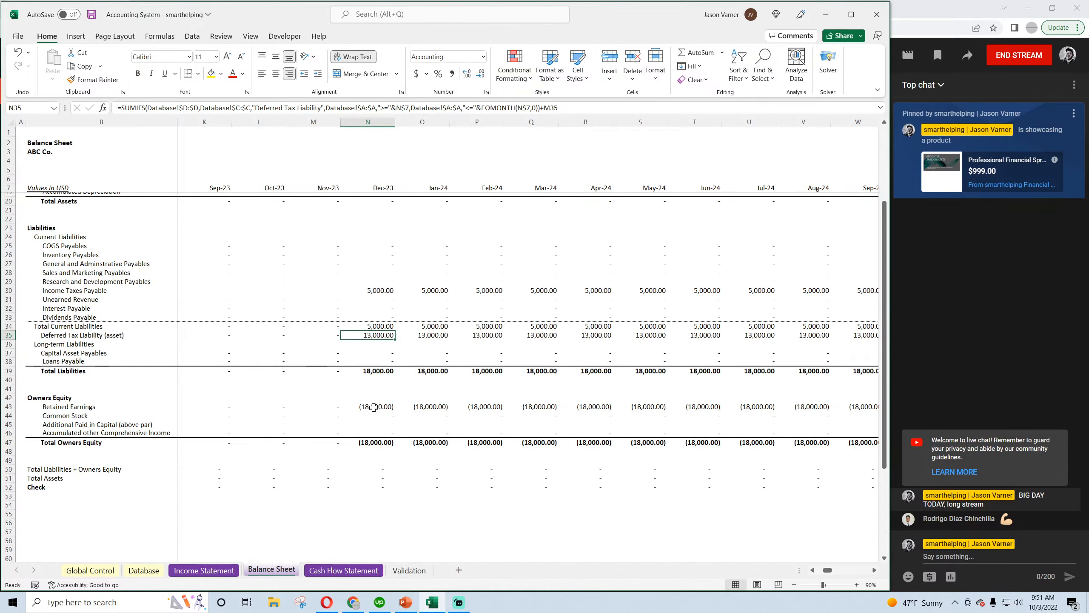
Compare Dec-23 Retained Earnings with the sum of Total Current Liabilities and Deferred Tax Liability
scroll(371, 382, up, 4)
scroll(371, 382, down, 4)
click(377, 407)
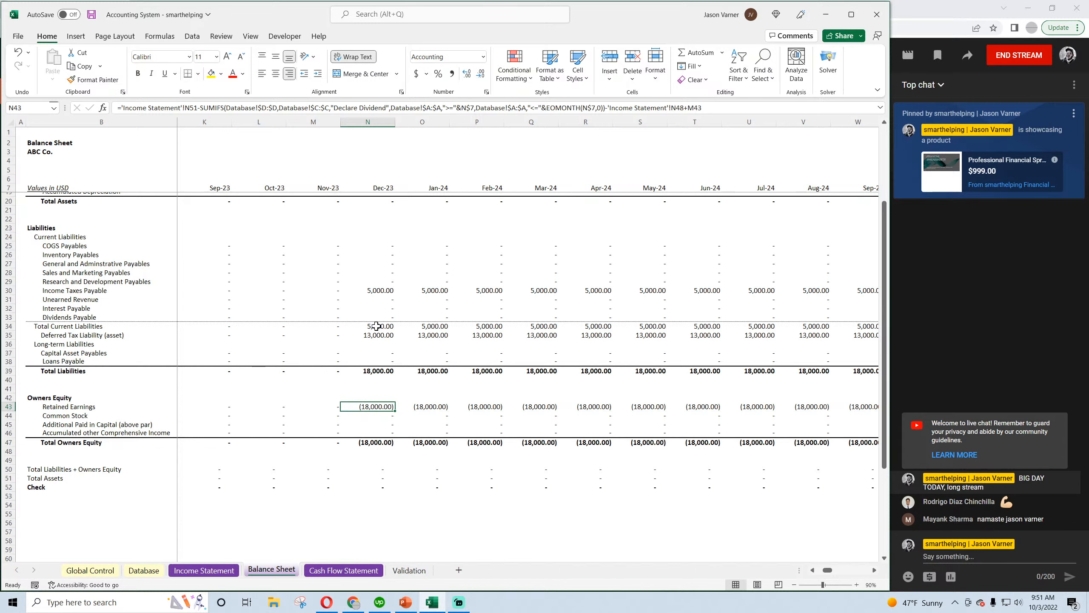
drag(376, 326, 376, 335)
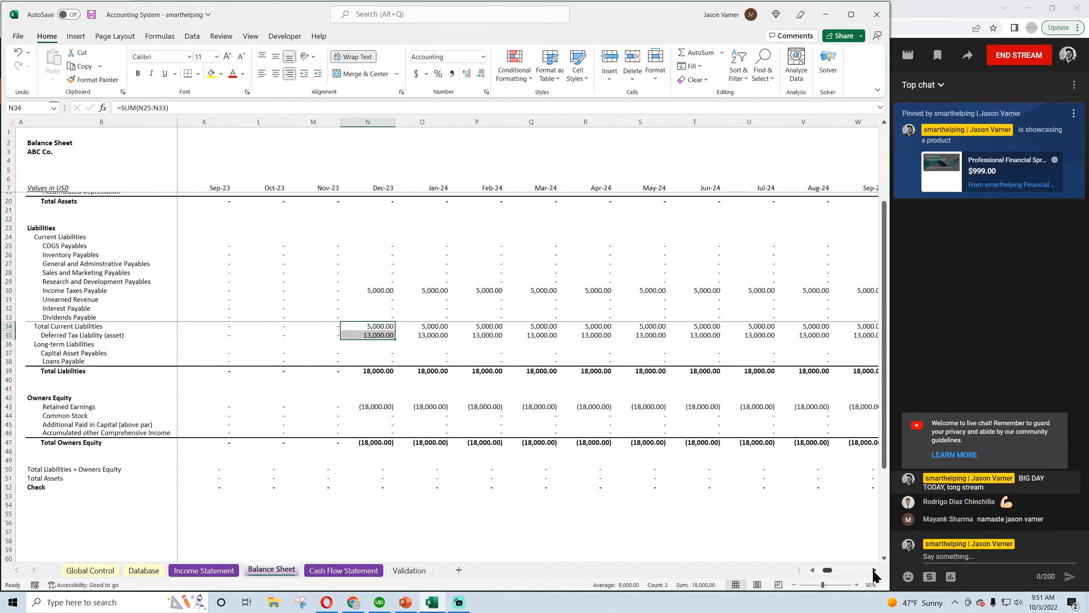
drag(874, 573, 825, 574)
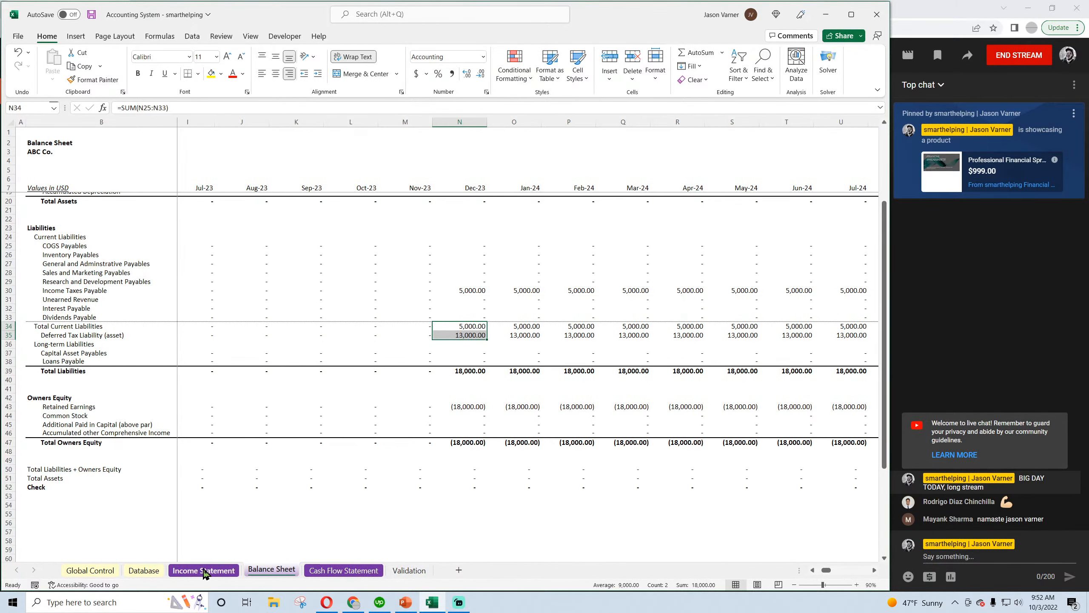
Enter a Payment of Income Tax category with an amount of 5,000 in Database row 5
click(144, 571)
click(364, 173)
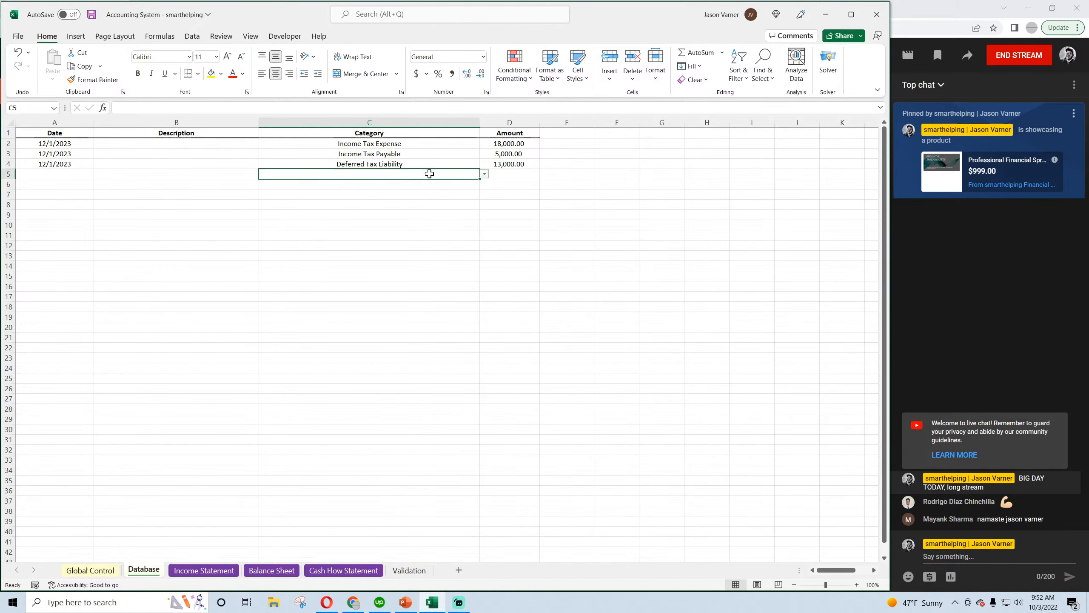
click(484, 173)
click(481, 188)
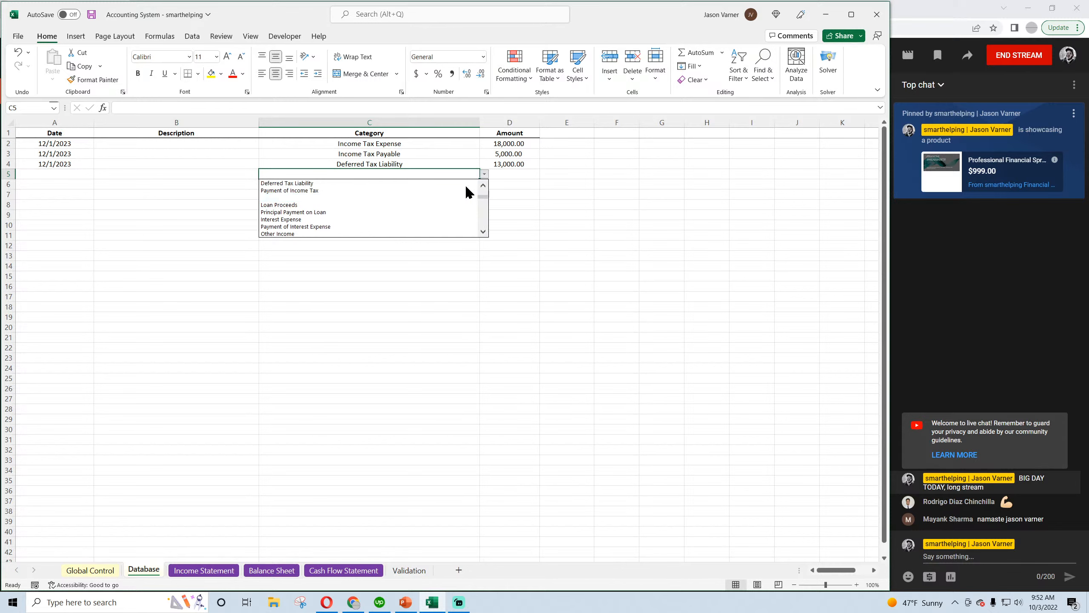
click(465, 191)
click(503, 171)
text(5000)
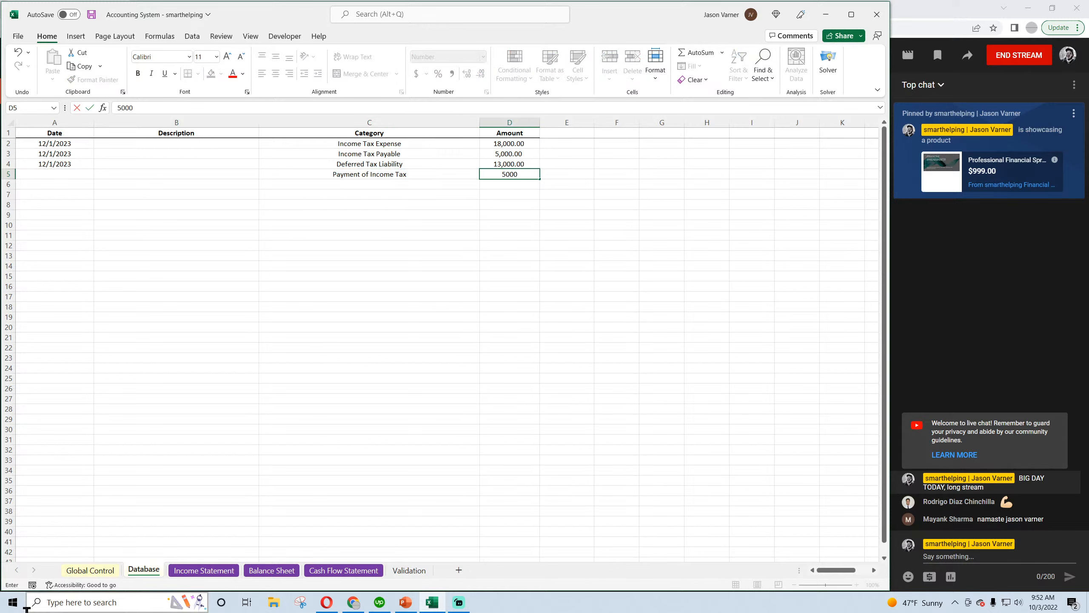
key(Return)
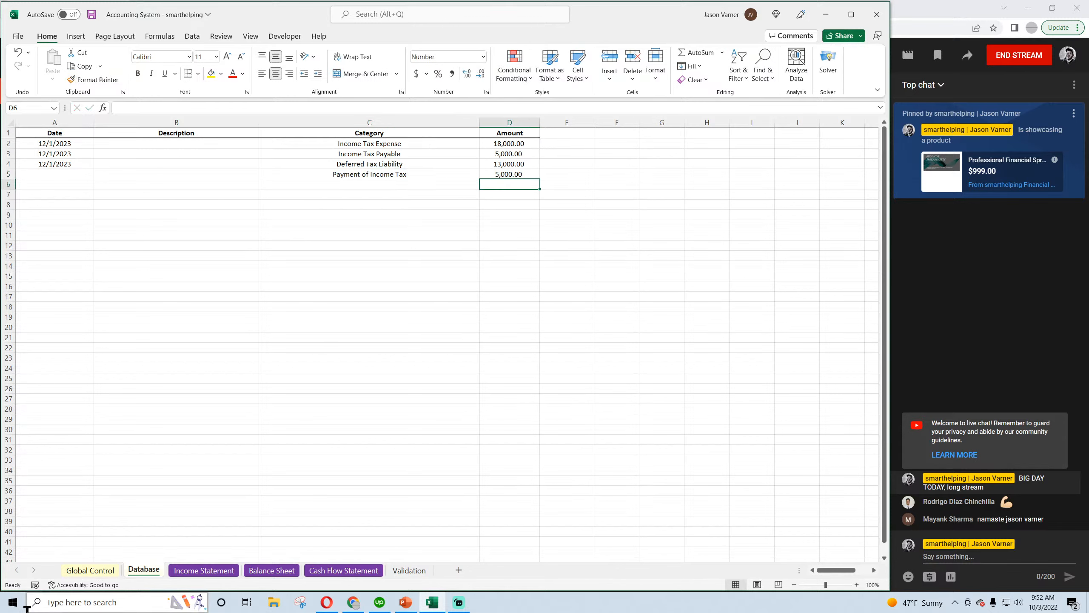
Date the income tax payment in Database row 5 as 4/1/2024
click(56, 173)
text(12/1/202)
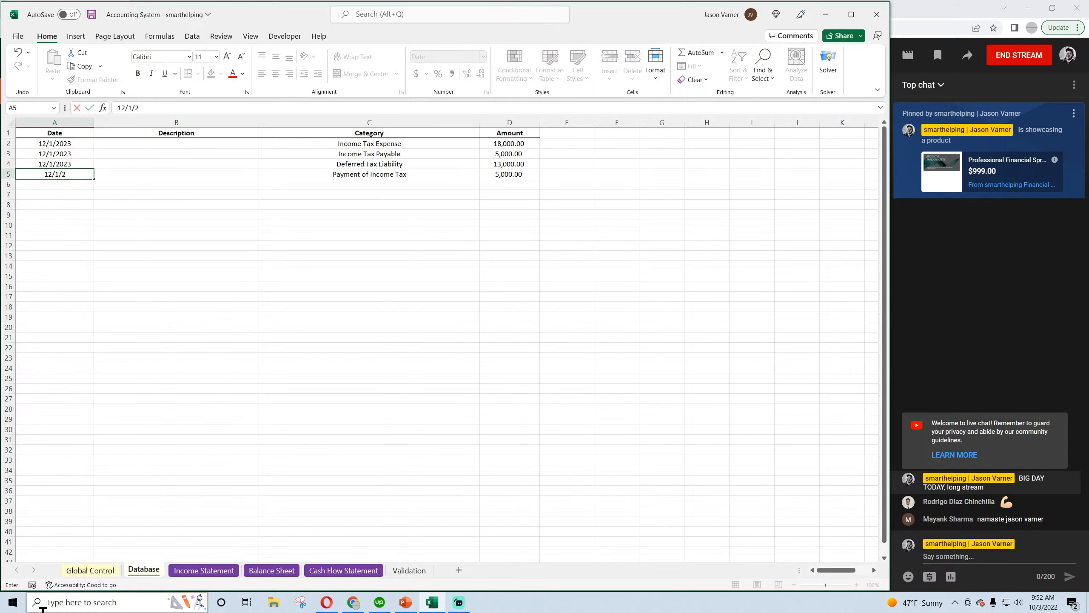
key(BackSpace)
key(BackSpace)
key(BackSpace)
key(BackSpace)
key(BackSpace)
key(BackSpace)
key(BackSpace)
key(BackSpace)
text(4/1/2024)
key(Return)
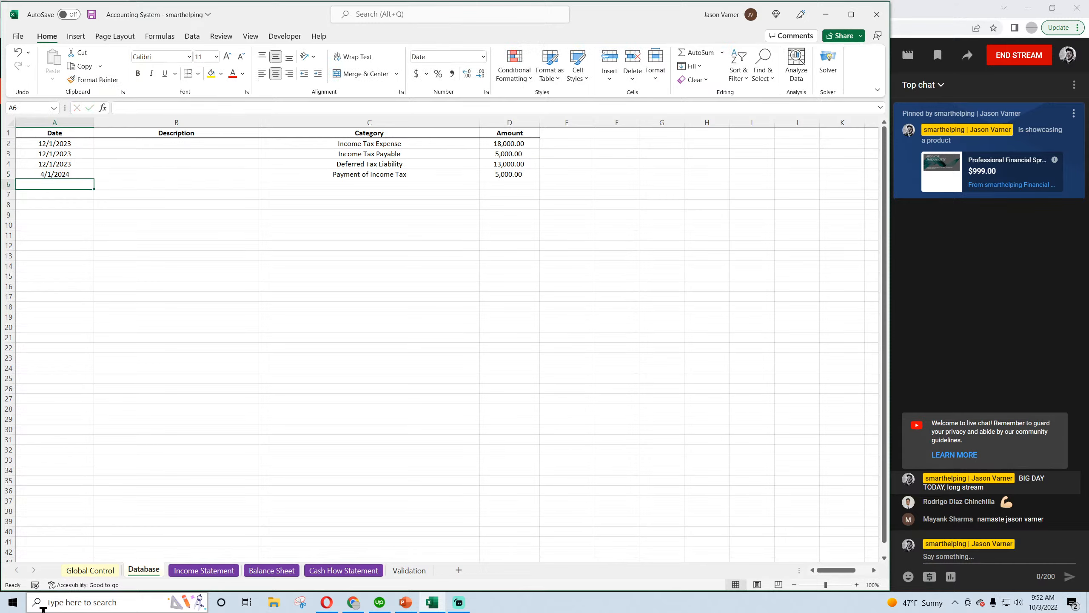
Trace Total Current Liabilities on the Balance Sheet month by month from Nov-23 to Apr-24
click(272, 570)
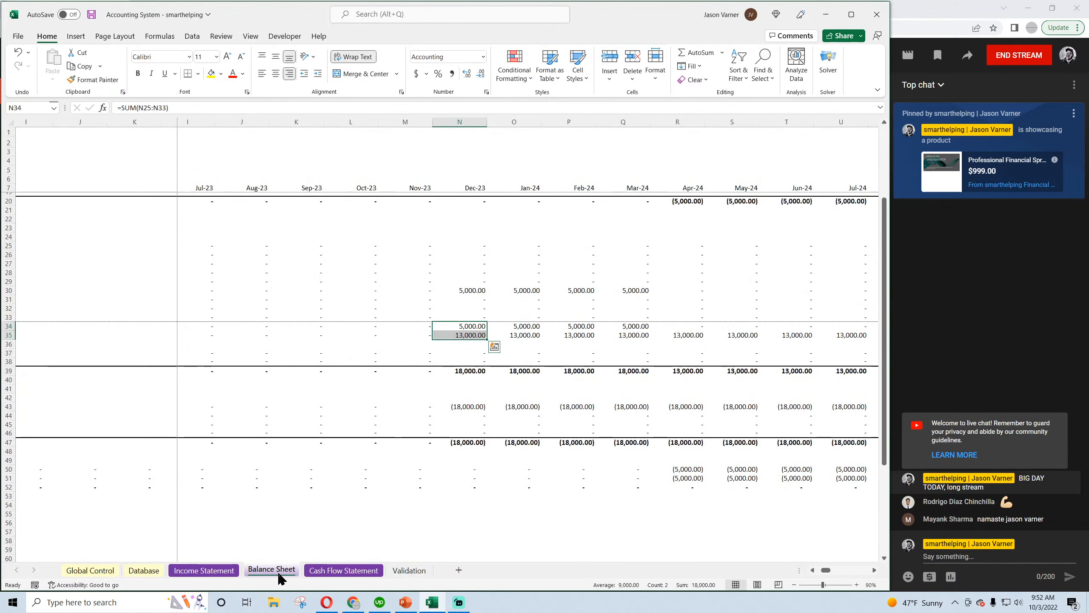
click(204, 570)
click(271, 570)
click(627, 326)
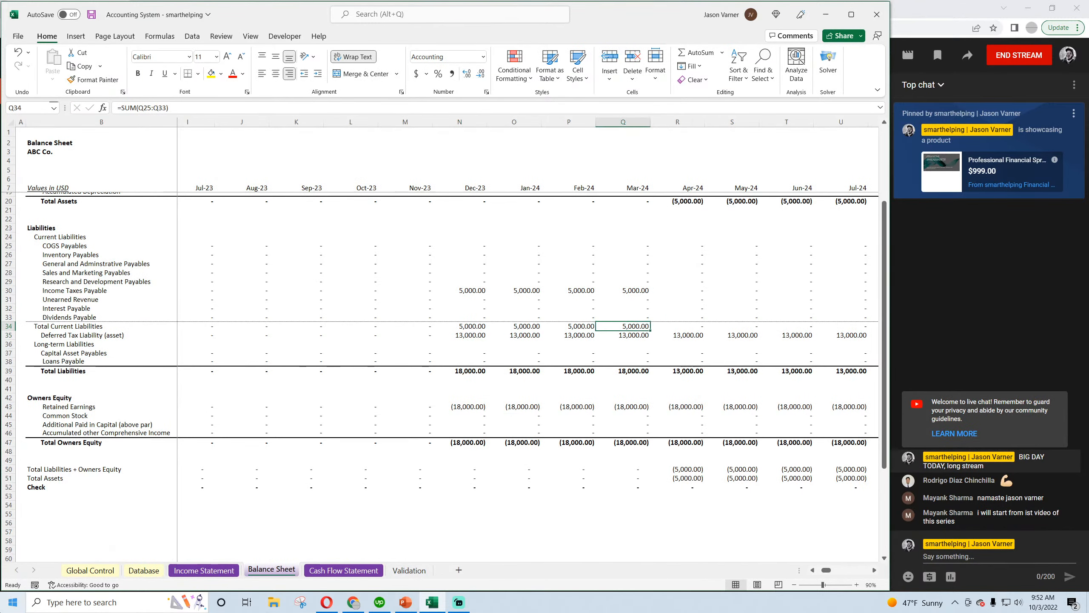
key(Left)
key(Left)
key(Left)
key(Left)
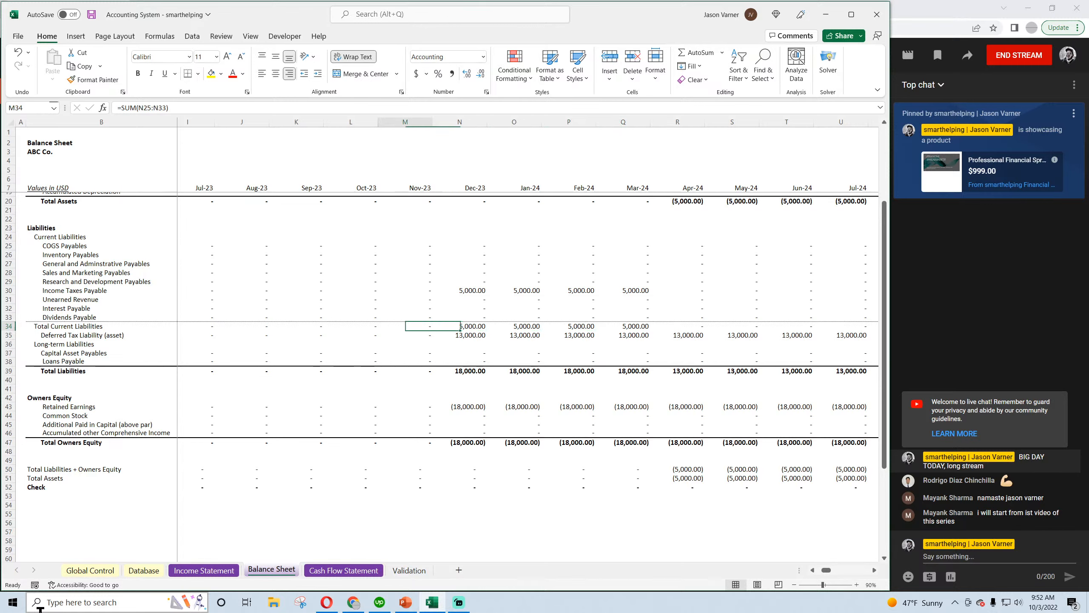
key(Right)
key(Right)
key(Right)
key(Right)
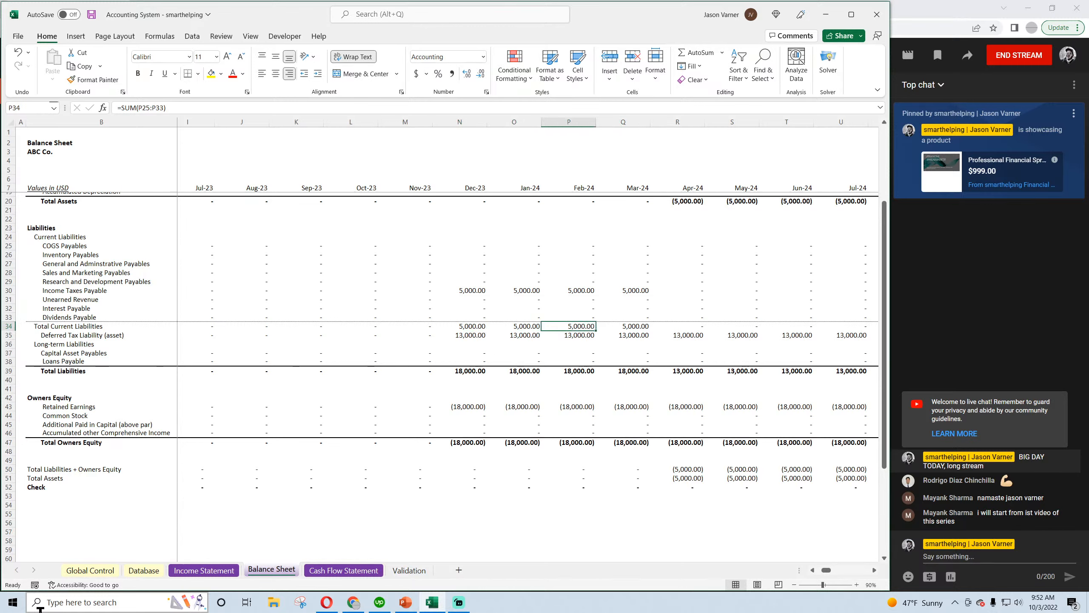
key(Right)
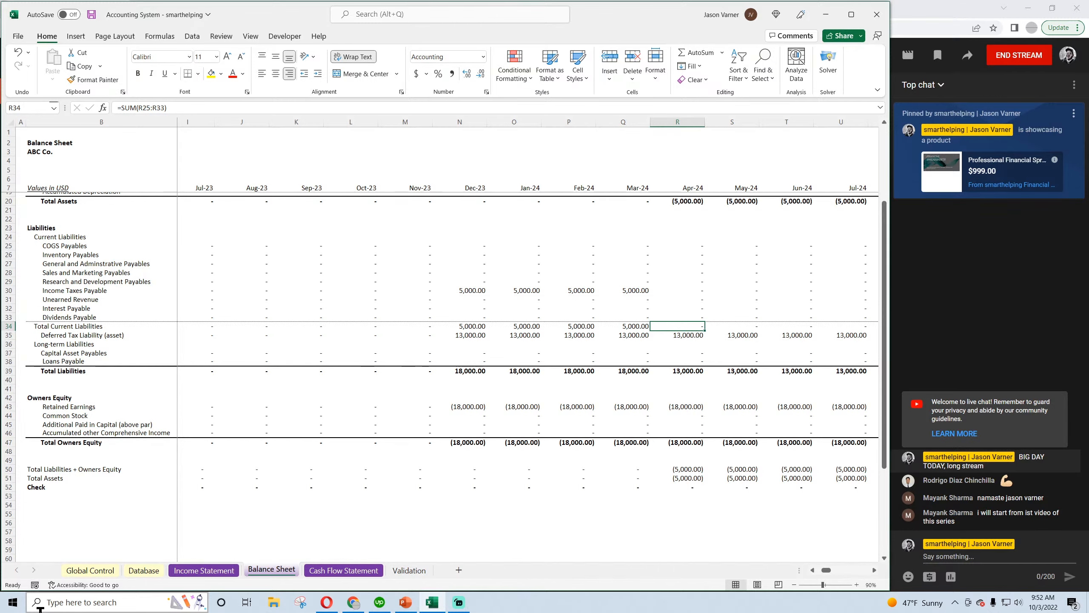
Review Apr-24 Cash, Income Taxes Payable and Deferred Tax Liability on the Balance Sheet, then save the workbook
key(Up)
key(Up)
key(Up)
key(Up)
key(Up)
key(Up)
key(Up)
key(Up)
key(Up)
key(Up)
key(Up)
key(Up)
key(Up)
key(Up)
key(Up)
key(Up)
key(Up)
key(Up)
key(Up)
key(Up)
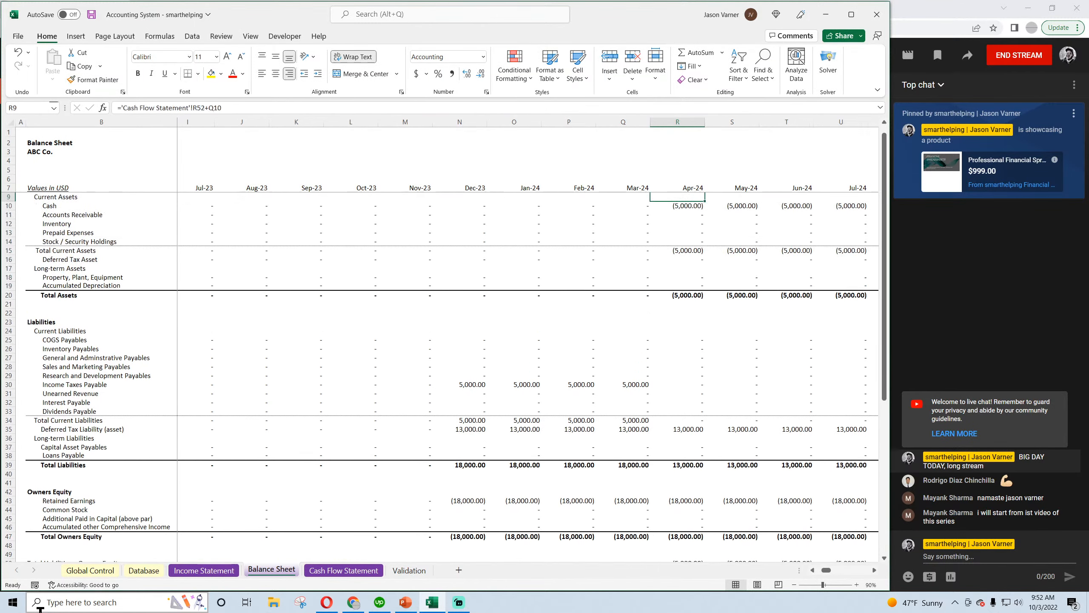
key(Down)
key(Down)
key(Down)
key(Down)
key(Down)
key(Down)
key(Down)
key(Down)
key(Down)
key(Down)
key(Down)
key(Down)
key(Down)
key(Down)
key(Down)
key(Down)
key(Down)
key(Down)
key(Down)
key(Down)
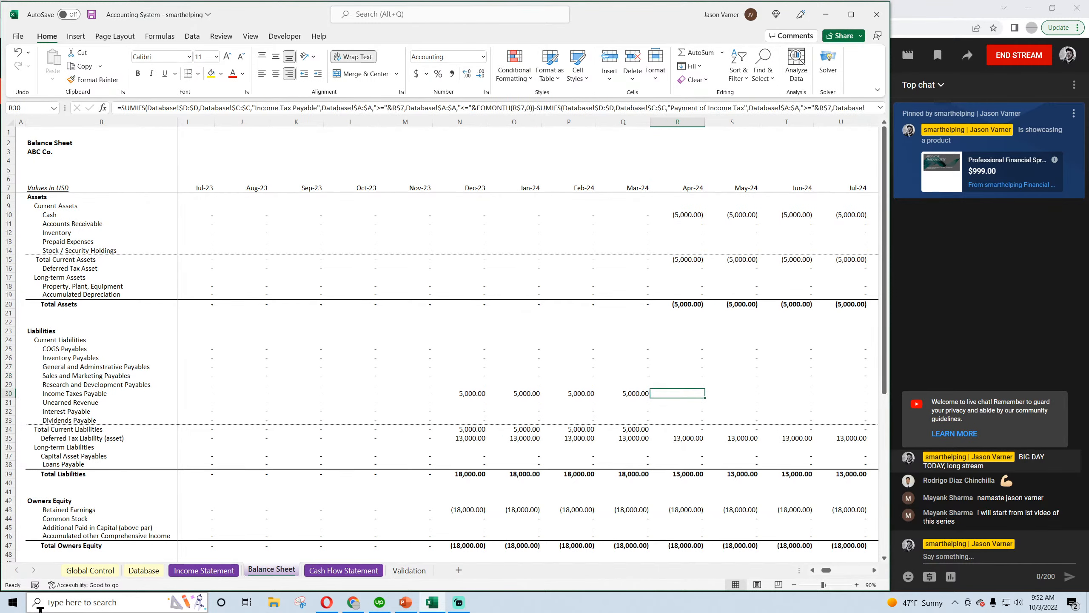
key(Left)
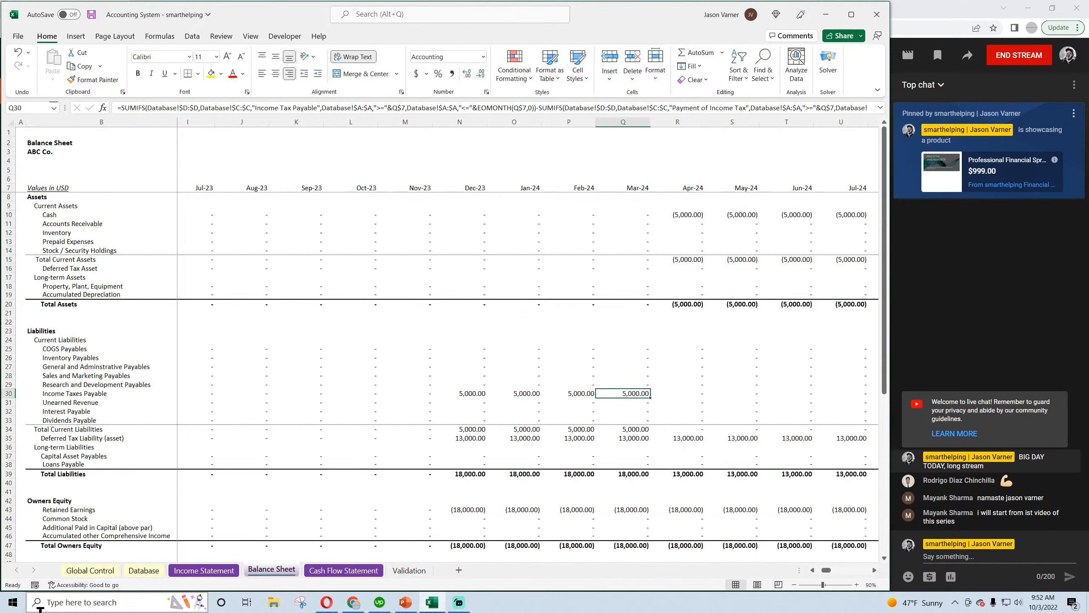
key(Down)
key(Down)
key(Down)
key(Down)
key(Down)
key(Right)
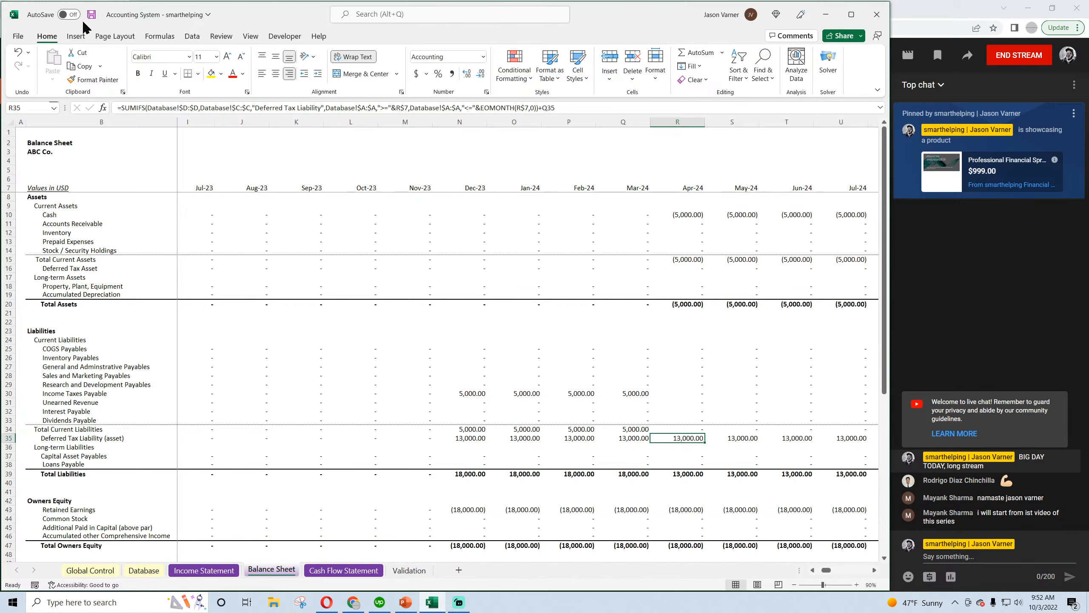
click(91, 14)
Copy the three 12/1/2023 tax entries in Database rows 2 to 4 into rows 6 to 8
click(153, 574)
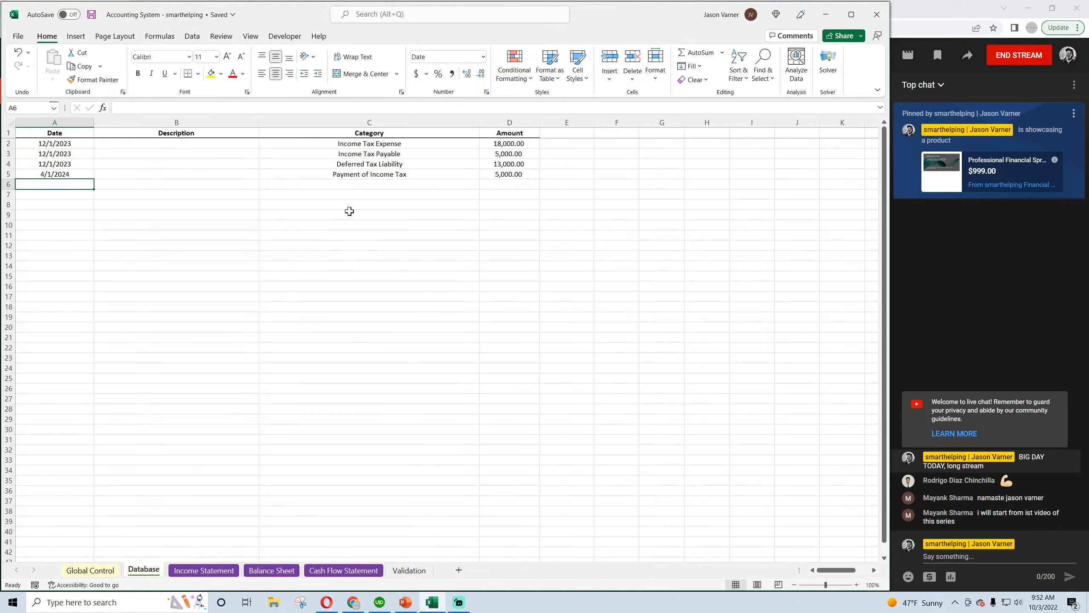
drag(49, 146, 545, 172)
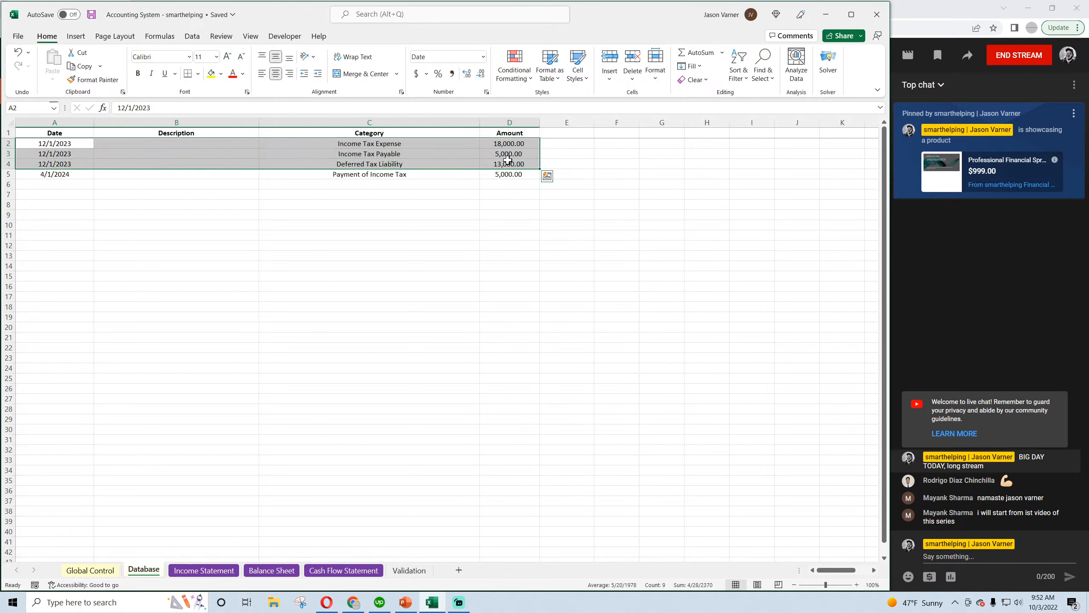
right_click(545, 172)
click(537, 188)
right_click(56, 186)
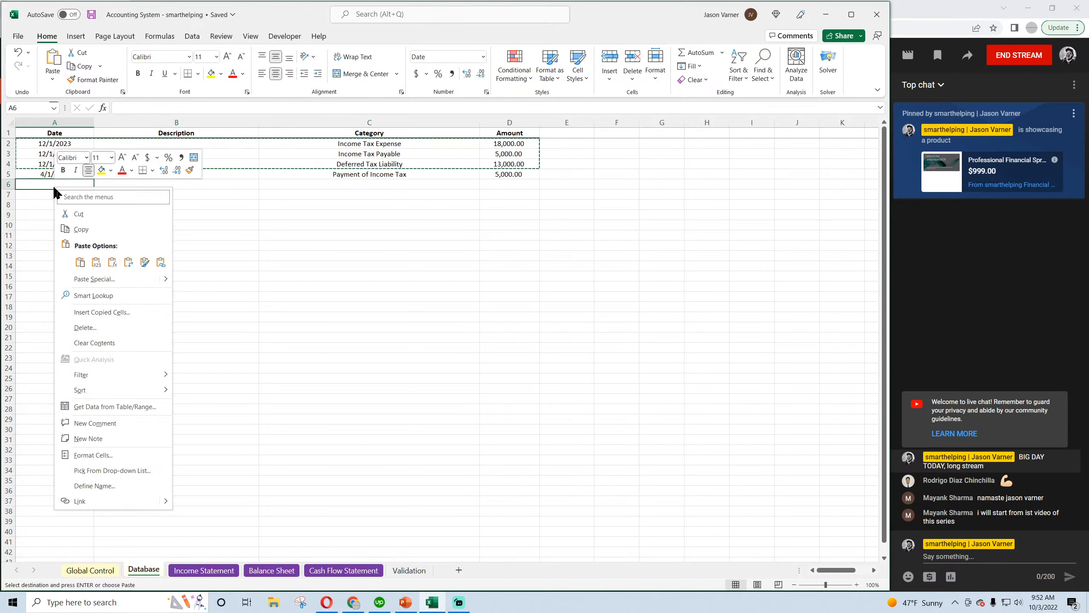
click(80, 262)
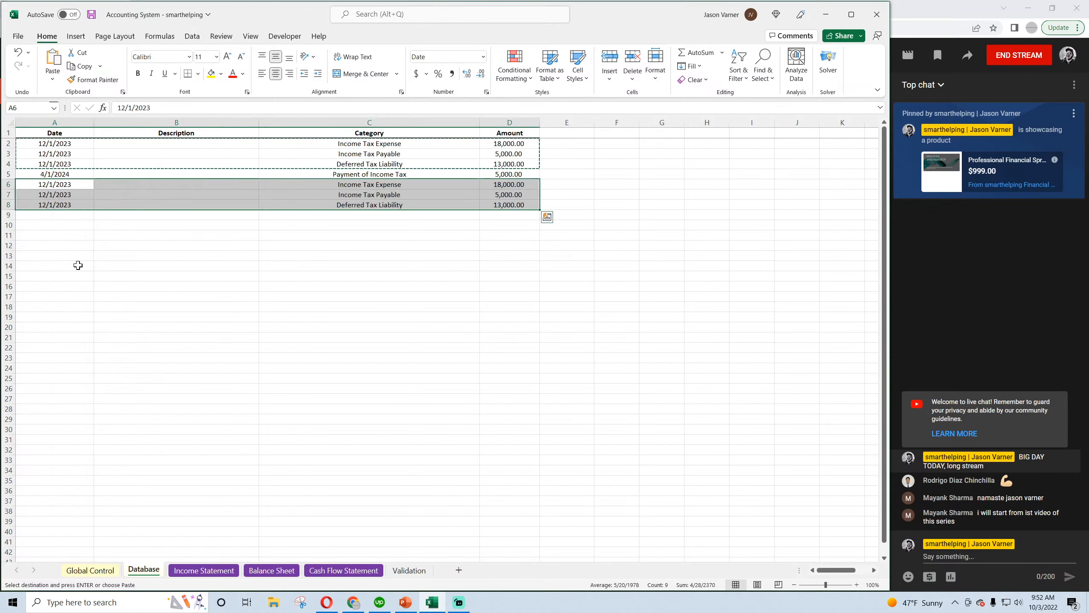
Change the dates of the copied tax entries in Database rows 6 to 8 to 12/1/2024
click(72, 185)
click(171, 107)
key(BackSpace)
text(4)
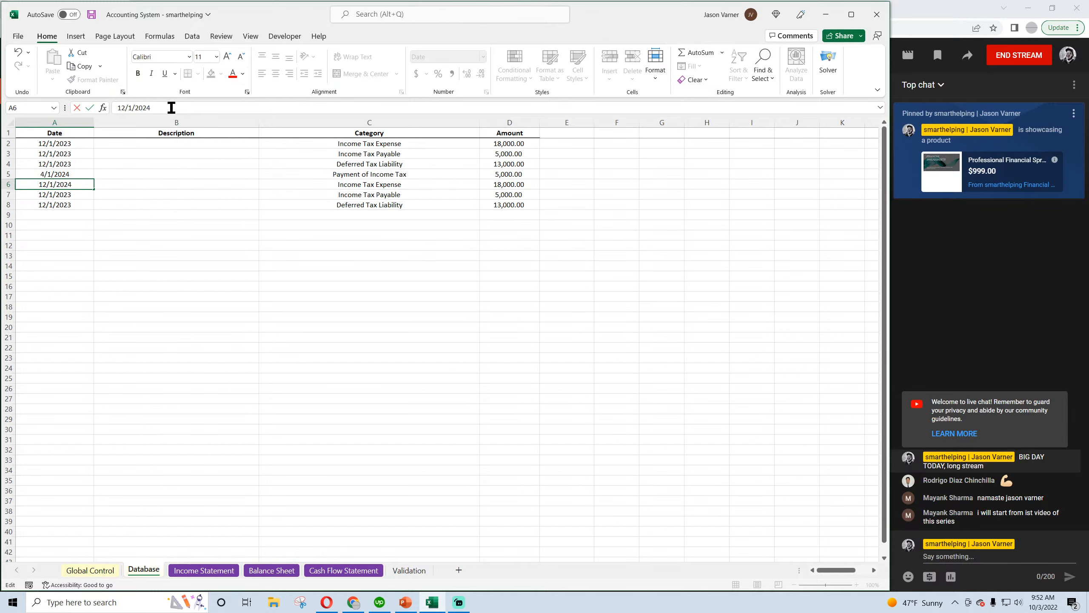
key(Return)
click(151, 107)
key(BackSpace)
text(4)
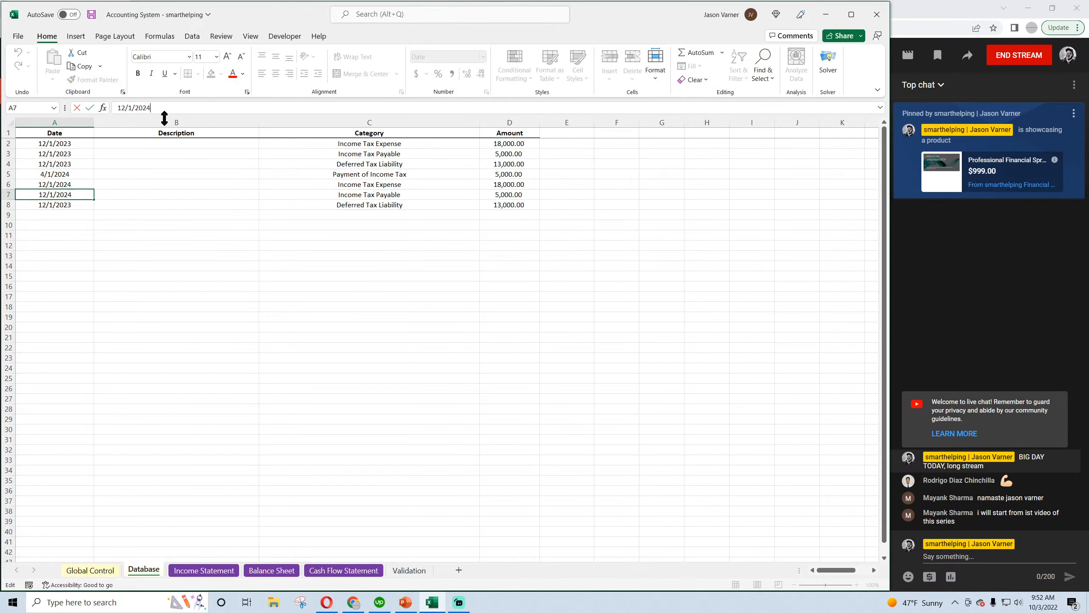
click(72, 203)
click(151, 107)
key(BackSpace)
text(4)
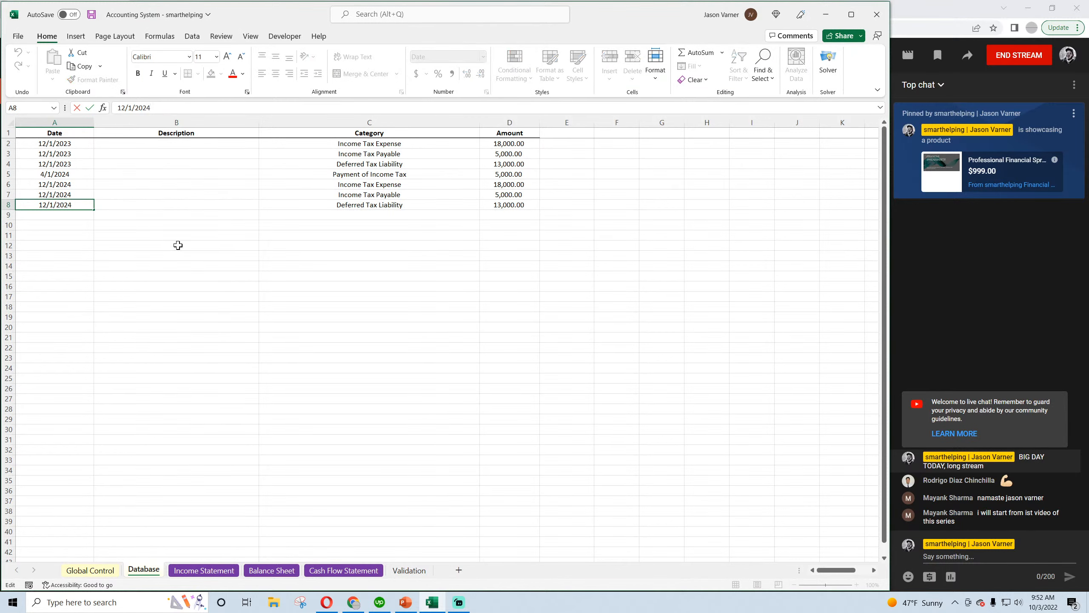
click(177, 245)
Set Income Tax Expense in Database row 6 to 15,000 and Income Tax Payable in row 7 to 16,000, then save the workbook
click(486, 187)
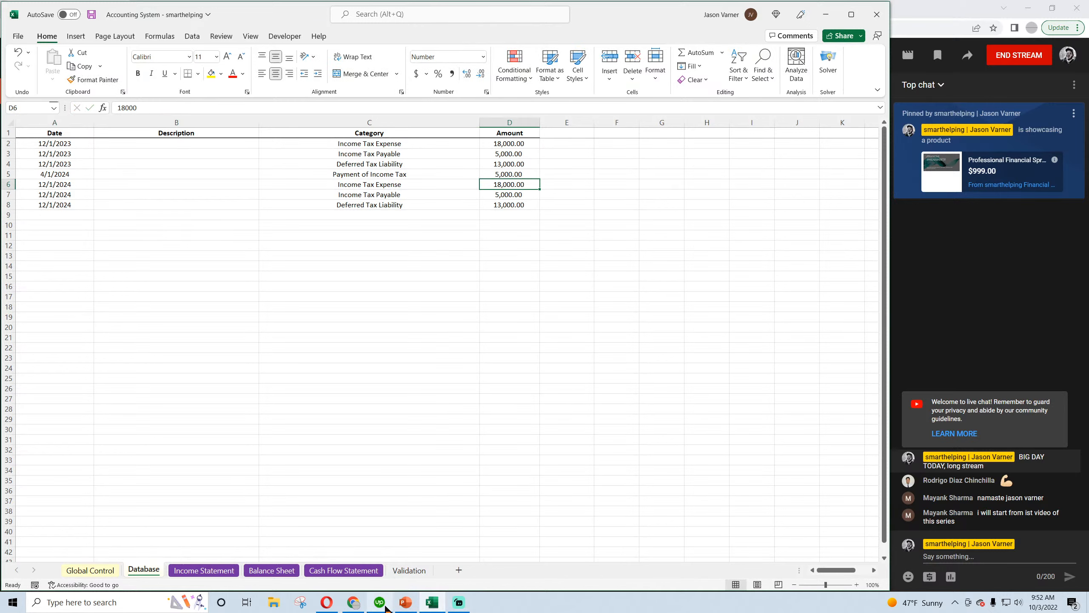
mouse_move(385, 607)
text(15,000)
key(Return)
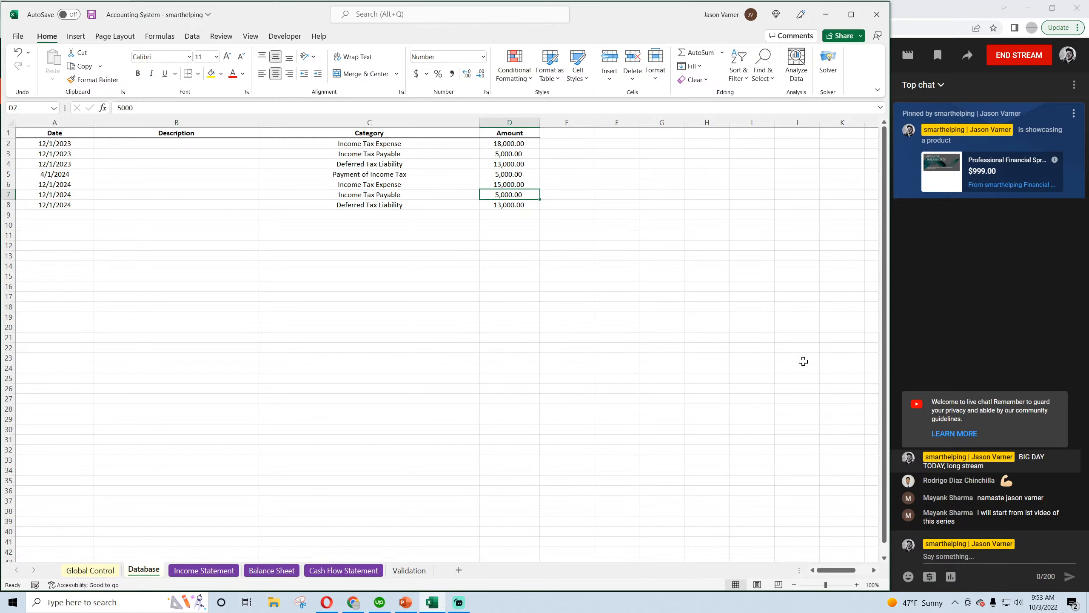
text(16000)
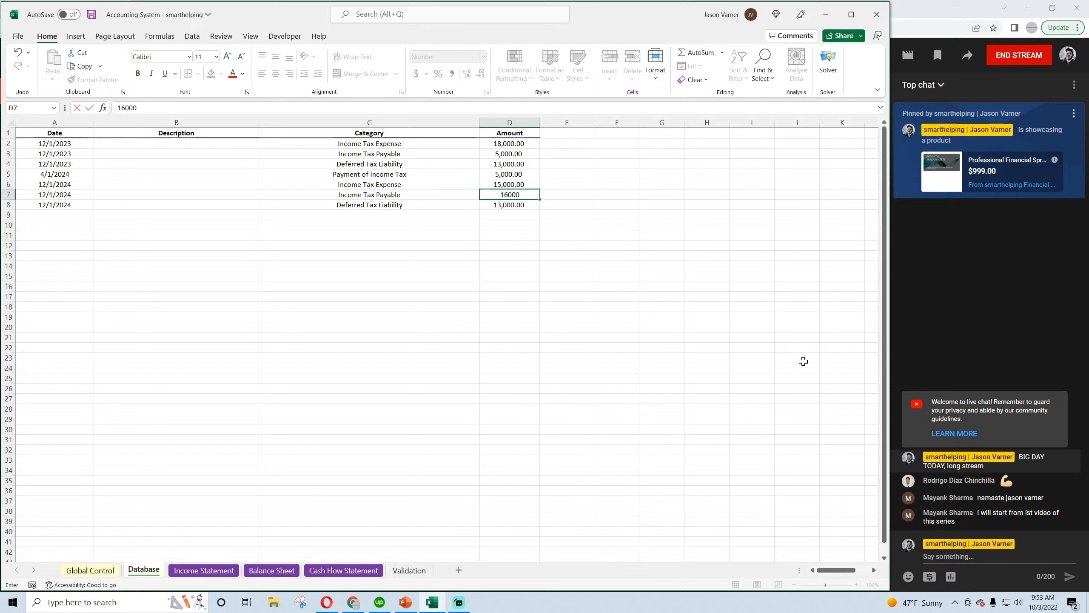
key(Return)
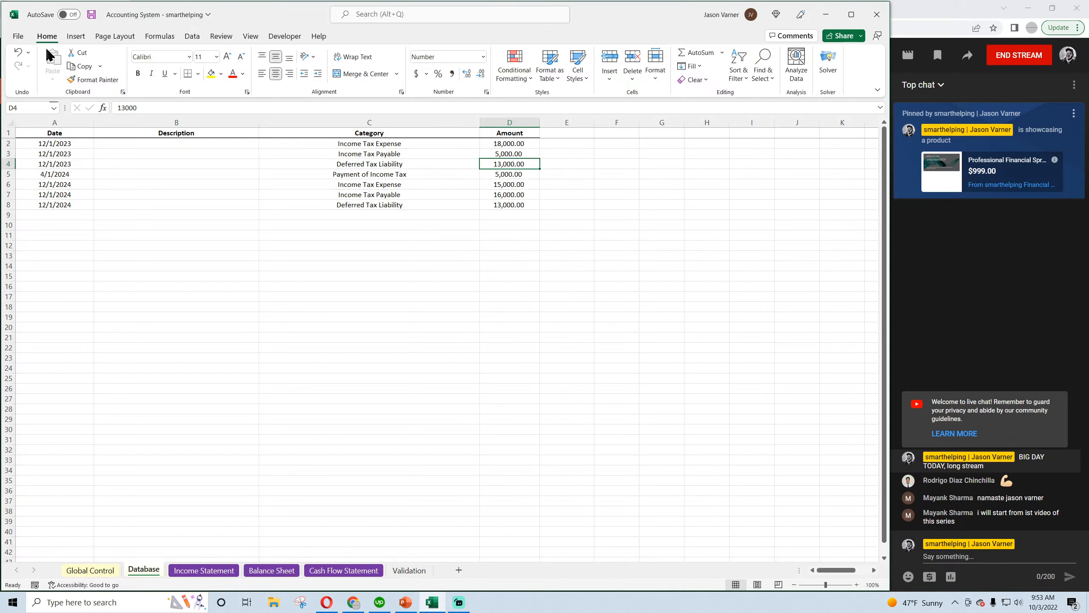
click(90, 16)
Set the 12/1/2024 Deferred Tax Liability amount in Database row 8 to -1,000
click(510, 206)
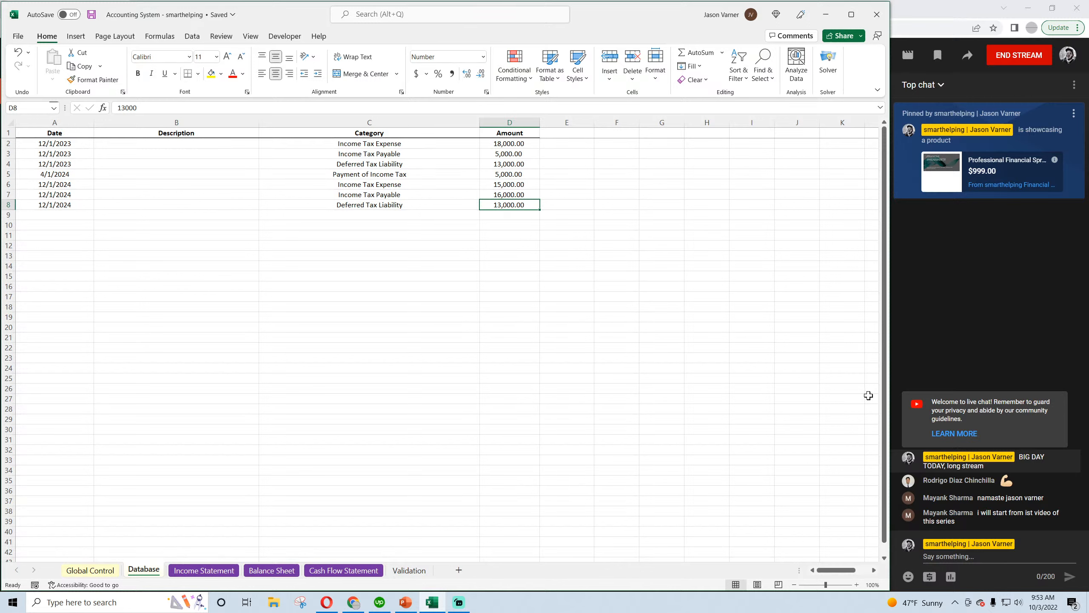
text(-)
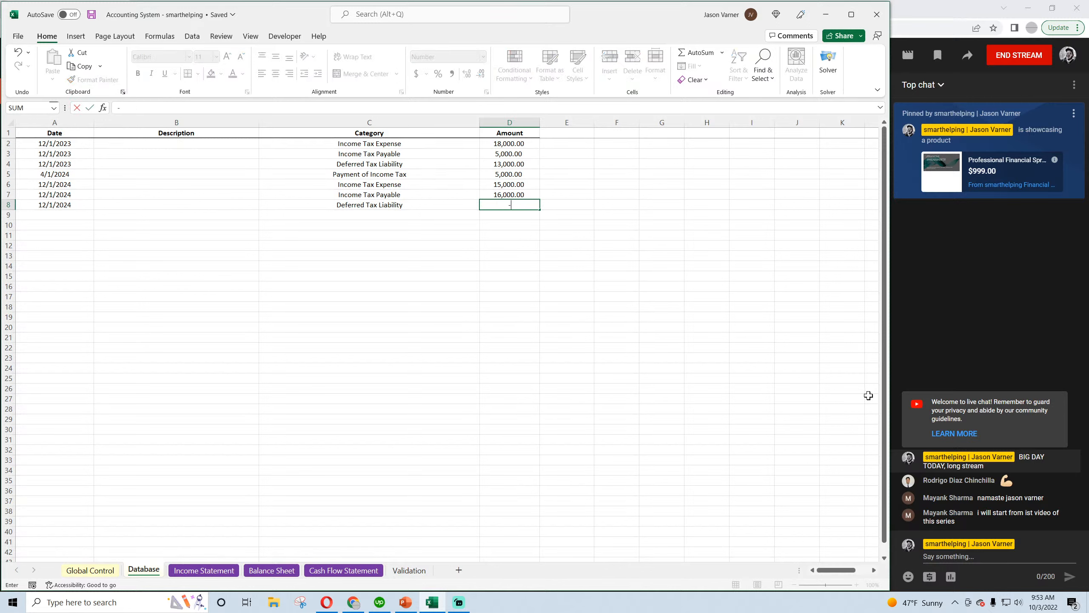
text(1000)
key(Return)
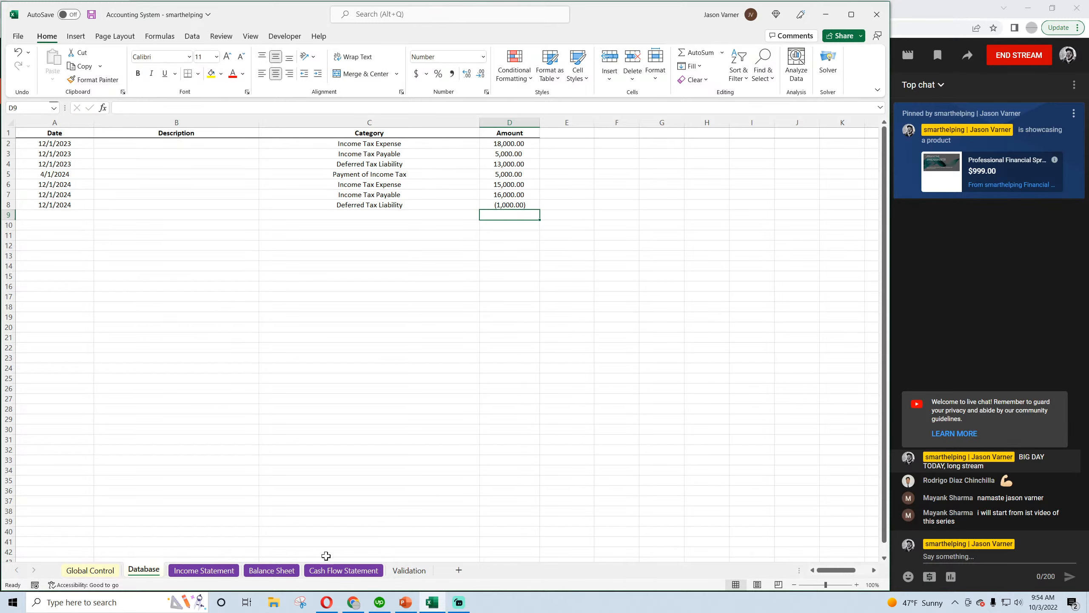
Review the Taxes line on the Income Statement for Dec-24 and Dec-23
click(276, 571)
click(204, 570)
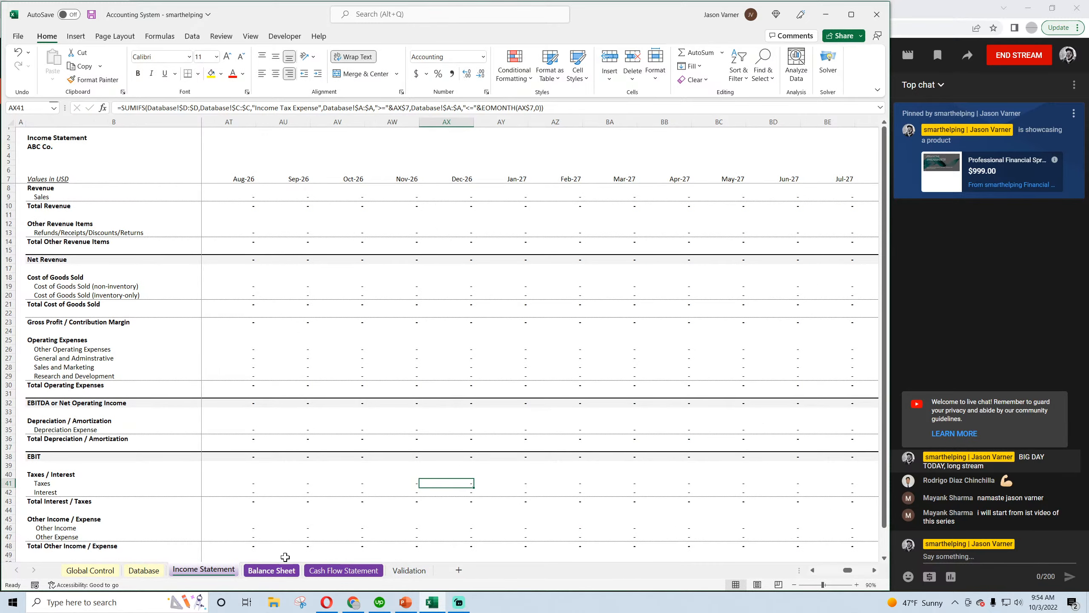
scroll(556, 453, down, 8)
scroll(634, 527, up, 8)
click(812, 570)
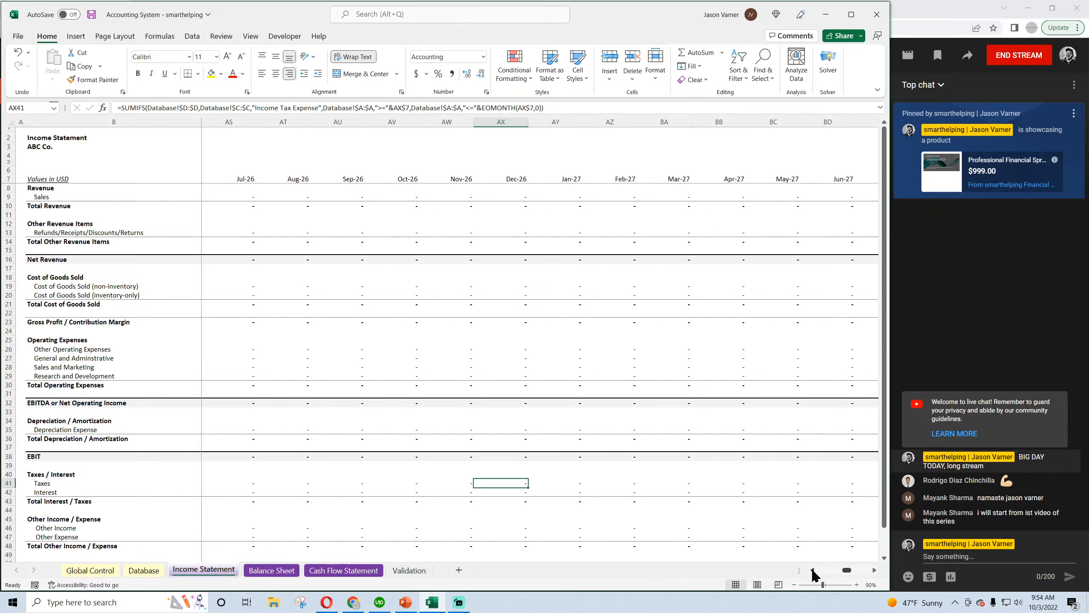
click(812, 570)
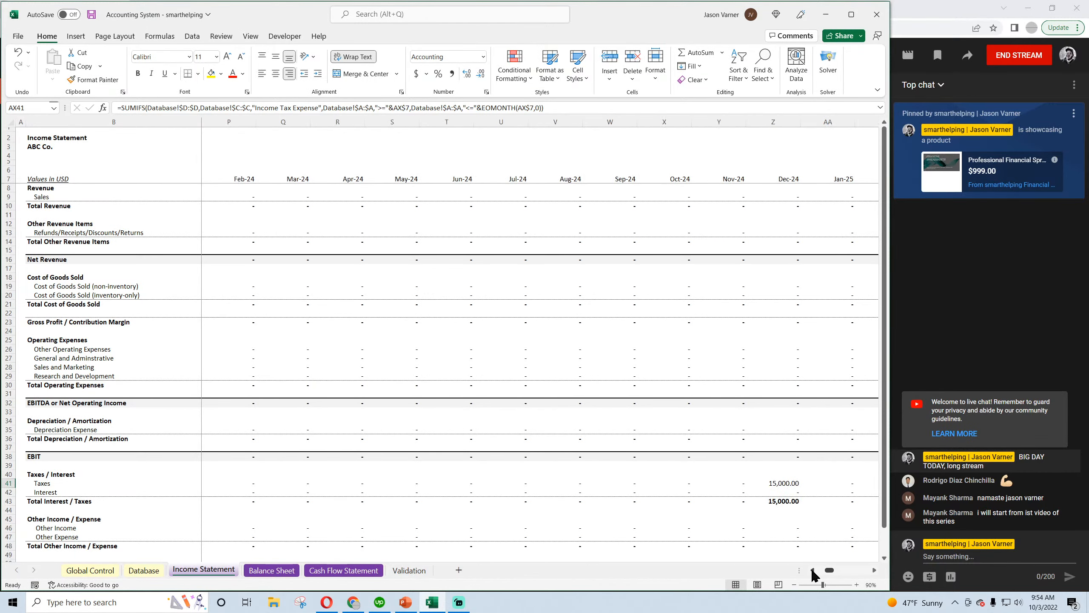
click(785, 482)
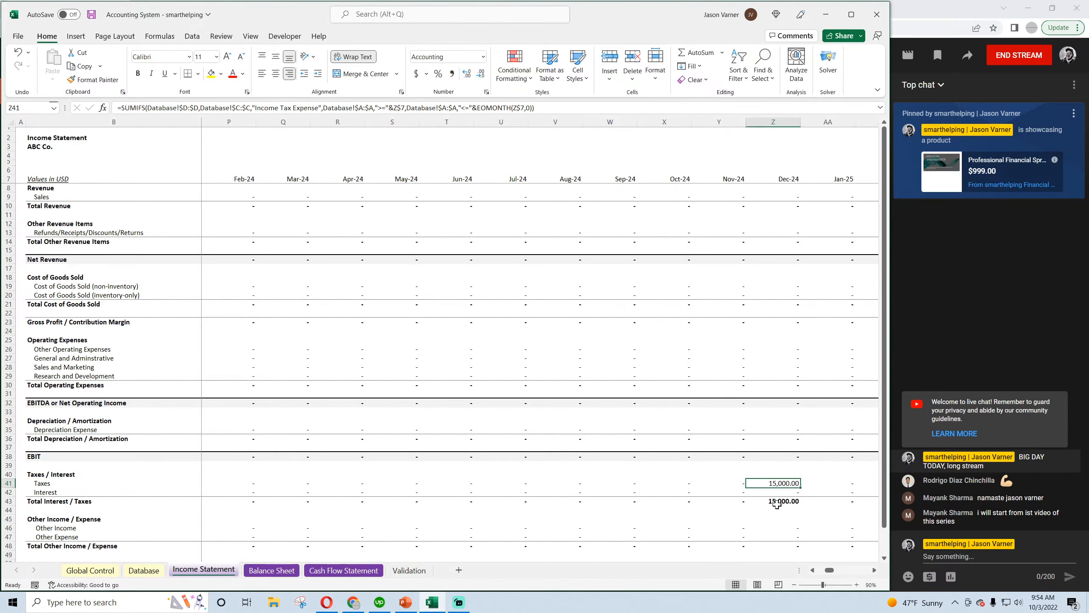
click(811, 570)
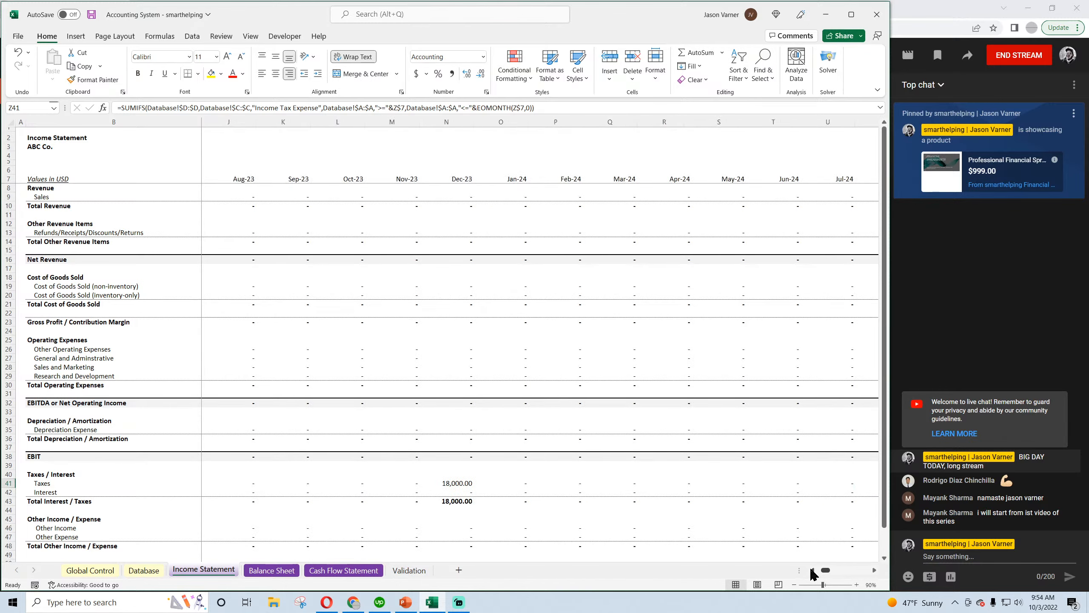
click(873, 570)
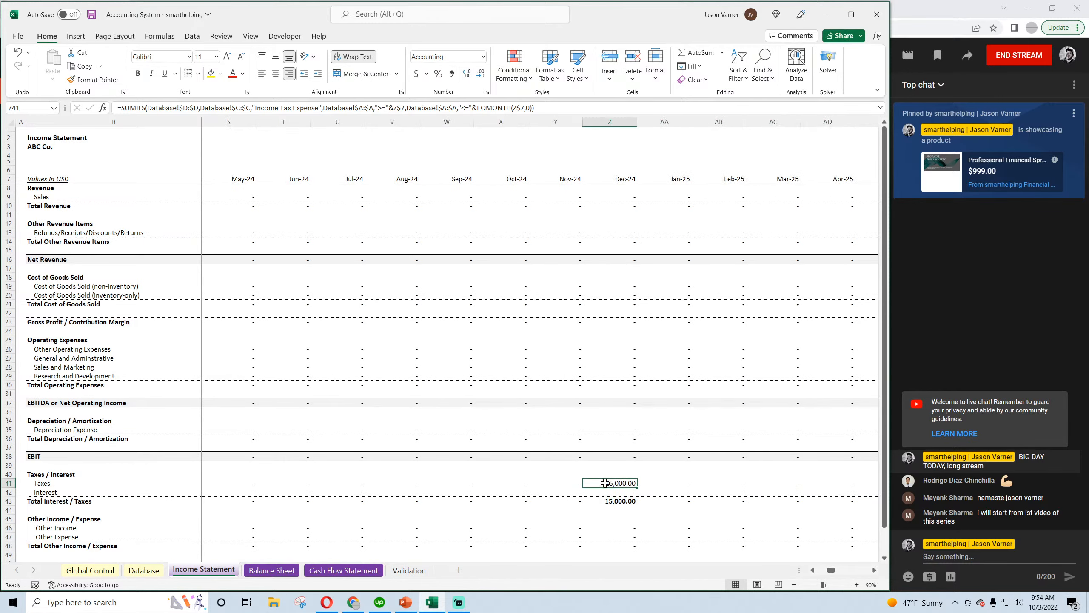
Follow Deferred Tax Liability on the Balance Sheet from Apr-24 to Dec-24, and check Dec-24 Income Taxes Payable
click(271, 571)
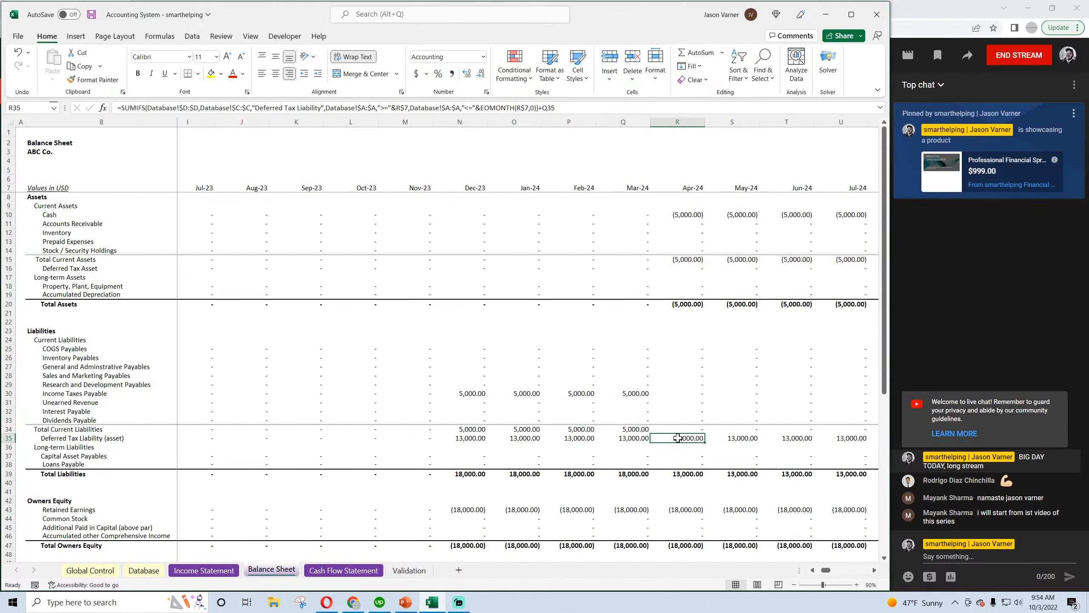
key(Right)
key(Right)
key(Right)
key(Right)
key(Right)
key(Right)
key(Right)
key(Right)
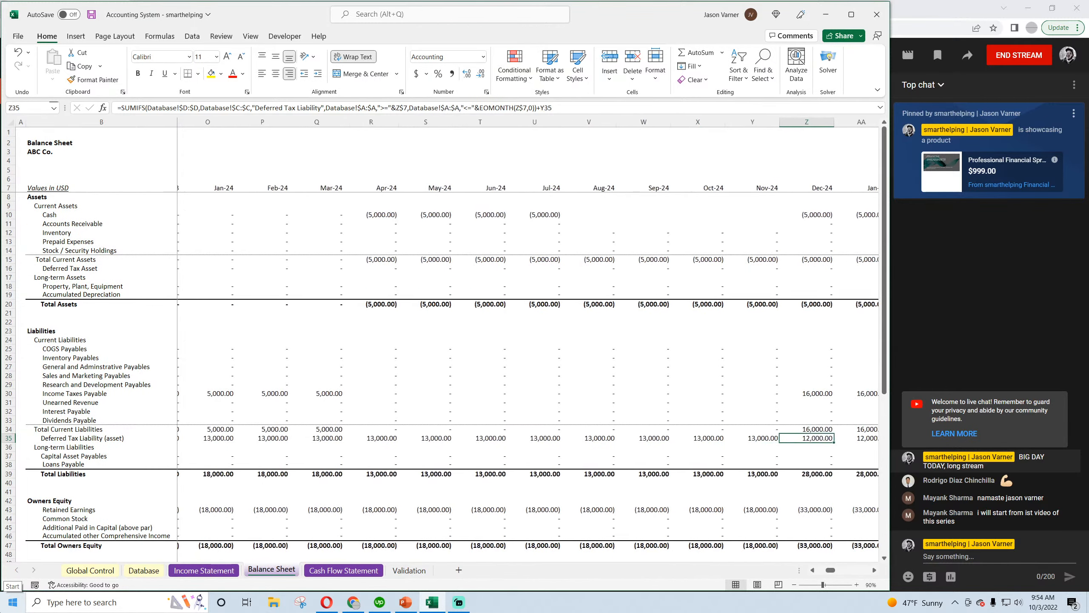
key(Up)
key(Up)
key(Up)
key(Up)
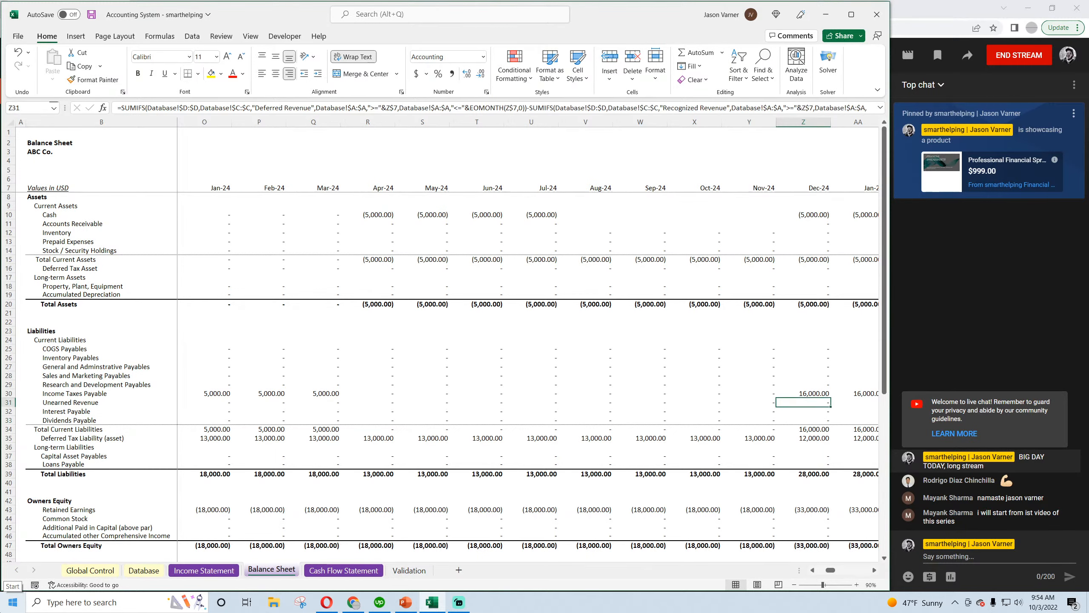
key(Up)
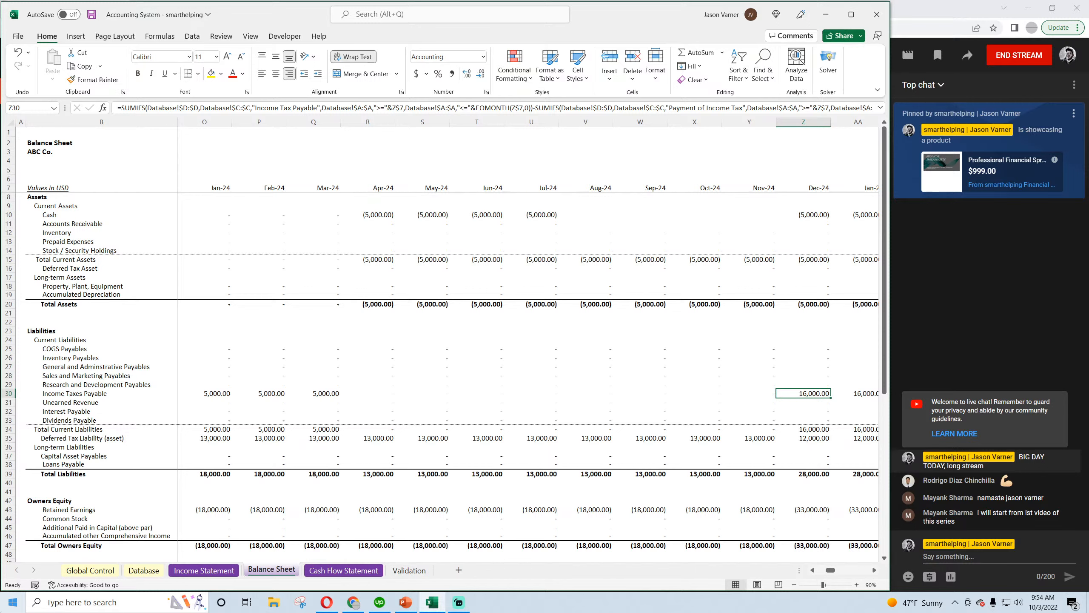
Examine Dec-24 Total Current Liabilities and Deferred Tax Liability on the Balance Sheet, comparing the latter with Nov-24
key(Down)
key(Down)
key(Down)
key(Down)
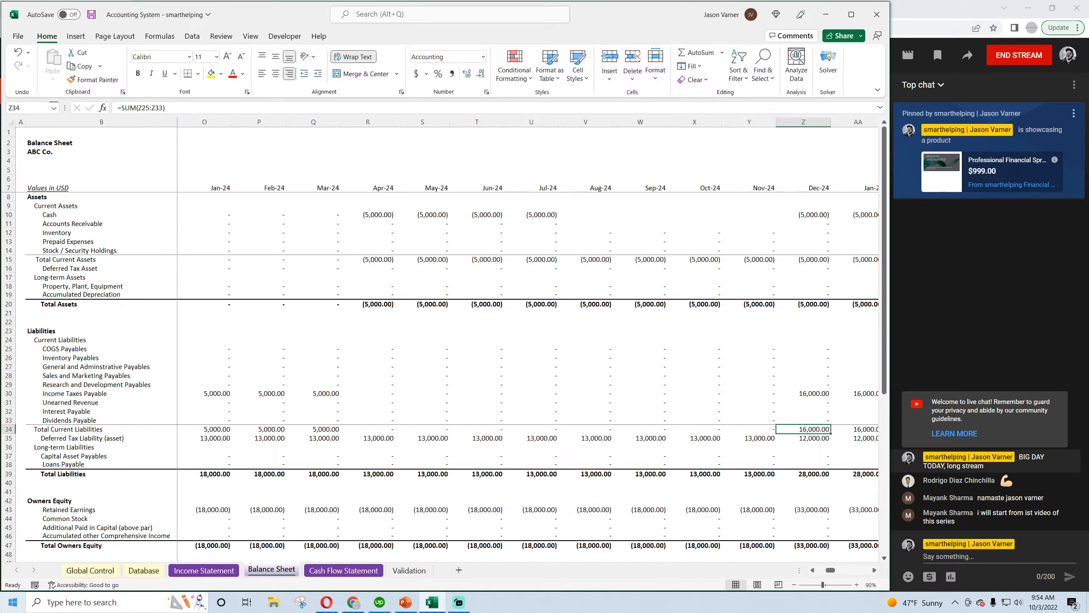
key(Down)
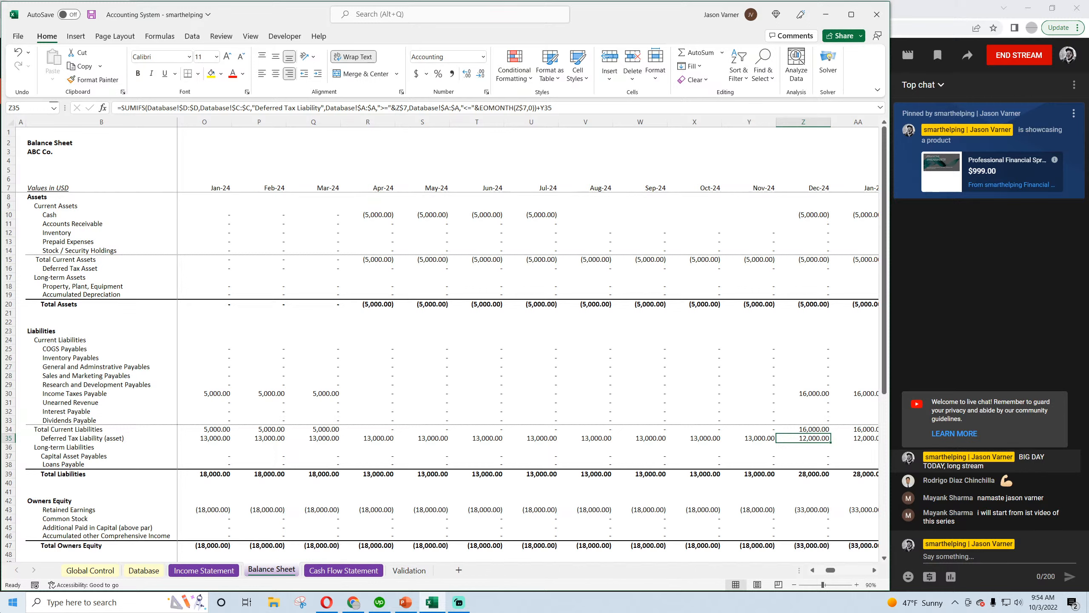
key(Left)
key(Right)
Review the original 12/1/2023 Deferred Tax Liability entry in Database row 4
click(144, 570)
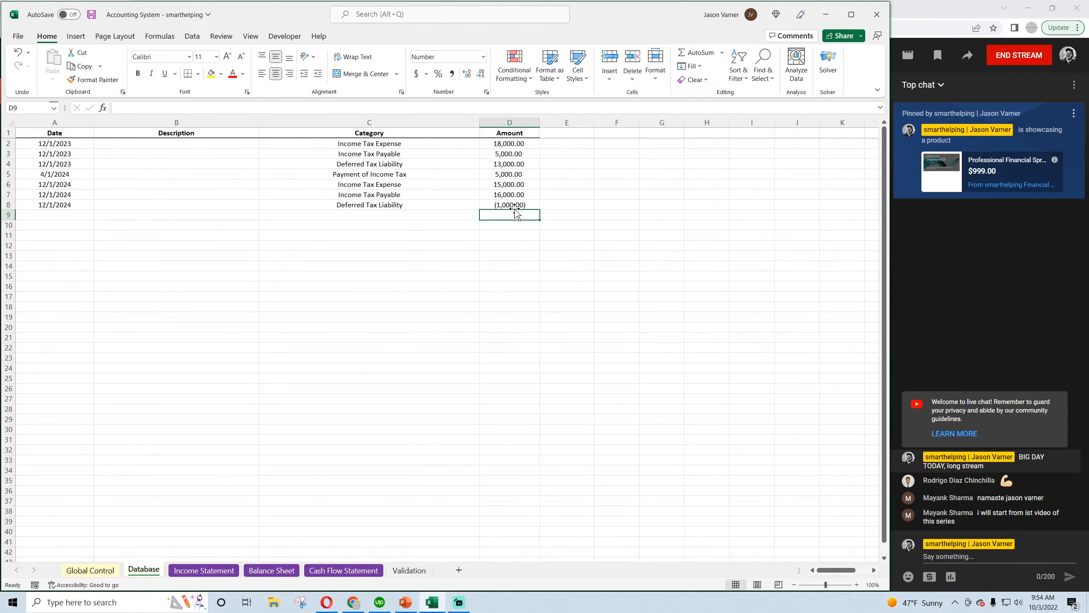
click(513, 163)
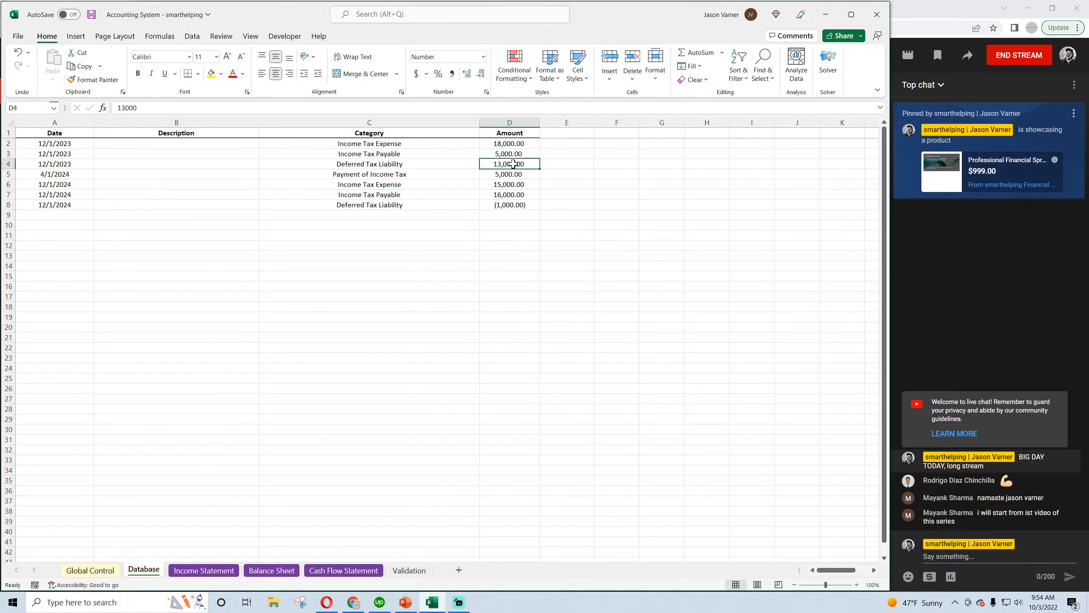
drag(512, 163, 445, 163)
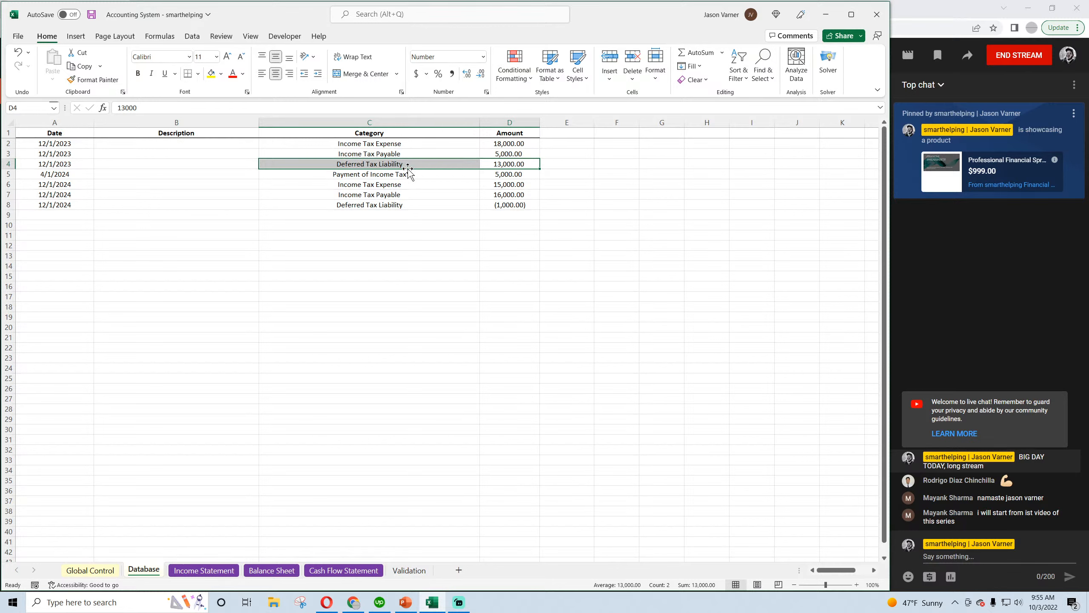
Compare Deferred Tax Liability on the Balance Sheet across Nov-24, Dec-24 and Jan-25
click(231, 570)
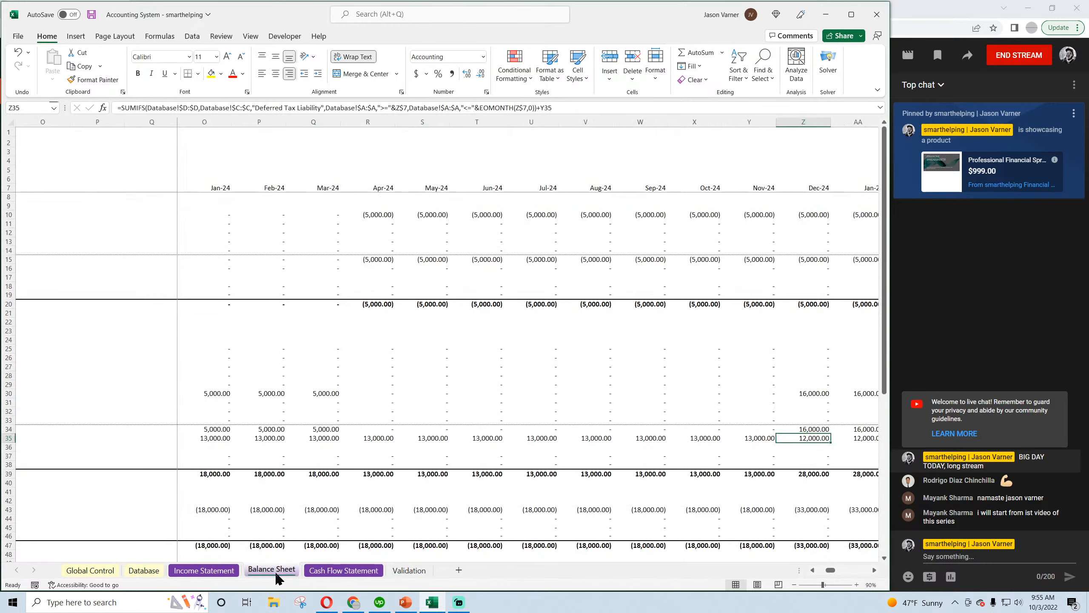
click(275, 571)
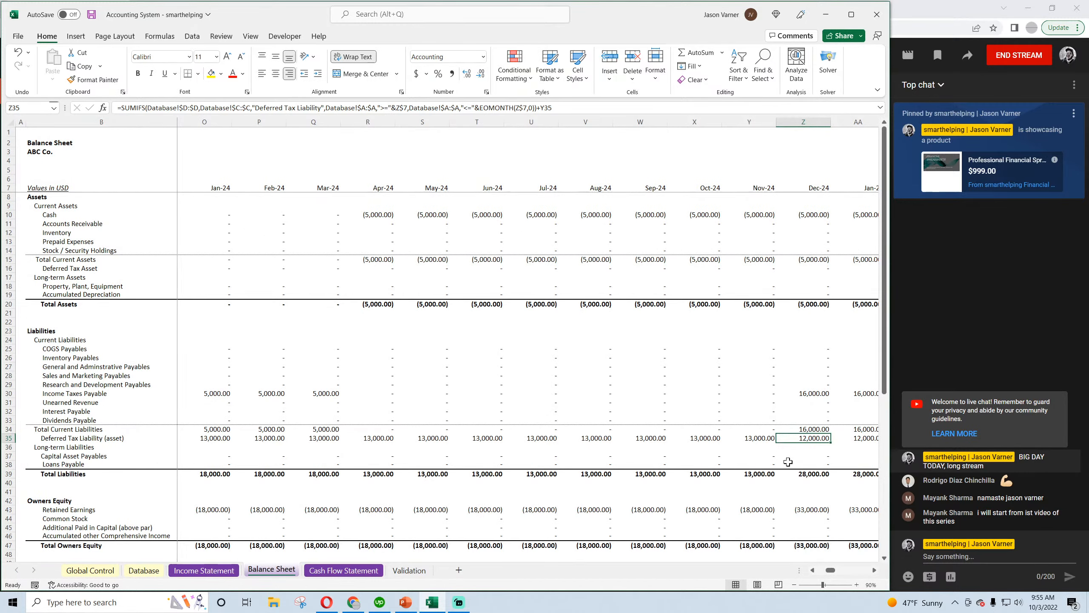
click(768, 440)
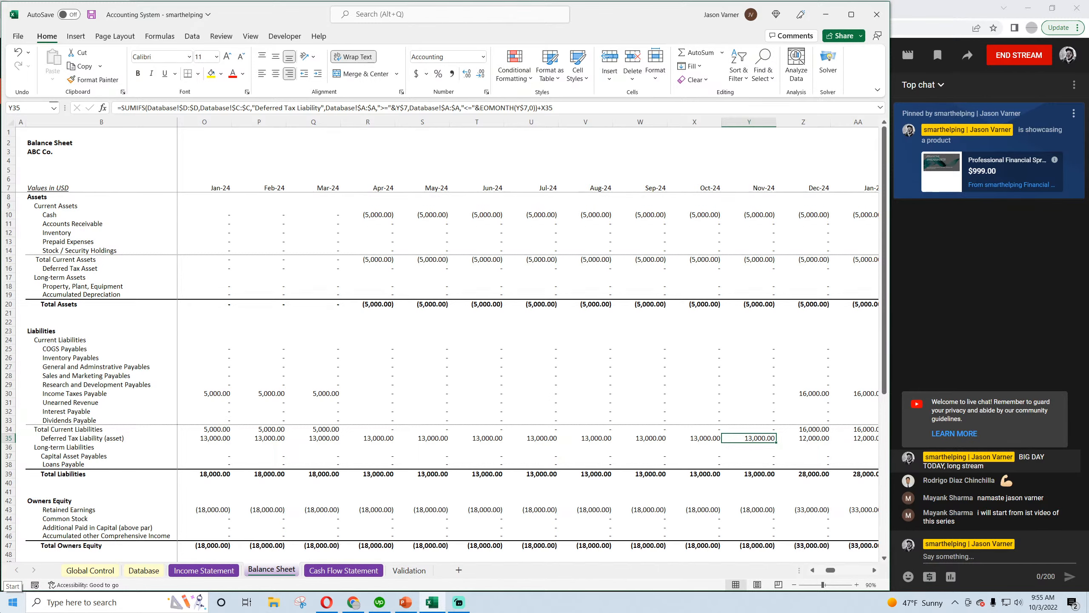
key(Right)
key(Right)
key(Left)
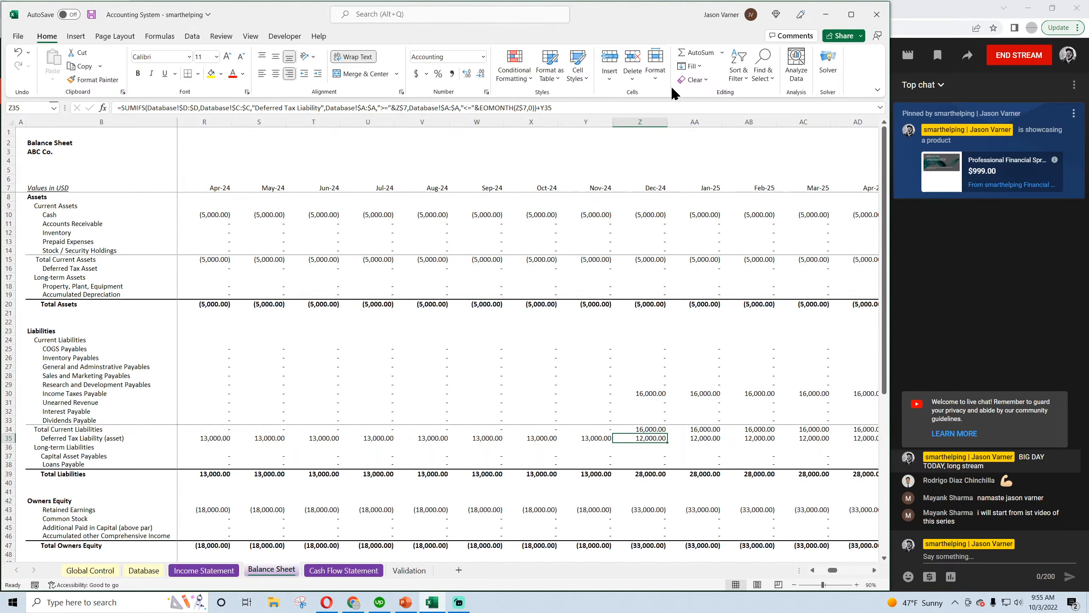
Examine Dec-24 Income Taxes Payable, Retained Earnings and the Check row on the Balance Sheet
scroll(691, 291, down, 4)
scroll(712, 300, up, 4)
click(651, 392)
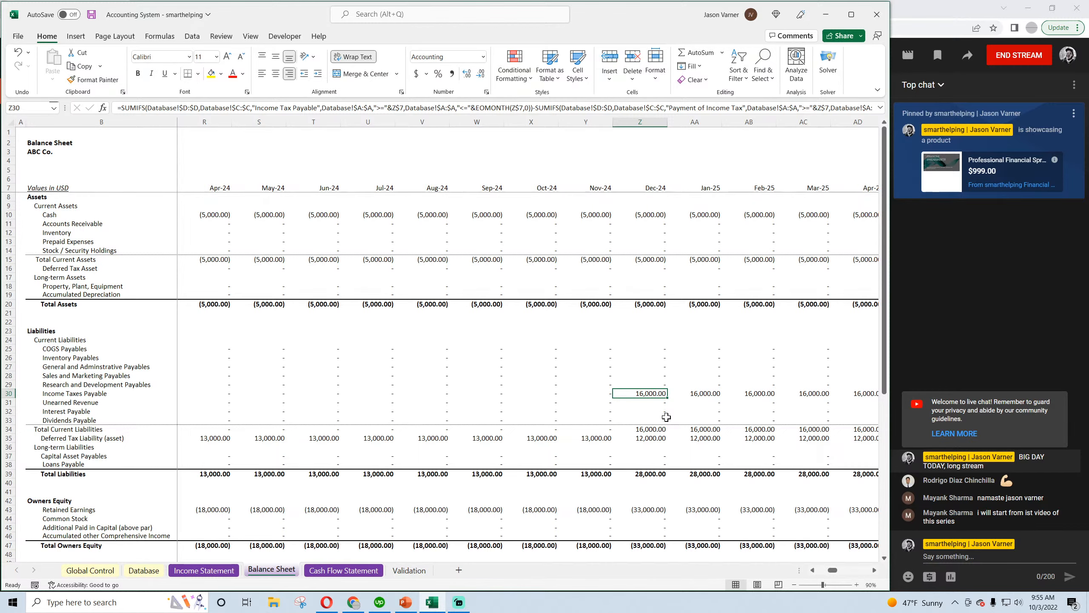
scroll(662, 422, down, 4)
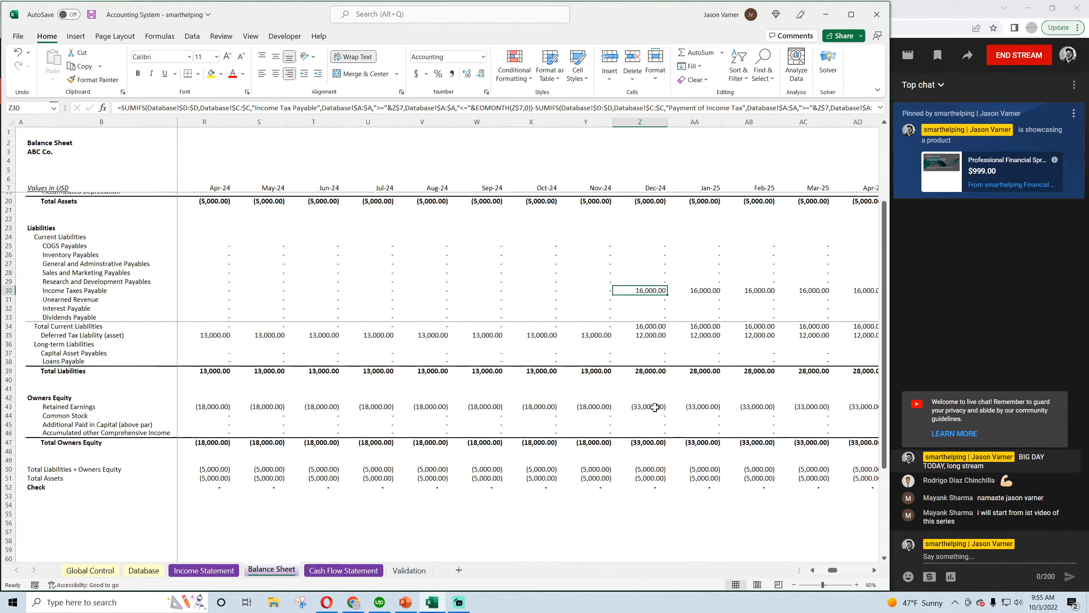
Review the income tax accrual and payment rows on the Cash Flow Statement across 2023 to 2025
click(655, 406)
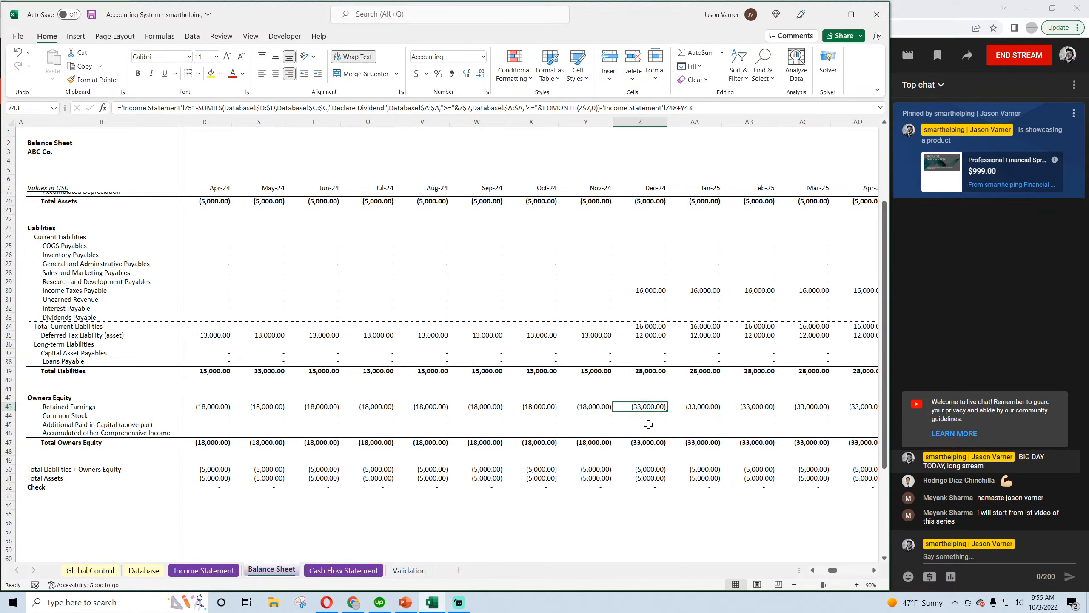
click(351, 571)
scroll(785, 546, down, 4)
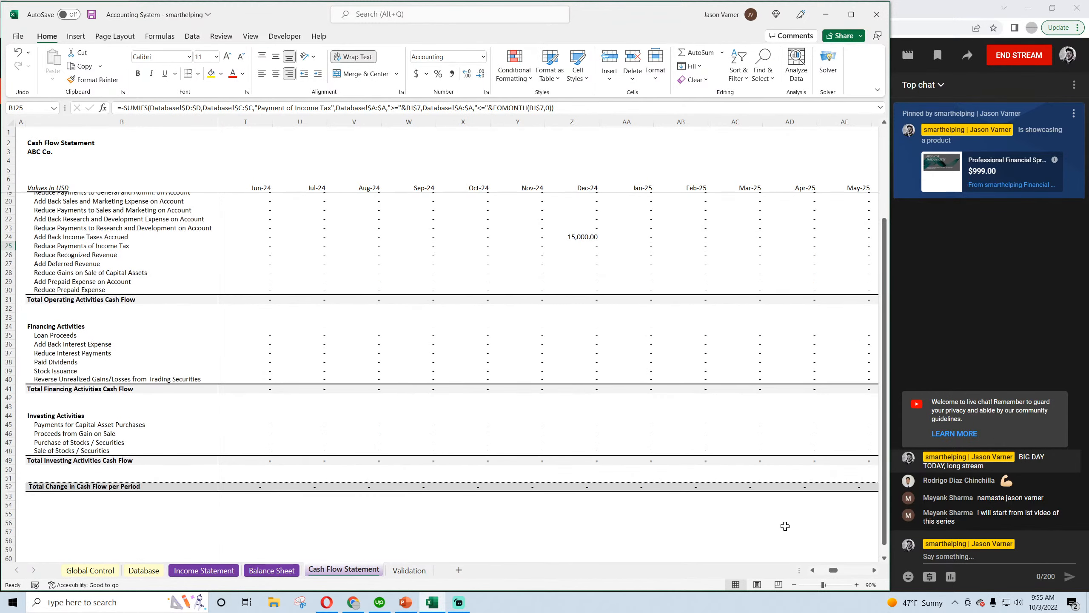
scroll(875, 575, right, 6)
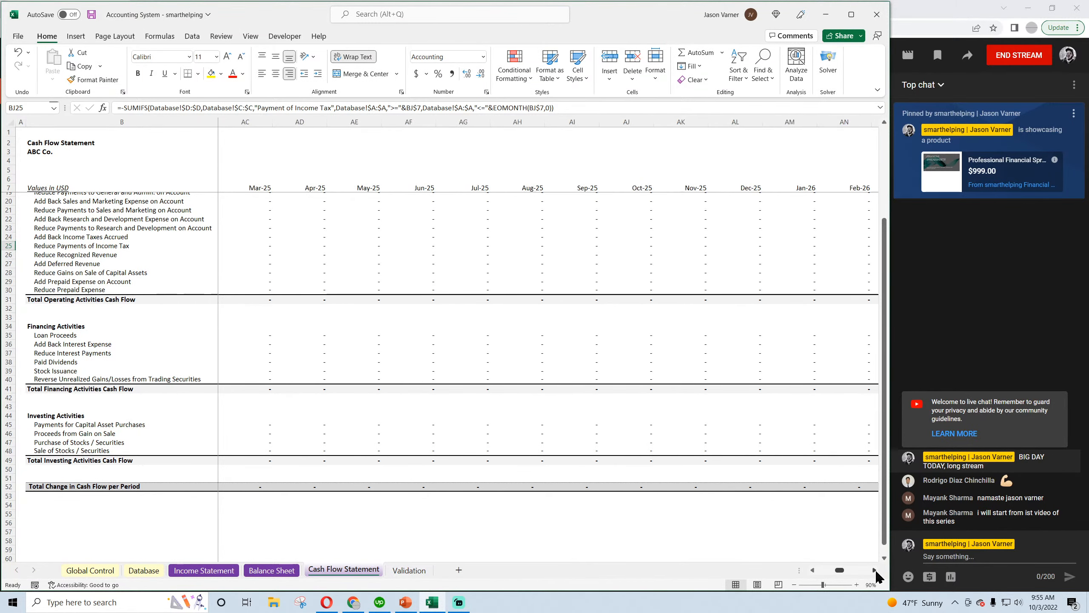
drag(848, 571, 827, 572)
scroll(816, 550, up, 4)
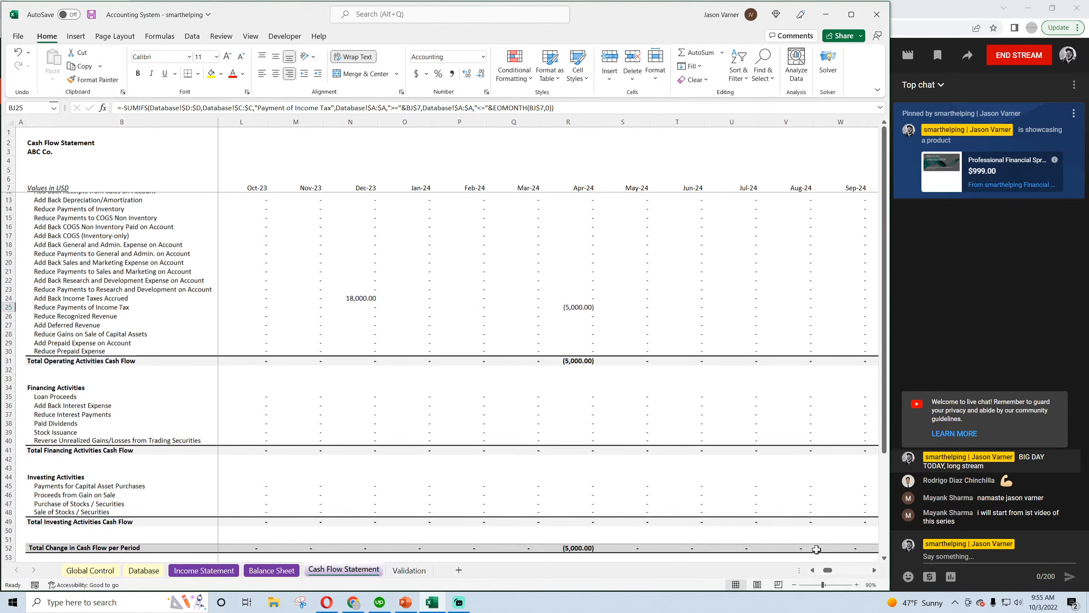
scroll(608, 275, down, 4)
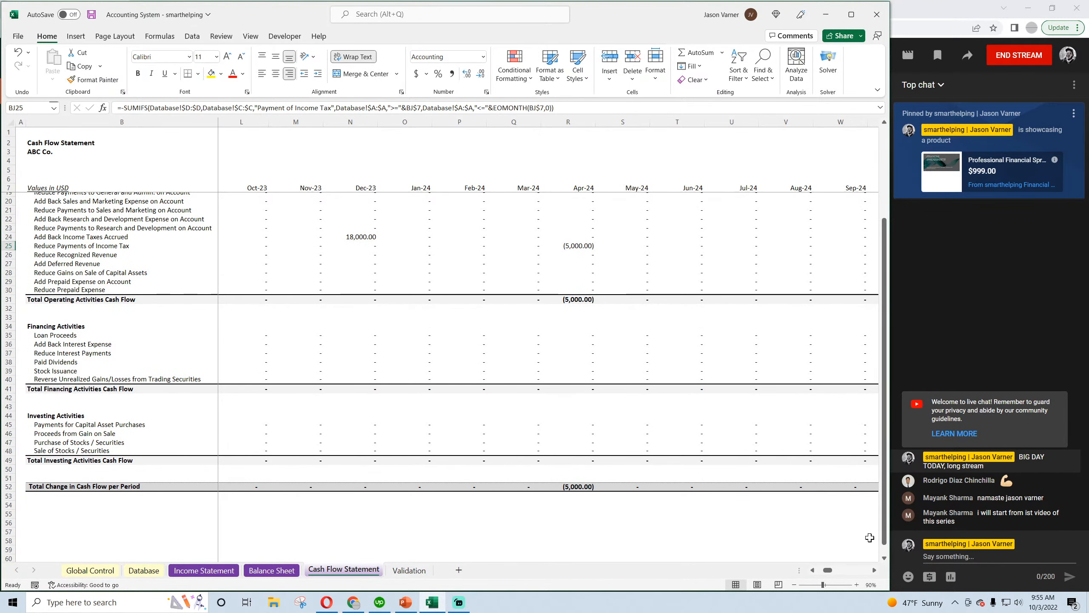
drag(827, 571, 835, 576)
Add a Payment of Income Tax entry with an amount of 16,000 in row 9 of the Database sheet
click(144, 570)
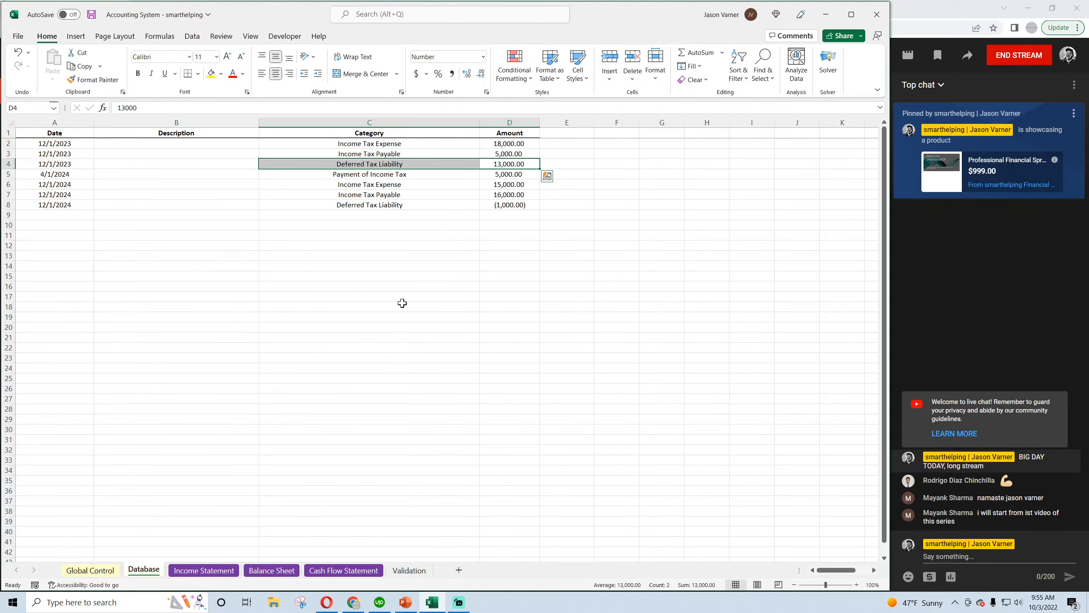
click(378, 215)
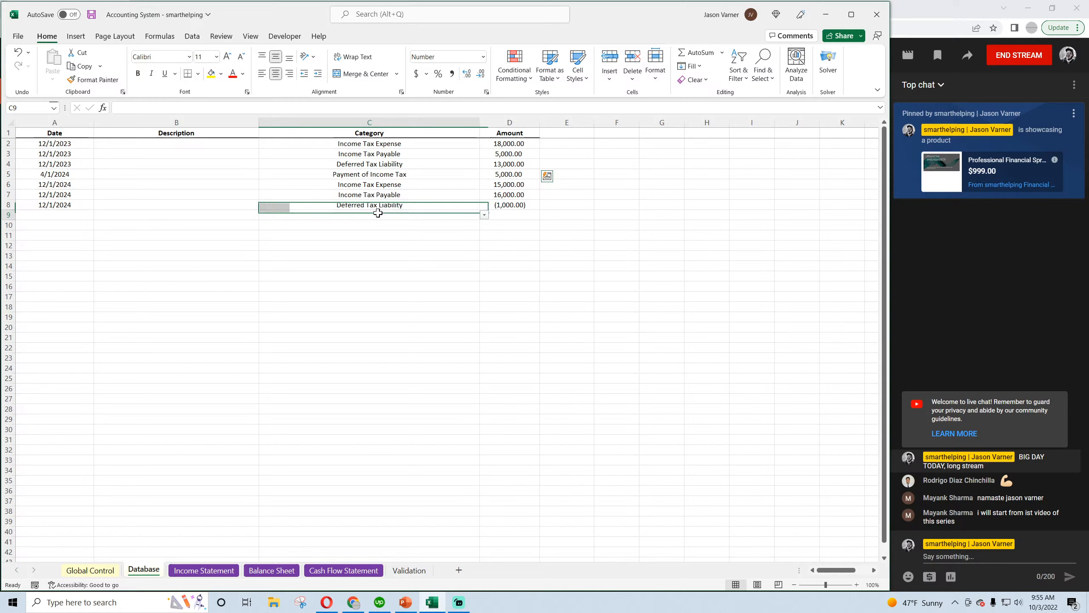
click(484, 215)
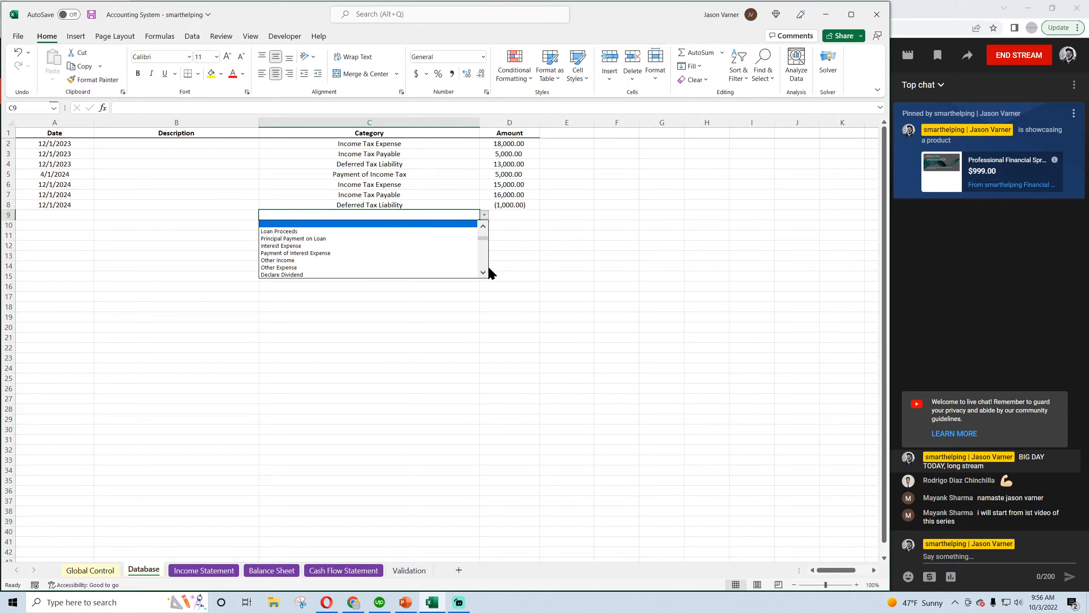
scroll(484, 274, down, 3)
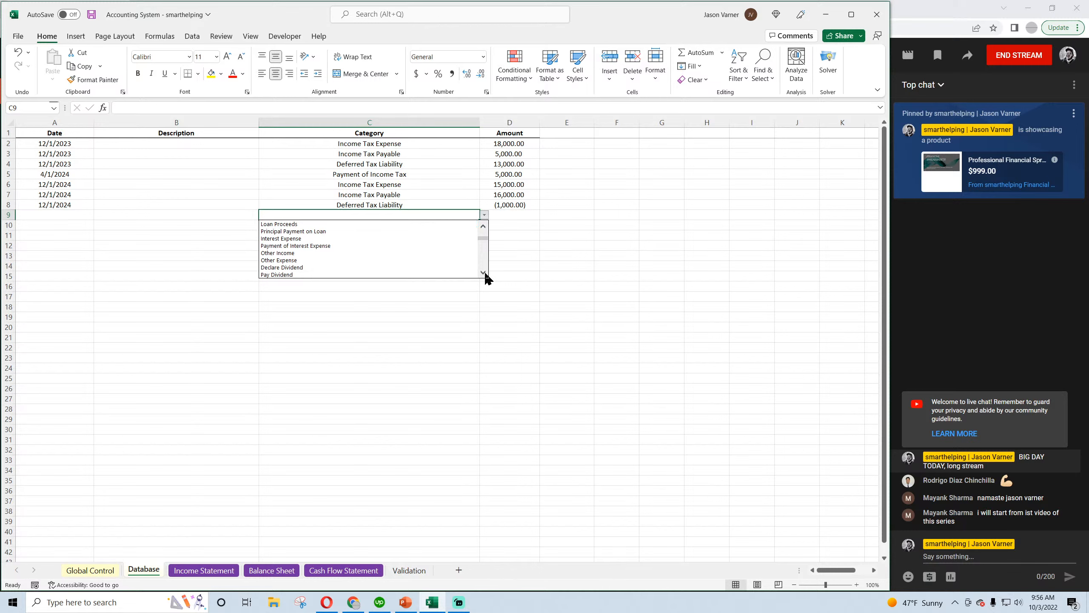
click(405, 203)
drag(480, 209, 481, 219)
click(478, 215)
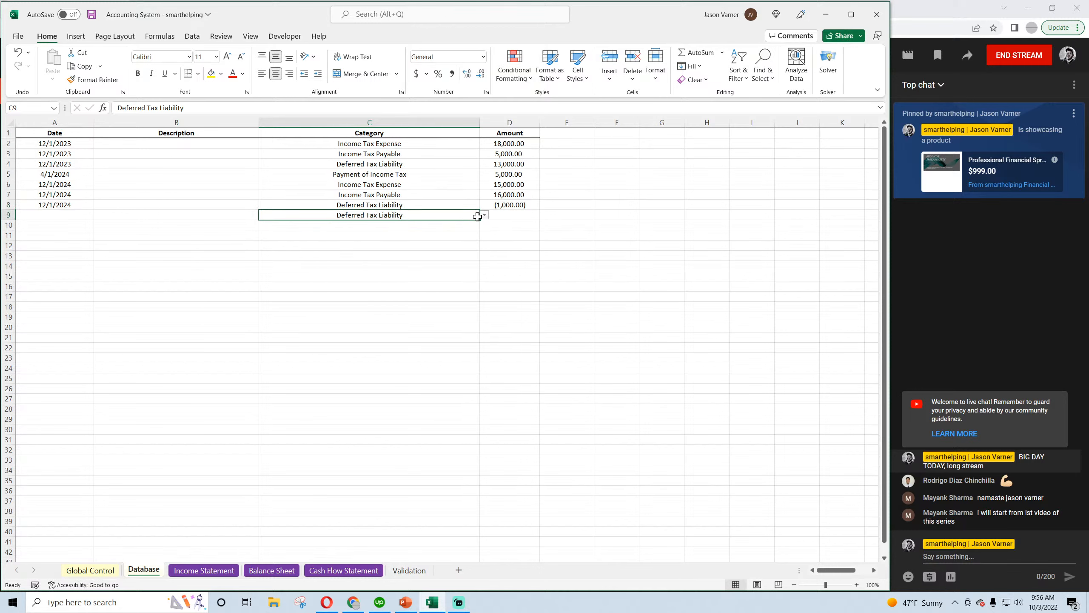
click(484, 215)
click(418, 231)
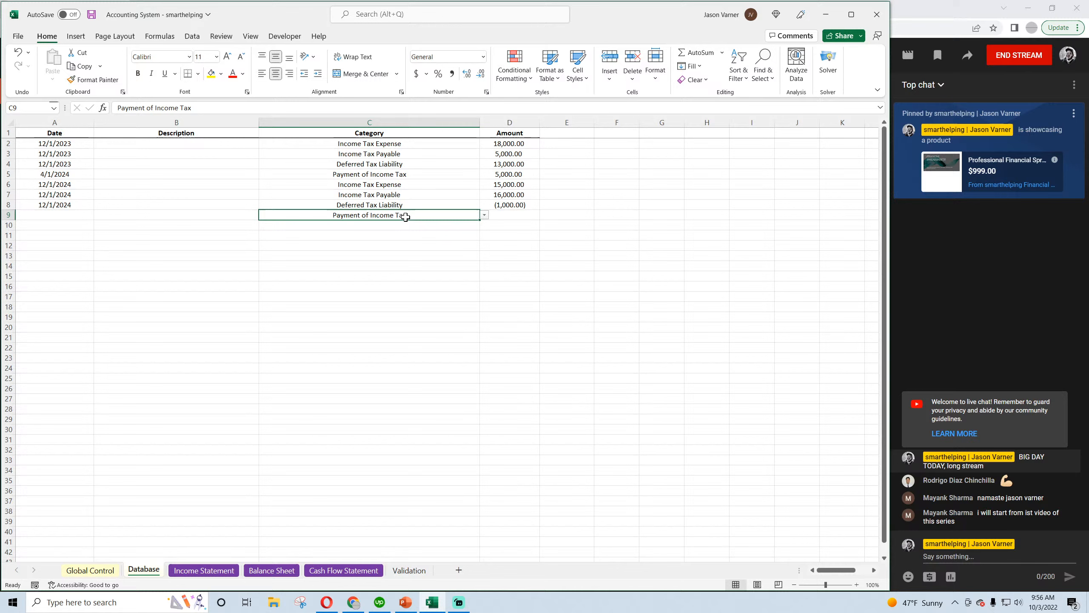
click(509, 215)
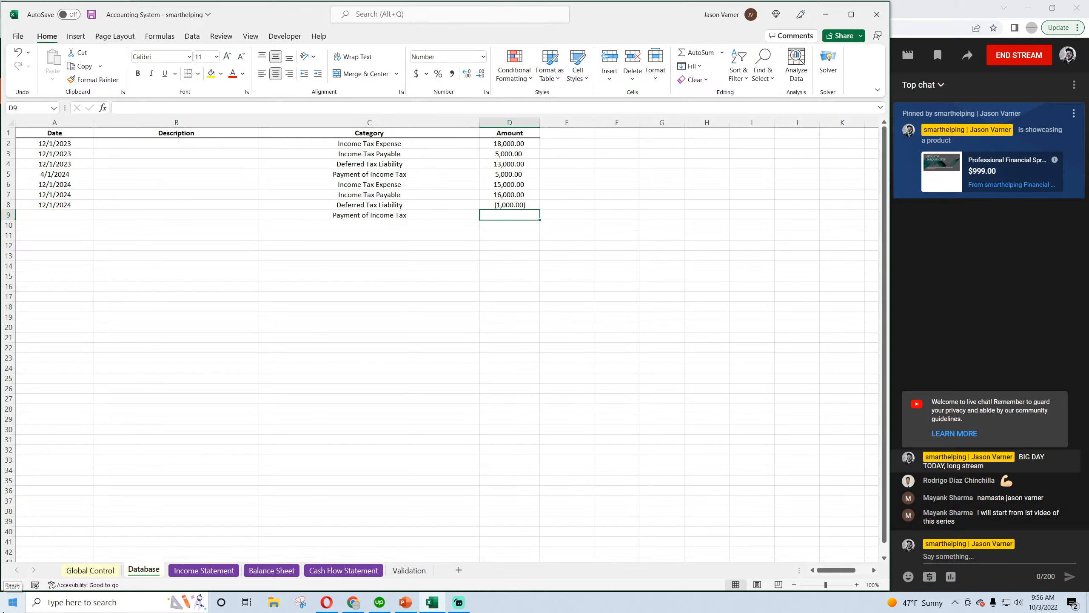
text(16000)
key(Return)
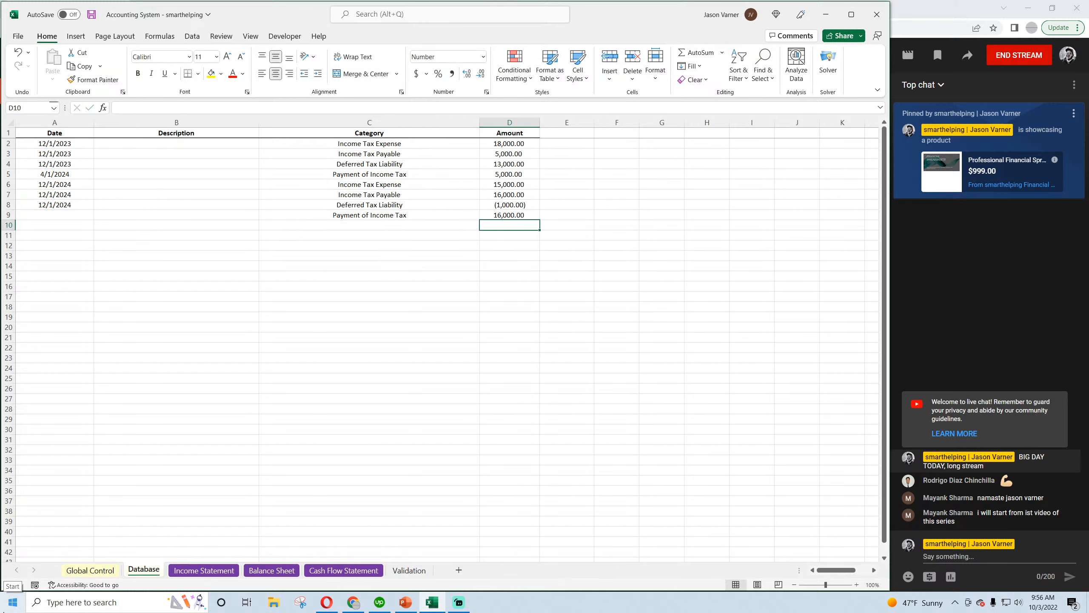
Date the row 9 income tax payment 4/2/2025 and save the workbook
key(Up)
key(Left)
key(Left)
key(Left)
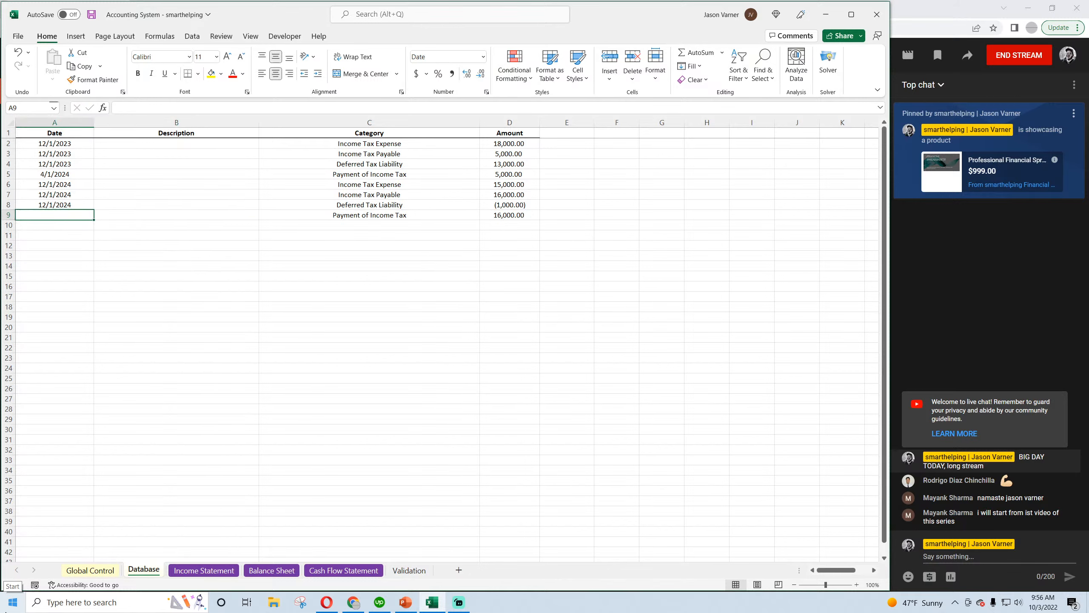
text(1)
key(BackSpace)
text(4/)
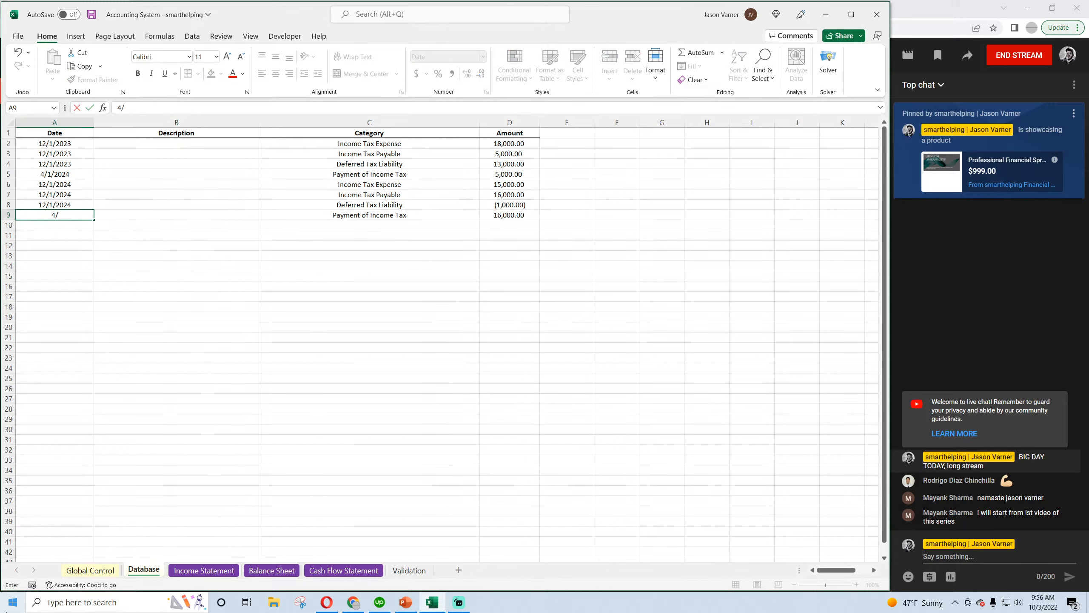
text(202025)
key(Return)
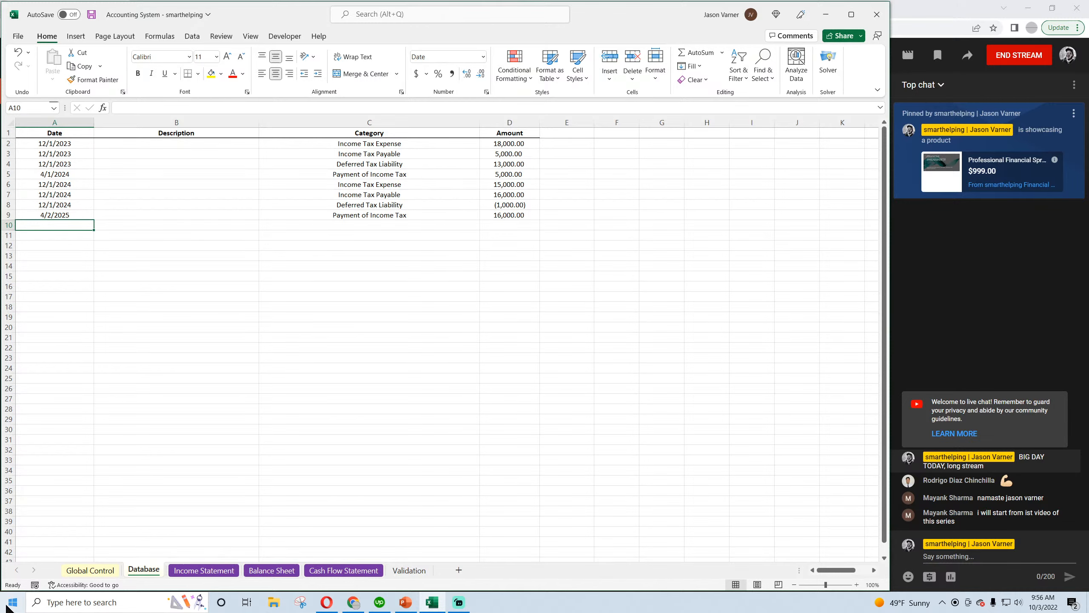
click(92, 14)
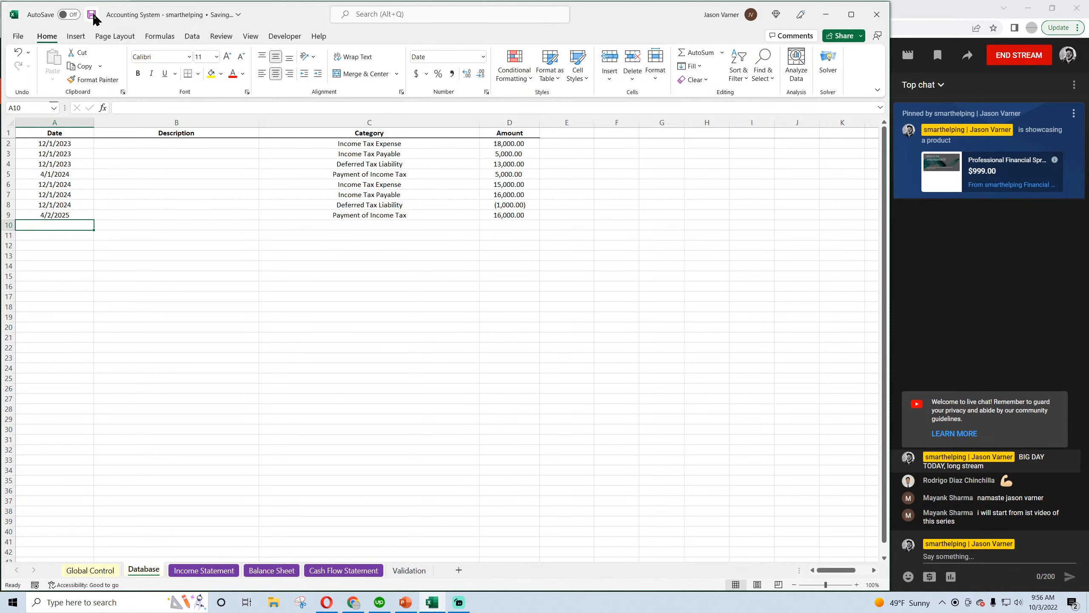
Examine Retained Earnings on the Balance Sheet from Dec-24 through Jan-26
click(269, 570)
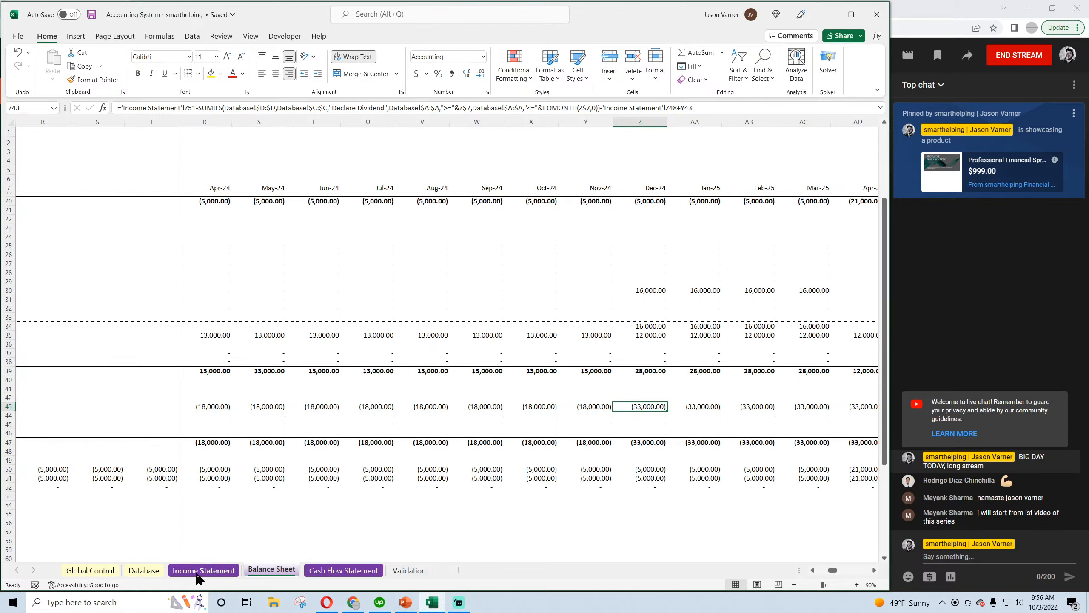
click(92, 571)
click(261, 575)
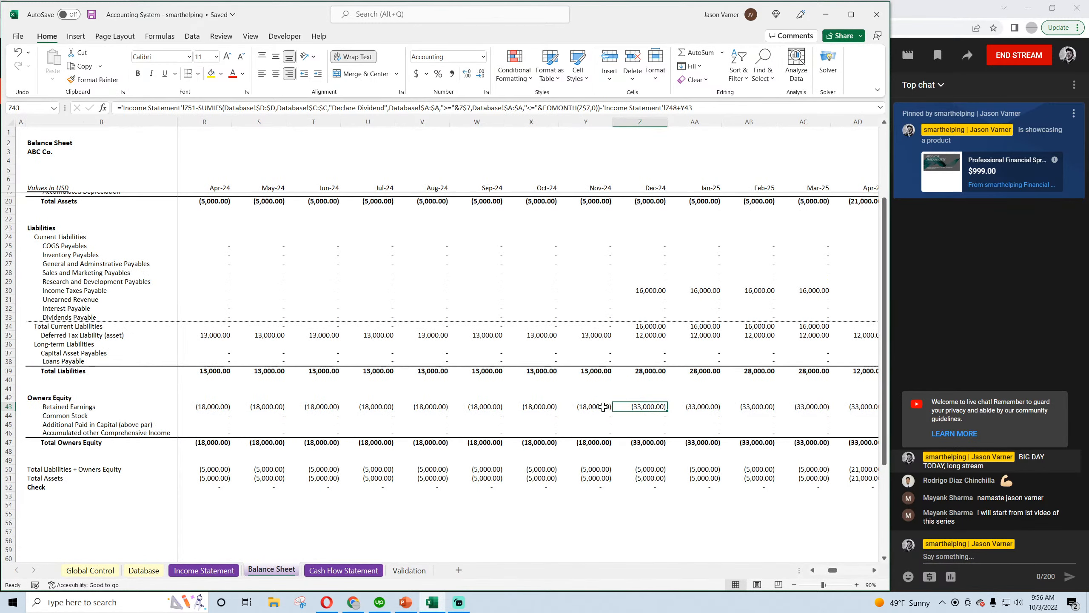
key(Right)
key(Right)
key(Right)
key(Right)
key(Right)
key(Right)
key(Right)
key(Right)
key(Right)
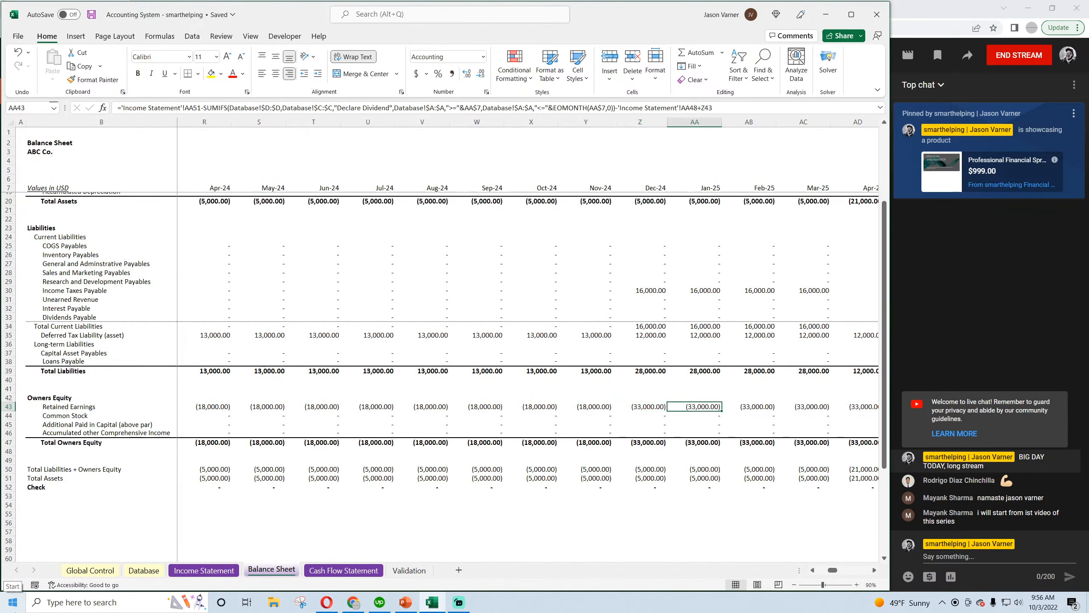
key(Right)
key(Right)
key(Right)
key(Right)
key(Right)
key(Right)
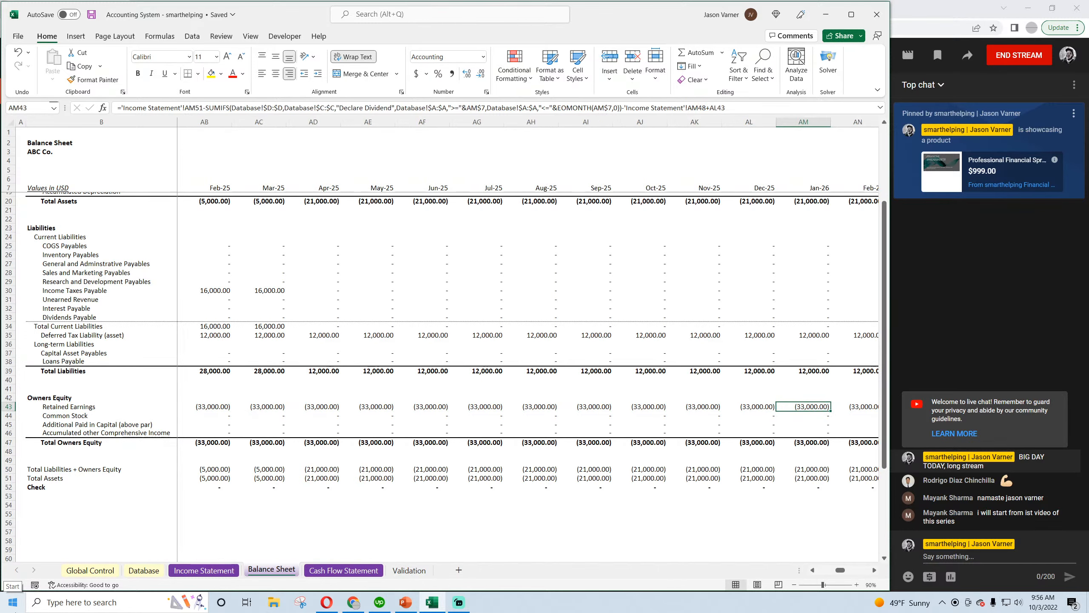
key(Left)
key(Left)
key(Left)
key(Left)
key(Left)
key(Left)
key(Left)
key(Left)
key(Left)
key(Left)
key(Left)
key(Left)
key(Left)
key(Left)
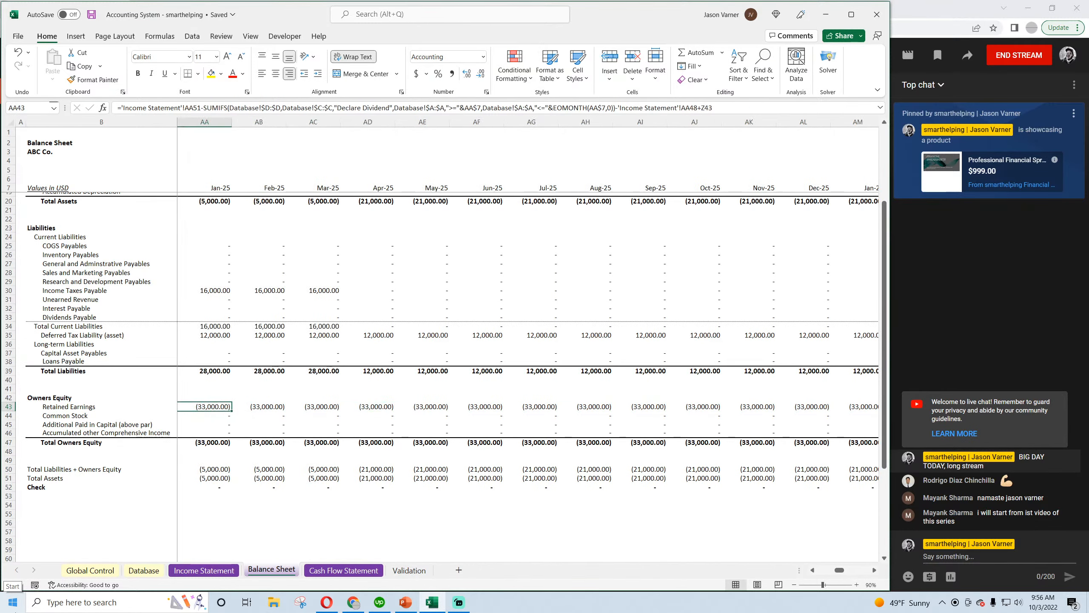
Compare Income Taxes Payable on the Balance Sheet between Feb-25 and Apr-25, the month of the payment
key(Right)
key(Right)
key(Up)
key(Up)
key(Up)
key(Up)
key(Up)
key(Up)
key(Up)
key(Up)
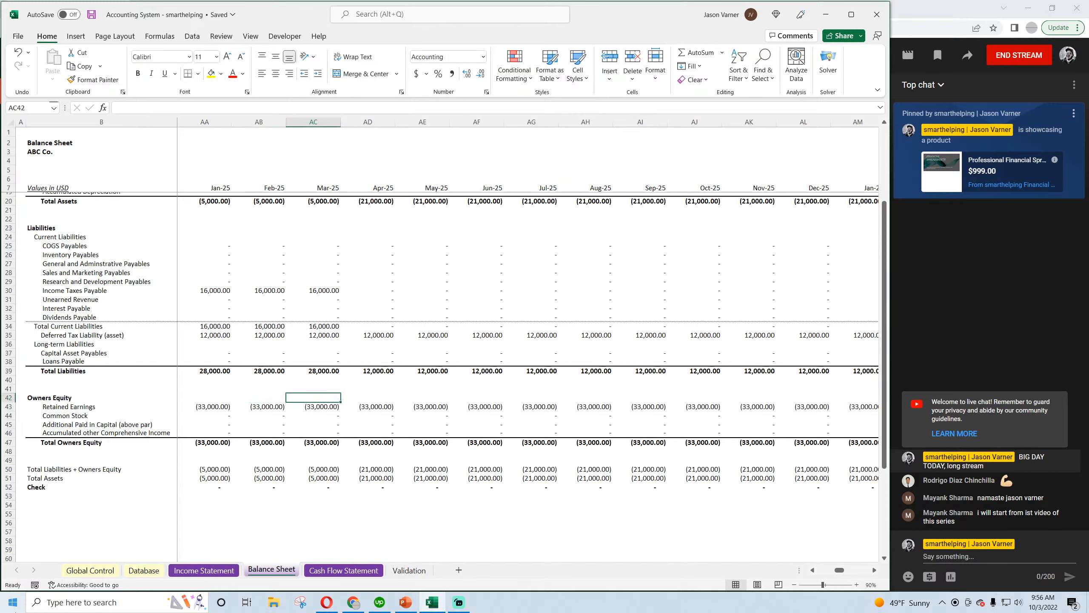
key(Up)
key(Up)
key(Up)
key(Up)
key(Up)
key(Left)
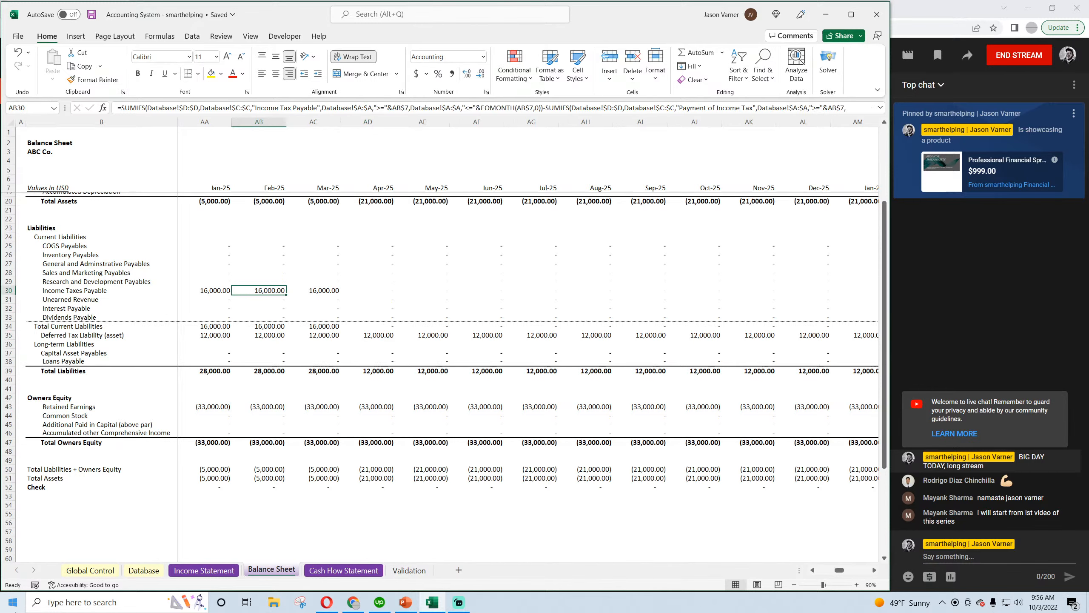
key(Right)
key(Right)
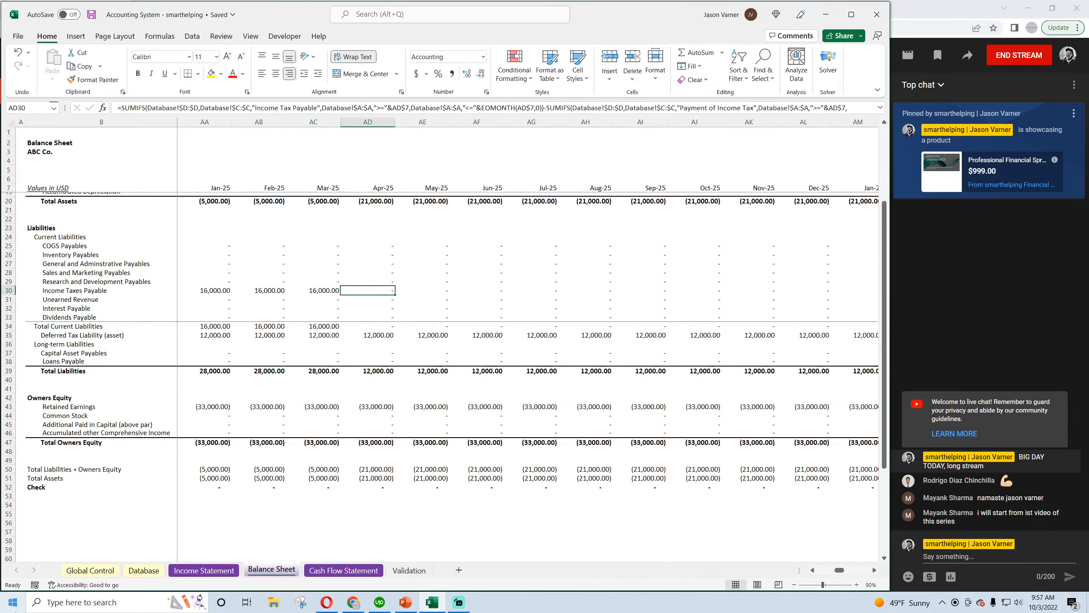
Examine Apr-25 Total Current Liabilities and compare Deferred Tax Liability across the surrounding months on the Balance Sheet
key(Down)
key(Down)
key(Down)
key(Down)
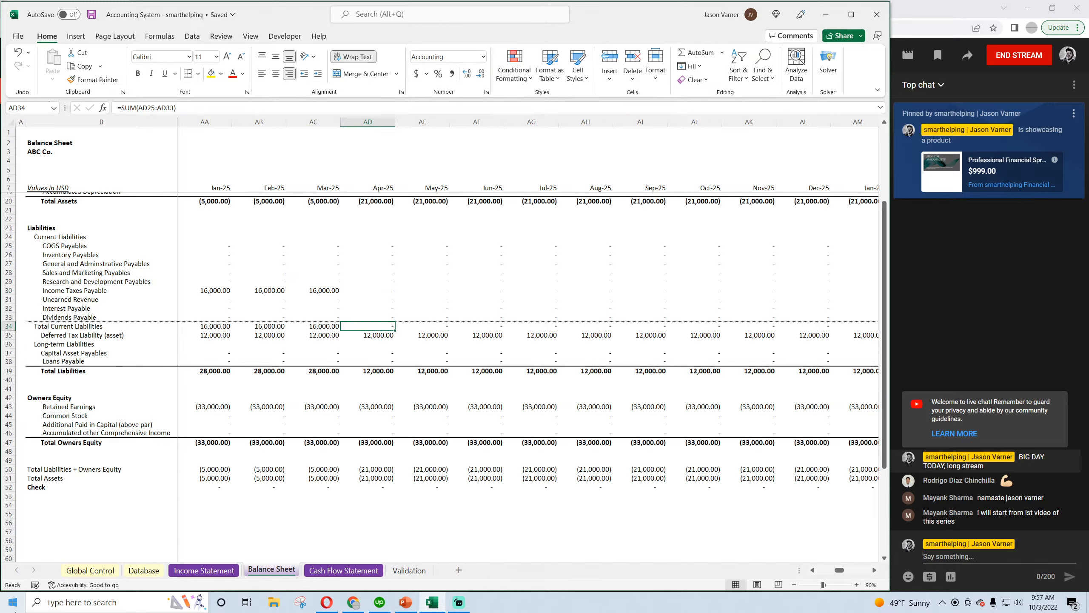
key(Down)
key(Left)
key(Left)
key(Left)
key(Left)
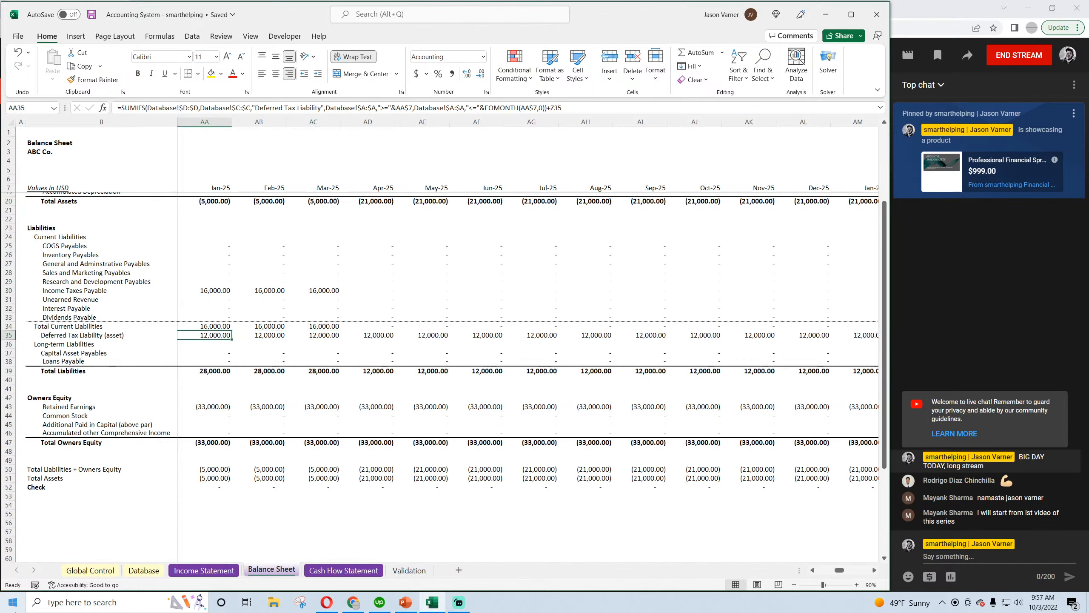
key(Right)
key(Right)
key(Right)
key(Right)
key(Right)
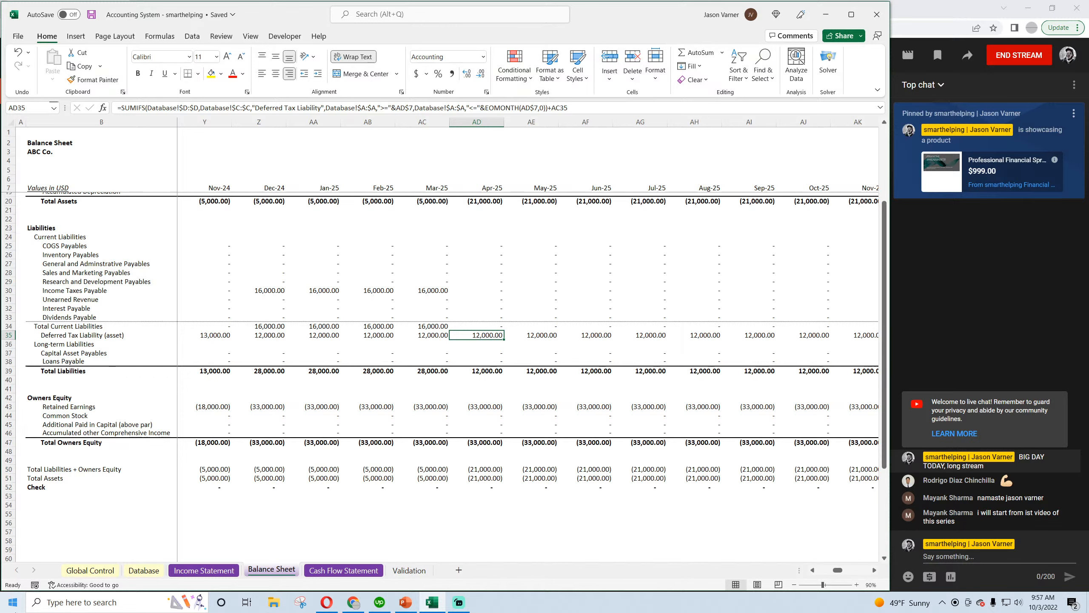
Check the 2023 and 2024 income tax accruals and payments on the Cash Flow Statement
click(335, 571)
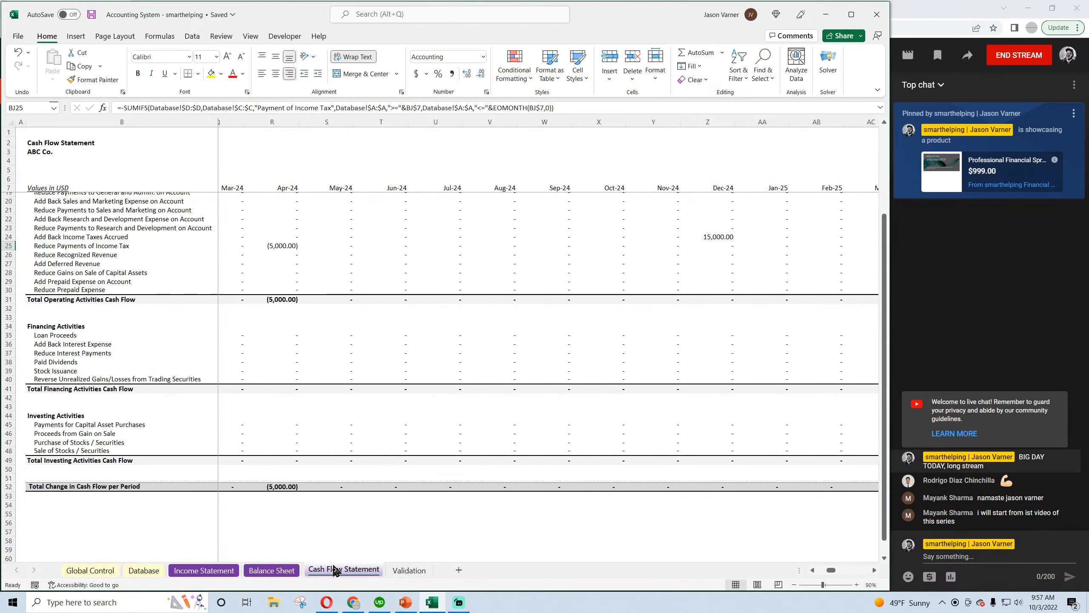
mouse_move(831, 570)
mouse_down()
mouse_move(843, 571)
mouse_move(820, 570)
mouse_up()
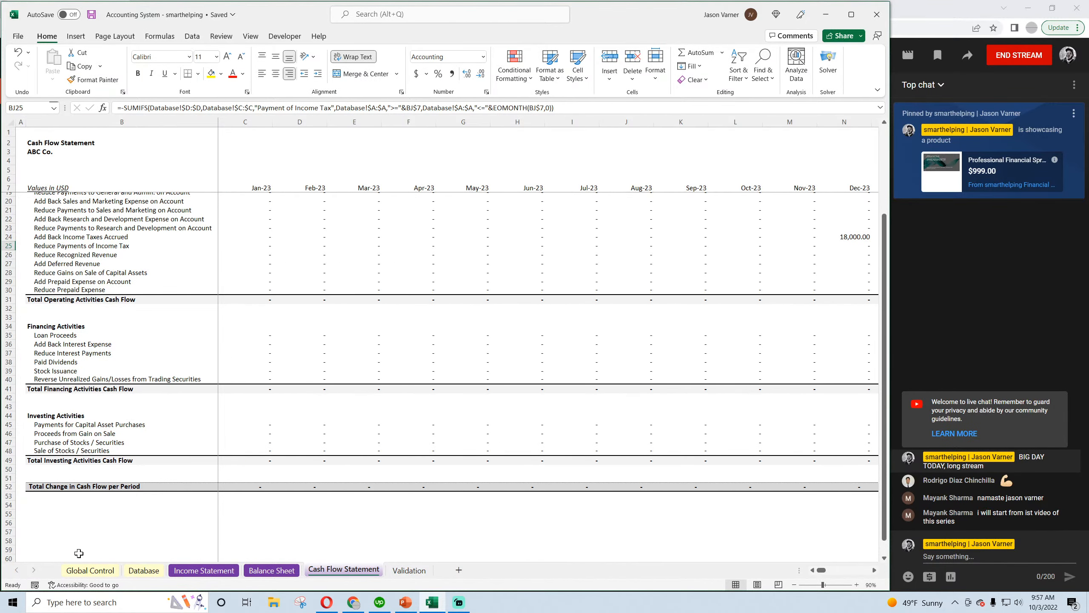
click(272, 569)
Copy the tax entries in Database rows 6 to 9 and paste them into rows 10 to 13
click(143, 570)
drag(54, 185, 510, 215)
key(ctrl+c)
right_click(64, 225)
click(87, 302)
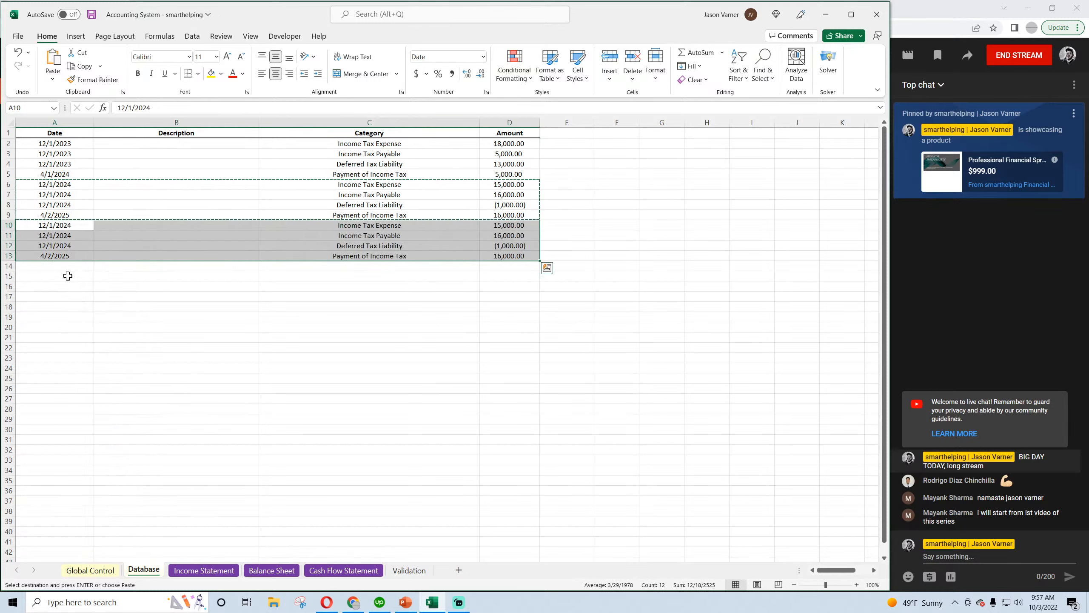
Set the copied Income Tax Expense in row 10 to 2,000 and Income Tax Payable in row 11 to 25,000
click(520, 226)
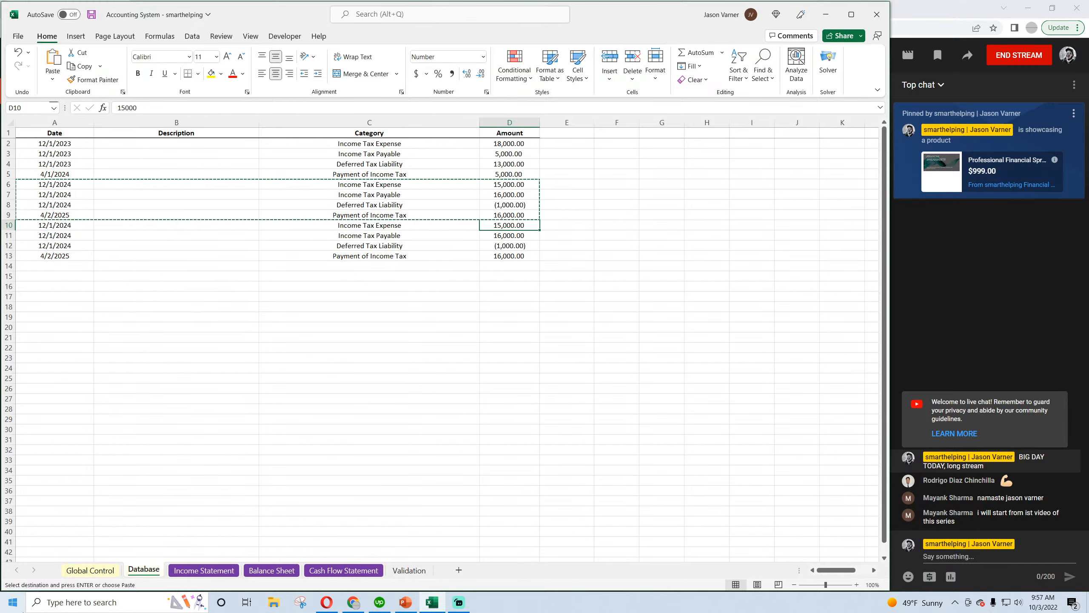
text(2,00)
text(0)
key(Return)
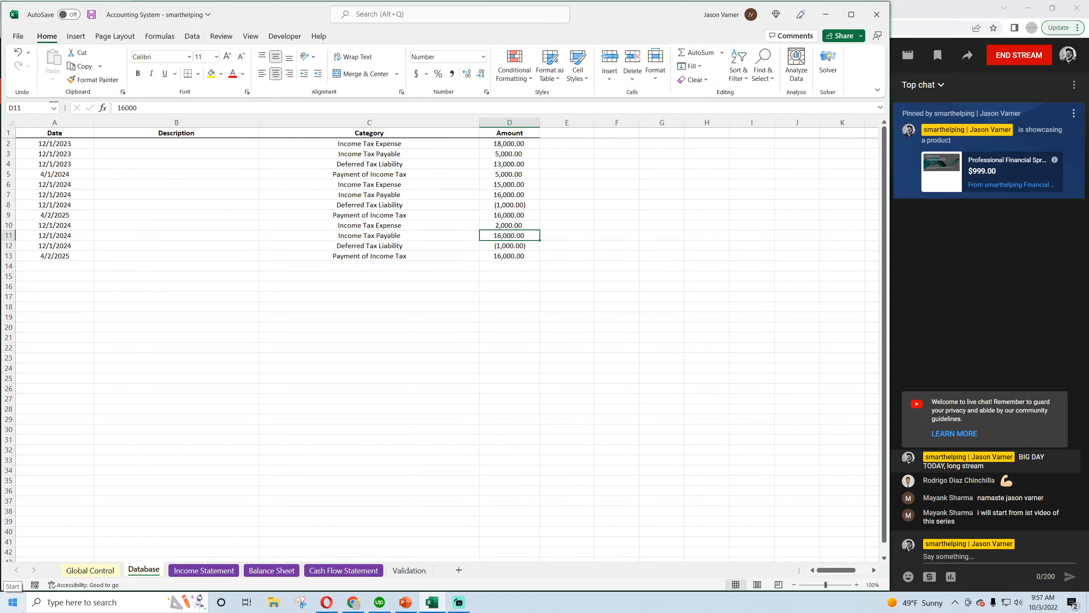
text(25000)
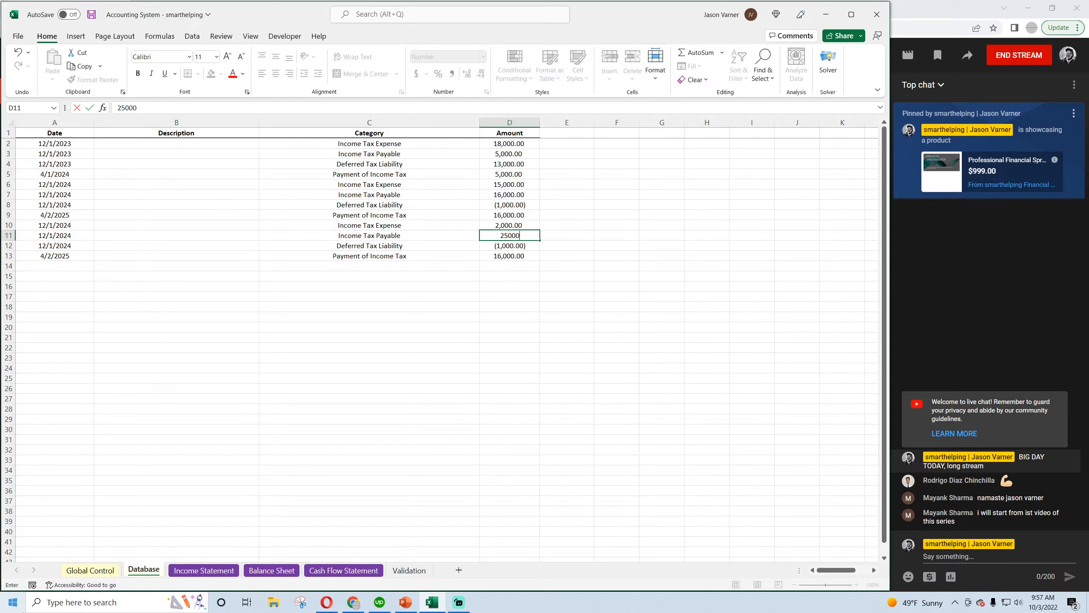
key(Return)
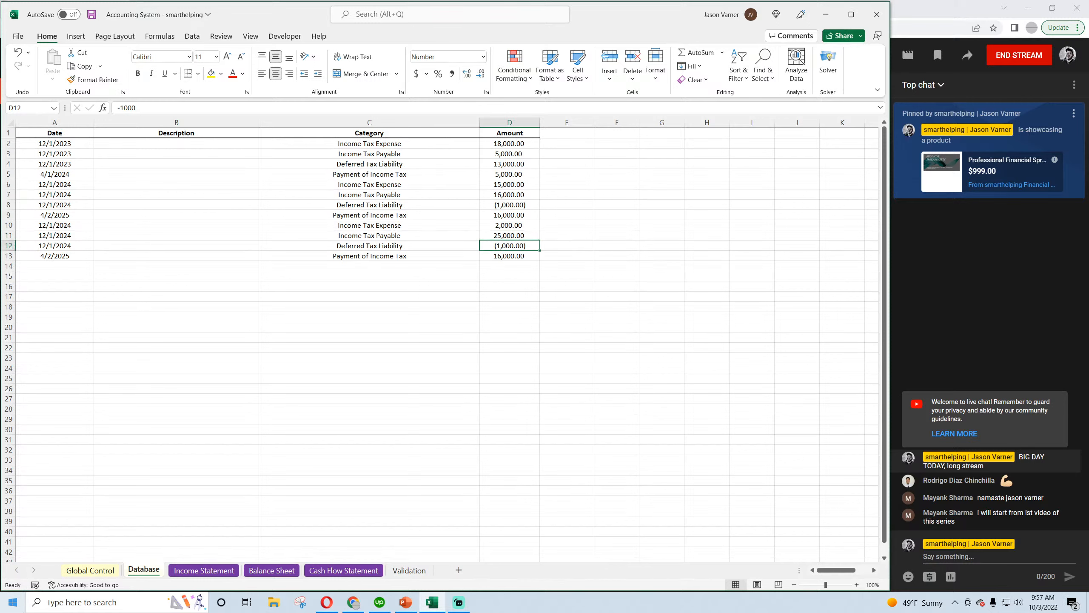
Set the Deferred Tax Liability amount in Database row 12 to -23,000
text(-23000)
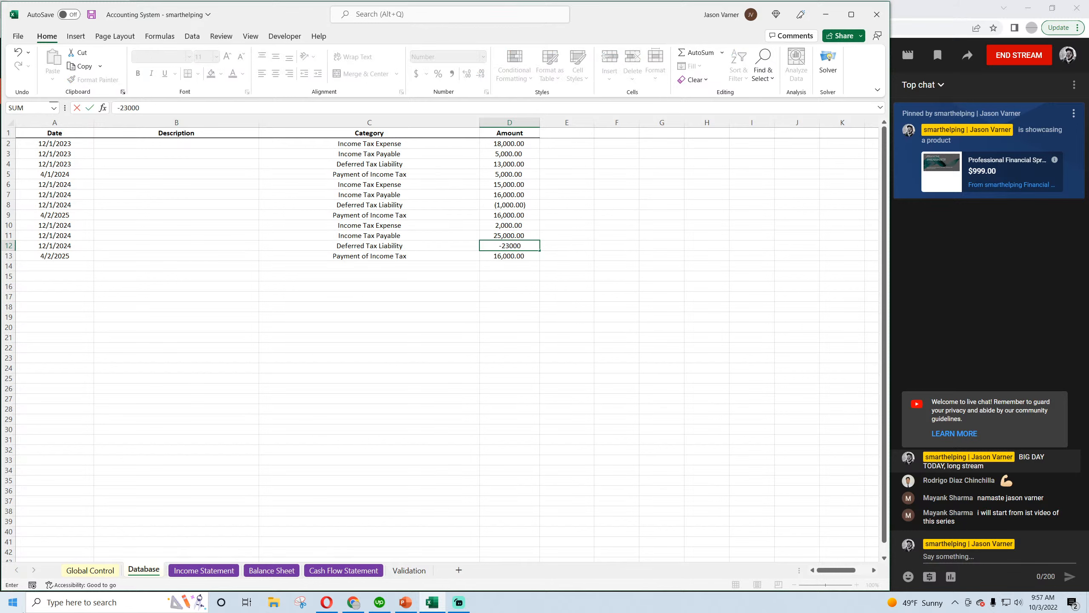
key(Return)
Set the Payment of Income Tax amount in Database row 13 to 25,000, matching the Income Tax Payable in row 11
key(Up)
key(Left)
key(Down)
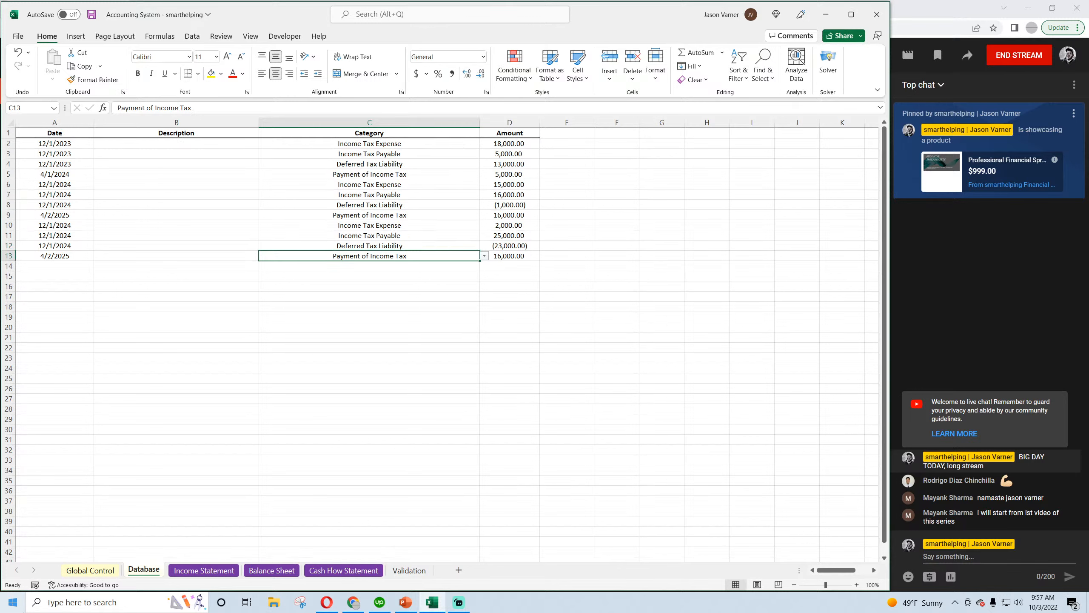
key(Right)
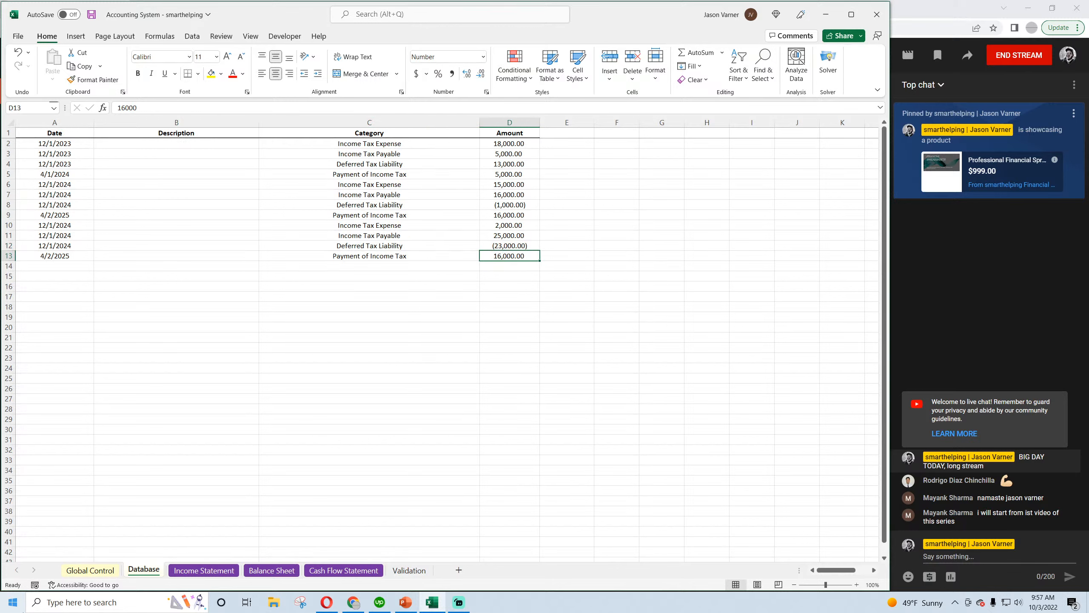
key(Up)
key(Up)
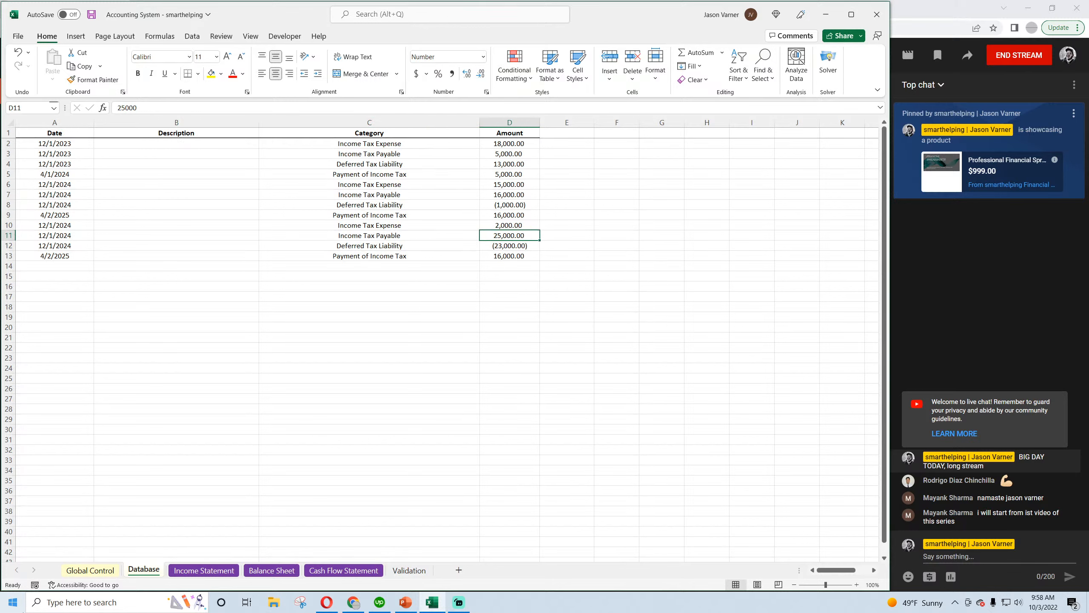
key(Down)
key(Down)
text(25000)
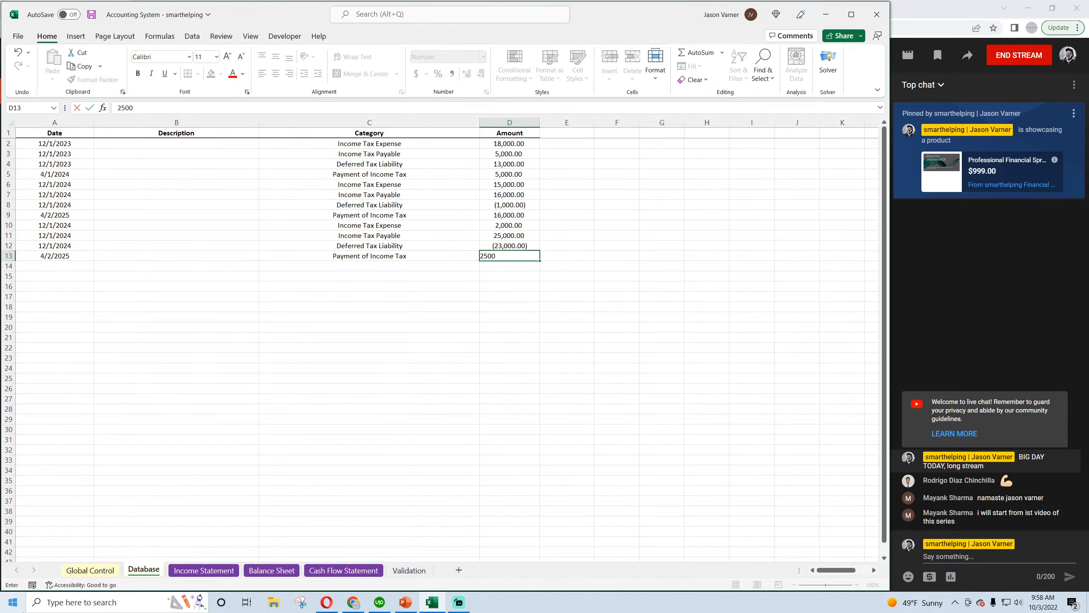
key(Return)
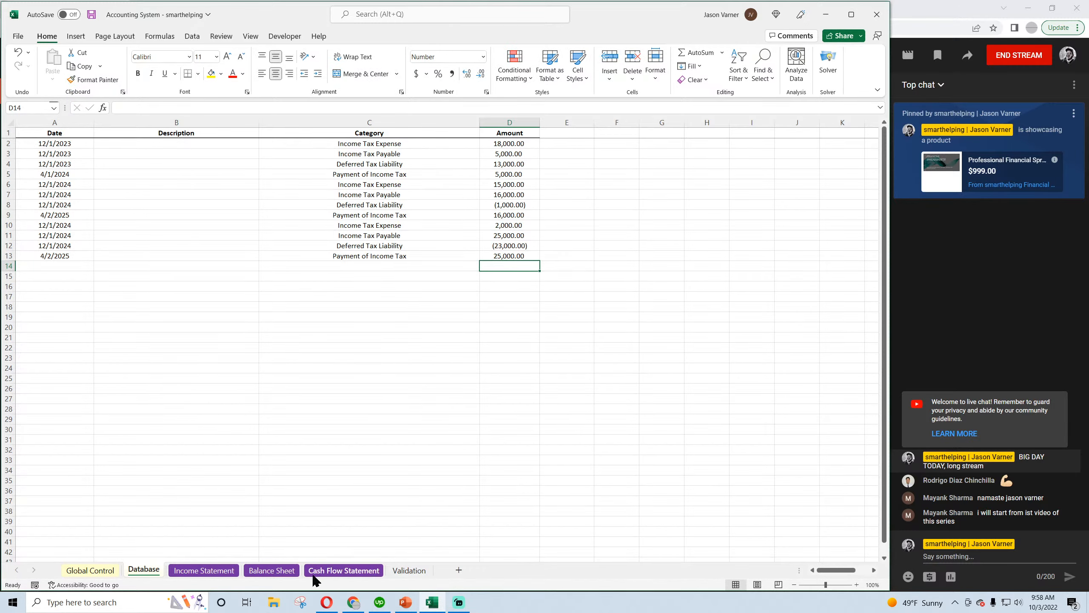
Check the Deferred Tax Liability on the Balance Sheet from Sep-24 through Mar-25, focusing on the change at Dec-24
click(272, 570)
click(134, 572)
click(271, 570)
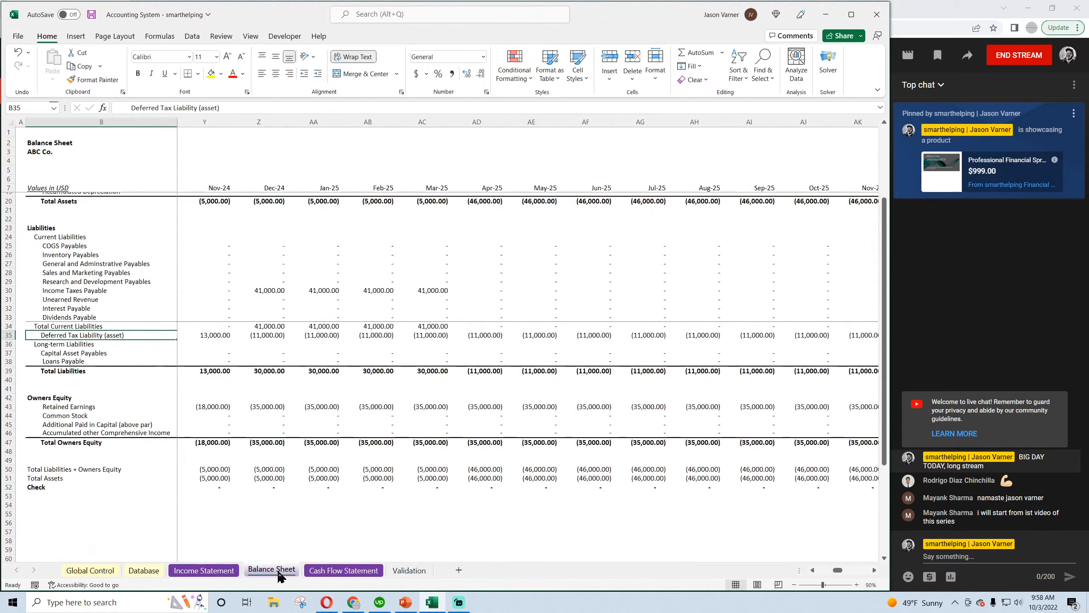
click(424, 336)
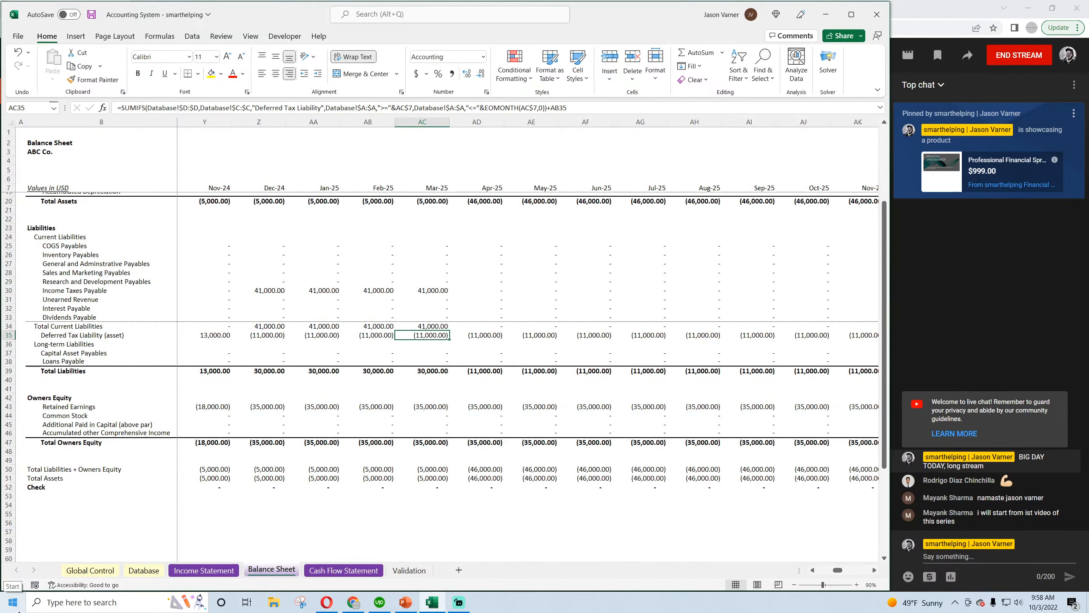
key(Left)
key(Left)
key(Left)
key(Left)
key(Left)
key(Left)
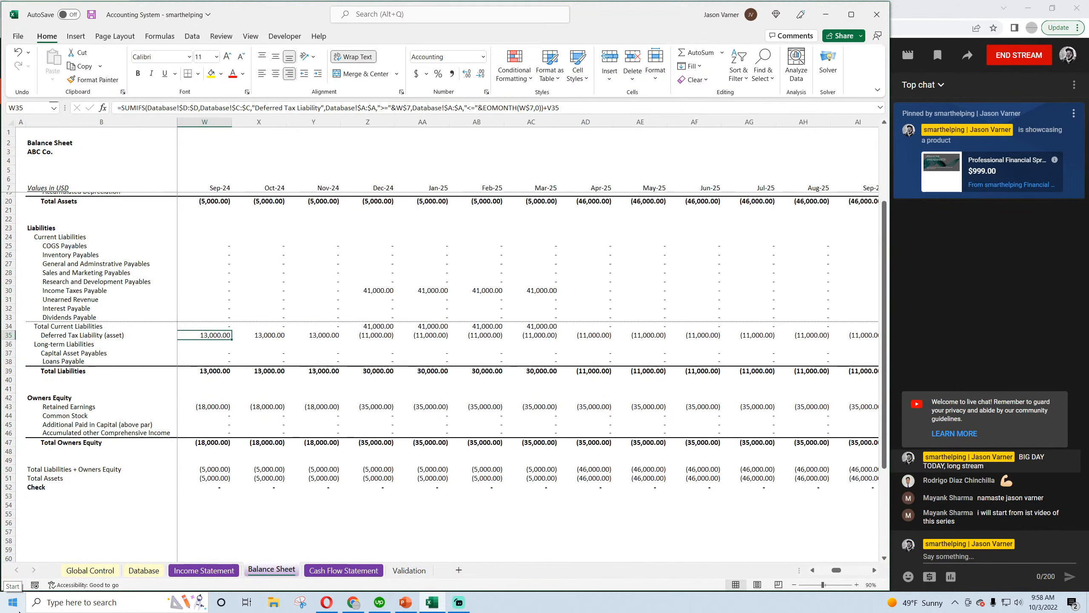
key(Right)
key(Right)
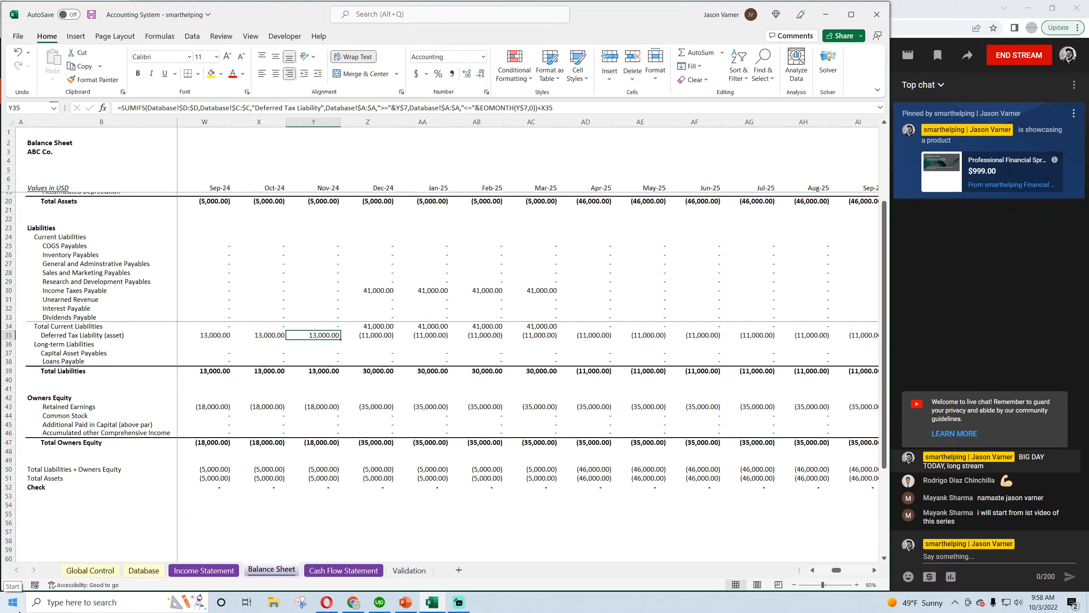
key(Right)
key(Down)
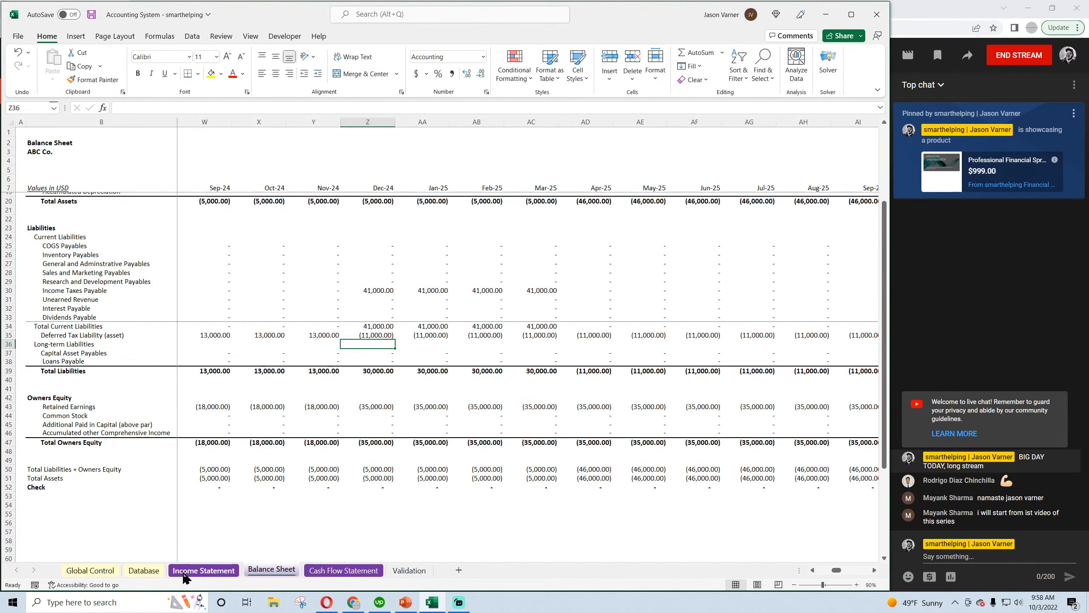
Review the tax entries in Database rows 10 to 12 and the Dec-24 Taxes on the Income Statement
click(144, 570)
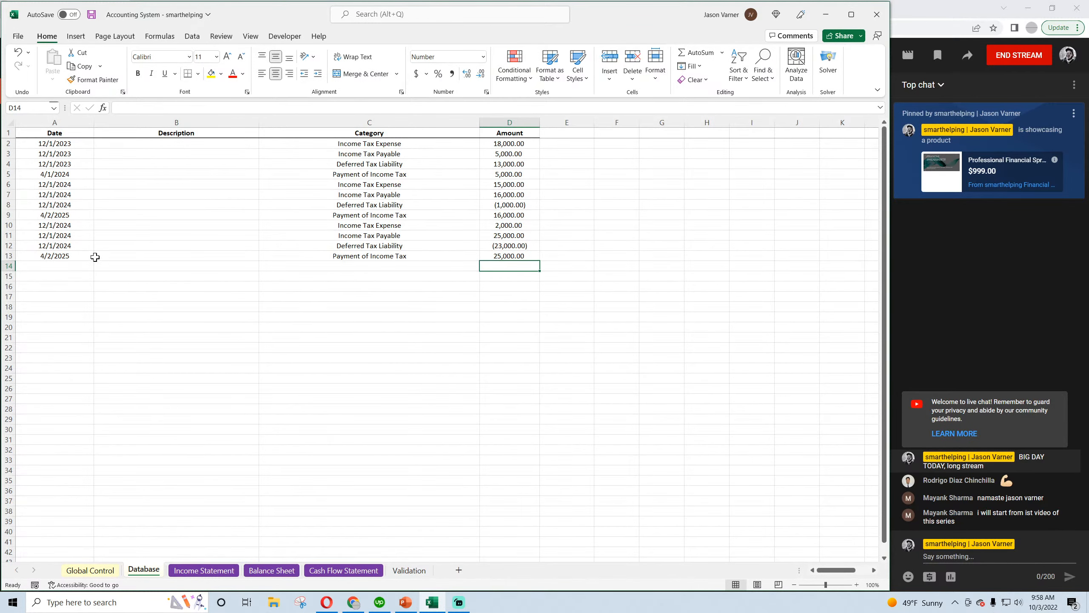
drag(58, 223, 456, 244)
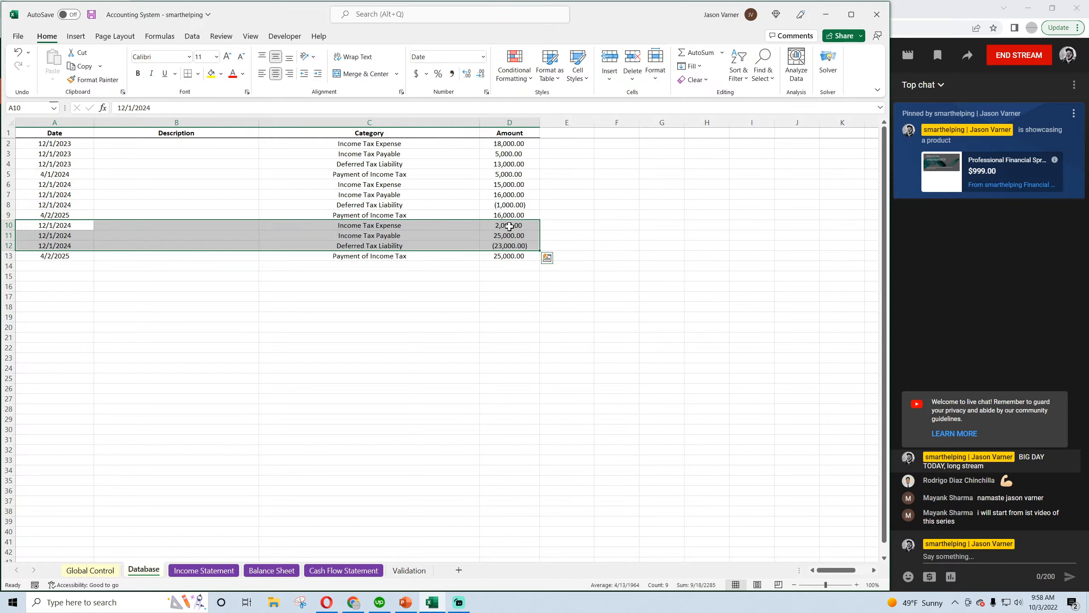
drag(508, 226, 462, 226)
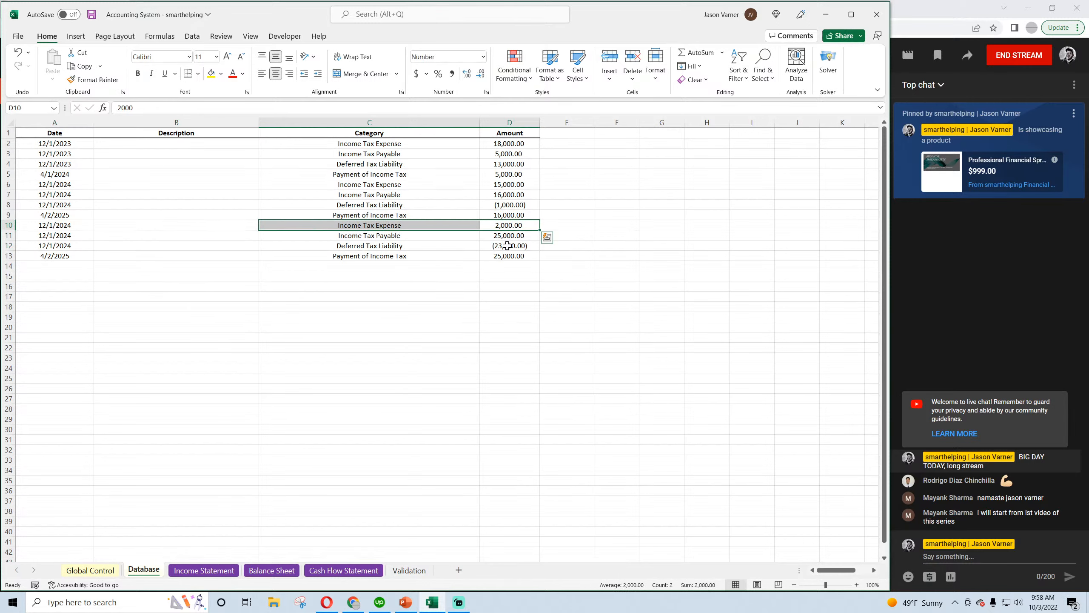
click(508, 246)
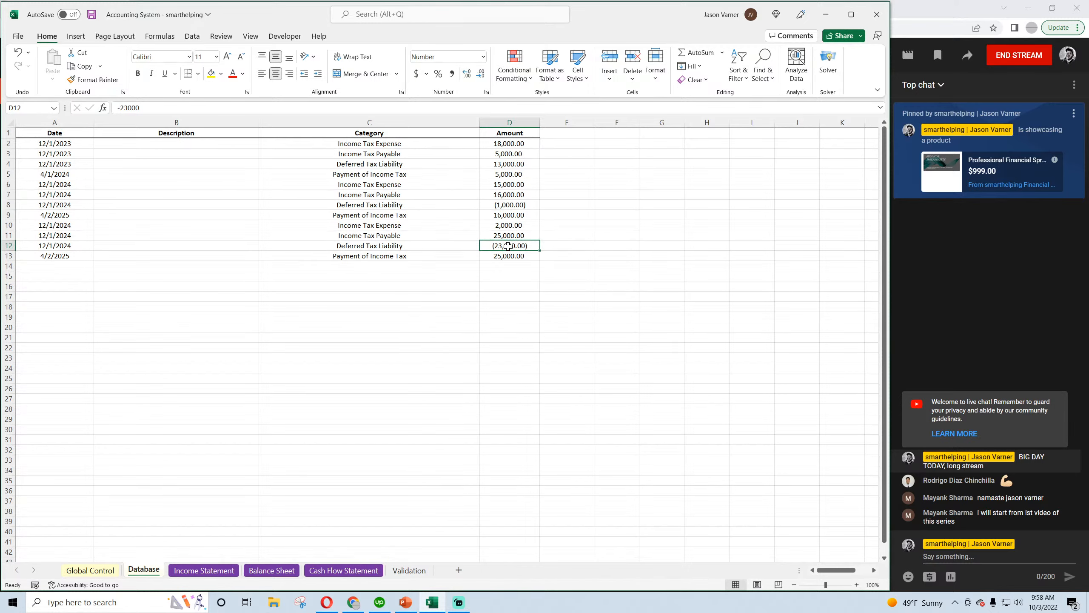
click(271, 570)
click(204, 570)
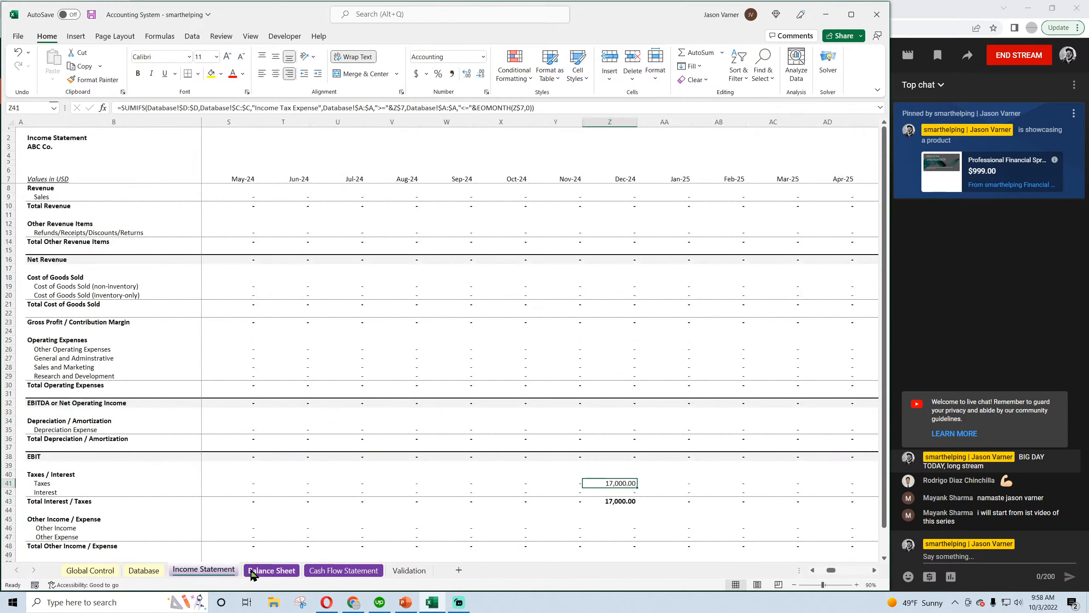
Trace the Balance Sheet's Deferred Tax Liability month by month from Nov-24 to Apr-25
click(272, 570)
click(326, 337)
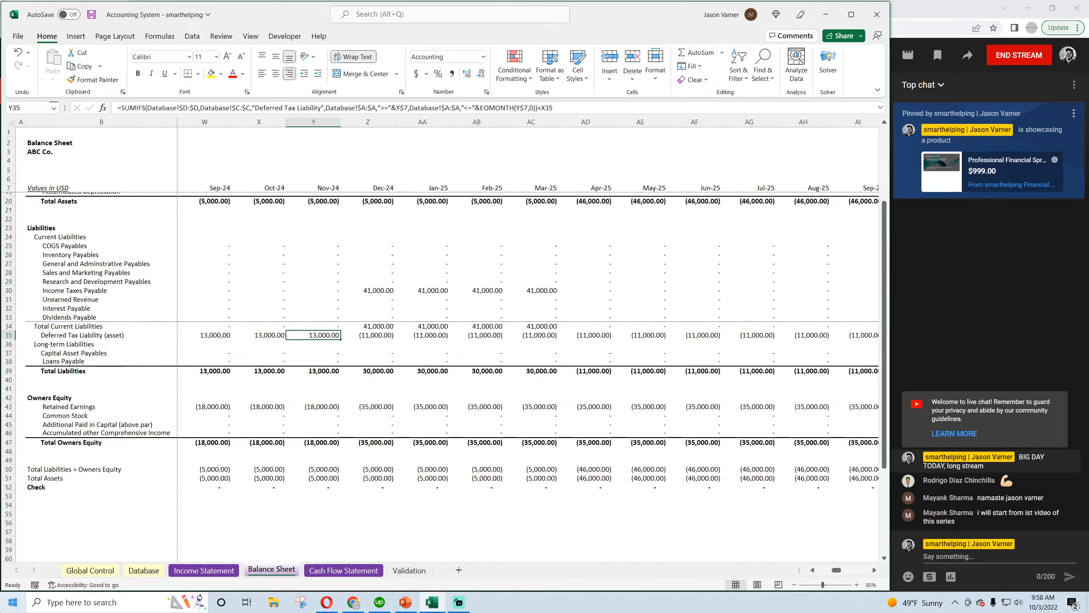
key(Right)
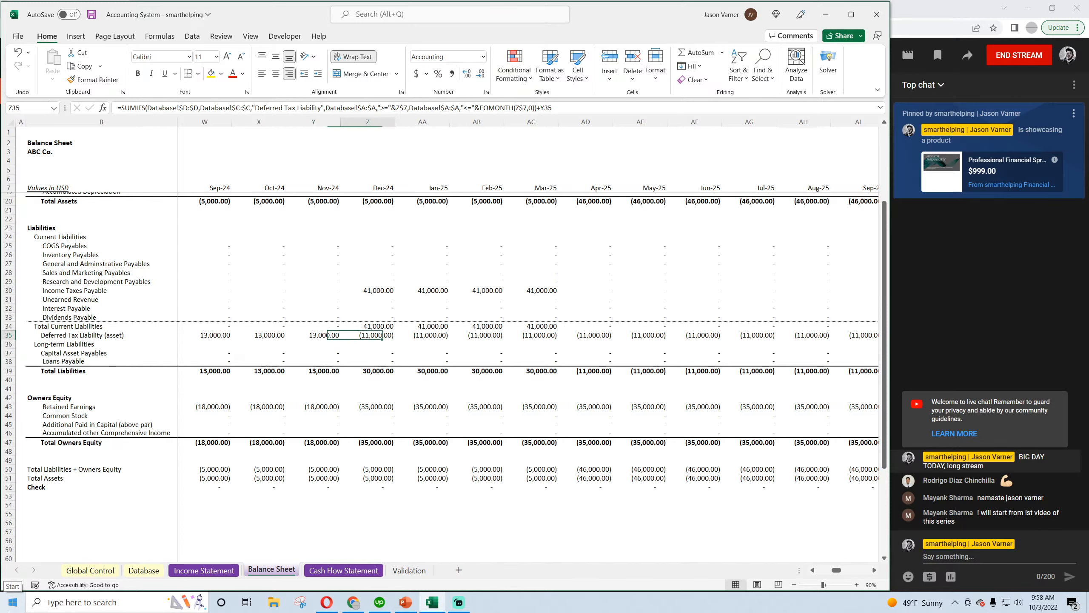
key(Right)
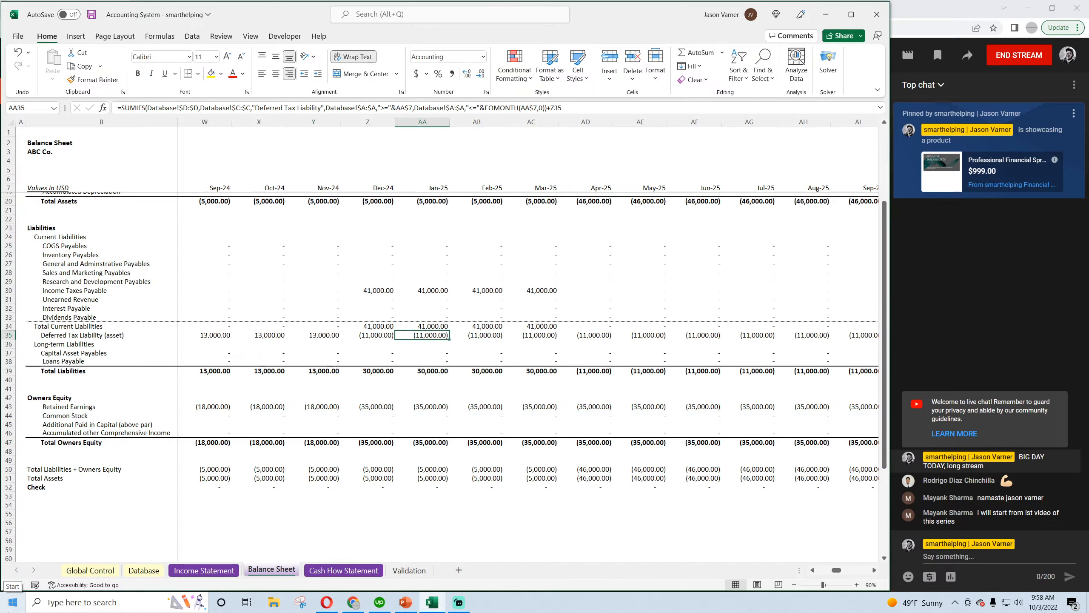
key(Right)
key(Right)
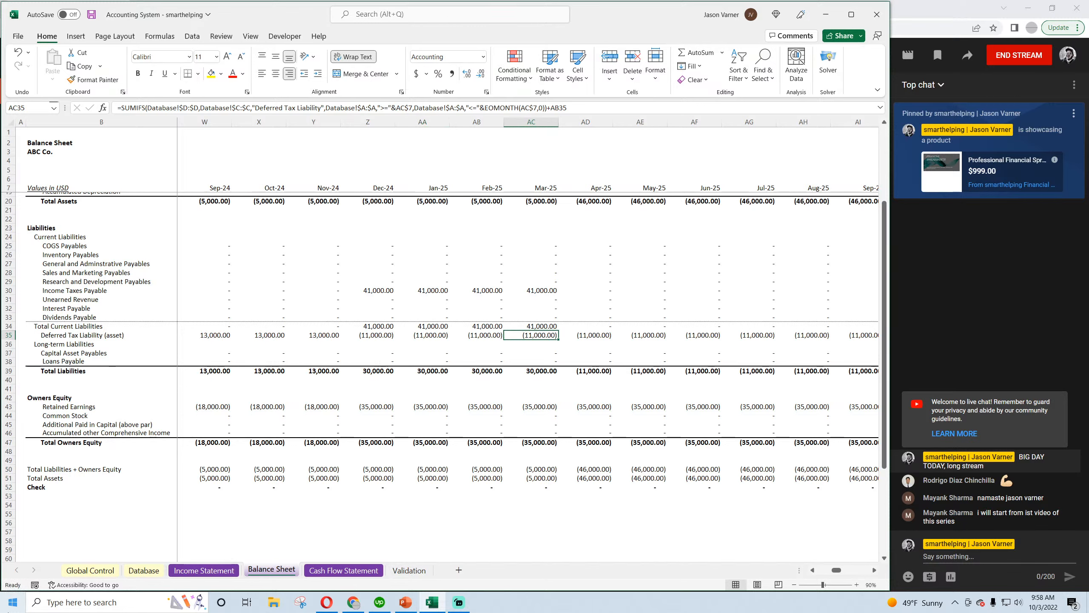
key(Right)
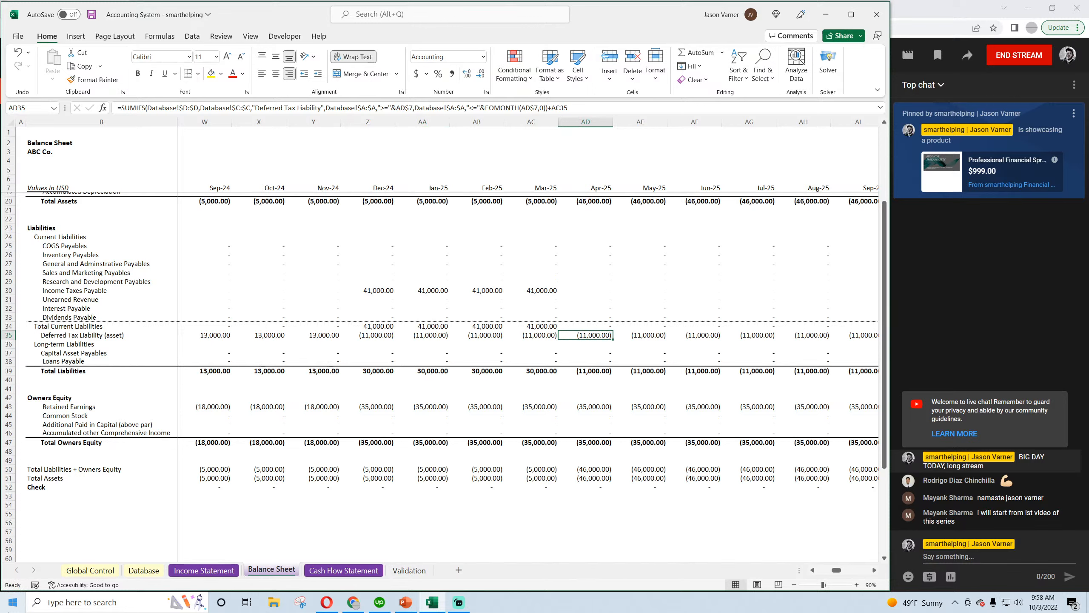
Compare Income Taxes Payable from Dec-24 to Apr-25 on the Balance Sheet and inspect its Apr-25 formula
key(Up)
key(Up)
key(Up)
key(Up)
key(Up)
key(Left)
key(Left)
key(Left)
key(Left)
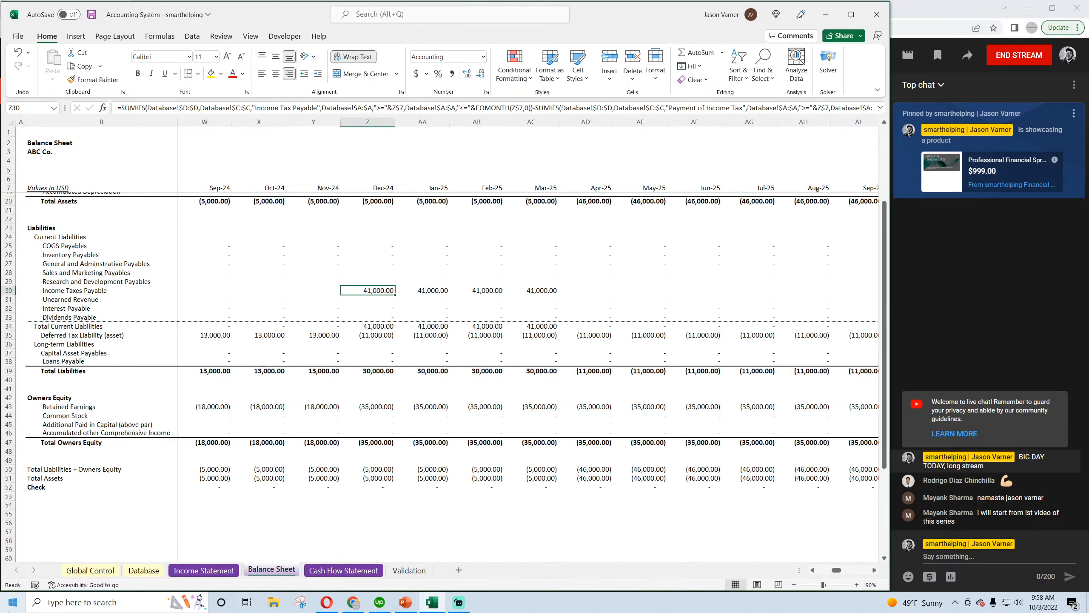
key(Right)
key(Right)
key(Right)
key(Right)
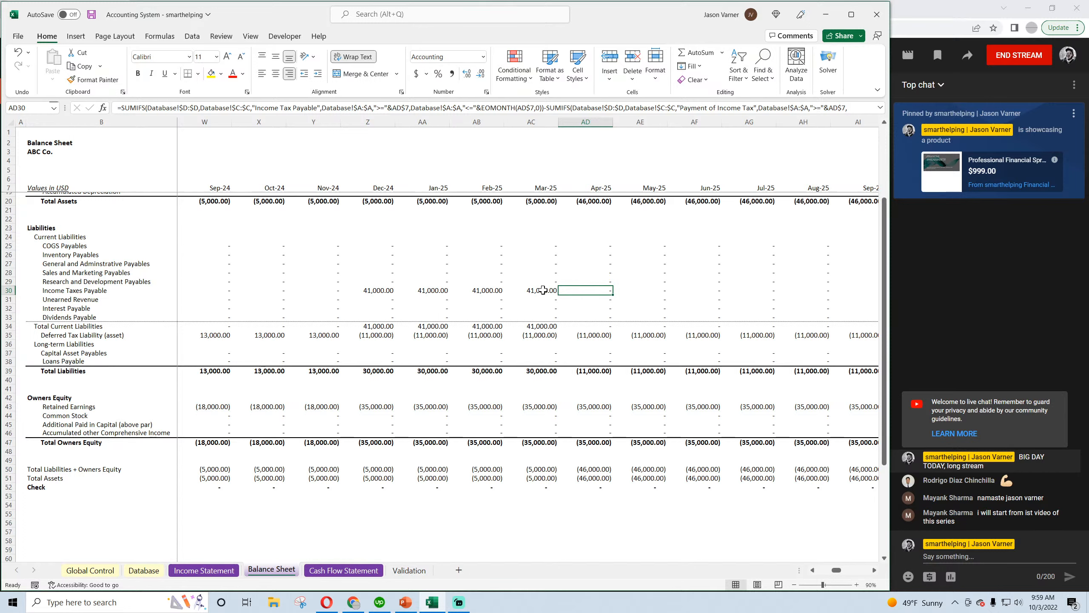
double_click(592, 291)
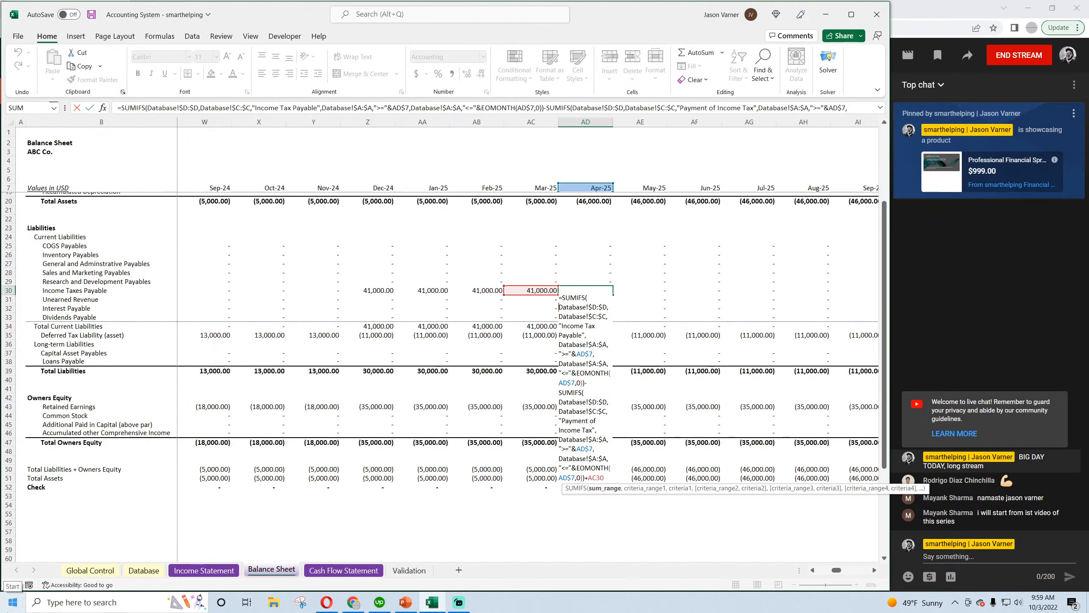
key(Return)
Review the dates of the accrual and payment entries in the Database, comparing the payments in rows 9 and 13
click(143, 570)
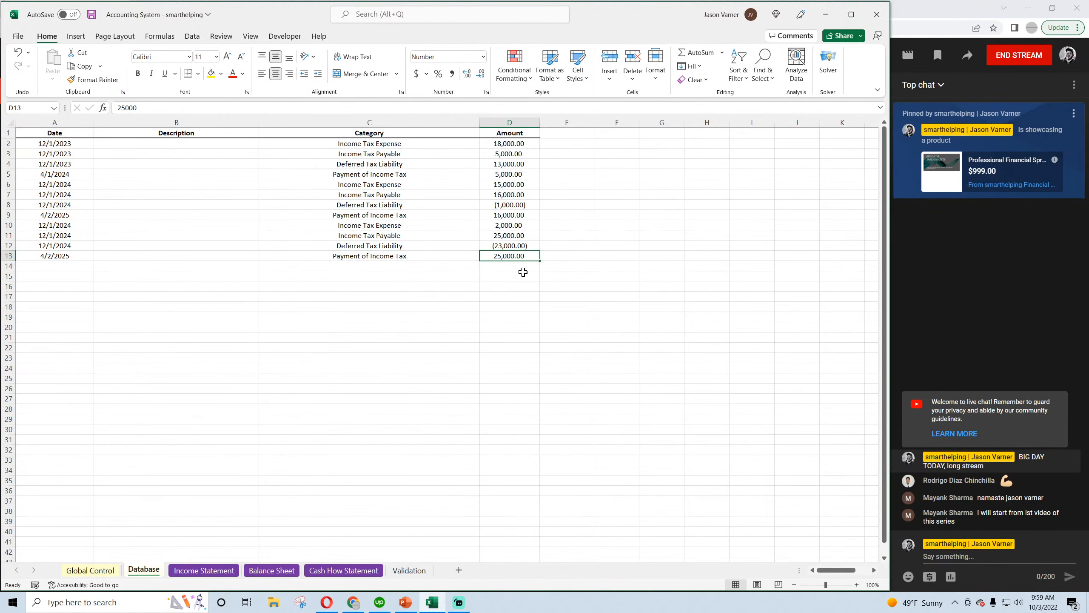
click(74, 255)
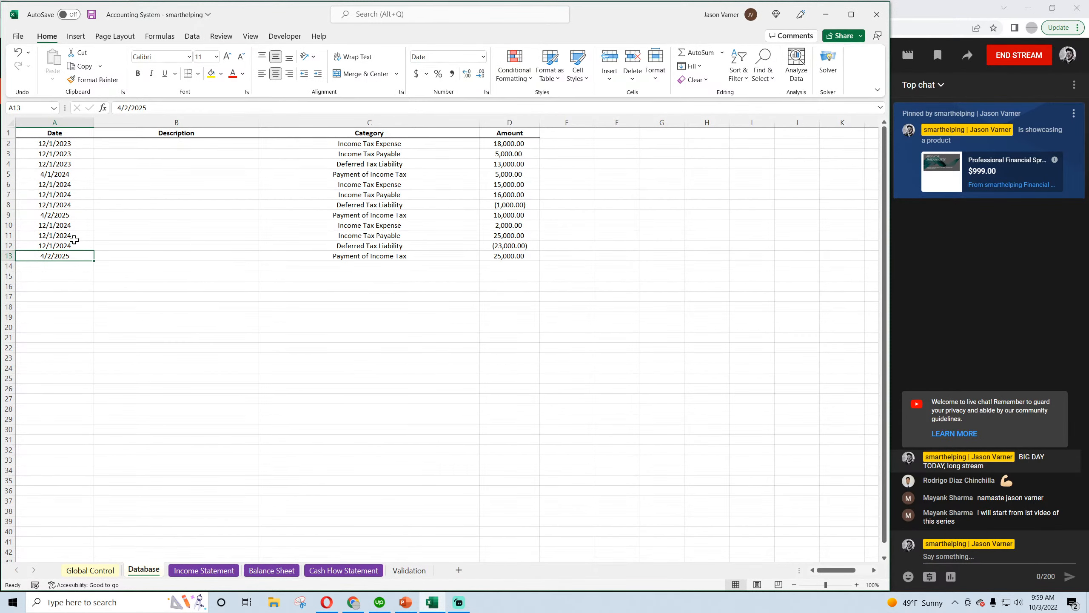
drag(73, 217, 509, 214)
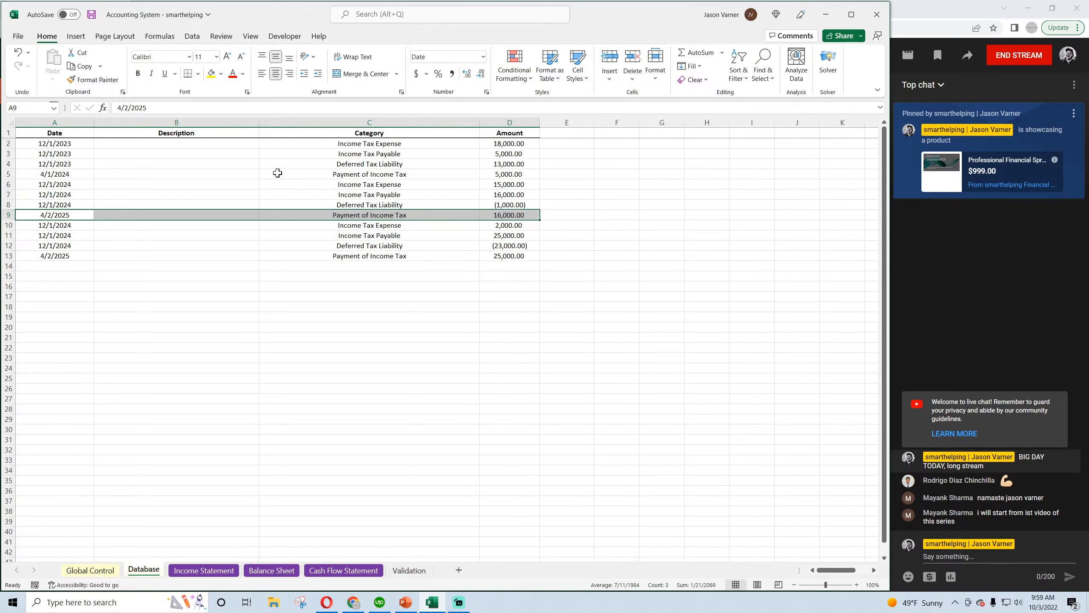
drag(63, 145, 80, 203)
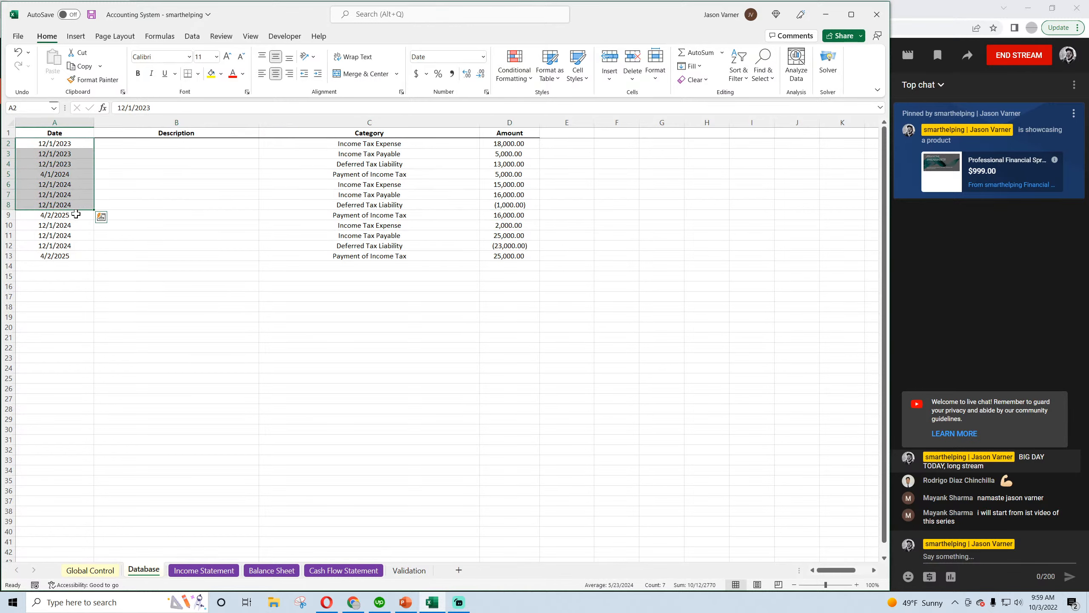
click(75, 215)
Change the dates of the tax accrual entries in Database rows 10 to 12 to 12/1/2026
click(73, 224)
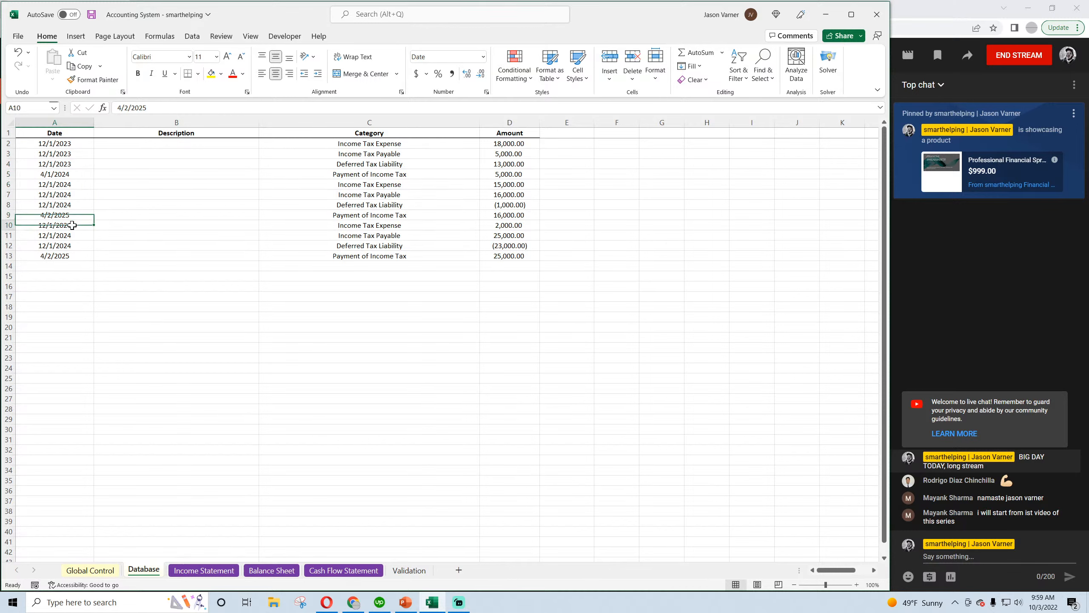
drag(146, 110, 170, 108)
text(6)
key(Return)
text(6)
key(Return)
drag(73, 225, 95, 251)
Change the Payment of Income Tax date in Database row 13 to 4/2/2027
click(76, 256)
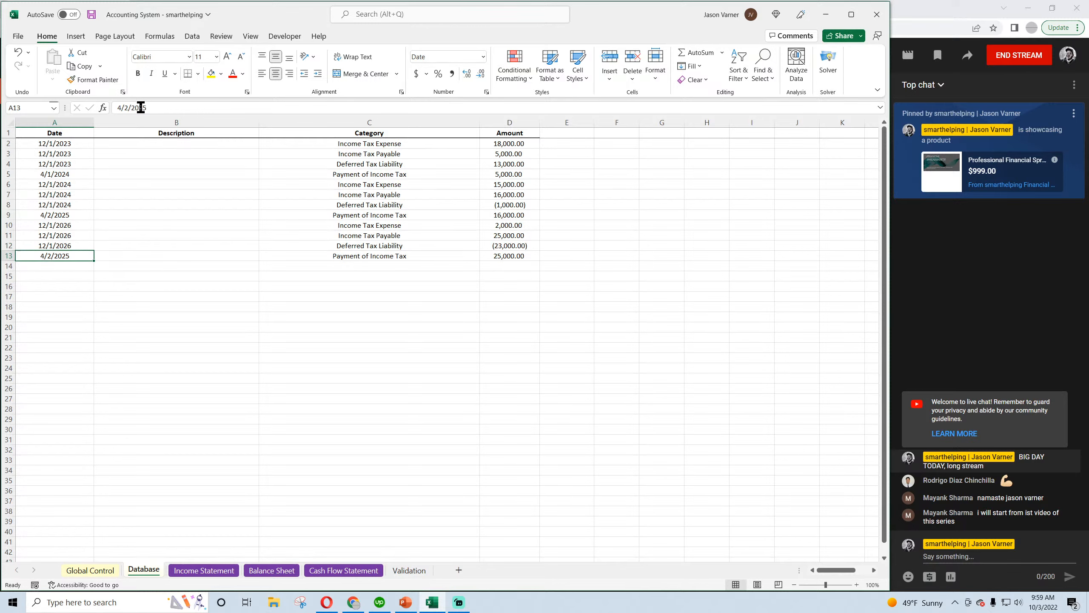
drag(144, 108, 170, 110)
key(Return)
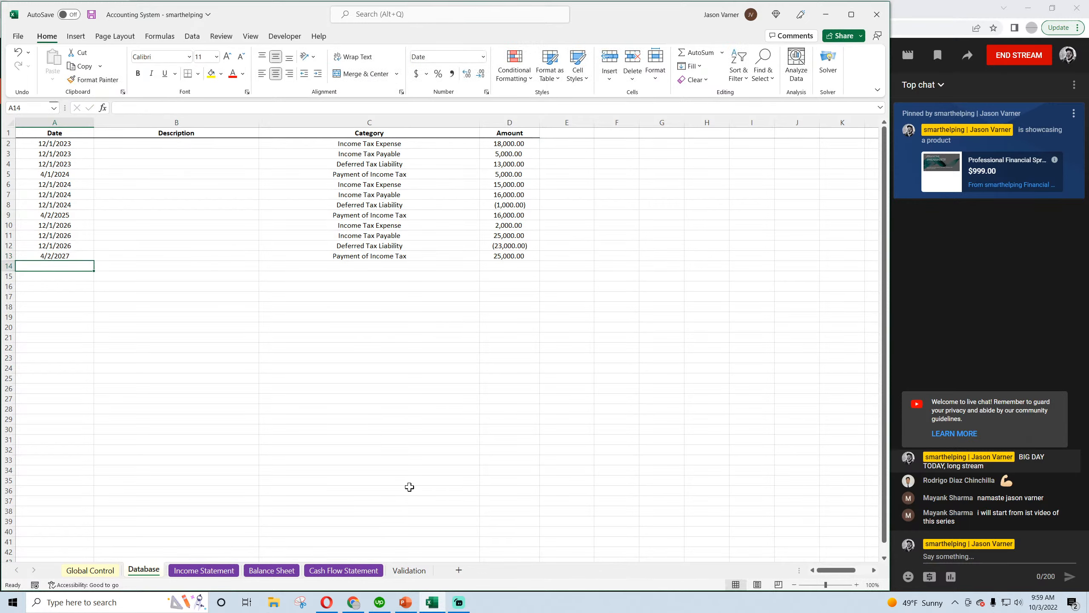
Check Income Taxes Payable on the Balance Sheet from Dec-24 through Apr-25
click(266, 570)
click(144, 570)
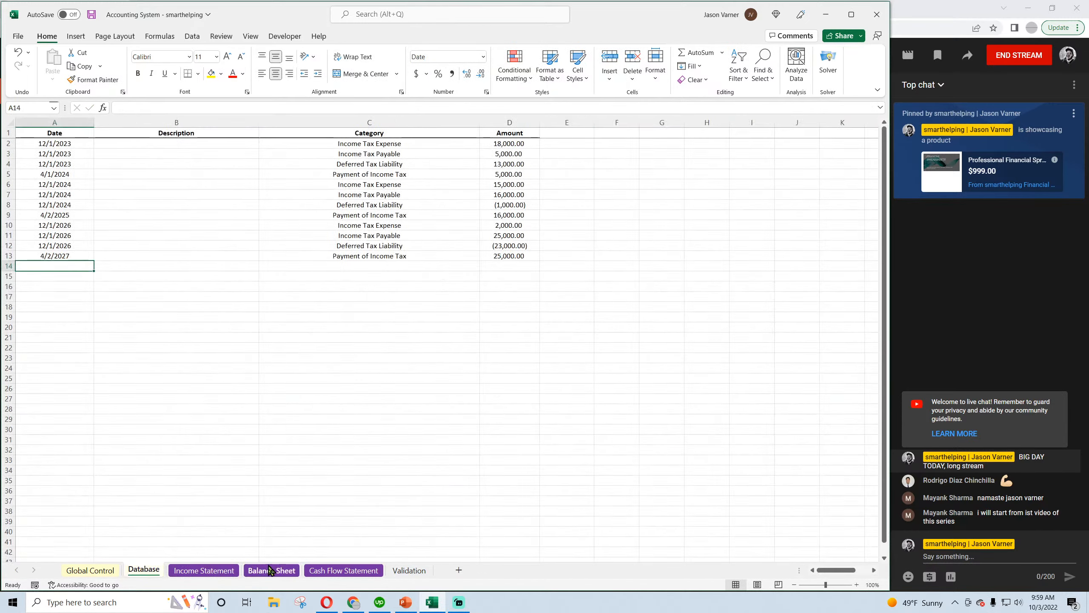
click(269, 569)
click(372, 291)
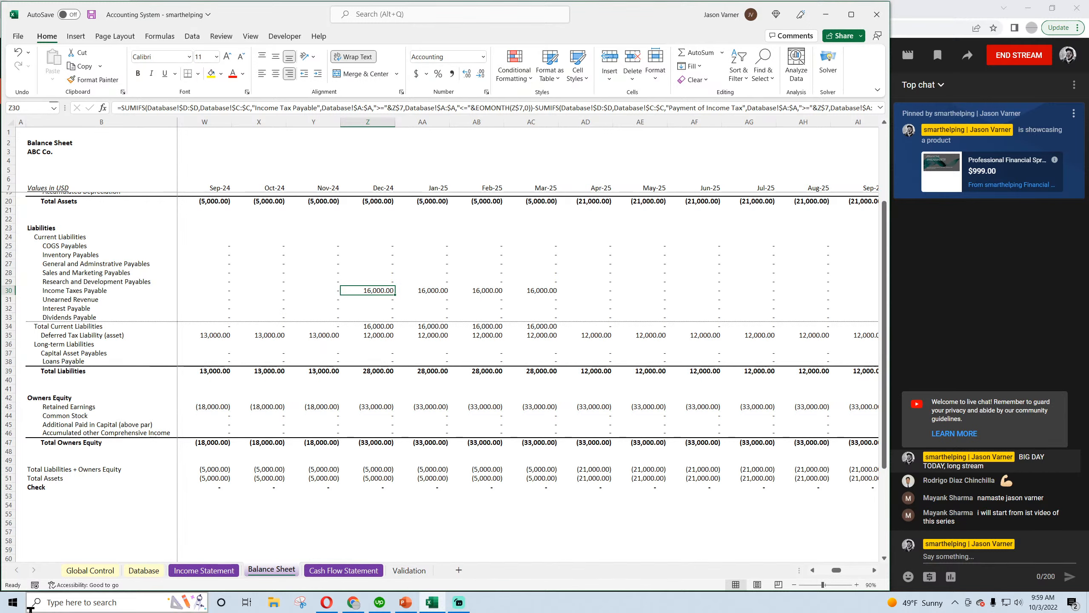
key(Right)
key(Right)
key(Right)
key(Right)
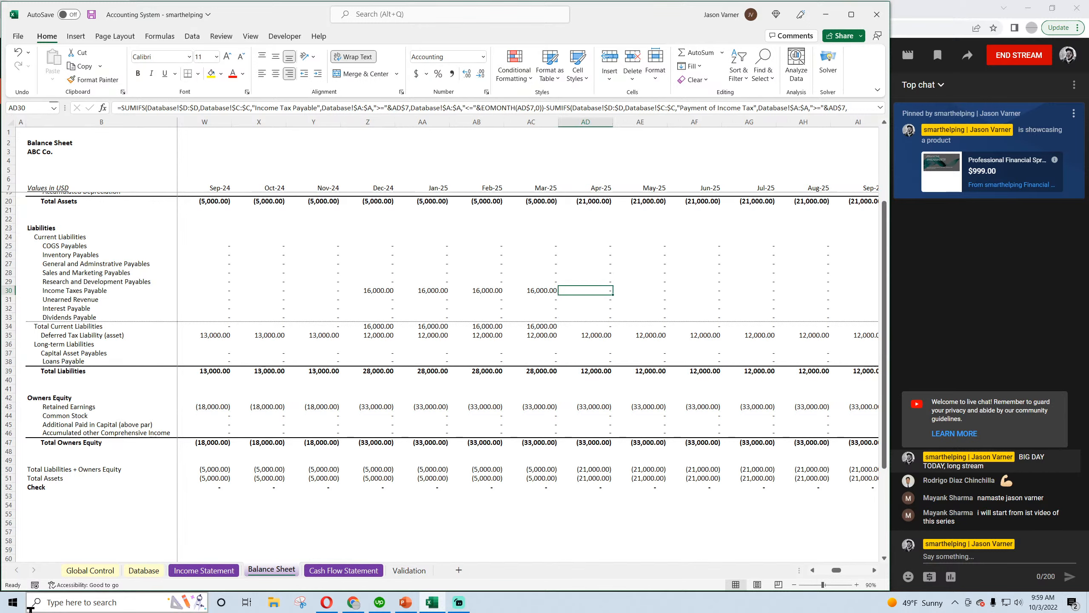
Trace the Deferred Tax Liability (asset) row on the Balance Sheet from Apr-25 through Jan-27
key(Down)
key(Down)
key(Down)
key(Down)
key(Down)
key(Right)
key(Right)
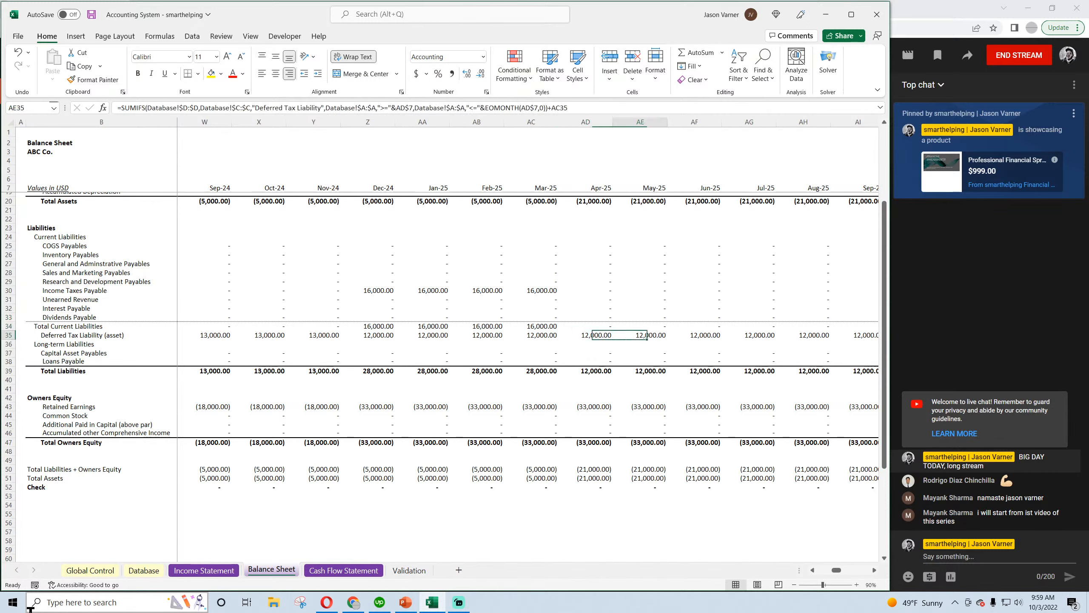
key(Right)
key(Right)
key(Right)
key(Right)
key(Right)
key(Right)
key(Right)
key(Right)
key(Right)
key(Right)
key(Right)
key(Right)
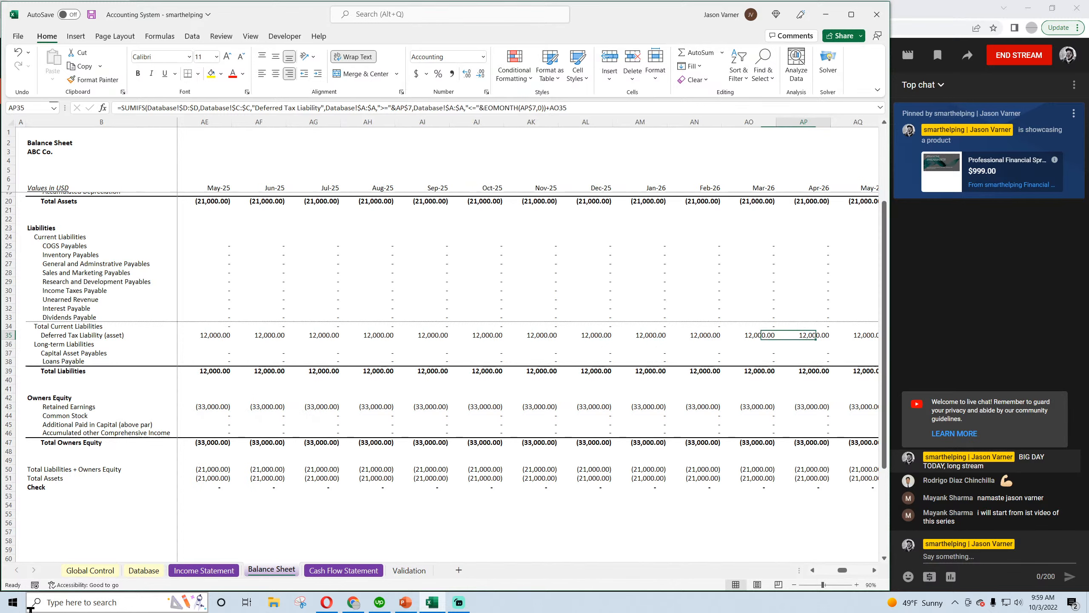
key(Right)
key(Right)
key(Right)
key(Right)
key(Right)
key(Right)
key(Right)
key(Right)
key(Right)
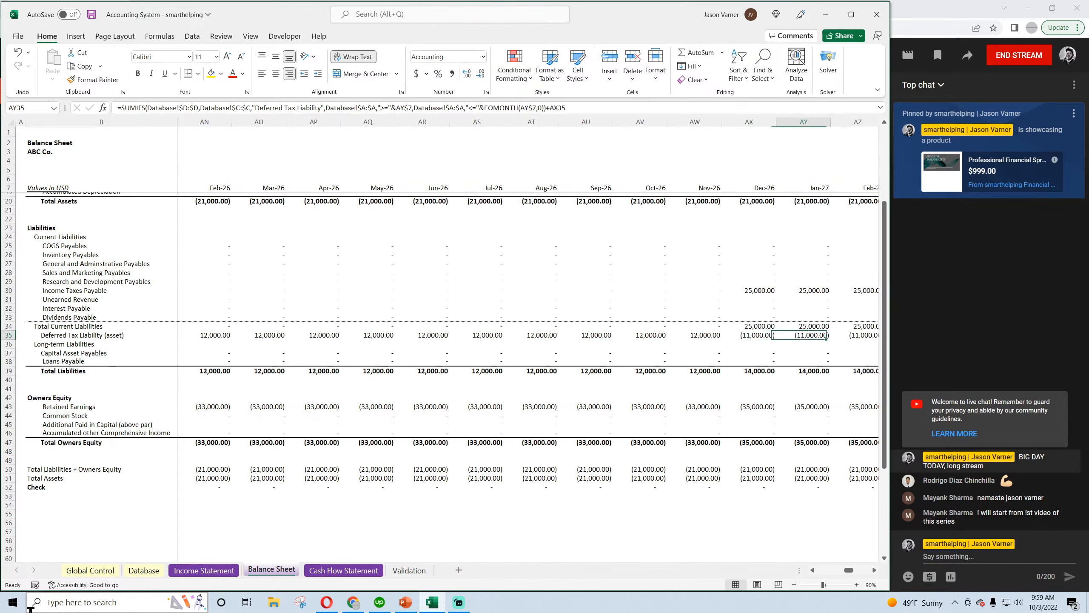
Examine Income Taxes Payable, Total Current Liabilities and the Deferred Tax Liability (asset) for Dec-26 on the Balance Sheet
key(Right)
key(Left)
key(Left)
key(Left)
key(Up)
key(Up)
key(Up)
key(Up)
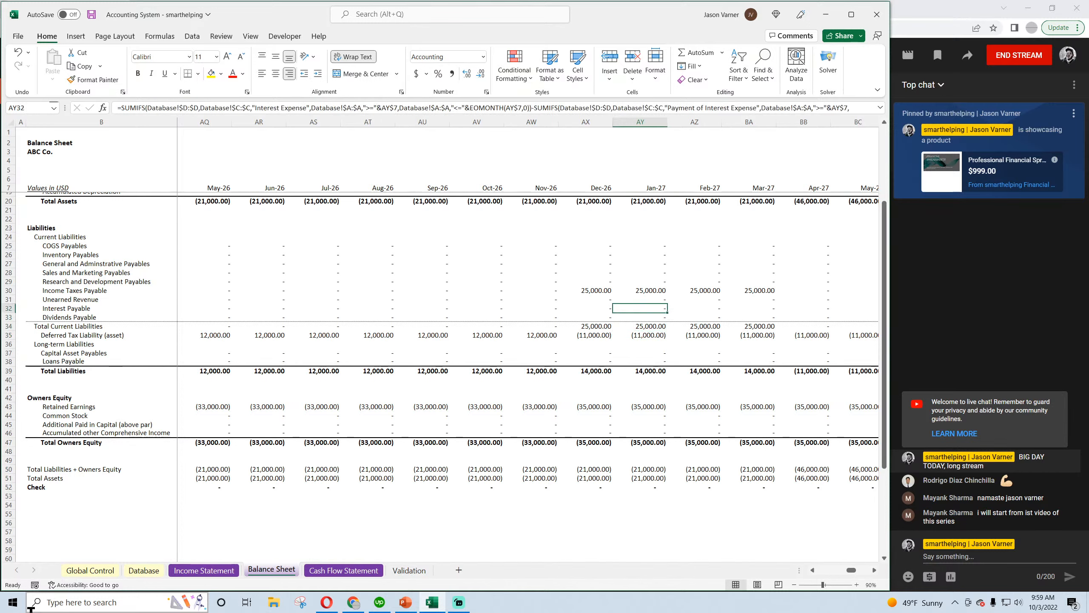
key(Left)
key(Up)
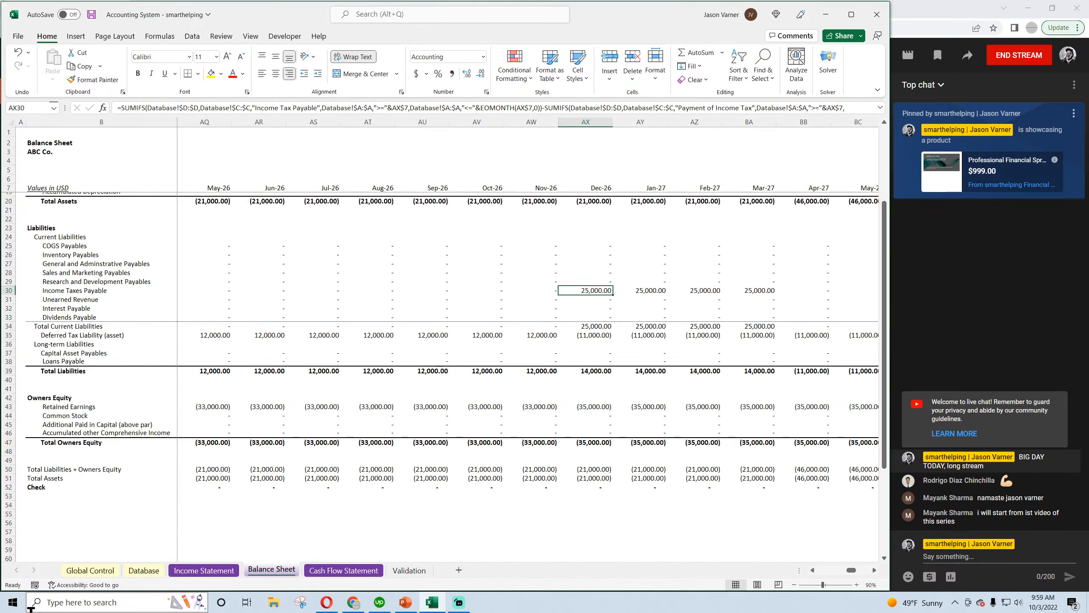
key(Down)
key(Down)
key(Down)
key(Down)
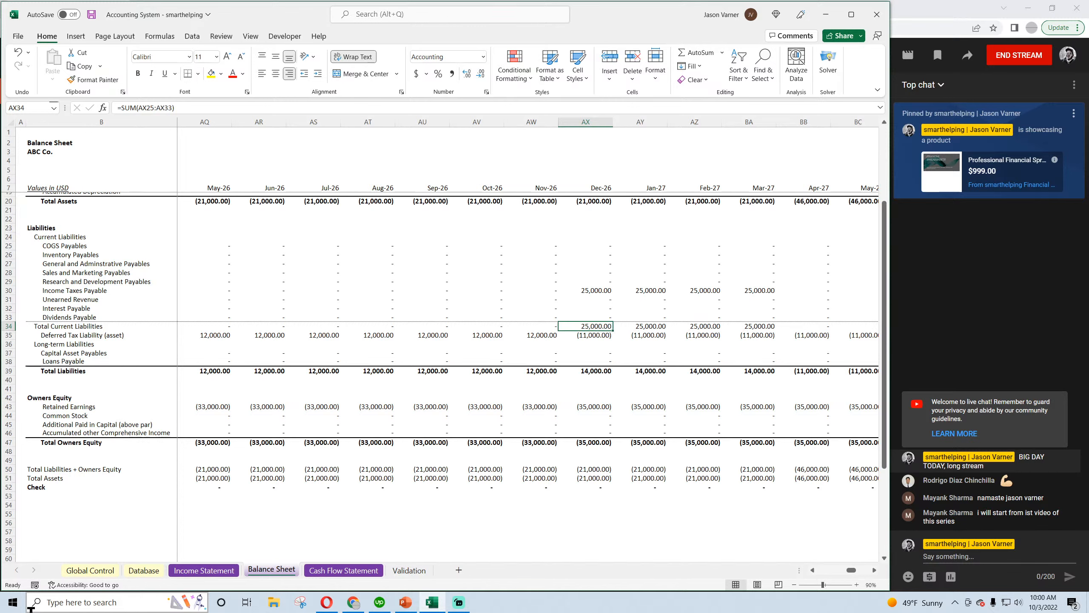
key(Down)
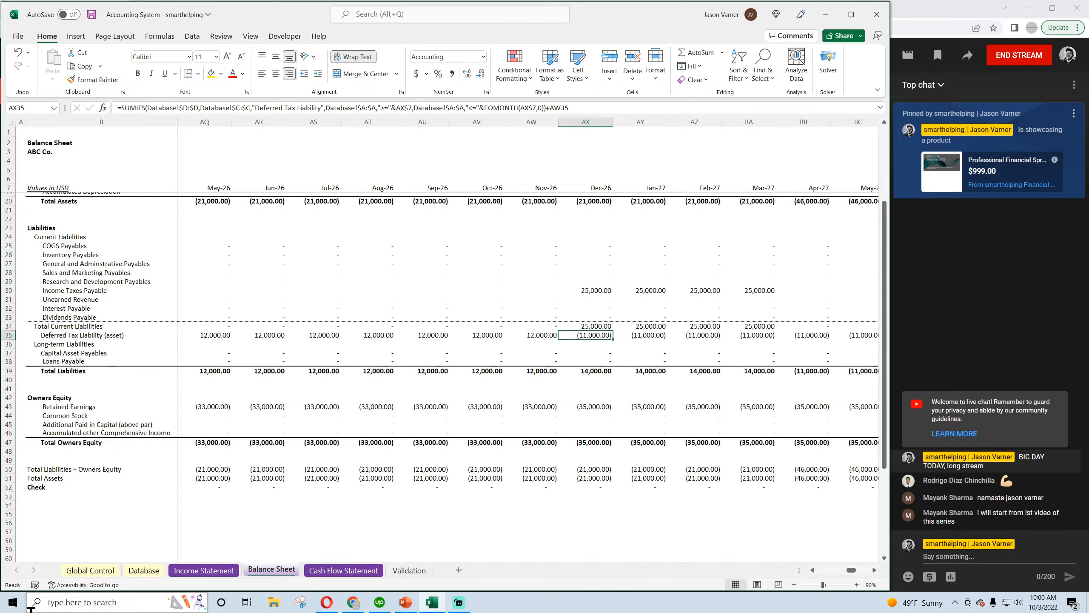
Follow the Deferred Tax Liability (asset) row from Dec-26 to the end of the timeline and return to May-27
key(Right)
key(Right)
key(Right)
key(Right)
key(Right)
key(Right)
key(Right)
key(Right)
key(Right)
key(Right)
key(Right)
key(Right)
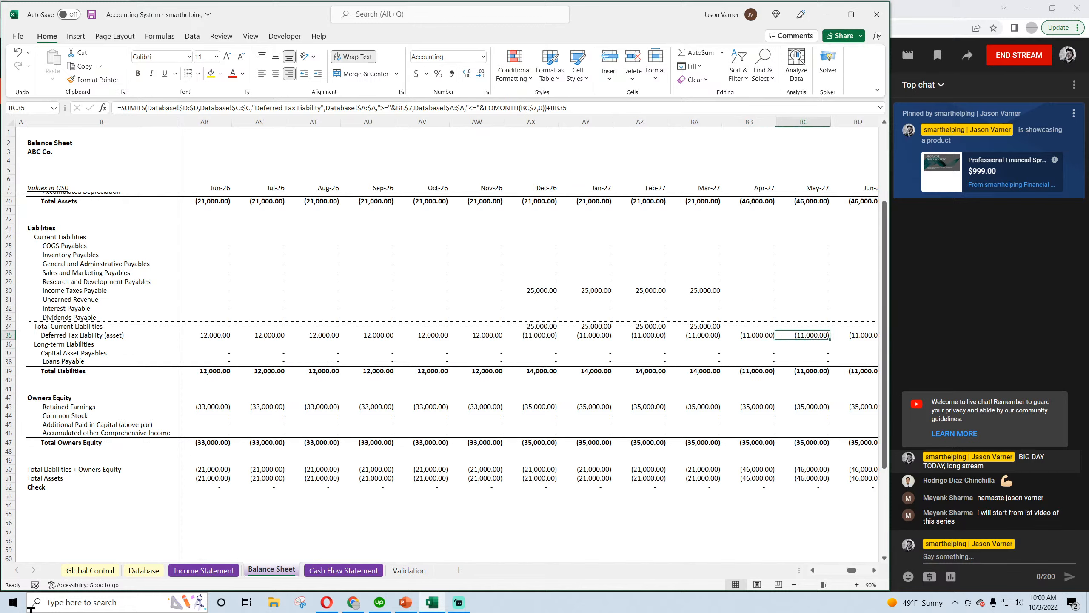
key(Right)
key(Right)
key(Right)
key(Right)
key(Right)
key(Right)
key(Right)
key(Right)
key(Right)
key(Right)
key(Right)
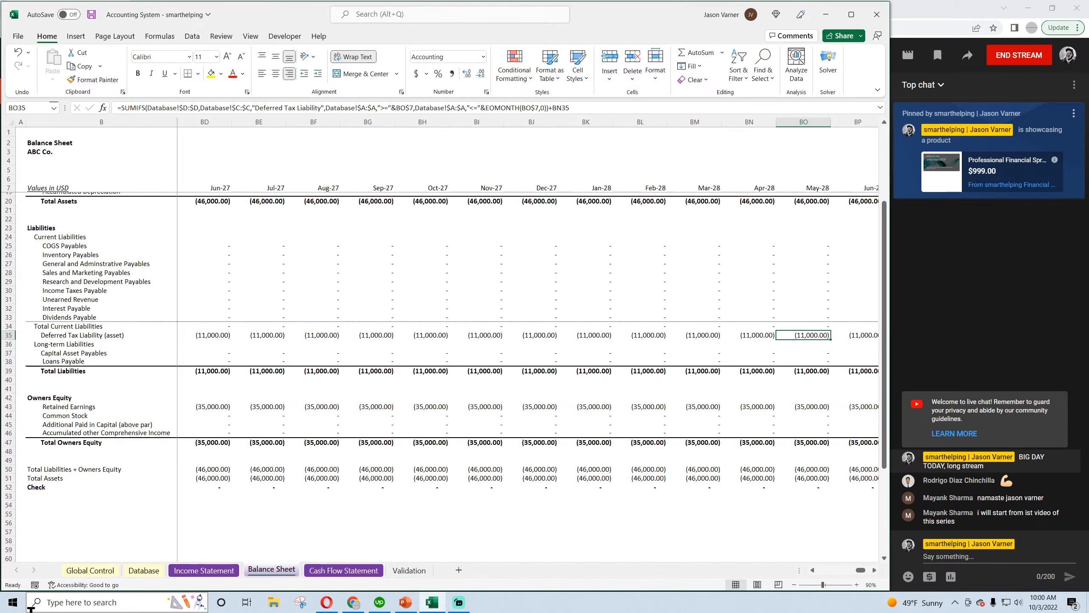
key(Left)
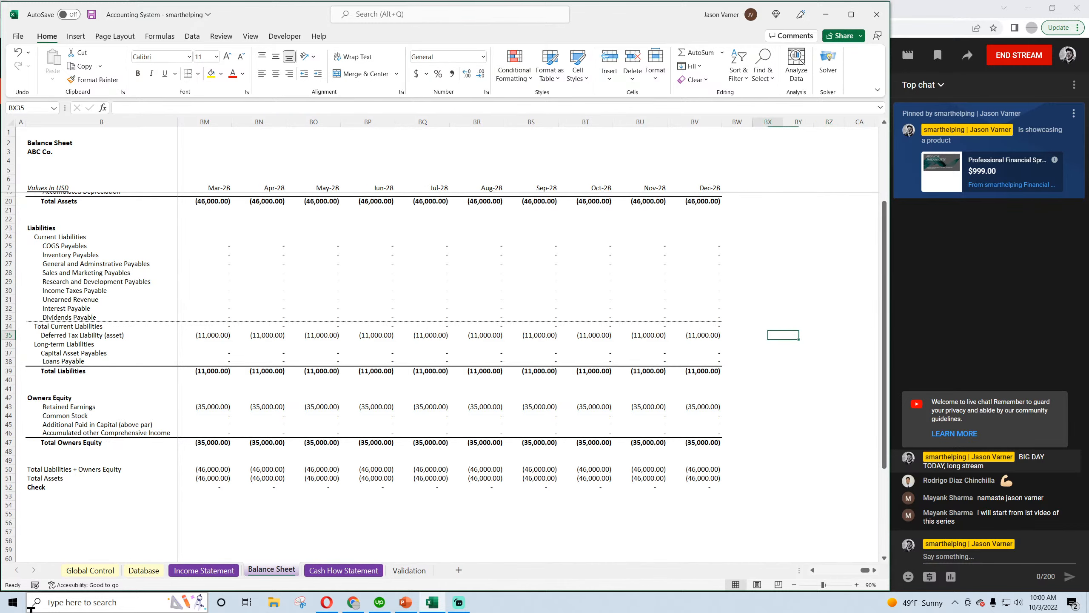
key(ctrl+Left)
key(Right)
key(Right)
key(Right)
key(Right)
key(Right)
key(Right)
key(Right)
key(Right)
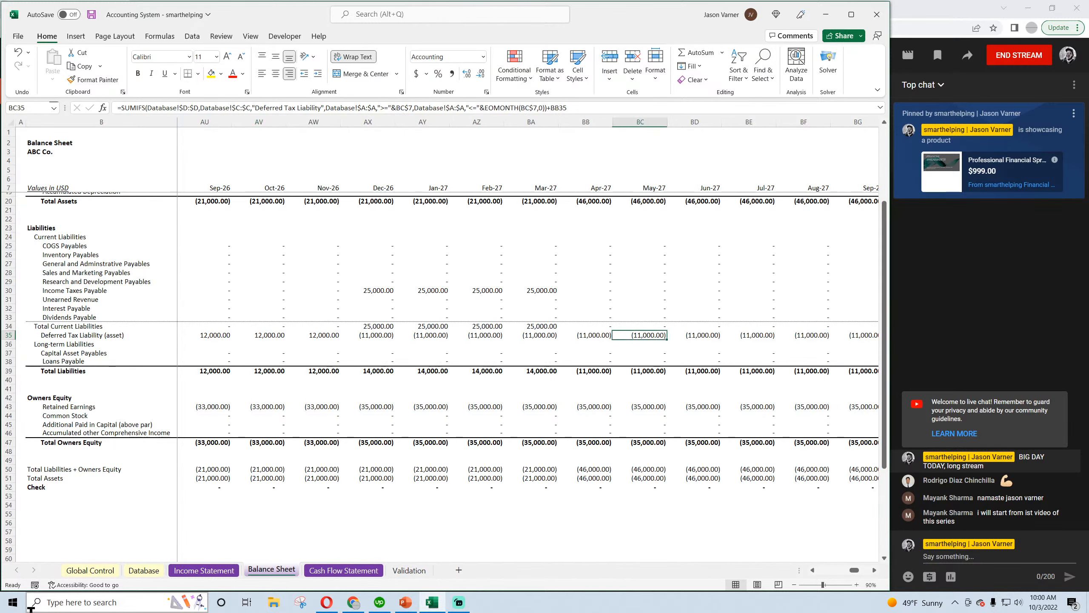
Compare Income Taxes Payable for Mar-27 and Apr-27 around the tax payment month
key(Up)
key(Up)
key(Up)
key(Up)
key(Left)
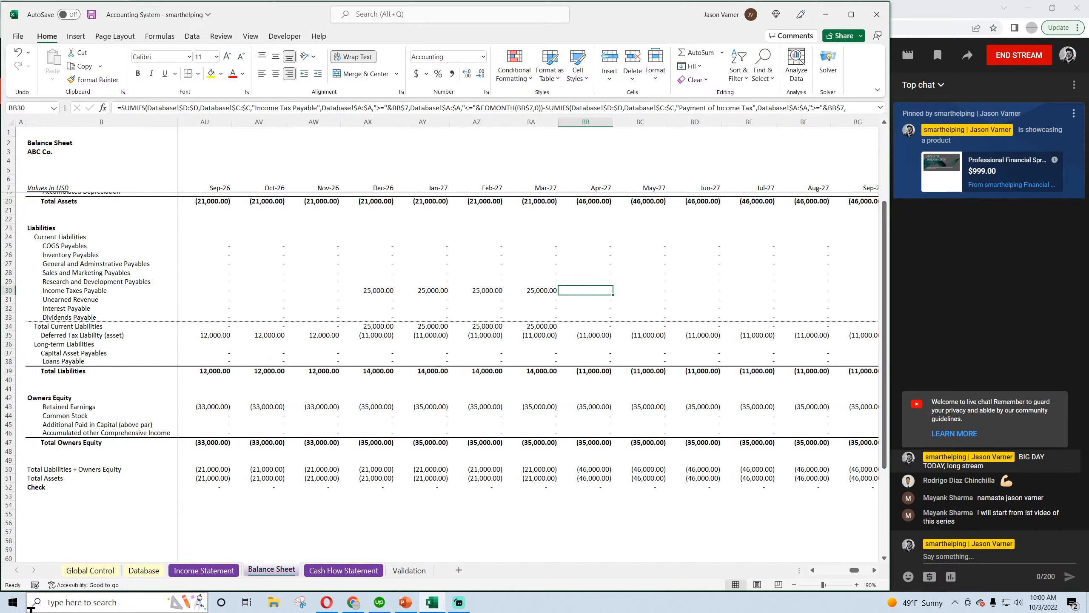
key(Left)
key(Right)
key(Down)
key(Down)
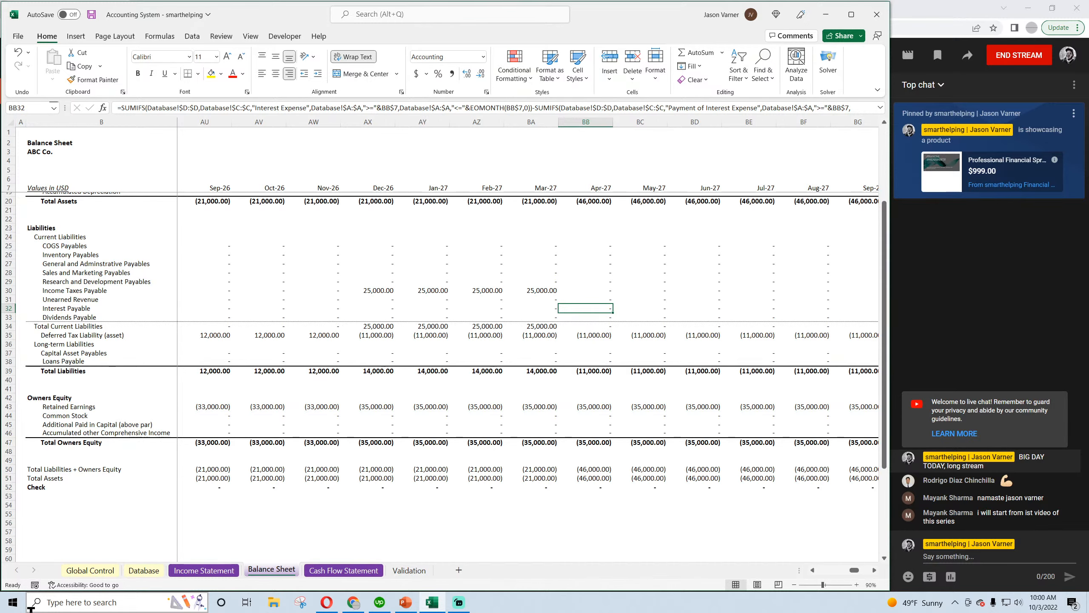
Review the Balance Sheet's asset section around Apr-27 and save the workbook
scroll(382, 453, up, 4)
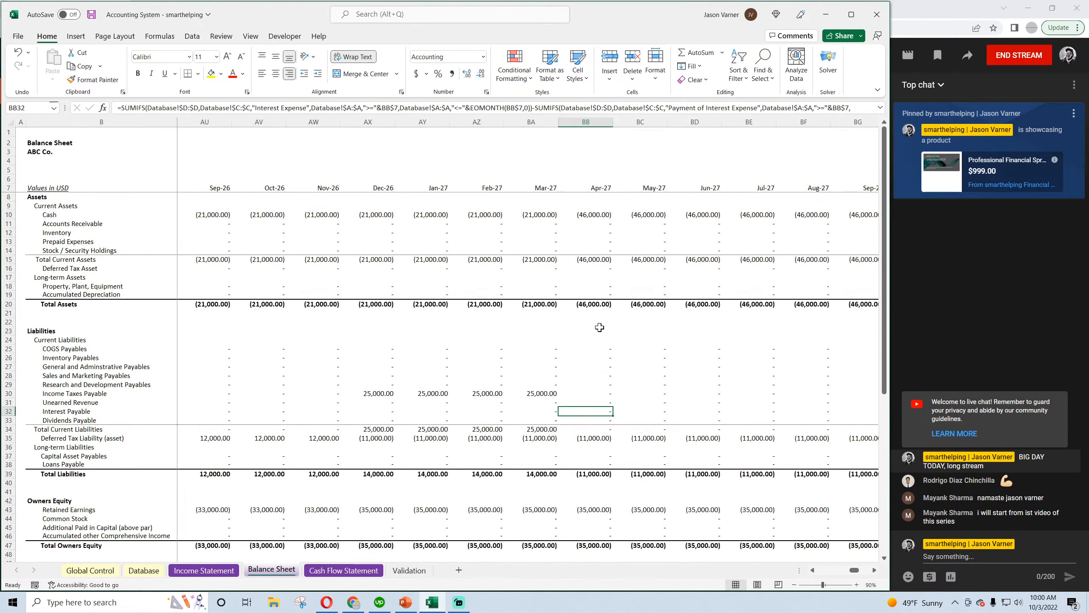
scroll(600, 328, down, 4)
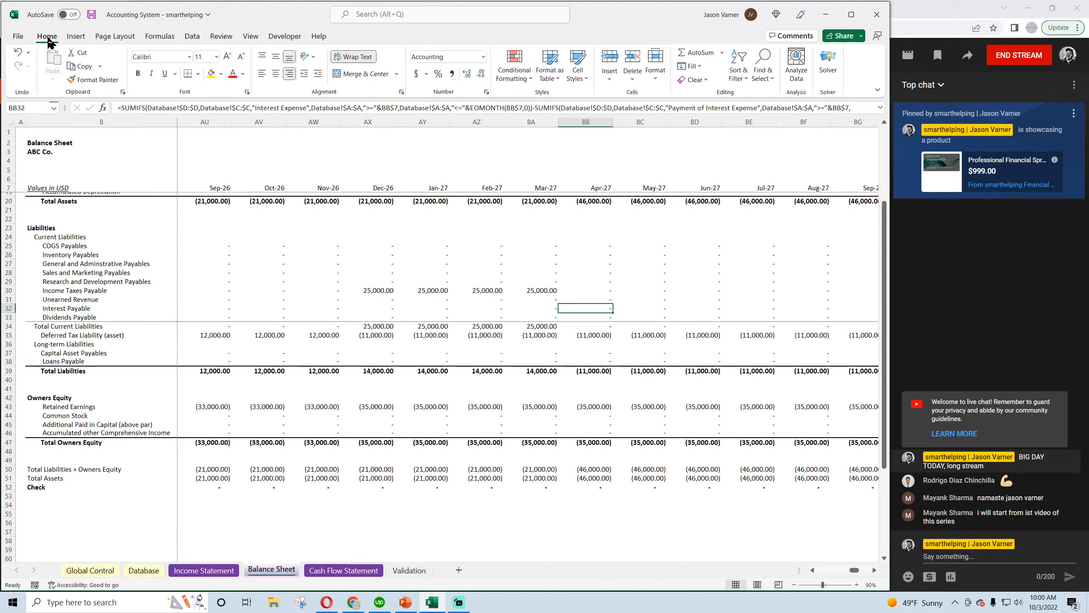
click(92, 14)
Inspect Total Current Liabilities and the Deferred Tax Liability (asset) for Mar-27 and Apr-27, and save the workbook
click(582, 327)
click(546, 326)
click(553, 335)
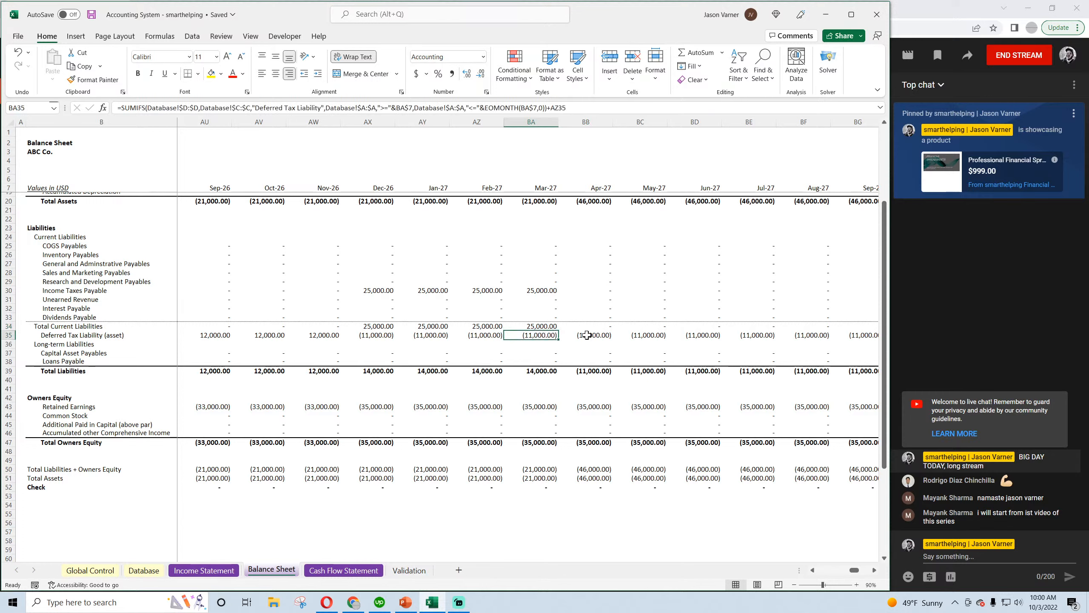
click(587, 335)
click(92, 14)
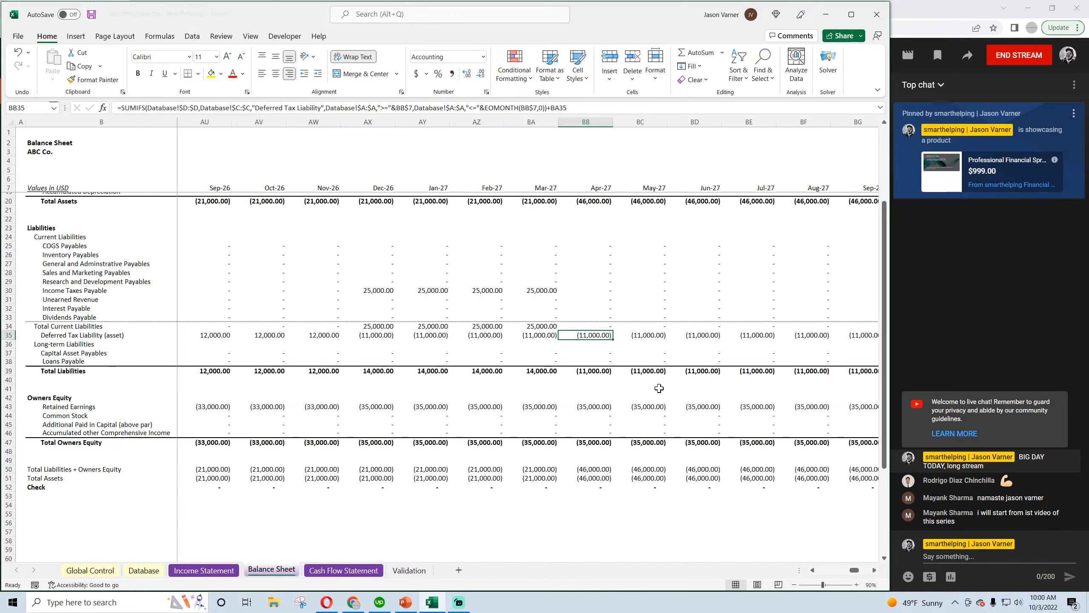
Review the 2023 tax accrual amounts and the 12/1/2026 Deferred Tax Liability entry in the Database, and save the workbook
click(144, 570)
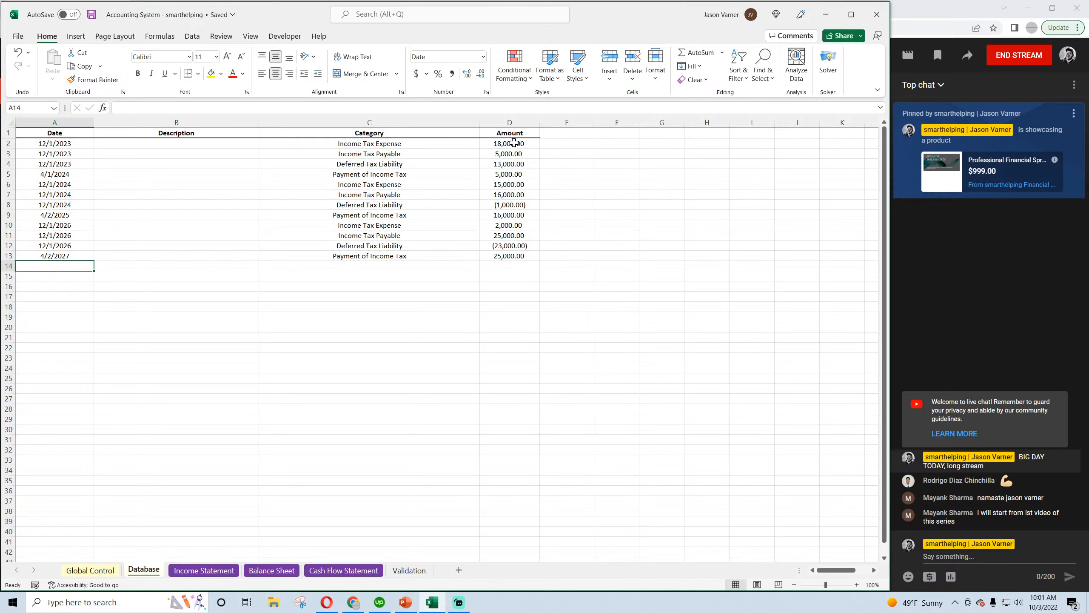
drag(511, 144, 511, 164)
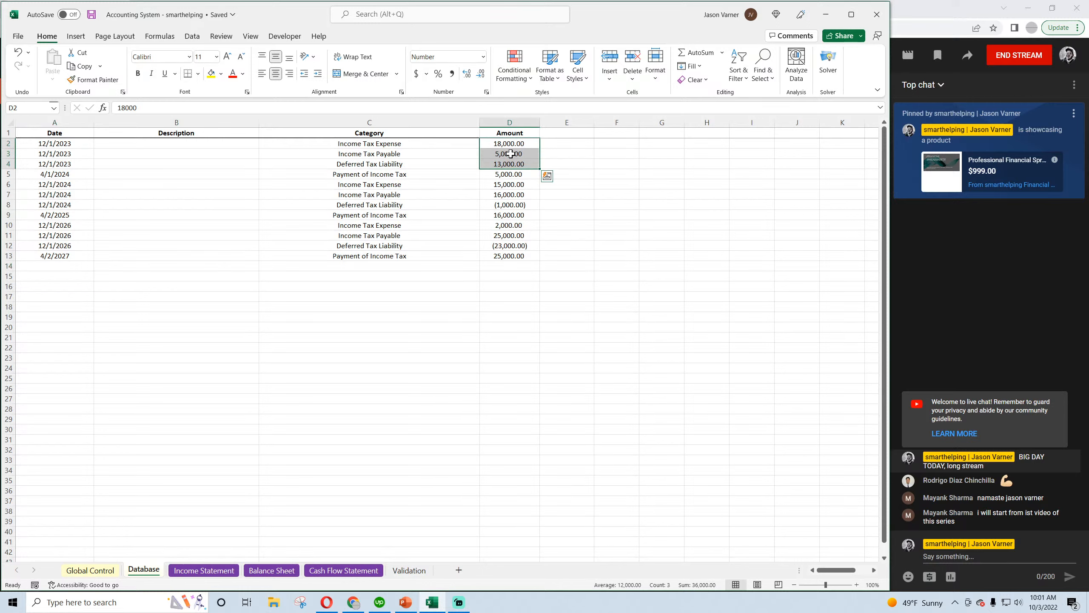
click(510, 154)
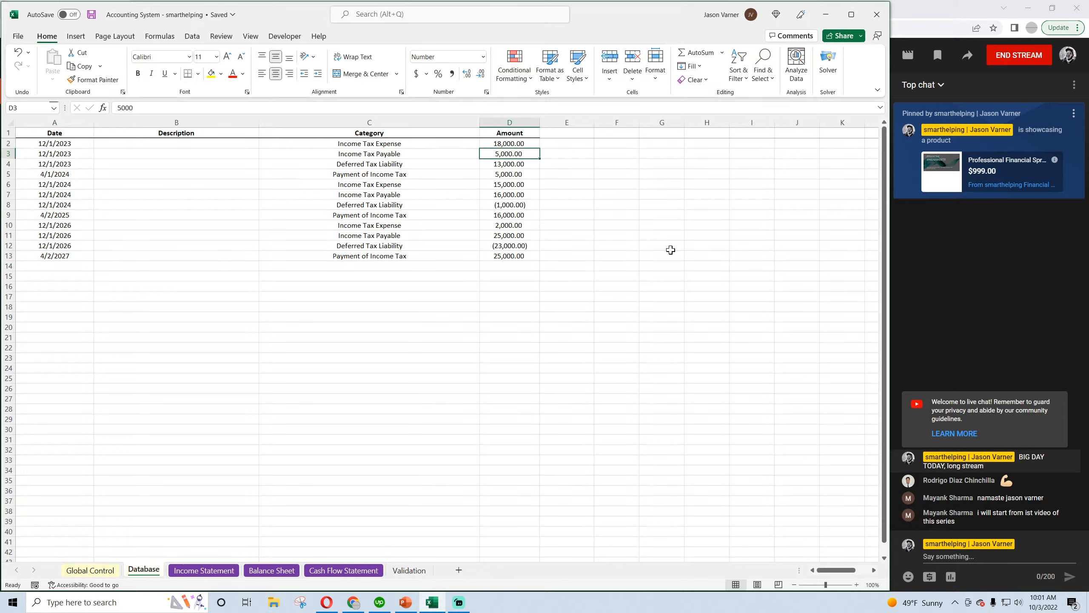
click(511, 145)
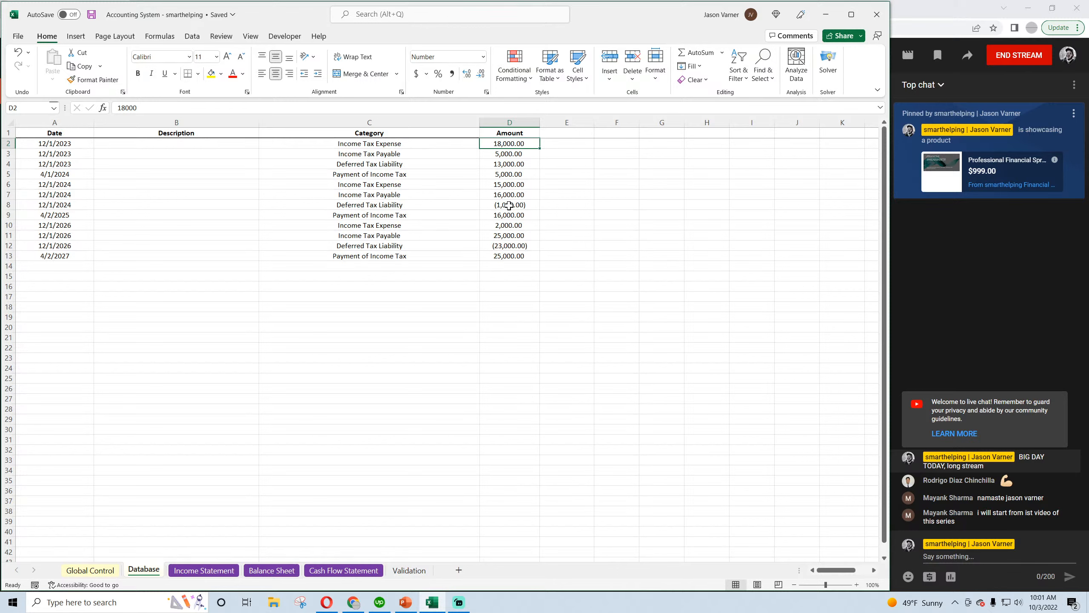
drag(381, 245, 482, 246)
click(91, 15)
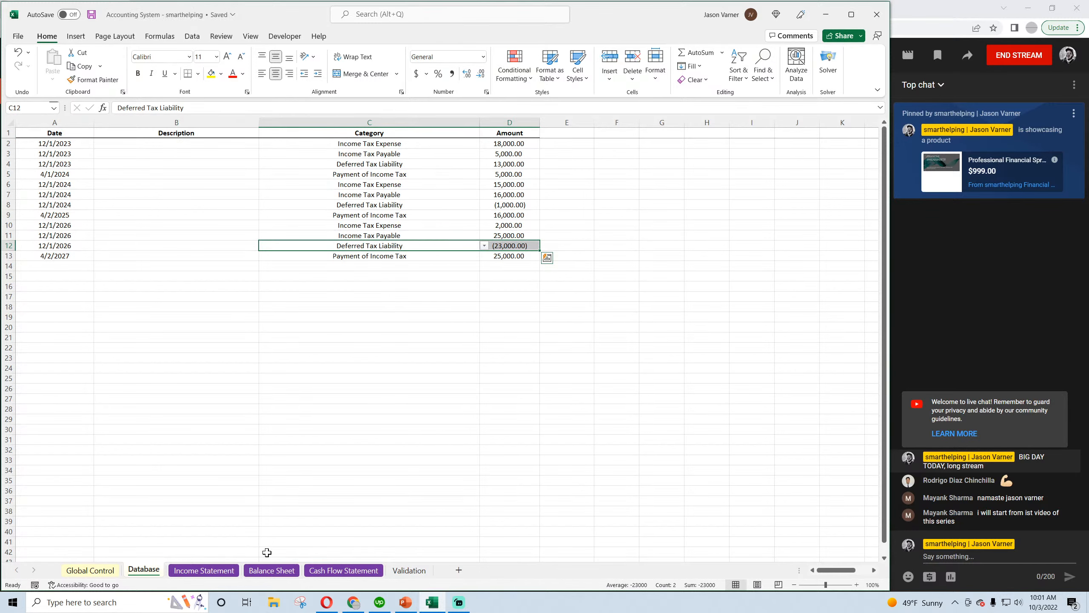
Look over the Balance Sheet from Jan-23, the Cash Flow Statement and the Income Statement
click(260, 564)
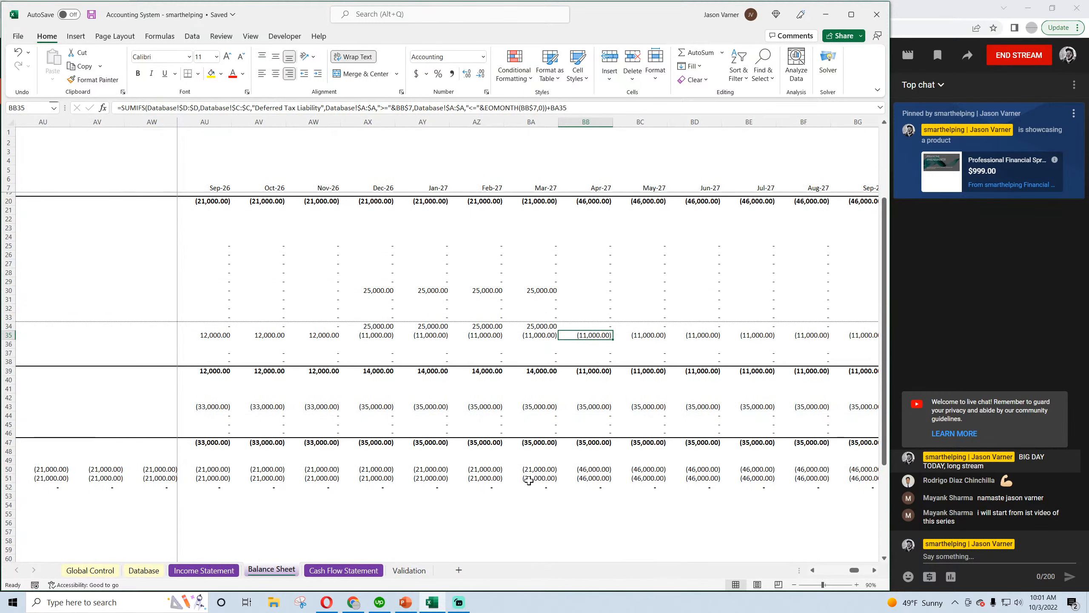
drag(854, 571, 821, 570)
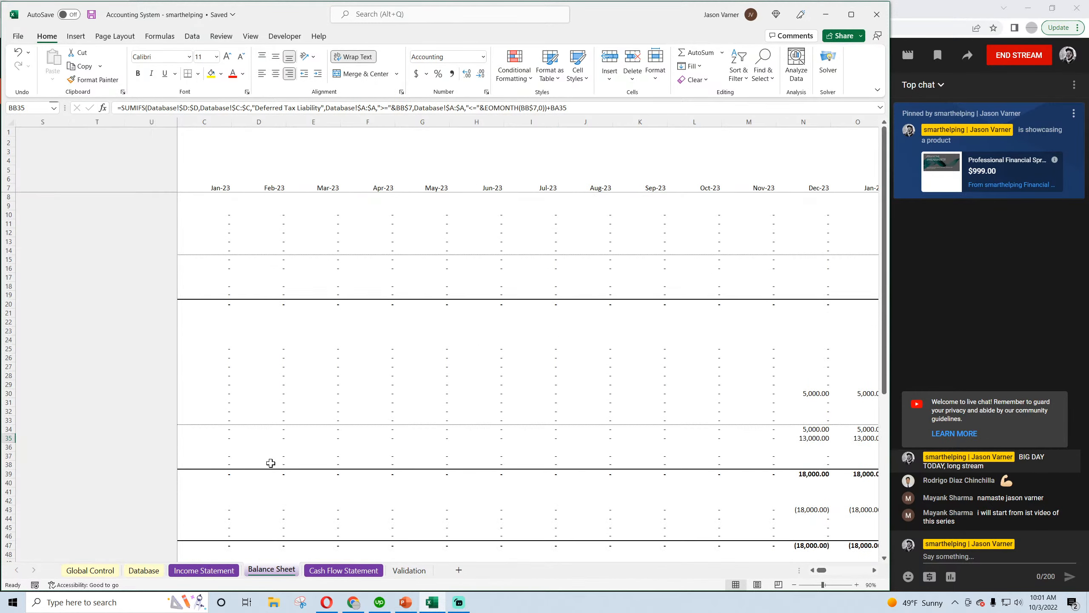
click(334, 570)
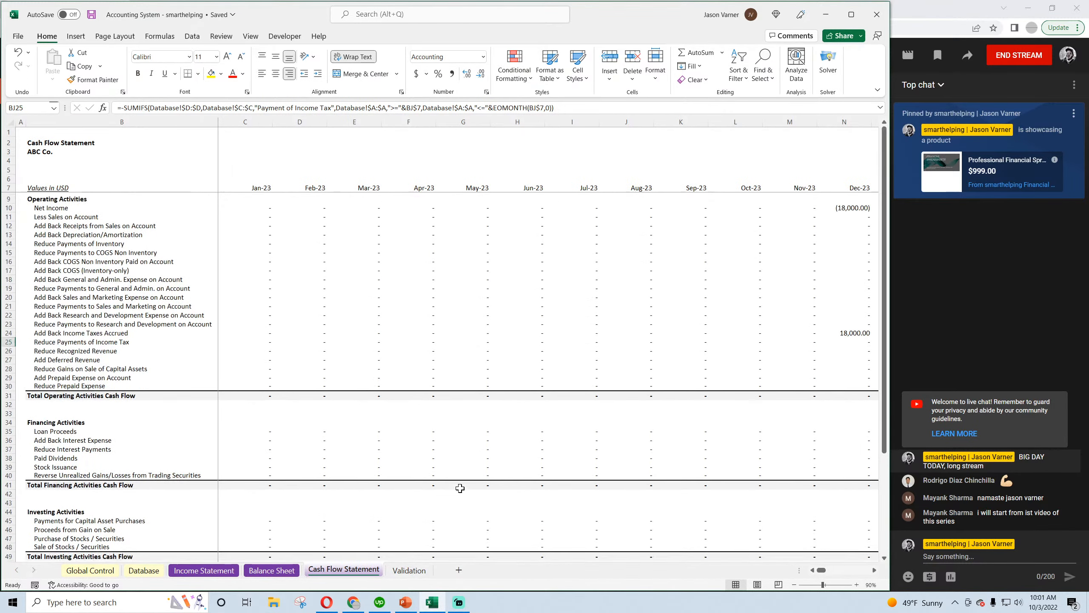
click(203, 570)
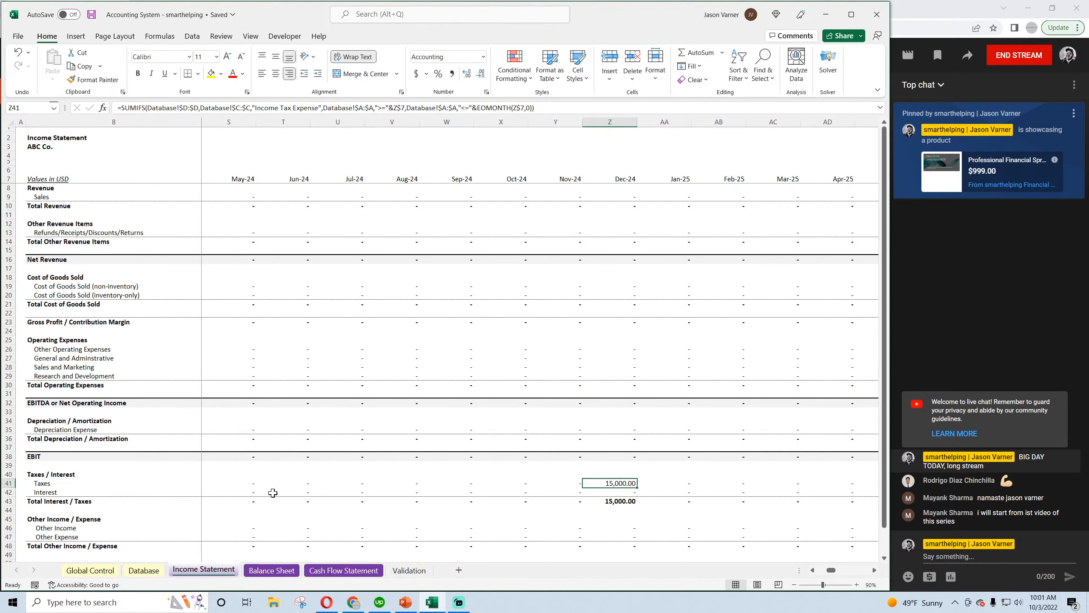
Replace the yellow fill of the income tax categories in C29:C34 on the Validation sheet with light grey
click(409, 570)
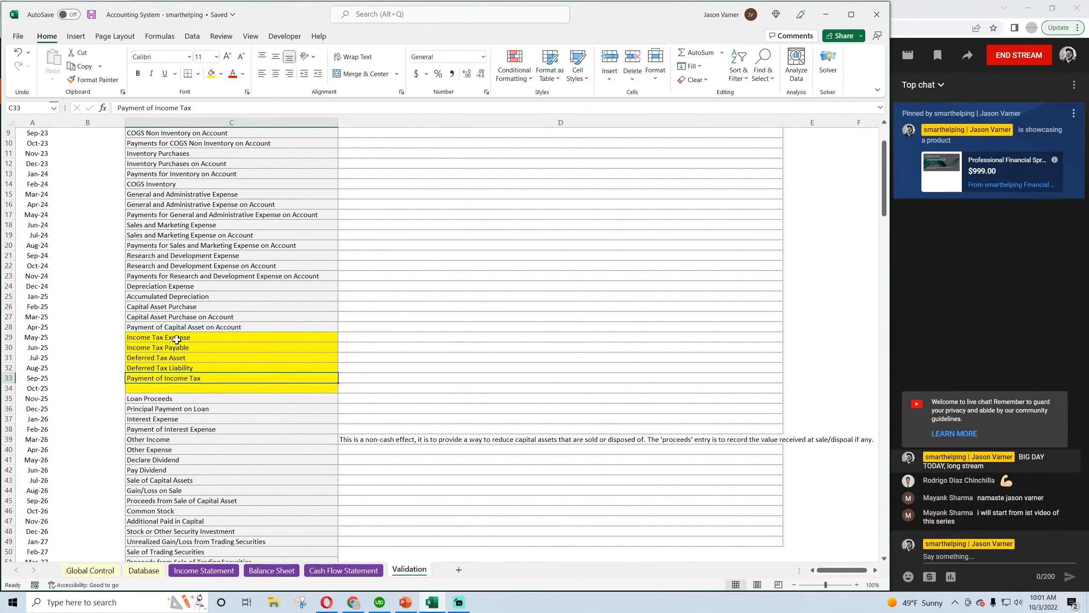
drag(177, 339, 177, 385)
click(221, 74)
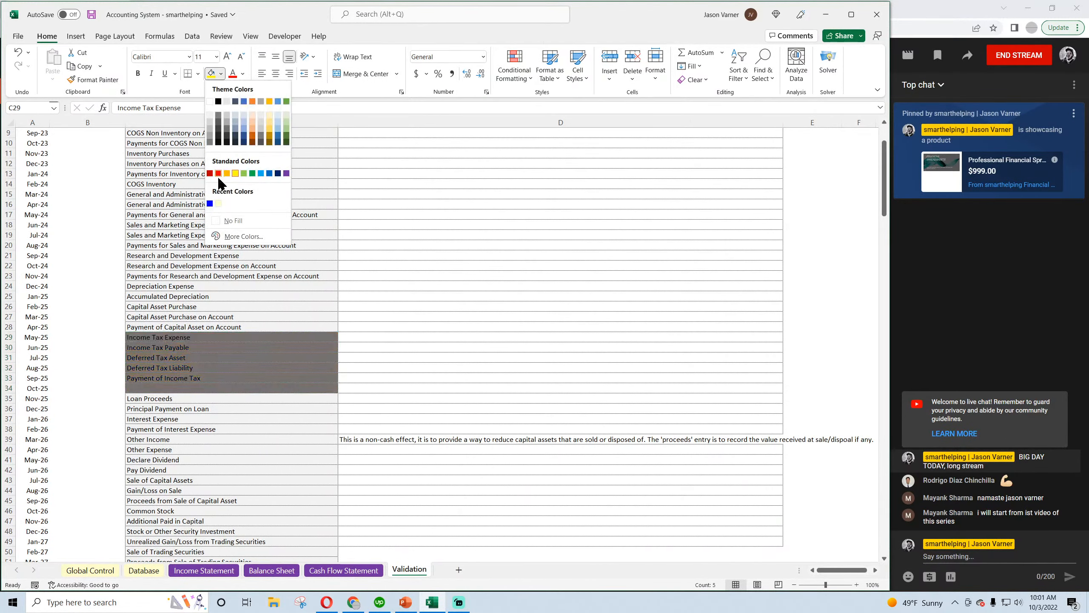
click(210, 114)
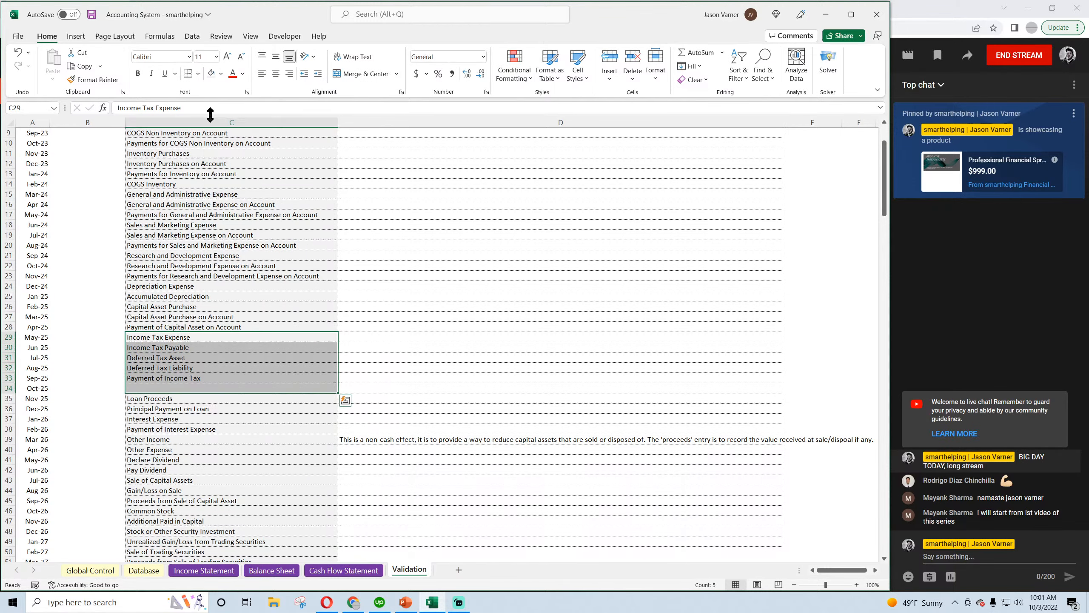
Delete the blank category cell C34 below Payment of Income Tax, shifting the cells beneath it up
click(173, 385)
right_click(173, 385)
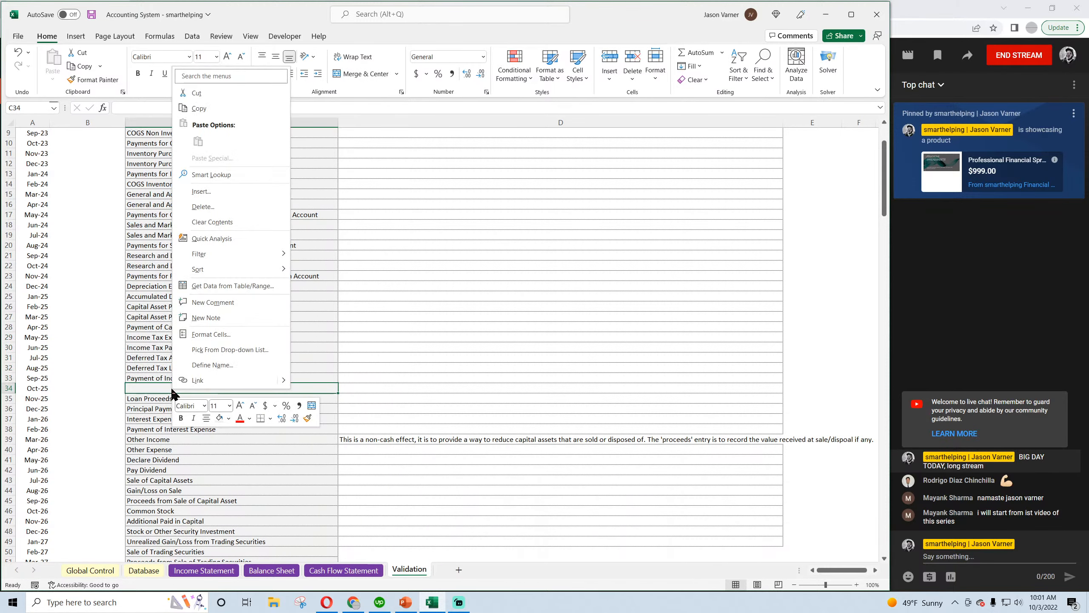
click(213, 208)
click(206, 223)
click(197, 259)
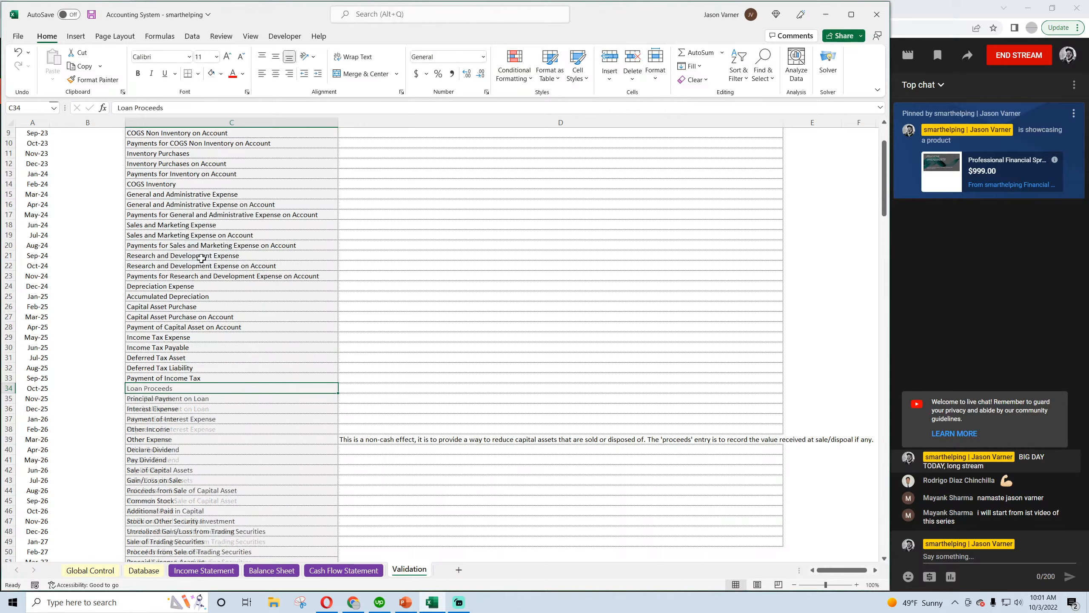
Extend the bordered cells beside the category list on the Validation sheet from D49 down to D52, and save the workbook
scroll(208, 410, down, 5)
scroll(208, 412, up, 1)
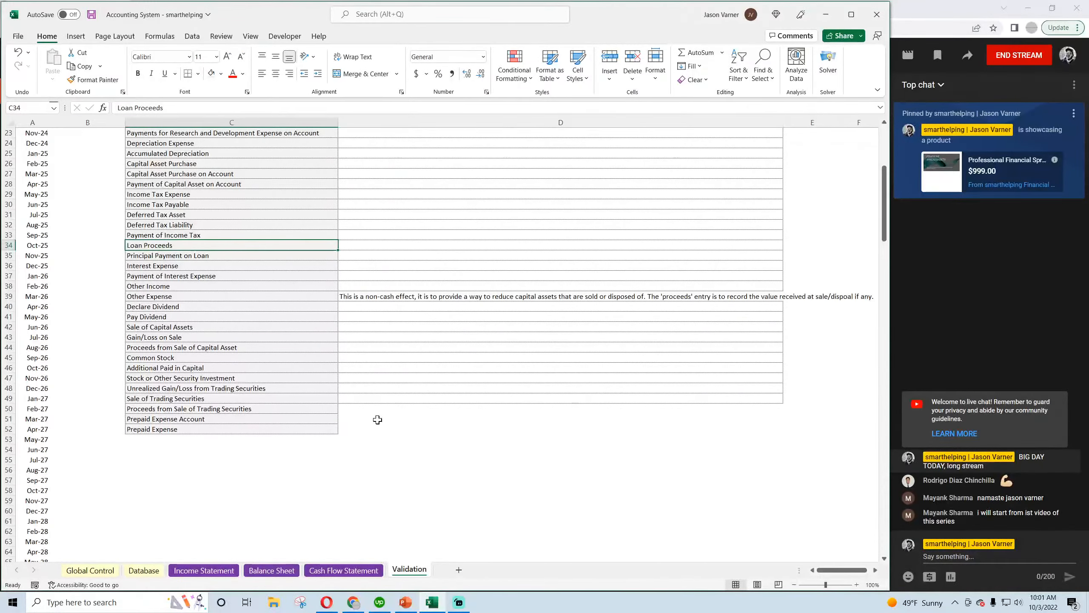
click(408, 397)
drag(783, 404, 781, 433)
click(92, 15)
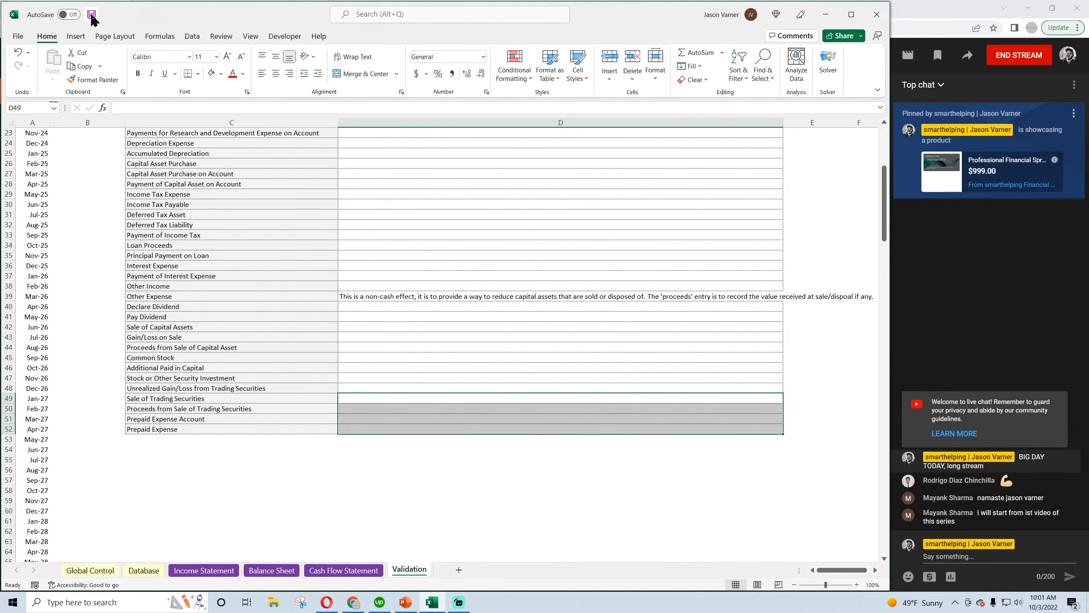
click(91, 571)
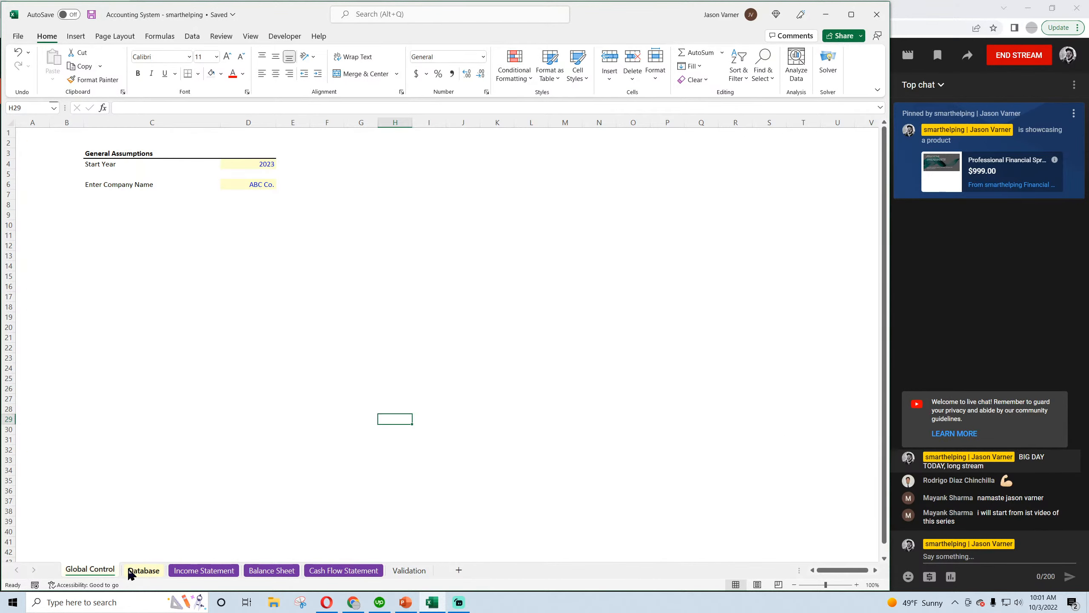
Extend the Validation category list by filling C52 down to C55, and enter Bad Debt Expense in C53
click(409, 570)
click(231, 429)
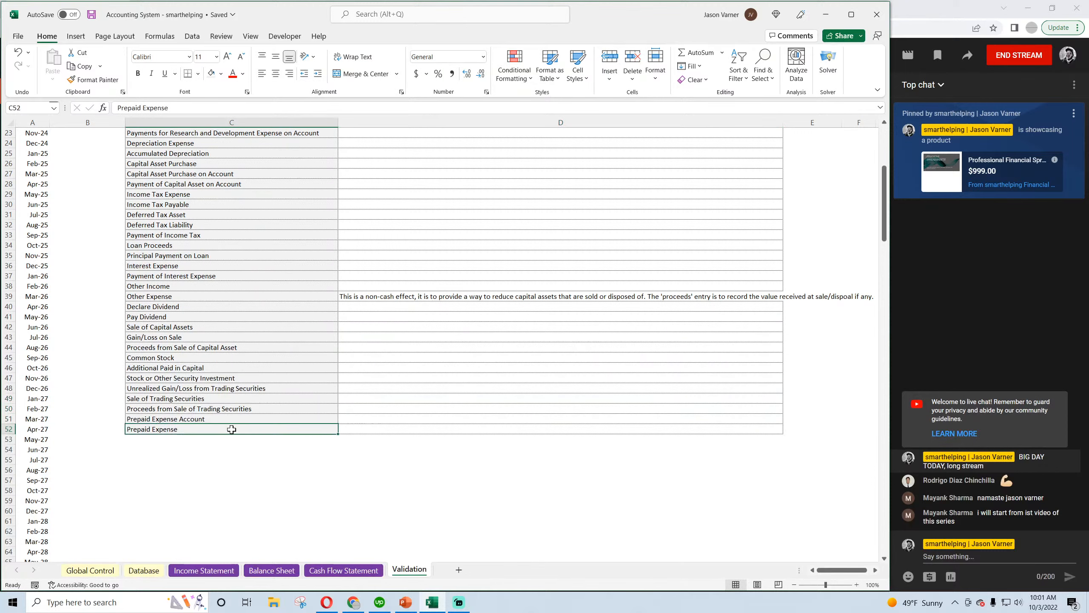
drag(338, 435, 339, 465)
click(232, 439)
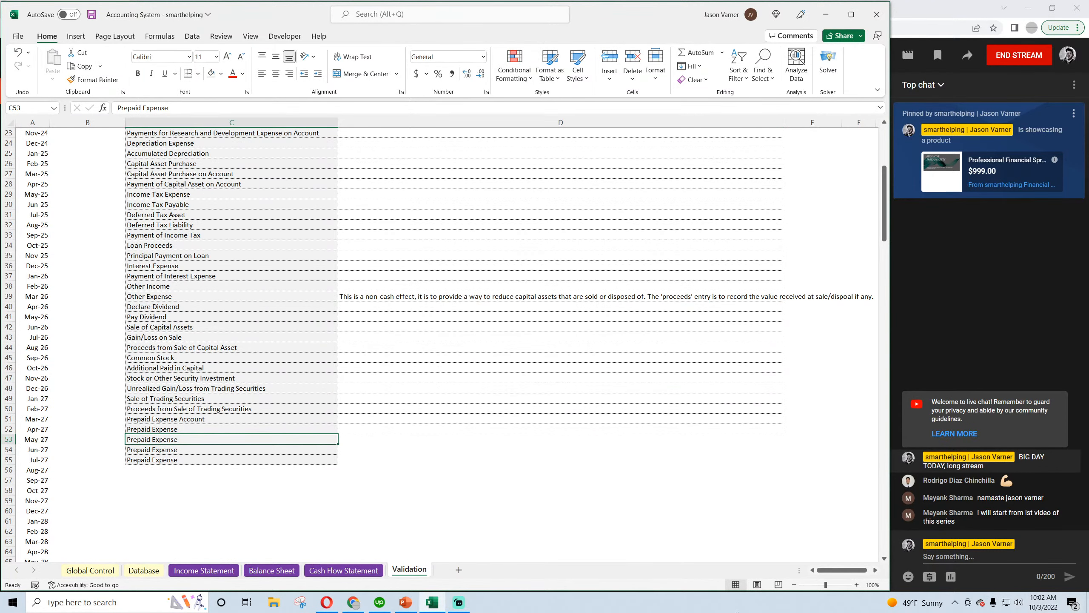
text(Bad)
mouse_move(354, 603)
text(Debt Ex)
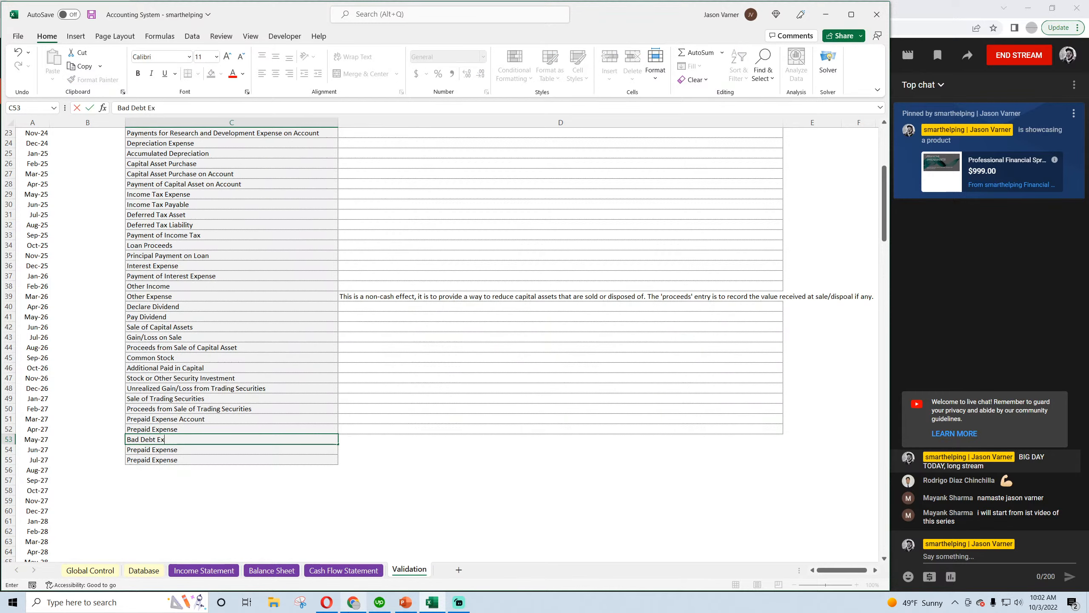
text(pense)
key(Return)
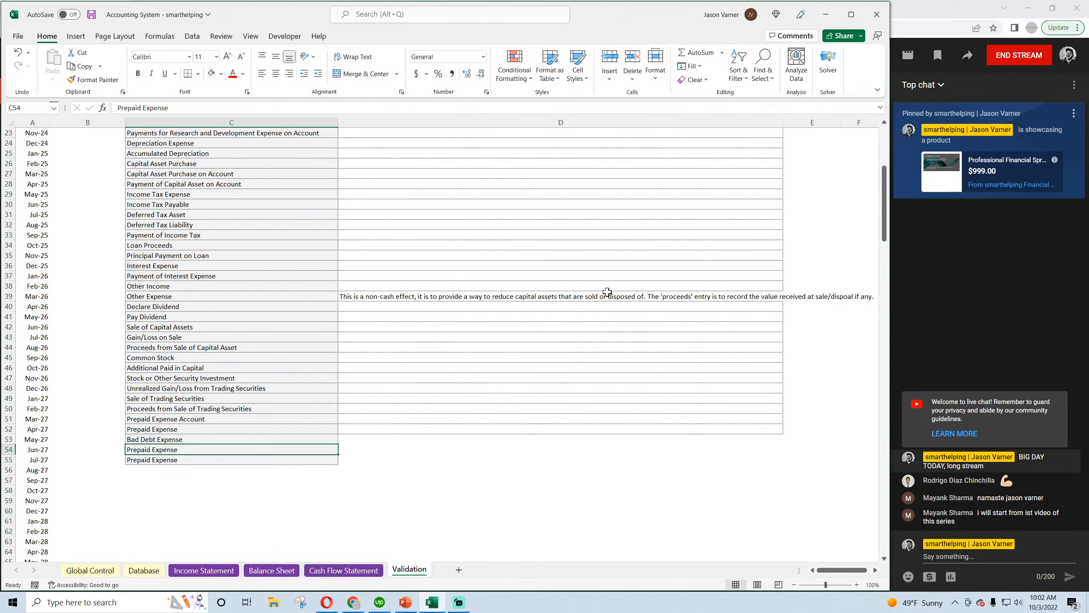
Extend the column D borders to row 55 and fill Bad Debt Expense down through C55, saving the workbook
click(759, 428)
drag(781, 433, 780, 464)
click(202, 439)
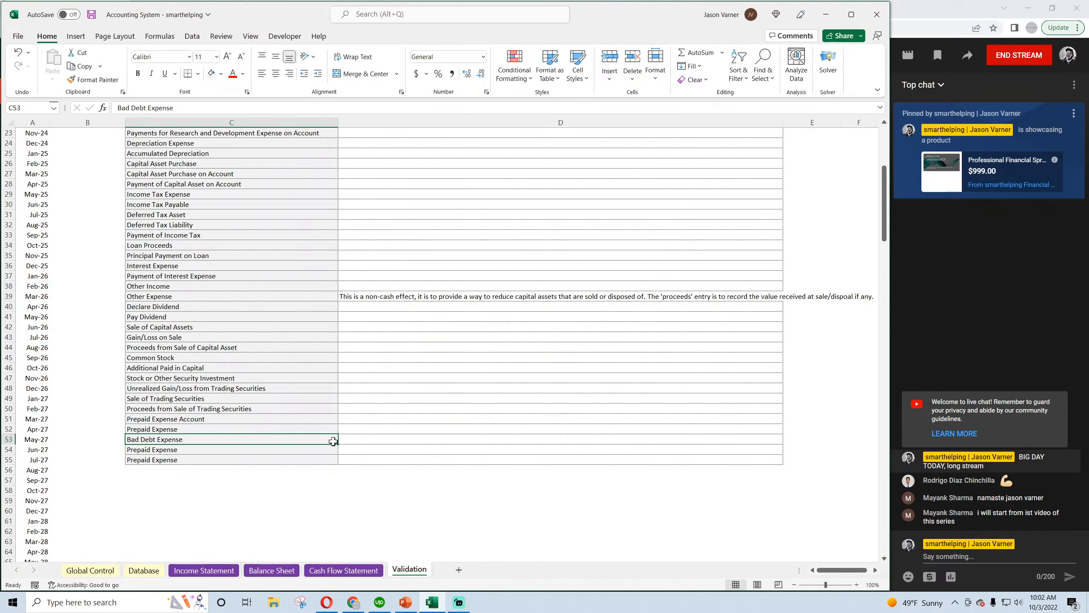
drag(333, 441, 337, 463)
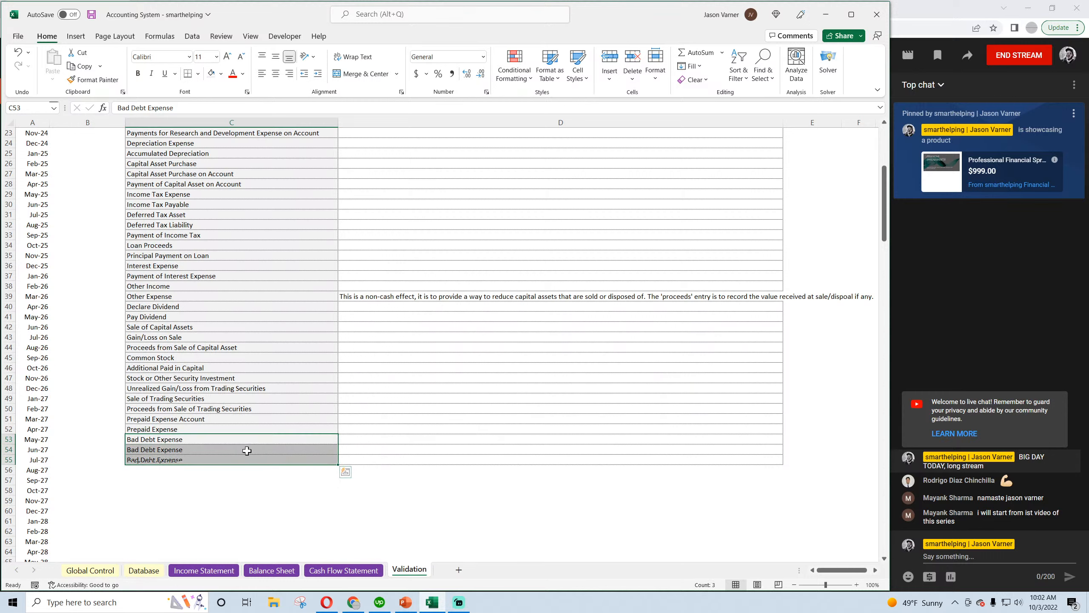
click(93, 15)
Clear all income tax entries in A2:D13 of the Database sheet and save the workbook
click(139, 570)
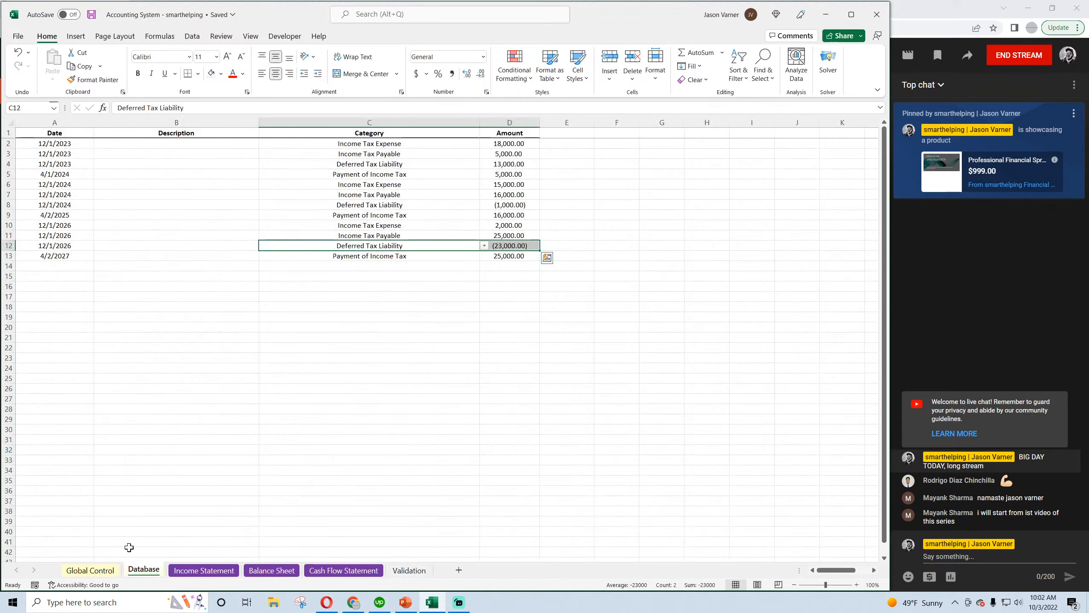
click(176, 173)
drag(54, 143, 515, 254)
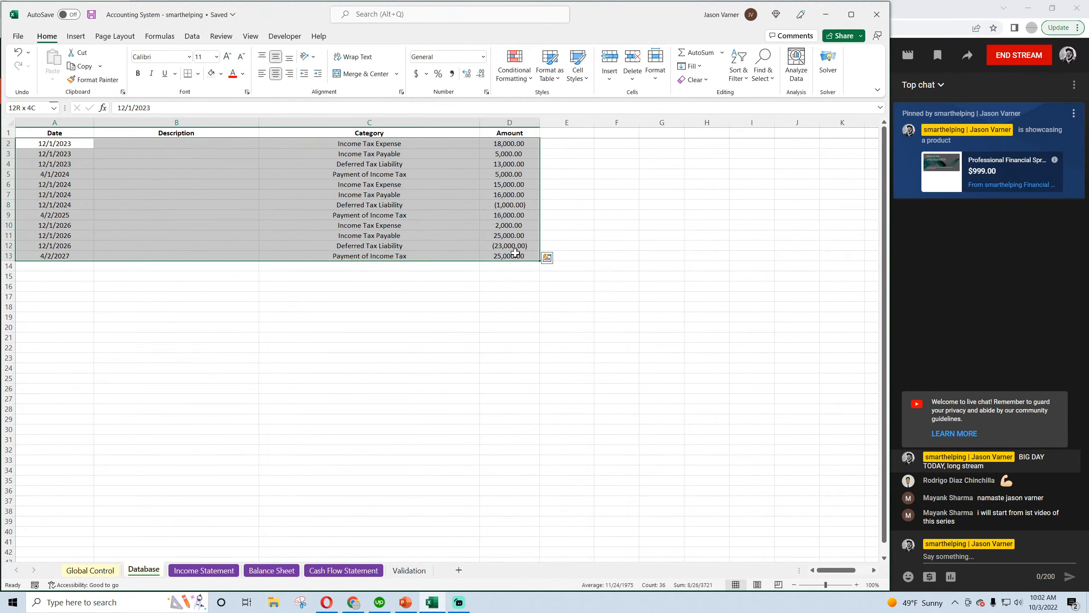
right_click(339, 187)
click(392, 346)
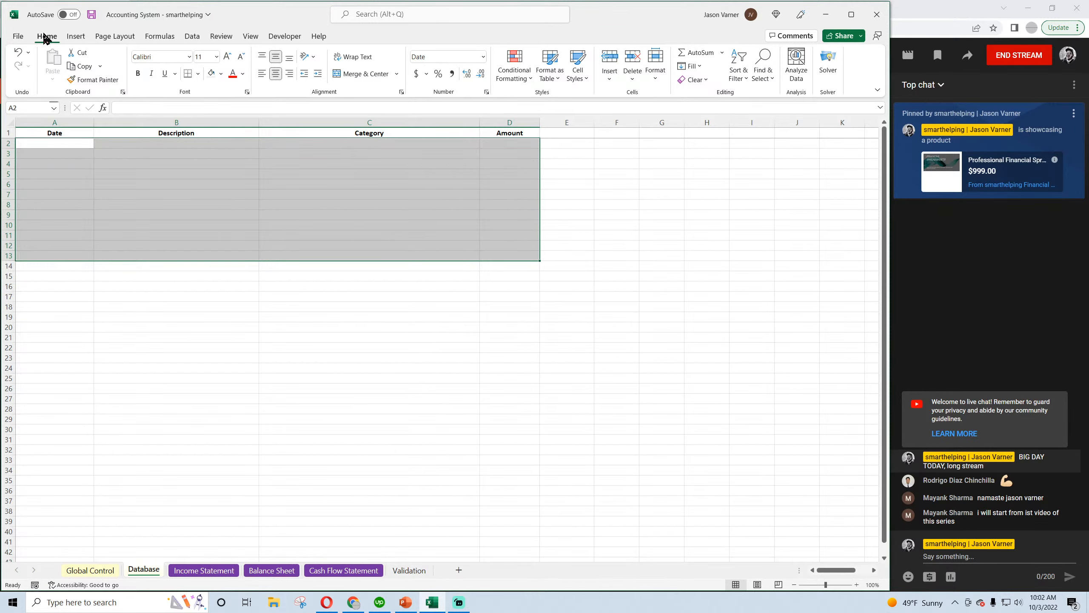
click(92, 15)
Record a Sales on Account entry dated 1/1/2023 for 50,000 in row 2 of the Database
click(58, 146)
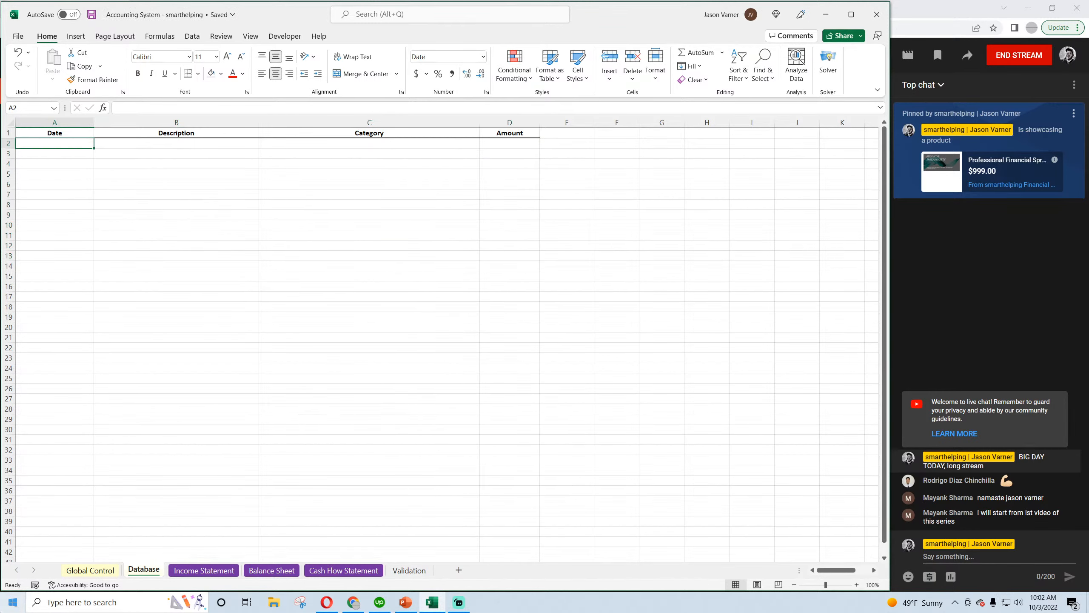
text(1/1/2023)
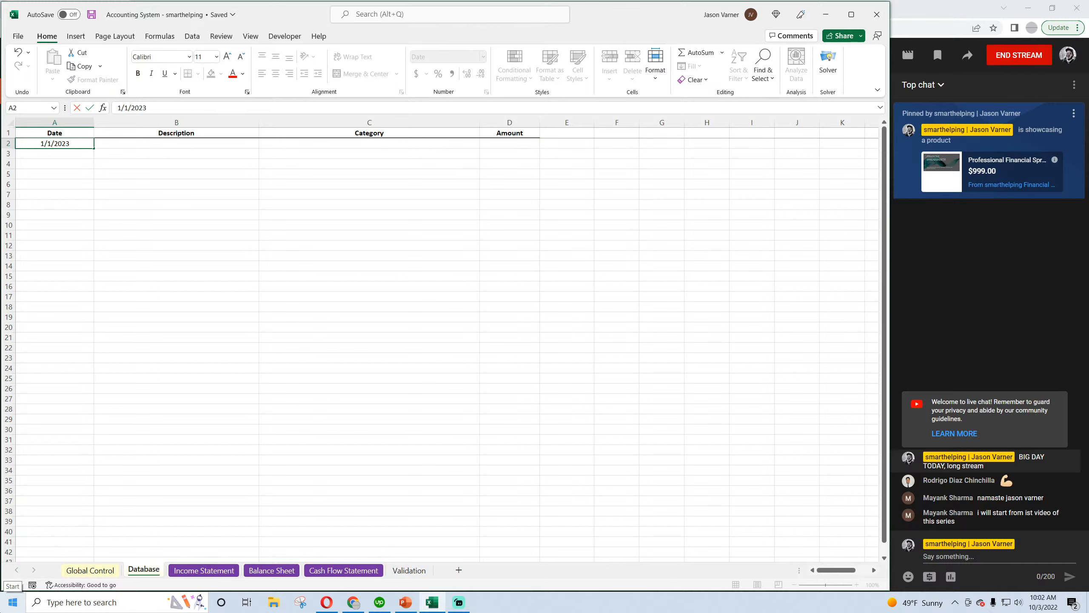
key(Return)
key(Up)
key(Right)
key(Right)
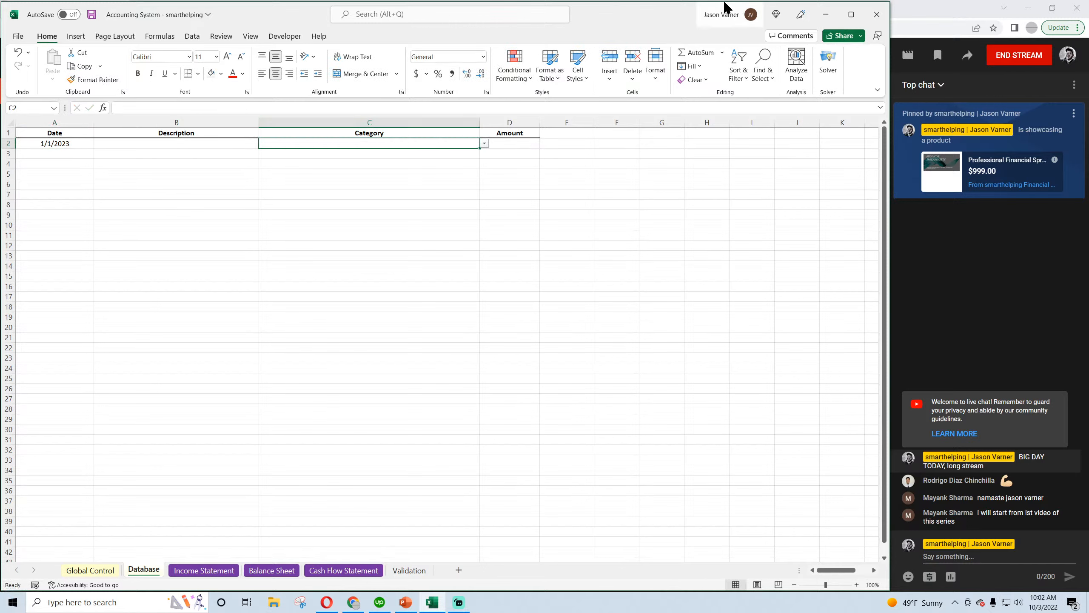
click(484, 143)
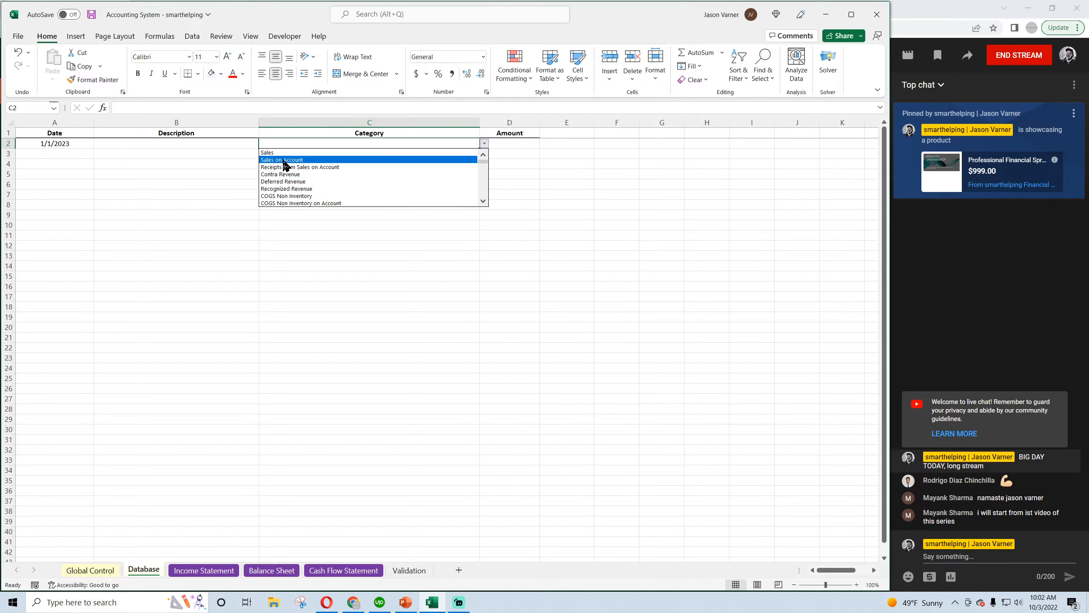
click(300, 159)
key(Right)
text(50,0)
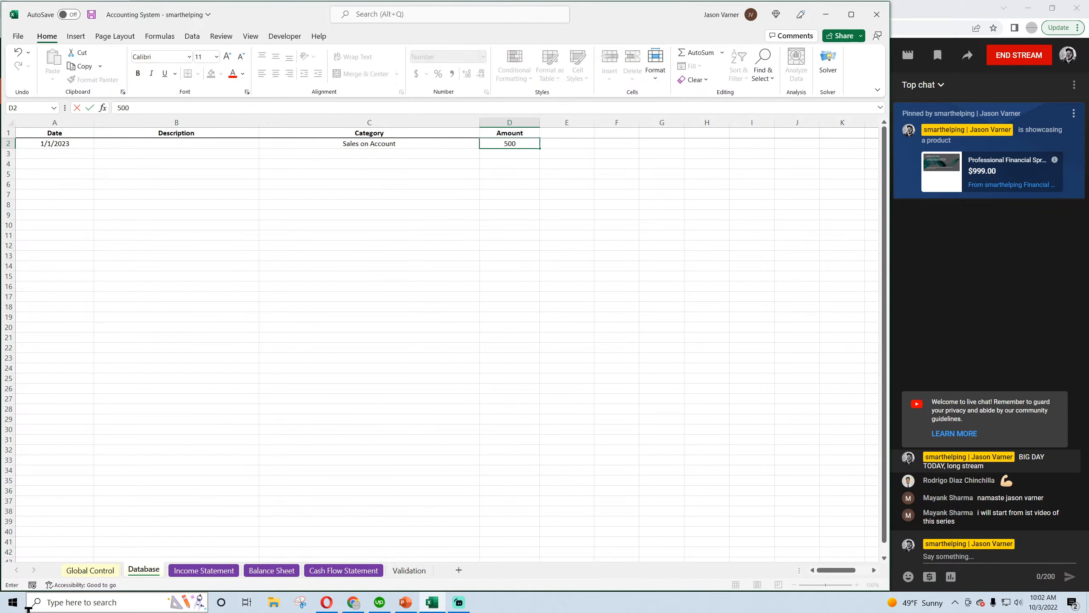
text(00)
key(Return)
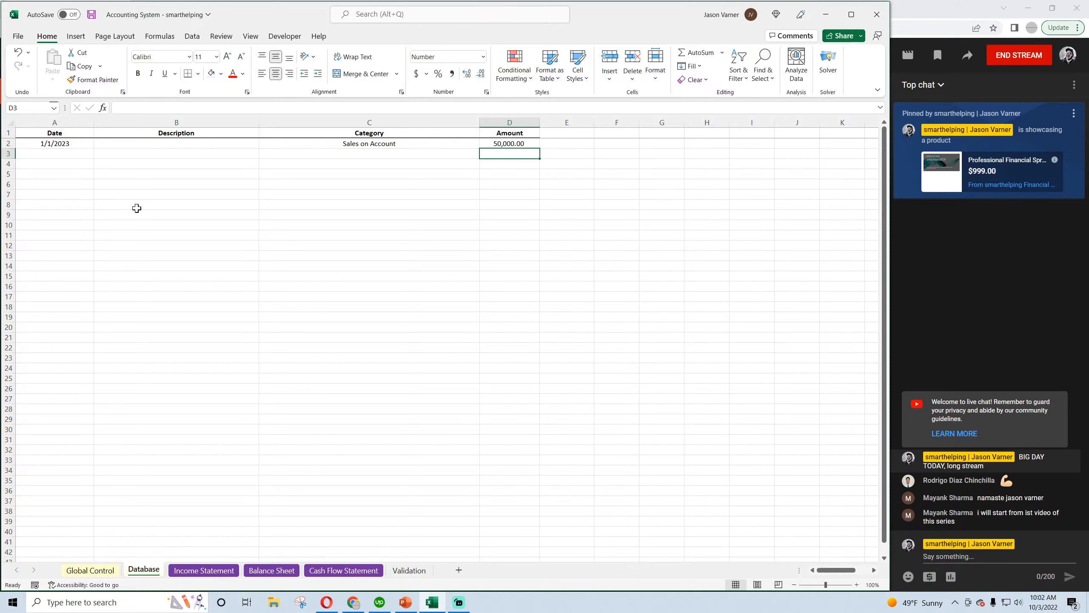
Look over the sales category choices available for the entry in C2
click(372, 144)
click(484, 144)
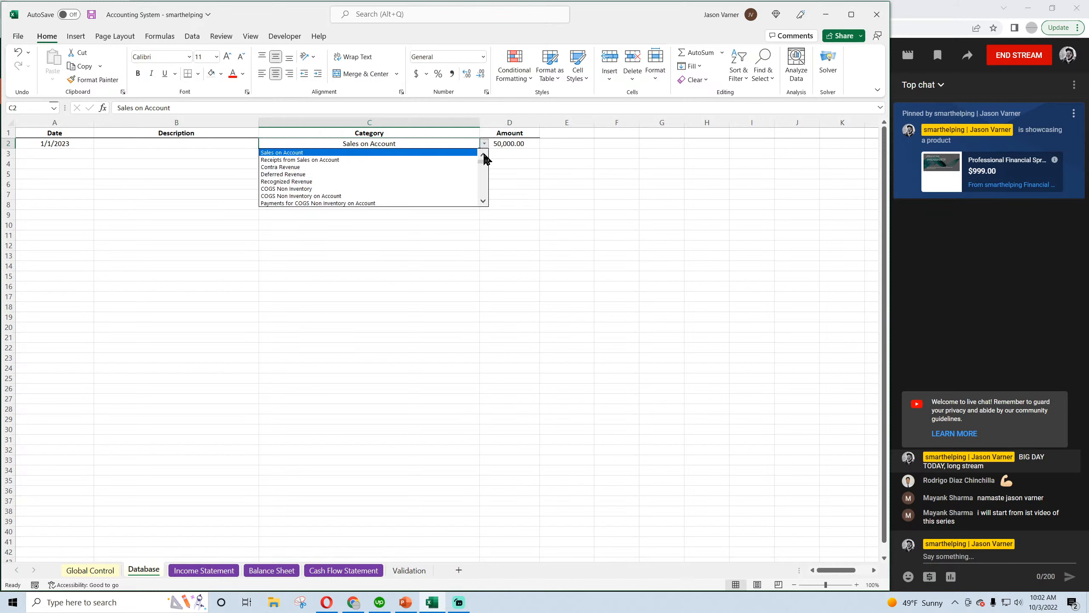
click(483, 156)
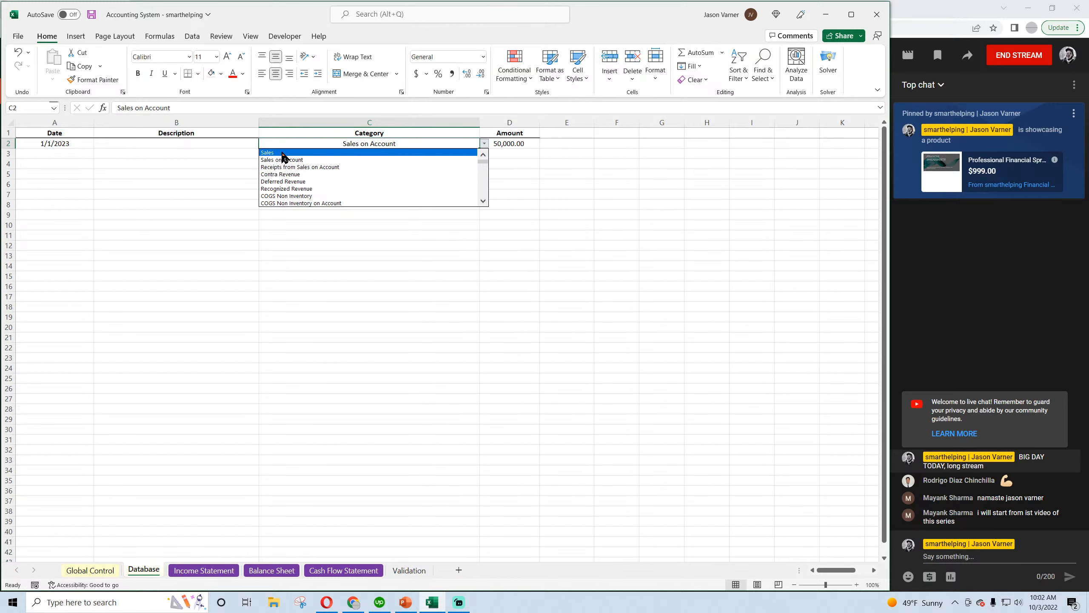
key(Escape)
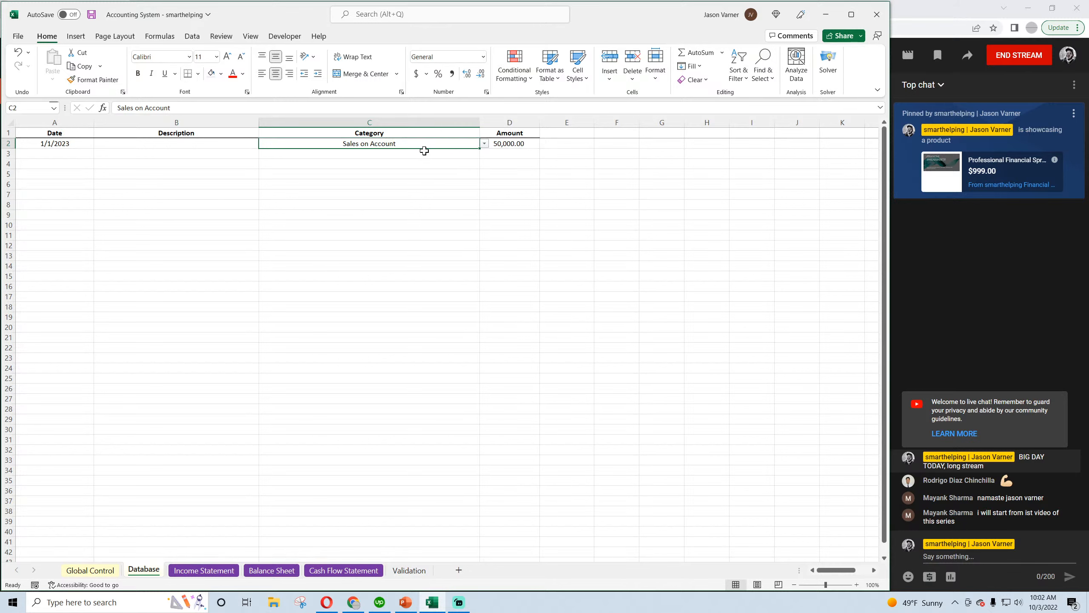
Record a Bad Debt Expense of 2,500 dated 1/1/2023 in row 3, and fill the date series to 1/2/2023 in A4
click(81, 155)
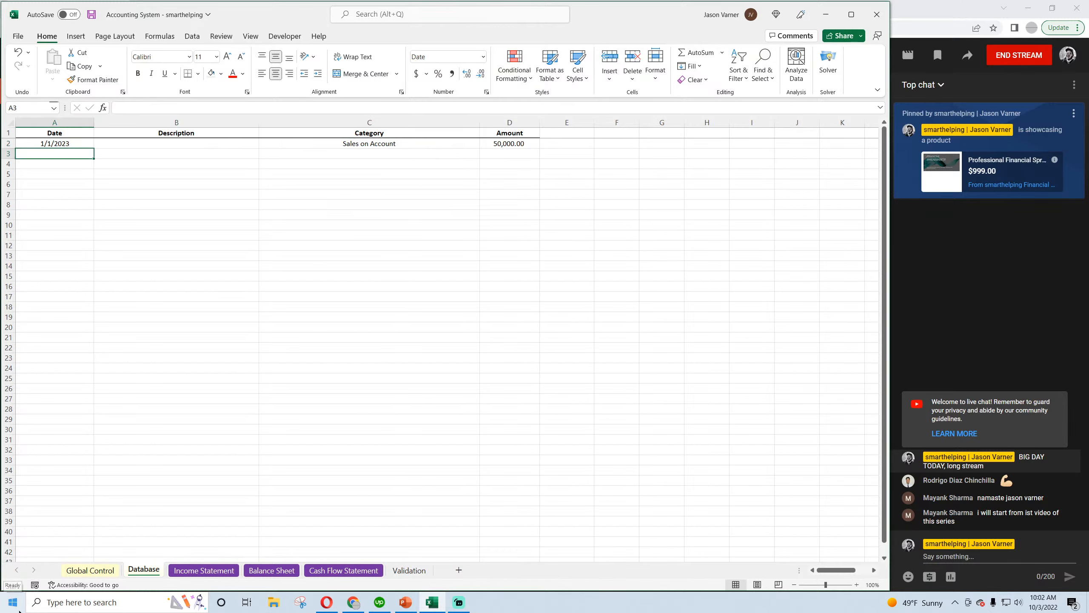
text(1/1/2023)
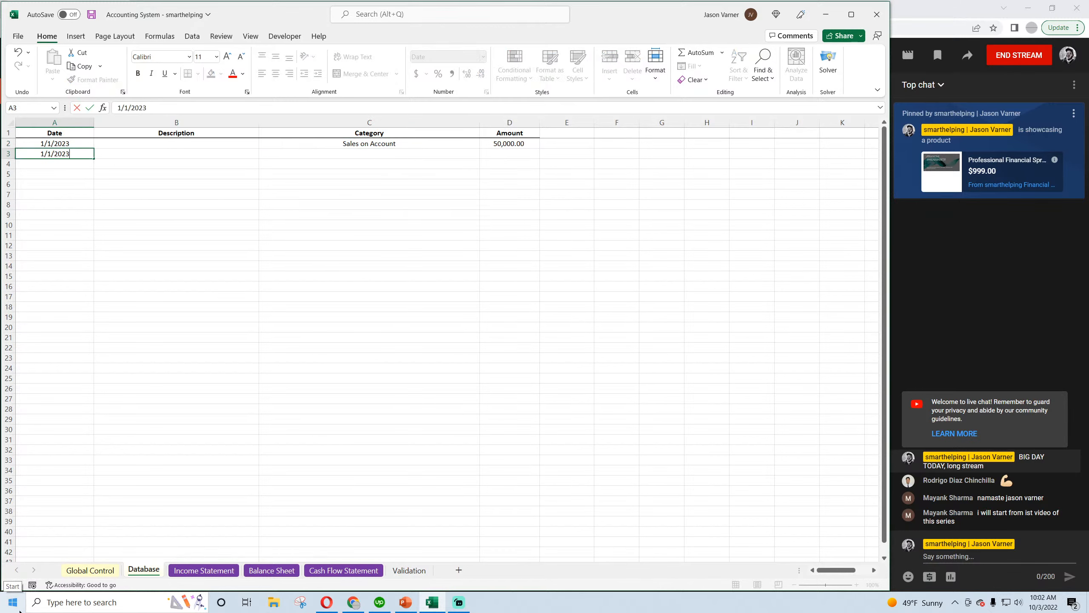
key(Return)
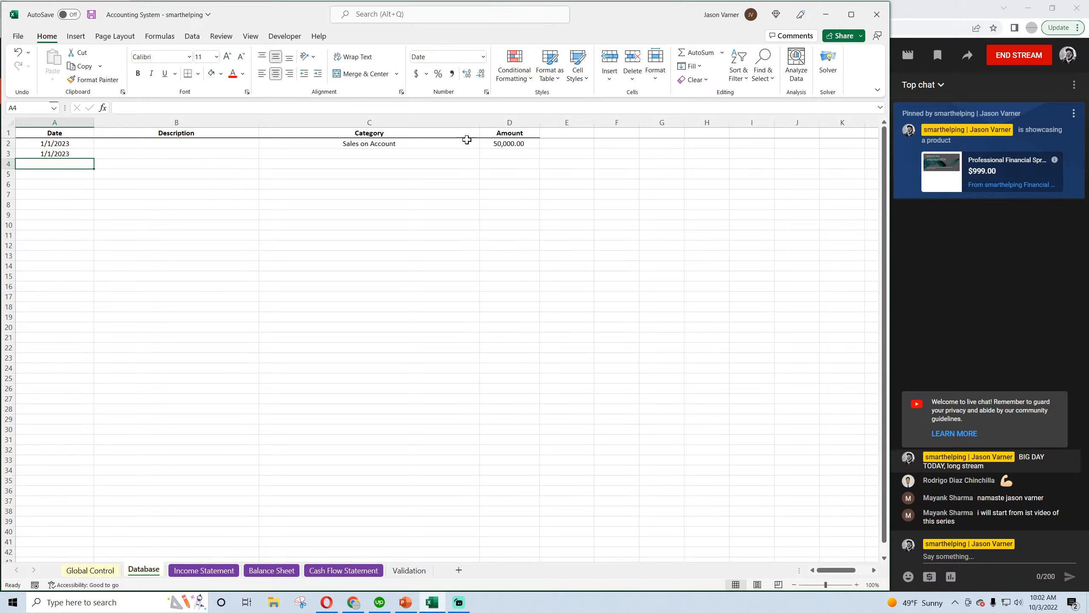
click(452, 154)
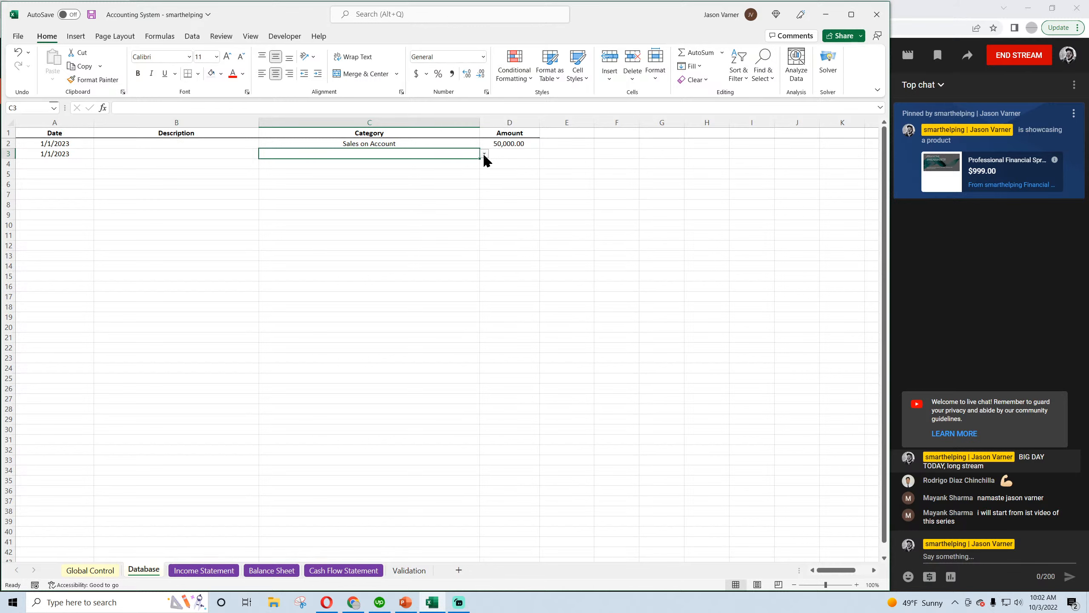
click(484, 154)
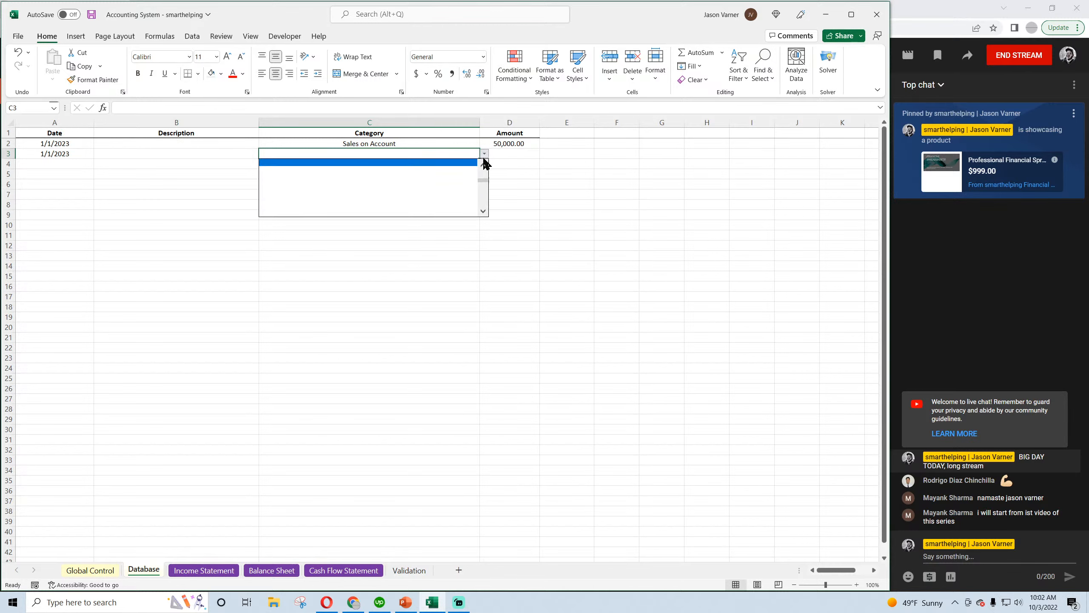
click(429, 169)
click(521, 156)
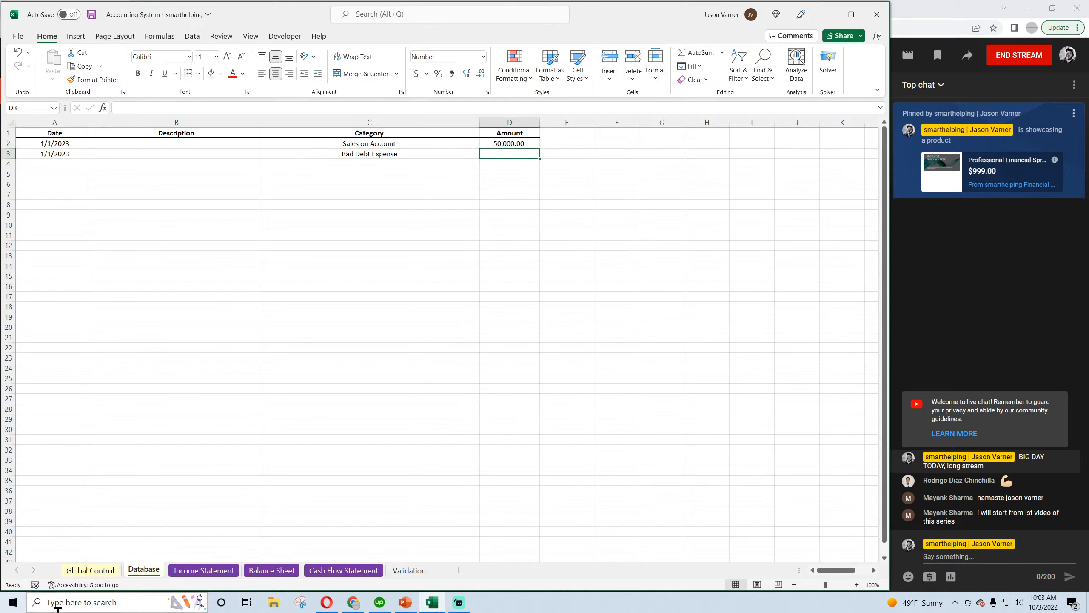
text(2,500)
key(Return)
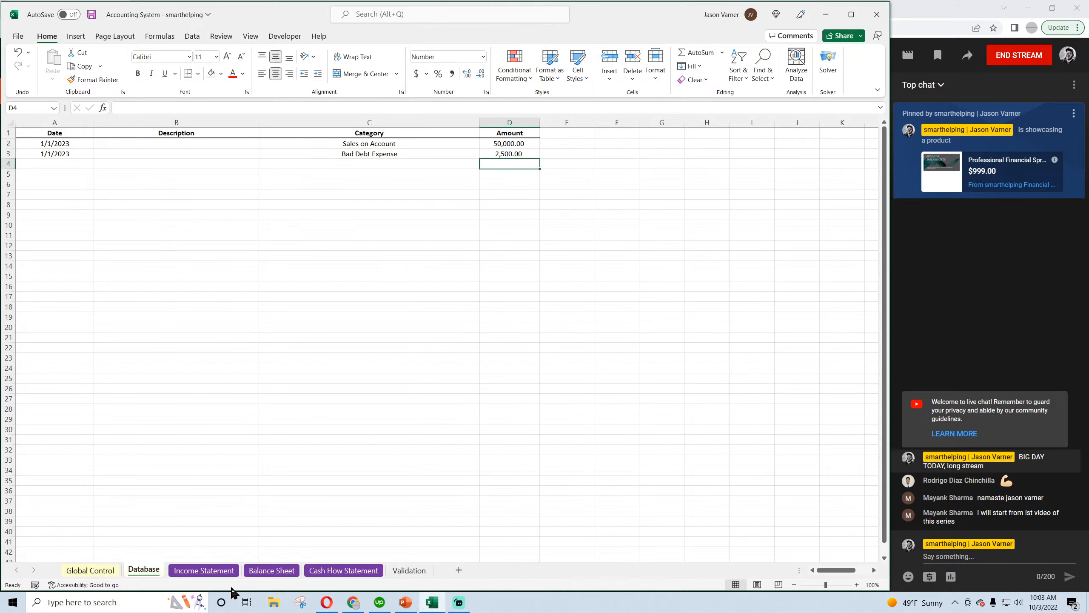
click(86, 153)
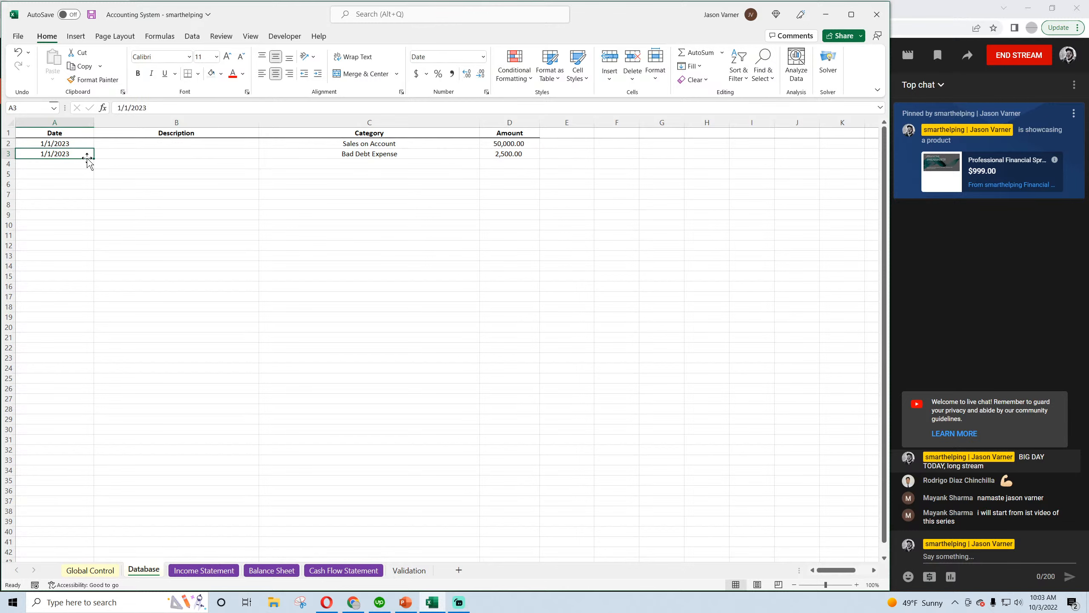
drag(94, 158, 65, 165)
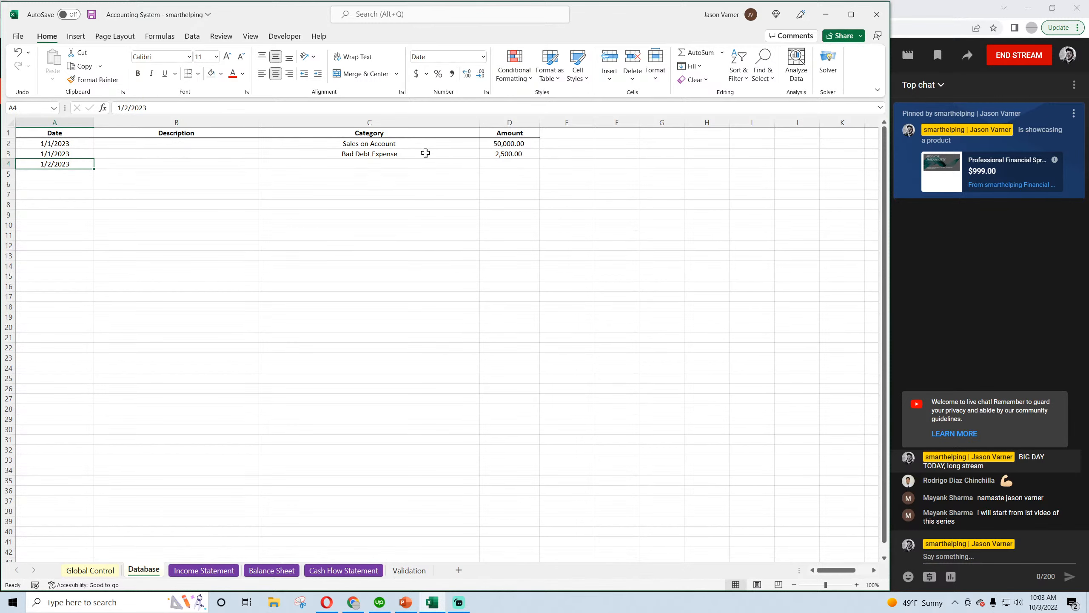
Enter Allowance for Doubtful Accounts in C54 of the Validation sheet, clear C55, and save the workbook from the Database sheet
click(410, 570)
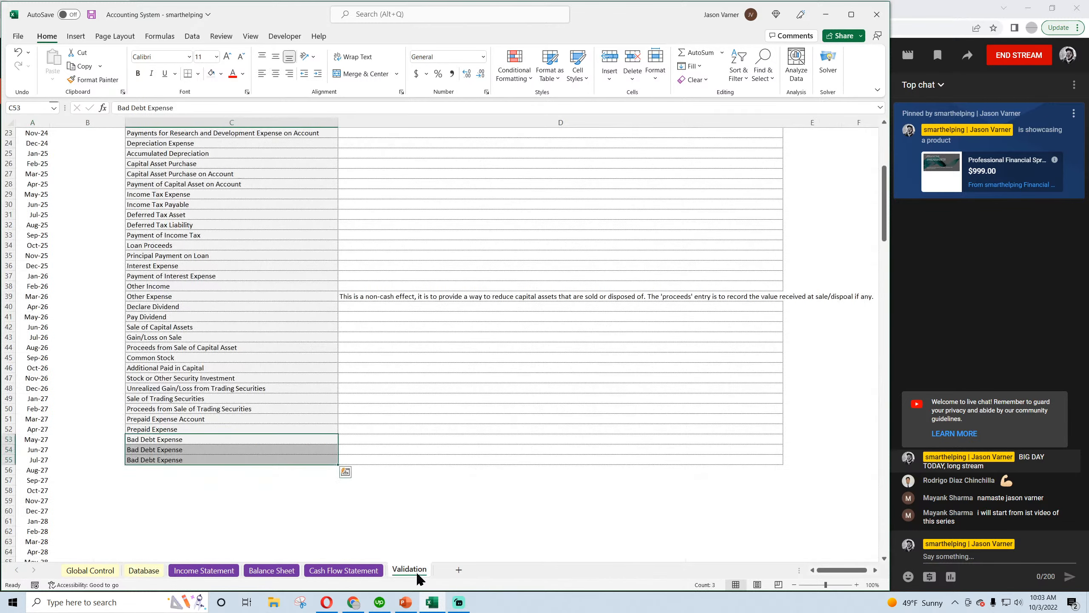
click(171, 452)
text(Allow)
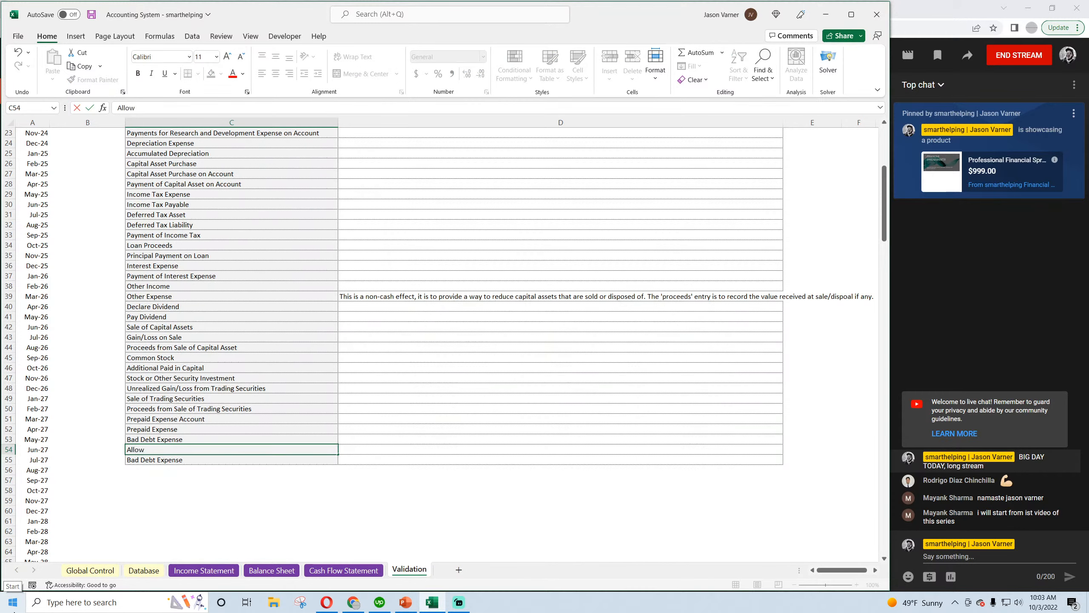
text(ance for Doubtful Accounts)
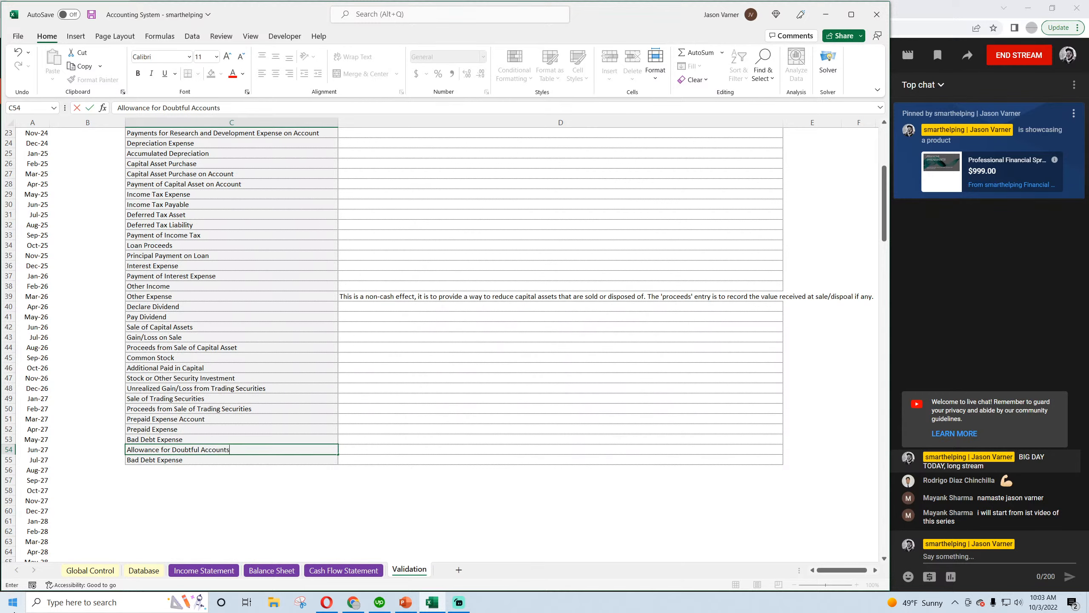
key(Return)
key(Delete)
key(Return)
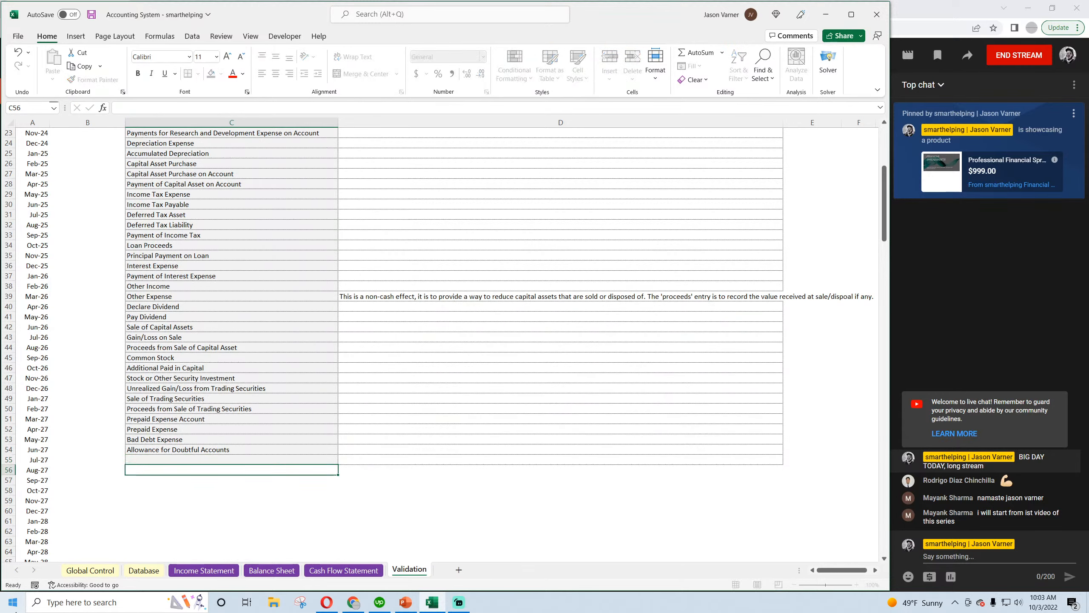
click(146, 574)
click(92, 15)
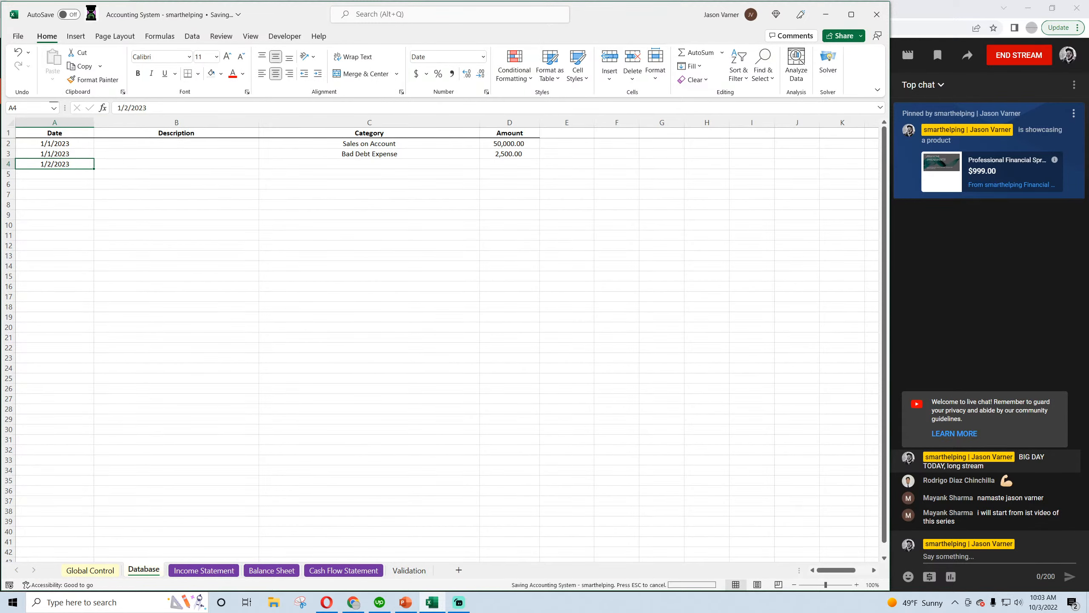
Review the categories and amounts of the Sales on Account and Bad Debt Expense entries in rows 2 and 3 of the Database
click(375, 143)
click(502, 146)
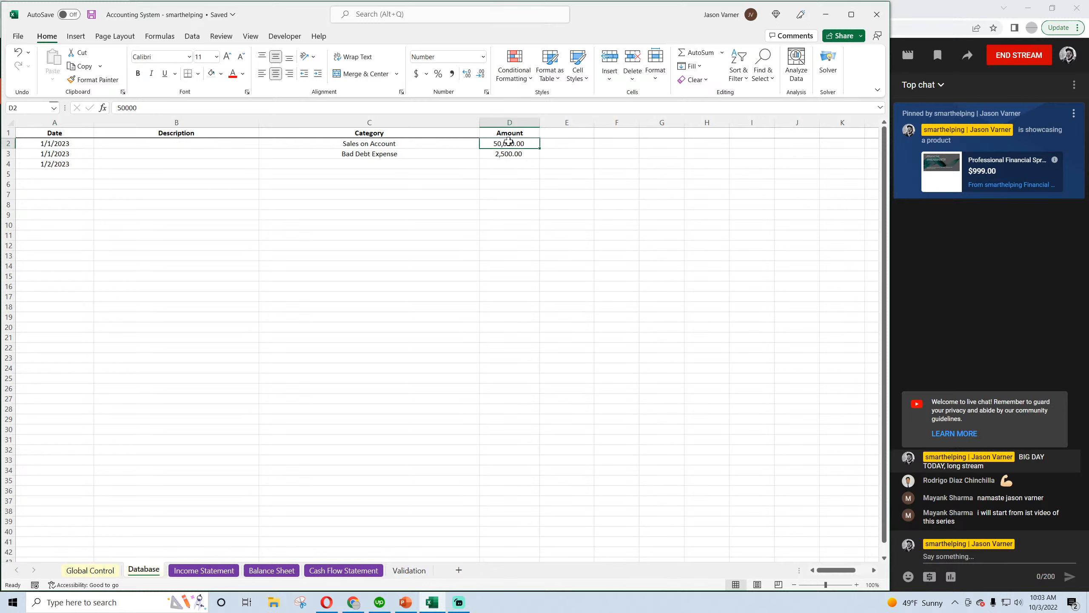
click(366, 155)
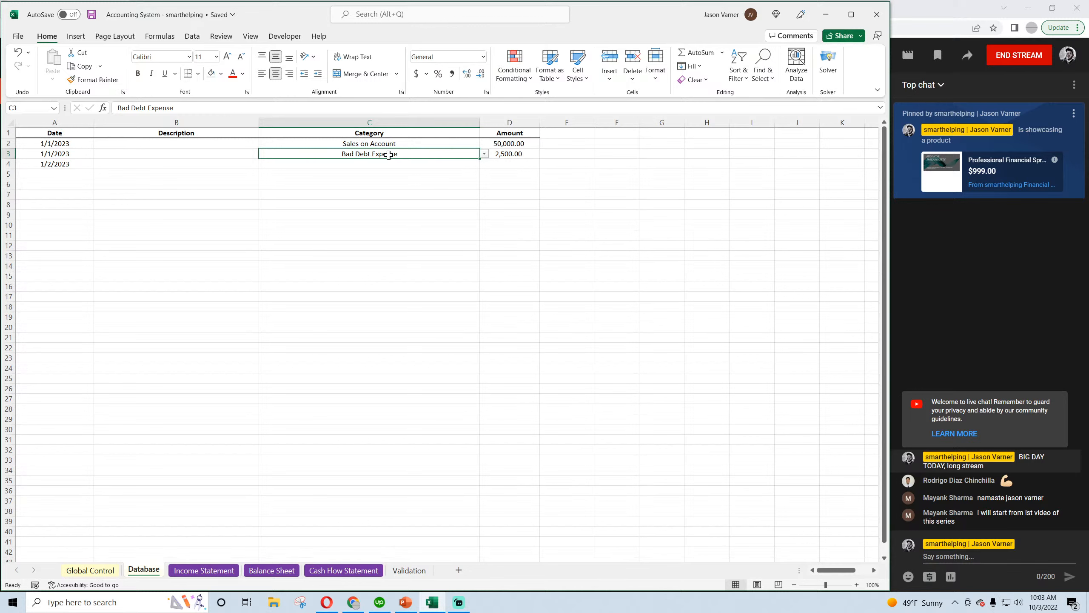
click(369, 144)
click(367, 155)
click(360, 185)
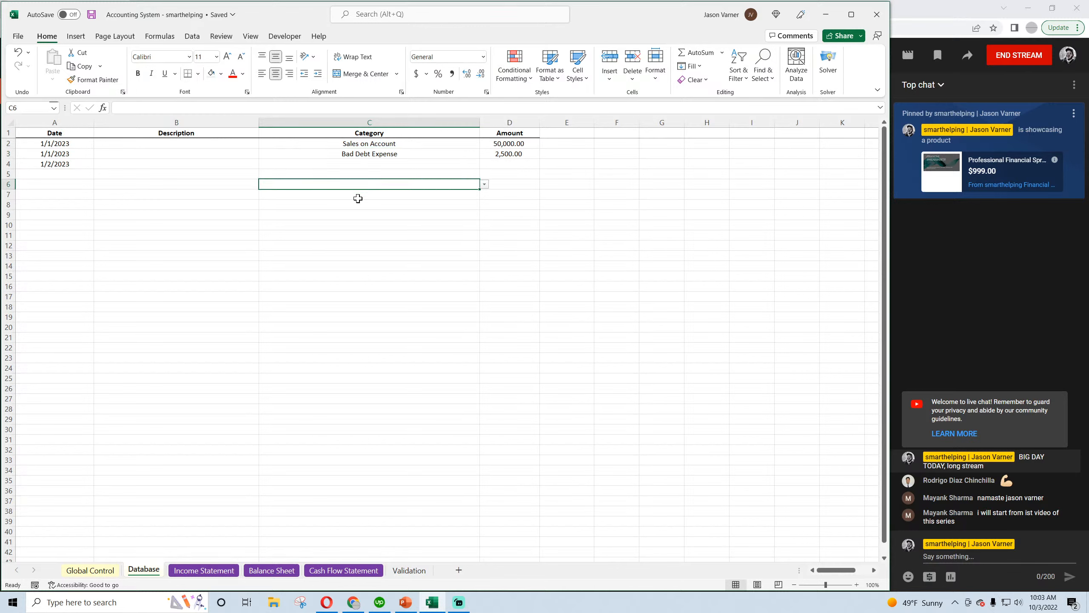
click(556, 324)
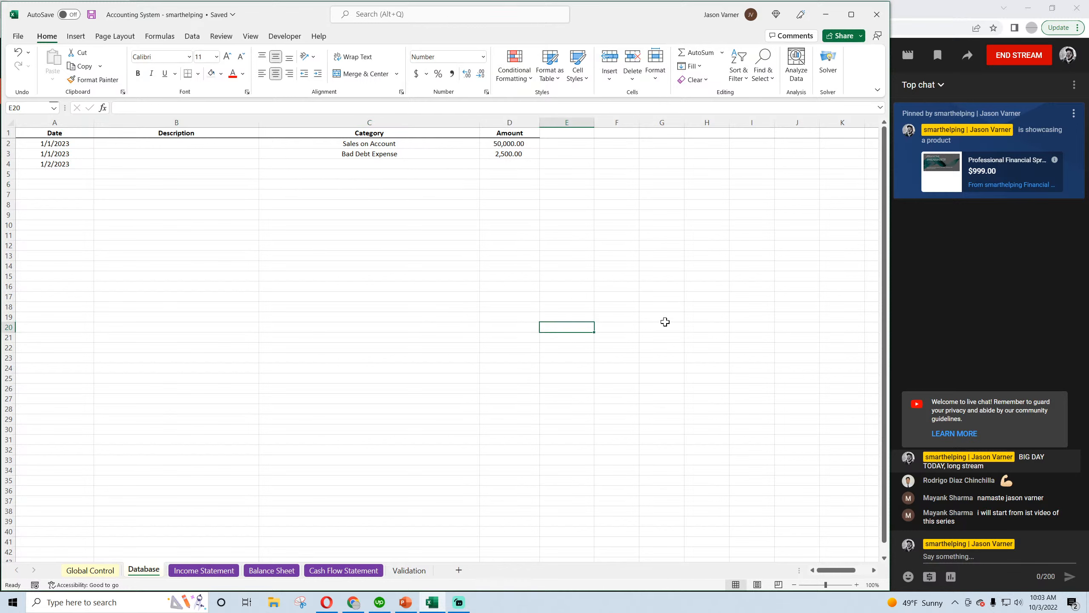
click(683, 327)
click(705, 325)
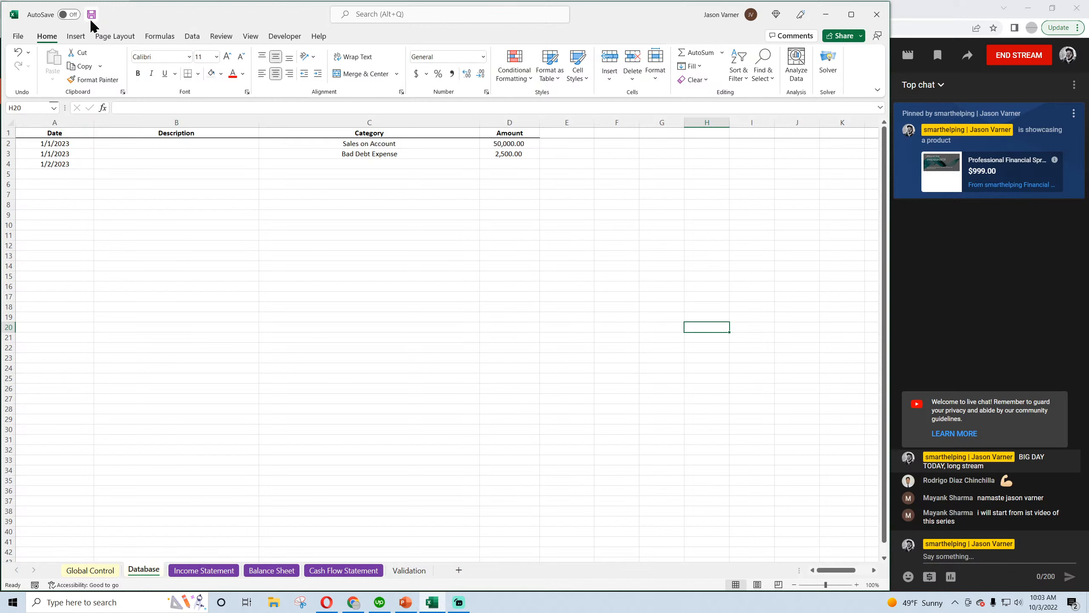
click(391, 264)
click(401, 165)
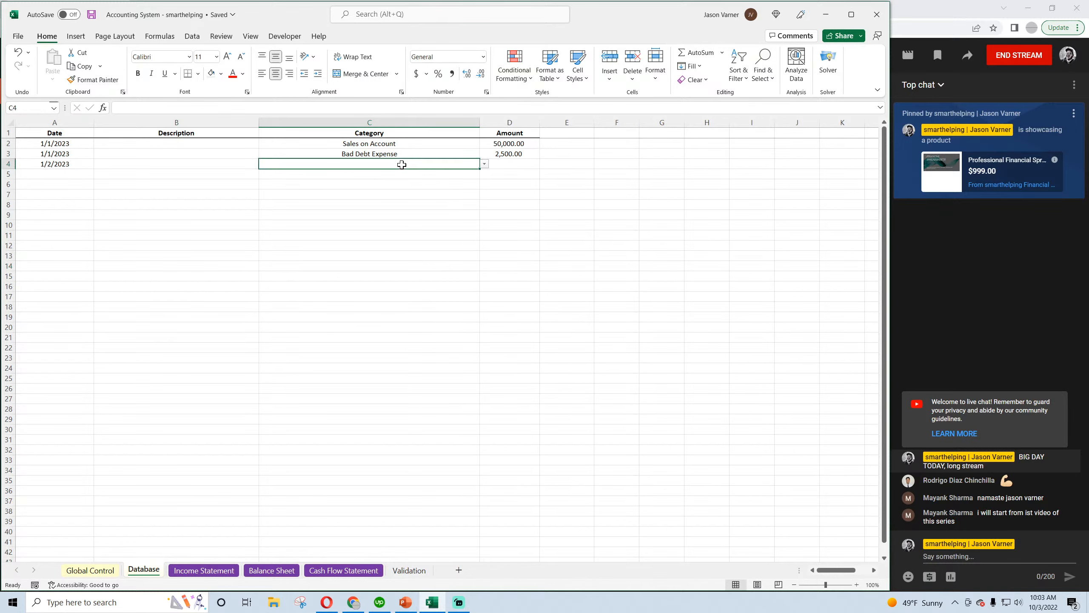
click(397, 144)
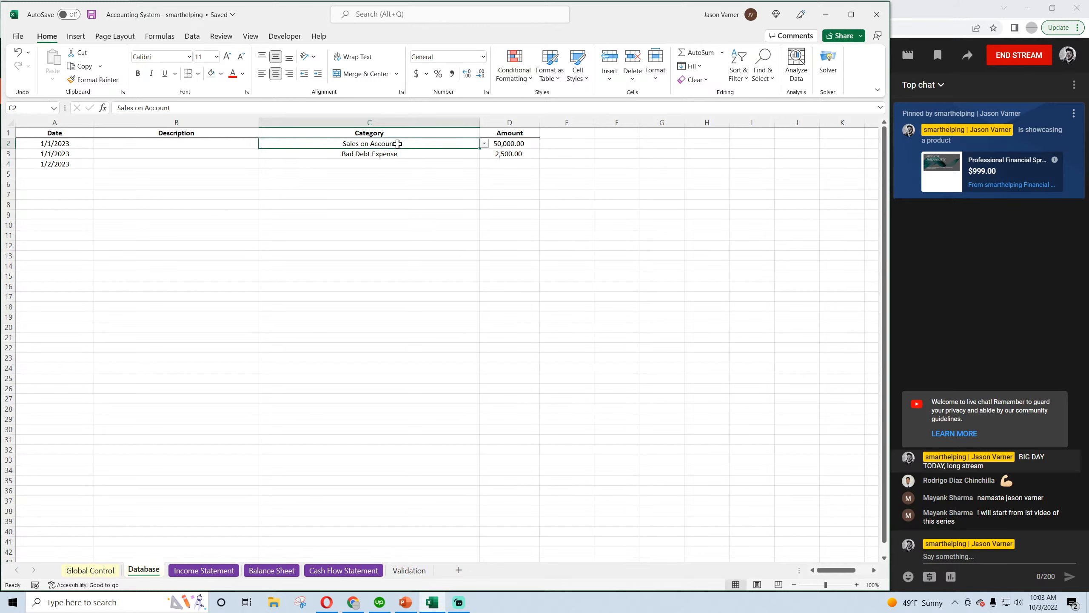
click(502, 147)
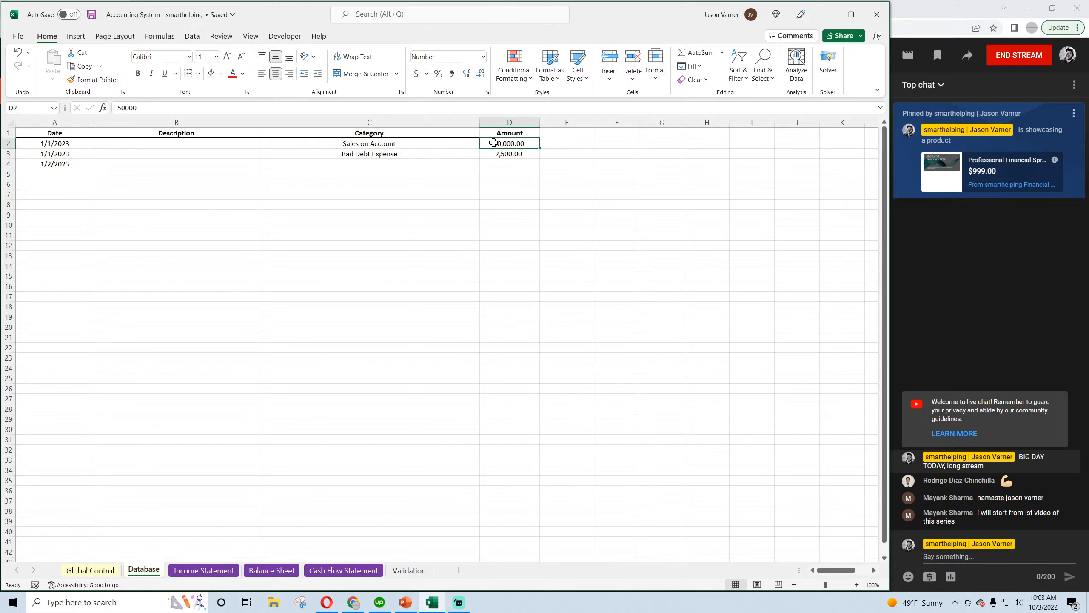
click(516, 154)
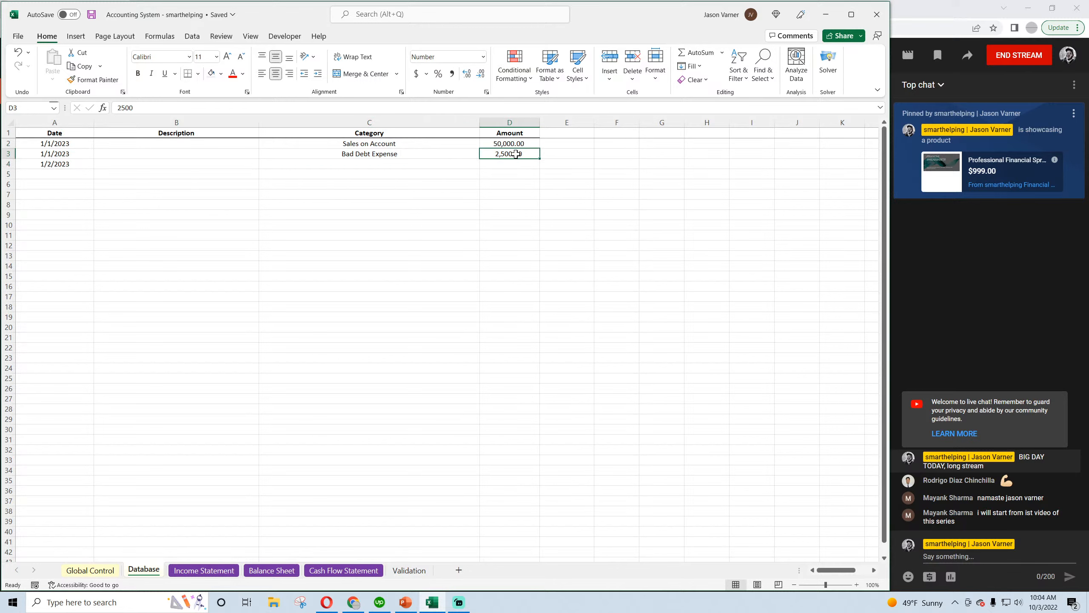
Save the workbook from the Income Statement sheet and select the Other Operating Expenses line in B26
click(198, 571)
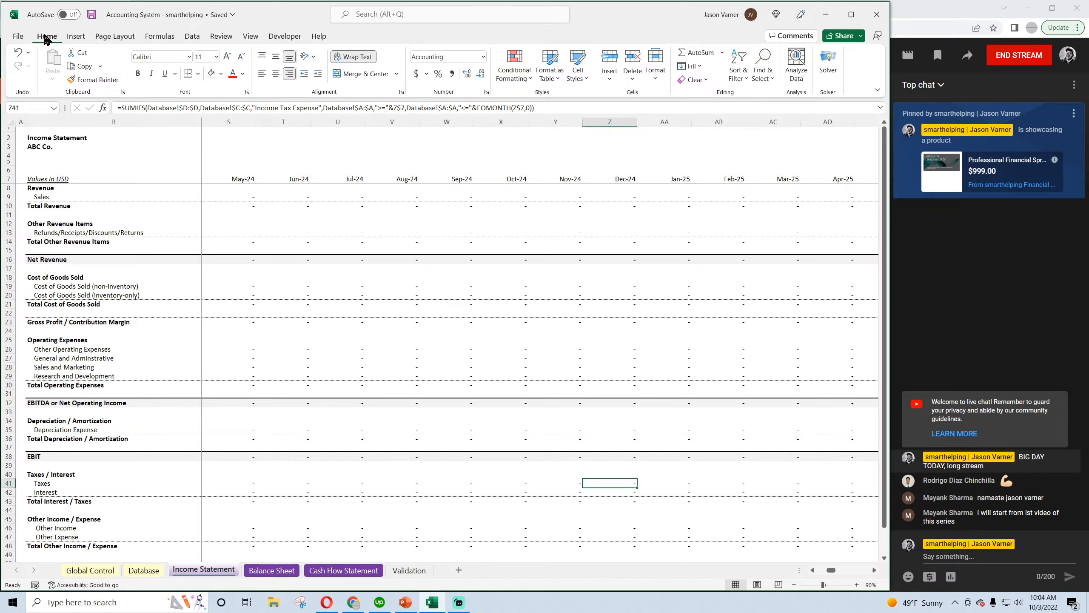
click(92, 15)
click(68, 349)
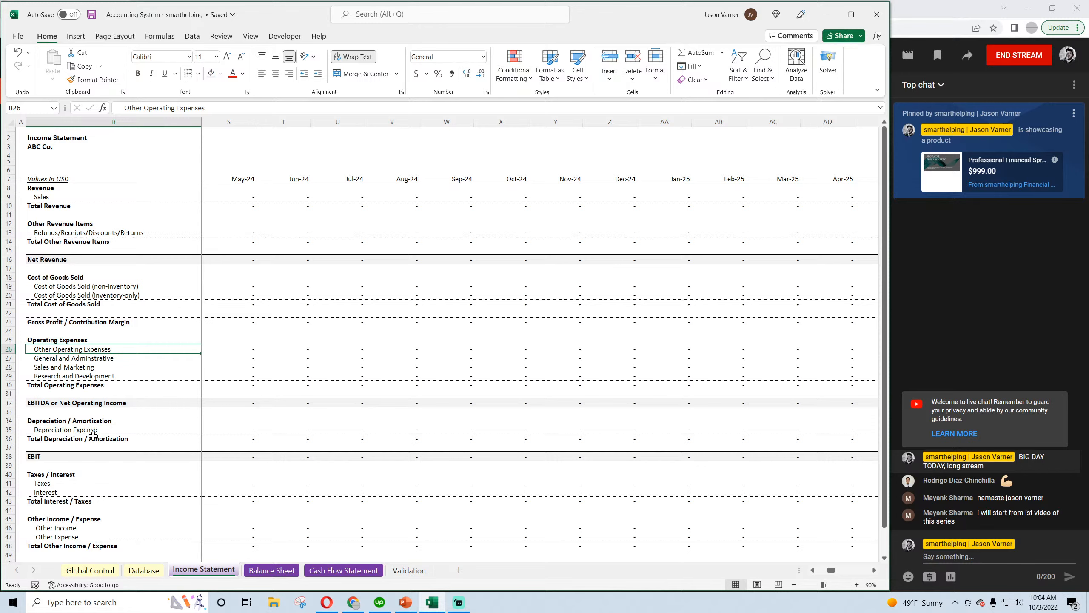
Switch to the Opera browser and examine the journal entry example in the CFI article on allowance for doubtful accounts
click(327, 602)
click(626, 10)
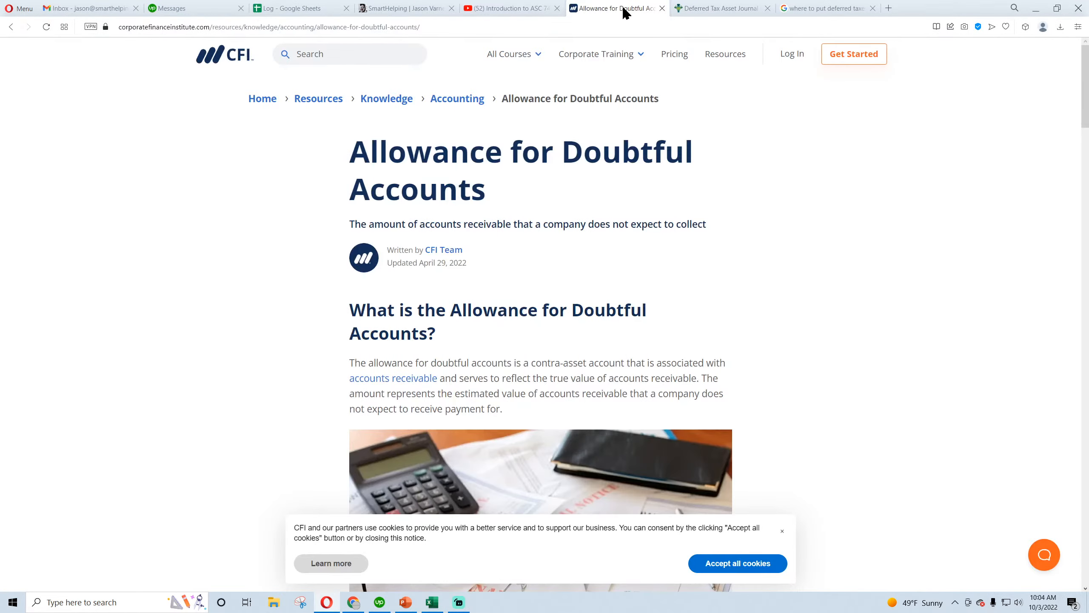
scroll(306, 329, down, 10)
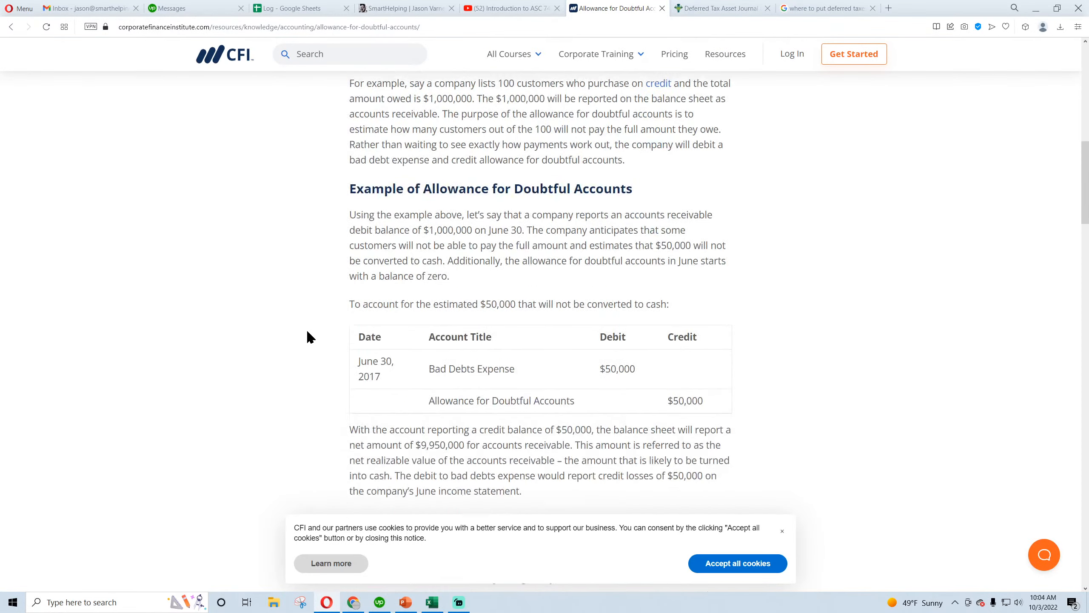
scroll(308, 333, down, 3)
scroll(307, 329, up, 4)
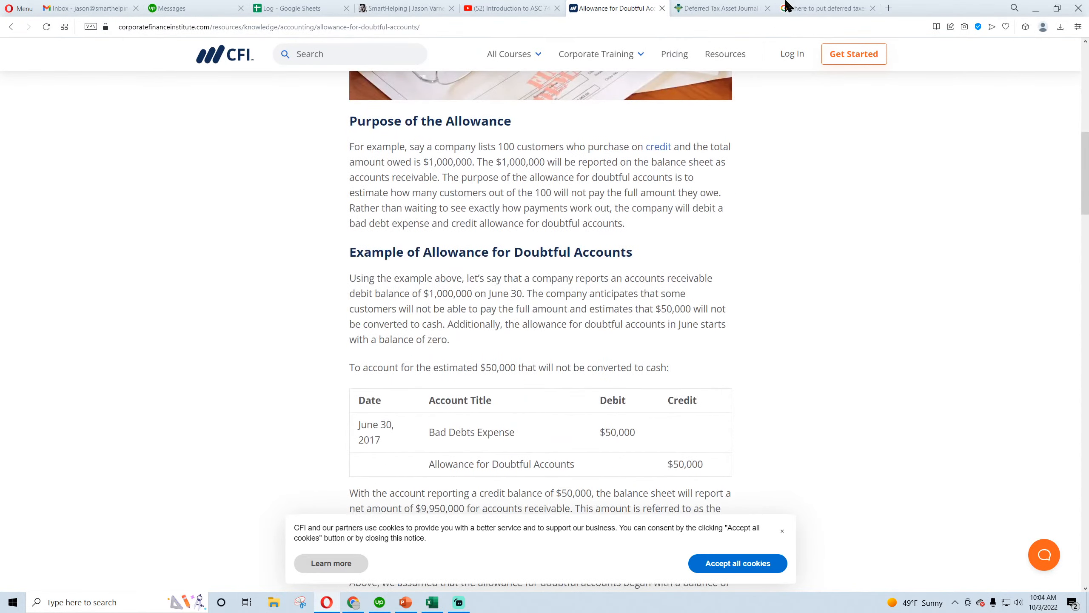
Search the web for "bad debt expense income statement", replacing the deferred tax asset page
click(759, 8)
key(ctrl+l)
text(b)
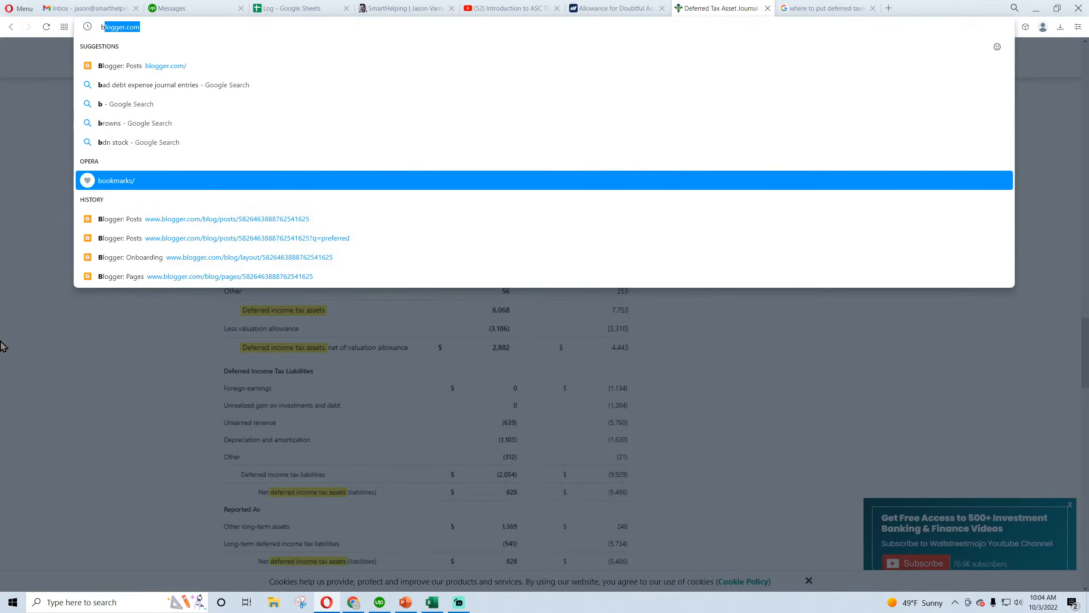
text(ad debt expe)
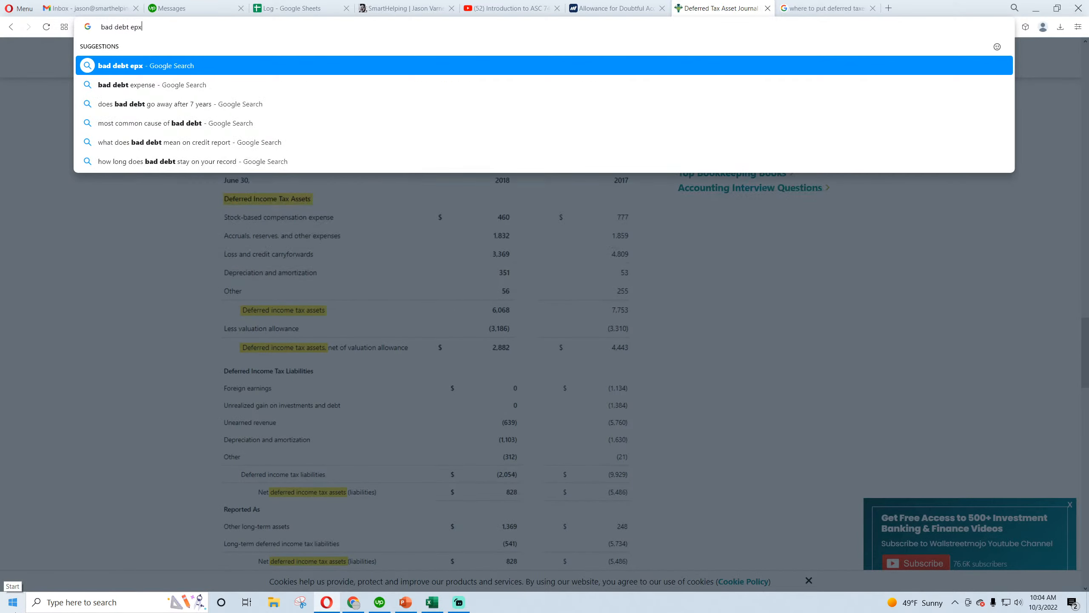
text(nse income statement)
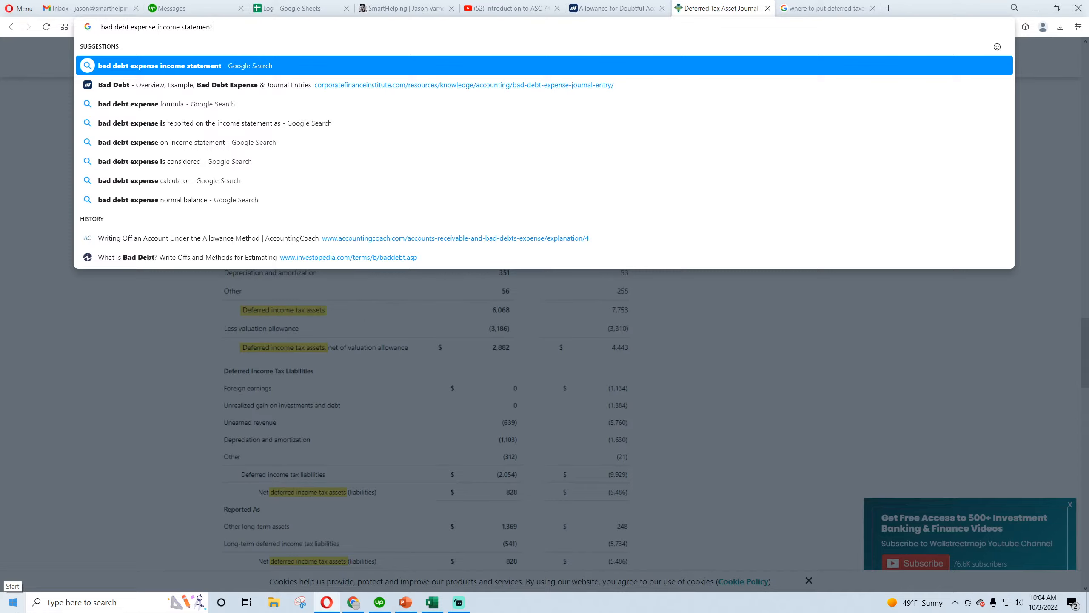
key(Return)
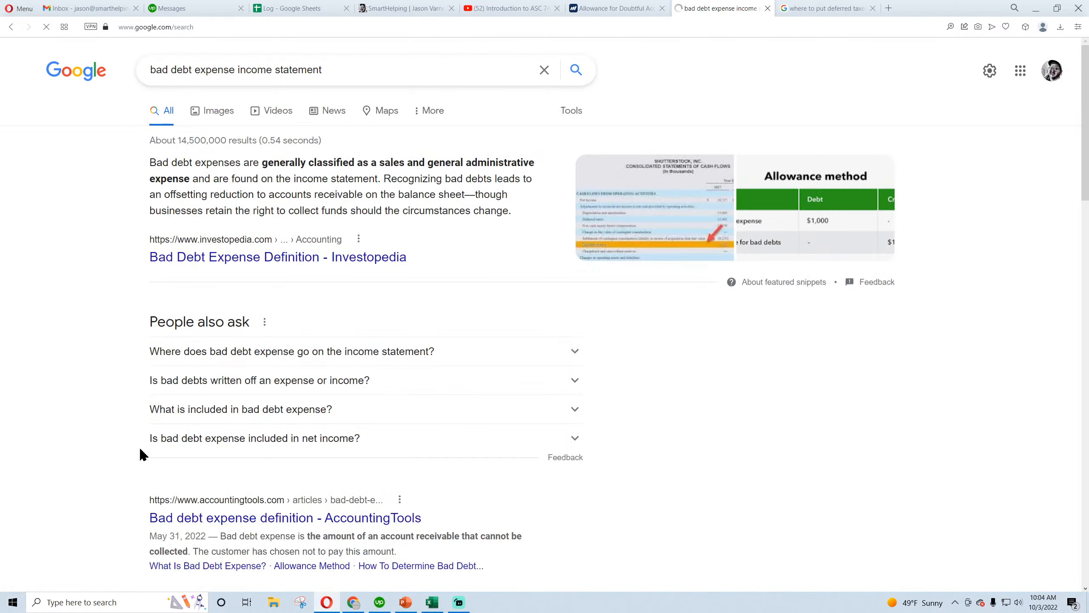
Examine the Bad Debt Reserve and Uncollectible Accounts image results to see where bad debt expense is reported
click(219, 114)
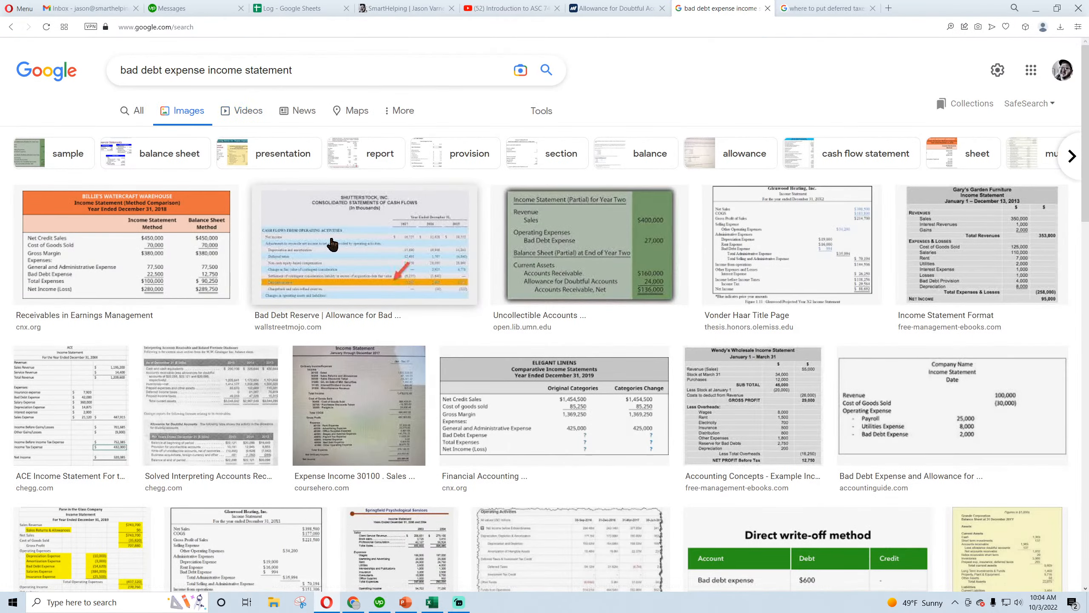
click(333, 245)
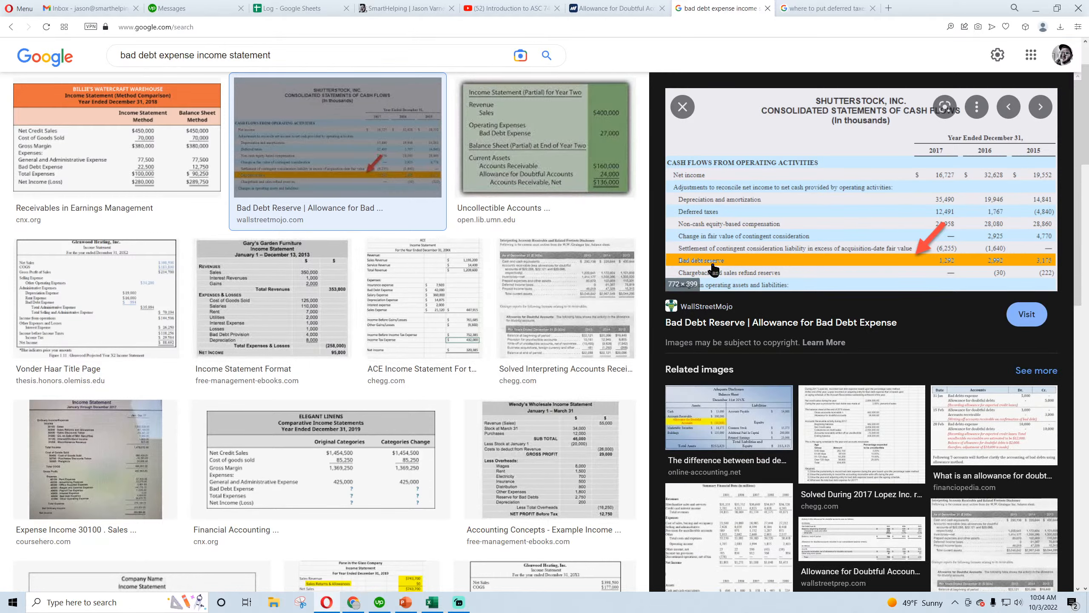
click(534, 151)
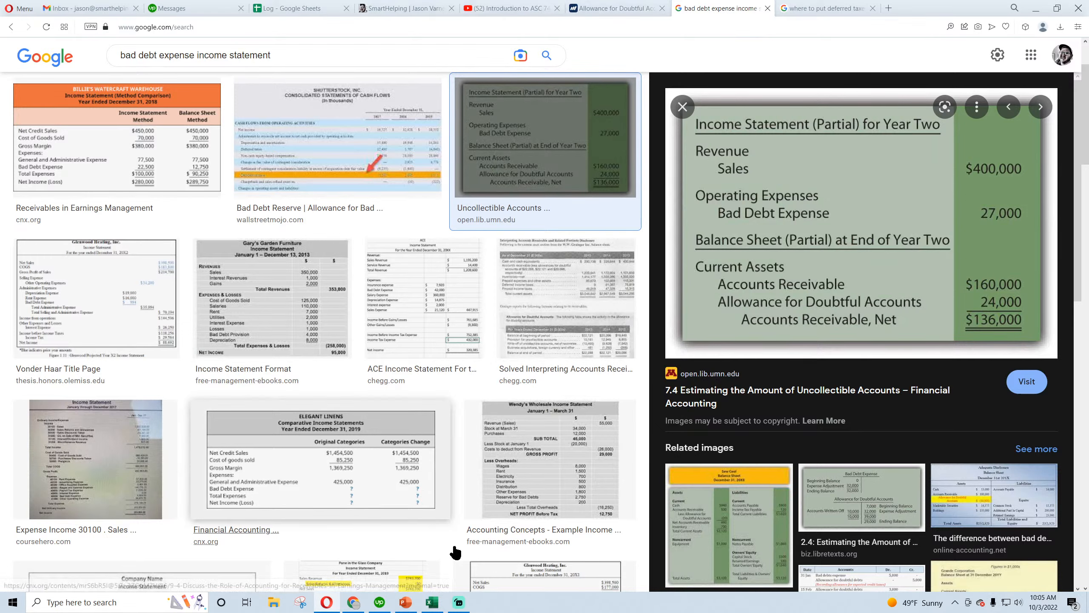
Switch to Excel and insert a row above Other Operating Expenses on the income statement, labelled Bad Debt Expense
click(432, 602)
right_click(8, 349)
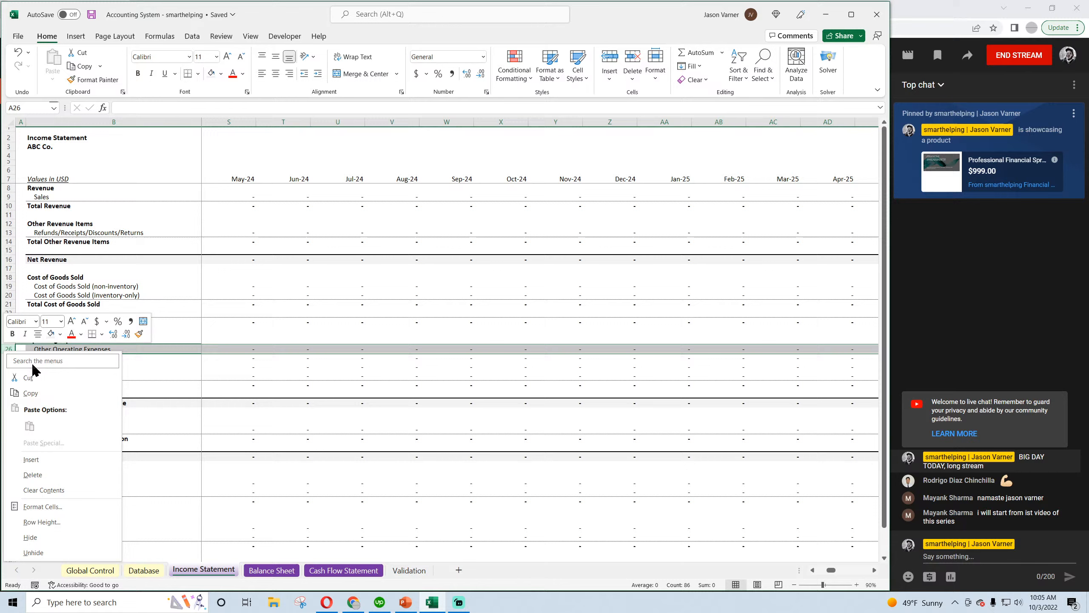
click(32, 460)
click(69, 358)
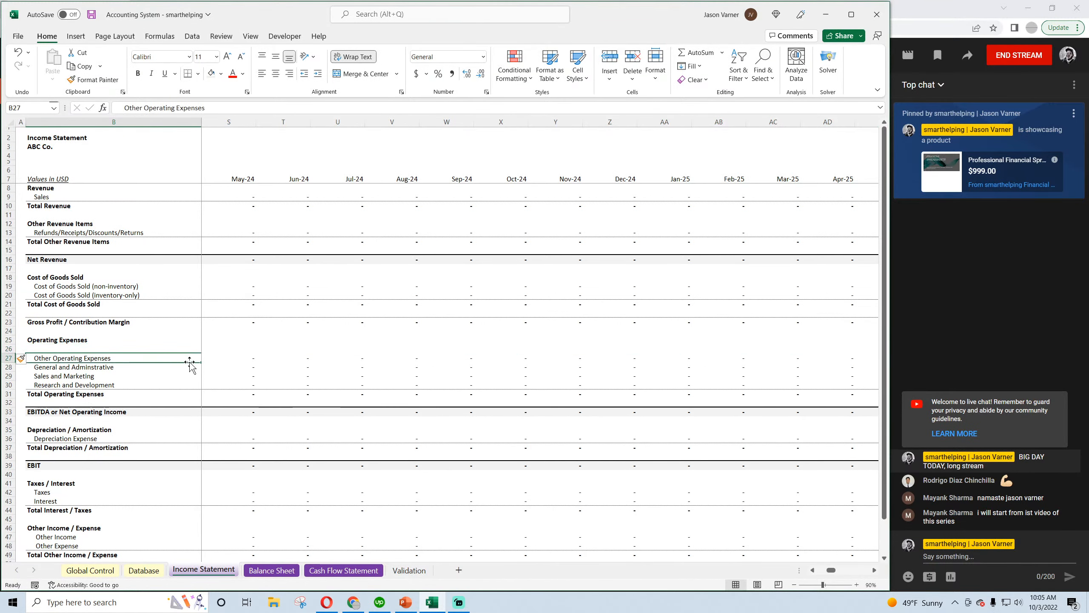
drag(202, 363, 128, 346)
click(128, 348)
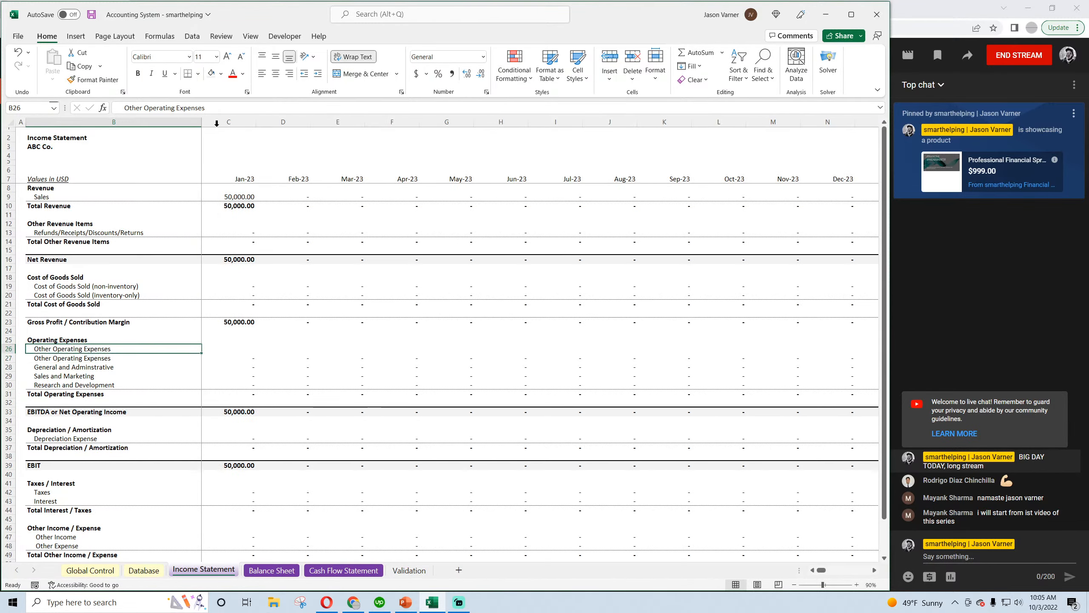
drag(205, 107, 130, 109)
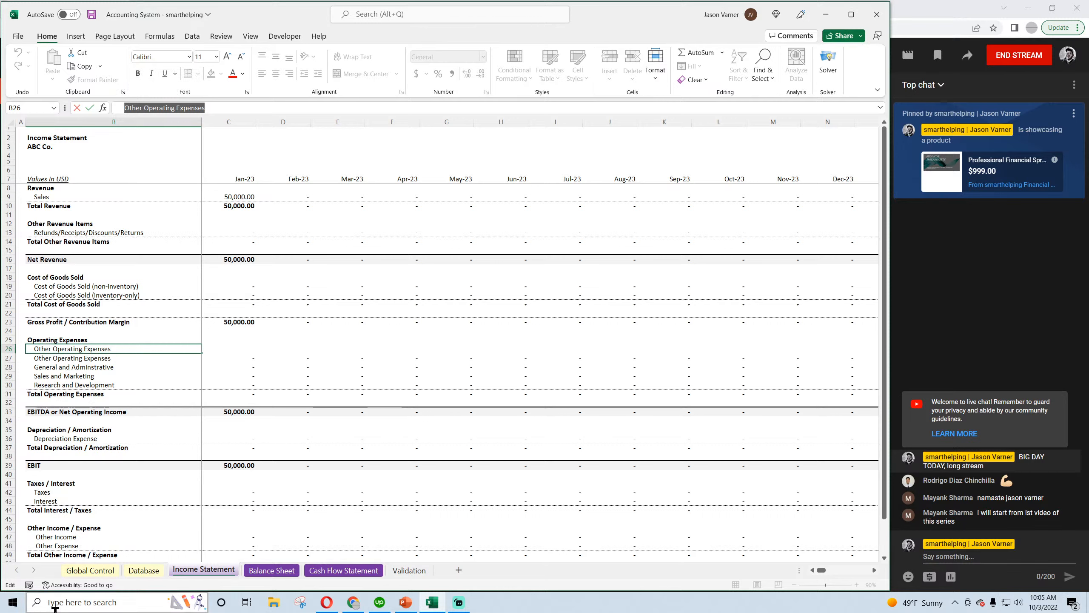
text(Bad Debt Expense)
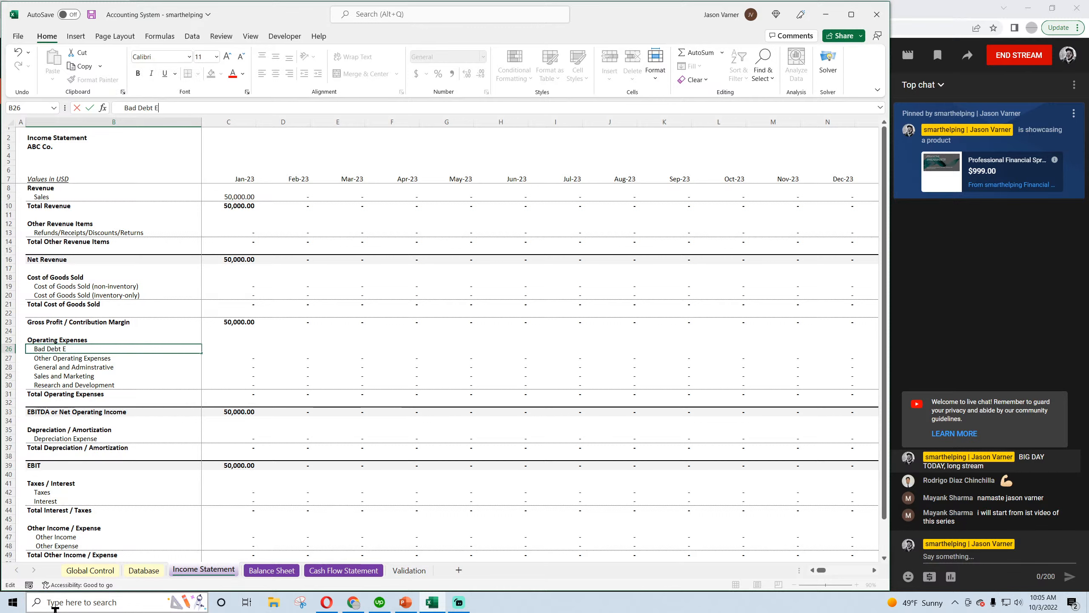
key(Return)
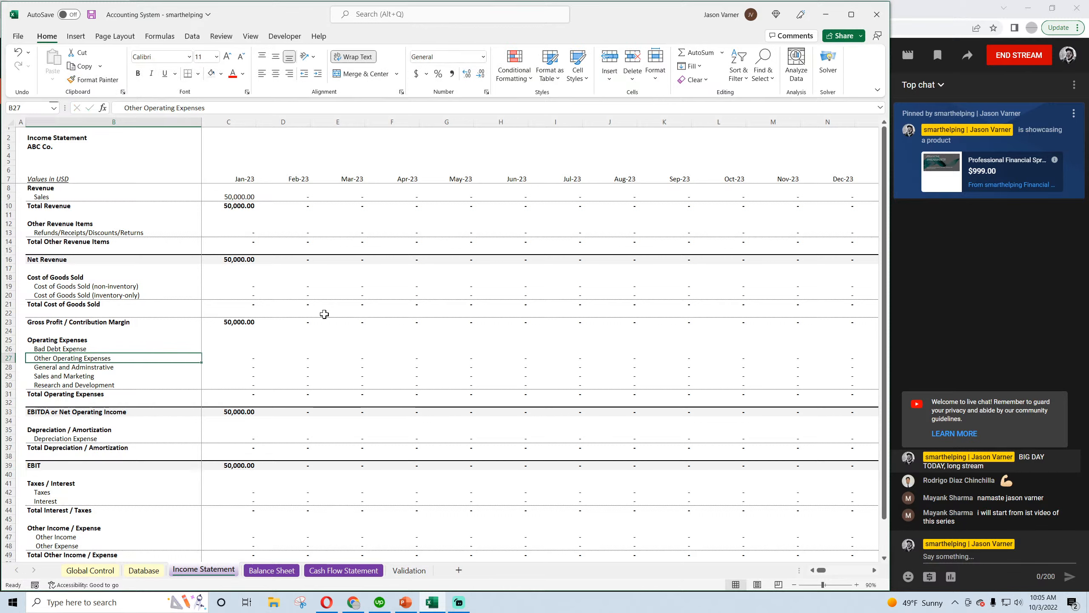
Copy the January Other Operating Expenses formula into Bad Debt Expense, set its criterion to "Bad Debt Expense" and remove the second SUMIFS term
click(253, 360)
drag(254, 362, 253, 352)
drag(257, 108, 302, 109)
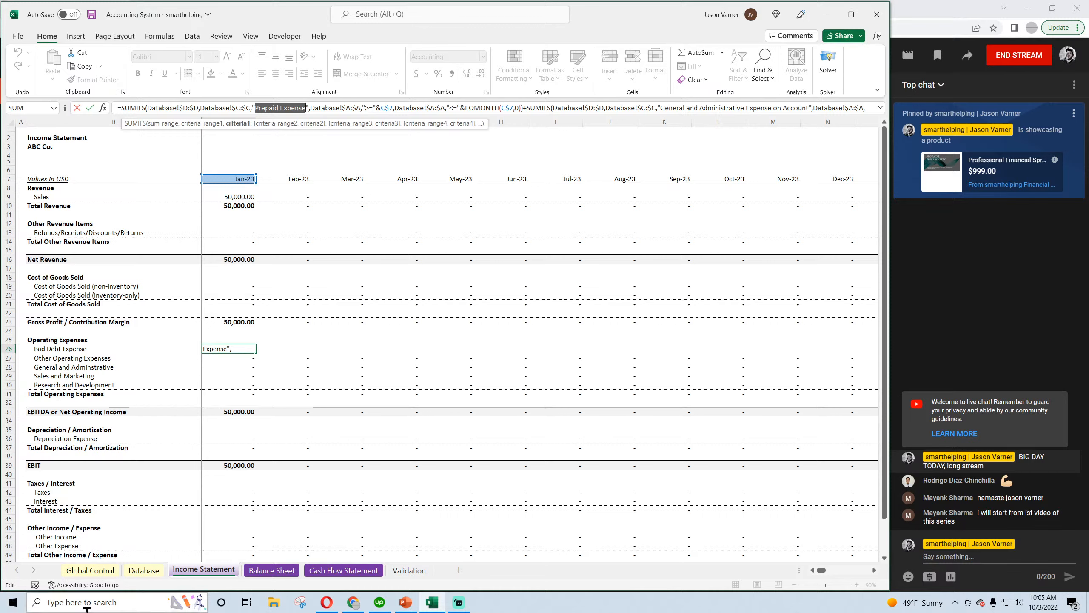
text(Bad Debt Expense)
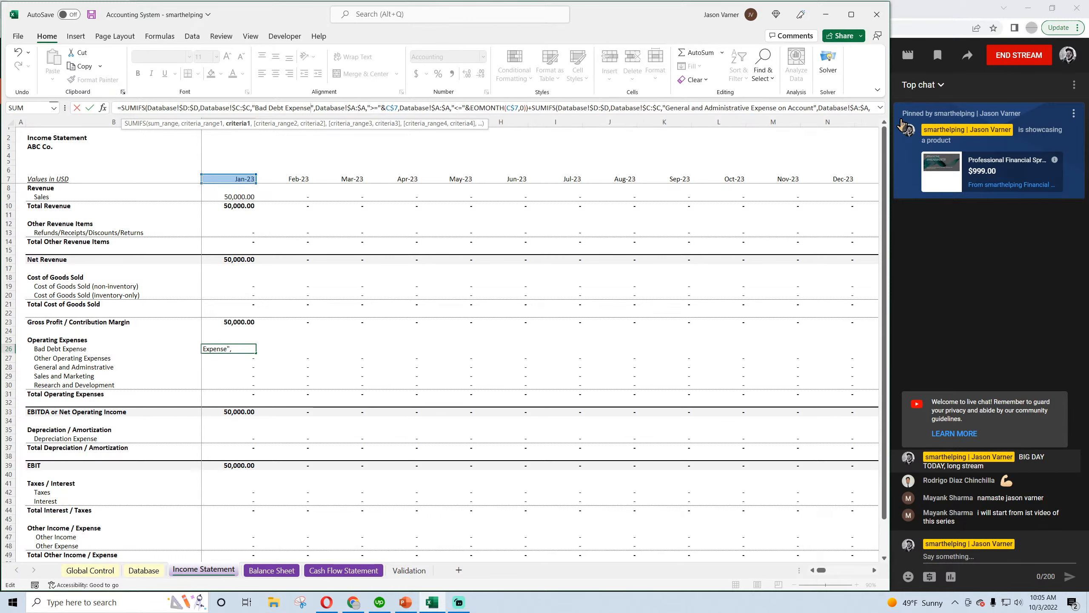
click(880, 107)
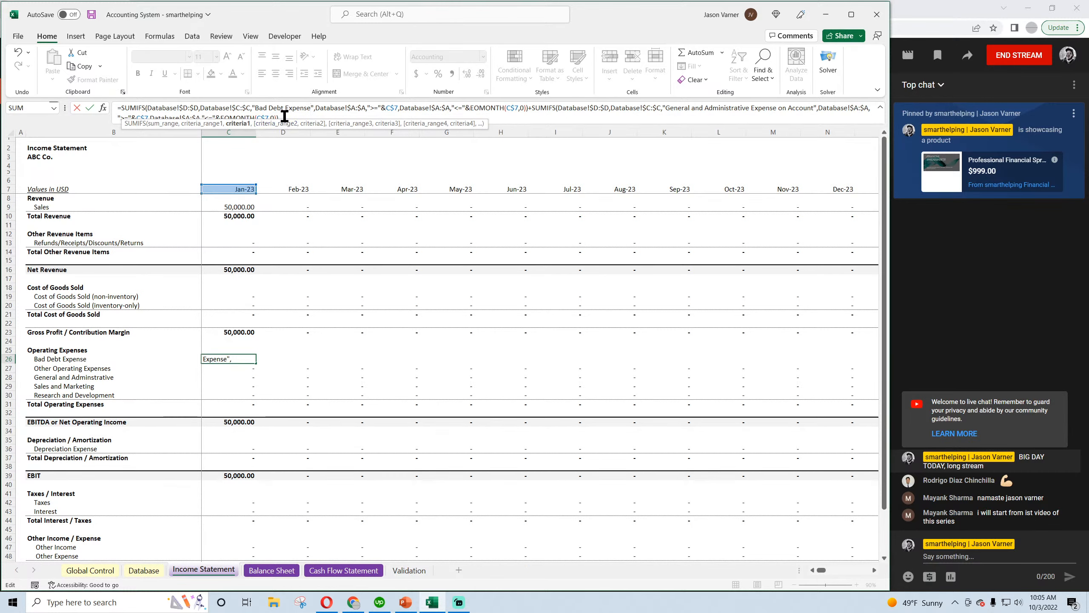
click(528, 108)
key(ctrl+shift+End)
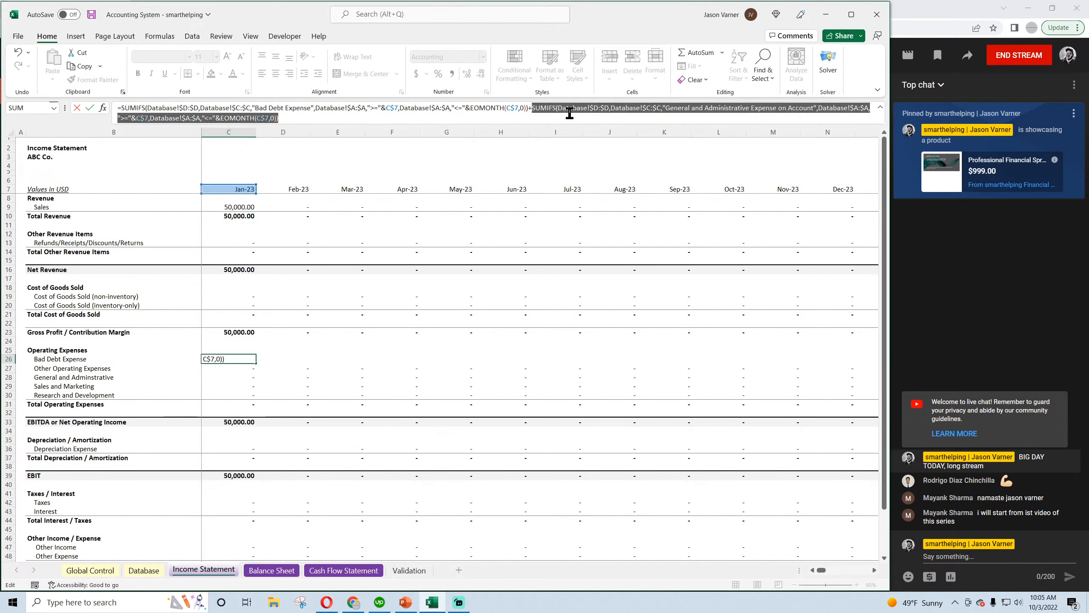
key(Delete)
key(Return)
Copy the January Bad Debt Expense formula across the remaining months of the income statement
click(252, 359)
key(ctrl+c)
key(ctrl+v)
Make January's Total Operating Expenses formula =SUM(C26:C30) so it includes Bad Debt Expense, and fill it across all months
double_click(240, 404)
key(Return)
key(ctrl+shift+Right)
key(ctrl+r)
drag(866, 571, 812, 572)
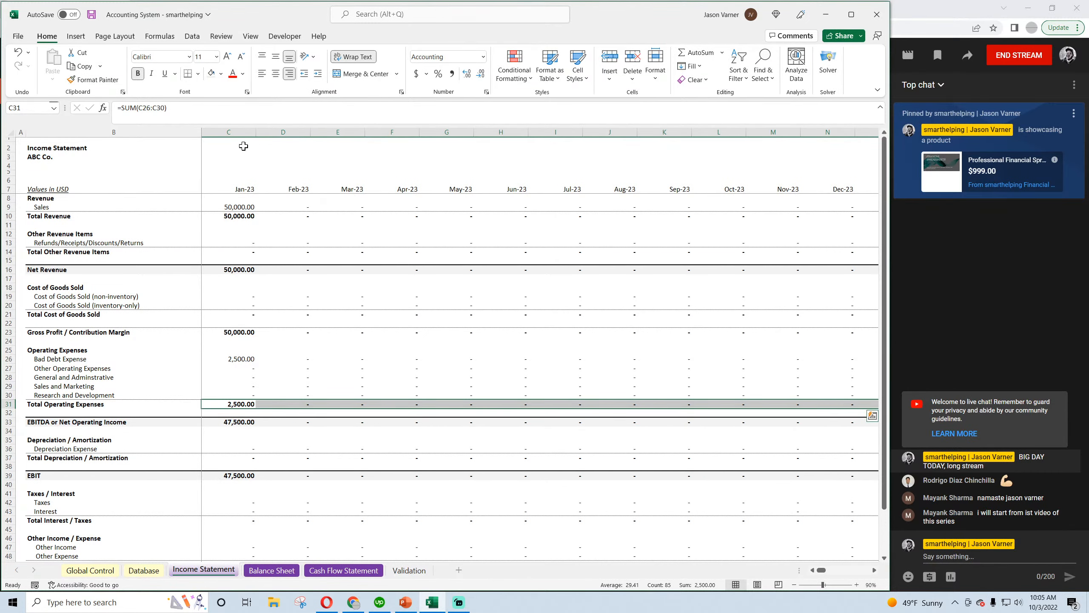
Save the workbook and open the Cash Flow Statement sheet
click(92, 14)
click(295, 350)
scroll(294, 349, down, 8)
scroll(260, 368, up, 8)
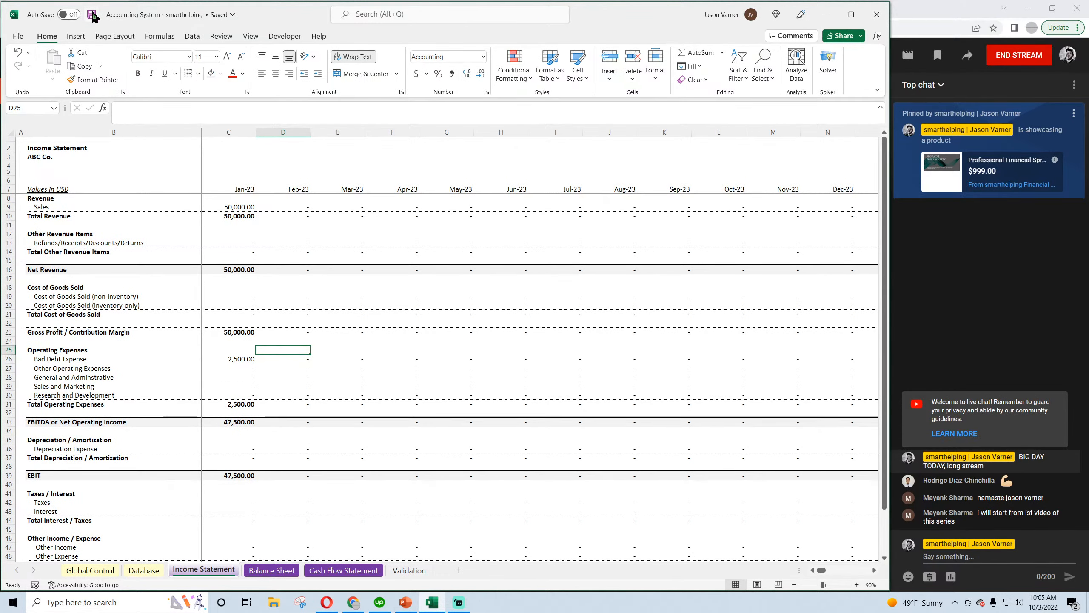
click(343, 570)
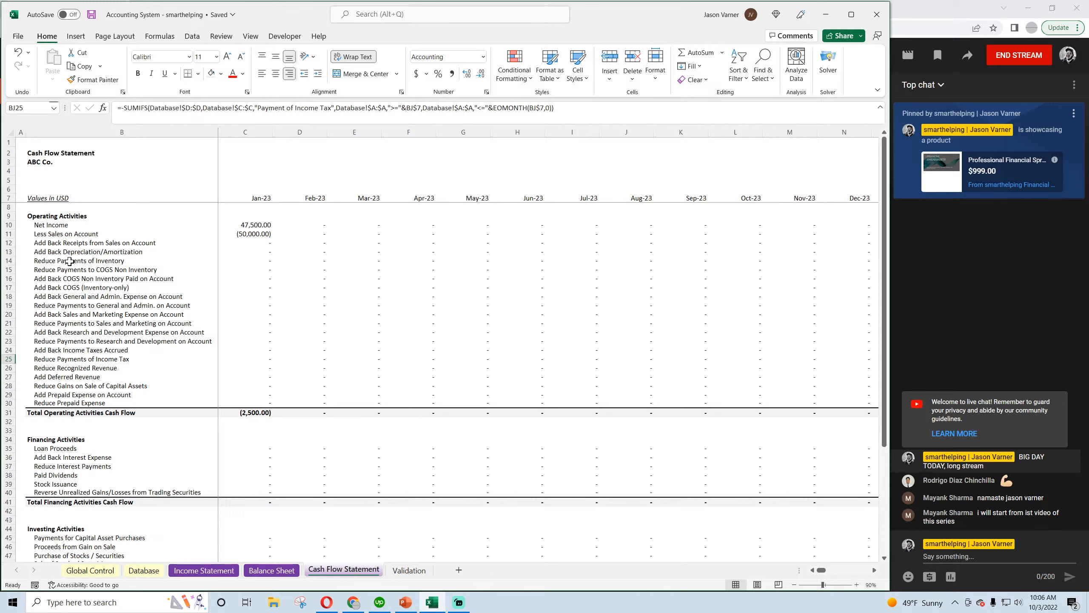
right_click(4, 403)
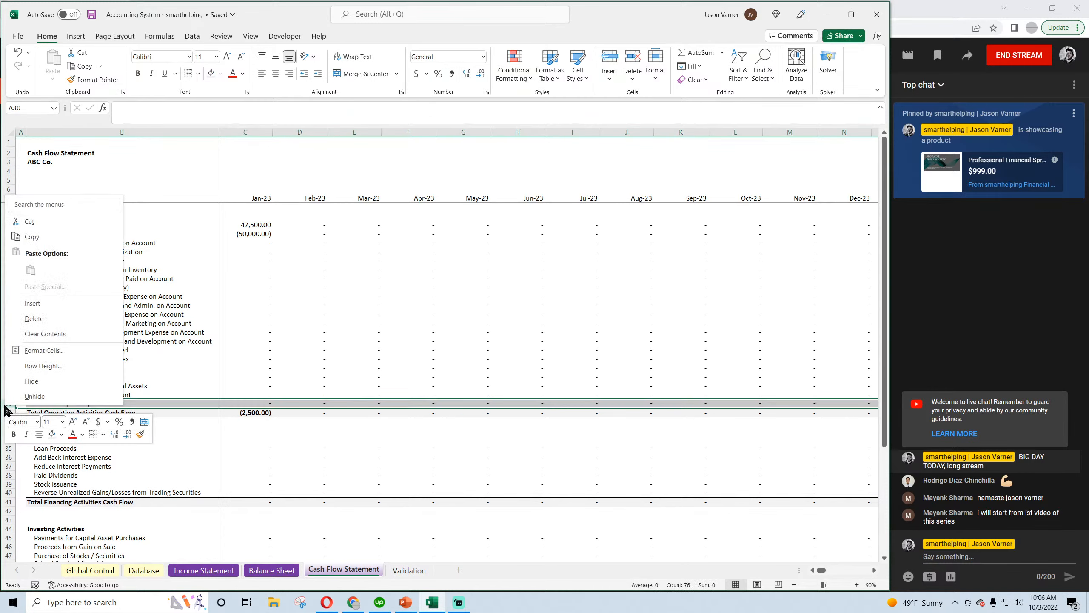
click(33, 304)
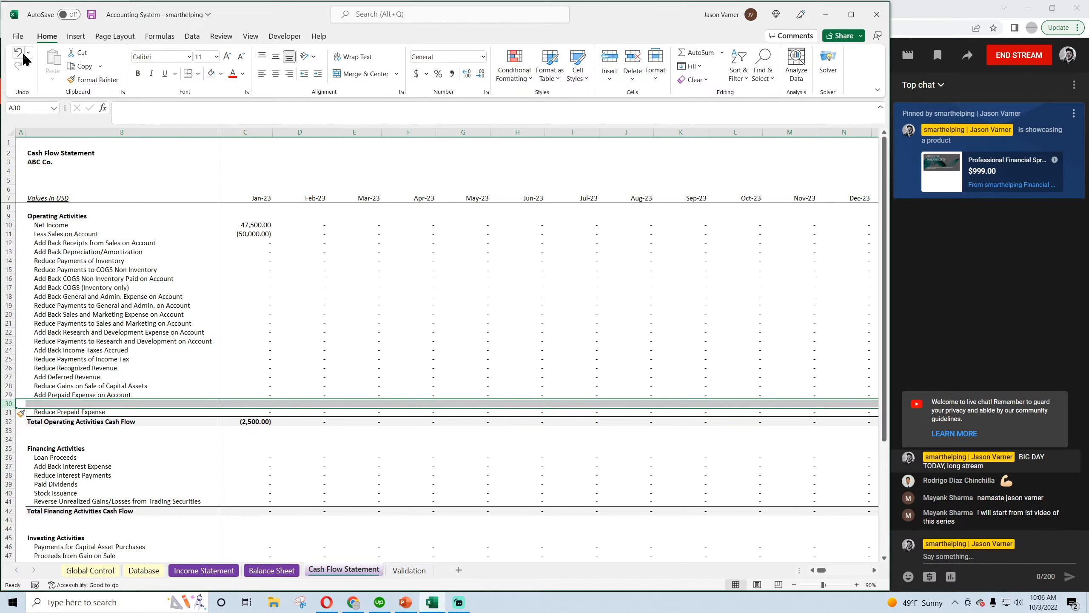
key(ctrl+z)
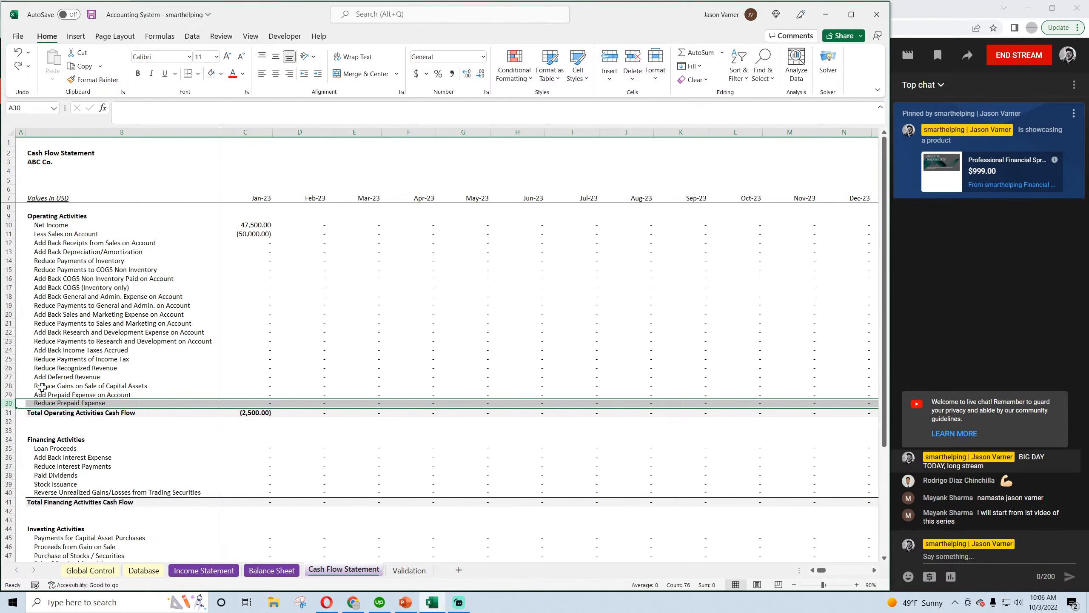
Insert a row above Add Prepaid Expense on Account in the operating activities and label it Add Back Bad Debt Expense
right_click(8, 395)
click(38, 293)
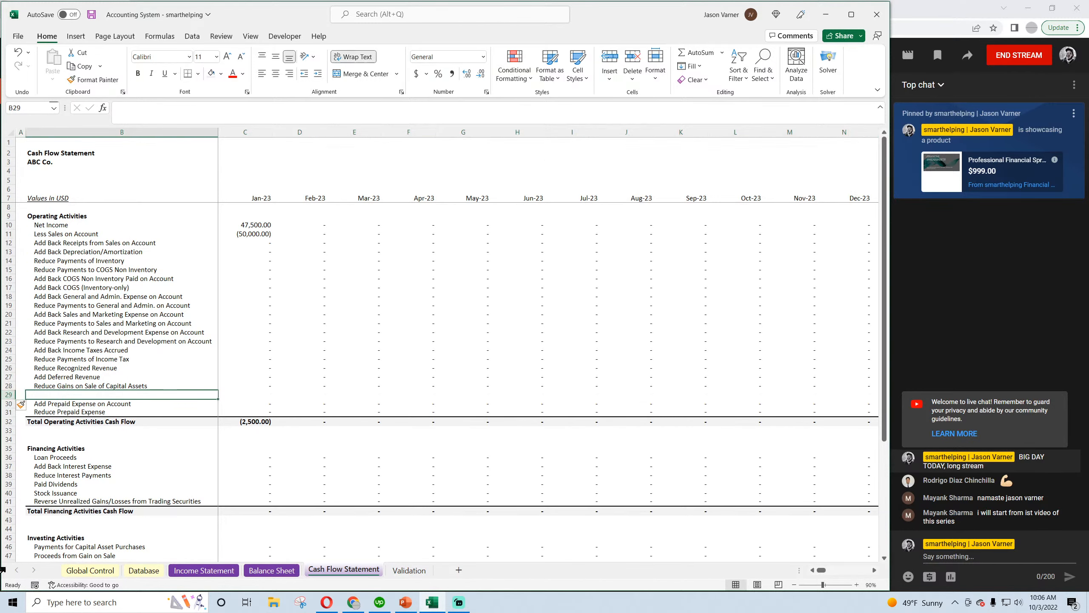
text(Add Back Bad Debt Expense)
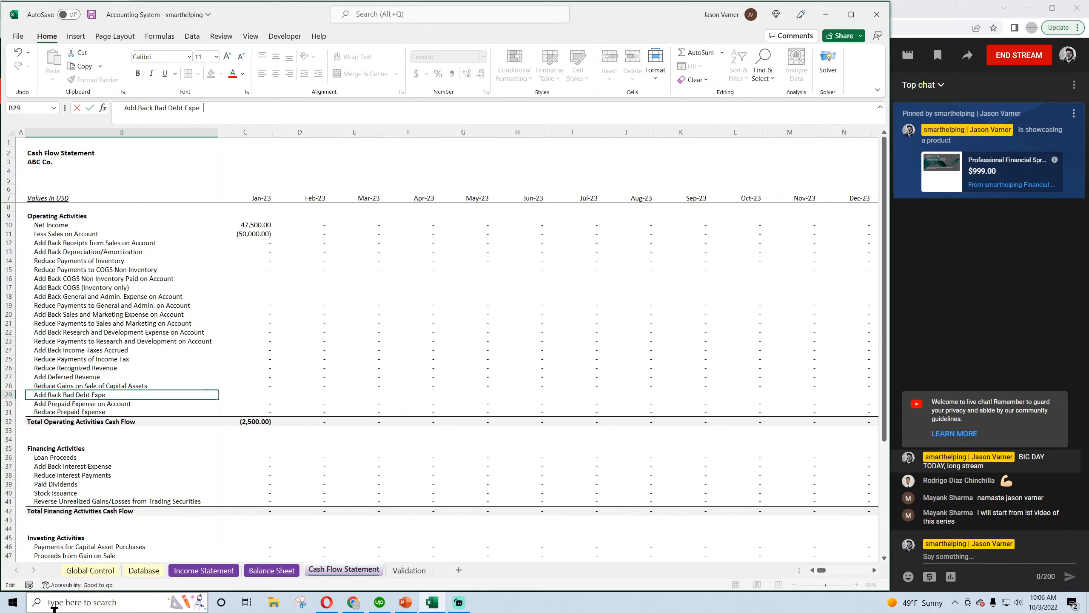
key(Return)
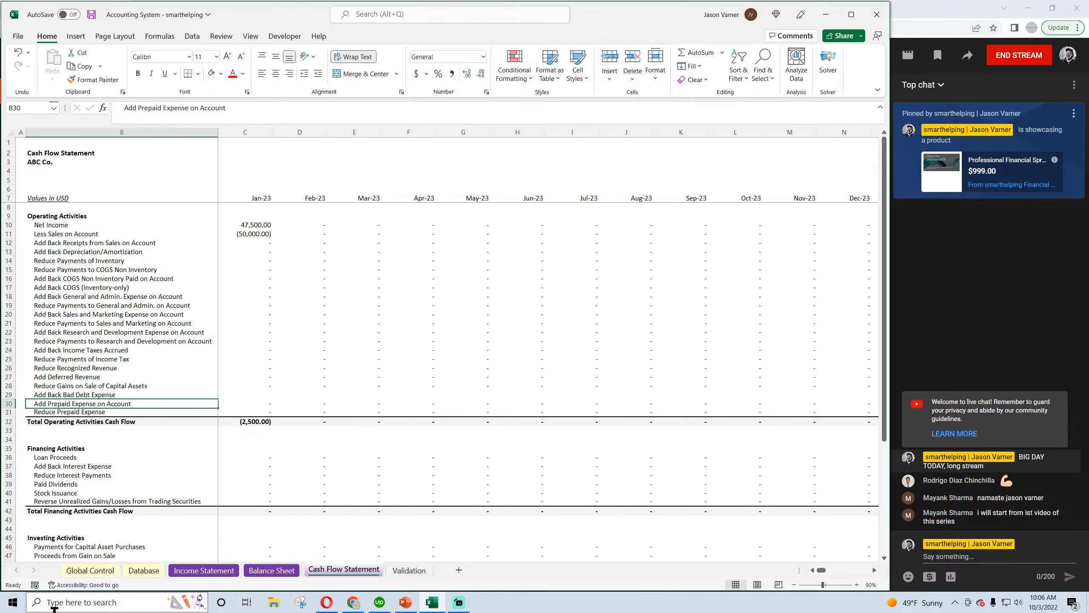
Copy the January Gains on Sale formula down to Add Back Bad Debt Expense, remove its minus sign and set the criterion to "Bad Debt Expense"
click(261, 384)
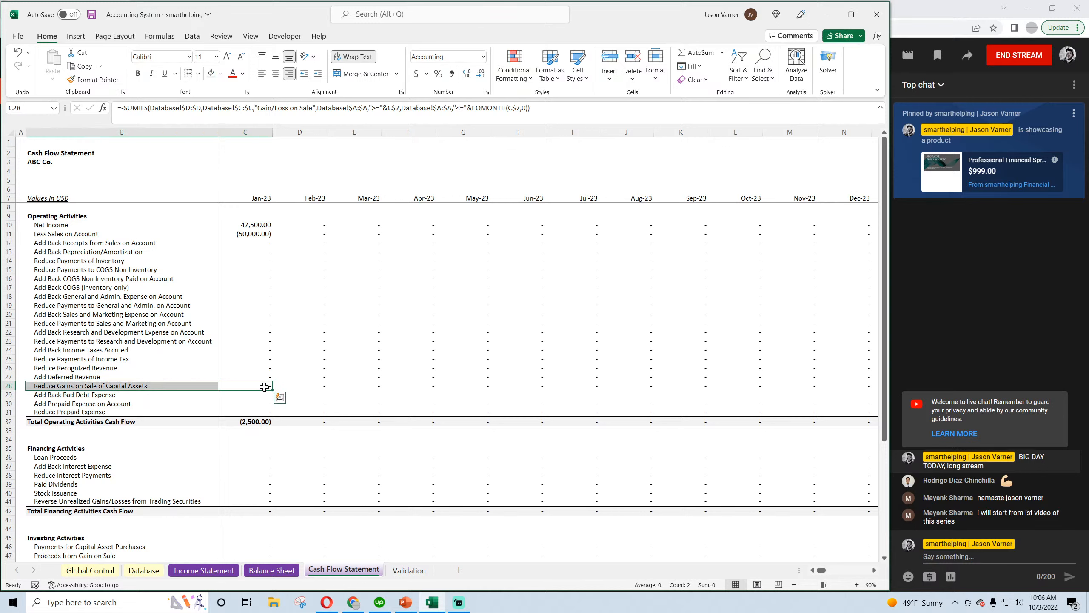
drag(273, 390, 272, 395)
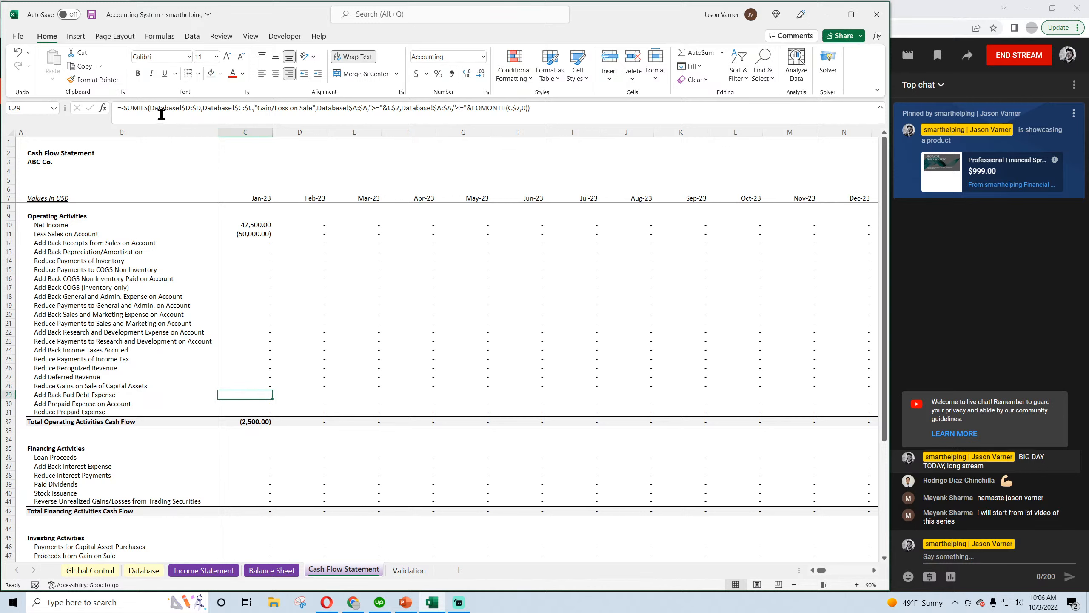
click(123, 108)
key(BackSpace)
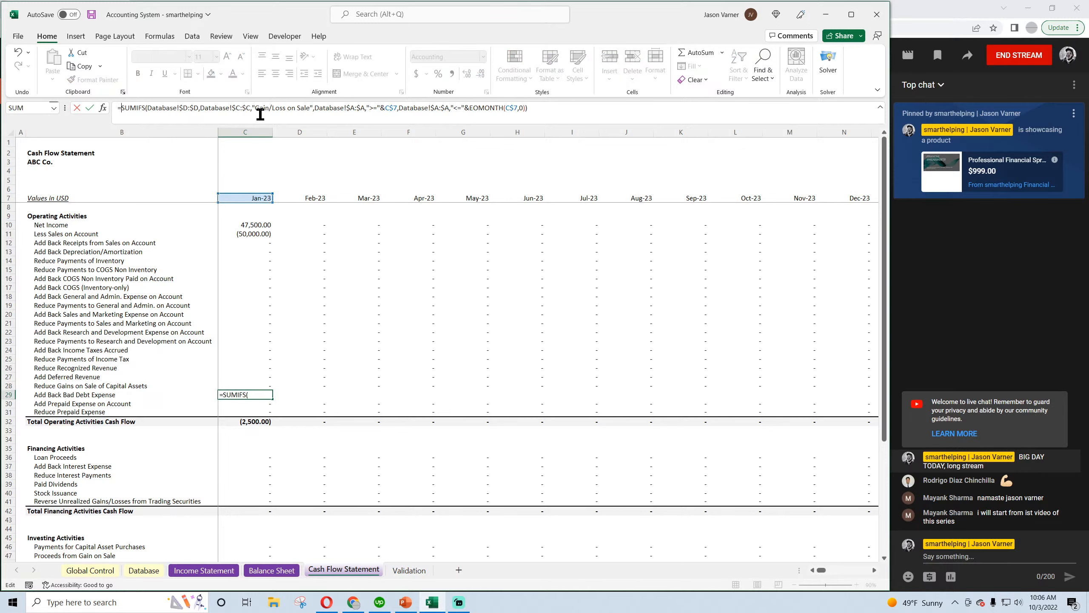
drag(311, 107, 254, 108)
text(Bad Debt Expense)
key(Return)
Fill the January Add Back Bad Debt Expense formula across all months and save the workbook
click(245, 395)
drag(272, 399, 875, 396)
drag(863, 571, 821, 570)
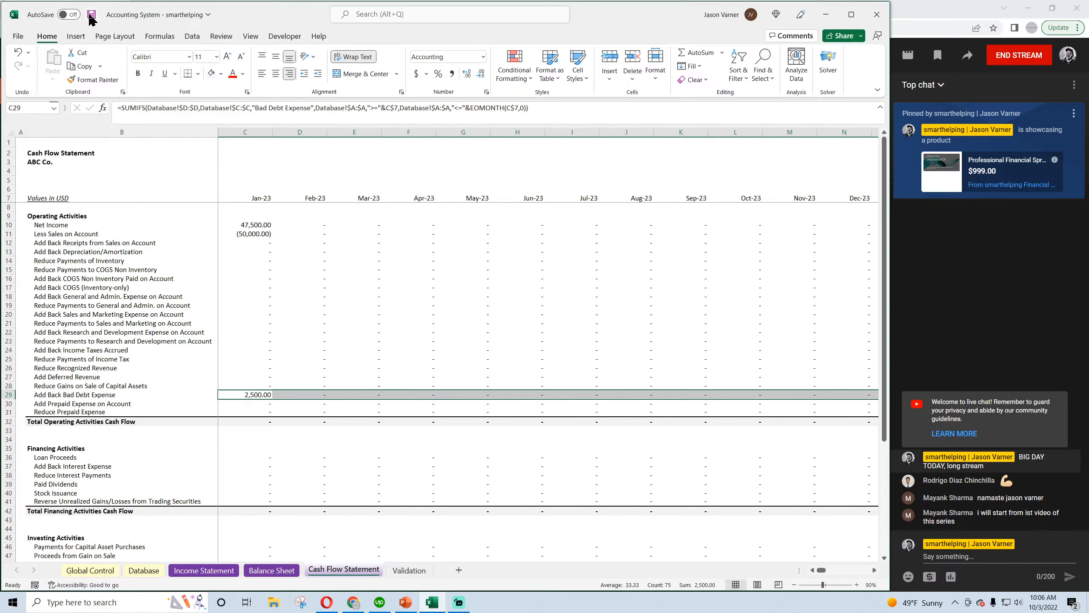
click(91, 17)
Check the January formulas for Net Income and Less Sales on Account in the cash flow statement
click(249, 224)
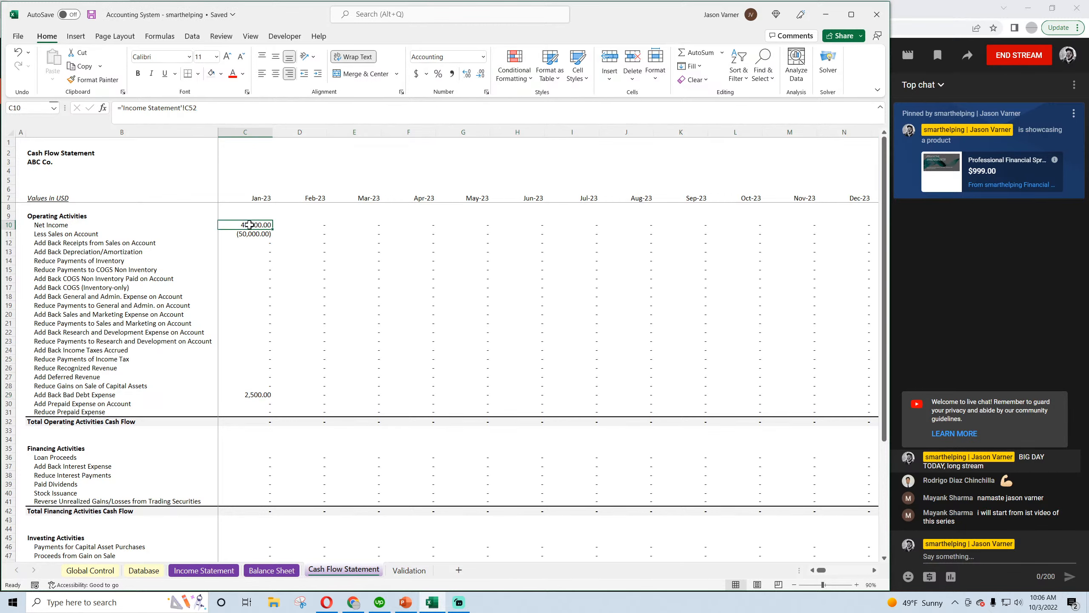
click(251, 234)
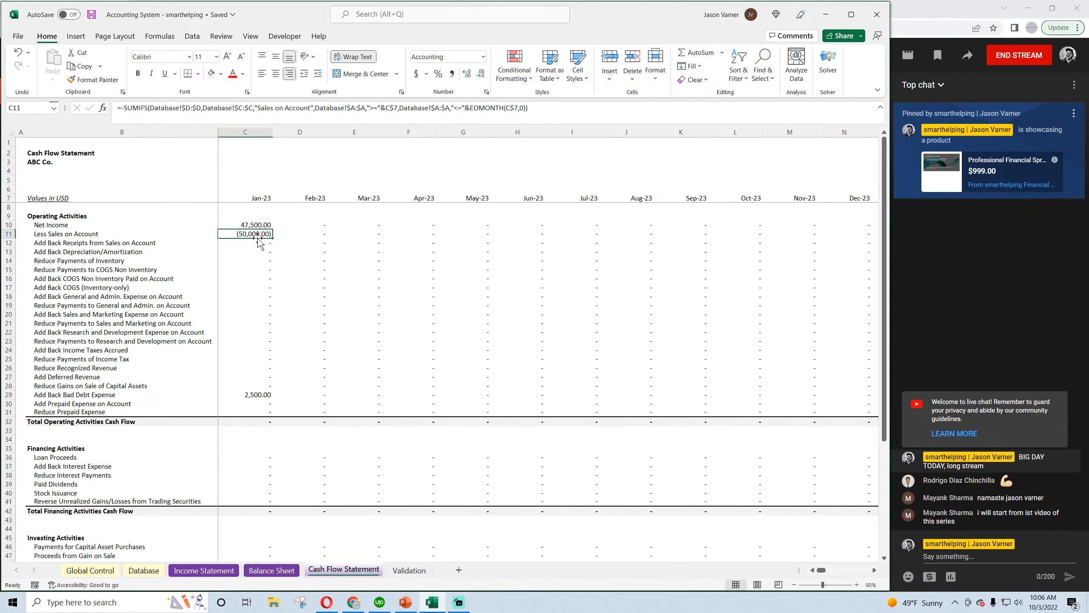
Examine the balance sheet's assets, liabilities, owners equity and balance check across the months
scroll(268, 372, down, 6)
scroll(270, 372, up, 6)
key(ctrl+Page_Up)
scroll(284, 458, down, 8)
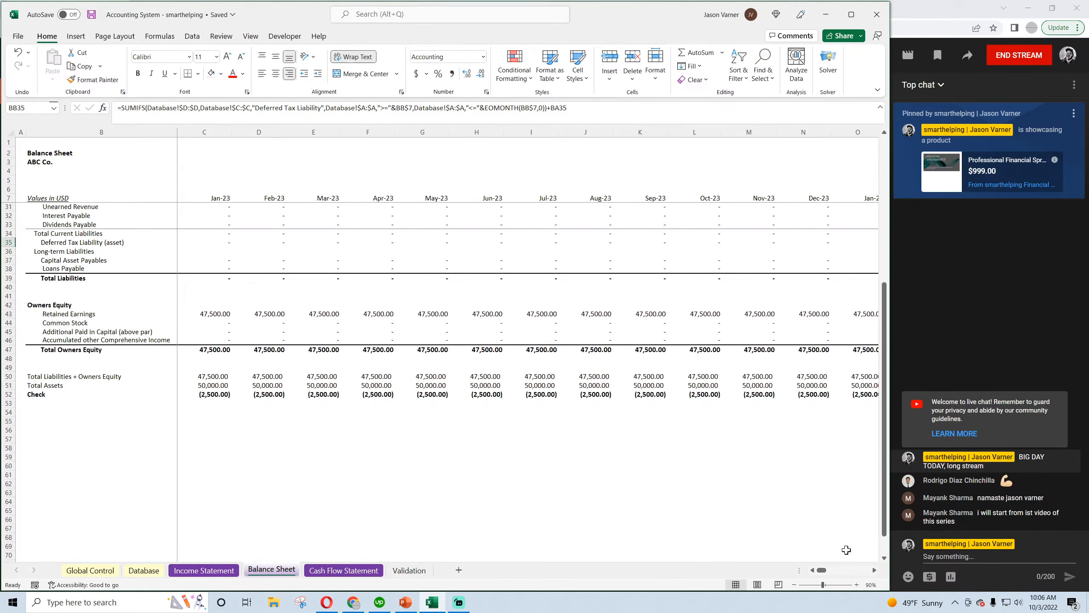
scroll(183, 380, up, 8)
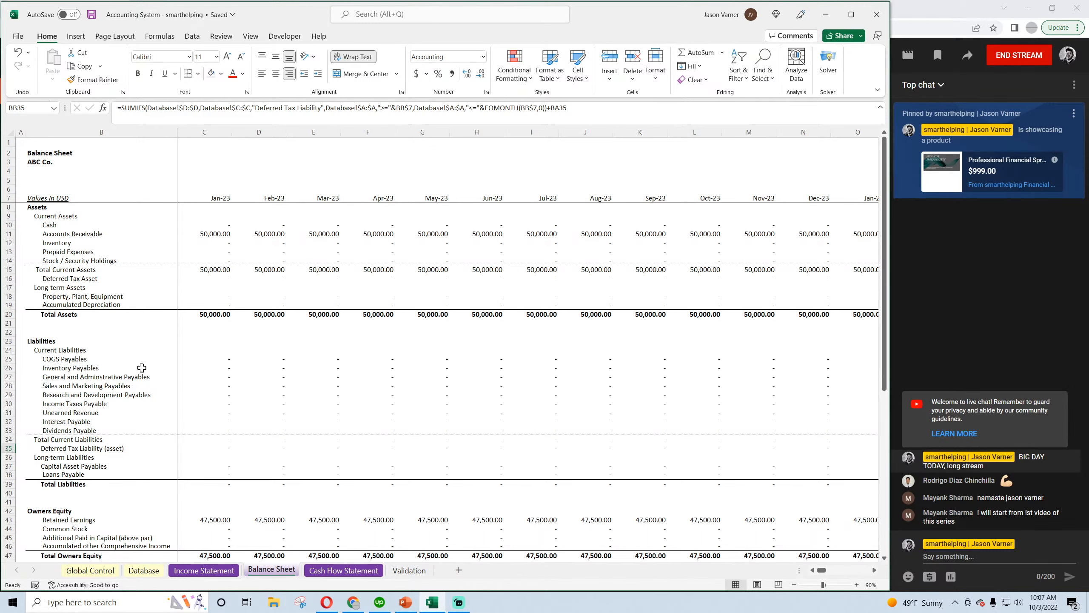
scroll(140, 367, down, 4)
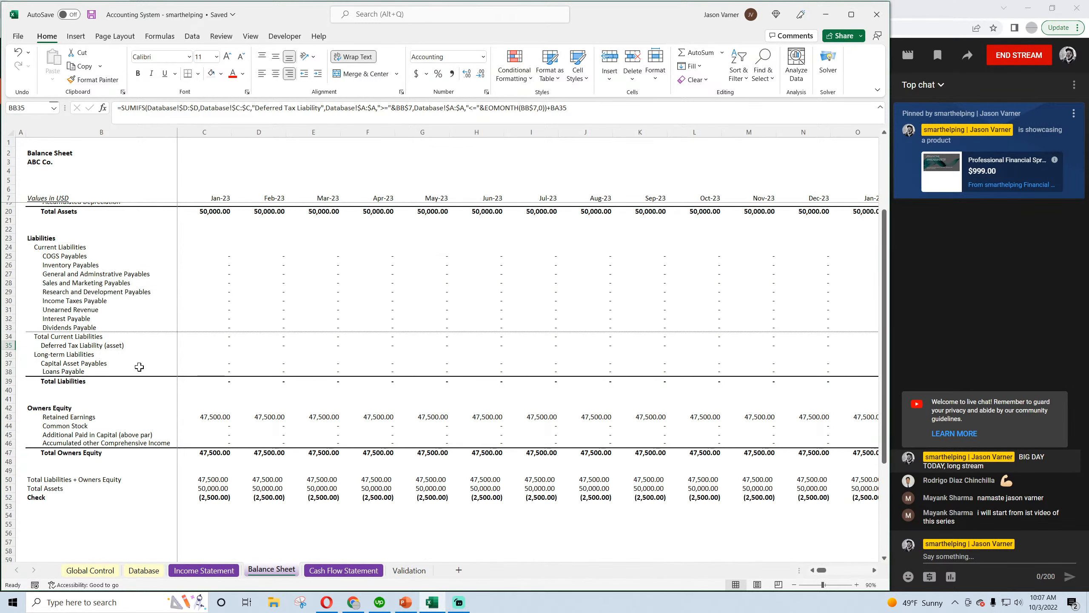
scroll(144, 502, up, 4)
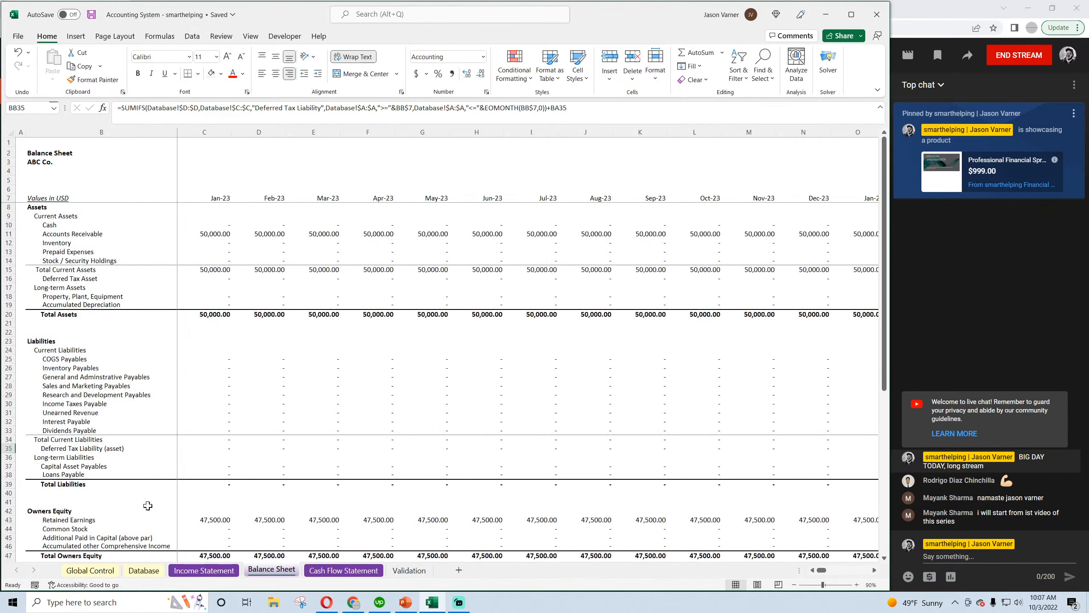
Go to the Bad Debt Expense entry's category on the Database sheet and save the workbook
click(144, 569)
click(394, 165)
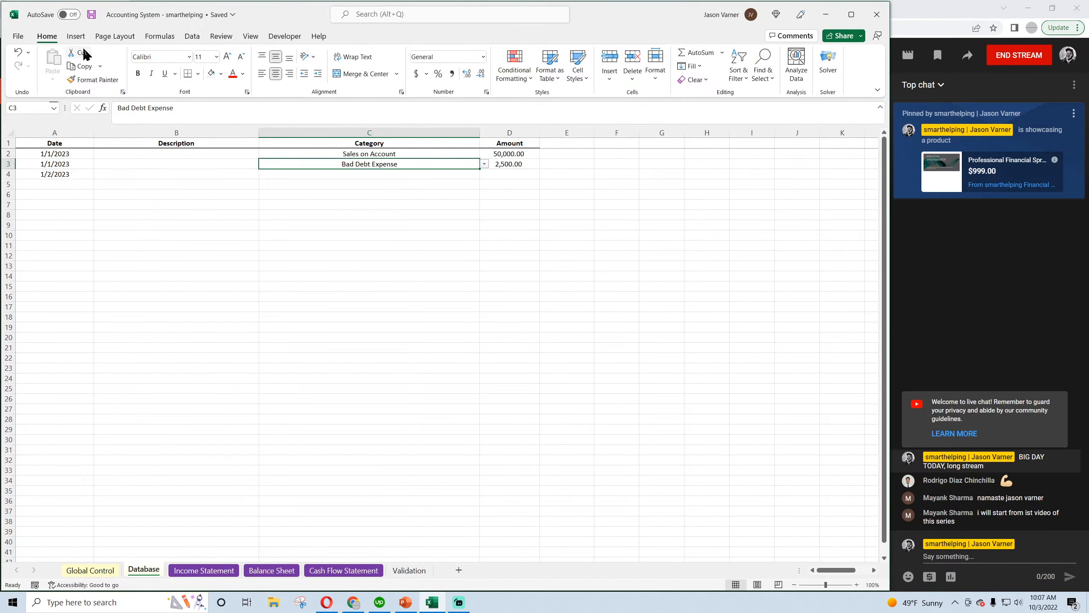
click(92, 16)
Switch to the Opera browser and close the bad debt expense and deferred tax search pages
click(327, 603)
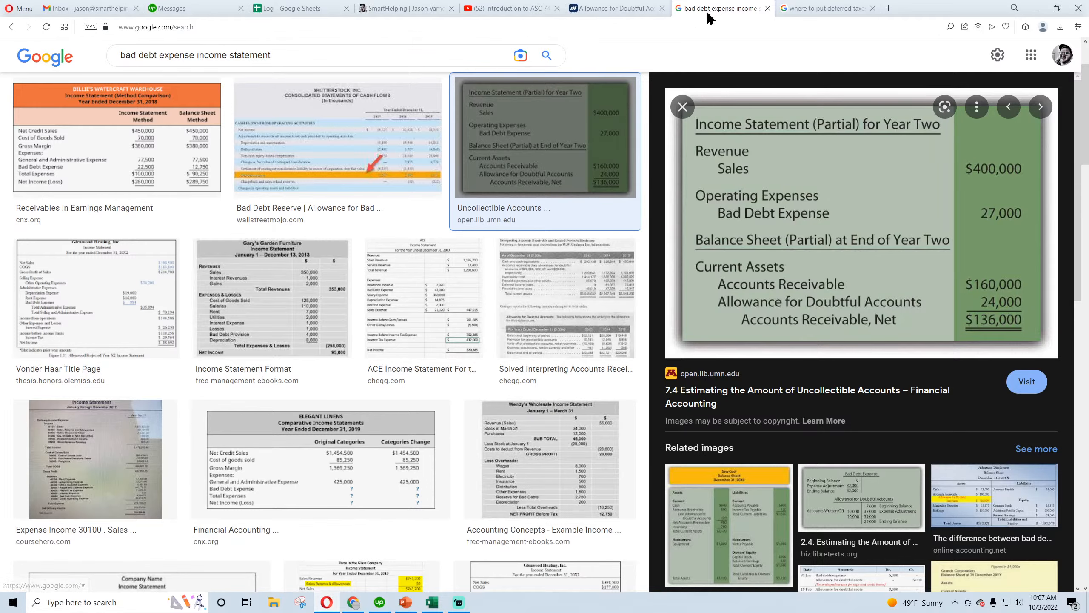
click(768, 8)
click(768, 8)
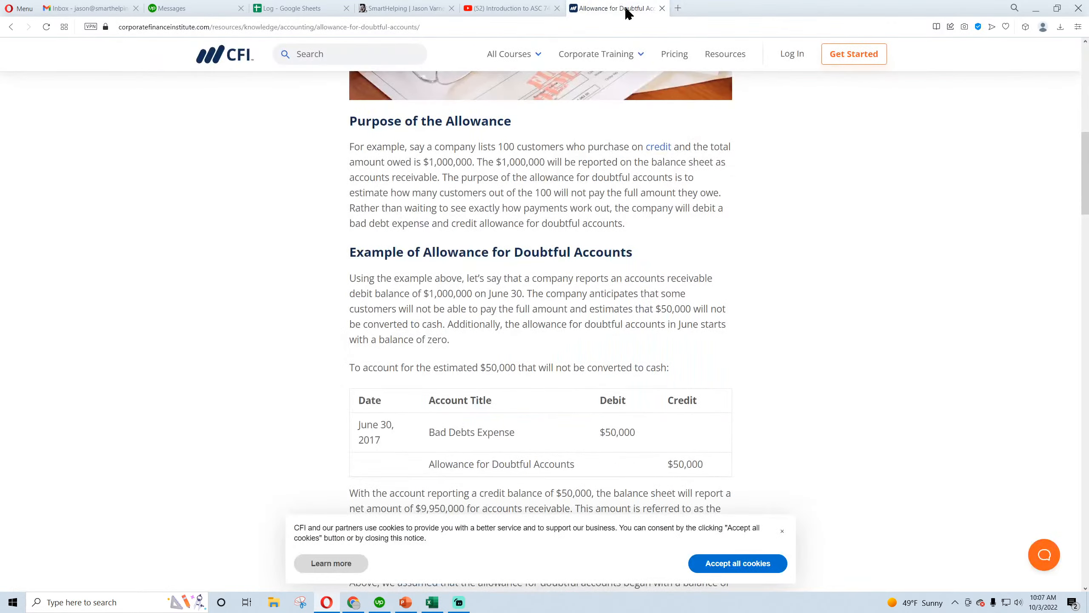
Read the CFI article's journal entry examples for recording the allowance for doubtful accounts, writing off an account and recovering it
scroll(238, 226, down, 4)
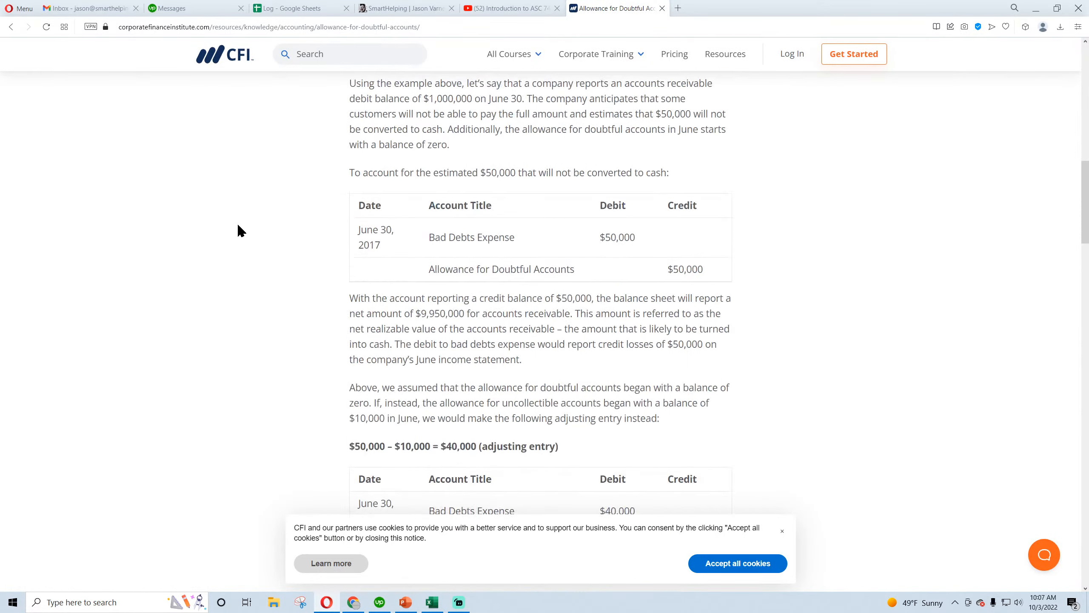
drag(435, 239, 541, 232)
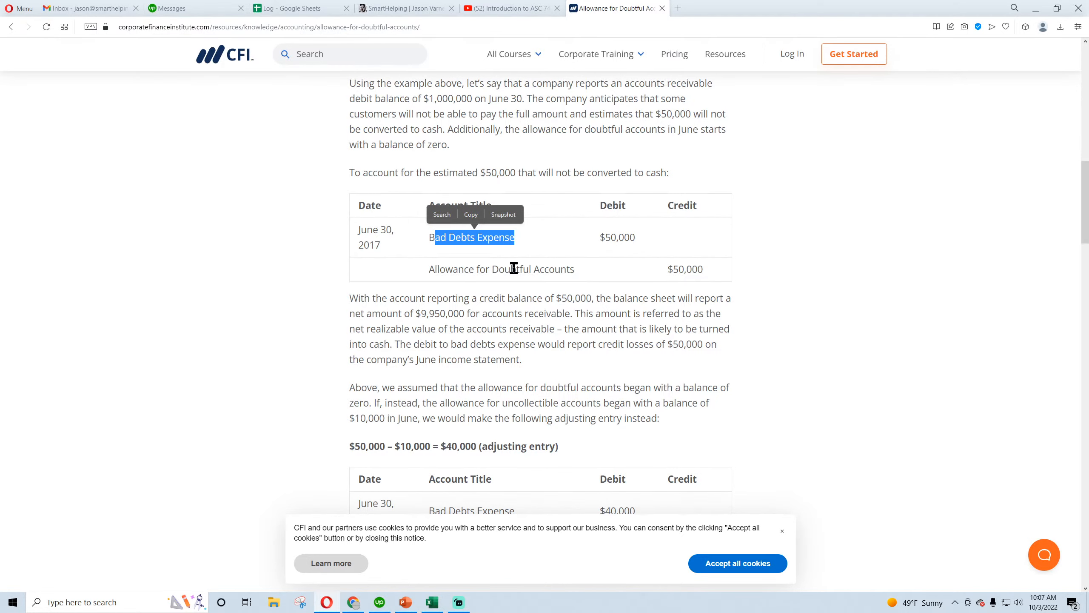
scroll(514, 268, down, 4)
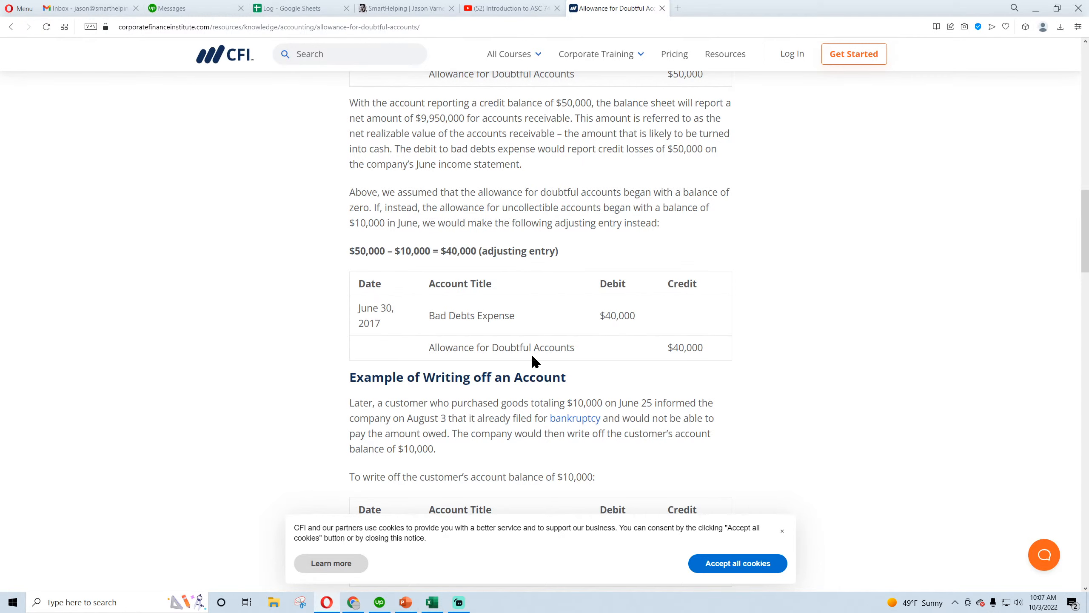
scroll(531, 350, up, 4)
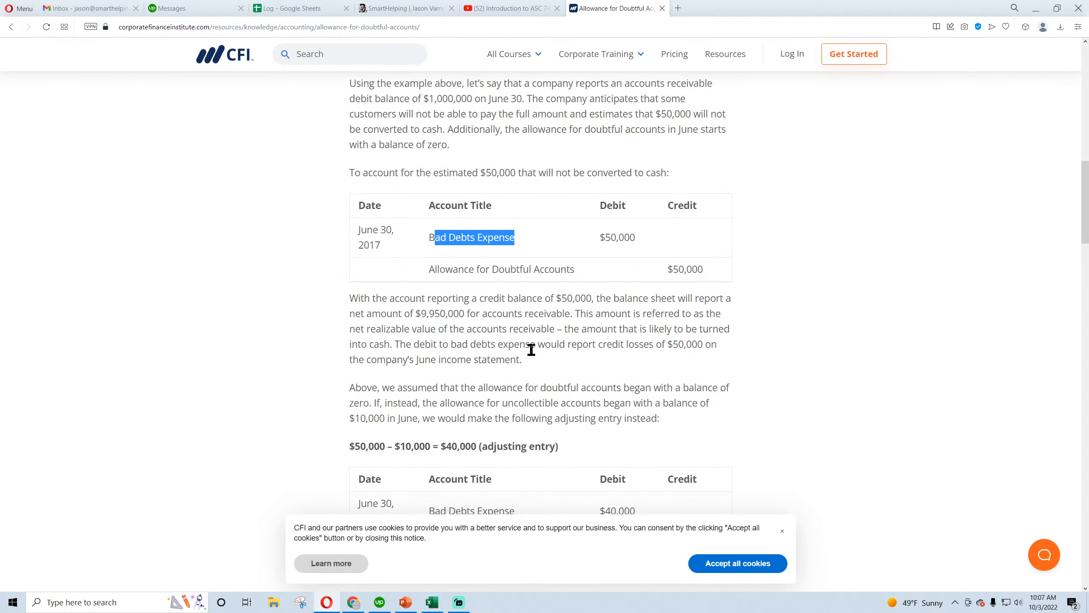
scroll(531, 350, down, 8)
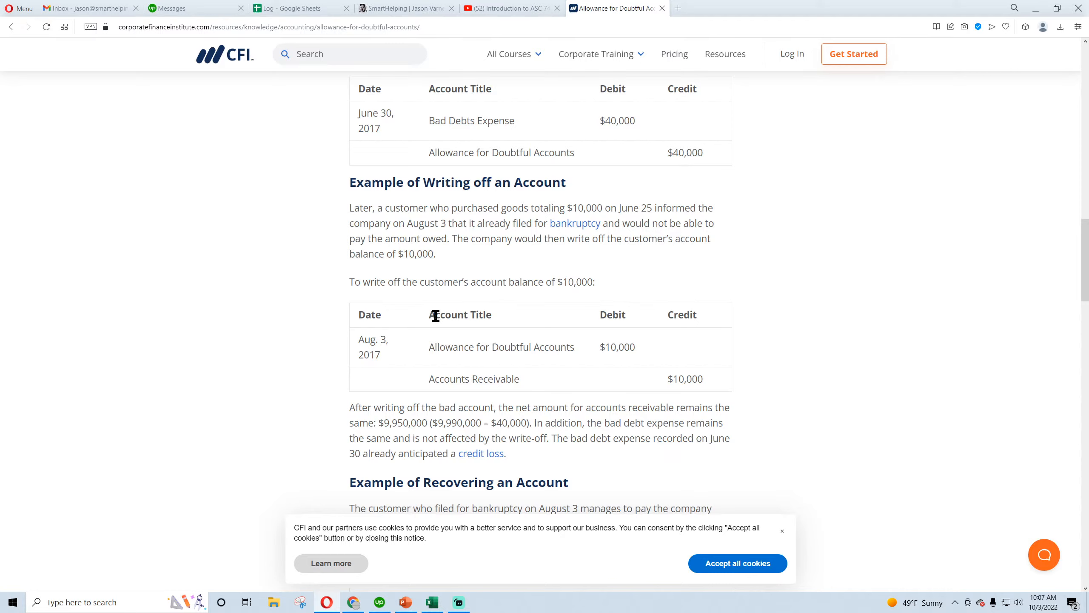
scroll(436, 315, down, 4)
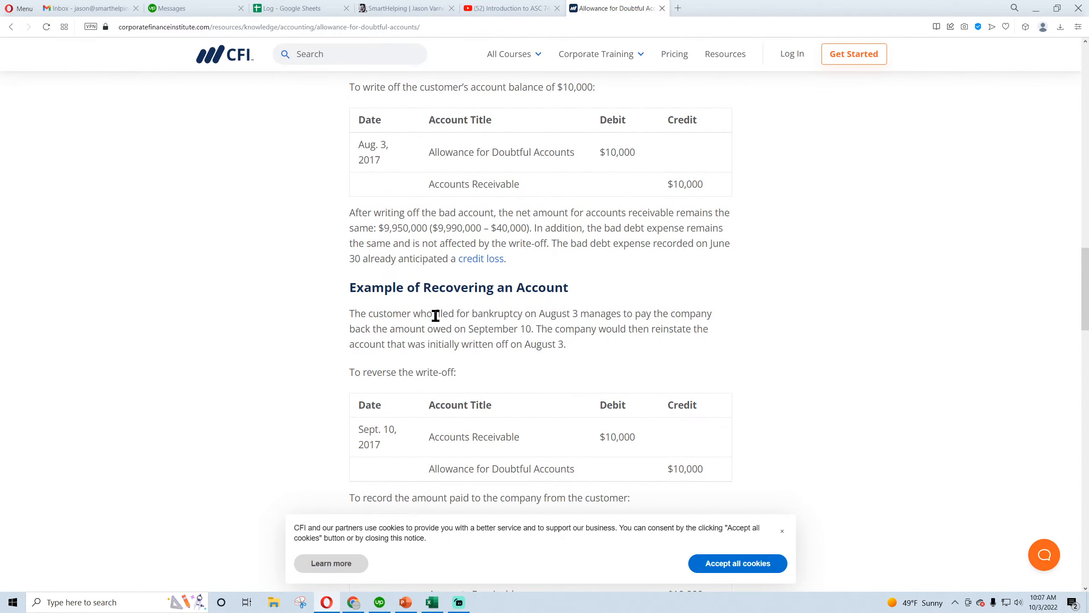
scroll(435, 315, down, 4)
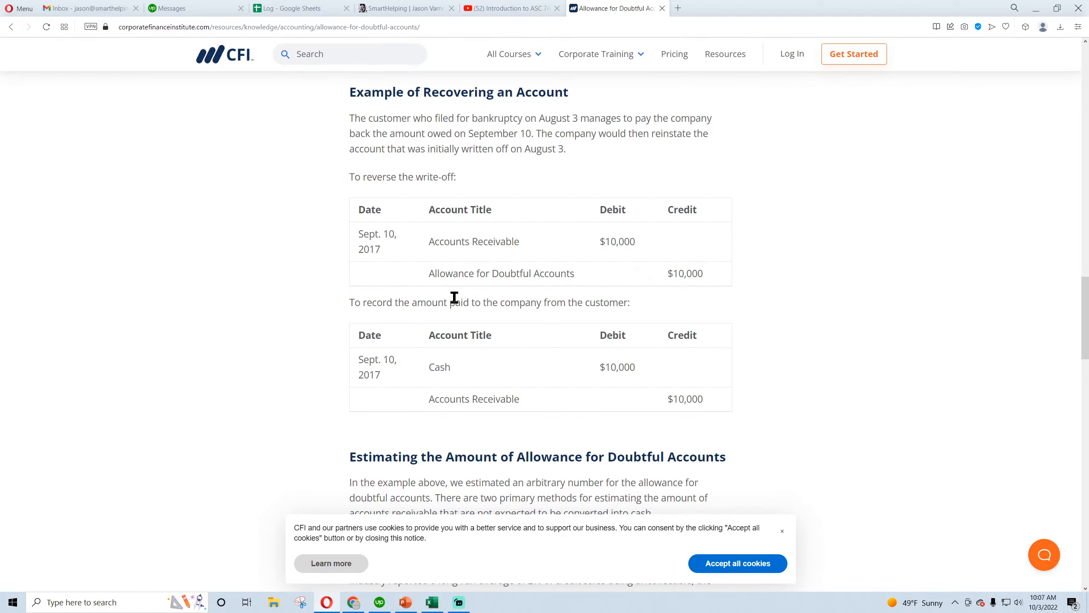
scroll(454, 297, up, 8)
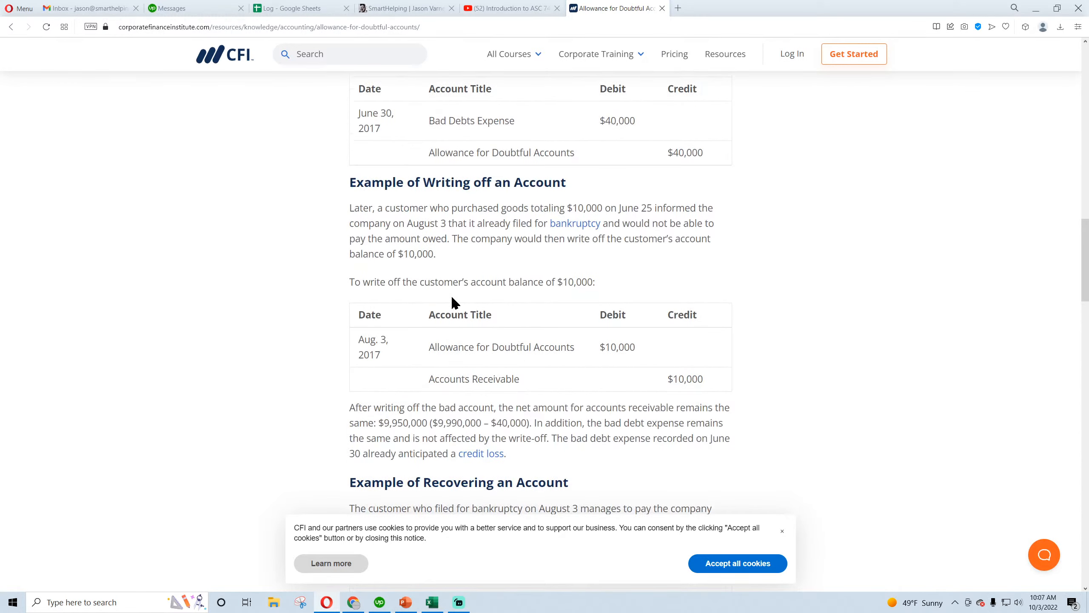
Switch back to Excel and save the workbook
click(432, 602)
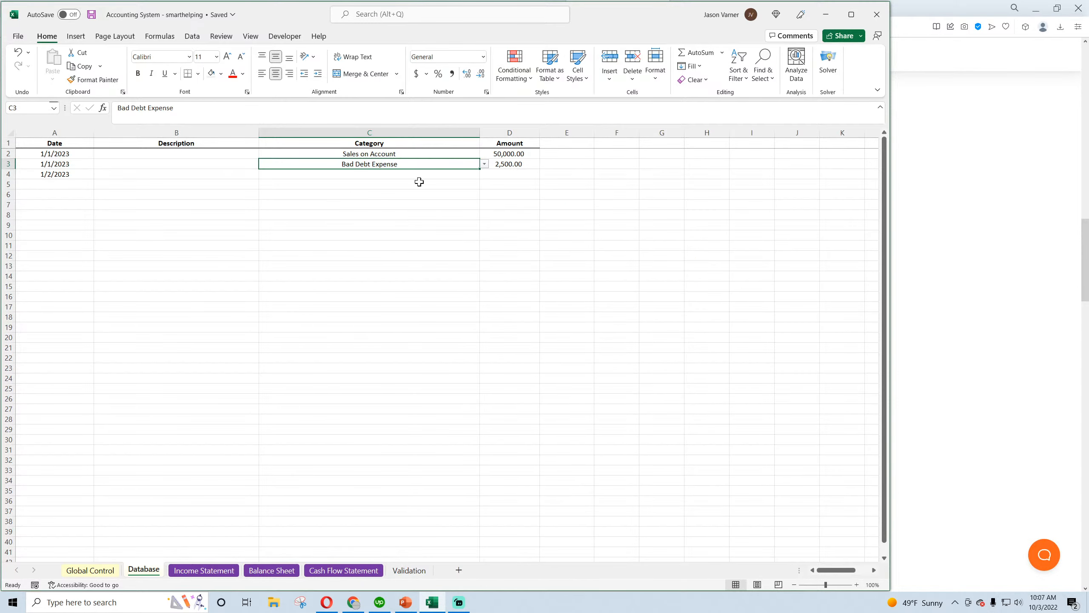
click(92, 16)
Switch to the Opera browser and review the article's bad debts expense and allowance entries and the account write-off example
mouse_move(327, 605)
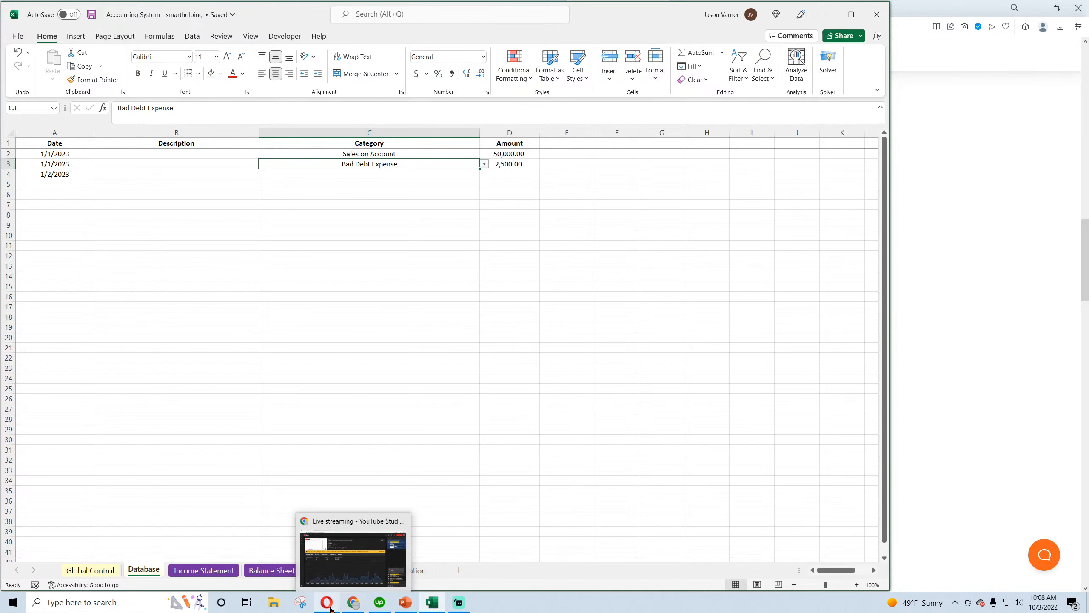
click(324, 608)
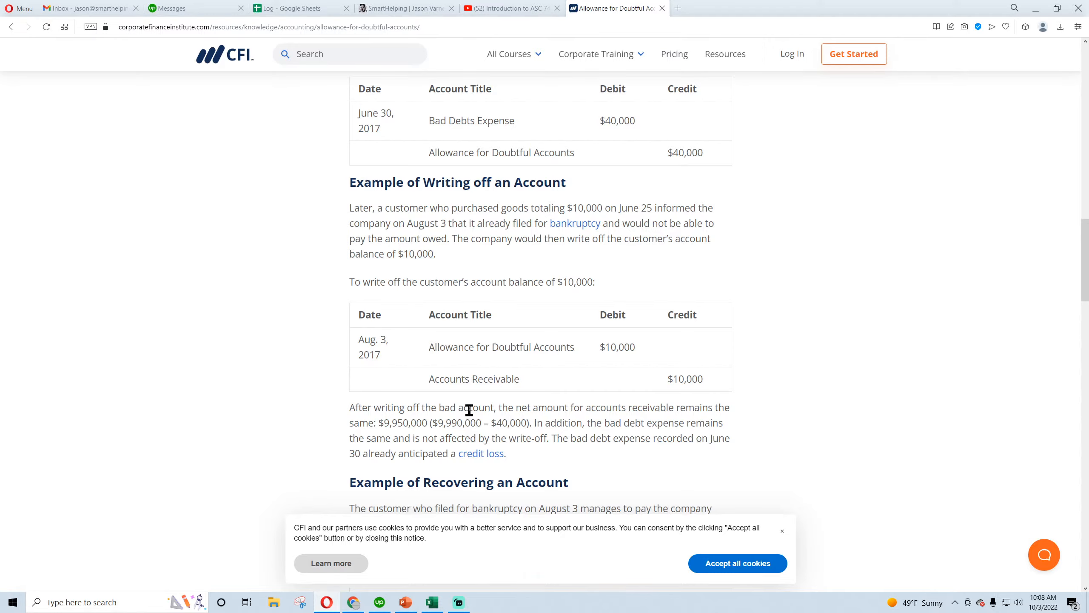
scroll(467, 425, up, 15)
scroll(466, 431, down, 4)
drag(515, 428, 446, 428)
scroll(521, 282, down, 4)
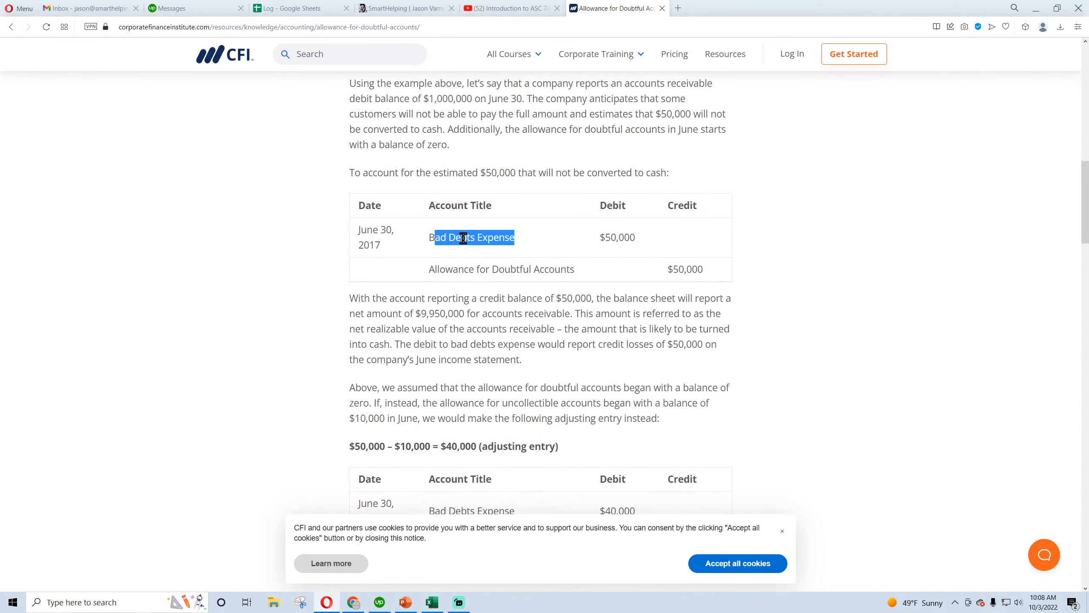
drag(463, 239, 518, 258)
scroll(231, 343, down, 4)
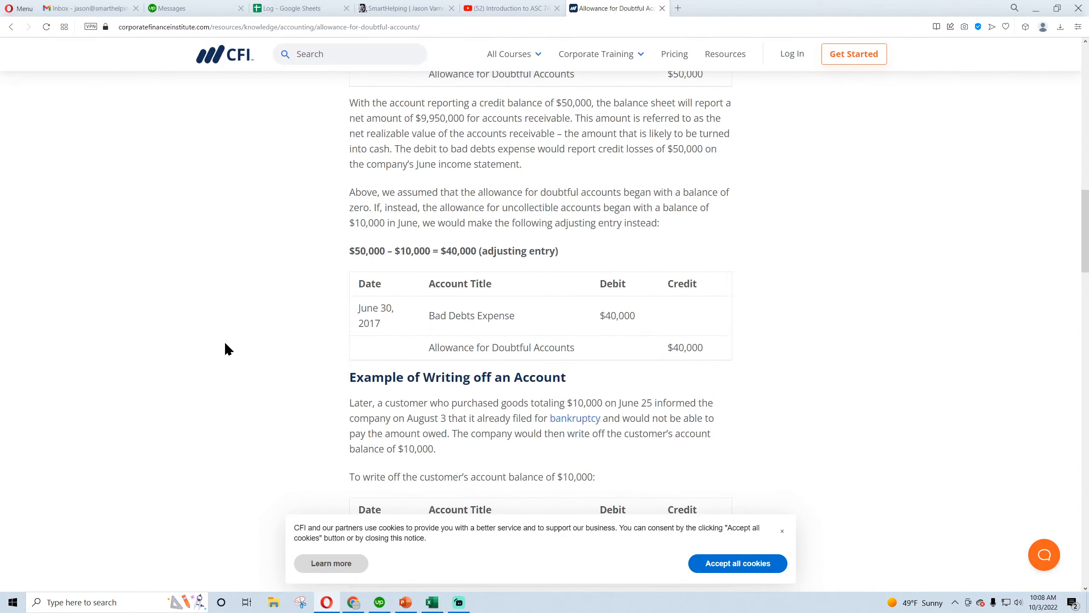
scroll(226, 344, down, 4)
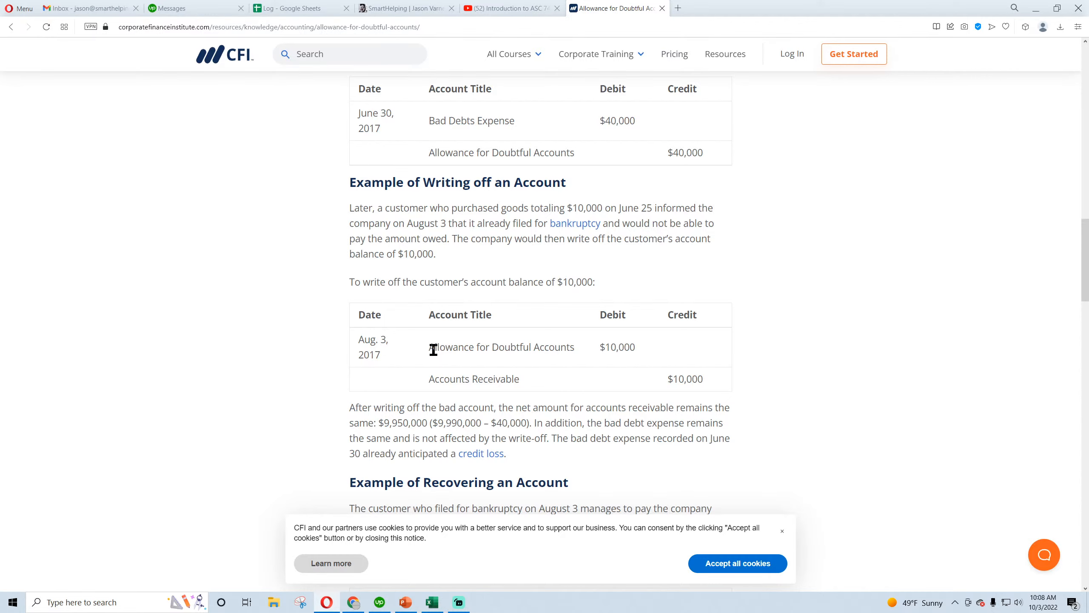
In Excel, copy the Validation sheet's Allowance for Doubtful Accounts category one row down and rename the copy Writeoff Doubtful Accounts
click(432, 602)
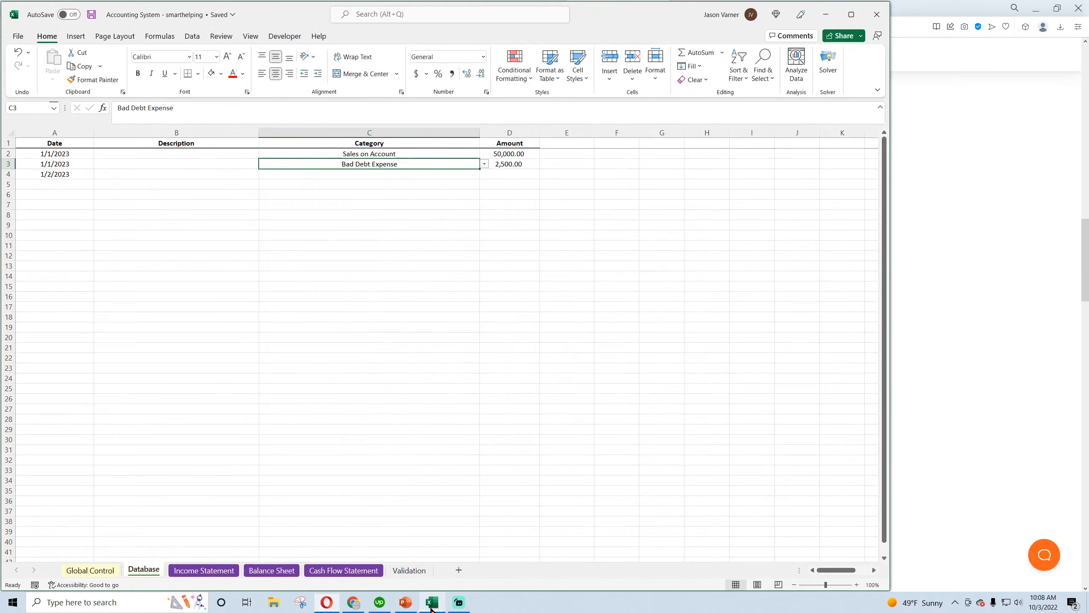
click(409, 569)
click(212, 460)
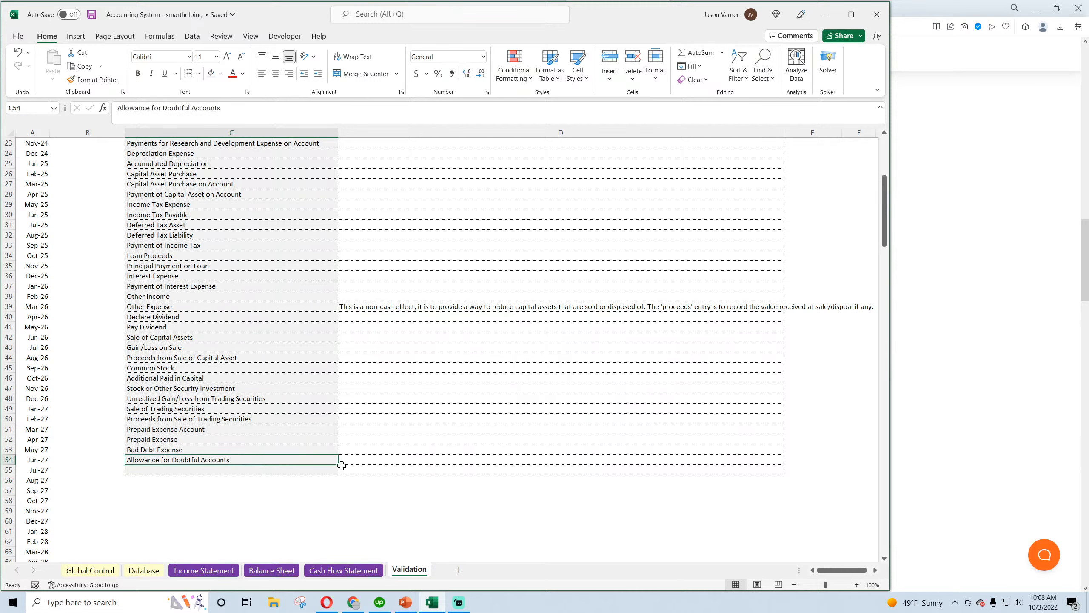
drag(338, 464, 253, 472)
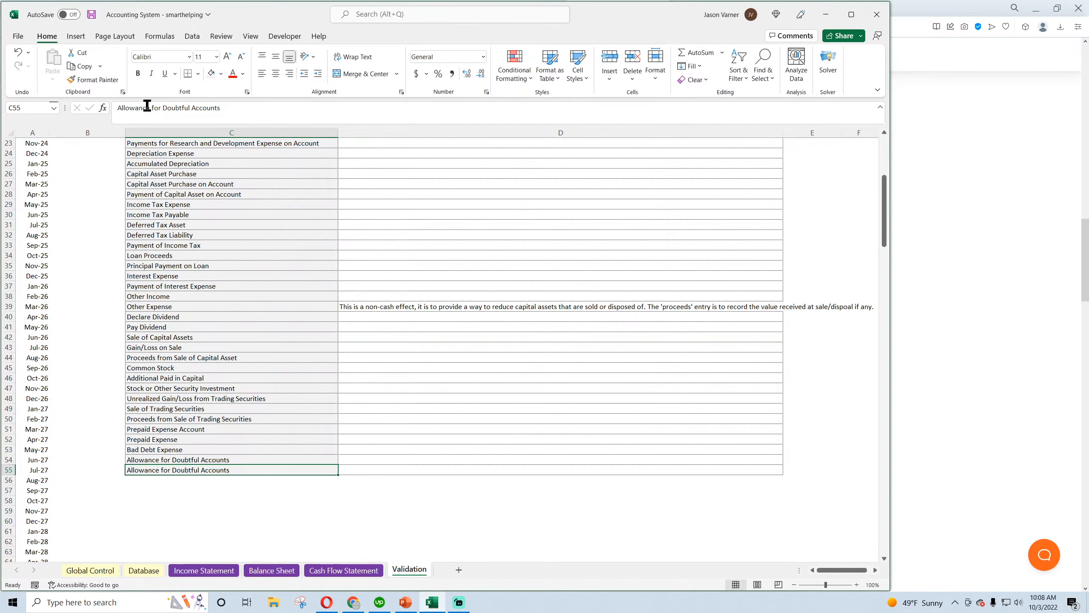
drag(161, 108, 97, 108)
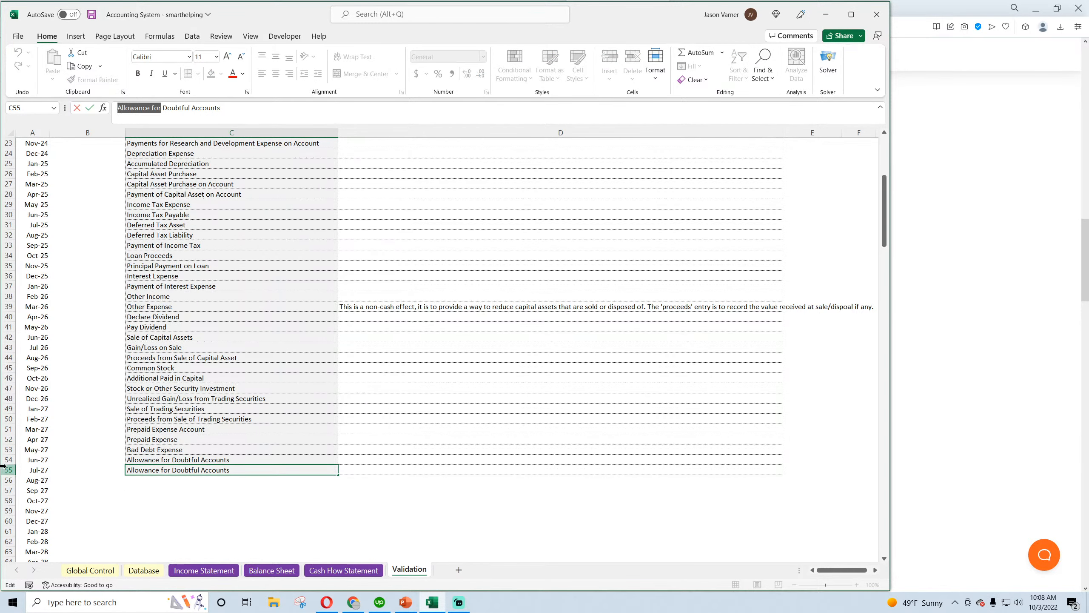
text(Write)
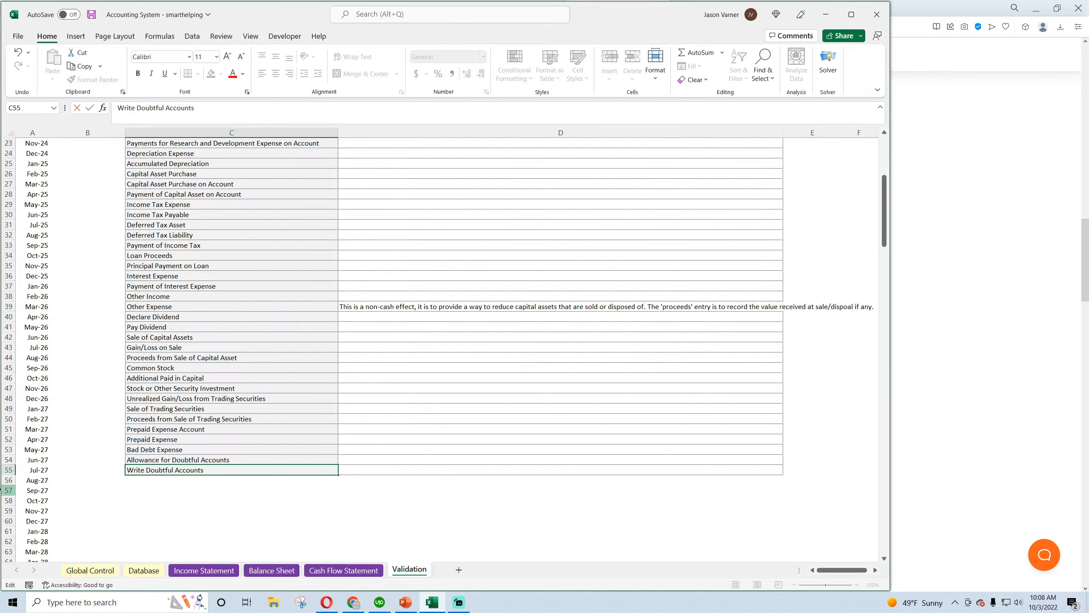
text(-off)
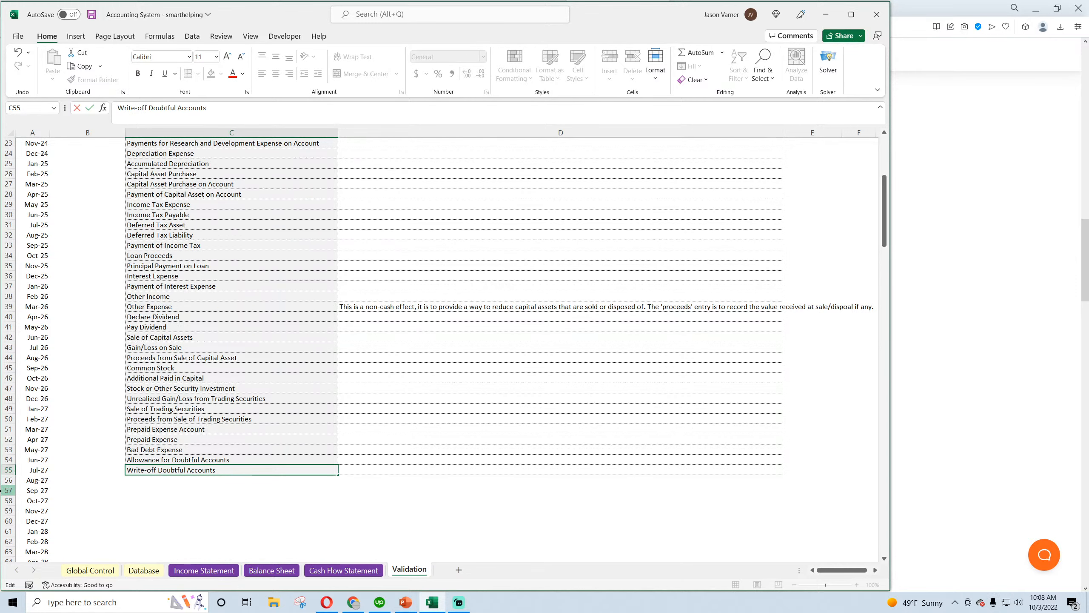
key(BackSpace)
key(BackSpace)
key(BackSpace)
text(off)
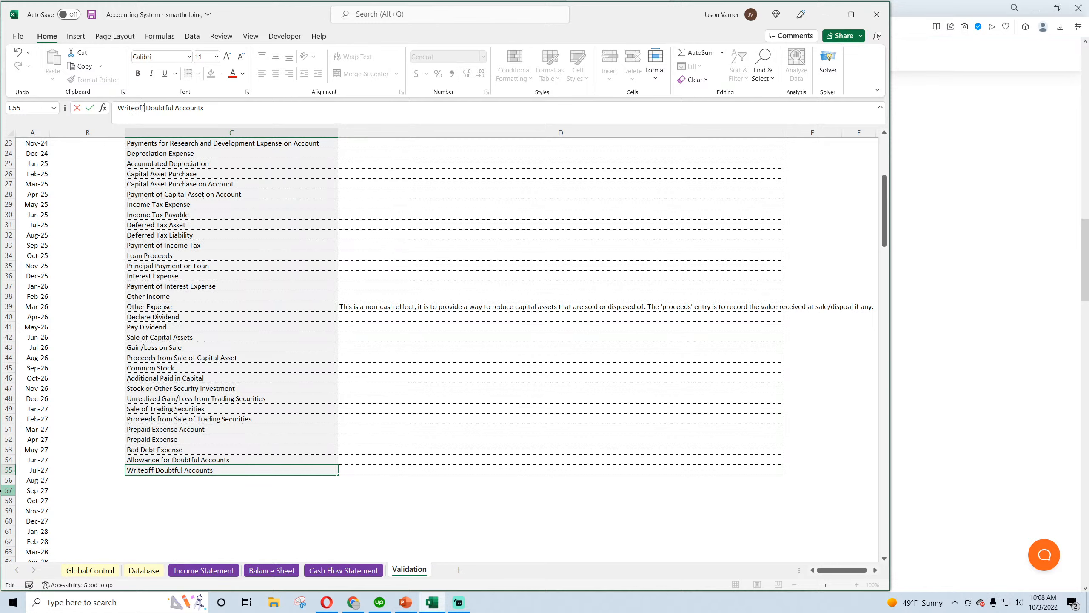
key(Return)
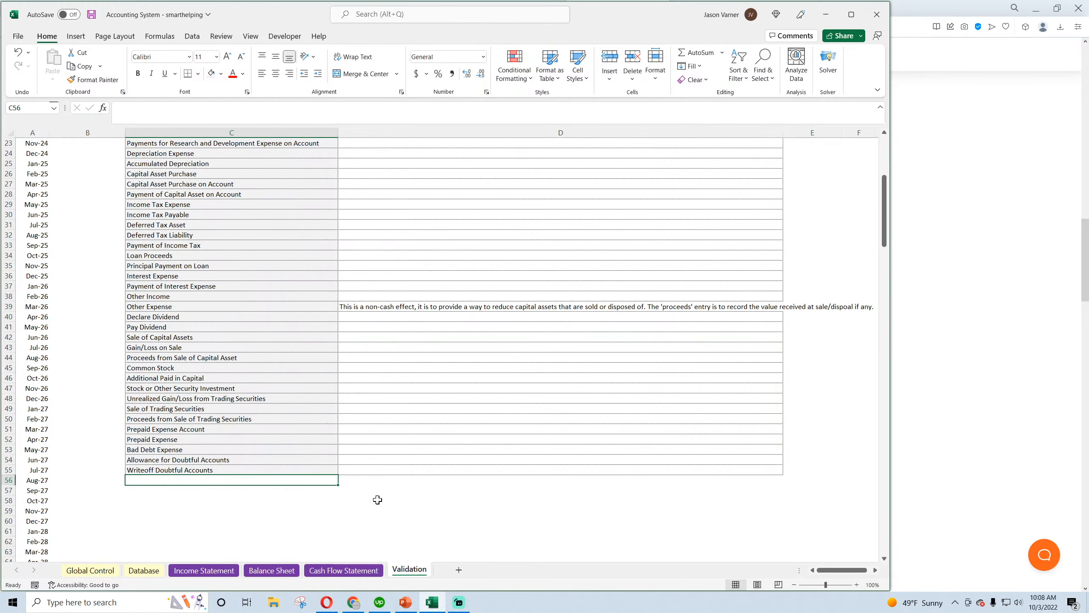
Rename the Writeoff Doubtful Accounts category in the Validation list as Writing Off Doubtful Accounts
click(327, 602)
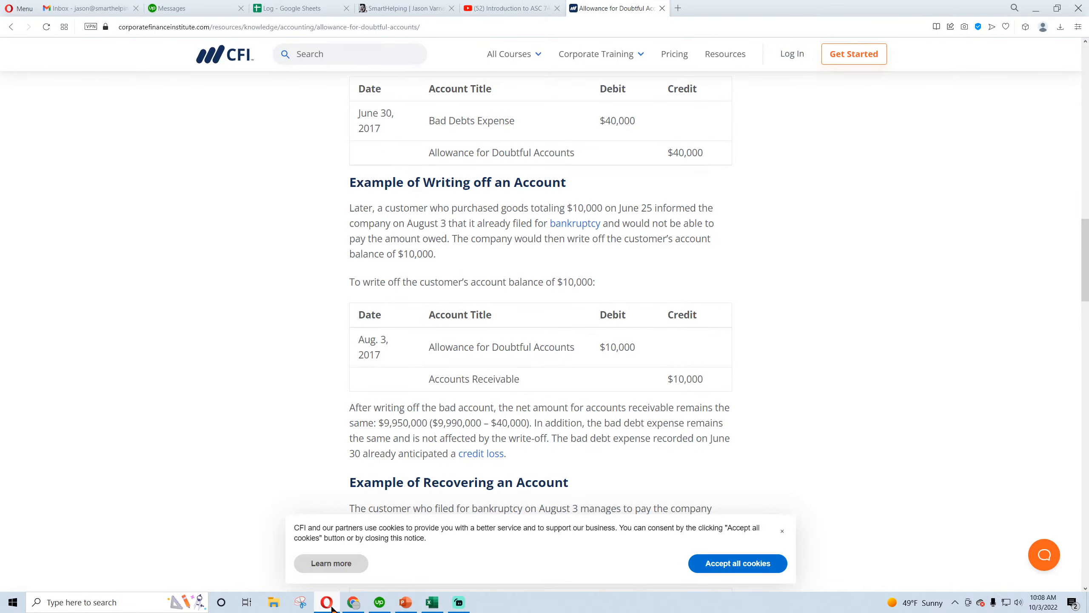
click(327, 603)
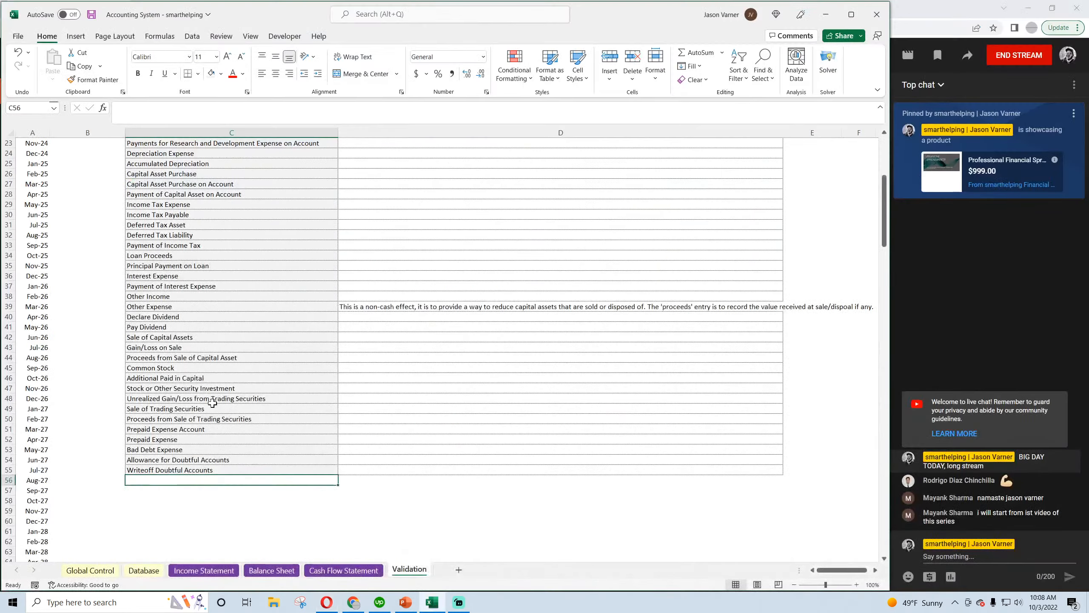
click(195, 470)
click(145, 108)
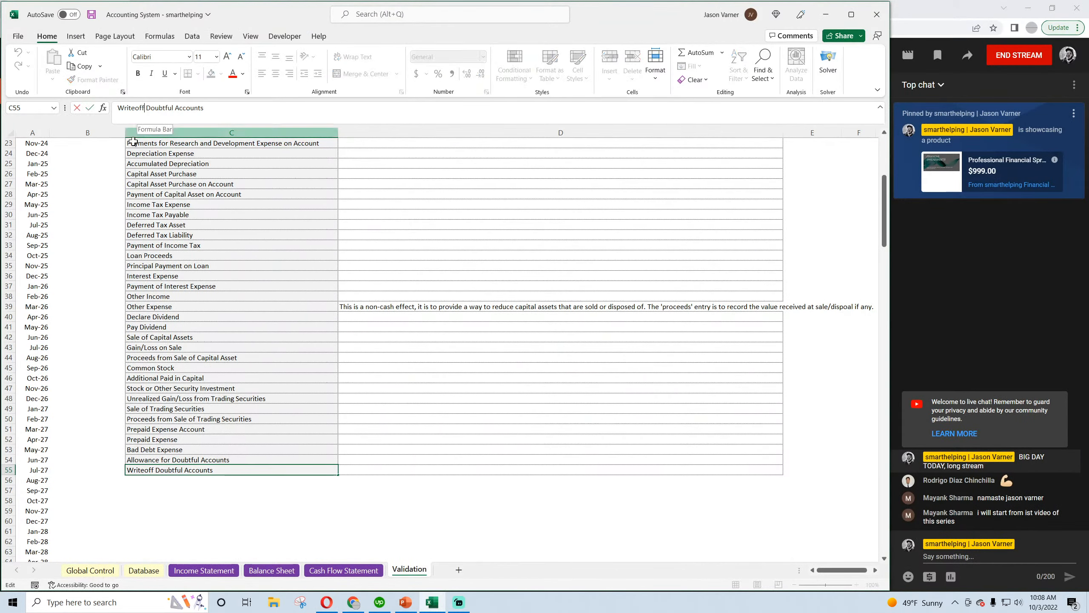
key(BackSpace)
key(BackSpace)
key(BackSpace)
key(BackSpace)
text(ing )
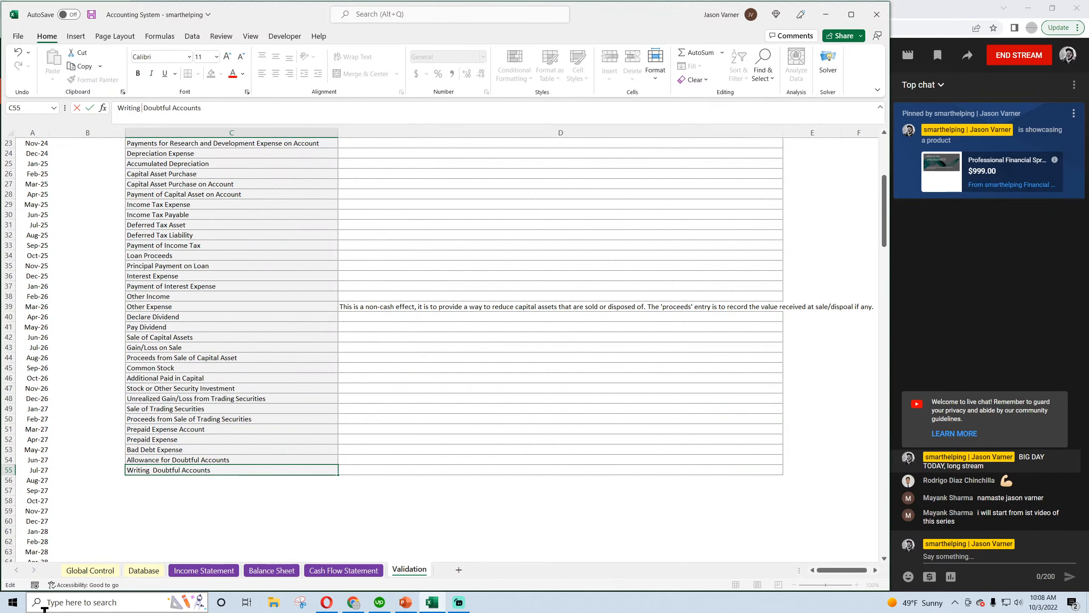
text(Off)
key(Return)
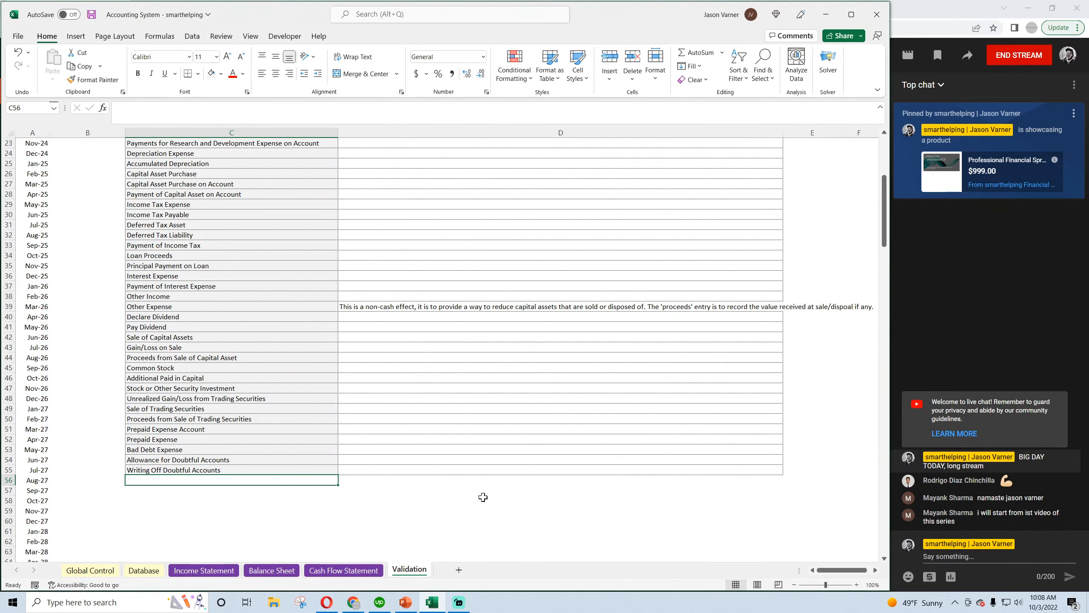
Save the workbook, and check the Database entries and the Income Statement
click(92, 14)
click(90, 571)
click(142, 570)
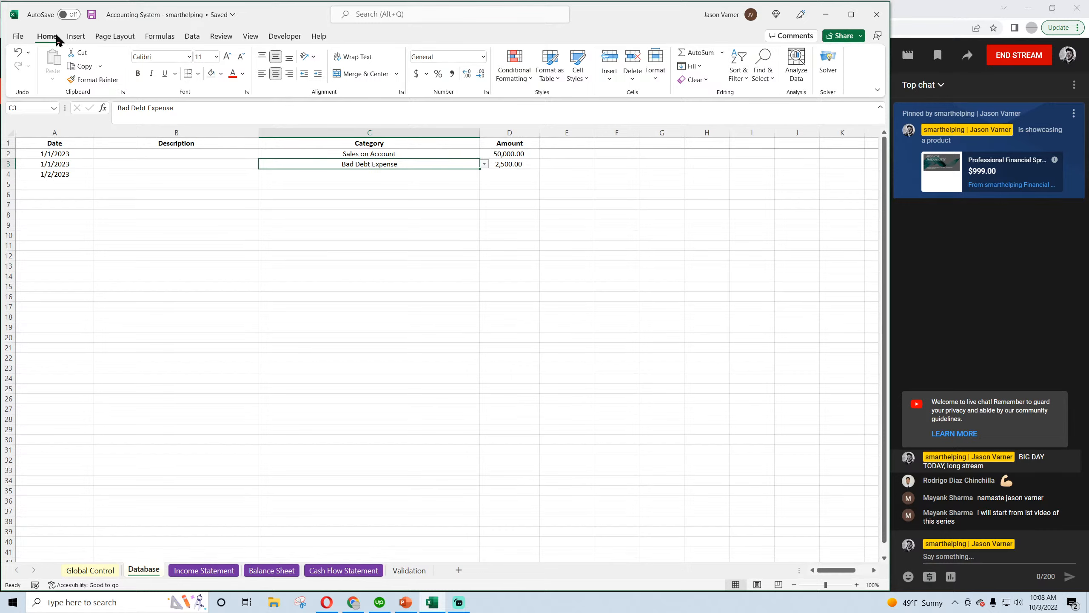
click(92, 15)
click(272, 569)
click(209, 572)
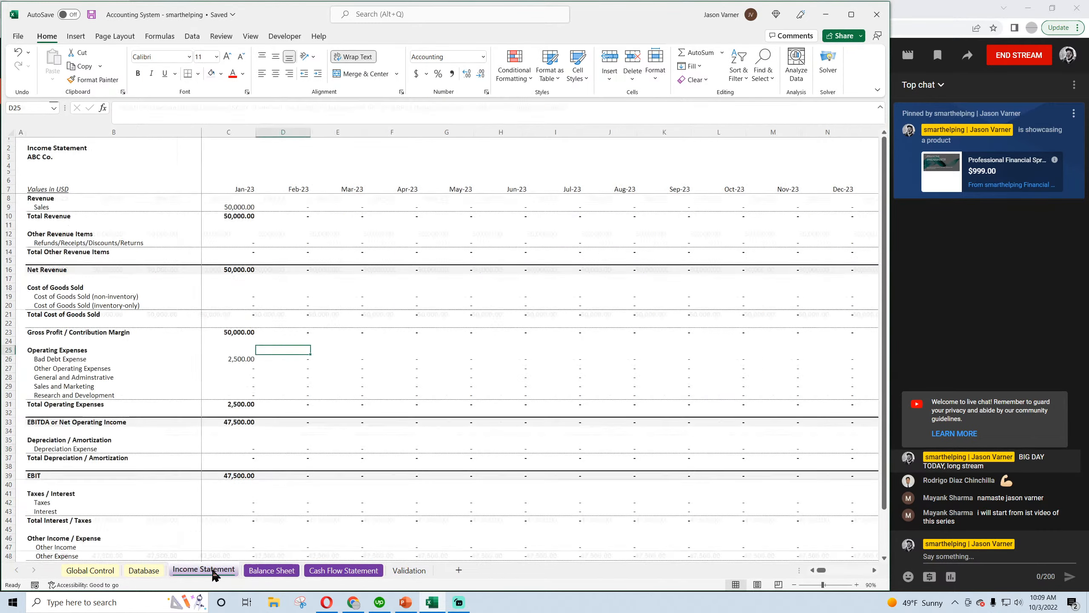
Insert a blank row between Accounts Receivable and Inventory on the Balance Sheet
click(272, 569)
right_click(9, 243)
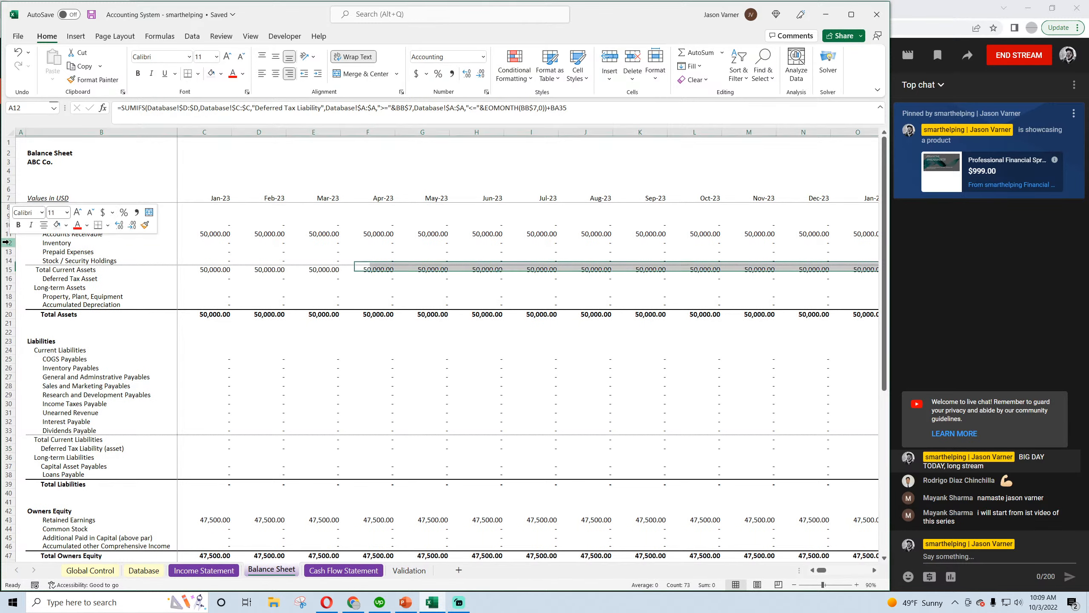
click(39, 351)
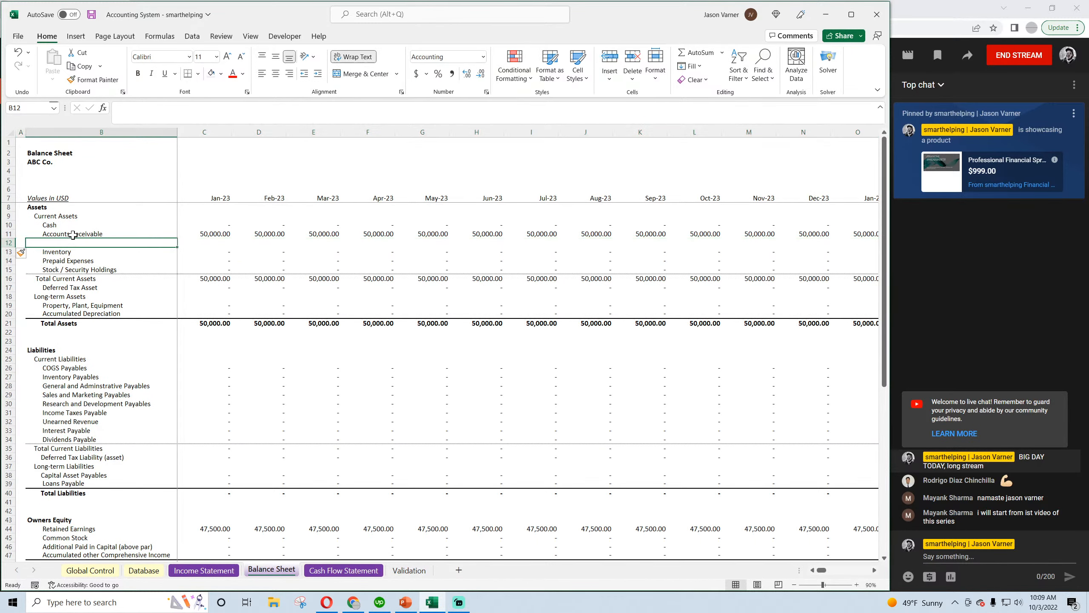
Copy the Accounts Receivable label into the blank row 12 and rename the copy Allowance for Doubtful Accounts
click(158, 234)
drag(176, 239, 176, 248)
click(97, 242)
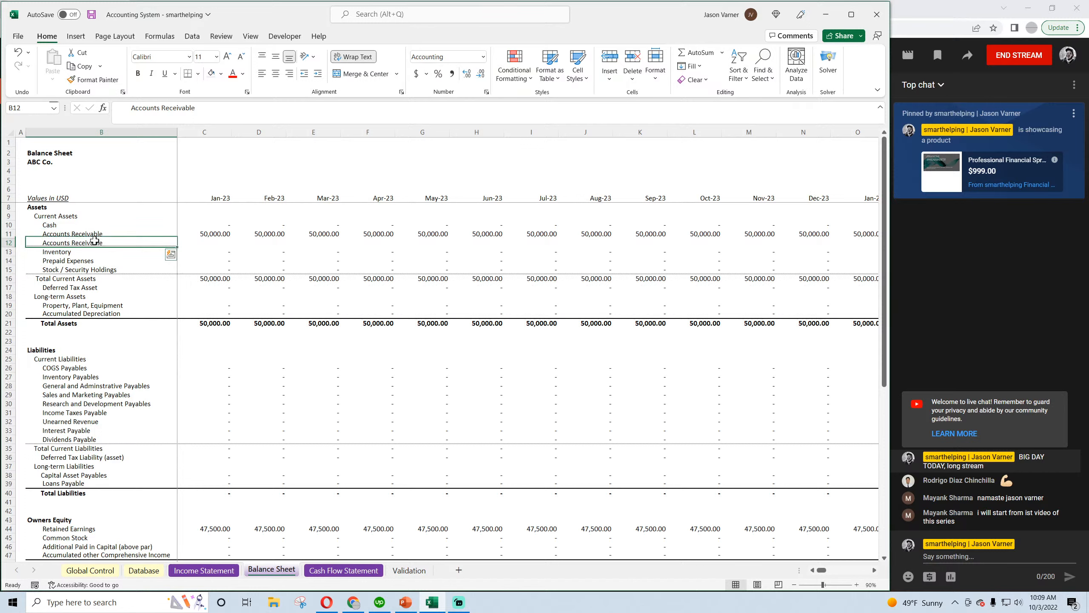
drag(131, 108, 206, 116)
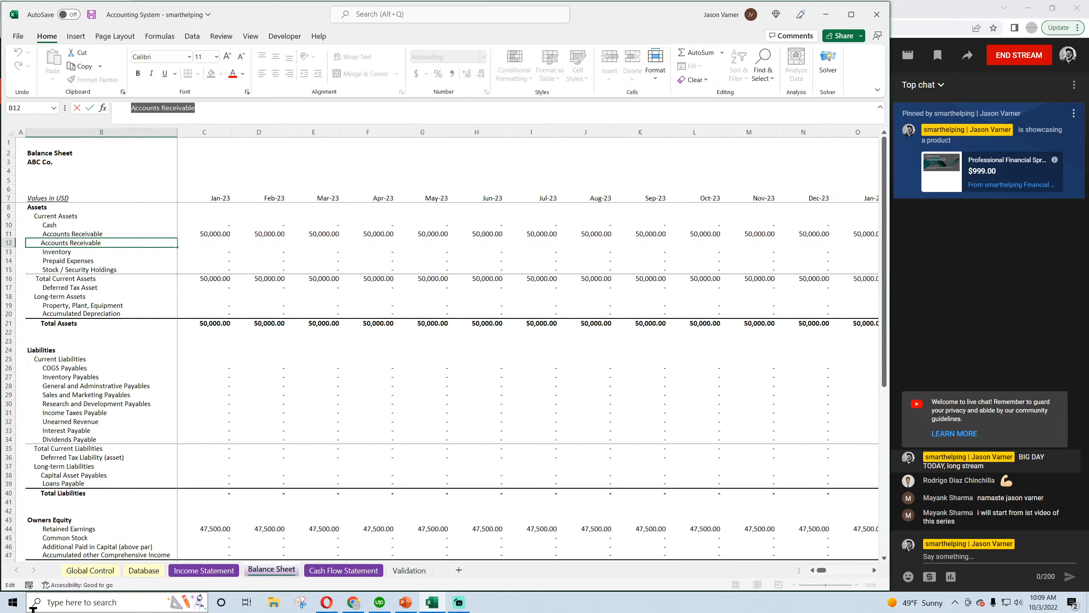
text(Allowance for do)
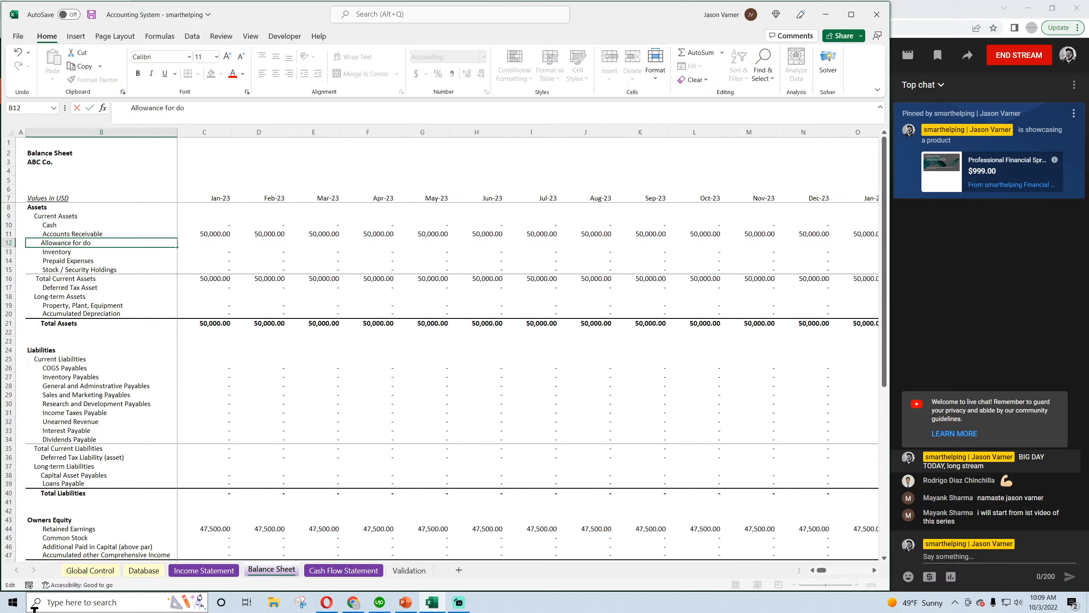
key(BackSpace)
key(BackSpace)
key(BackSpace)
key(BackSpace)
text(Doubtful Accounts)
key(Return)
text(ub)
Copy the Jan-23 Accounts Receivable formula into the Allowance row, change its criterion to Bad Debt Expense and remove the Receipts from Sales on Account SUMIFS
drag(218, 235, 121, 227)
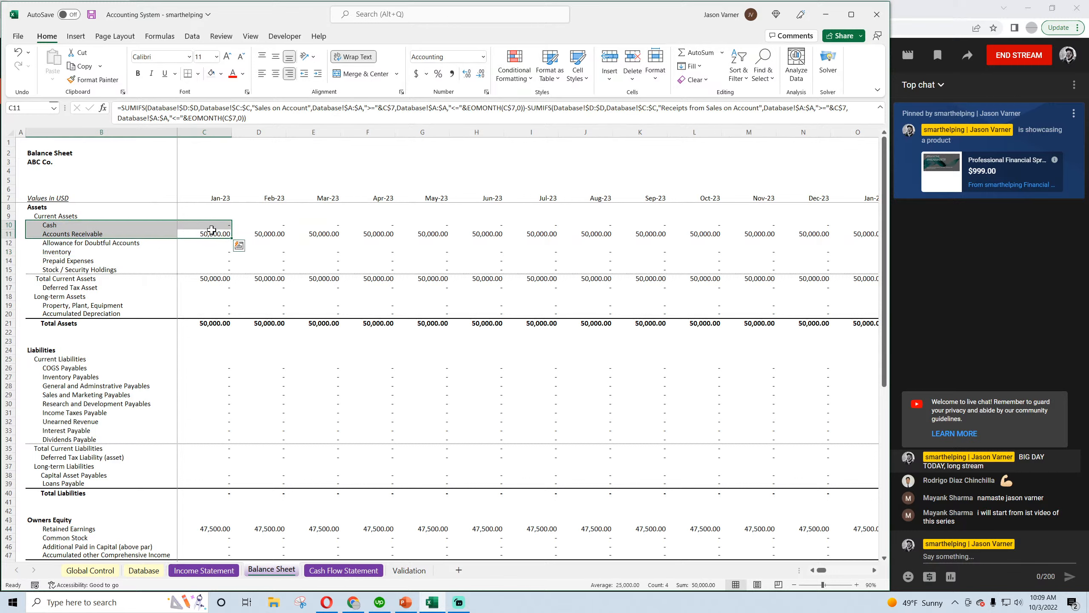
click(213, 232)
drag(232, 238, 231, 247)
click(219, 243)
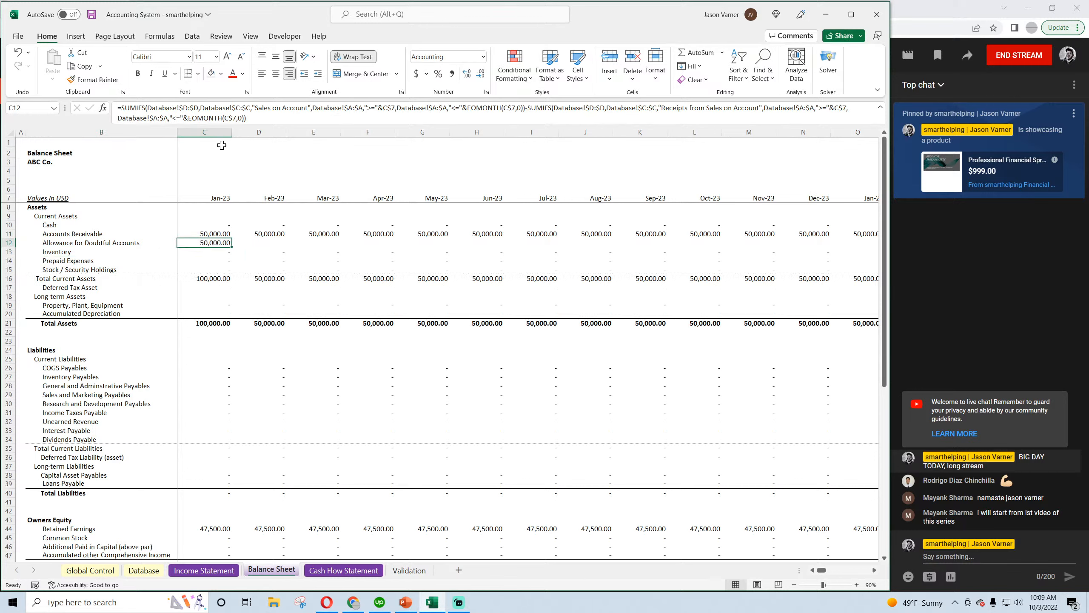
drag(256, 107, 309, 108)
text(Bad Debt Expense)
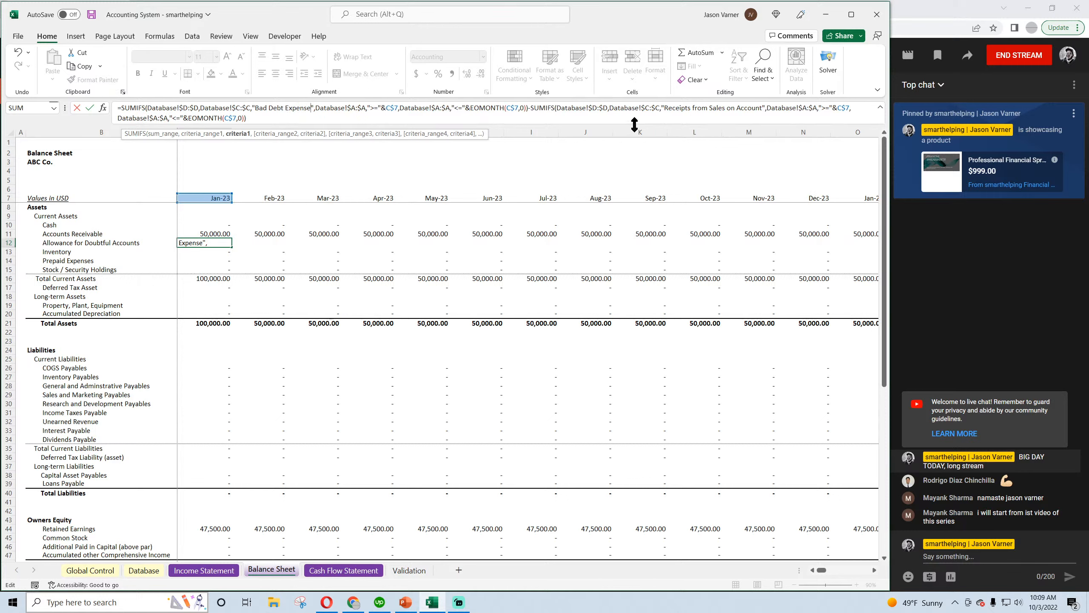
drag(634, 117, 531, 108)
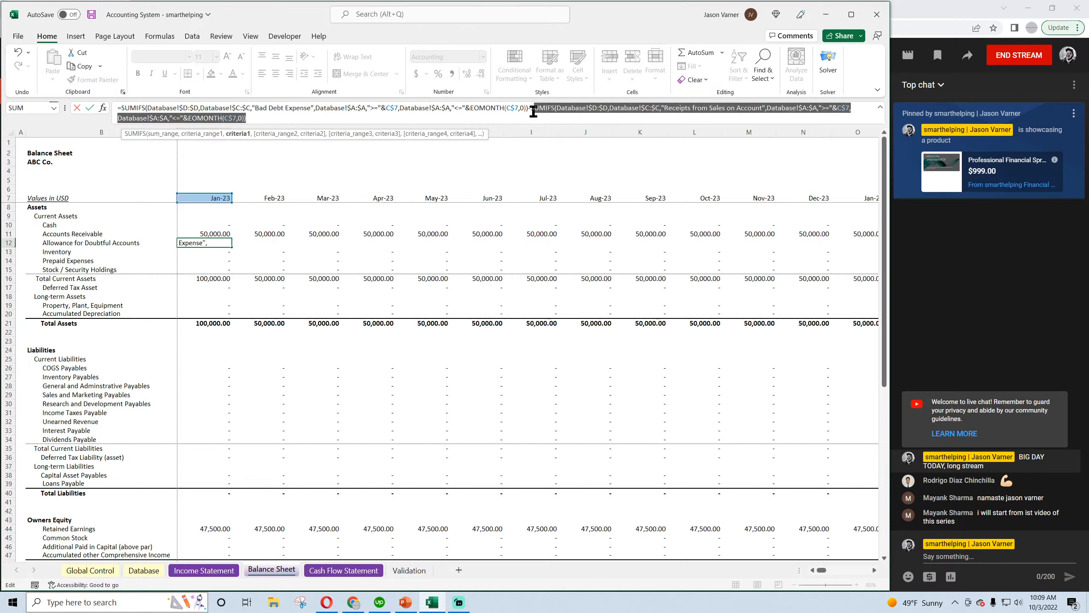
key(Delete)
key(Return)
Make the Jan-23 Allowance for Doubtful Accounts formula negative by putting a minus sign before its SUMIFS
click(214, 243)
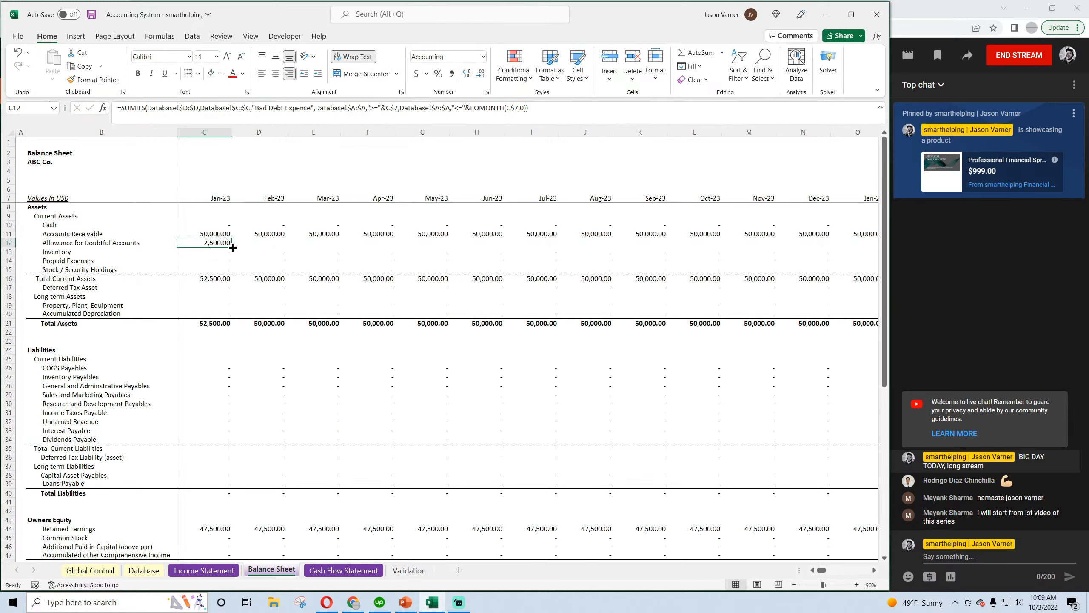
drag(232, 248, 241, 242)
click(217, 243)
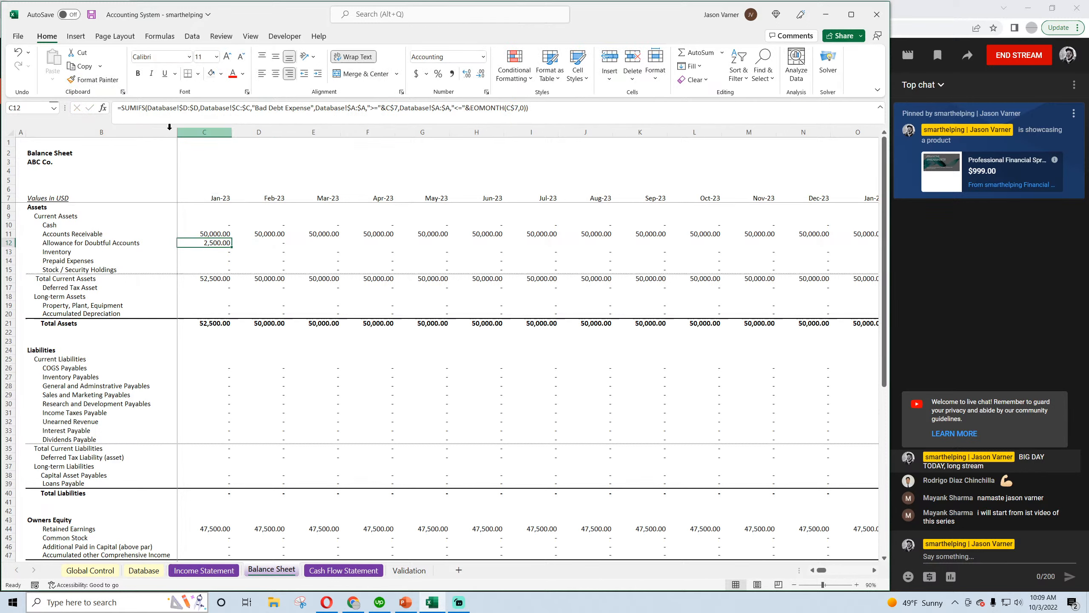
click(121, 108)
text(-)
key(Return)
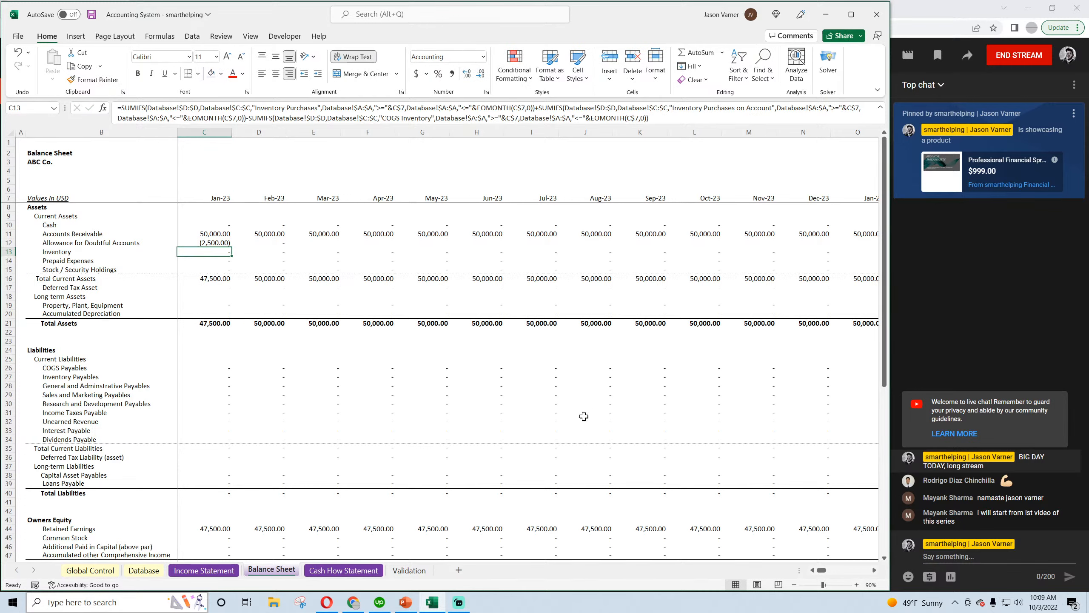
Copy the Jan-23 allowance formula into Feb-23 and add the prior month's balance, C12, to it
click(219, 243)
drag(231, 247, 270, 245)
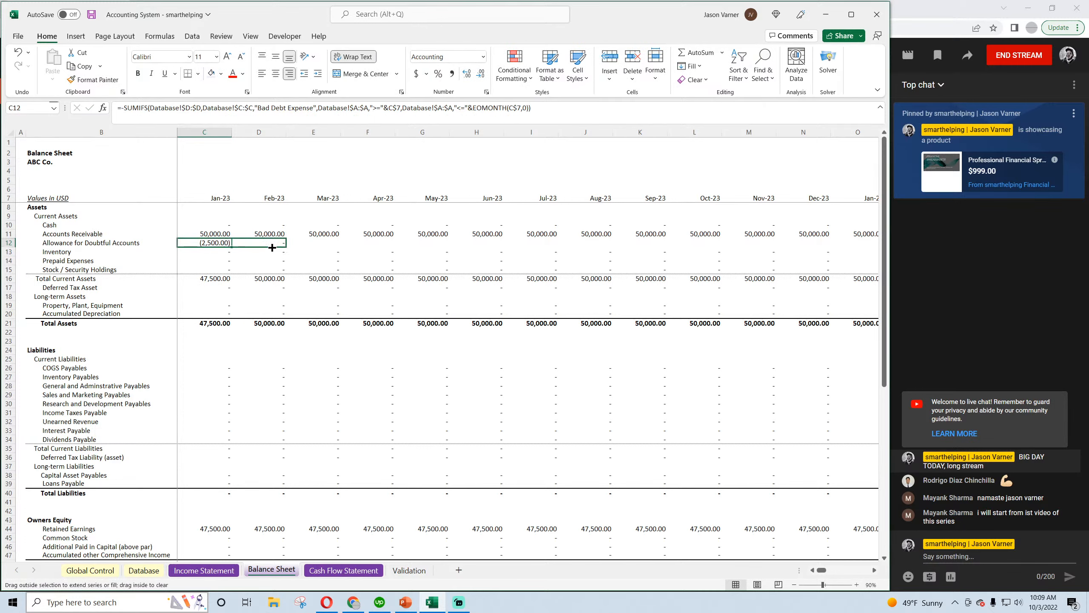
click(271, 243)
click(546, 107)
text(+)
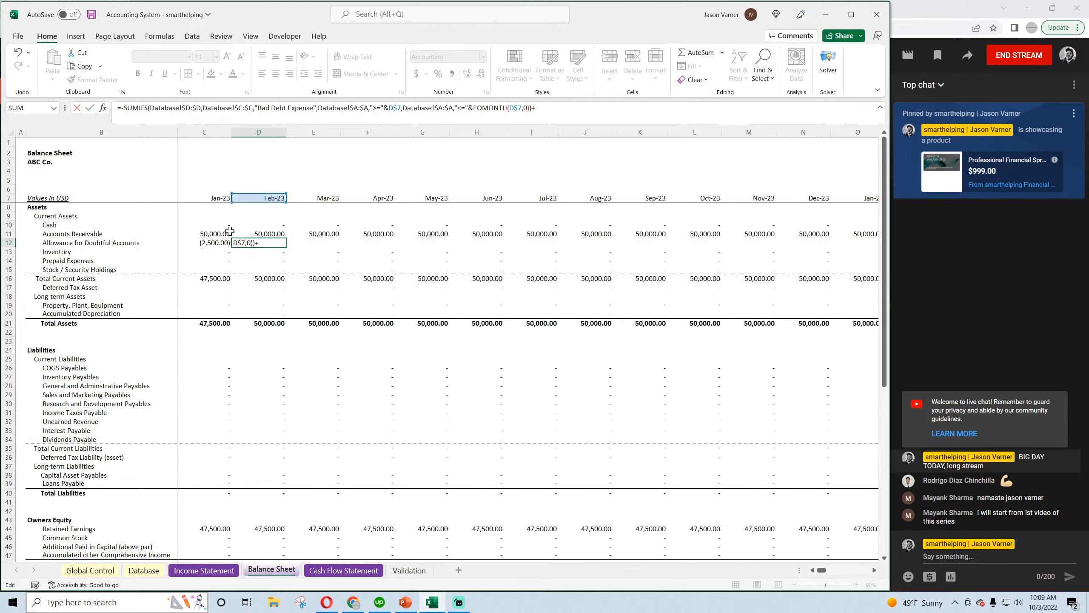
click(217, 242)
key(Return)
Fill the Feb-23 allowance formula across the row through Dec-28 and save the workbook
click(276, 243)
drag(286, 247, 1085, 301)
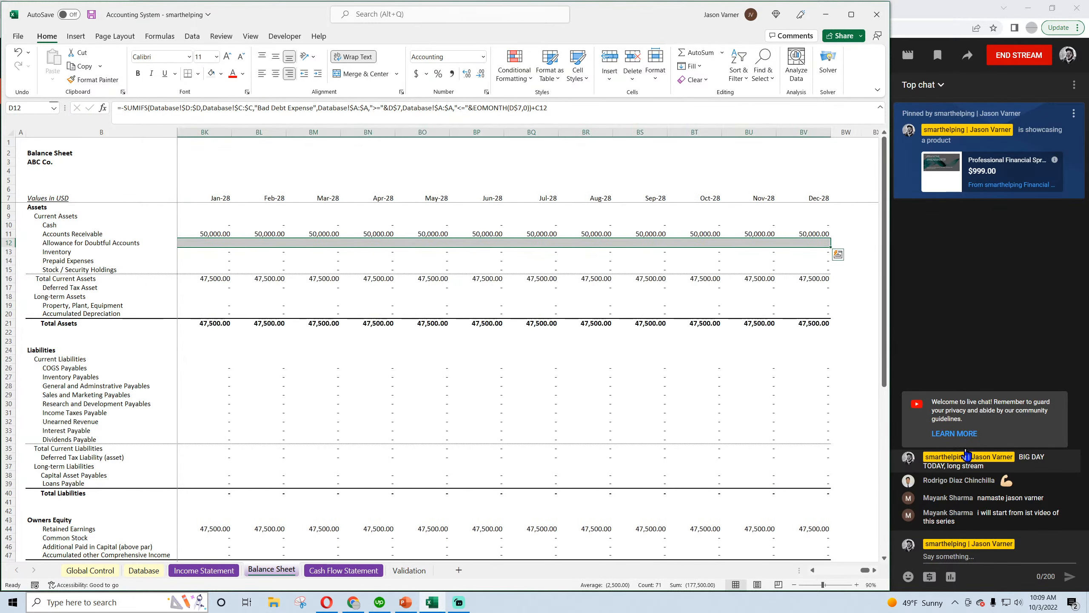
drag(863, 570, 817, 572)
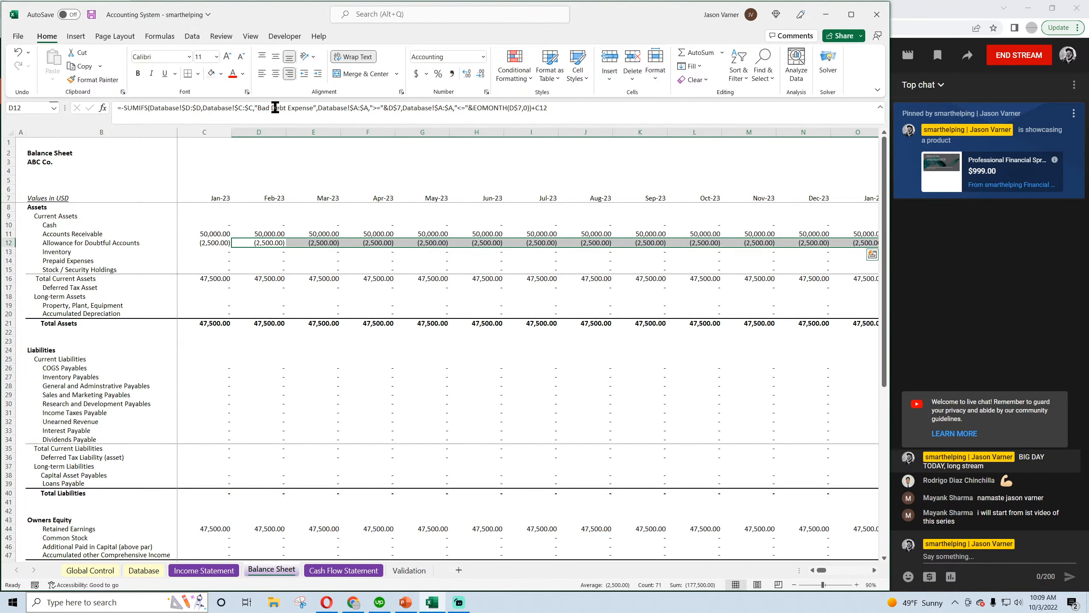
click(92, 14)
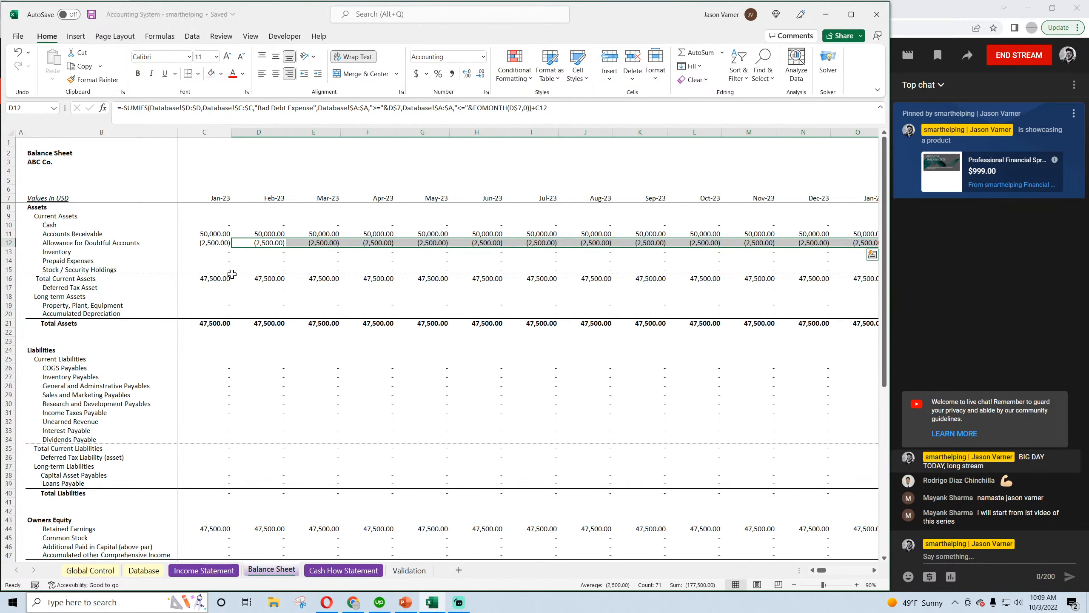
Examine the Balance Sheet's Allowance for Doubtful Accounts formulas for Jan-23 to Mar-23 and the Jan-23 Accounts Receivable formula, saving the workbook
scroll(245, 305, down, 4)
scroll(245, 305, up, 4)
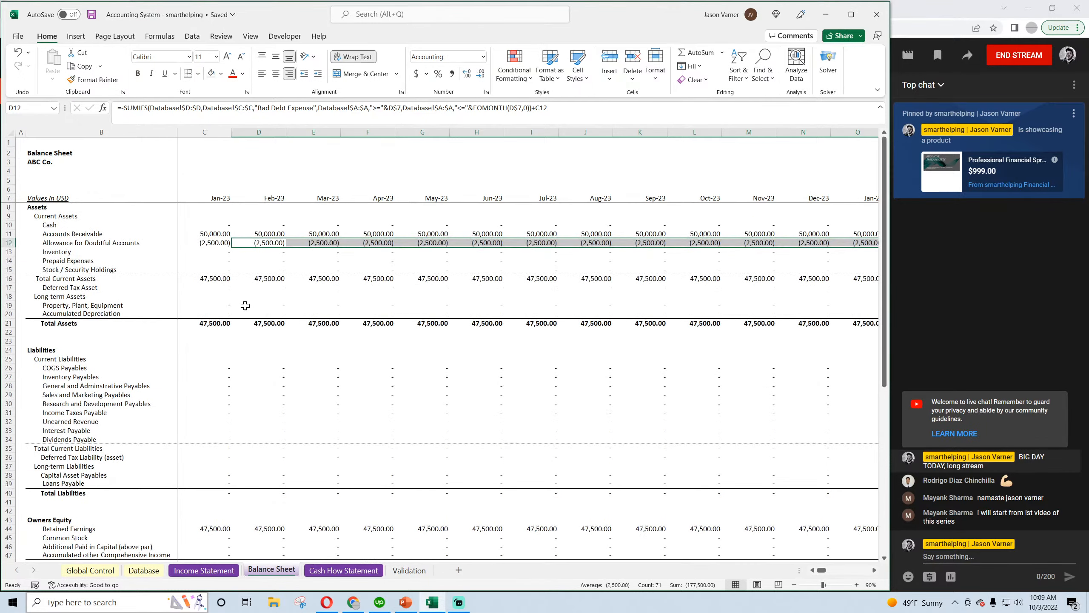
click(214, 241)
click(267, 242)
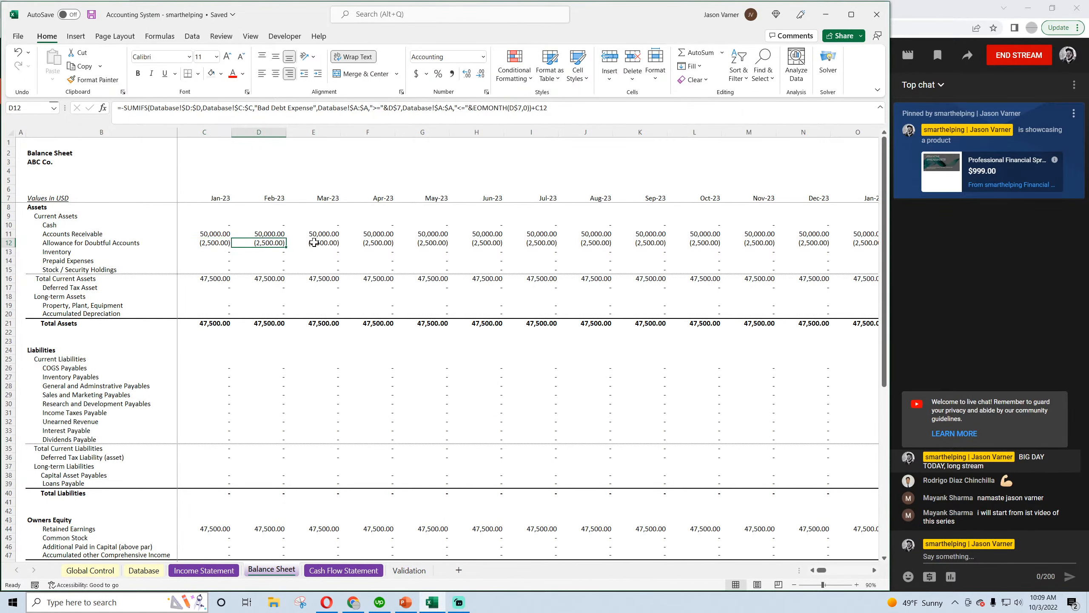
click(314, 242)
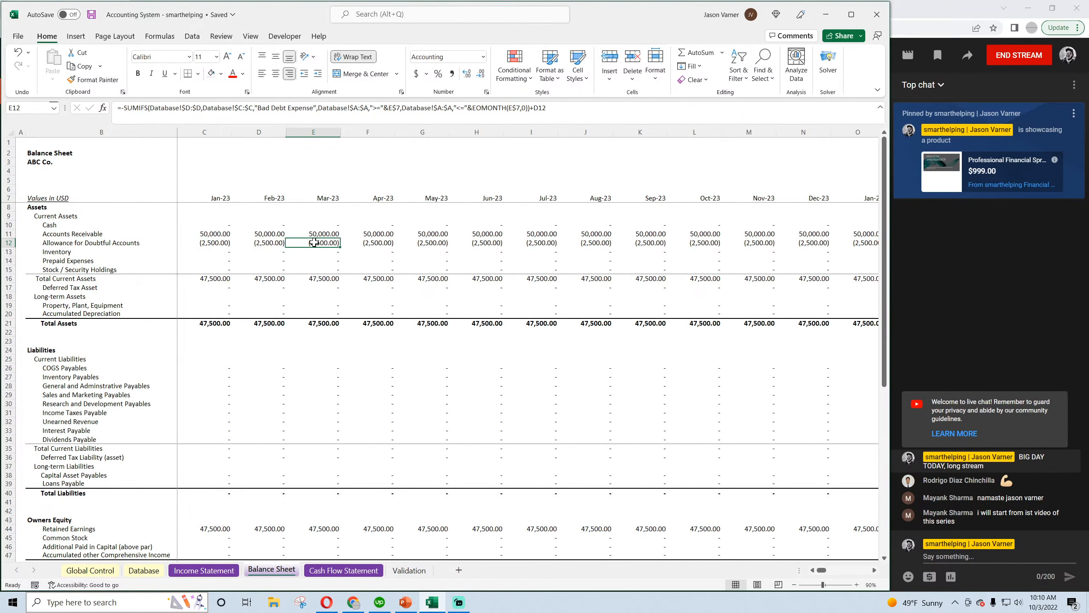
click(210, 236)
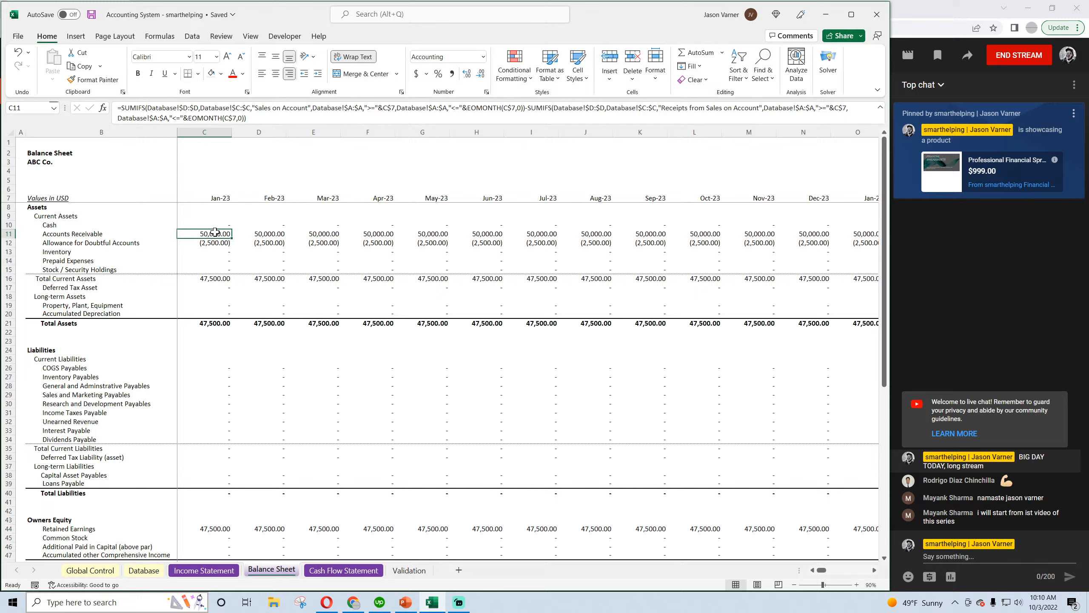
click(91, 15)
click(215, 243)
click(270, 244)
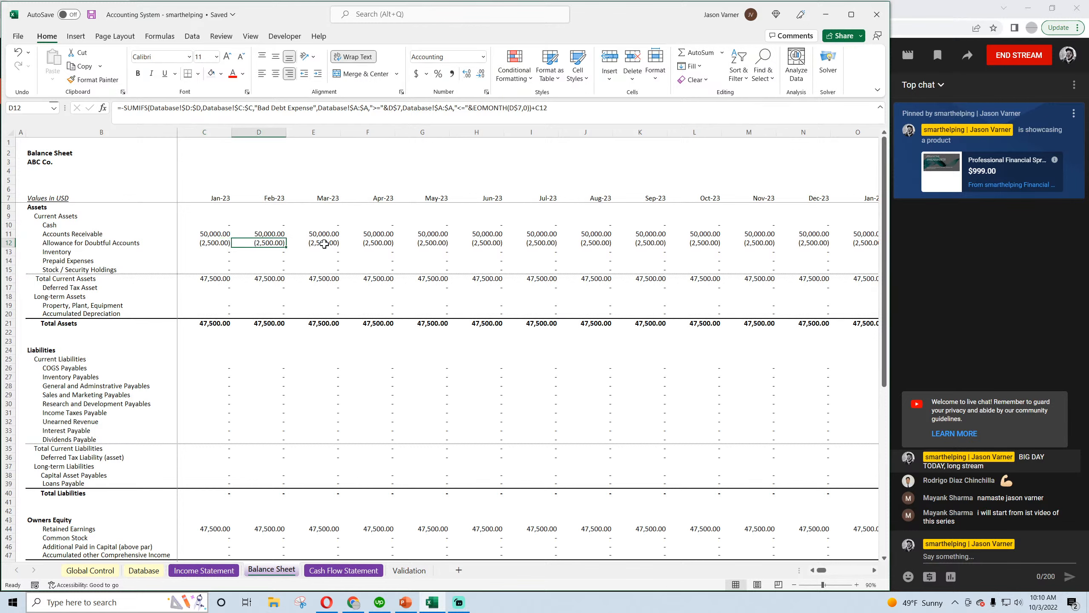
click(325, 243)
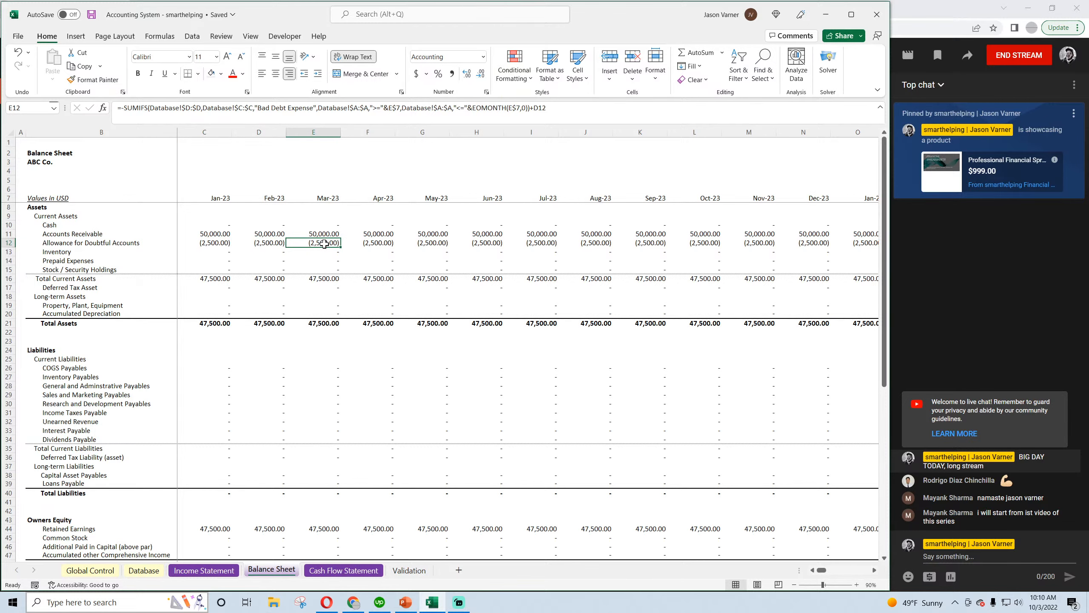
Review the Cash Flow Statement and Income Statement for the effect of the bad debt entry, and return to the Balance Sheet
click(335, 571)
scroll(264, 453, down, 3)
scroll(263, 453, up, 3)
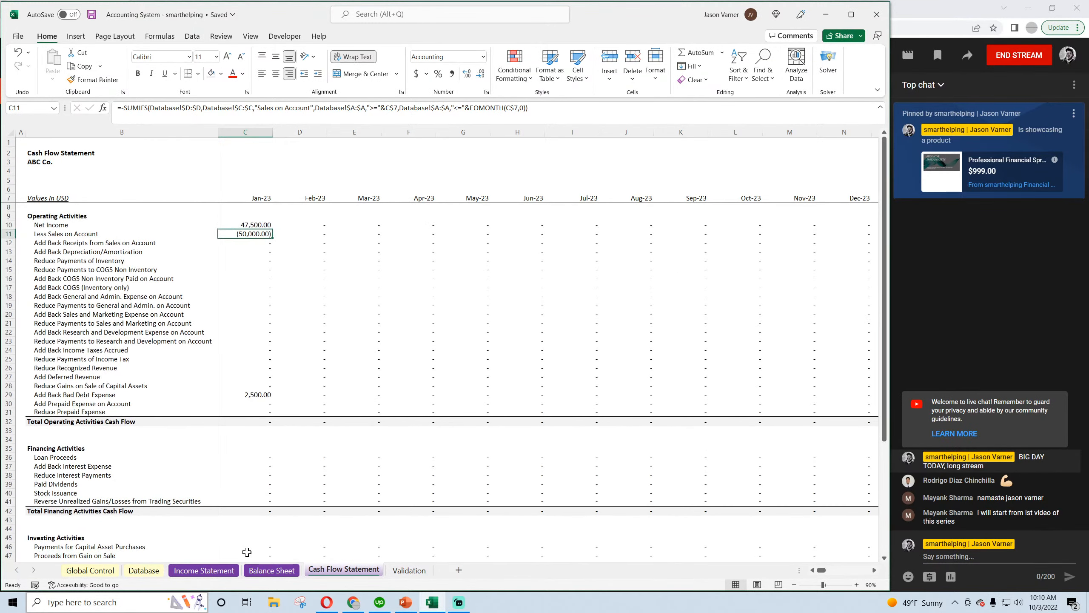
click(275, 571)
click(207, 570)
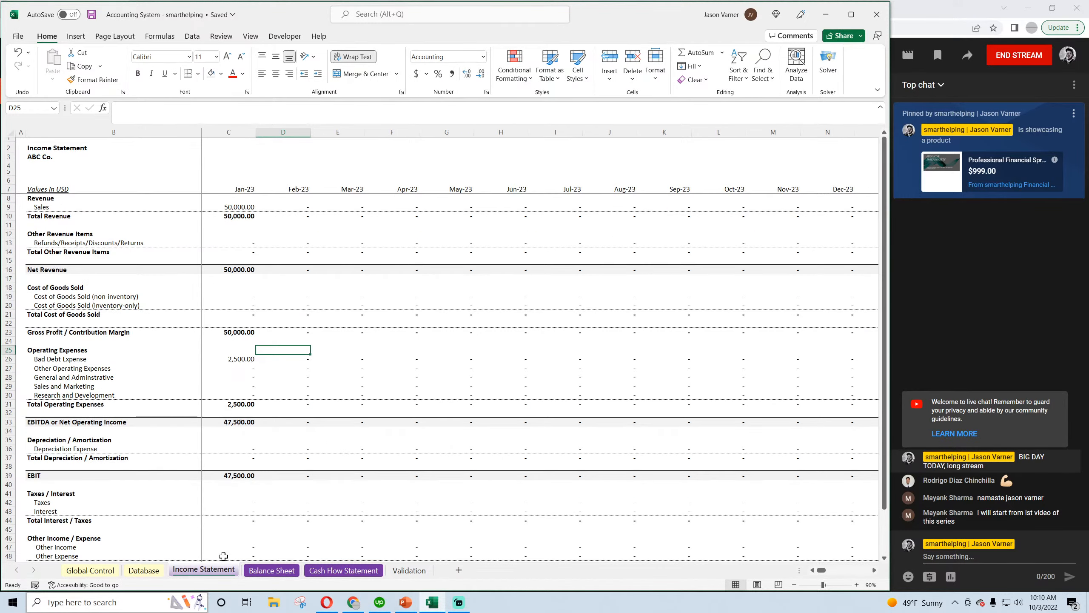
scroll(275, 491, down, 5)
scroll(274, 515, up, 5)
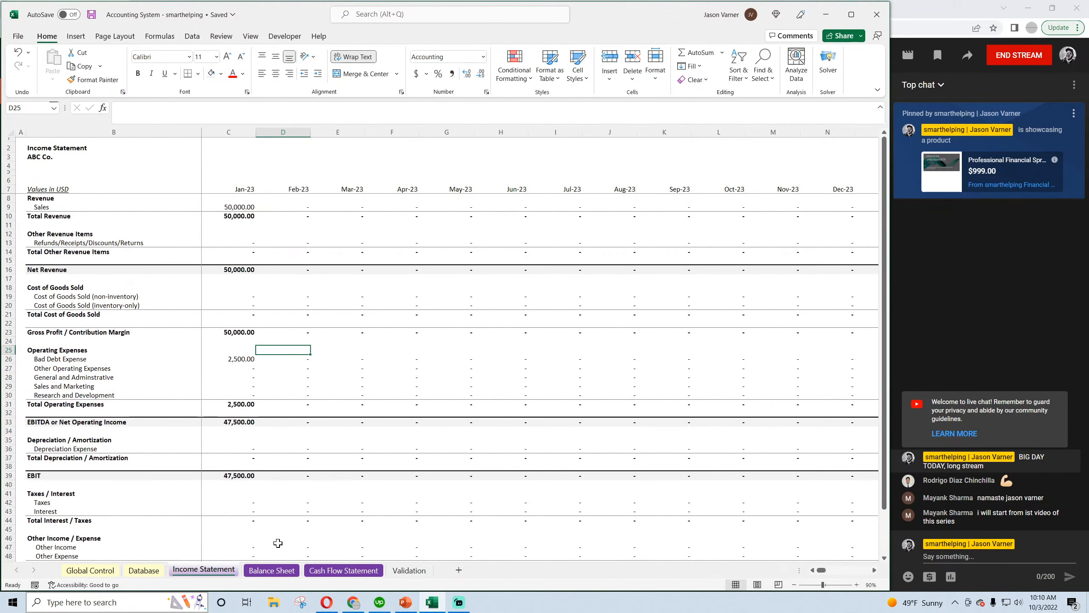
click(274, 570)
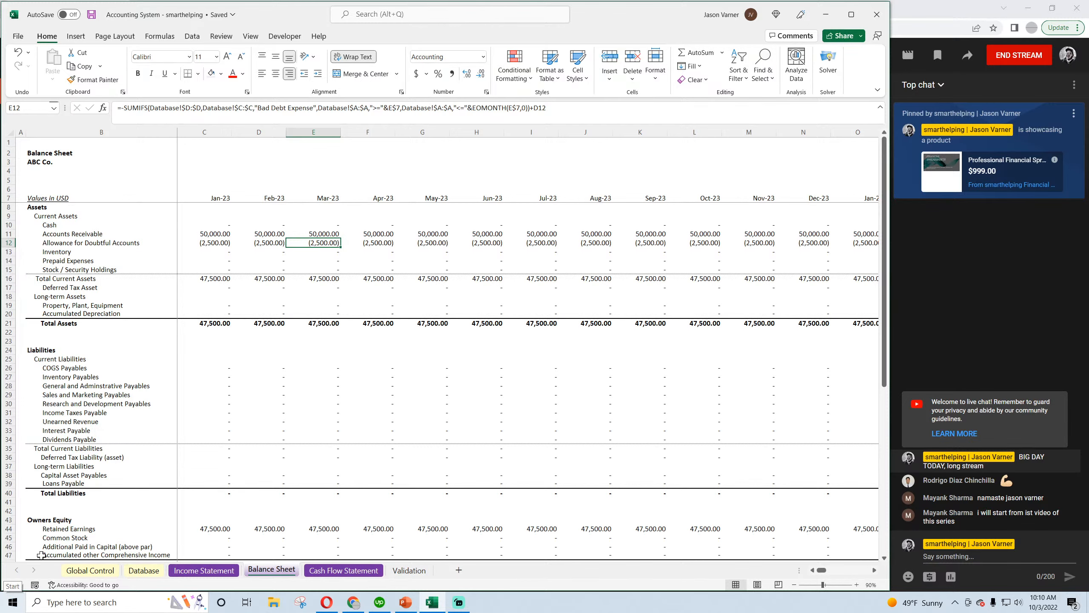
Compare the Income Statement's Jan-23 Sales and Bad Debt Expense with the Balance Sheet's allowance row, and return to the Database sheet
click(211, 571)
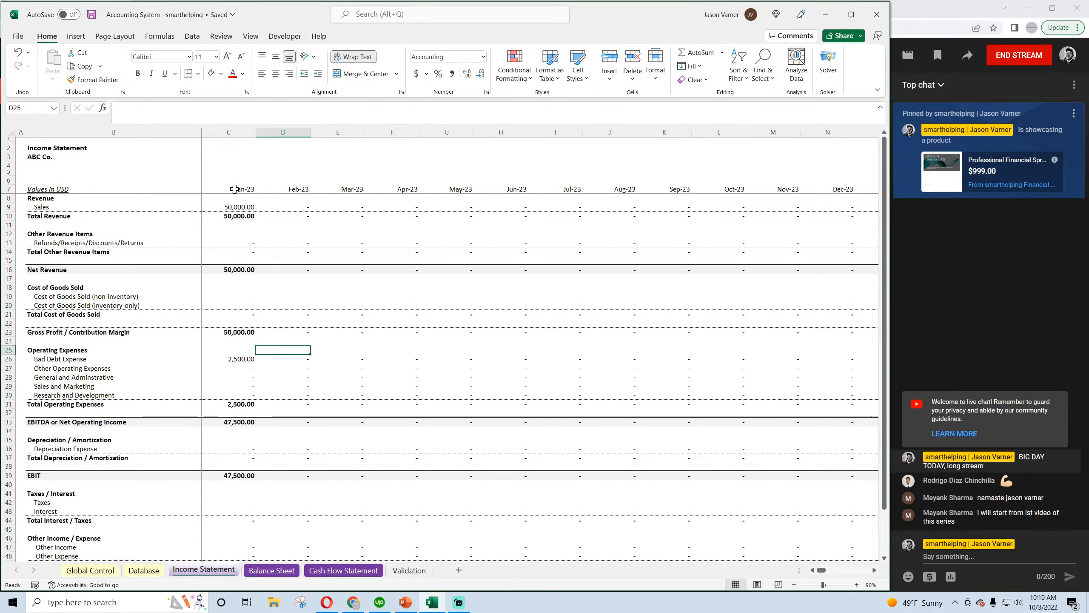
click(241, 208)
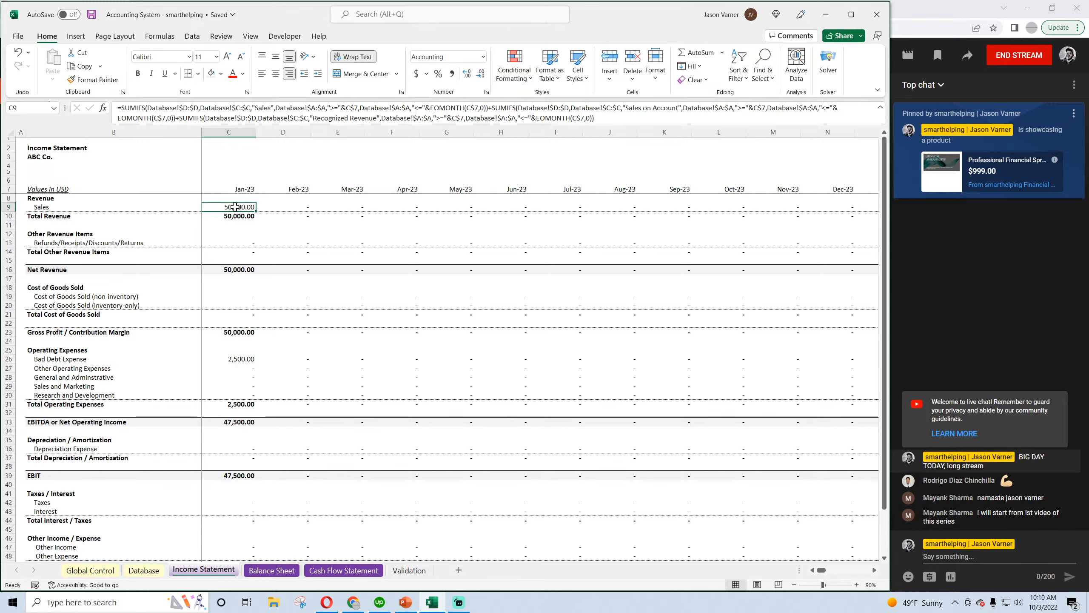
click(238, 358)
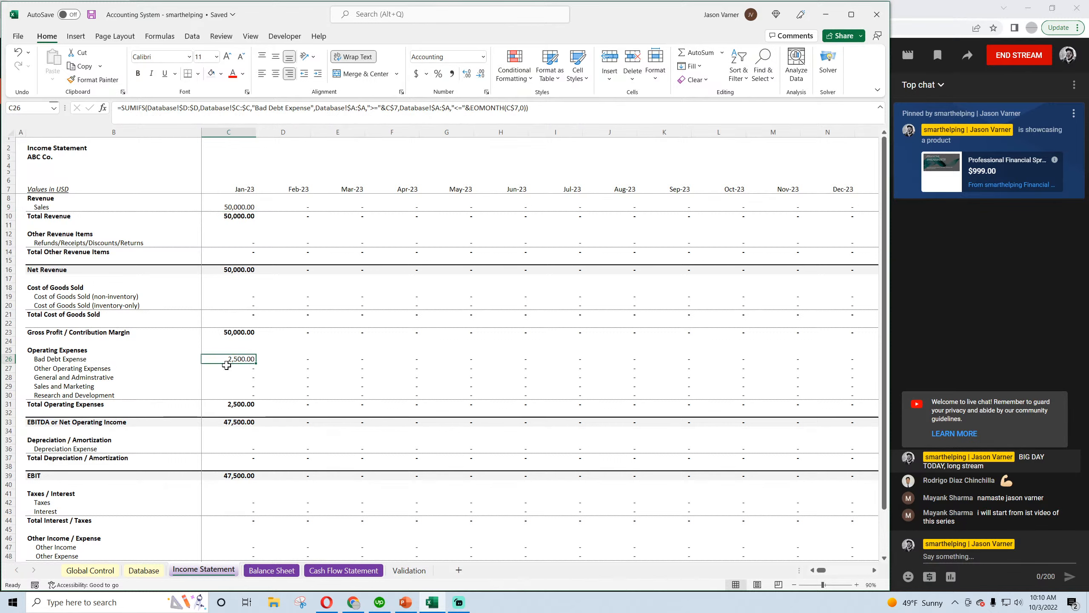
click(270, 571)
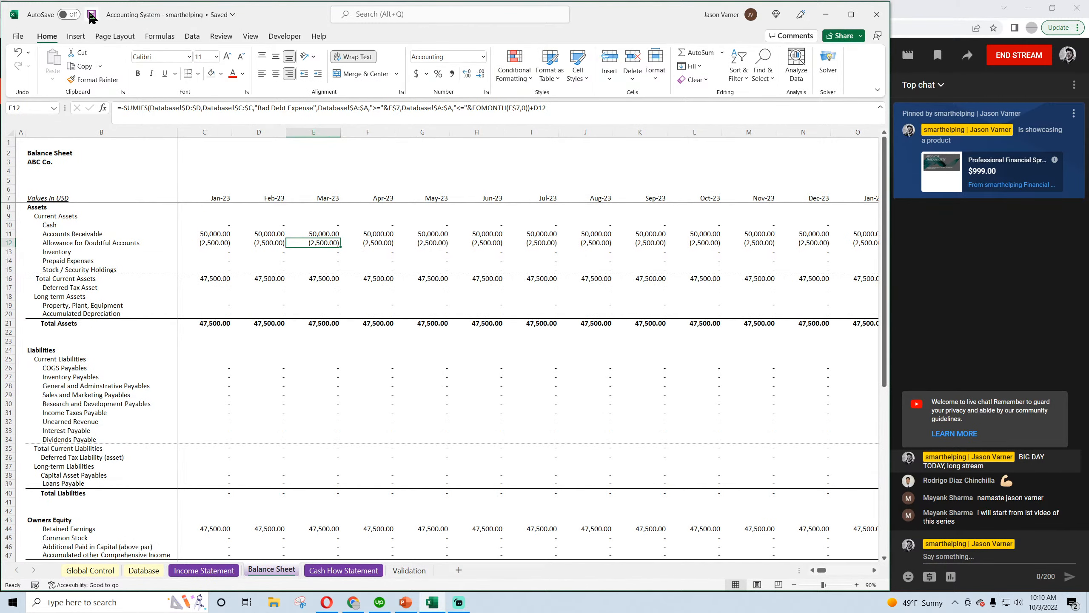
click(210, 244)
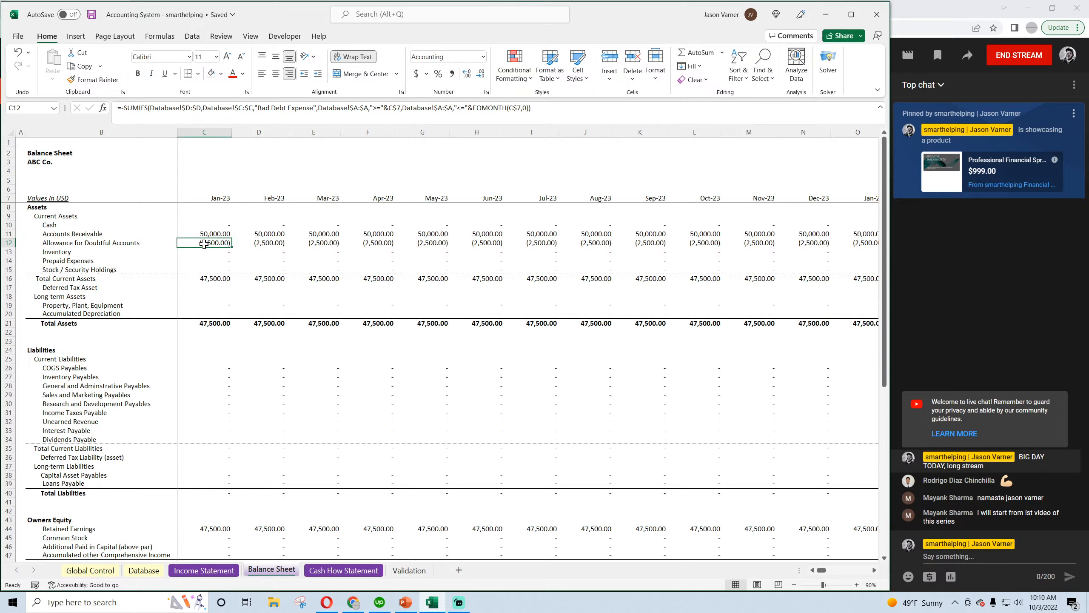
click(541, 246)
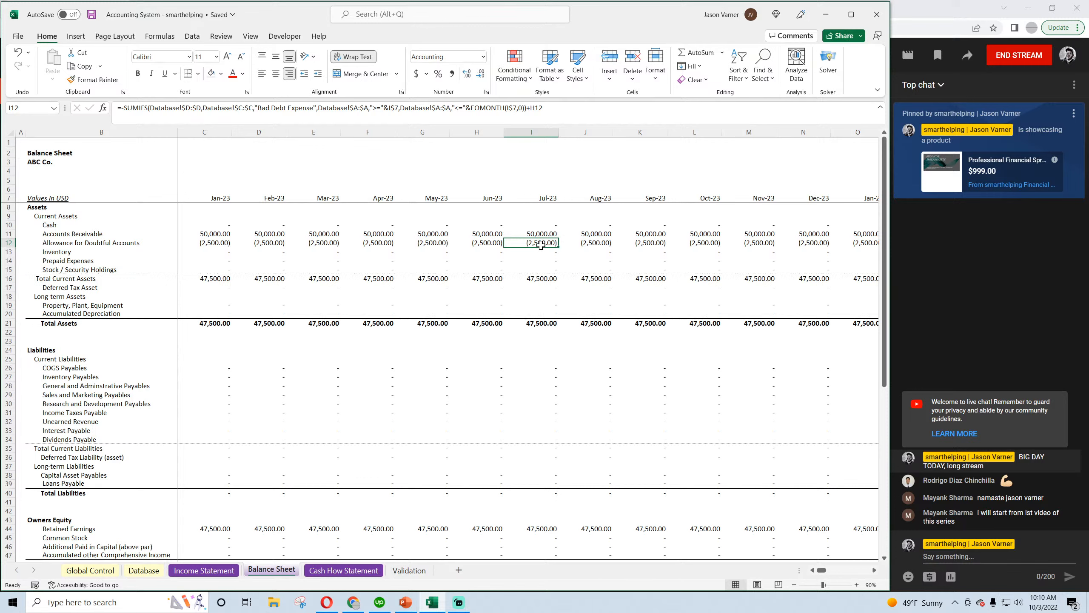
click(143, 570)
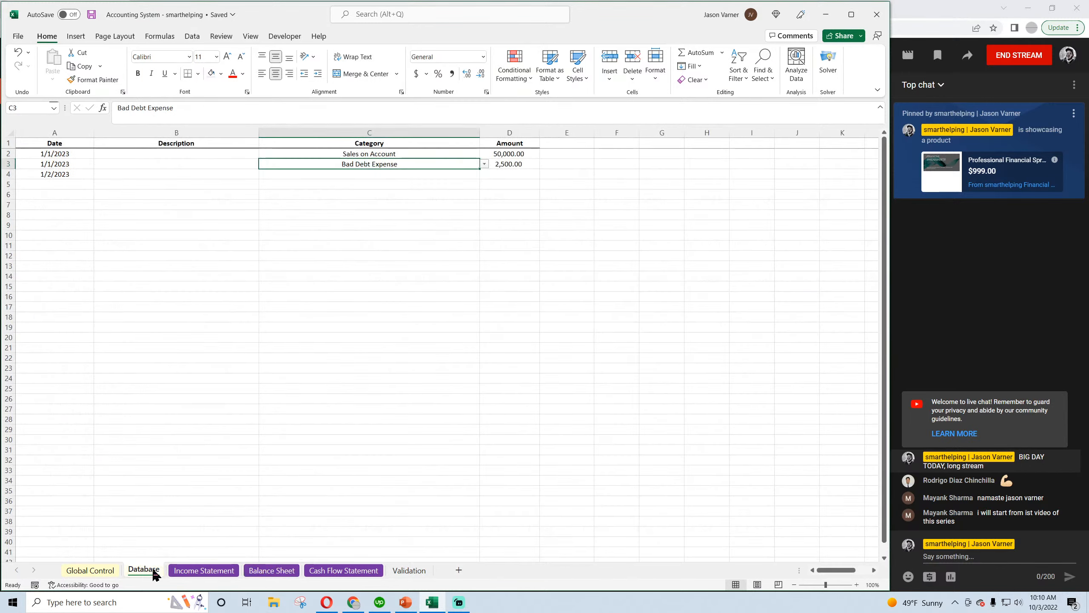
Set the date in Database row 4 to 2/2/2023 and fill the date series down through row 6
click(61, 164)
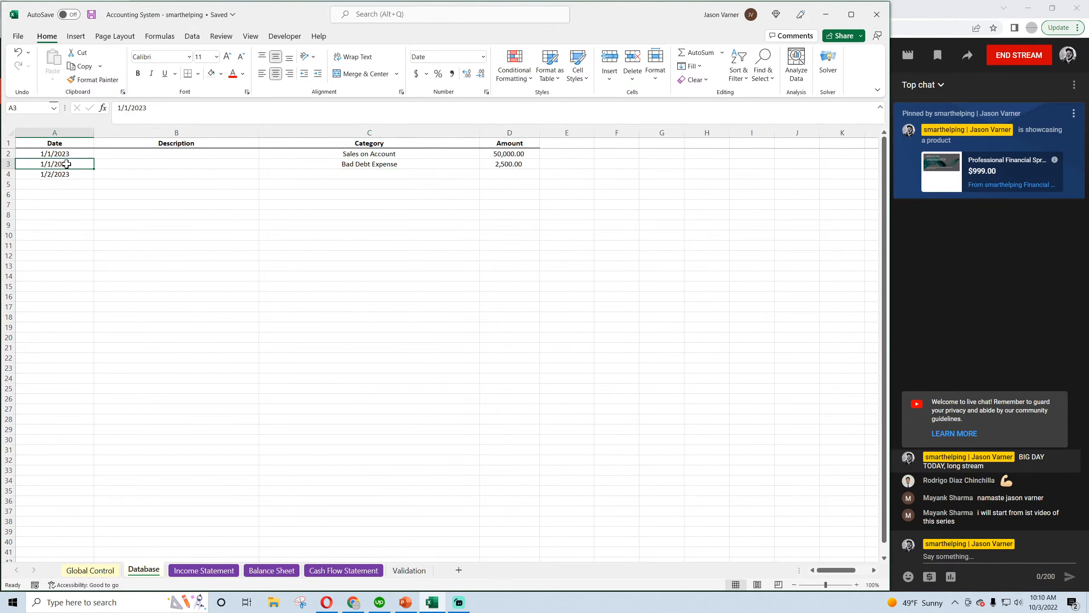
click(69, 154)
click(67, 173)
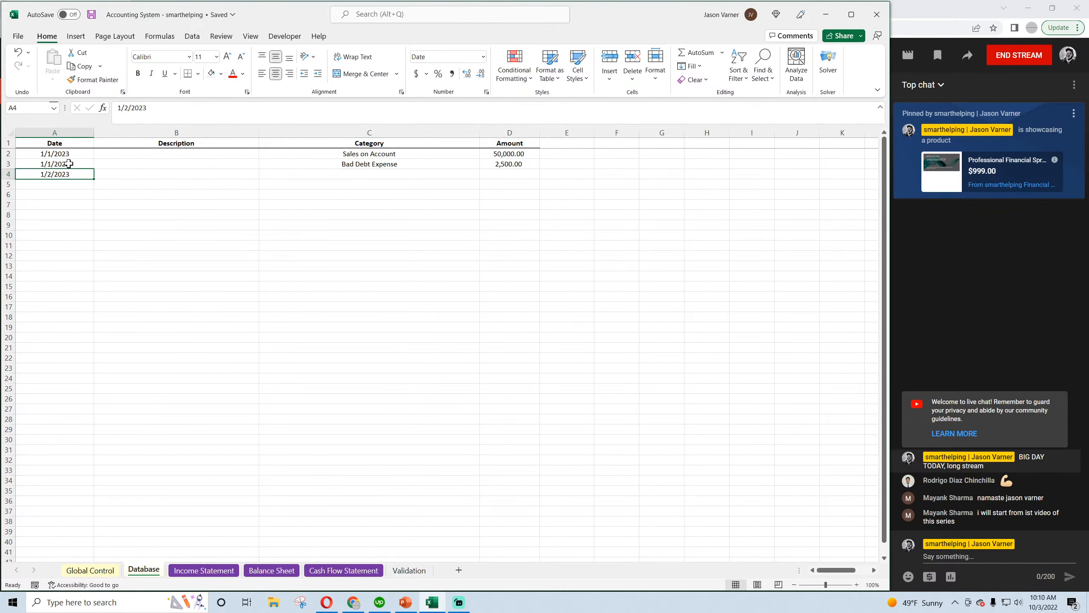
click(74, 165)
click(72, 172)
drag(121, 109, 99, 110)
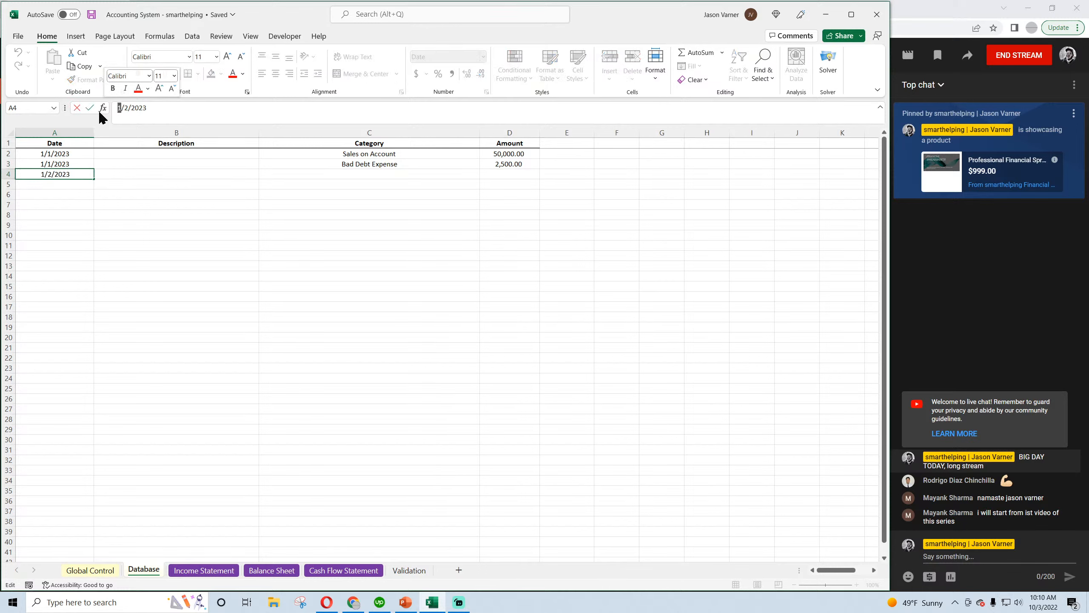
text(2)
click(112, 255)
click(82, 174)
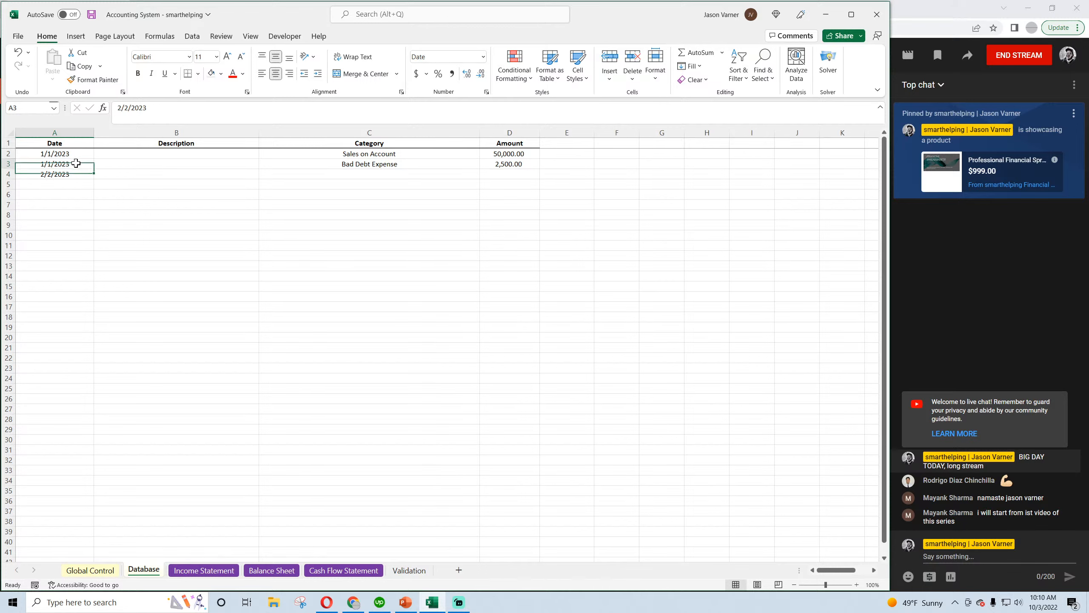
drag(80, 164, 94, 201)
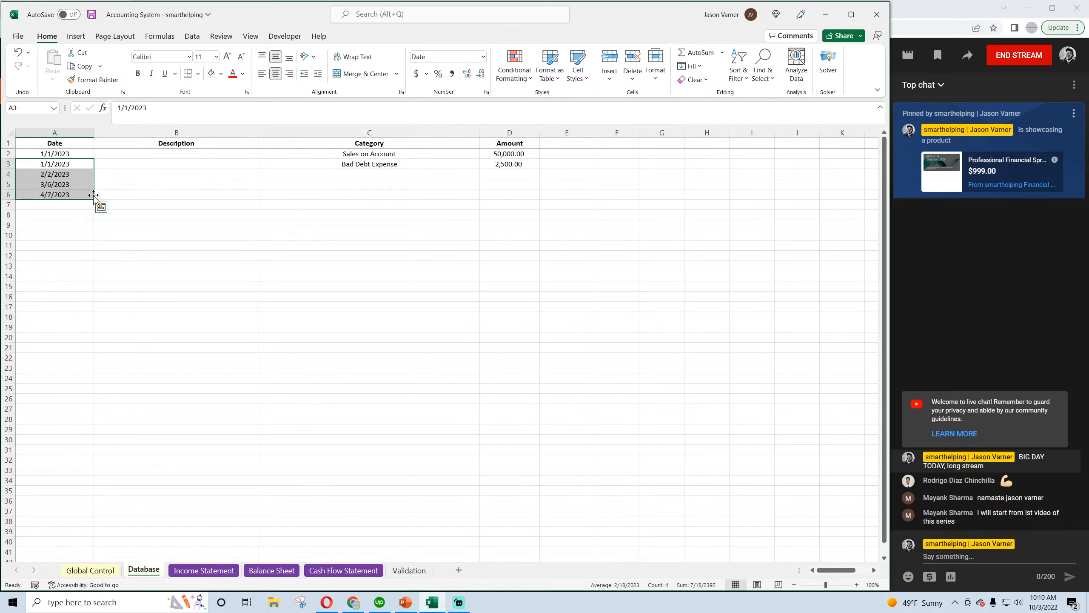
Copy the Sales on Account and Bad Debt Expense categories with their amounts from rows 2–3 into rows 4–5 and 6–7
drag(377, 154, 510, 164)
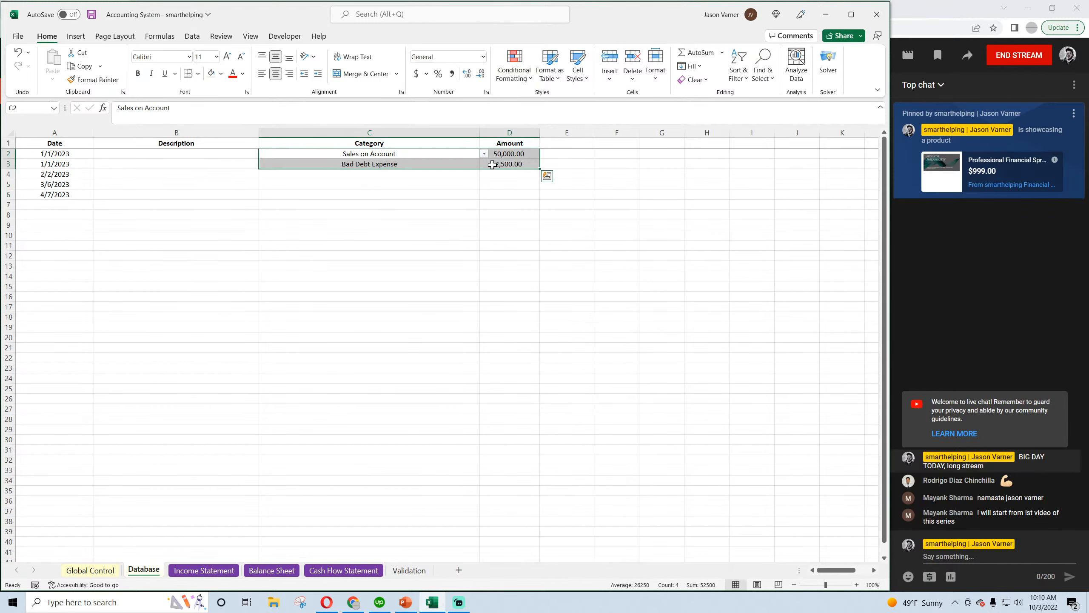
key(ctrl+c)
click(335, 175)
key(ctrl+v)
click(336, 195)
key(ctrl+v)
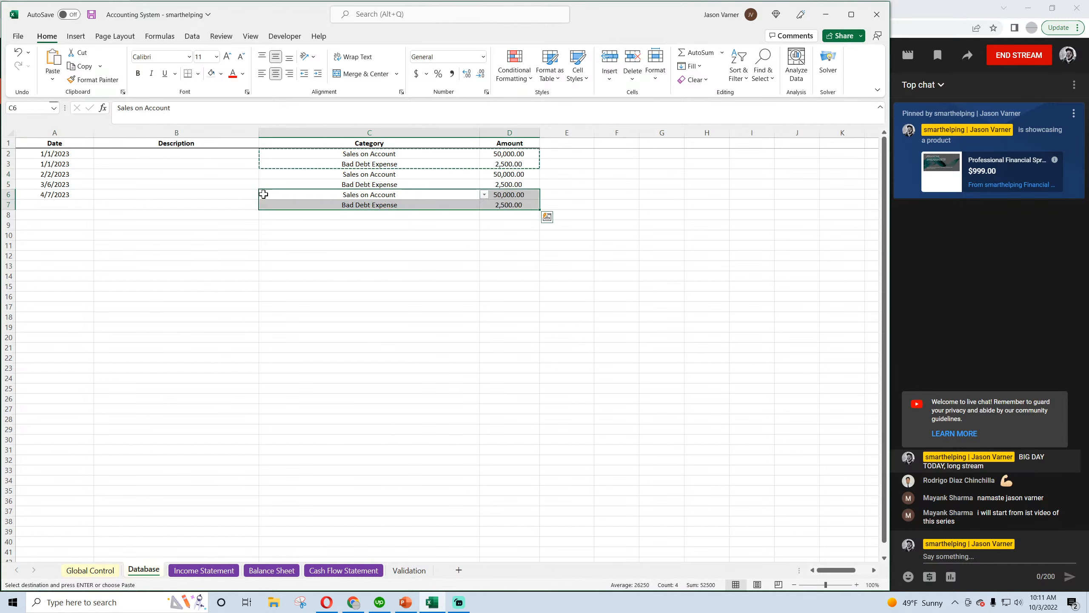
Extend the date series through row 7 of the Database and save the workbook
click(65, 185)
drag(65, 185, 96, 206)
click(386, 175)
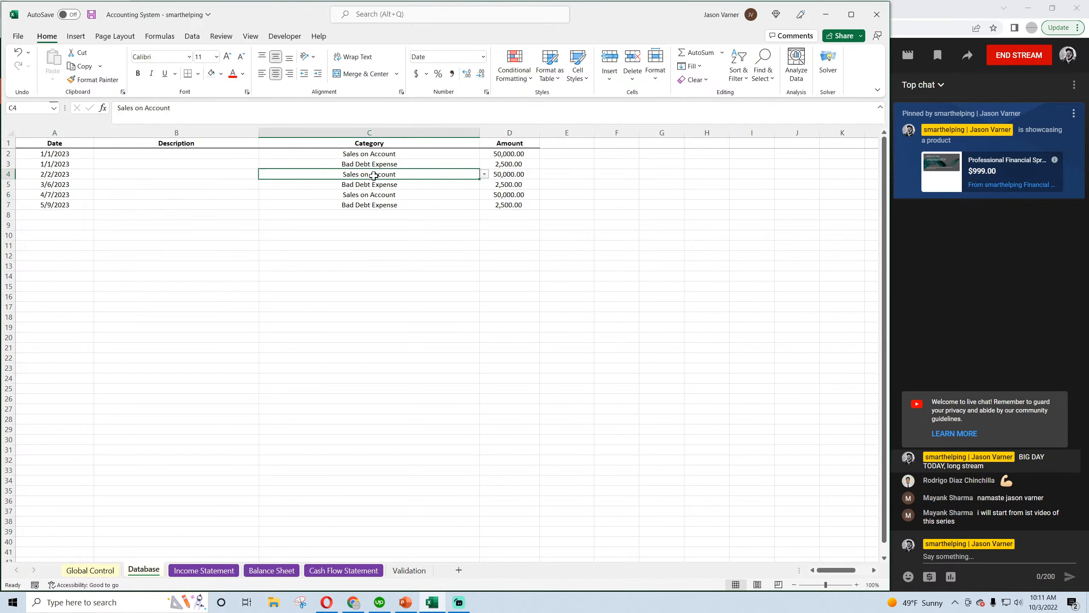
click(91, 14)
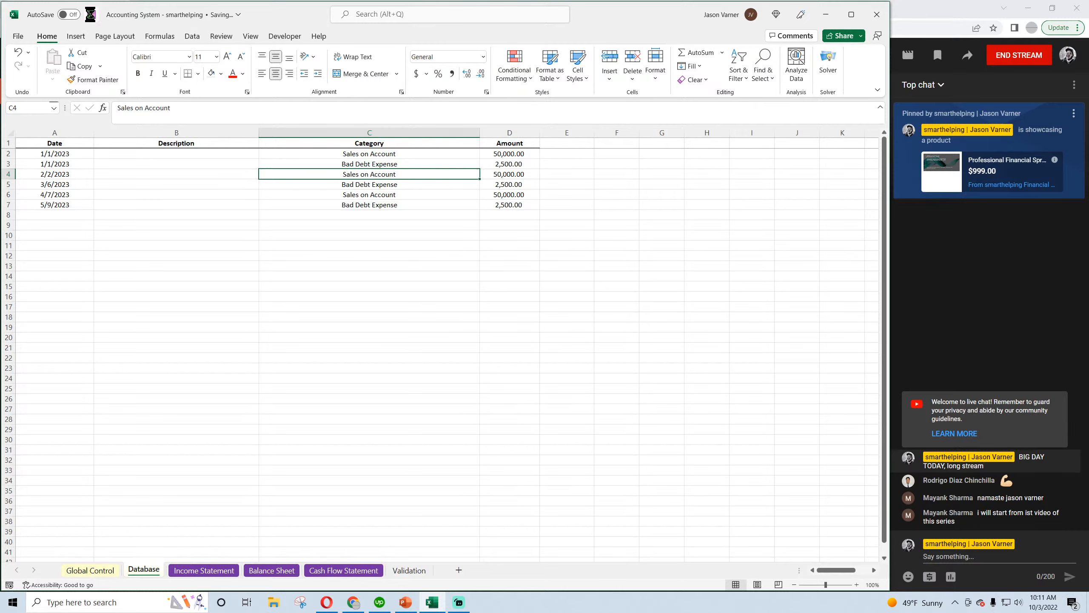
Change the Database dates in rows 5, 6 and 7 to 2/6/2023, 3/7/2023 and 3/9/2023
click(512, 164)
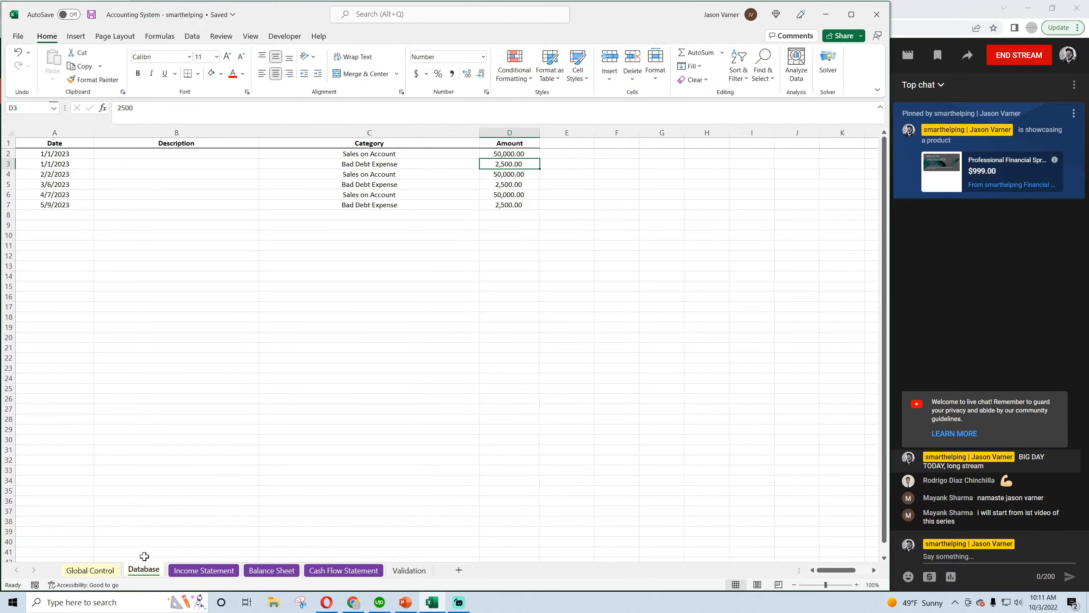
click(194, 570)
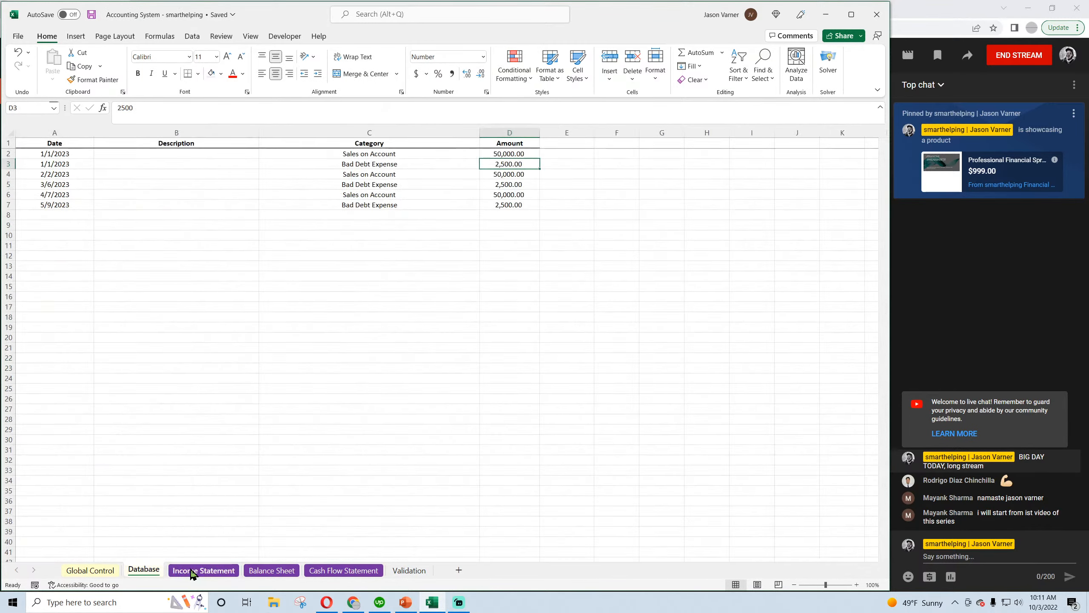
click(144, 570)
click(54, 184)
click(54, 195)
click(54, 205)
click(121, 108)
key(BackSpace)
text(3)
click(157, 298)
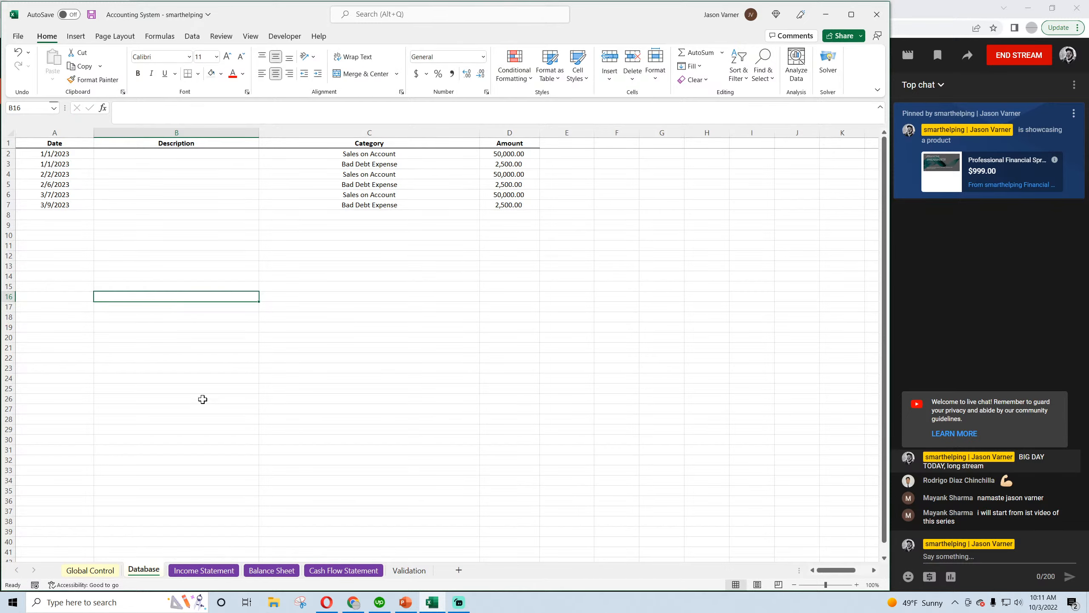
Check the Income Statement's Sales and Bad Debt Expense for Jan-23 through Mar-23 and save the workbook
click(206, 571)
click(157, 571)
click(192, 571)
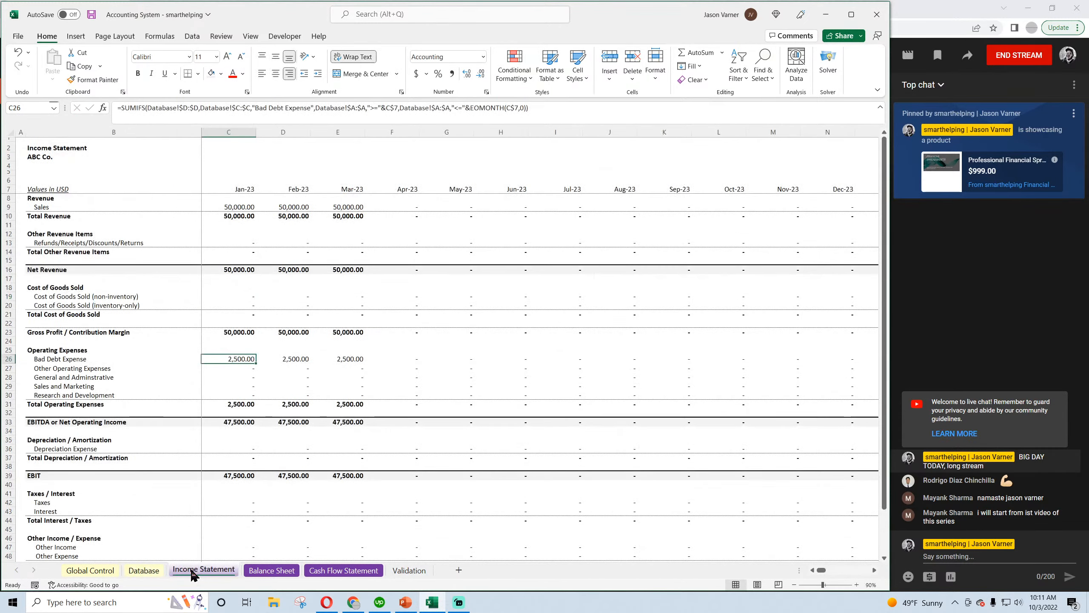
key(ctrl+s)
Examine the Balance Sheet's Allowance for Doubtful Accounts from Jan-23 through Apr-23
click(272, 571)
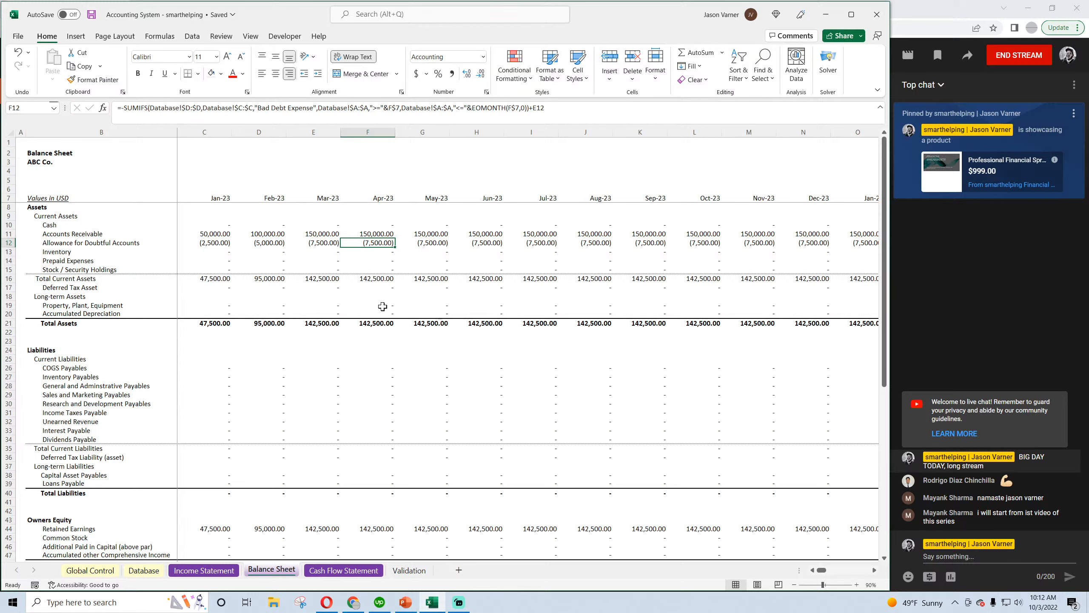
click(219, 244)
click(270, 244)
click(322, 243)
click(369, 243)
click(211, 244)
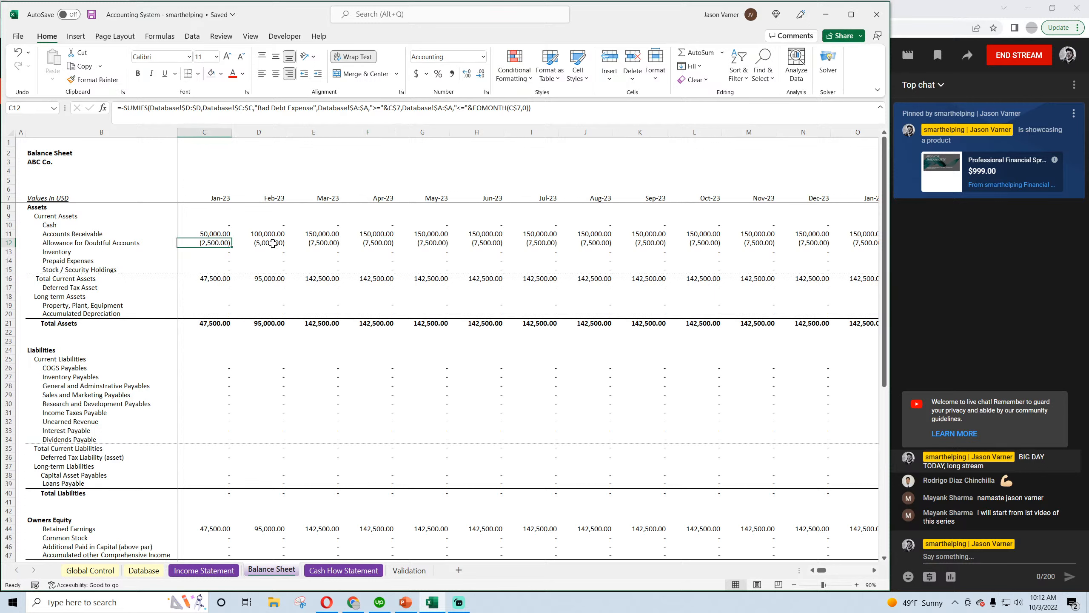
click(274, 243)
Add a Database entry dated 6/1/2023 with the category Writing Off Doubtful Accounts and an amount of 3,000
click(144, 570)
click(55, 215)
text(6/1/2023)
key(Return)
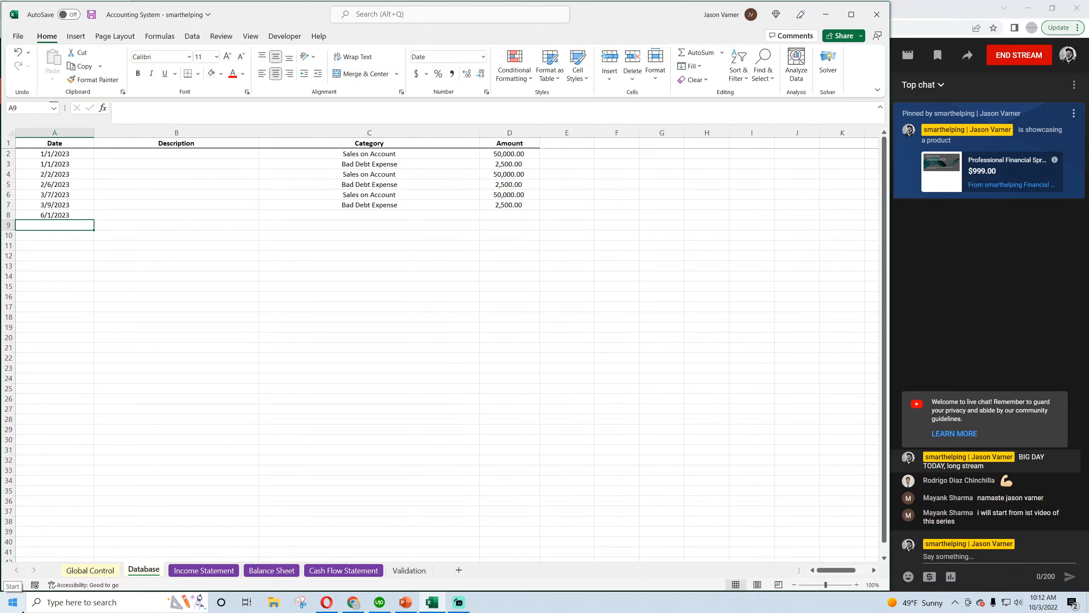
click(472, 214)
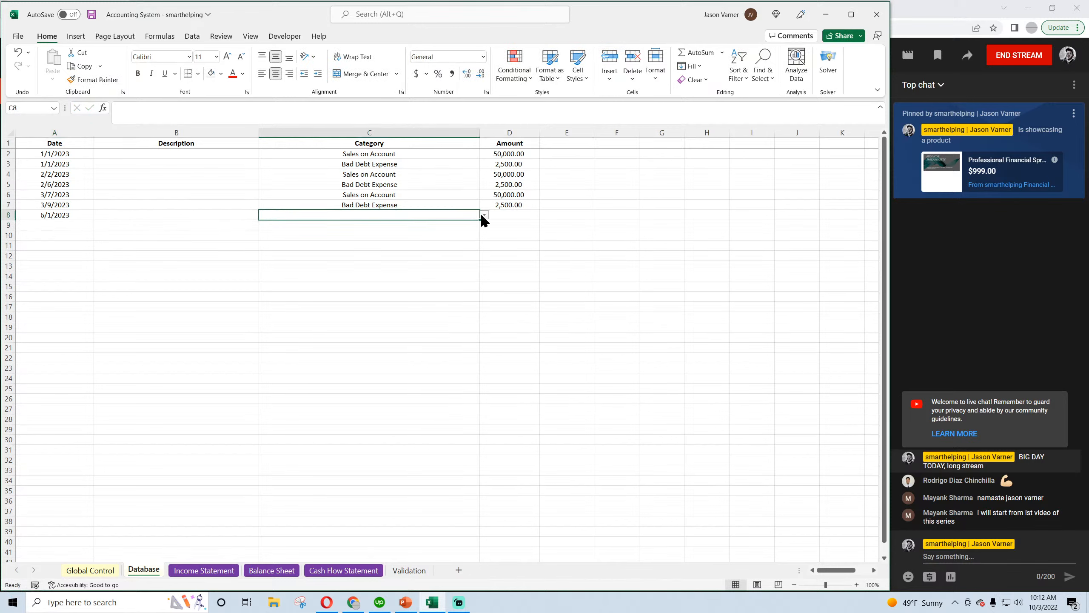
click(485, 215)
click(483, 227)
click(482, 227)
click(483, 227)
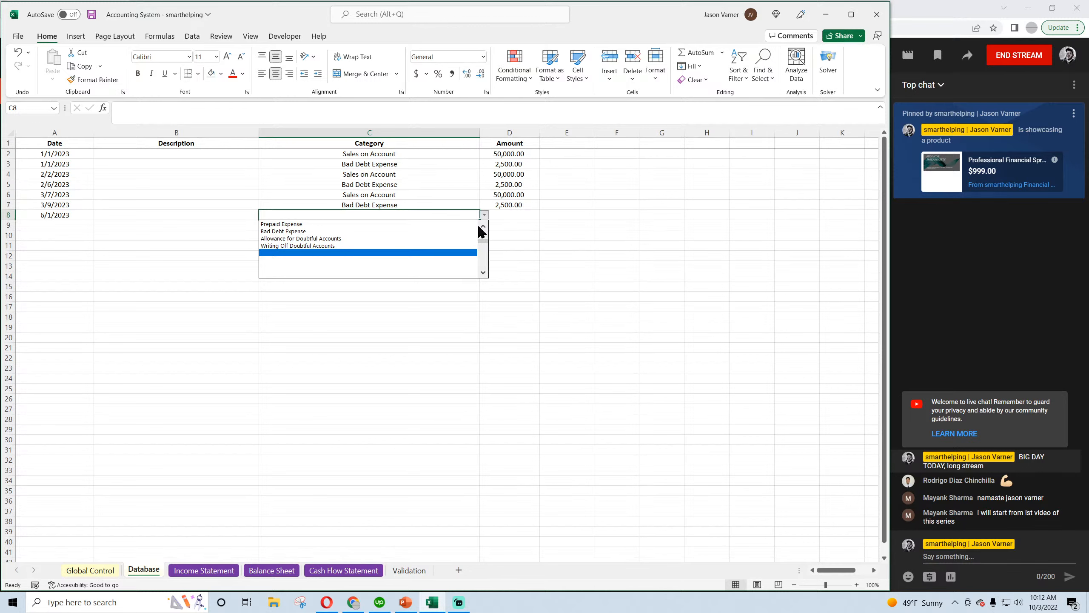
click(464, 245)
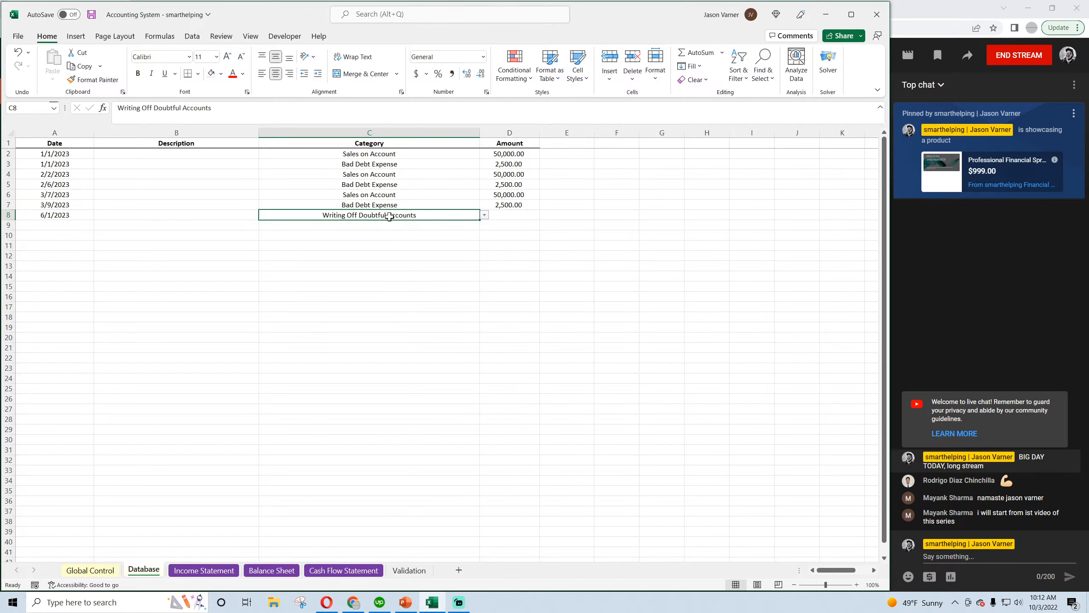
click(512, 216)
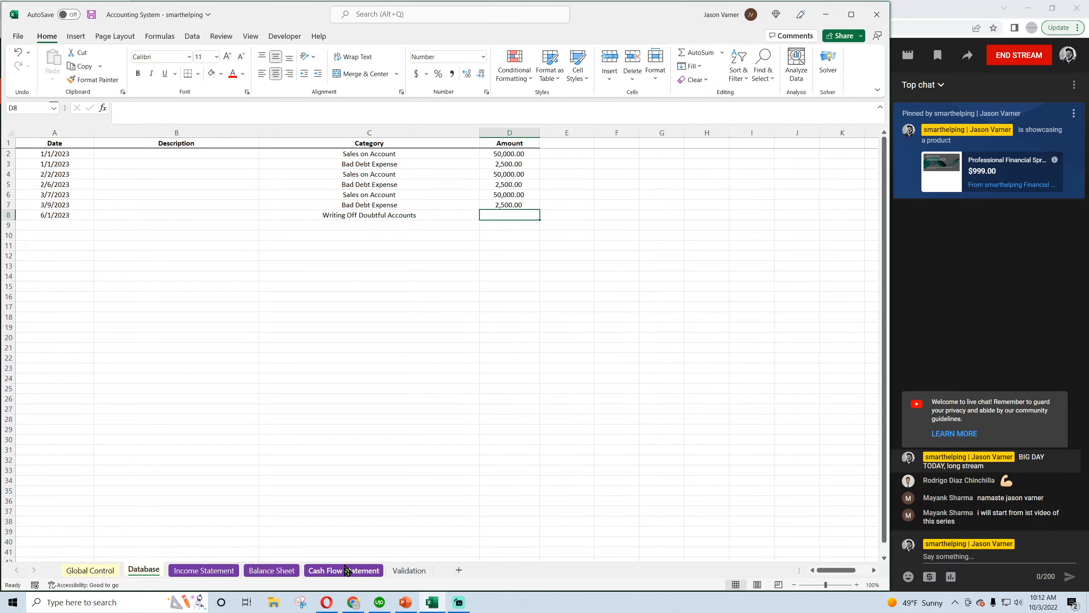
text(3,000)
key(Return)
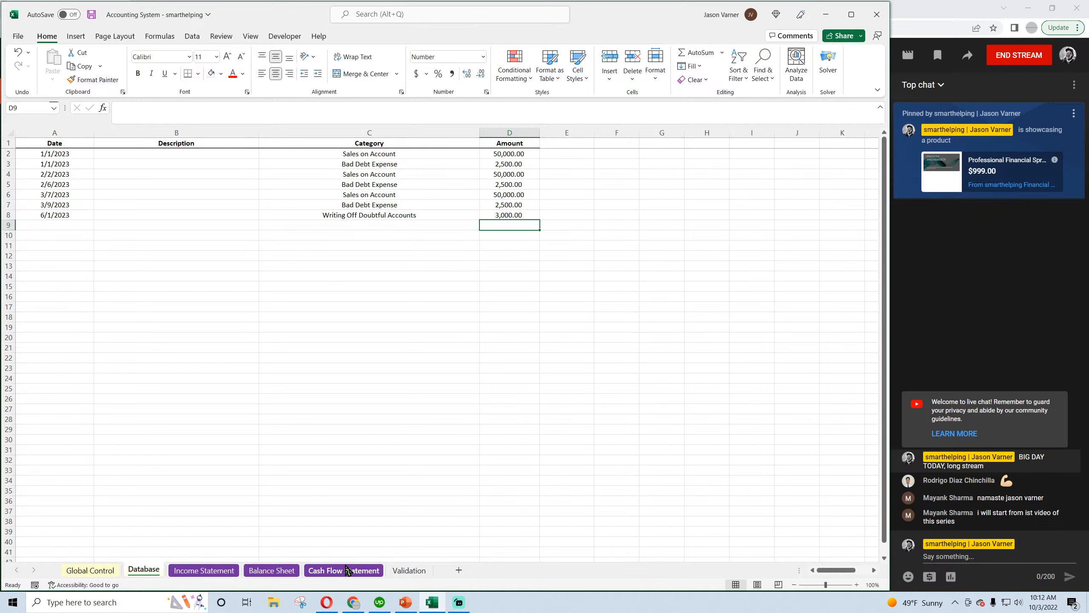
Review the Database's sales, bad debt expense and 6/1/2023 write-off entries, saving the workbook
click(348, 165)
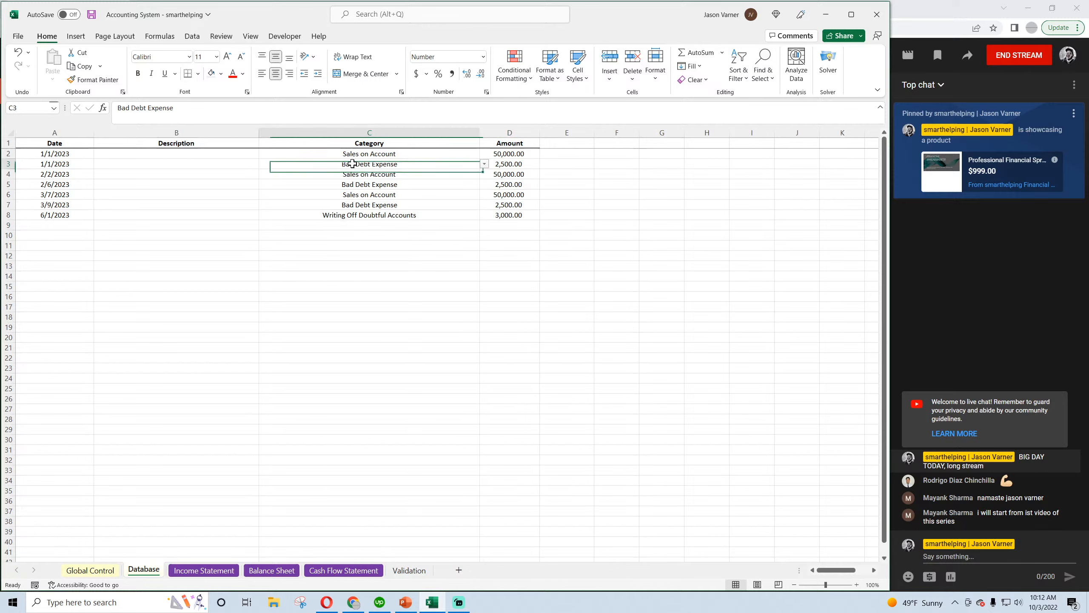
click(358, 194)
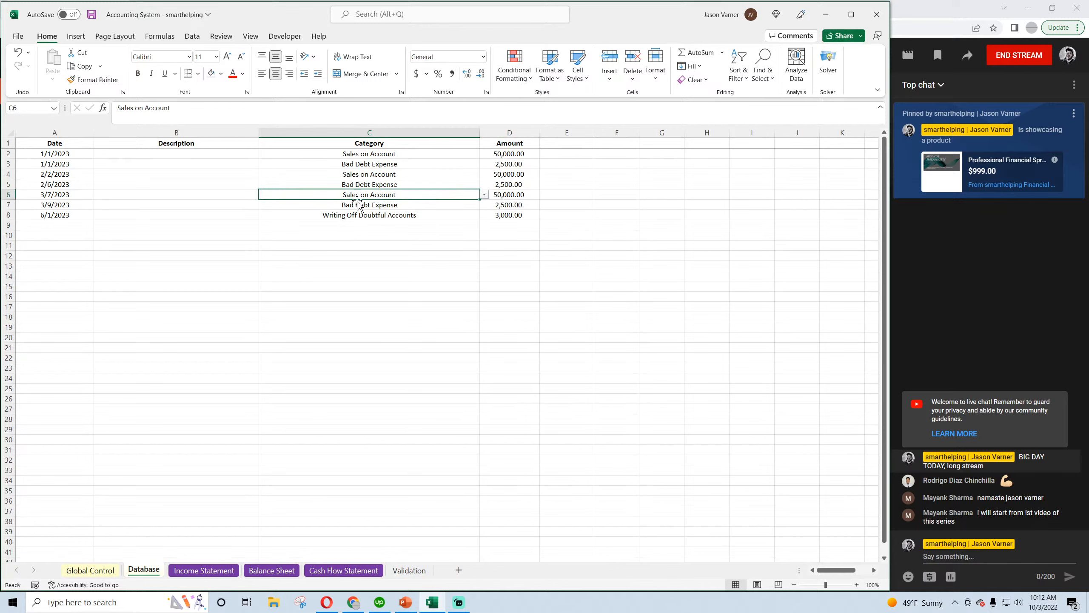
click(385, 166)
click(92, 16)
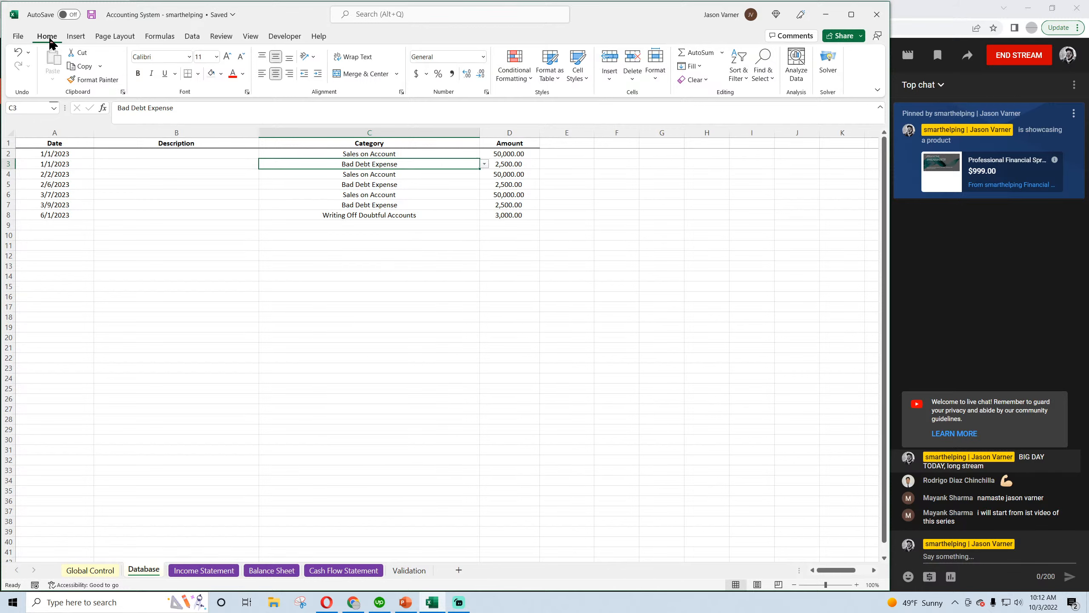
click(91, 14)
click(91, 15)
click(385, 218)
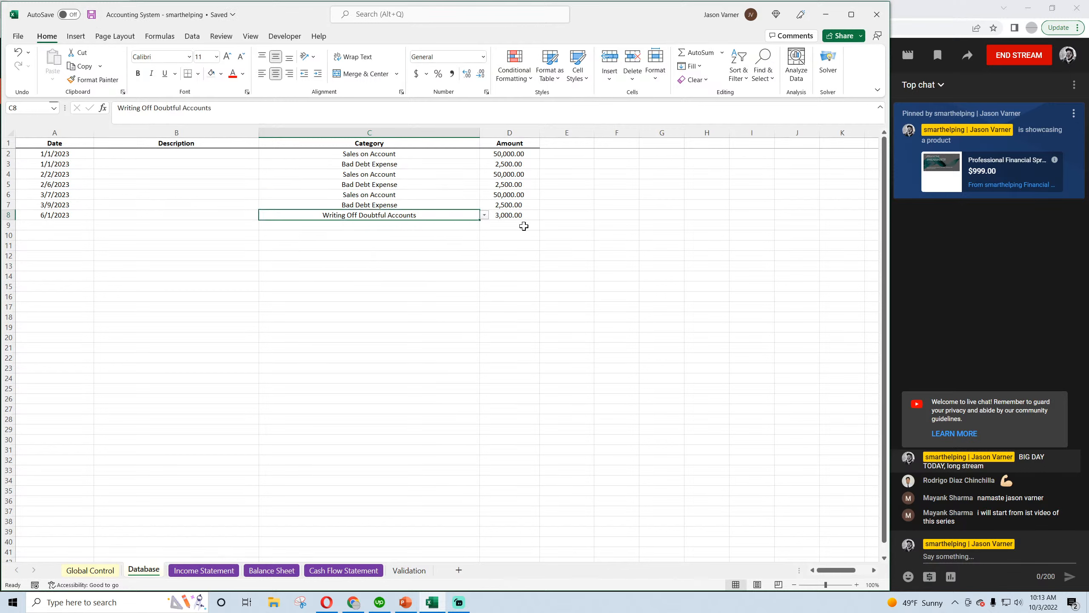
click(91, 15)
click(364, 287)
click(391, 212)
click(91, 15)
click(65, 215)
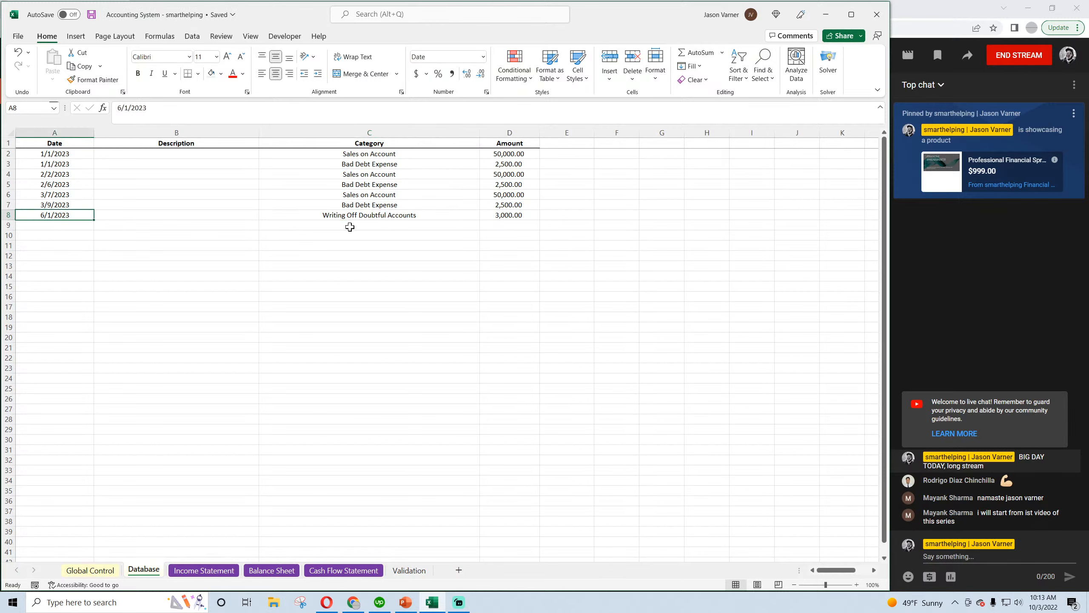
click(361, 217)
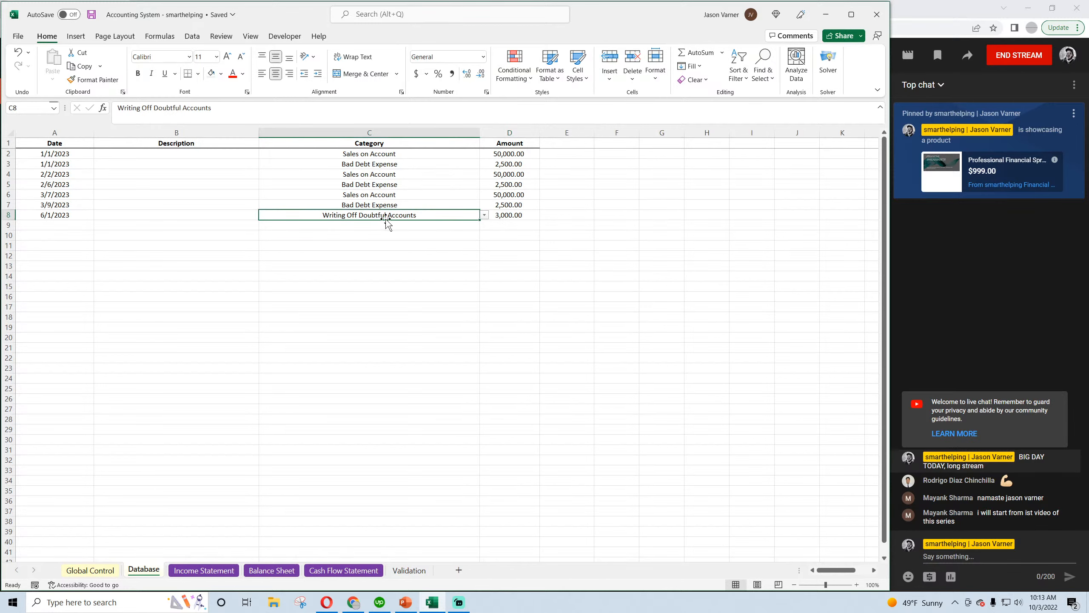
click(508, 215)
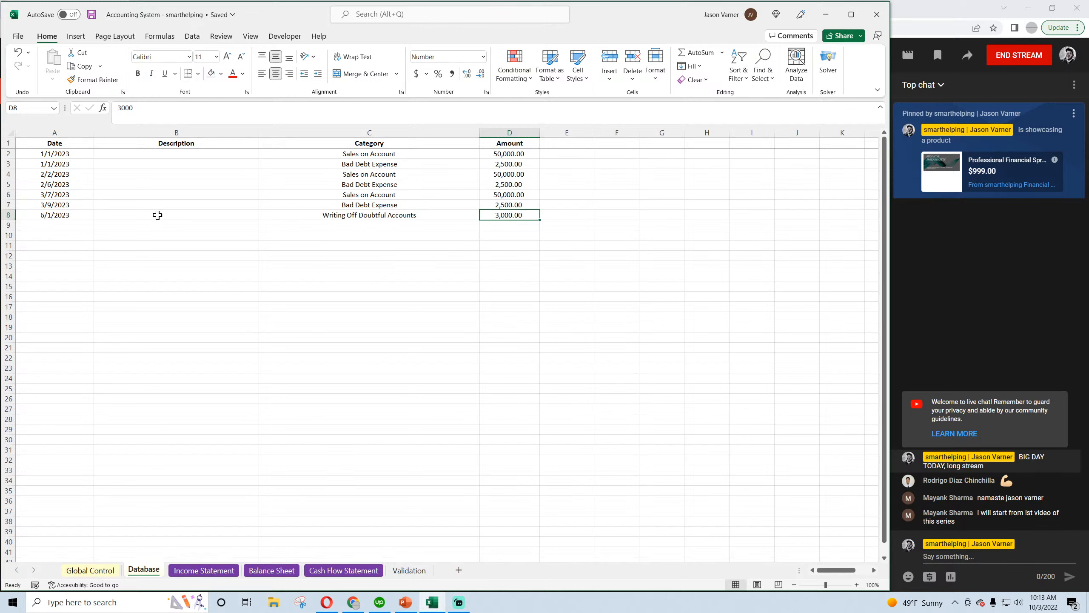
drag(77, 217, 510, 216)
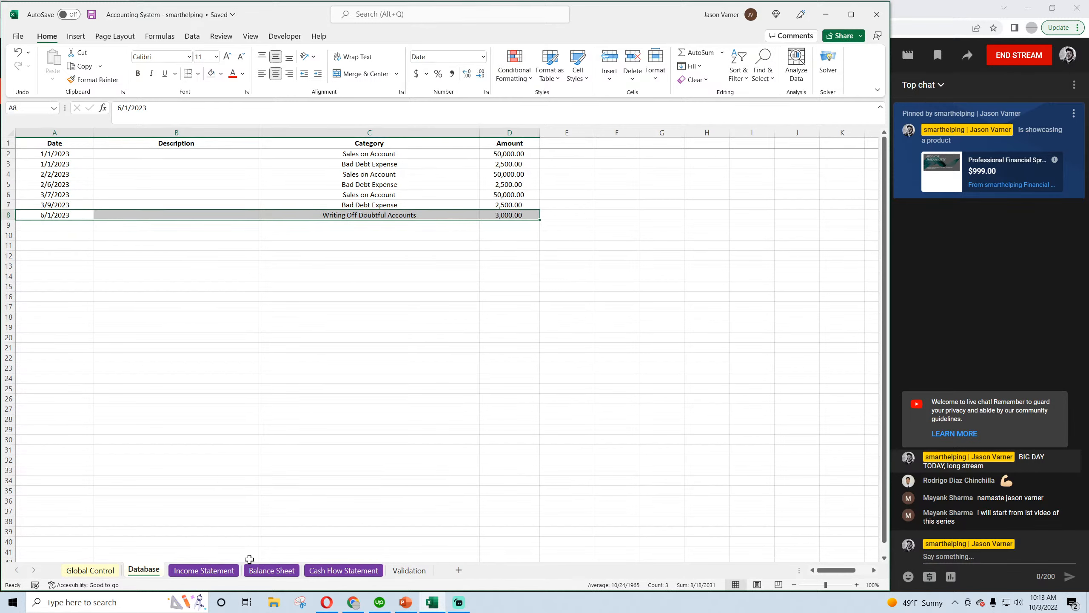
Review the Balance Sheet's Allowance for Doubtful Accounts for Jan-23 and Feb-23 and save the workbook
click(271, 570)
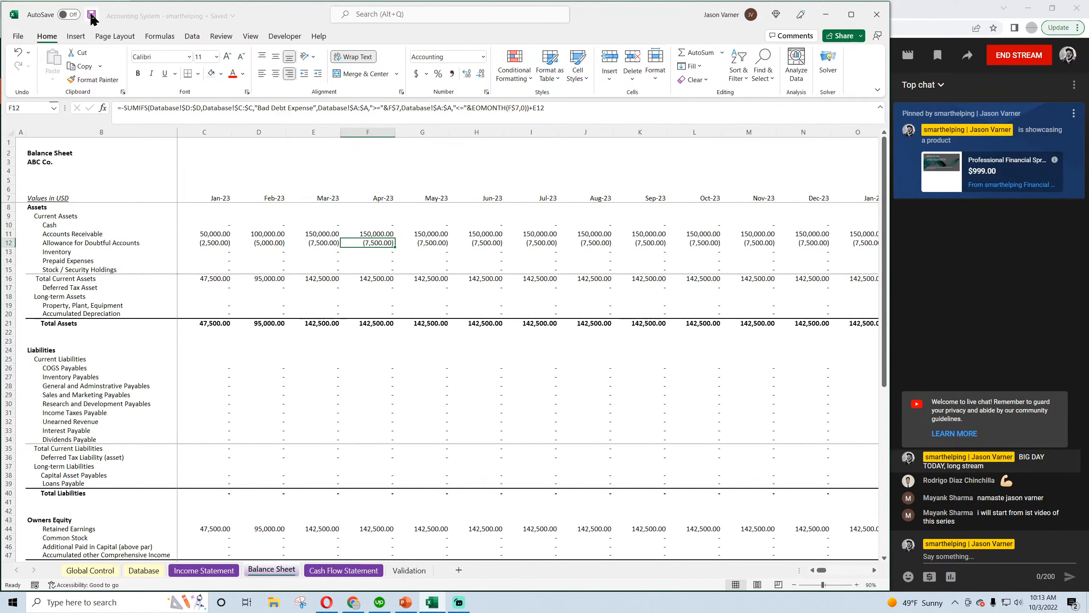
click(213, 243)
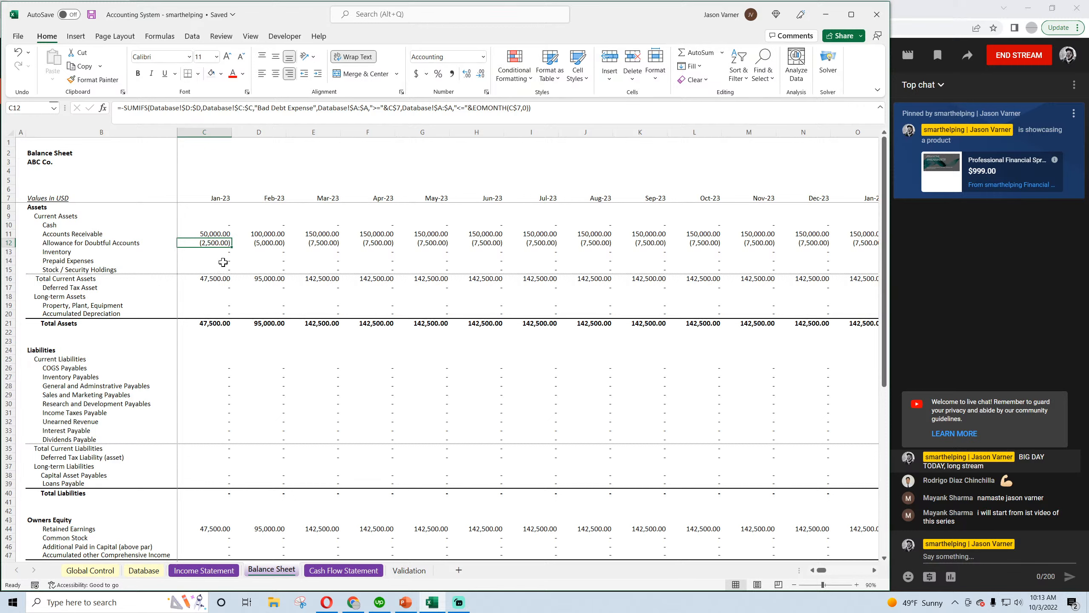
click(91, 14)
click(255, 245)
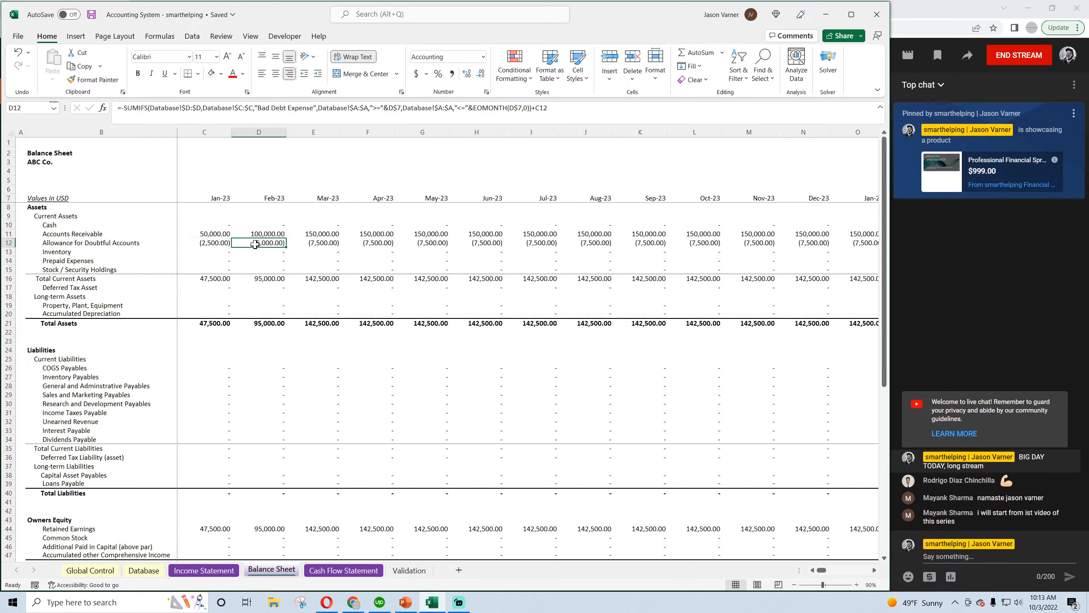
Append a copy of the Bad Debt Expense SUMIFS as an added term in the Jan-23 Allowance for Doubtful Accounts formula
click(213, 242)
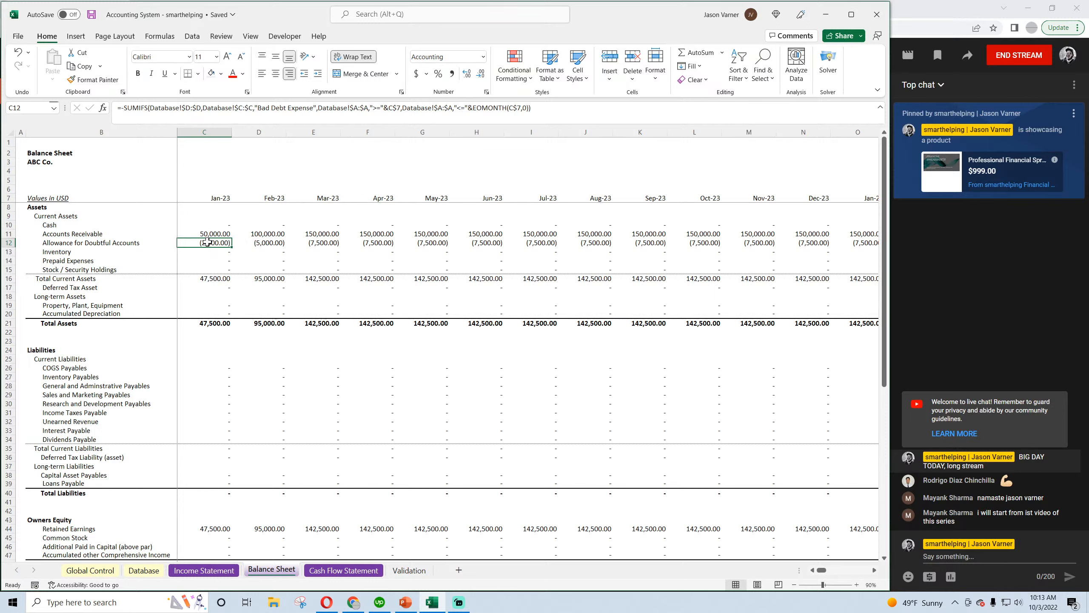
drag(542, 115, 122, 108)
right_click(129, 108)
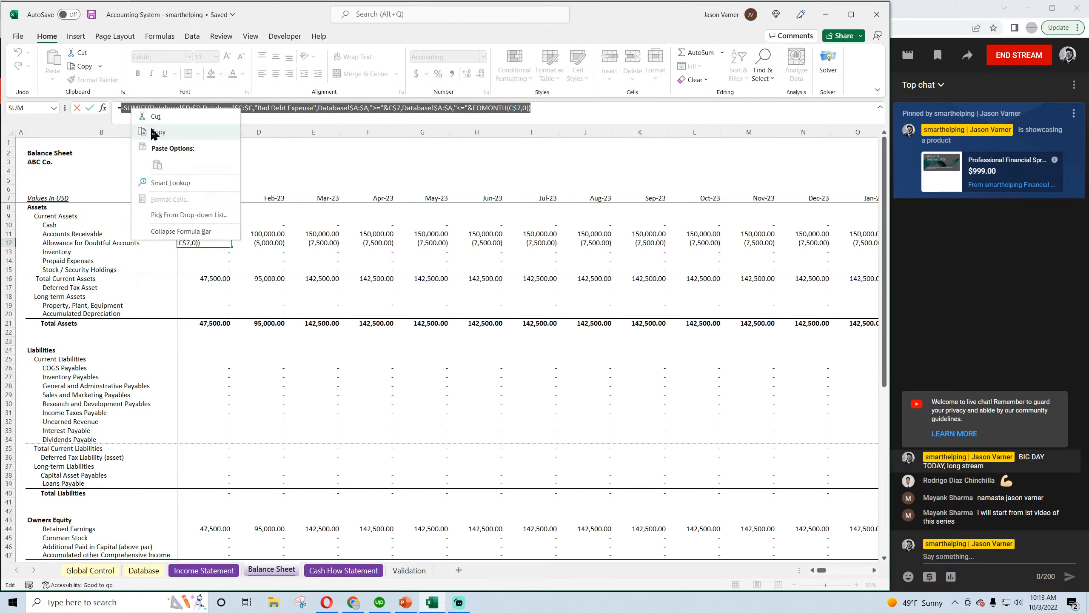
click(157, 132)
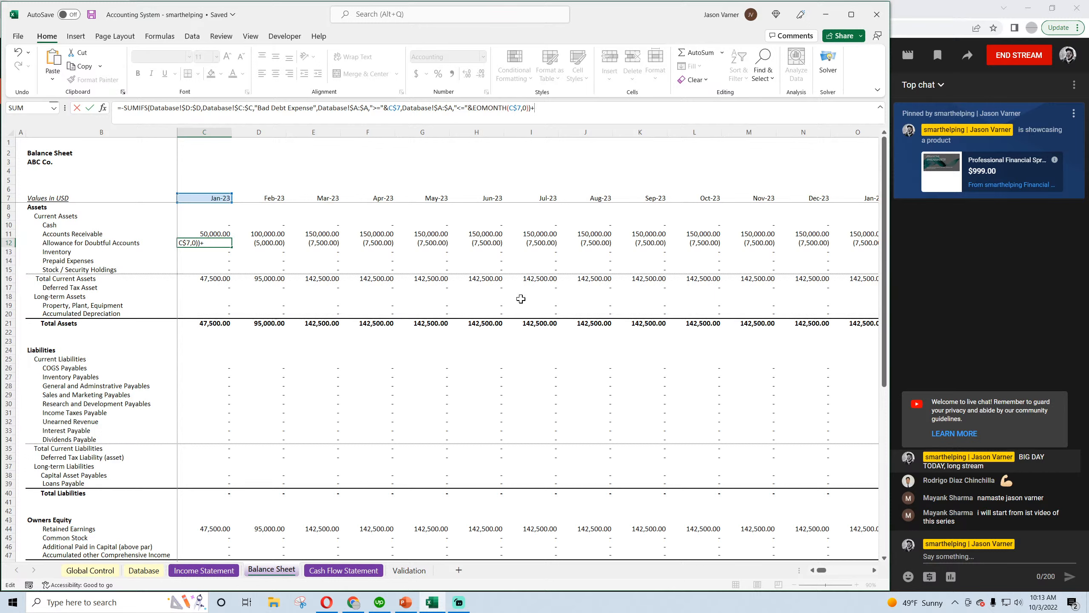
text(-SUMIFS(Database!$D:$D,Database!$C:$C,"Bad Debt Expense",Database!$A:$A,">="&C$7,Database!$A:$A,"<="&EOMONTH(C$7,0)))
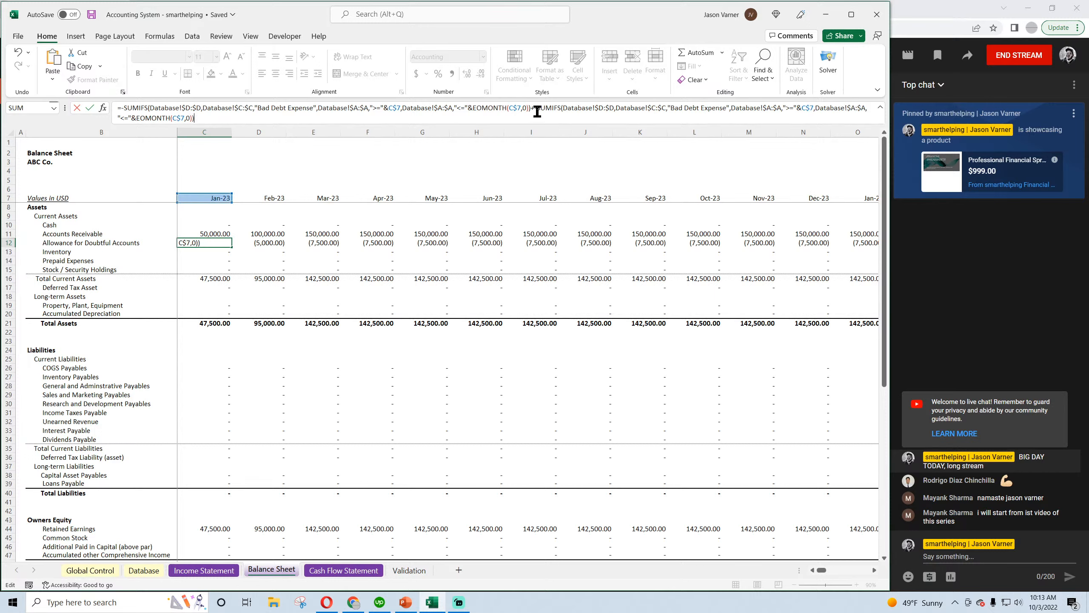
key(BackSpace)
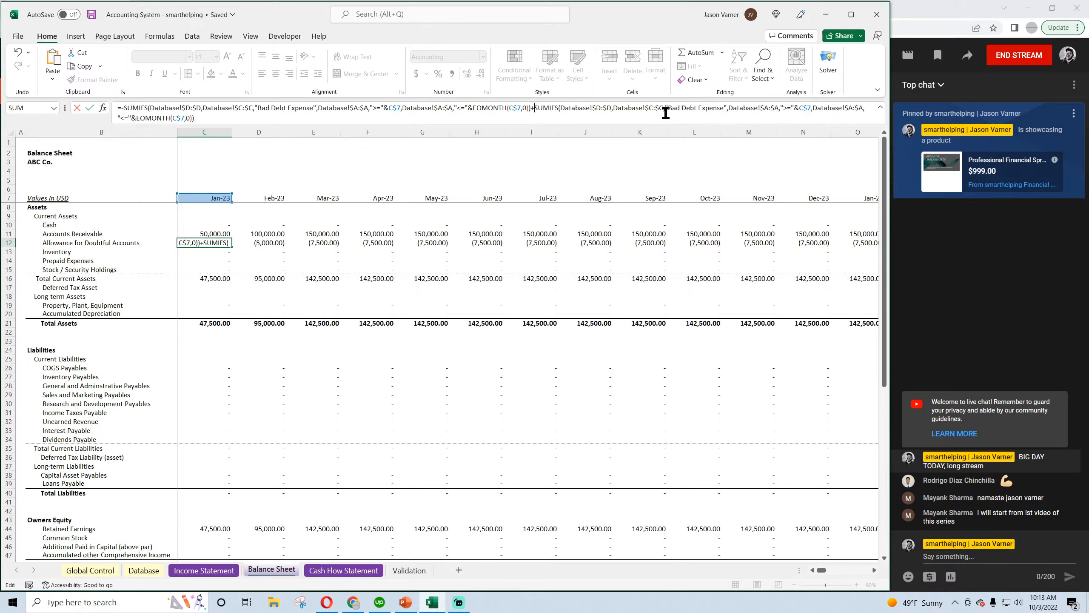
Set the appended SUMIFS category to "Writing Off Doubtful Accounts" and check its wording against the 6/1/2023 Database entry
drag(725, 107, 667, 108)
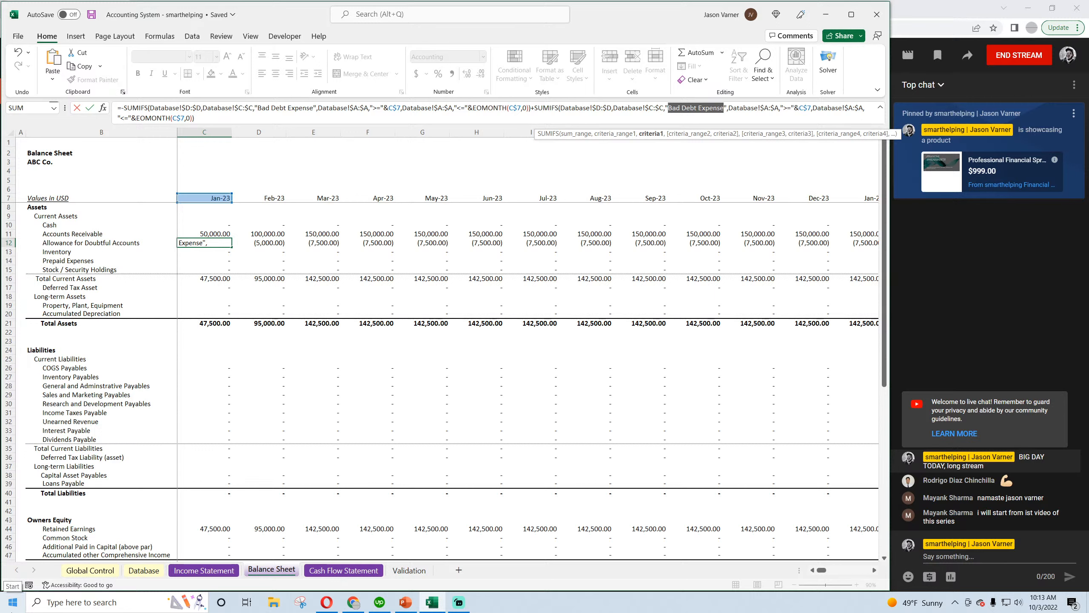
text(Write)
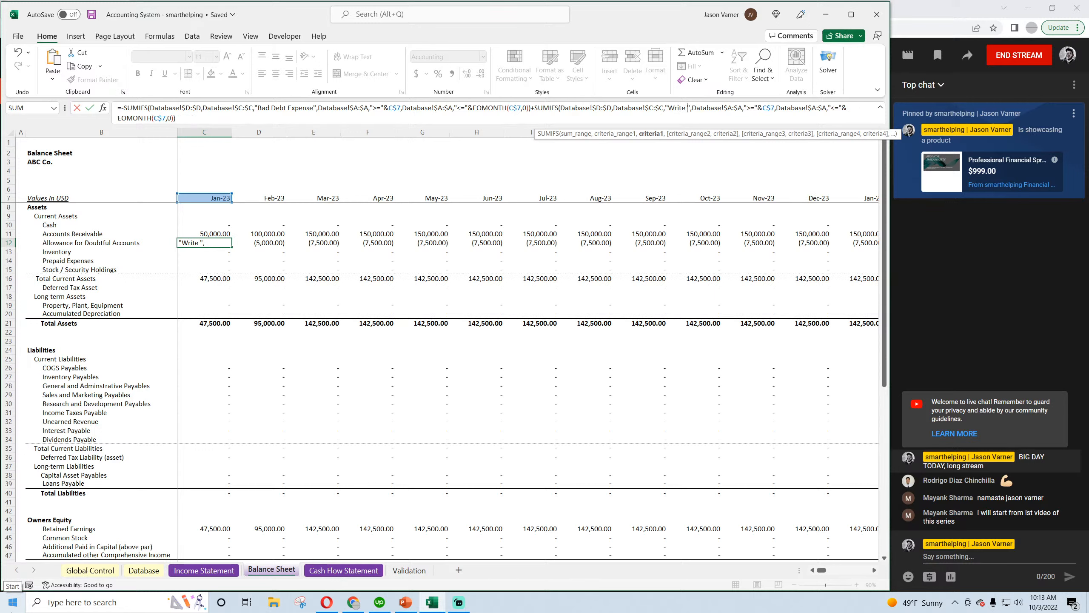
key(BackSpace)
key(BackSpace)
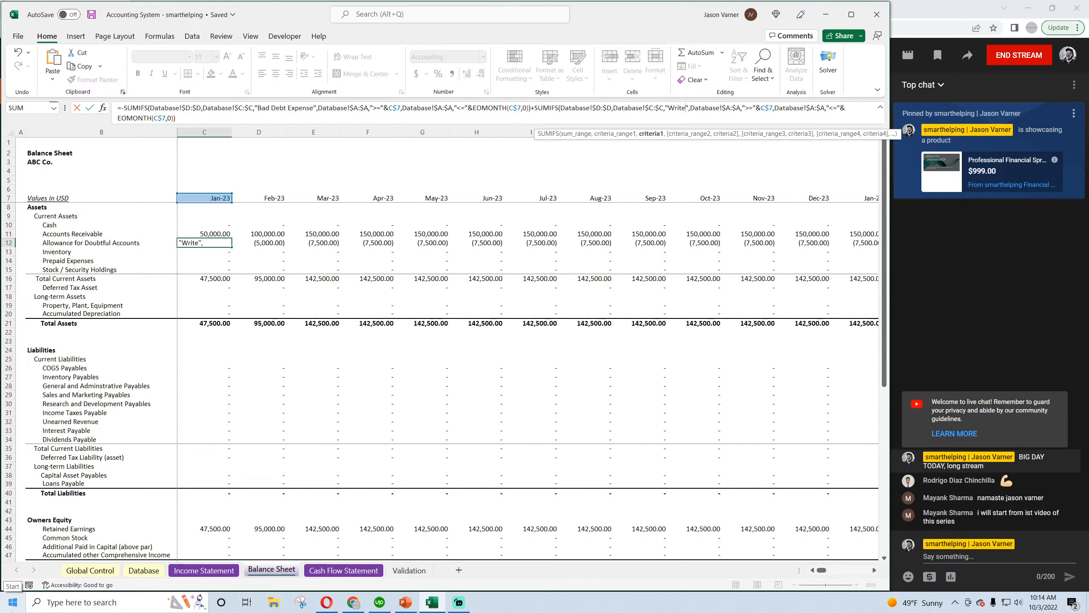
text(ing Off Doub)
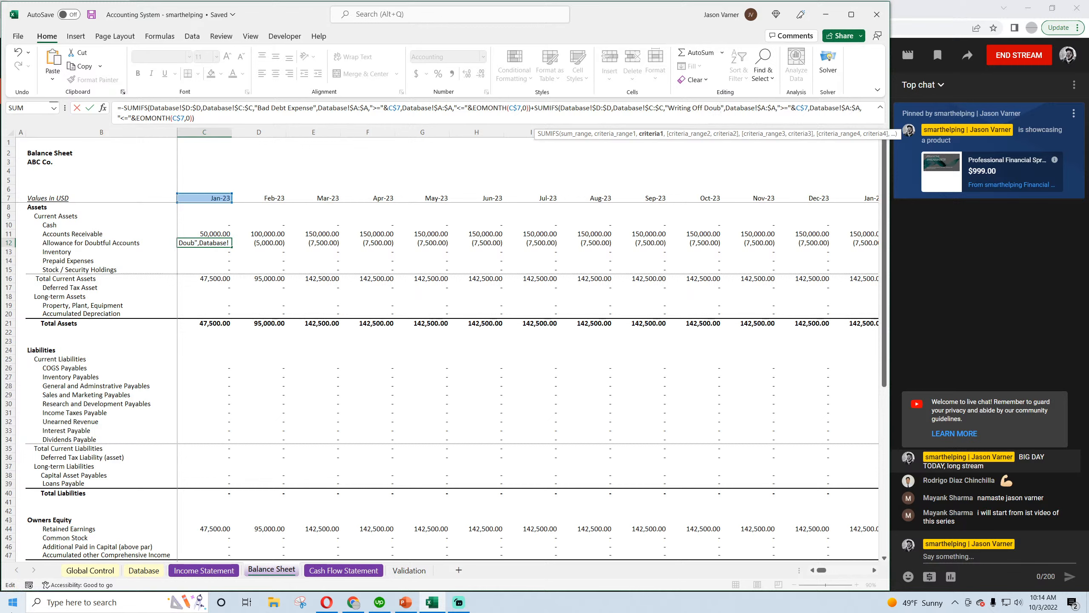
text(tful Accounts)
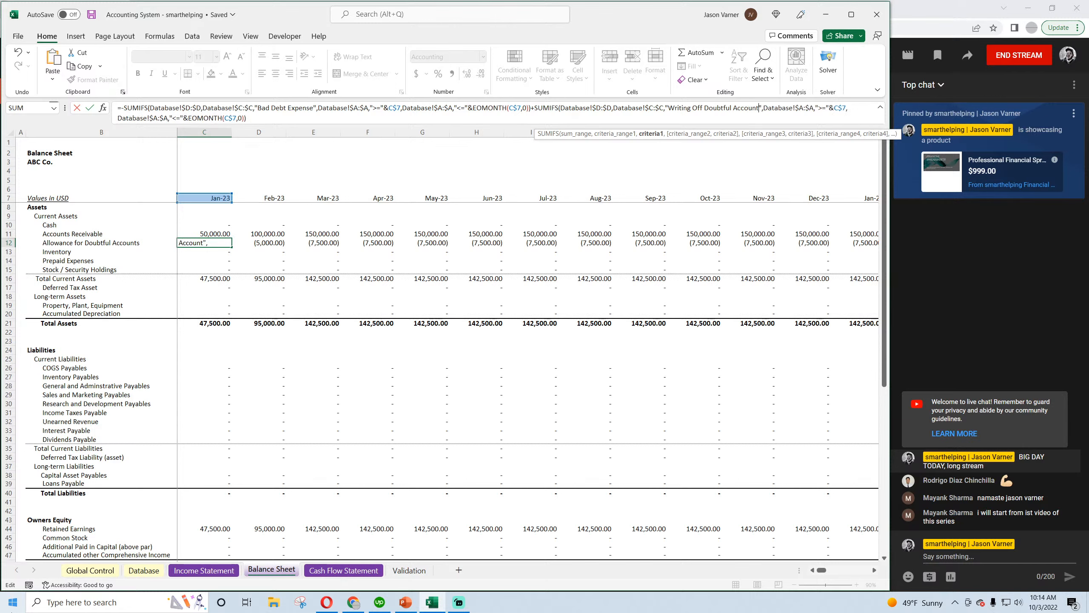
key(Return)
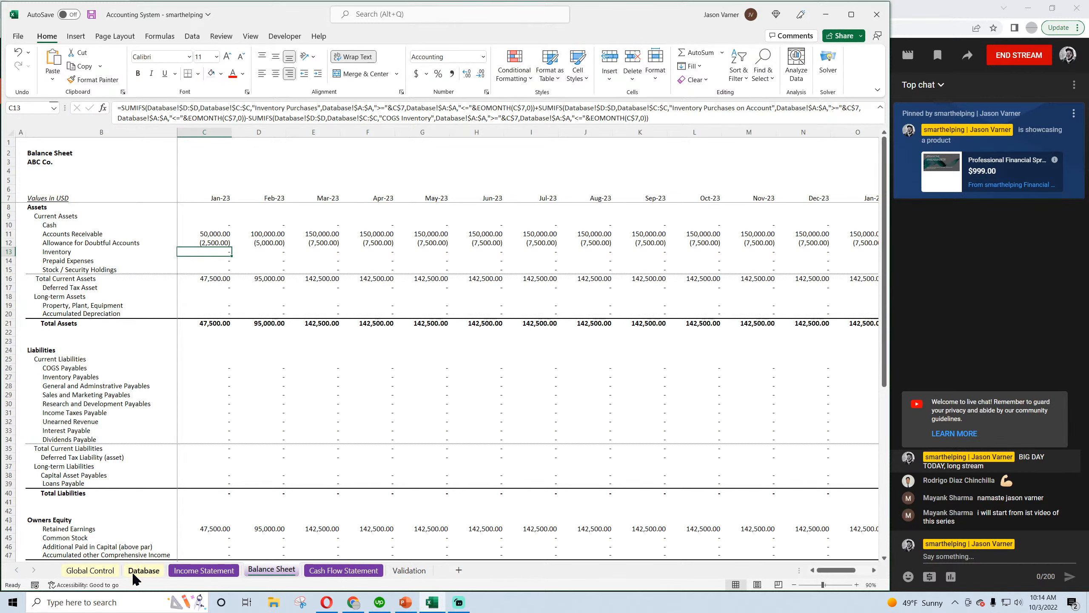
click(138, 571)
click(375, 215)
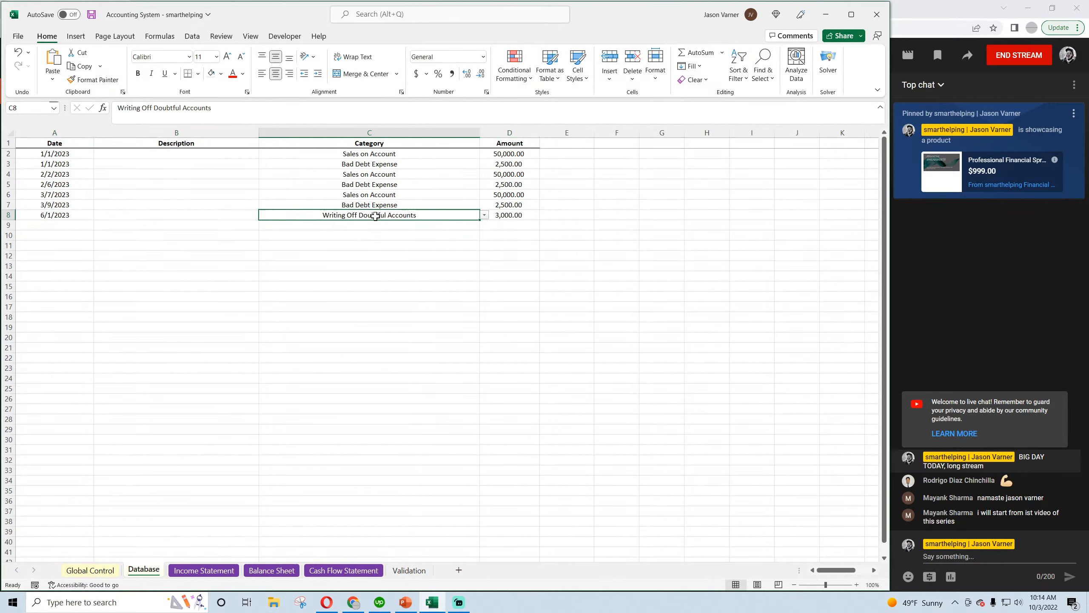
Copy the Jan-23 allowance formula to Feb-23 on the Balance Sheet, append +C12, and extend it across the remaining months
click(262, 569)
key(ctrl+c)
key(ctrl+v)
text(+C12)
key(ctrl+c)
key(ctrl+shift+Right)
key(ctrl+v)
drag(866, 570, 820, 570)
Check the Allowance for Doubtful Accounts from Feb-23 through Jun-23 and save the workbook
click(271, 243)
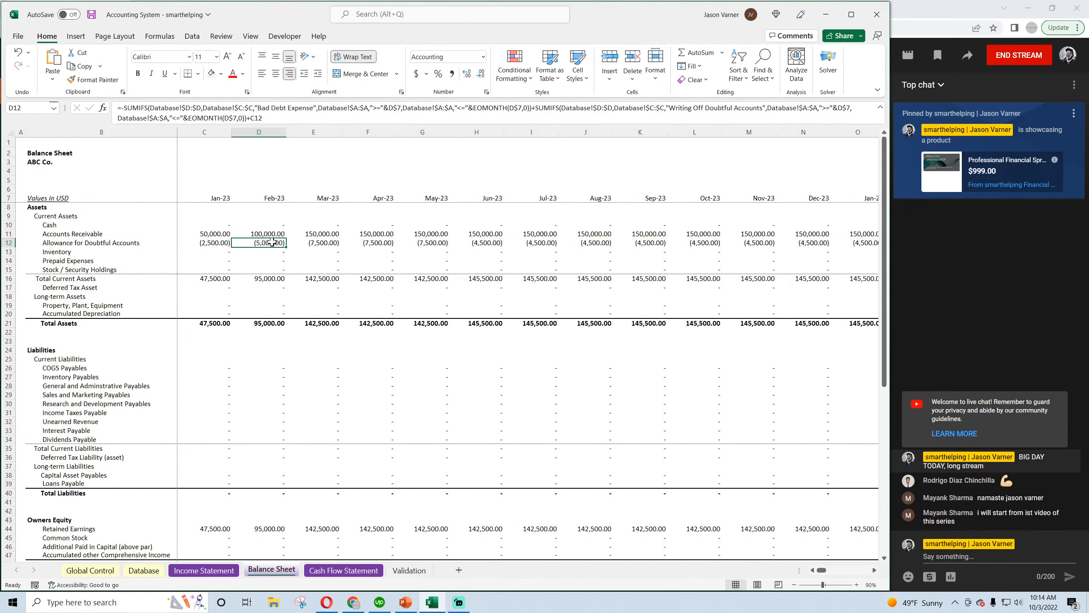
key(Right)
key(Right)
key(Right)
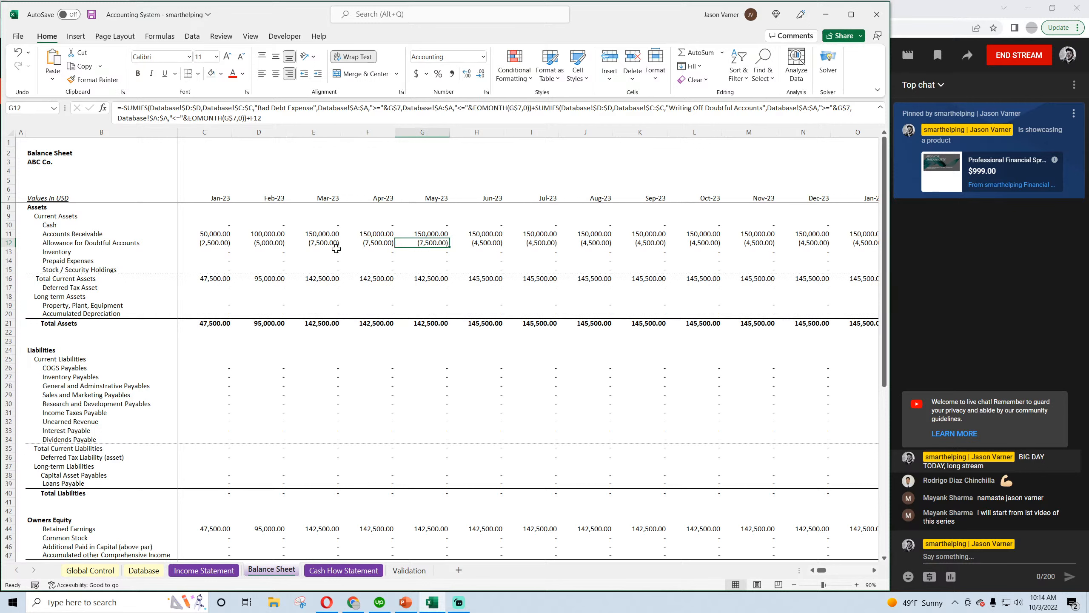
key(Right)
click(92, 16)
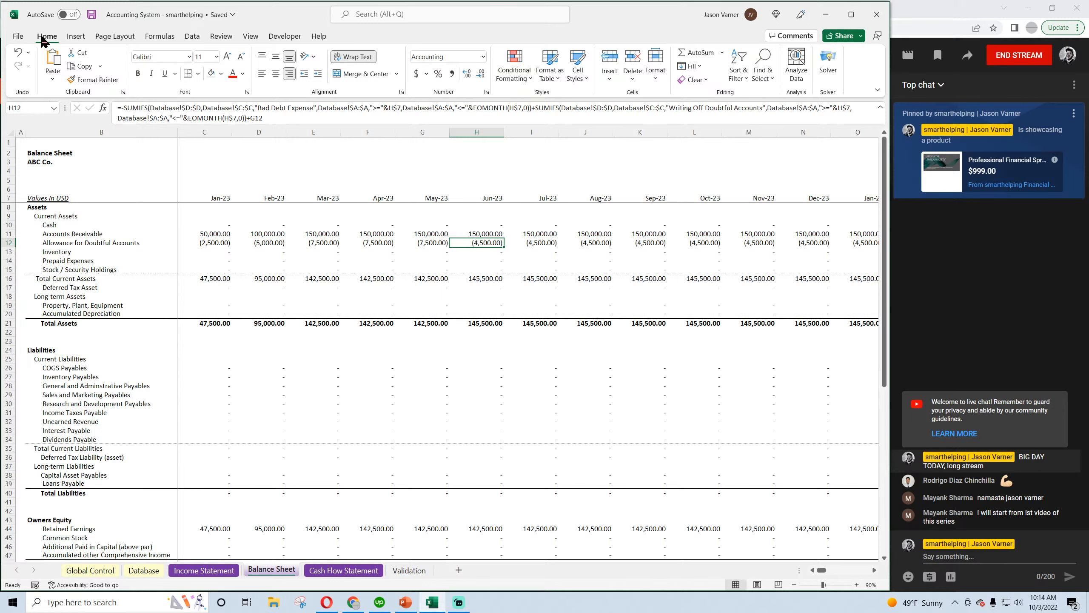
click(91, 14)
Consult the CFI article's account write-off example in the browser, then inspect the workbook's Accounts Receivable for Jan-23 through Mar-23
click(324, 605)
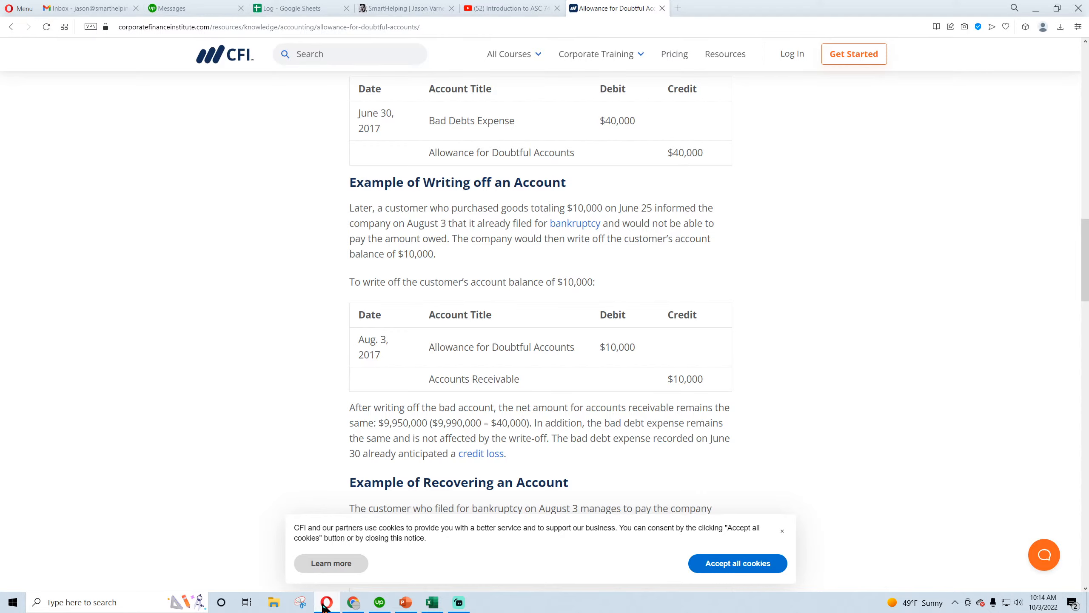
click(325, 603)
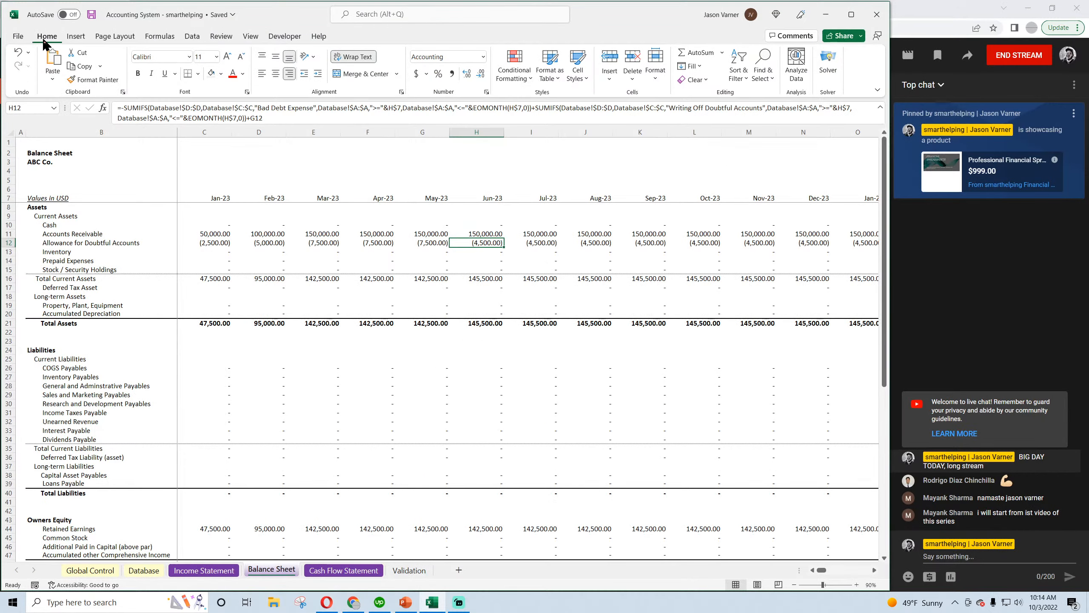
click(91, 16)
click(214, 236)
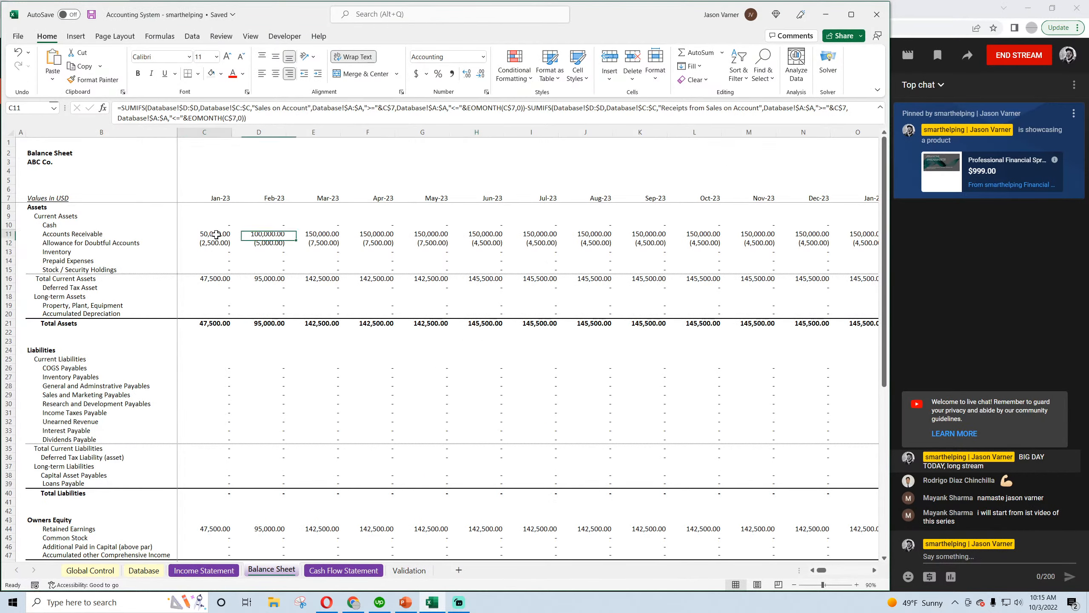
click(256, 233)
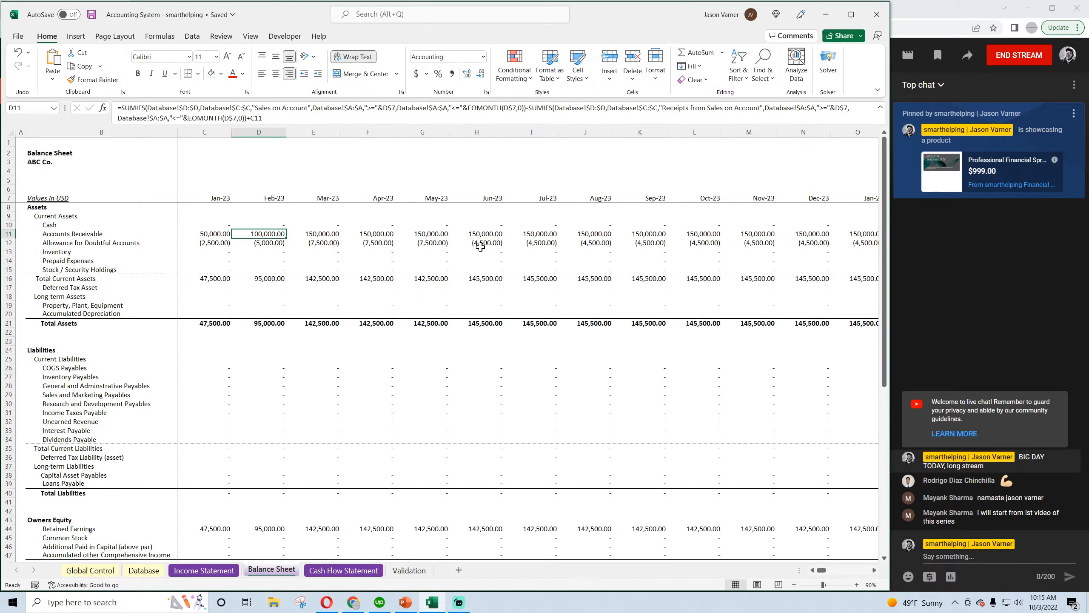
click(213, 233)
click(267, 233)
click(325, 235)
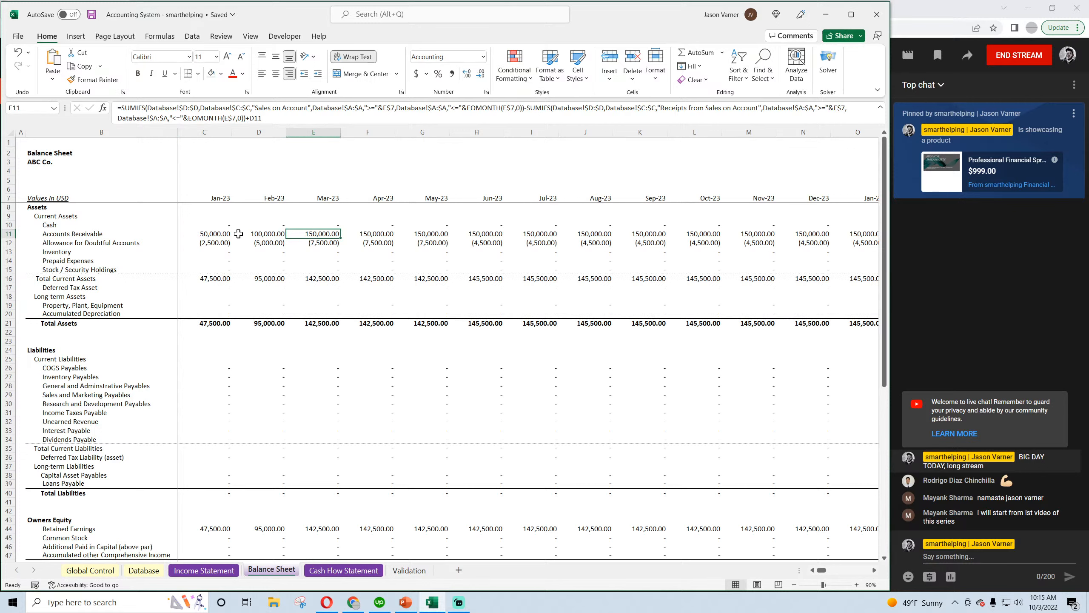
Subtract the "Writing Off Doubtful Accounts" SUMIFS at the end of the Jan-23 Accounts Receivable formula
click(204, 234)
click(261, 117)
text(-)
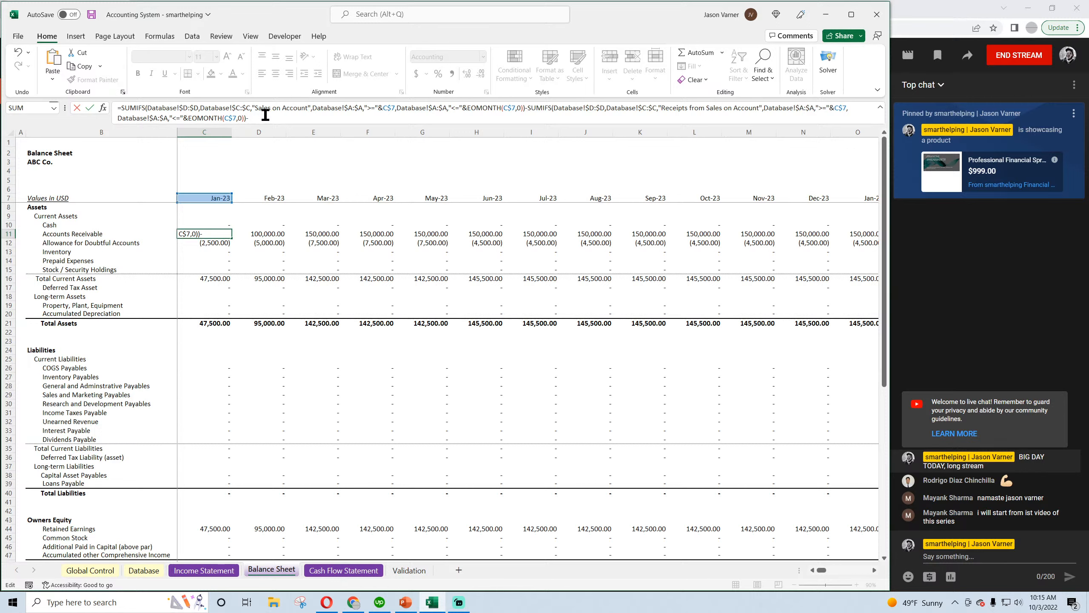
right_click(268, 117)
click(294, 174)
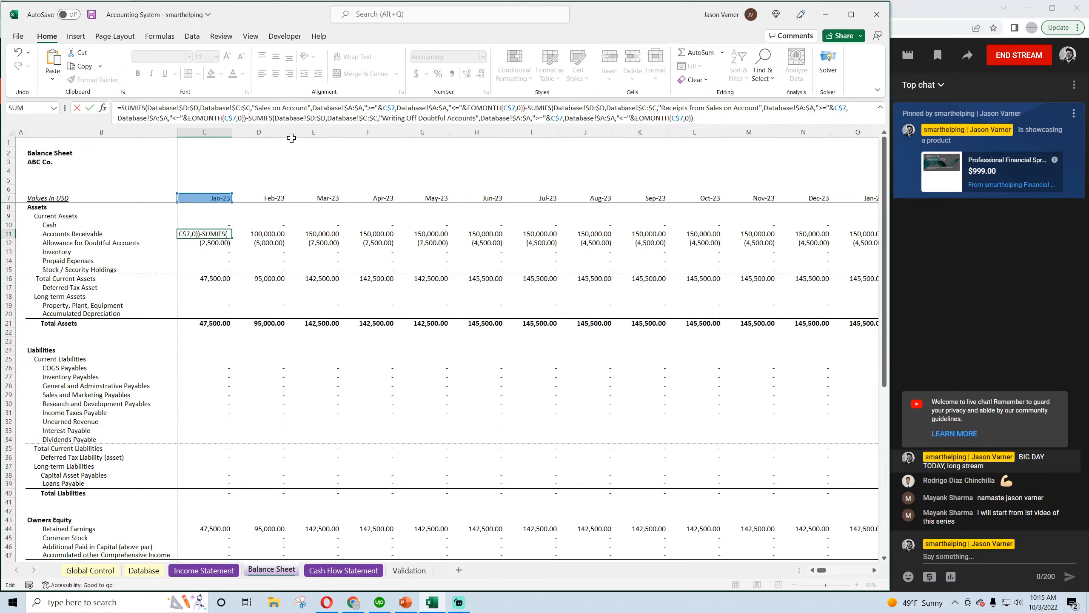
key(Return)
Fill the Jan-23 Accounts Receivable formula into Feb-23, append +C11, and extend it through Dec-28
click(223, 233)
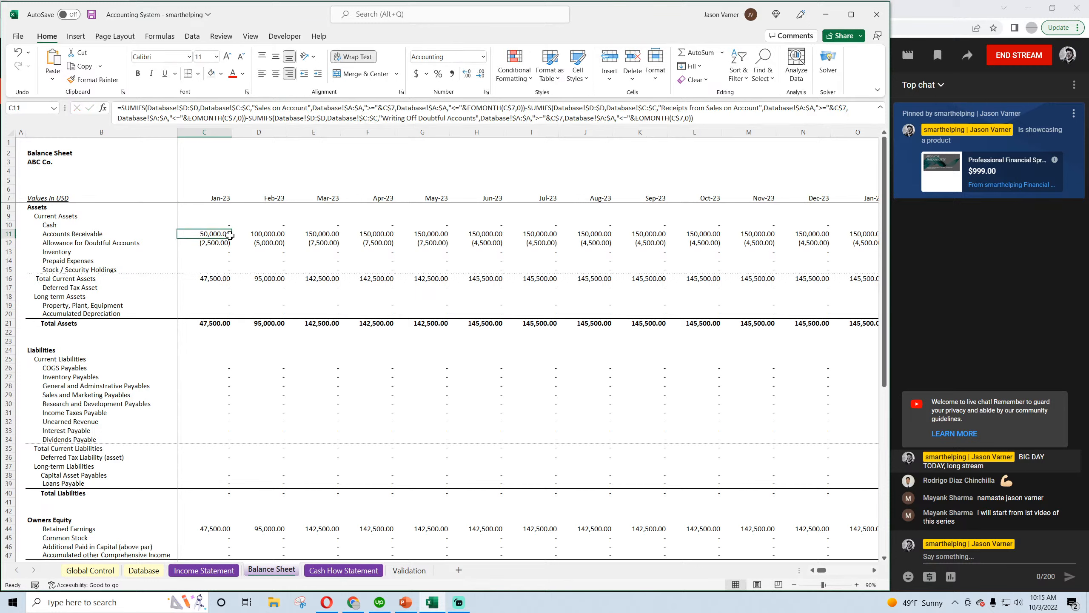
drag(232, 239, 268, 234)
click(268, 234)
click(698, 117)
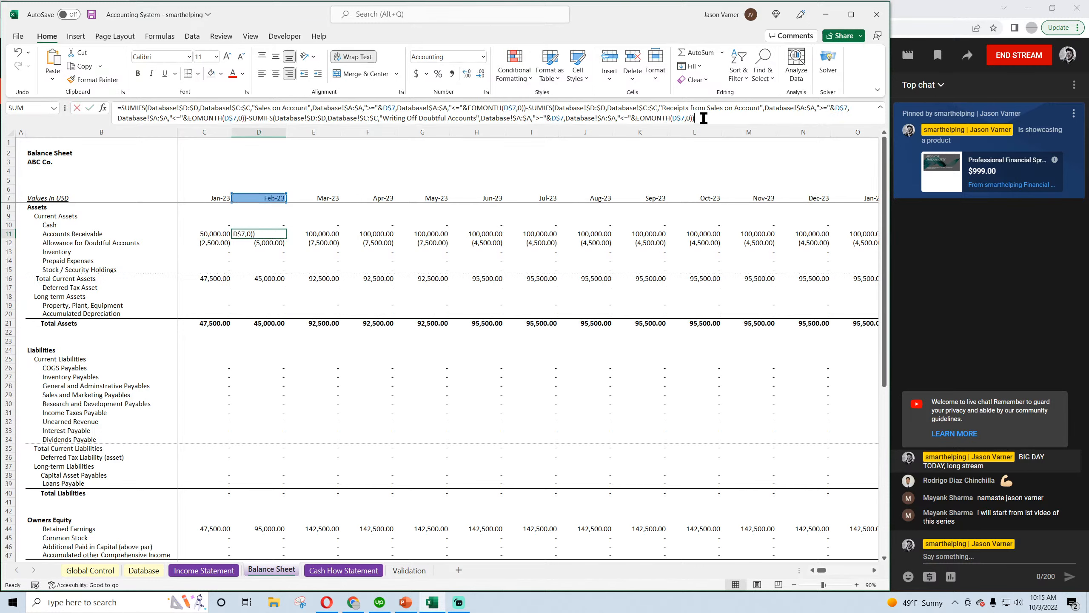
text(+)
click(207, 234)
key(Return)
click(269, 236)
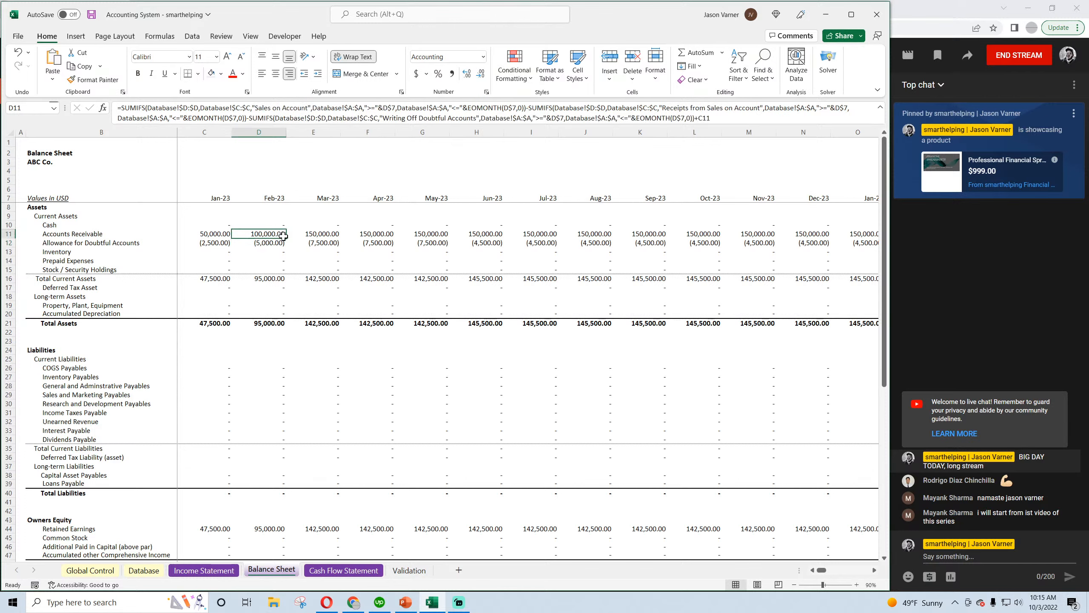
drag(286, 238, 776, 245)
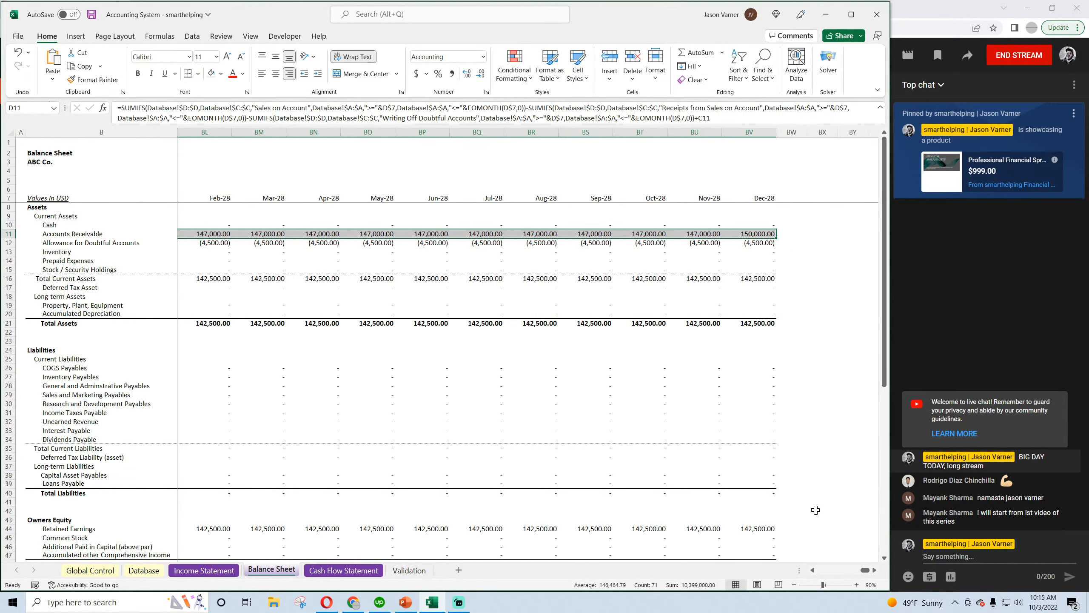
Compare Accounts Receivable and Allowance for Doubtful Accounts between May-23 and Jun-23, and look over the rest of the Balance Sheet
drag(866, 570, 822, 571)
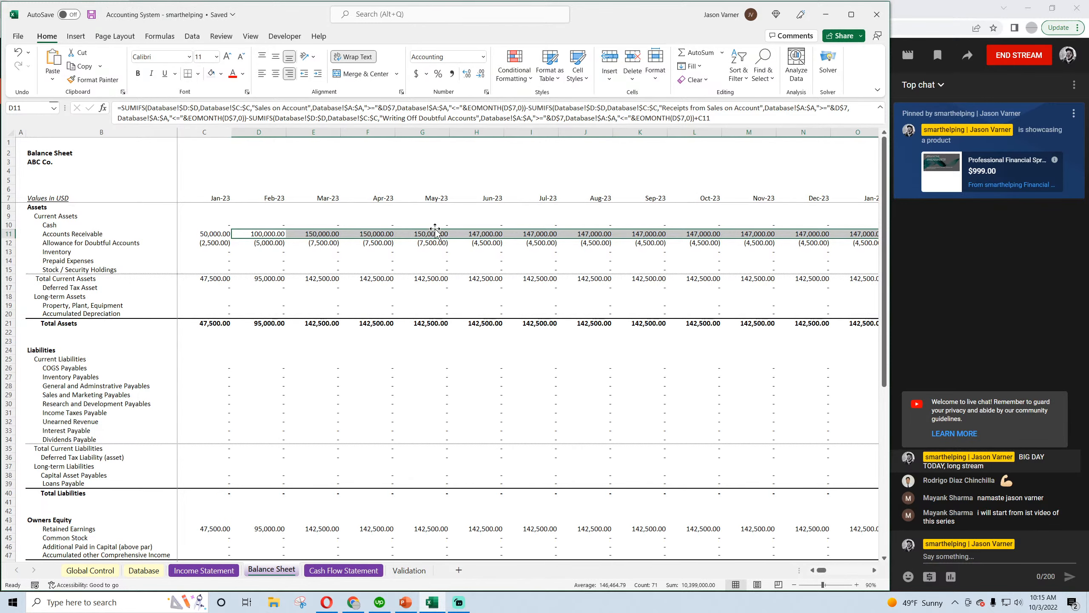
click(420, 234)
click(423, 244)
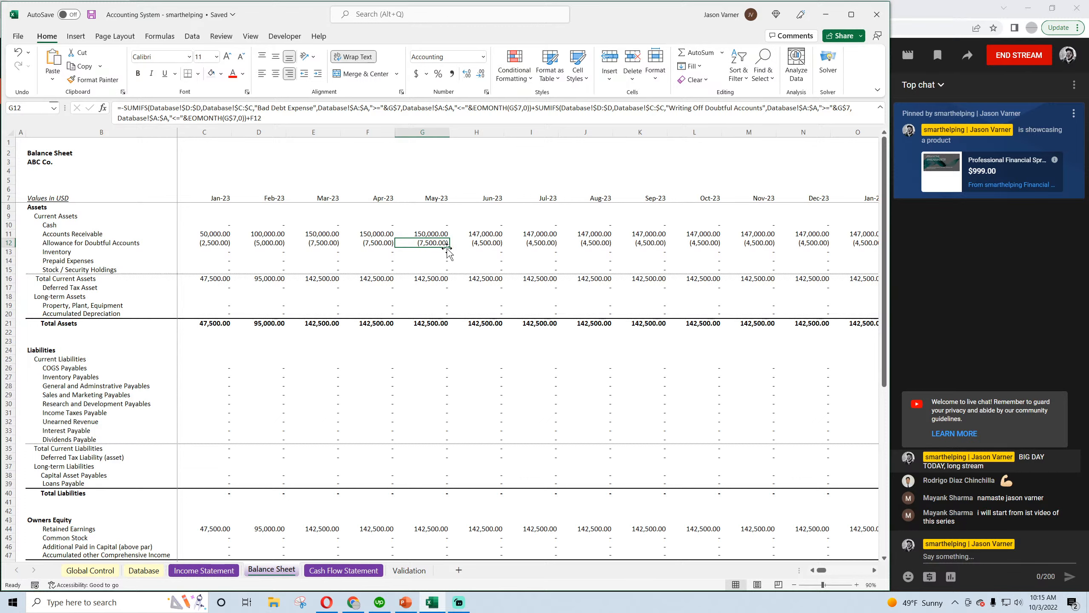
click(482, 235)
click(442, 237)
click(470, 234)
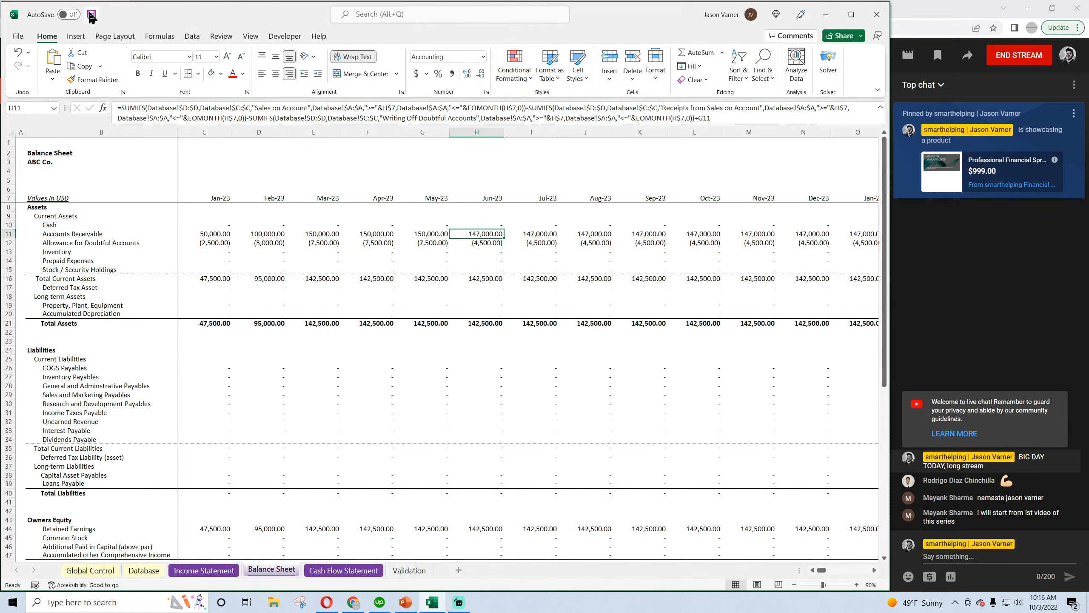
scroll(482, 394, down, 4)
scroll(482, 394, up, 4)
Review the Cash Flow Statement's operating, financing and investing activities down to the total change in cash flow
click(361, 573)
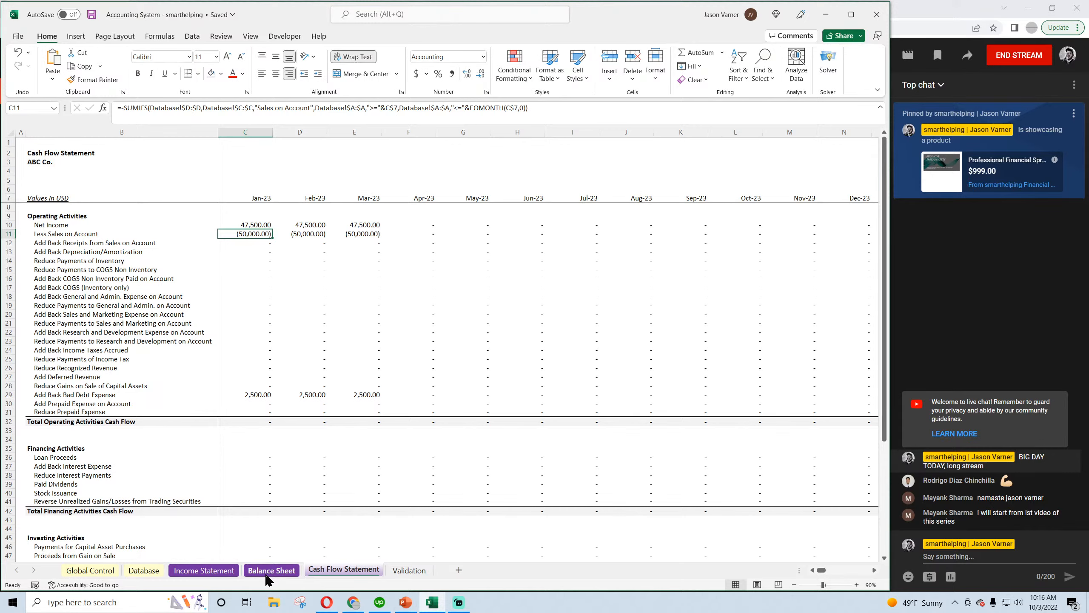
scroll(274, 454, down, 3)
scroll(274, 454, up, 3)
scroll(365, 431, down, 3)
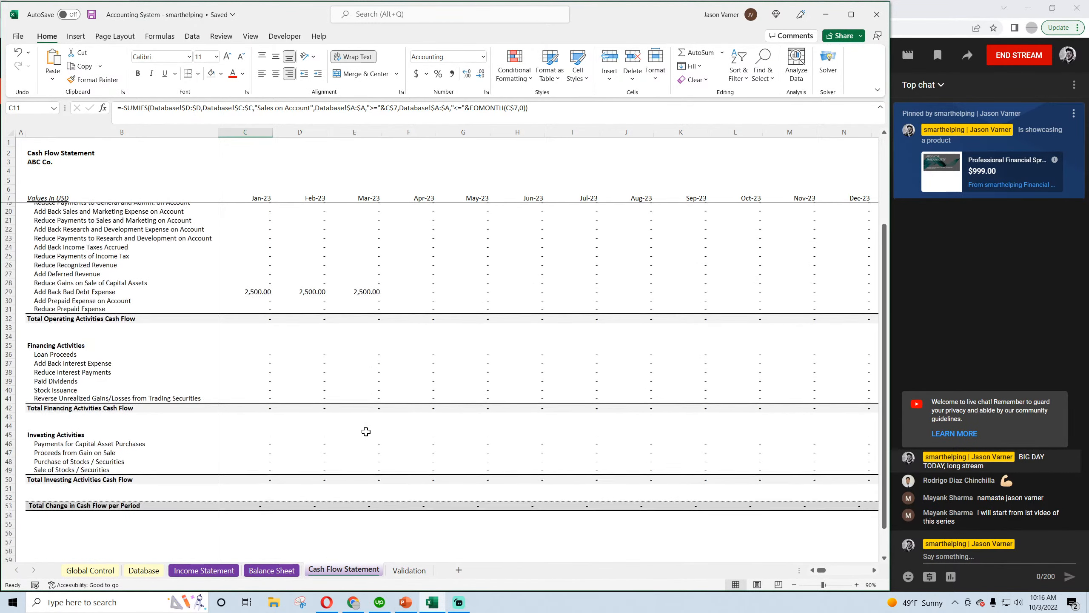
scroll(365, 431, up, 3)
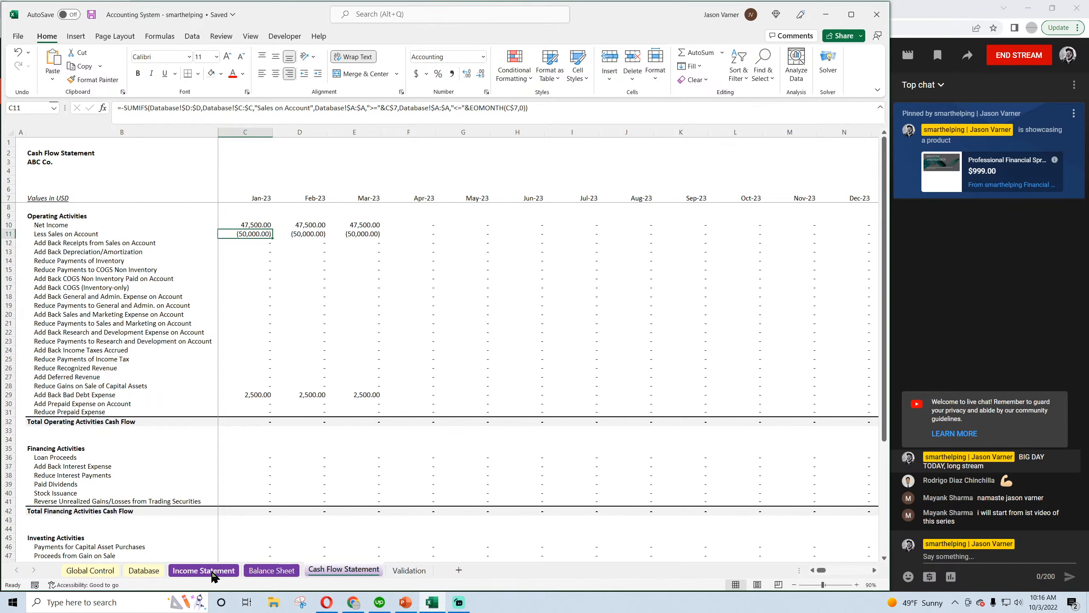
In the Database sheet, choose "Receipts from Sales on Account" as the category in row 9
click(145, 570)
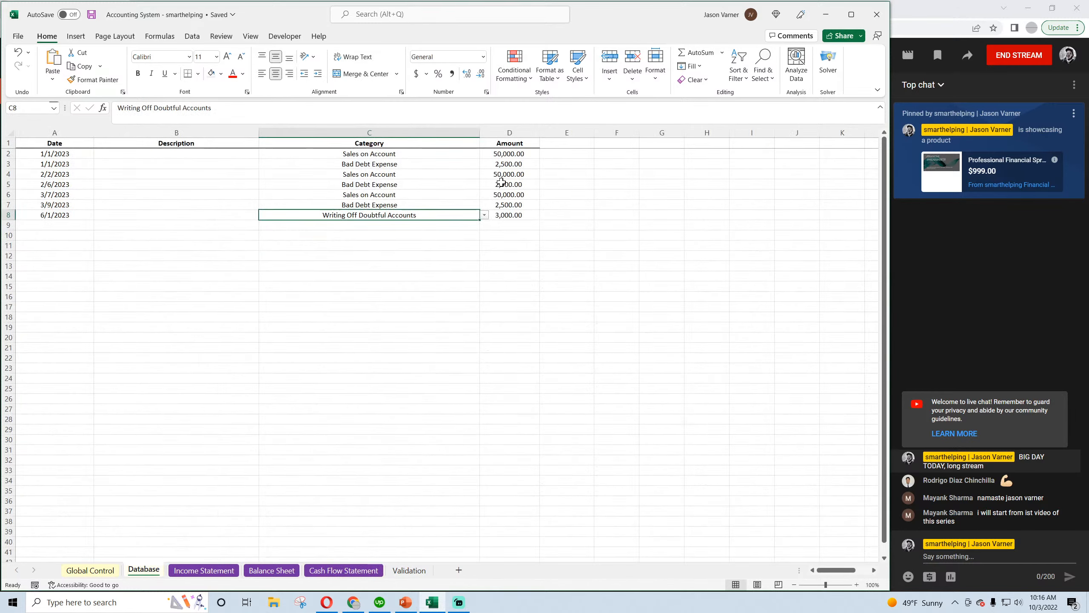
click(365, 175)
click(363, 224)
click(484, 224)
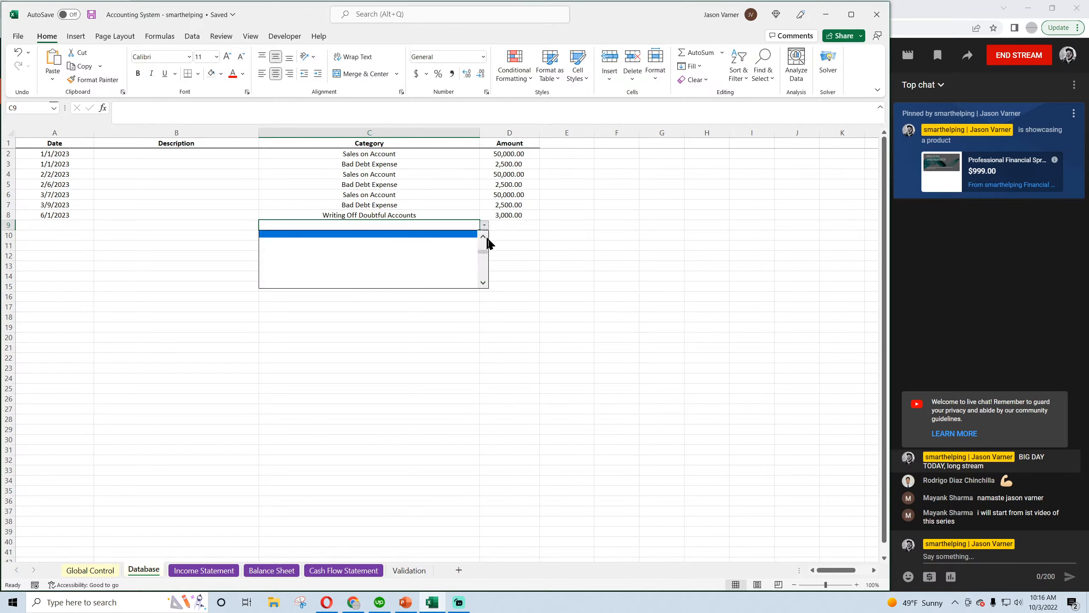
click(367, 248)
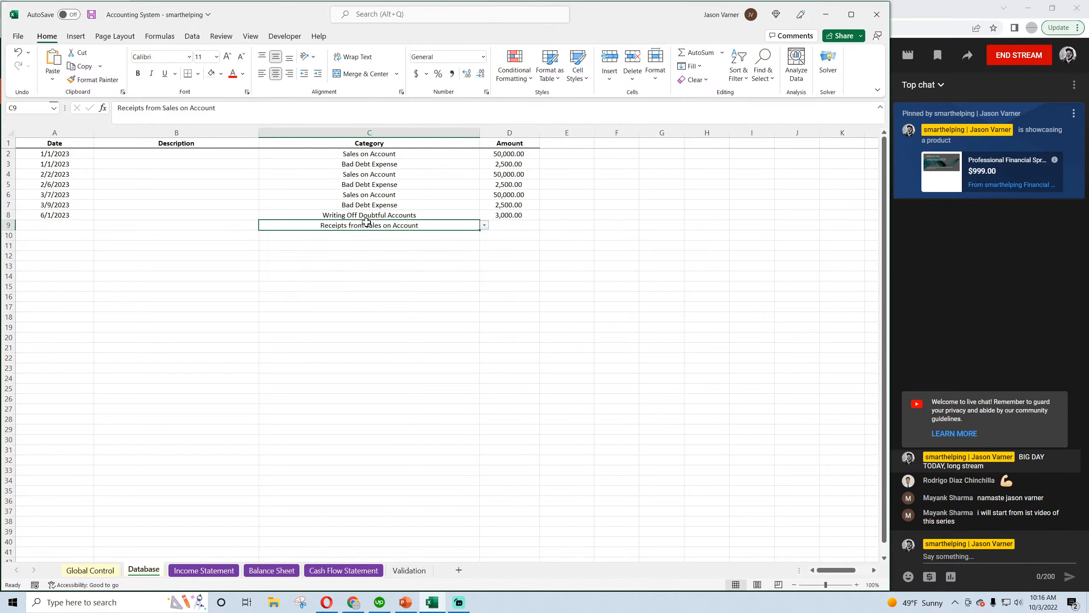
Date the Receipts from Sales on Account entry 5/1/2023 and set its amount to 125,000
click(62, 222)
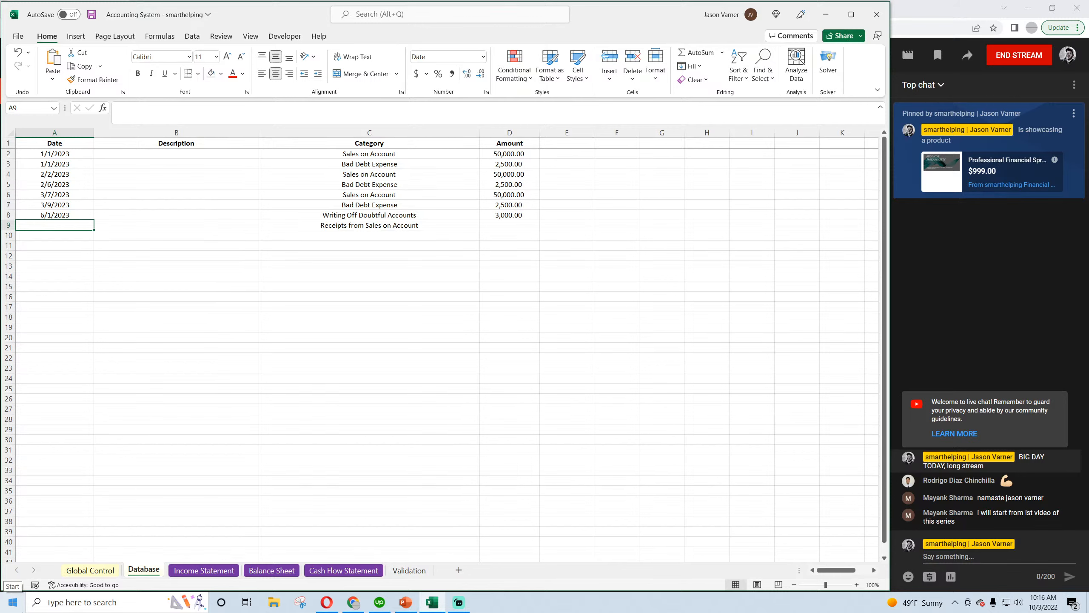
text(5/1/2023)
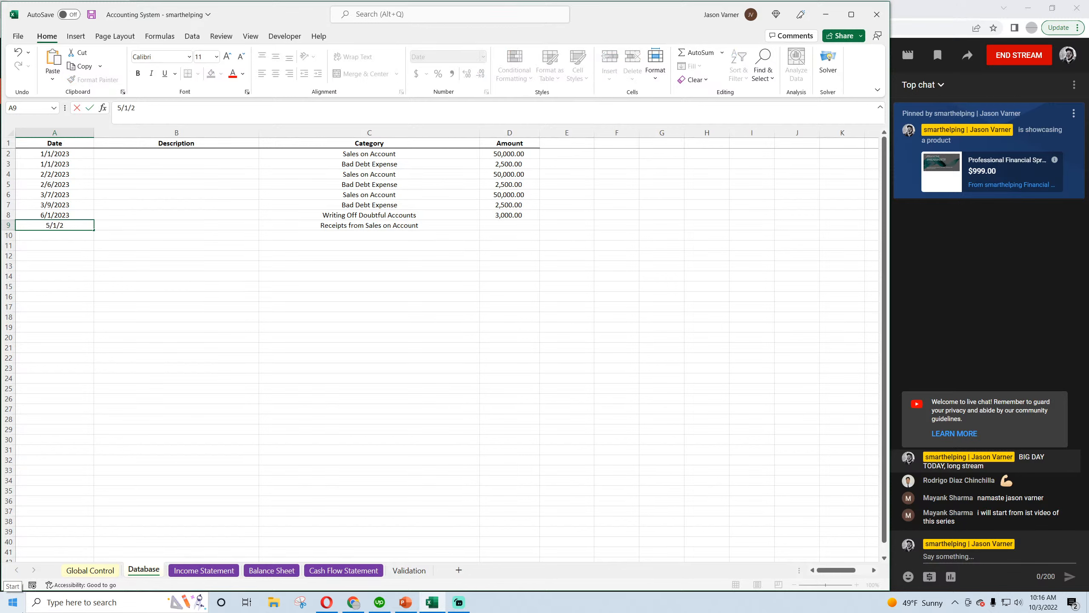
key(Return)
key(Up)
key(Right)
key(Right)
key(Right)
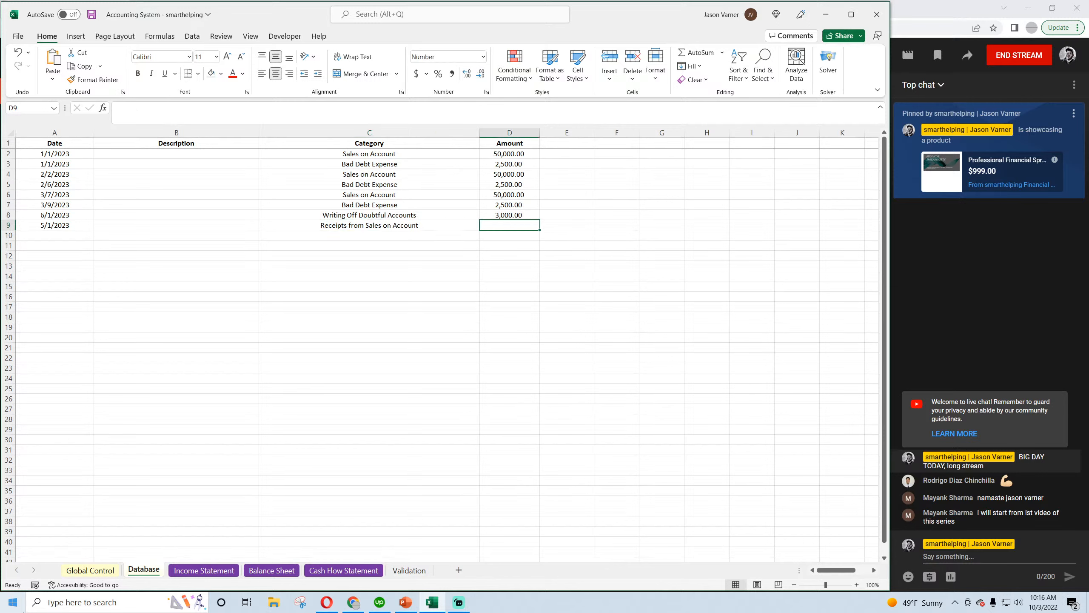
text(1)
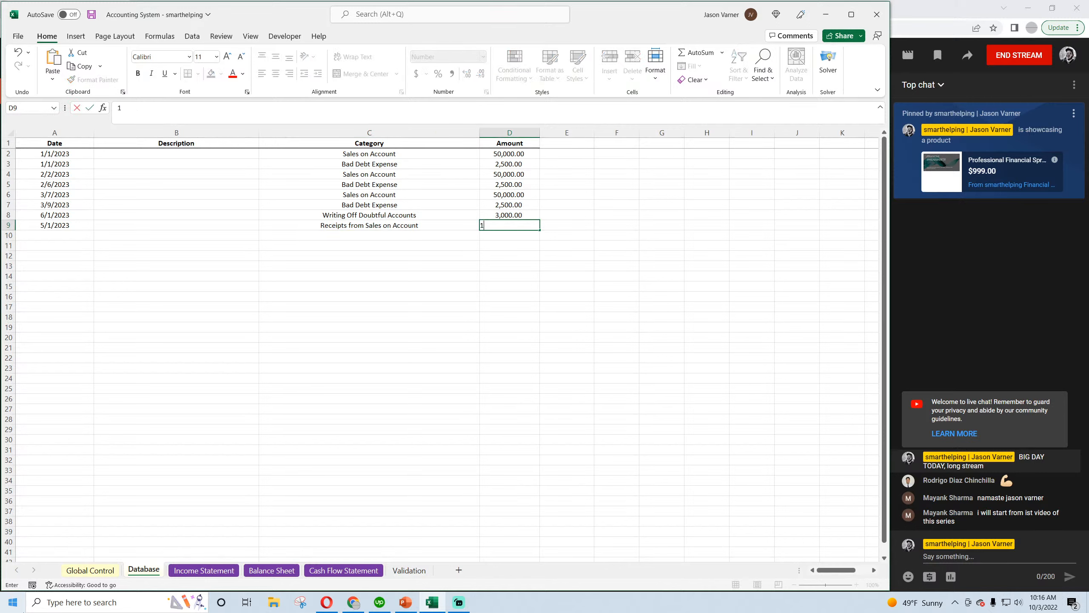
text(2500)
key(Return)
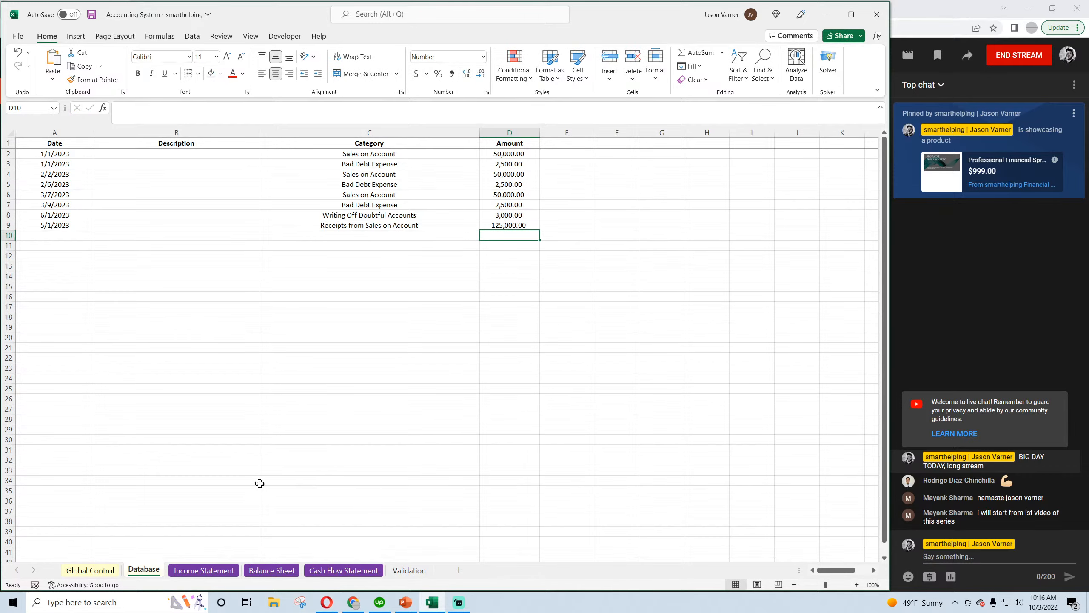
Check the May-23 Cash and Accounts Receivable on the Balance Sheet, along with the Check row beneath Owners Equity
click(206, 570)
click(158, 569)
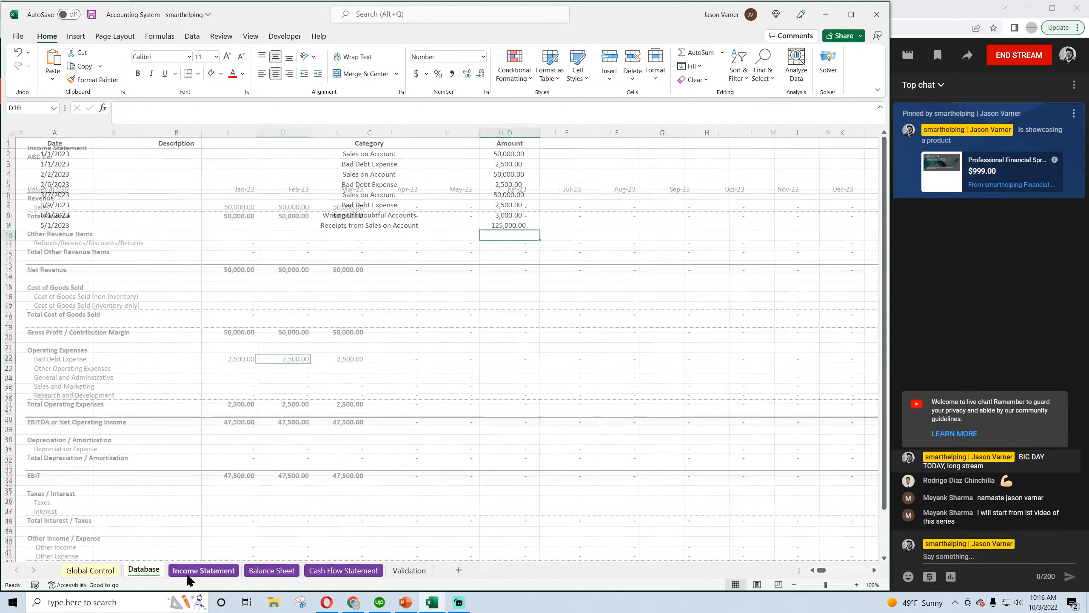
click(184, 572)
click(272, 570)
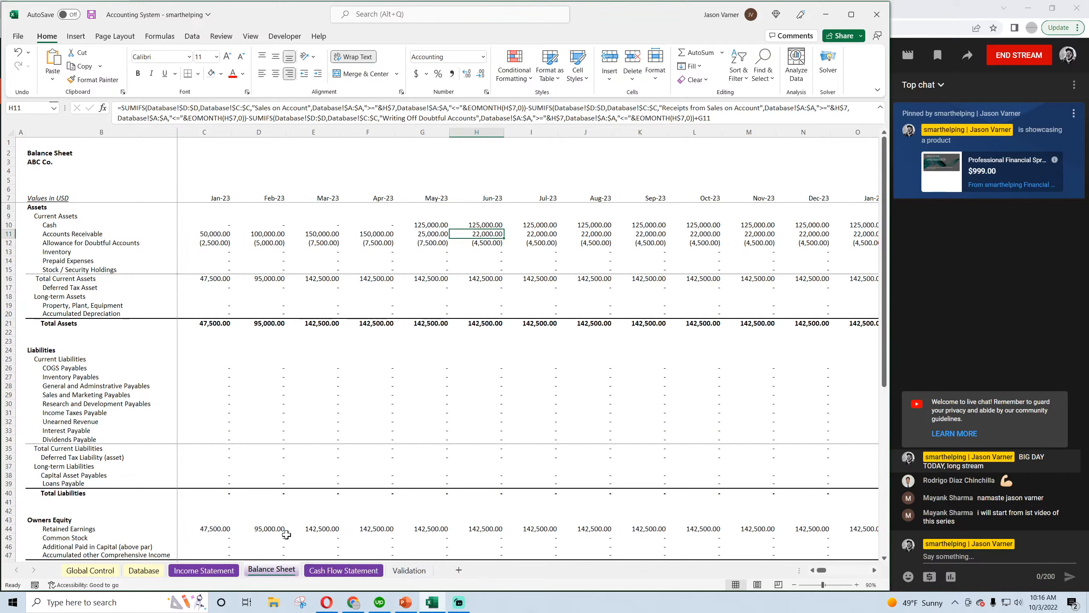
click(423, 226)
scroll(407, 353, down, 6)
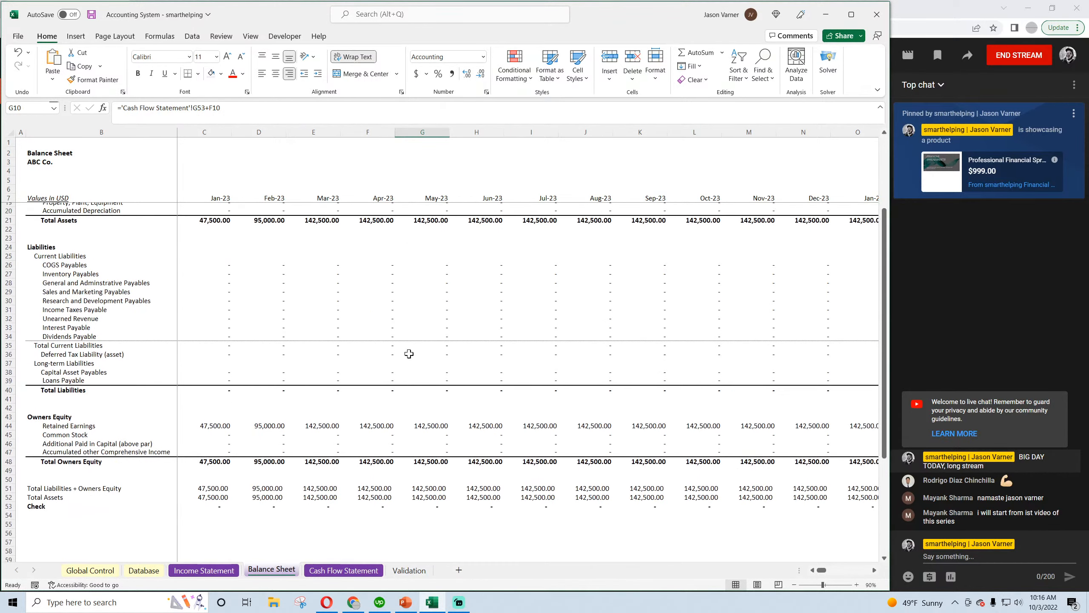
scroll(409, 353, up, 6)
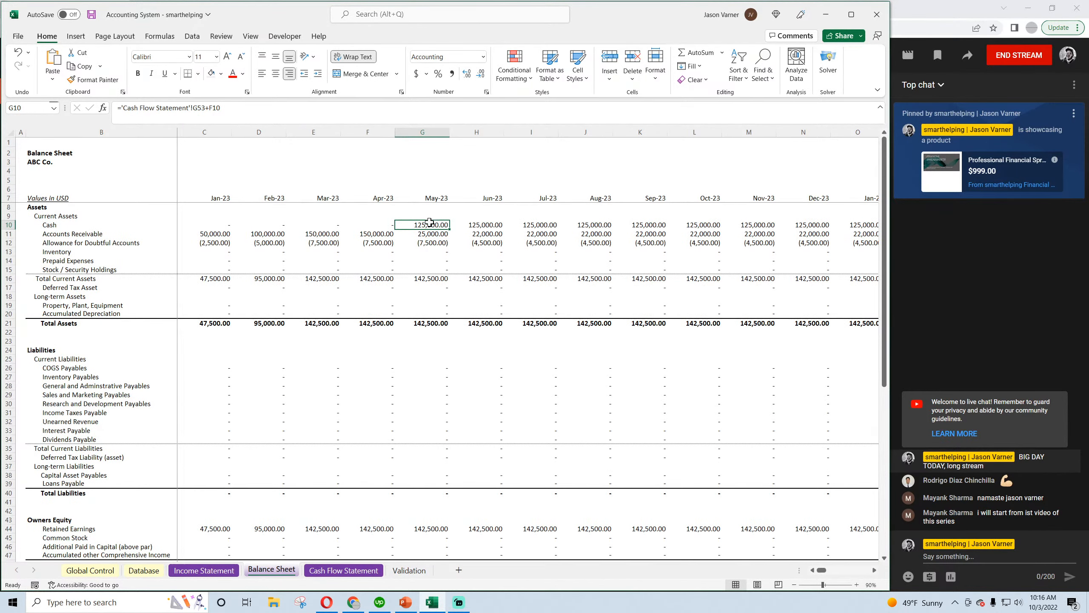
Switch to the CFI article in Opera and read the examples of writing off and recovering an account
click(144, 570)
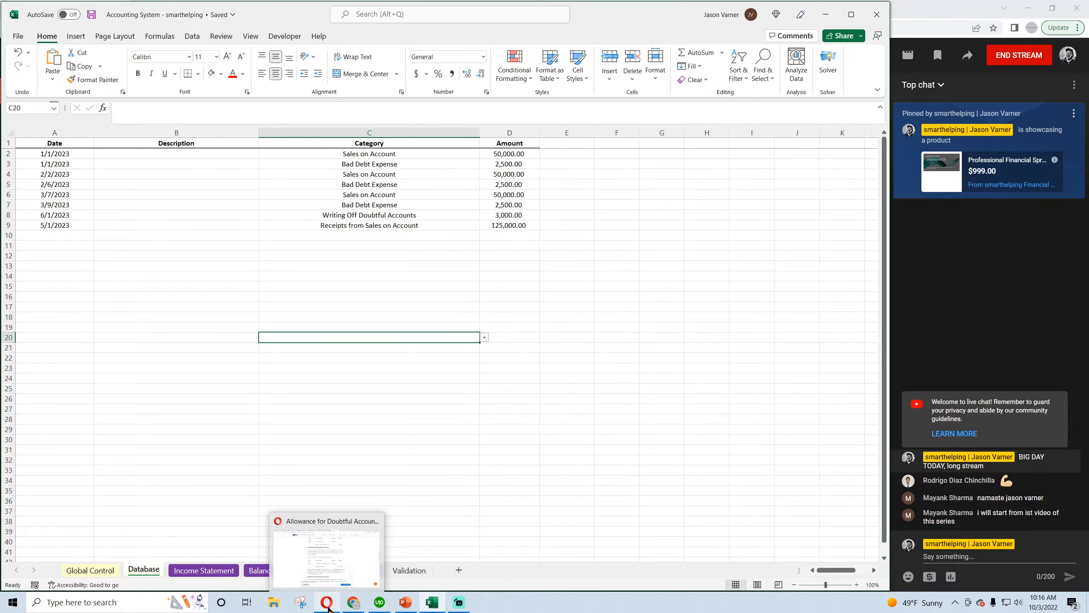
click(327, 602)
scroll(290, 408, up, 10)
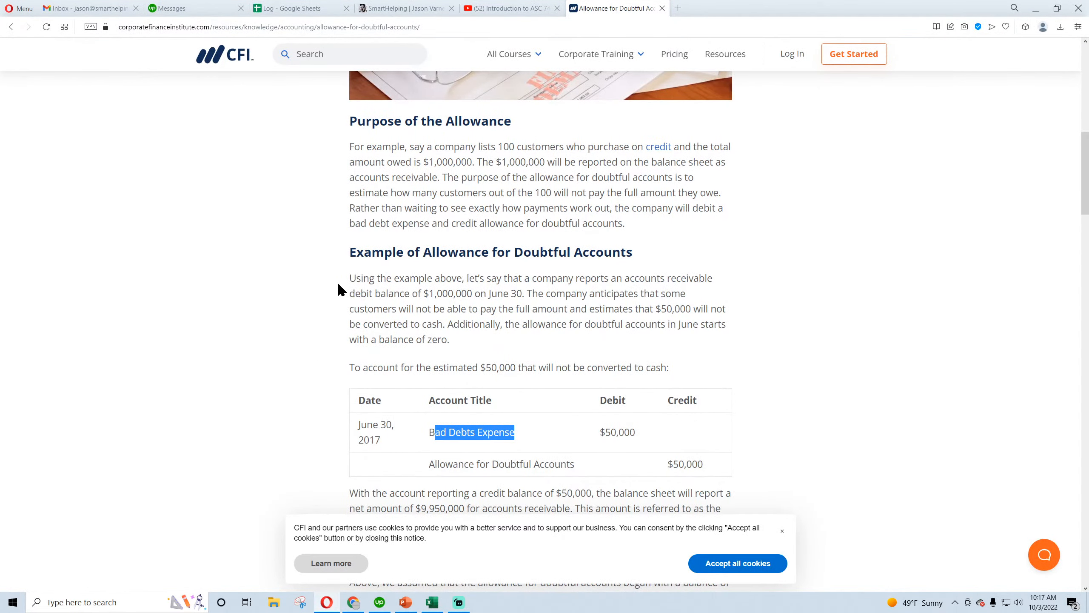
scroll(335, 287, down, 4)
scroll(333, 286, down, 8)
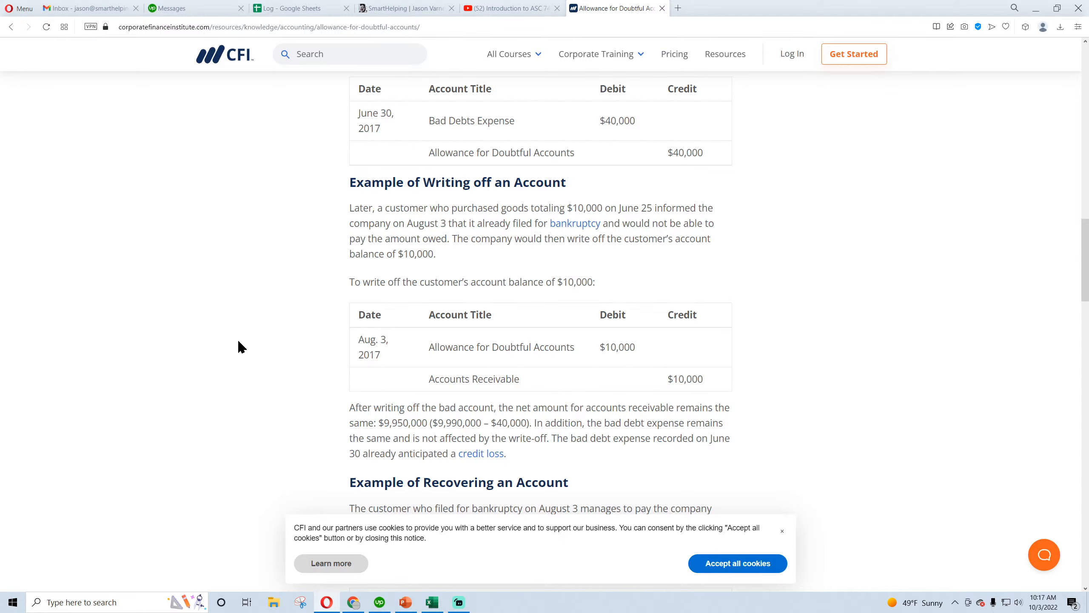
scroll(239, 342, down, 4)
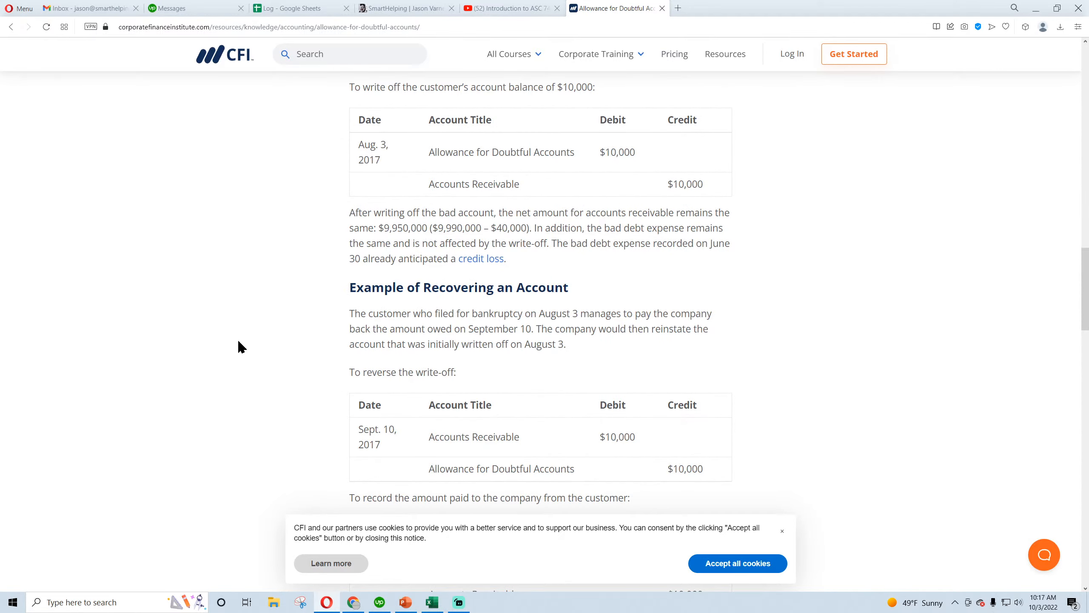
scroll(239, 342, down, 4)
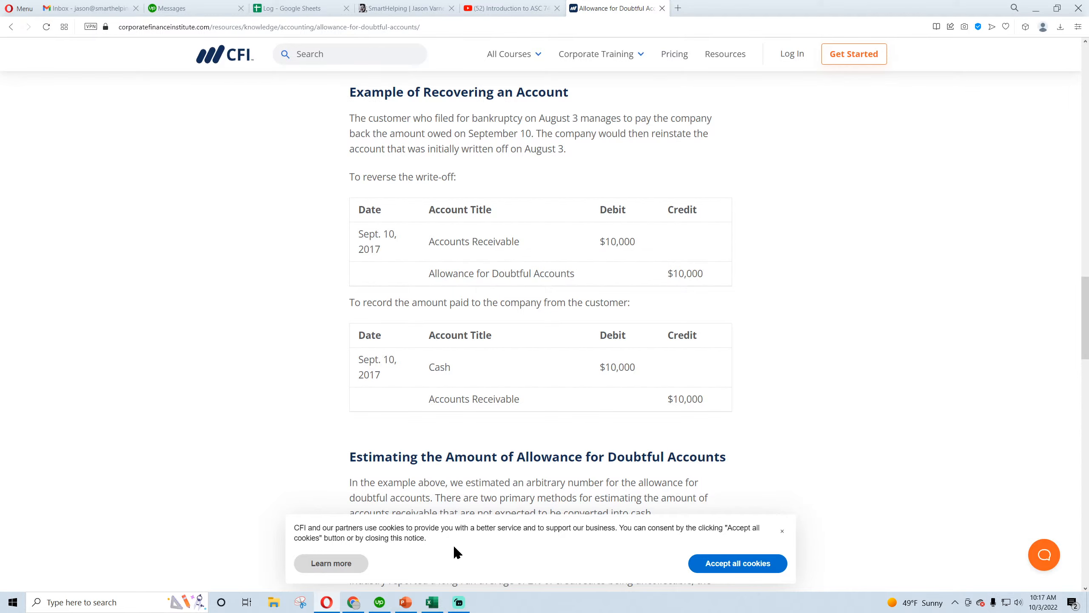
Return to the Excel workbook and enter the date 11/2/2023 in row 10 of the Database sheet
click(432, 603)
click(353, 235)
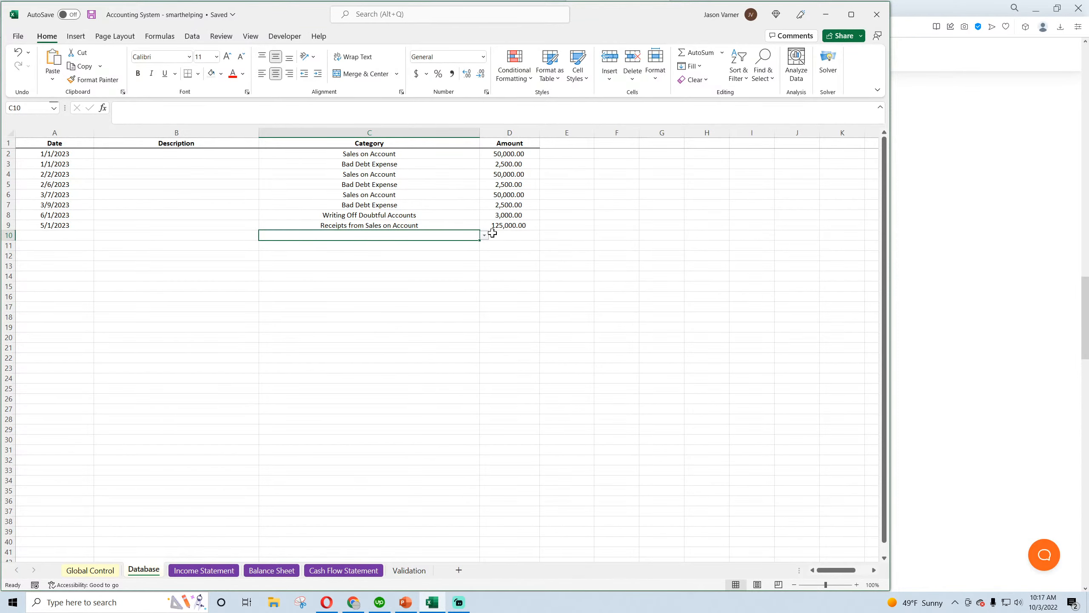
key(Left)
key(Left)
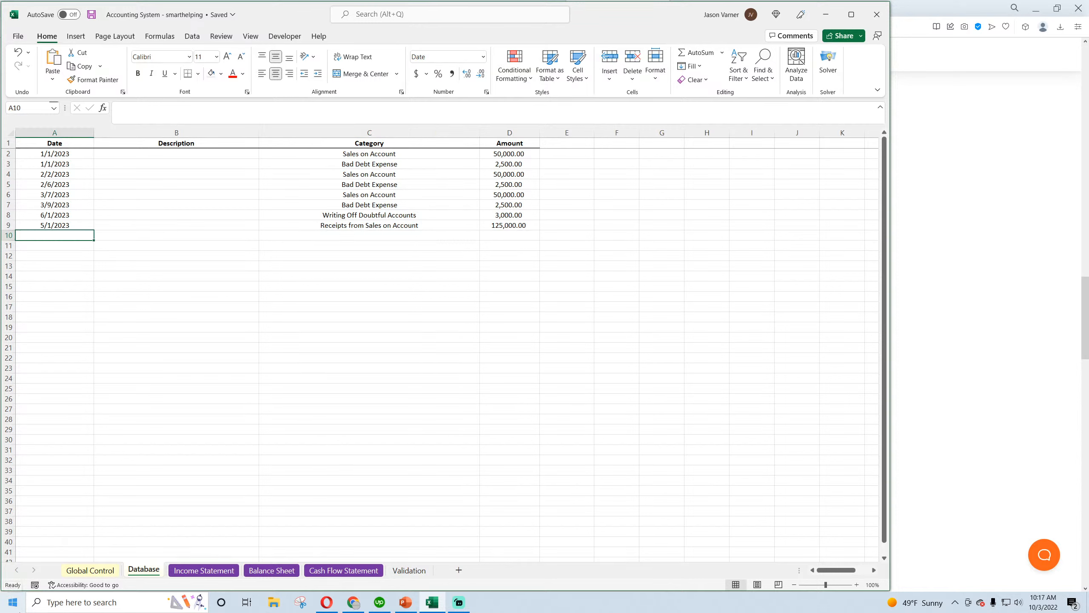
text(11)
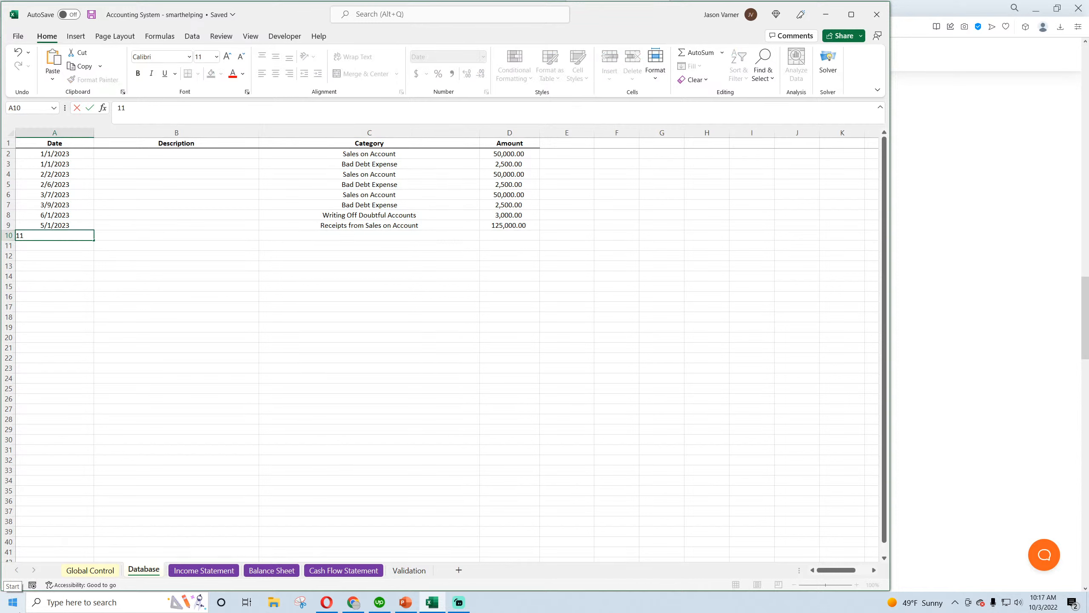
text(/2/2023)
key(Return)
key(Up)
key(Right)
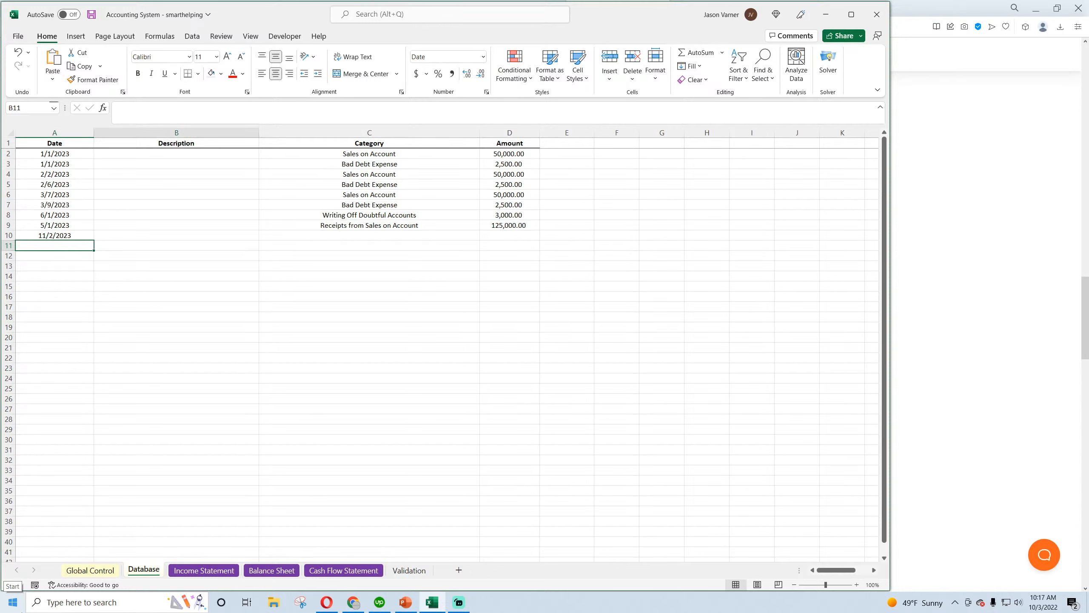
key(Right)
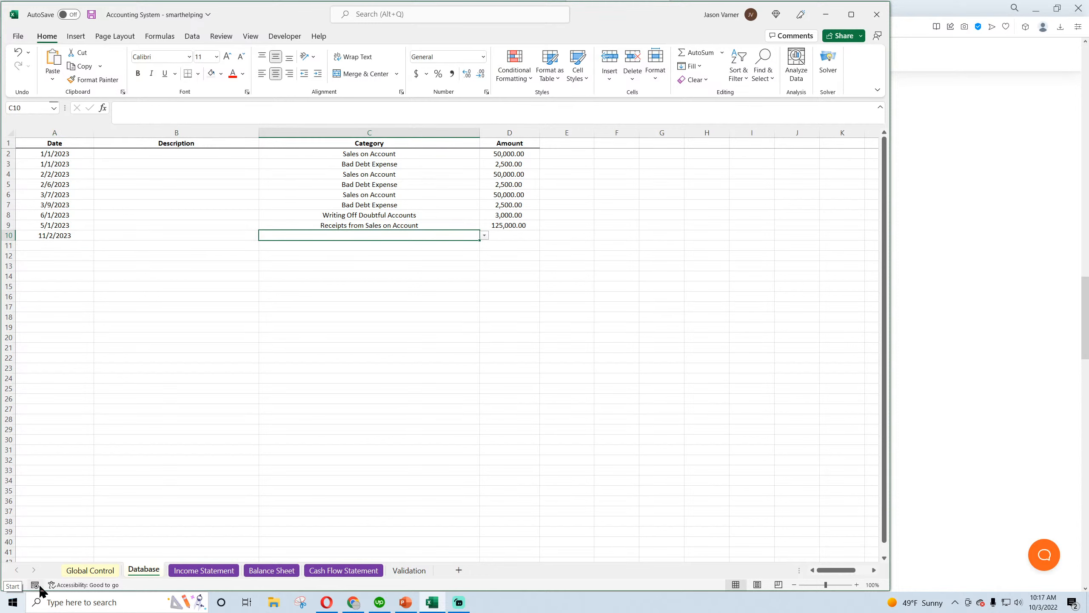
Save the workbook and look over the write-off entry and the empty category for the 11/2/2023 row
click(509, 215)
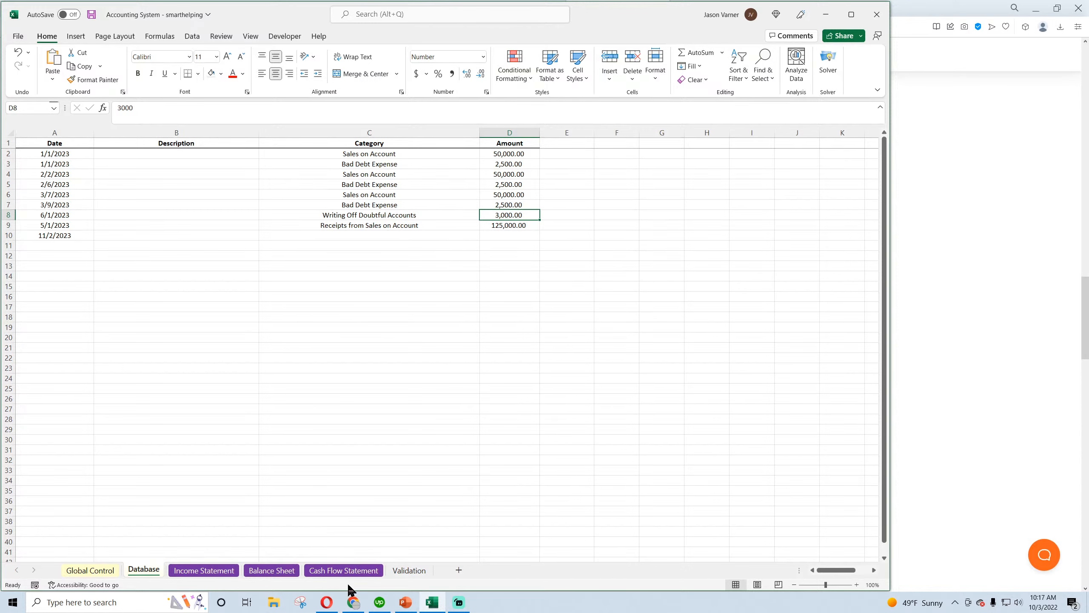
click(354, 602)
click(432, 603)
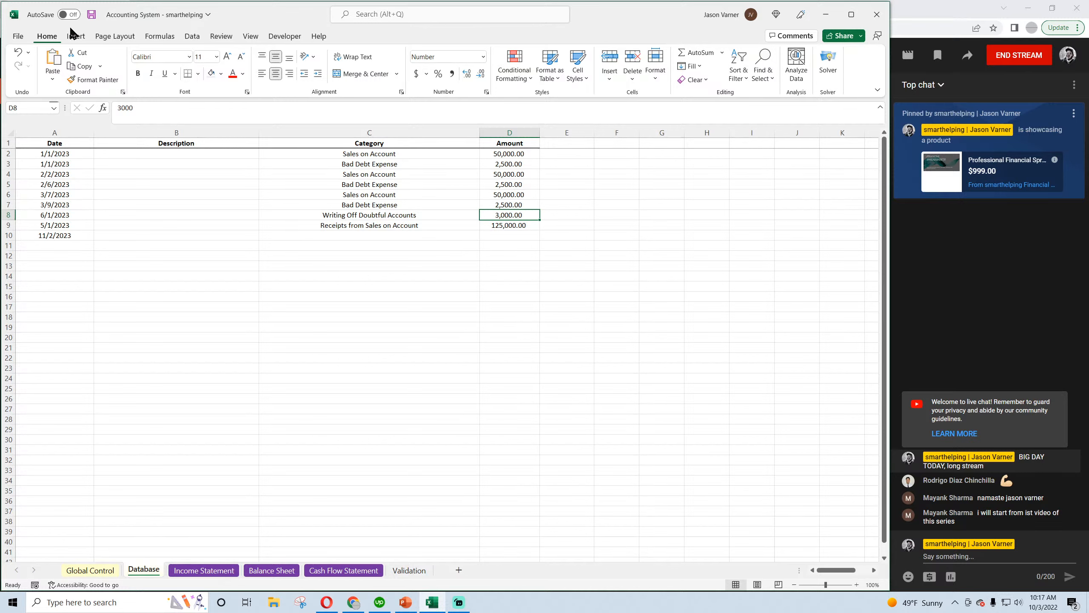
click(91, 14)
click(408, 217)
click(504, 215)
click(392, 237)
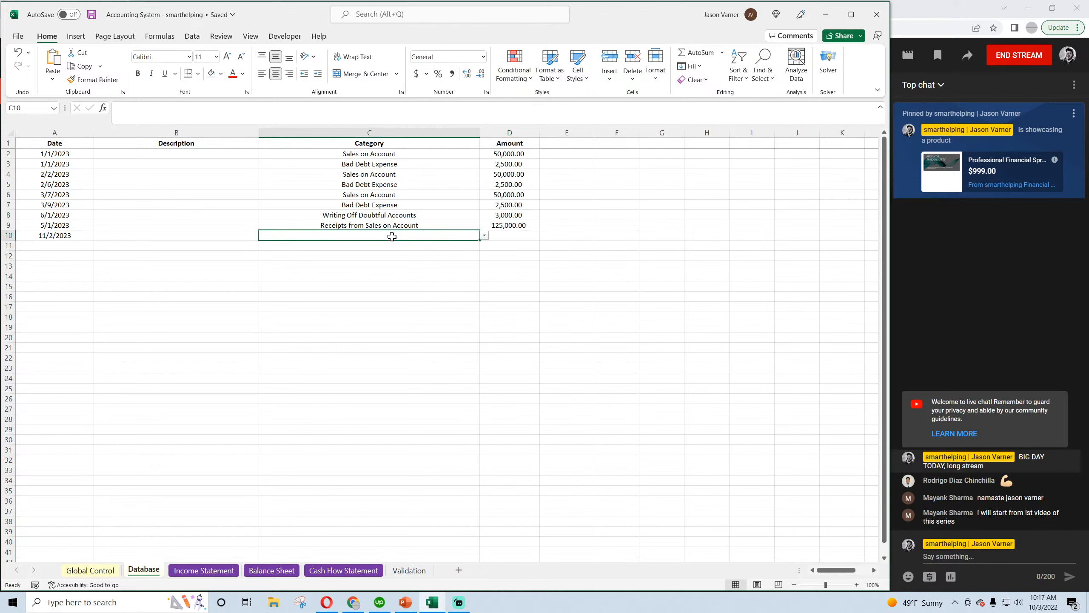
click(368, 154)
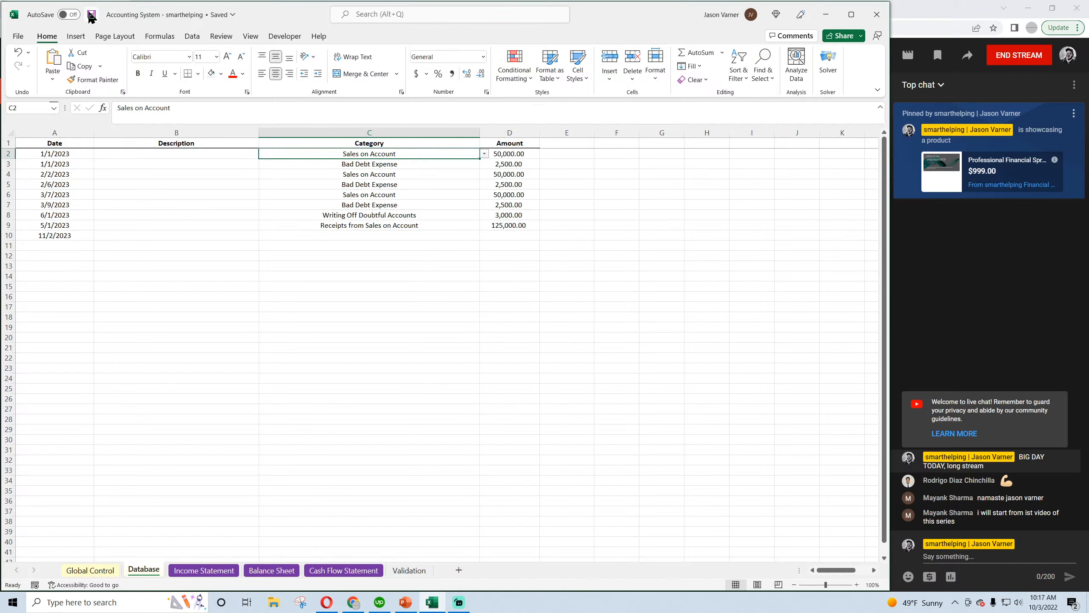
click(375, 234)
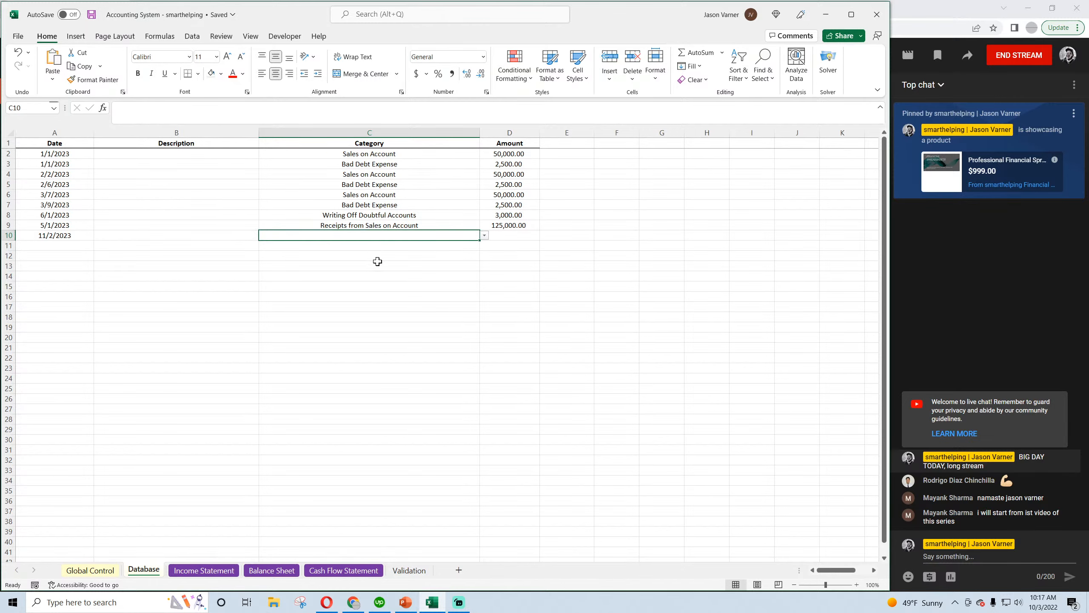
On the Validation sheet, add the category "Recovery of Doubtful Account" below "Writing Off Doubtful Accounts"
click(409, 570)
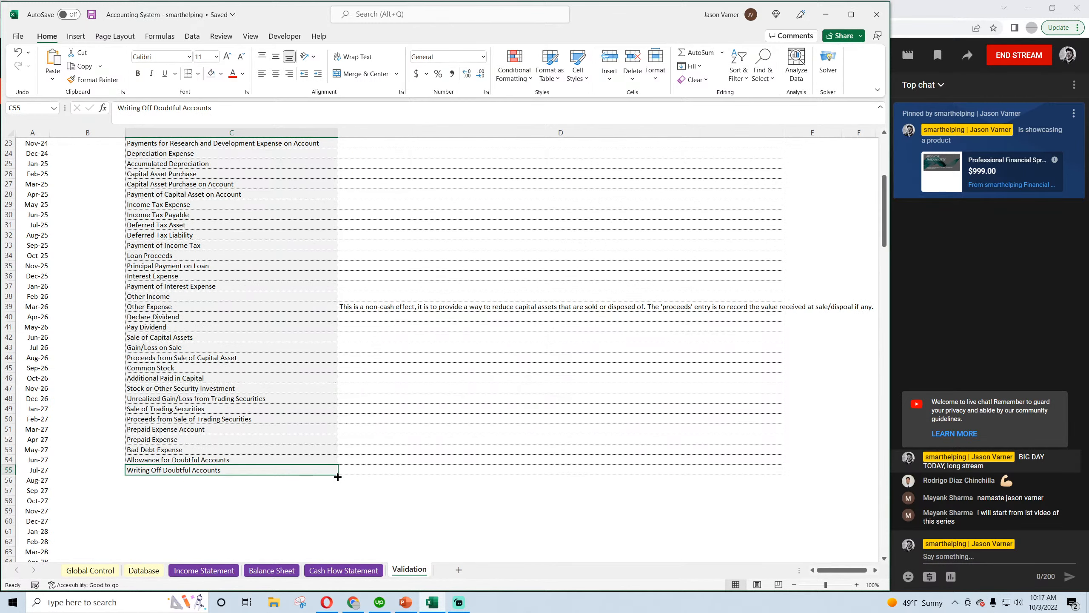
drag(337, 475, 337, 486)
click(244, 480)
text(Recovery of Doubtful Account)
key(Return)
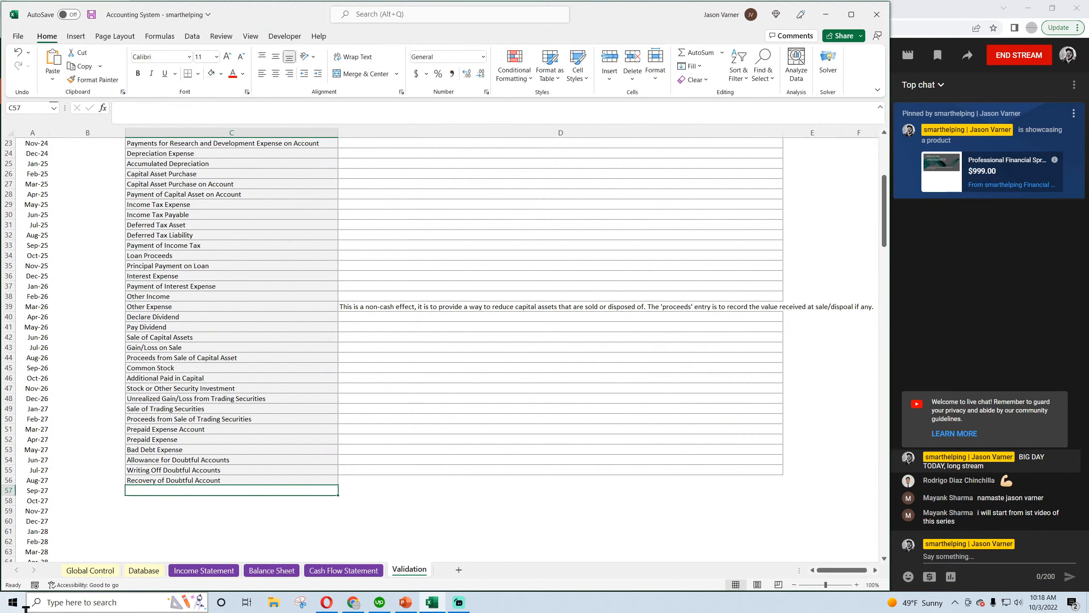
Extend the bordered notes column down beside "Recovery of Doubtful Account" and save the workbook
click(656, 471)
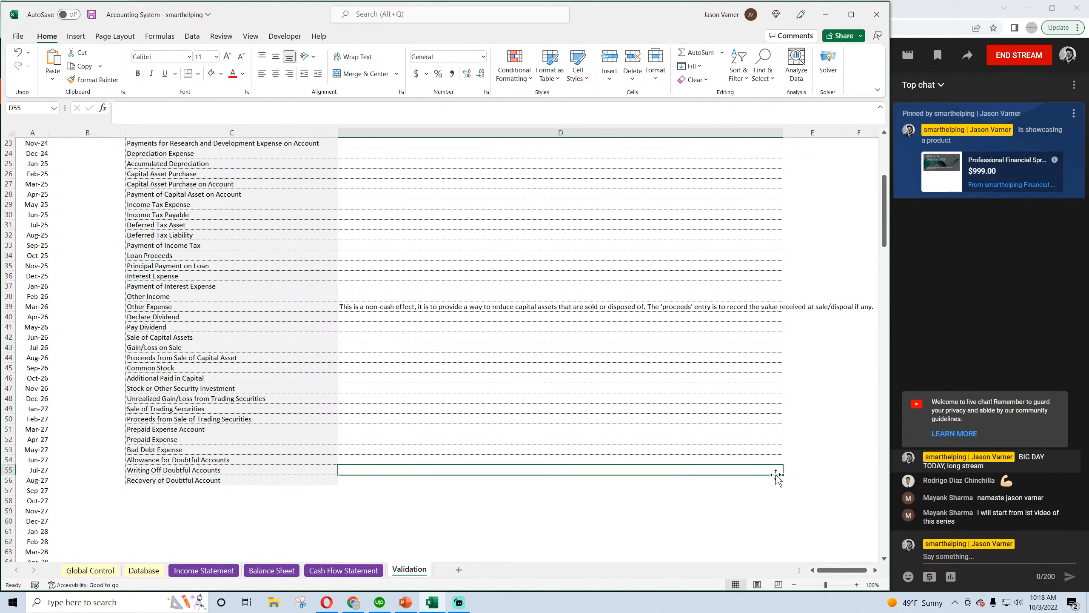
drag(783, 475, 783, 484)
scroll(316, 374, up, 8)
scroll(315, 374, down, 7)
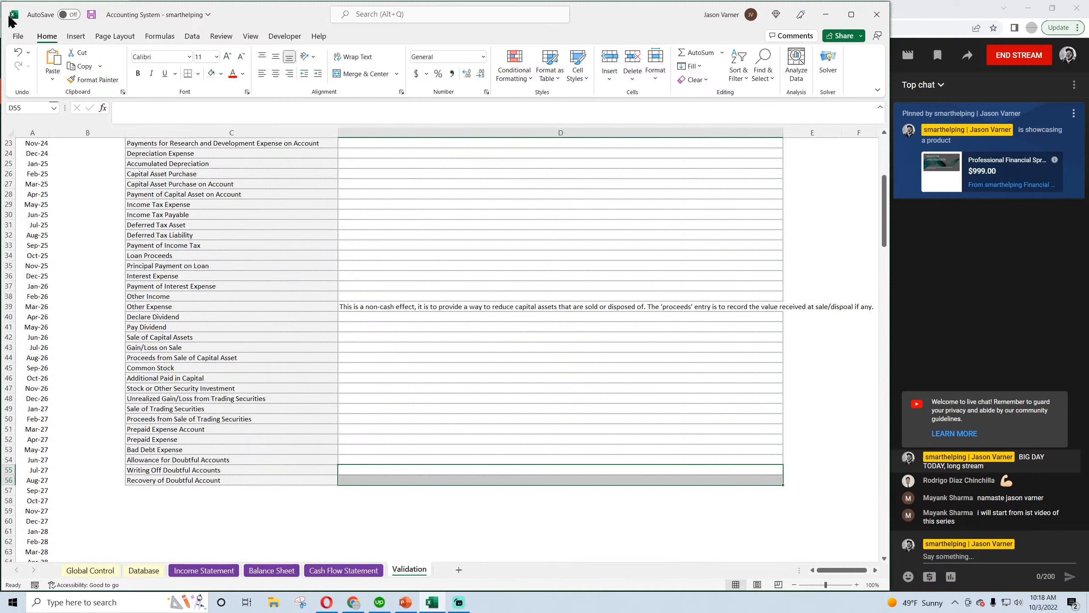
click(92, 16)
click(165, 480)
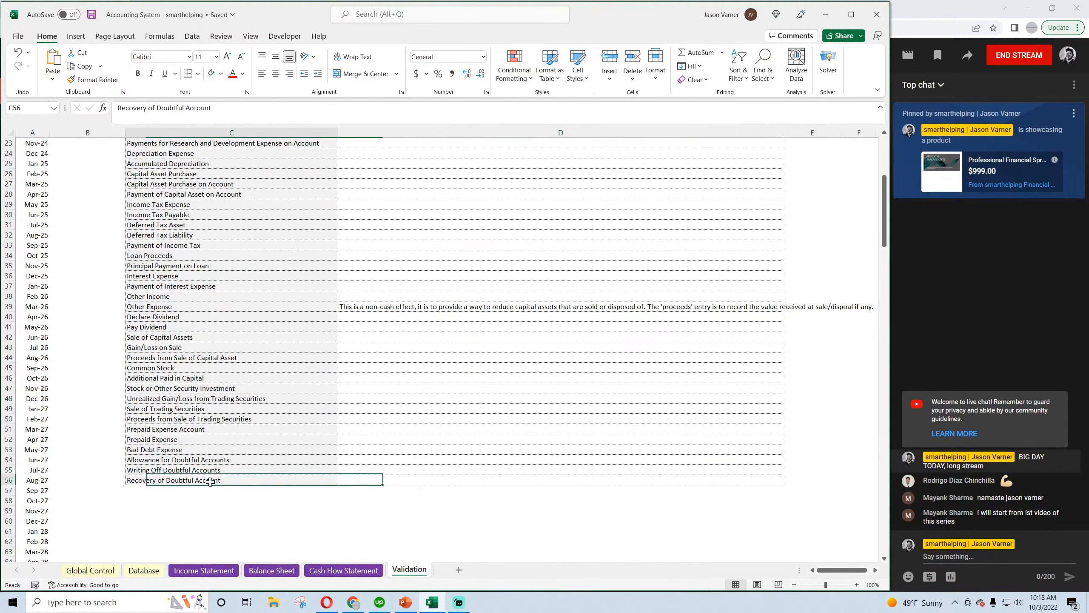
In the Database sheet, set the category of the 11/2/2023 entry to "Recovery of Doubtful Account"
click(143, 570)
click(485, 235)
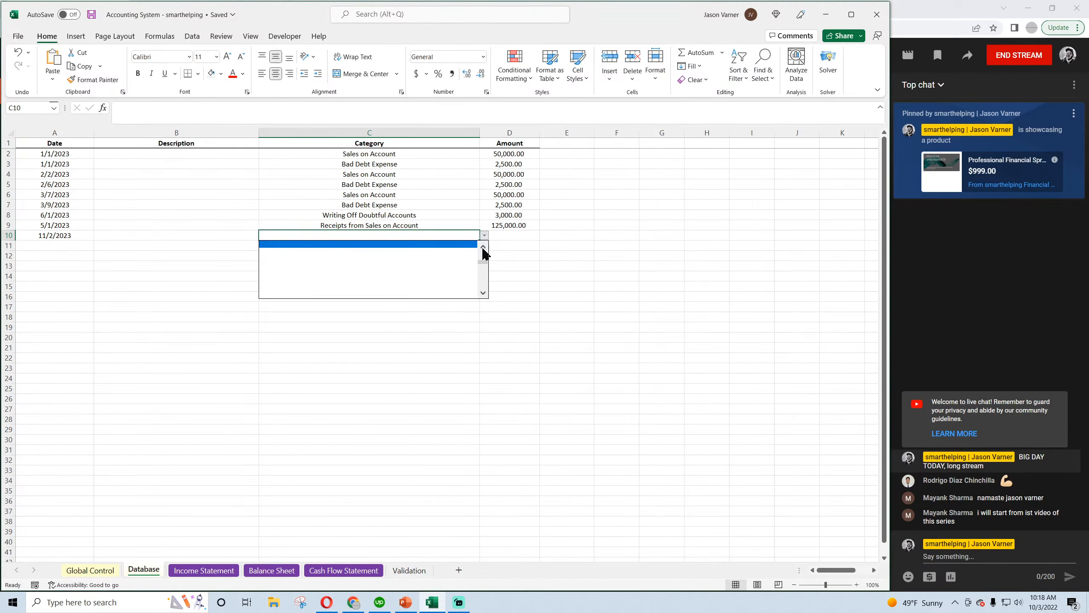
click(429, 247)
click(485, 243)
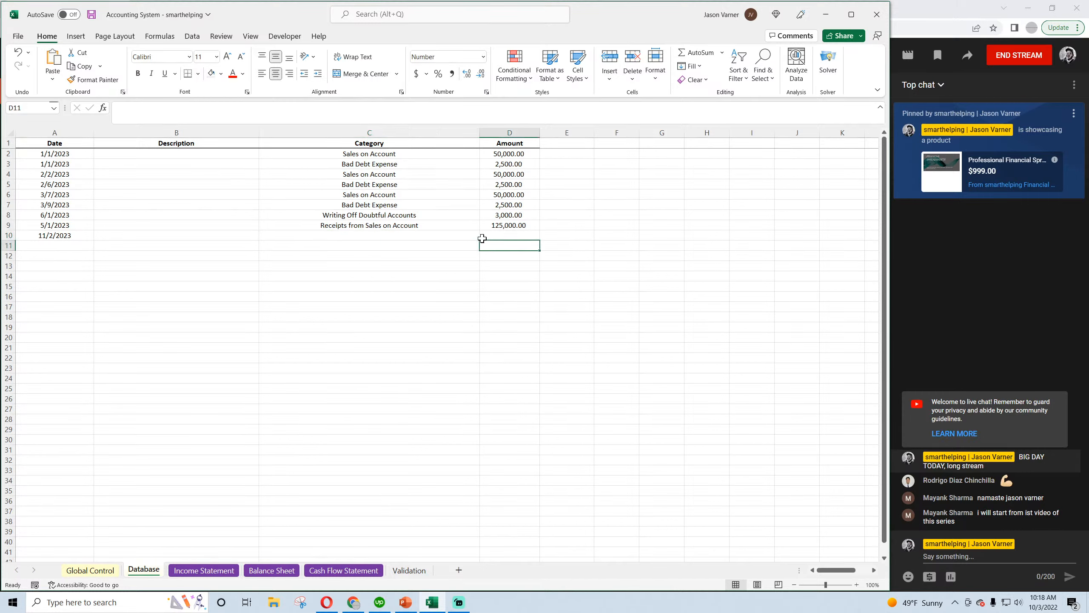
click(477, 237)
click(484, 235)
click(483, 247)
click(483, 247)
click(469, 251)
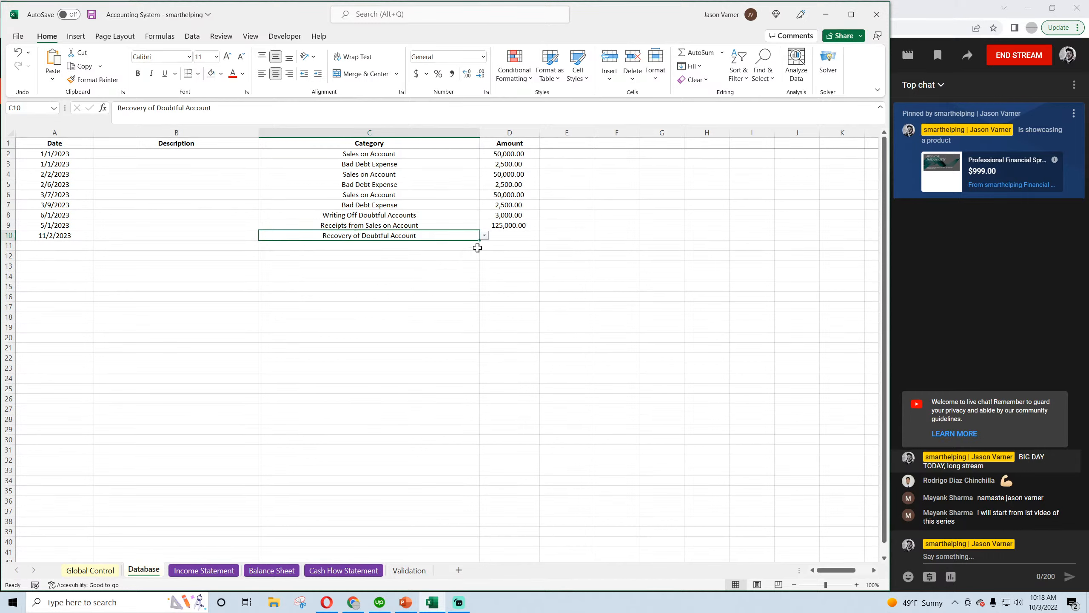
Set the amount of the Recovery of Doubtful Account entry to 3,000
click(513, 236)
text(3000)
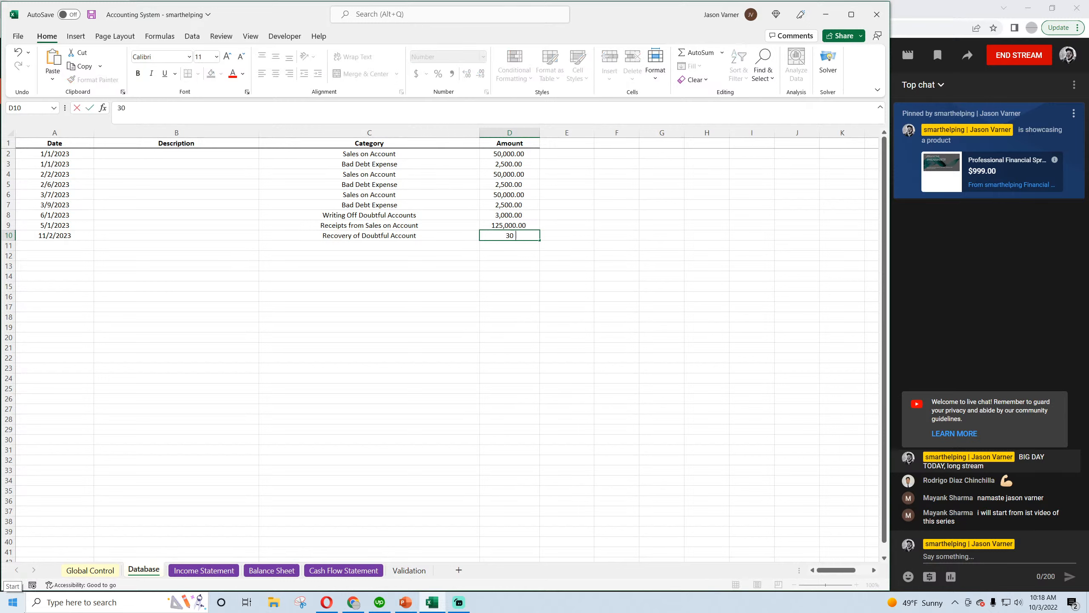
key(Return)
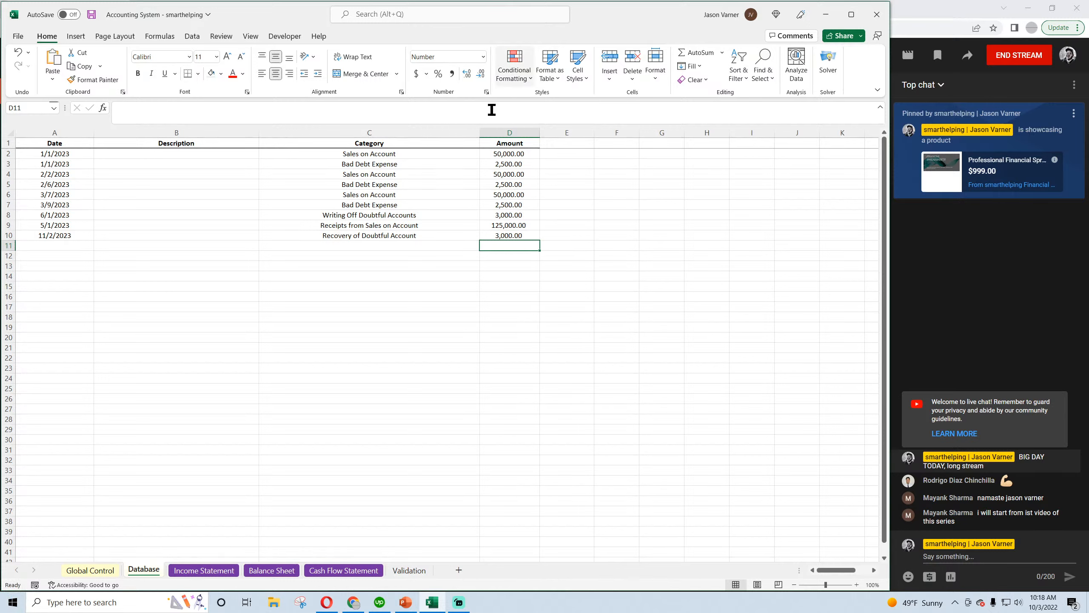
Switch to the CFI article in Opera to consult the journal entries for recovering a written-off account
click(406, 236)
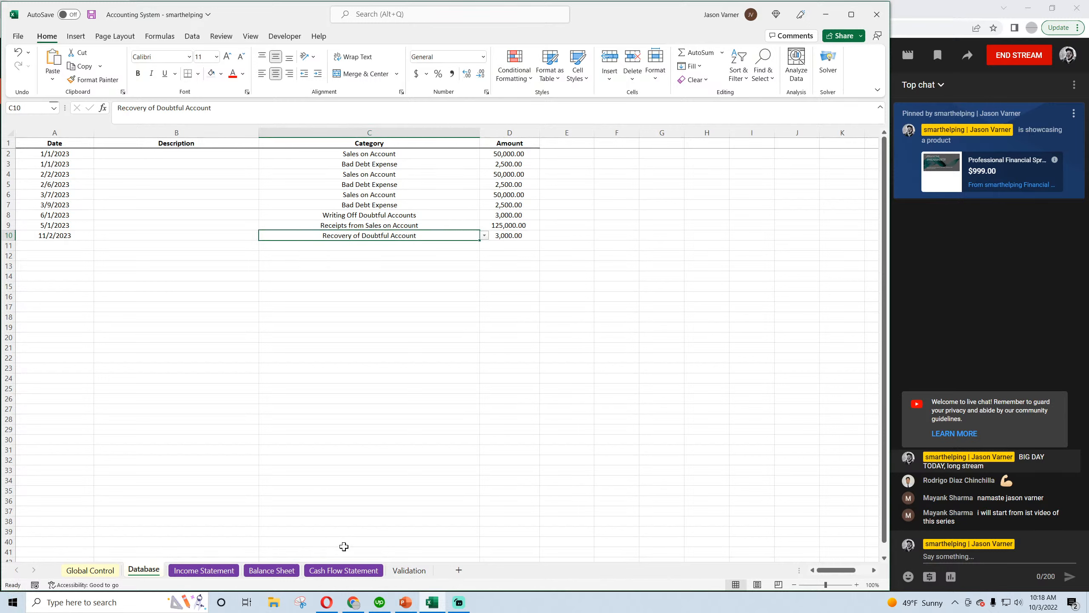
mouse_move(330, 605)
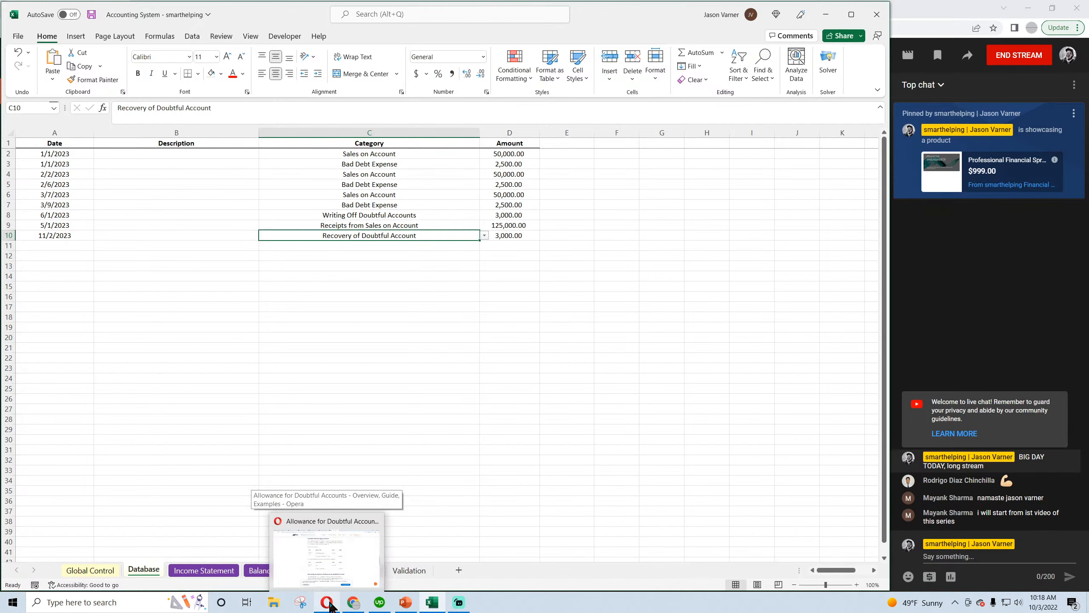
click(327, 603)
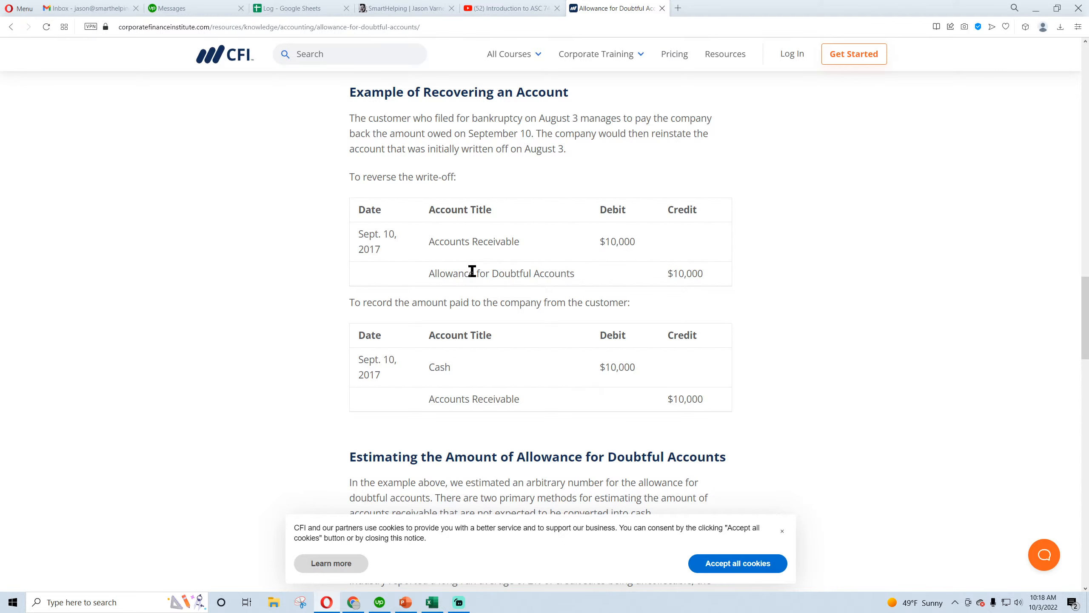
Switch back to Excel, save the workbook and inspect January's Accounts Receivable formula on the Balance Sheet
click(434, 603)
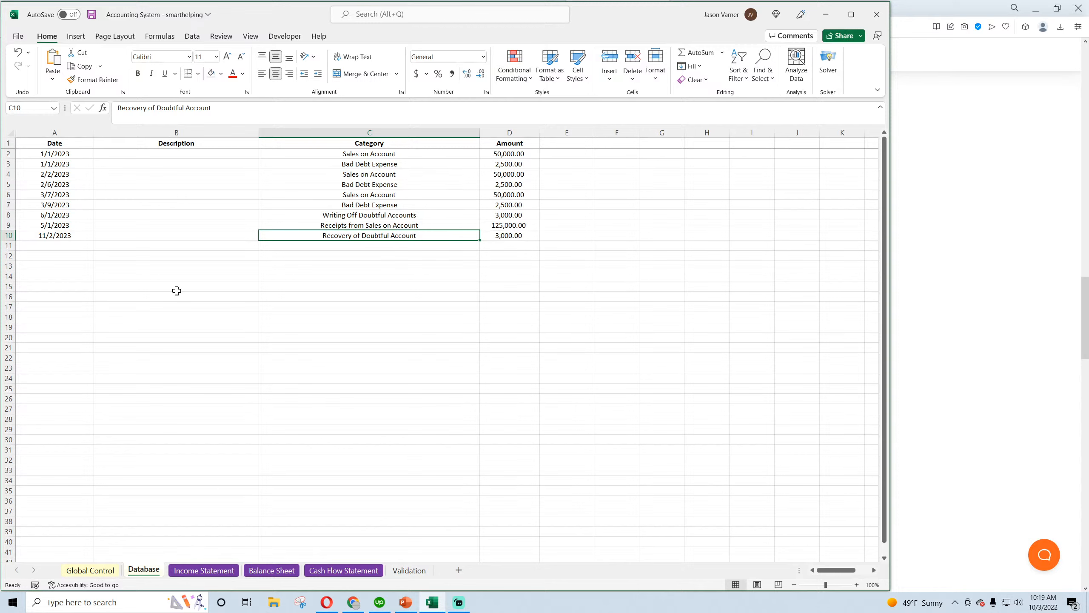
click(91, 14)
click(272, 571)
click(203, 571)
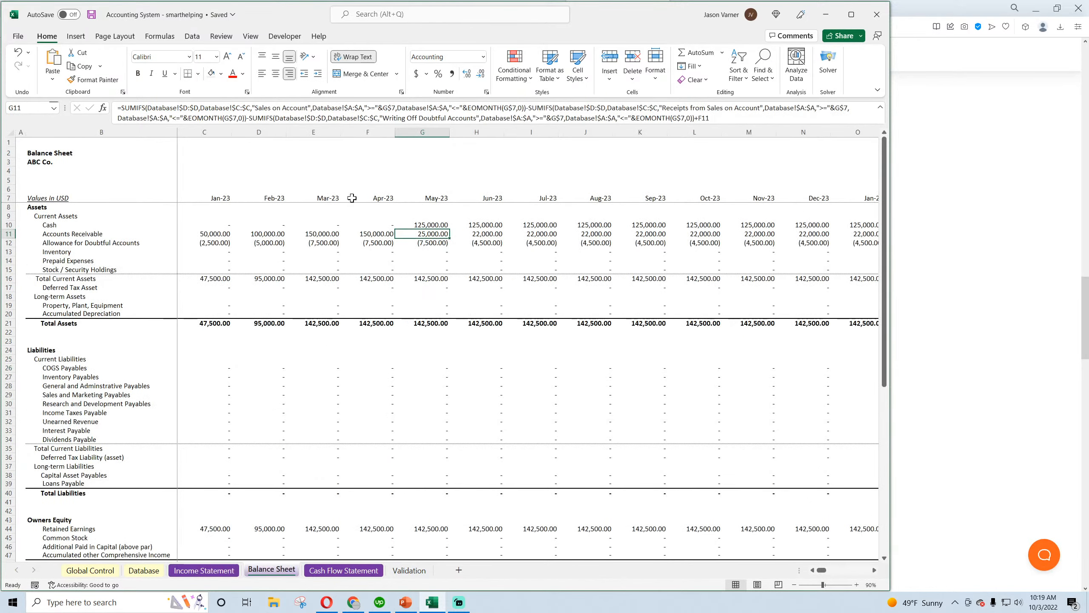
click(205, 234)
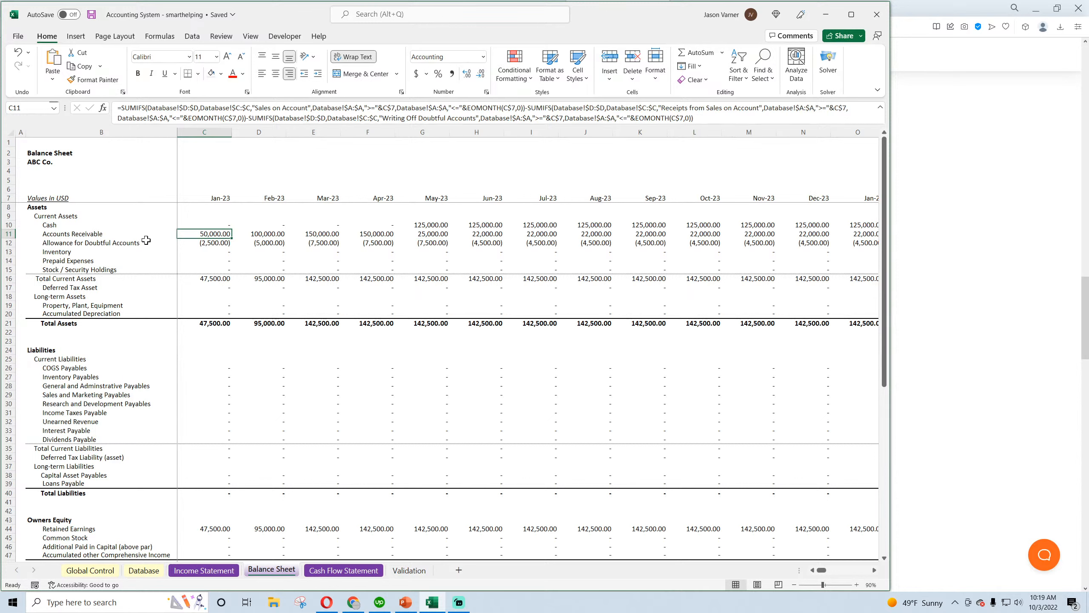
Copy the "Writing Off Doubtful Accounts" SUMIFS term from the January Allowance for Doubtful Accounts formula in C12
click(207, 242)
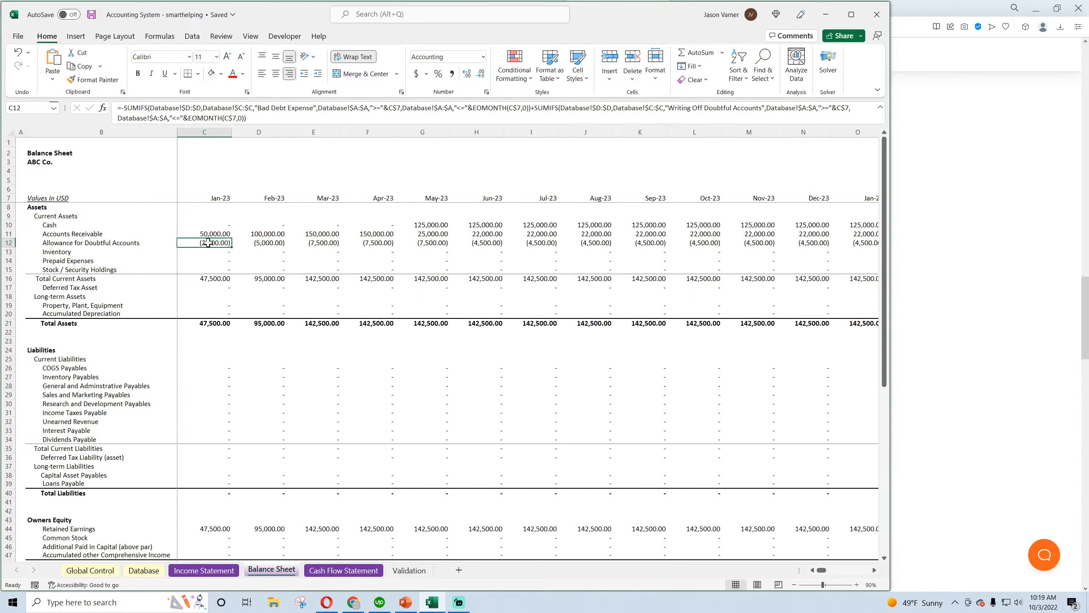
click(260, 122)
shift+click(534, 109)
shift+click(531, 109)
right_click(537, 109)
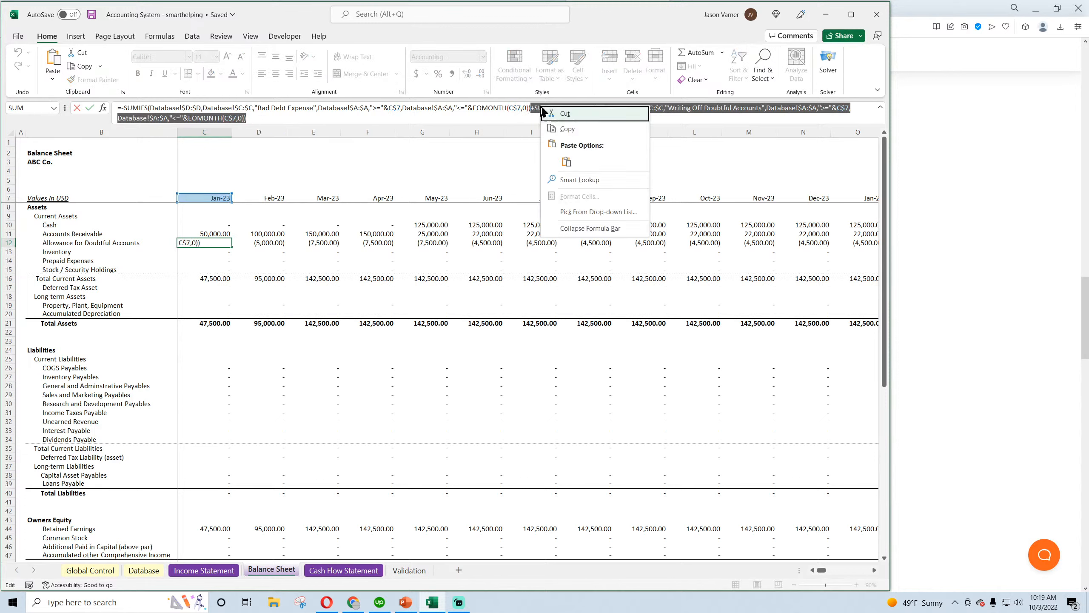
click(563, 125)
key(Return)
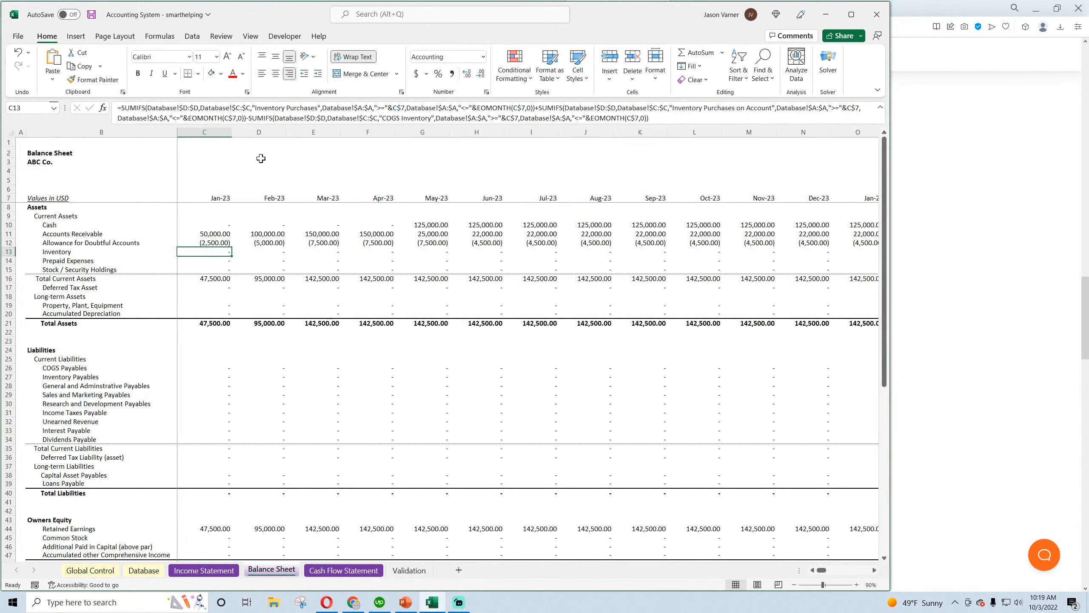
Append the copied SUMIFS term to the C12 allowance formula as a negated, parenthesised addition, +(-SUMIFS(...))
click(213, 242)
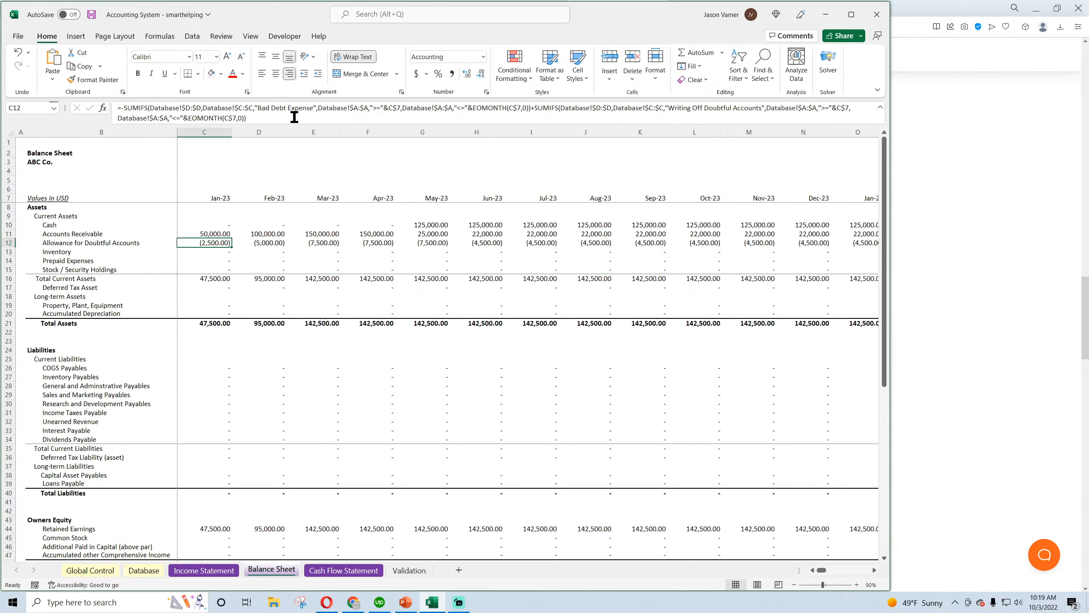
click(293, 117)
text(+)
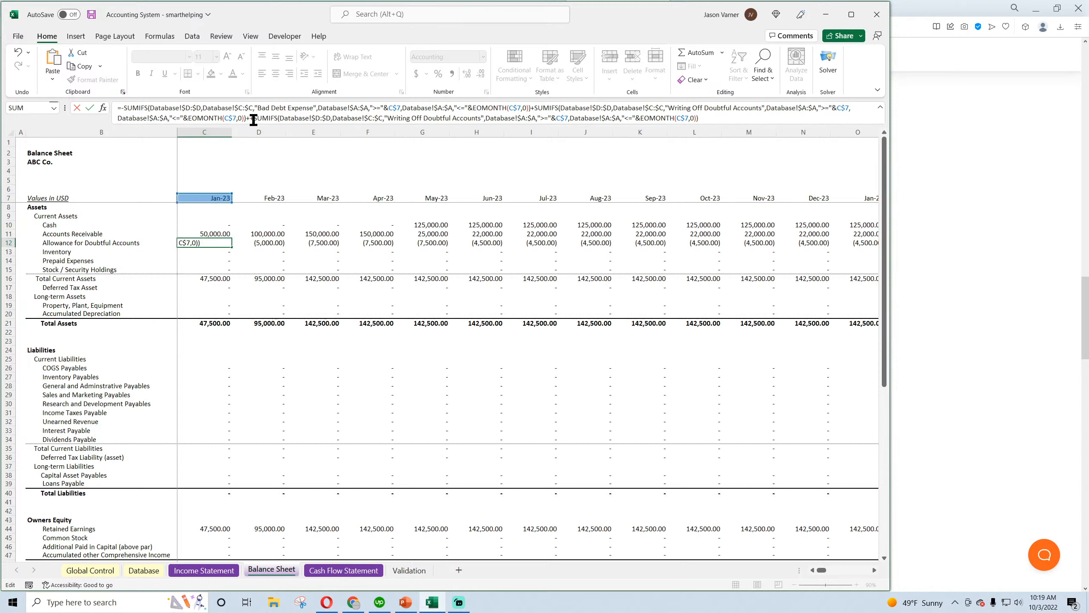
key(ctrl+v)
key(BackSpace)
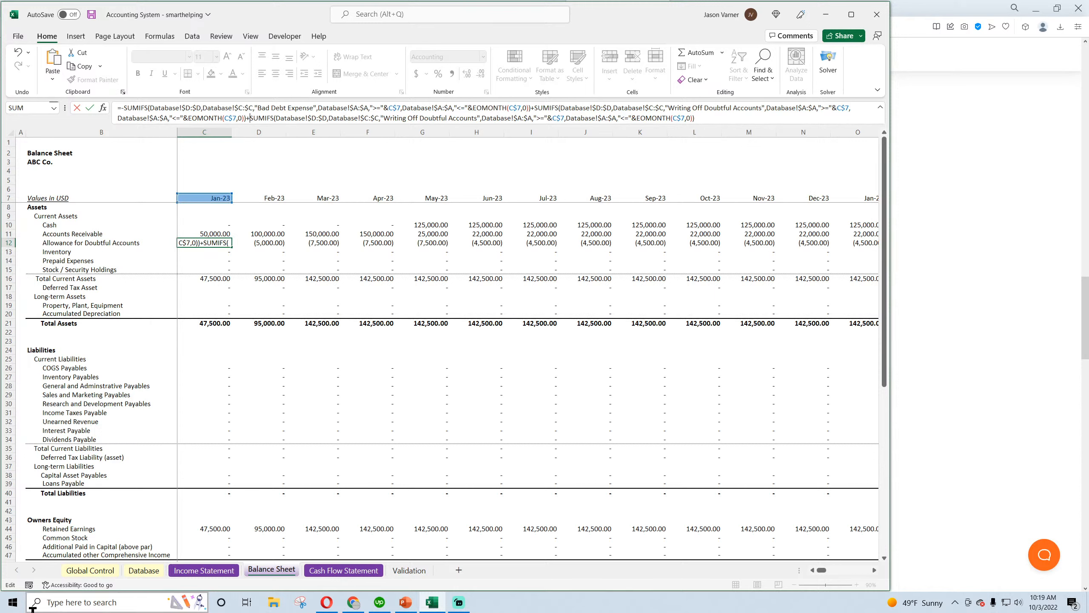
text((-)
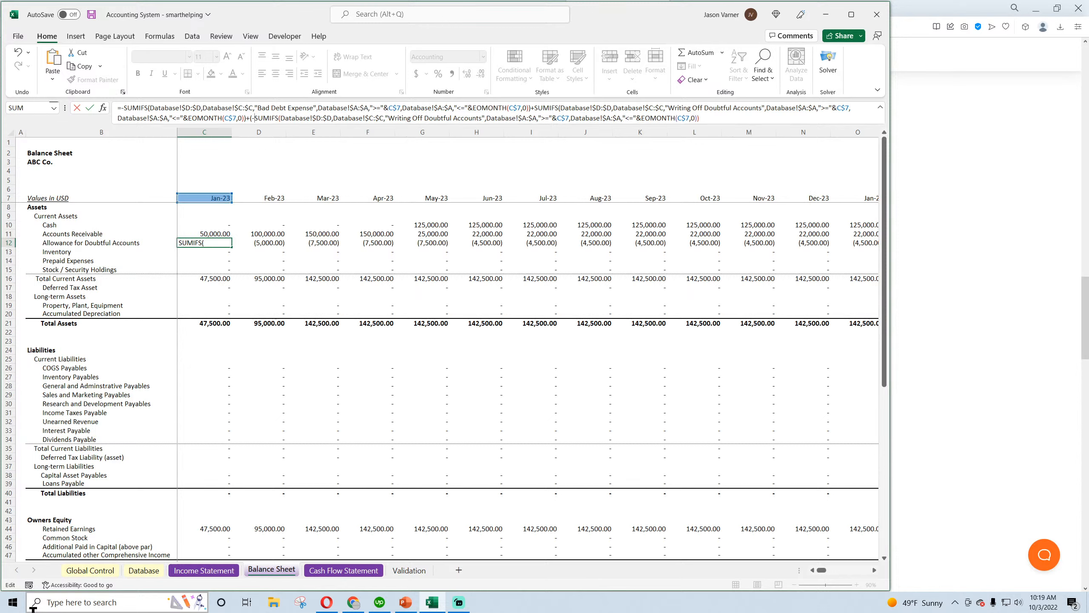
click(729, 118)
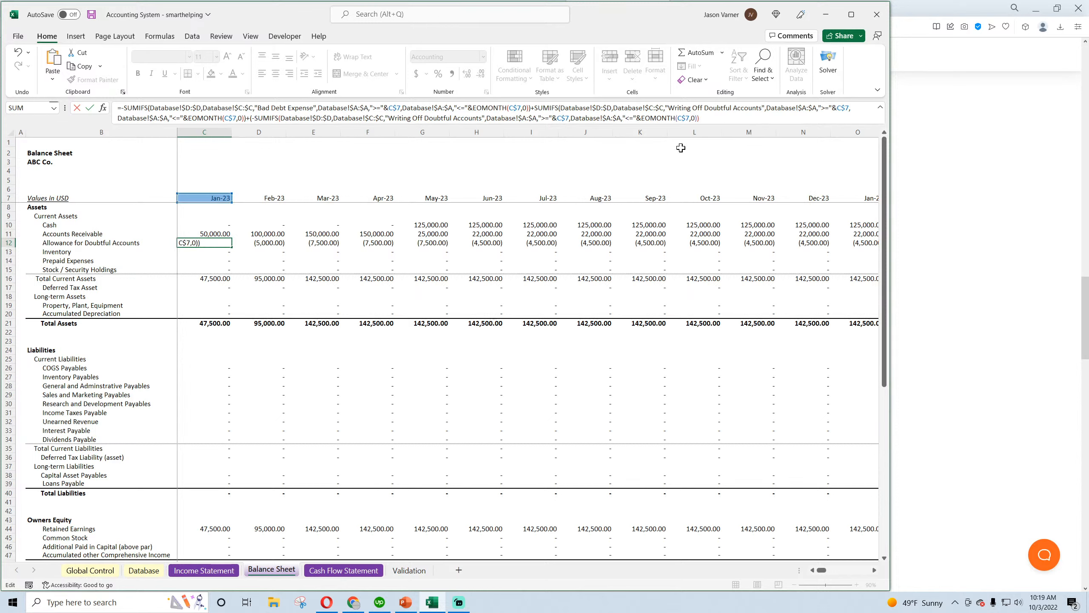
key(Return)
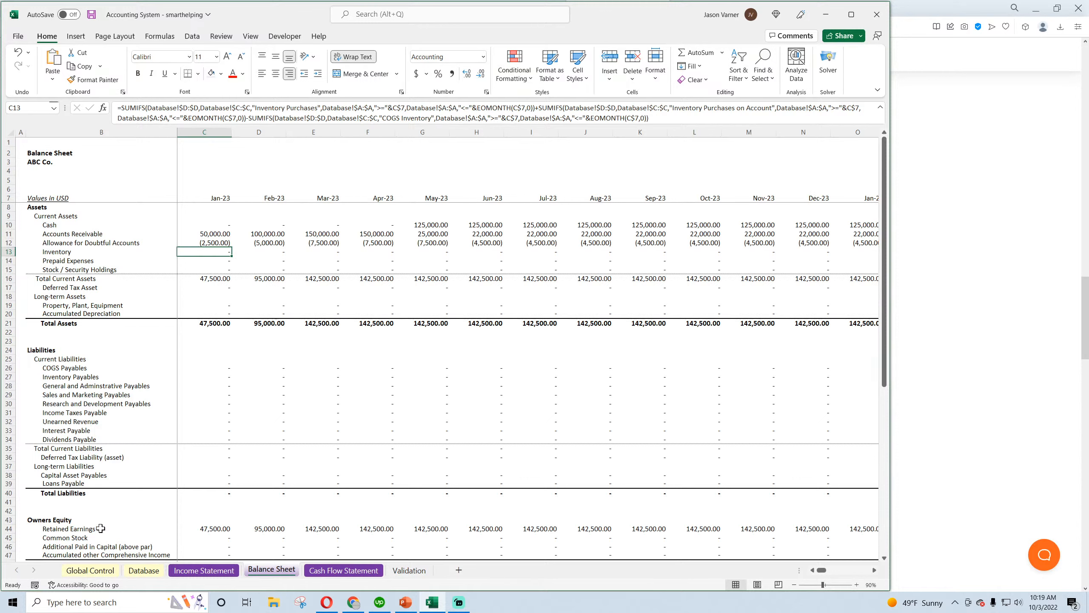
Try to extend the January allowance formula into February with +C12 carried forward, filling it across through Nov-23
click(231, 244)
drag(231, 248, 271, 244)
click(270, 245)
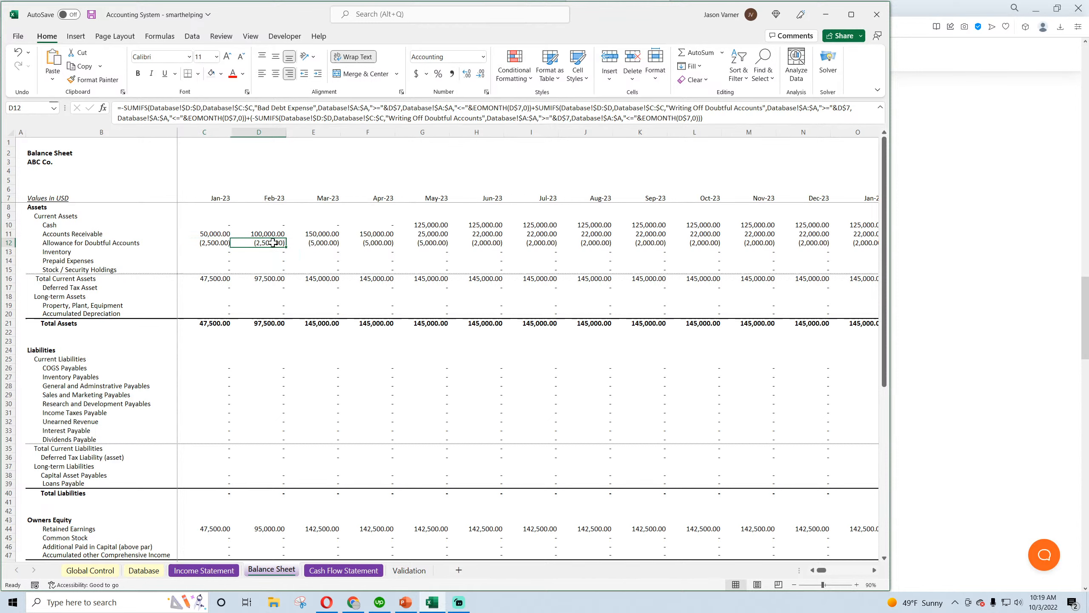
click(706, 118)
key(BackSpace)
text(+)
click(208, 243)
key(Return)
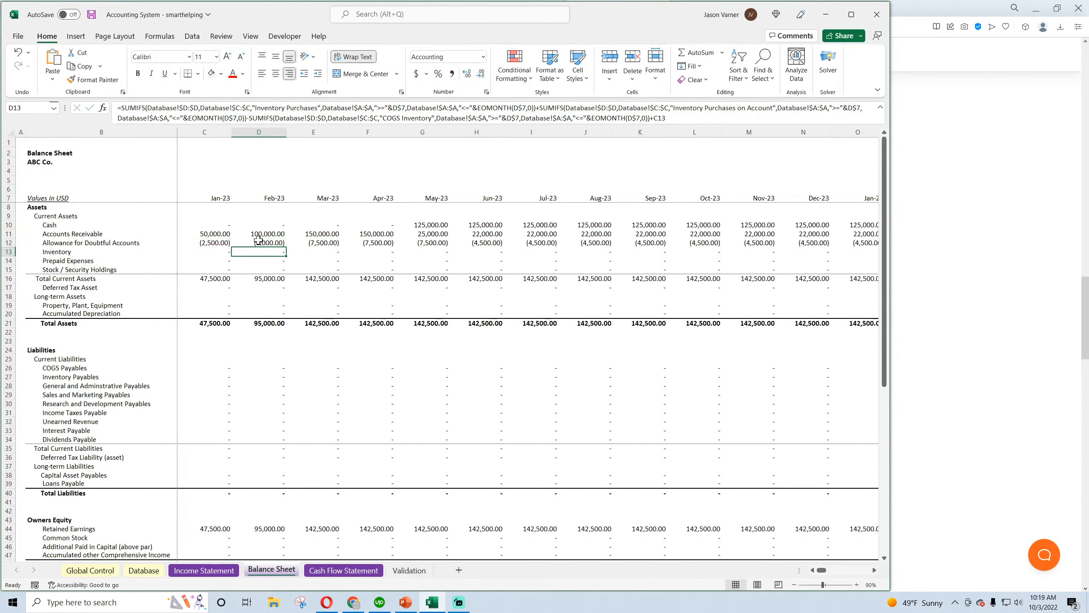
click(274, 244)
drag(283, 248, 783, 262)
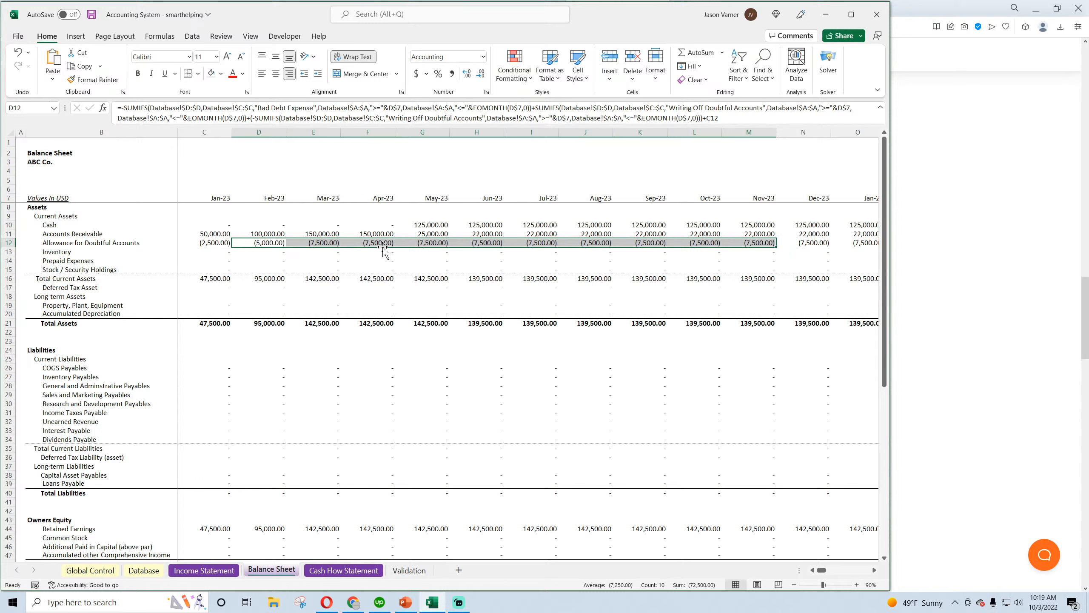
Compare the write-off and recovery entries in the Database with the March and June allowance formulas on the Balance Sheet
click(159, 570)
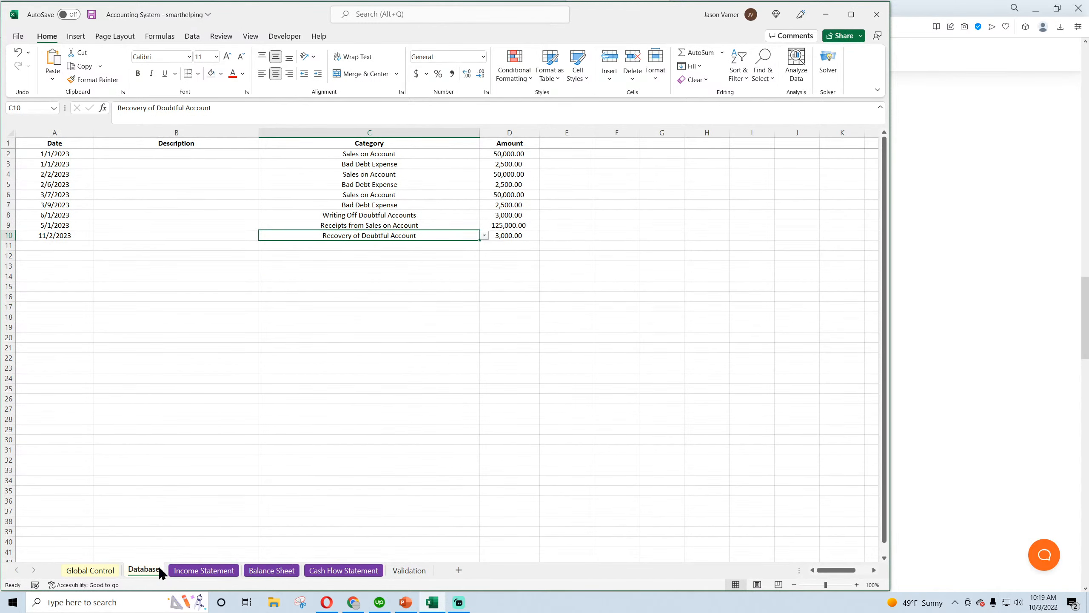
click(274, 571)
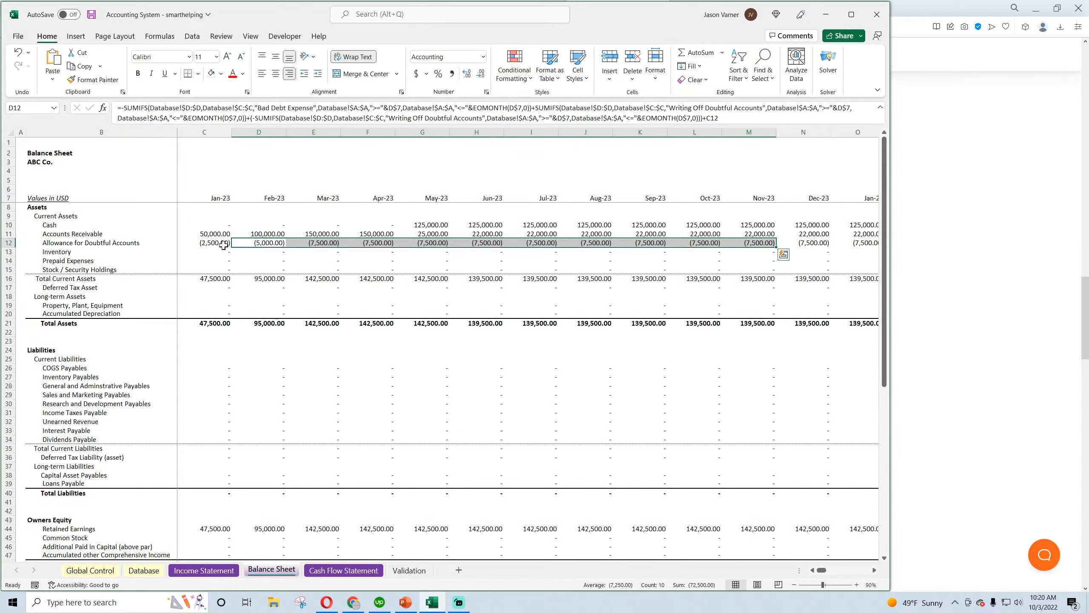
click(322, 244)
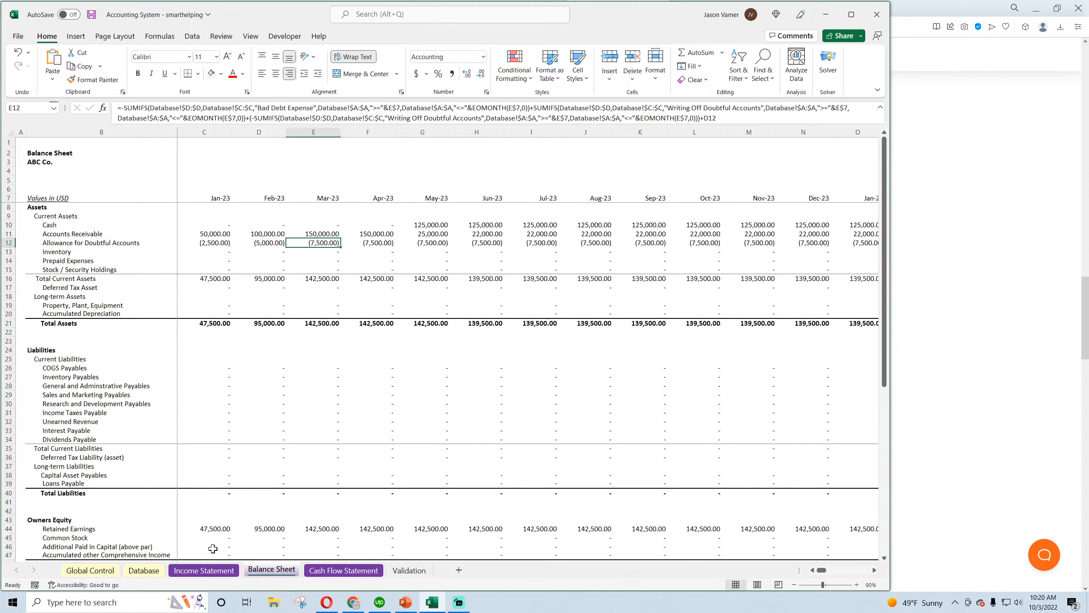
click(159, 573)
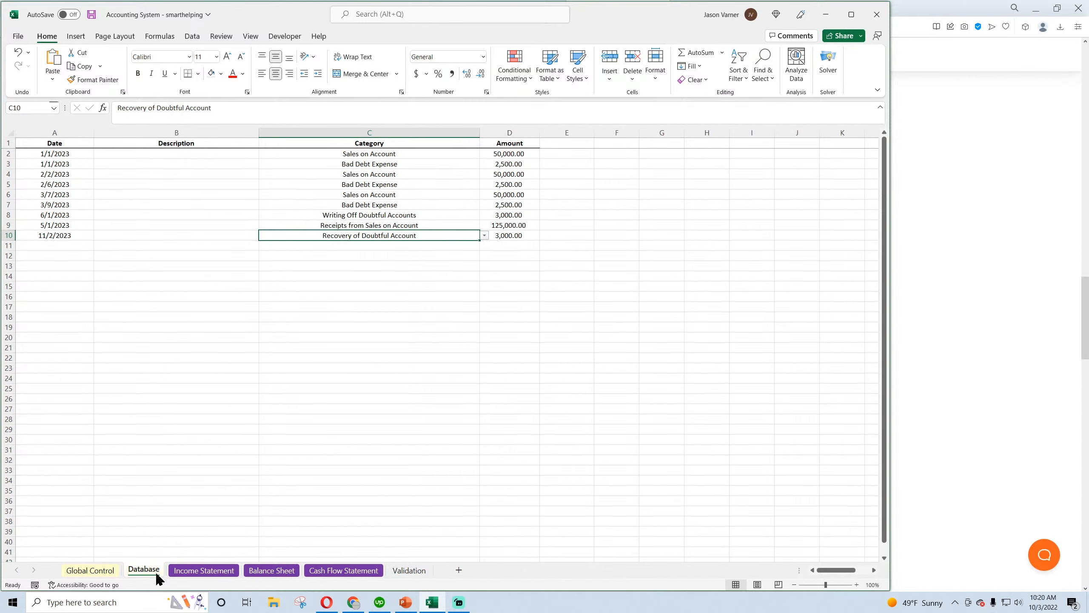
click(362, 209)
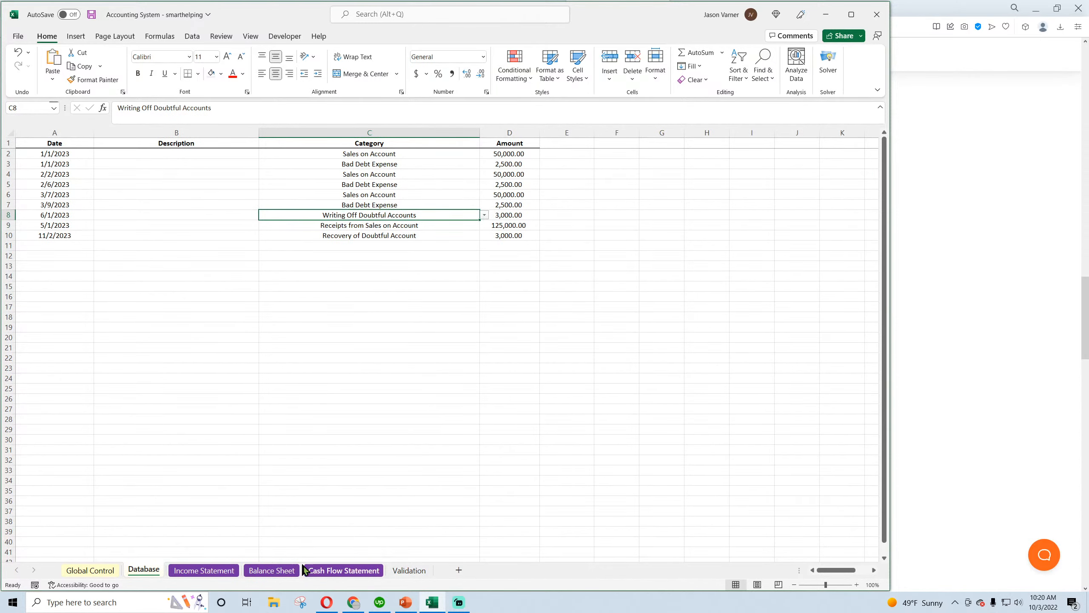
click(281, 573)
click(229, 572)
click(267, 571)
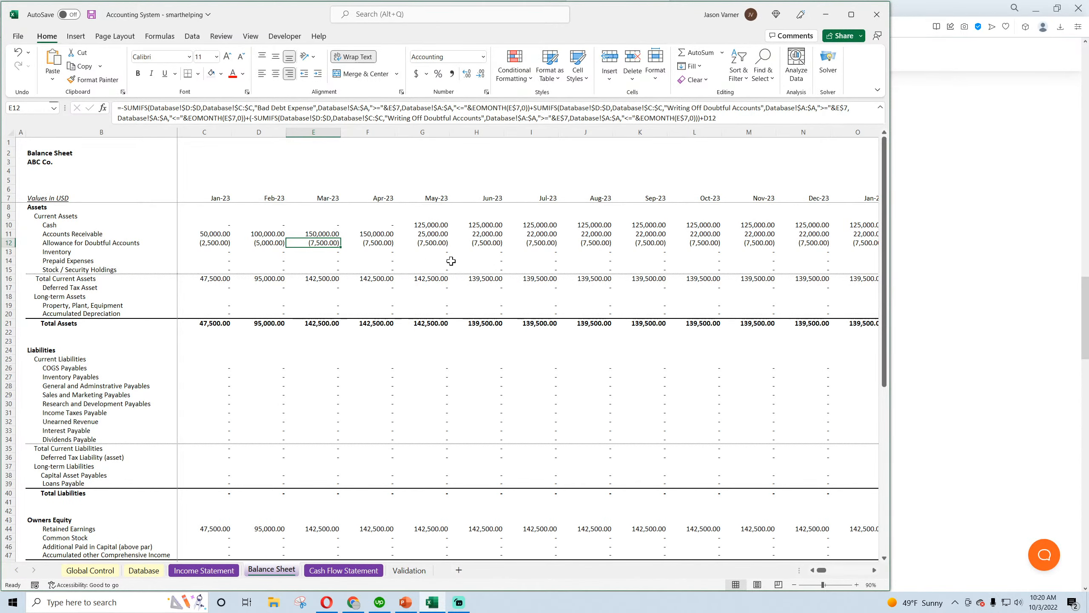
click(484, 244)
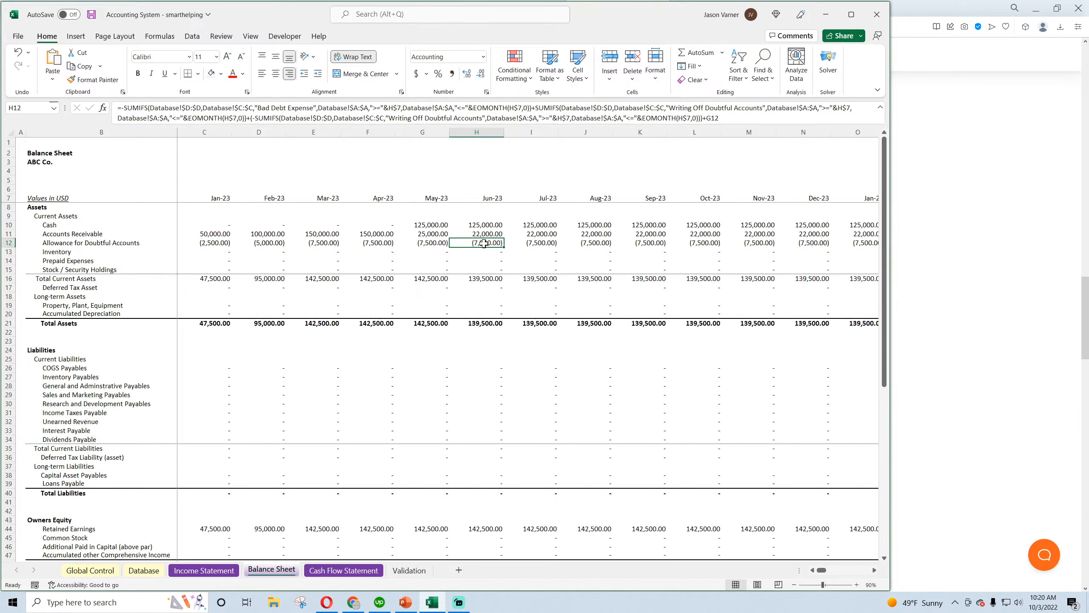
Undo the allowance fills across the months and change the last SUMIFS criterion in C12 to "Recovery of Doubtful Account"
click(18, 53)
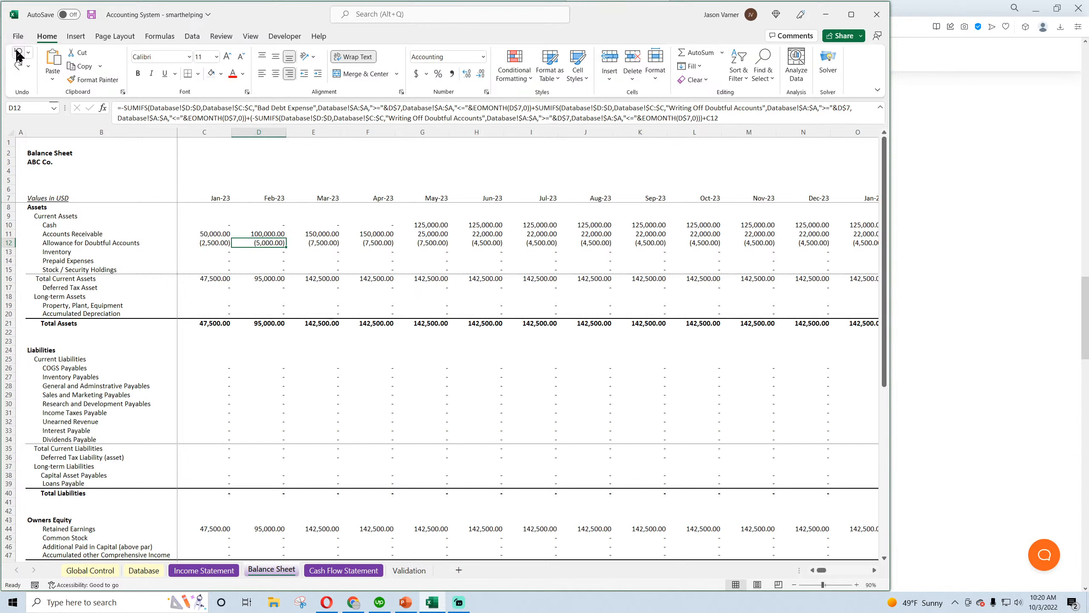
click(18, 53)
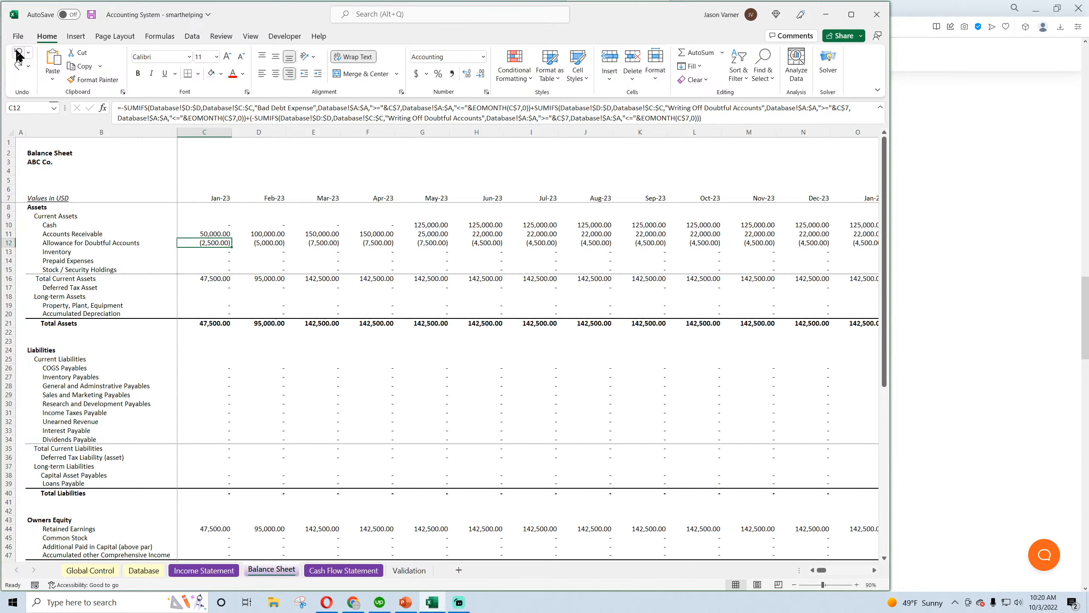
click(390, 117)
drag(389, 117, 482, 120)
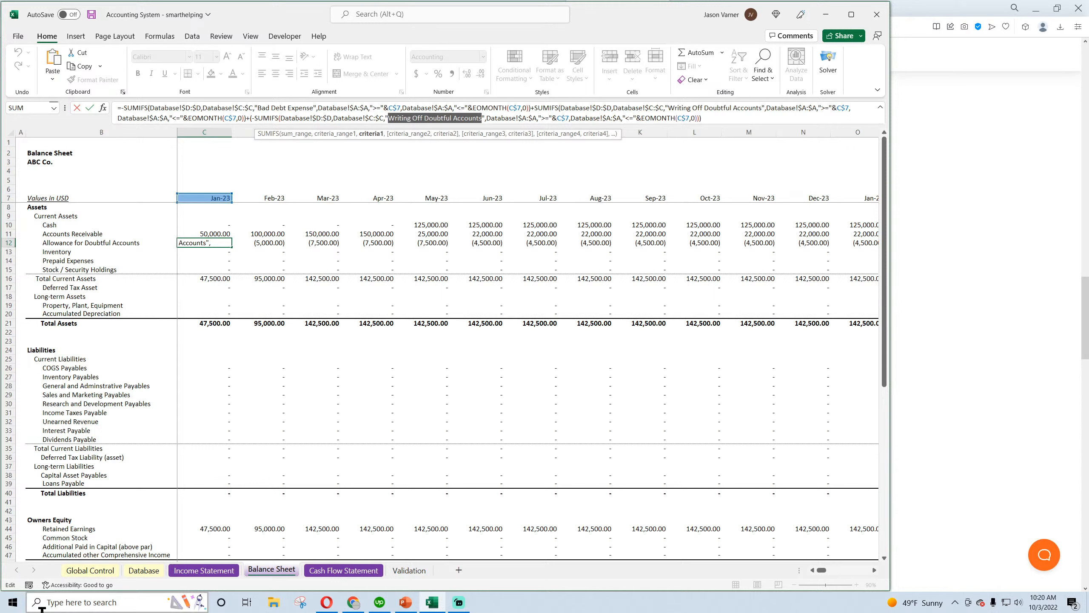
text(Recovery)
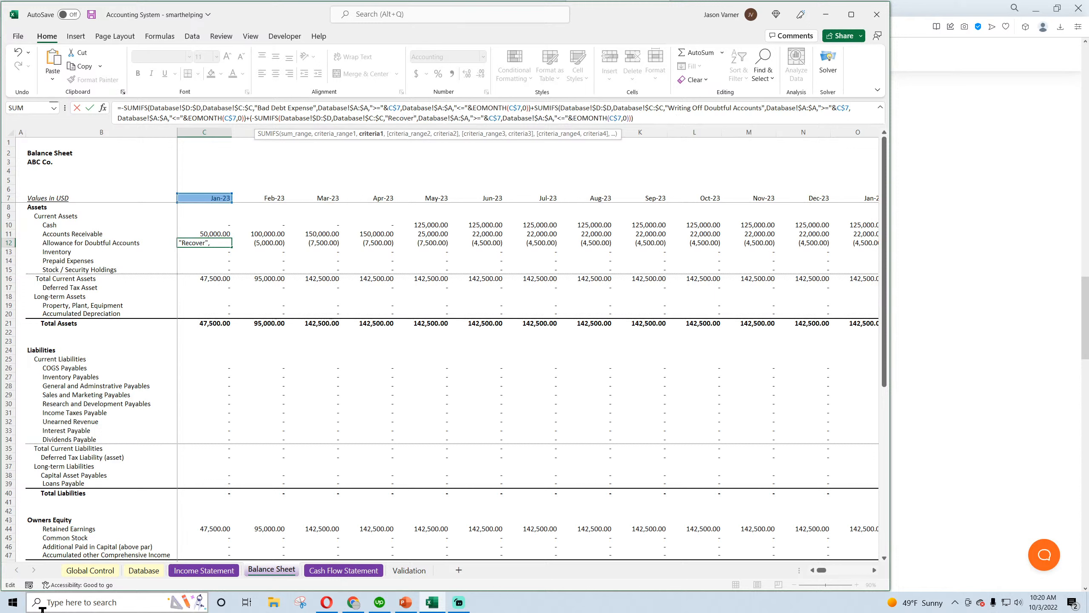
text( of Doubtful A)
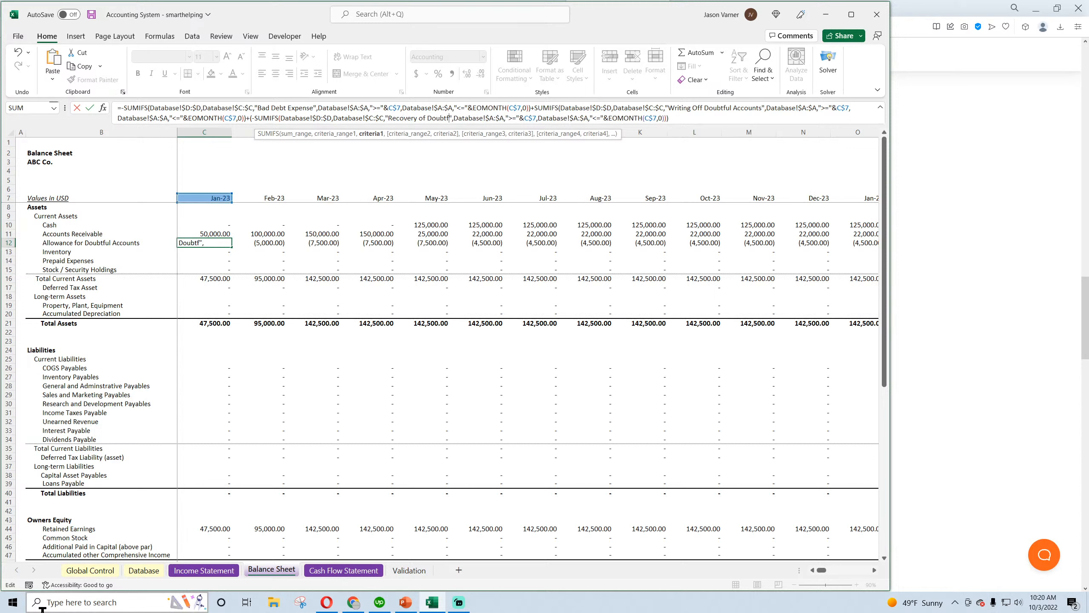
text(ccounts)
key(Return)
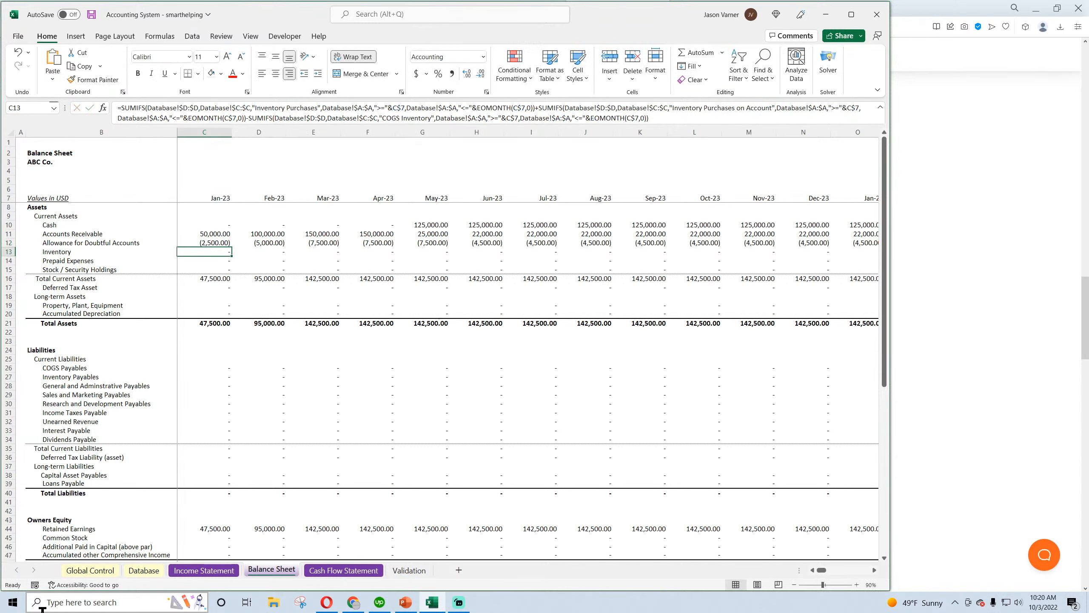
Check the category name in the Database, then copy the January allowance formula into February with +C12 appended
click(143, 570)
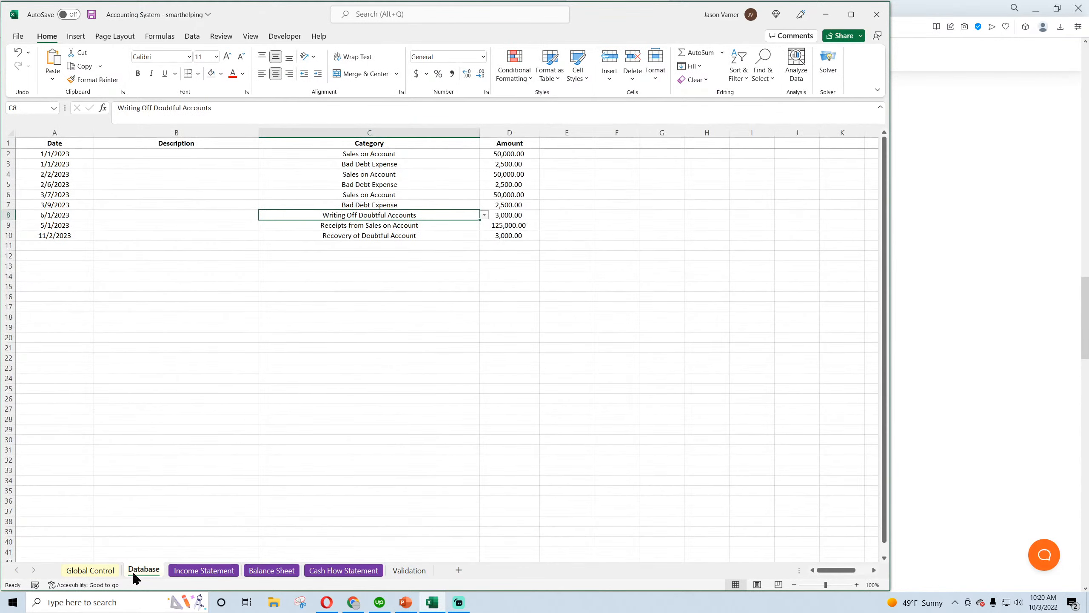
click(258, 571)
click(207, 571)
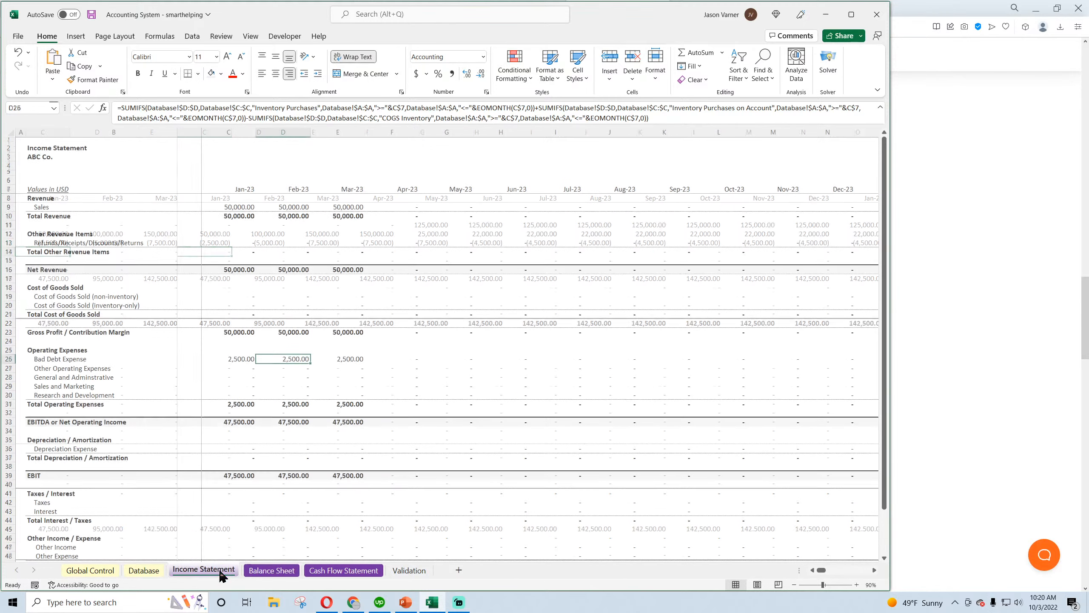
click(277, 570)
click(214, 243)
drag(232, 248, 267, 243)
click(266, 243)
click(720, 118)
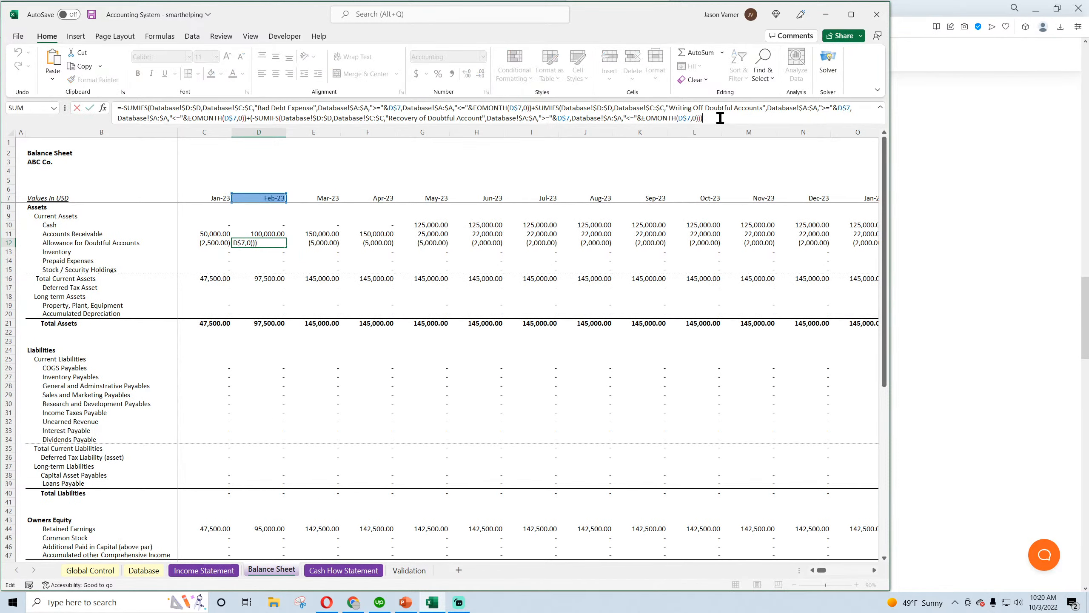
click(216, 245)
key(Return)
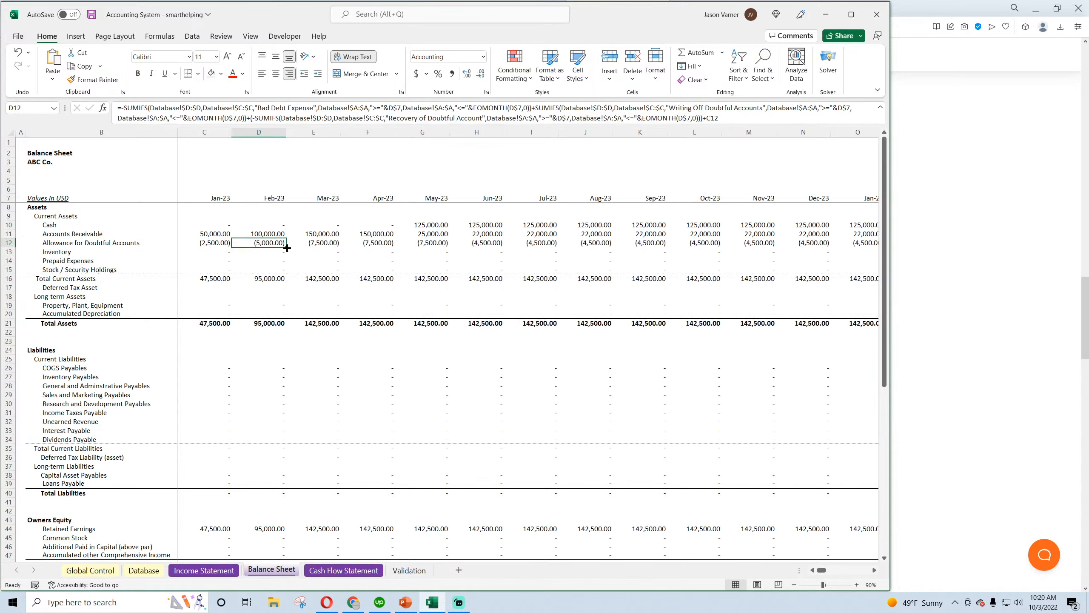
Fill the February allowance formula across the row through Dec-28 and save the workbook
drag(286, 248, 485, 249)
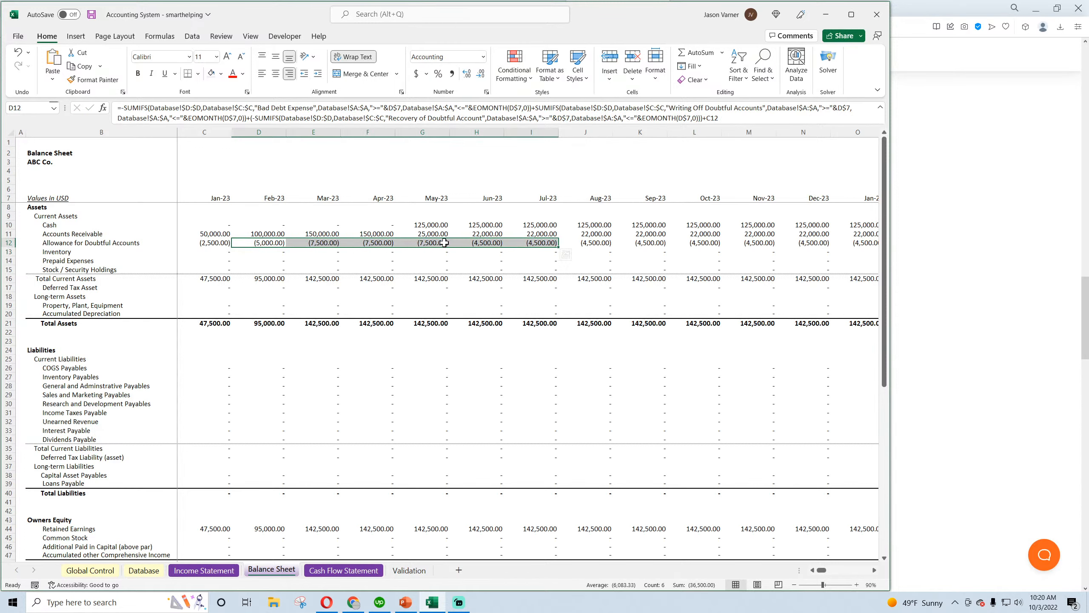
drag(554, 244, 827, 243)
click(770, 243)
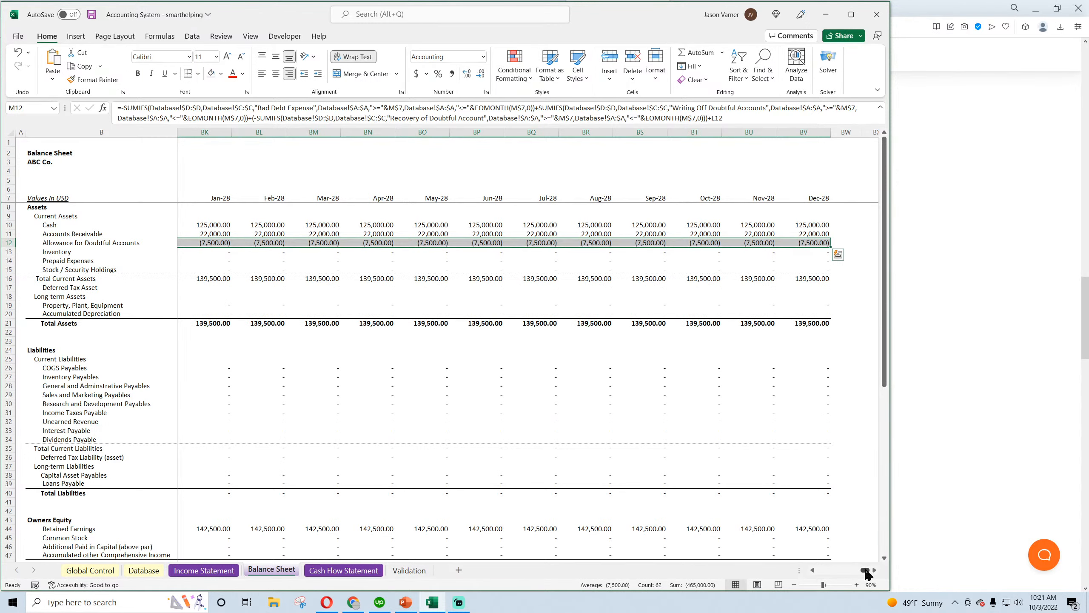
drag(865, 570, 813, 575)
click(92, 14)
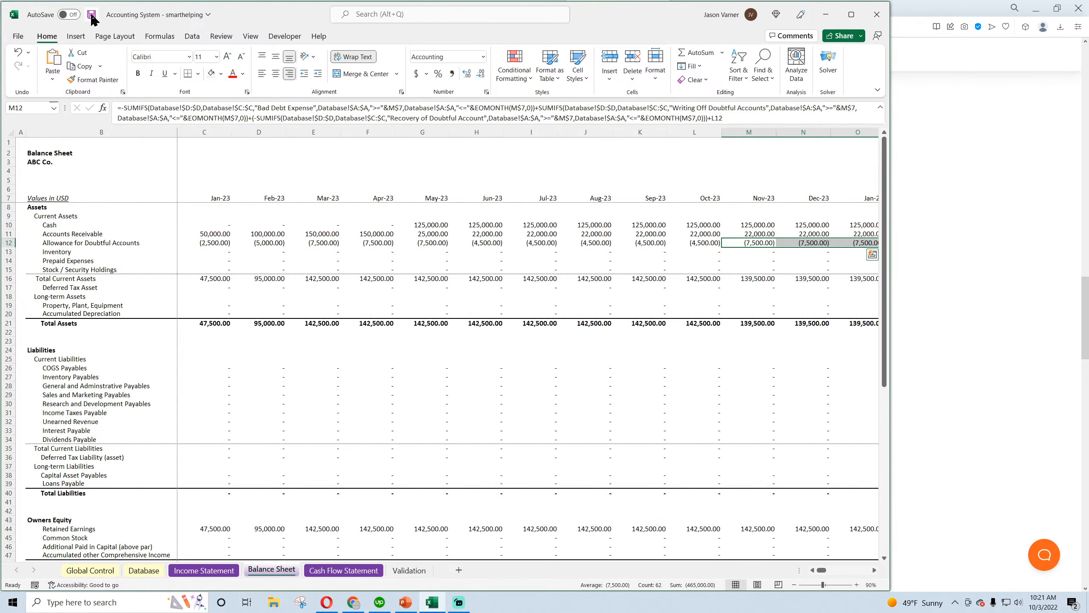
Insert a blank row on the Cash Flow Statement directly beneath Add Back Bad Debt Expense
click(353, 601)
click(432, 602)
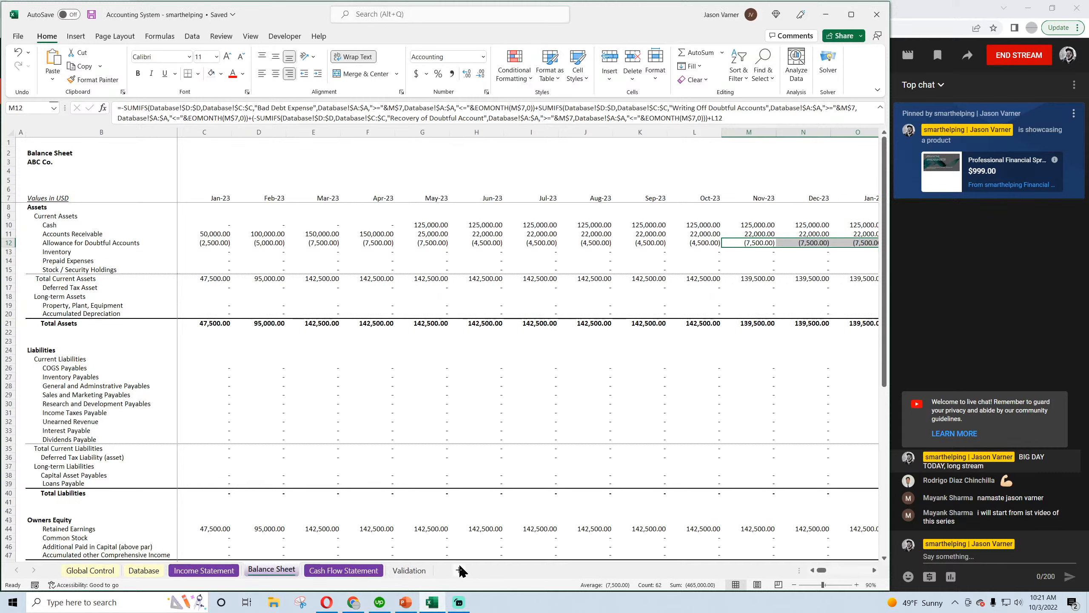
click(348, 570)
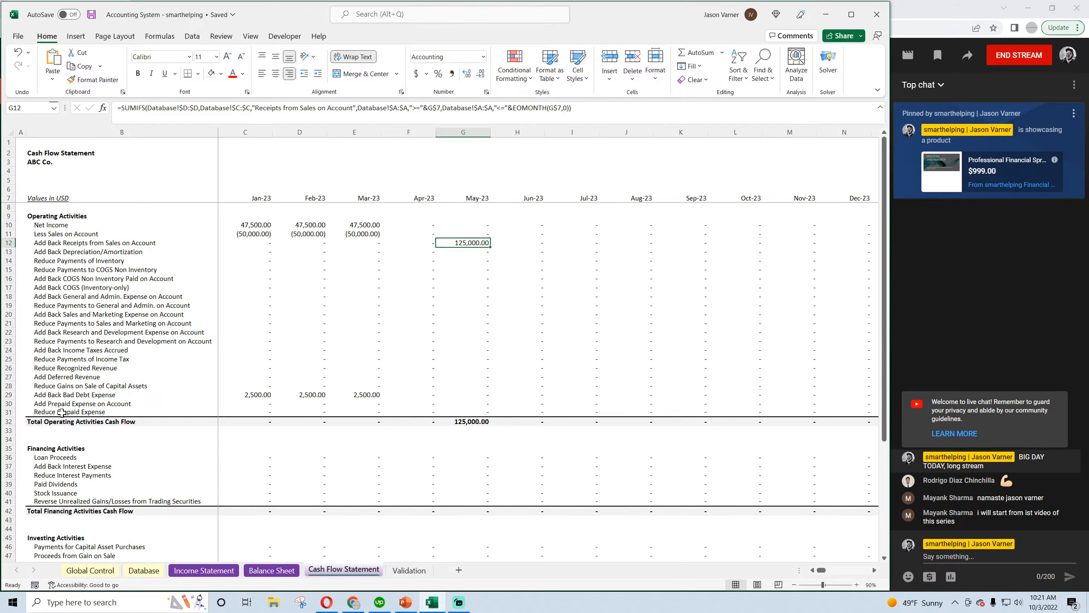
click(72, 395)
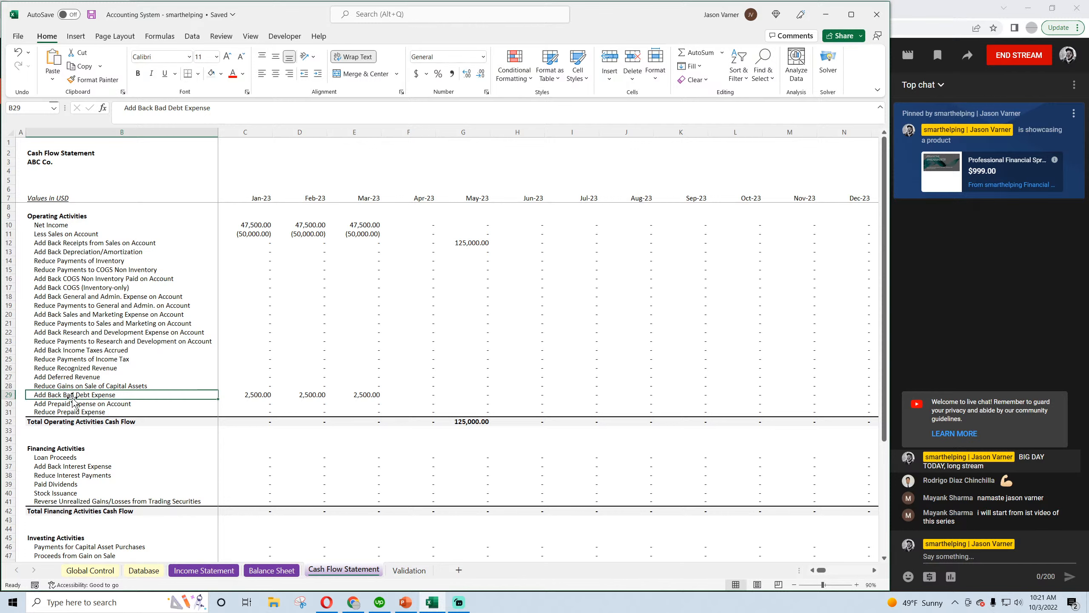
right_click(7, 404)
click(49, 306)
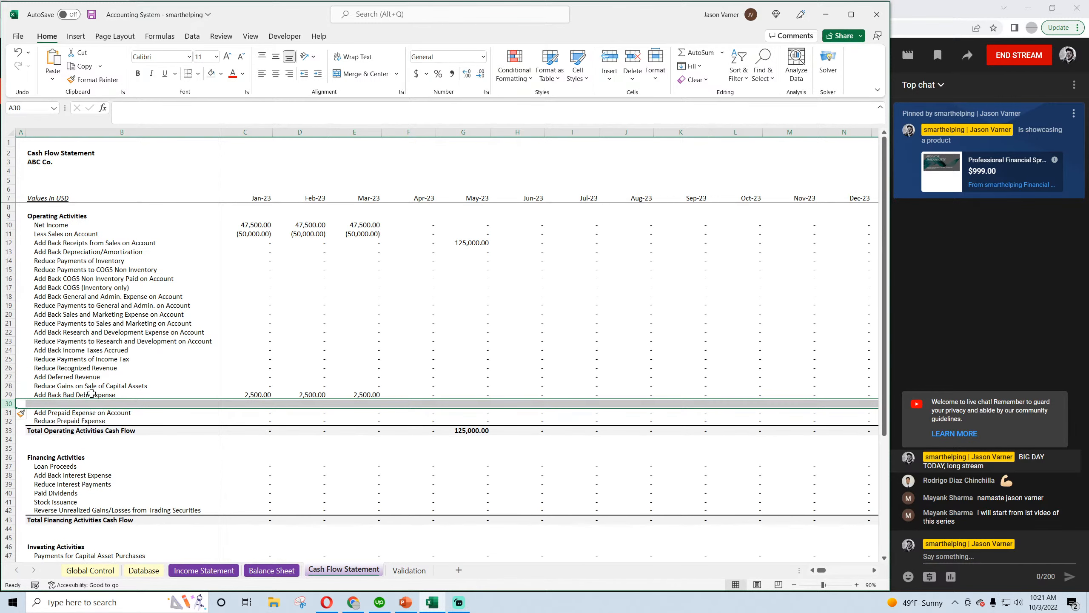
Copy the Add Back Bad Debt Expense label into the new row 30 and rename it "Collection of Bad Debts"
click(105, 395)
drag(219, 400, 218, 407)
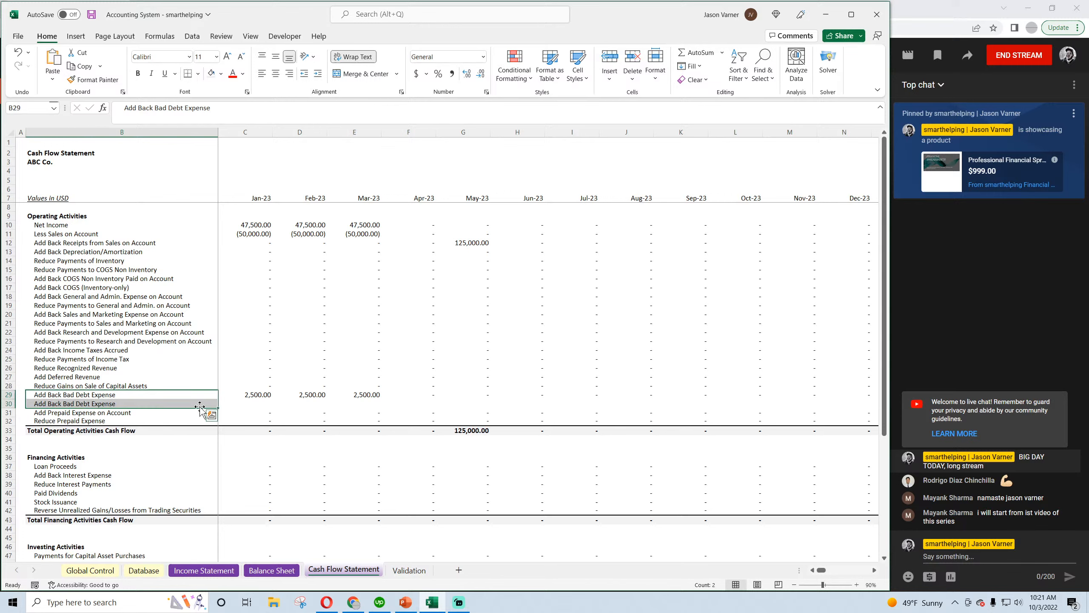
click(73, 403)
drag(126, 106, 372, 110)
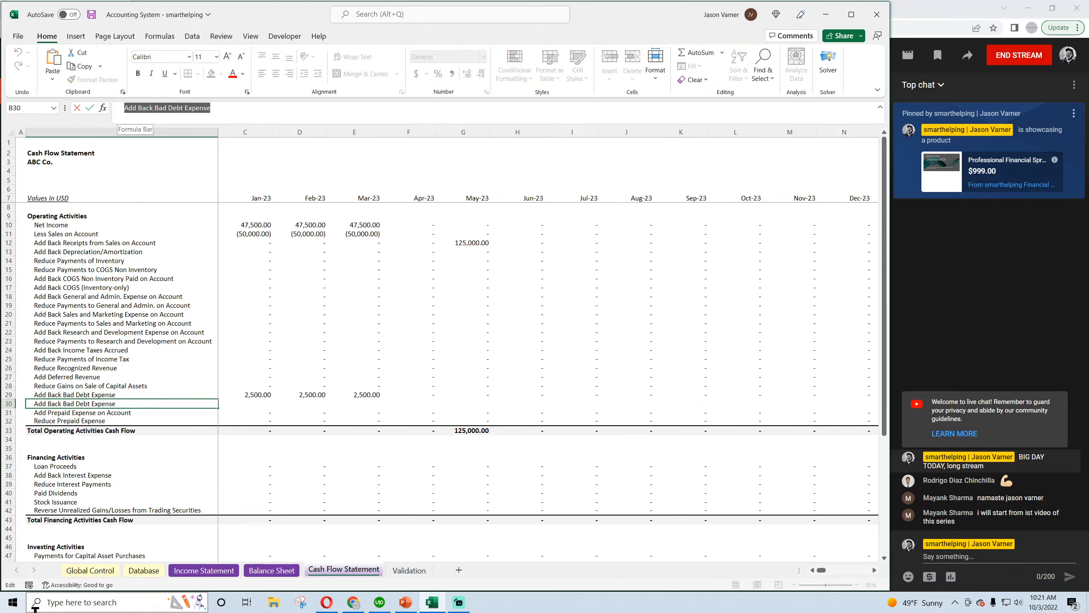
text(Collection of Bad Debts)
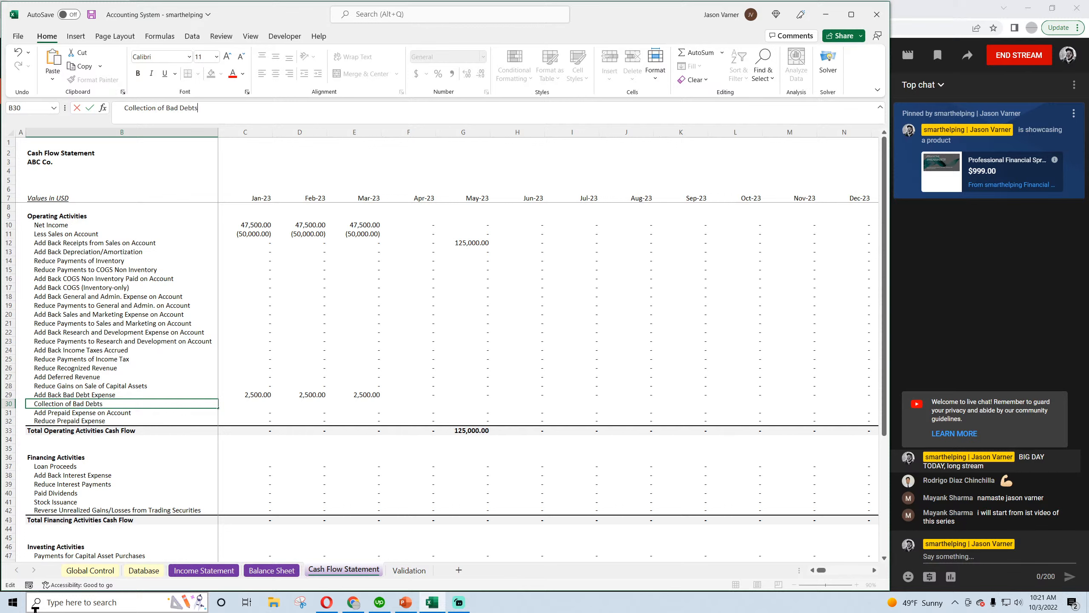
key(Return)
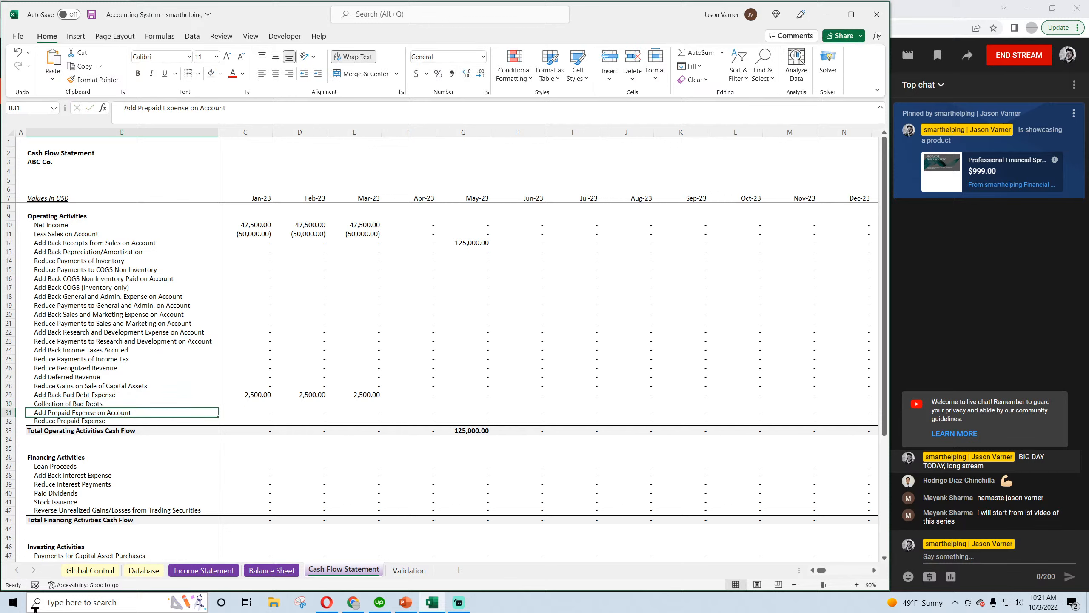
Copy the January Add Back Bad Debt Expense formula from C29 into C30
click(264, 394)
drag(273, 399, 271, 405)
click(262, 404)
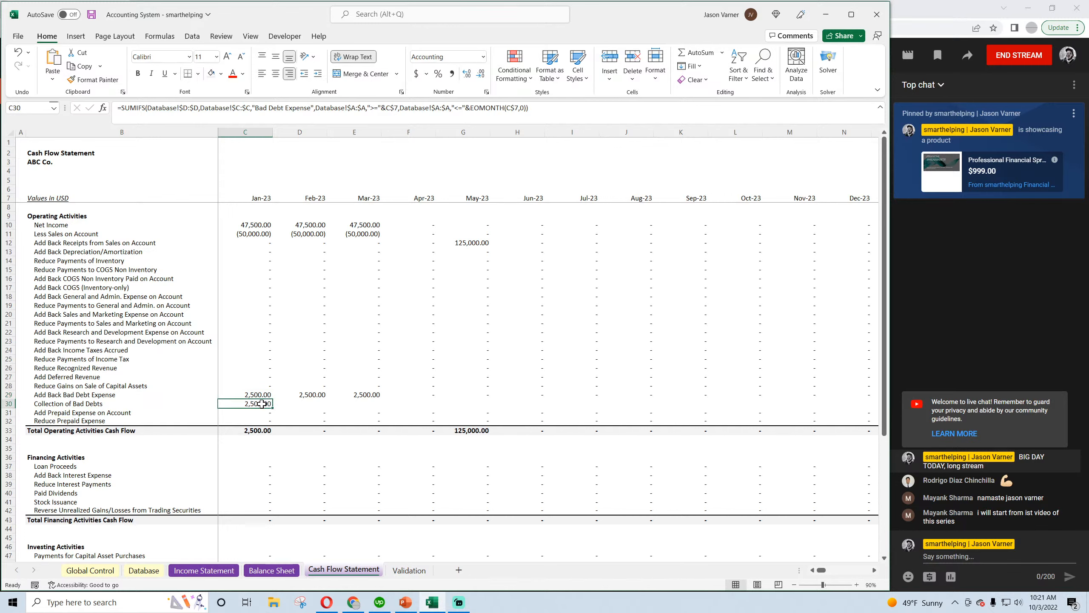
Change the category criterion in the C30 SUMIFS formula to "Recovery of Doubtful Account" and save the workbook
drag(257, 107, 312, 109)
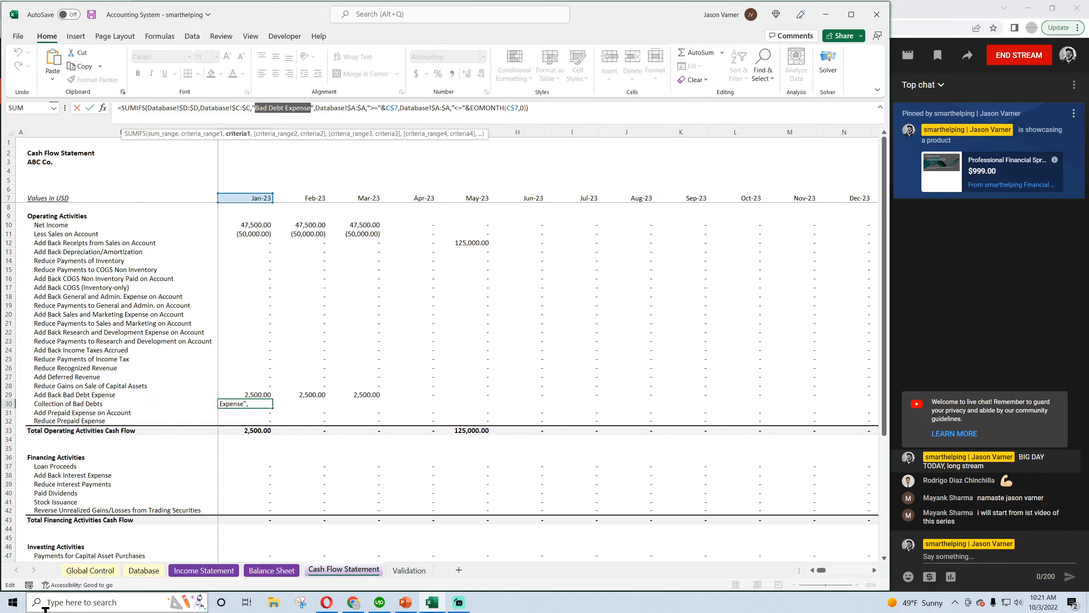
text(Collection of)
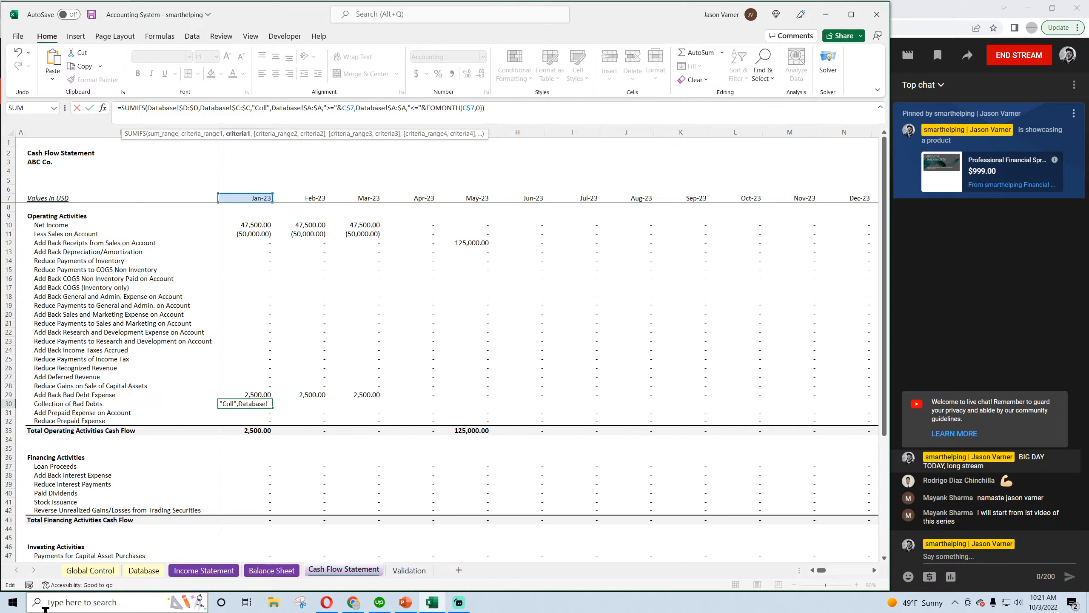
text( Doub)
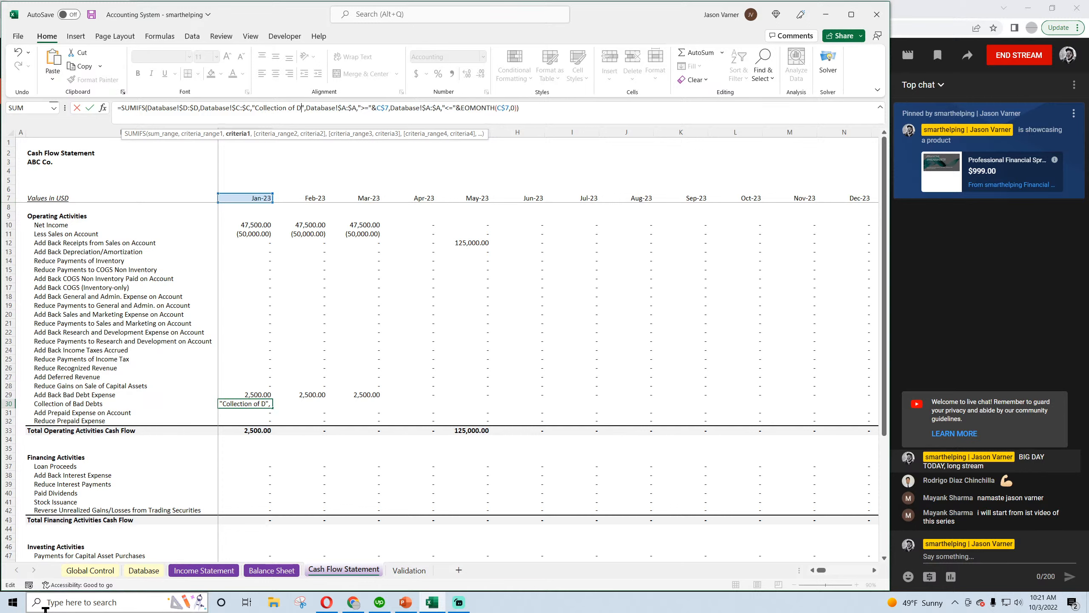
key(BackSpace)
key(BackSpace)
key(BackSpace)
key(BackSpace)
key(BackSpace)
key(BackSpace)
key(BackSpace)
key(BackSpace)
key(BackSpace)
key(BackSpace)
key(BackSpace)
key(BackSpace)
key(BackSpace)
key(BackSpace)
key(BackSpace)
key(BackSpace)
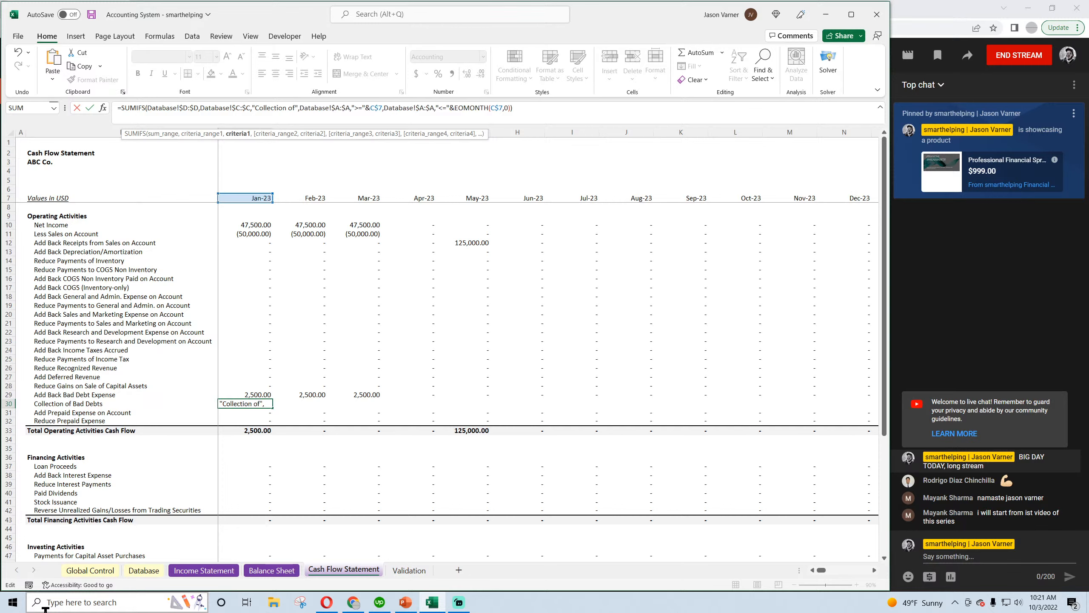
key(BackSpace)
key(BackSpace)
text(Recovery)
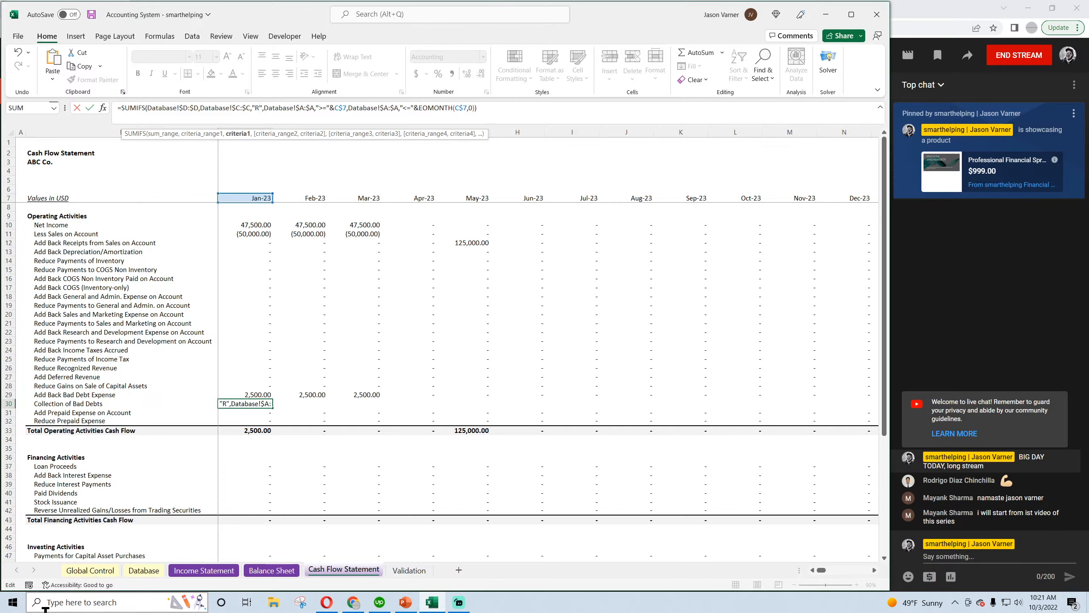
text( of Doubt)
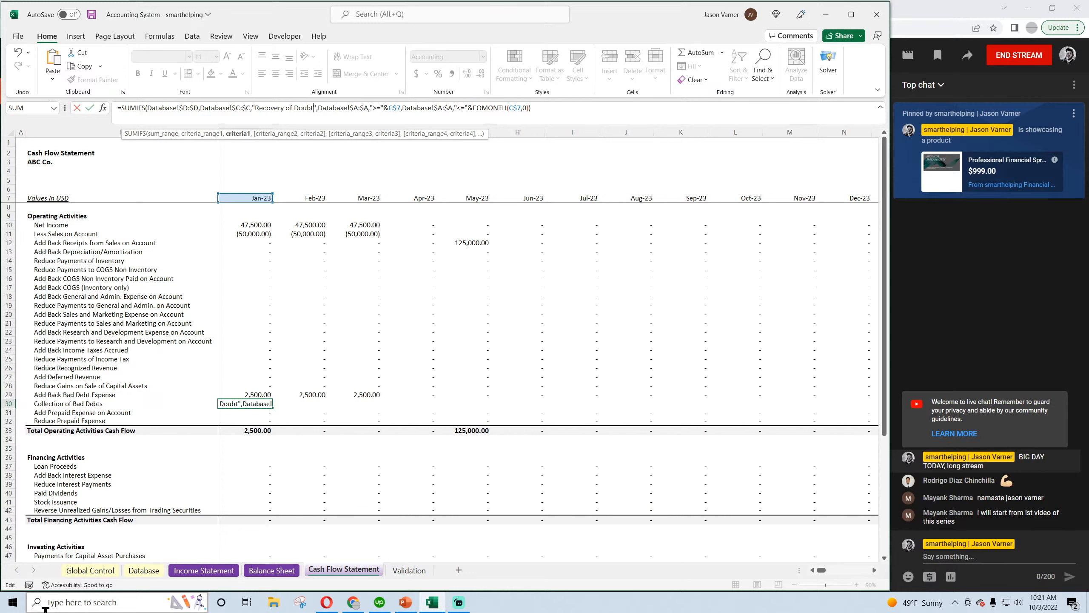
text(ful Account)
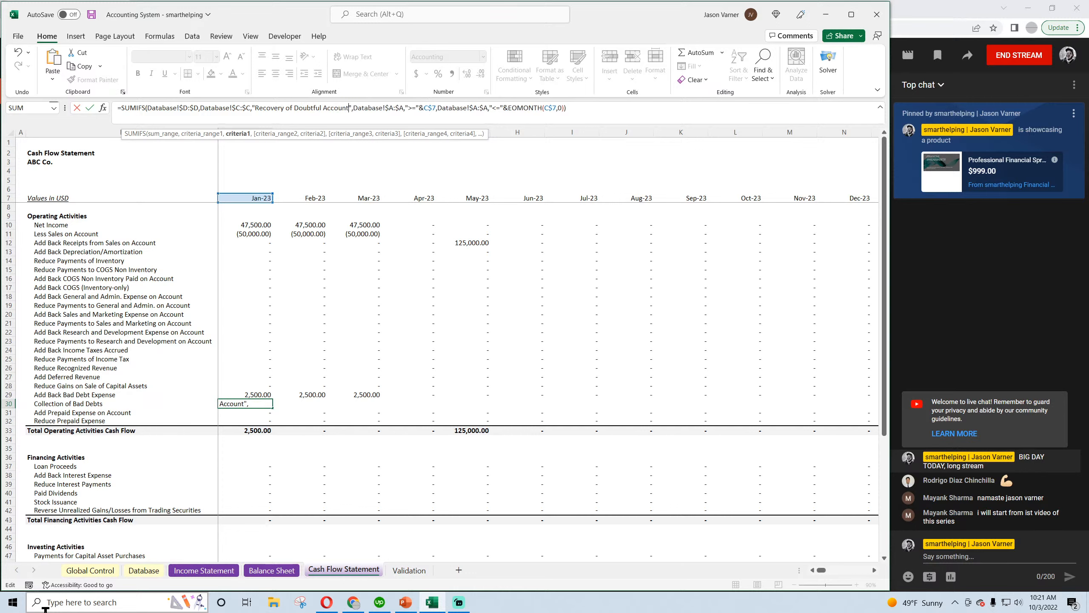
key(ctrl+Return)
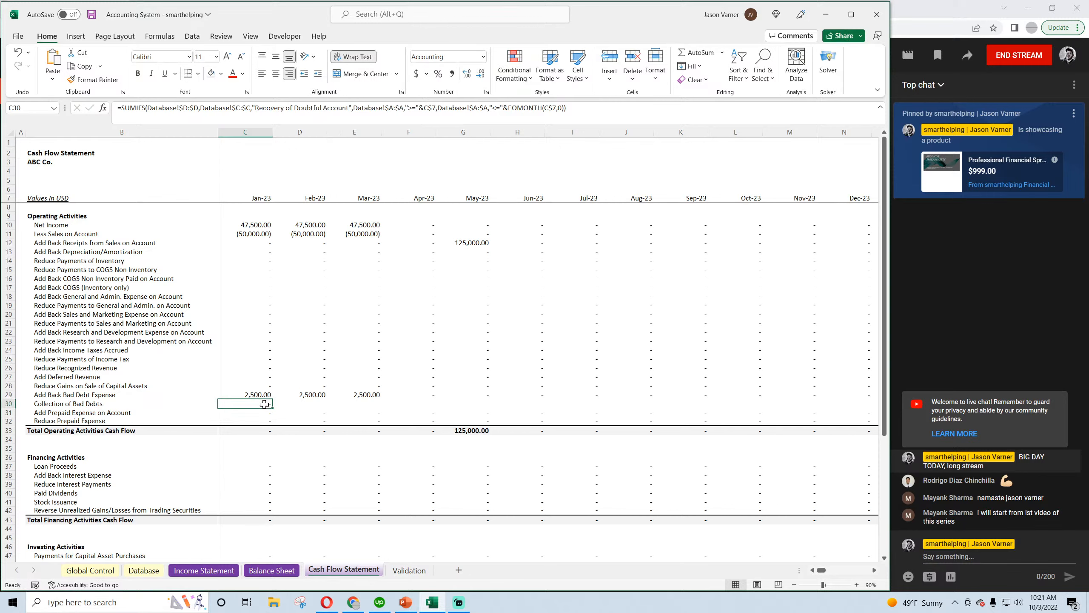
click(91, 14)
Fill the January Collection of Bad Debts formula across the row through Mar-29 and save the workbook
drag(272, 408, 646, 419)
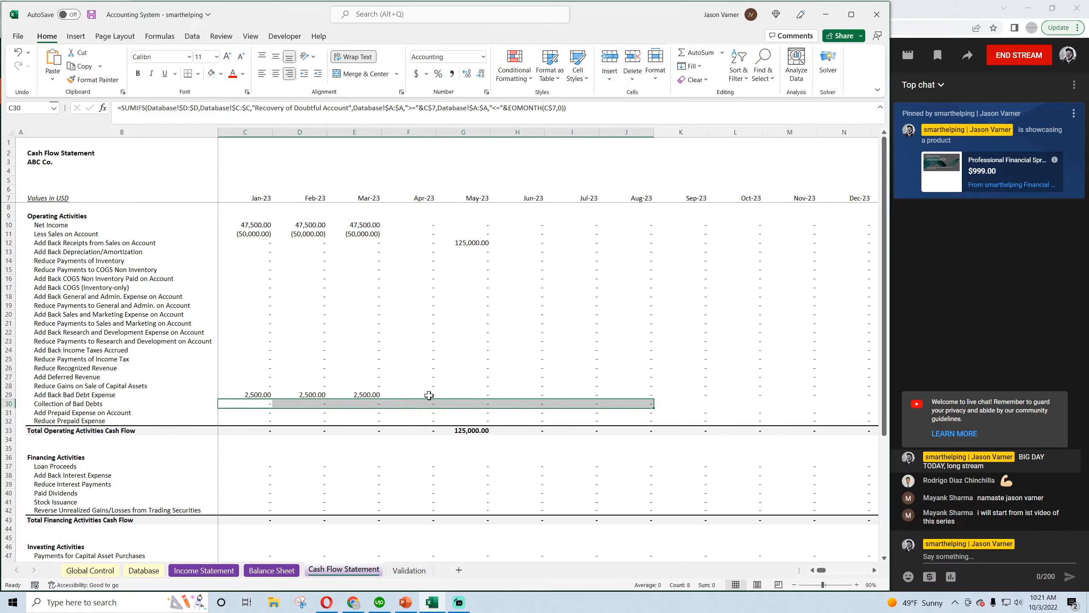
click(255, 403)
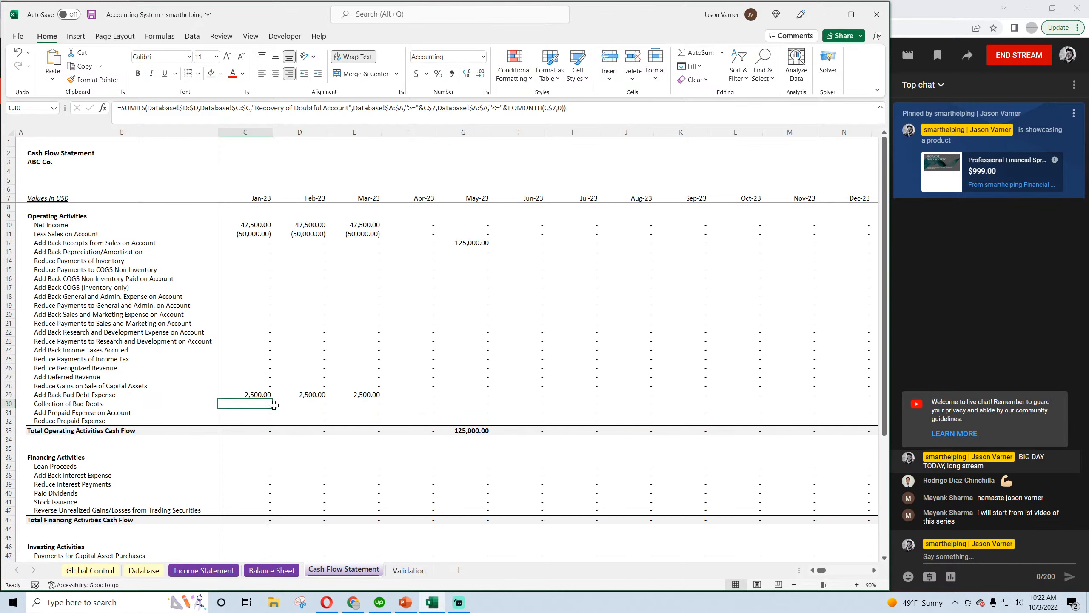
drag(275, 409, 982, 557)
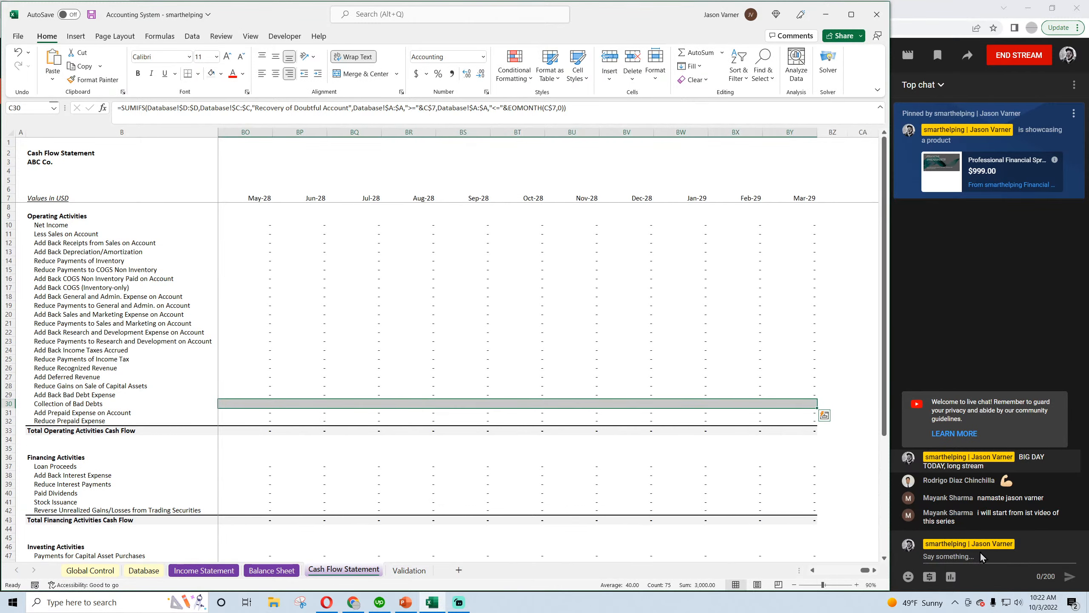
drag(864, 571, 823, 571)
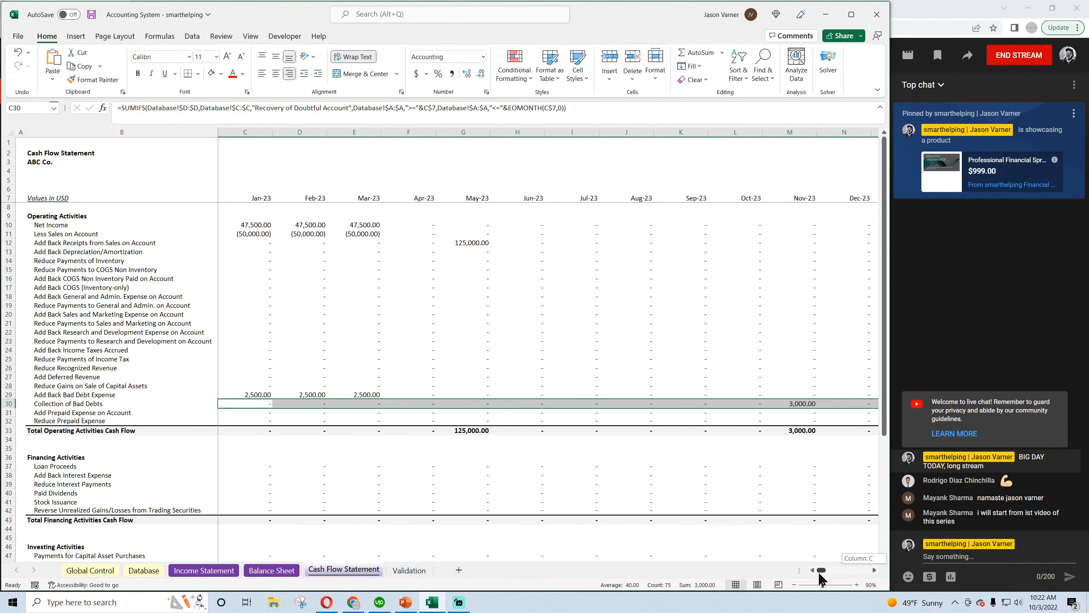
click(91, 14)
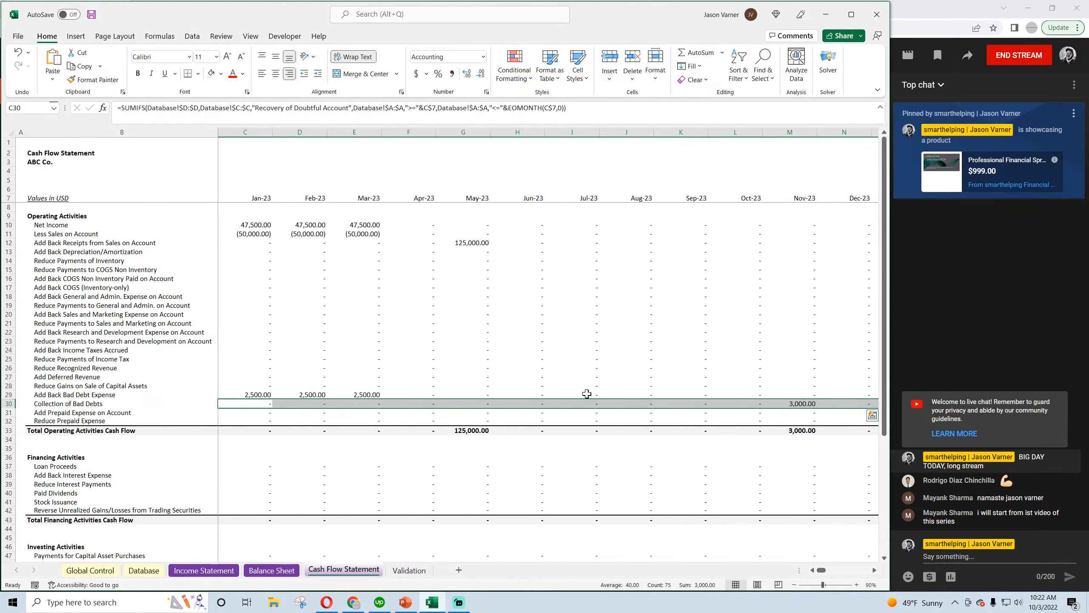
Review the Cash Flow Statement sections, then check the June and November allowance and November cash cells on the Balance Sheet
scroll(635, 408, down, 4)
scroll(635, 409, down, 4)
scroll(639, 411, up, 8)
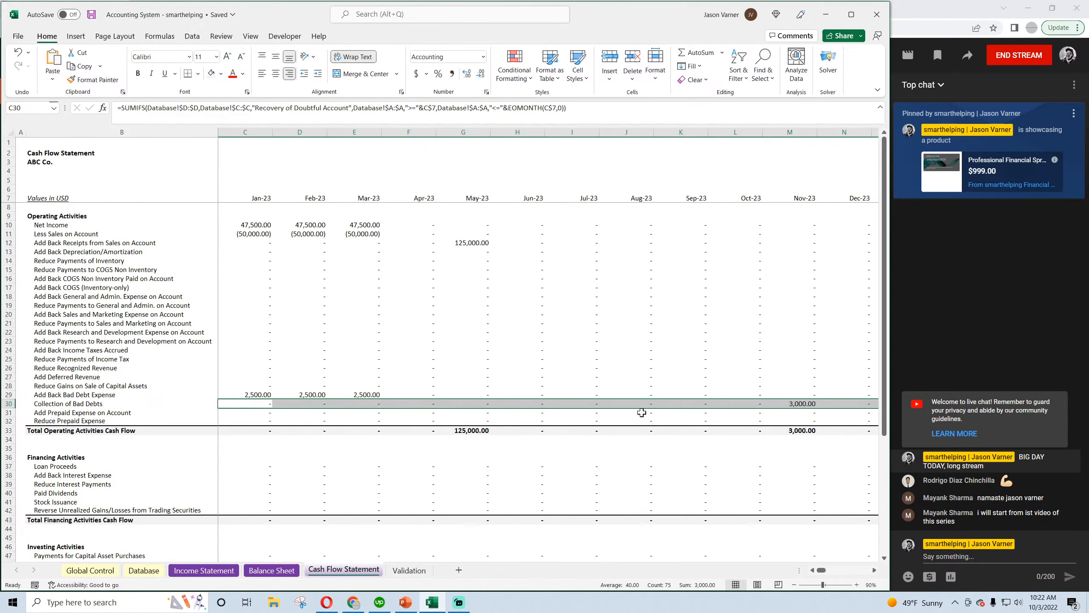
click(267, 571)
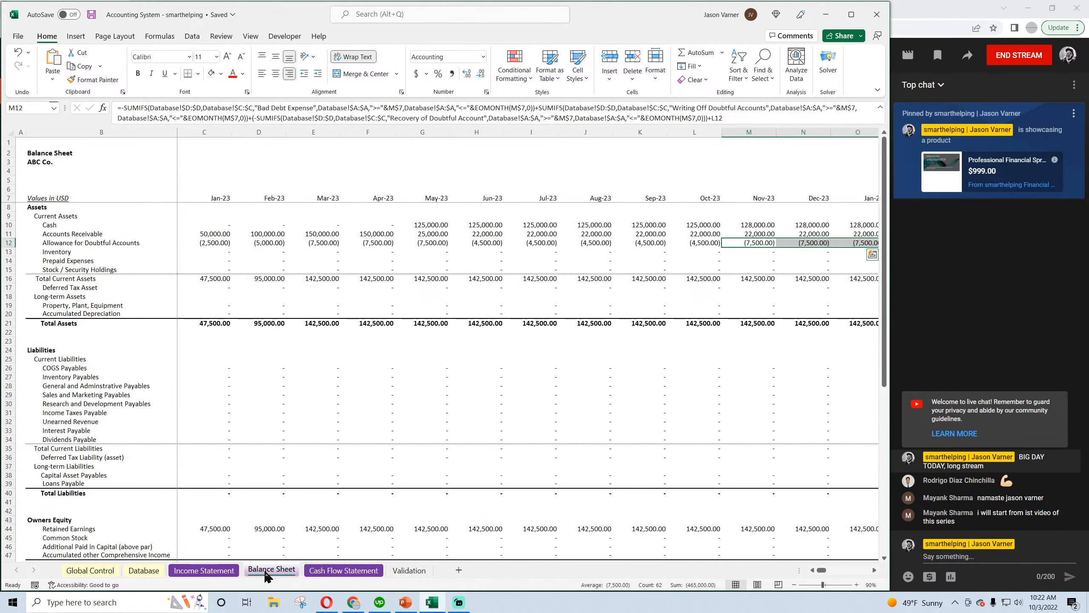
click(489, 242)
click(756, 242)
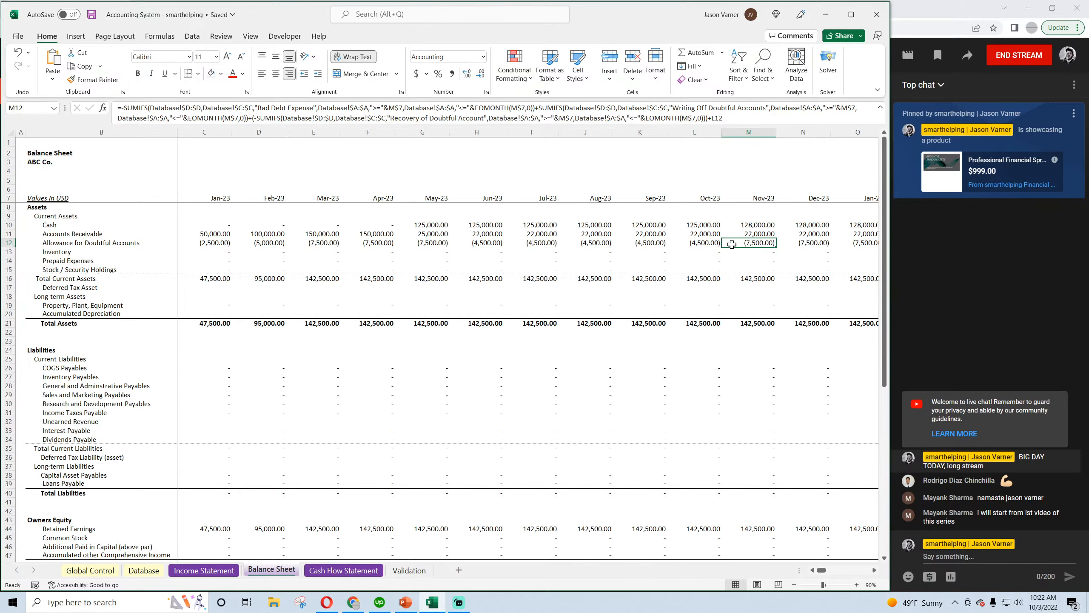
click(752, 225)
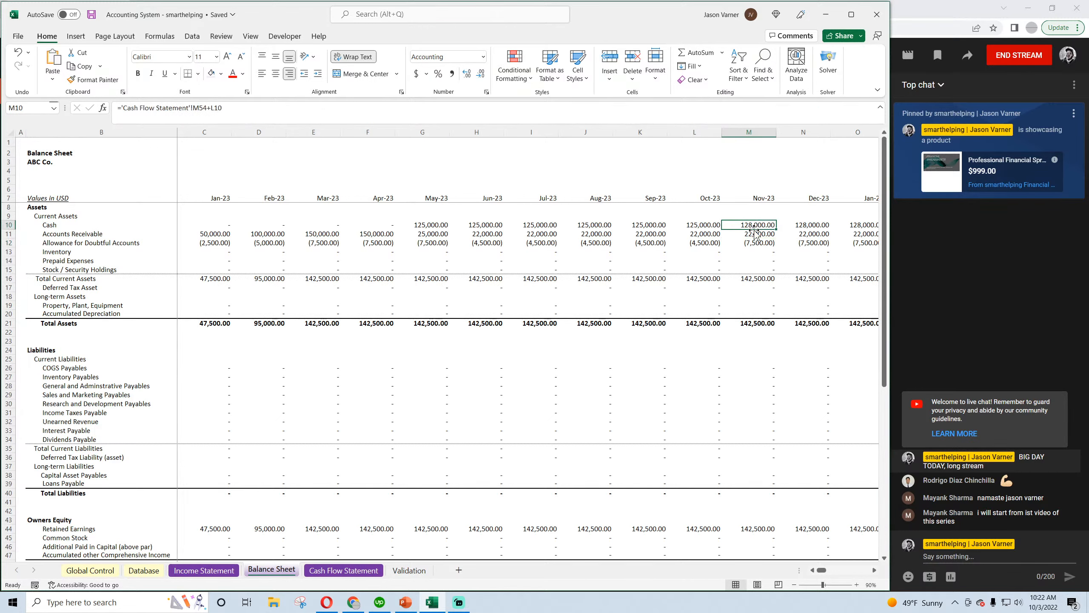
scroll(748, 344, down, 4)
scroll(758, 471, up, 4)
Review the Income Statement and the Database entries, and save the workbook
click(192, 575)
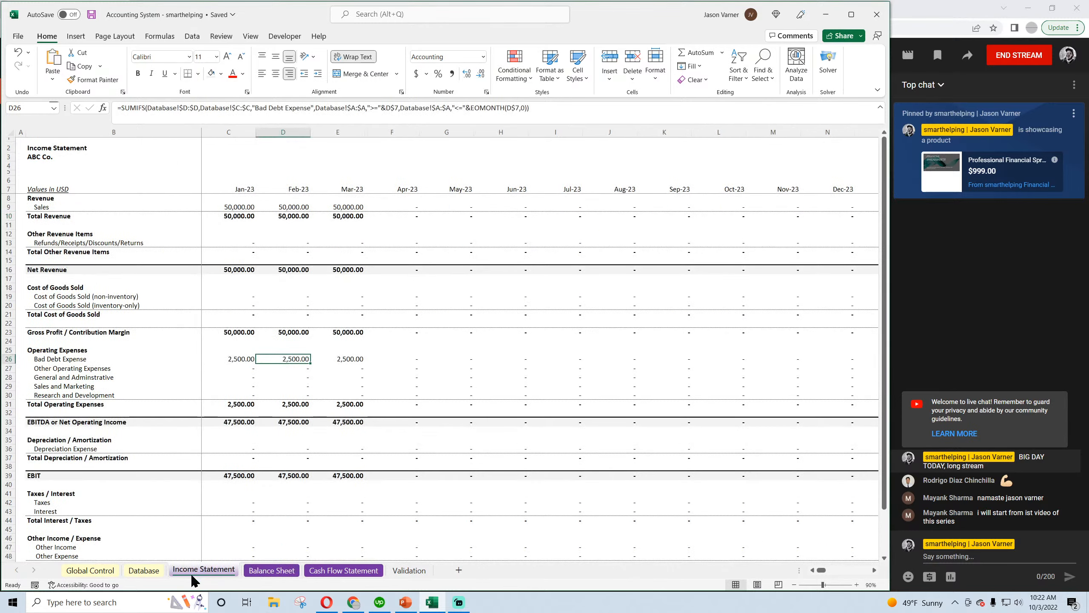
scroll(303, 463, down, 4)
scroll(296, 498, up, 4)
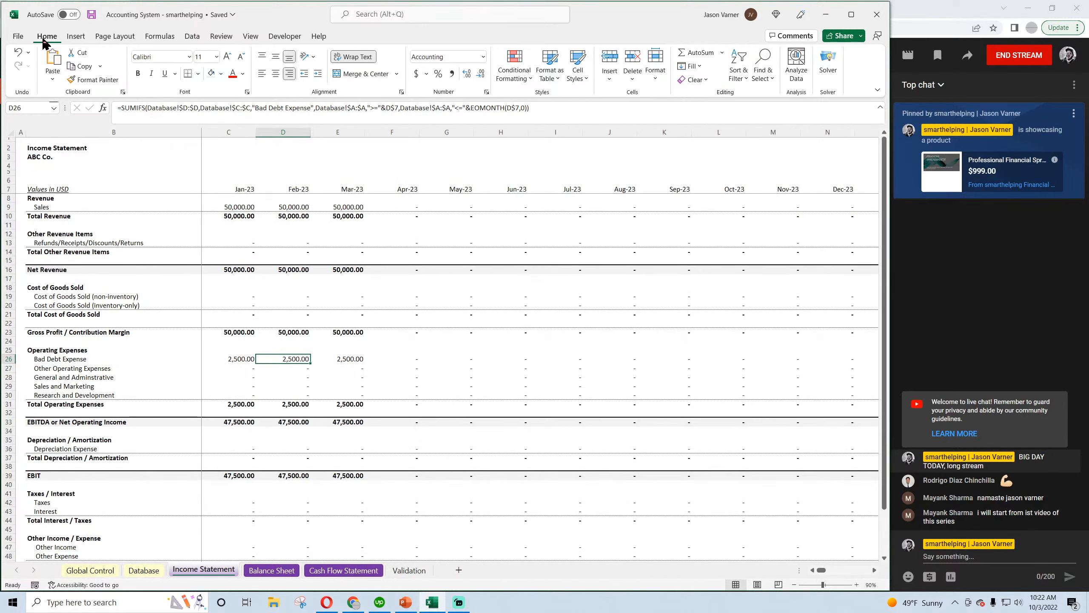
click(143, 570)
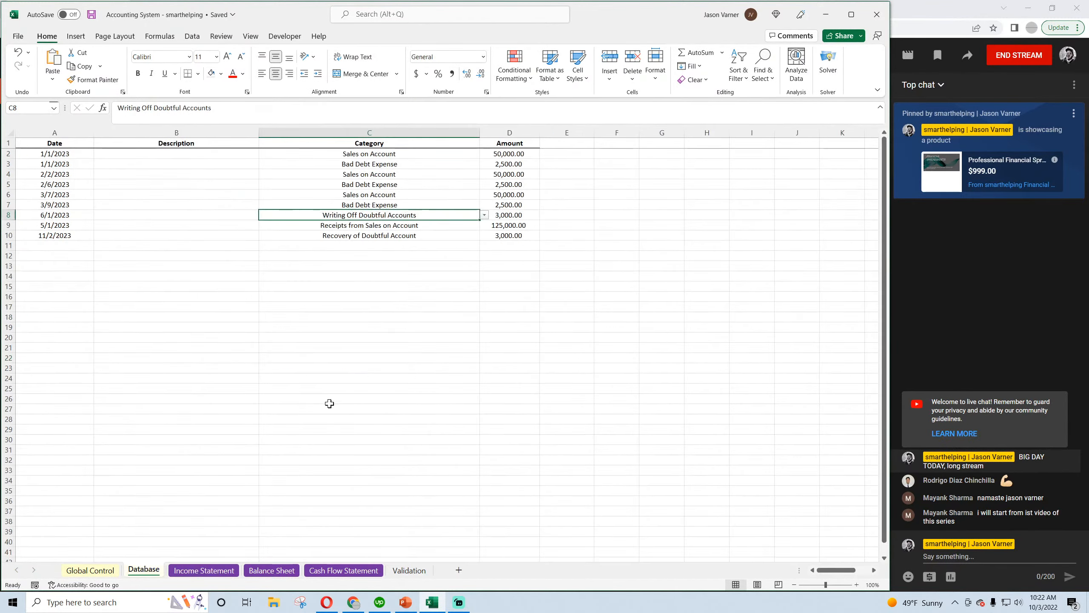
click(91, 17)
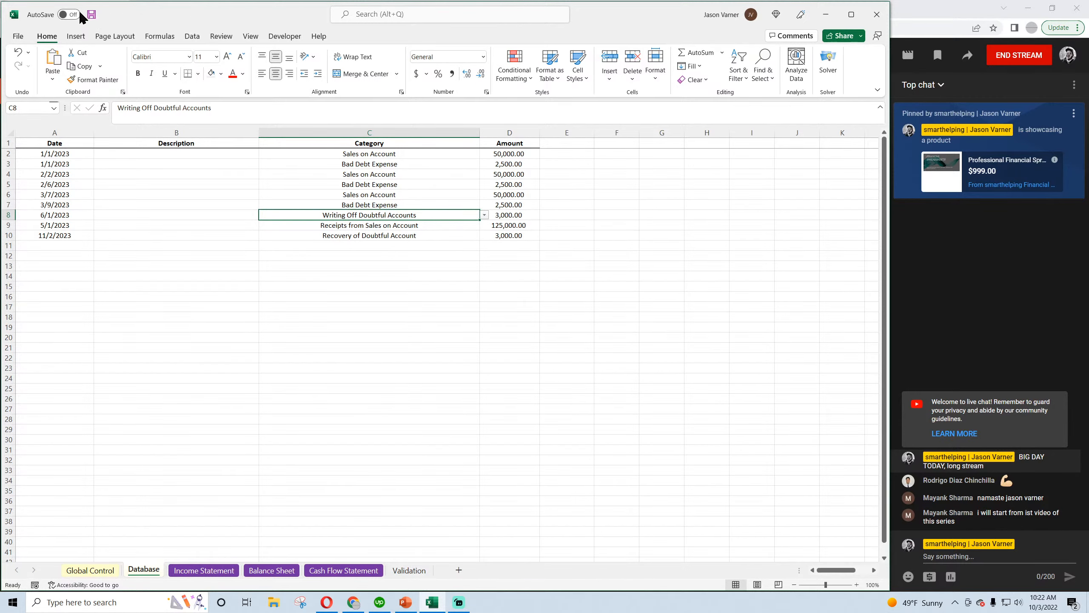
Examine the Bad Debt Expense, Other Operating Expenses and general and administrative rows under Operating Expenses on the Income Statement
click(204, 570)
click(153, 572)
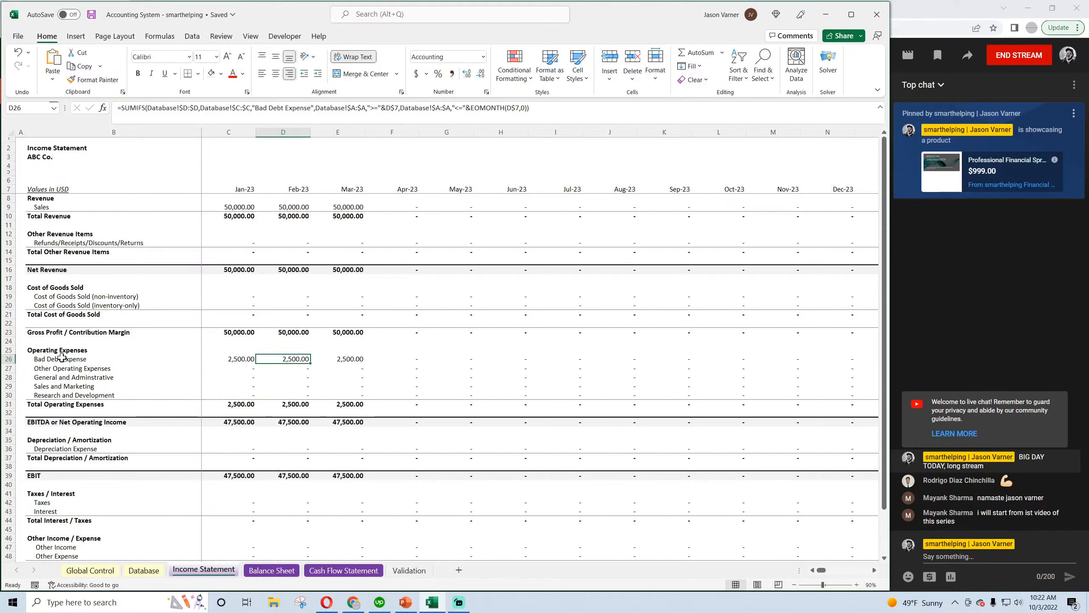
click(62, 357)
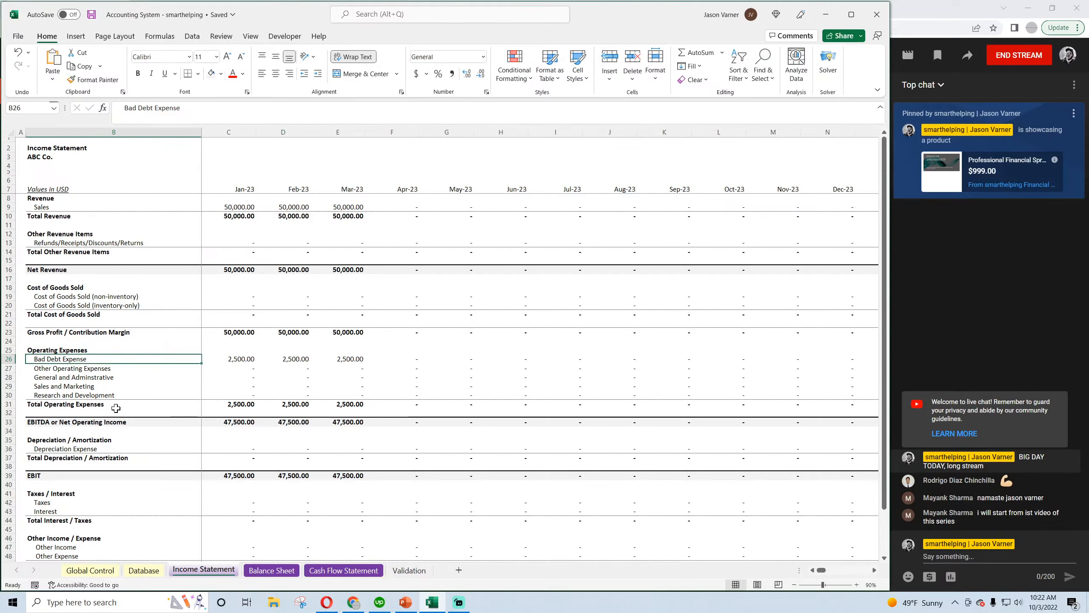
click(78, 369)
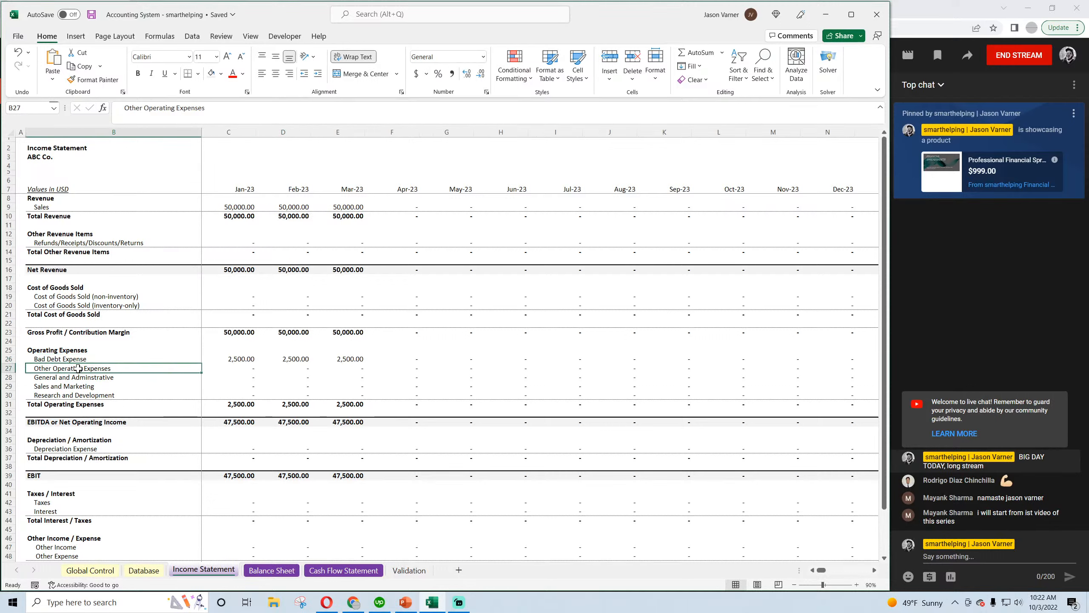
click(75, 378)
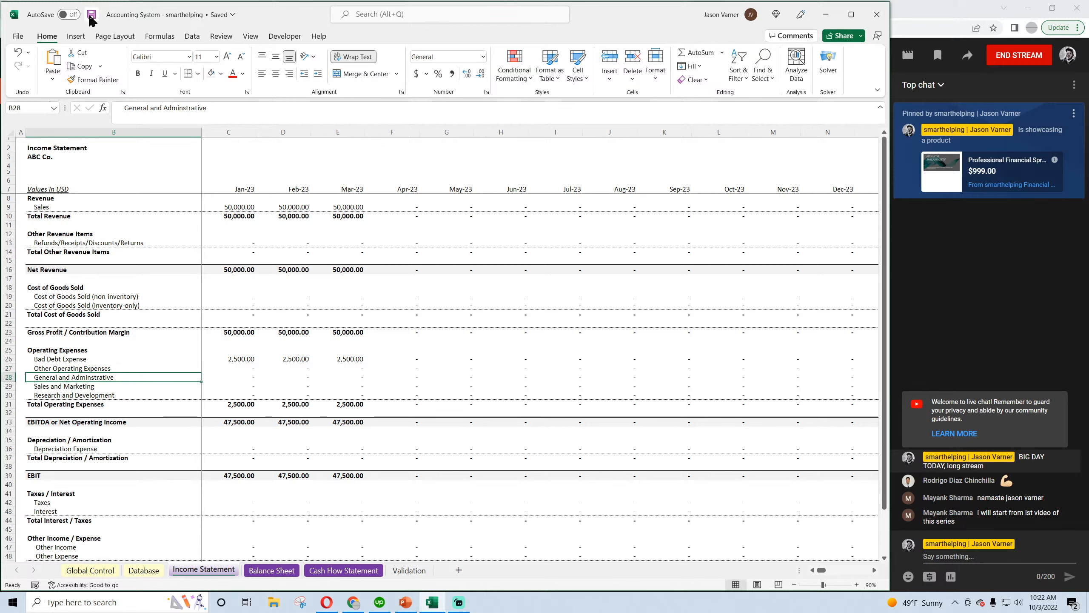
click(72, 368)
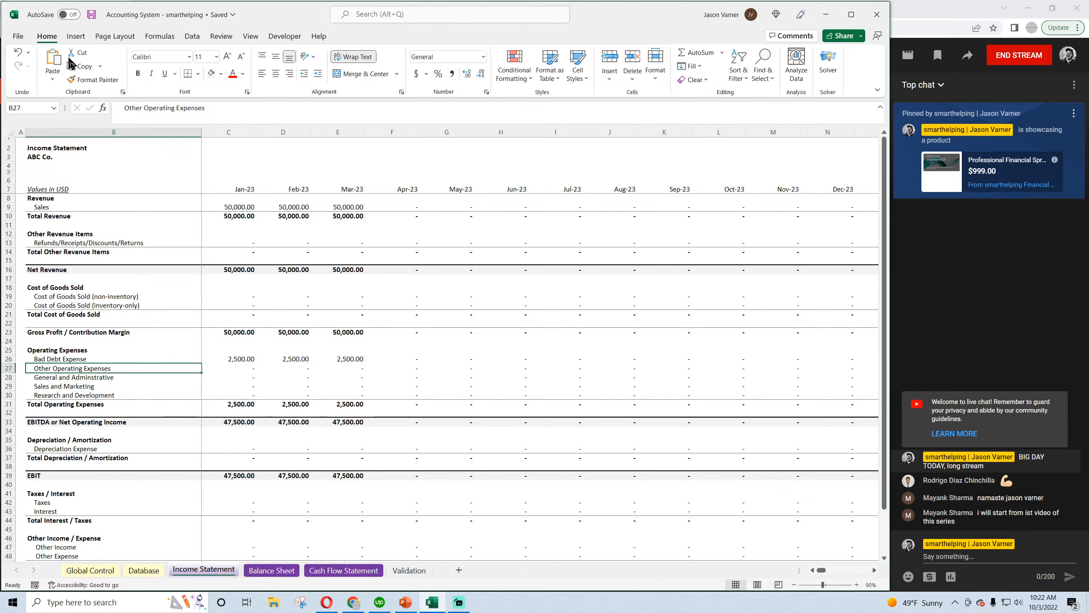
Save the workbook and review the Balance Sheet liabilities and the Validation categories, especially General and Administrative through Research and Development
click(94, 17)
click(248, 576)
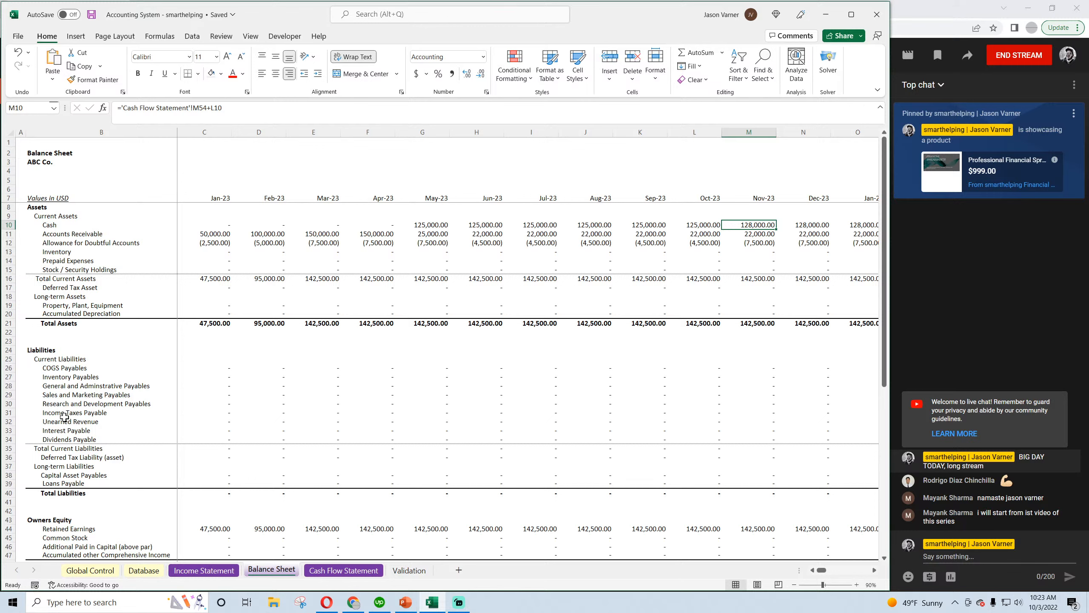
click(71, 368)
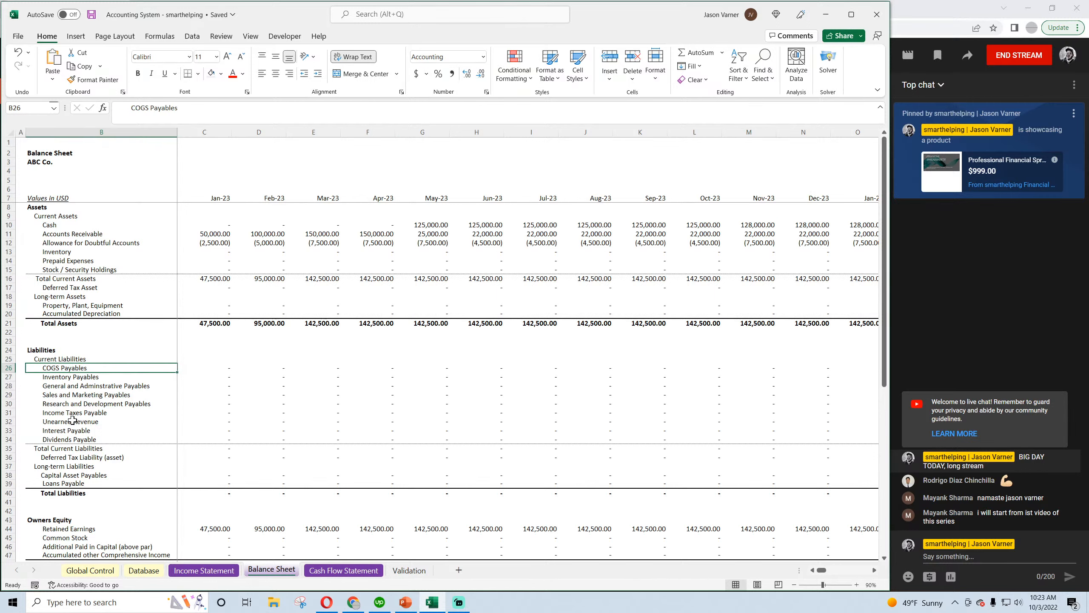
click(411, 571)
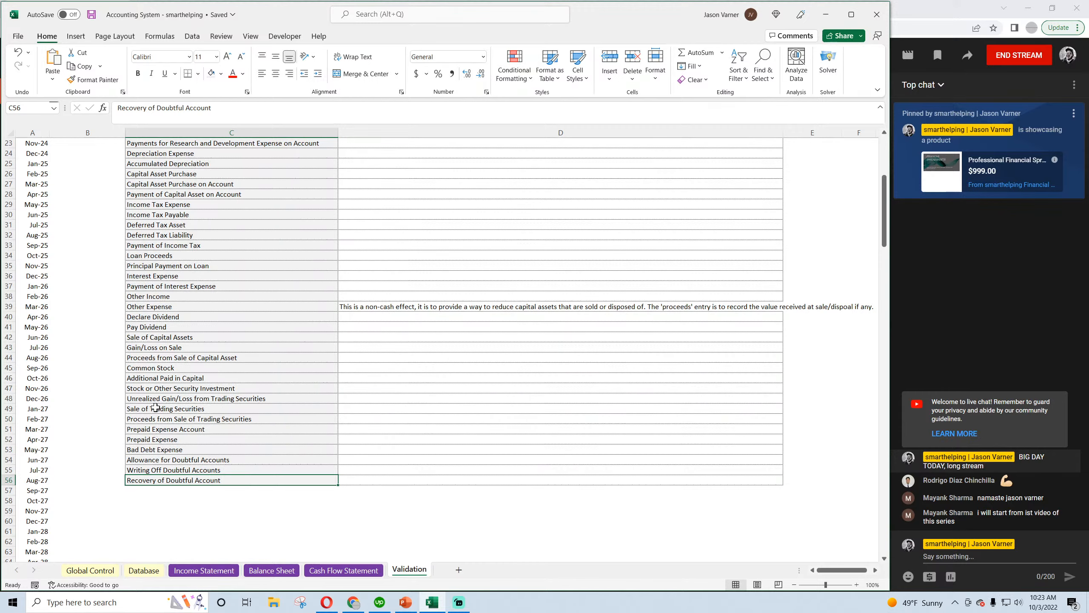
click(165, 307)
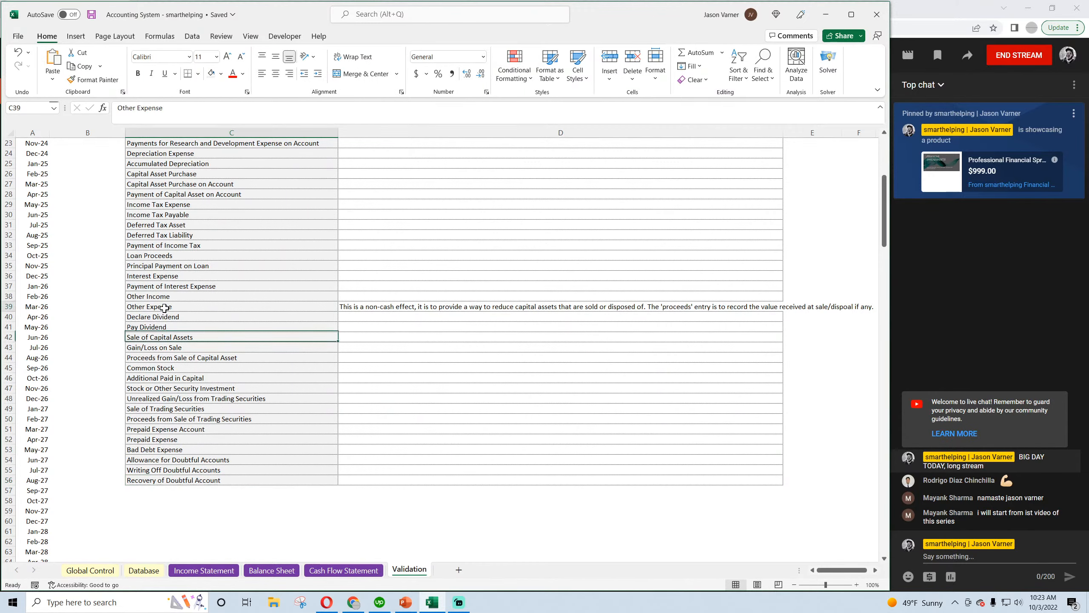
scroll(164, 308, up, 2)
scroll(165, 308, up, 2)
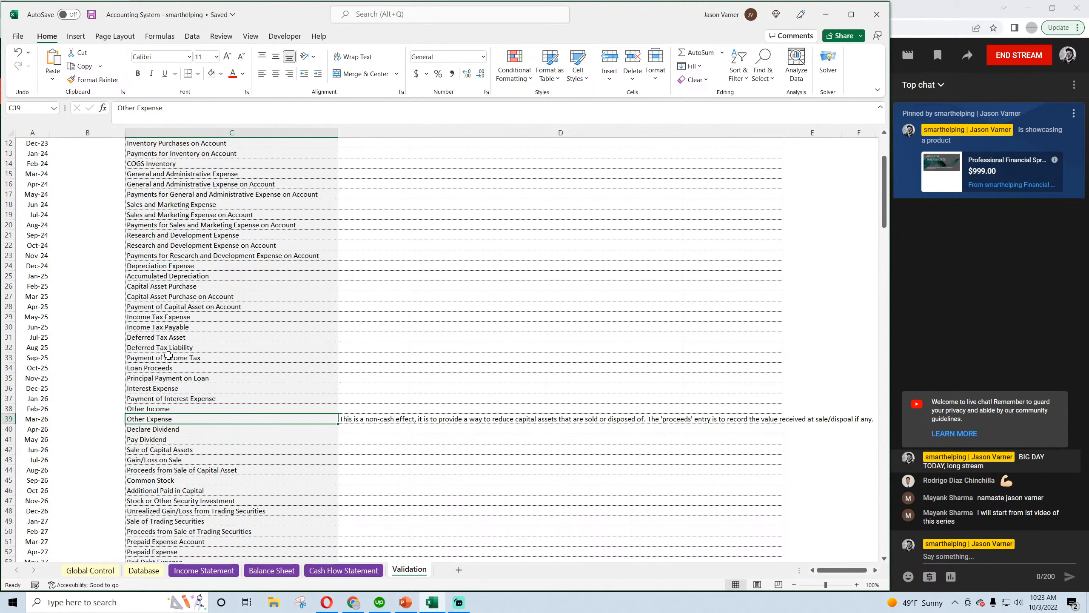
scroll(165, 365, up, 4)
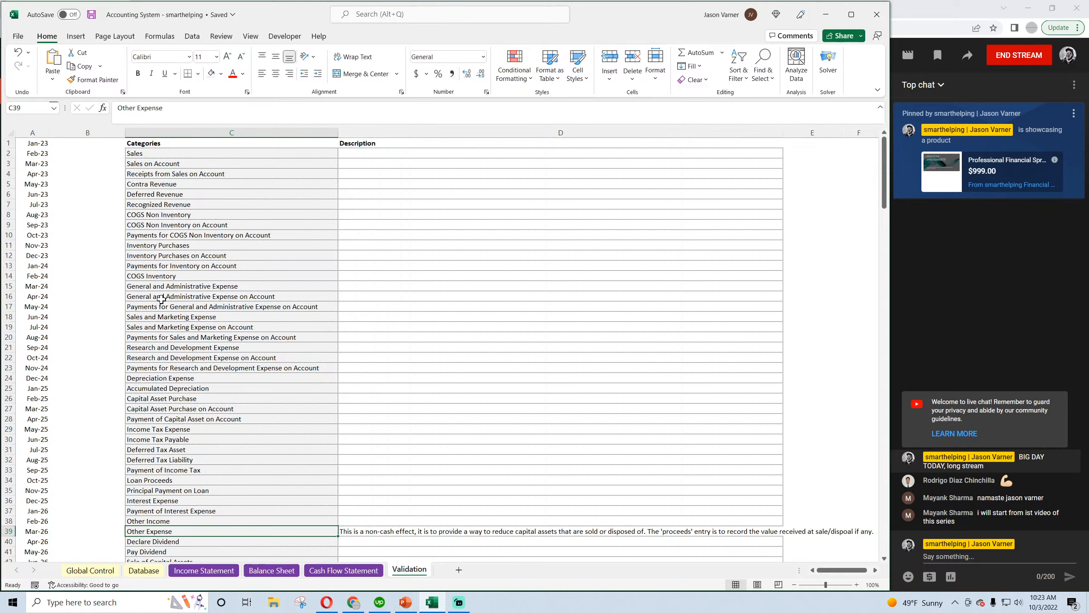
drag(163, 286, 159, 368)
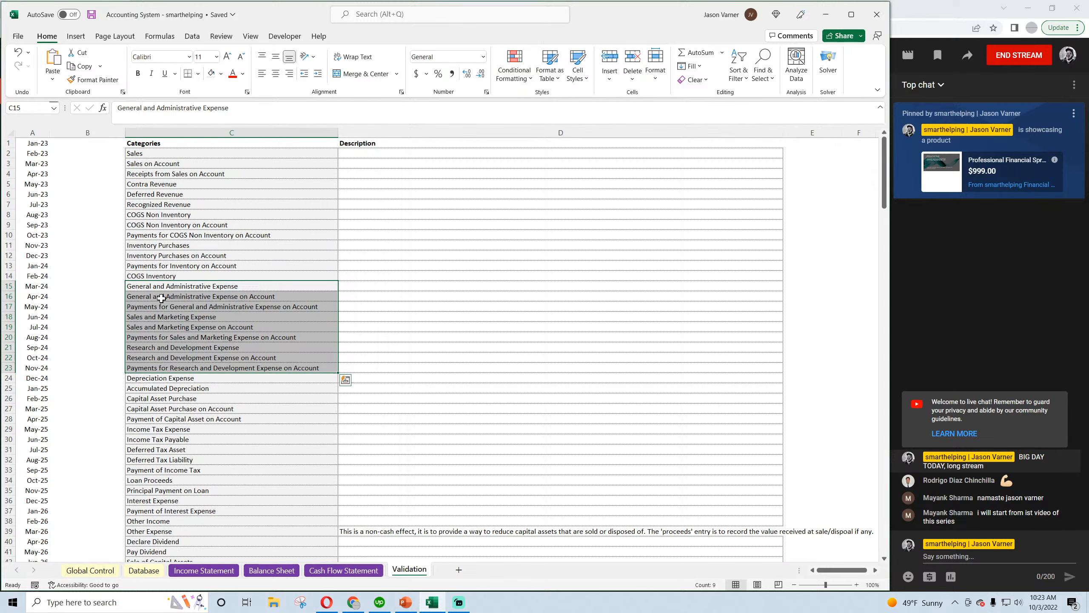
Clear the contents of all sample entries in Database rows 2 to 11 and save the workbook
click(144, 570)
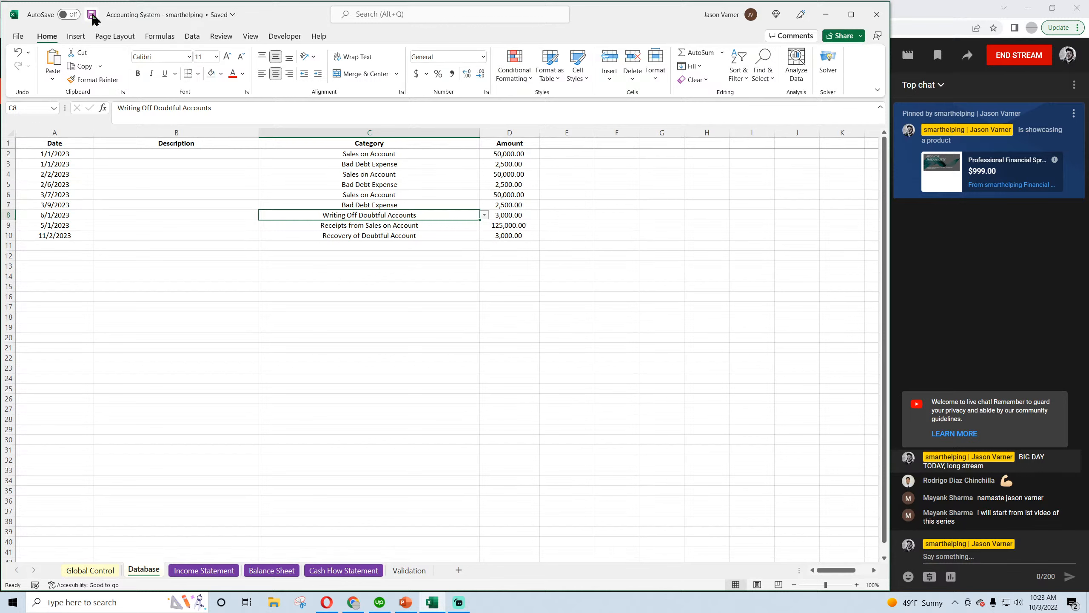
drag(41, 154, 487, 248)
right_click(343, 202)
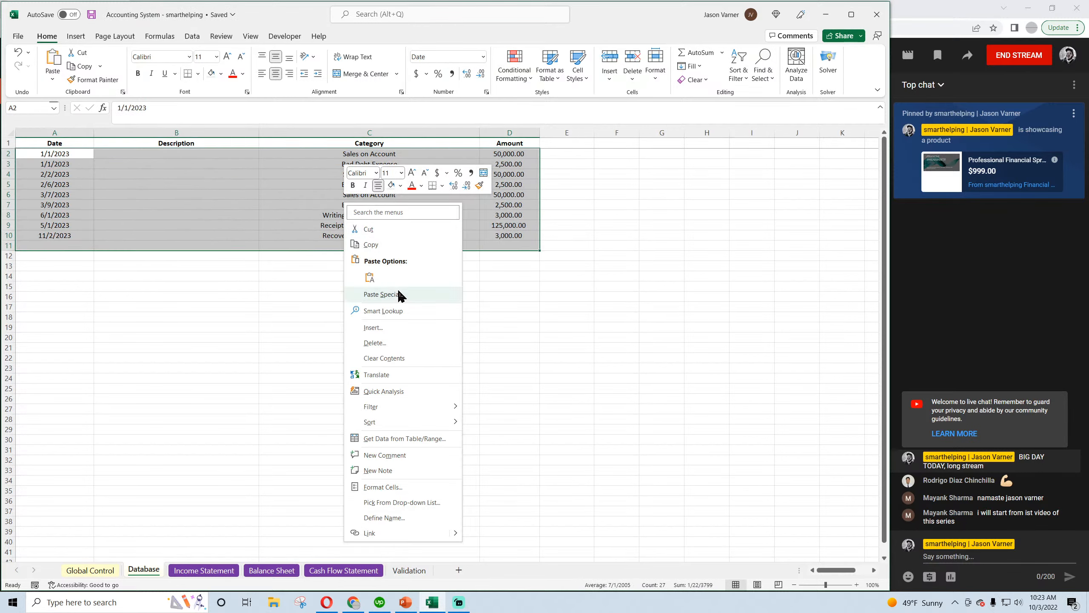
click(389, 360)
click(317, 340)
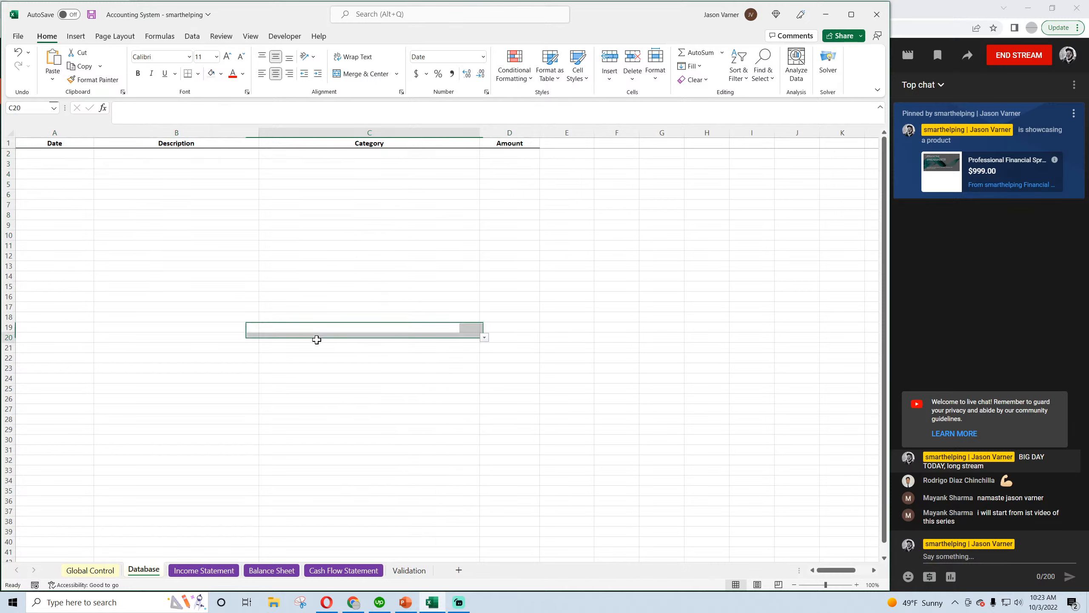
click(91, 14)
Examine the Income Tax Expense and Income Tax Payable categories on the Validation sheet, and save the workbook
click(405, 573)
scroll(207, 467, down, 7)
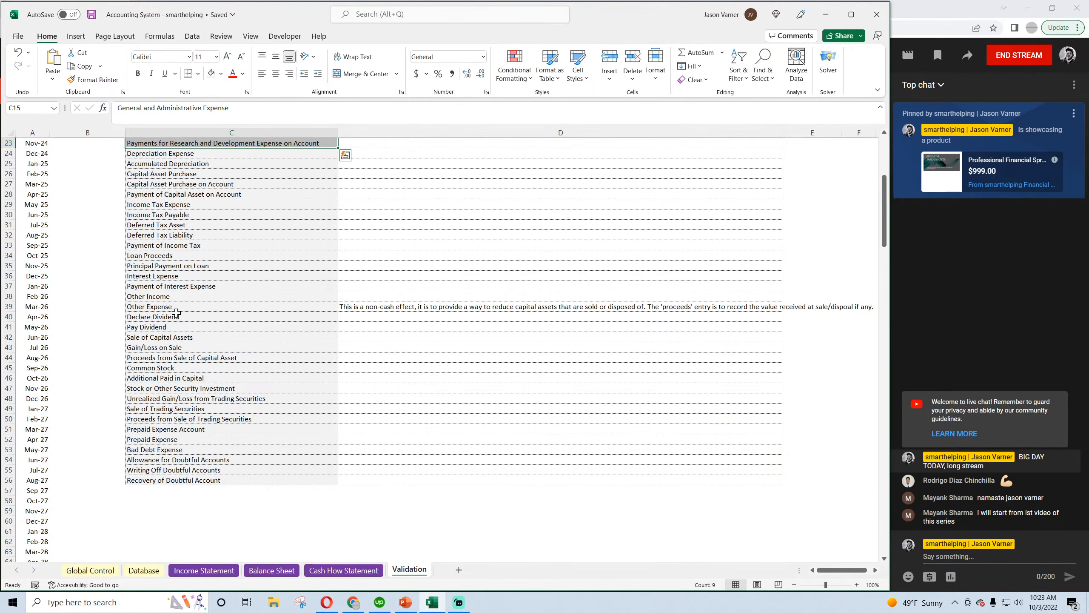
click(182, 204)
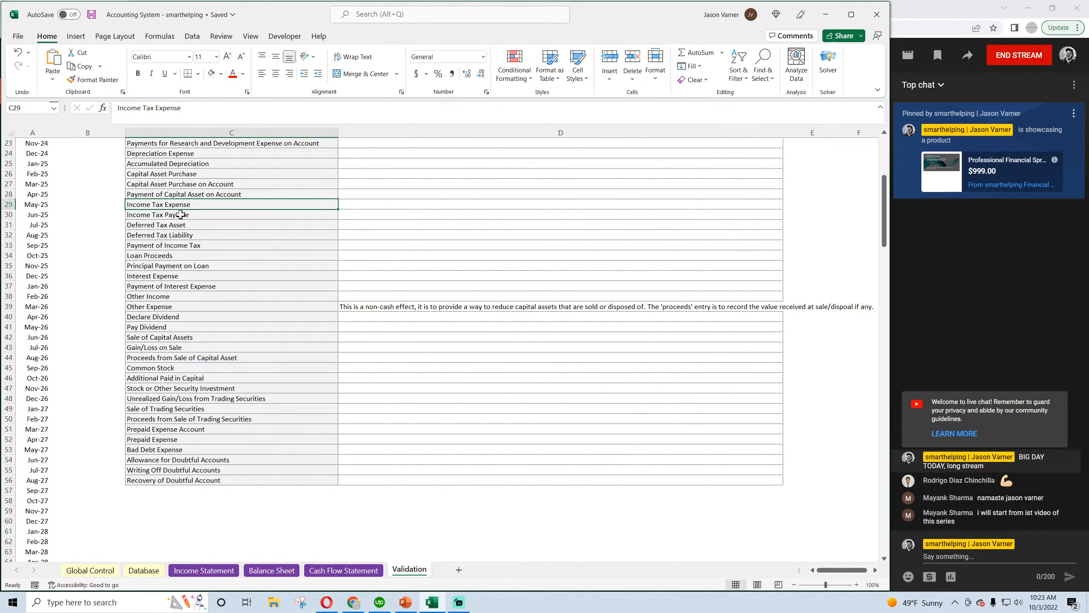
click(180, 215)
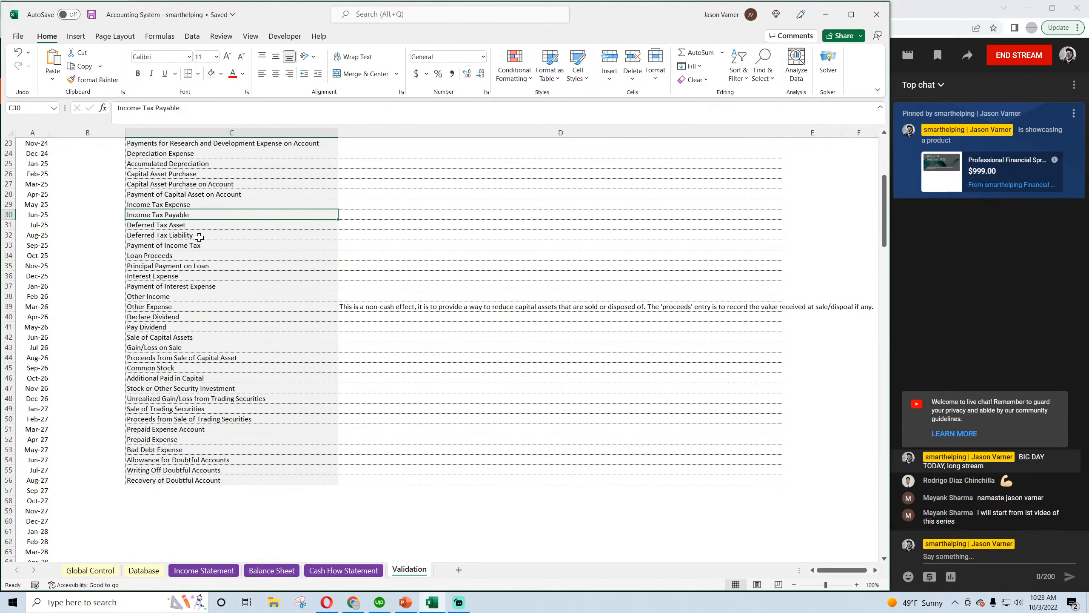
click(92, 16)
click(180, 205)
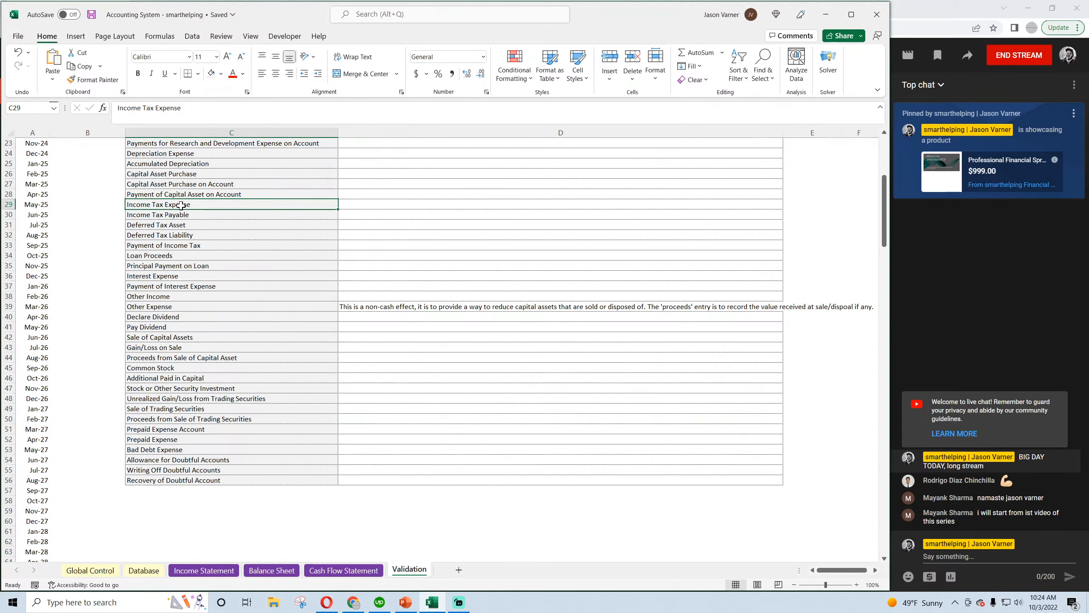
click(178, 214)
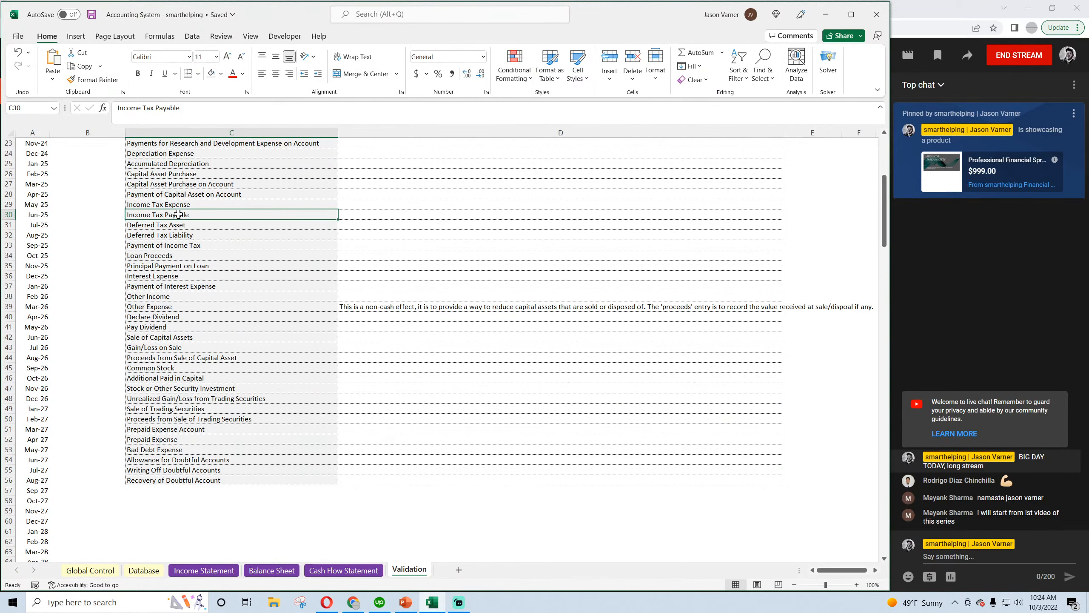
key(shift+Up)
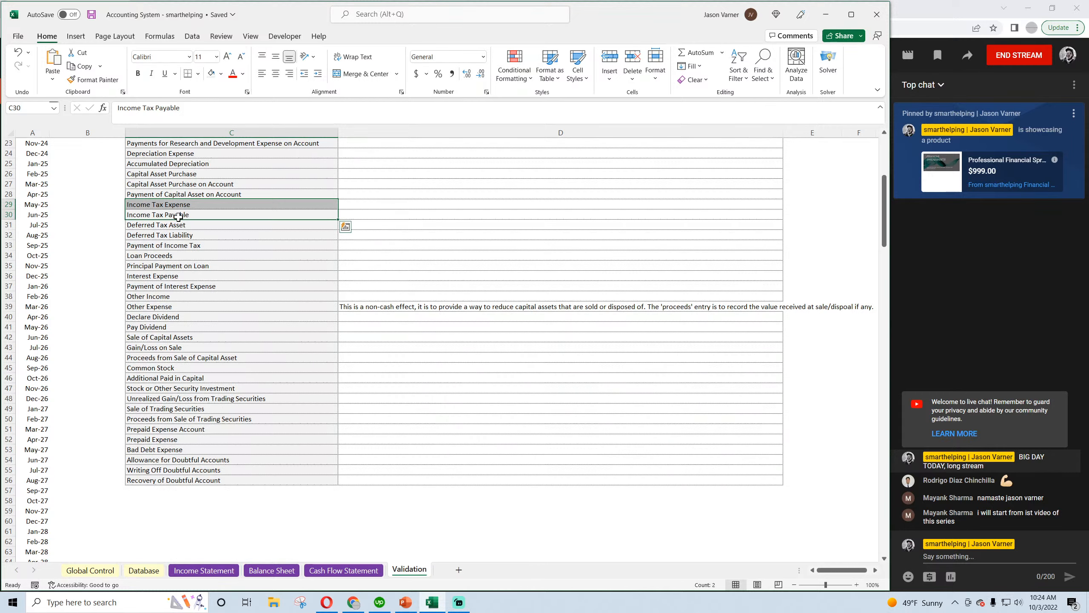
Clear the Deferred Tax Asset entry from the category list on the Validation sheet
drag(177, 224, 256, 232)
click(122, 225)
click(205, 224)
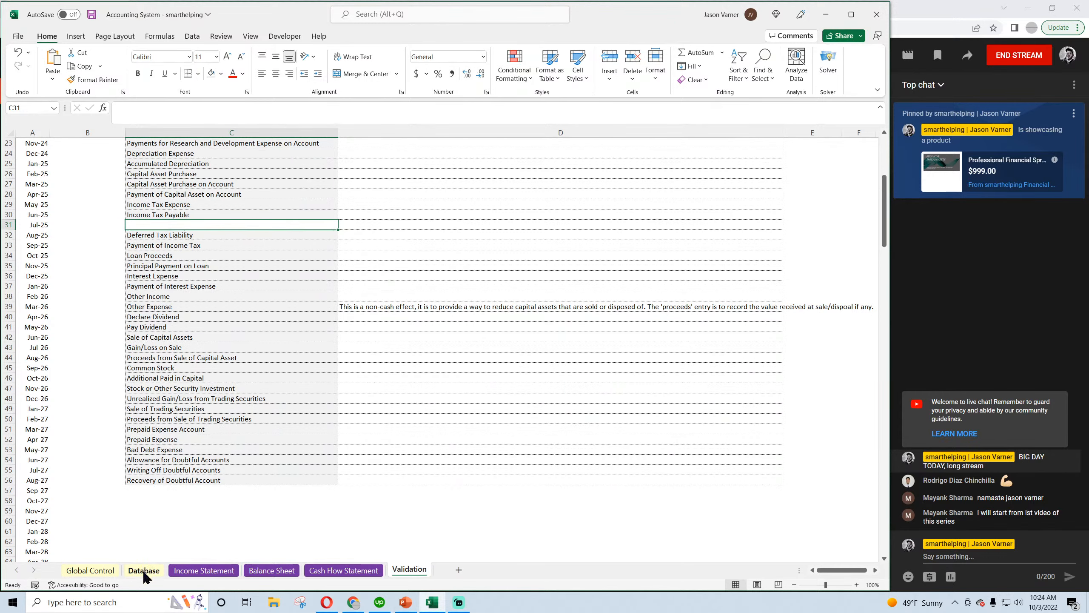
drag(192, 231, 192, 235)
click(192, 235)
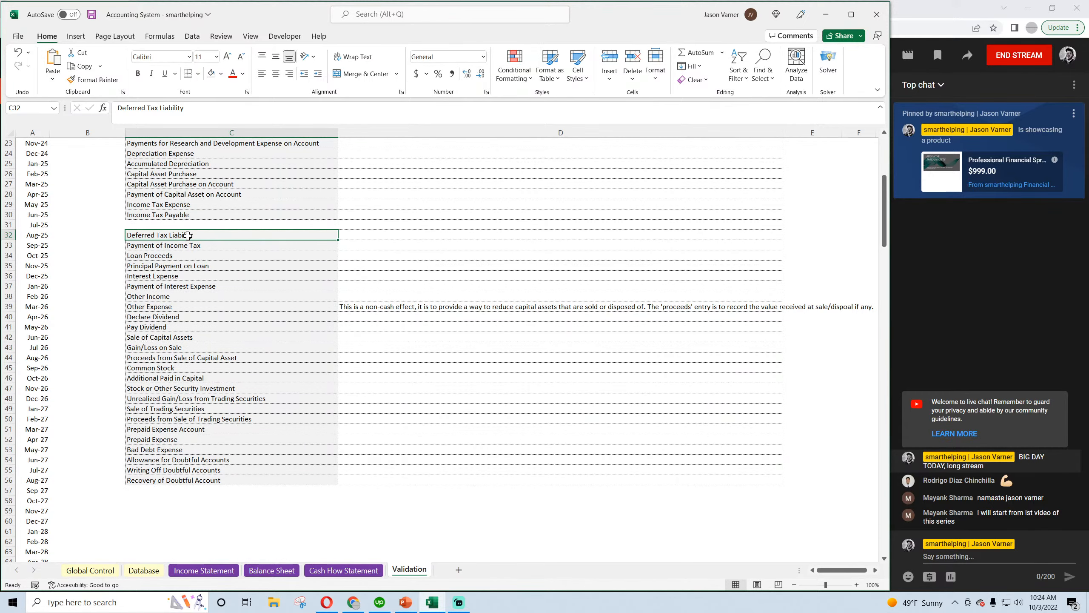
Delete the blank category and description cells above Deferred Tax Liability, shifting cells up, and save the workbook
drag(187, 235, 408, 480)
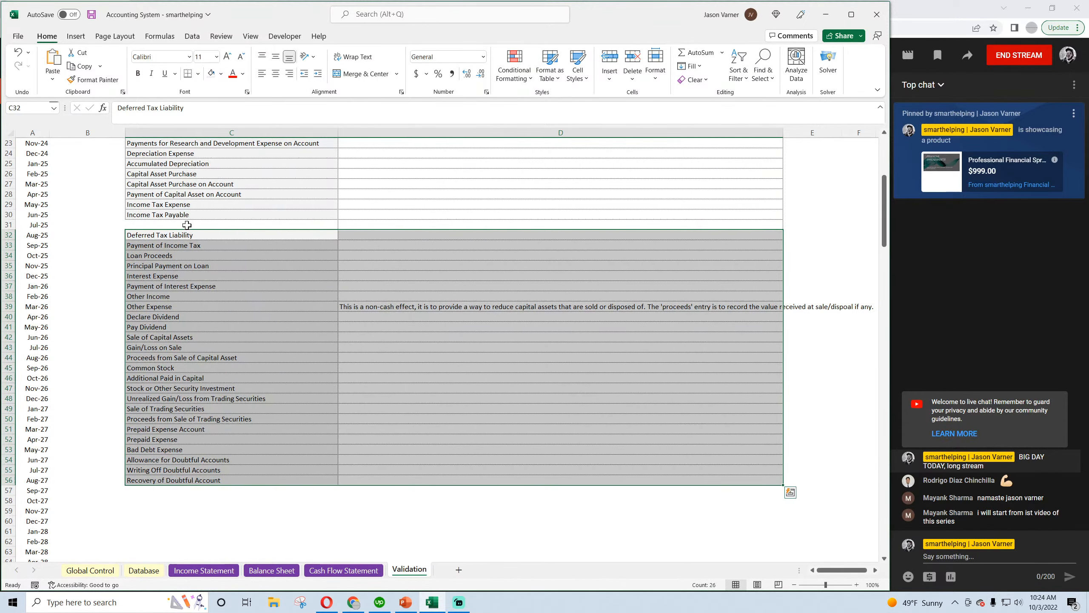
drag(187, 225, 343, 224)
right_click(315, 225)
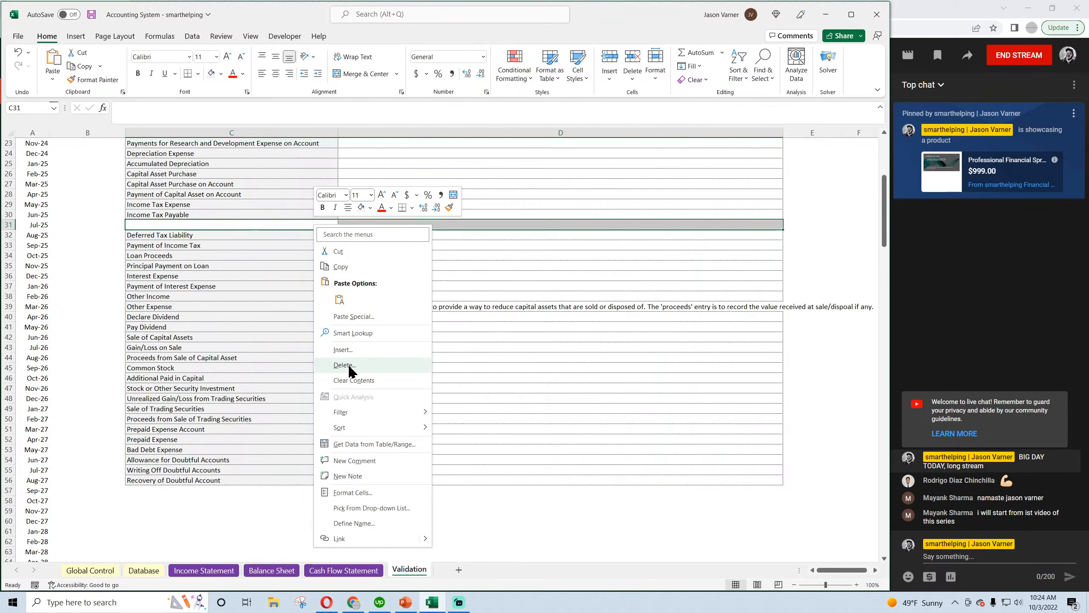
click(345, 366)
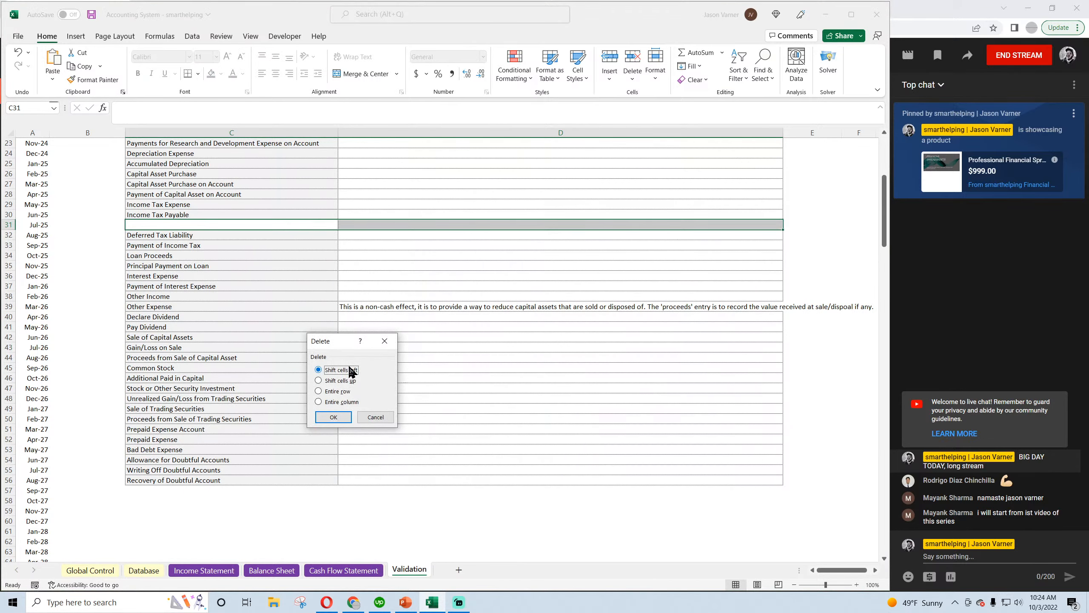
click(339, 418)
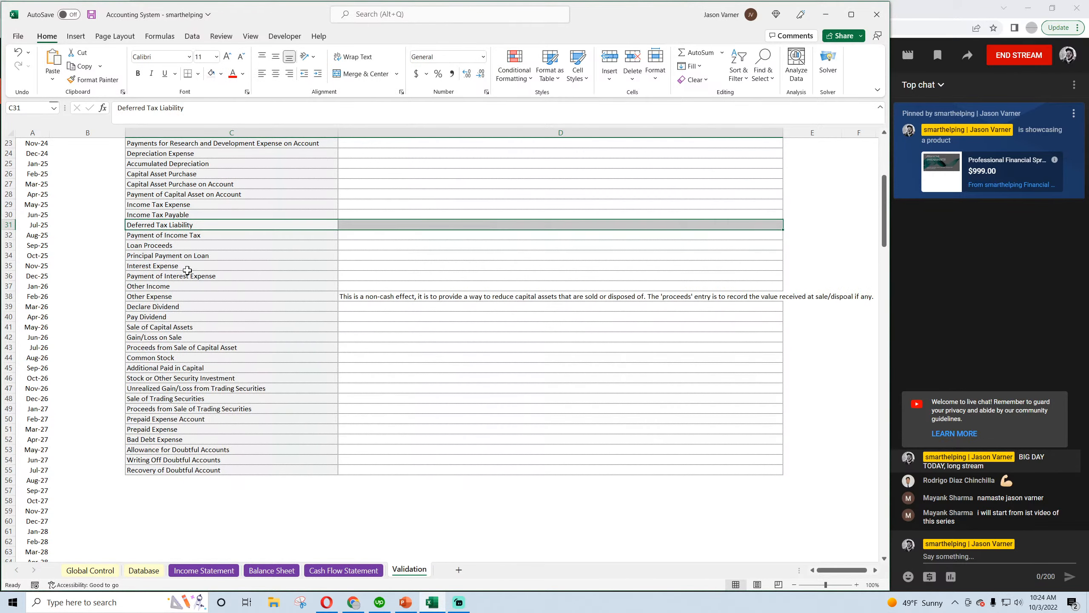
click(92, 15)
scroll(230, 390, up, 4)
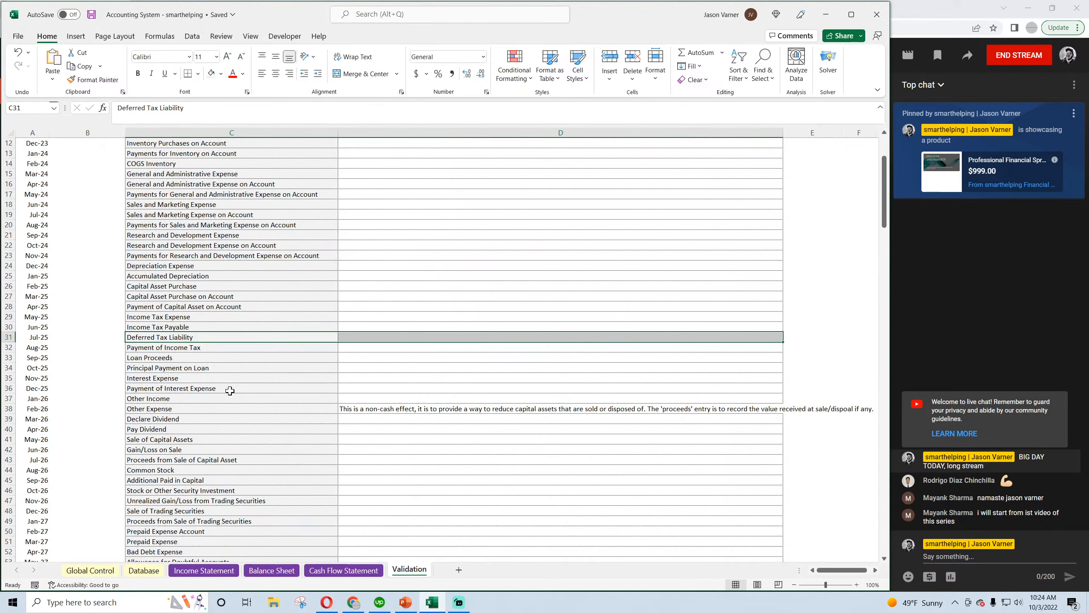
scroll(230, 391, down, 4)
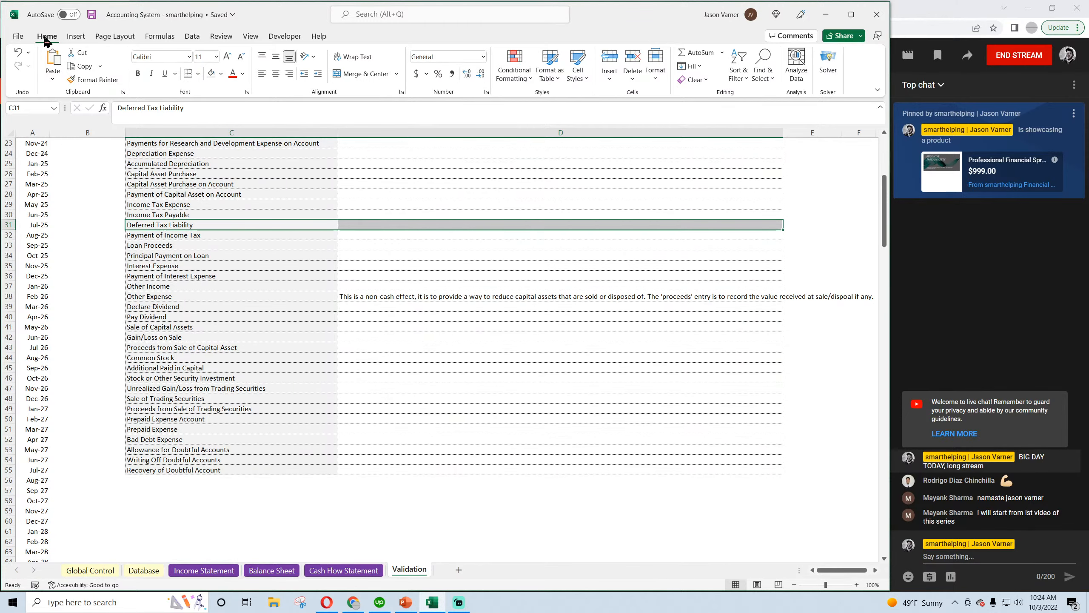
click(92, 15)
Browse the Category choices offered for the first entry row on the Database sheet
scroll(170, 343, up, 4)
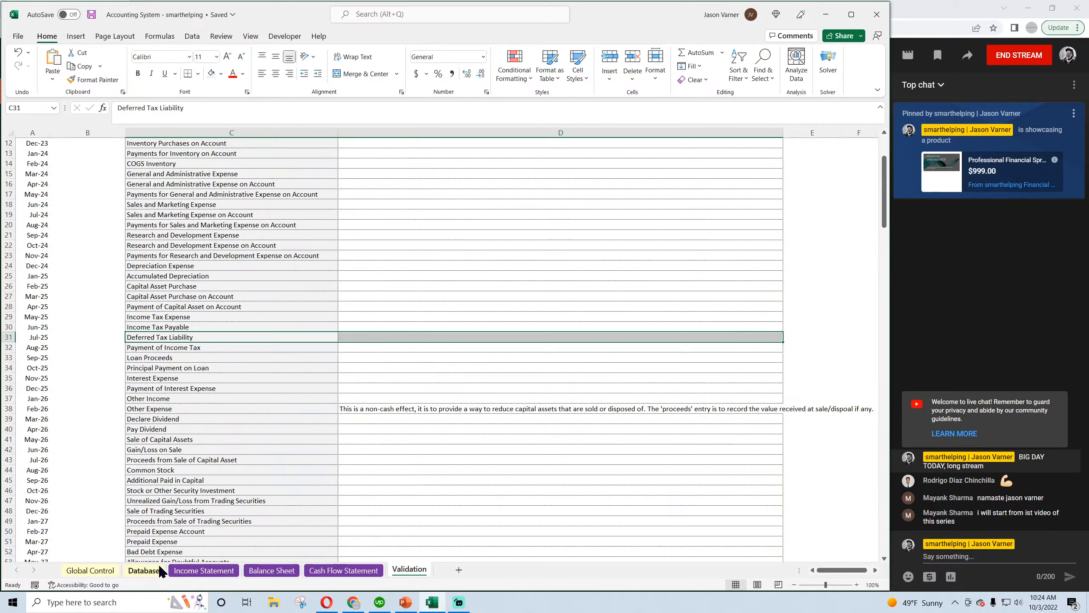
scroll(174, 480, up, 4)
click(141, 570)
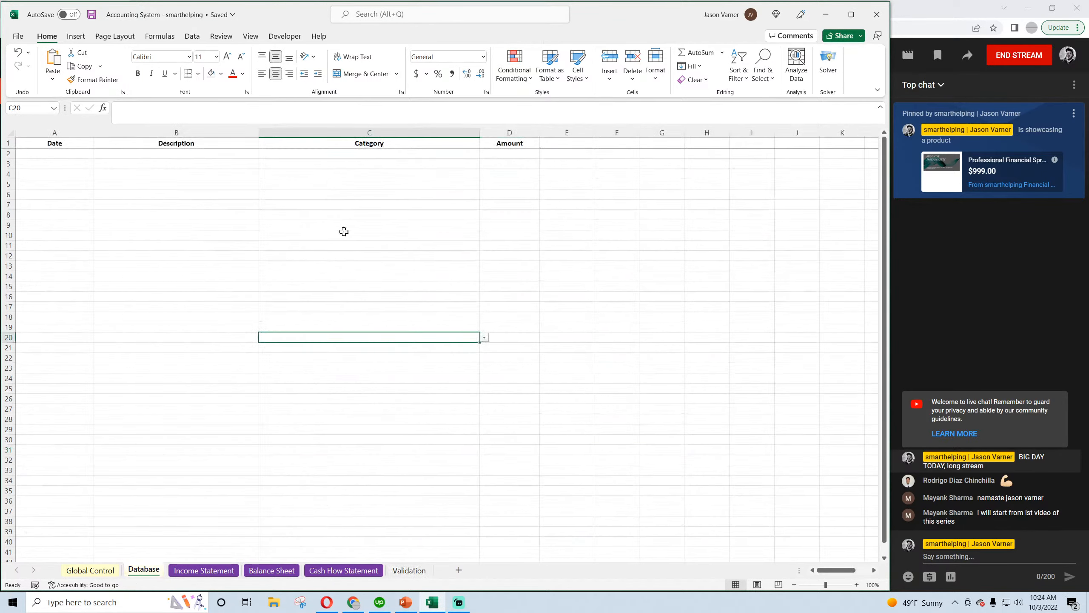
click(56, 154)
click(382, 153)
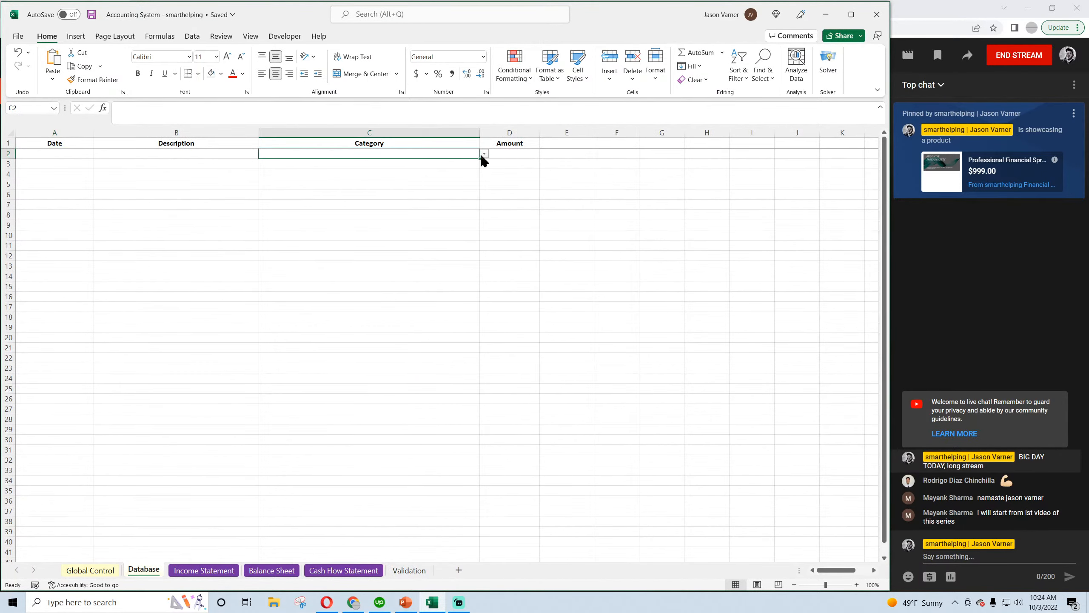
click(484, 154)
mouse_move(484, 174)
mouse_down()
mouse_move(484, 161)
mouse_move(478, 190)
mouse_up()
click(483, 214)
click(484, 214)
click(484, 214)
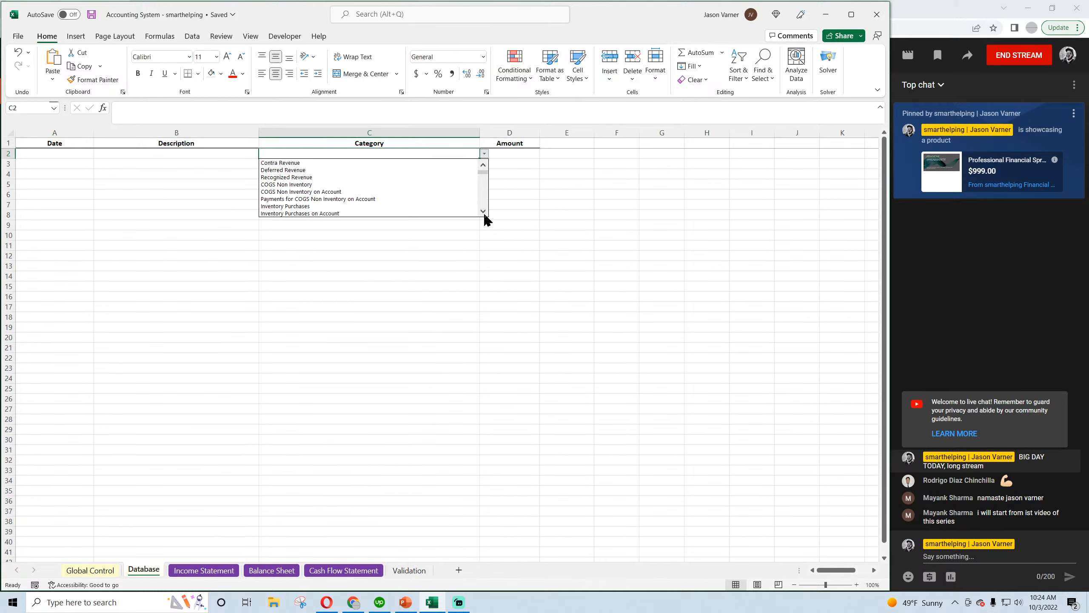
click(484, 214)
click(394, 296)
Compare the January Other Operating Expenses and General and Administrative formulas on the Income Statement
click(204, 570)
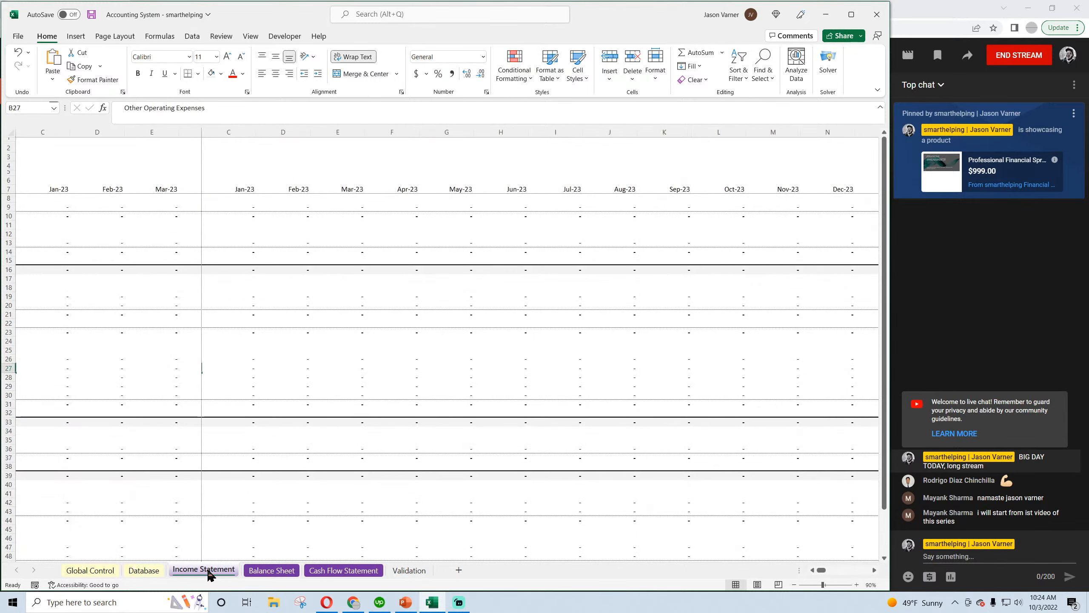
click(271, 570)
click(204, 570)
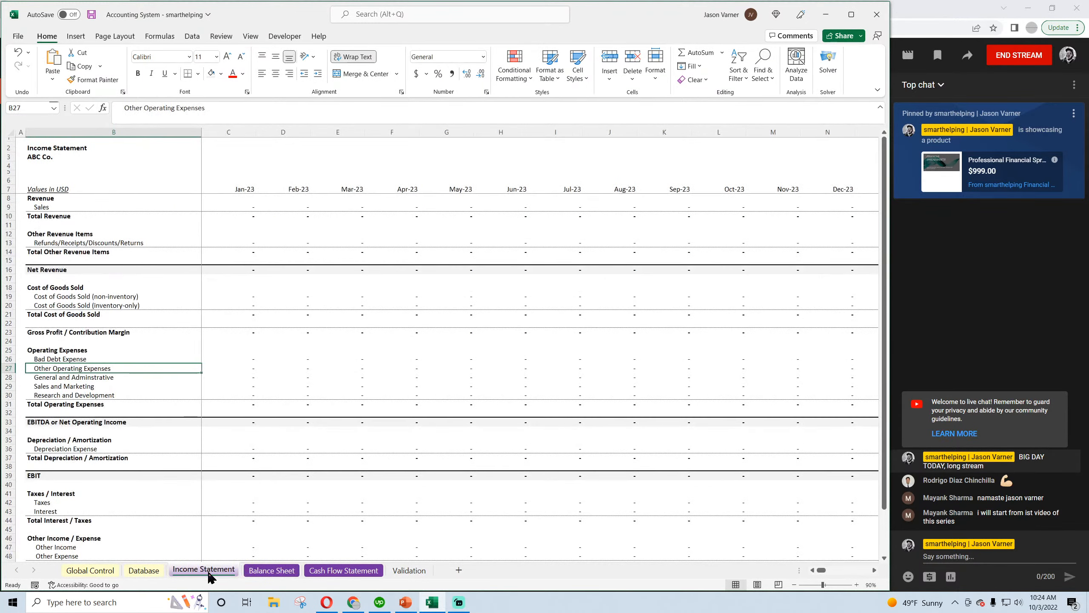
click(237, 366)
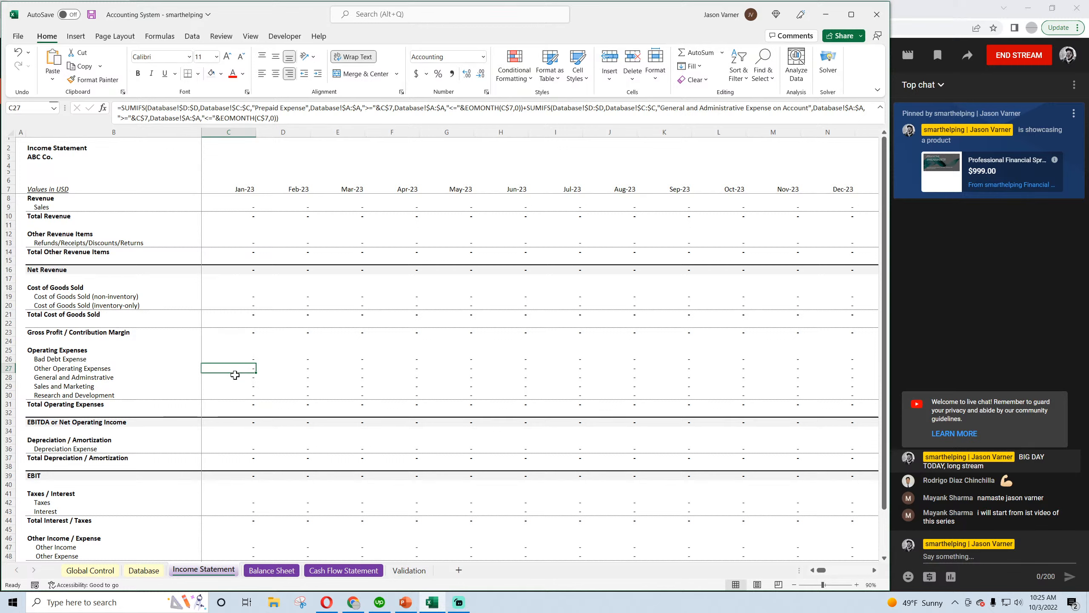
click(234, 375)
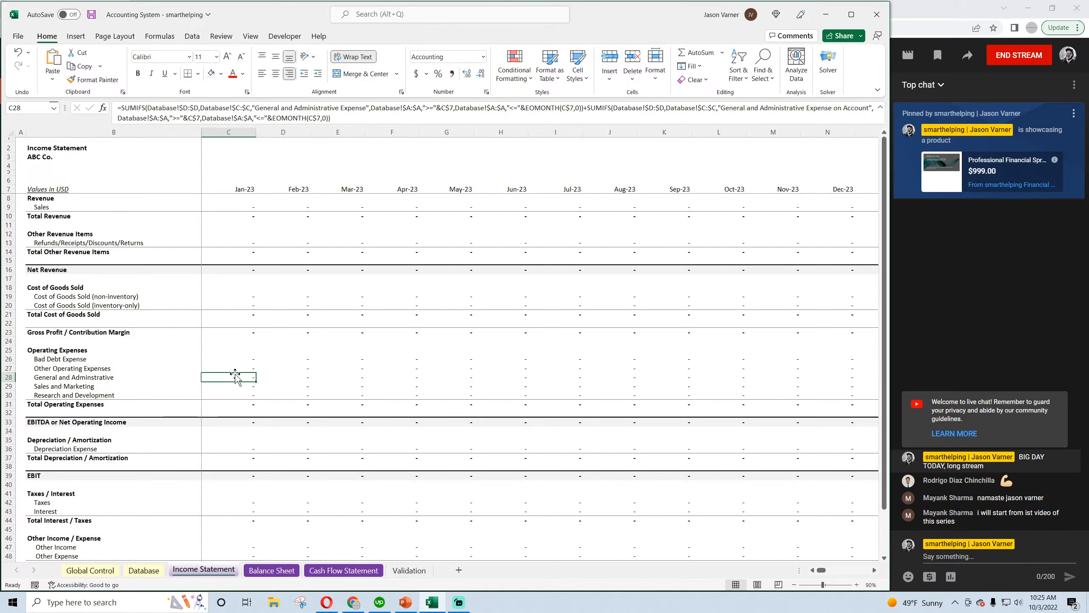
click(235, 368)
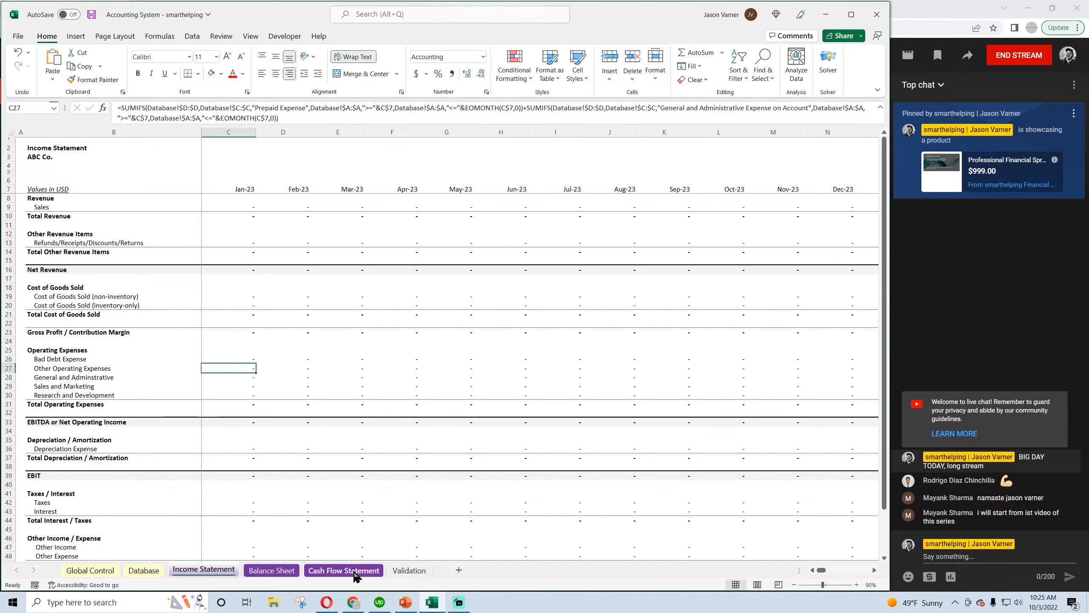
Look through the Category choices for the first entry row on the Database sheet
click(146, 570)
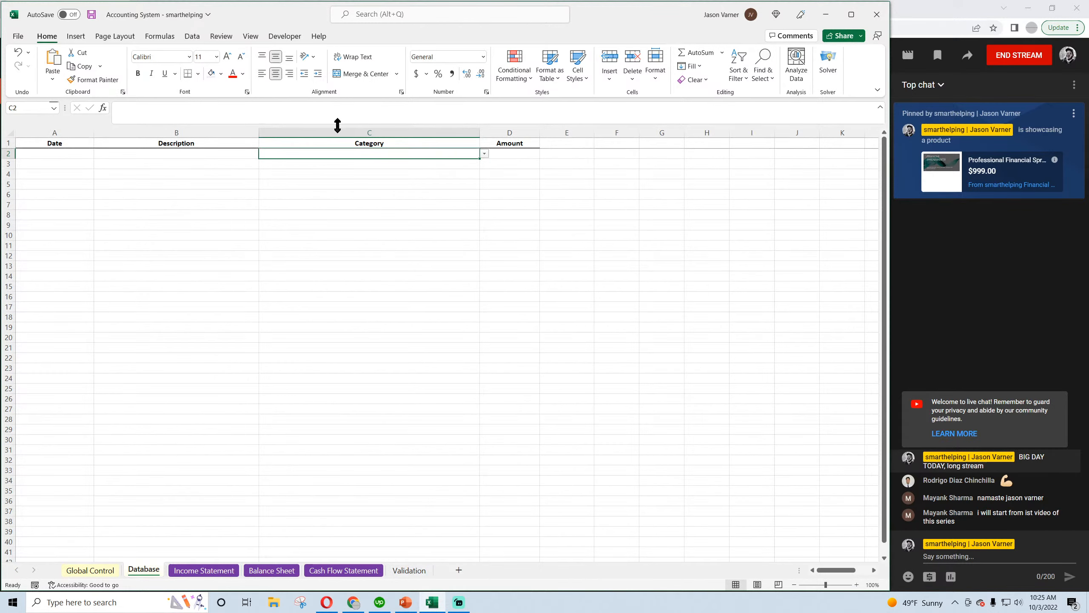
click(484, 153)
click(484, 185)
scroll(484, 186, up, 3)
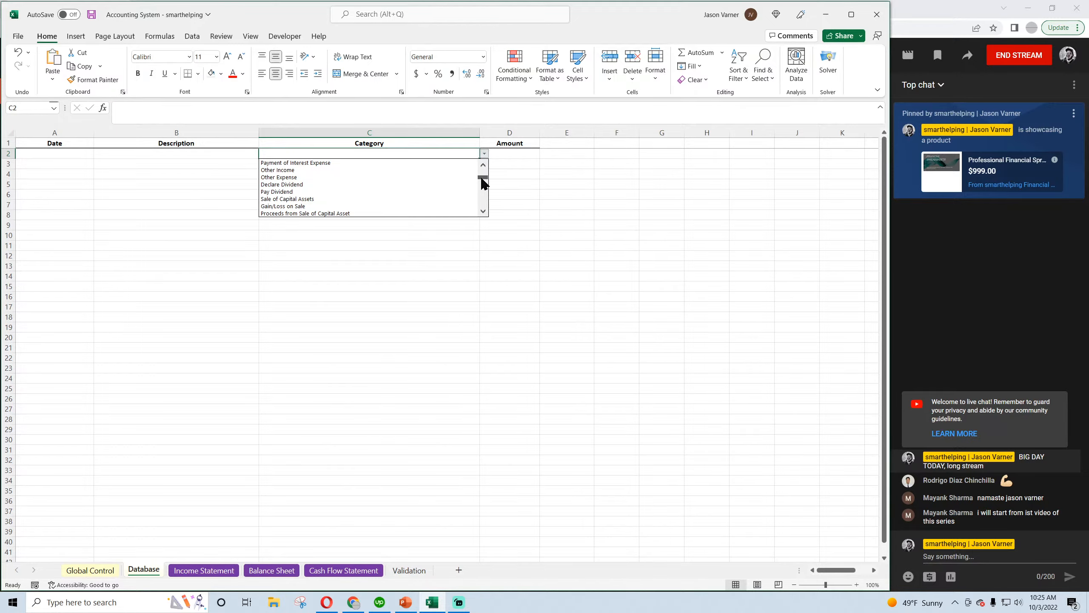
Copy the Prepaid Expense Account and Prepaid Expense categories on the Validation sheet and save the workbook
click(411, 570)
click(411, 571)
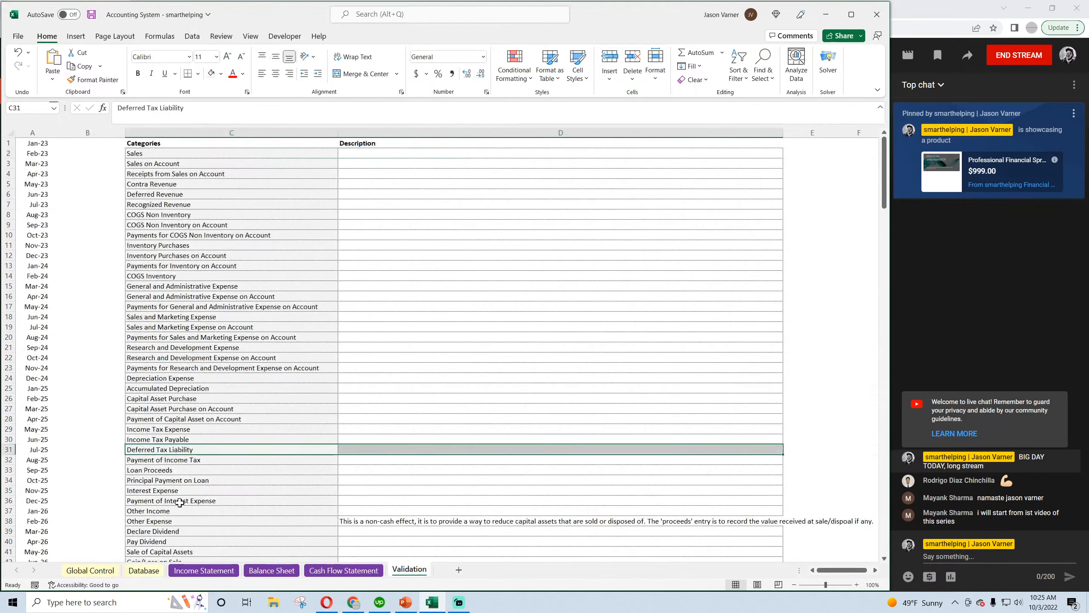
scroll(179, 503, down, 7)
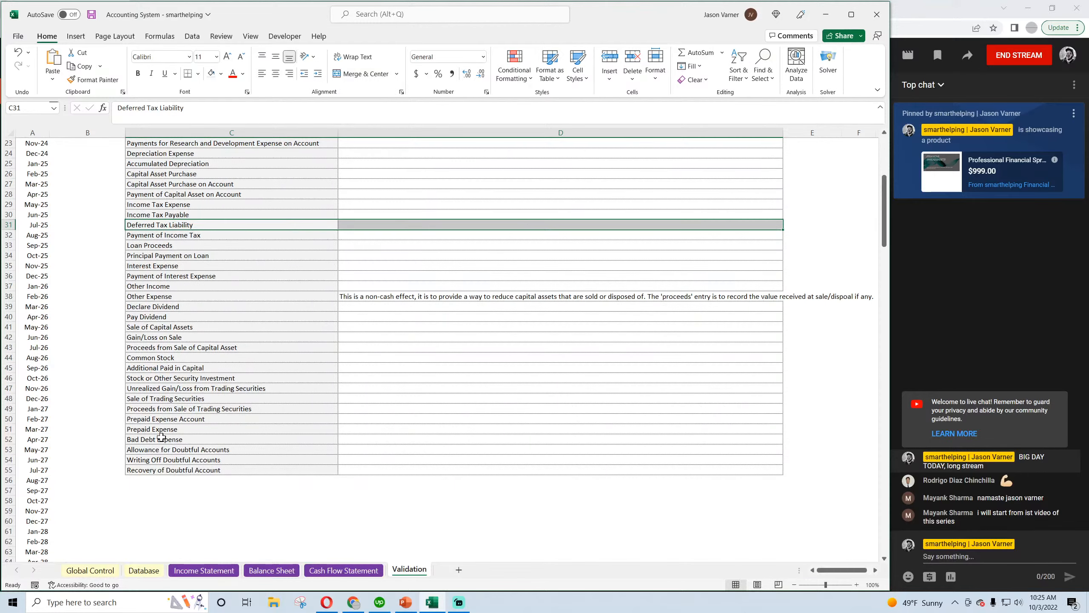
click(160, 429)
right_click(165, 428)
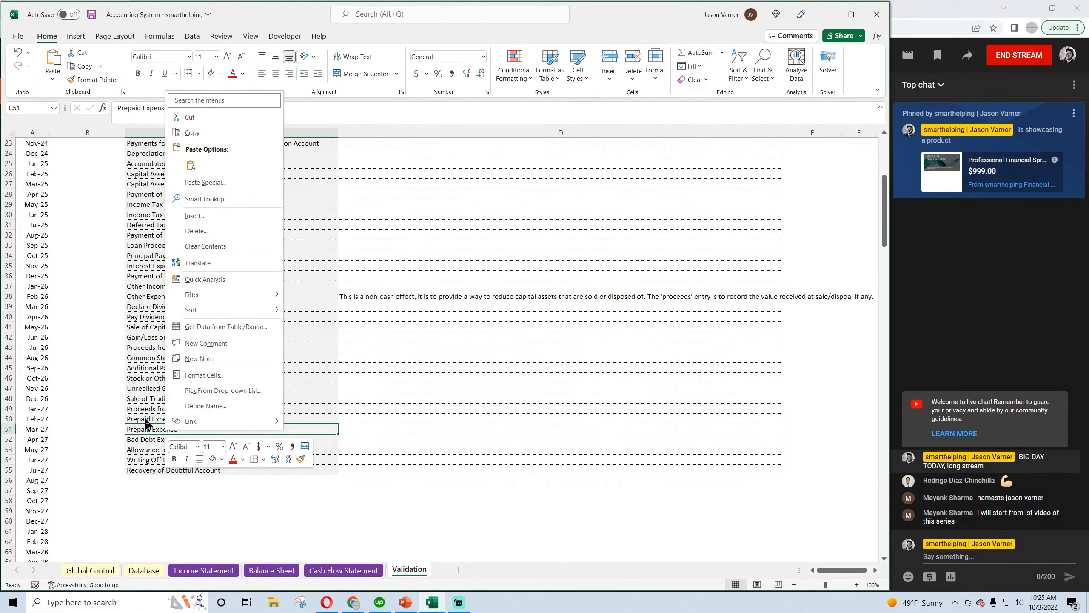
key(Escape)
drag(215, 419, 216, 427)
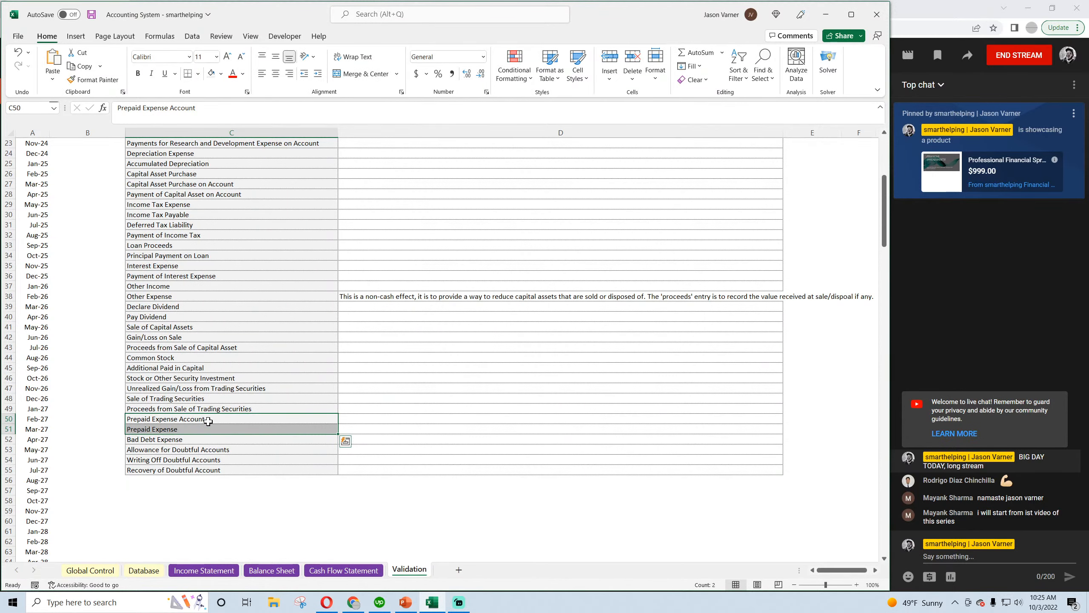
right_click(209, 423)
click(239, 124)
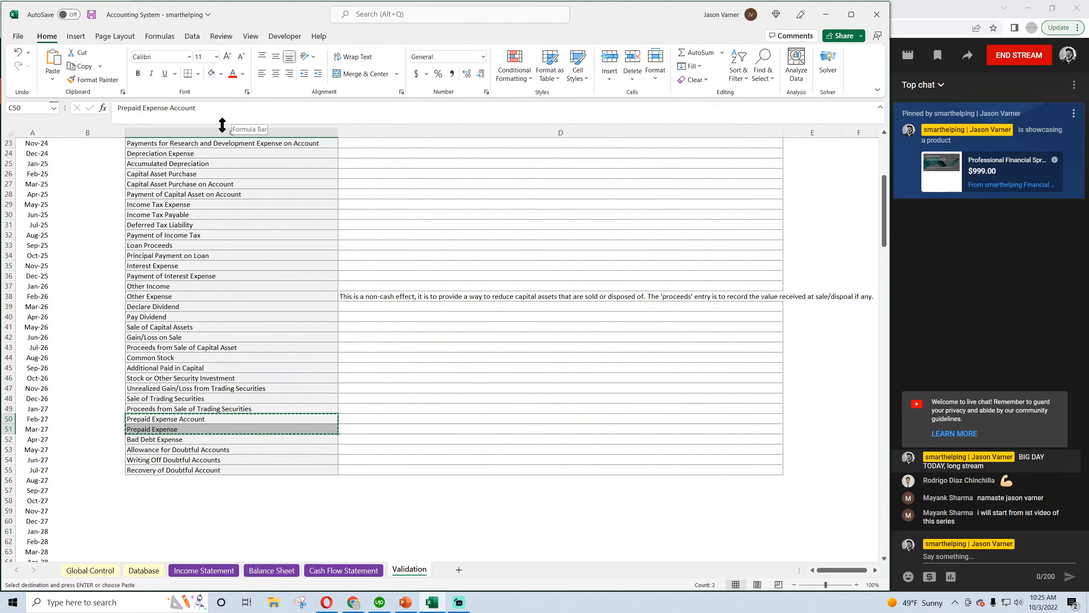
click(91, 17)
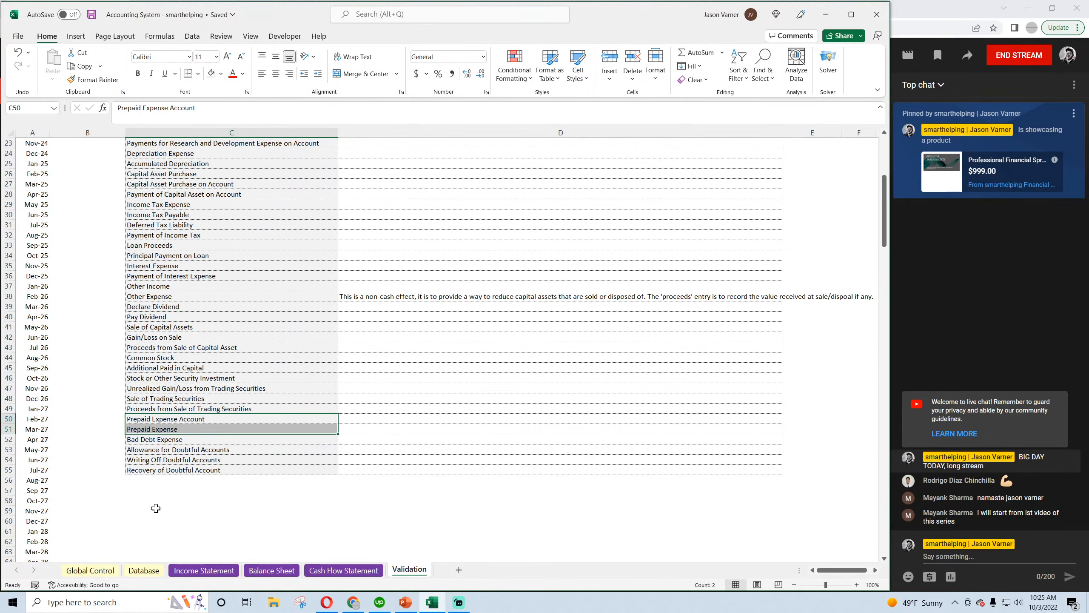
Set the category of the first Database entry row to Prepaid Expense Account
click(143, 570)
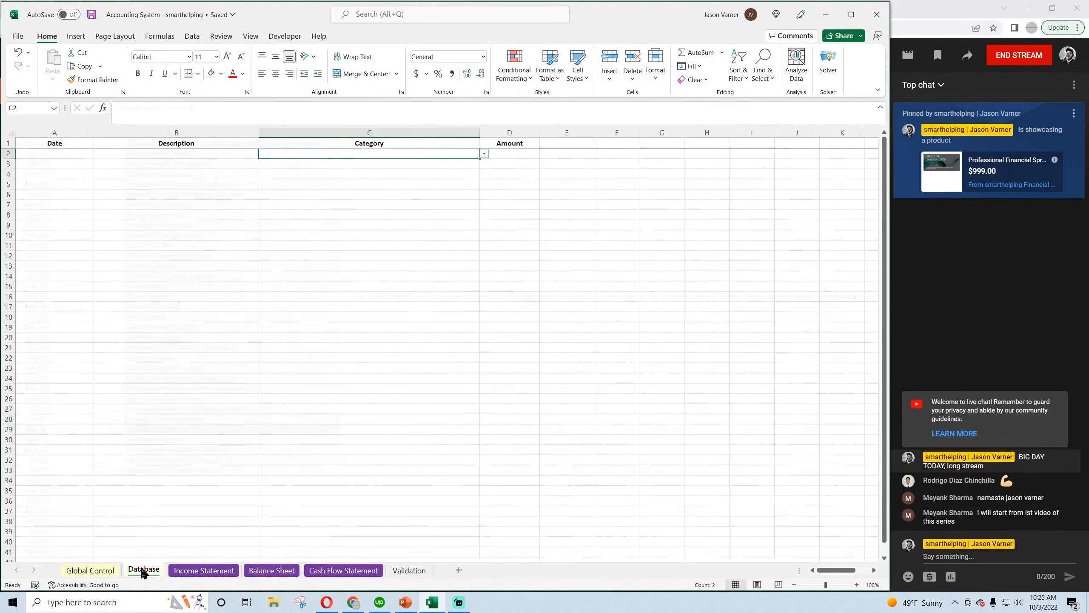
click(485, 153)
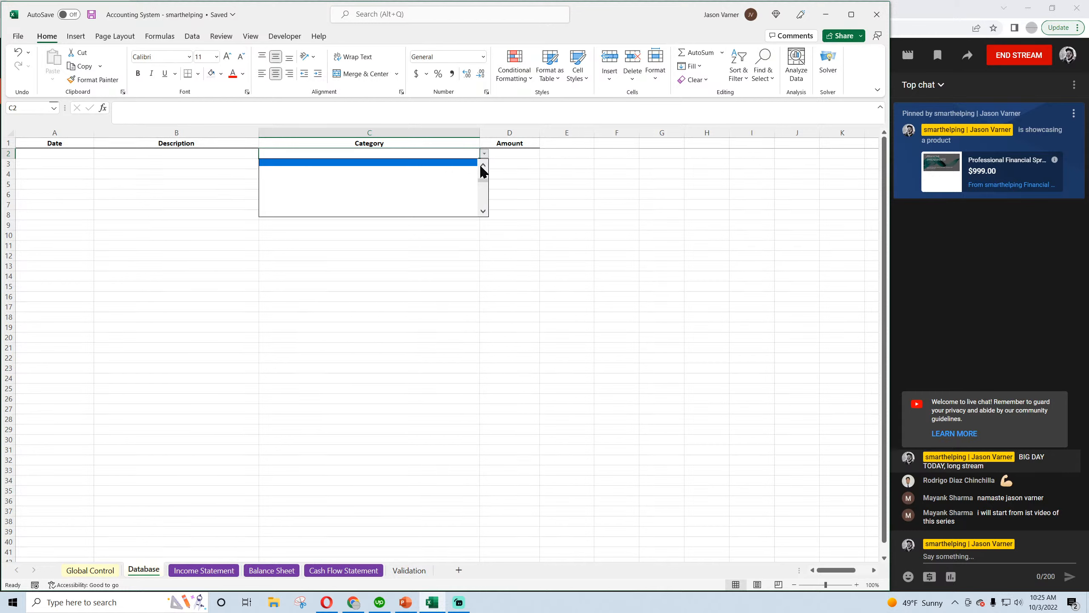
drag(482, 181, 481, 171)
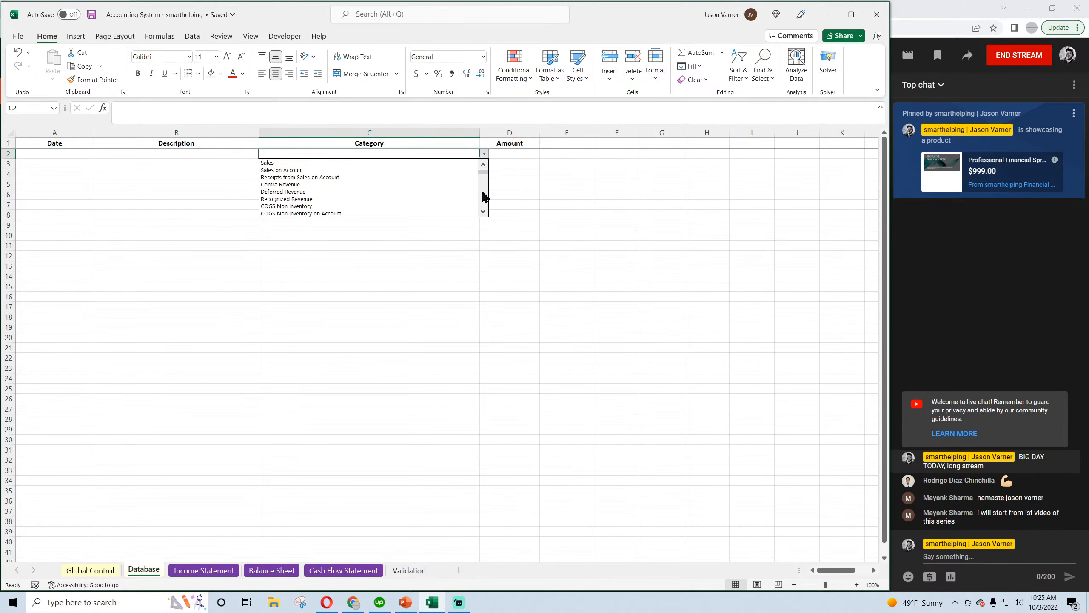
click(484, 213)
click(484, 213)
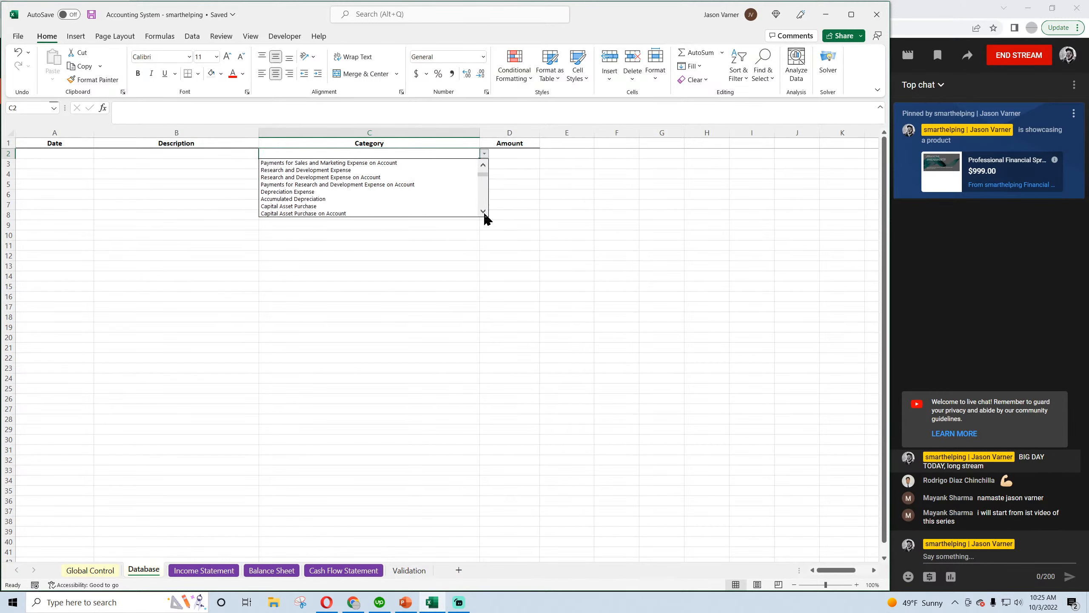
click(485, 214)
click(483, 212)
click(484, 211)
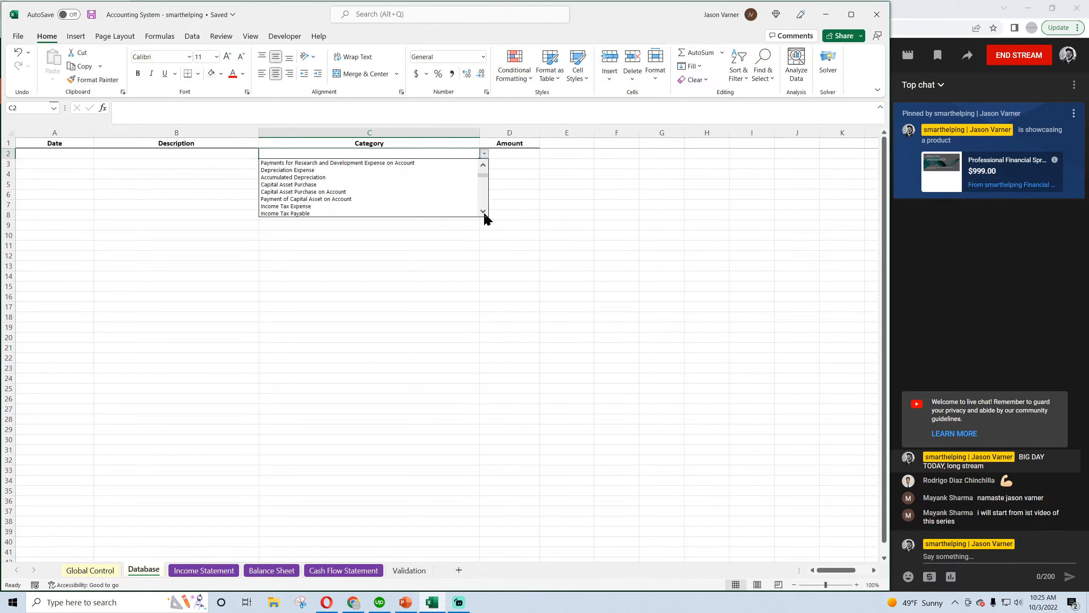
click(484, 211)
click(484, 212)
click(483, 212)
click(484, 212)
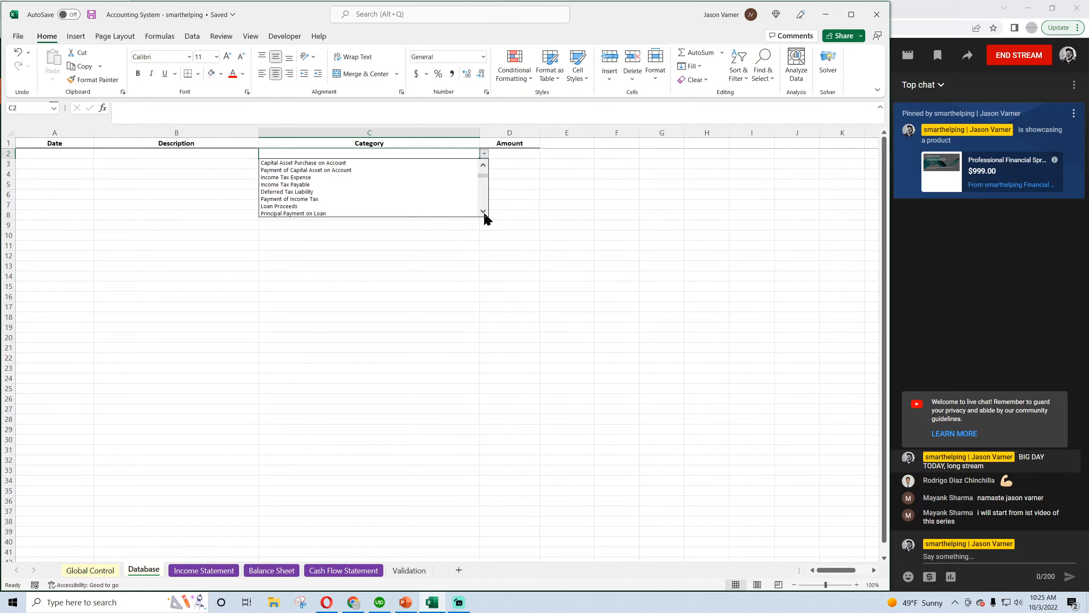
click(483, 212)
click(483, 211)
click(483, 212)
click(483, 212)
click(296, 206)
Give the first Database entry the date 1/2/2023 and an amount of 15,000
click(55, 154)
text(1/2/2023)
click(510, 153)
text(15000)
Add a second Database entry dated 2/2/2023 with the category Prepaid Expense and an amount of 2,000
click(370, 163)
click(484, 164)
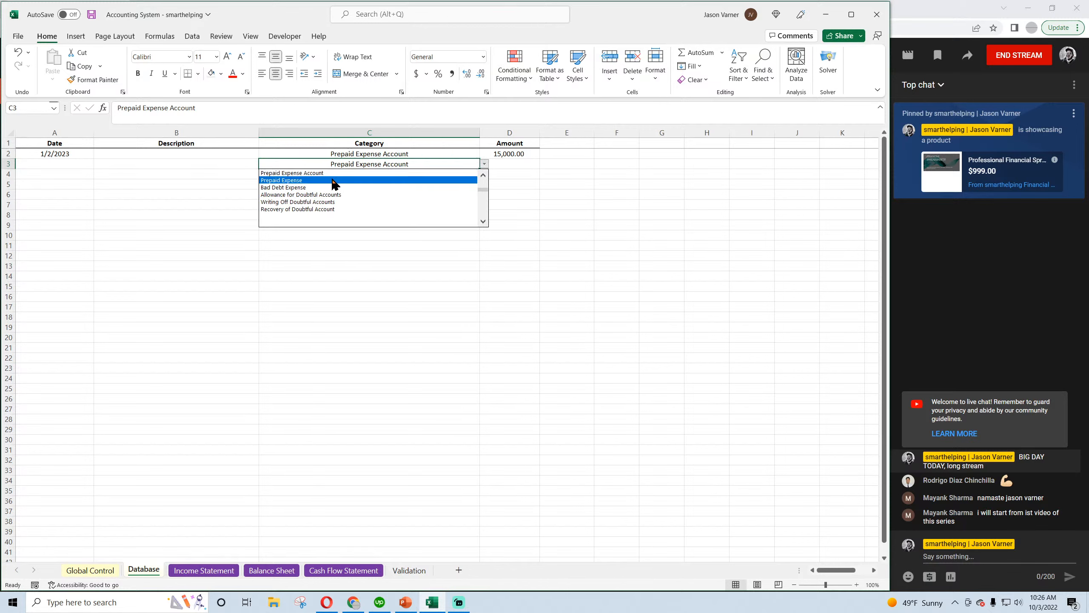
click(316, 180)
click(520, 163)
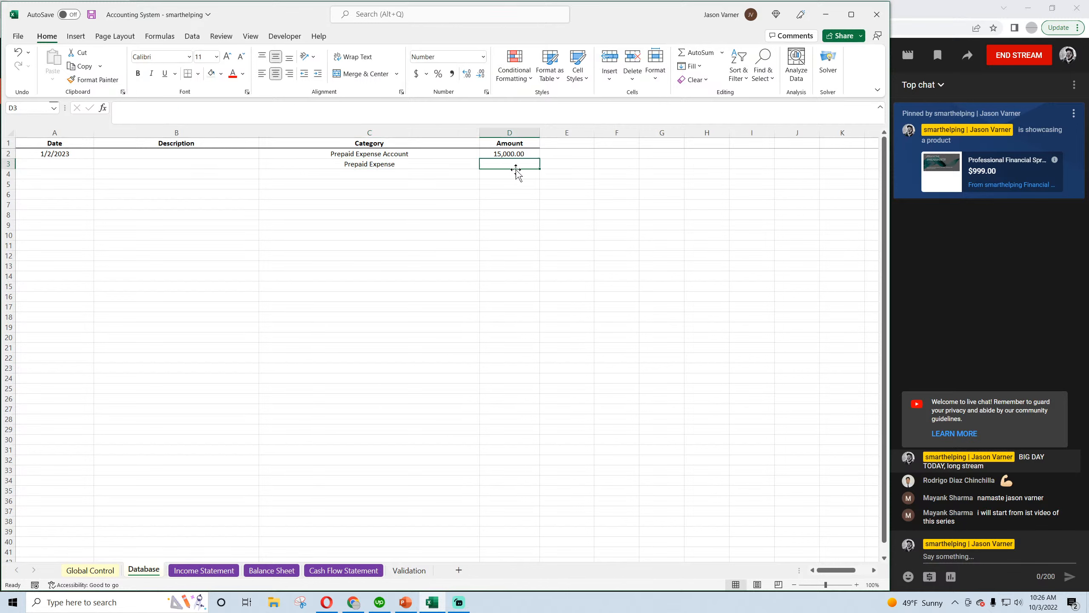
text(2,000)
key(Return)
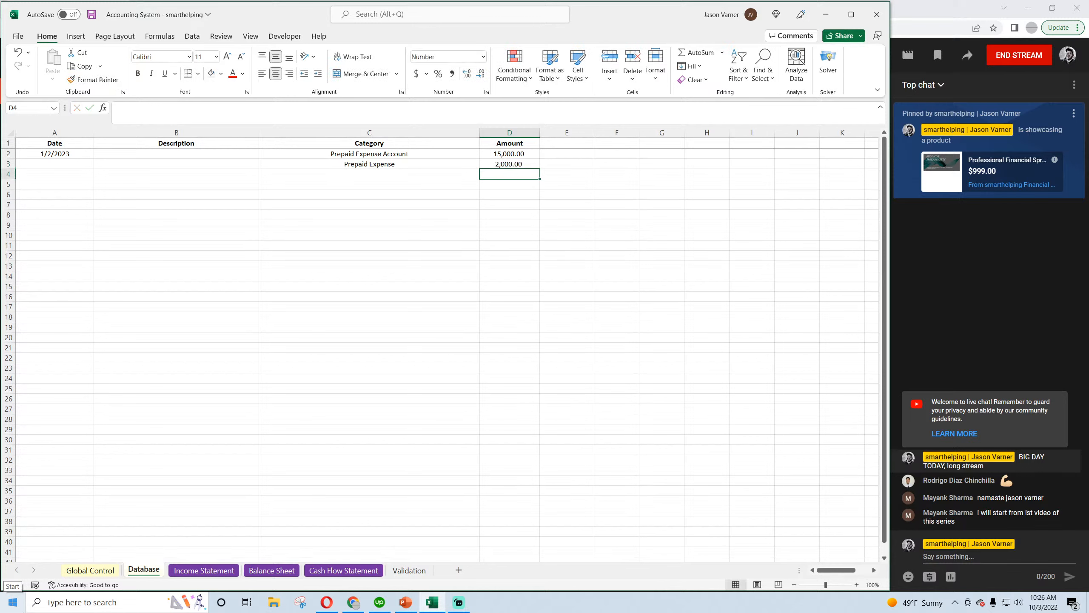
click(73, 163)
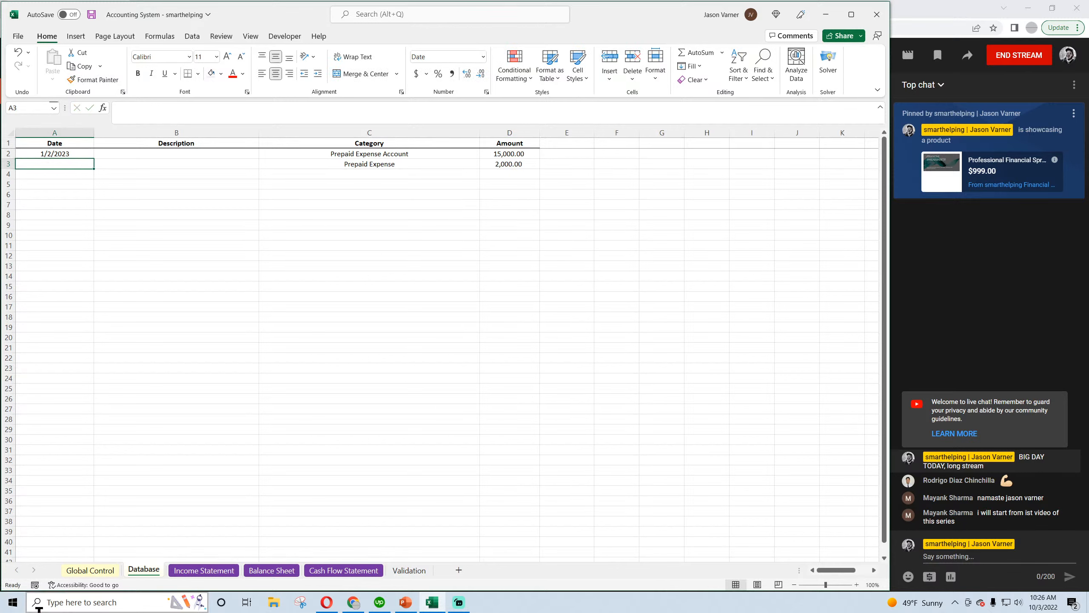
text(2/2/2023)
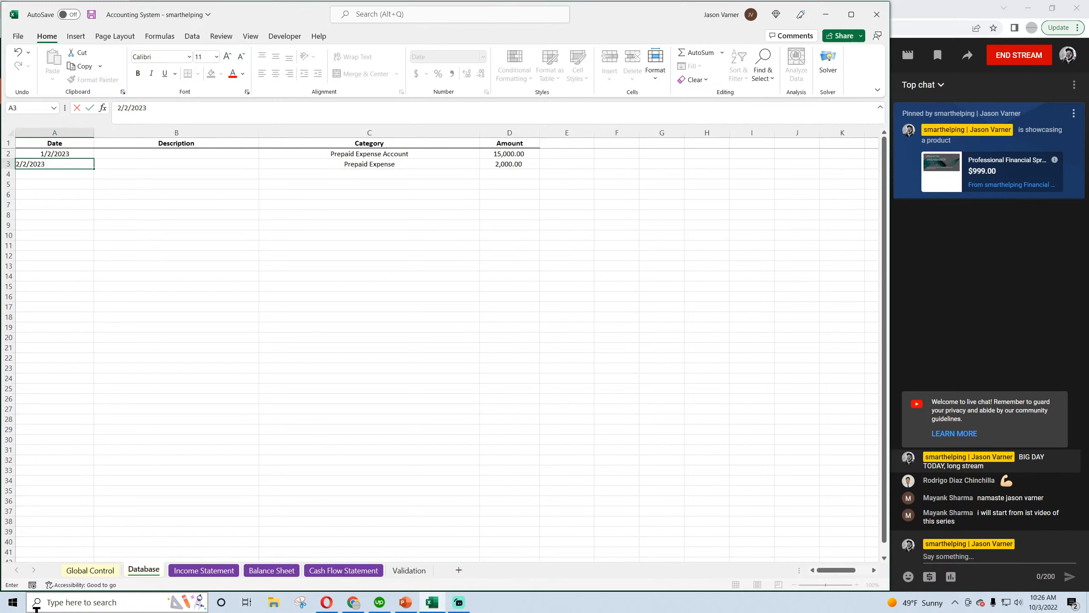
key(Return)
Duplicate the 2/2/2023 Prepaid Expense entry into the next two rows
drag(88, 164, 506, 163)
key(ctrl+c)
click(71, 174)
key(ctrl+v)
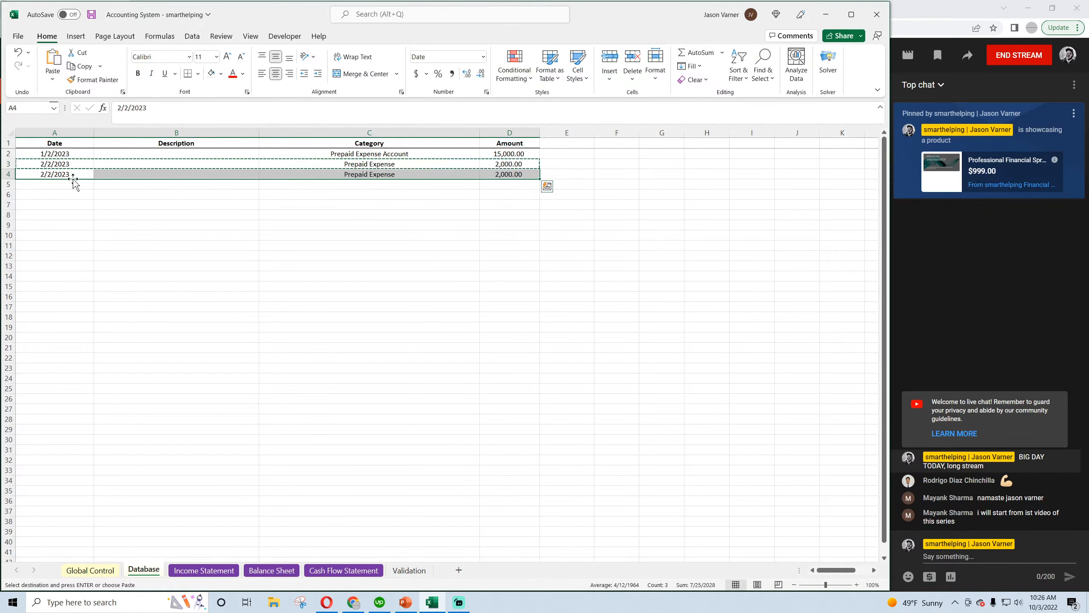
click(66, 184)
key(ctrl+v)
Change the dates of the two copied Prepaid Expense entries to 3/2/2023 and 4/2/2023
click(52, 173)
click(120, 108)
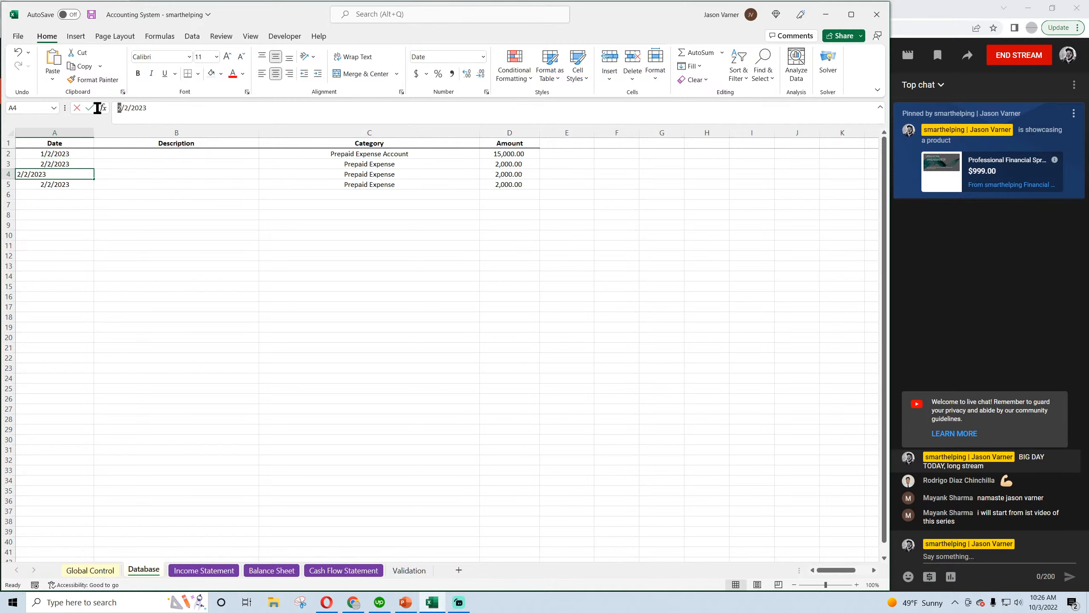
key(BackSpace)
text(3)
key(Return)
drag(122, 108, 105, 108)
text(4)
click(152, 289)
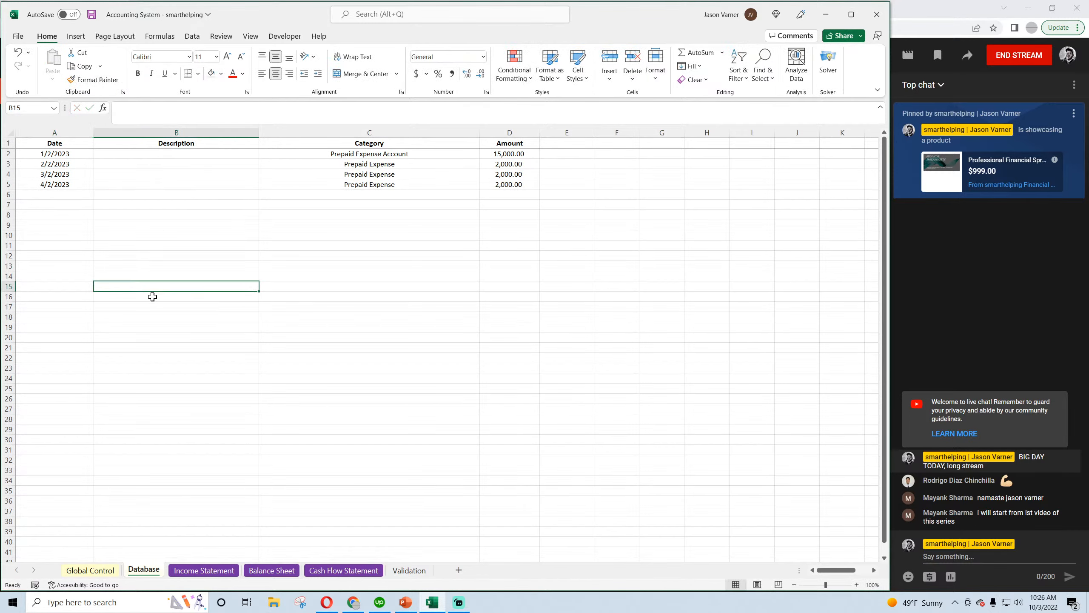
Check the February Other Operating Expenses formula on the Income Statement and compare it with January General and Administrative
click(209, 572)
click(148, 570)
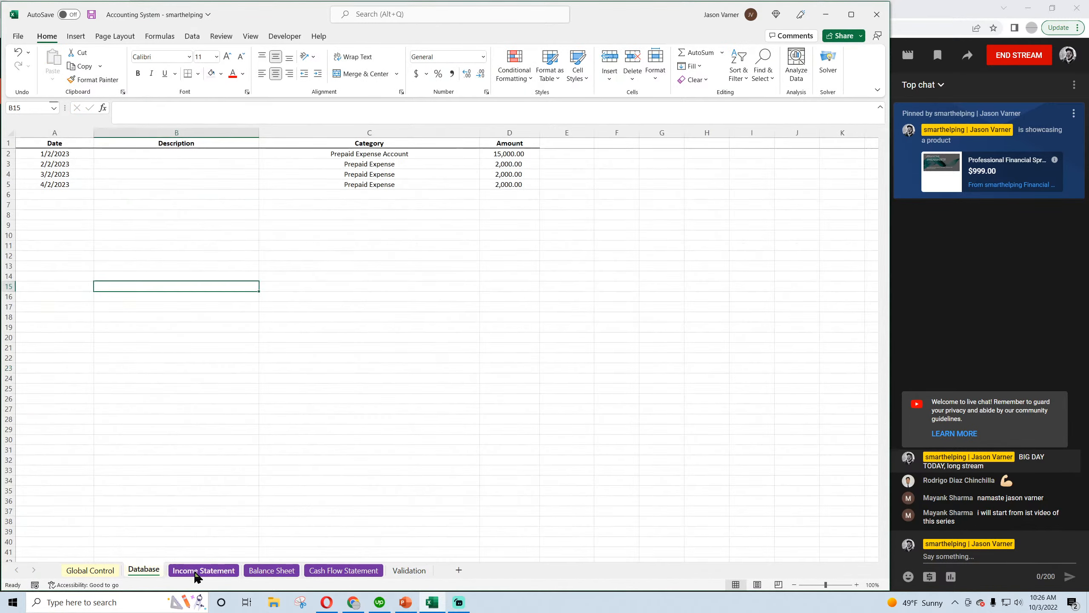
click(200, 570)
click(99, 369)
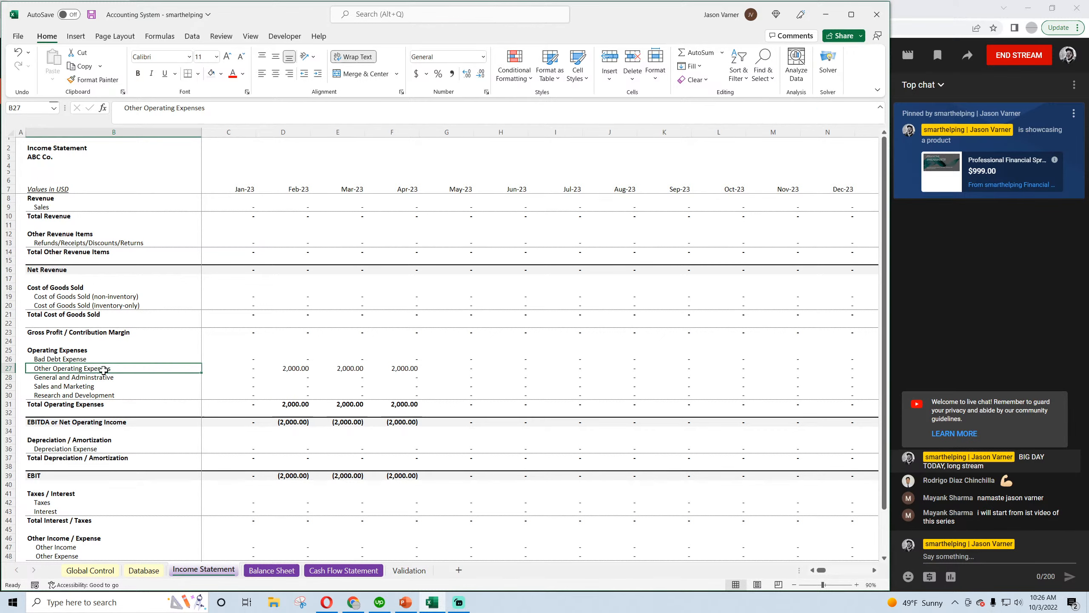
click(281, 369)
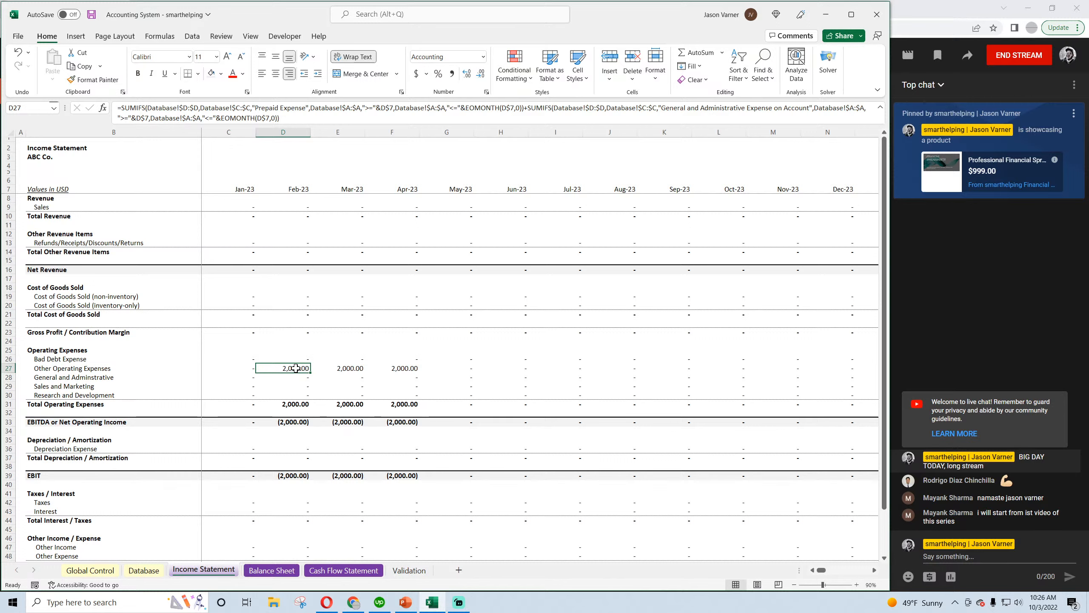
click(239, 378)
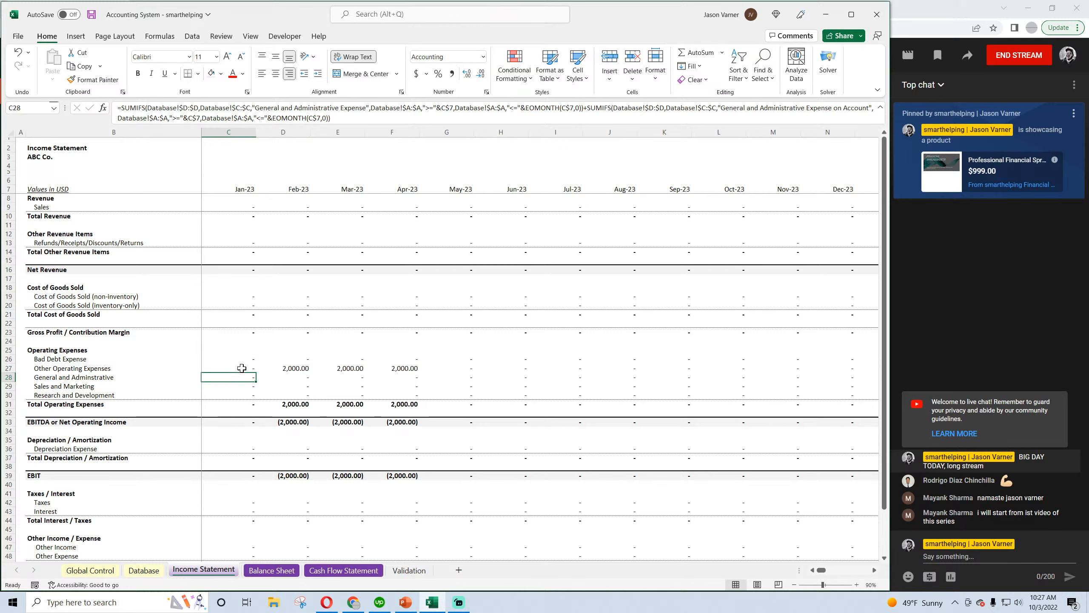
Remove the General and Administrative Expense on Account SUMIFS term from the January Other Operating Expenses formula
click(240, 369)
click(321, 118)
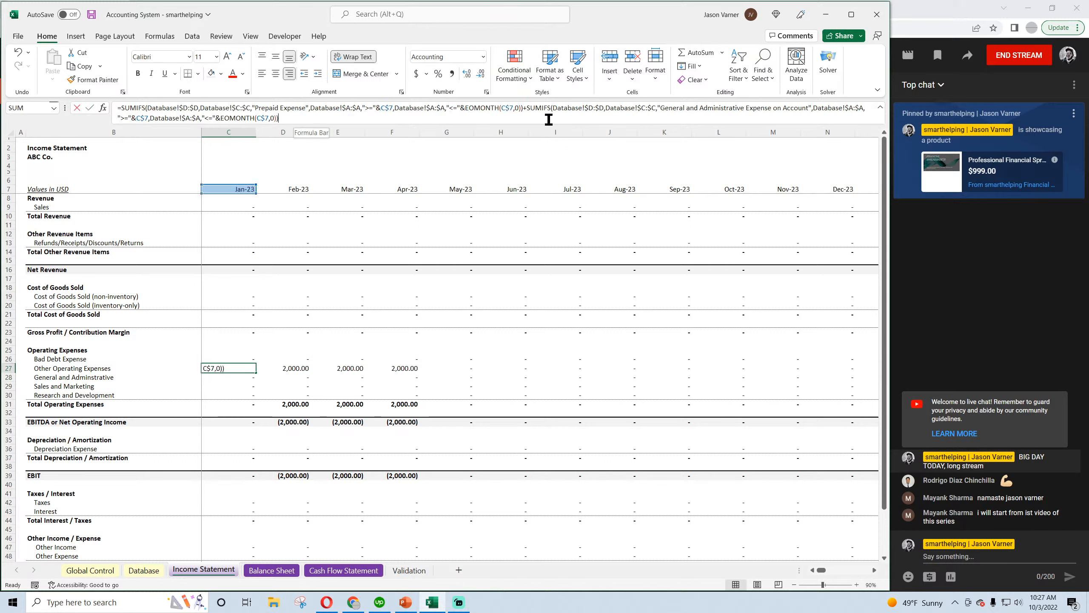
drag(547, 117, 527, 108)
key(End)
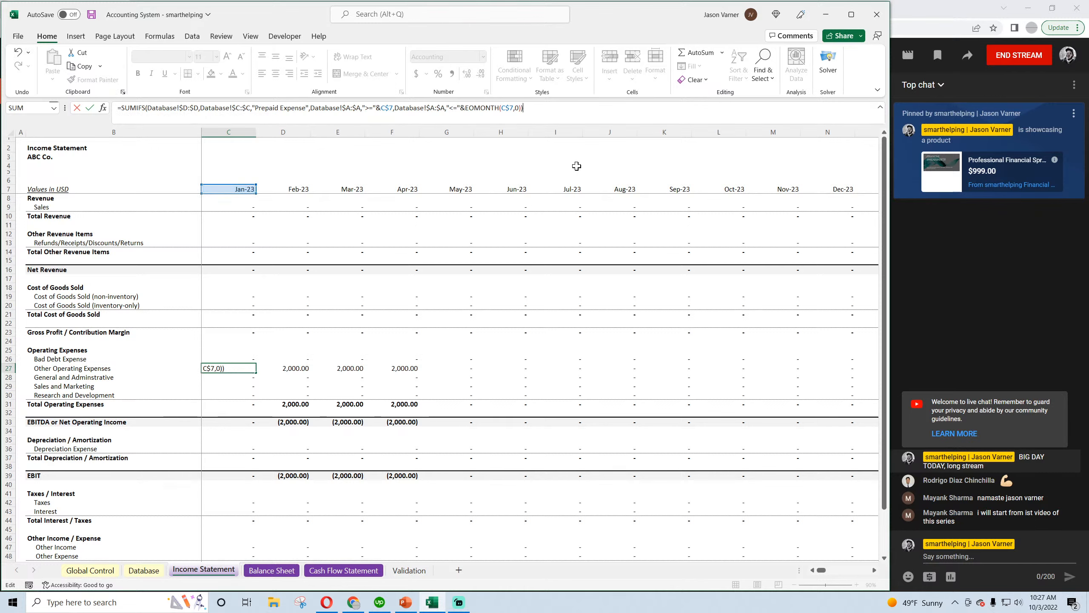
key(Return)
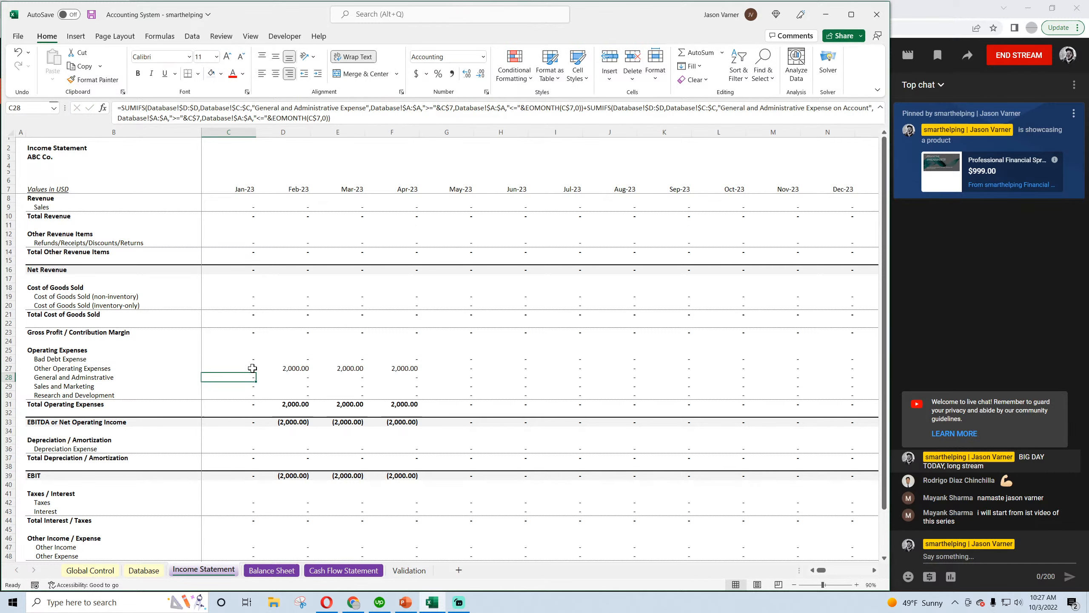
Add a fifth Database entry with the category General and Administrative Expense on Account and an amount of 5,000
click(144, 570)
click(479, 195)
click(484, 195)
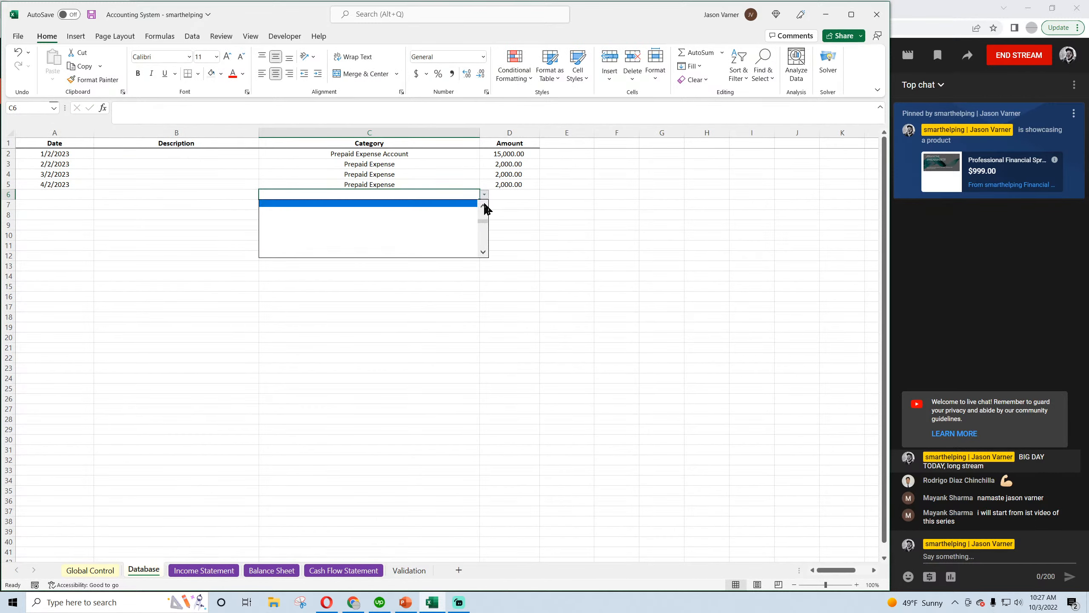
click(484, 206)
click(483, 206)
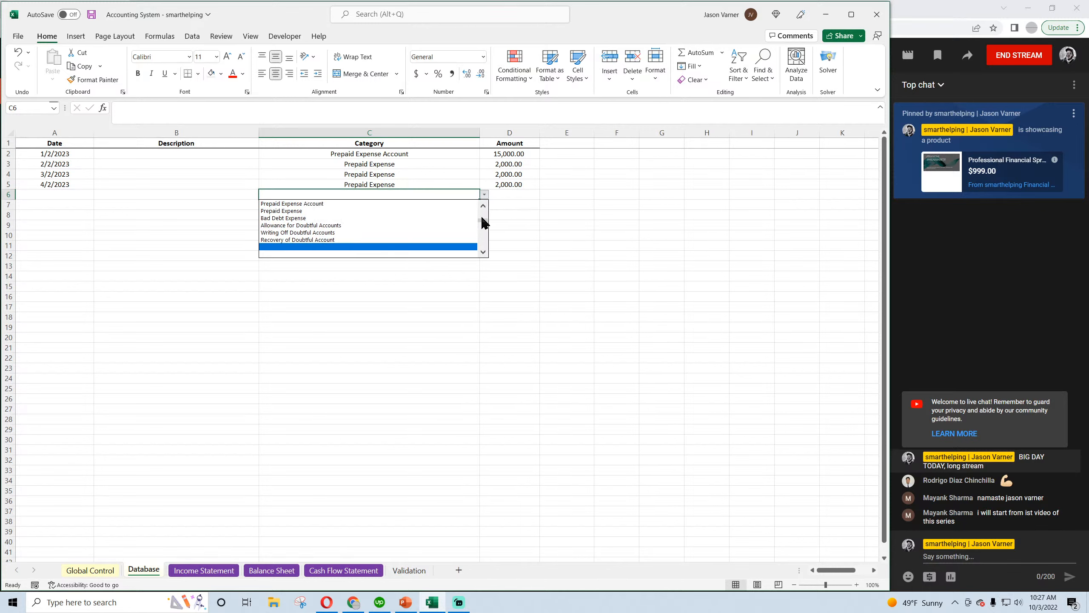
drag(483, 219, 482, 211)
click(485, 253)
click(486, 254)
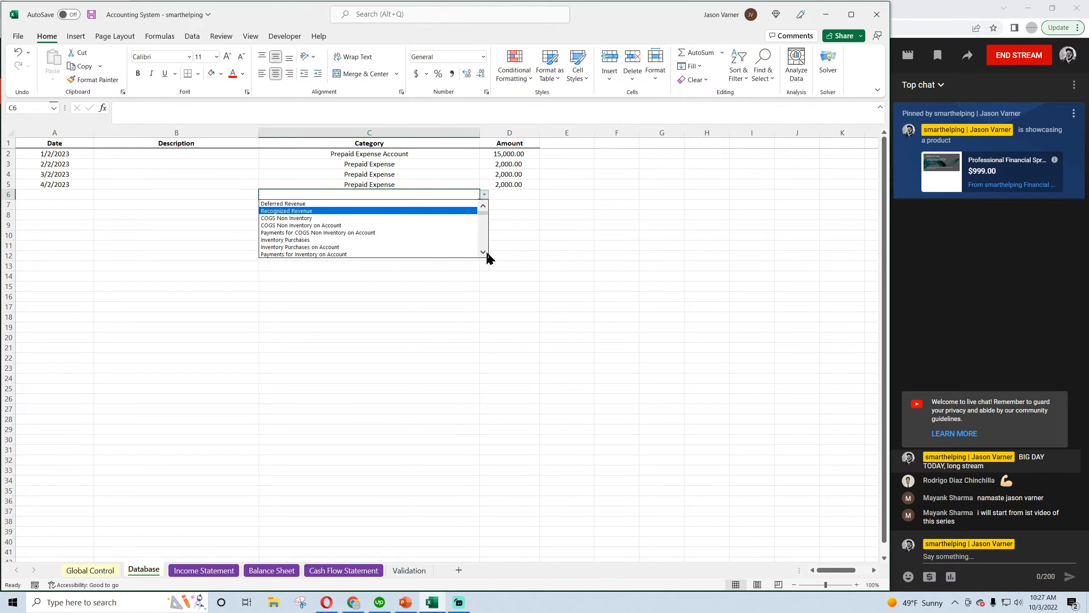
click(423, 248)
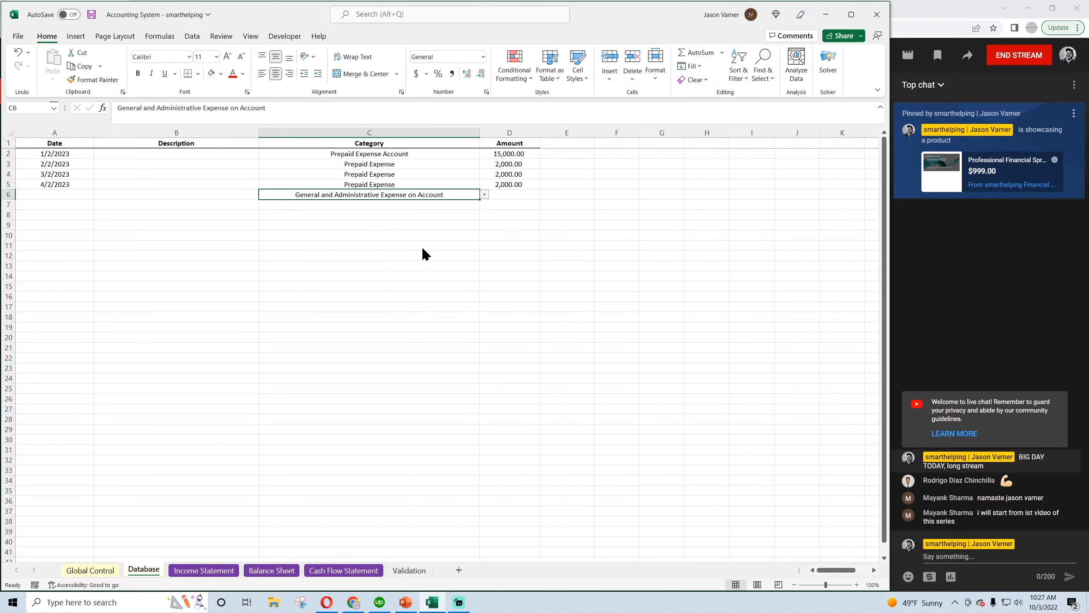
key(Right)
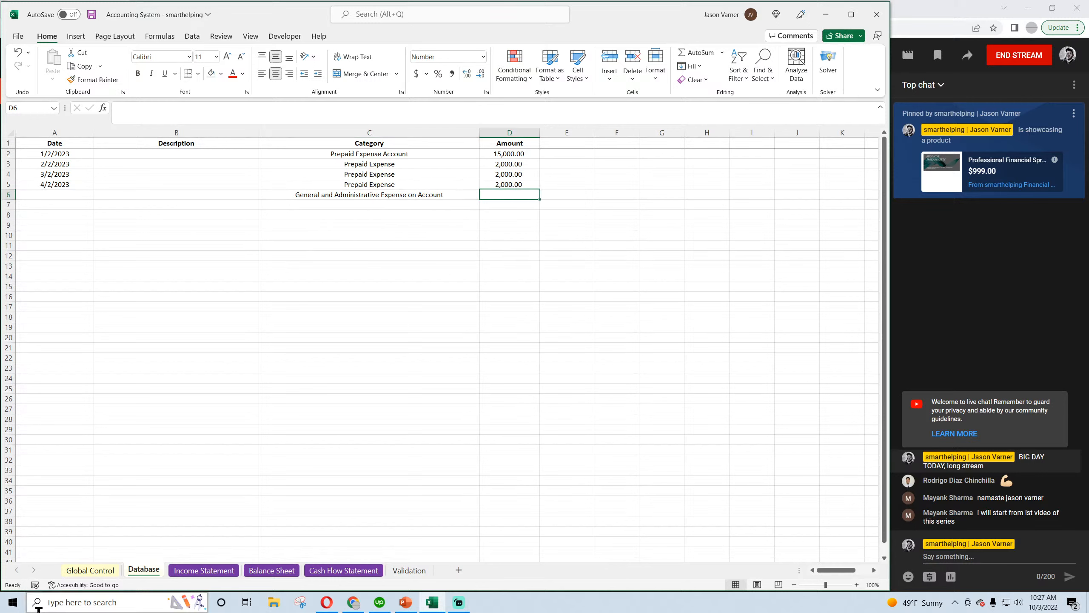
text(5,000)
key(Return)
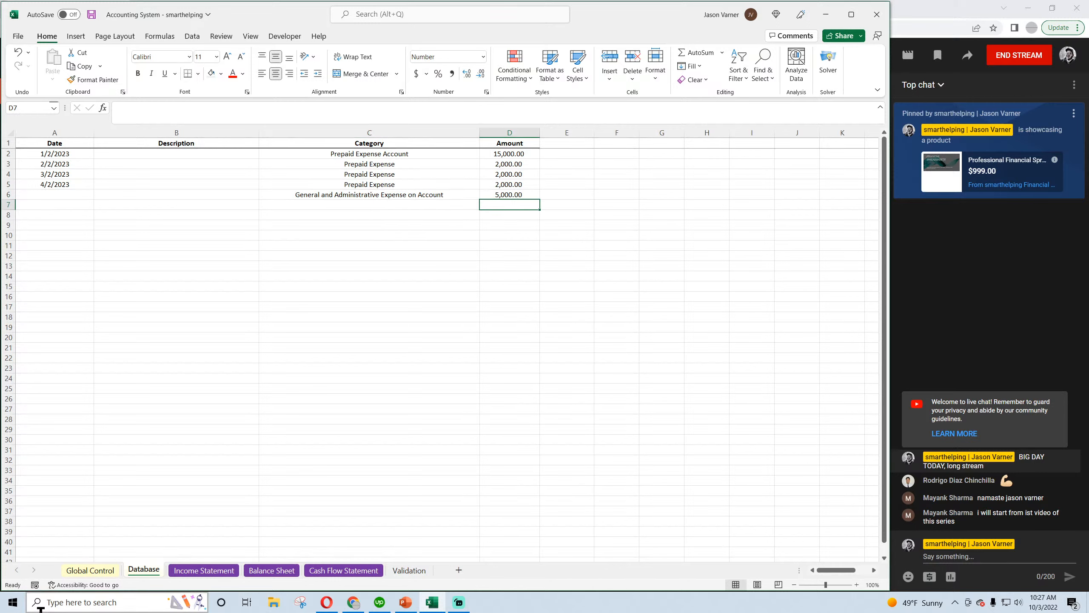
Date the Database entry for General and Administrative Expense on Account 5/2/2023 and save the workbook
key(Up)
key(Left)
key(Left)
key(Left)
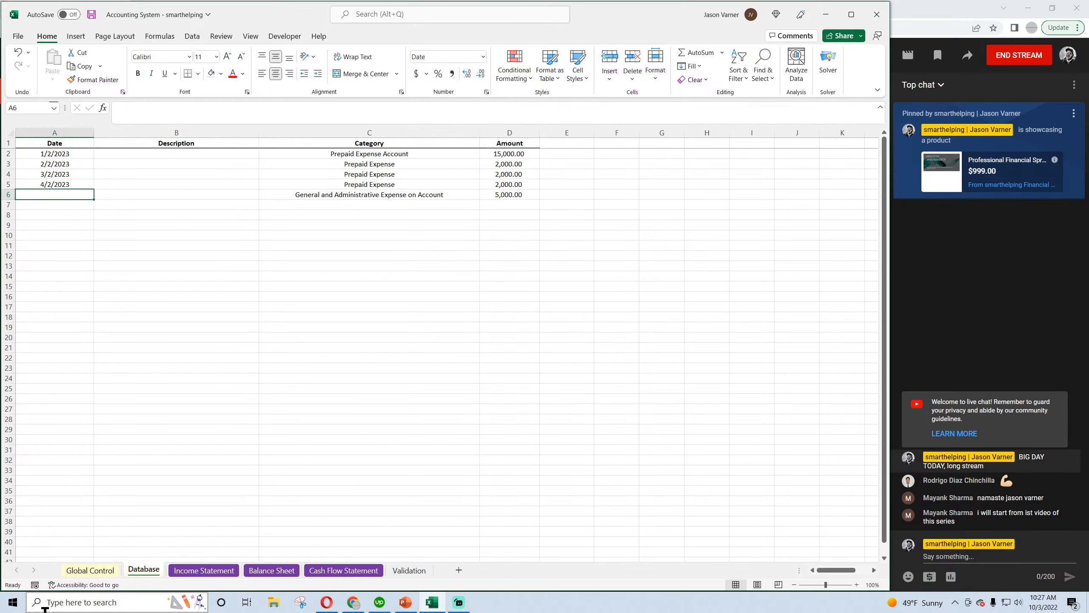
text(5/2/2023)
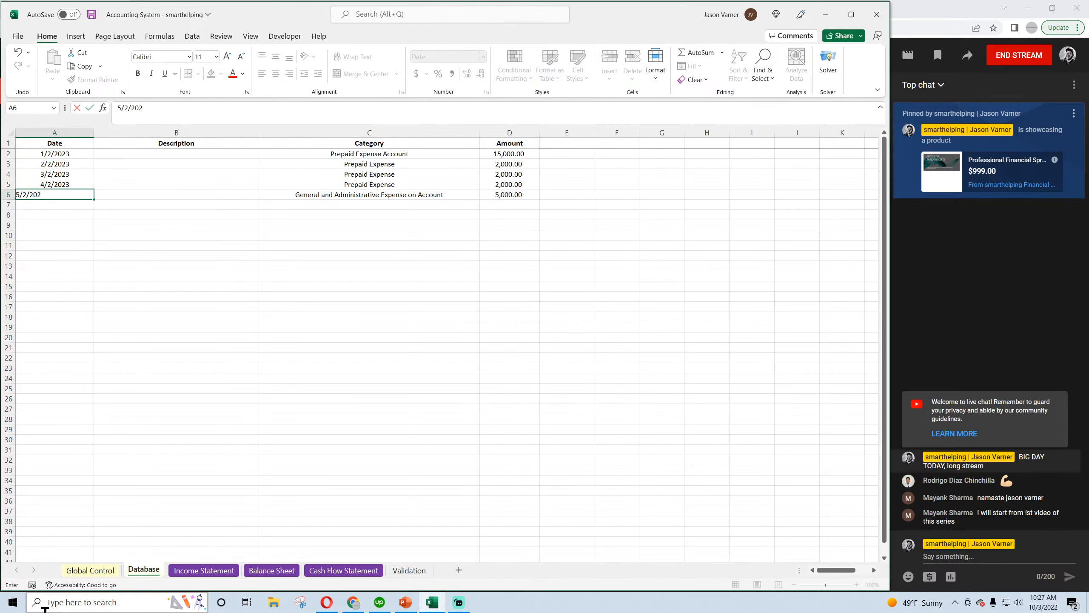
key(Return)
click(271, 571)
key(ctrl+s)
Examine the Prepaid Expenses formulas for February through April 2023 on the Balance Sheet
click(105, 571)
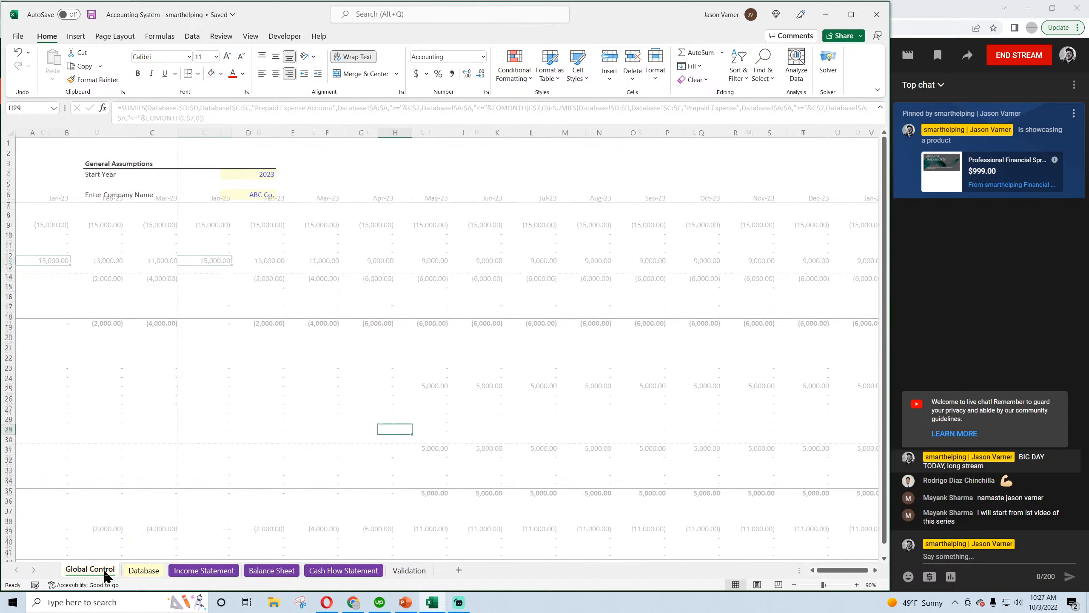
click(275, 570)
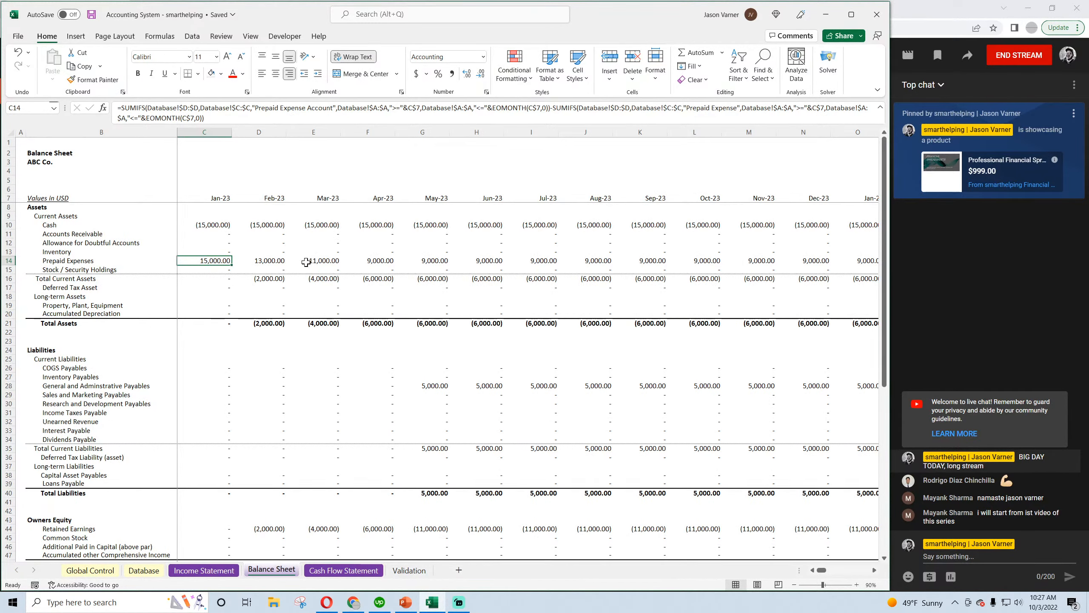
click(274, 260)
click(322, 261)
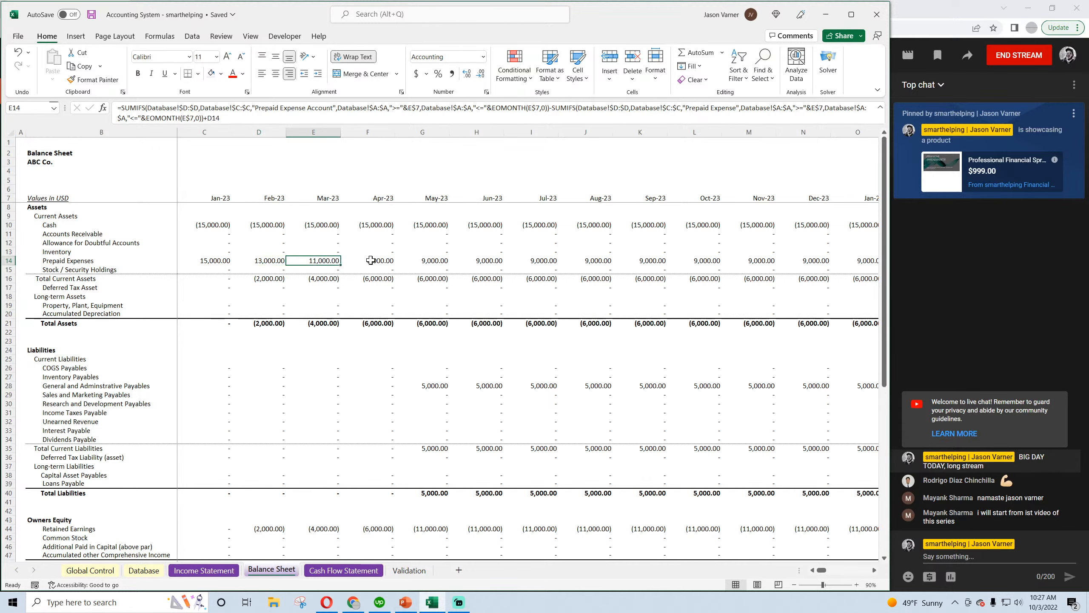
click(370, 260)
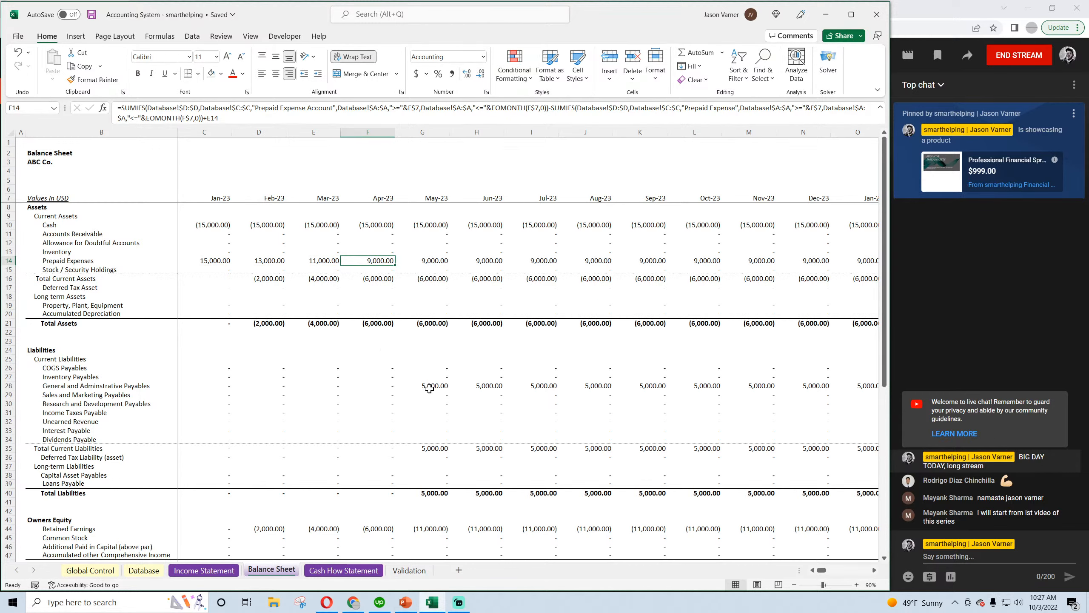
scroll(429, 389, down, 4)
Rename the Cash Flow Statement line Reduce Prepaid Expense as Add Back Prepaid Expense and save the workbook
click(344, 570)
click(299, 224)
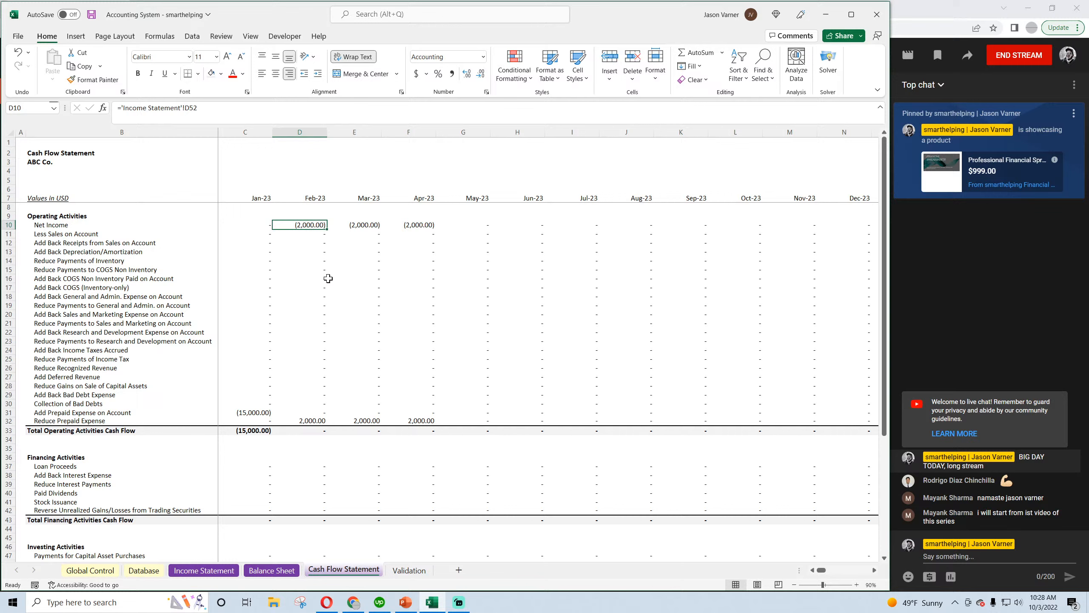
click(313, 420)
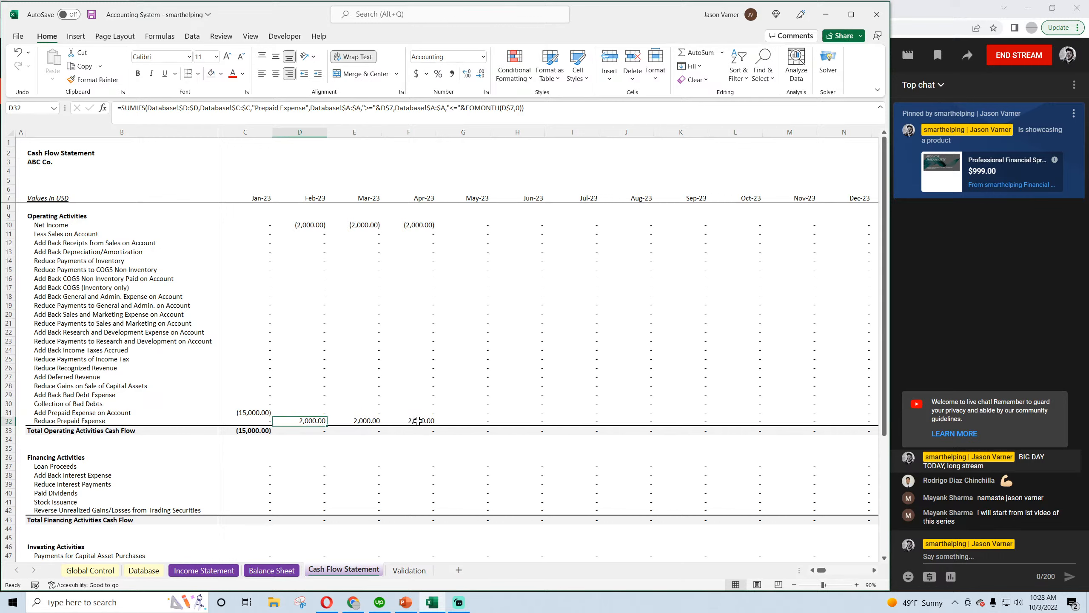
click(66, 420)
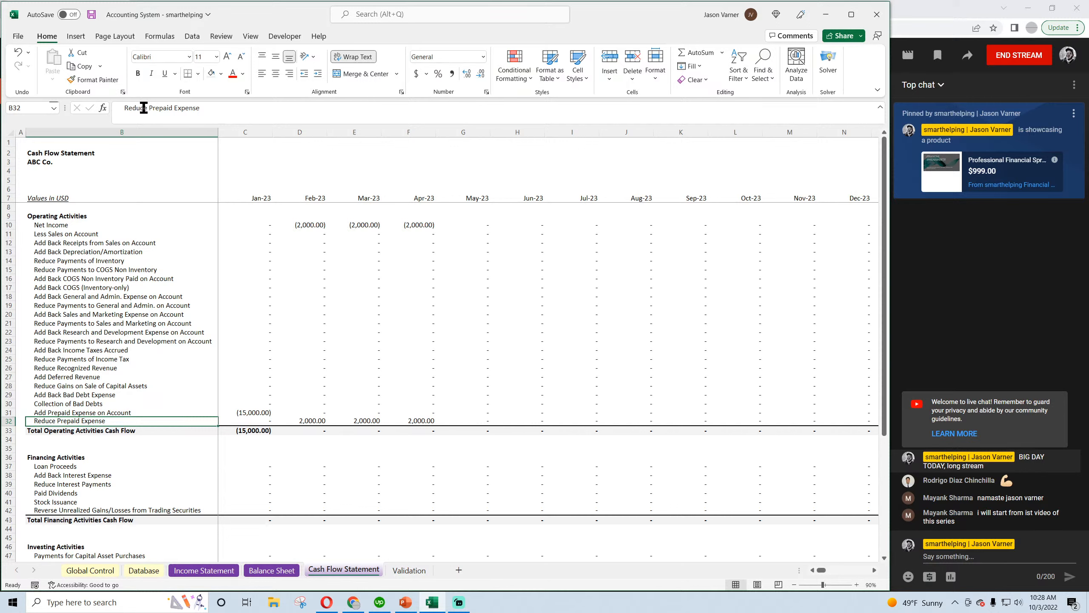
drag(147, 109, 123, 109)
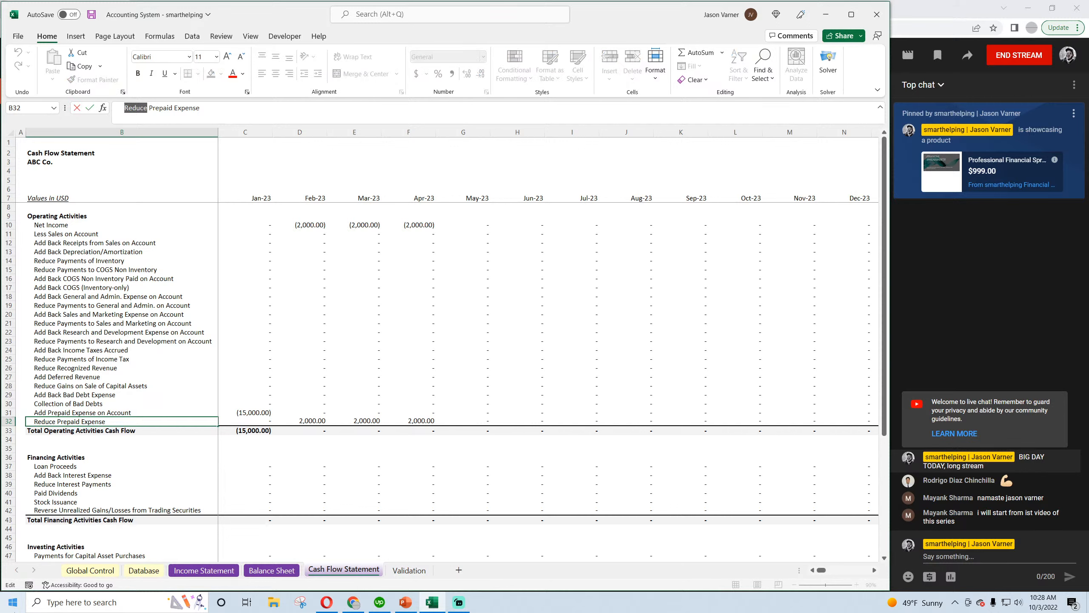
text(Add Back)
key(Return)
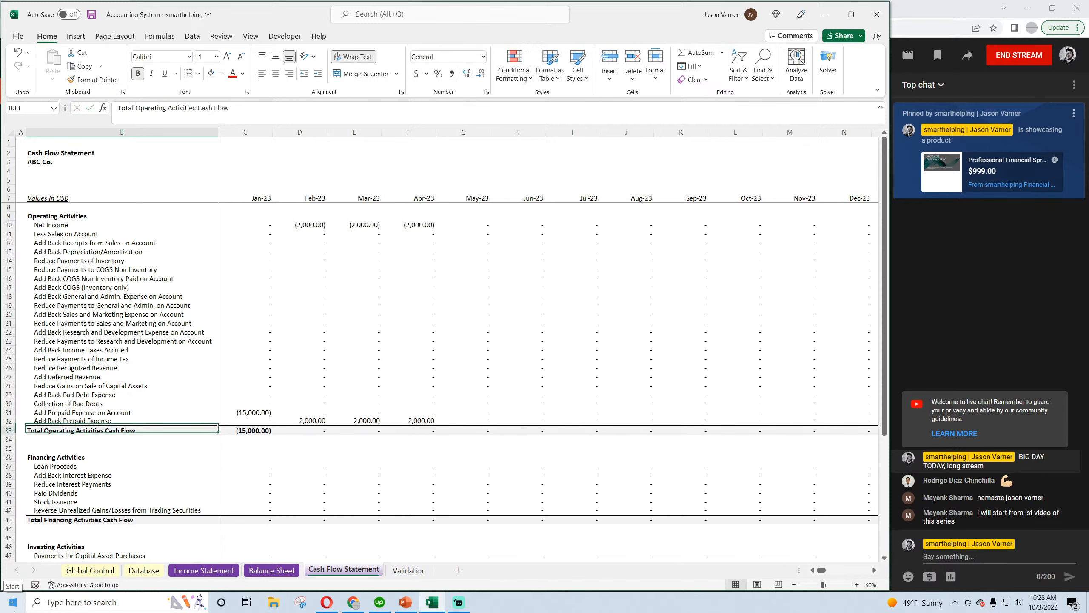
click(254, 413)
click(91, 15)
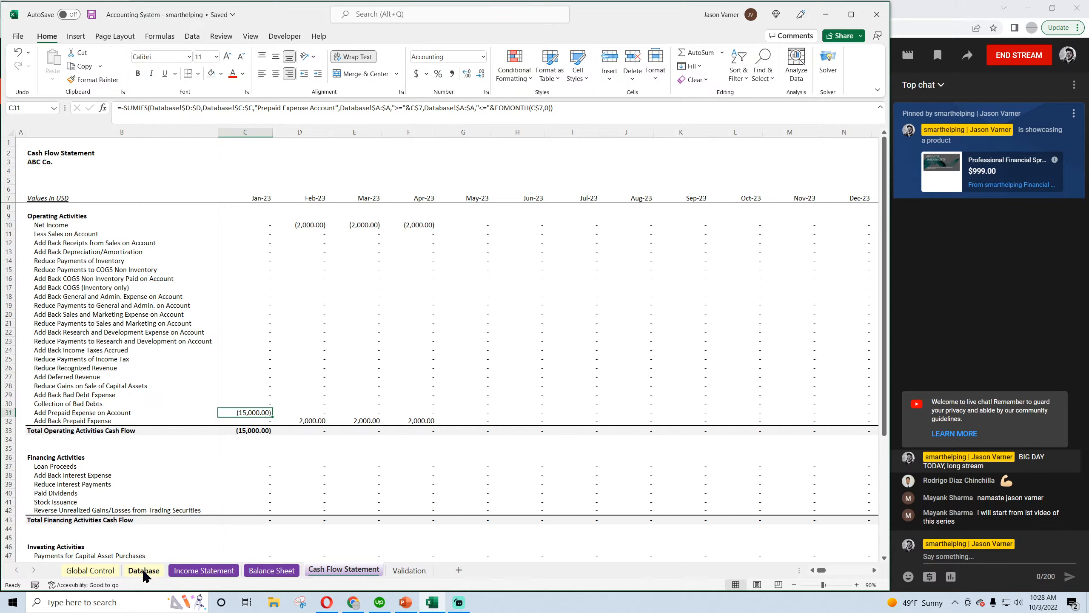
click(91, 15)
Start a new Database entry in row 6 with the category General and Administrative Expense
click(272, 570)
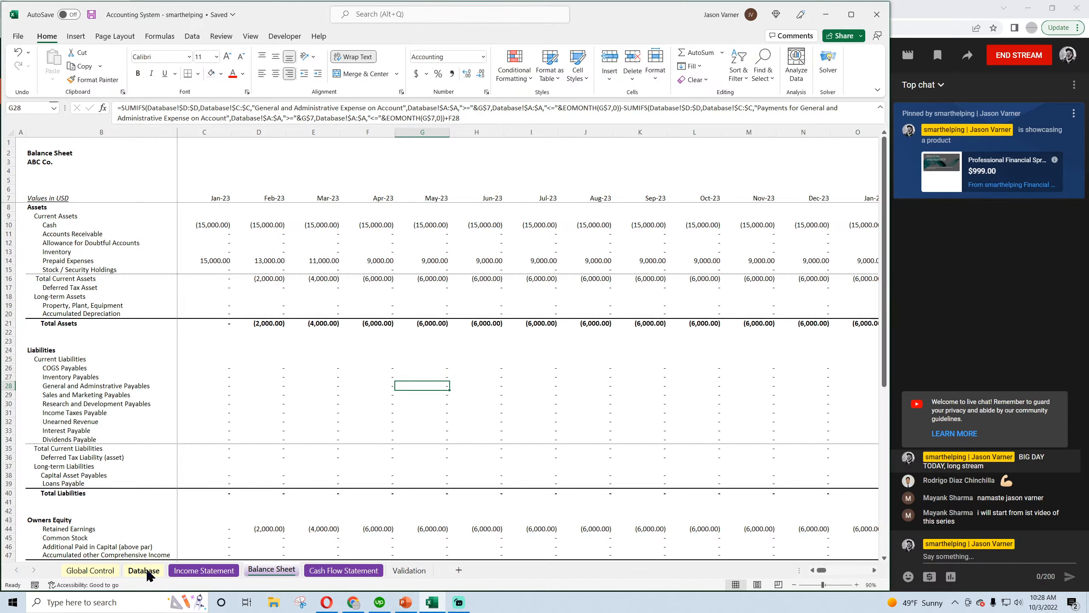
scroll(316, 486, down, 4)
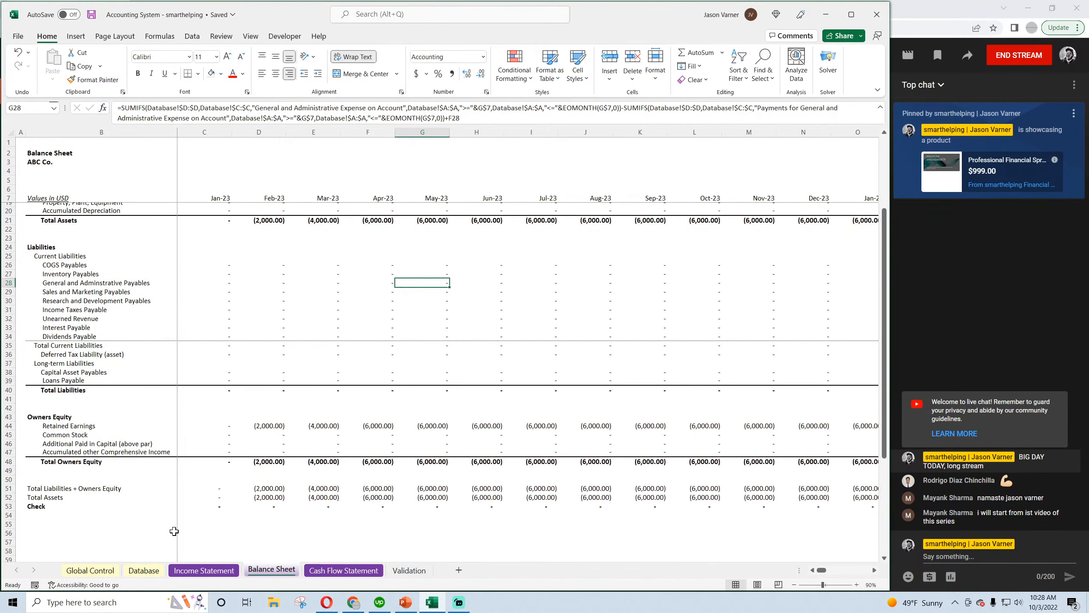
click(145, 570)
click(414, 194)
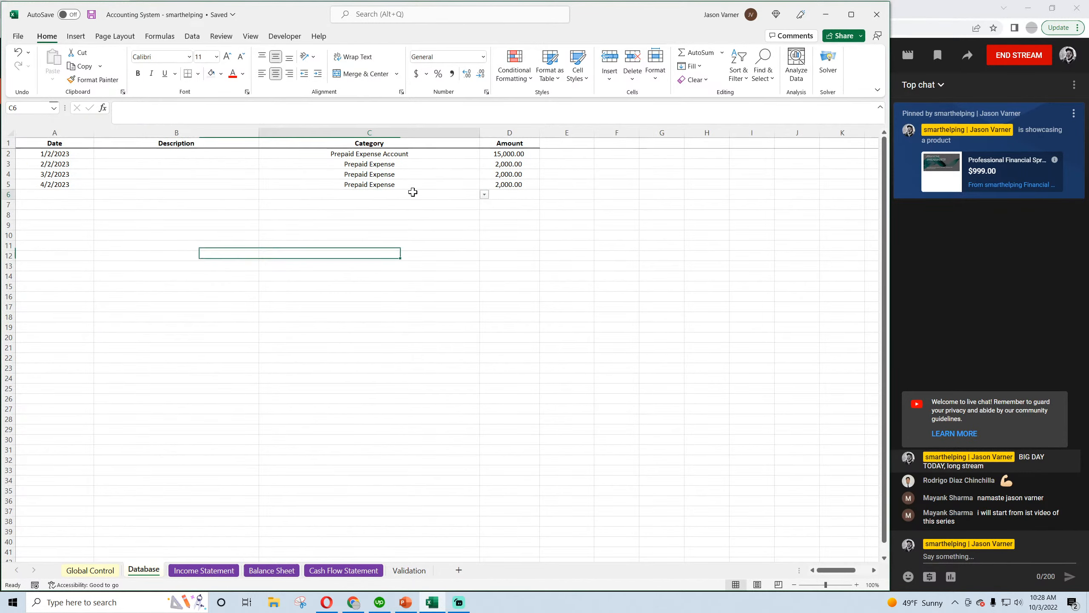
click(484, 194)
drag(483, 220, 483, 208)
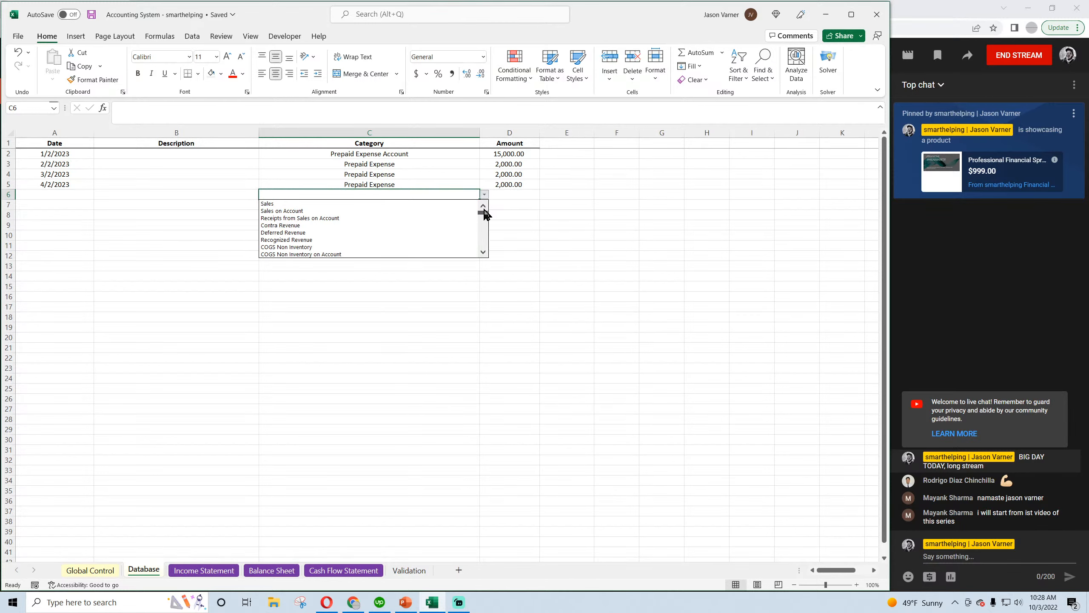
click(484, 254)
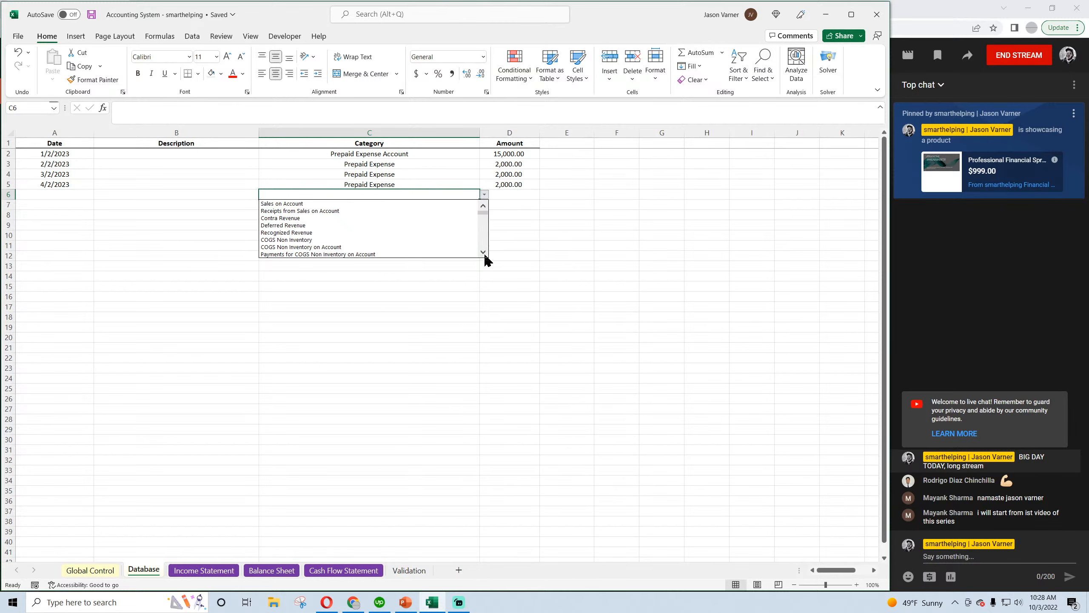
click(485, 255)
click(484, 254)
click(484, 254)
click(484, 253)
click(484, 253)
click(484, 253)
click(484, 253)
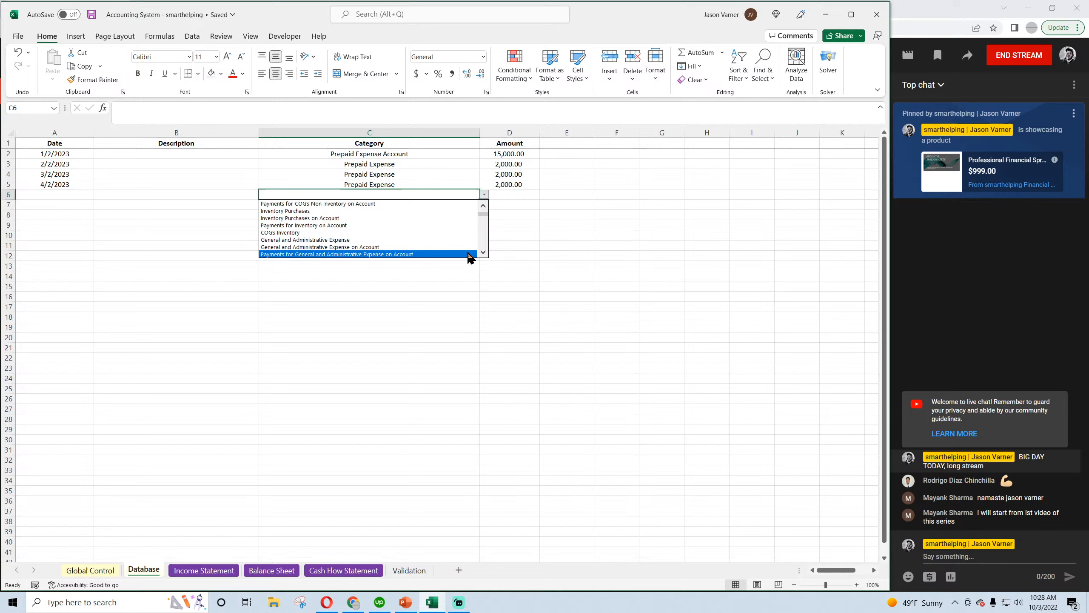
click(357, 240)
Set the row 6 entry's amount to 3,000 and copy the date 3/2/2023 from row 4 into it
click(512, 195)
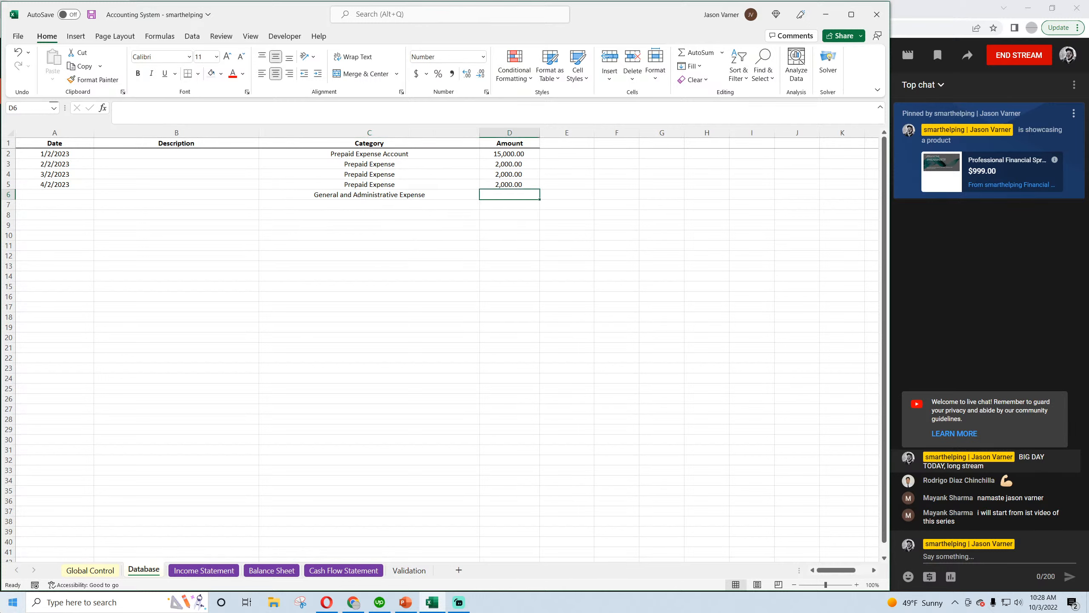
text(3)
key(Return)
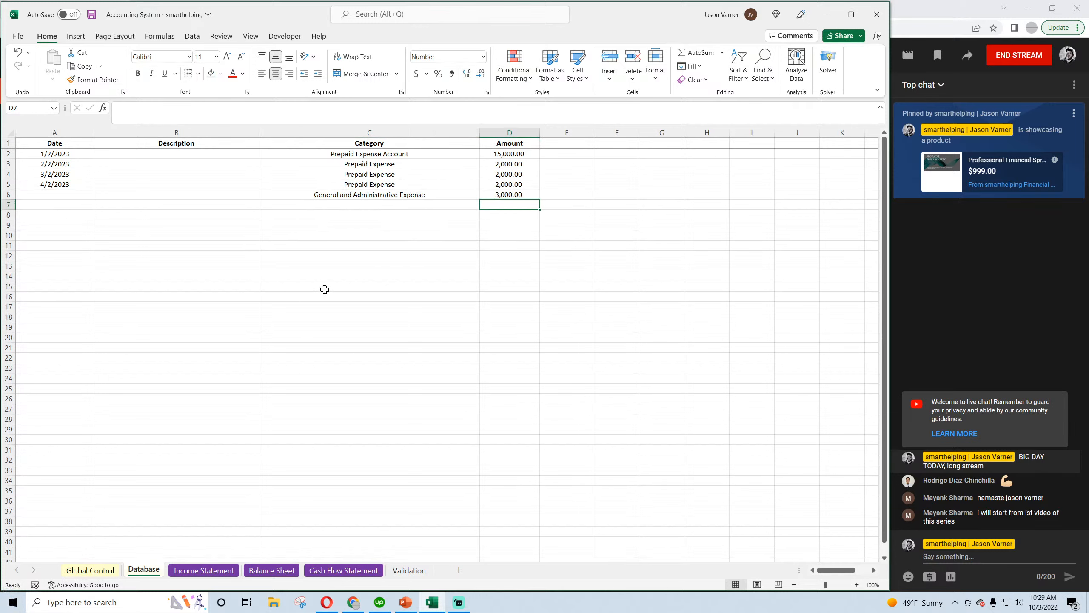
right_click(60, 173)
click(95, 216)
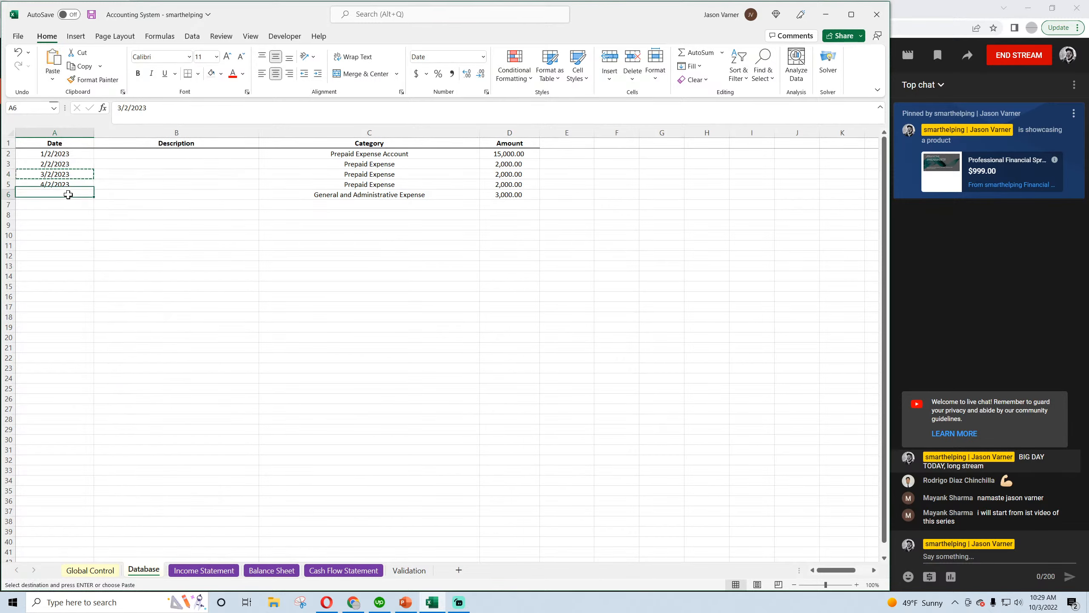
right_click(68, 194)
click(94, 270)
Check March General and Administrative on the Income Statement, and compare total assets with liabilities and equity on the Balance Sheet
click(204, 570)
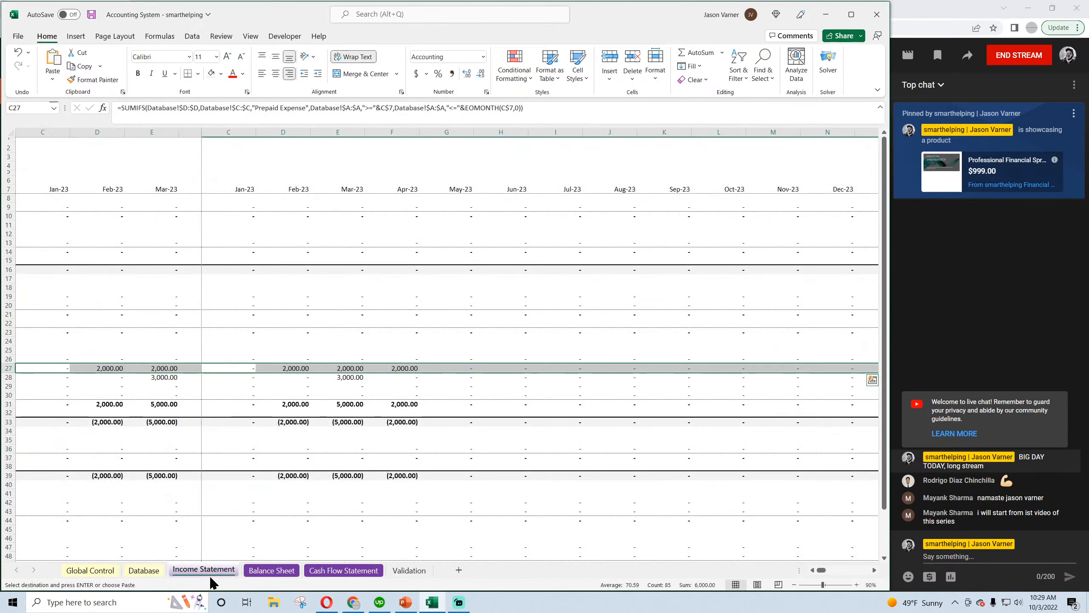
click(153, 573)
click(180, 573)
click(352, 378)
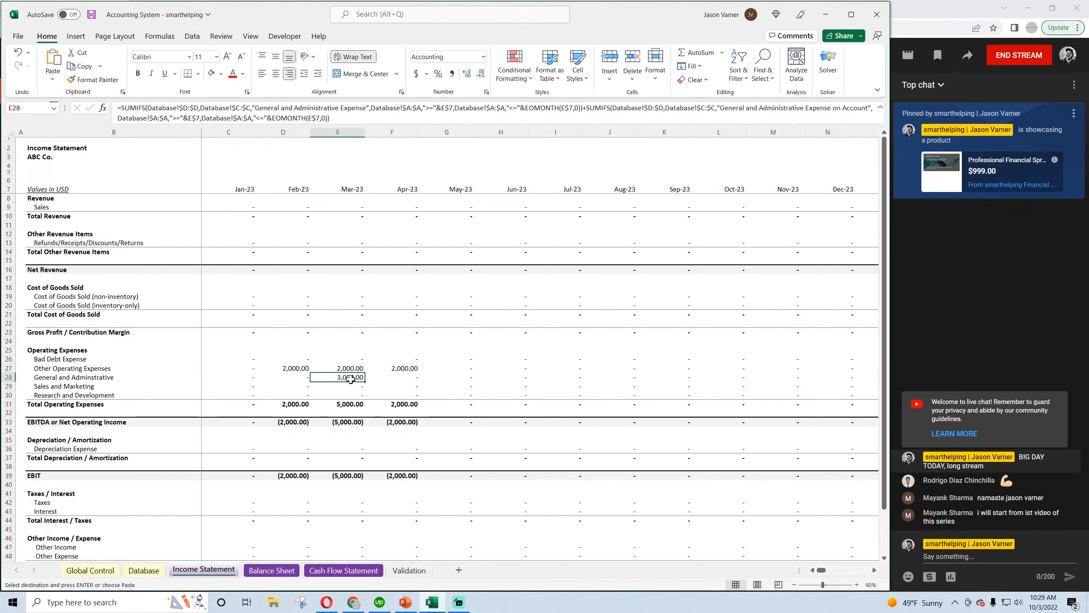
click(271, 570)
scroll(355, 268, up, 4)
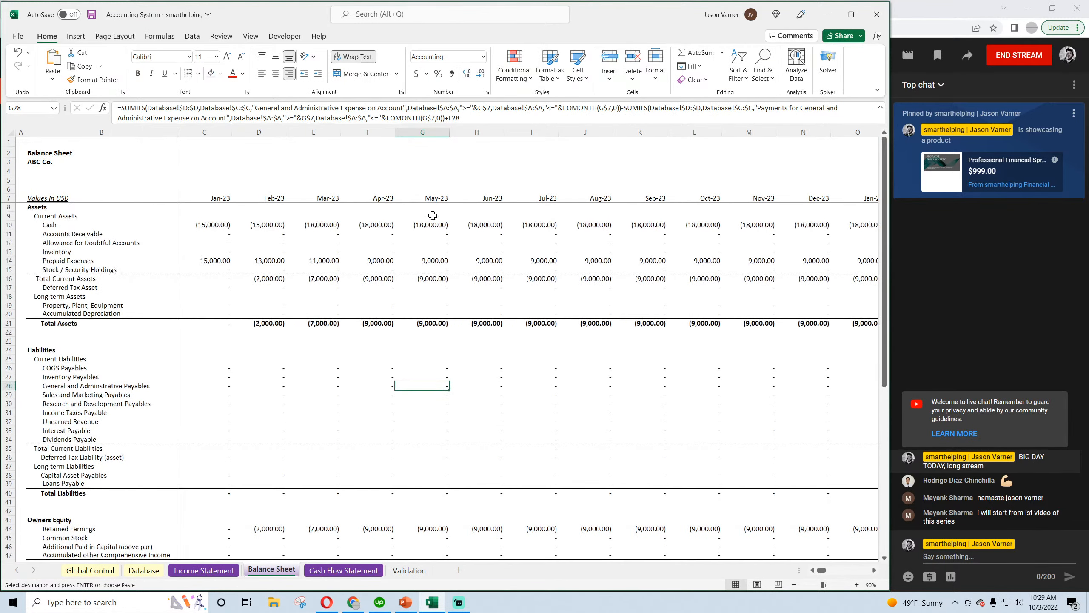
scroll(392, 343, down, 4)
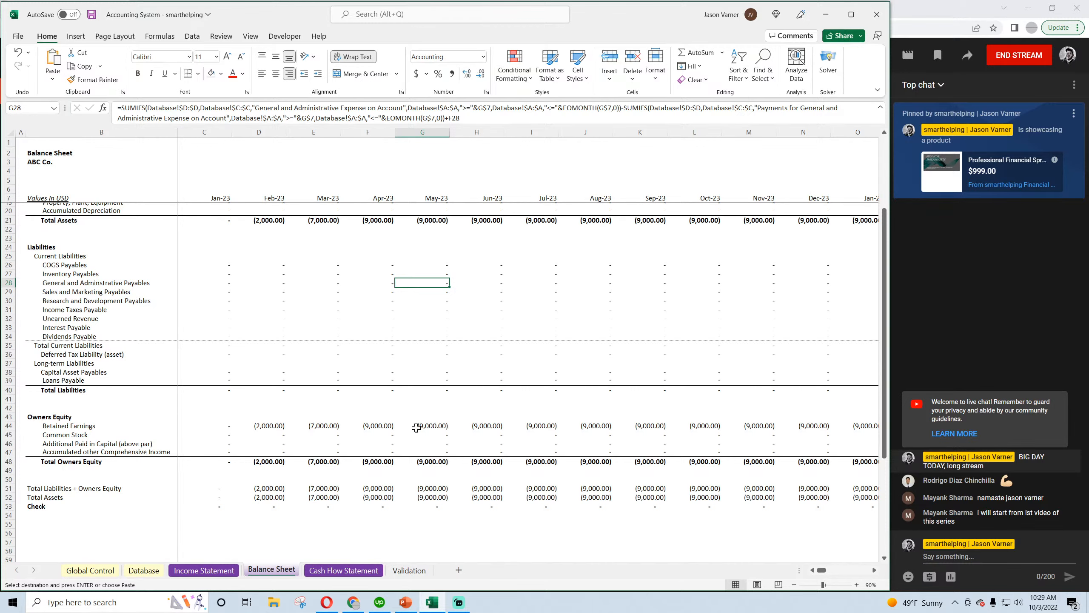
scroll(414, 429, up, 4)
Change the category of the Database entry in row 6 to General and Administrative Expense on Account
click(144, 570)
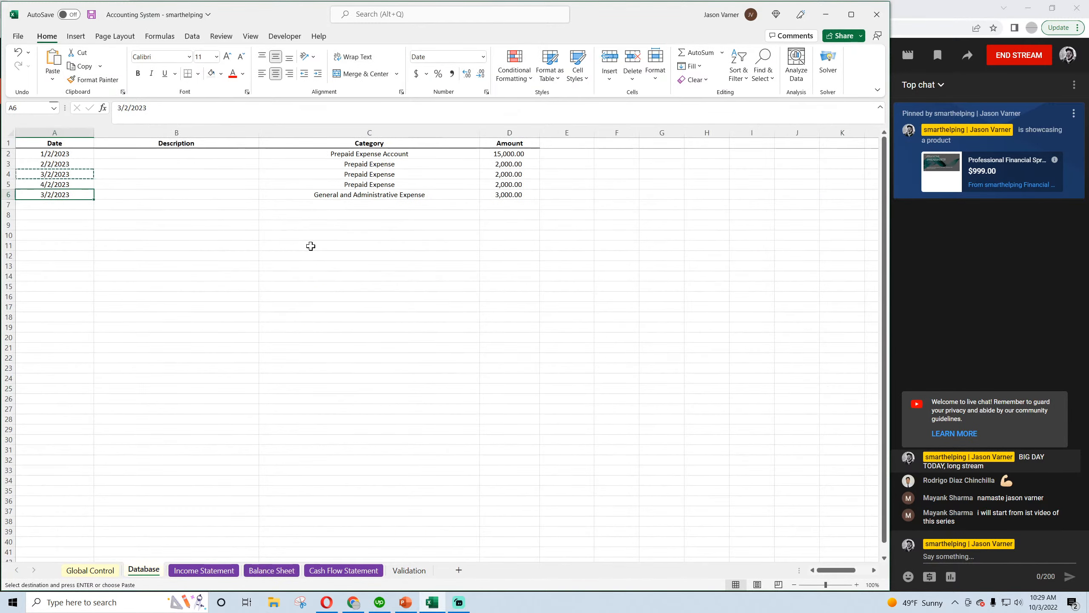
click(240, 195)
click(429, 194)
click(485, 194)
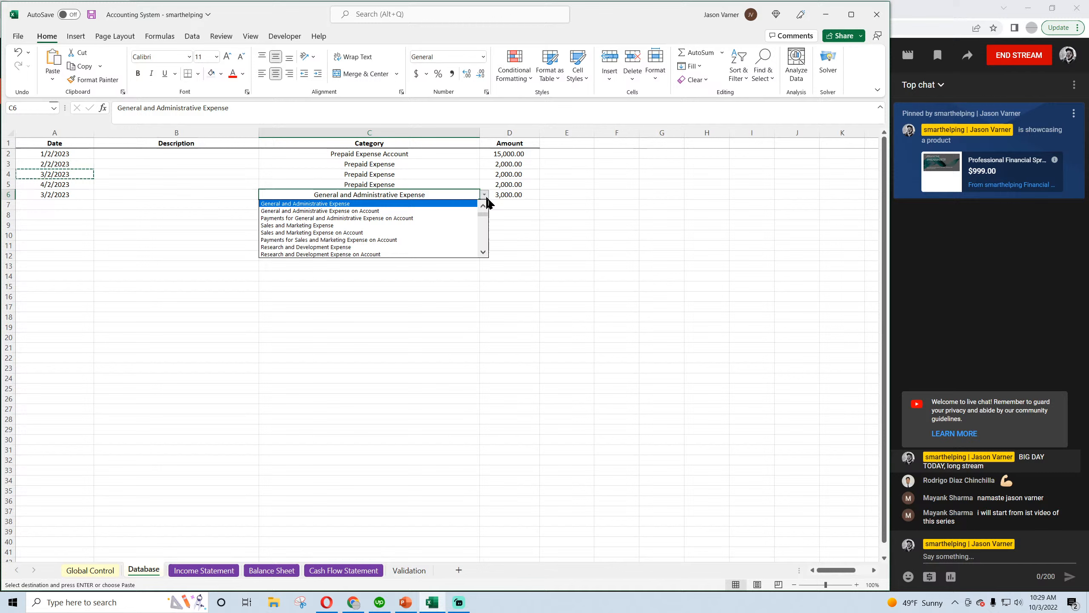
click(444, 210)
Copy the row 6 Database entry into row 7 and change the copy's date to 4/2/2023
drag(64, 197, 532, 198)
drag(228, 197, 90, 204)
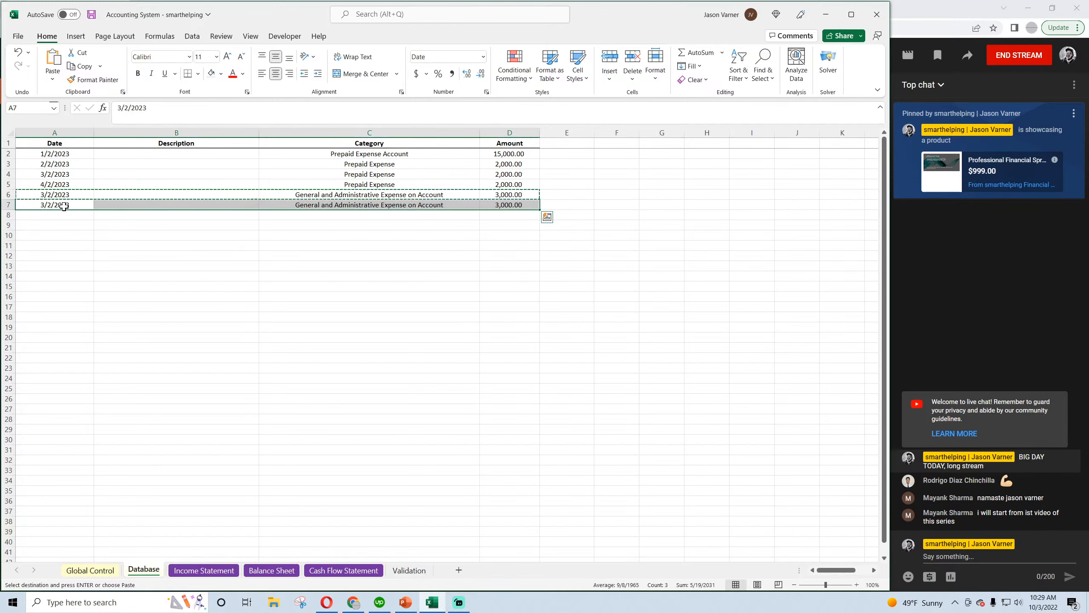
click(120, 107)
text(4)
click(141, 300)
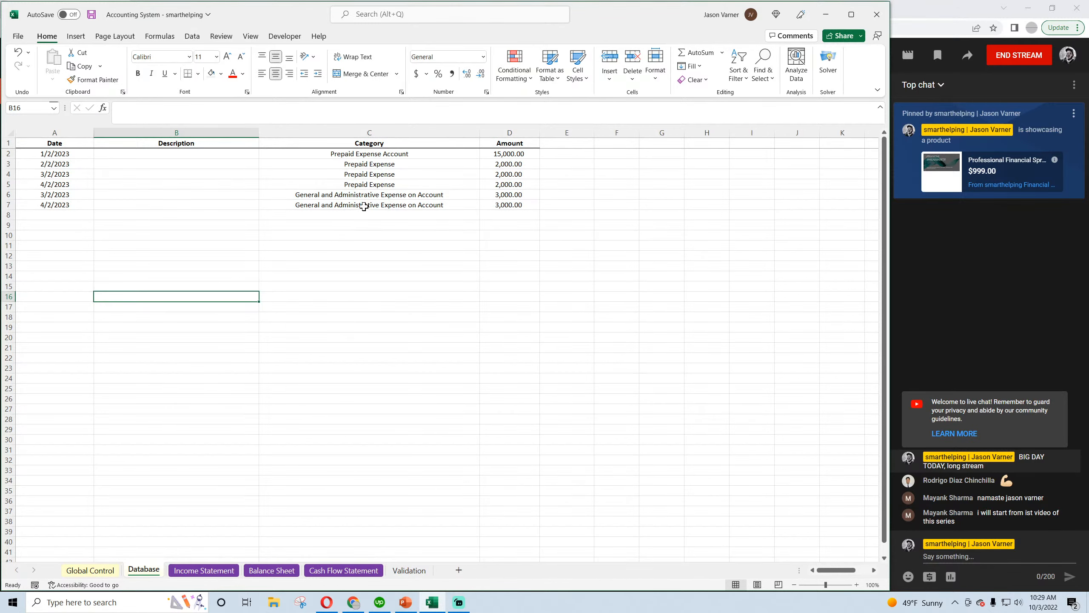
Set the row 7 entry's category to Payments for General and Administrative Expense on Account and save the workbook
click(363, 206)
click(495, 206)
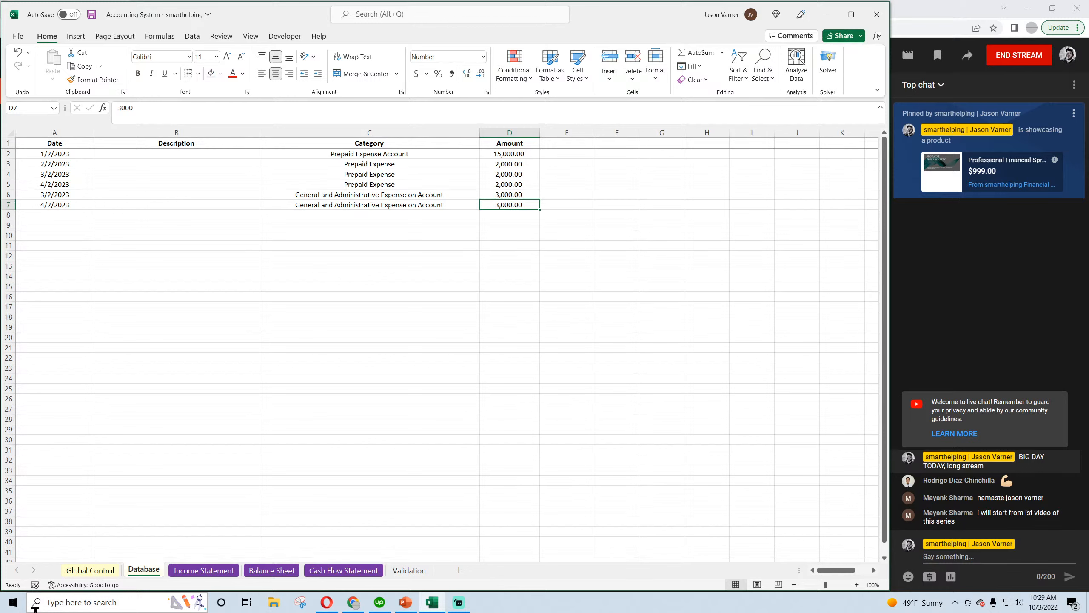
click(446, 206)
click(484, 205)
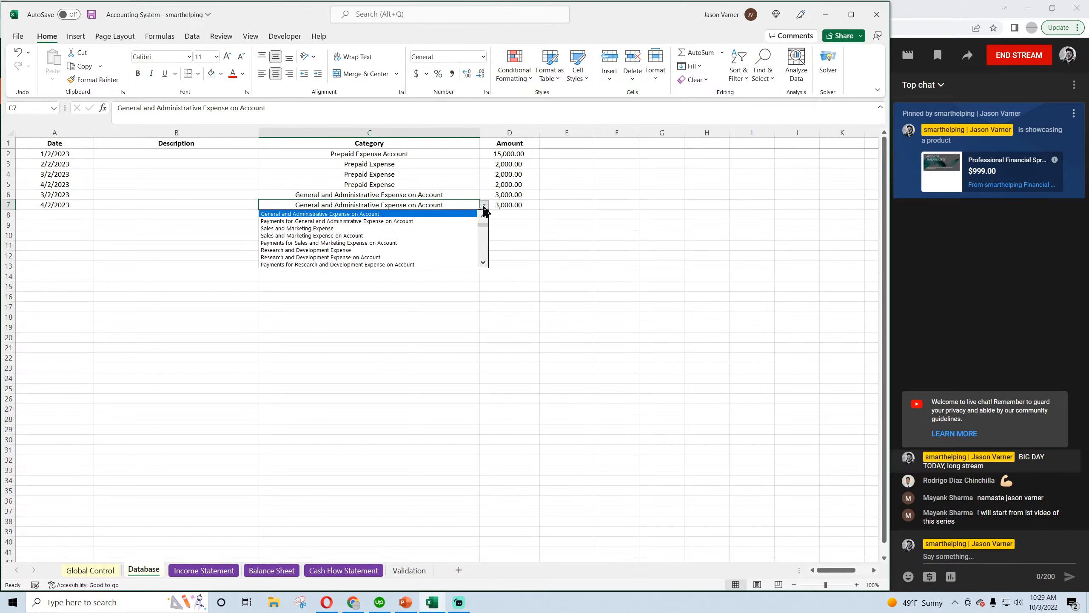
click(453, 223)
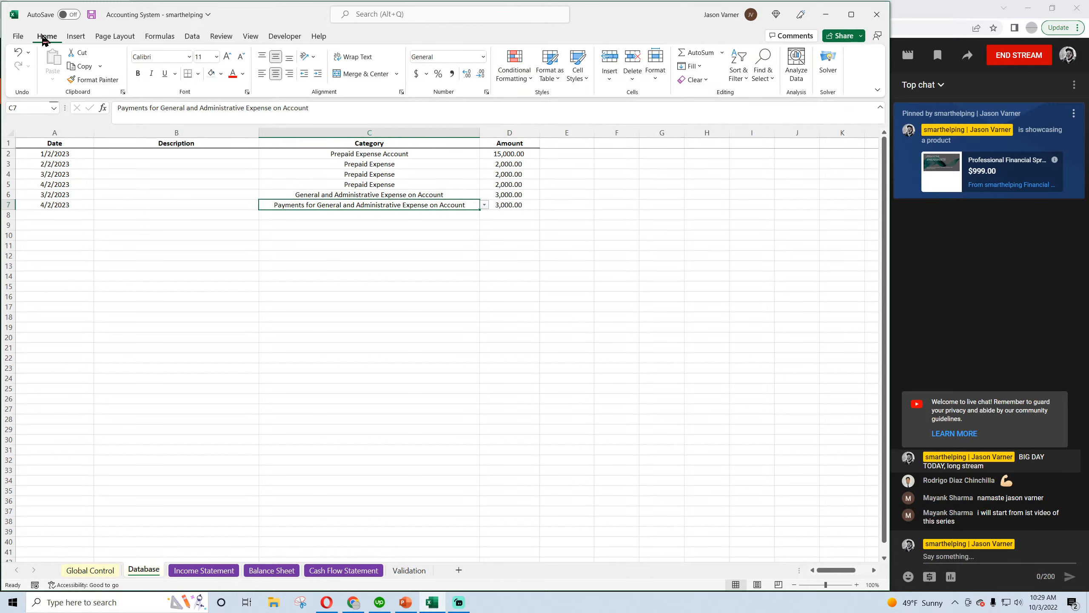
click(91, 14)
Check how the on-account expense and its payment flow through the Income Statement and the Balance Sheet's General and Administrative Payables
click(202, 571)
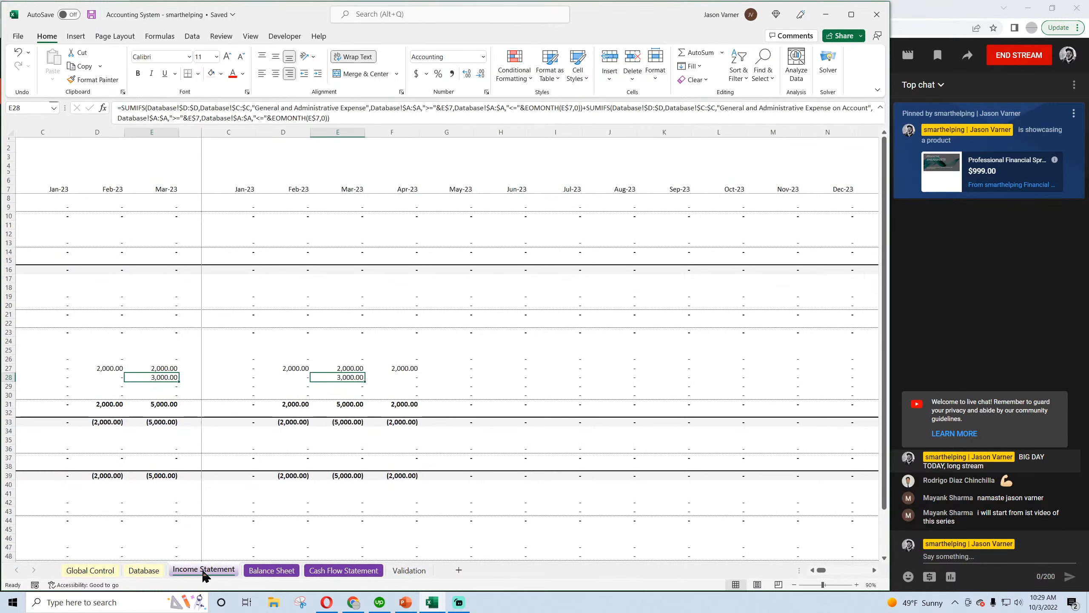
click(161, 572)
click(200, 572)
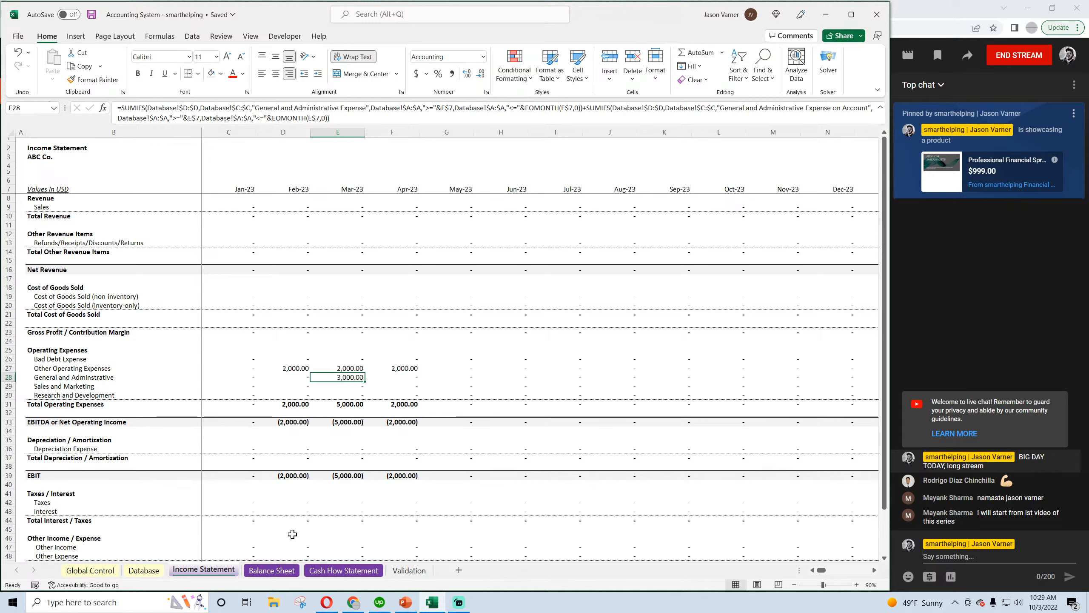
click(277, 571)
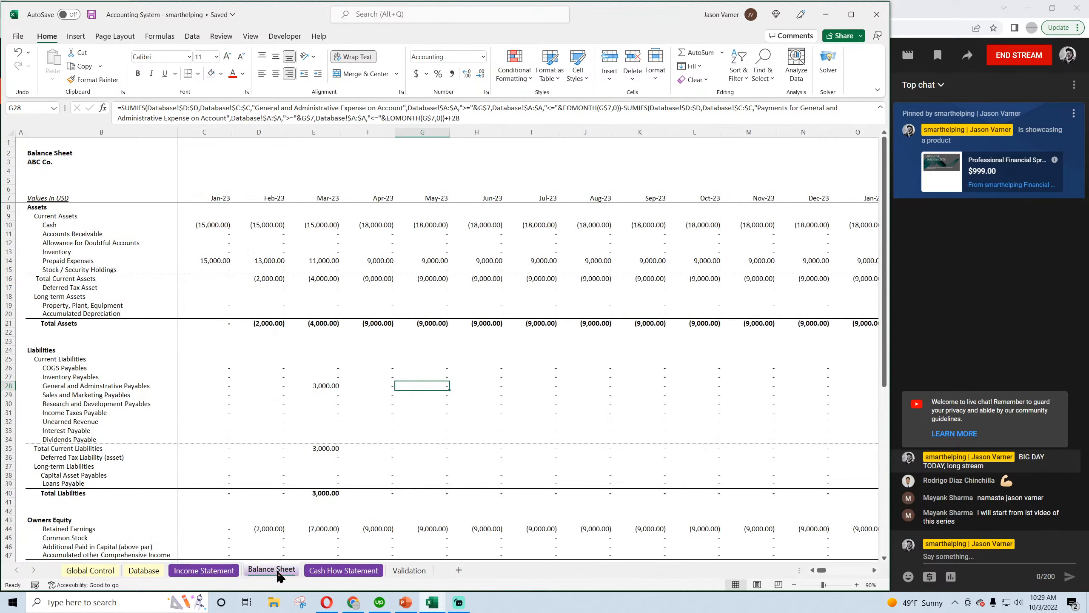
Check the Balance Sheet's General and Administrative Payables and the matching Cash Flow Statement lines for March and April, and save the workbook
click(327, 386)
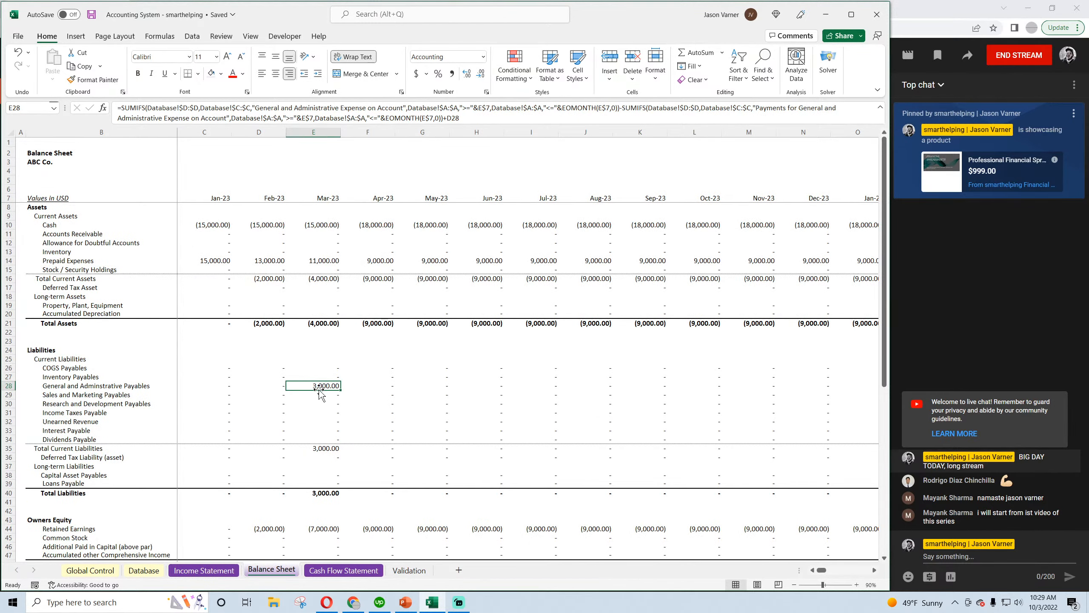
click(371, 386)
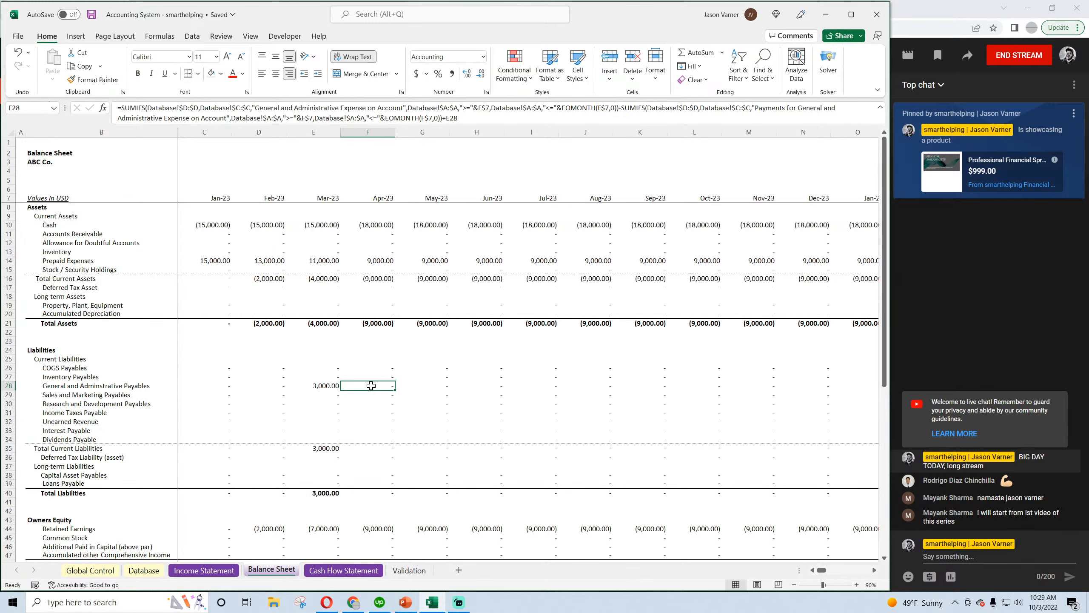
scroll(372, 386, down, 4)
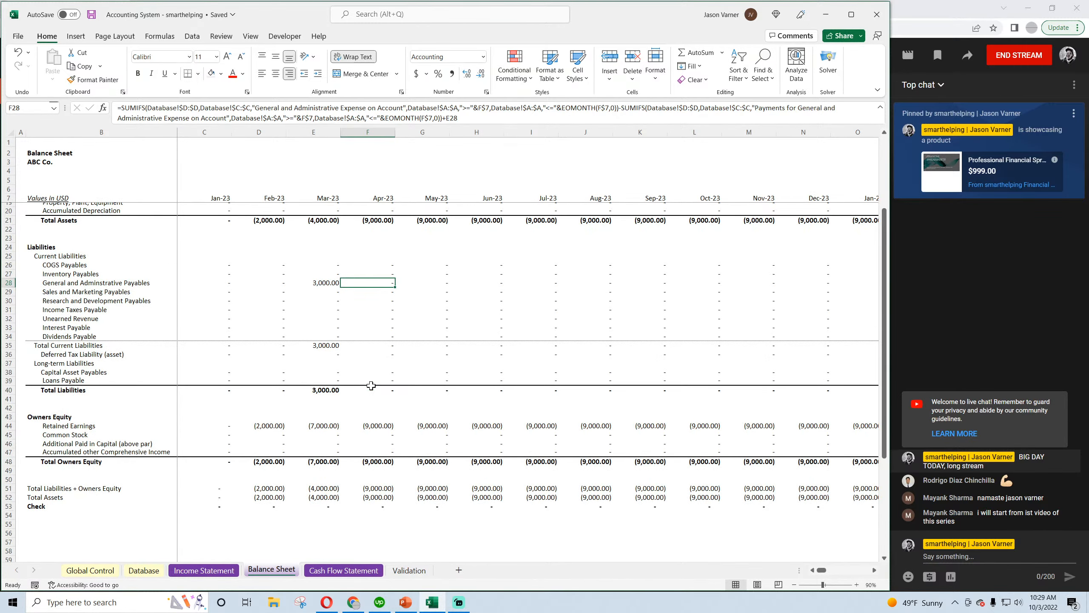
click(343, 571)
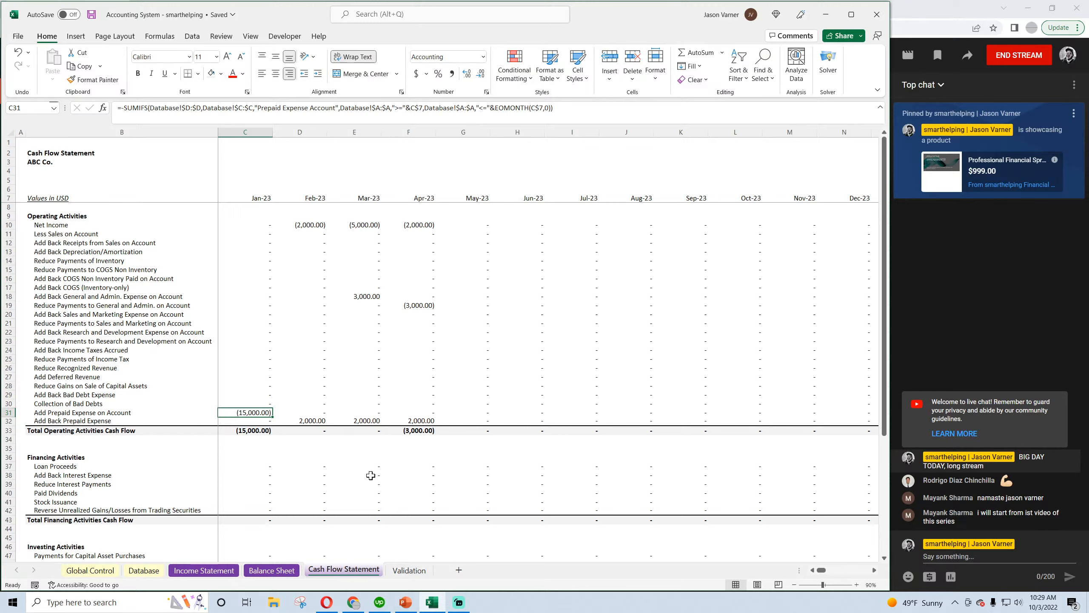
click(370, 297)
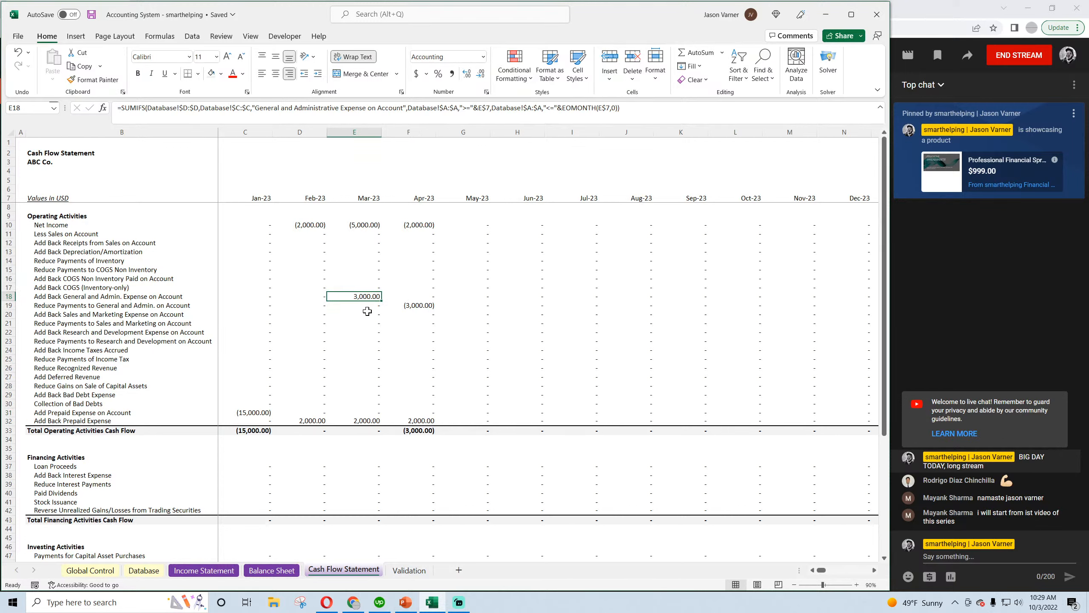
click(415, 306)
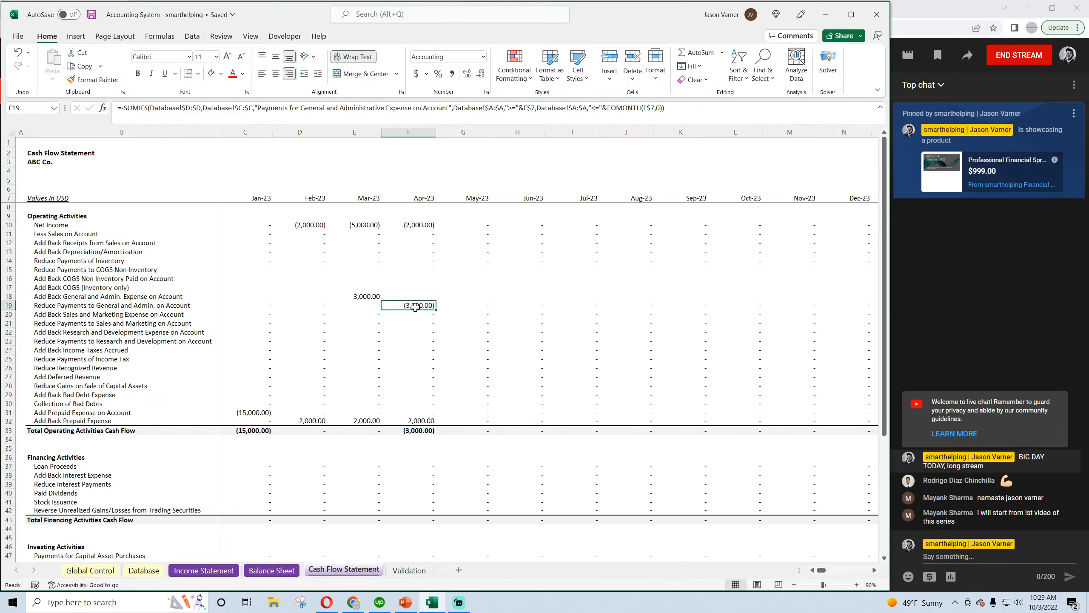
click(366, 296)
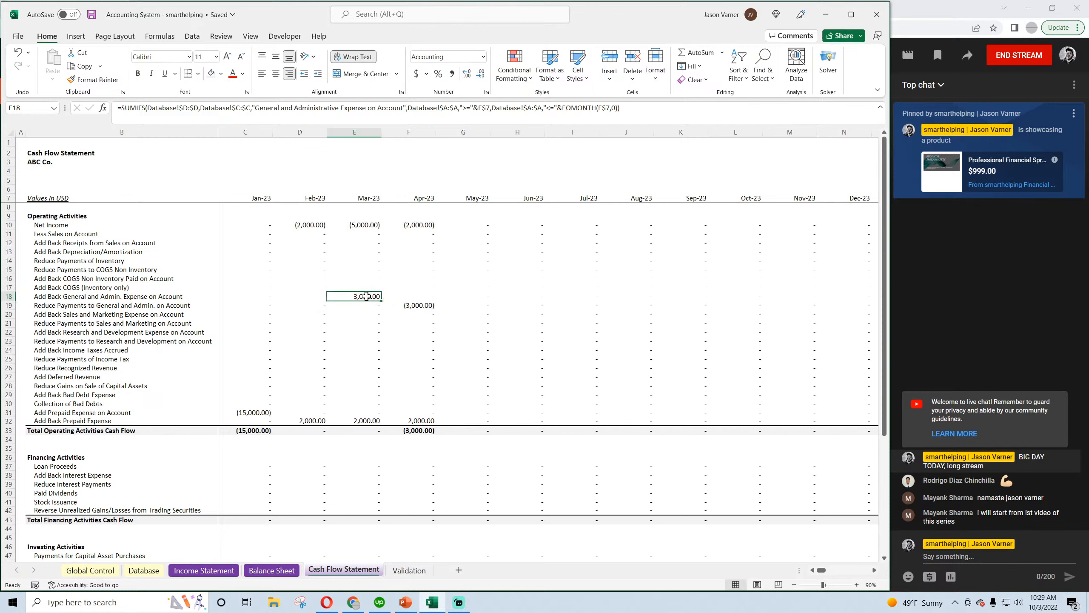
click(91, 15)
Clear the row 7 payment entry from the Database sheet
click(91, 570)
click(143, 571)
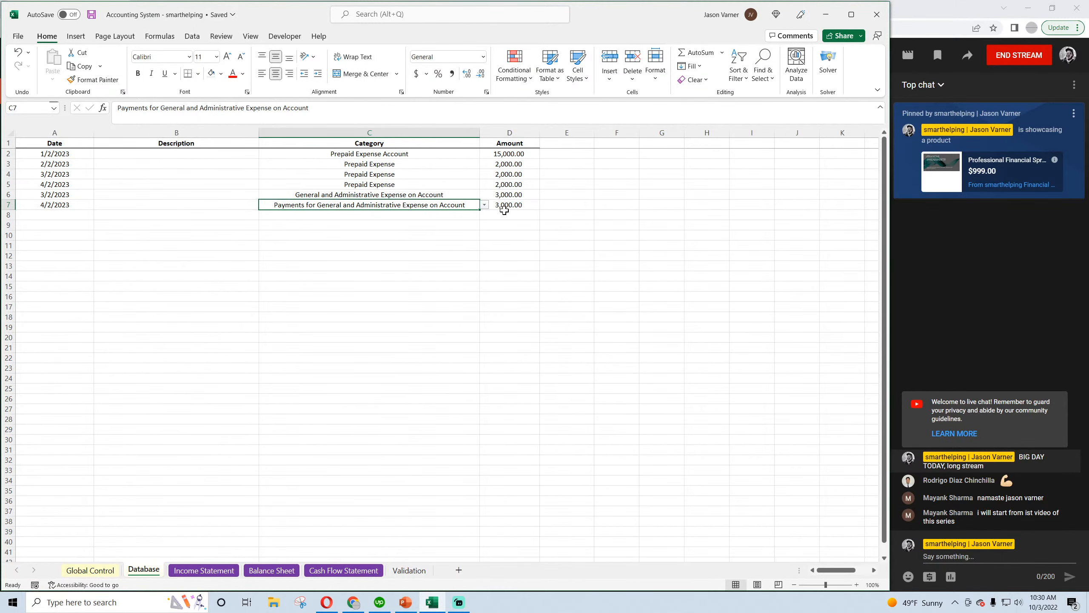
drag(505, 209, 61, 204)
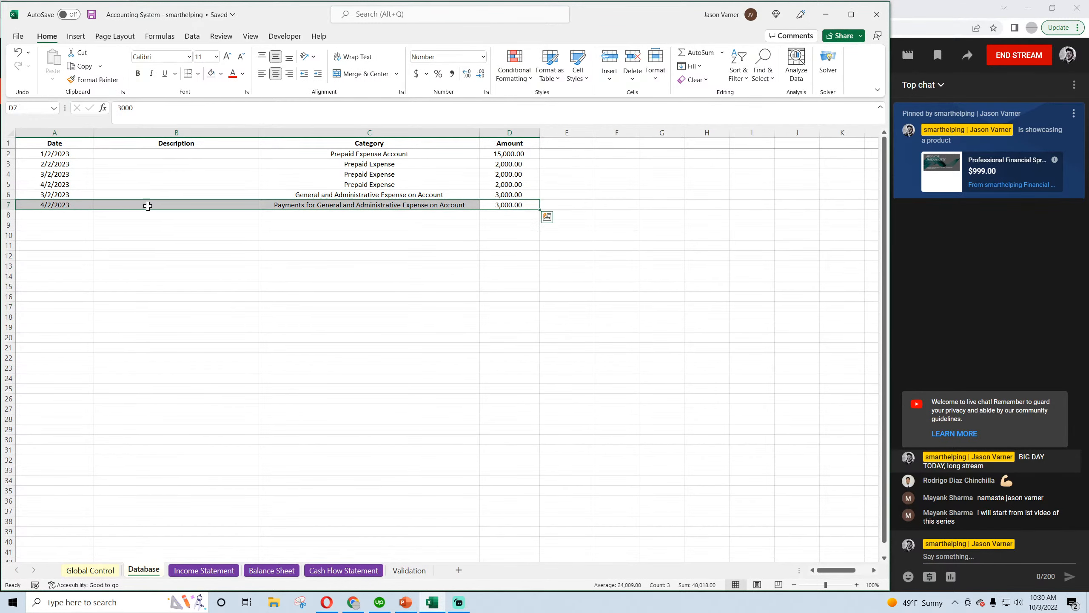
right_click(263, 201)
click(302, 362)
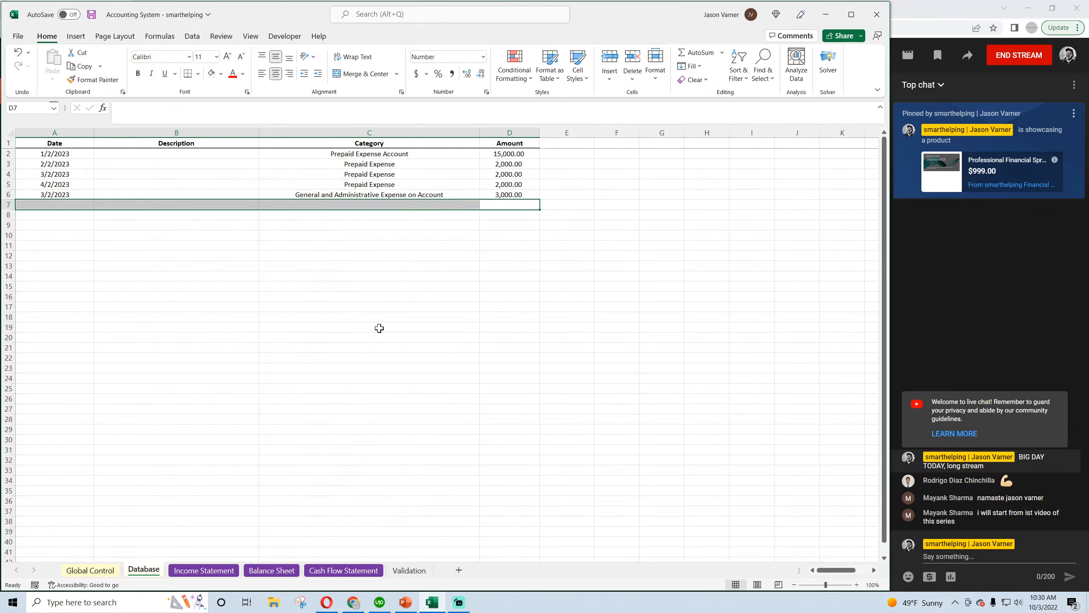
click(375, 327)
Review the Balance Sheet, Cash Flow Statement and Income Statement against the remaining Database entries with the payment entry removed
click(366, 573)
click(283, 570)
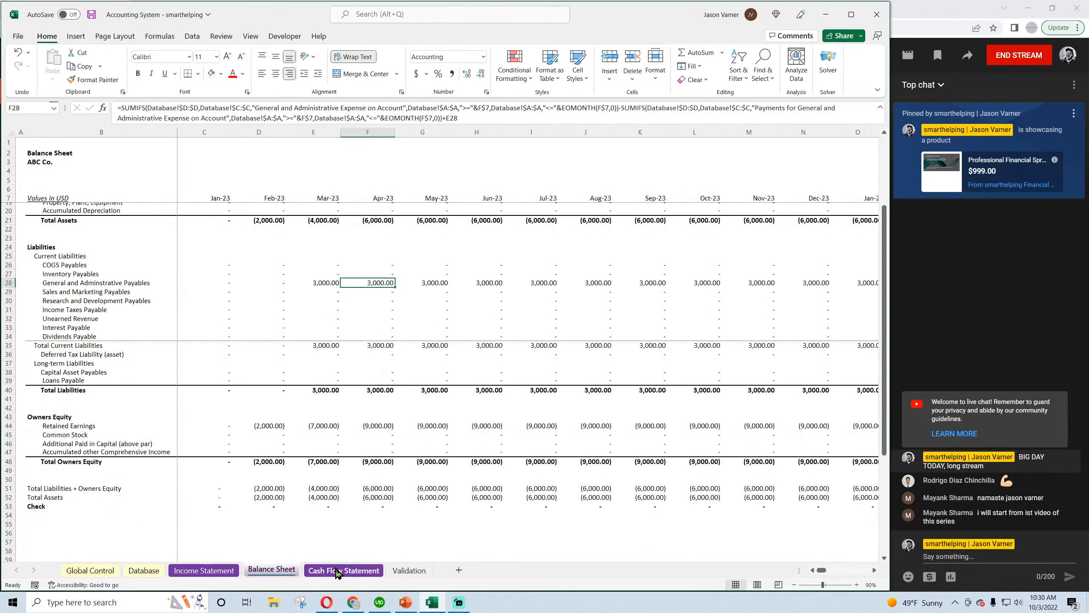
click(336, 569)
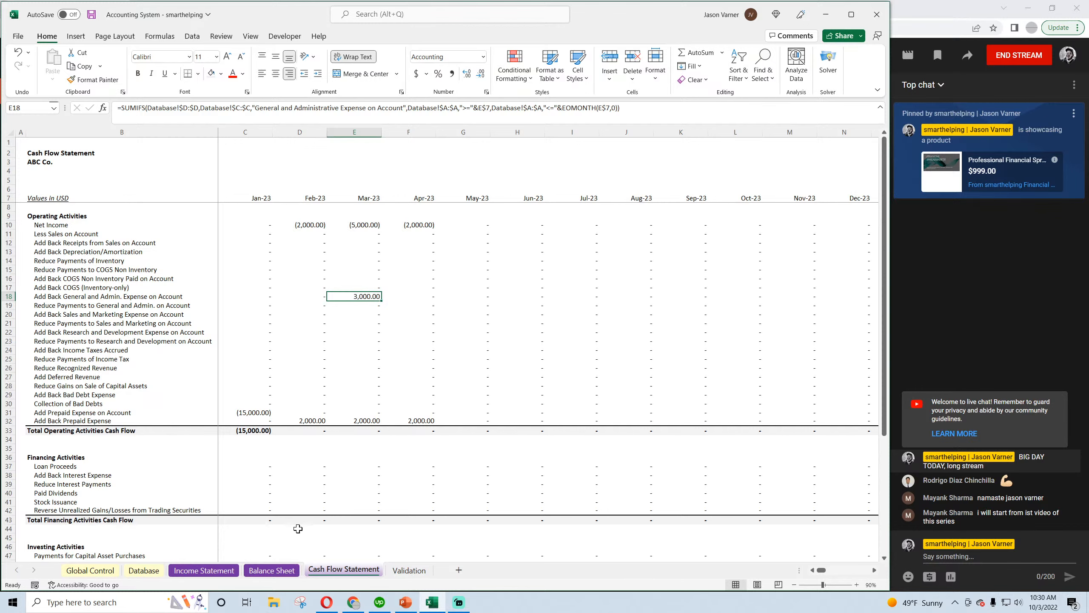
click(199, 572)
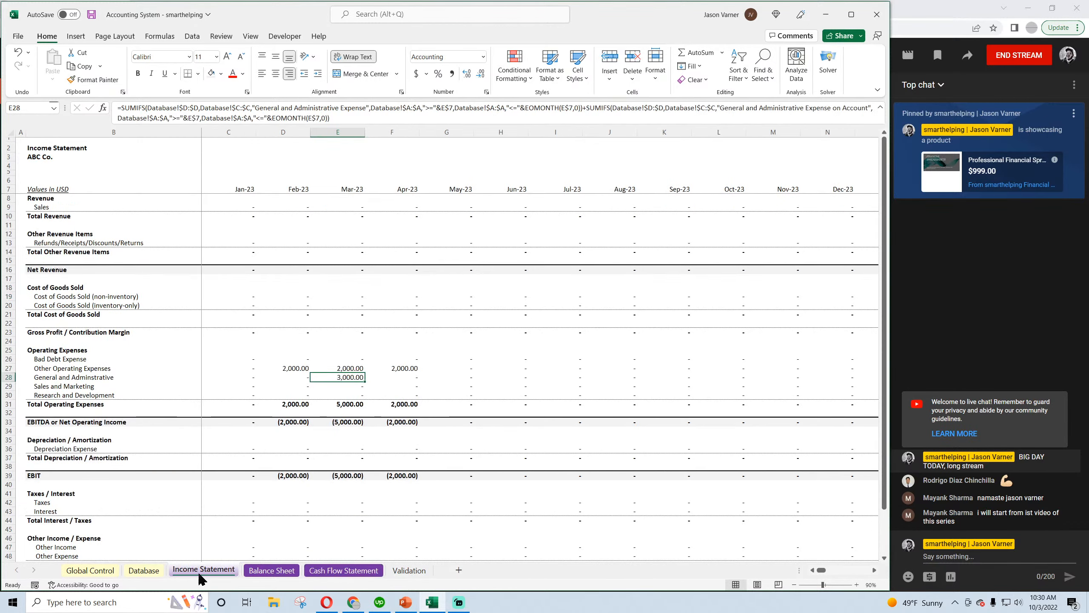
click(143, 573)
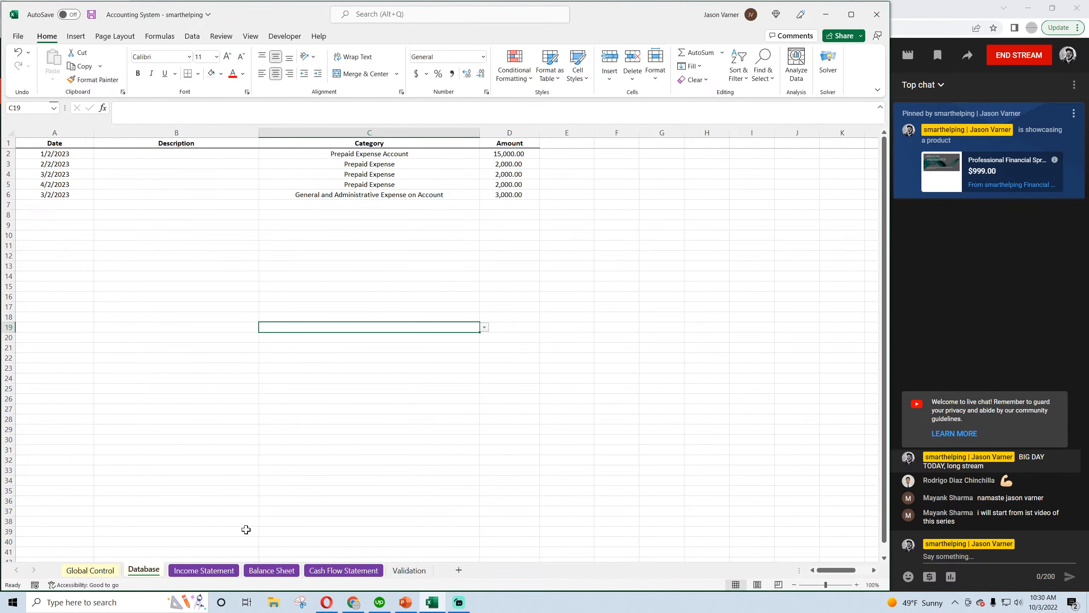
scroll(406, 366, up, 1)
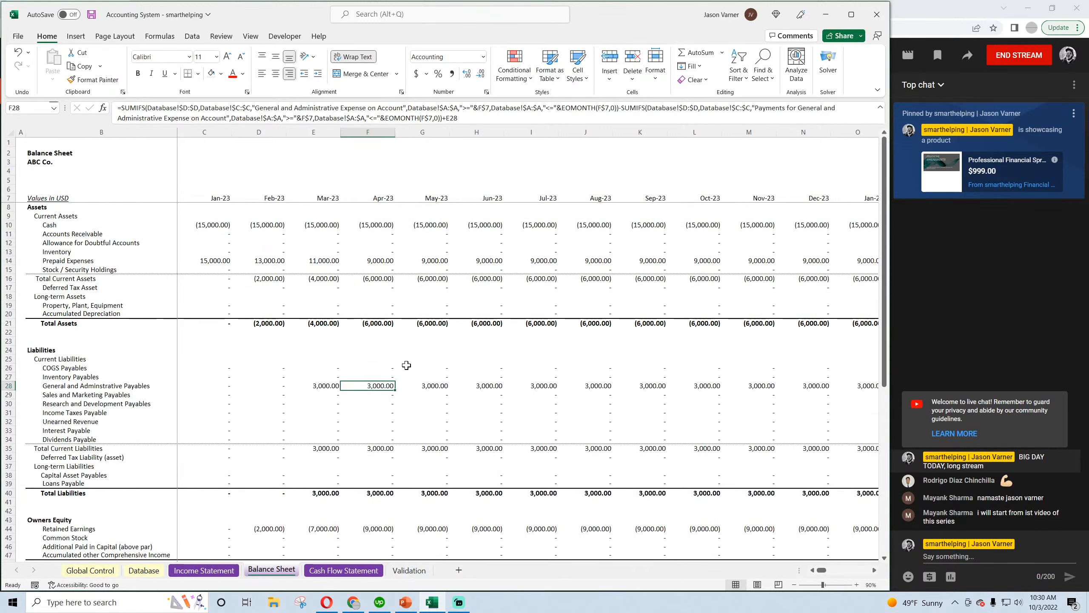
click(144, 570)
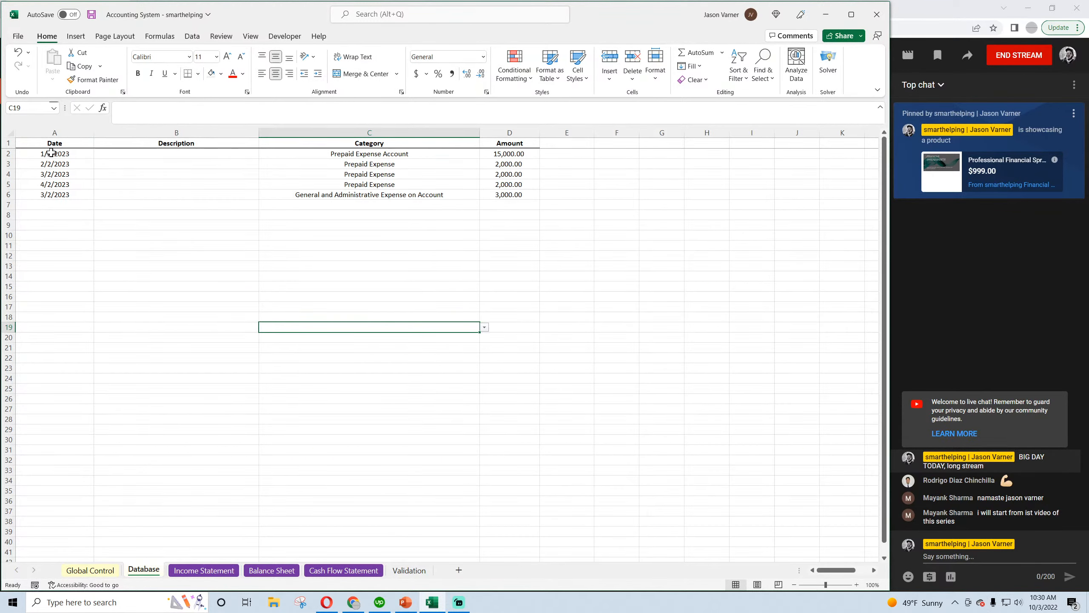
click(204, 571)
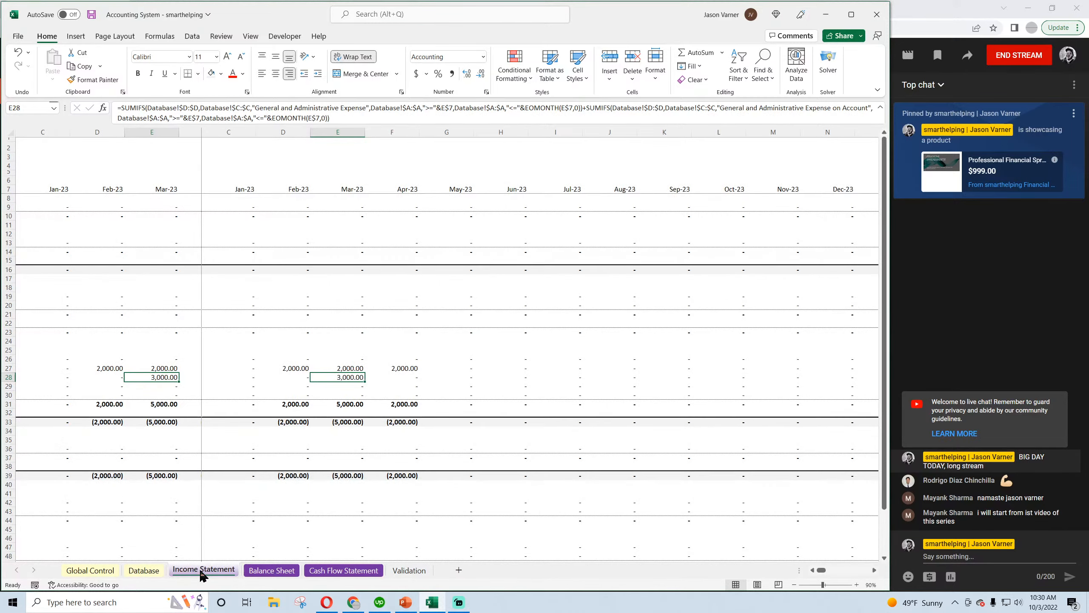
click(143, 570)
click(206, 571)
Rename the Income Statement's Other Operating Expenses label to "Other Operating Expenses (prepaid items only)" and save the workbook
click(70, 369)
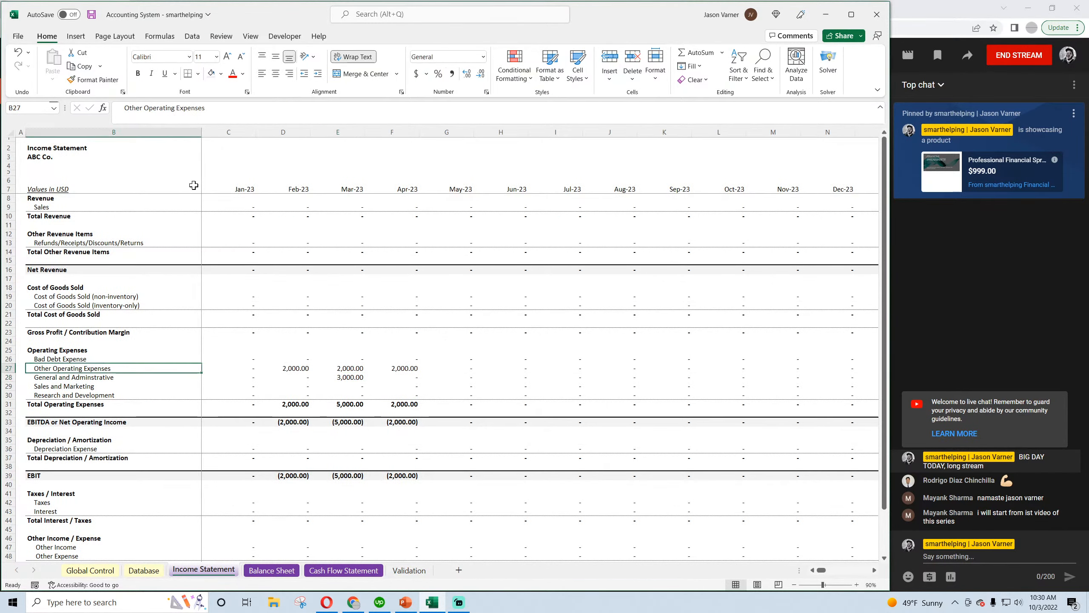
click(204, 107)
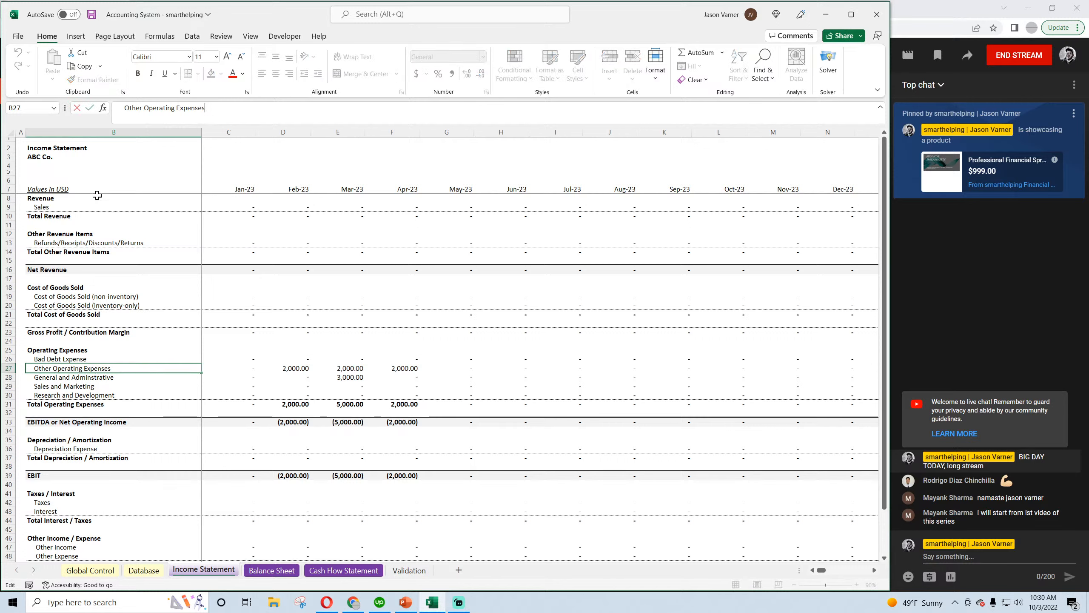
text((prepa)
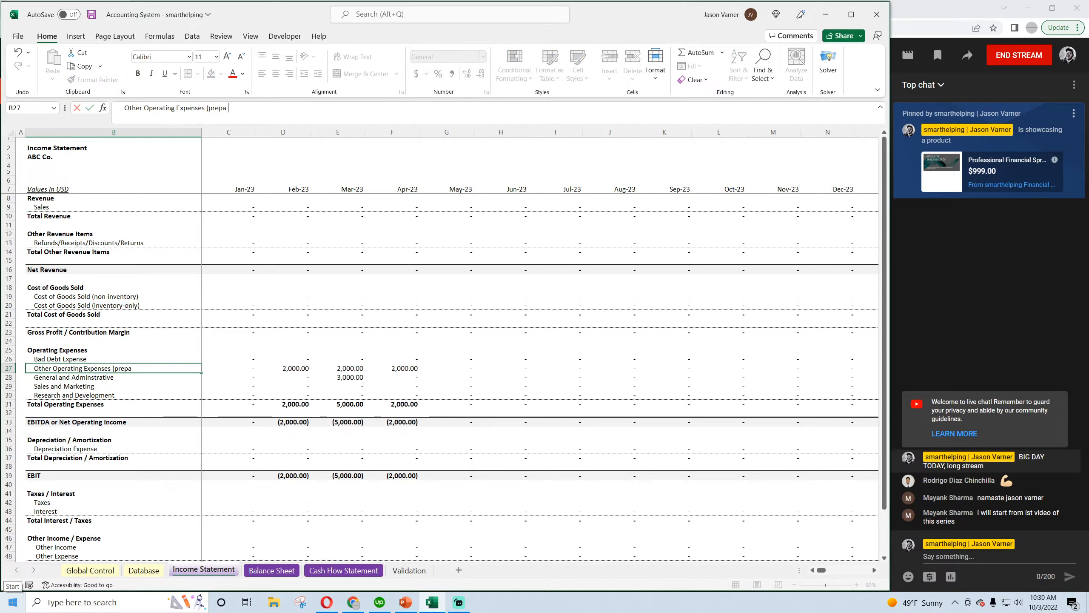
text(id items only))
key(Return)
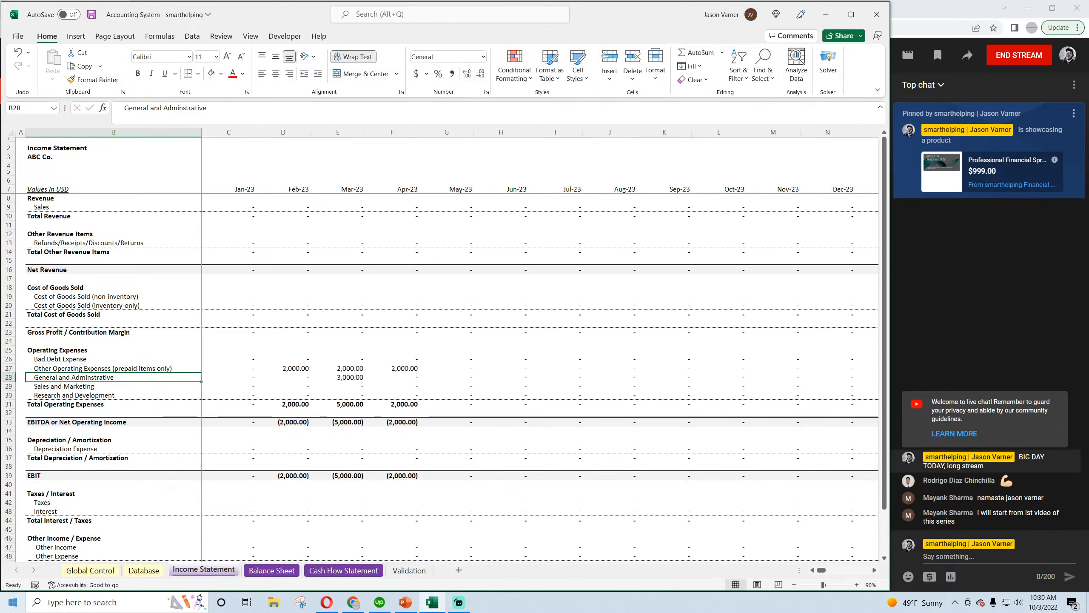
click(92, 14)
click(154, 368)
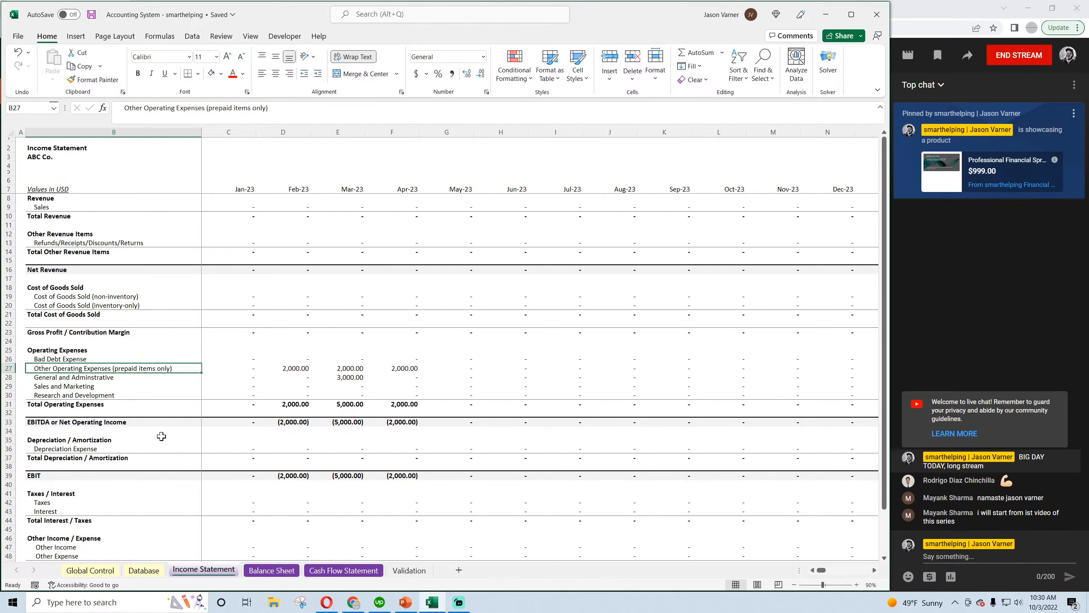
click(132, 377)
Clear all test entries in rows 2 to 7 of the Database sheet and save the workbook
click(144, 570)
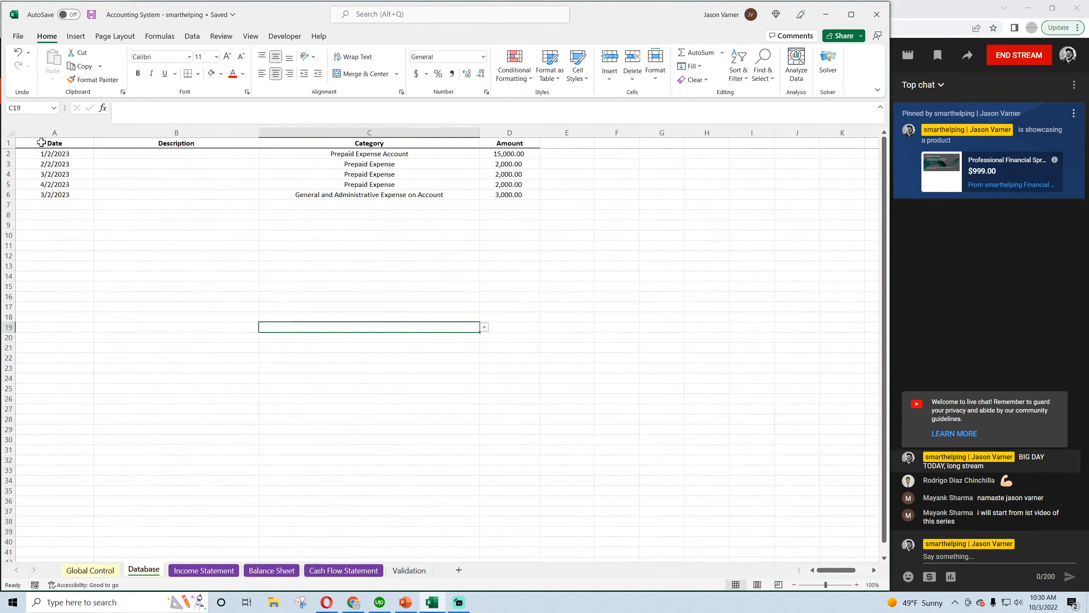
drag(54, 154, 485, 203)
right_click(453, 180)
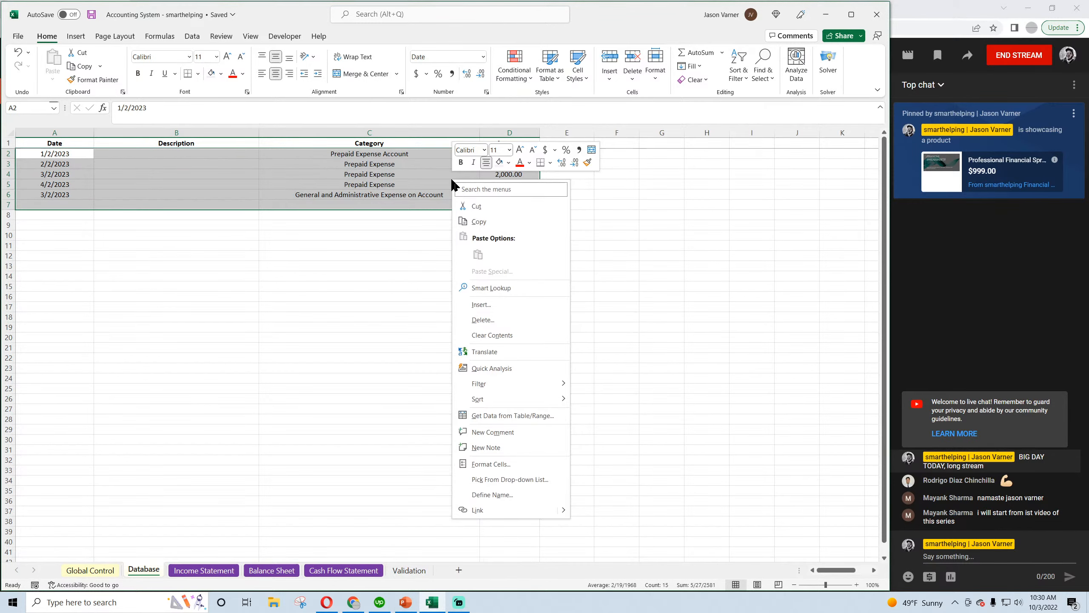
click(491, 328)
click(468, 368)
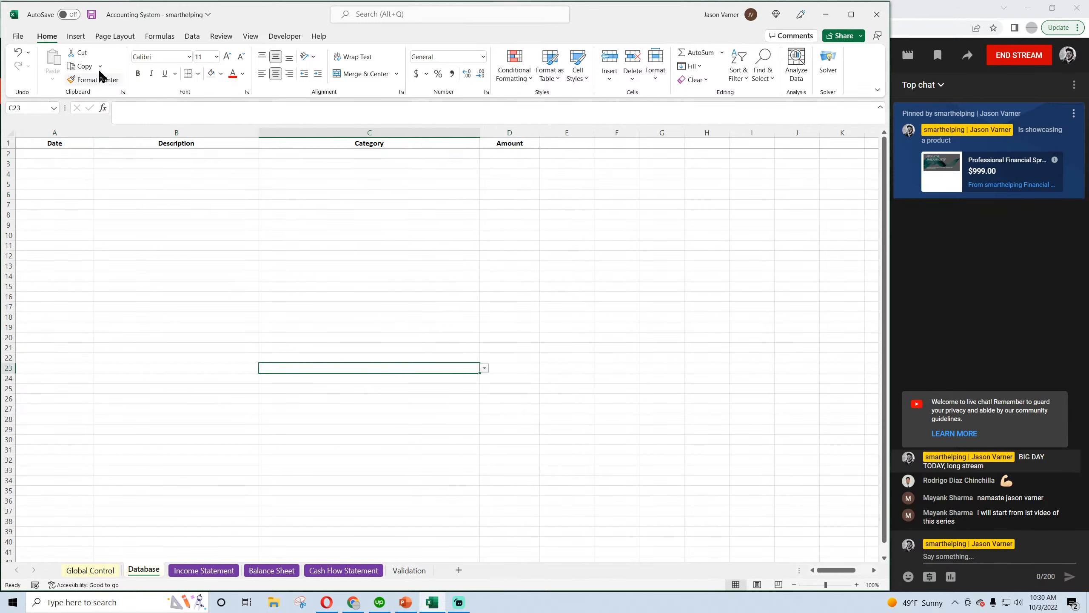
click(91, 14)
click(93, 14)
Extend the Validation sheet's category list by two rows and enter "Sales Tax Payable" in C56
click(106, 572)
click(401, 571)
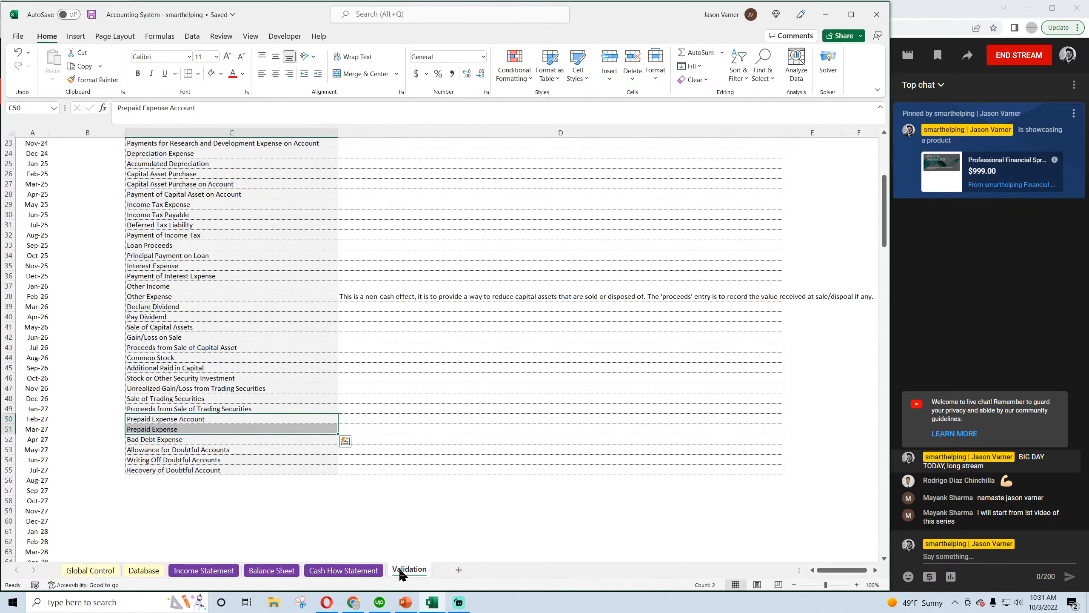
click(267, 470)
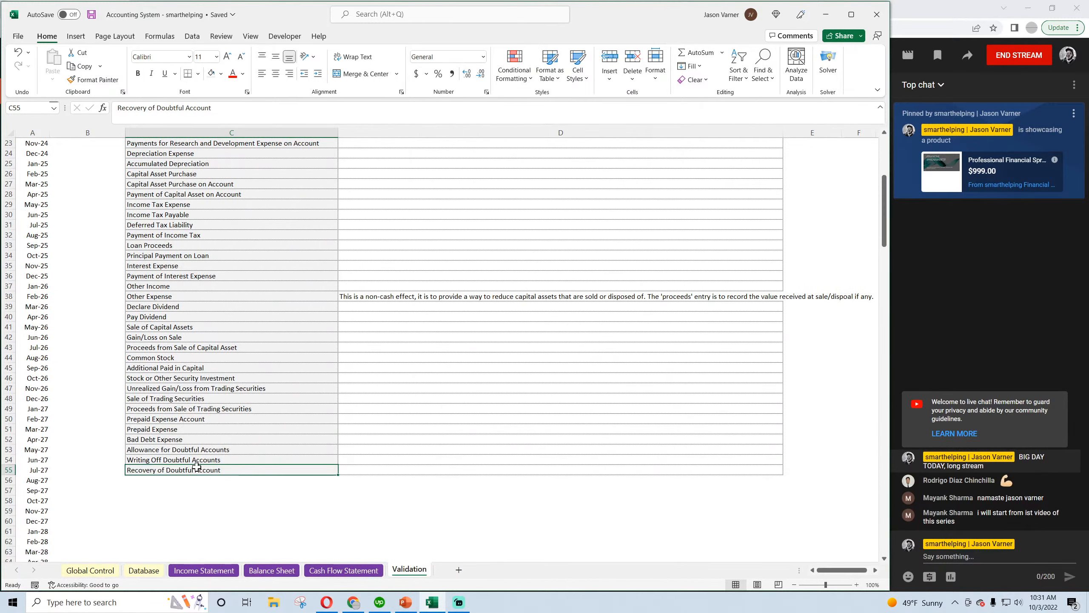
drag(339, 475, 338, 494)
click(205, 480)
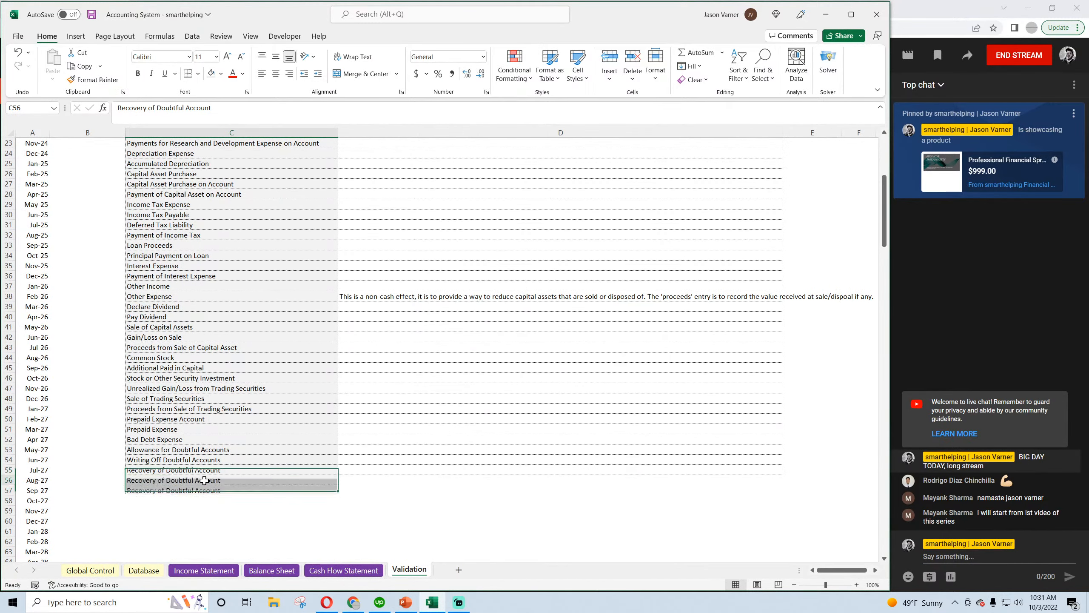
text(Sales Tax Payable)
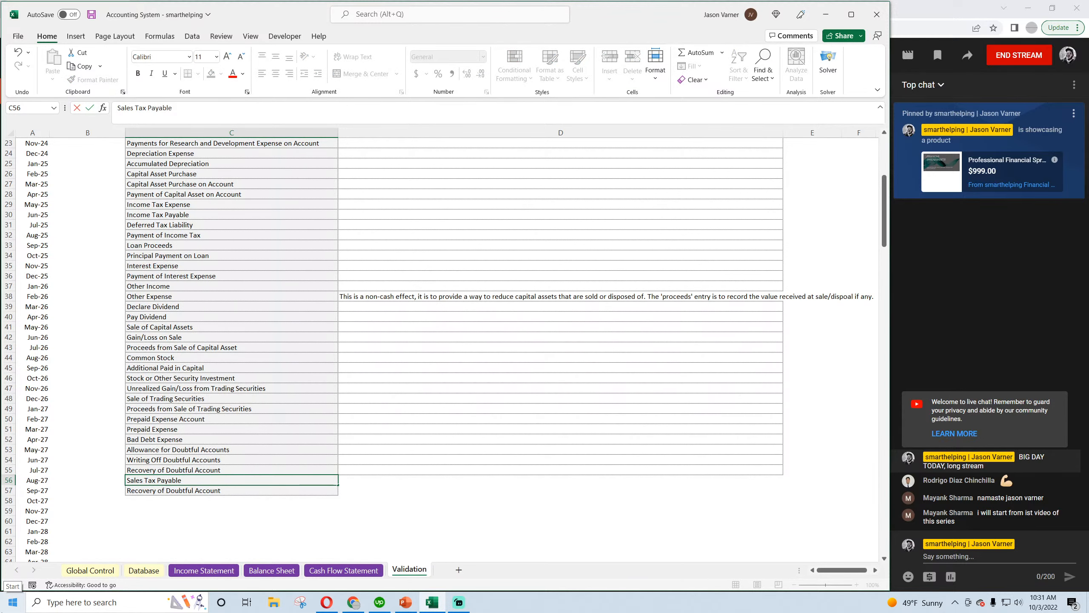
key(Return)
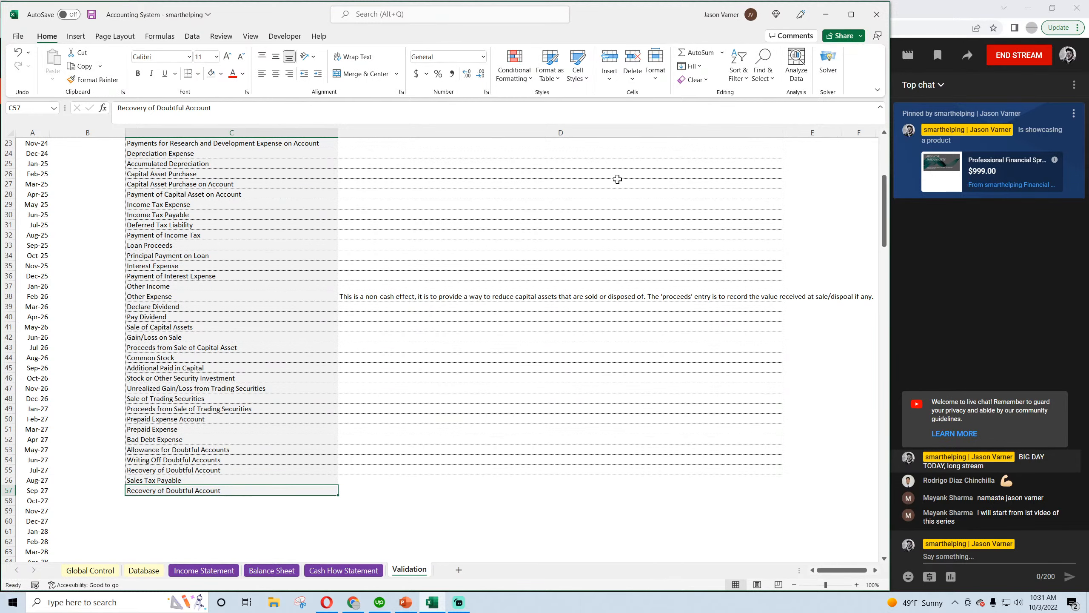
Enter "Payment of Sales Tax Payable" as the category in C57 of the Validation sheet and return to the Database sheet
click(264, 482)
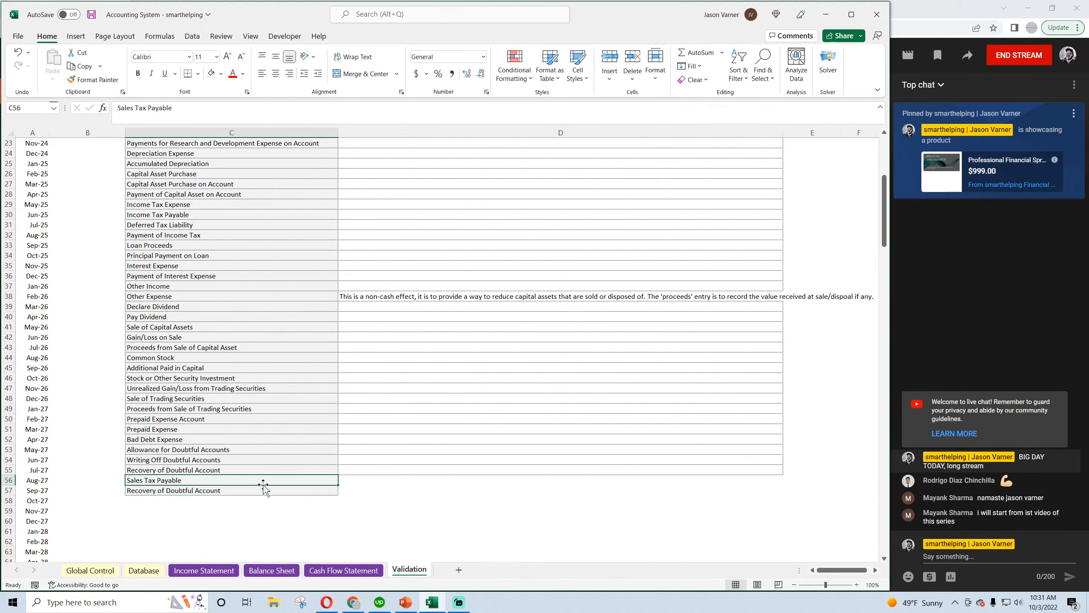
click(263, 490)
text(Paymen)
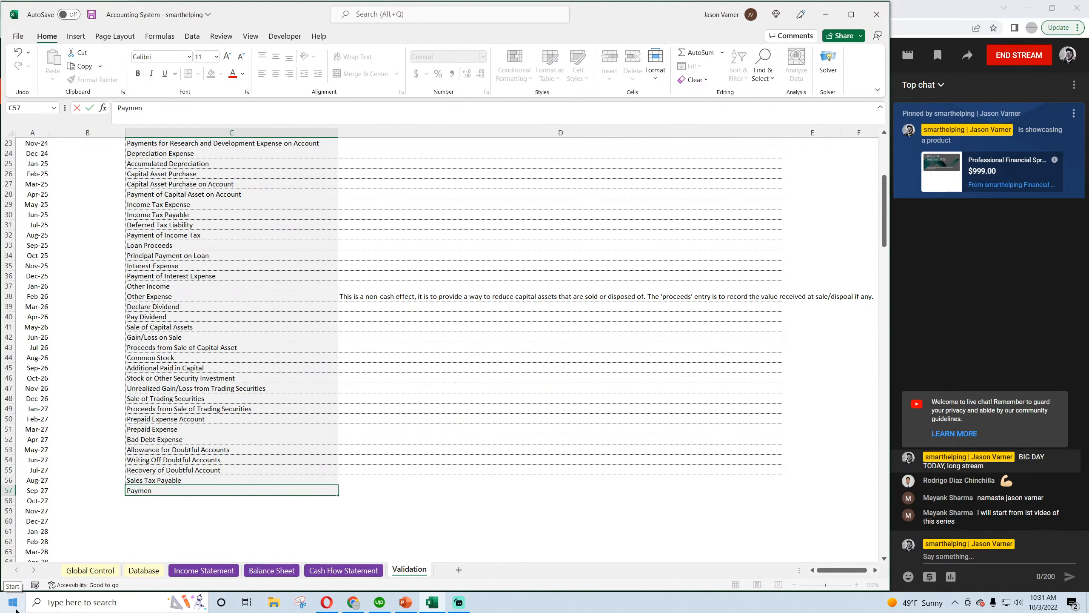
text(t of Sales Tax payasb)
key(BackSpace)
text(yable)
key(Return)
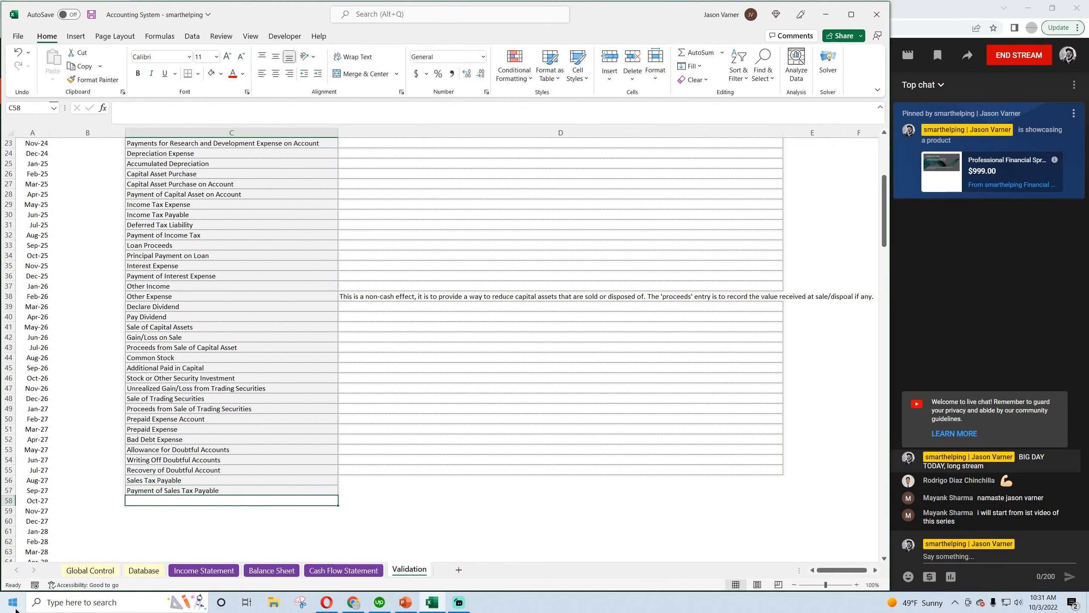
click(144, 570)
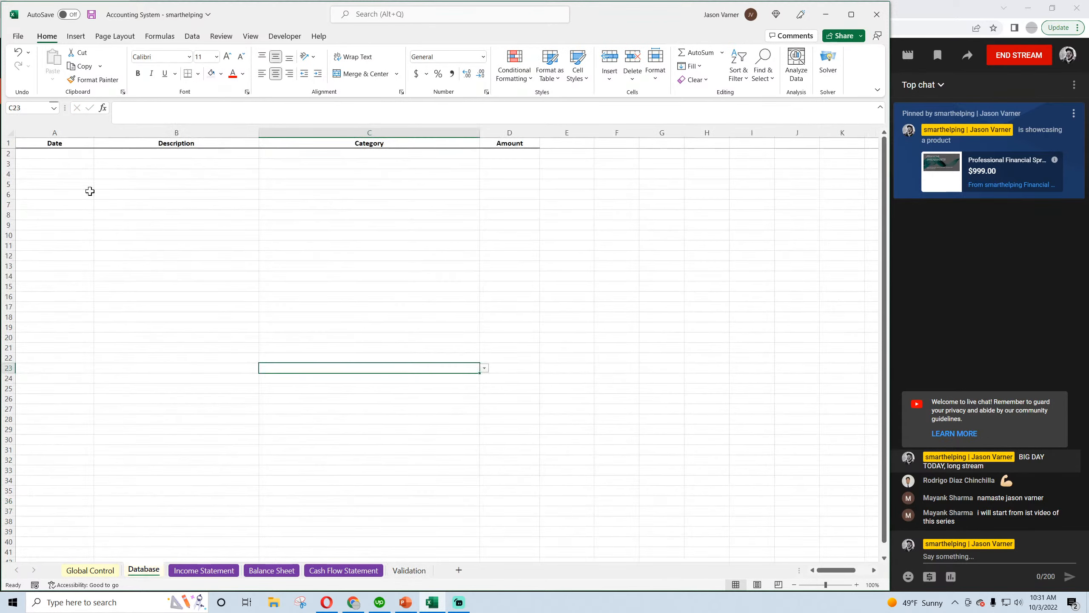
Enter a test transaction in row 2 of the Database sheet: date 1/2/2023, category Sales Tax Payable, amount 5,000
click(65, 155)
text(1/2/2023)
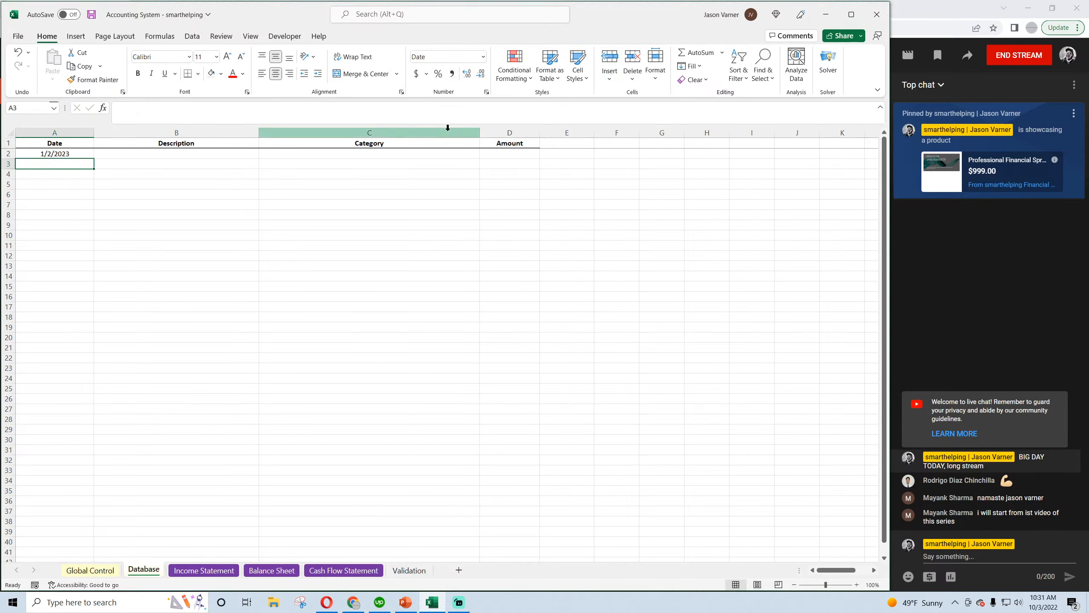
click(471, 150)
click(485, 153)
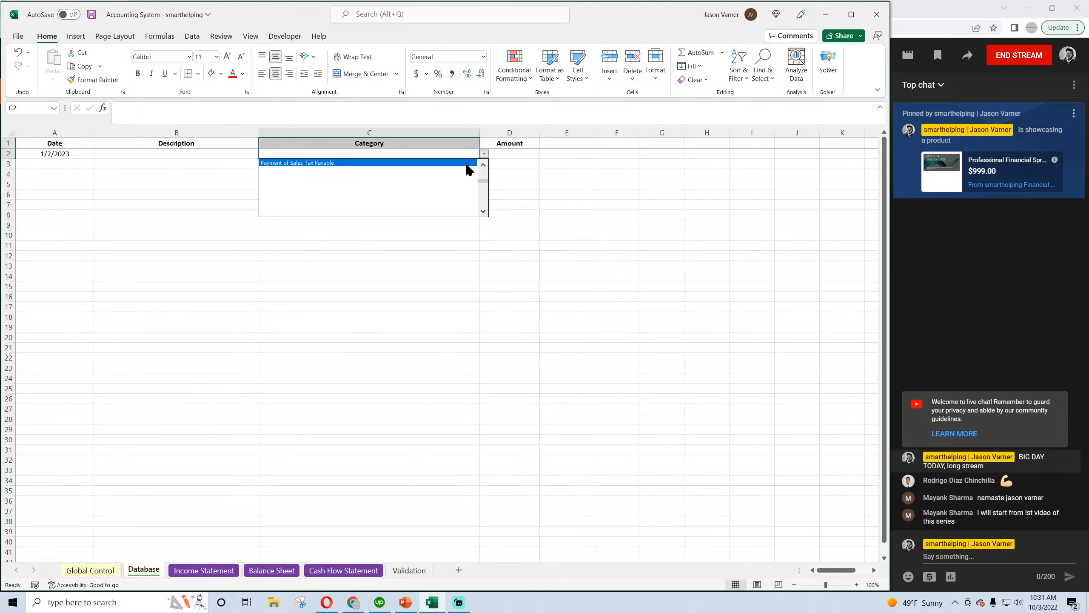
click(482, 166)
click(429, 171)
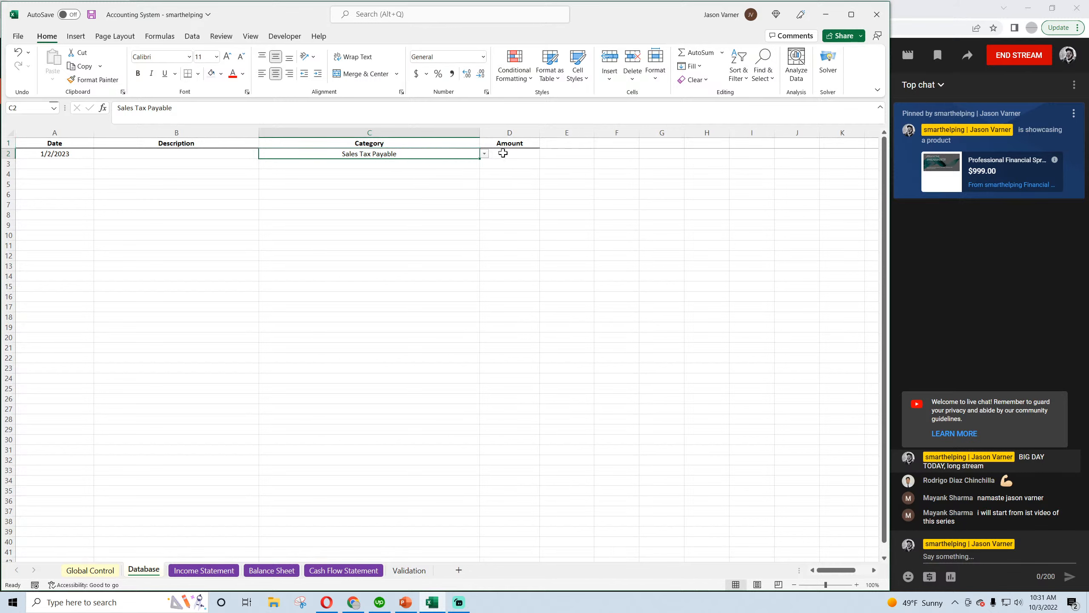
key(Tab)
text(50)
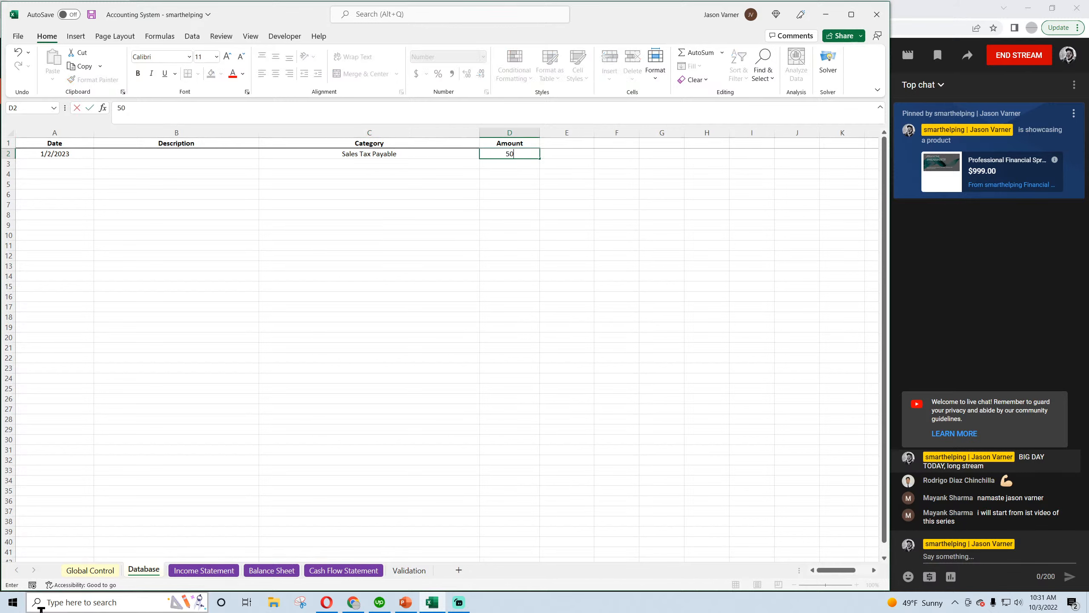
key(Return)
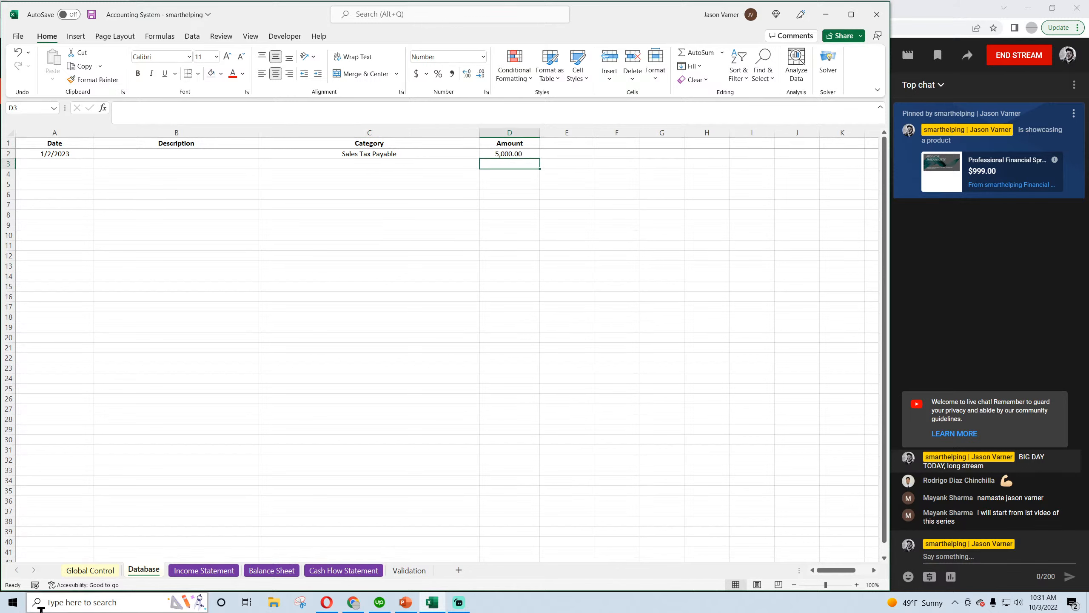
Enter a second test transaction in row 3 dated 4/2/2023, category Payment of Sales Tax Payable, amount 5,000, and save the workbook
click(88, 165)
text(2)
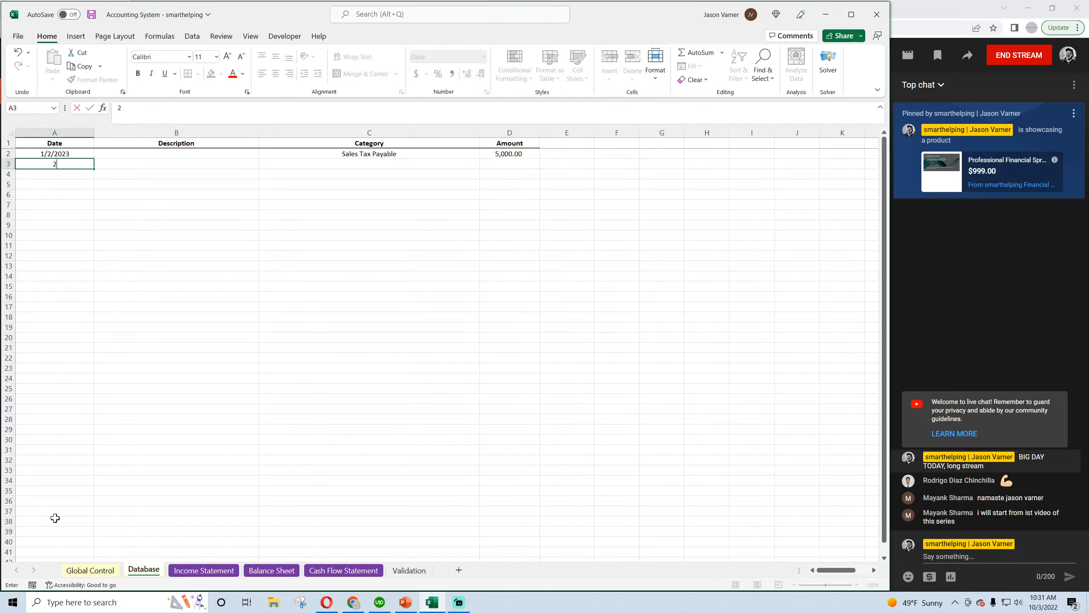
text(4/2/2023)
key(Return)
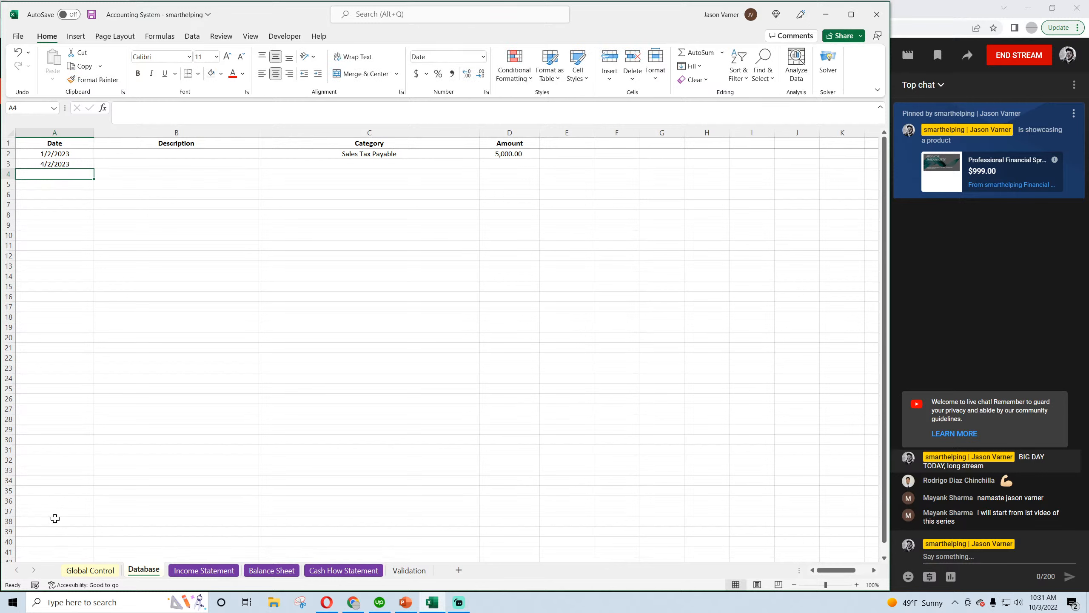
click(462, 163)
click(483, 164)
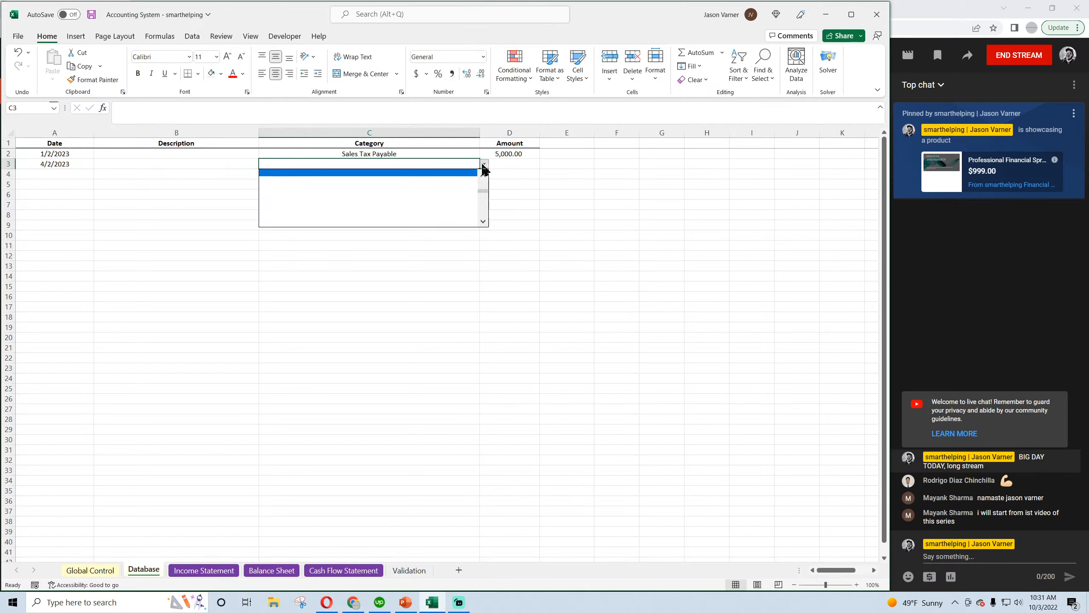
click(462, 182)
click(486, 164)
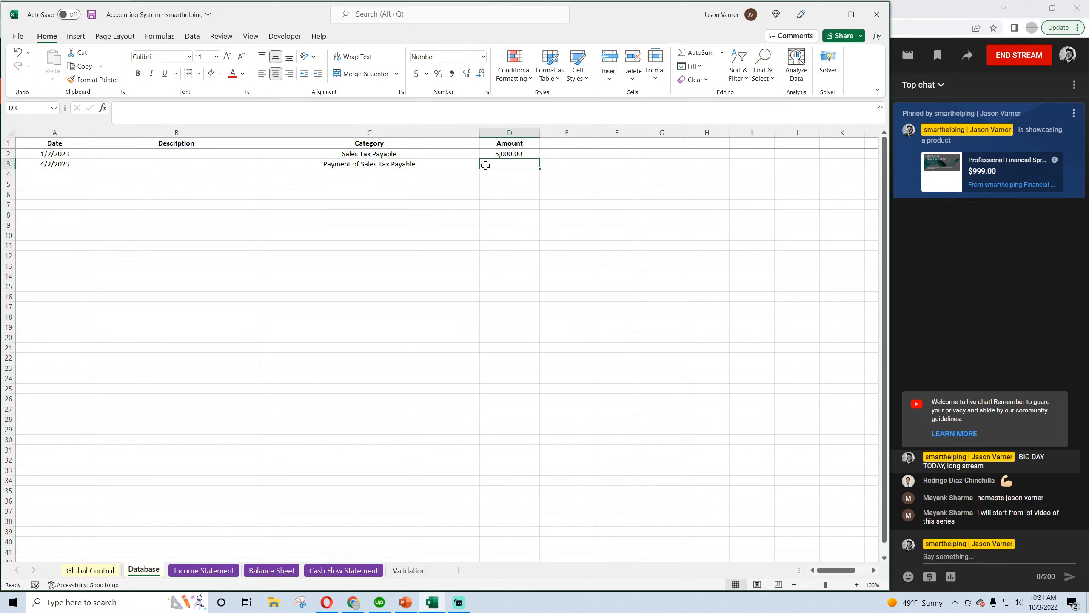
text(5000)
key(Return)
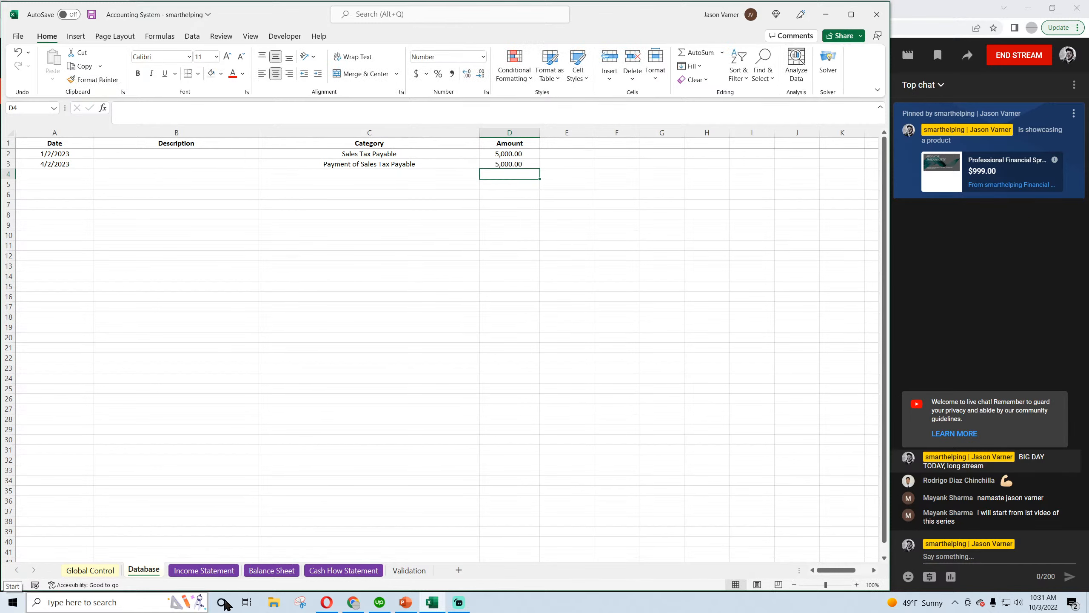
click(92, 15)
Insert a new row above Dividends Payable in the Balance Sheet's current liabilities
click(215, 570)
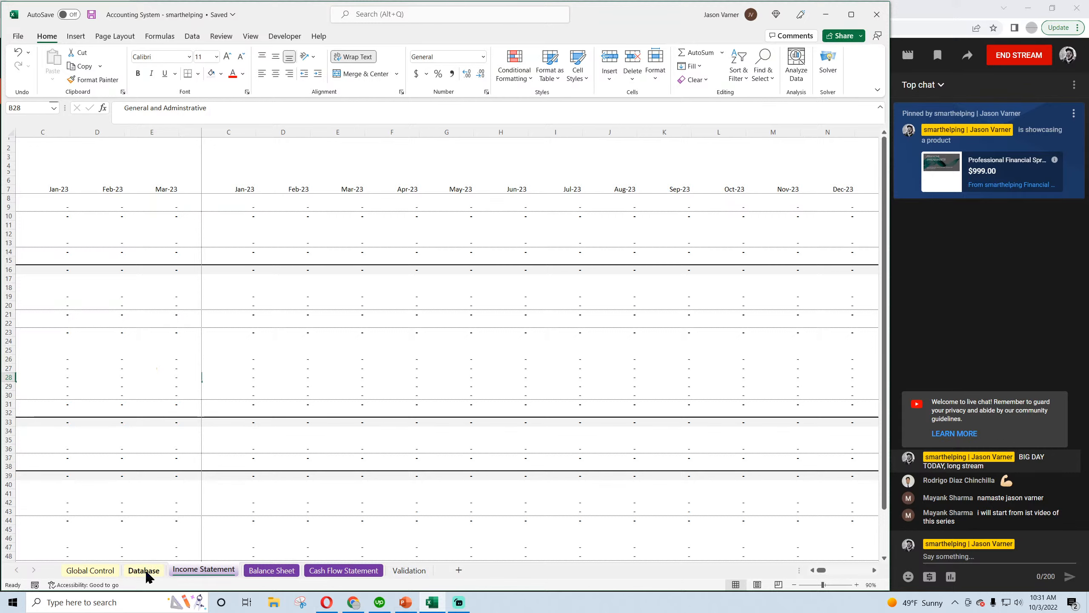
click(249, 571)
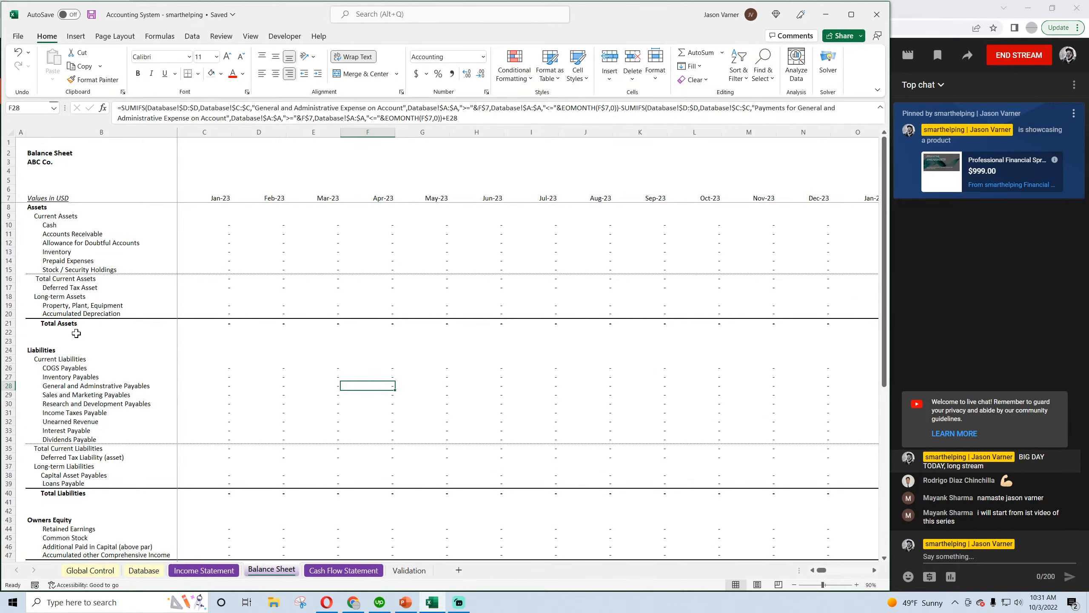
right_click(4, 441)
click(56, 356)
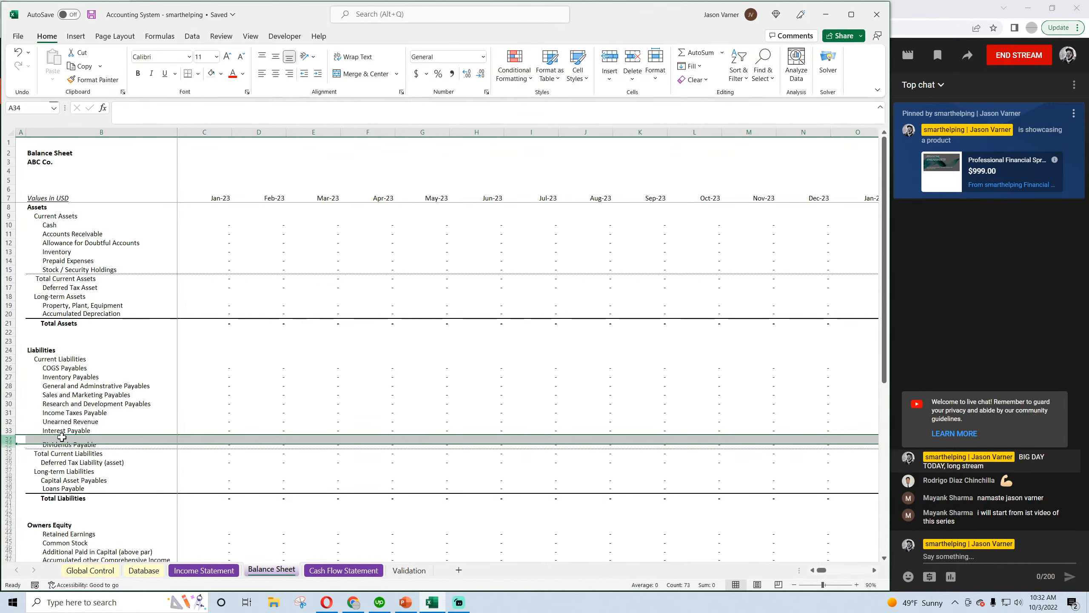
click(66, 432)
drag(177, 435, 176, 442)
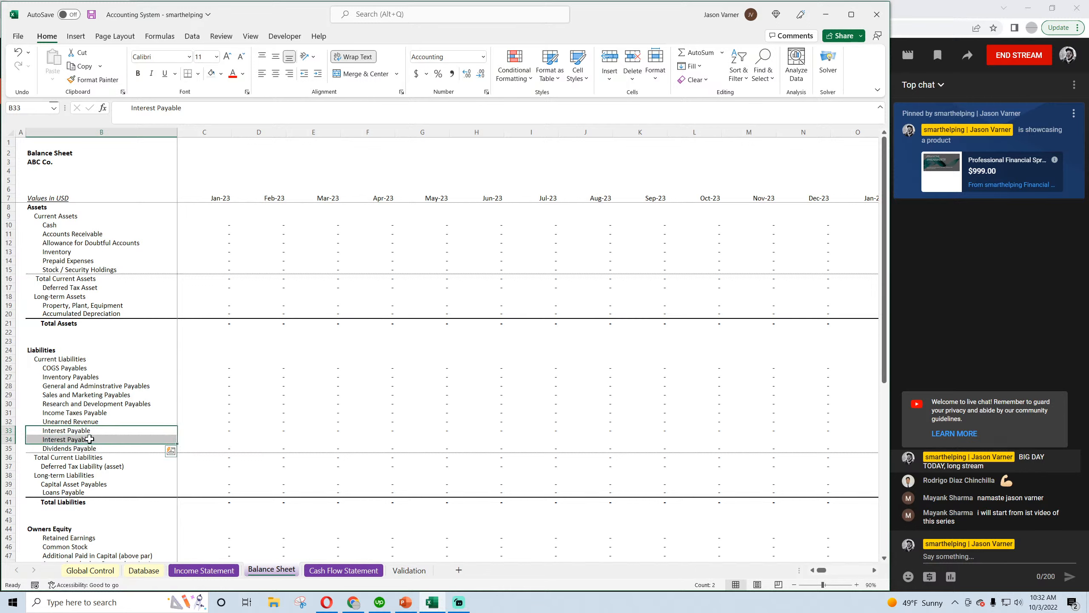
click(90, 440)
text(Sales T)
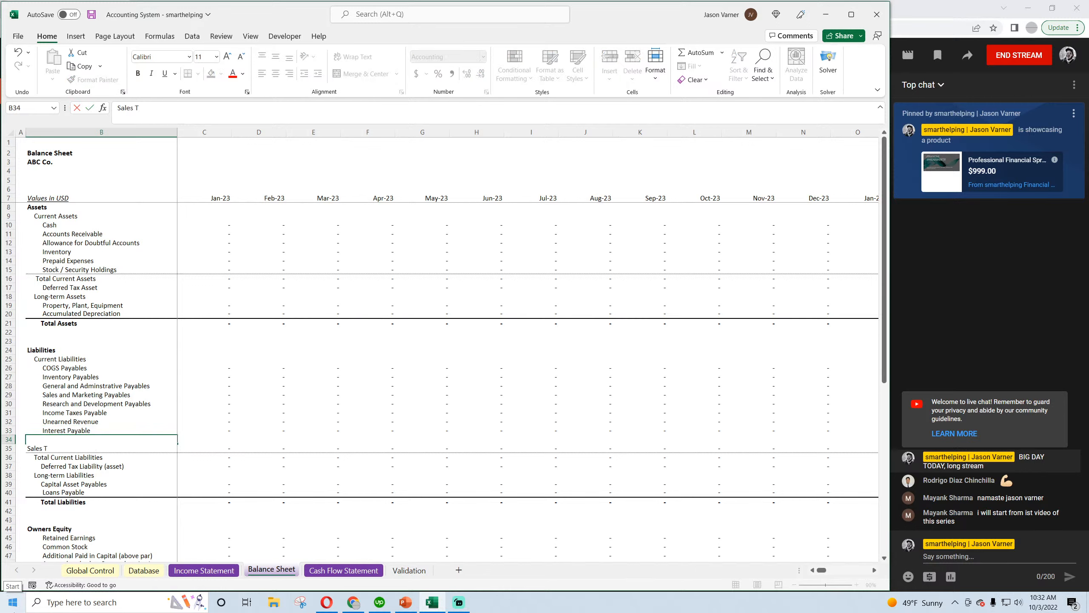
text(ax paya)
key(BackSpace)
key(BackSpace)
key(BackSpace)
text(ayable)
key(Return)
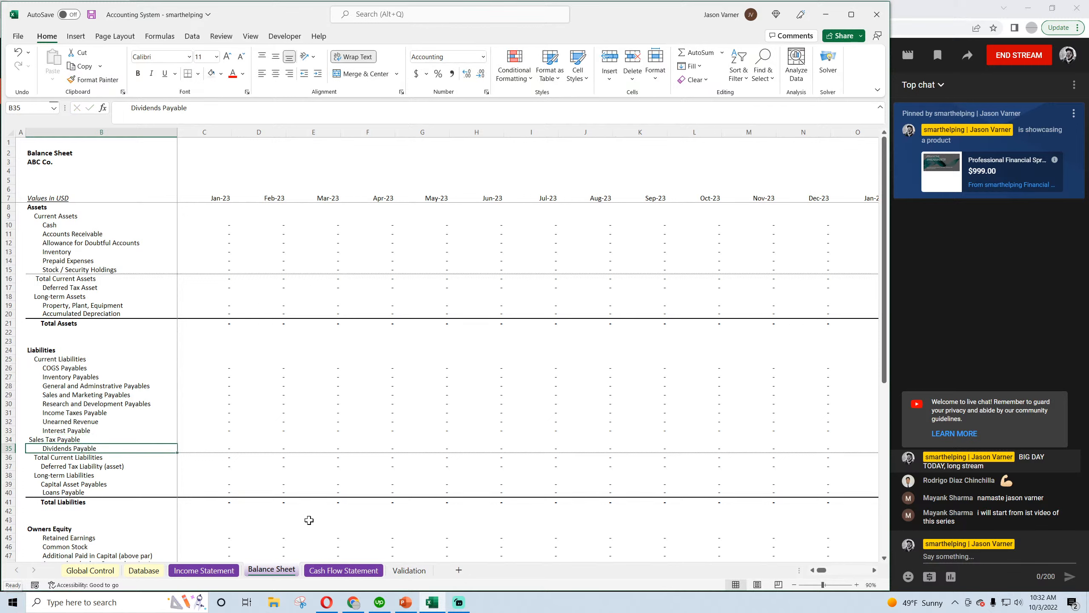
click(87, 439)
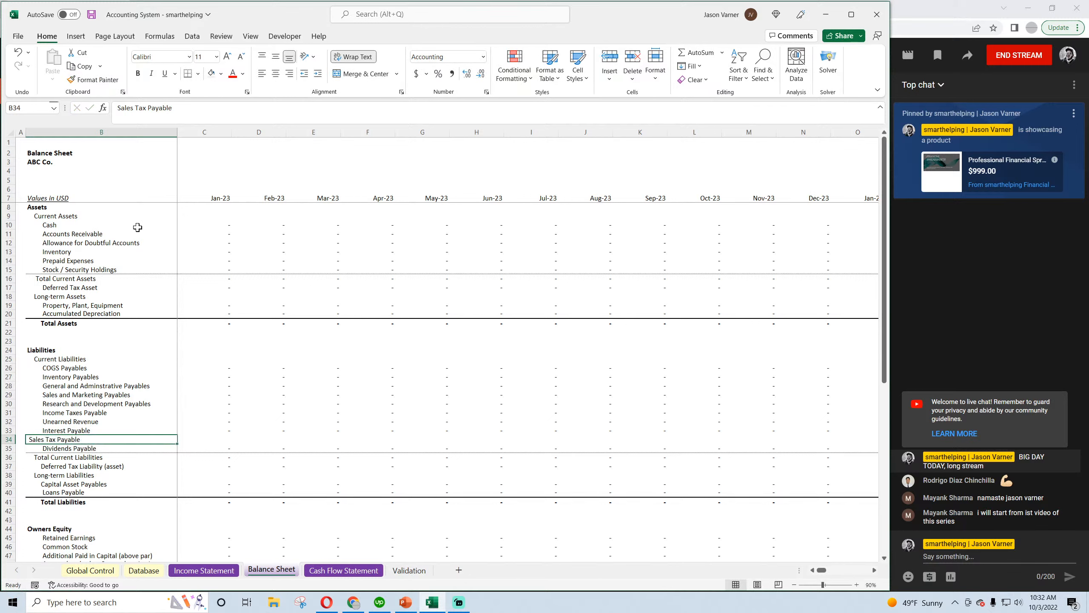
key(Delete)
Fill the Interest Payable label down into B34 and change its text to "Sales Tax Payable", keeping the indentation
click(65, 394)
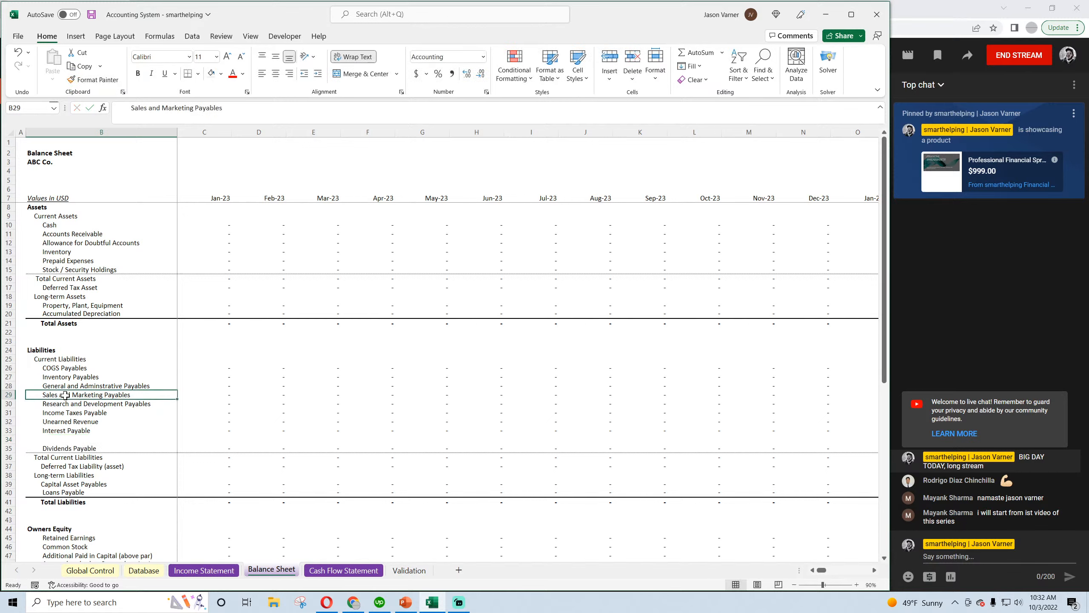
click(51, 431)
drag(174, 433, 166, 443)
text(Sa)
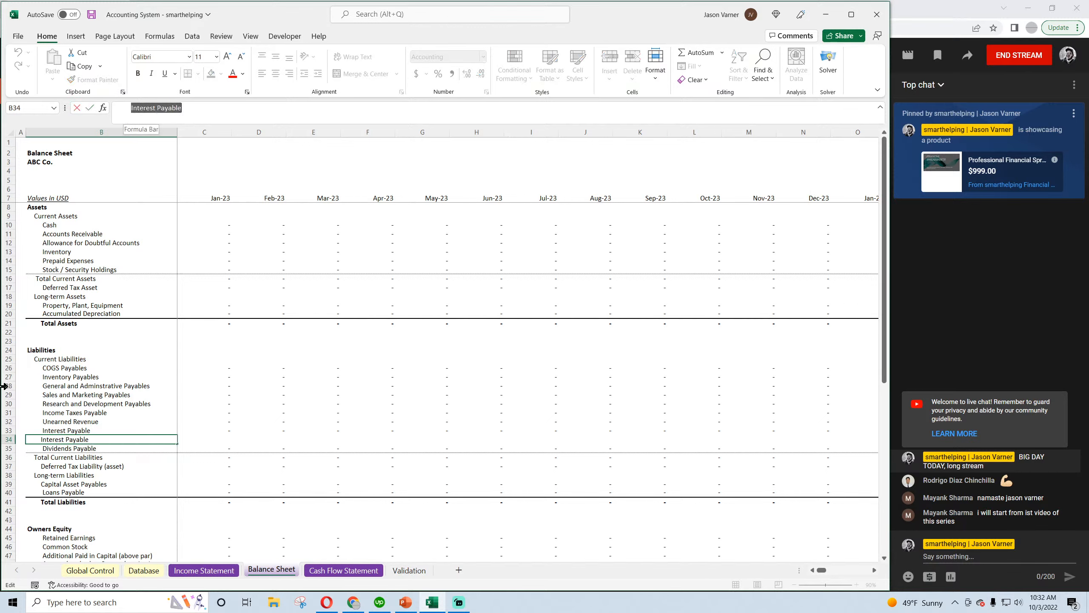
text(les Tax )
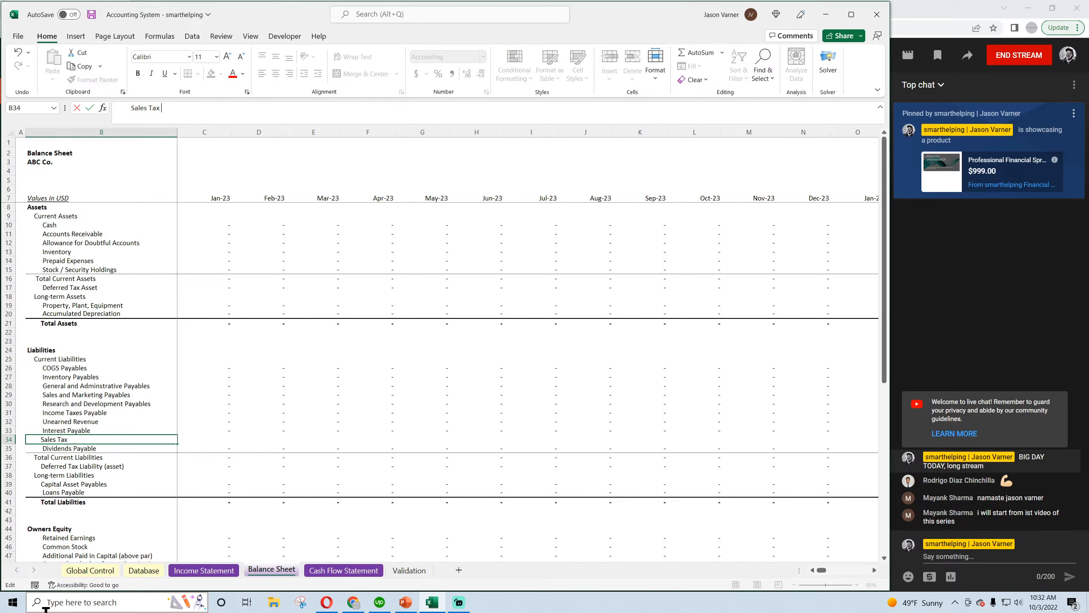
text(Payable)
key(Return)
Fill the Interest Payable formula down into C34 and change its first SUMIFS category to "Sales Tax Payable"
key(Up)
key(Right)
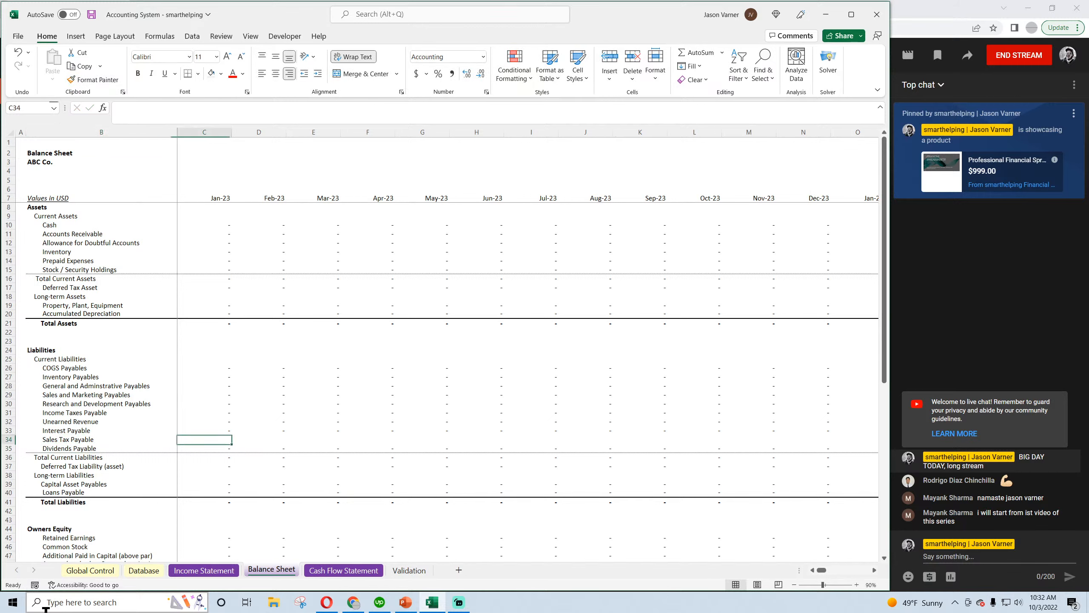
drag(226, 428, 231, 444)
click(227, 440)
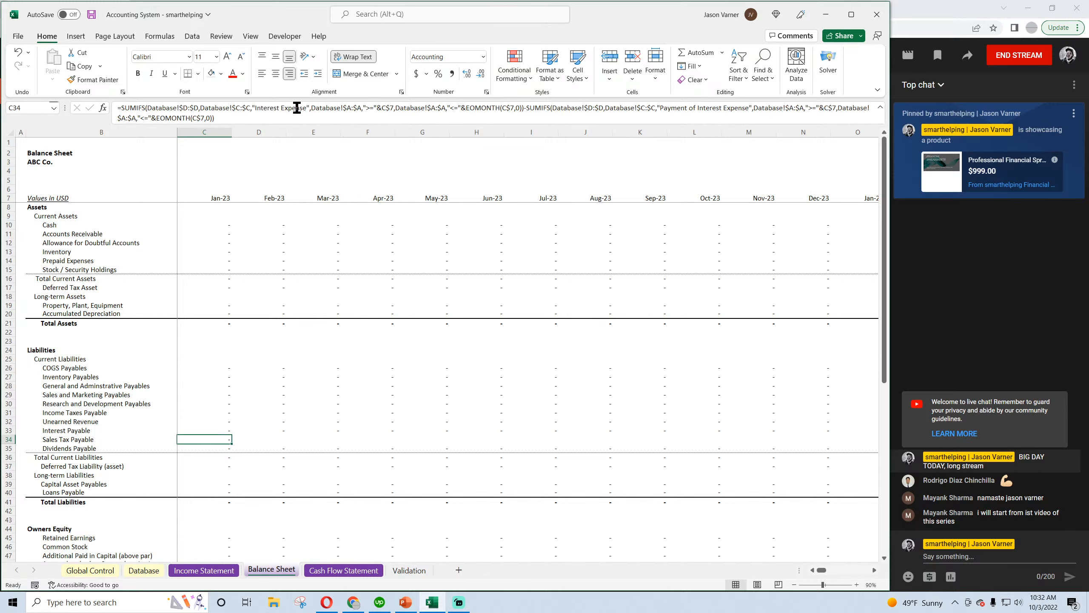
drag(306, 108, 256, 108)
key(Delete)
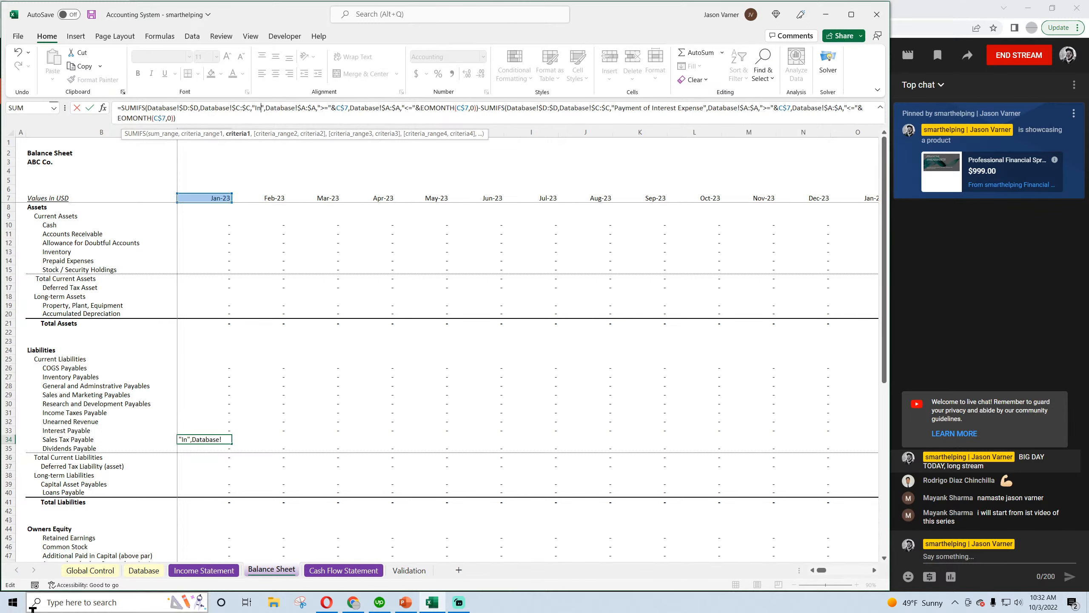
text(Sales Tax pay)
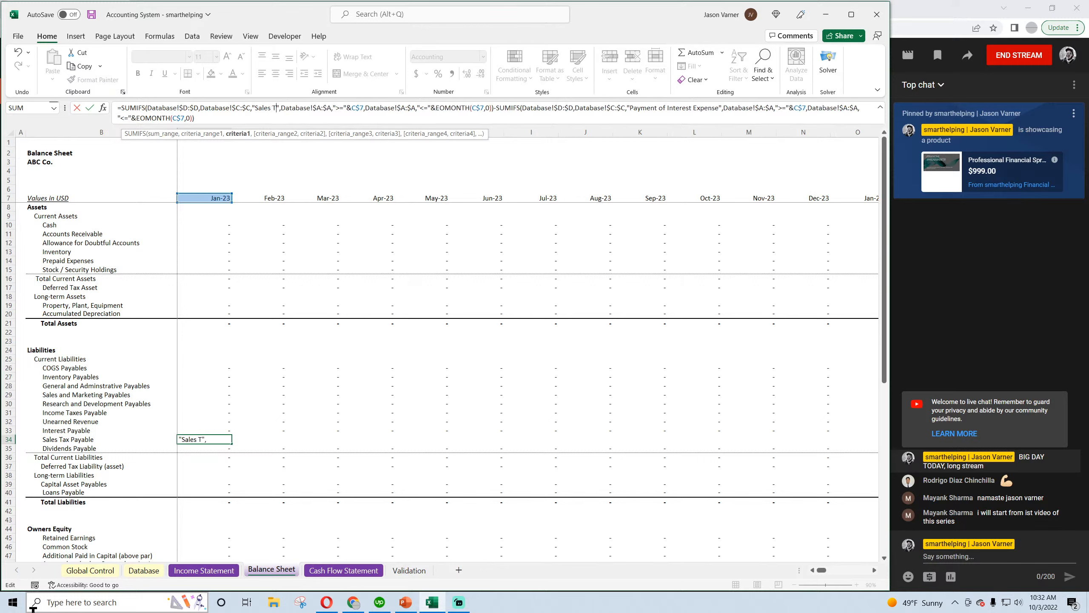
key(BackSpace)
key(BackSpace)
key(BackSpace)
text(Payabl)
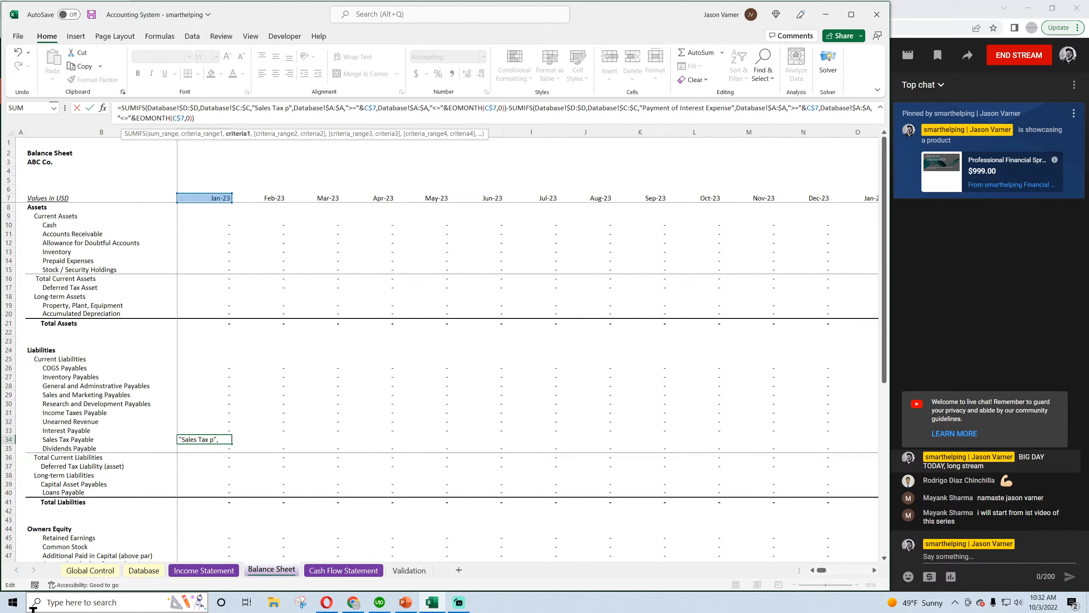
text(e)
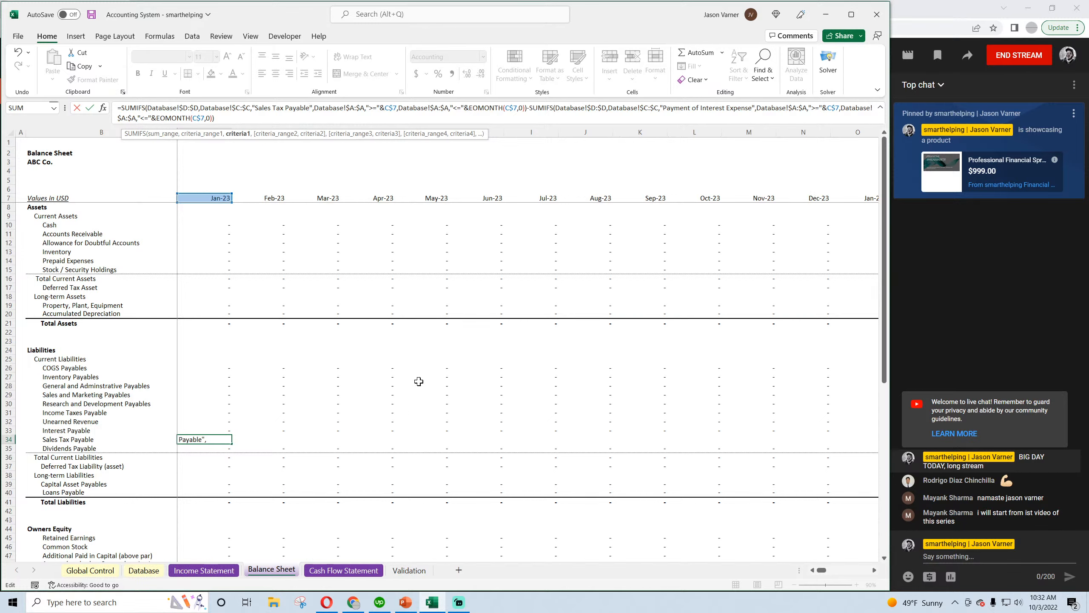
Remove the subtracted "Payment of Interest Expense" SUMIFS from the C34 formula, leaving only the Sales Tax Payable SUMIFS
drag(533, 108, 545, 121)
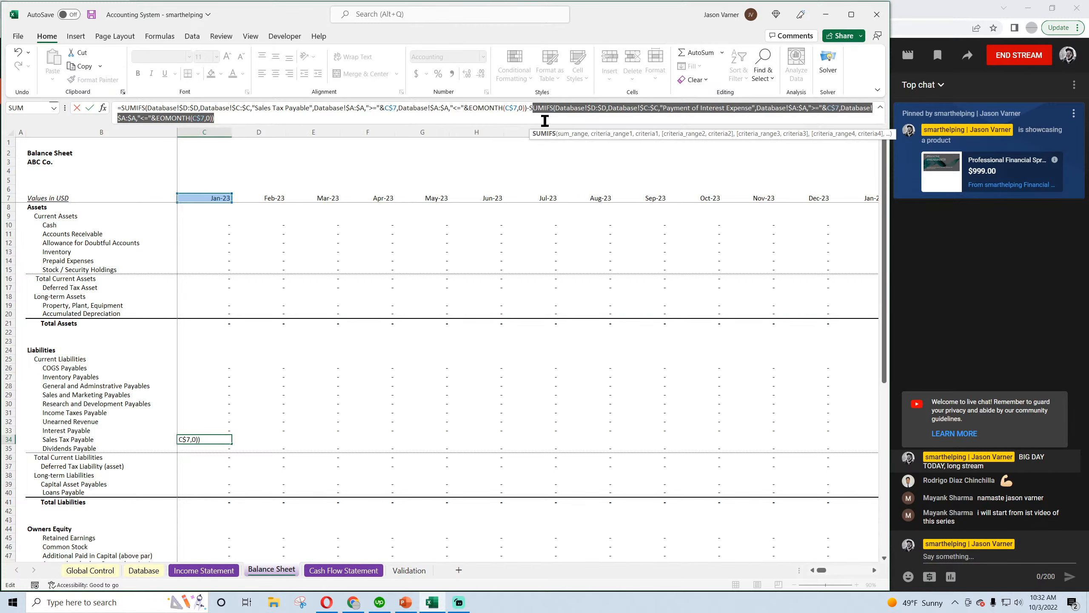
key(BackSpace)
key(BackSpace)
key(BackSpace)
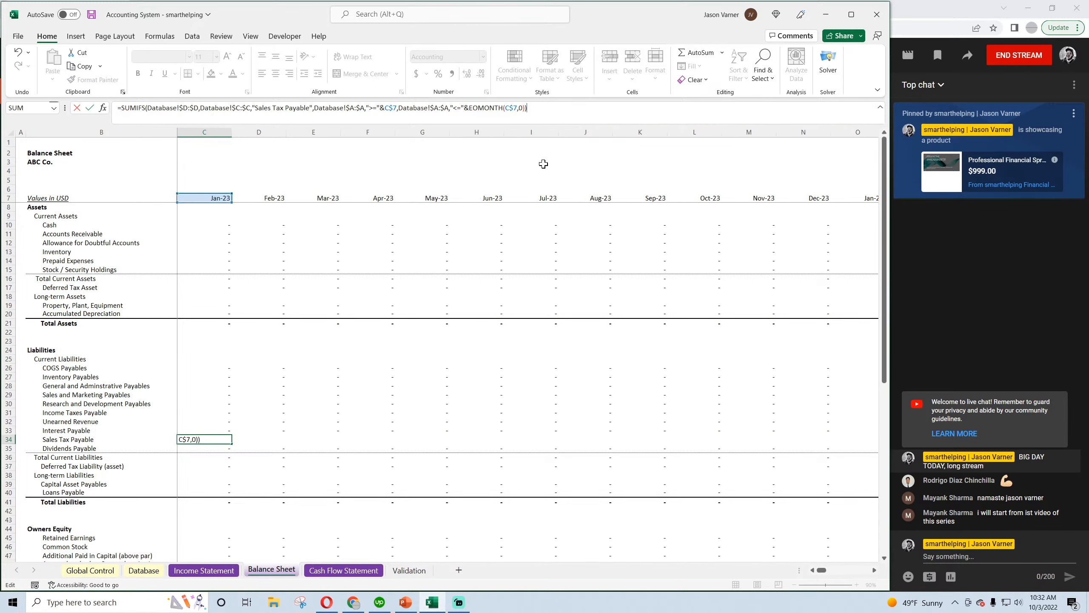
key(Return)
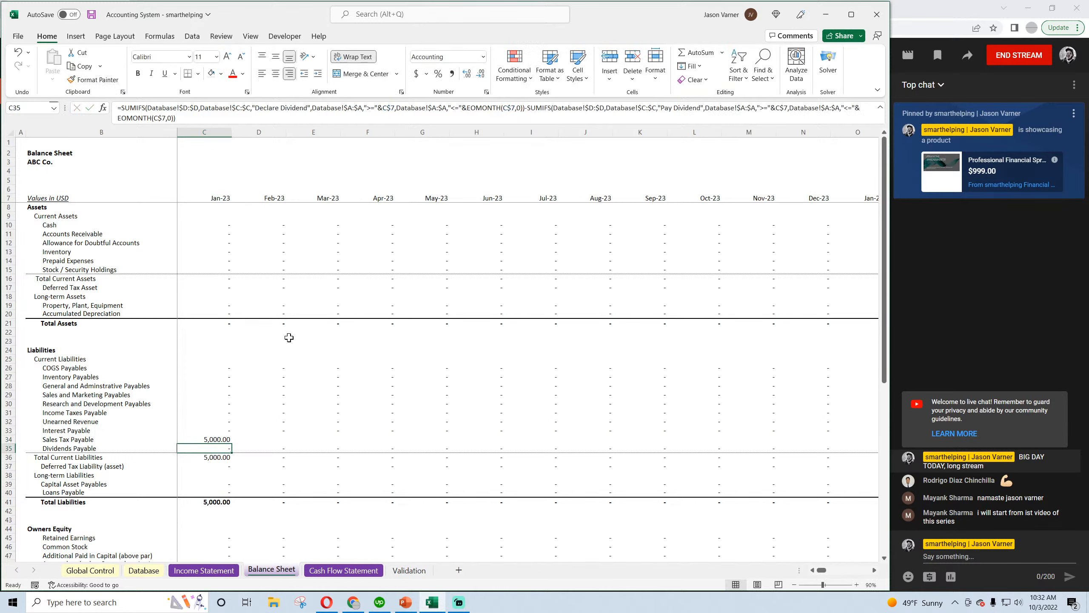
Append a subtracted copy of the Sales Tax Payable SUMIFS to the end of the C34 formula on the Balance Sheet
click(219, 438)
mouse_move(231, 443)
mouse_down()
mouse_move(278, 445)
mouse_move(219, 439)
mouse_up()
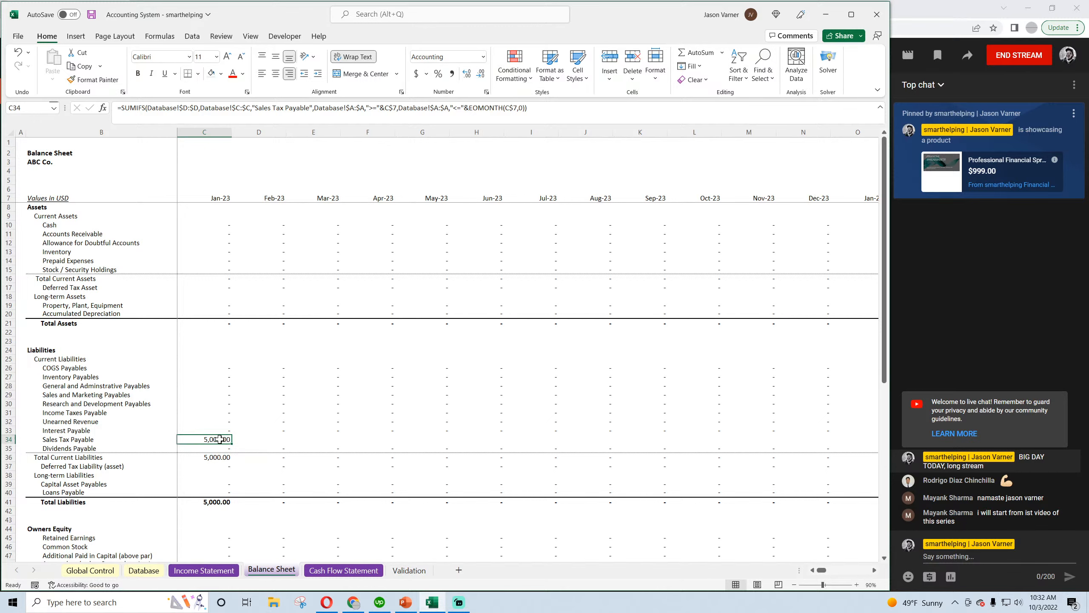
drag(532, 108, 115, 112)
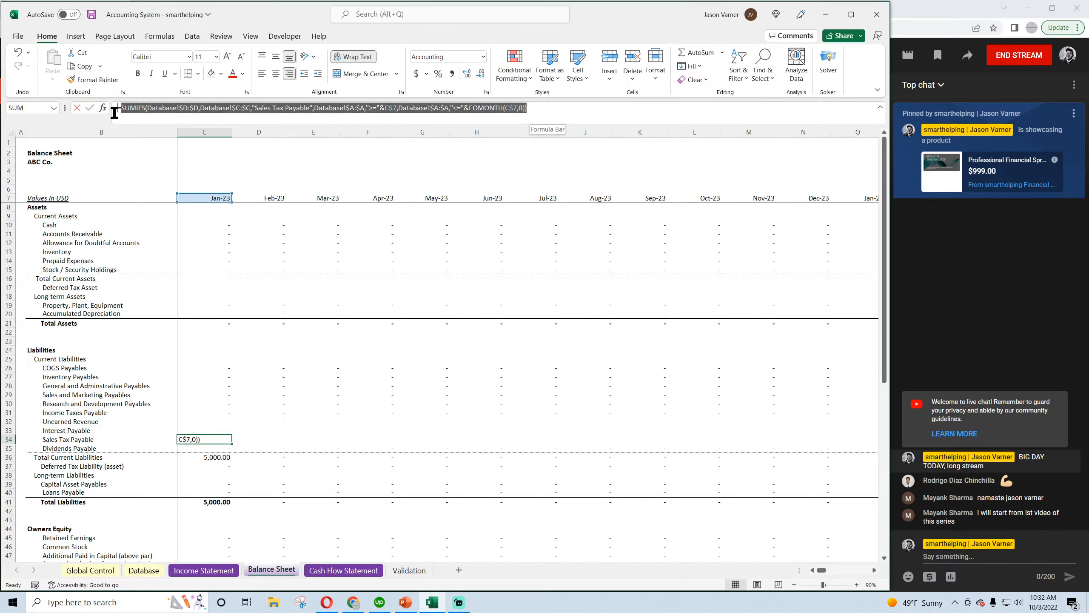
right_click(140, 111)
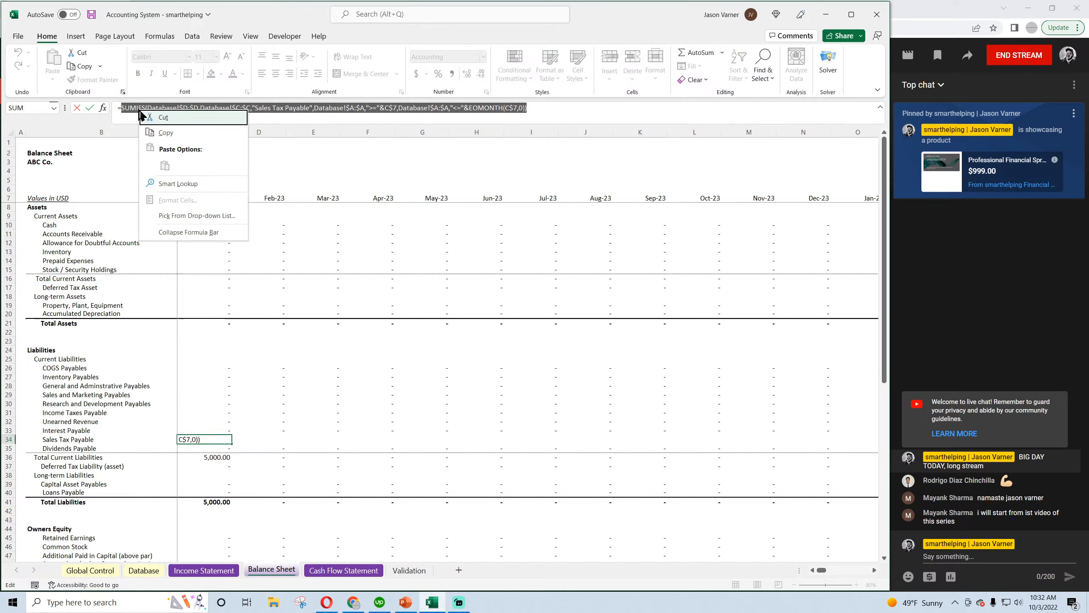
click(165, 133)
key(Return)
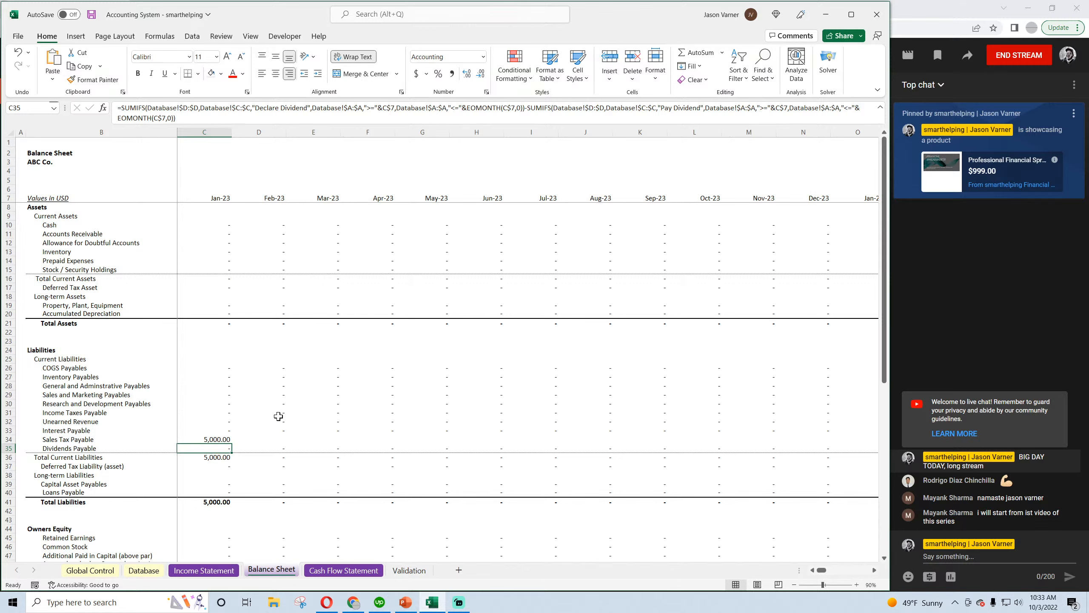
click(223, 439)
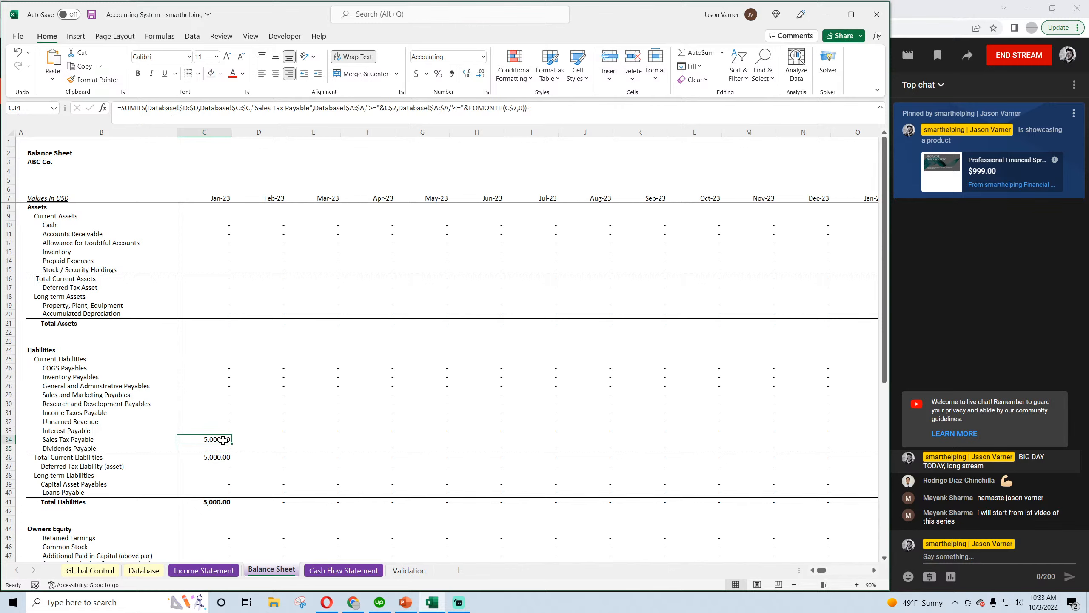
click(555, 107)
text(-)
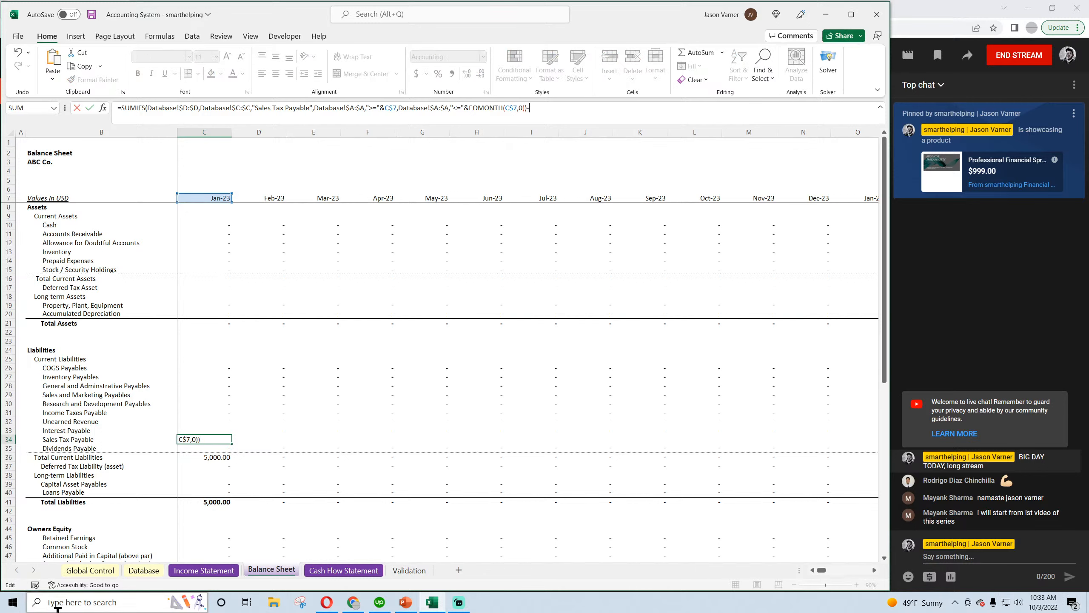
key(ctrl+v)
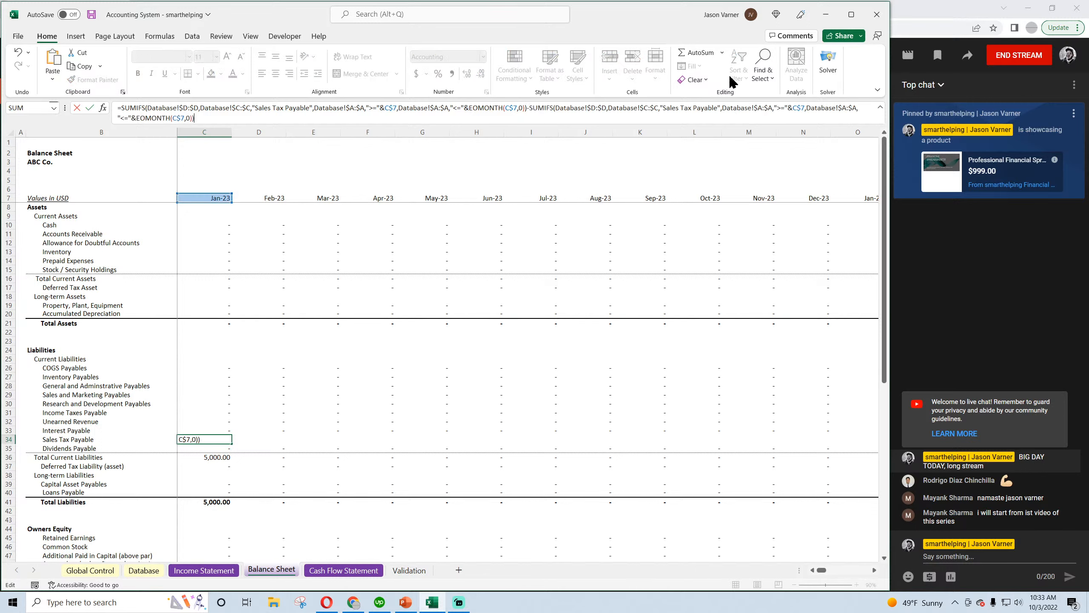
Change the category in the second SUMIFS of the C34 formula to "Payment of Sales Tax"
click(664, 109)
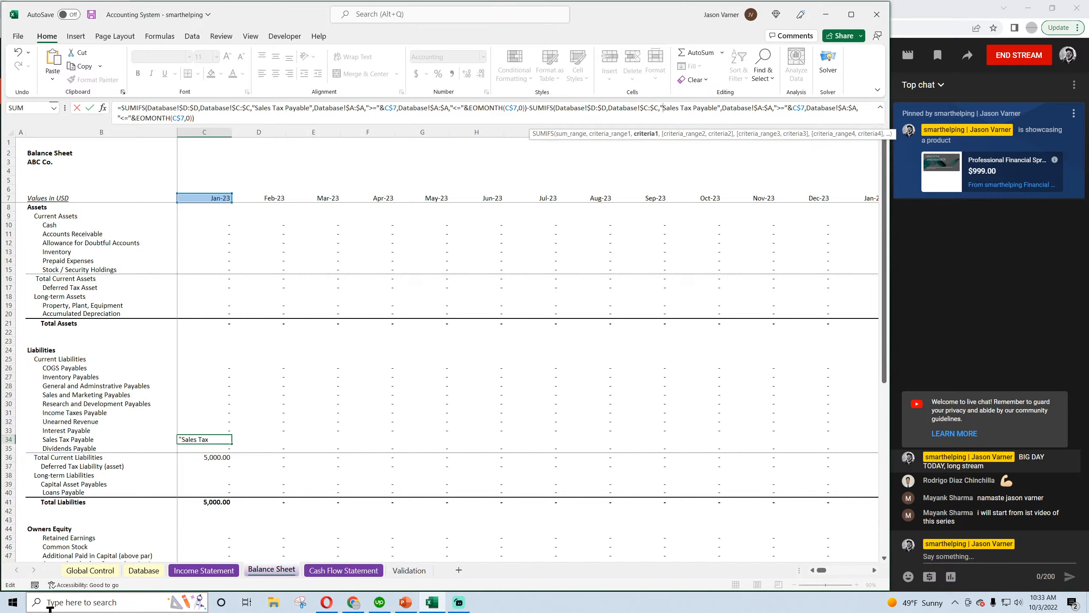
text(Payment of)
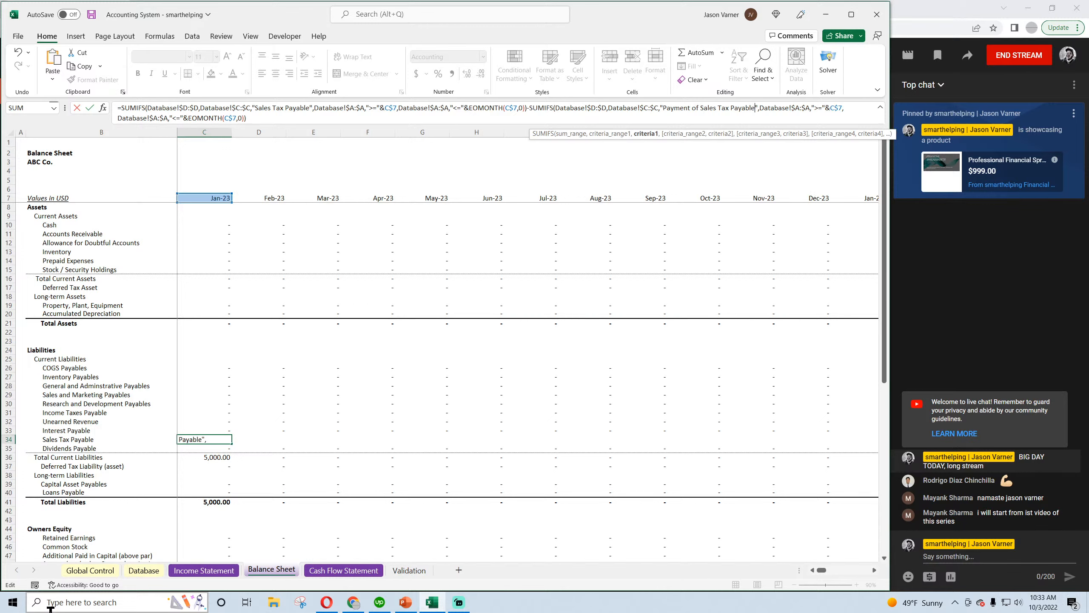
key(BackSpace)
key(BackSpace)
key(BackSpace)
key(BackSpace)
key(BackSpace)
key(BackSpace)
key(BackSpace)
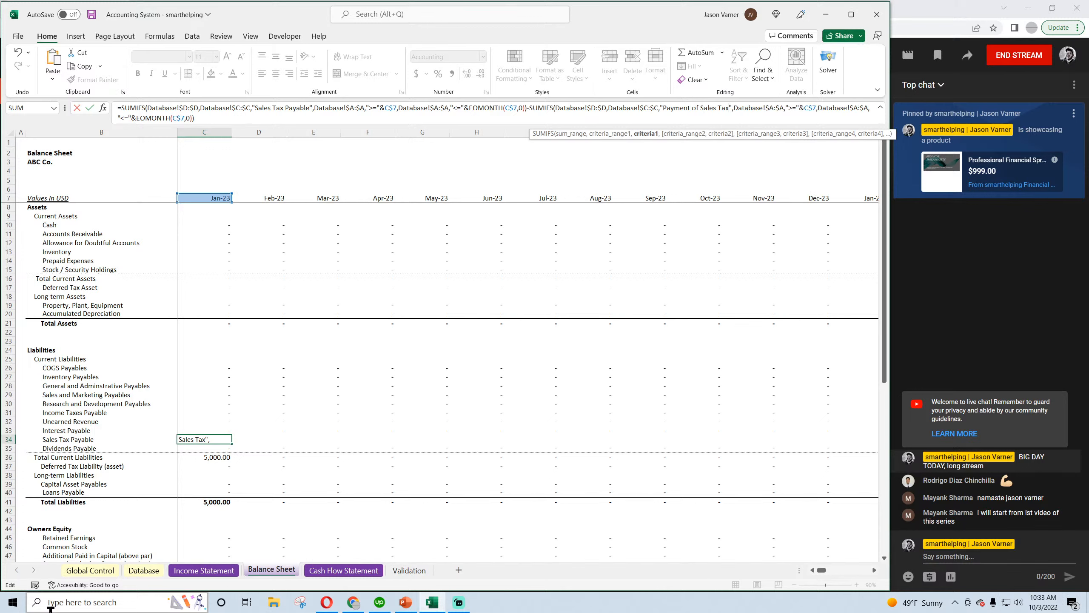
key(Return)
key(Up)
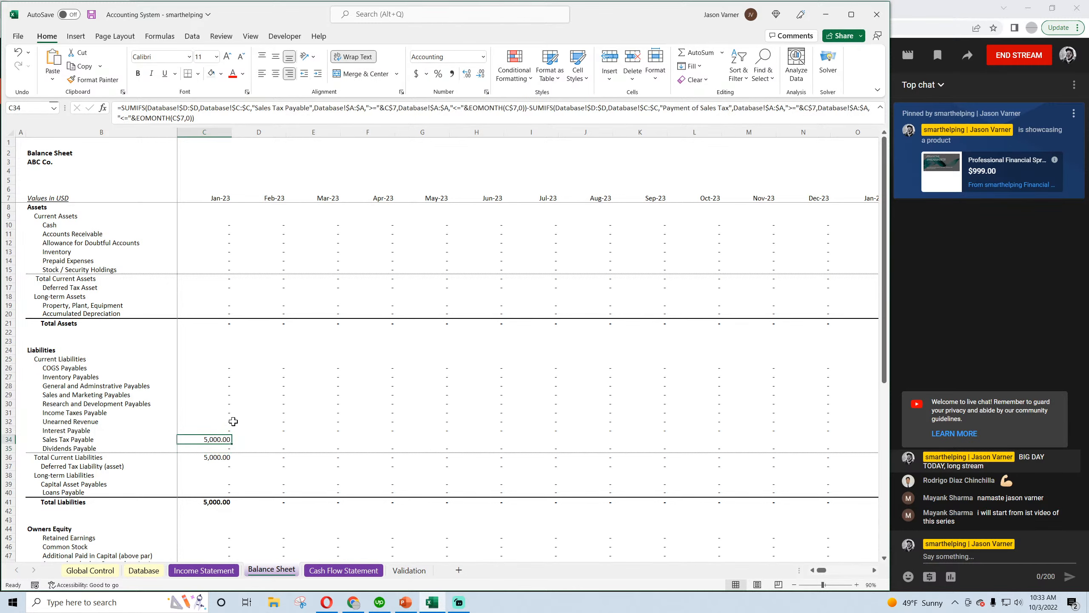
Shorten the last category, in C57 of the Validation sheet, to "Payment of Sales Tax"
click(142, 571)
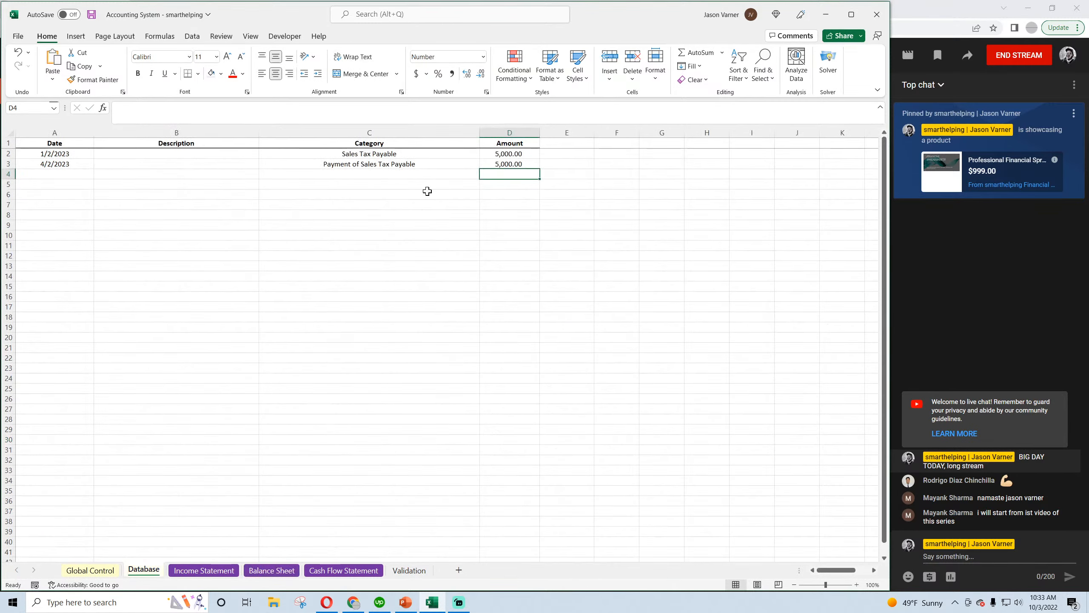
click(431, 164)
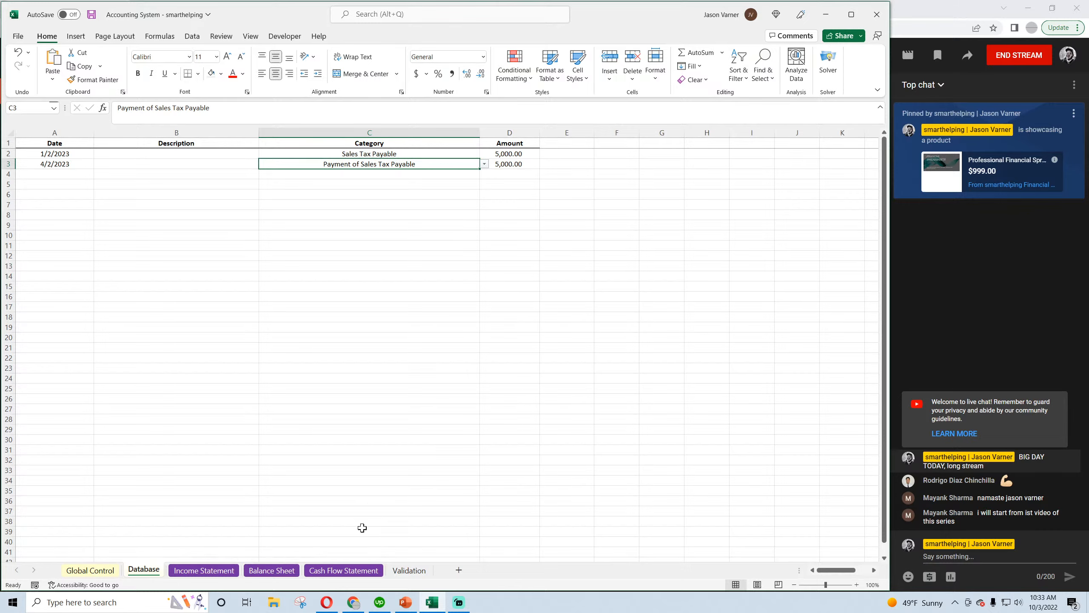
click(410, 570)
double_click(202, 490)
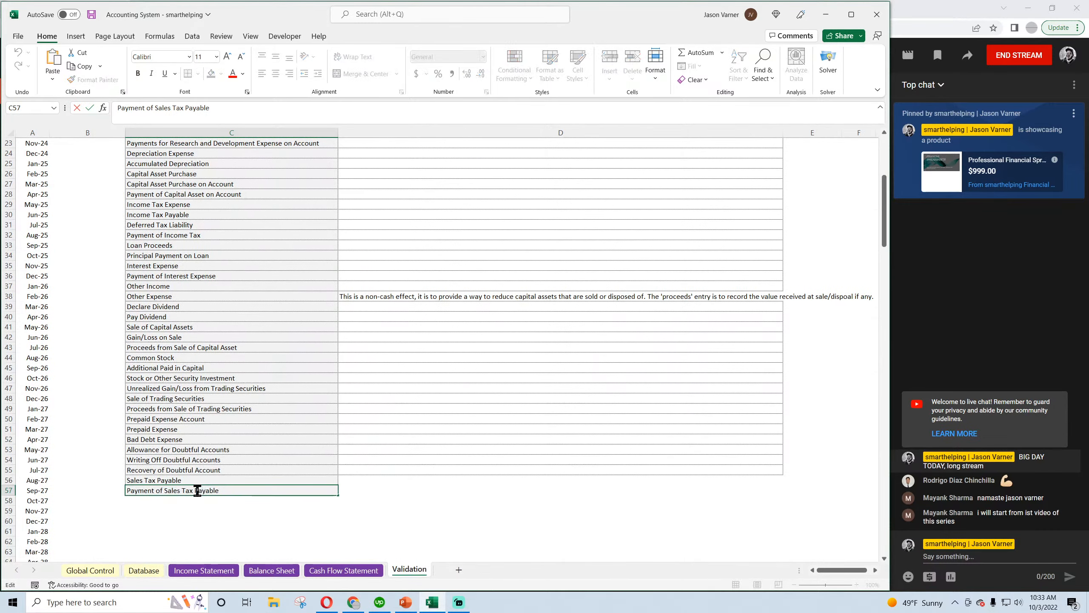
drag(197, 490, 260, 495)
key(BackSpace)
key(Return)
Set the category of the 4/2/2023 transaction in the Database sheet to "Payment of Sales Tax" from the validated categories
click(148, 569)
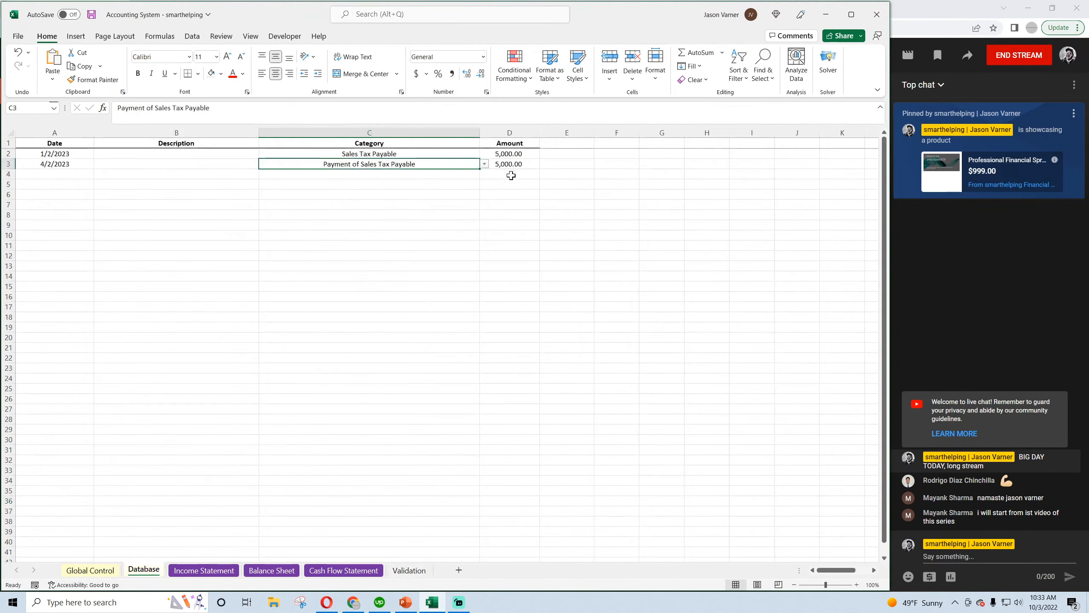
click(483, 163)
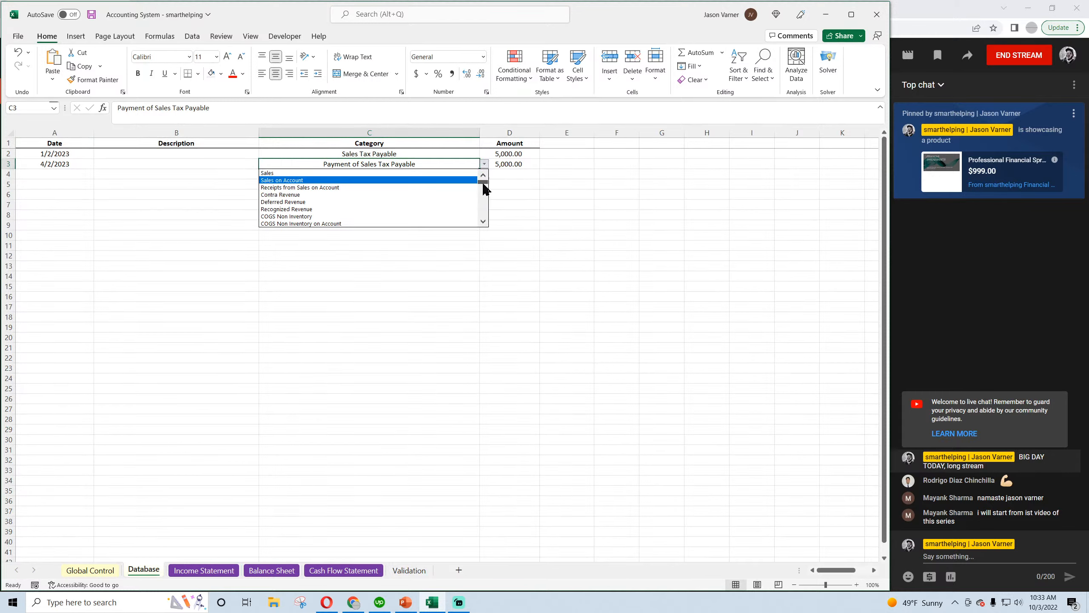
drag(482, 183, 483, 193)
click(483, 175)
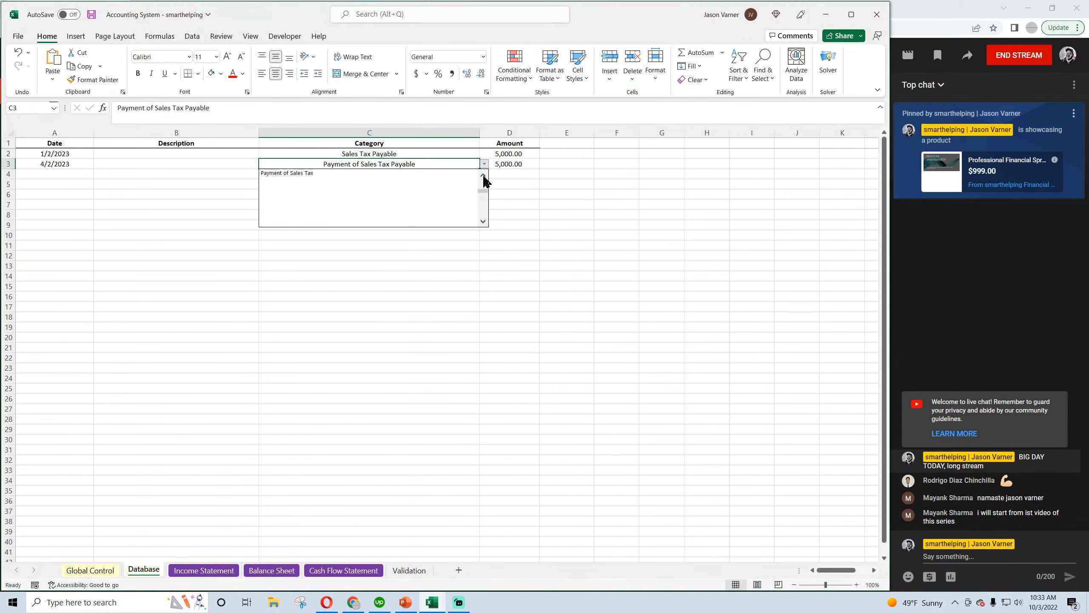
click(484, 176)
click(424, 180)
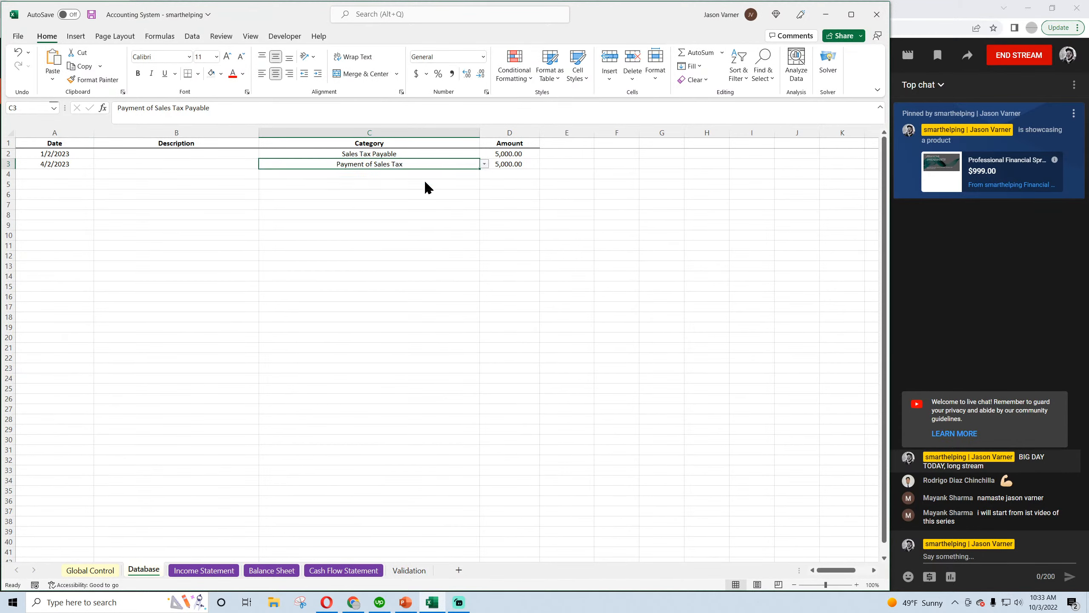
Fill the Balance Sheet's C34 formula into D34 and add +C34 at its end to carry forward the prior month's balance
click(257, 569)
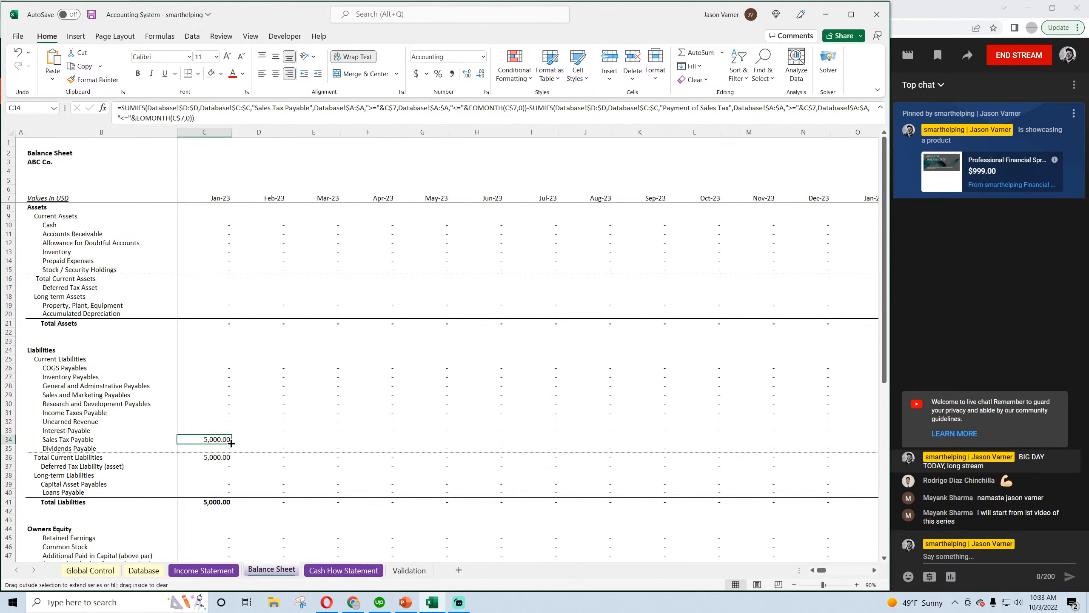
drag(232, 444, 285, 444)
click(261, 439)
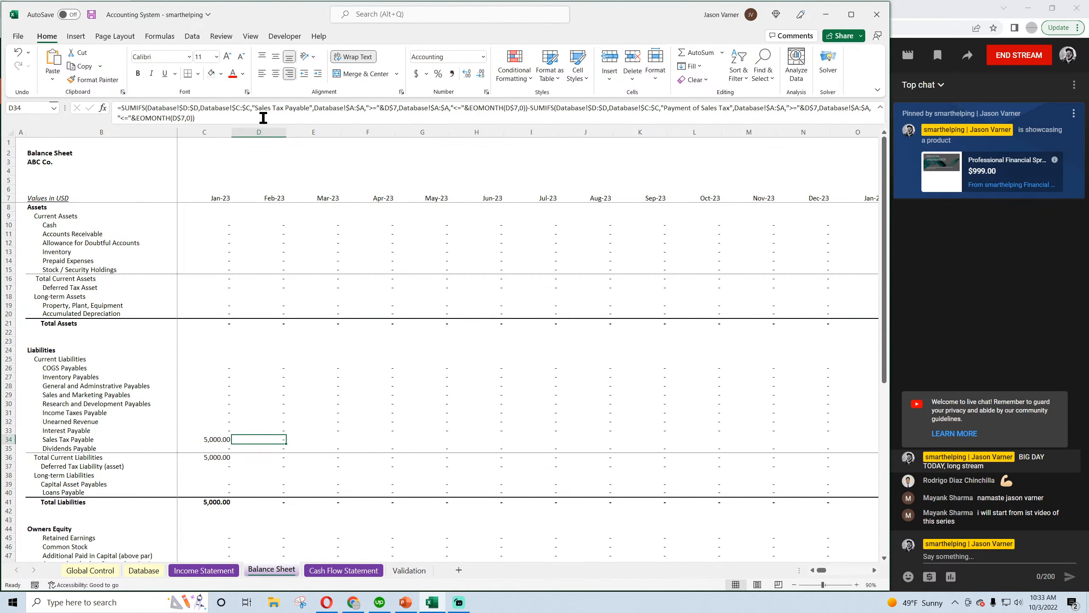
click(263, 117)
text(+)
click(212, 437)
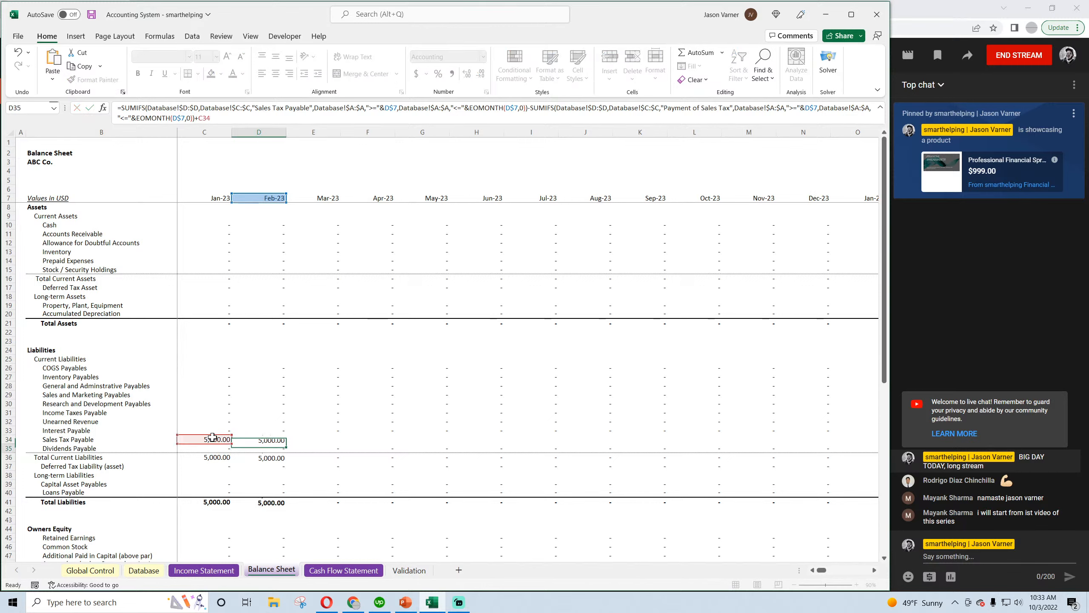
key(Return)
Fill the D34 Sales Tax Payable formula across all remaining months of row 34 and save the workbook
click(261, 439)
drag(285, 447, 566, 455)
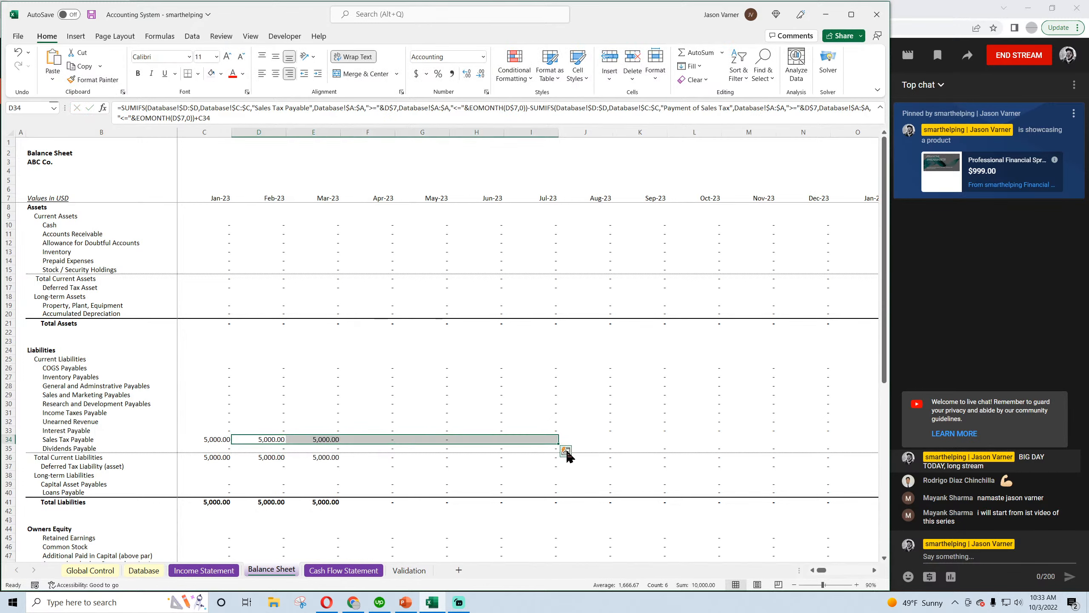
click(373, 438)
click(330, 440)
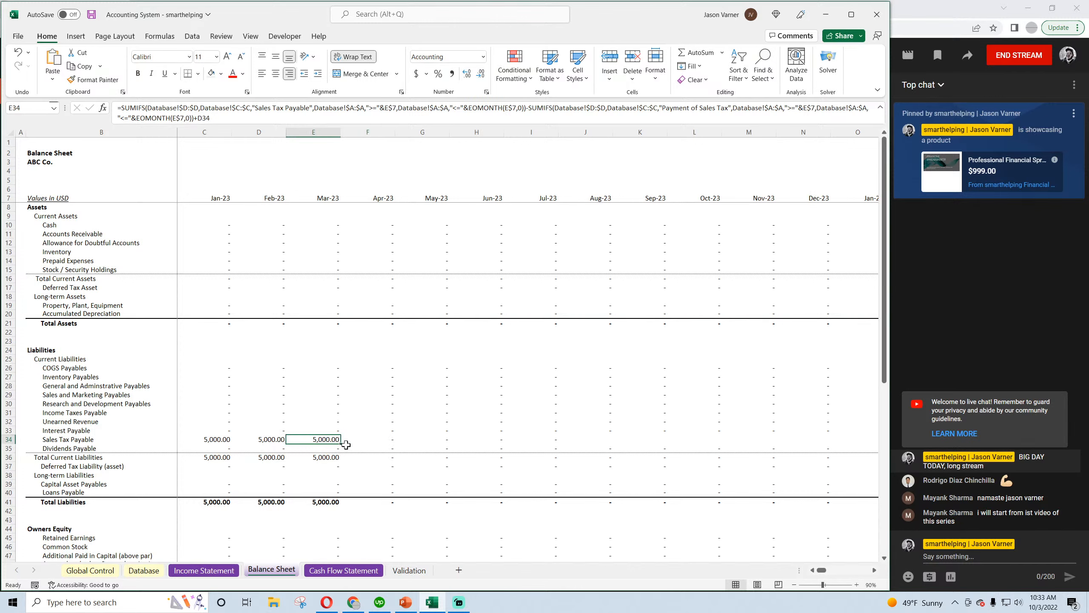
drag(339, 443, 815, 442)
drag(865, 571, 815, 570)
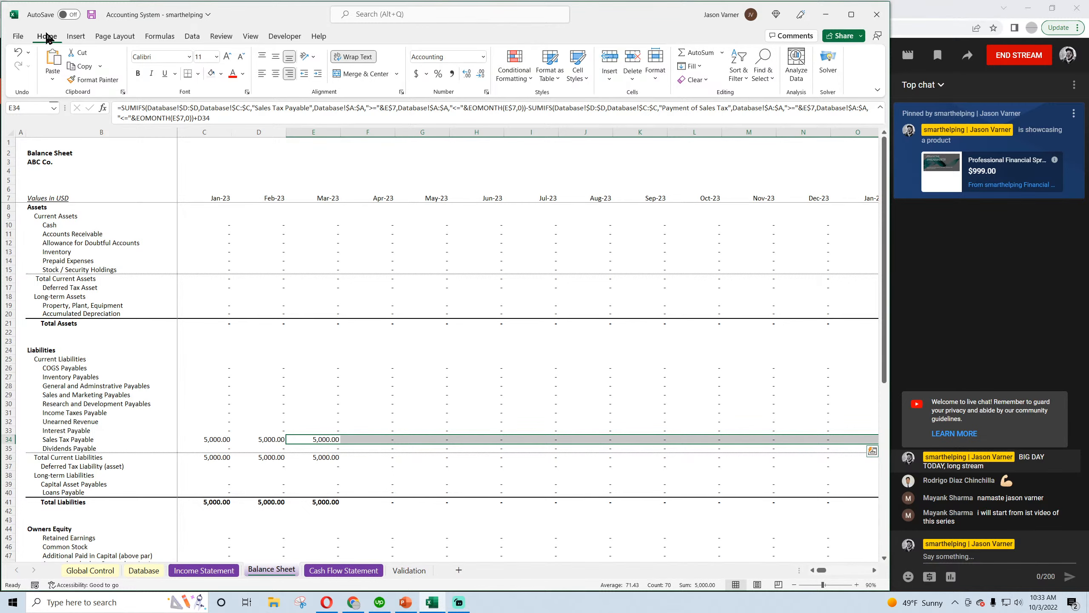
click(91, 14)
scroll(256, 413, down, 4)
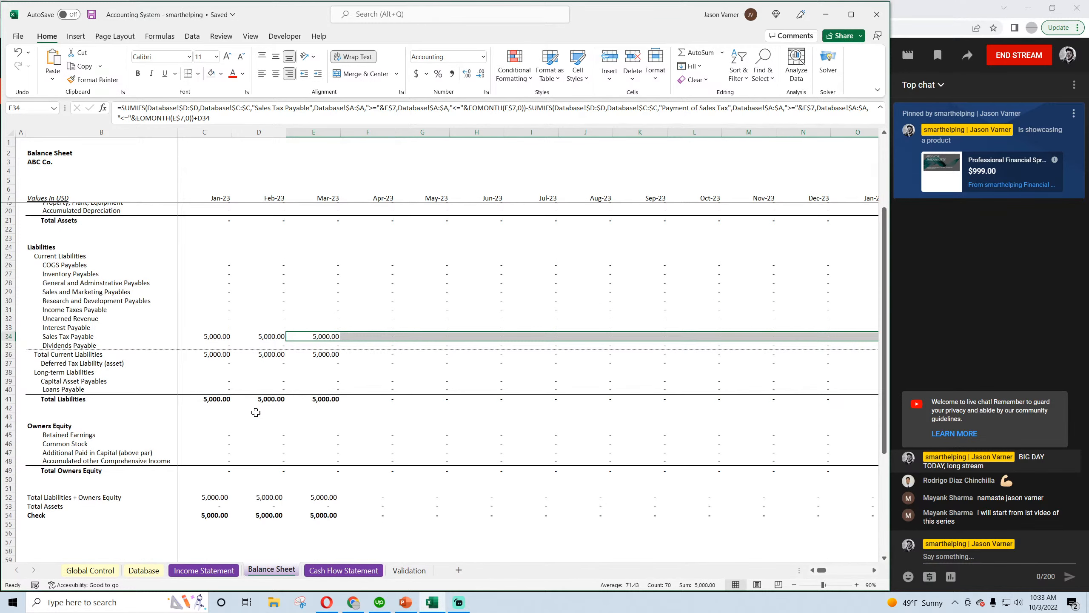
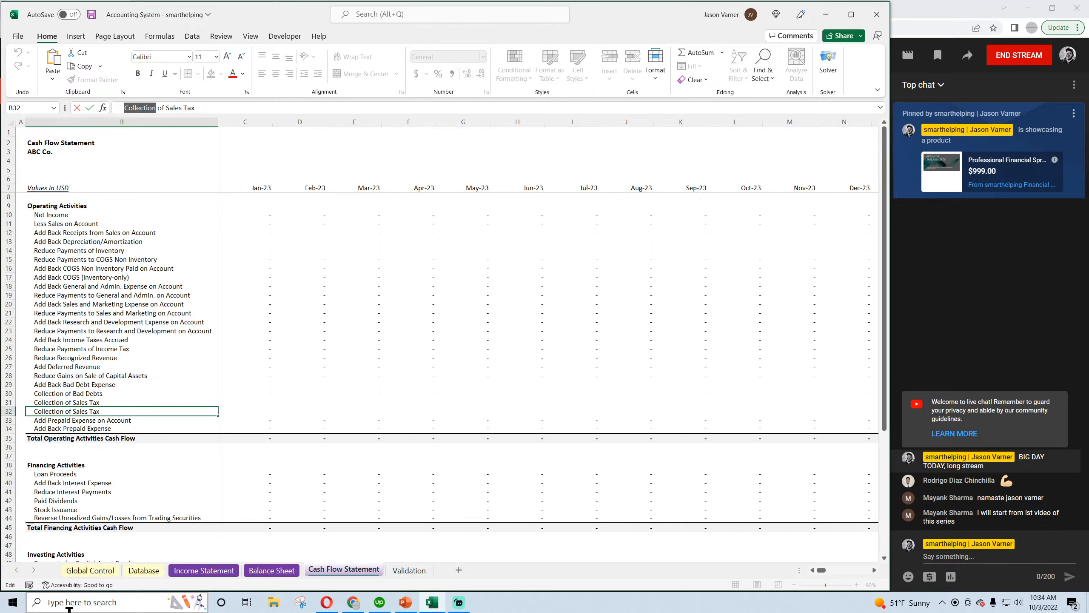
Change the B32 label on the Cash Flow Statement to "Payment of Sales Tax"
text(Payment)
key(Return)
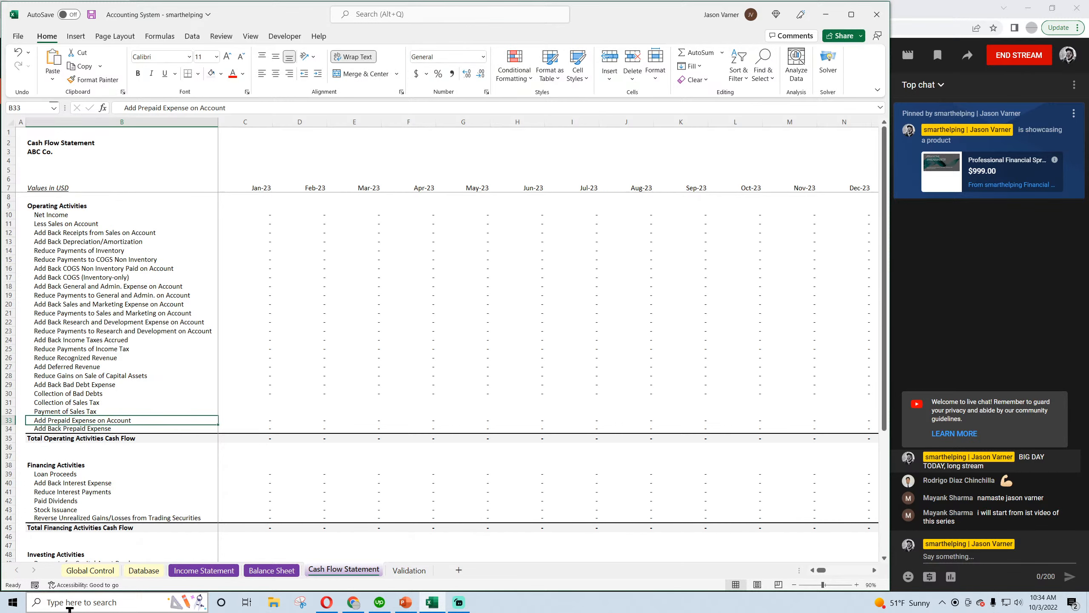
key(Up)
key(Right)
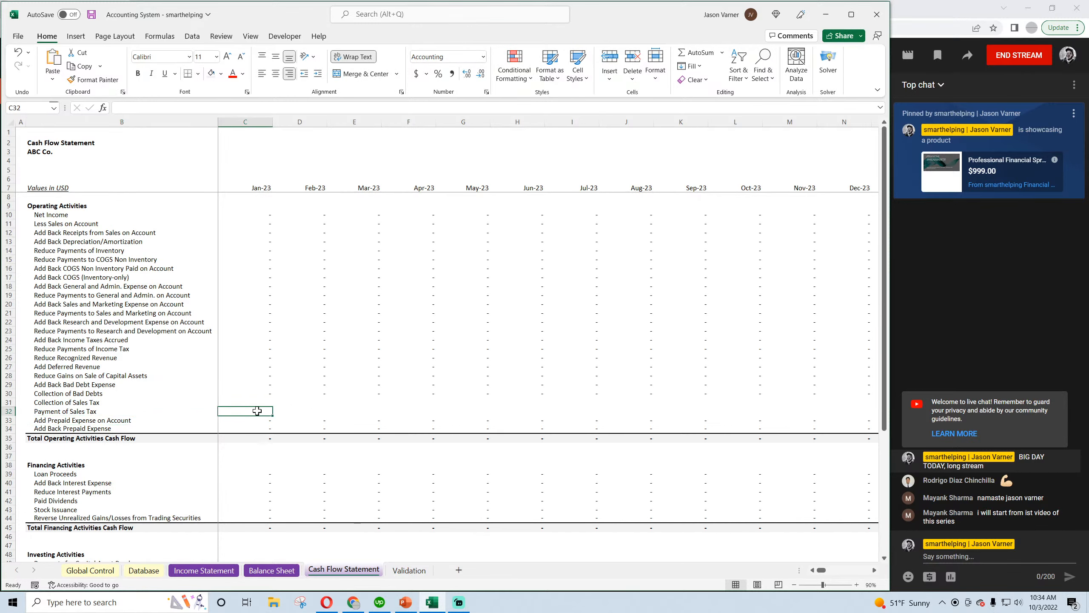
Copy the Collection of Bad Debts formula from C30 into C31 and change its category criterion to "Sales Tax Payable"
click(260, 394)
key(ctrl+c)
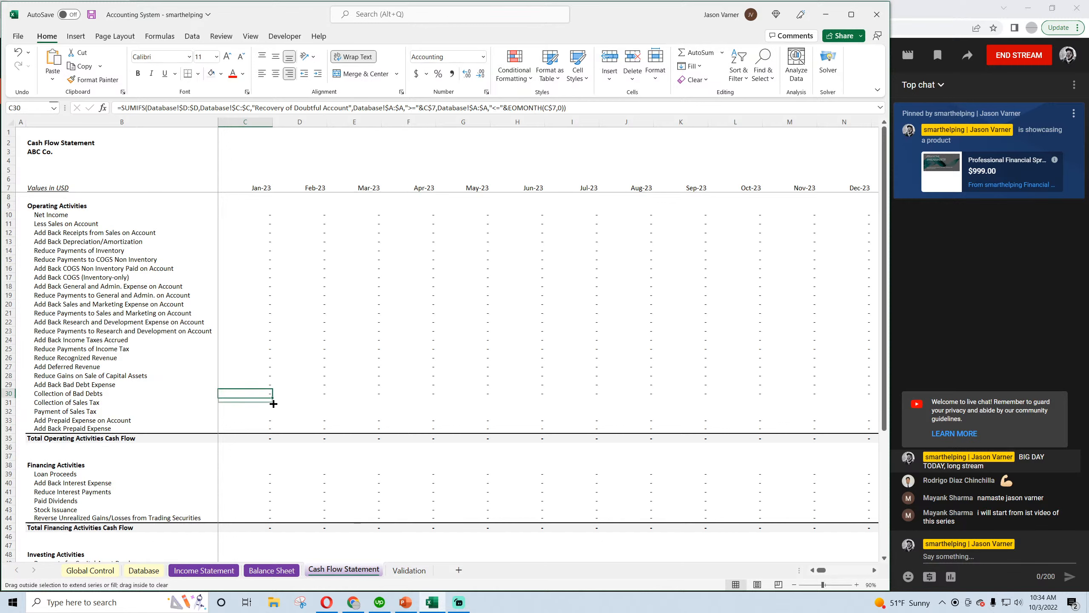
key(Down)
key(ctrl+v)
key(Escape)
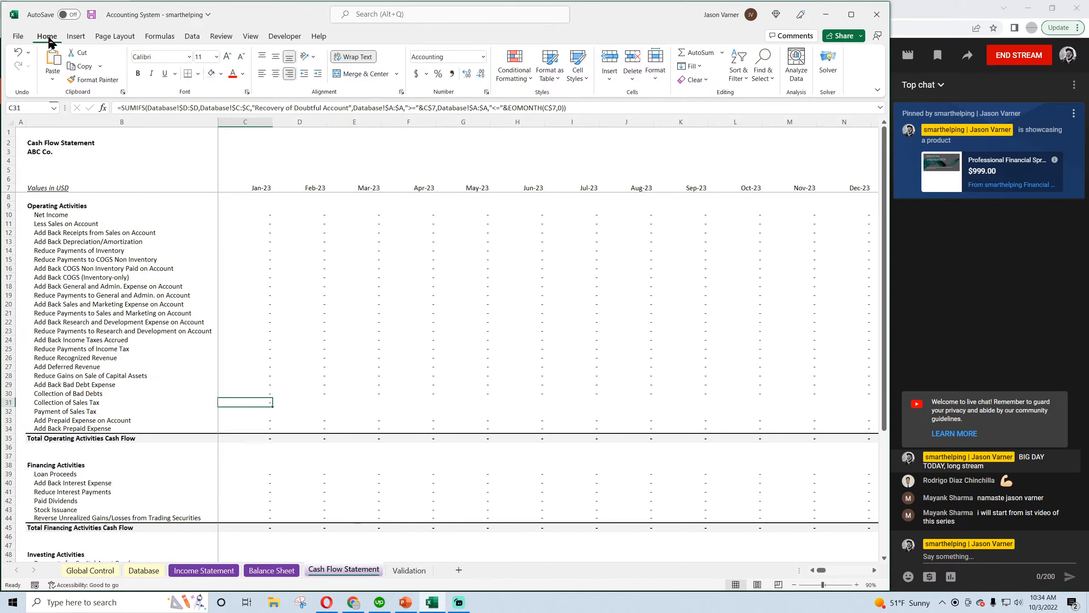
drag(256, 108, 348, 108)
text(Sales Tax Payable)
key(Return)
Fill the C31 formula down into C32, make it negative and change its category criterion to "Payment of Sales Tax"
key(ctrl+d)
click(122, 108)
text(-)
click(262, 107)
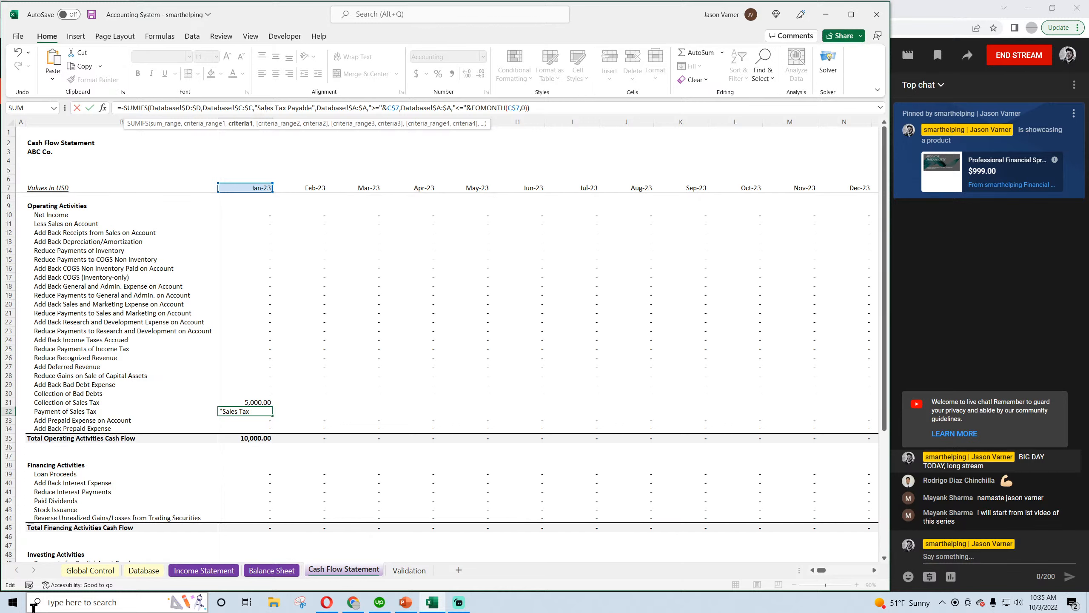
text(Payment)
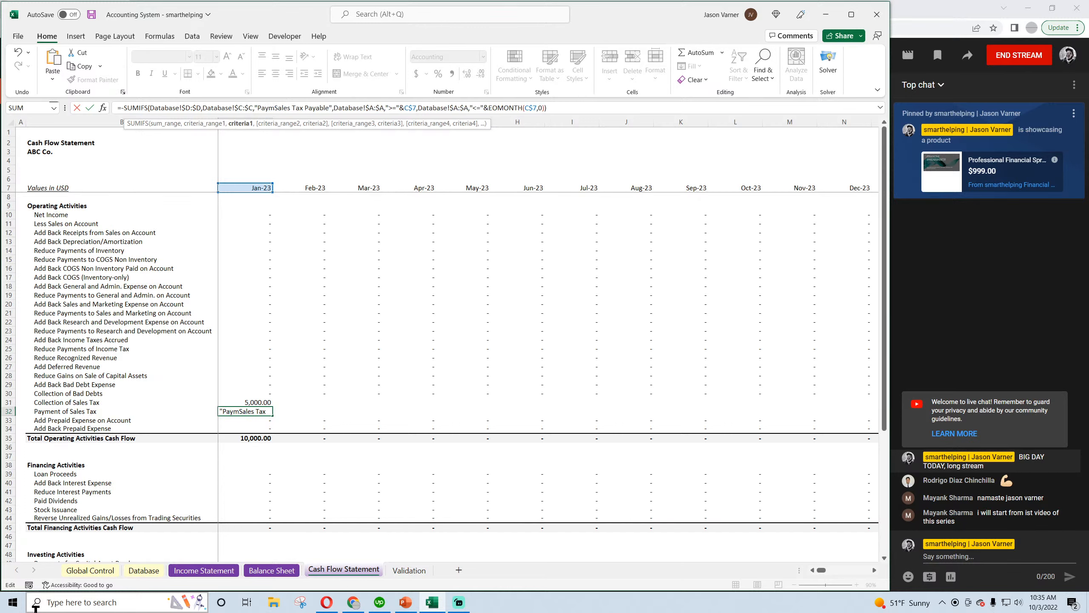
text( of)
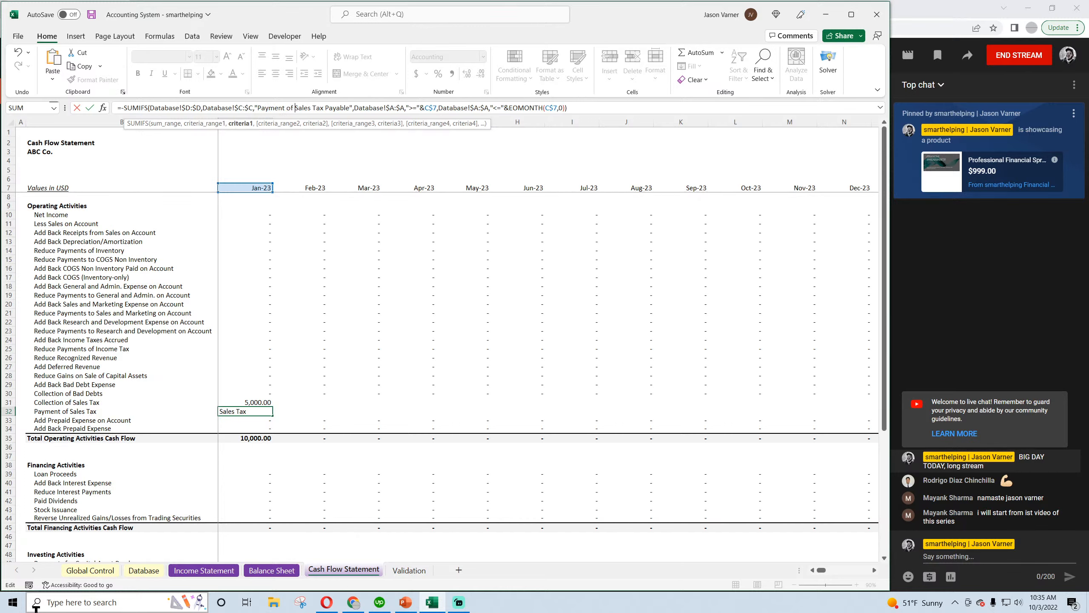
key(Right)
key(Right)
key(Right)
key(Right)
key(Right)
key(Right)
key(Right)
key(Right)
key(Right)
key(Right)
key(Right)
key(Right)
key(Right)
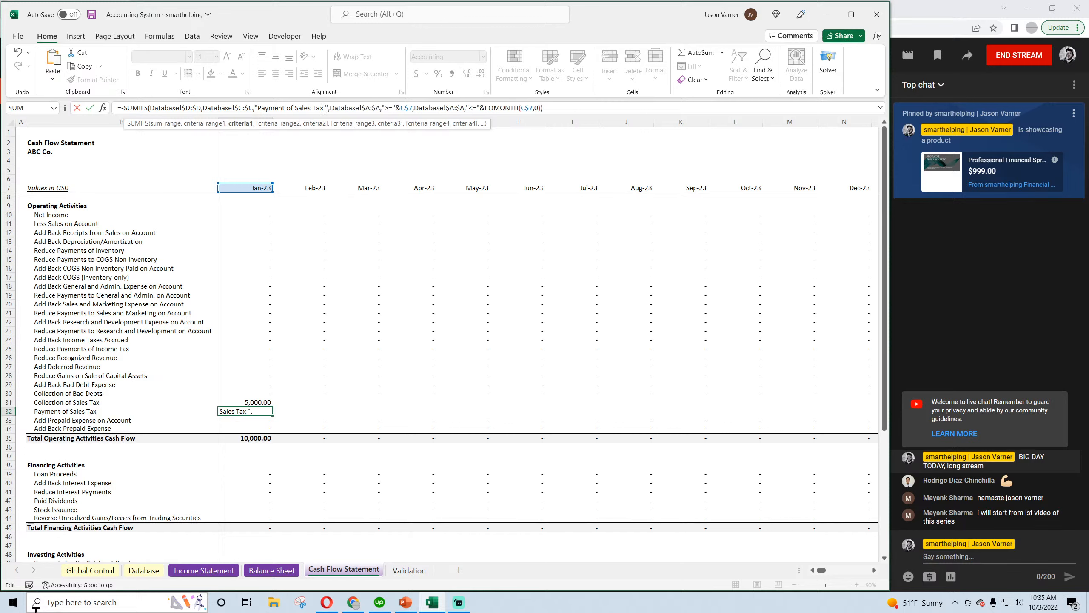
key(Return)
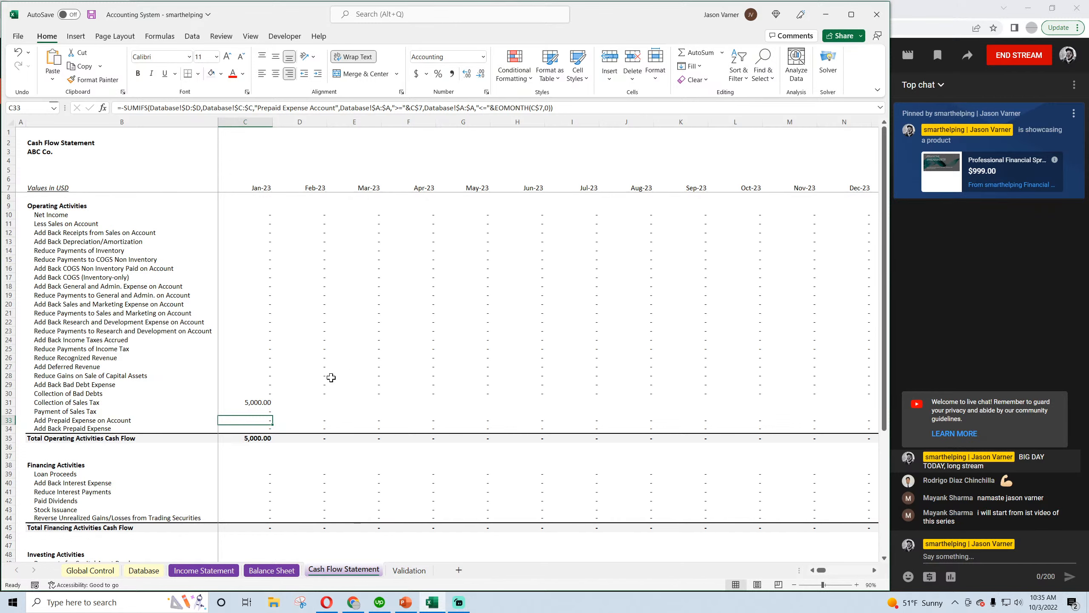
Fill the C31:C32 sales tax formulas across all months through Mar-29 and save the workbook
drag(257, 401, 815, 418)
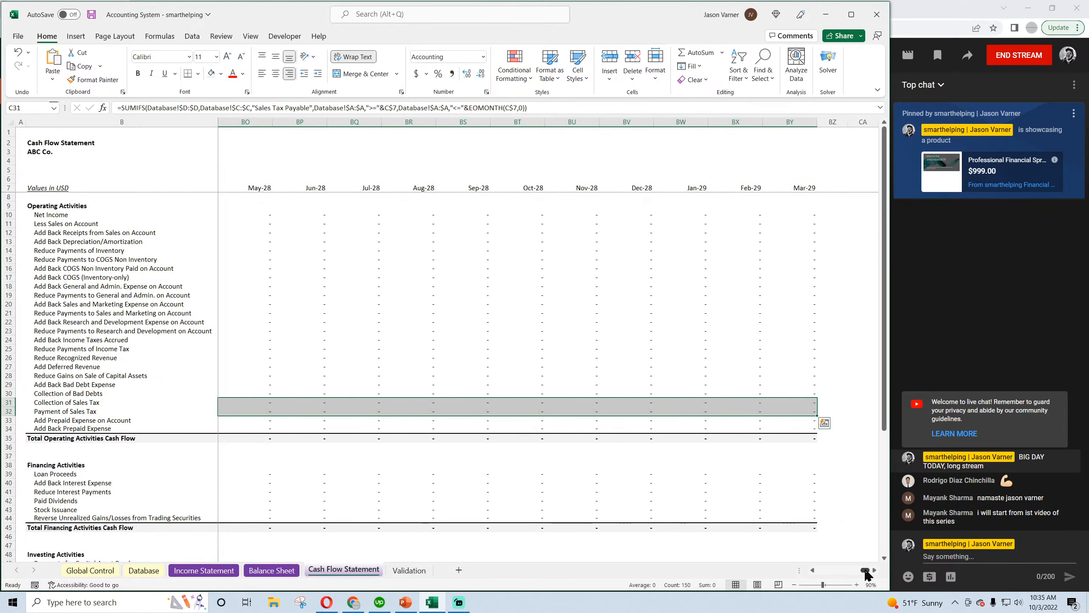
drag(865, 570, 821, 572)
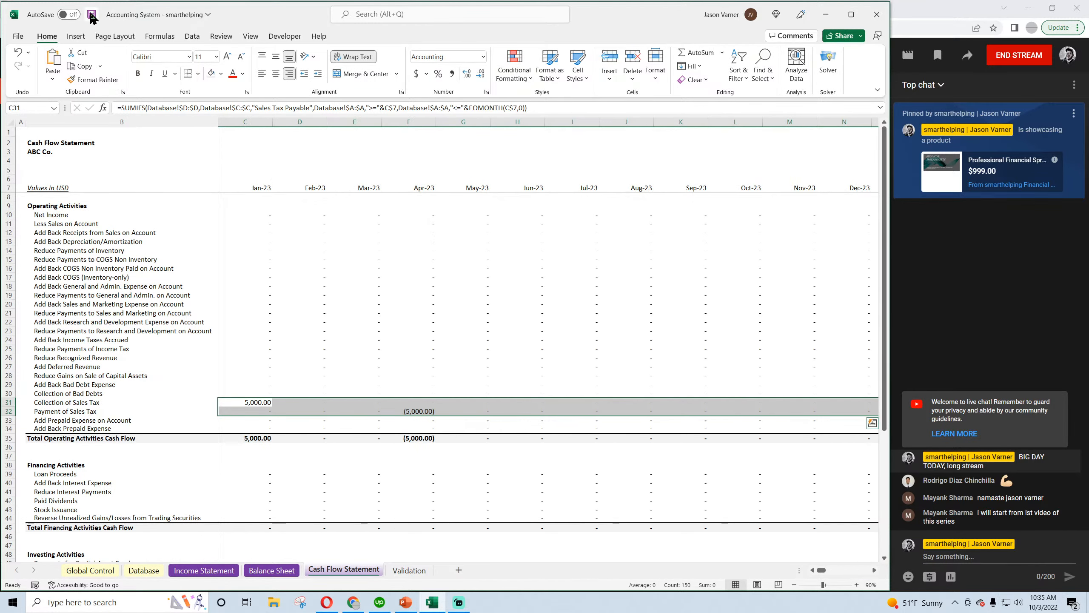
Examine the total change in cash flow per period, the Balance Sheet's Sales Tax Payable and Check rows, and the Income Statement
scroll(374, 316, down, 4)
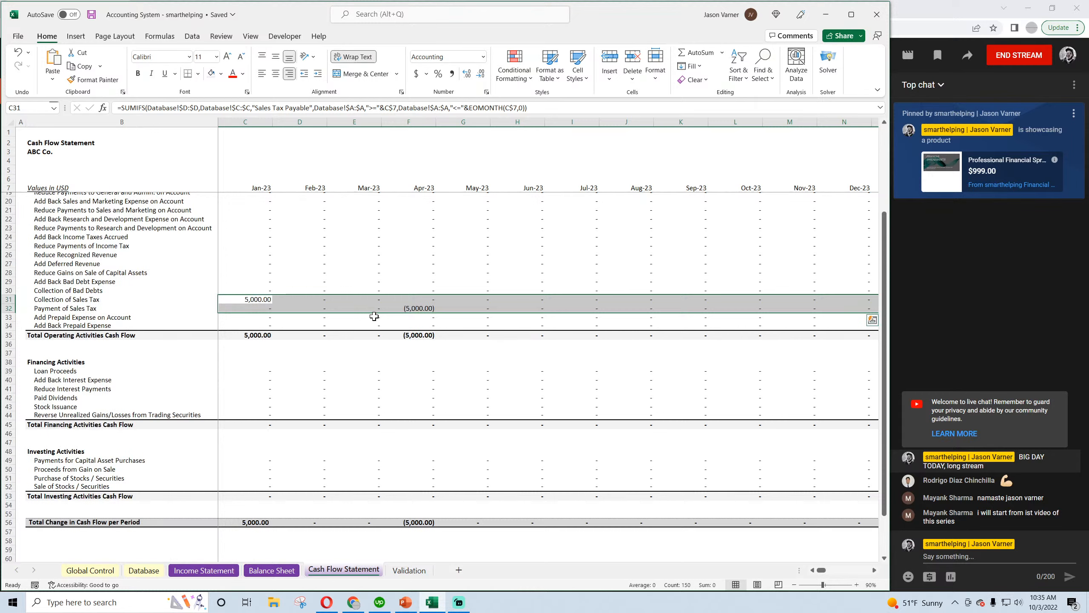
scroll(375, 316, down, 4)
click(248, 420)
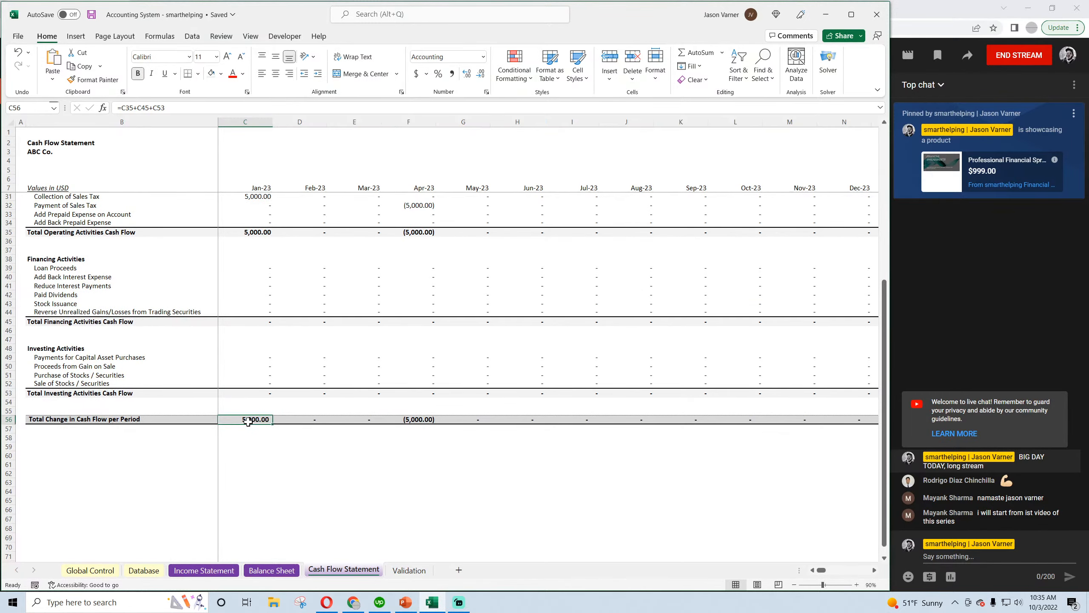
click(427, 419)
scroll(367, 382, up, 8)
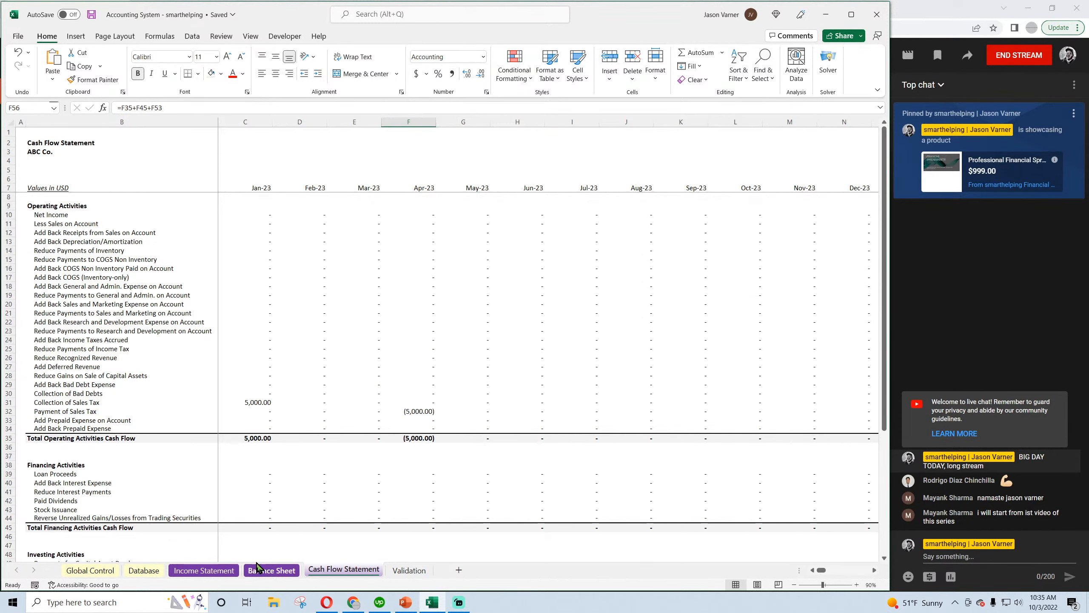
click(270, 569)
scroll(252, 427, down, 4)
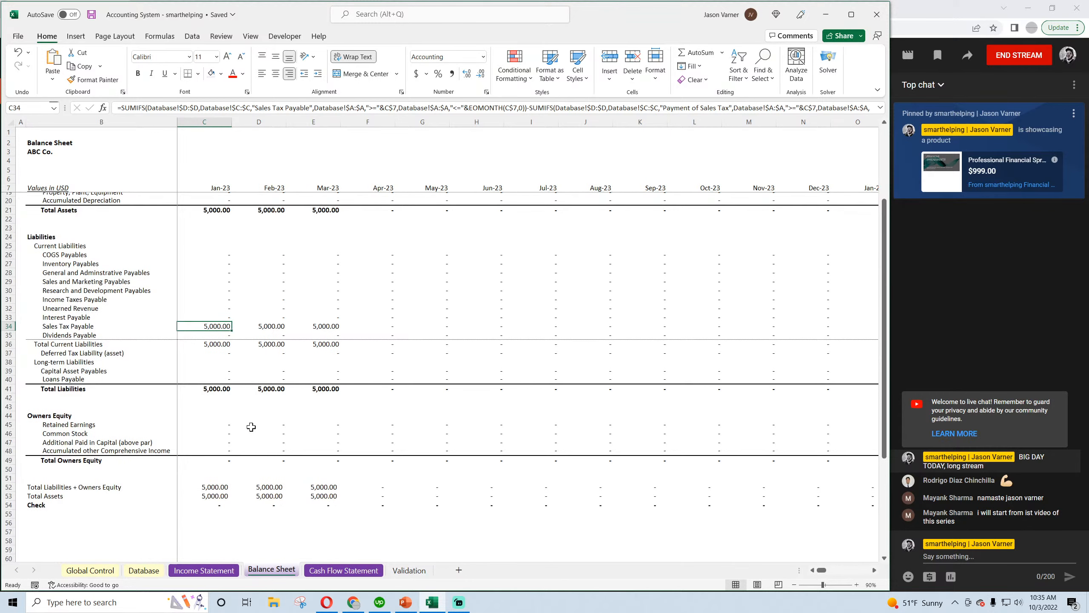
scroll(214, 327, up, 4)
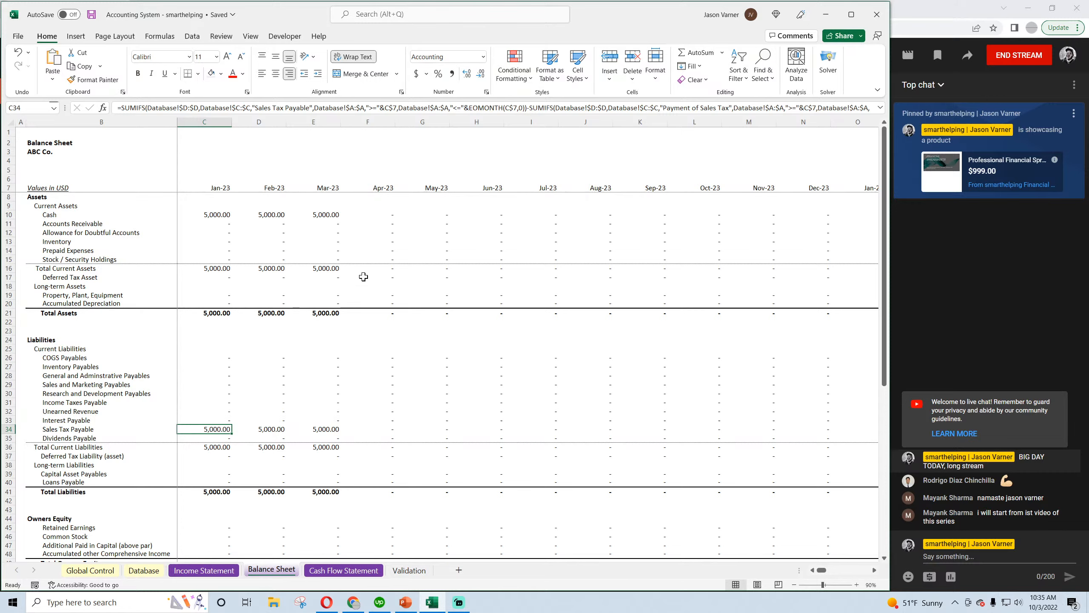
scroll(365, 392, down, 5)
scroll(366, 393, up, 5)
click(203, 570)
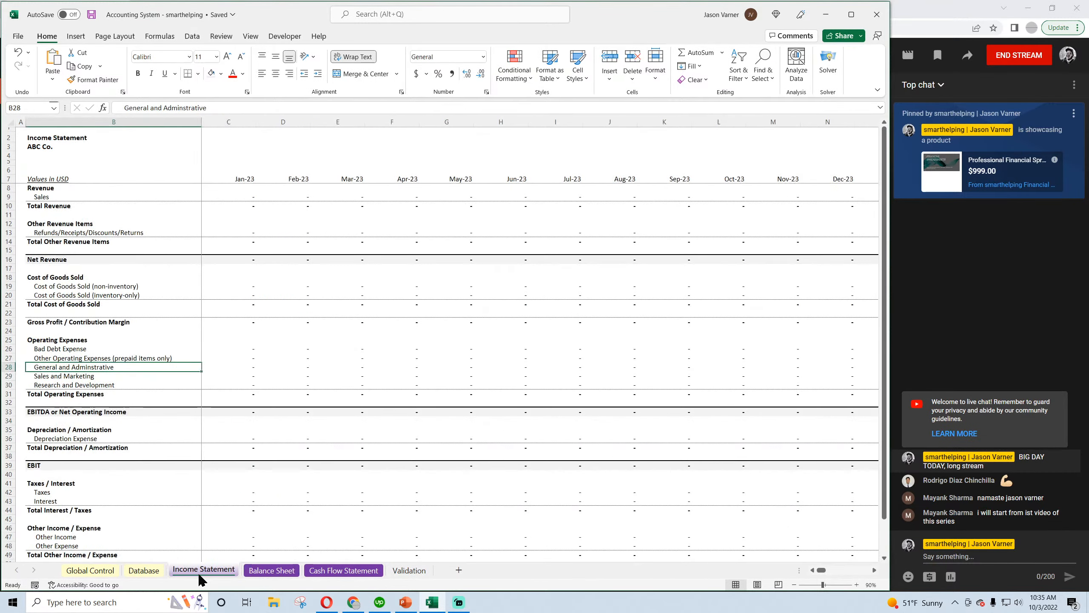
scroll(184, 479, down, 4)
scroll(184, 478, up, 4)
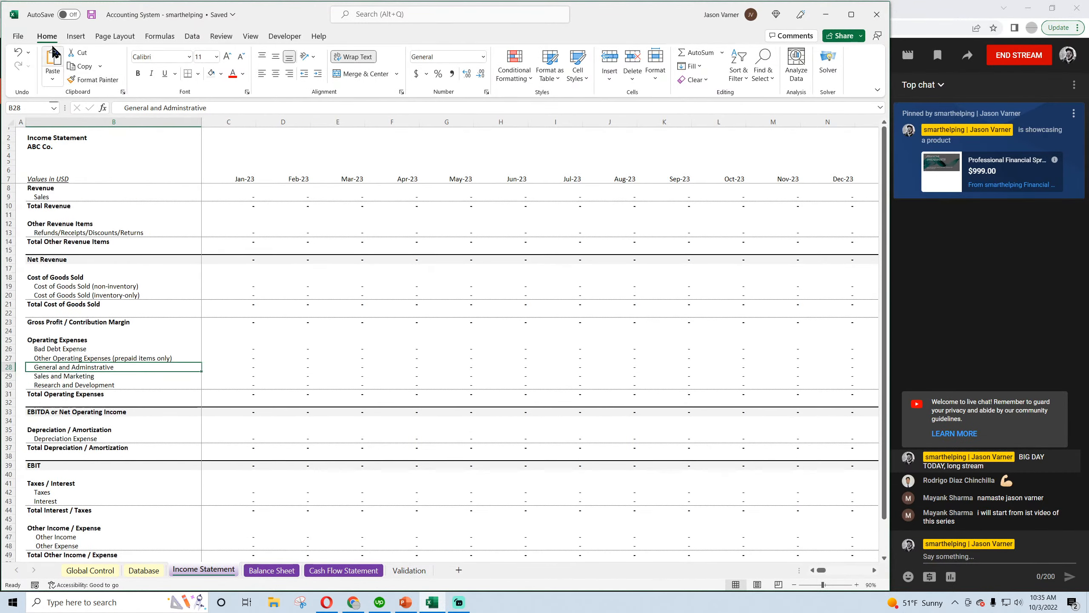
Clear the contents of the two sales tax test transactions in the Database sheet and save the workbook
click(144, 569)
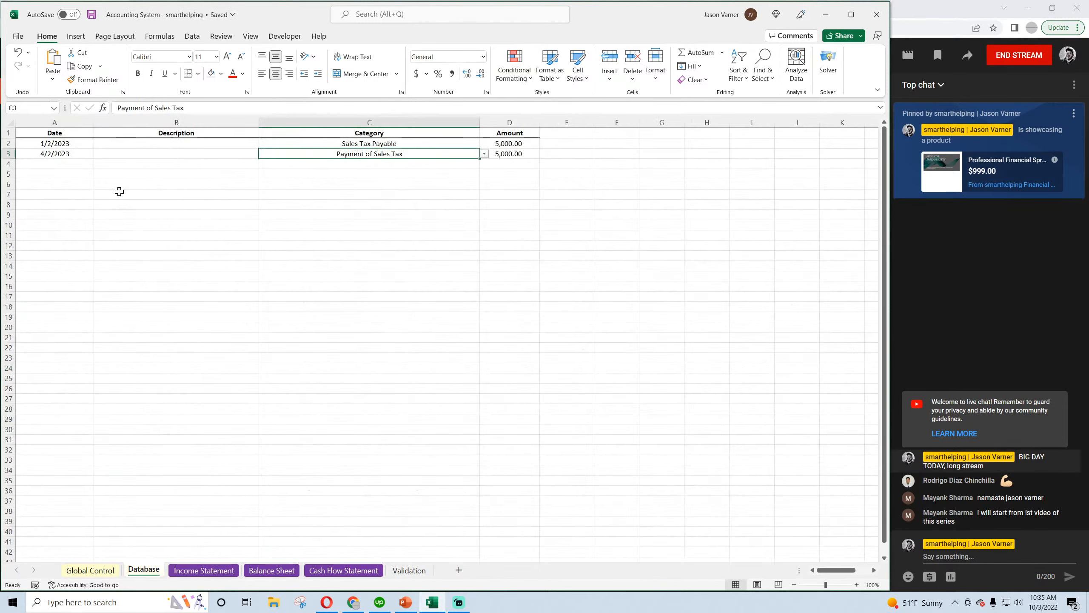
drag(53, 144, 489, 172)
right_click(485, 156)
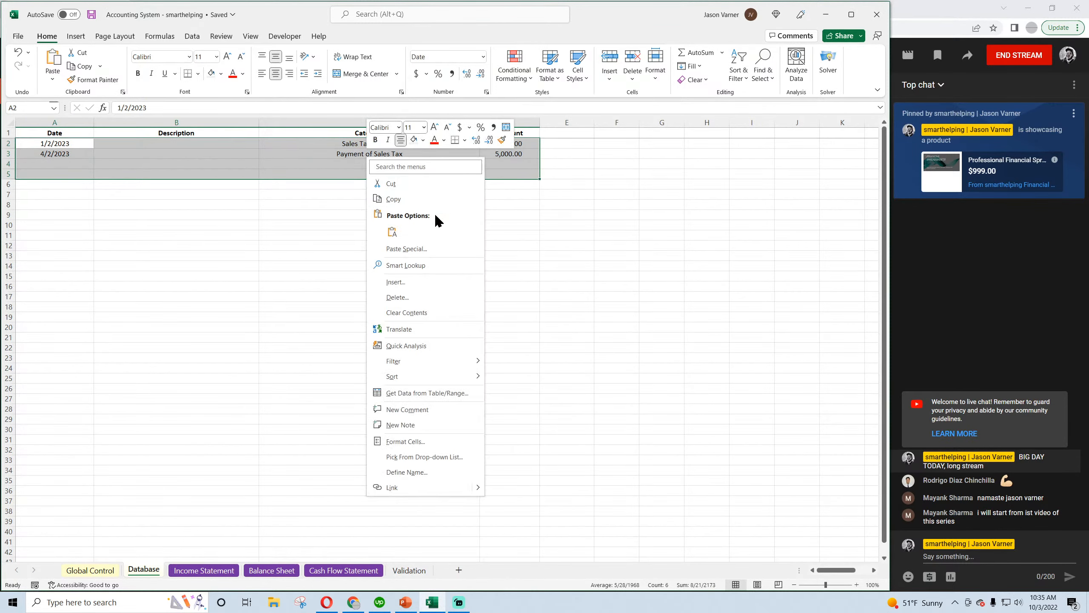
click(406, 312)
click(364, 276)
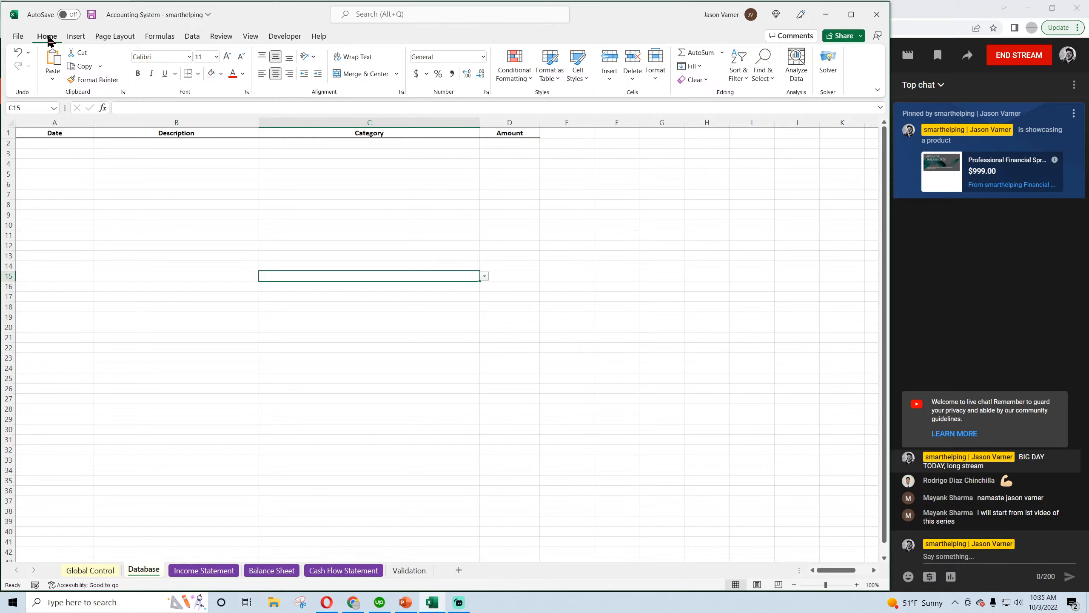
click(91, 15)
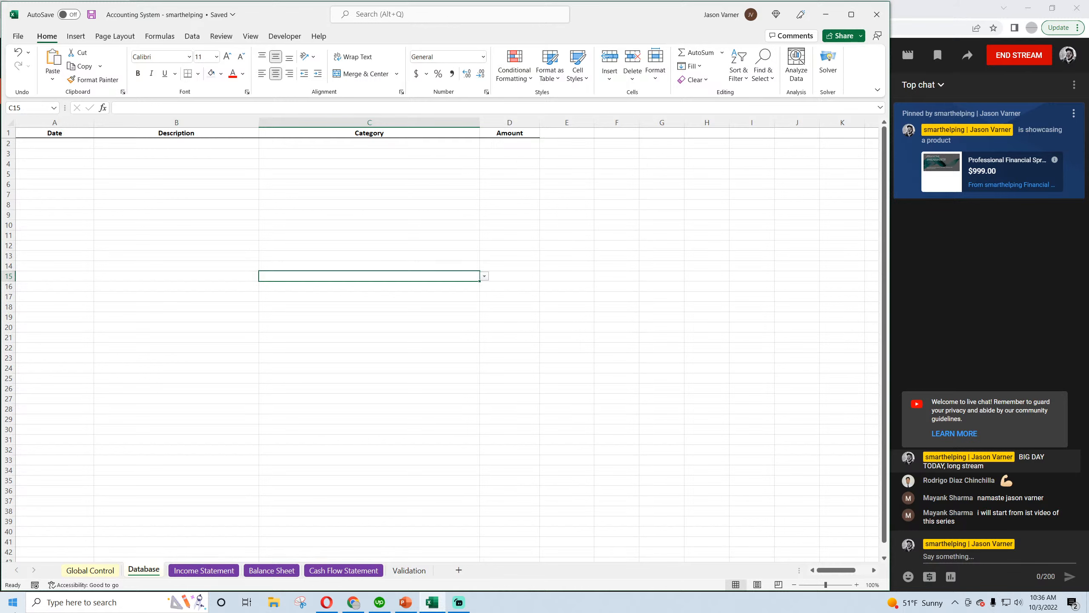
text(+++++++)
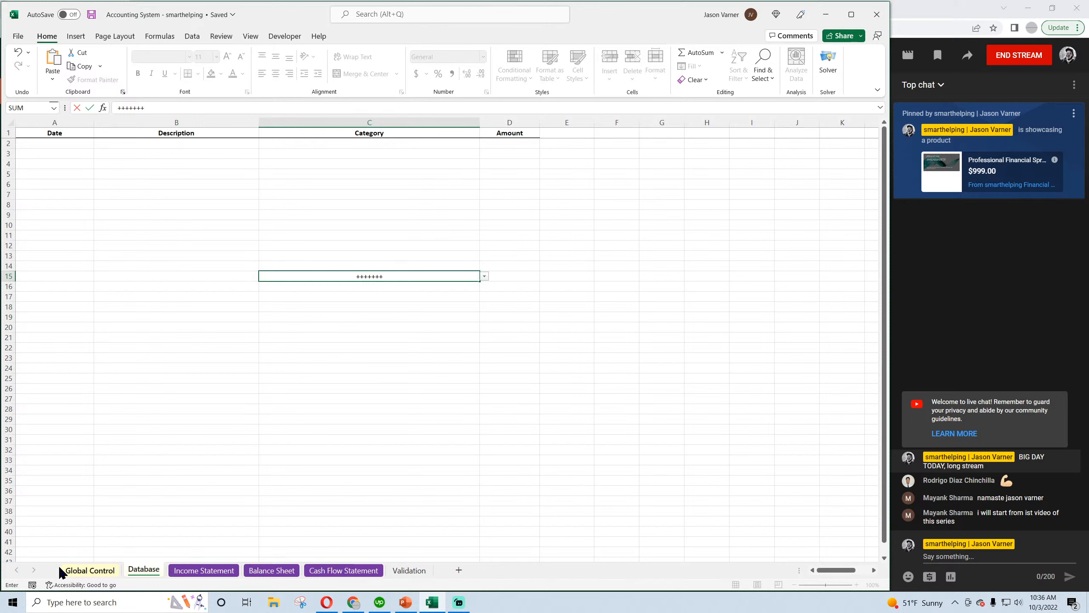
click(334, 194)
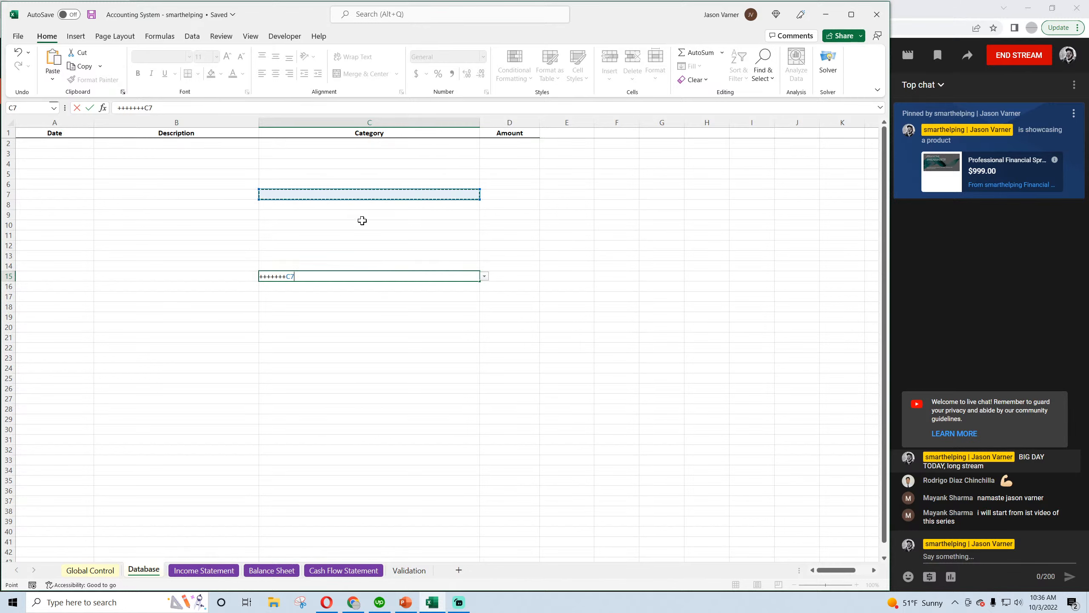
key(Return)
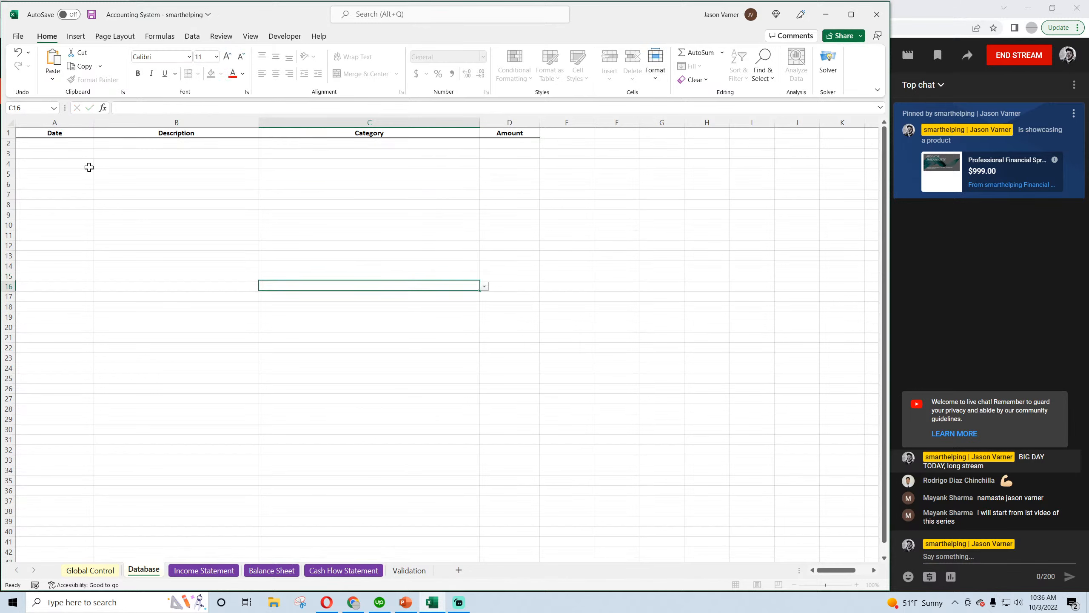
click(92, 15)
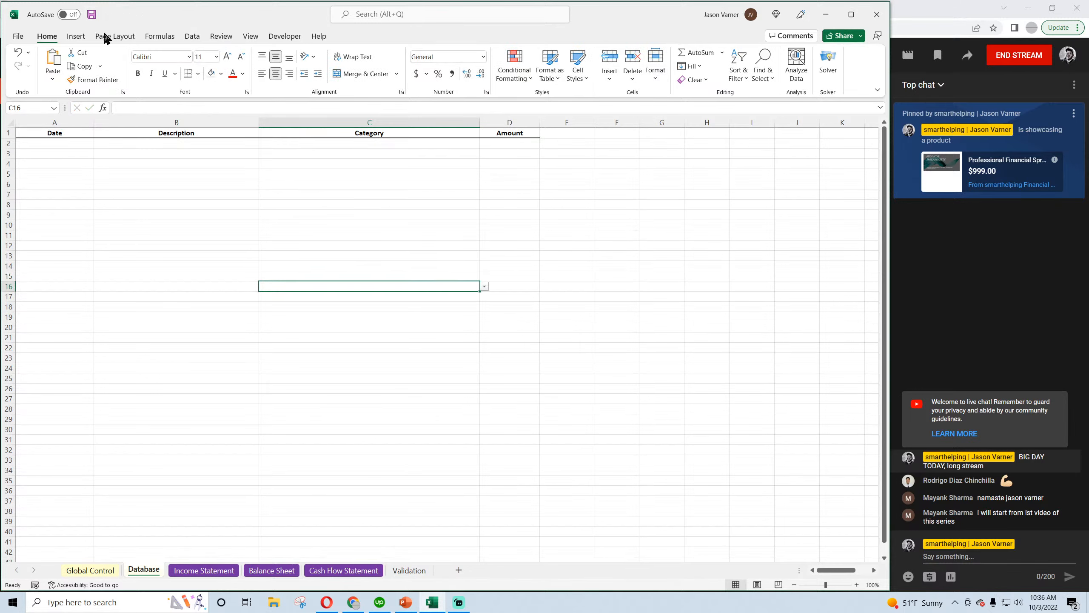
Set the Feb-23 Total Other Revenue Items cell, D14 on the Income Statement, to reference D13
click(204, 570)
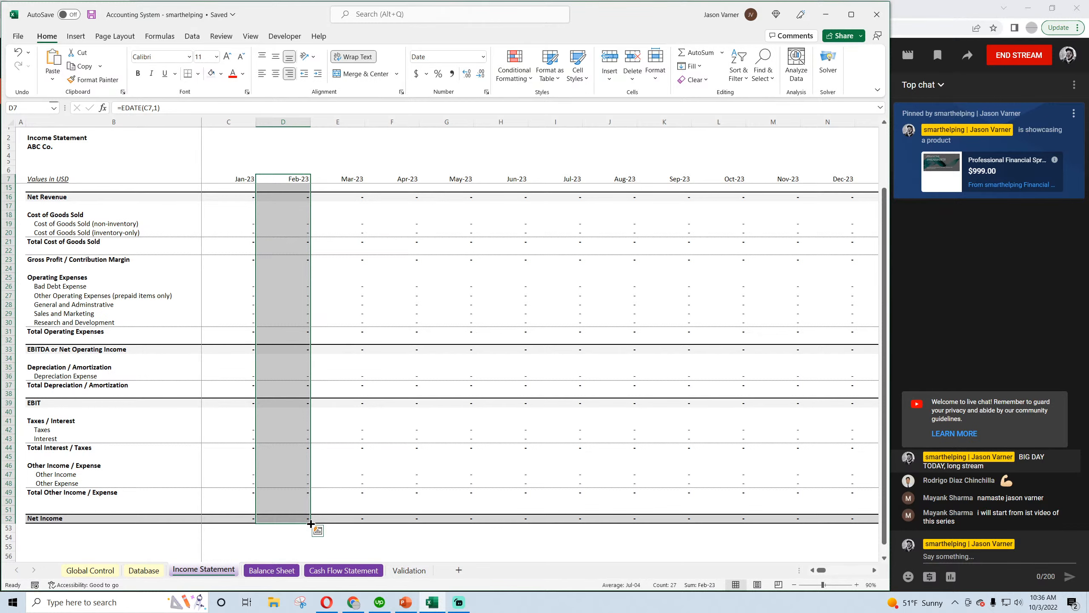
click(291, 334)
scroll(291, 334, up, 3)
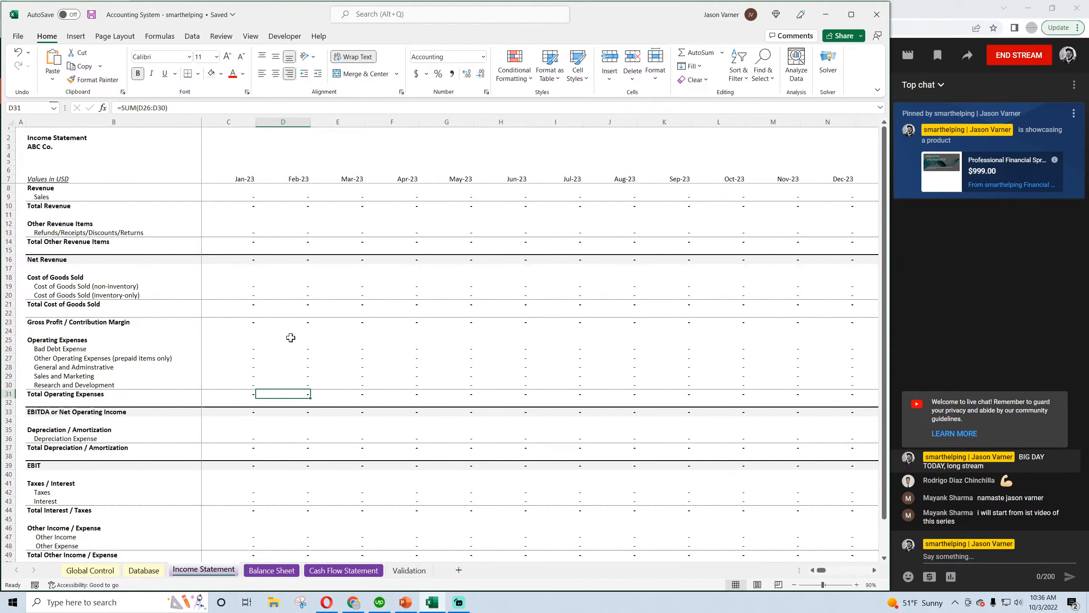
click(294, 241)
text(=)
key(Up)
key(Return)
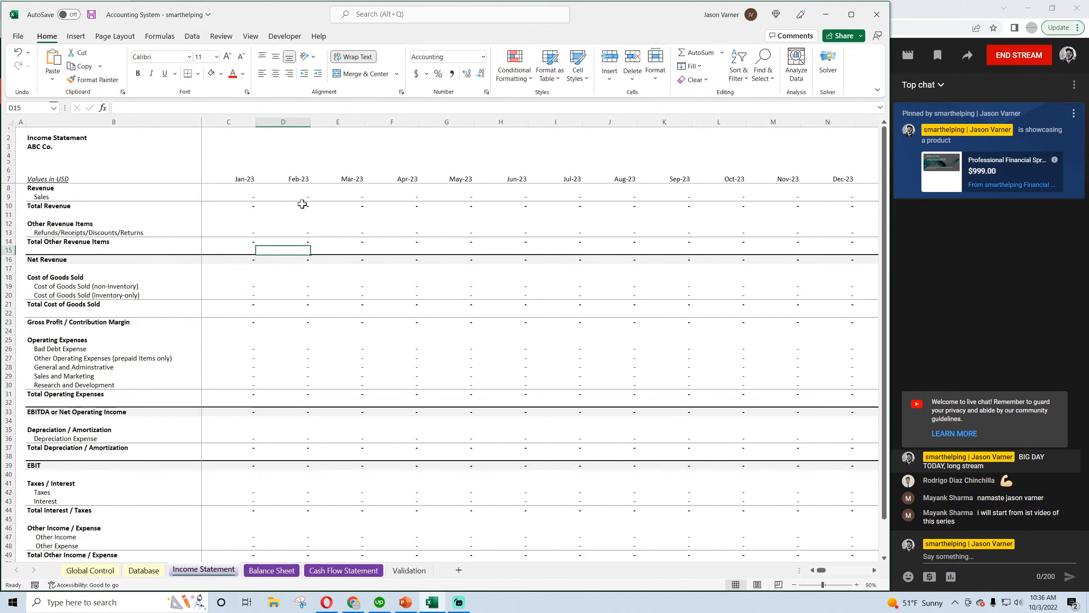
Check the Feb-23 formulas for Total Revenue, Net Revenue, Total Cost of Goods Sold and Gross Profit on the Income Statement
double_click(302, 205)
key(Return)
double_click(302, 259)
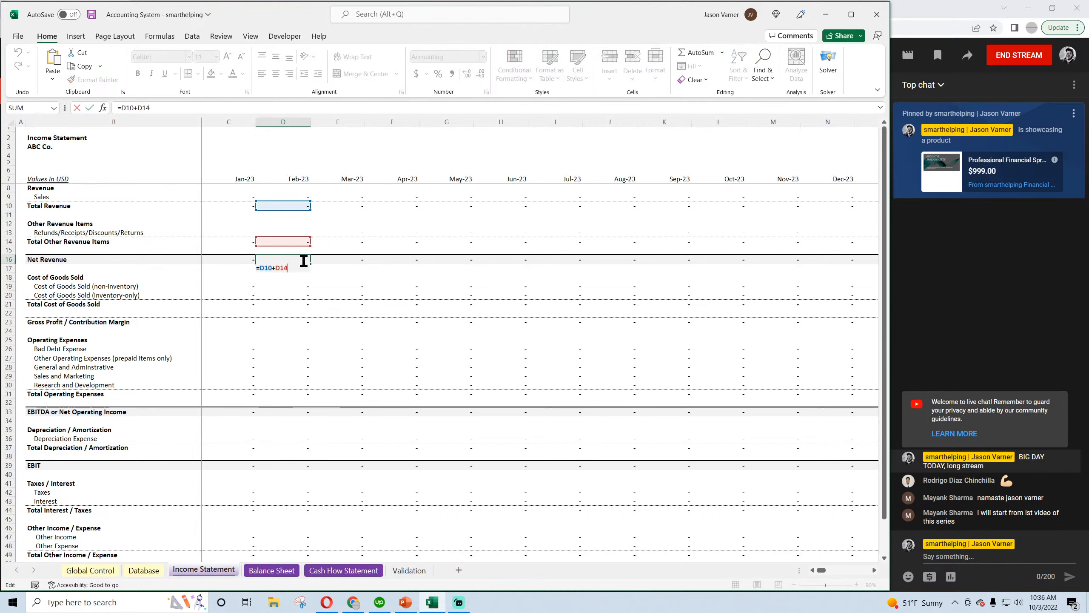
key(Return)
double_click(302, 302)
key(Return)
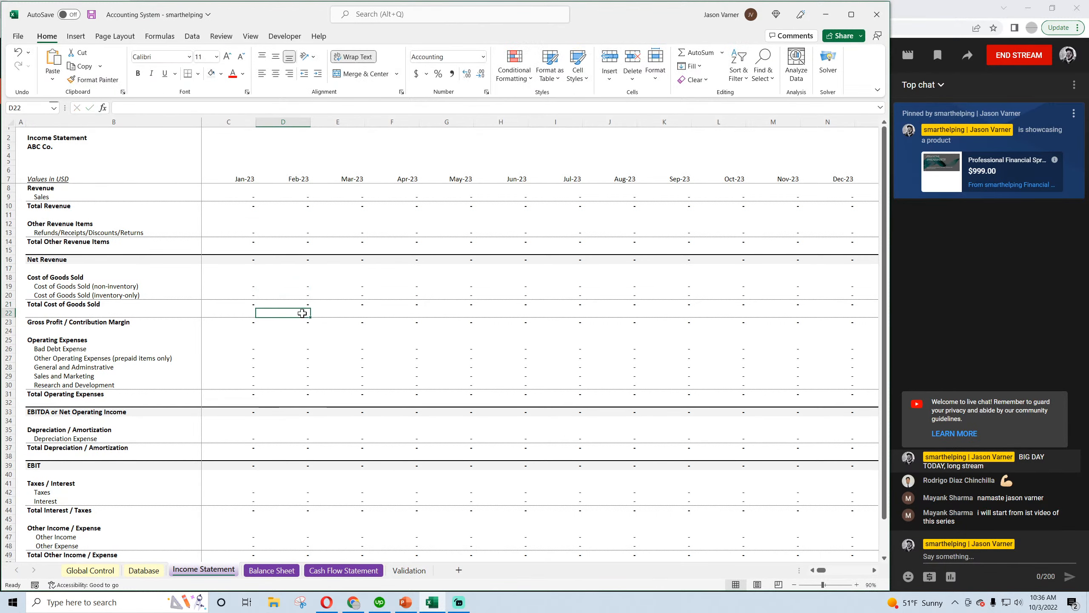
double_click(302, 321)
key(Return)
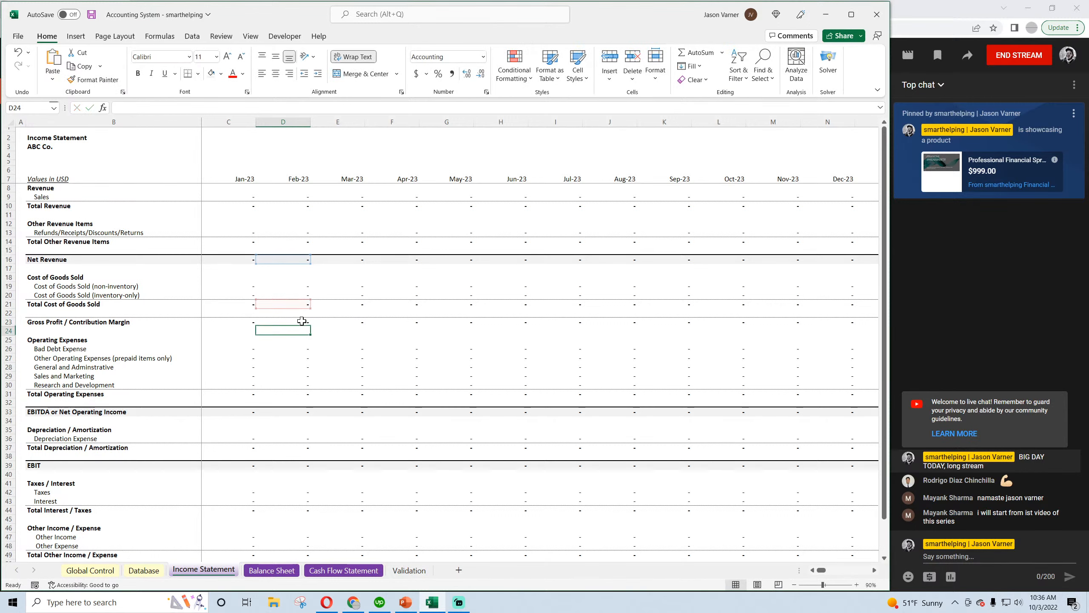
Check the Feb-23 formulas for Total Operating Expenses, EBITDA, Total Depreciation / Amortization and EBIT
click(297, 394)
double_click(297, 394)
key(Return)
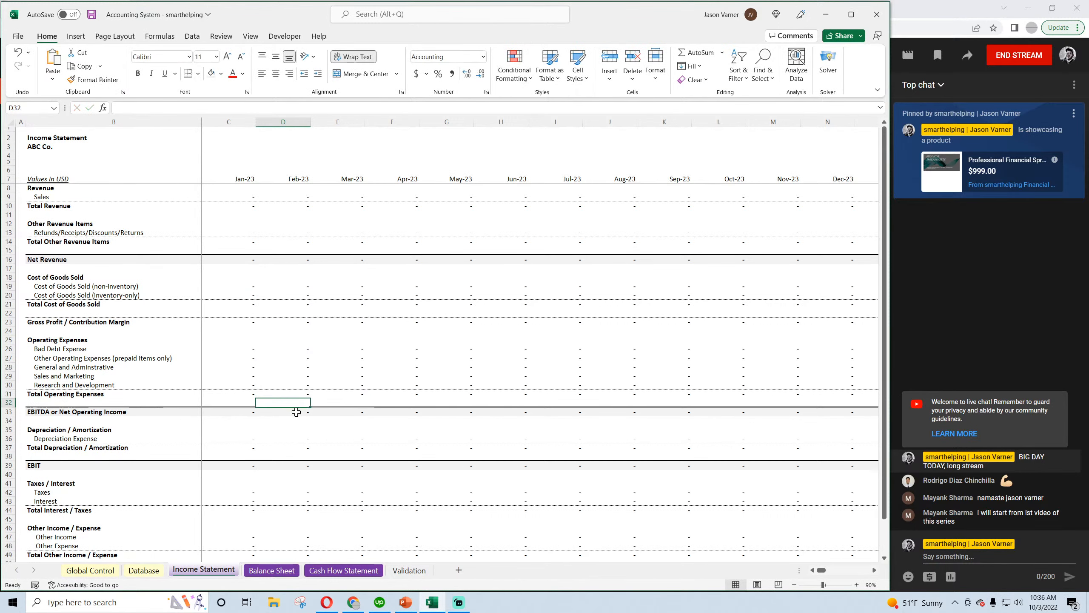
double_click(296, 411)
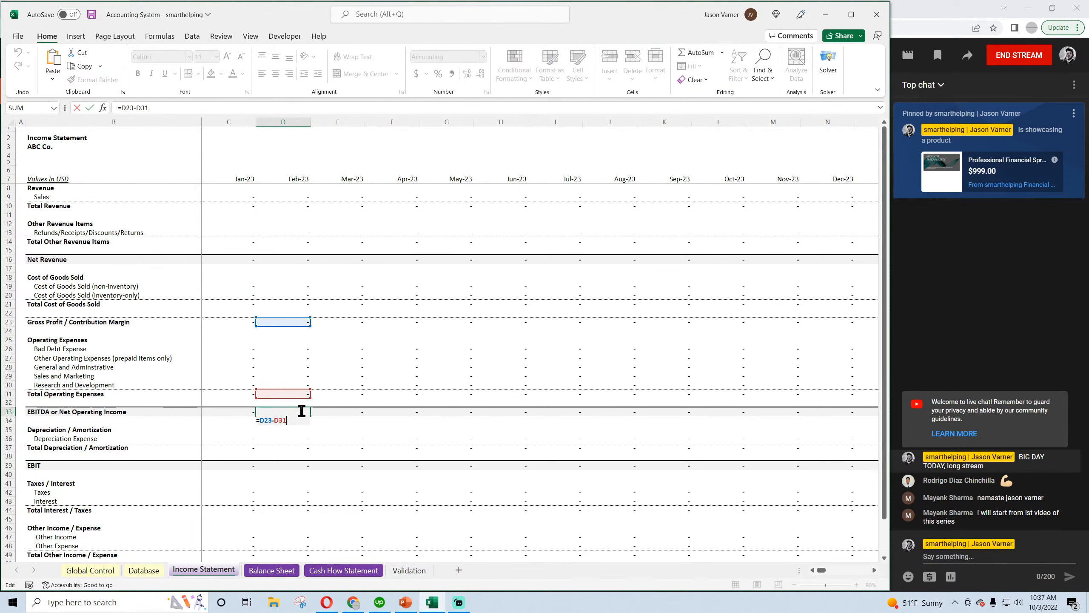
key(Return)
double_click(296, 448)
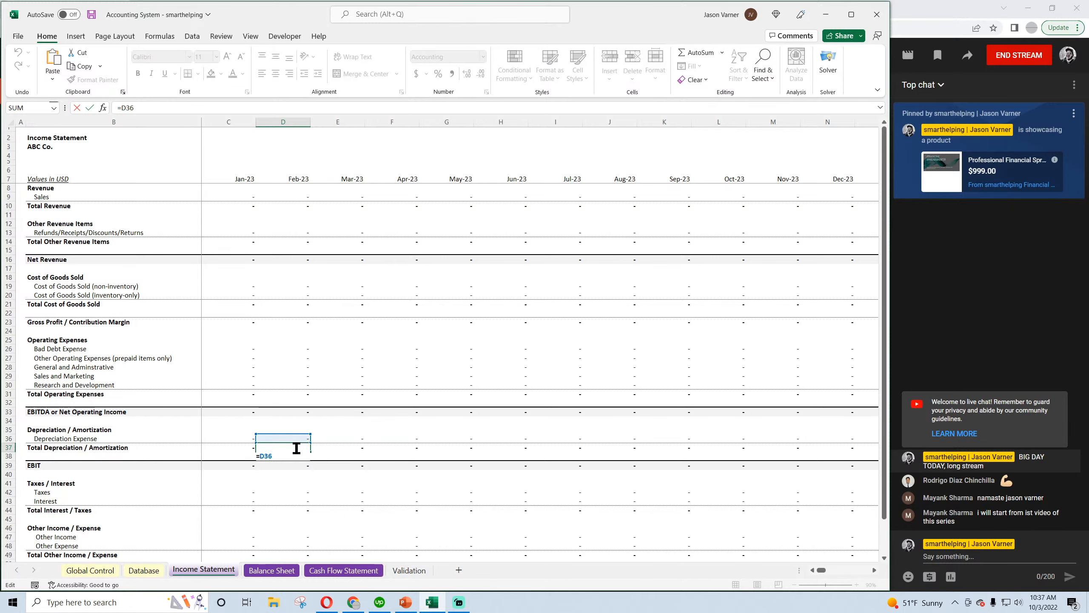
key(Return)
click(295, 465)
double_click(296, 466)
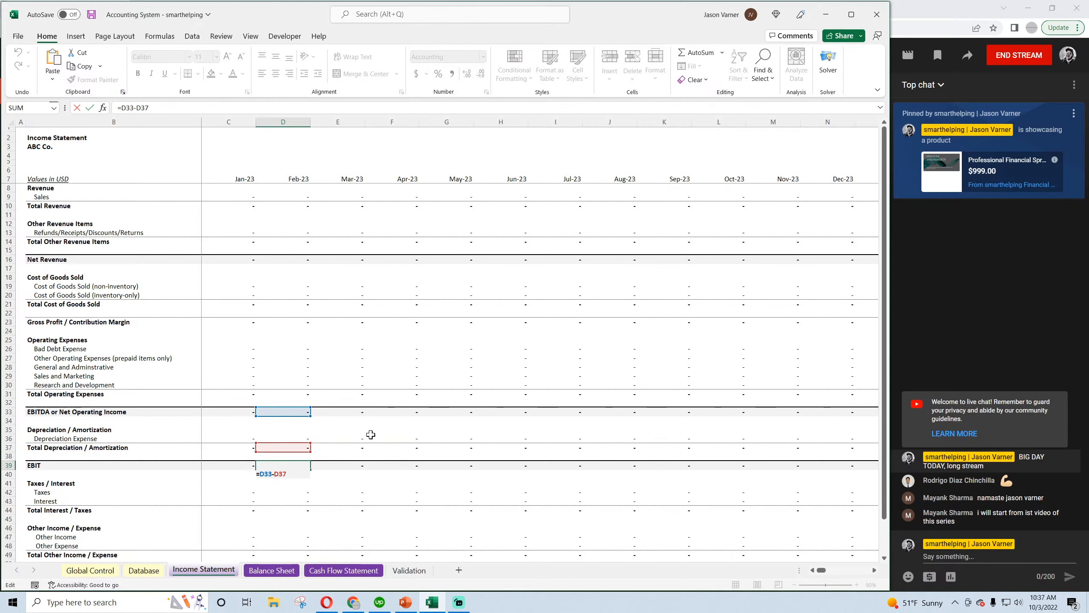
scroll(369, 431, down, 4)
key(Return)
Check the Feb-23 formulas for Total Interest / Taxes, Total Other Income / Expense and Net Income
double_click(303, 406)
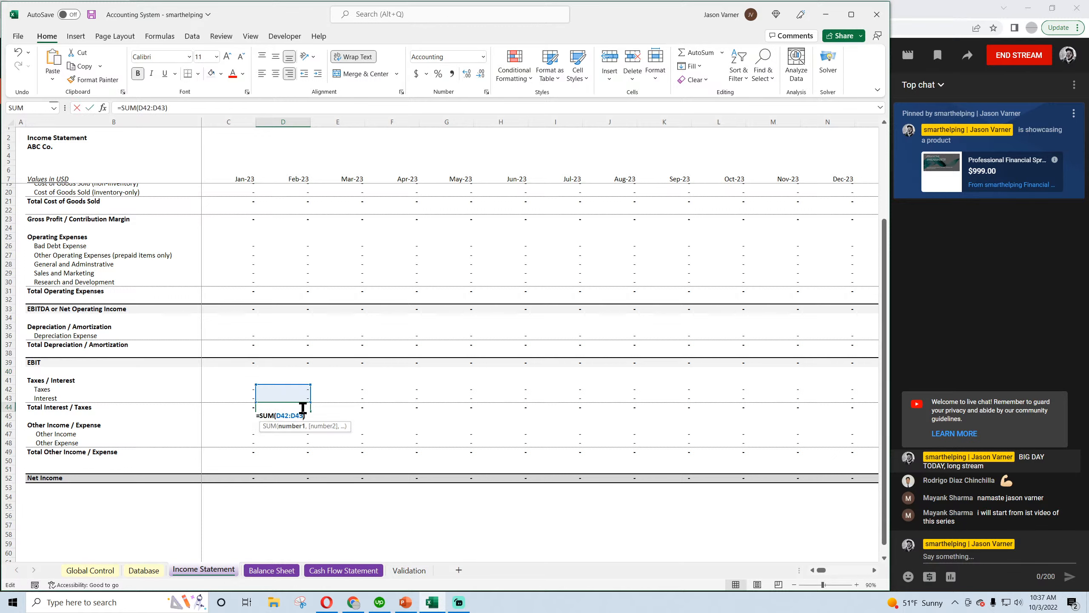
key(Return)
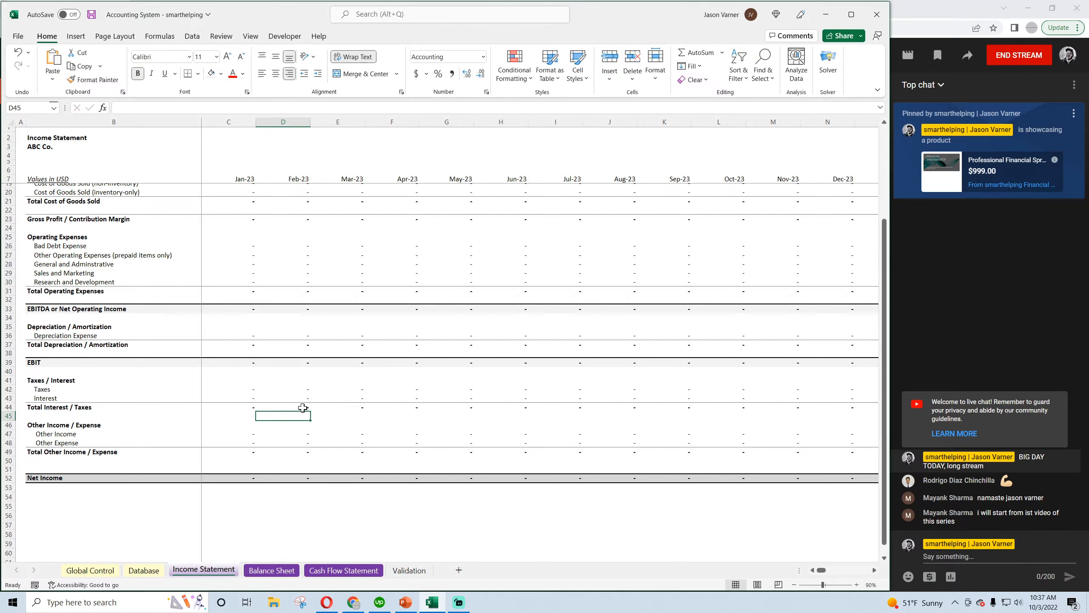
click(296, 452)
double_click(295, 451)
key(Return)
double_click(295, 478)
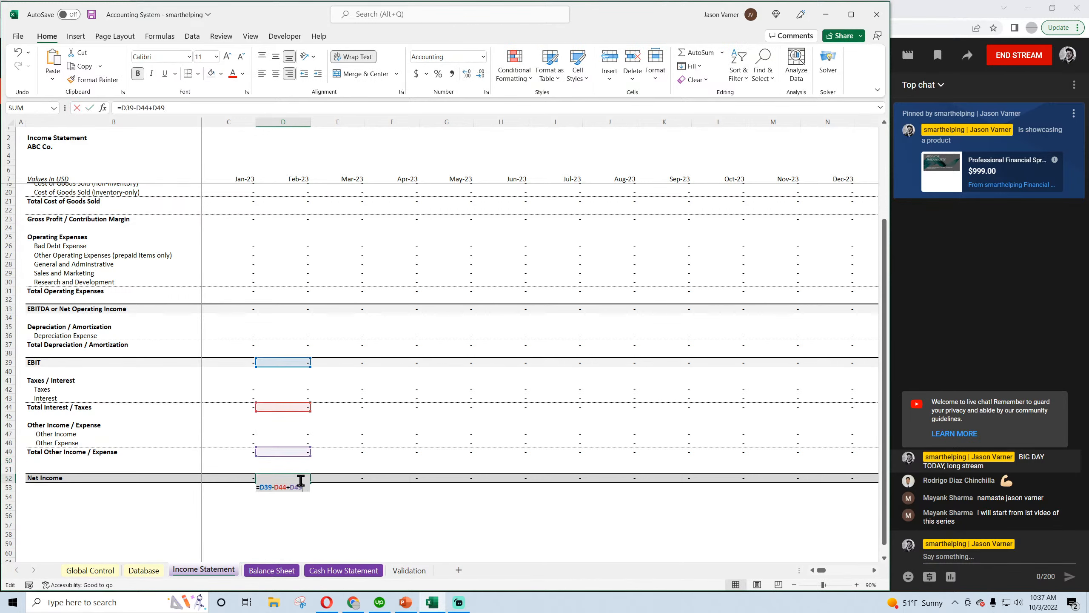
key(Return)
Inspect the month header formulas and the Sales, Refunds and Cost of Goods Sold line formulas for consistent date references
scroll(303, 230, up, 4)
click(294, 178)
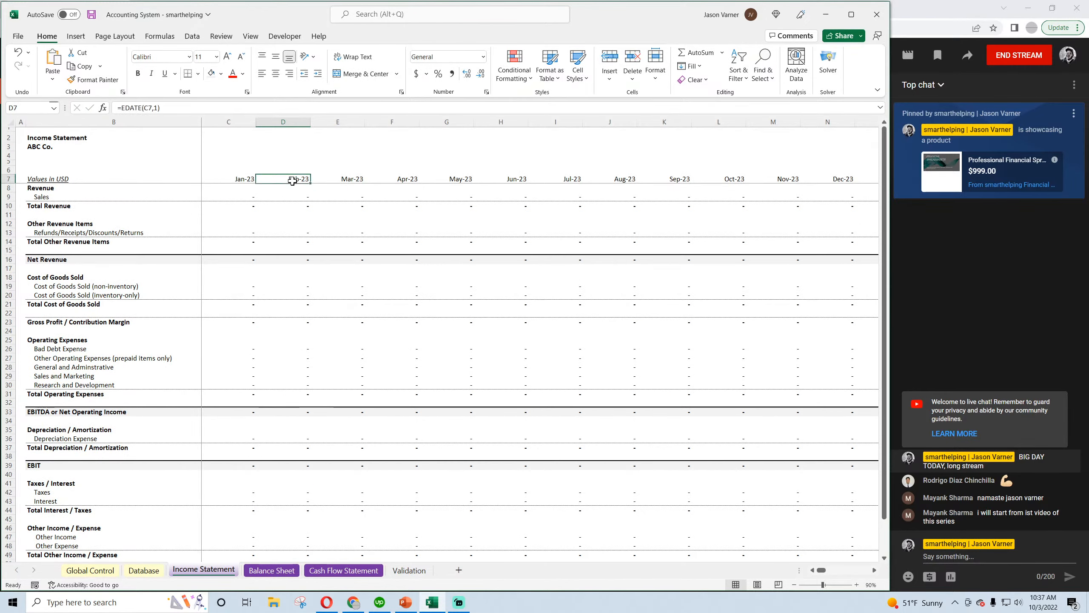
click(237, 181)
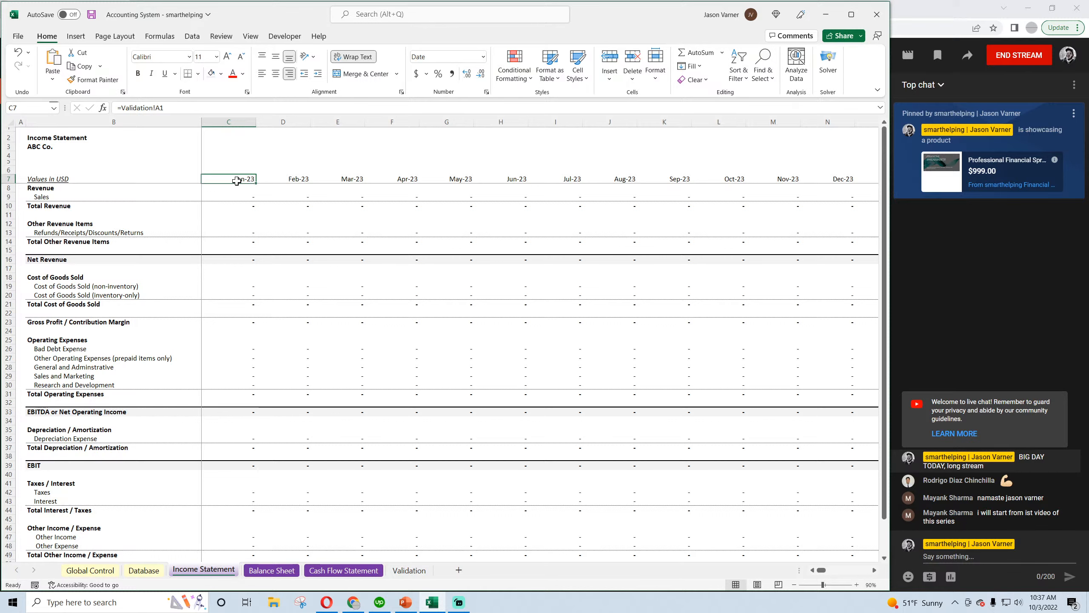
click(239, 198)
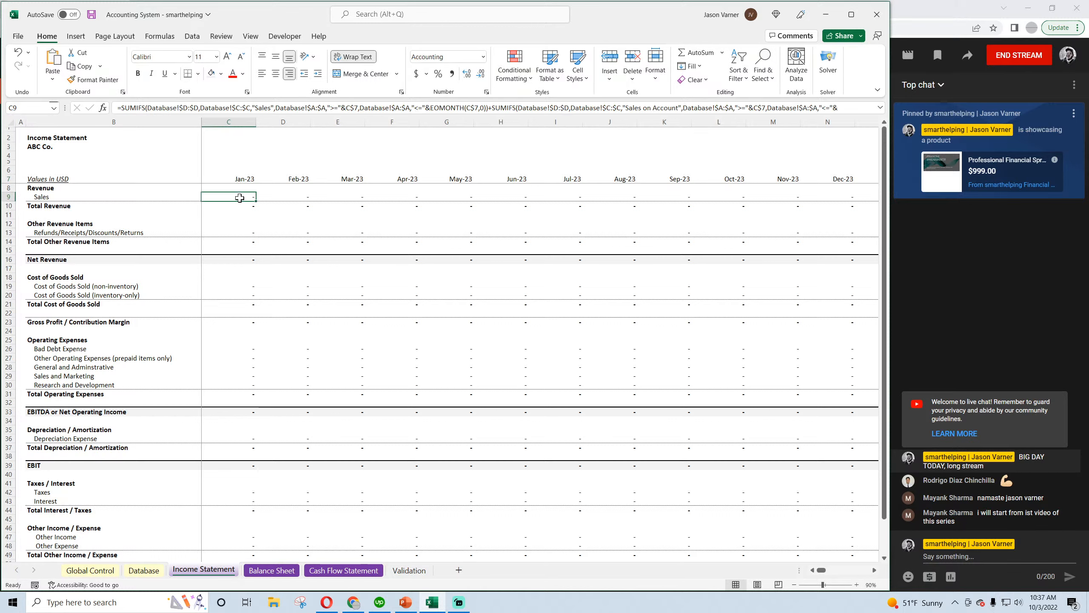
key(Right)
key(Down)
key(Down)
key(Down)
key(Down)
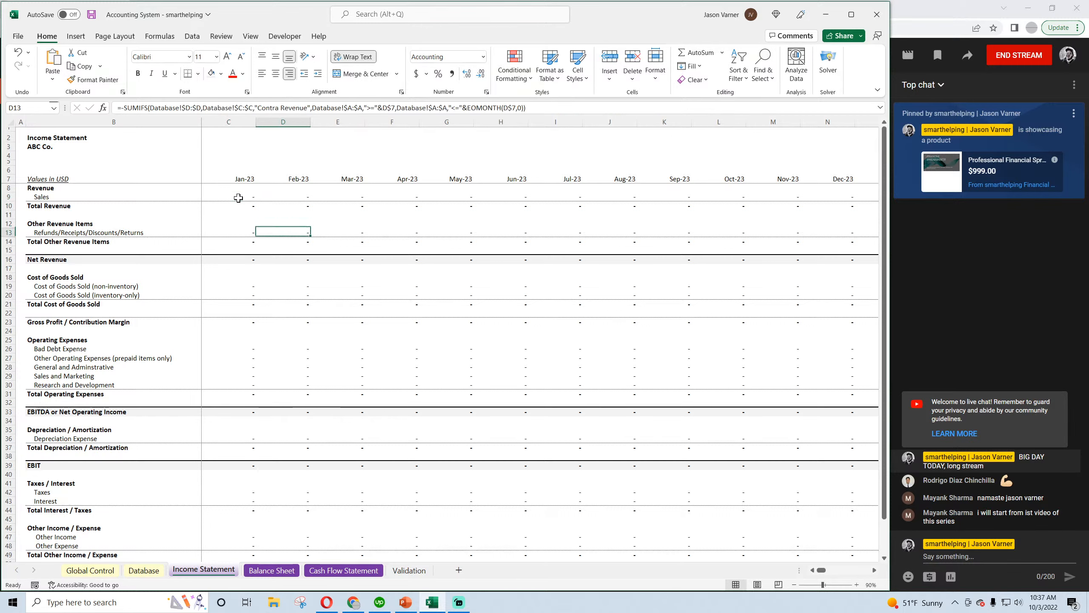
key(Down)
key(Down)
key(Down)
key(Down)
key(Down)
key(Down)
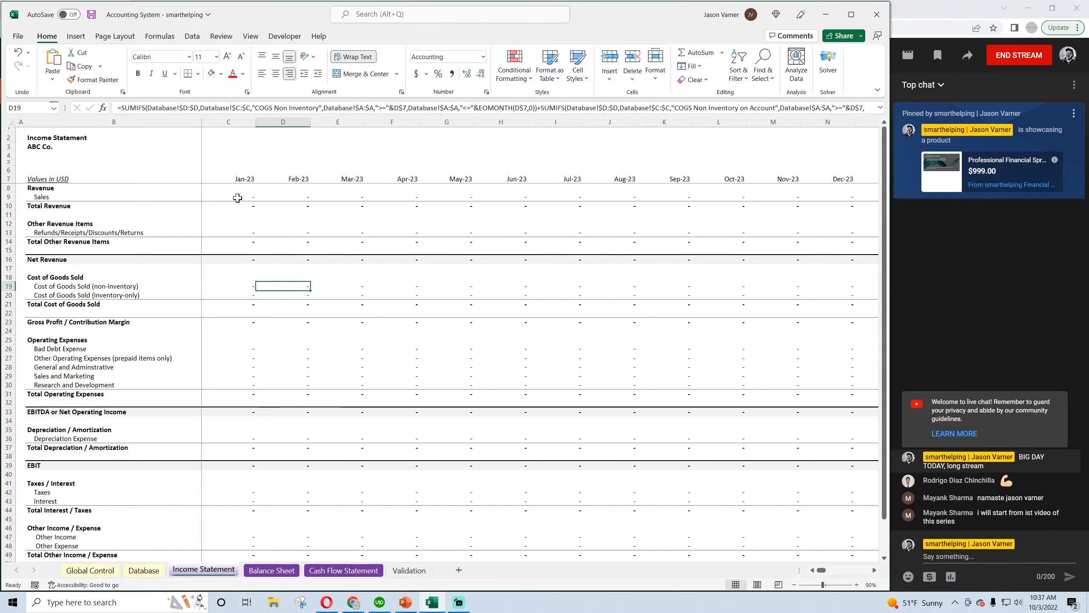
key(Down)
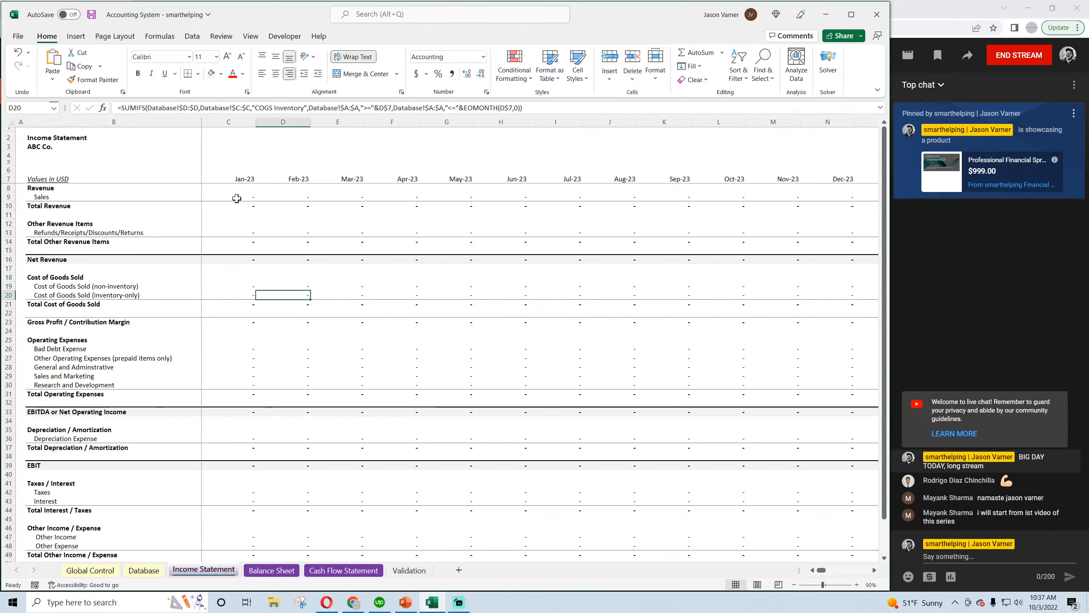
Inspect the individual Operating Expenses, Depreciation Expense, Taxes and Interest line formulas on the Income Statement
click(232, 349)
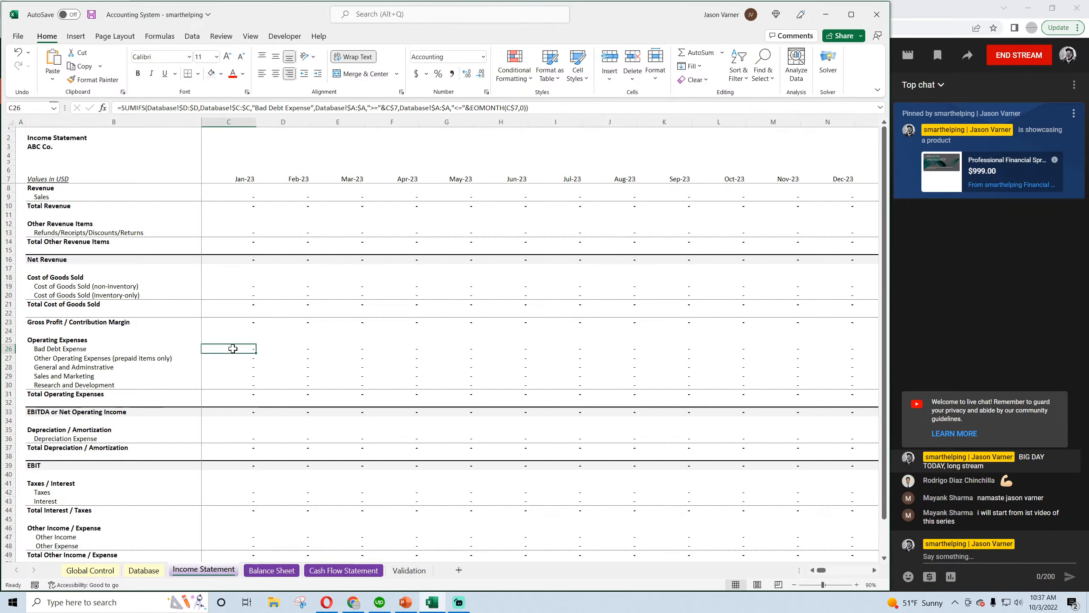
key(Down)
key(Down)
key(Down)
key(Down)
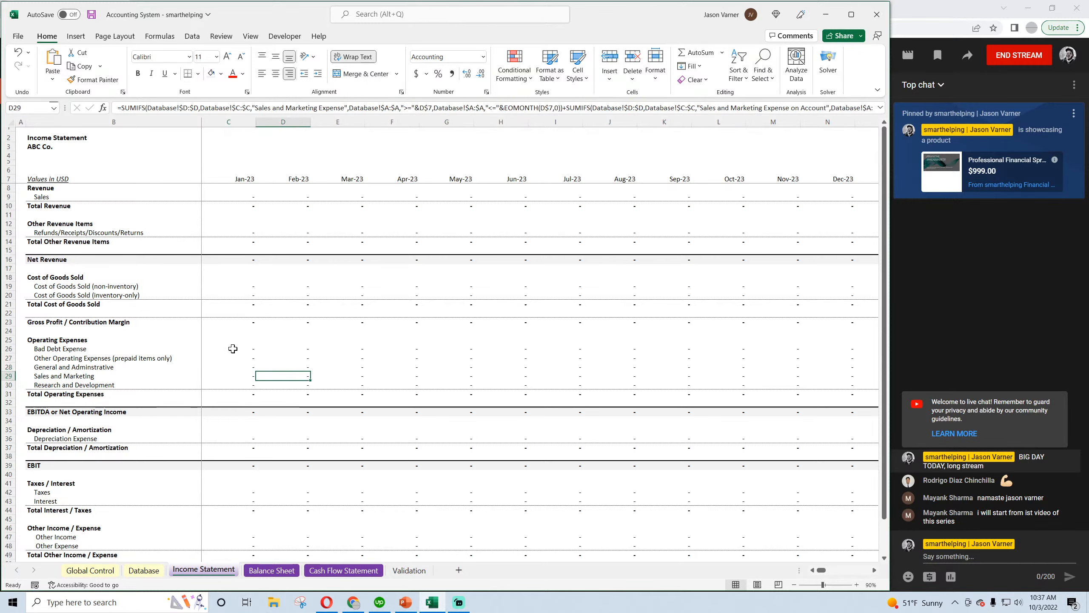
scroll(233, 349, down, 4)
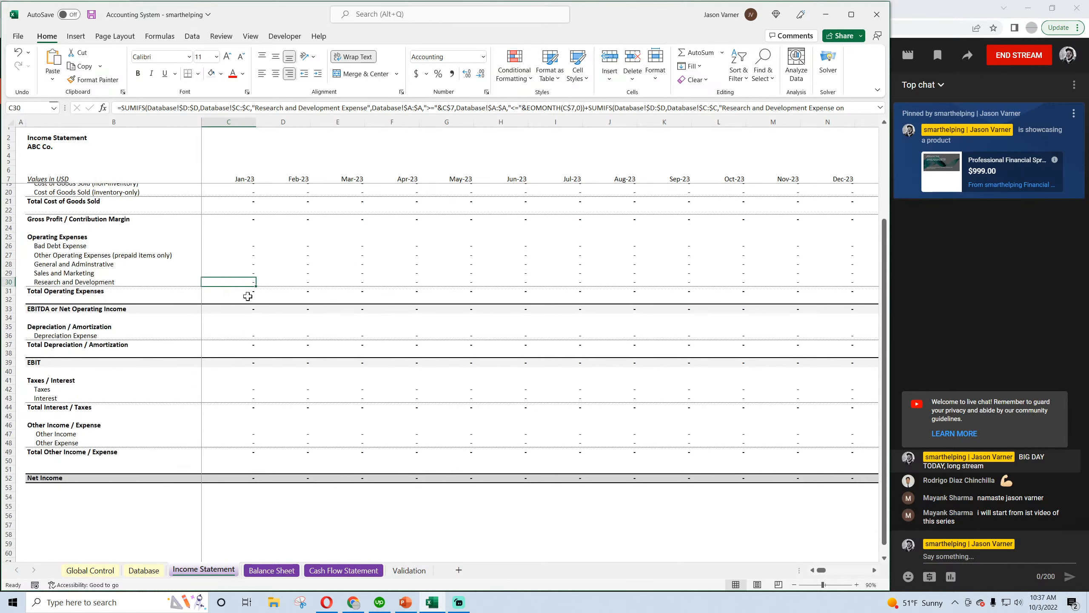
click(237, 309)
click(239, 335)
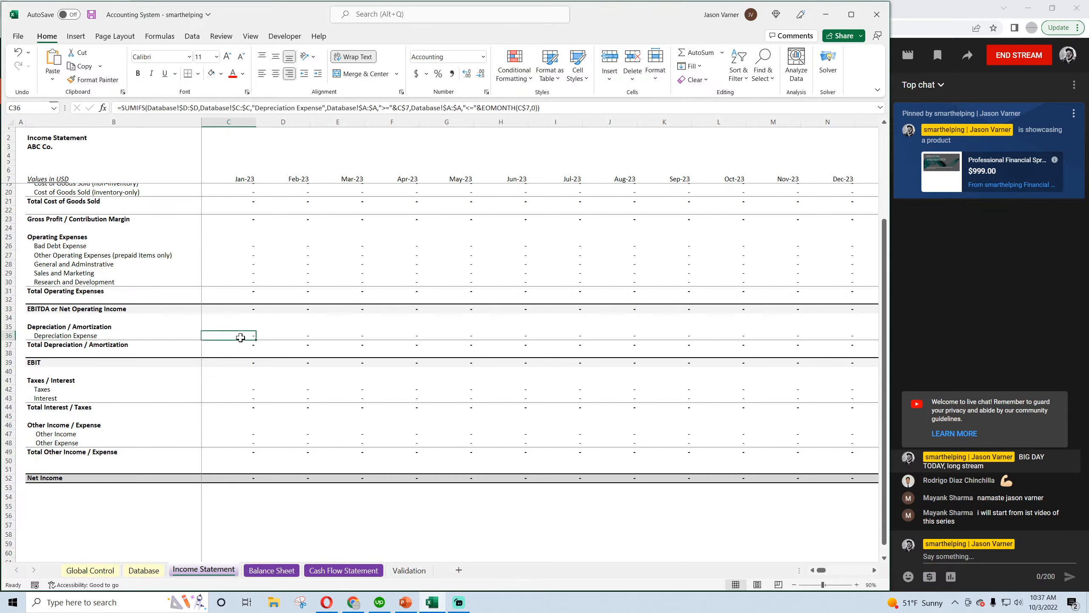
click(238, 389)
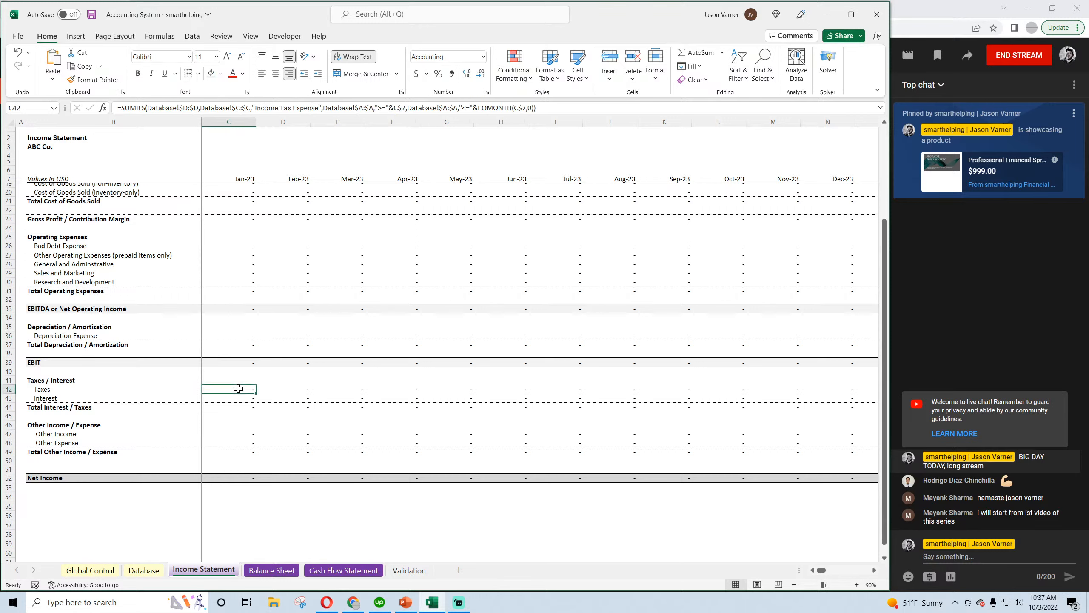
click(240, 399)
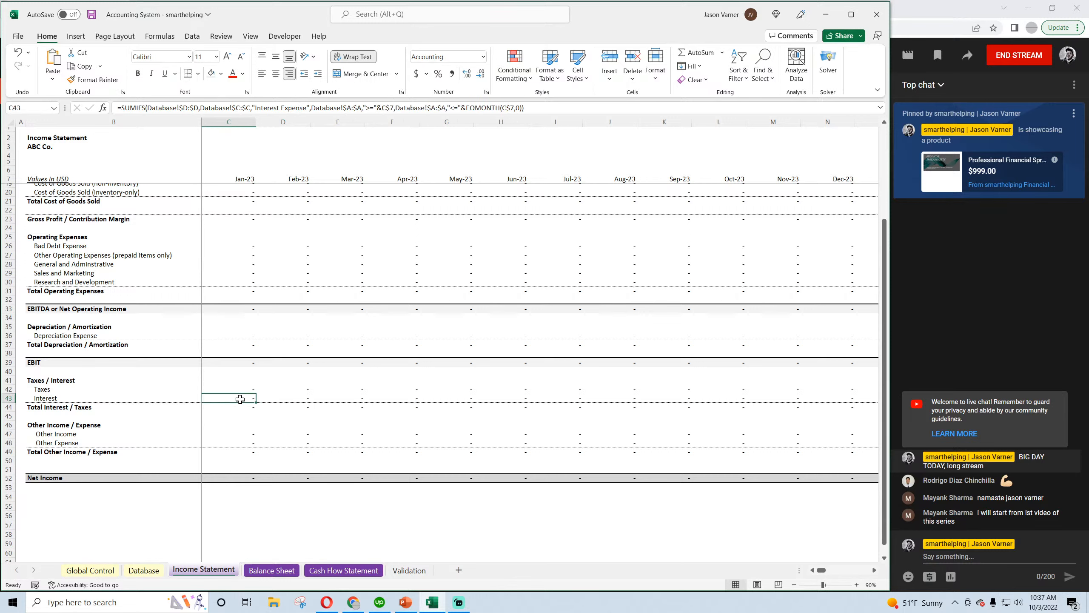
Fill the Income Statement's Feb-23 column, D7:D52, across the following months through column IH
click(246, 180)
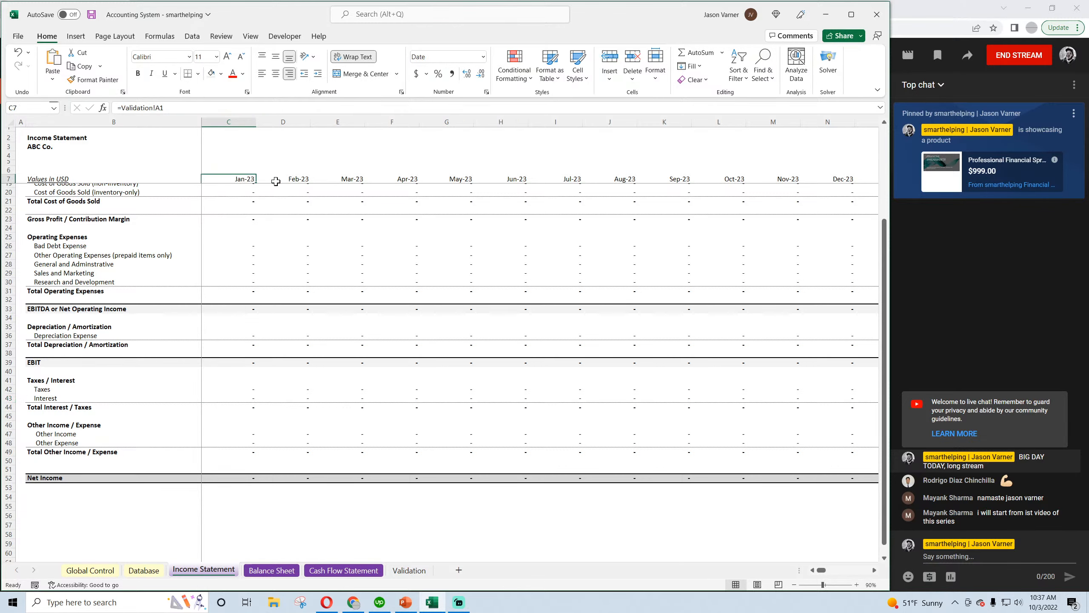
click(277, 181)
scroll(270, 189, up, 4)
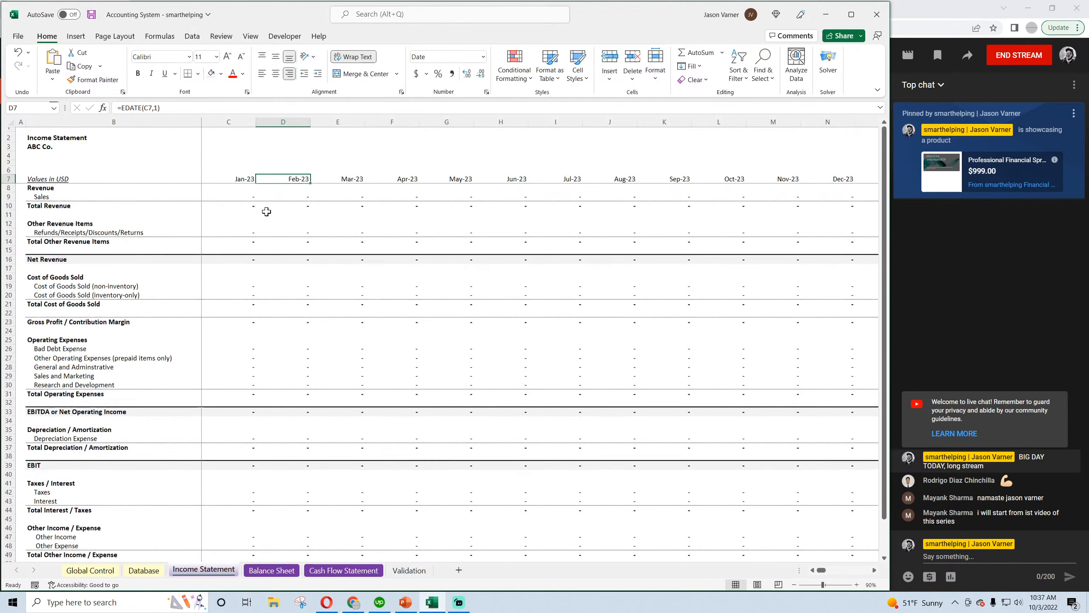
drag(283, 179, 301, 537)
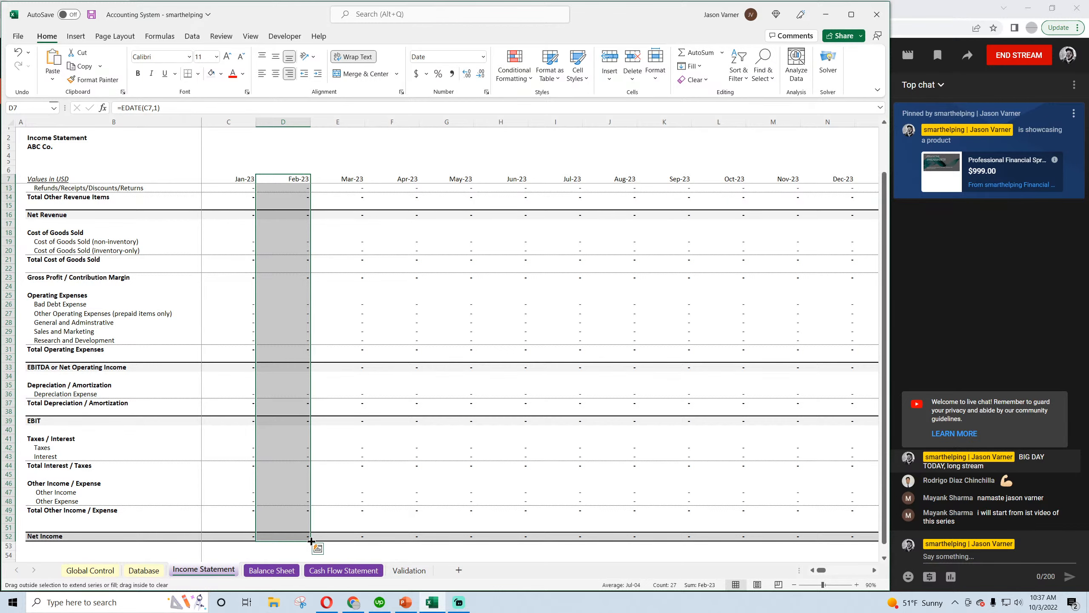
drag(327, 542, 1075, 524)
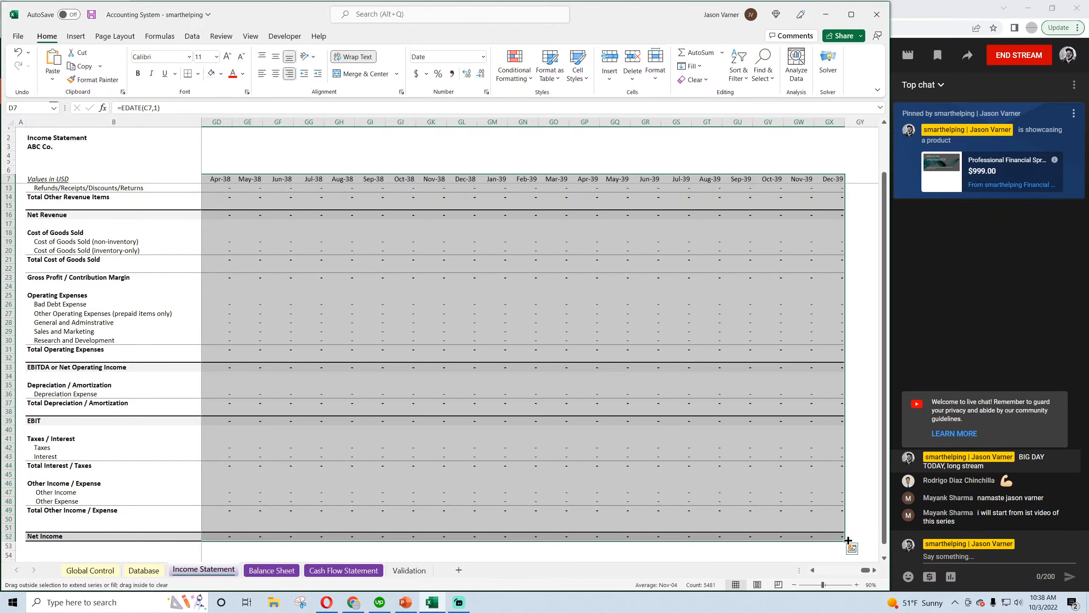
drag(849, 540, 772, 542)
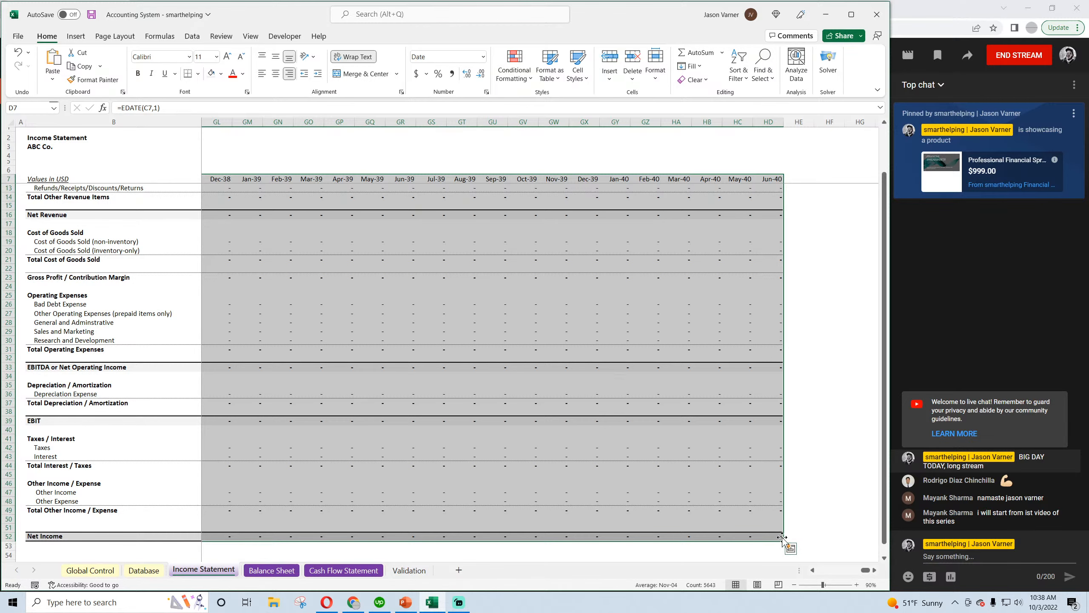
drag(784, 541, 730, 504)
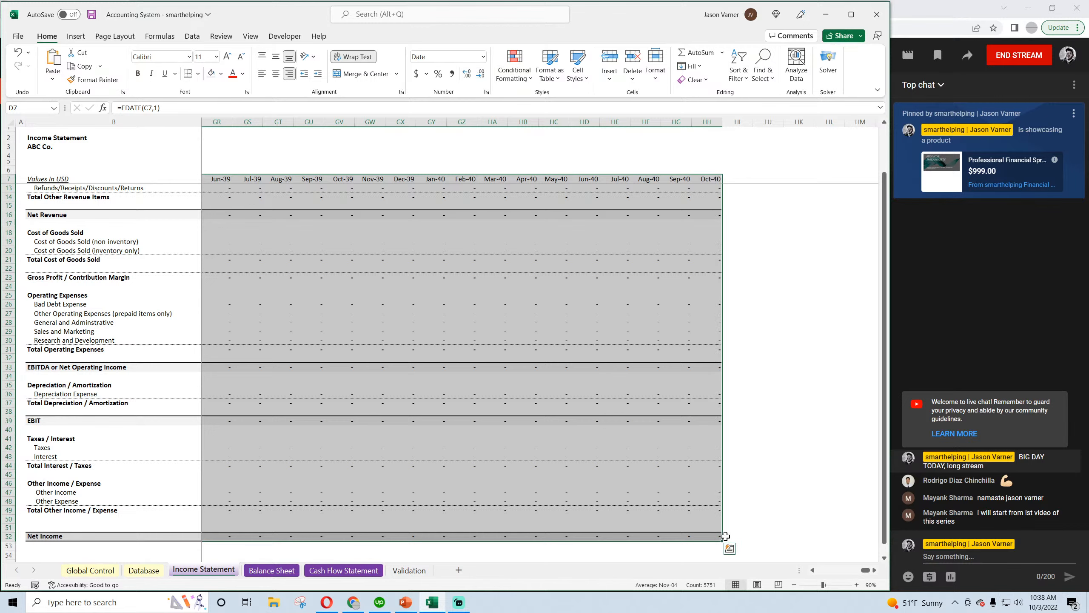
drag(724, 542, 868, 537)
Set the width of the Income Statement's month columns C through IH to 15 and save the workbook
drag(854, 119, 212, 148)
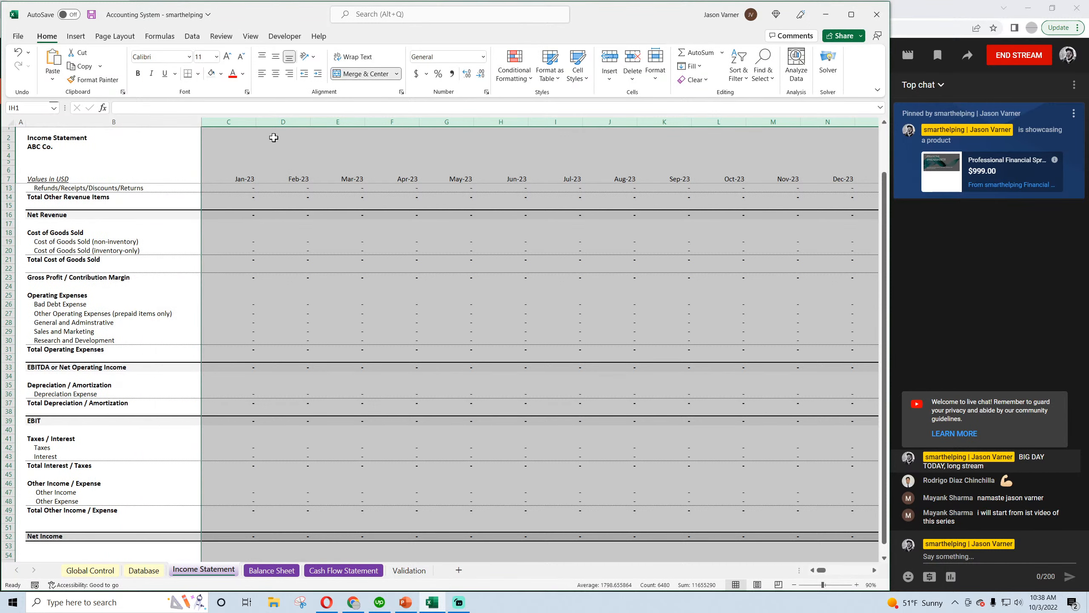
right_click(274, 122)
click(339, 279)
text(1)
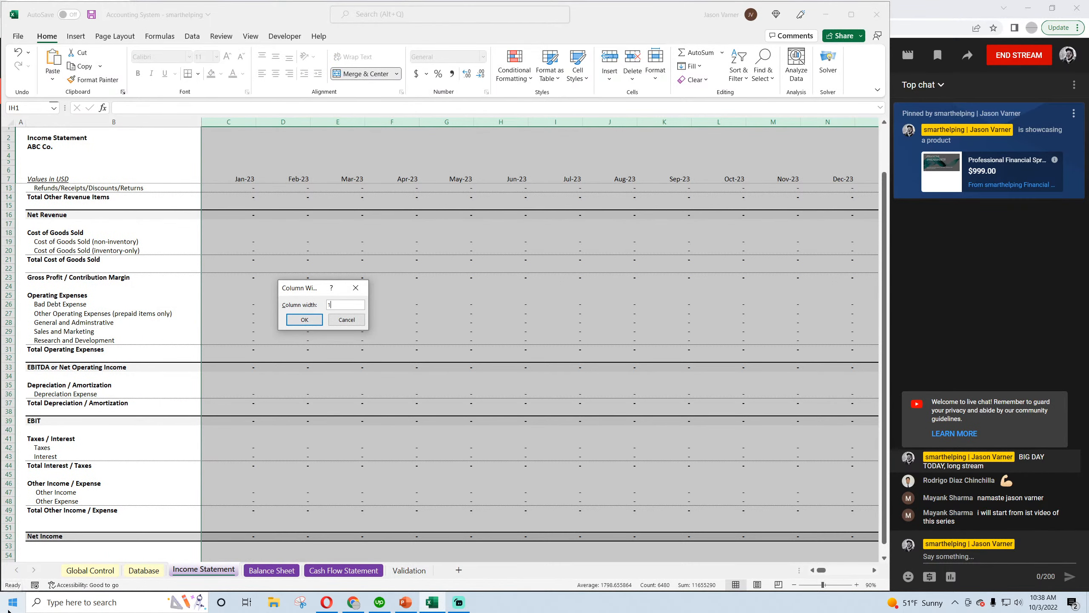
text(5)
key(Return)
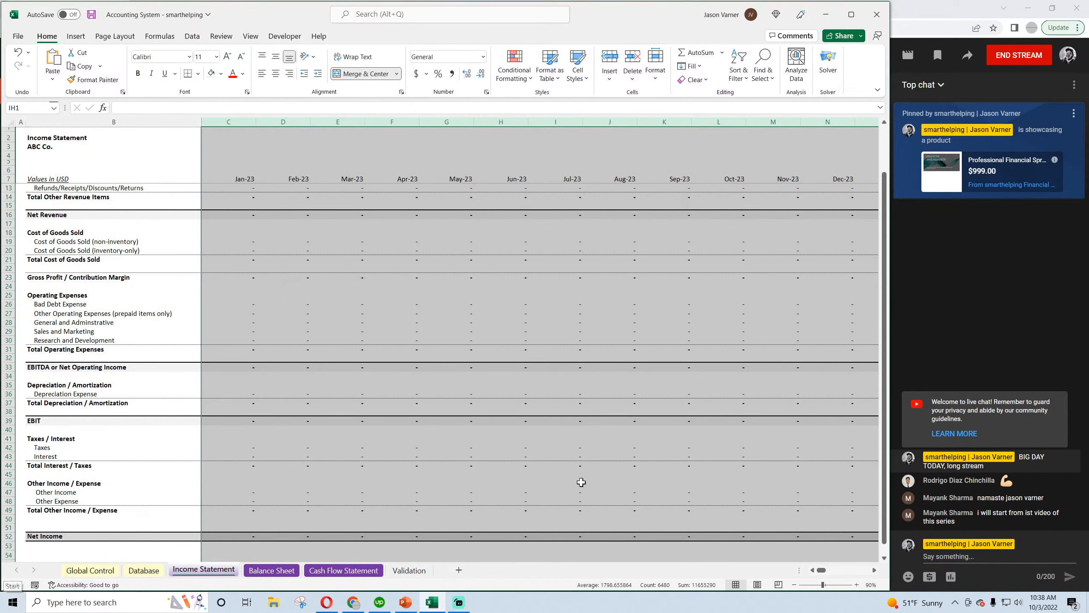
click(381, 286)
click(91, 14)
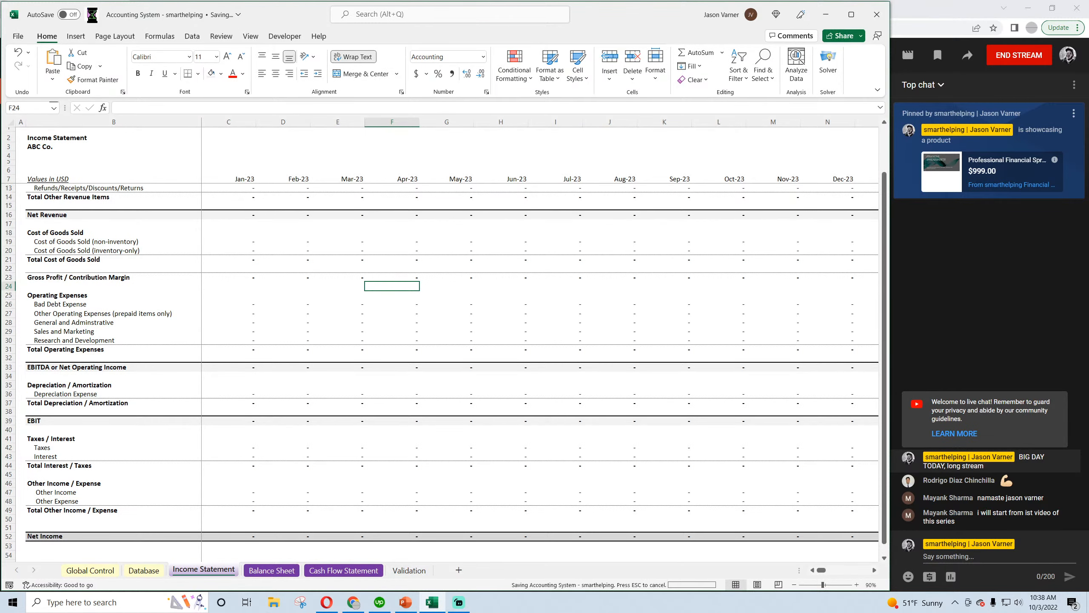
Inspect the Balance Sheet's Feb-23 column, including the month header, Cash and Total Owners Equity formulas
scroll(301, 301, down, 3)
scroll(282, 396, up, 4)
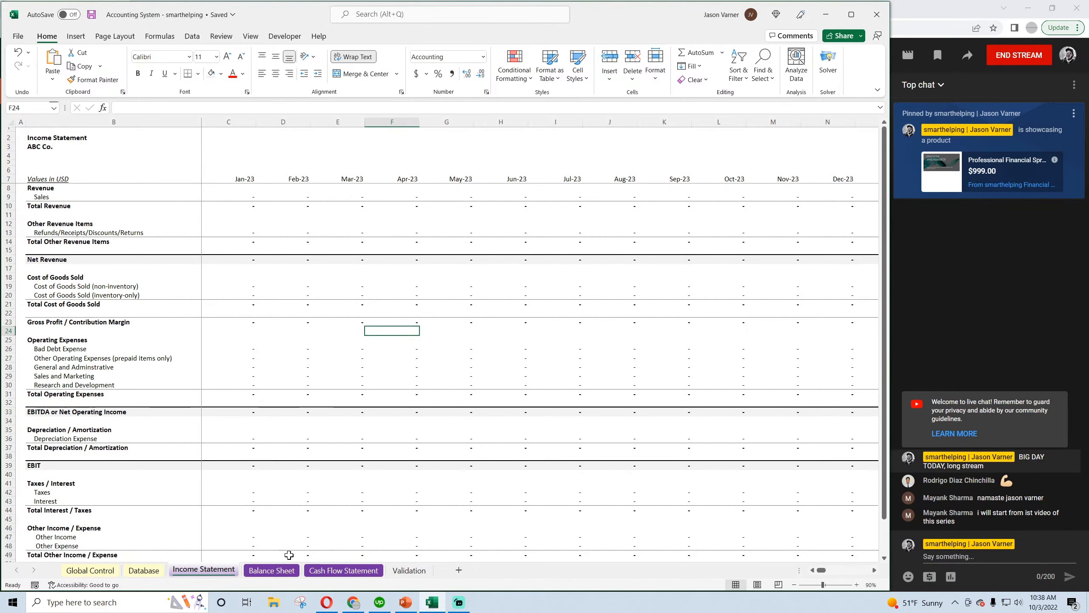
click(273, 570)
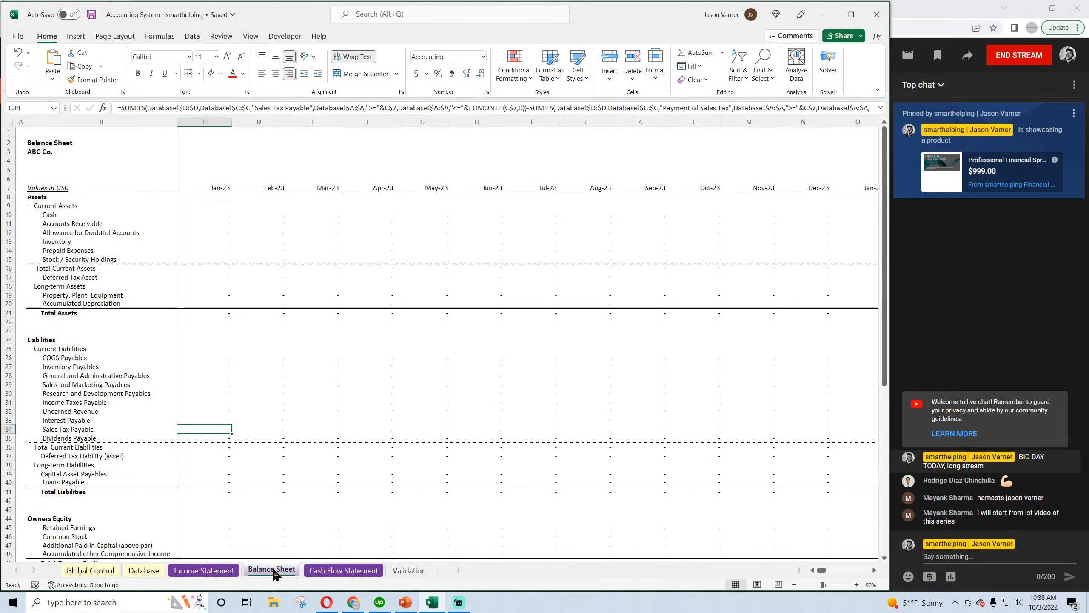
click(276, 186)
click(278, 209)
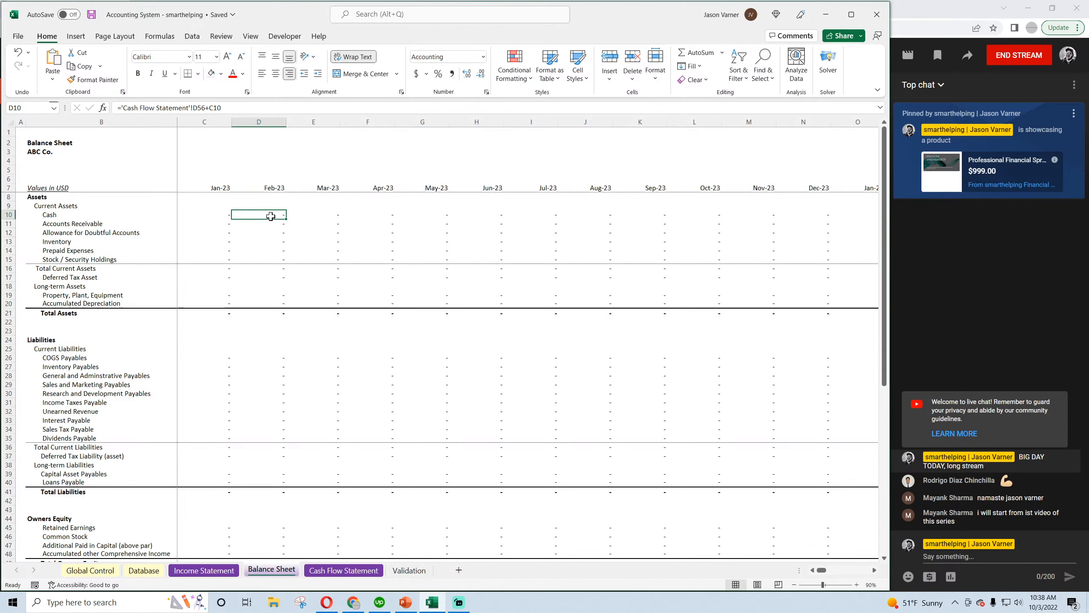
click(272, 186)
drag(266, 188, 280, 431)
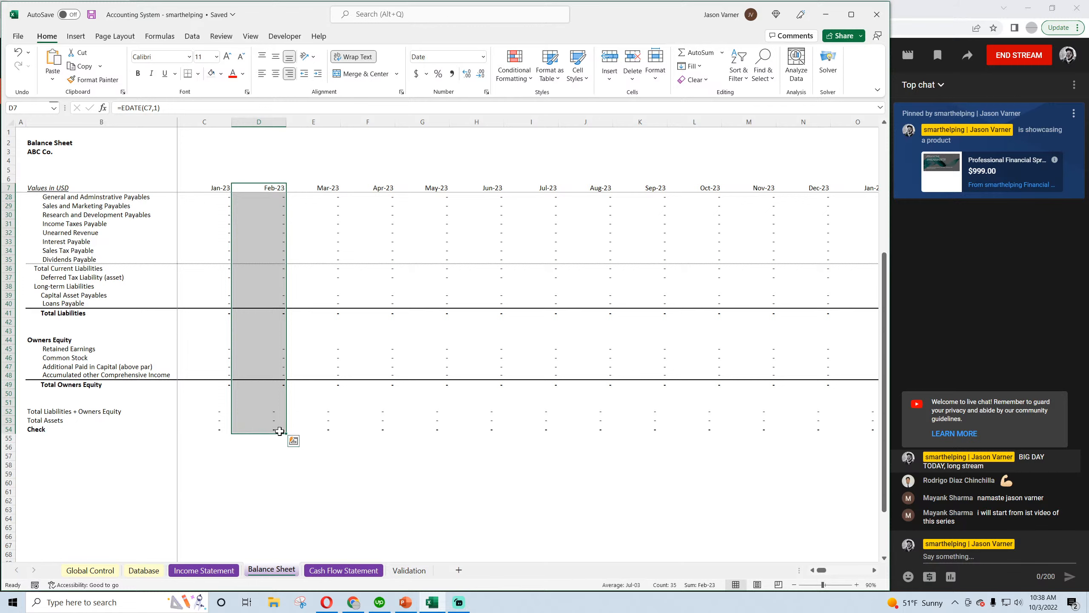
click(268, 474)
click(271, 384)
key(alt+equal)
key(Return)
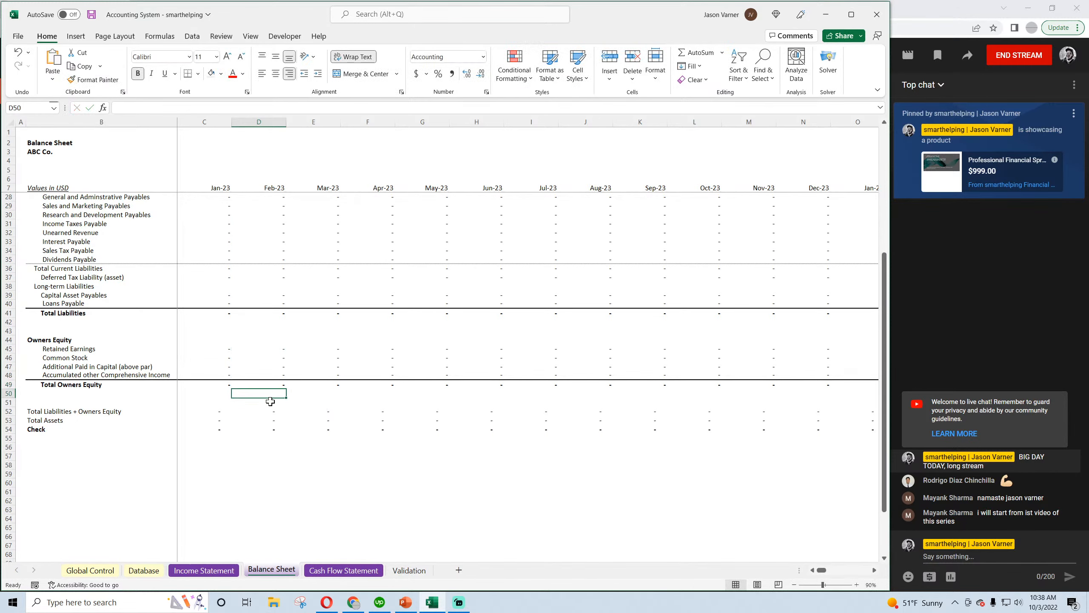
Inspect the Balance Sheet's Feb-23 formulas for Total Liabilities, Total Current Liabilities, Total Assets and Deferred Tax Asset
double_click(275, 313)
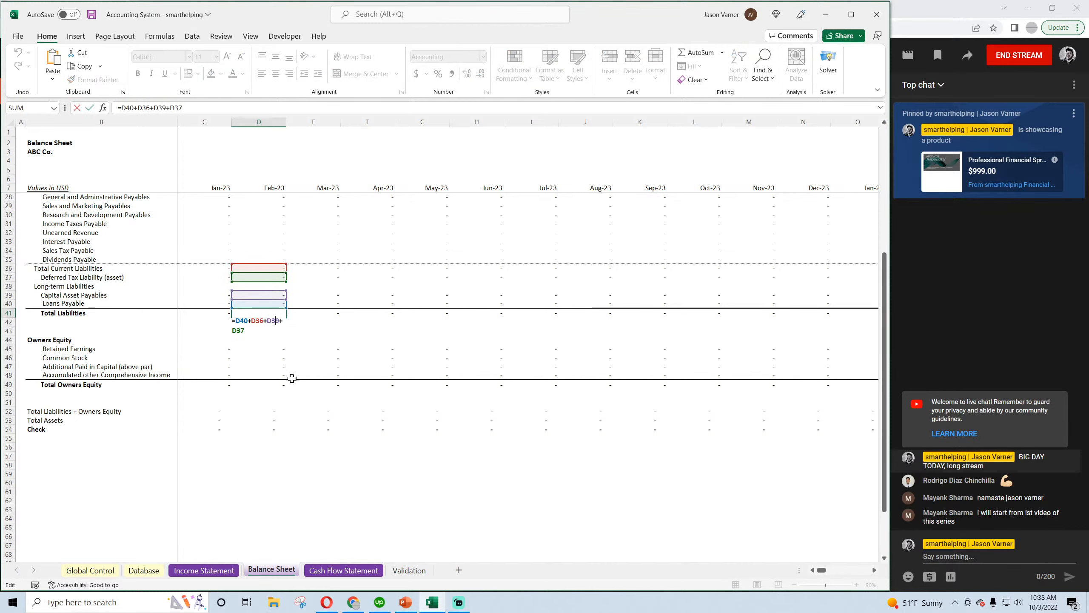
scroll(293, 379, up, 4)
key(Return)
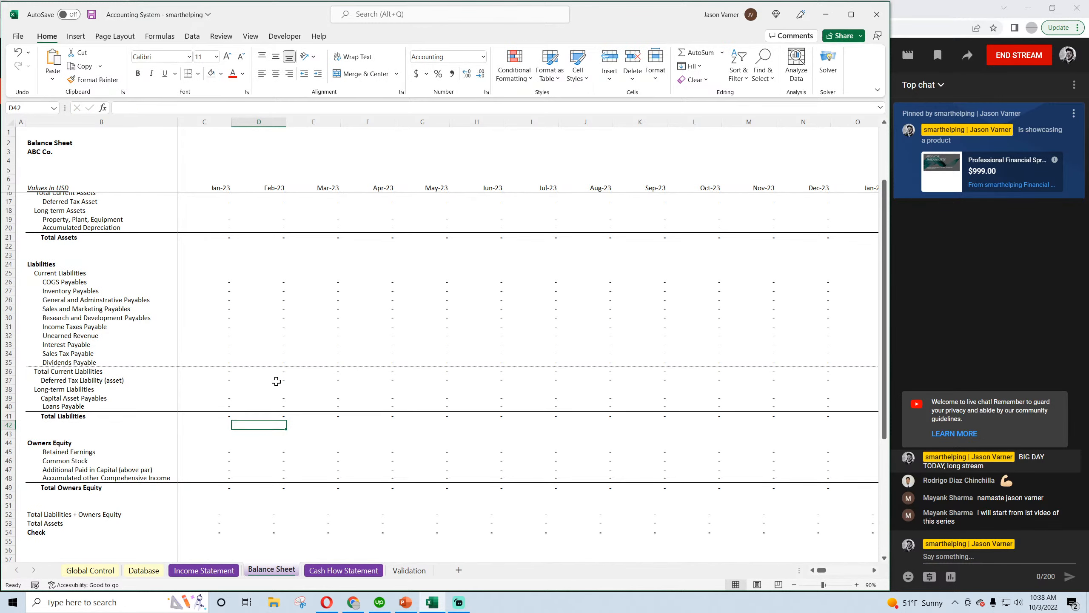
double_click(275, 370)
key(Return)
scroll(326, 406, up, 3)
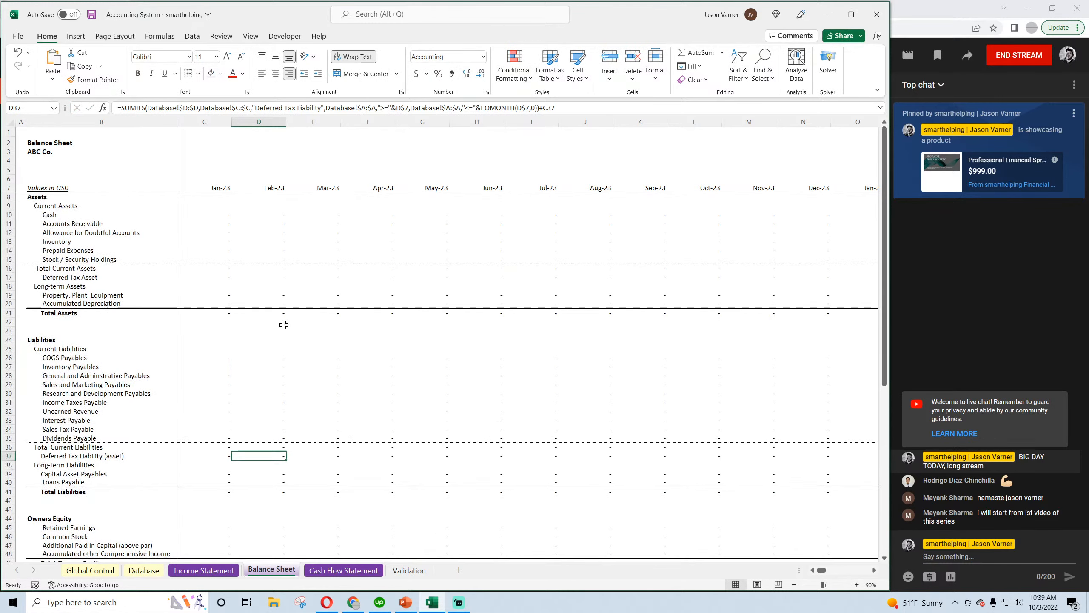
click(279, 314)
double_click(278, 313)
key(Return)
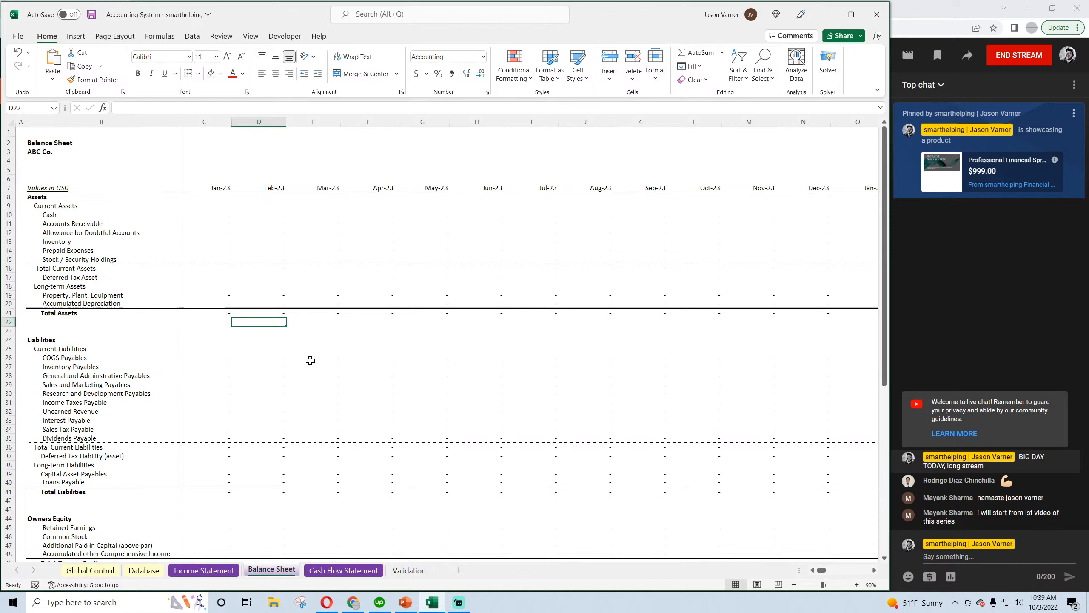
double_click(276, 276)
key(Return)
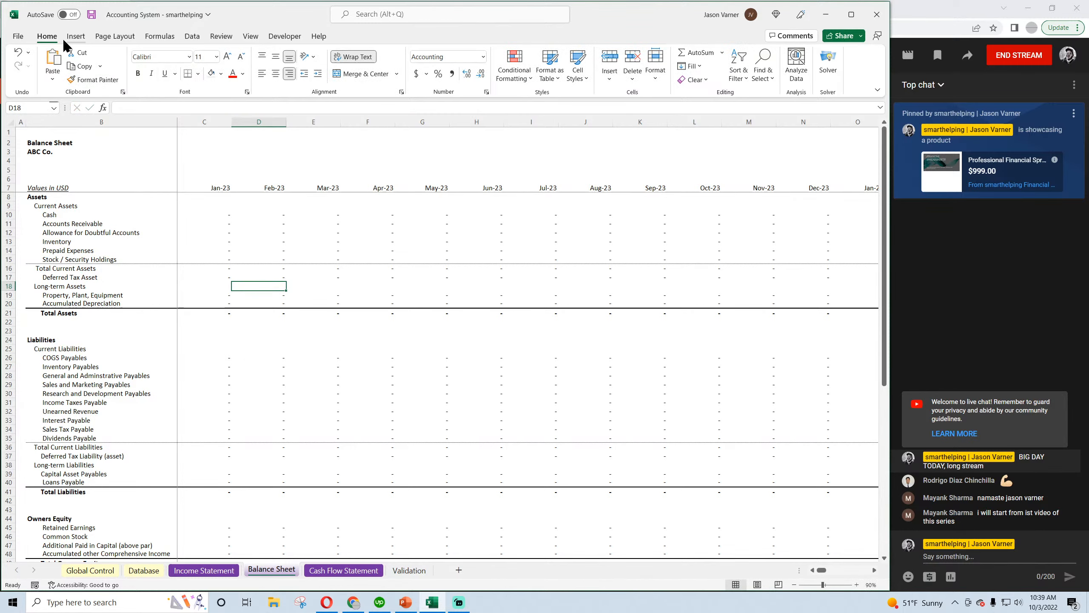
Save the workbook and fill the Balance Sheet's Feb-23 column from D7 down across the following months through column LM
click(92, 15)
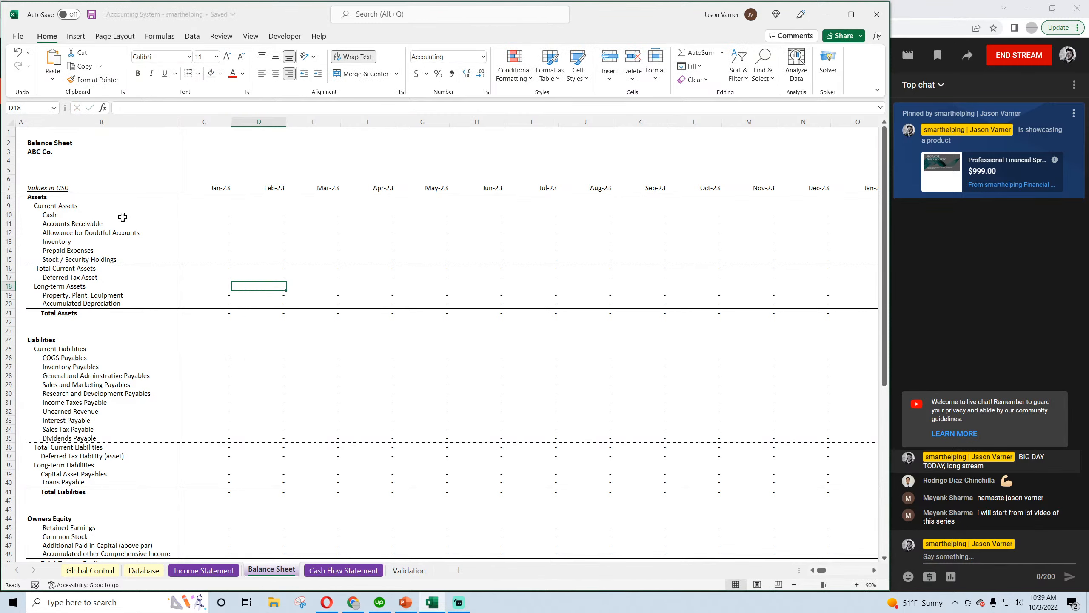
click(267, 188)
drag(266, 187, 1087, 413)
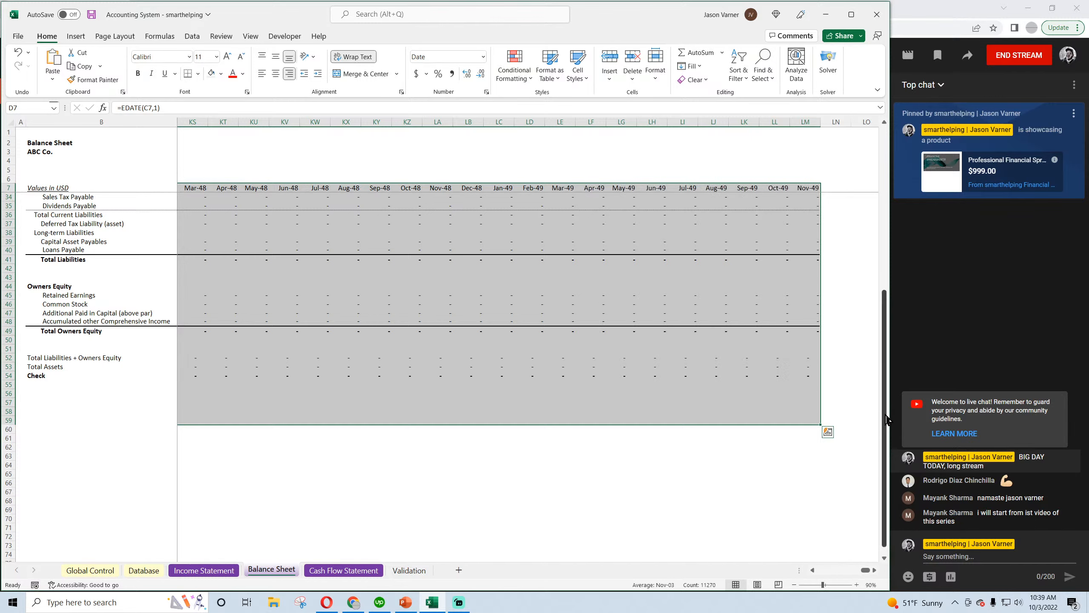
Trim the Balance Sheet's months beyond column IH, set a uniform width for columns C through IH, and save the workbook
drag(805, 121, 204, 121)
right_click(256, 125)
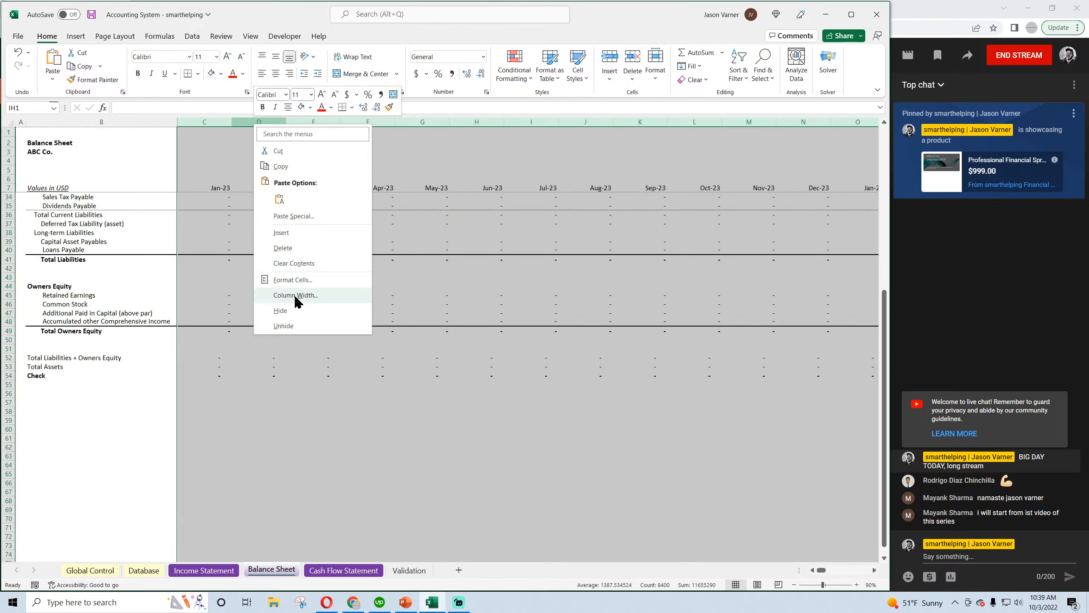
click(300, 296)
key(Return)
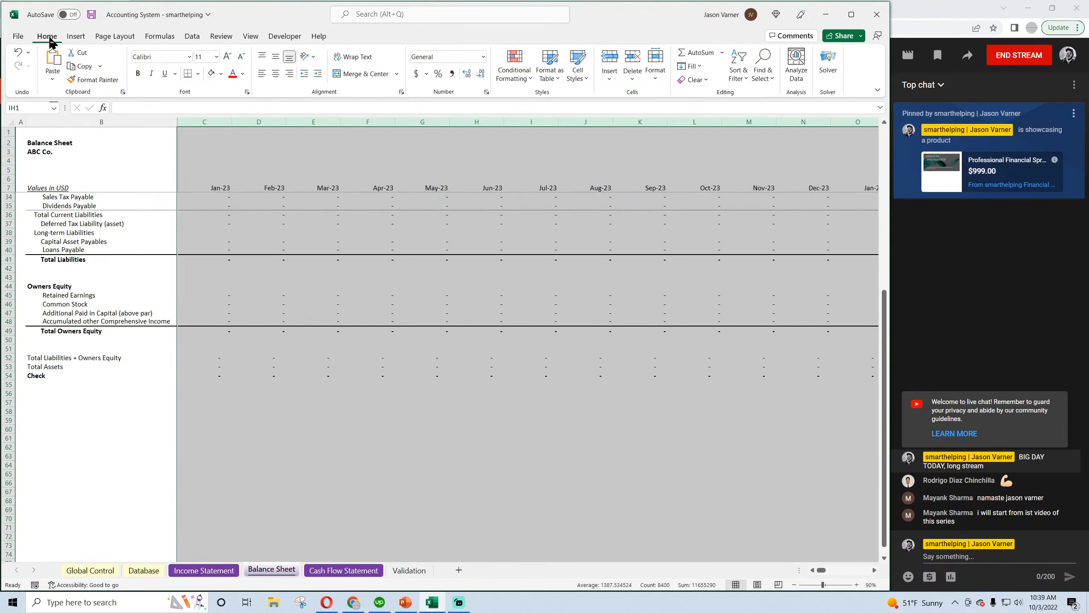
Compare the month header row 7 on the Balance Sheet and the Income Statement for the same number of months
scroll(307, 381, up, 9)
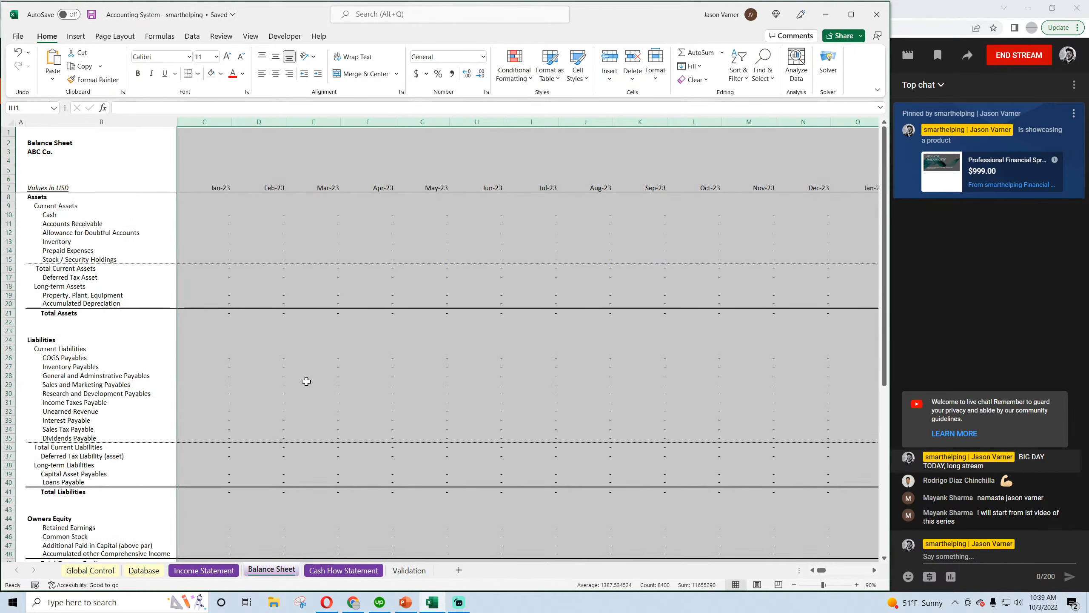
mouse_move(821, 570)
mouse_down()
mouse_move(875, 571)
mouse_move(813, 577)
mouse_up()
click(5, 187)
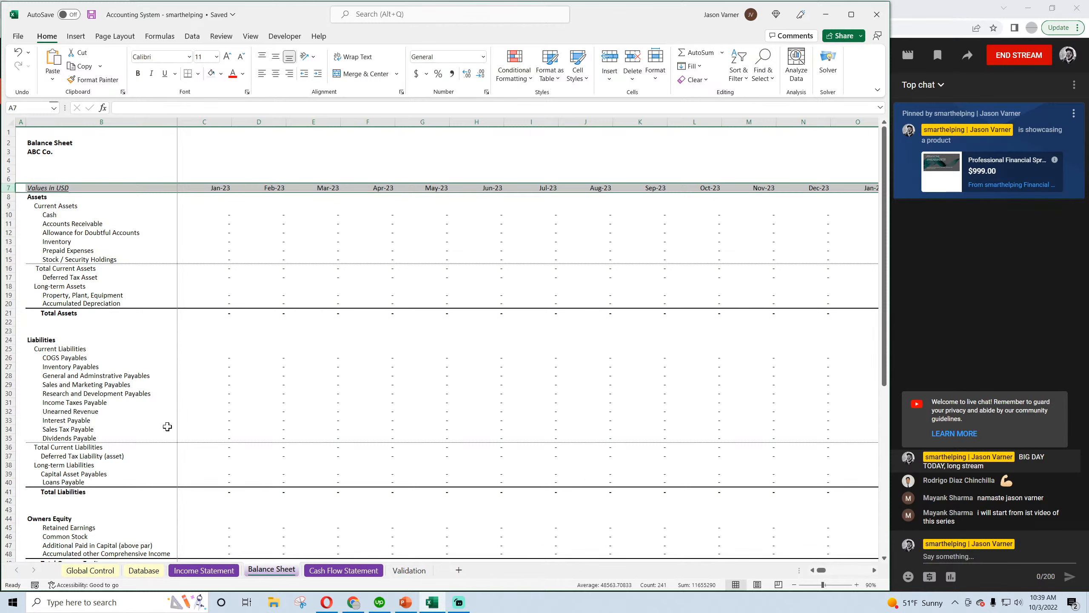
click(204, 570)
click(8, 178)
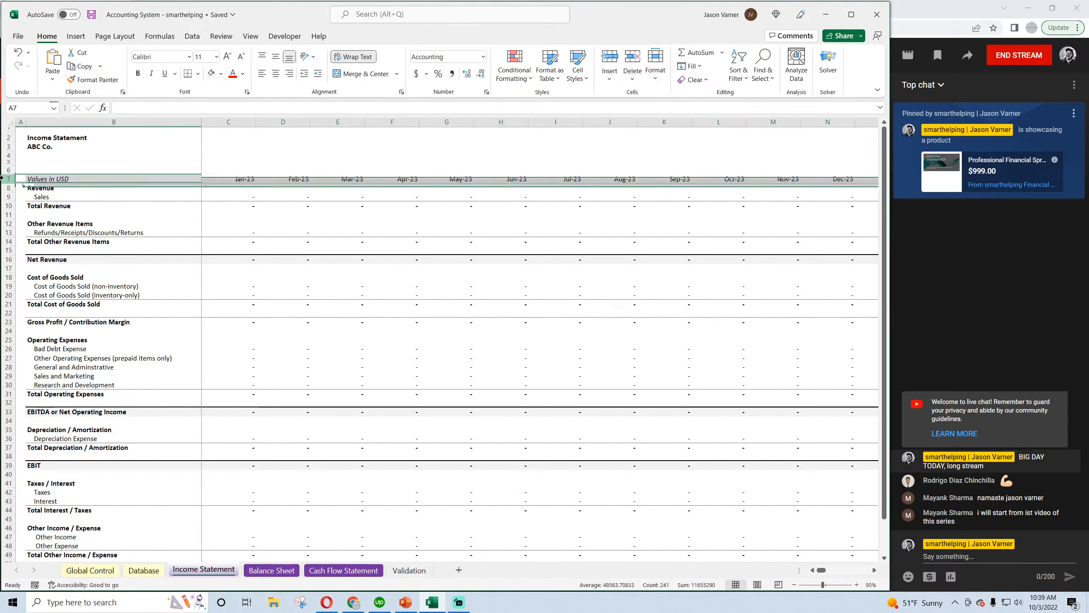
Inspect the Cash Flow Statement's Jan-23 formulas for Net Income, Total Operating Activities and Total Financing Activities Cash Flow
click(346, 571)
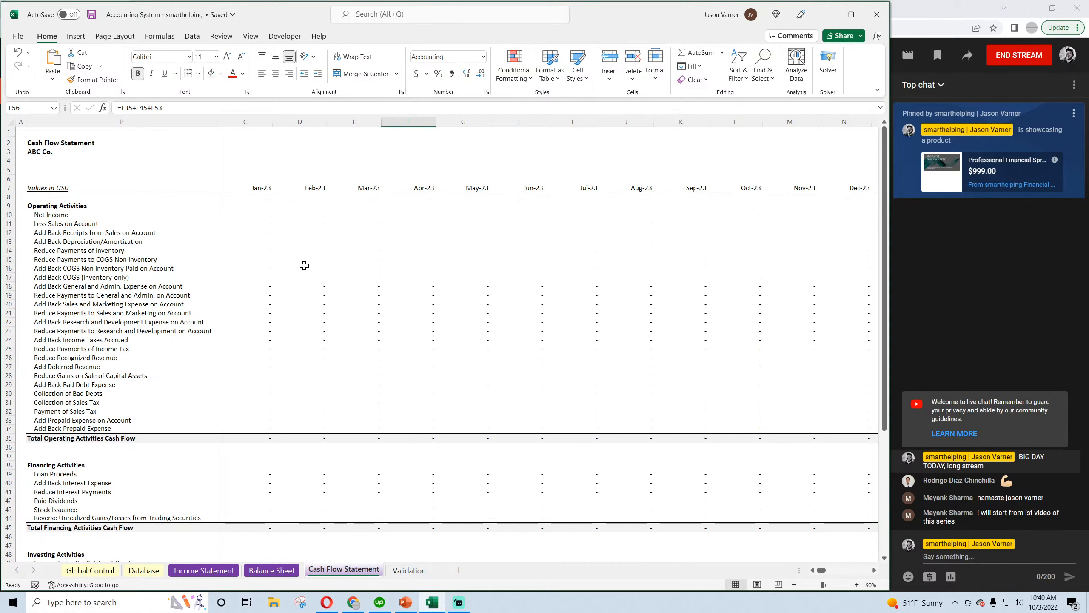
click(262, 213)
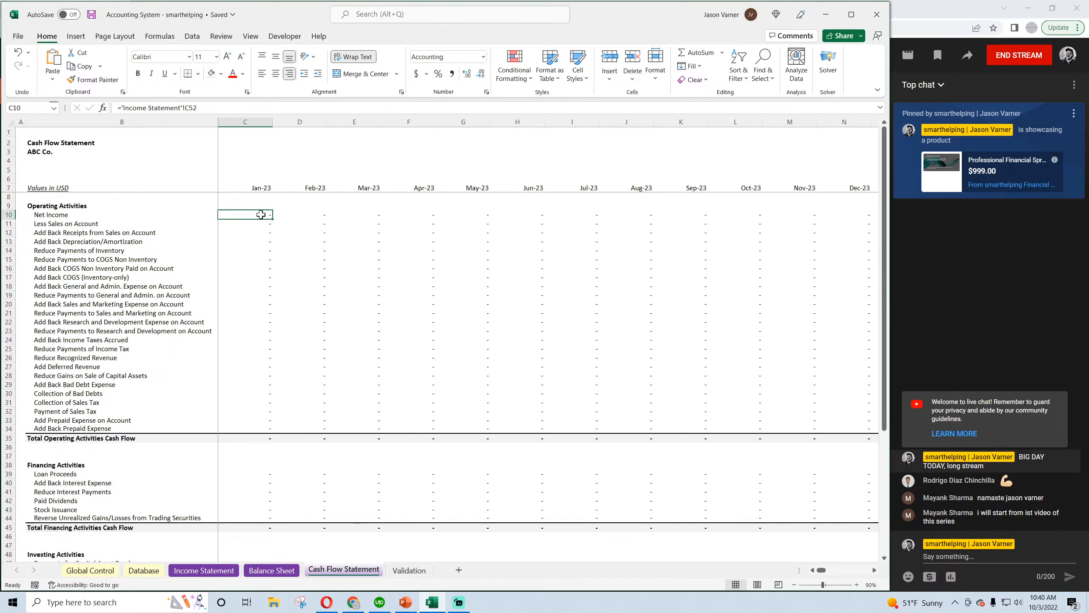
shift+click(248, 438)
click(253, 445)
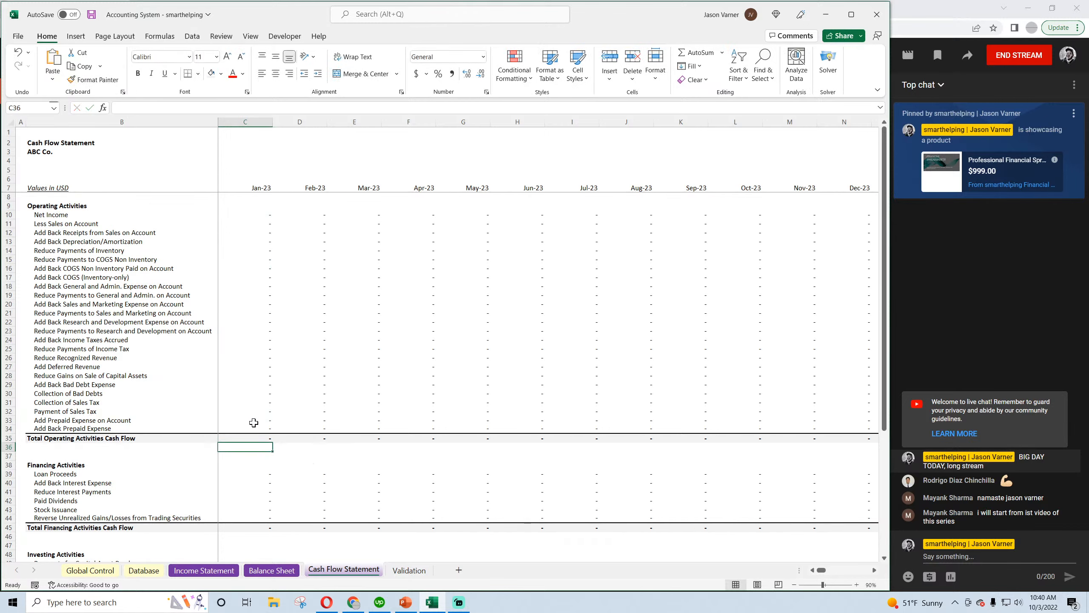
scroll(252, 429, down, 4)
double_click(253, 424)
key(Return)
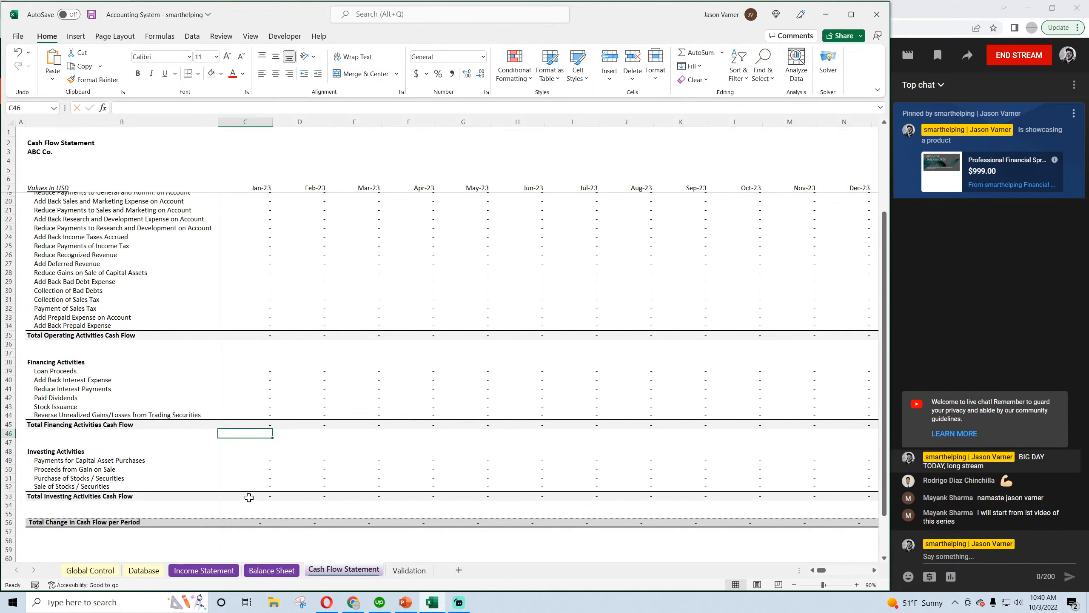
Inspect the Jan-23 formulas for Total Investing Activities Cash Flow and Total Change in Cash Flow per Period
double_click(249, 496)
key(Return)
click(252, 523)
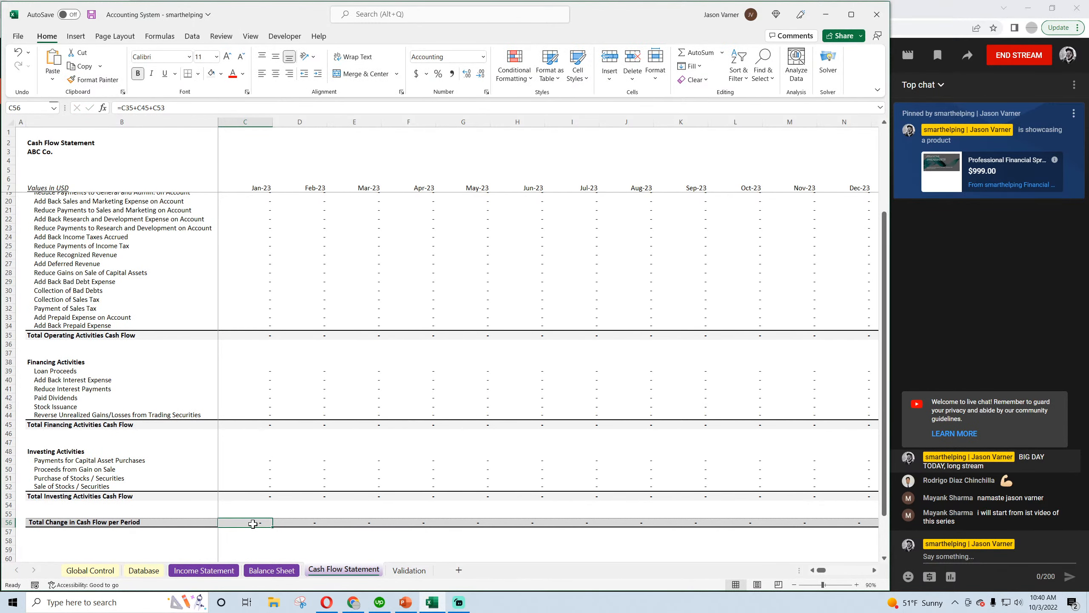
double_click(253, 524)
key(Return)
scroll(237, 416, up, 3)
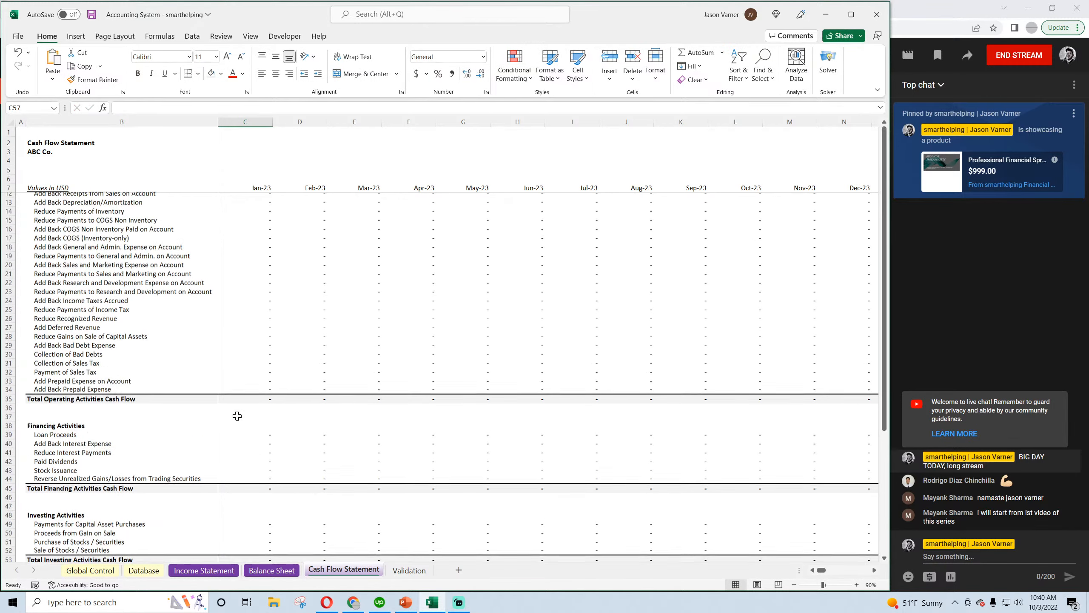
Fill the Cash Flow Statement's Feb-23 column, D7:D56, across the following months through column KT
scroll(237, 416, up, 2)
drag(261, 214, 300, 490)
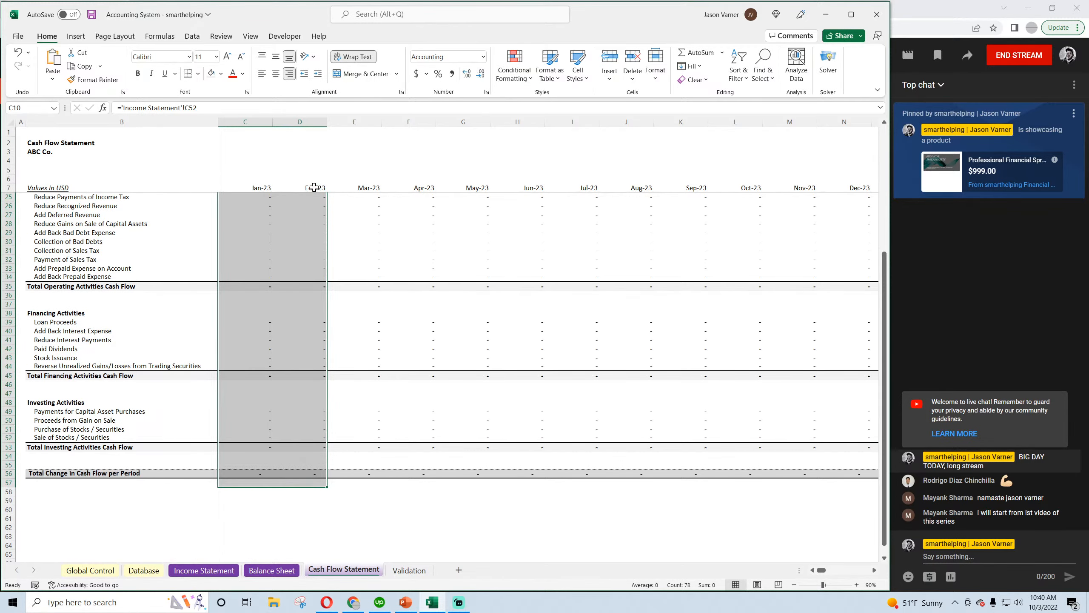
mouse_move(315, 188)
mouse_down()
mouse_move(338, 189)
mouse_move(329, 554)
mouse_move(319, 485)
mouse_move(1087, 504)
mouse_up()
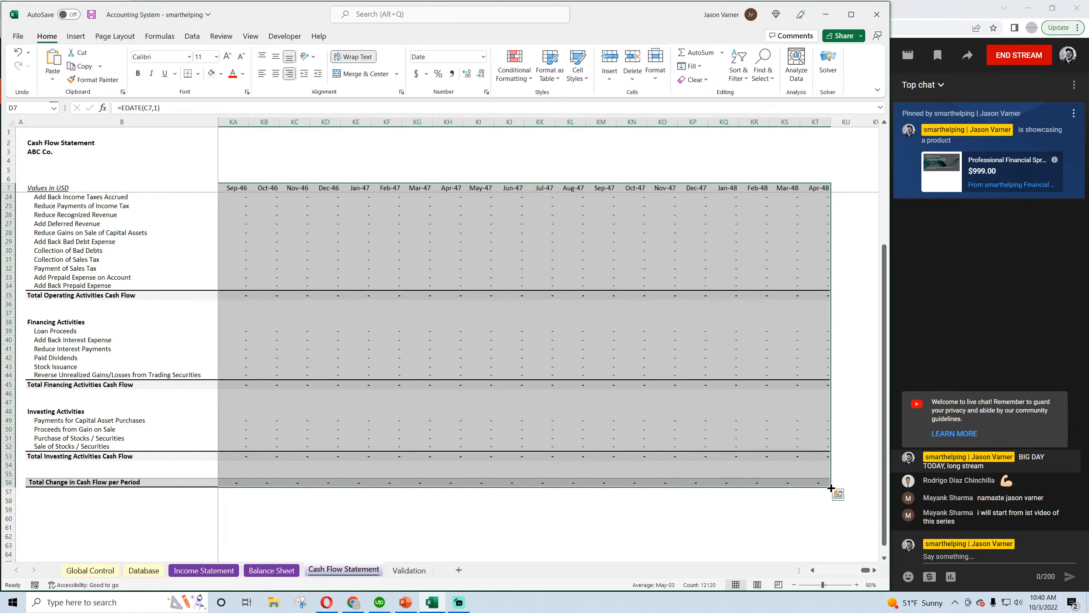
Clear all contents and formatting from Cash Flow Statement columns II through KT so the months end at Dec-42
drag(814, 120, 343, 174)
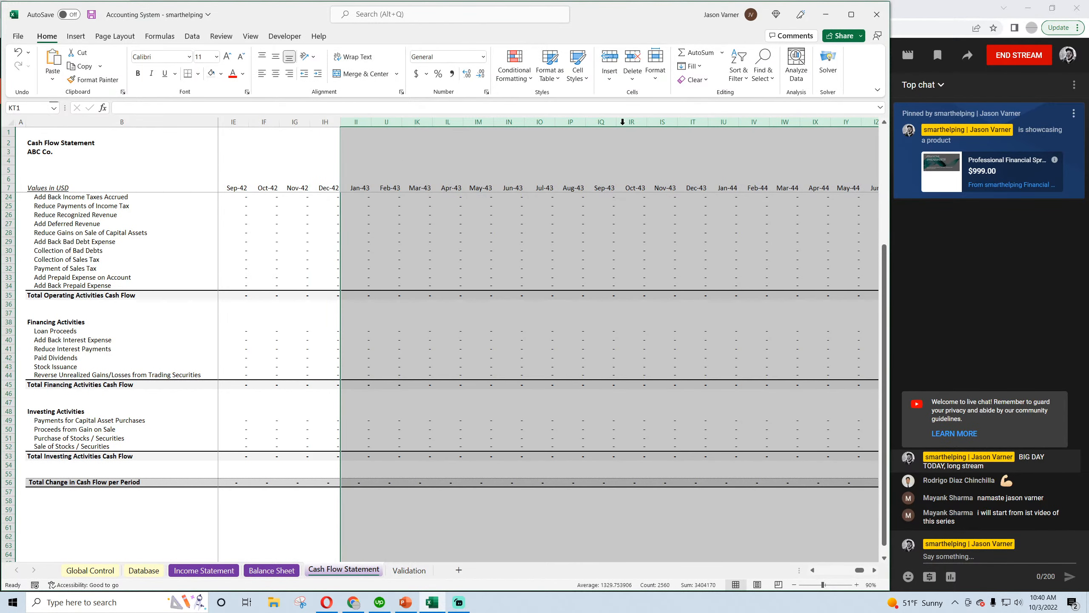
click(693, 79)
click(699, 93)
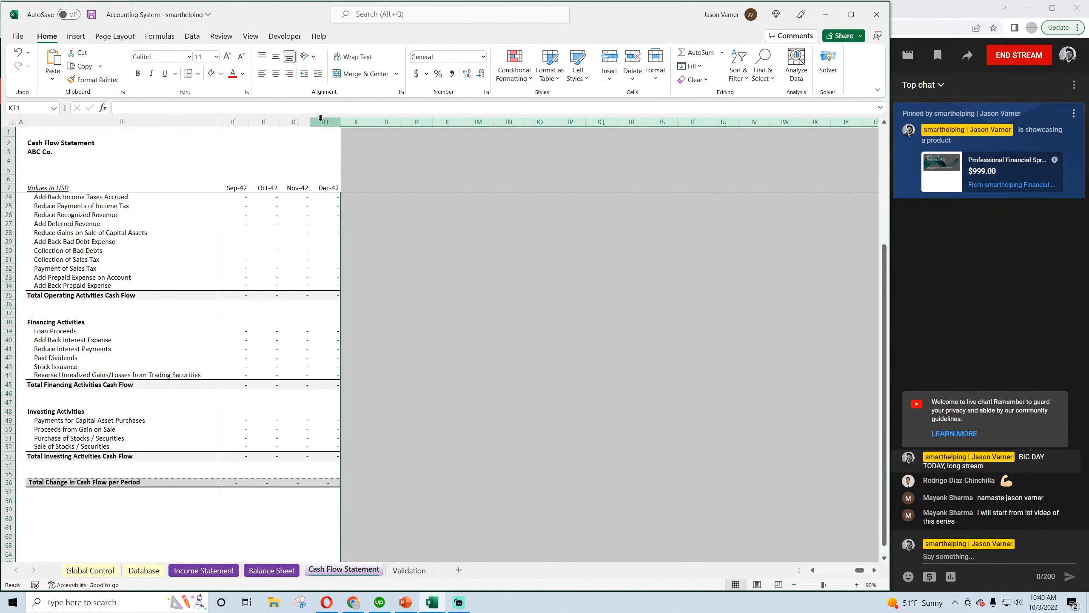
Set the width of the Cash Flow Statement's month columns C through IH to 15 and save the workbook
drag(320, 118, 287, 123)
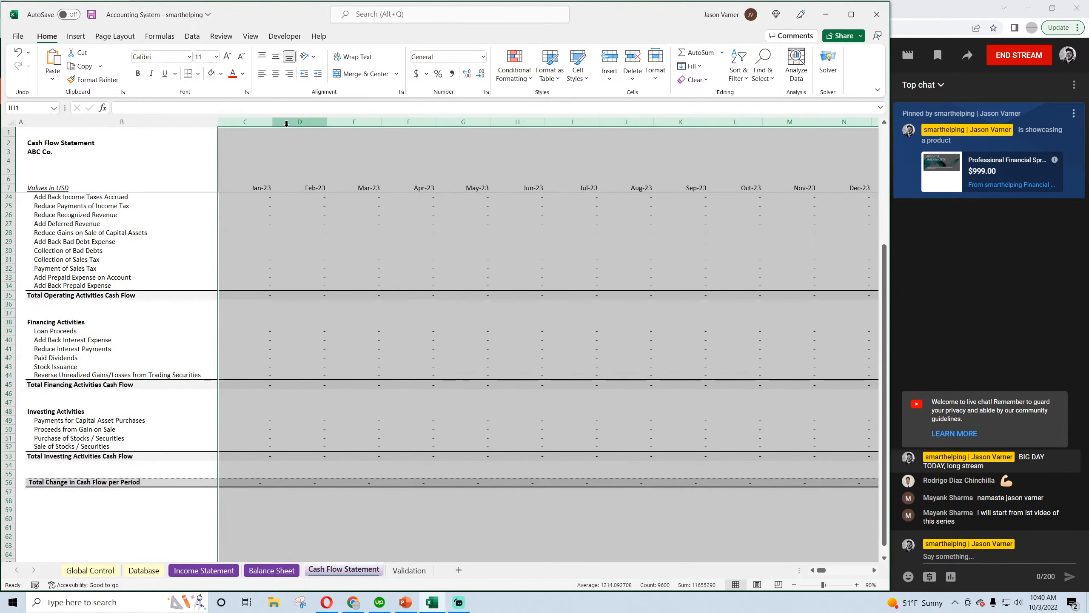
right_click(287, 123)
click(330, 289)
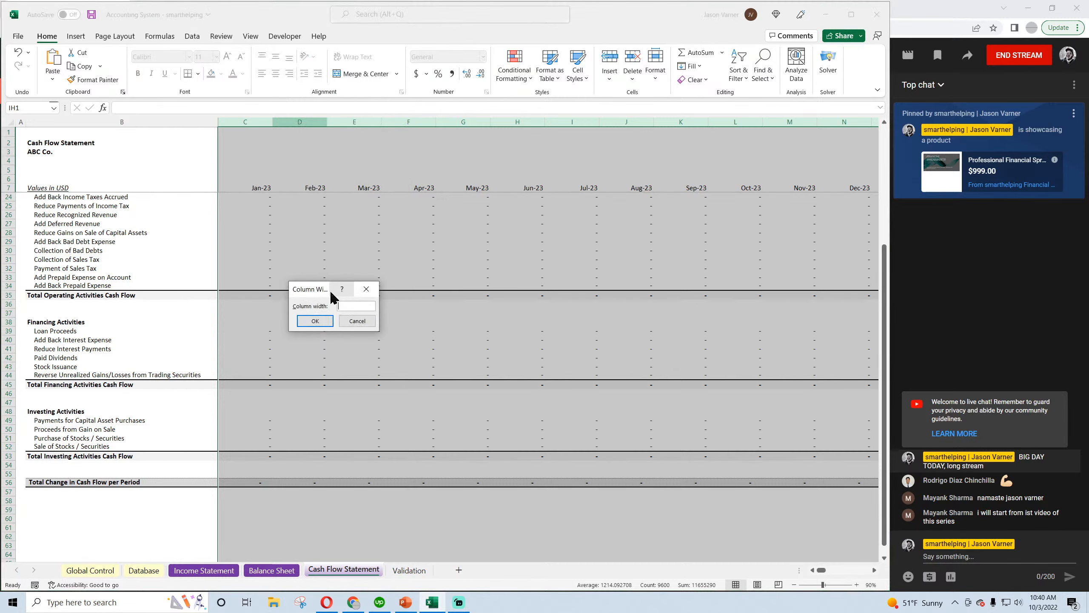
text(15)
key(Return)
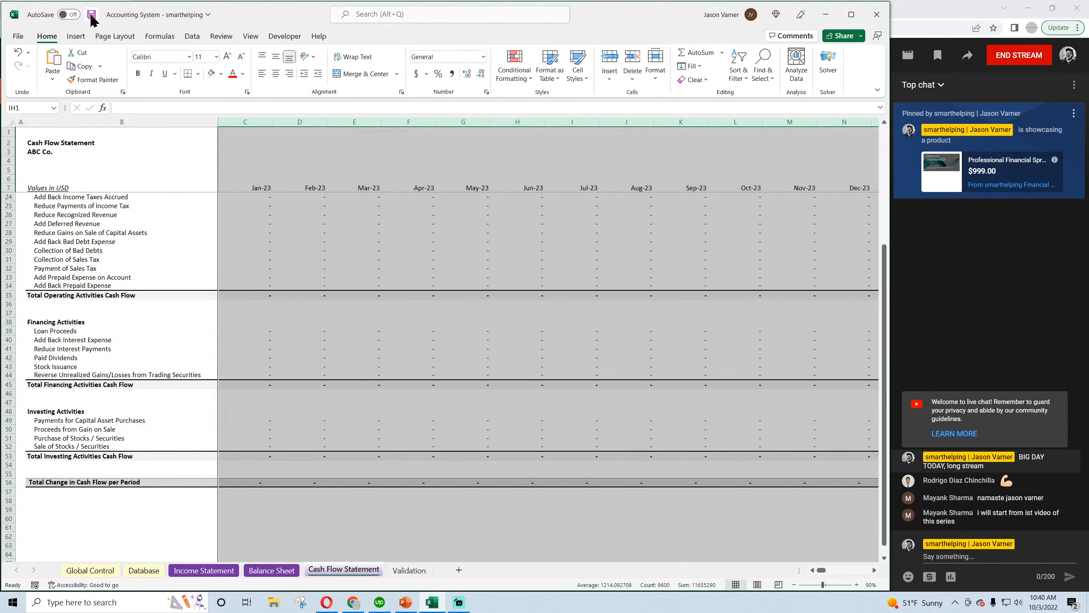
click(362, 358)
Check which section totals the Total Change in Cash Flow per Period formula in C56 adds together
scroll(301, 387, down, 4)
right_click(266, 353)
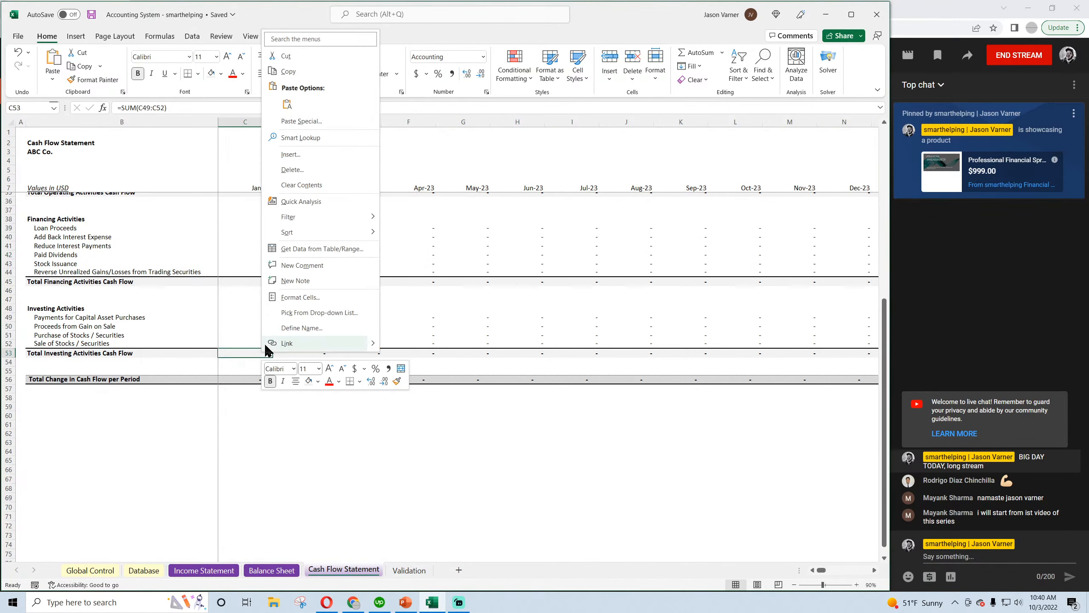
click(295, 72)
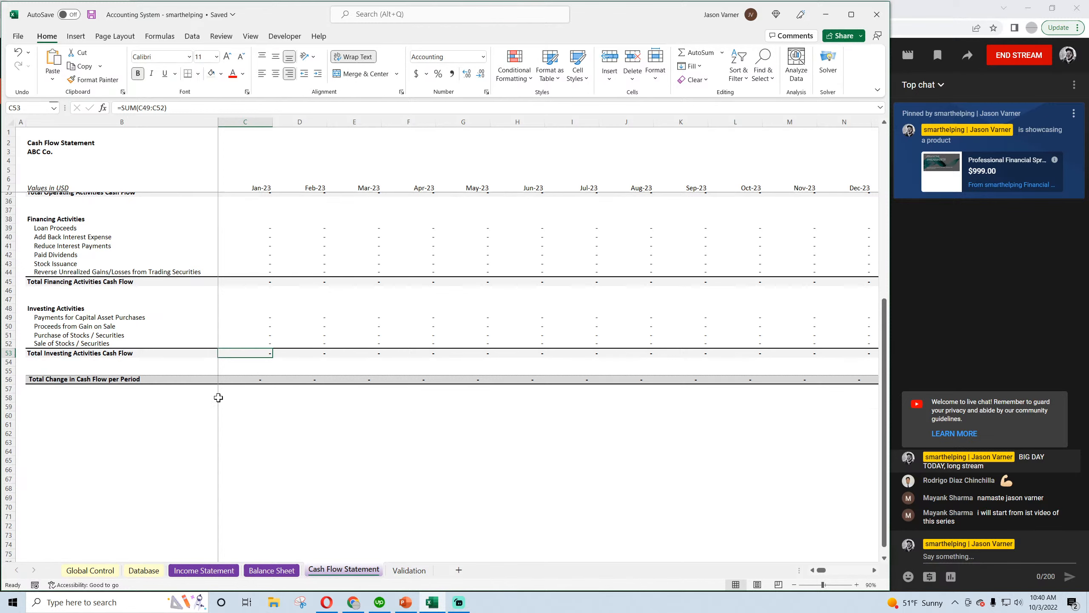
double_click(242, 376)
scroll(303, 437, up, 6)
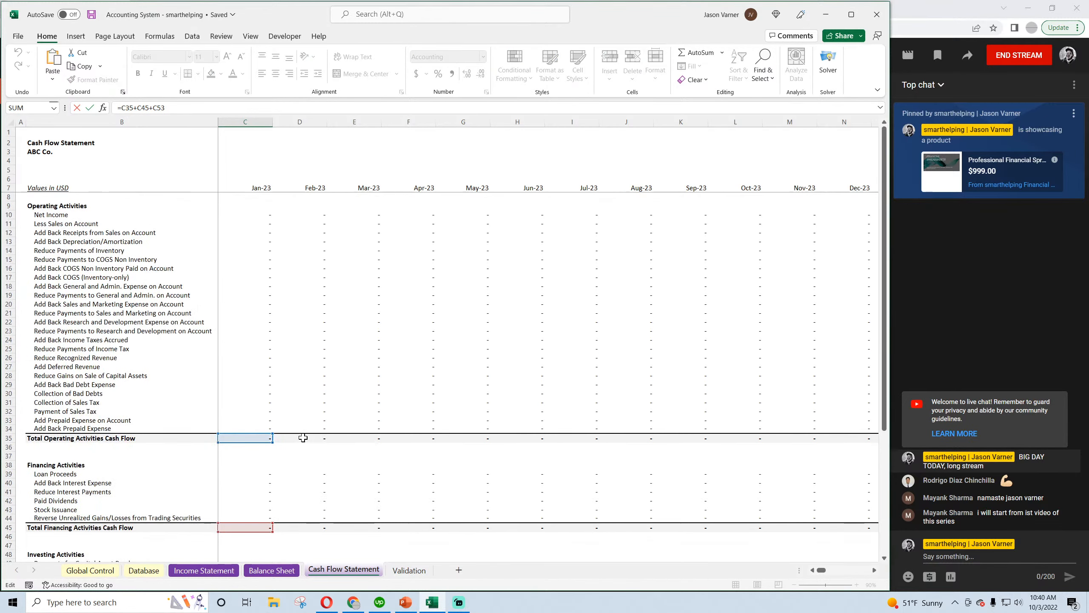
scroll(303, 438, down, 4)
key(Return)
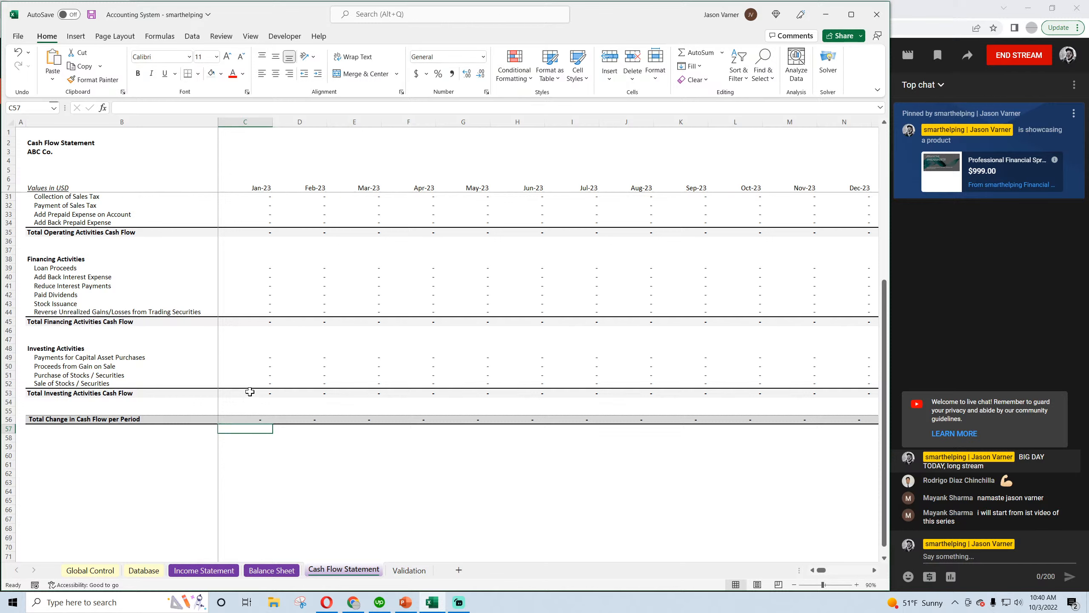
Copy the Total Investing Activities Cash Flow cell C53 and paste it into Total Change in Cash Flow per Period, C56
right_click(250, 392)
click(279, 110)
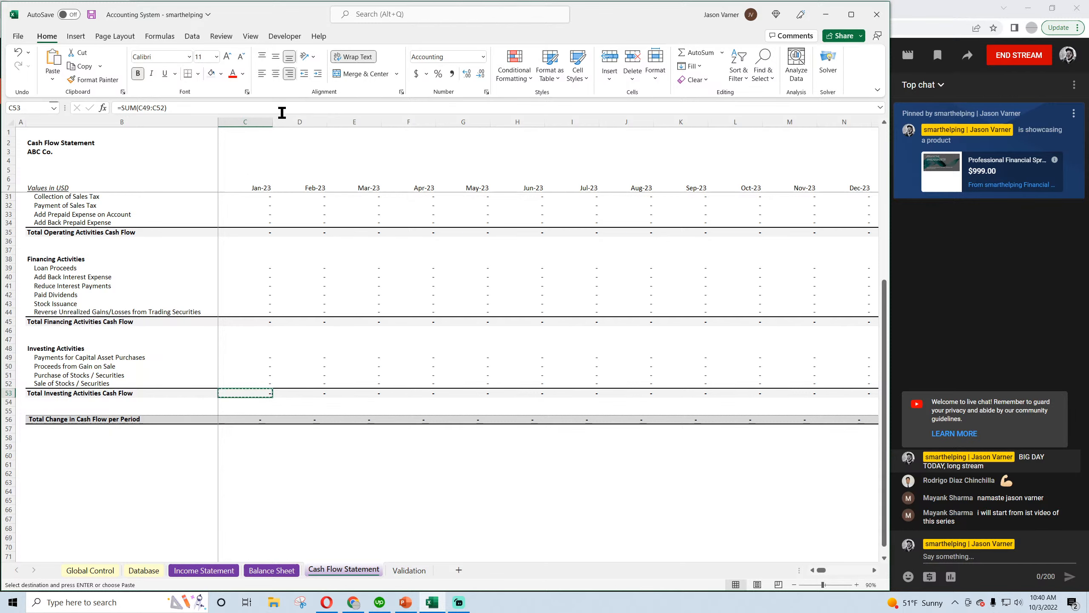
right_click(253, 417)
click(281, 171)
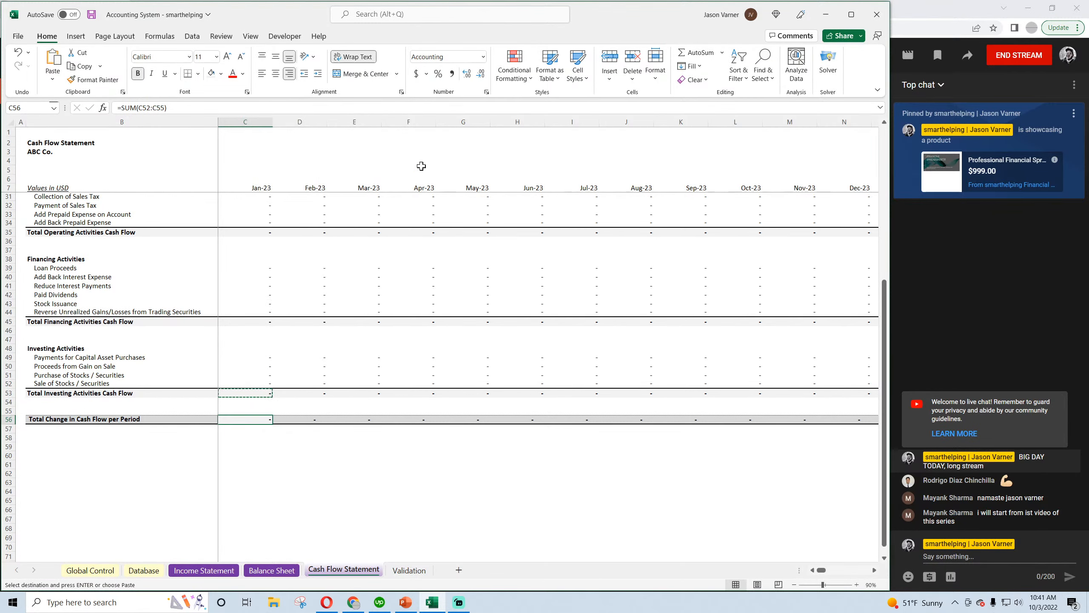
Fill Total Change in Cash Flow per Period cell C56 with light gray and give it a thick bottom border
click(222, 77)
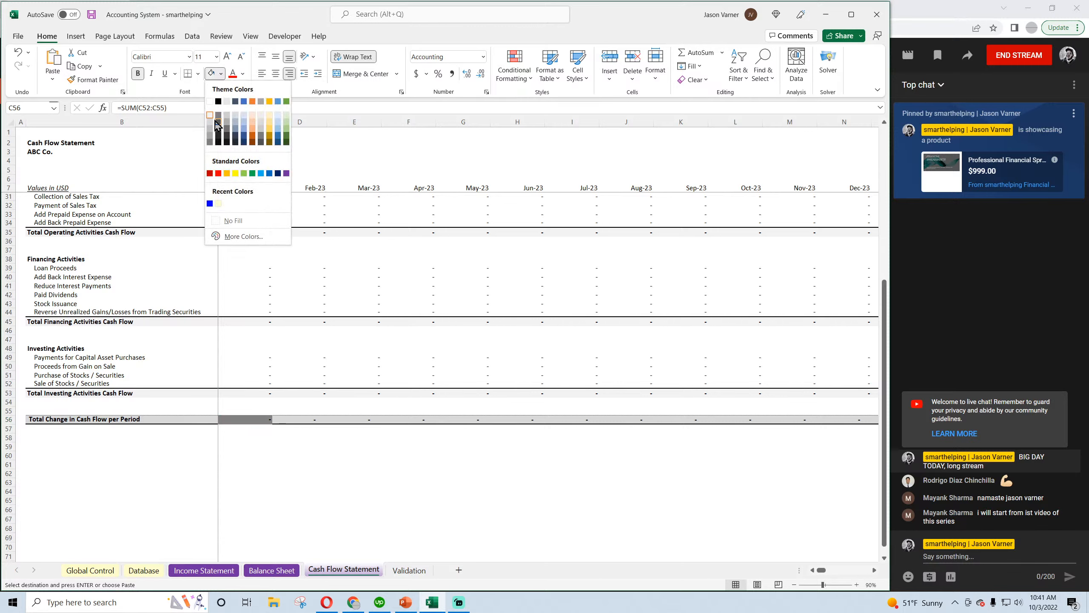
click(214, 126)
click(199, 74)
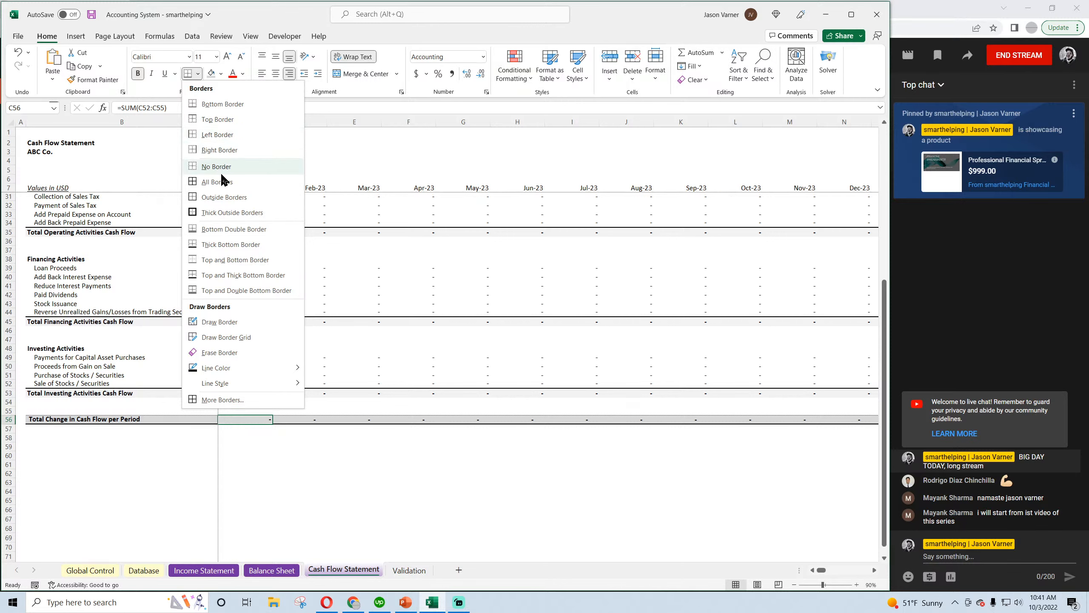
click(223, 248)
click(354, 500)
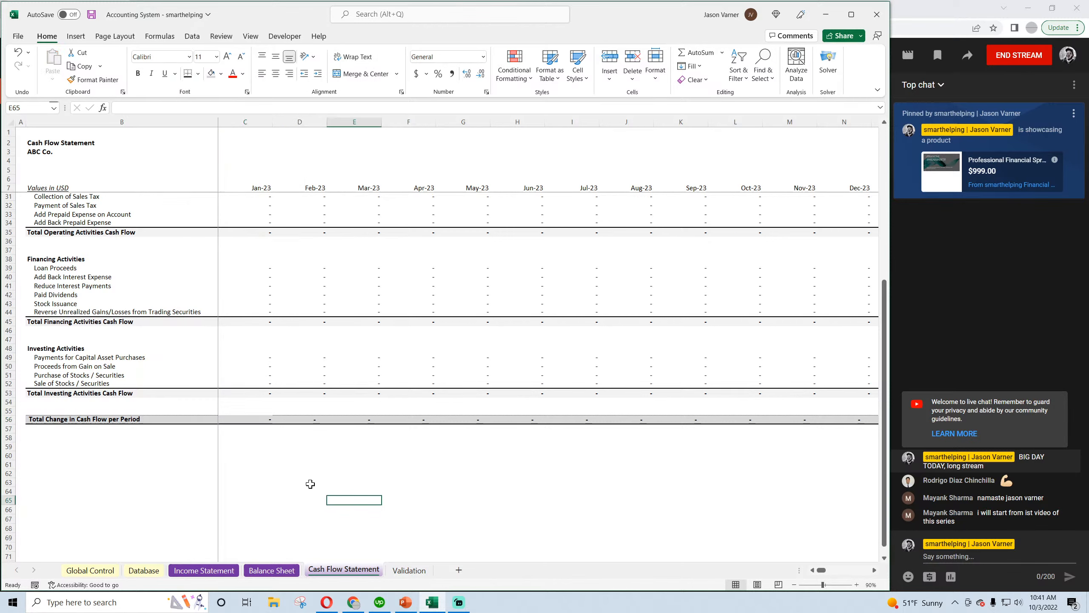
Change the border line style, apply a bottom border to C55 above the total change row, and save the workbook
click(253, 408)
click(198, 74)
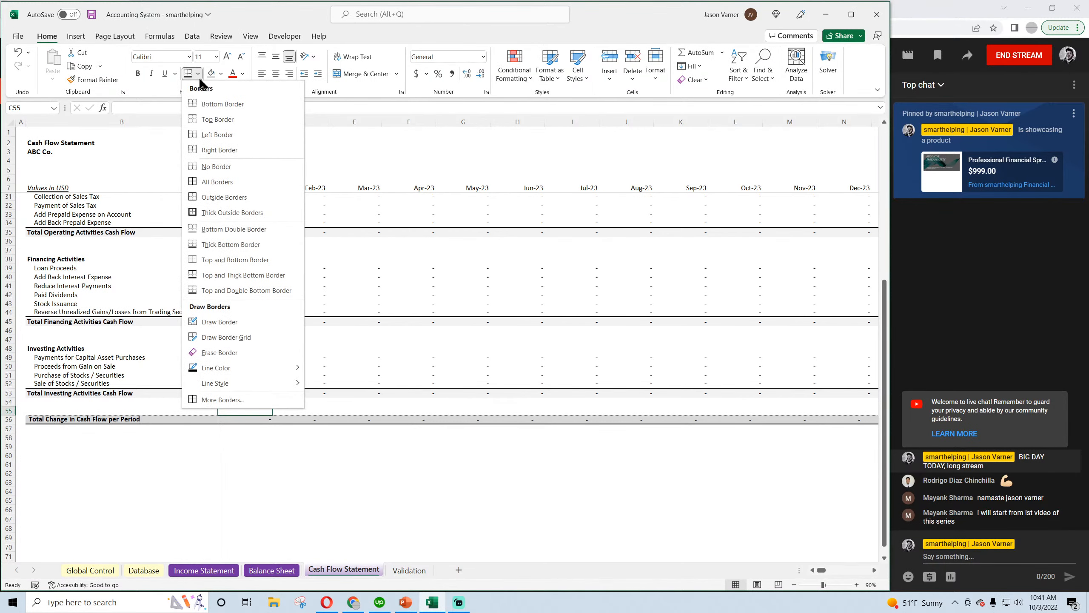
mouse_move(233, 383)
click(337, 410)
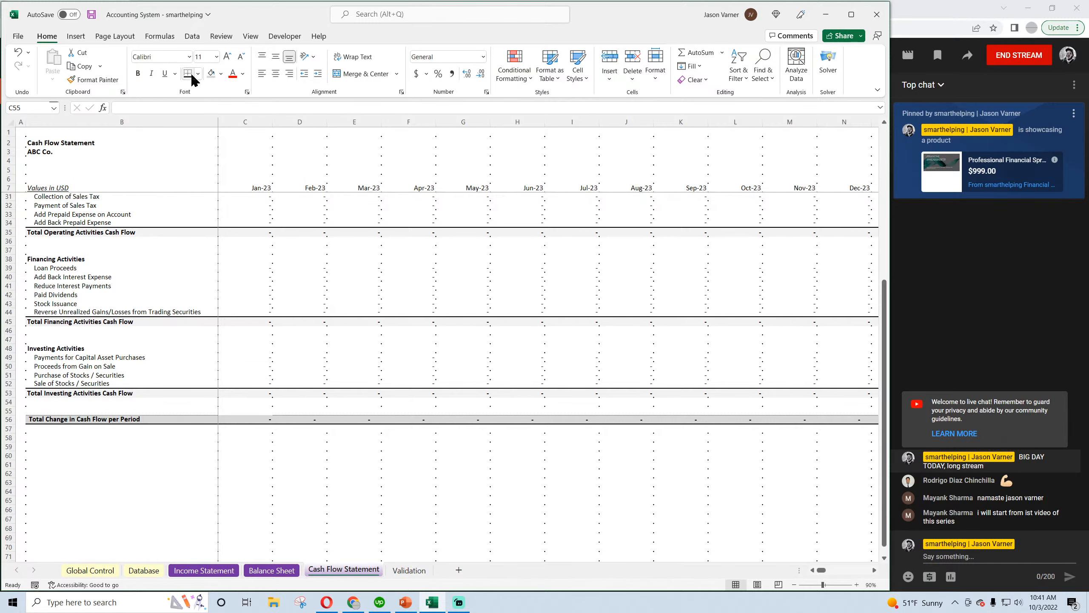
click(198, 76)
click(207, 104)
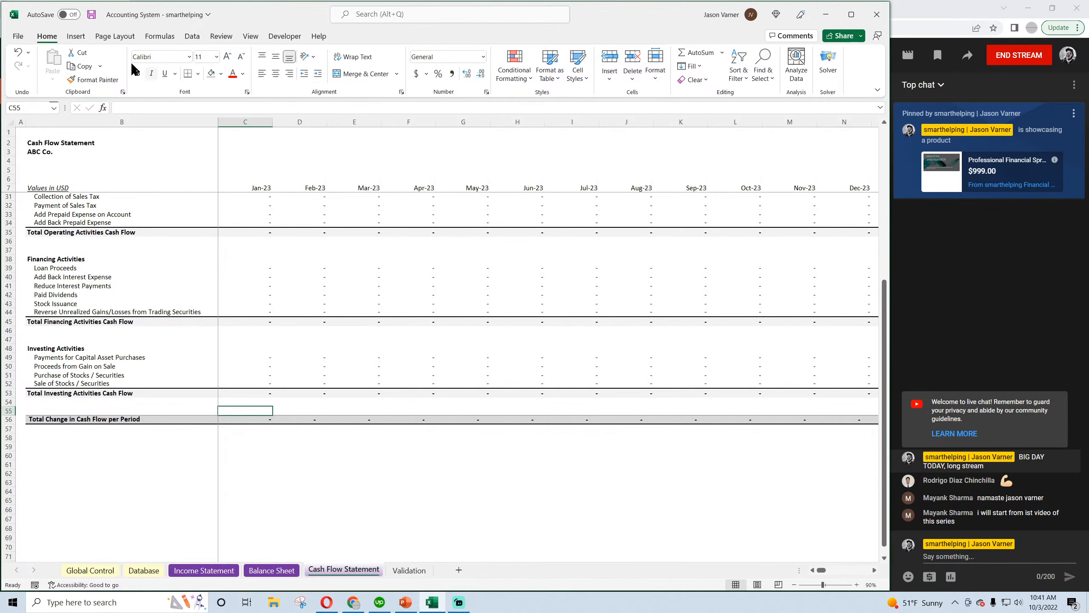
click(92, 15)
Enter =C53+C45+C35 in Total Change in Cash Flow per Period cell C56 to sum the three activity totals
click(283, 463)
click(253, 419)
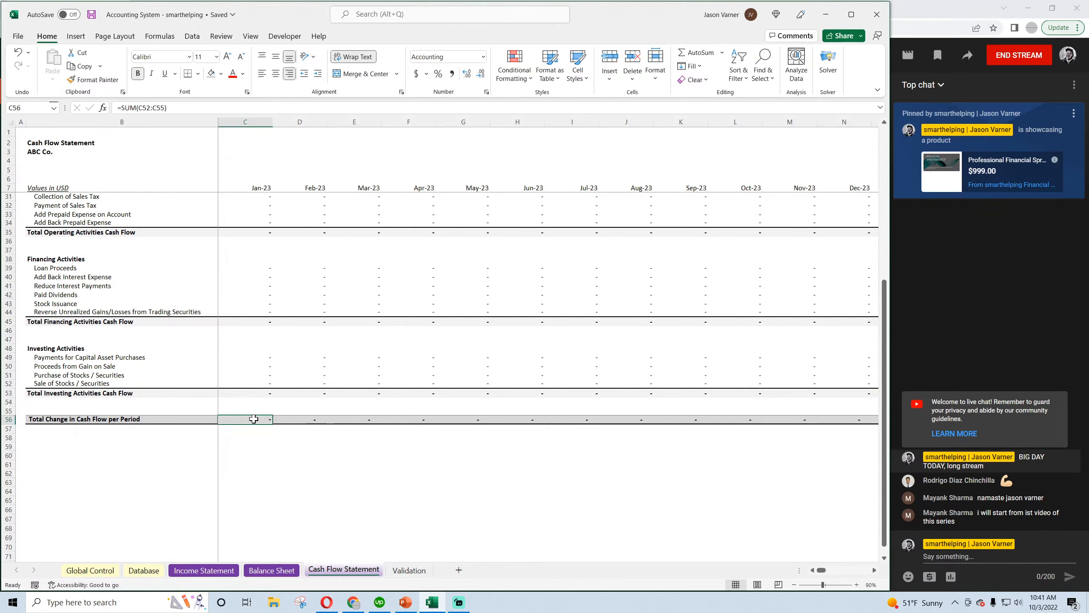
text(=)
click(258, 393)
text(+)
click(256, 321)
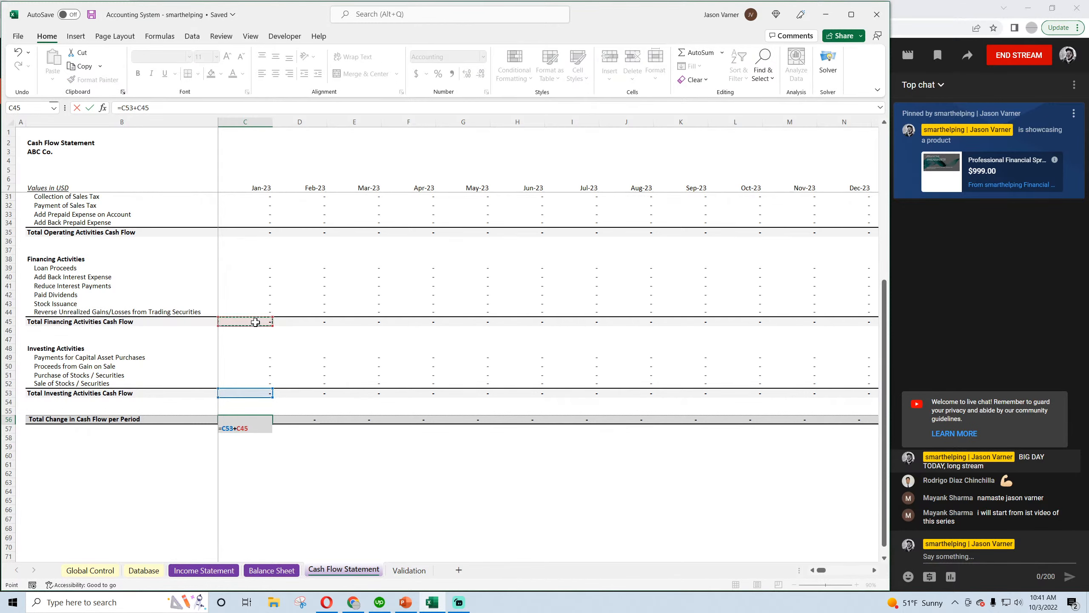
text(+)
scroll(308, 370, up, 8)
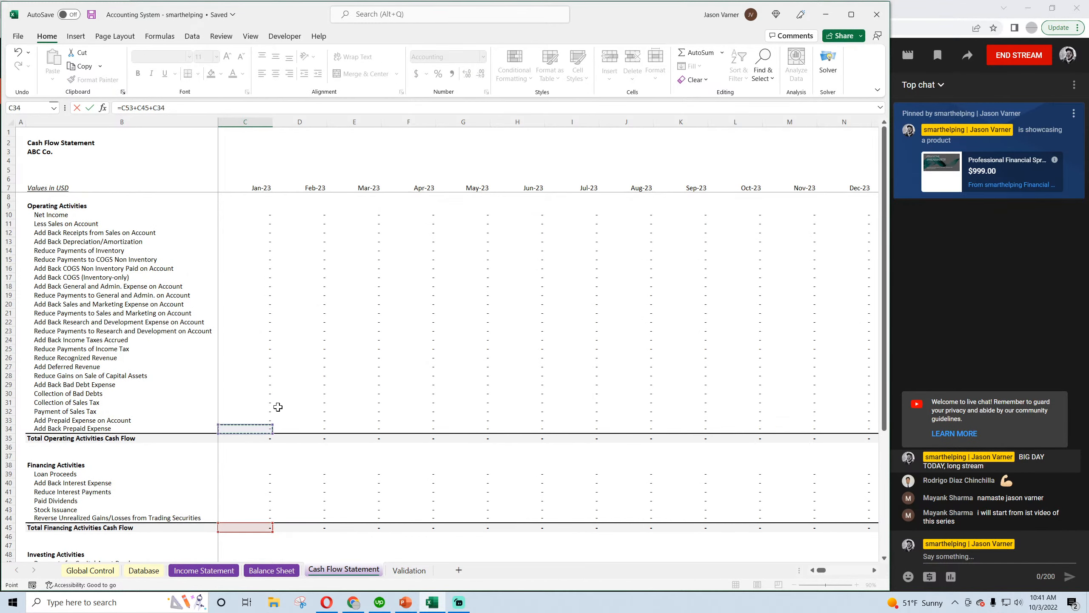
key(Return)
scroll(318, 403, down, 7)
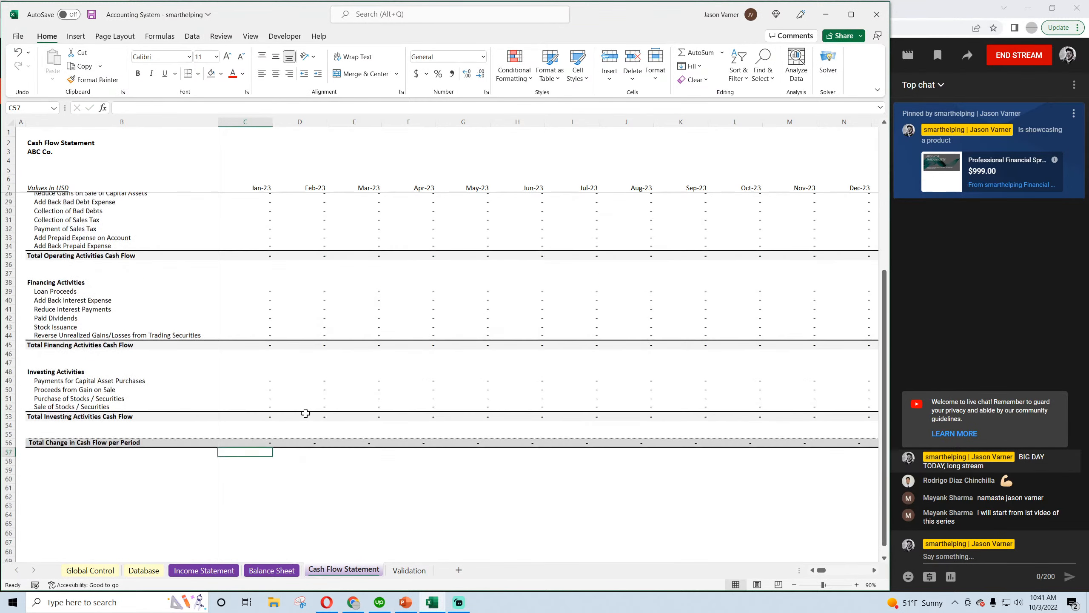
Fill the C56 formula across row 56 through IH56 and save the workbook
click(265, 441)
drag(273, 447, 1087, 506)
drag(1087, 506, 810, 442)
click(801, 445)
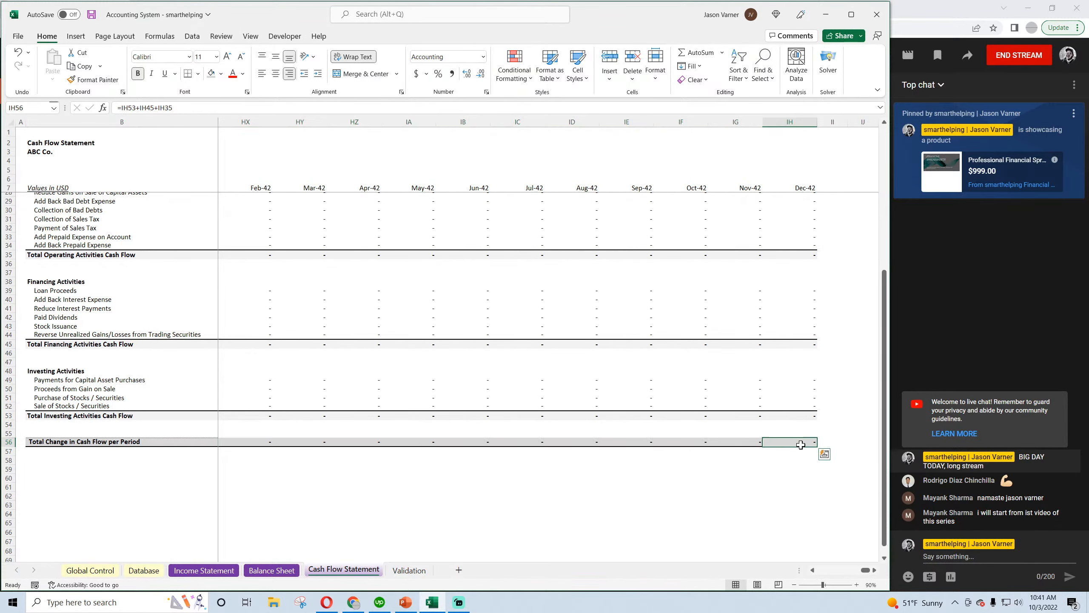
click(91, 16)
drag(866, 570, 810, 570)
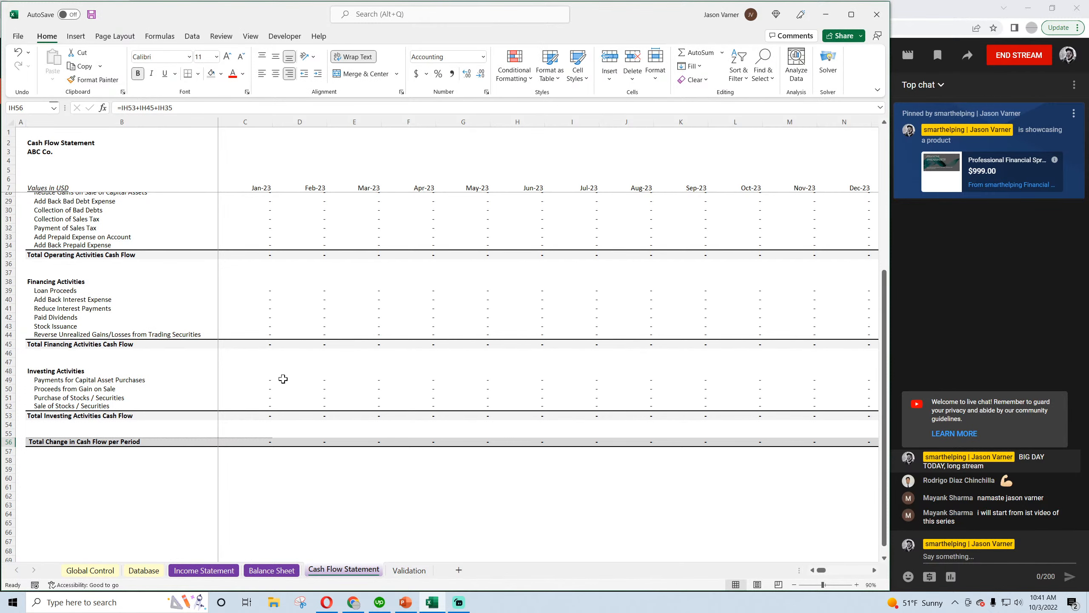
scroll(318, 418, up, 7)
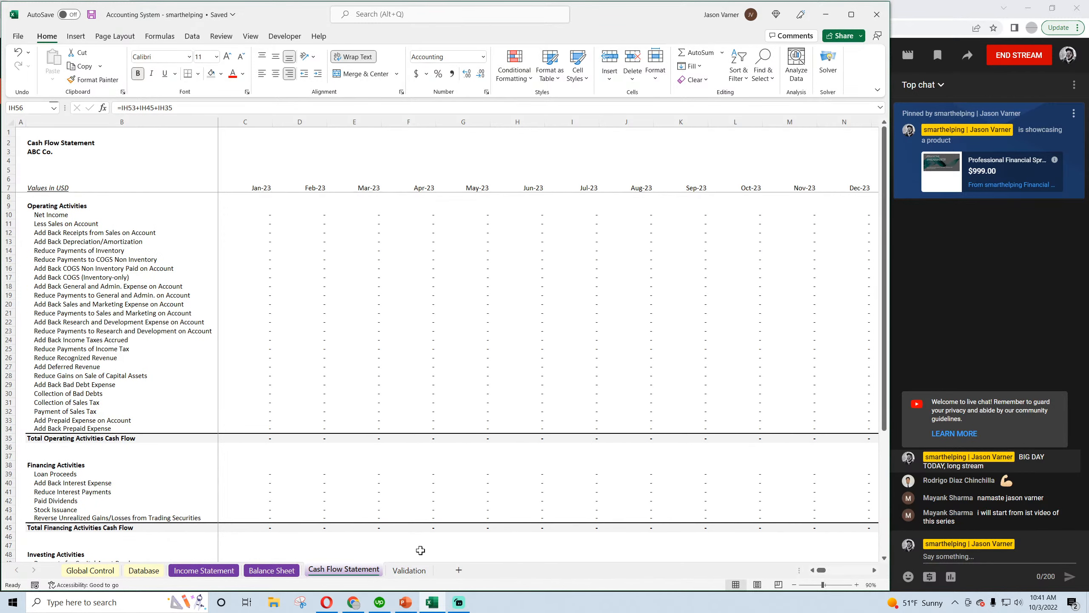
Create a copy of the Income Statement sheet and place it before the original
click(91, 570)
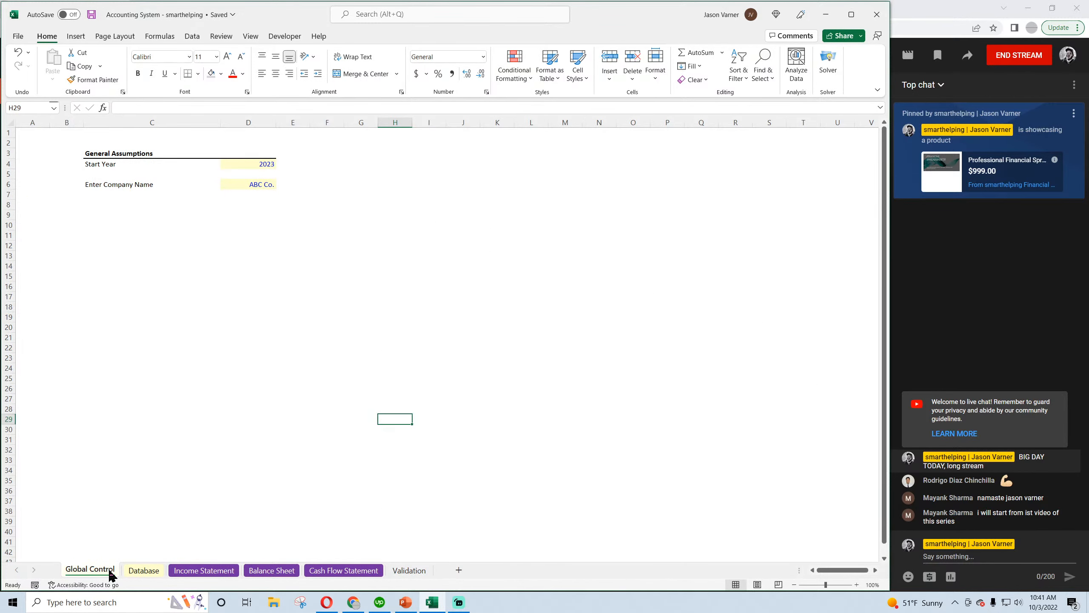
click(138, 571)
click(184, 571)
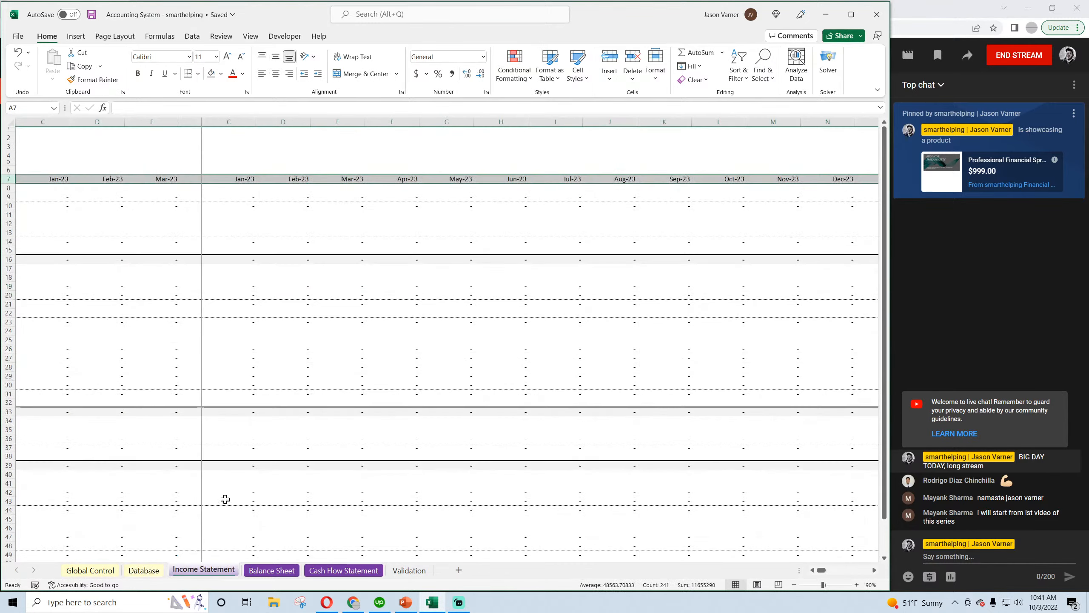
click(272, 571)
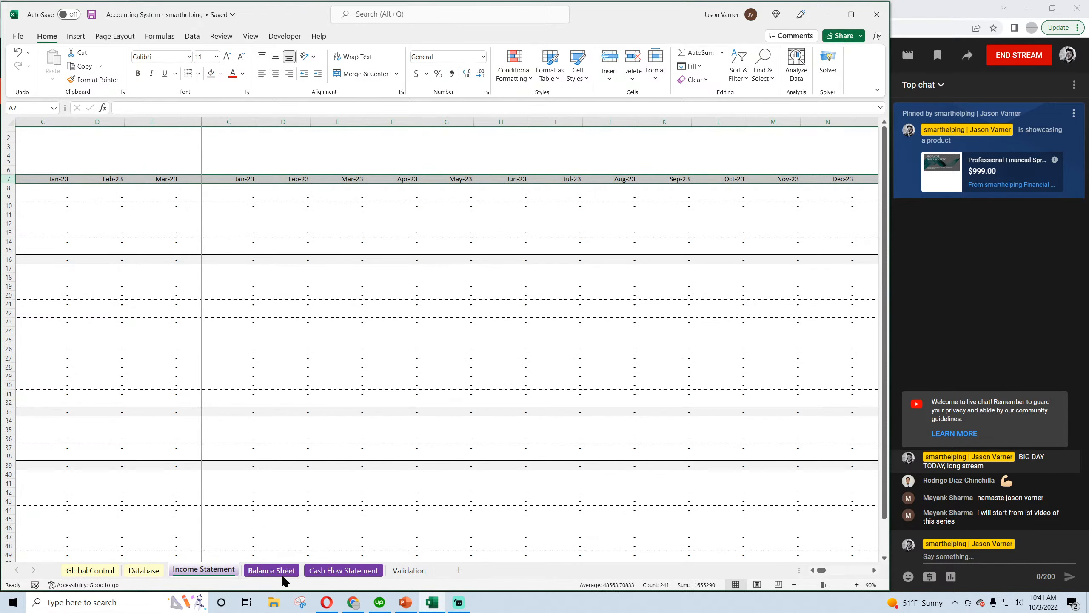
click(205, 571)
click(296, 385)
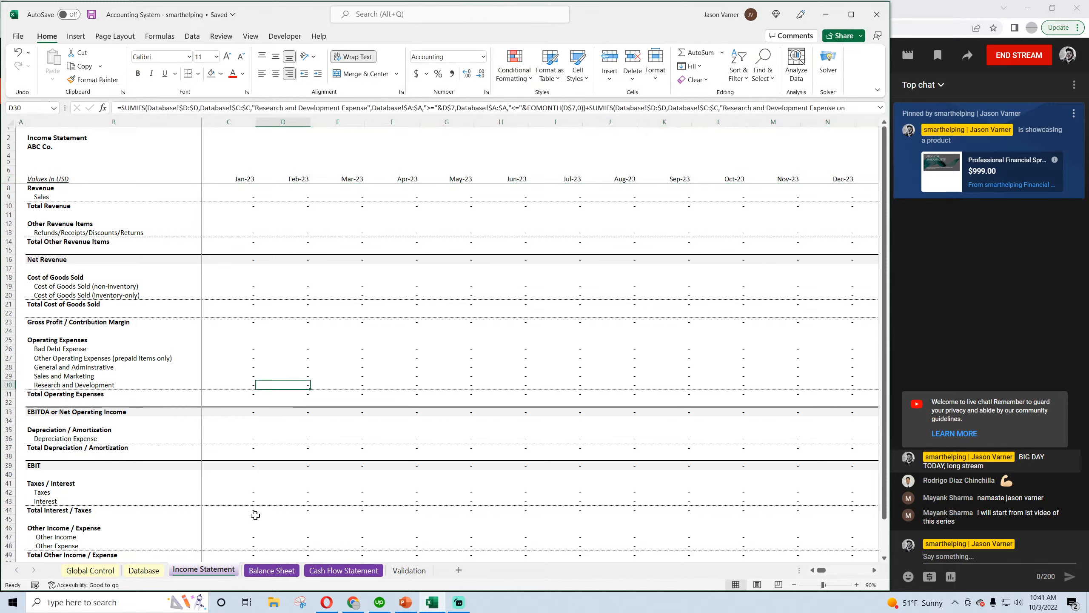
right_click(216, 572)
click(255, 468)
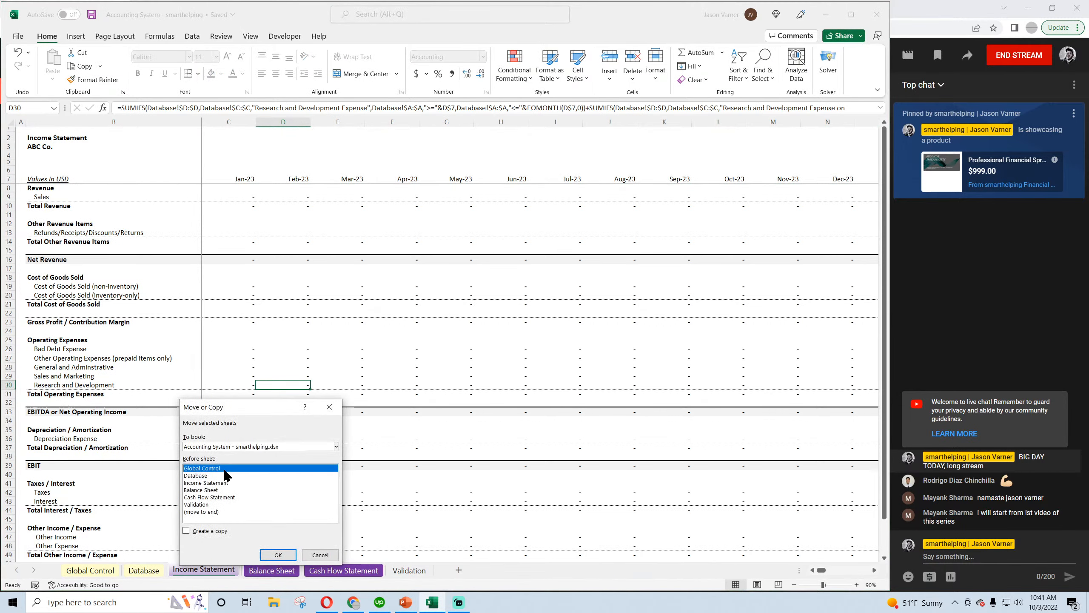
click(216, 483)
click(185, 531)
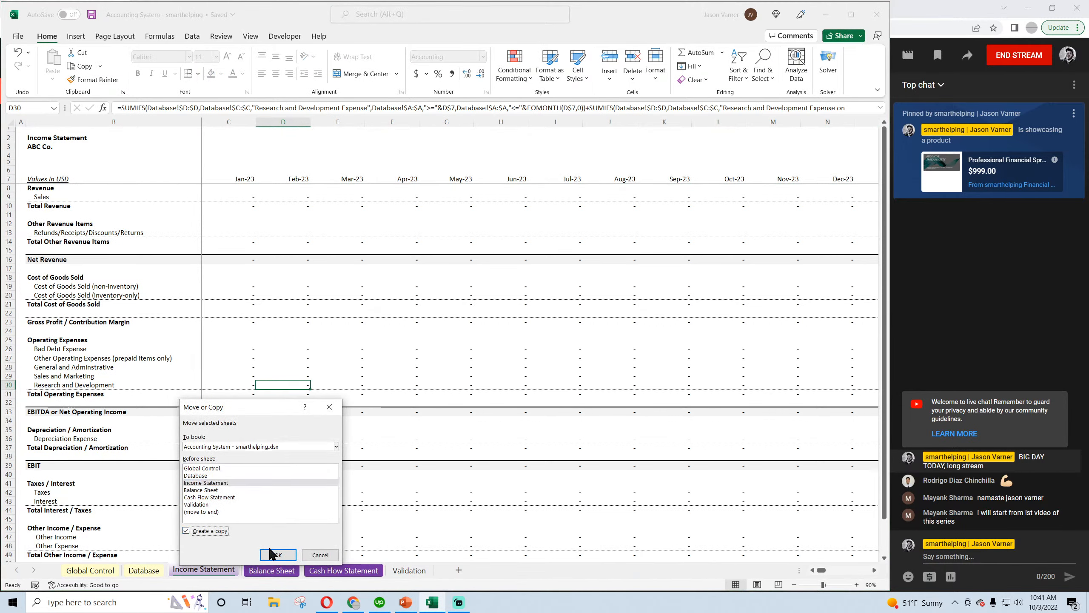
click(277, 554)
Create another copy from the Income Statement (2) sheet and place it before that sheet
right_click(231, 571)
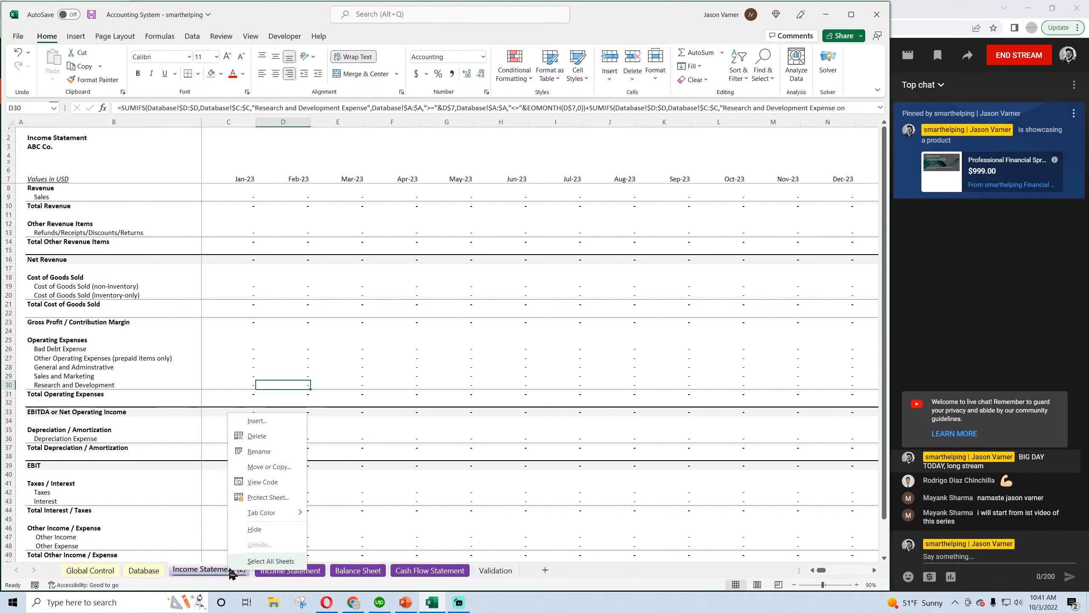
click(257, 468)
click(220, 480)
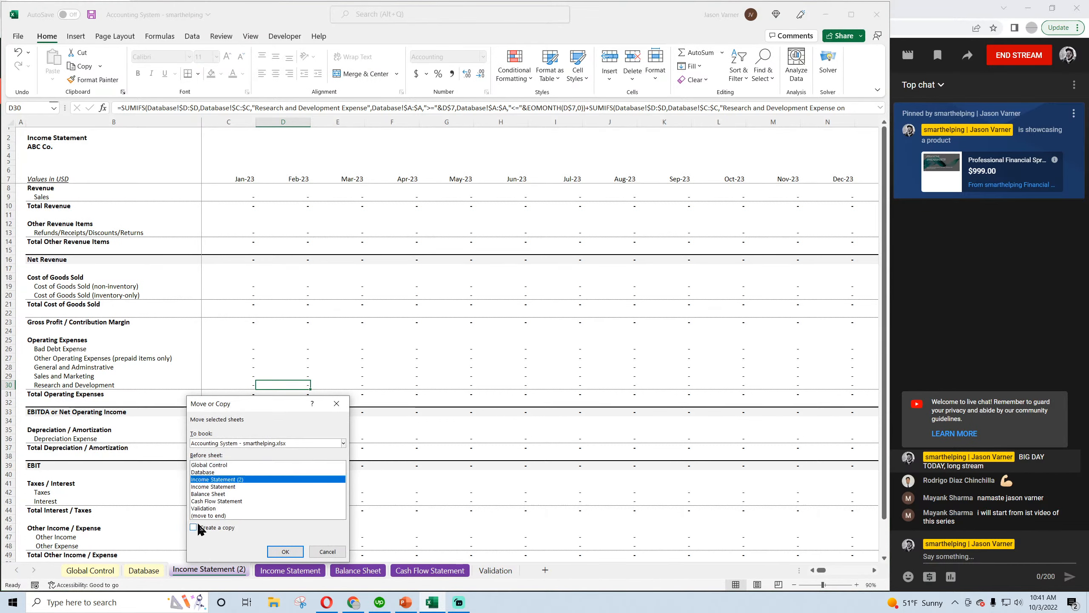
click(193, 528)
click(287, 551)
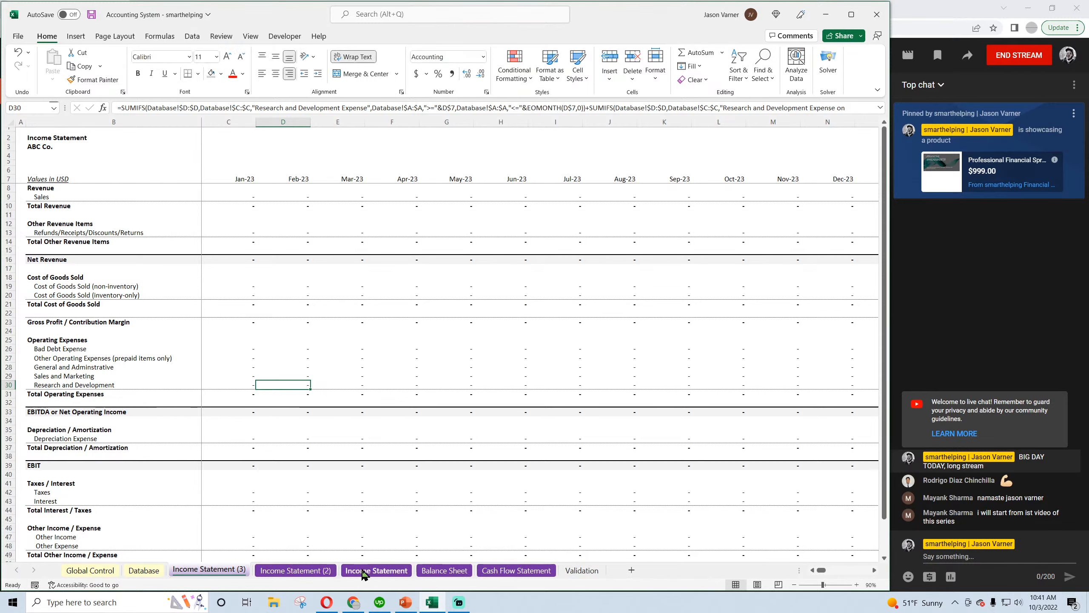
Create a copy of the Balance Sheet sheet and place it before the original
click(441, 572)
right_click(439, 575)
click(449, 470)
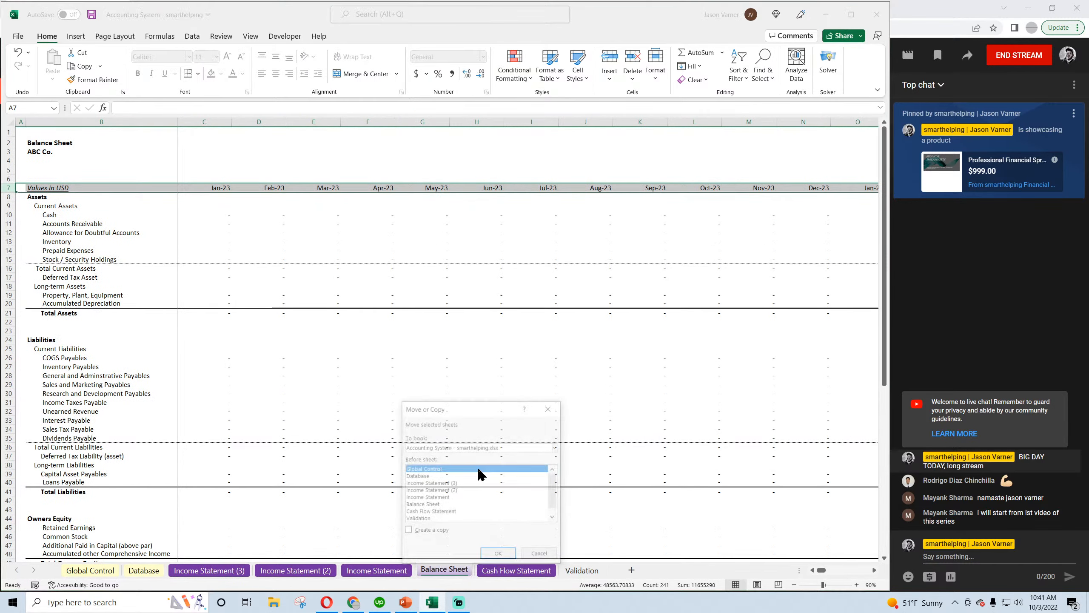
click(438, 506)
click(407, 531)
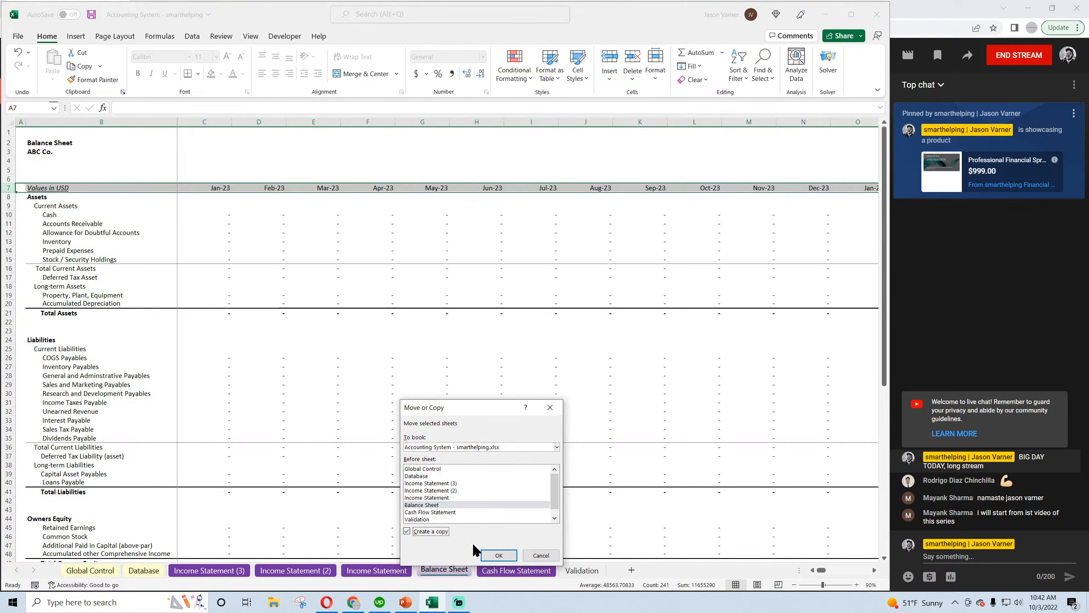
click(499, 555)
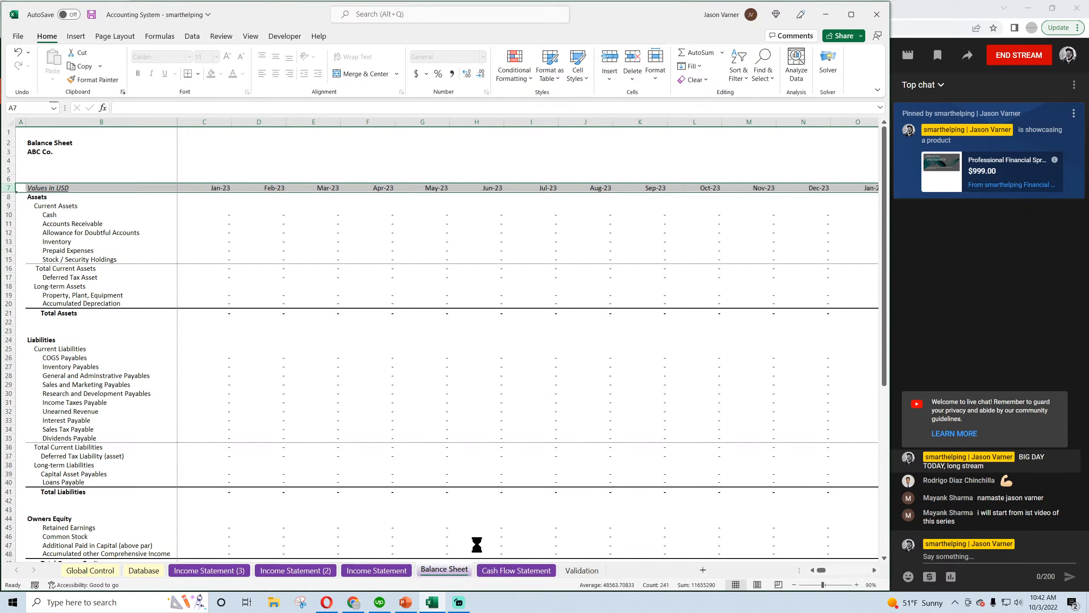
Copy the Balance Sheet (2) sheet, place the copy before Balance Sheet, and make more room for the sheet tabs
right_click(455, 574)
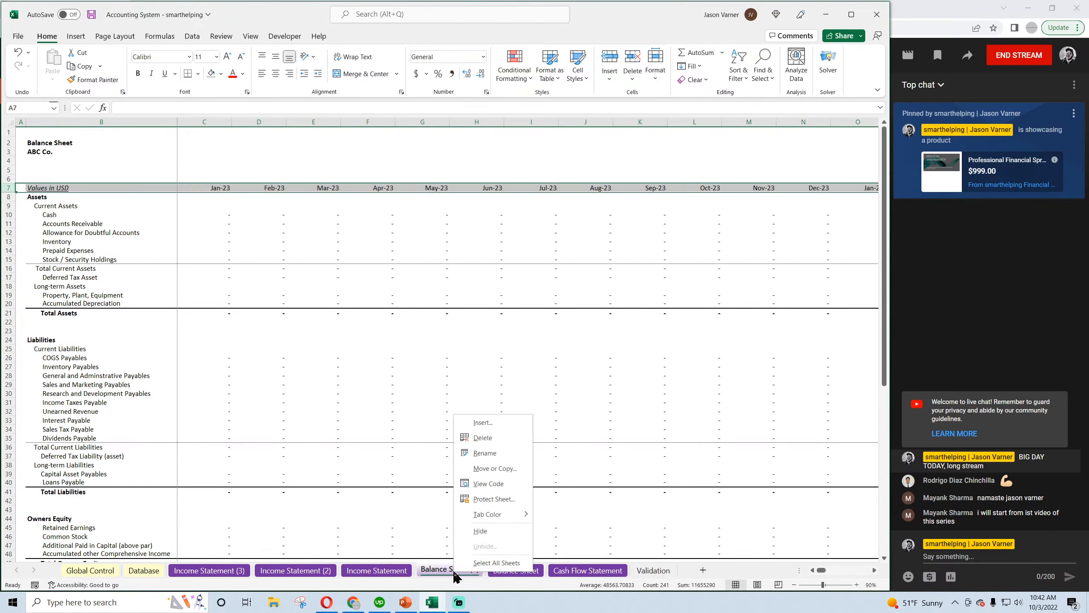
click(500, 468)
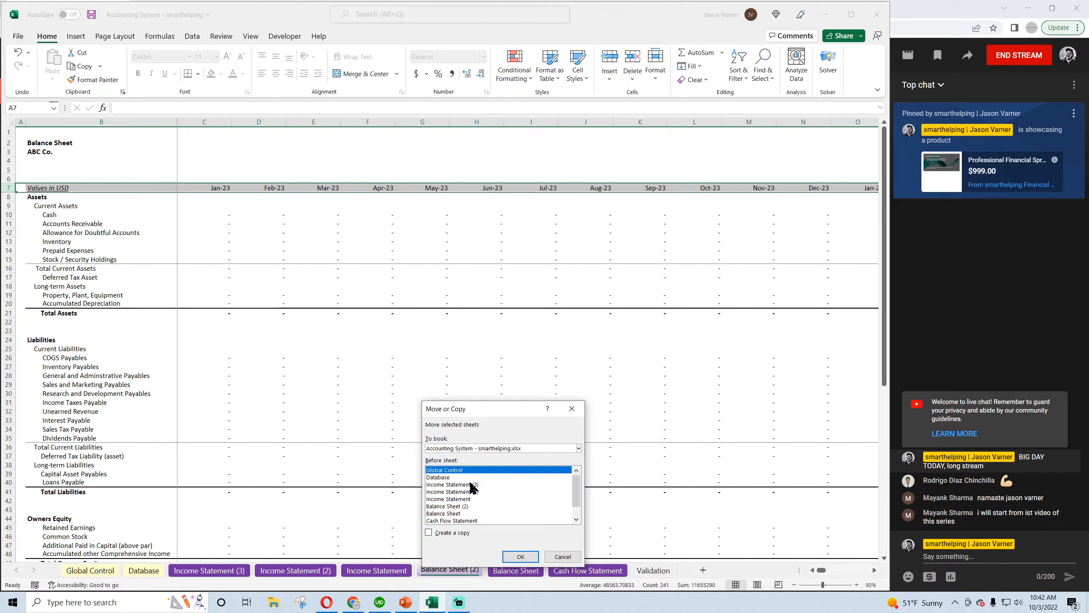
click(460, 520)
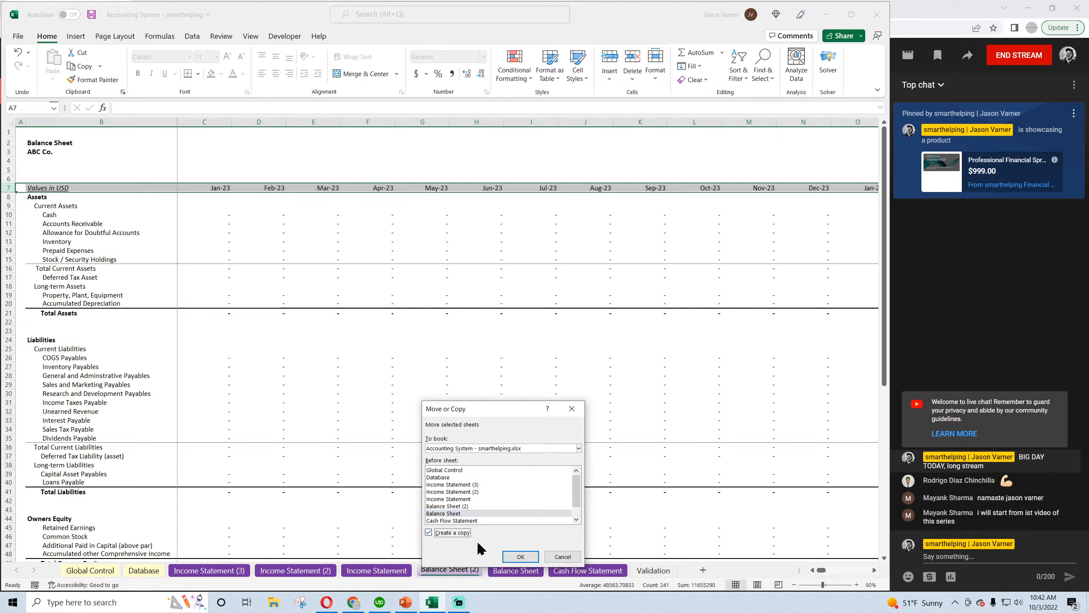
click(520, 556)
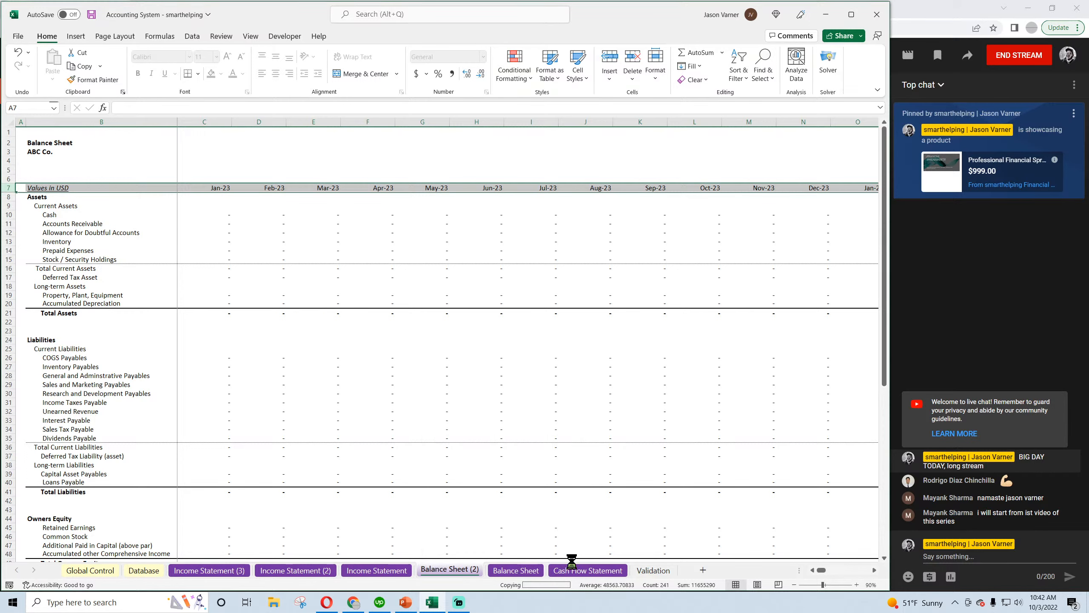
drag(801, 571, 819, 571)
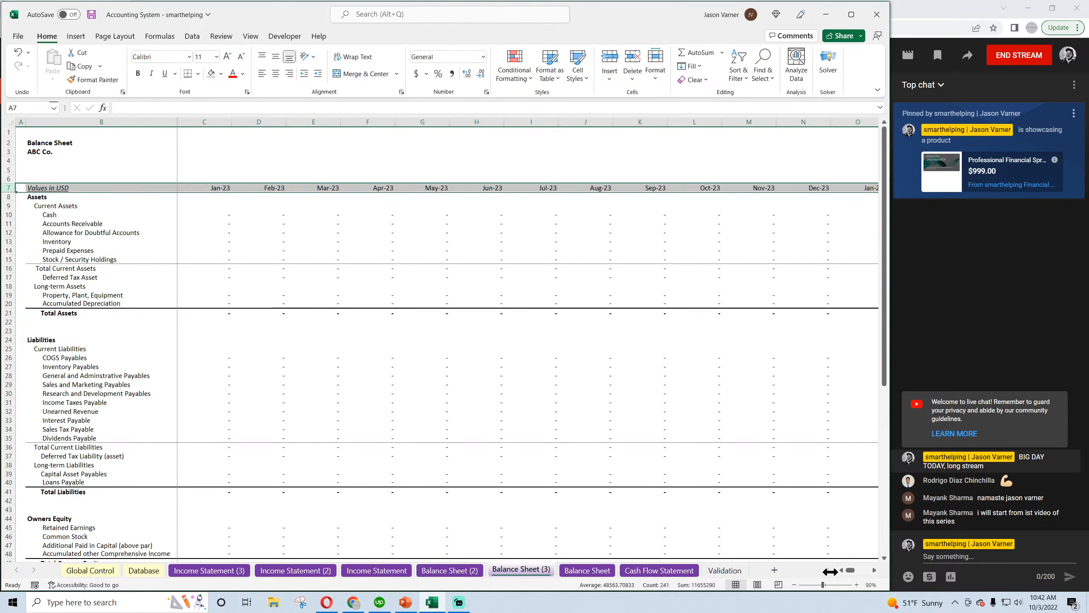
Create a copy of the Cash Flow Statement sheet and place it before the original
right_click(656, 570)
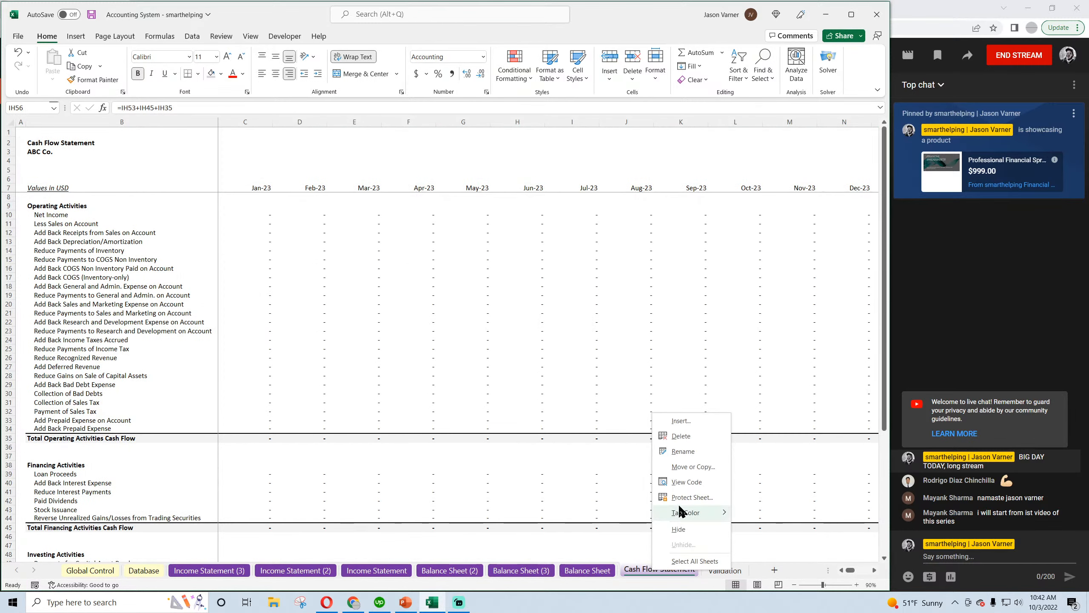
click(692, 468)
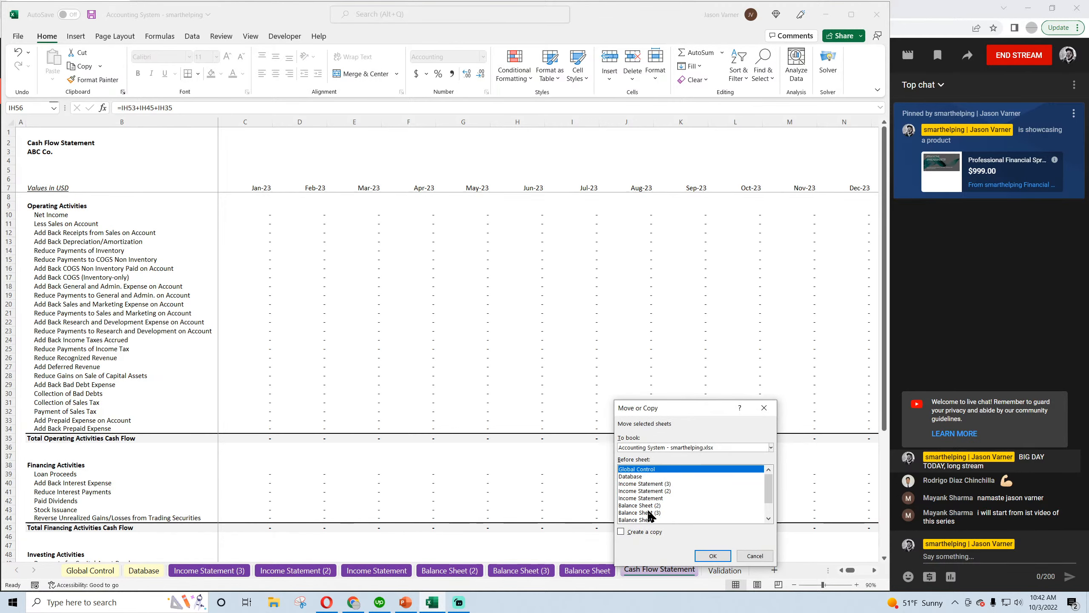
scroll(685, 521, down, 1)
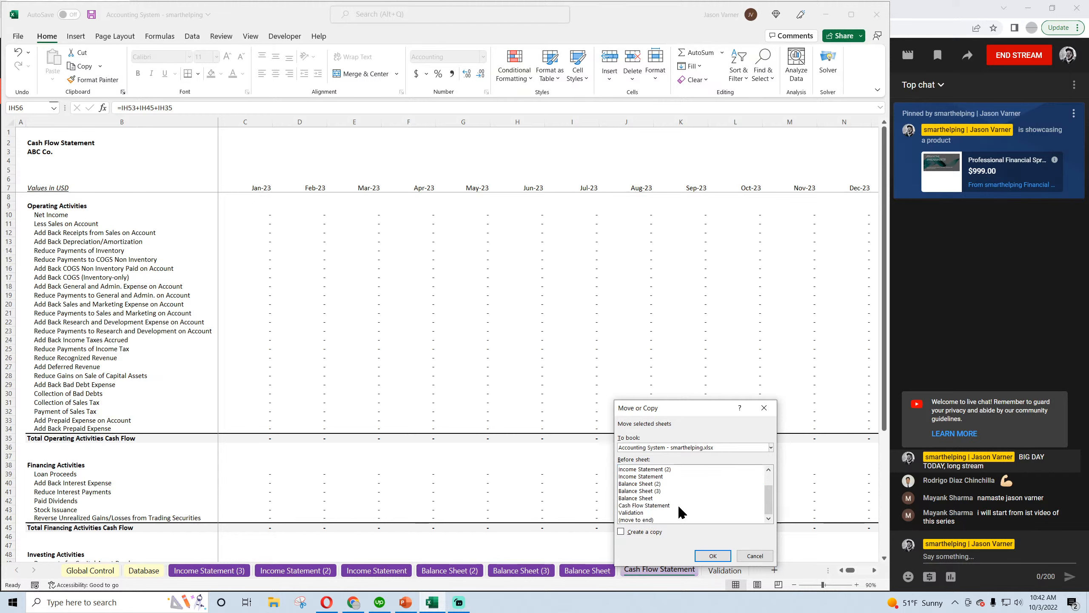
click(621, 531)
click(713, 556)
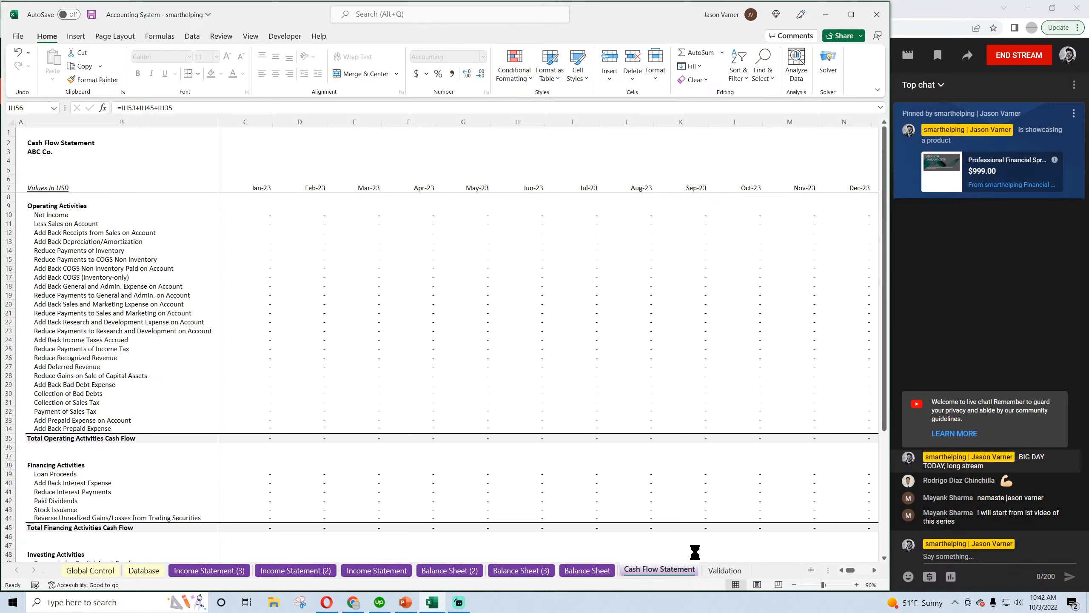
Create a copy of the Cash Flow Statement (2) sheet and place it before the original Cash Flow Statement sheet
right_click(687, 568)
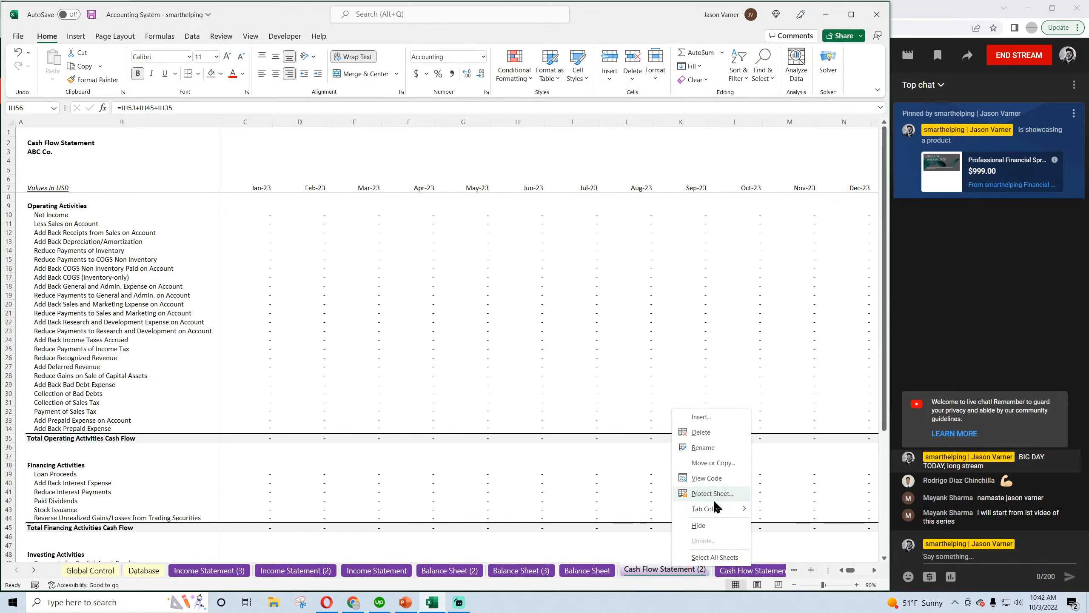
click(717, 464)
scroll(690, 501, down, 2)
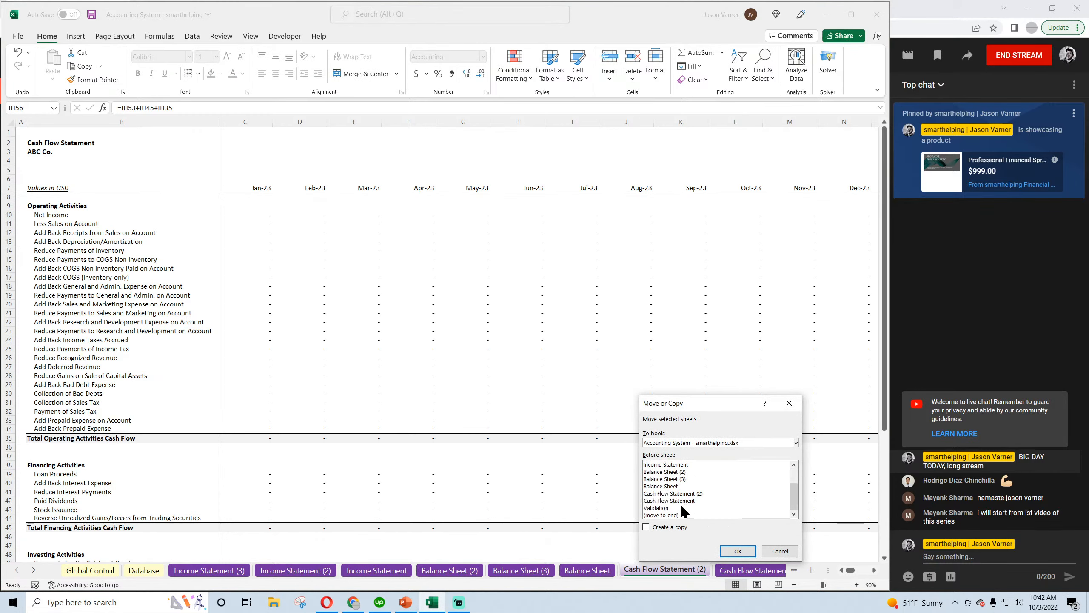
click(677, 501)
click(654, 527)
click(738, 551)
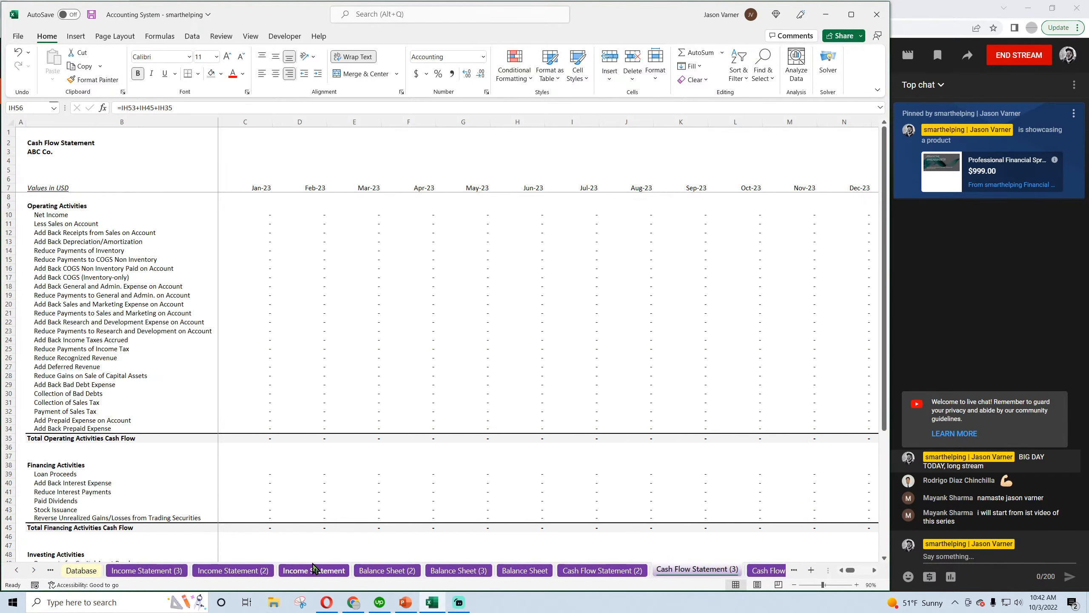
Move the Income Statement sheet ahead of its two copies and rename Income Statement (3) as IS-QTR
click(307, 571)
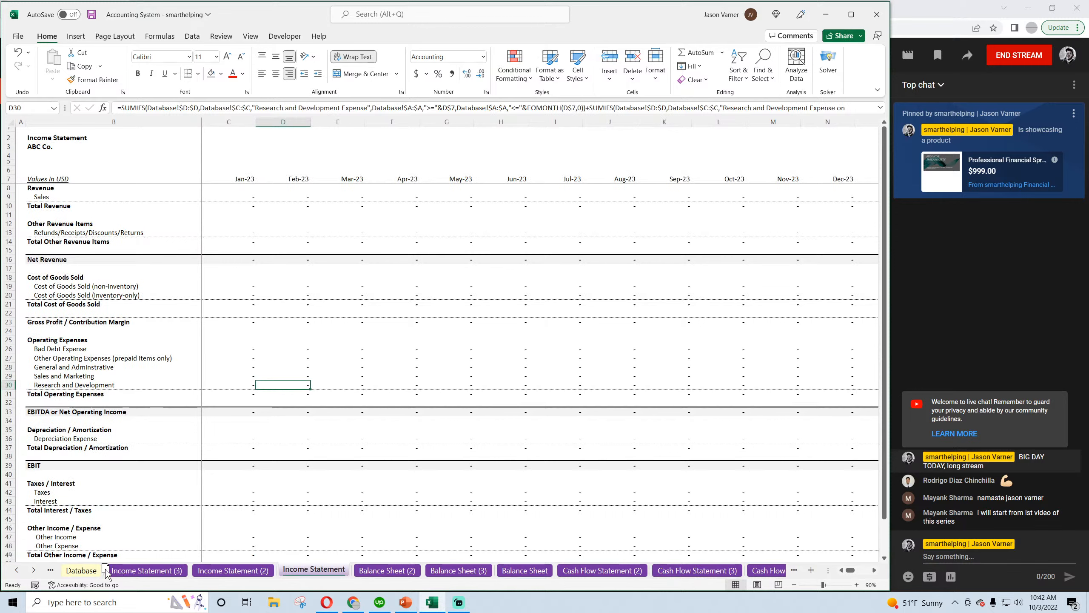
click(16, 570)
key(ctrl+Page_Down)
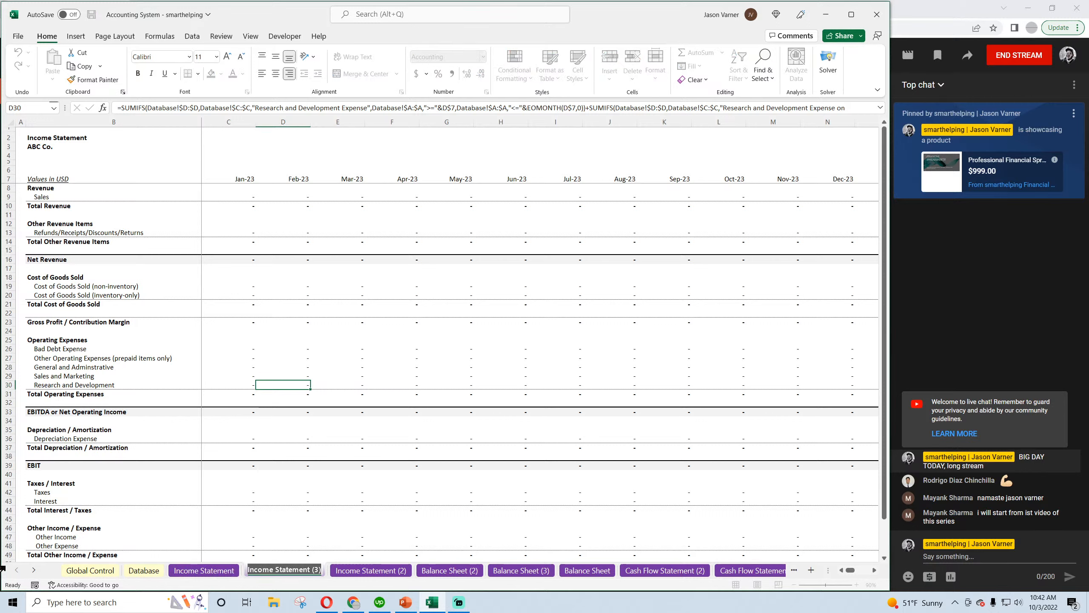
text(IS-QTR)
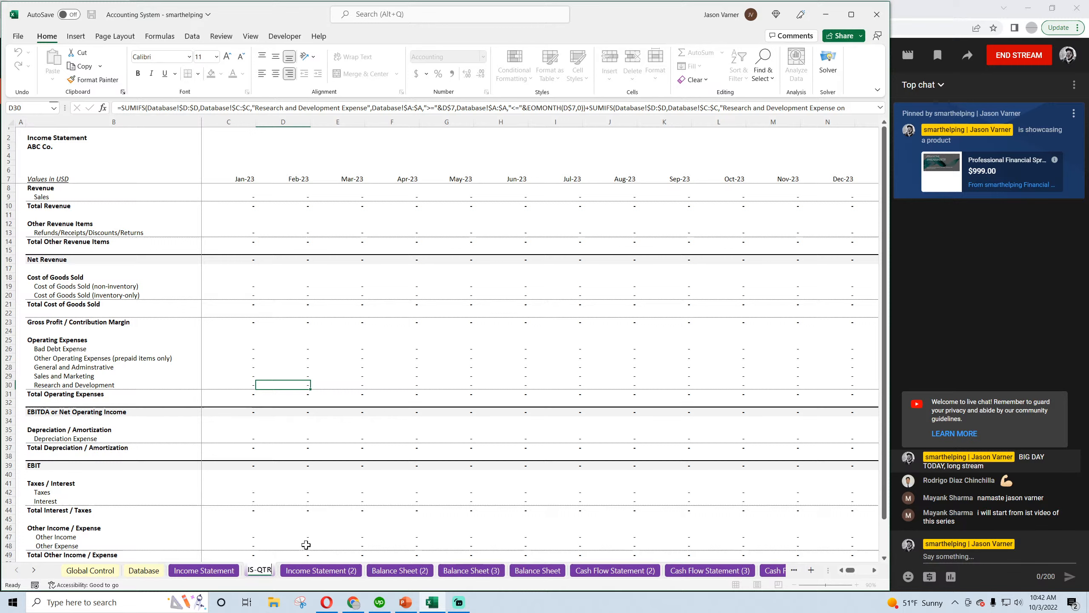
Rename the Income Statement (2) sheet as IS-A
double_click(320, 569)
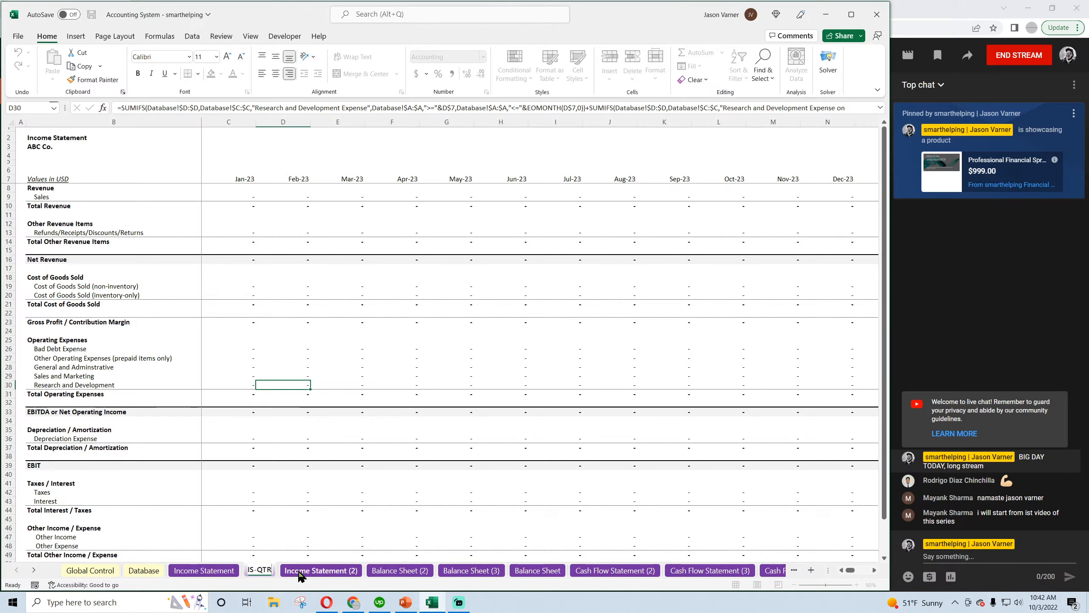
text(IS-A)
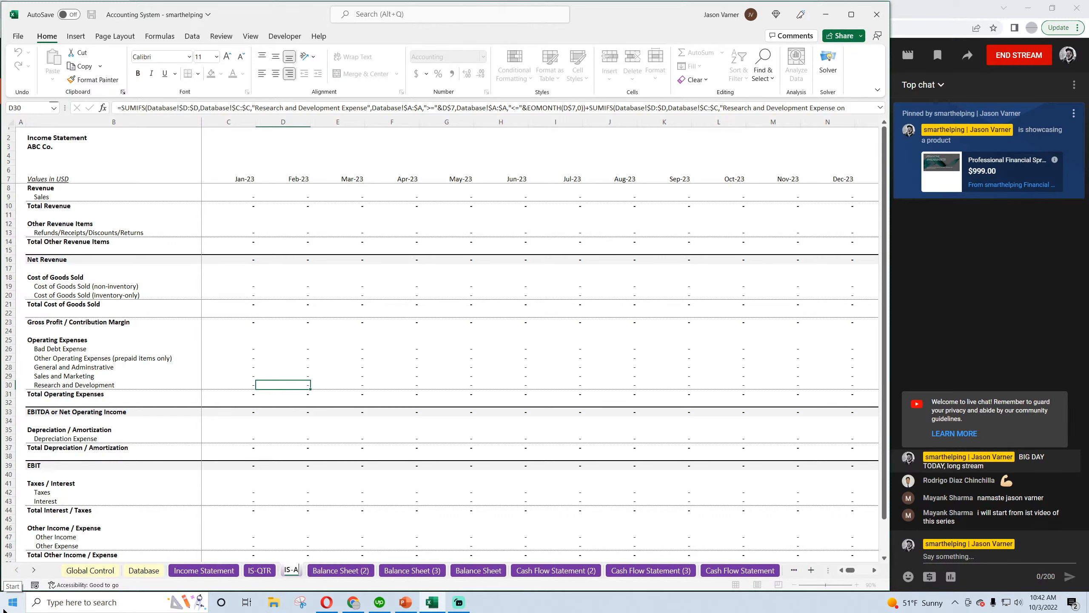
key(Return)
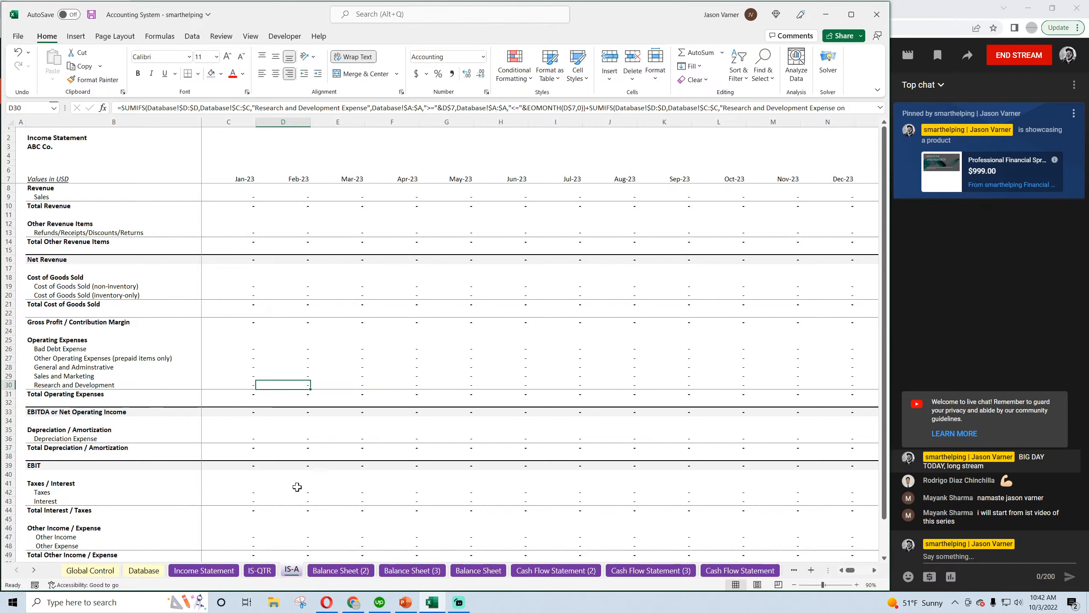
Move the Balance Sheet sheet ahead of its two copies, right after IS-A
click(484, 573)
double_click(483, 573)
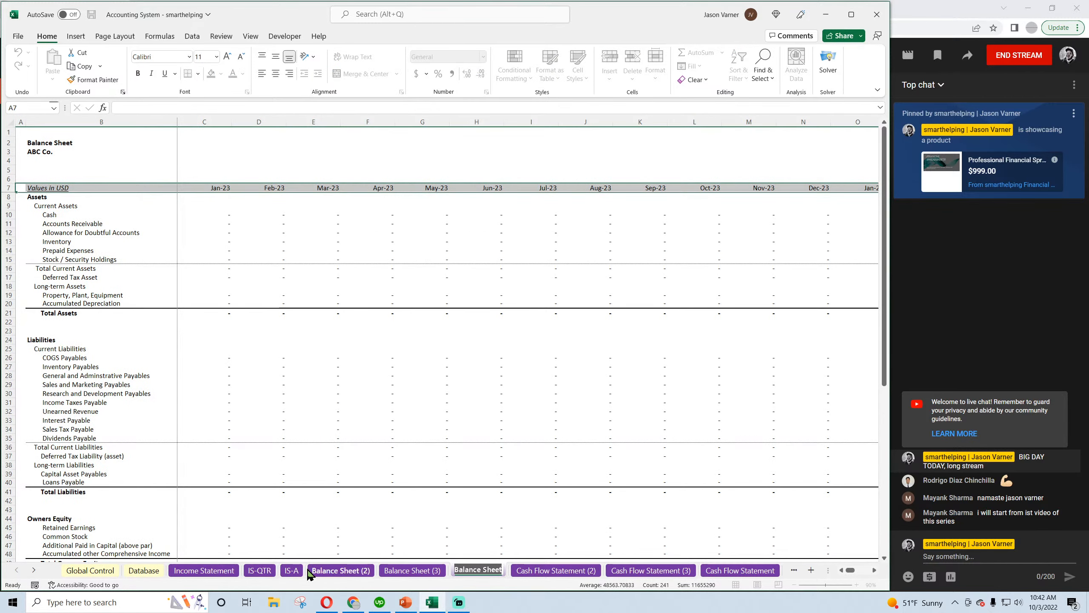
click(446, 529)
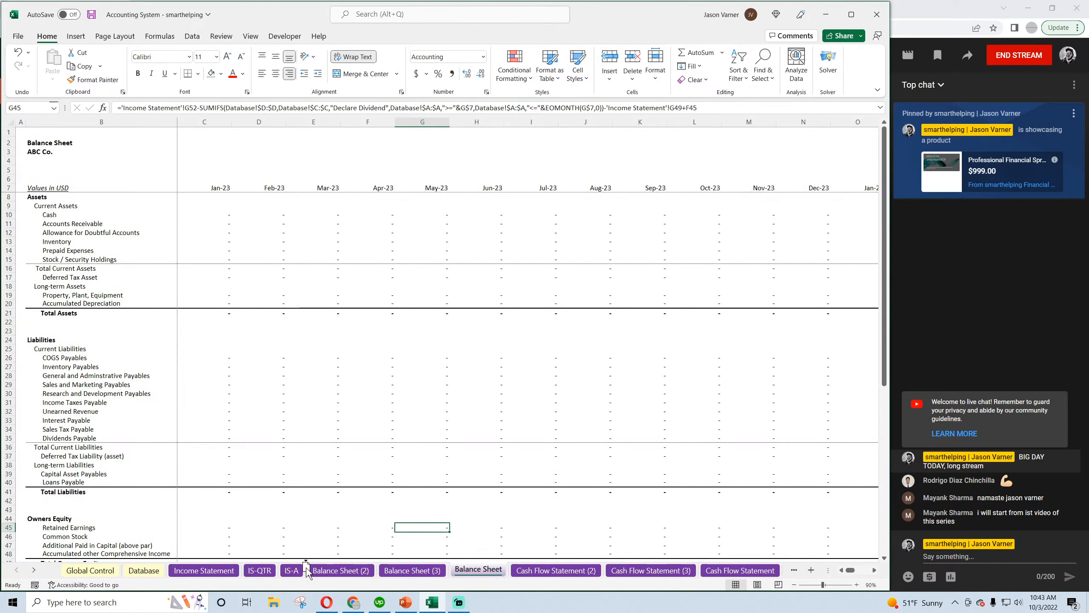
drag(306, 568, 306, 567)
Rename the Balance Sheet (2) sheet as BS-QTR and the Balance Sheet (3) sheet as BS-A
click(401, 570)
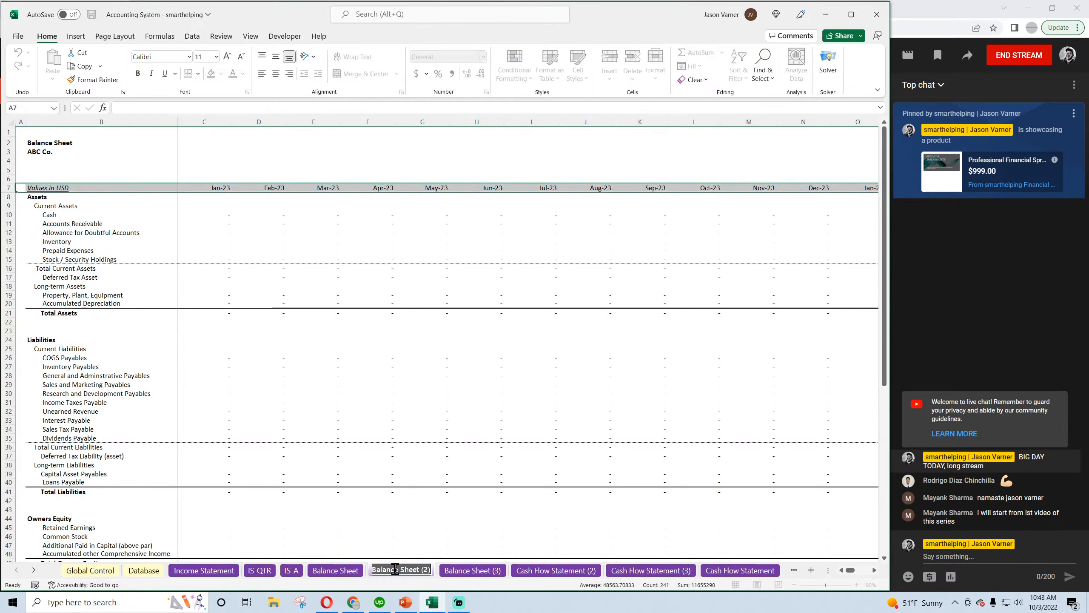
text(BS)
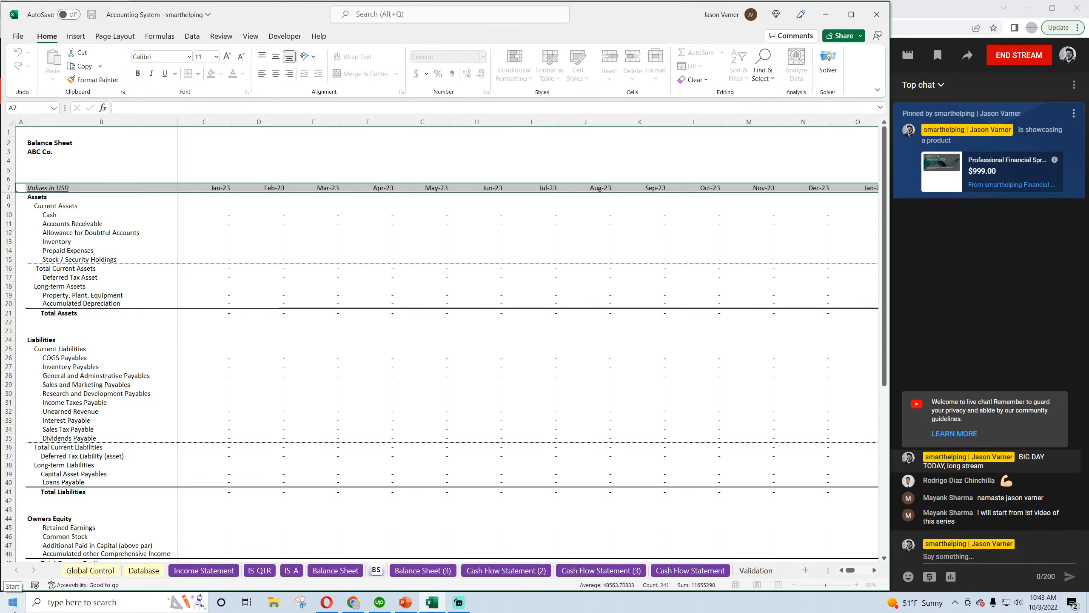
text(-QTR)
key(Return)
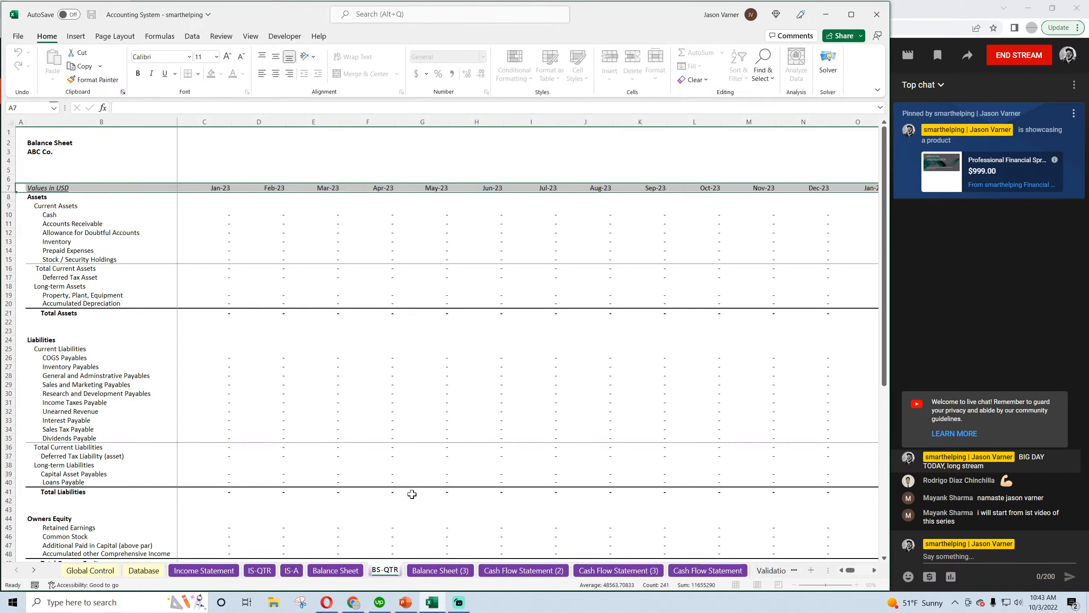
click(441, 569)
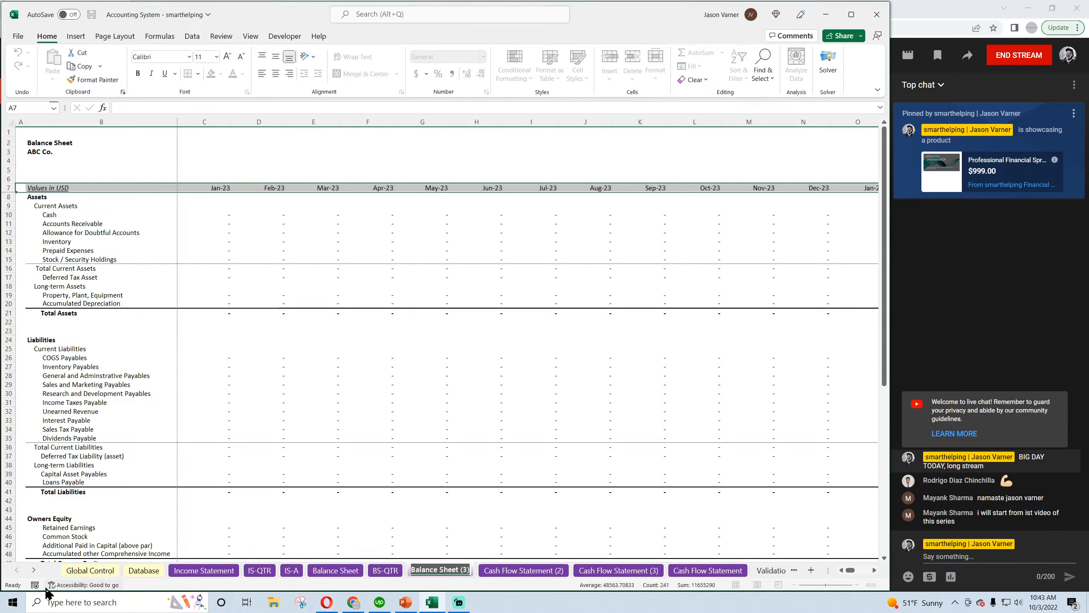
text(BS-A)
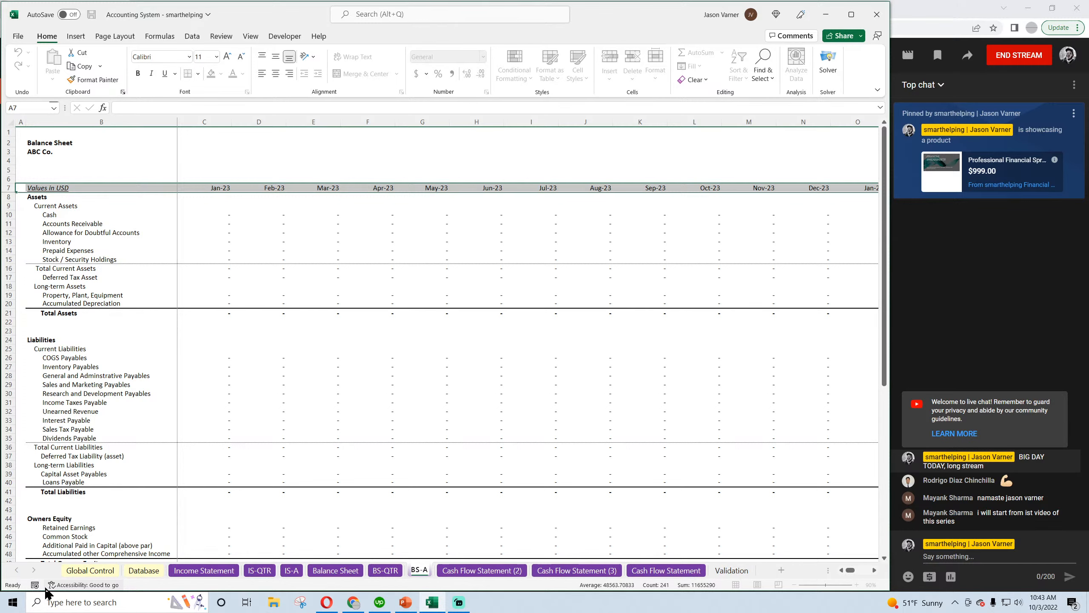
Move the Cash Flow Statement sheet ahead of its two copies and rename Cash Flow Statement (2) as CF-QTR
click(660, 571)
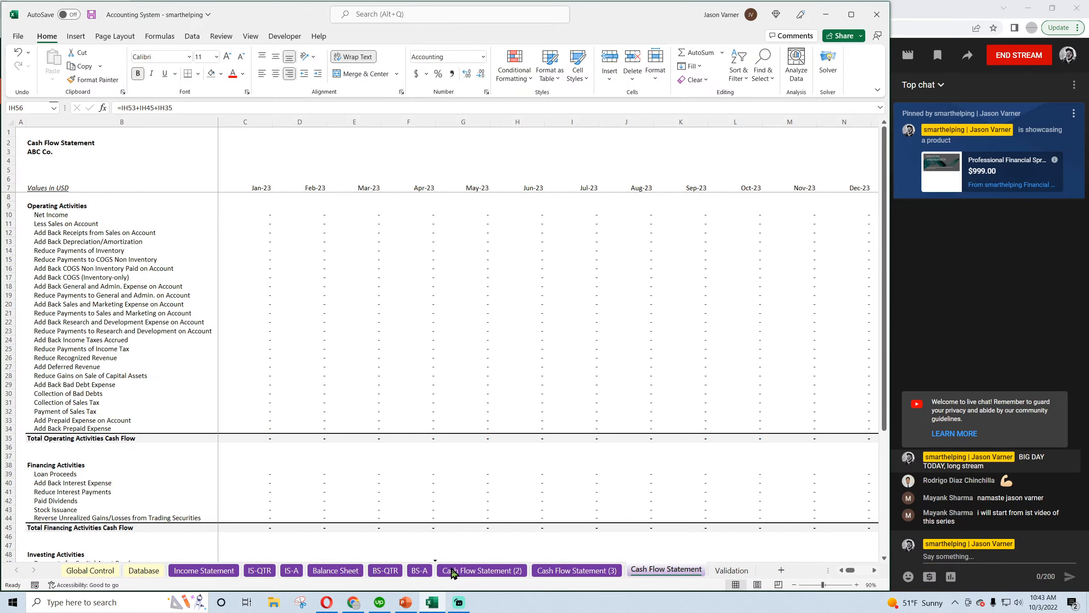
drag(502, 571, 502, 571)
double_click(540, 573)
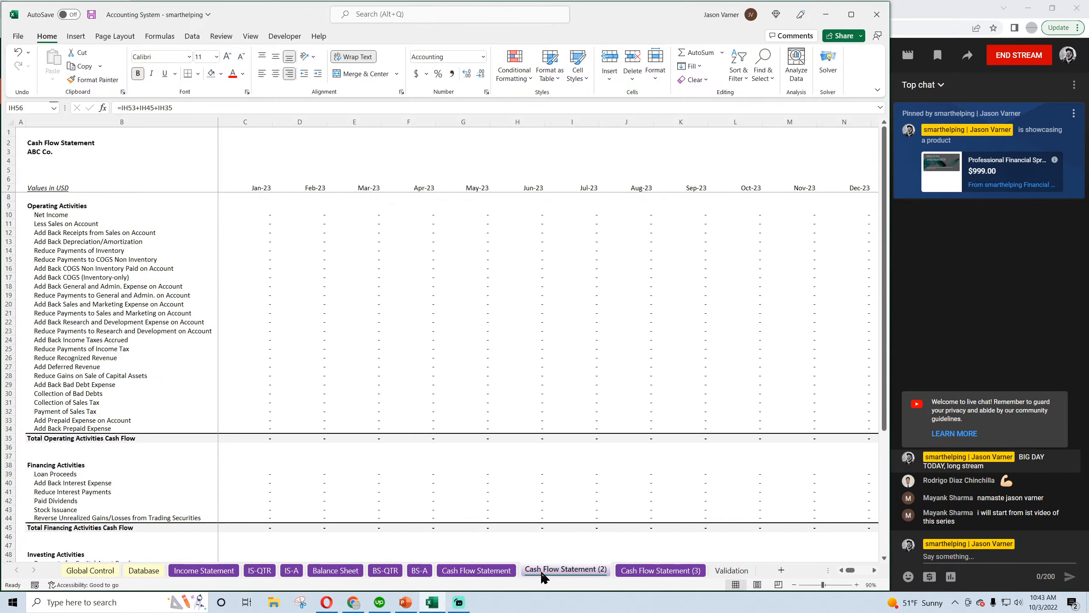
text(CF-QTR)
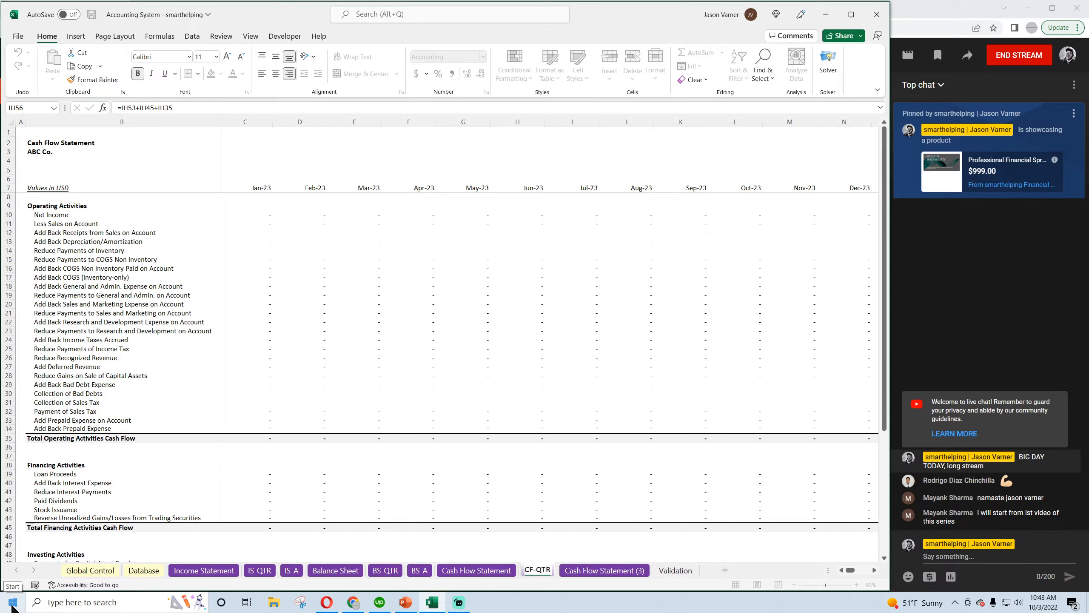
key(Return)
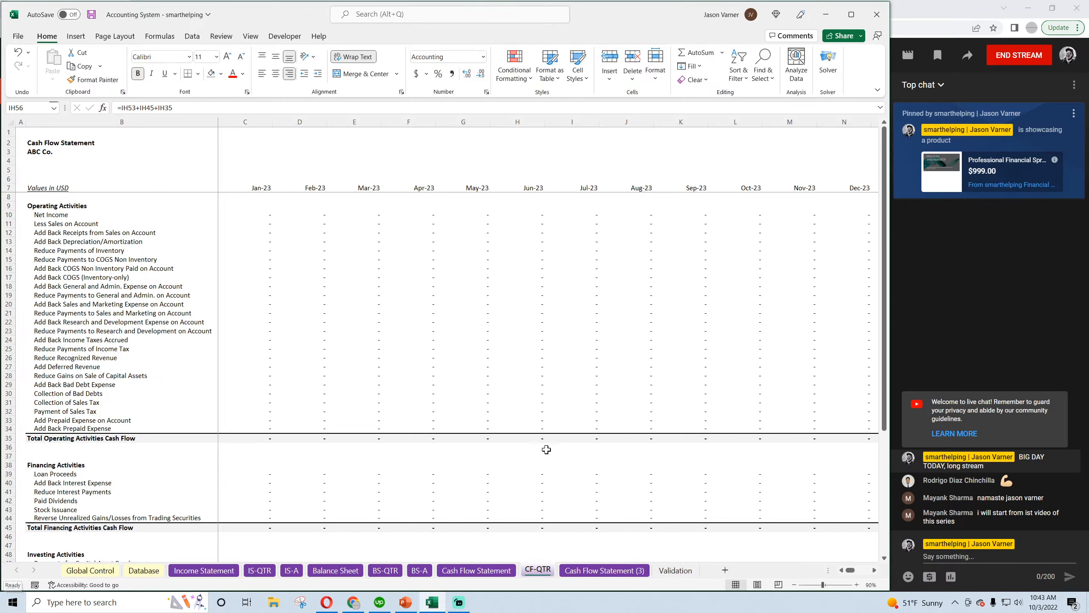
Rename the Cash Flow Statement (3) sheet as CF-A
double_click(584, 569)
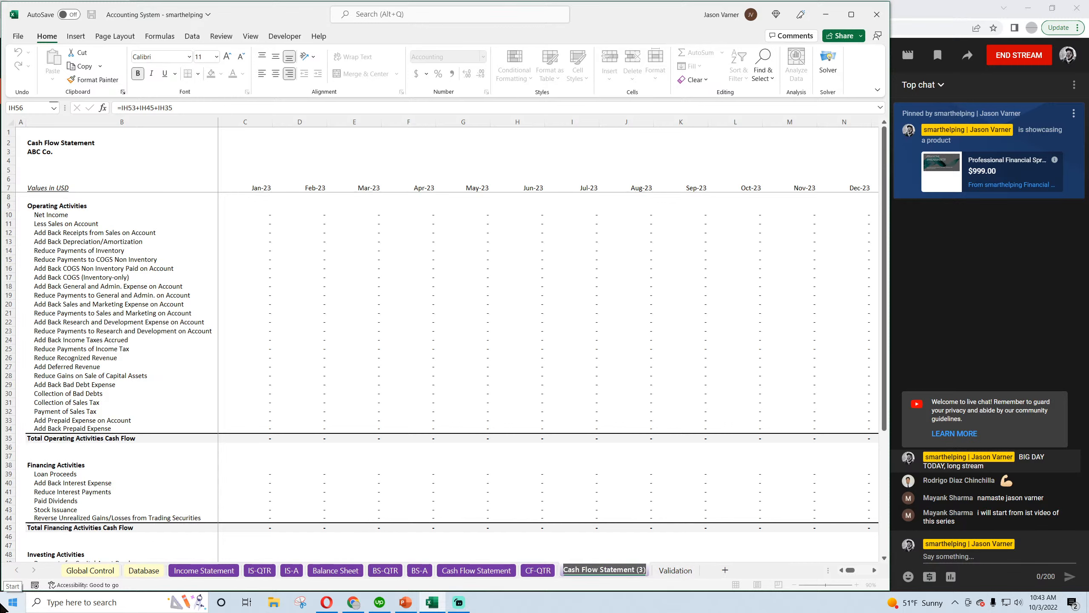
text(CF)
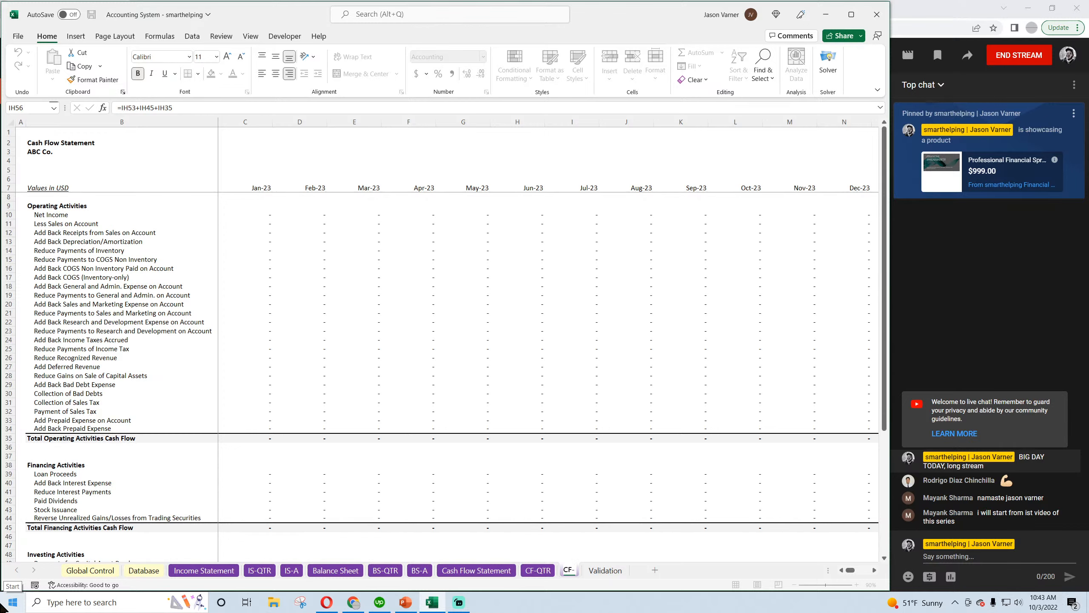
text(-A)
key(Return)
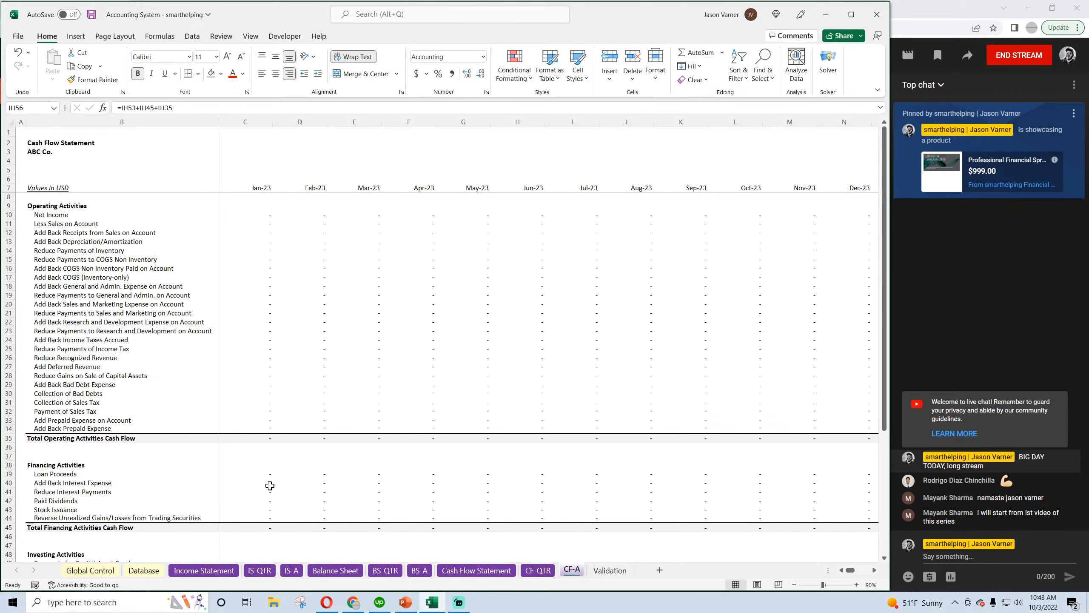
On the IS-QTR sheet, change the date formula in D7 to =EDATE(C7,3) so it advances by three months
click(260, 571)
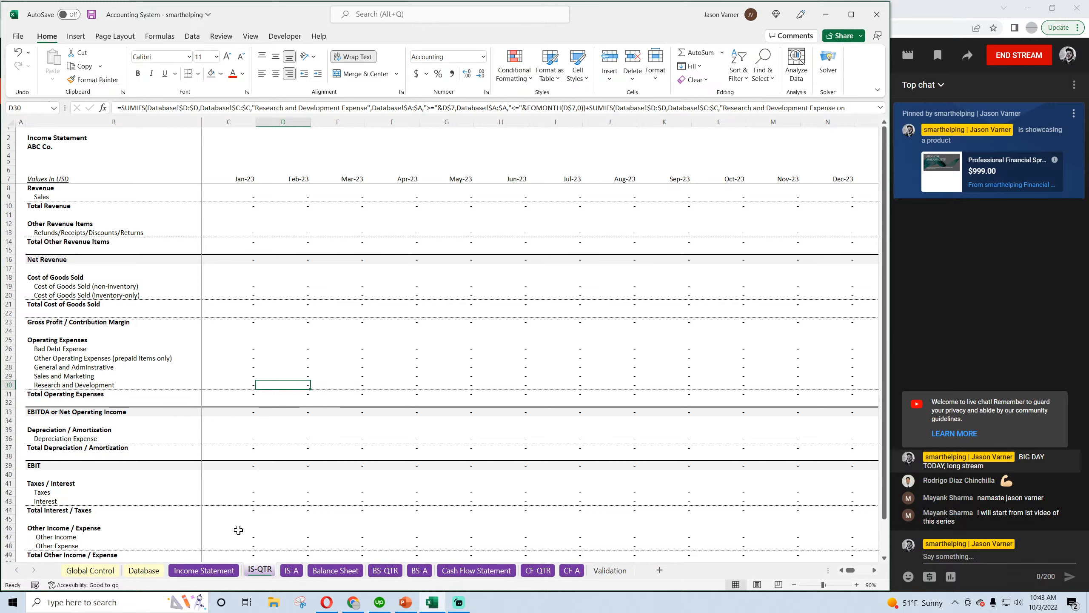
click(295, 147)
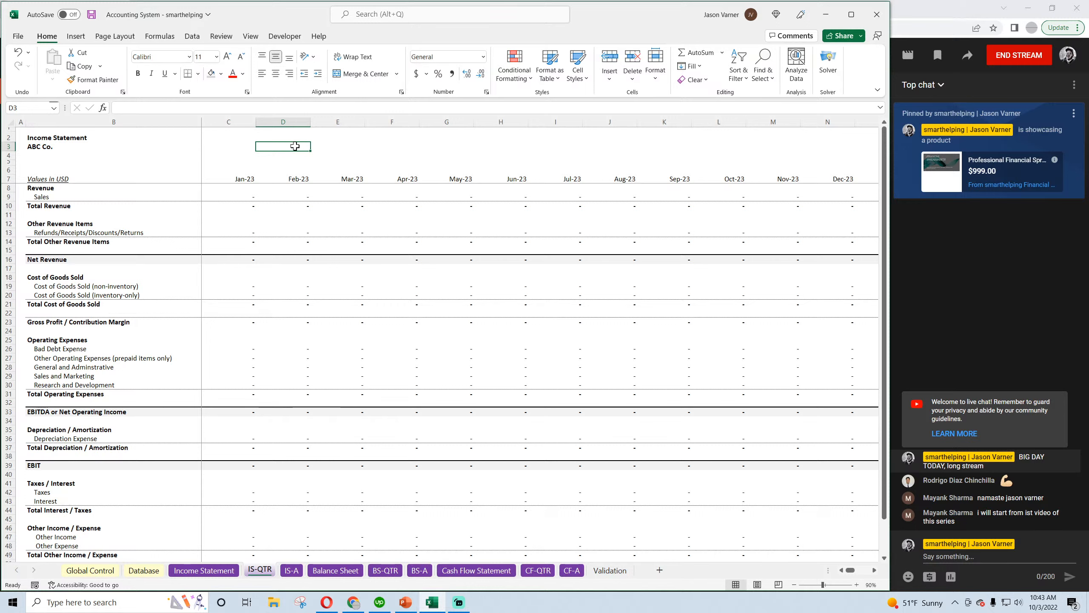
click(241, 176)
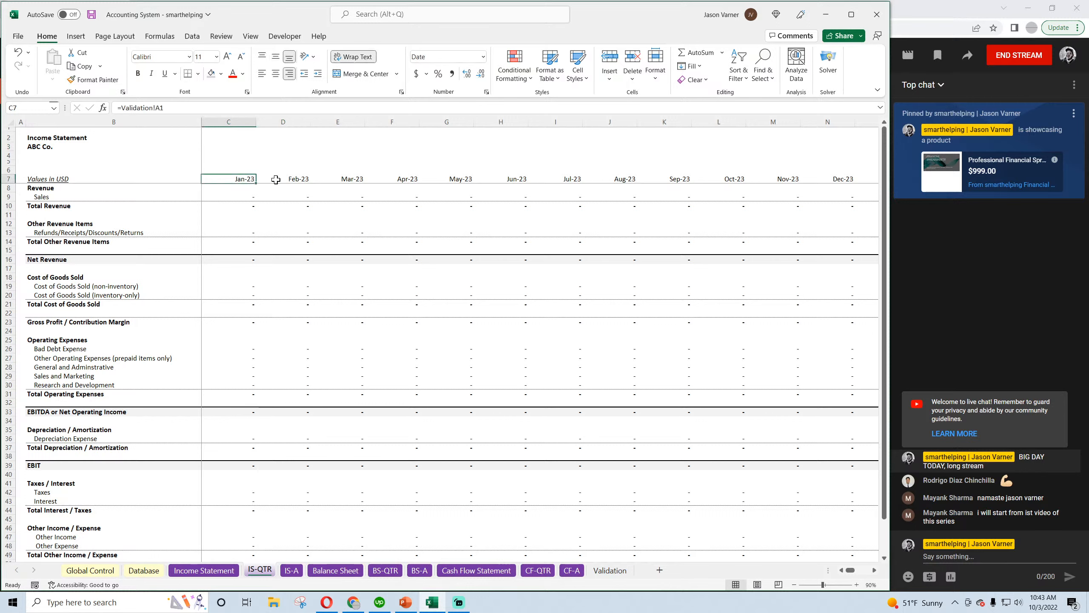
click(293, 181)
drag(154, 107, 159, 108)
text(3)
click(272, 235)
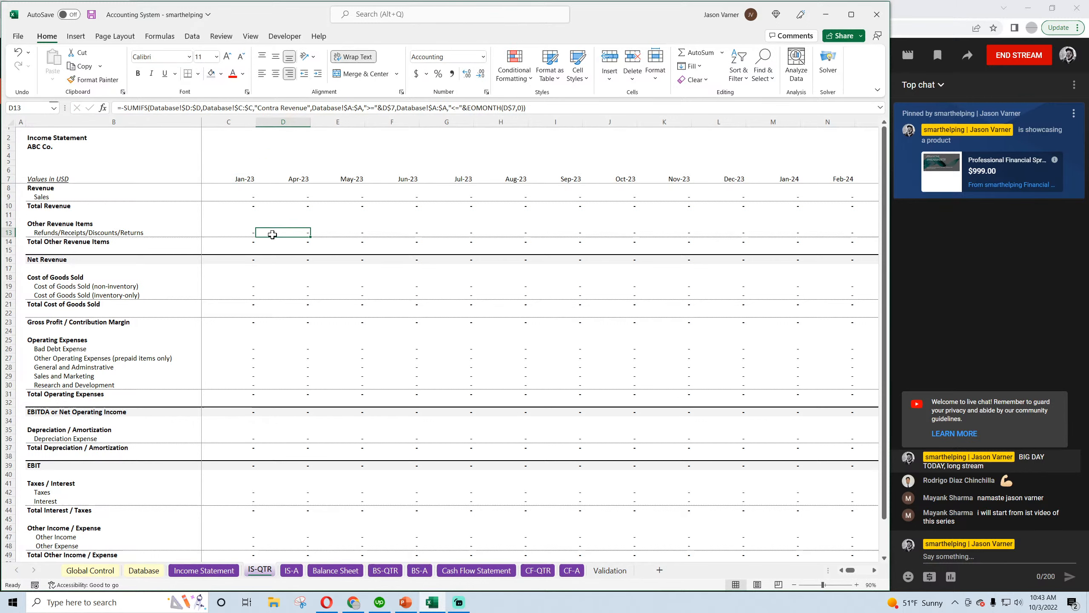
Fill the three-month EDATE formula from D7 across the date header row to CL7
click(232, 180)
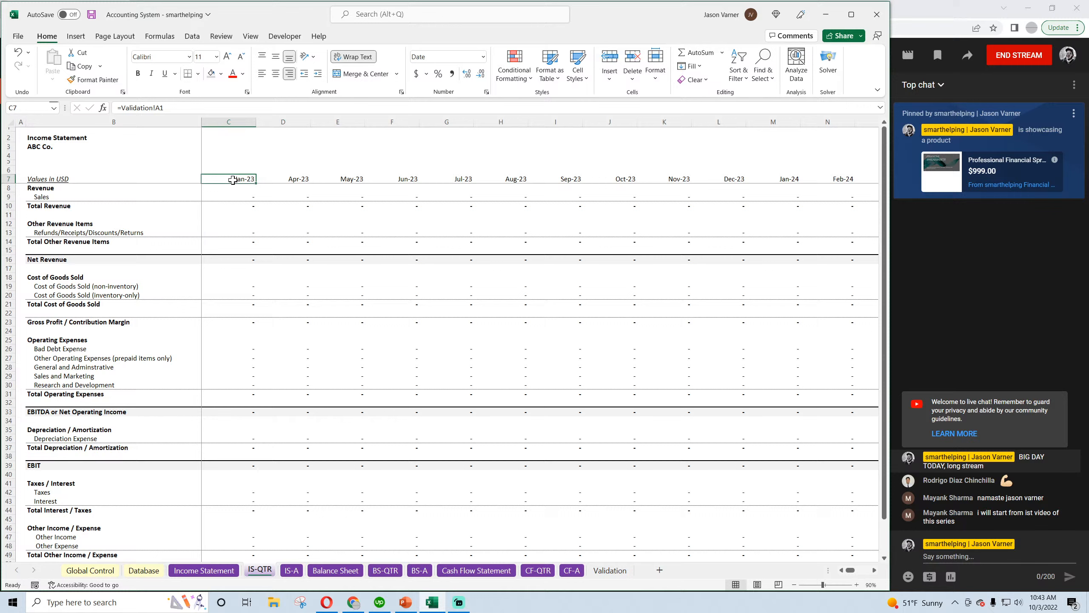
click(294, 177)
drag(312, 184, 470, 180)
click(296, 178)
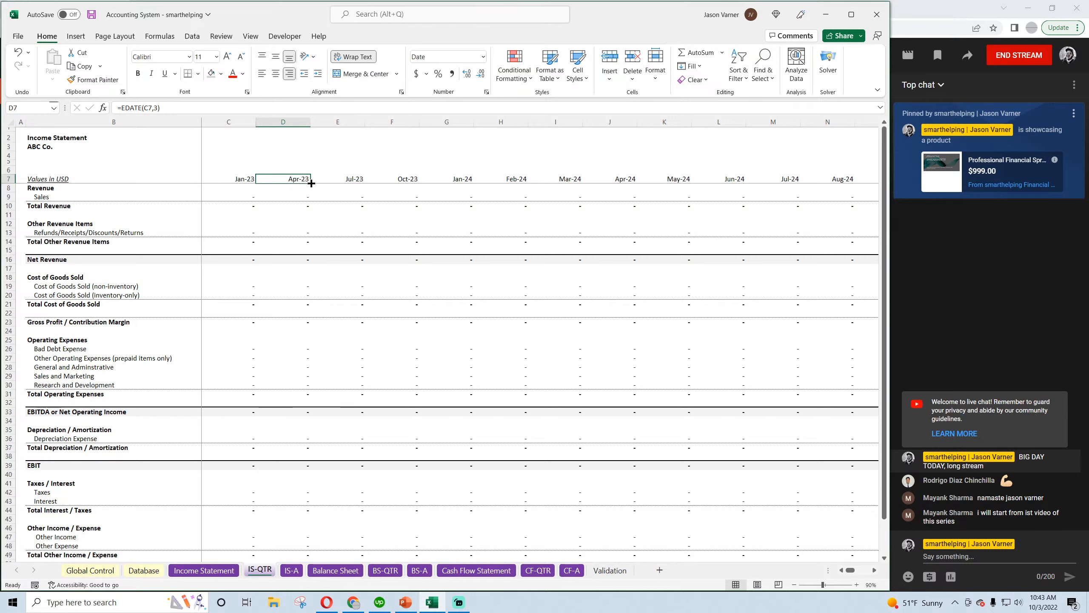
drag(312, 184, 312, 183)
drag(312, 183, 809, 182)
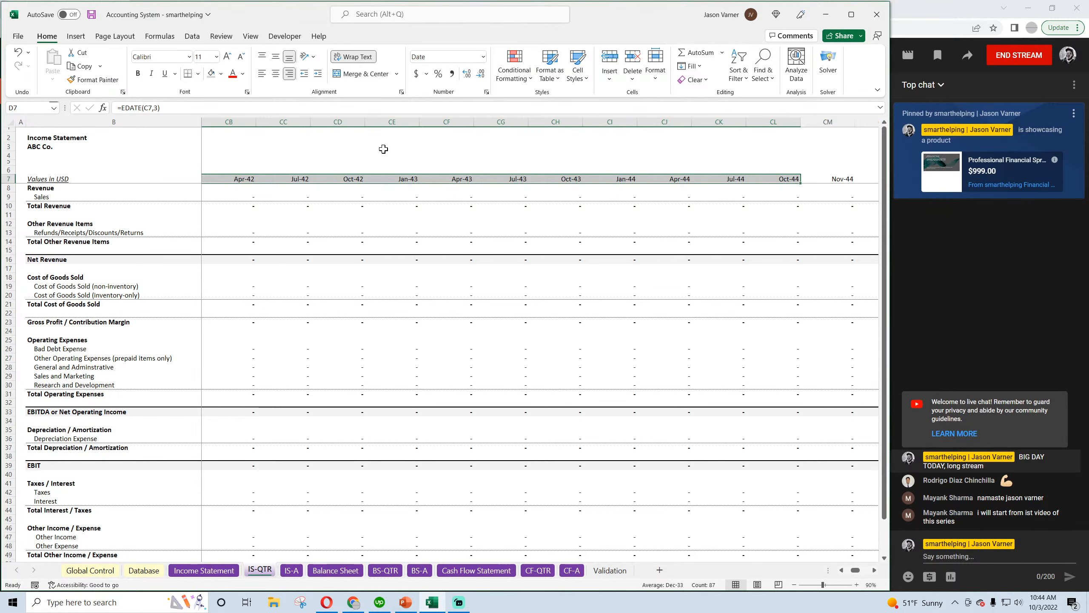
Clear everything in columns CE through IH of the IS-QTR sheet, starting at the Jan-43 column
click(387, 119)
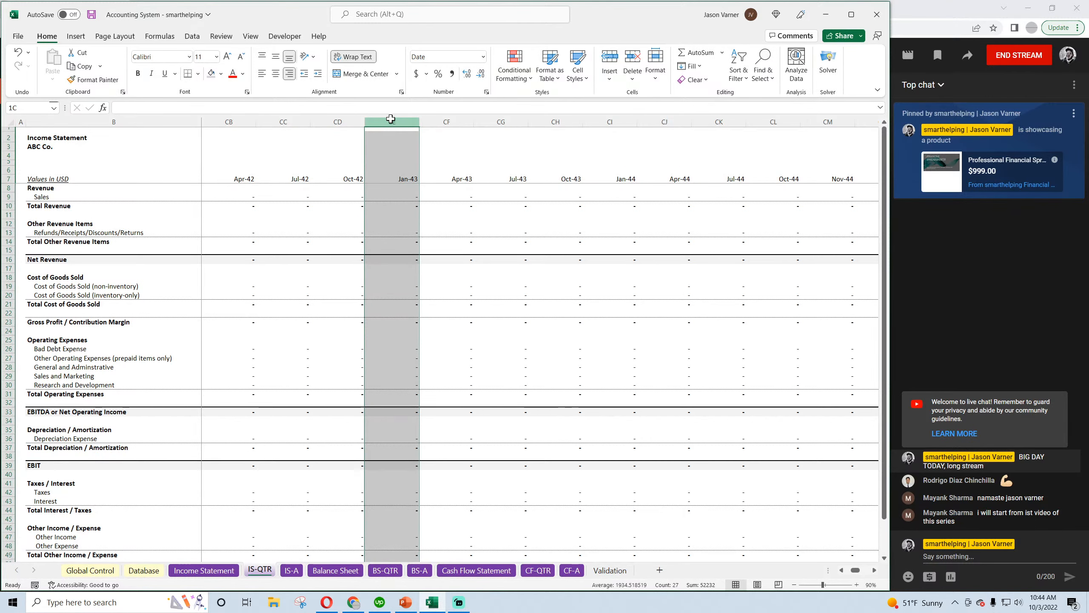
drag(388, 118, 1071, 156)
click(697, 82)
click(691, 94)
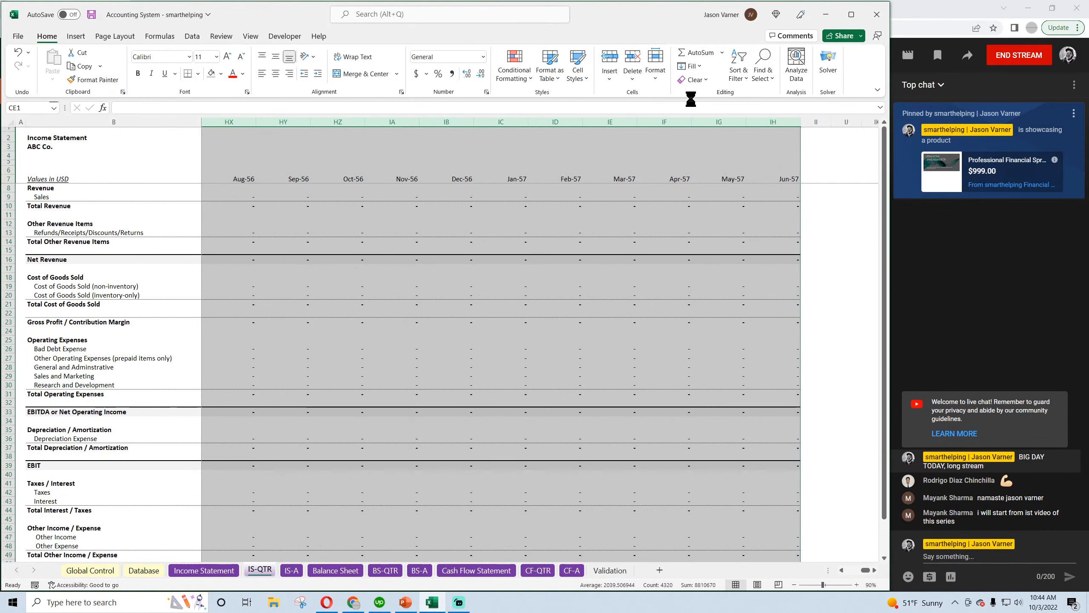
Save the workbook and check the quarterly header dates in C7 through F7 on the IS-QTR sheet
drag(867, 572, 834, 569)
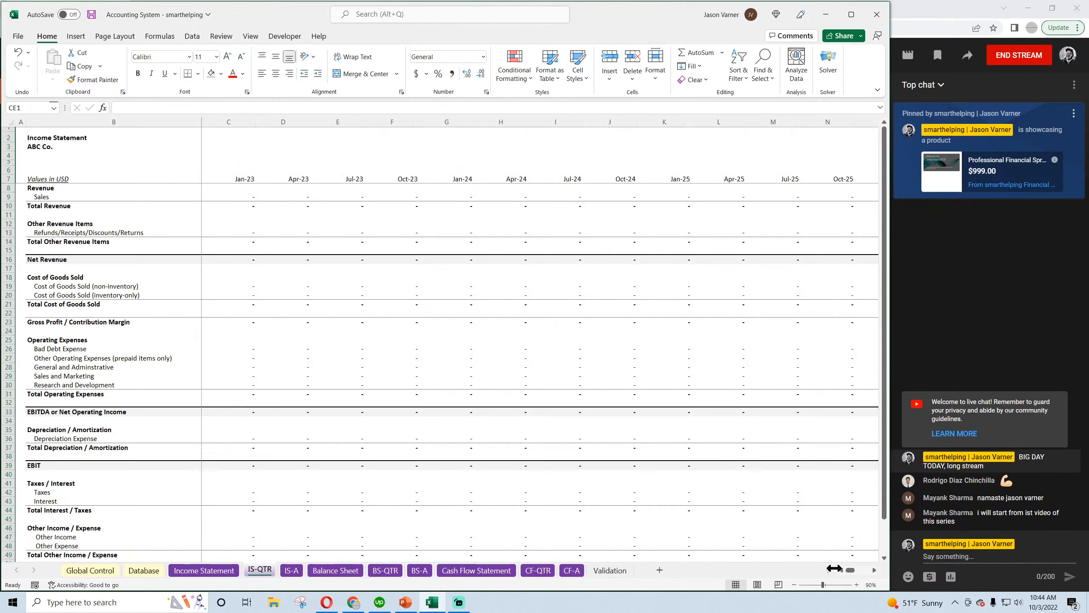
click(189, 179)
click(235, 179)
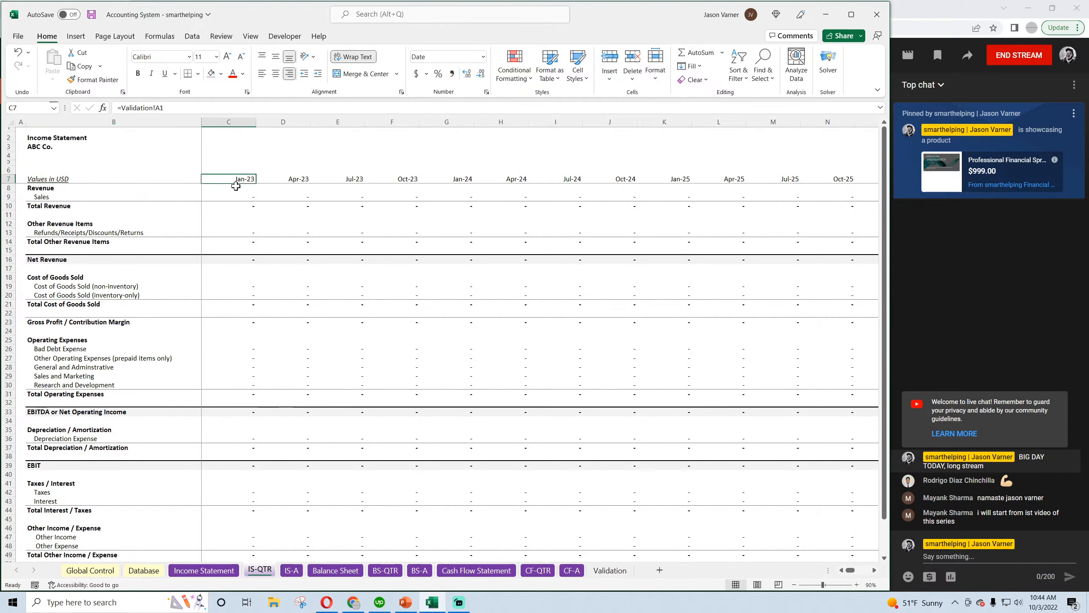
click(49, 155)
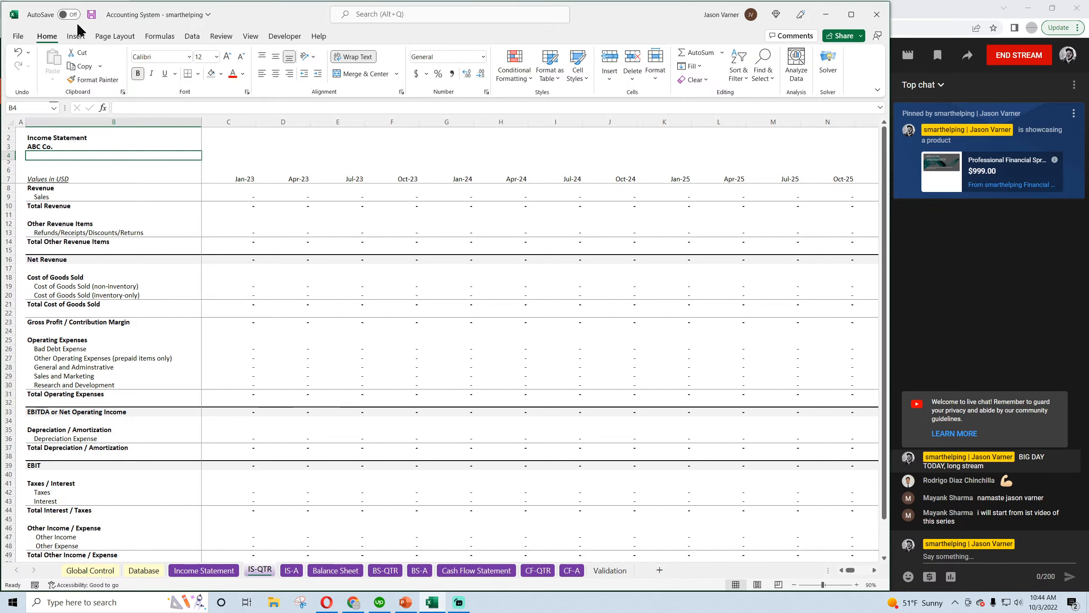
click(91, 14)
click(91, 17)
click(243, 177)
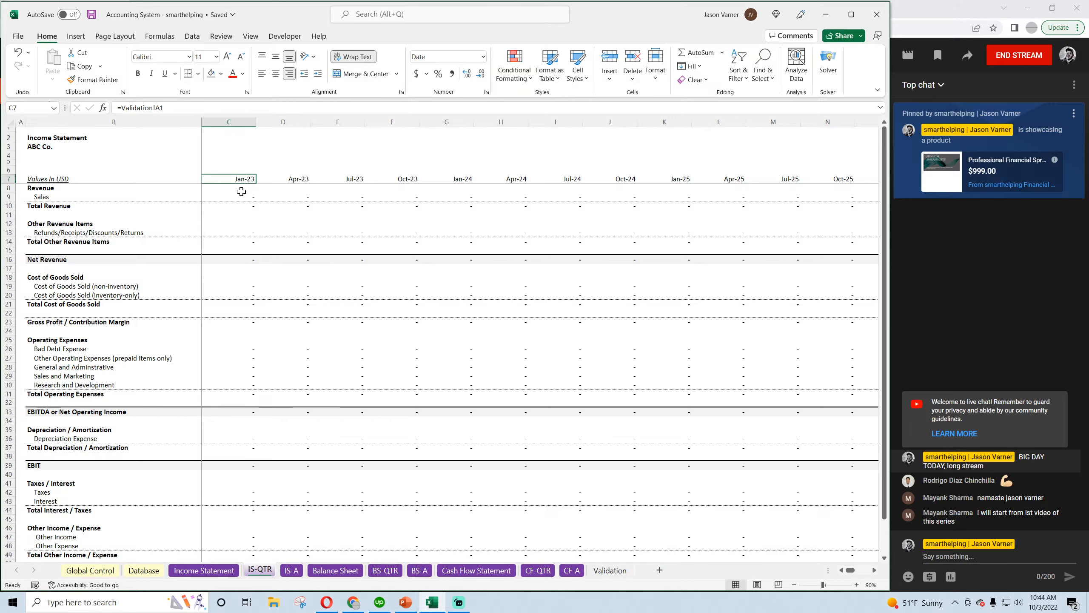
click(298, 181)
click(340, 177)
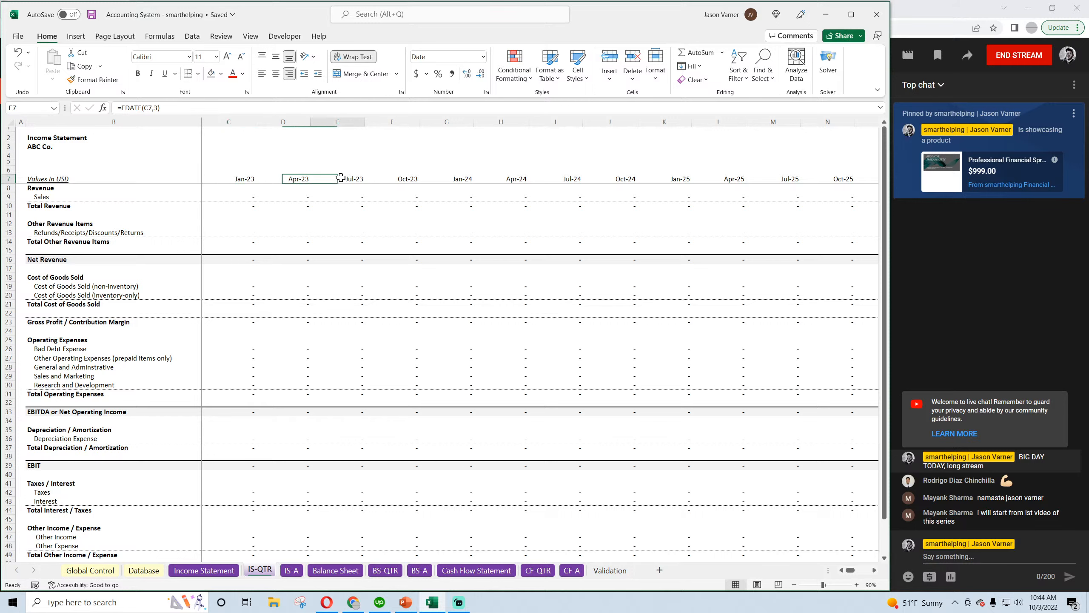
click(400, 180)
On the Income Statement sheet, enter the month numbers 1 in C6 and 2 in D6 above the date header
click(234, 571)
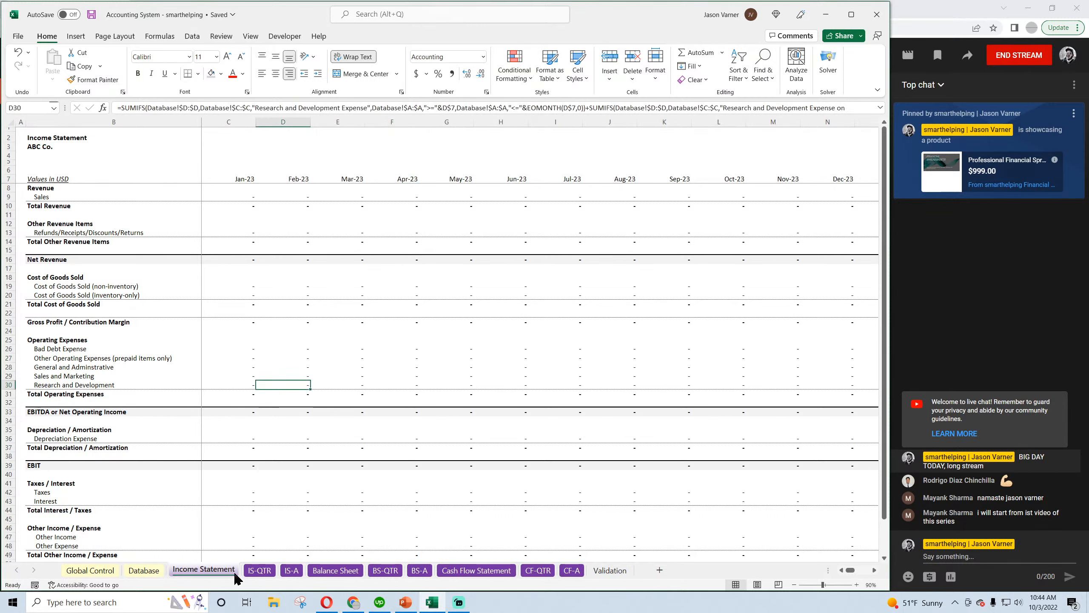
click(236, 170)
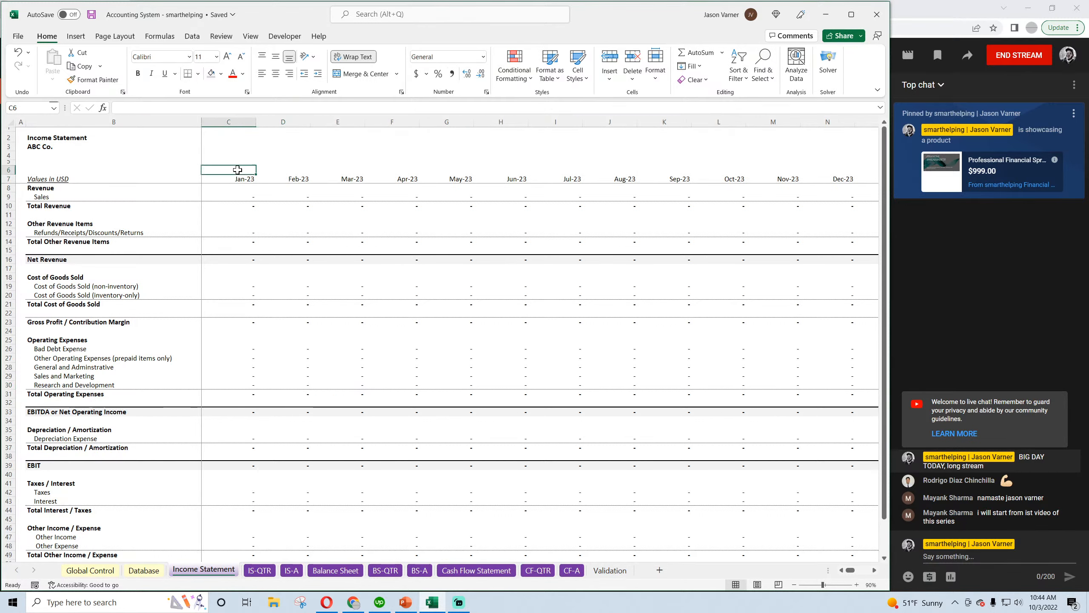
text(1)
click(288, 171)
text(2)
key(Tab)
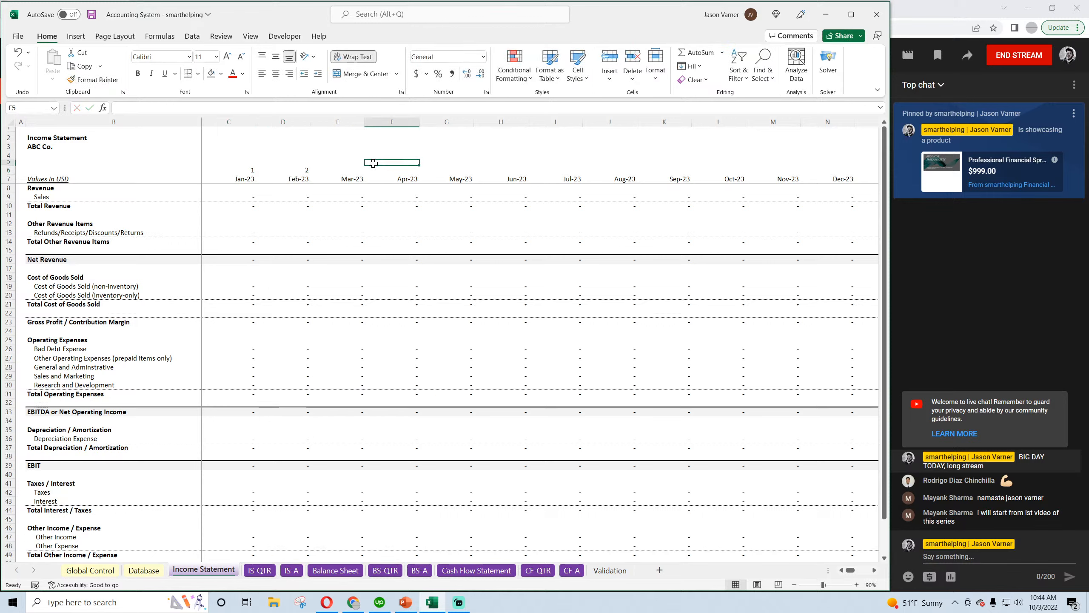
click(299, 171)
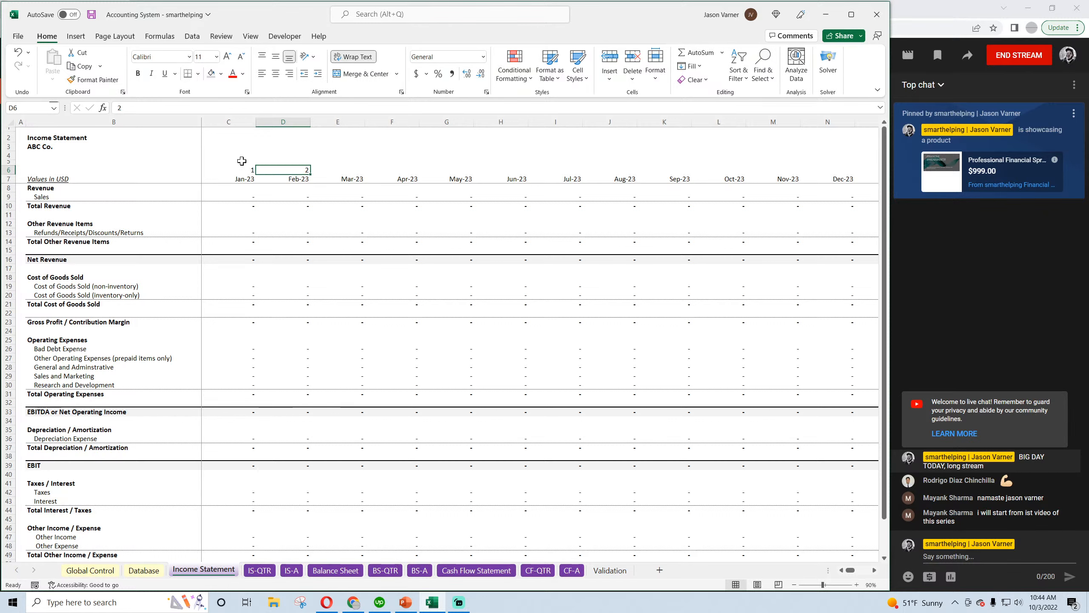
Make row 5 of the Income Statement sheet slightly taller and enter =ROUNDUP(C5/12,0) in C5
click(241, 162)
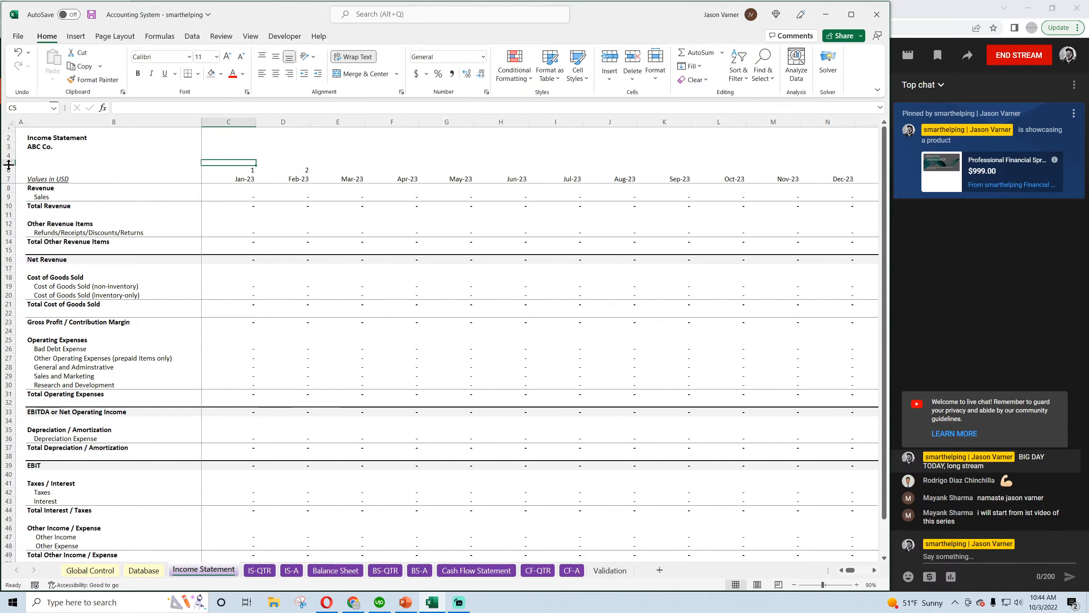
drag(9, 166, 8, 167)
text(=r)
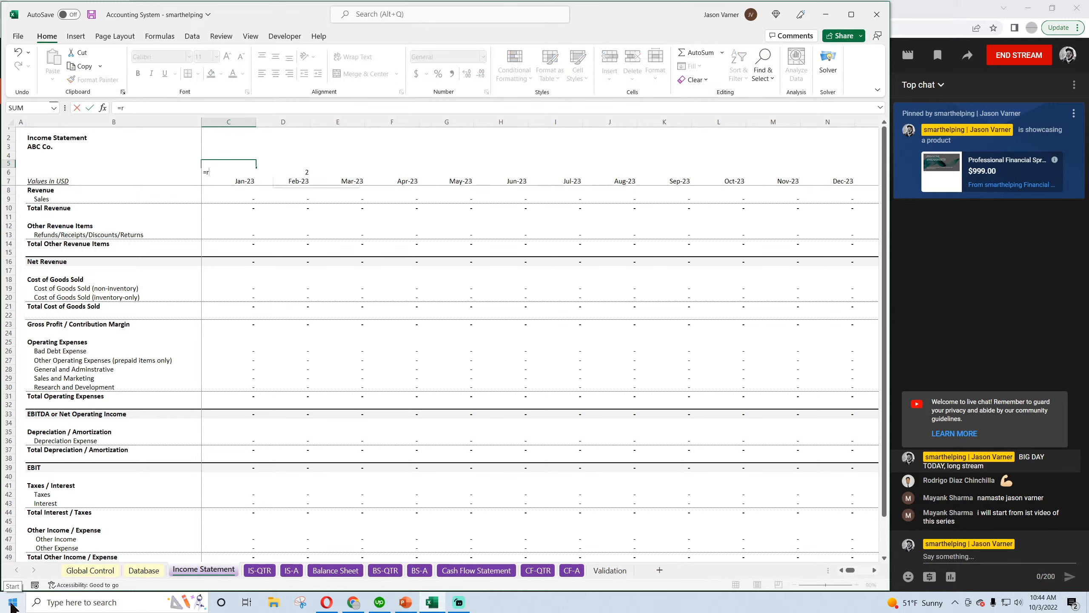
text(oundup()
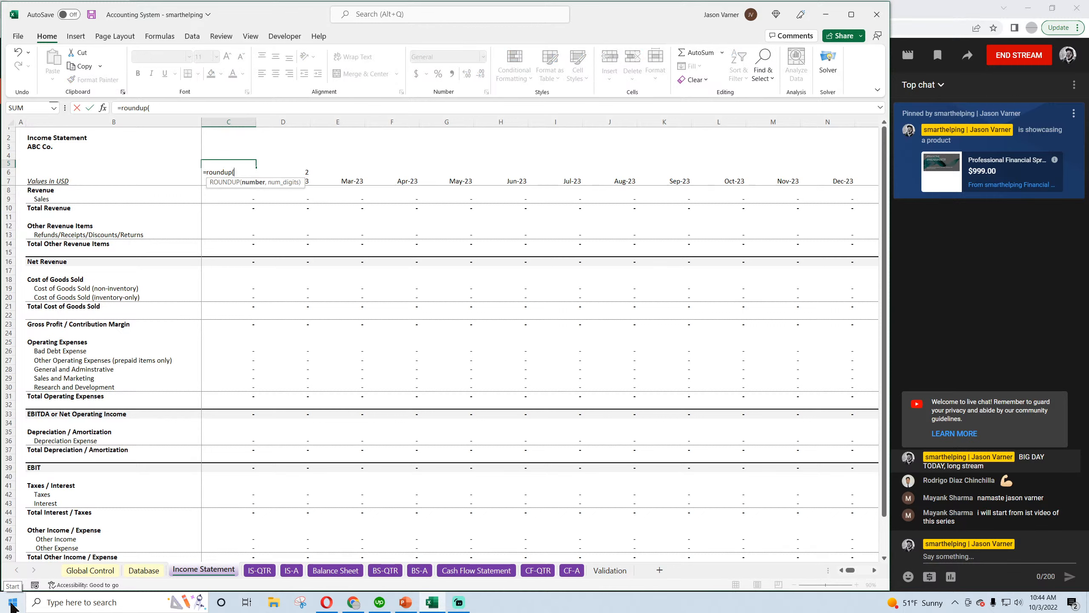
text(c4)
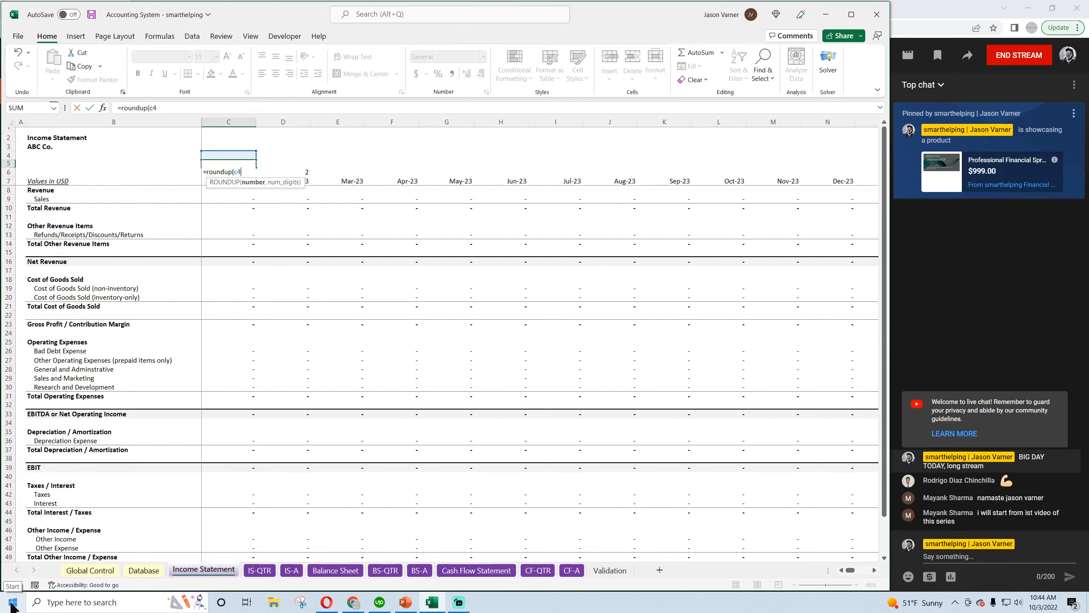
key(BackSpace)
text(5/1)
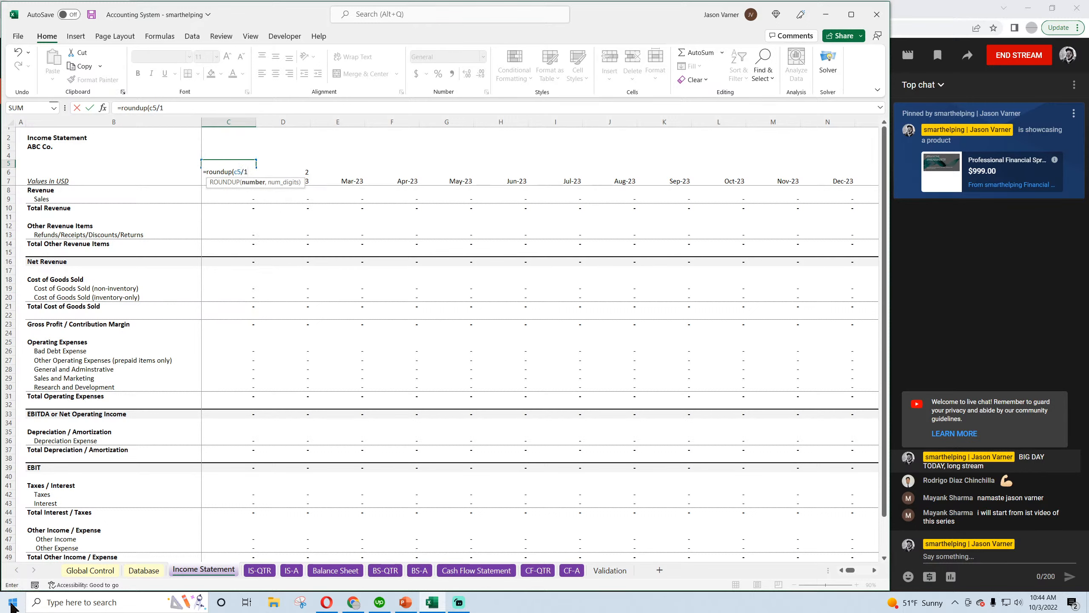
text(2,0)
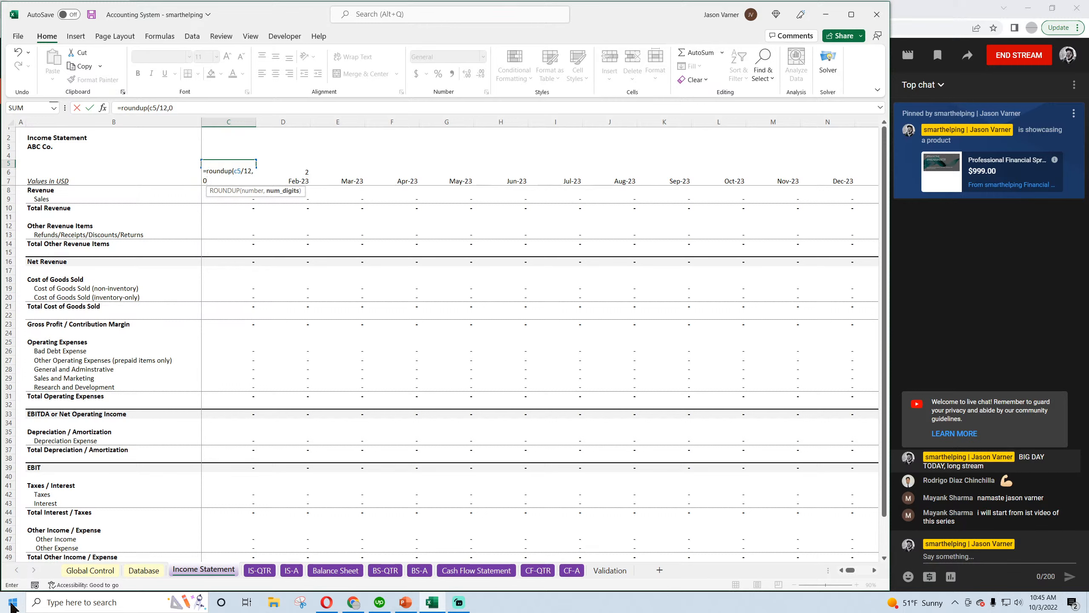
key(Return)
key(Return)
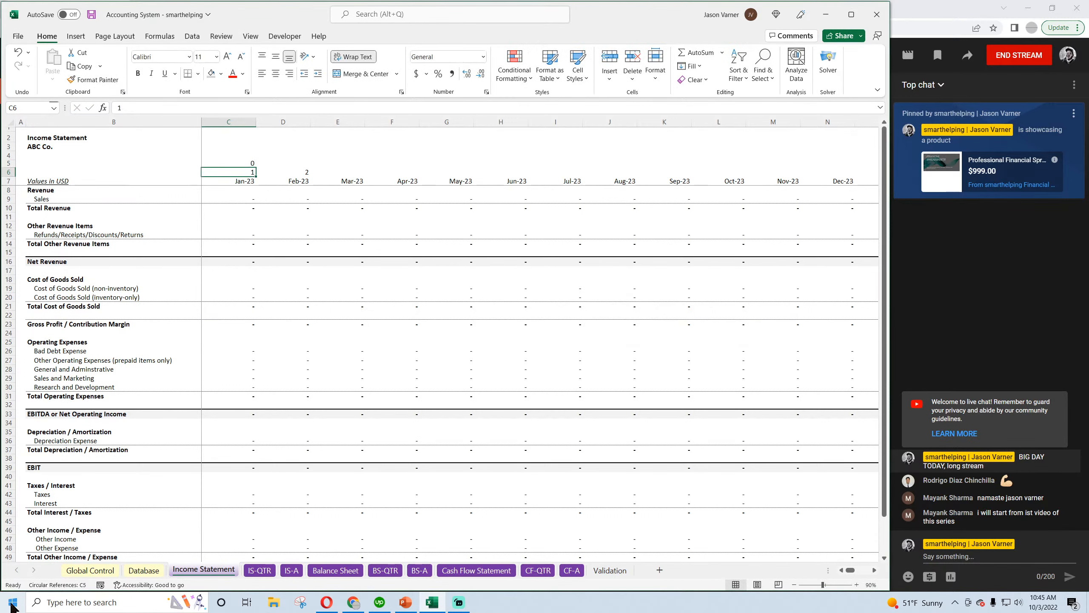
Correct the formula in C5 to =ROUNDUP(C6/12,0) and fill it across row 5 to G5
click(250, 163)
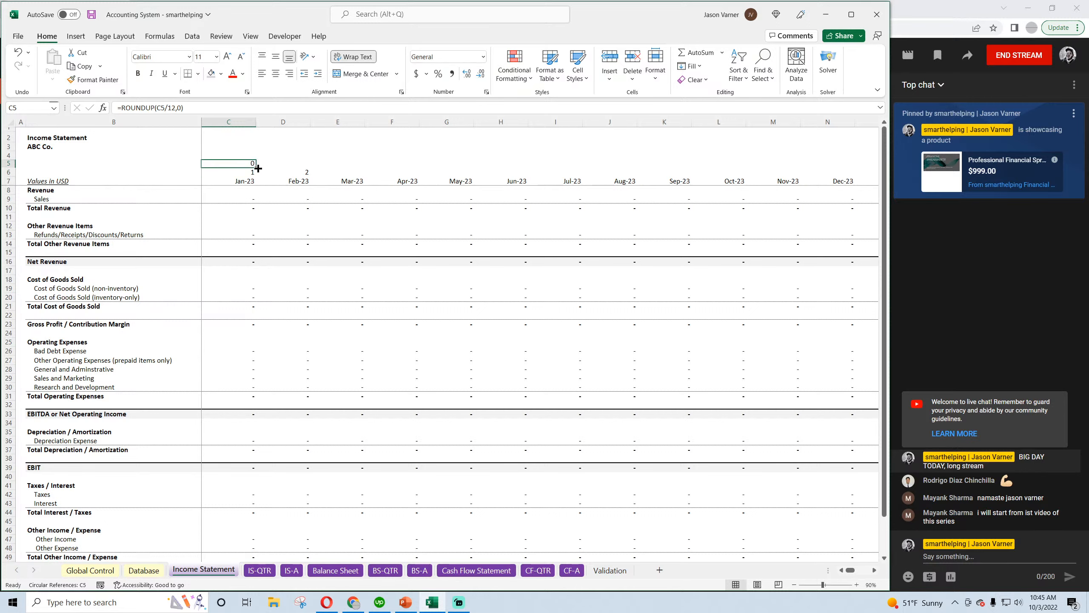
drag(257, 167, 299, 169)
click(237, 163)
drag(166, 109, 161, 110)
text(6)
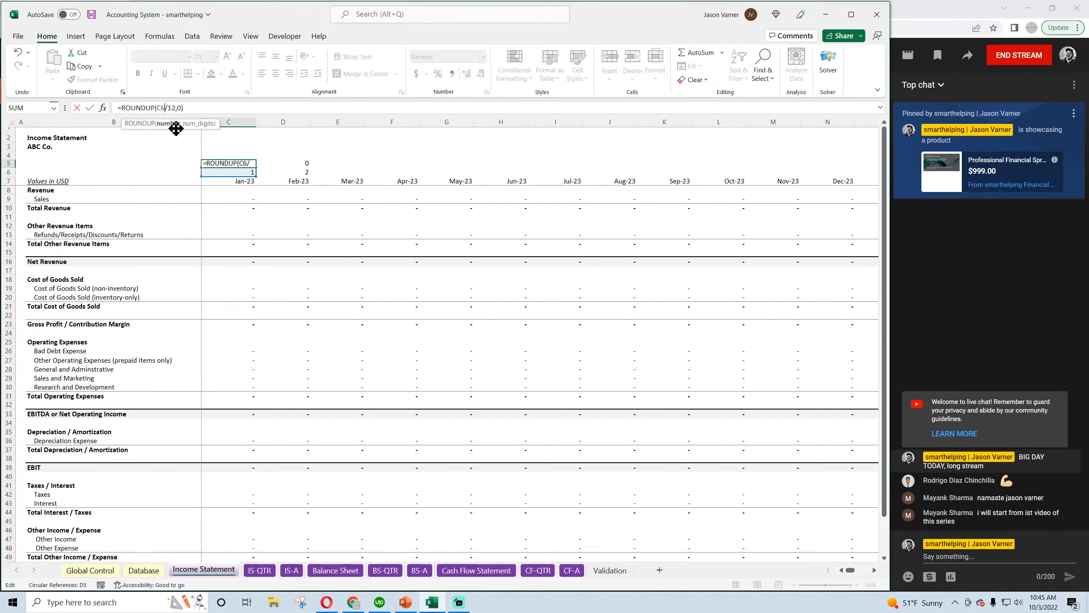
key(Return)
click(240, 163)
drag(256, 167, 467, 165)
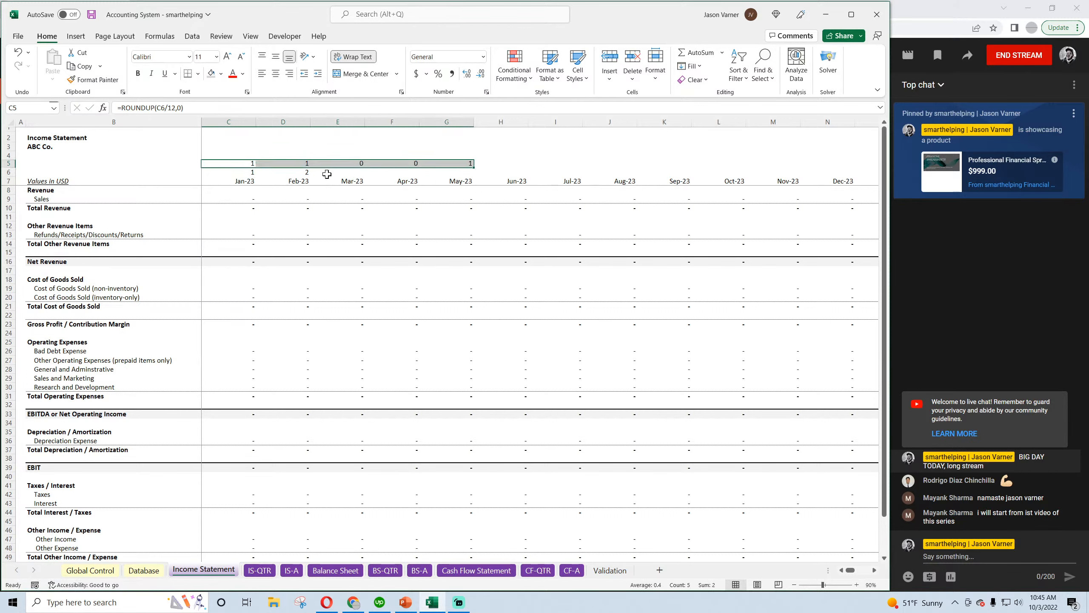
Set D6 to a formula adding 1 to C6, and fill D5:D6 across both rows to the Dec-42 column IH
click(304, 172)
text(=)
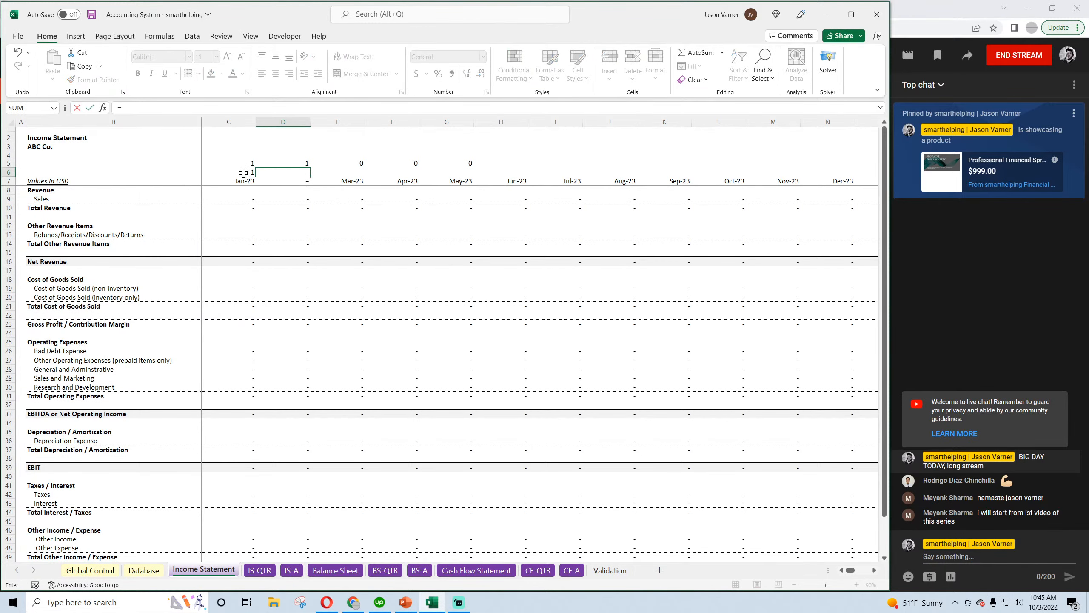
click(243, 172)
text(+1)
key(Return)
drag(300, 163, 1077, 213)
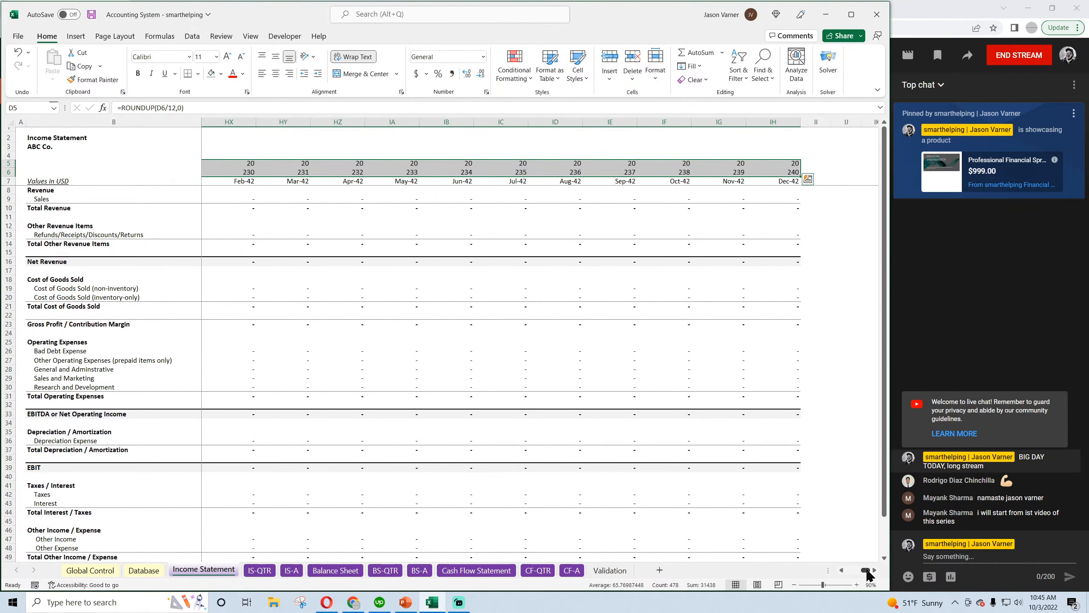
drag(867, 575, 848, 572)
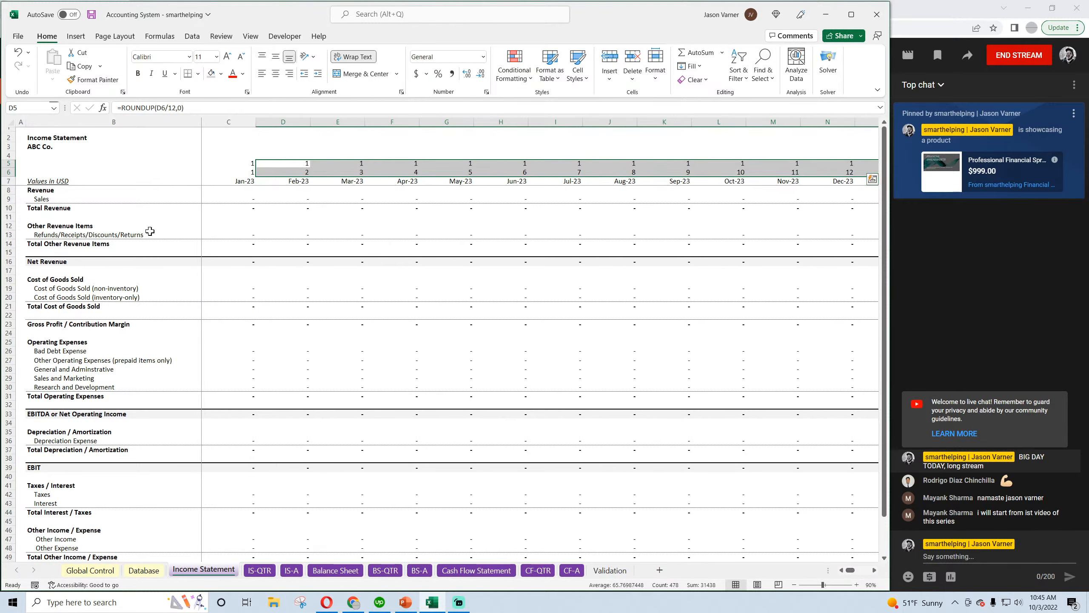
Check the year and month number rows 5 and 6 against the IS-QTR sheet and save the workbook
click(267, 570)
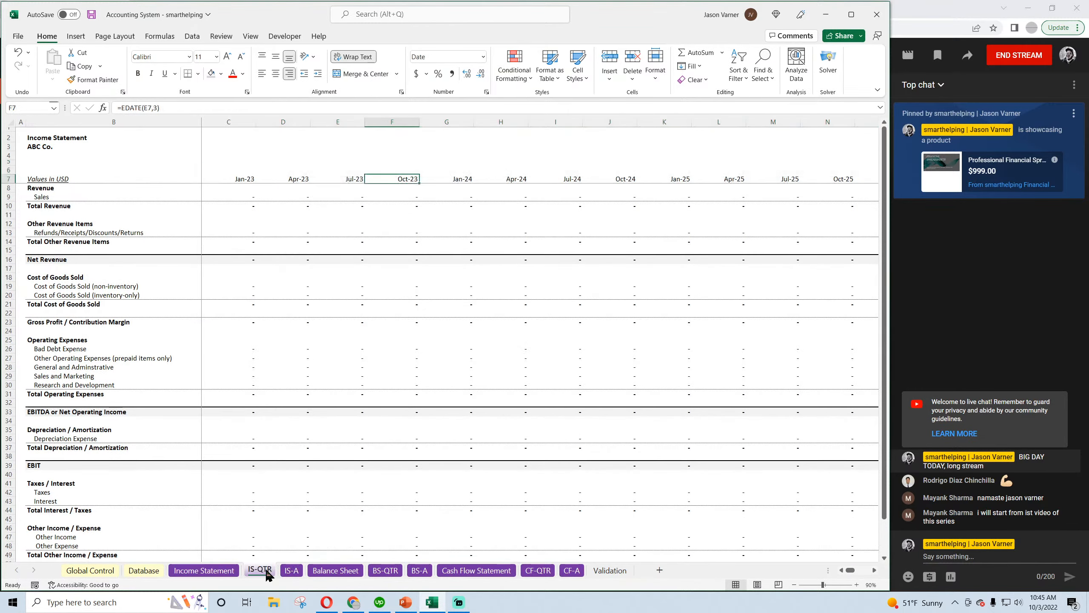
click(240, 167)
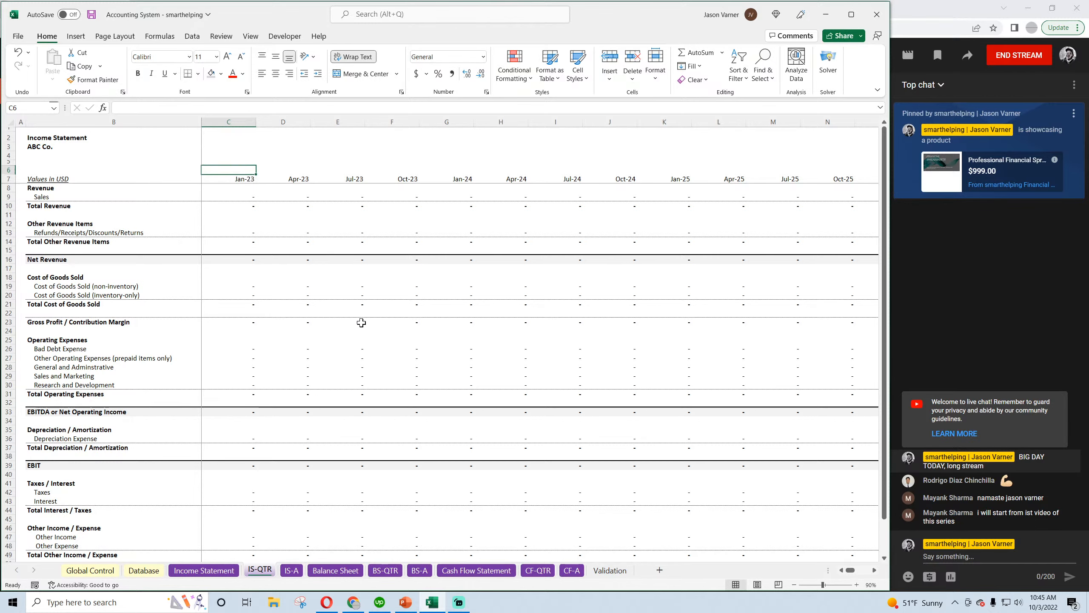
click(209, 574)
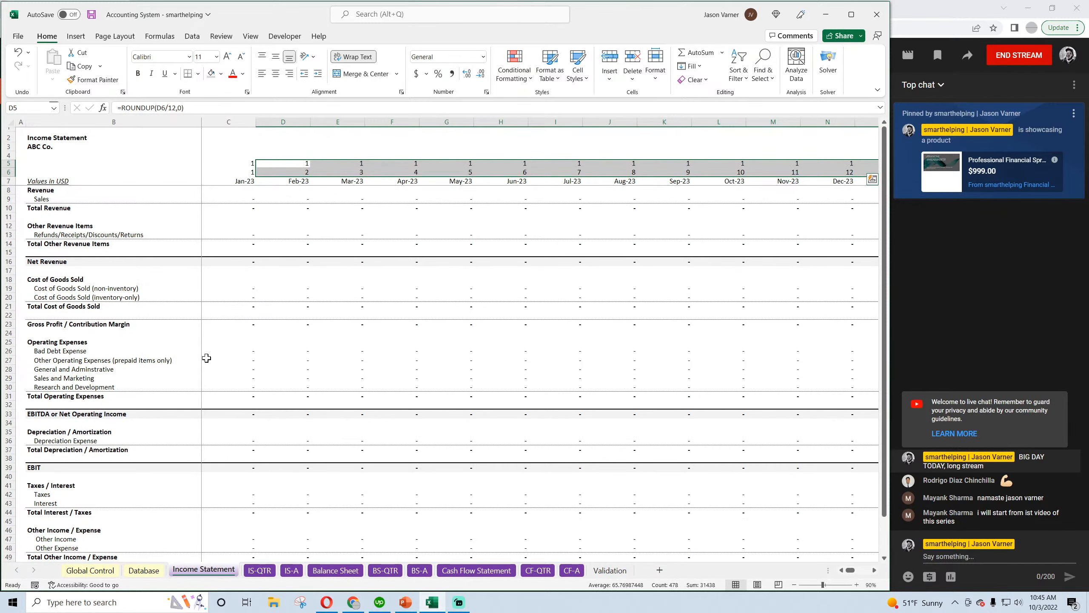
click(85, 166)
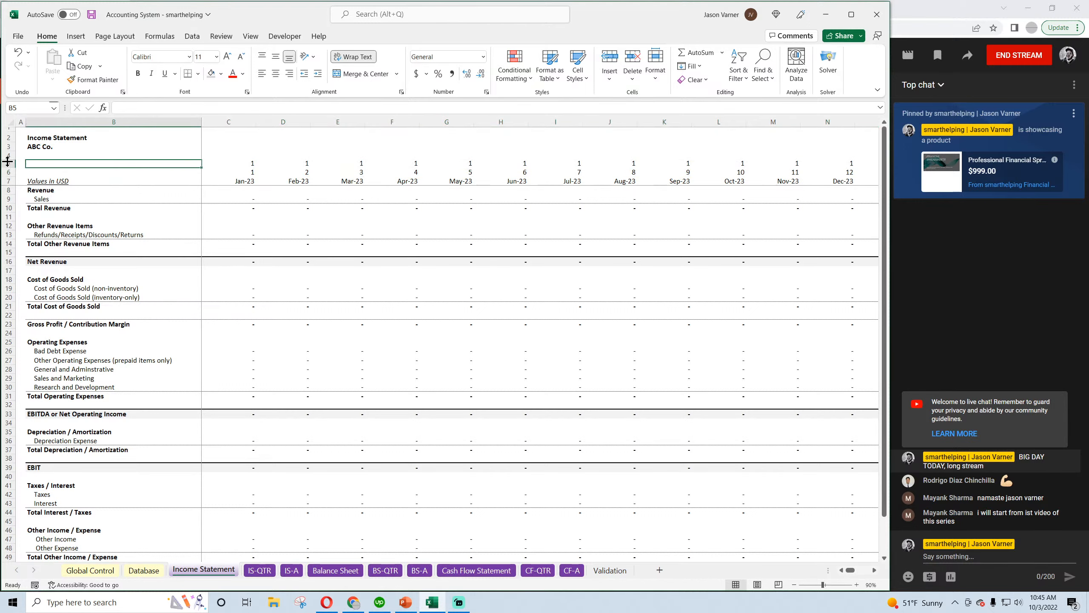
drag(3, 164, 4, 171)
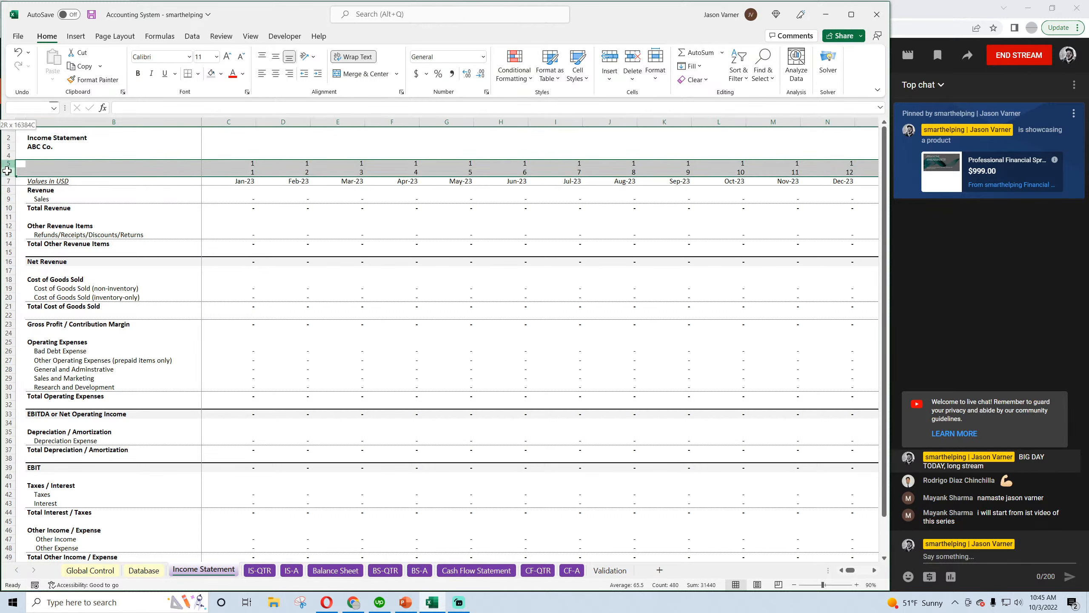
click(243, 209)
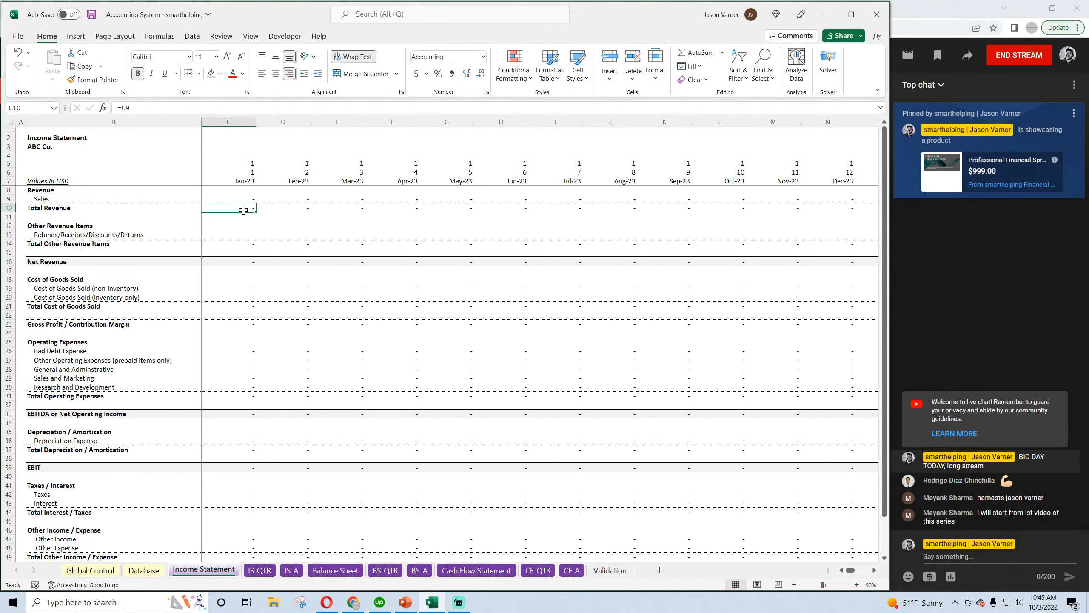
click(91, 15)
Examine the monthly date header cells C7 through G7 and their formulas on the Income Statement sheet
click(234, 179)
click(298, 181)
click(350, 184)
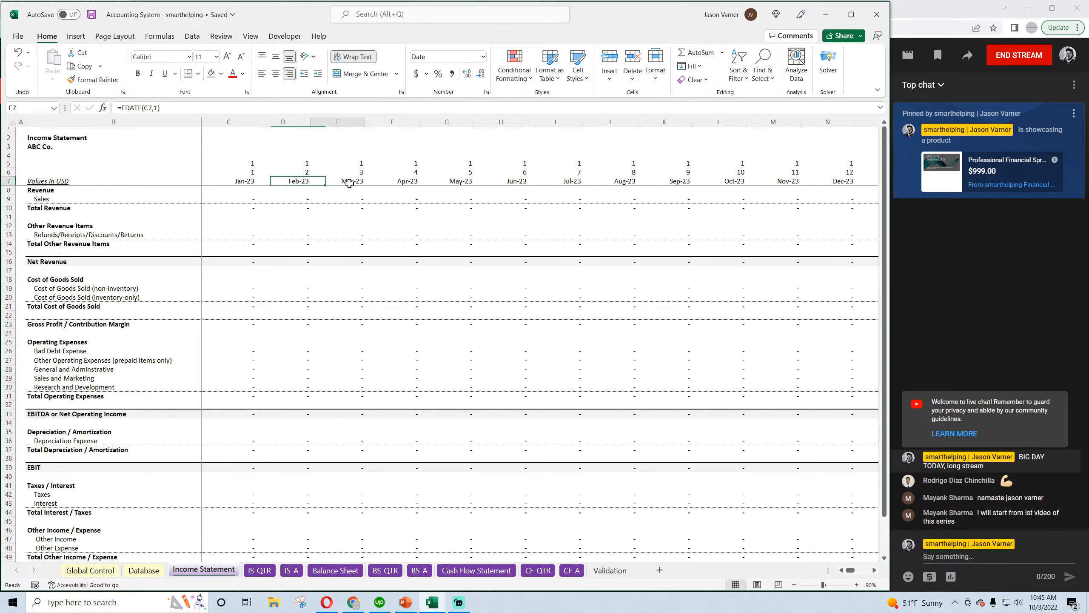
click(235, 183)
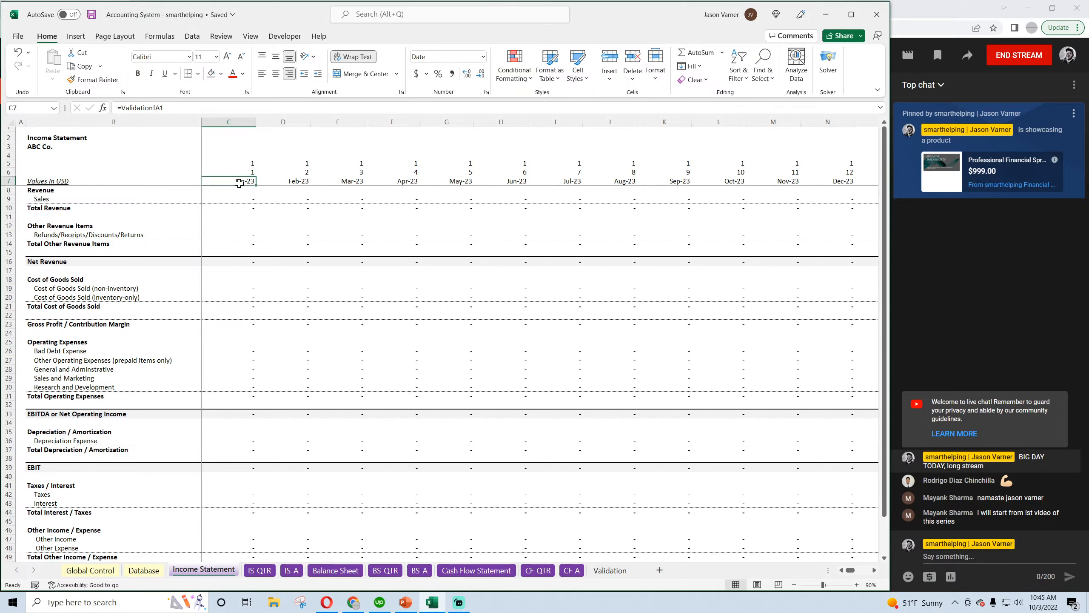
click(283, 182)
click(346, 182)
click(403, 182)
click(457, 182)
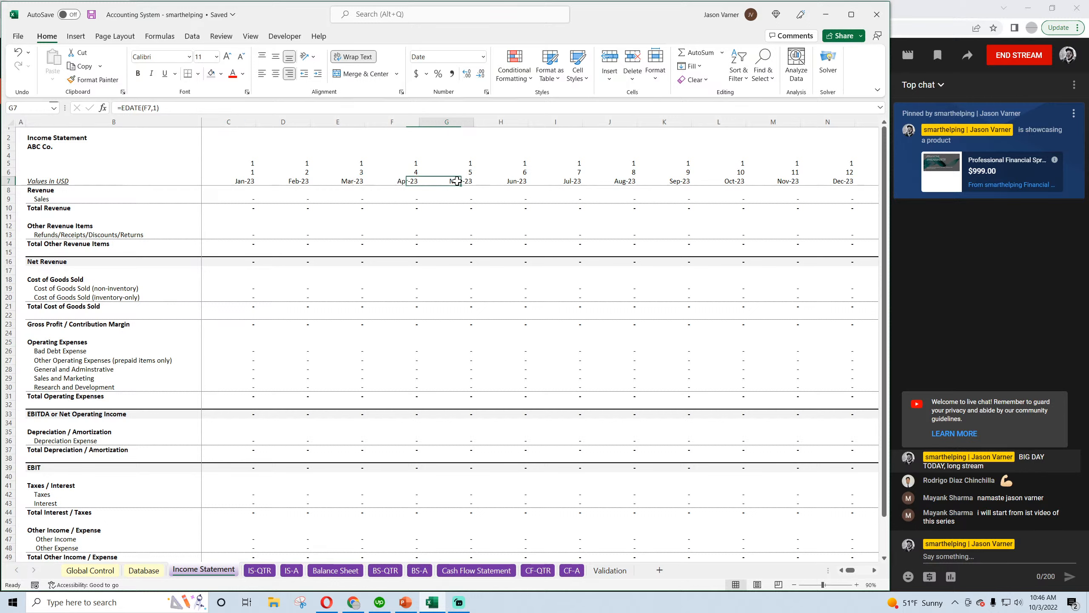
click(234, 182)
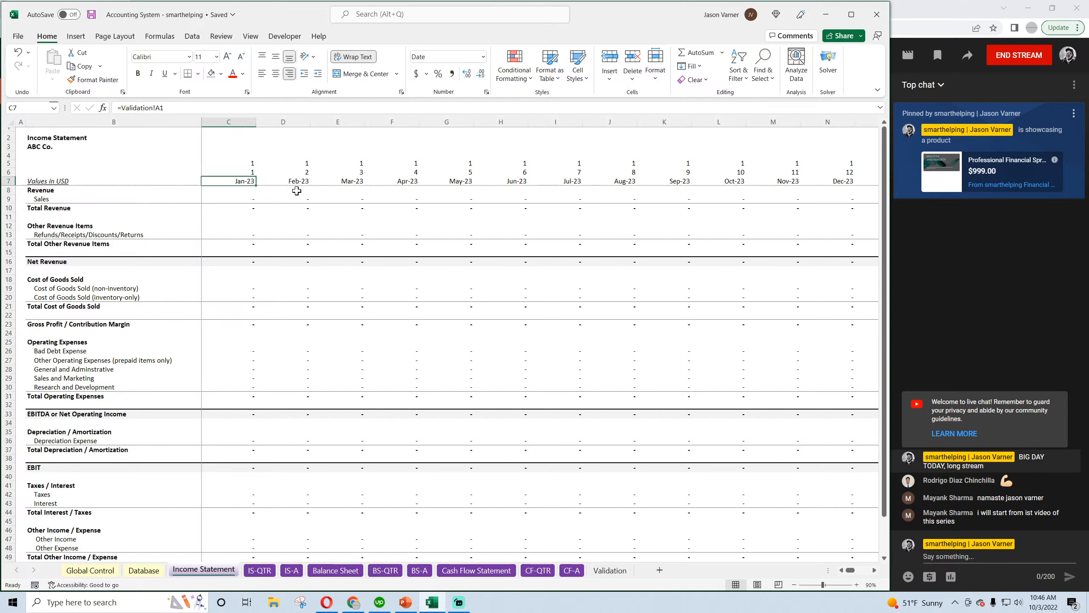
On the IS-QTR sheet, review the quarterly date header and select its first eight dates, C7:J7
click(270, 573)
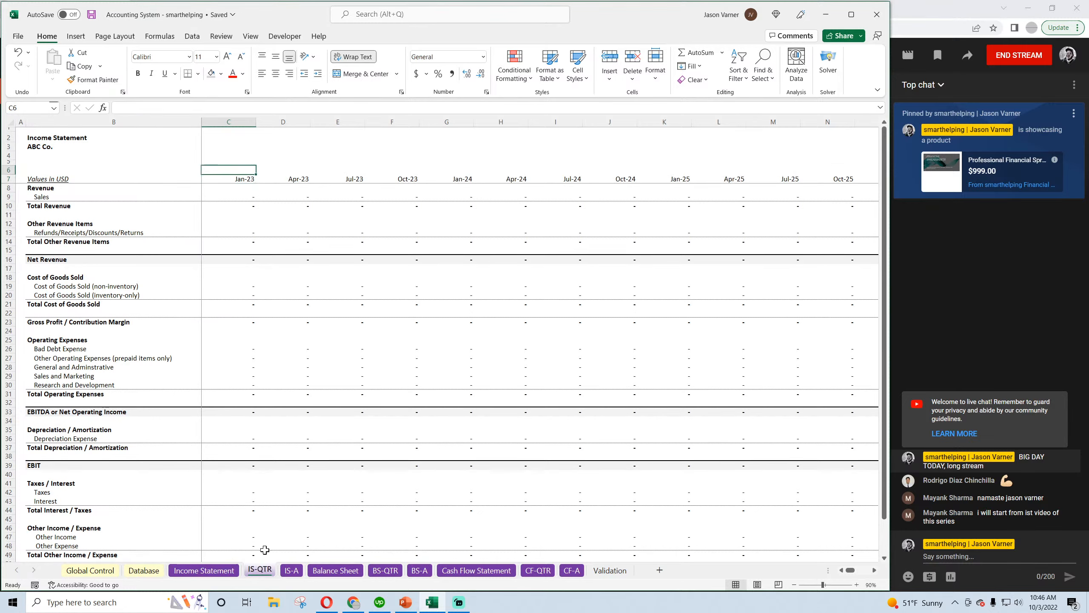
click(299, 179)
click(350, 179)
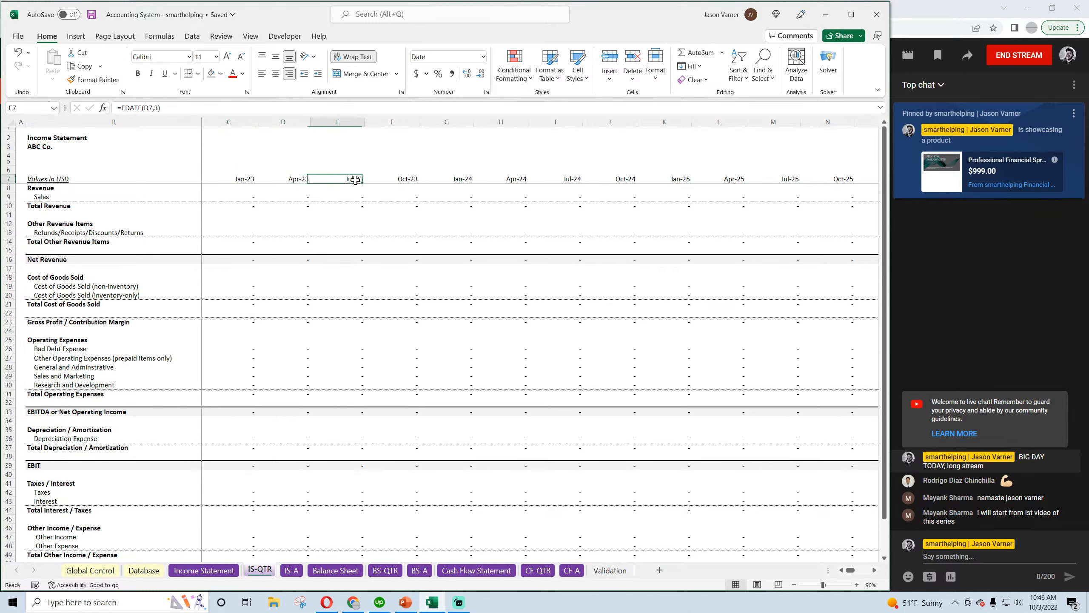
click(236, 179)
drag(242, 180, 609, 179)
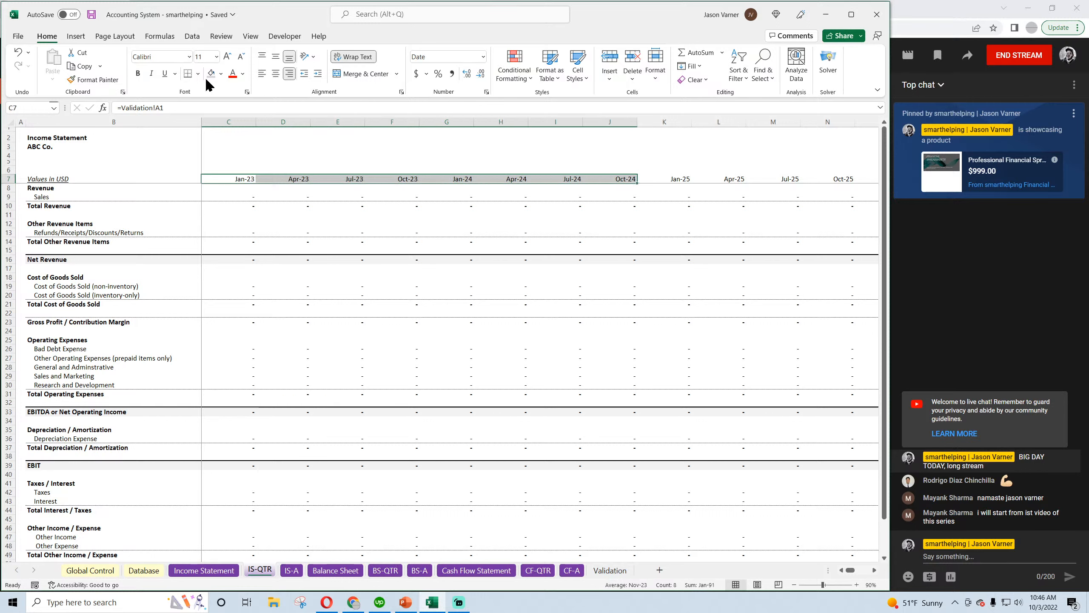
Save the workbook and check the year and month number rows on the Income Statement sheet against IS-QTR
click(91, 15)
click(243, 178)
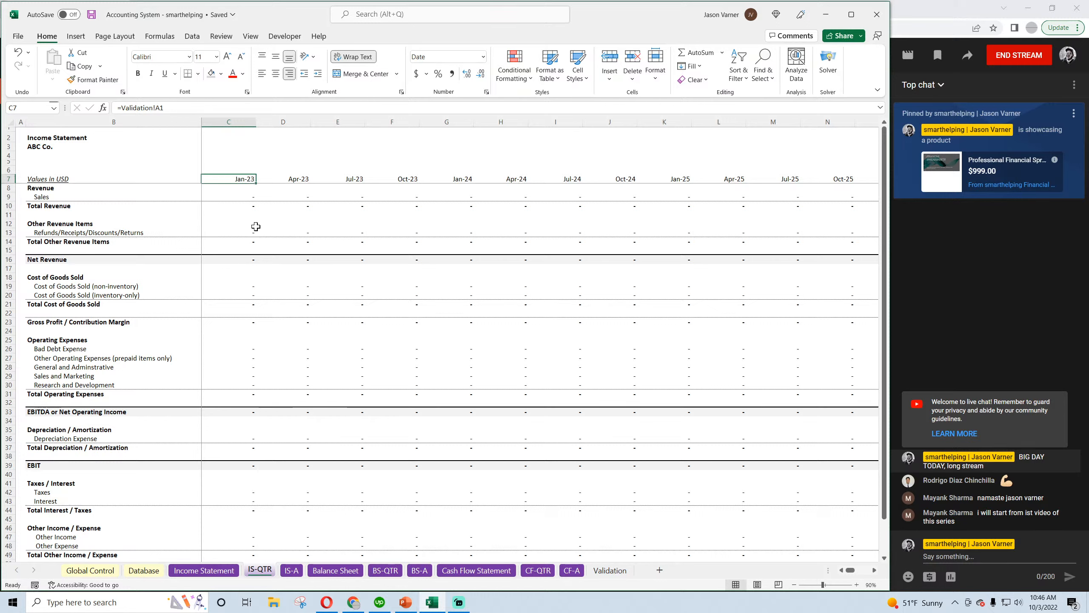
click(243, 171)
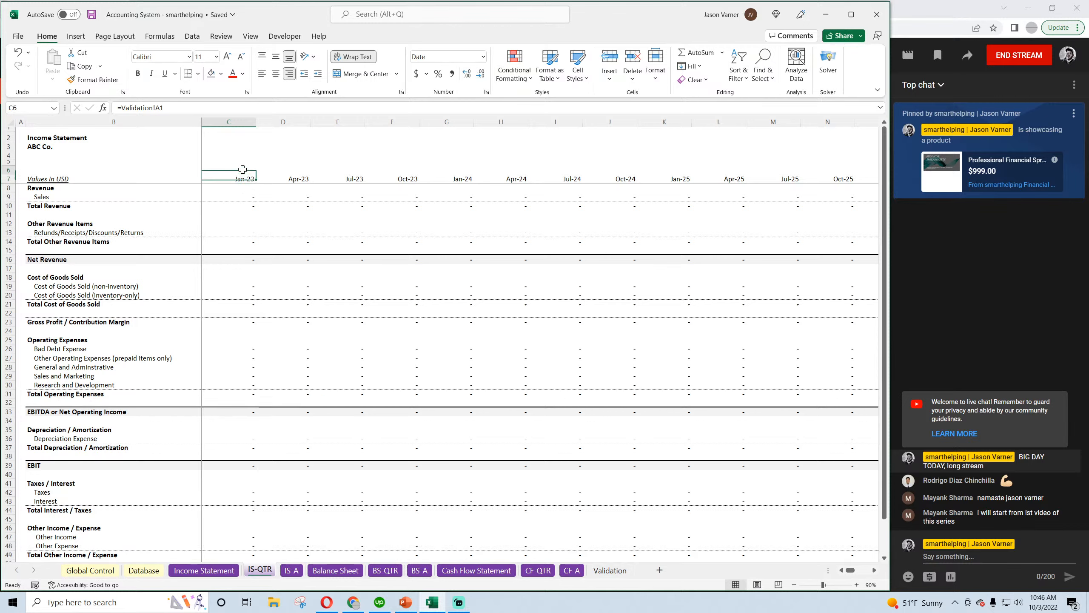
click(214, 571)
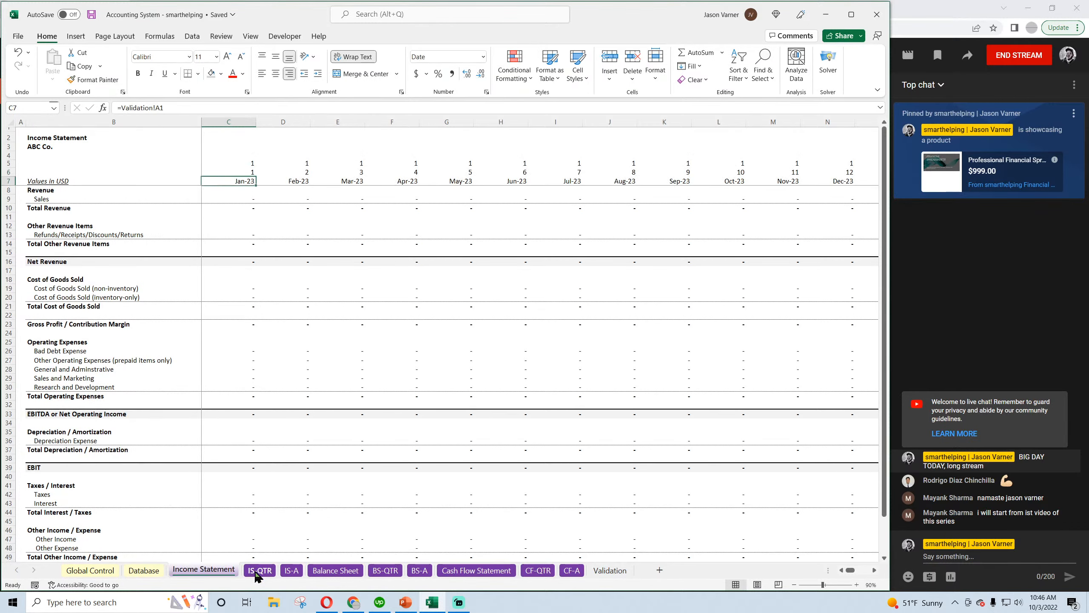
click(258, 570)
On IS-QTR, enter year number 1 in C6 through F6, above the four 2023 quarters
text(1)
click(291, 170)
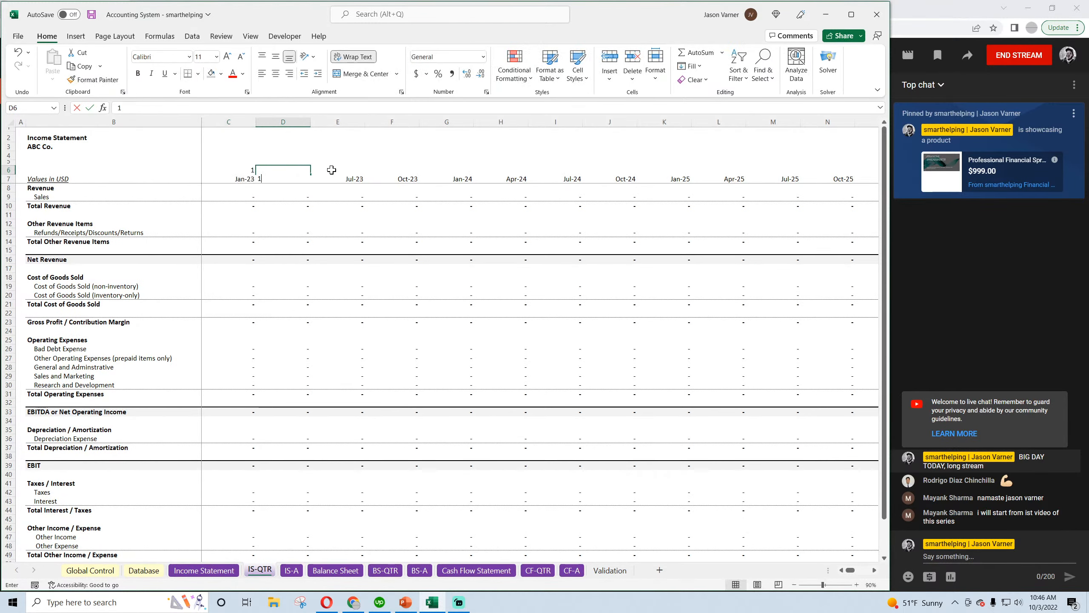
text(1)
click(353, 170)
text(1)
click(407, 169)
text(1)
click(448, 171)
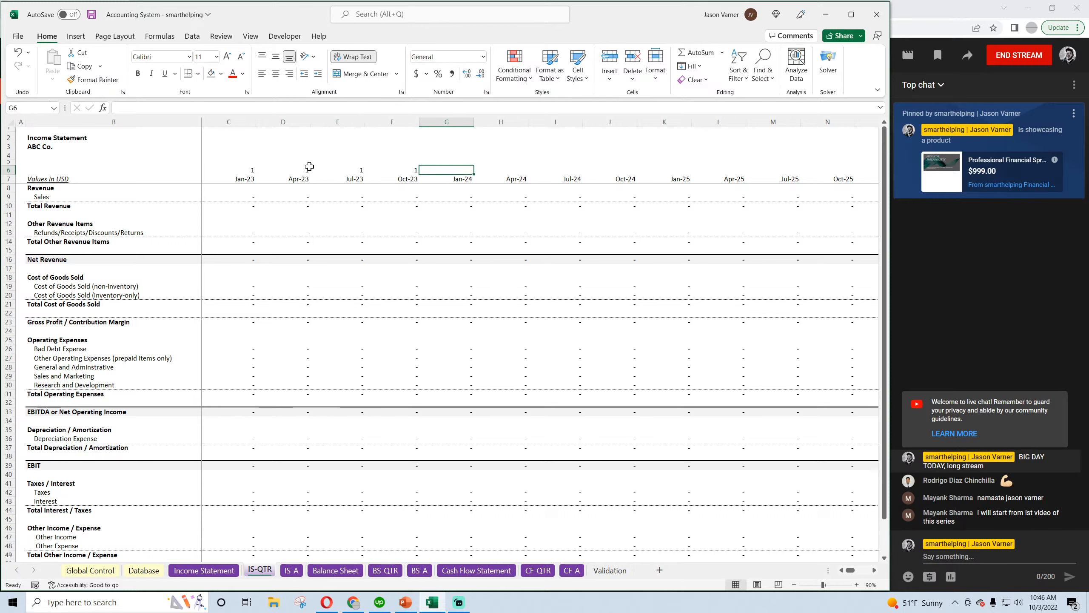
Set G6, above Jan-24, to the formula =C6+1
text(=)
click(243, 169)
text(+1)
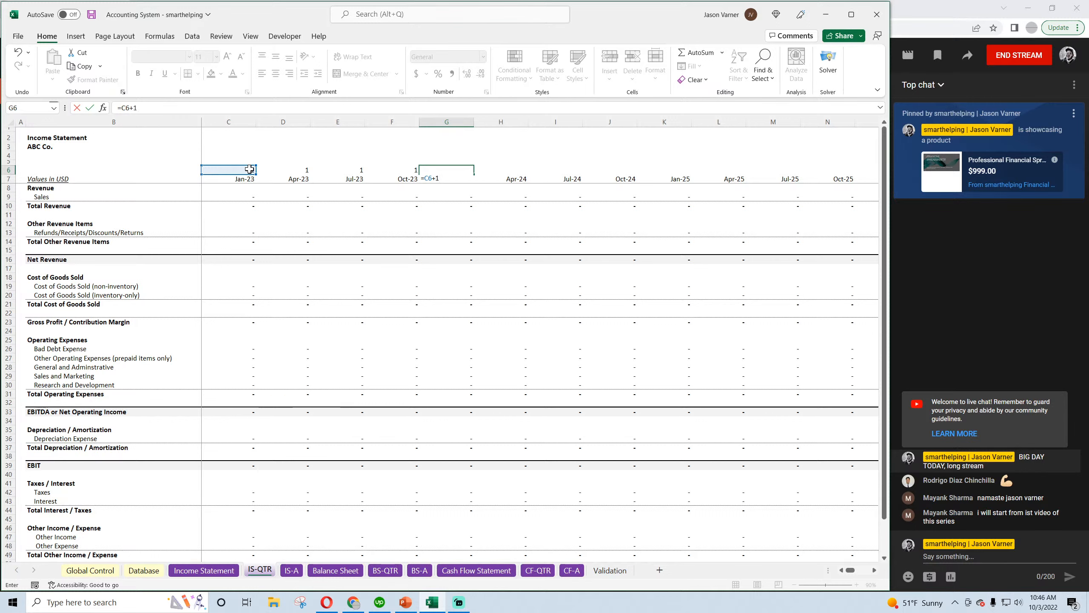
key(Return)
Set H6 equal to G6 and fill that formula across to the Oct-24 column J
click(494, 170)
text(=)
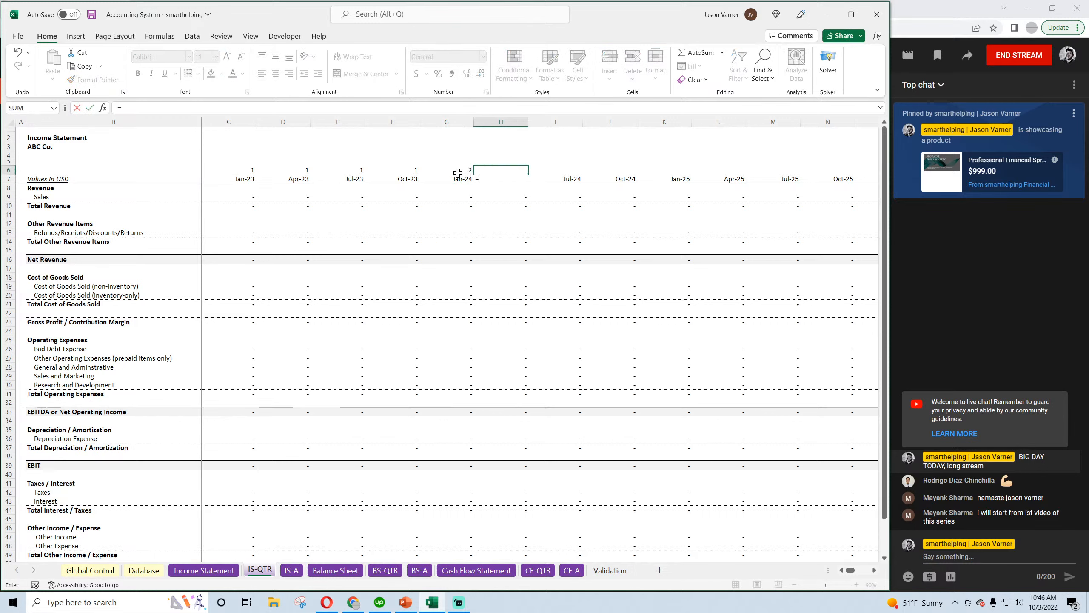
click(453, 172)
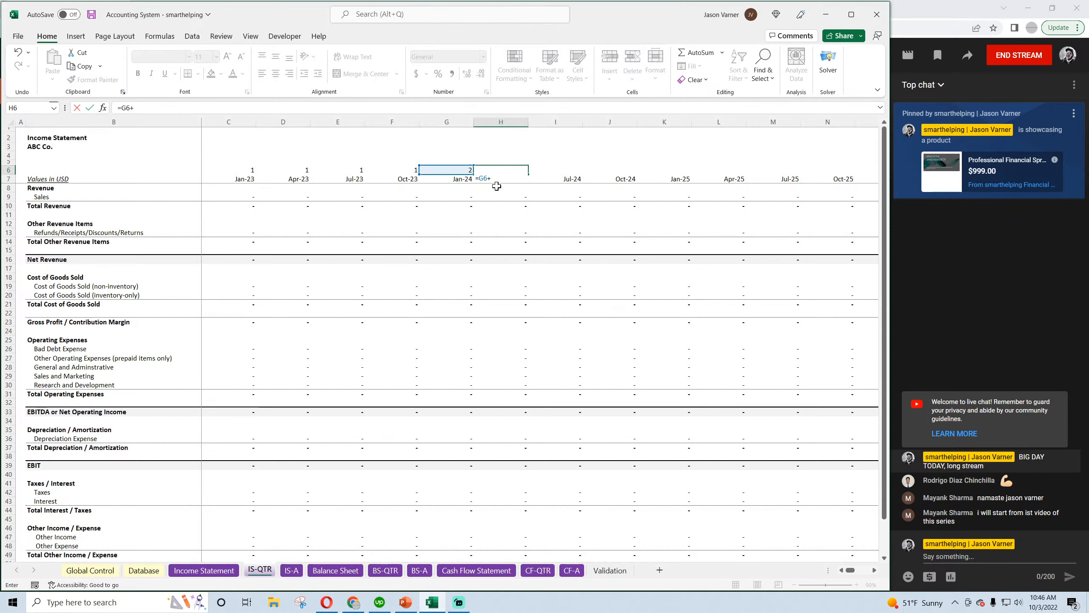
key(BackSpace)
key(ctrl+Return)
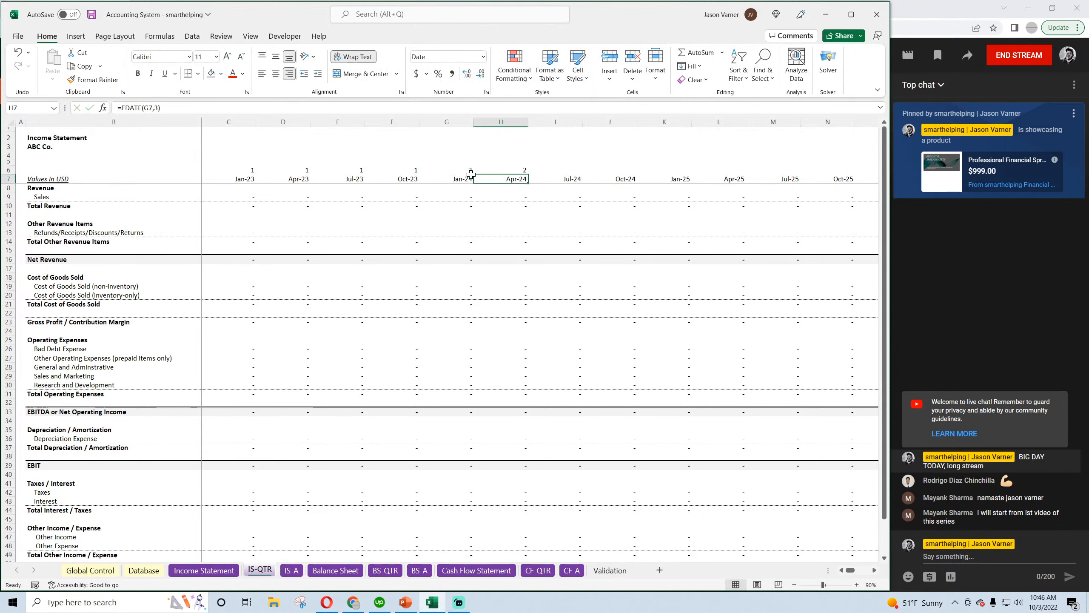
drag(531, 173, 612, 163)
Move the year numbers in C6:J6 up to row 5 and make row 5 taller
click(242, 169)
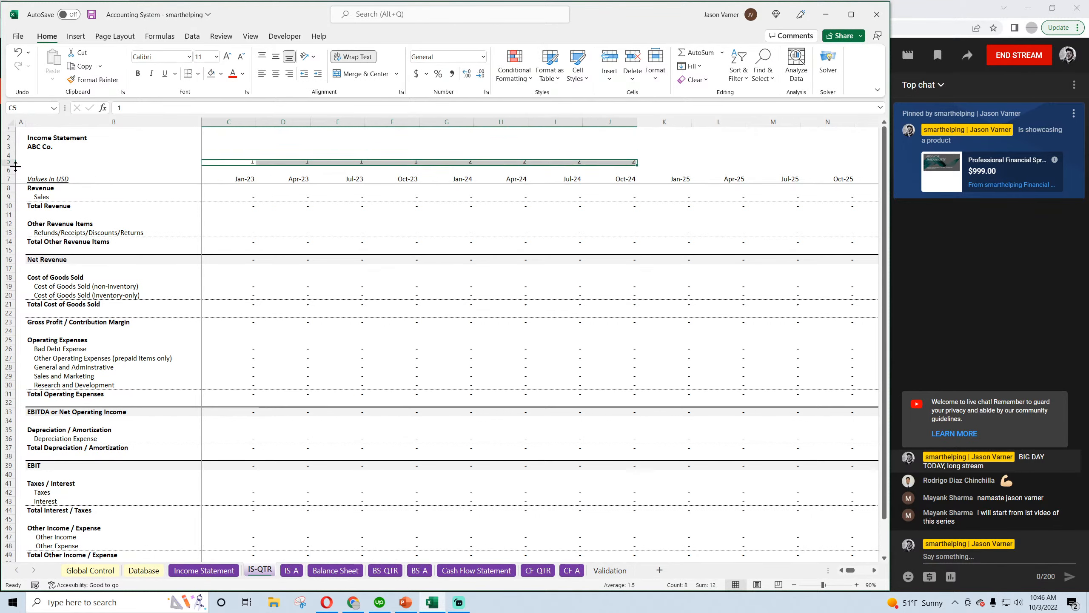
drag(9, 165, 8, 168)
Number the quarters in row 6 starting with 1 in C6 and adding 1 per column through J6
click(236, 173)
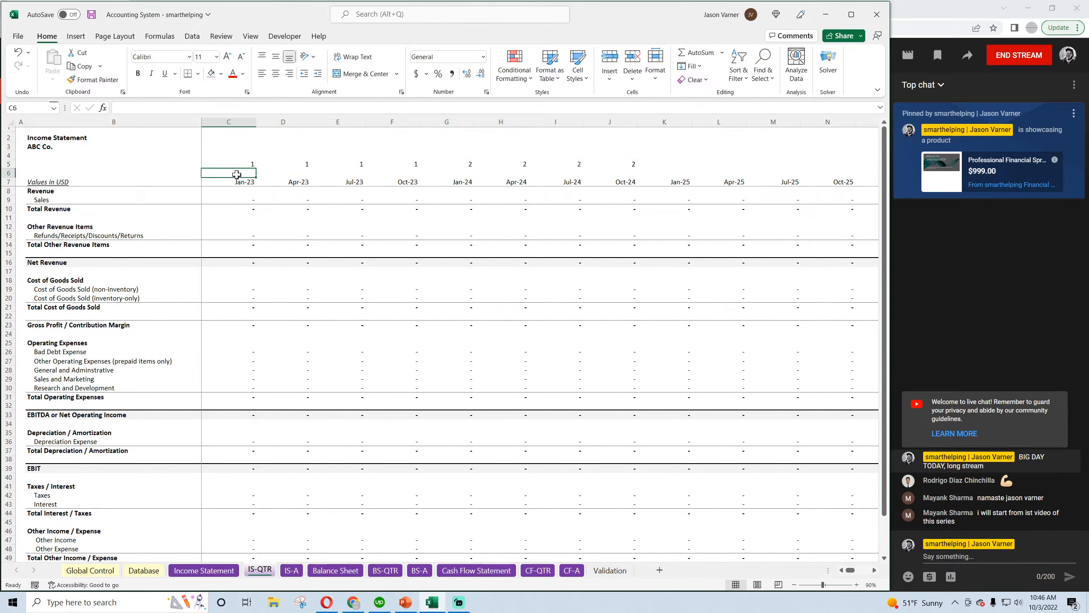
text(1)
key(Return)
click(287, 173)
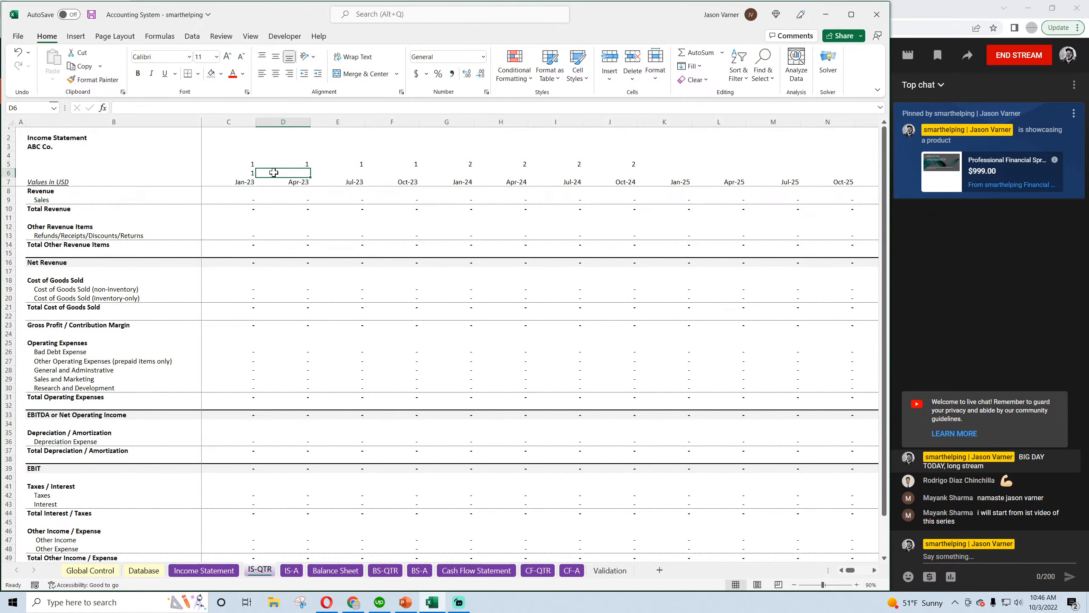
text(2)
key(Return)
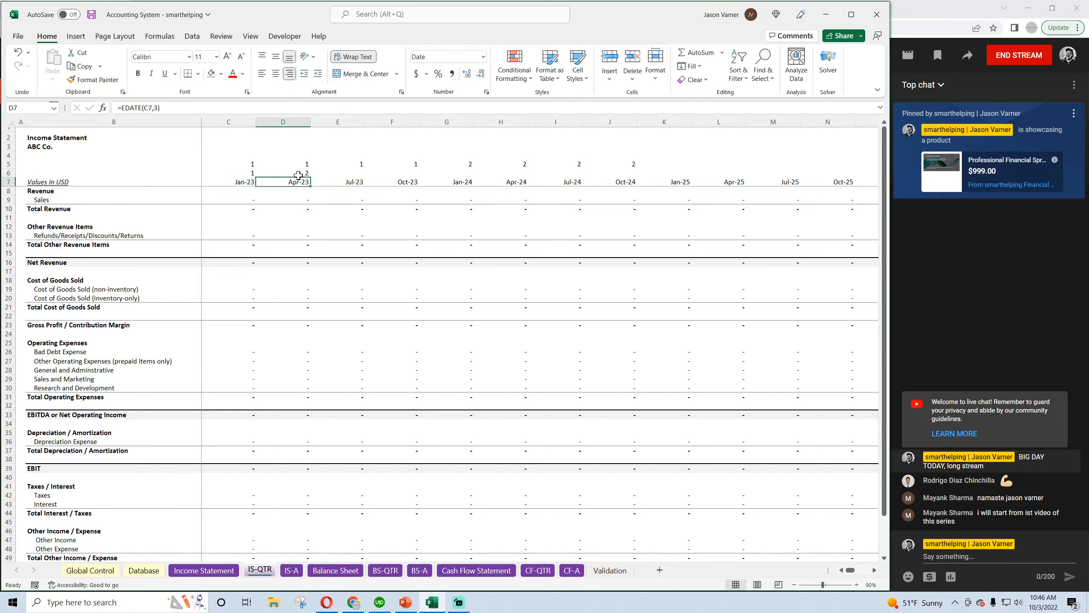
click(299, 173)
drag(311, 176, 634, 174)
Copy the year and quarter numbers in G5:J6, paste them in consecutive four-column blocks through the Oct-42 column CD, and save the workbook
drag(460, 165, 616, 172)
key(ctrl+c)
click(654, 163)
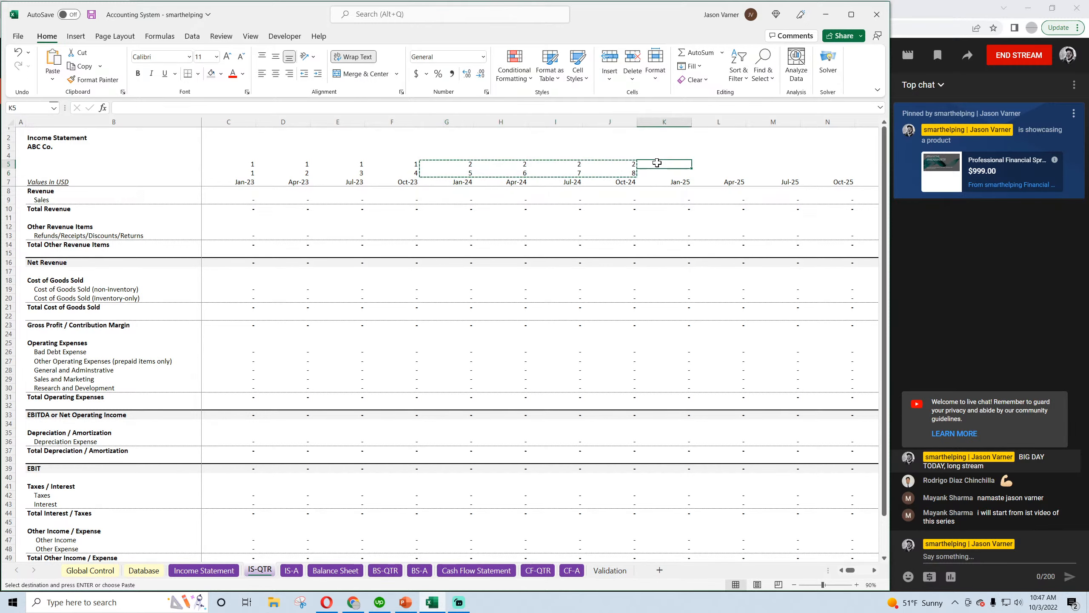
key(ctrl+v)
click(875, 570)
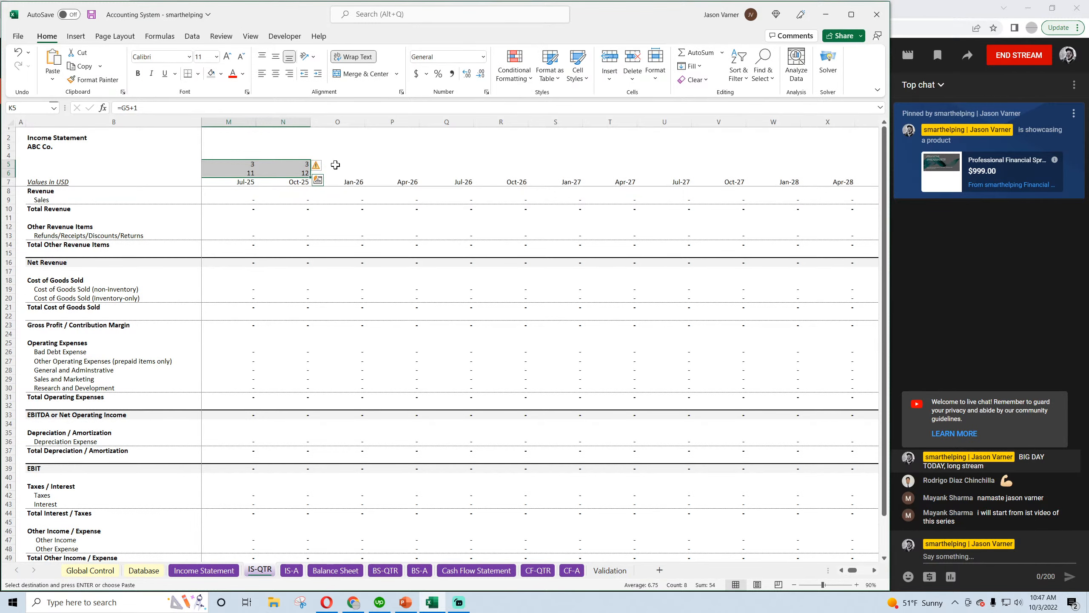
drag(335, 165, 745, 163)
key(ctrl+v)
key(ctrl+v)
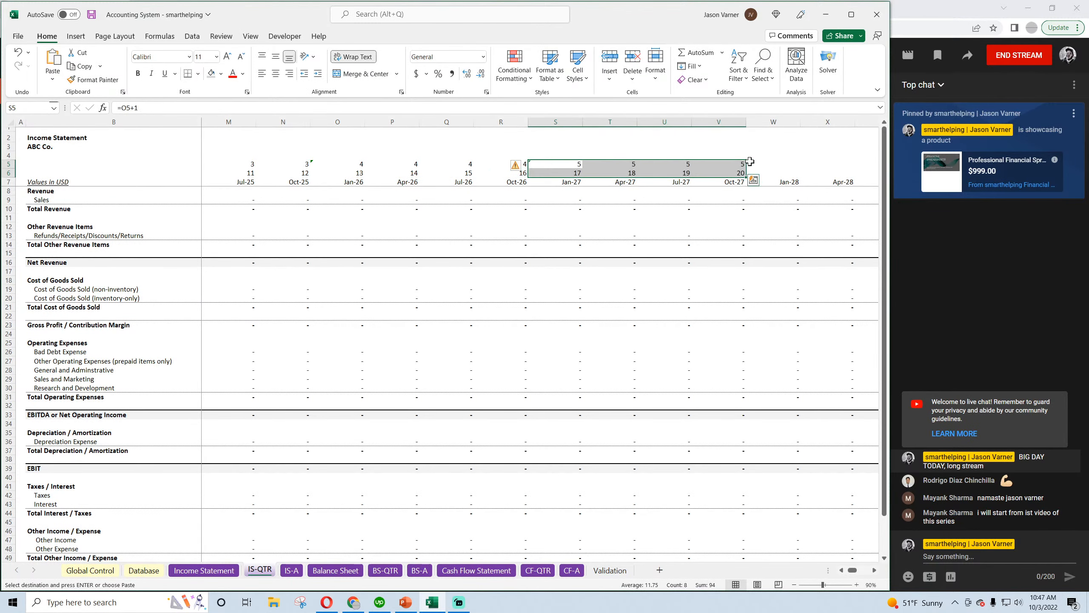
click(771, 165)
key(ctrl+v)
click(848, 165)
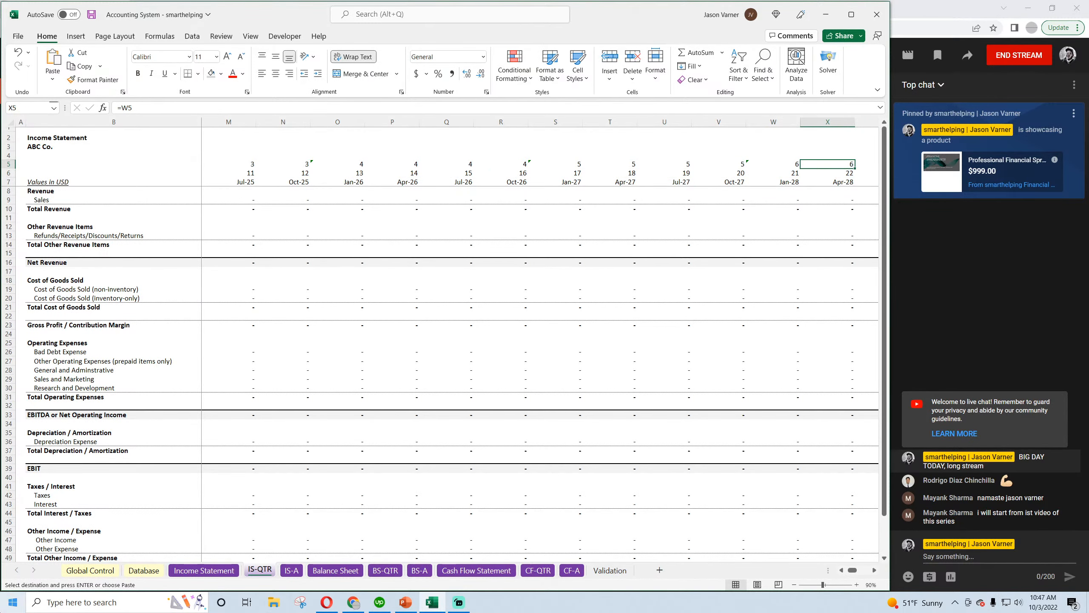
key(Right)
key(Right)
key(Right)
key(ctrl+v)
key(Right)
key(Right)
key(Right)
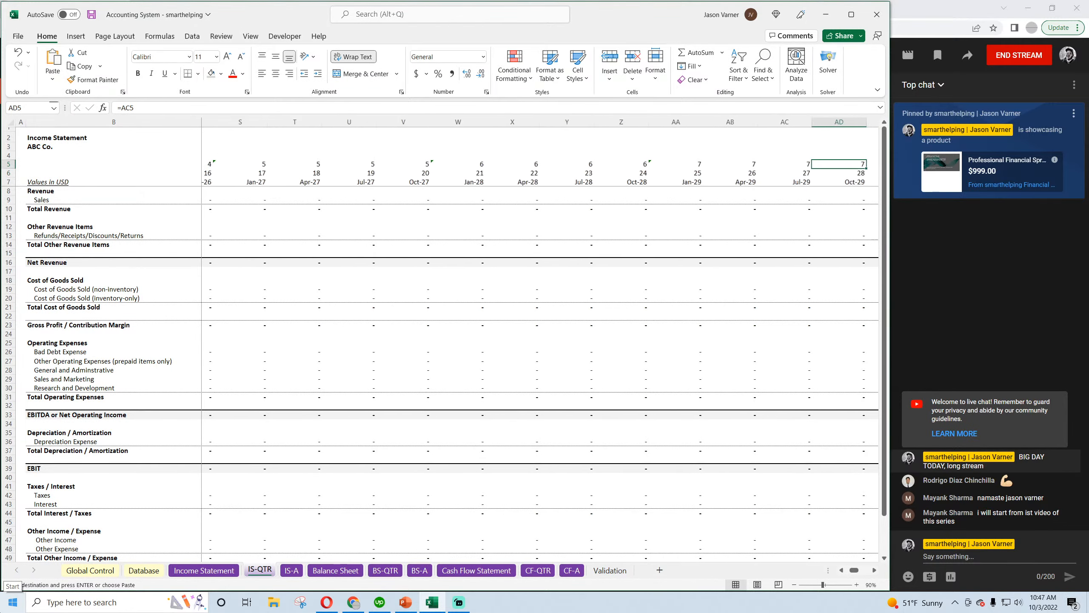
key(Right)
key(ctrl+v)
key(Right)
key(Right)
key(ctrl+v)
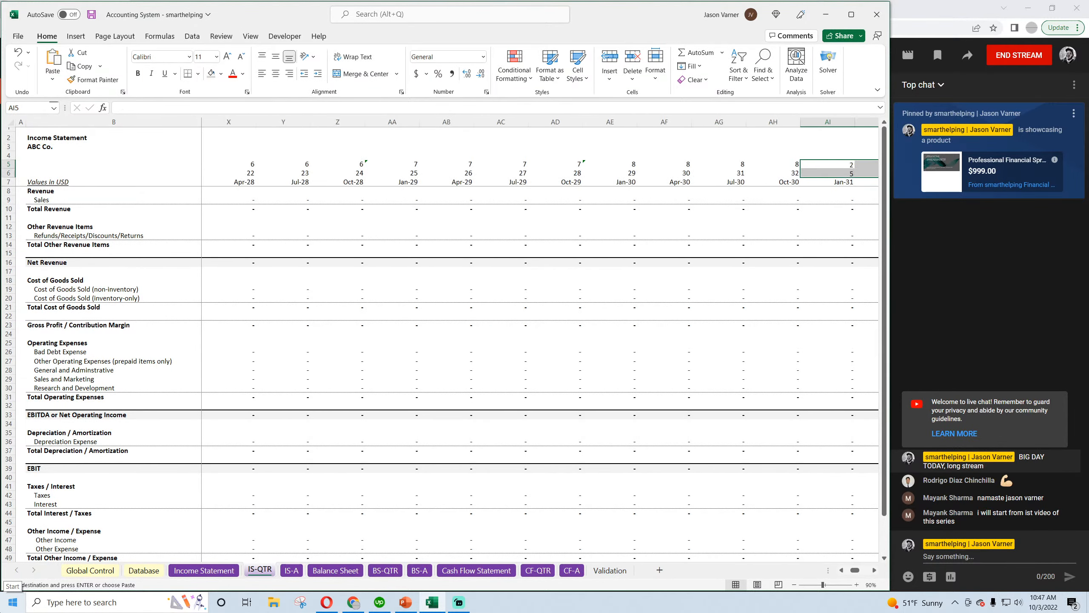
key(Right)
key(Right)
key(Right)
key(Right)
key(ctrl+v)
key(Right)
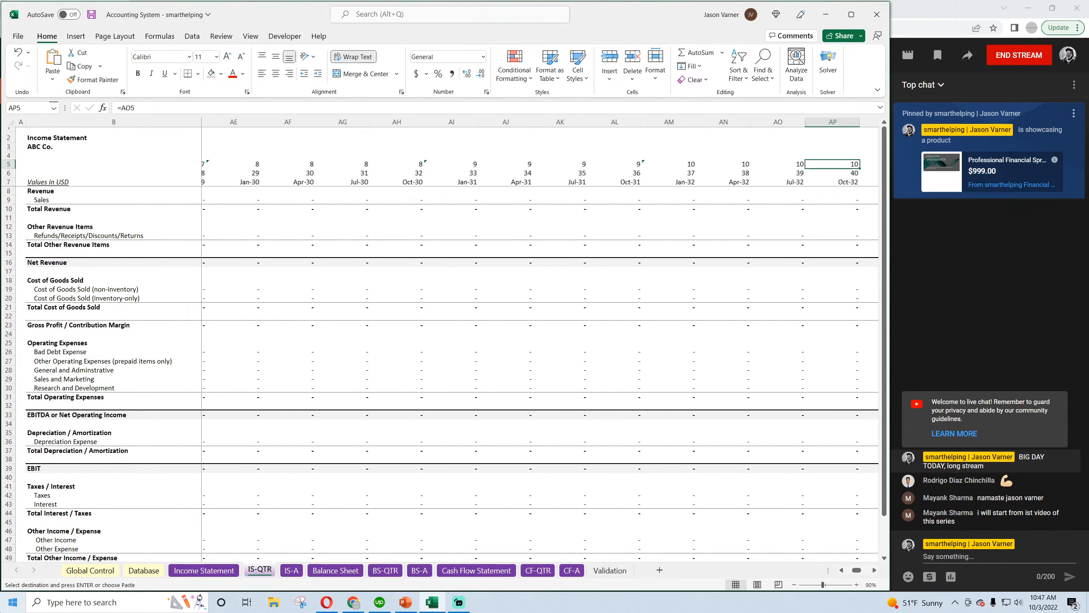
key(Right)
key(ctrl+v)
key(Right)
key(Right)
key(Right)
key(Right)
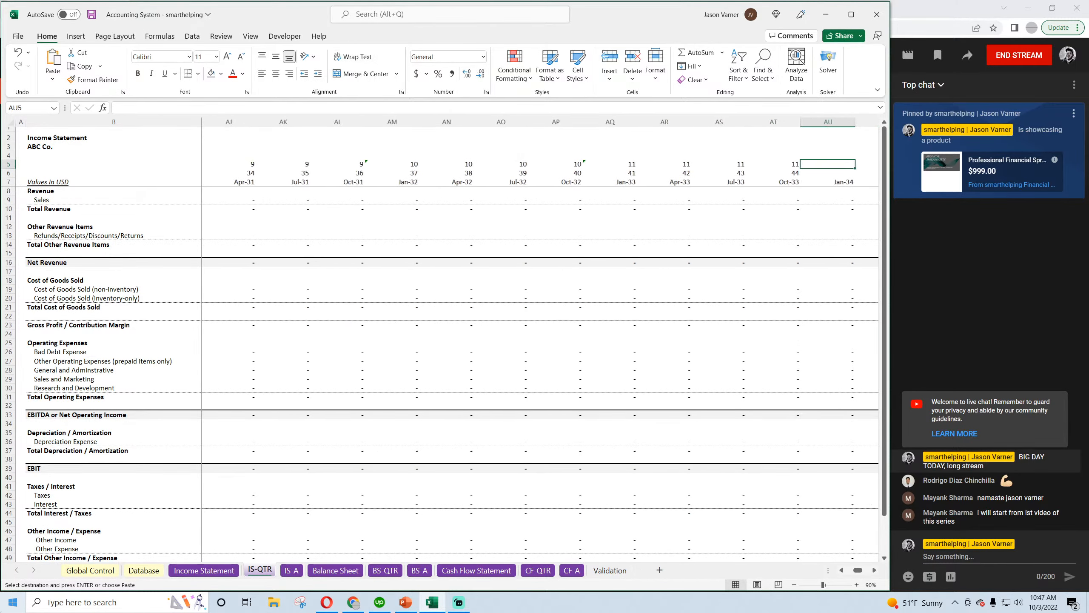
key(ctrl+v)
key(Right)
key(Right)
key(Right)
key(Right)
key(ctrl+v)
key(Right)
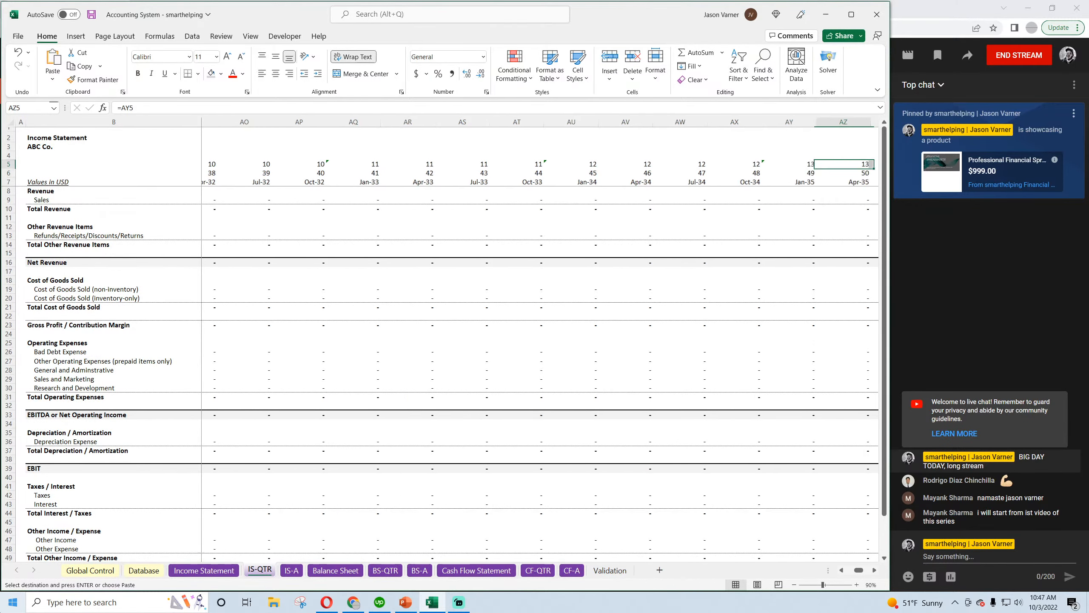
key(ctrl+v)
key(Right)
key(Right)
key(Right)
key(Right)
key(Right)
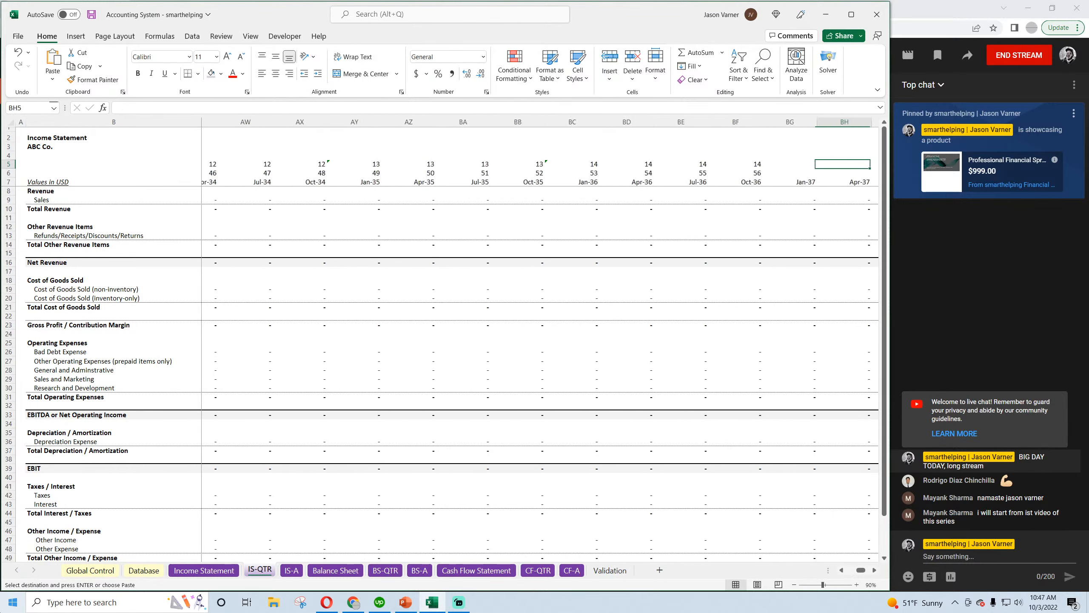
key(ctrl+v)
key(Right)
key(Right)
key(Right)
key(Right)
key(ctrl+v)
key(Right)
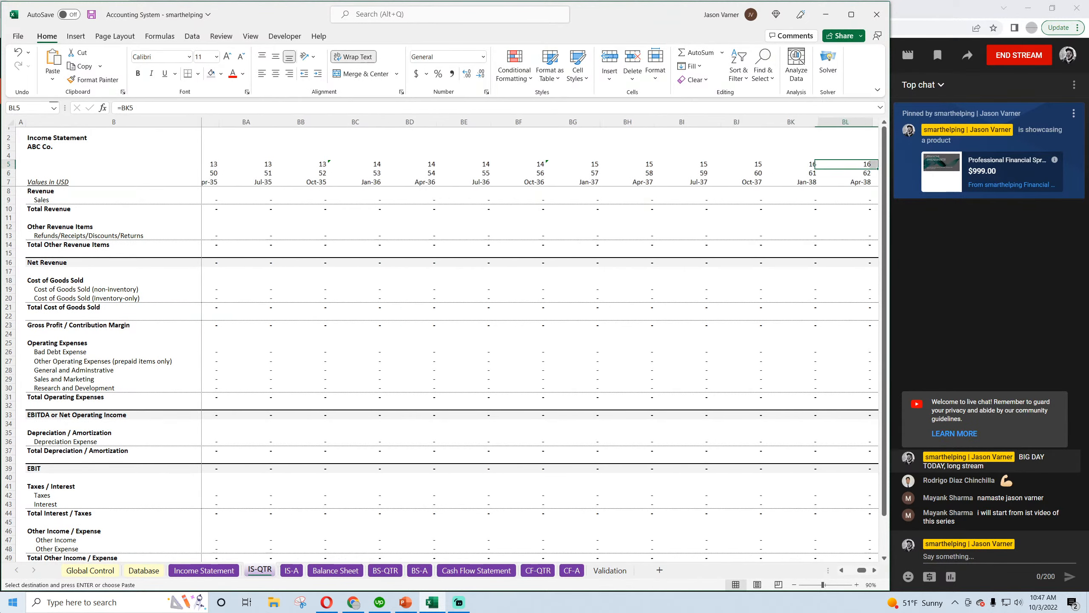
key(Right)
key(ctrl+v)
key(Right)
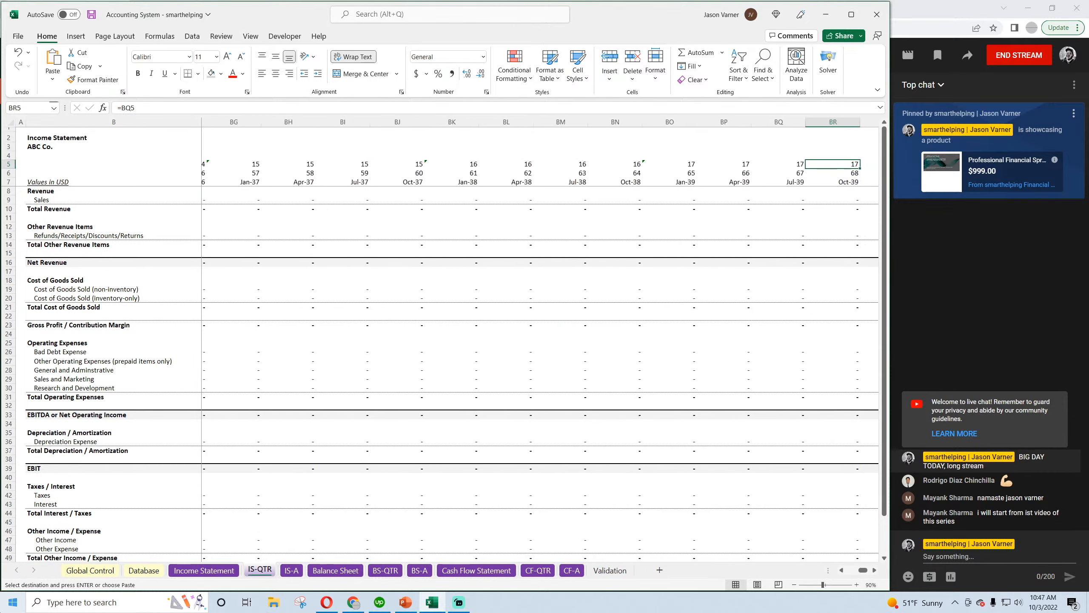
key(Right)
key(ctrl+v)
key(Right)
key(ctrl+v)
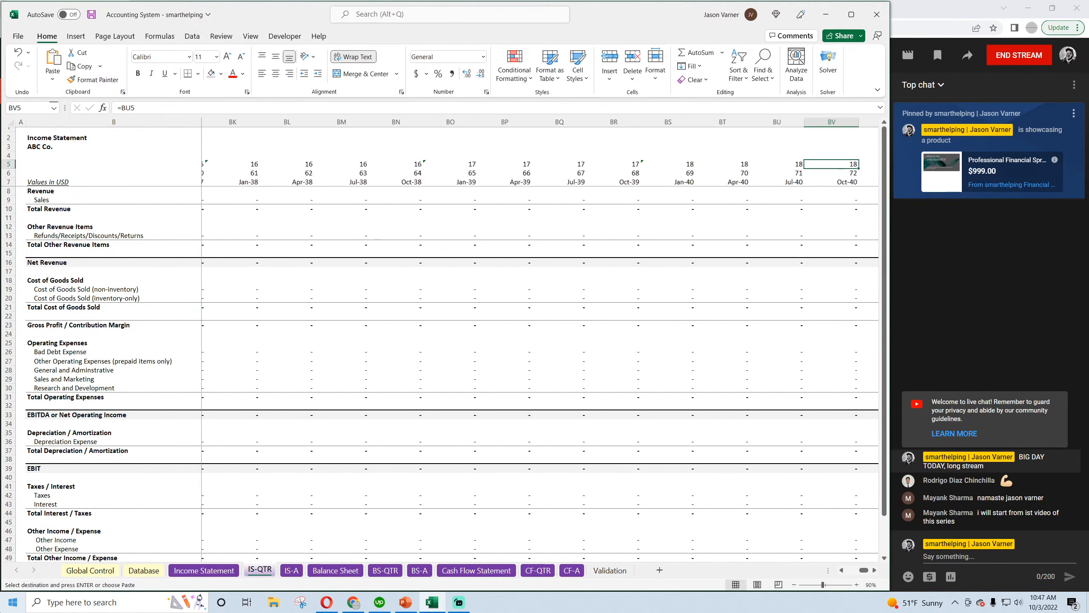
key(Right)
key(ctrl+v)
key(Right)
key(ctrl+v)
key(Right)
key(ctrl+v)
key(Right)
key(ctrl+v)
key(Right)
key(ctrl+v)
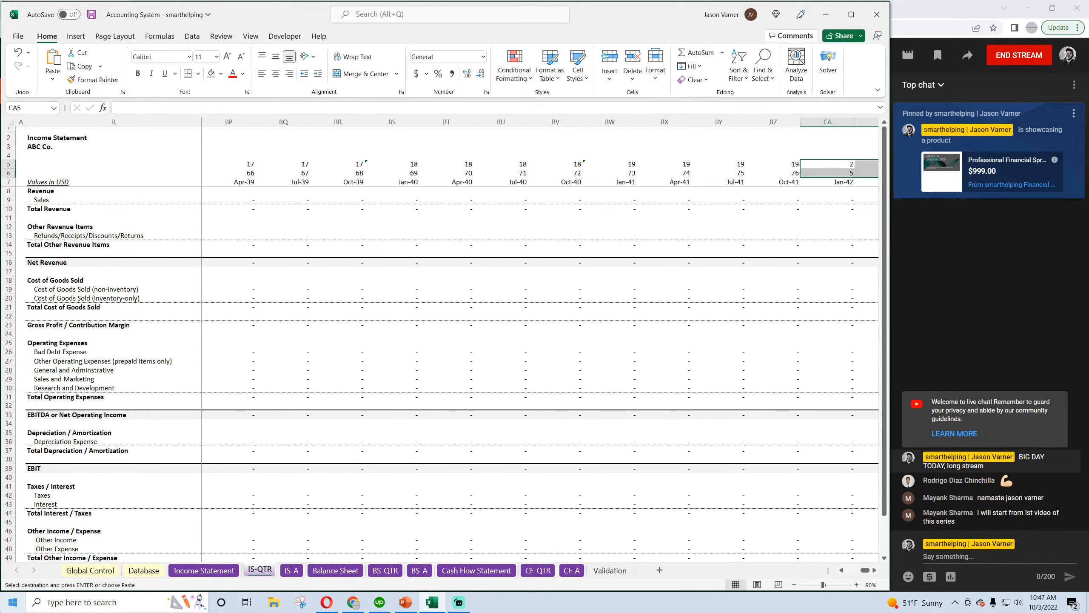
key(Right)
key(ctrl+v)
key(Right)
key(ctrl+v)
key(Right)
key(ctrl+v)
key(Right)
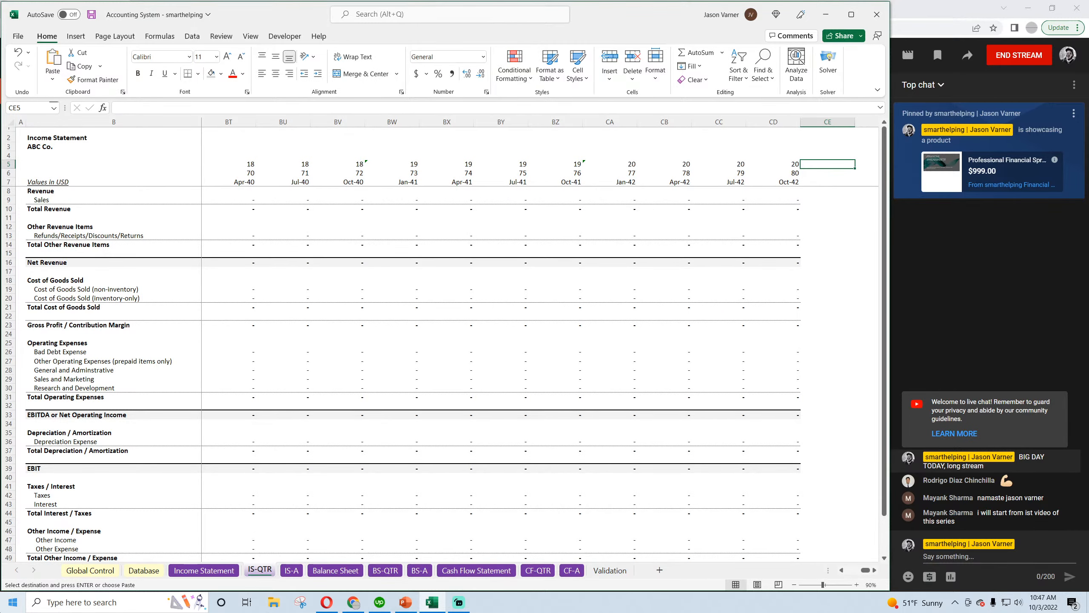
drag(865, 570, 848, 569)
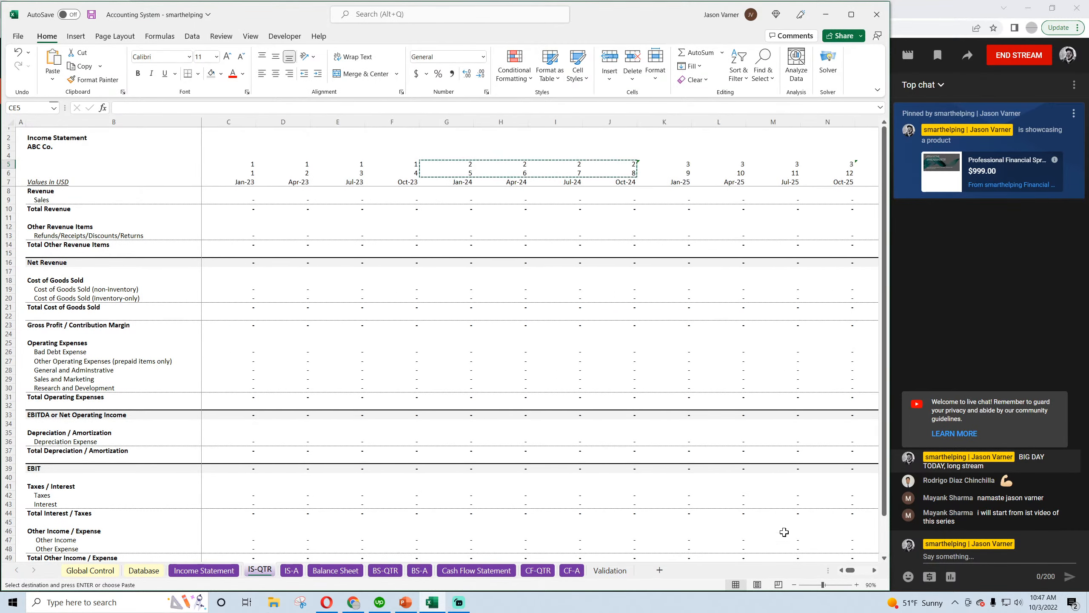
click(95, 14)
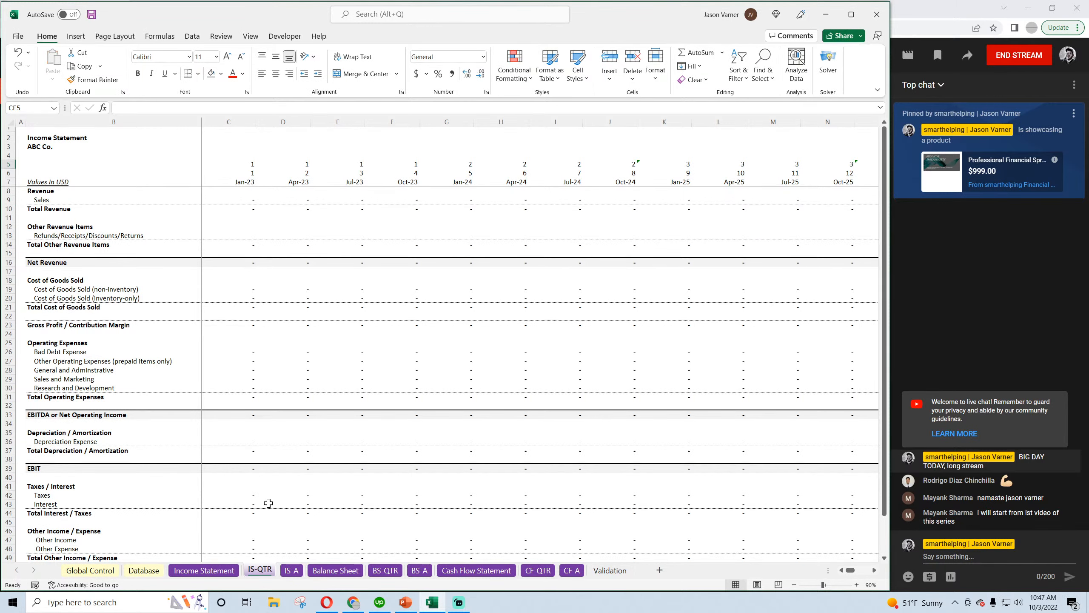
On the IS-A sheet, enter 1 in C6 and set D6 to the formula =C6+1
click(292, 570)
click(234, 170)
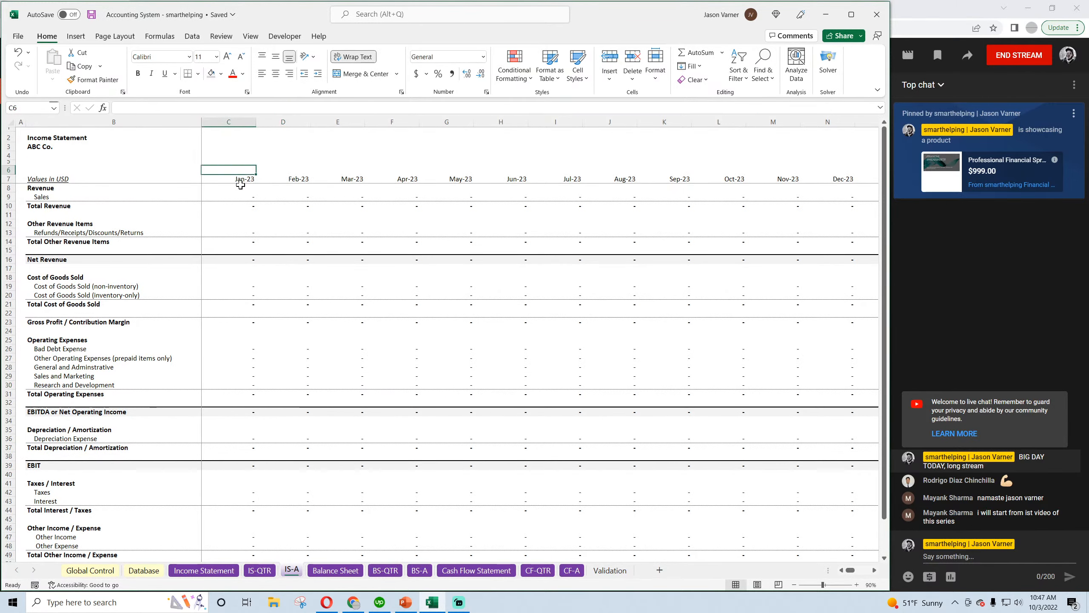
text(1)
key(Tab)
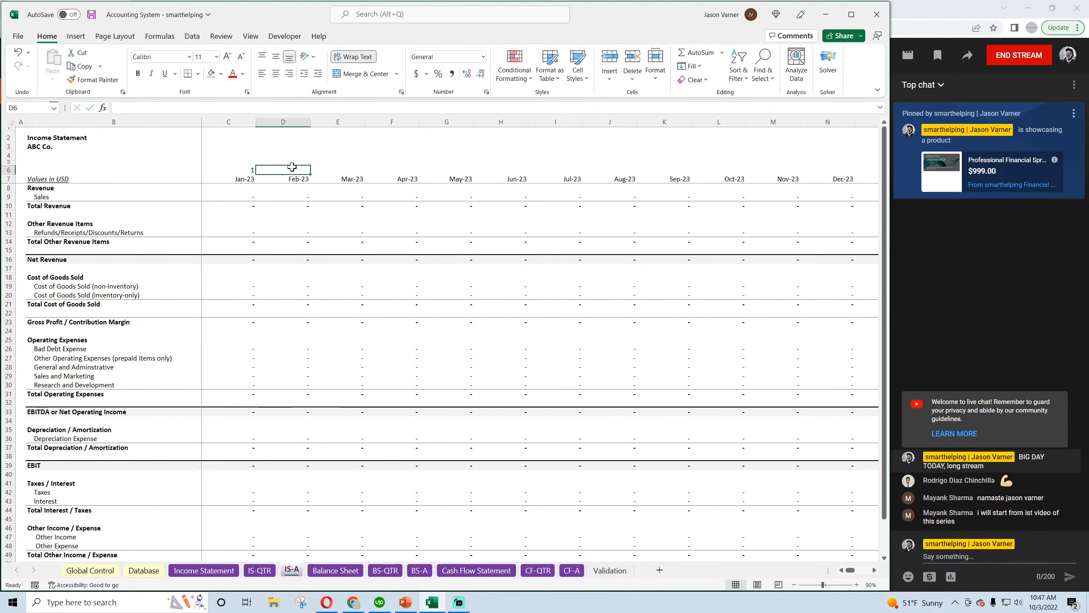
text(=)
click(242, 169)
text(+1)
key(Return)
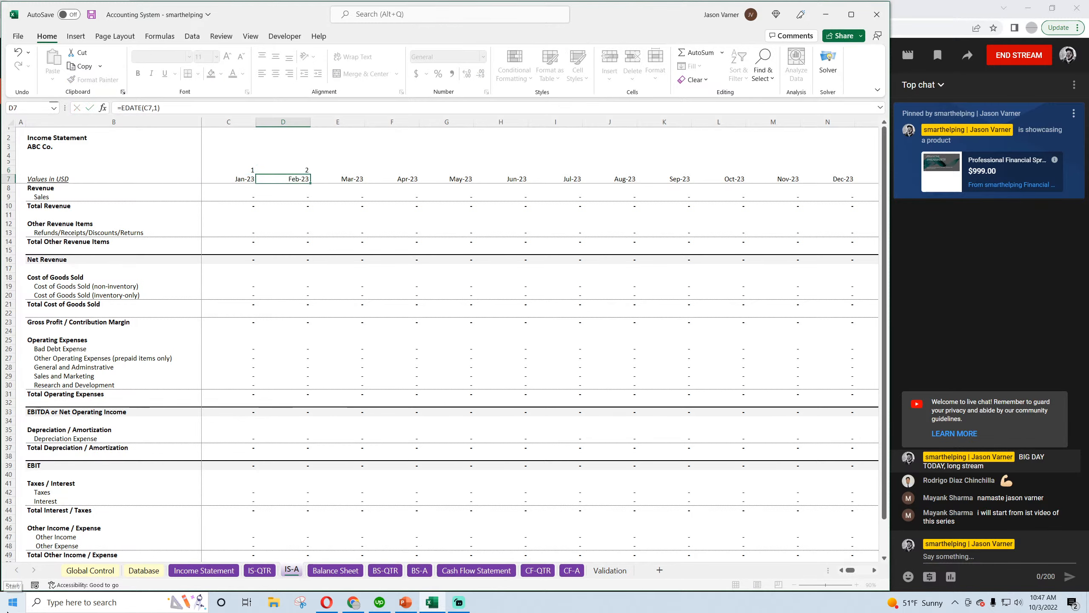
Fill the D6 numbering formula across row 6 past 20, and clear all contents and formatting from columns W through IH
click(301, 170)
drag(310, 175, 687, 173)
drag(856, 570, 867, 569)
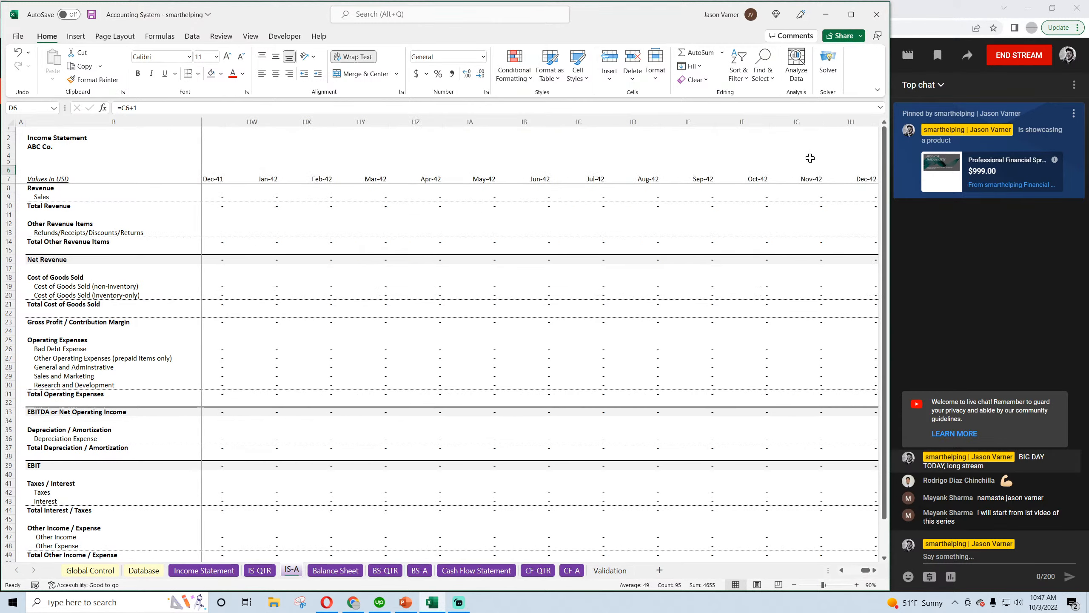
click(857, 119)
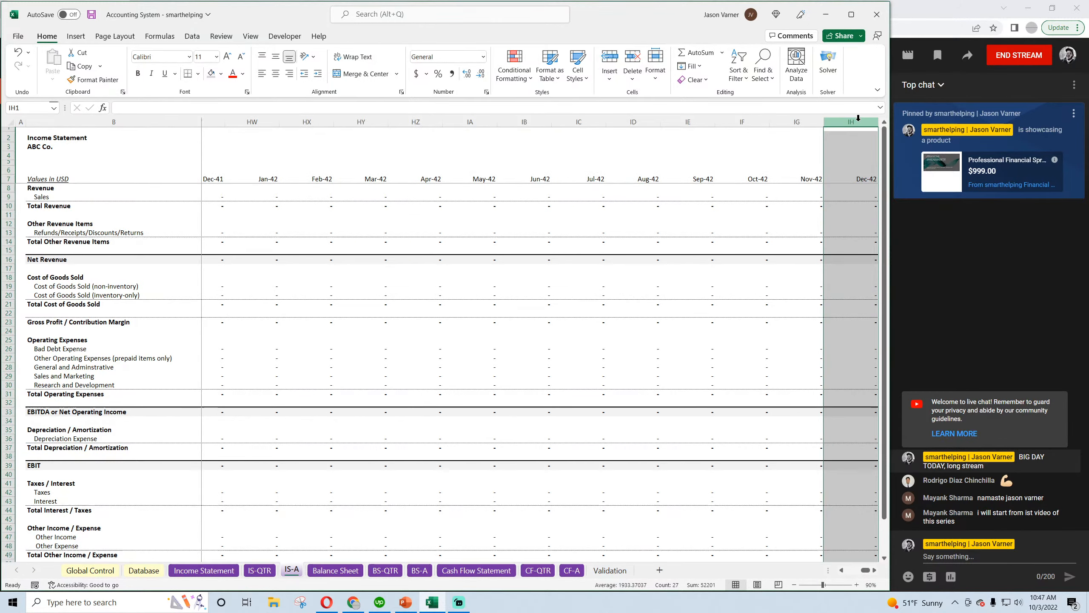
click(798, 176)
drag(856, 120, 819, 168)
click(694, 80)
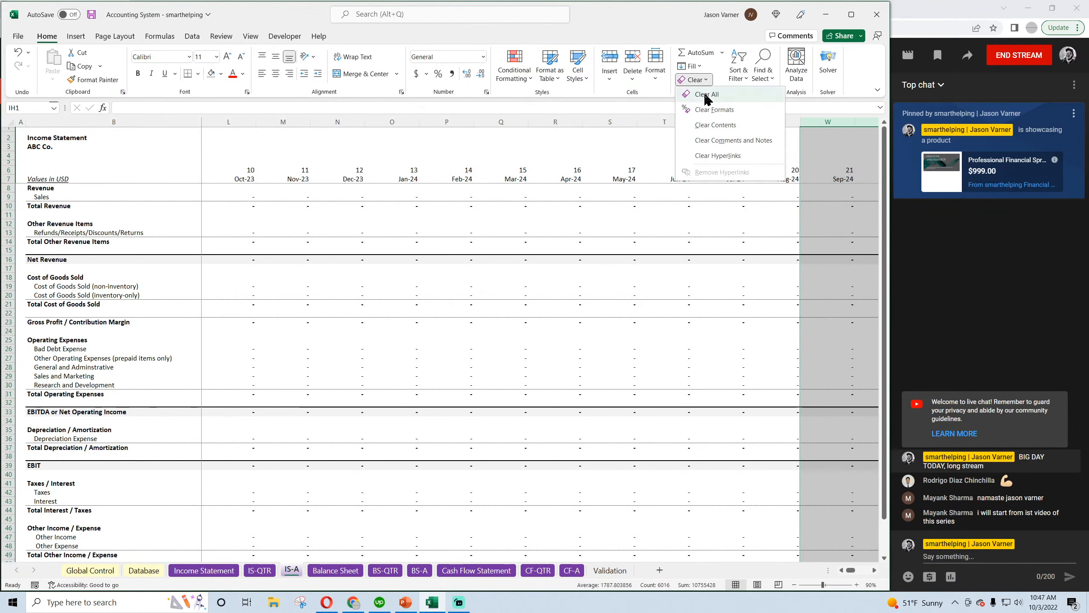
click(705, 95)
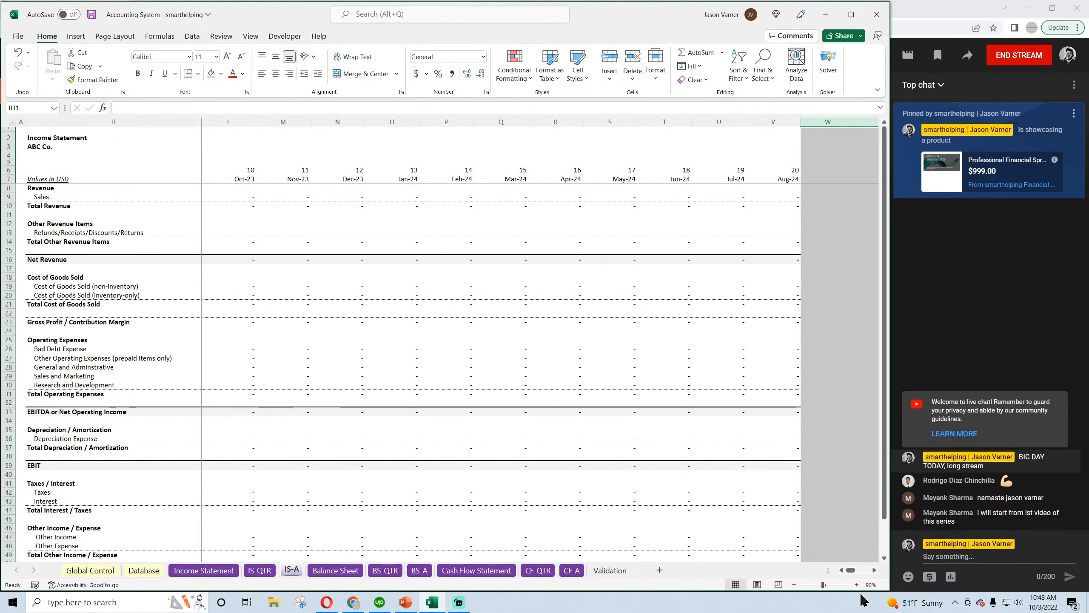
Change the formula in D7 to =EDATE(C7,12) and fill it across row 7 through N7
drag(850, 568, 840, 569)
click(240, 178)
click(283, 179)
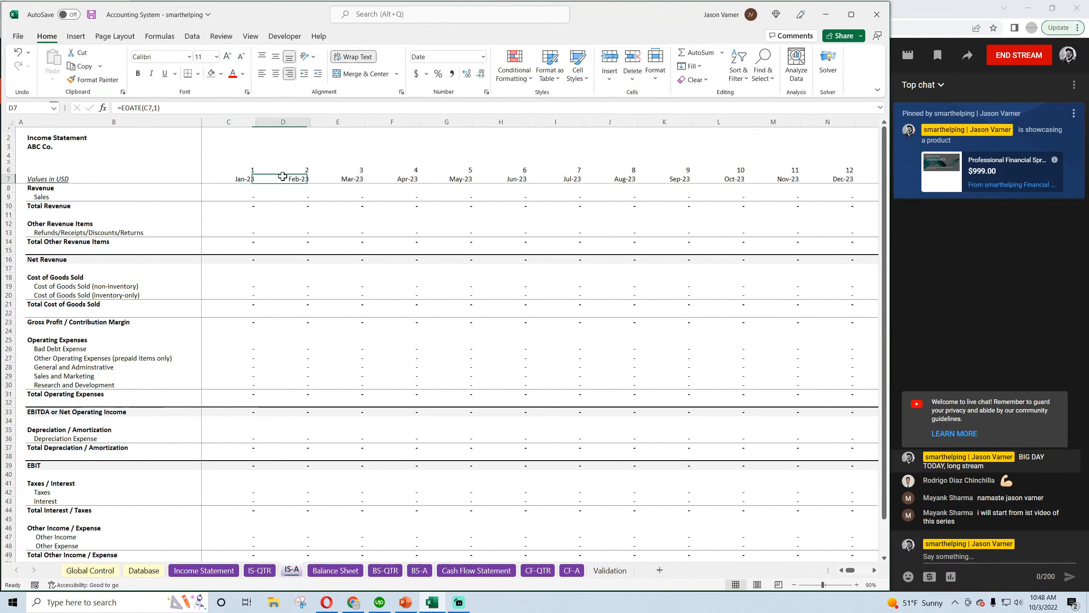
click(156, 107)
text(2)
key(Return)
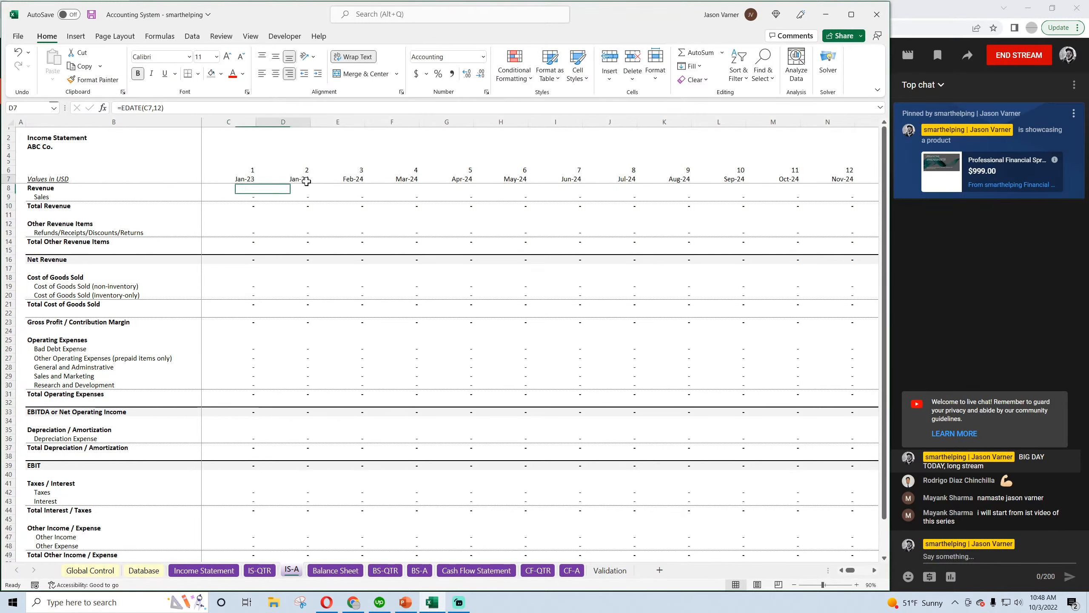
click(283, 179)
drag(310, 183, 807, 192)
key(ctrl+r)
Apply the custom number format "YEAR" # to the header cells C7:N7
drag(827, 180, 247, 179)
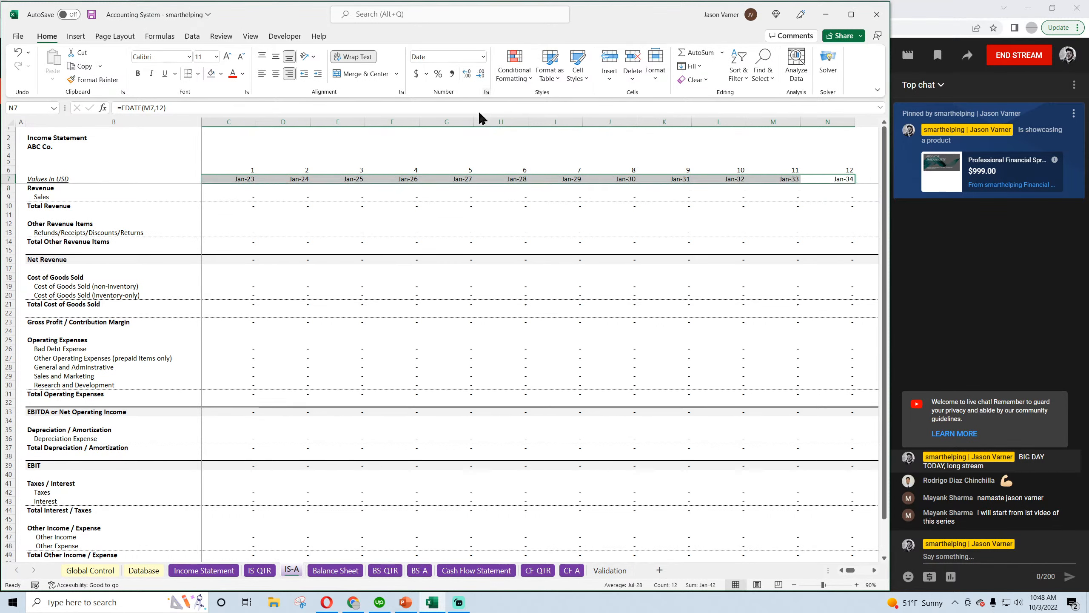
key(ctrl+1)
click(500, 271)
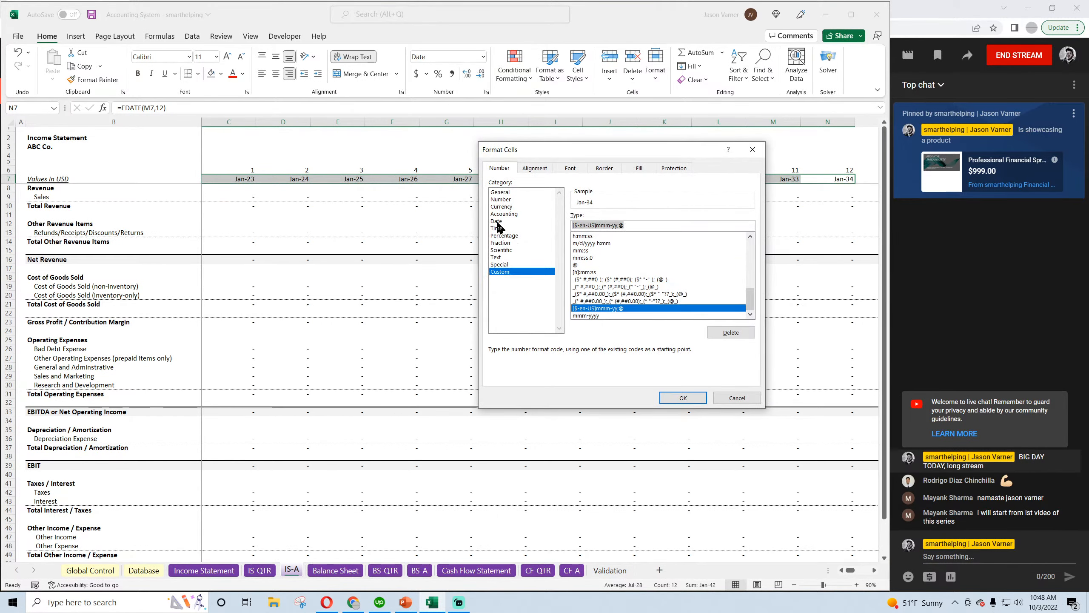
text(")
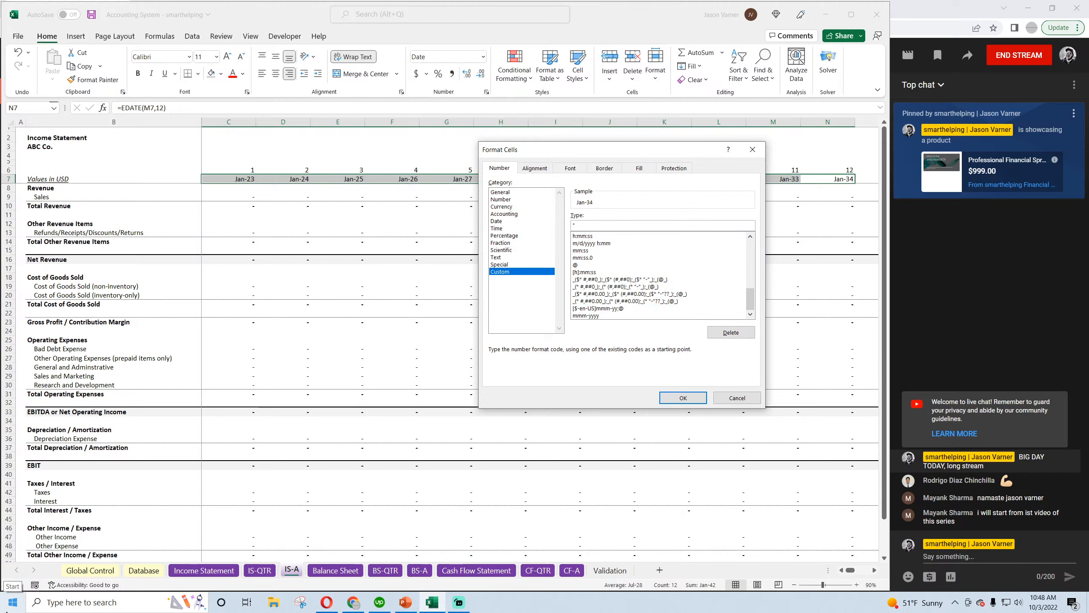
text(YEAR" #)
key(Return)
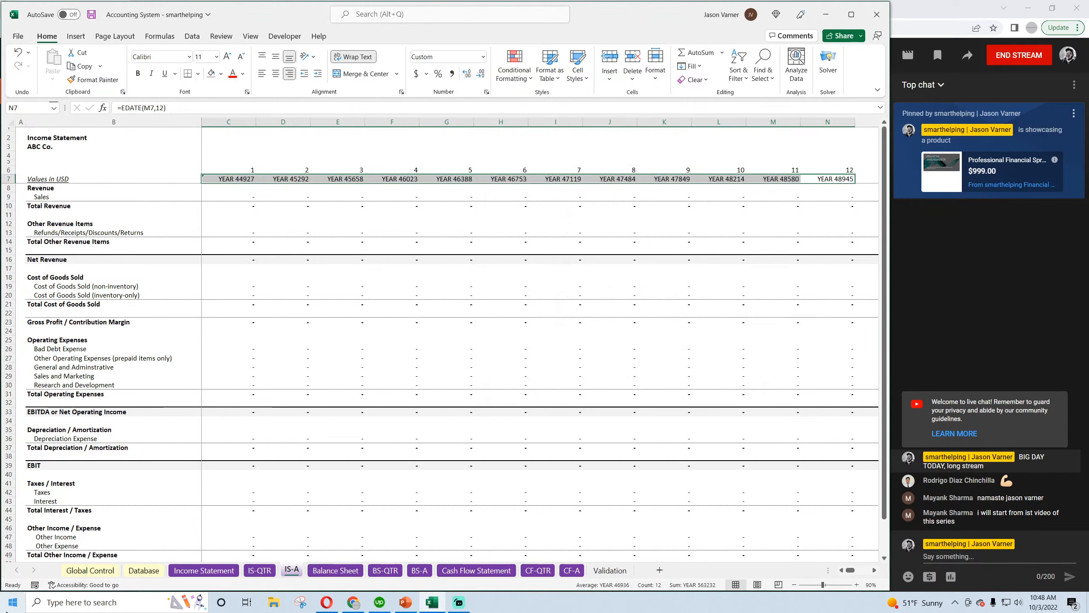
Change the custom format of C7:N7 to show YEAR followed by the four-digit year, and save the workbook
key(ctrl+1)
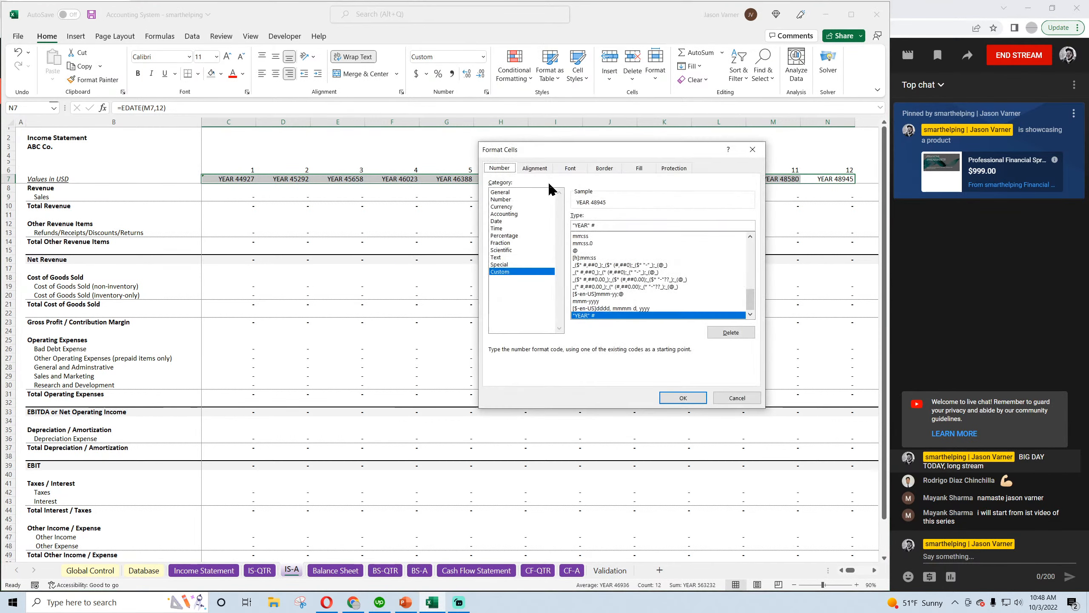
click(606, 224)
key(BackSpace)
text(yyyy)
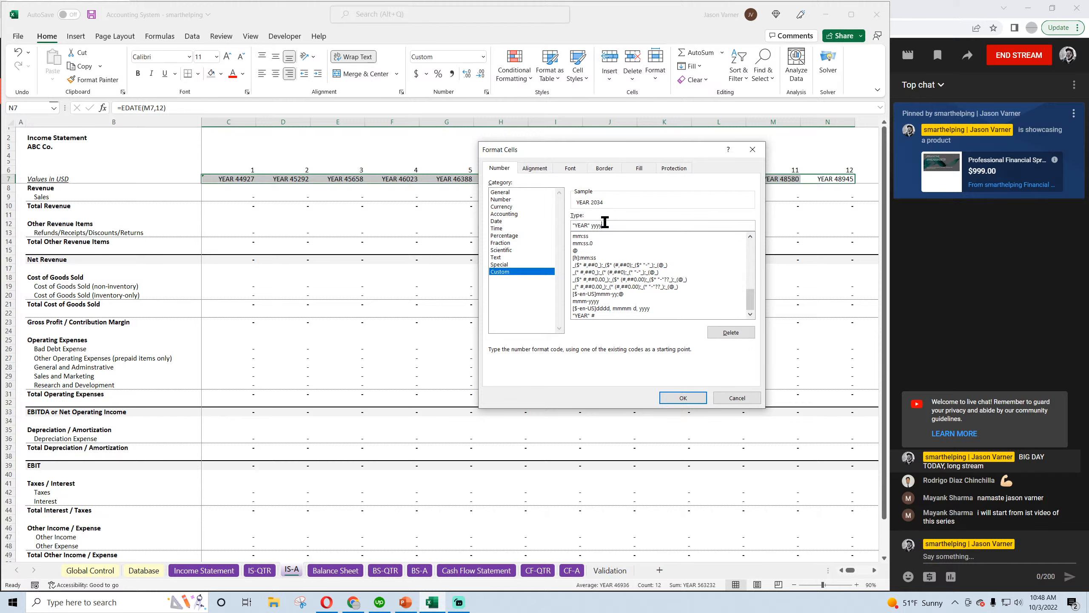
key(Return)
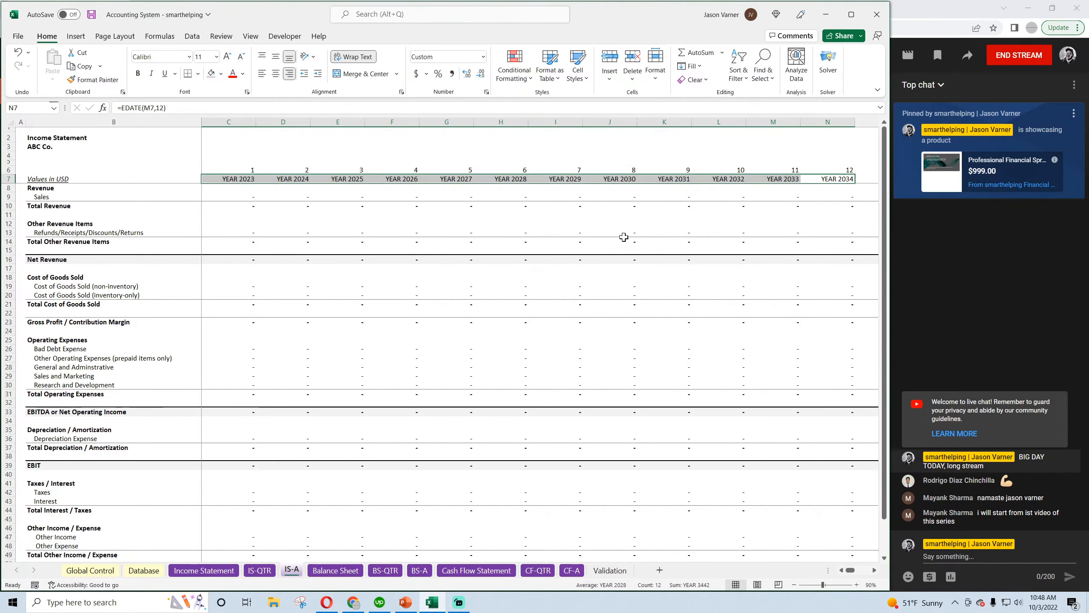
click(609, 241)
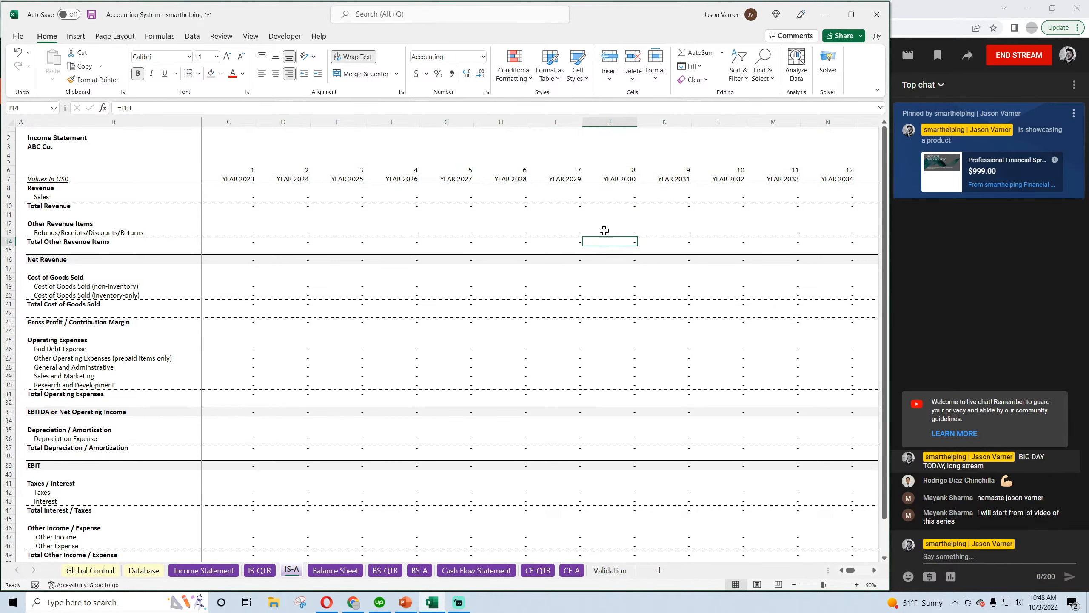
click(92, 15)
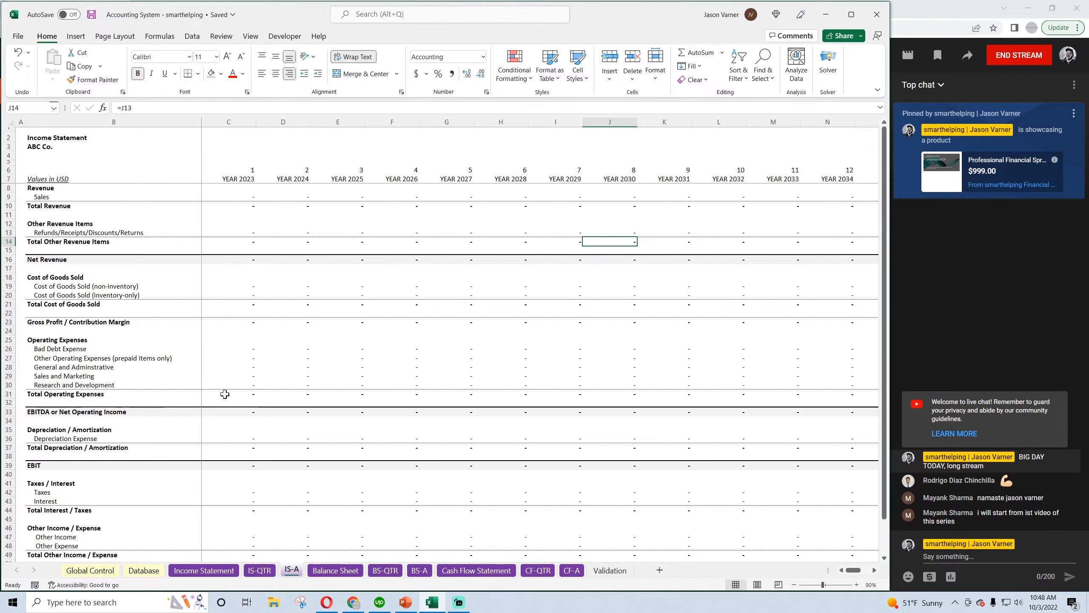
On the IS-QTR sheet, enter the row labels Year # in B5 and QTR # in B6
click(260, 571)
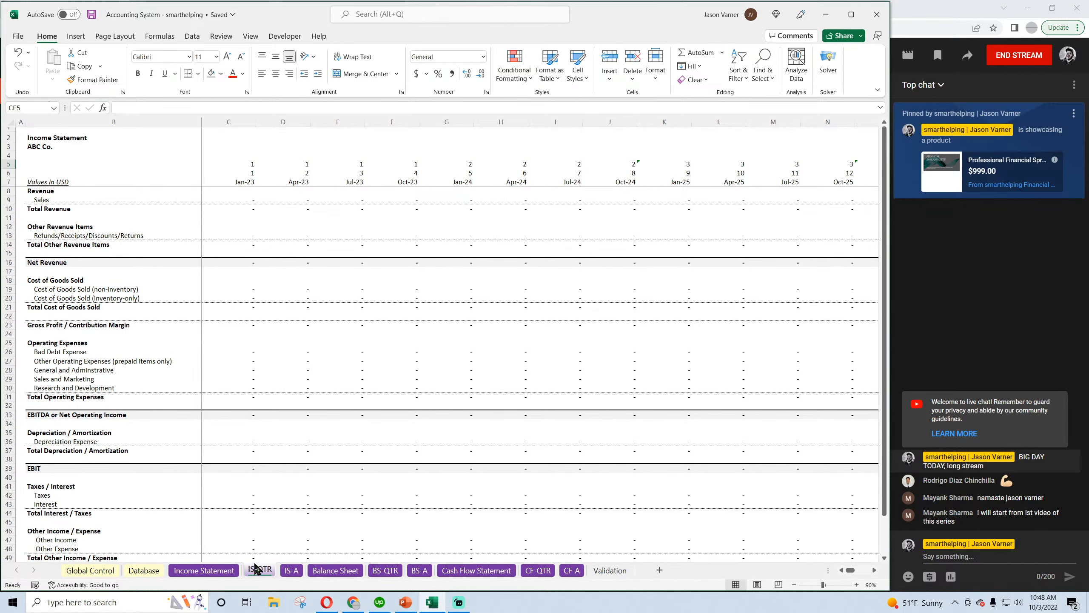
click(39, 164)
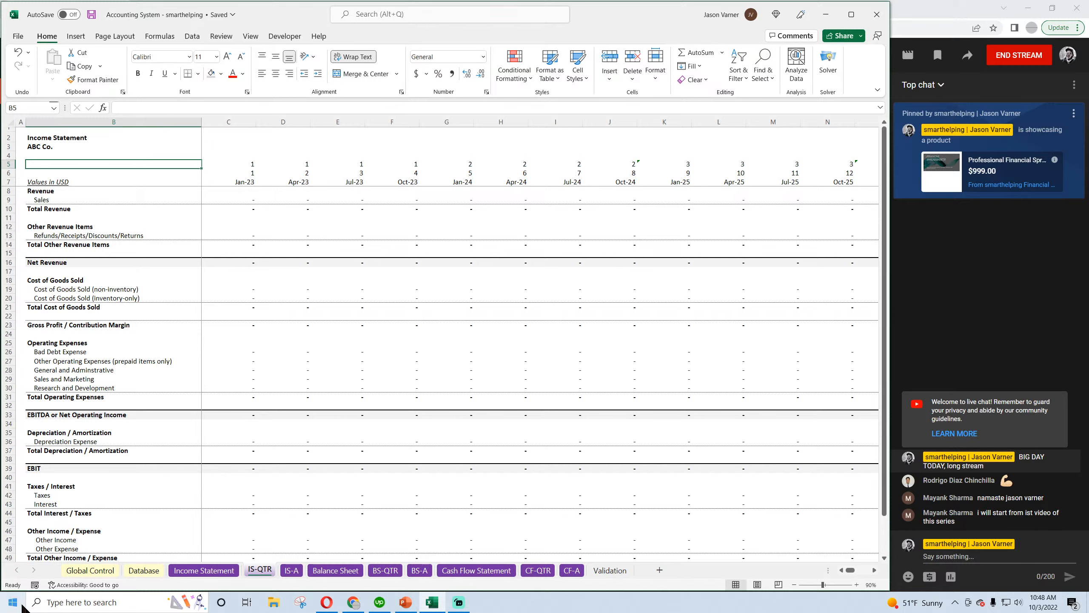
text(QTRS)
key(Return)
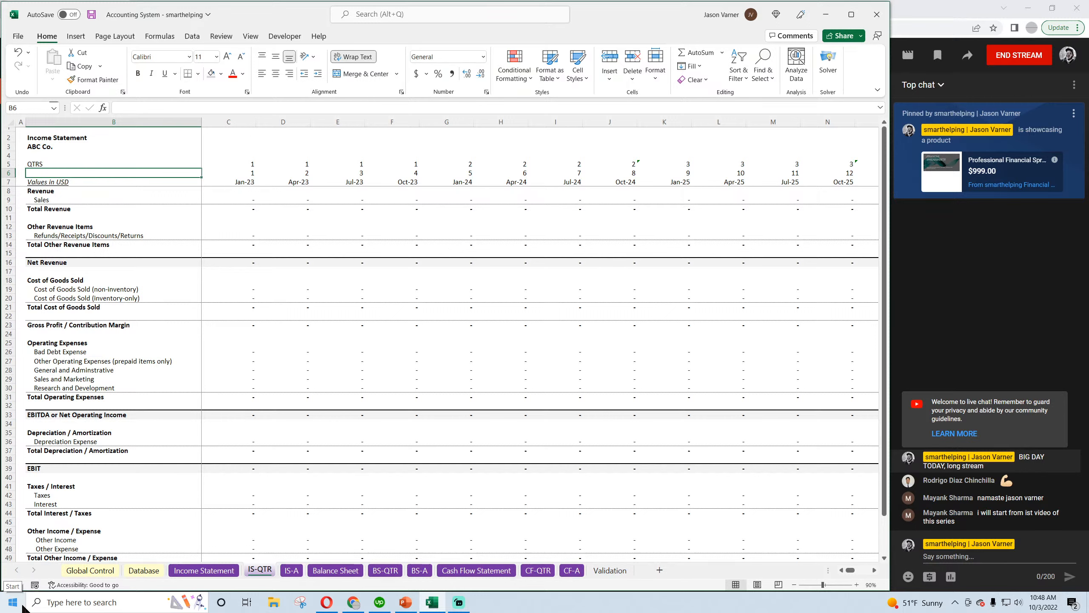
key(Down)
key(Up)
key(Up)
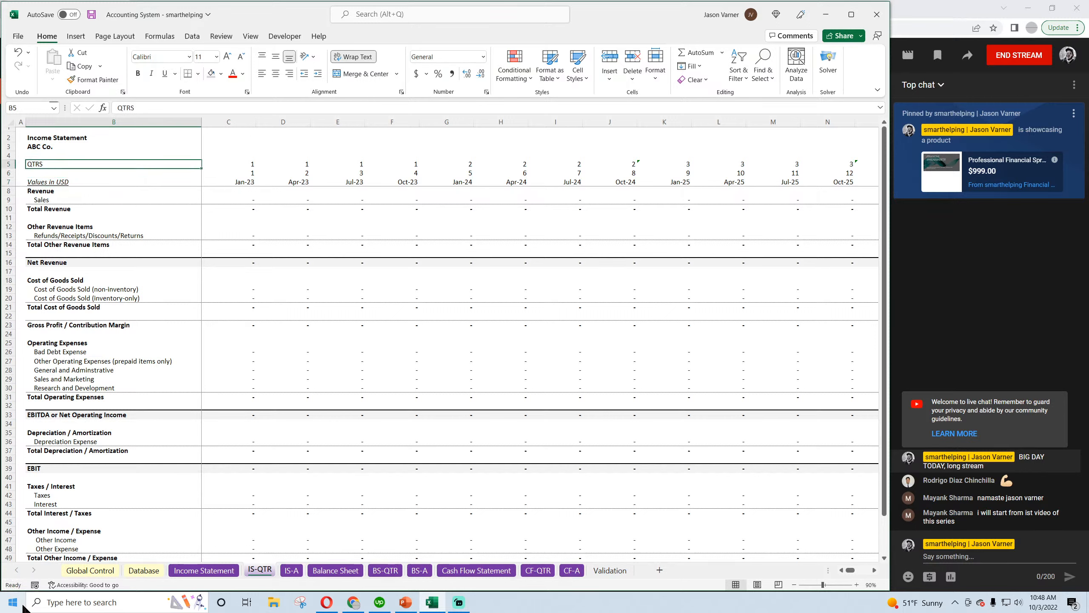
text(Year)
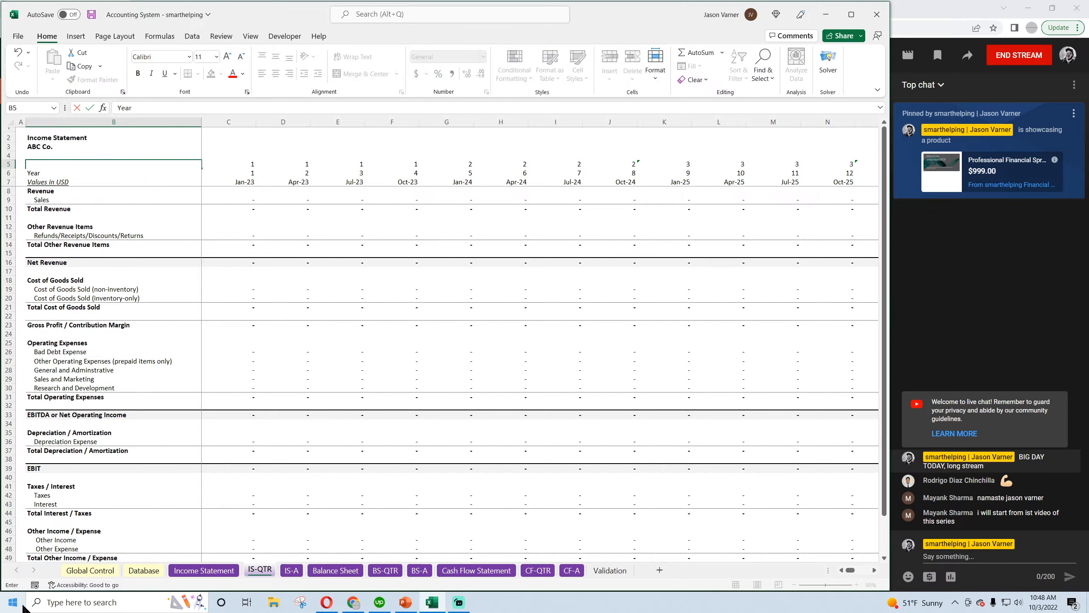
text( #)
key(Return)
key(Down)
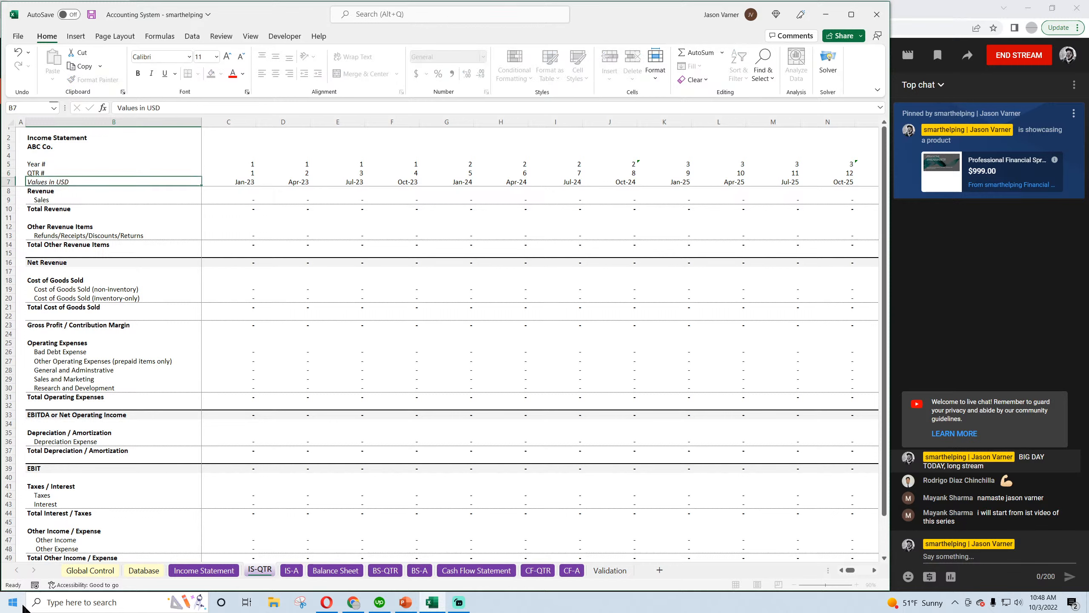
Copy the labels in B5:B6 of IS-QTR to B5:B6 of the Income Statement sheet
drag(81, 165, 80, 171)
key(ctrl+c)
click(204, 570)
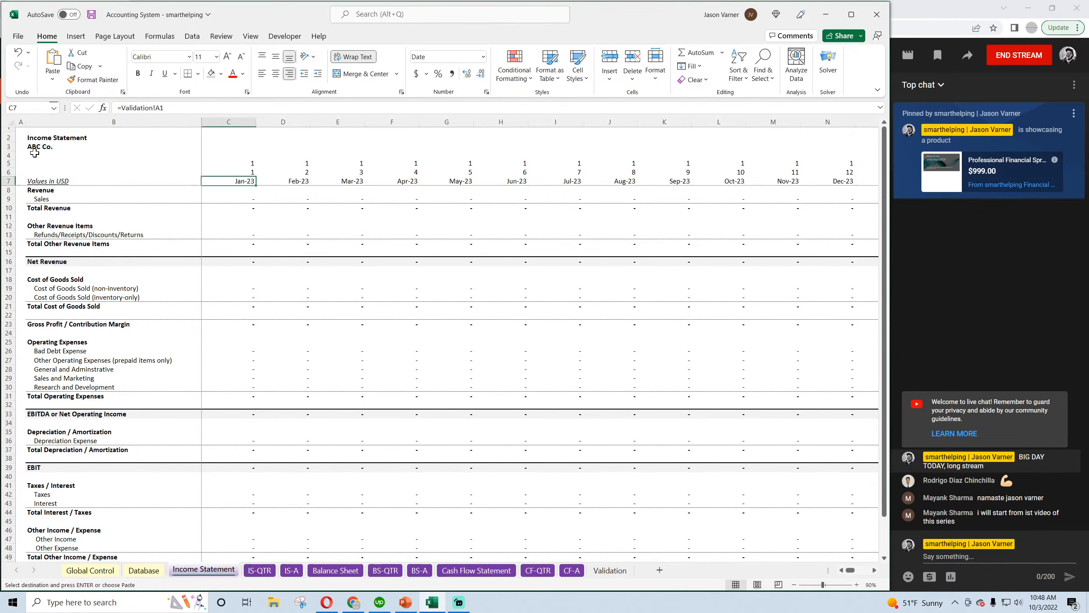
click(43, 163)
key(ctrl+v)
Change the label in B6 of the Income Statement sheet to Month #
click(52, 170)
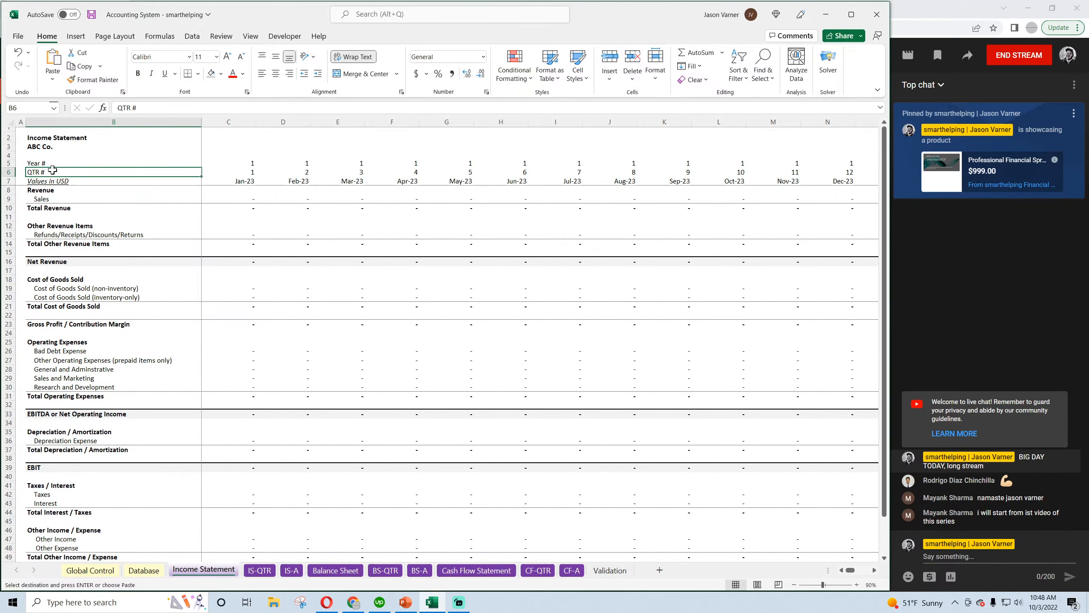
click(128, 108)
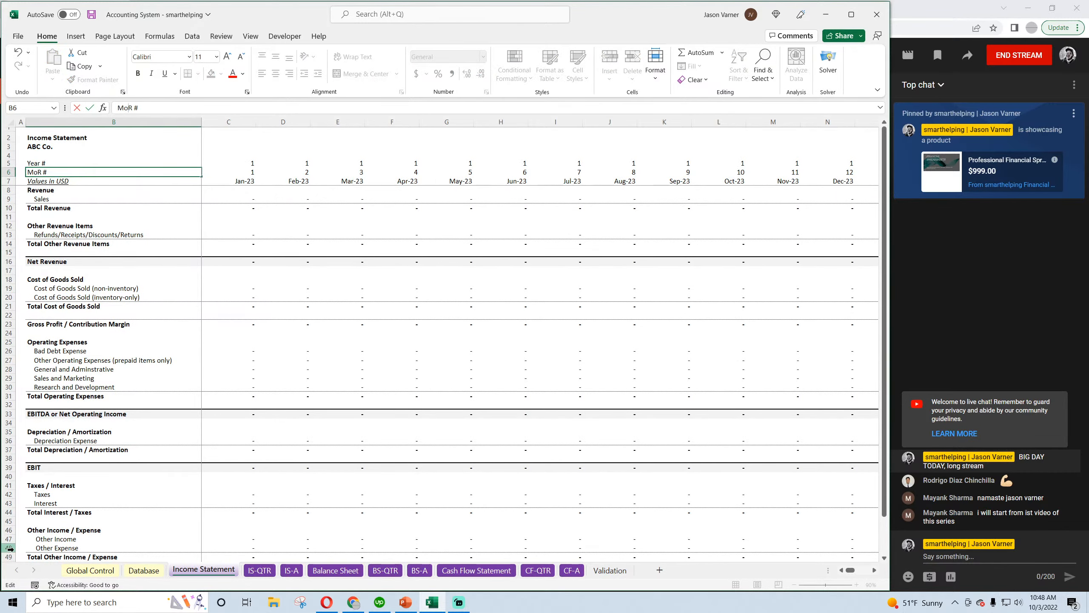
text(Month)
key(BackSpace)
key(Return)
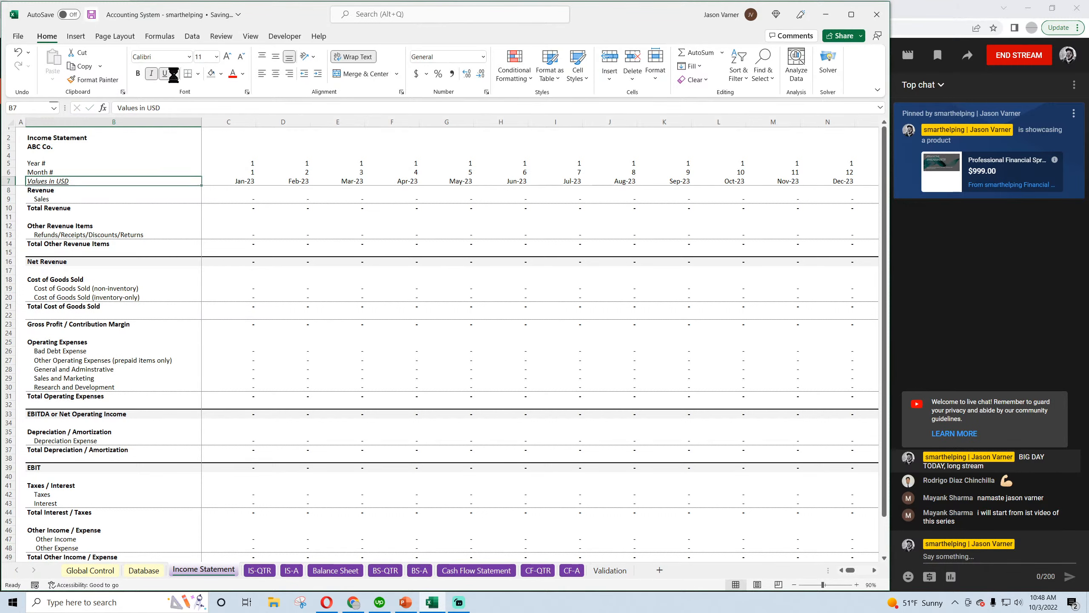
Check the date headers and the index row labels on the Income Statement sheet, and save the workbook
click(244, 182)
click(286, 185)
click(37, 163)
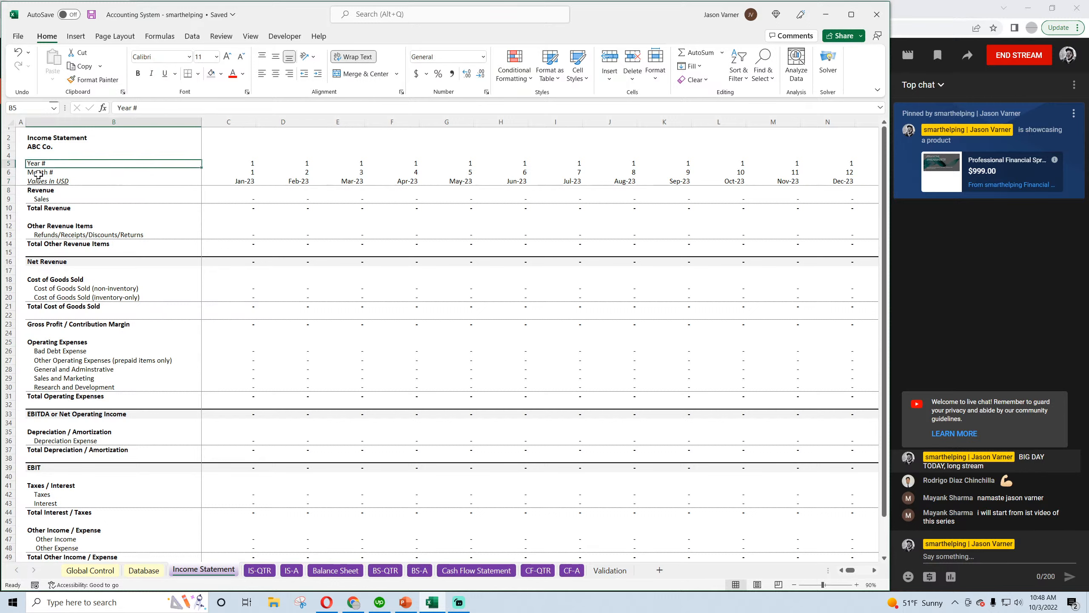
key(Down)
click(92, 15)
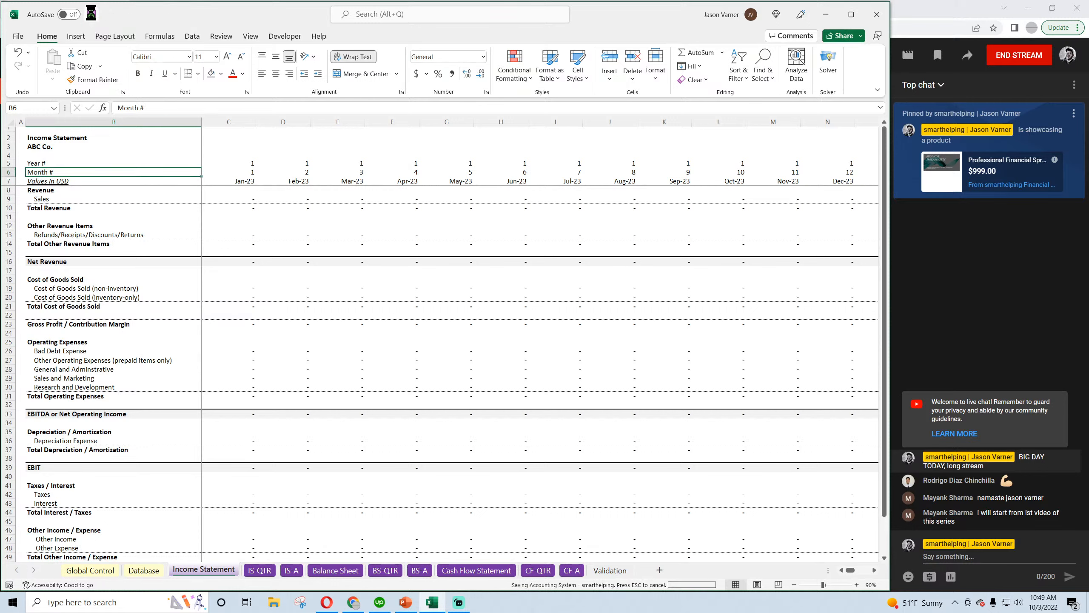
Copy rows 6 and 7 of the IS-A sheet and switch to the BS-A sheet
click(261, 570)
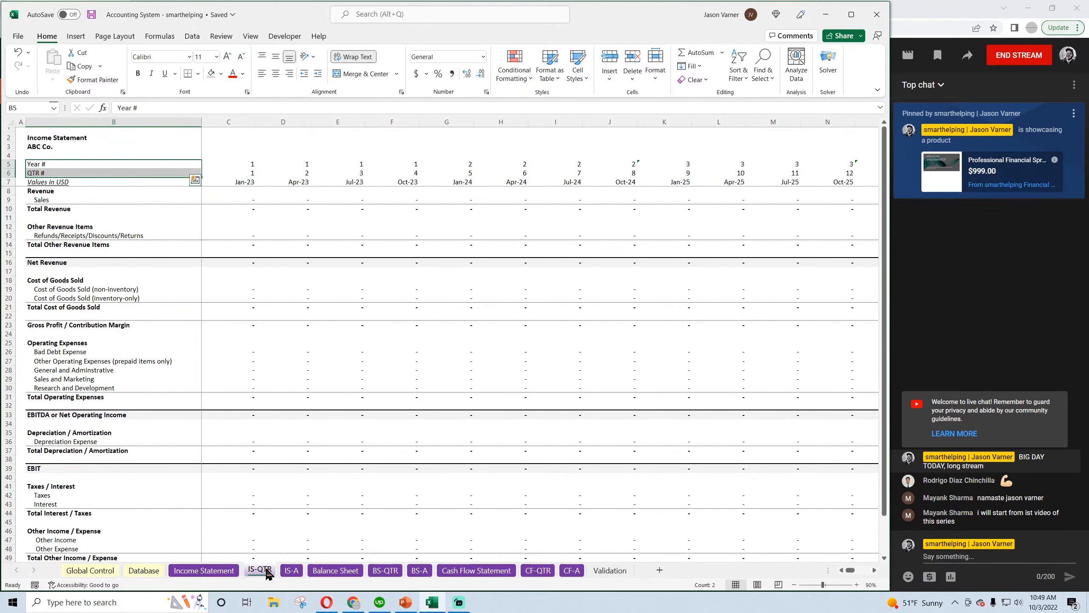
click(292, 571)
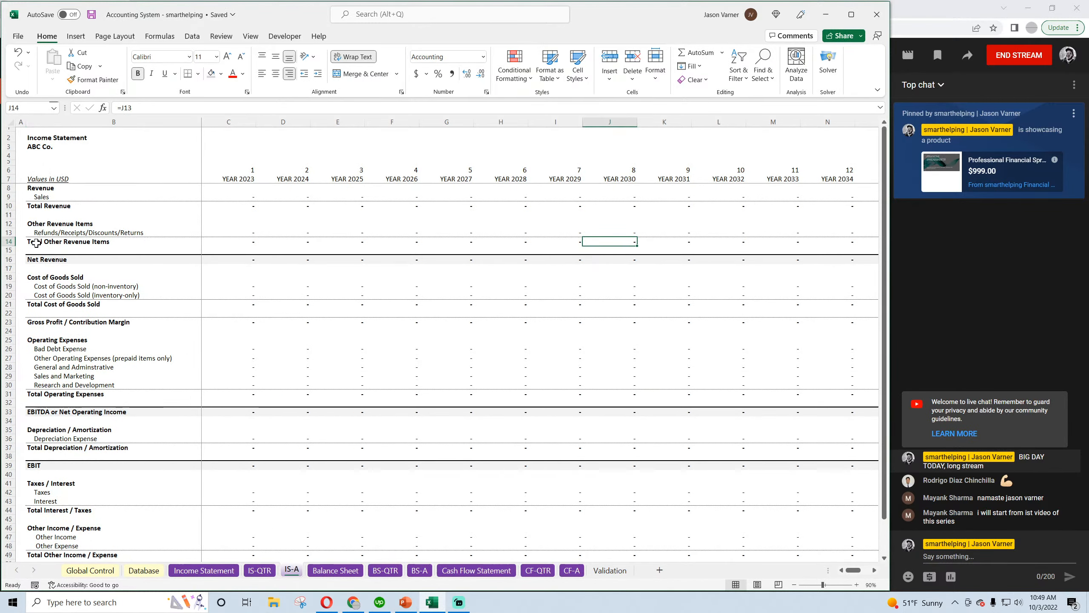
drag(2, 169, 5, 179)
right_click(6, 171)
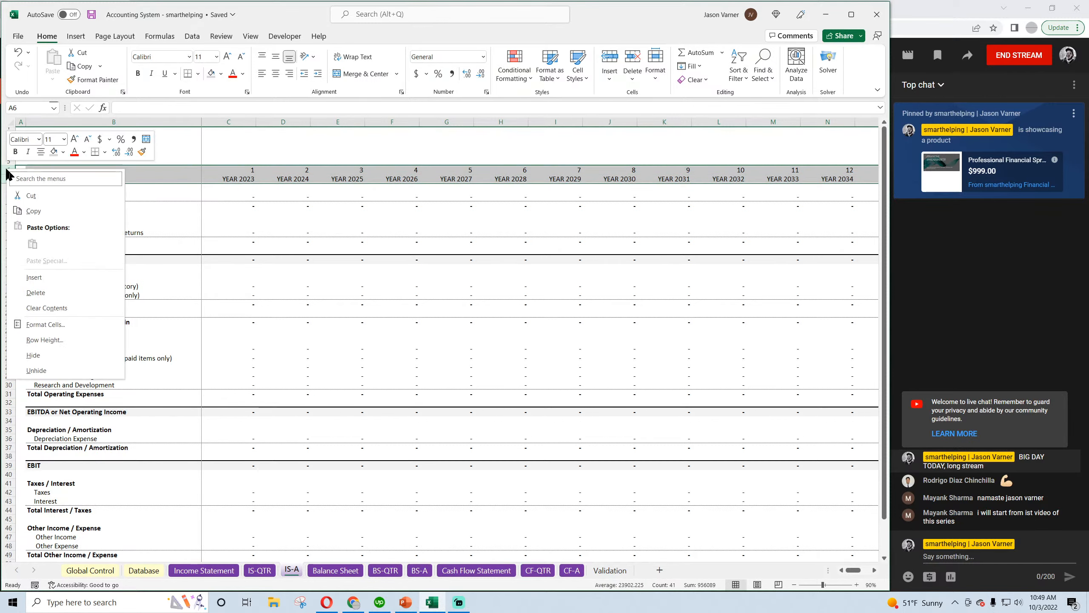
click(34, 210)
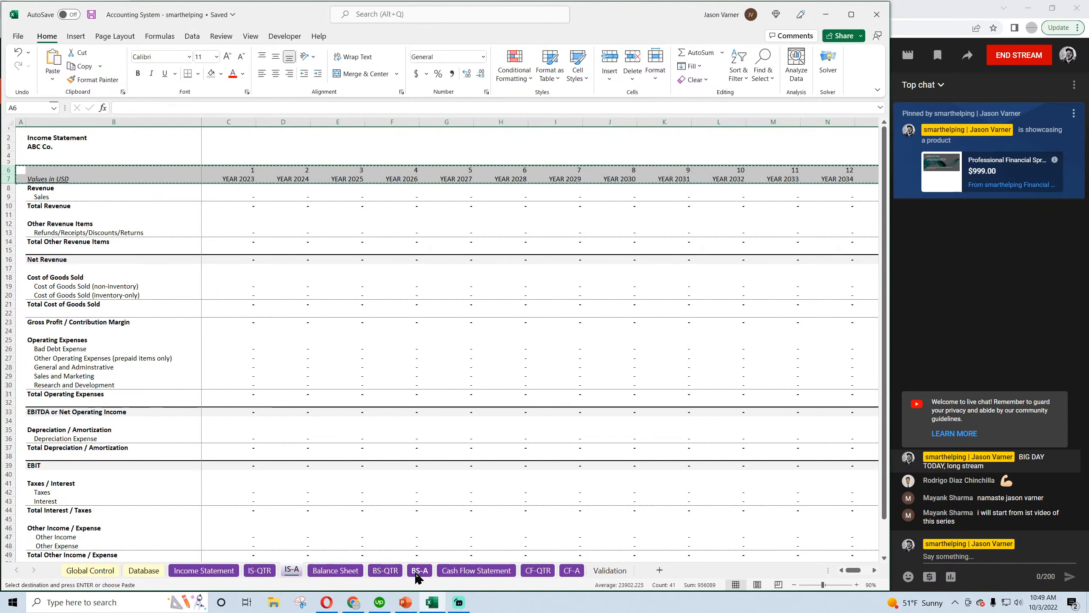
click(419, 571)
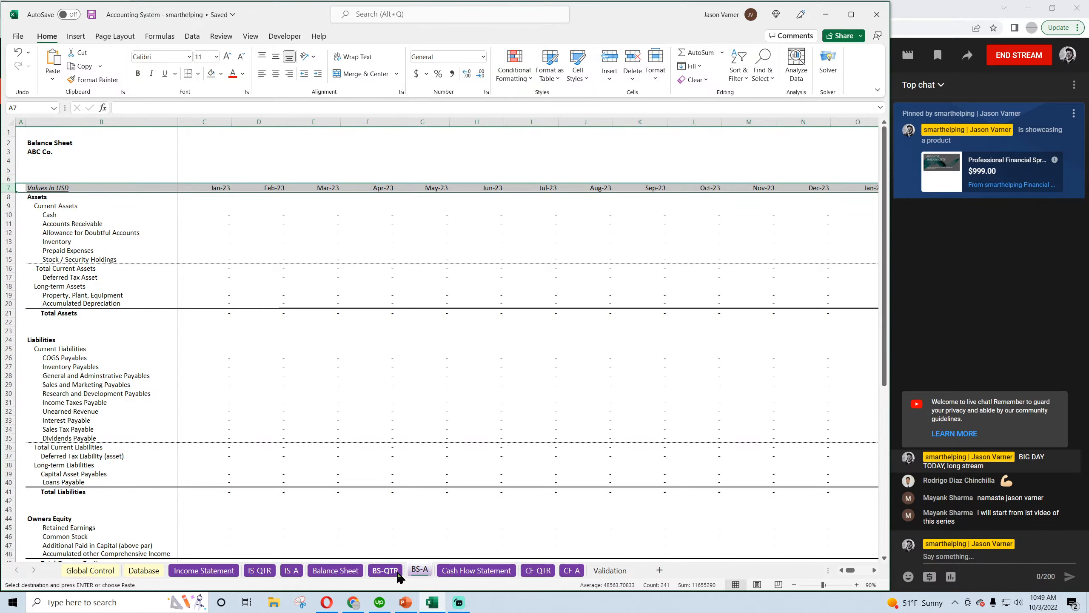
right_click(9, 172)
click(34, 244)
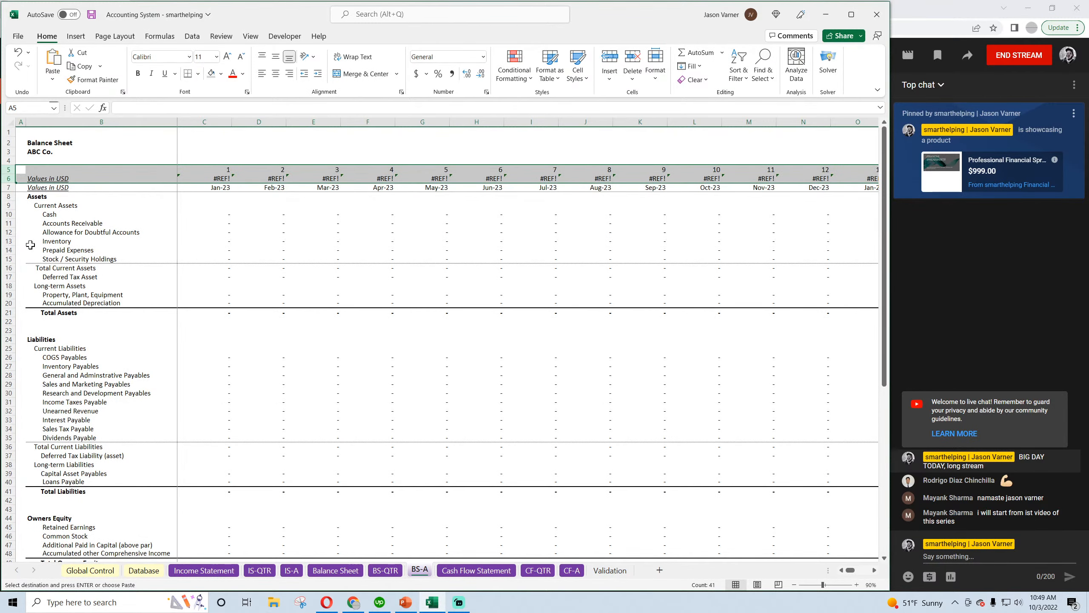
click(17, 52)
Paste the copied year number and date rows over rows 6 and 7 of BS-A, and check the date formulas
right_click(9, 178)
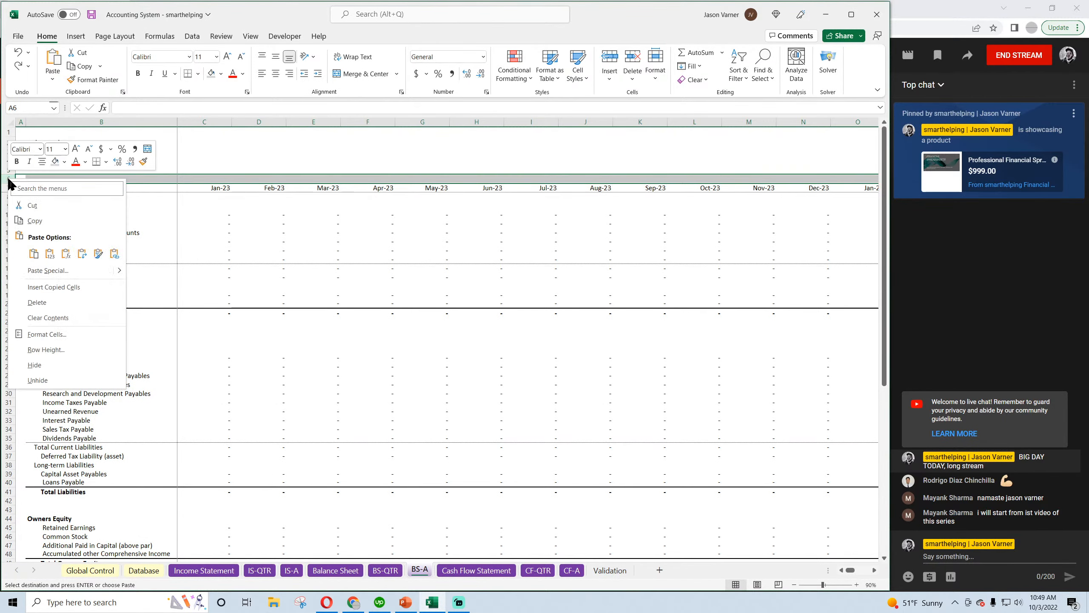
click(35, 258)
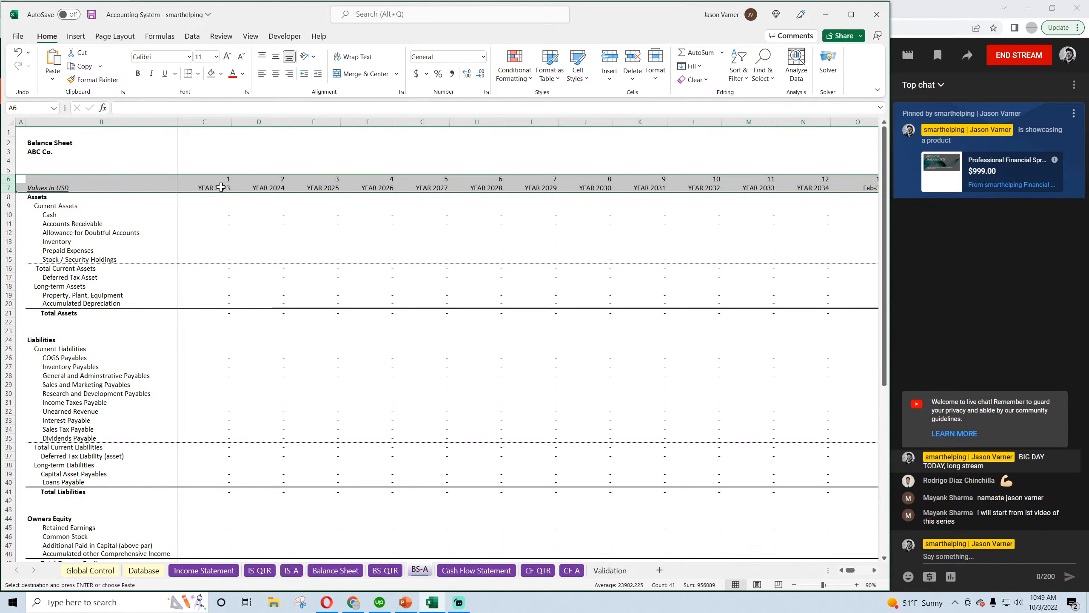
click(220, 187)
click(265, 187)
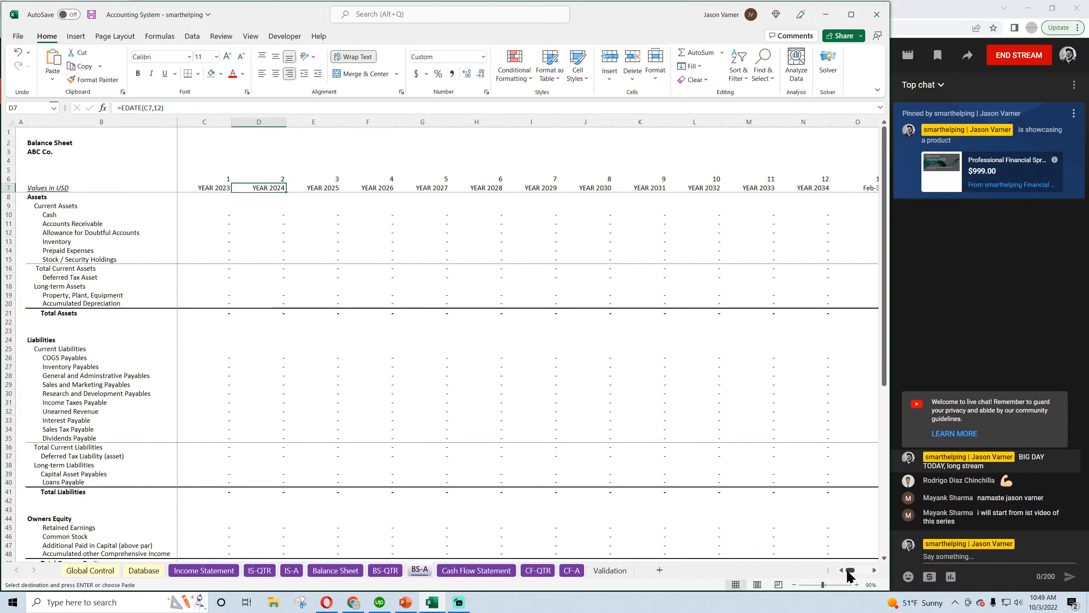
Clear all contents and formatting from columns W through IH of BS-A
drag(849, 572, 863, 570)
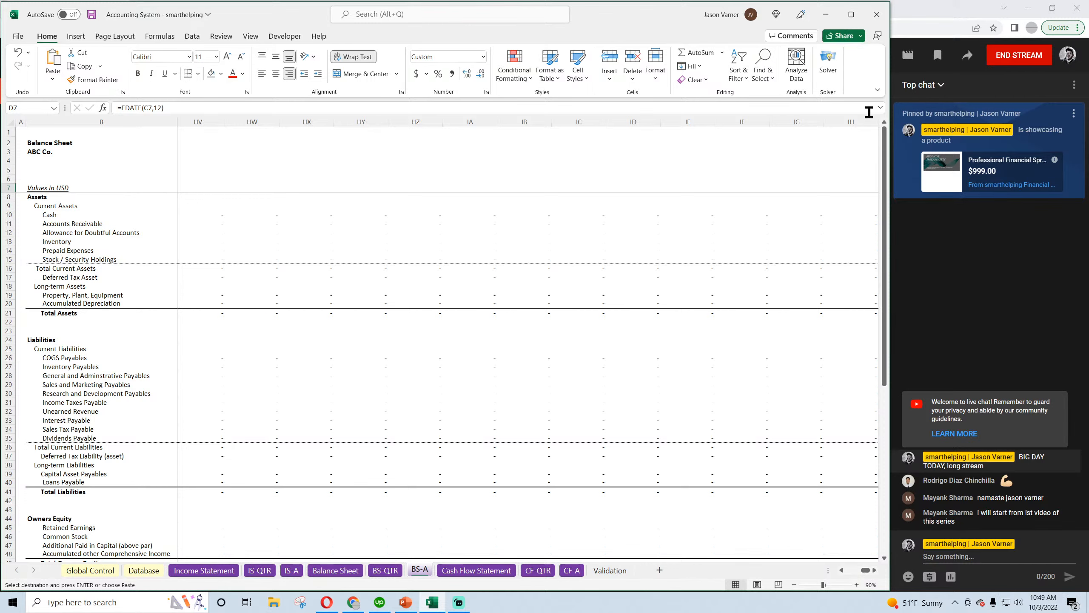
drag(856, 121, 316, 139)
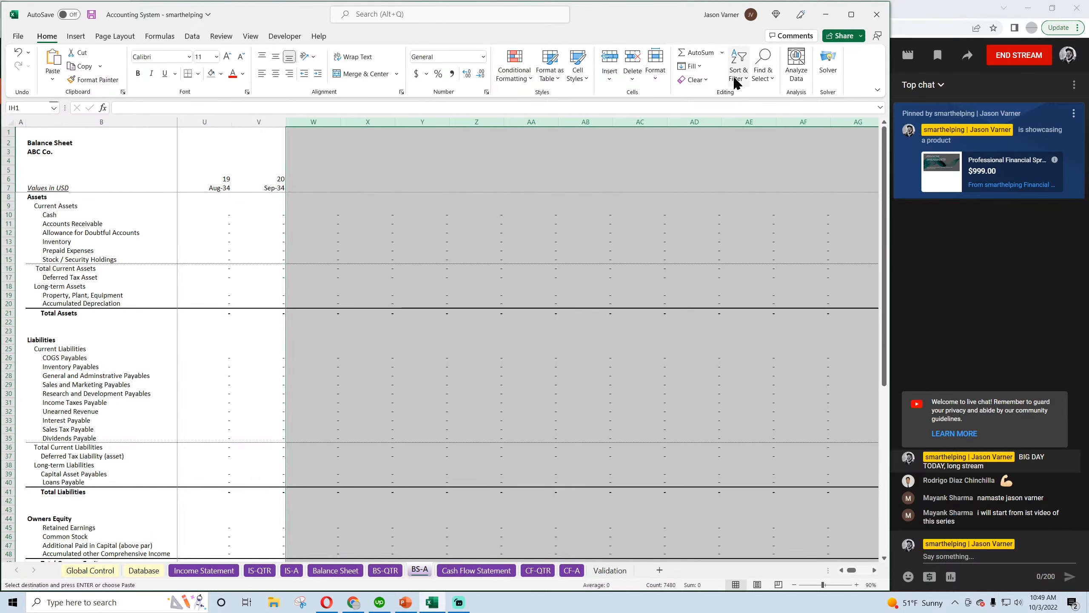
click(736, 82)
click(698, 94)
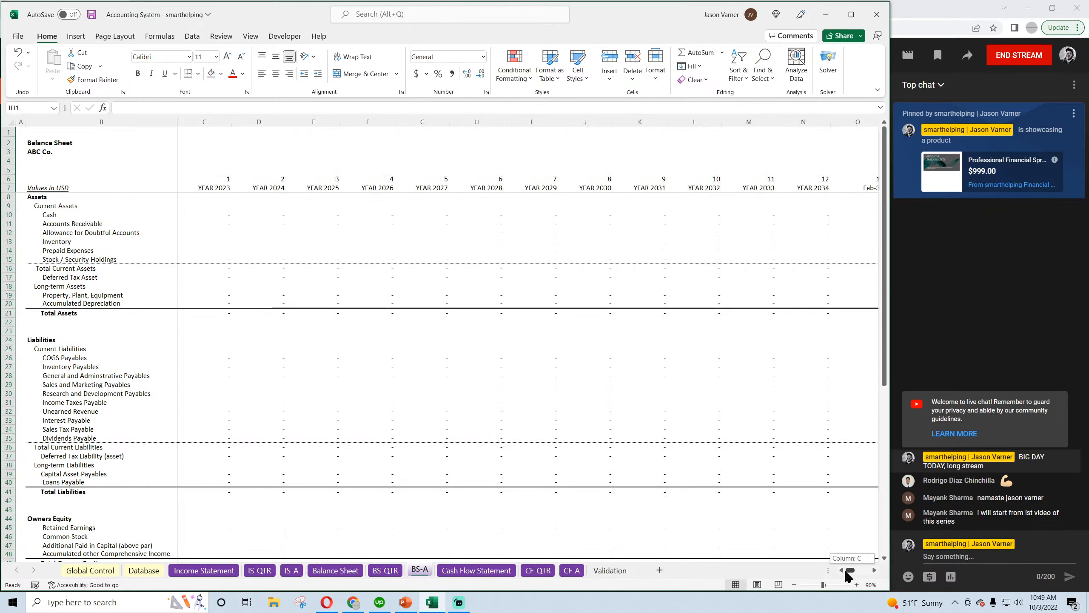
Clear all contents and formatting from columns M through W of BS-A
click(874, 569)
click(874, 570)
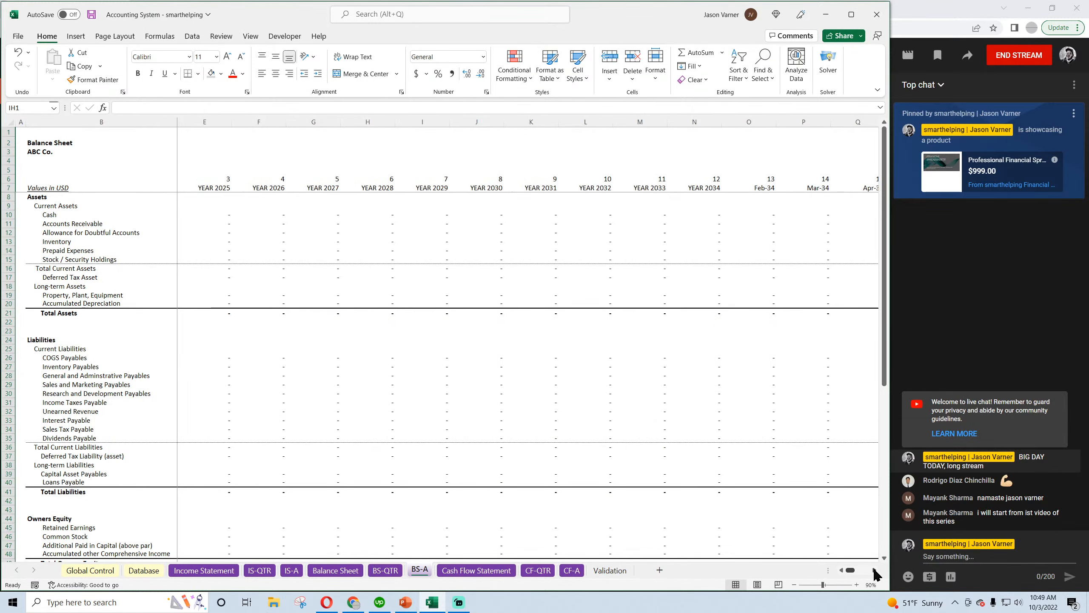
click(874, 570)
drag(586, 122, 711, 159)
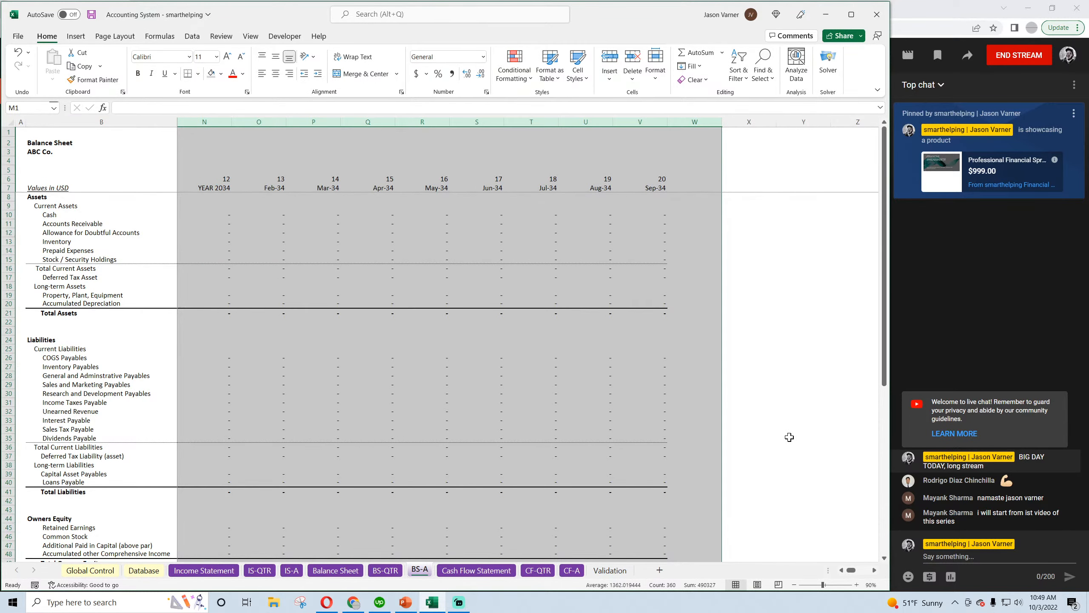
click(697, 80)
click(708, 100)
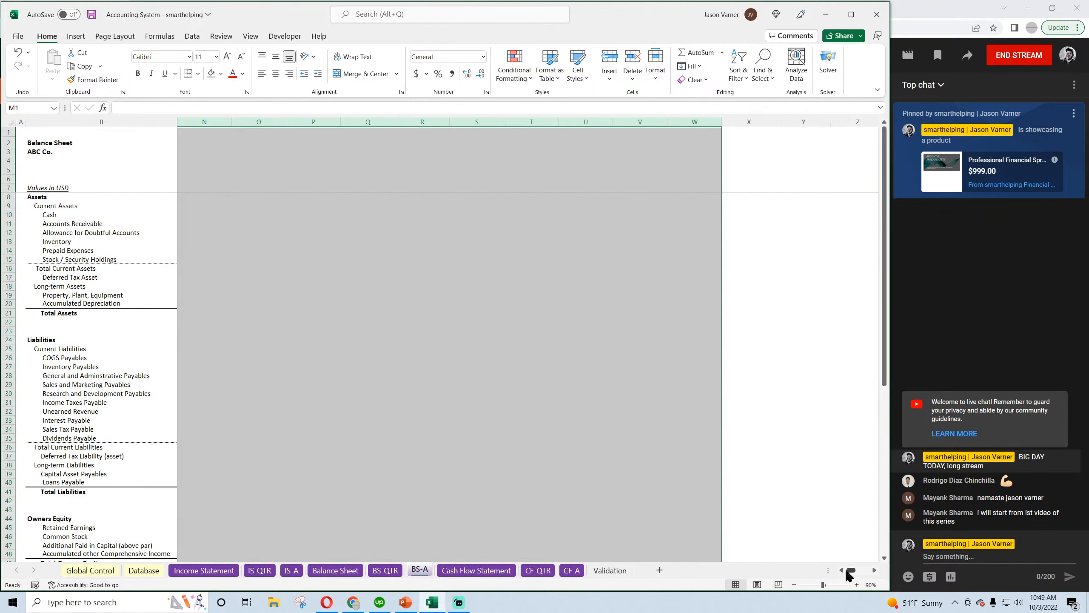
Fill the BS-A year numbers, annual headers and balance rows from column L across to column V, and save the workbook
drag(849, 575, 840, 574)
drag(714, 179, 873, 415)
scroll(658, 364, up, 7)
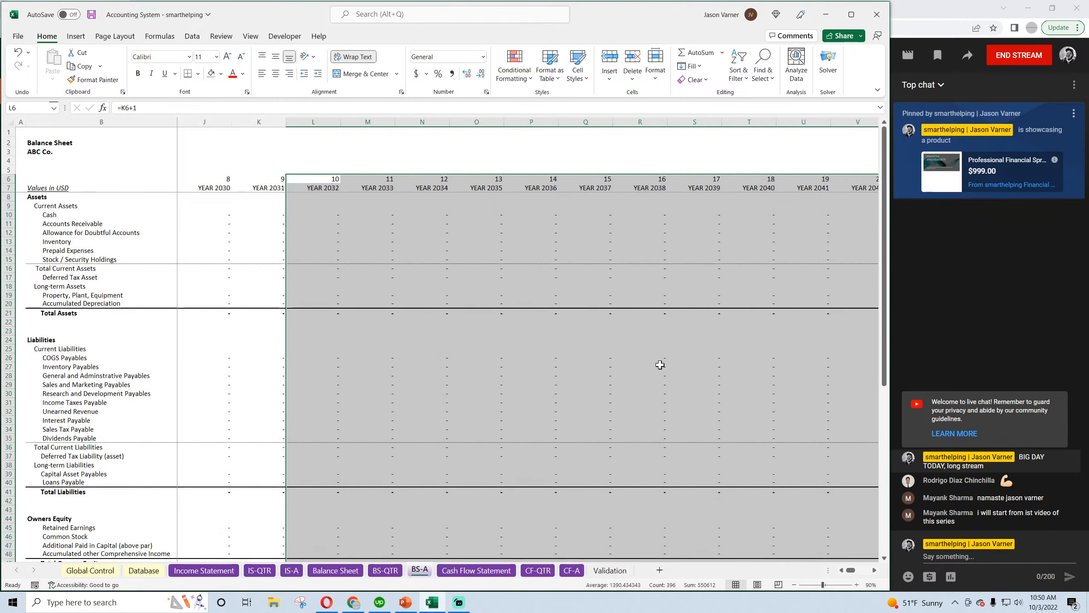
drag(853, 575, 842, 574)
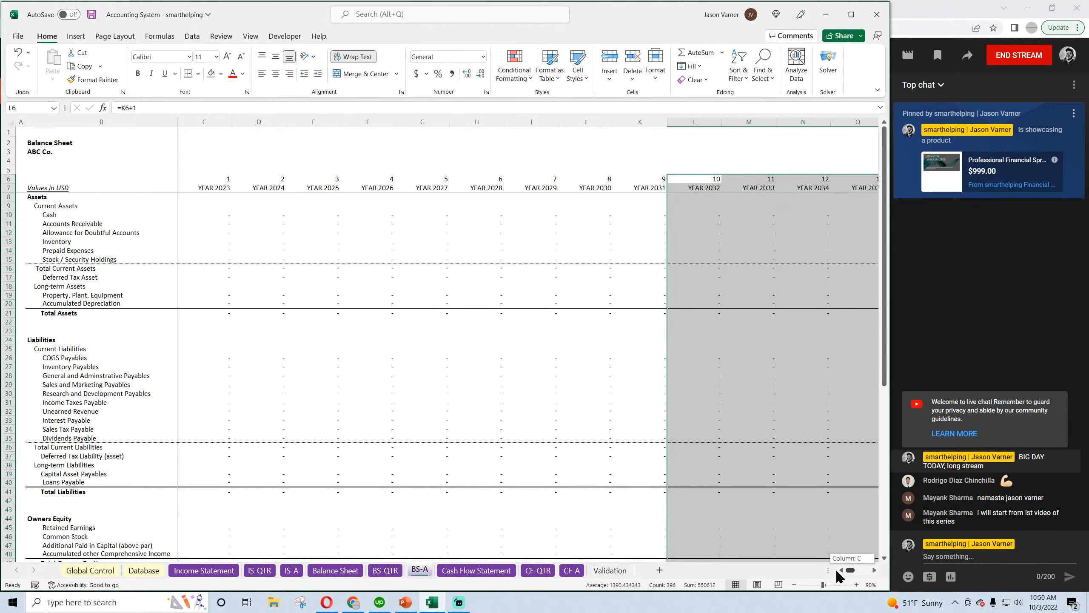
click(318, 348)
click(91, 14)
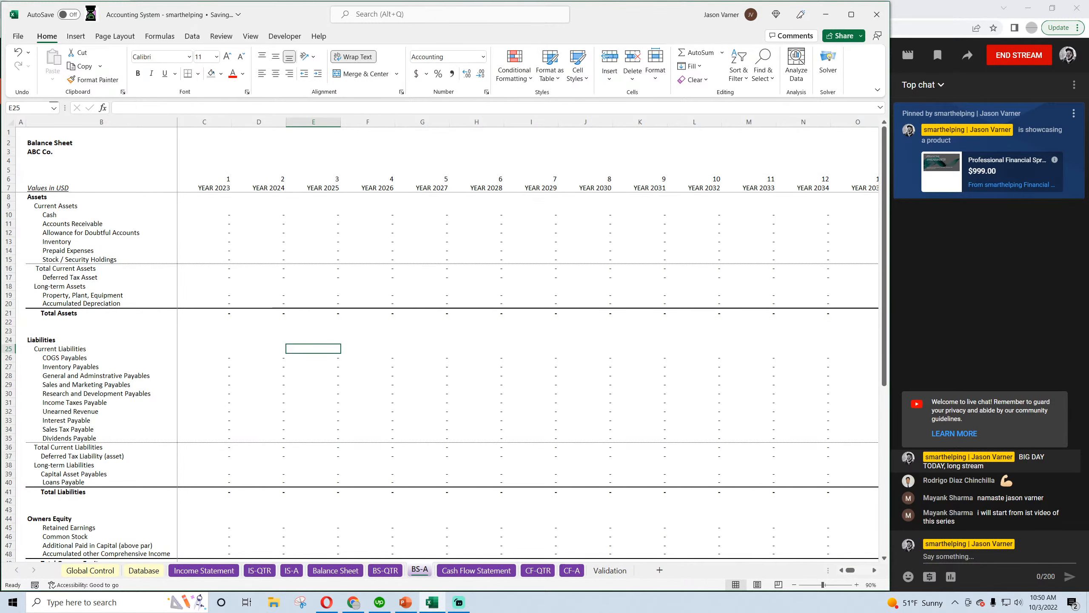
Copy the Year # and QTR # rows 5:6 from IS-QTR into rows 5:6 of BS-QTR
click(259, 570)
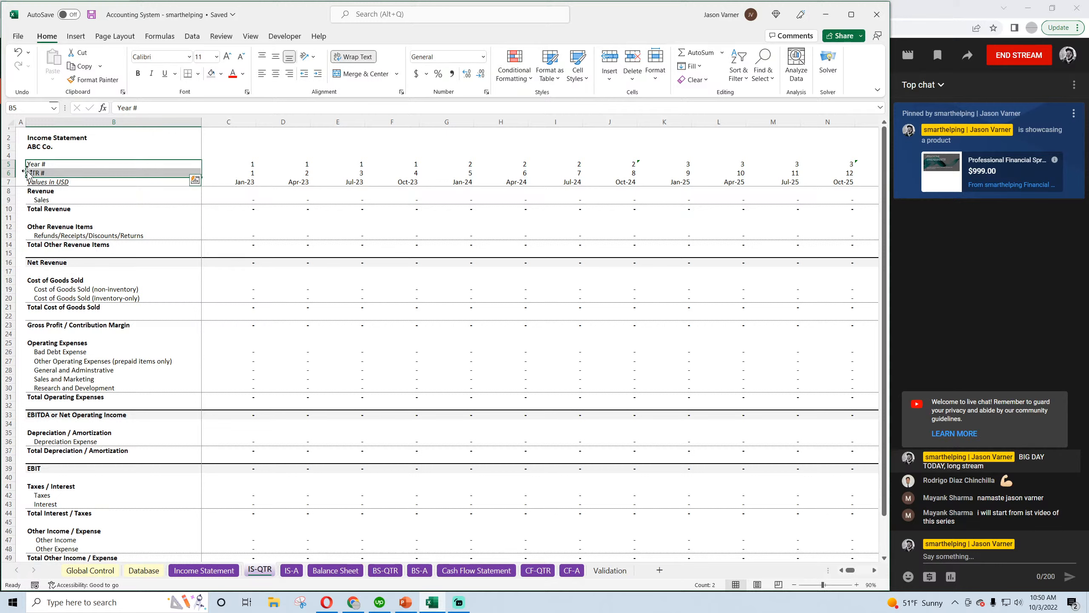
drag(6, 164, 6, 173)
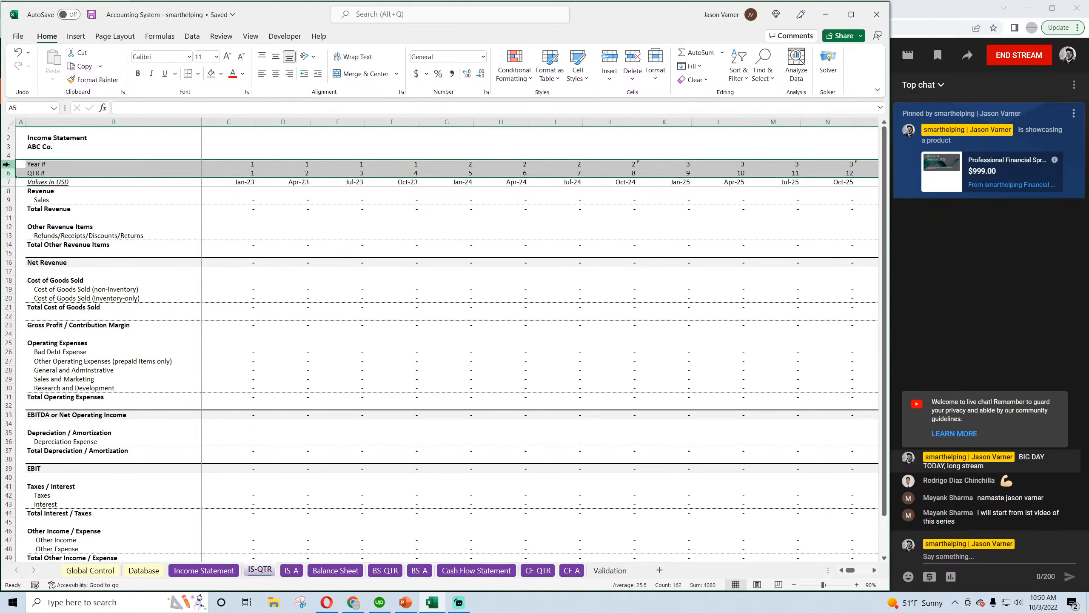
right_click(6, 169)
click(36, 207)
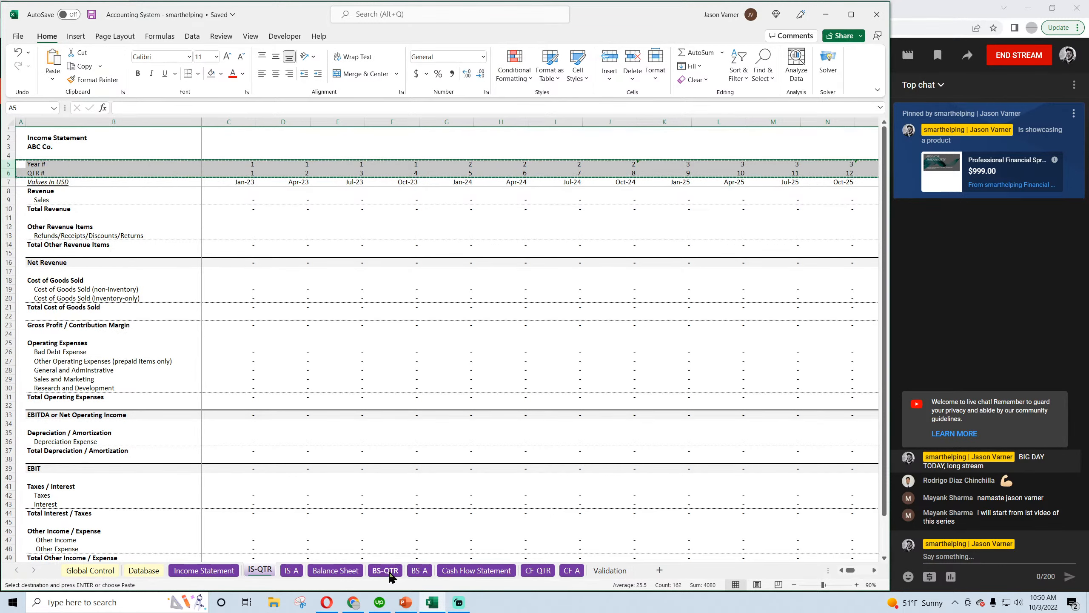
click(385, 569)
right_click(8, 169)
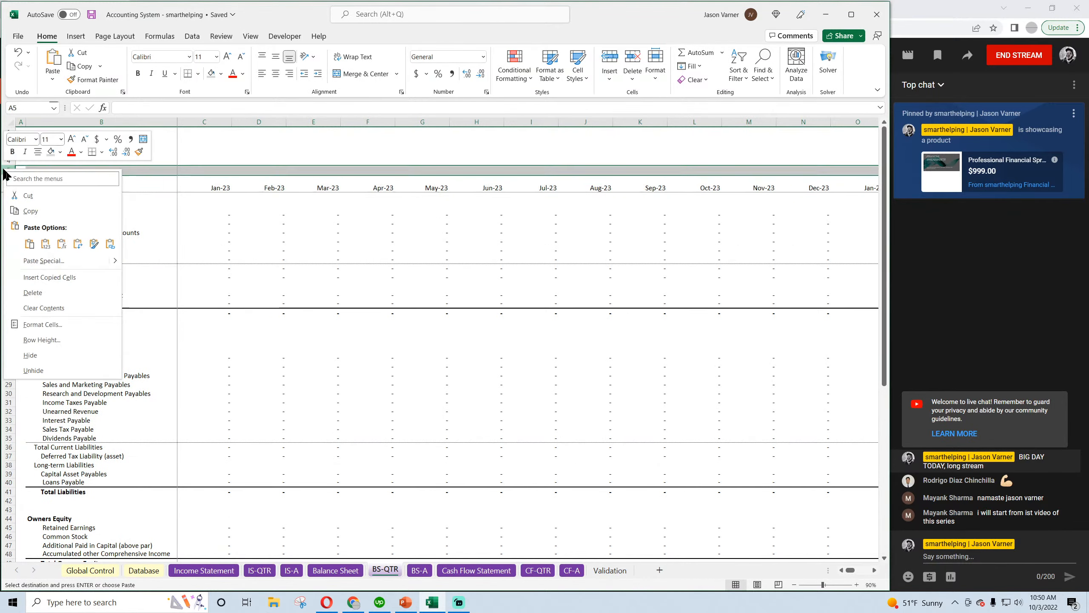
click(29, 246)
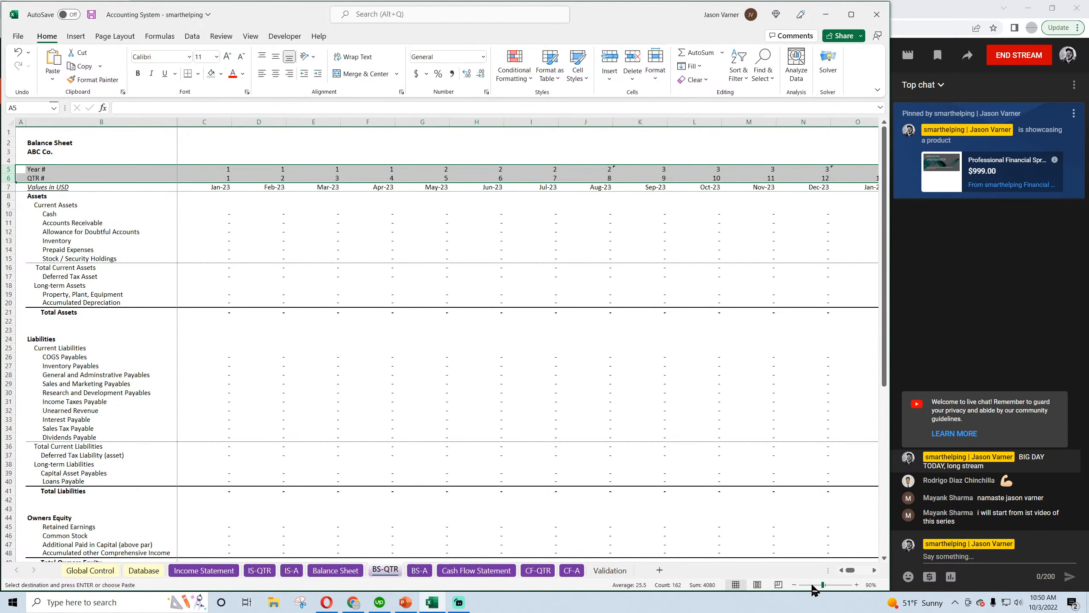
Clear all contents and formatting from columns CE through IH of BS-QTR, past quarter 80
drag(850, 572, 857, 573)
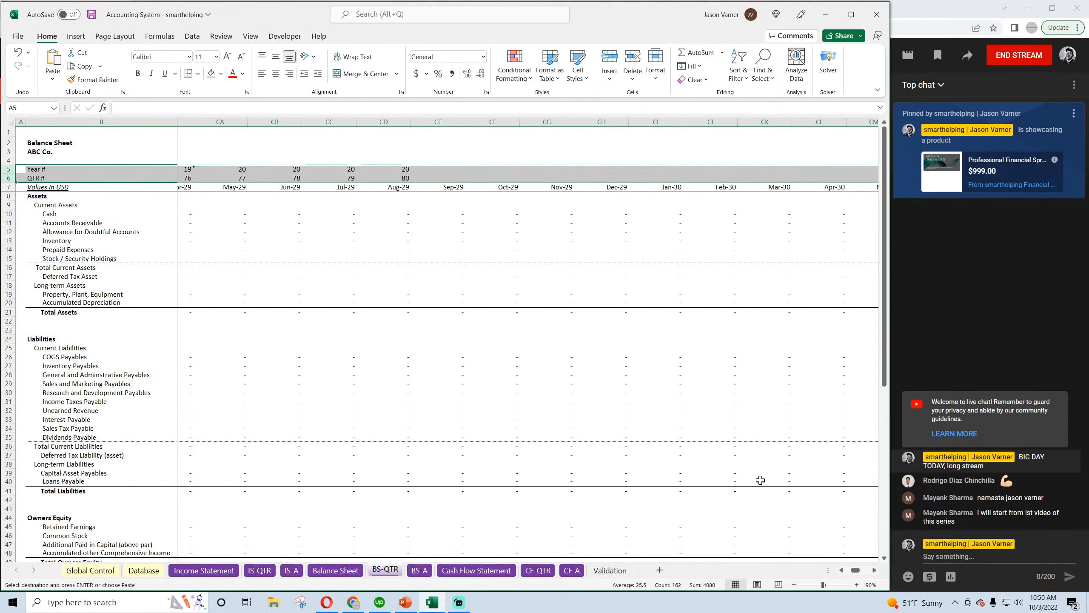
drag(440, 123, 806, 124)
click(694, 80)
click(705, 96)
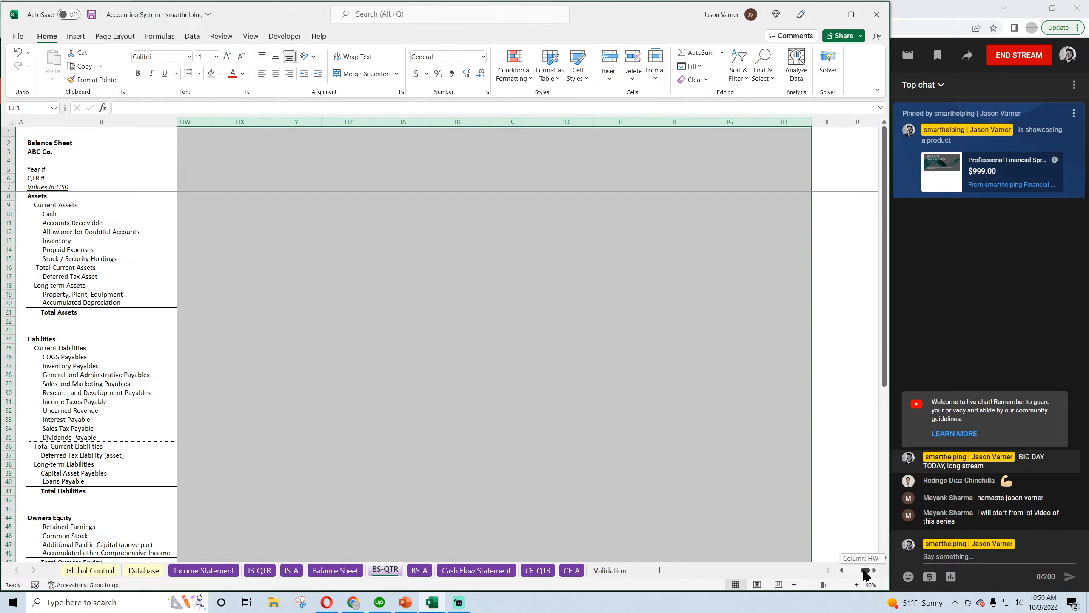
drag(866, 570, 848, 579)
click(482, 407)
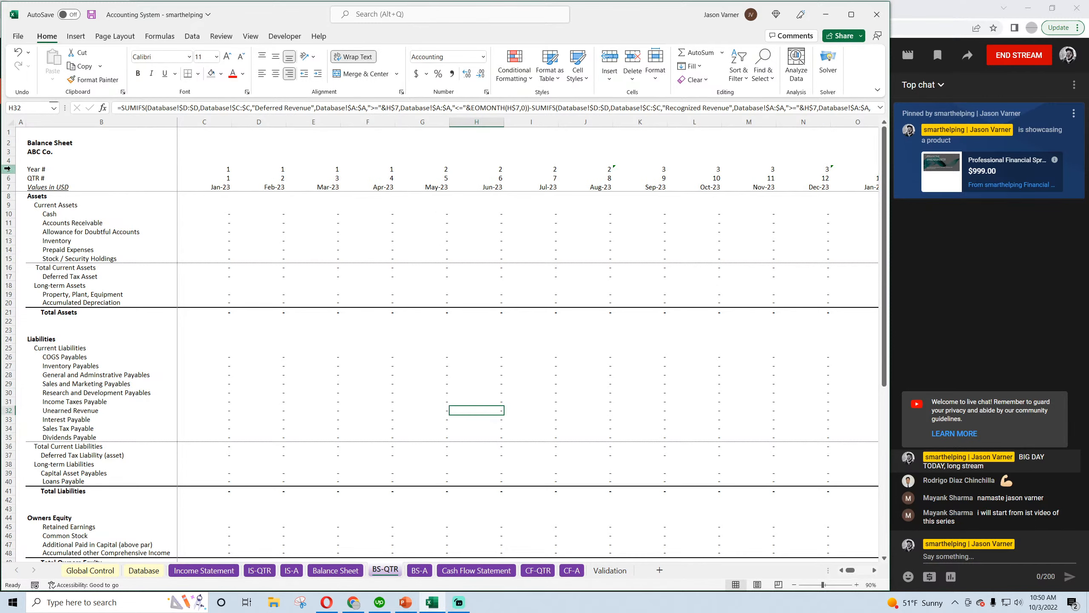
Change the date formula in D7 of BS-QTR to =EDATE(C7,3) and fill it across to CD7
drag(7, 168, 8, 174)
click(264, 188)
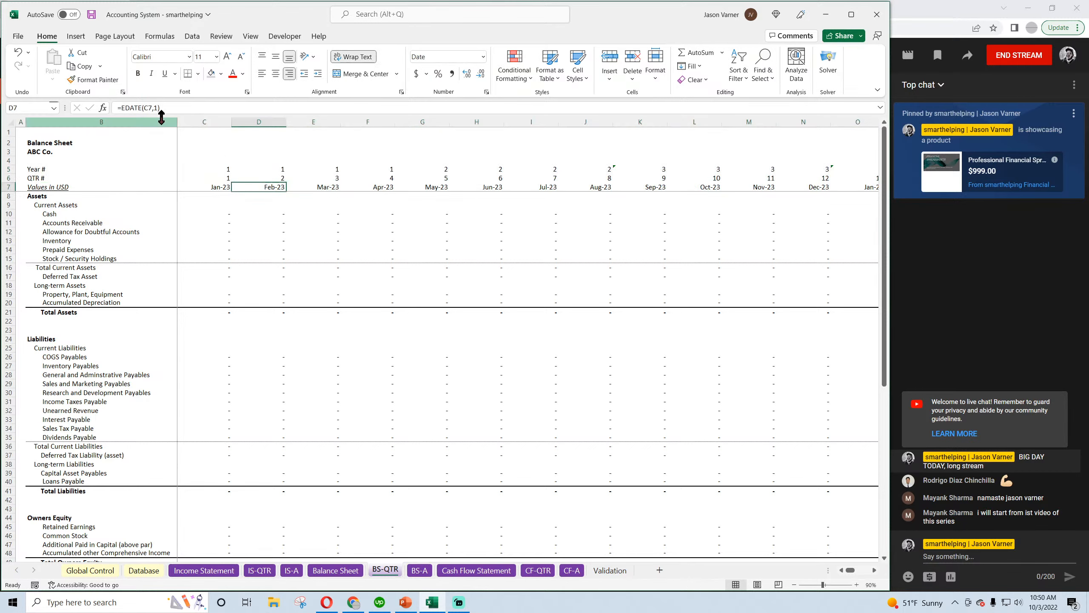
double_click(157, 108)
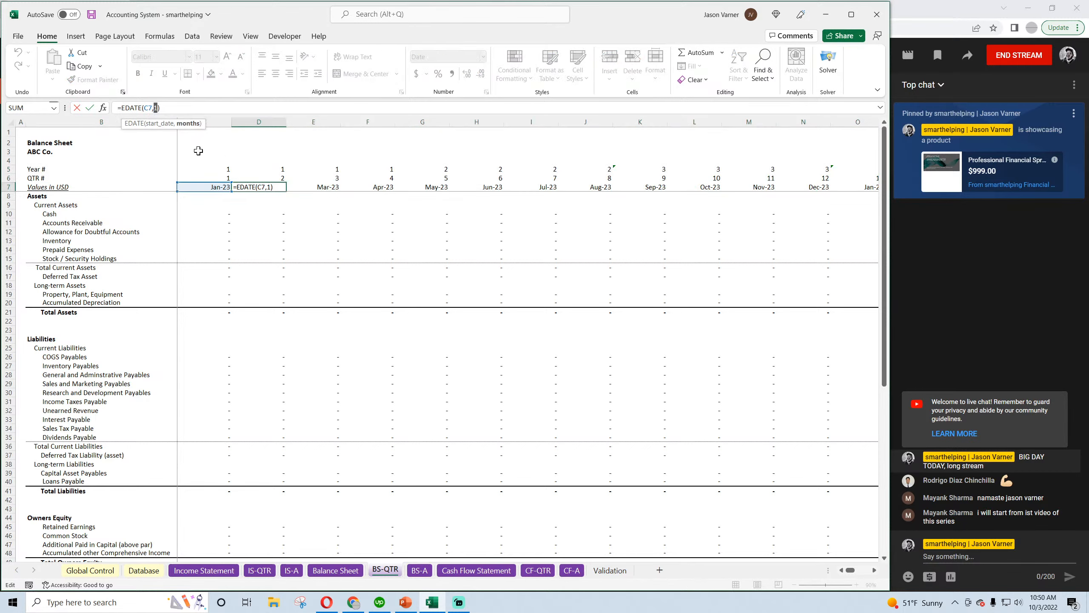
key(Return)
click(272, 189)
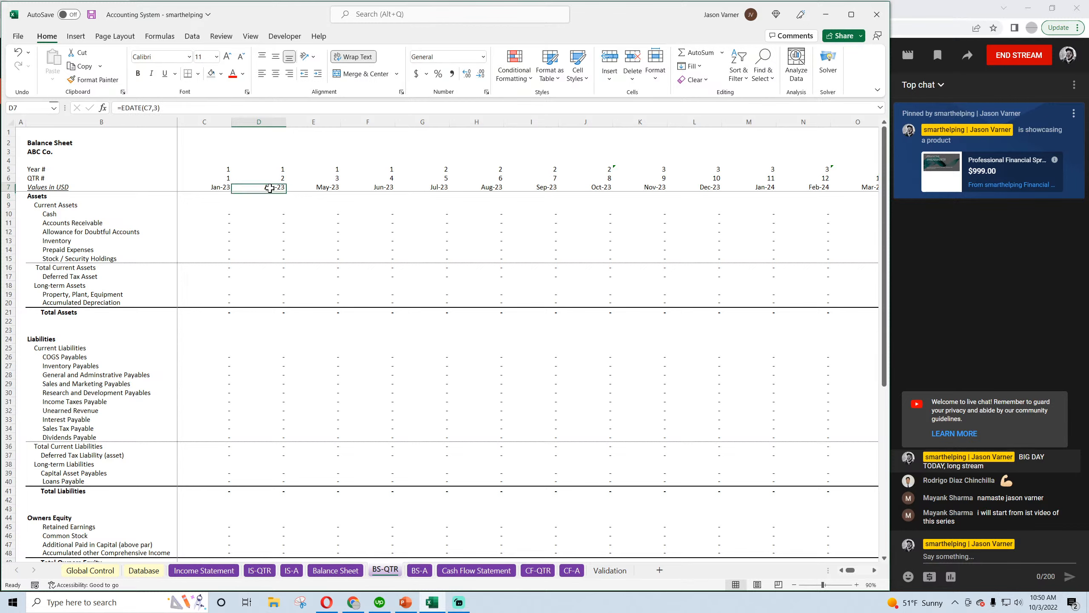
drag(287, 192, 1087, 232)
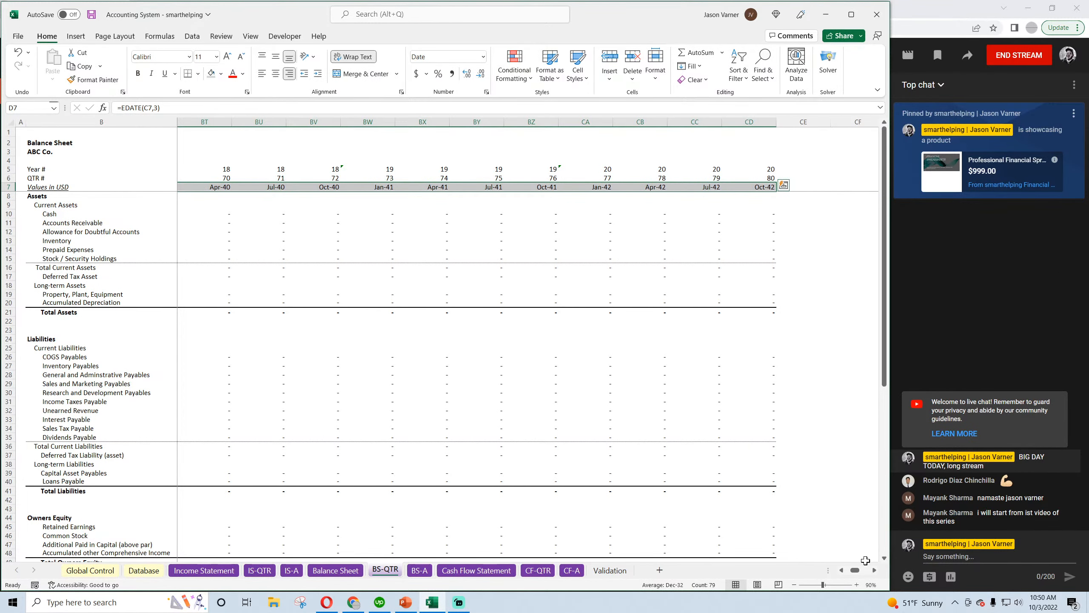
drag(855, 571, 840, 571)
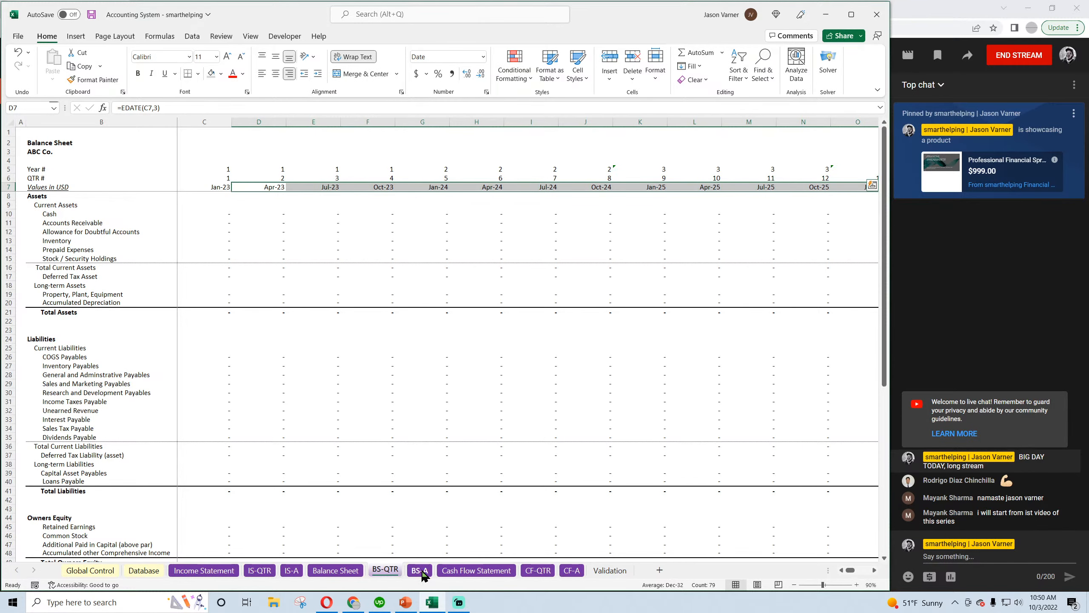
Copy the Year #, QTR # and date header rows 5:7 from BS-QTR into rows 5:7 of CF-QTR
drag(5, 169, 5, 187)
right_click(8, 168)
click(40, 210)
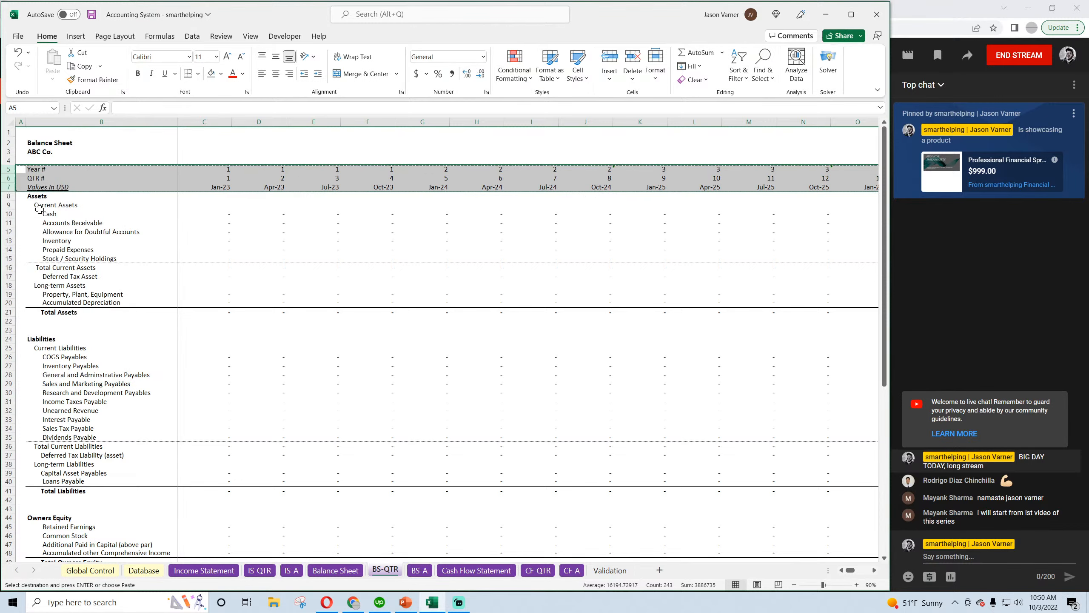
click(538, 570)
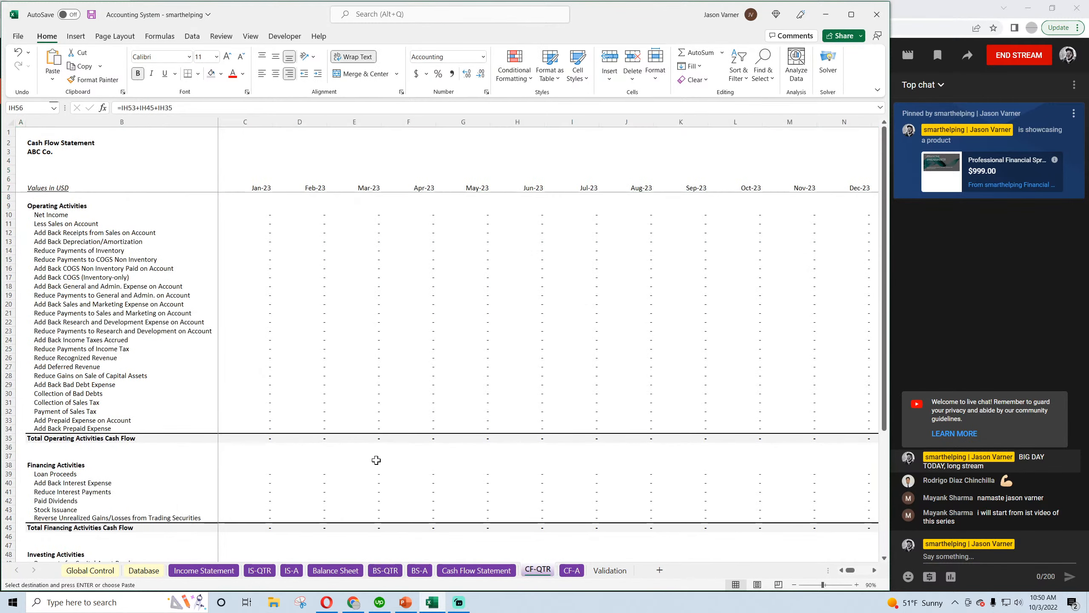
drag(8, 169, 8, 187)
right_click(7, 169)
click(29, 246)
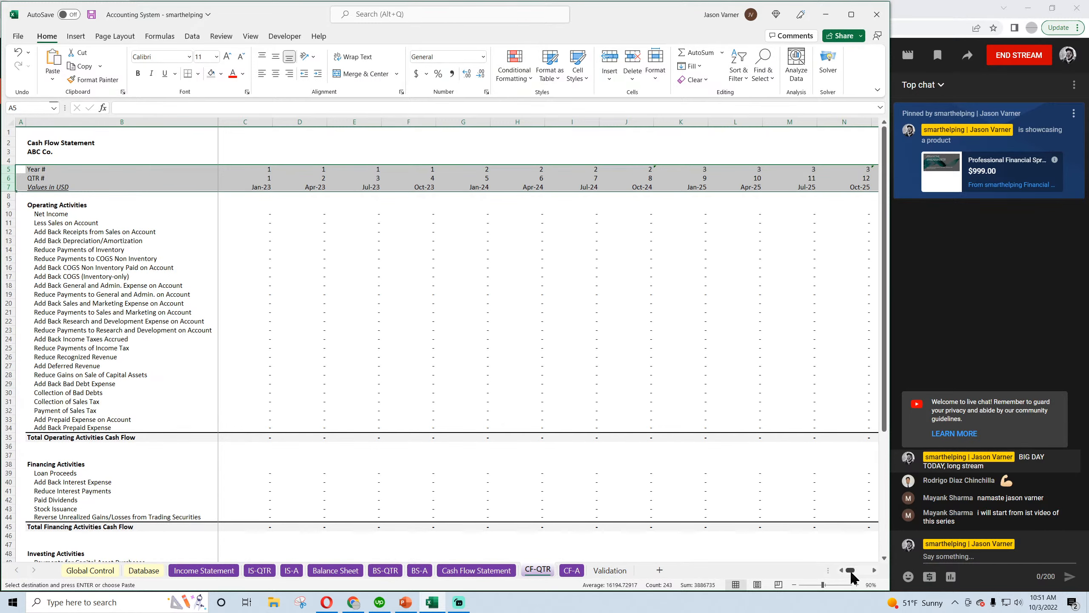
Clear all contents and formatting from columns CE through IH of CF-QTR and save the workbook
drag(852, 576, 856, 577)
drag(465, 122, 1069, 189)
click(699, 80)
click(708, 93)
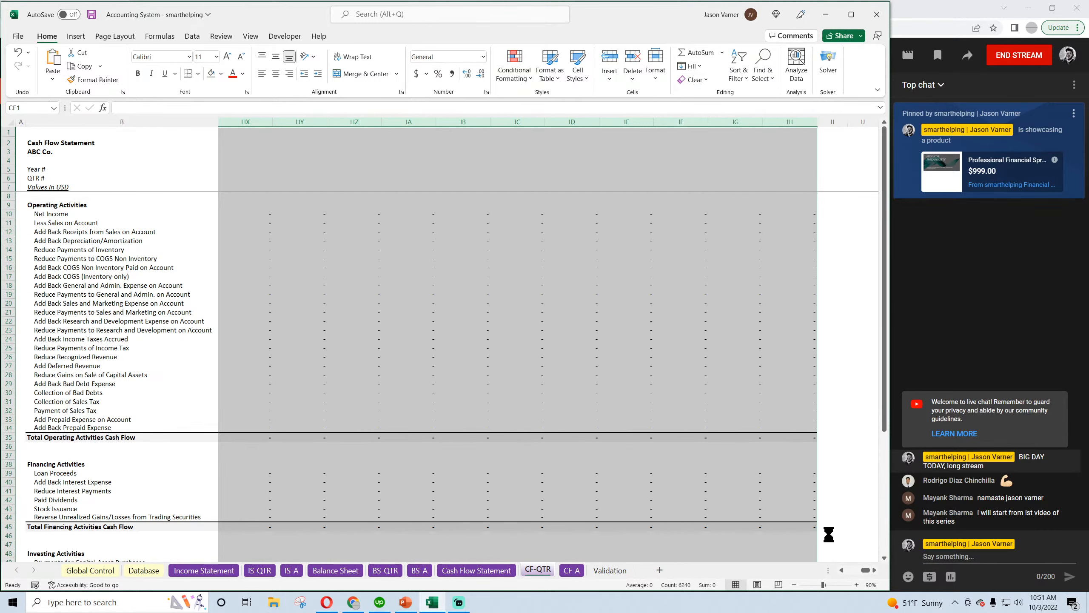
drag(867, 570, 851, 571)
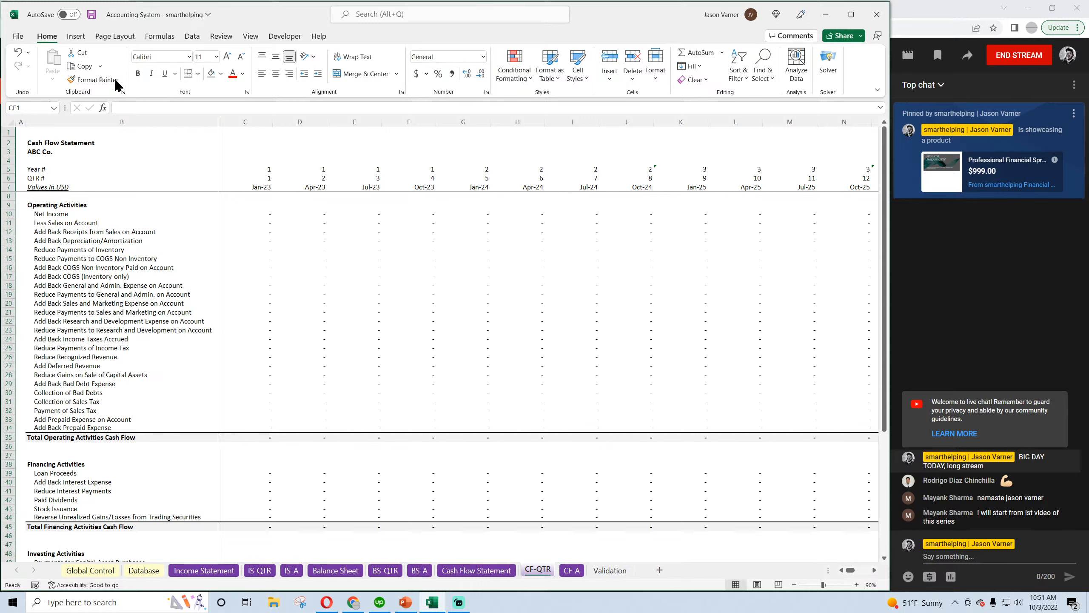
click(91, 16)
Copy the year number and annual header rows 6:7 from BS-A into rows 6:7 of CF-A
click(419, 570)
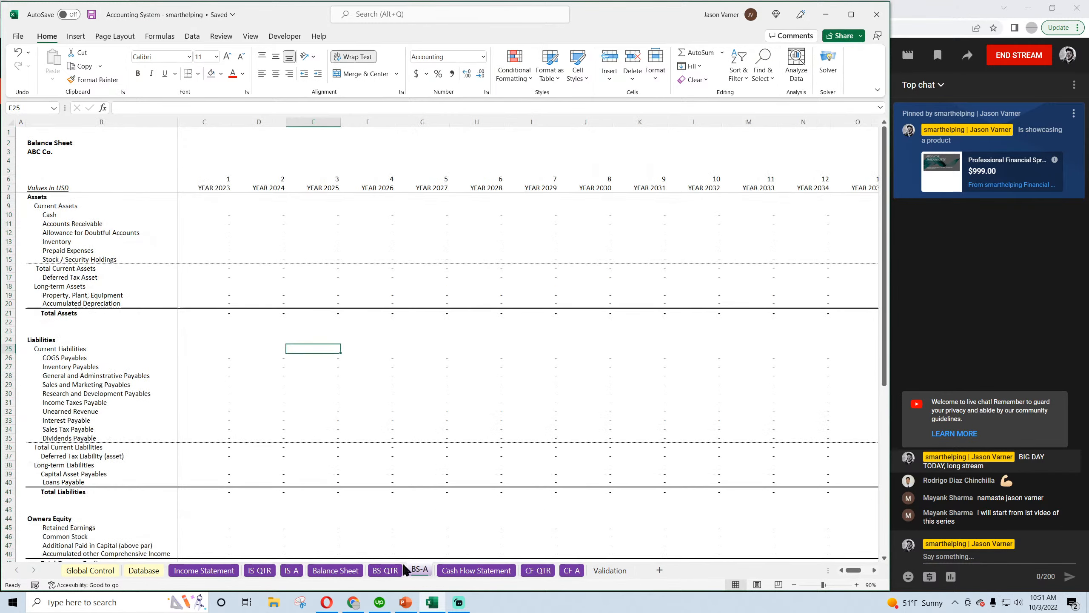
drag(3, 179, 6, 188)
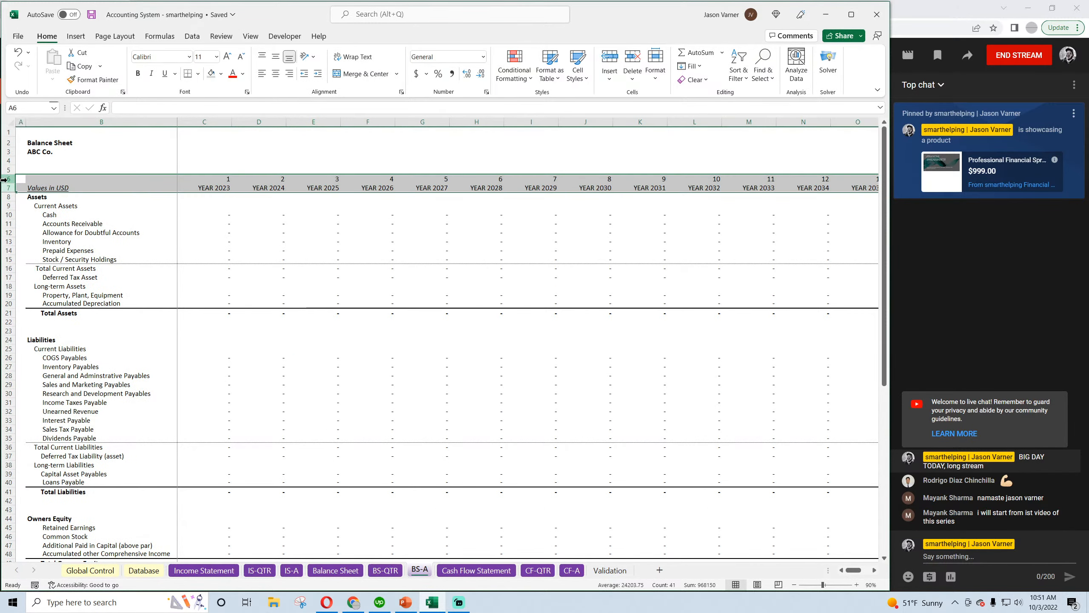
right_click(7, 185)
click(39, 225)
click(578, 574)
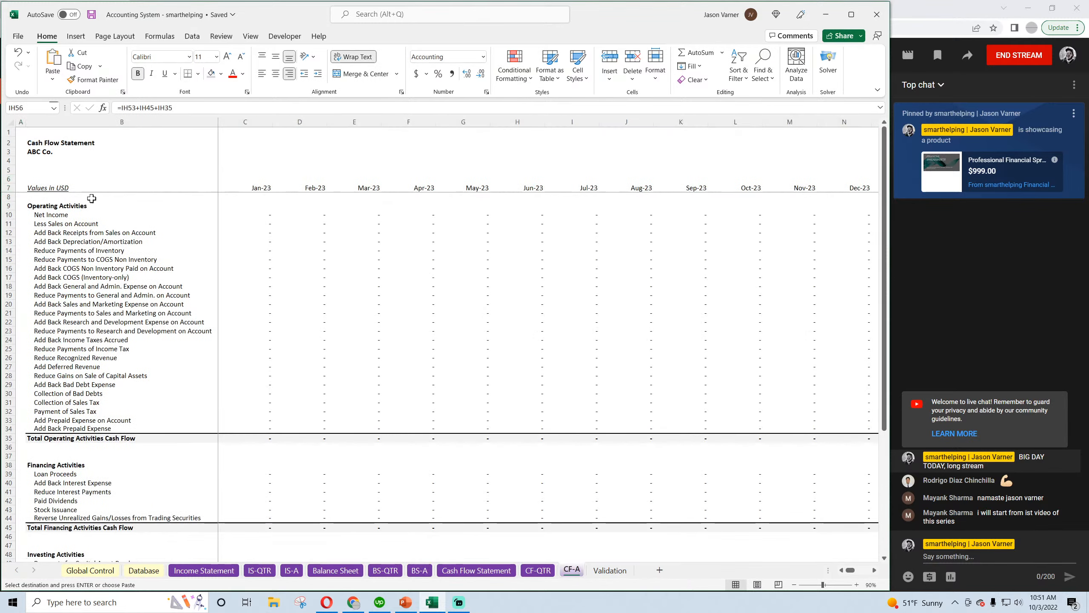
right_click(9, 179)
click(33, 256)
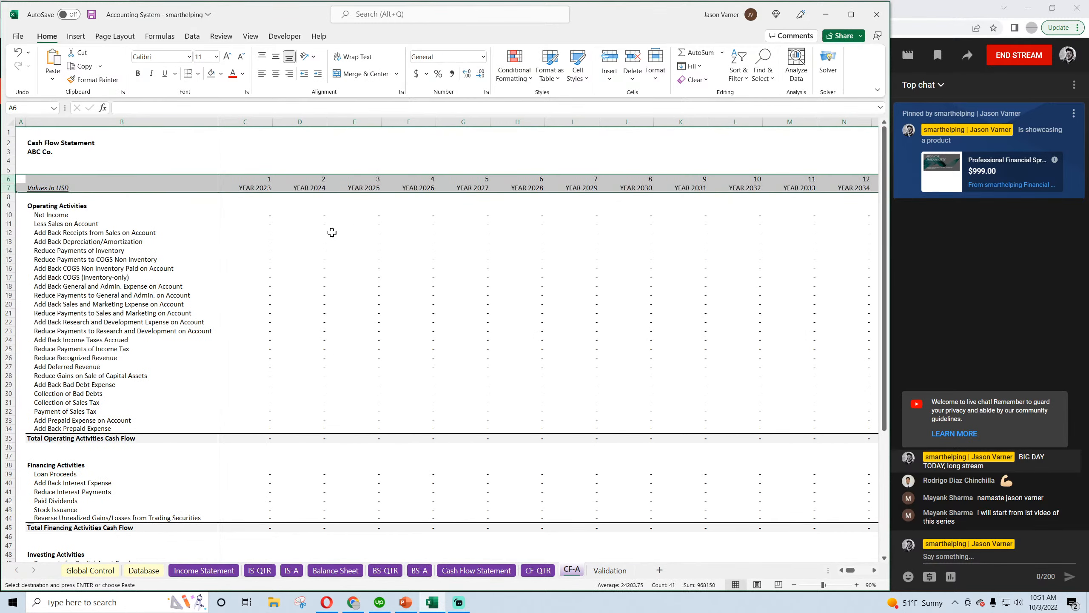
Clear all contents and formatting from columns W through IH of CF-A and save the workbook
click(873, 570)
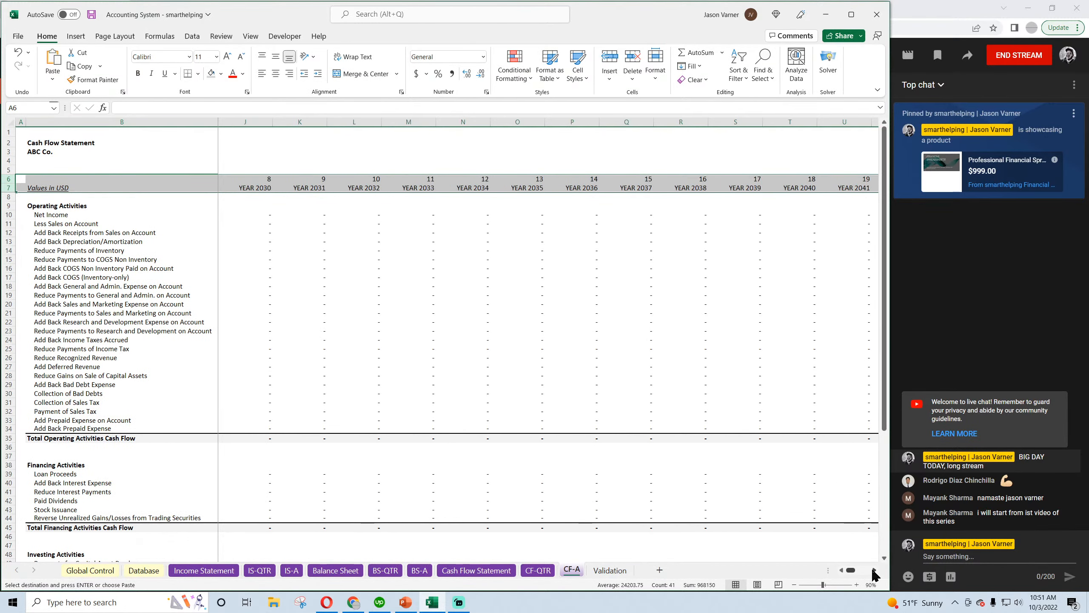
drag(572, 122, 1087, 168)
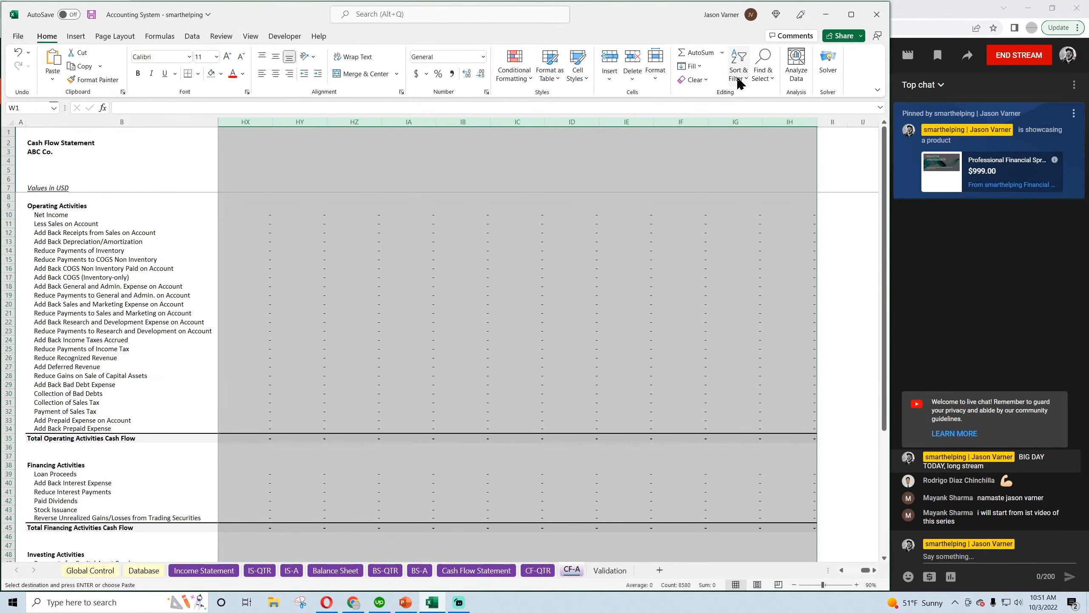
click(697, 81)
click(701, 95)
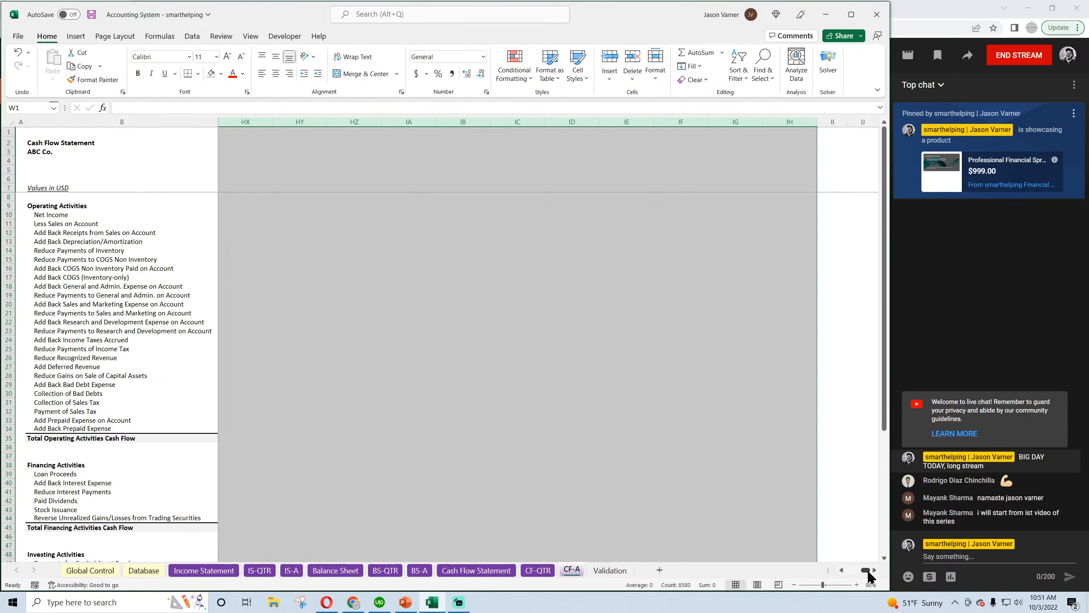
drag(867, 570, 850, 569)
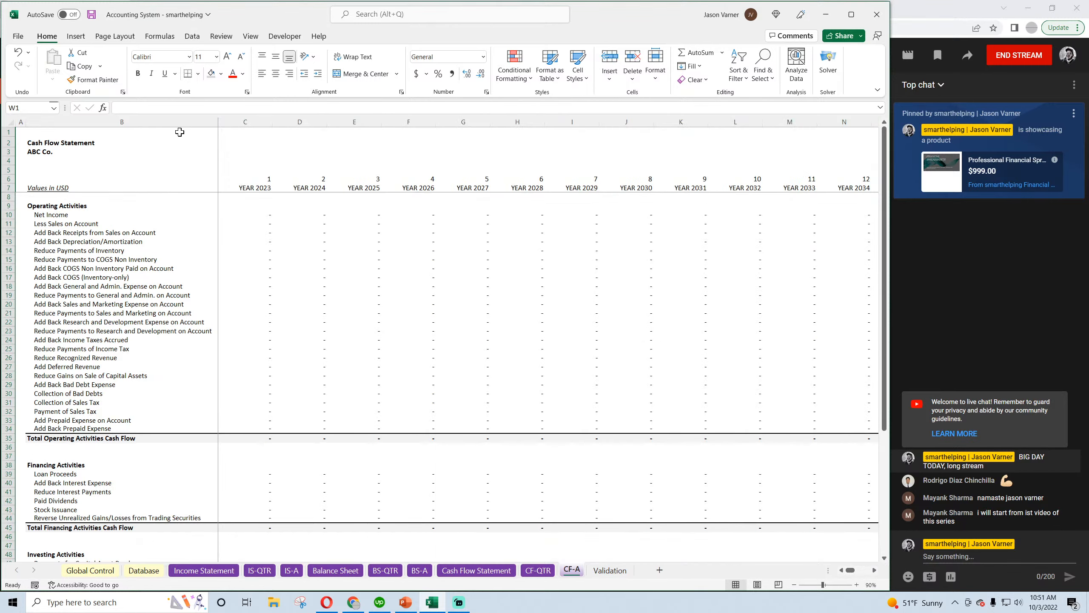
click(91, 14)
Fill the IS-A year numbers and annual date headers in rows 6:7 from column N across to V, and save the workbook
click(292, 570)
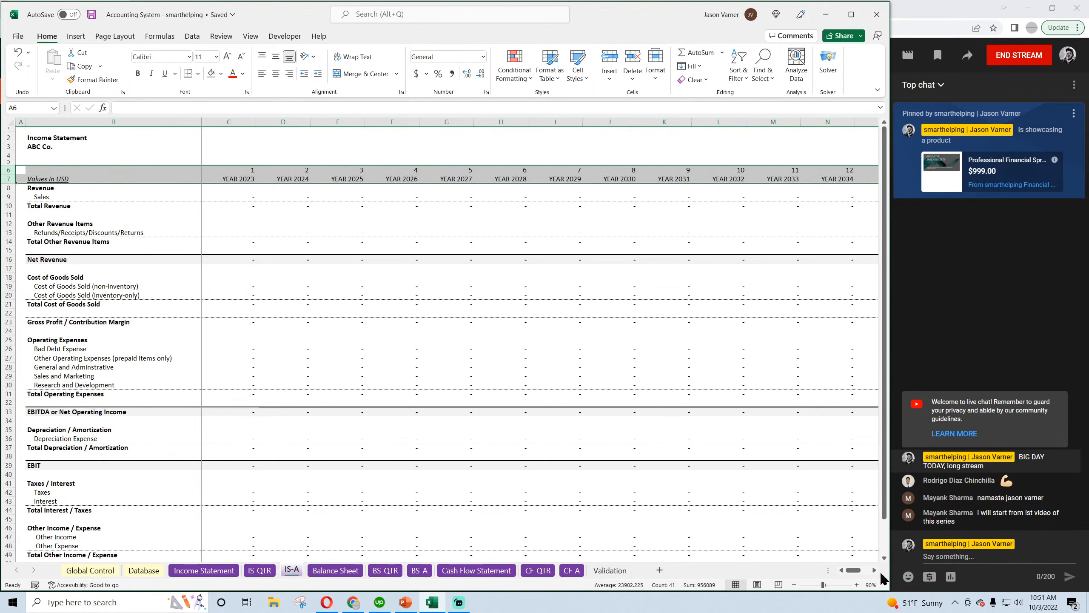
click(875, 570)
click(875, 569)
click(874, 570)
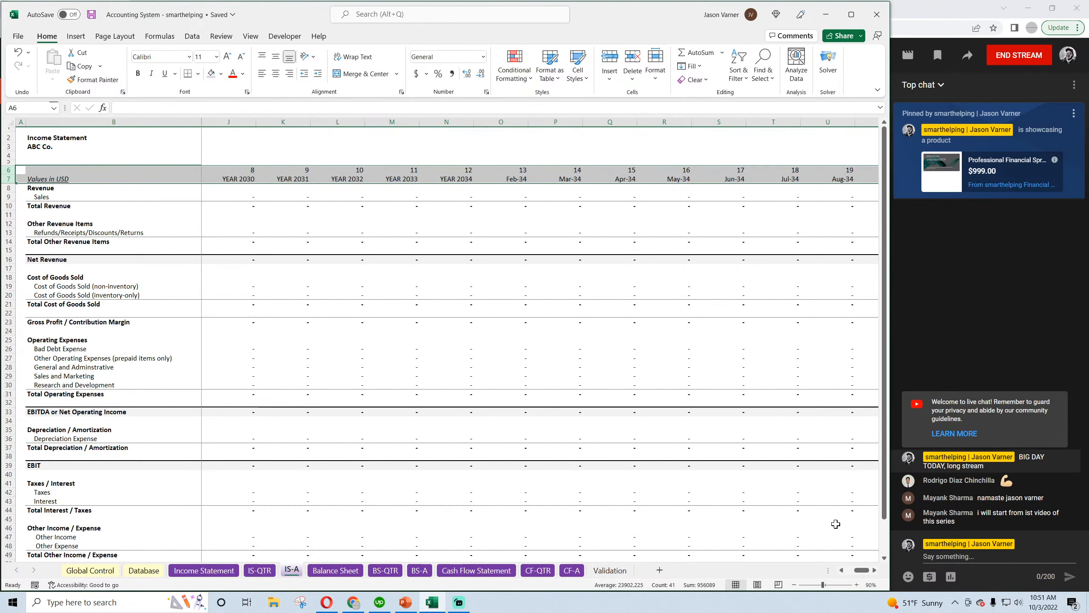
drag(864, 571, 862, 575)
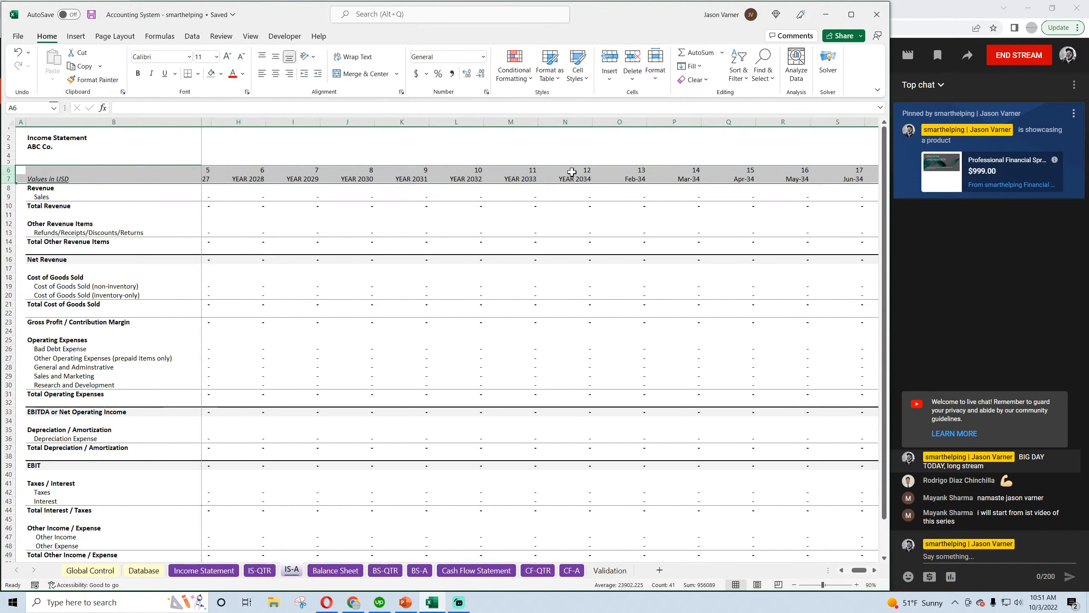
drag(565, 170, 819, 206)
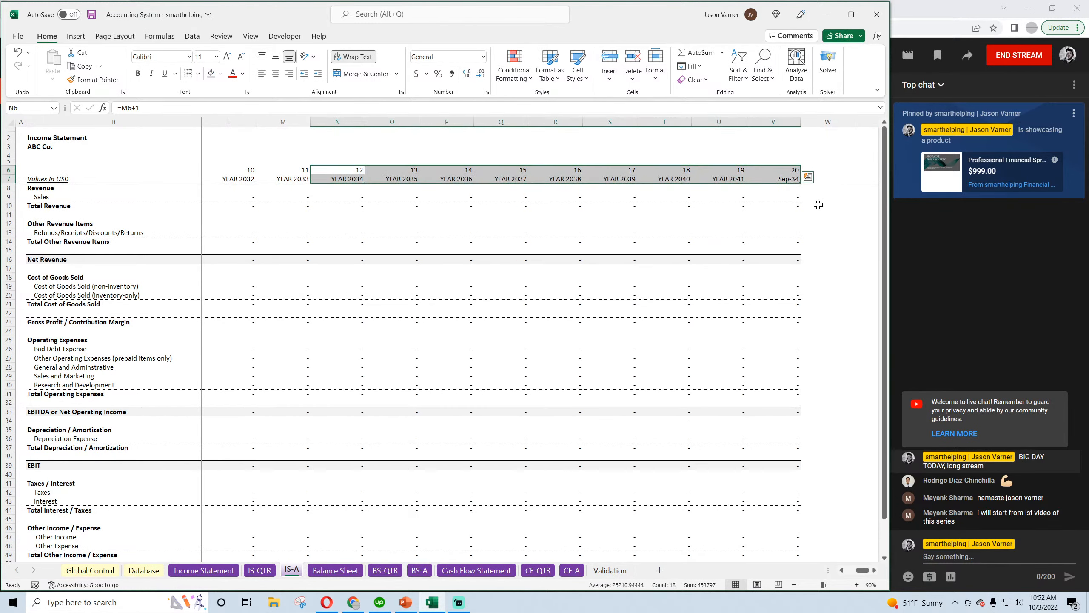
click(291, 180)
click(340, 177)
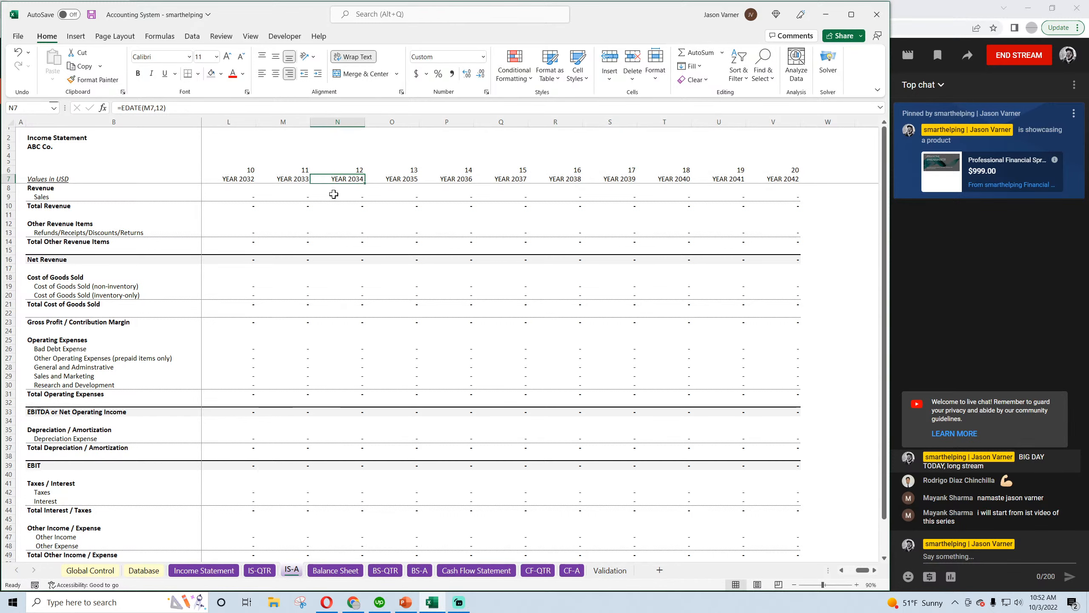
drag(862, 570, 854, 570)
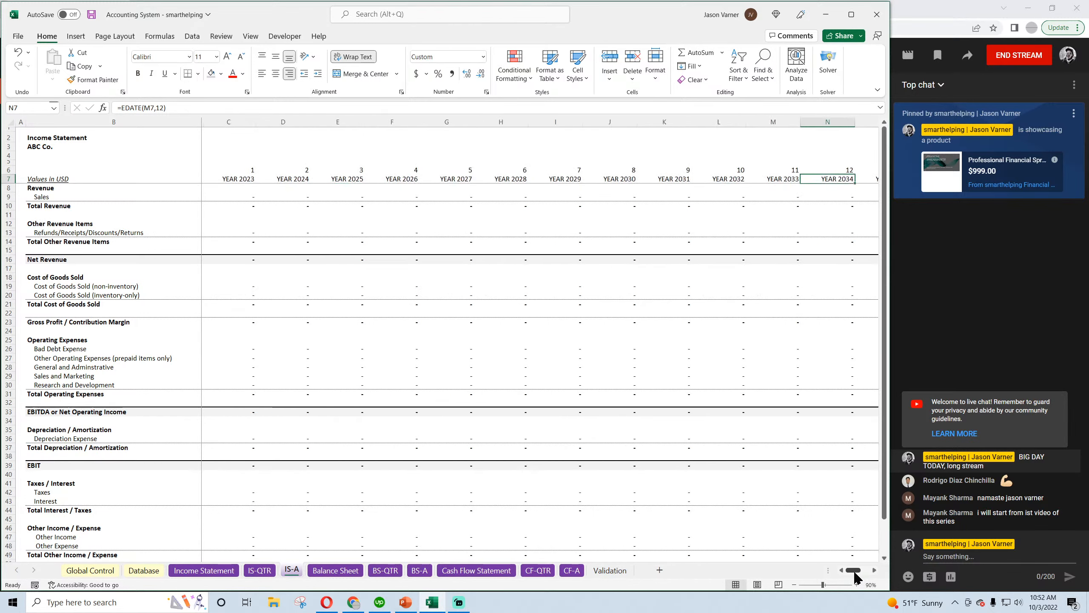
click(91, 14)
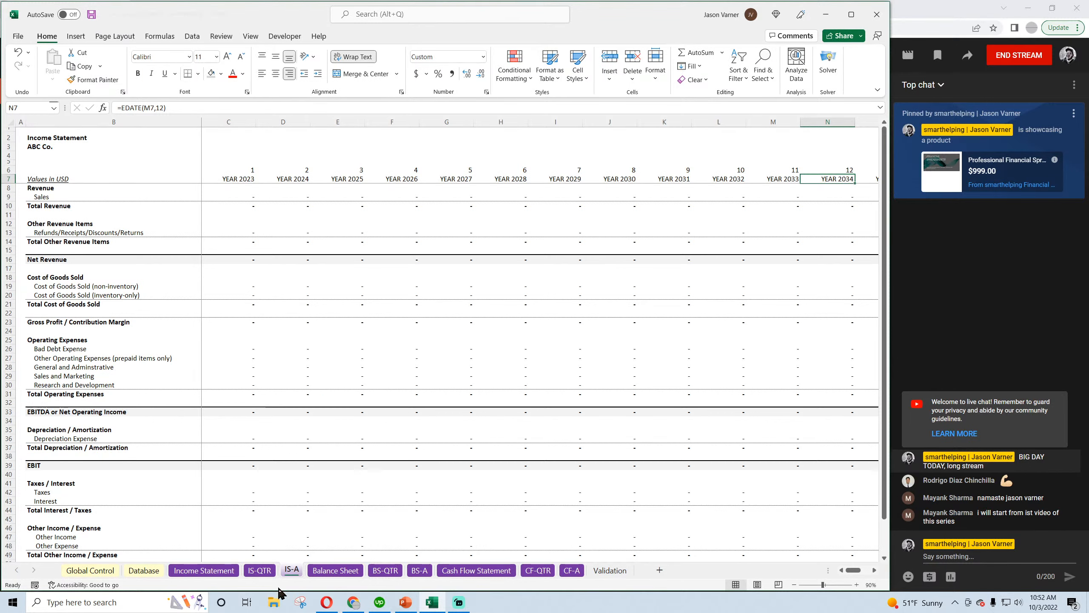
Maximize the workbook window and set the zoom to 80% on the IS-QTR, Income Statement and IS-A sheets
click(260, 570)
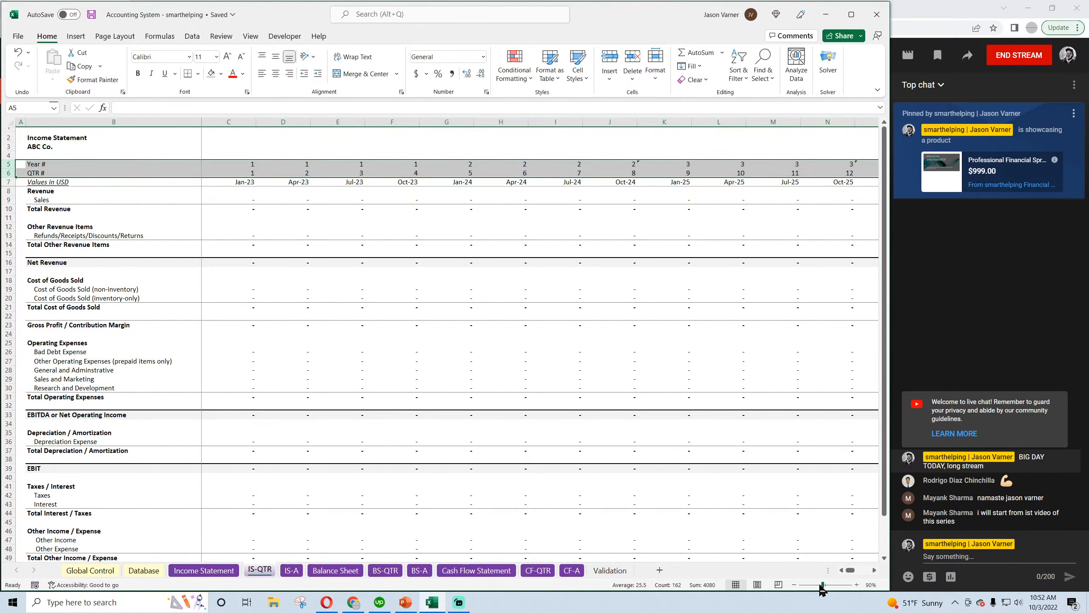
click(794, 585)
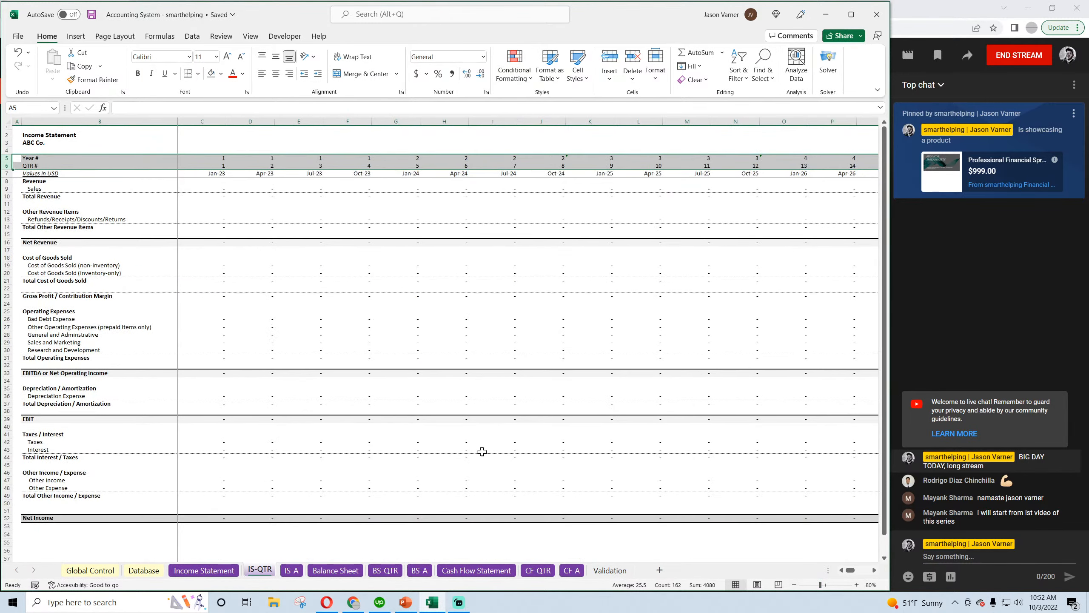
click(204, 570)
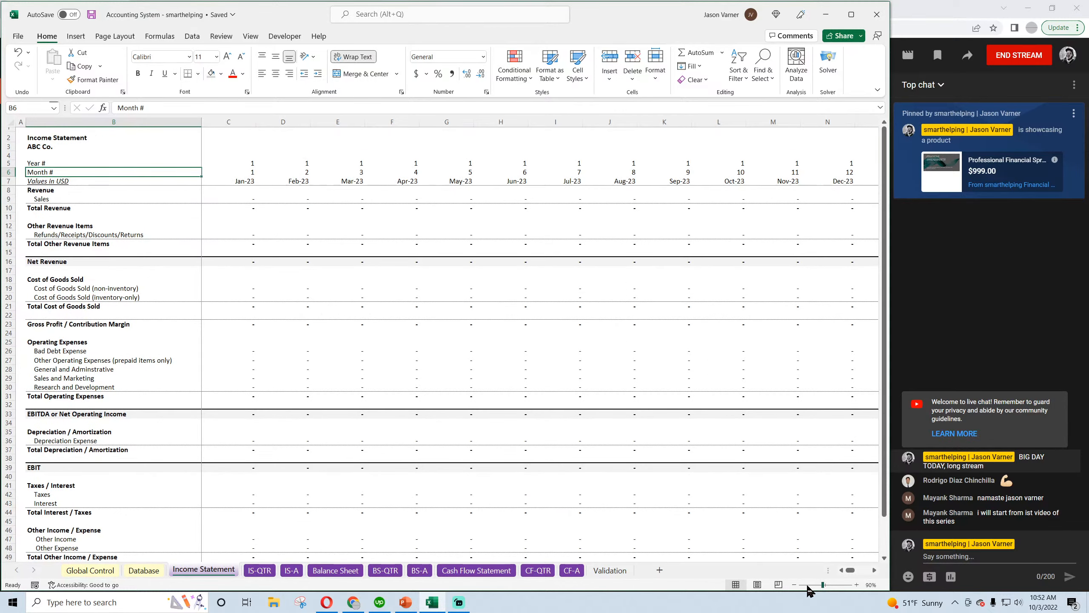
click(851, 14)
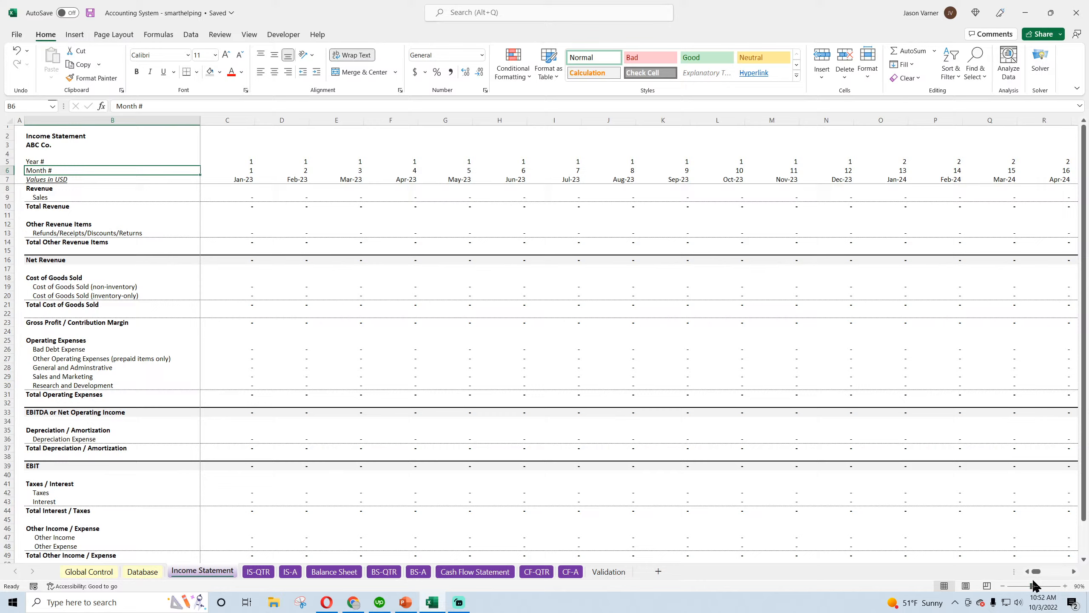
click(1002, 586)
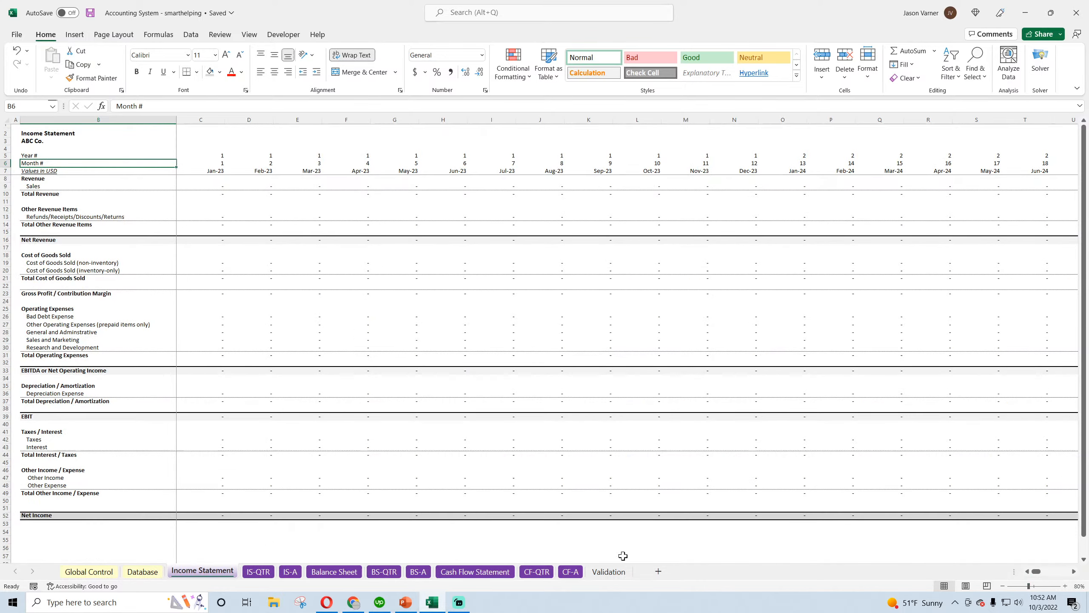
click(288, 572)
click(1002, 586)
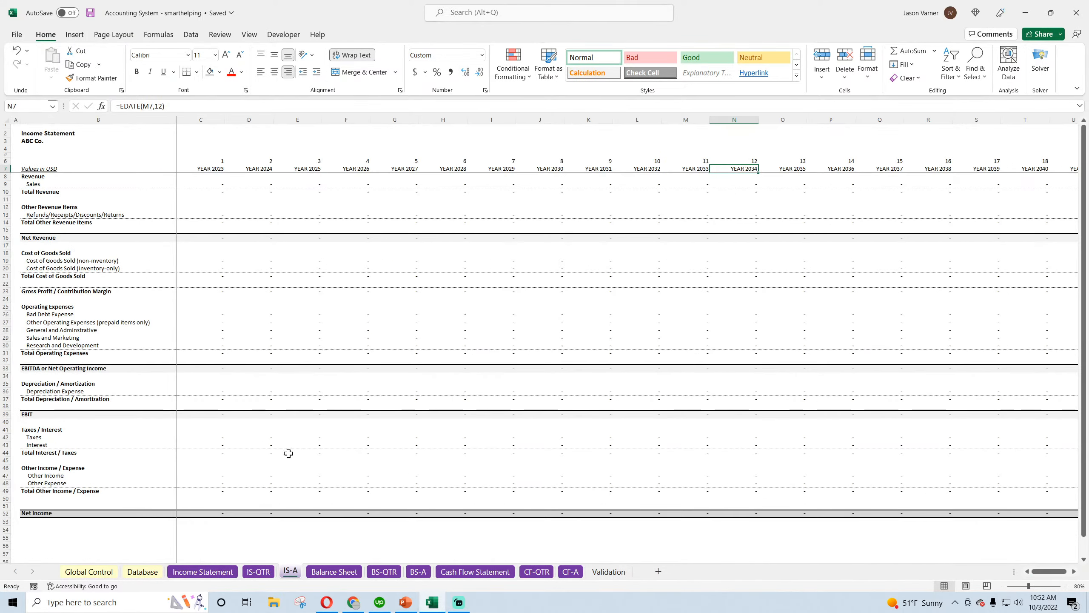
Set the zoom to 80% on the Balance Sheet, BS-QTR and BS-A sheets
click(334, 571)
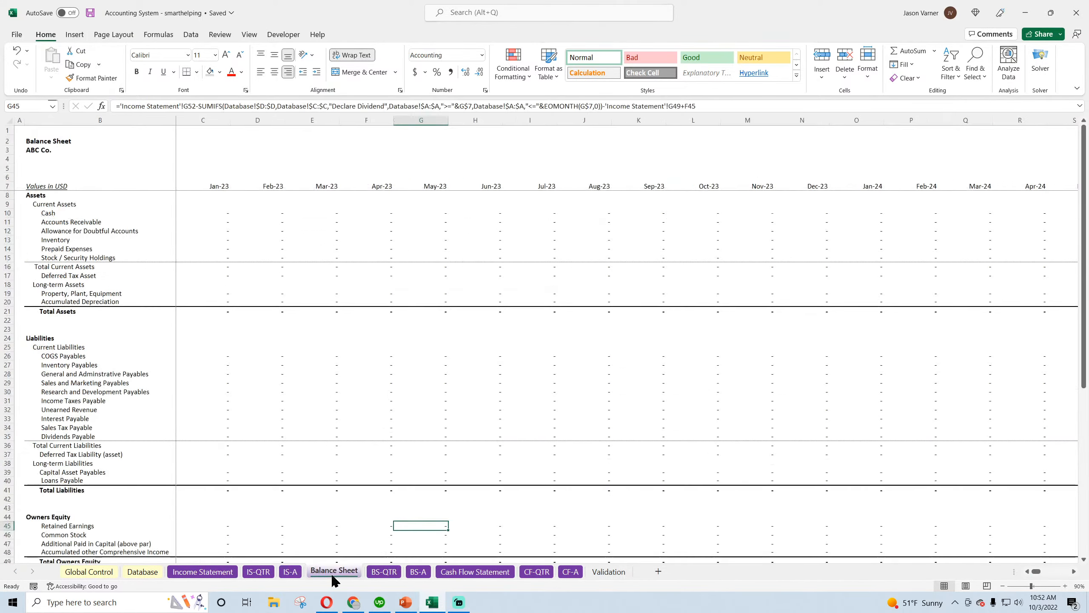
click(1002, 585)
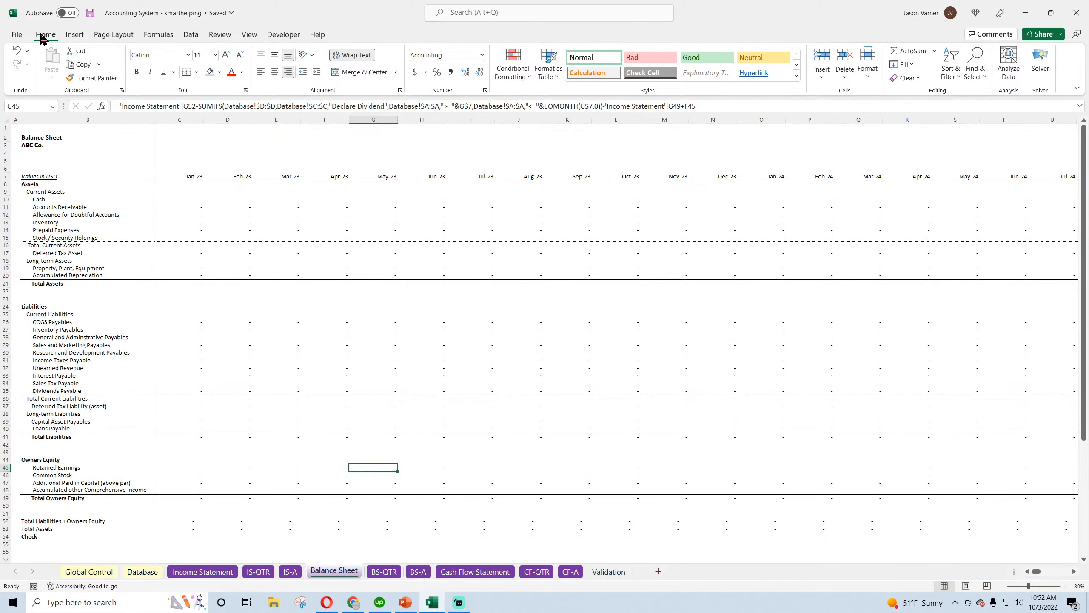
click(384, 571)
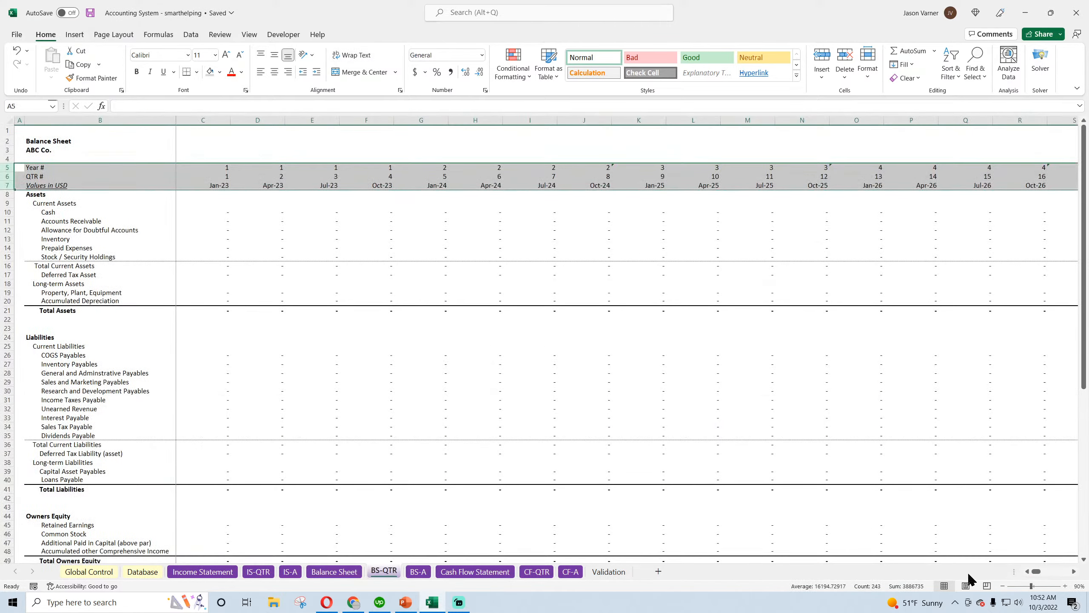
click(1002, 586)
click(270, 391)
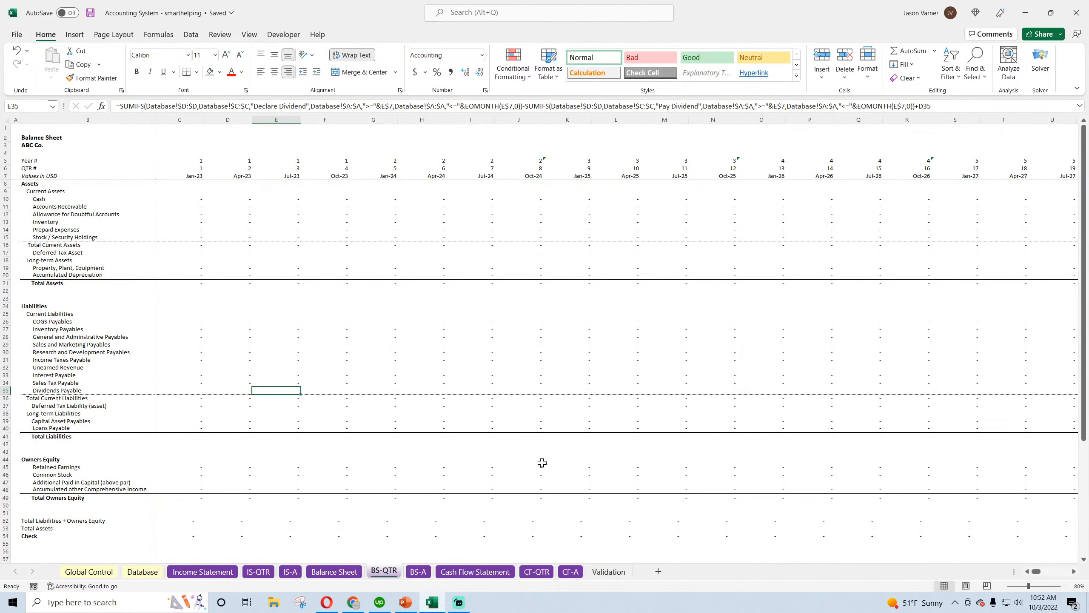
click(419, 572)
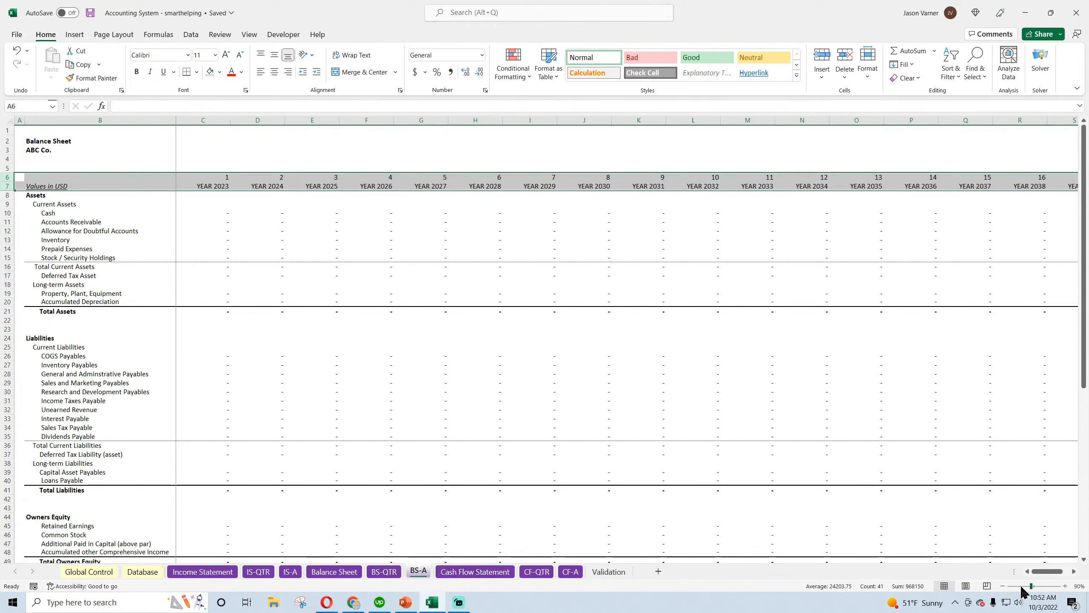
click(1002, 586)
click(279, 344)
Set the zoom to 80% on the cash flow sheets, including CF-QTR and CF-A, and save the workbook
click(476, 572)
click(537, 572)
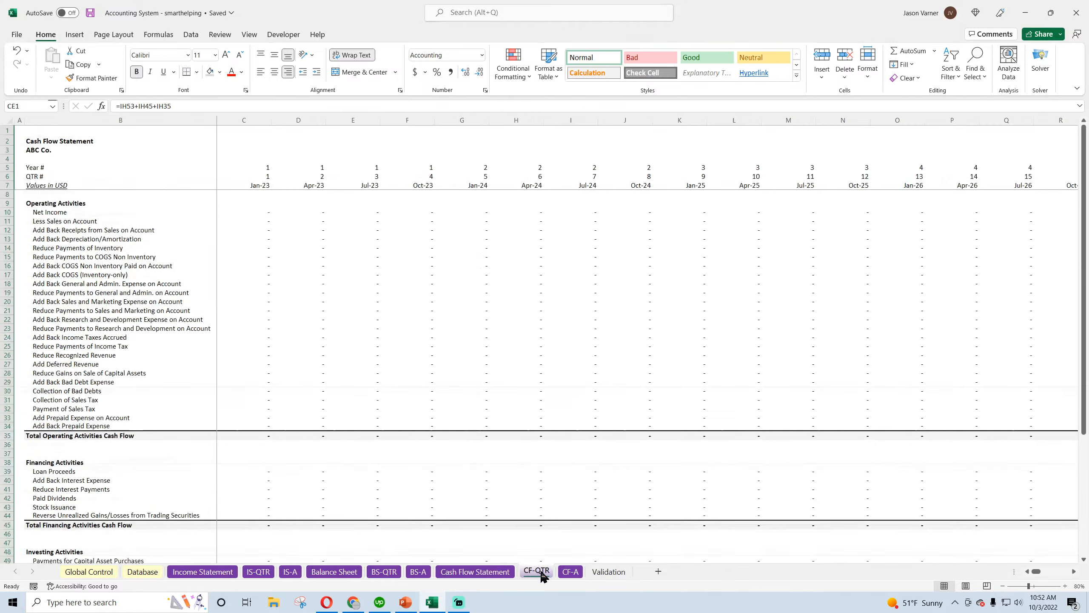
click(1002, 586)
click(571, 572)
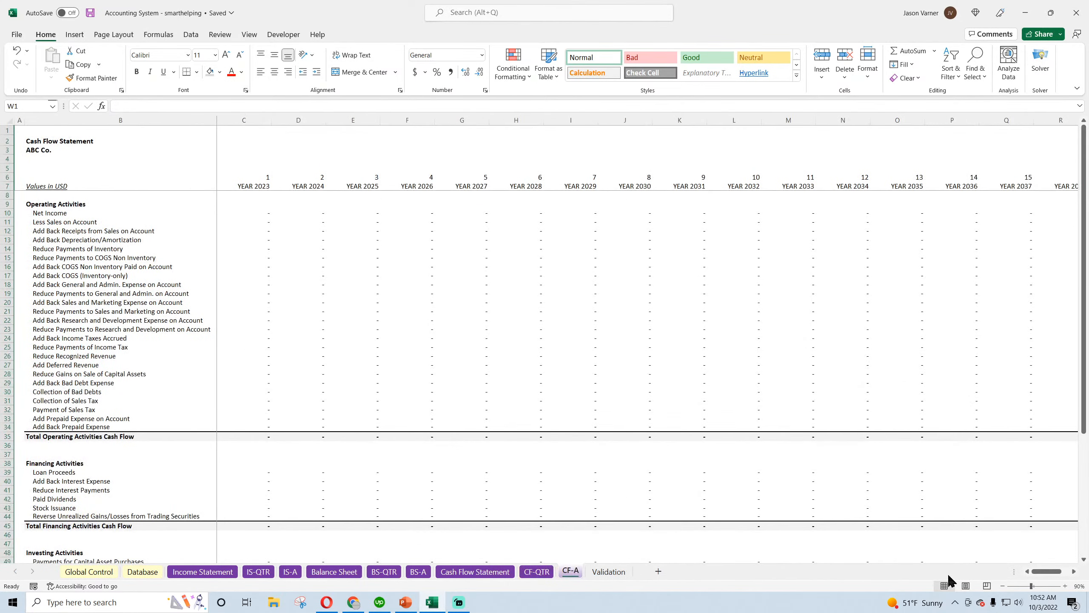
click(1003, 585)
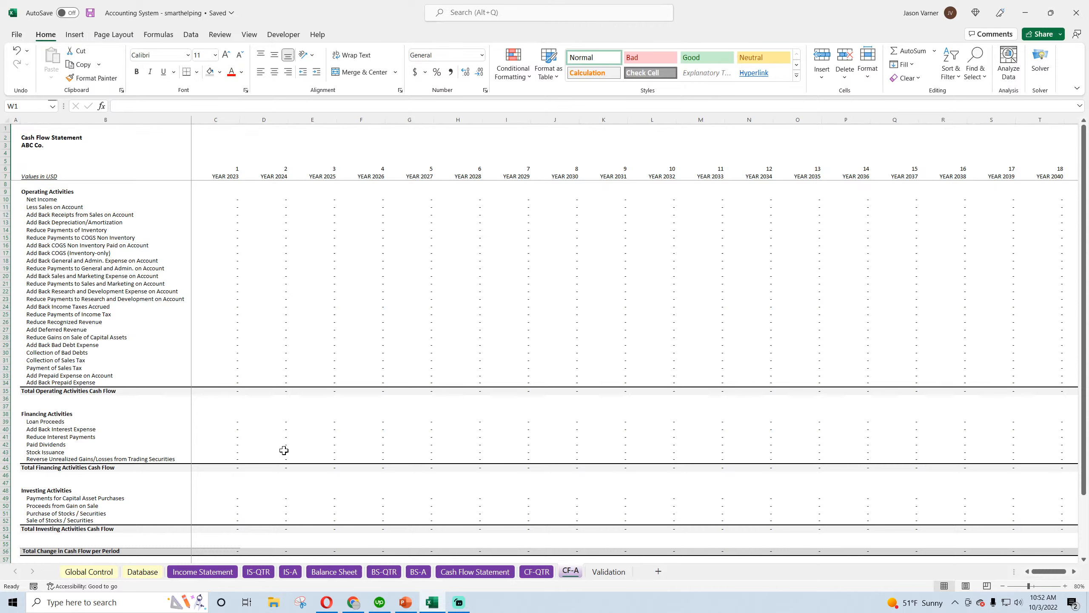
click(89, 13)
Enter the period label "Annual Periods" in cell B4 of the CF-A sheet
click(52, 141)
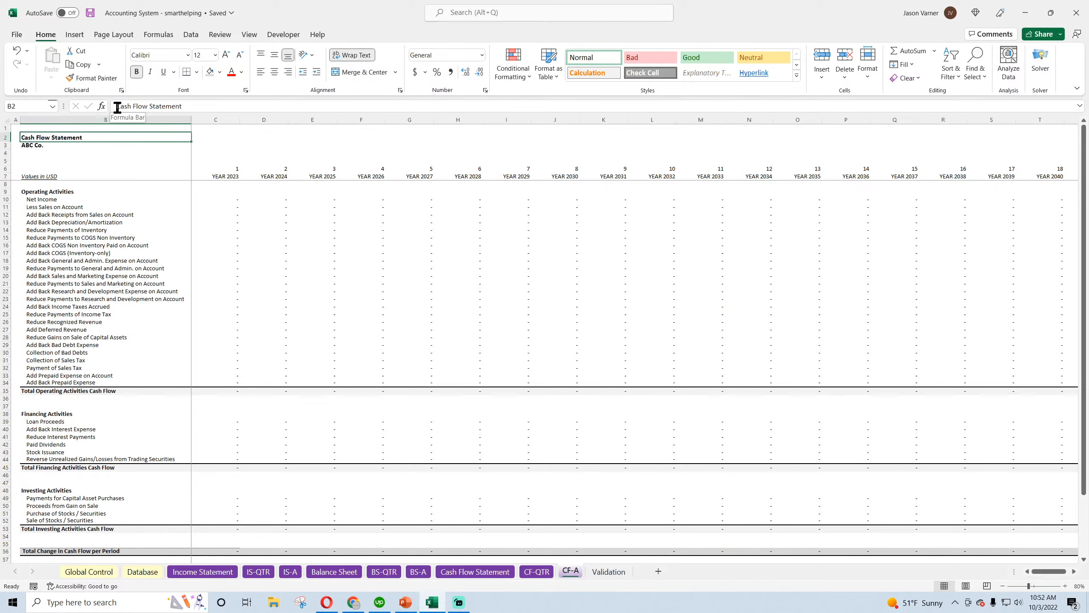
click(34, 153)
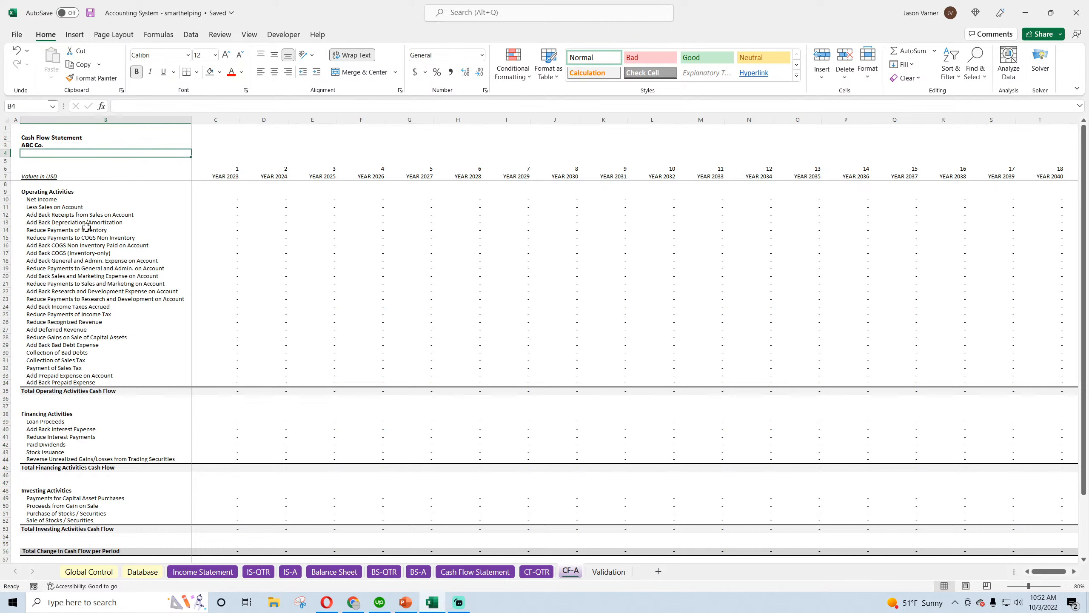
text(Annual Period)
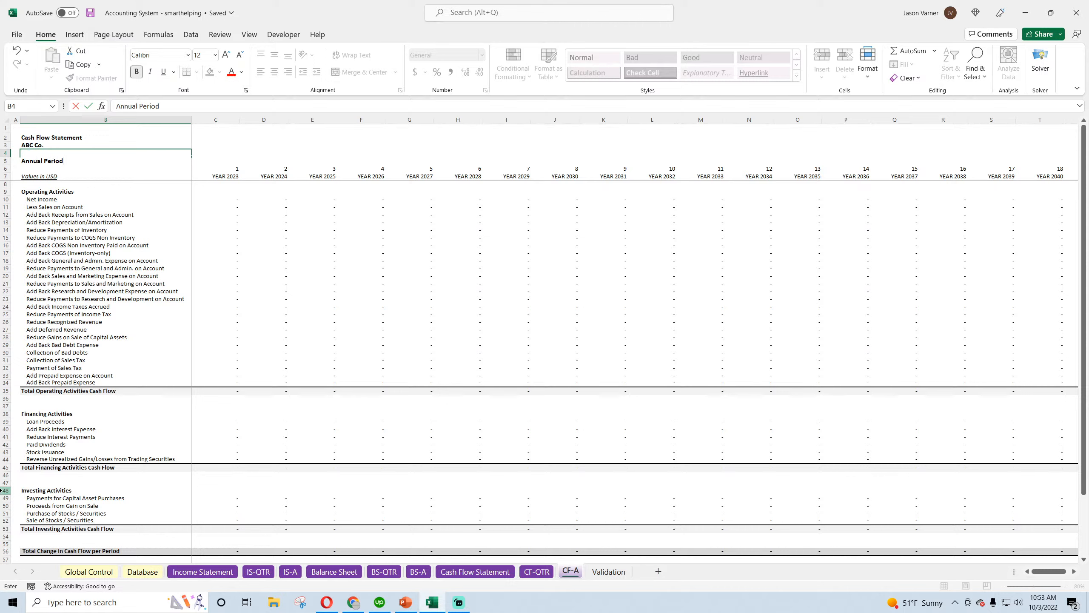
text(s)
key(Return)
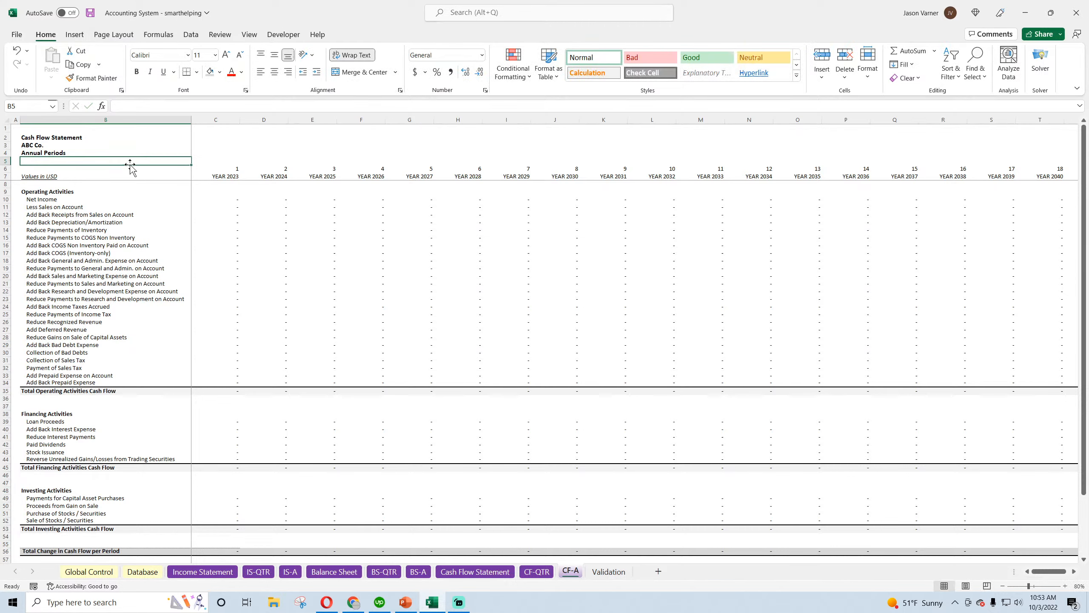
Copy the CF-A period label into B4 of the BS-A sheet and reword it as "Annual Period Ending"
click(43, 150)
key(ctrl+c)
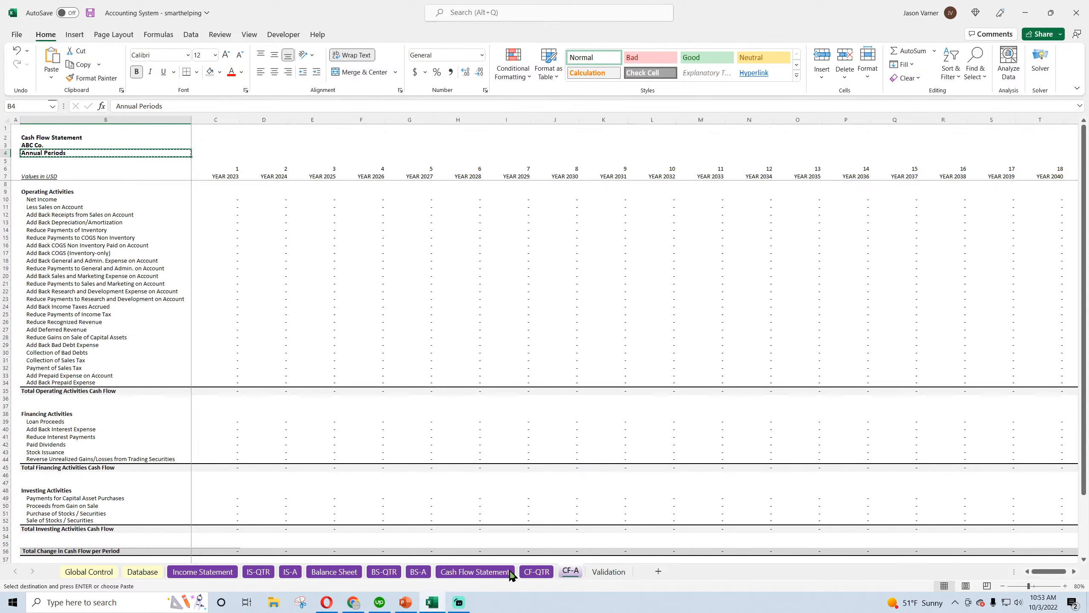
click(418, 572)
click(32, 152)
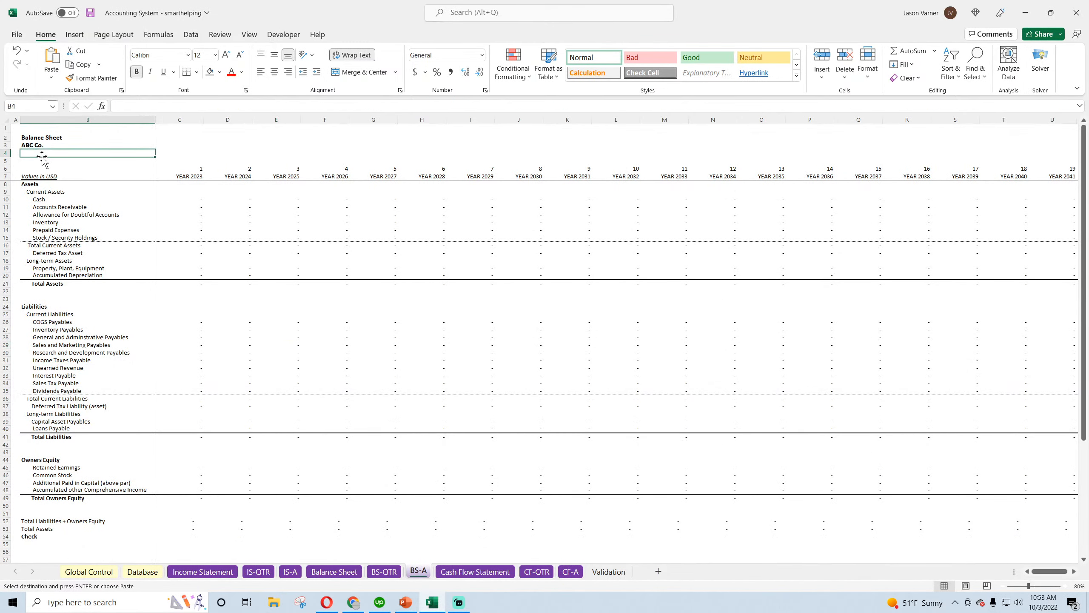
key(ctrl+v)
click(162, 106)
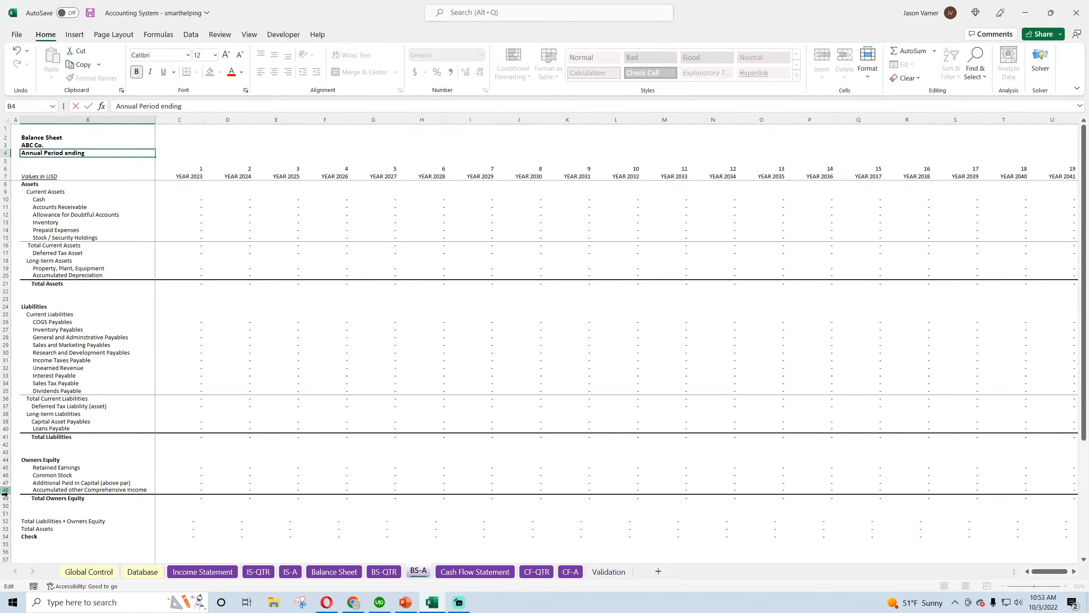
text(ing)
key(Return)
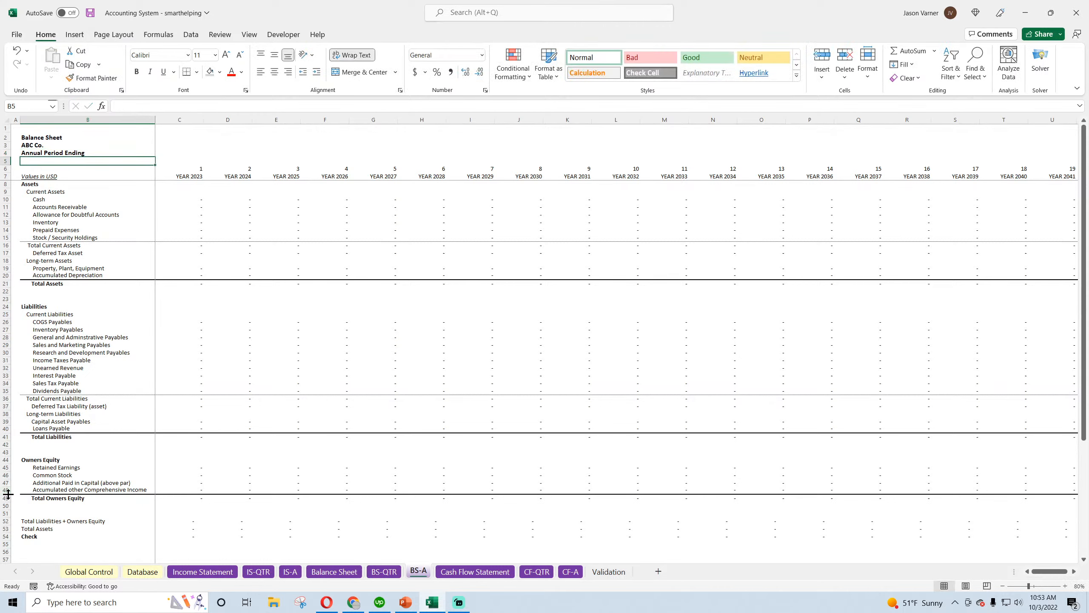
Copy the "Annual Periods" label from CF-A into cell B4 of the IS-A sheet
click(570, 571)
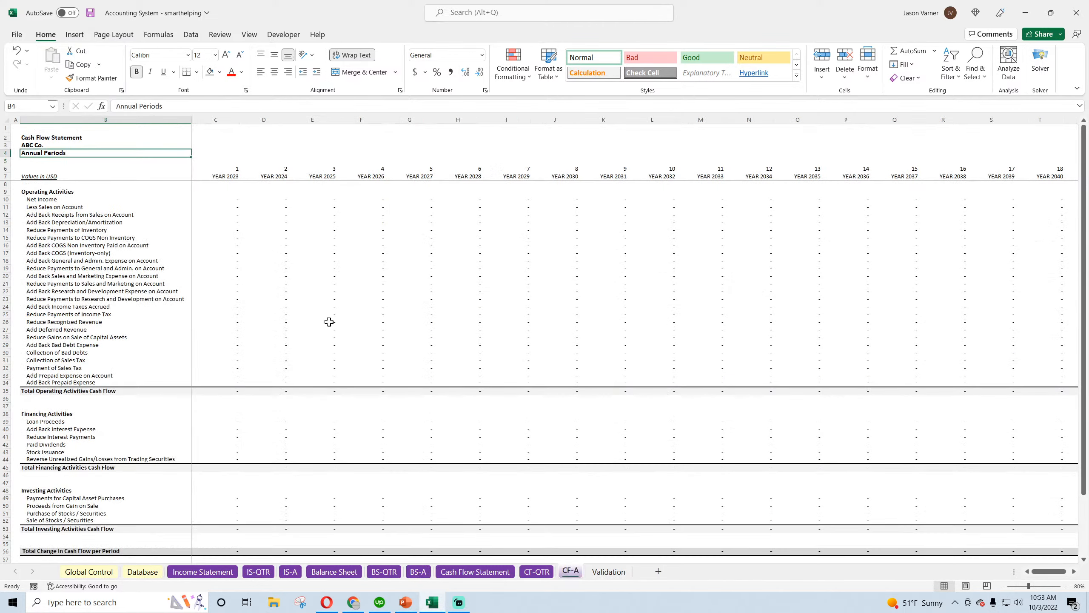
key(ctrl+c)
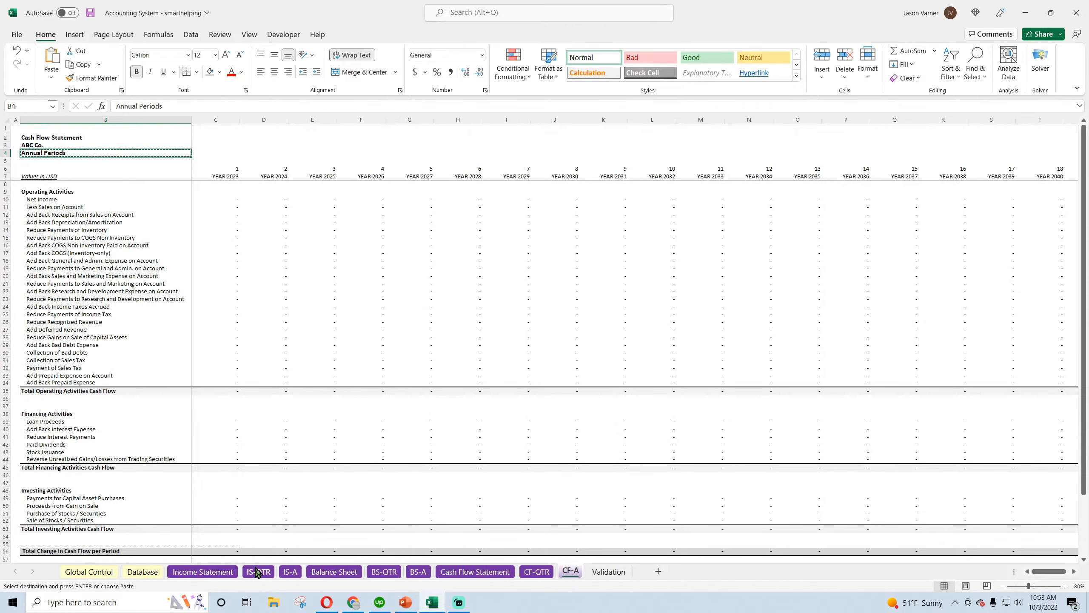
click(290, 571)
click(43, 150)
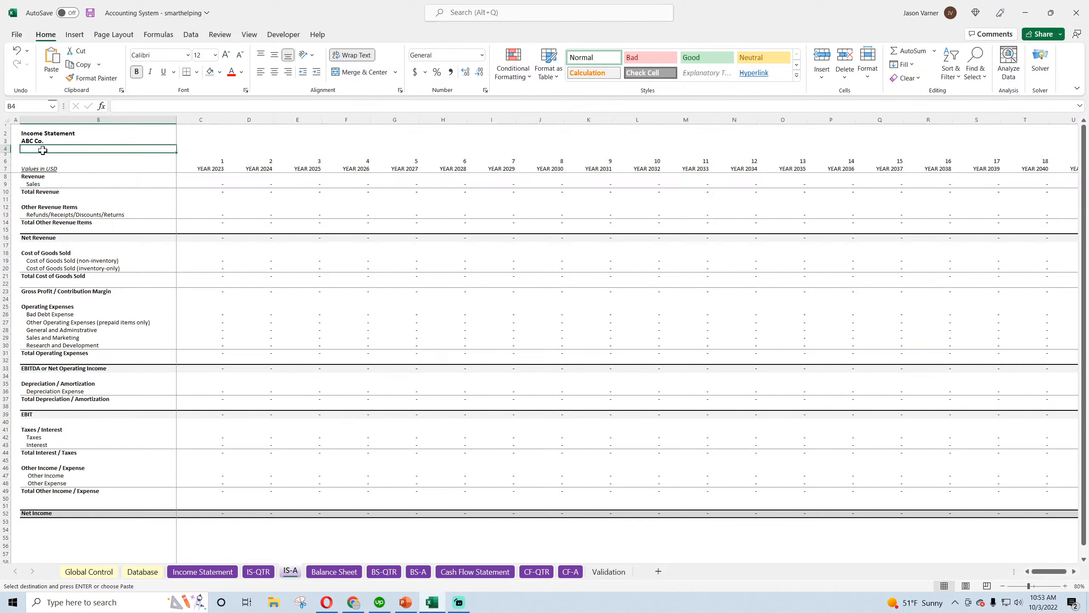
key(ctrl+v)
Enter the period label "Monthly Periods" in cell B4 of the Income Statement sheet
click(218, 571)
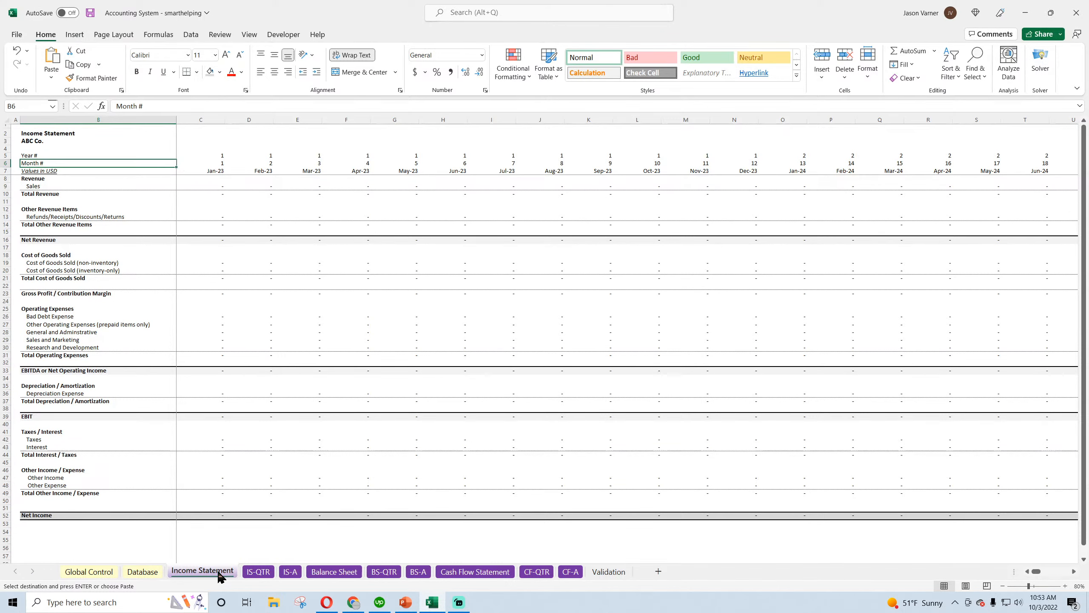
click(43, 149)
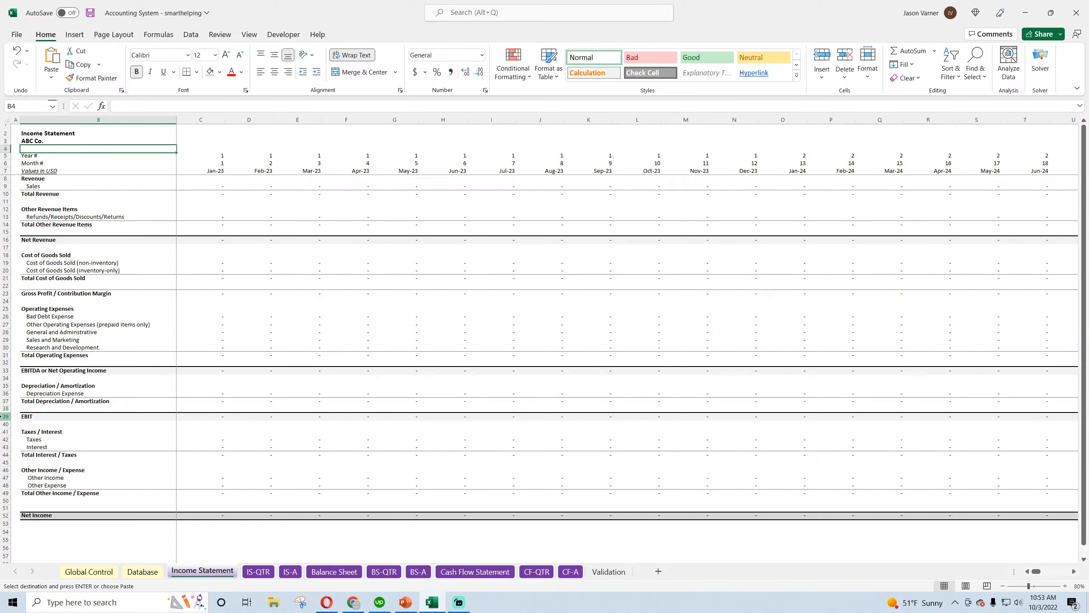
text(Monthly Period)
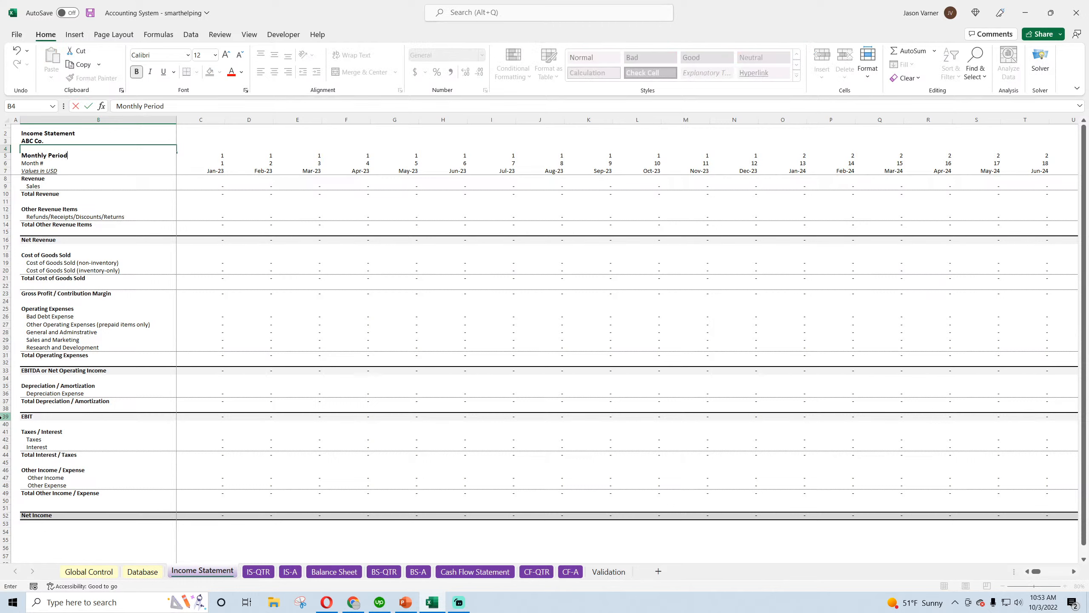
key(Return)
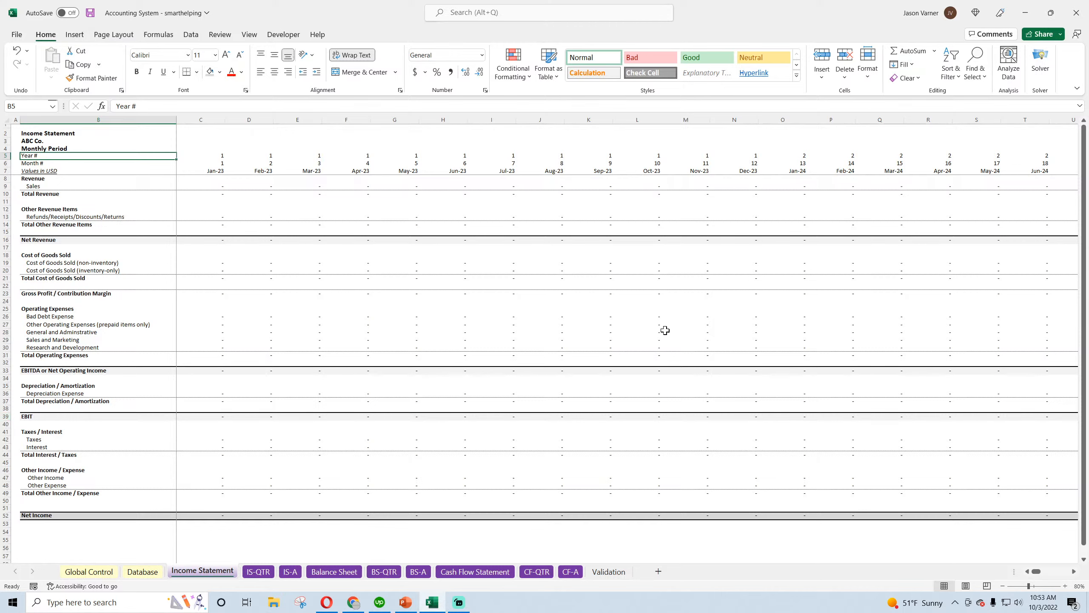
click(570, 571)
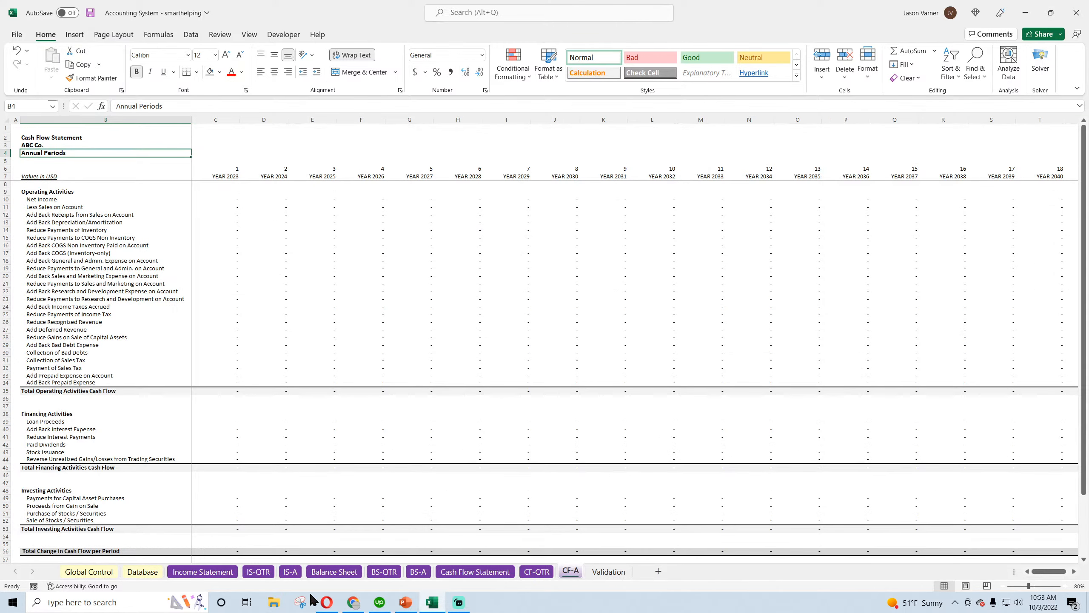
click(215, 571)
double_click(105, 150)
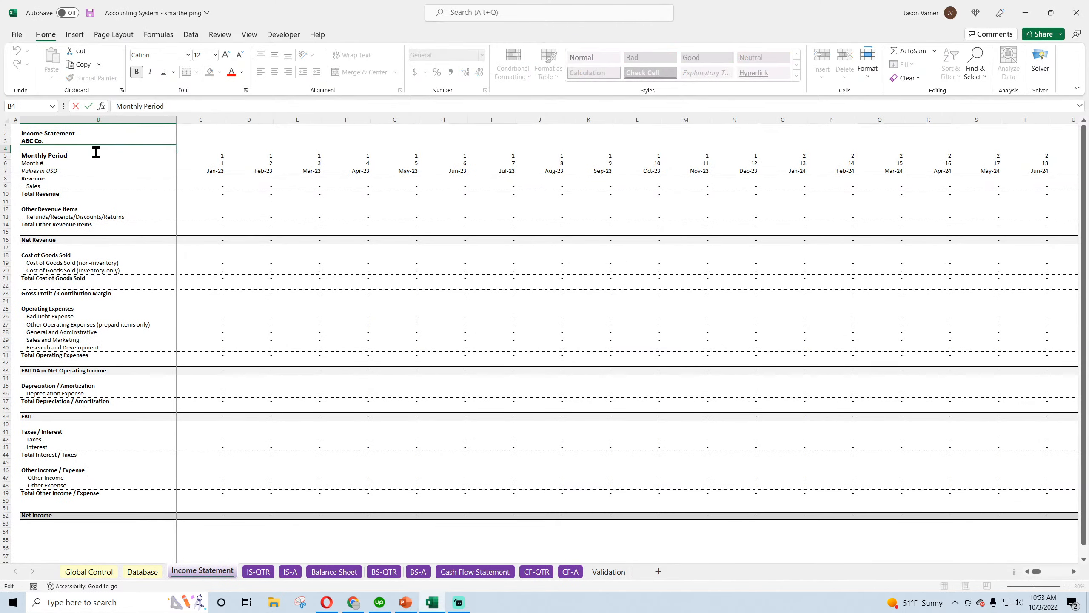
key(Escape)
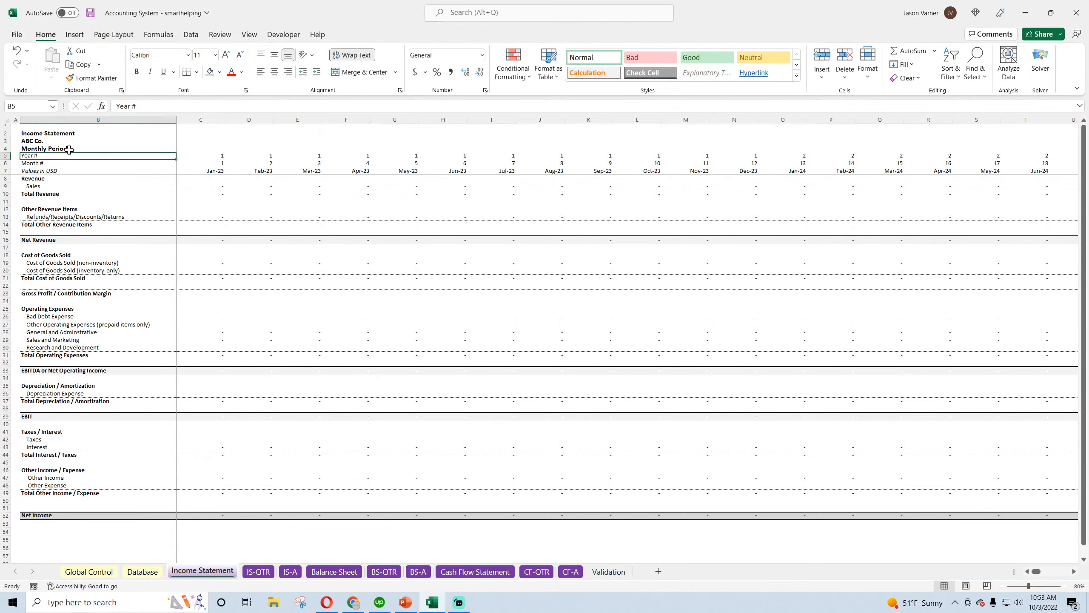
Copy the "Monthly Periods" label from the Income Statement into cell B4 of the Cash Flow Statement sheet
key(ctrl+c)
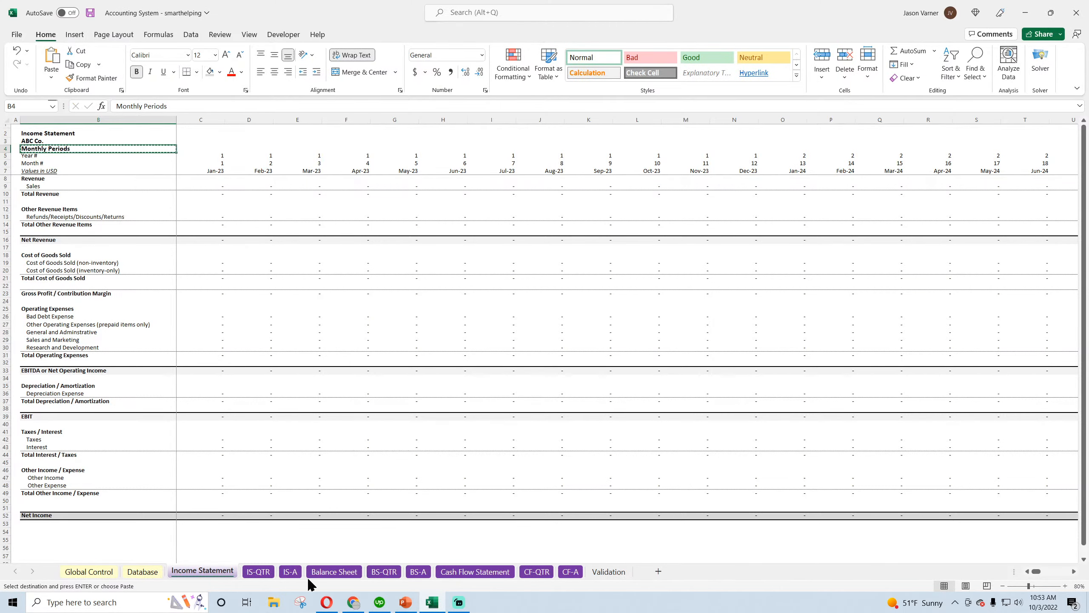
click(334, 571)
click(475, 573)
click(34, 155)
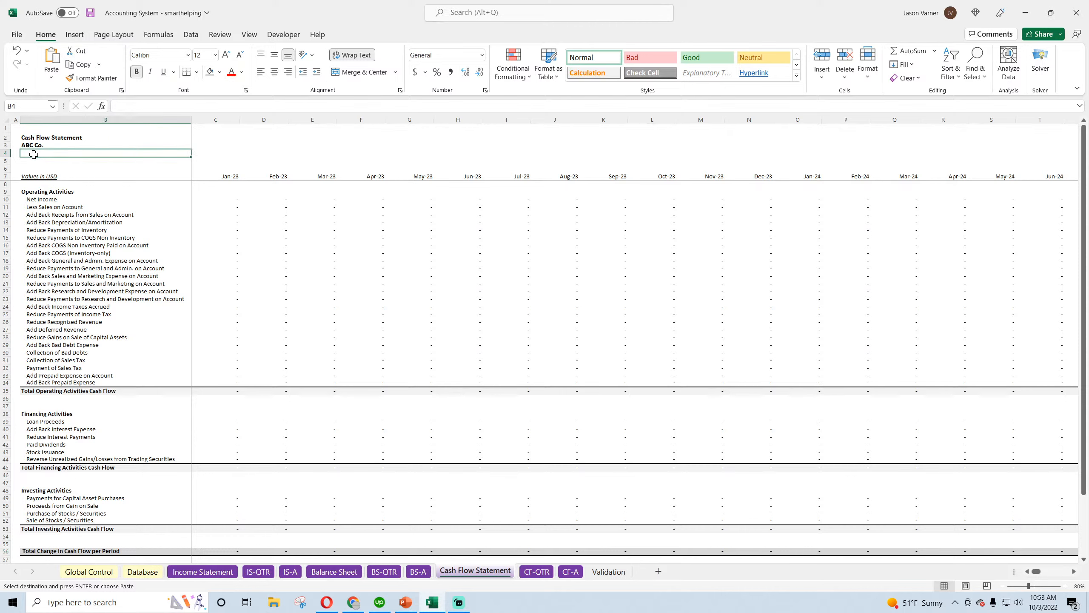
key(ctrl+v)
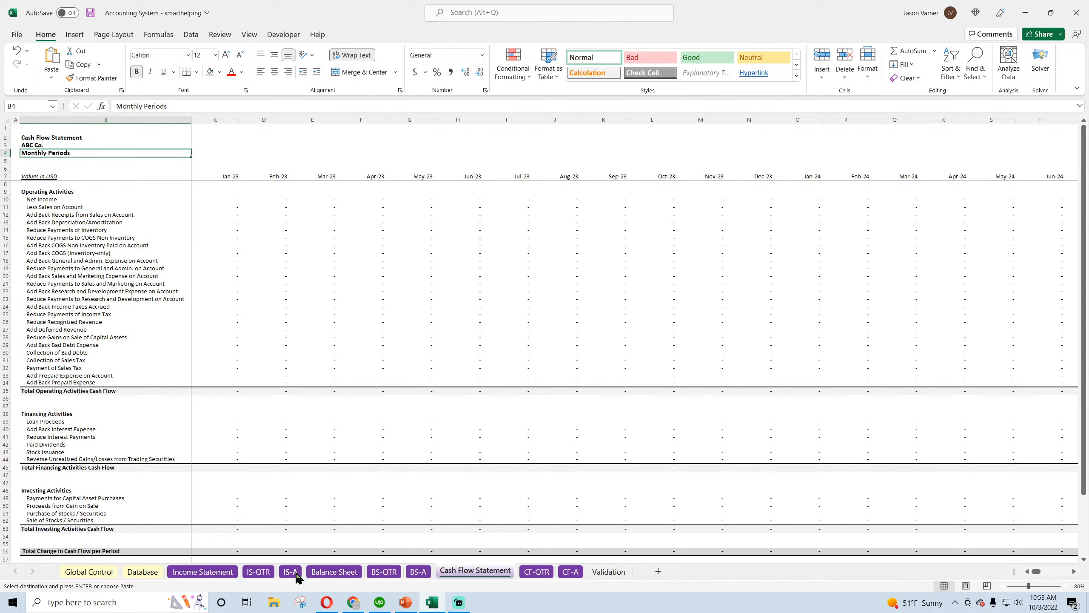
Enter the period label "Month Ended" in cell B4 of the Balance Sheet sheet
click(334, 572)
click(27, 153)
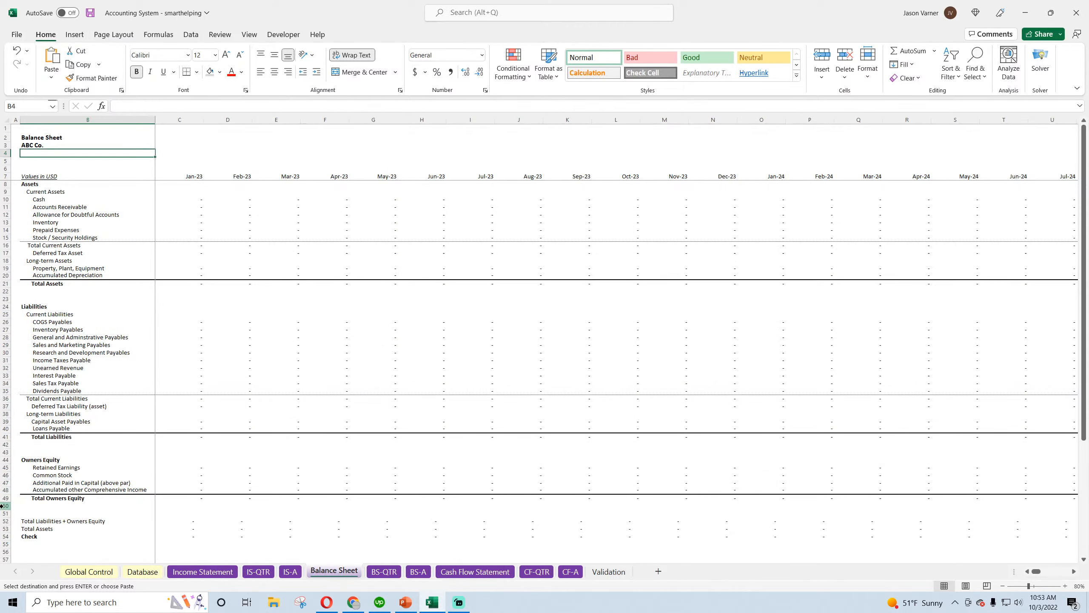
text(Month E)
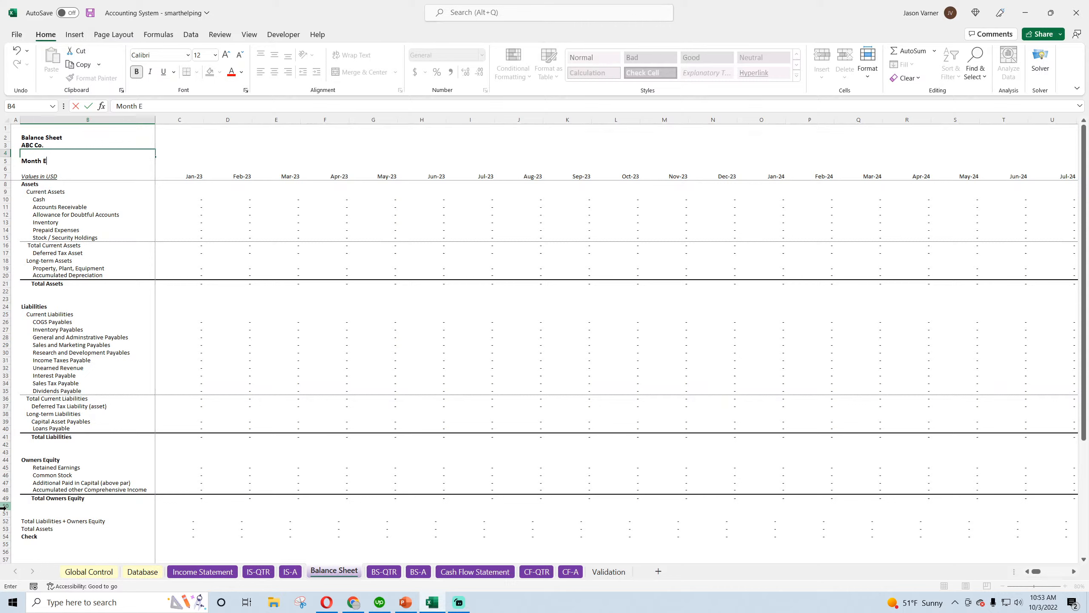
text(nded)
key(Return)
key(Return)
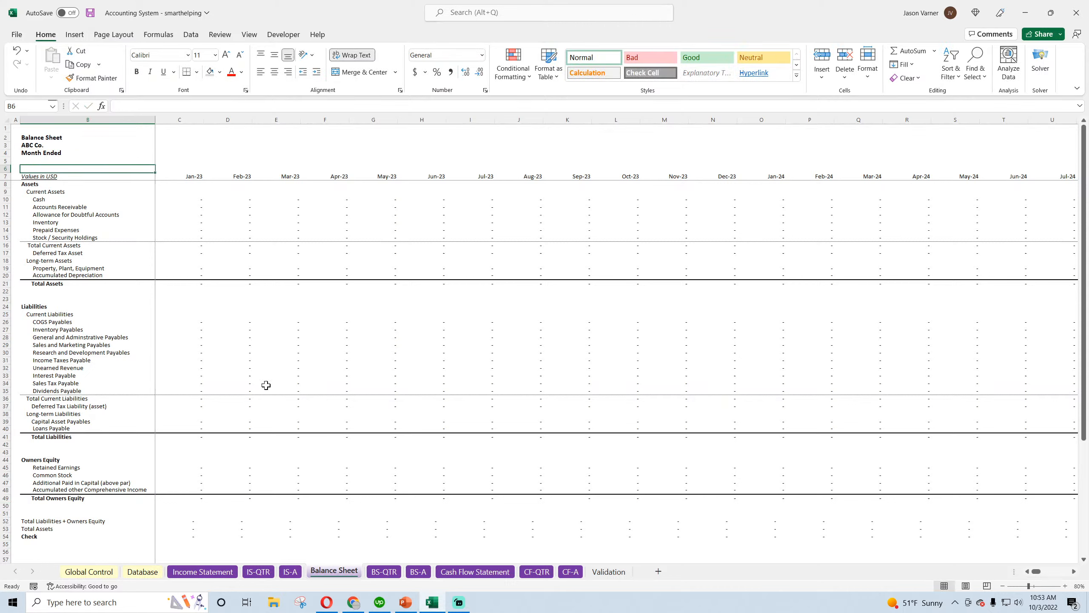
click(60, 152)
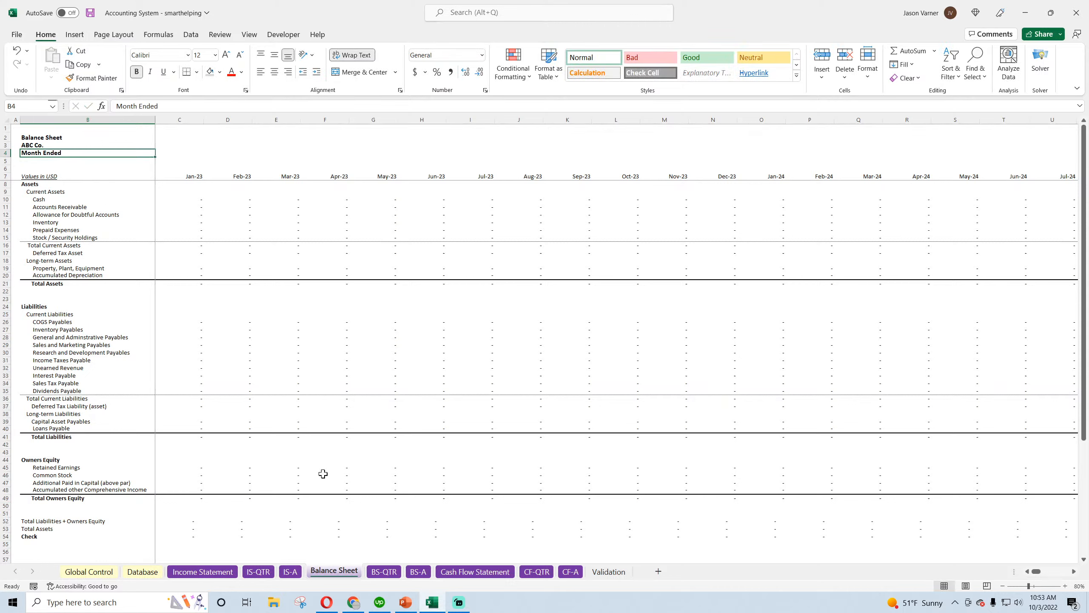
Enter the period label "Quarterly Periods" in cell B4 of the IS-QTR sheet
click(216, 572)
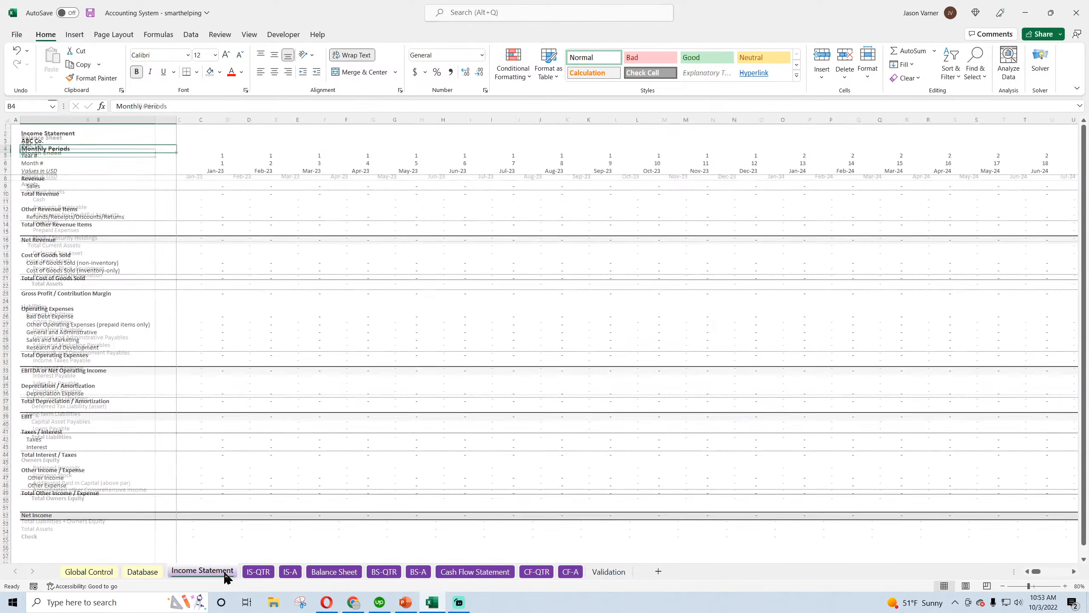
click(259, 575)
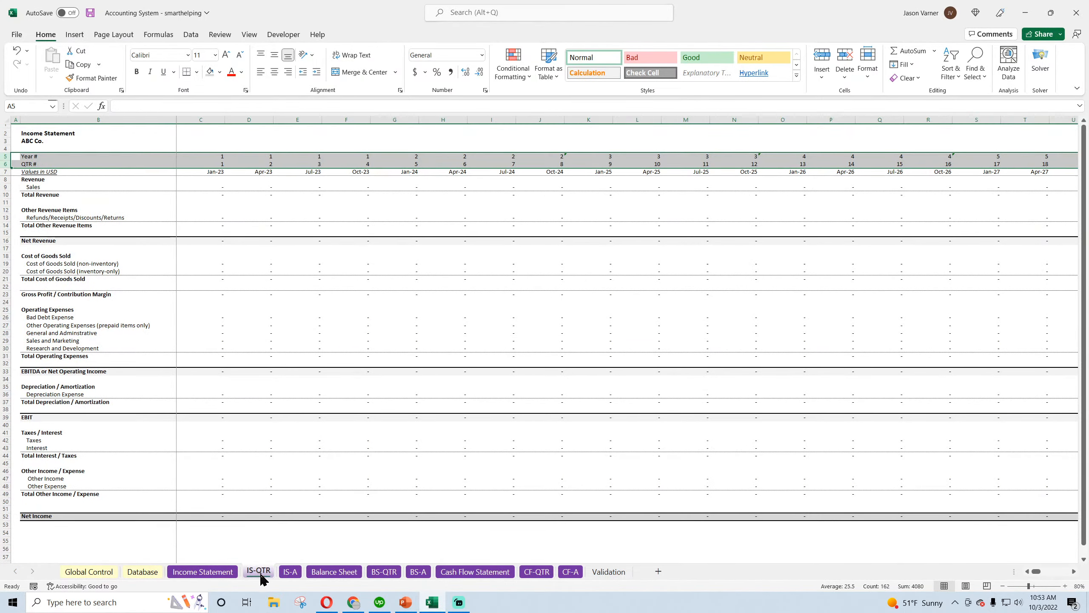
click(35, 146)
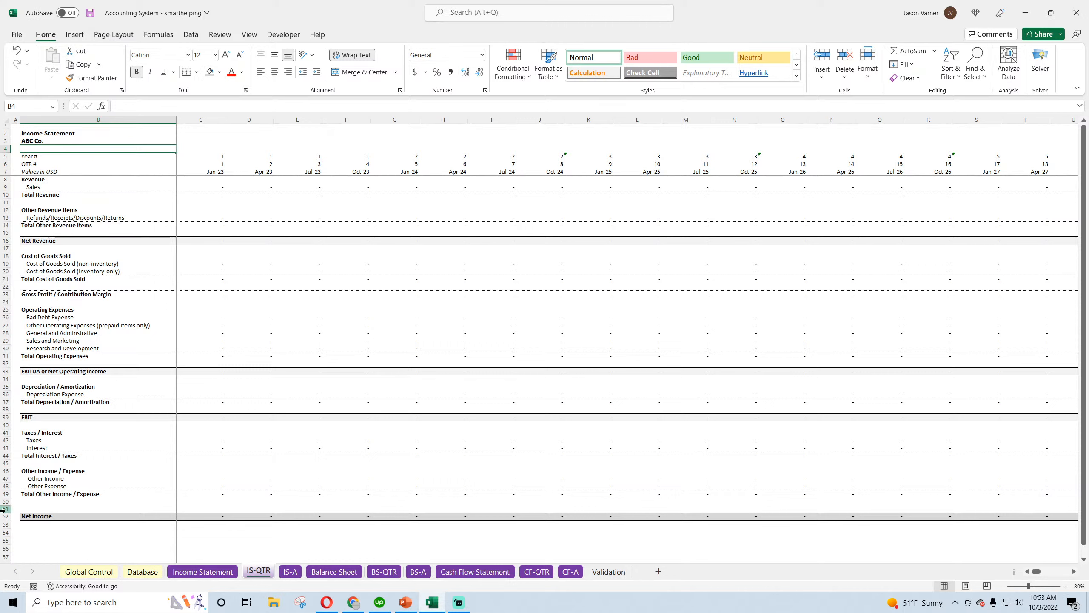
text(QQarte)
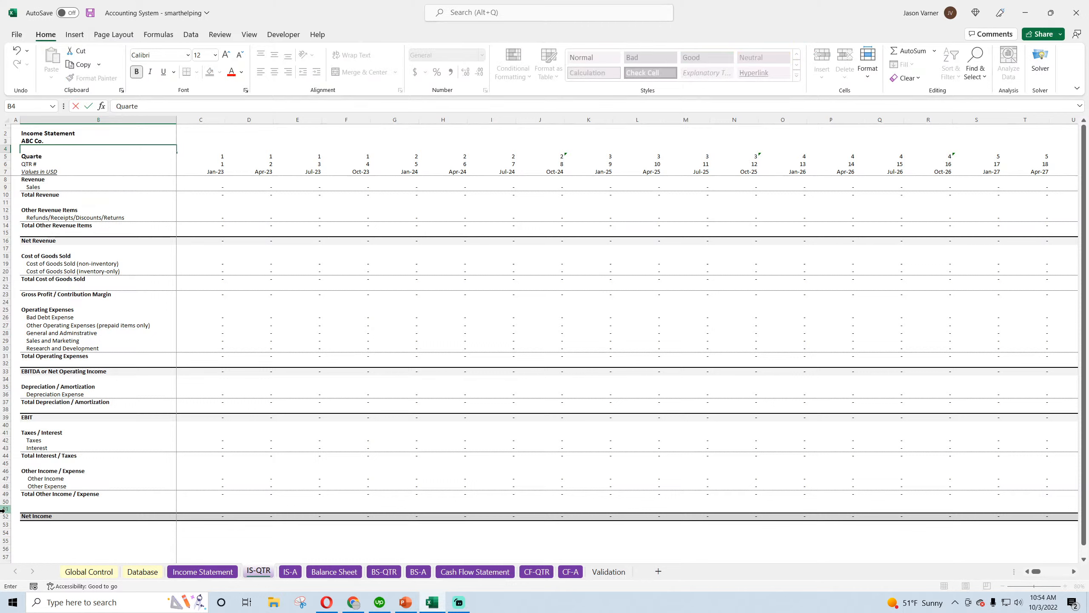
text(rly Periods)
key(Return)
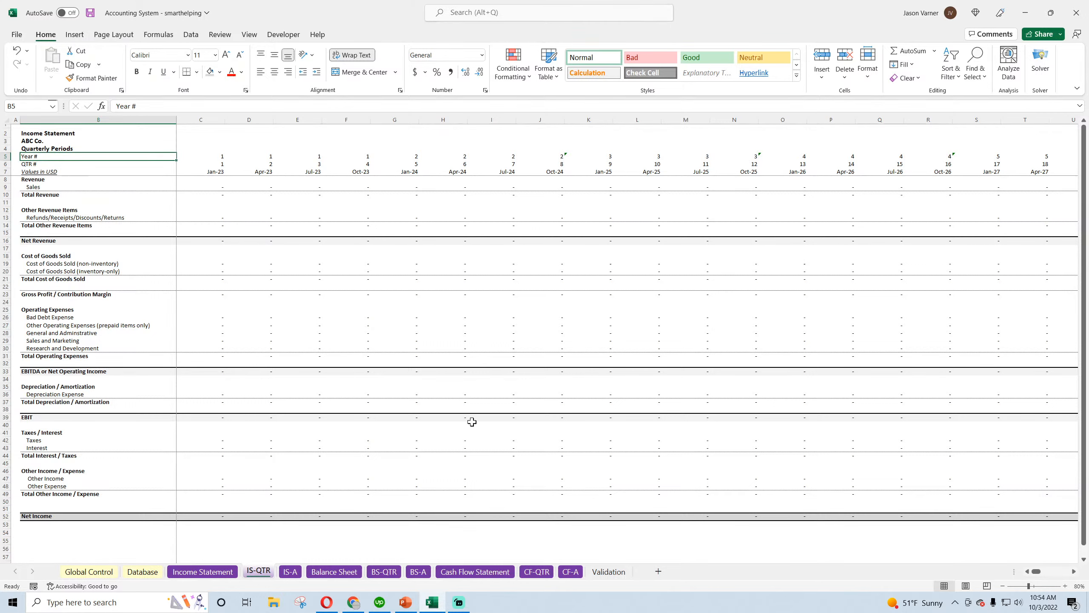
Enter the period label "Quarterly Periods" in cell B4 of the BS-QTR sheet
click(337, 572)
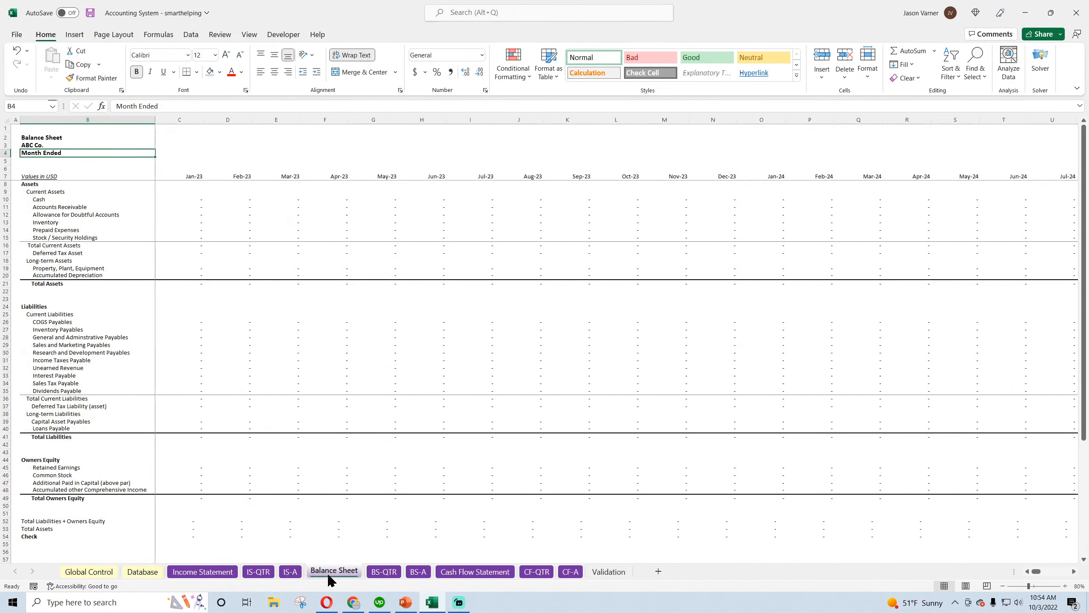
click(384, 572)
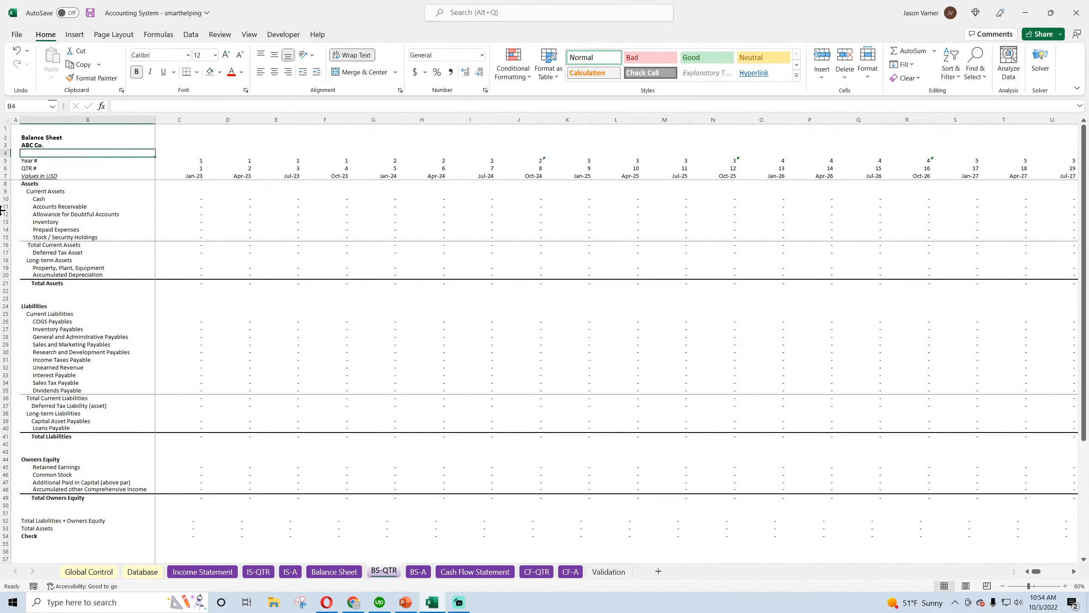
text(Quar)
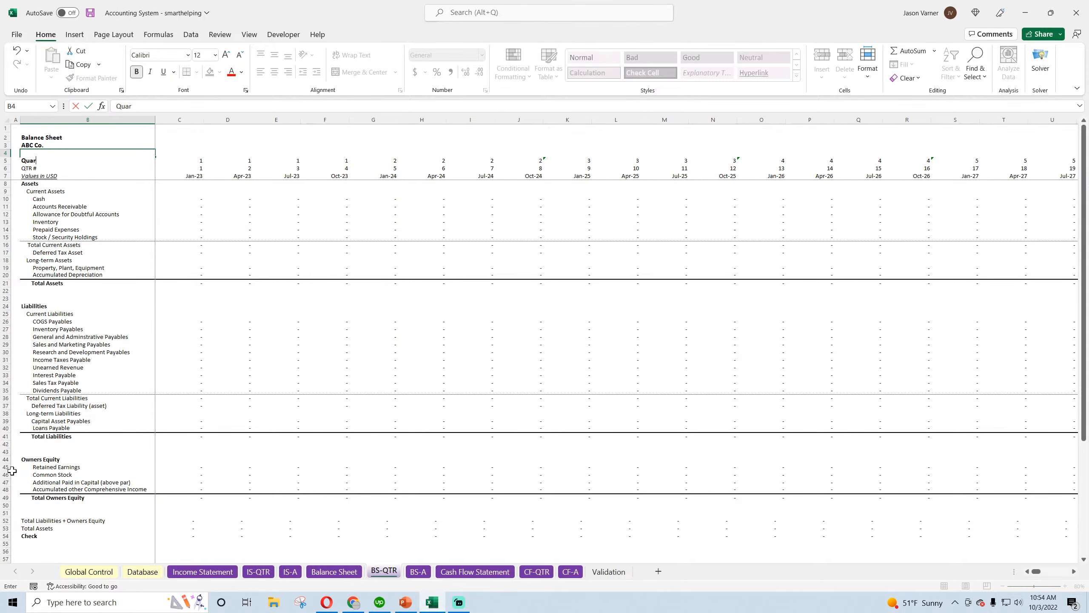
text(terly Periods)
key(Return)
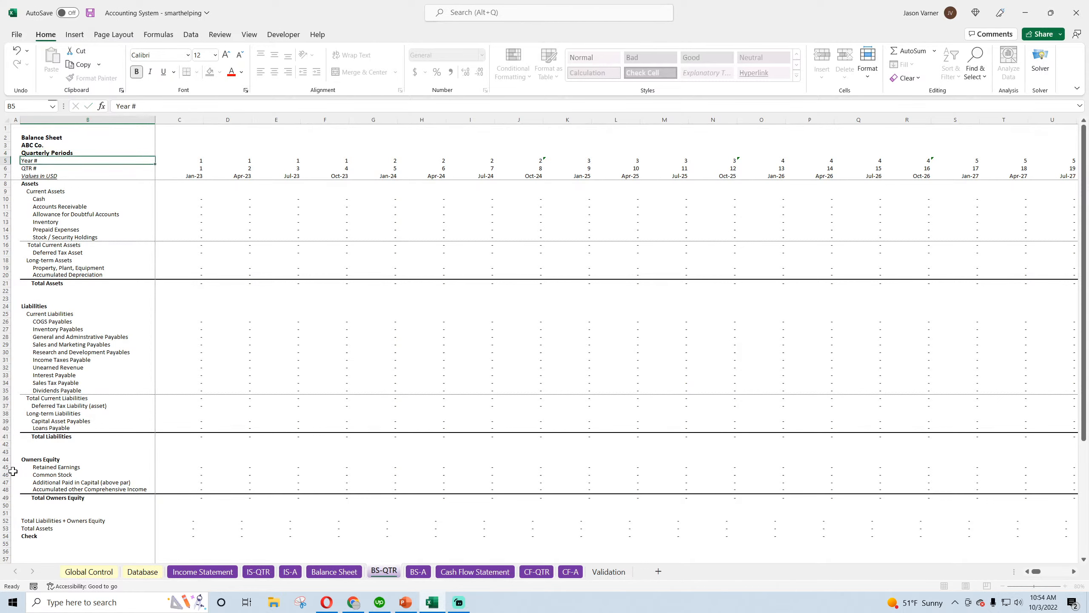
Select the period label cell B4 under the company name on the CF-QTR sheet and clear it
click(418, 572)
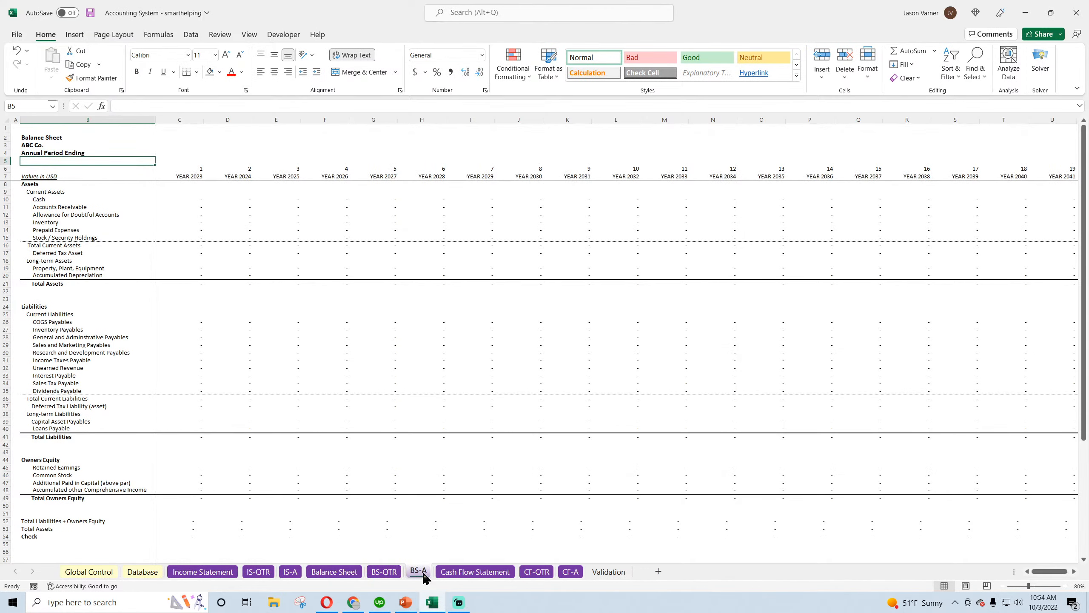
click(472, 572)
click(47, 161)
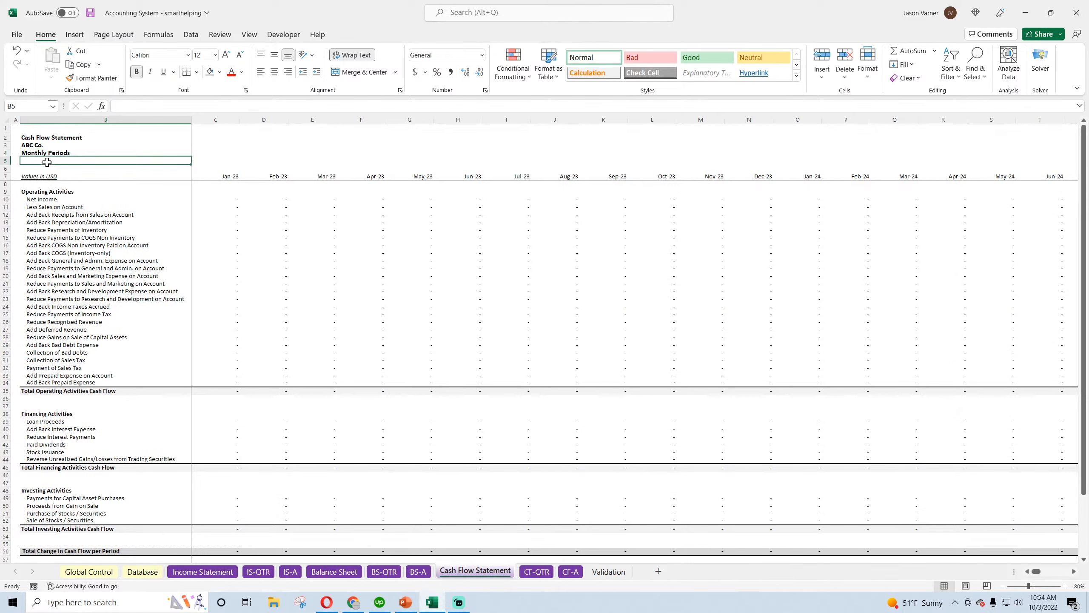
click(536, 572)
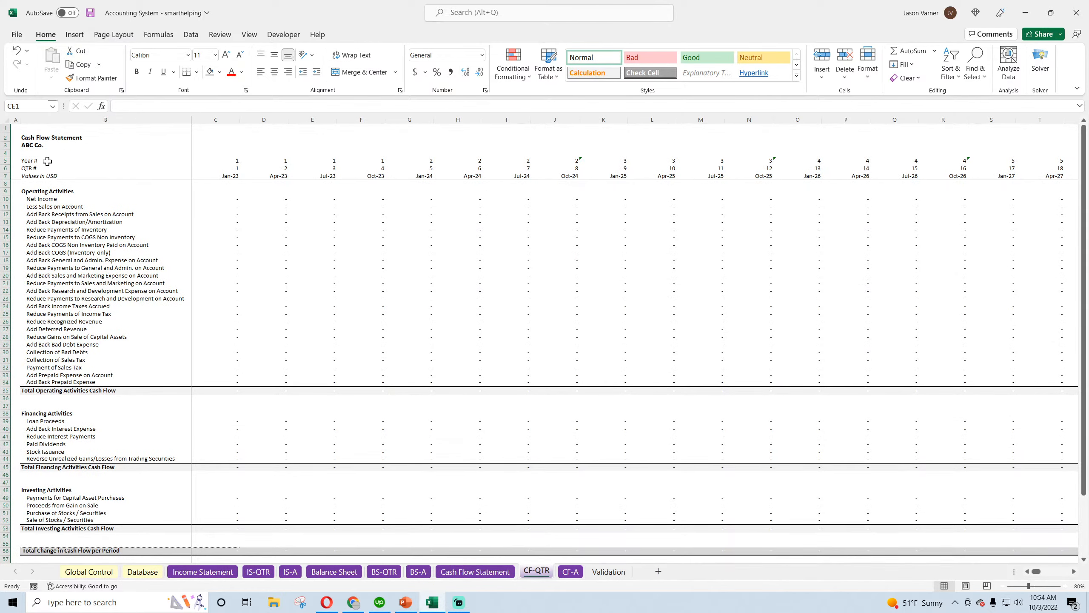
click(37, 152)
key(Delete)
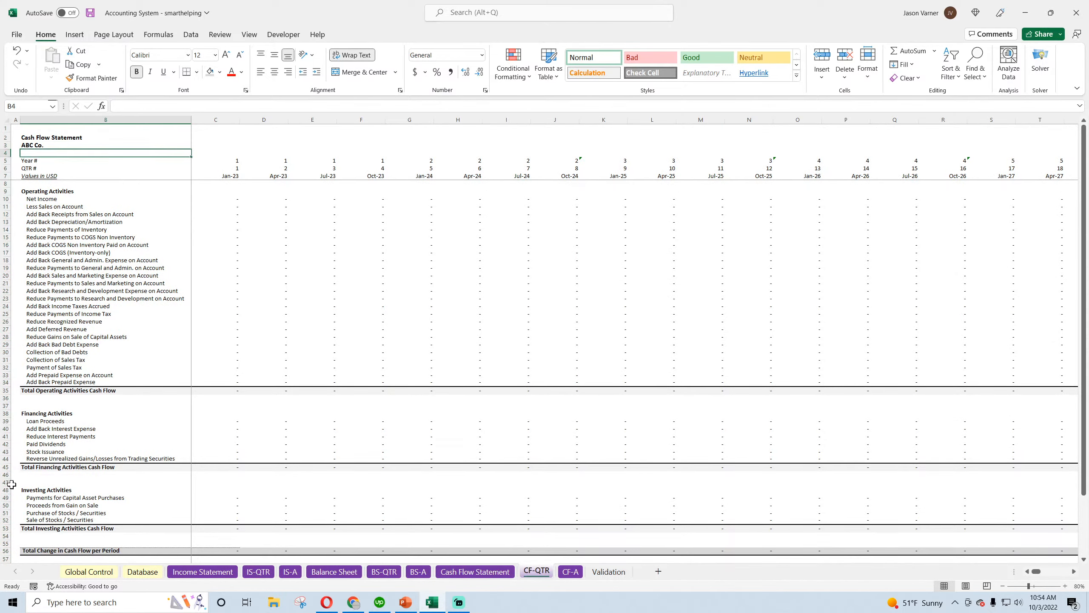
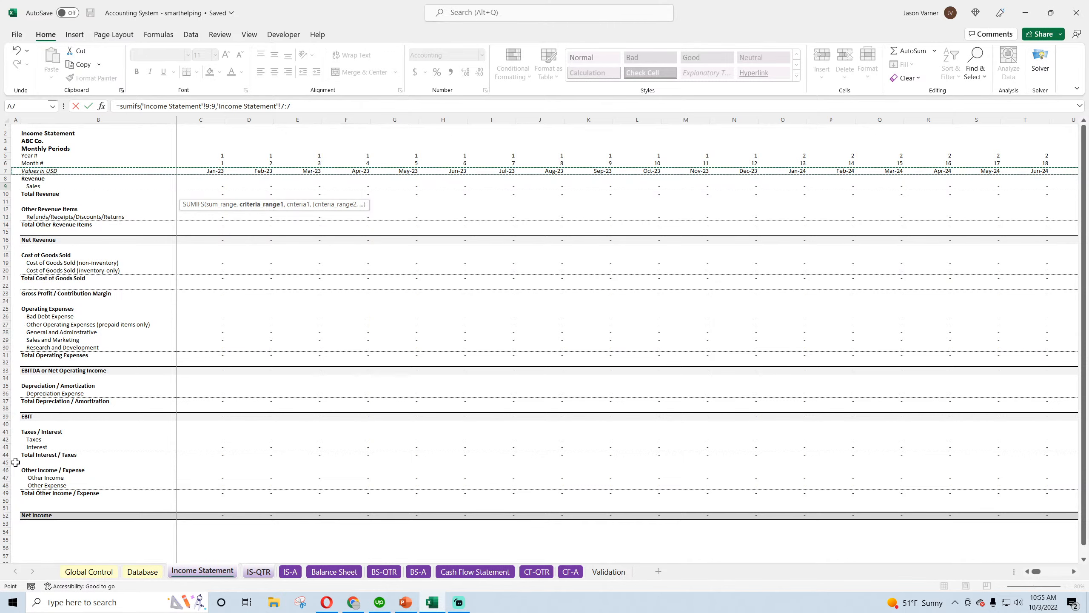
Add the first SUMIFS criterion to the Sales formula in C9, matching dates ">="& the IS-QTR quarter date in C7
text(,">="&)
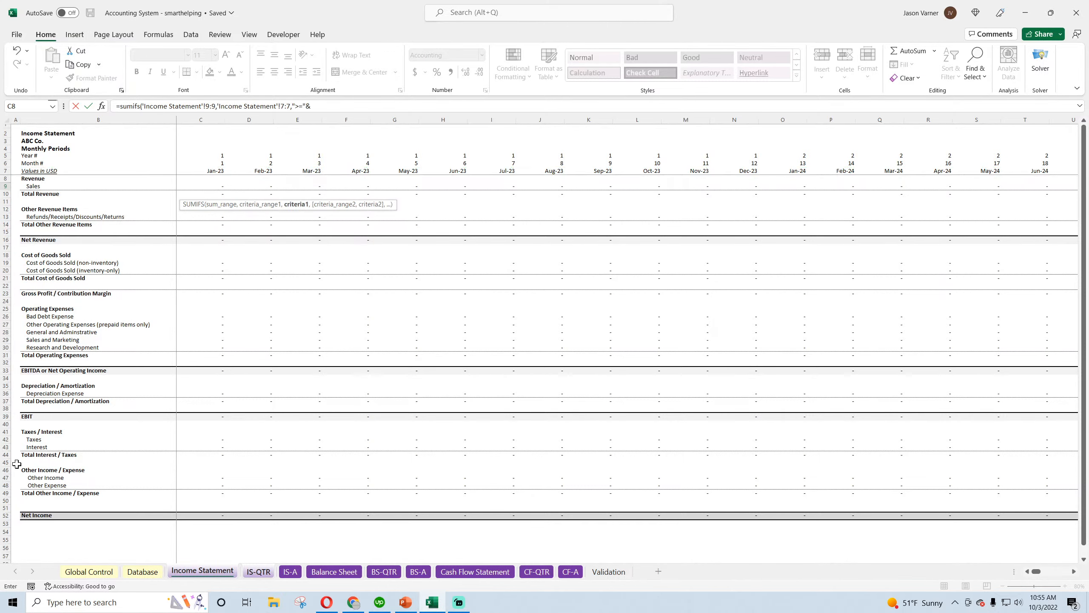
click(291, 573)
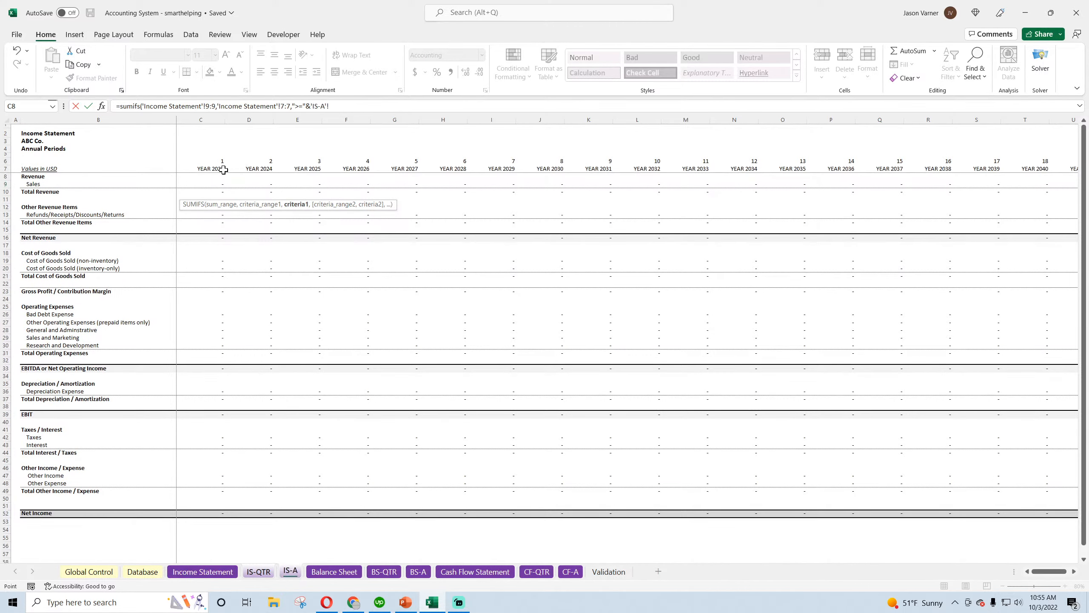
click(259, 572)
click(210, 173)
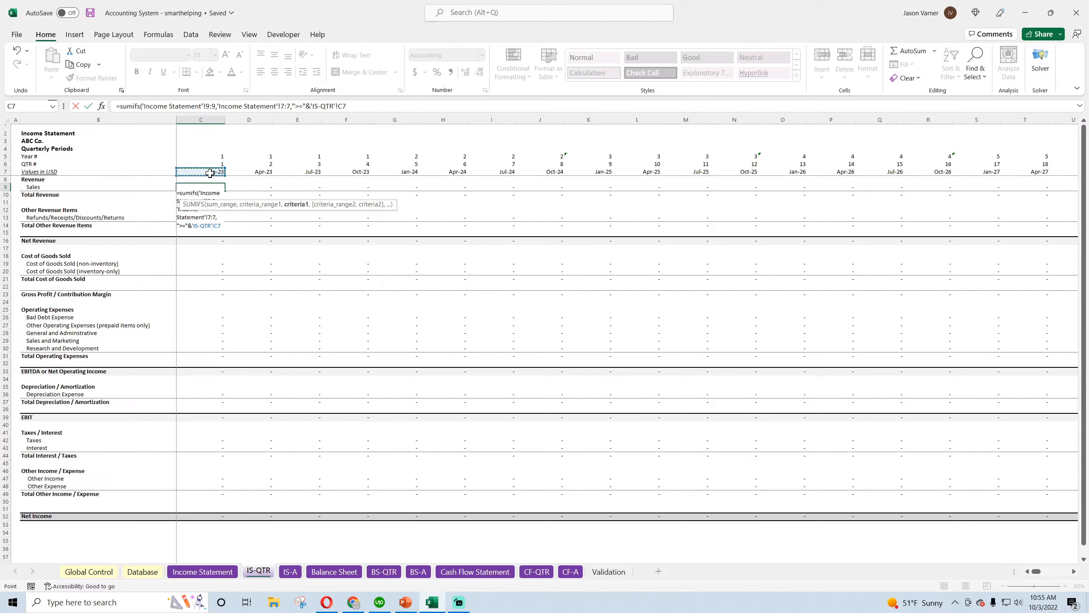
text(,)
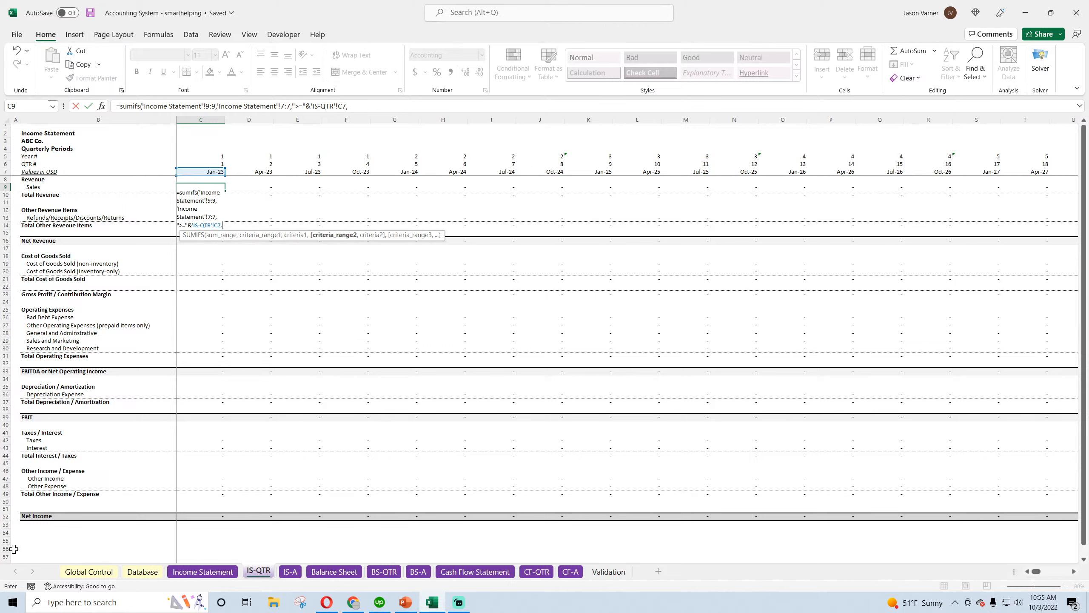
Add a second criterion on Income Statement row 7, "<="&EOMONTH('IS-QTR'!C7,2), and complete the Sales formula with its closing parenthesis
click(210, 577)
click(5, 171)
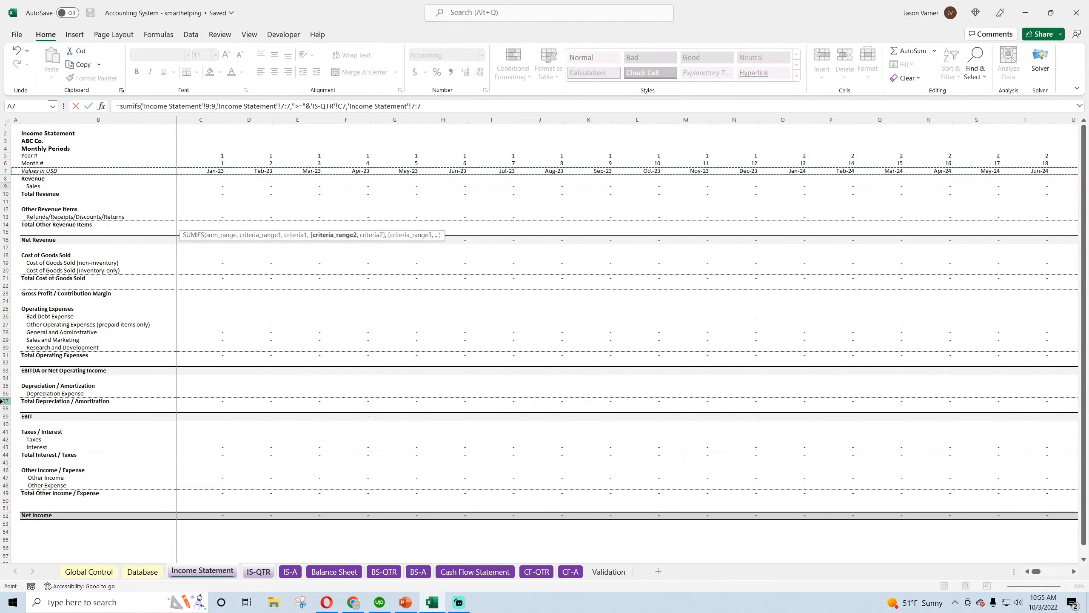
text(,)
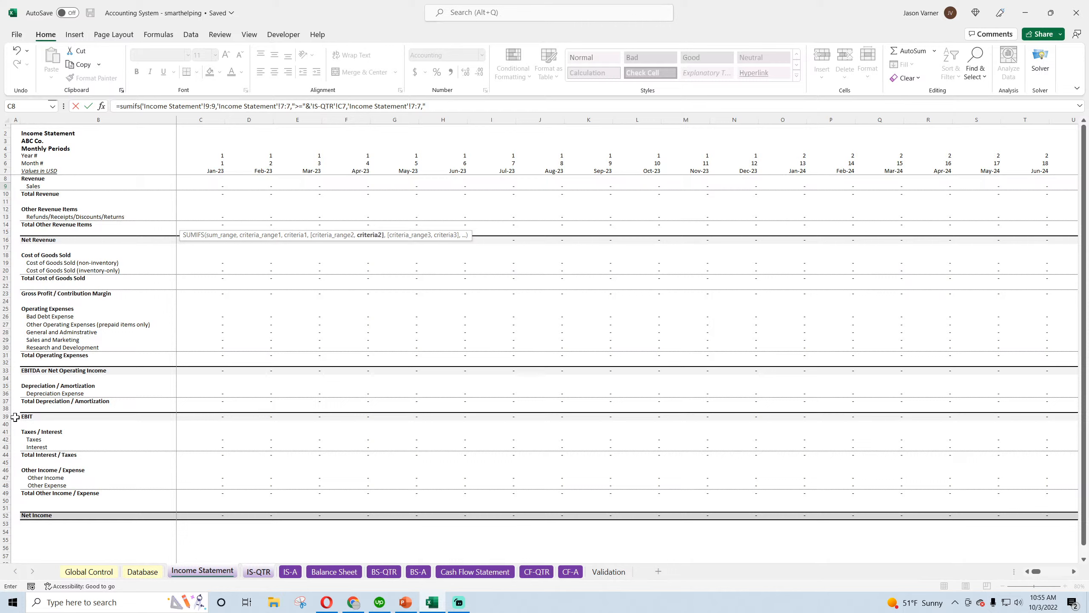
text("<="&eomonth()
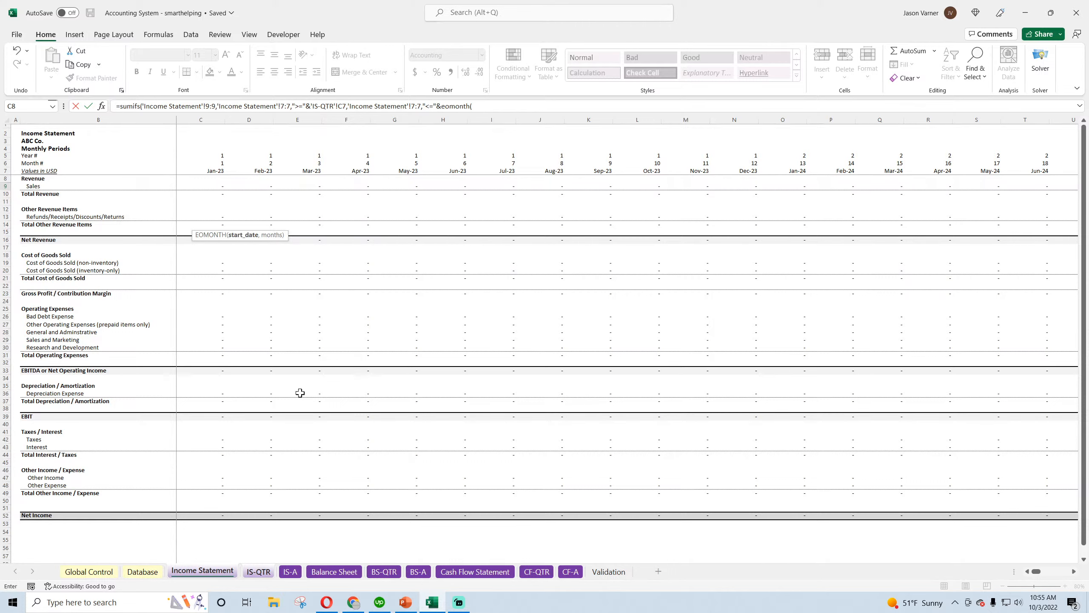
click(258, 571)
click(202, 172)
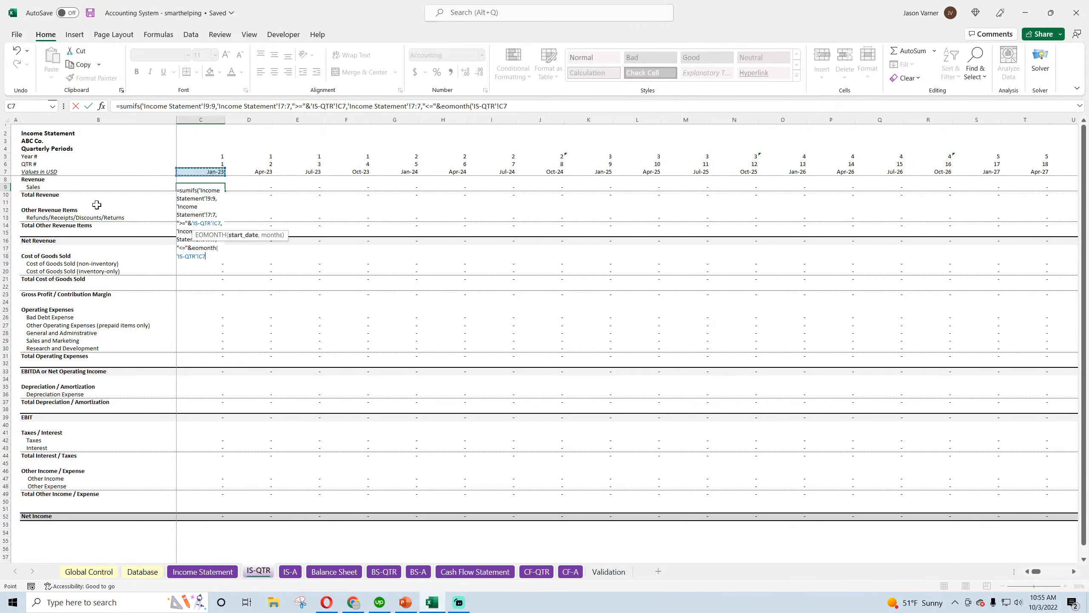
text(,2))
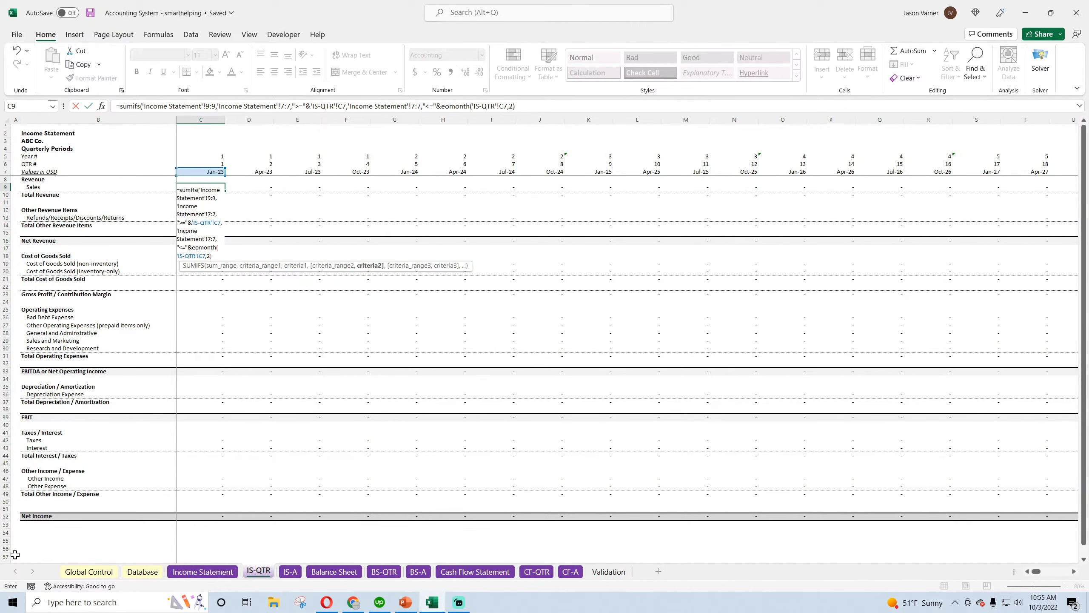
key(Return)
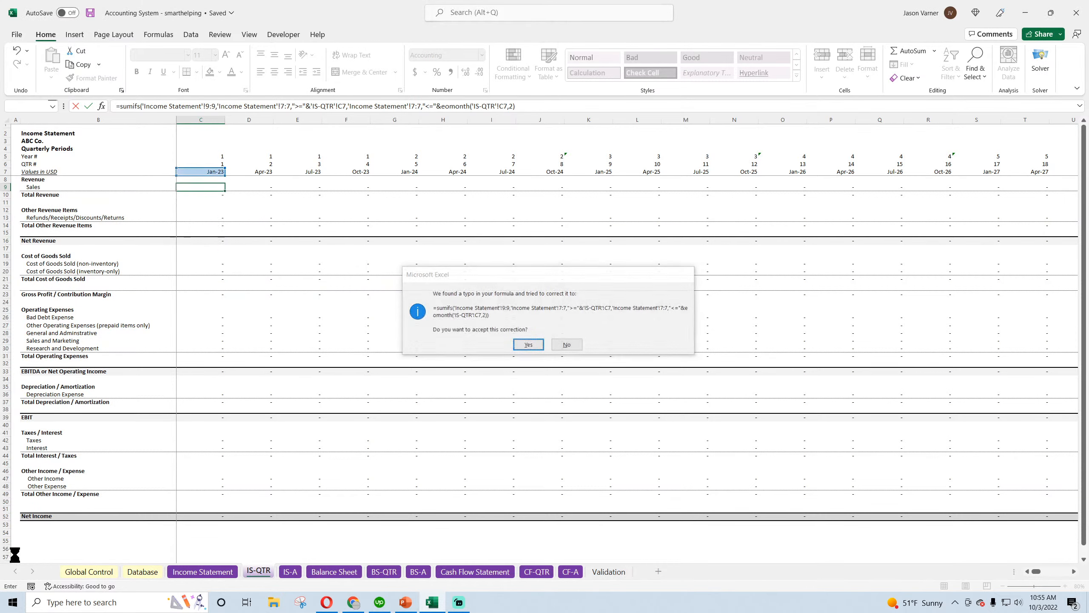
key(Return)
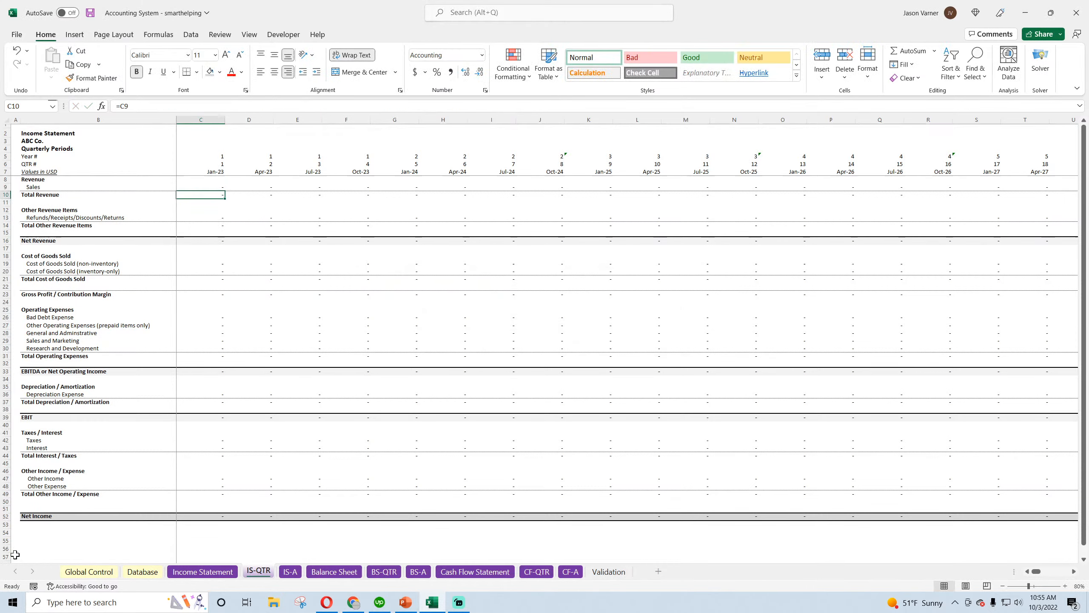
Make the first criteria range in the C9 Sales formula absolute as 'Income Statement'!$7:$7
click(217, 185)
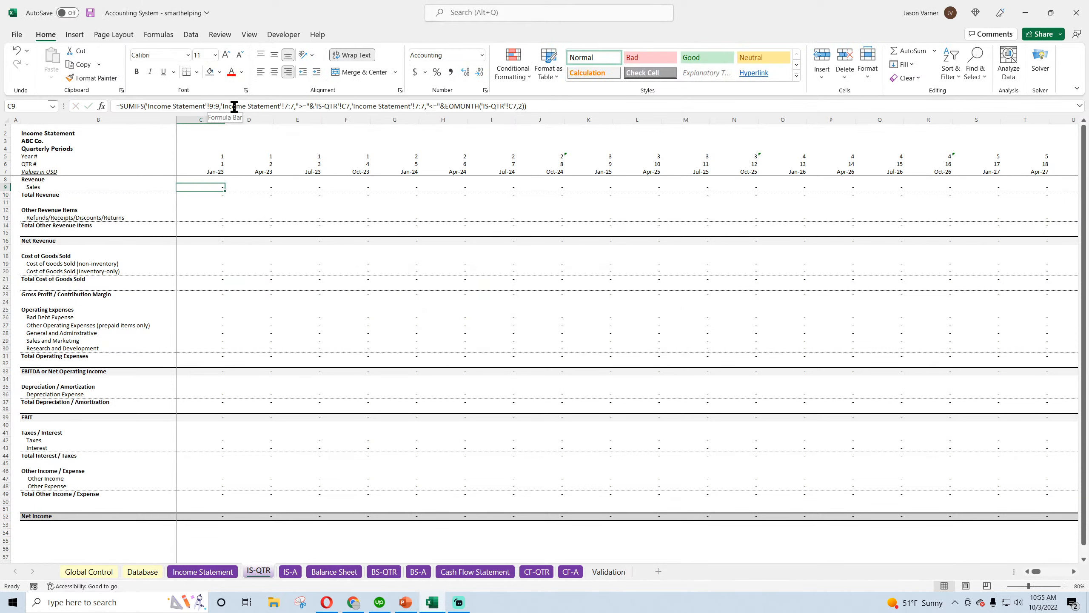
click(284, 106)
text($7:)
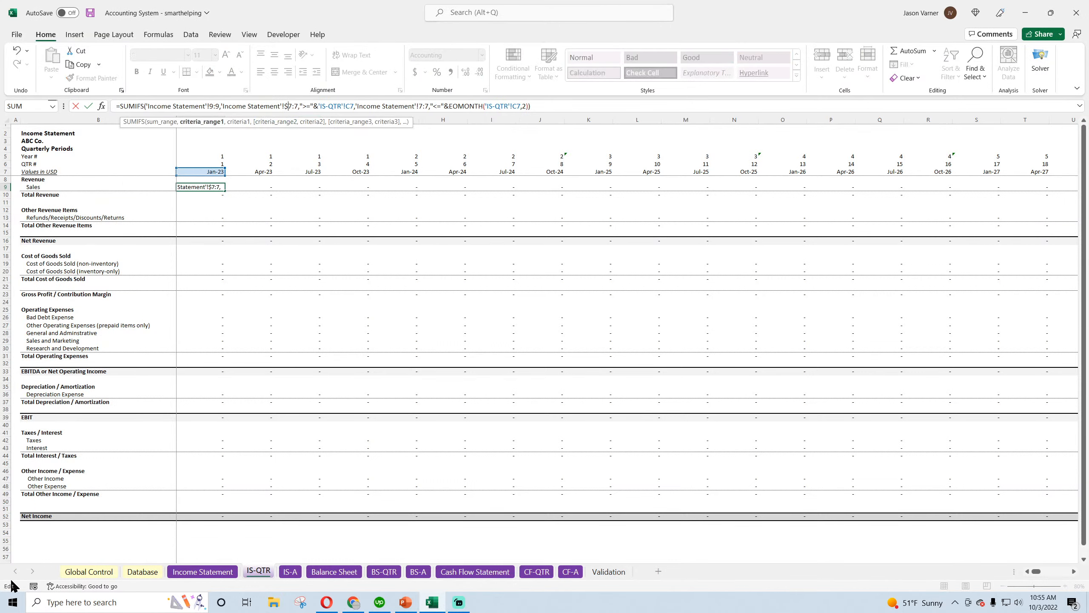
text($)
key(Right)
key(Right)
key(Right)
key(Right)
key(Right)
key(Right)
key(Right)
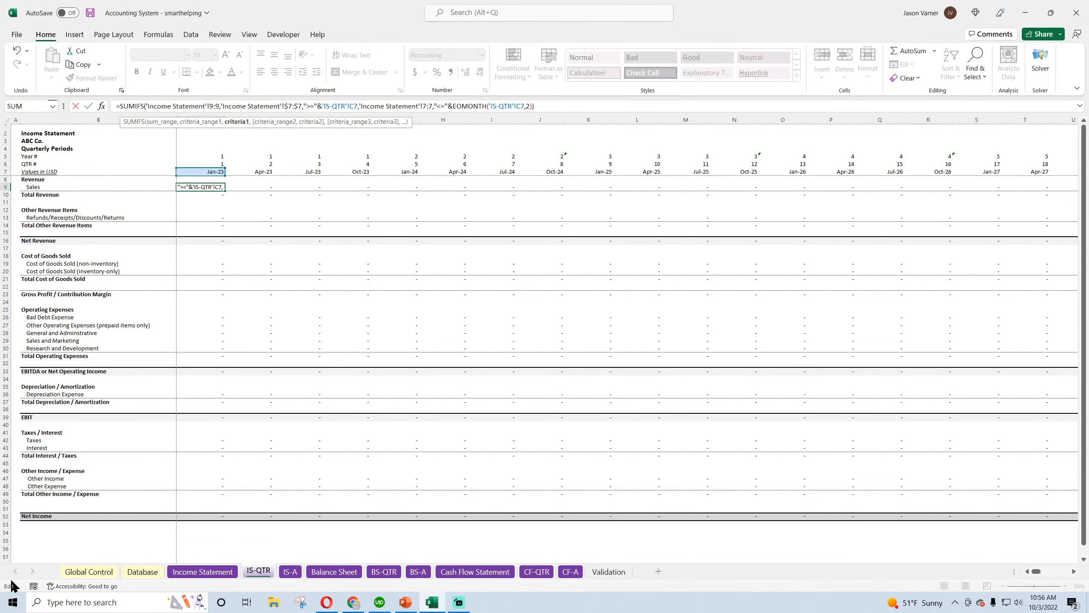
Change the first criterion's date reference in the C9 formula to C$7, without the IS-QTR sheet prefix
key(Left)
text($)
key(BackSpace)
key(BackSpace)
key(BackSpace)
key(BackSpace)
key(BackSpace)
key(BackSpace)
key(BackSpace)
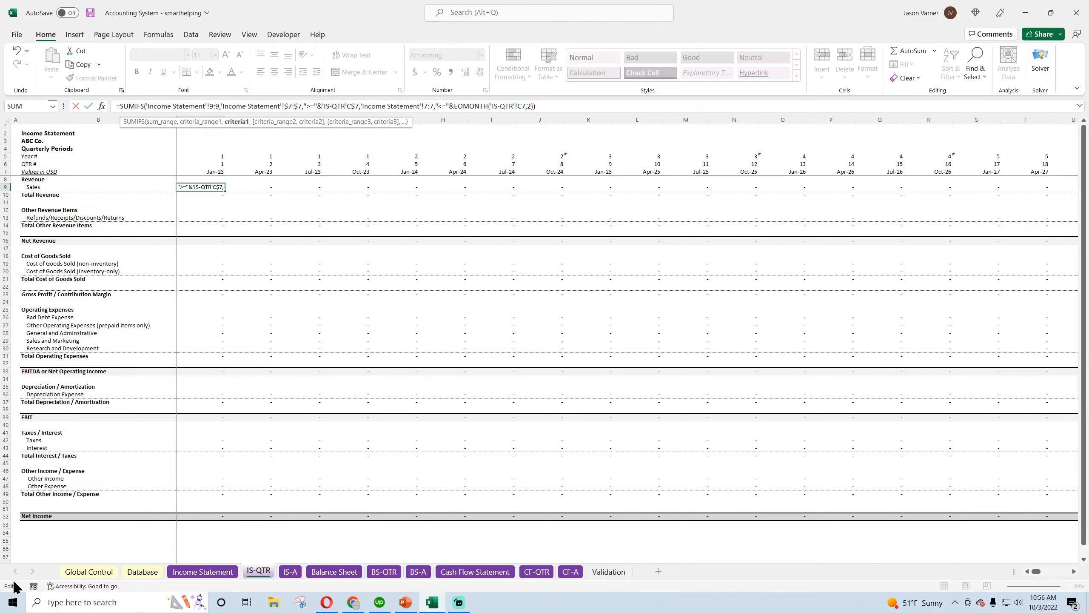
key(BackSpace)
key(BackSpace)
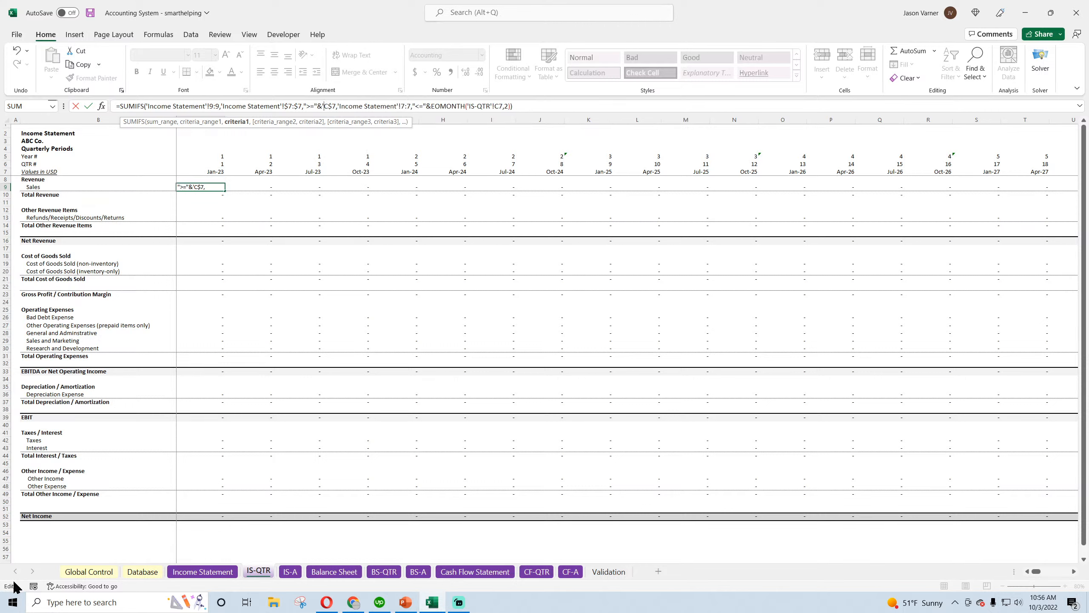
key(Right)
key(Right)
key(Right)
key(Right)
key(Right)
key(Right)
key(Right)
key(Right)
key(Right)
key(Right)
key(Right)
key(Right)
key(Right)
key(Right)
key(Right)
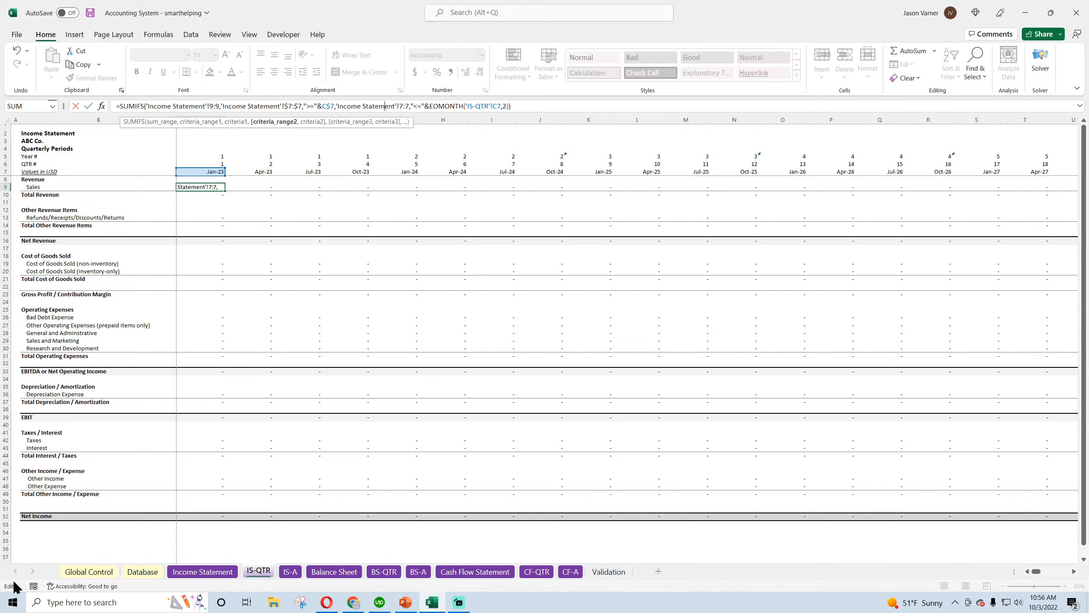
Make the second criteria range in the C9 formula absolute as 'Income Statement'!$7:$7
text($)
key(Right)
key(Right)
text($)
key(Right)
key(Right)
key(Right)
key(Right)
key(Right)
key(Right)
key(Right)
key(Right)
key(Right)
key(Right)
key(Right)
key(Right)
key(Right)
key(Right)
key(Right)
key(Right)
key(Right)
key(Right)
key(Right)
key(Right)
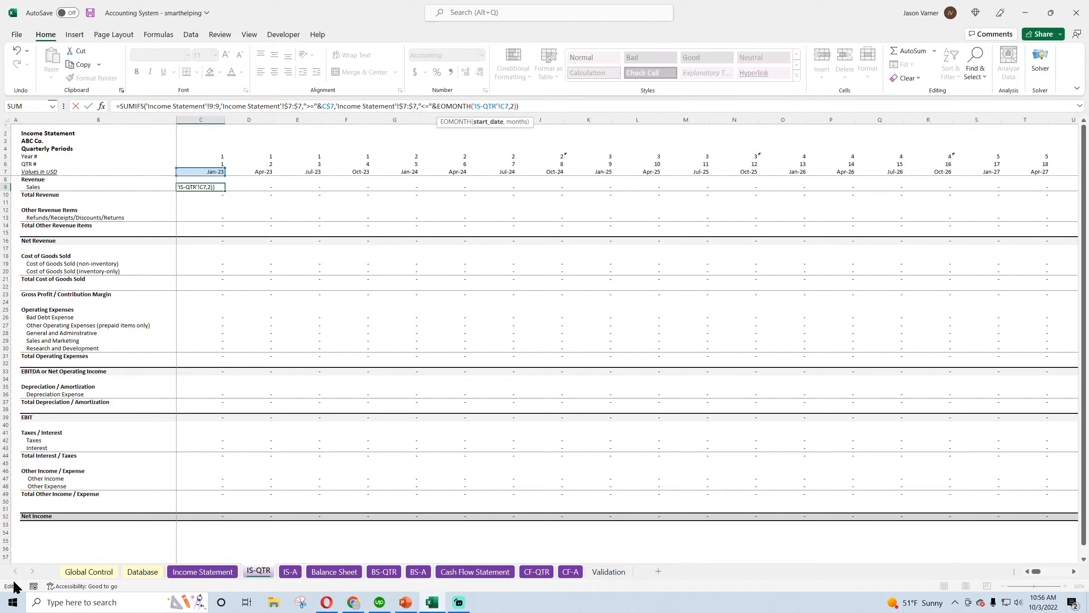
Change the EOMONTH start date in the C9 formula to C$7 without the sheet prefix, and commit the formula
text($)
key(Left)
key(Left)
key(BackSpace)
key(BackSpace)
key(BackSpace)
key(BackSpace)
key(BackSpace)
key(BackSpace)
key(BackSpace)
key(BackSpace)
key(Return)
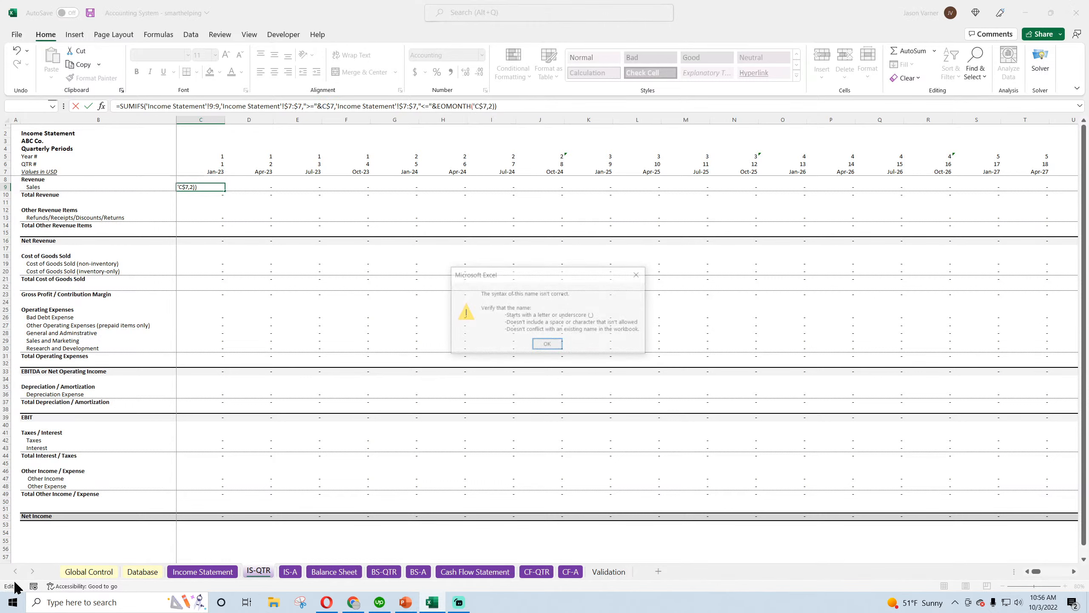
key(Return)
key(Left)
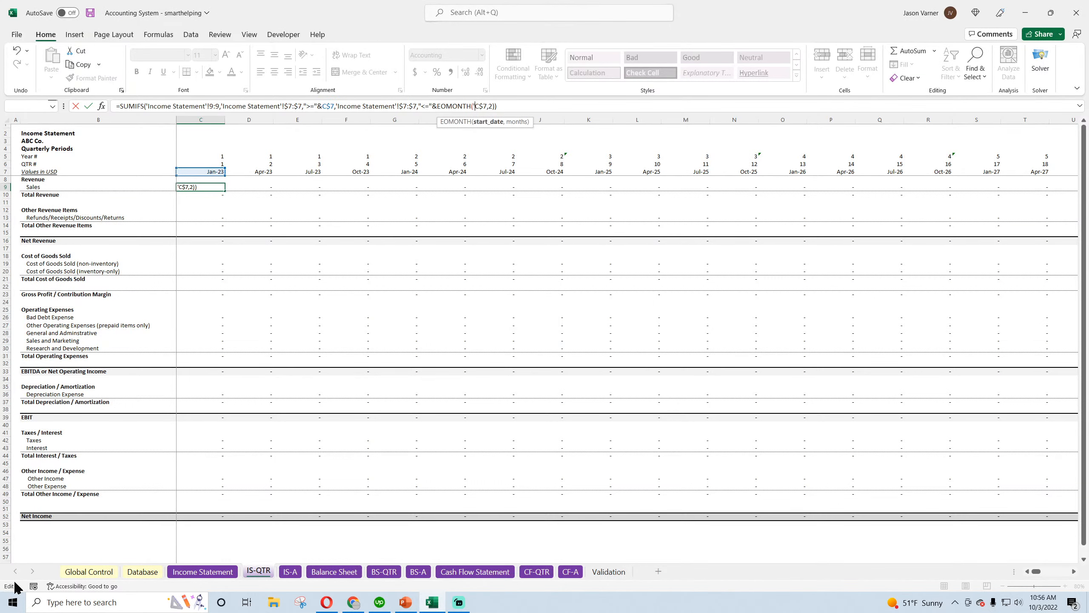
key(Delete)
key(Return)
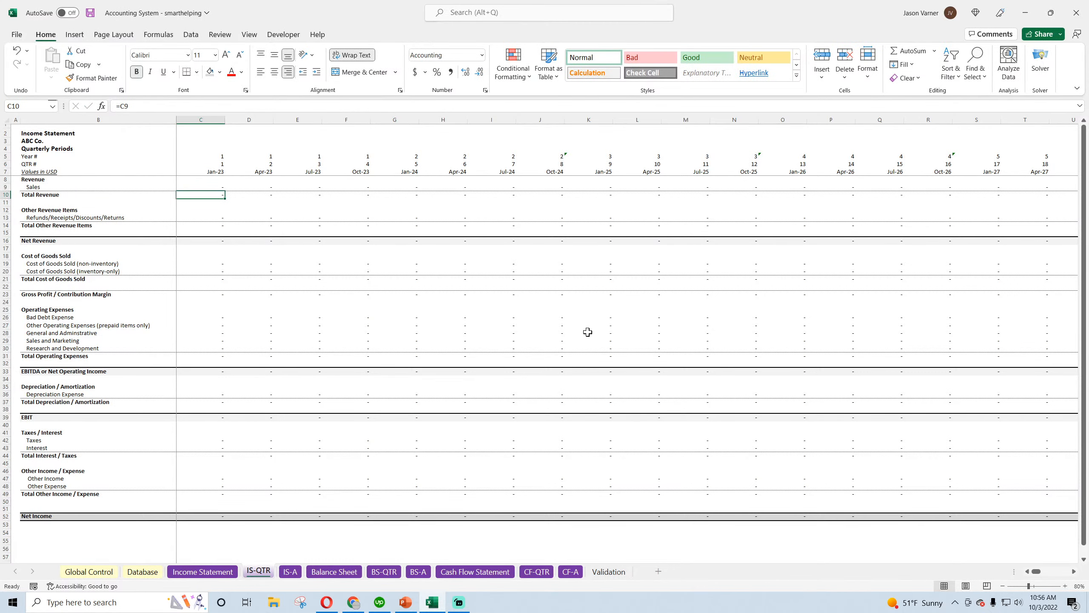
Fill the Sales formula from C9 across row 9 through the last quarter in column CD
click(222, 189)
drag(224, 189, 1000, 393)
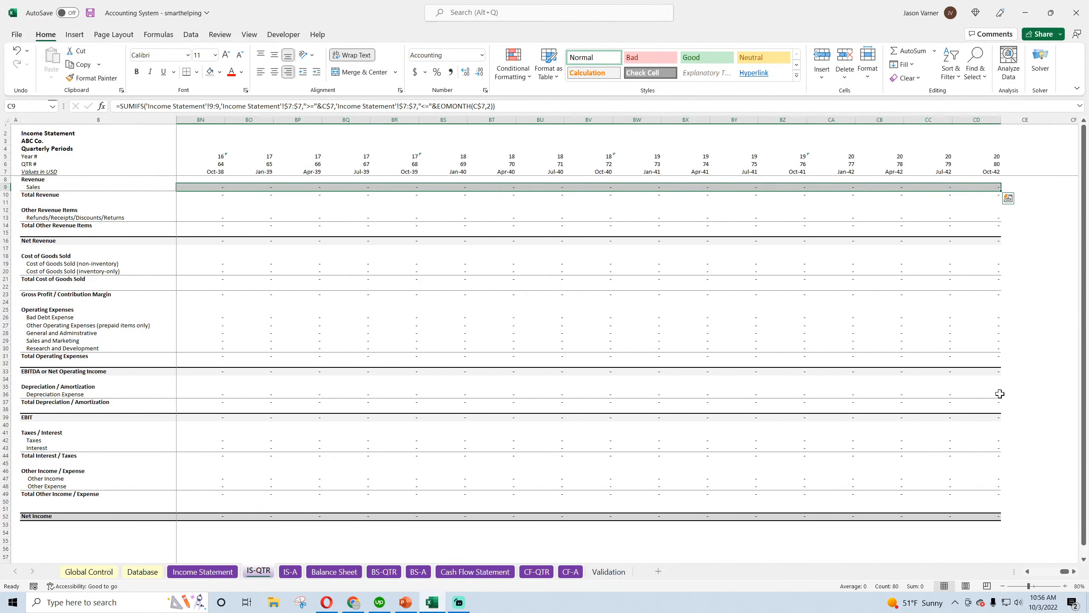
drag(1062, 573, 1034, 574)
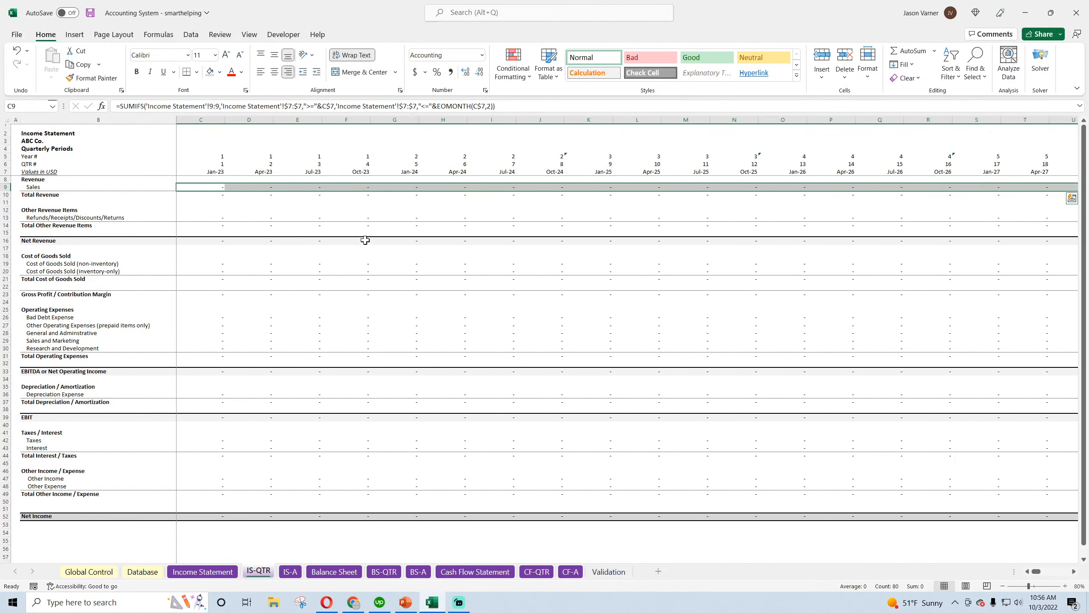
Copy the Sales formula into the Refunds/Receipts/Discounts/Returns row at C13 and fill it across through column CD
click(216, 189)
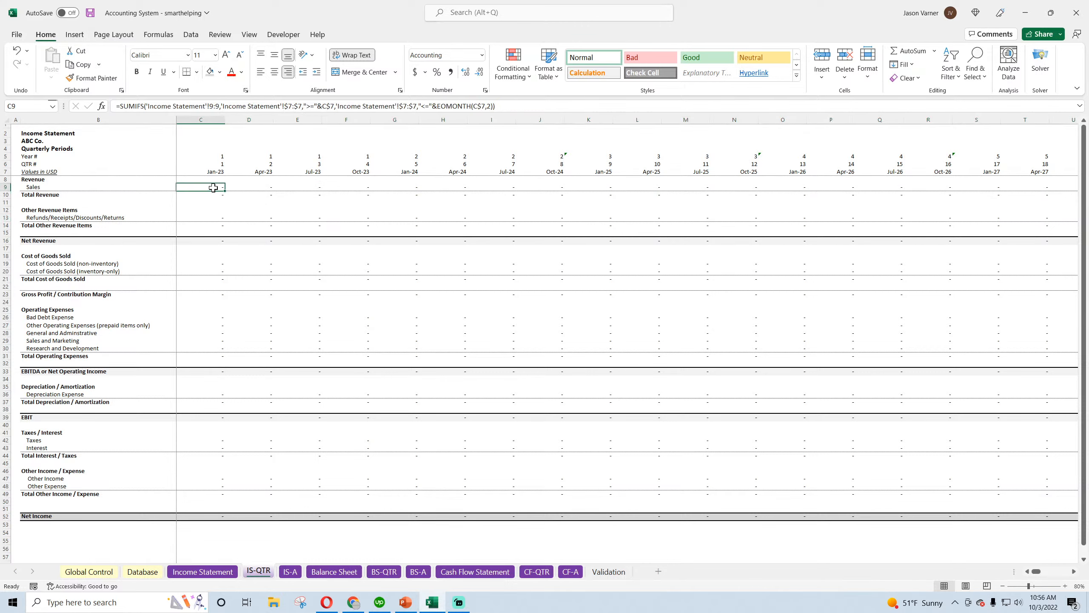
right_click(209, 188)
click(242, 227)
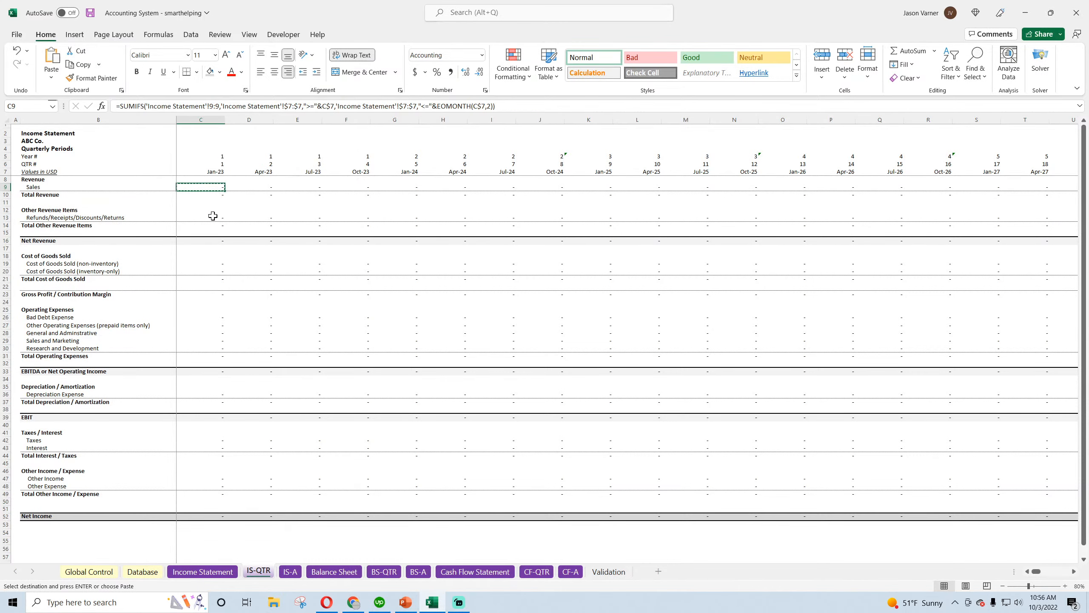
right_click(212, 220)
click(238, 293)
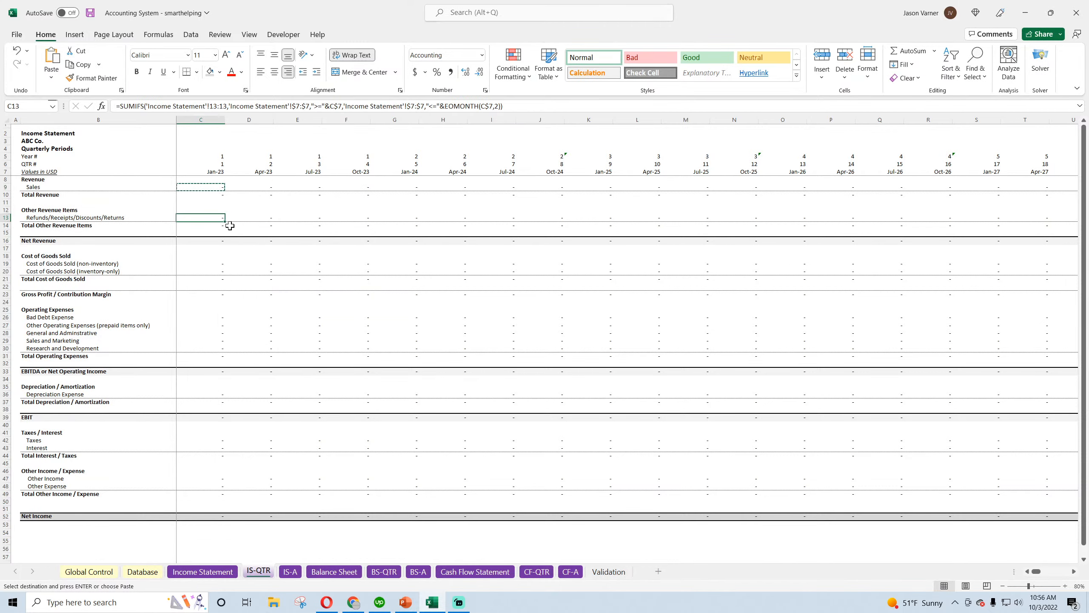
drag(225, 220, 1087, 269)
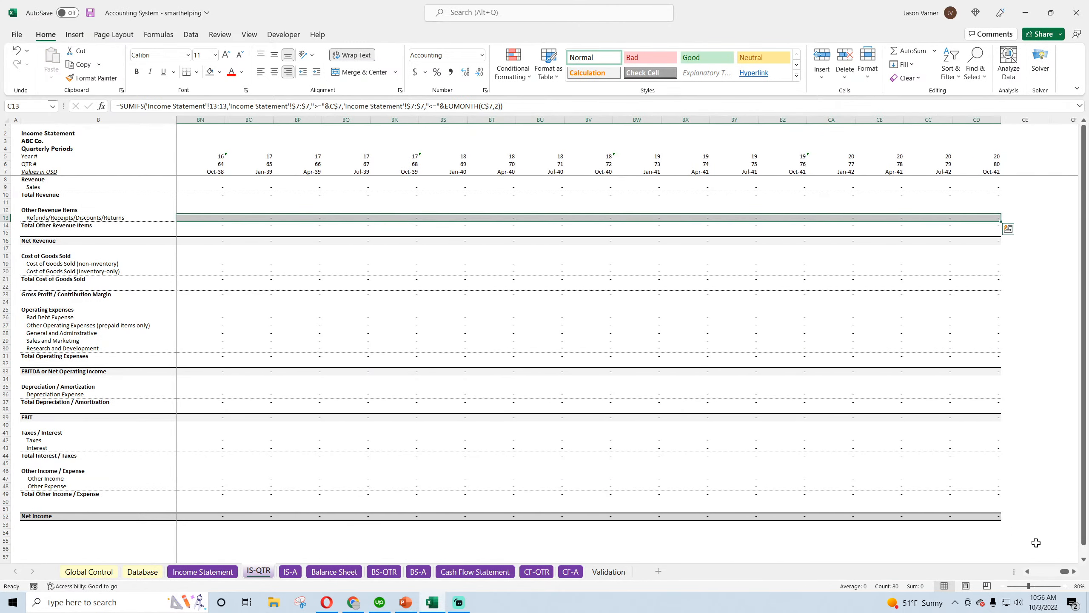
drag(1064, 571, 1037, 572)
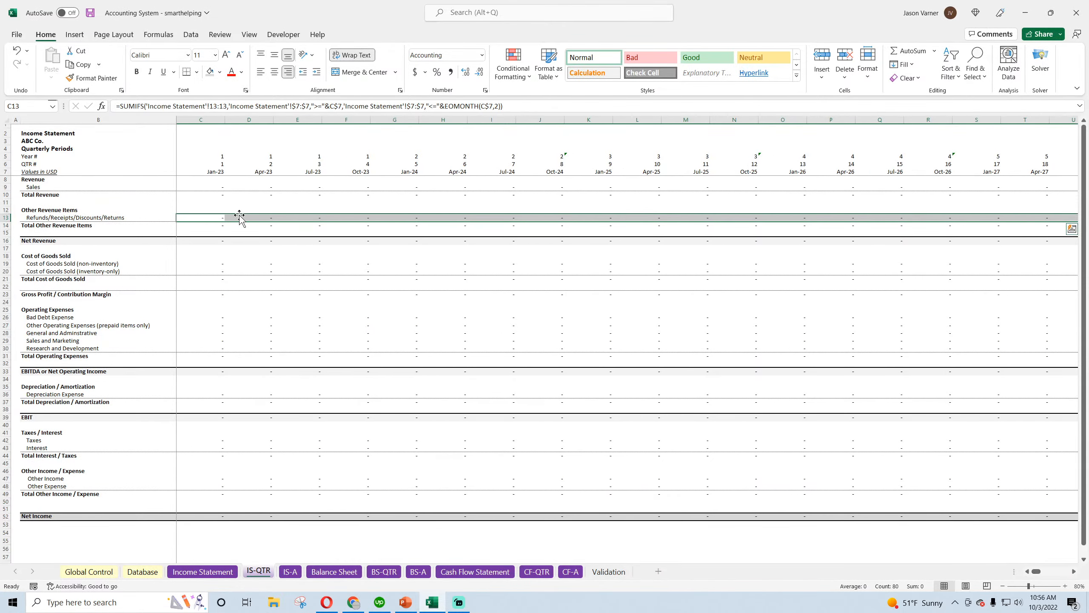
Copy the C13 formula into both Cost of Goods Sold rows, C19:C20
click(214, 218)
right_click(213, 218)
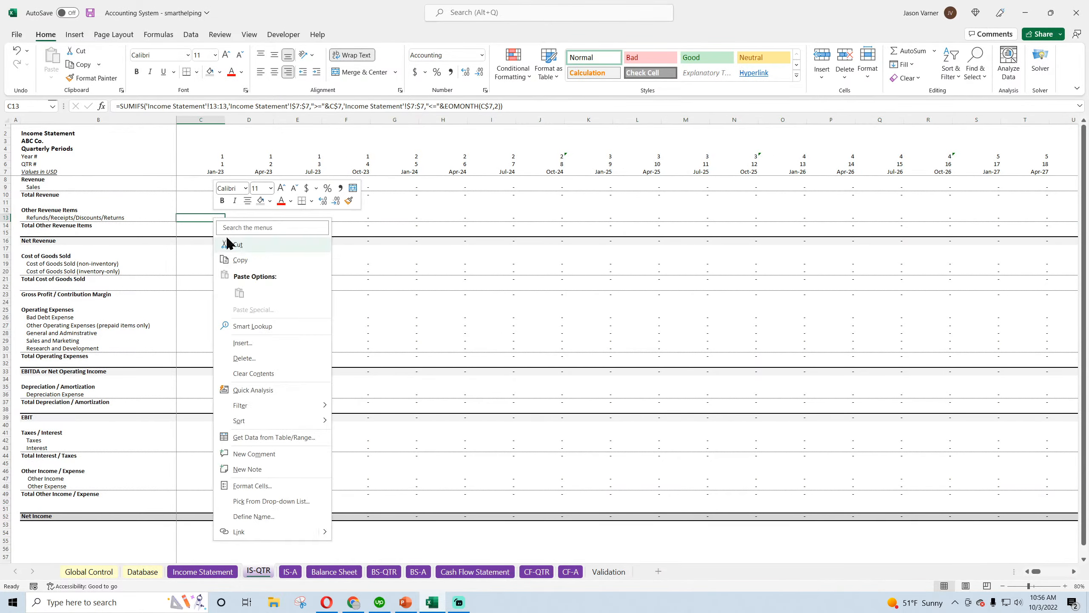
click(237, 259)
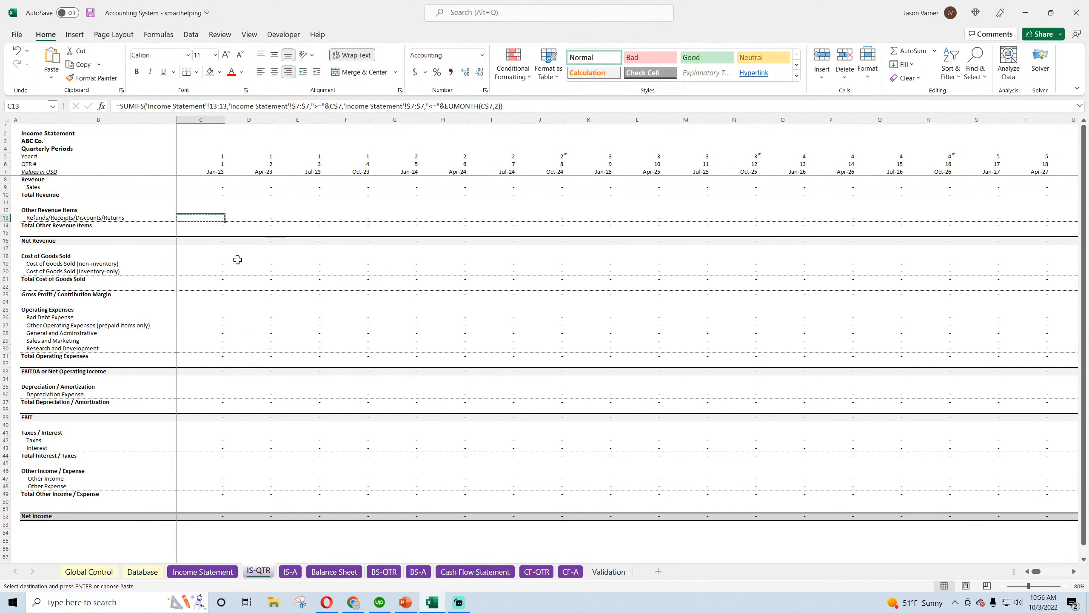
right_click(213, 262)
click(238, 338)
click(296, 309)
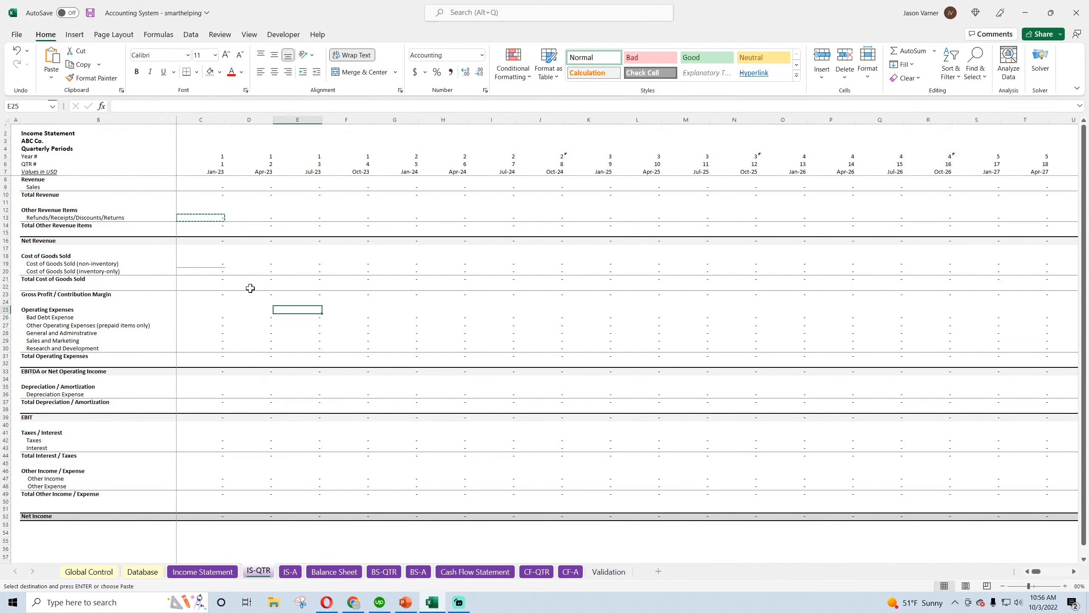
drag(214, 263, 226, 274)
key(Return)
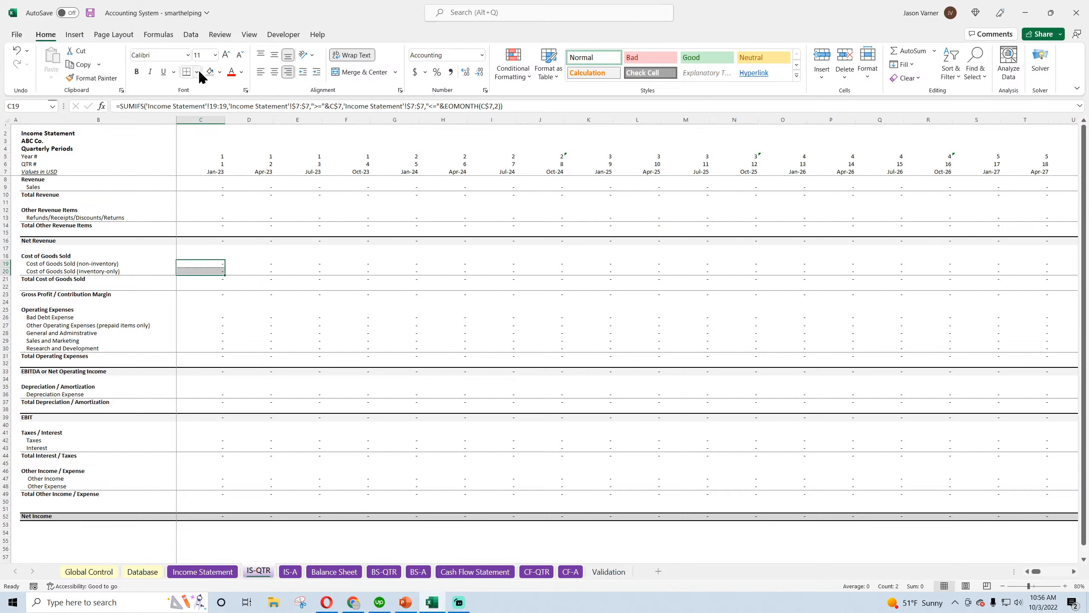
Clear the borders on C19:C20 and apply only a bottom border
click(197, 71)
click(211, 188)
click(197, 72)
click(207, 103)
Fill the two Cost of Goods Sold formulas from C19:C20 across through column CD, and save the workbook
drag(226, 275, 1088, 340)
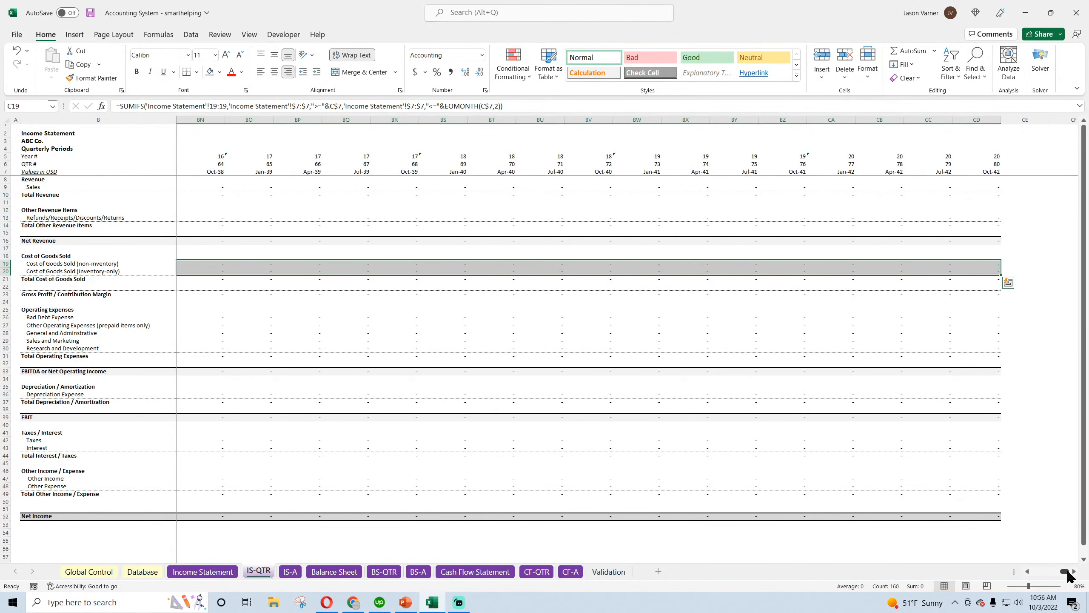
drag(1066, 572, 1036, 572)
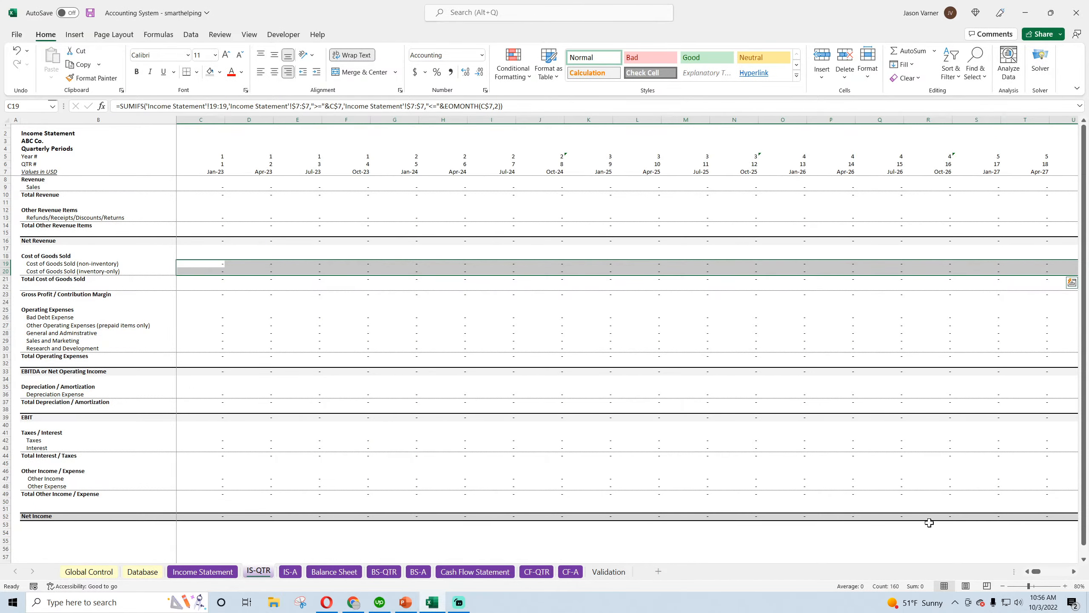
click(90, 13)
drag(1036, 575, 1071, 576)
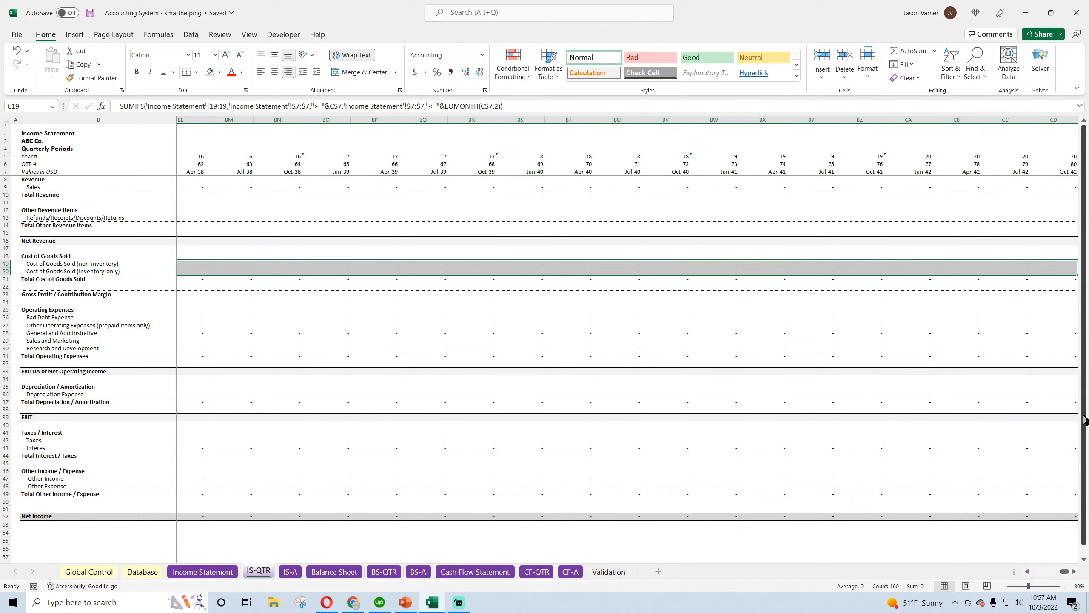
Enter the check formula =CD6*4 in CD2, above the last quarter column
drag(1009, 142, 1084, 150)
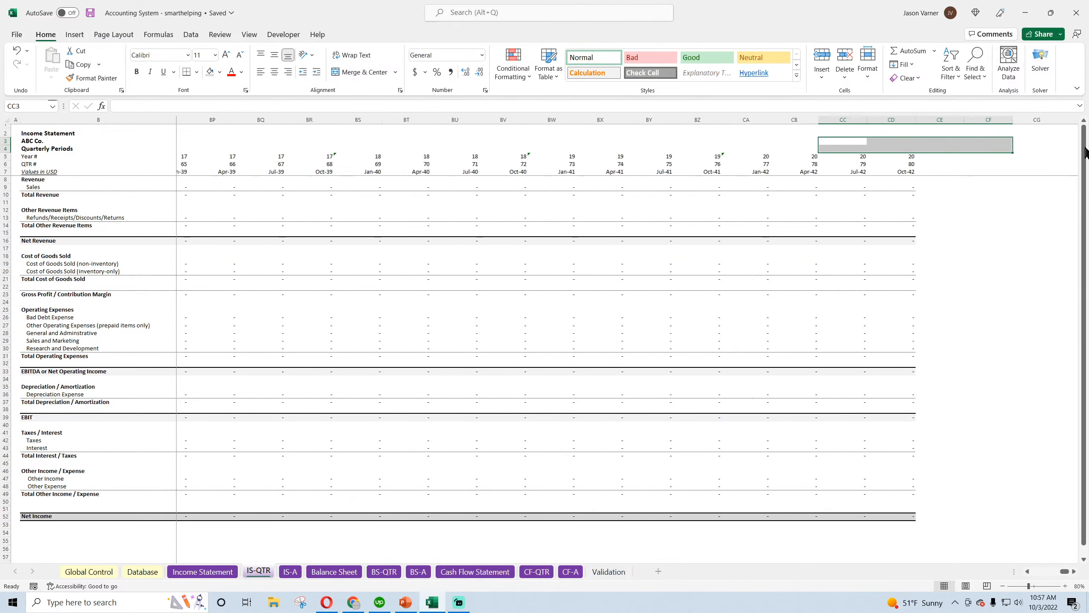
click(884, 132)
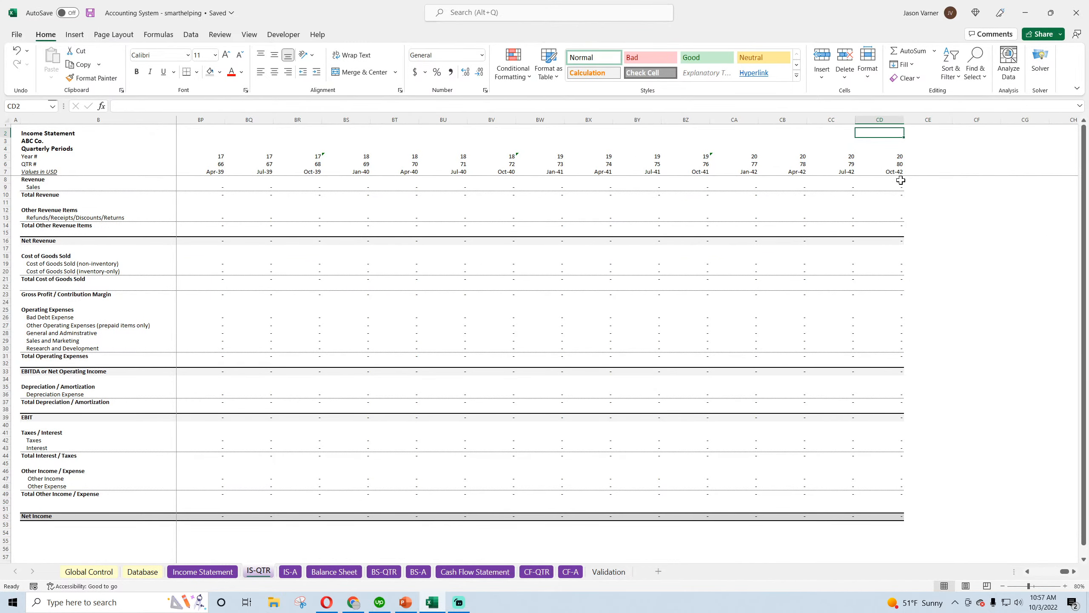
text(=)
click(889, 164)
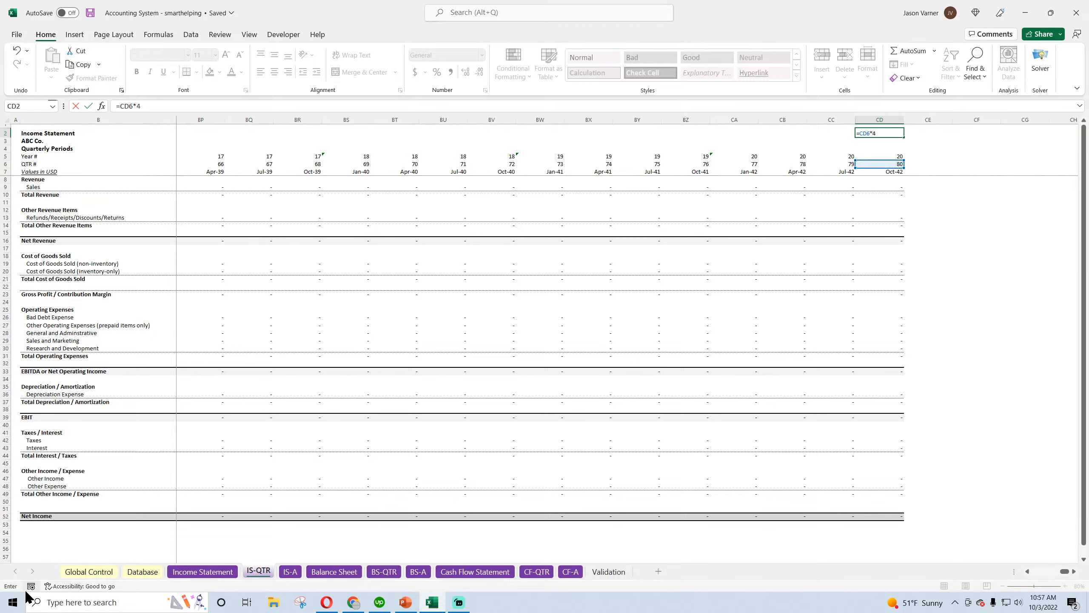
key(ctrl+Return)
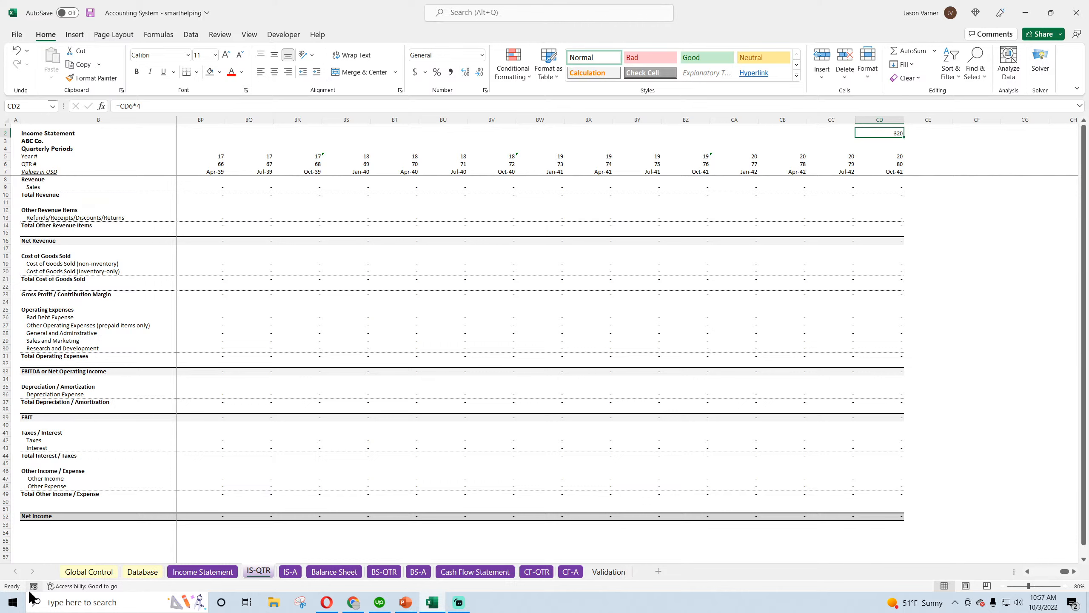
Enter the comparison formula =20*12 in CD3, directly below the first check calculation
key(Down)
text(=)
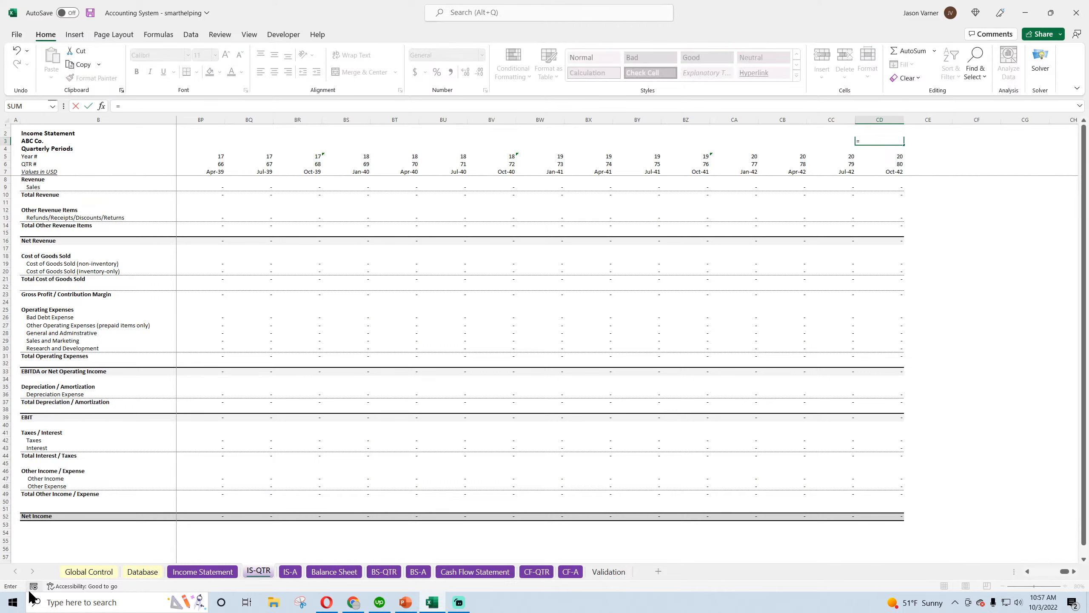
text(20*12)
key(Return)
key(Up)
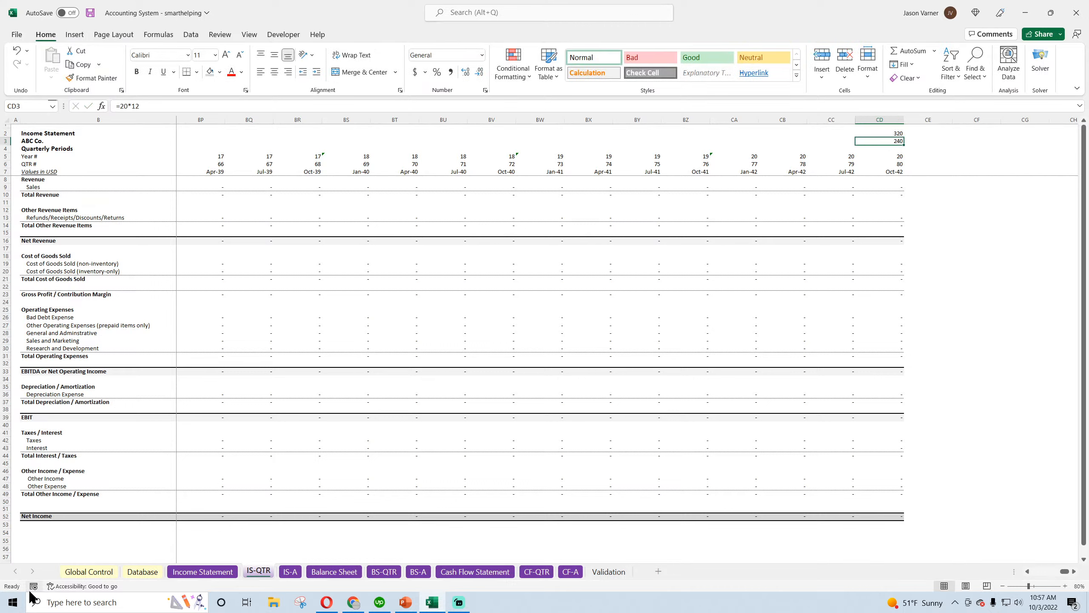
Clear both scratch calculations from CD2:CD3
key(Up)
key(Down)
key(Down)
key(Down)
Examine the Year # values in row 5 from the last quarter column back to the first
key(Left)
key(Left)
key(Left)
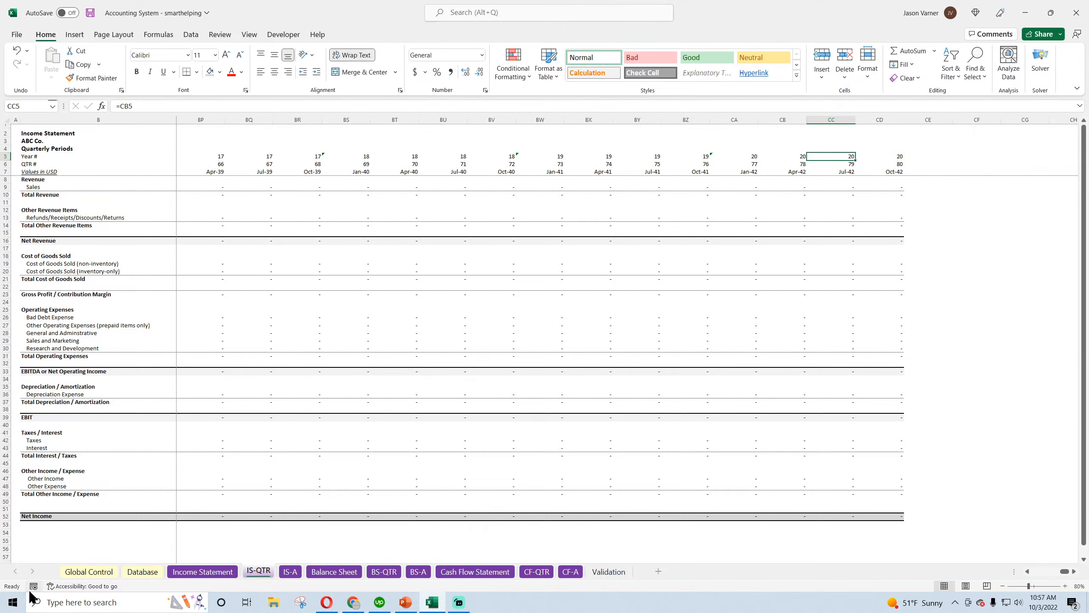
key(Left)
key(Left)
key(Left)
key(Left)
key(Left)
key(Left)
key(Left)
key(Left)
key(Left)
key(Left)
key(Left)
key(Left)
key(Left)
key(Left)
key(Left)
key(Left)
key(Left)
key(Left)
key(Left)
key(Left)
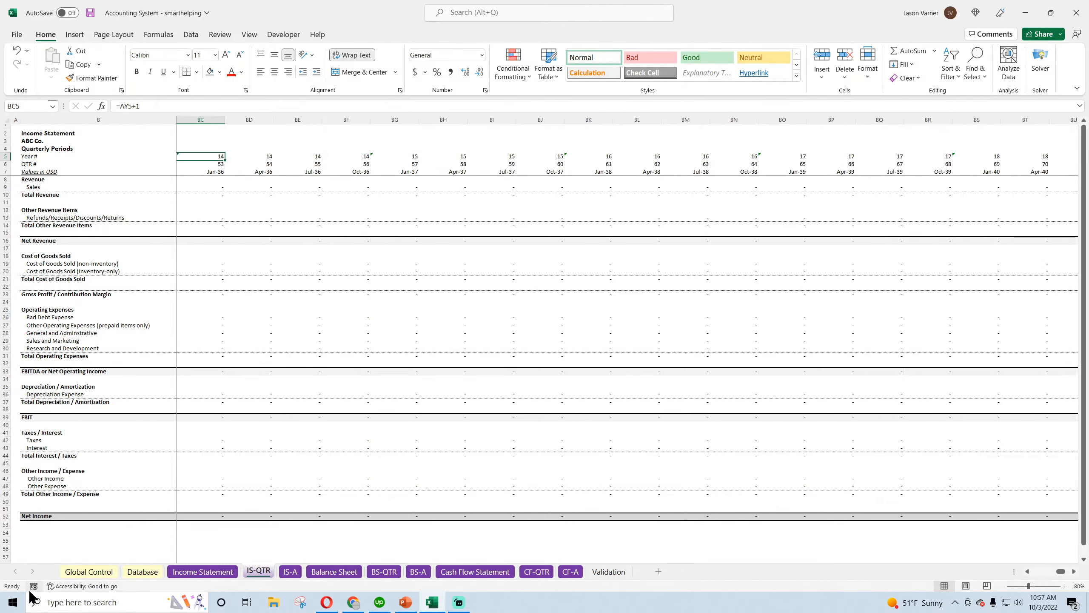
key(Left)
key(Left)
key(Left)
key(Left)
key(Left)
key(Left)
key(Left)
key(Left)
key(Left)
key(Left)
key(Left)
key(Left)
key(Left)
key(Left)
key(Left)
key(Left)
key(Left)
key(Left)
key(Left)
key(Left)
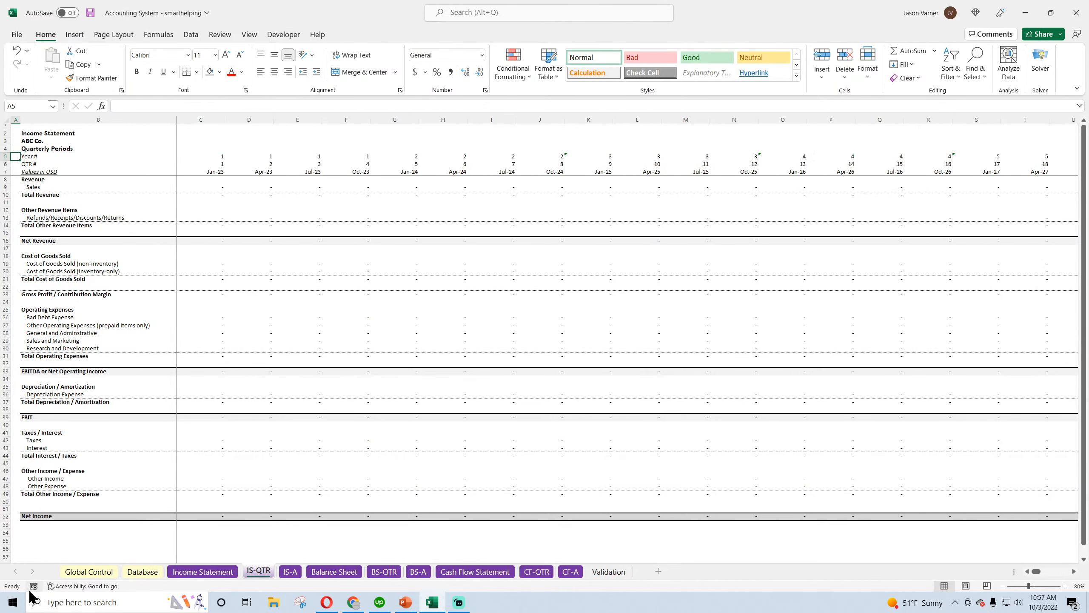
Examine the QTR # sequence and its formulas in row 6, from C6 through AO6 and back
key(Down)
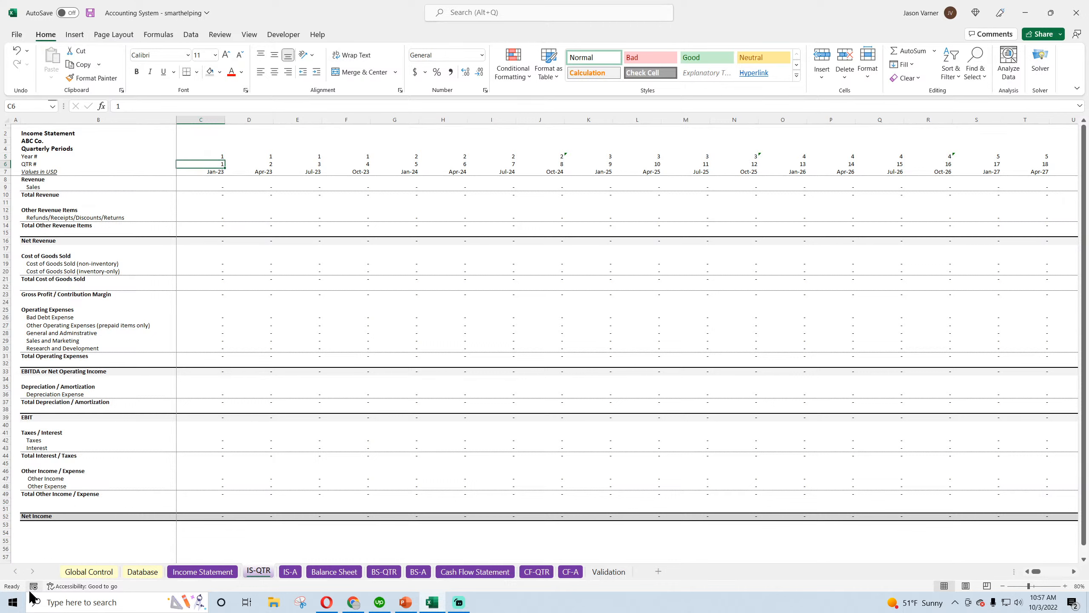
key(Right)
key(Right)
key(Right)
key(Right)
key(Right)
key(Right)
key(Right)
key(Right)
key(Right)
key(Right)
key(Right)
key(Right)
key(Right)
key(Right)
key(Right)
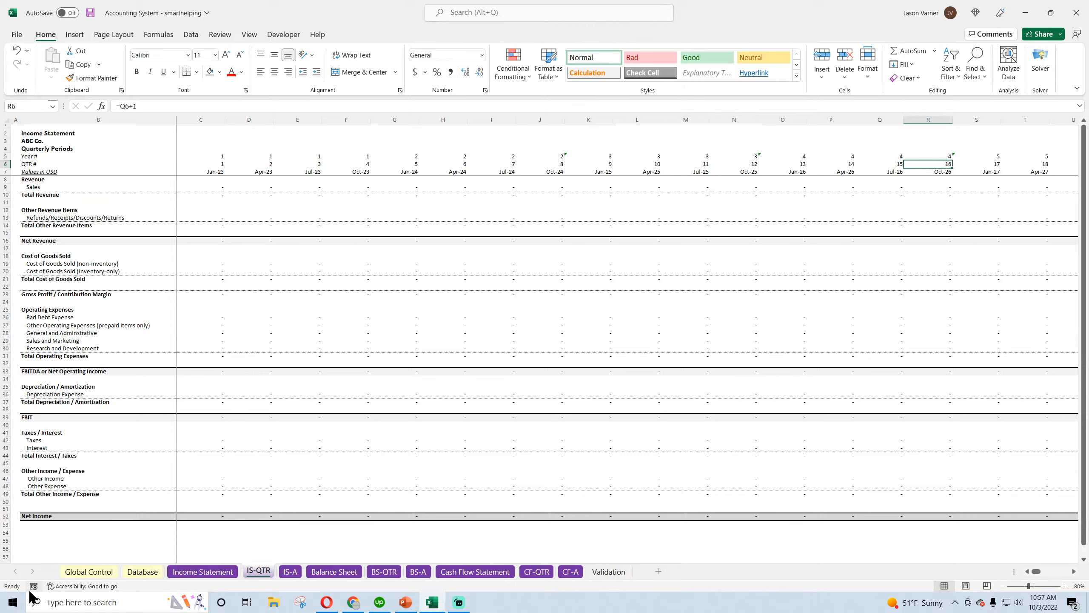
key(Left)
key(Left)
key(Left)
key(Left)
key(Left)
key(Left)
key(Left)
key(Left)
key(Left)
key(Left)
key(Left)
key(Left)
key(Left)
key(Left)
key(Left)
key(Left)
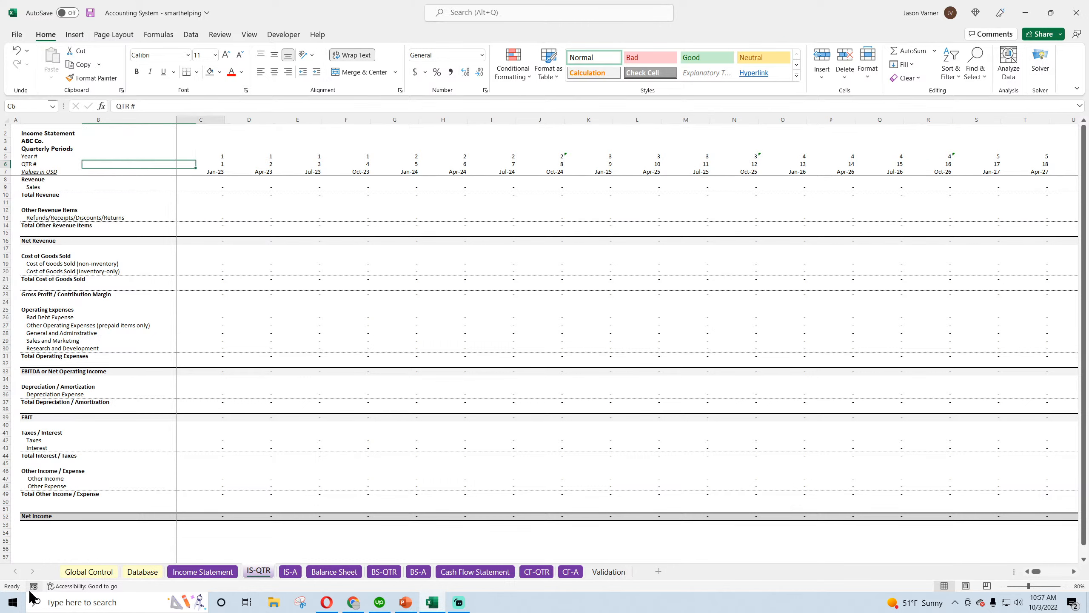
key(Right)
key(Right)
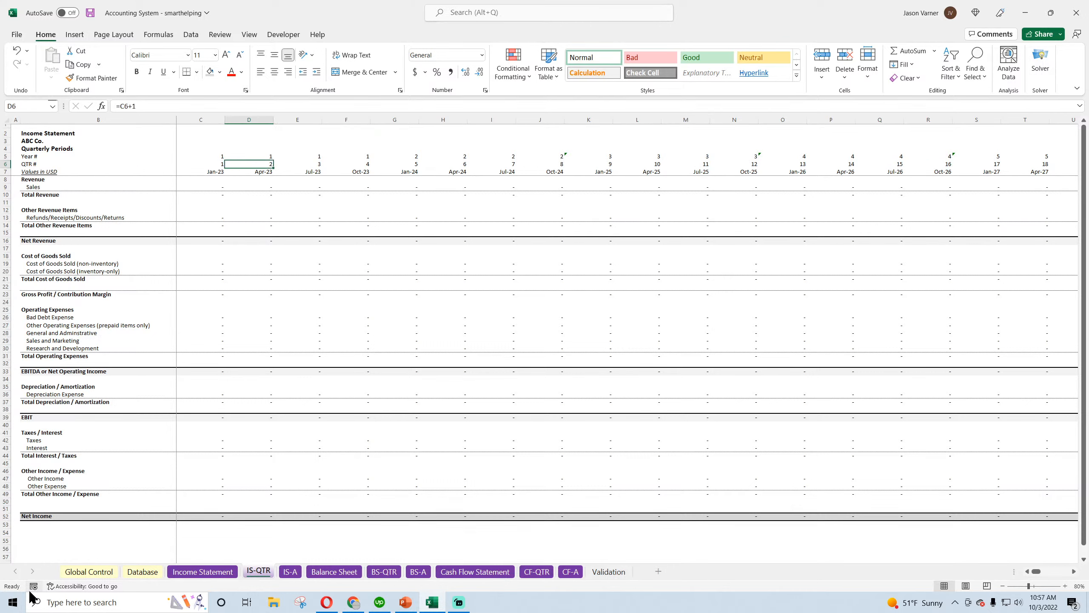
key(Right)
key(Right)
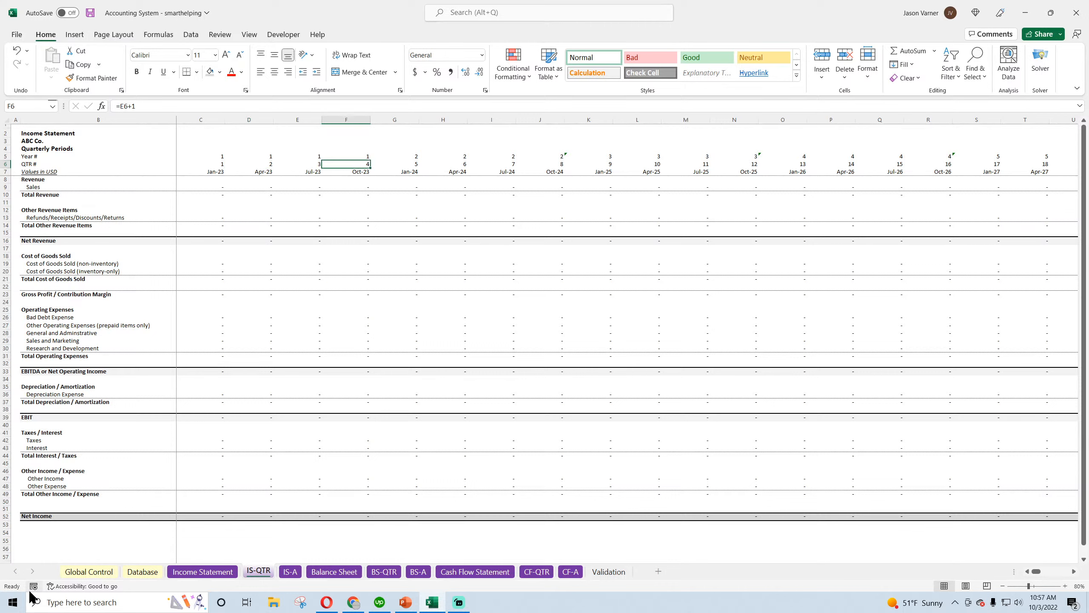
key(Right)
key(Right)
key(Right)
key(Right)
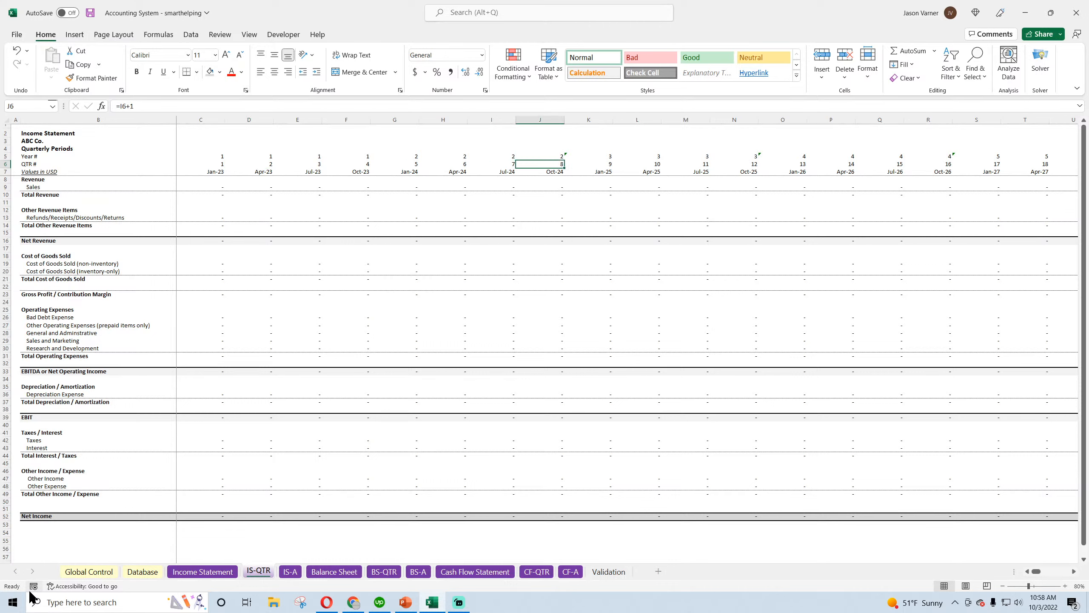
key(Right)
key(Right)
key(Right)
key(Right)
key(Right)
key(Right)
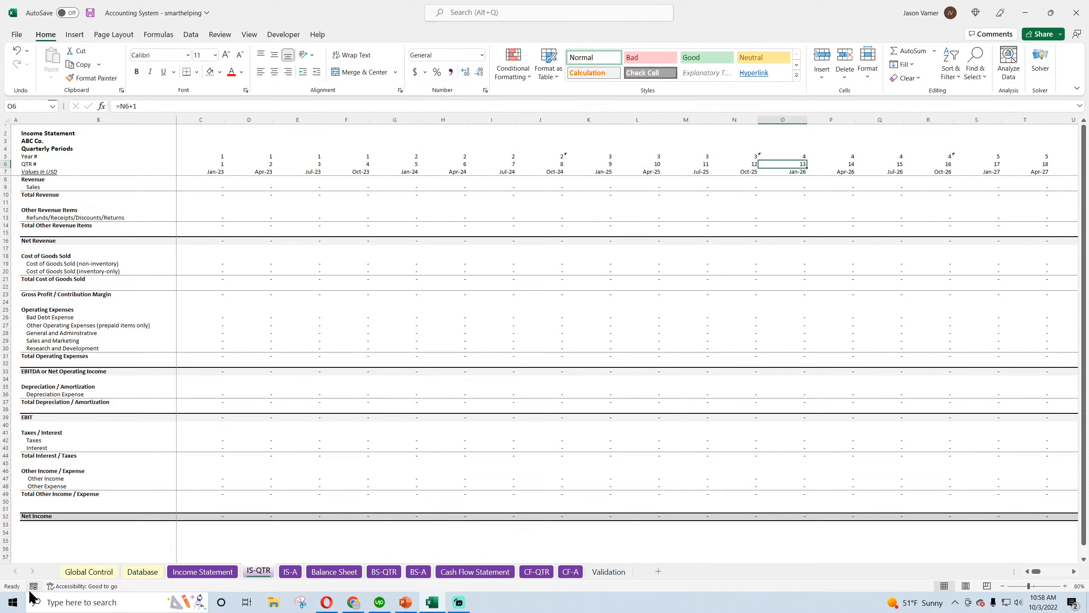
key(Right)
key(Right)
key(Right)
key(Right)
key(Right)
key(Right)
key(Right)
key(Right)
key(Right)
key(Right)
key(Right)
key(Right)
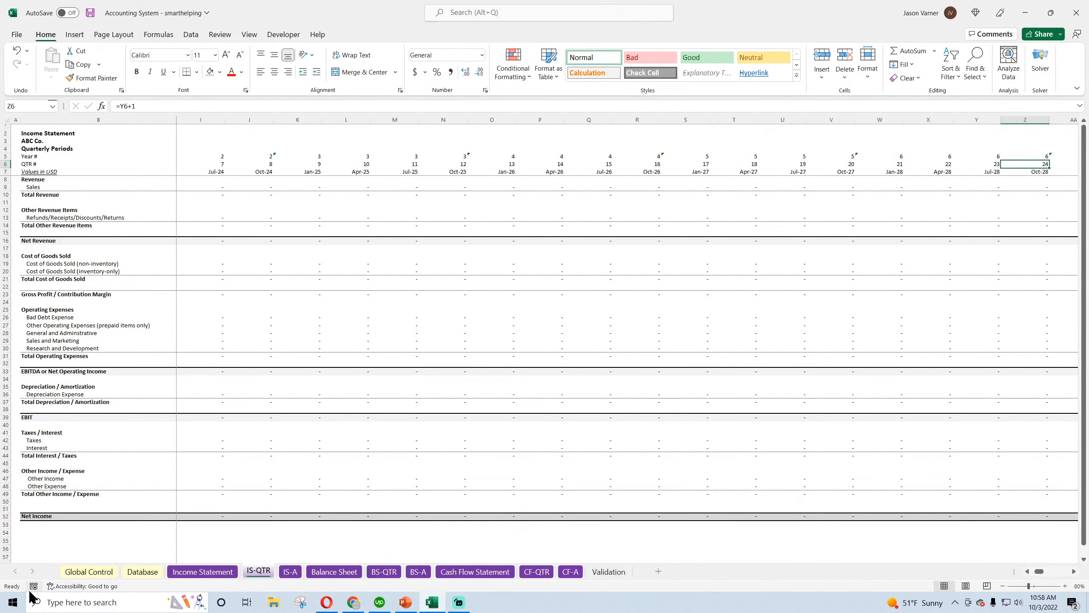
key(Right)
key(Right)
key(Right)
key(Right)
key(Right)
key(Right)
key(Right)
key(Right)
key(Right)
key(Right)
key(Right)
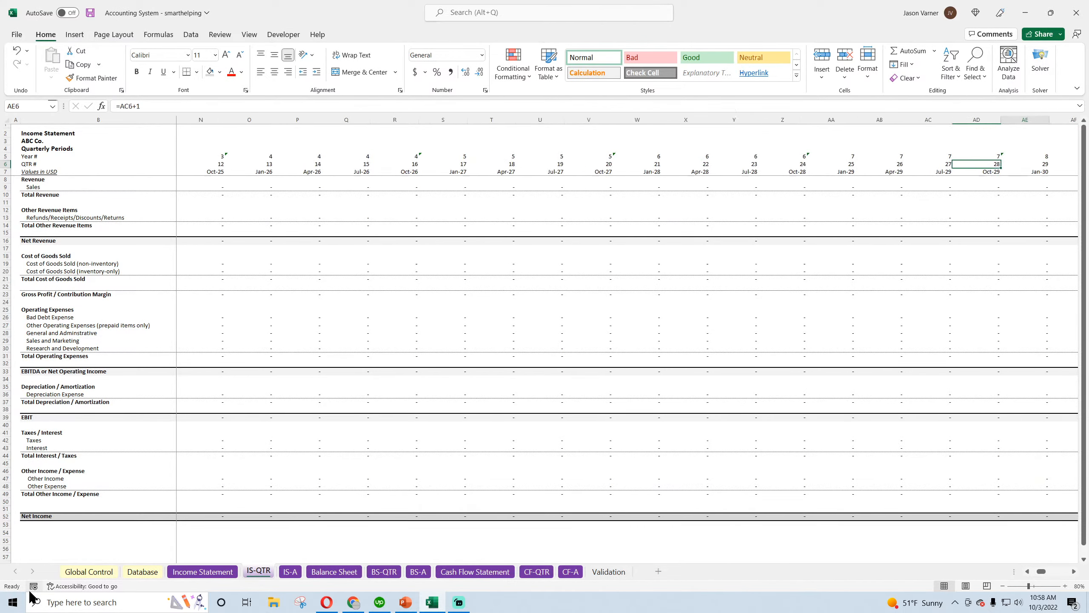
key(Right)
key(Right)
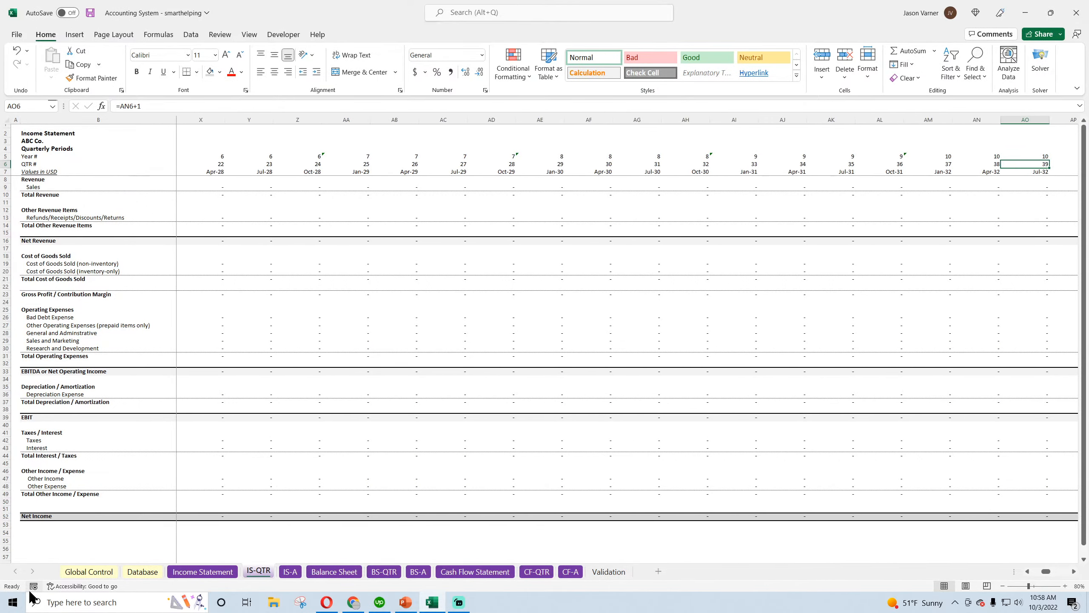
key(Left)
key(Left)
key(Left)
key(Left)
key(Left)
key(Left)
key(Left)
key(Left)
key(Left)
key(Left)
key(Left)
key(Left)
key(Left)
key(Left)
key(Left)
key(Left)
key(Left)
key(Left)
key(Left)
key(Left)
key(Left)
key(Left)
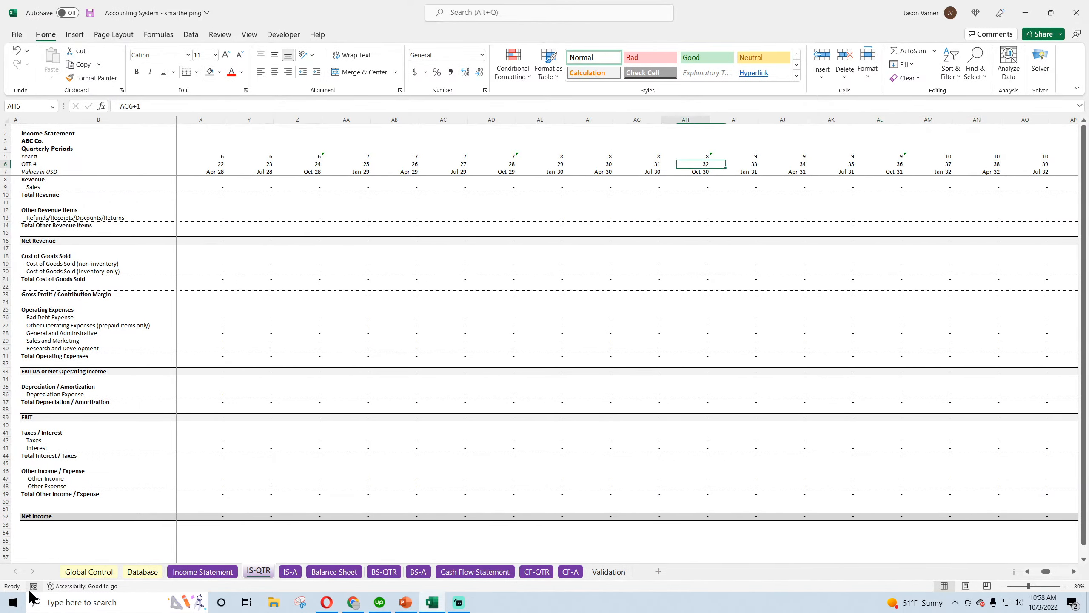
key(Left)
key(Left)
key(Left)
key(Left)
key(Left)
key(Left)
key(Left)
key(Left)
key(Left)
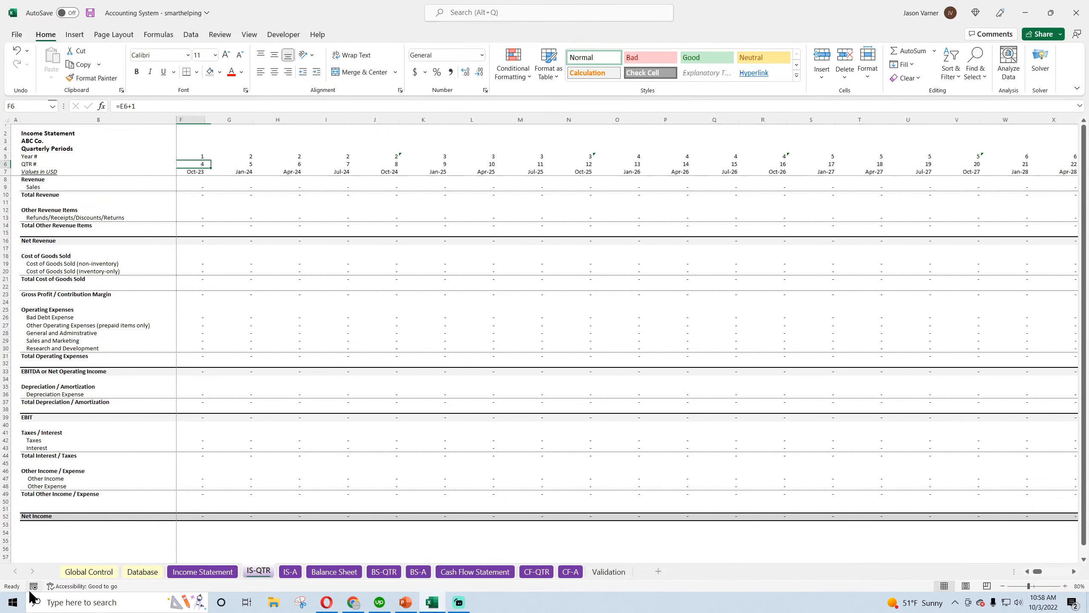
Review the quarter start dates and their EDATE formulas along row 7 up to AP7
key(Down)
key(Right)
key(Right)
key(Right)
key(Right)
key(Right)
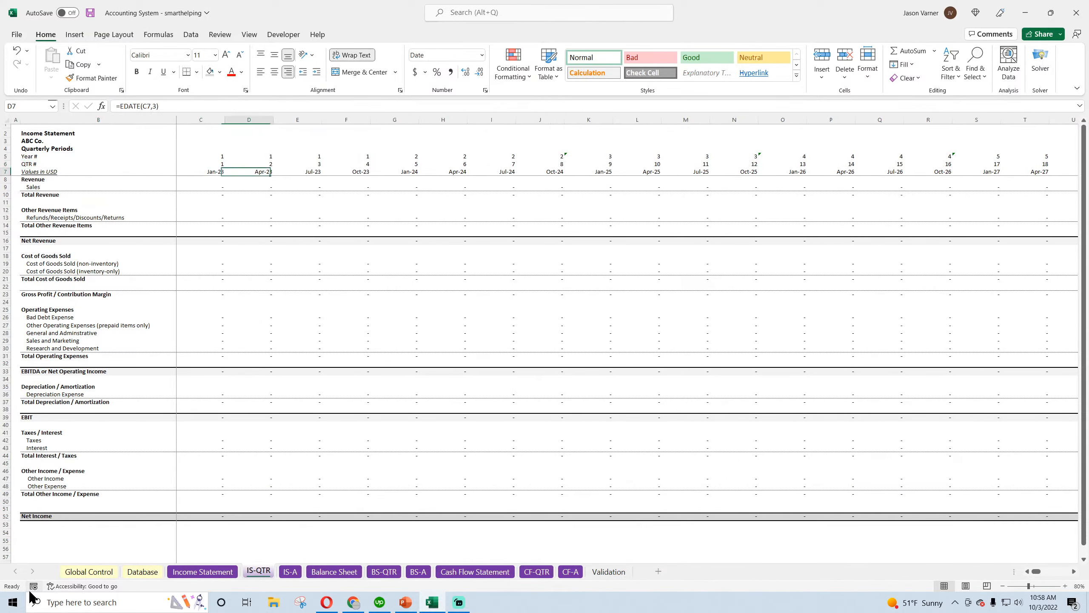
key(Right)
key(Right)
key(Right)
key(Right)
key(Right)
key(Right)
key(Right)
key(Right)
key(Right)
key(Right)
key(Right)
key(Right)
key(Right)
key(Right)
key(Right)
key(Right)
key(Right)
key(Right)
key(Right)
key(Right)
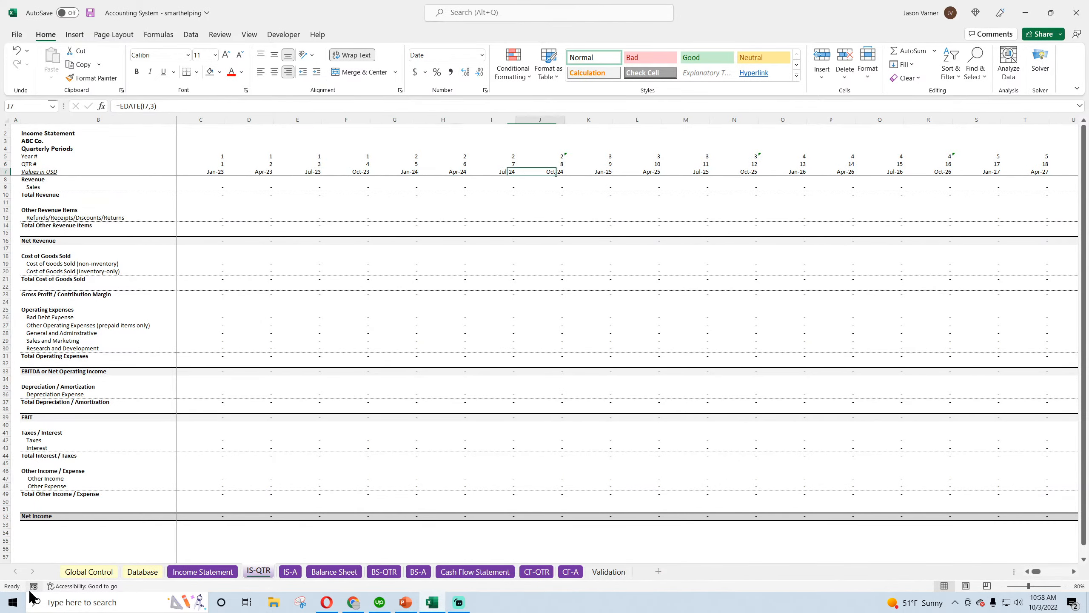
key(Right)
key(Right)
key(Right)
key(Right)
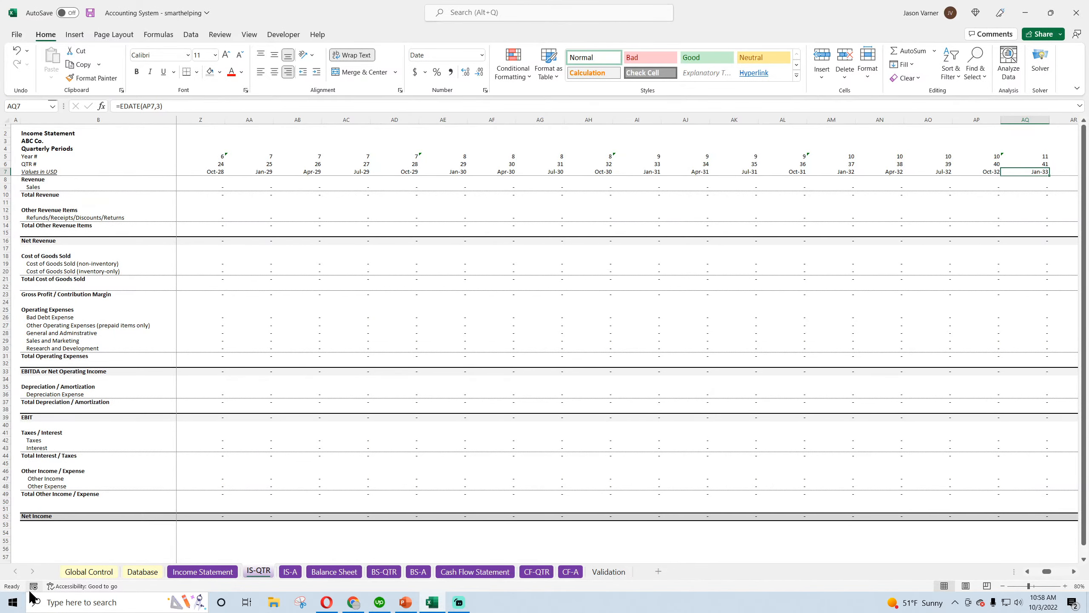
key(Right)
key(Left)
key(Left)
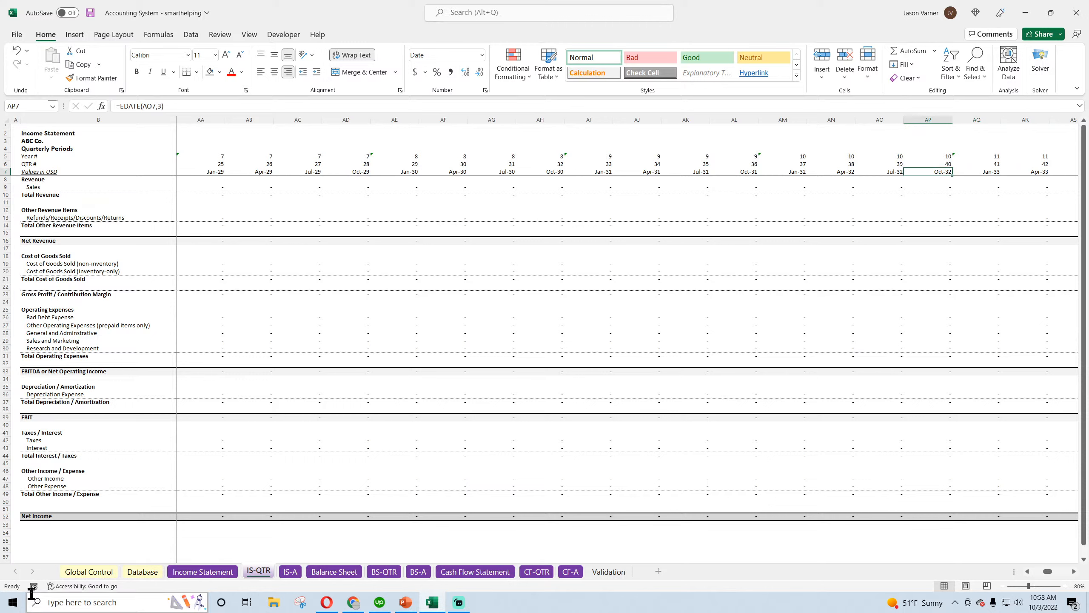
Compare the quarter number with the year number in column AP and in the last period column, CD
key(Up)
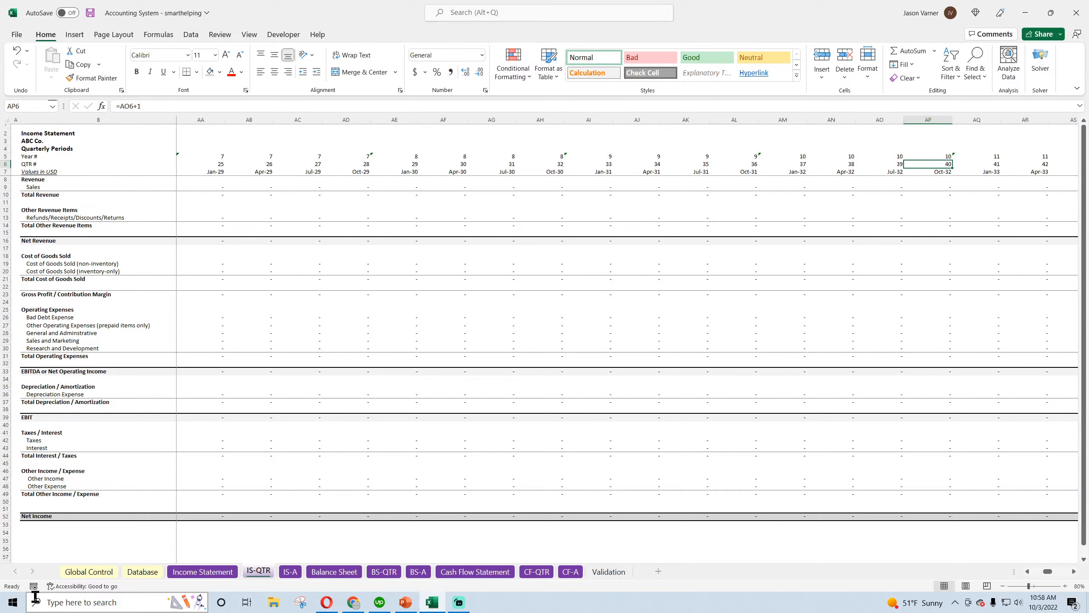
key(Up)
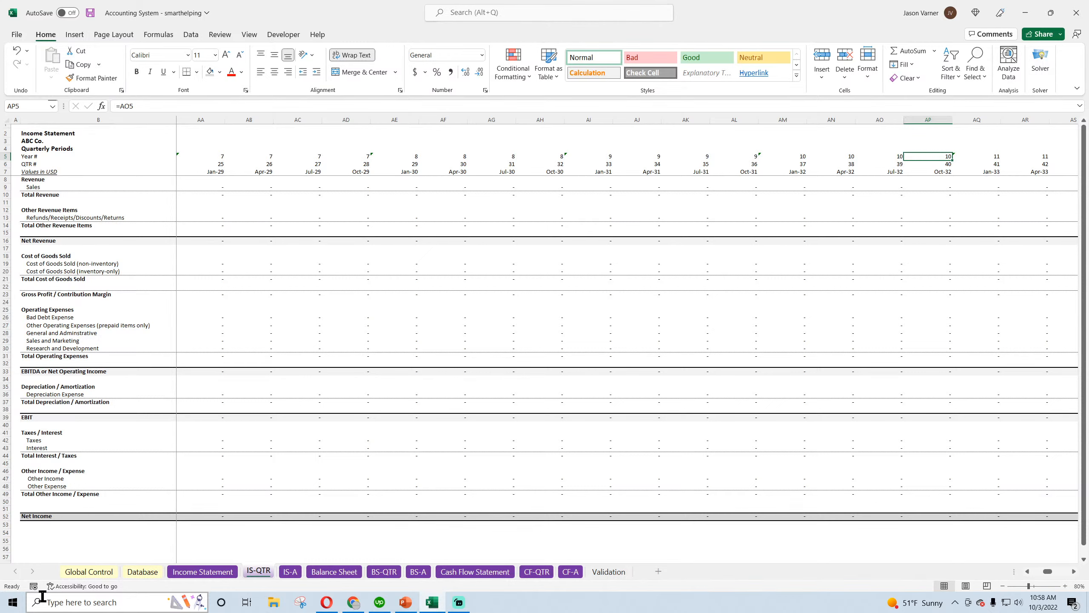
key(Down)
key(Right)
key(Right)
key(Right)
key(Right)
key(Right)
key(Right)
key(Right)
key(Right)
key(Right)
key(Right)
key(Right)
key(Right)
key(Right)
key(Right)
key(Right)
key(Right)
key(Right)
key(Right)
key(Right)
key(Right)
key(Right)
key(Right)
key(Right)
key(Right)
key(Right)
key(Right)
key(Right)
key(Right)
key(Right)
key(Right)
key(Right)
key(Right)
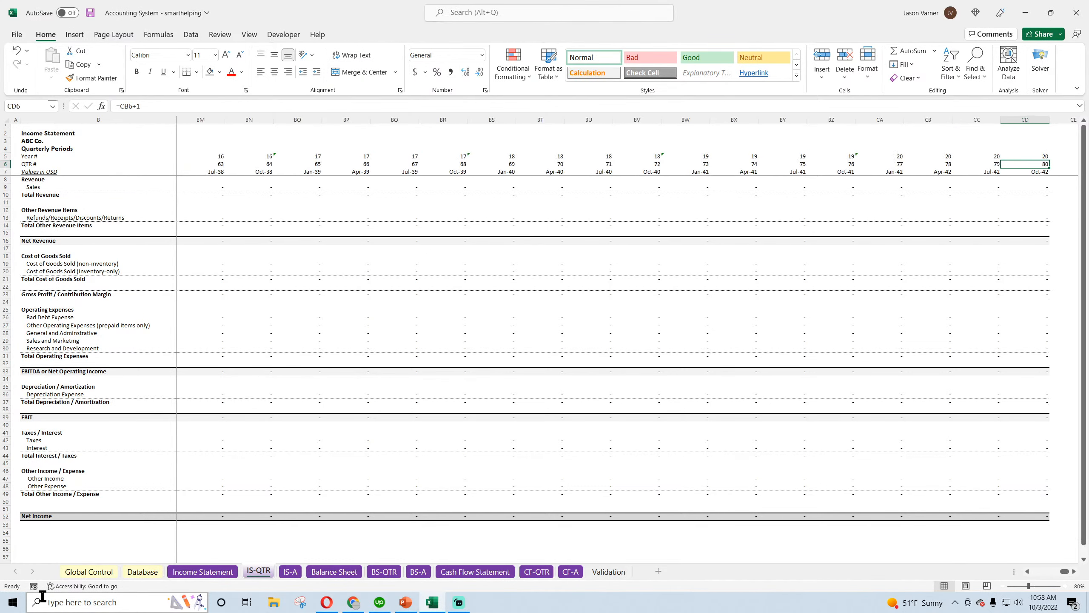
key(Right)
key(Right)
key(Right)
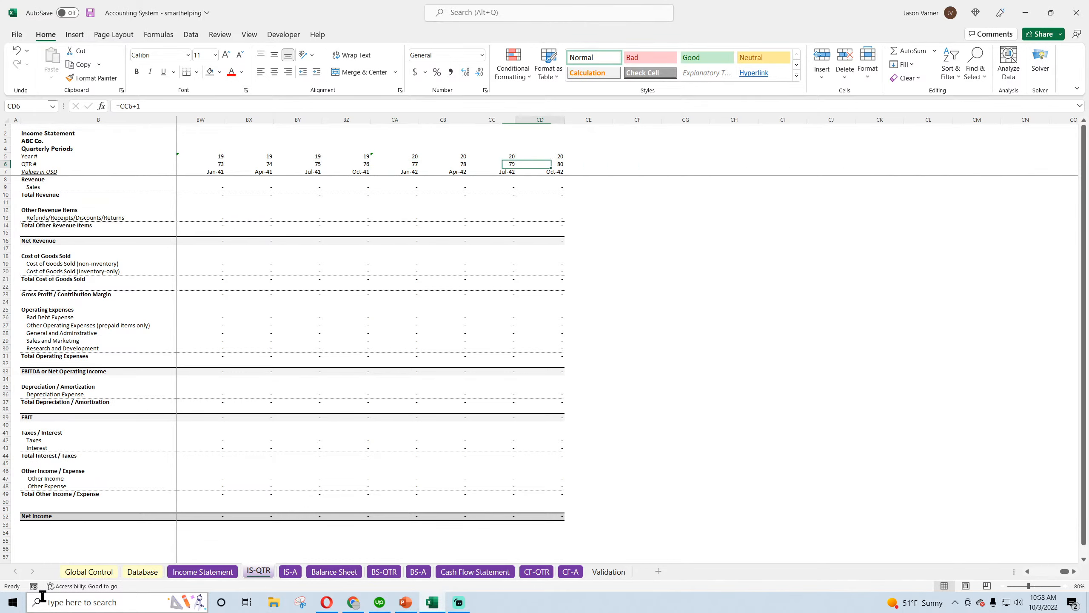
key(Up)
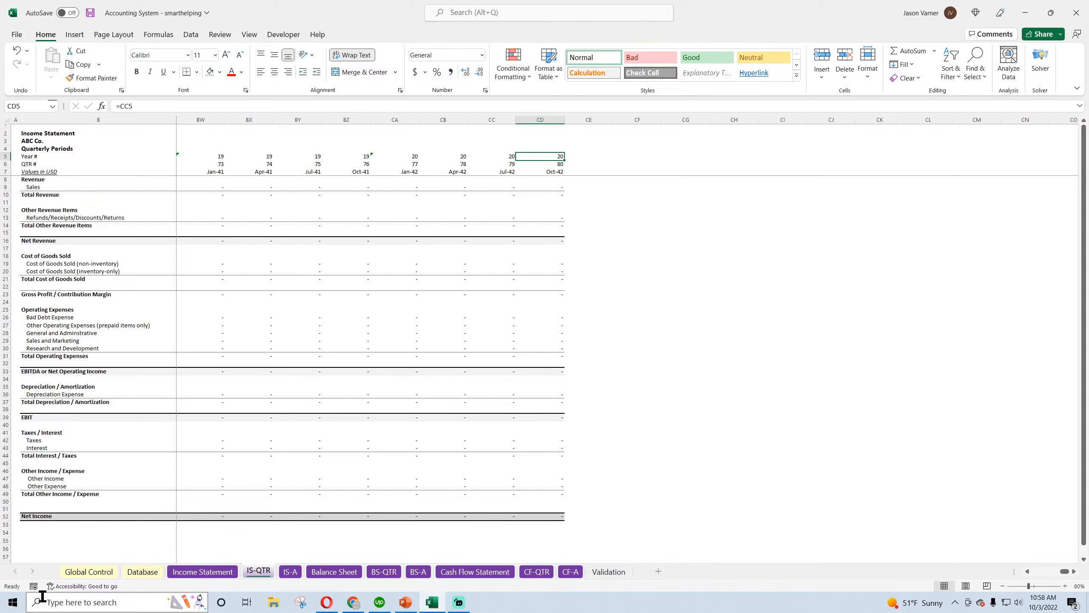
key(Down)
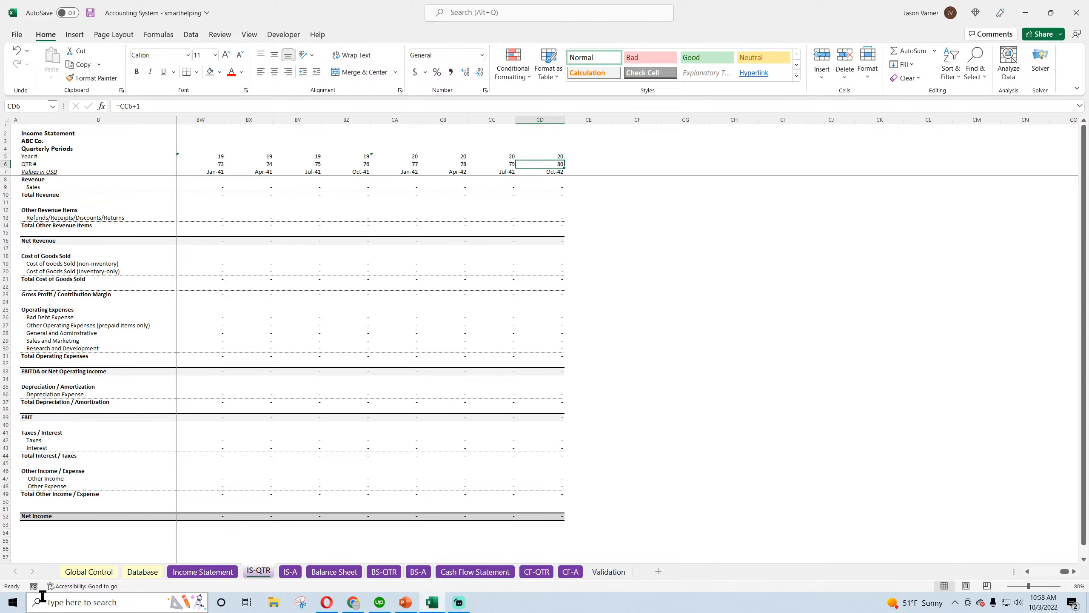
Review the QTR # row again from CD6 back through the earlier quarters, ending at AP6
key(Left)
key(Left)
key(Left)
key(Left)
key(Left)
key(Left)
key(Left)
key(Left)
key(Left)
key(Left)
key(Left)
key(Left)
key(Left)
key(Left)
key(Left)
key(Left)
key(Left)
key(Left)
key(Left)
key(Left)
key(Left)
key(Left)
key(Left)
key(Left)
key(Left)
key(Left)
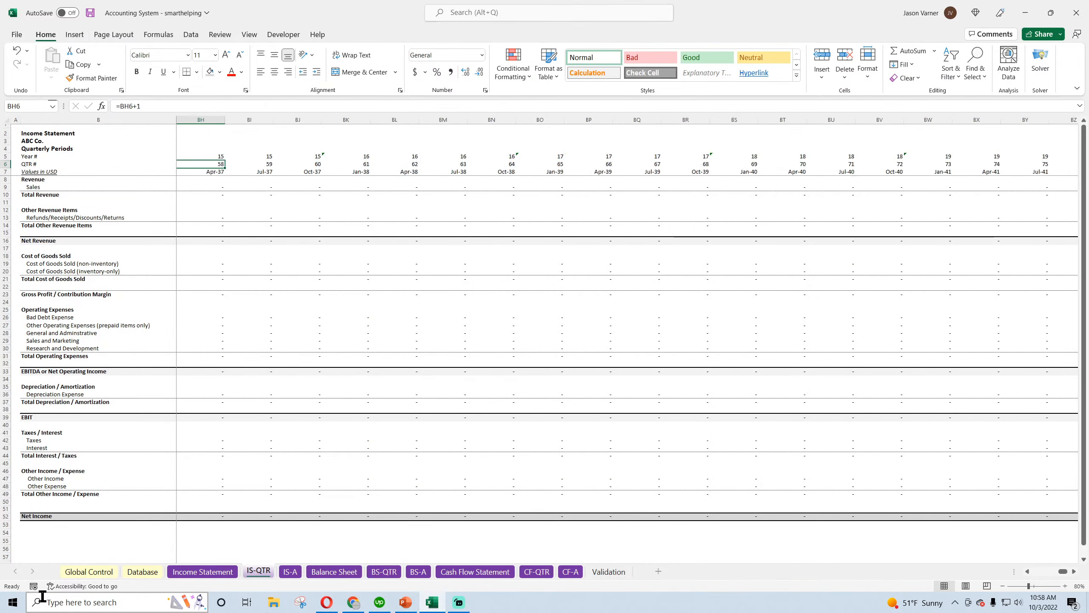
key(Right)
key(Right)
key(Right)
key(Right)
key(Right)
key(Right)
key(Right)
key(Right)
key(Right)
key(Right)
key(Right)
key(Right)
key(Right)
key(Right)
key(Right)
key(Right)
key(Right)
key(Right)
key(Right)
key(Right)
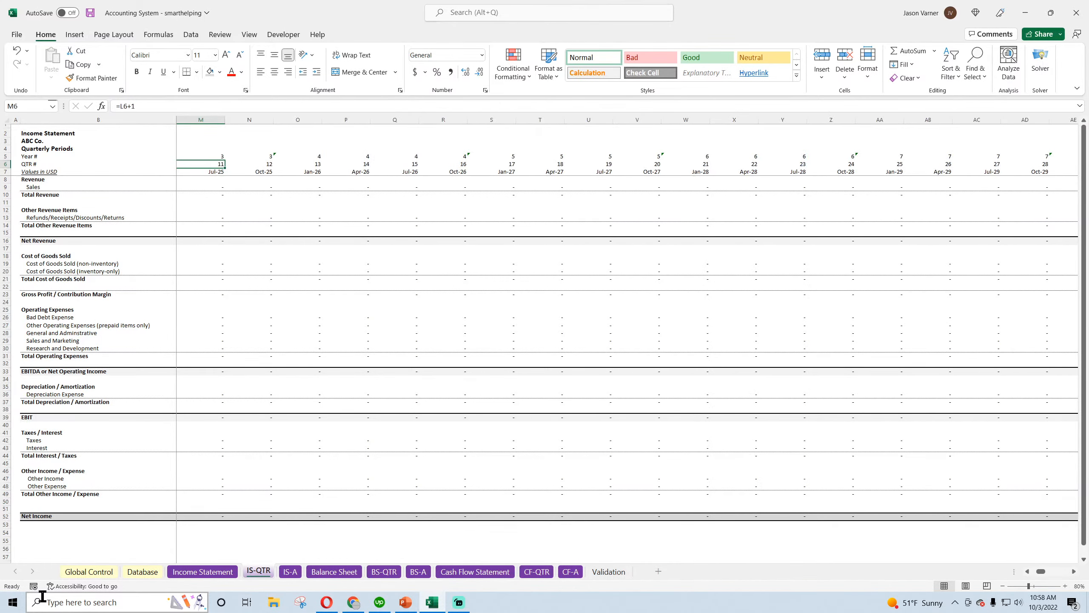
key(Right)
key(Right)
key(Right)
key(Right)
key(Right)
key(Right)
key(Left)
key(Left)
key(Left)
key(Left)
key(Left)
key(Left)
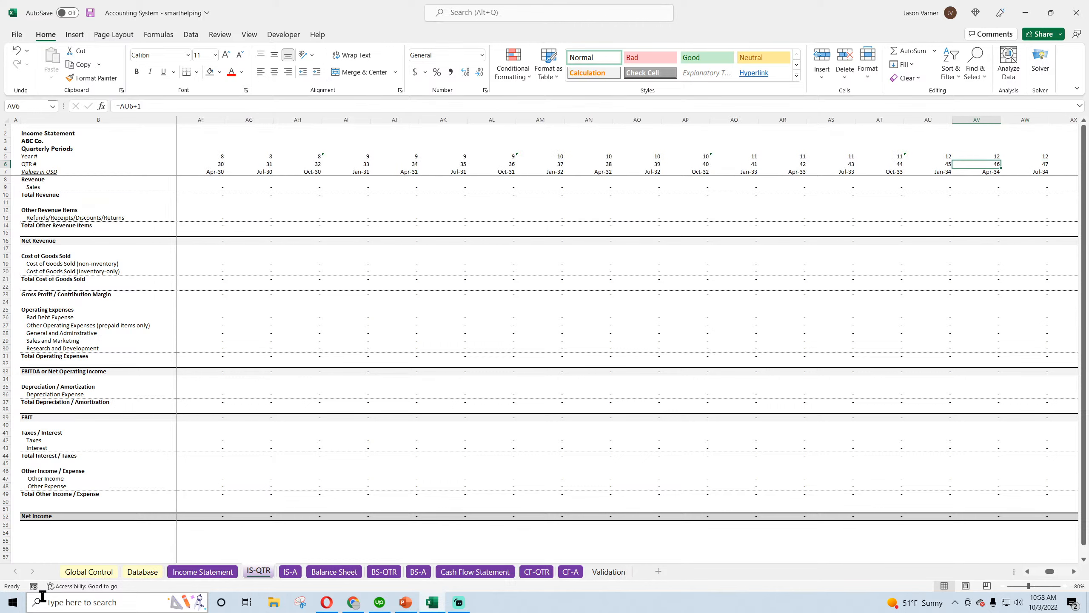
key(Left)
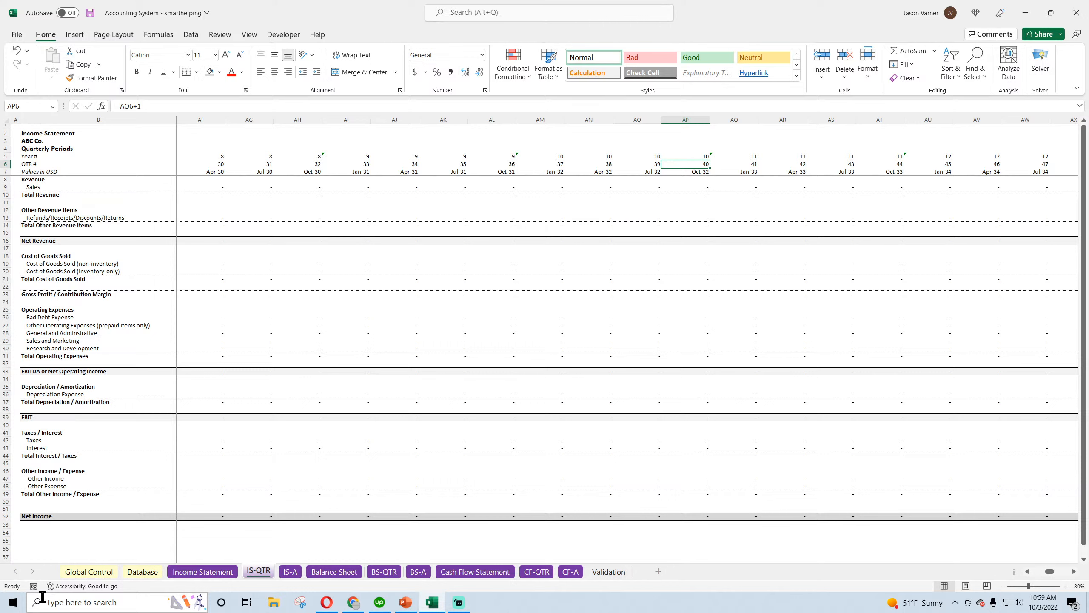
Review the QTR # row out to the last period column, CD, return to the first quarters and save the workbook
key(Right)
key(Right)
key(Right)
key(Right)
key(Right)
key(Right)
key(Right)
key(Right)
key(Right)
key(Right)
key(Right)
key(Right)
key(Right)
key(Right)
key(Right)
key(Right)
key(Right)
key(Right)
key(Right)
key(Right)
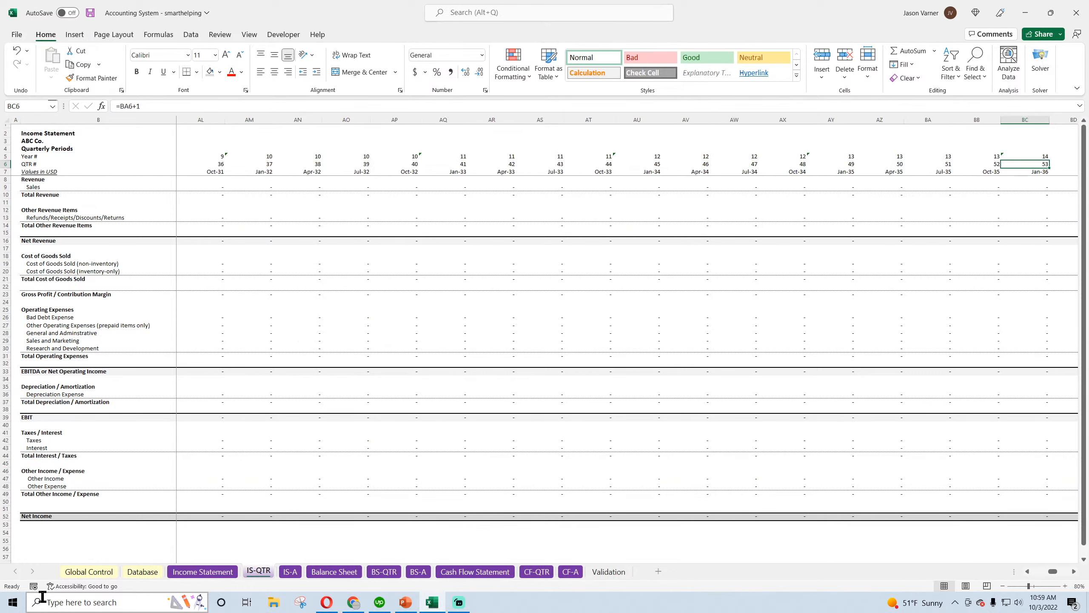
key(Left)
key(Left)
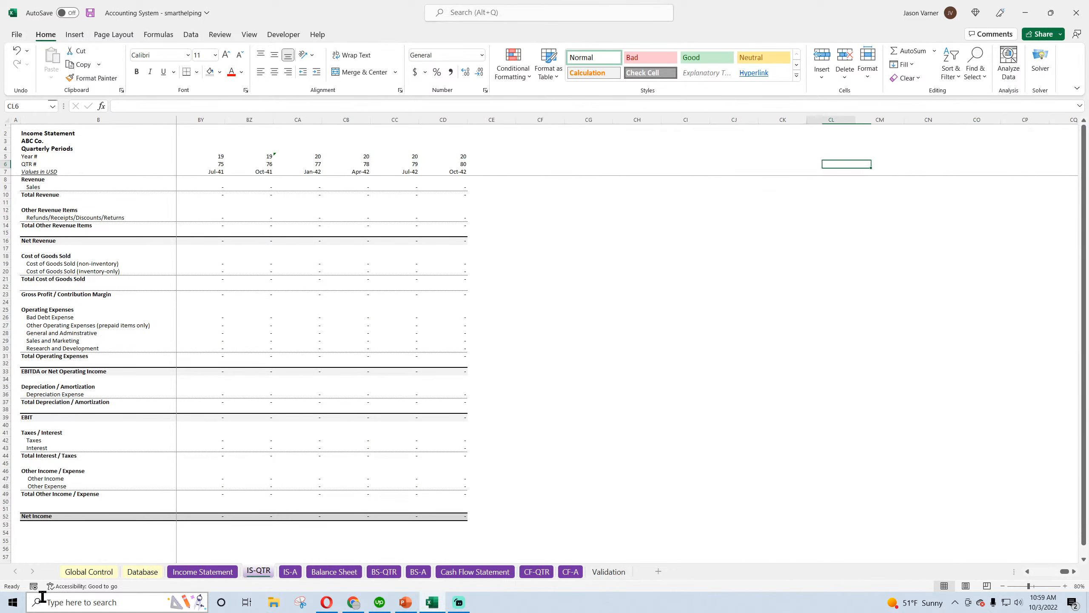
key(Left)
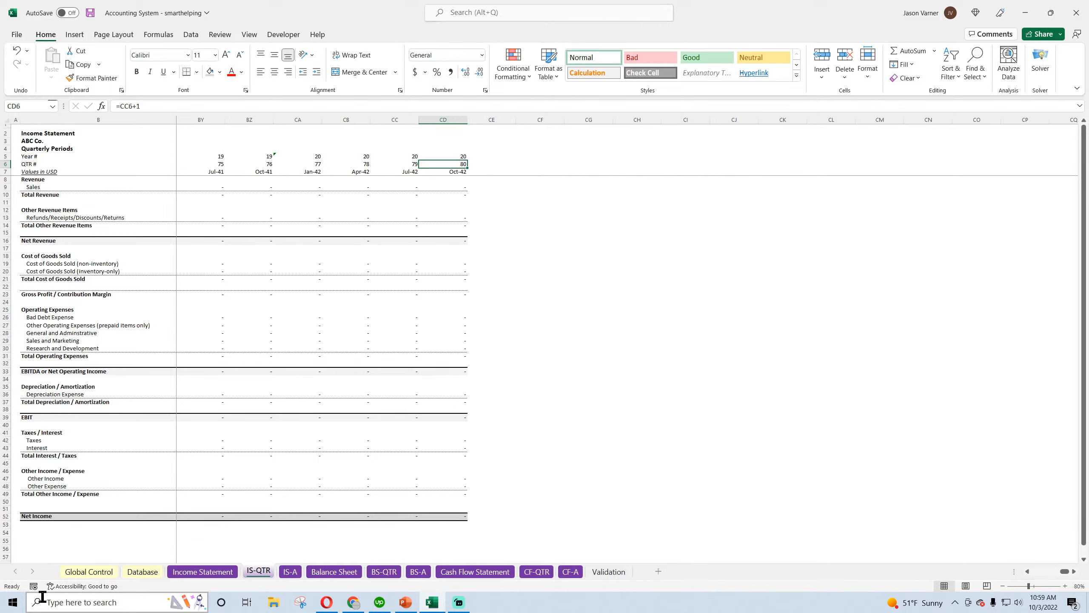
drag(1063, 575, 1031, 579)
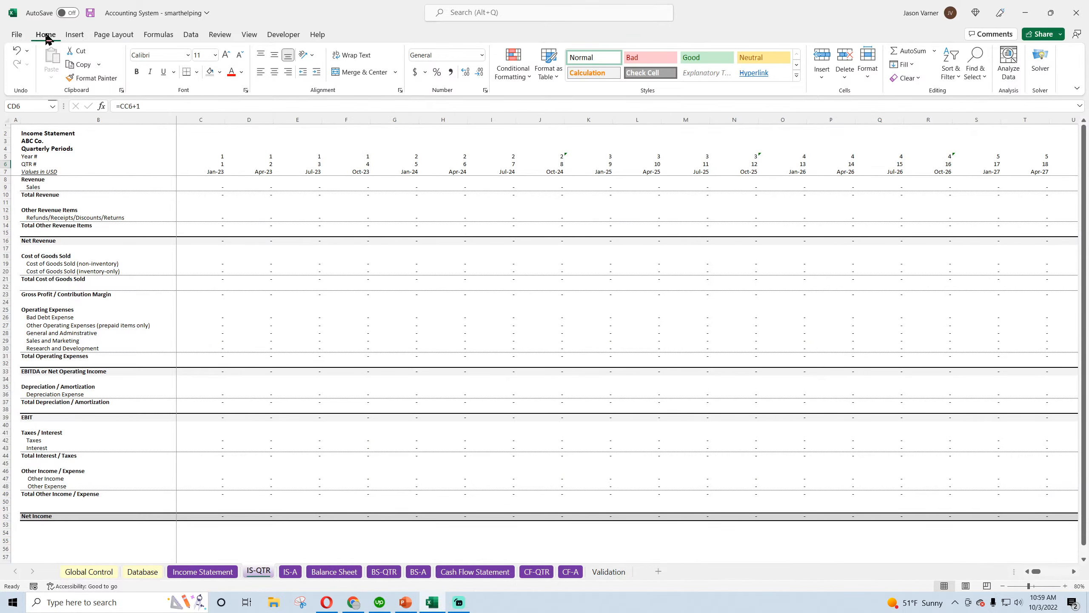
click(90, 13)
Examine the column C formulas for Sales, Other Income, Cost of Goods Sold, Gross Profit and Bad Debt Expense
click(206, 188)
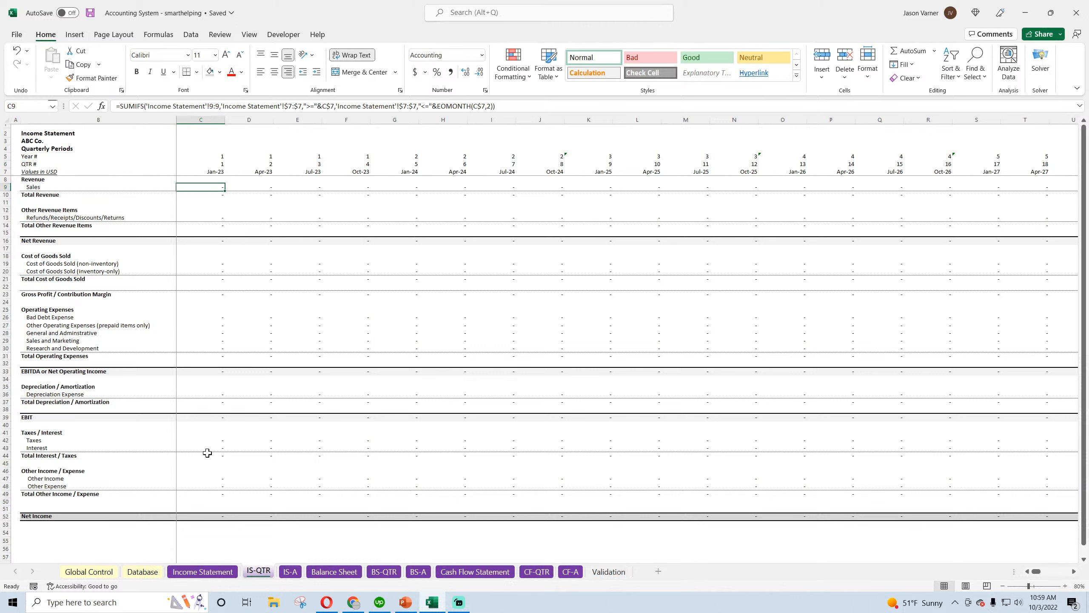
click(210, 479)
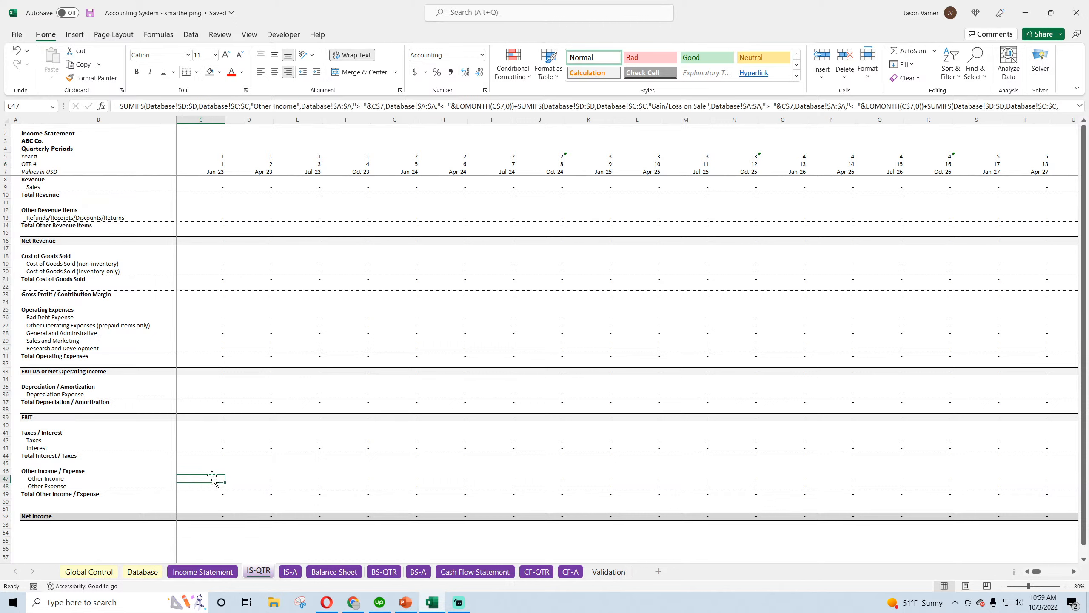
click(214, 265)
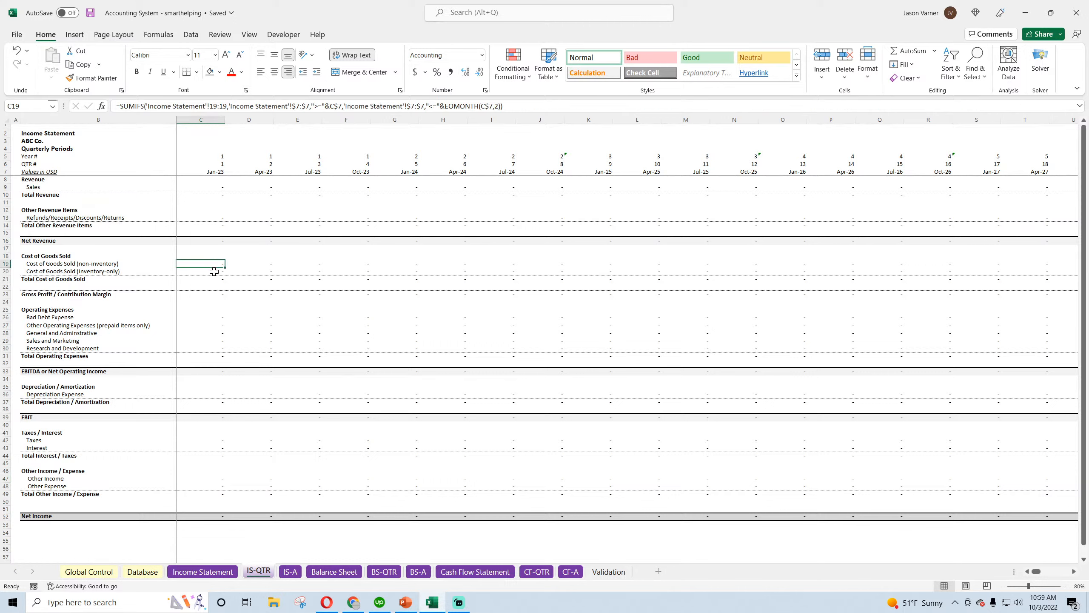
click(215, 271)
click(212, 280)
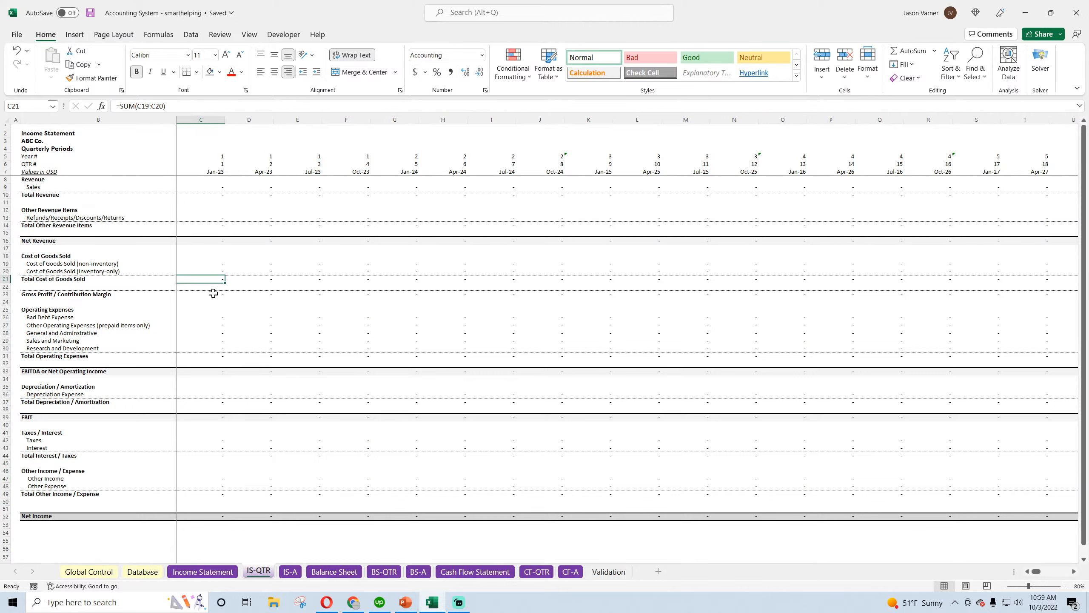
click(213, 293)
click(212, 317)
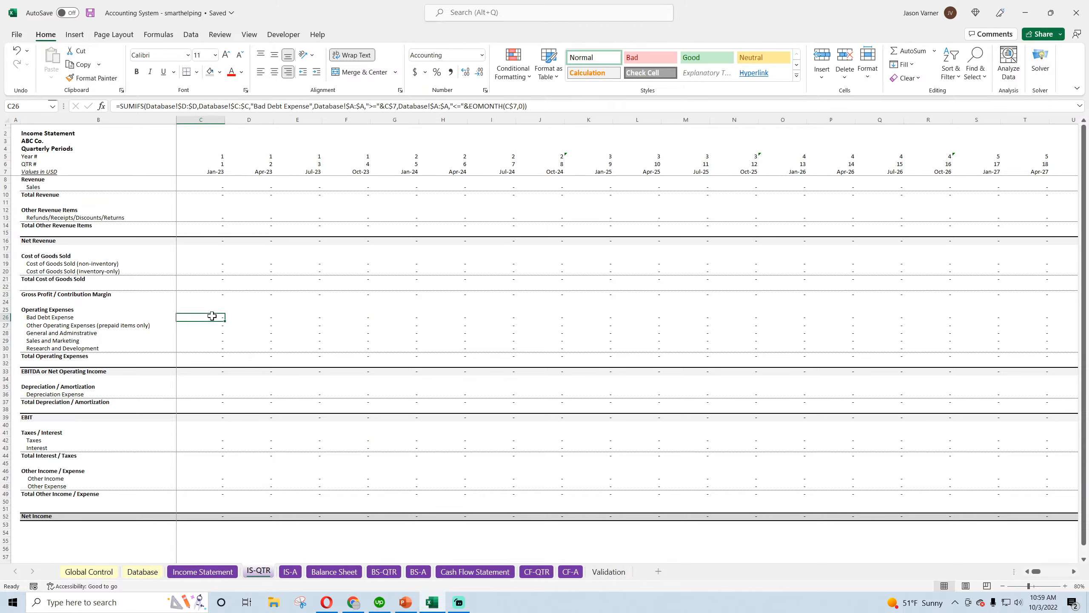
Copy the SUMIFS formula from C19 into Bad Debt Expense (C26) and fill it down through Research and Development (C30)
right_click(218, 261)
click(243, 309)
right_click(214, 318)
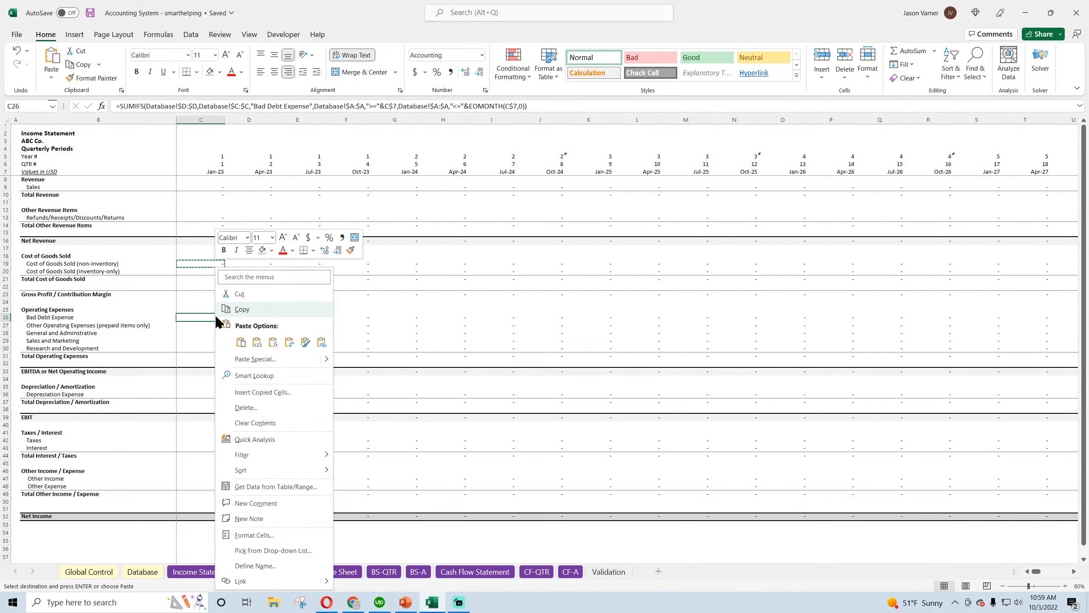
click(240, 342)
drag(225, 320, 224, 352)
click(196, 72)
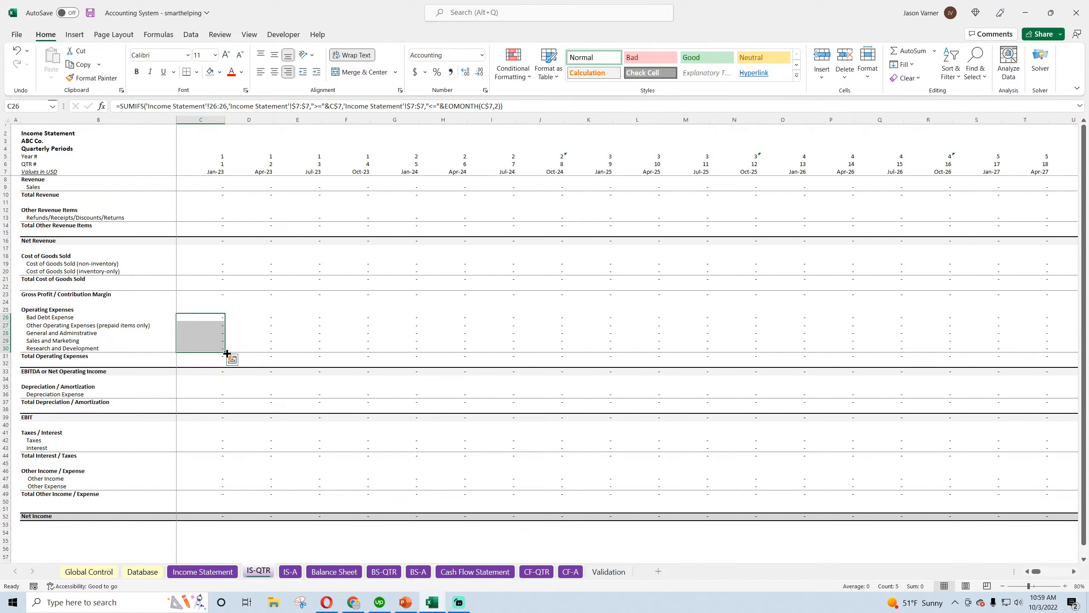
Fill the operating expense formulas in C26:C30 across through column CD and save the workbook
drag(227, 353, 1087, 399)
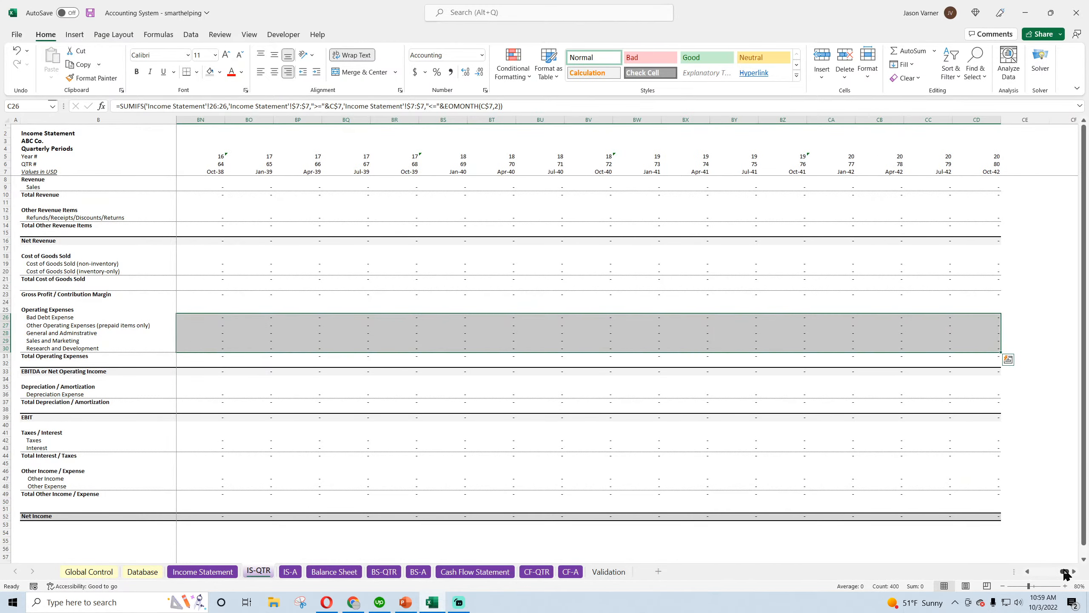
drag(1067, 574, 1037, 573)
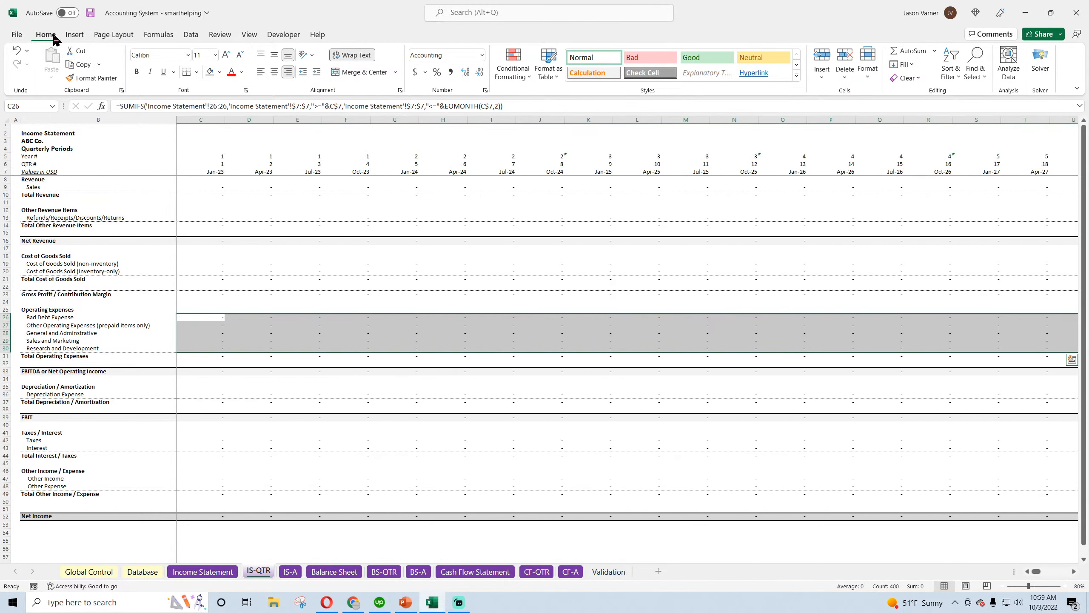
click(90, 12)
Copy the inventory-only Cost of Goods Sold formula from C20 into Depreciation Expense (C36)
click(215, 272)
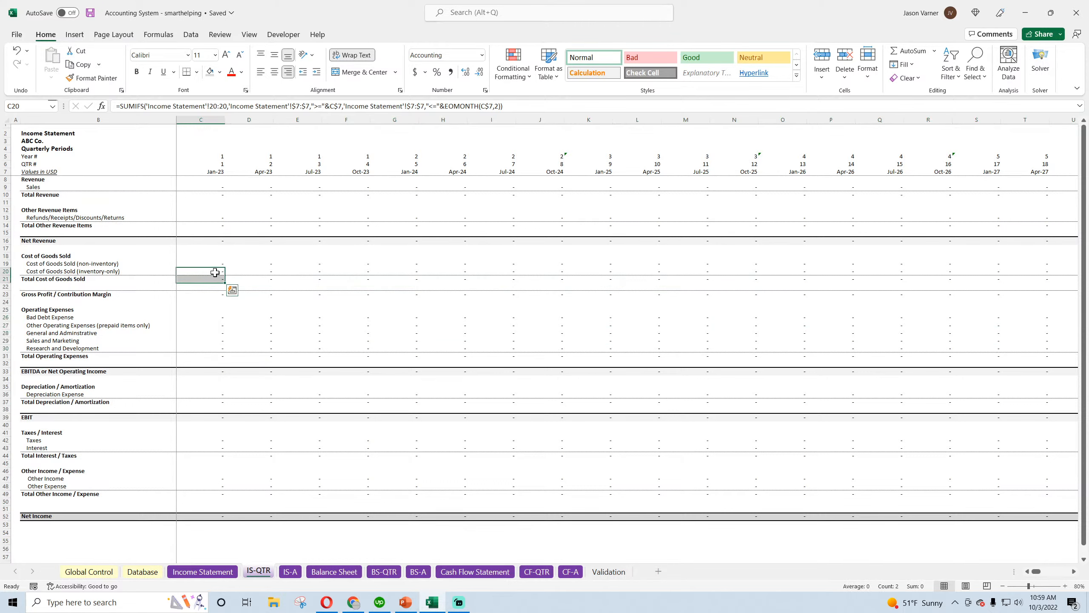
right_click(215, 271)
click(240, 309)
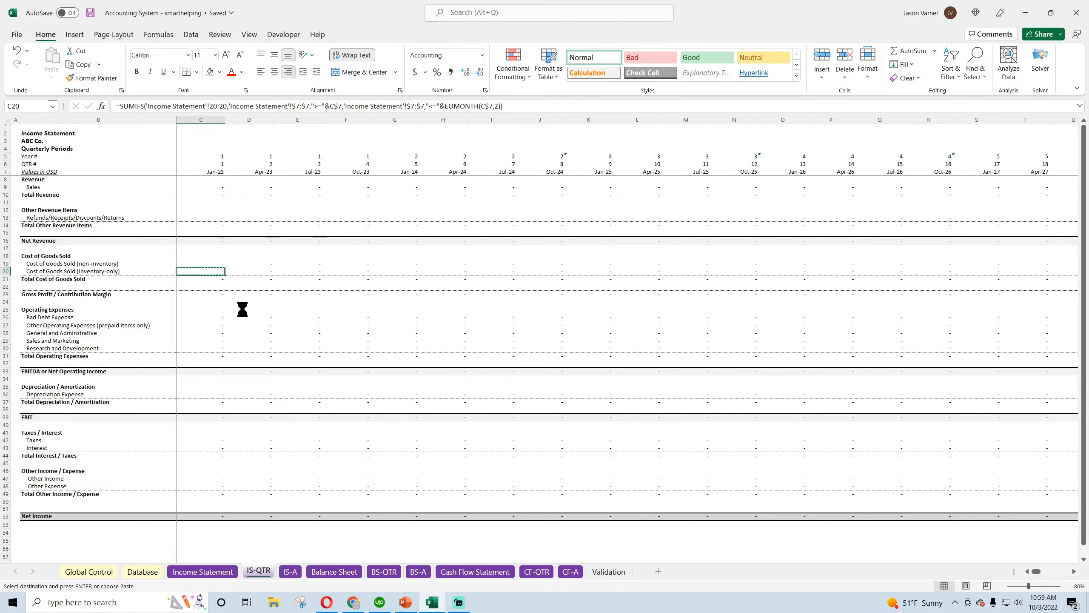
right_click(211, 393)
click(227, 152)
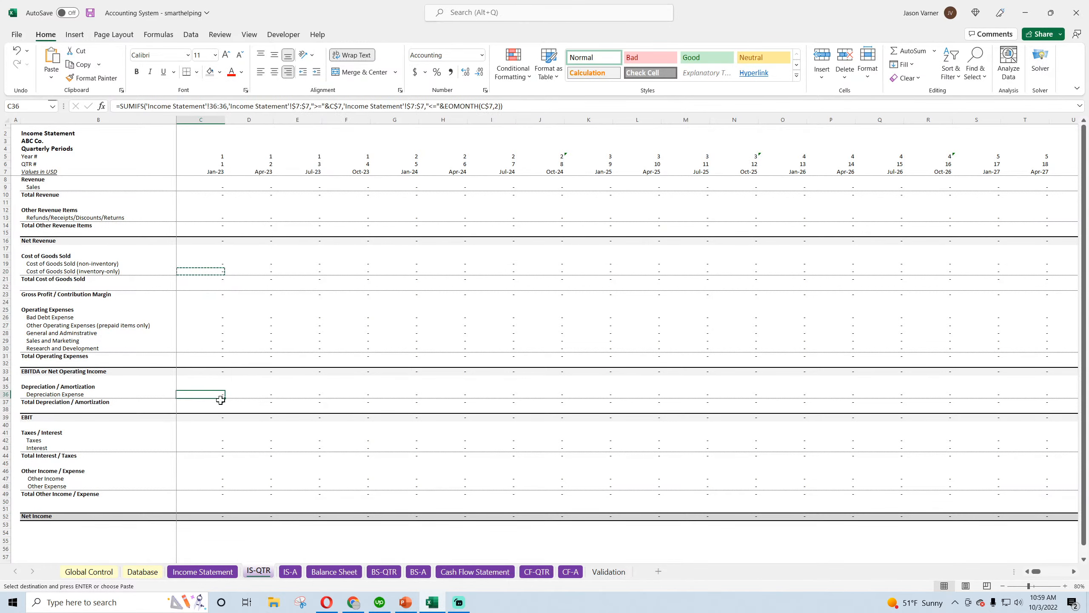
Copy the formulas in C19:C20 into Taxes and Interest (C42:C43) and into Other Income and Other Expense (C47:C48)
drag(216, 265, 218, 270)
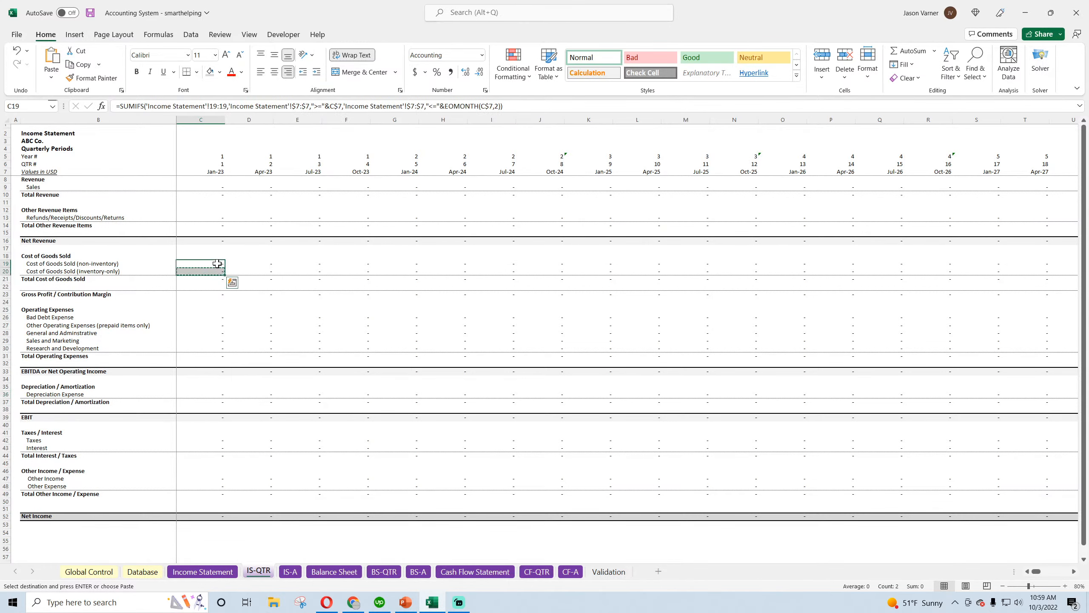
right_click(218, 270)
click(243, 306)
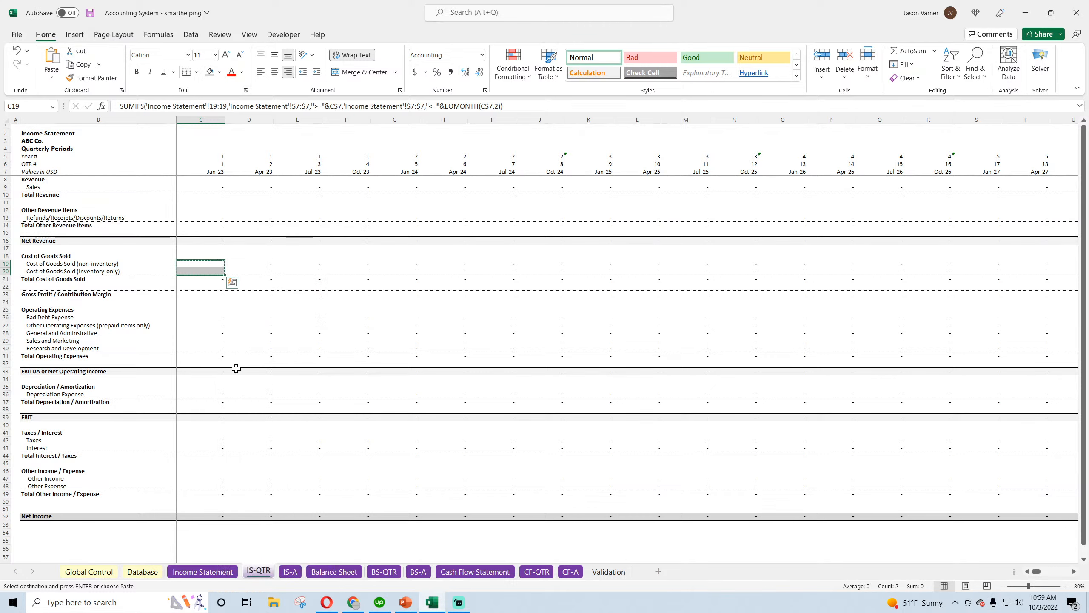
right_click(215, 439)
click(236, 197)
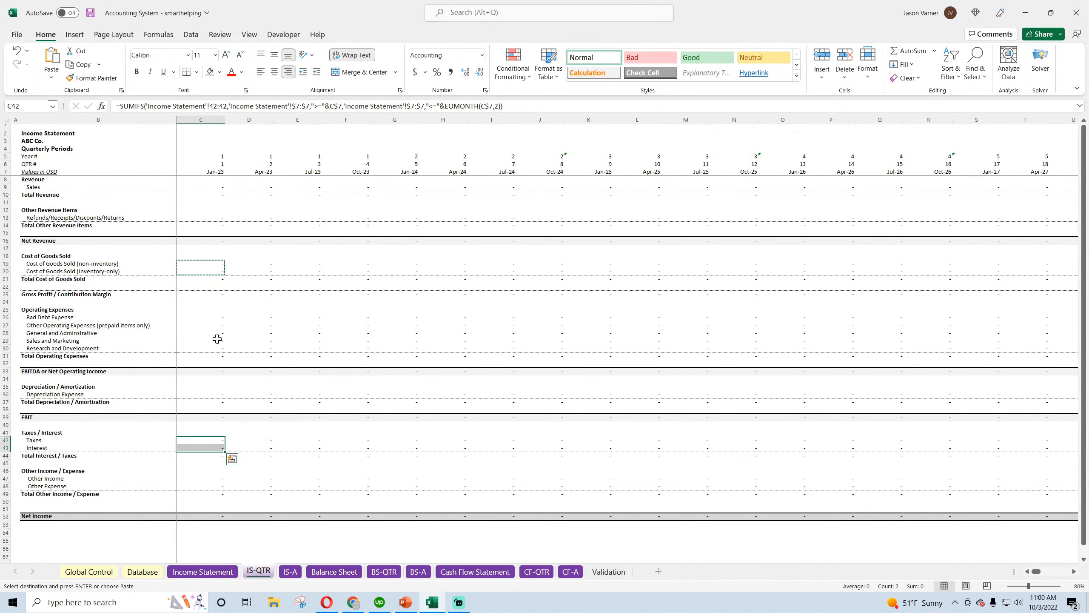
right_click(217, 481)
click(232, 234)
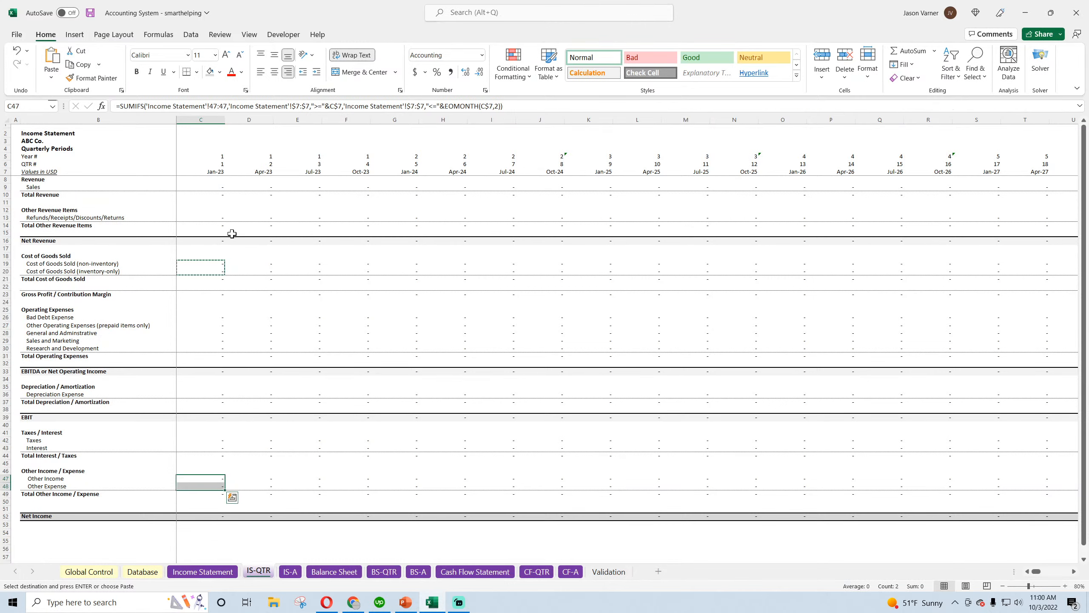
Check the column C formulas upward from Net Income (C52) through the totals, line items and operating expenses
click(215, 515)
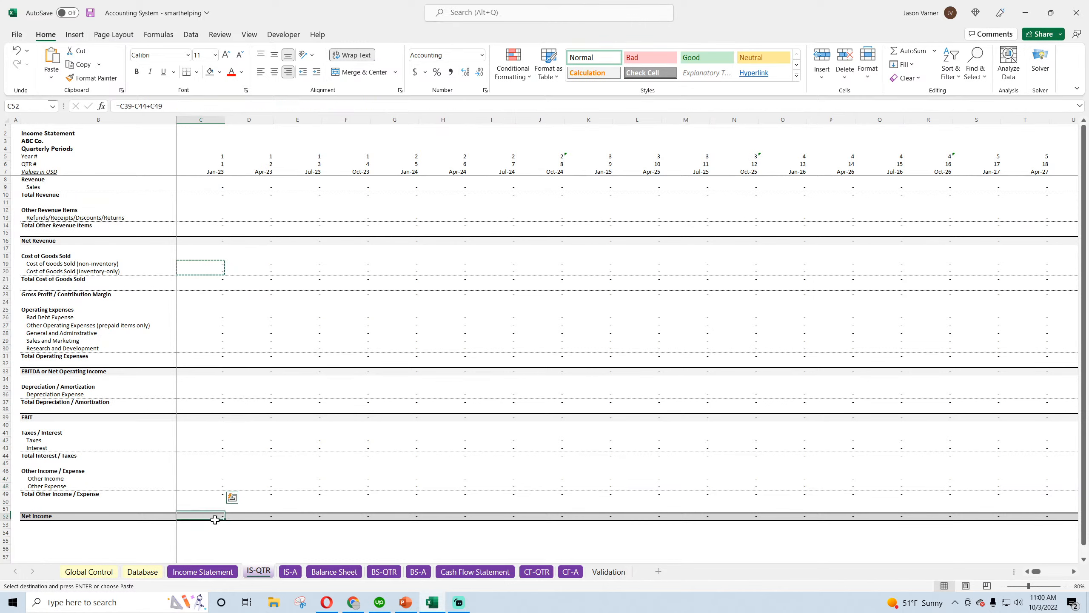
key(Up)
key(Up)
key(Up)
key(Up)
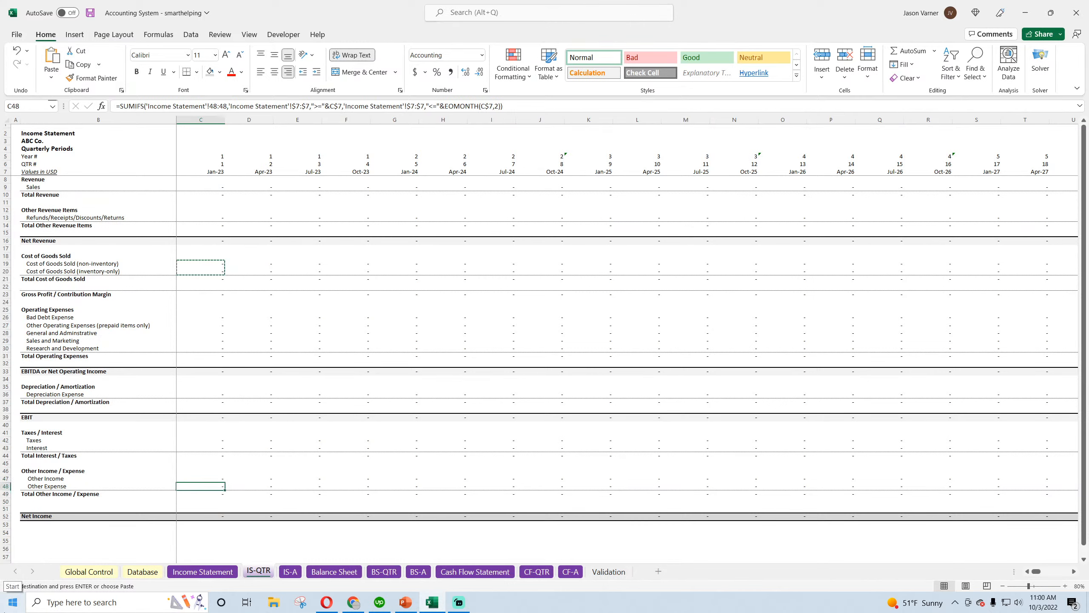
key(Up)
key(Up)
key(Up)
key(Up)
key(Up)
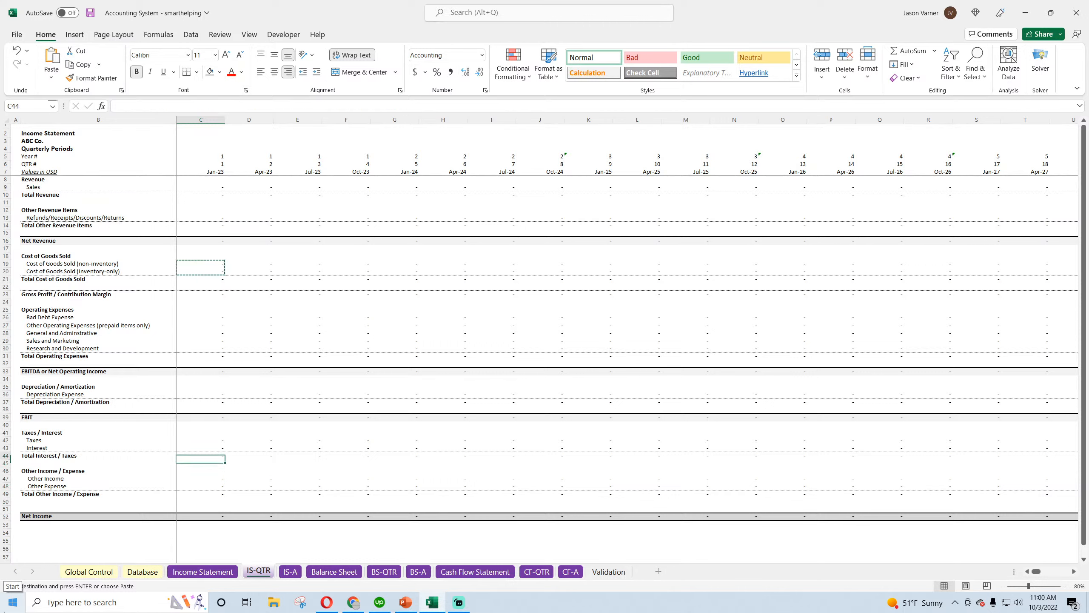
key(Up)
key(Up)
key(Up)
key(Up)
key(Up)
key(Up)
key(Up)
key(Up)
key(Up)
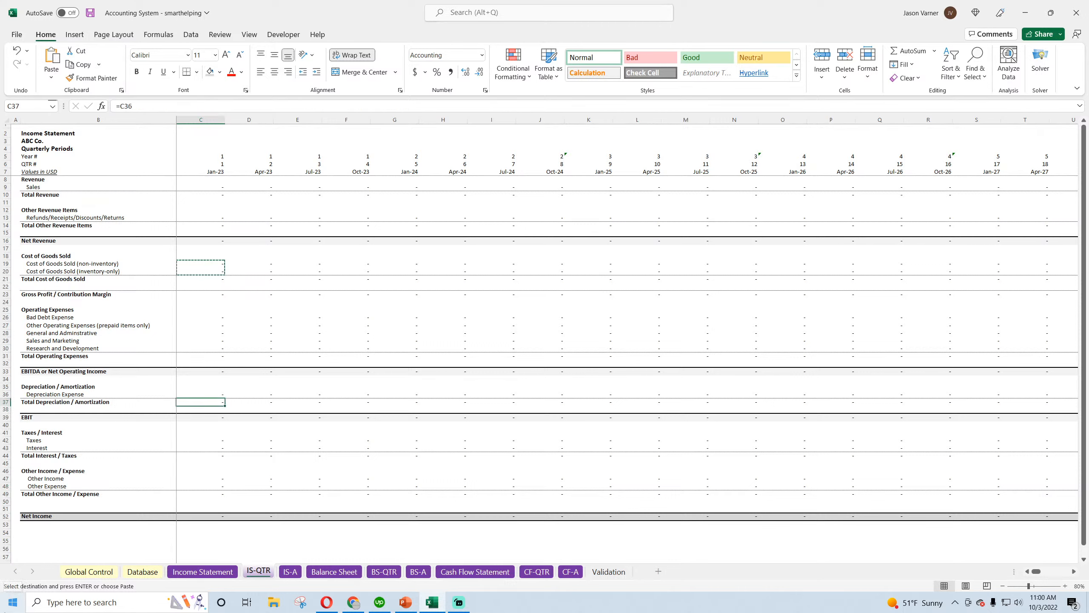
key(Up)
key(Up)
key(Up)
key(Up)
key(Up)
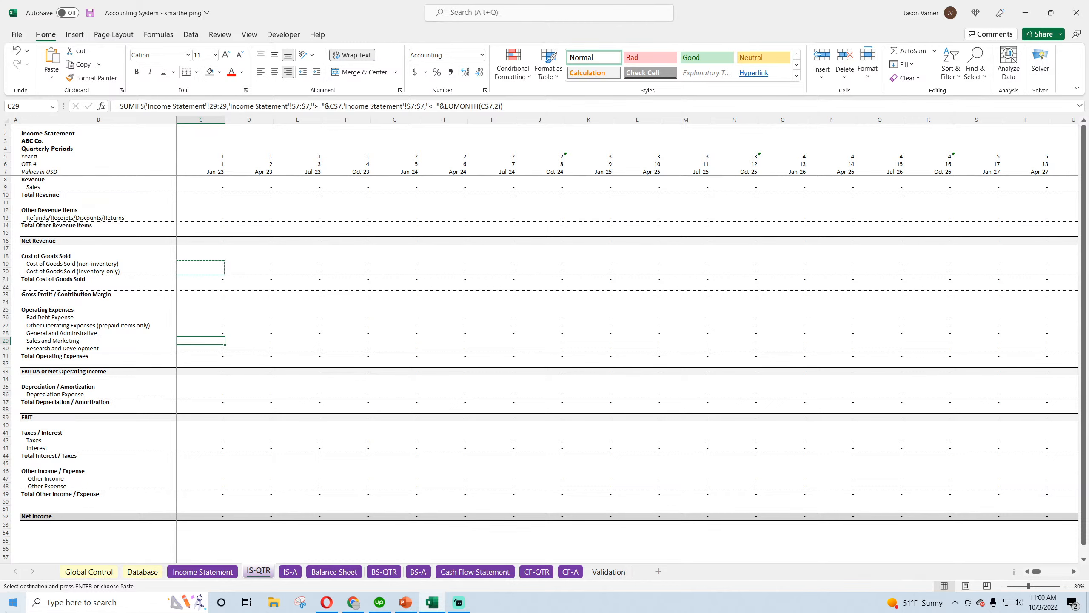
Fill the formulas in C19:C52 across all quarters through column CD and save the workbook
drag(226, 264, 1034, 535)
drag(1065, 572, 1036, 572)
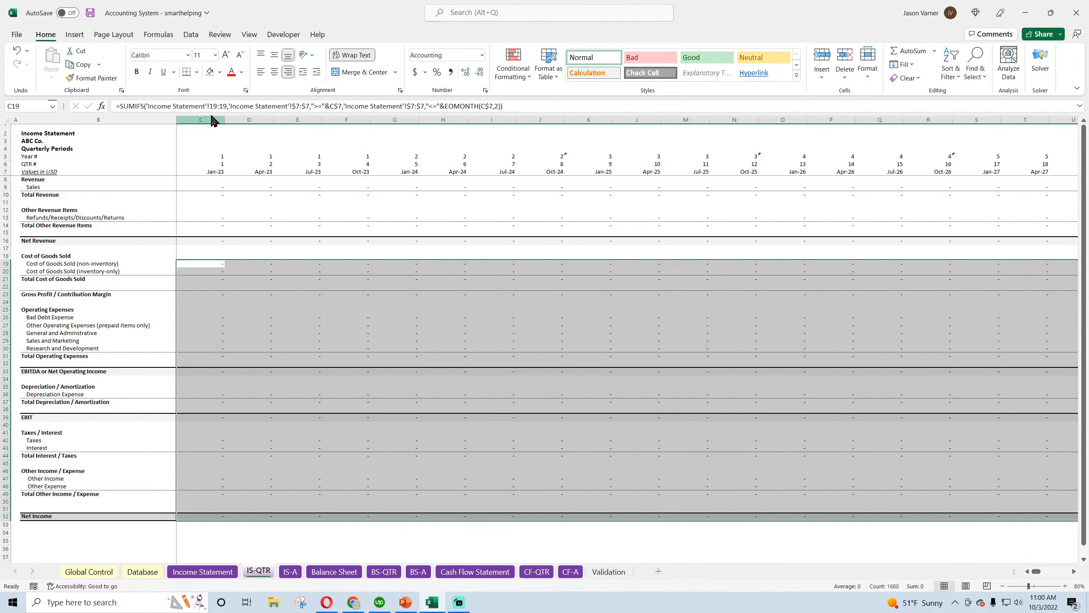
click(91, 13)
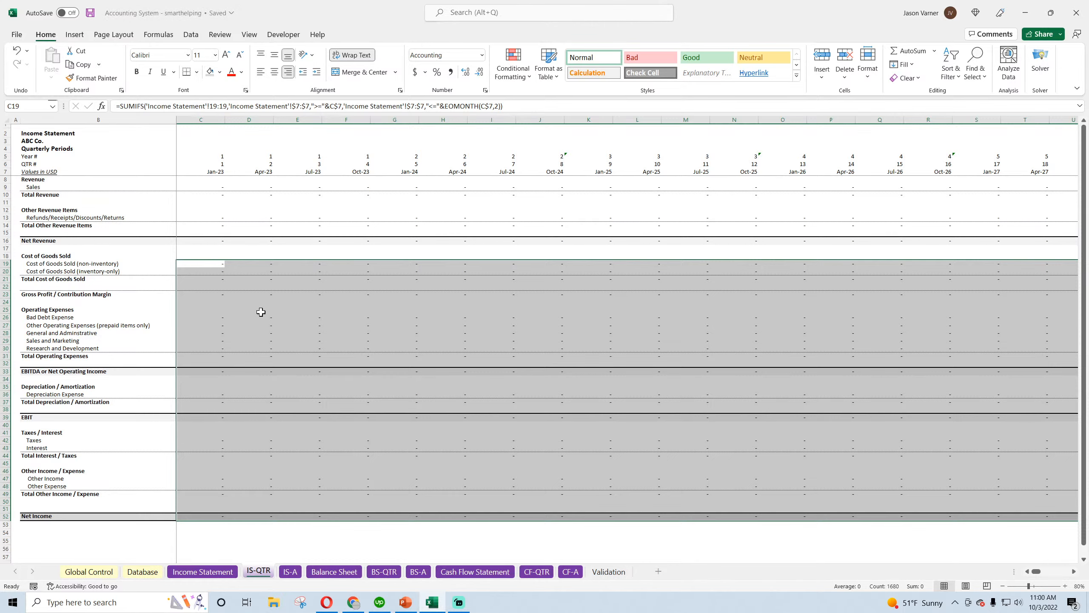
Copy the quarterly Sales formula from C9 of IS-QTR into the Sales cell C9 of the annual sheet IS-A
click(216, 189)
right_click(216, 189)
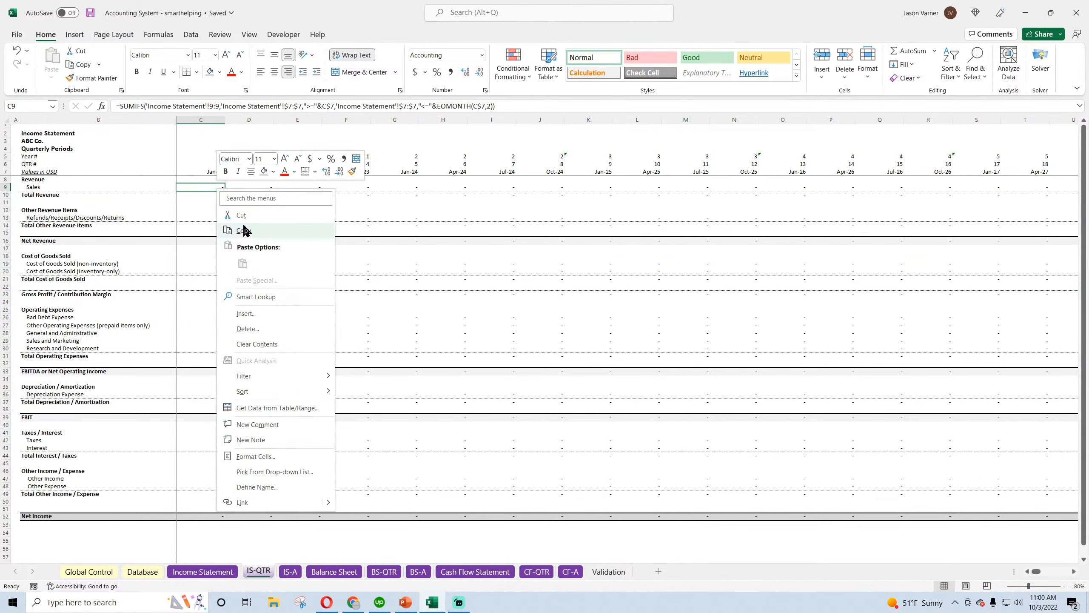
click(240, 231)
click(290, 572)
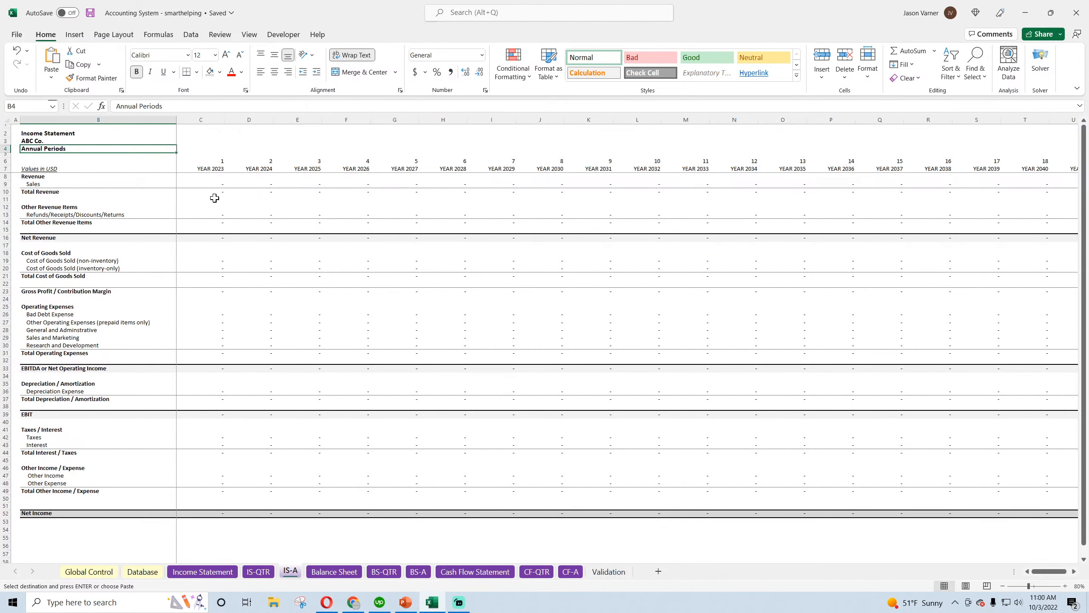
right_click(215, 183)
click(241, 258)
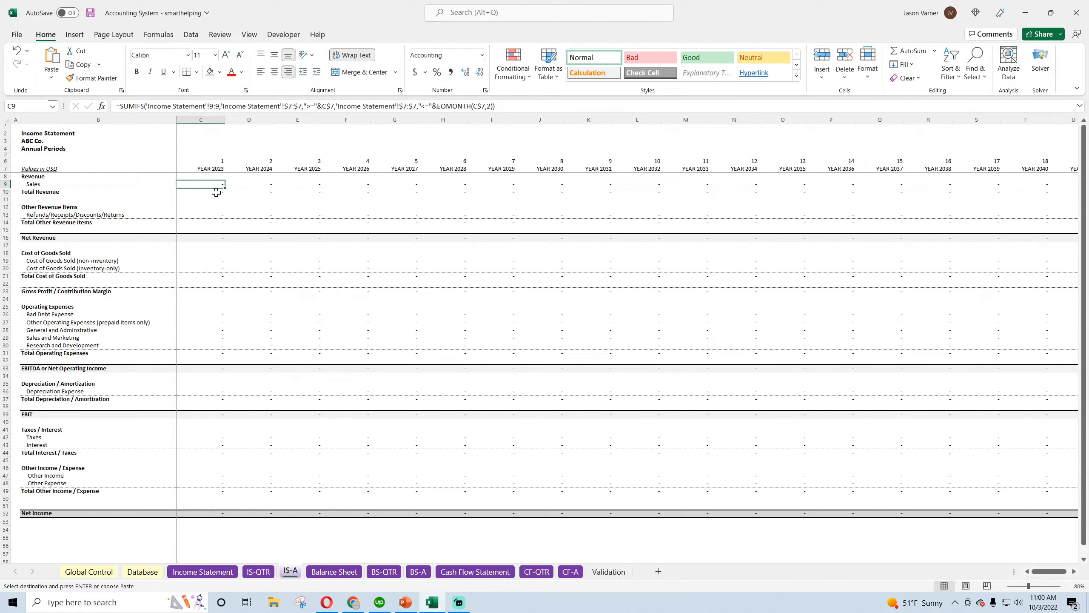
Set the months argument of EOMONTH to 1 in the annual Sales formula in C9
double_click(212, 185)
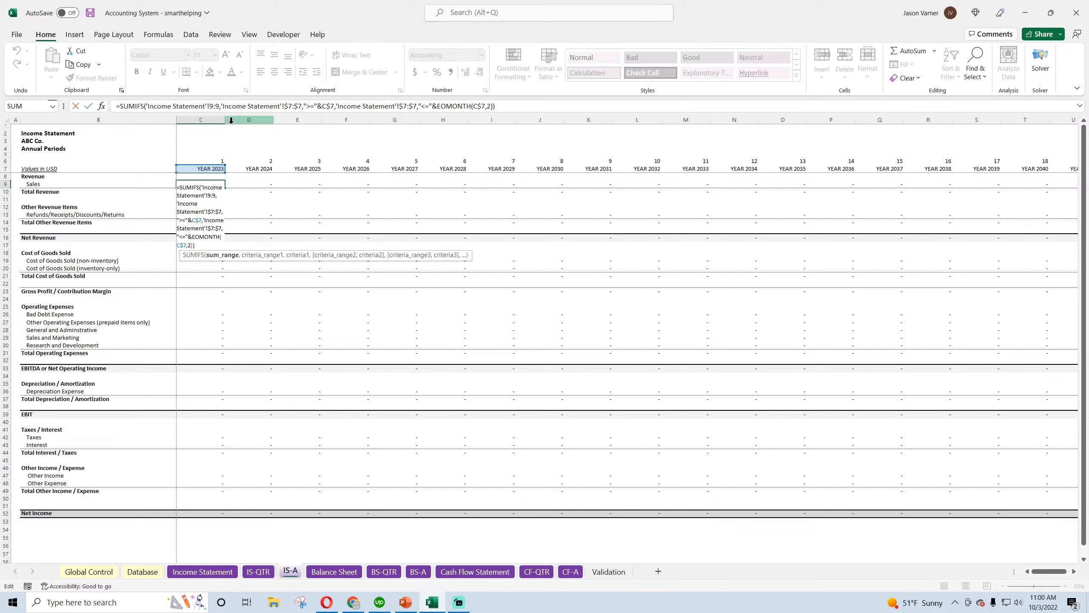
click(489, 107)
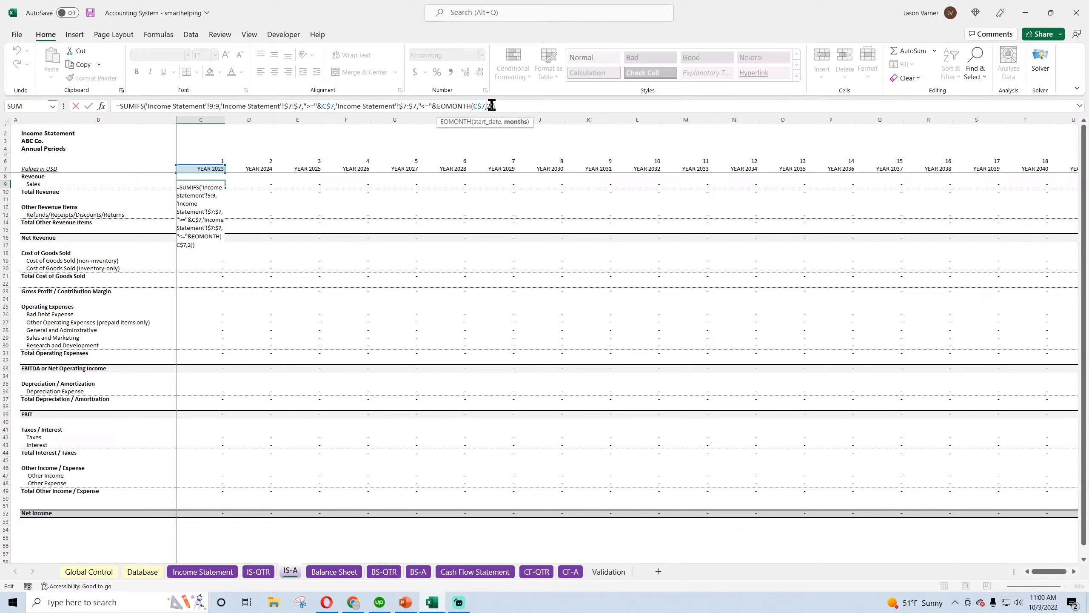
text(11)
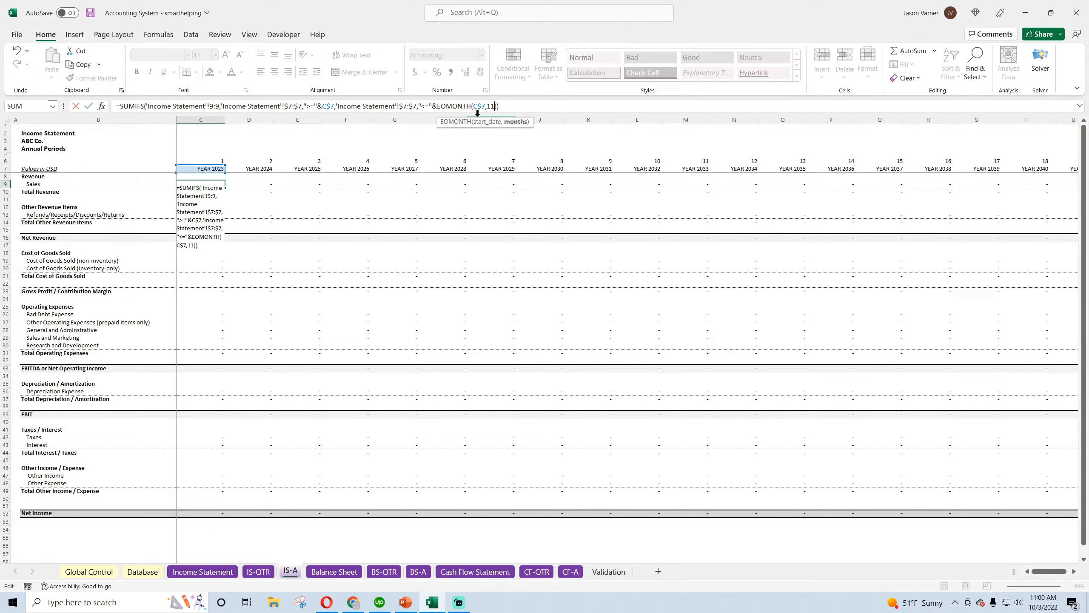
key(Return)
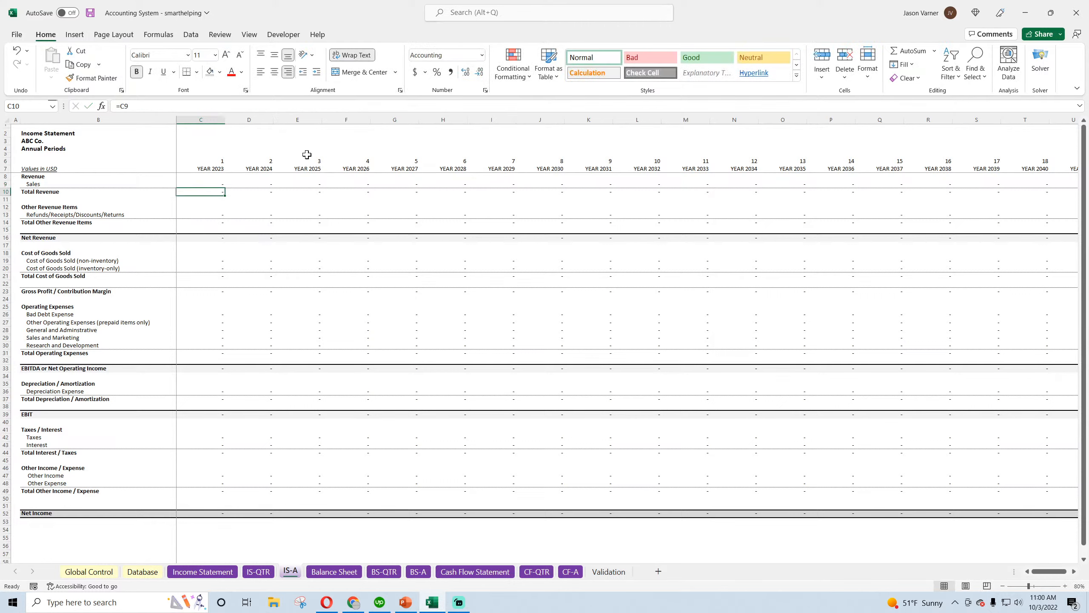
Test the year-end date with =EOMONTH(C7,11) in F3 of the annual sheet and format it as Short Date
click(216, 183)
click(360, 140)
text(=)
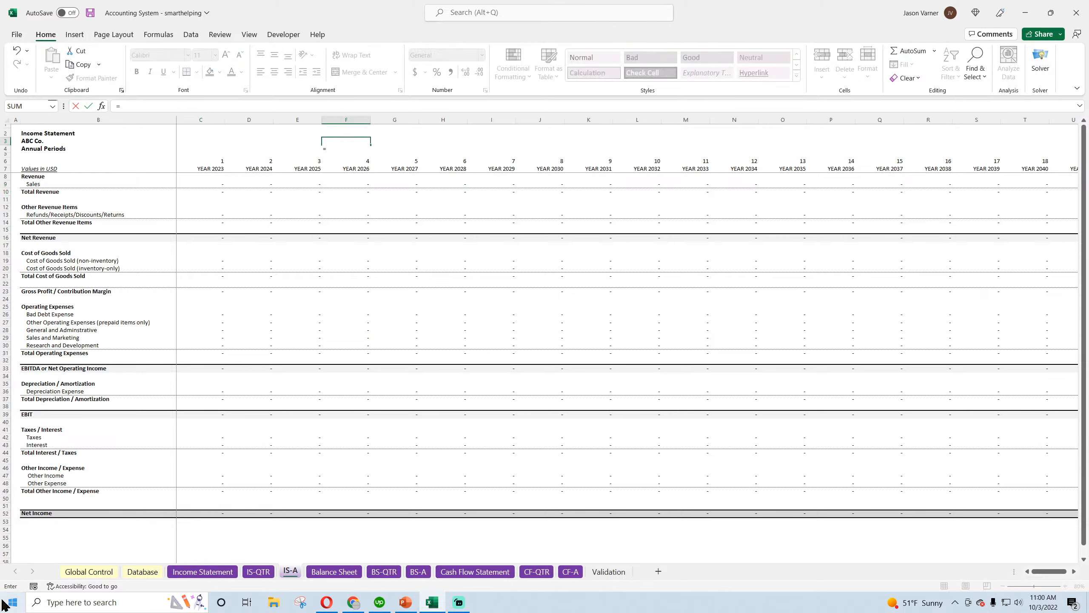
text(eomonth()
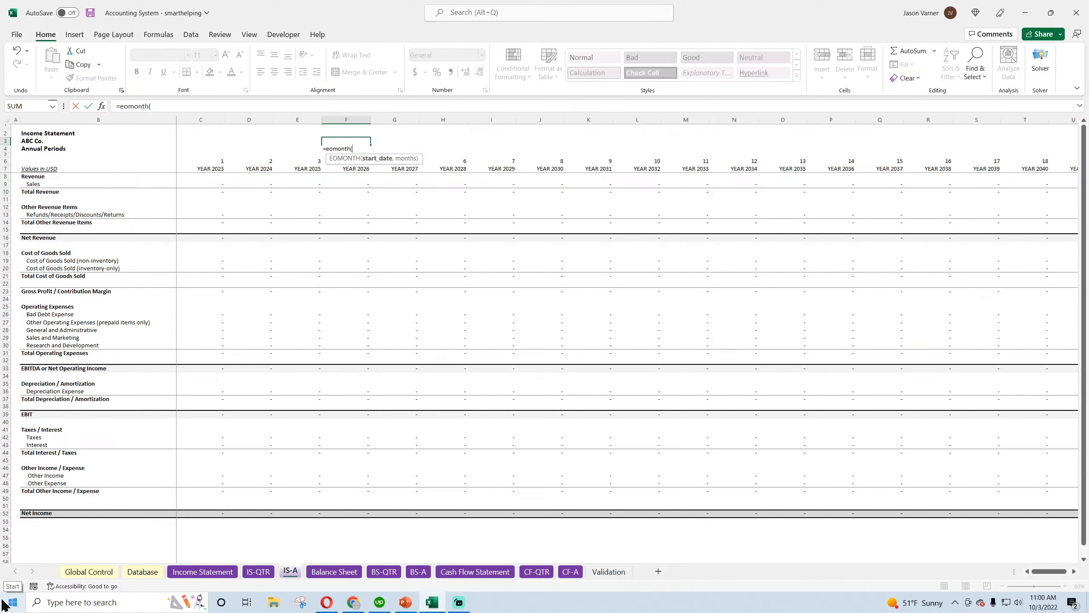
text(c7,1)
key(Return)
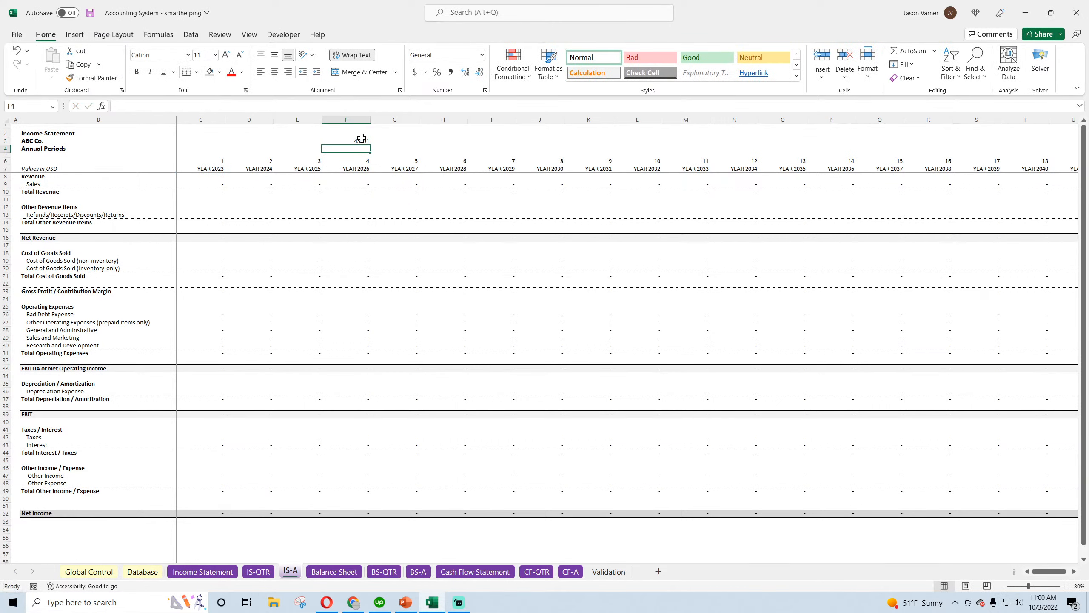
click(362, 140)
click(482, 54)
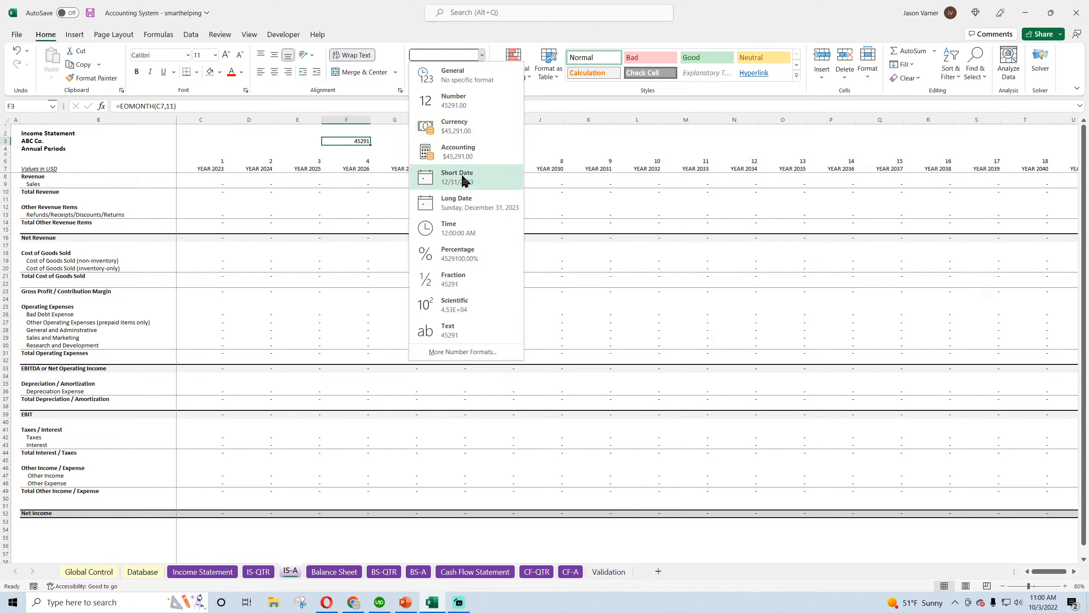
click(463, 180)
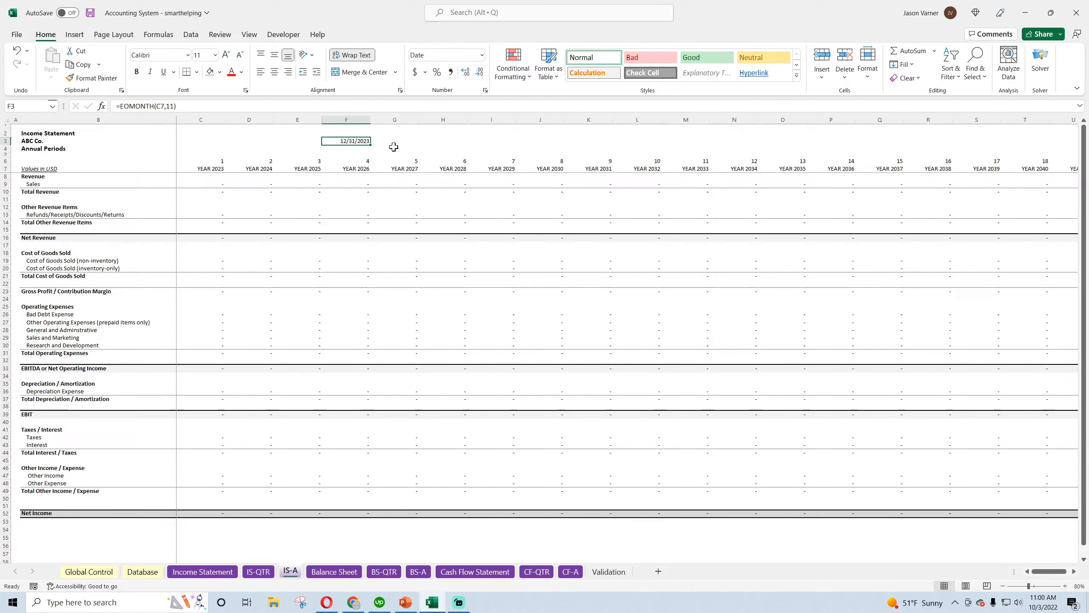
Fill the annual Sales formula from C9 through H9 and copy it into the Refunds/Receipts/Discounts/Returns cell C13
click(215, 186)
drag(224, 188, 467, 188)
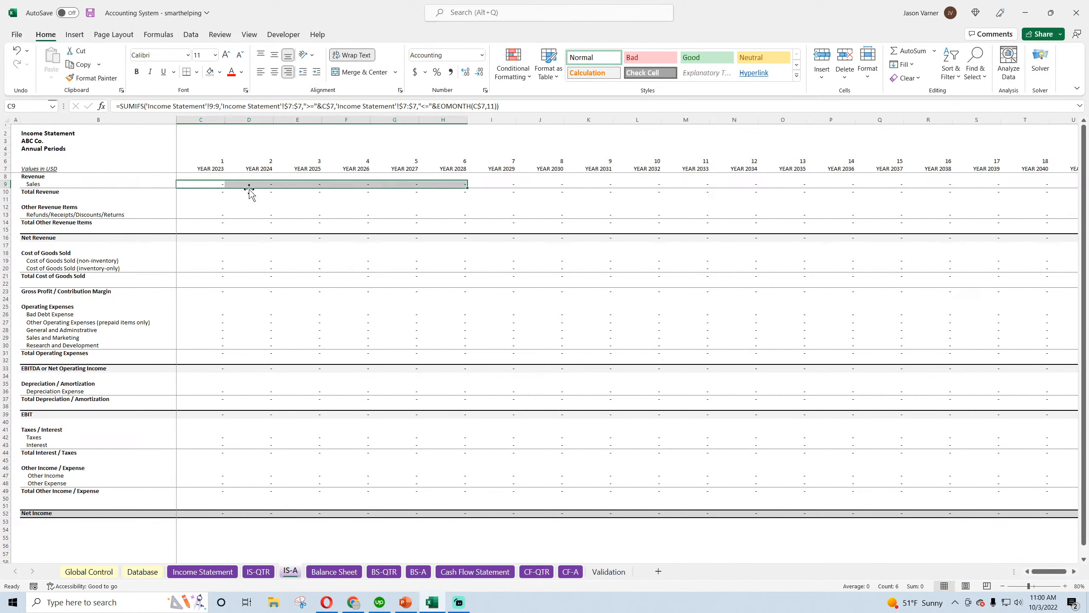
click(216, 184)
right_click(215, 184)
click(228, 219)
click(214, 214)
right_click(214, 215)
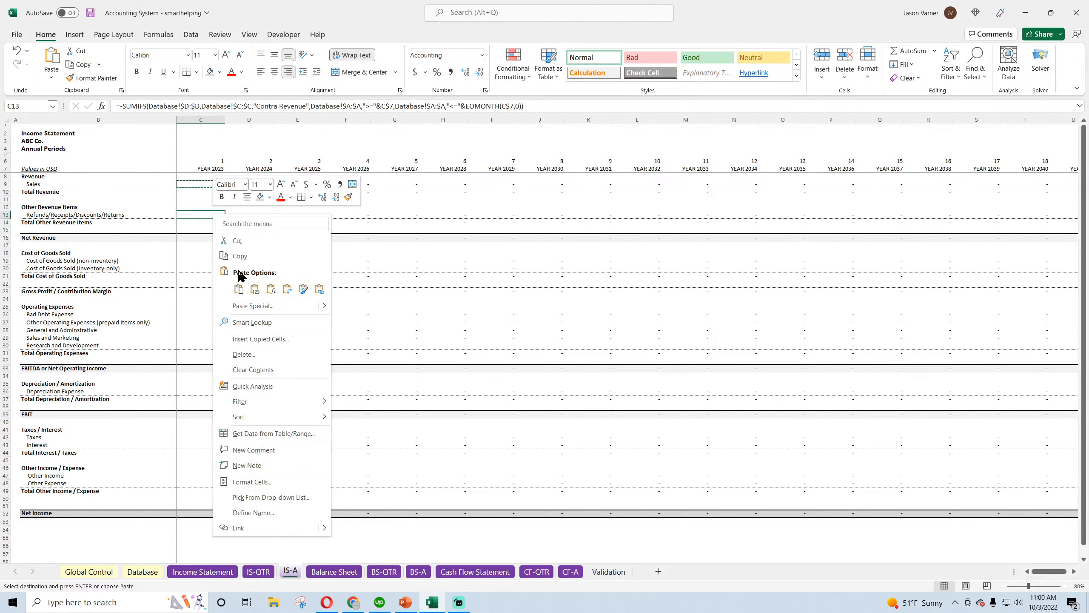
click(238, 289)
Paste the Sales formula into C20, fill it up to C19, and apply a bottom border to the two Cost of Goods Sold cells
right_click(213, 267)
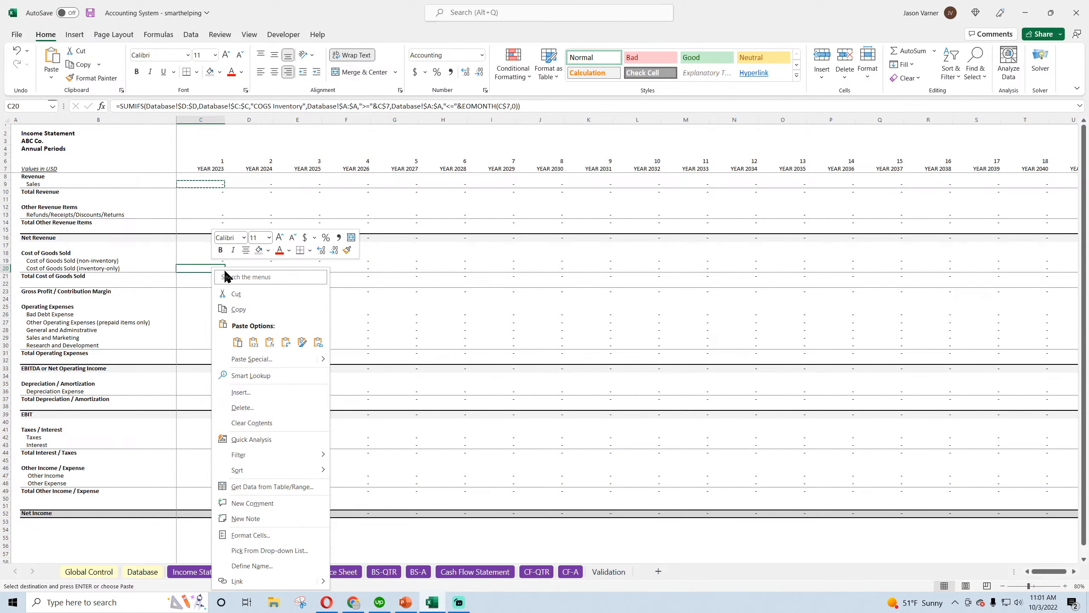
click(236, 343)
drag(223, 270, 223, 261)
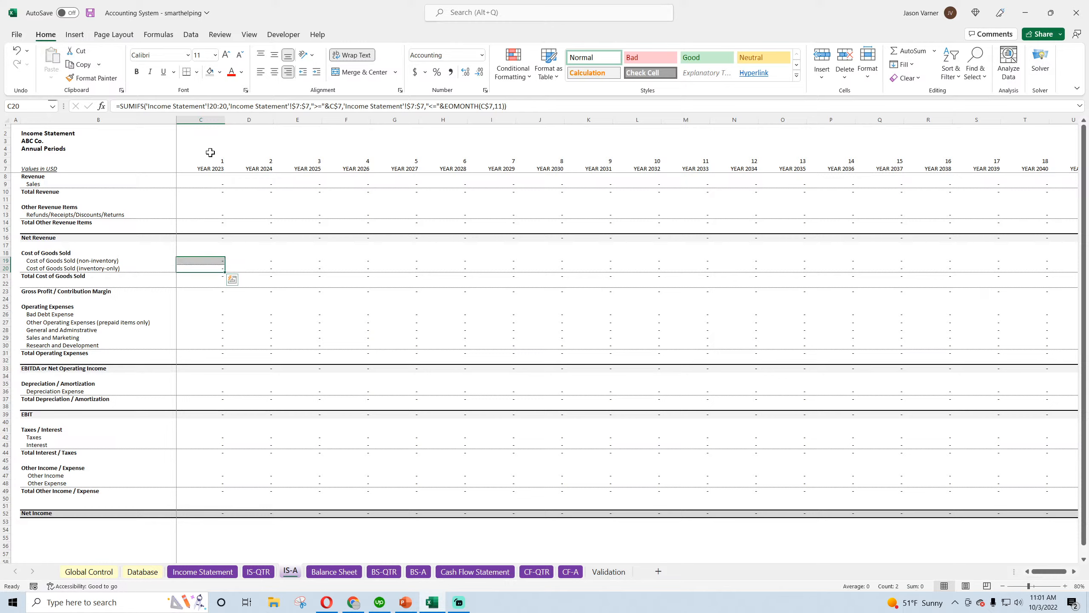
click(197, 72)
click(216, 163)
click(198, 72)
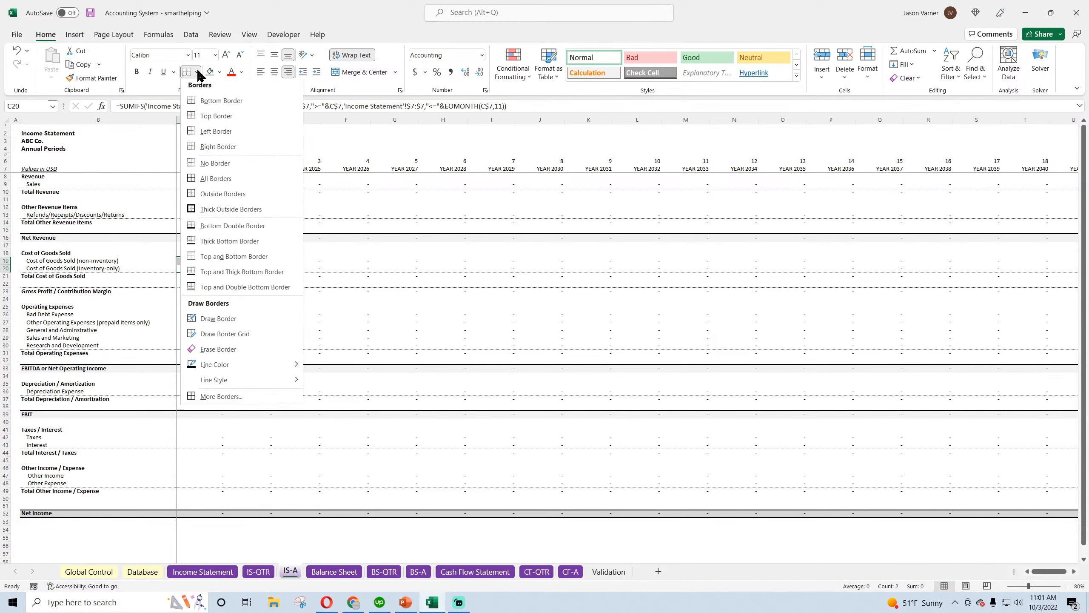
click(214, 102)
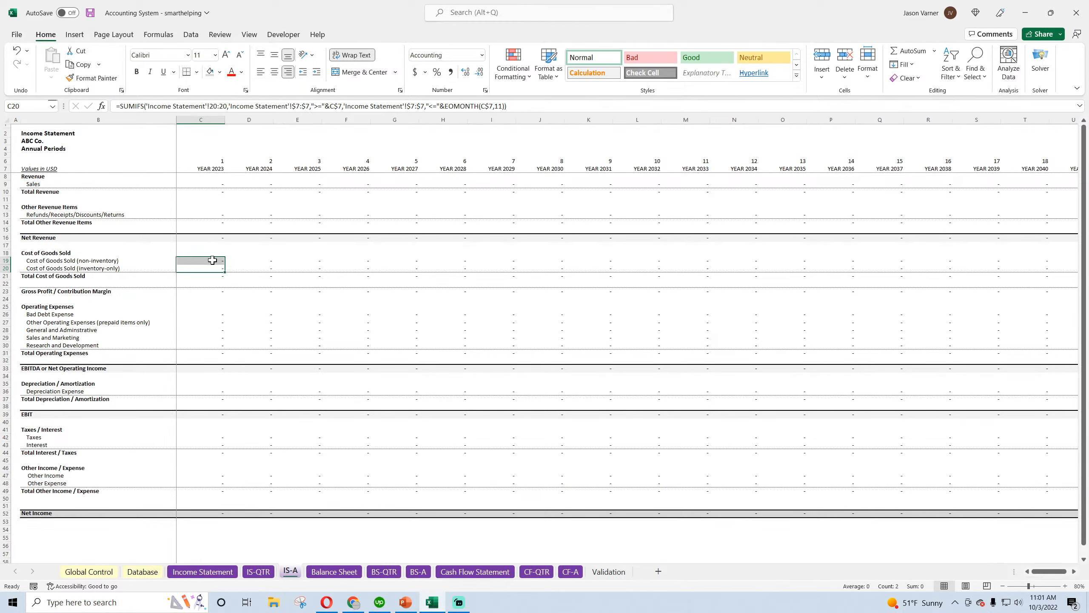
Copy the C19 formula into Bad Debt Expense (C26), fill it down through C30, and apply a bottom border
right_click(212, 260)
click(204, 257)
click(207, 259)
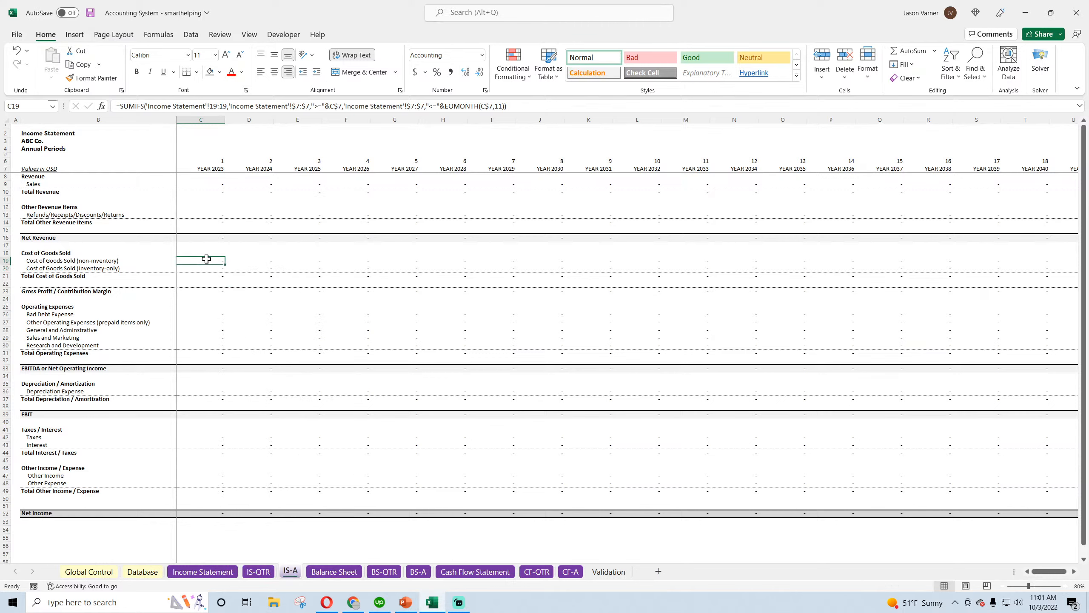
right_click(206, 259)
click(232, 309)
right_click(216, 314)
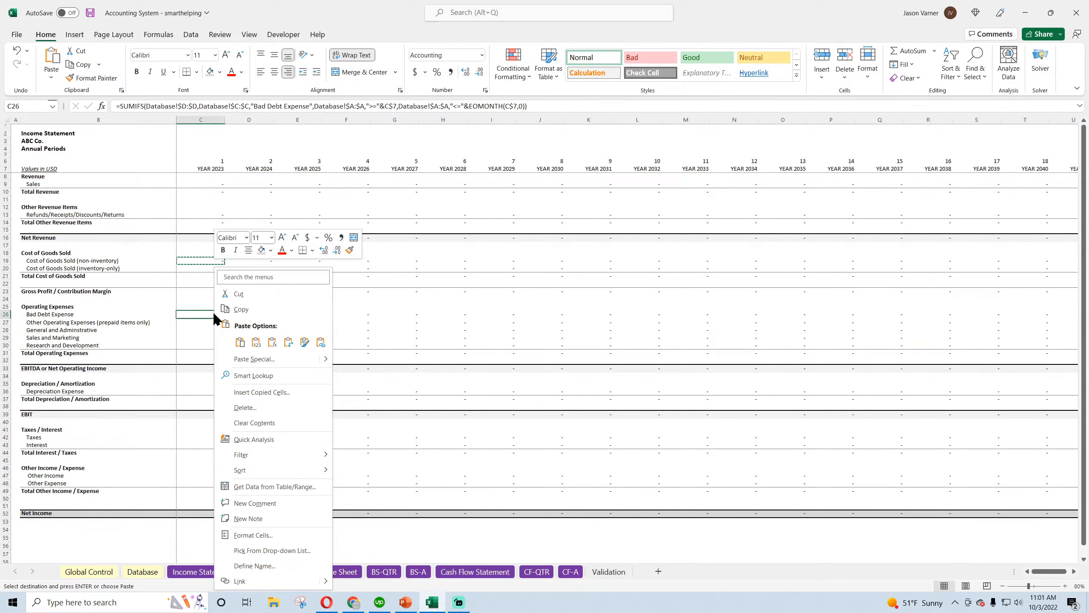
click(239, 341)
drag(225, 318, 224, 348)
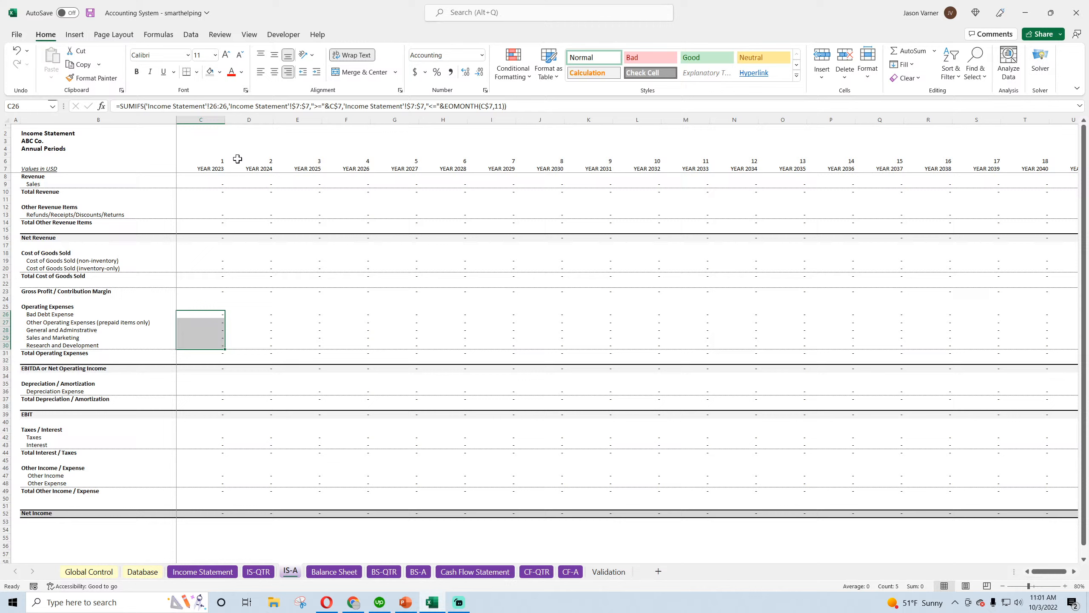
click(198, 73)
click(204, 99)
Copy the Research and Development formula from C30 into the Depreciation Expense cell C36
click(212, 313)
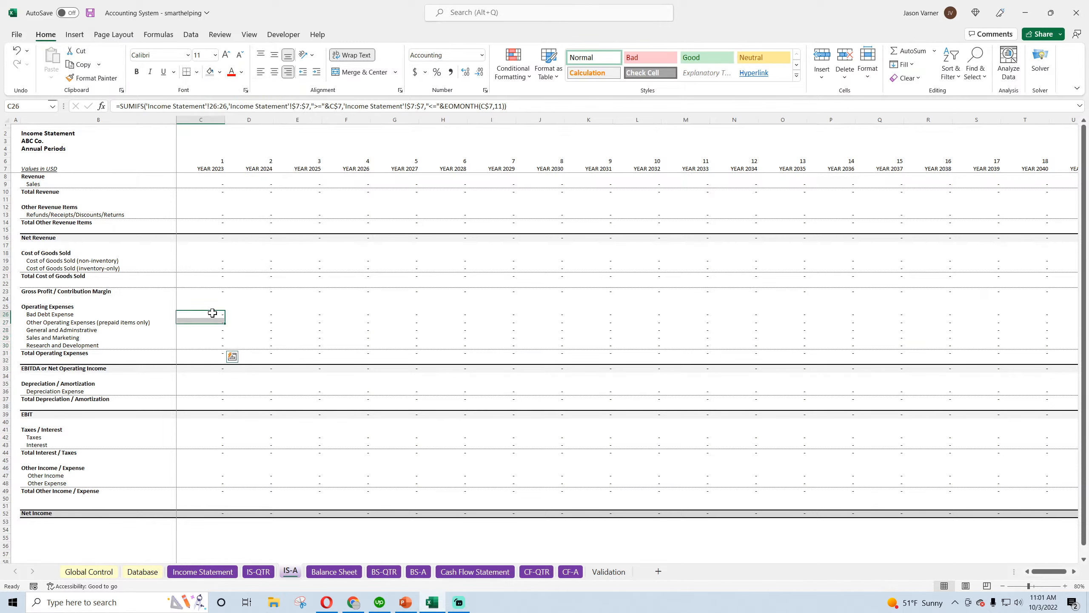
right_click(212, 343)
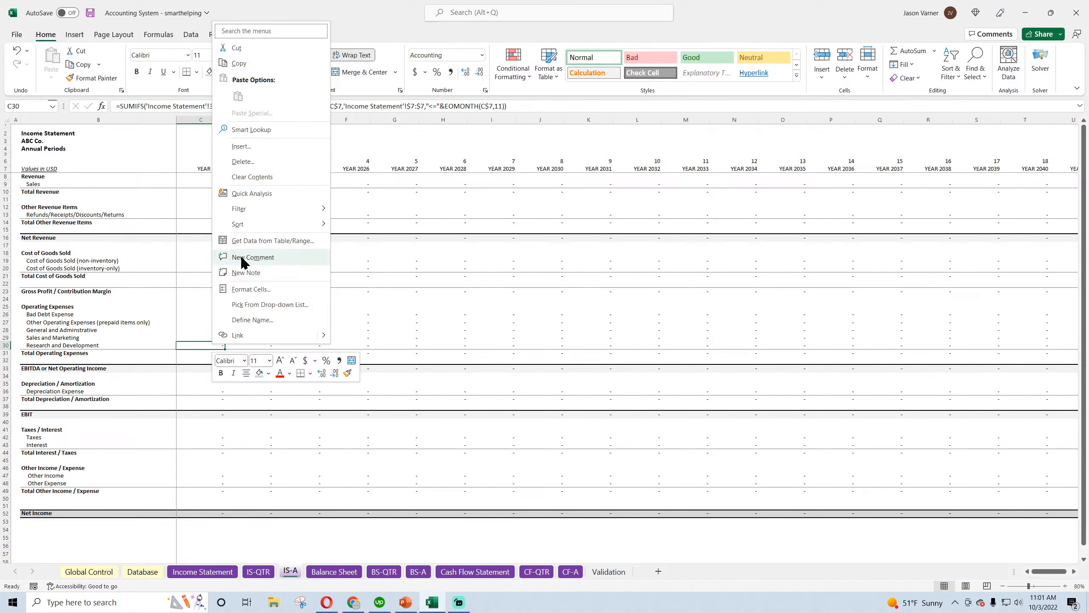
click(239, 65)
right_click(212, 392)
click(236, 144)
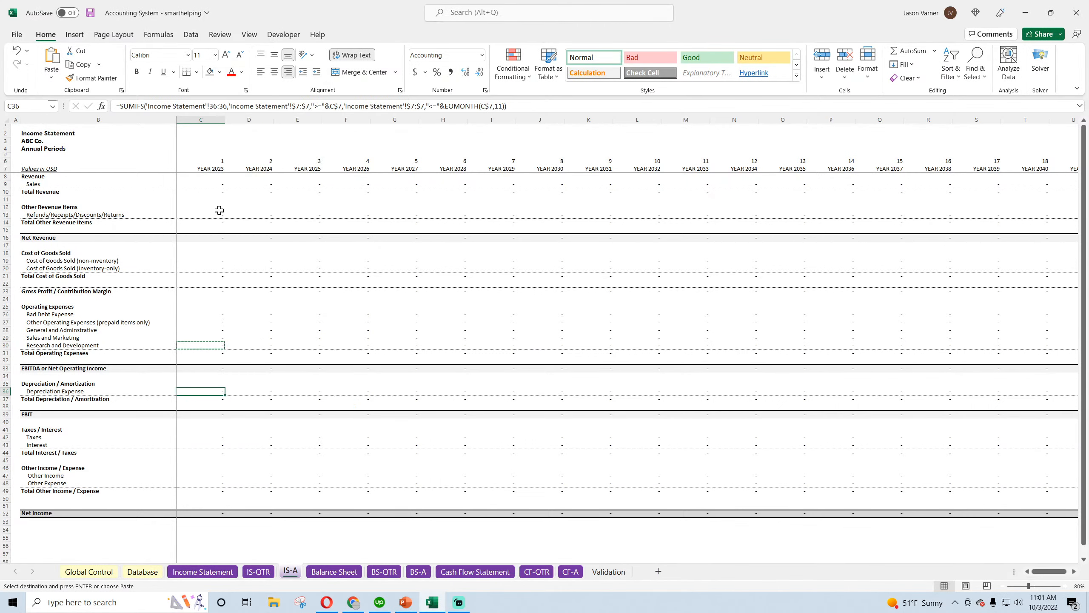
Copy the Cost of Goods Sold formulas from C19:C20 into Taxes/Interest (C42:C43) and Other Income/Expense (C47:C48)
right_click(210, 447)
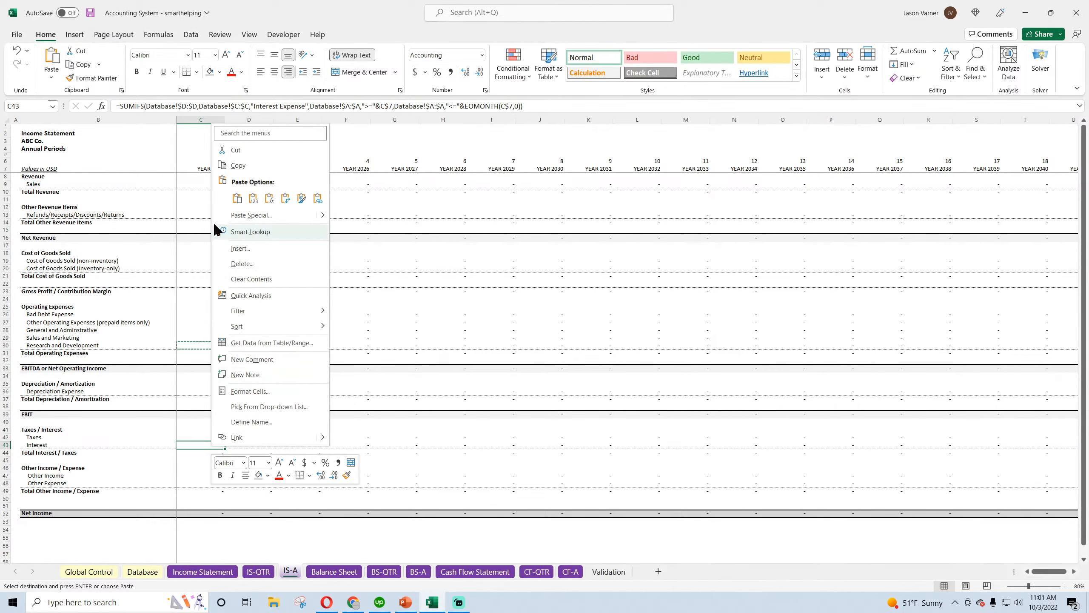
click(213, 263)
drag(214, 263, 214, 268)
right_click(214, 268)
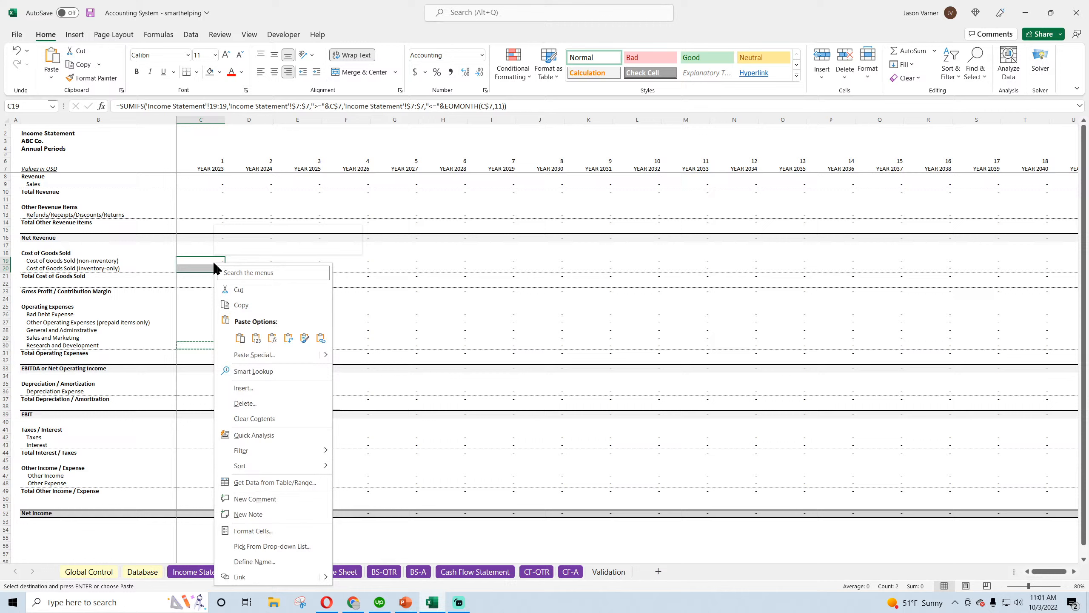
click(240, 305)
right_click(211, 438)
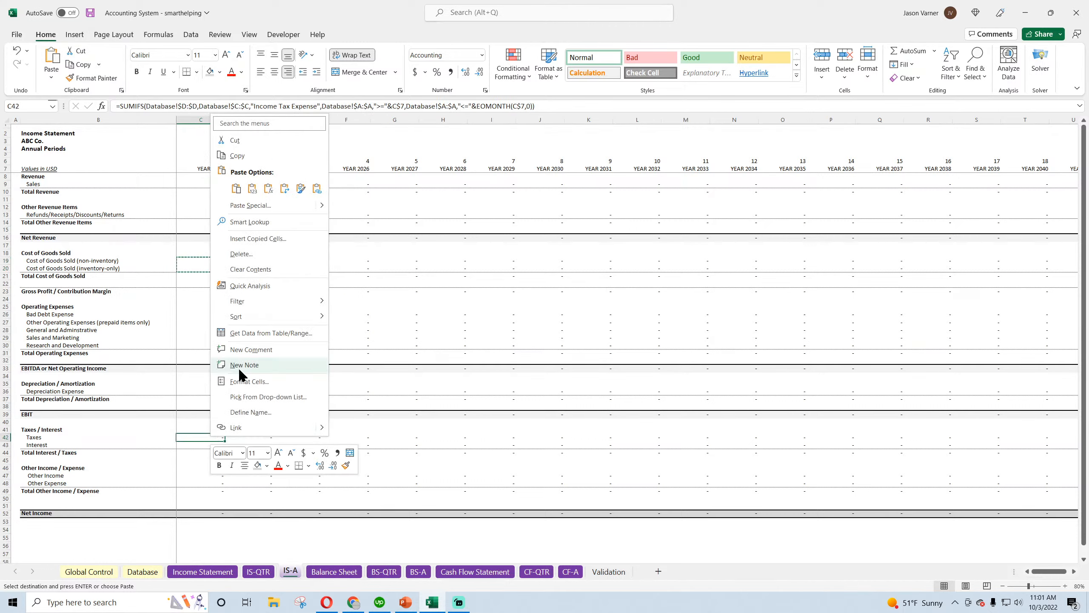
click(236, 190)
right_click(216, 475)
click(241, 225)
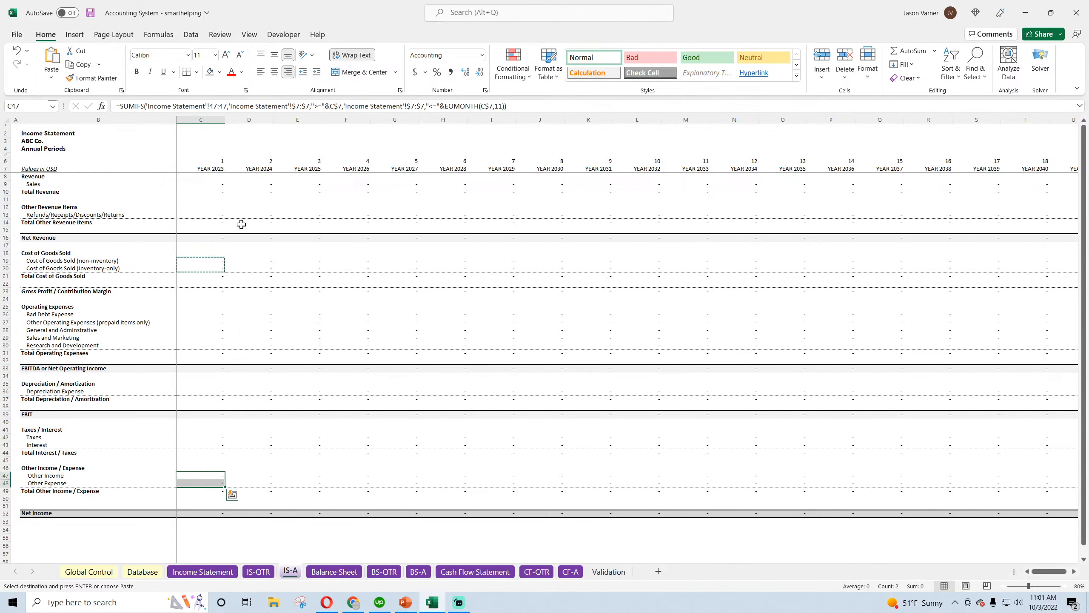
Check the annual column C formulas downward from Sales (C9) toward Net Income
click(216, 186)
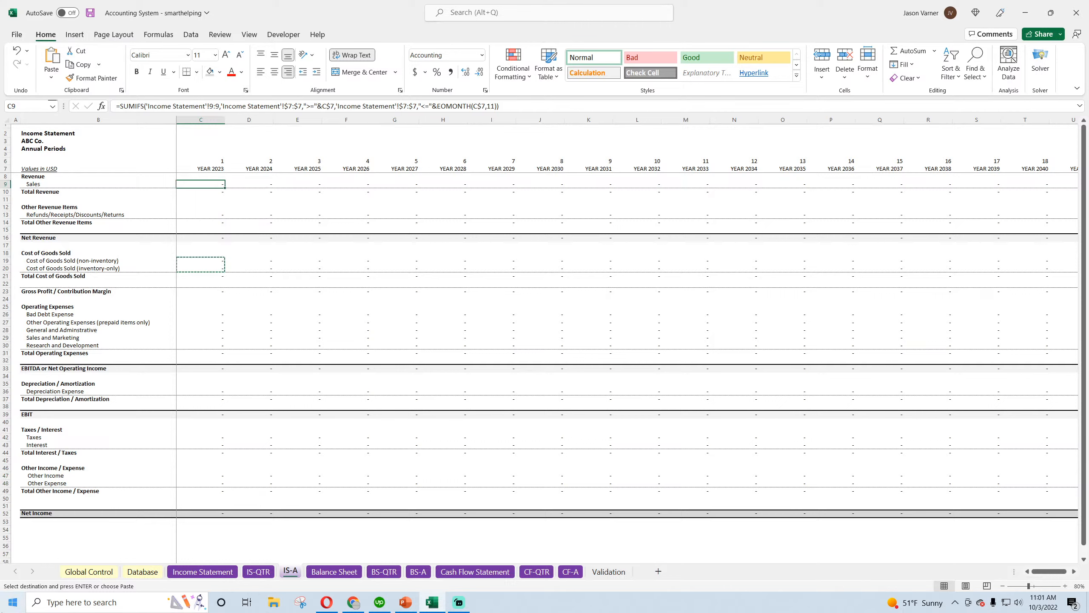
key(Down)
key(Down)
key(Down)
key(Down)
key(Down)
key(Down)
key(Down)
key(Down)
key(Down)
key(Down)
key(Down)
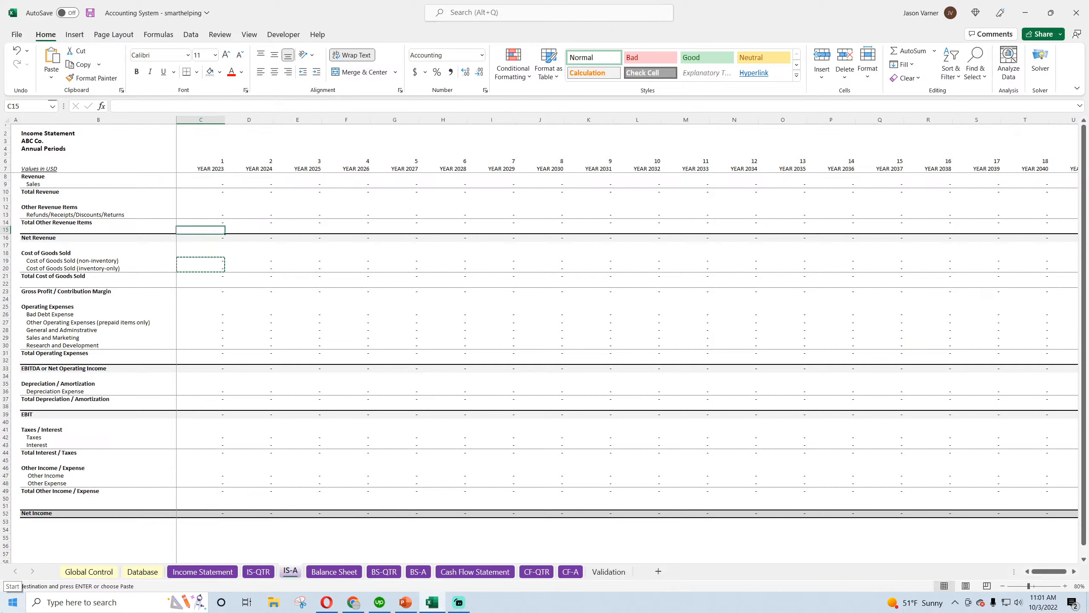
key(Down)
key(Down)
key(Down)
key(Down)
key(Down)
key(Down)
key(Down)
key(Down)
key(Down)
key(Down)
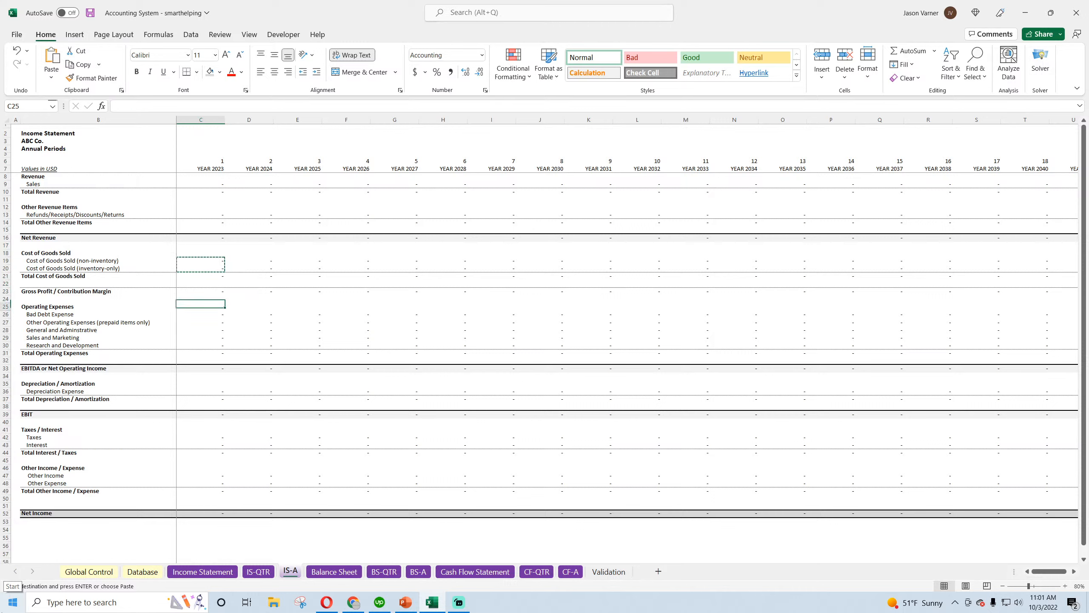
key(Down)
key(Down)
key(Down)
key(Down)
key(Down)
key(Down)
key(Down)
key(Down)
key(Down)
key(Down)
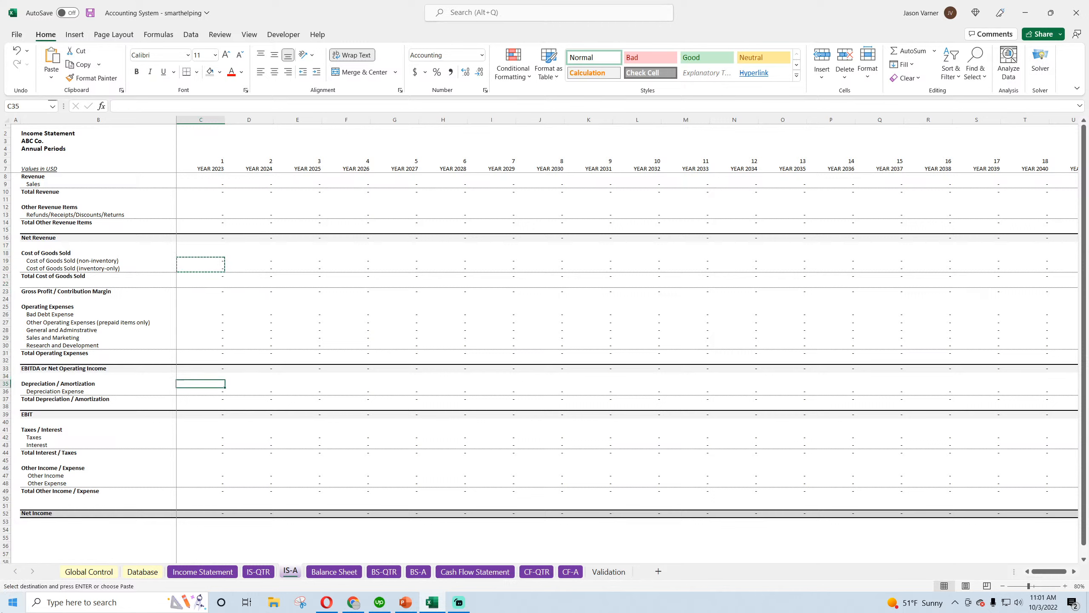
key(Down)
key(Down)
key(Down)
key(Down)
key(Down)
key(Down)
key(Down)
key(Down)
key(Down)
key(Down)
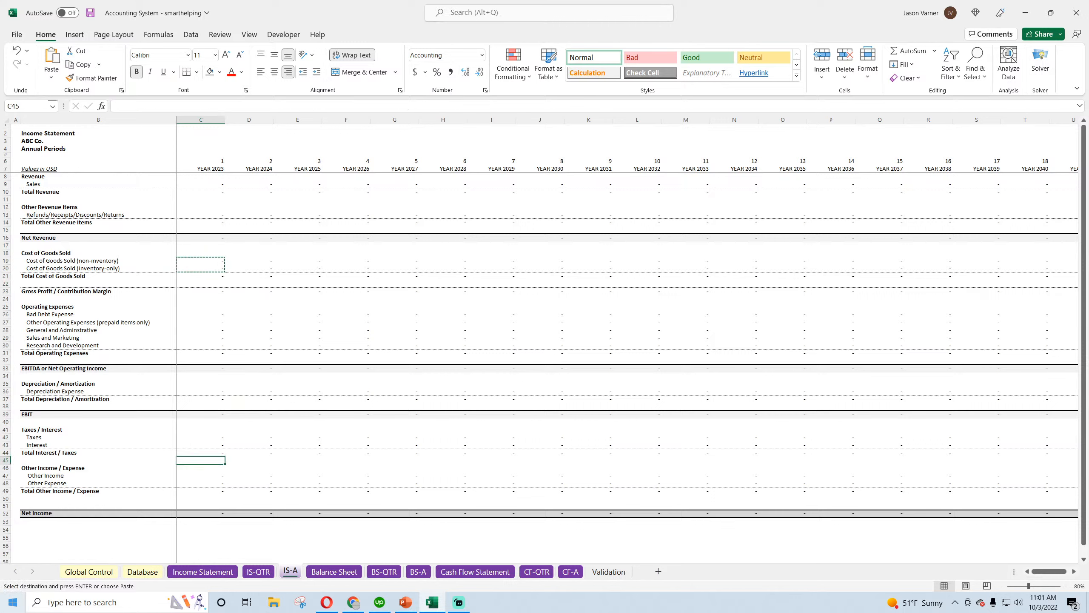
key(Down)
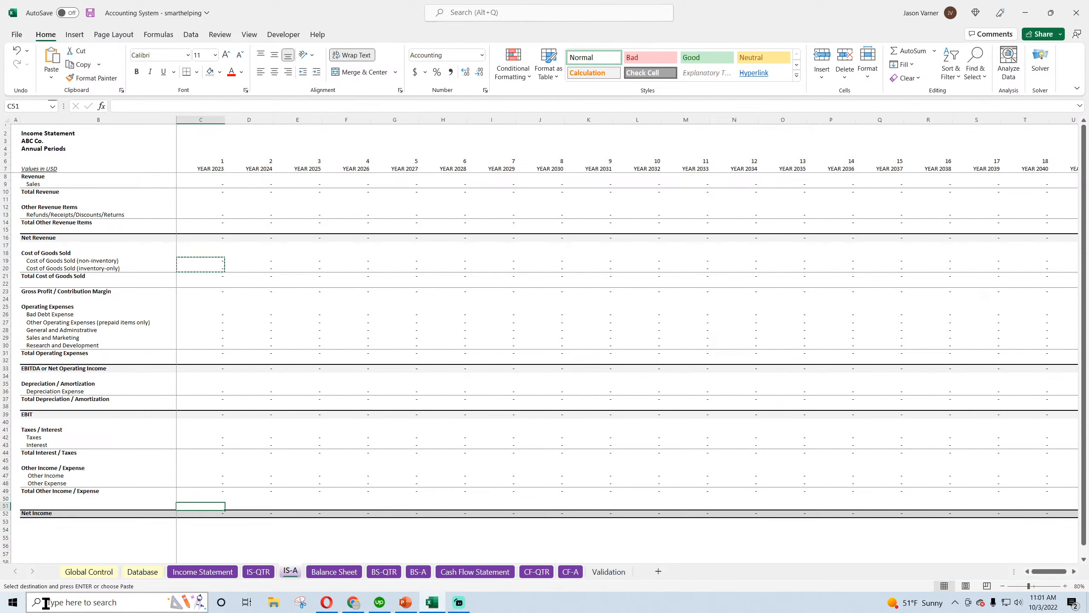
Fill the formulas in C9:C52 across all annual columns and save the workbook
drag(217, 184, 939, 542)
drag(1049, 572, 1033, 572)
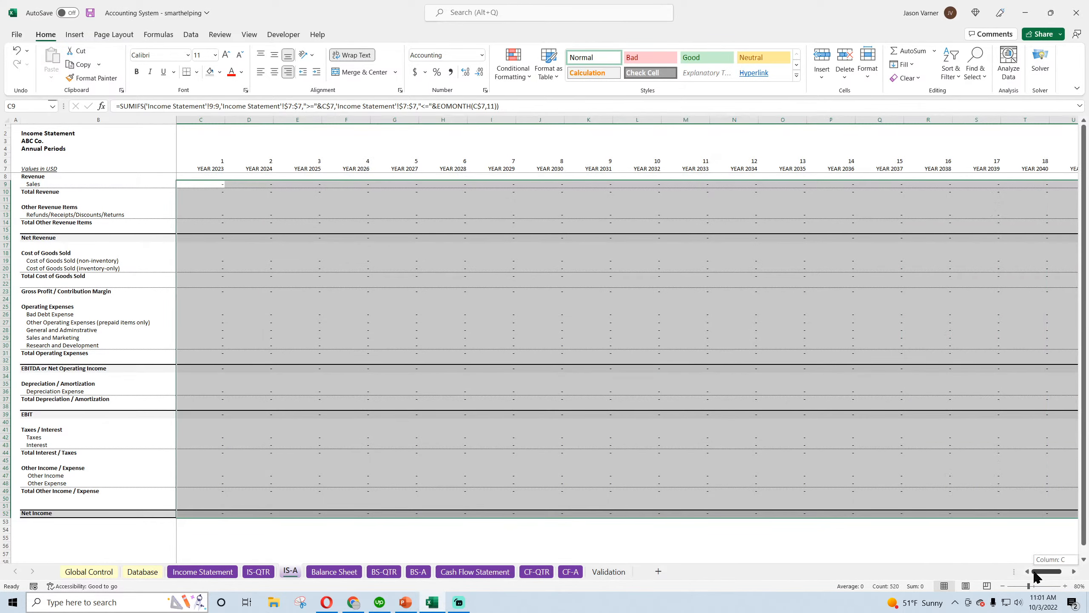
click(89, 13)
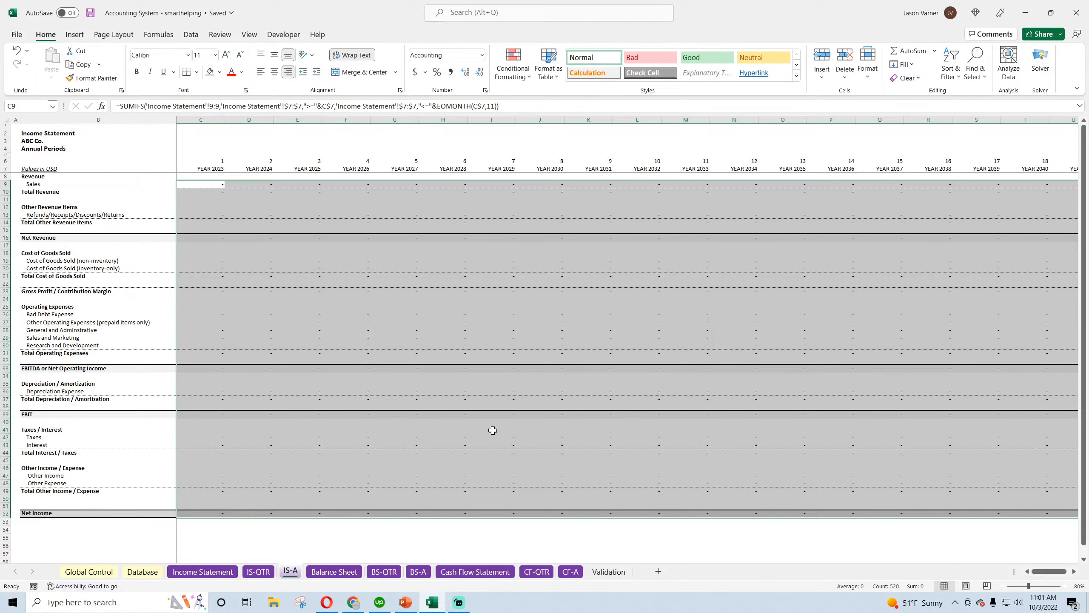
Set the sheet tab color of Balance Sheet, BS-QTR and BS-A to the standard dark blue
right_click(334, 572)
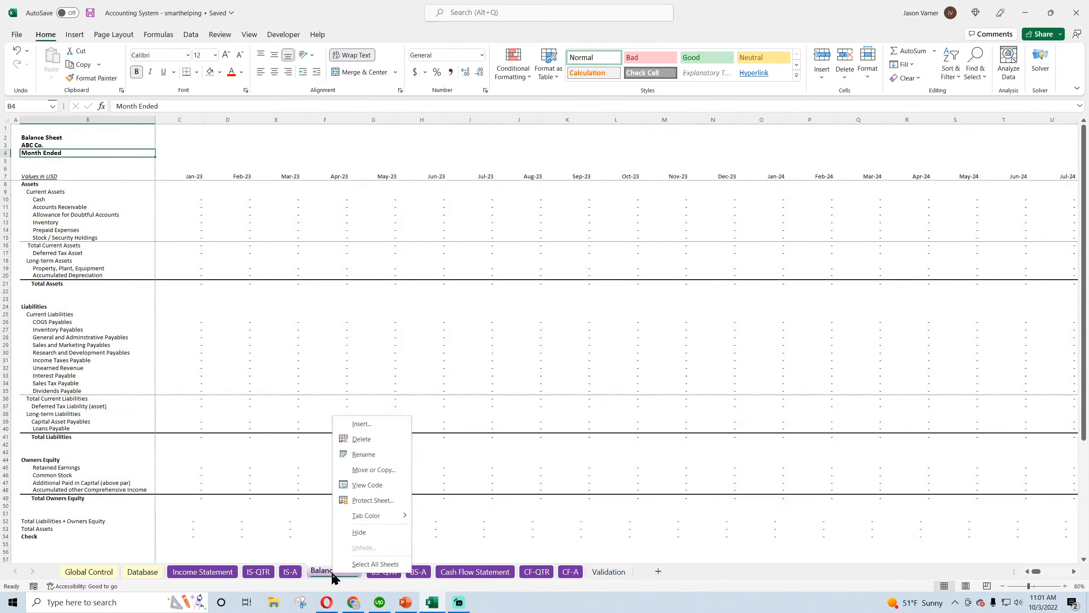
mouse_move(369, 520)
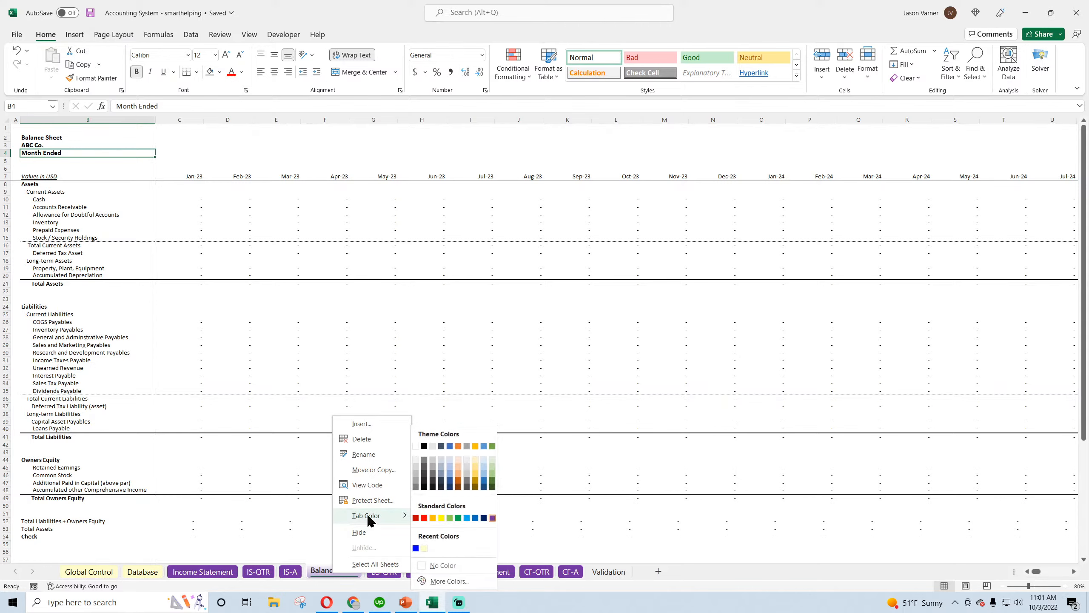
click(483, 518)
right_click(383, 571)
mouse_move(432, 516)
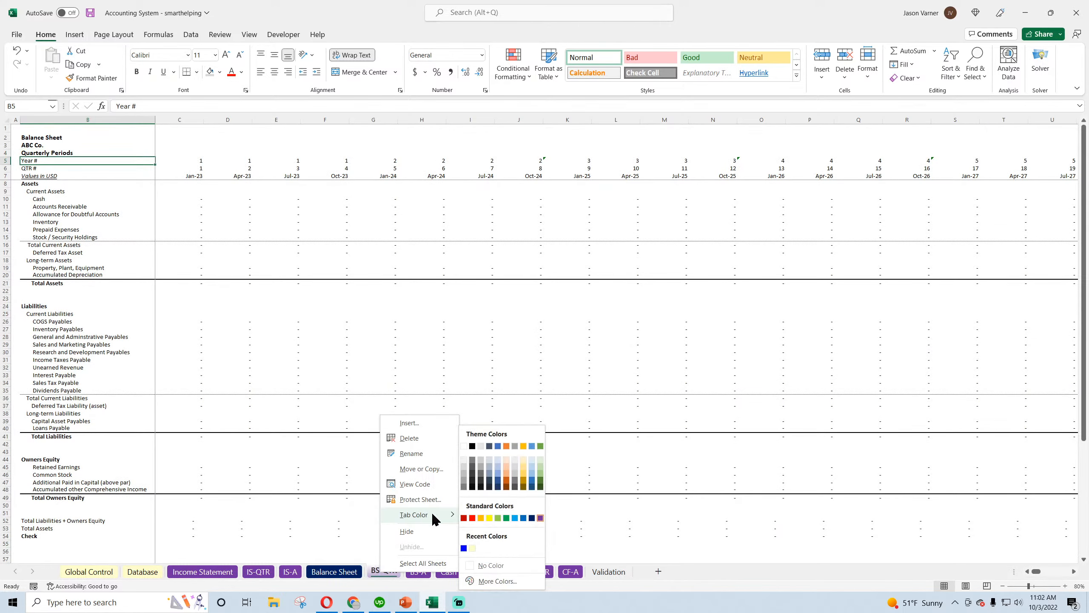
click(532, 519)
mouse_move(456, 514)
click(575, 517)
Set the Cash Flow Statement sheet tab to light green and the CF-QTR sheet tab to dark green
right_click(486, 573)
mouse_move(519, 515)
click(646, 474)
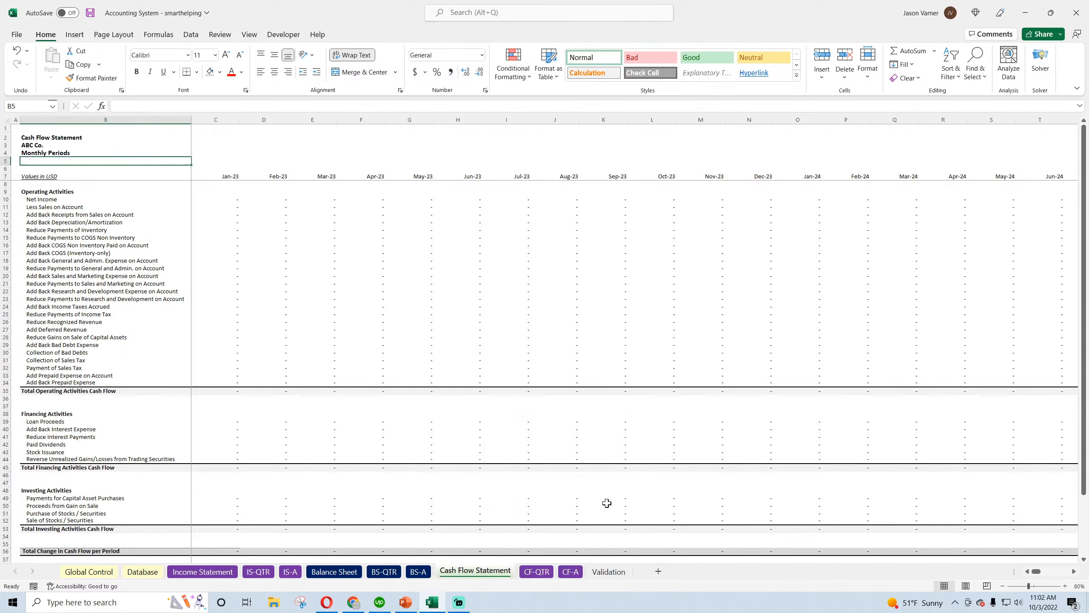
click(537, 571)
right_click(541, 572)
mouse_move(586, 516)
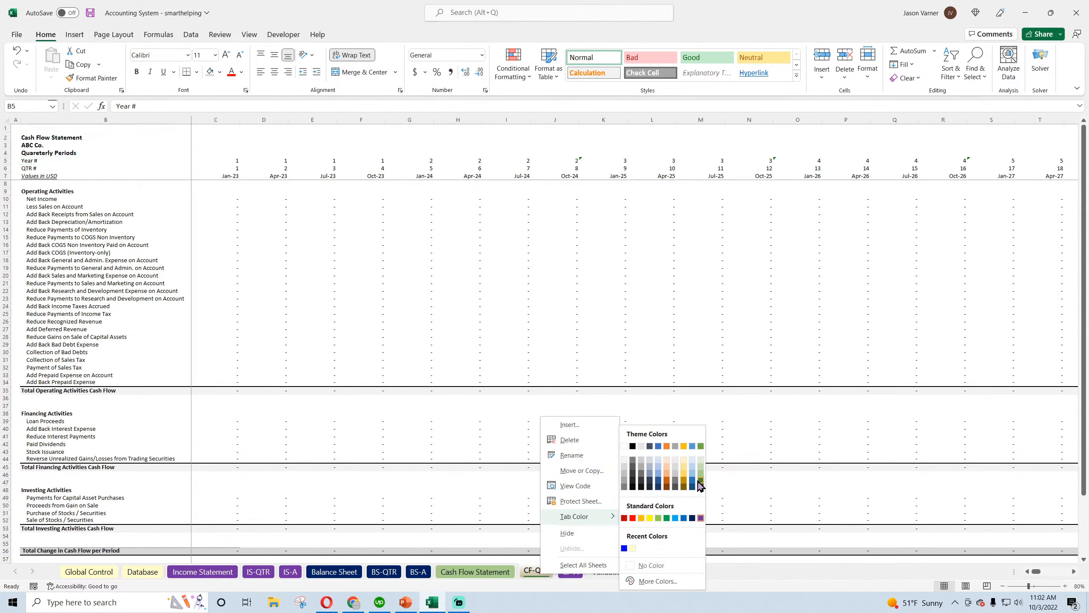
click(700, 485)
Set the Cash Flow Statement and CF-A sheet tabs to dark green and compare them with the other tabs
click(477, 573)
right_click(470, 572)
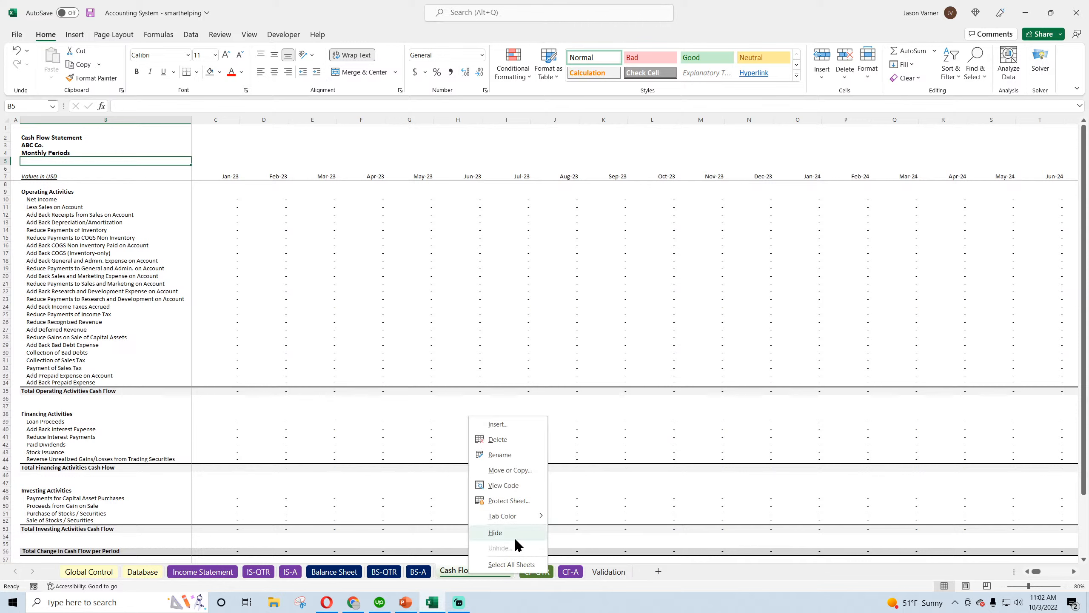
mouse_move(521, 513)
click(630, 478)
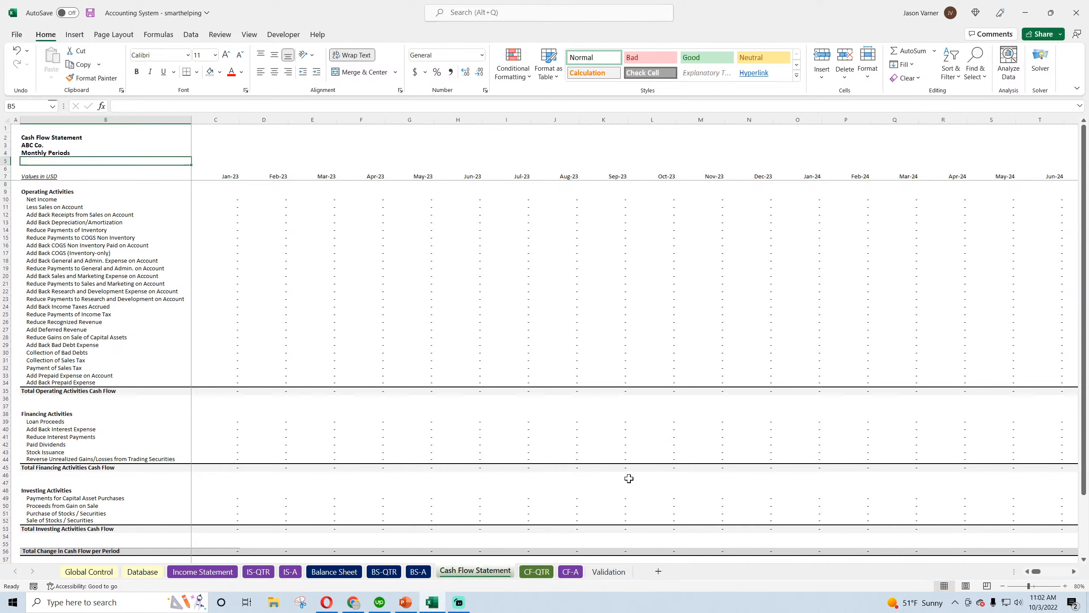
click(569, 575)
right_click(569, 575)
mouse_move(609, 517)
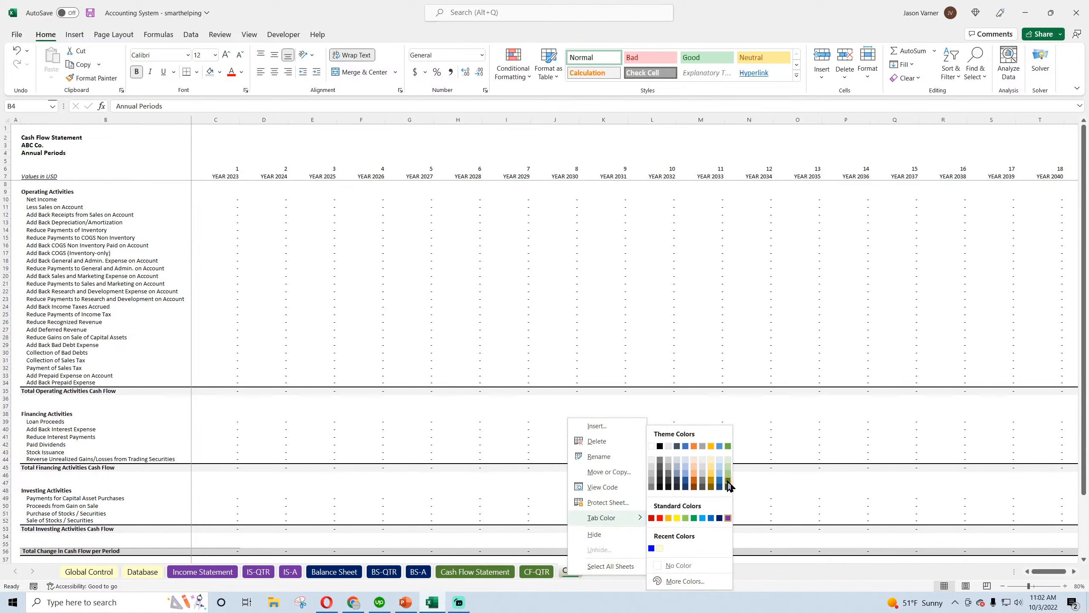
click(728, 485)
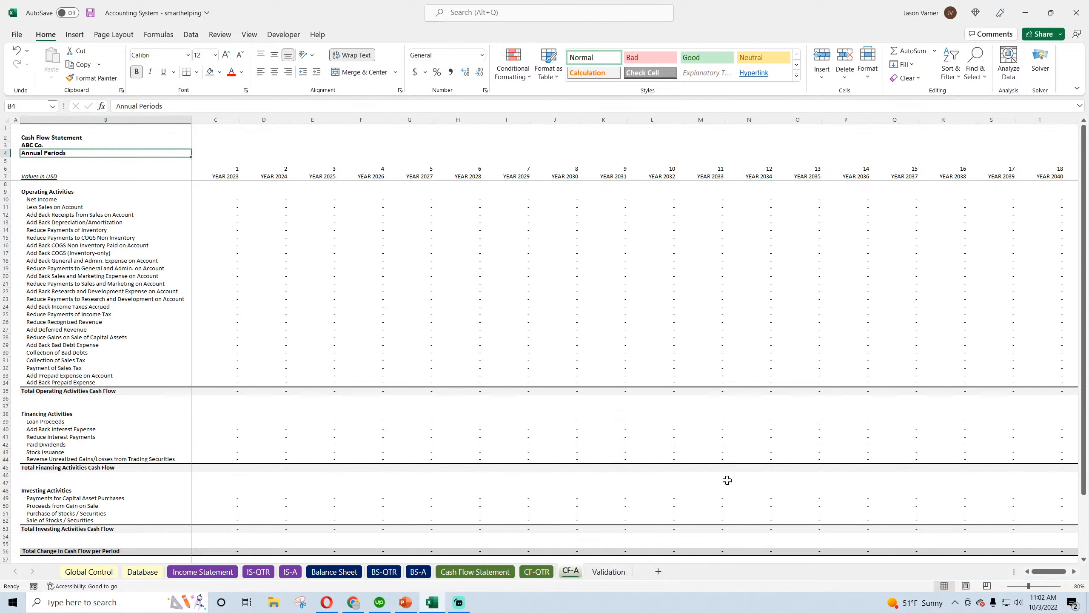
click(183, 574)
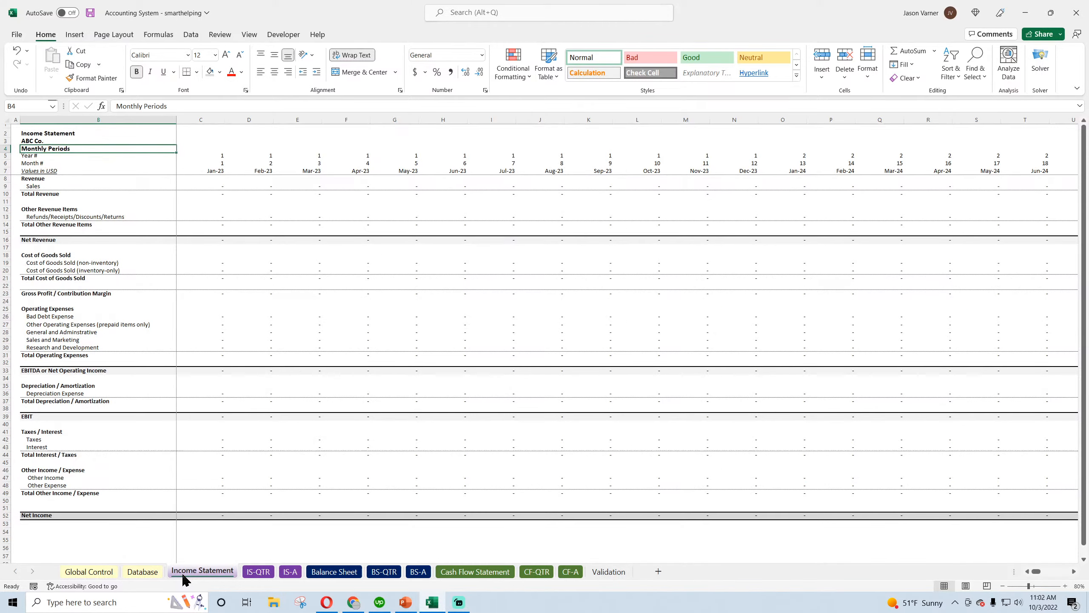
Set the sheet tab color of CF-A, CF-QTR and Cash Flow Statement to the lightest theme green
click(567, 573)
right_click(568, 575)
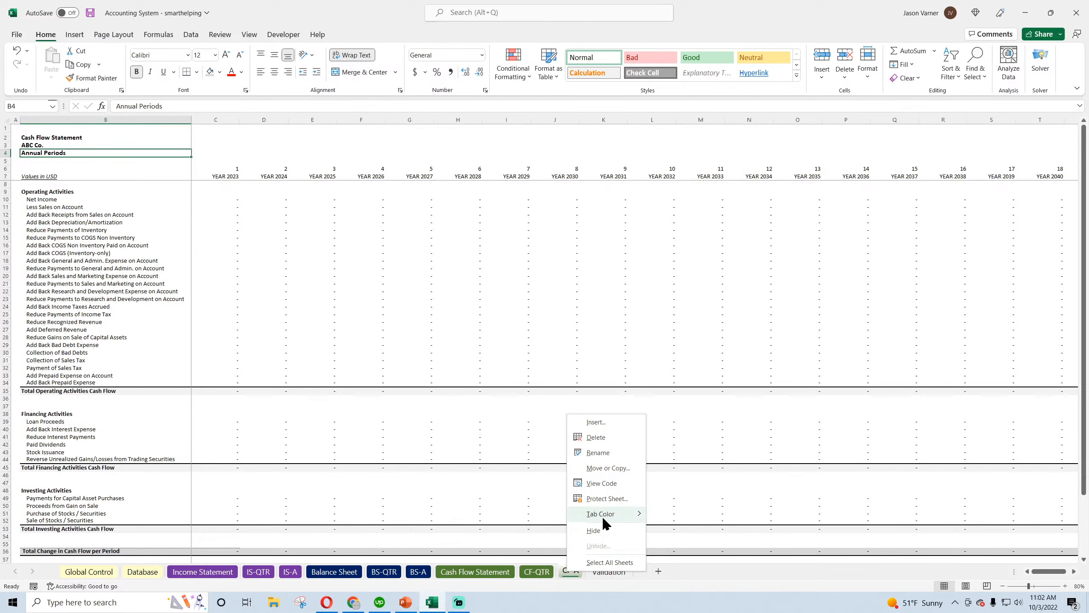
mouse_move(603, 516)
click(726, 459)
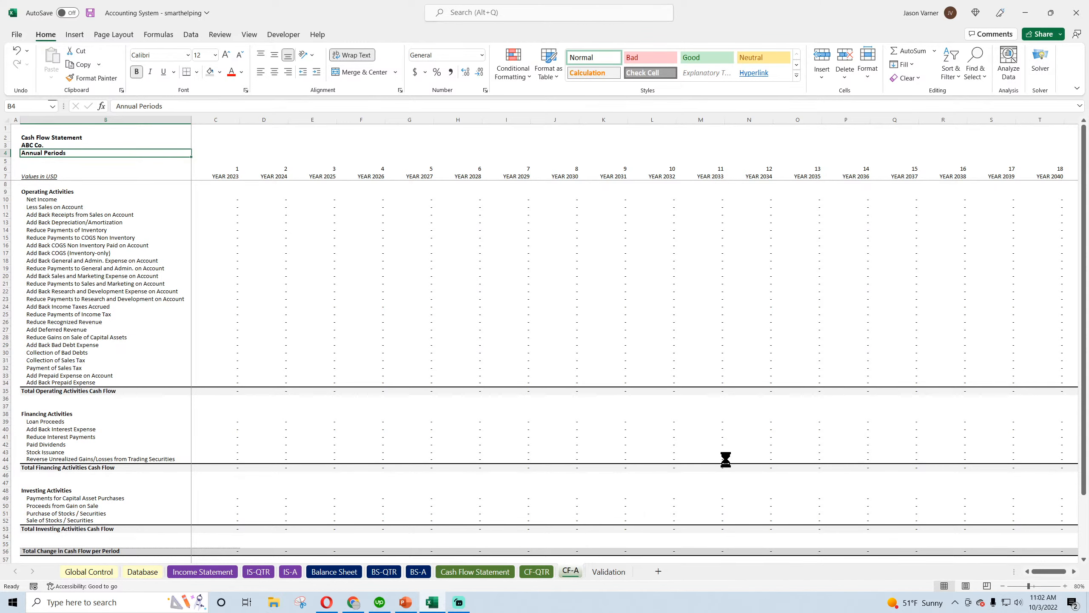
right_click(534, 572)
mouse_move(575, 516)
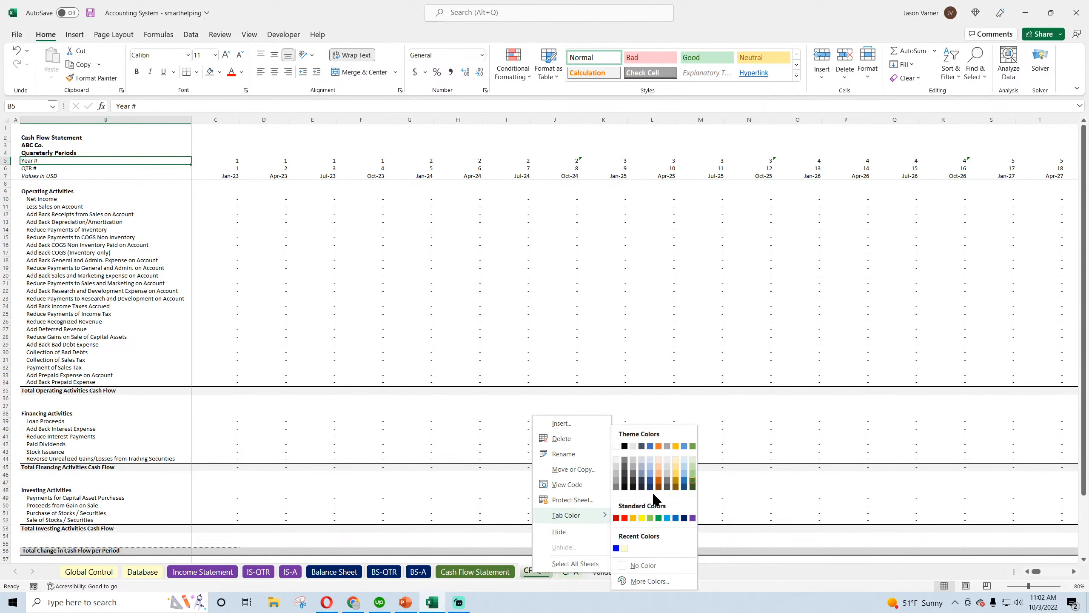
click(689, 458)
right_click(481, 575)
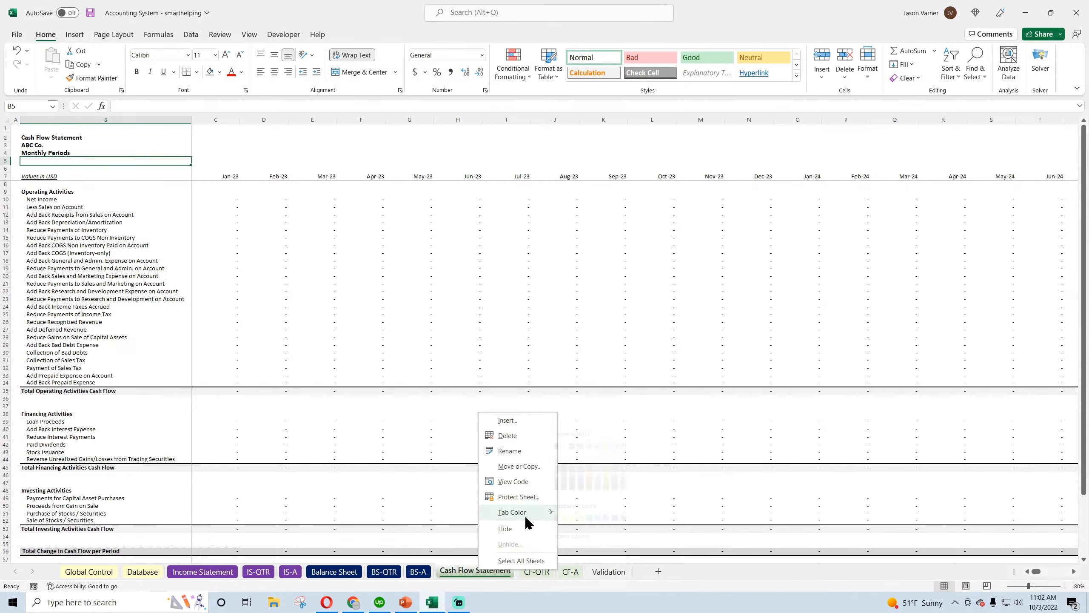
mouse_move(524, 516)
click(640, 463)
click(188, 575)
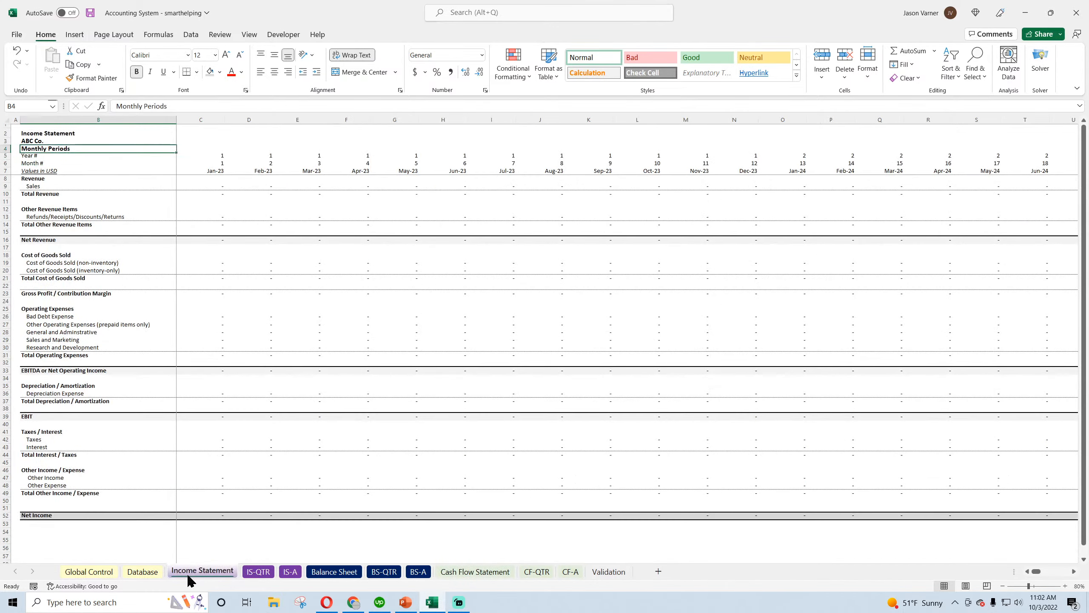
Set the BS-A, BS-QTR and Balance Sheet tabs to the lightest theme blue and open the tab color choices for IS-A
right_click(418, 571)
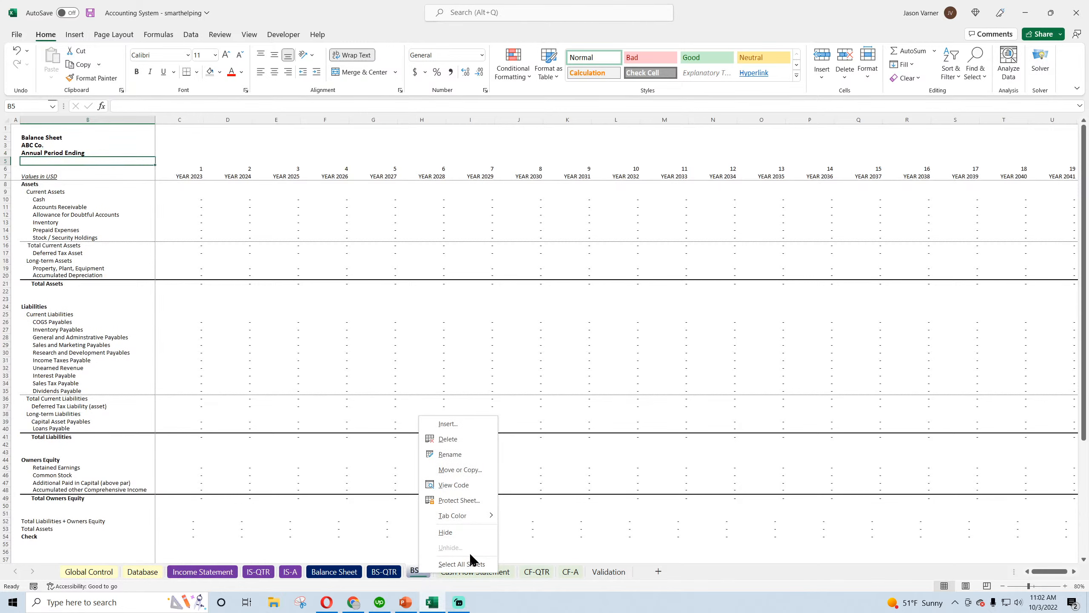
mouse_move(482, 519)
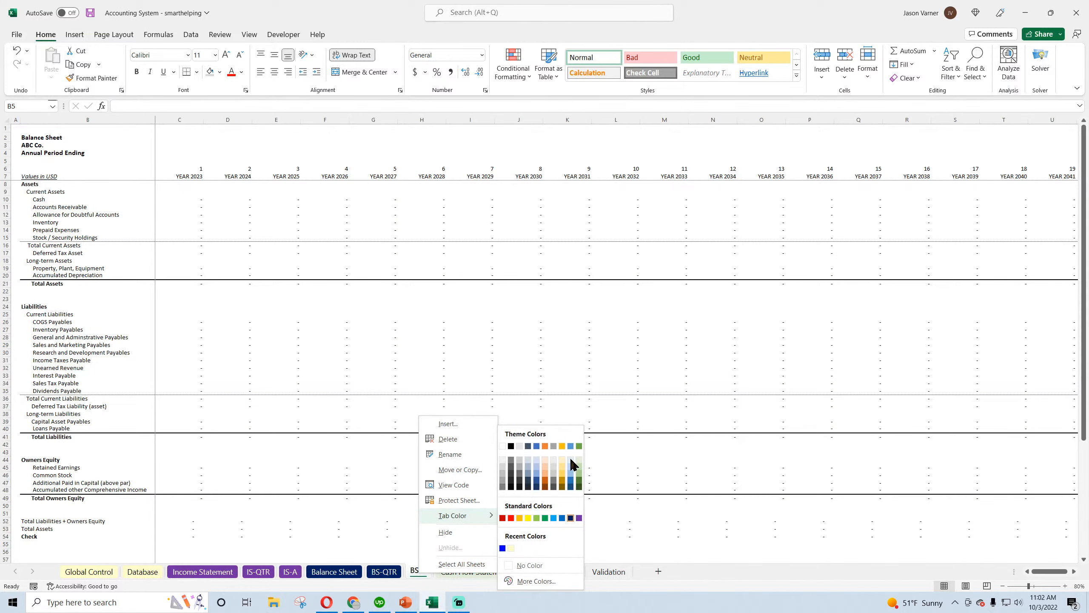
click(570, 457)
right_click(384, 572)
mouse_move(433, 514)
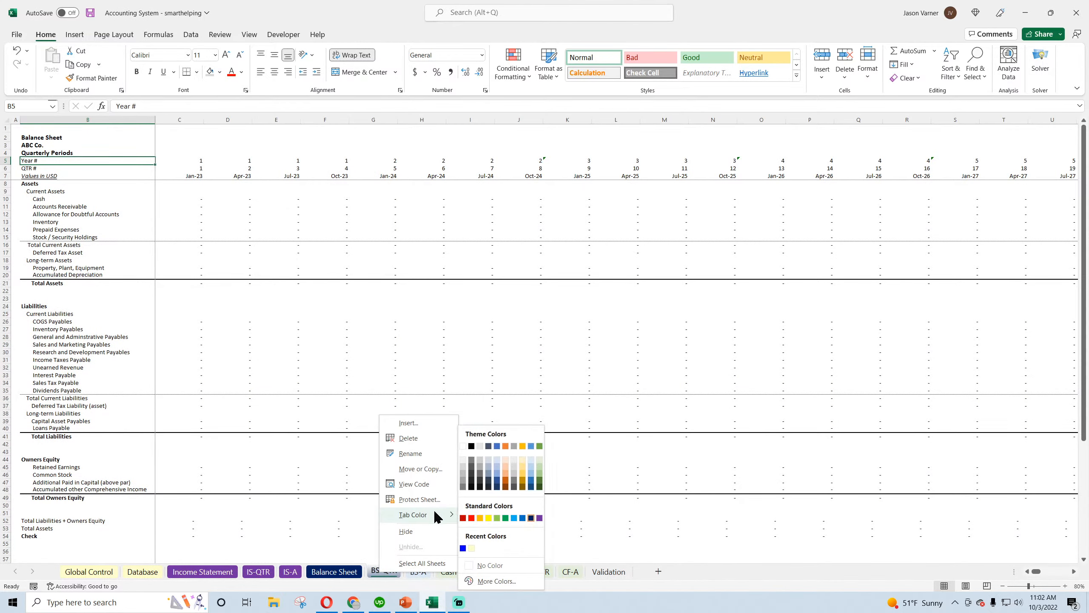
click(532, 461)
right_click(338, 572)
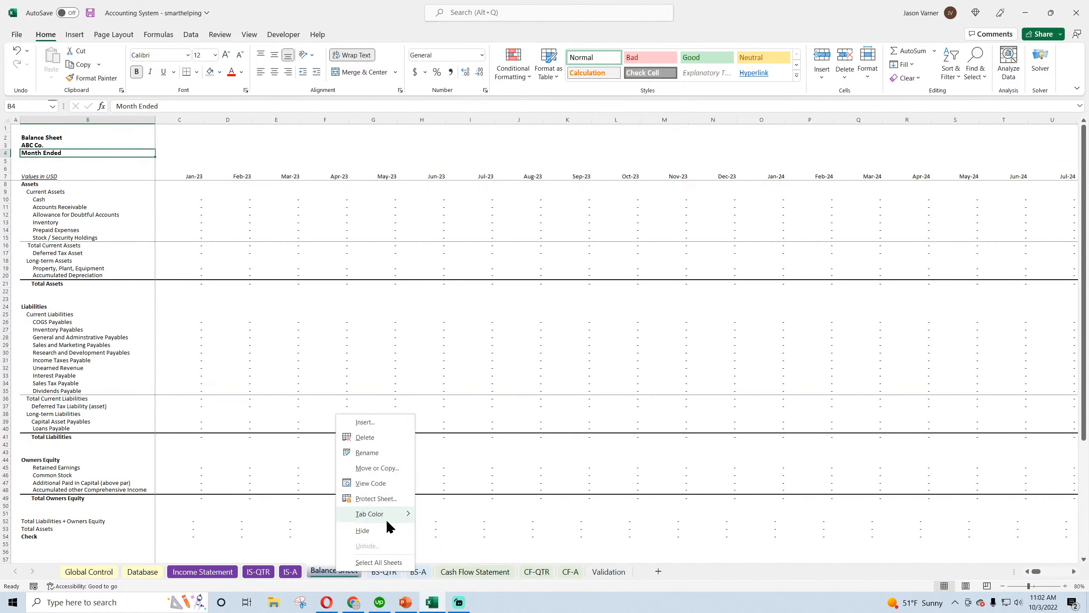
mouse_move(387, 516)
click(488, 467)
right_click(291, 571)
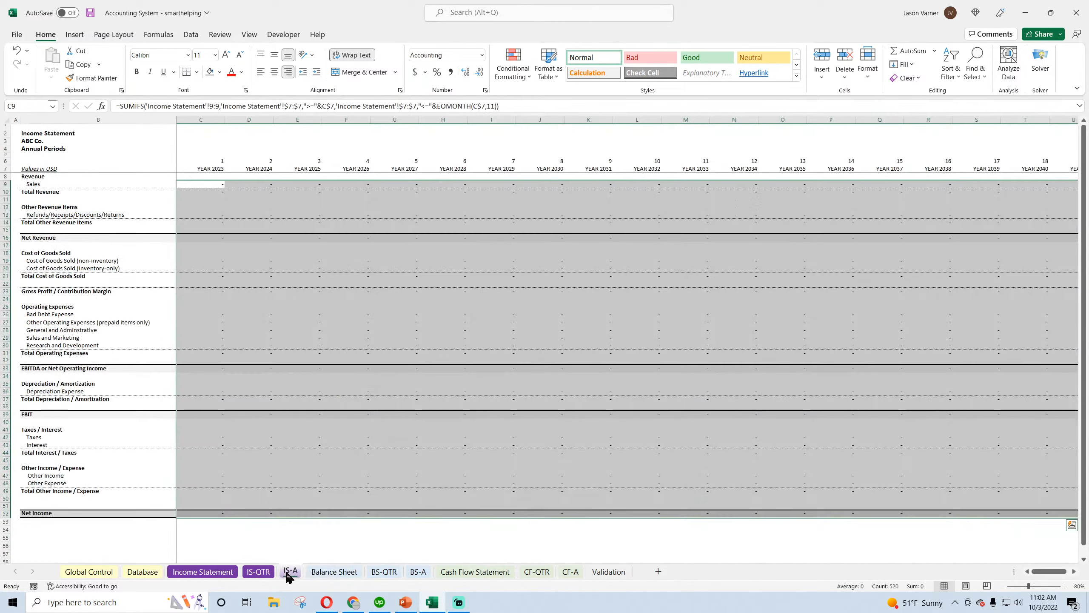
mouse_move(333, 513)
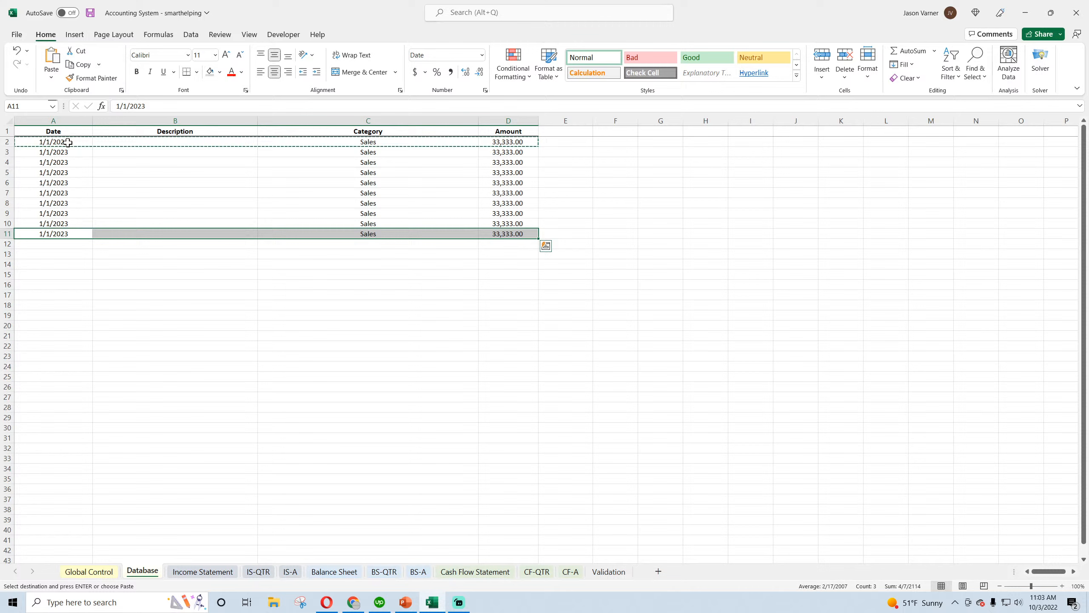
Change the Database date in A3 to 2/1/2023 and extend the monthly date series from A2 down to 4/1/2024 in A17
click(64, 152)
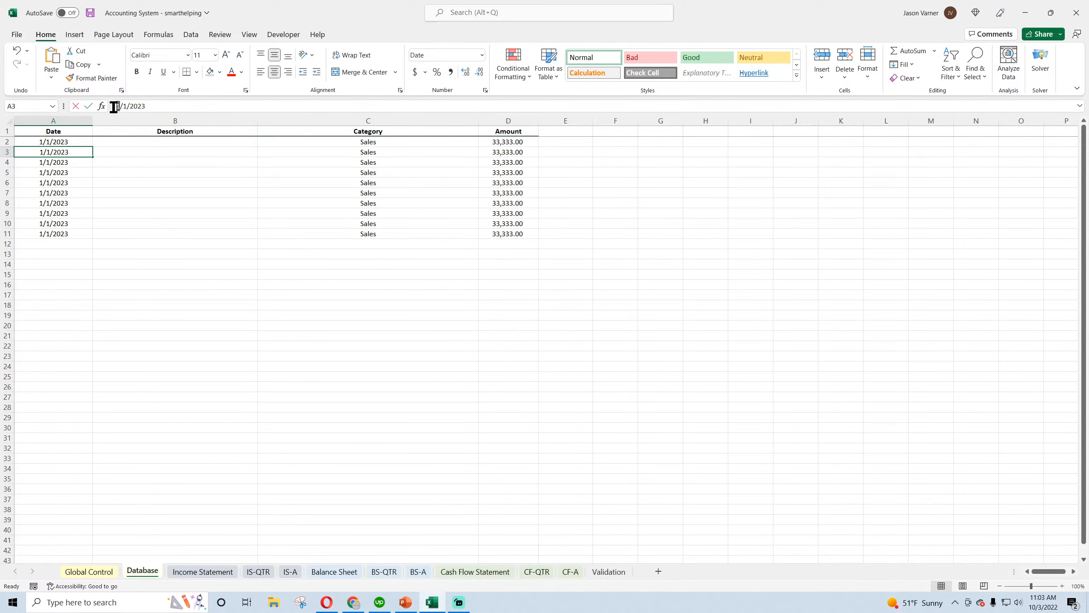
text(2)
click(113, 254)
click(76, 142)
drag(81, 144, 93, 300)
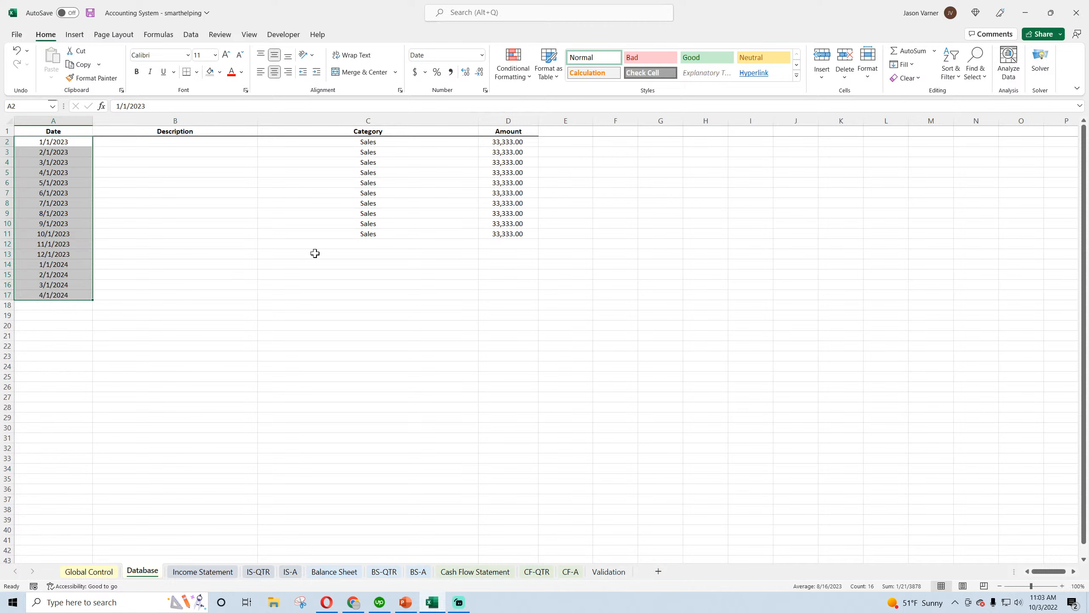
Set the Database category in C3 to Sales on Account and in C4 to Contra Revenue
click(407, 151)
click(483, 151)
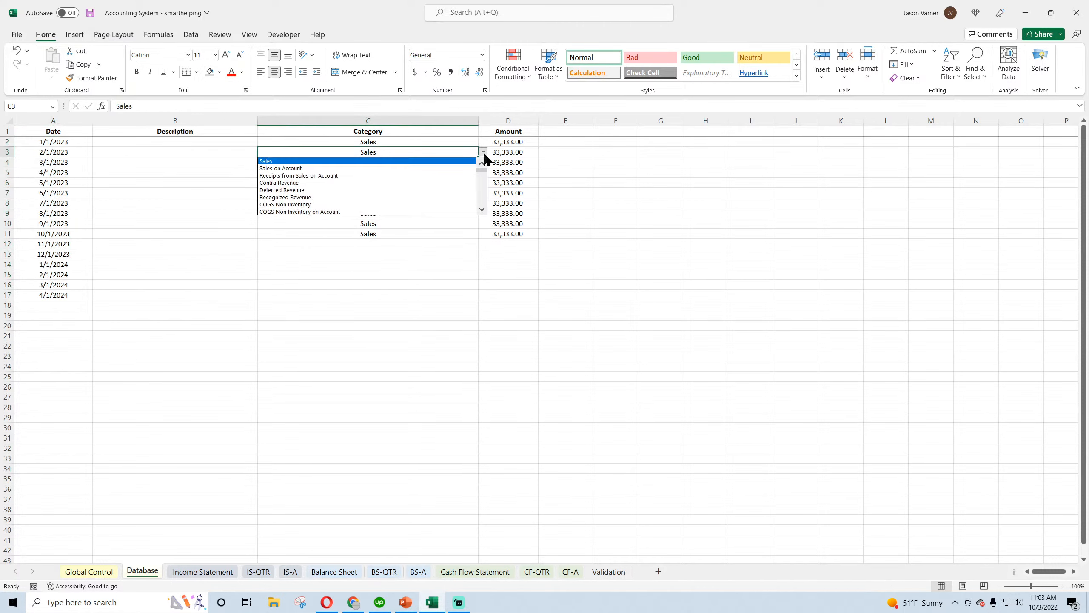
click(447, 168)
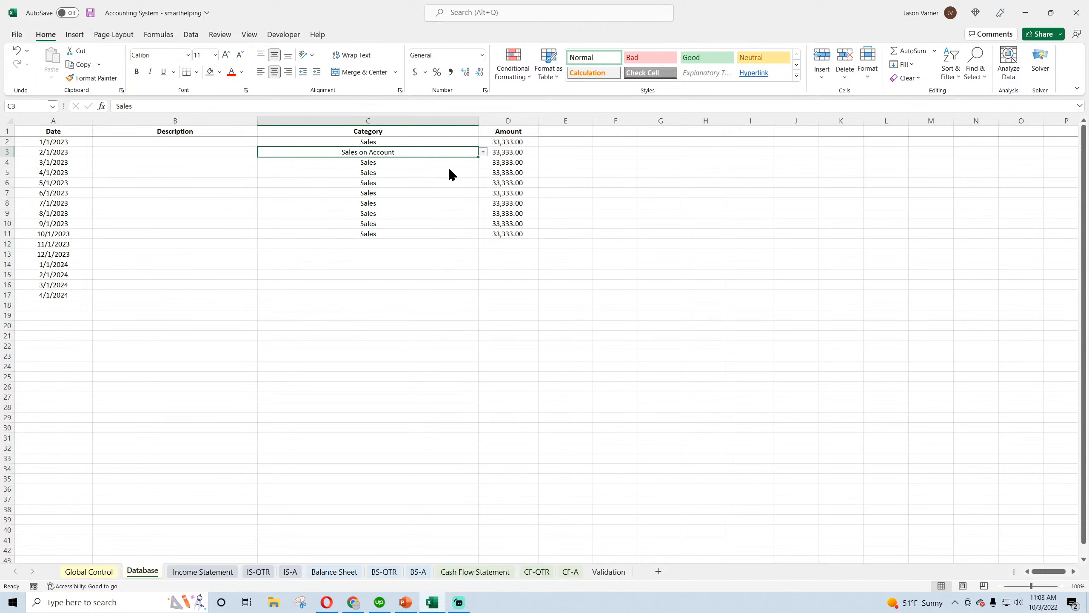
click(427, 162)
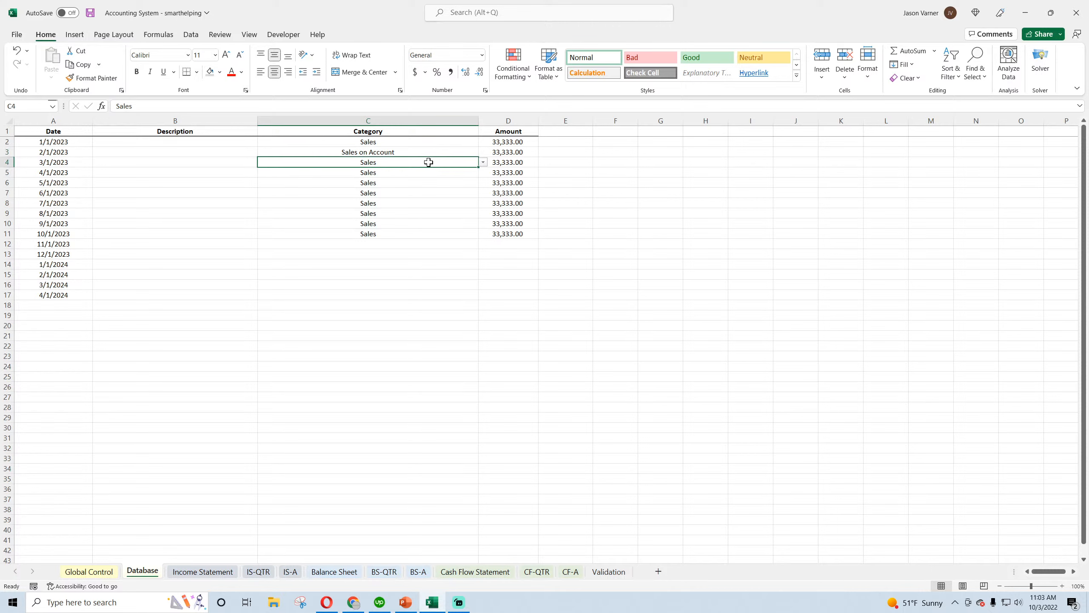
click(483, 162)
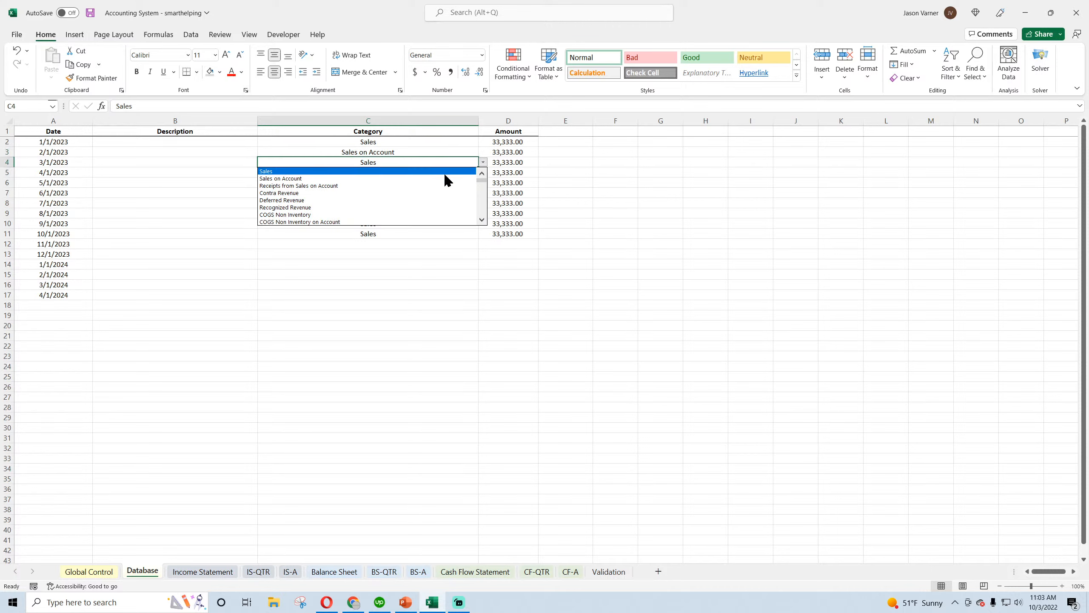
click(425, 193)
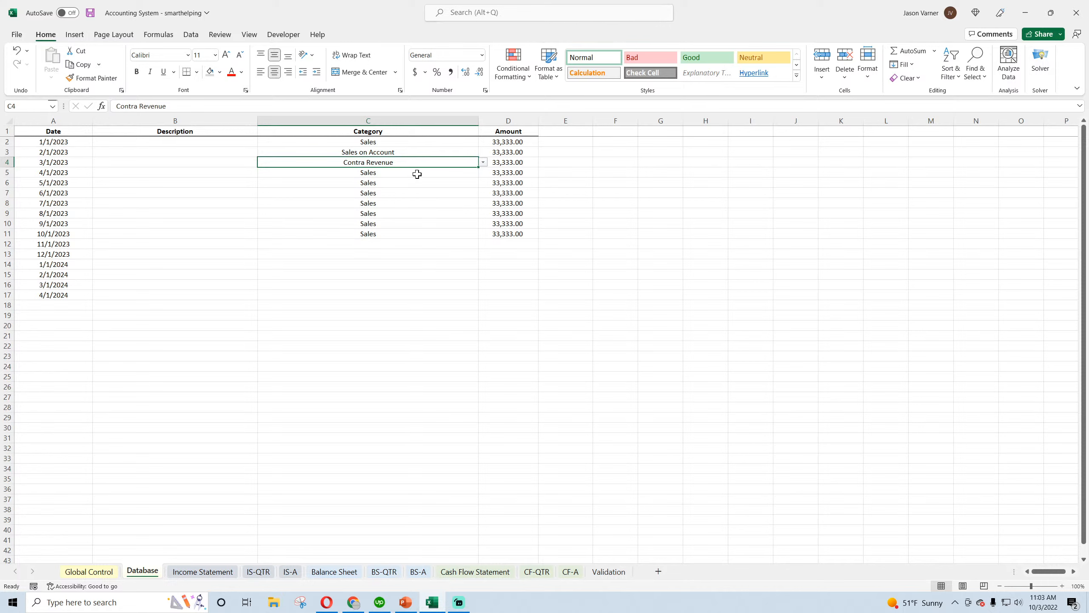
Set the Database category in C5 to Deferred Revenue and in C6 to Recognized Revenue
click(419, 172)
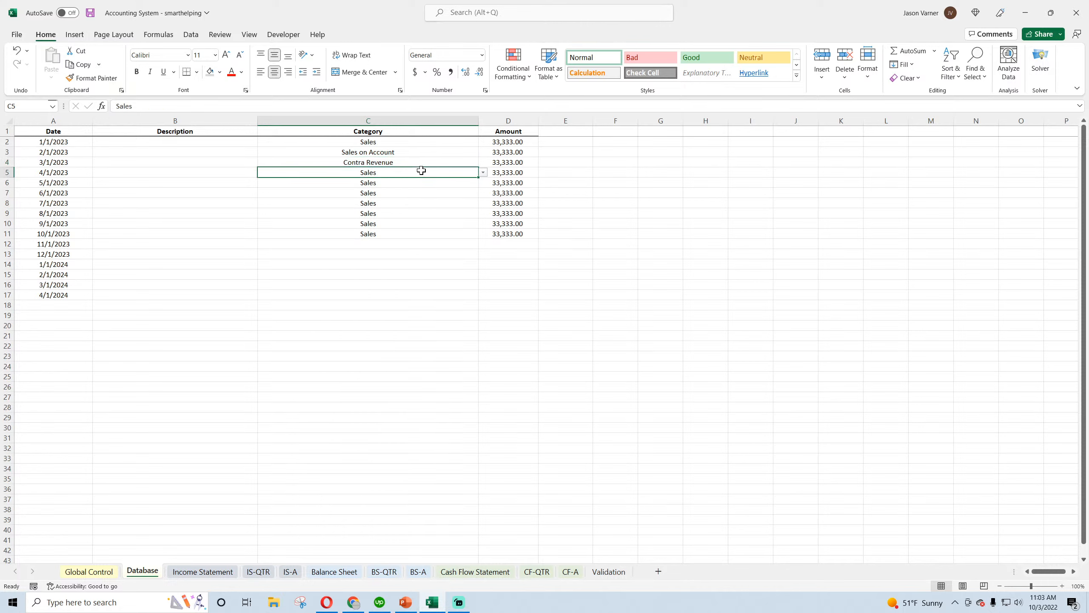
click(483, 172)
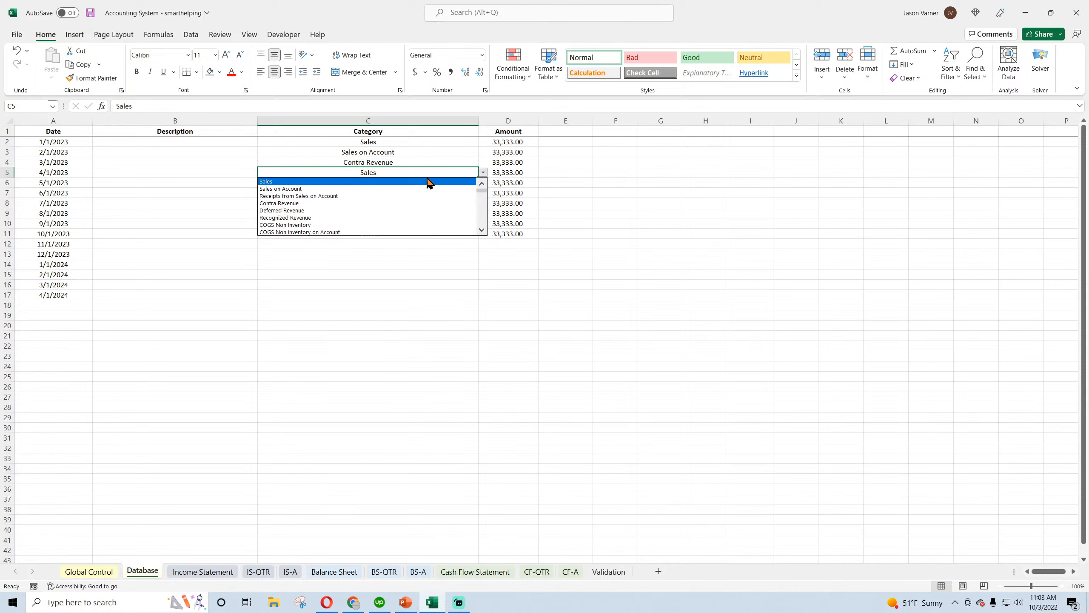
click(355, 211)
click(383, 183)
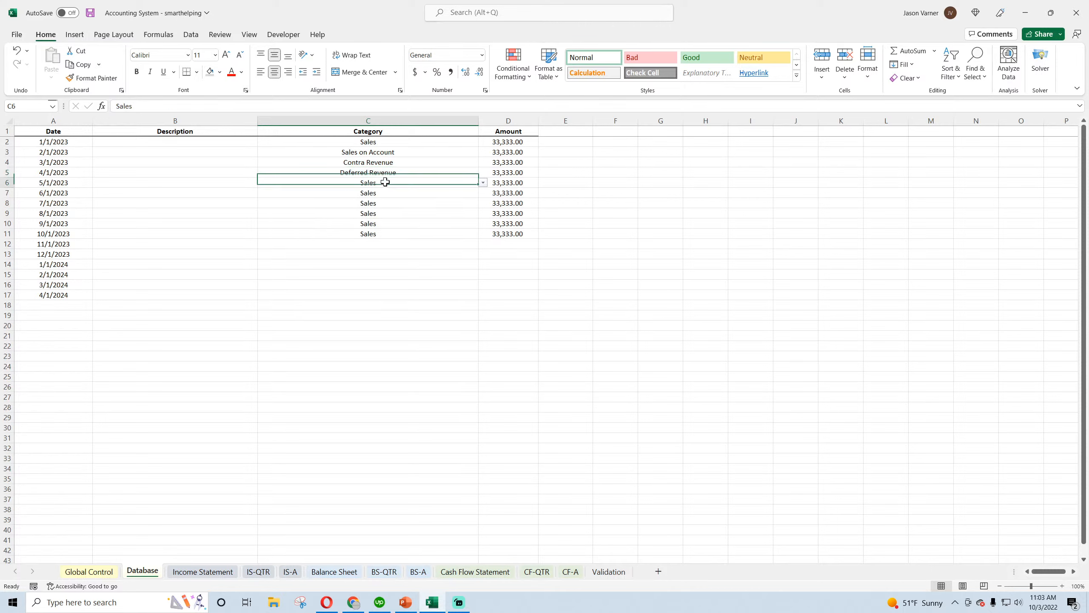
click(483, 183)
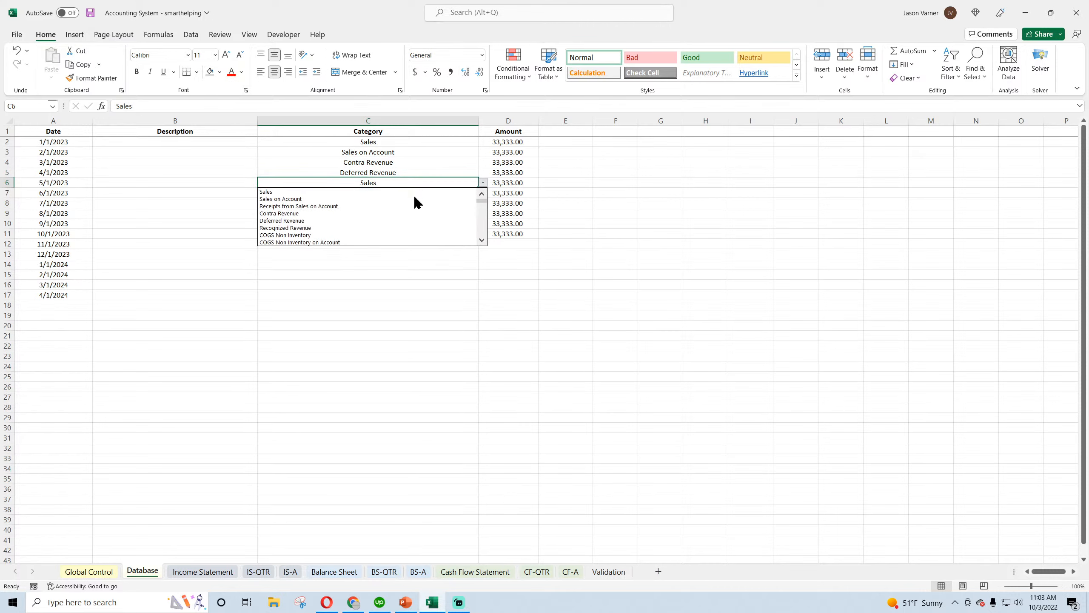
click(363, 228)
Set the Database category in C7 to COGS Non Inventory and save the workbook
click(388, 193)
click(483, 193)
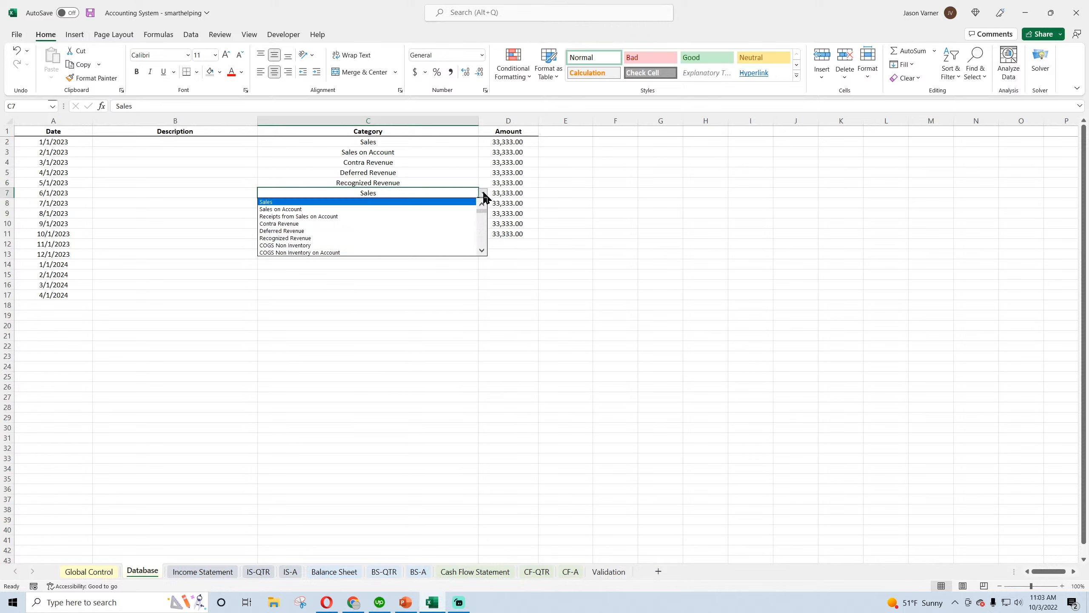
click(346, 245)
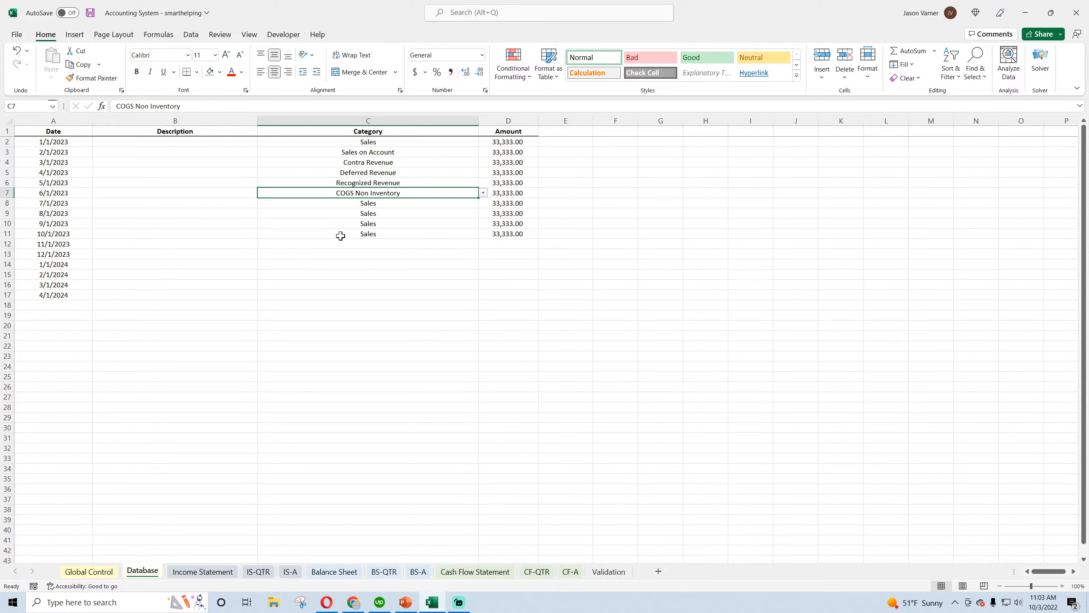
click(91, 12)
Compare the Sales, Sales on Account and Contra Revenue entries with the monthly Income Statement, including the Mar-23 refunds formula in E13
click(389, 142)
click(386, 152)
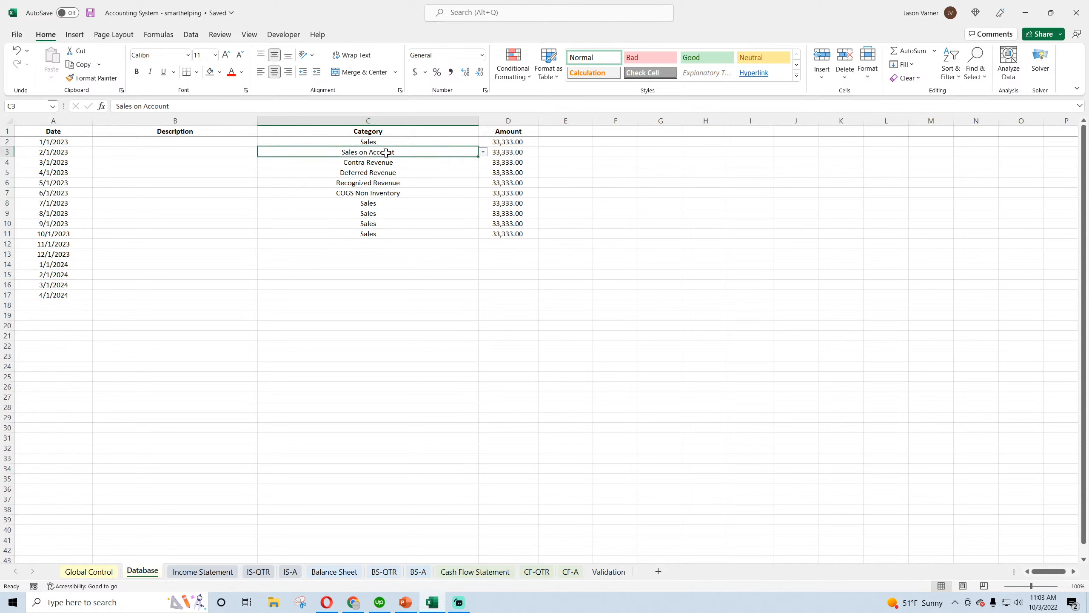
click(519, 143)
click(511, 151)
click(411, 162)
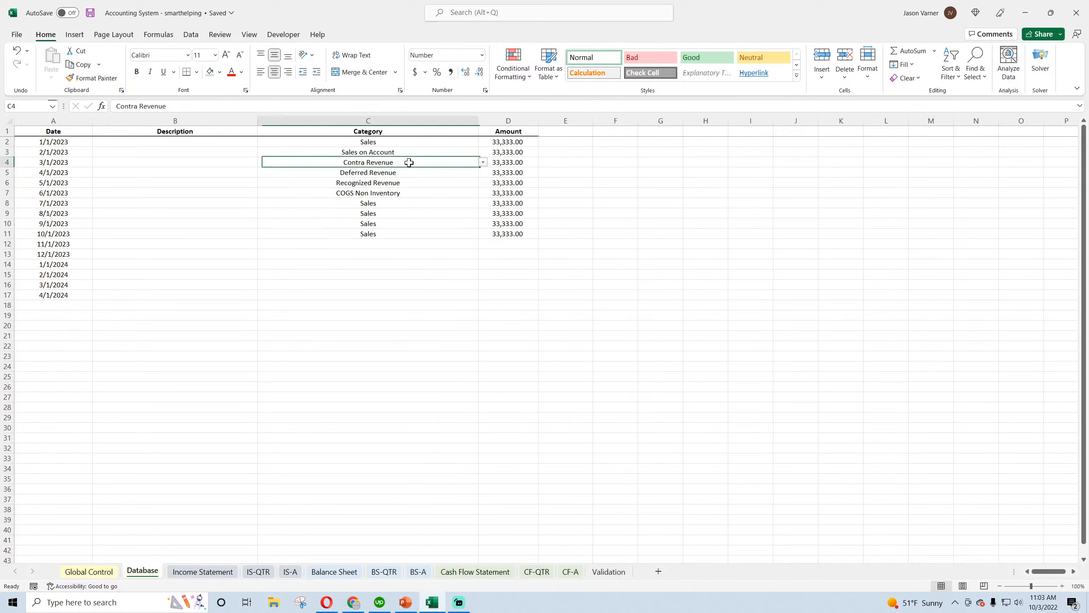
click(191, 571)
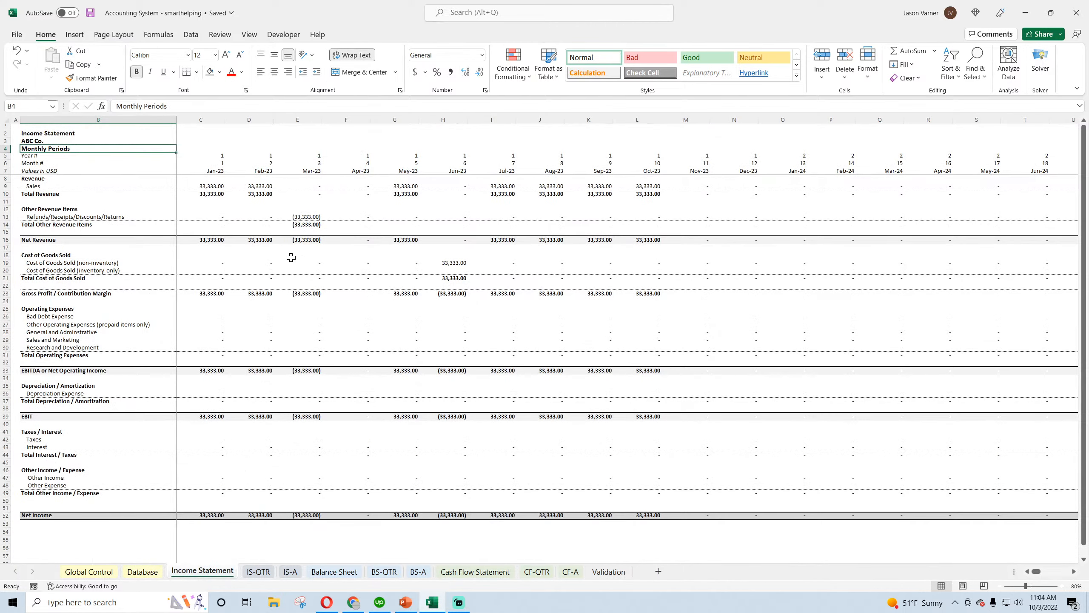
click(309, 217)
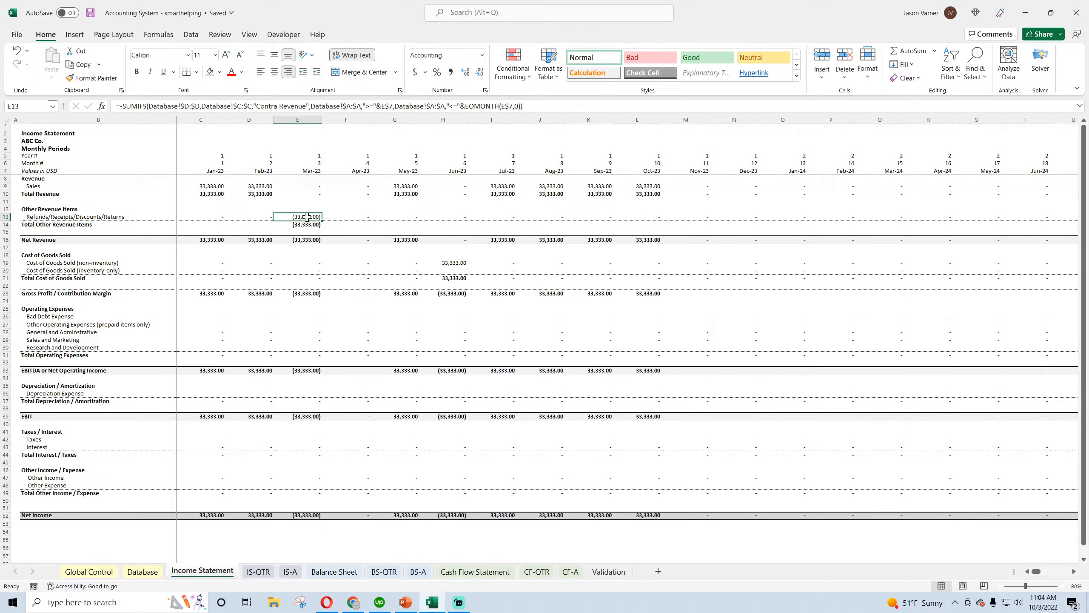
Examine the monthly Balance Sheet down to its check row and the Apr-23 Unearned Revenue formula in F32
click(328, 572)
scroll(277, 485, down, 2)
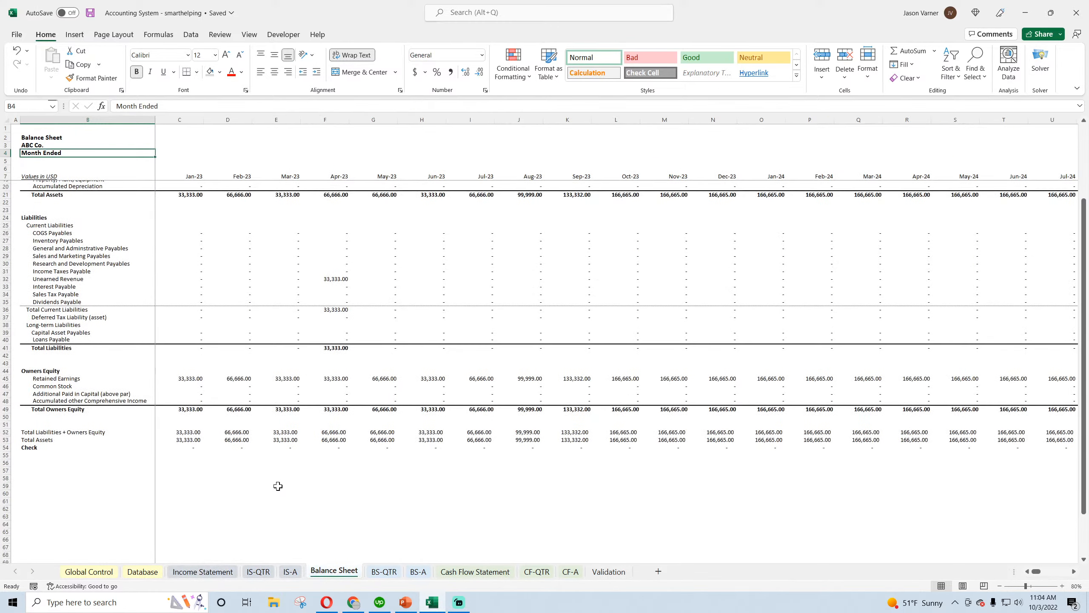
scroll(278, 486, up, 1)
click(334, 368)
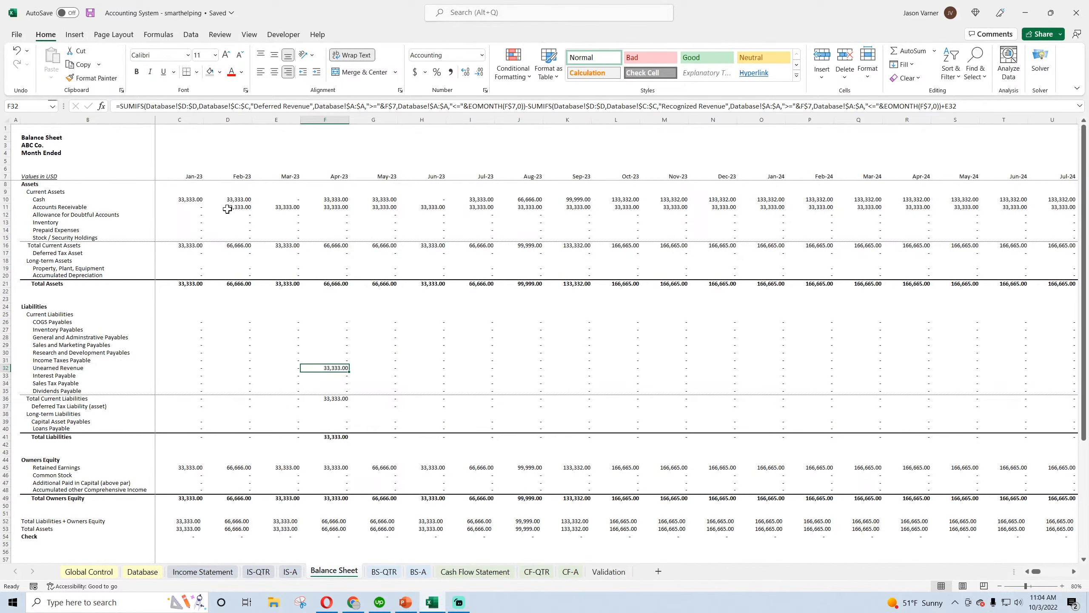
Examine the monthly Cash Flow Statement's Feb-23 Less Sales on Account and May-23 Reduce Recognized Revenue formulas, and return to the Income Statement
click(472, 571)
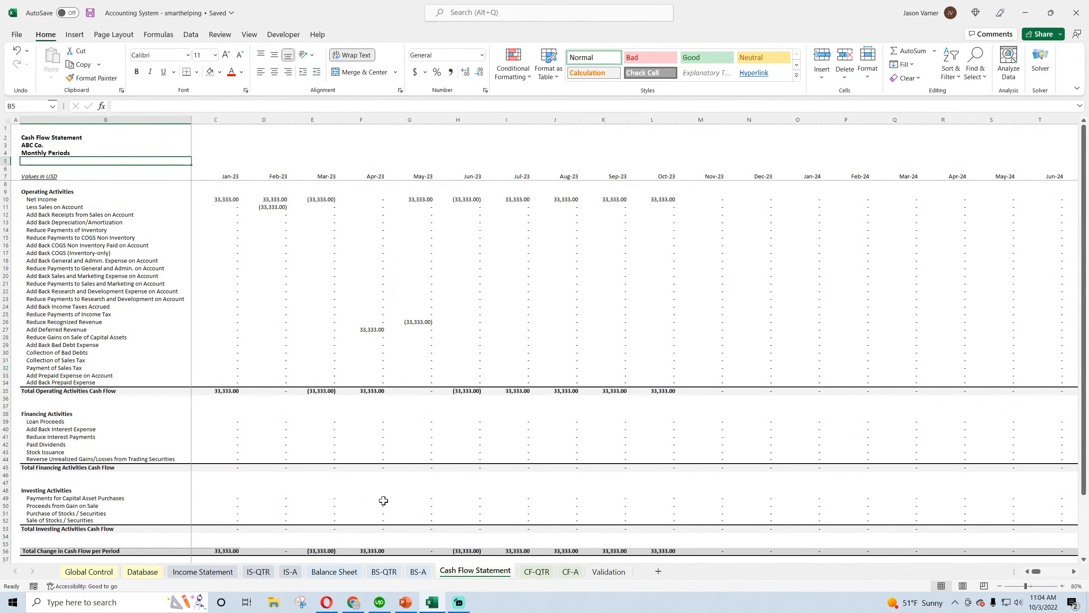
click(269, 207)
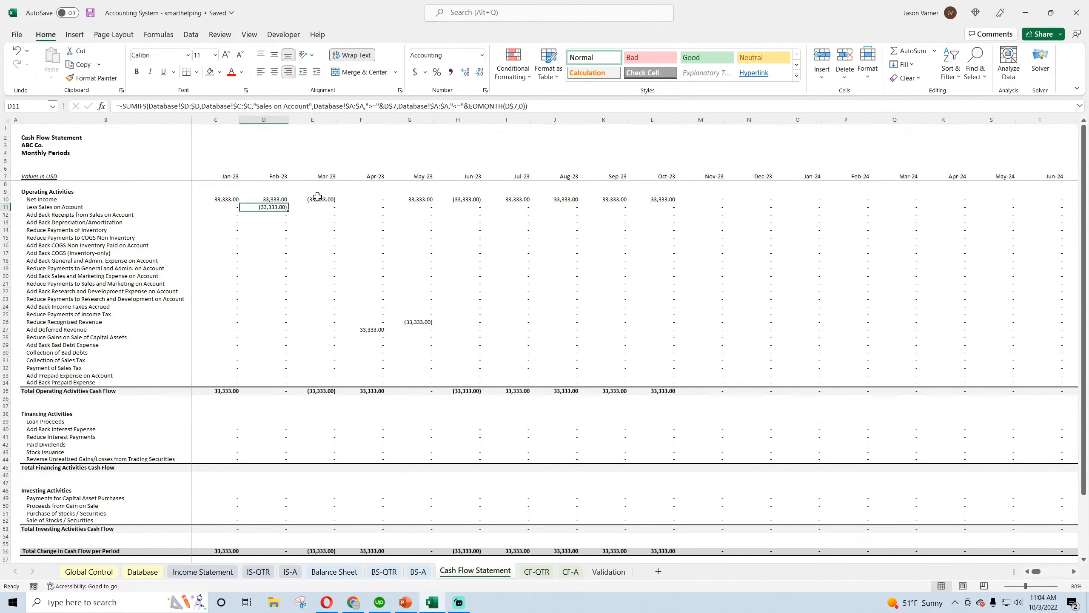
click(420, 323)
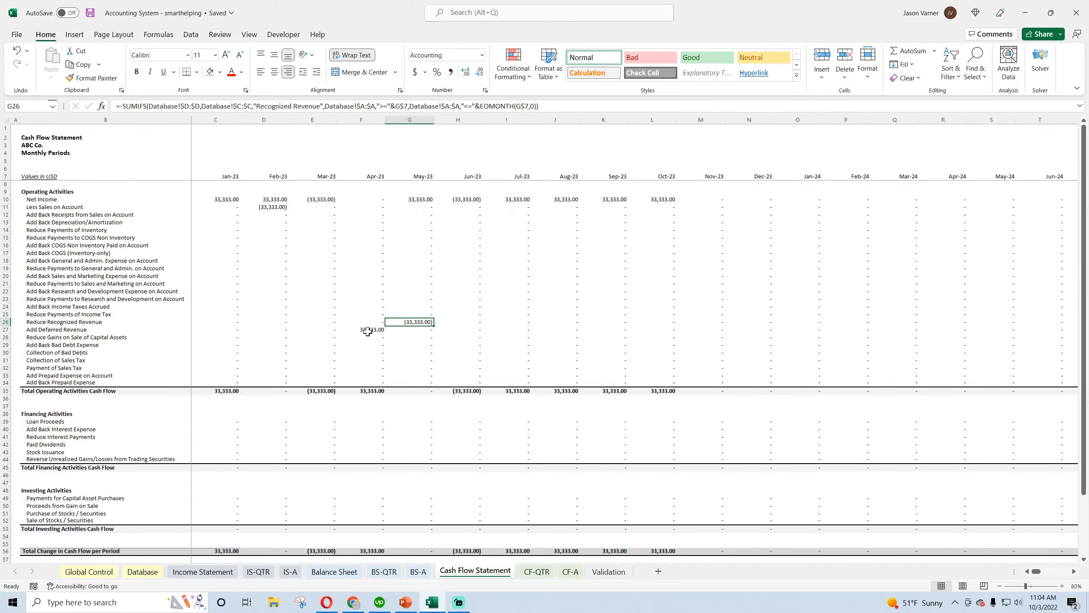
click(202, 571)
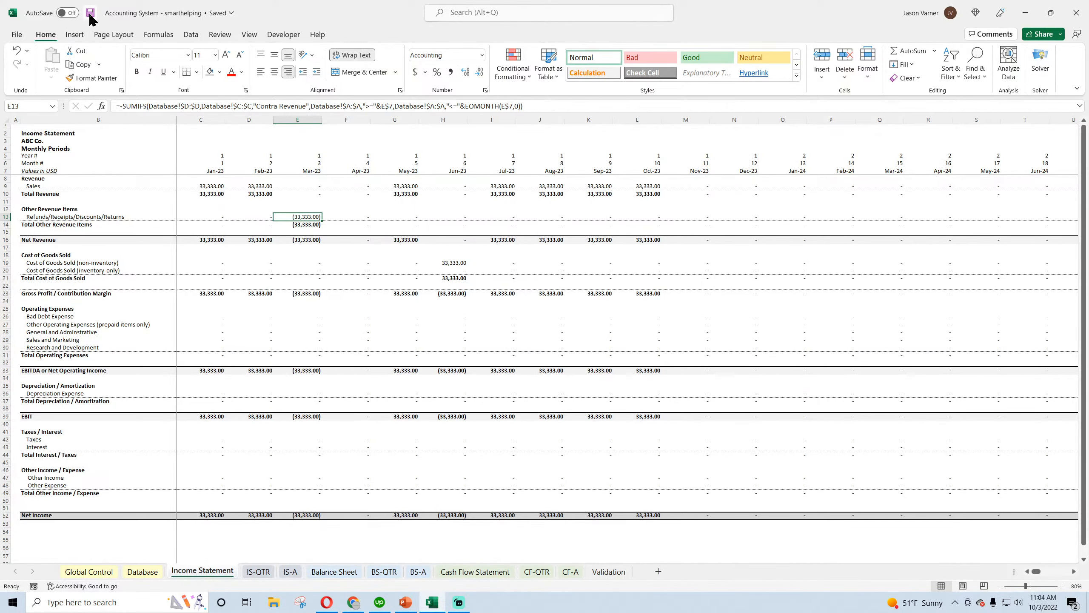
Set the Database amount for the Deferred Revenue entry in D5 to 5,000,000
click(143, 571)
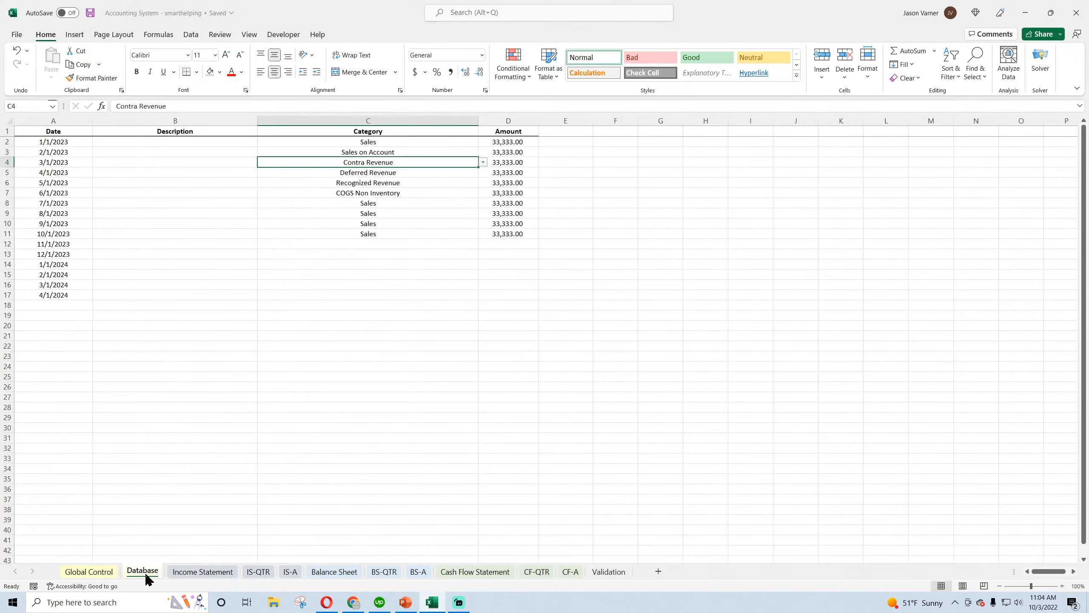
click(397, 173)
click(512, 173)
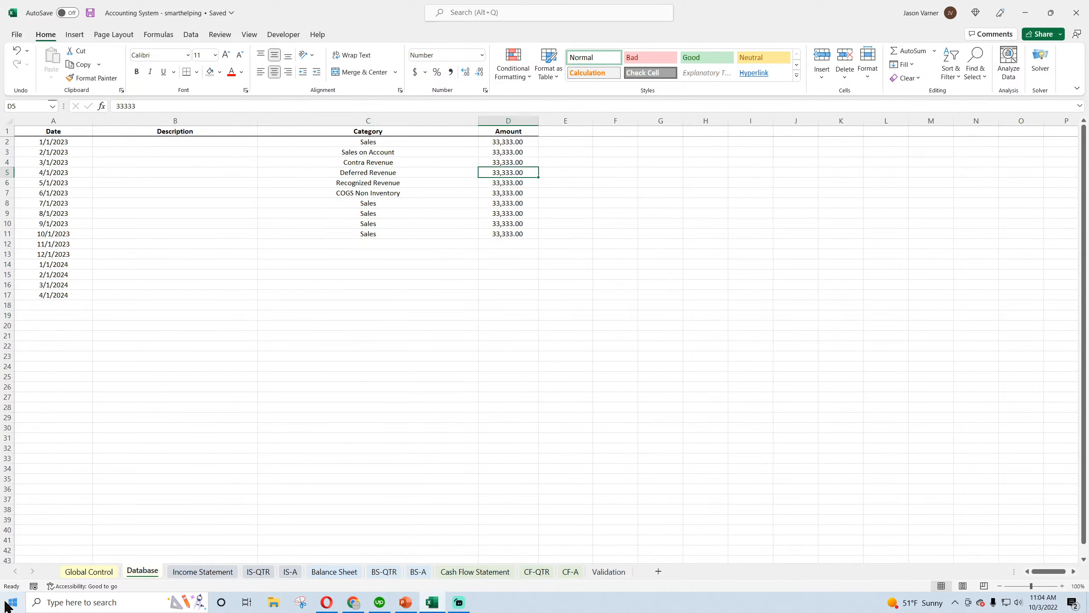
text(5,00)
text(0,000)
key(Return)
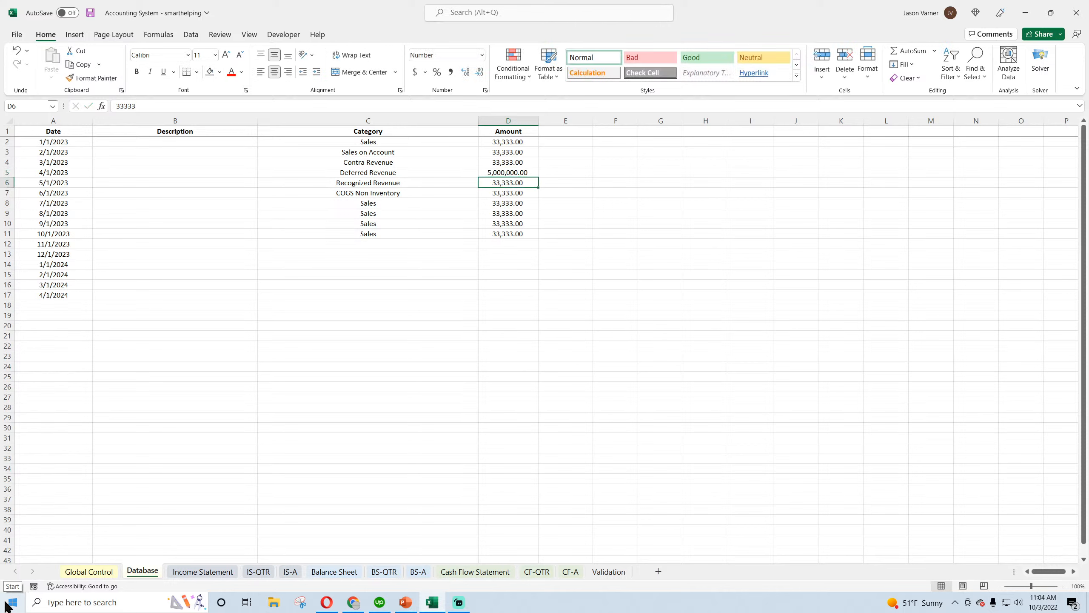
Set the amount for the Recognized Revenue entry in D6 to 5,000,000
click(445, 183)
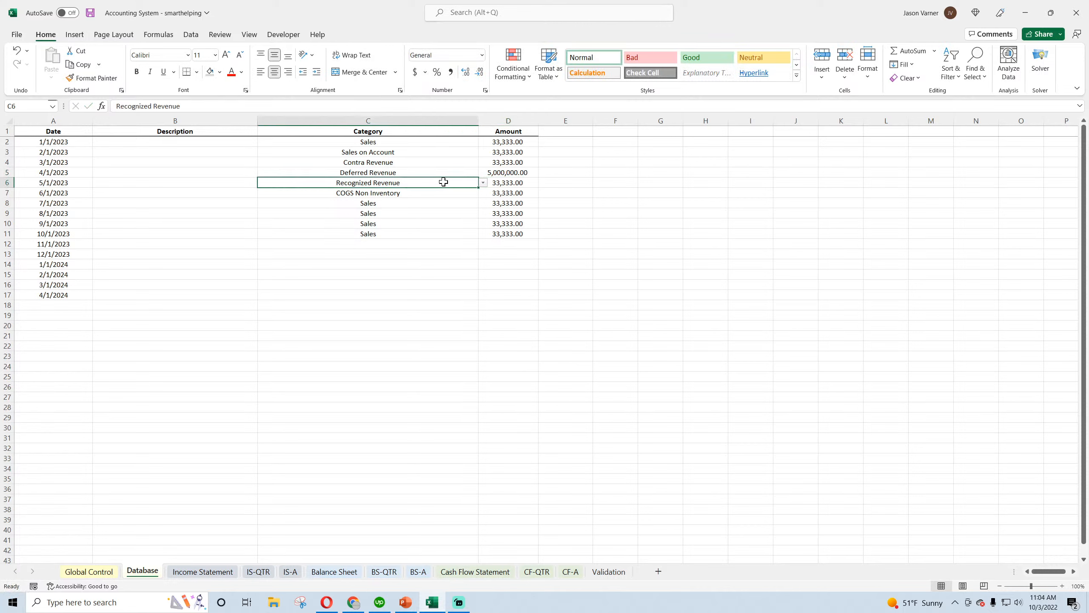
click(509, 184)
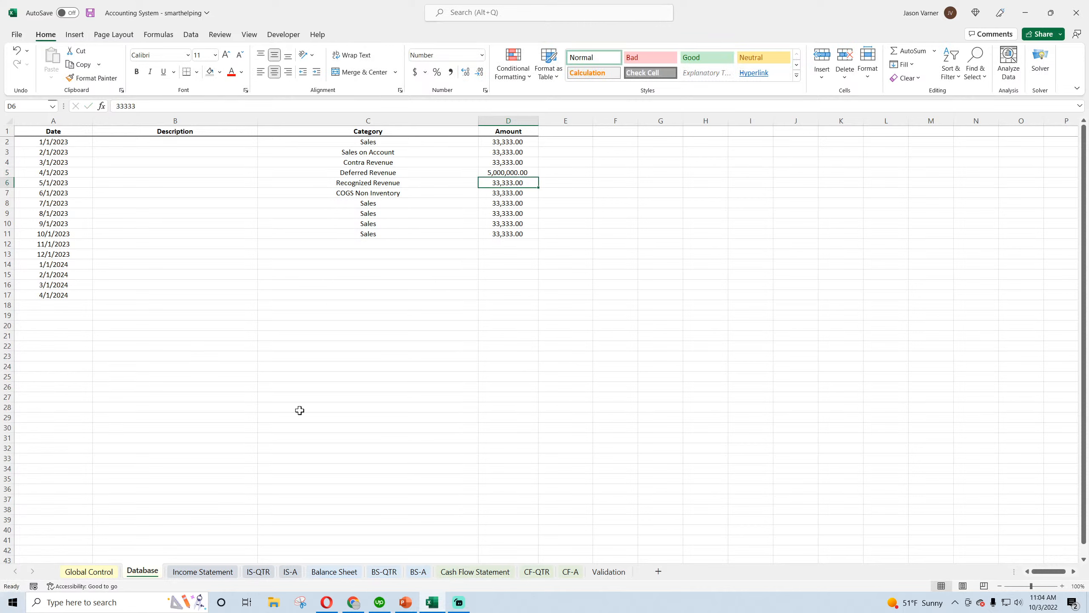
text(5000000)
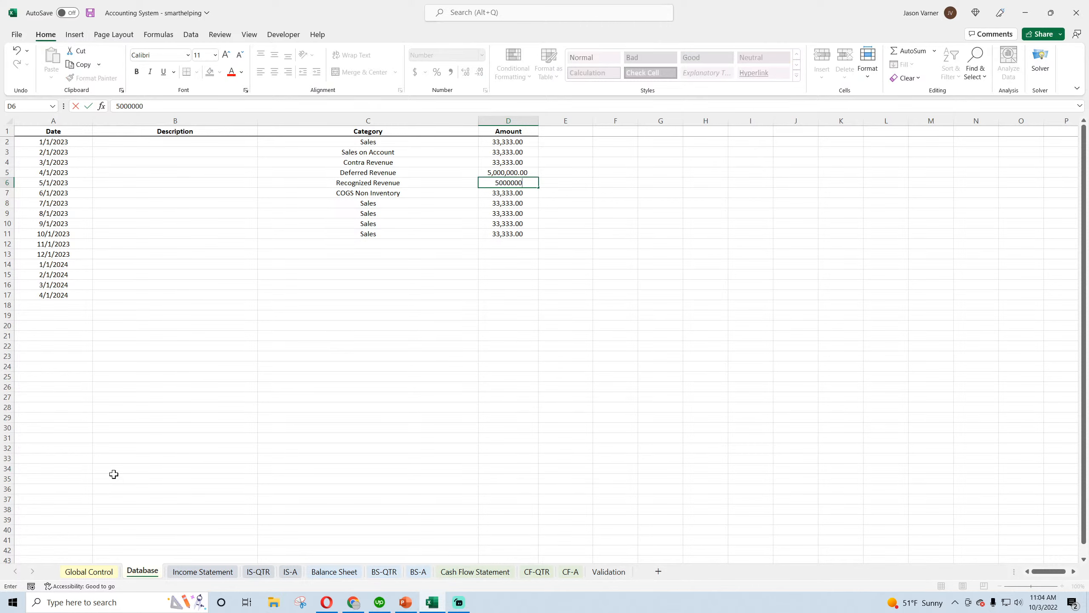
key(Return)
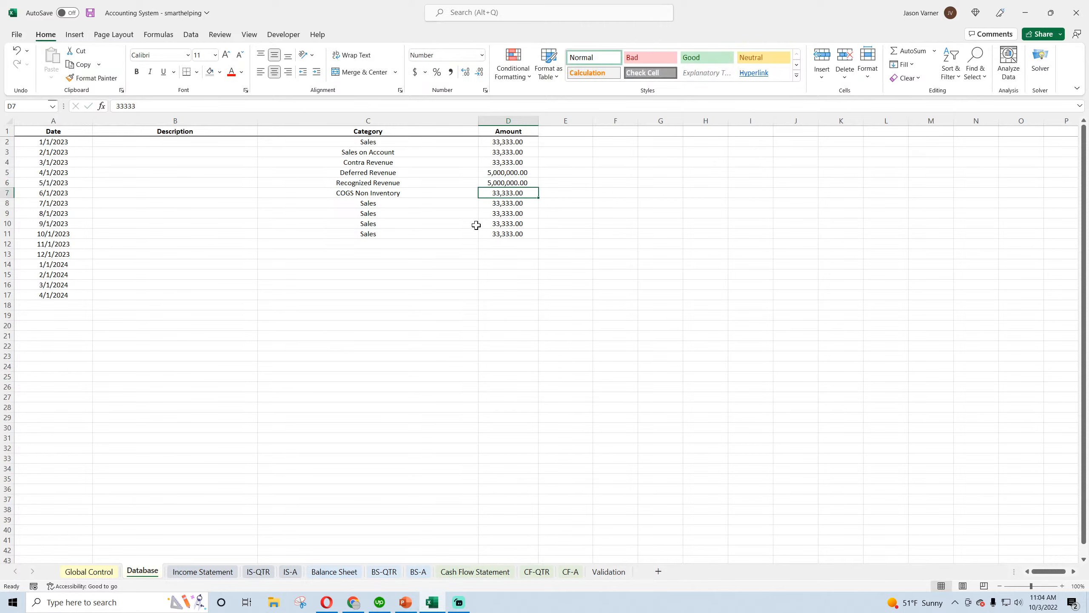
Keep COGS Non Inventory as the category in C7 and set its amount in D7 to 20,000
click(458, 192)
click(484, 194)
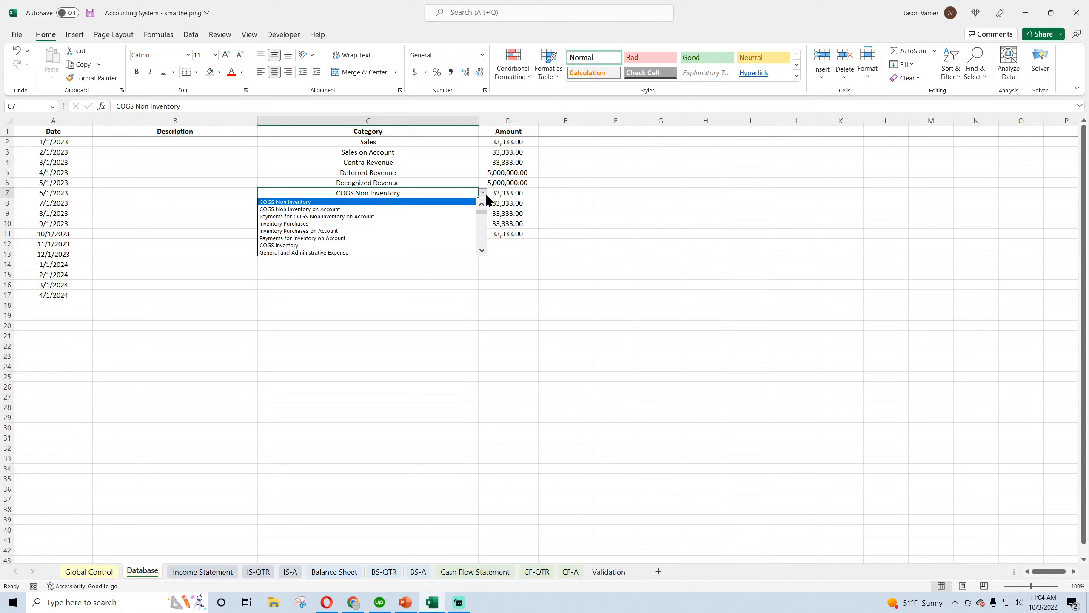
scroll(483, 207, up, 2)
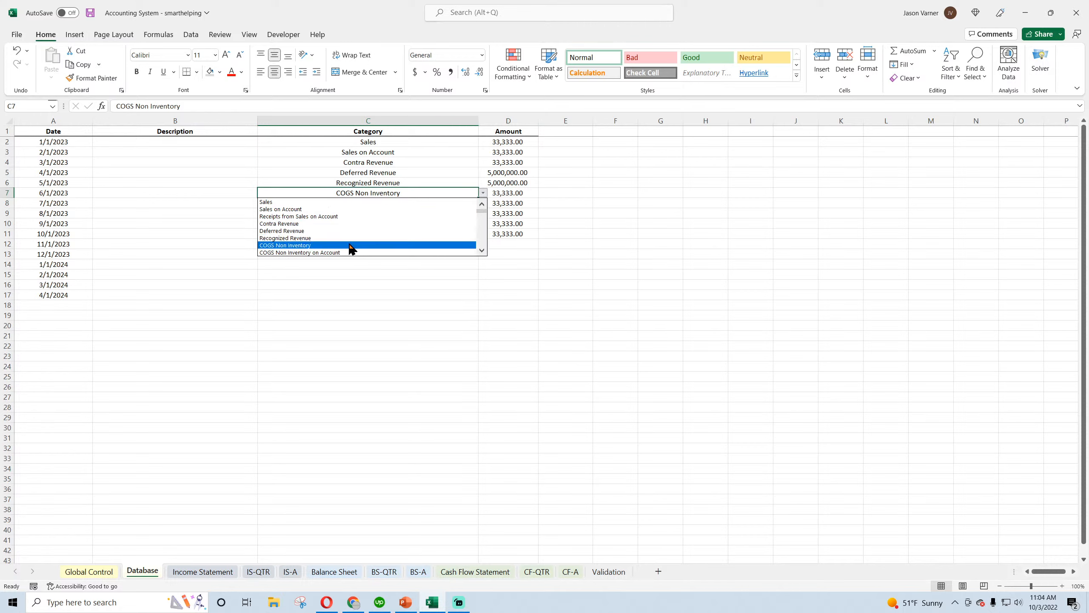
click(351, 245)
click(514, 196)
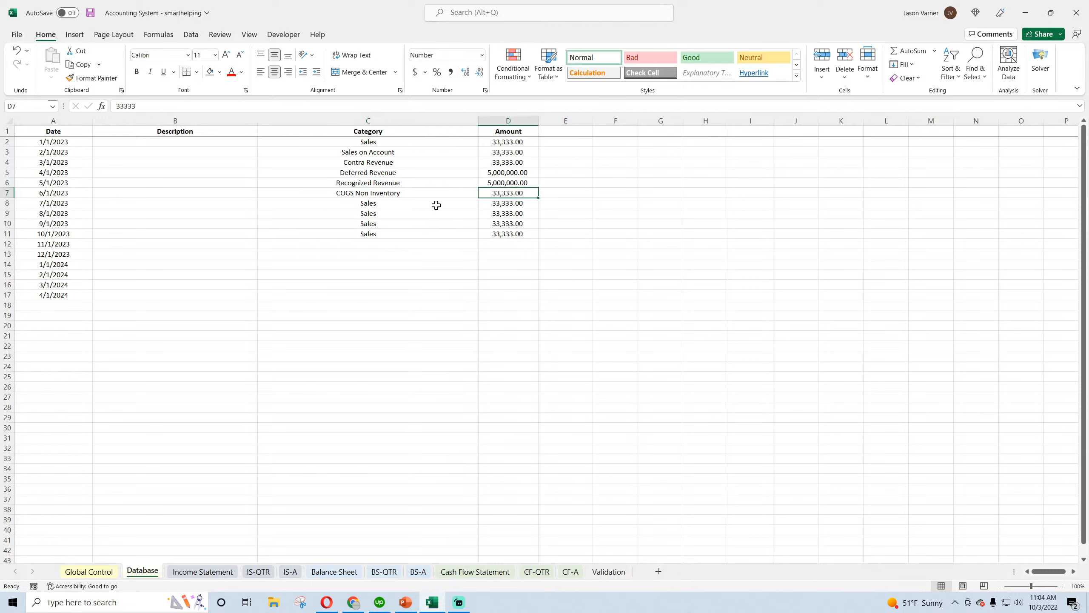
text(20000)
key(Return)
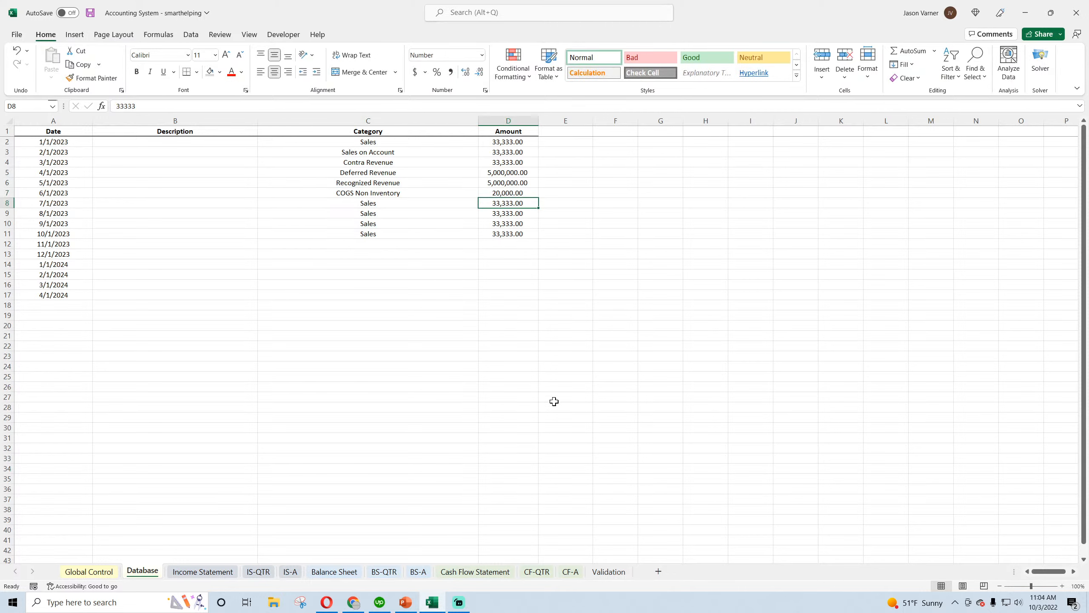
Set the 7/1/2023 entry in row 8 to COGS Non Inventory on Account with an amount of 15,000
click(429, 200)
click(483, 203)
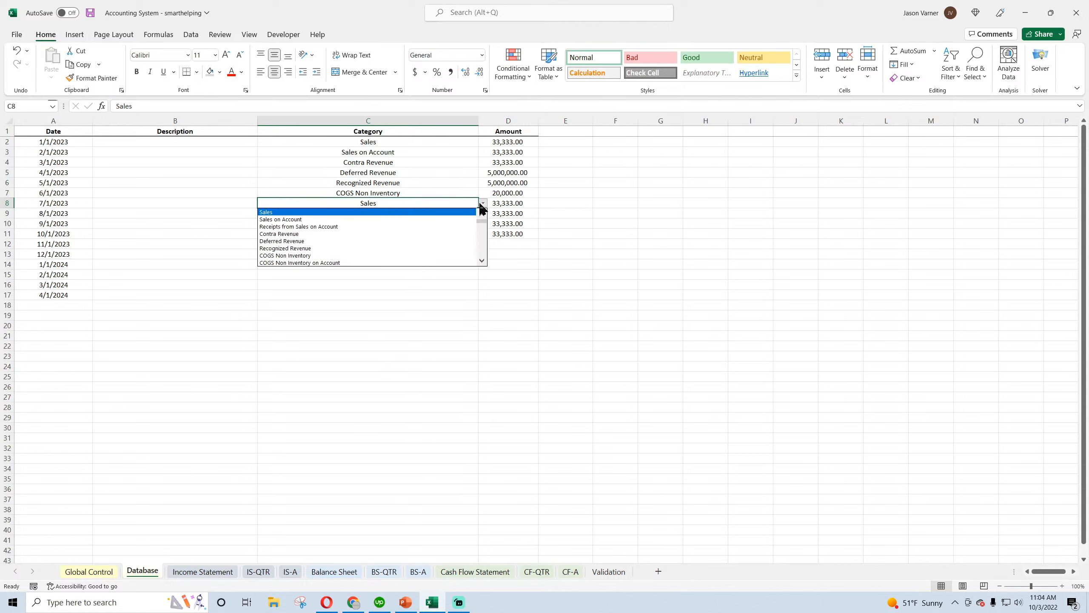
click(374, 262)
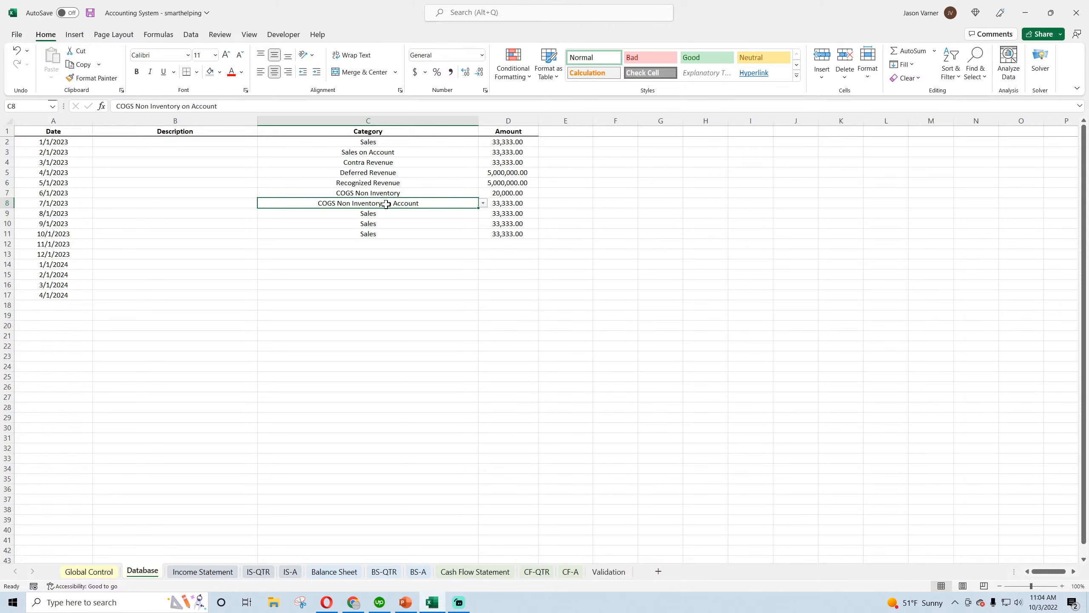
click(506, 204)
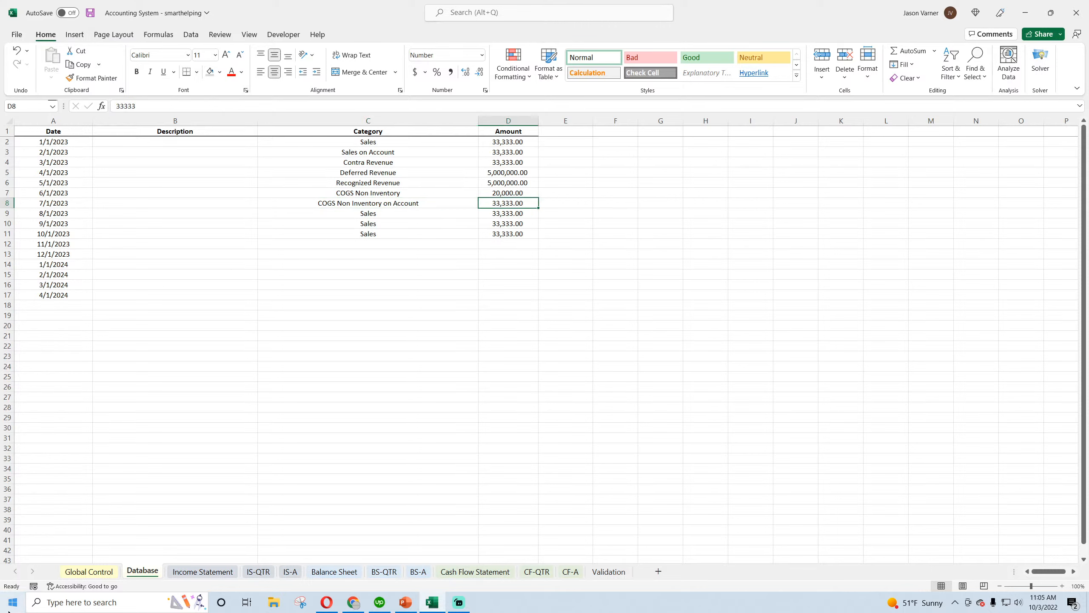
text(15000)
key(Return)
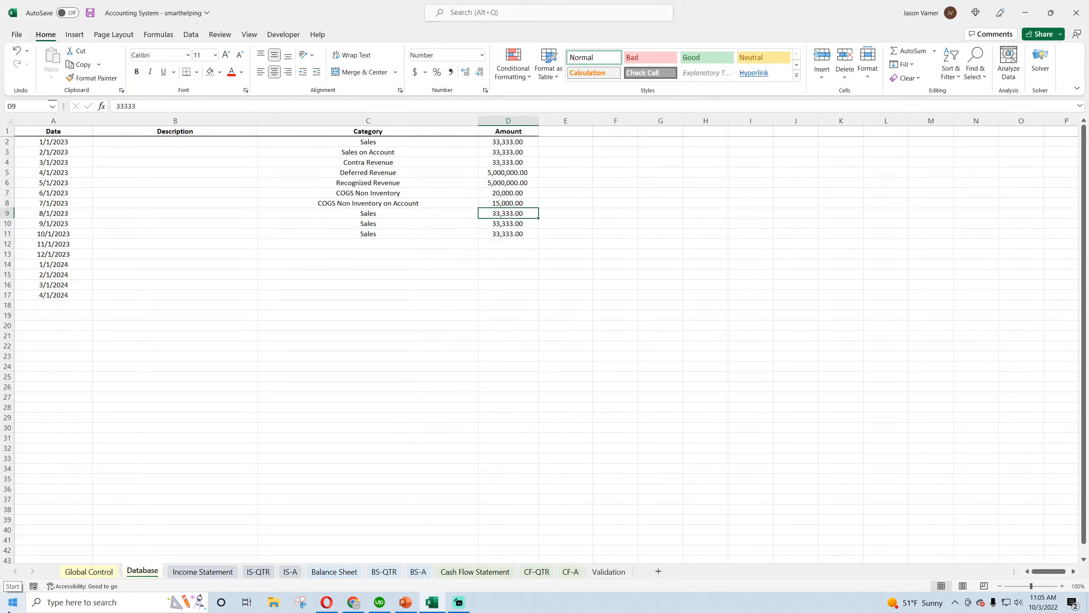
Set the 8/1/2023 entry in row 9 to Payments for COGS Non Inventory on Account with an amount of 15,000
click(463, 211)
click(482, 213)
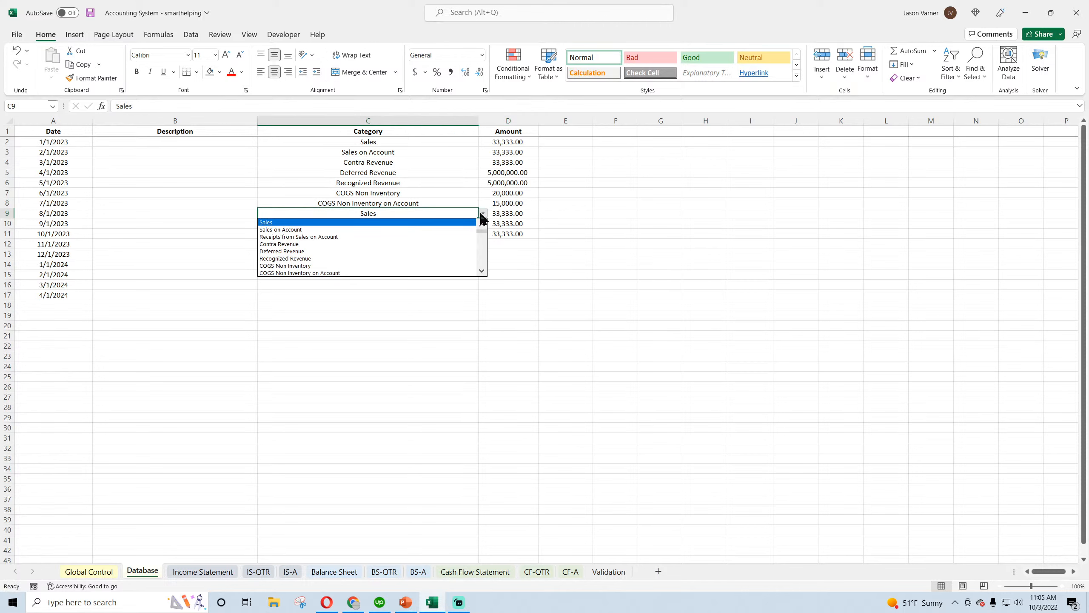
click(482, 271)
click(482, 271)
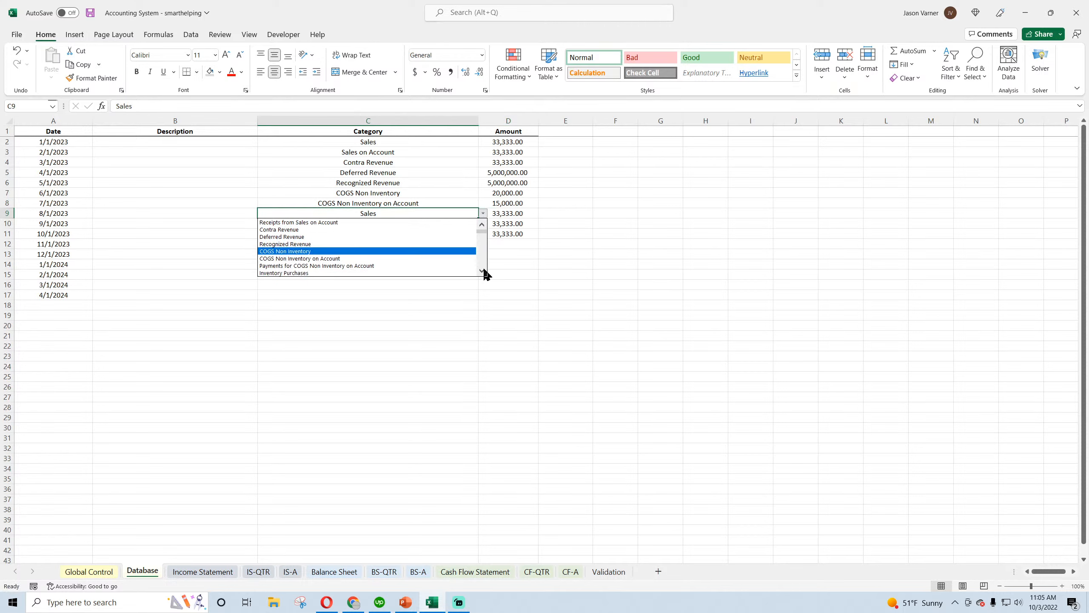
click(446, 267)
click(507, 212)
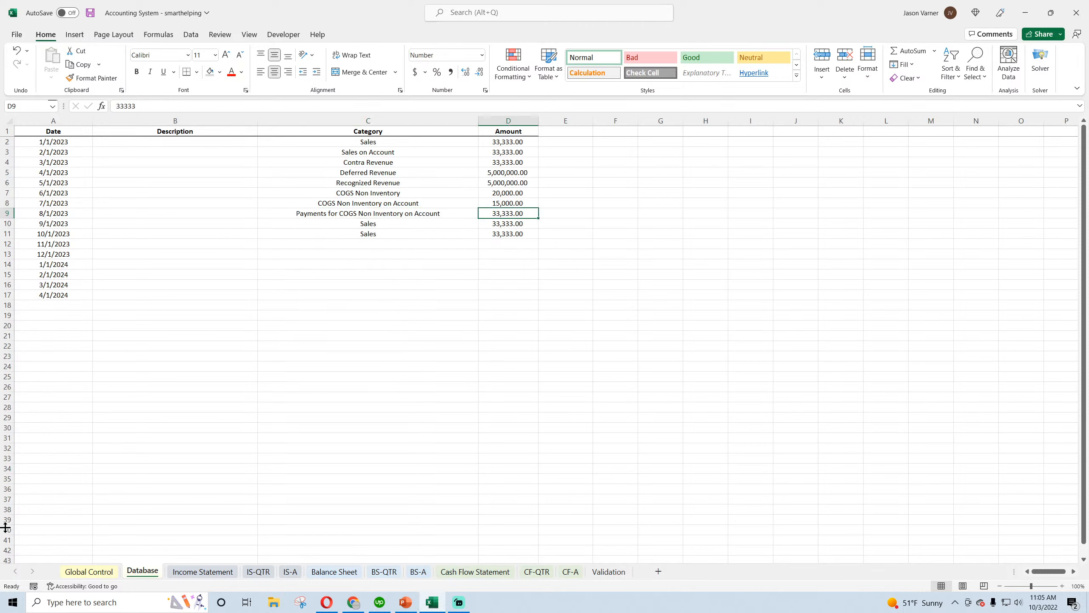
text(15000)
key(Return)
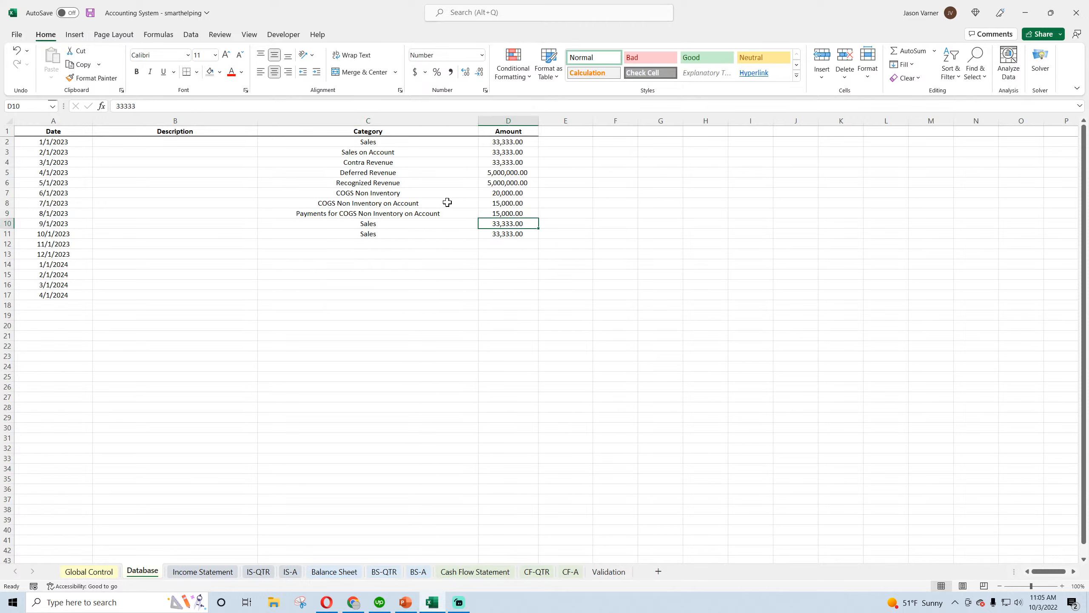
Set the 9/1/2023 entry in row 10 to Inventory Purchases with an amount of 50,000
click(403, 223)
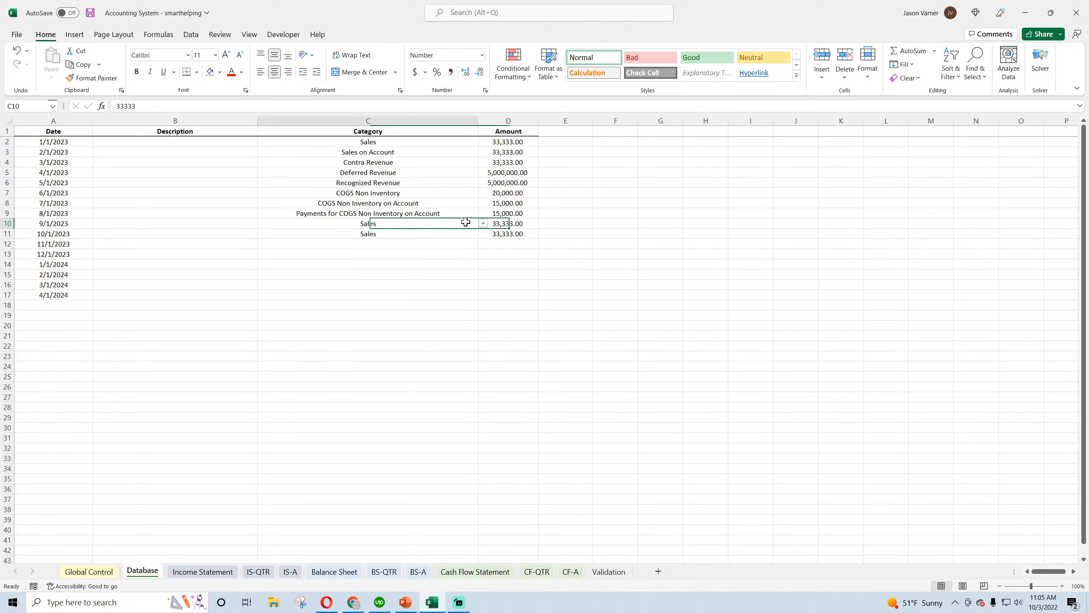
click(483, 223)
click(483, 282)
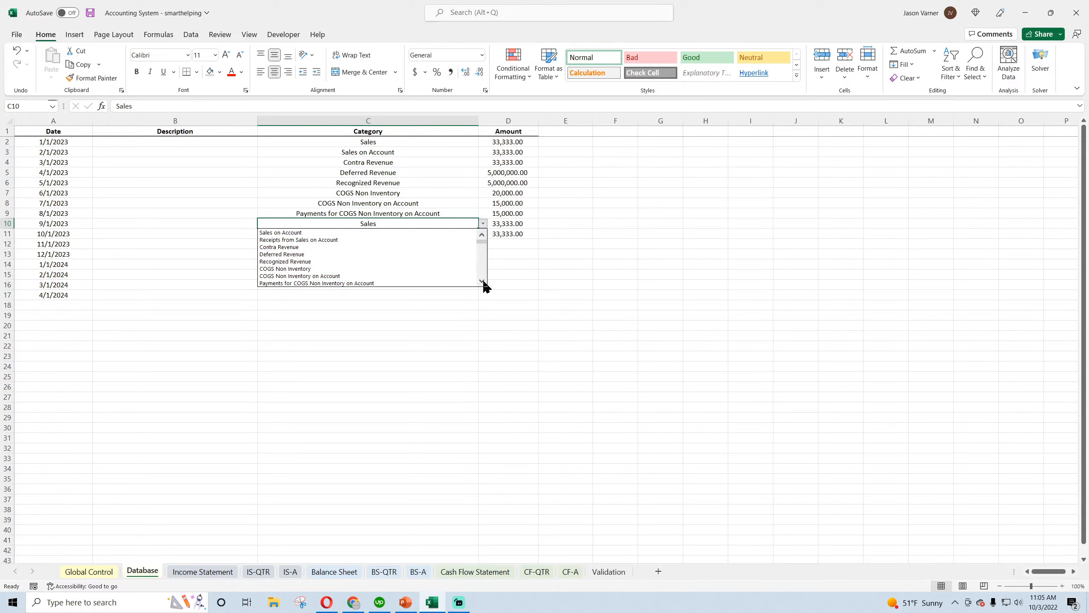
click(482, 282)
click(483, 281)
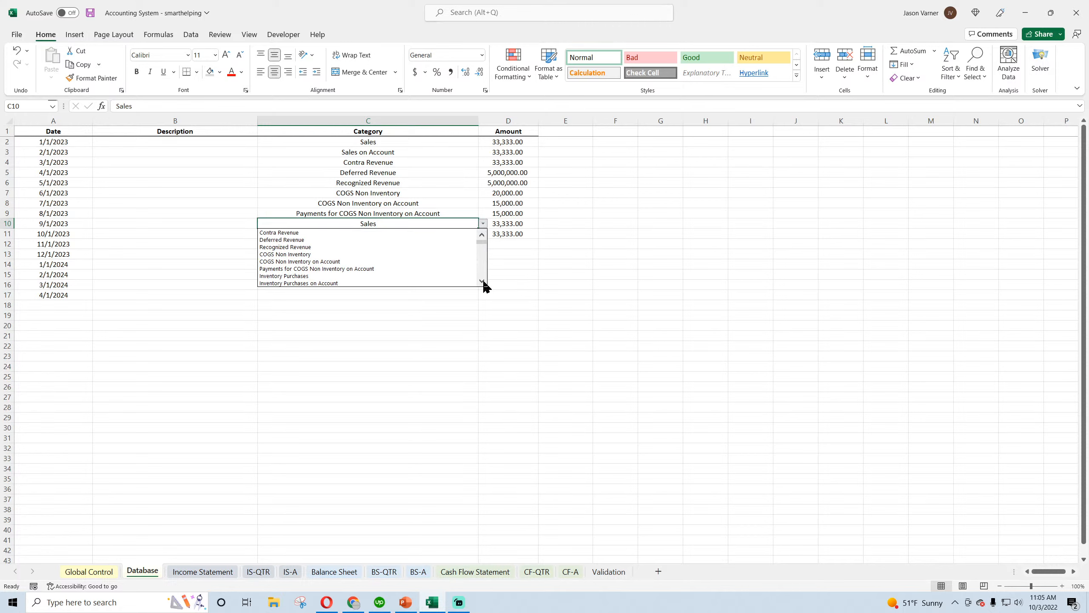
click(338, 277)
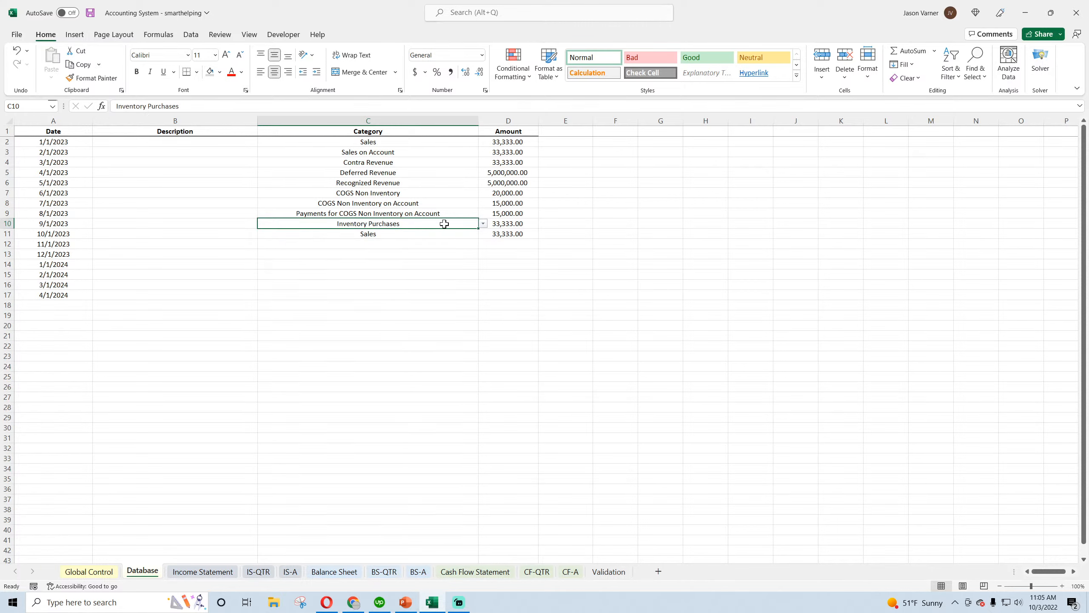
click(492, 222)
text(50000)
key(Return)
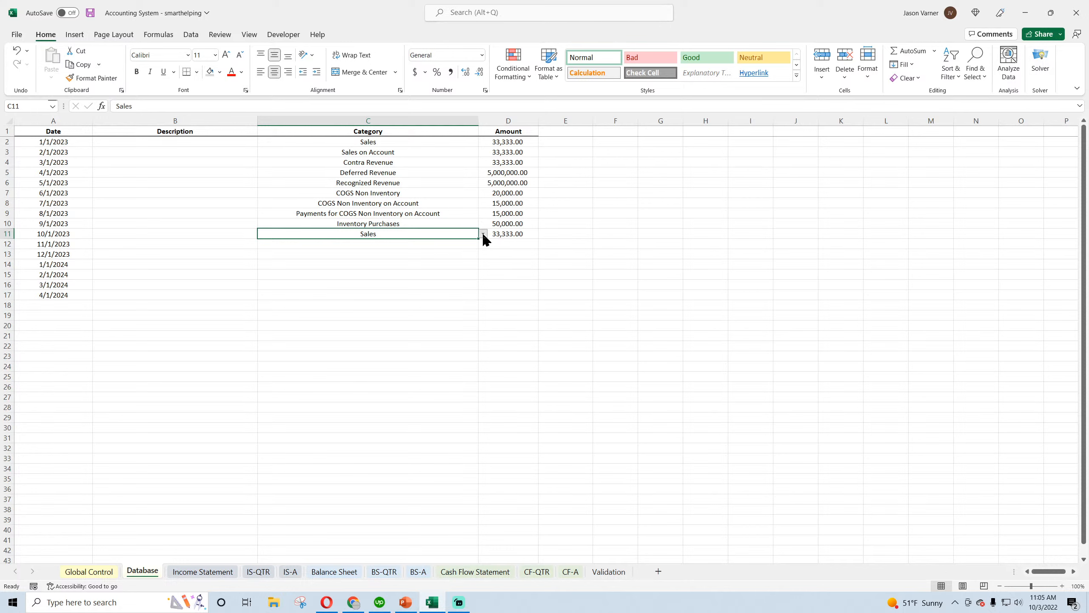
Set the category of the 10/1/2023 entry in C11 to Inventory Purchases on Account
click(484, 234)
click(482, 291)
click(482, 292)
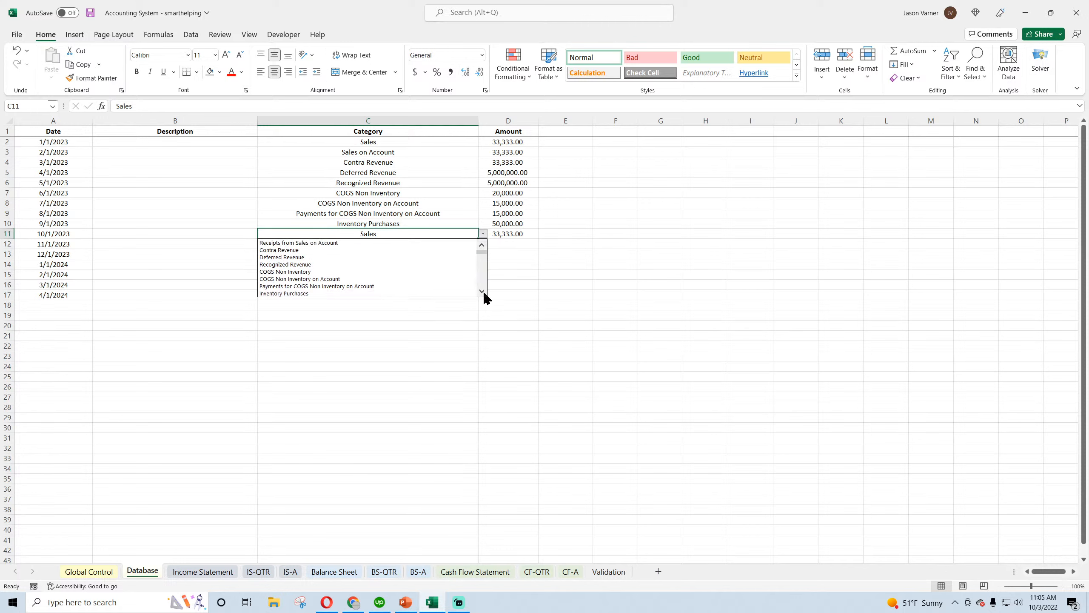
click(482, 292)
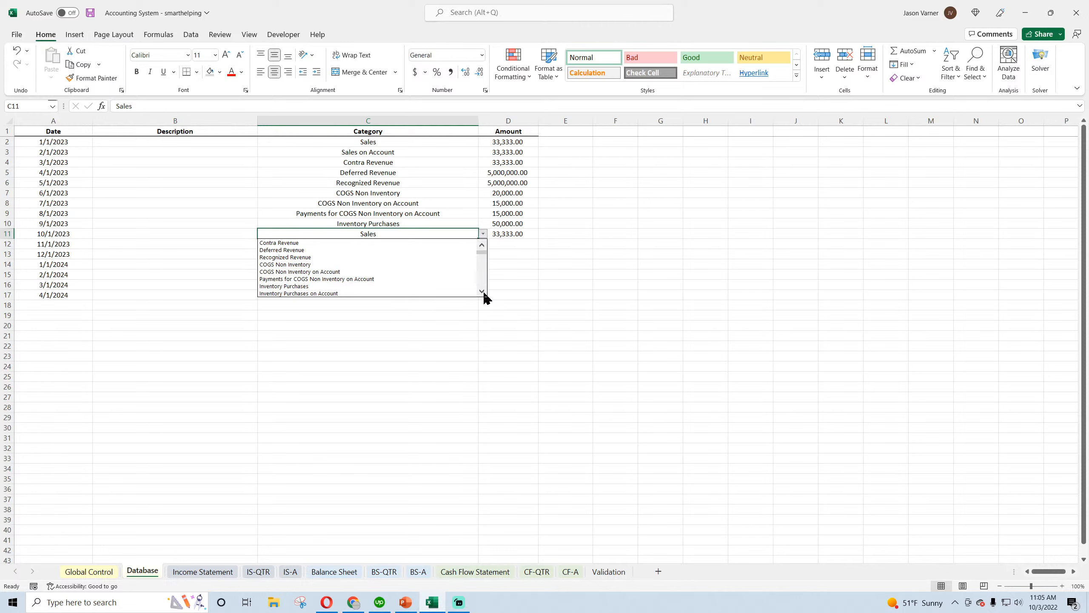
click(482, 291)
click(483, 291)
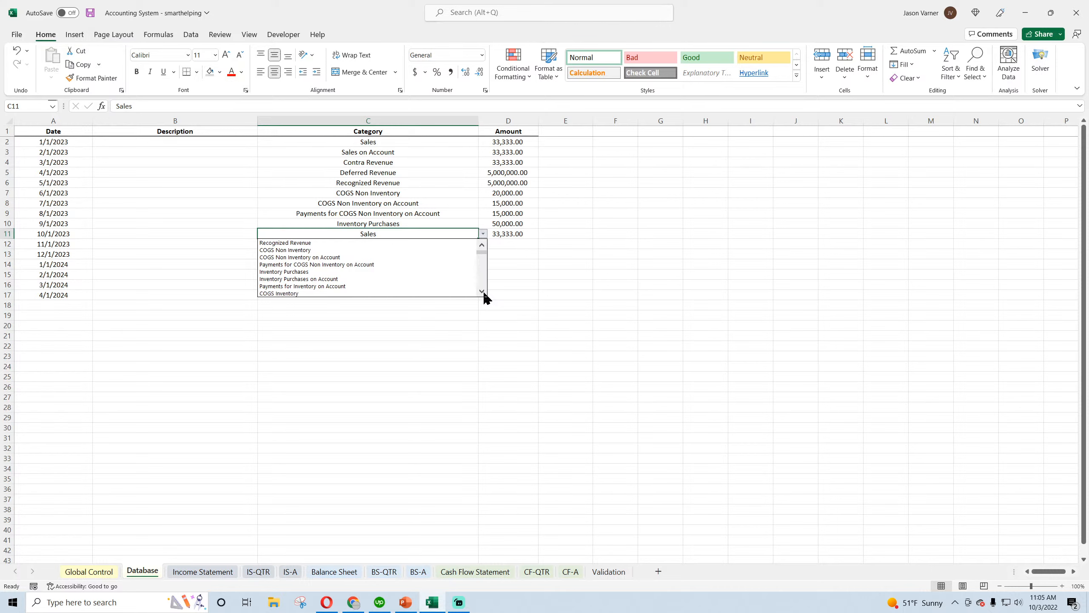
click(346, 279)
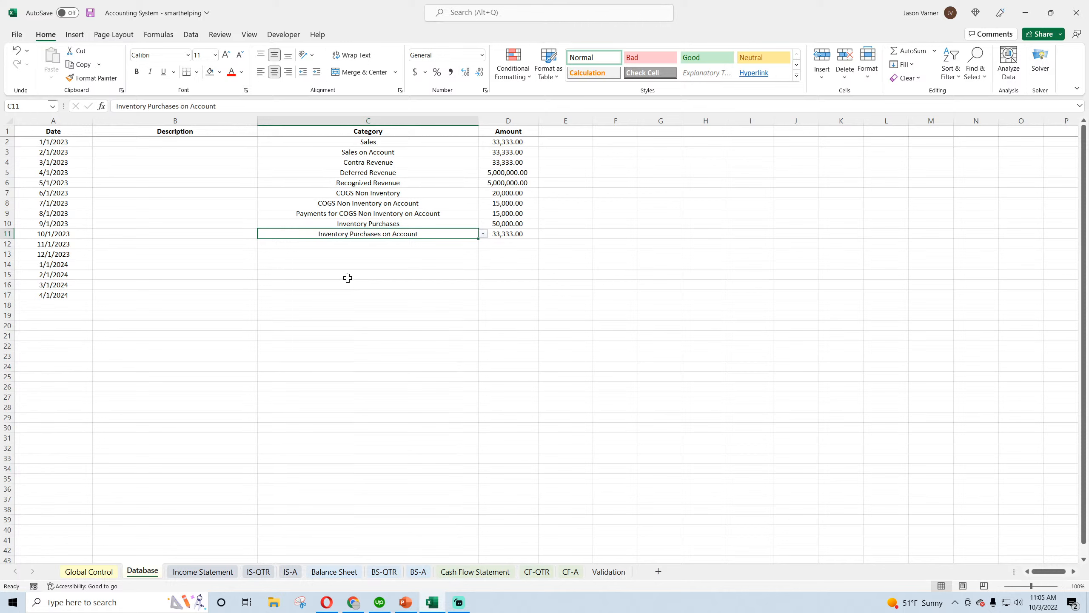
Select the empty category cell C12 for the 11/1/2023 entry
click(469, 244)
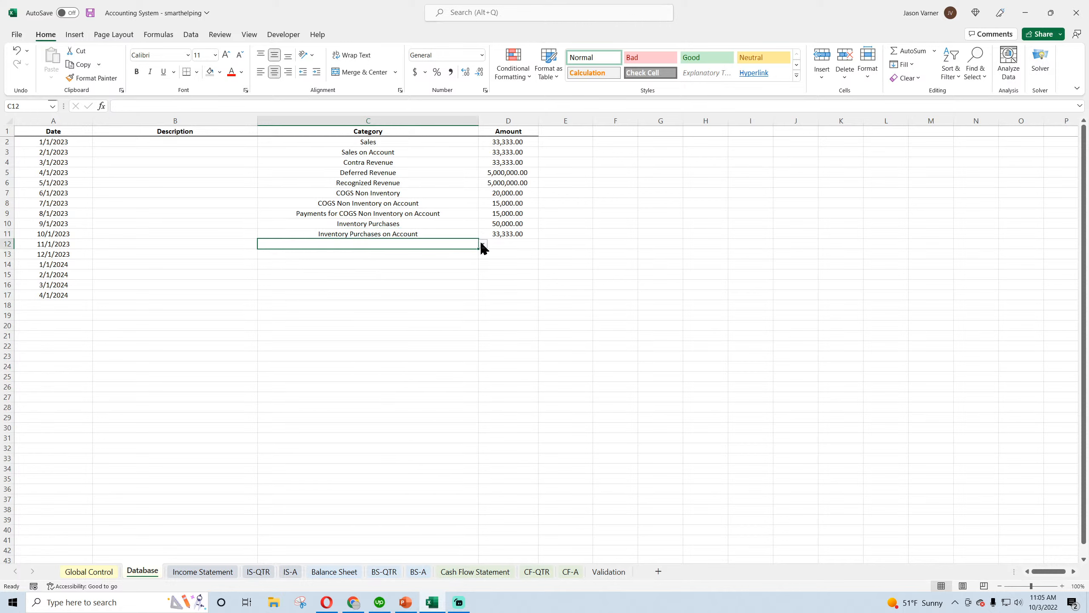
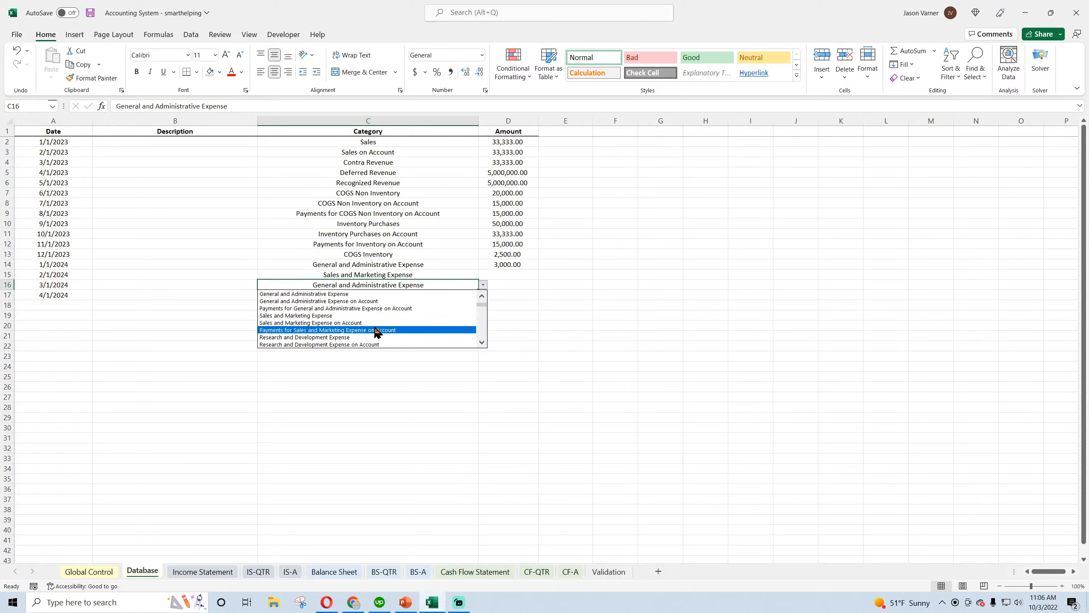
Set the category in C16 to Research and Development Expense and in C17 to General and Administrative Expense on Account
click(375, 338)
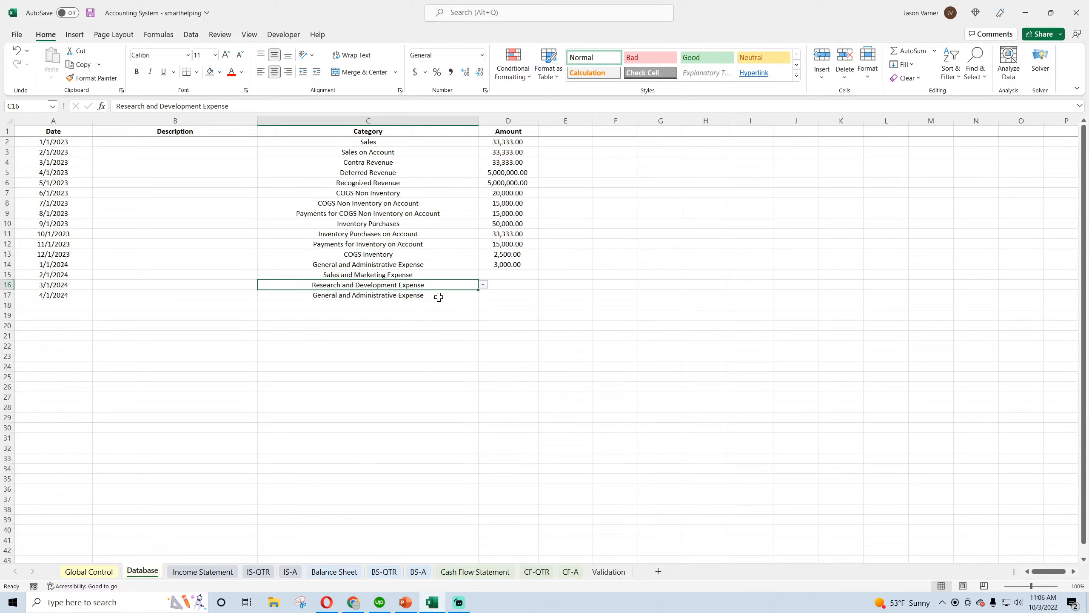
click(395, 295)
click(483, 295)
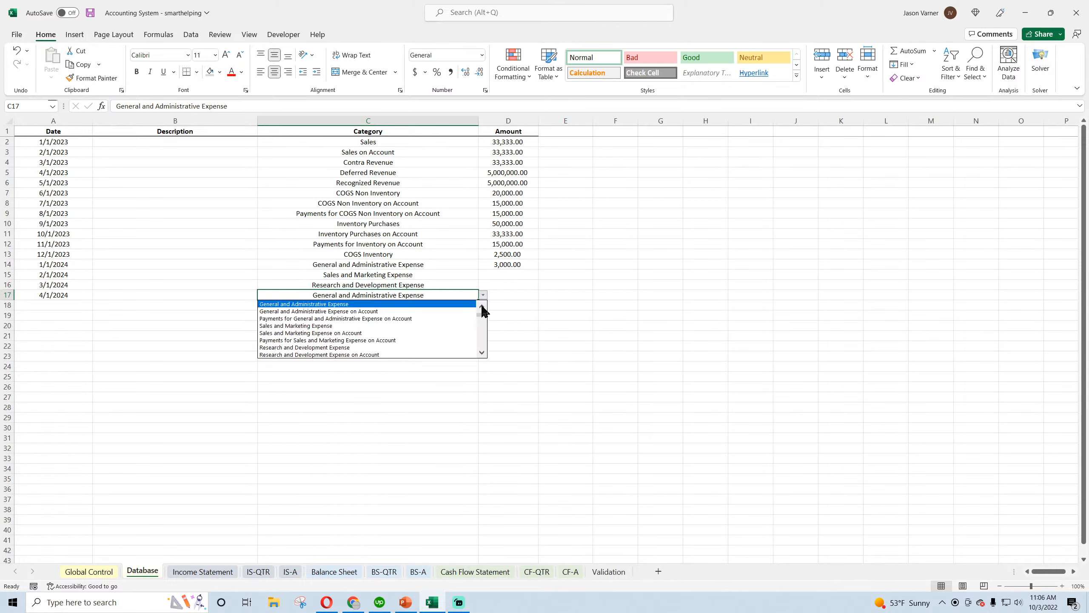
click(456, 310)
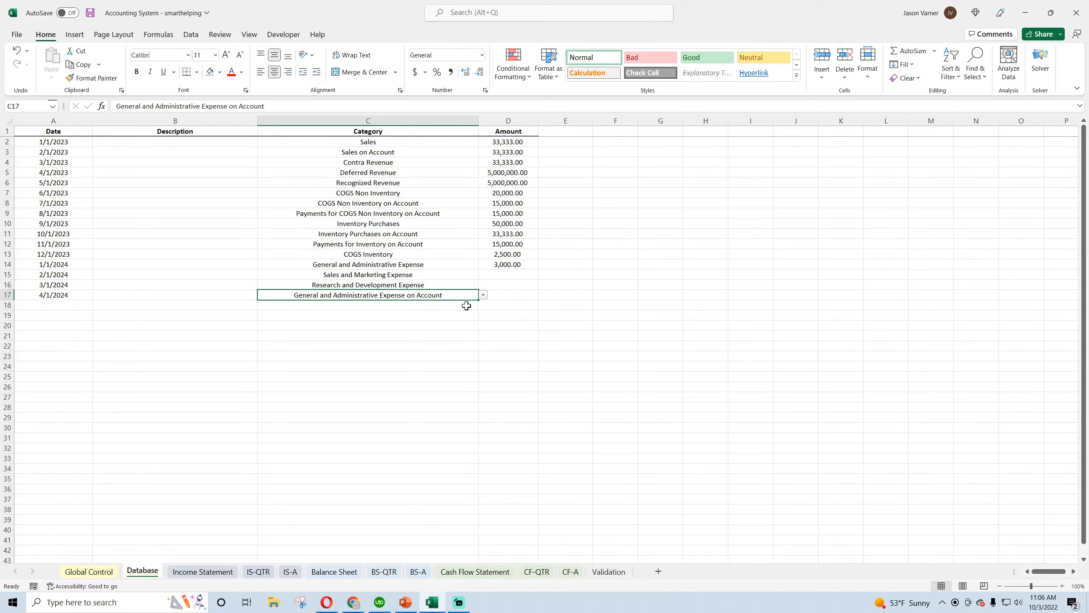
click(467, 305)
click(483, 305)
click(482, 317)
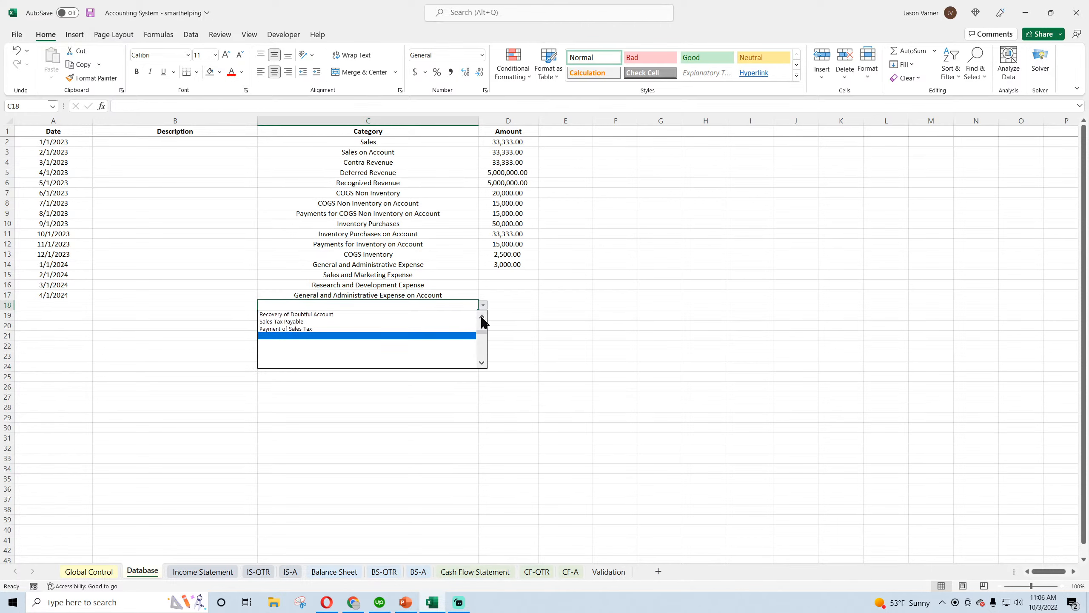
click(482, 317)
click(482, 318)
click(536, 334)
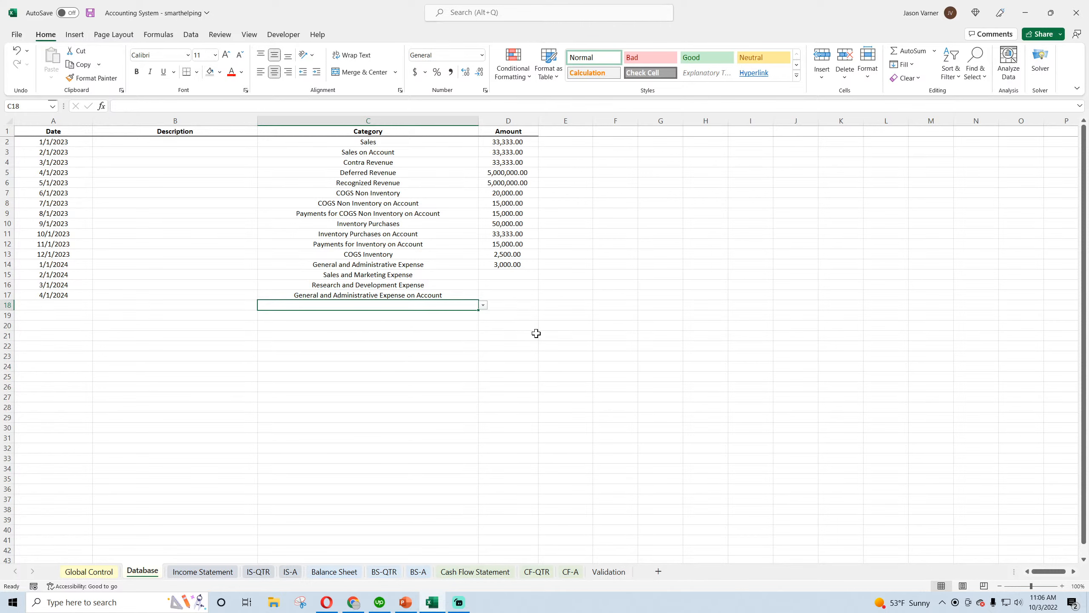
click(454, 285)
click(452, 299)
click(483, 297)
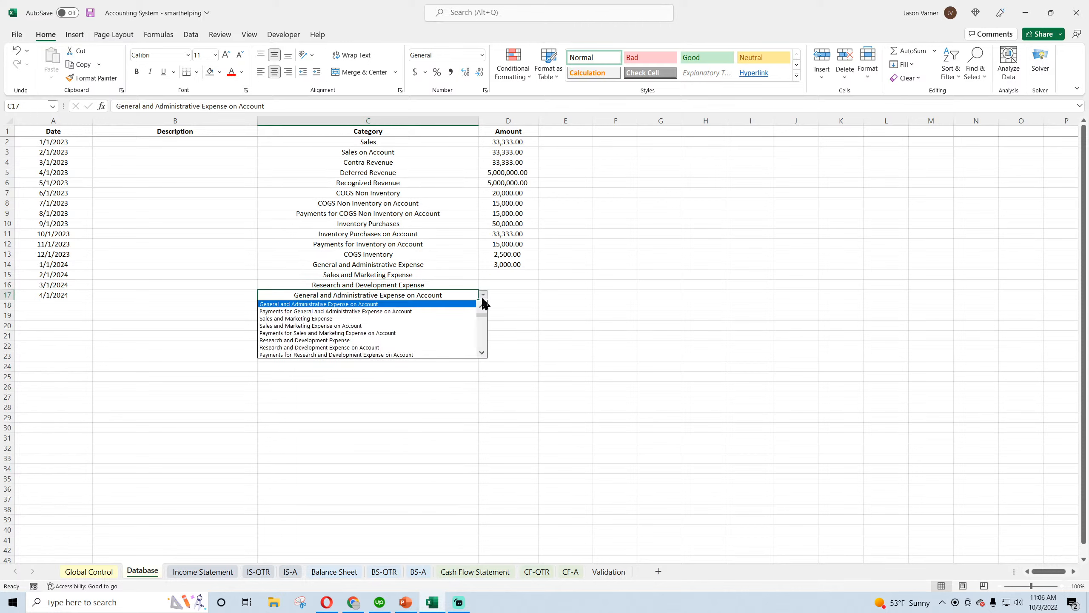
click(546, 326)
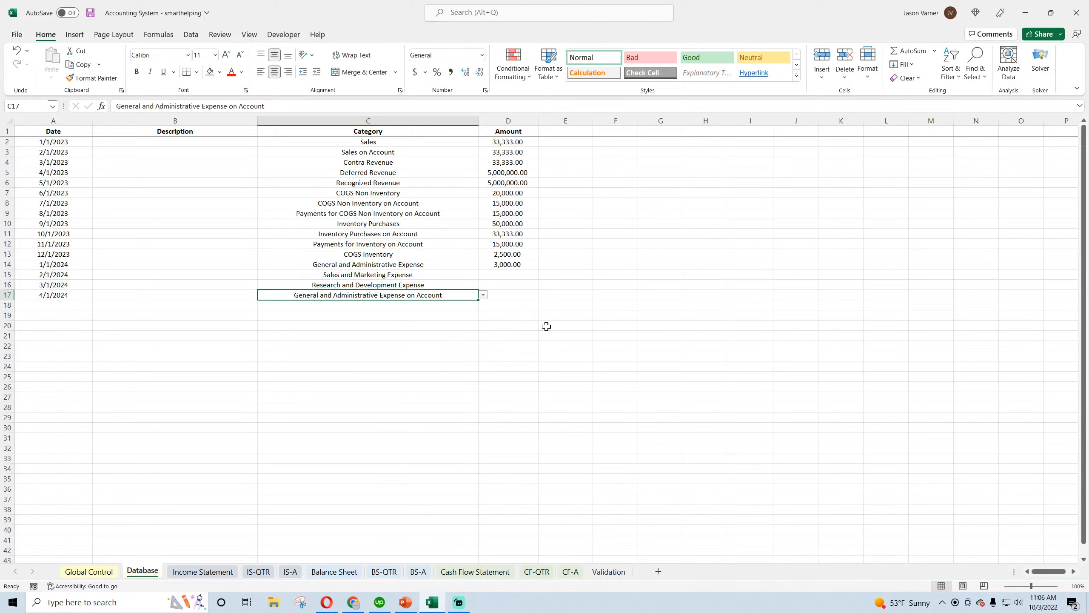
click(416, 264)
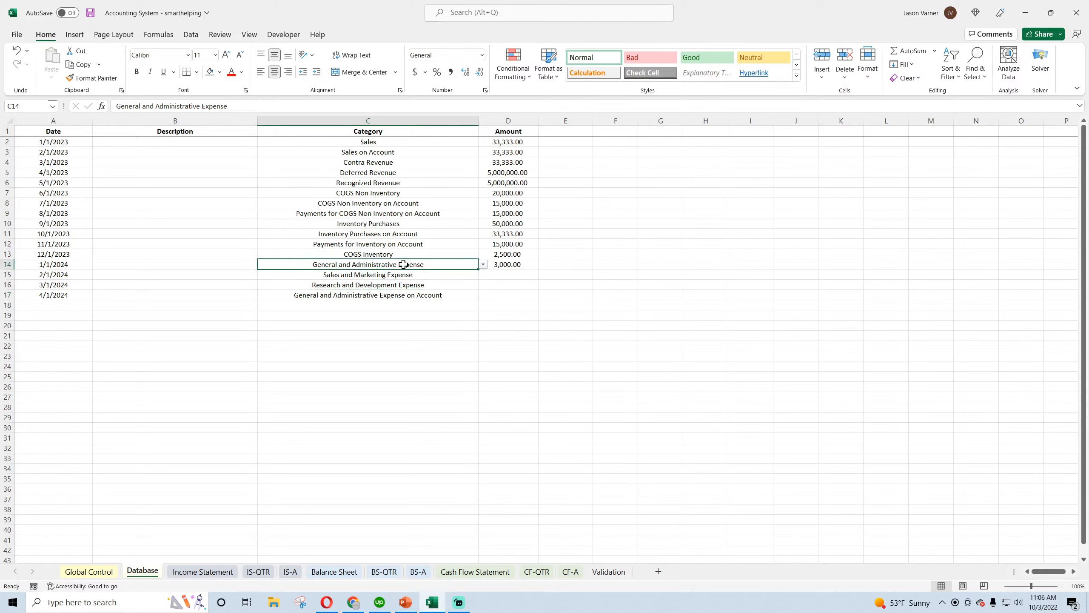
Set the category in C18 to Sales and Marketing Expense on Account and in C19 to Research and Development Expense on Account
click(381, 295)
mouse_move(468, 302)
mouse_down()
mouse_move(468, 316)
mouse_move(472, 305)
mouse_up()
click(483, 305)
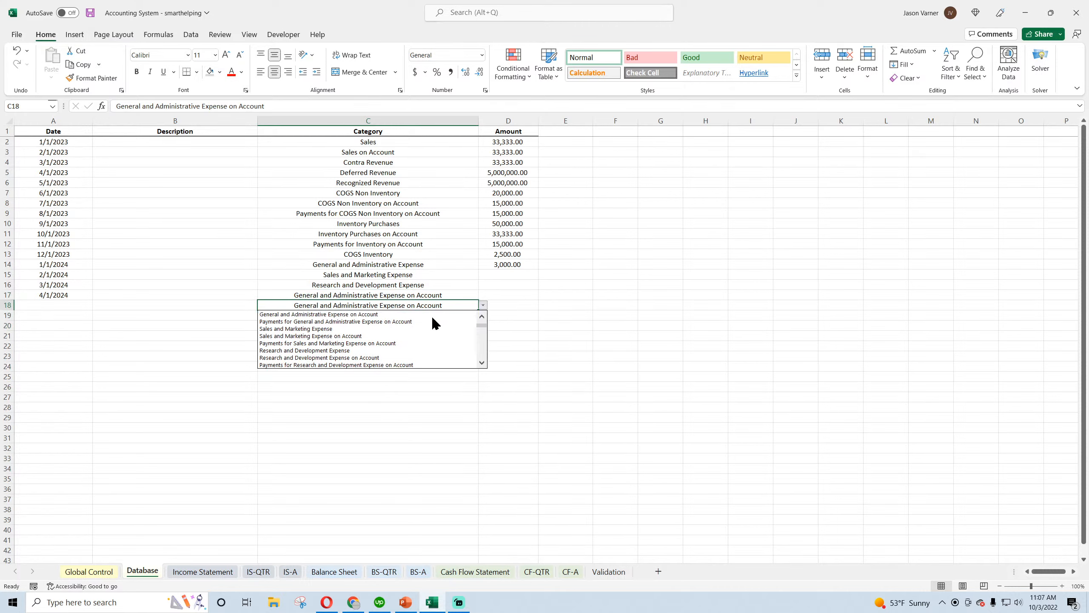
click(414, 336)
click(474, 315)
click(482, 315)
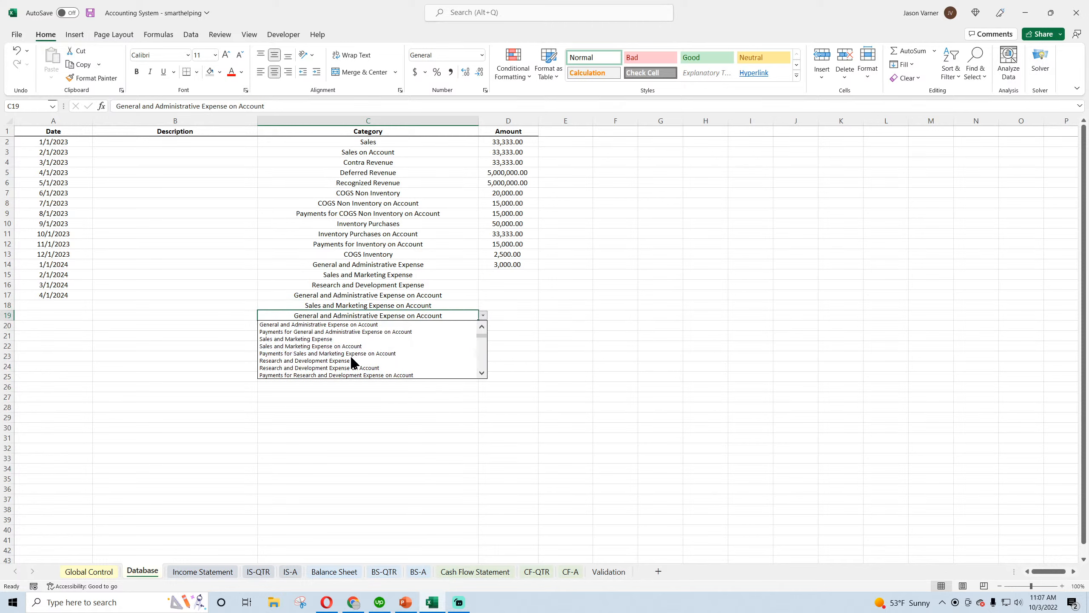
click(352, 368)
Copy the category validation down to C20 and set its category to Depreciation Expense
click(474, 325)
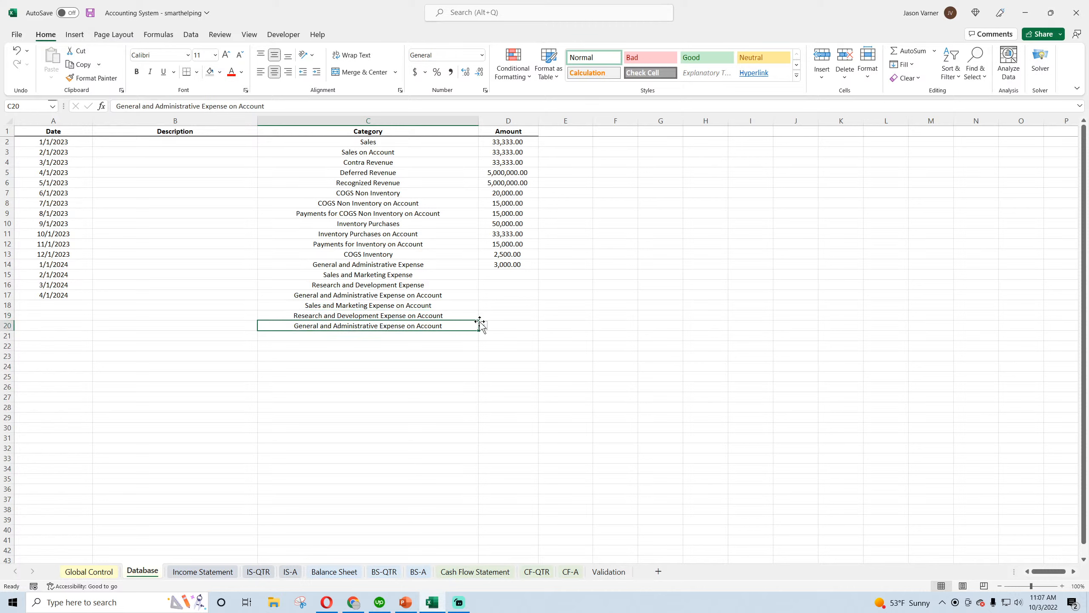
click(483, 325)
click(482, 383)
click(482, 383)
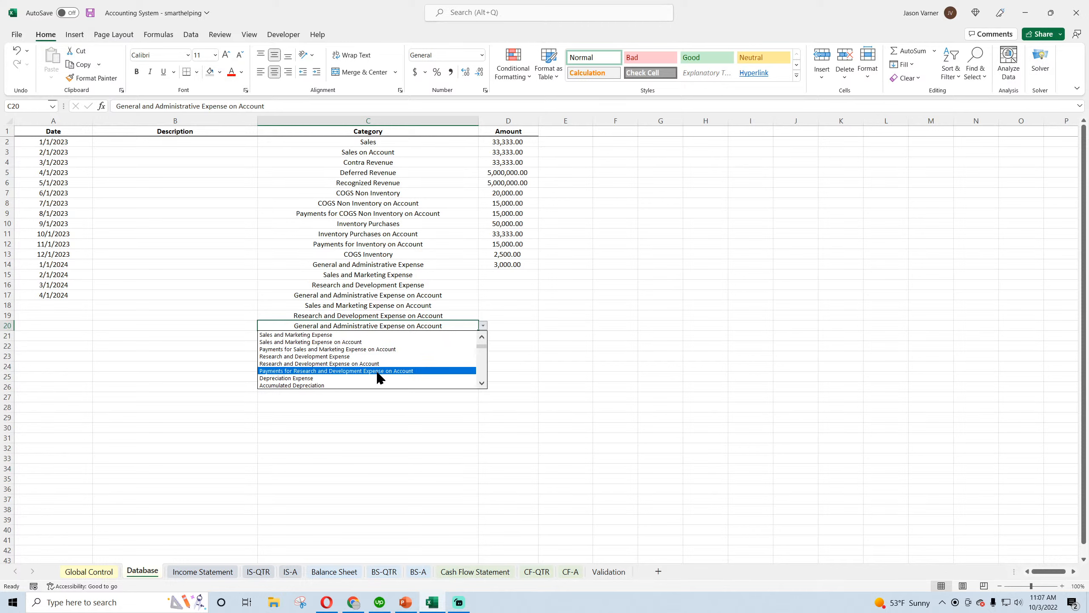
click(356, 378)
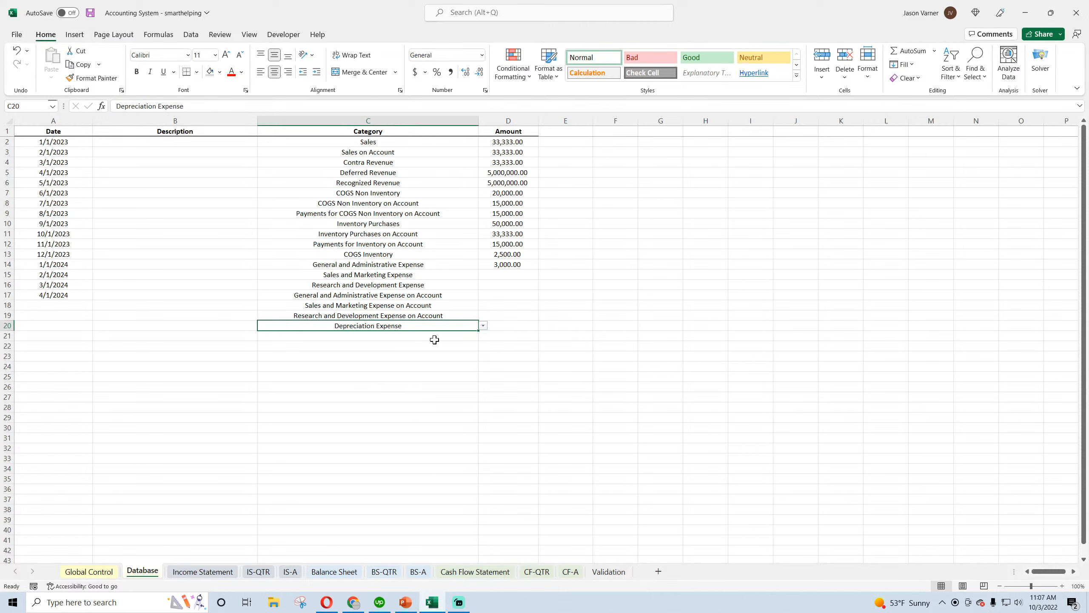
Set the category in C21 to Income Tax Expense
click(447, 334)
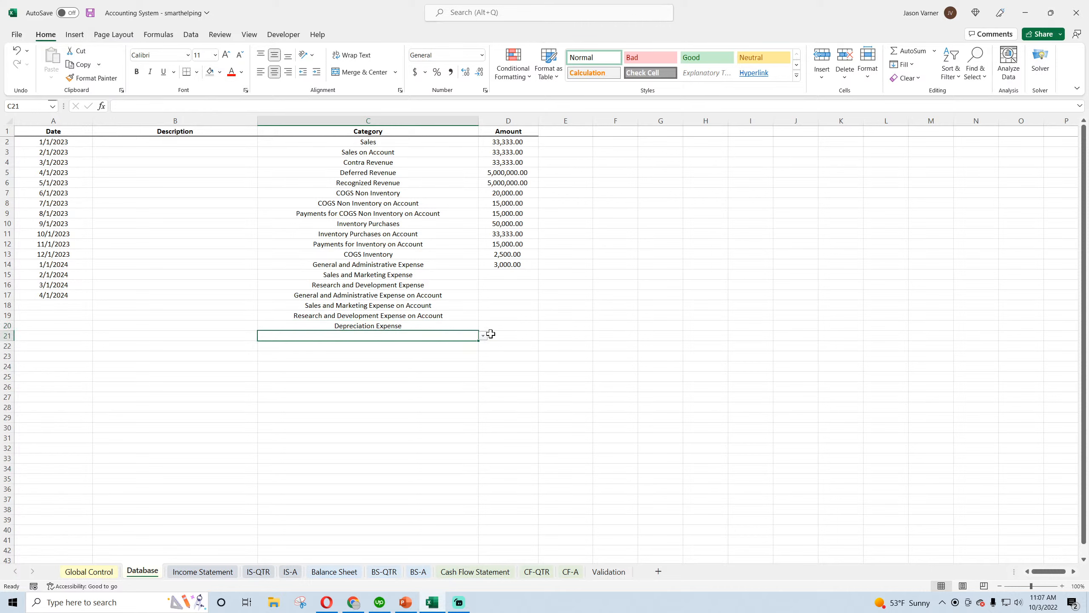
click(485, 336)
drag(483, 363, 482, 354)
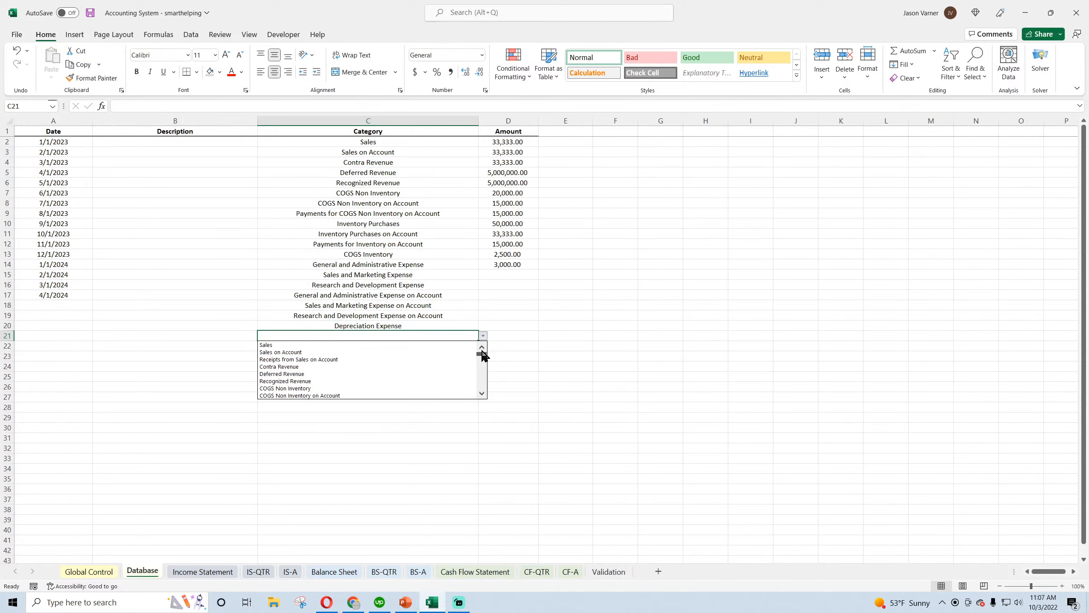
click(482, 393)
click(482, 393)
click(481, 393)
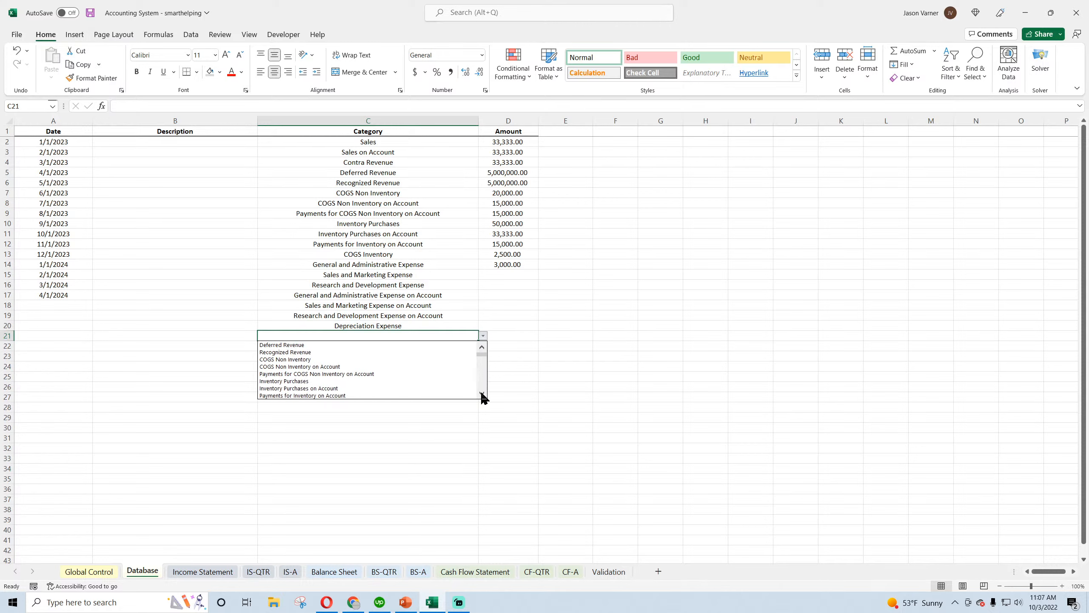
click(482, 394)
click(482, 393)
click(481, 393)
click(482, 394)
click(482, 393)
click(481, 393)
click(482, 393)
click(481, 393)
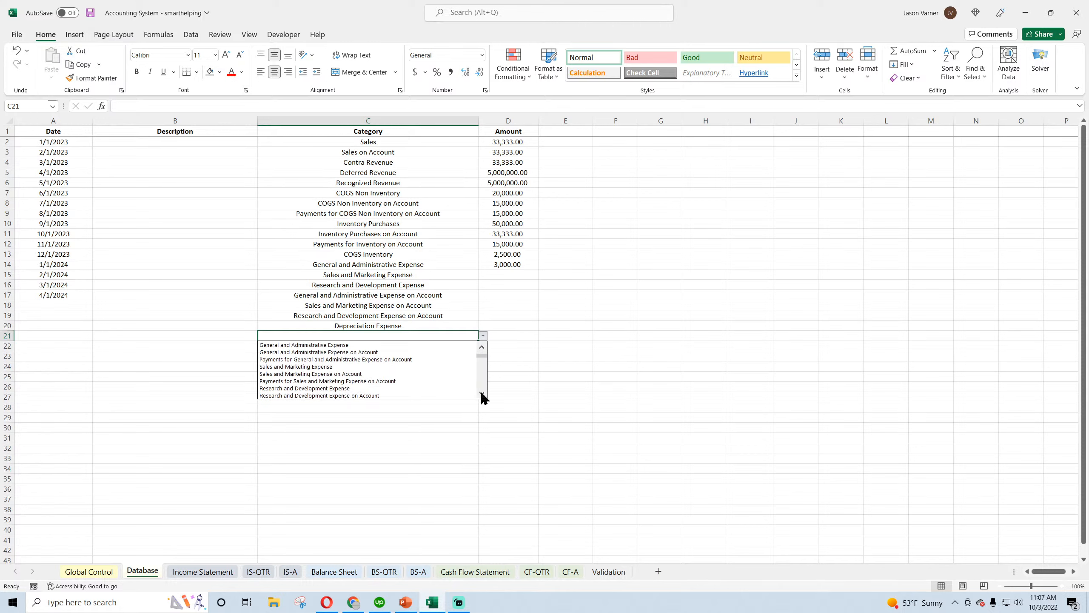
click(482, 393)
click(482, 393)
click(482, 394)
click(482, 393)
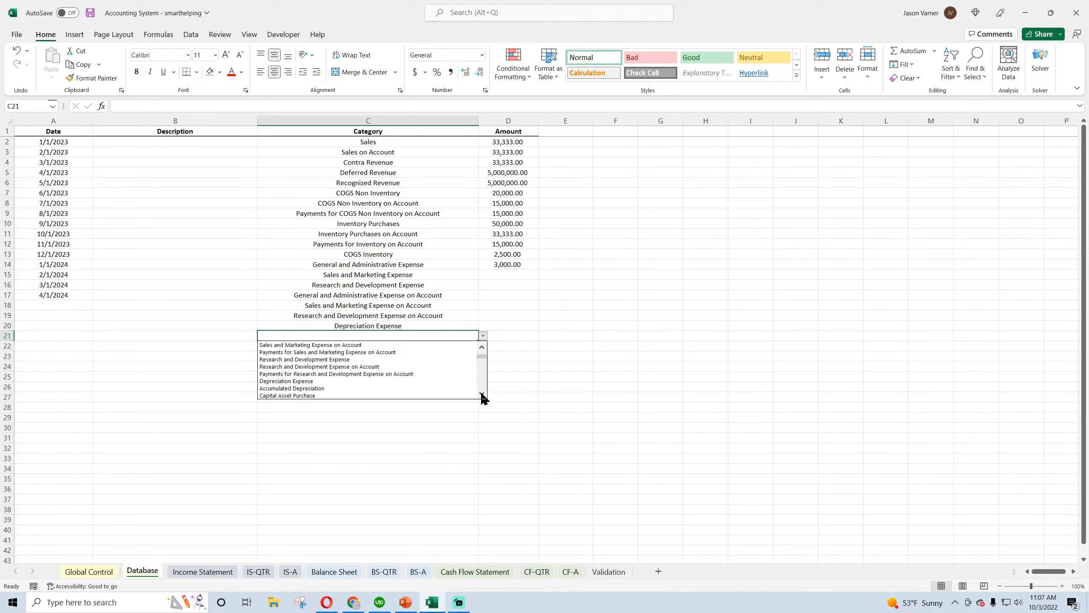
click(482, 393)
click(482, 393)
click(481, 393)
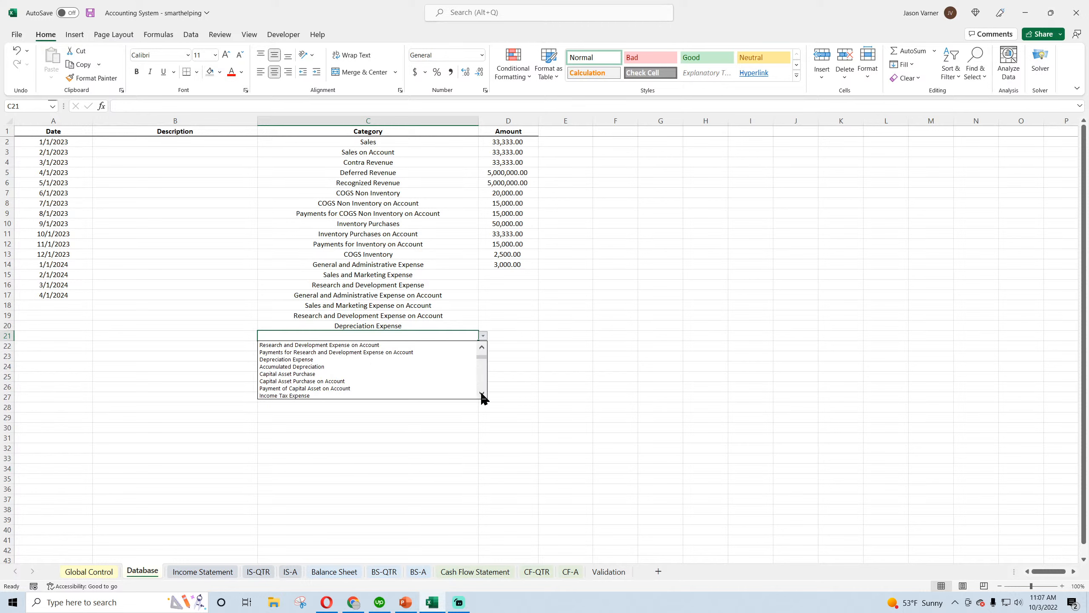
click(482, 393)
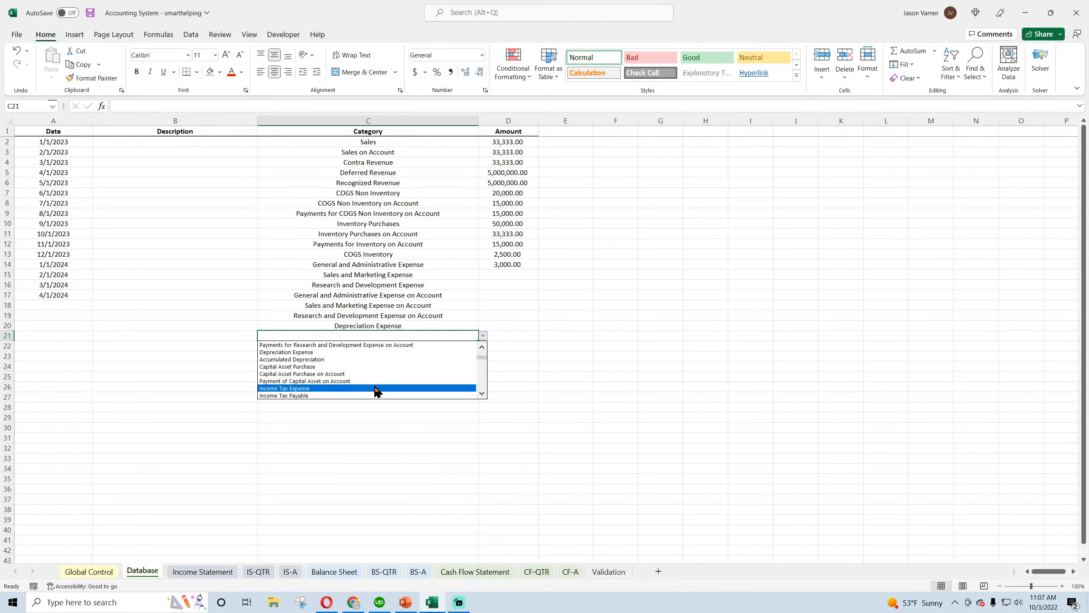
click(310, 388)
Set the category in C22 to Income Tax Payable
click(463, 346)
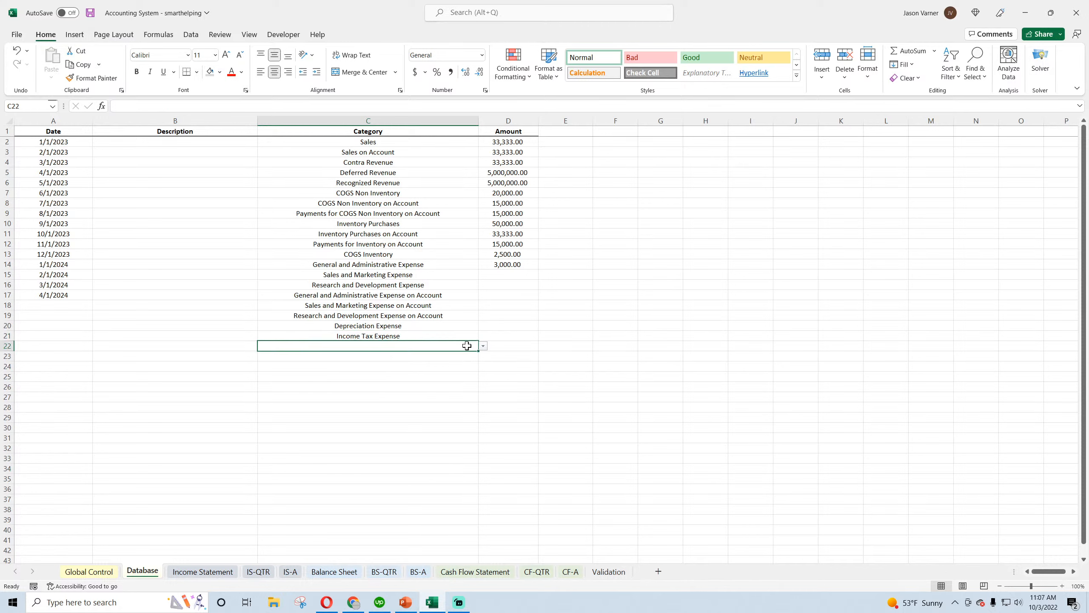
click(483, 346)
scroll(484, 377, up, 2)
drag(481, 372, 481, 369)
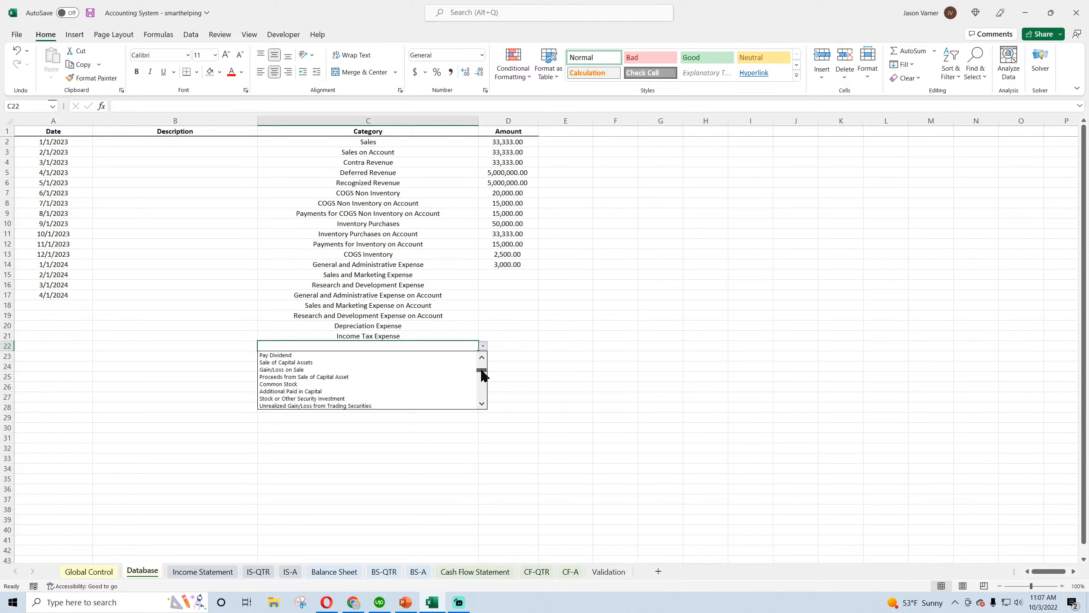
drag(482, 371, 488, 371)
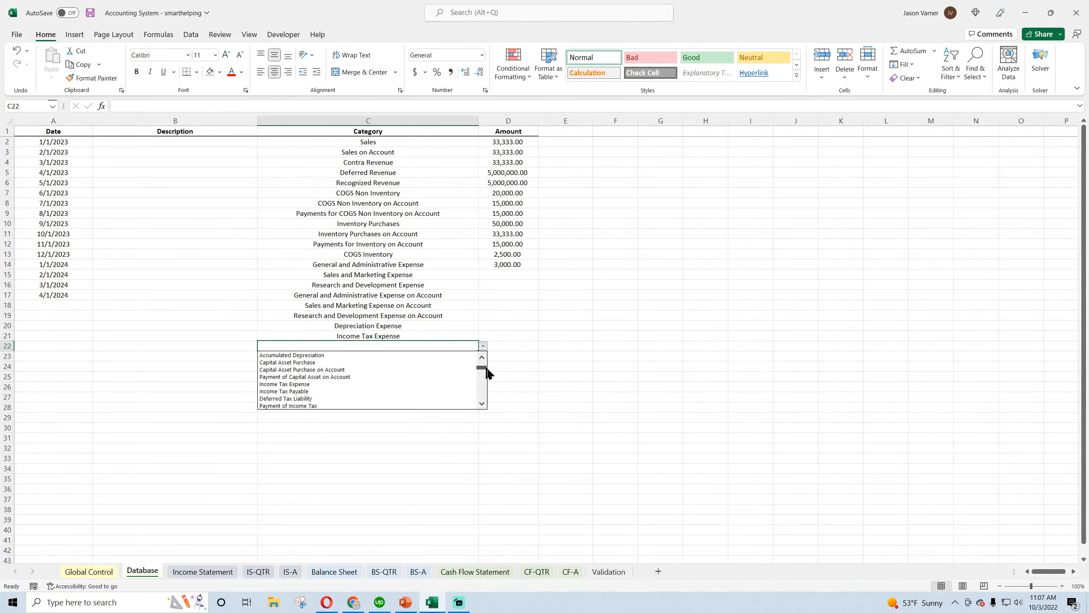
click(351, 391)
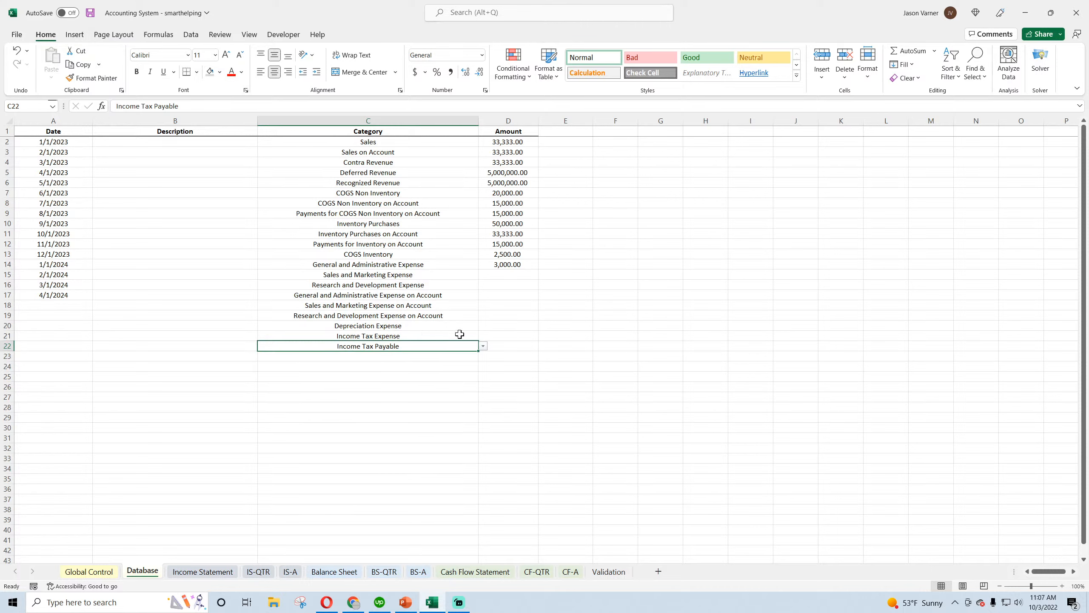
Enter an amount of 2,500 for both the Income Tax Expense and Income Tax Payable rows
key(Up)
key(Right)
text(2500)
key(Return)
text(2)
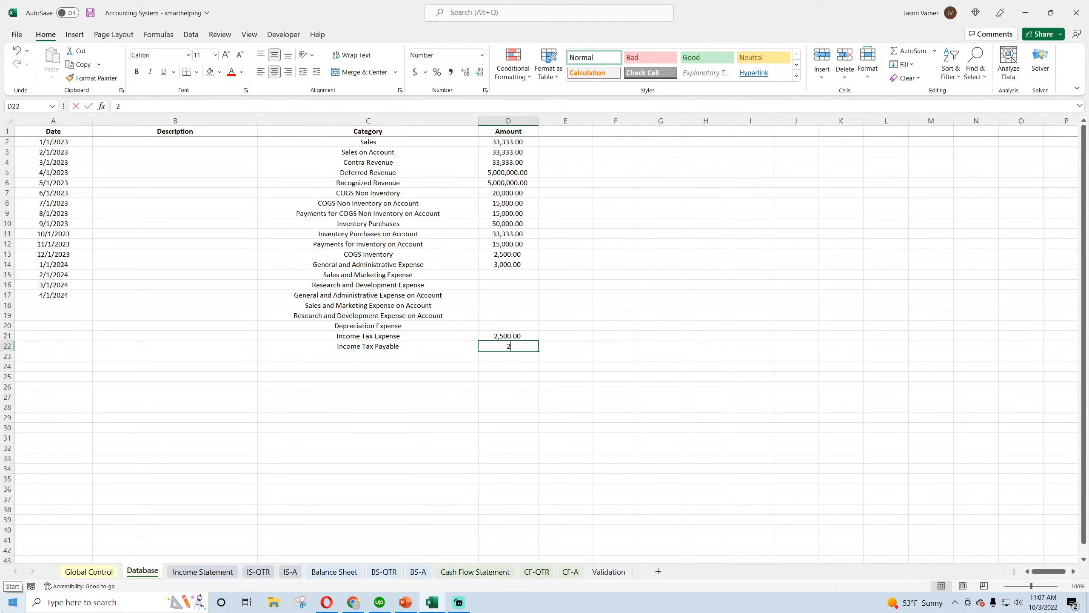
text(,500)
key(Return)
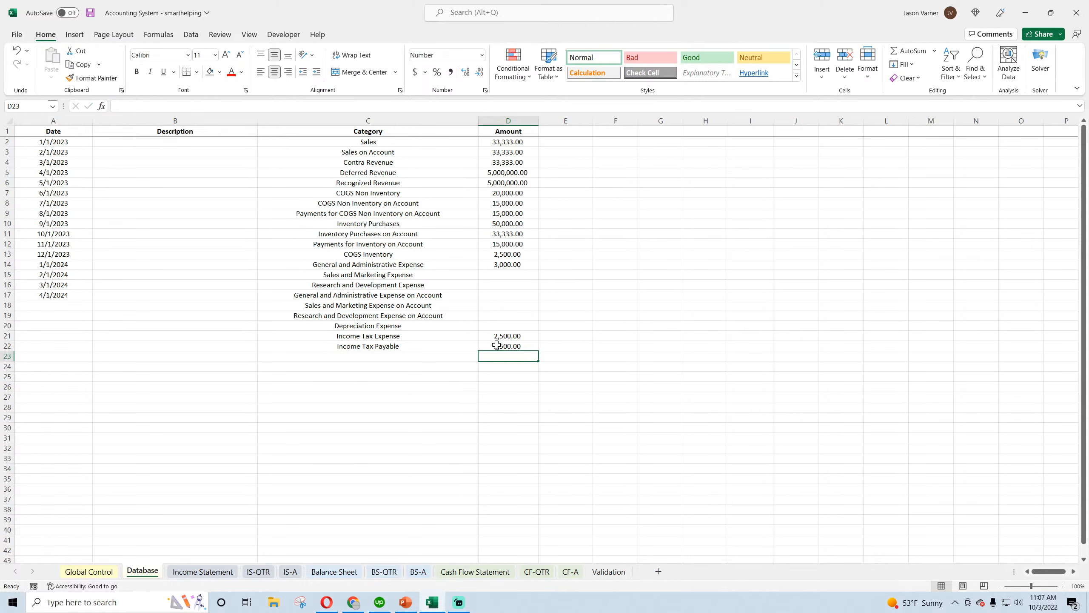
Fill the Income Tax Payable category down to C23 and change it to Interest Expense
click(467, 355)
click(457, 348)
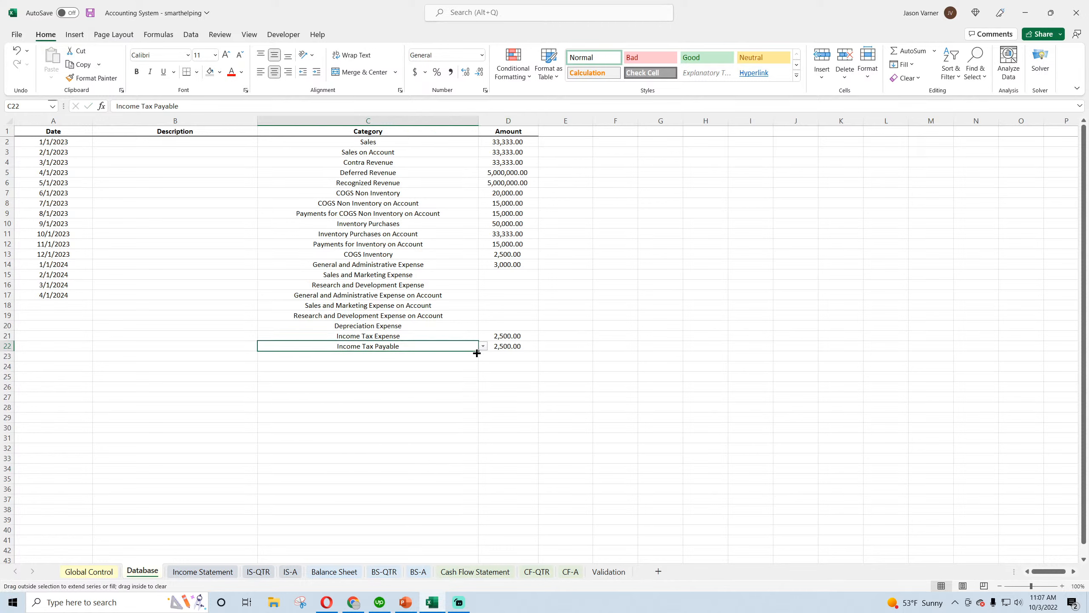
drag(477, 353, 450, 358)
click(449, 358)
click(483, 356)
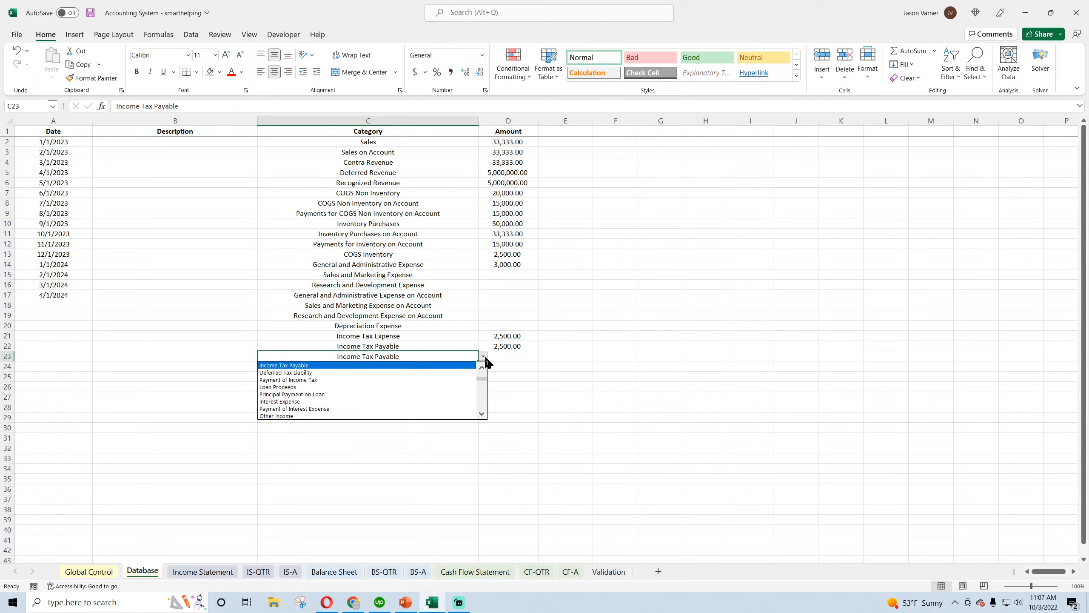
click(482, 367)
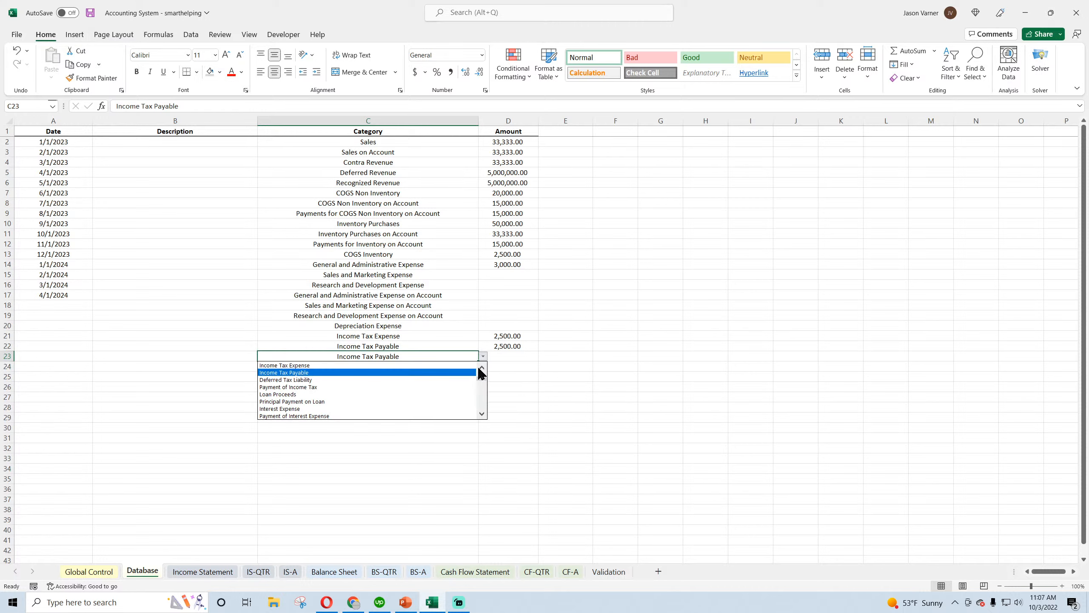
click(482, 368)
click(482, 368)
click(482, 368)
click(482, 368)
click(482, 367)
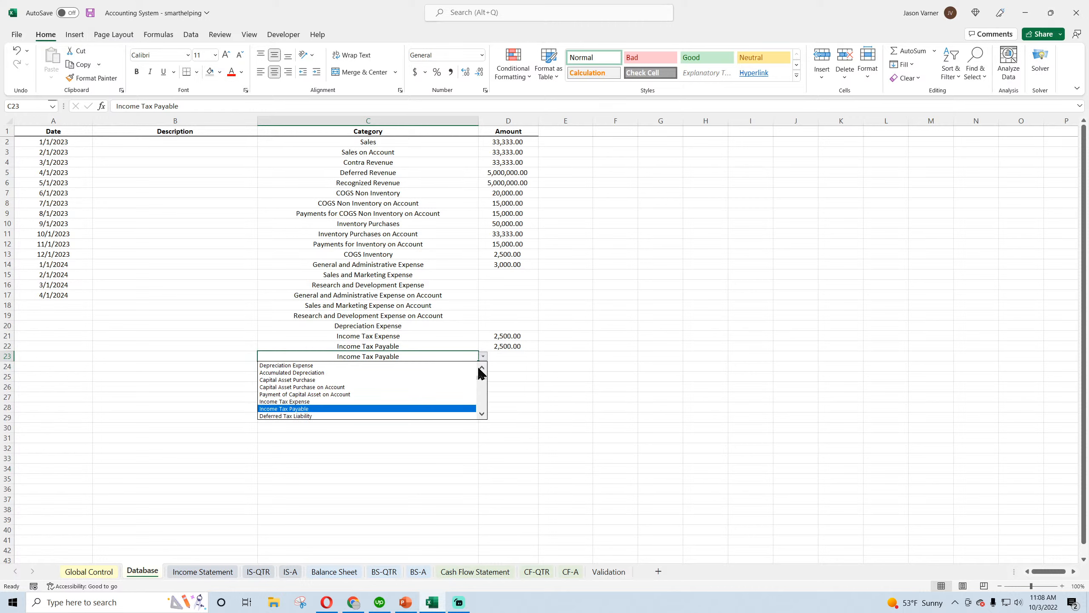
click(482, 414)
click(482, 414)
click(482, 414)
click(482, 414)
click(482, 415)
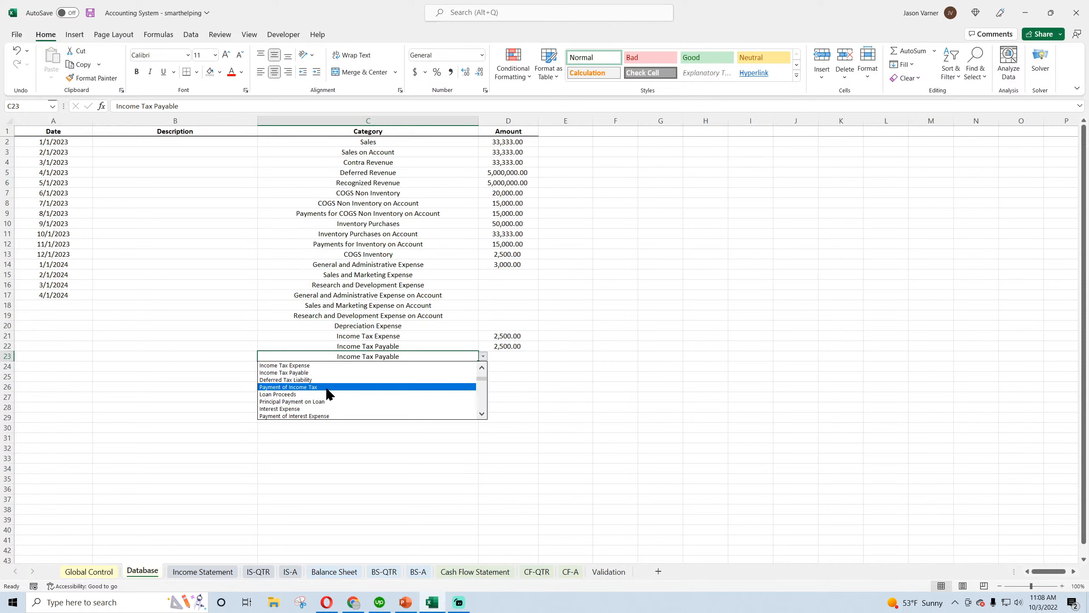
click(329, 408)
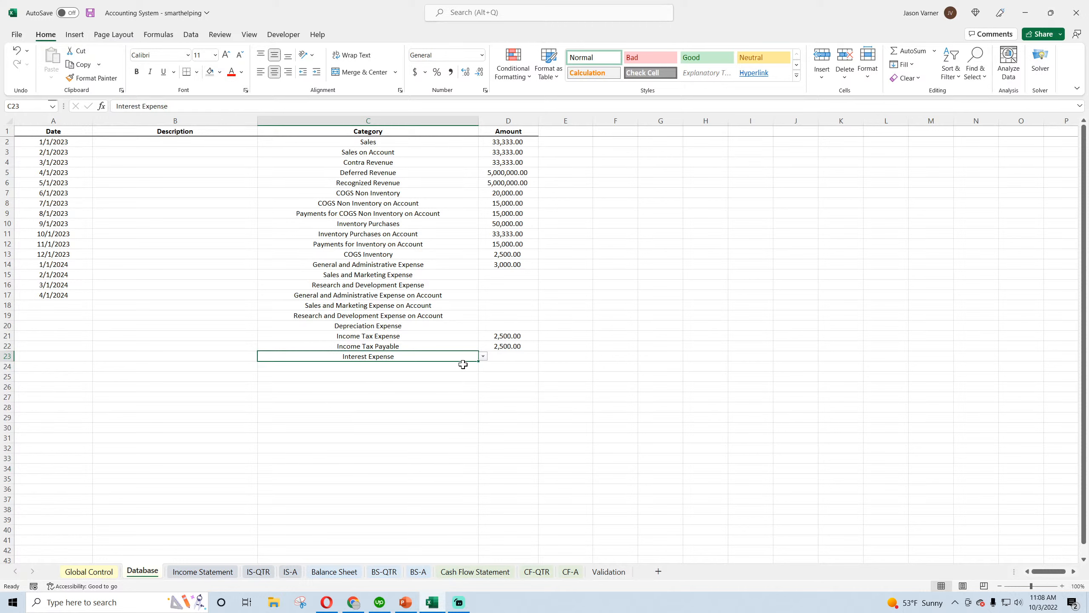
Fill the Interest Expense category down to C24 and change it to Other Income
drag(478, 361, 478, 371)
click(484, 366)
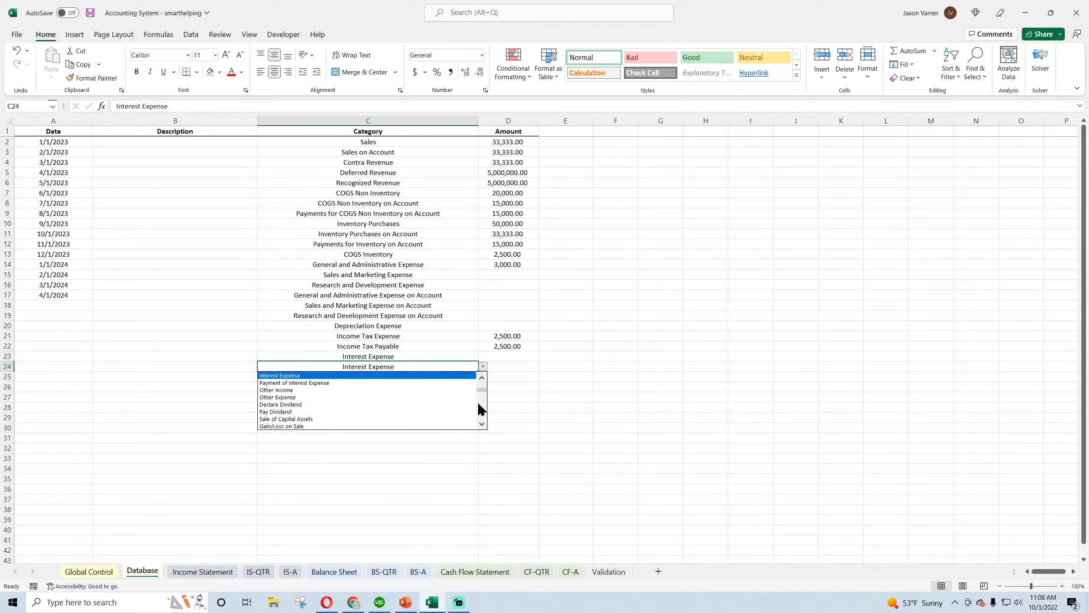
click(333, 391)
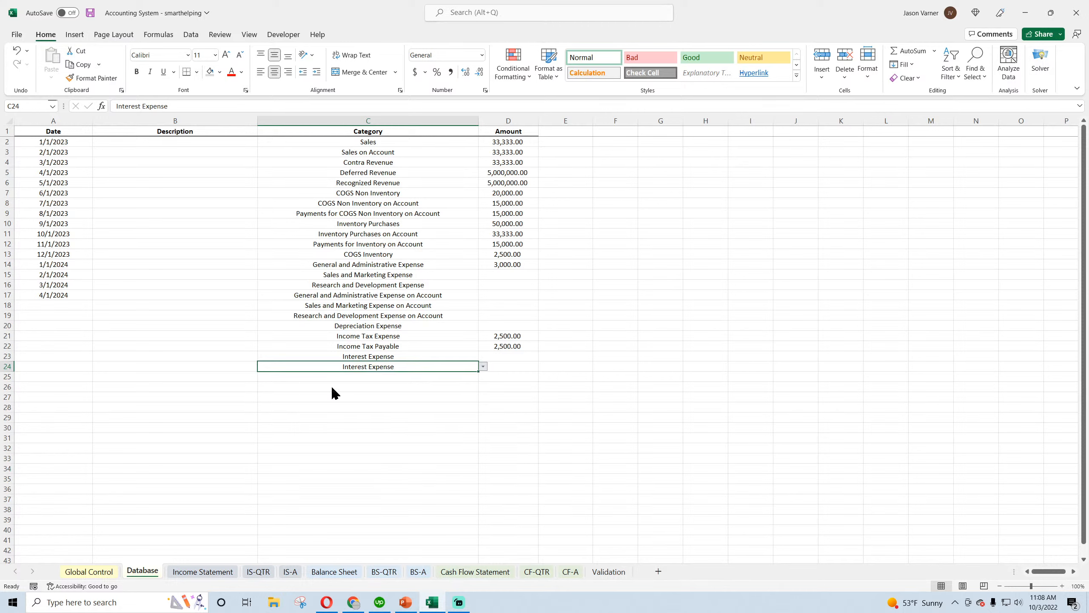
Set the category in C25 to Other Expense
click(421, 377)
click(483, 376)
click(482, 389)
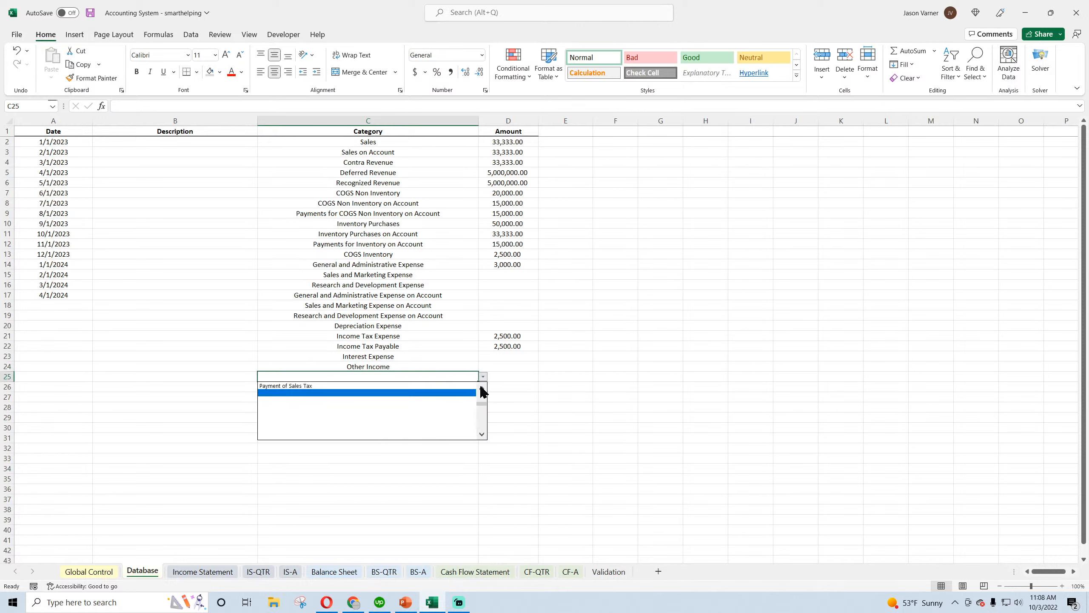
click(481, 388)
click(482, 388)
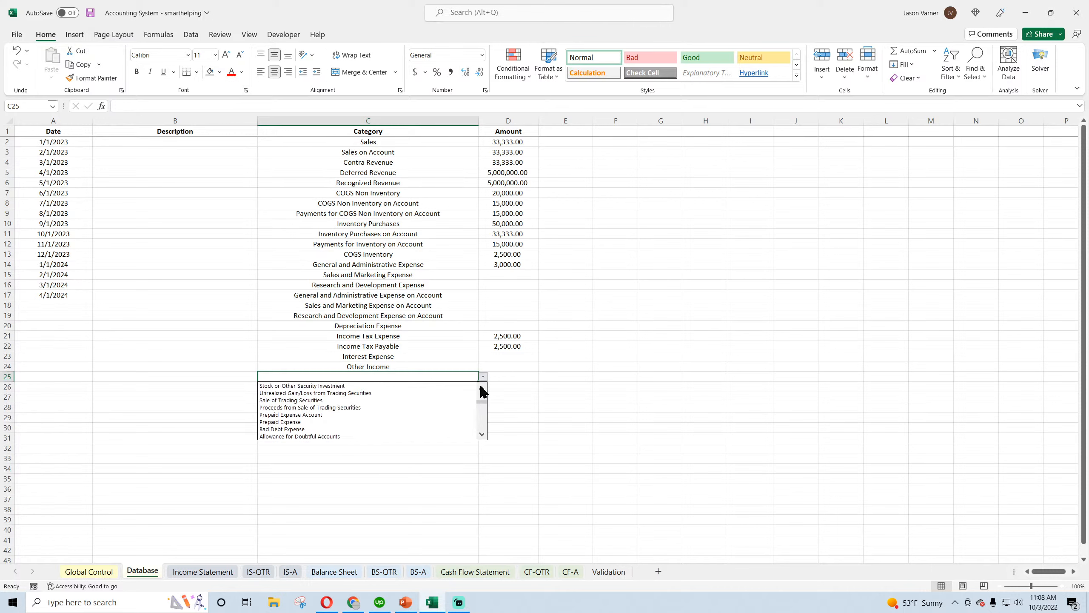
click(481, 388)
click(481, 388)
click(481, 389)
click(481, 388)
click(481, 388)
click(481, 388)
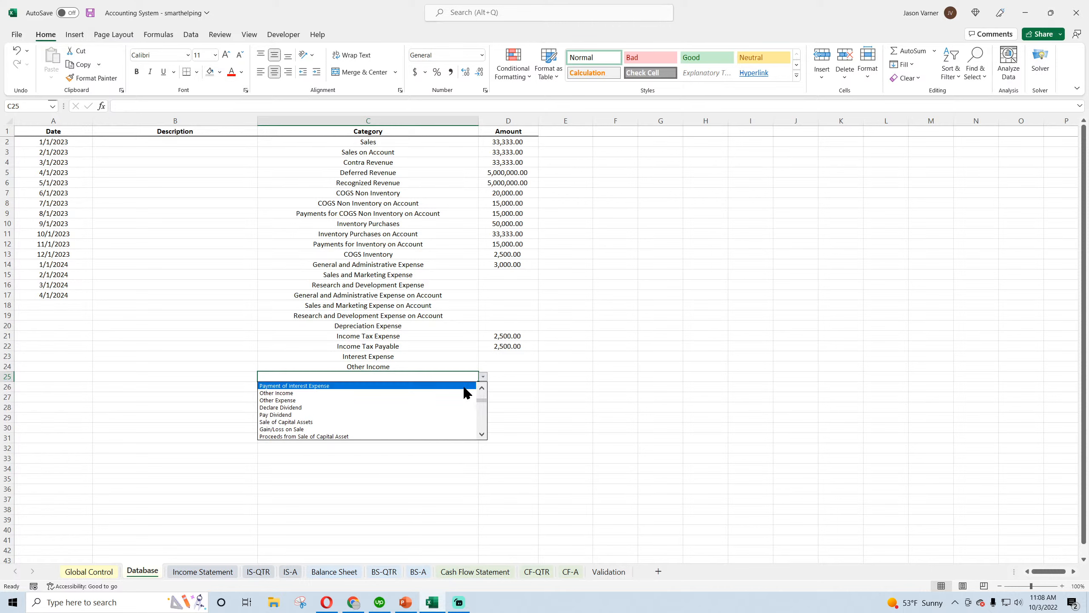
click(403, 386)
click(471, 387)
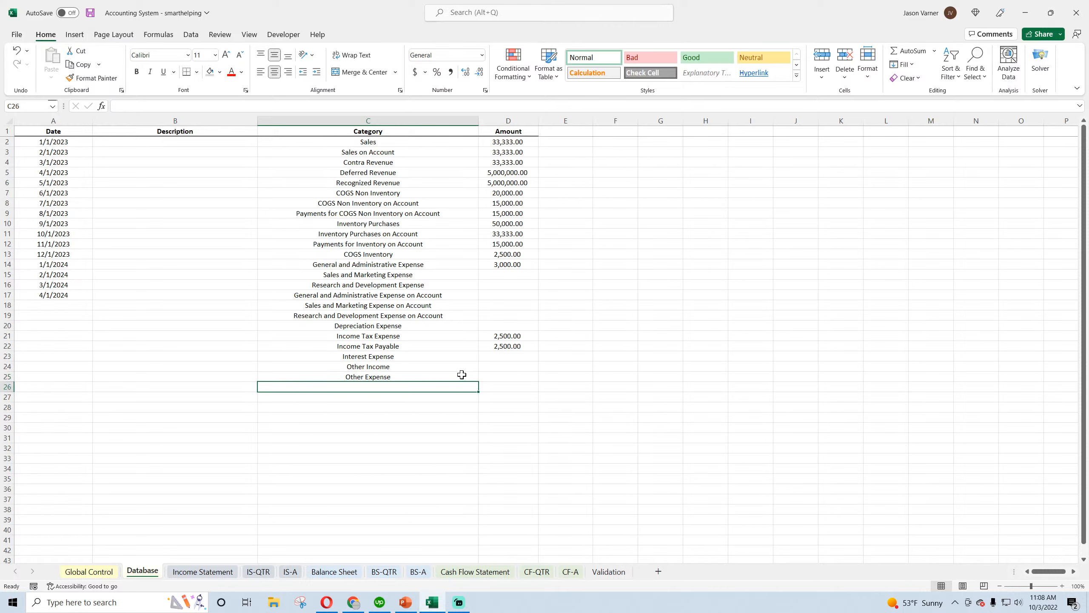
Fill the Other Expense category from C25 down to C30 and change C26 to Gain/Loss on Sale
click(461, 375)
drag(478, 382, 480, 429)
click(459, 386)
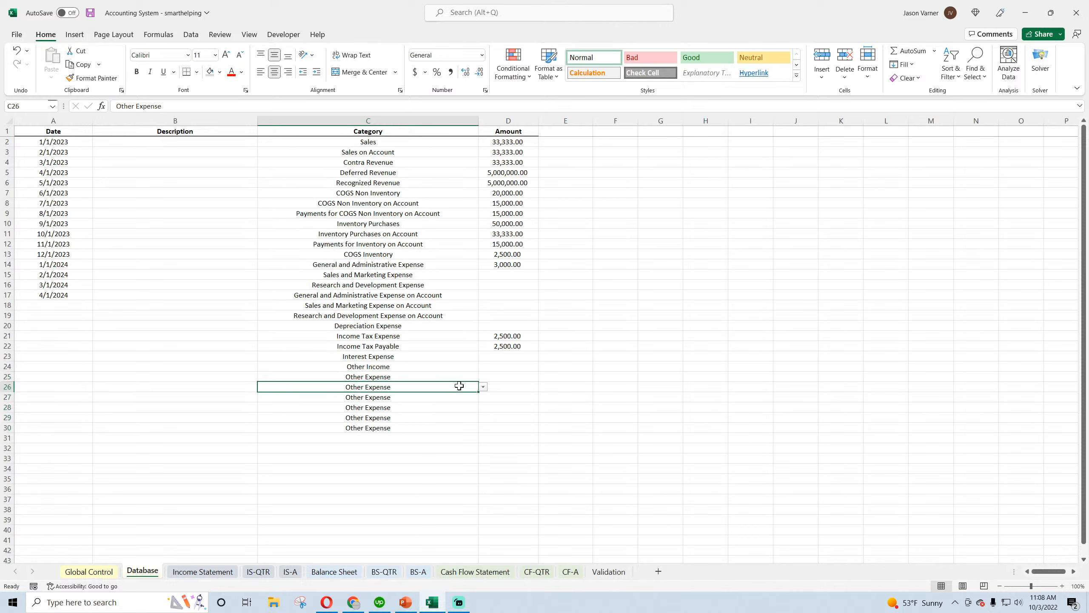
click(483, 387)
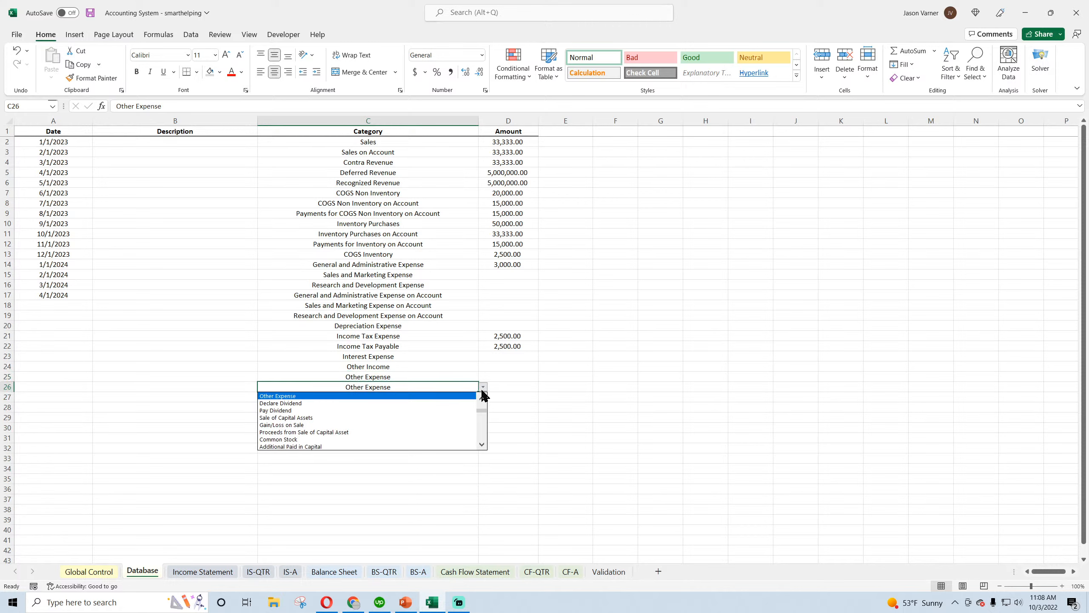
click(303, 425)
Change the category in C27 to Prepaid Expense Account
click(423, 398)
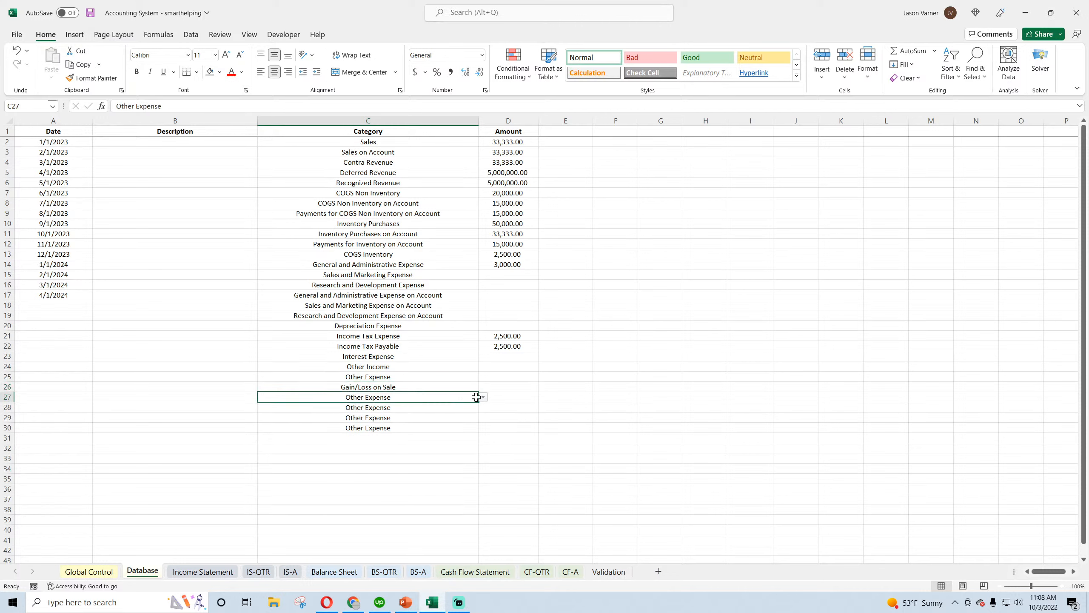
click(484, 399)
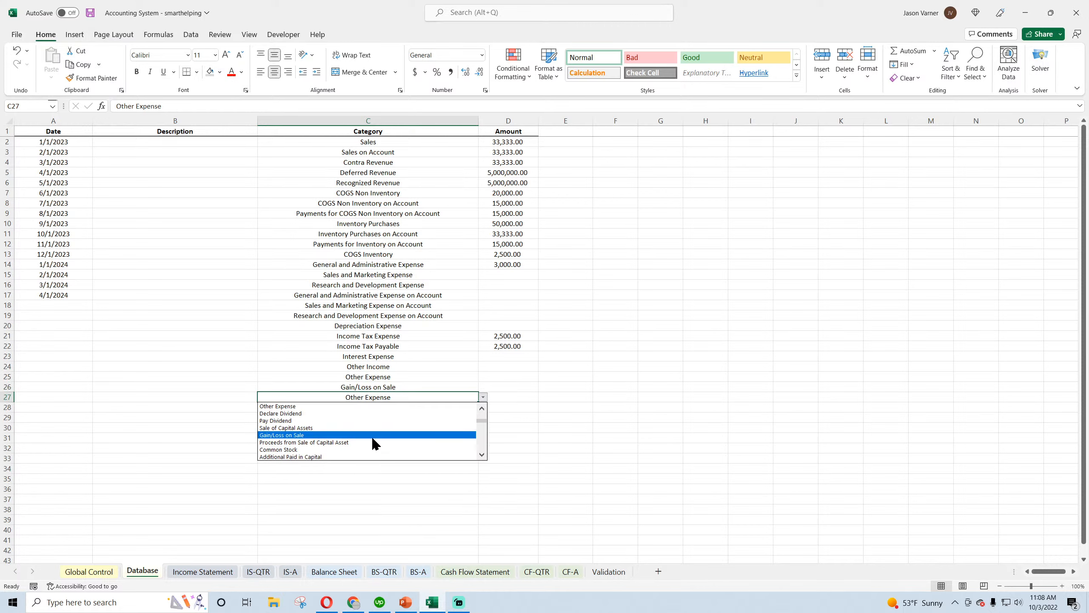
click(483, 455)
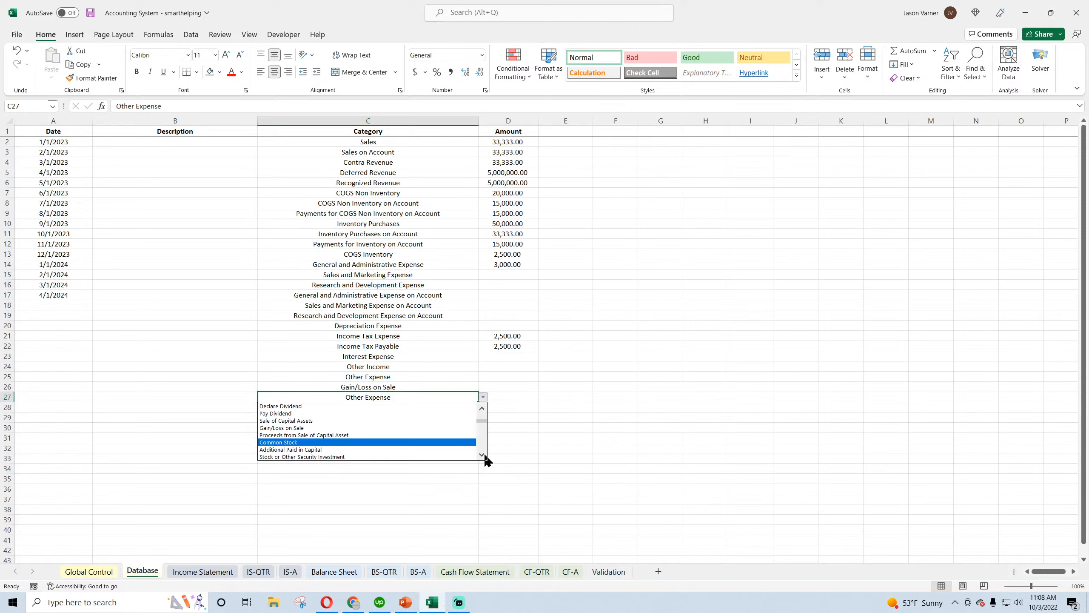
click(484, 454)
click(483, 455)
click(484, 454)
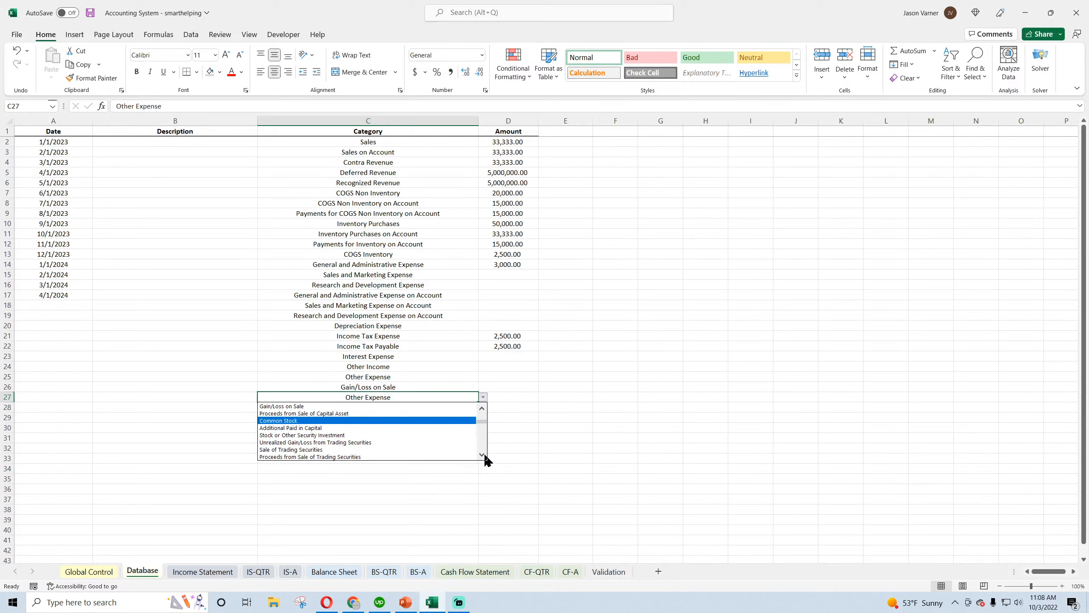
click(483, 455)
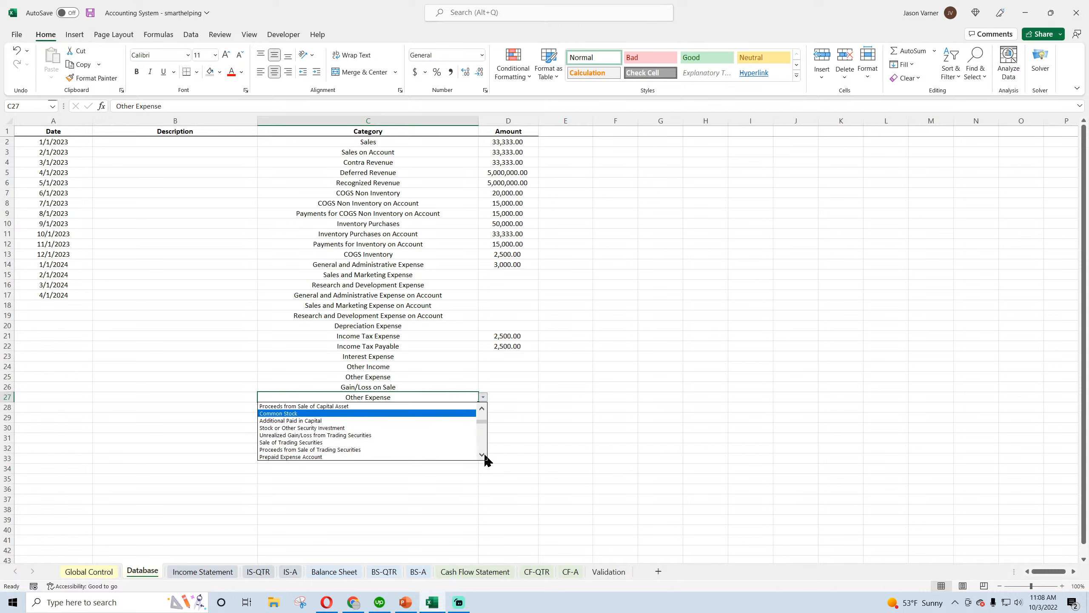
click(484, 455)
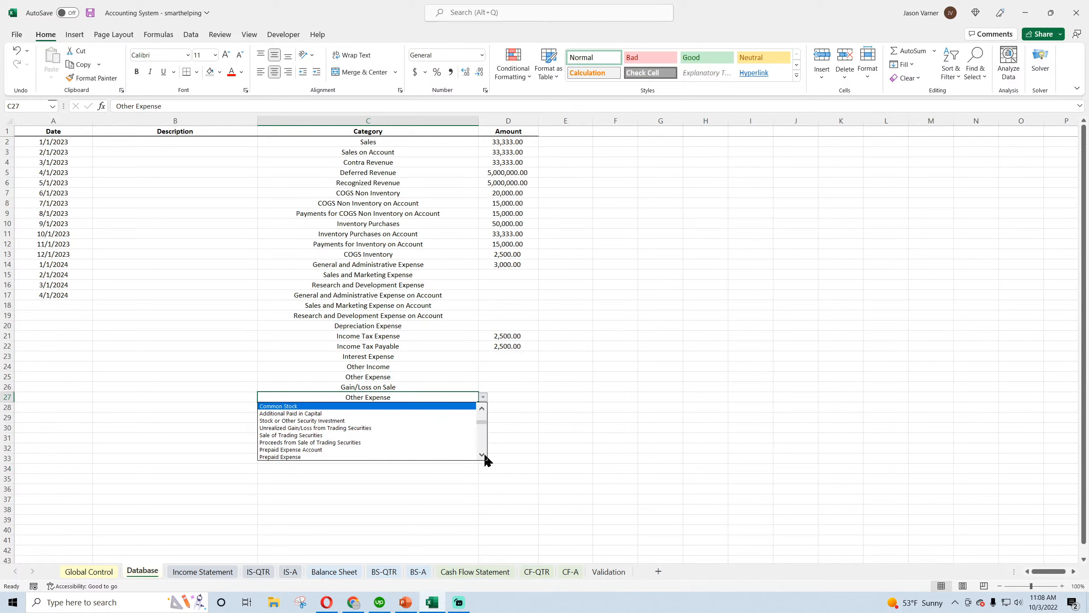
click(484, 455)
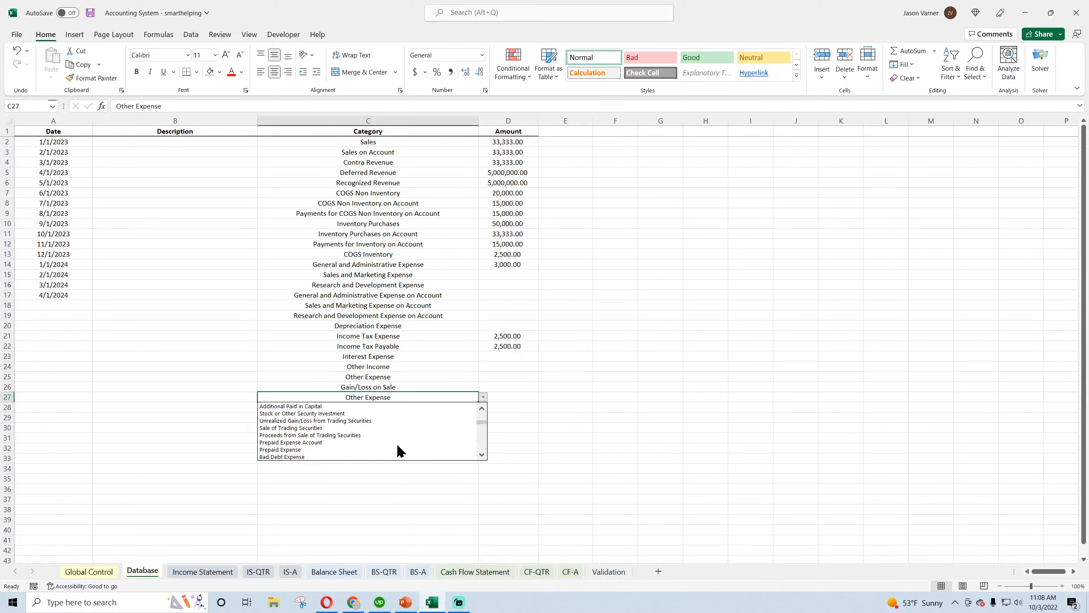
click(340, 443)
click(428, 406)
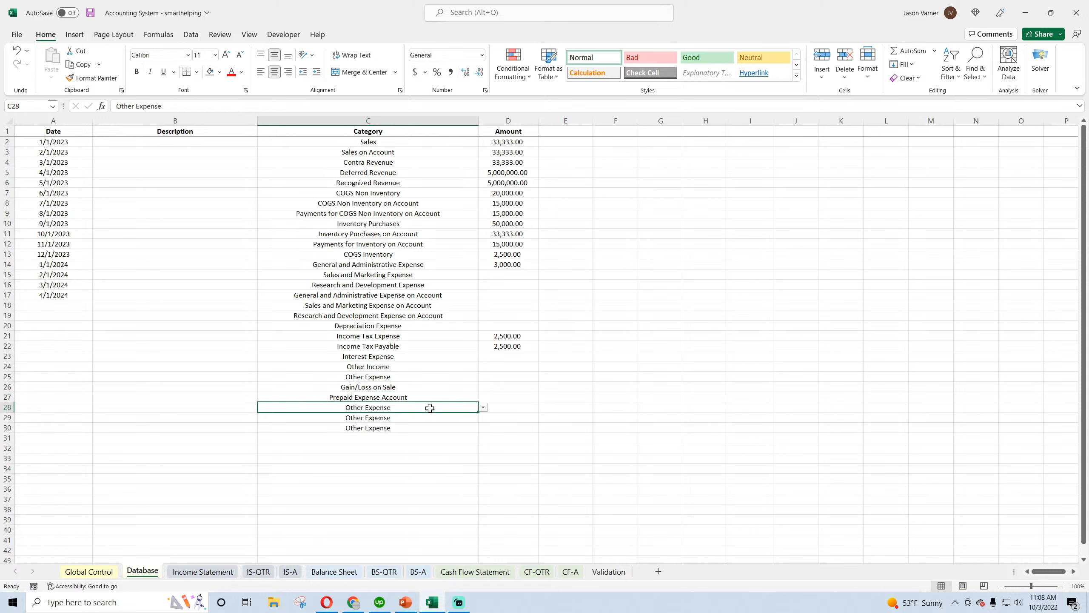
click(483, 407)
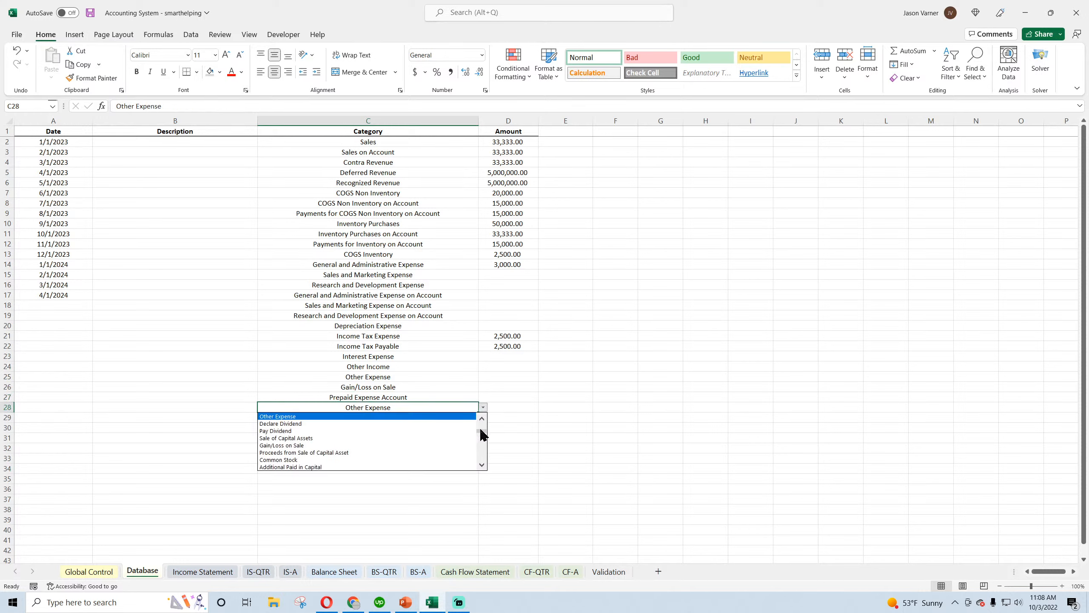
click(482, 464)
click(482, 465)
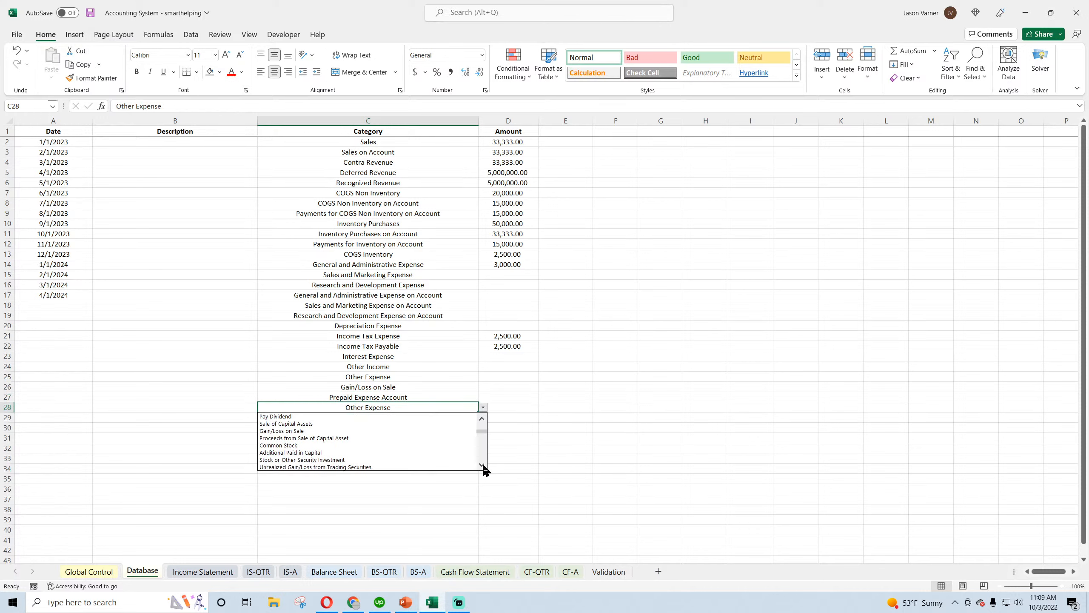
click(482, 465)
click(482, 464)
click(482, 465)
click(483, 465)
click(482, 465)
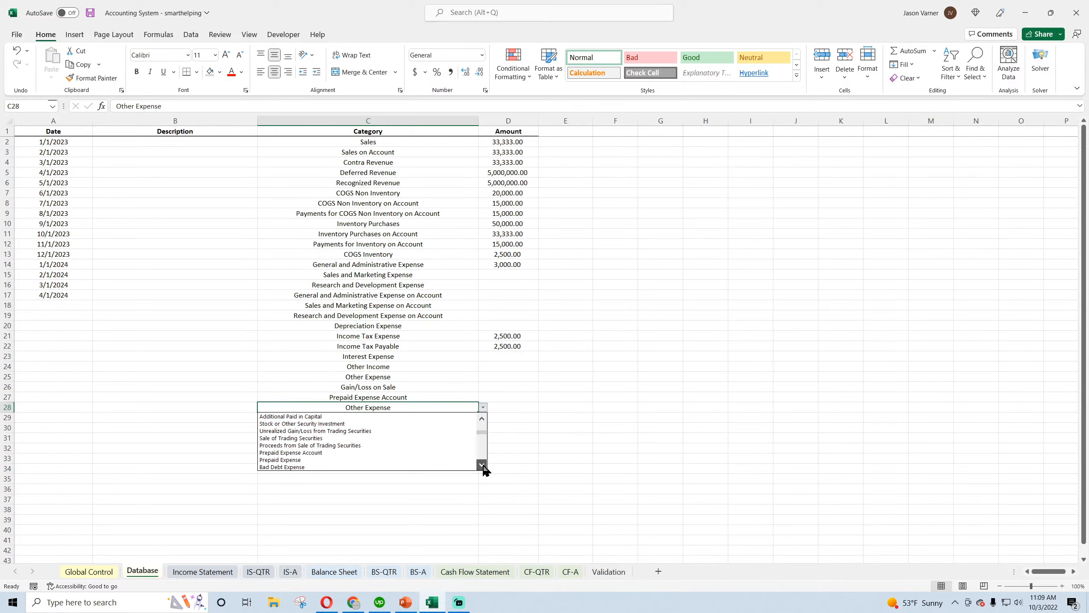
click(482, 464)
click(482, 465)
click(482, 464)
click(425, 405)
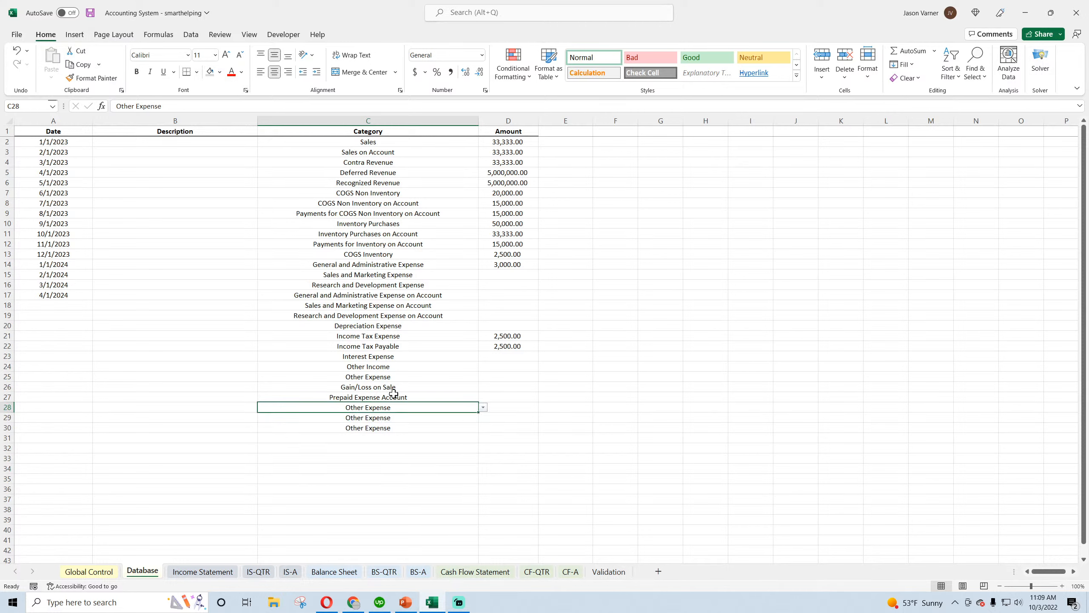
click(397, 395)
Change the category in C28 to Prepaid Expense
click(413, 409)
click(483, 407)
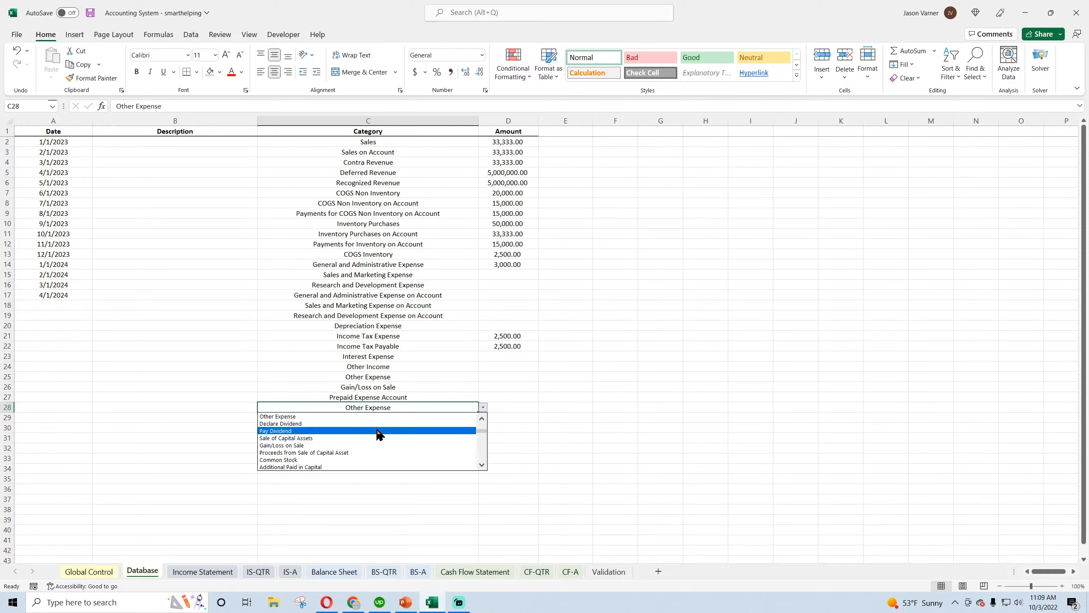
click(482, 464)
click(482, 464)
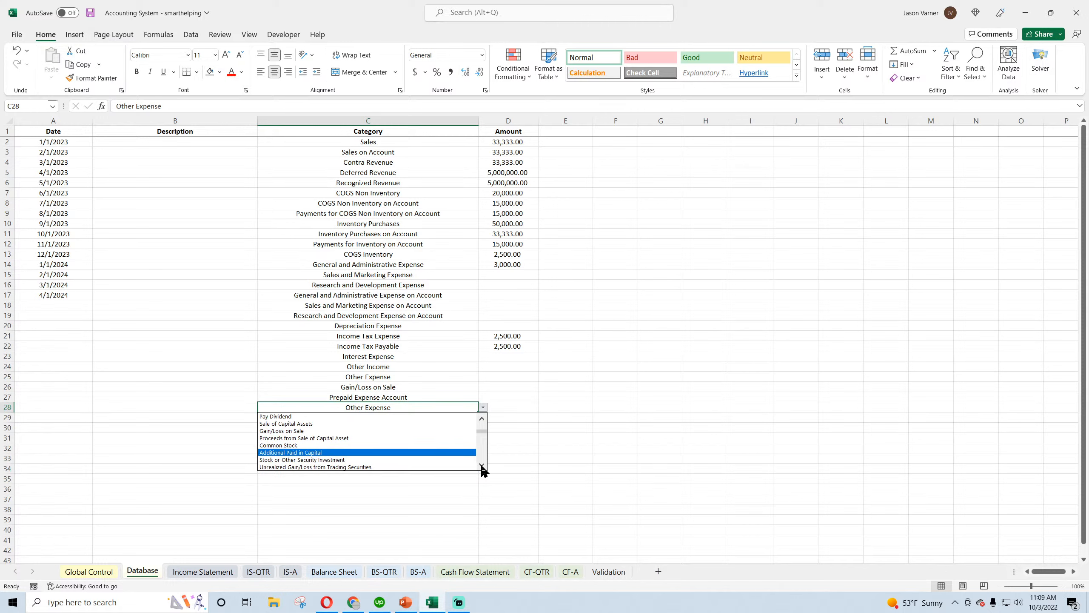
click(482, 466)
click(481, 465)
click(482, 465)
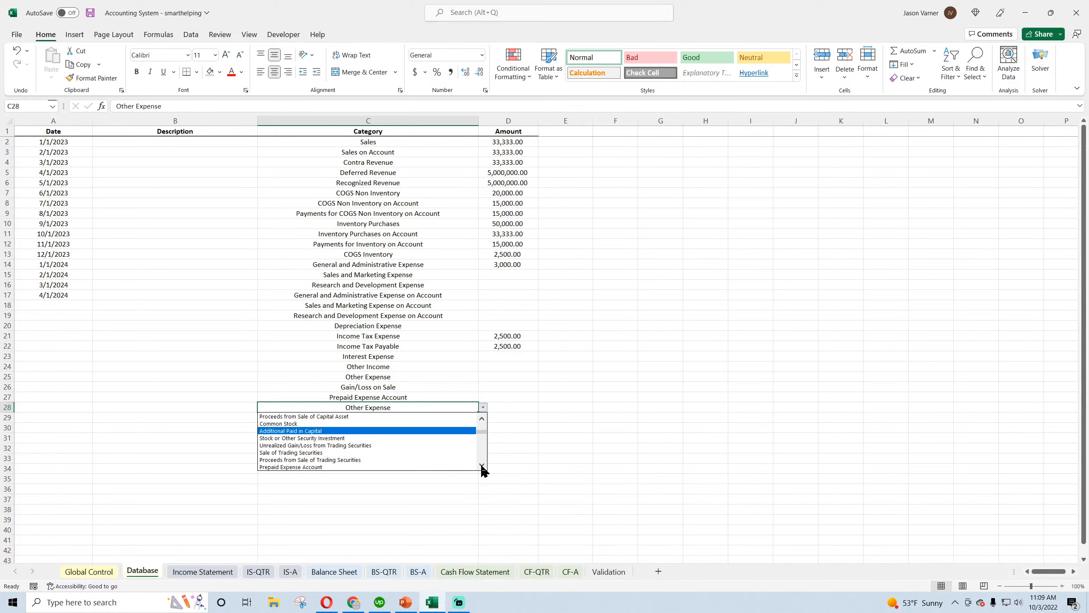
click(482, 465)
click(482, 465)
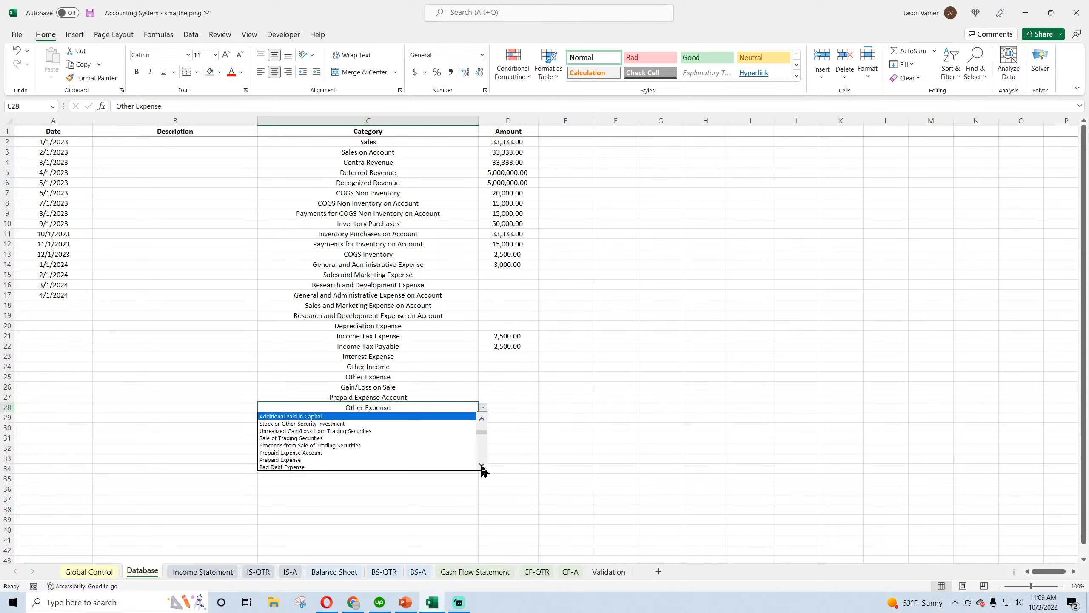
click(335, 453)
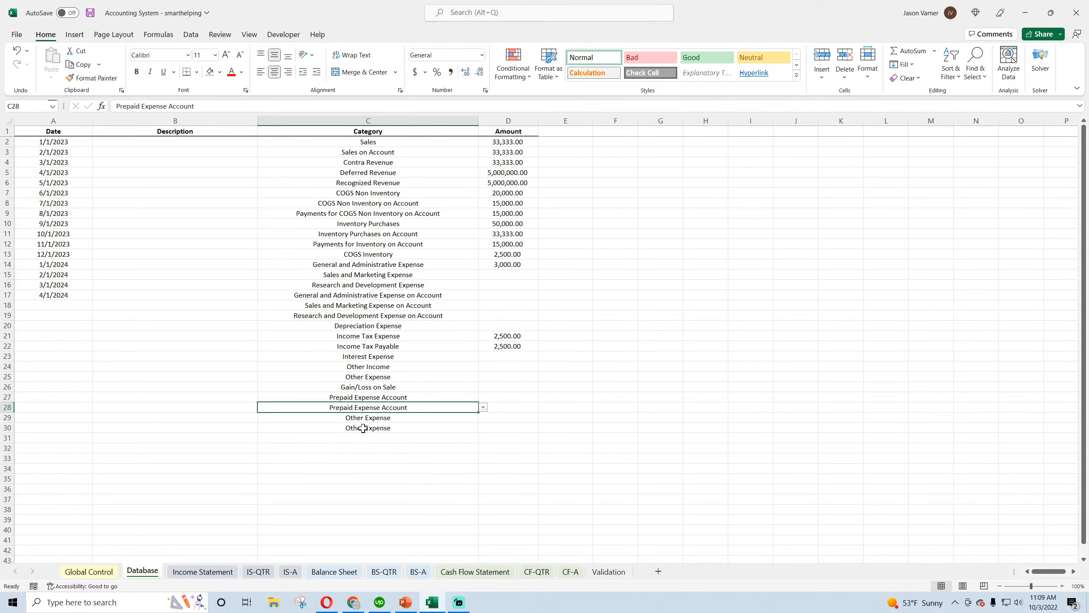
click(484, 408)
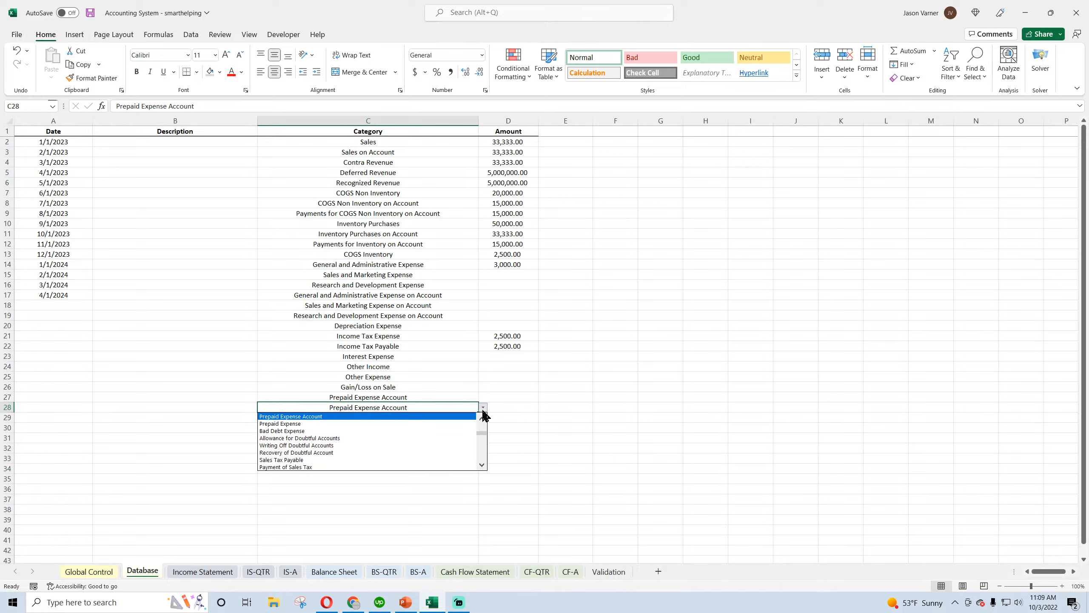
click(383, 417)
Change the category in C29 to Bad Debt Expense
click(389, 418)
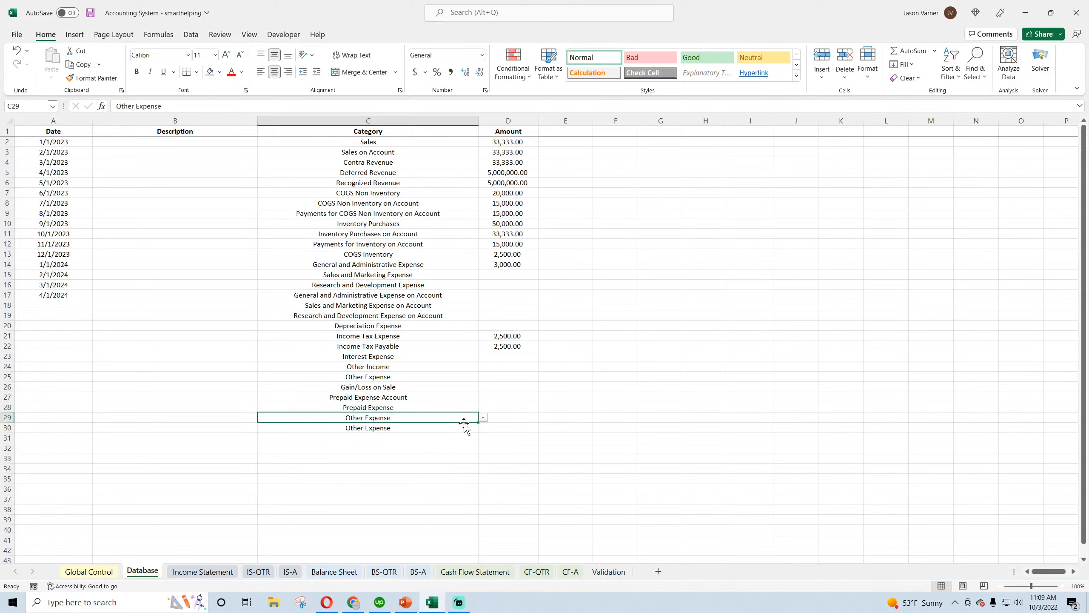
click(484, 417)
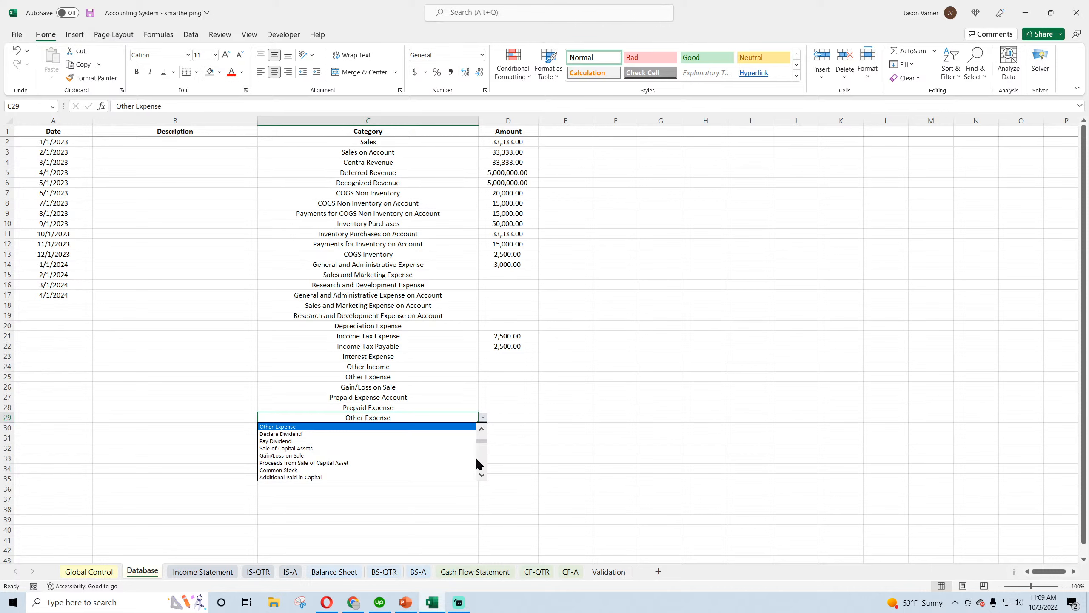
click(482, 476)
drag(482, 475, 482, 475)
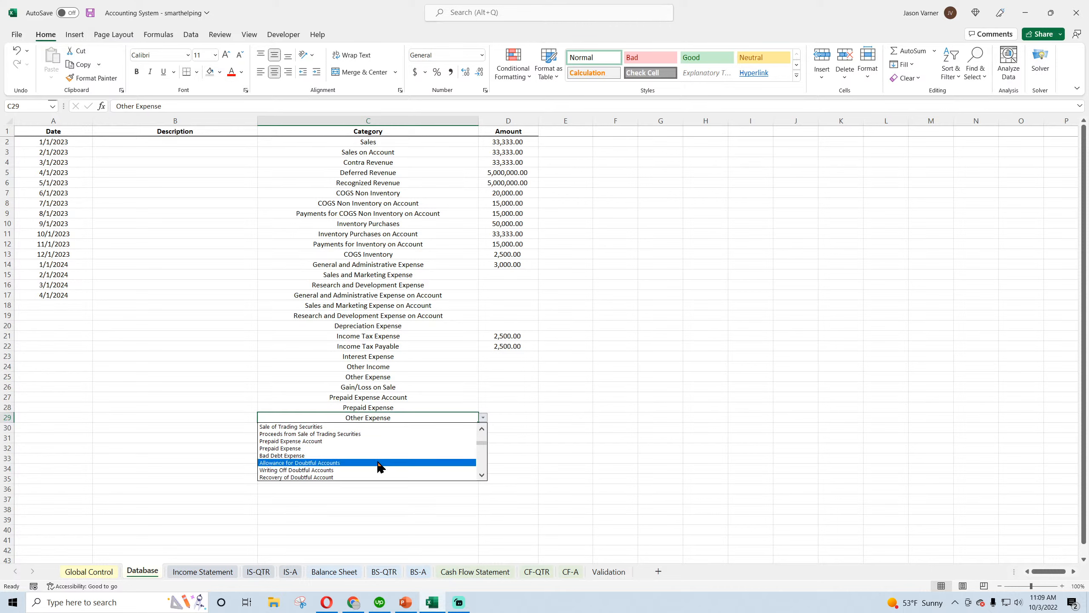
click(327, 455)
Copy the dates in A2:A17 and paste them below, starting at A18, to date the remaining transaction rows
click(404, 429)
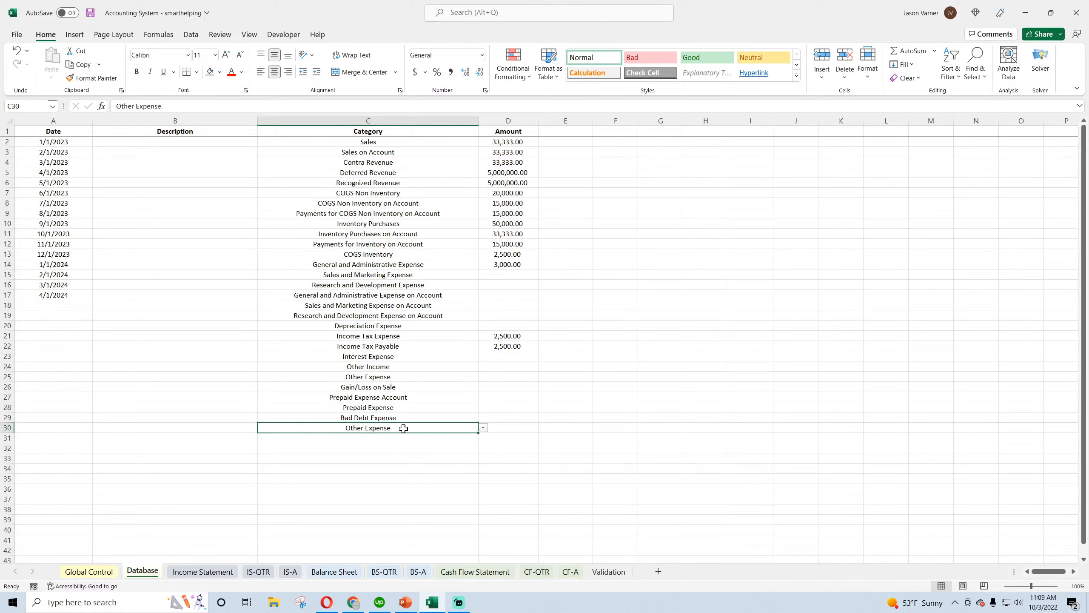
click(483, 427)
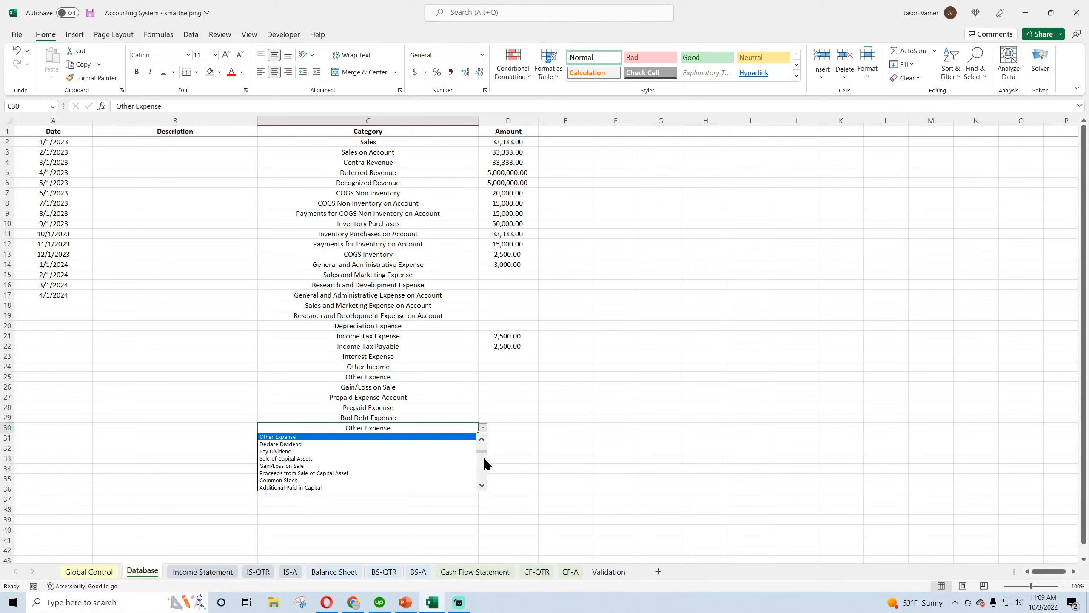
click(79, 286)
drag(79, 287, 78, 296)
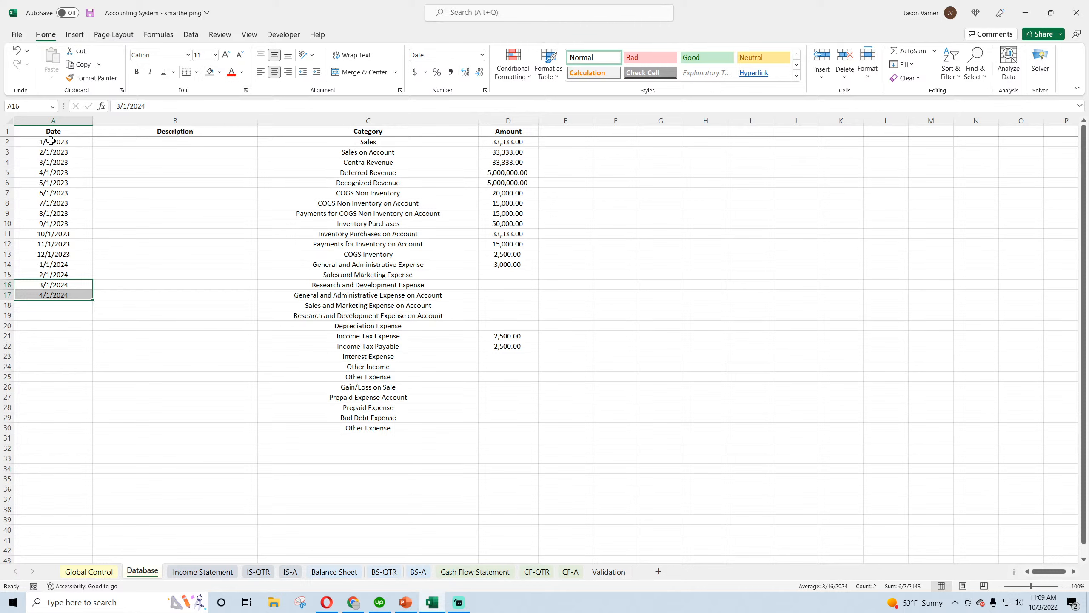
drag(51, 141, 56, 295)
key(ctrl+c)
click(58, 307)
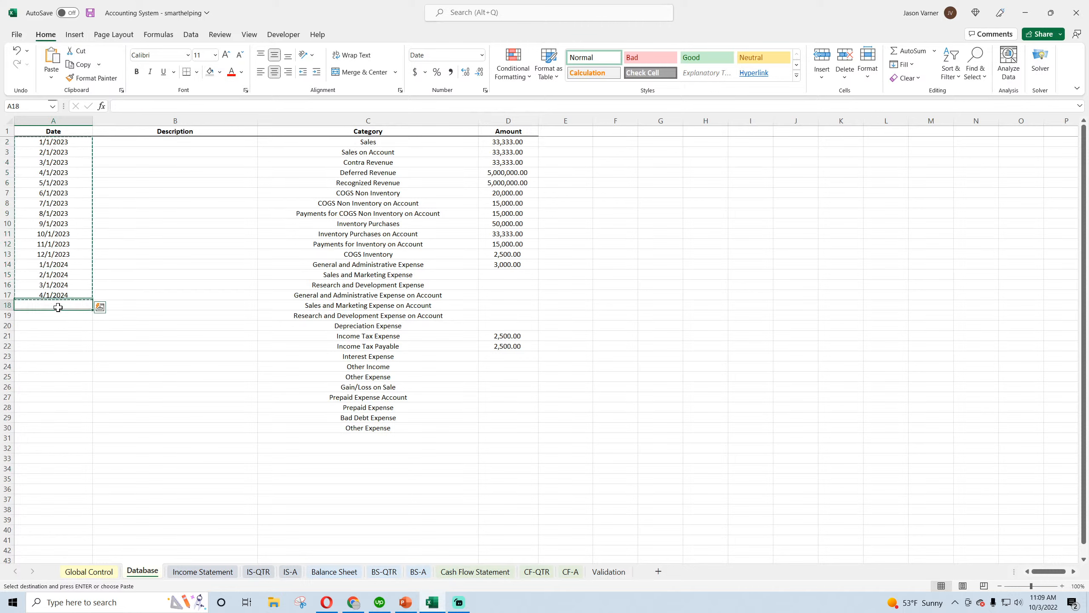
key(ctrl+v)
Look through the category options for C30 past Bad Debt Expense to the end of the list, keeping Other Expense
click(414, 427)
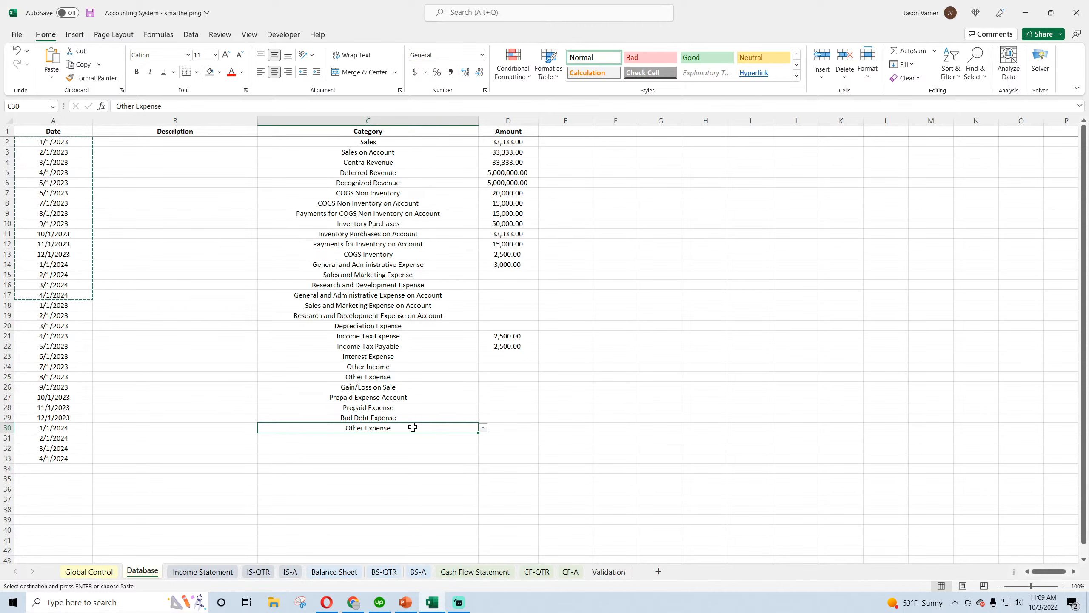
click(483, 428)
click(482, 486)
click(482, 486)
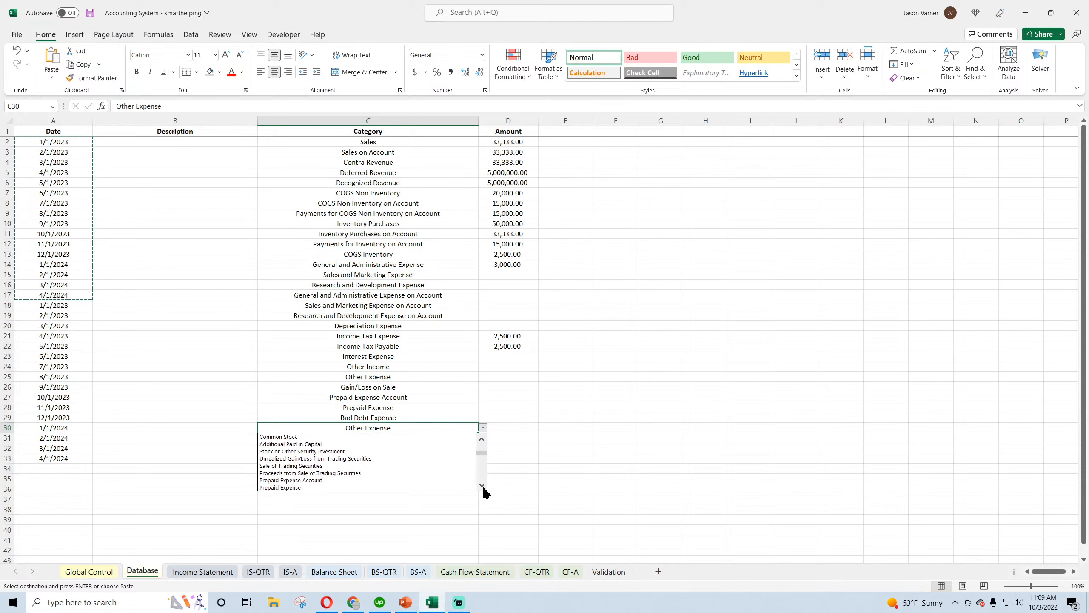
click(482, 486)
click(482, 486)
click(482, 486)
click(482, 486)
click(482, 486)
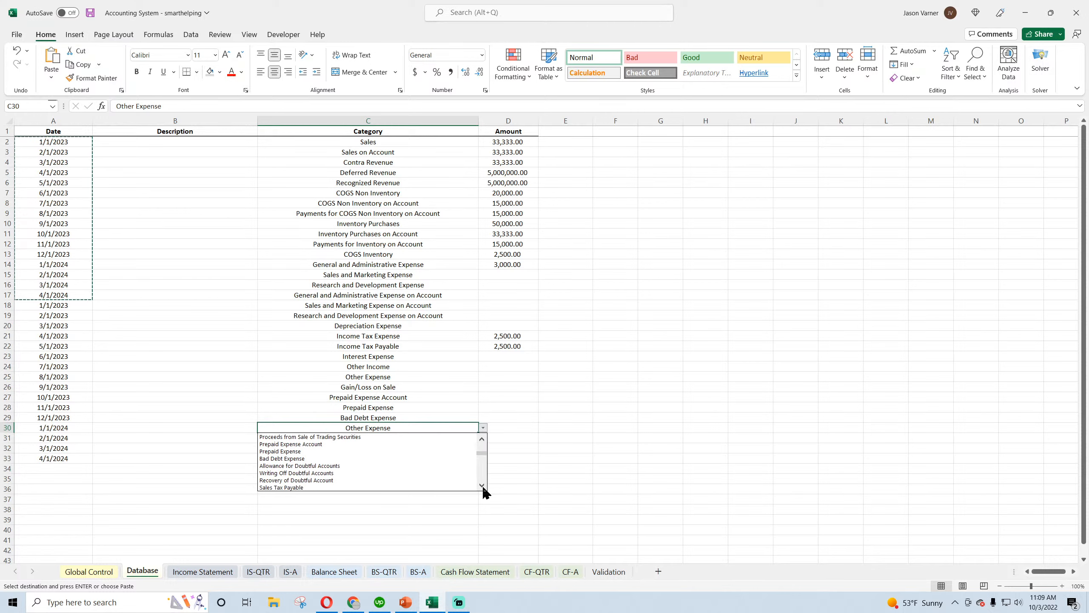
click(482, 486)
click(483, 486)
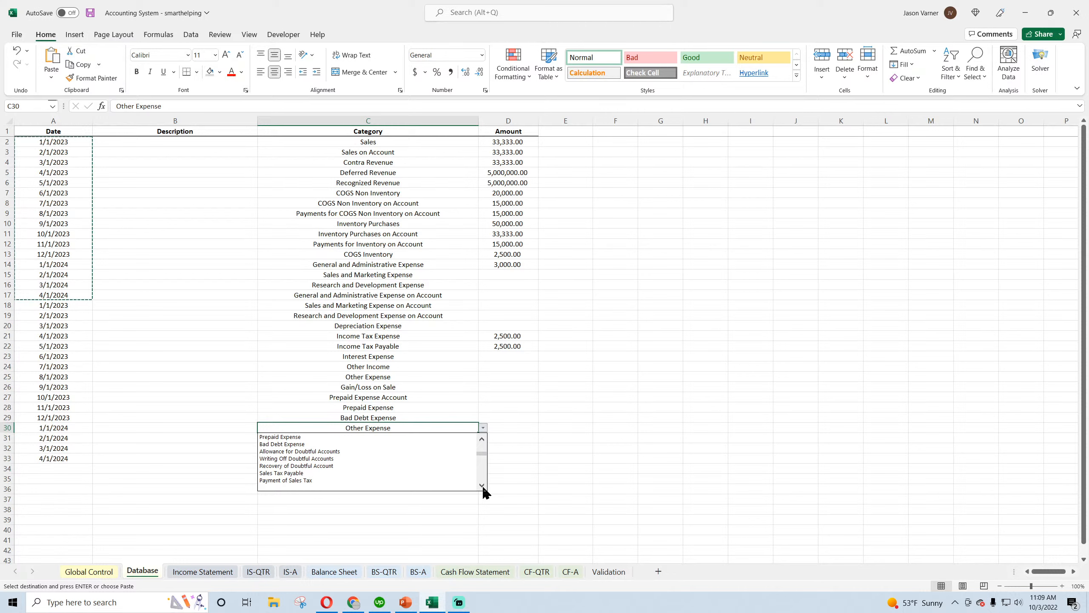
click(483, 487)
click(483, 487)
click(483, 487)
click(483, 487)
click(534, 488)
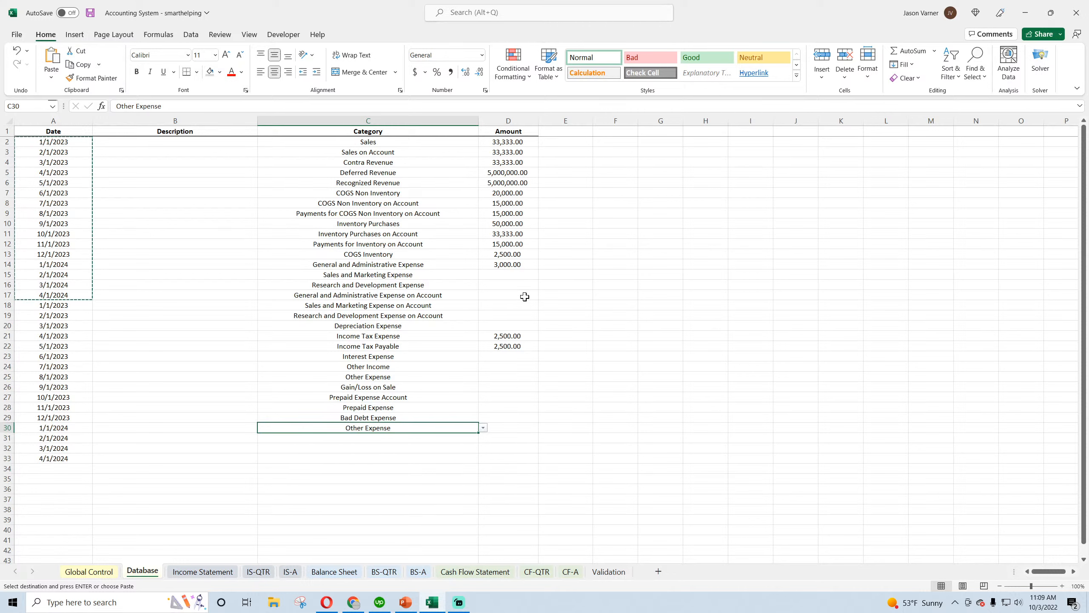
Fill the empty amounts with 3,000 through D20 and 2,500 through D30, and save the workbook
click(510, 264)
drag(538, 269, 530, 438)
click(516, 346)
click(90, 13)
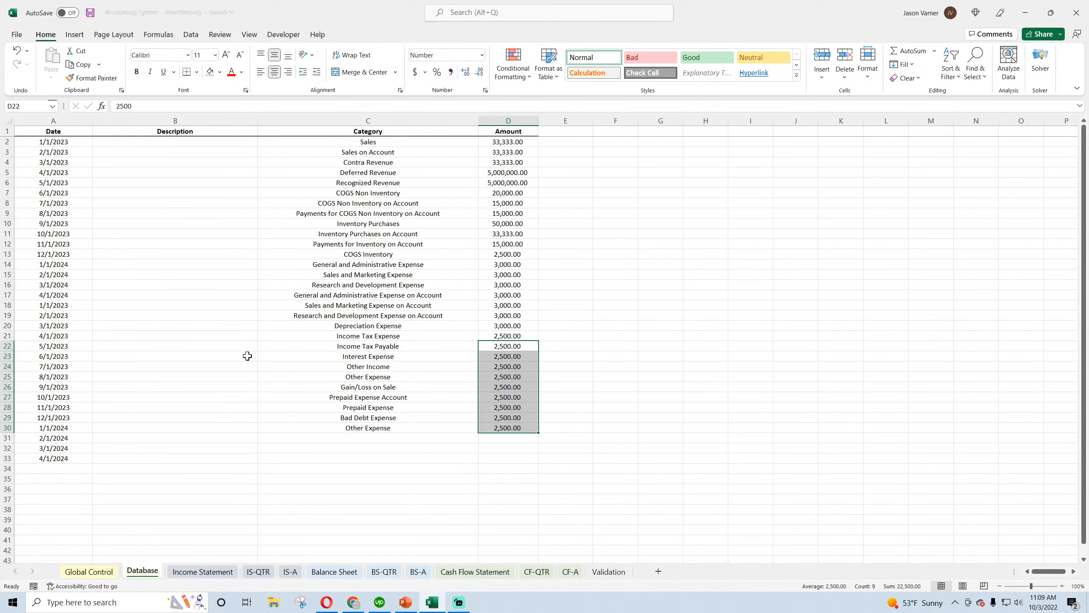
Compare the summed net income on the quarterly income statement, C52:H52, with the monthly net income through Apr-24
click(184, 573)
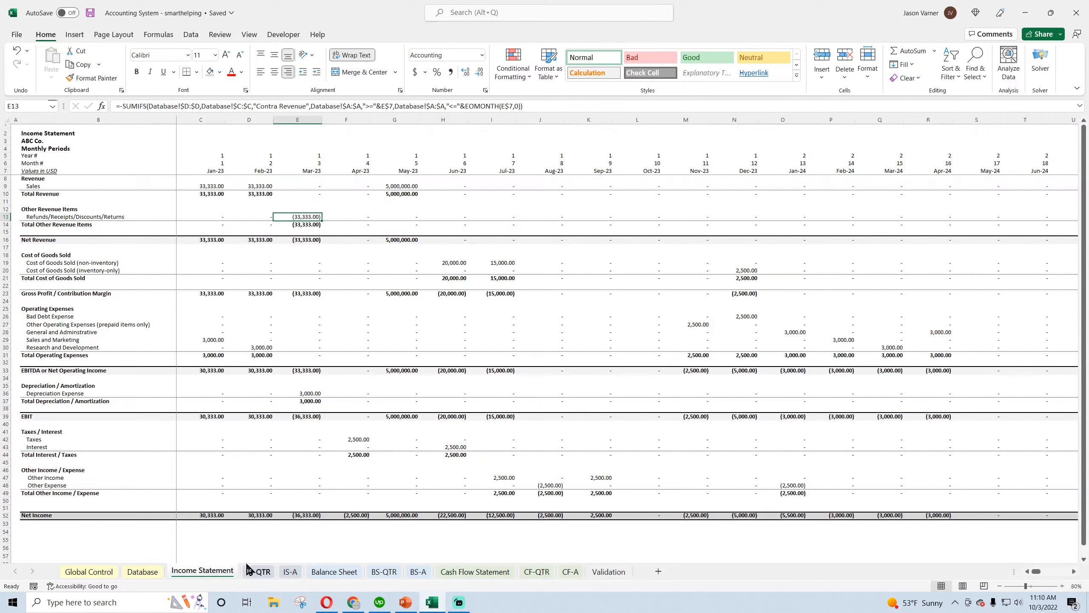
click(258, 572)
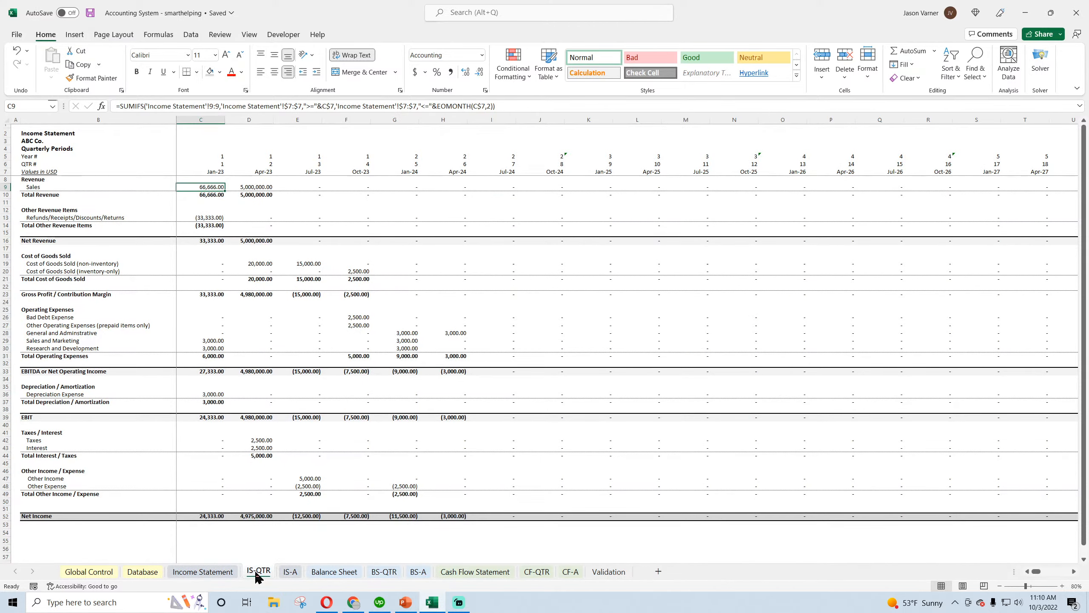
drag(215, 516, 452, 515)
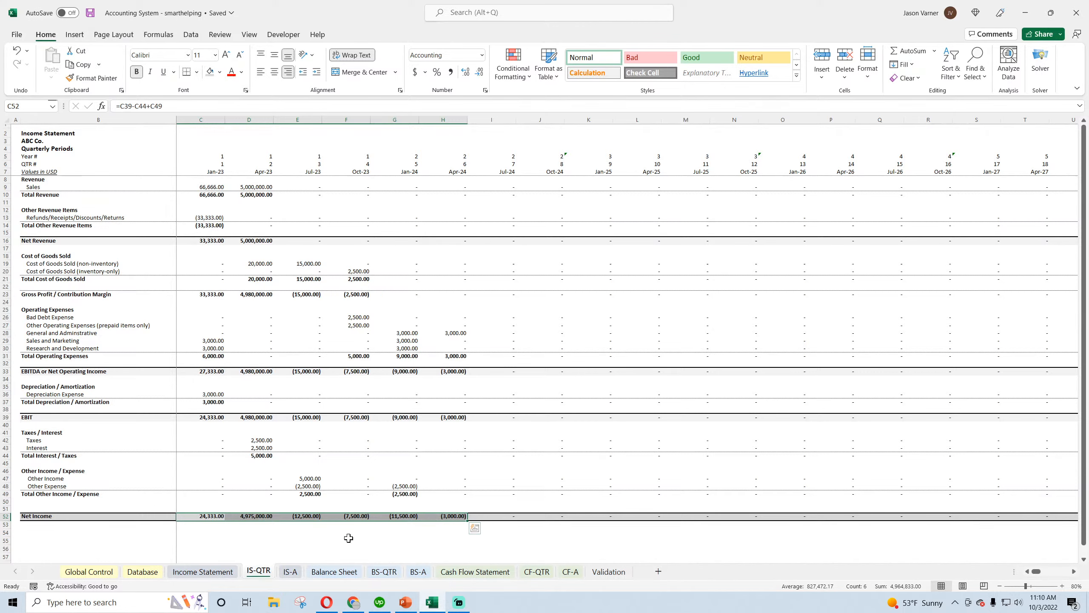
click(202, 572)
drag(208, 517, 946, 520)
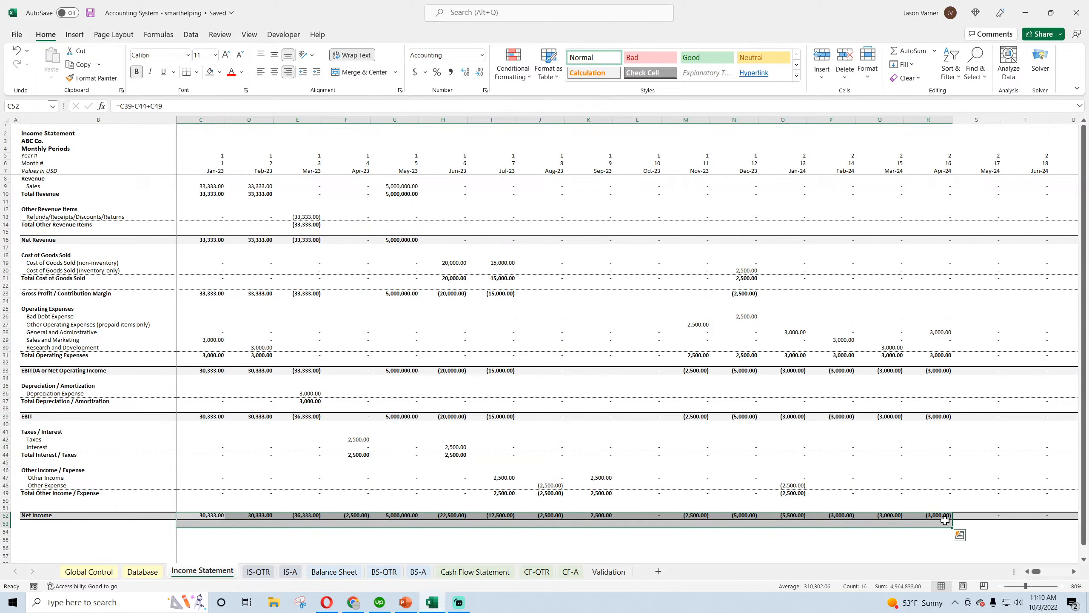
click(937, 515)
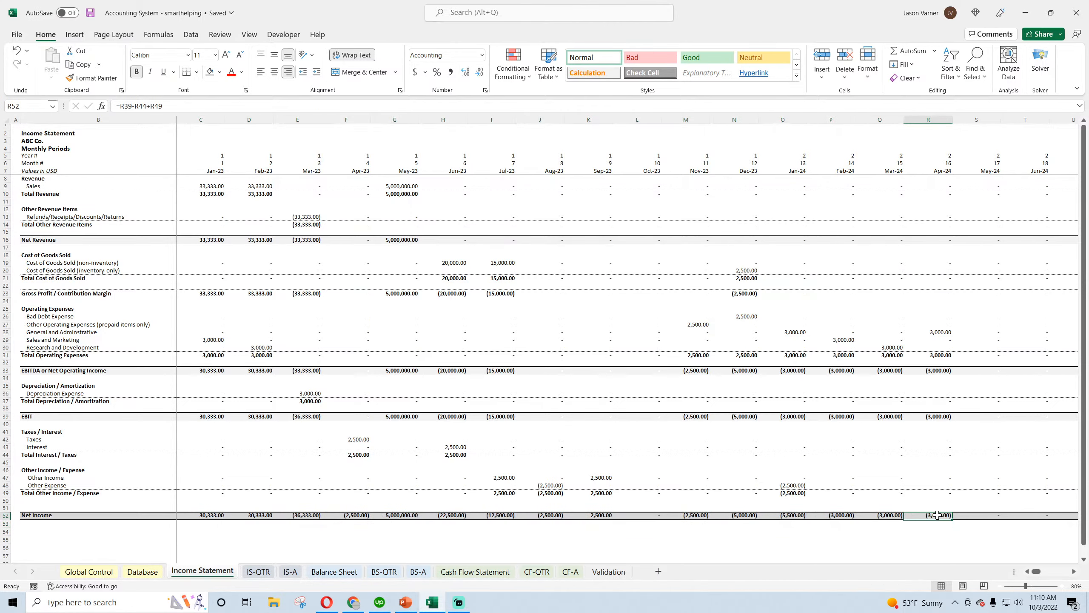
Check the summed annual net income for 2023 and 2024 on the IS-A sheet, and save the workbook
click(290, 571)
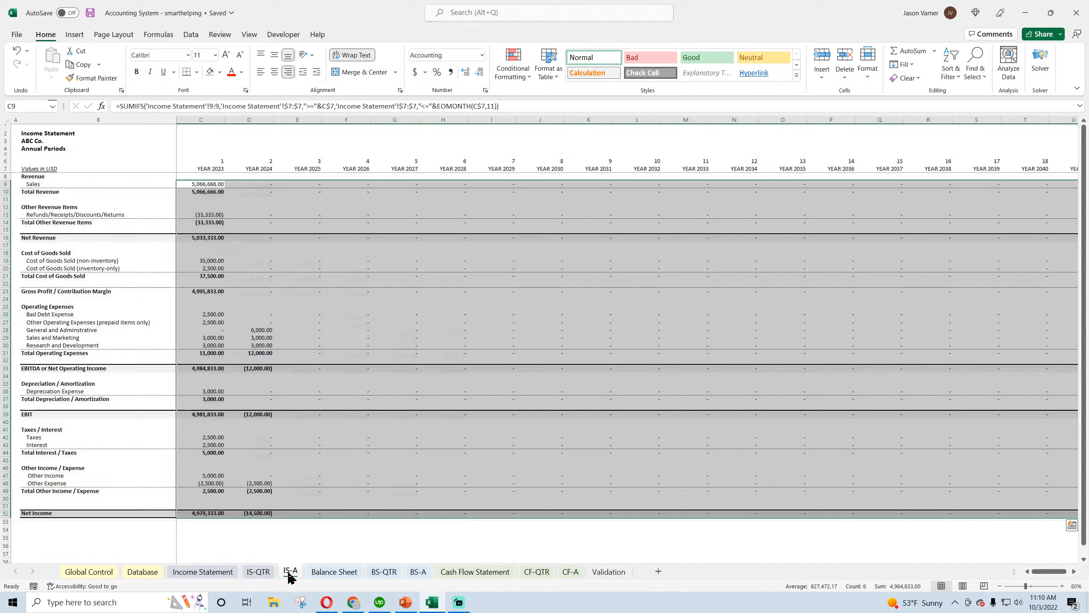
click(204, 513)
drag(204, 512, 236, 514)
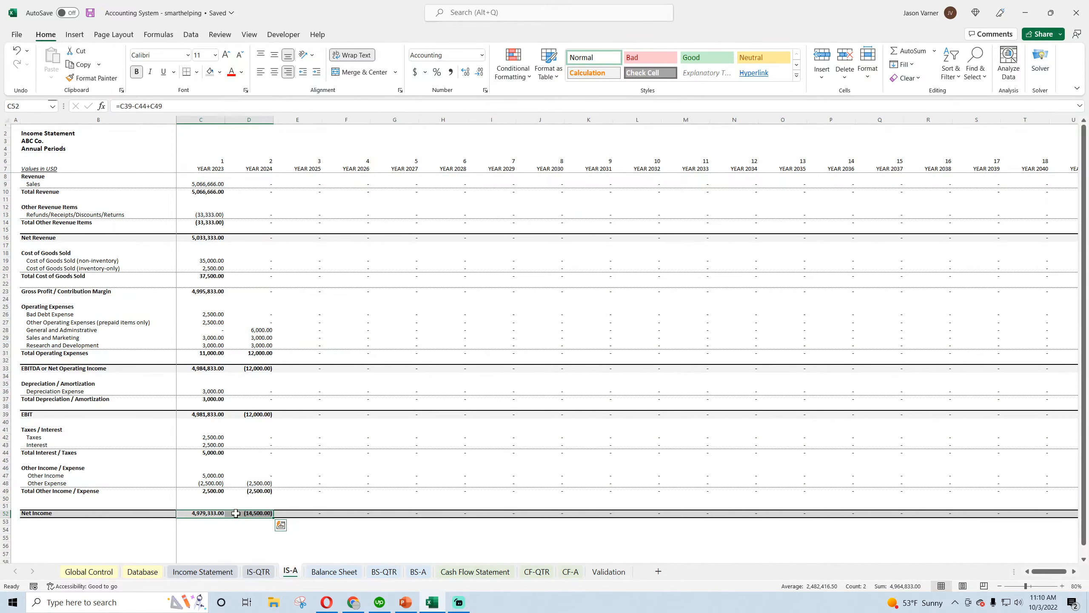
click(303, 322)
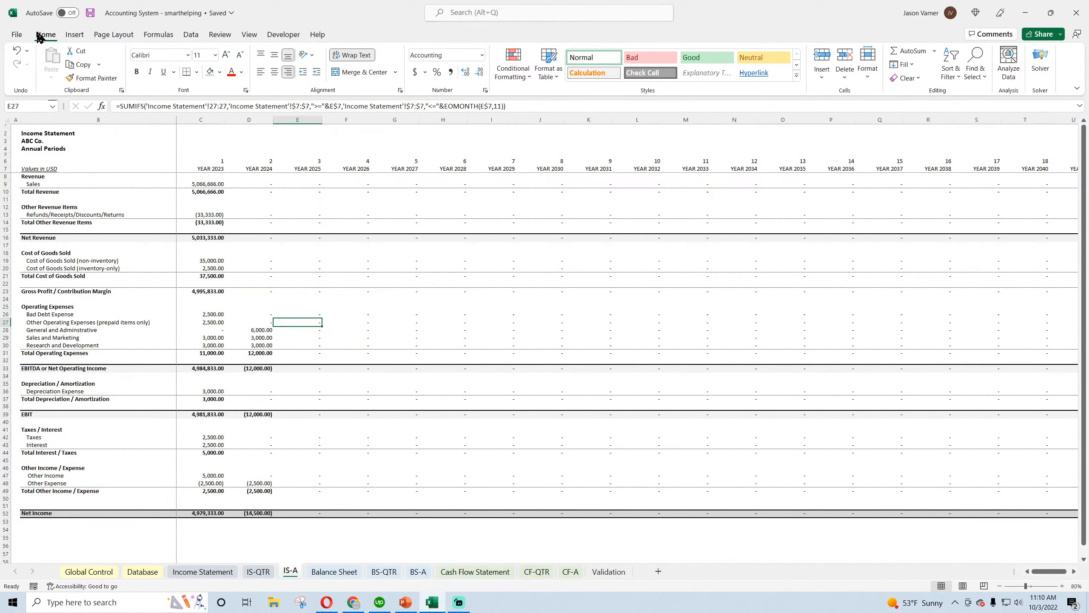
click(90, 13)
Review the monthly and quarterly balance sheets down to their Check rows
click(334, 571)
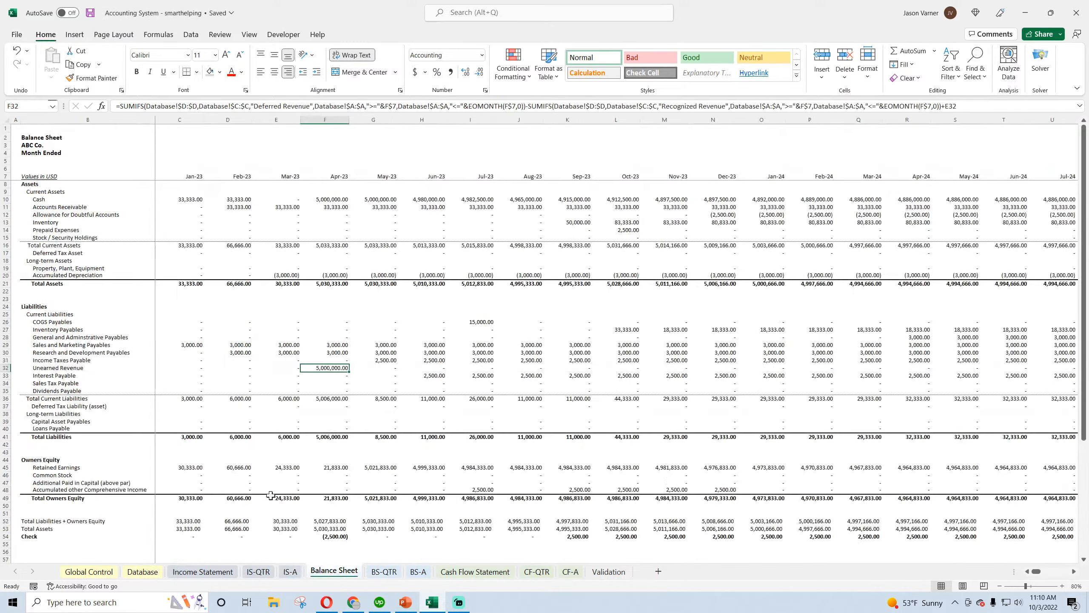
scroll(270, 495, down, 4)
scroll(270, 494, up, 4)
click(384, 572)
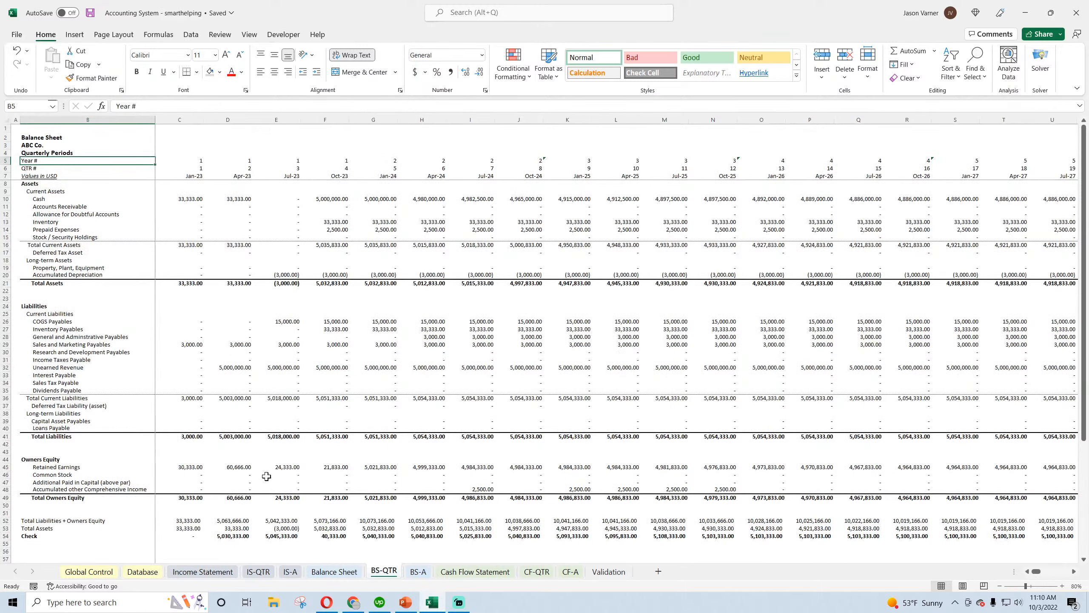
scroll(266, 476, down, 4)
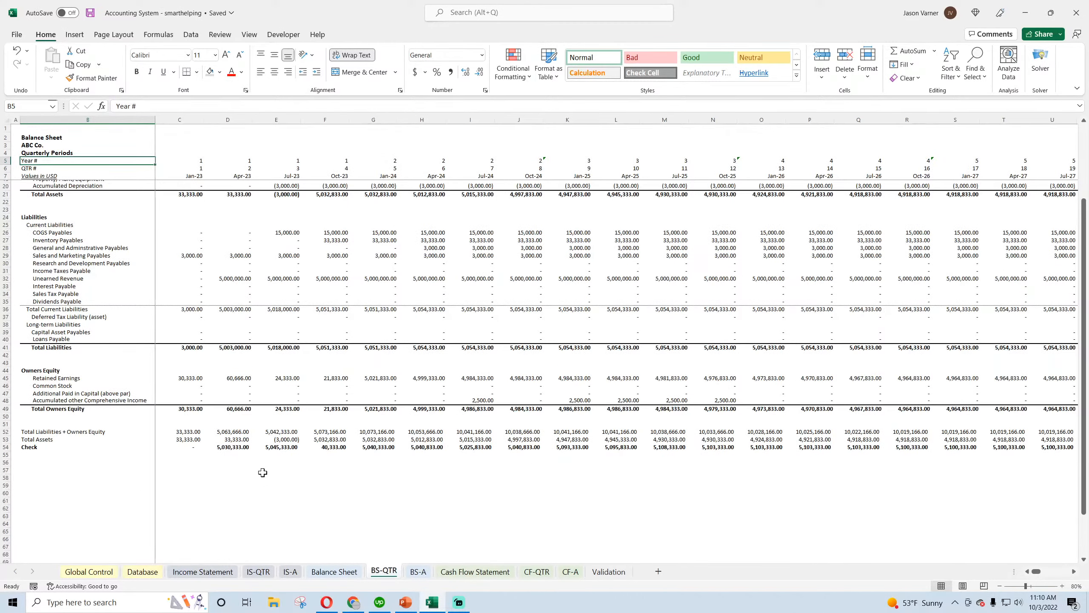
scroll(263, 472, up, 4)
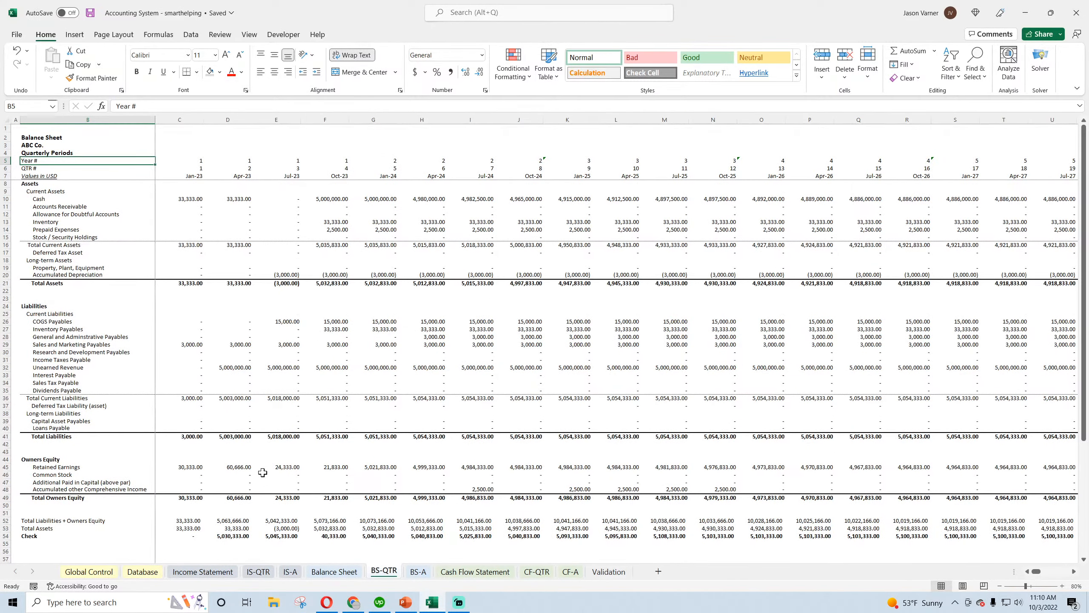
Compare the monthly, quarterly and annual versions of the income statement and the balance sheet
click(207, 572)
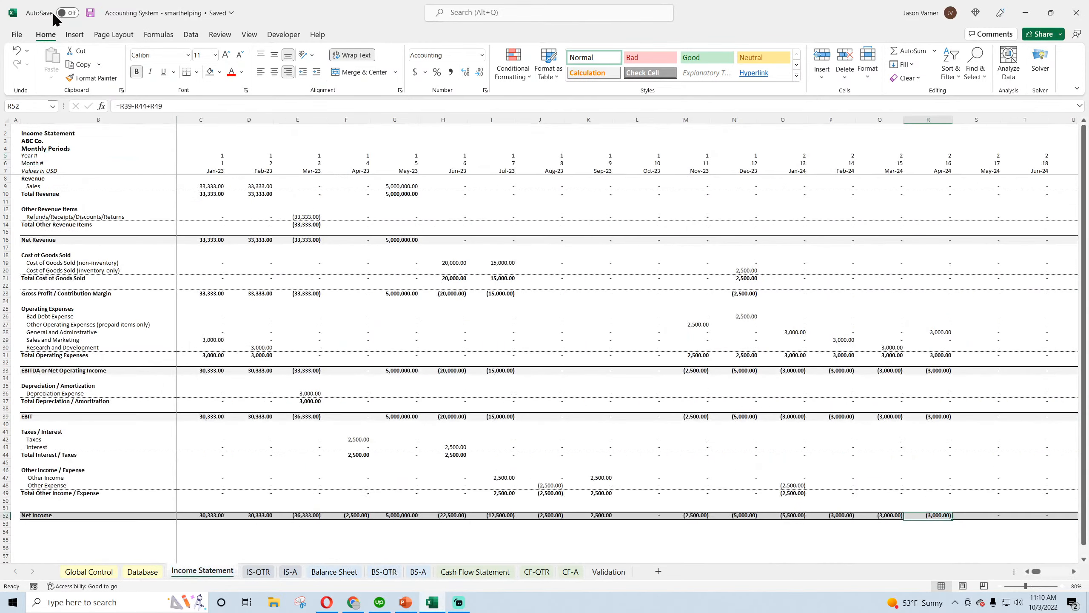
click(258, 572)
click(289, 572)
click(219, 572)
click(340, 575)
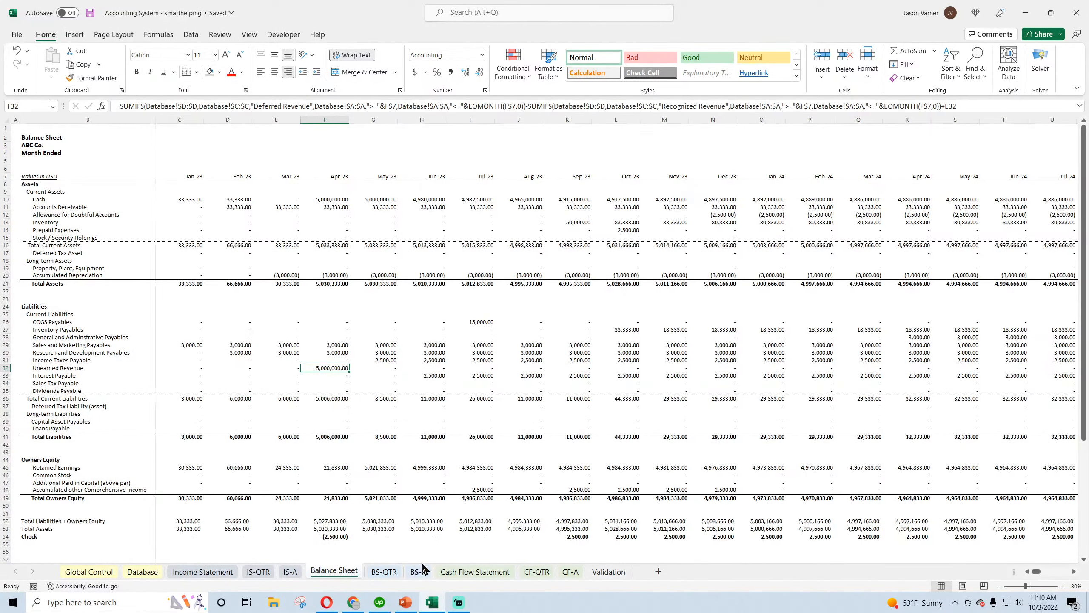
click(383, 572)
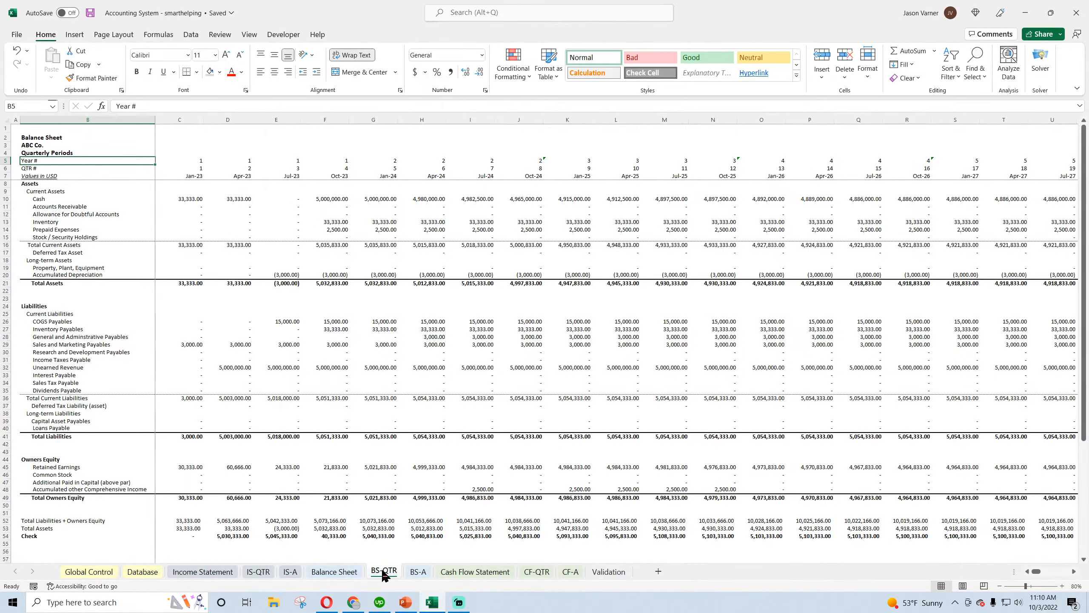
click(422, 575)
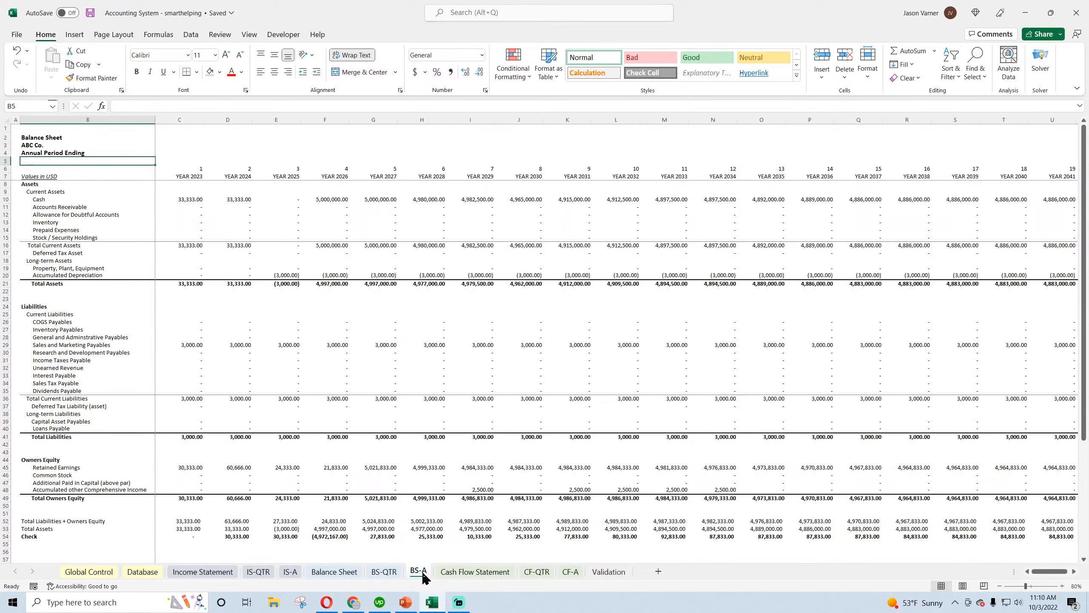
Compare the quarterly cash flow sheet with the monthly Cash Flow Statement and inspect the monthly net income formula in C10
click(543, 574)
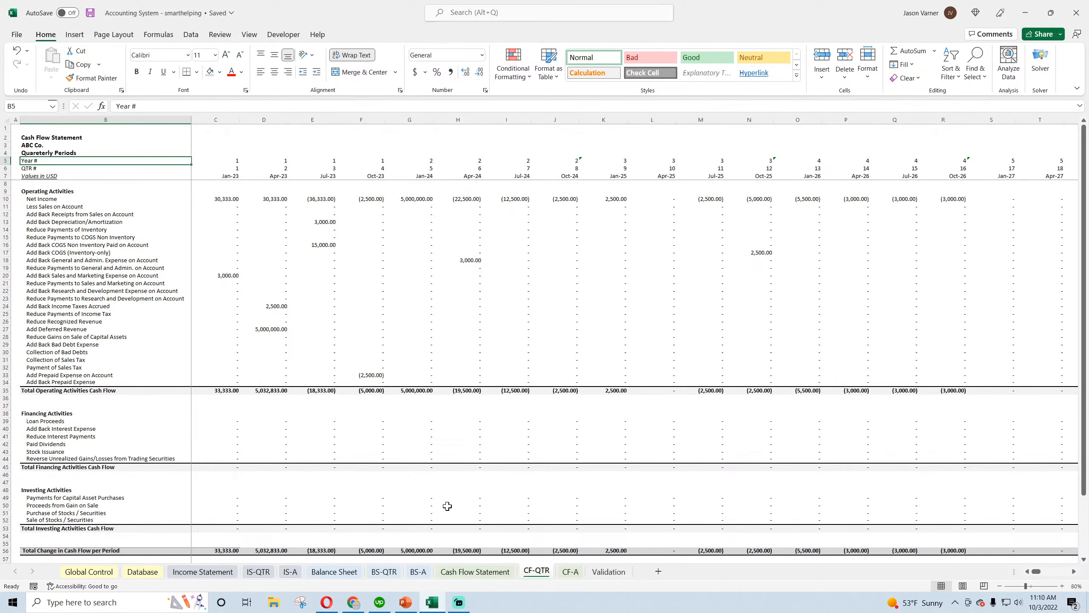
click(484, 577)
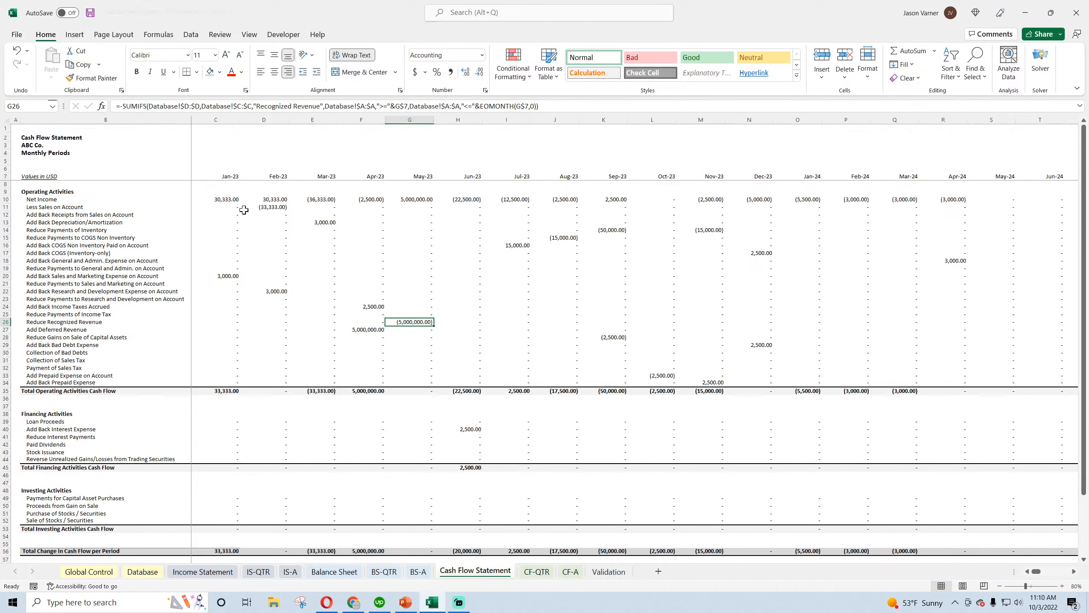
click(223, 201)
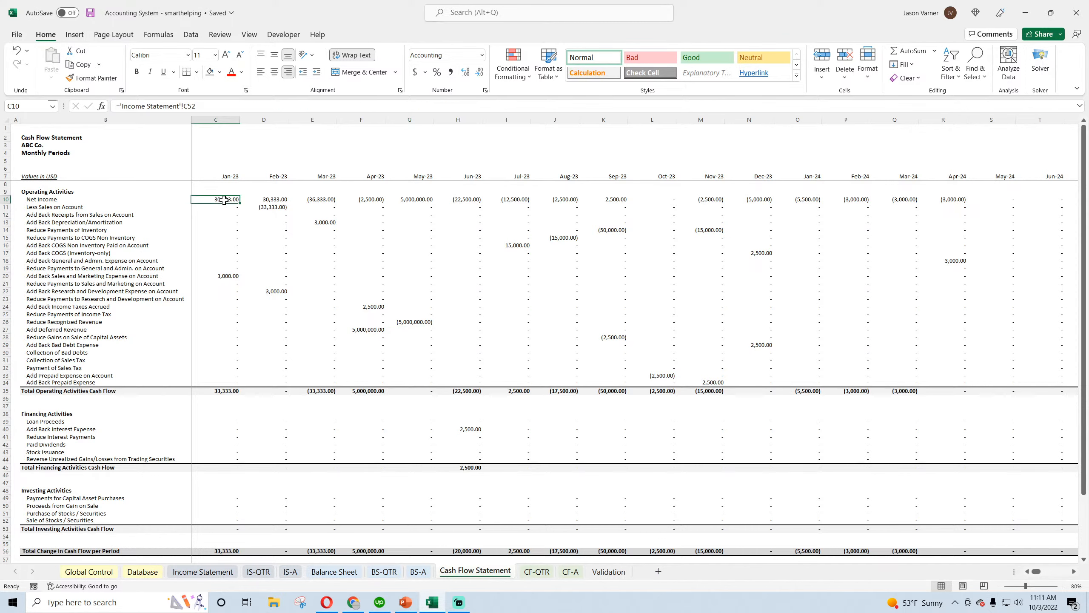
Start a SUMIFS formula in CF-QTR C10 with Cash Flow Statement row 10 as sum range and row 7 as first criteria range
click(537, 572)
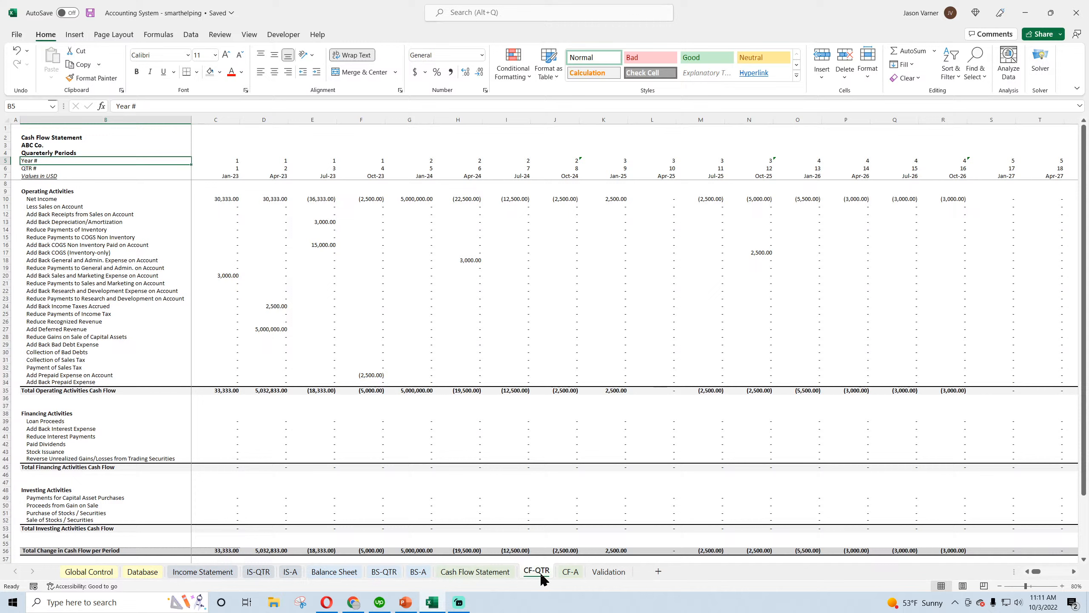
click(225, 198)
text(=sumifs()
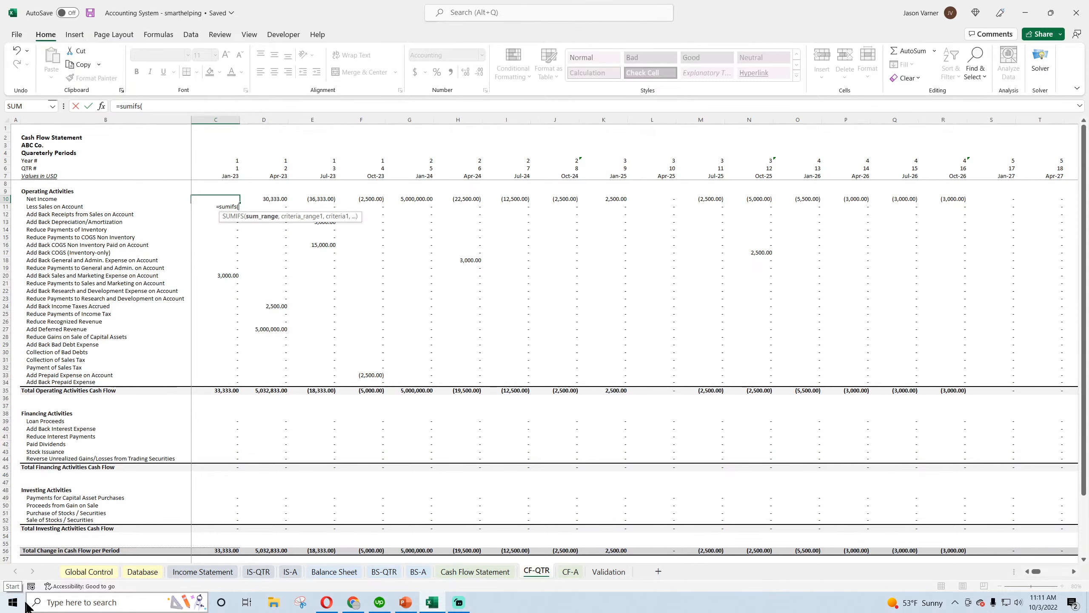
click(476, 572)
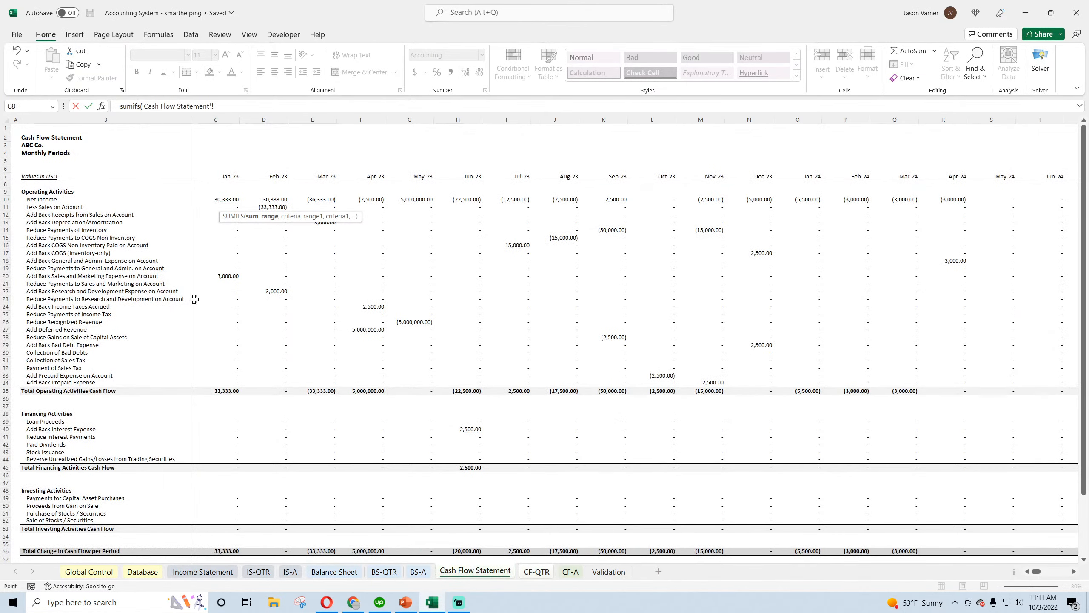
click(13, 199)
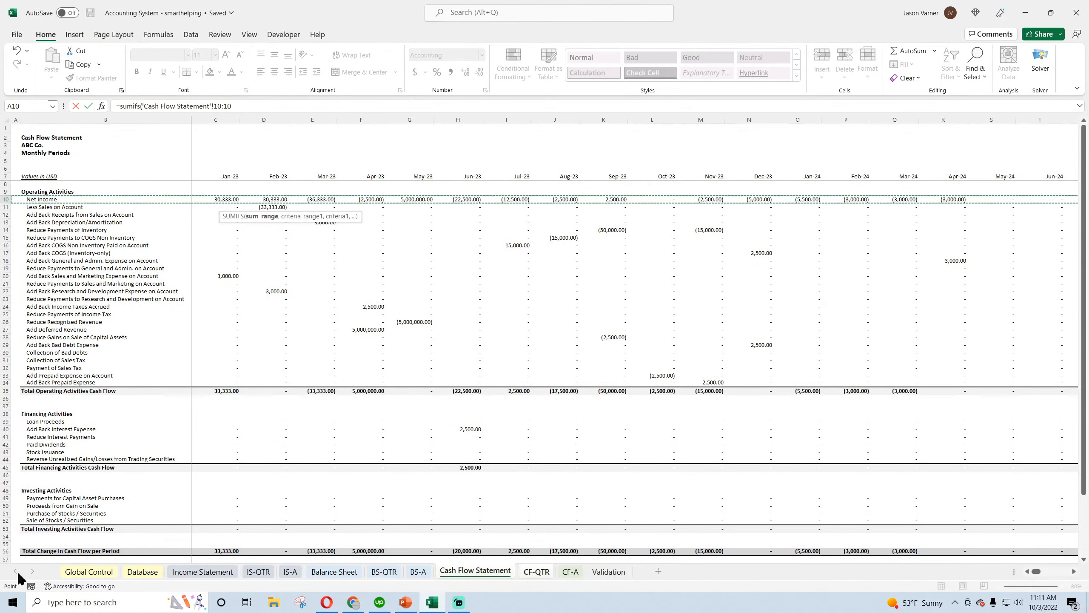
text(,)
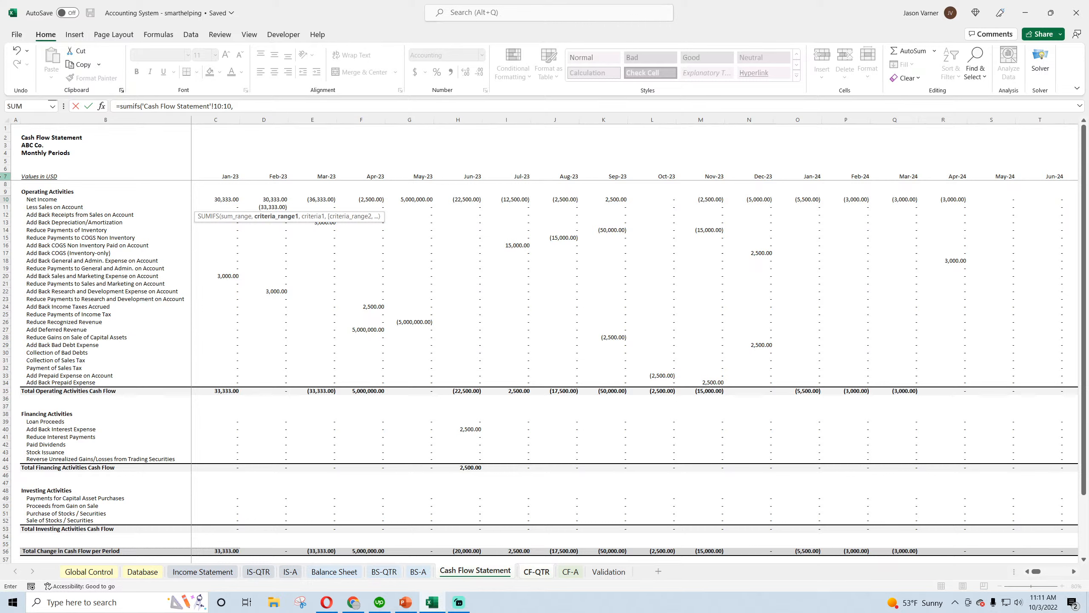
click(5, 176)
Add ">="&'CF-QTR'!C7 as the first criterion of the net income SUMIFS formula
text(,">="&)
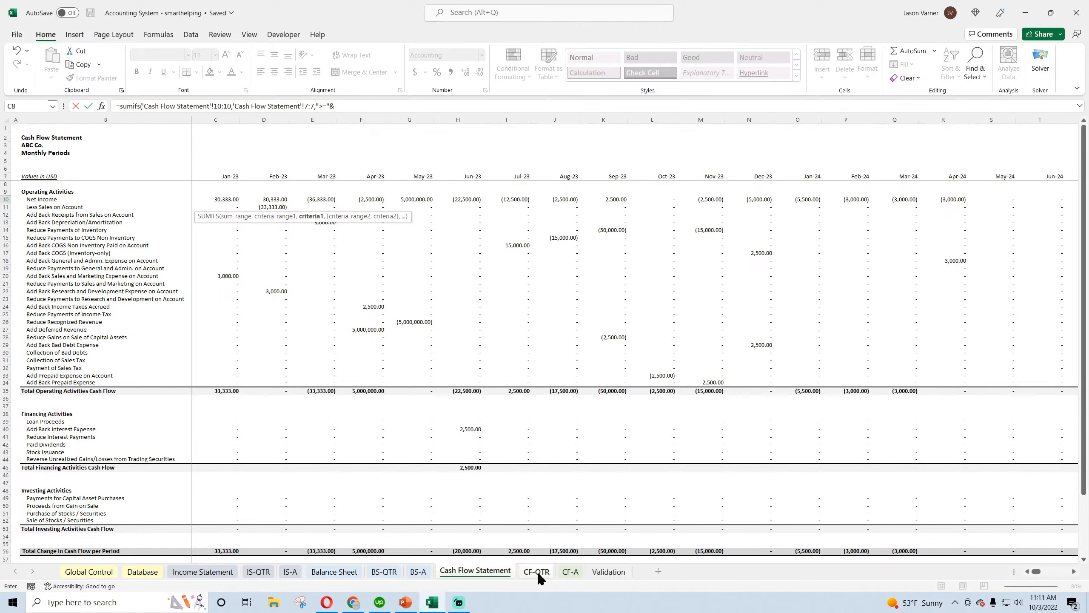
click(536, 572)
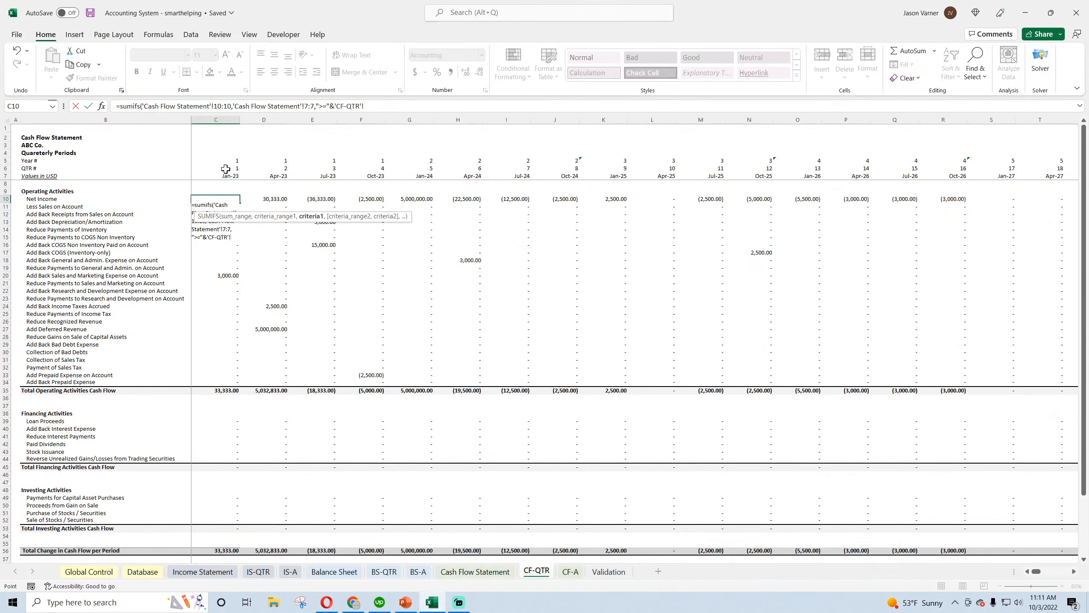
click(218, 176)
text(,)
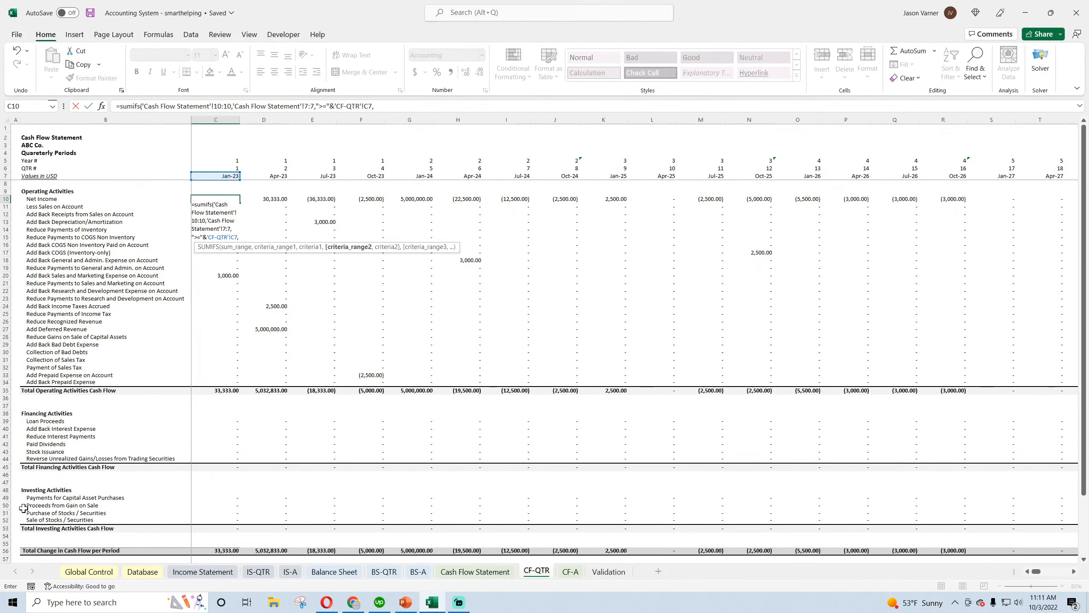
Complete the SUMIFS with Cash Flow Statement row 7 as second criteria range and "<="&EOMONTH(C7,2) as its criterion
click(476, 572)
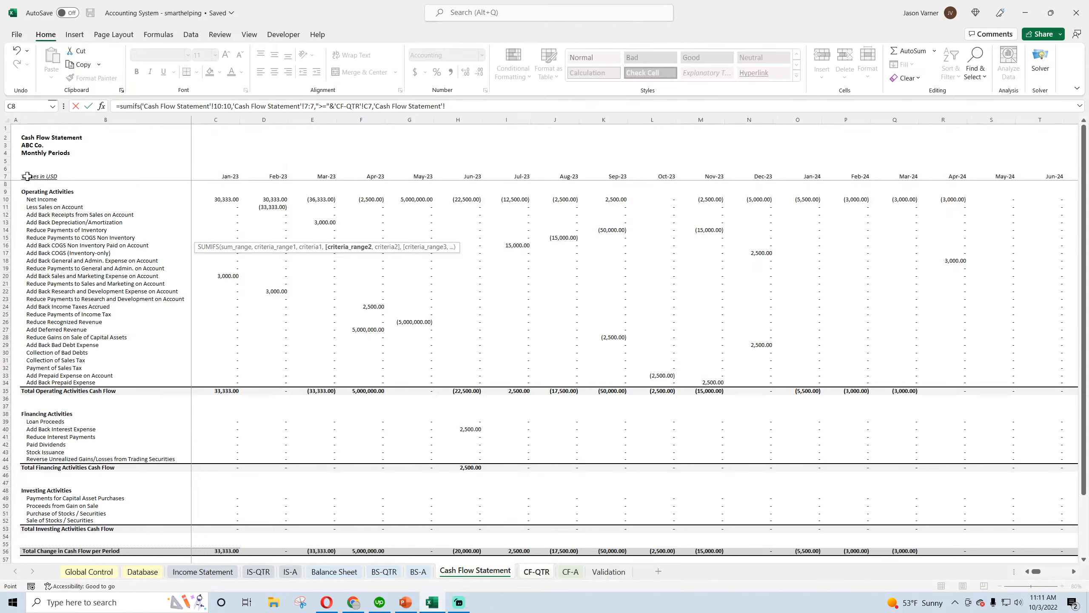
click(2, 177)
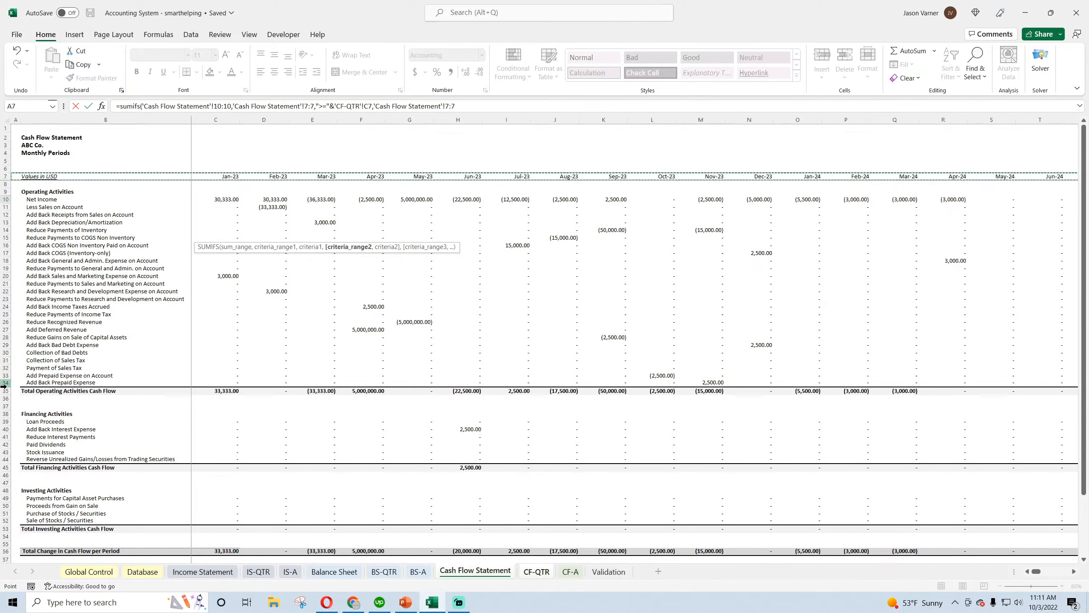
text(,"<)
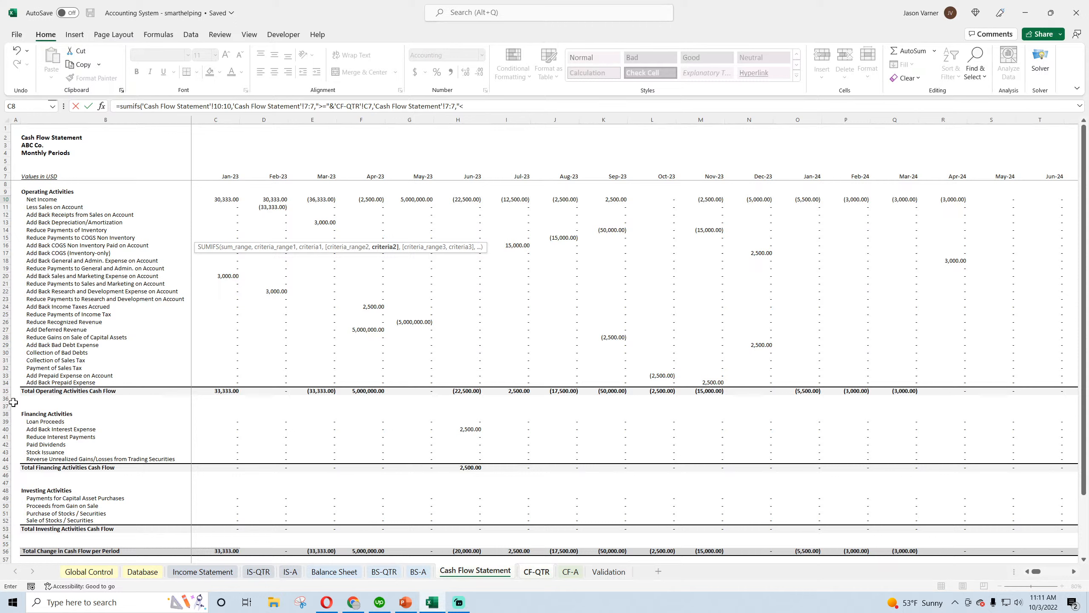
text(="&eomo)
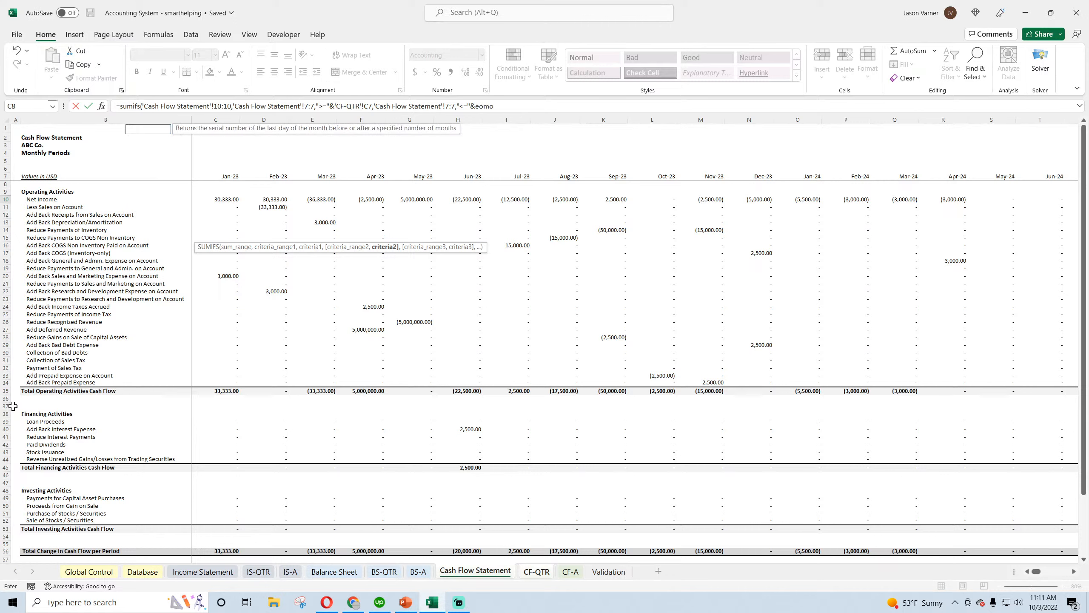
text(nth(c)
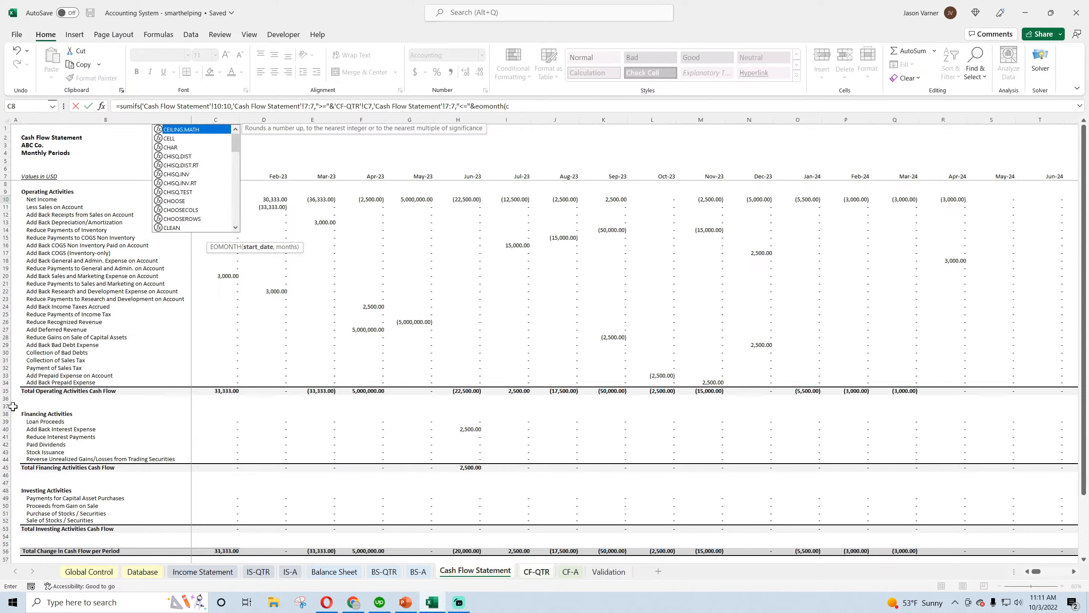
text(7,2)
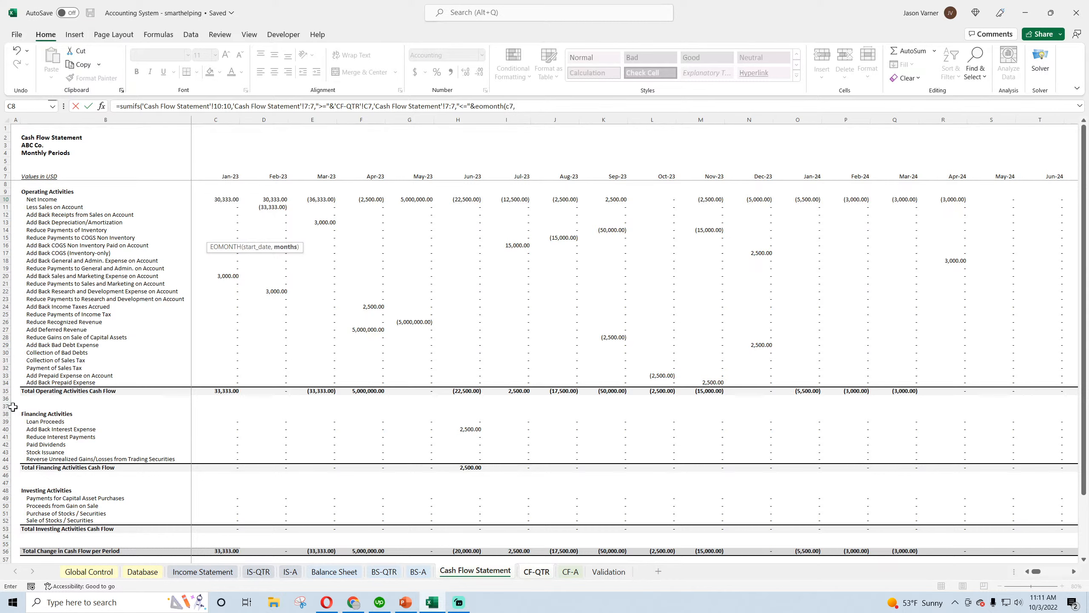
key(Return)
key(Return)
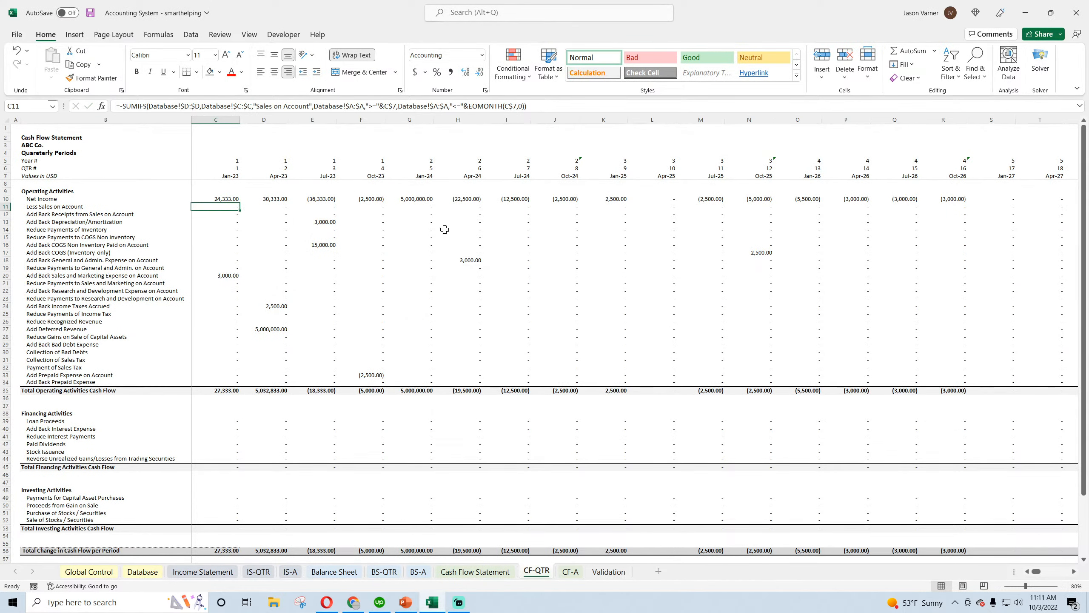
In the C10 formula, lock the first criteria range as $7:$7 and change its criterion reference to C$7 without the CF-QTR sheet prefix
click(230, 201)
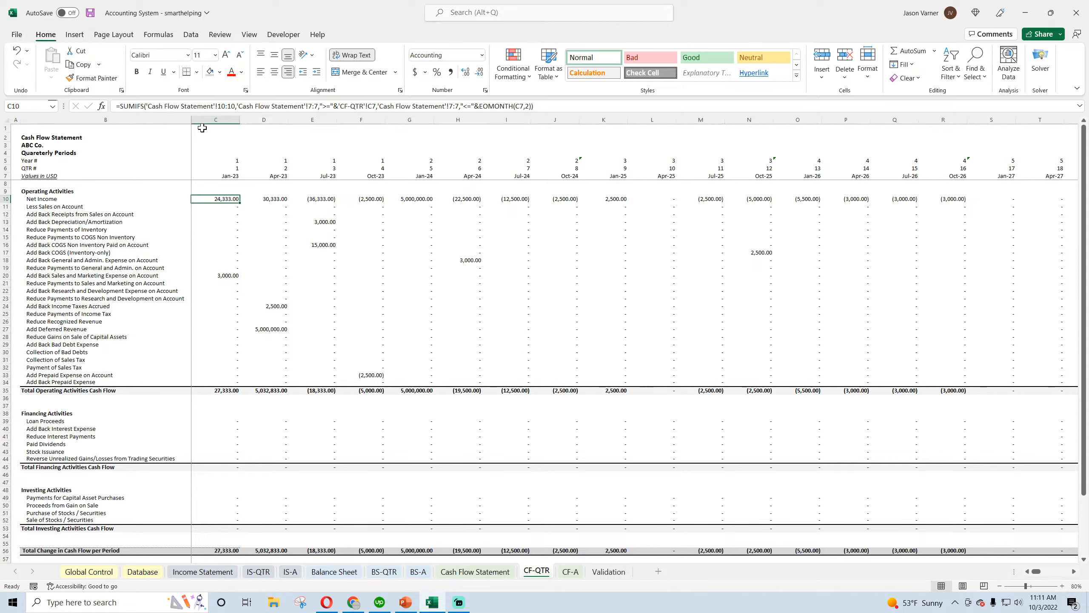
click(309, 105)
text($)
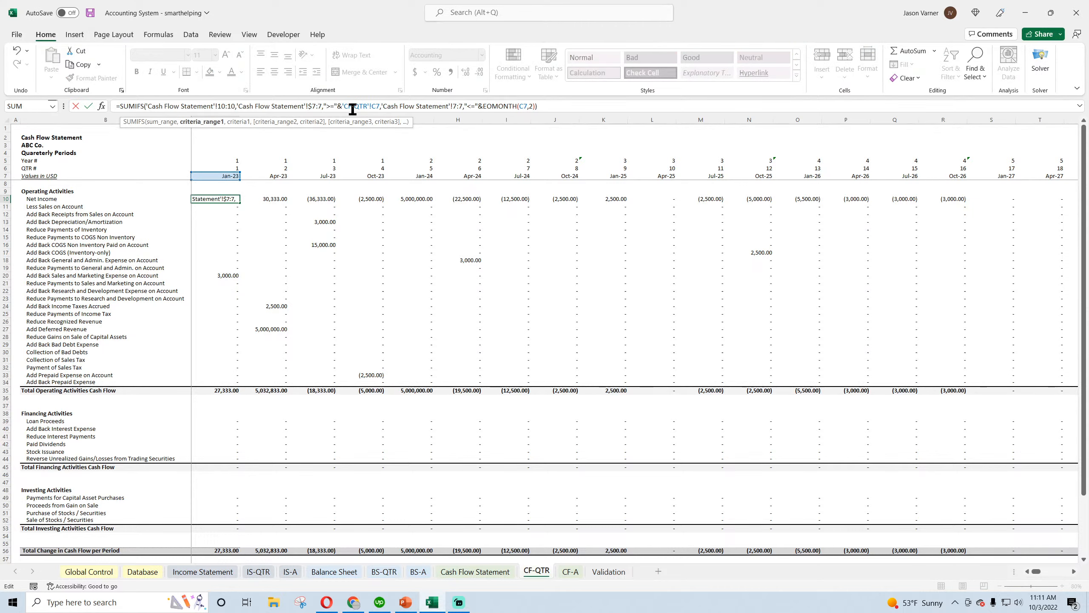
key(Right)
key(Right)
text($)
click(378, 106)
text($)
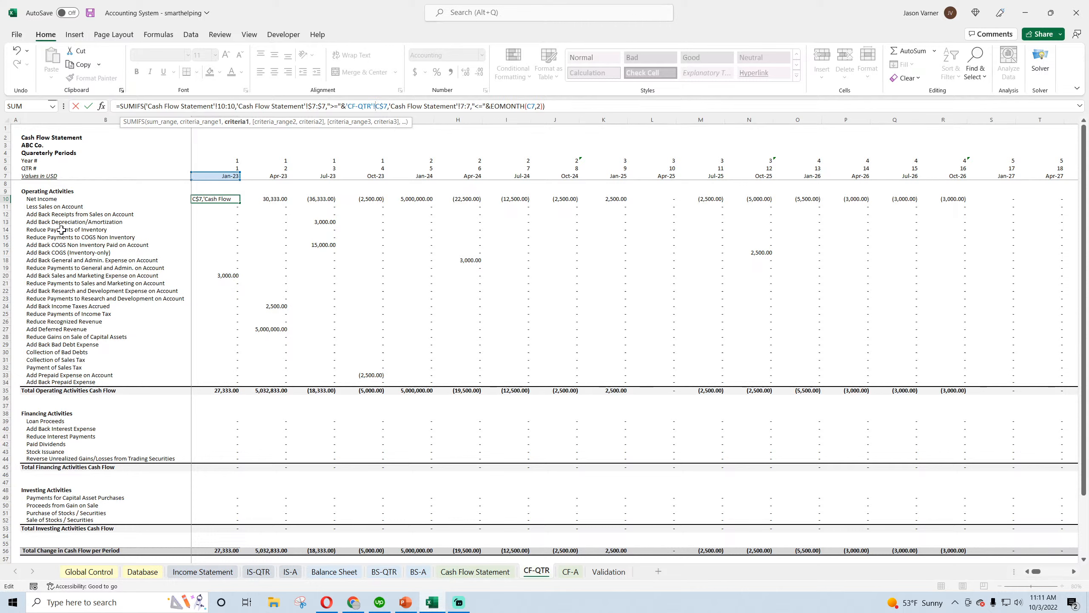
key(BackSpace)
key(BackSpace)
key(BackSpace)
key(BackSpace)
key(BackSpace)
key(BackSpace)
key(BackSpace)
key(BackSpace)
key(BackSpace)
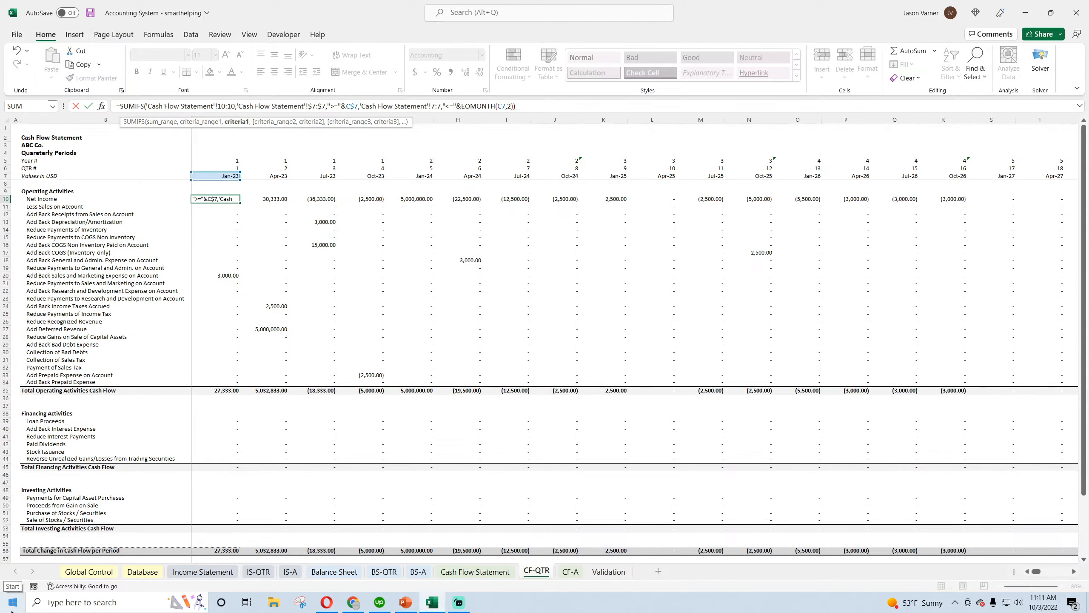
Lock the second criteria range as $7:$7 and the EOMONTH start date as C$7 in the C10 formula
click(439, 106)
text($7:)
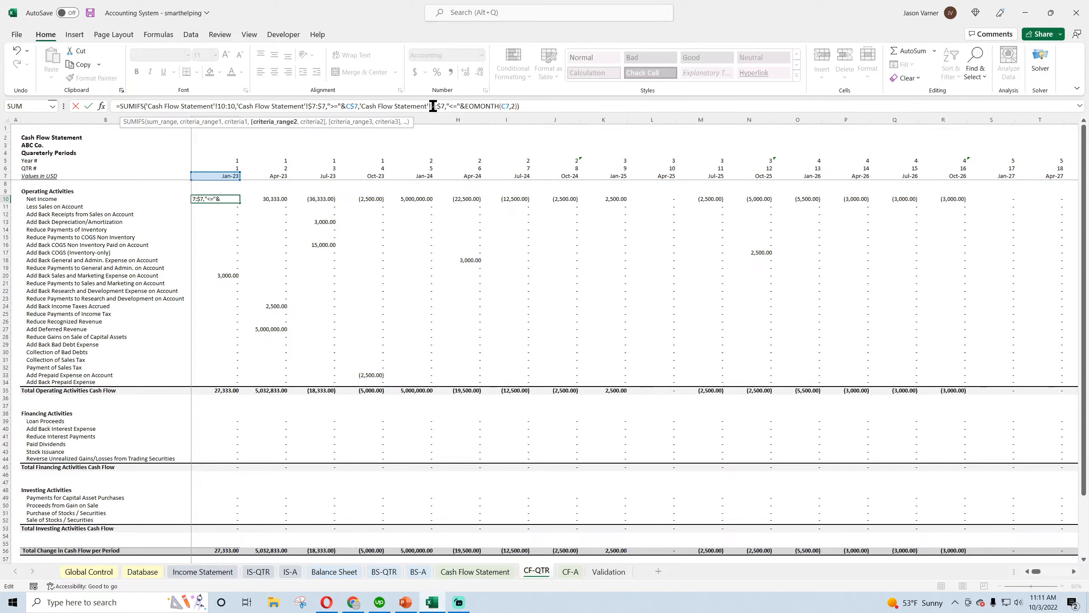
text($)
click(509, 106)
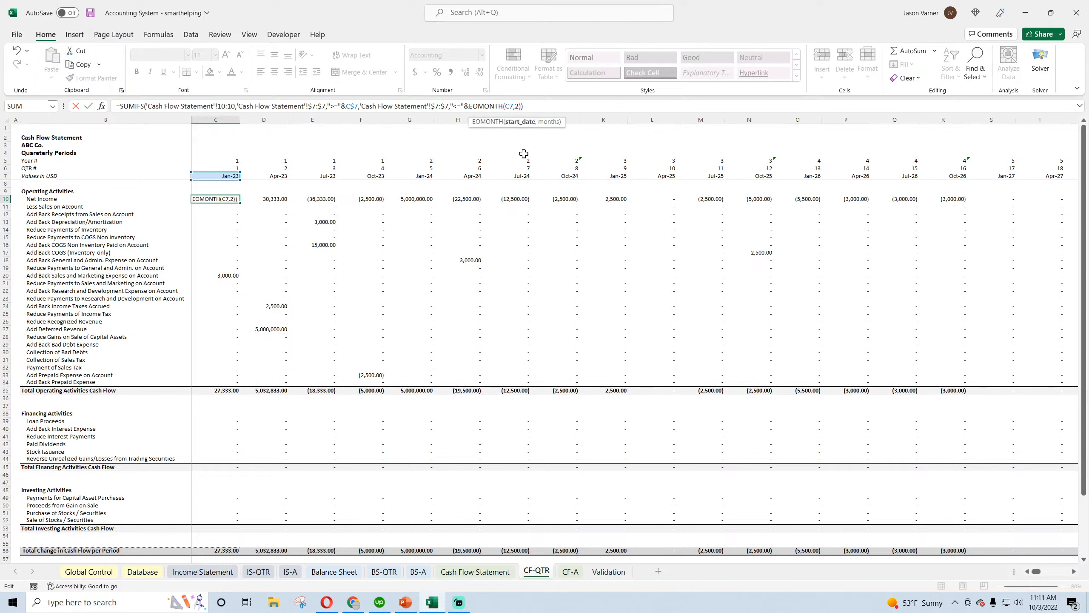
text($)
key(Return)
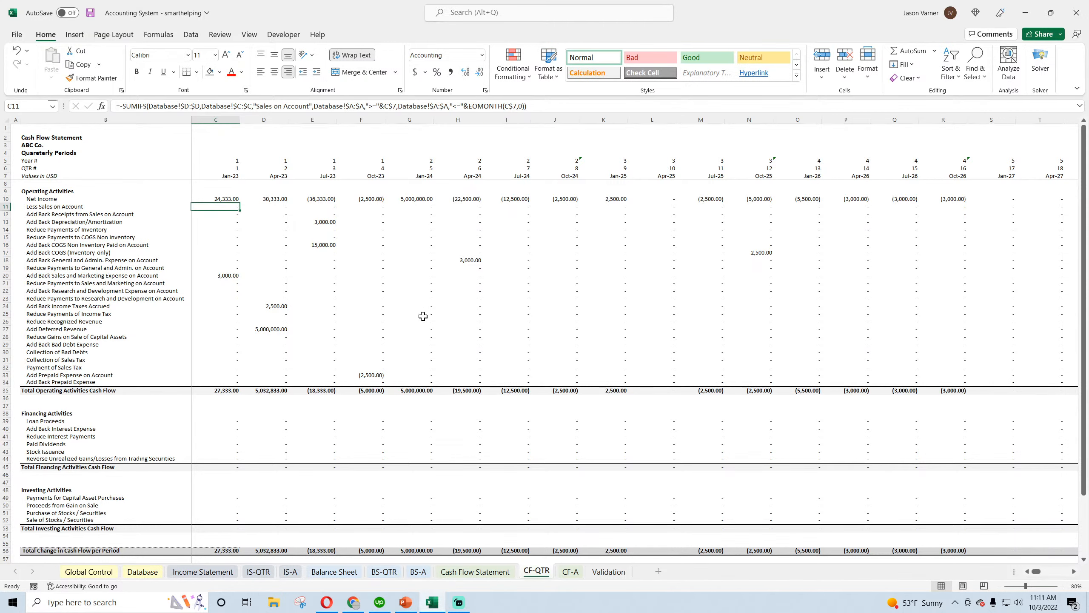
Fill the C10 formula through row 34 with a thick bottom border, extending it across all quarters to Oct-42
click(230, 198)
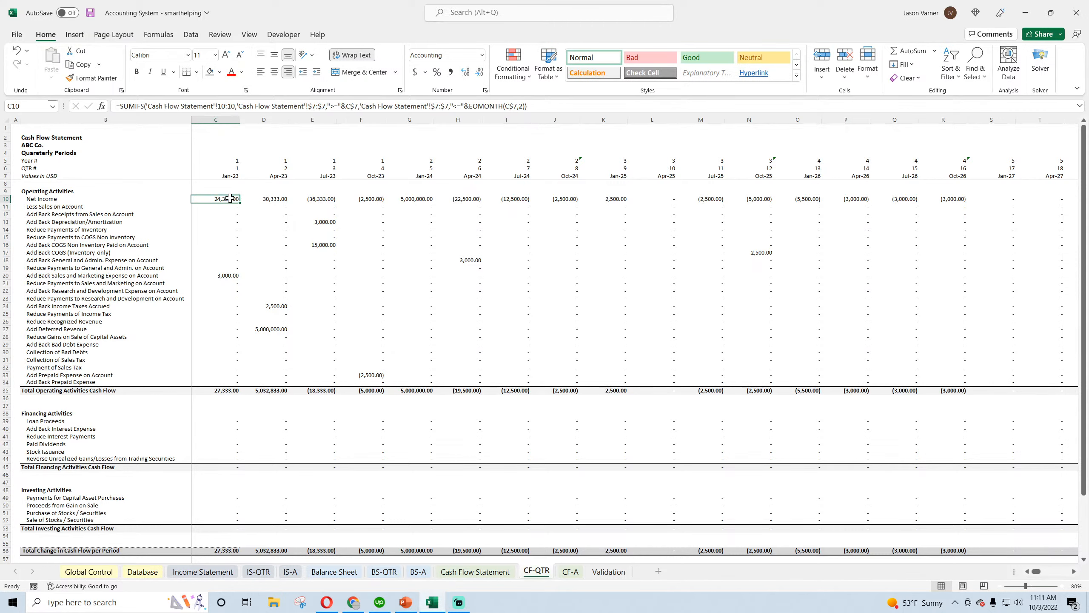
drag(240, 203, 241, 384)
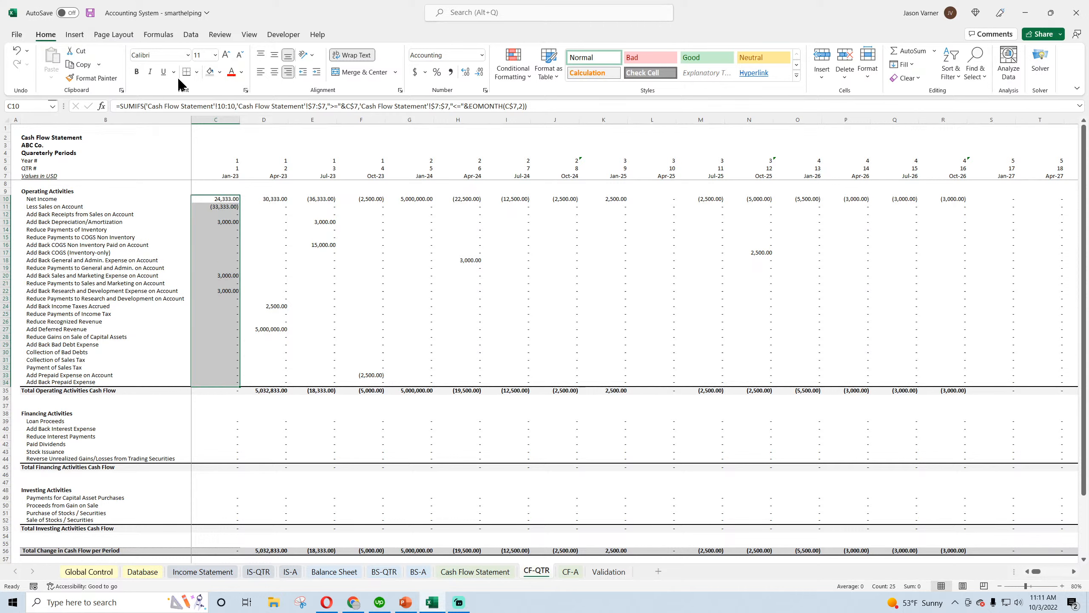
click(199, 73)
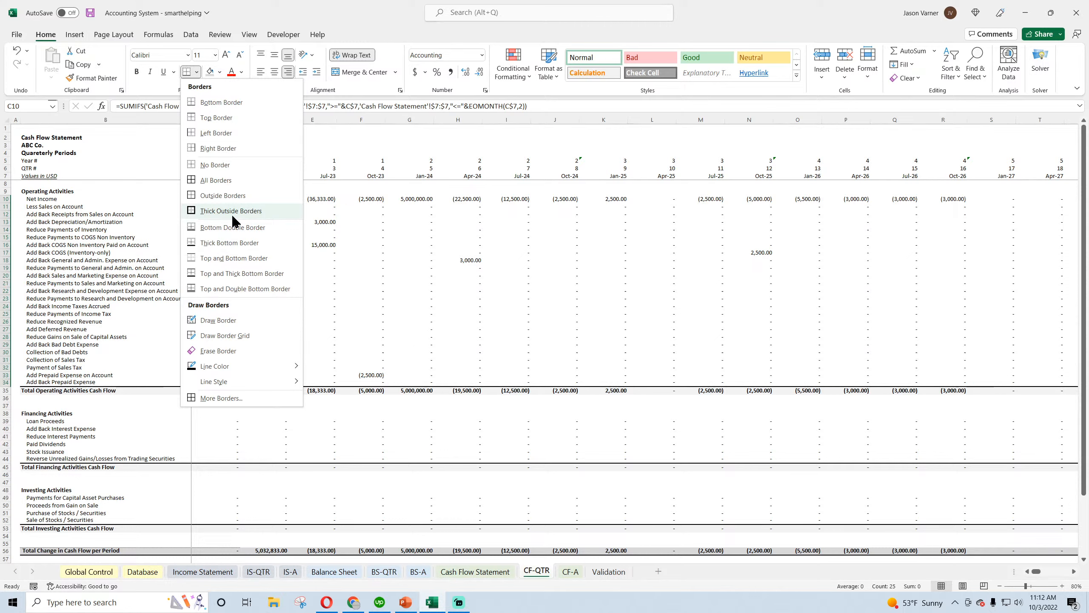
click(233, 242)
drag(241, 386, 1087, 385)
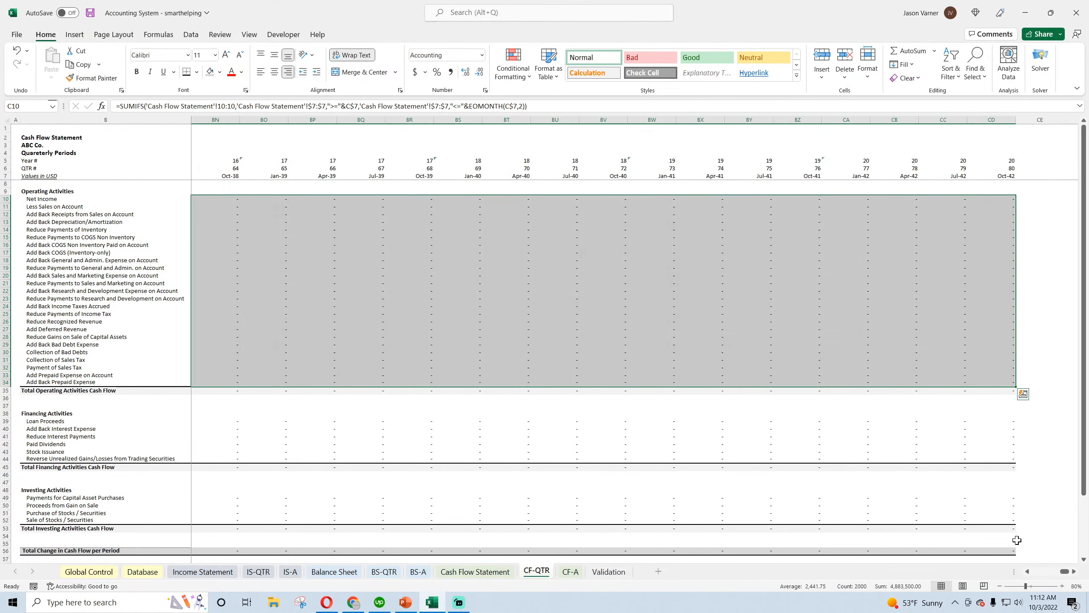
drag(1067, 572, 1035, 572)
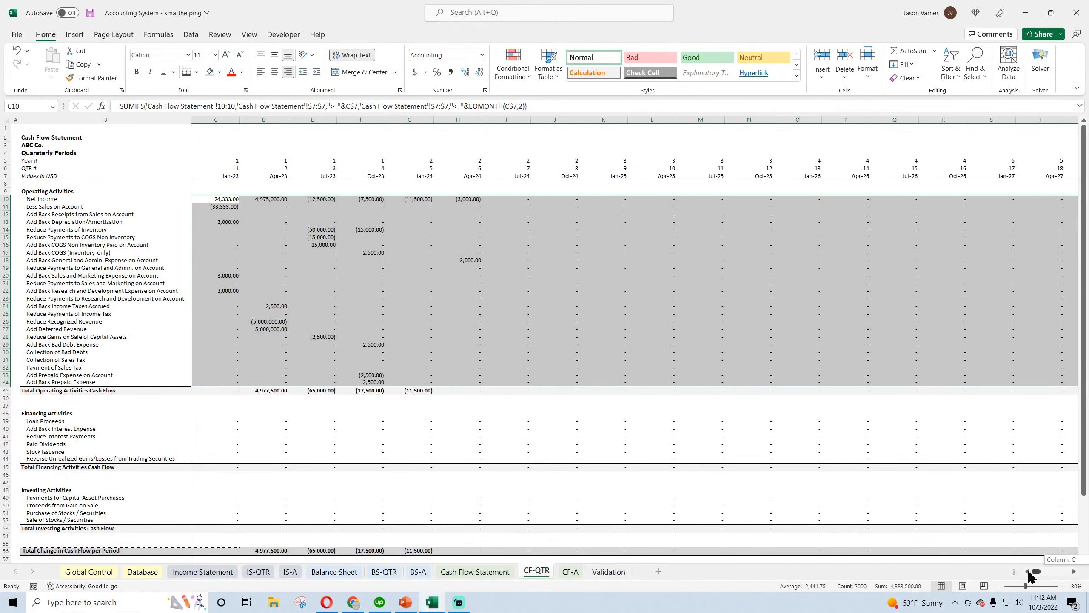
click(221, 199)
right_click(221, 201)
click(211, 199)
drag(216, 199, 304, 384)
right_click(307, 214)
click(261, 230)
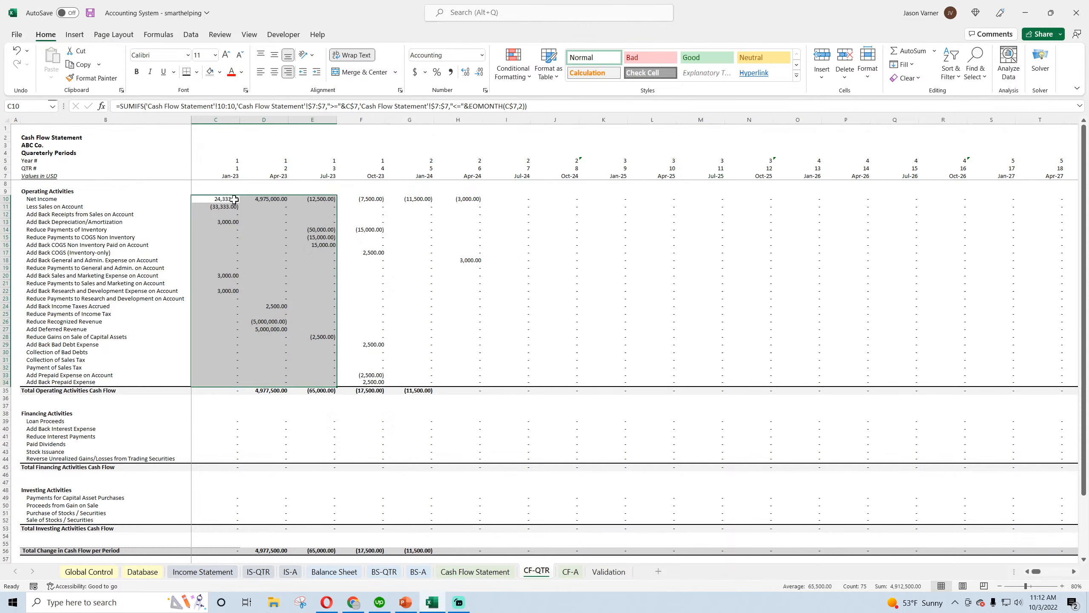
Copy the operating formulas in C10:D13 into the Financing Activities section starting at Loan Proceeds in C39
drag(235, 196, 287, 223)
click(558, 327)
right_click(262, 207)
click(290, 254)
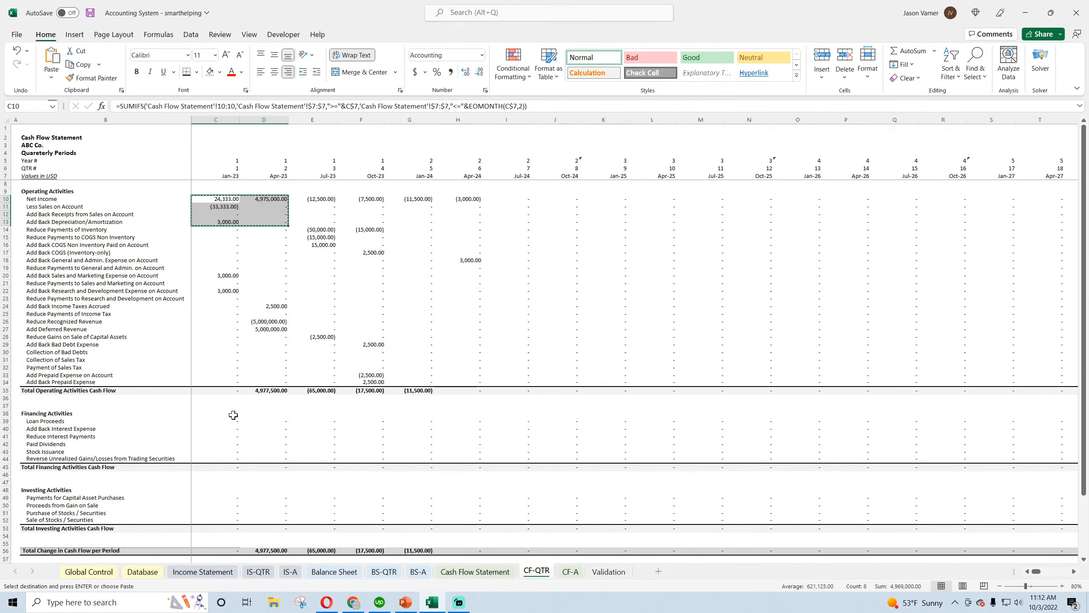
right_click(232, 420)
click(253, 176)
Fill the Loan Proceeds formula in C39 down through row 44 and across all quarters to the last period
scroll(280, 320, down, 4)
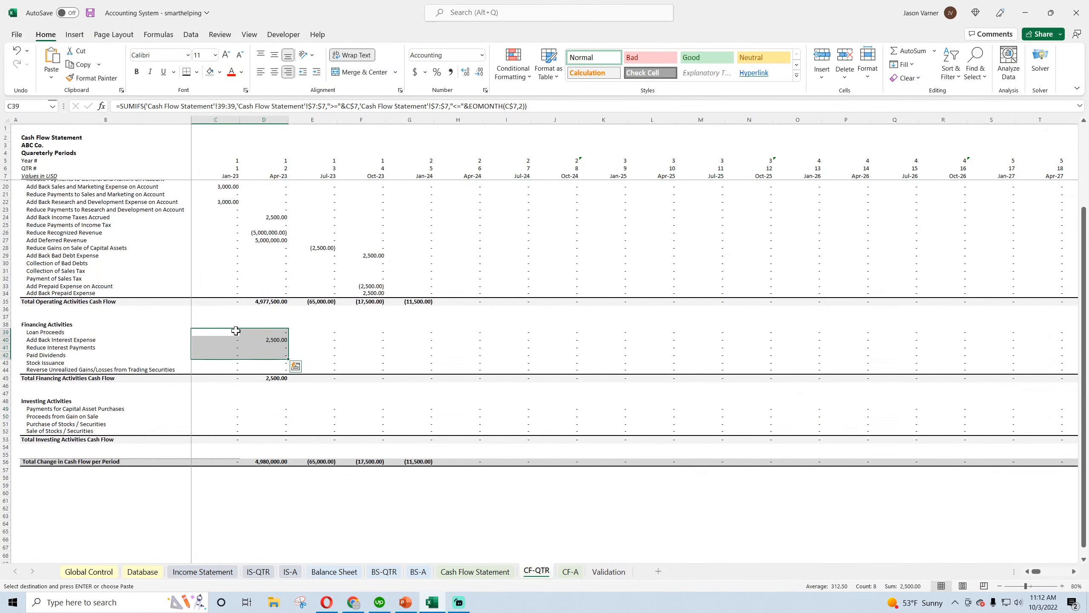
click(228, 333)
drag(240, 339, 242, 372)
click(320, 364)
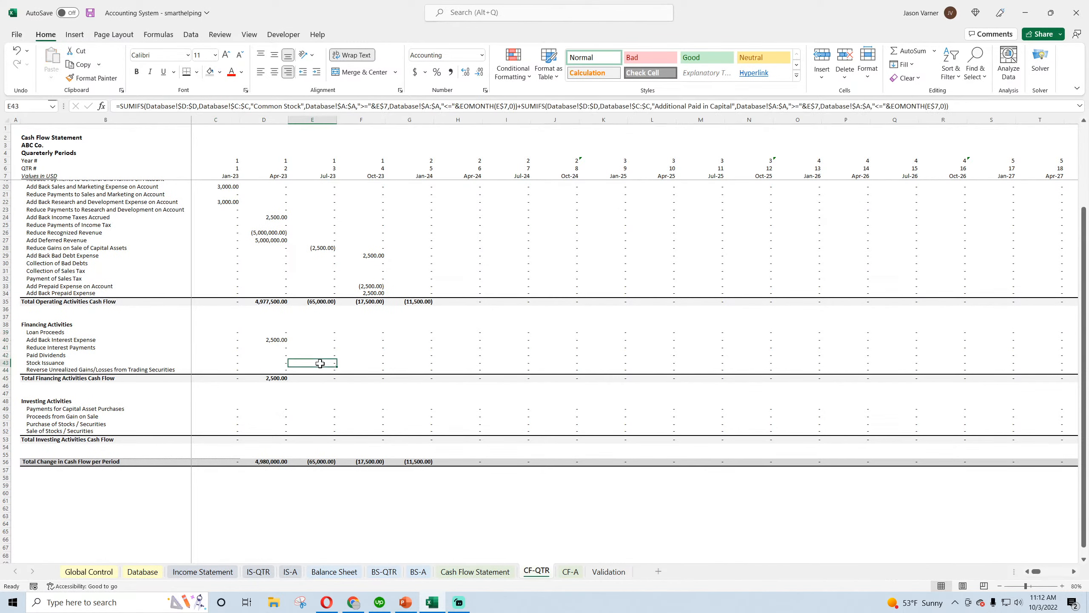
drag(226, 334, 1013, 374)
drag(1066, 571, 1032, 573)
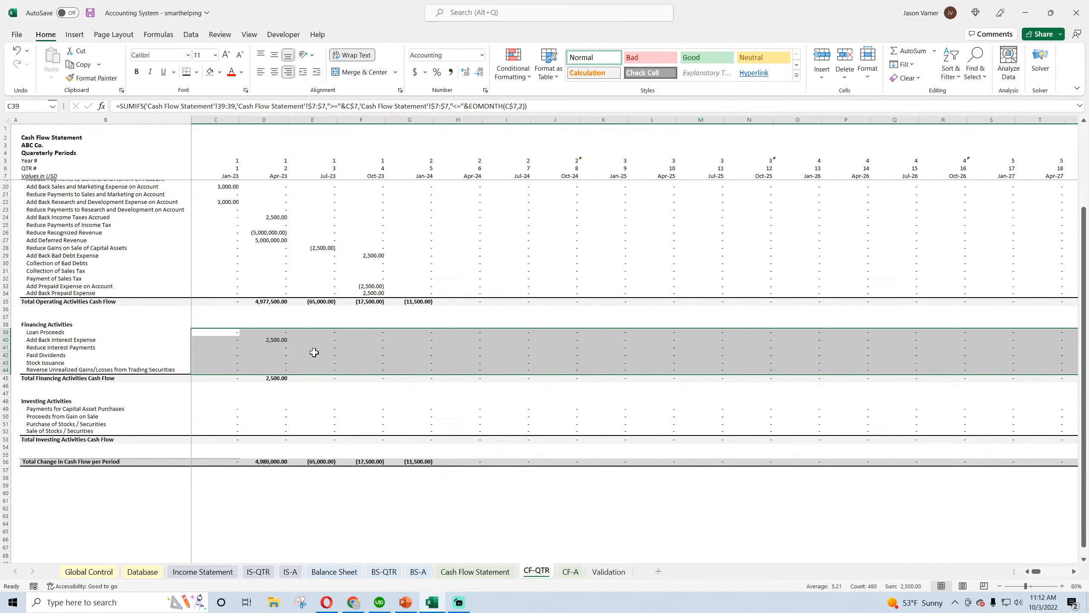
Copy the Loan Proceeds formula in C39 into C49 for Payments for Capital Asset Purchases
click(225, 330)
right_click(225, 330)
click(255, 56)
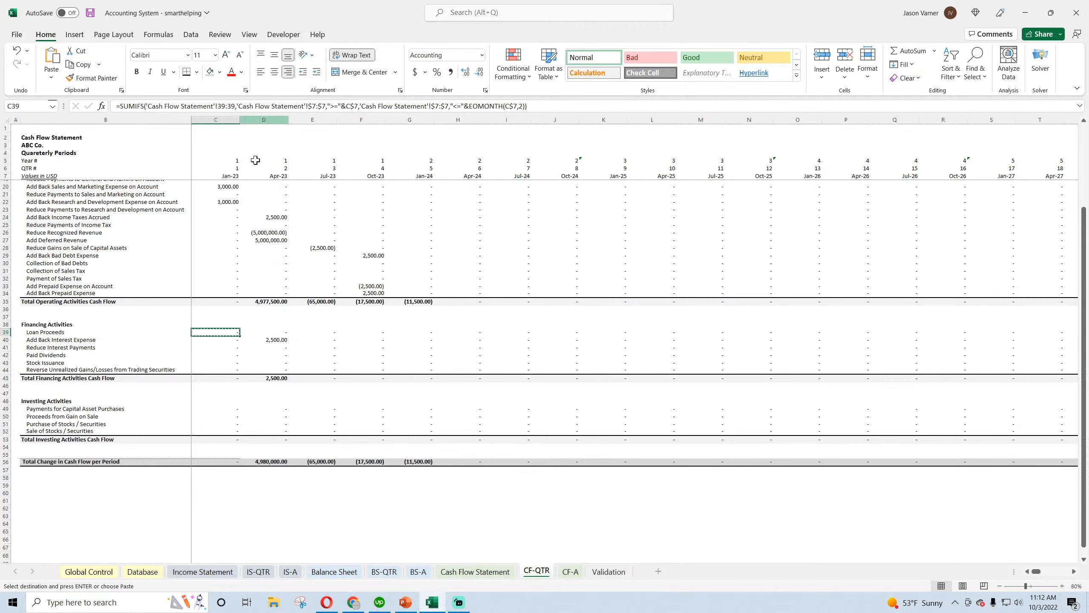
right_click(232, 409)
click(259, 162)
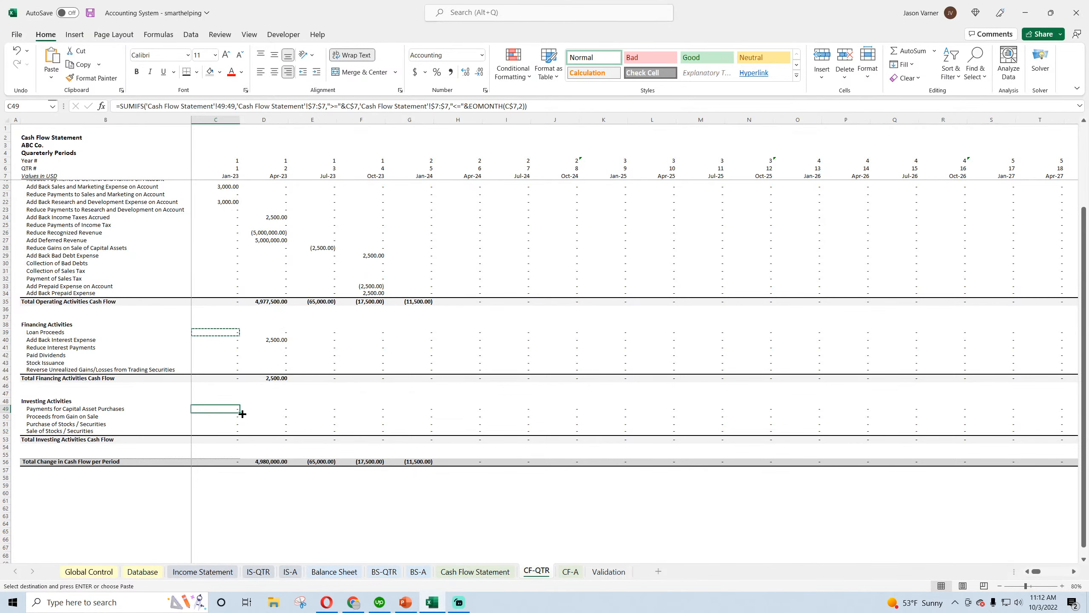
Fill the C49 formula down through row 52 and across to Oct-42, and save the workbook
mouse_move(240, 410)
mouse_down()
mouse_move(238, 436)
mouse_move(1087, 437)
mouse_move(1016, 436)
mouse_up()
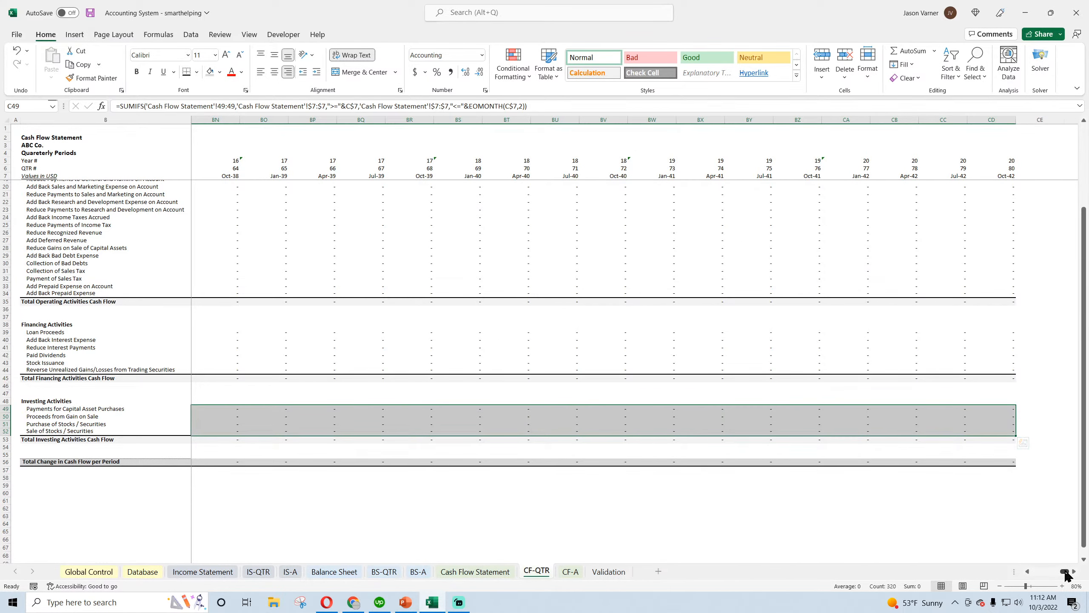
drag(1067, 573, 1040, 572)
click(393, 514)
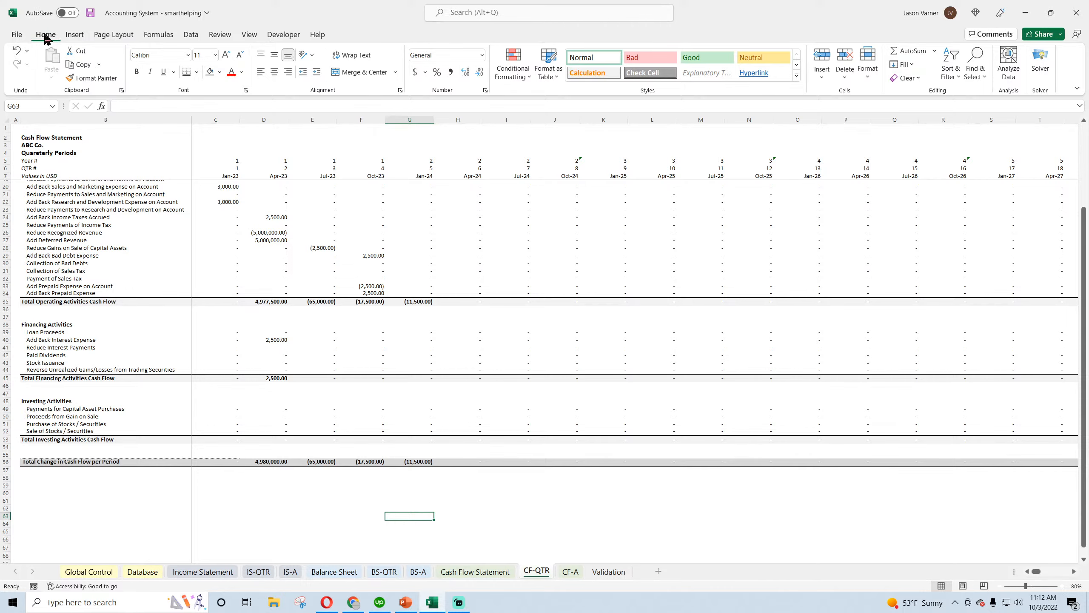
click(90, 12)
Copy the quarterly Net Income formula in C10 of CF-QTR into C10 of the annual CF-A sheet
scroll(238, 249, up, 4)
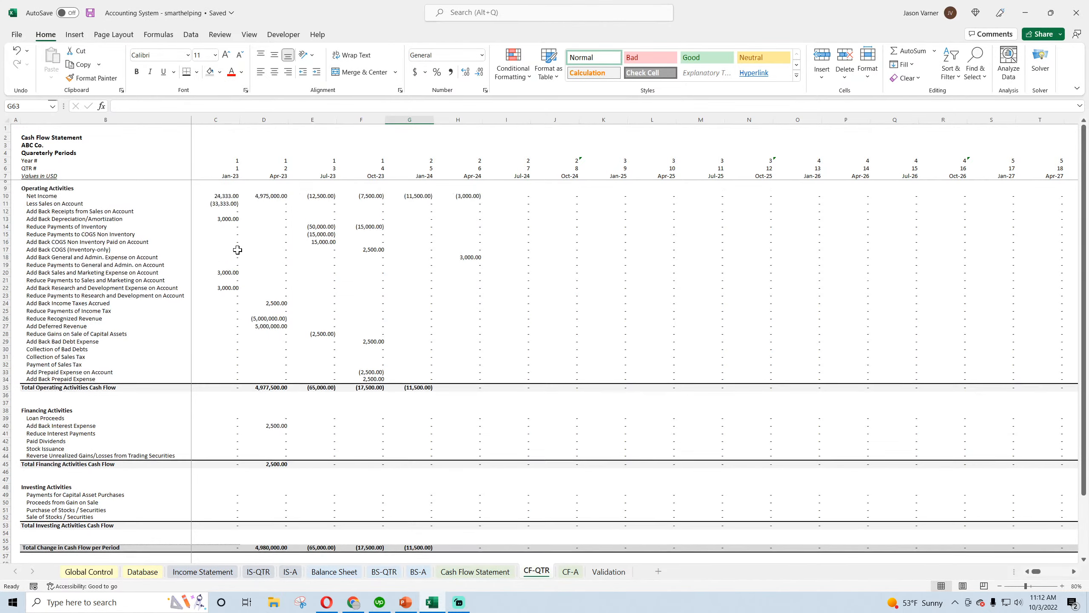
click(227, 197)
right_click(227, 197)
click(246, 239)
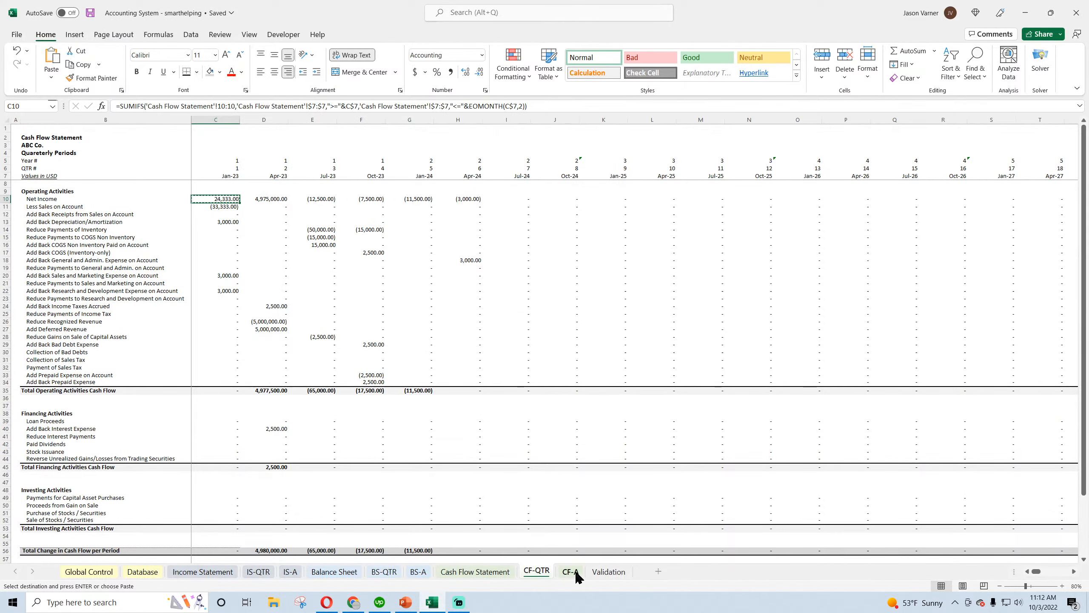
click(571, 571)
right_click(225, 200)
click(247, 259)
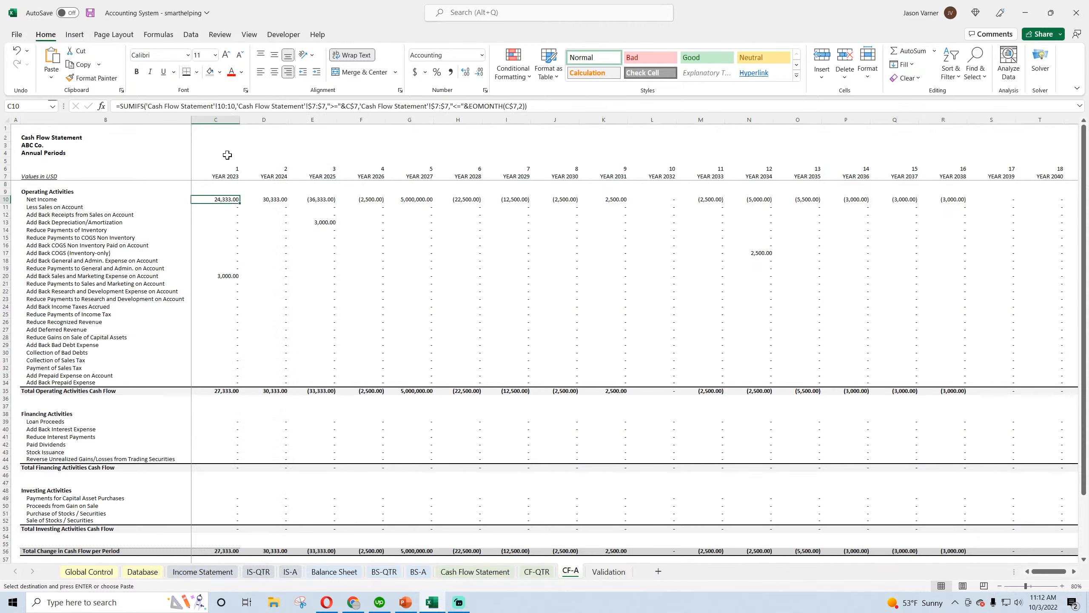
Change the EOMONTH offset in CF-A's Net Income formula in C10 to 11 months
double_click(521, 106)
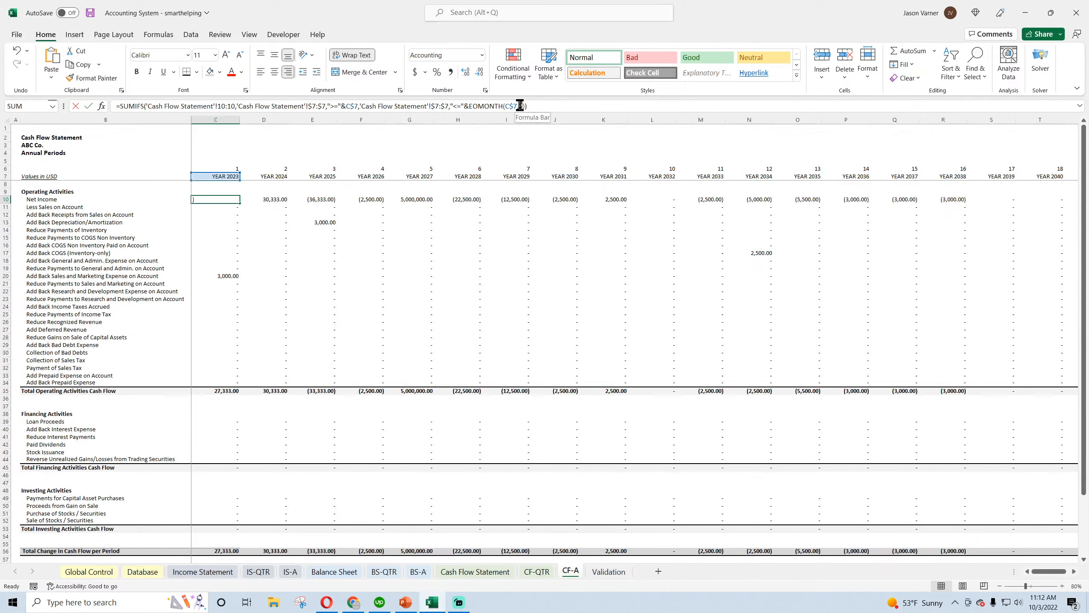
text(11)
key(Return)
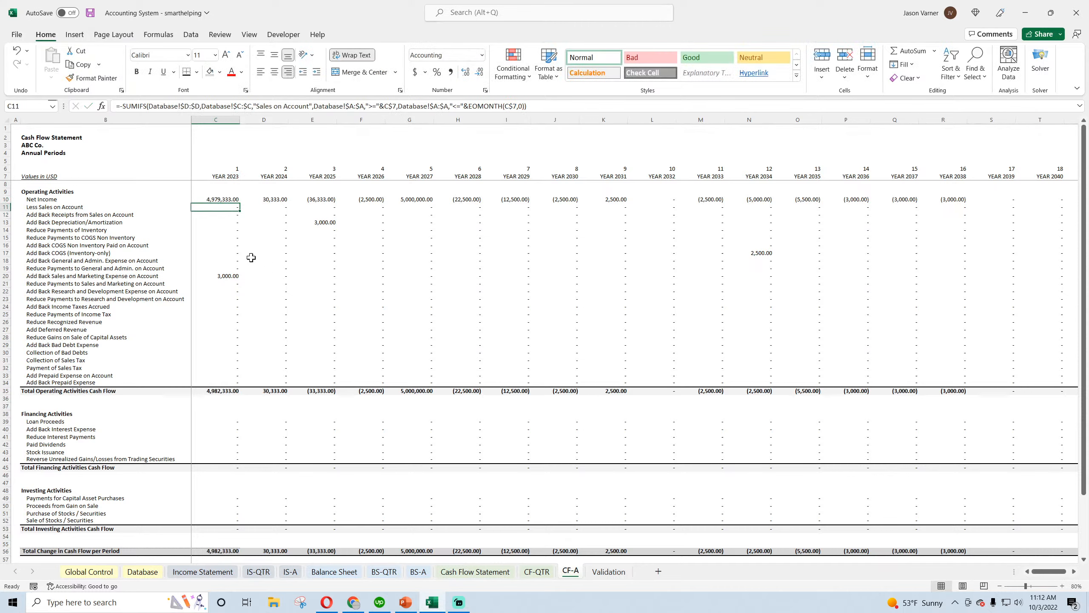
Fill the annual C10 formula down through row 34 and across to Year 2042
click(222, 197)
drag(240, 203, 1025, 373)
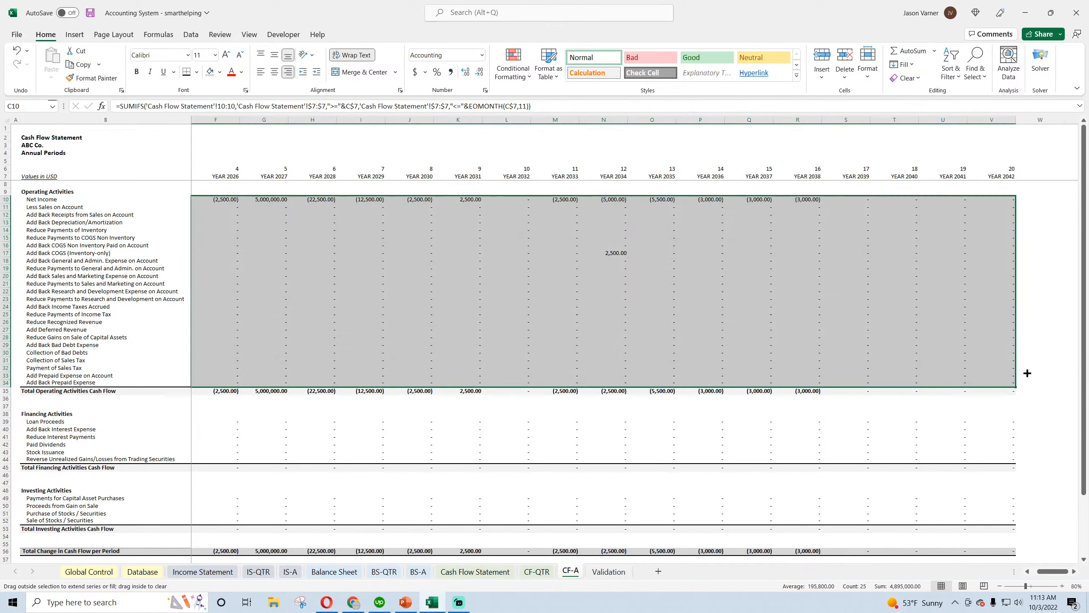
click(1033, 572)
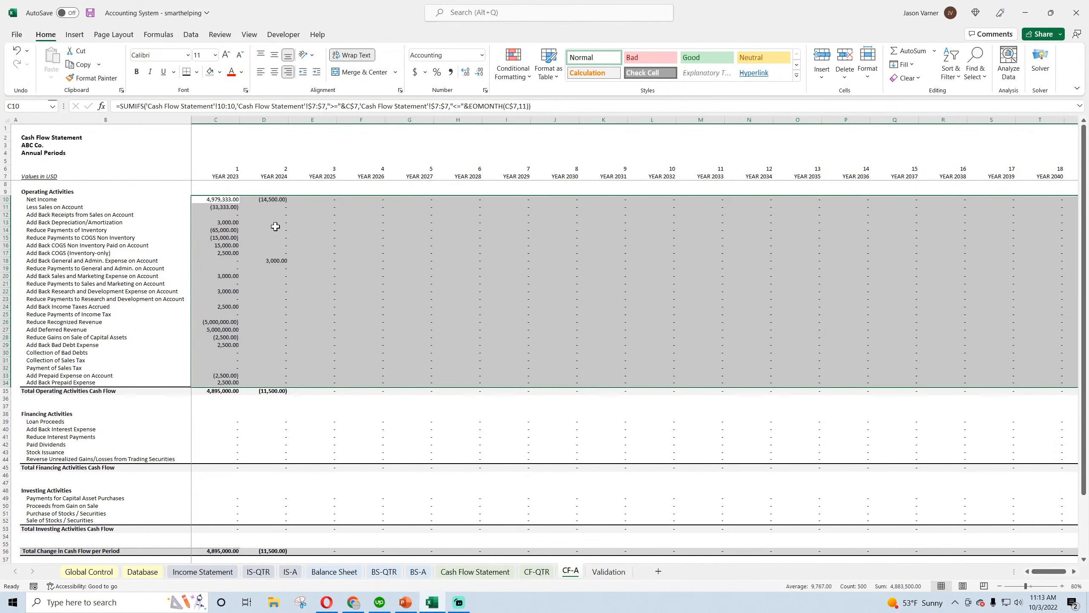
Copy the annual Net Income formula in C10 into C39 for Loan Proceeds
click(221, 200)
right_click(221, 200)
click(249, 241)
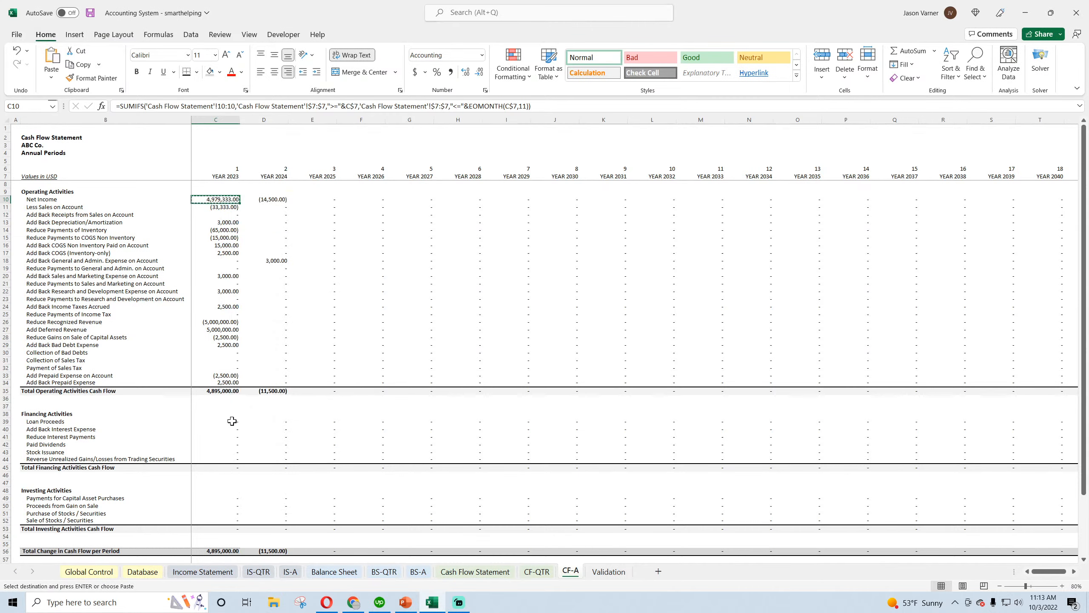
right_click(229, 421)
click(257, 176)
Fill the annual Loan Proceeds formula in C39 down through row 44 and across to Year 2042
scroll(274, 300, down, 4)
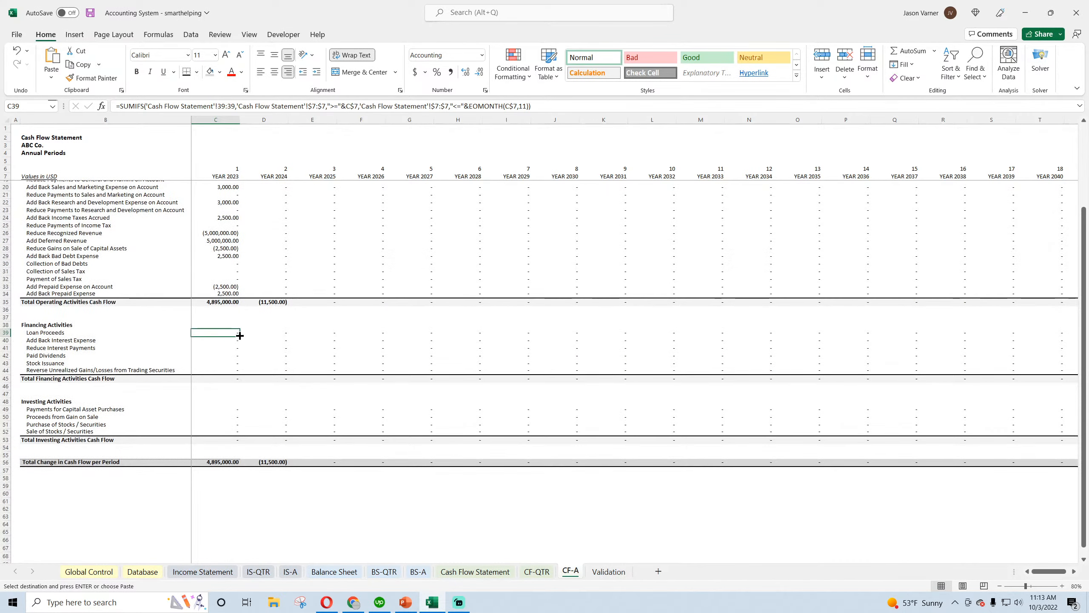
drag(240, 336, 1016, 387)
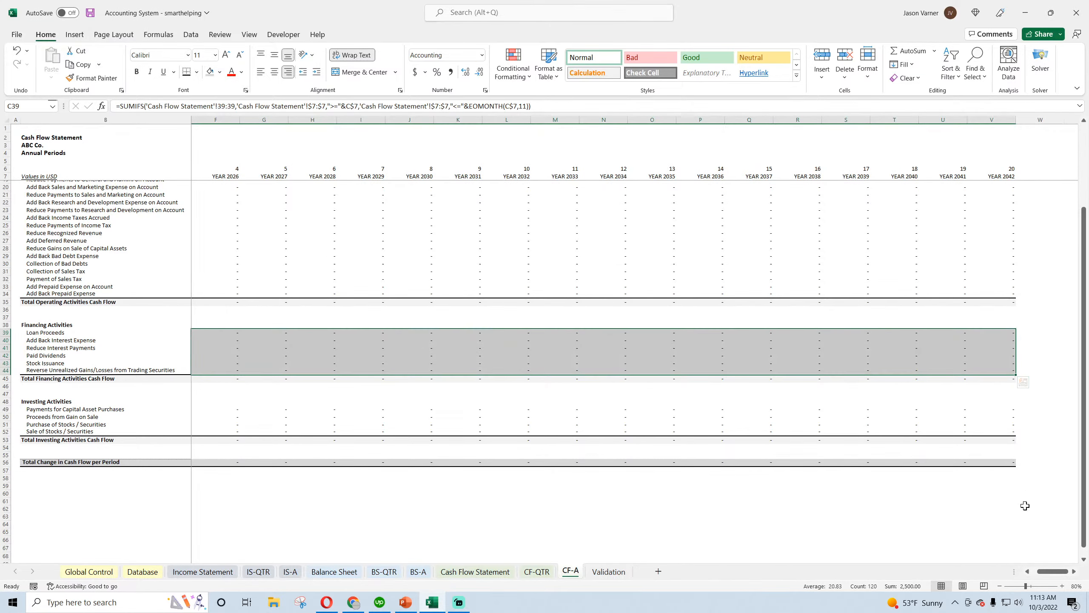
scroll(658, 452, left, 3)
Copy the annual Loan Proceeds formula in C39 into C49 for Payments for Capital Asset Purchases
right_click(220, 335)
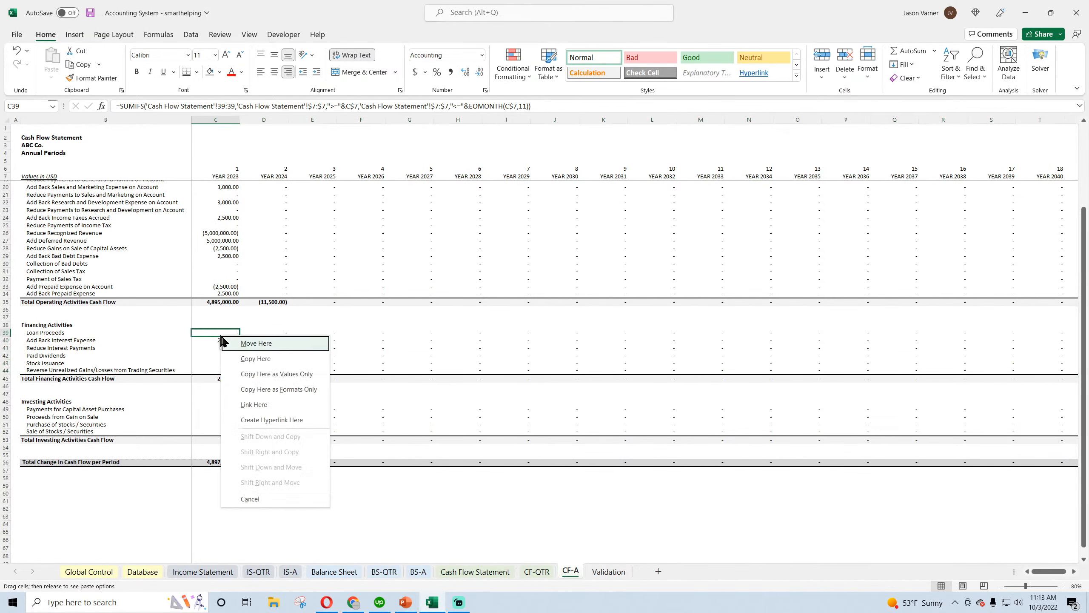
click(227, 342)
click(246, 52)
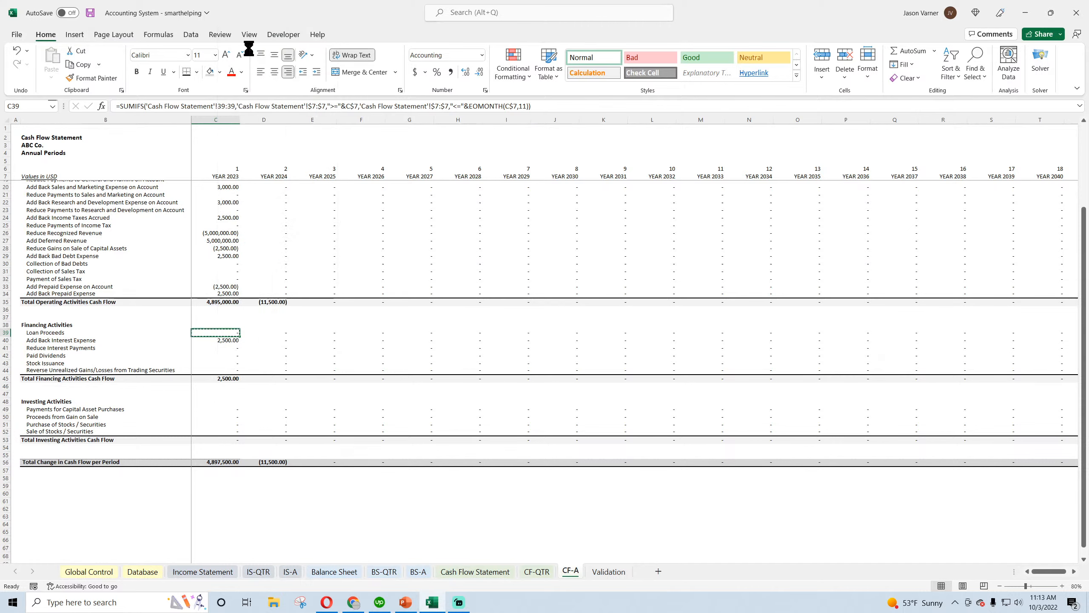
right_click(224, 409)
click(250, 162)
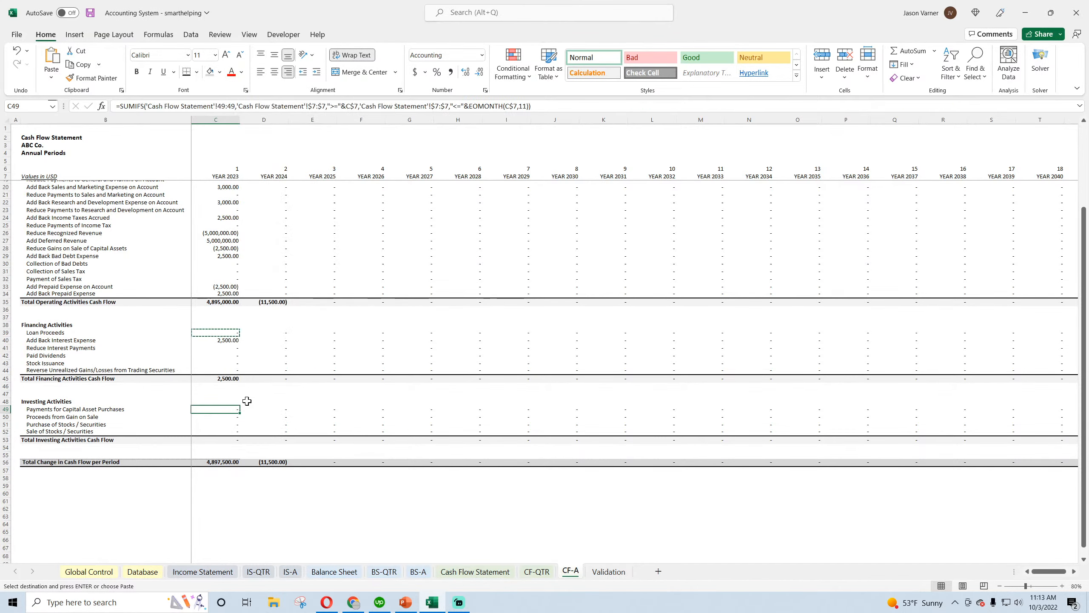
Fill the annual C49 formula down through row 52 and across to Year 2042, and save the workbook
mouse_move(240, 412)
mouse_down()
mouse_move(242, 435)
mouse_move(1088, 467)
mouse_move(1015, 464)
mouse_up()
click(370, 501)
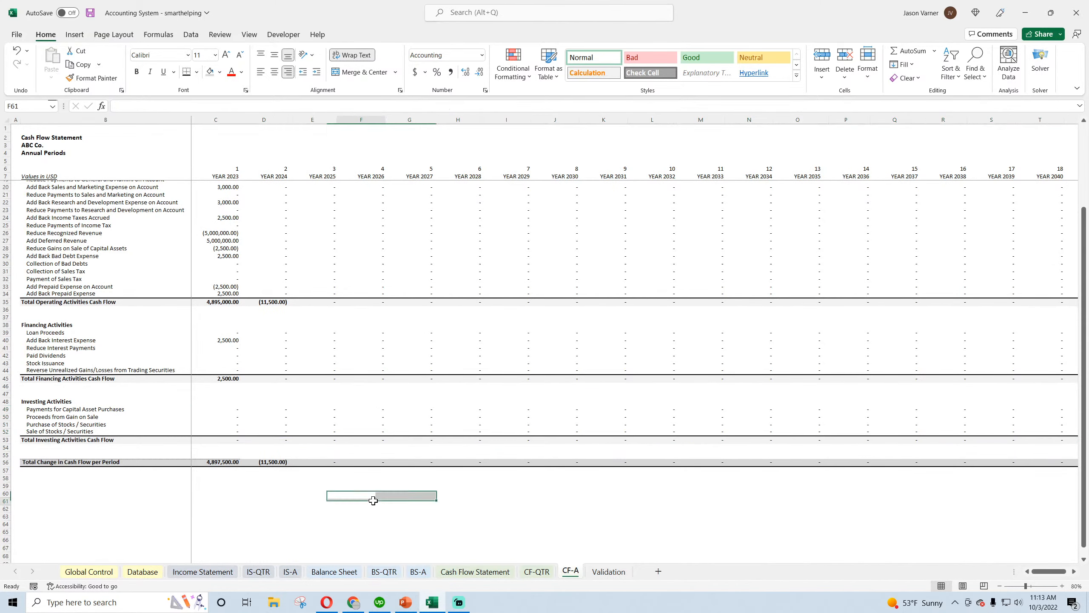
click(90, 13)
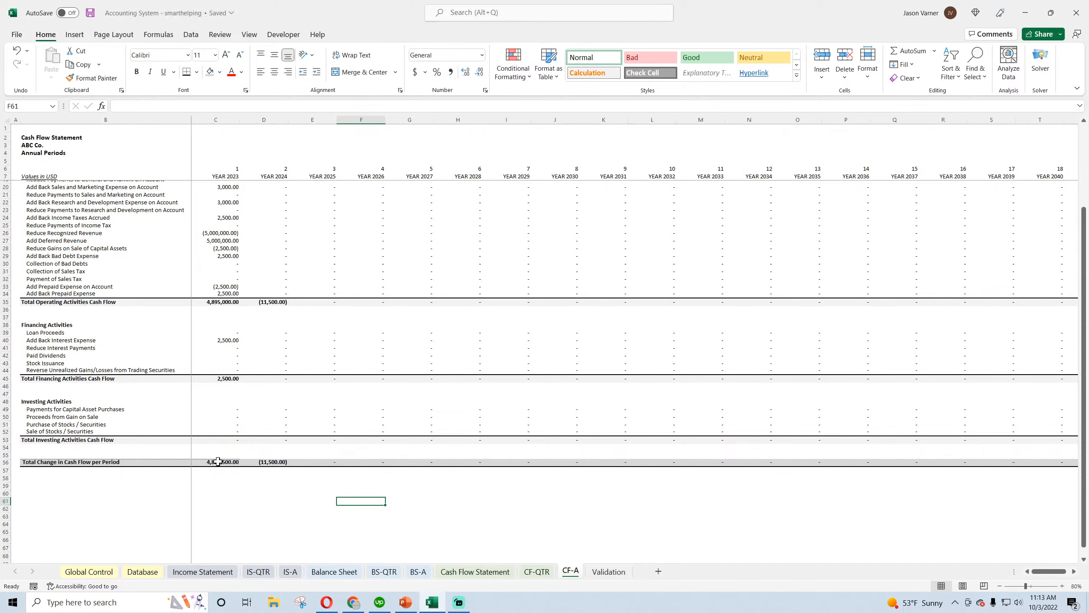
Compare the sum of Total Change in Cash Flow per Period in row 56 across the annual, quarterly and monthly cash flow sheets
drag(214, 462, 283, 463)
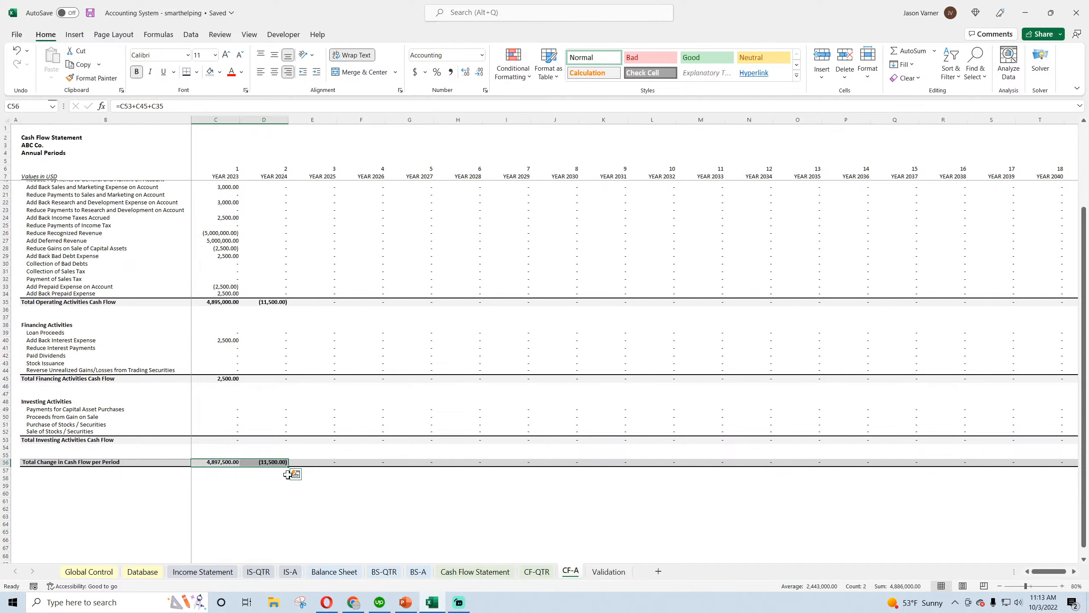
click(536, 571)
drag(209, 465, 466, 463)
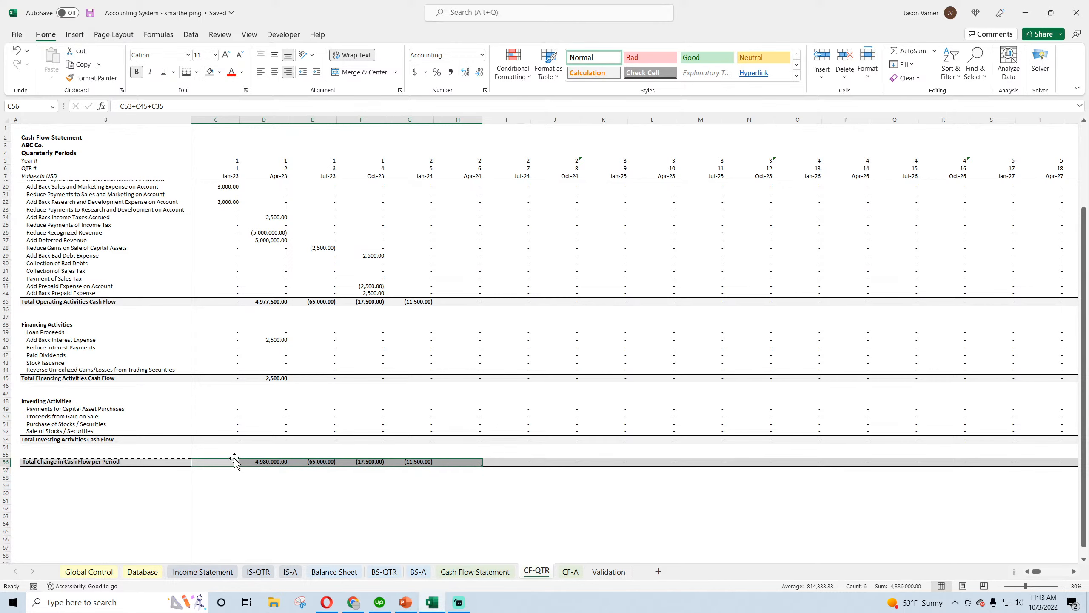
scroll(234, 458, up, 4)
click(484, 576)
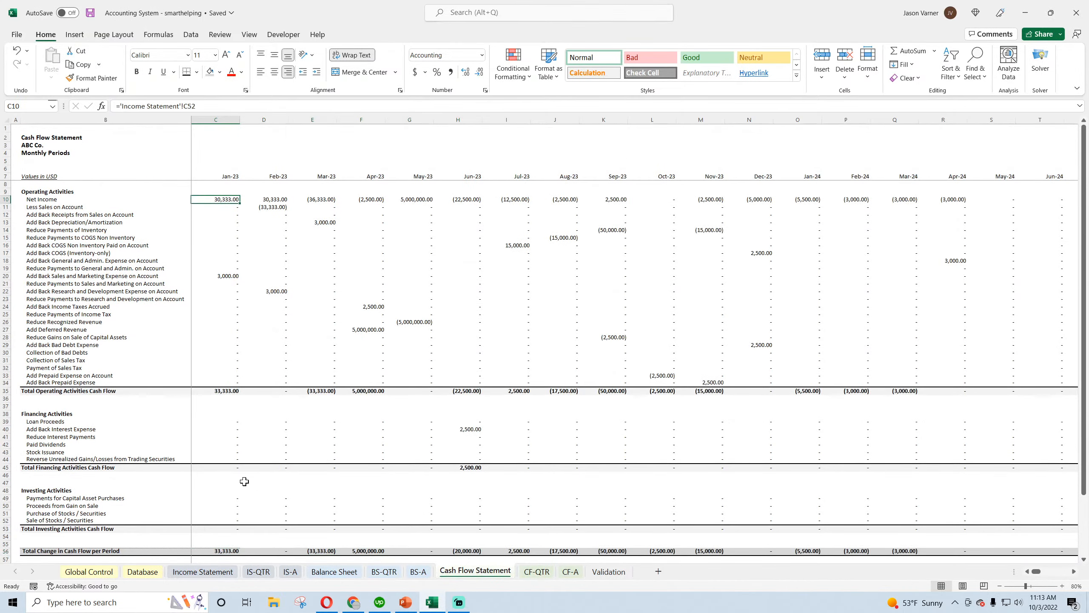
scroll(231, 477, down, 4)
click(3, 463)
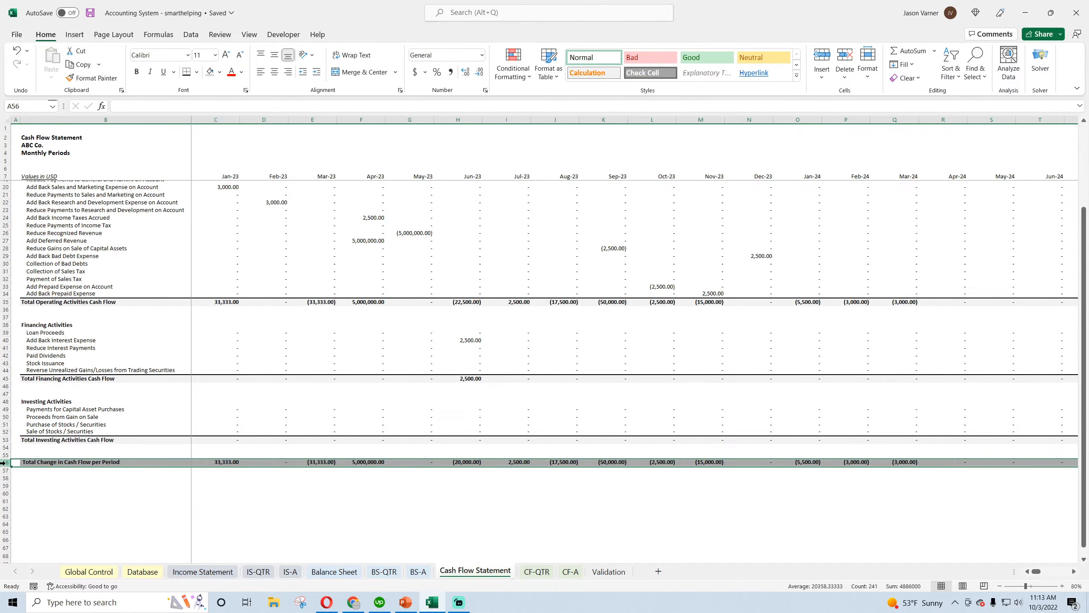
click(298, 511)
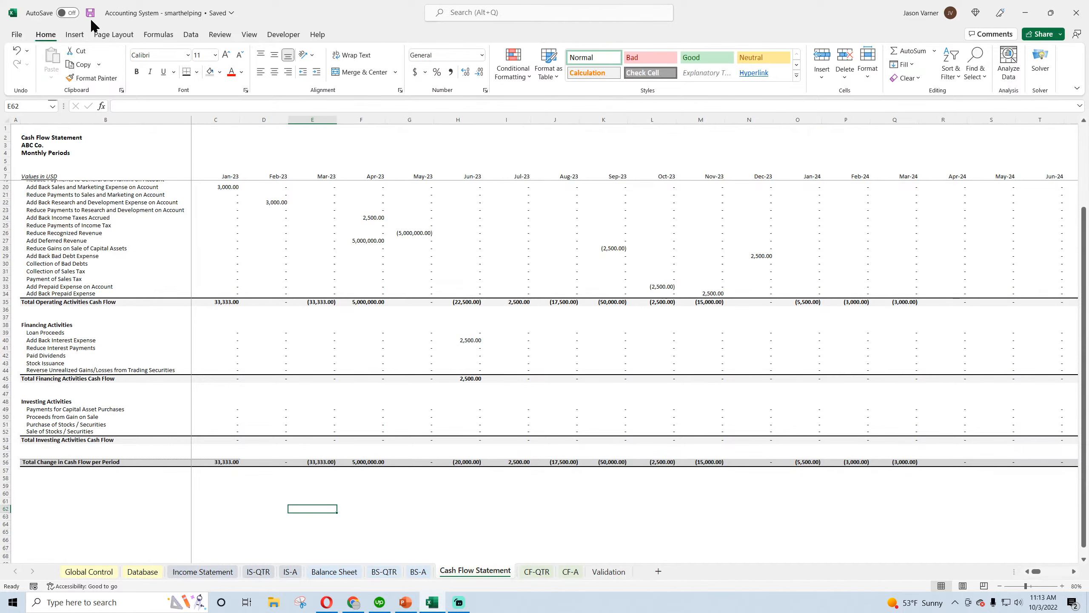
Examine the Check row on the monthly Balance Sheet, inspecting the April 2023 difference in F54
scroll(304, 386, up, 4)
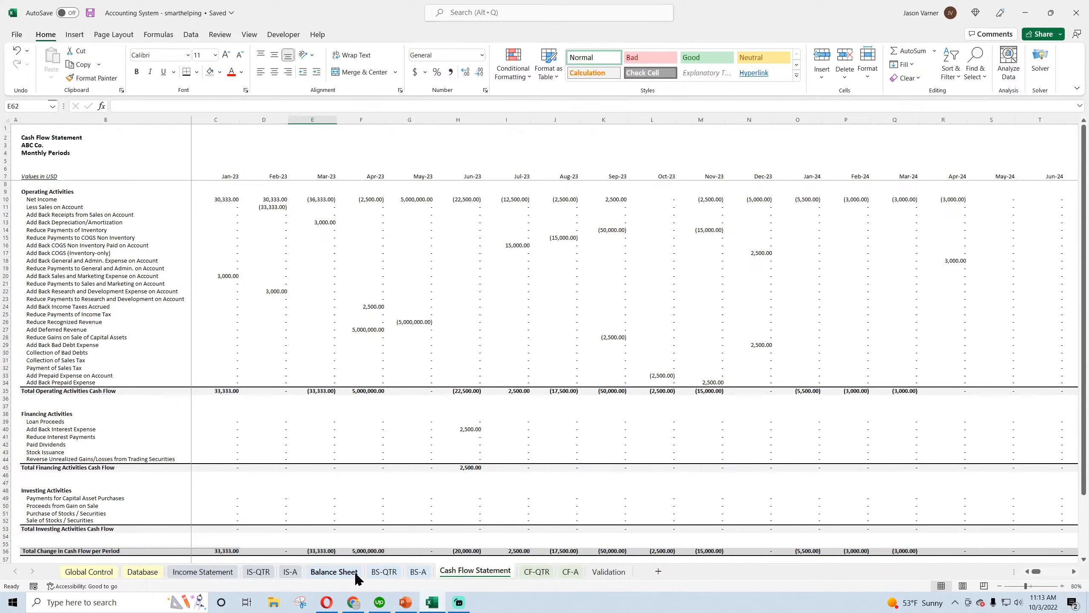
click(334, 571)
click(384, 572)
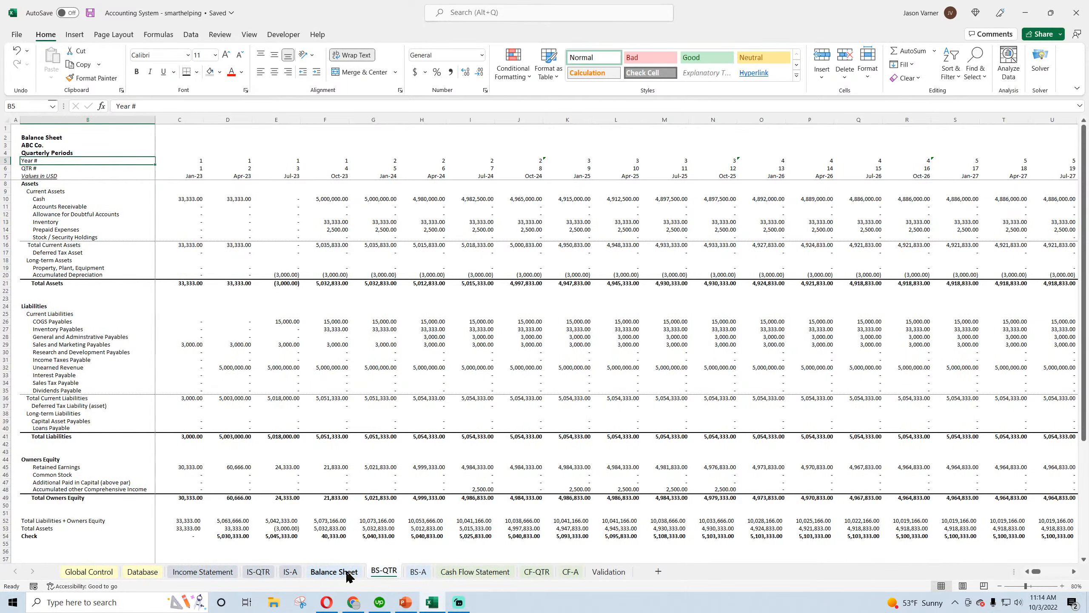
click(346, 573)
scroll(312, 468, down, 4)
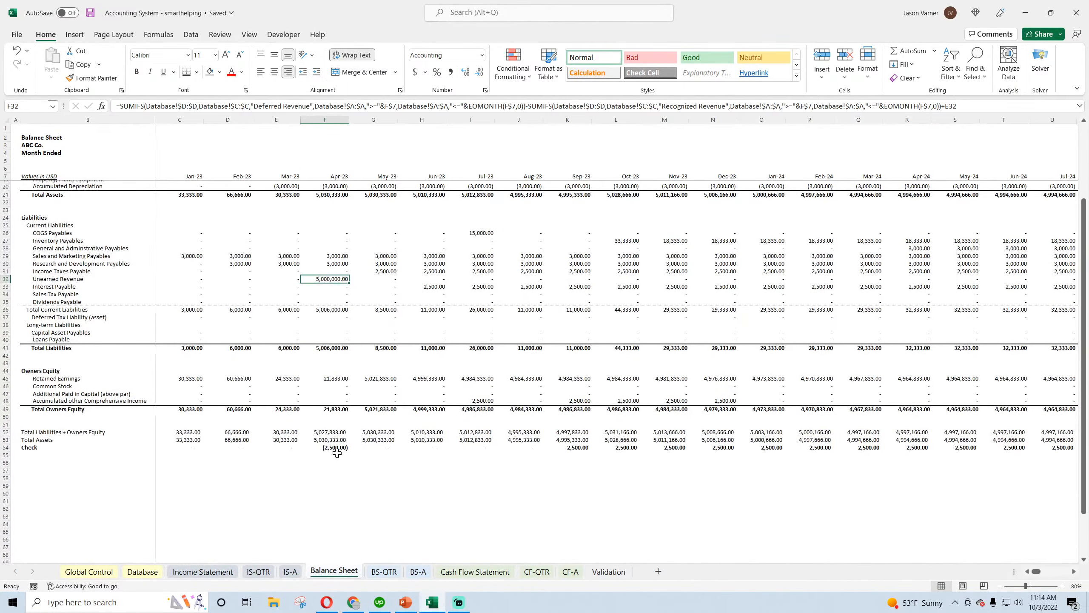
click(339, 448)
scroll(336, 448, up, 4)
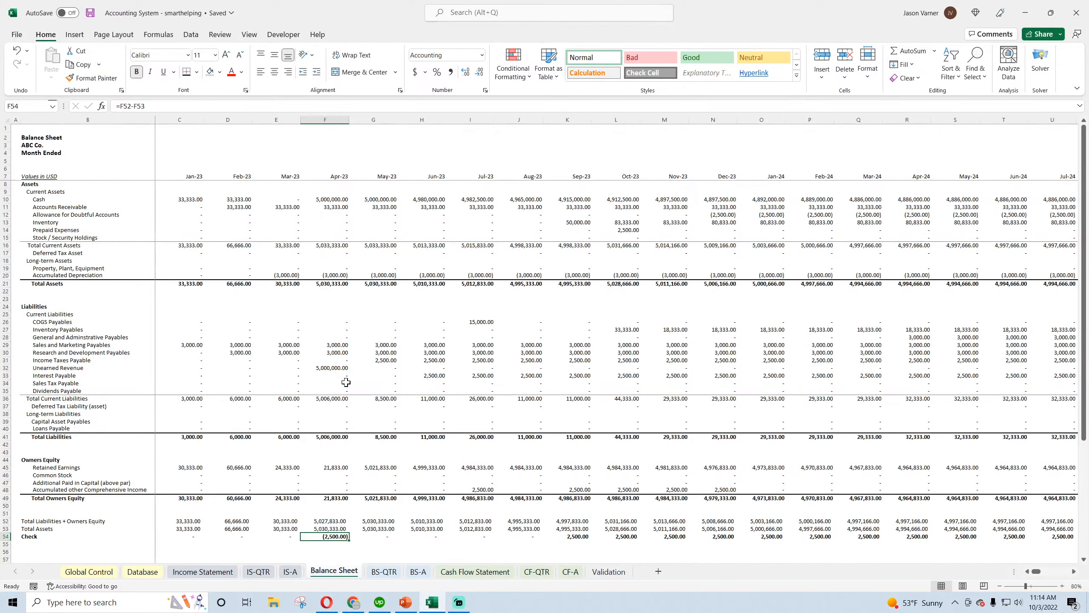
Review the test entry amounts on the Database sheet for Income Tax Expense and COGS Inventory, and save the workbook
click(92, 572)
click(133, 574)
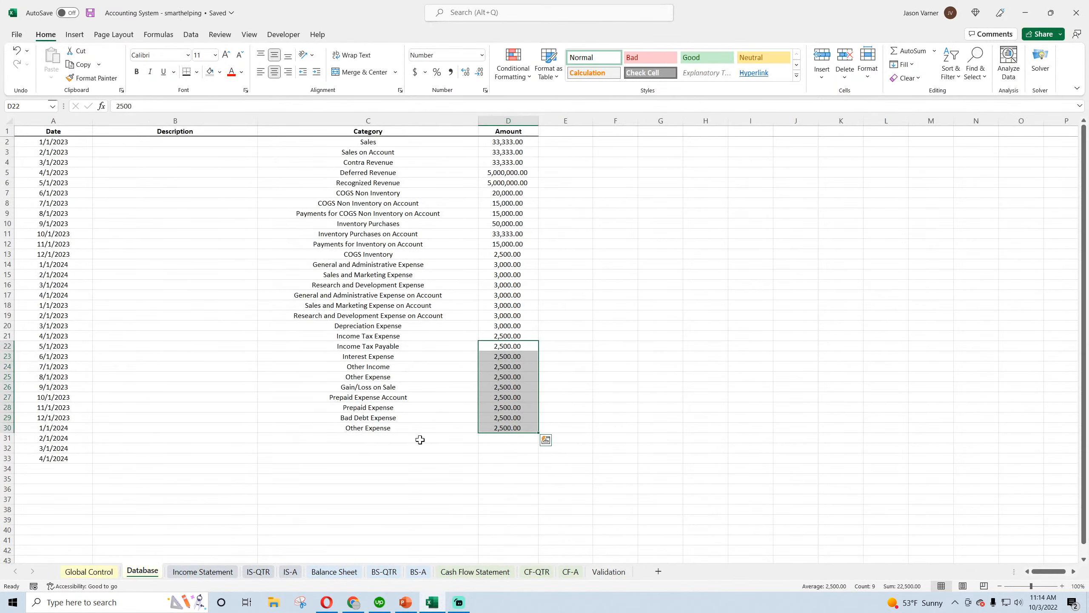
click(515, 334)
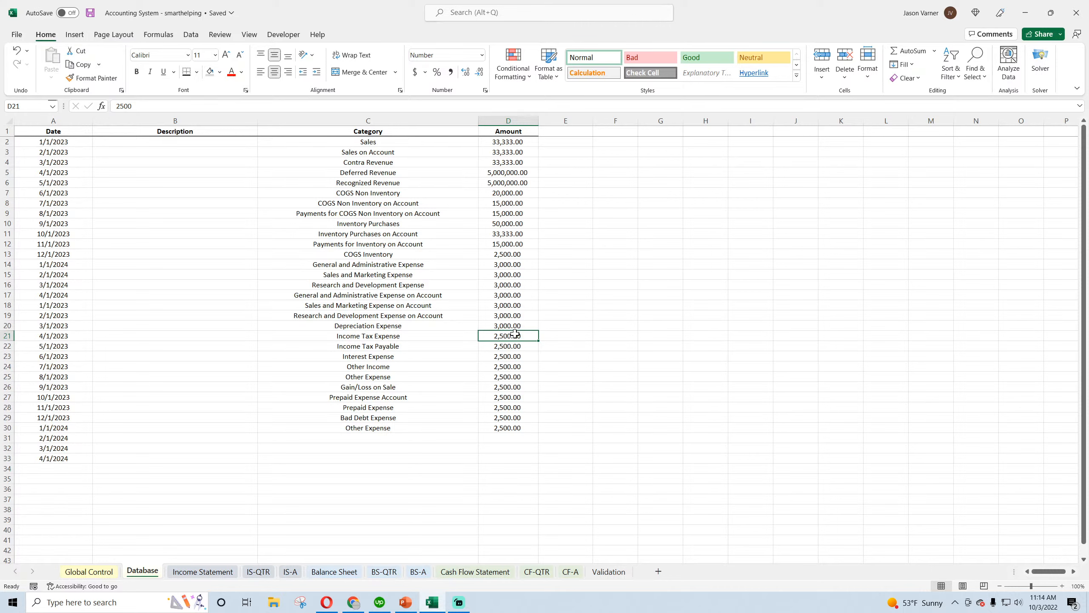
click(509, 255)
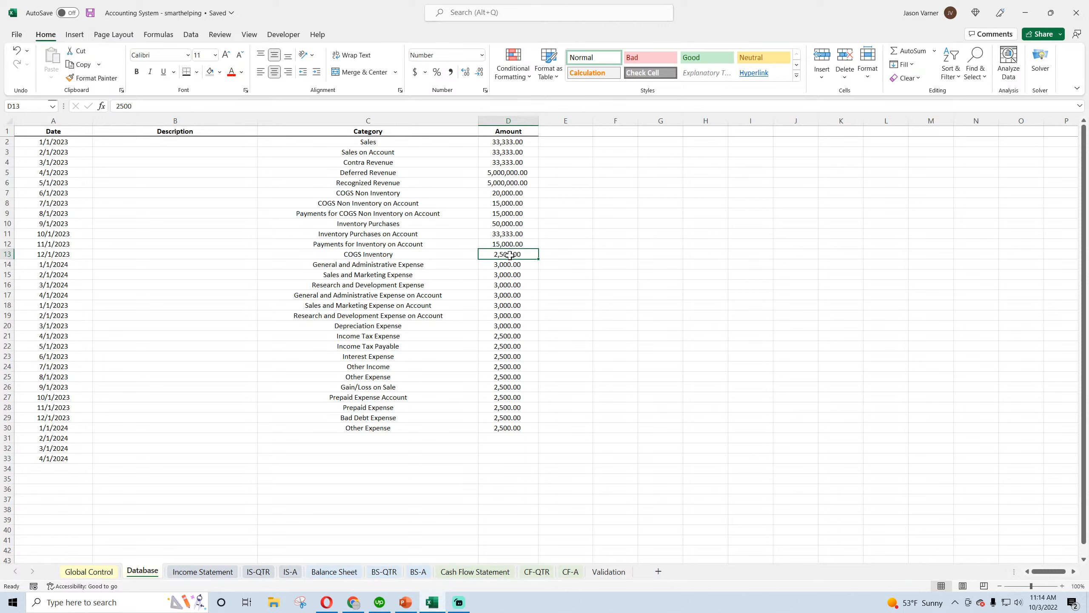
click(90, 13)
Review the full category list on the Validation sheet and save the workbook
click(322, 574)
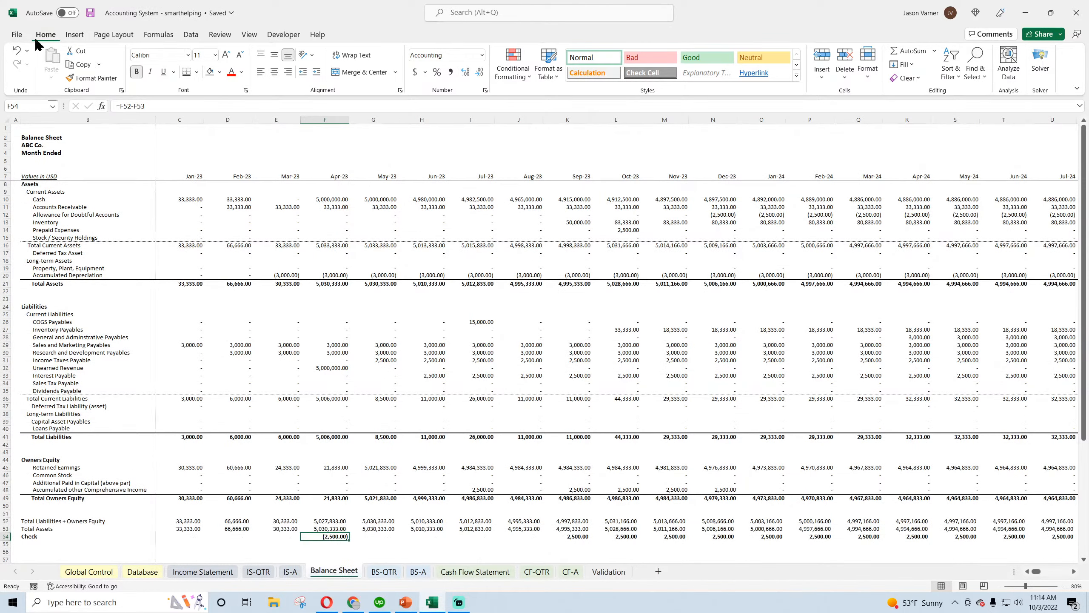
click(89, 12)
click(89, 12)
click(606, 572)
scroll(351, 404, up, 7)
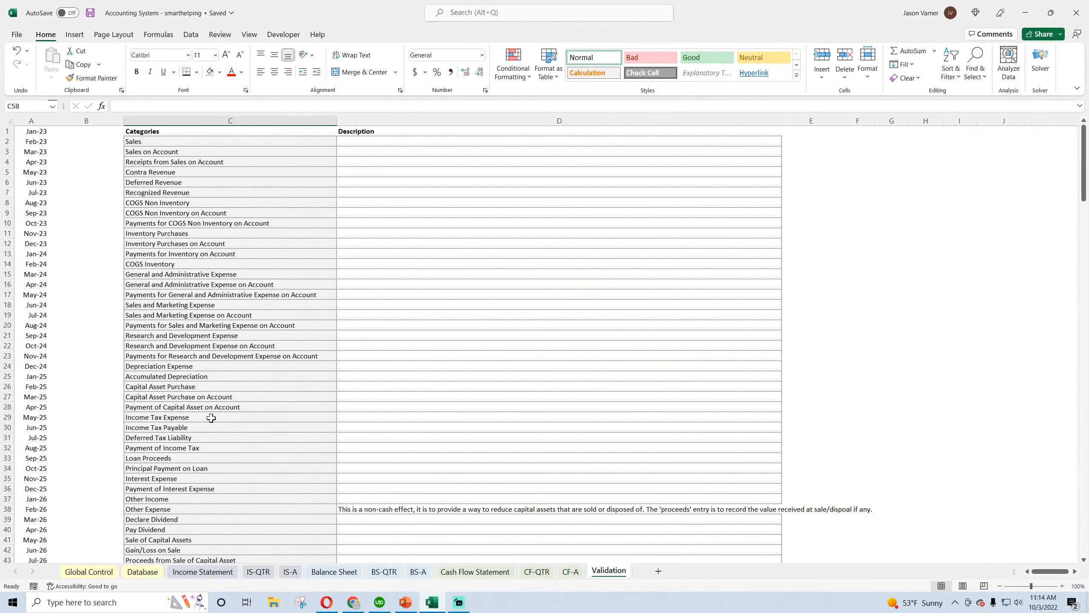
scroll(211, 416, down, 7)
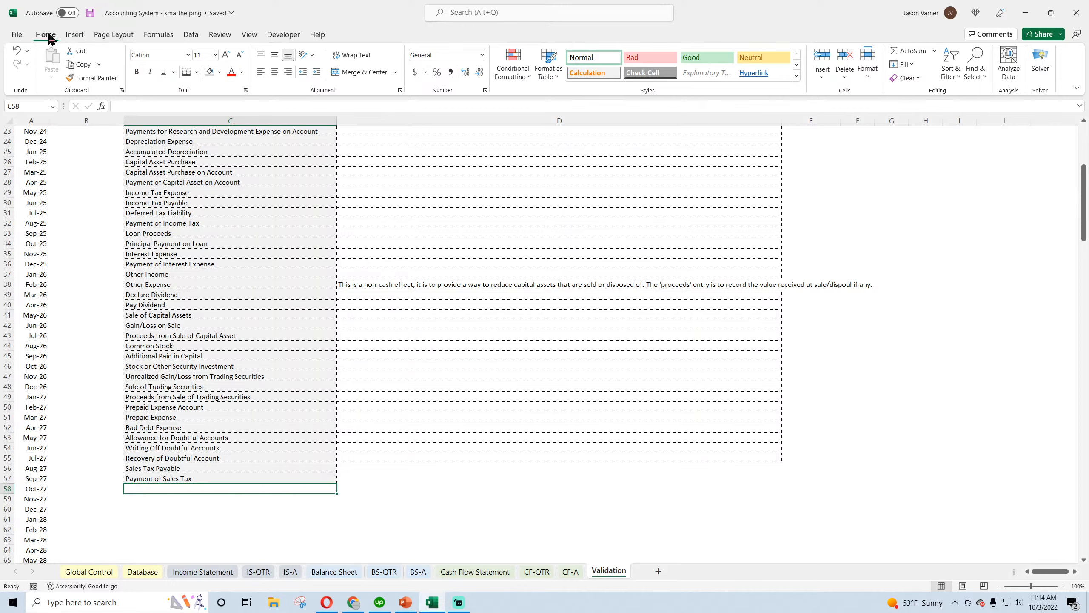
click(91, 13)
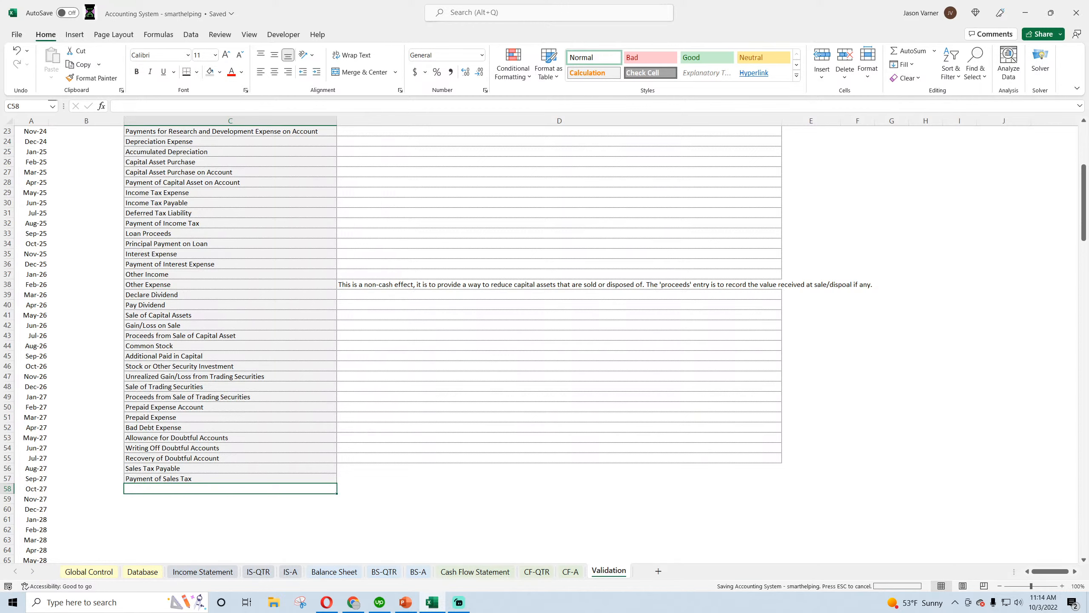
Start the quarterly Cash formula in C10 of BS-QTR with INDEX over monthly Balance Sheet row 10 and MATCH using C7 for the column number
click(329, 575)
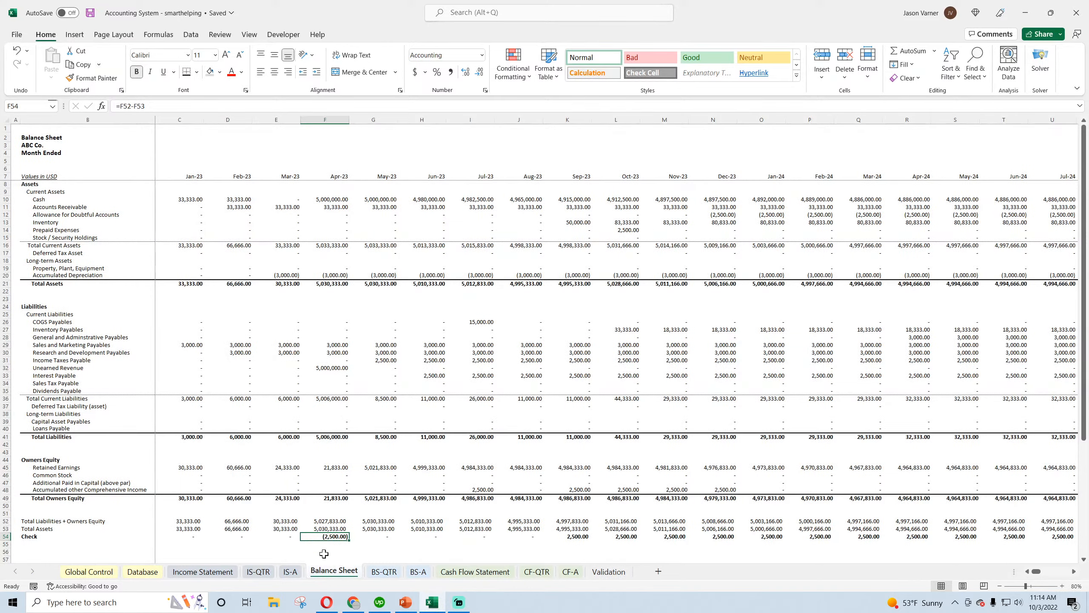
click(383, 575)
click(191, 199)
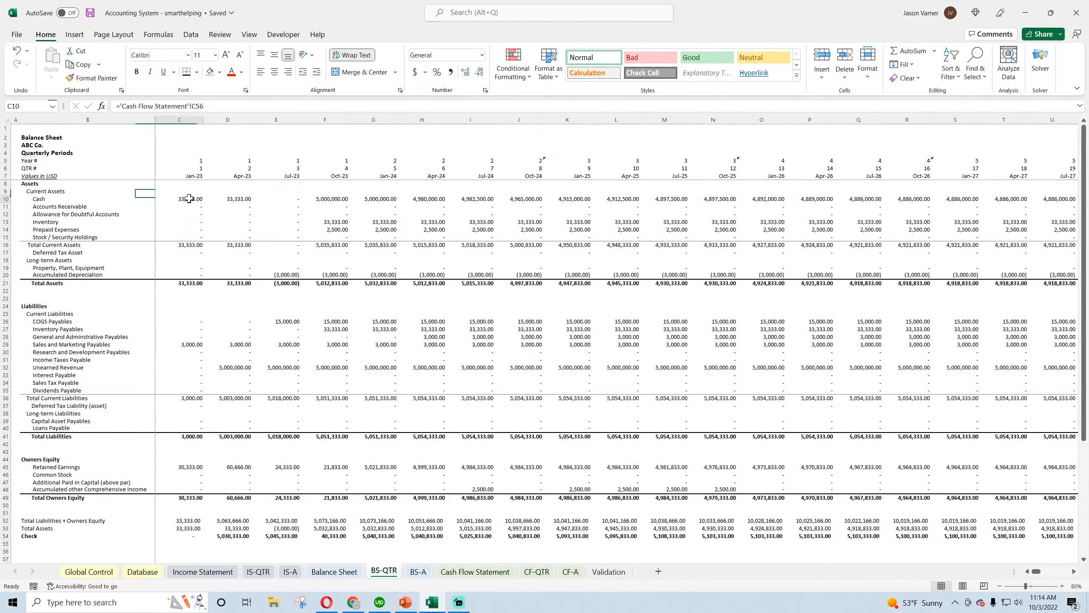
text(=index()
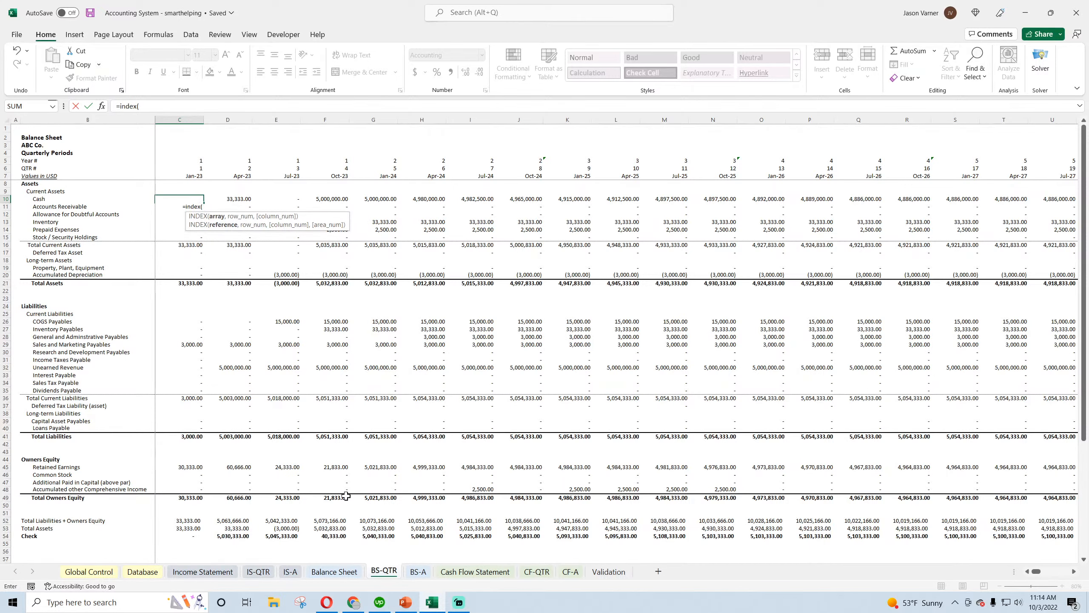
click(334, 571)
click(3, 199)
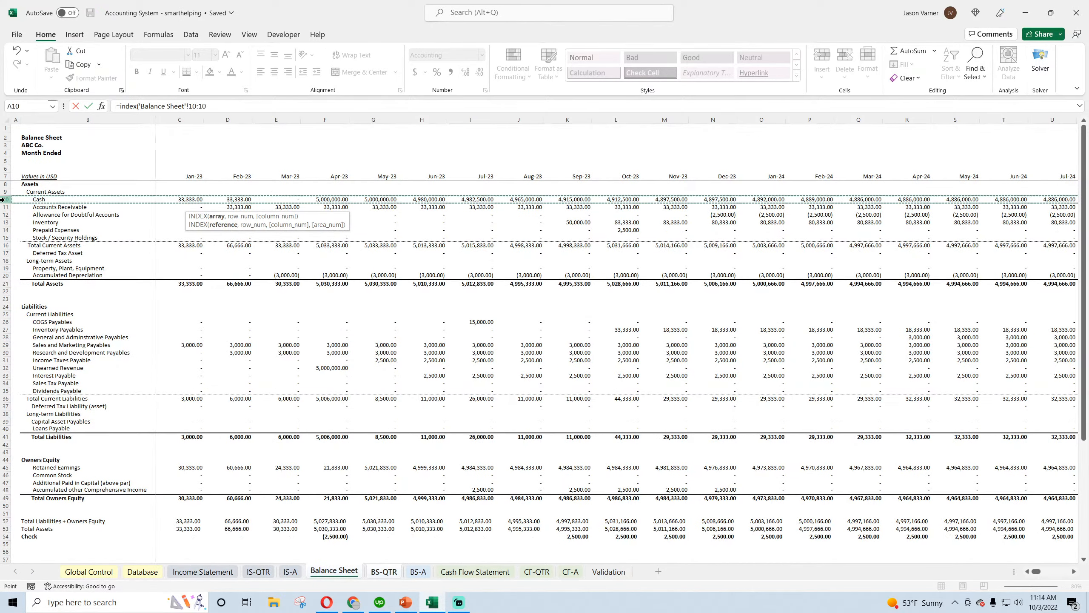
text(,,match(c3)
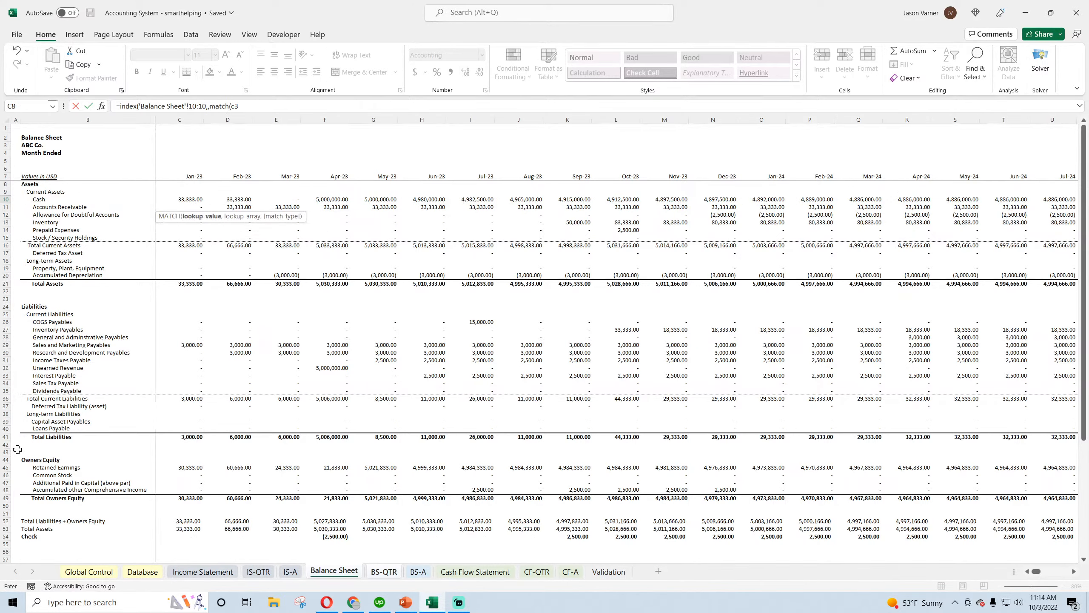
key(BackSpace)
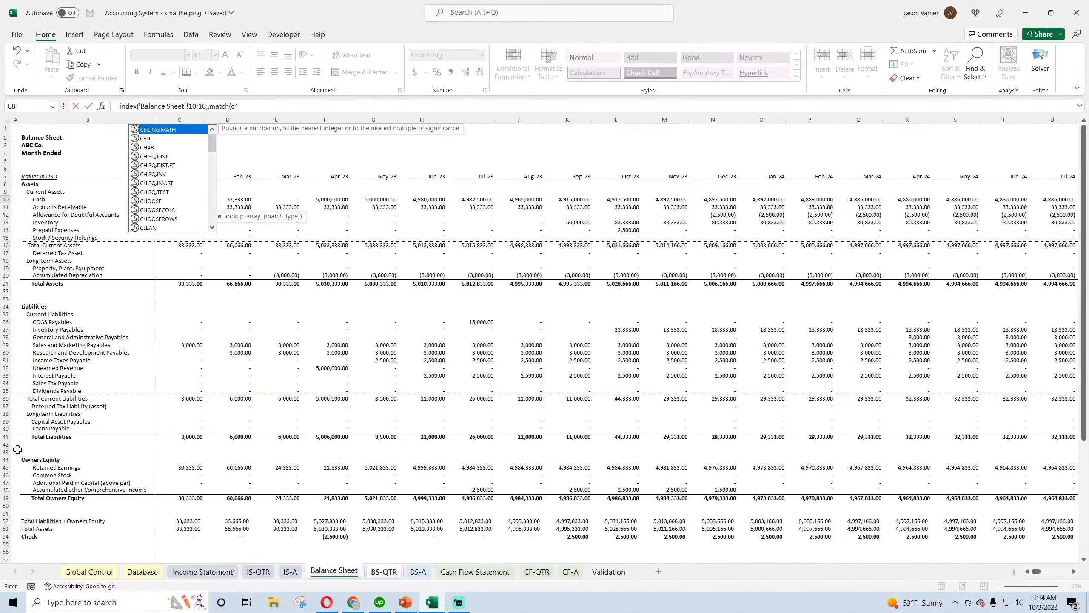
text(6)
text(,)
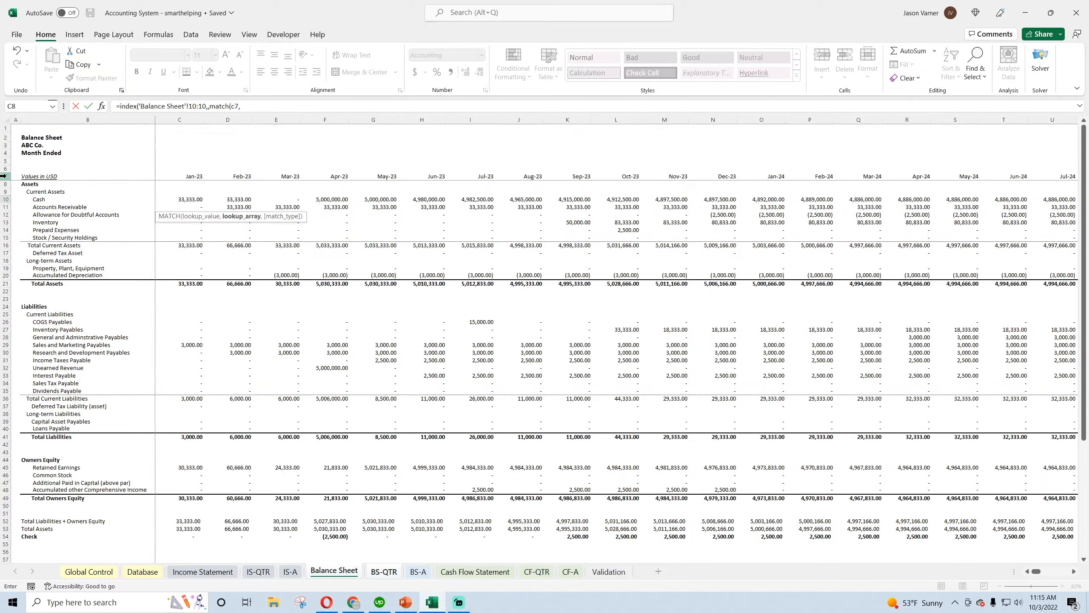
Wrap the MATCH lookup value as EDATE(C7,2) so it targets the last month of the quarter
click(231, 106)
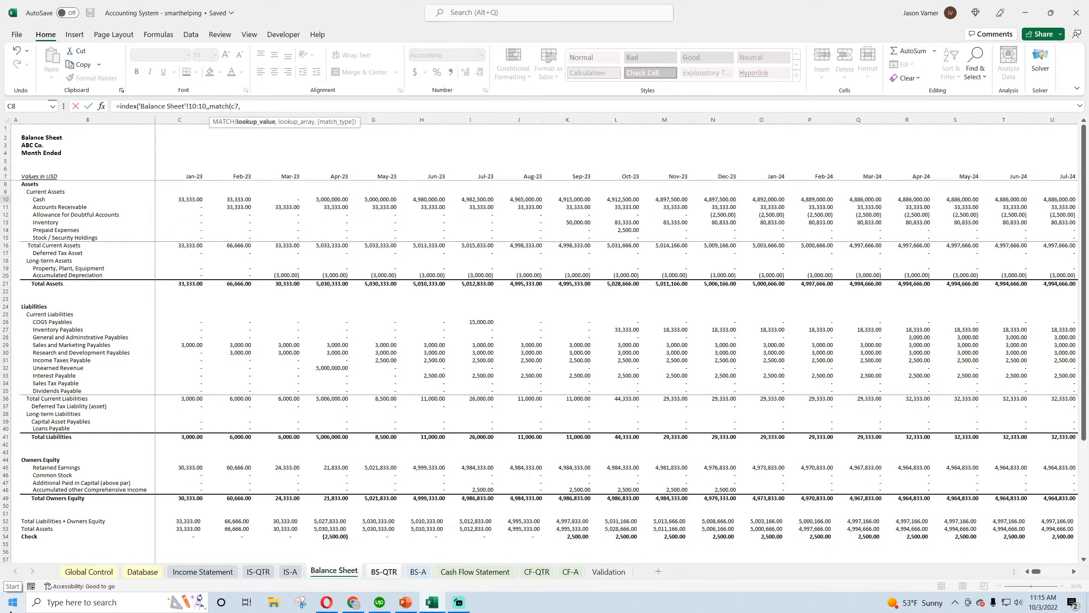
text(edate()
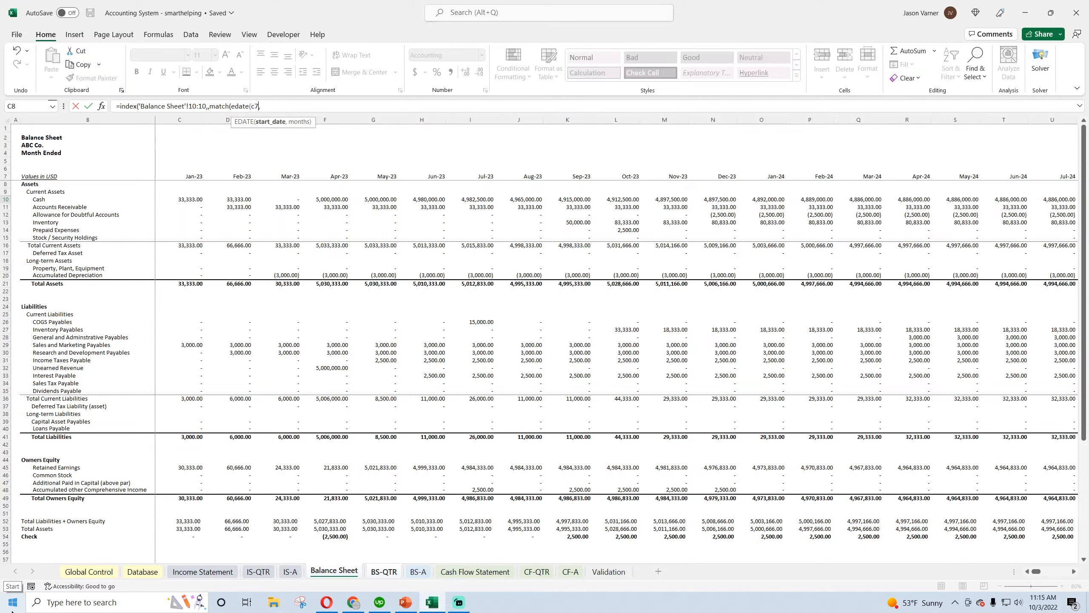
key(Right)
text())
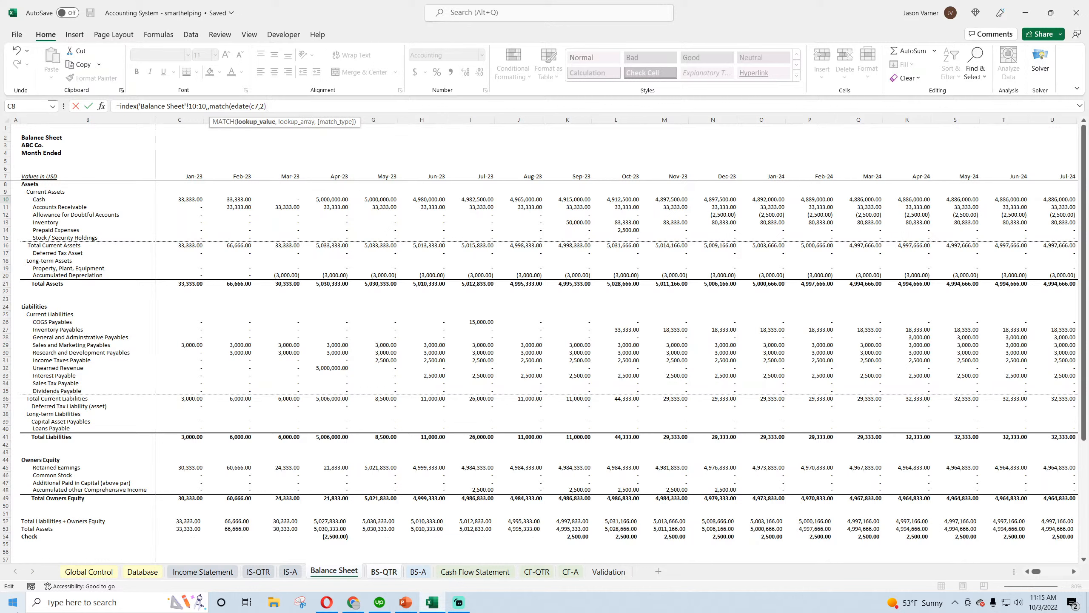
key(Return)
key(Return)
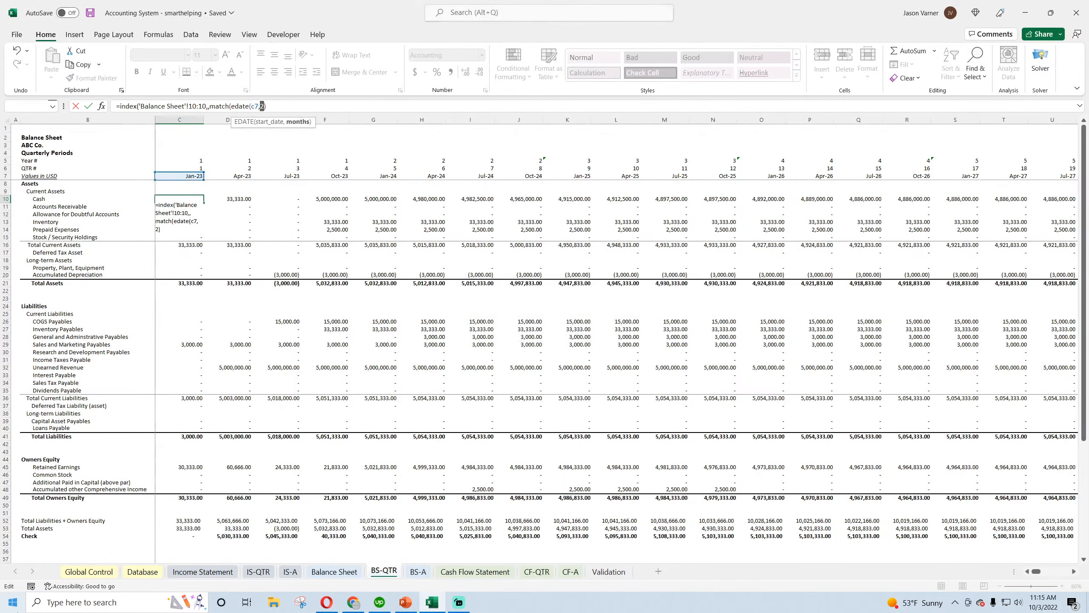
click(372, 105)
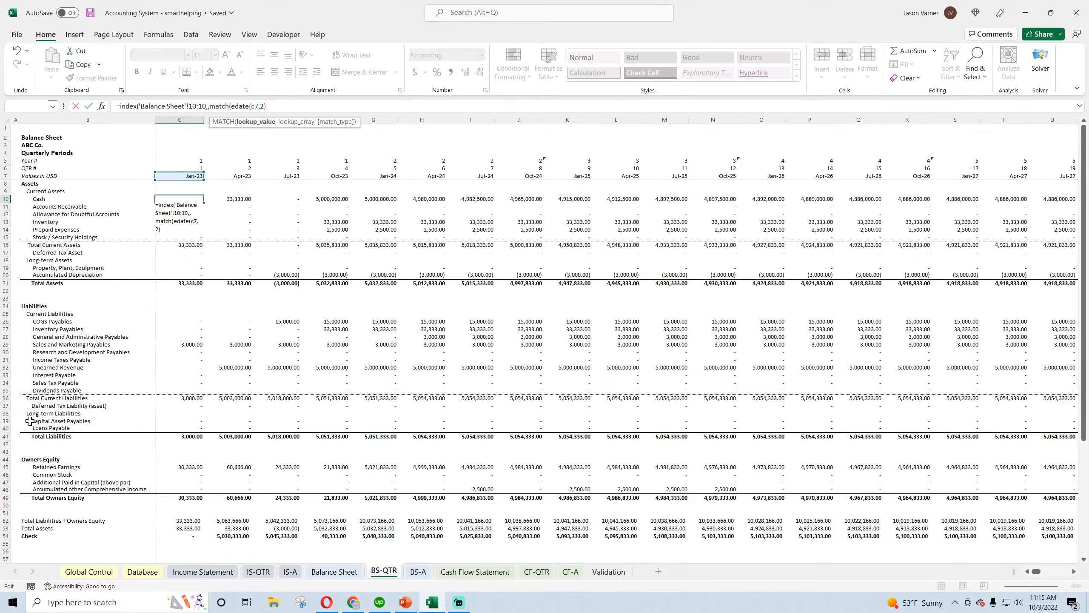
Complete the MATCH with date row 7 of the monthly Balance Sheet as the lookup array and enter the formula
text(,)
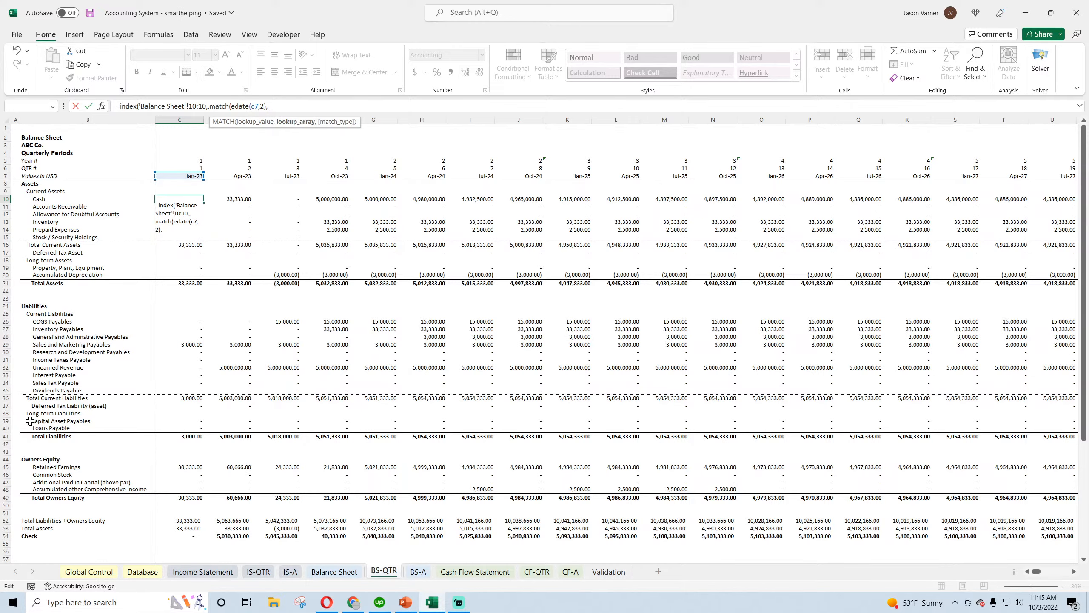
click(318, 573)
click(5, 176)
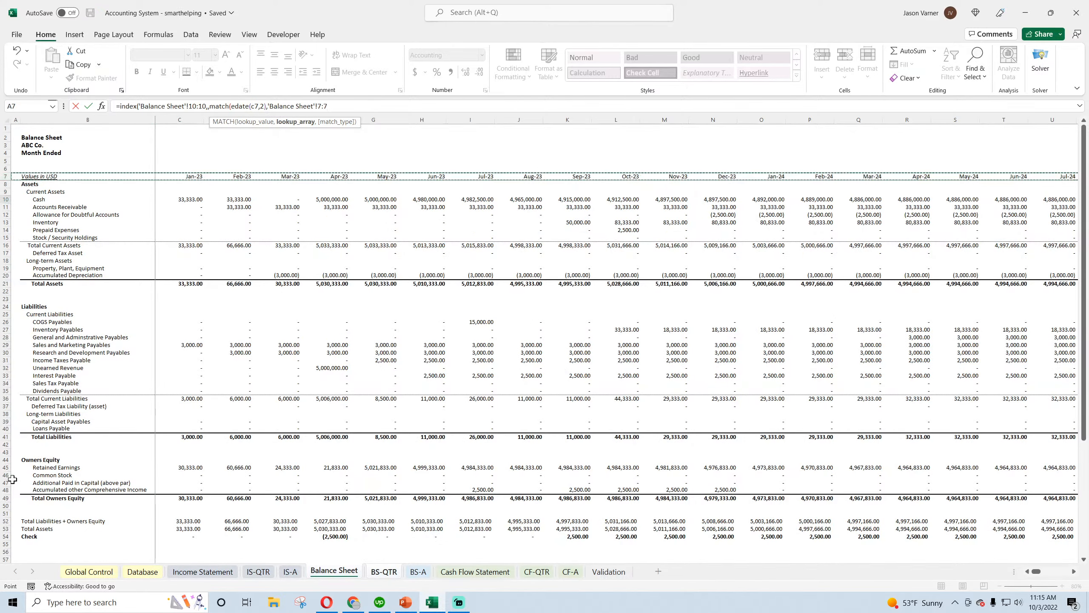
key(Return)
key(Return)
click(192, 199)
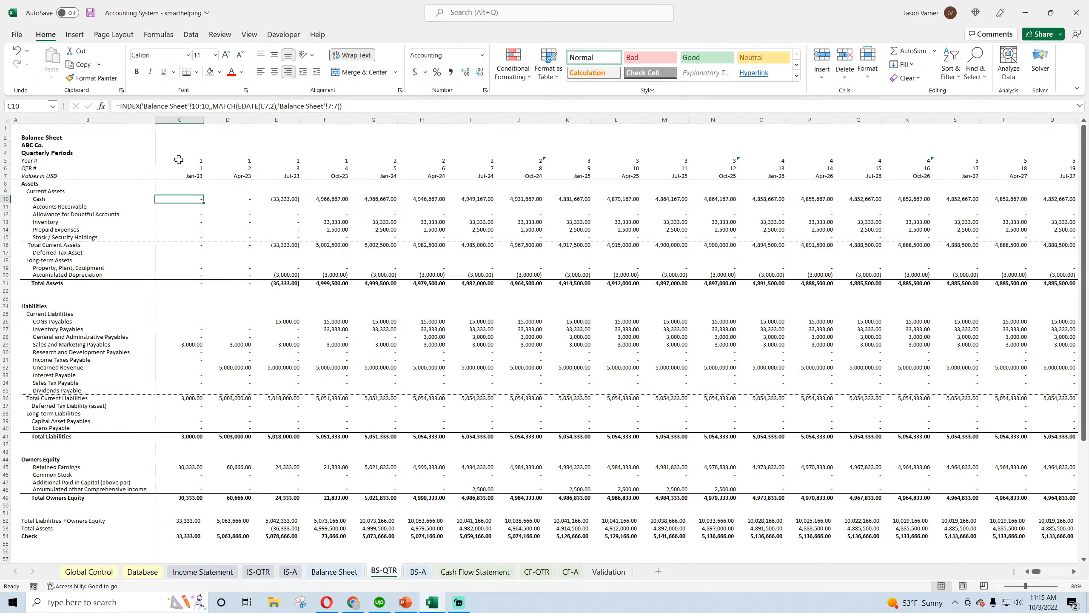
Lock the row references in the C10 formula as C$7 and 'Balance Sheet'!$7:$7
click(261, 106)
text($)
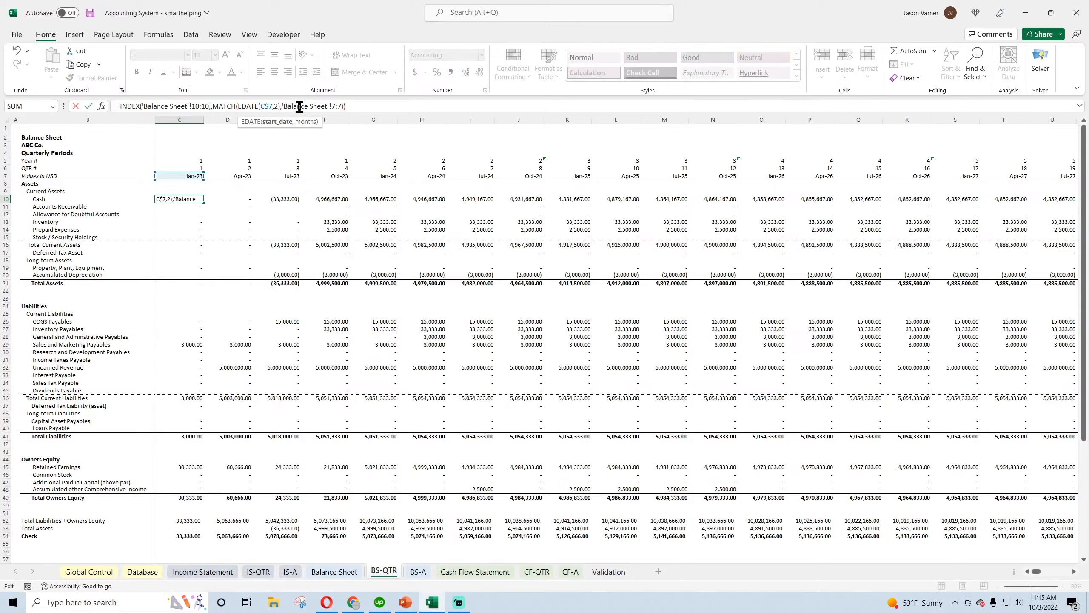
click(339, 106)
text($)
click(332, 106)
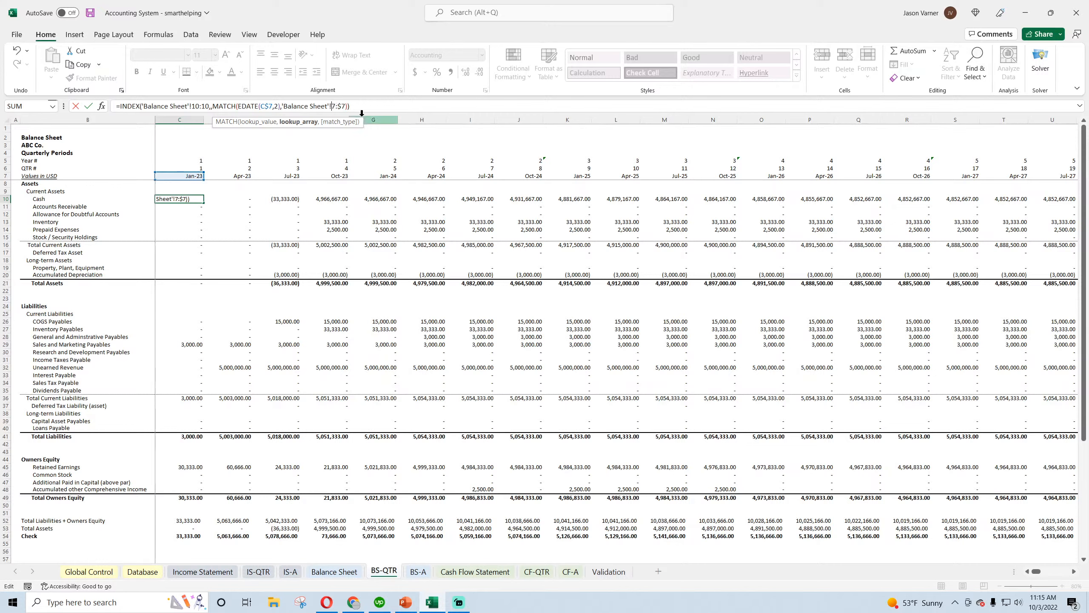
text($)
key(ctrl+Return)
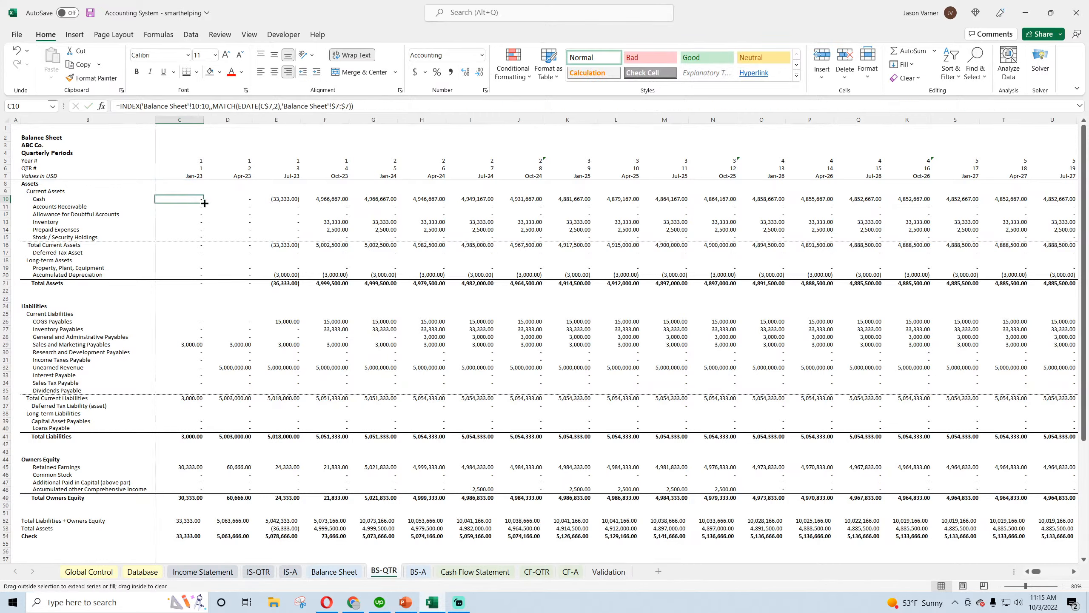
Fill the C10 formula across all quarters and down through Stock / Security Holdings (C10:CD15) with a bottom border, and save the workbook
drag(205, 203, 928, 268)
click(197, 72)
click(206, 104)
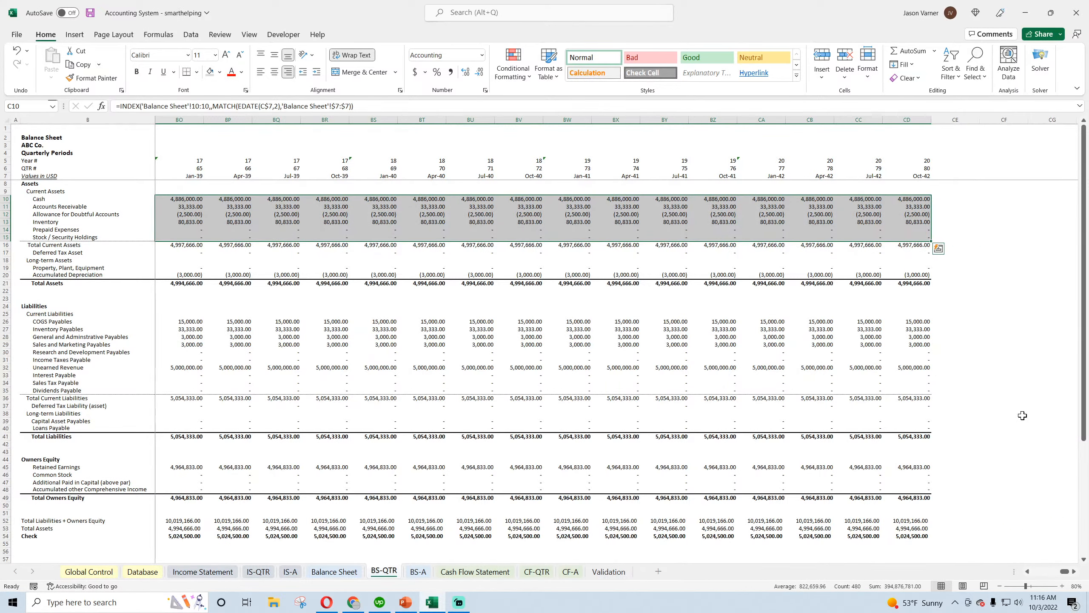
drag(1064, 570, 1036, 571)
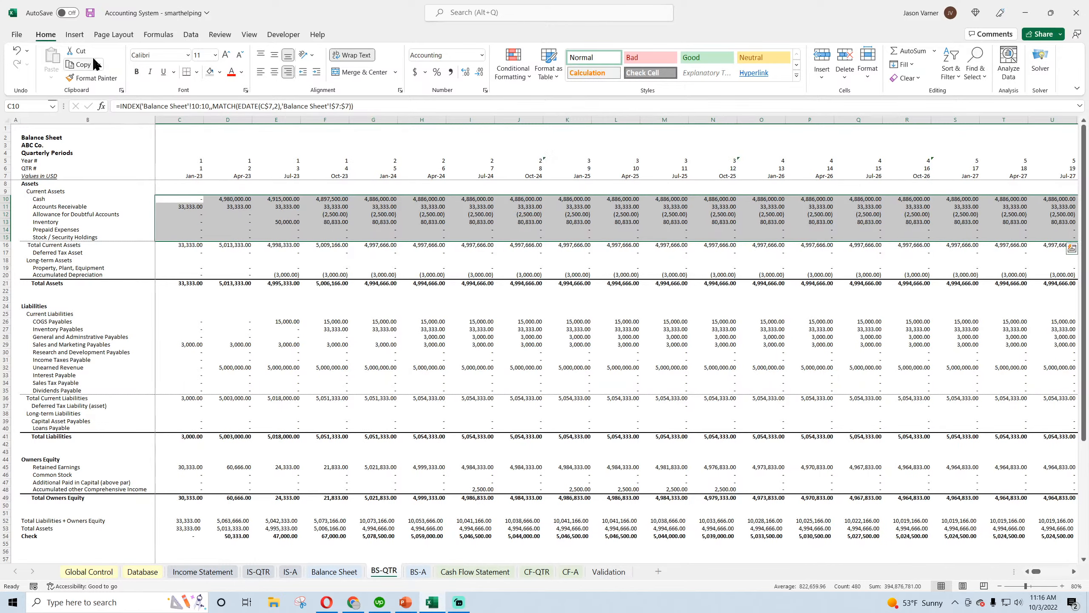
click(90, 12)
Inspect the second quarter's Cash formula in D10 and the date header formulas in C7 and D7
click(227, 201)
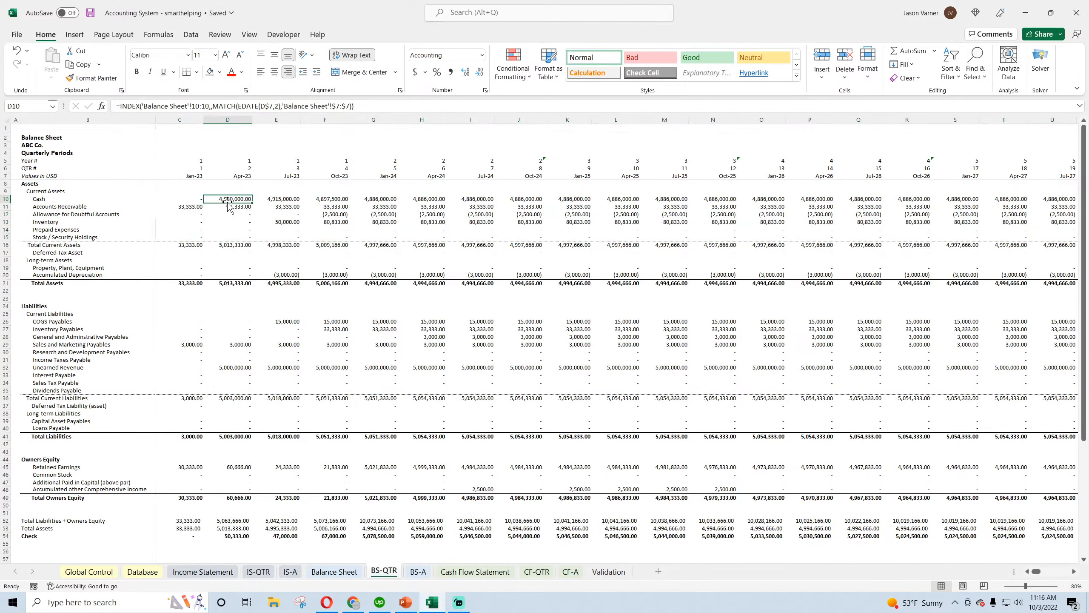
click(175, 175)
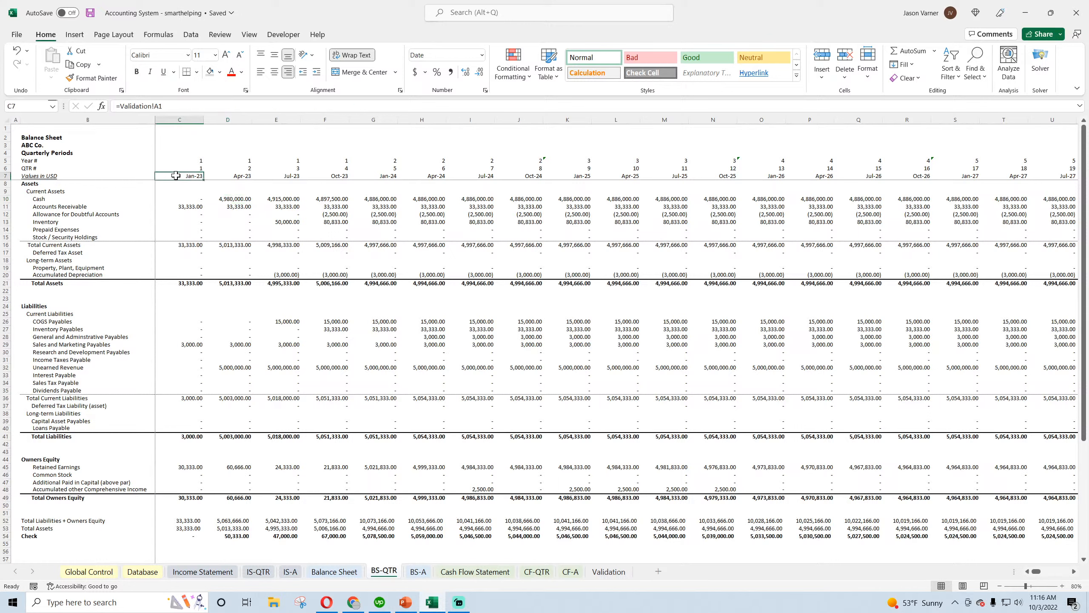
click(240, 176)
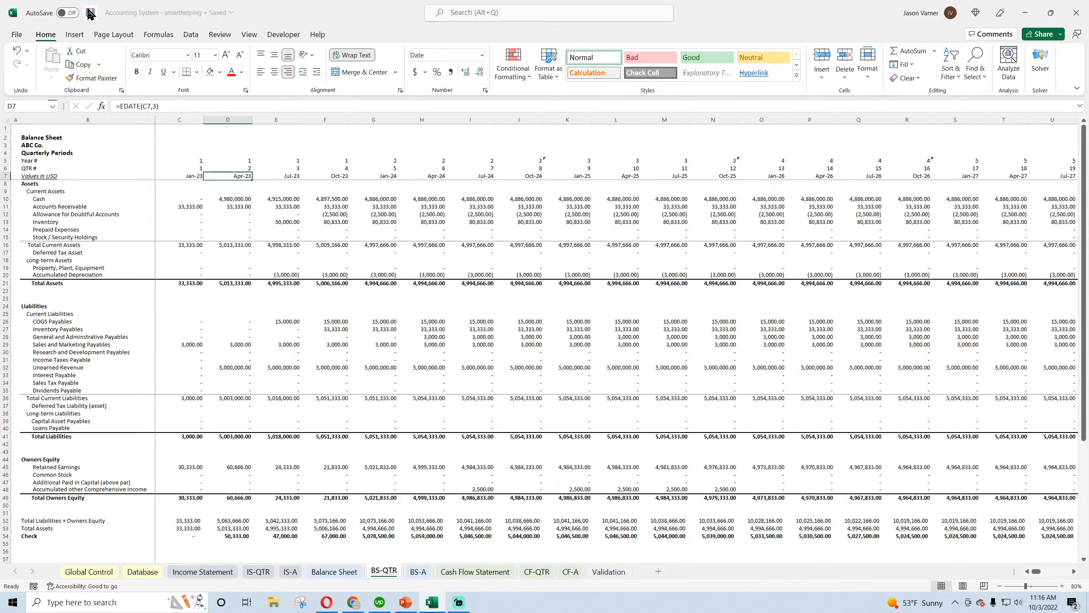
click(187, 177)
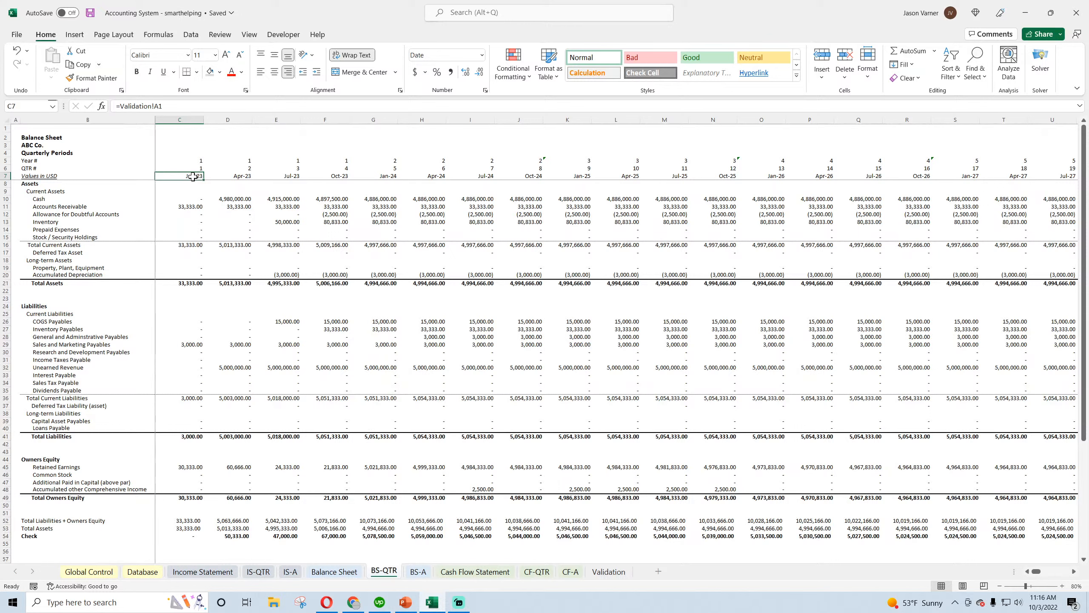
Change the period heading in B4 of BS-QTR to "Quarterly Period Ending" and save the workbook
click(50, 152)
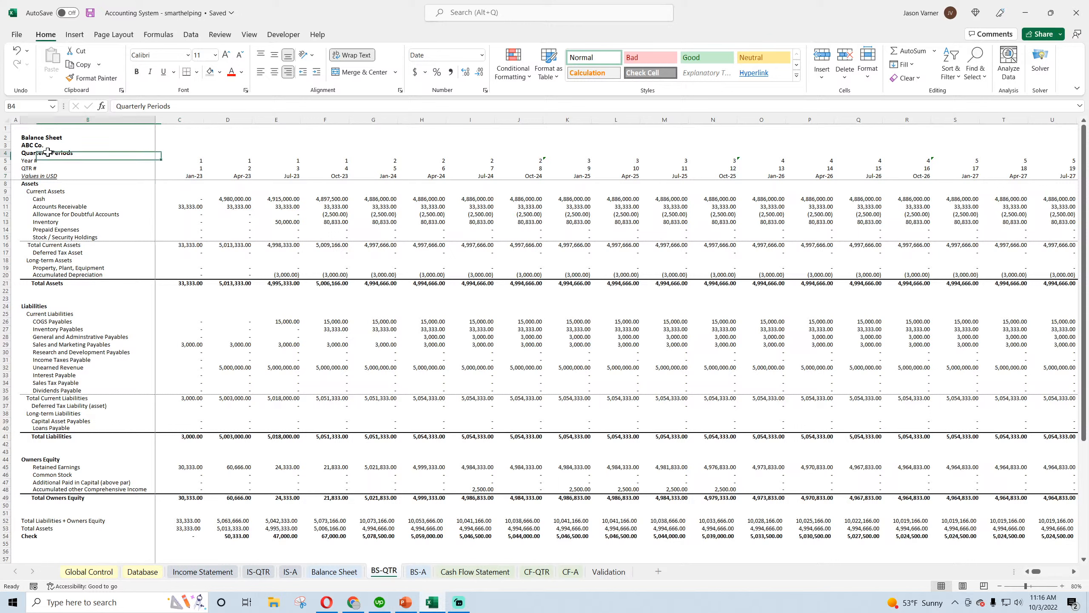
click(176, 106)
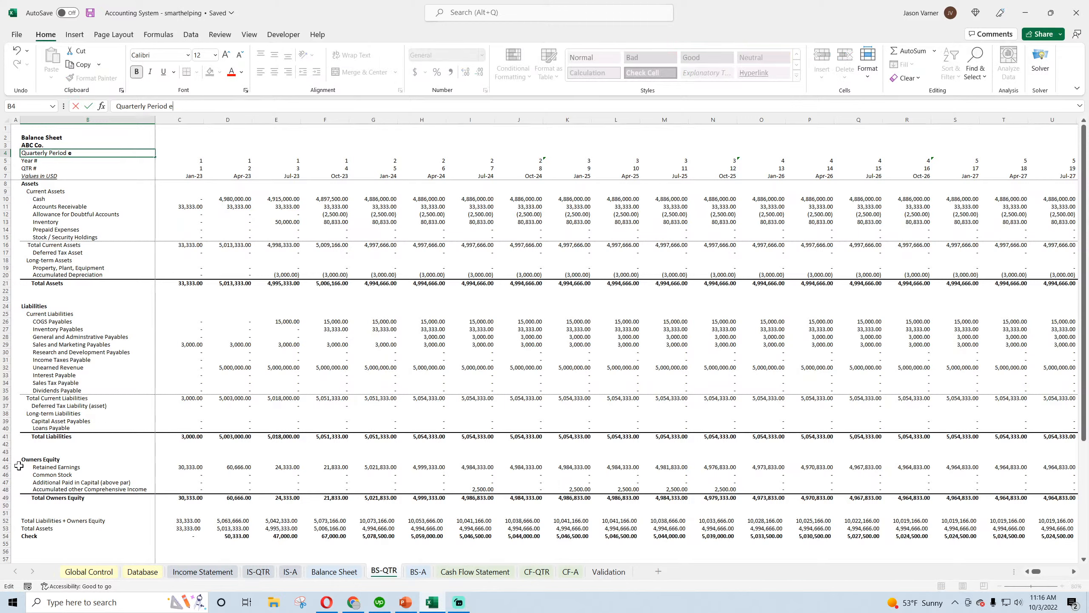
text(Ending)
key(Return)
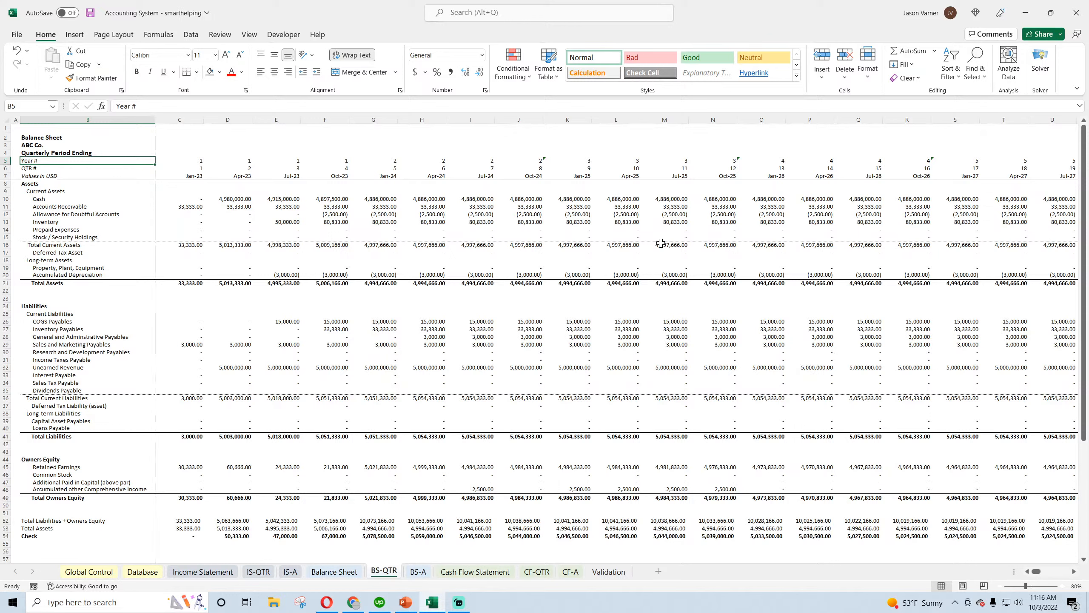
click(90, 14)
Compare the headers on the monthly Balance Sheet and BS-A with the first quarterly date in C7 of BS-QTR
click(335, 571)
click(418, 571)
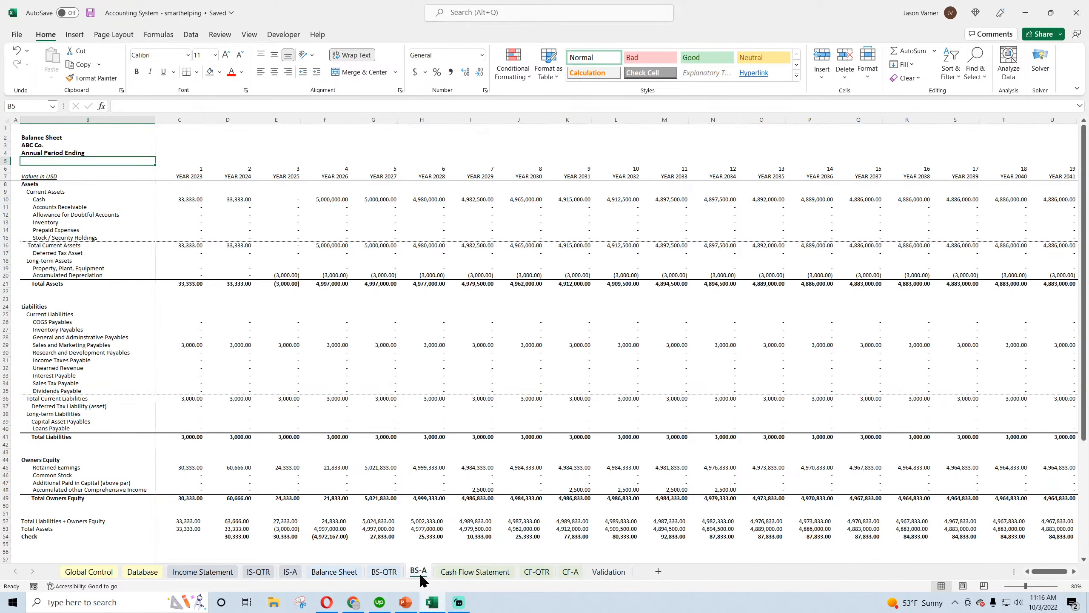
click(385, 572)
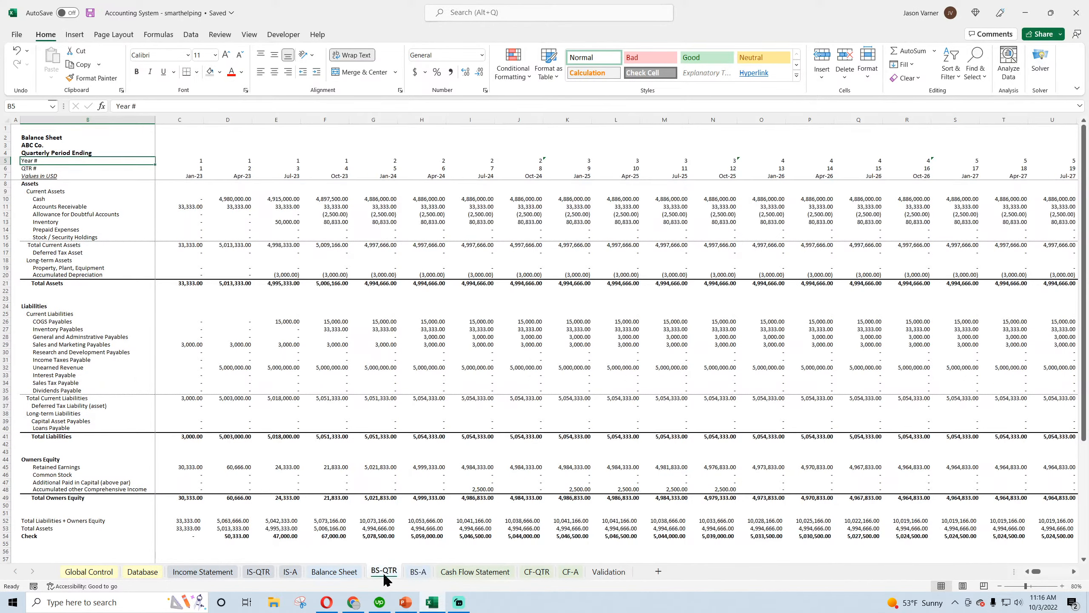
click(194, 177)
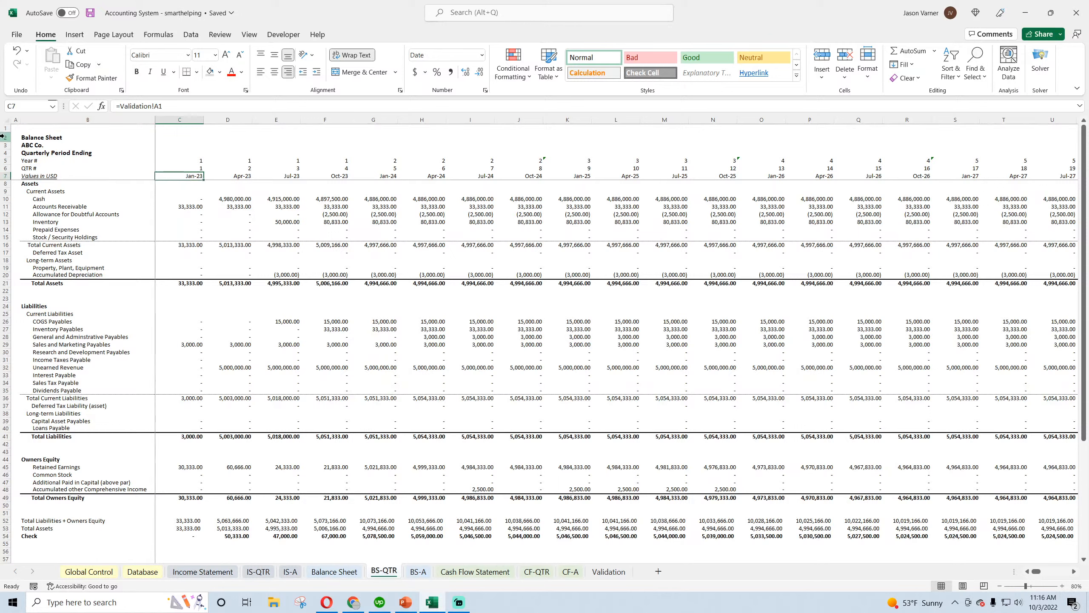
Move header rows 2–6 up to rows 1–5 and the quarterly dates to row 6, keeping the "Values in USD" label in B7
drag(2, 136, 3, 170)
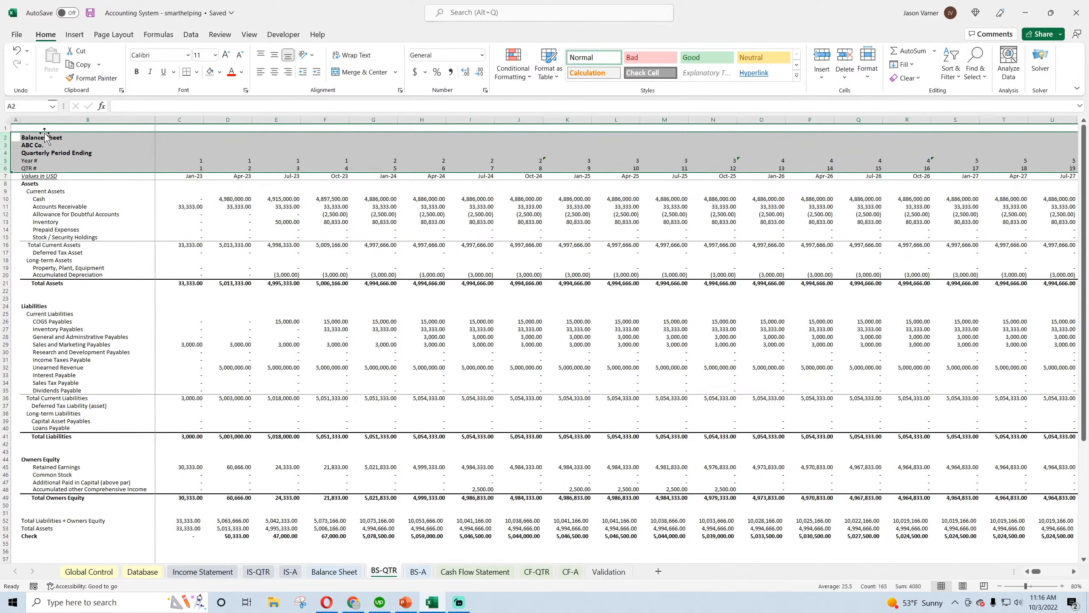
drag(45, 137, 45, 129)
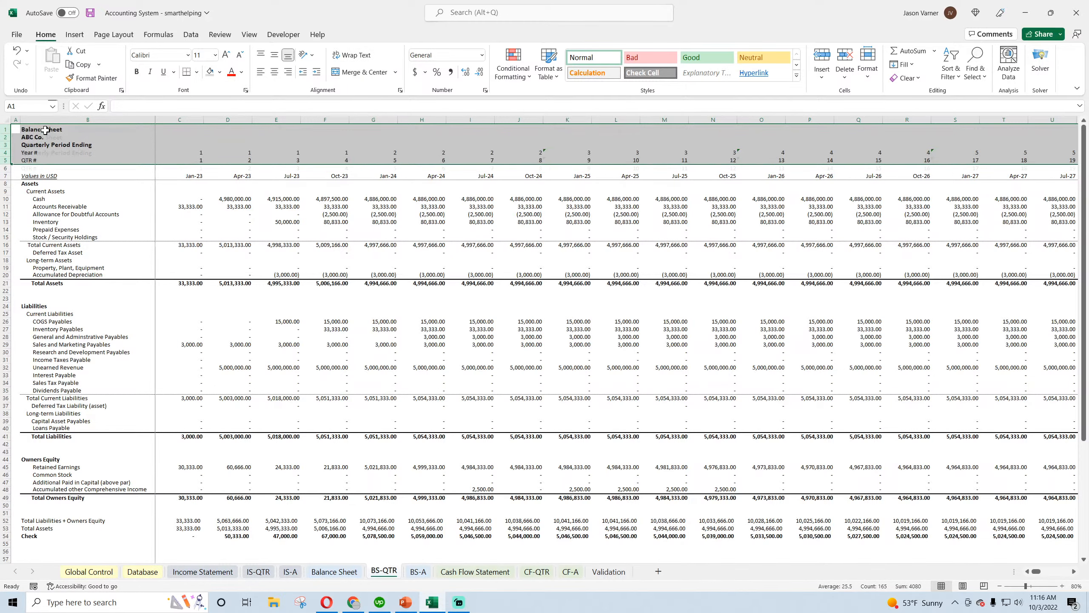
click(3, 175)
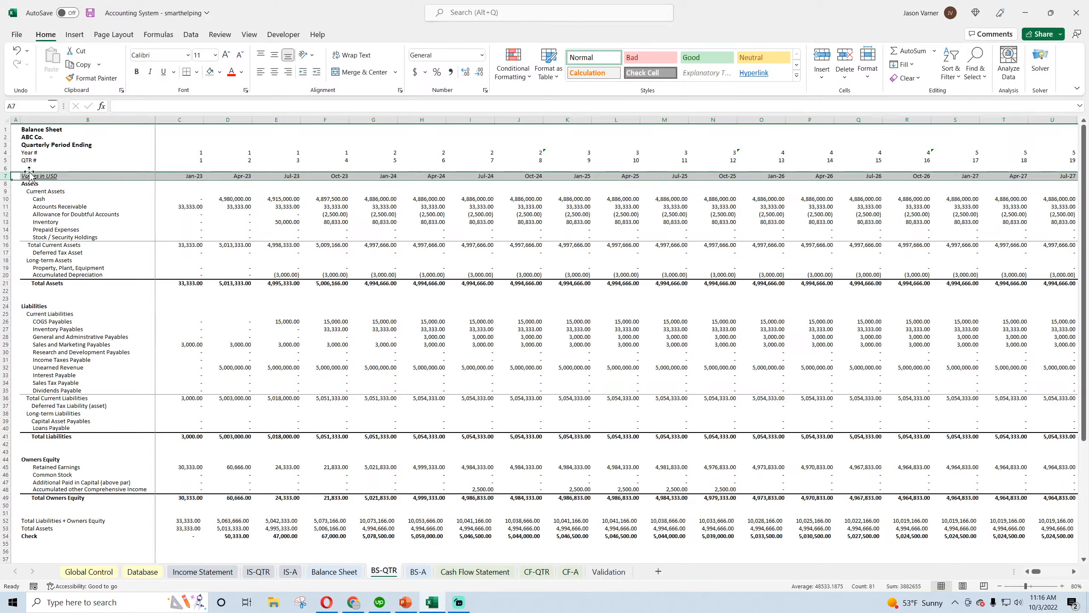
drag(34, 175, 37, 175)
click(35, 168)
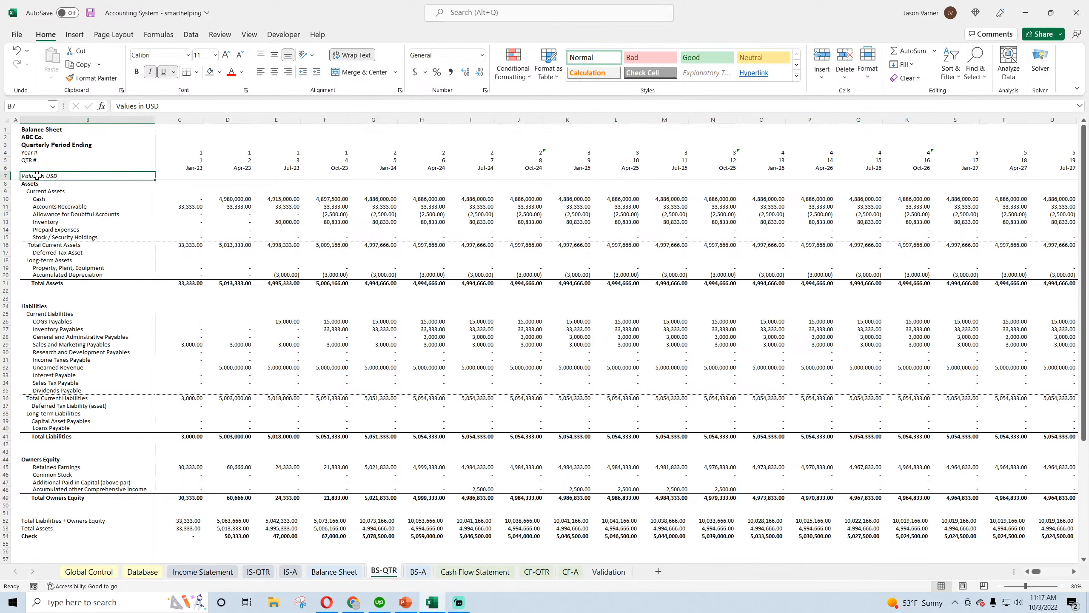
click(186, 176)
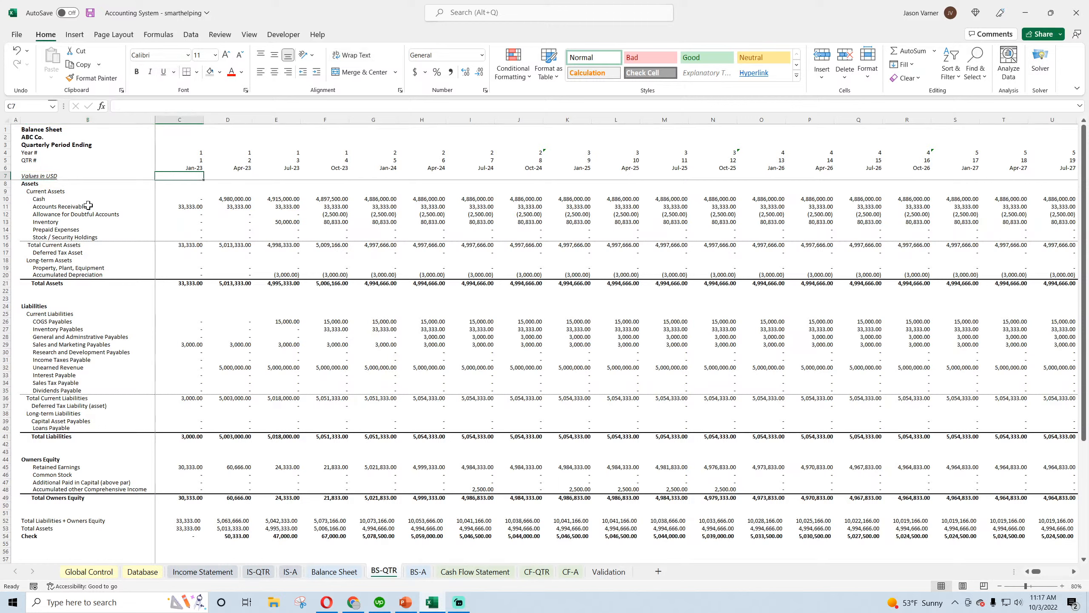
Enter the formula =EDATE(C6,2) in C7 of BS-QTR, formatted like the date in C6
text(=)
key(BackSpace)
key(Return)
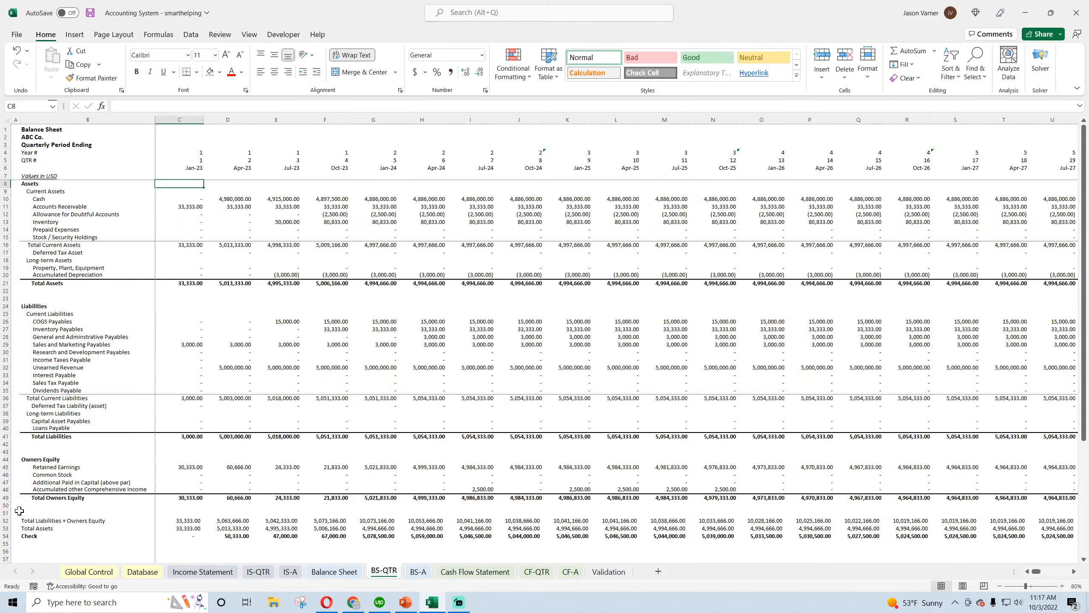
click(193, 167)
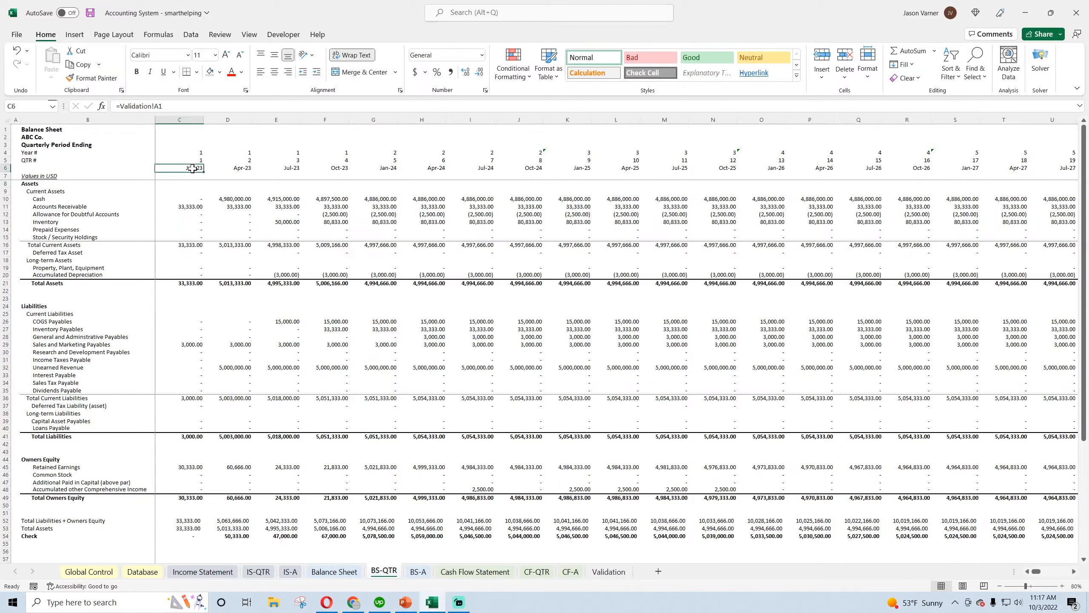
key(ctrl+c)
click(194, 176)
key(Return)
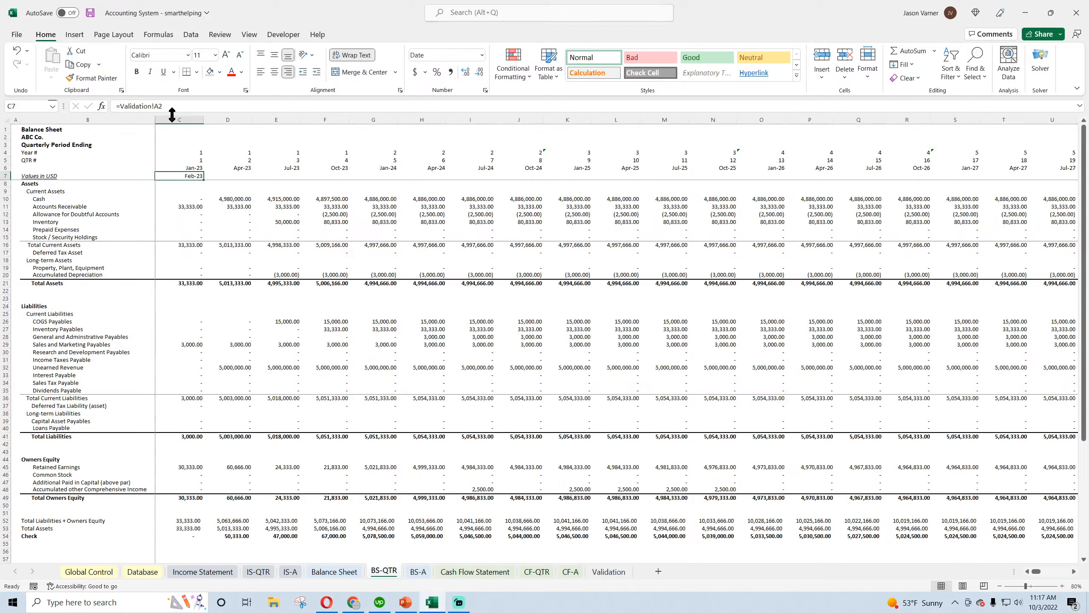
text(=edate()
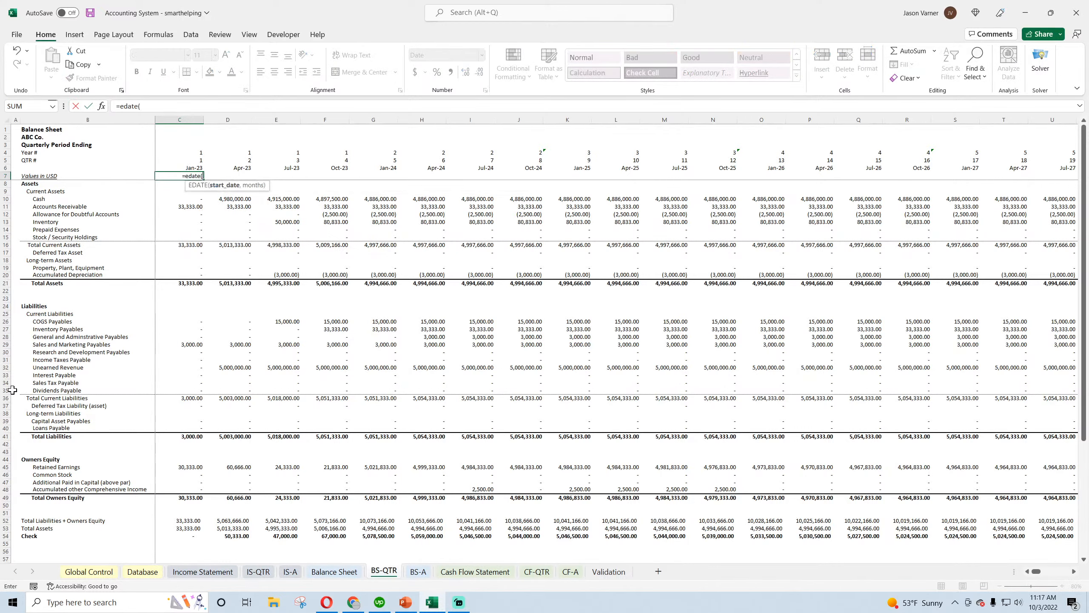
text(c6,2))
key(Return)
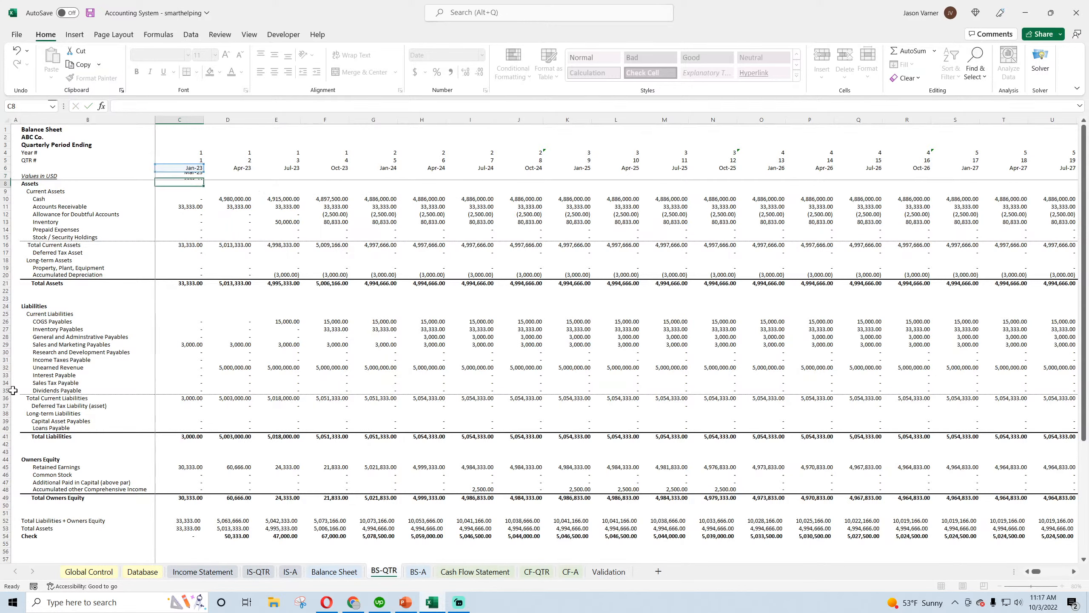
Fill the quarter-end date formula from C7 across row 7 through column CD and save the workbook
click(194, 176)
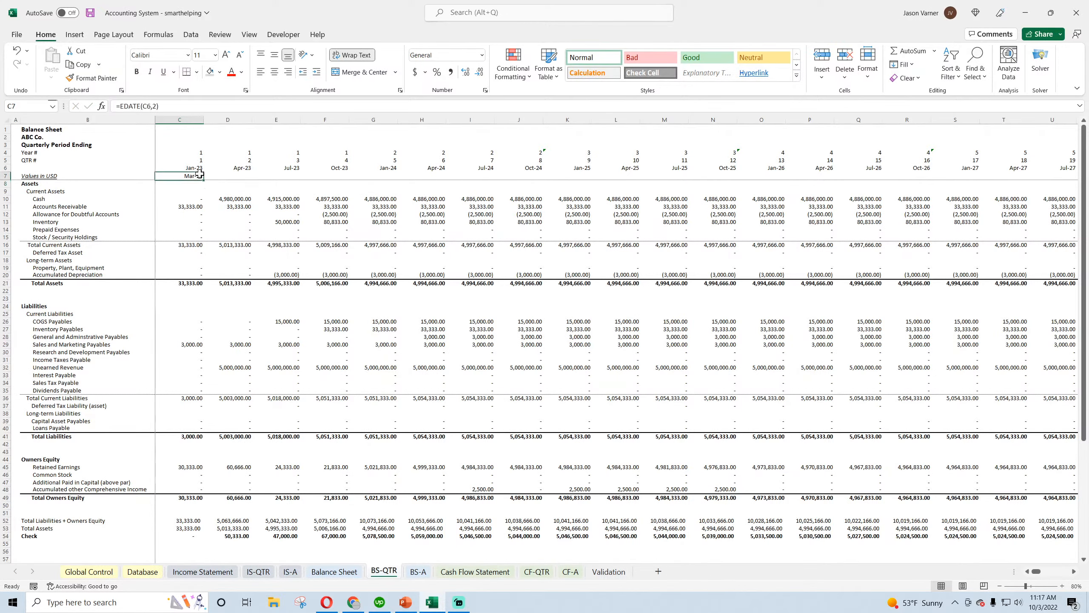
drag(204, 180, 1029, 176)
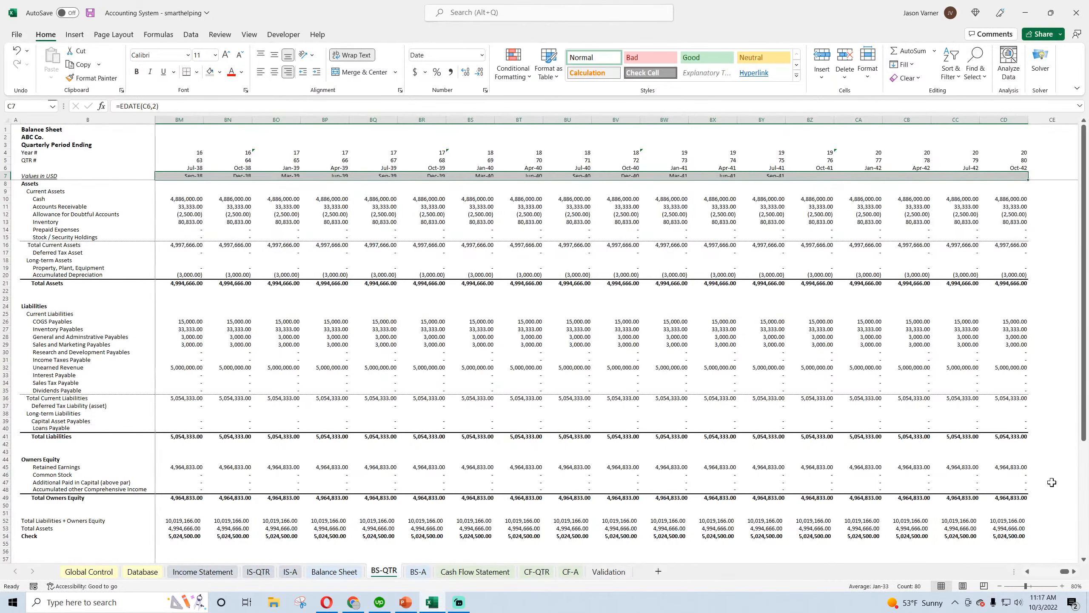
drag(1065, 571, 1035, 571)
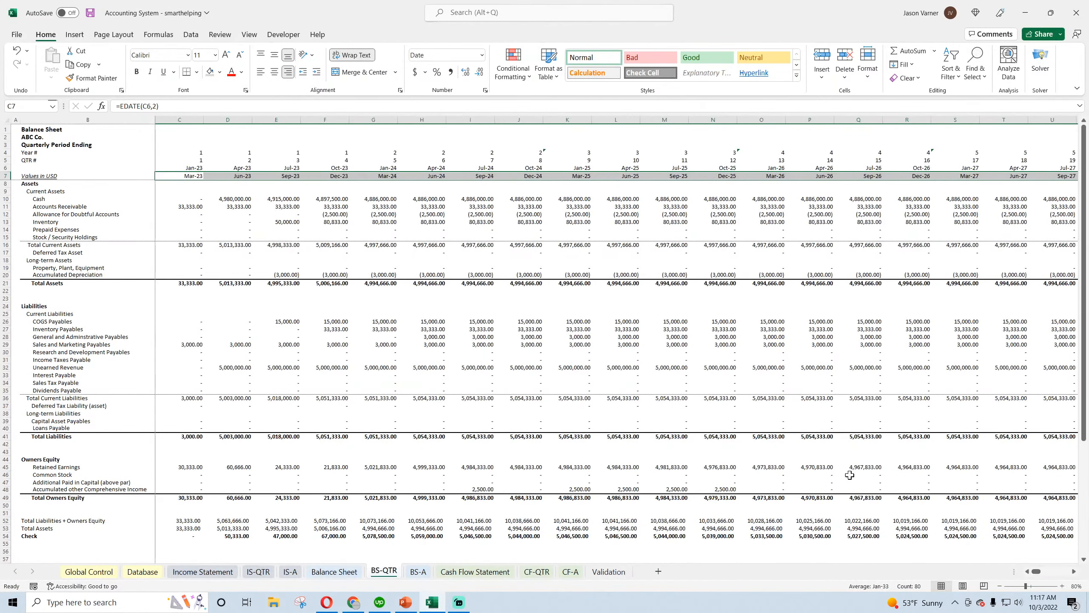
click(90, 13)
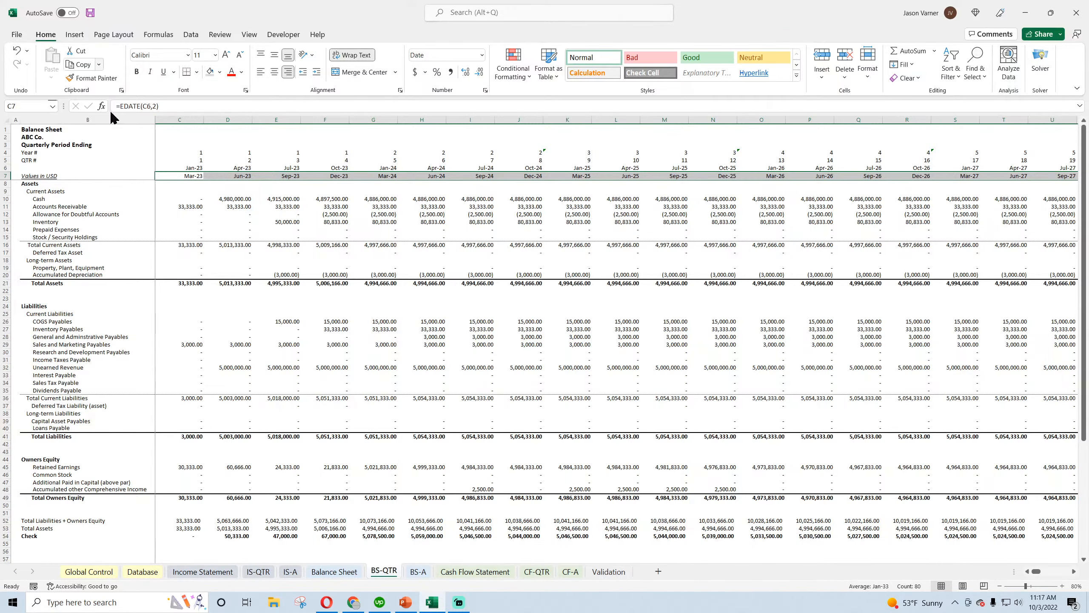
Insert a blank row above the "Values in USD" row 7 on IS-QTR
click(258, 572)
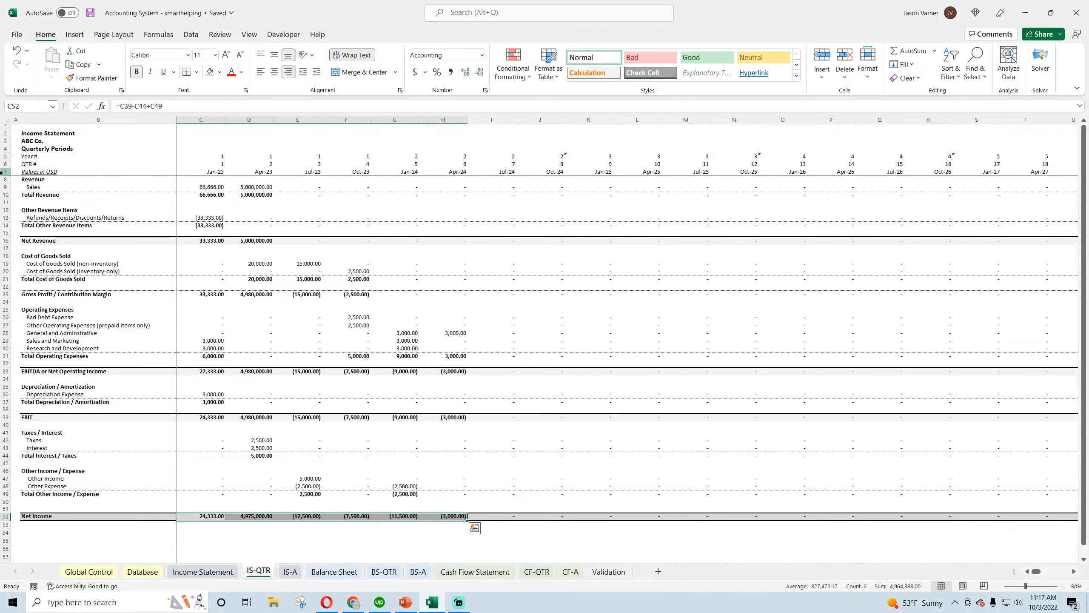
right_click(3, 171)
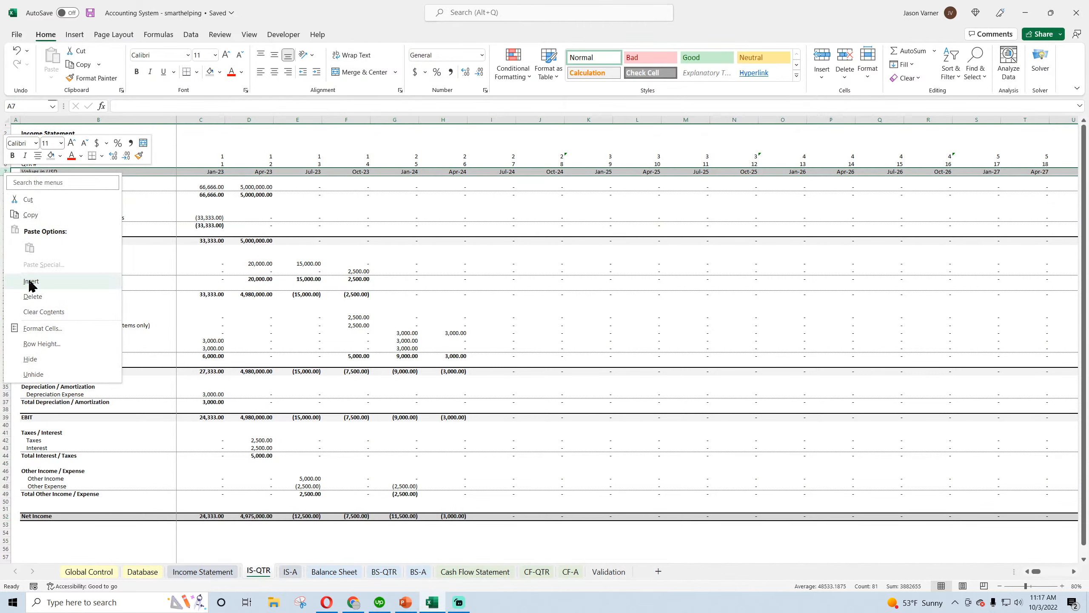
key(Escape)
drag(37, 133, 241, 165)
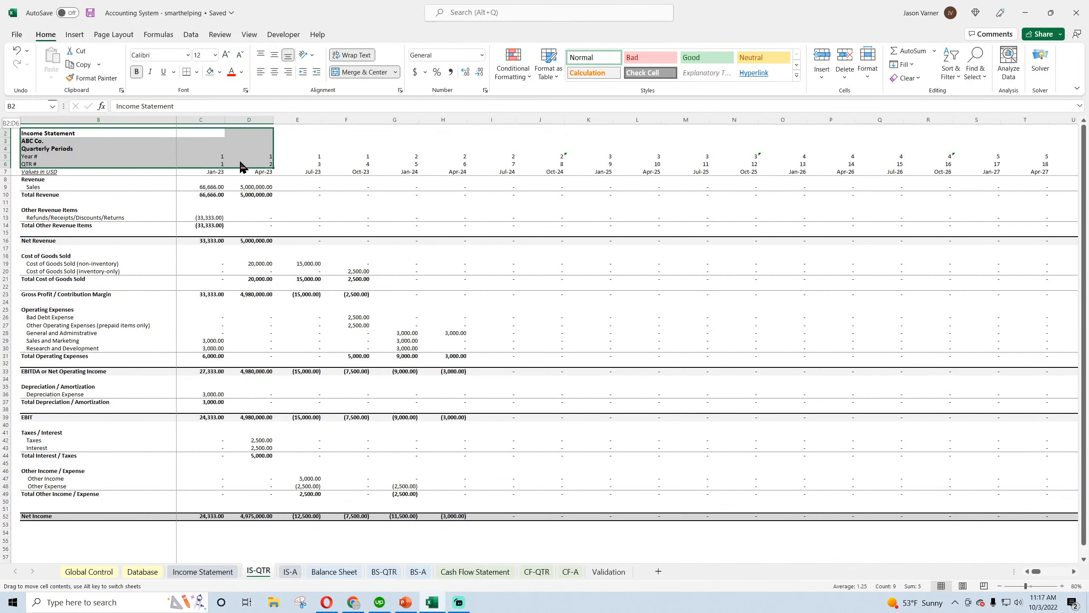
click(240, 171)
click(3, 172)
right_click(3, 171)
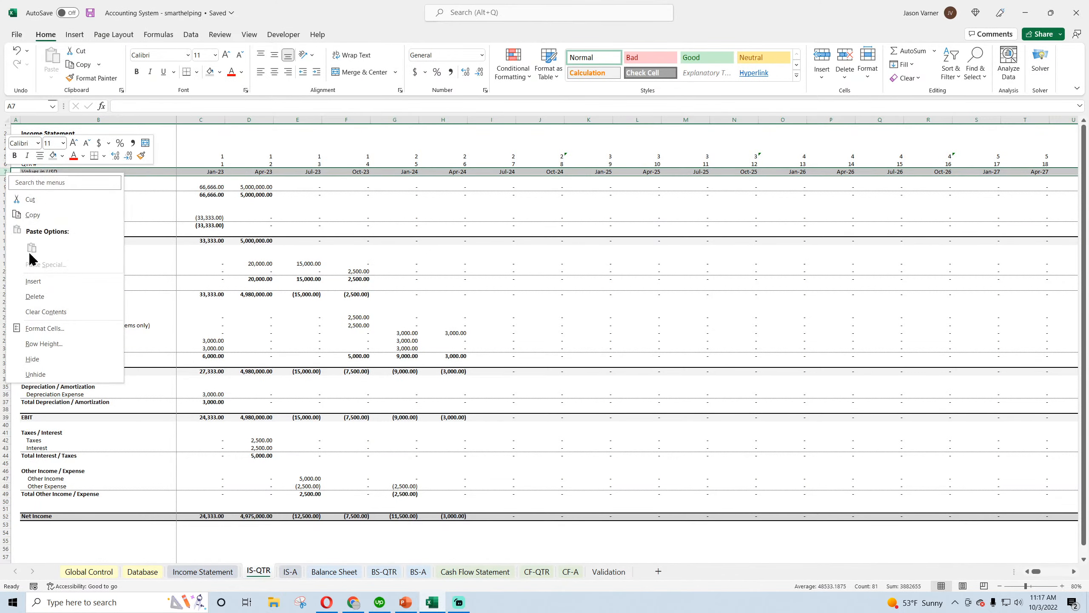
click(30, 284)
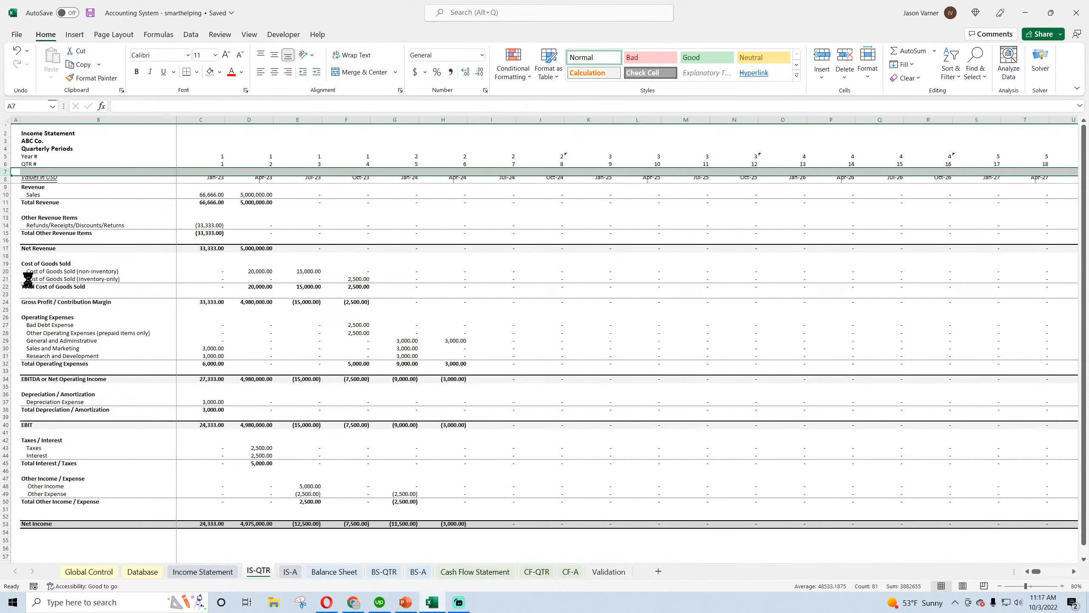
Move the quarterly dates on IS-QTR up to row 7, keeping "Values in USD" in B8, and save the workbook
click(29, 180)
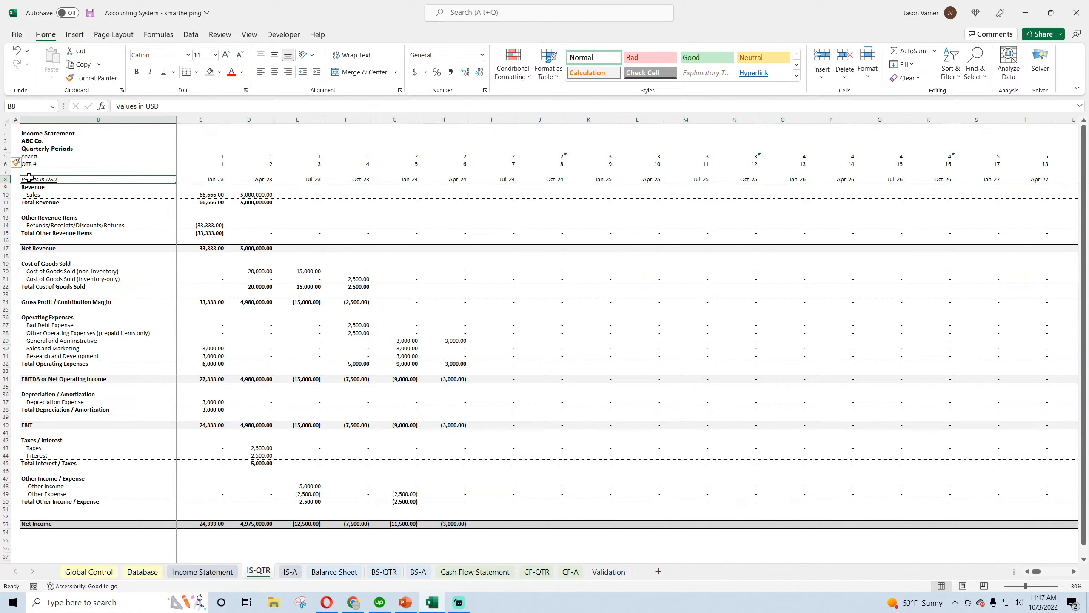
click(4, 179)
drag(33, 176, 48, 177)
click(49, 171)
click(90, 12)
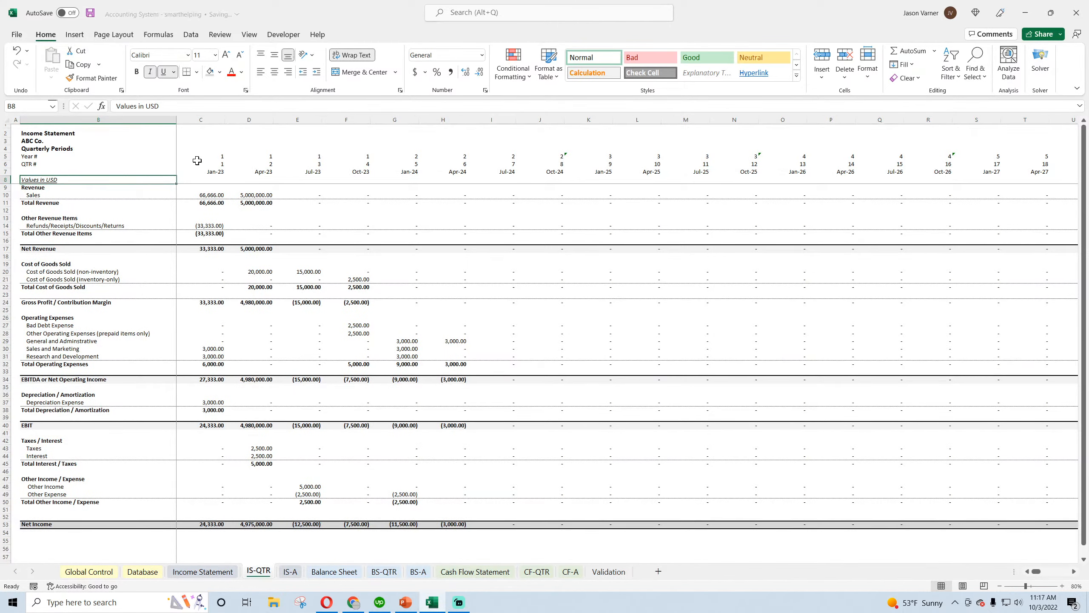
Extend the date format from C7 to C8 on IS-QTR and enter =EDATE(C7,2) in C8
click(216, 171)
drag(225, 177, 225, 181)
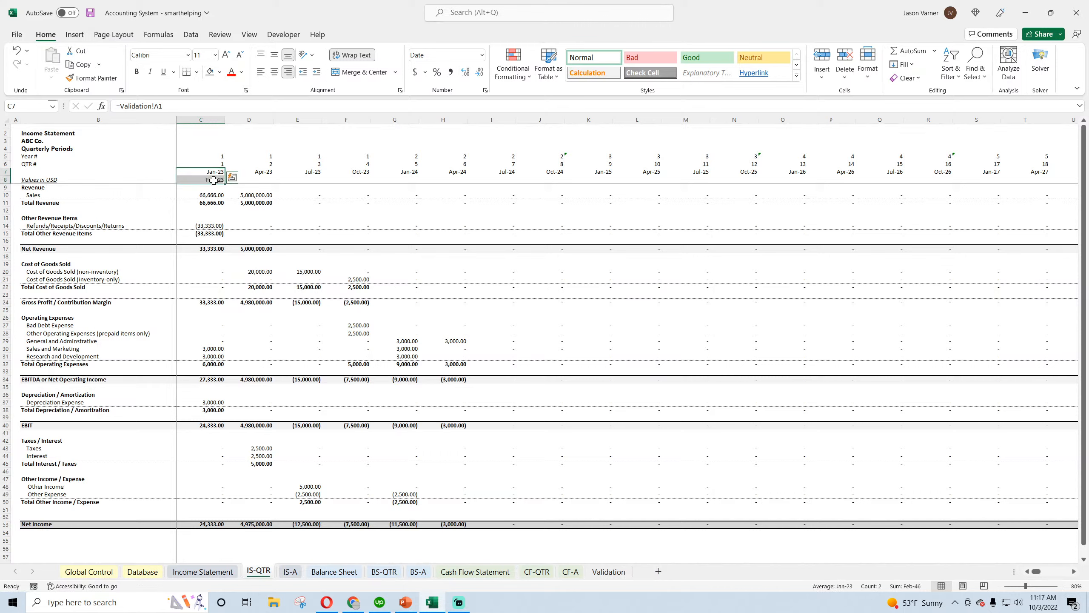
click(214, 180)
text(=edate()
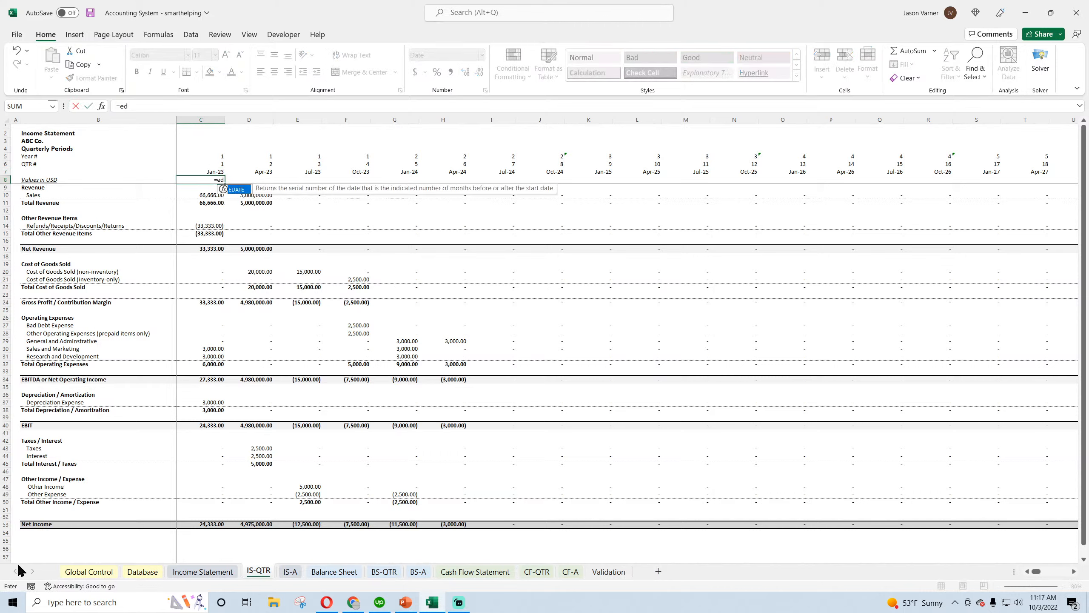
click(217, 171)
text(,2))
key(Return)
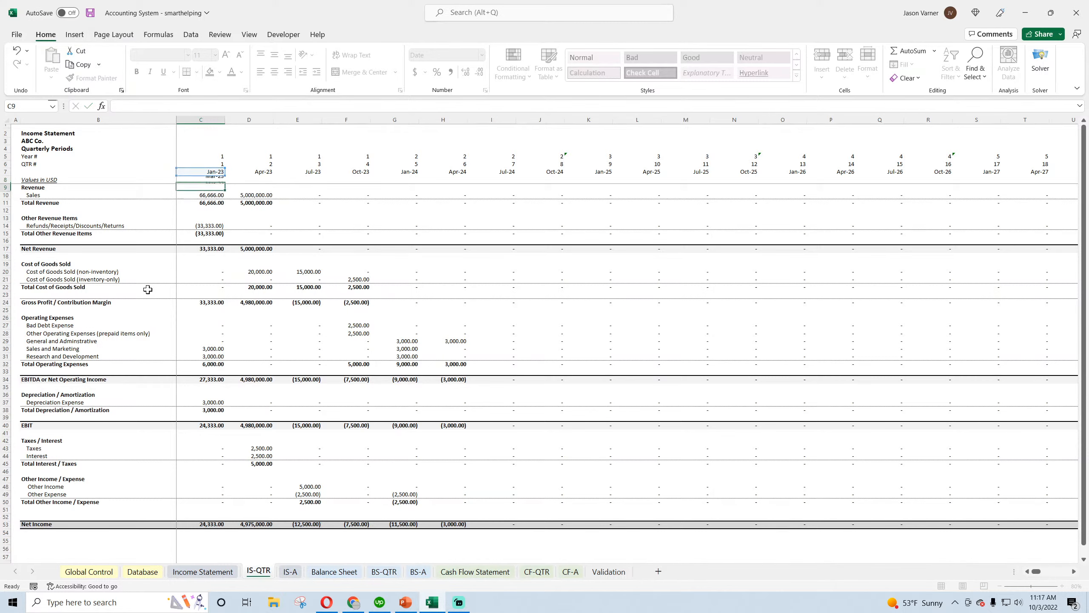
Fill the quarter-end date formula from C8 across row 8 through column CD and save the workbook
click(221, 179)
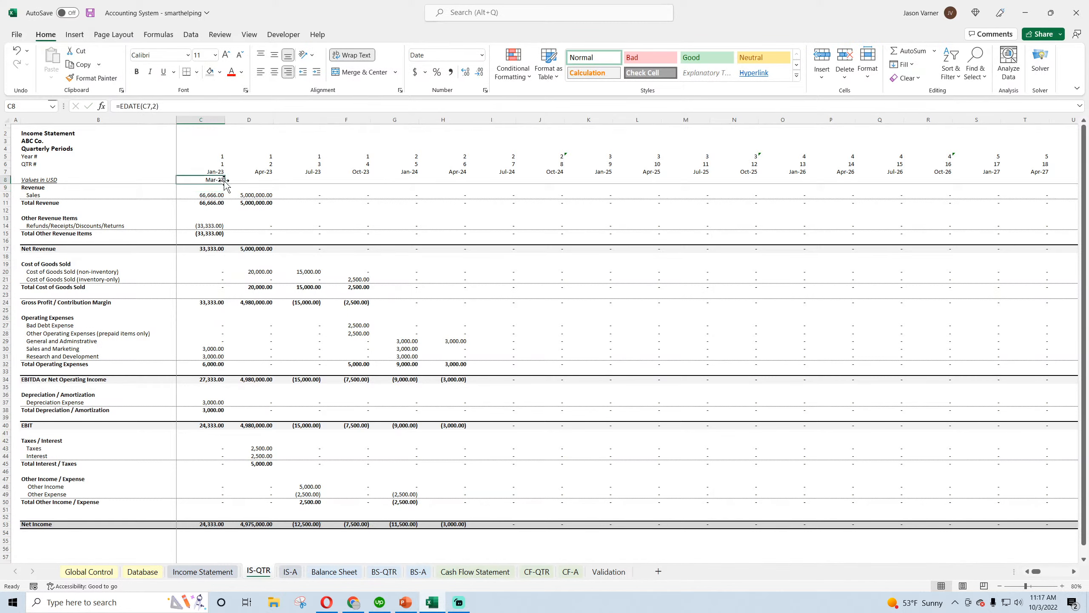
drag(225, 183, 1032, 374)
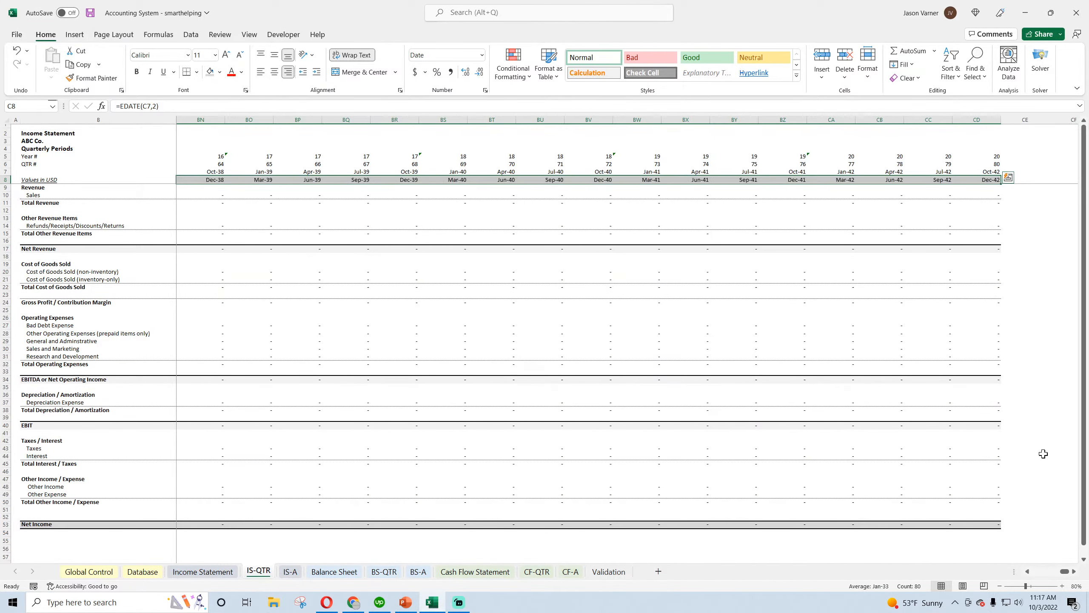
drag(1066, 572, 1034, 572)
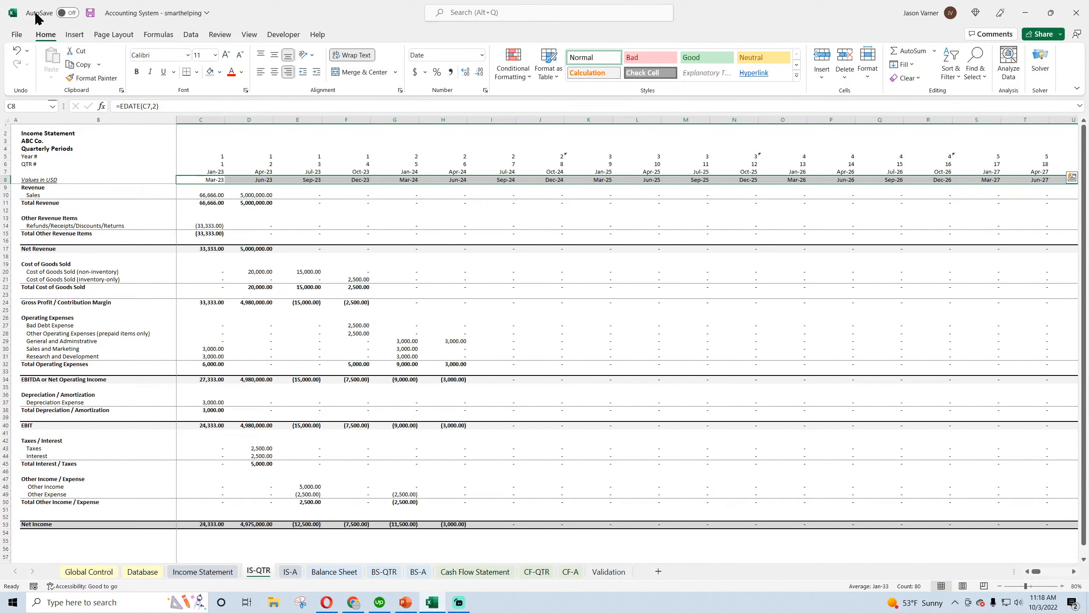
click(90, 16)
Compare the Net Income totals on IS-QTR and IS-A, and view the monthly Income Statement
drag(219, 524, 472, 528)
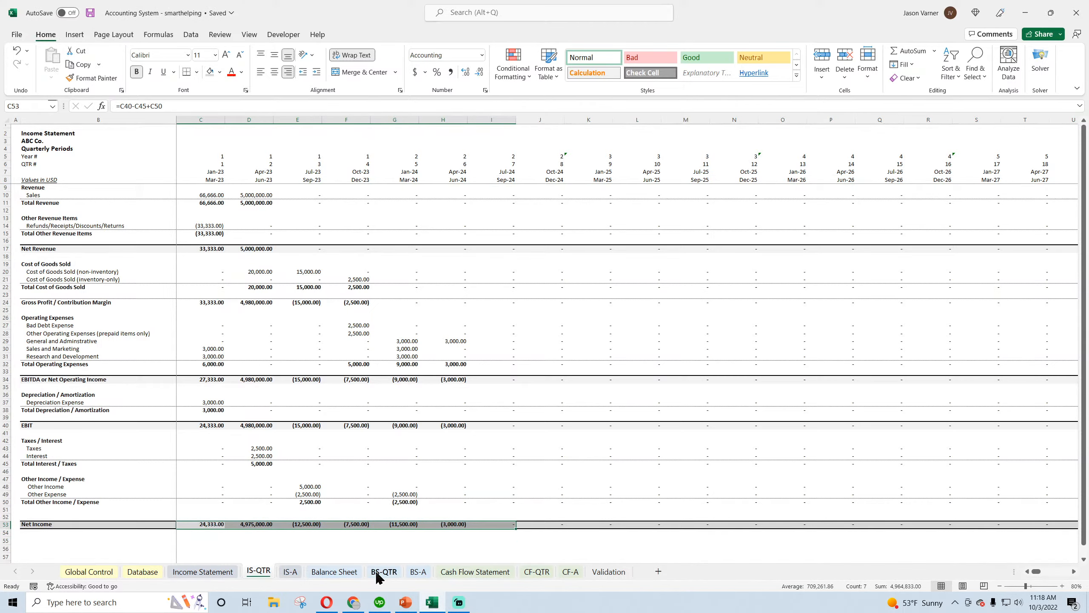
click(290, 571)
drag(208, 513, 239, 514)
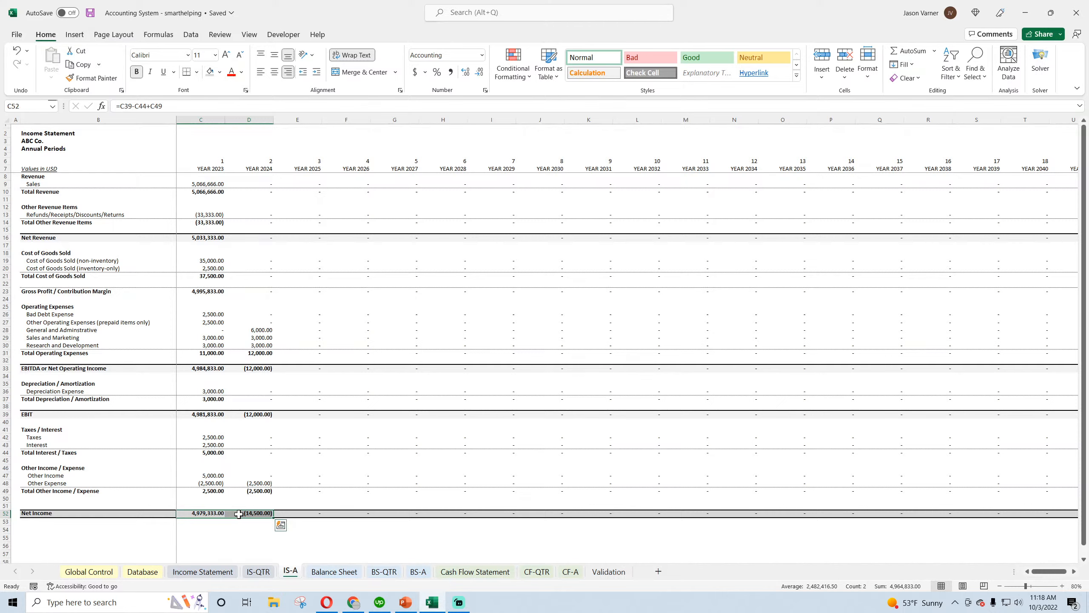
click(353, 400)
click(257, 571)
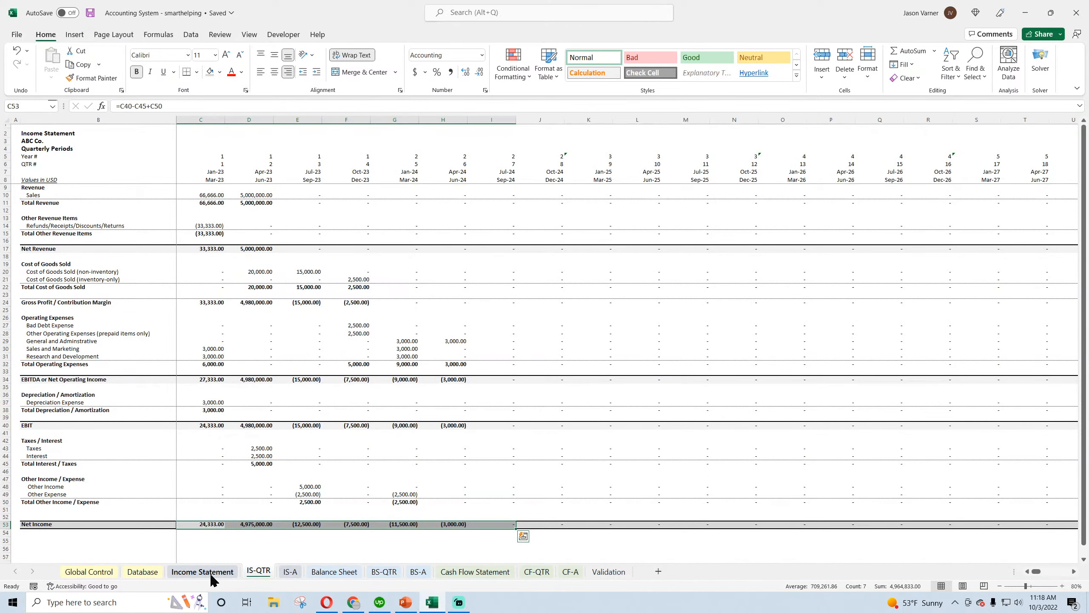
click(208, 571)
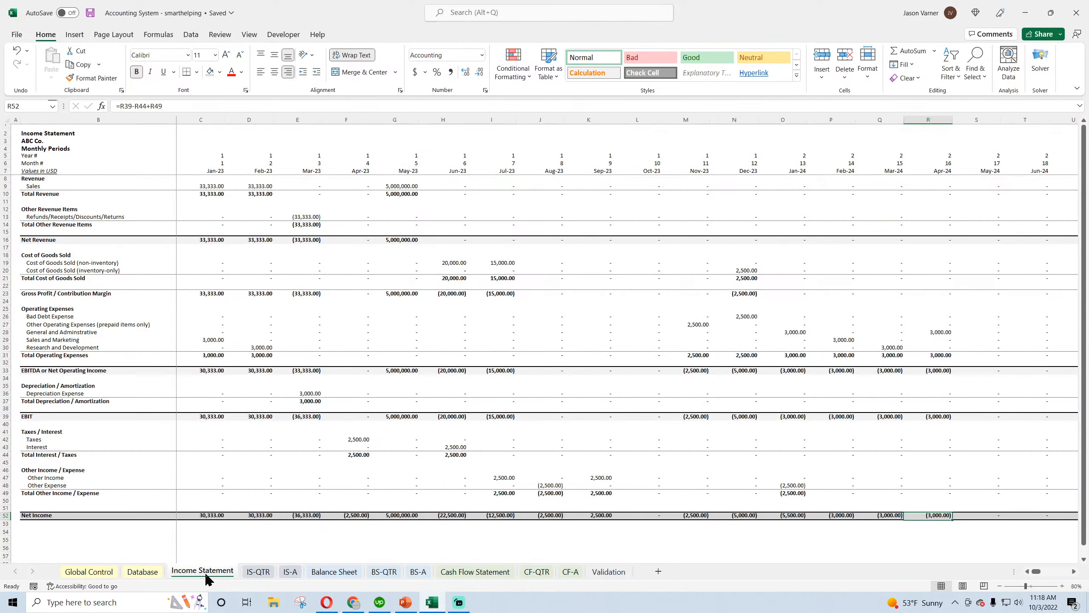
Inspect the first quarter's formulas for Cash in C10 and Allowance for Doubtful Accounts in C12 of BS-QTR
click(384, 571)
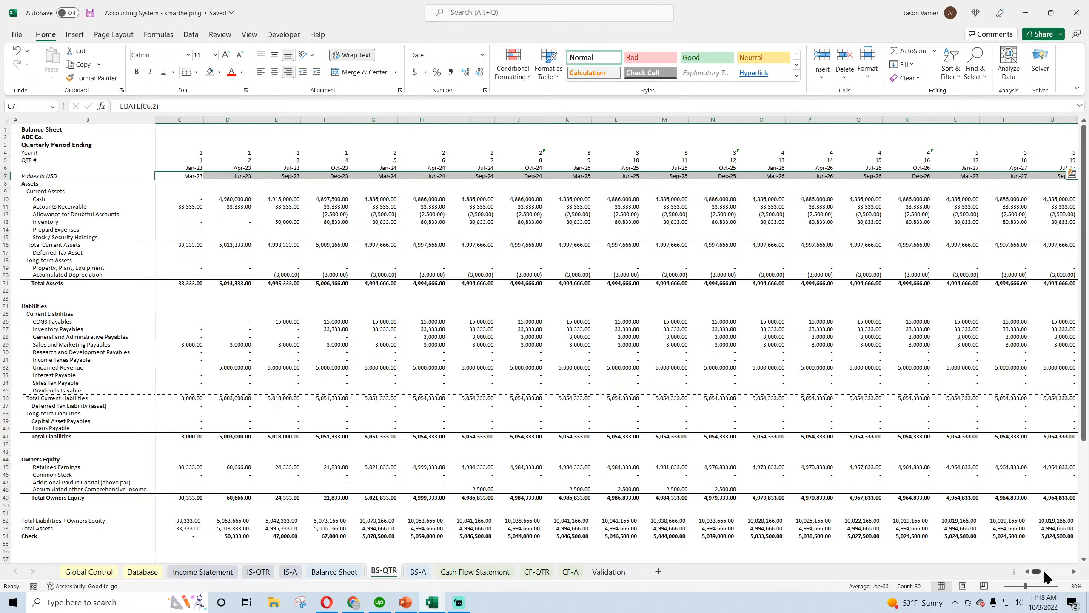
drag(1044, 573, 1036, 573)
double_click(200, 199)
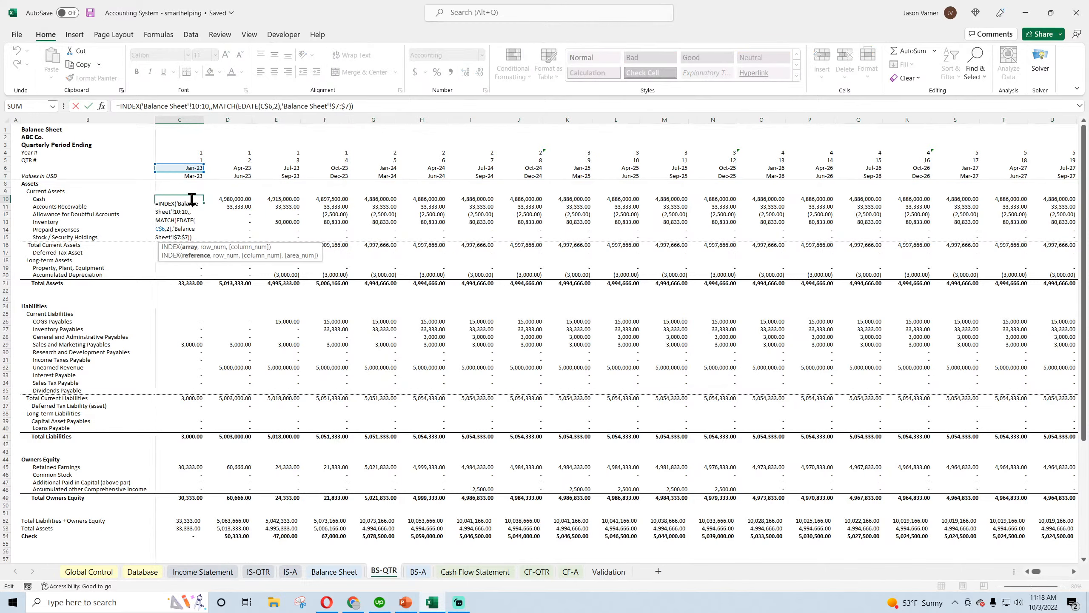
key(Return)
click(191, 214)
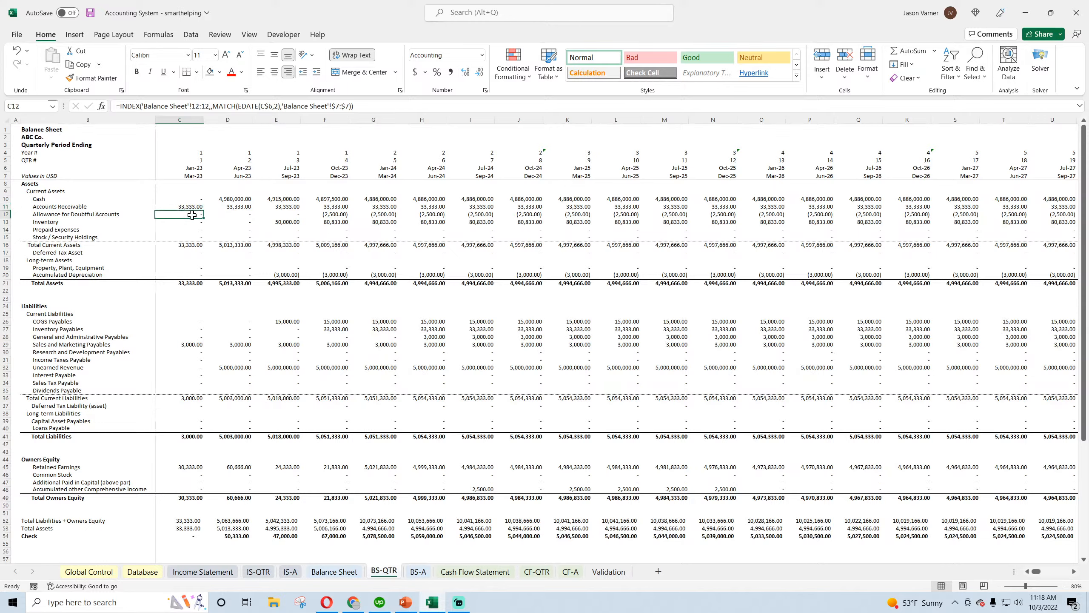
Copy the Cash formula from C10 into Deferred Tax Asset in C17 and Property, Plant, Equipment in C19
right_click(195, 199)
click(226, 241)
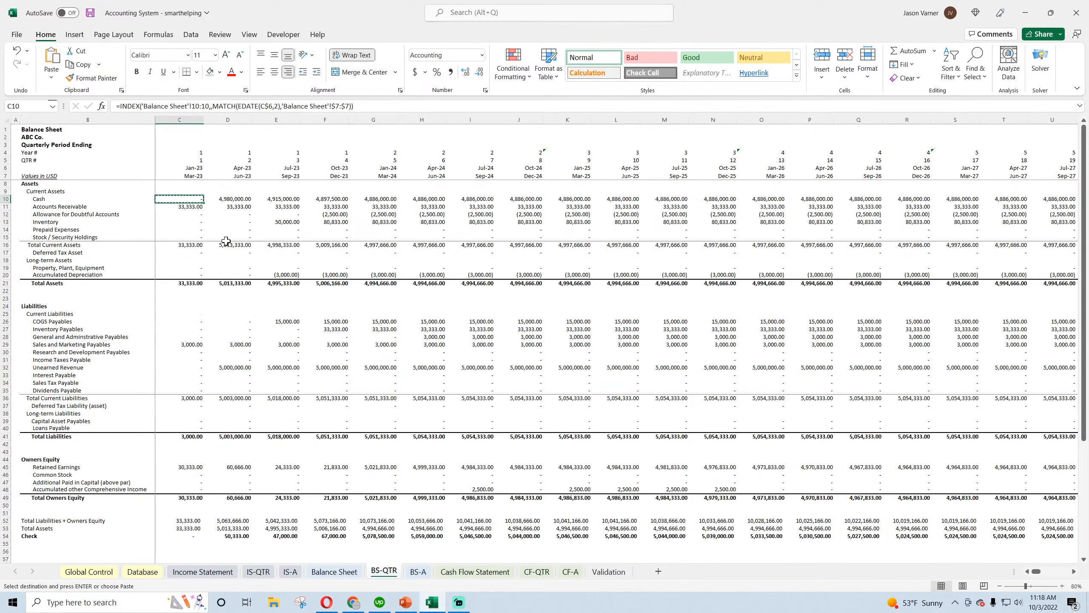
right_click(185, 252)
click(208, 330)
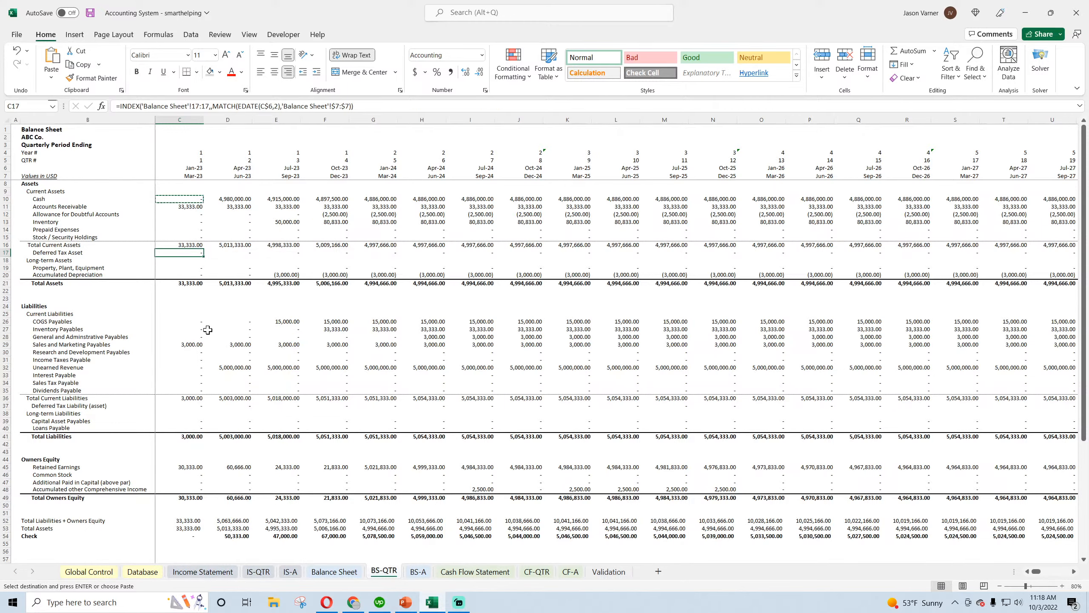
right_click(196, 267)
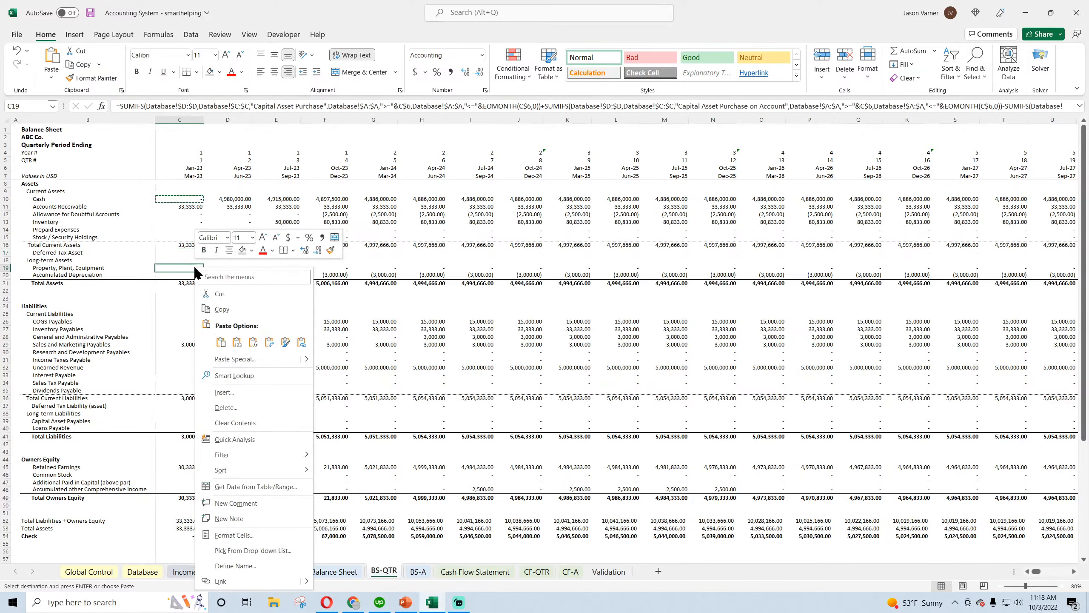
click(221, 342)
Fill the C19 formula down to Accumulated Depreciation in C20, and fill C17:C20 across through column CD
drag(204, 272, 204, 280)
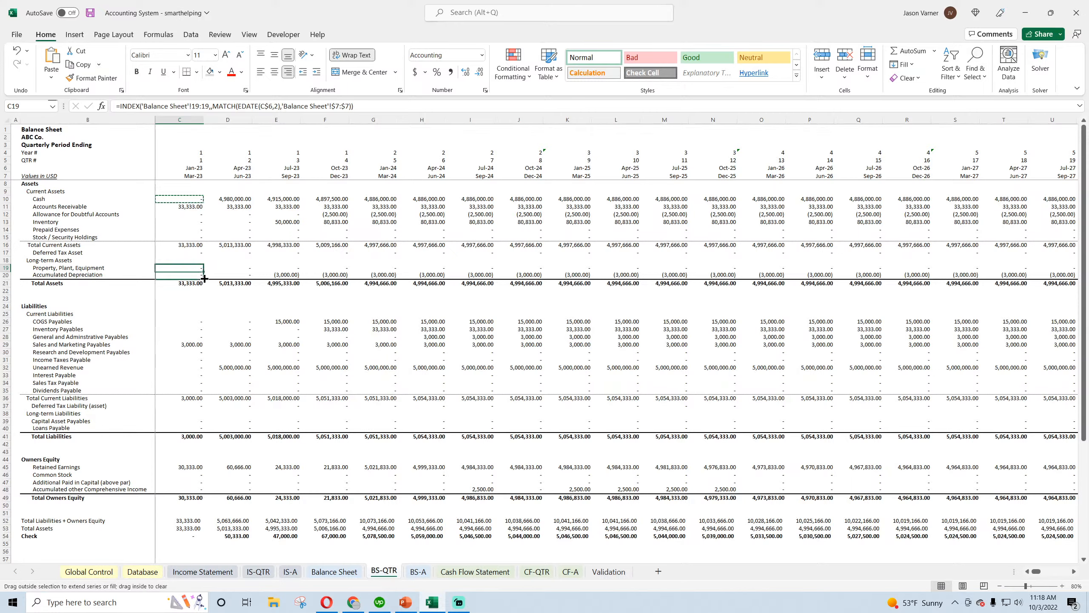
click(197, 71)
click(226, 199)
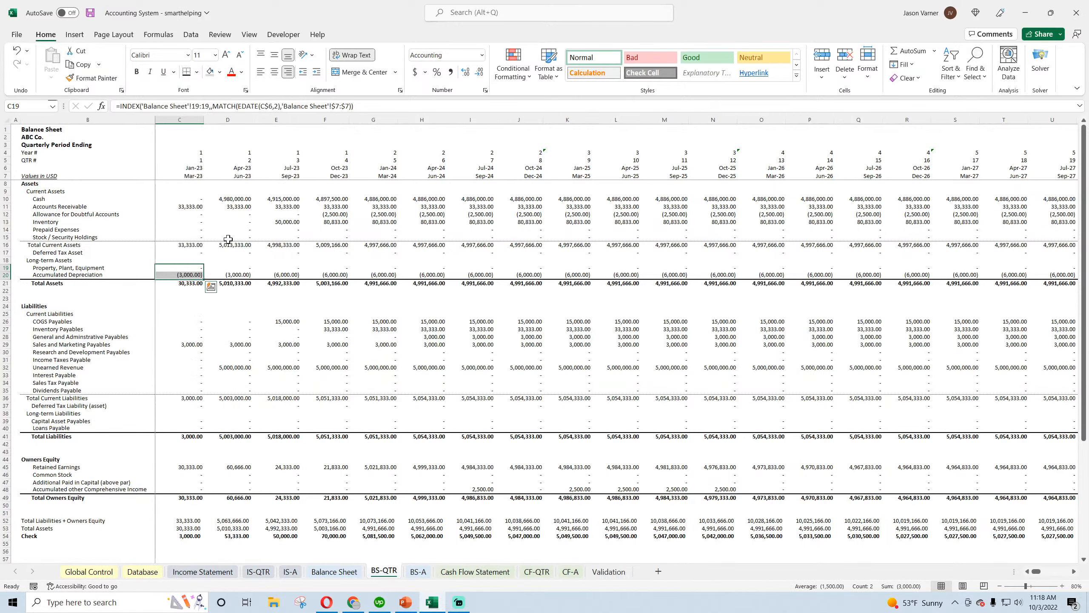
mouse_move(197, 252)
mouse_down()
mouse_move(191, 275)
mouse_move(1088, 283)
mouse_move(1029, 279)
mouse_up()
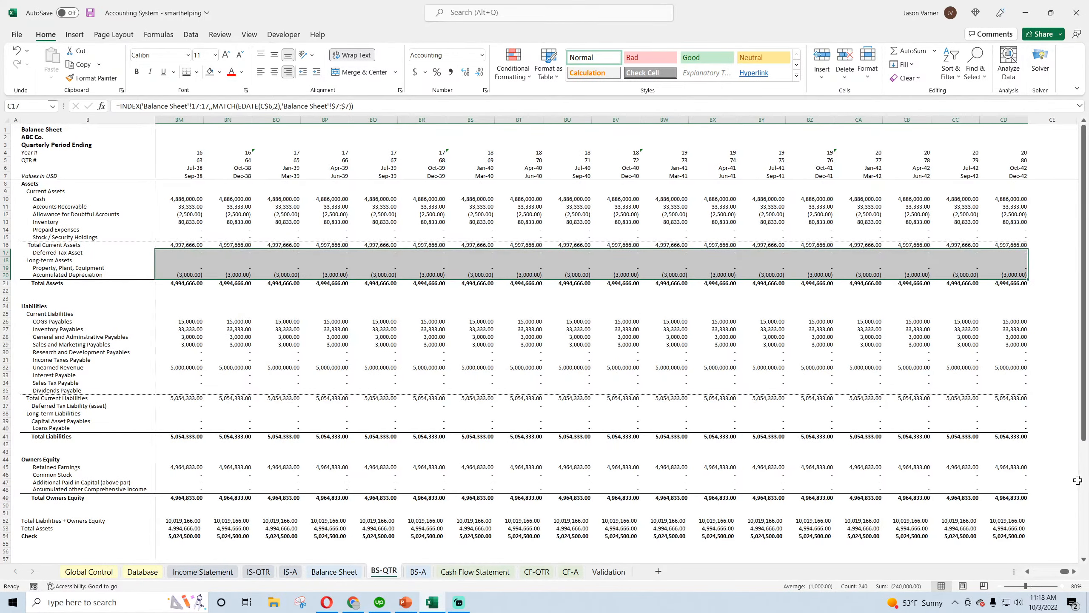
Copy the Deferred Tax Asset formula from C17 into COGS Payables in C26 on BS-QTR
drag(1064, 570, 1025, 570)
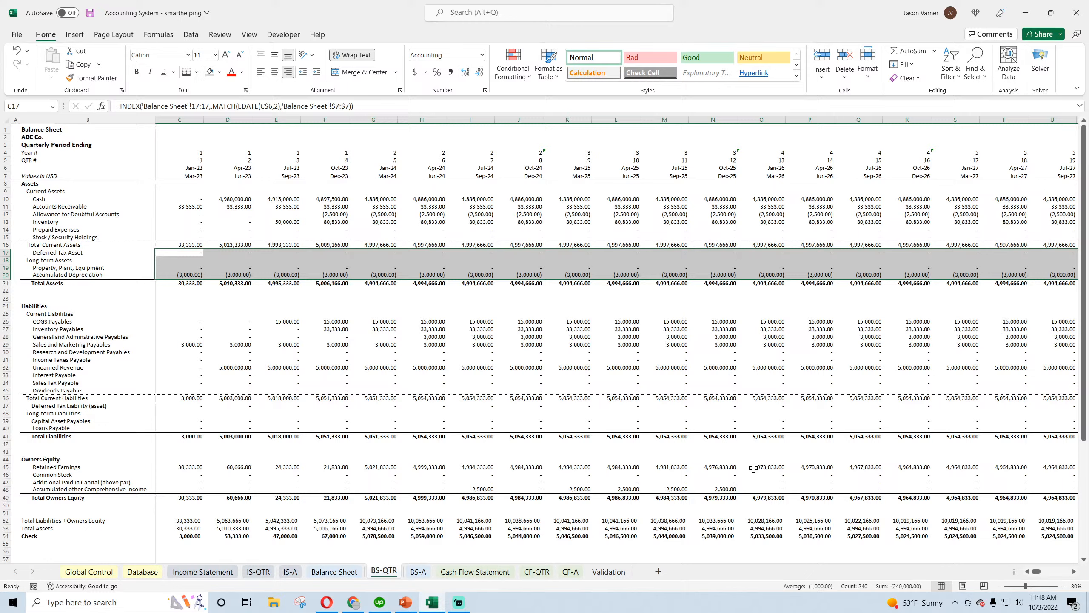
click(189, 252)
right_click(189, 252)
click(219, 294)
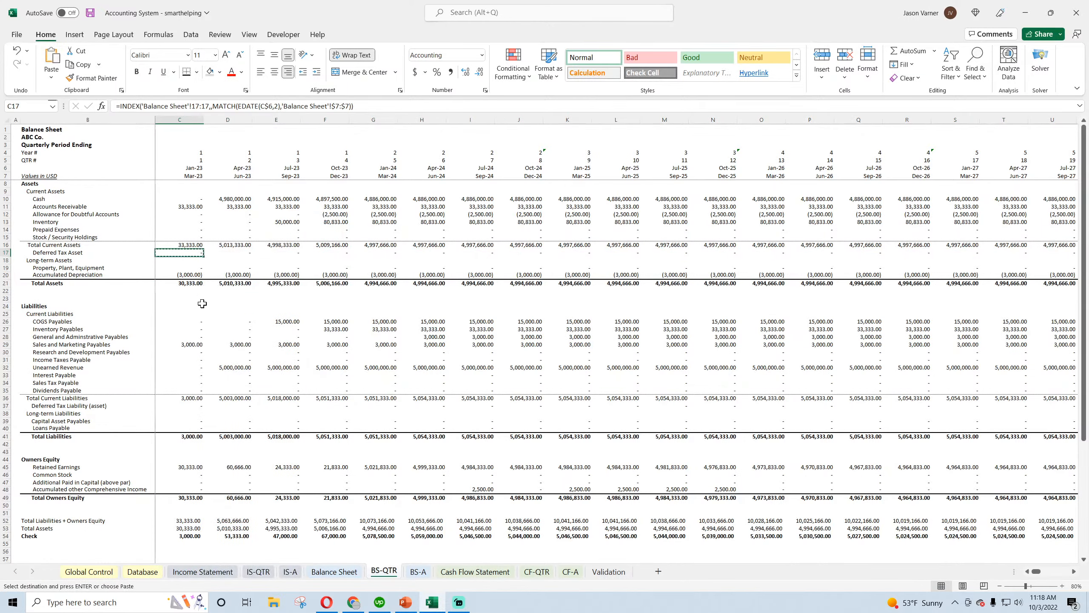
right_click(195, 321)
click(219, 342)
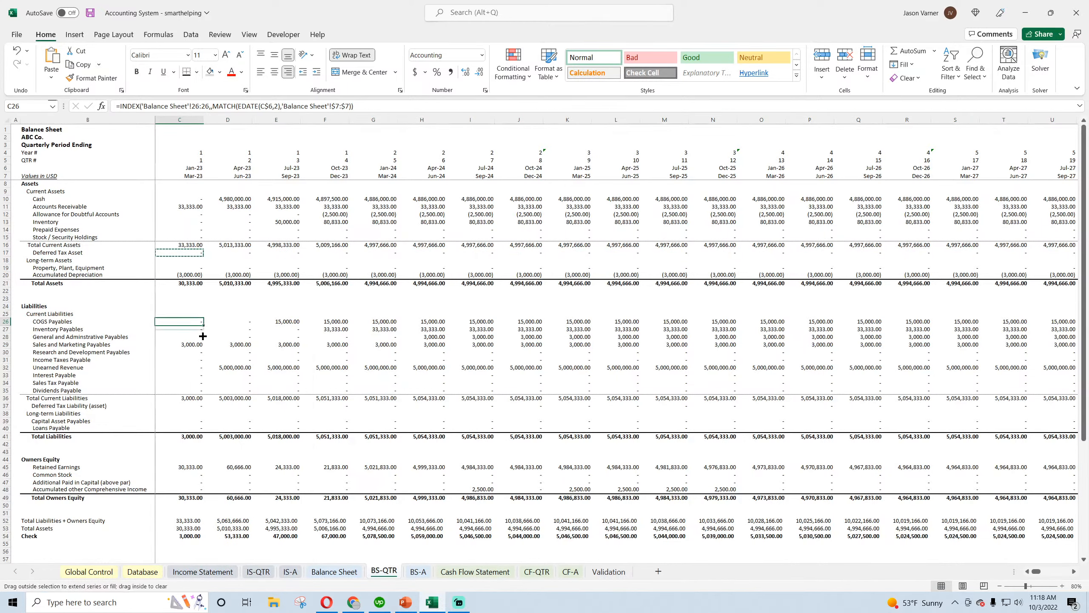
Fill the C26 formula down to Dividends Payable in C35 and apply a bottom border beneath the filled cells
drag(180, 321, 180, 391)
key(Return)
click(198, 71)
click(208, 103)
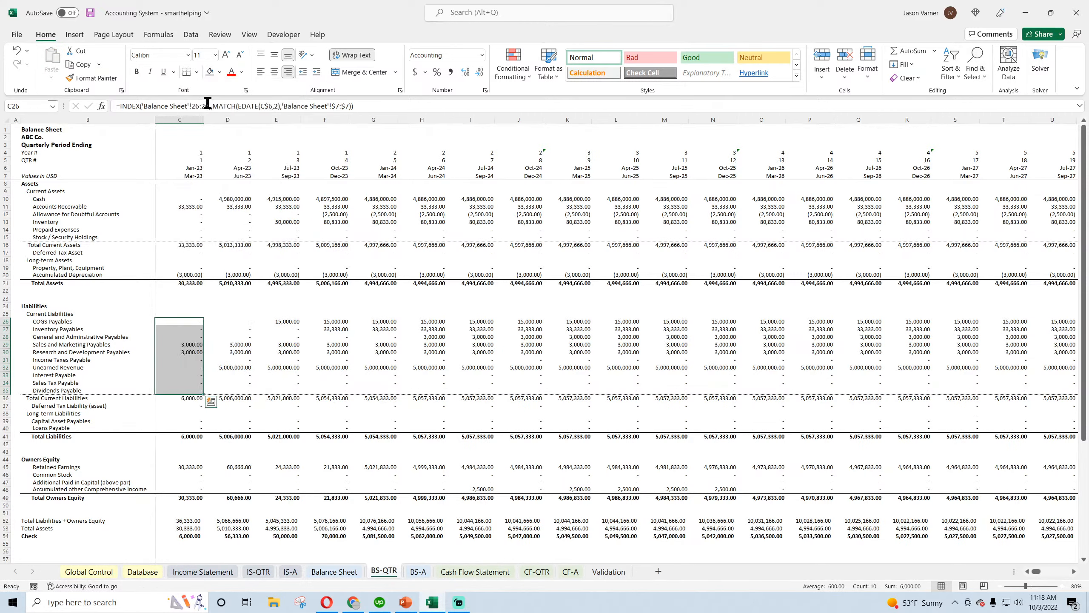
Fill the current liabilities formulas in C26:C35 across through column CD and save the workbook
mouse_move(204, 395)
mouse_down()
mouse_move(1025, 399)
mouse_move(1081, 412)
mouse_move(1087, 425)
mouse_move(1030, 397)
mouse_up()
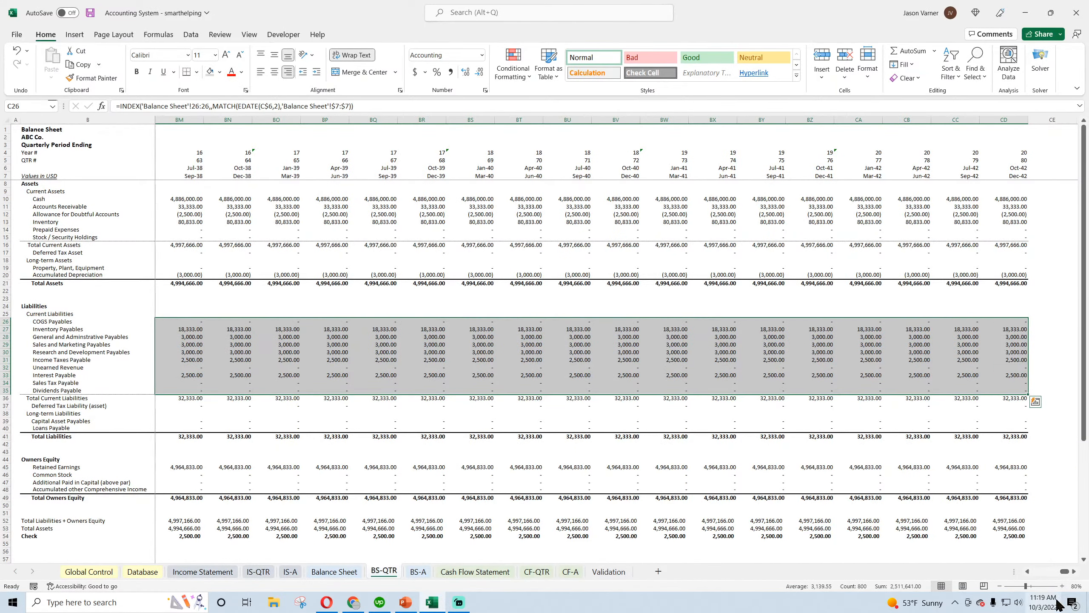
drag(1065, 571, 1037, 574)
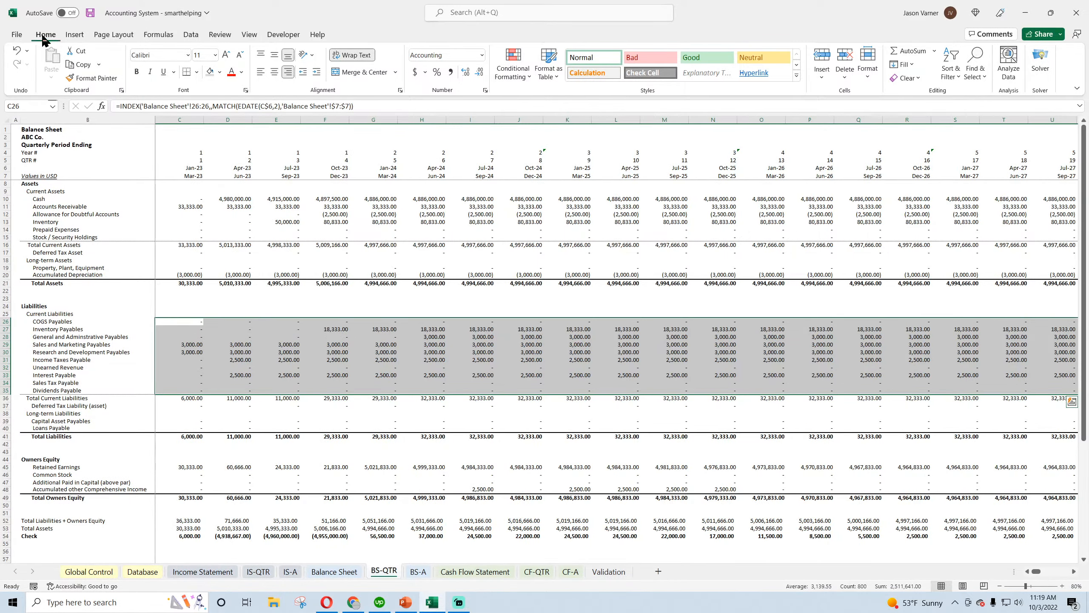
click(91, 13)
Copy the COGS Payables formula from C26 into Deferred Tax Liability in C37 and Capital Asset Payables in C39
click(179, 321)
right_click(179, 322)
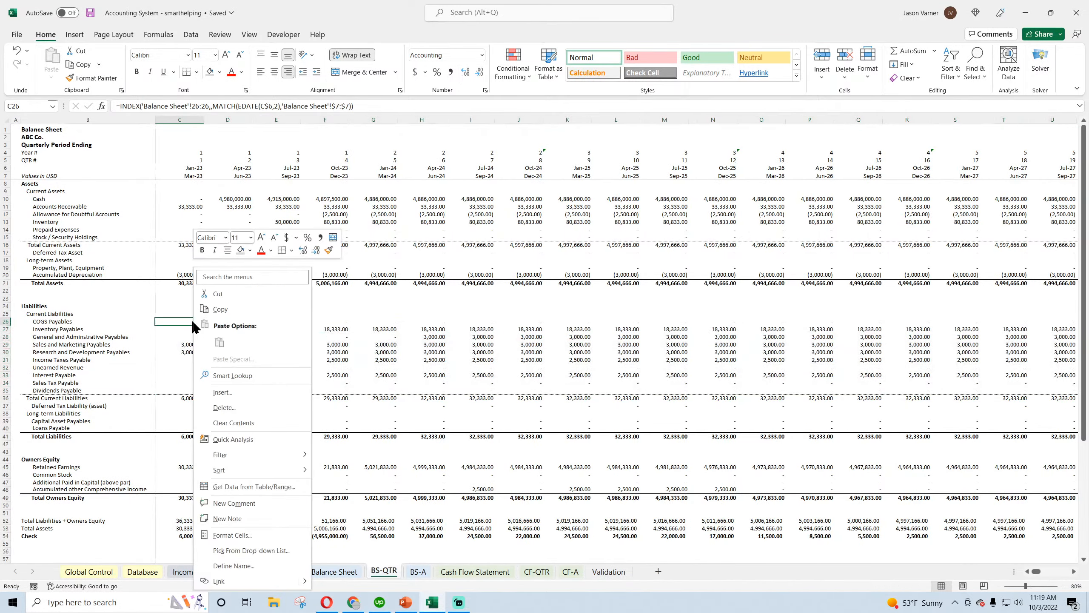
click(218, 308)
scroll(217, 308, down, 4)
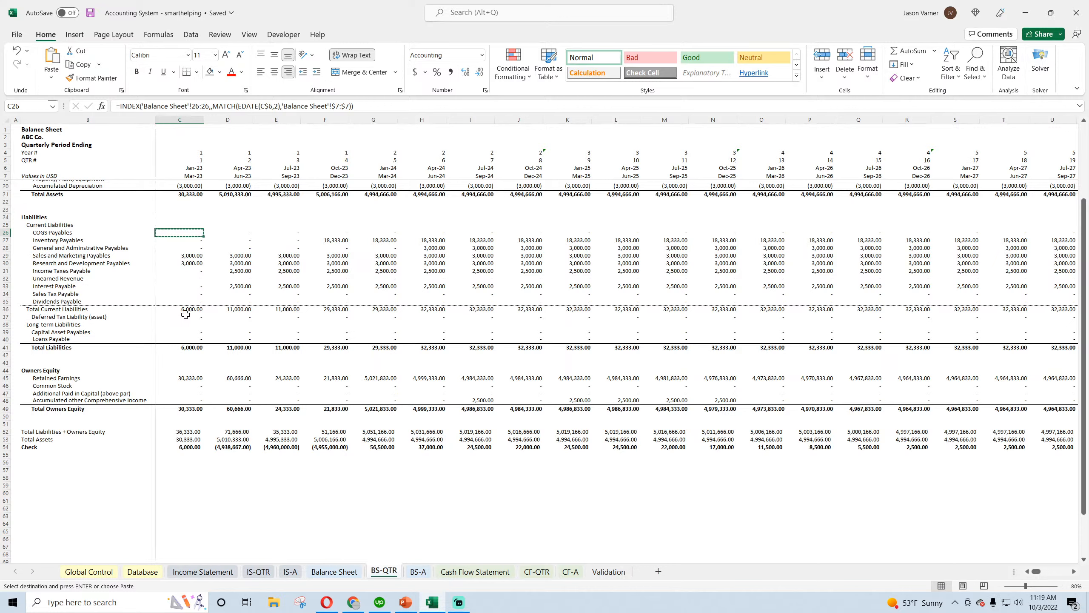
right_click(188, 315)
click(193, 334)
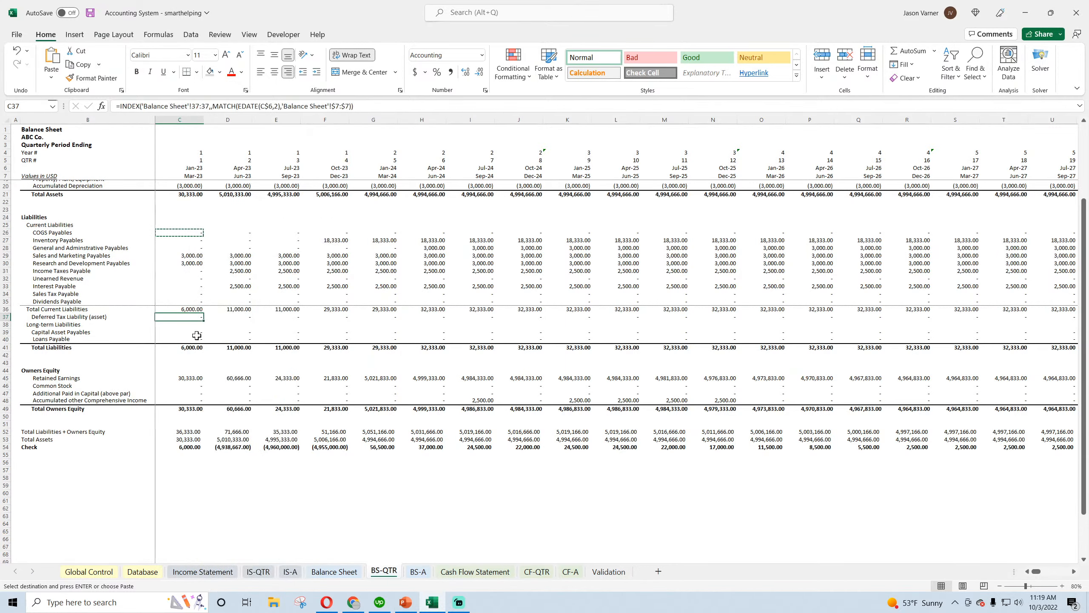
right_click(194, 335)
click(219, 85)
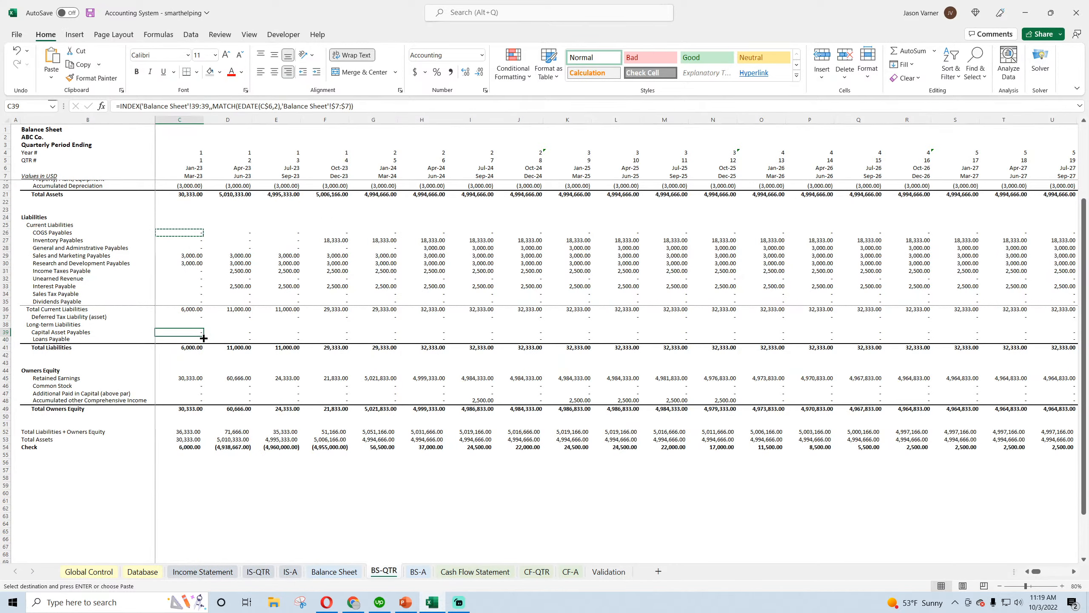
Fill C39 down to Loans Payable in C40 with a thick bottom border, and fill C37:C40 across through column CD
drag(204, 338, 203, 344)
click(197, 71)
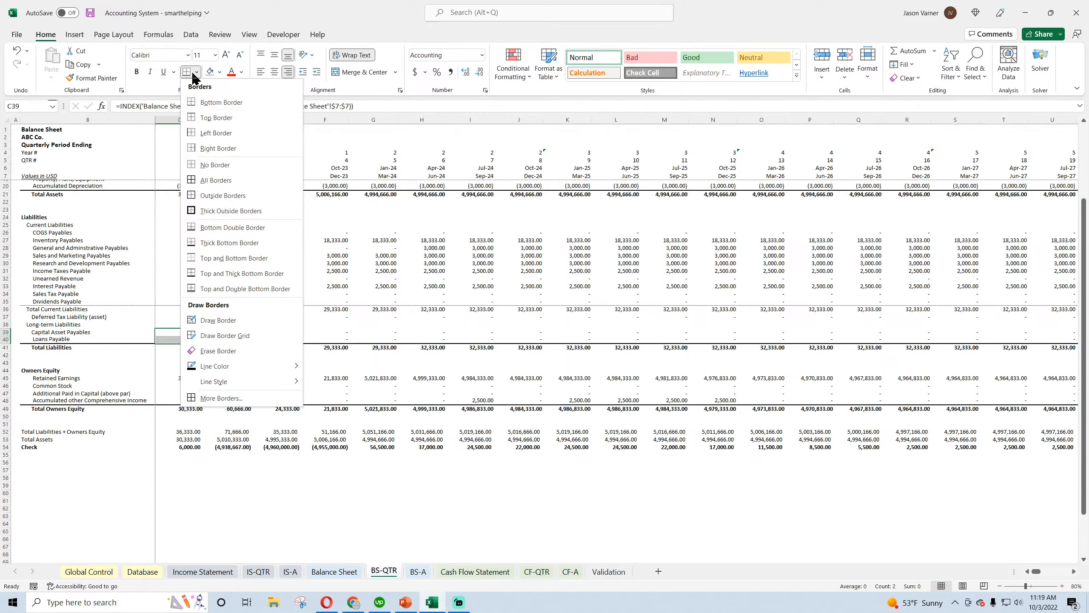
click(232, 247)
mouse_move(195, 317)
mouse_down()
mouse_move(193, 337)
mouse_move(1021, 344)
mouse_move(1088, 377)
mouse_move(1087, 401)
mouse_move(1025, 343)
mouse_up()
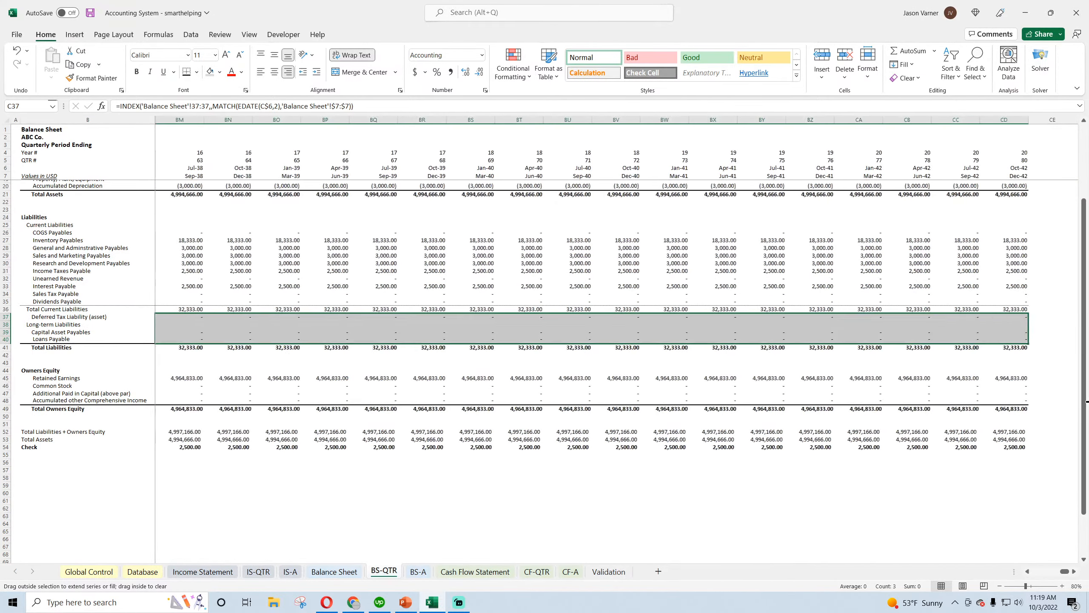
drag(1067, 571, 1025, 572)
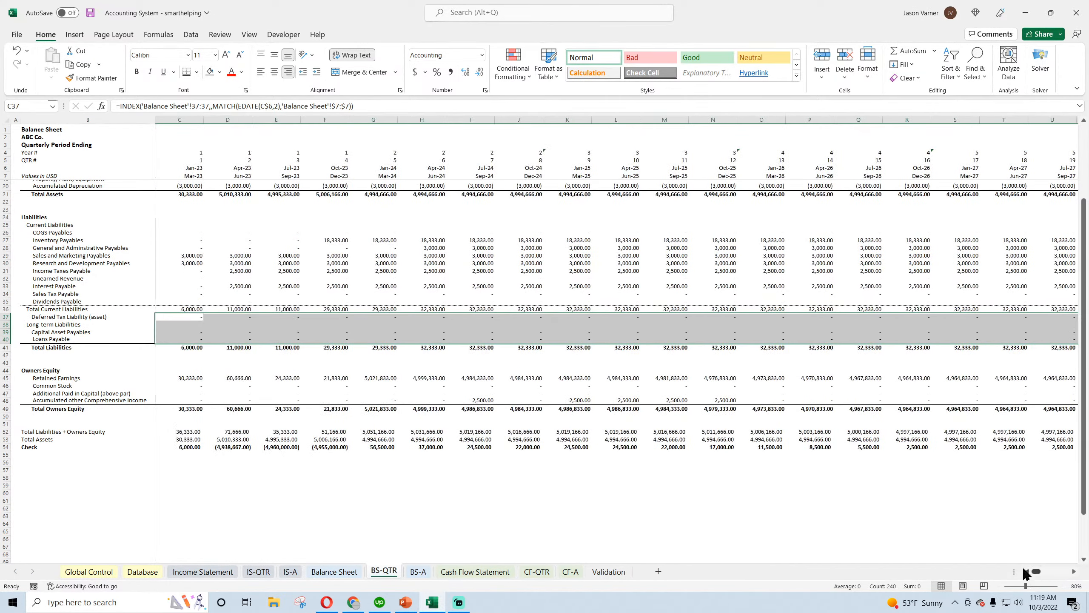
Copy the Capital Asset Payables formula from C39 into Retained Earnings in C45
click(187, 335)
right_click(189, 336)
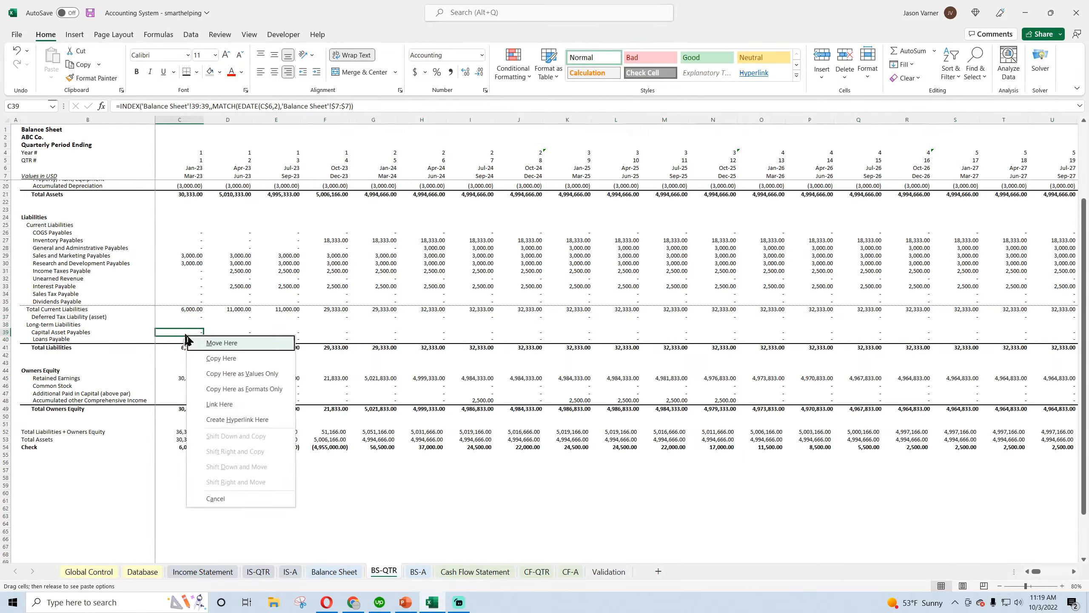
click(189, 337)
right_click(189, 337)
click(214, 52)
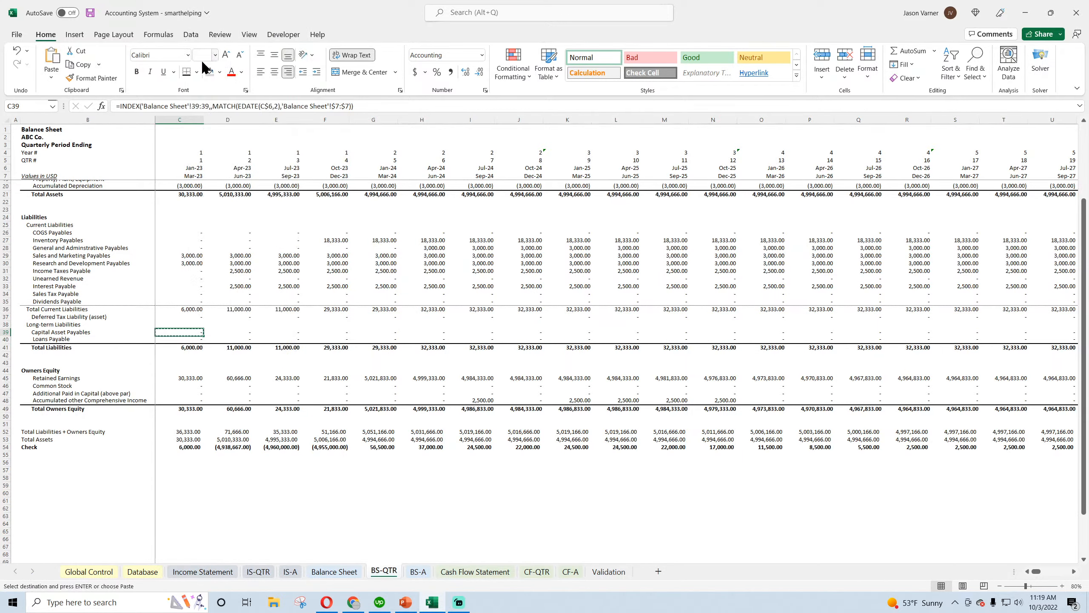
right_click(188, 378)
click(217, 131)
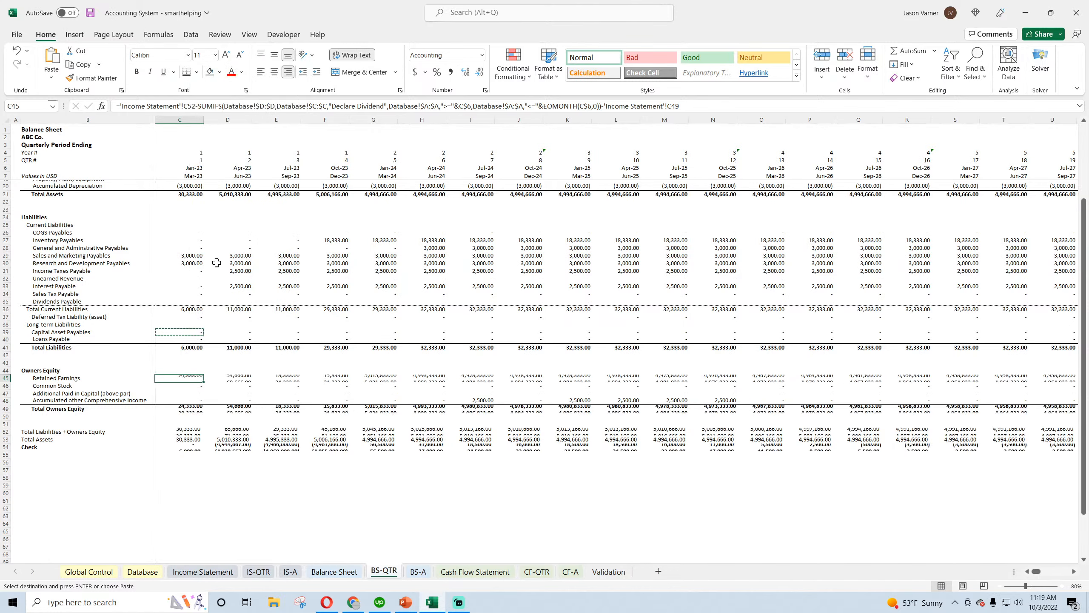
Fill the Retained Earnings formula down to C48 and across through column CD, and save the workbook
drag(204, 381, 1021, 407)
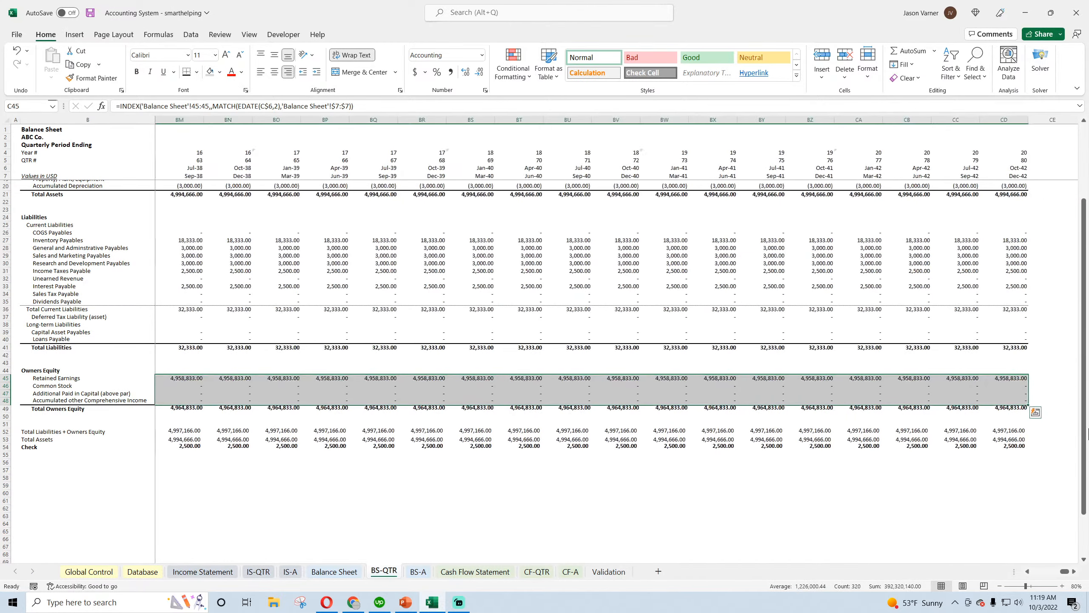
drag(1065, 572, 1036, 572)
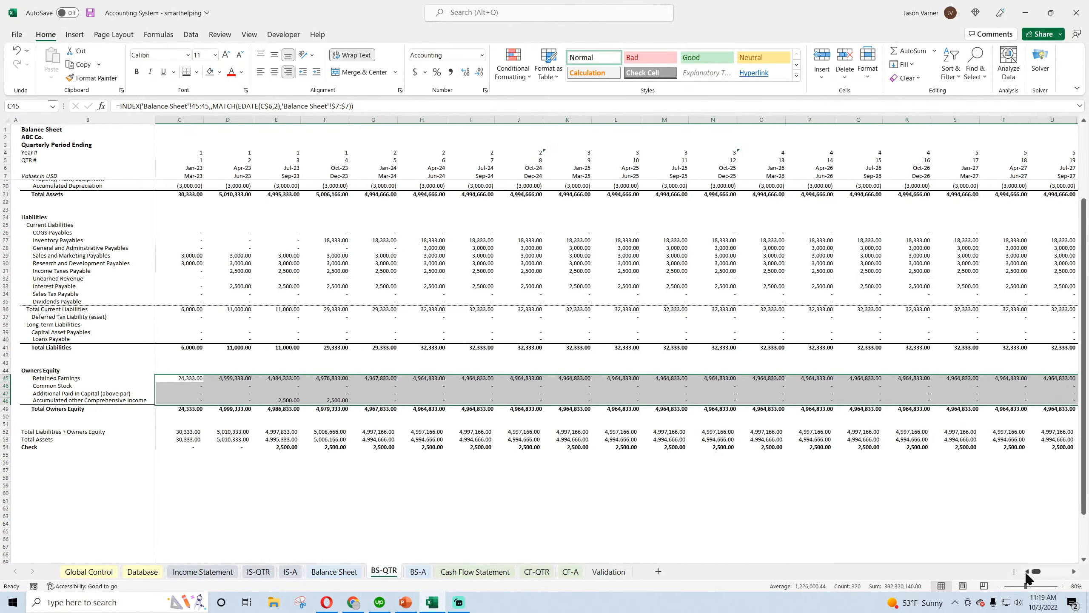
click(90, 13)
Compare the Check row and ending balances on BS-QTR with the last months of the monthly Balance Sheet
click(285, 447)
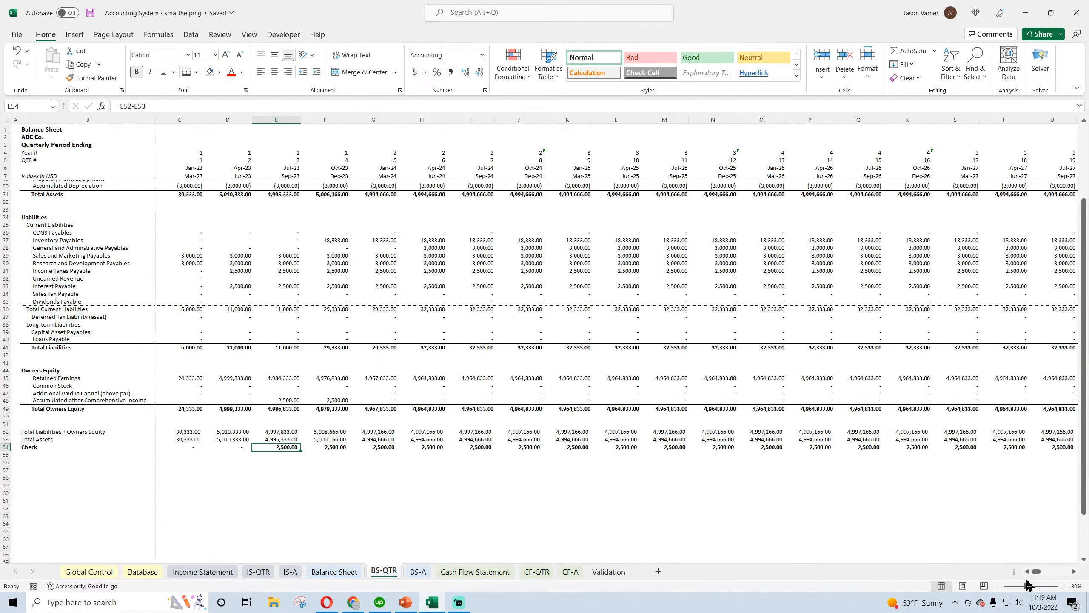
mouse_move(1038, 573)
mouse_down()
mouse_move(1066, 573)
mouse_move(1028, 574)
mouse_up()
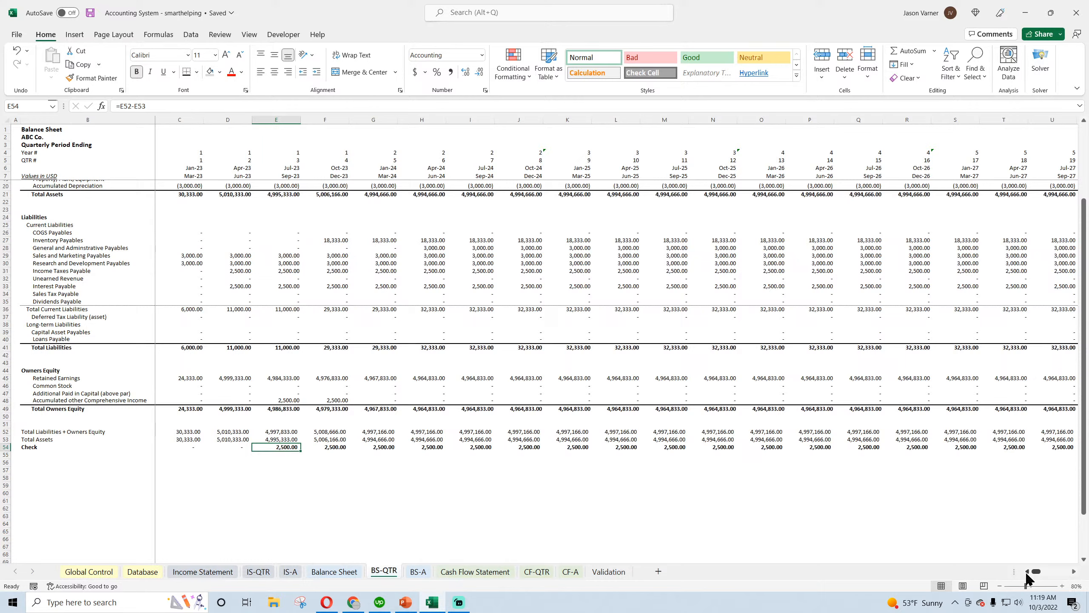
click(332, 571)
drag(1037, 572, 1066, 575)
scroll(1065, 504, down, 4)
click(1055, 410)
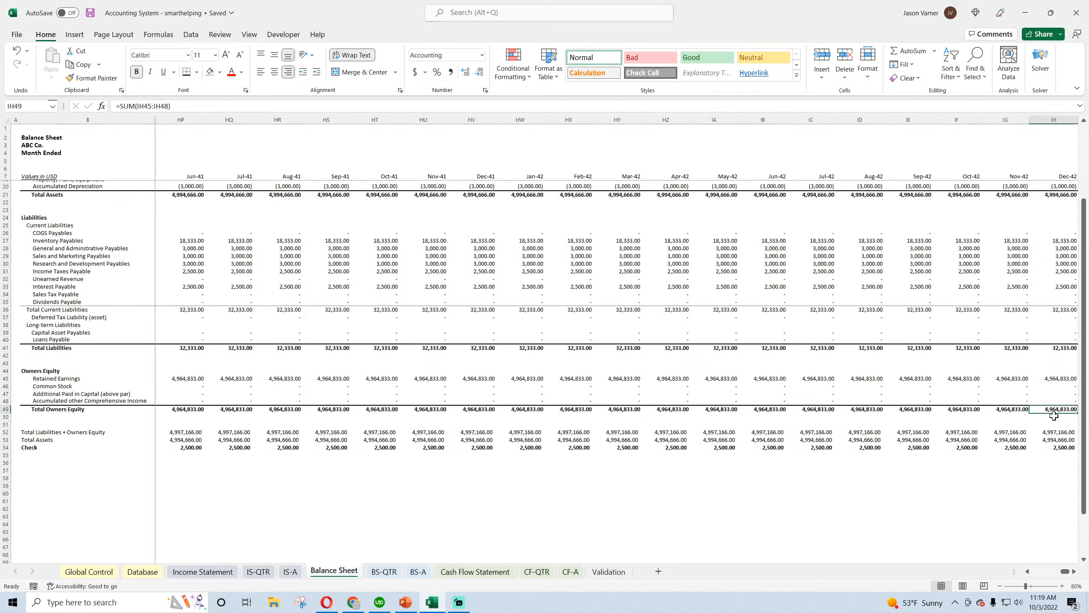
click(377, 572)
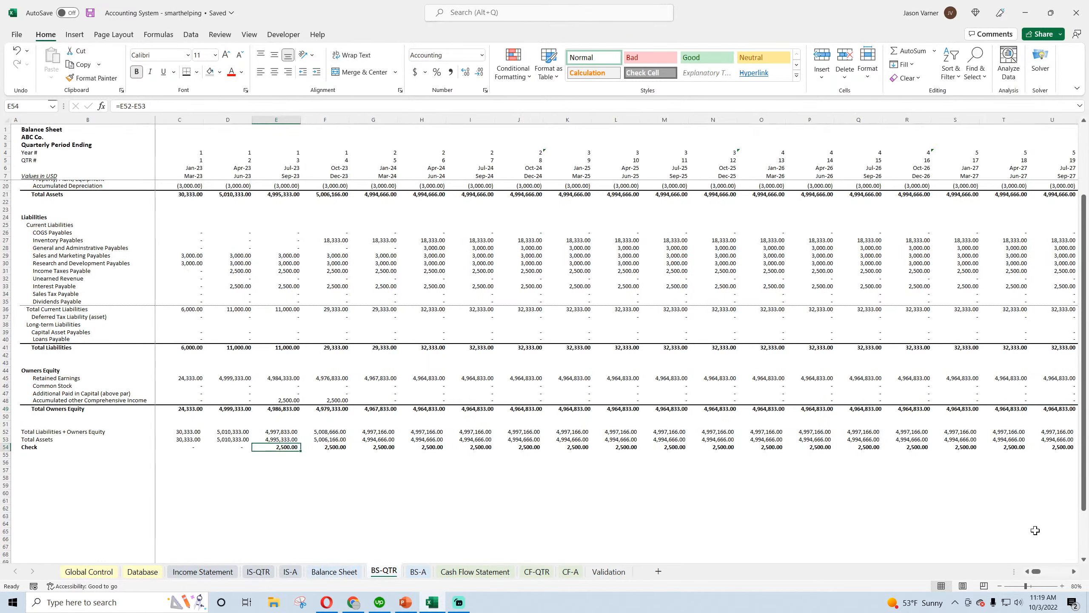
mouse_move(1035, 574)
mouse_down()
mouse_move(1065, 574)
mouse_move(1034, 576)
mouse_up()
click(533, 262)
scroll(400, 314, up, 4)
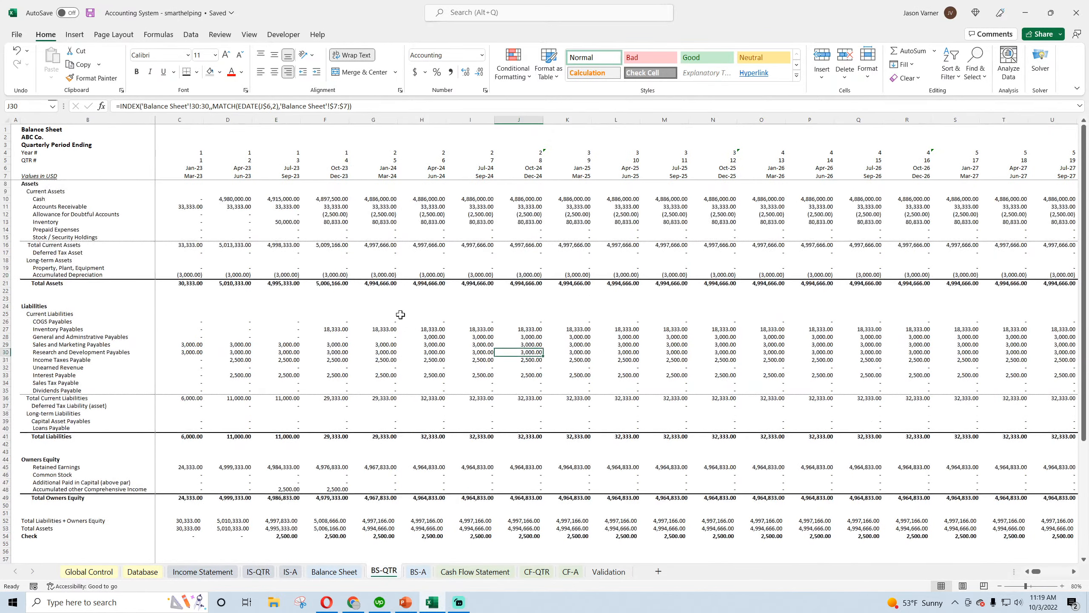
Save the workbook and copy the Cash INDEX/MATCH formula from C10 of BS-QTR into C10 of BS-A
click(90, 13)
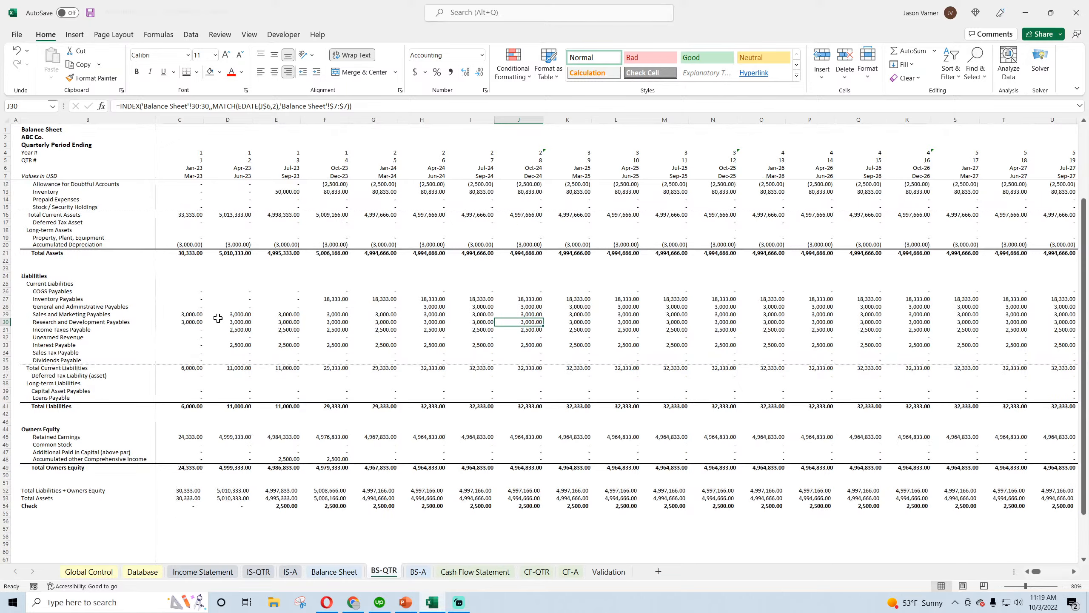
click(416, 574)
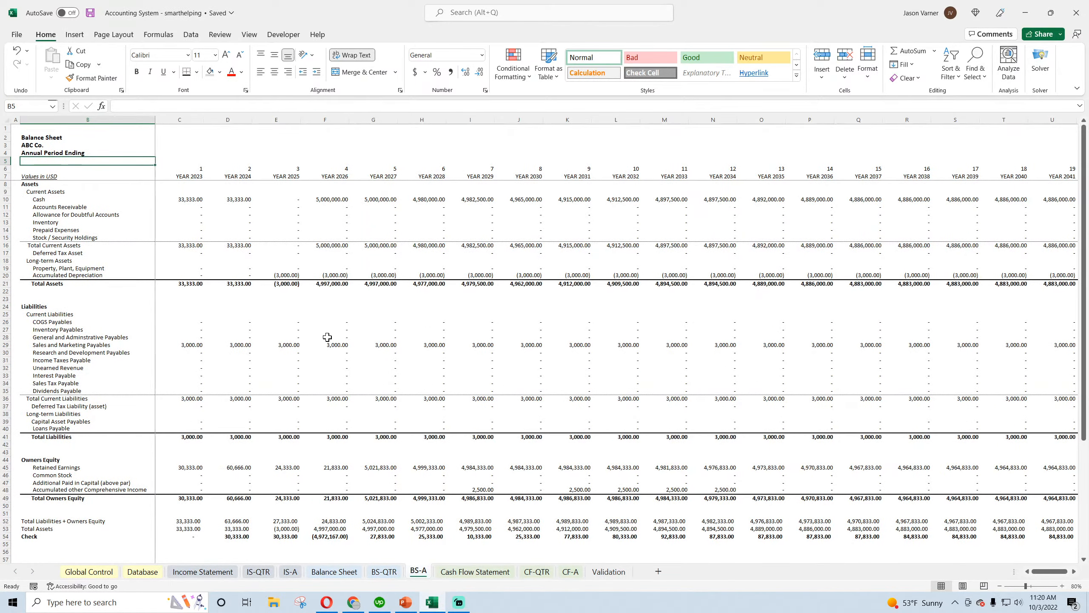
click(384, 571)
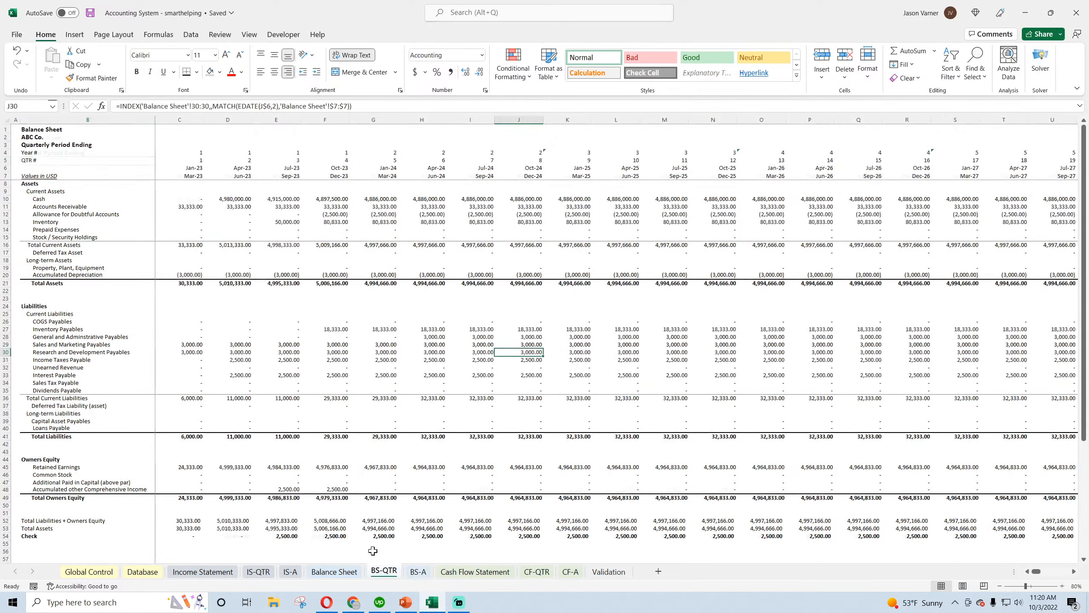
right_click(194, 199)
click(215, 223)
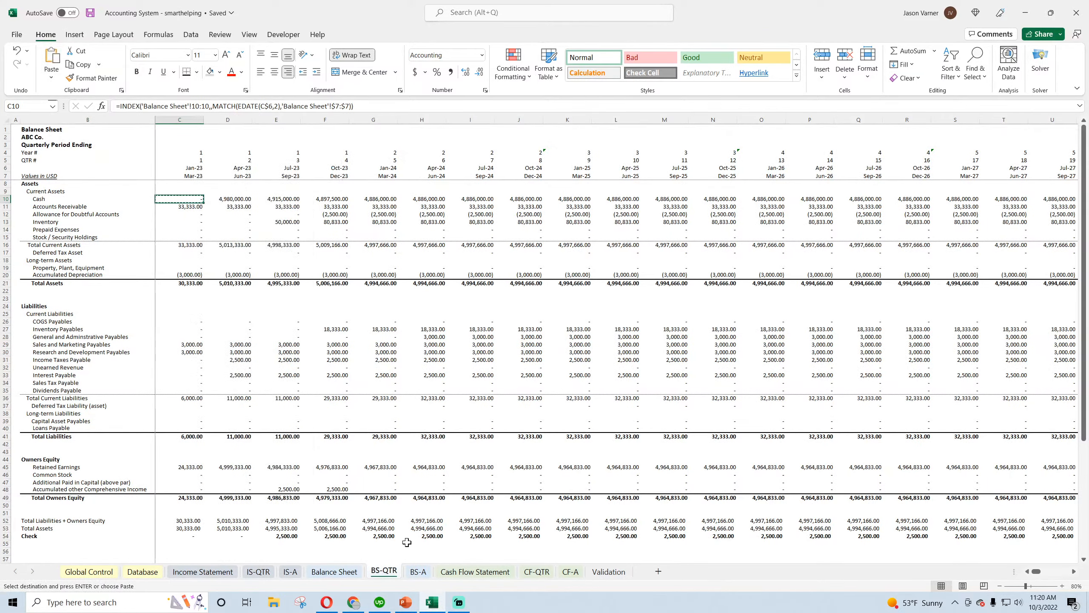
click(412, 576)
right_click(182, 199)
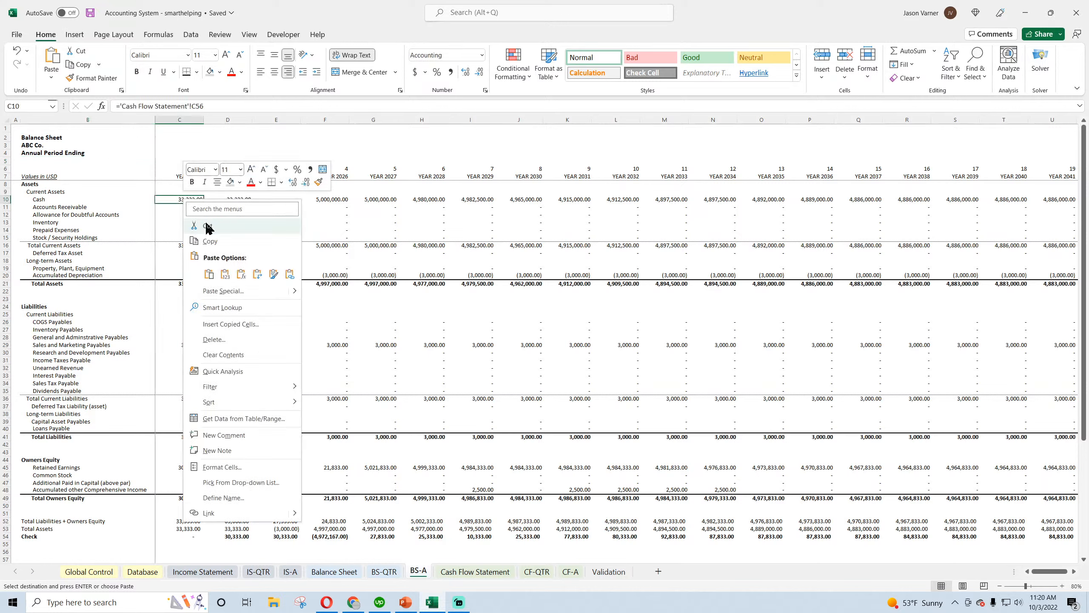
click(211, 275)
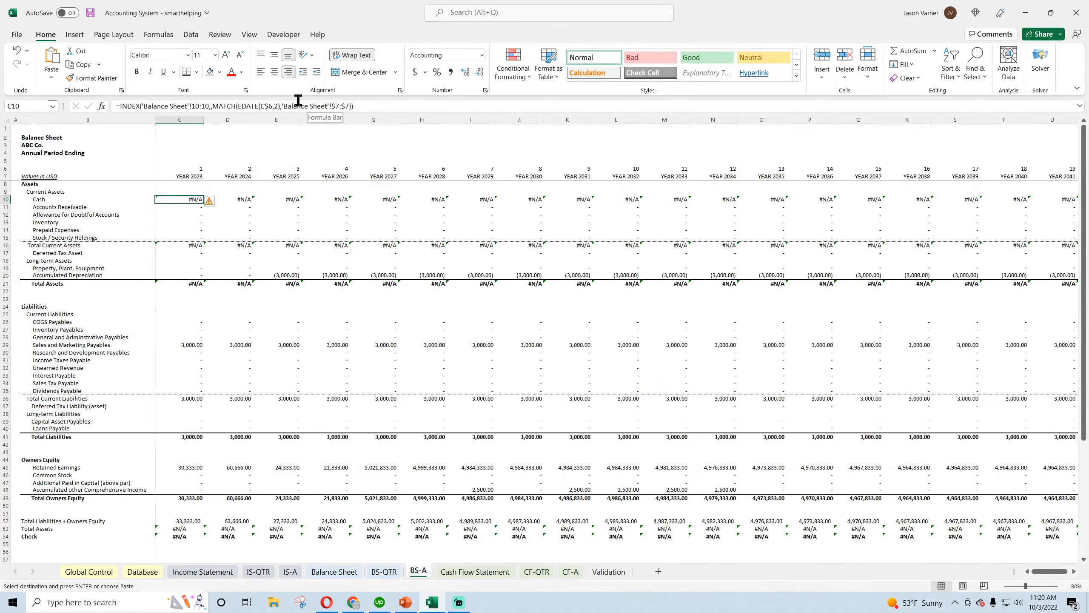
Set the EDATE month offset in the BS-A Cash formula in C10 to 11
click(277, 106)
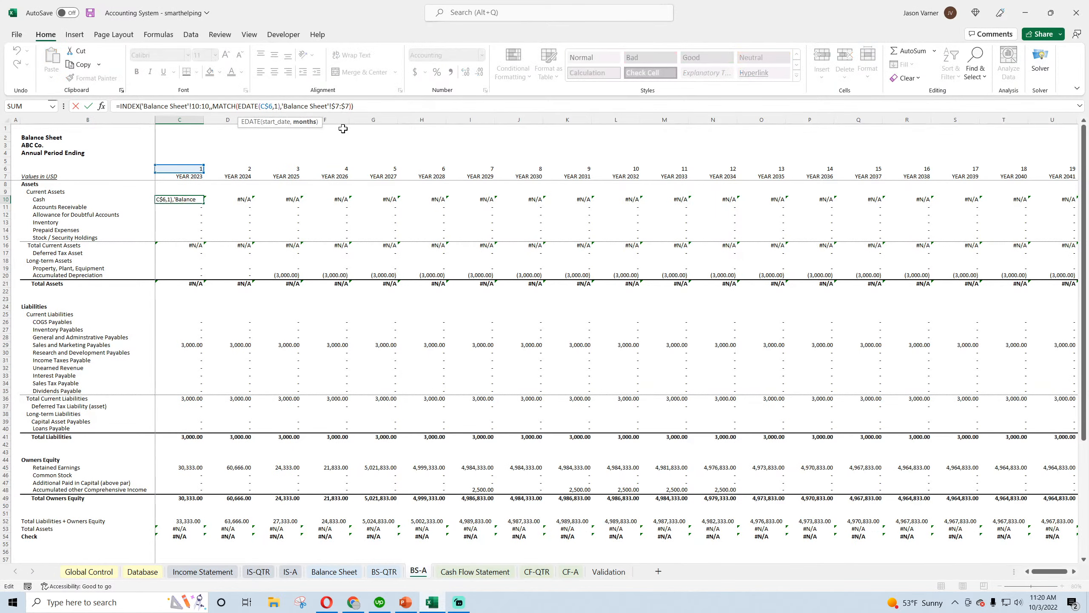
text(1)
key(ctrl+Return)
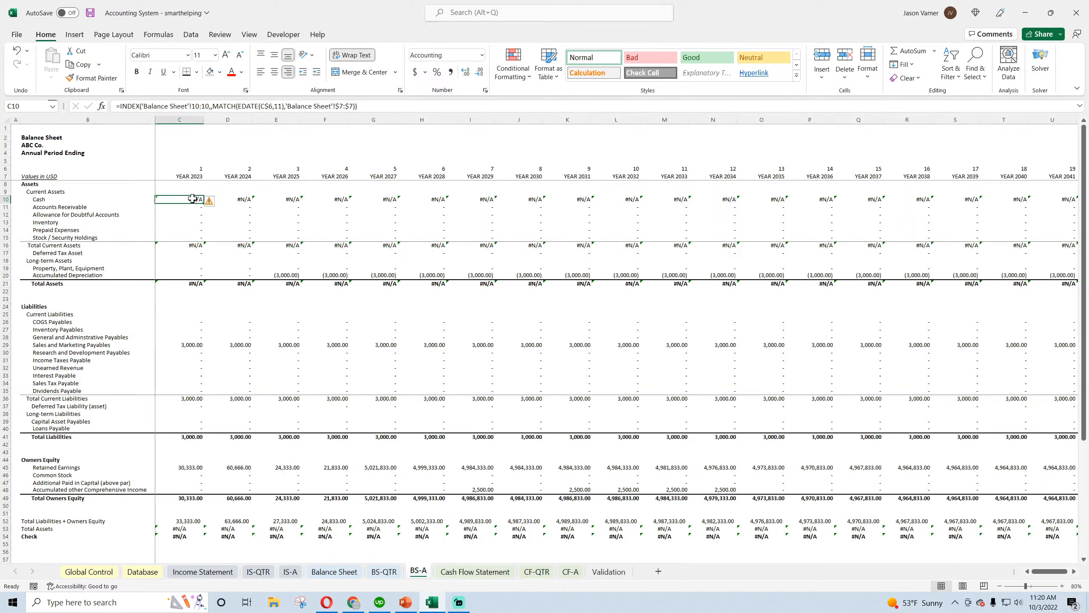
Point the EDATE reference in the BS-A Cash formula in C10 to the year header C$7
double_click(193, 198)
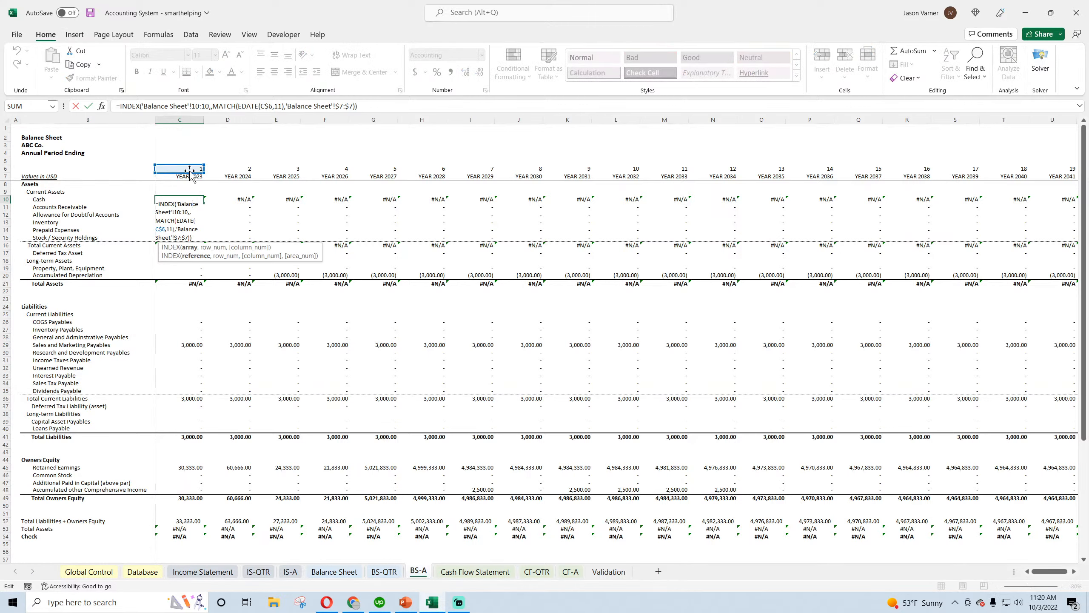
drag(189, 170, 189, 178)
key(Return)
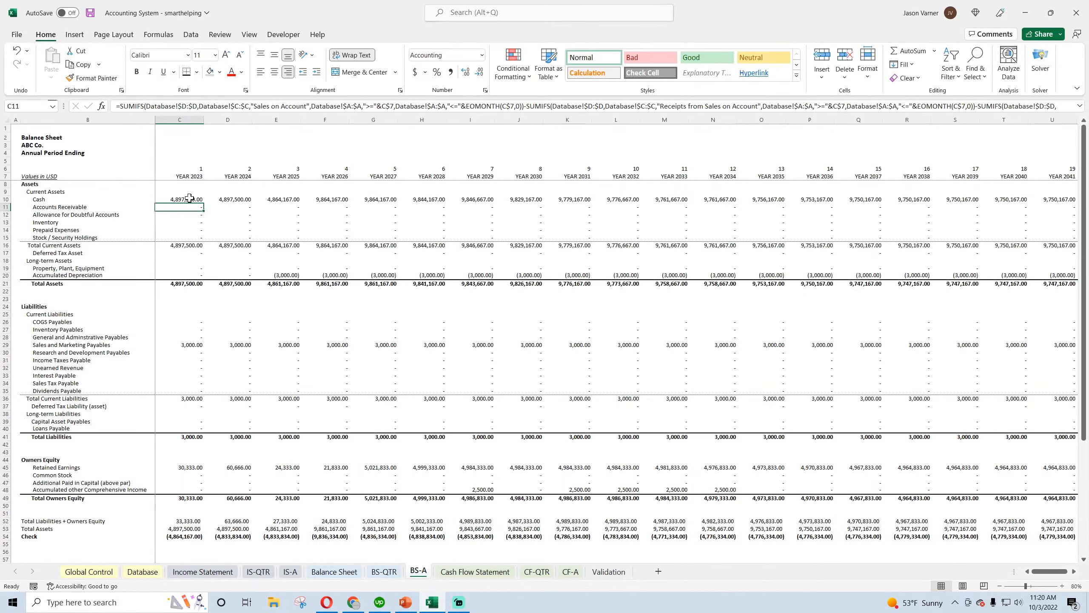
click(189, 199)
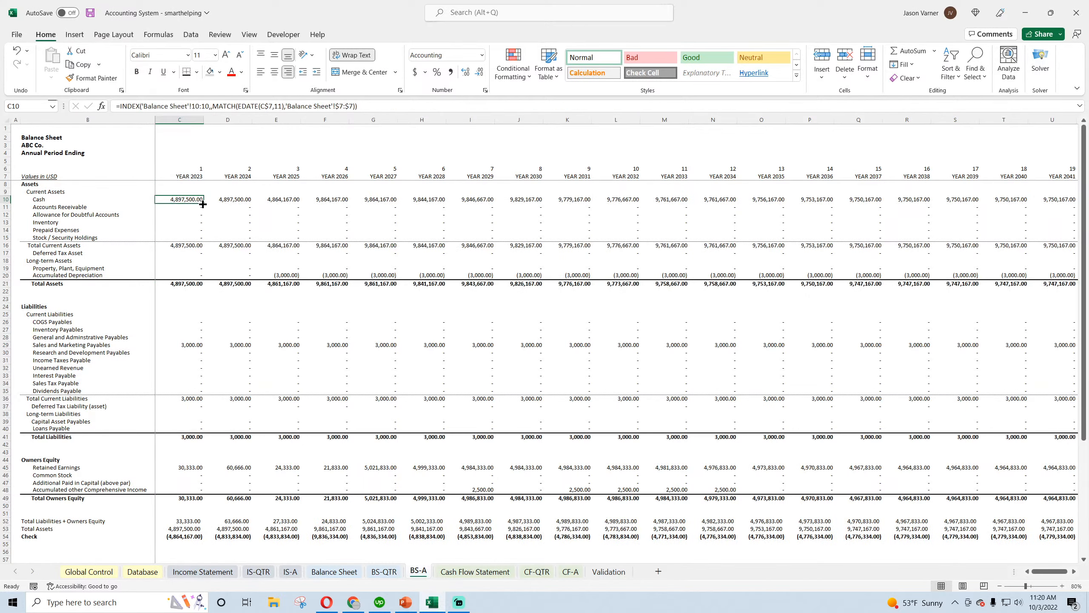
Check which period header row and month offset the roll-up formulas on BS-QTR, IS-A and IS-QTR use
click(384, 571)
double_click(282, 221)
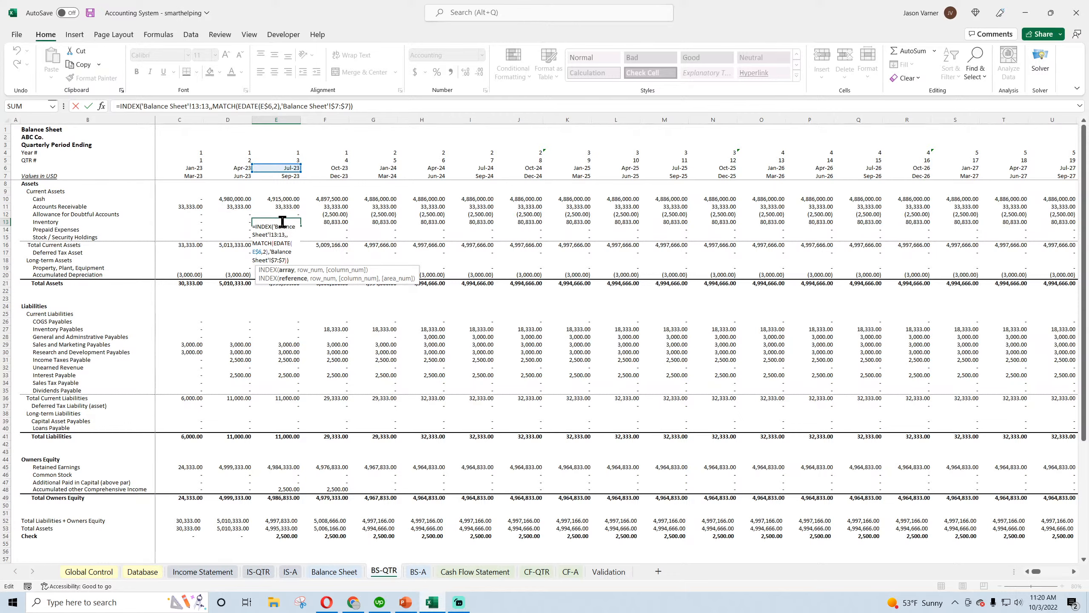
key(Return)
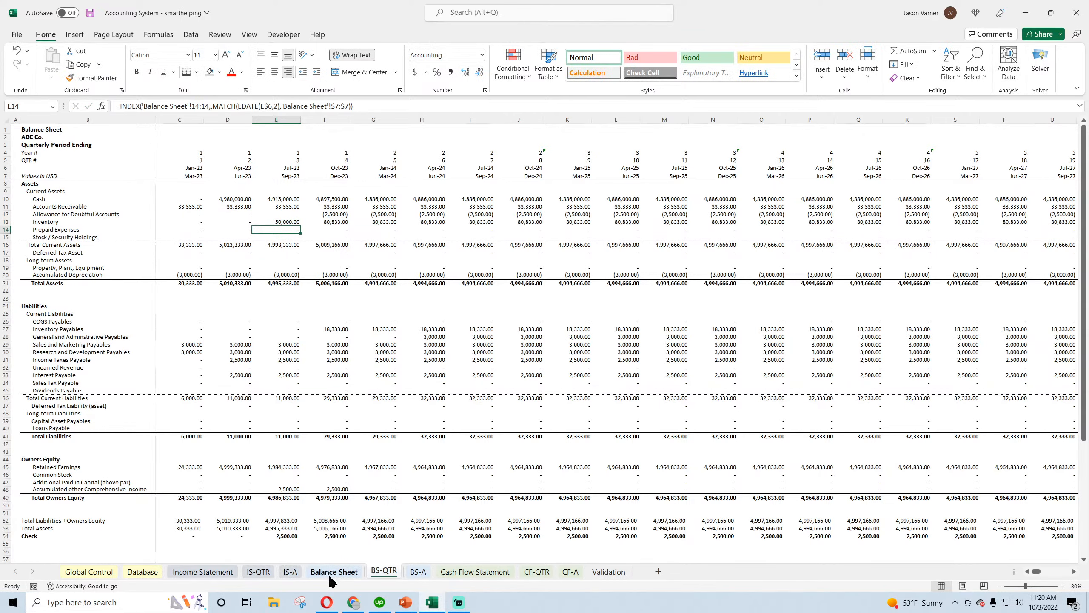
click(329, 574)
click(288, 571)
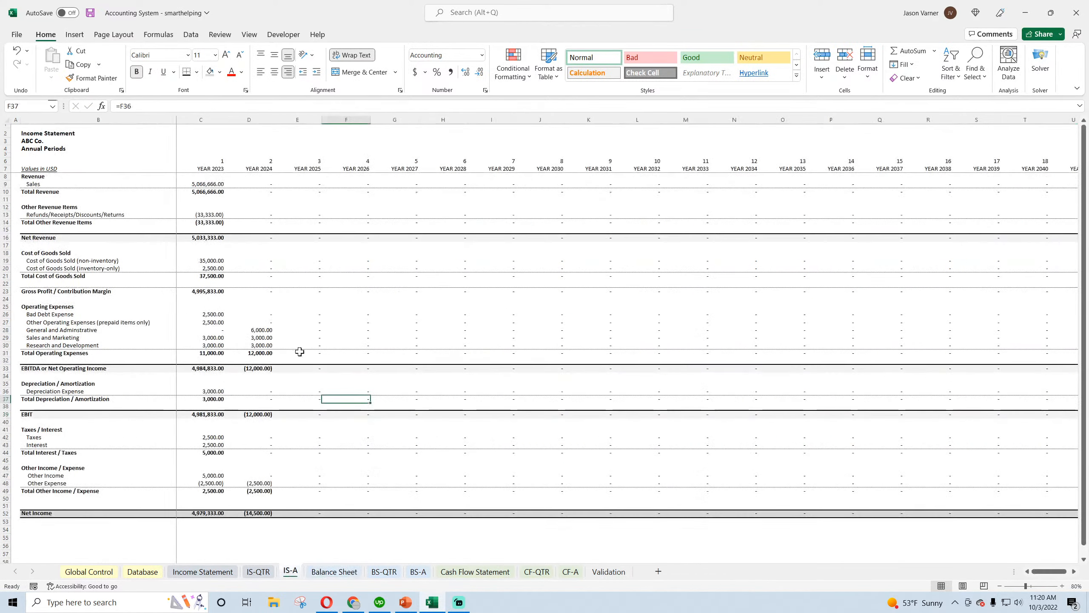
double_click(266, 184)
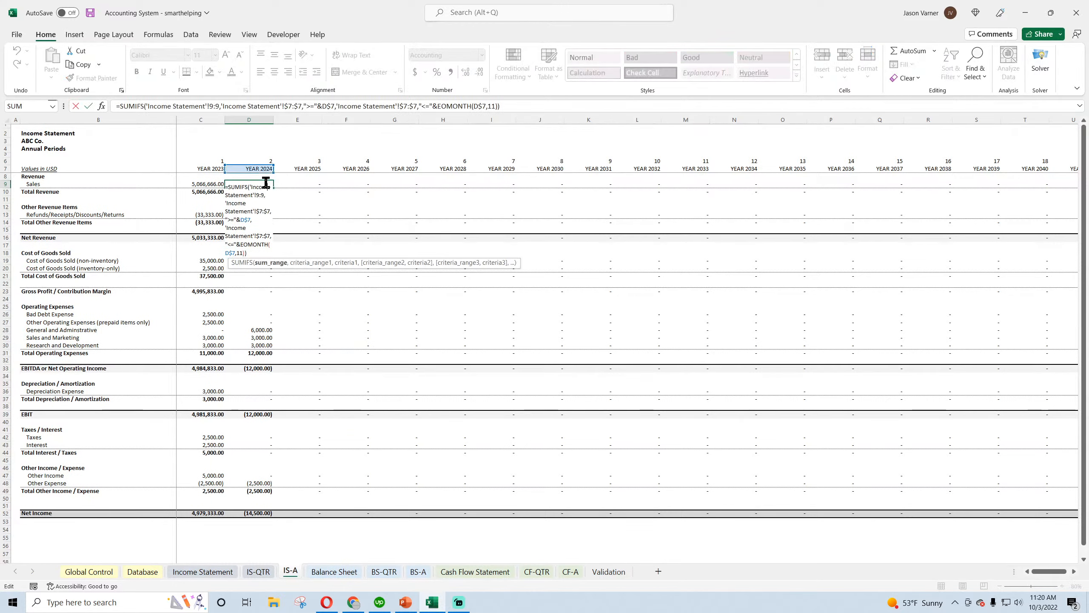
key(Escape)
click(259, 571)
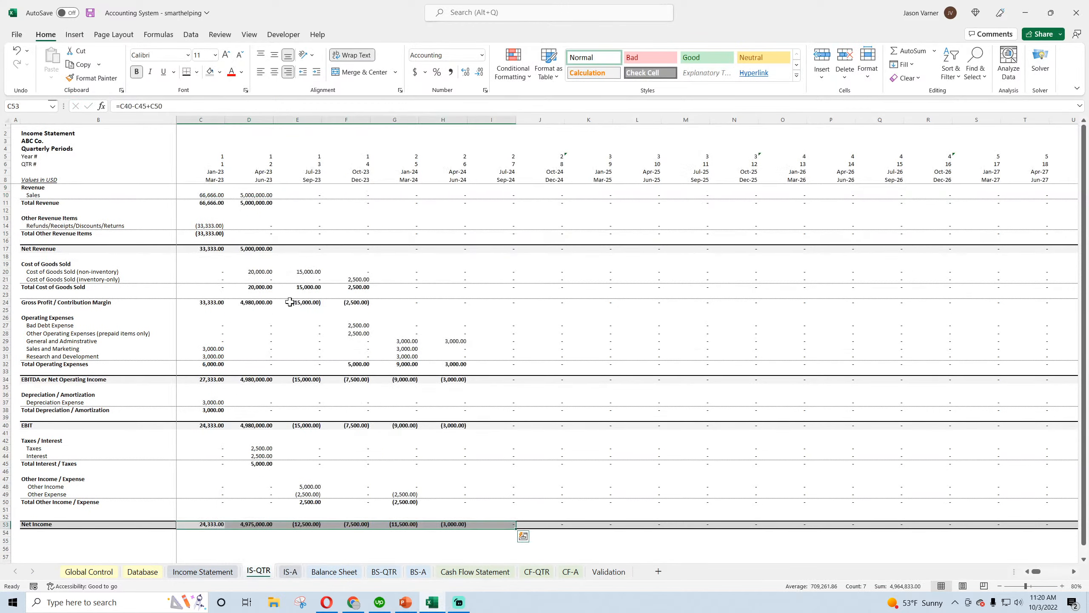
double_click(309, 194)
key(Escape)
click(384, 571)
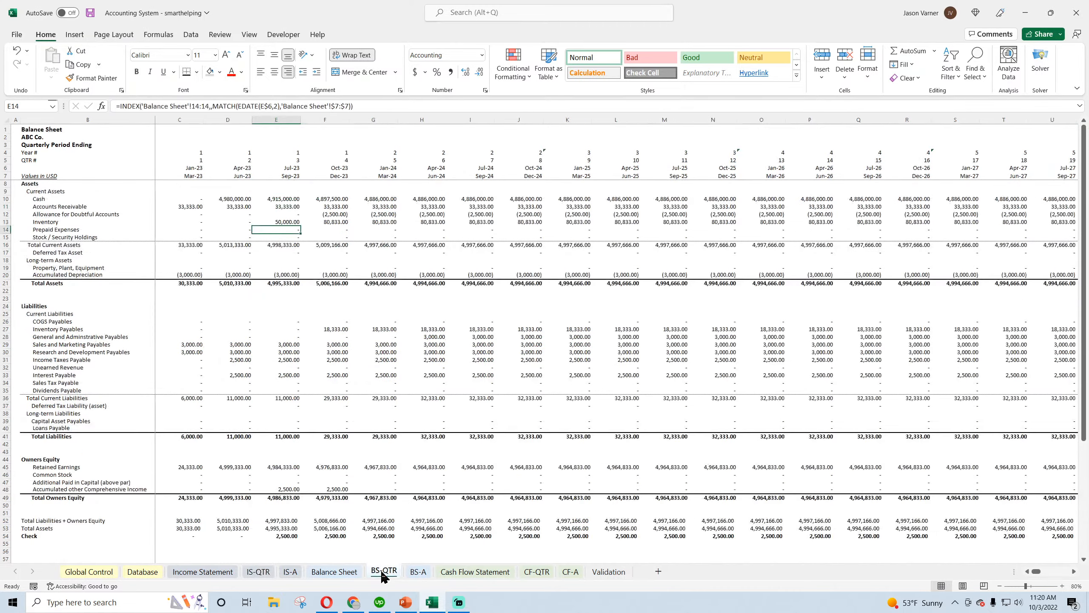
double_click(331, 207)
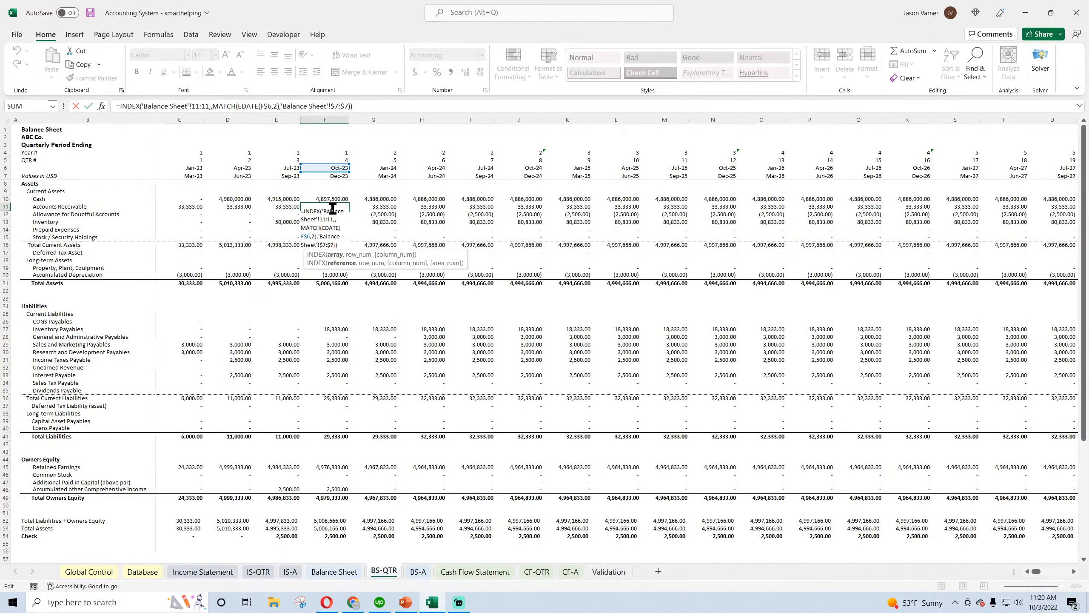
key(Return)
Check the date references and month offsets in the SUMIFS formulas on CF-QTR and CF-A
click(536, 571)
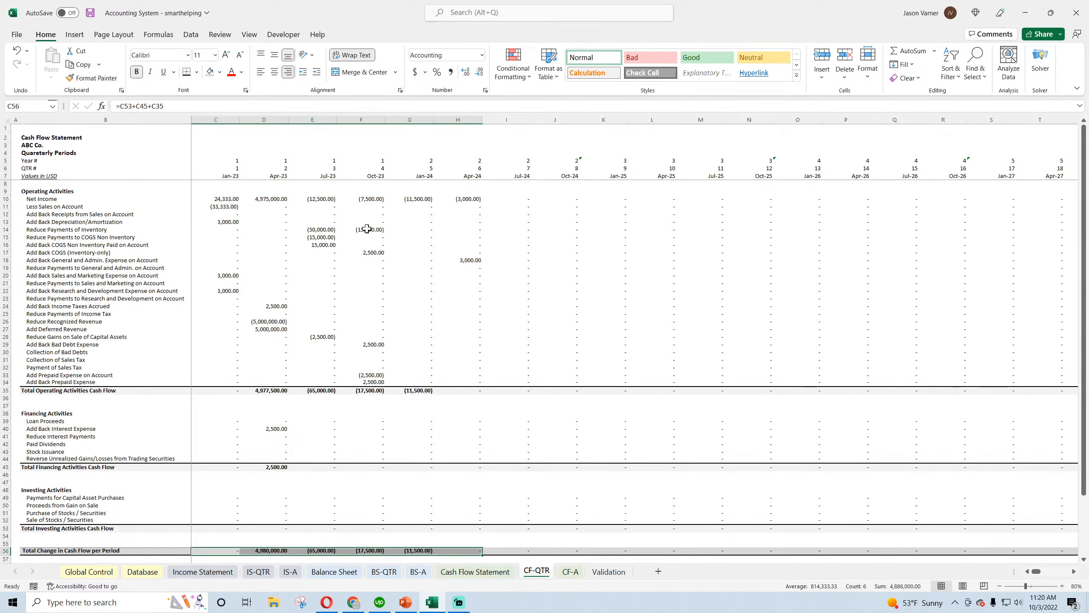
double_click(377, 238)
key(Escape)
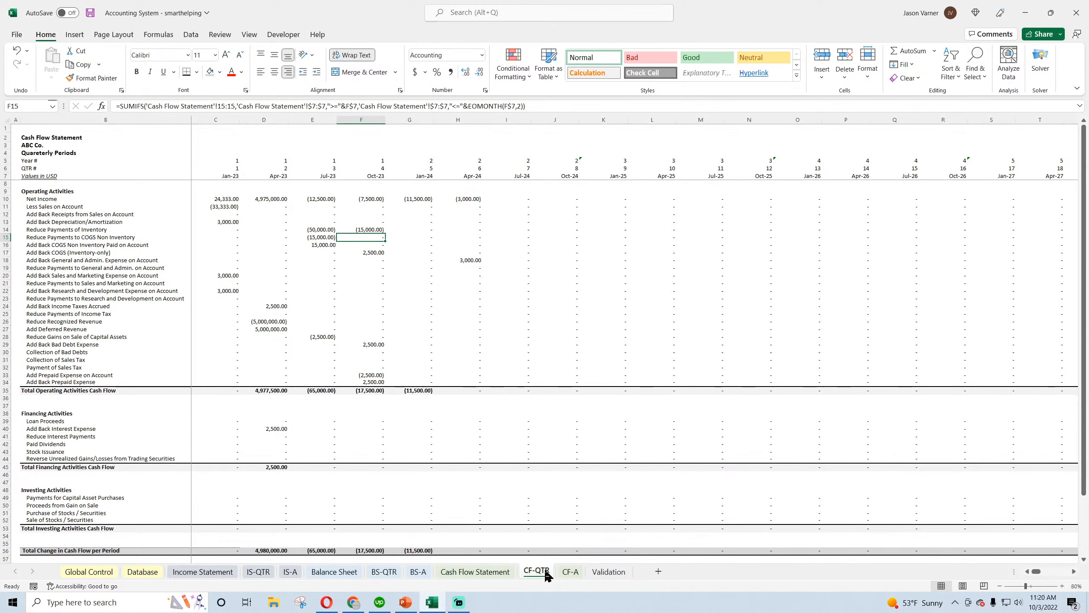
click(570, 571)
click(377, 265)
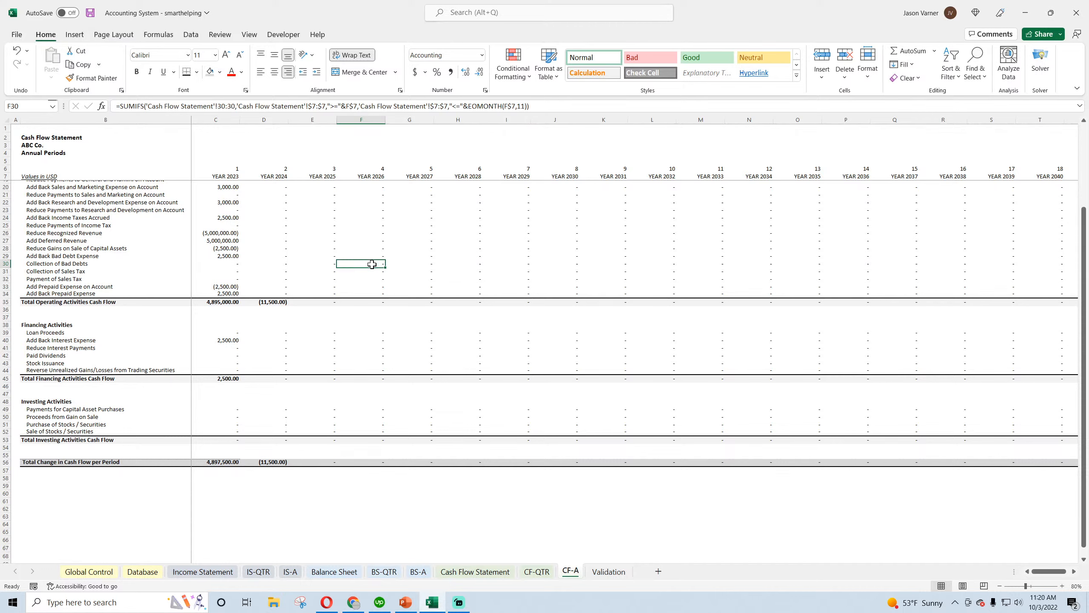
scroll(376, 347, up, 4)
click(377, 362)
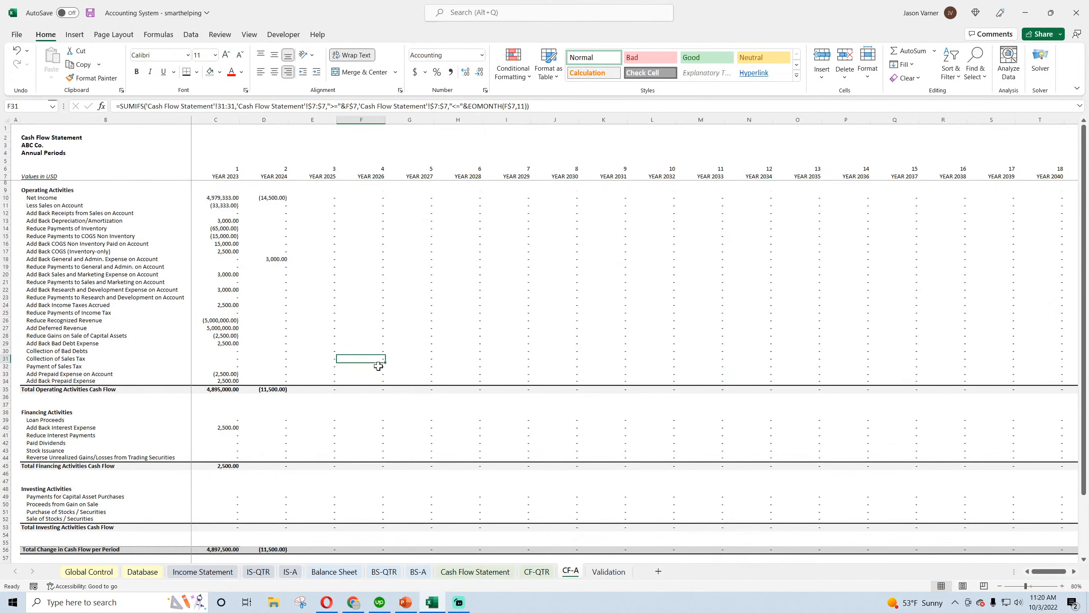
Try a blue theme color on the CF-A, CF-QTR and Cash Flow Statement sheet tabs
right_click(564, 574)
mouse_move(614, 514)
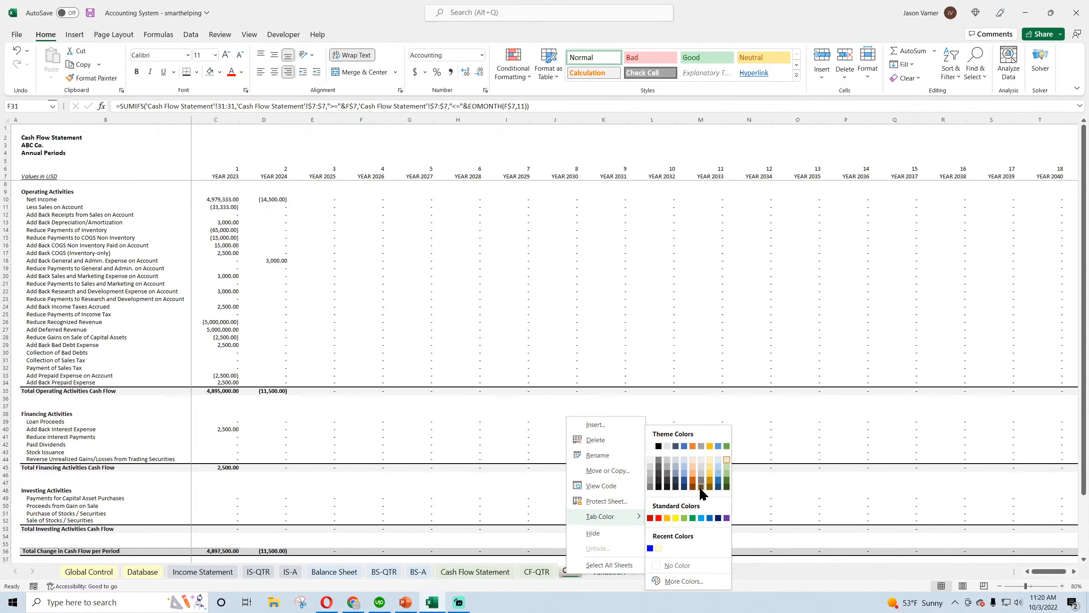
click(718, 447)
right_click(539, 572)
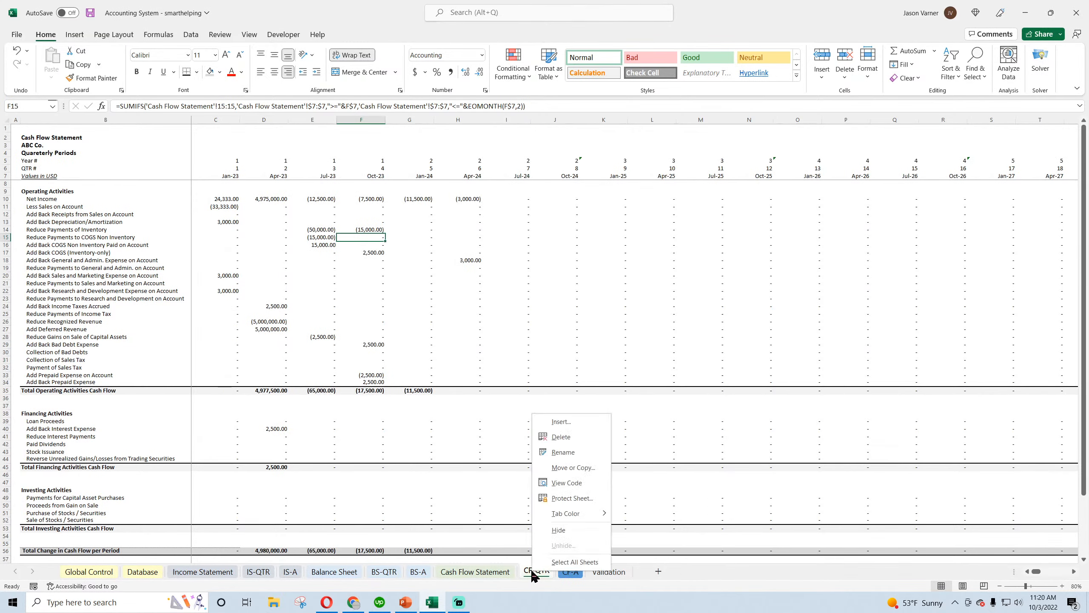
mouse_move(573, 517)
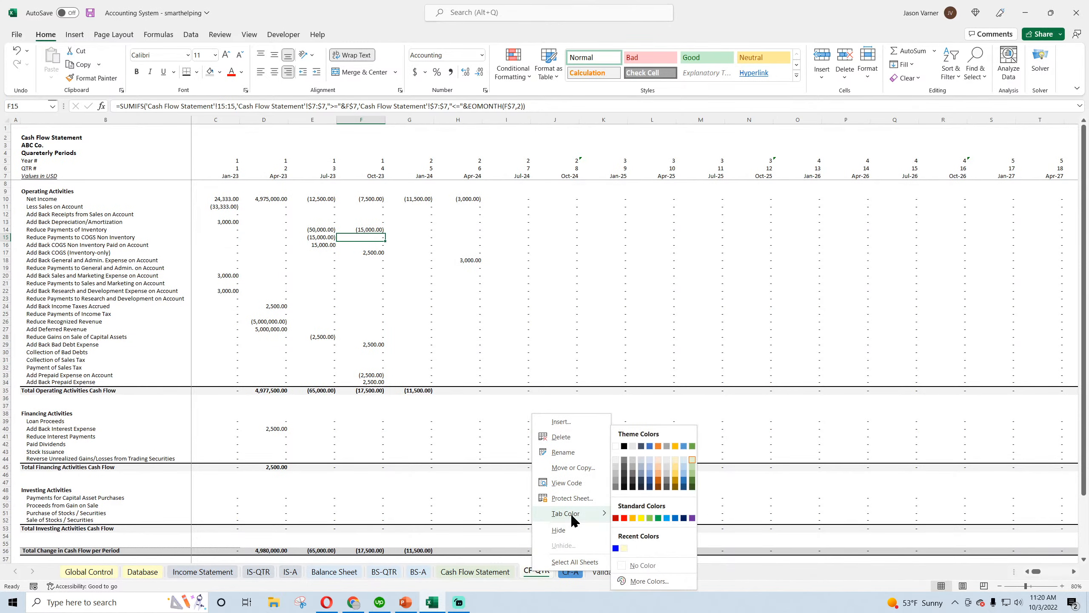
click(684, 447)
click(487, 575)
right_click(487, 577)
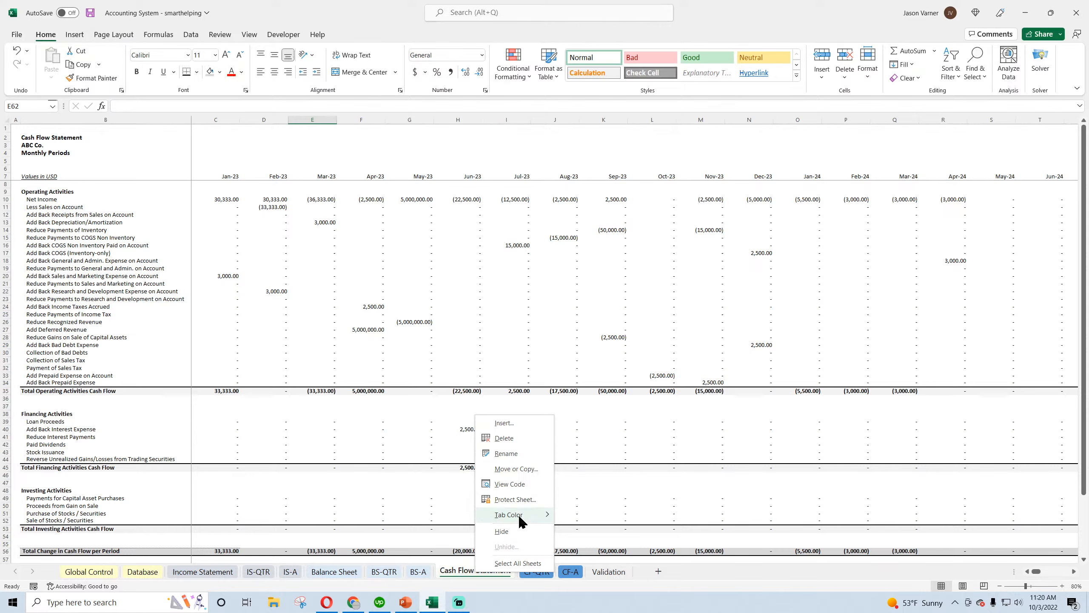
mouse_move(516, 515)
click(628, 447)
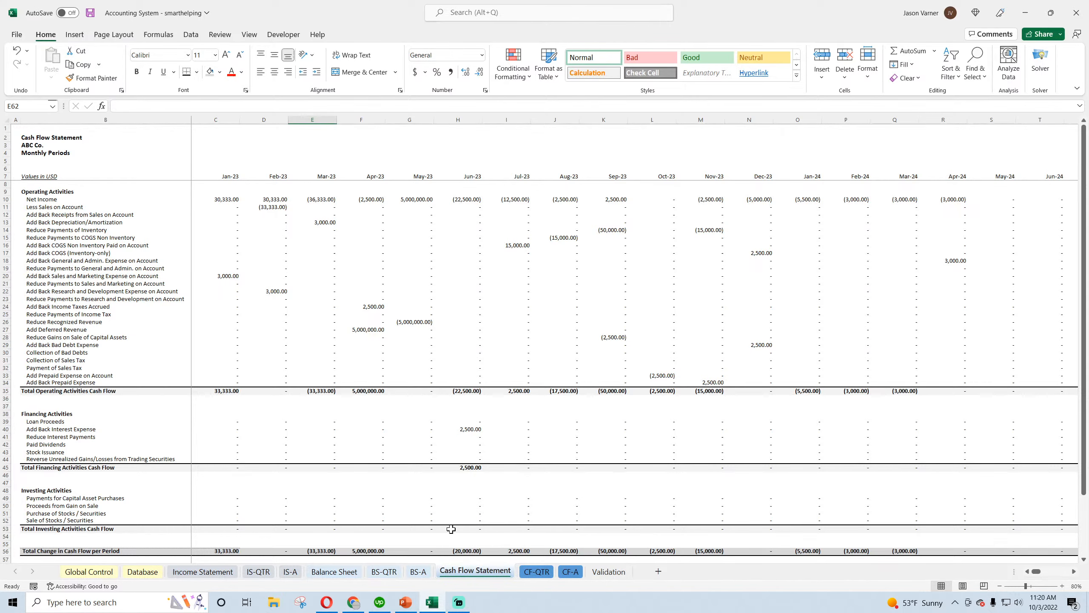
click(209, 572)
Set the sheet tabs of Cash Flow Statement, CF-QTR and CF-A back to light green
right_click(469, 577)
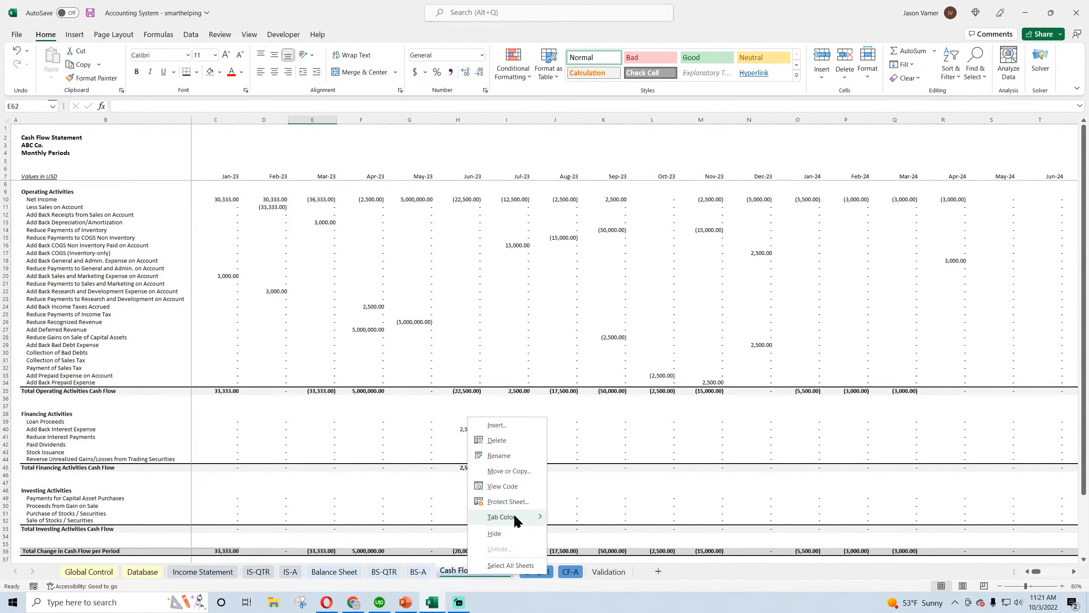
mouse_move(516, 518)
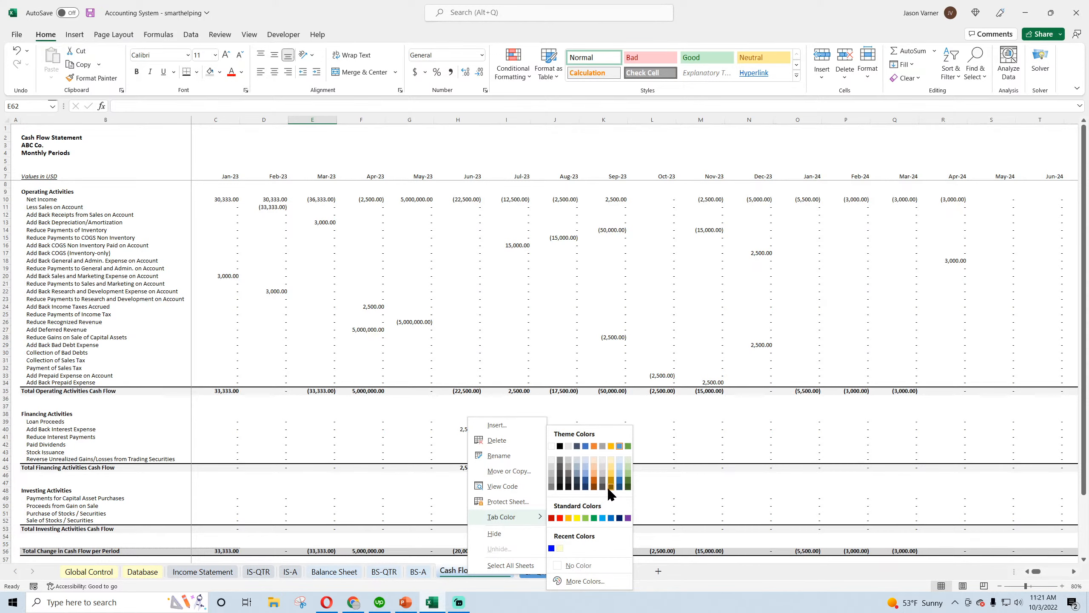
click(628, 461)
click(547, 569)
right_click(543, 572)
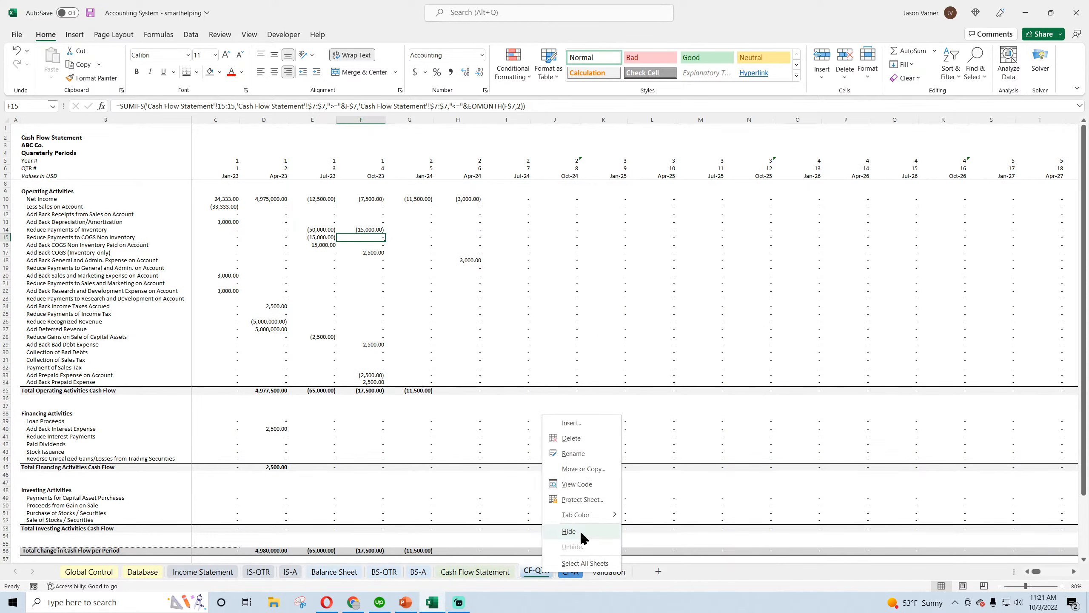
mouse_move(588, 511)
click(702, 460)
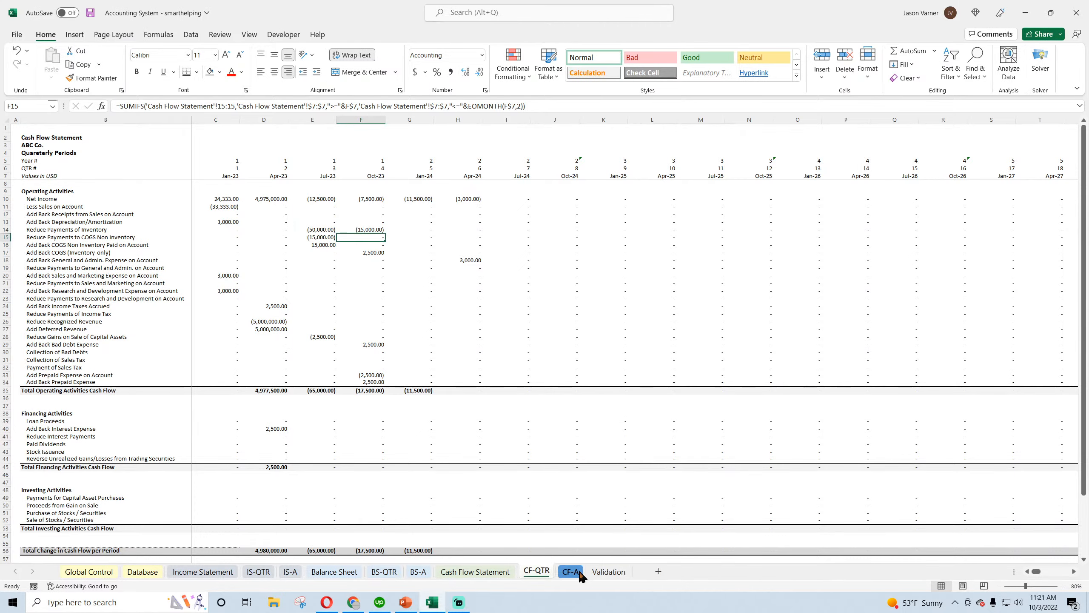
click(579, 572)
right_click(576, 572)
mouse_move(623, 514)
click(728, 460)
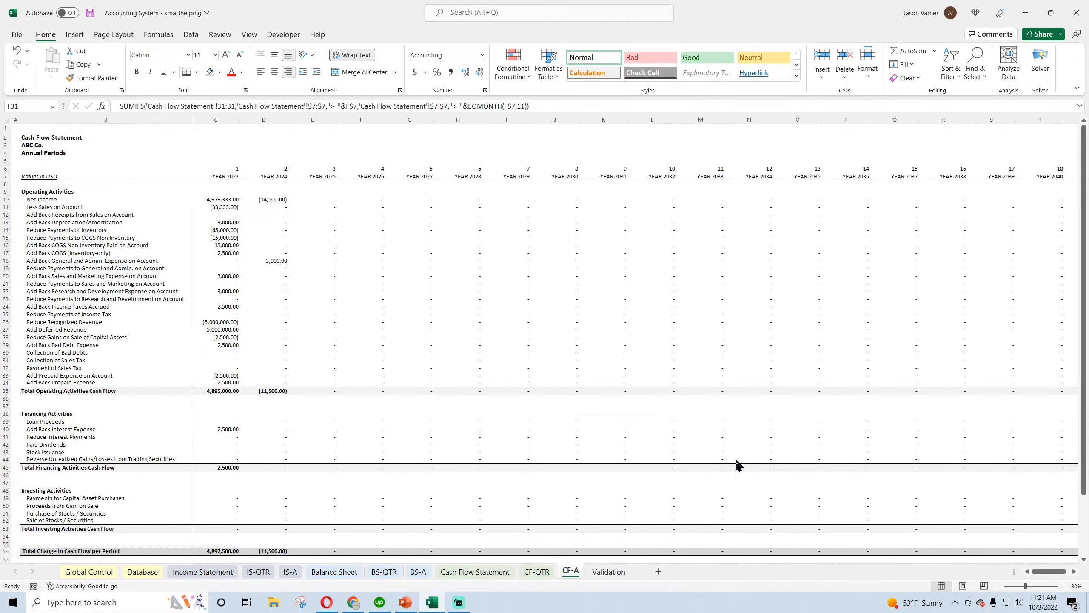
Fill the BS-A Cash formula from C10 down to row 15 and across all years, and give row 15 a bottom border
click(419, 571)
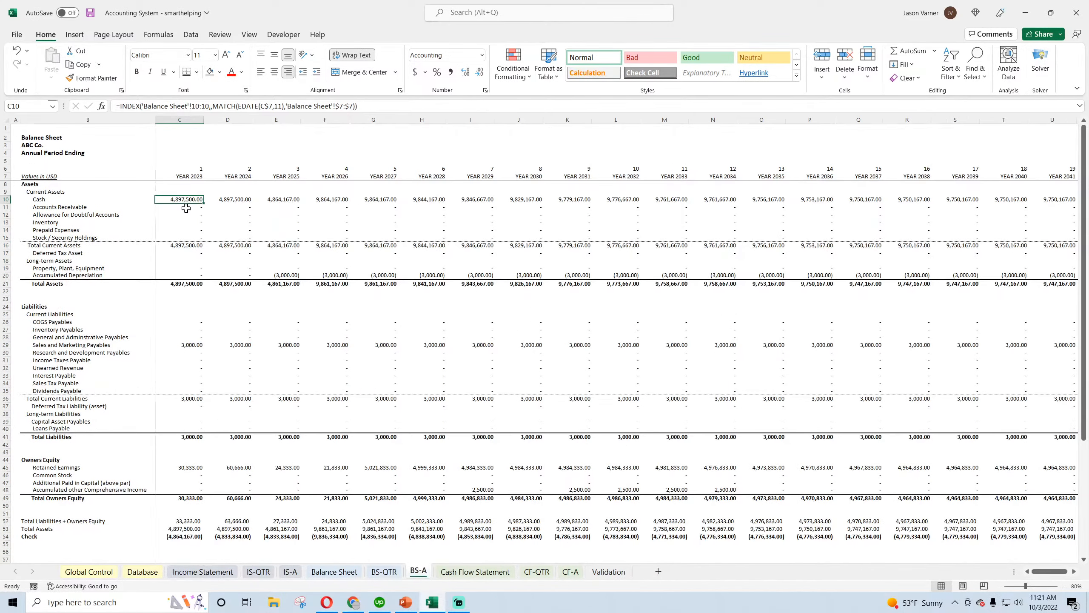
drag(204, 203, 1004, 394)
click(197, 72)
click(206, 104)
drag(1050, 572, 1031, 573)
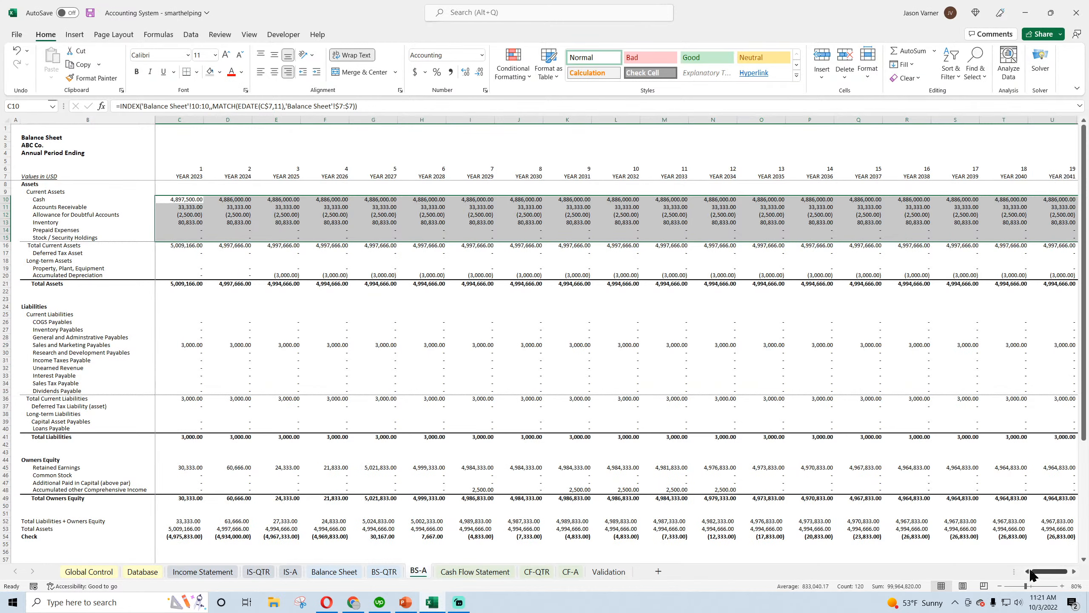
Copy the Cash formula from C10 into Deferred Tax Asset in C17 and Property, Plant, Equipment in C19
click(187, 199)
right_click(186, 199)
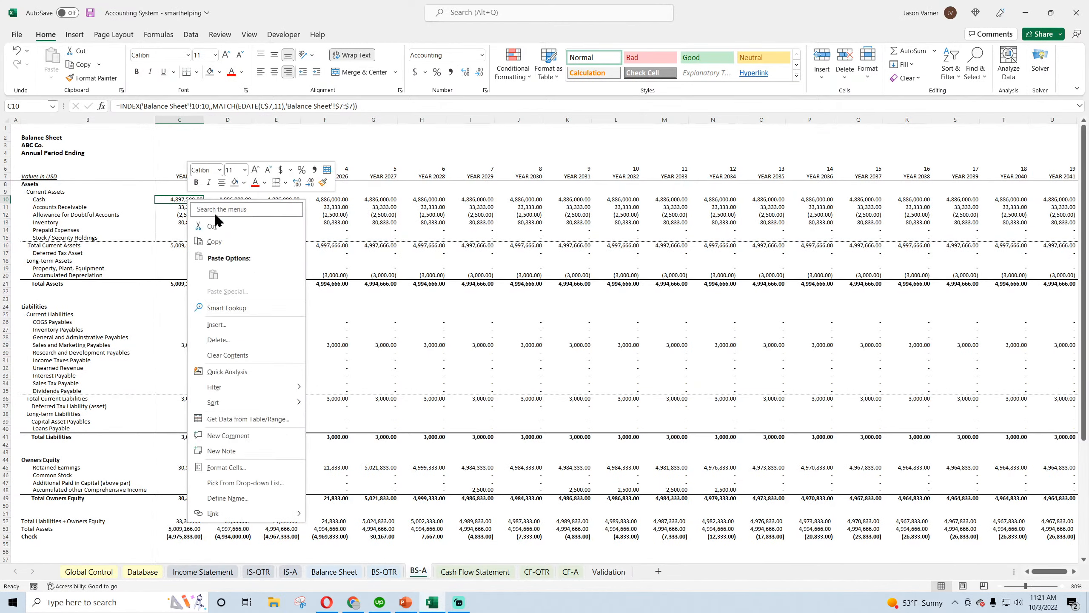
click(220, 216)
right_click(191, 252)
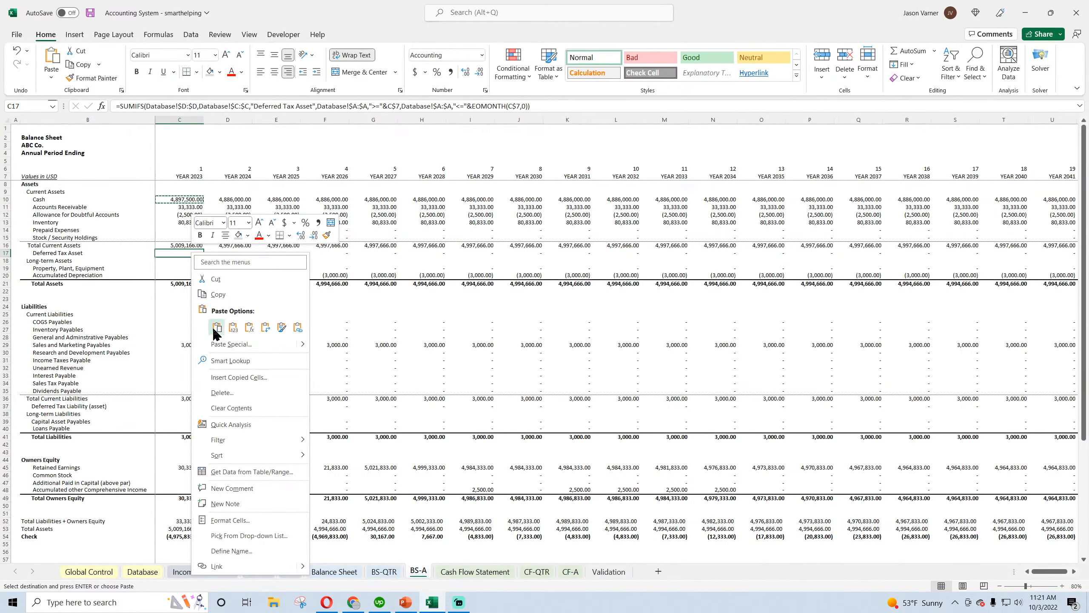
click(202, 274)
right_click(193, 267)
click(205, 289)
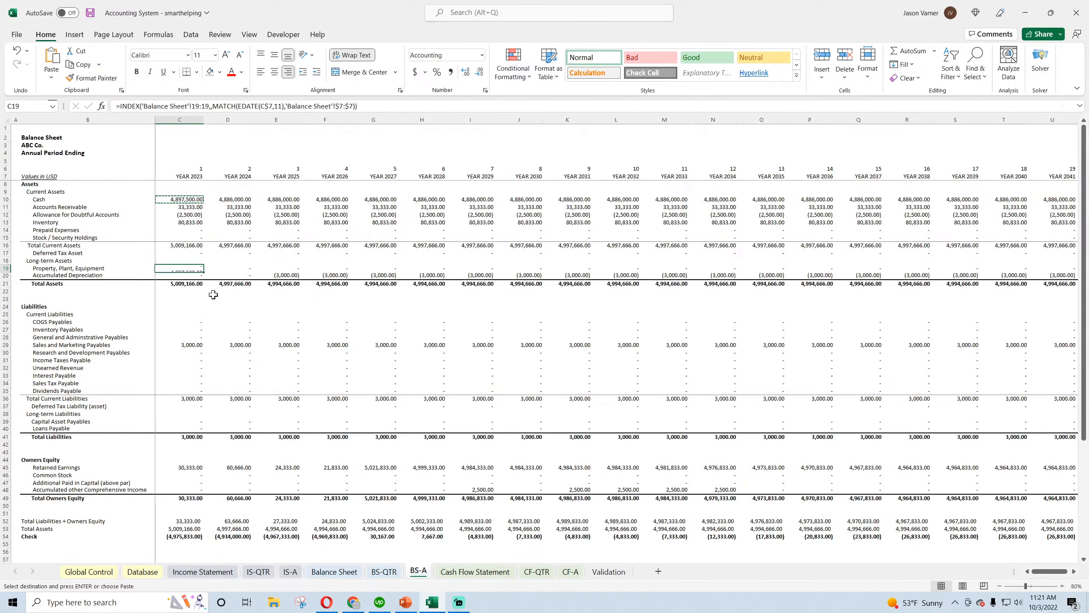
Fill the C19 formula down to Accumulated Depreciation, extend rows 17 to 20 across all years, and apply a thick bottom border
drag(204, 278, 1024, 318)
click(197, 72)
click(214, 244)
drag(1055, 572, 1021, 570)
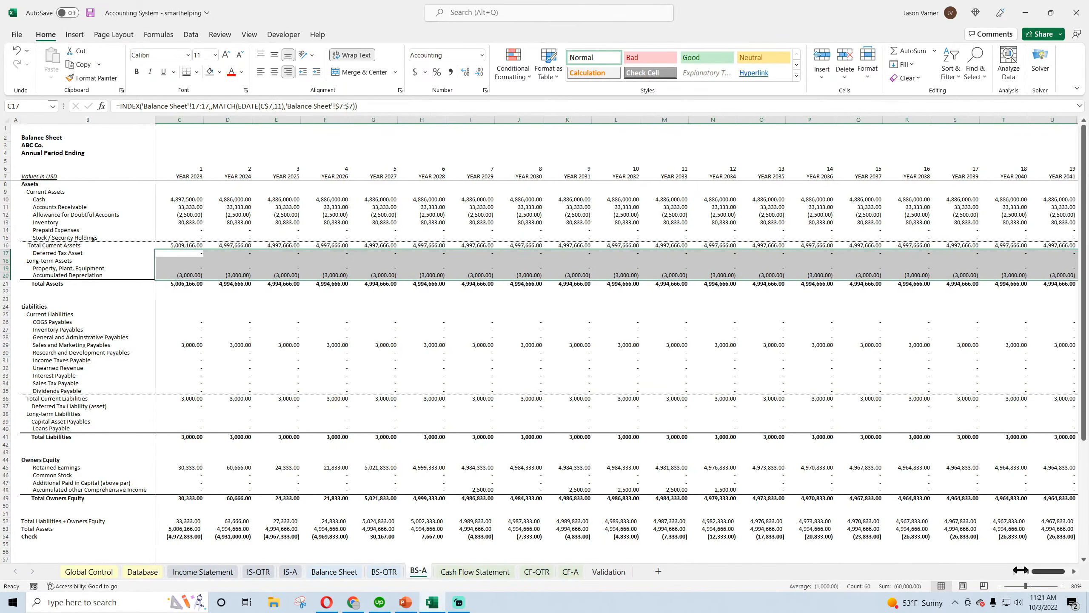
Copy the Deferred Tax Asset formula from C17 into COGS Payables in C26
click(185, 253)
right_click(185, 254)
click(207, 273)
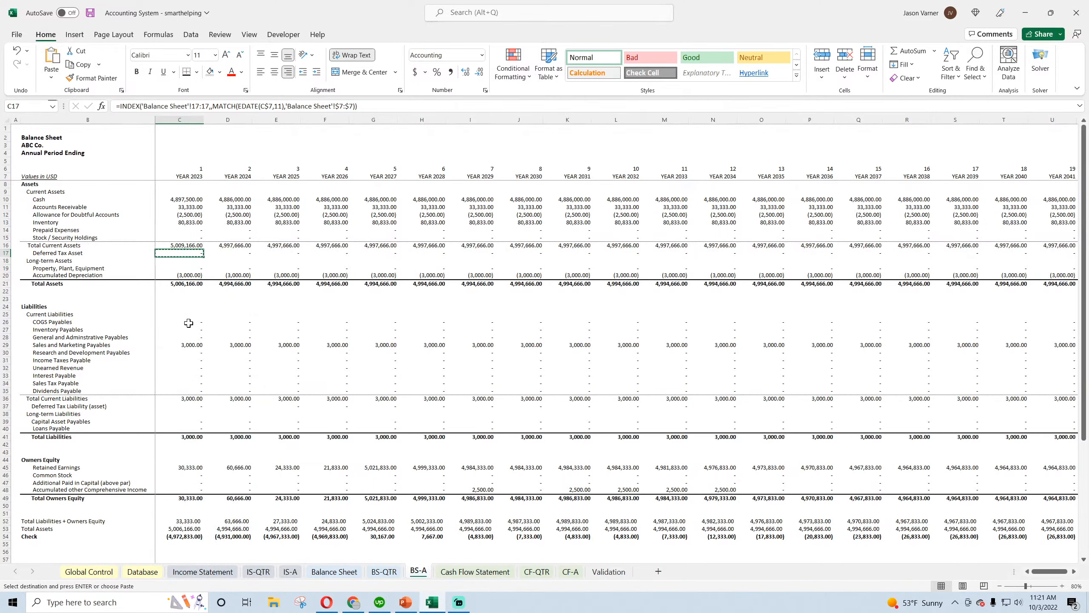
click(192, 275)
click(192, 267)
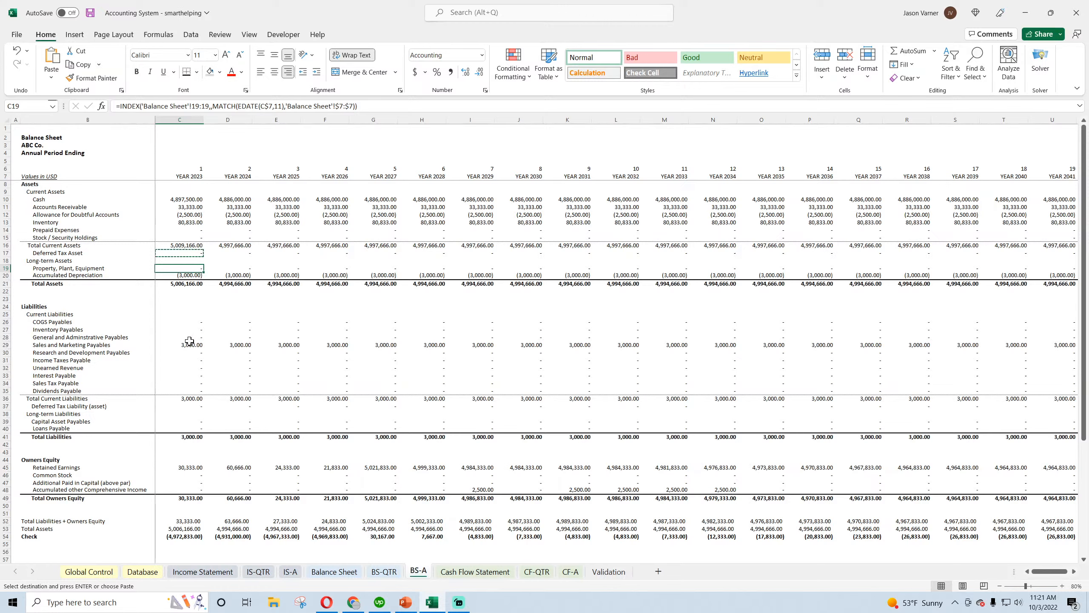
click(190, 322)
right_click(189, 322)
click(212, 321)
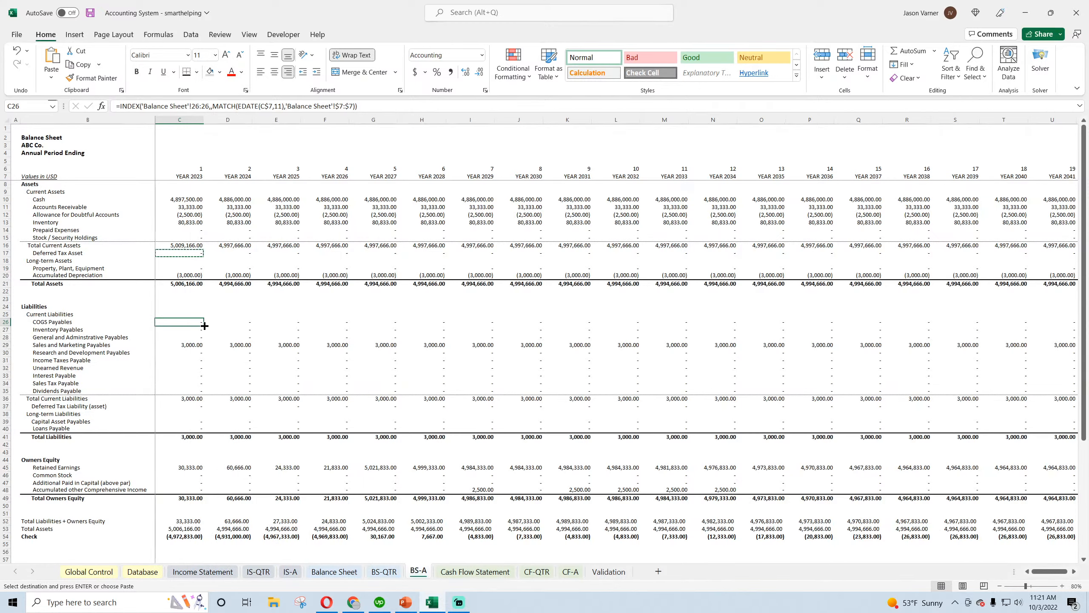
Fill the COGS Payables formula down to Dividends Payable in C35 and give the range a bottom border
drag(204, 325, 202, 393)
click(198, 73)
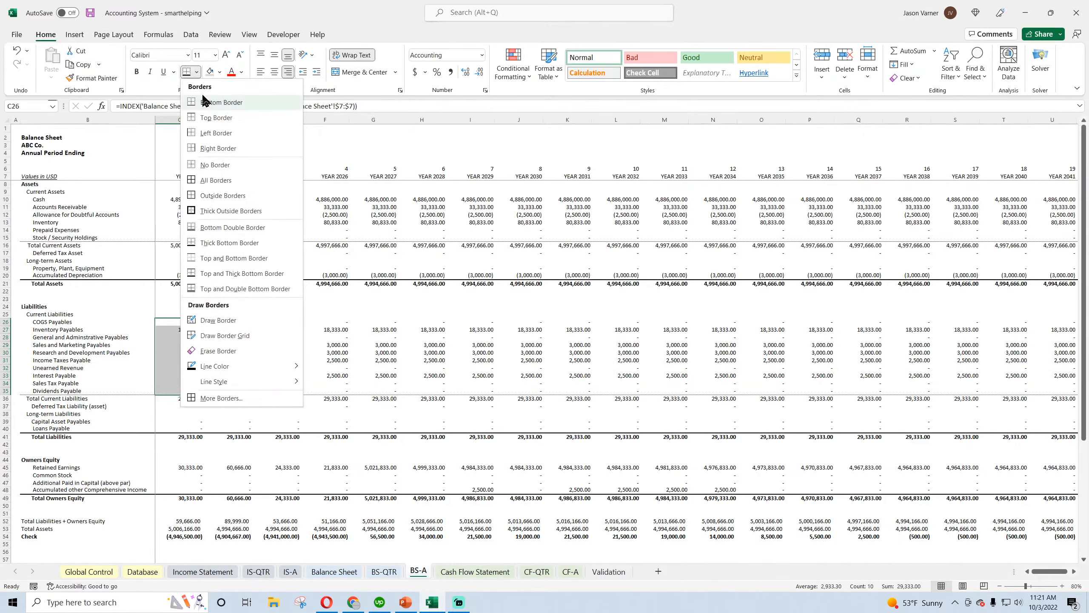
click(210, 165)
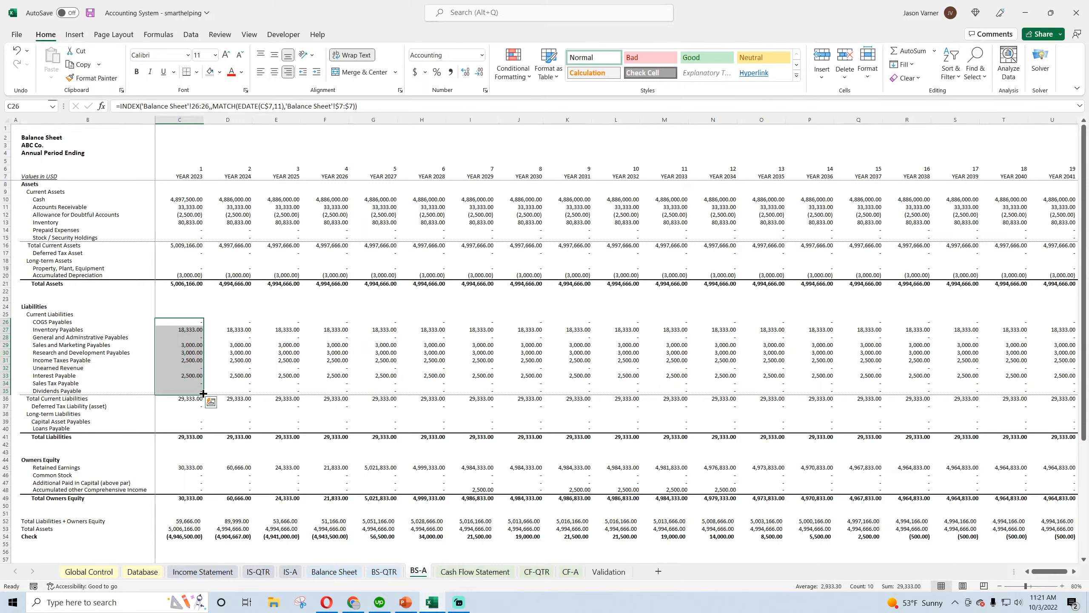
Extend the formulas from COGS Payables through Dividends Payable in rows 26 to 35 across all years
drag(204, 395, 1028, 396)
drag(1040, 570, 1028, 569)
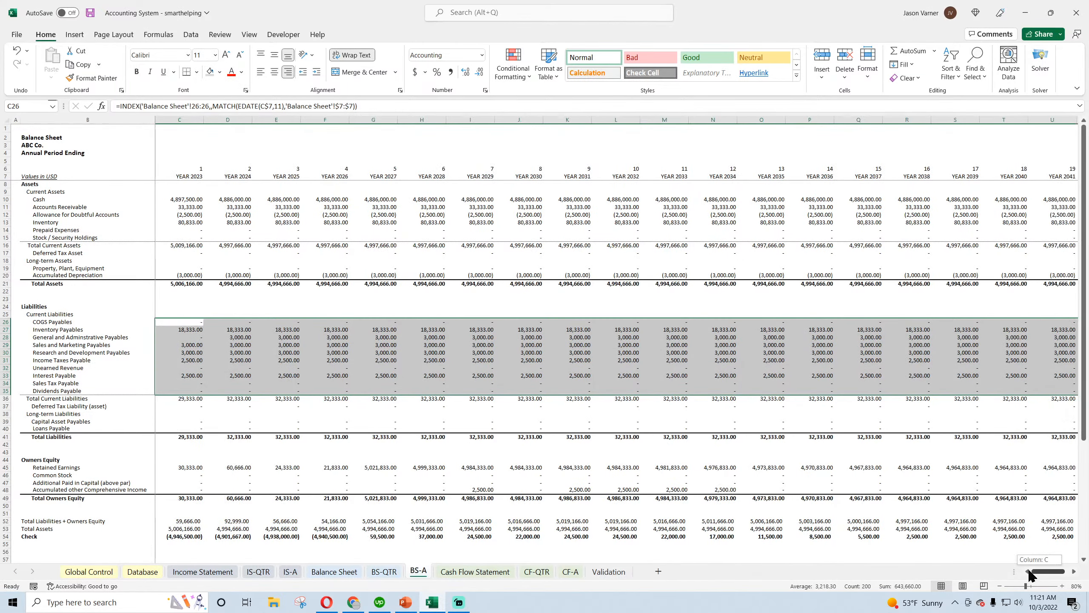
Copy the COGS Payables formula from C26 into Deferred Tax Liability in C37 and extend it across all years
click(194, 322)
right_click(194, 323)
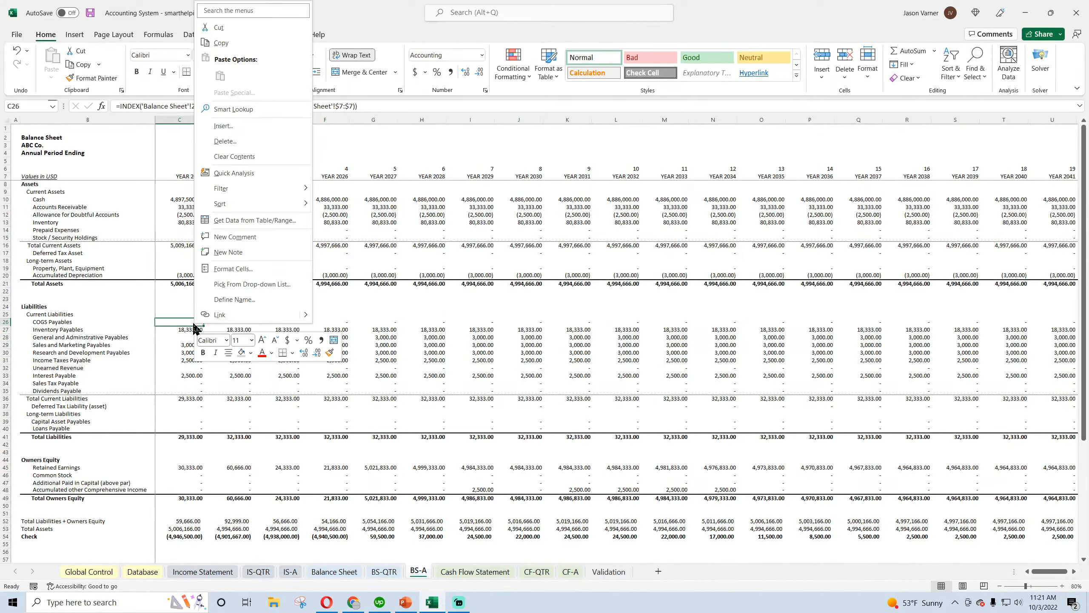
click(231, 46)
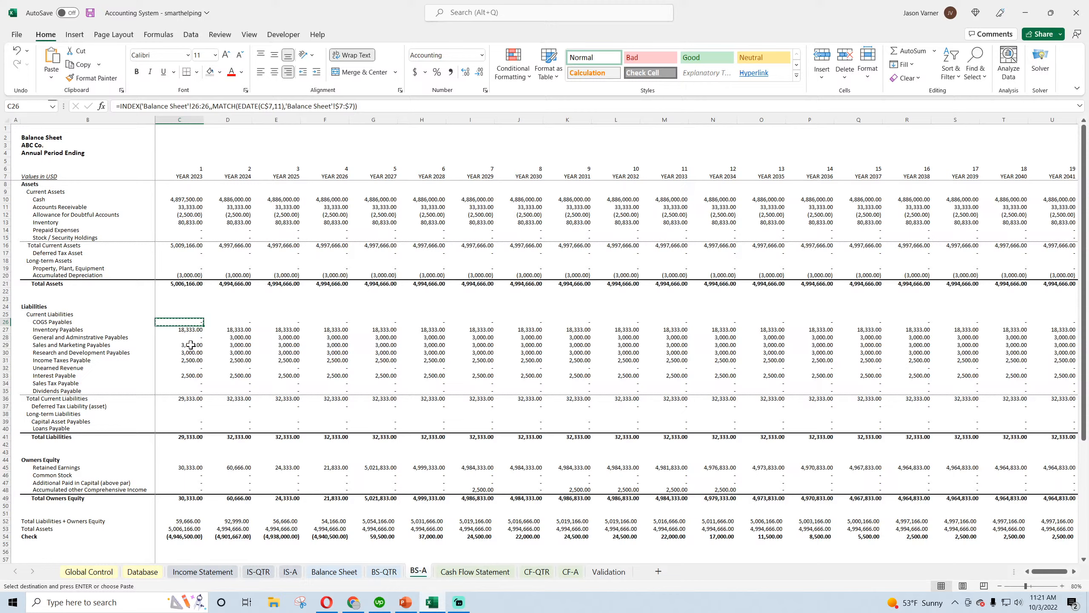
click(189, 406)
right_click(189, 406)
click(215, 159)
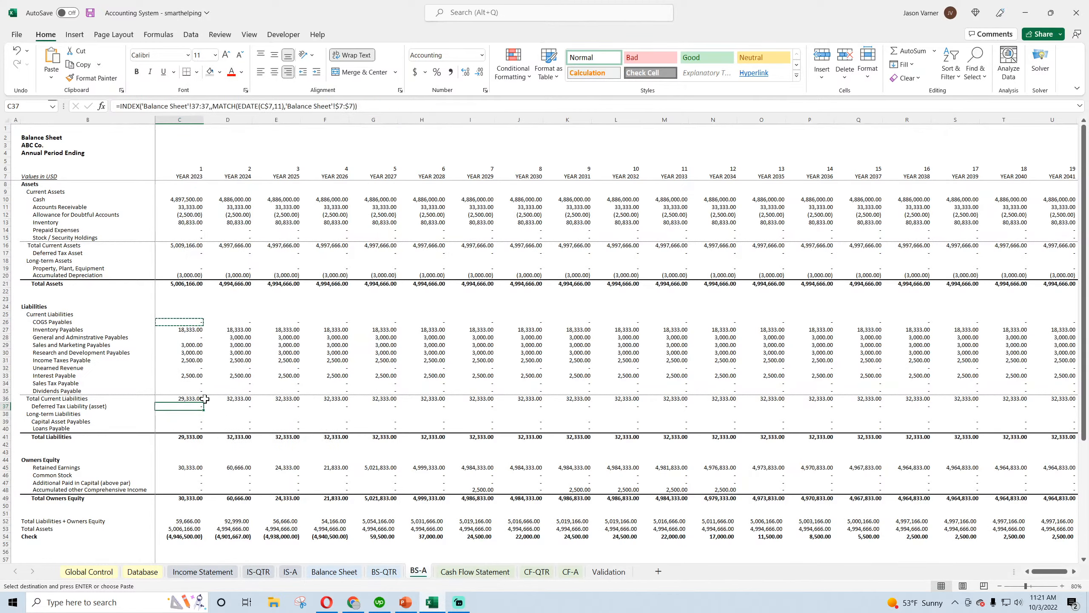
drag(204, 410, 1025, 447)
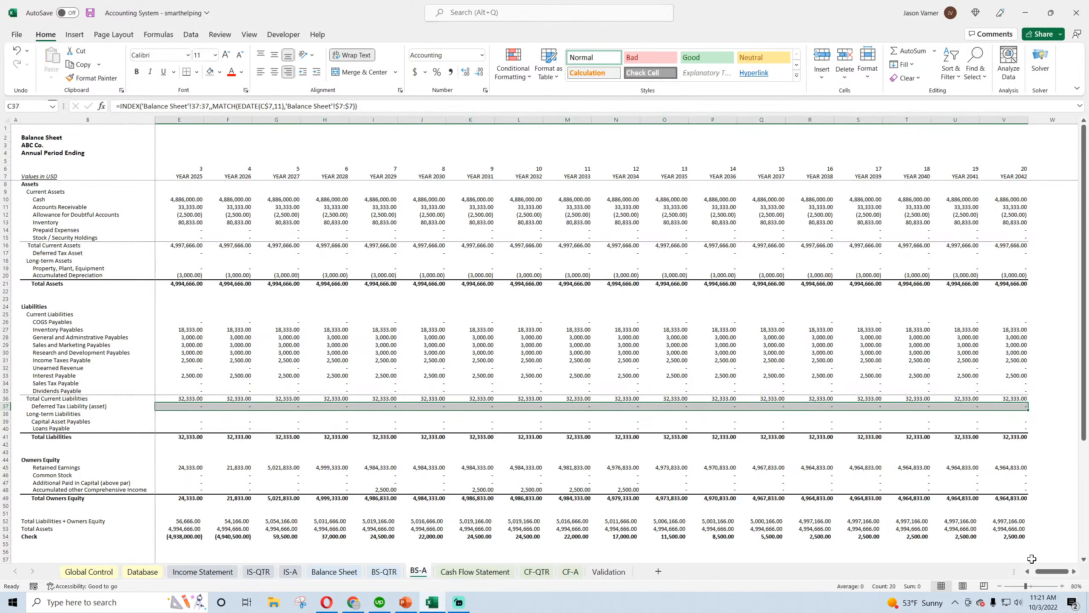
drag(1048, 572, 1028, 561)
Copy the Deferred Tax Liability formula from C37 into Retained Earnings in C45
click(190, 408)
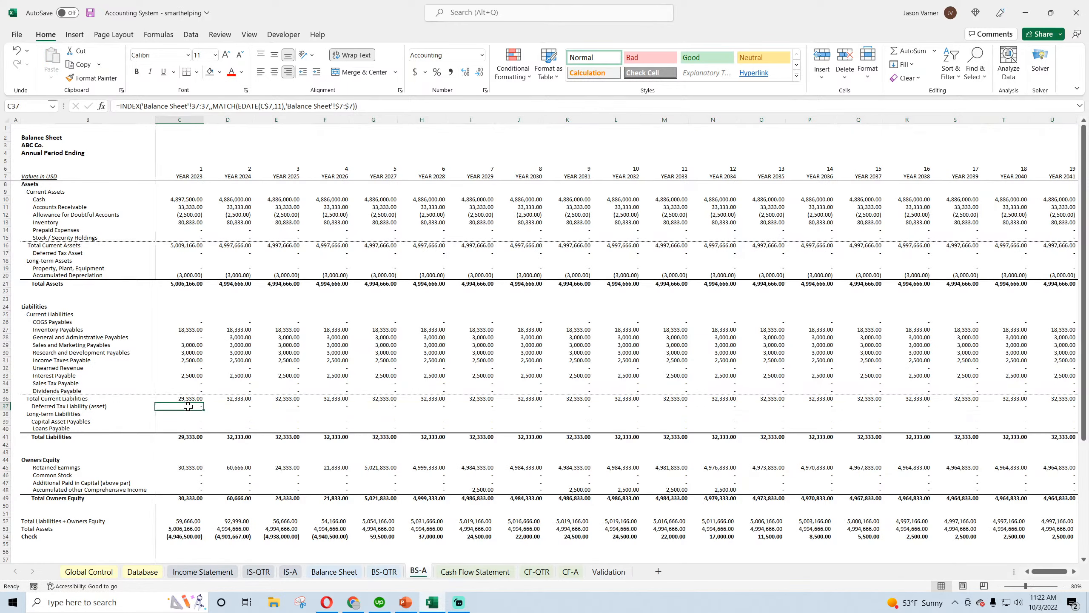
right_click(190, 407)
click(217, 136)
click(198, 467)
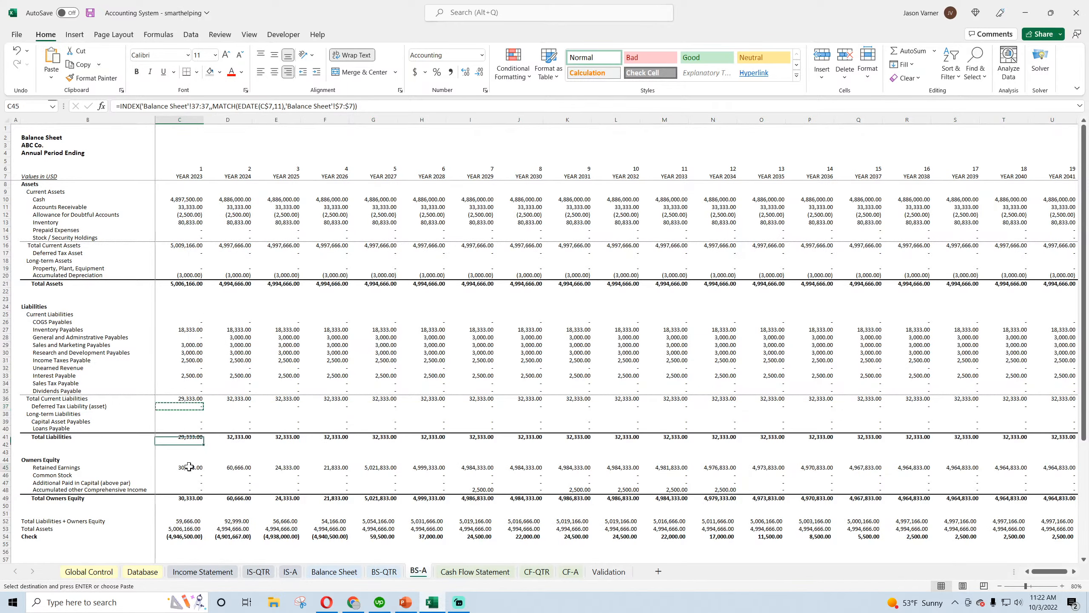
right_click(197, 467)
click(213, 437)
Fill the C45 formula down to C48, apply a thick bottom border, and extend rows 45 to 48 across all years
drag(205, 471, 204, 492)
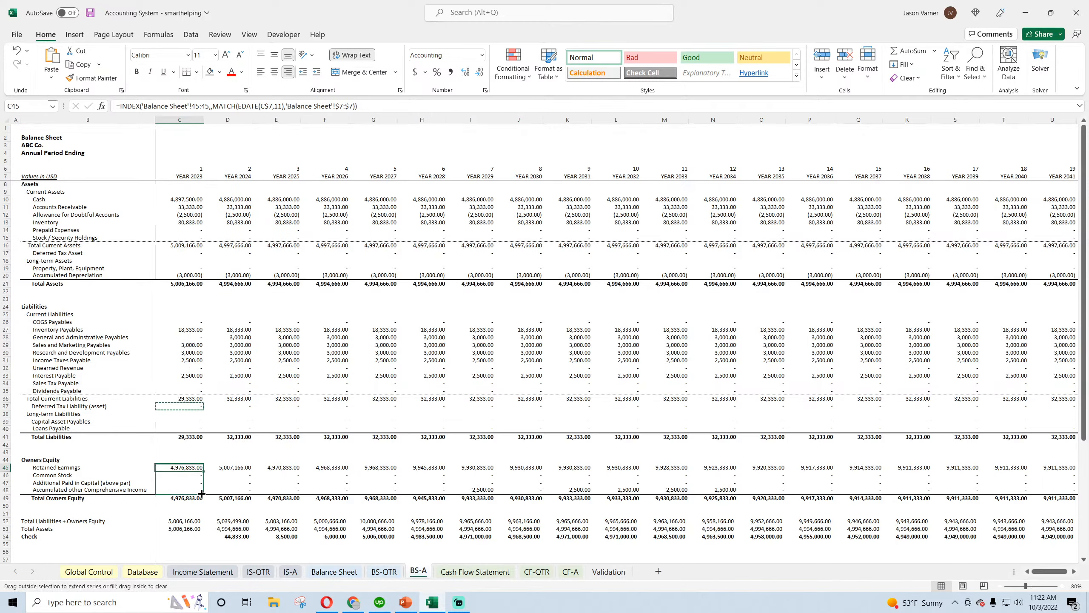
click(197, 71)
click(225, 243)
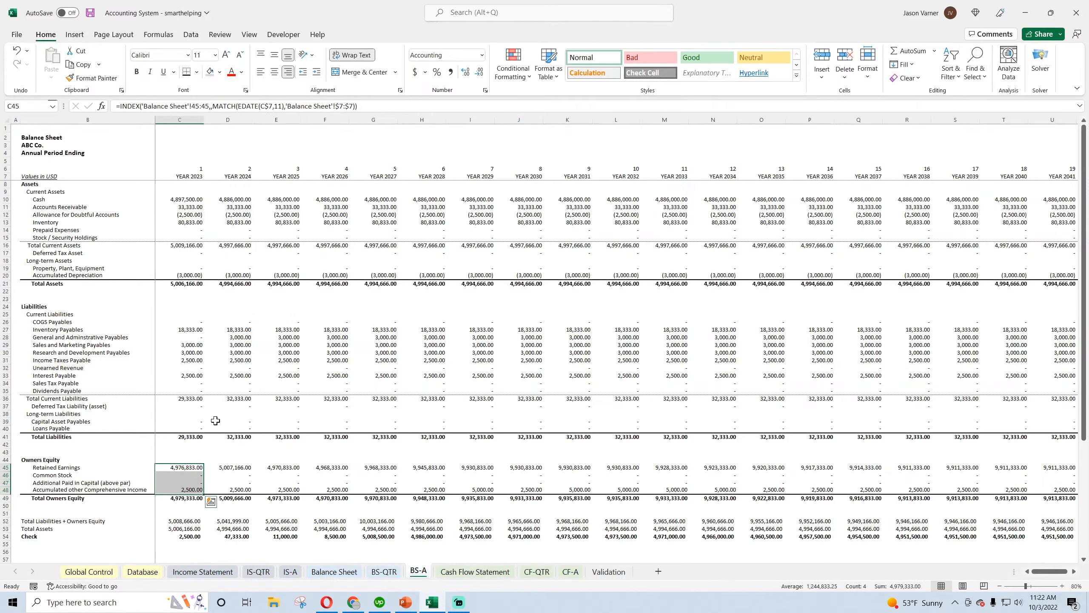
drag(205, 494, 1020, 515)
Clear the contents of the Deferred Tax Asset row 17 on the Balance Sheet sheet and save the workbook
click(334, 571)
scroll(146, 328, up, 4)
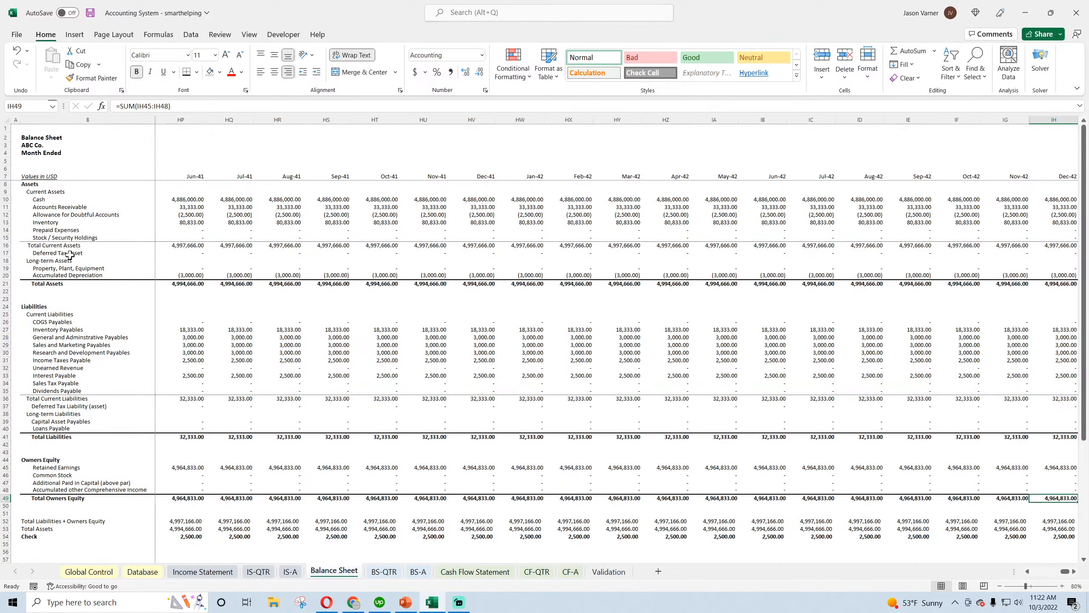
click(183, 254)
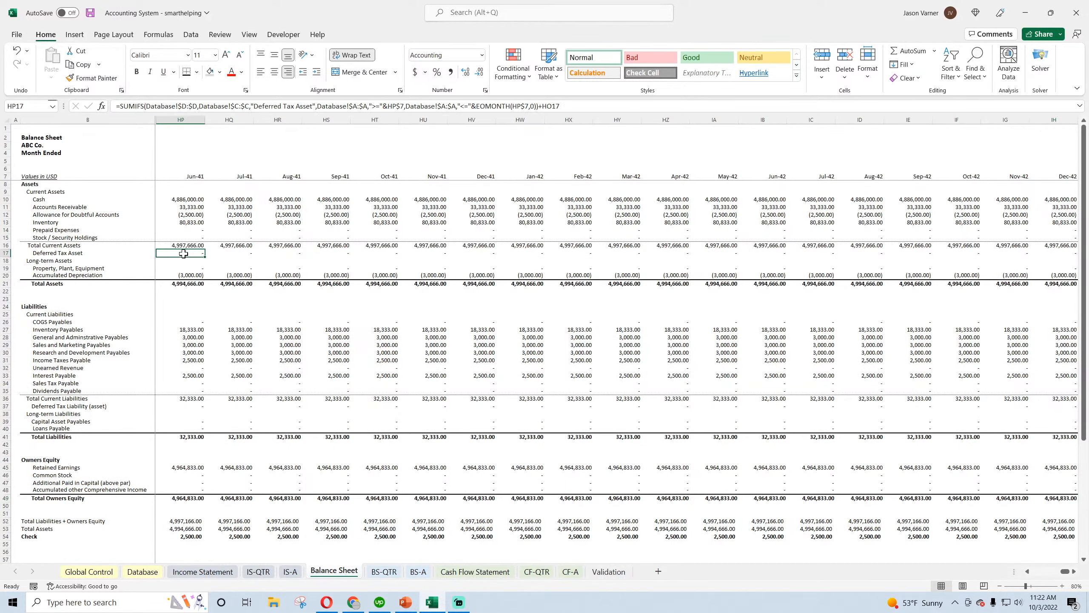
click(3, 253)
right_click(2, 254)
click(53, 392)
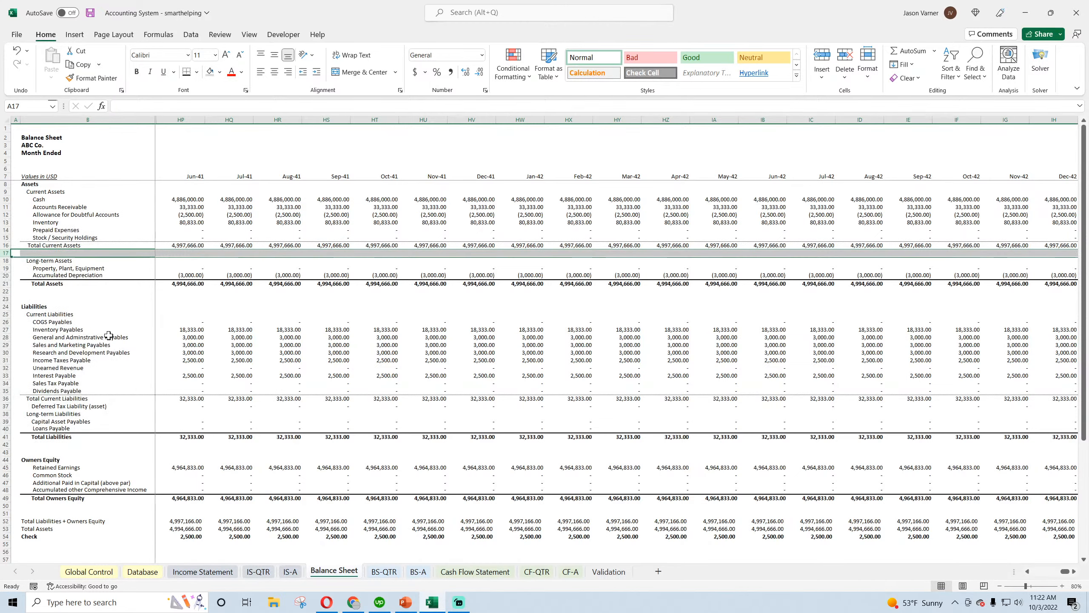
click(89, 14)
click(317, 436)
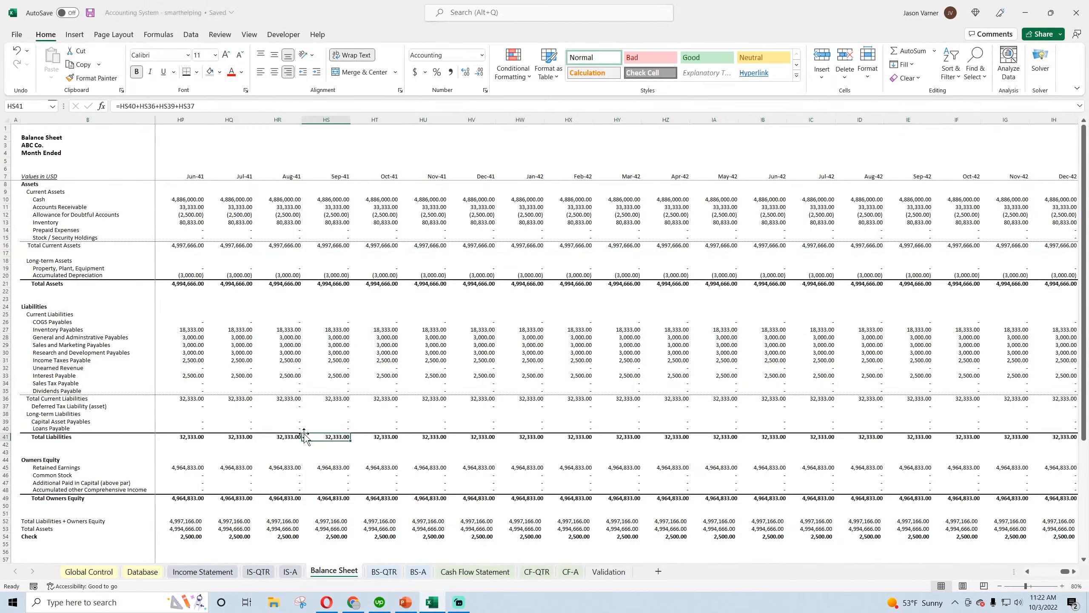
Rename the Income Statement sheet to IS-M
click(206, 573)
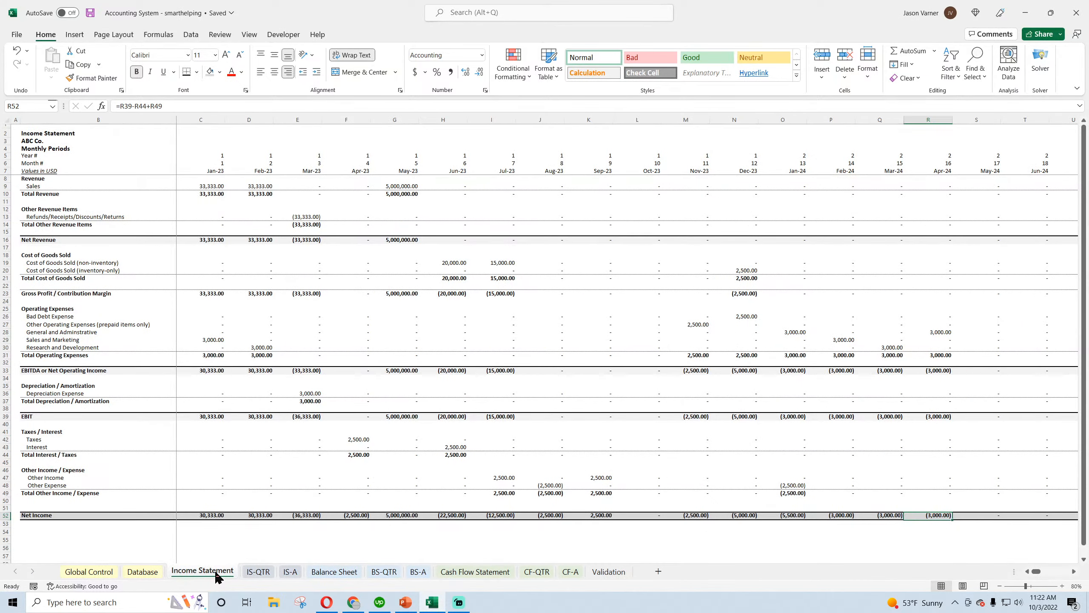
double_click(216, 572)
text(IS)
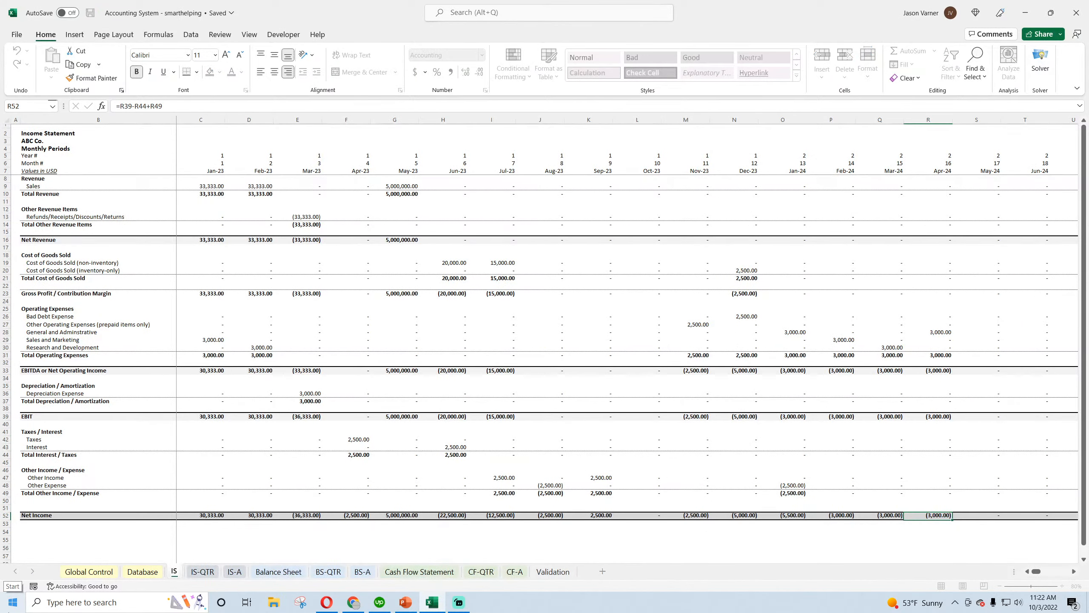
text(-M)
key(Return)
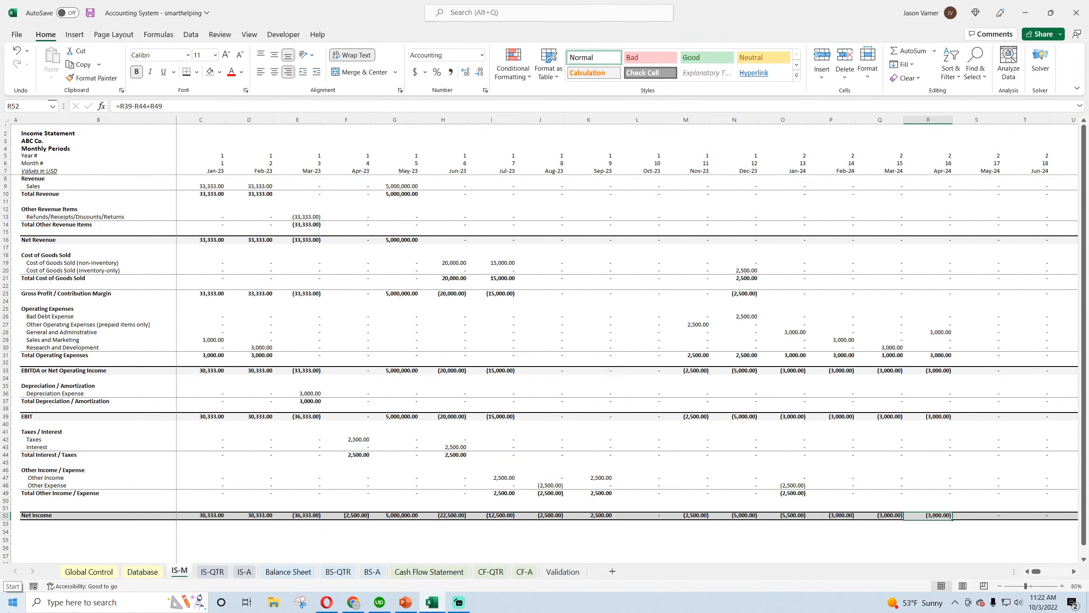
Rename the Balance Sheet sheet to BS-M
click(287, 572)
double_click(287, 572)
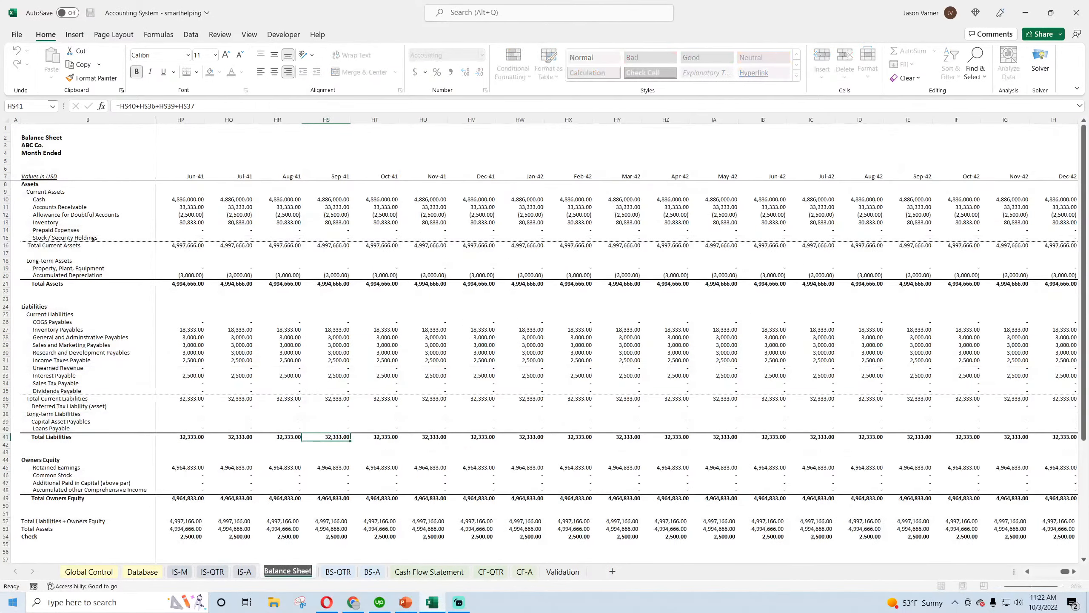
text(BS-M)
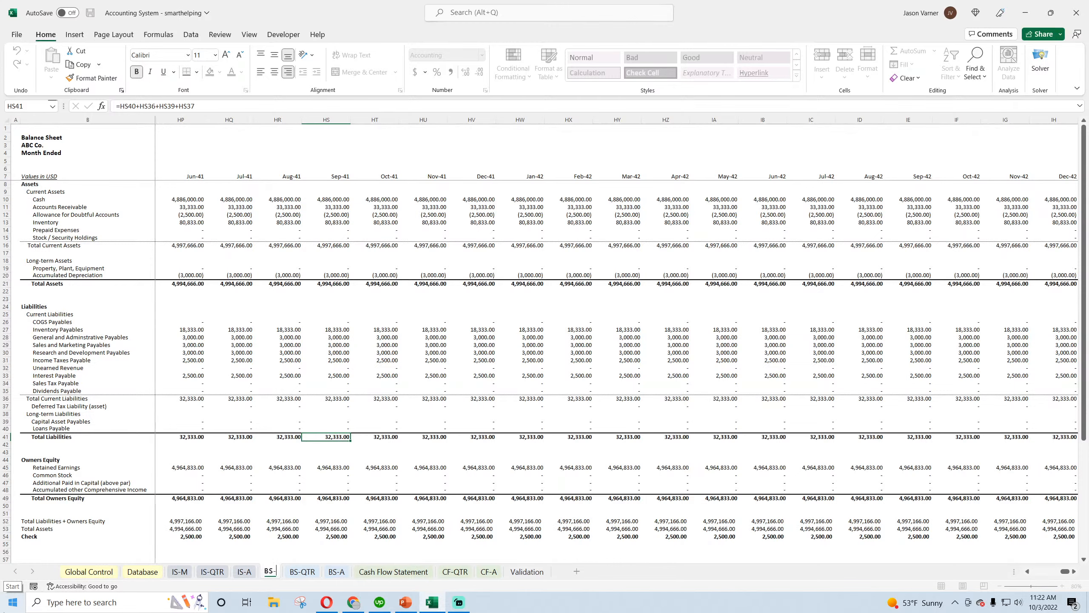
key(Return)
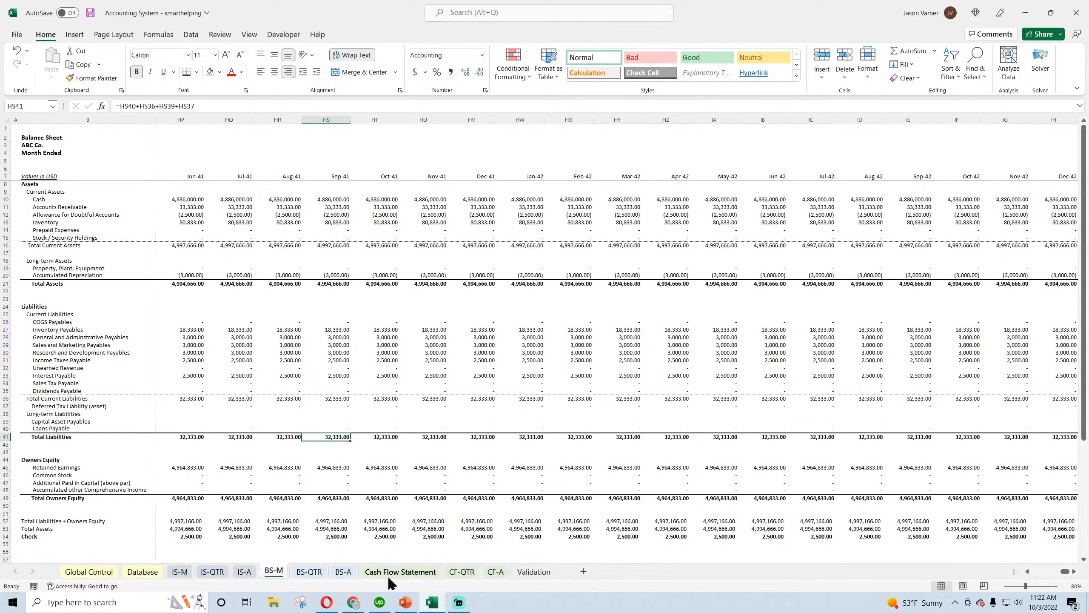
Rename the Cash Flow Statement sheet to CF-M and save the workbook
click(388, 573)
double_click(388, 573)
text(CF-)
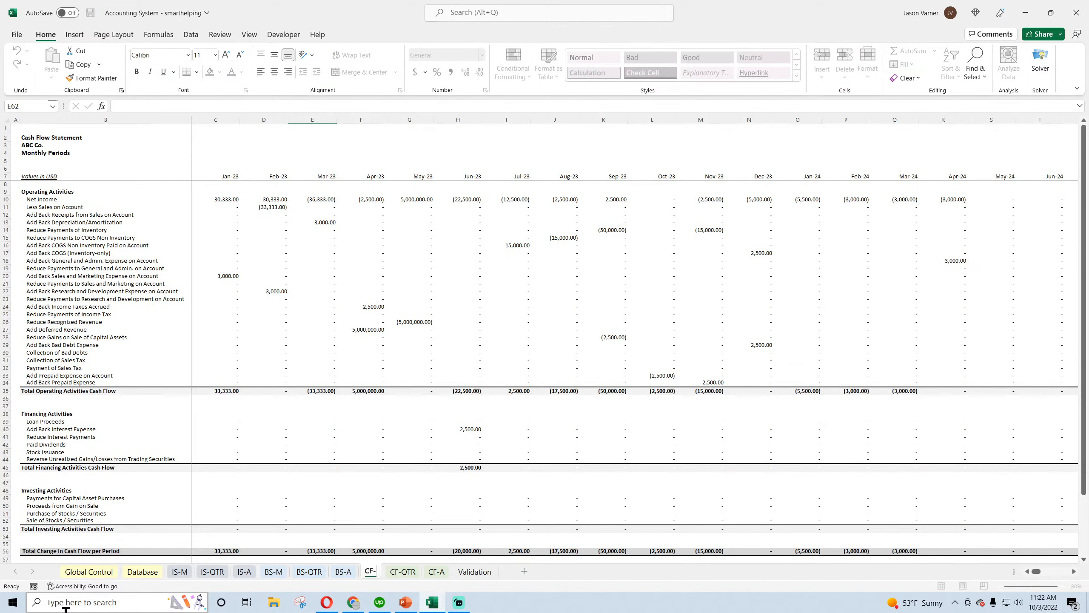
text(M)
key(Return)
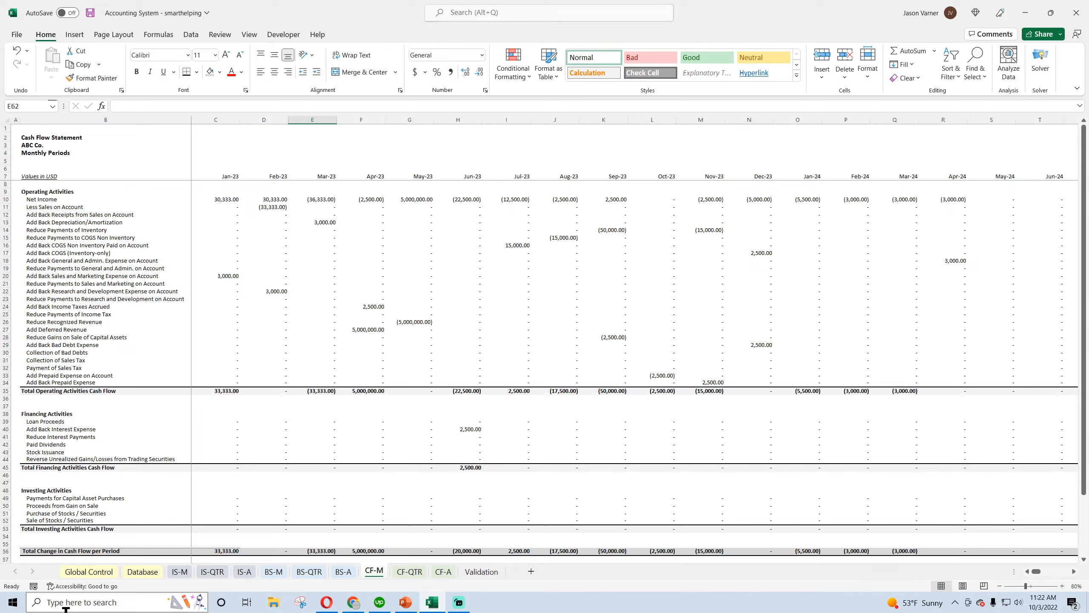
click(190, 571)
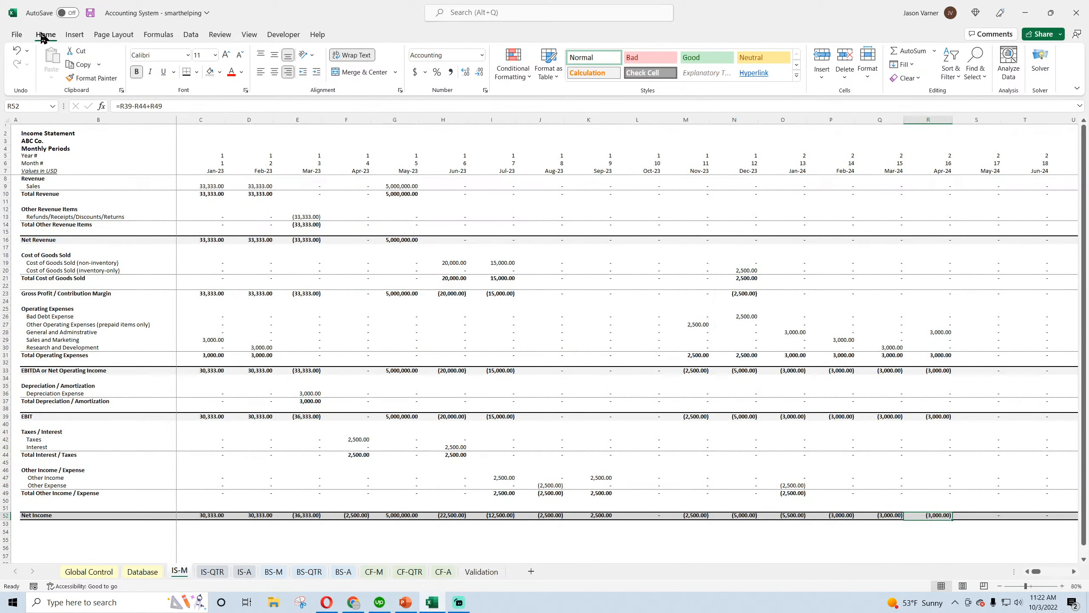
click(90, 13)
Clear all sample entries below the header row on the Database sheet and save the workbook
click(143, 572)
drag(53, 142, 509, 438)
right_click(263, 257)
click(317, 406)
click(56, 450)
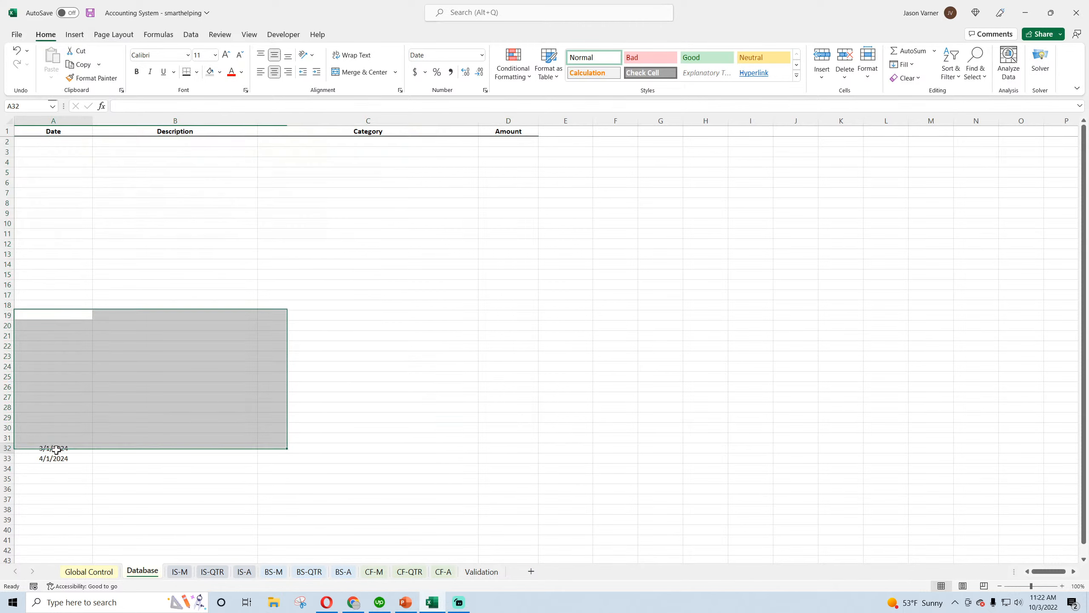
drag(57, 450, 54, 458)
right_click(54, 457)
click(107, 288)
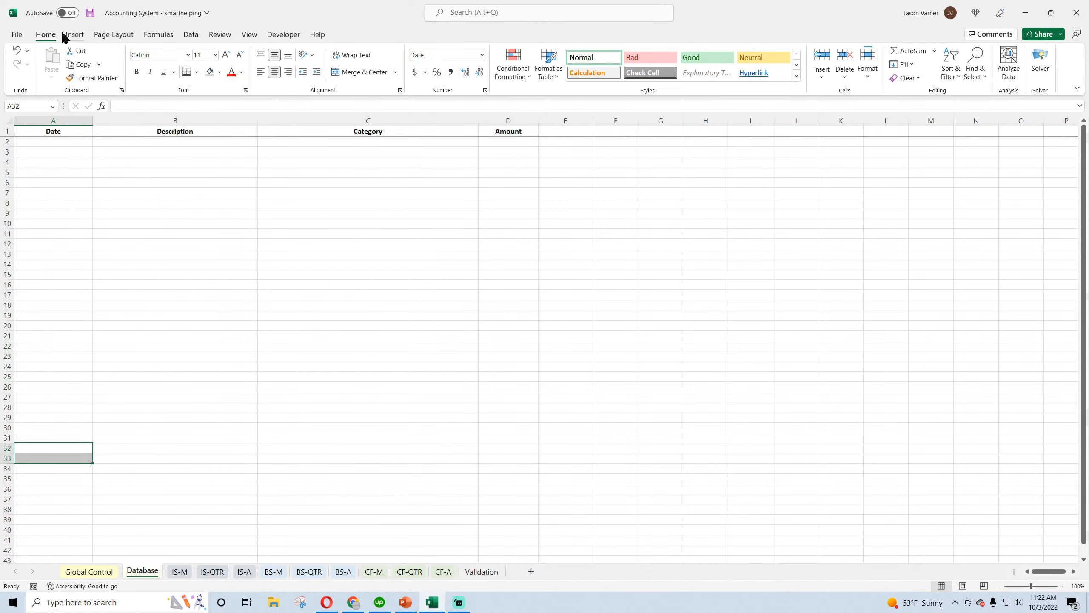
click(91, 13)
Examine the Start Year and company name inputs on the Global Control sheet
click(98, 571)
click(258, 166)
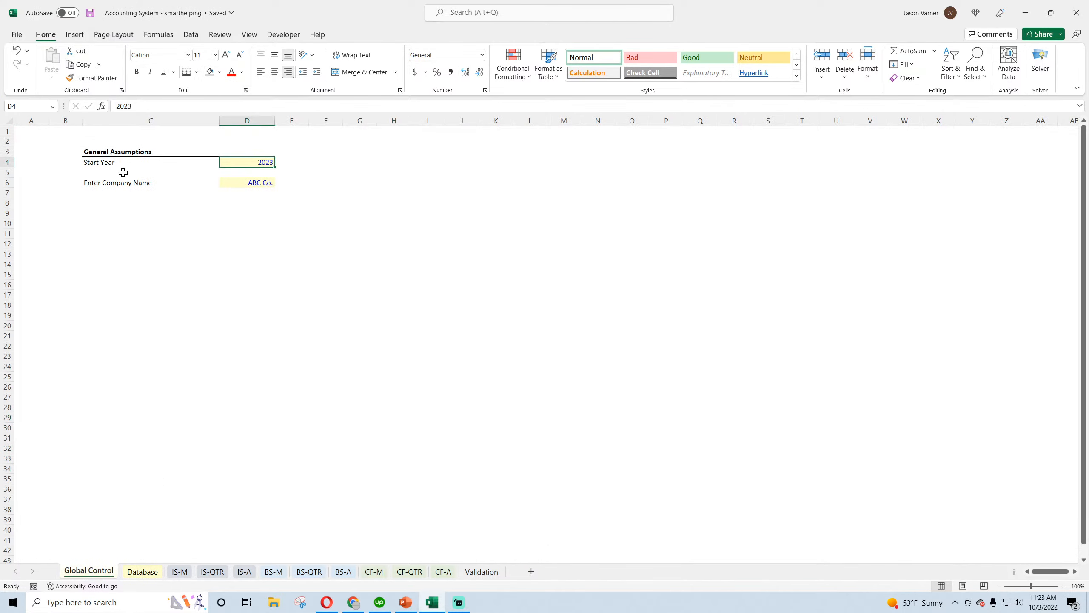
click(107, 163)
click(261, 160)
click(251, 183)
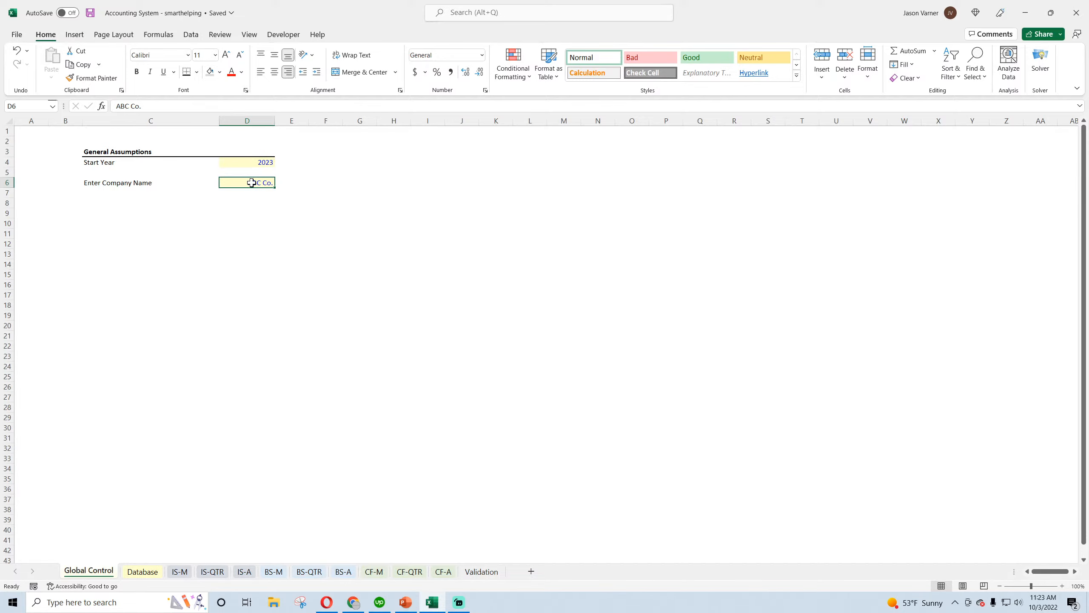
click(120, 186)
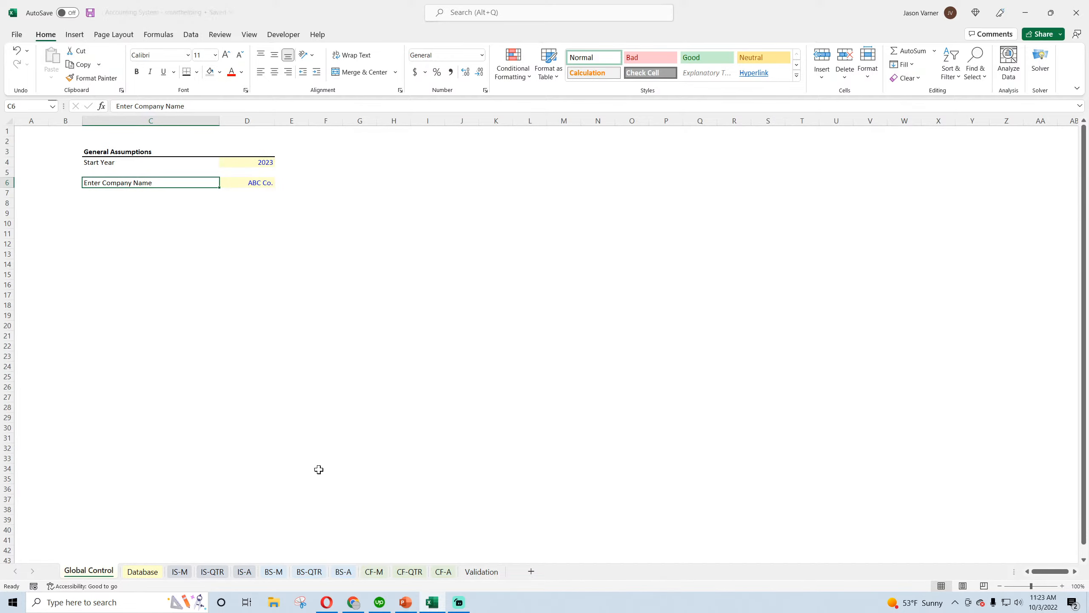
Extend the bordered Description cells on the Validation sheet from D55 down to D57 beside Payment of Sales Tax
click(480, 571)
click(232, 539)
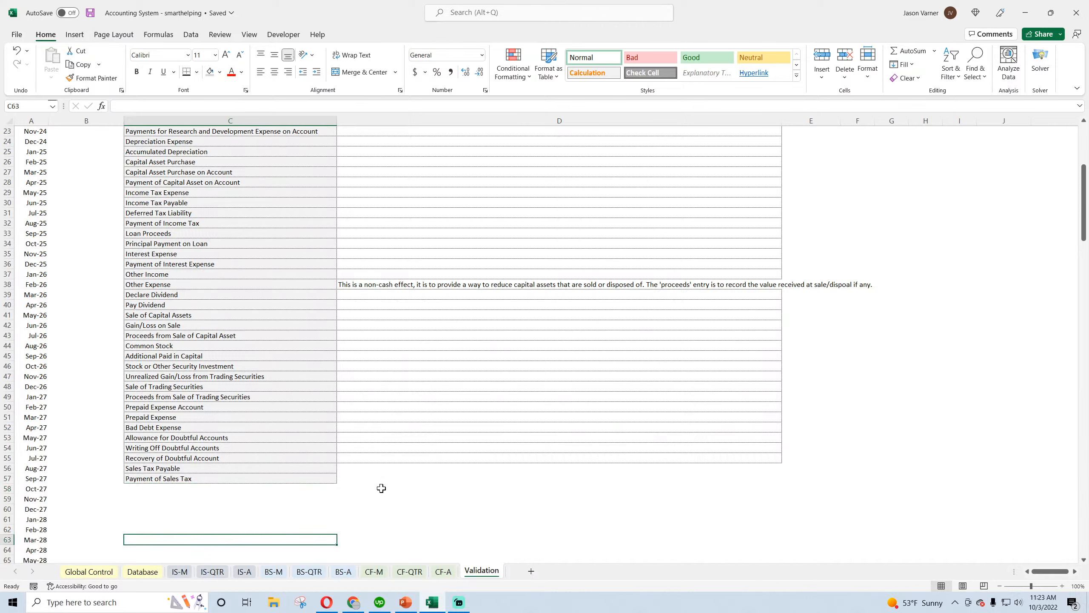
click(395, 459)
drag(782, 467, 781, 479)
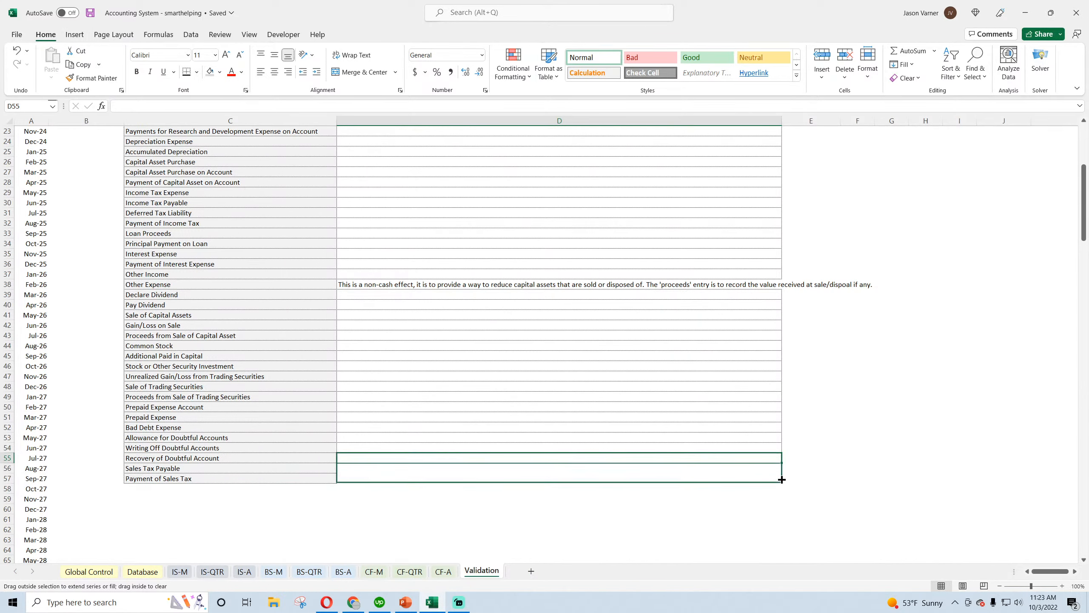
Widen the Description column D on the Validation sheet to fit the Other Expense note, and save the workbook
drag(782, 120, 939, 120)
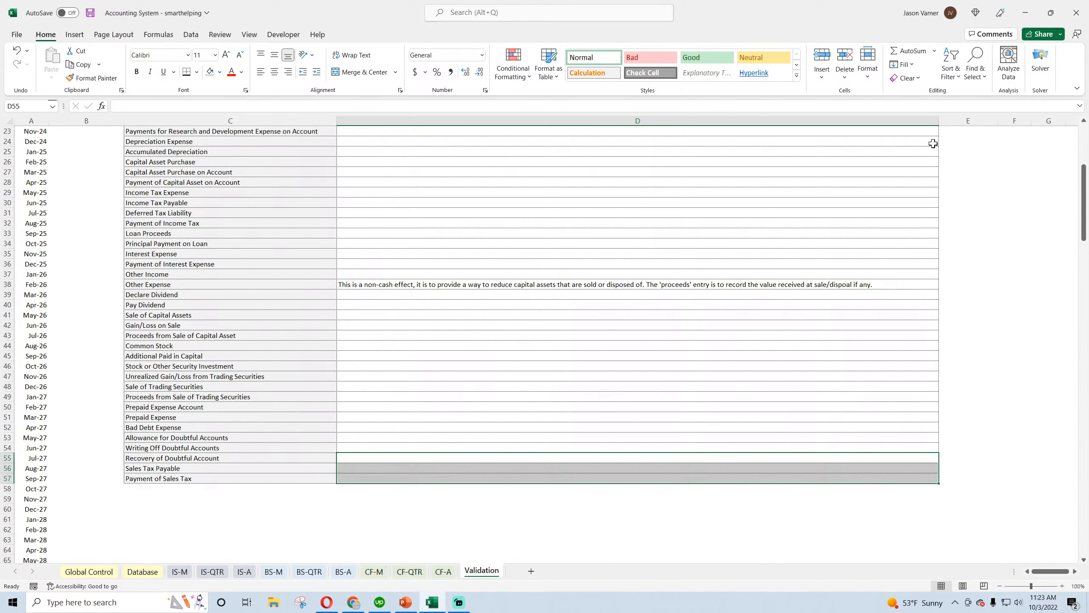
click(364, 506)
scroll(365, 505, up, 7)
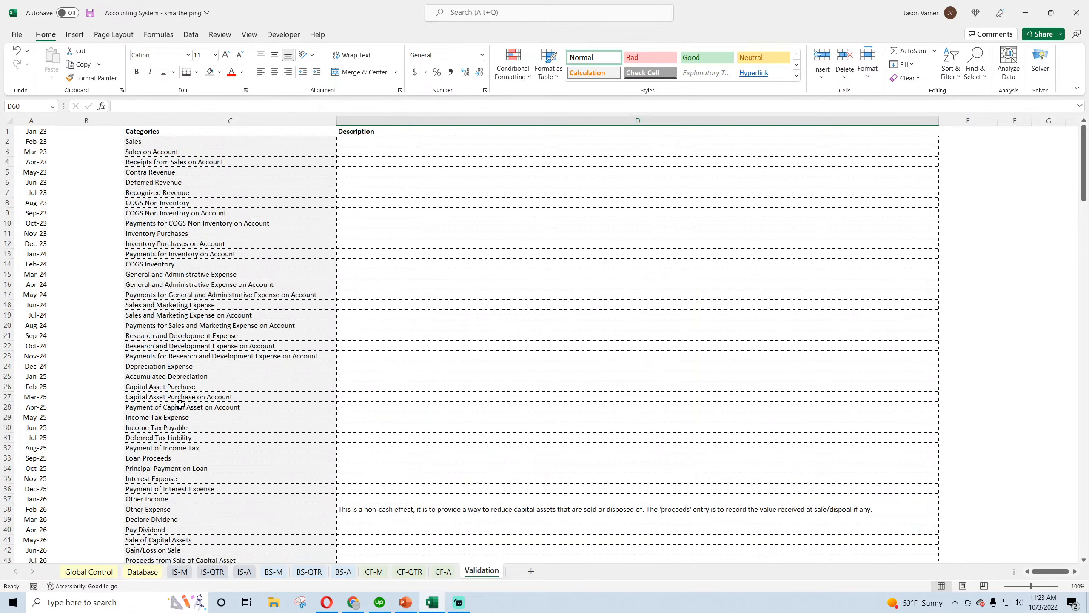
click(90, 14)
click(91, 14)
Review the monthly, quarterly and annual income statement sheets IS-M, IS-QTR and IS-A, and save the workbook
click(180, 571)
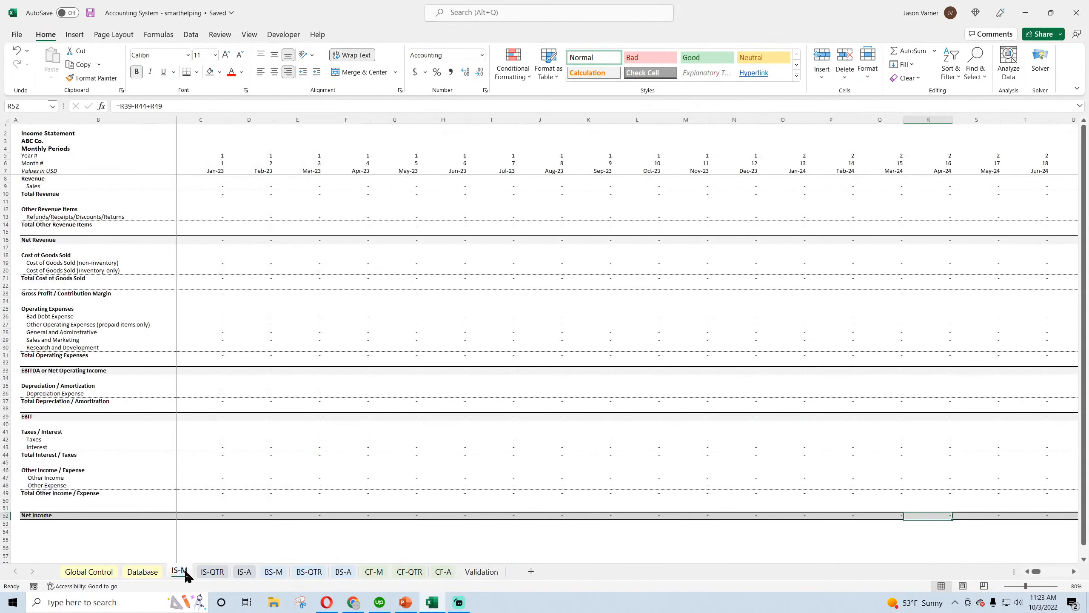
click(210, 572)
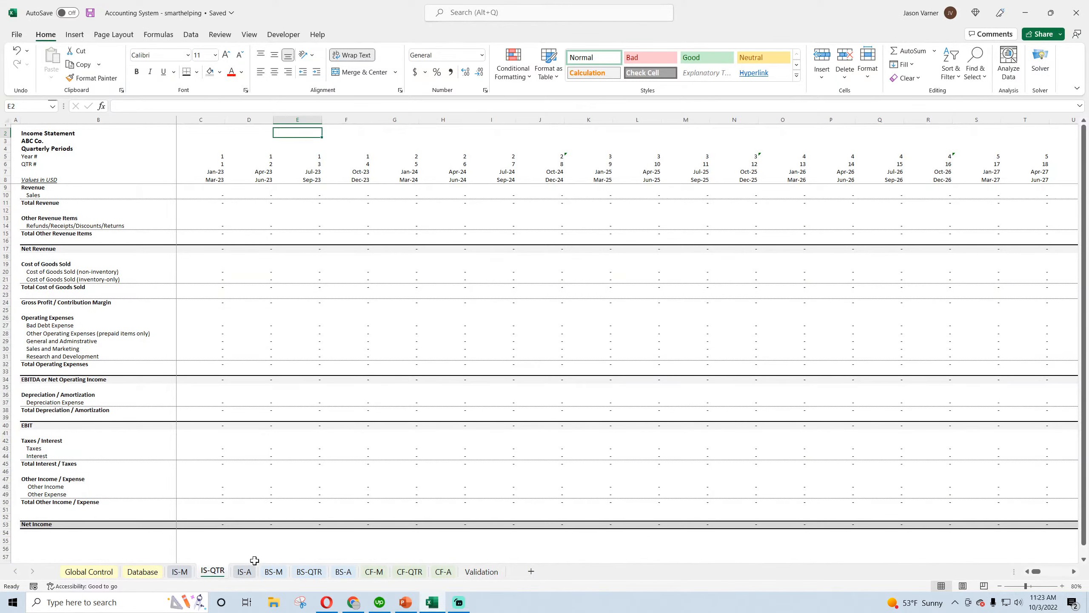
click(245, 574)
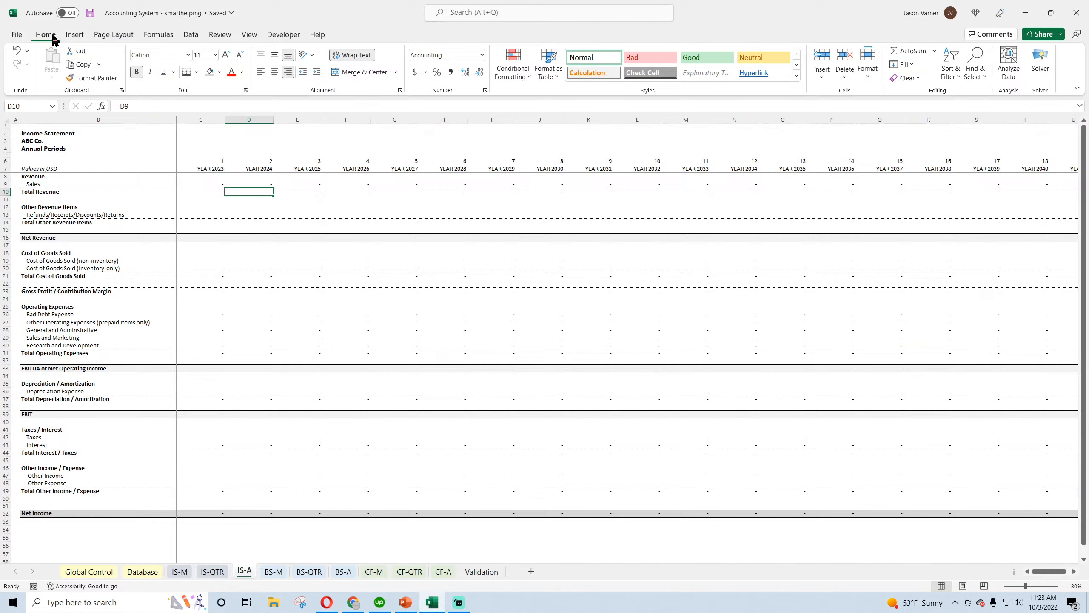
click(90, 12)
Review the BS-M, BS-QTR, BS-A and CF-M sheets, moving the BS-QTR selection from row 17 to D1, and save the workbook
click(273, 572)
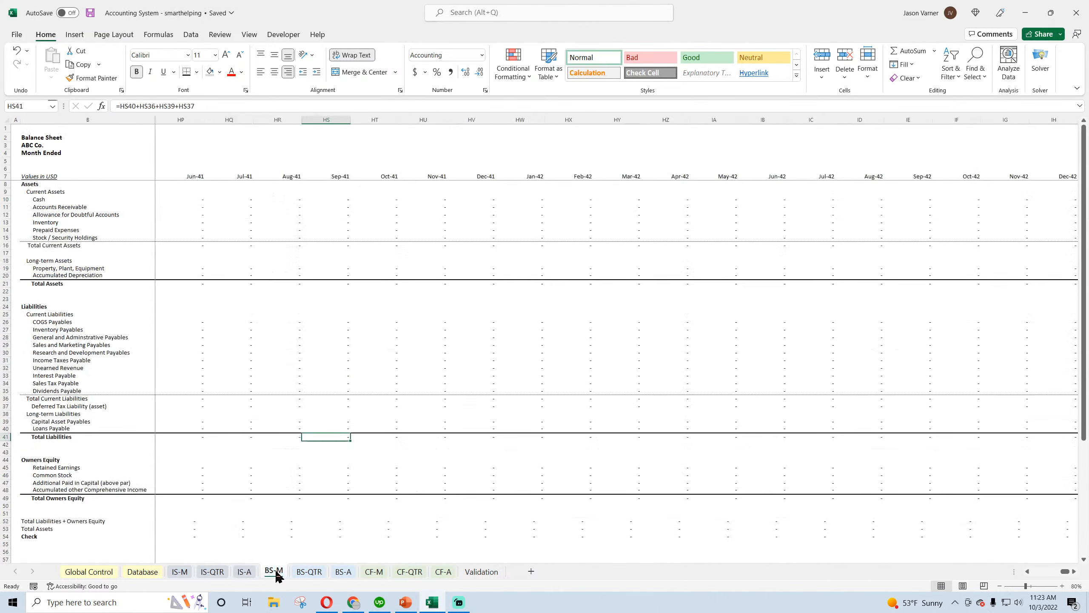
click(307, 573)
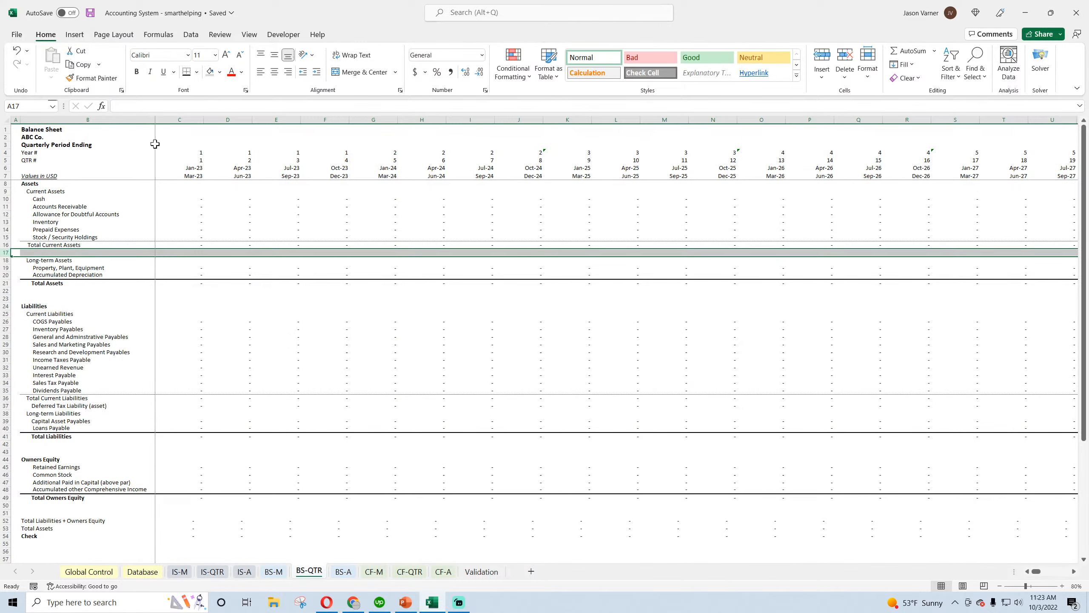
click(218, 133)
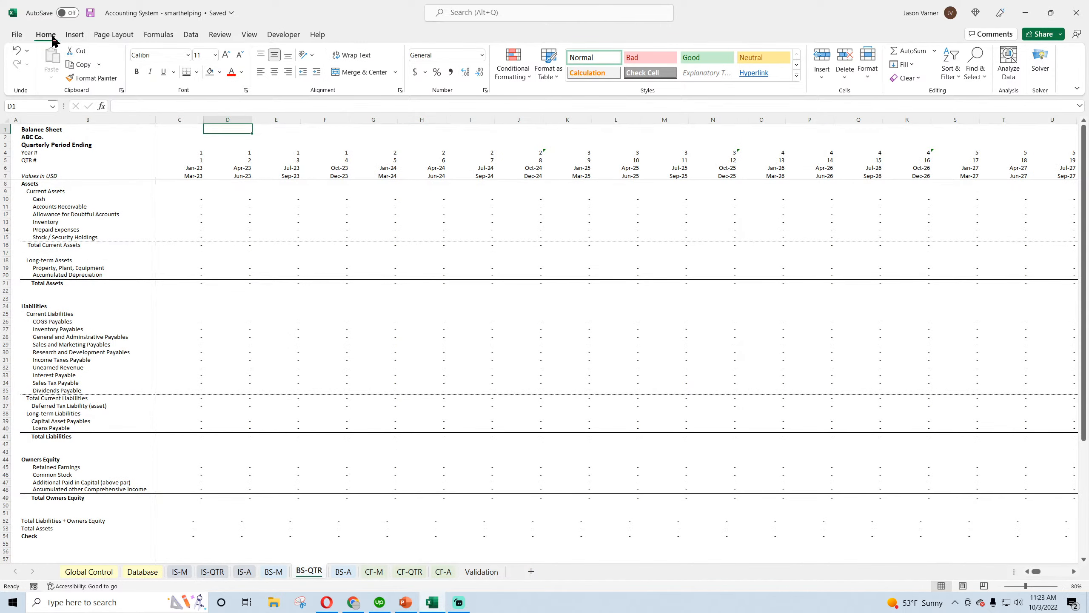
click(90, 13)
click(343, 571)
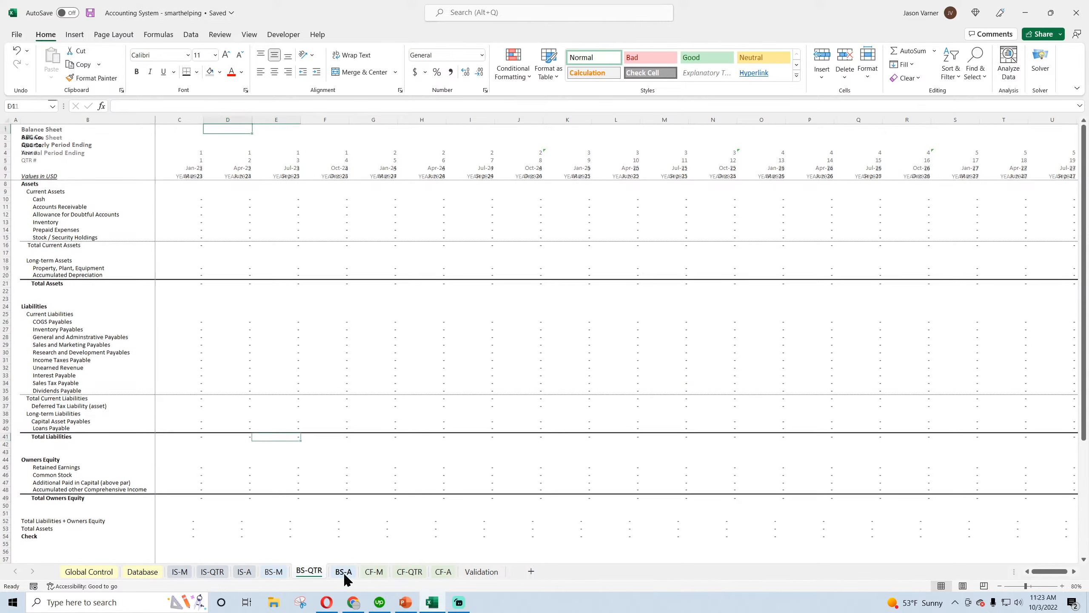
click(373, 572)
Recheck the IS-M, Global Control and cleared Database sheets, and save the workbook with Database open
click(179, 571)
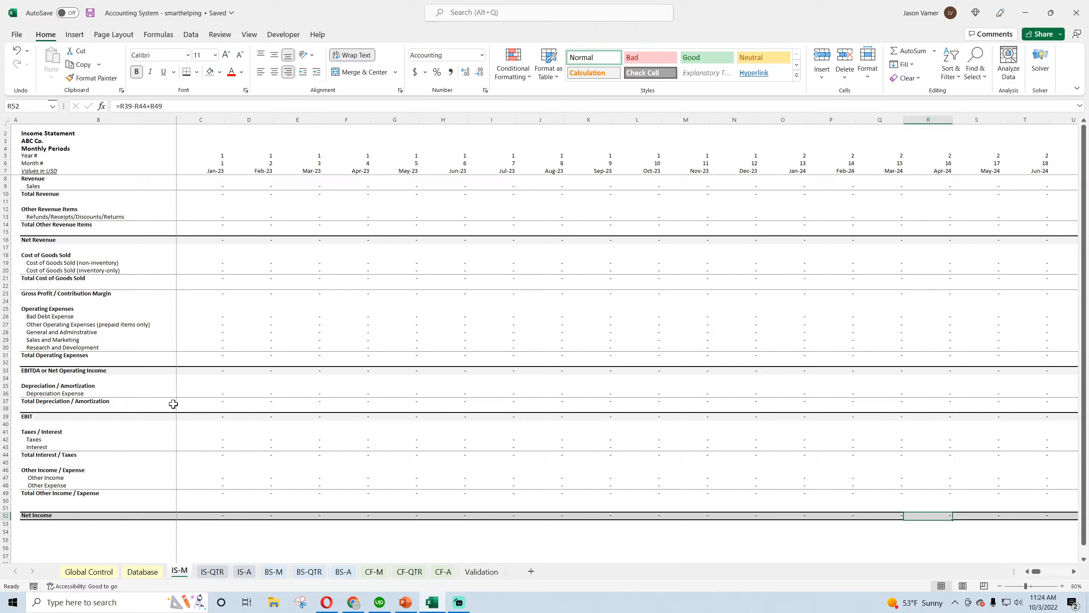
click(139, 573)
click(97, 573)
click(144, 572)
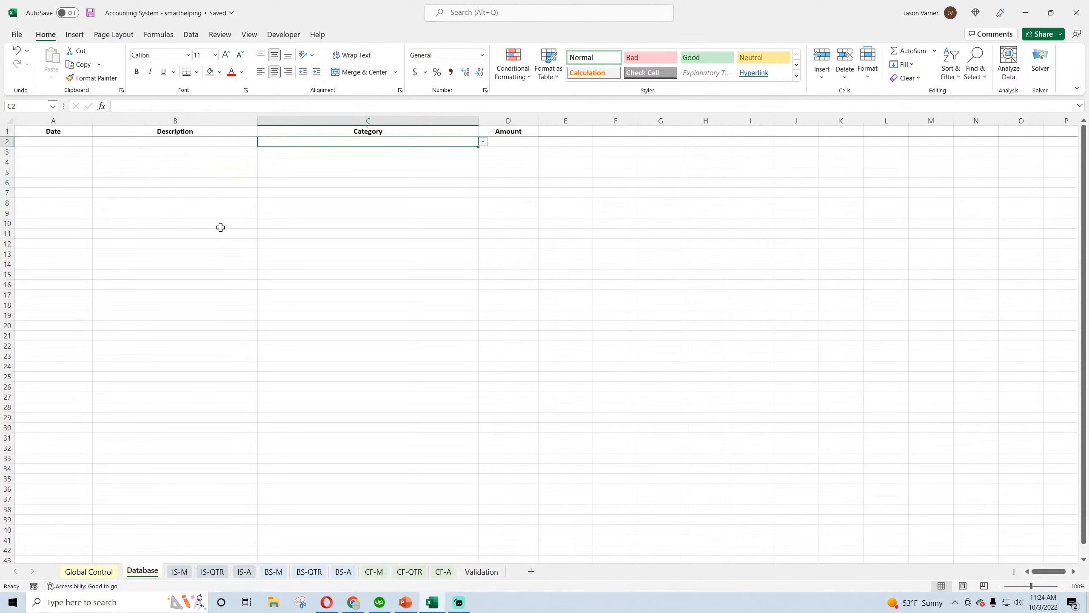
click(91, 14)
Compare the blank Database sheet with the IS-M income statement, save the workbook, and finish on IS-M
click(179, 571)
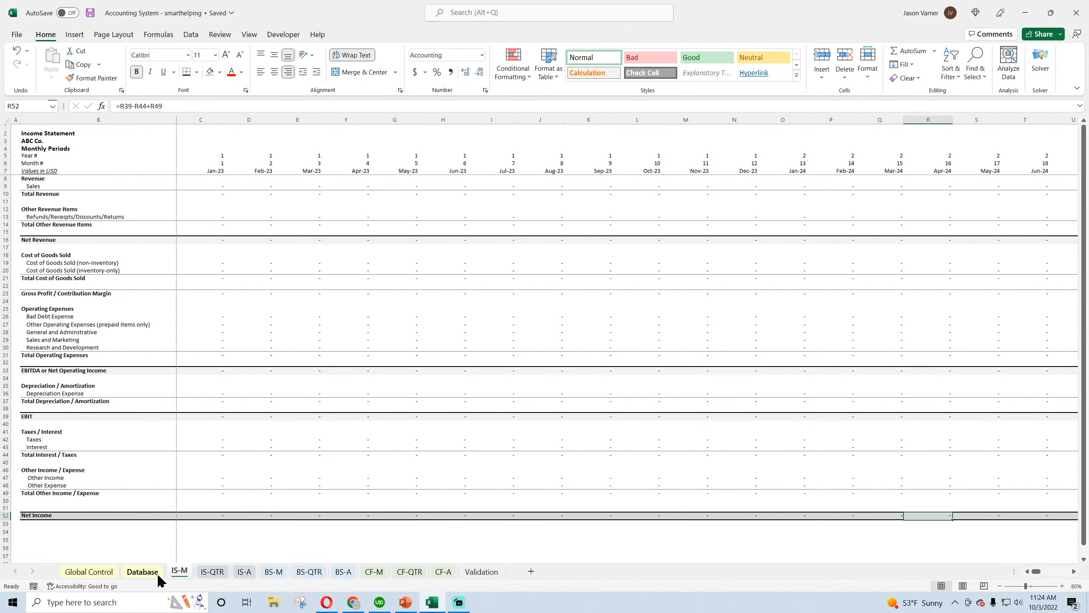
click(143, 573)
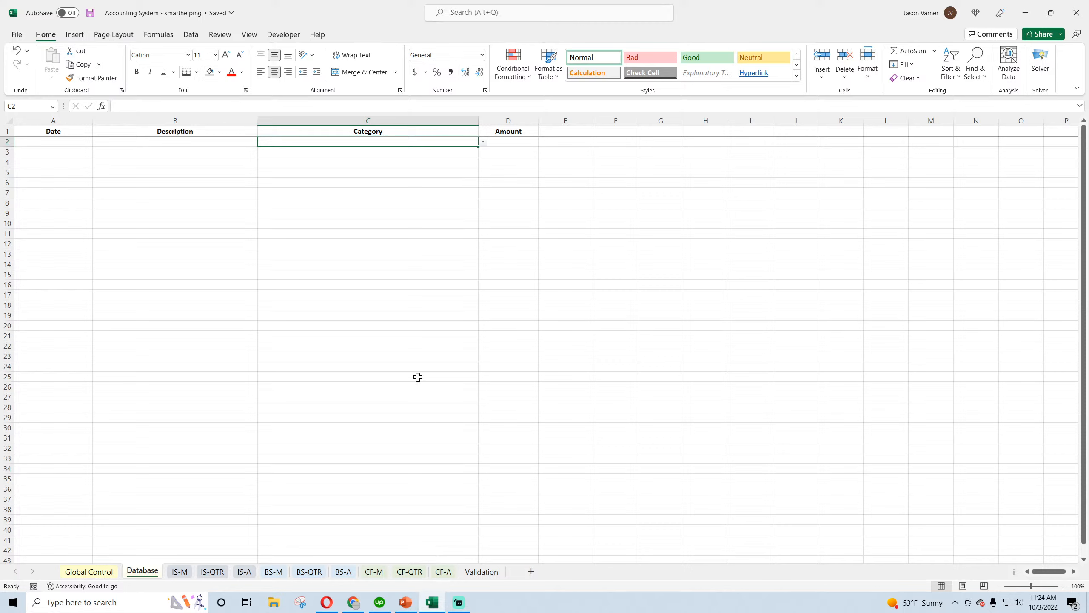
click(90, 14)
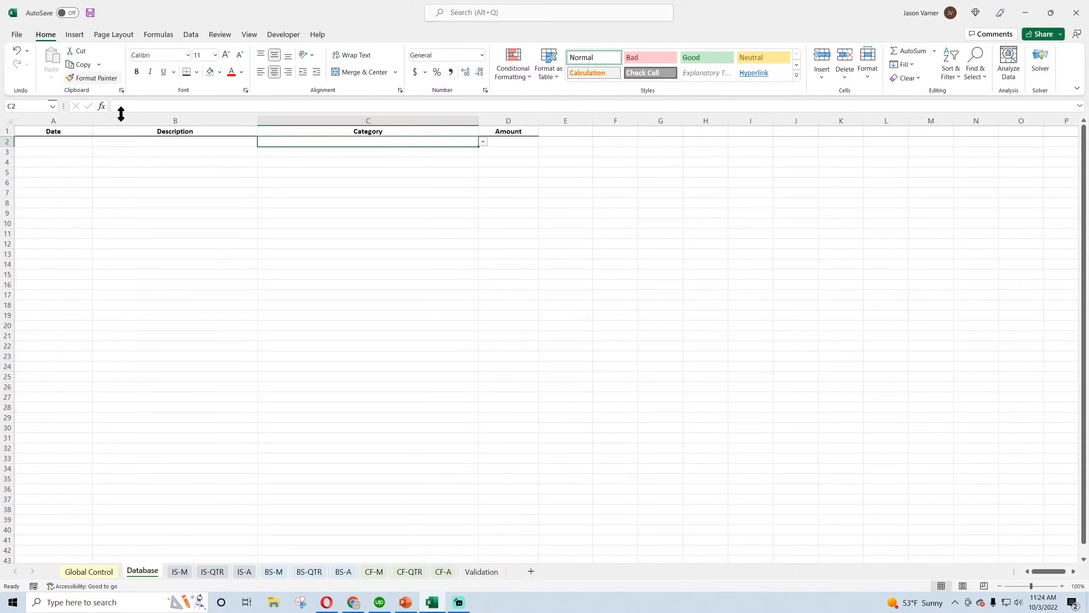
click(185, 574)
click(158, 575)
click(179, 572)
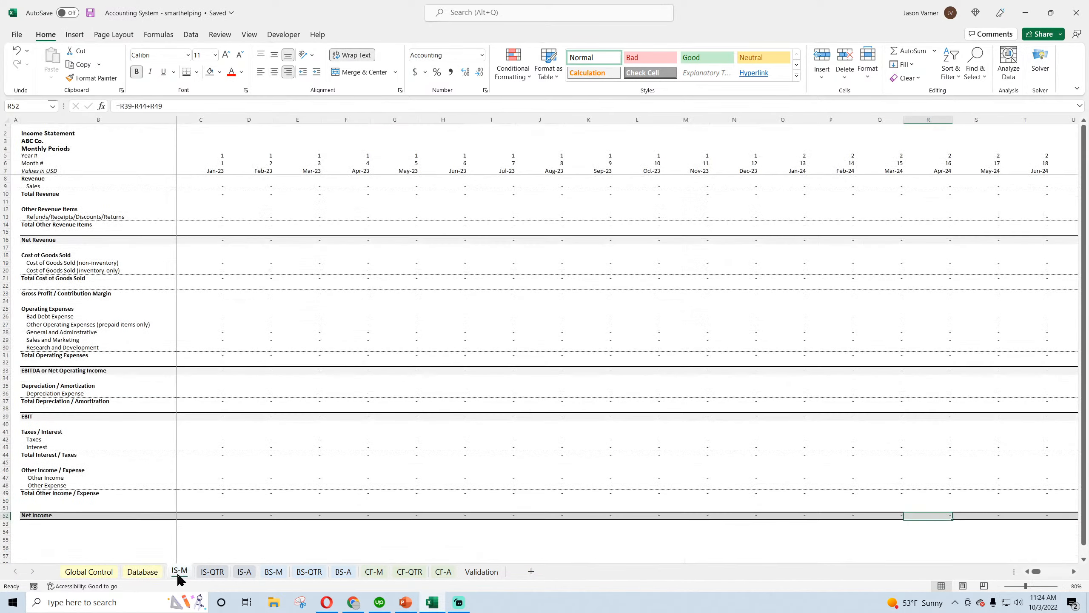